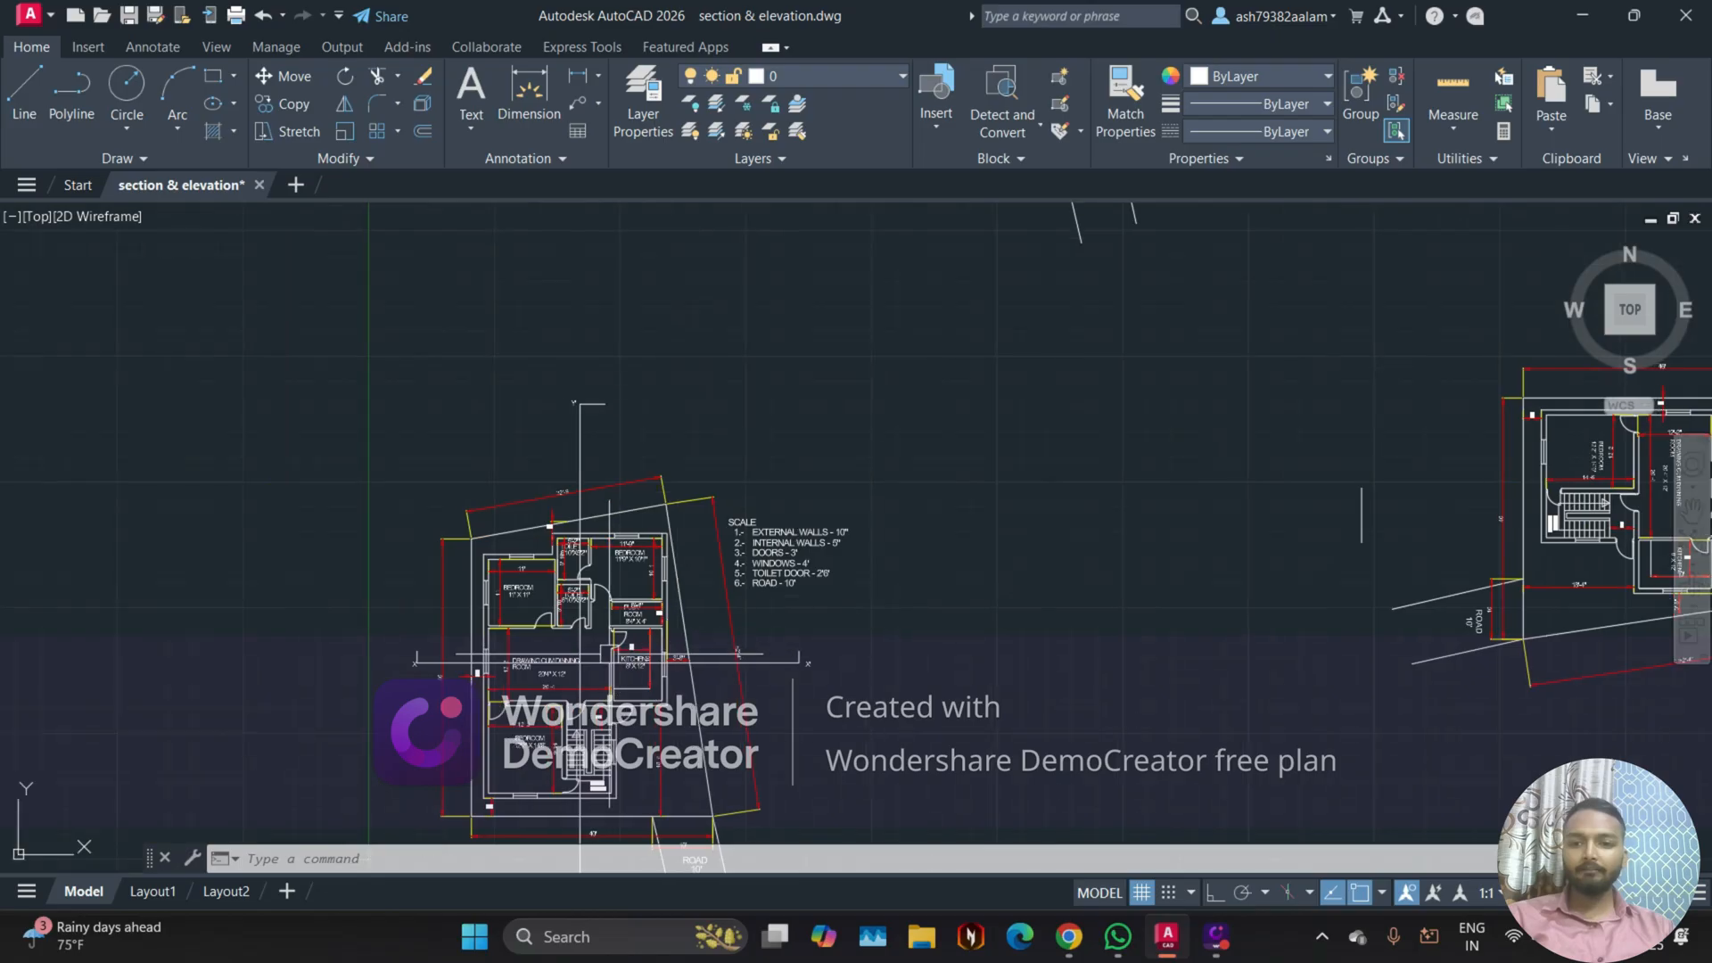
Step: Examine the floor plan's rooms, dimensions, section lines and the scale notes beside it
mouse_move(496, 541)
middle_down()
mouse_move(545, 401)
mouse_move(634, 403)
middle_up()
scroll(599, 391, down, 2)
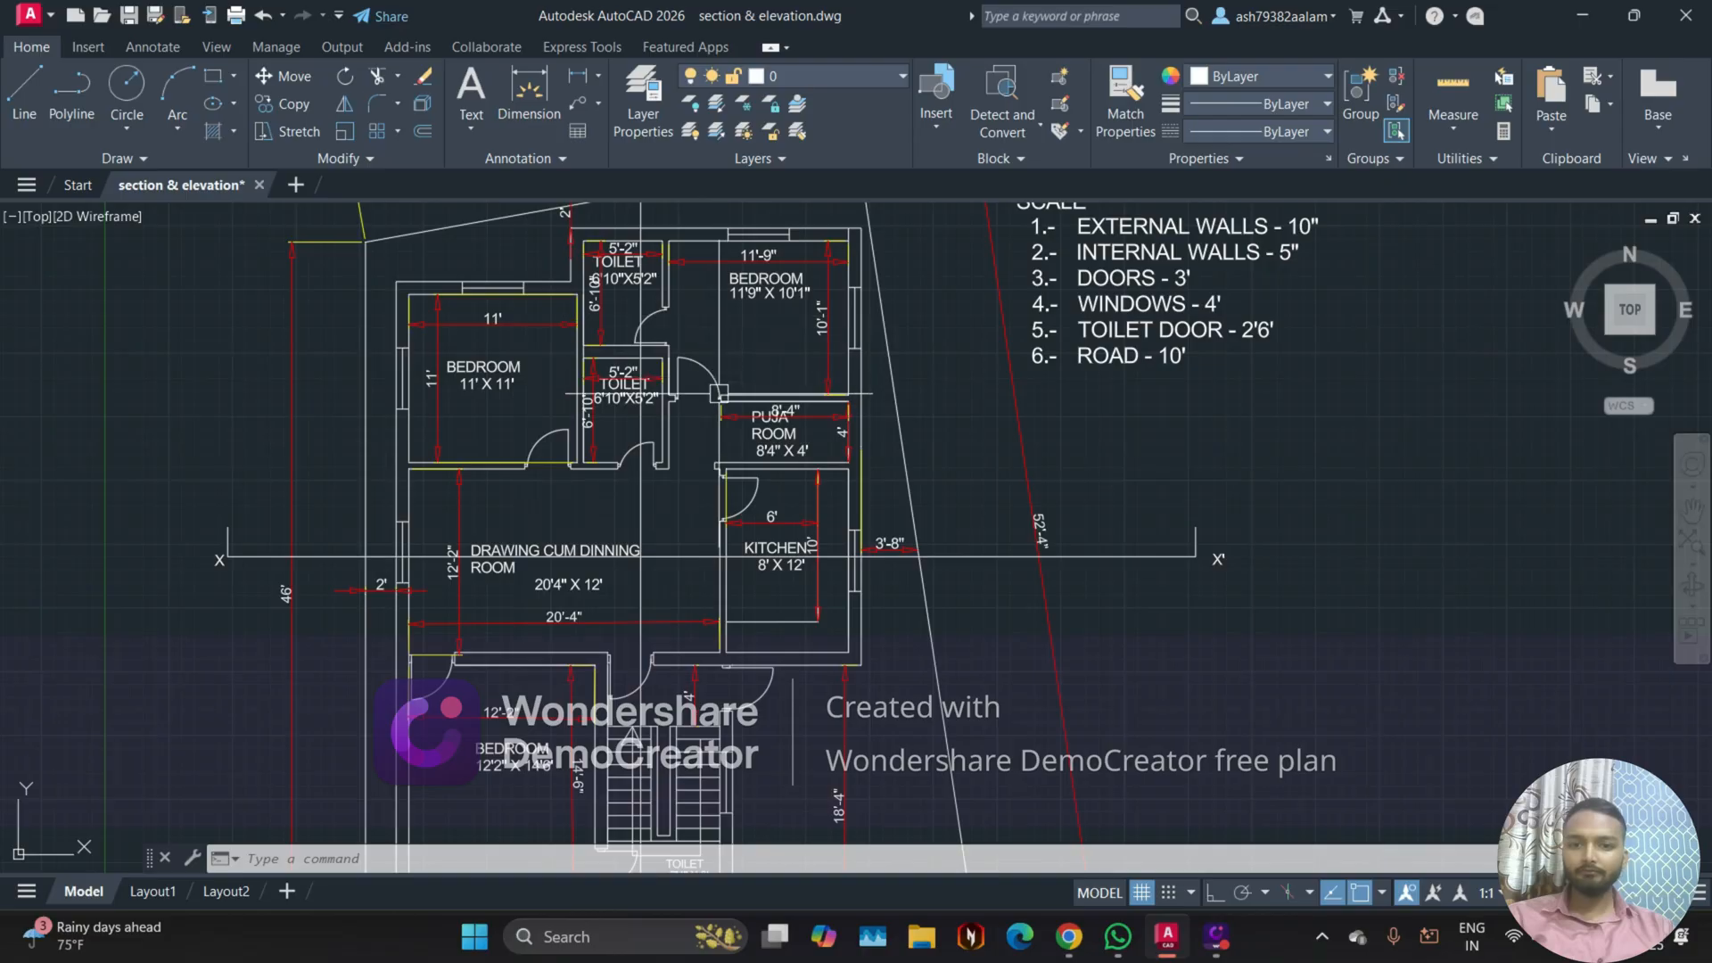
middle_drag(638, 572, 646, 484)
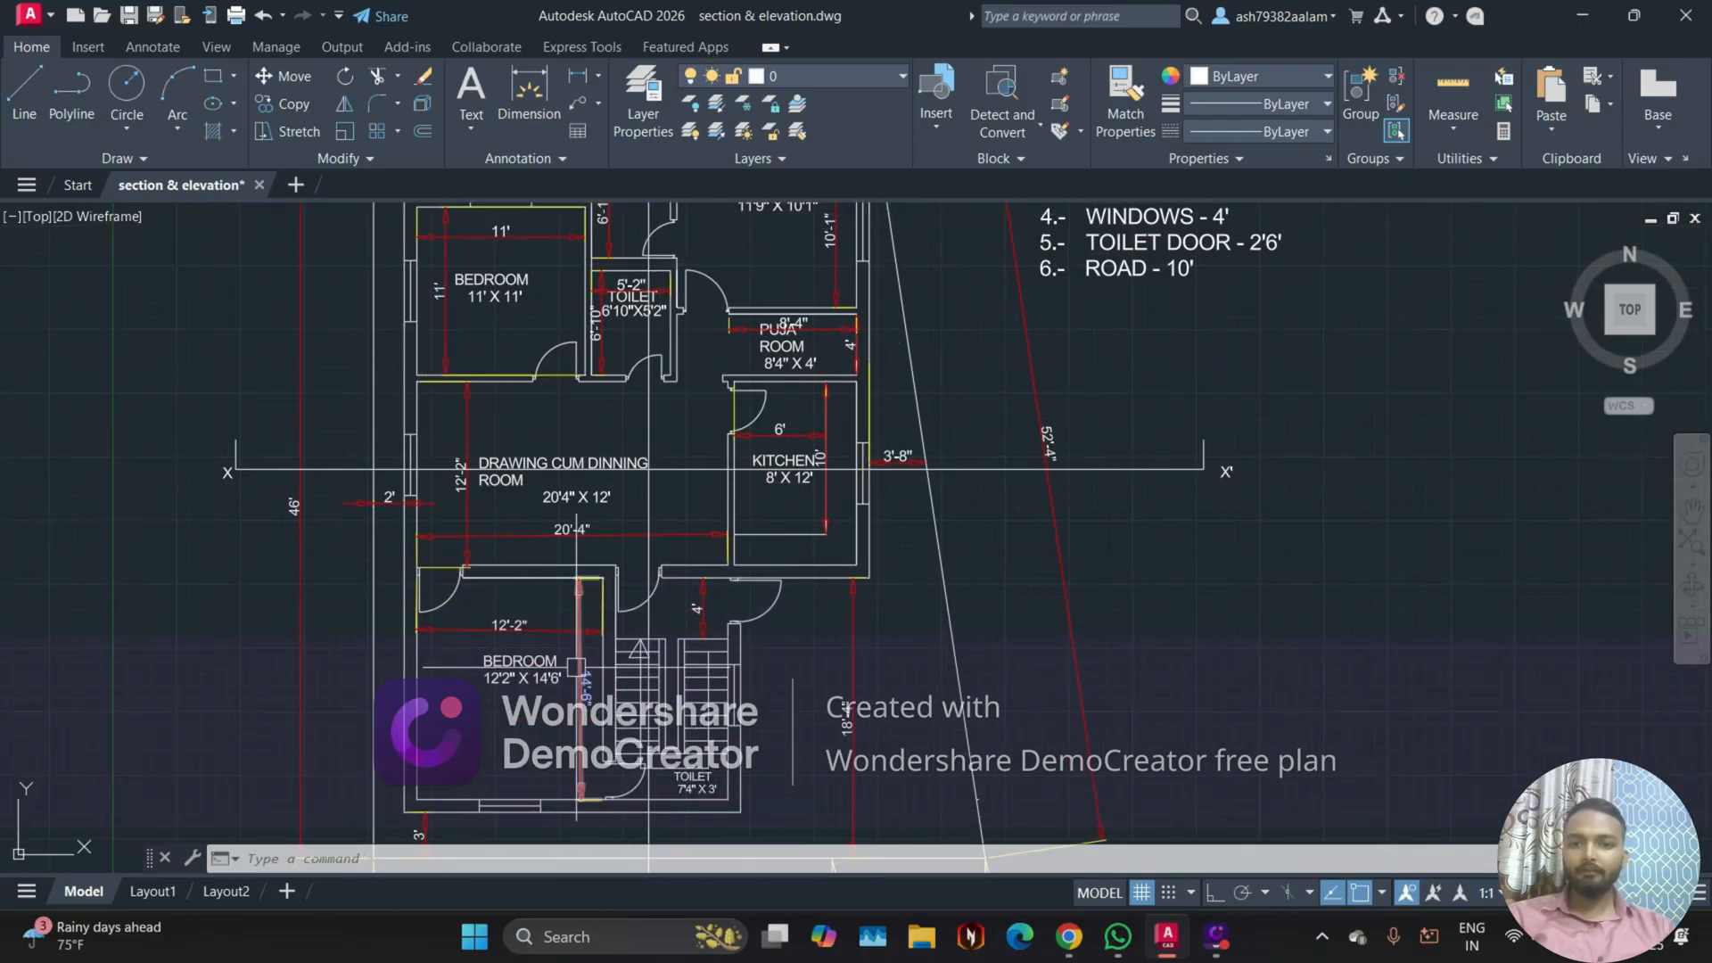
scroll(638, 571, down, 3)
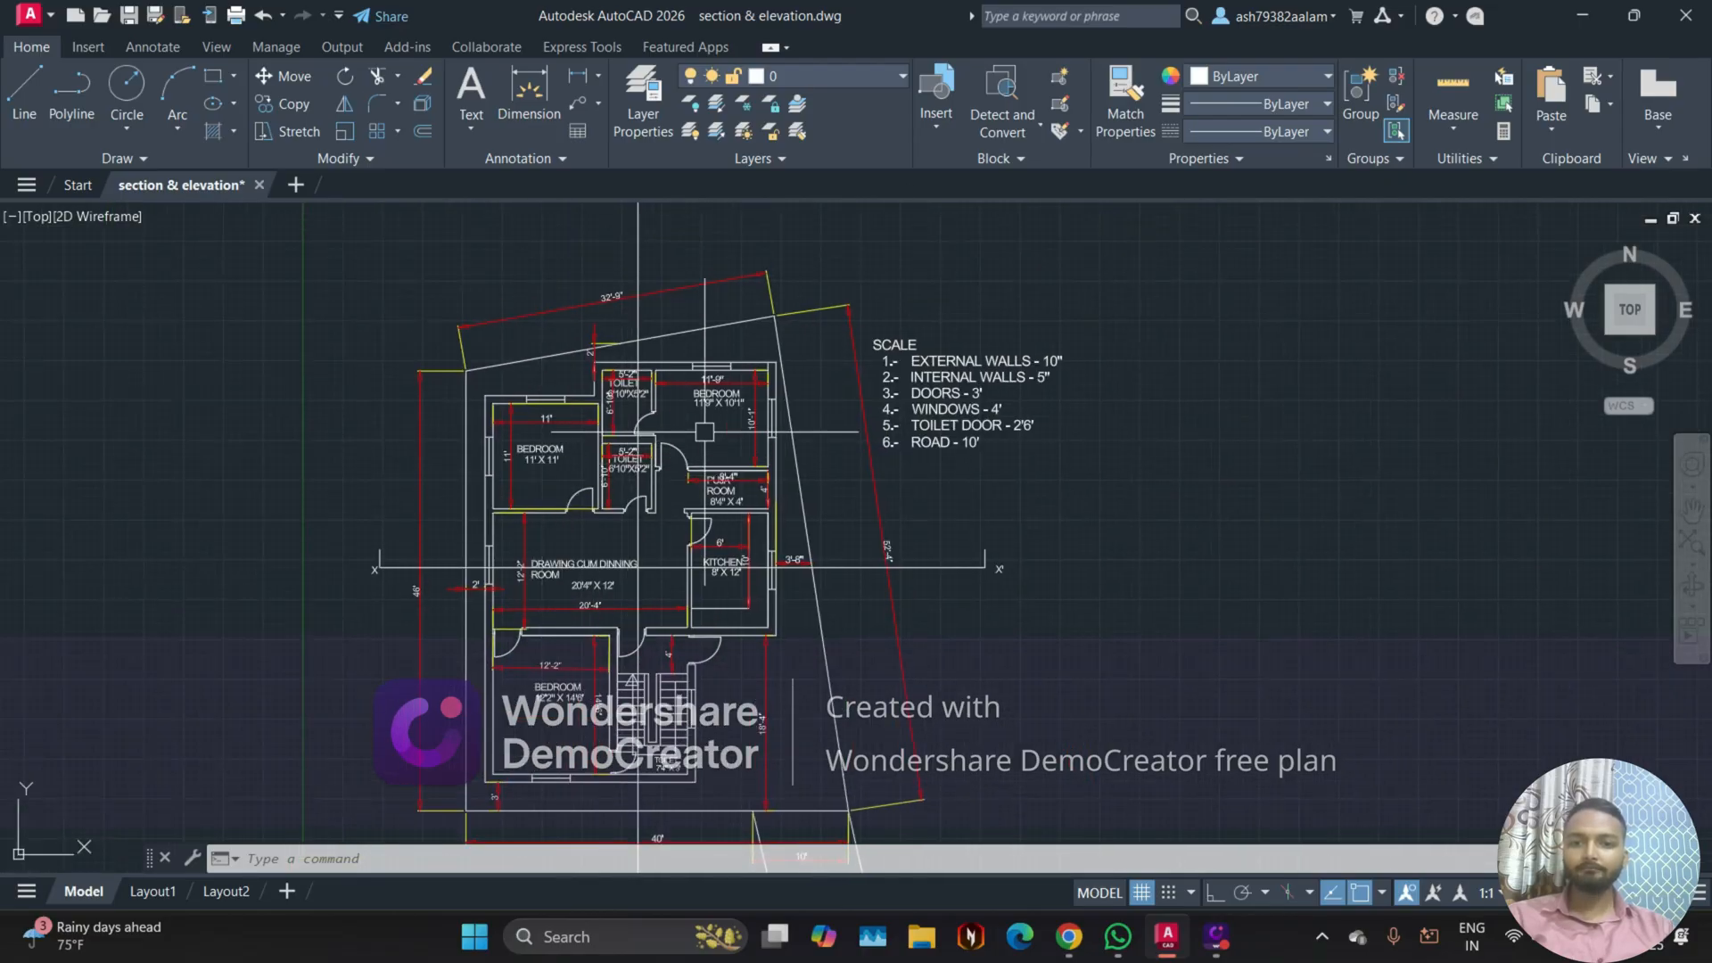
scroll(638, 452, up, 5)
middle_drag(627, 393, 553, 619)
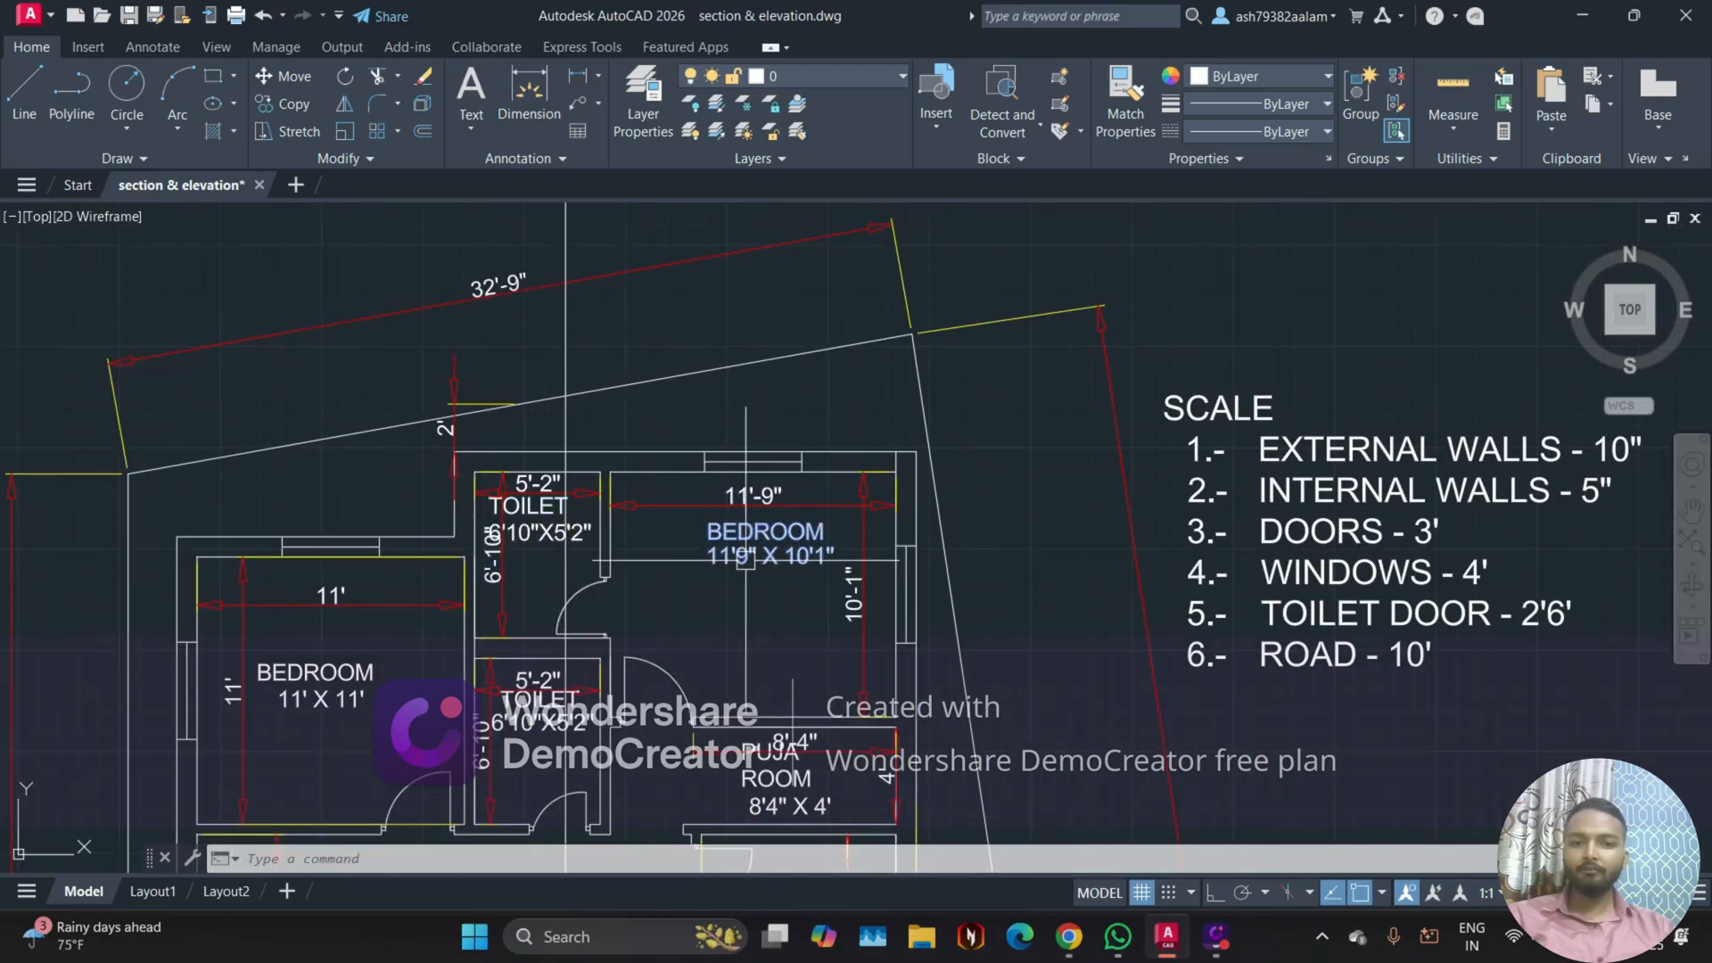
scroll(536, 568, up, 2)
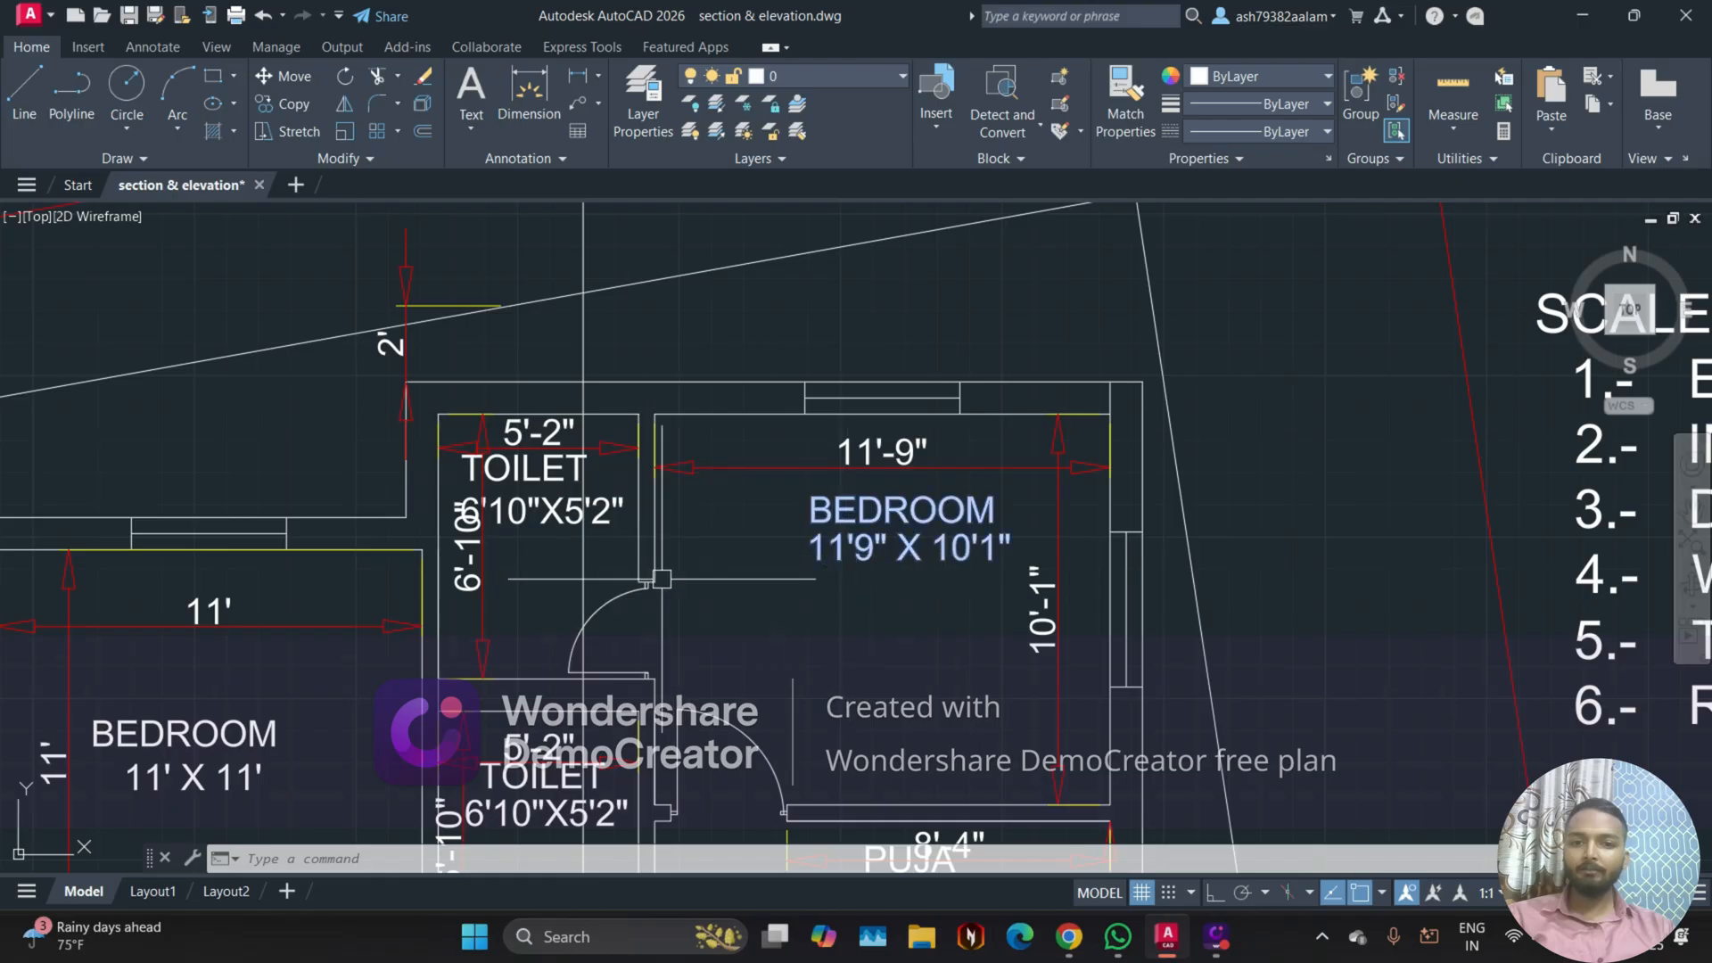
scroll(704, 597, down, 2)
scroll(712, 603, down, 7)
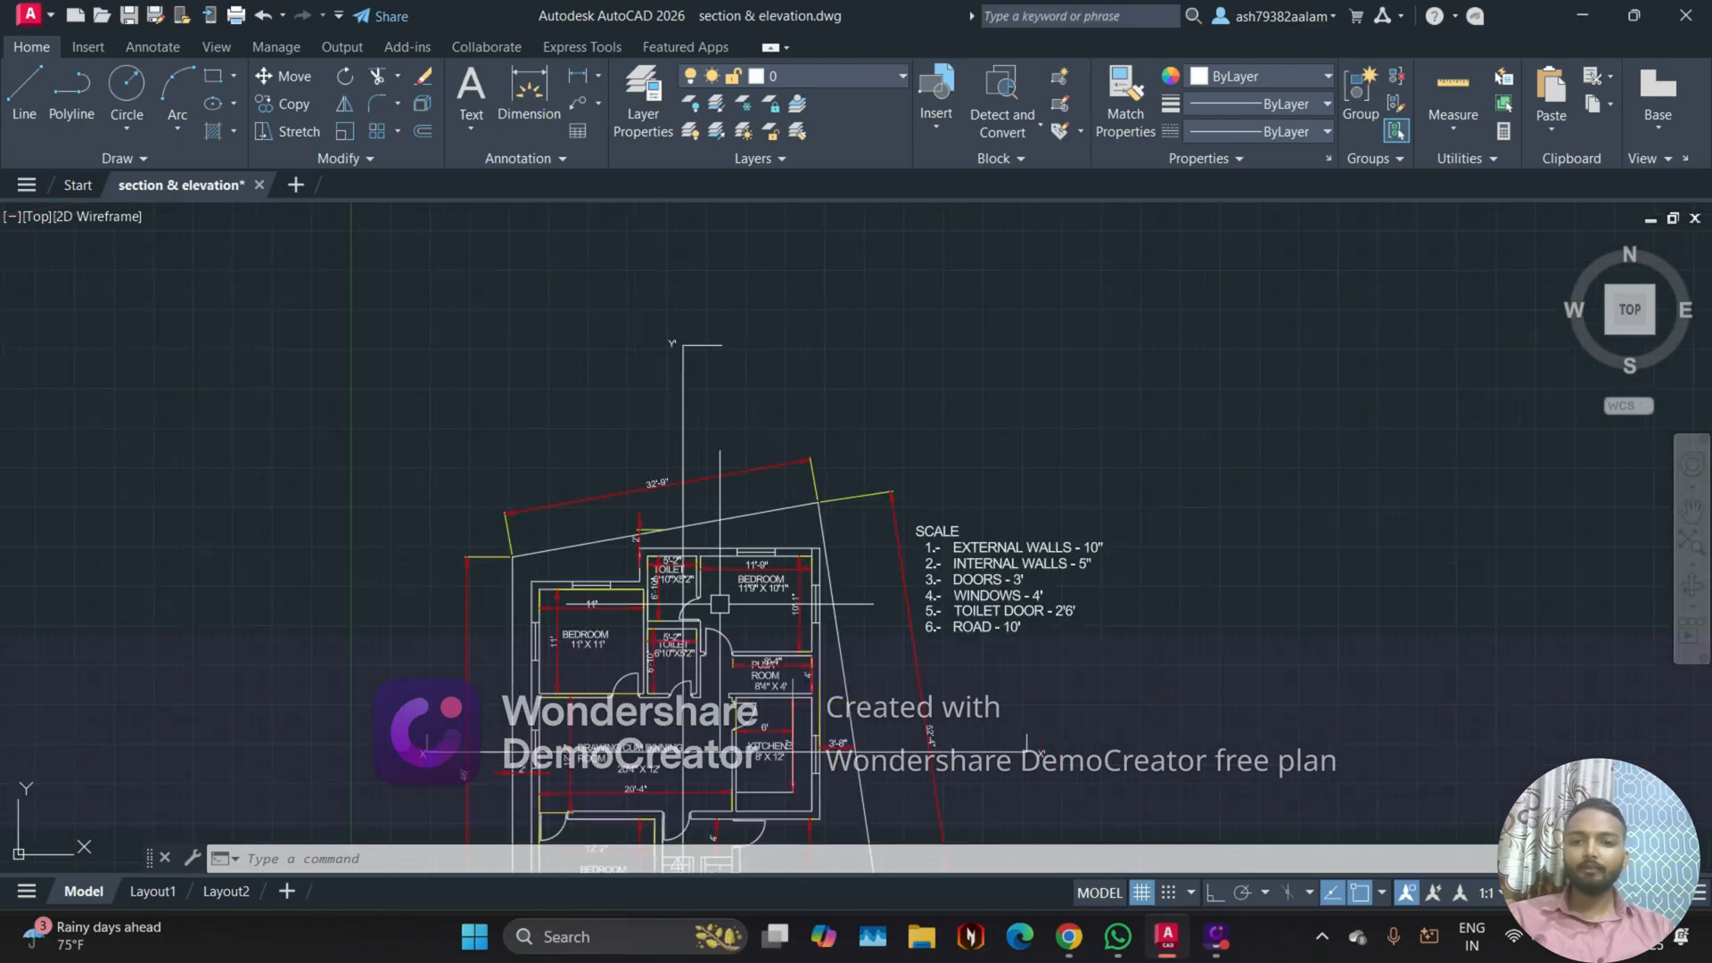
middle_drag(998, 450, 814, 707)
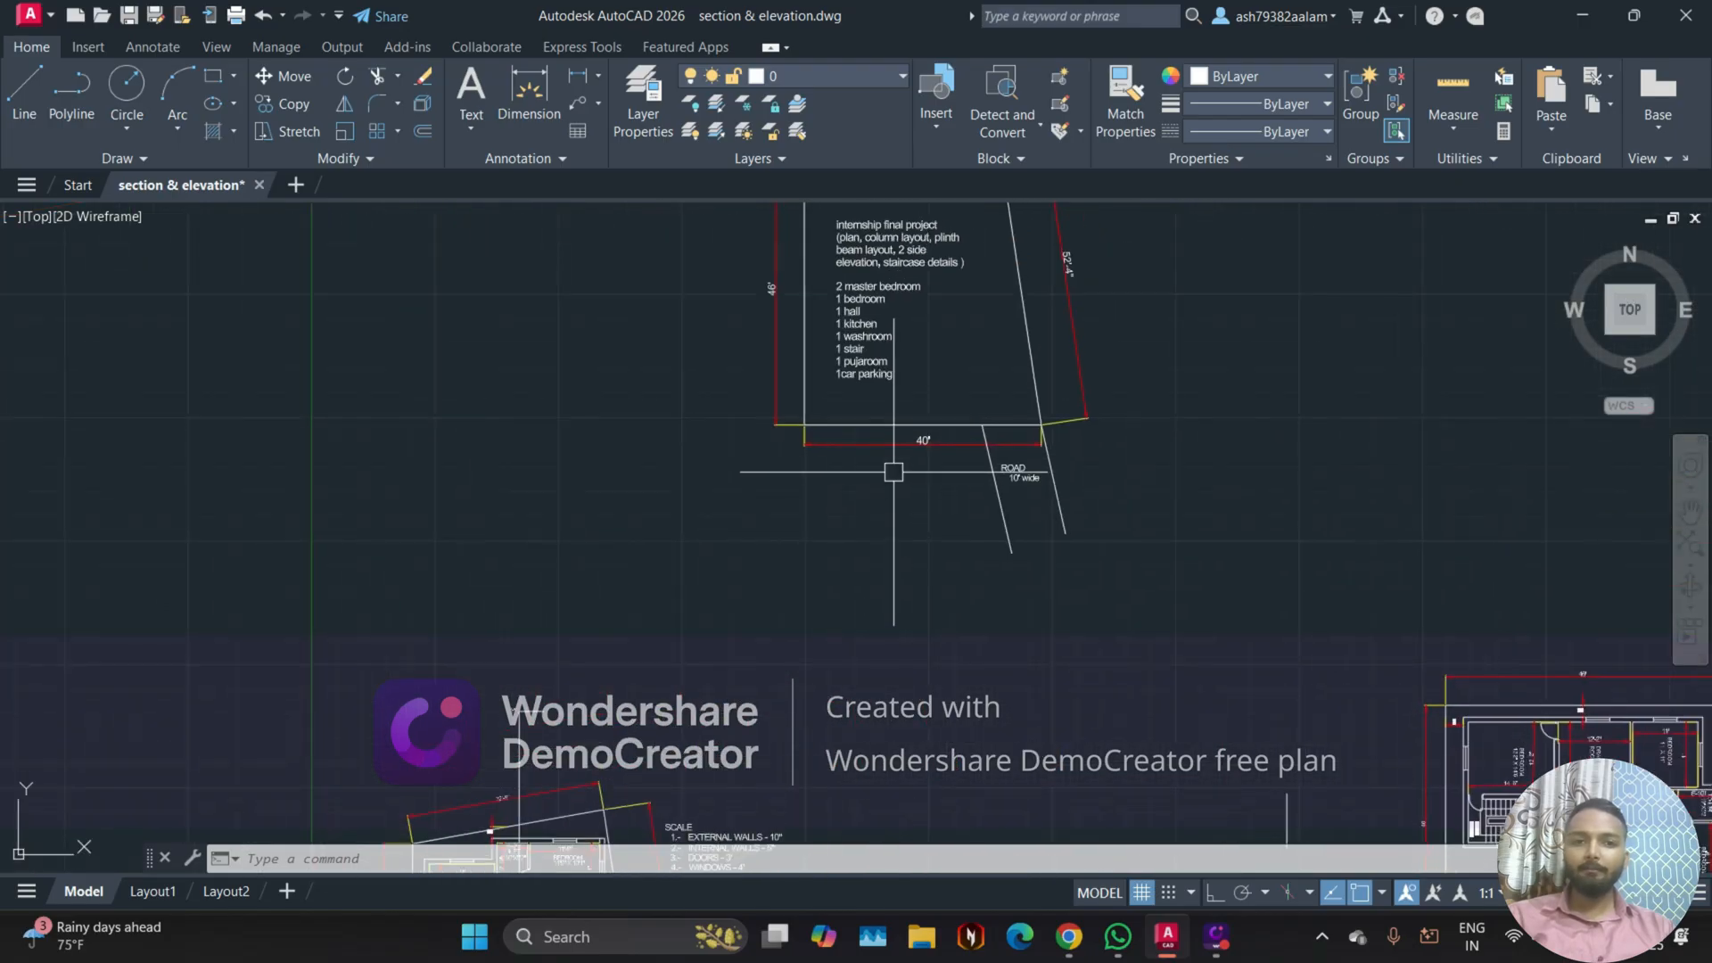
Step: Move the internship project requirements text out of the plot outline into the empty space west of it
middle_drag(887, 452, 826, 697)
click(828, 499)
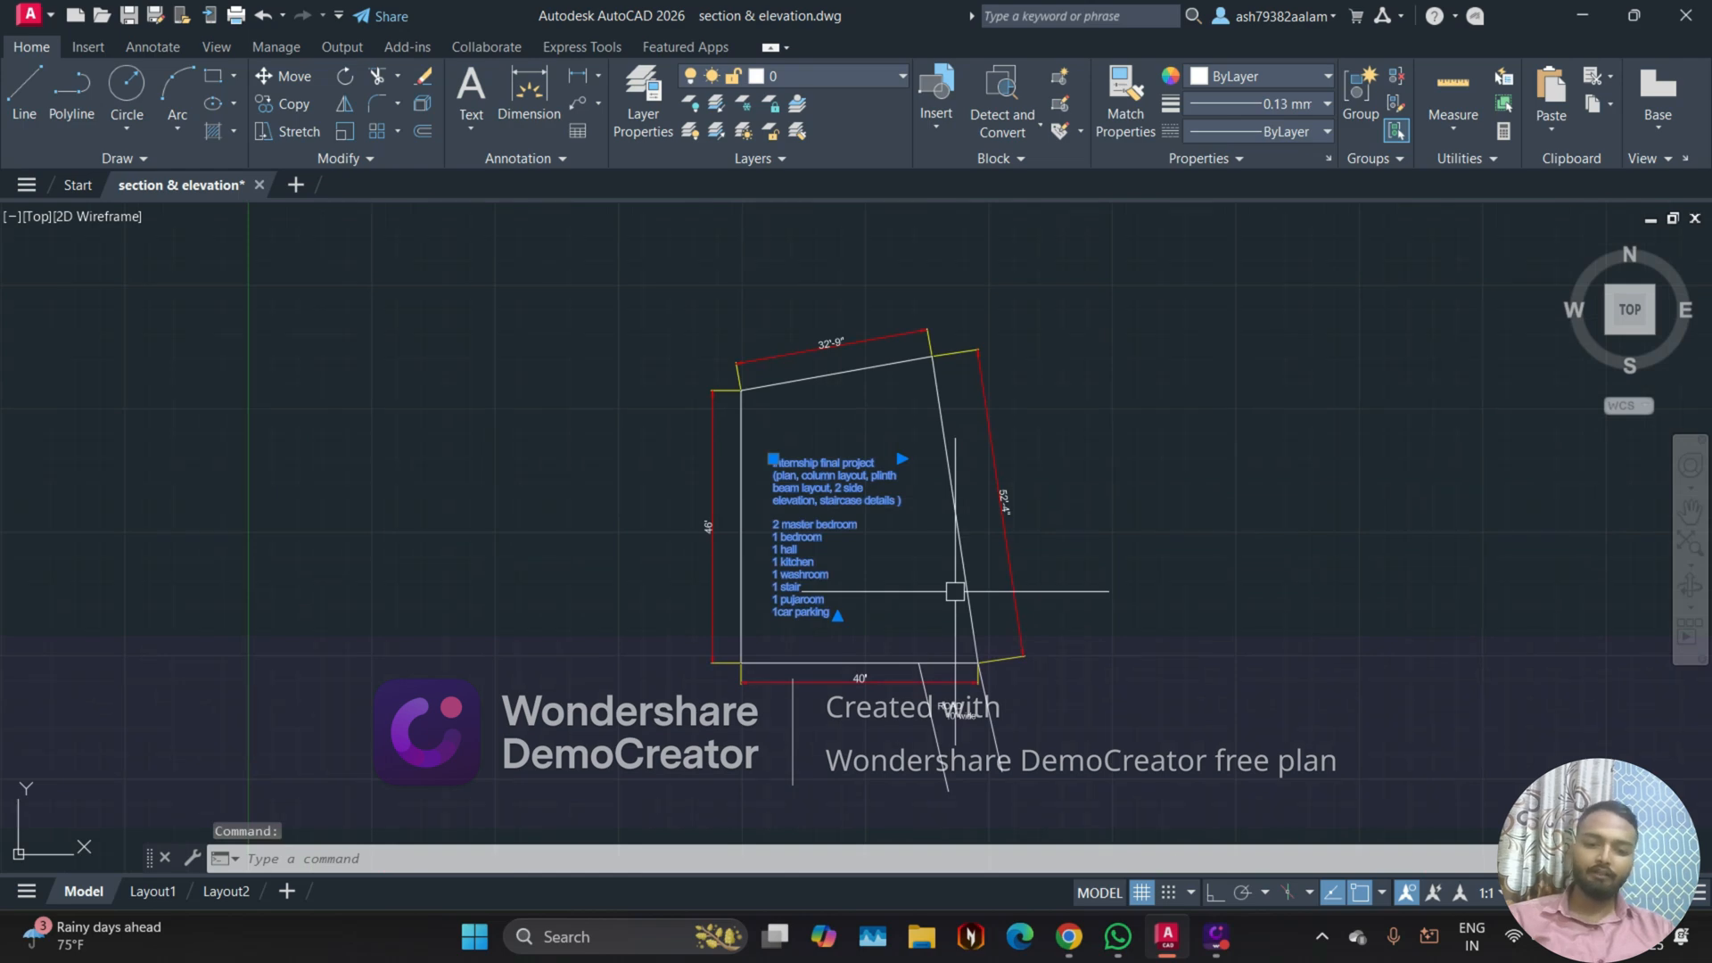
text(m)
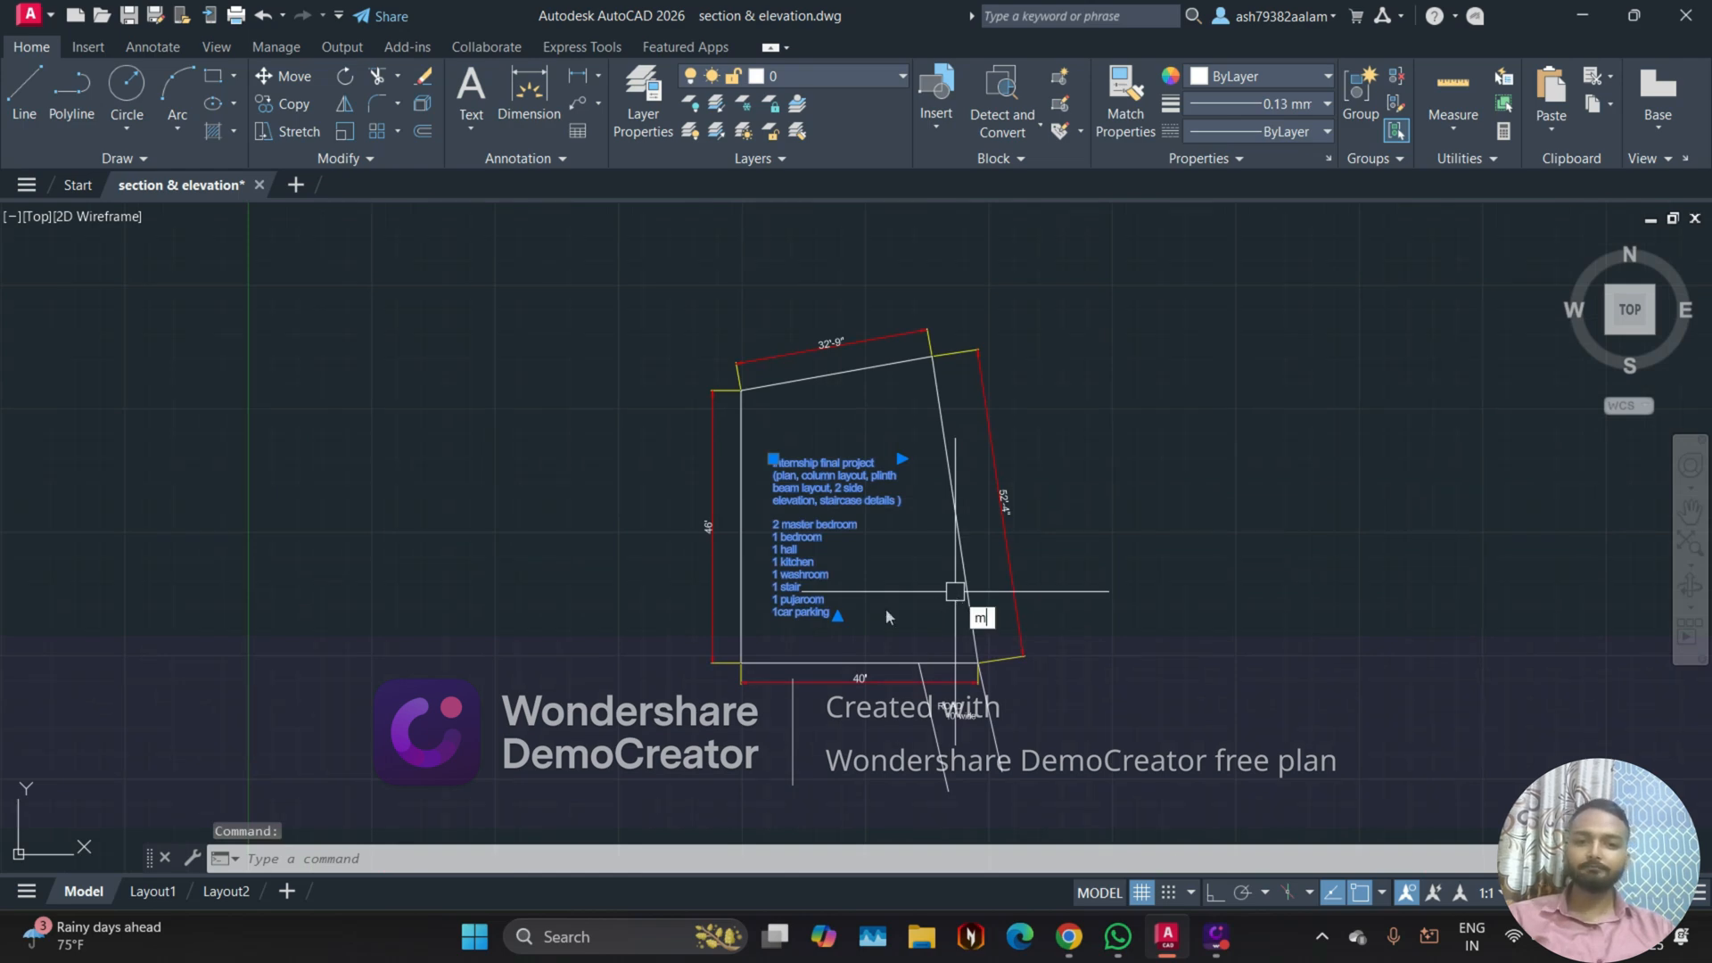
key(Return)
click(773, 615)
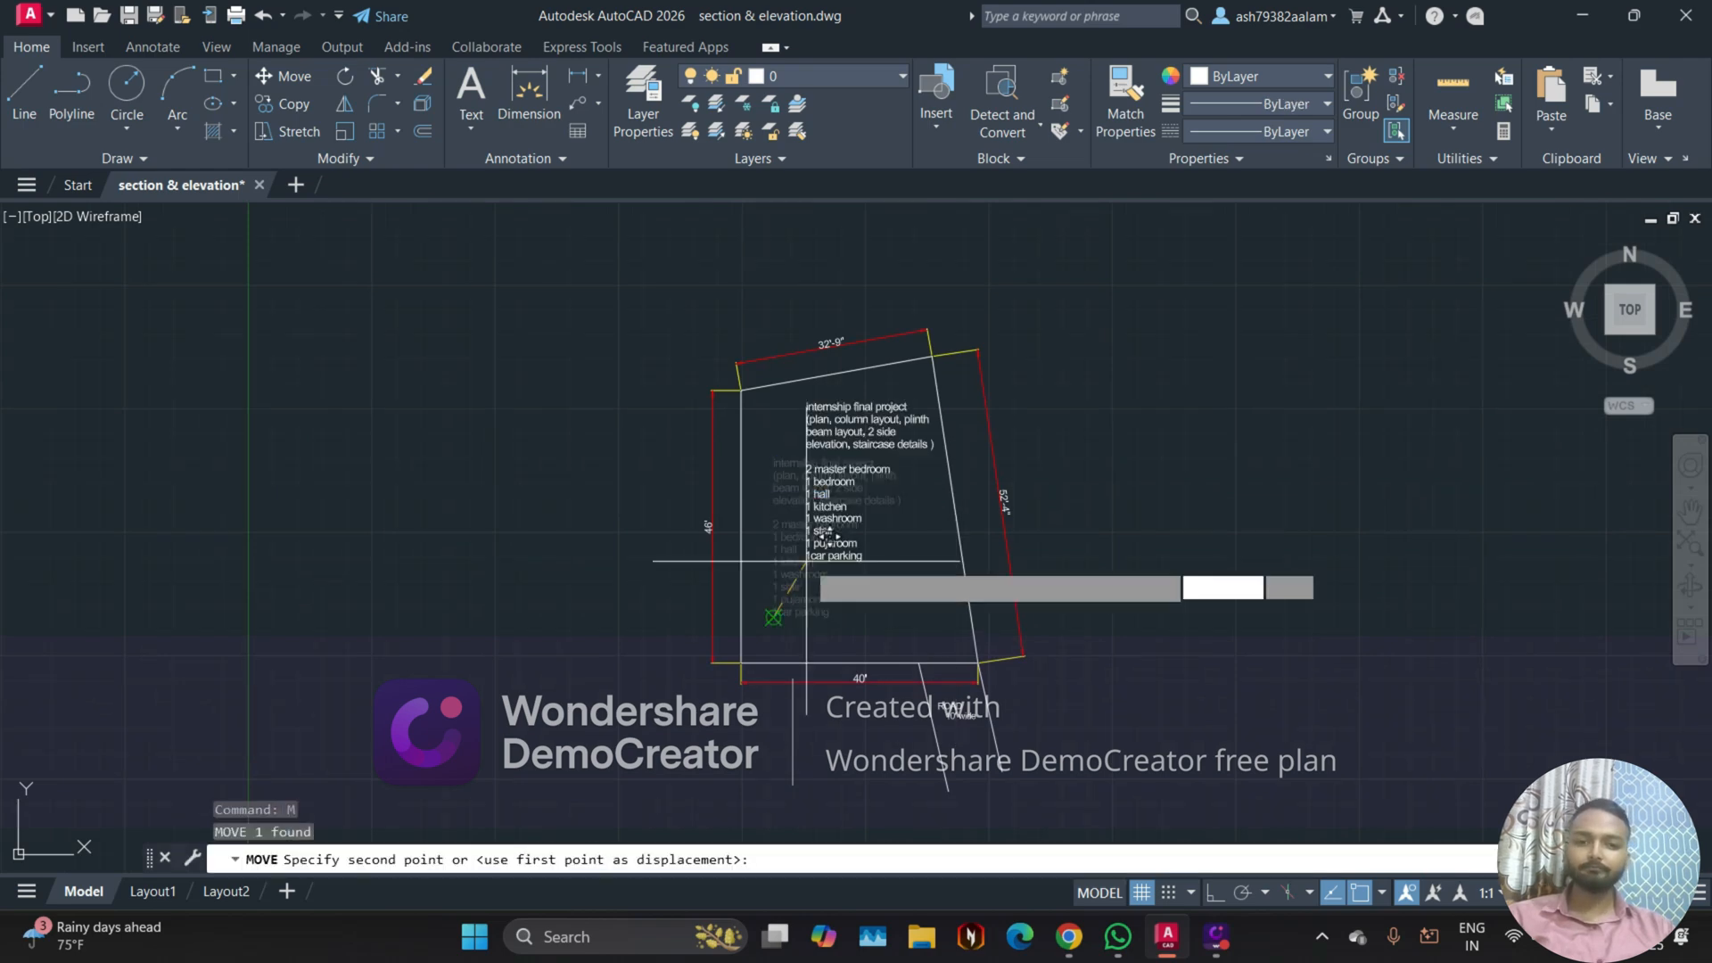
click(273, 446)
Step: Add multiline text reading "SITE LAYOUT" on two lines inside the plot outline
scroll(1025, 664, up, 2)
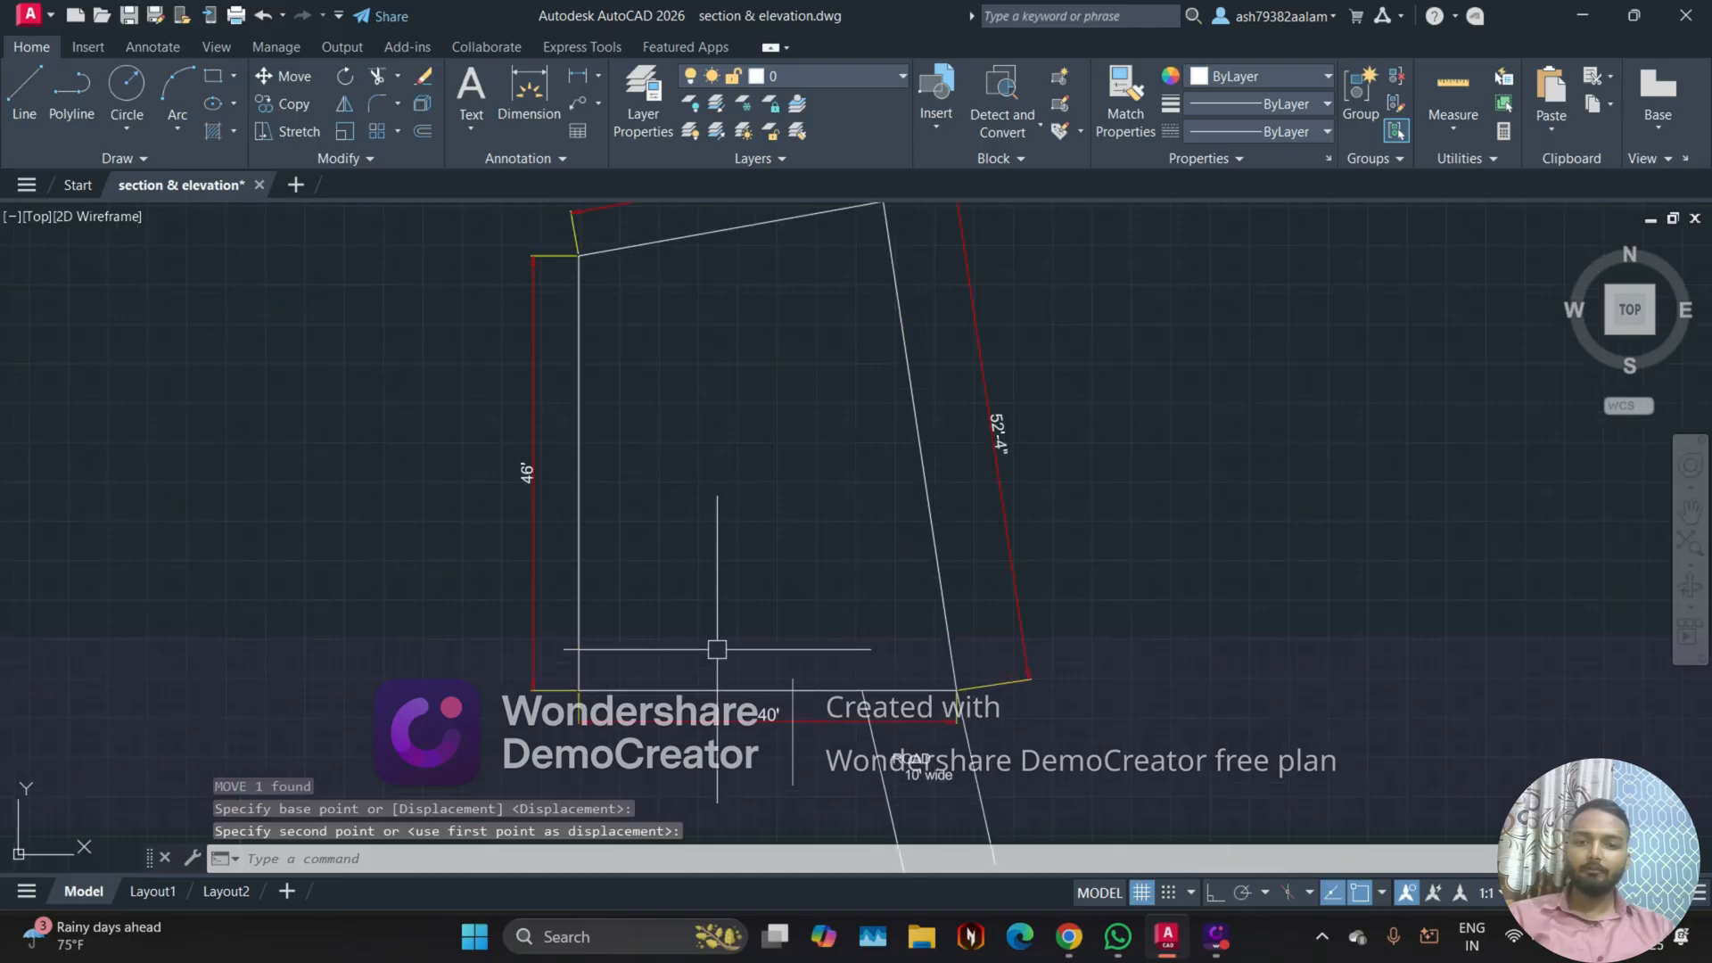
middle_drag(780, 415, 792, 486)
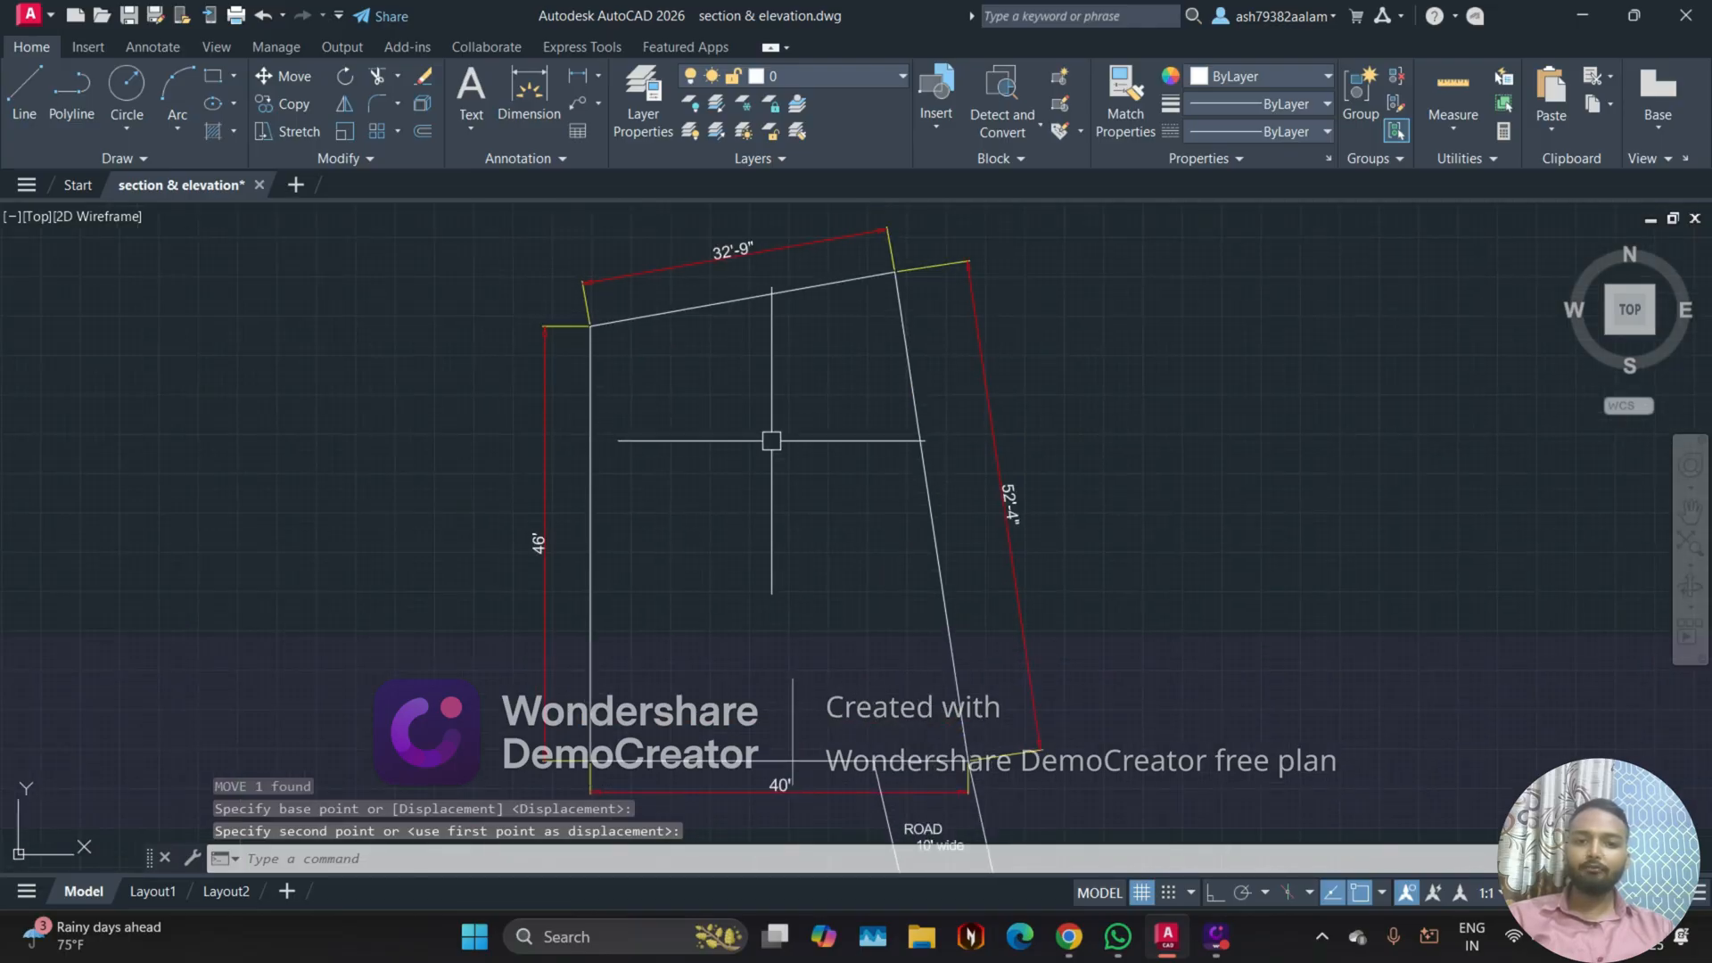
scroll(772, 440, down, 2)
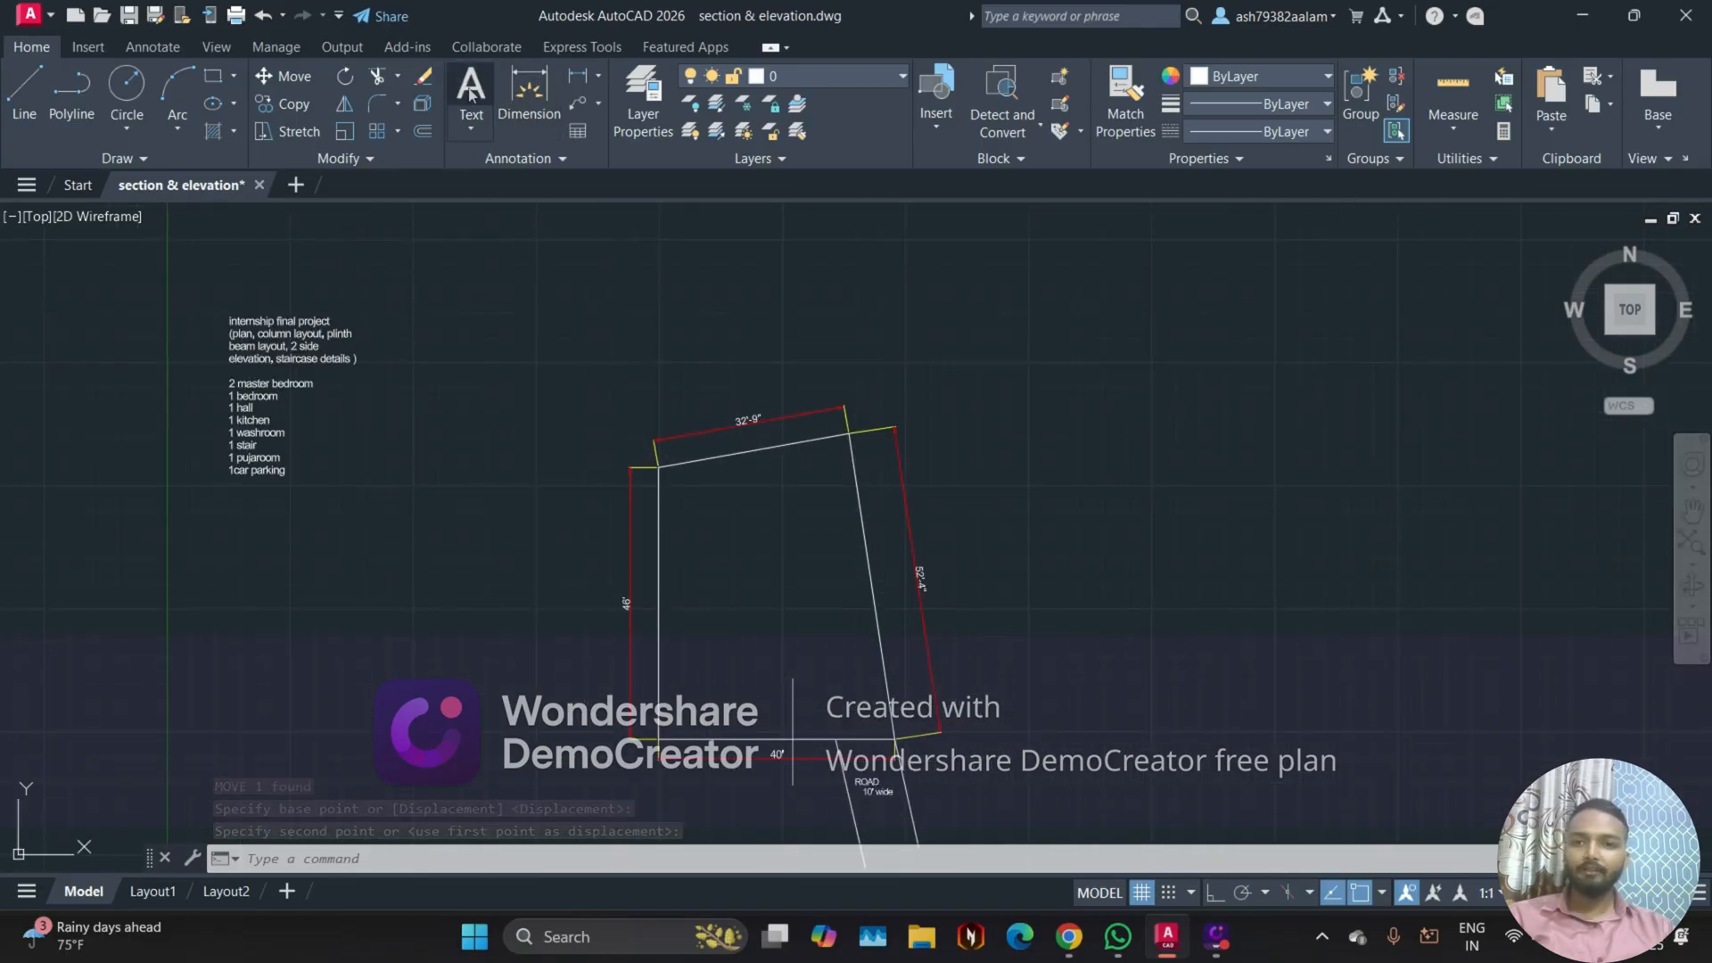
click(471, 94)
scroll(738, 550, up, 2)
click(681, 526)
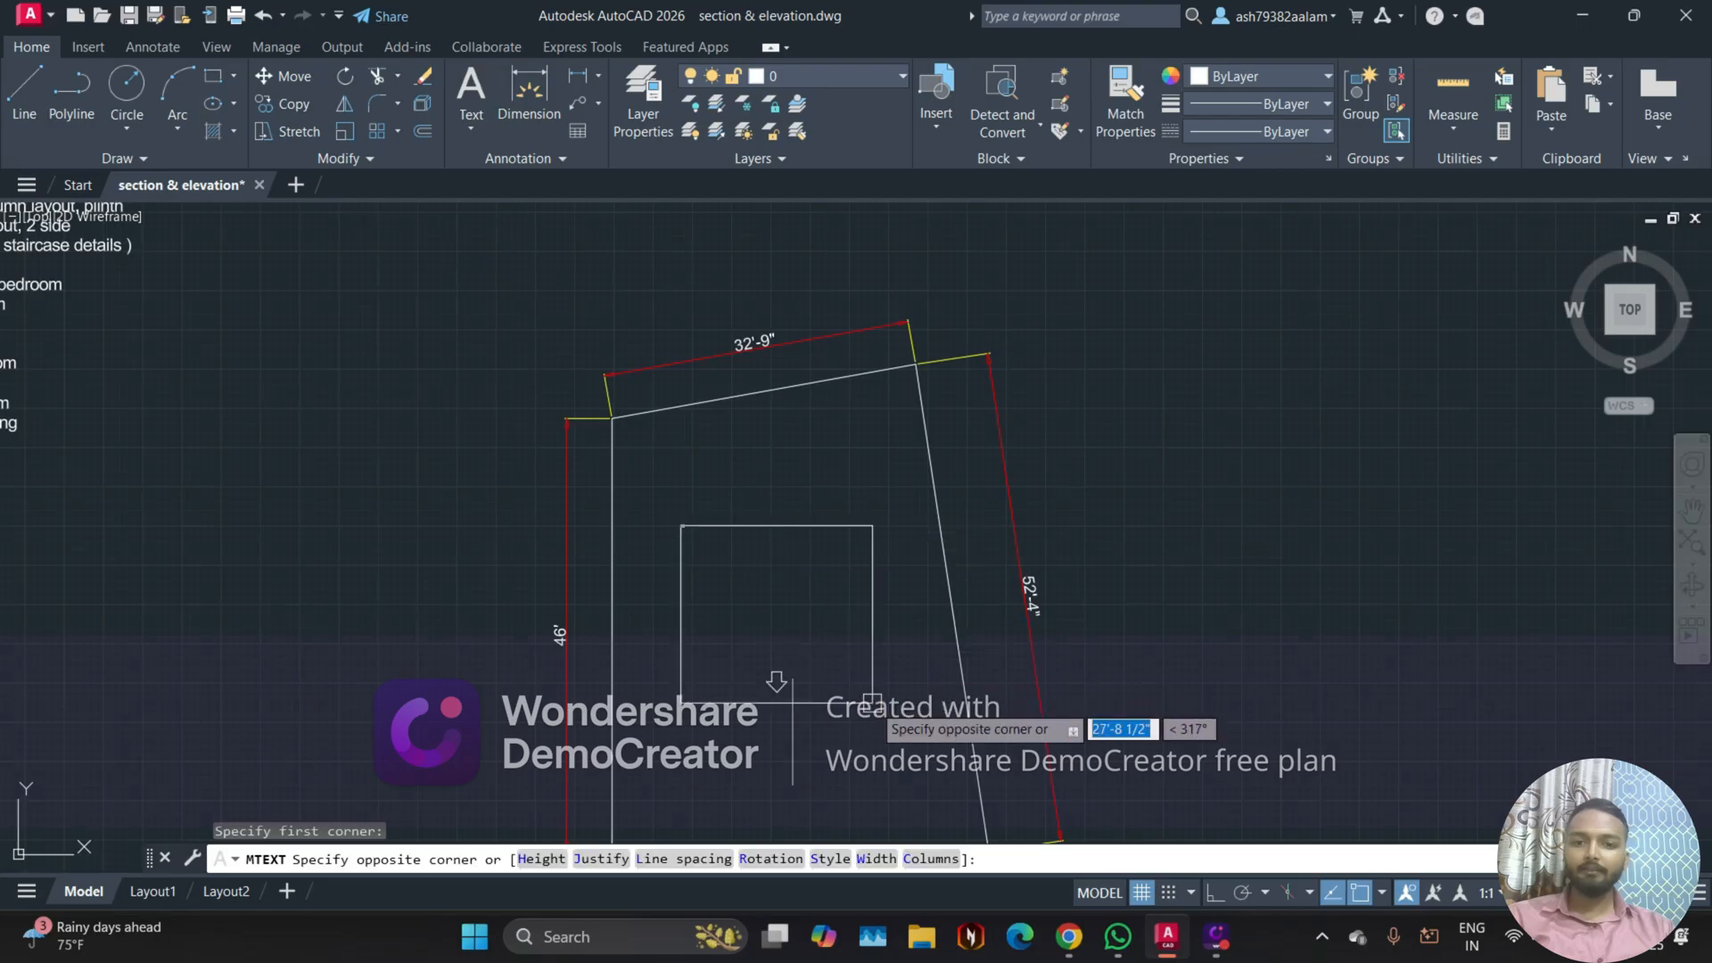
click(873, 702)
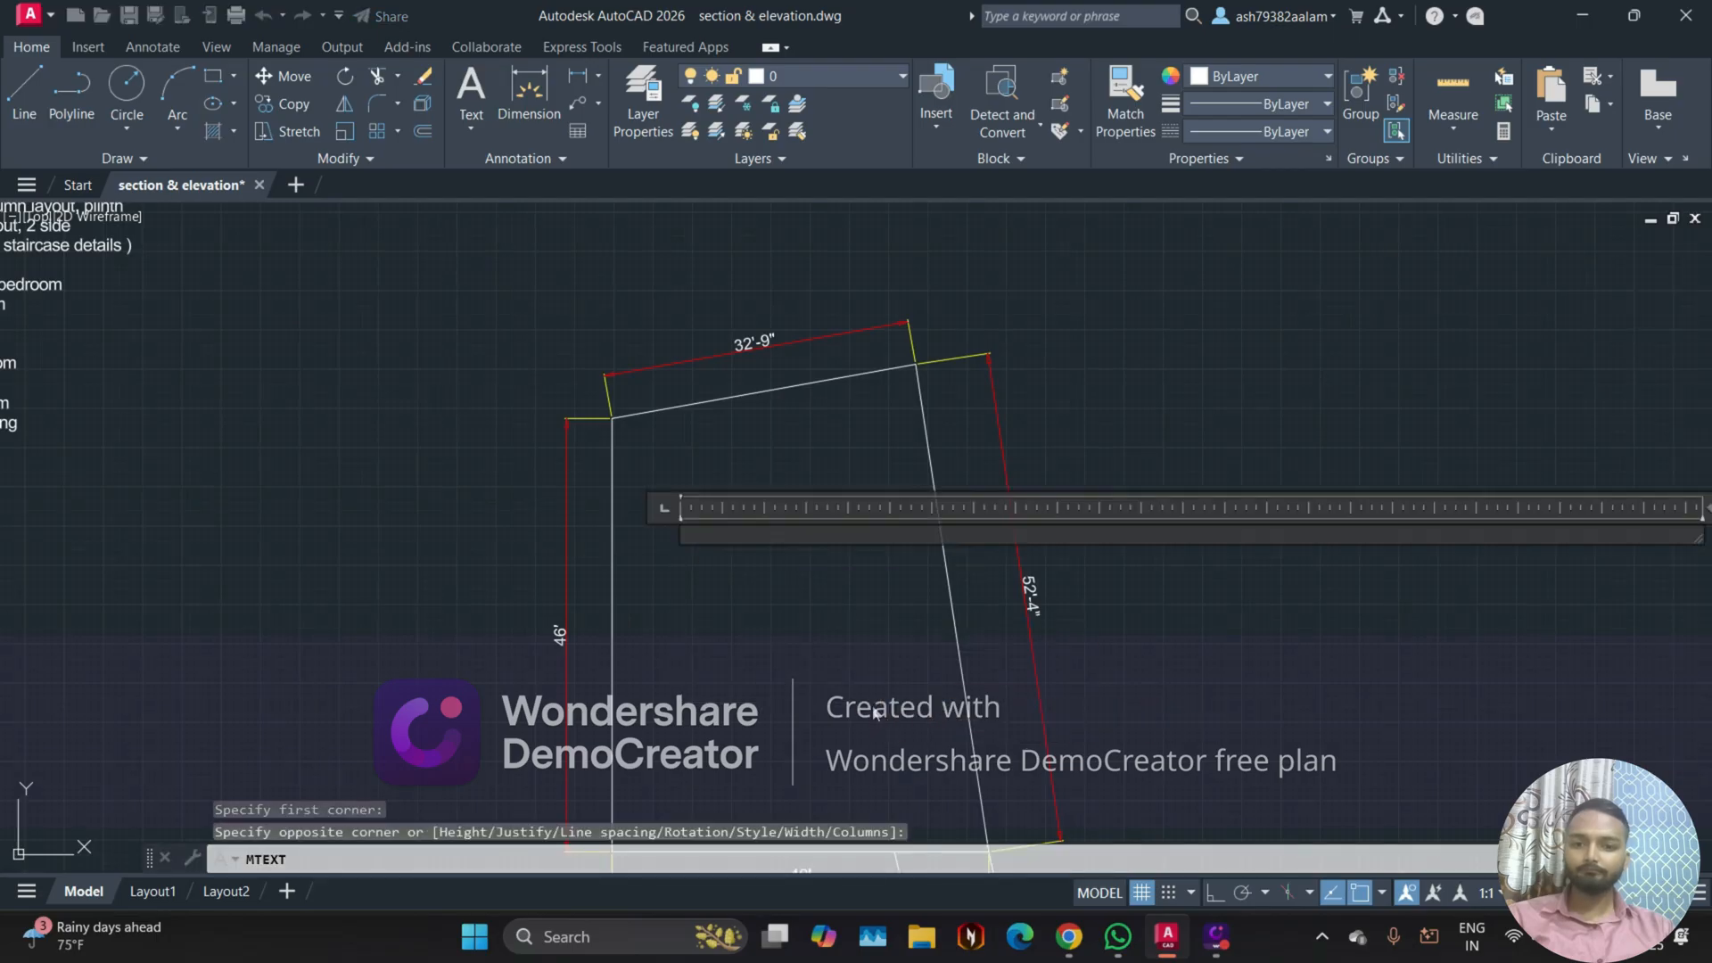
text(SITE)
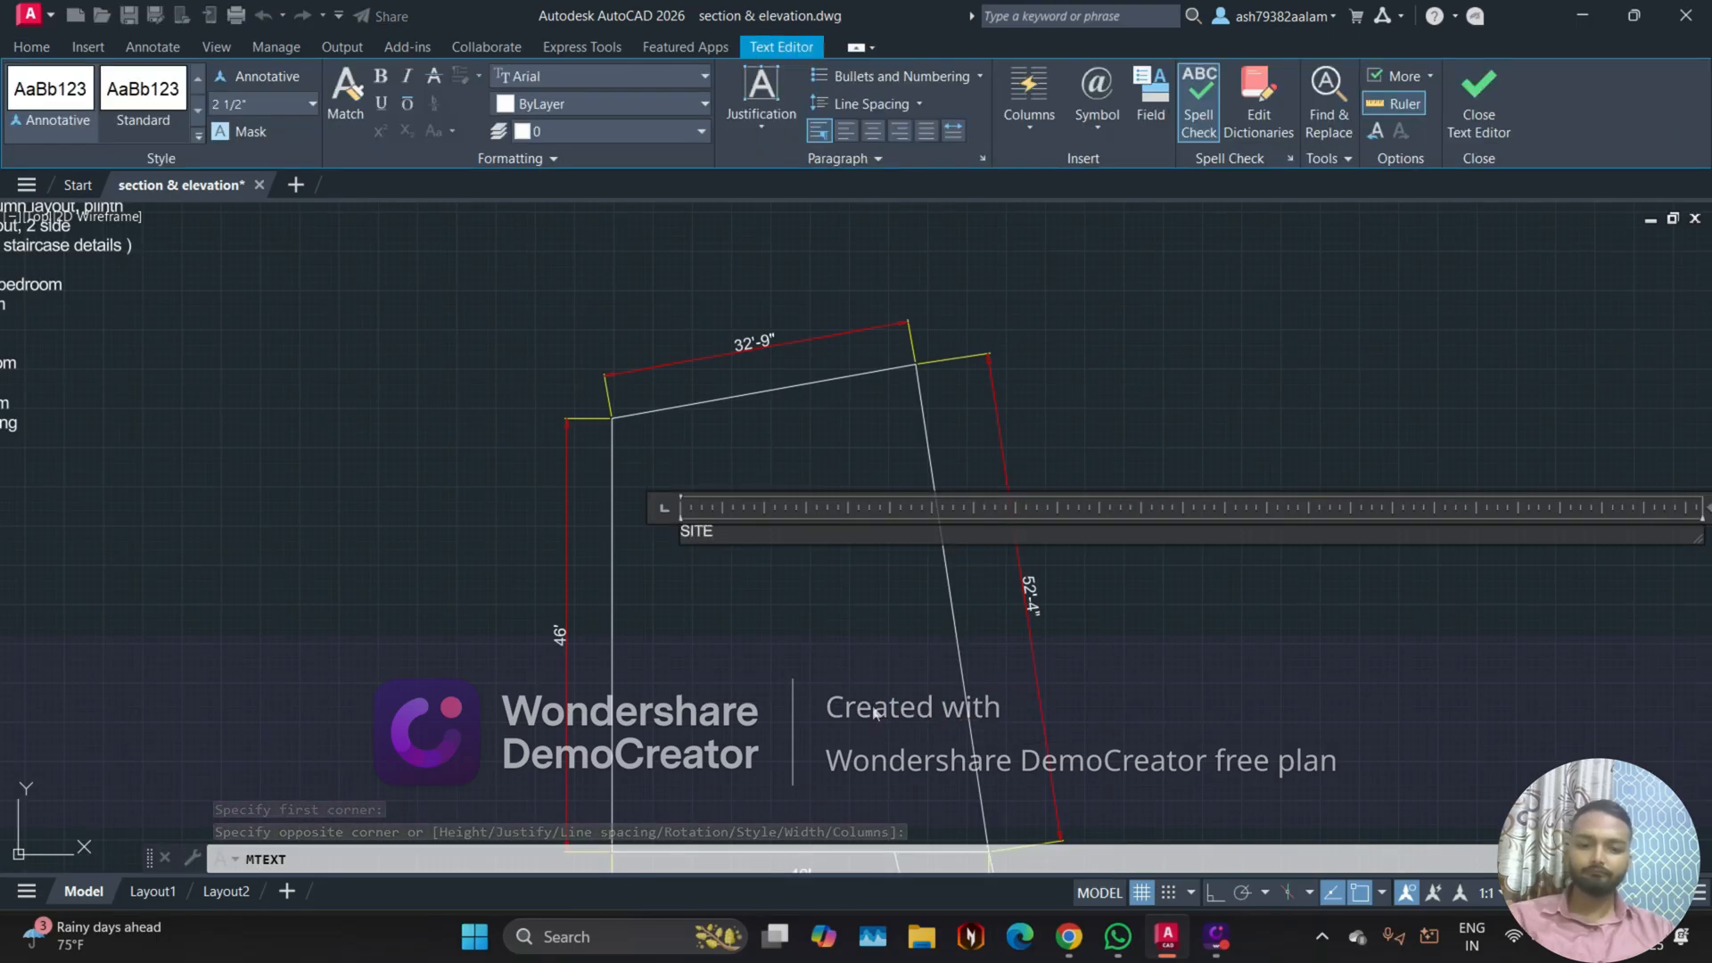
key(Return)
text(LAYOUT)
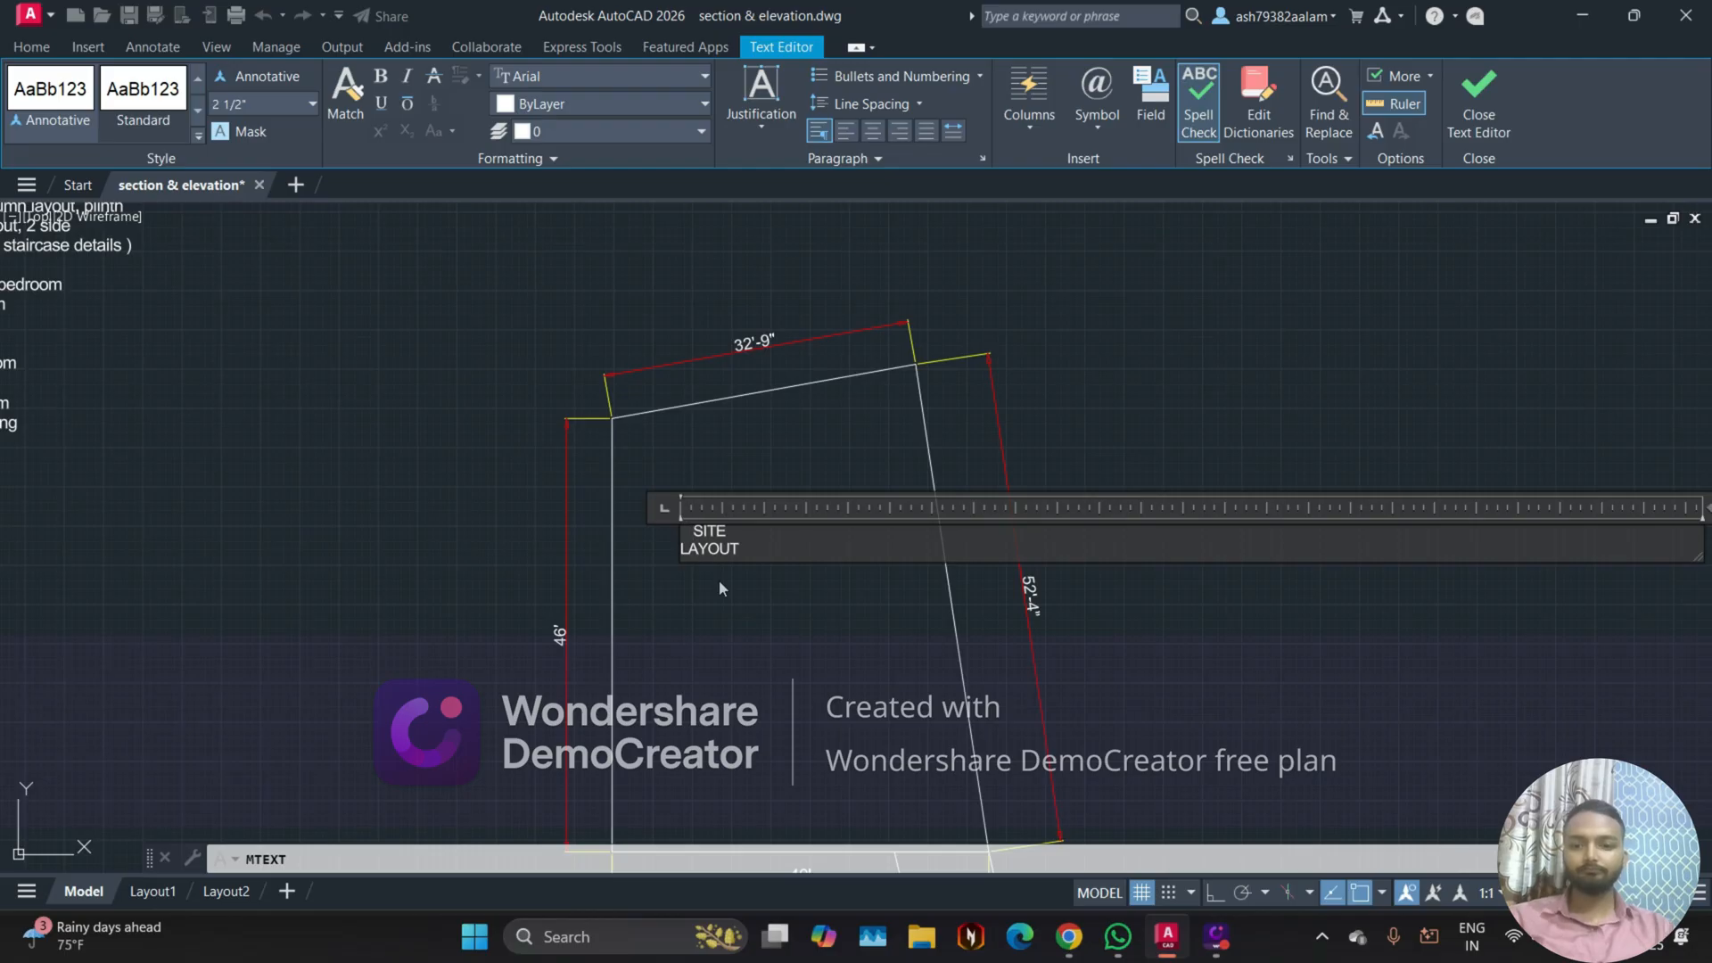
Step: Set the height of the whole SITE LAYOUT text to 15 inches and finish editing it
key(ctrl+a)
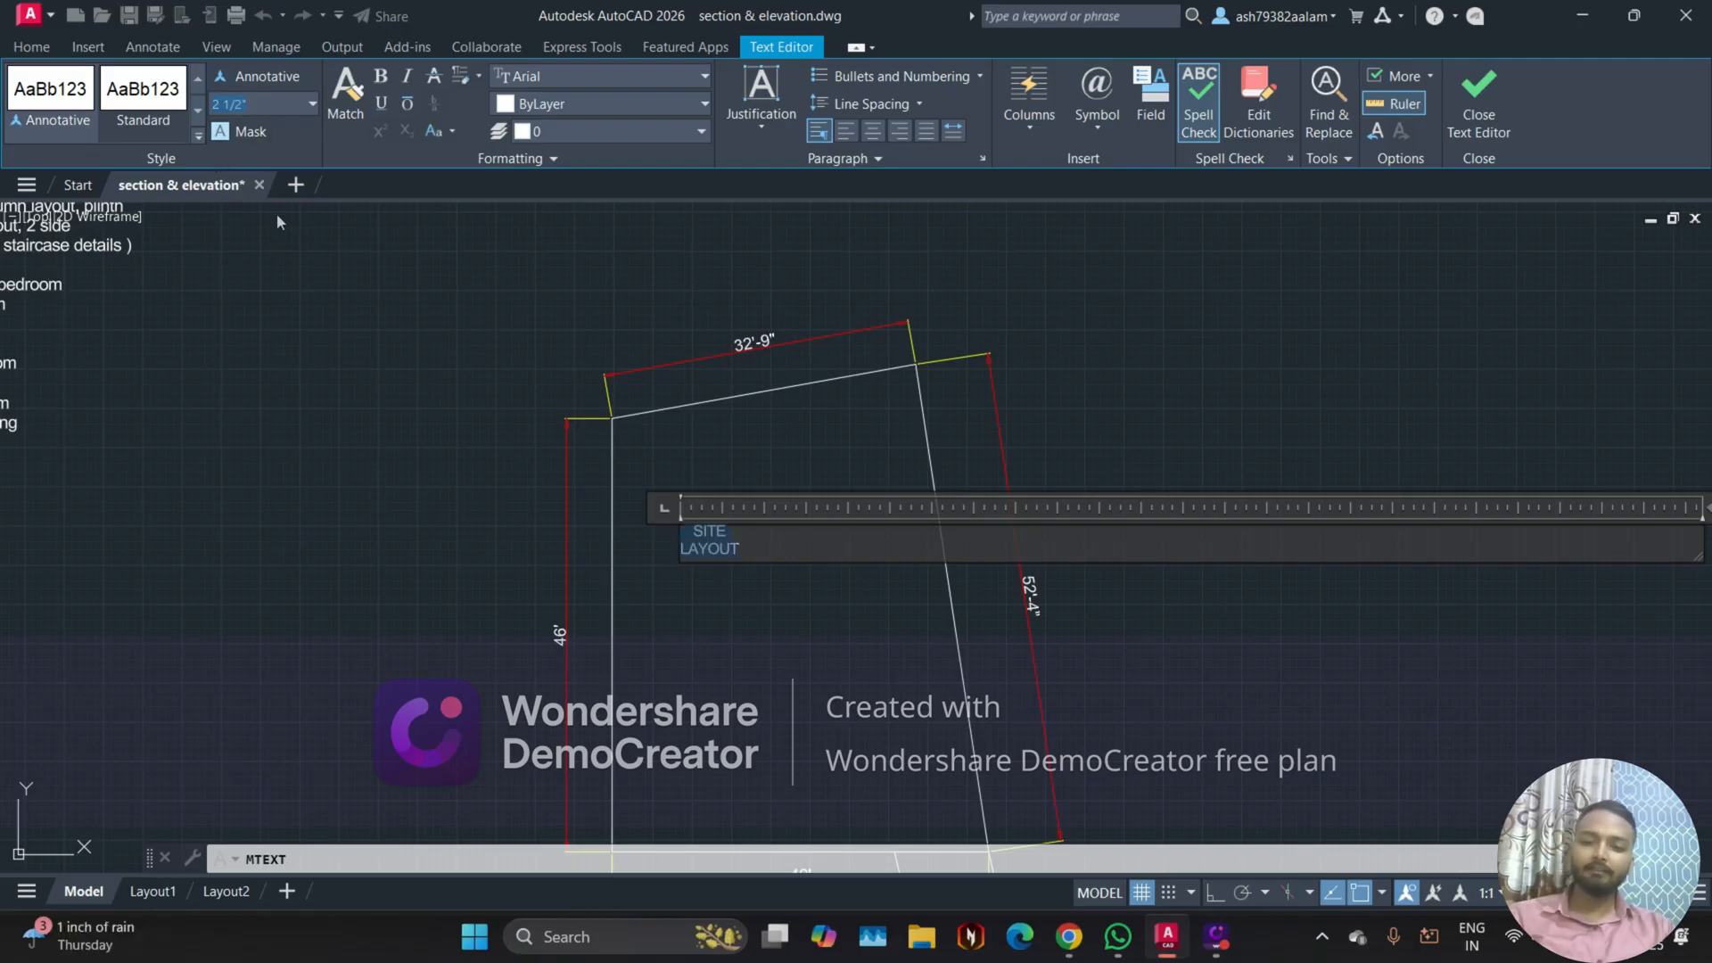
text(15)
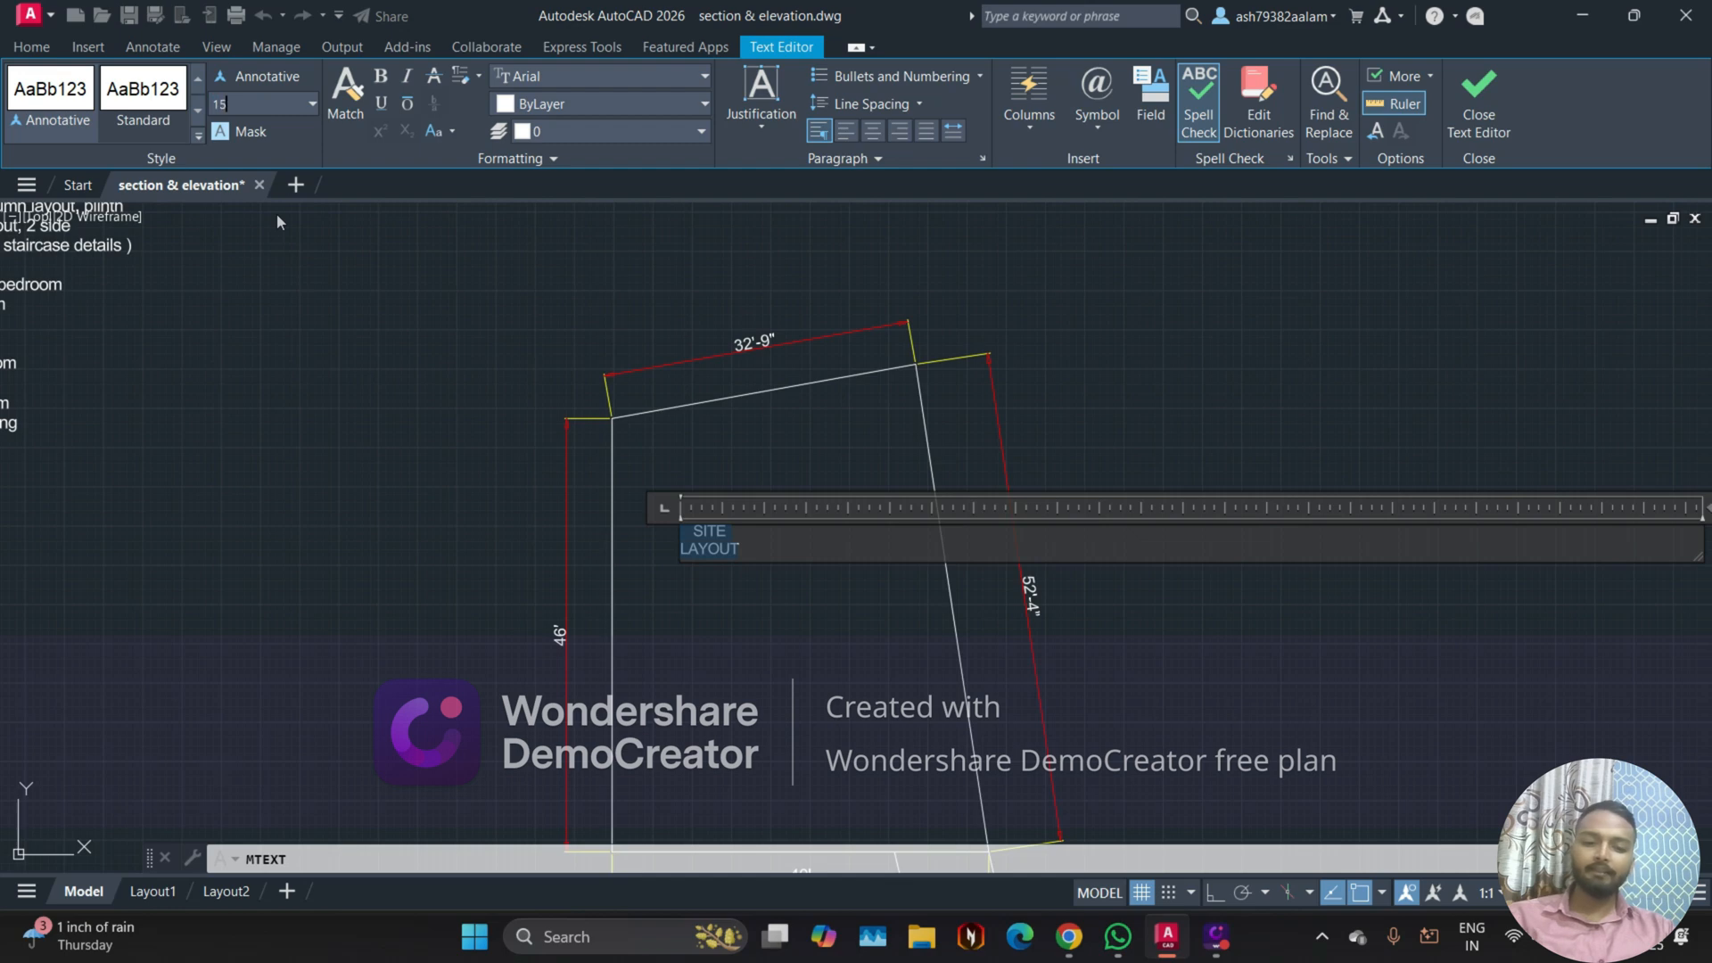
key(Return)
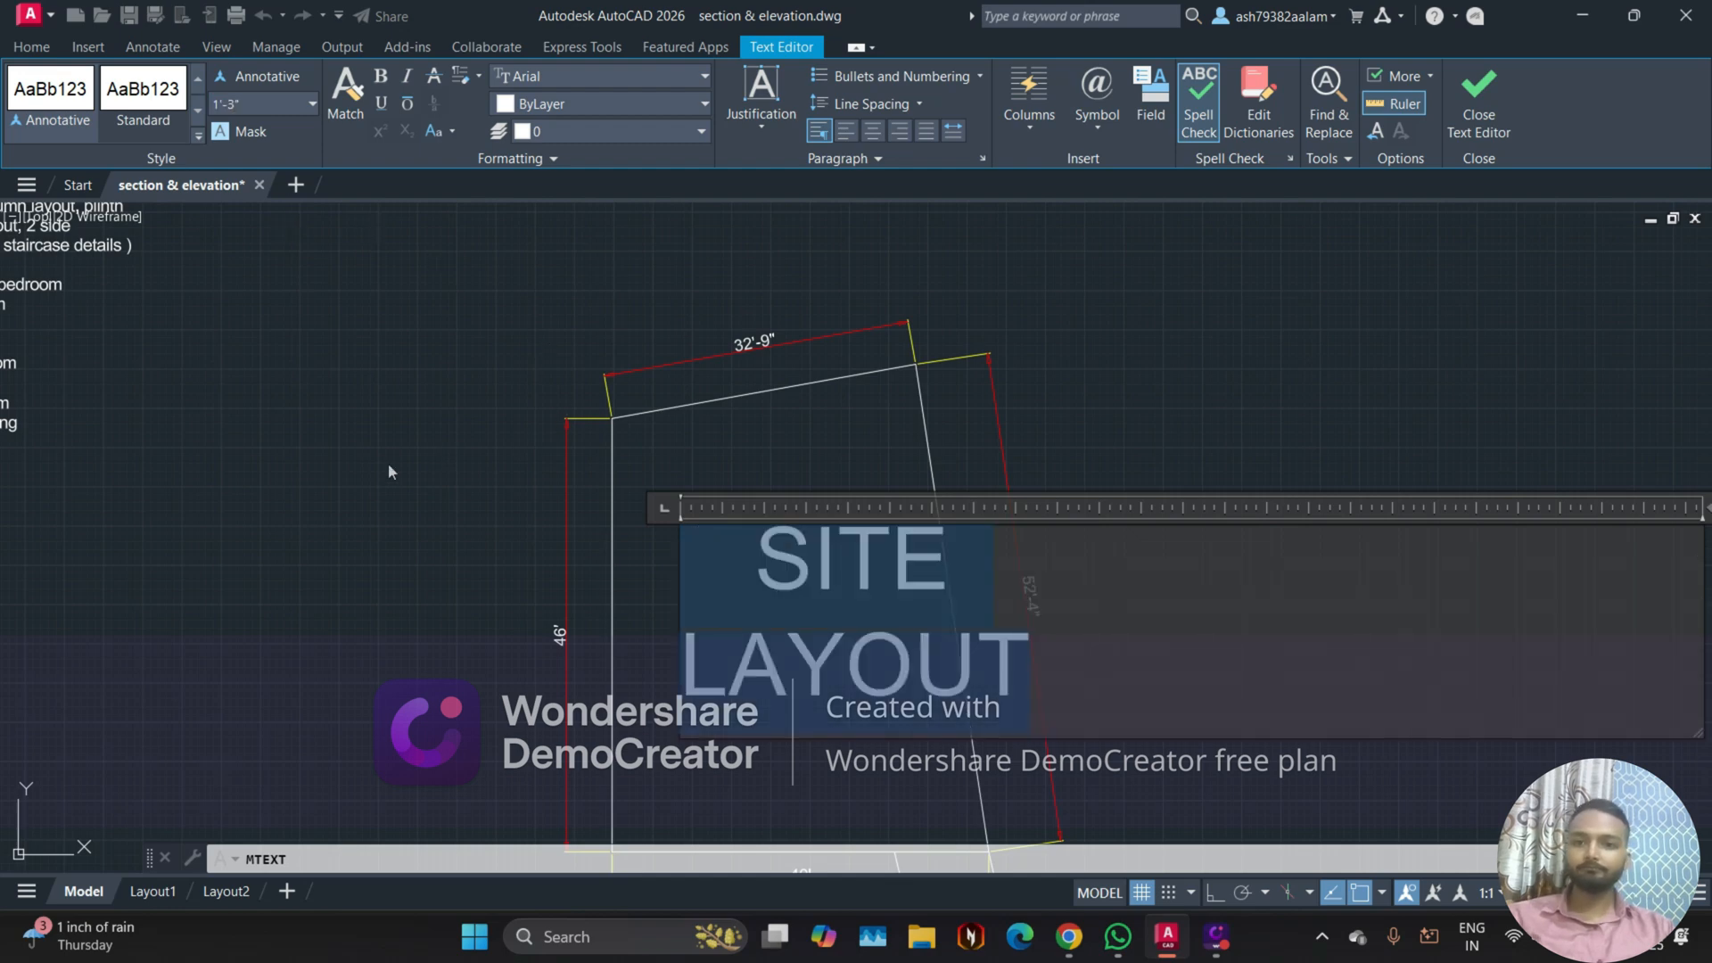
click(471, 645)
Step: Move the SITE LAYOUT text to about the middle of the plot outline
scroll(795, 586, down, 2)
middle_drag(791, 586, 688, 443)
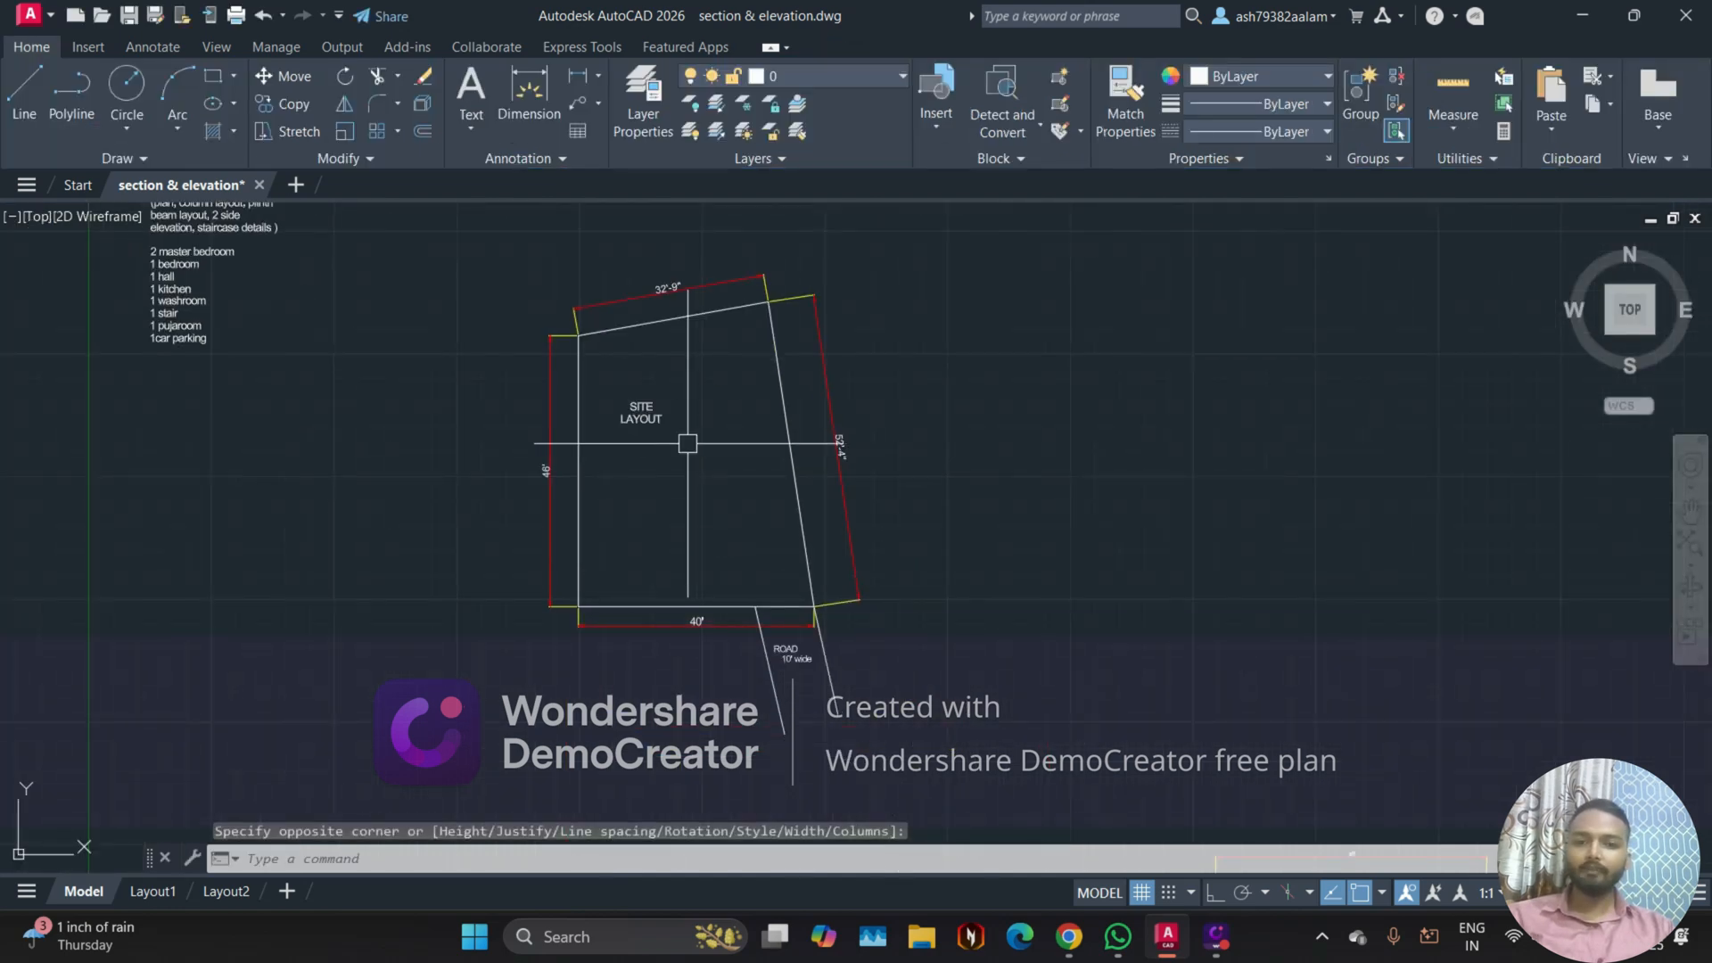
click(642, 411)
text(m)
key(Return)
click(621, 422)
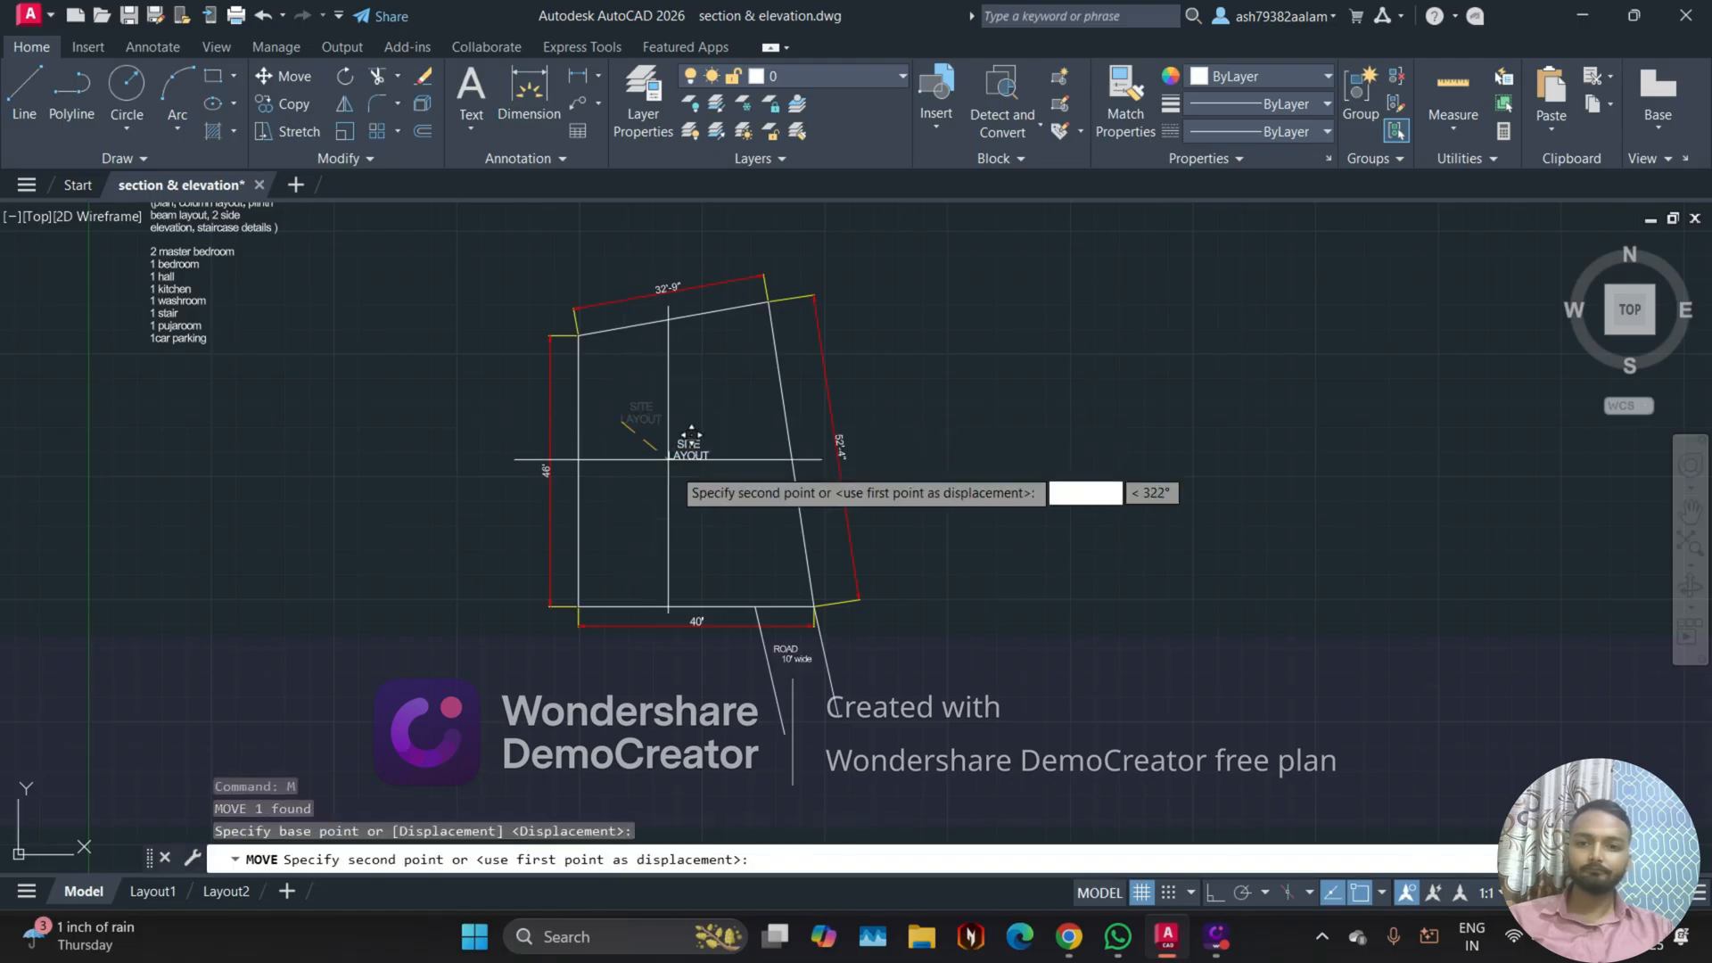
click(675, 460)
Step: Examine the site layout's boundary lines, side dimensions and road access
middle_drag(776, 603, 783, 609)
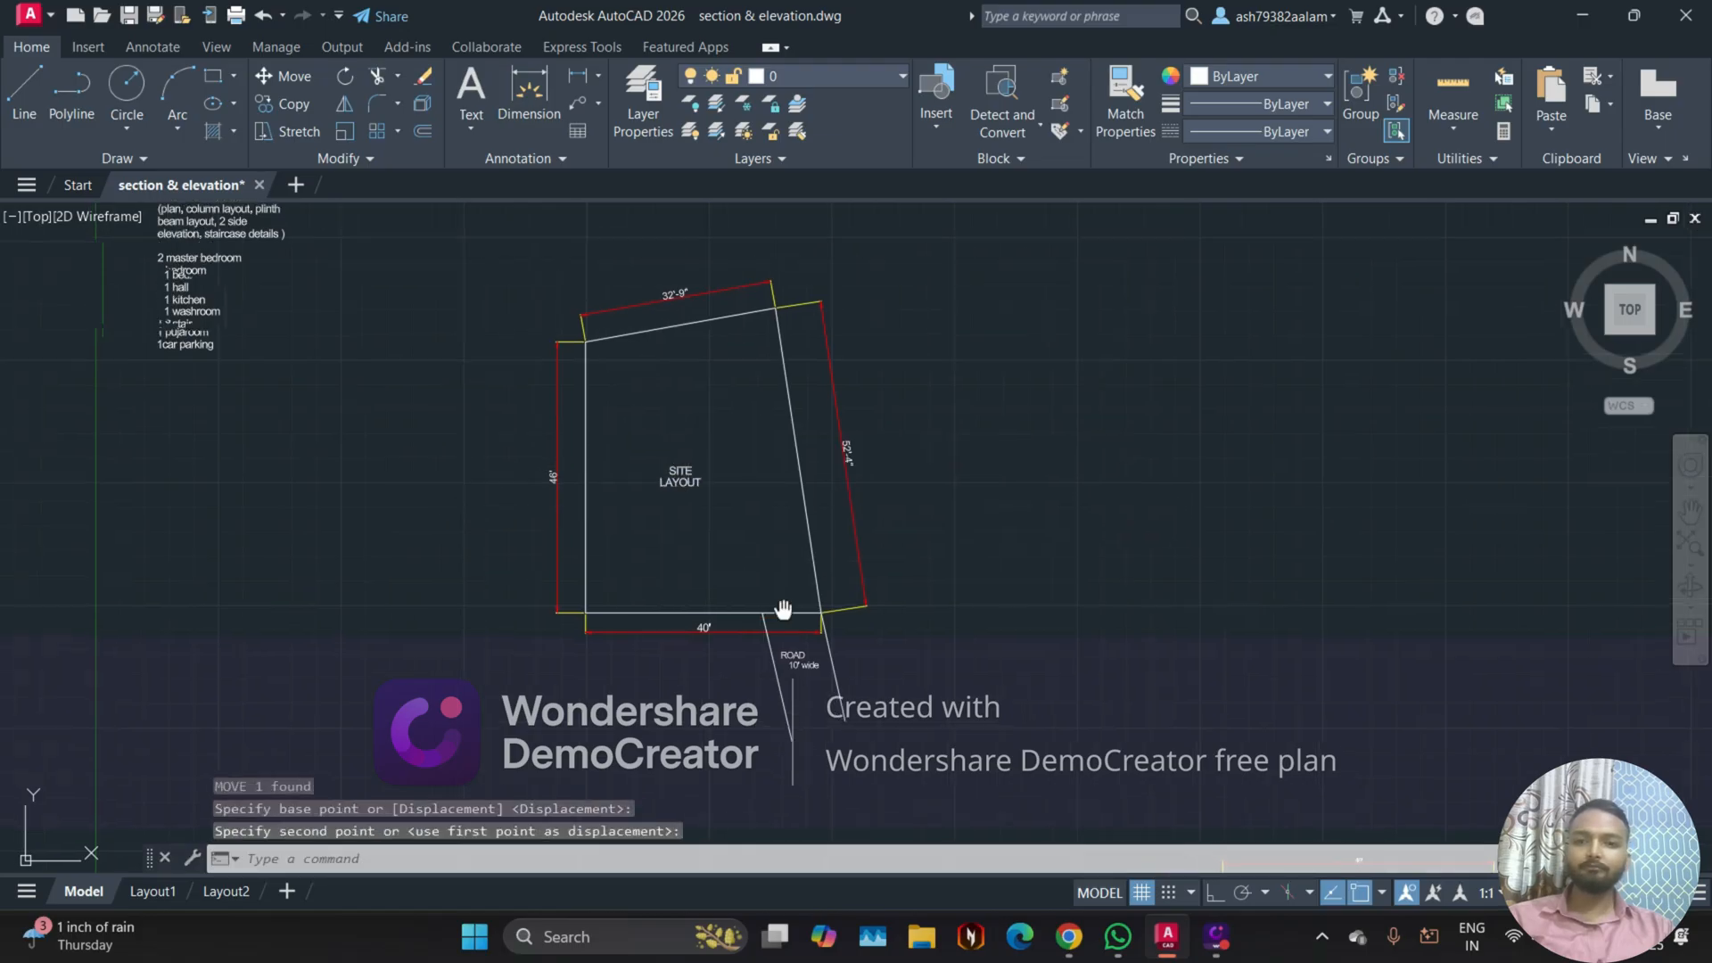
scroll(783, 609, up, 3)
scroll(684, 630, down, 1)
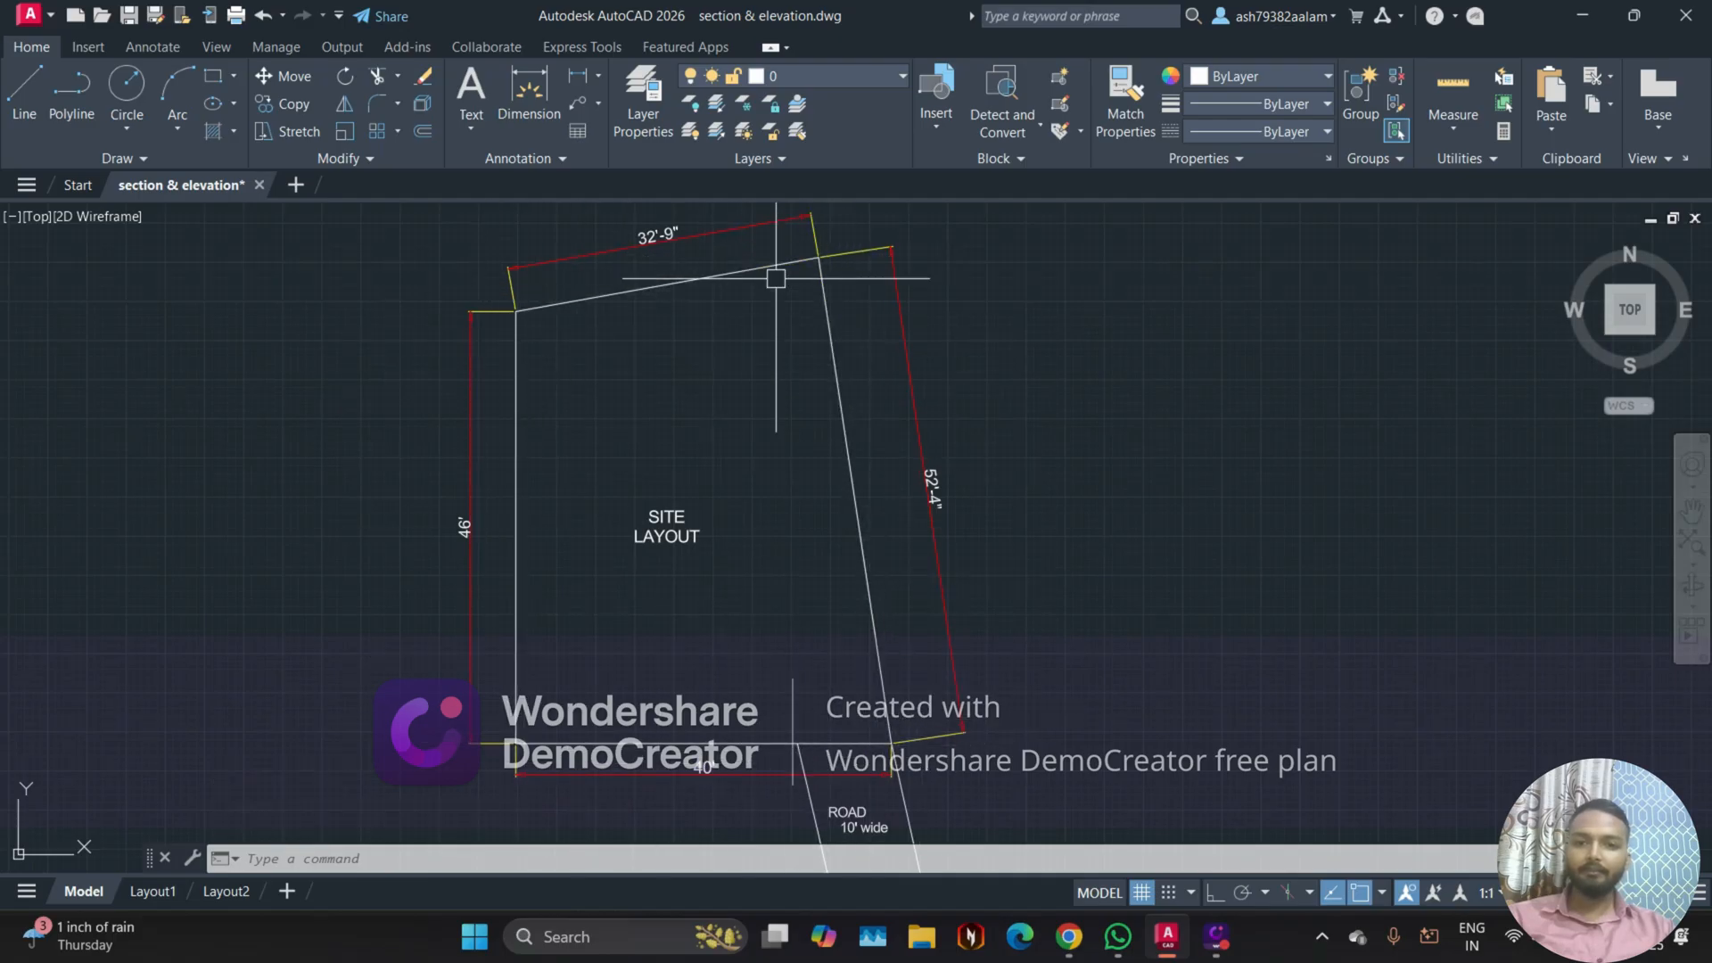
scroll(829, 488, down, 3)
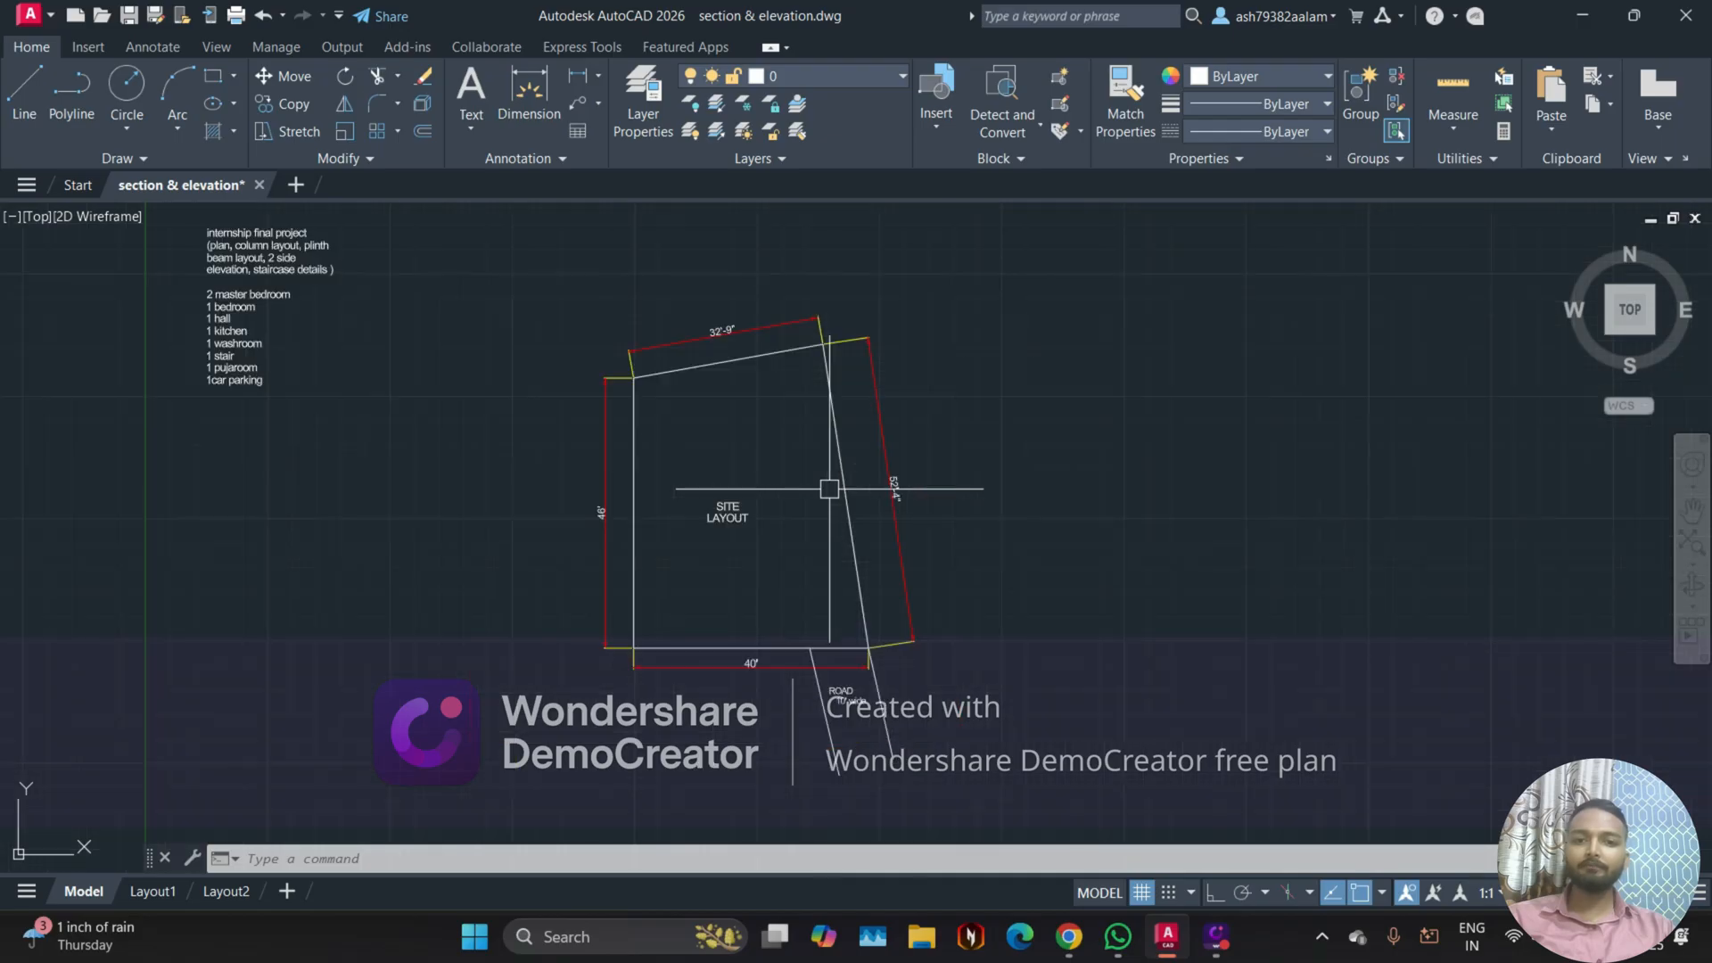
scroll(776, 627, up, 2)
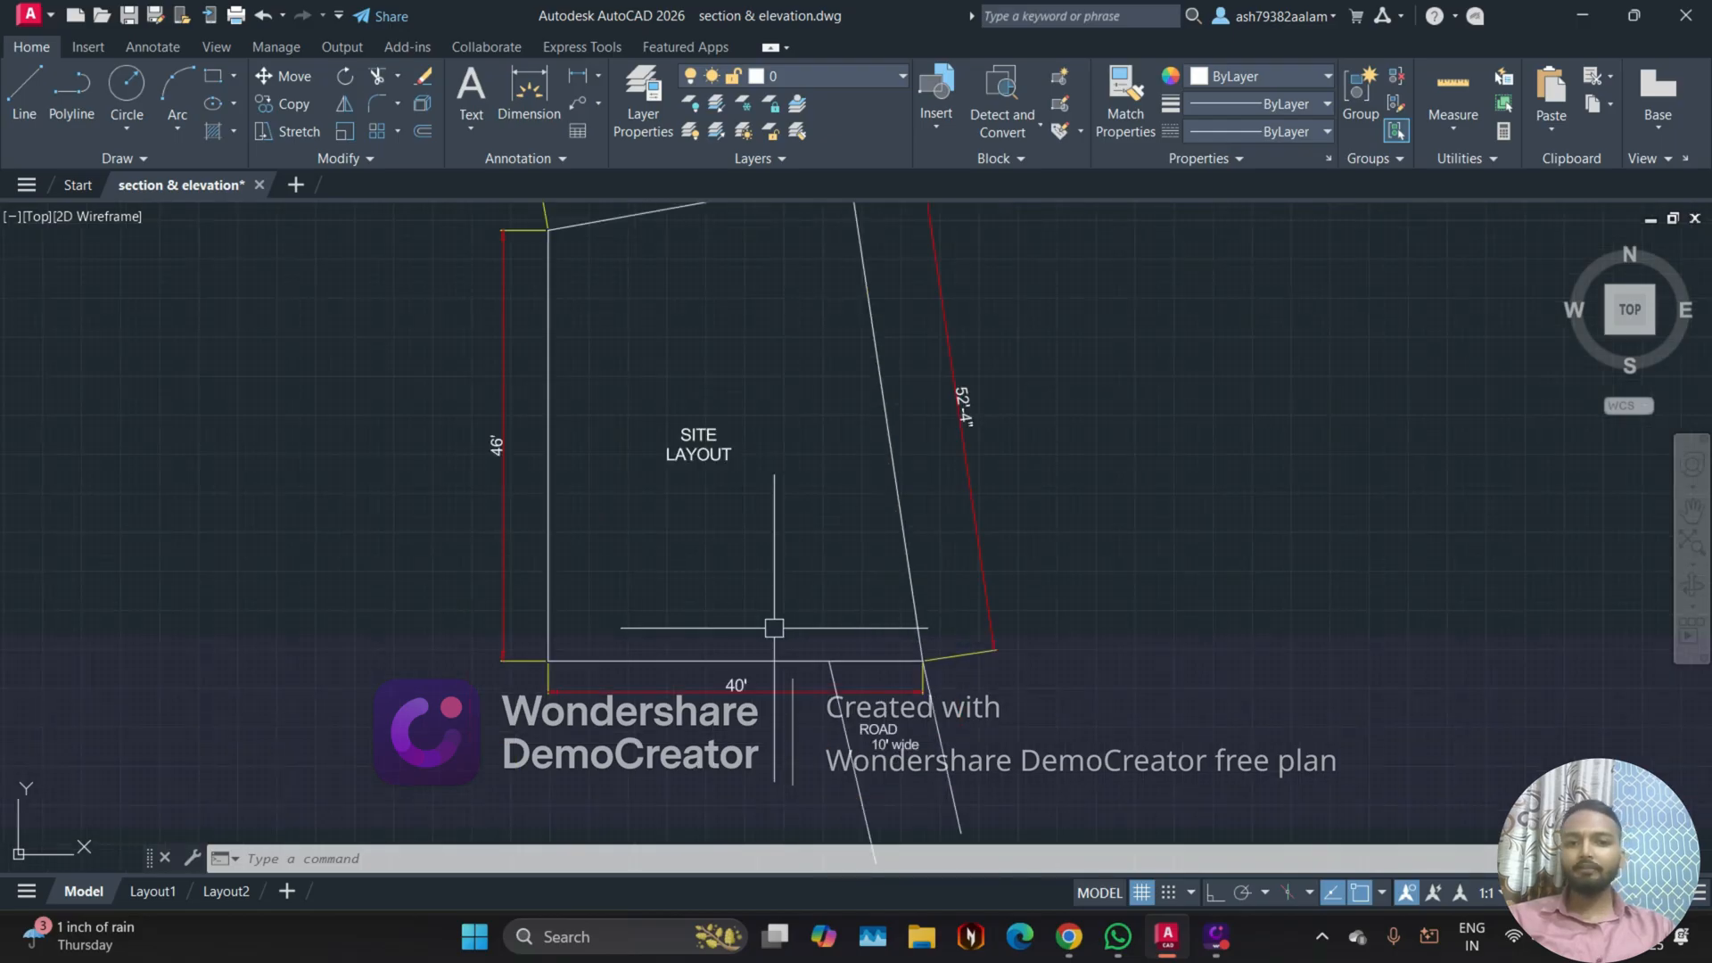
scroll(766, 620, up, 2)
middle_drag(764, 600, 788, 721)
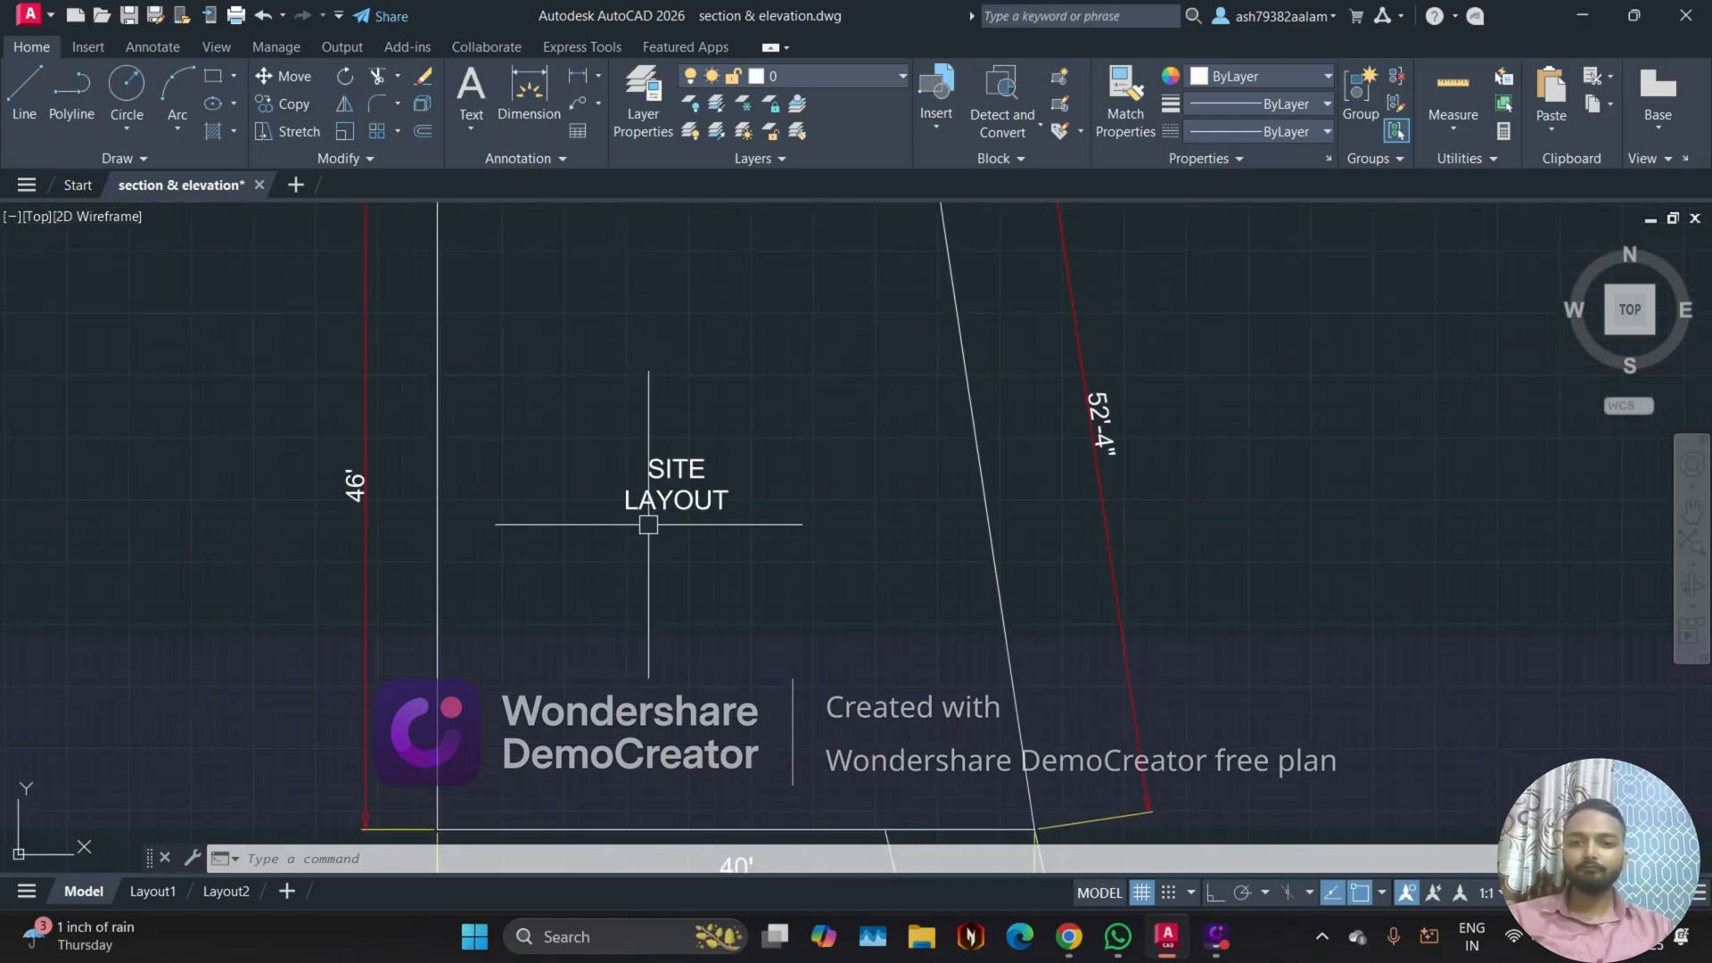
scroll(714, 609, down, 3)
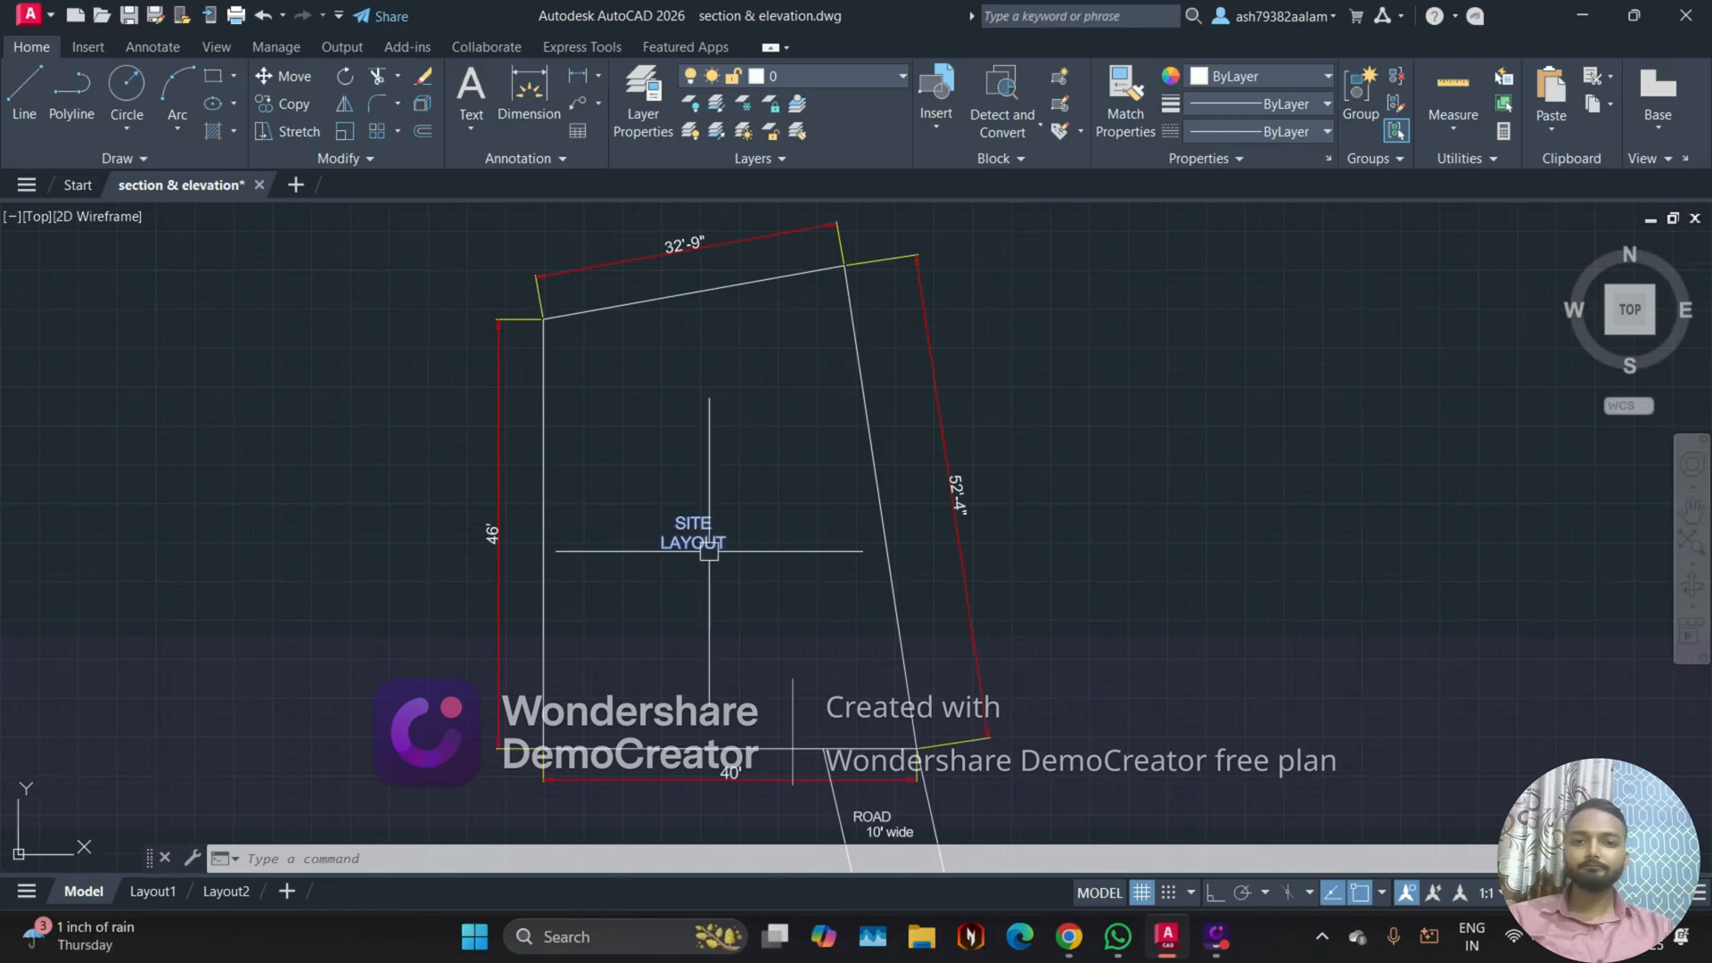
scroll(764, 554, down, 2)
middle_drag(764, 555, 747, 524)
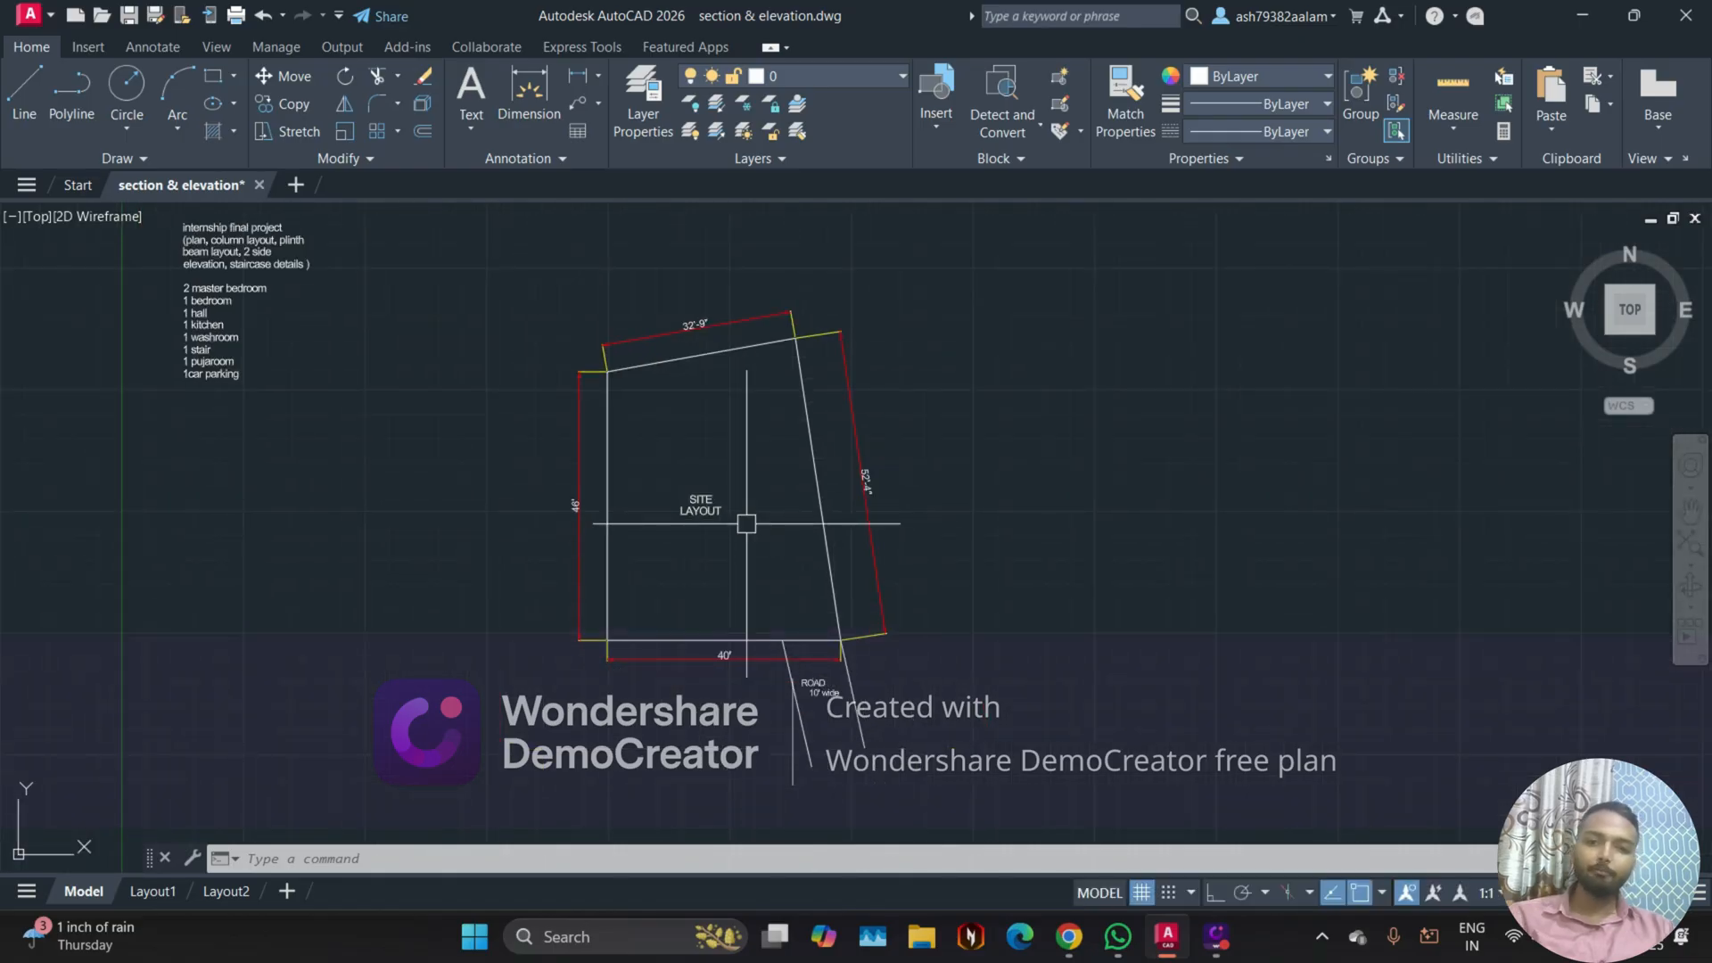
Step: Open the plot settings for the model and choose DWG To PDF.pc3 as the plotter
key(ctrl+p)
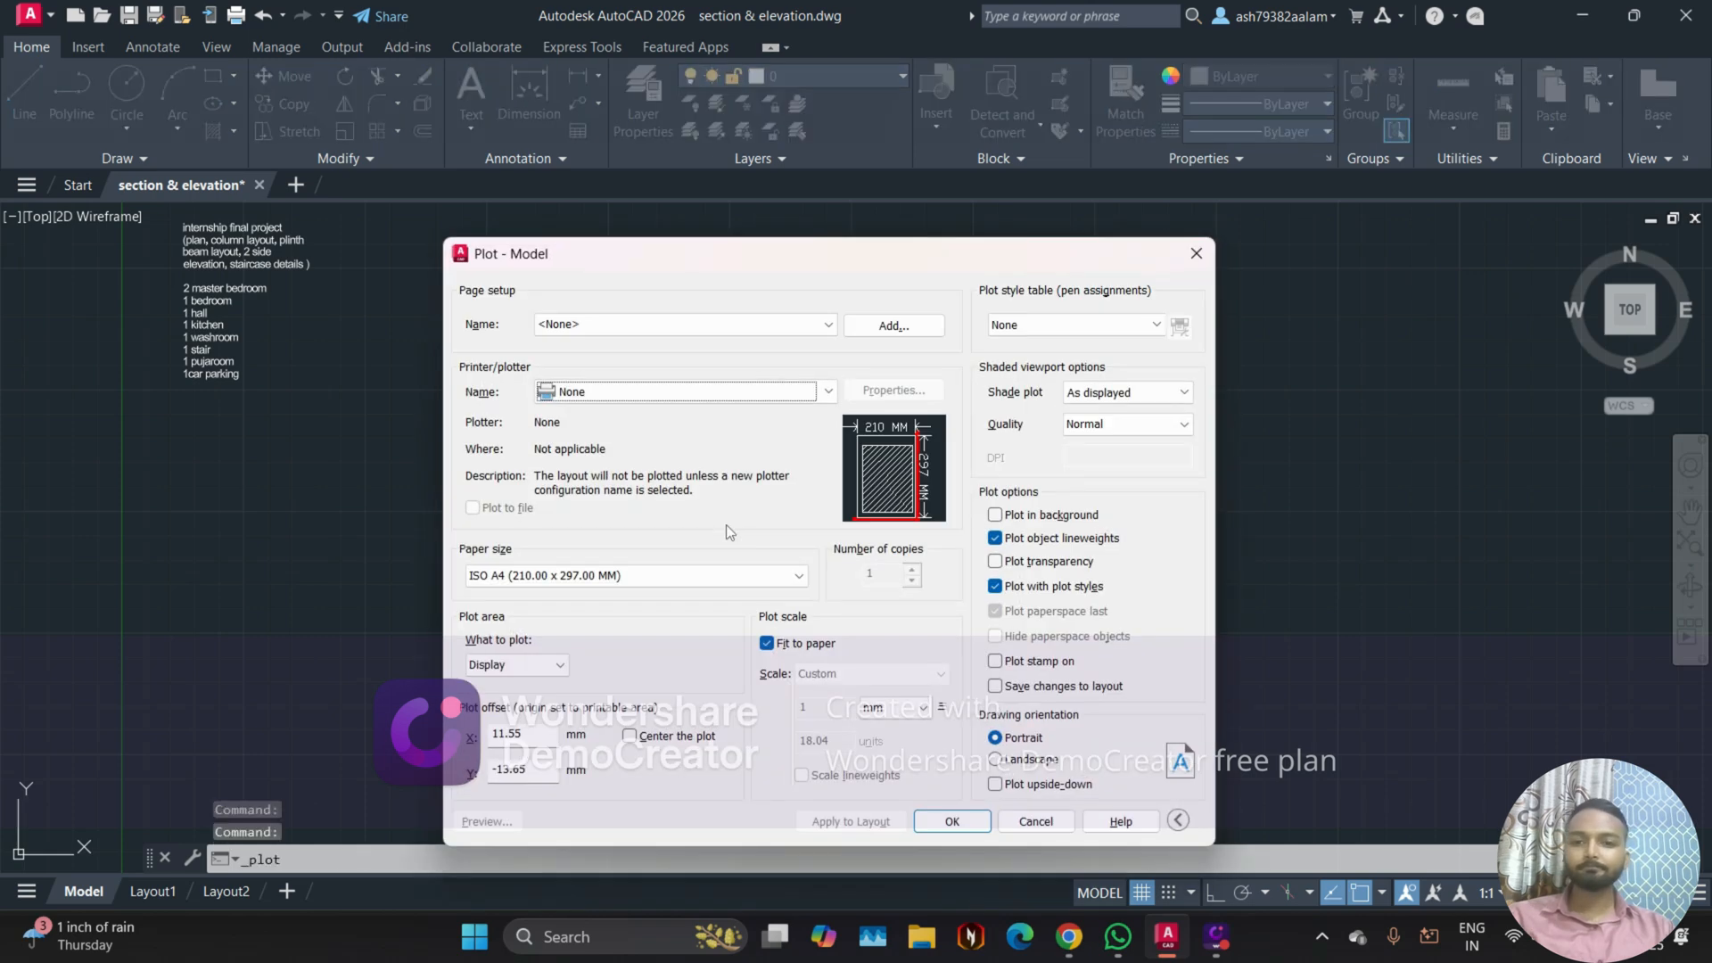
key(Escape)
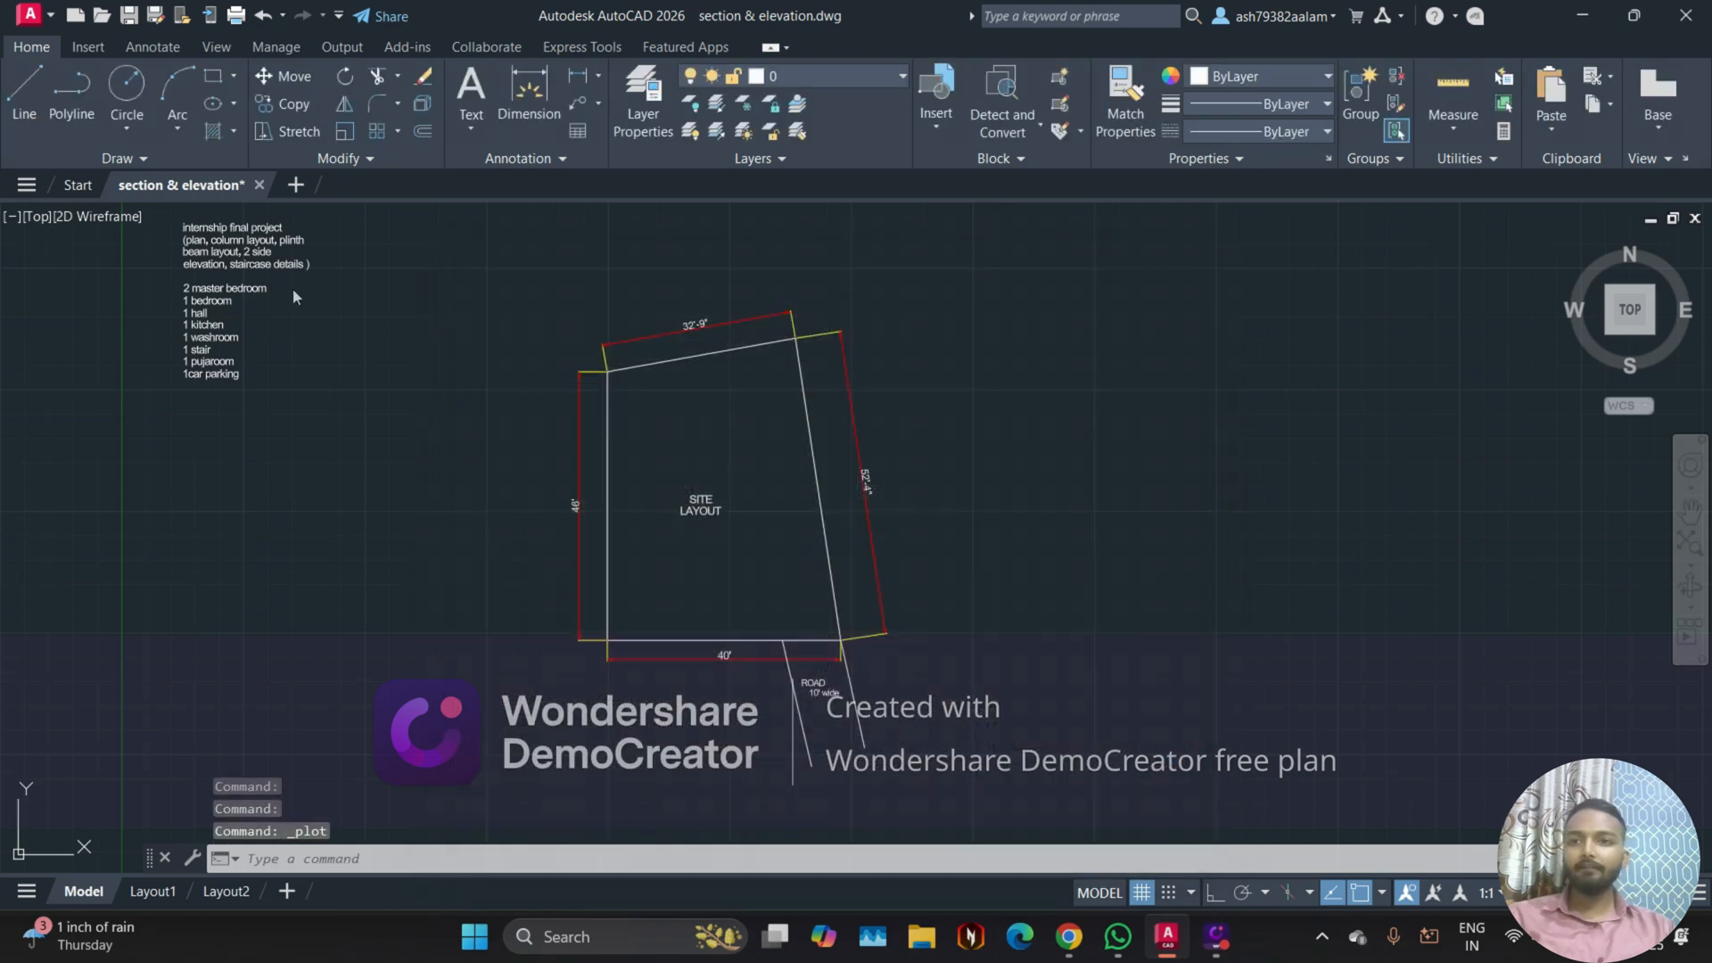
click(236, 16)
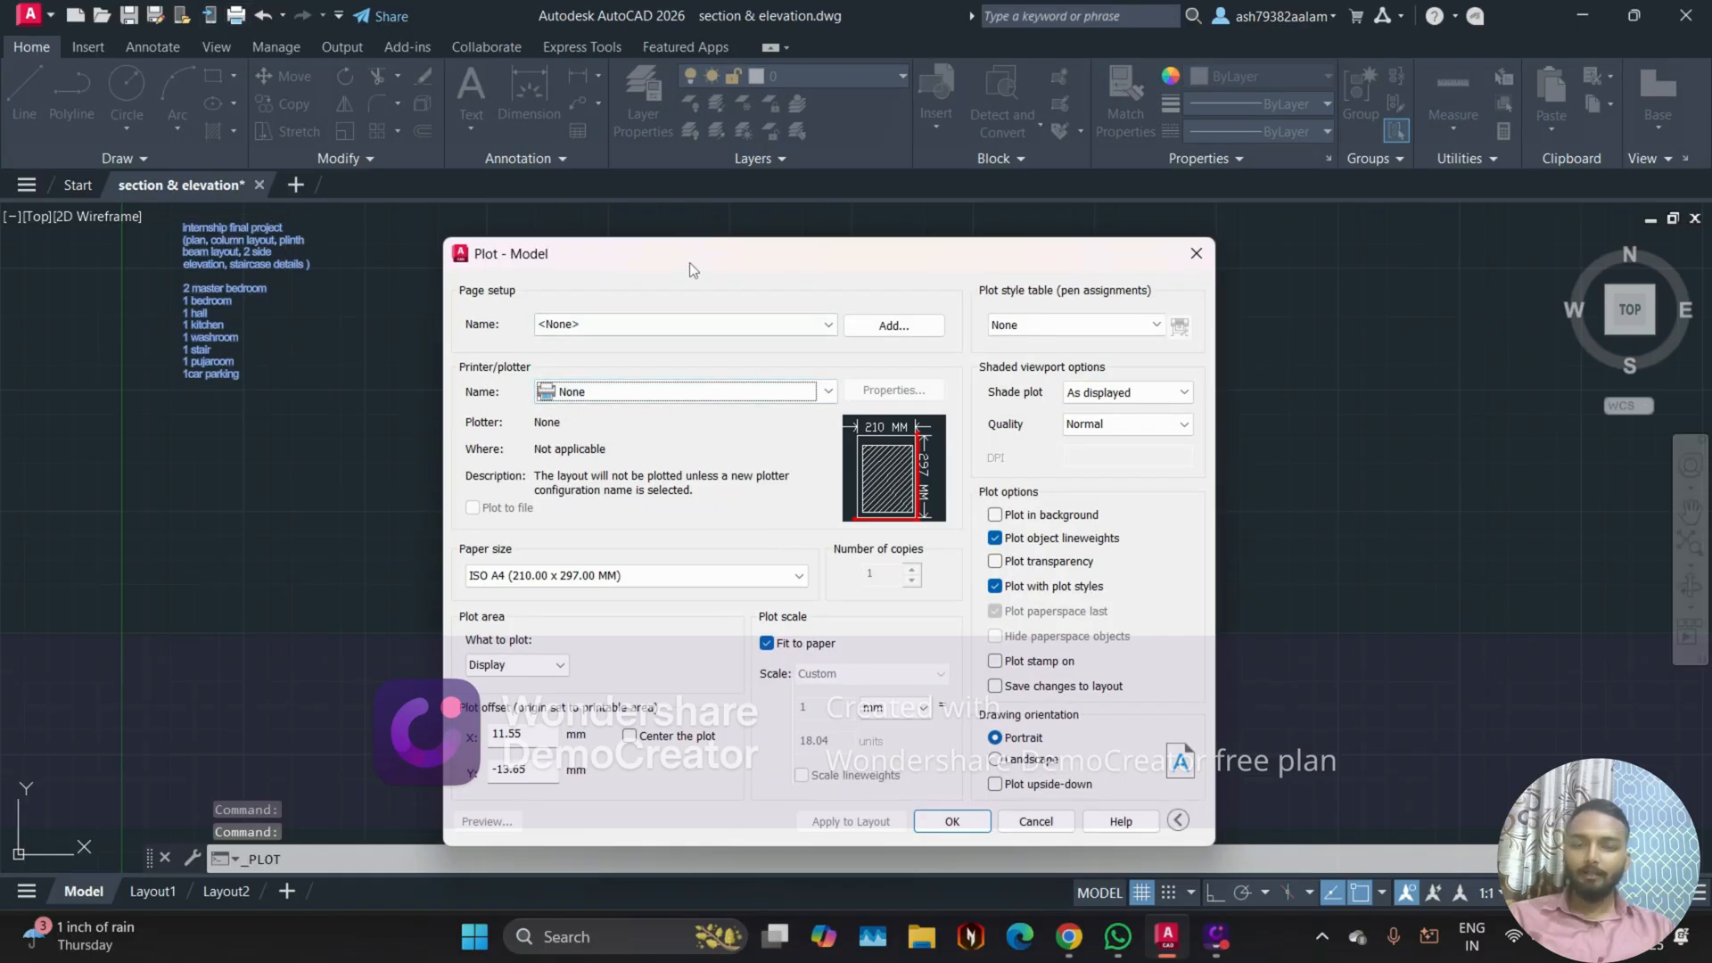
drag(689, 262, 688, 200)
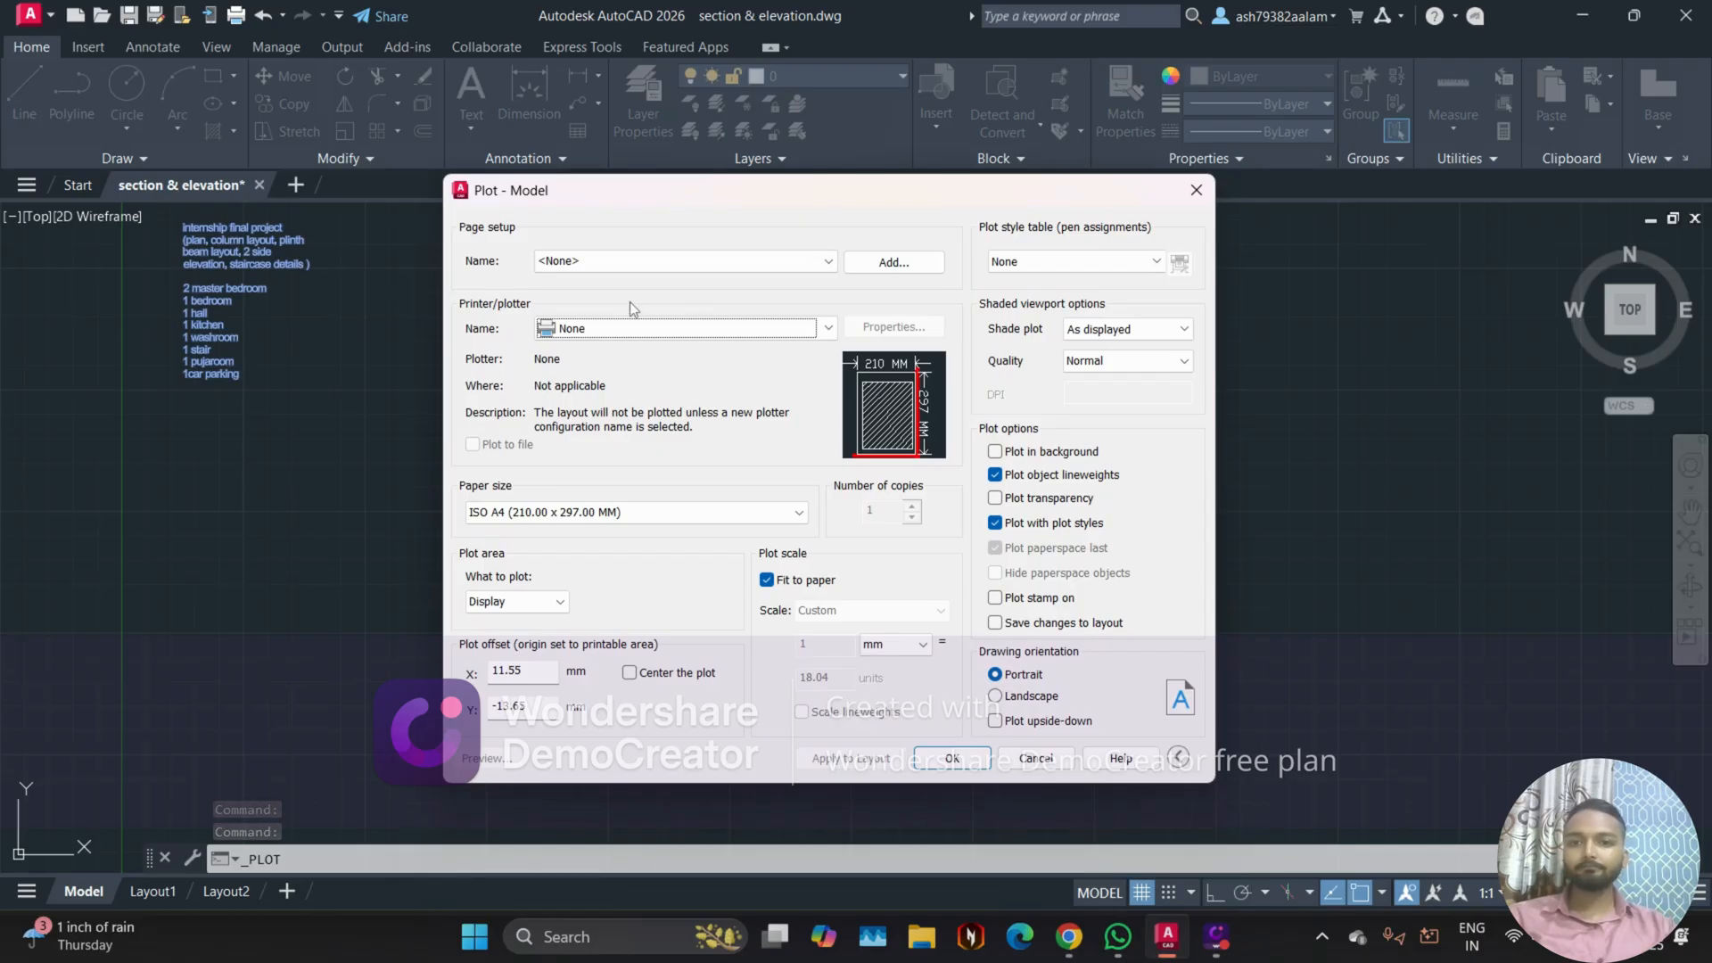
click(584, 329)
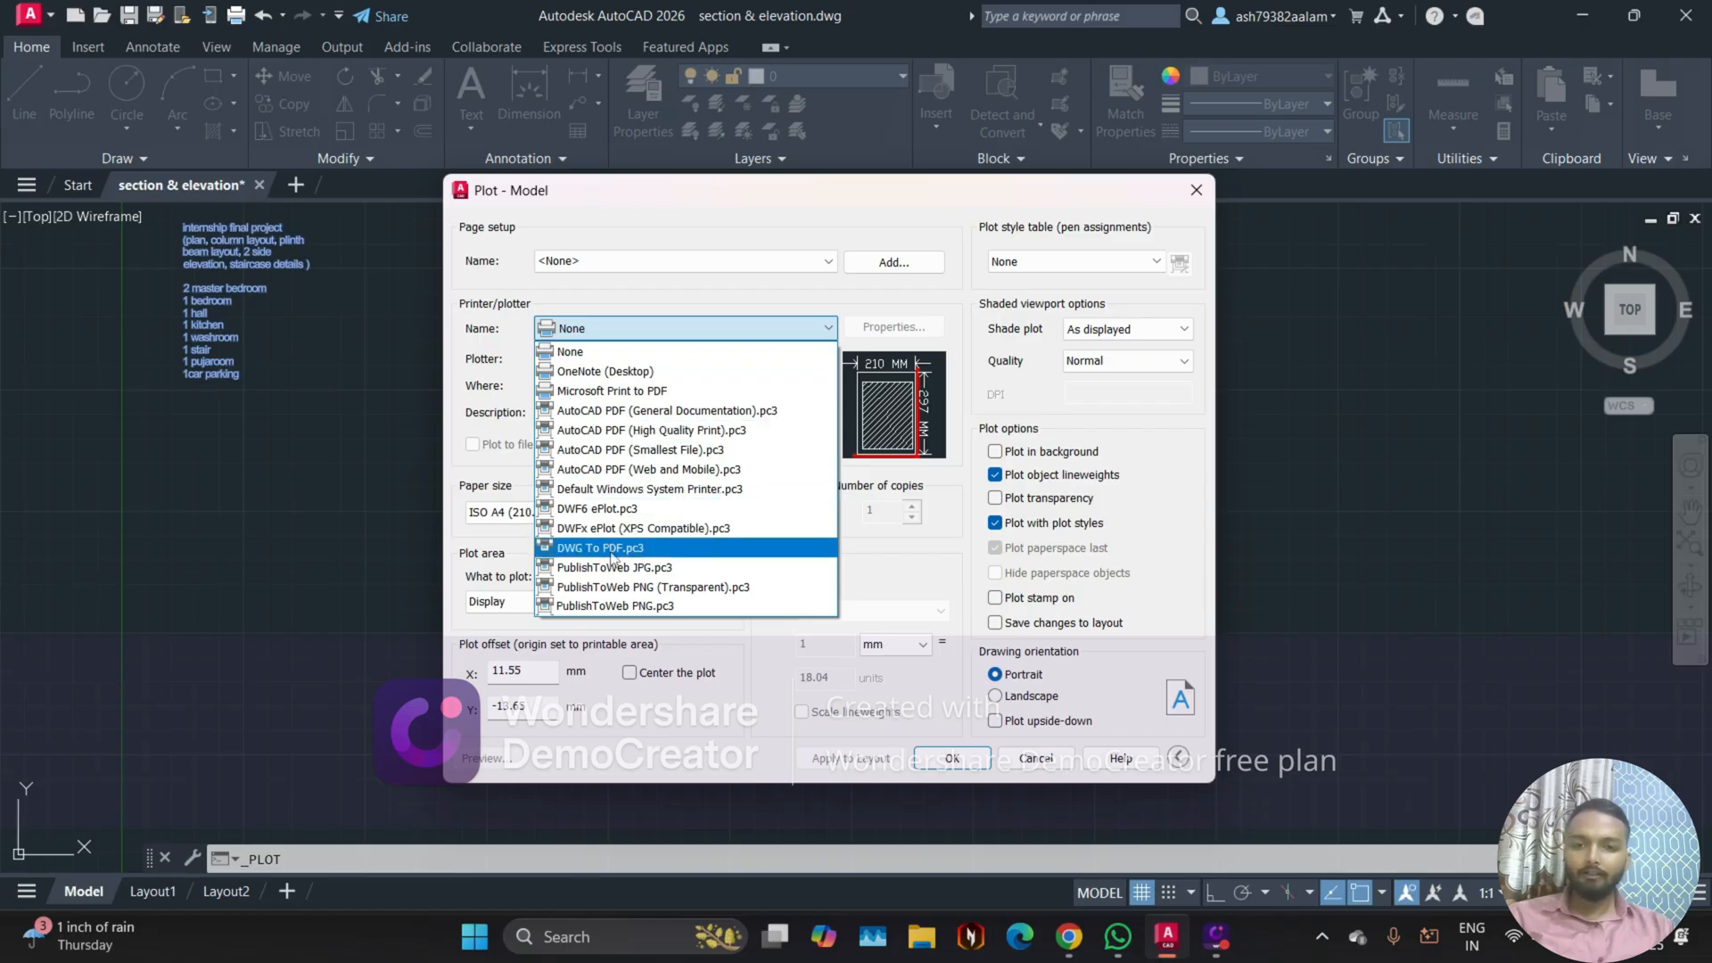
click(665, 553)
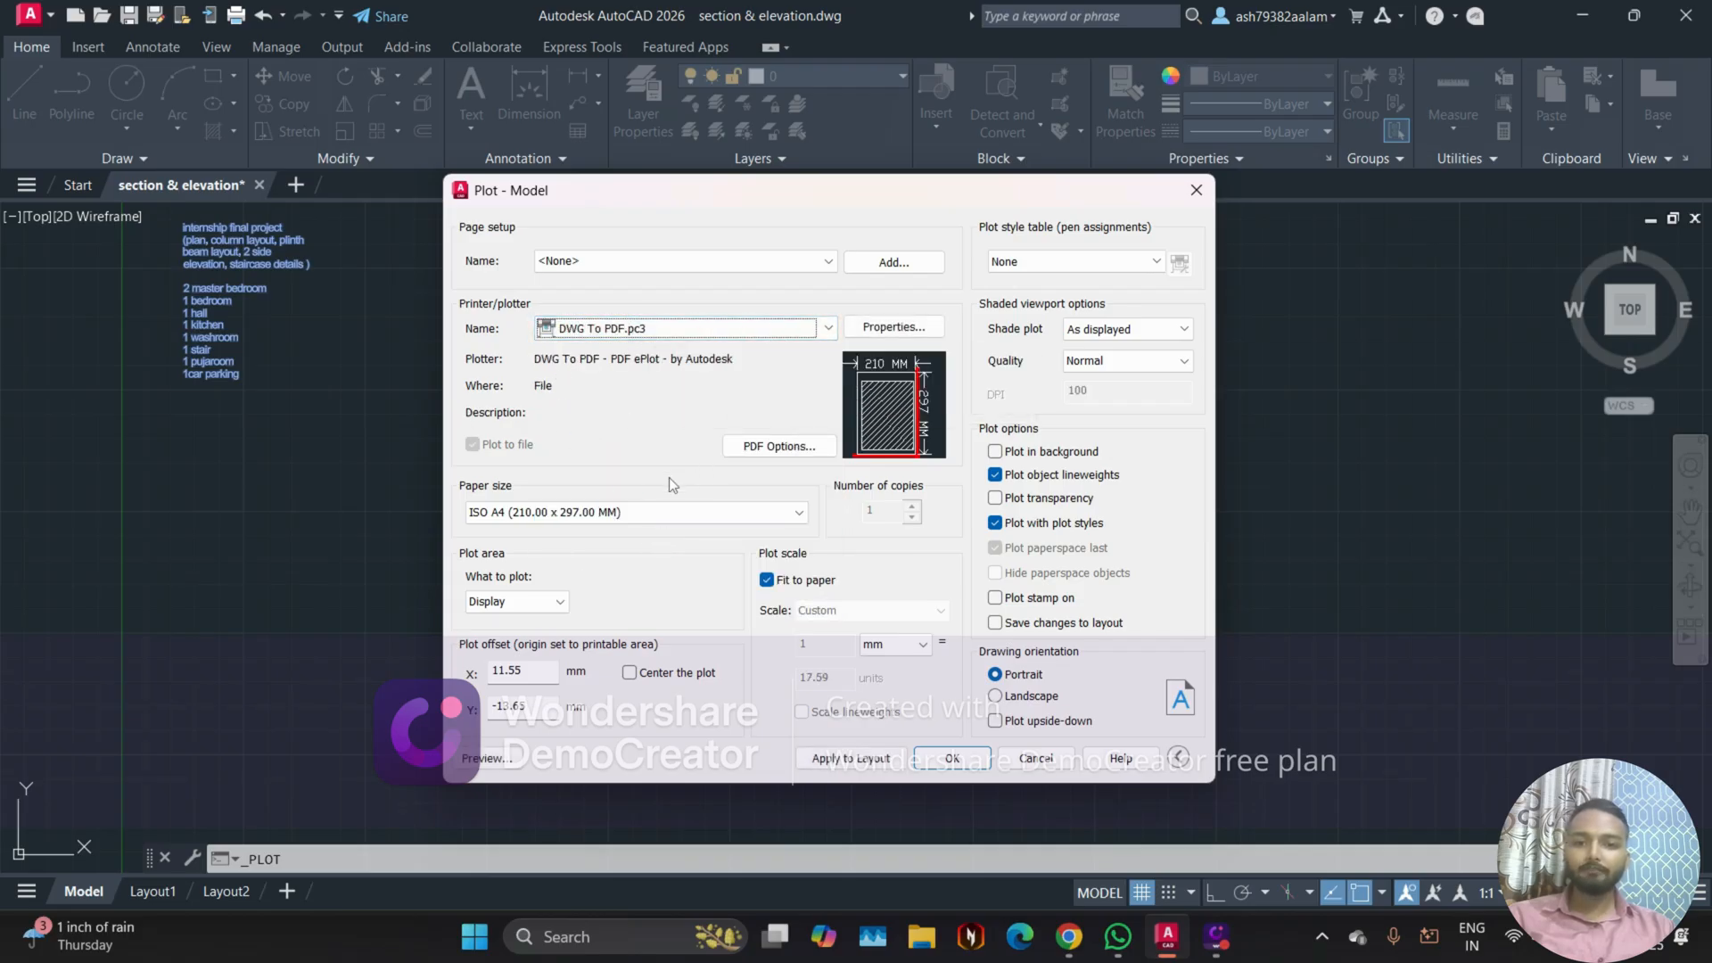
Step: Look through the available paper sizes and choose ISO A4 (210.00 x 297.00 MM)
click(705, 512)
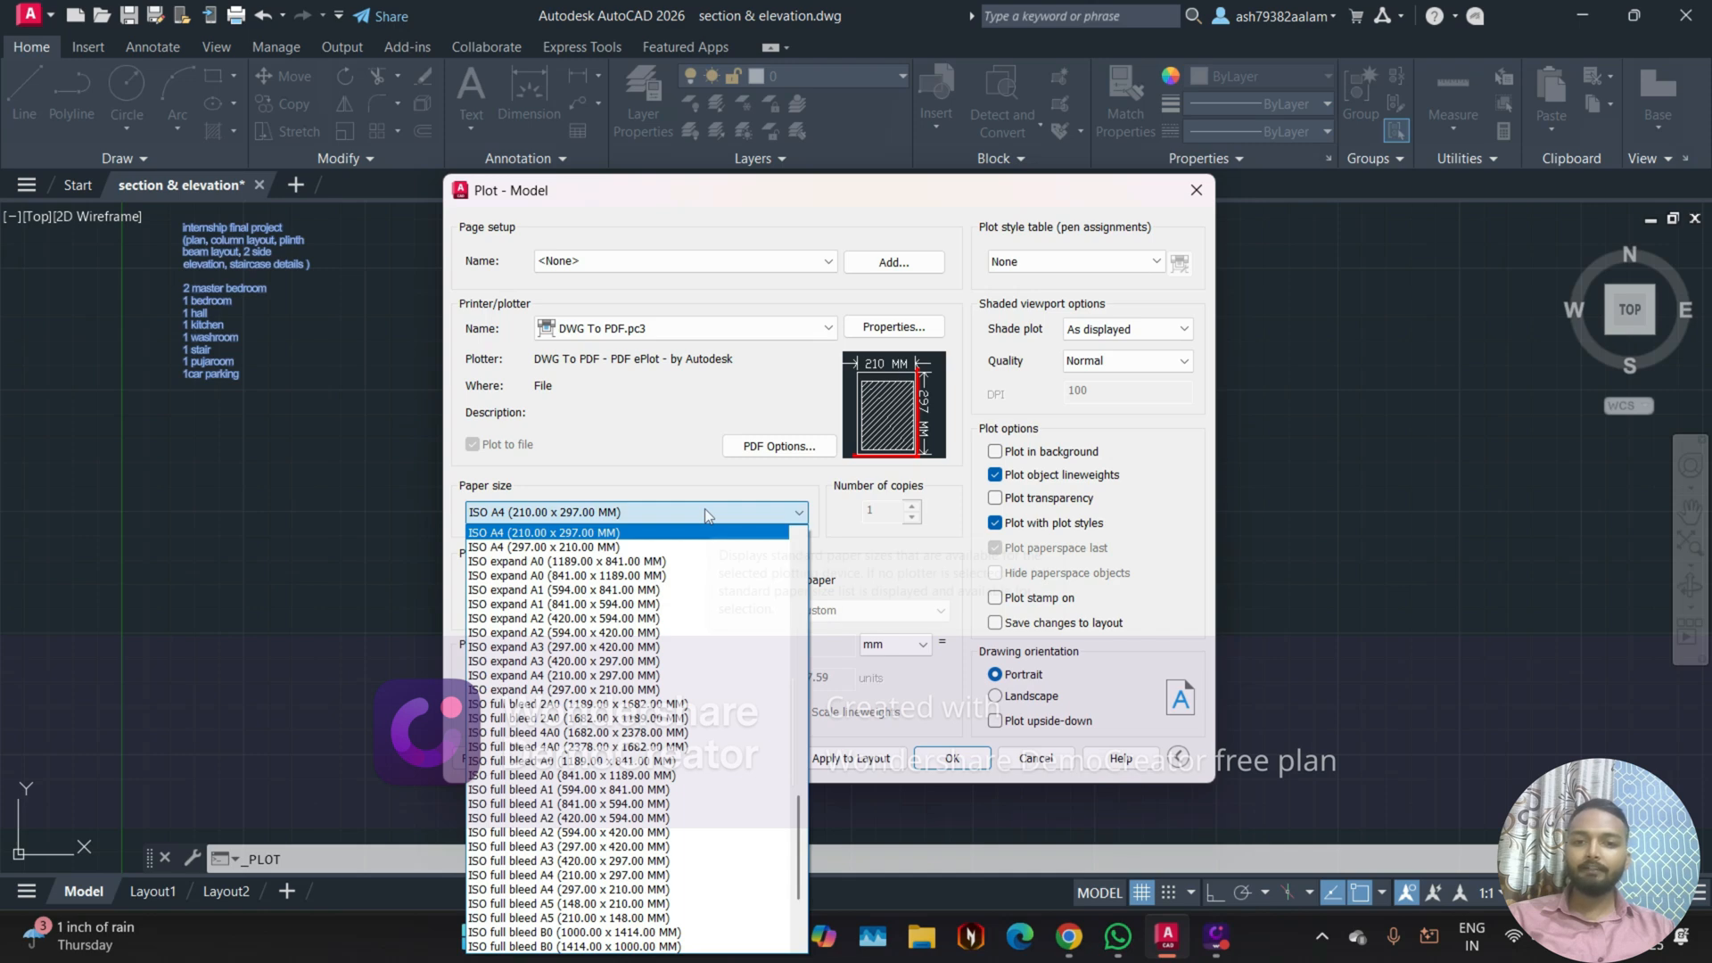
scroll(693, 768, up, 9)
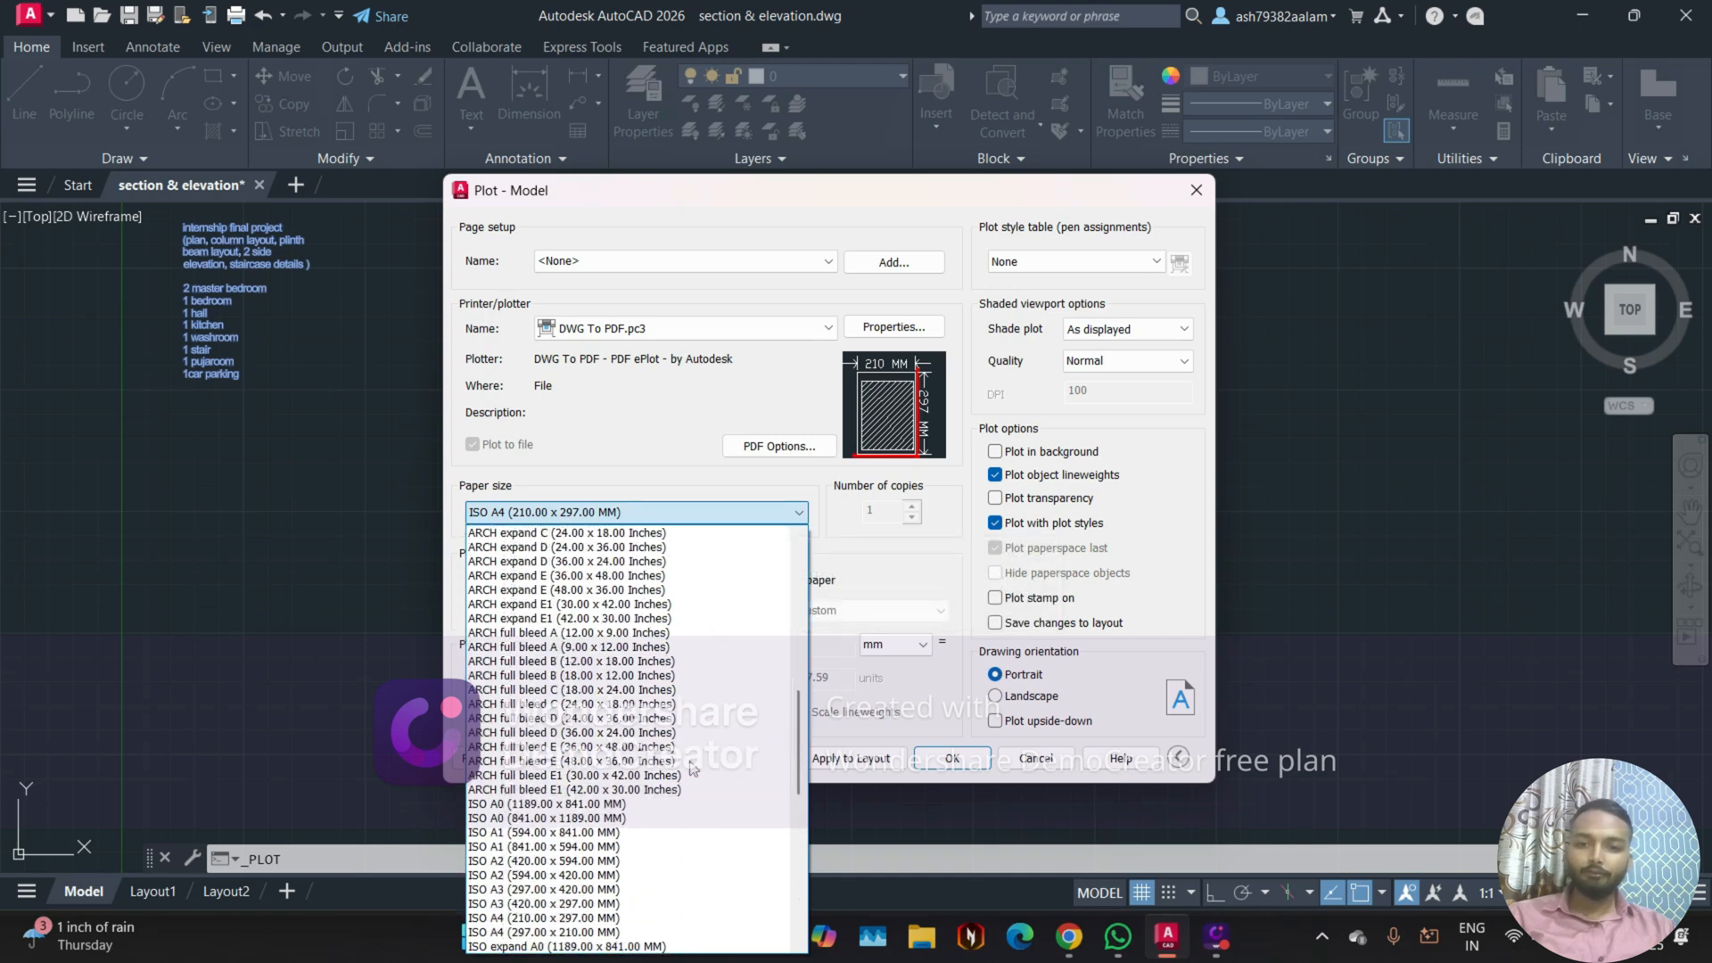
scroll(693, 769, up, 15)
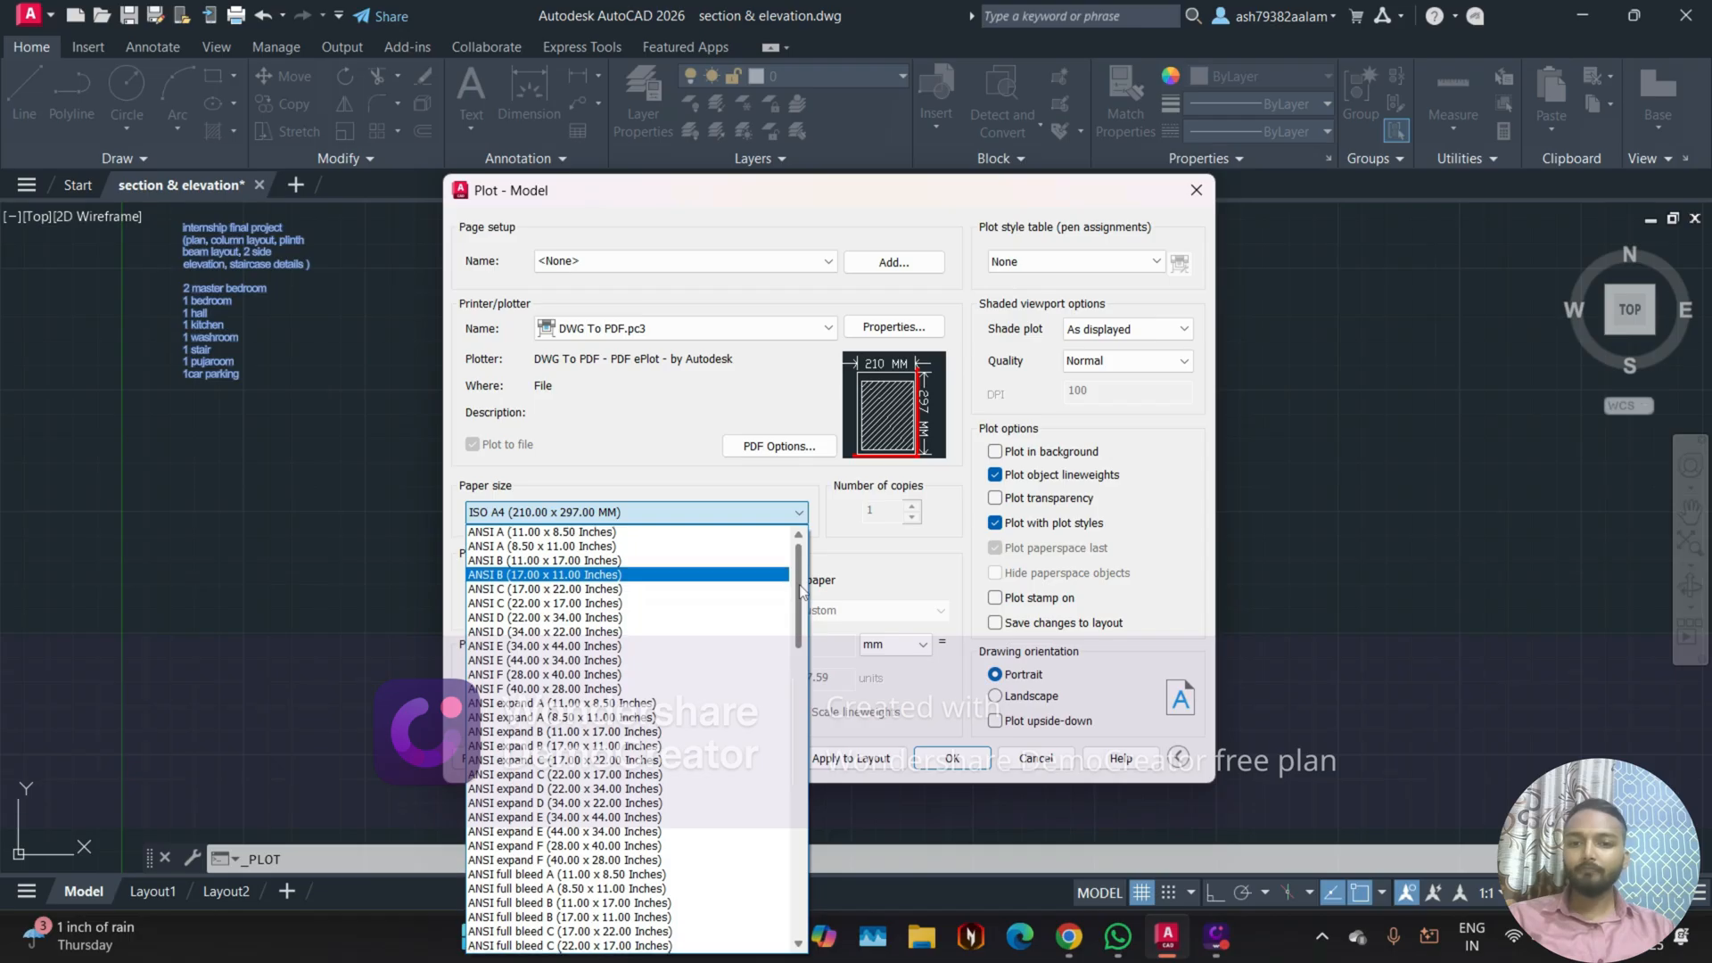
drag(800, 607, 809, 704)
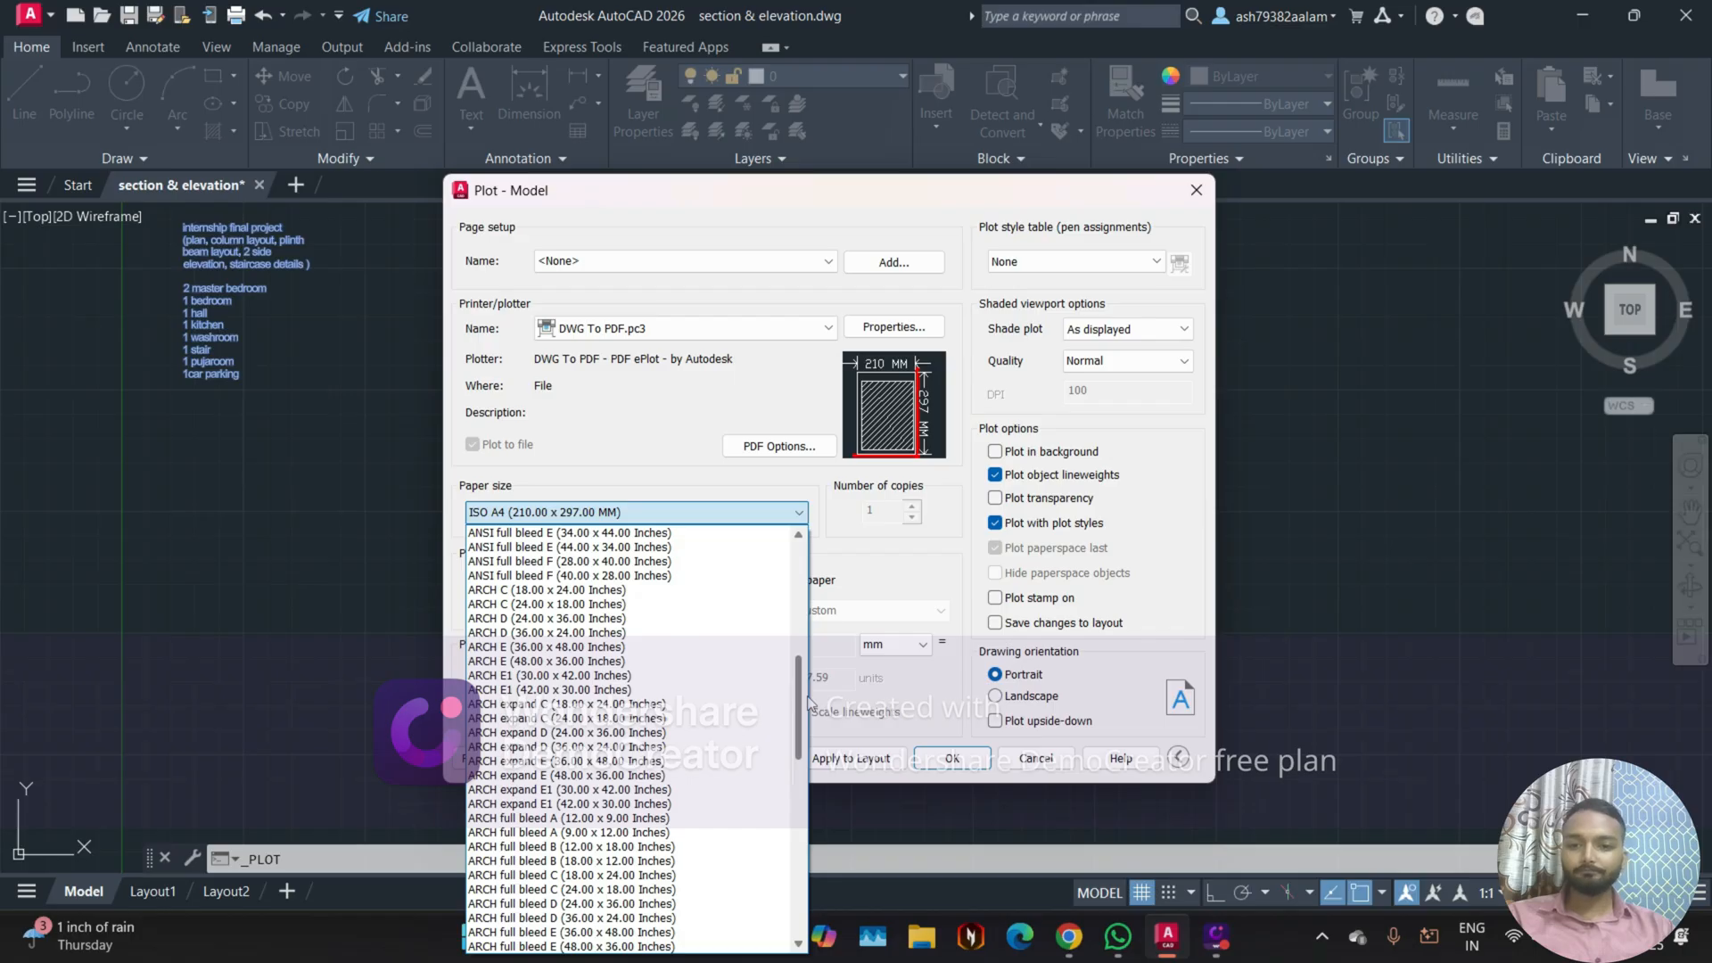
drag(810, 704, 805, 708)
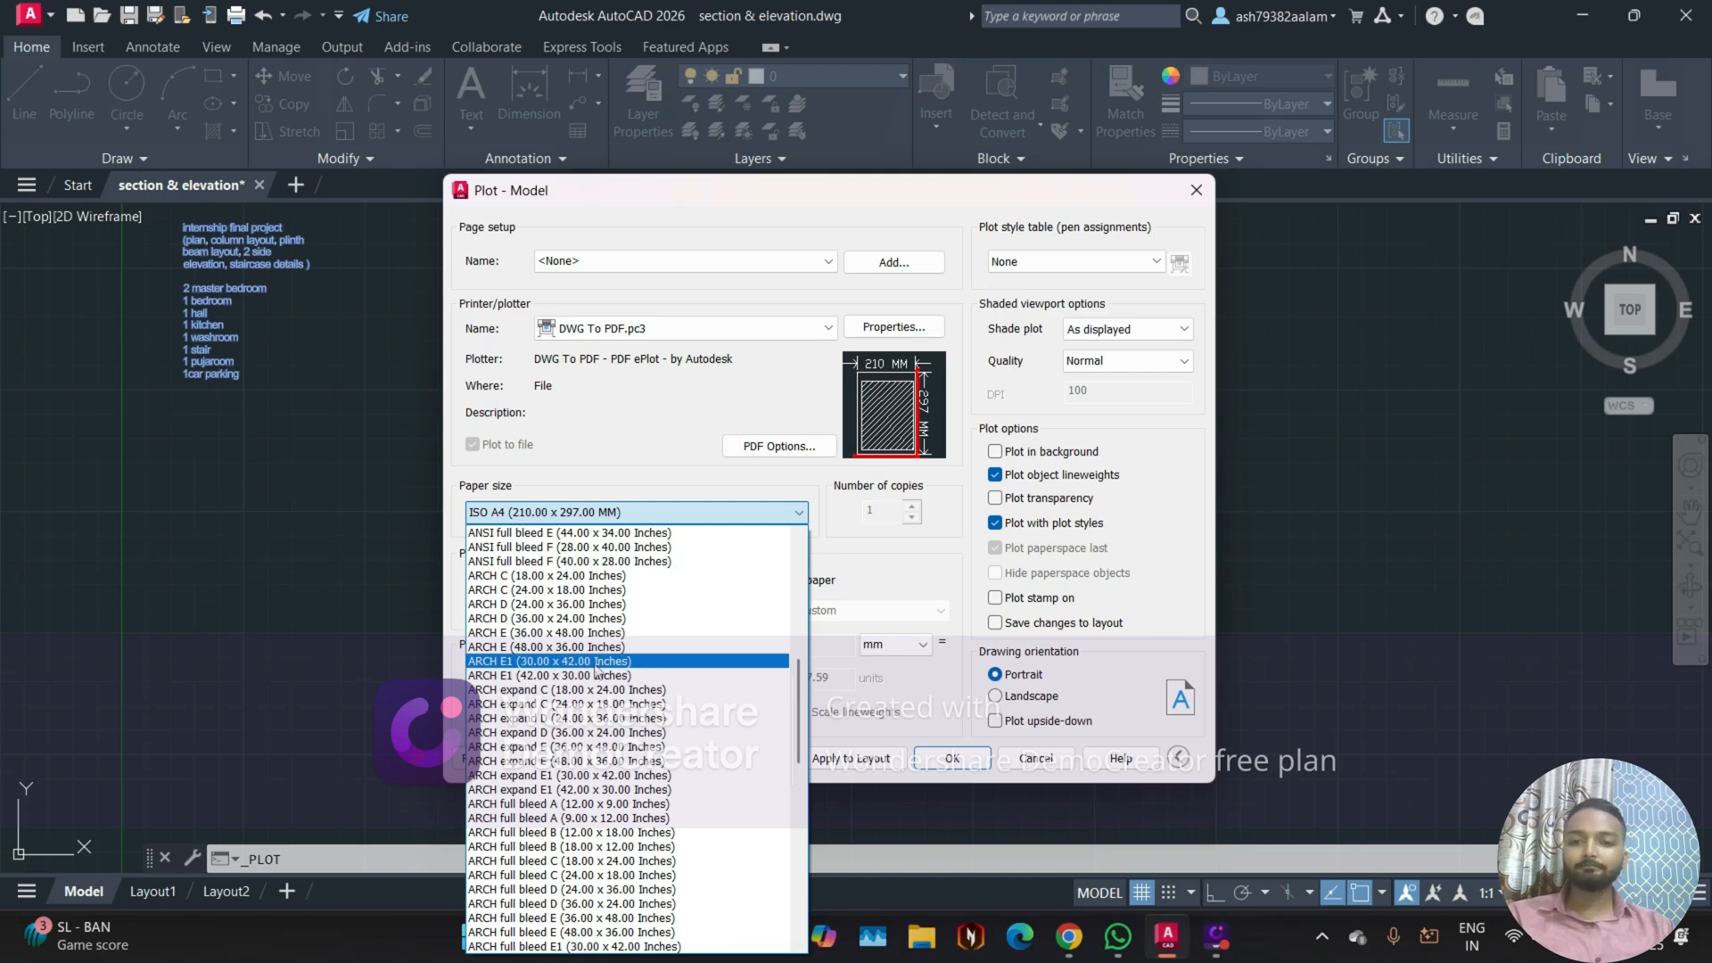
scroll(596, 677, down, 3)
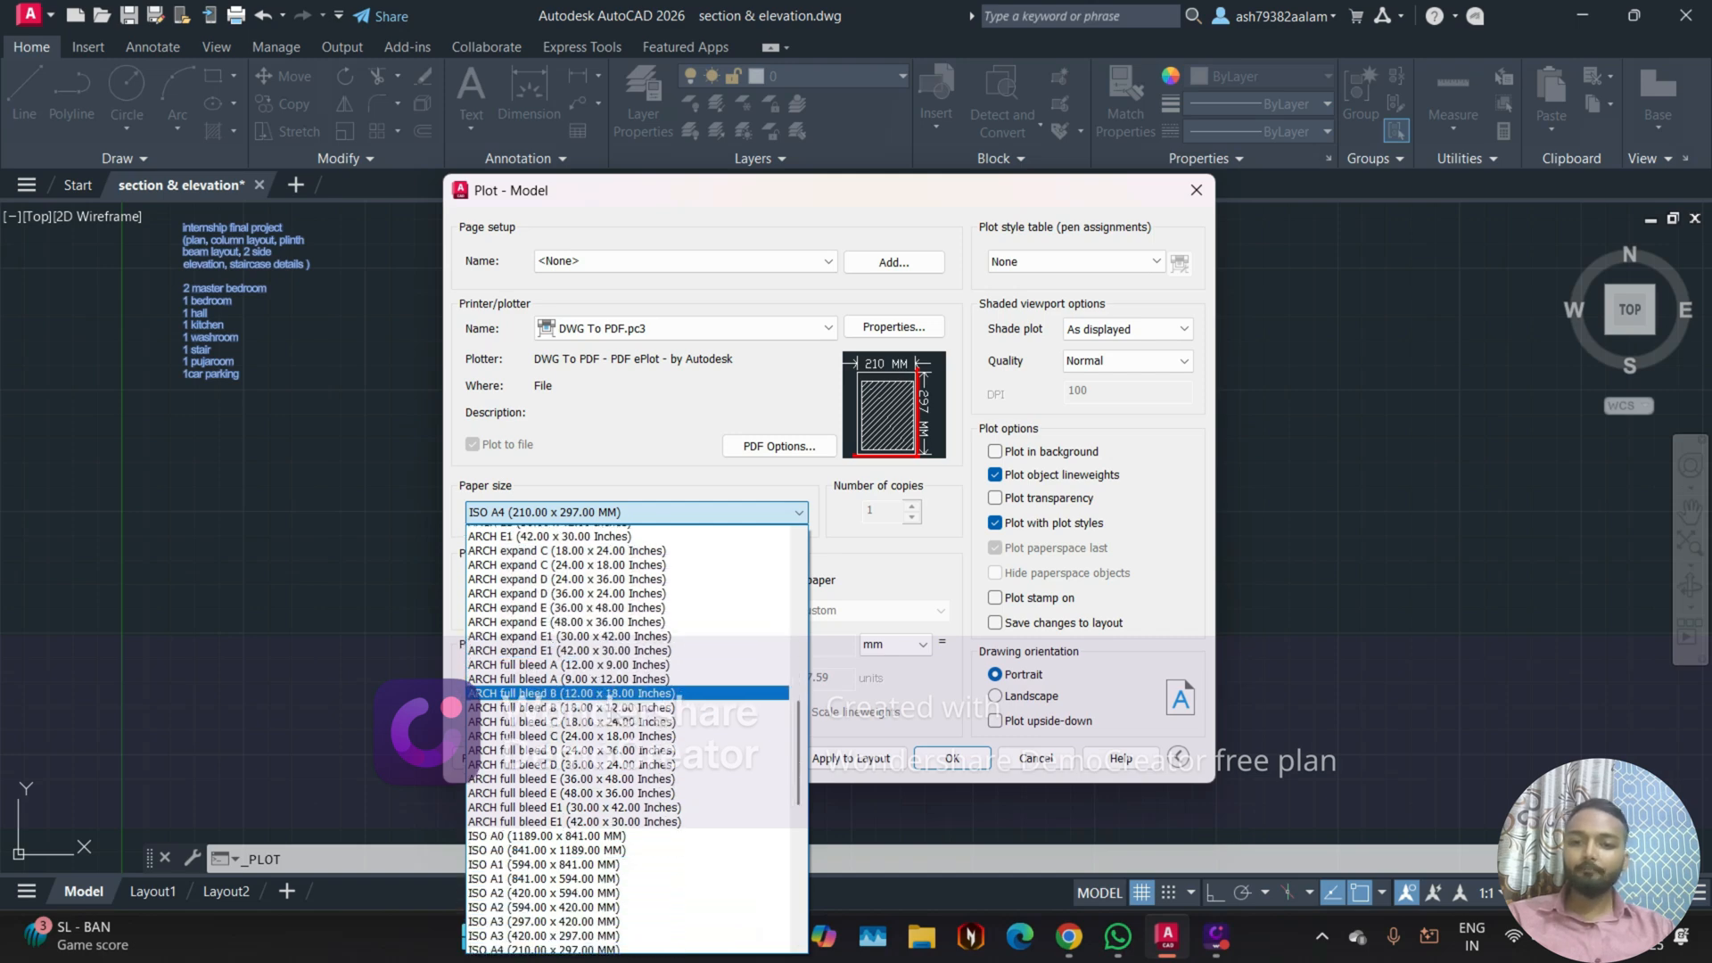
scroll(615, 698, down, 5)
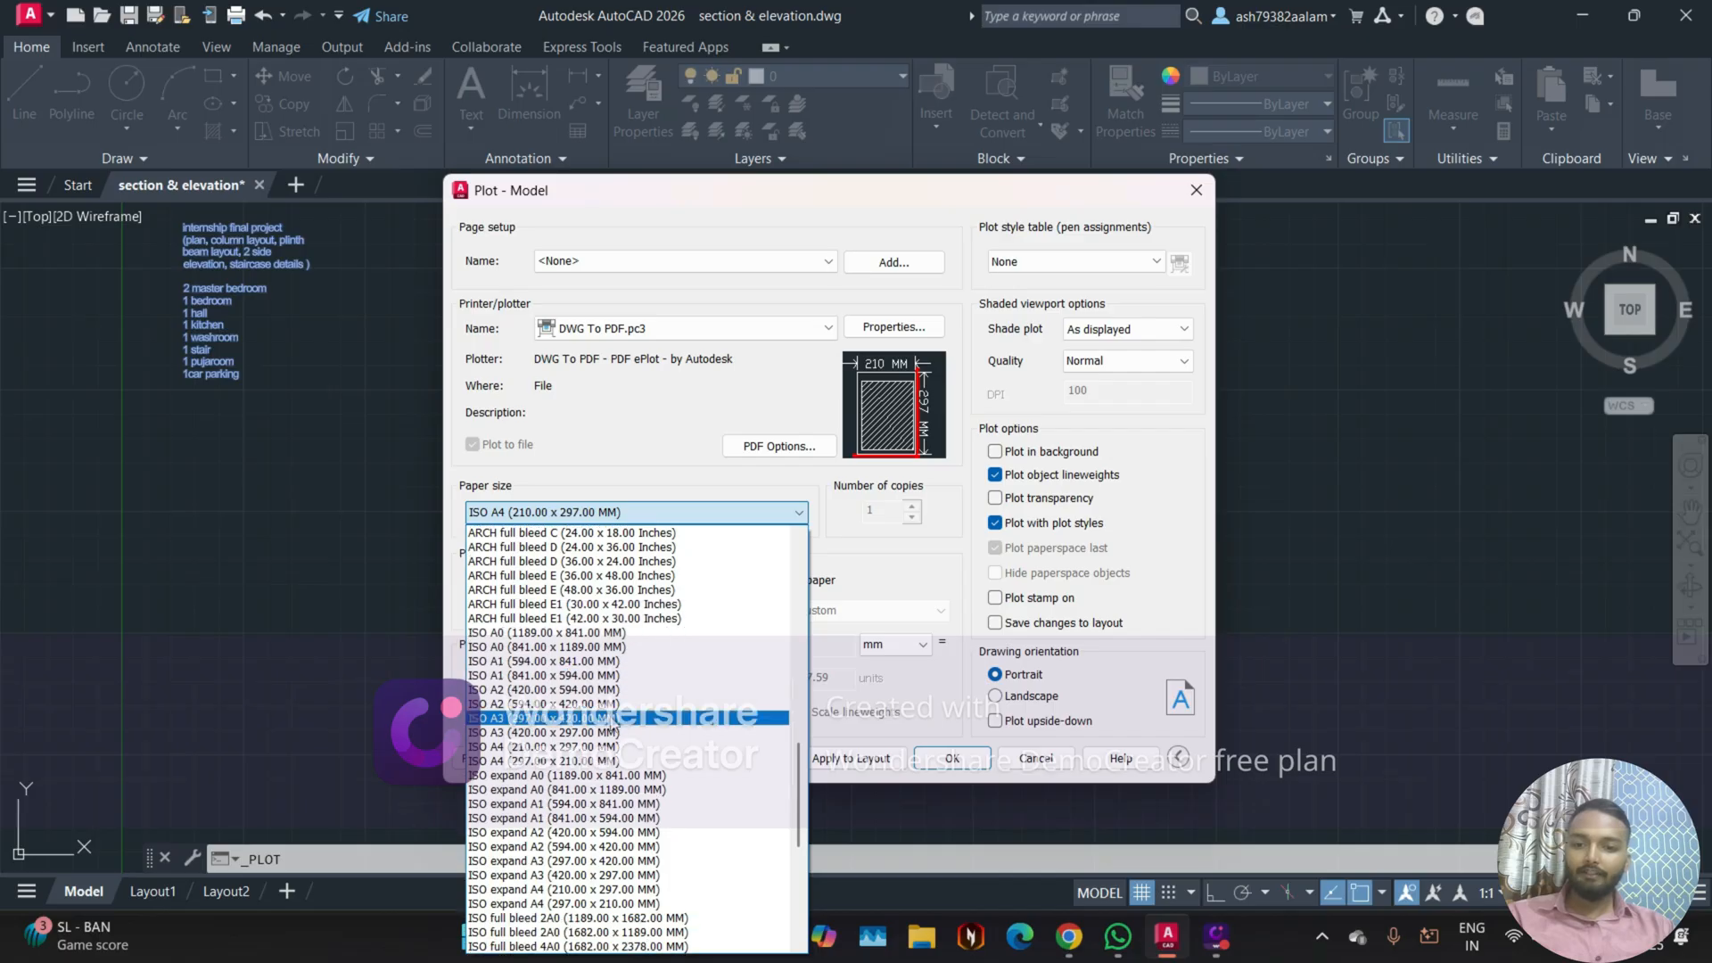
scroll(632, 694, down, 1)
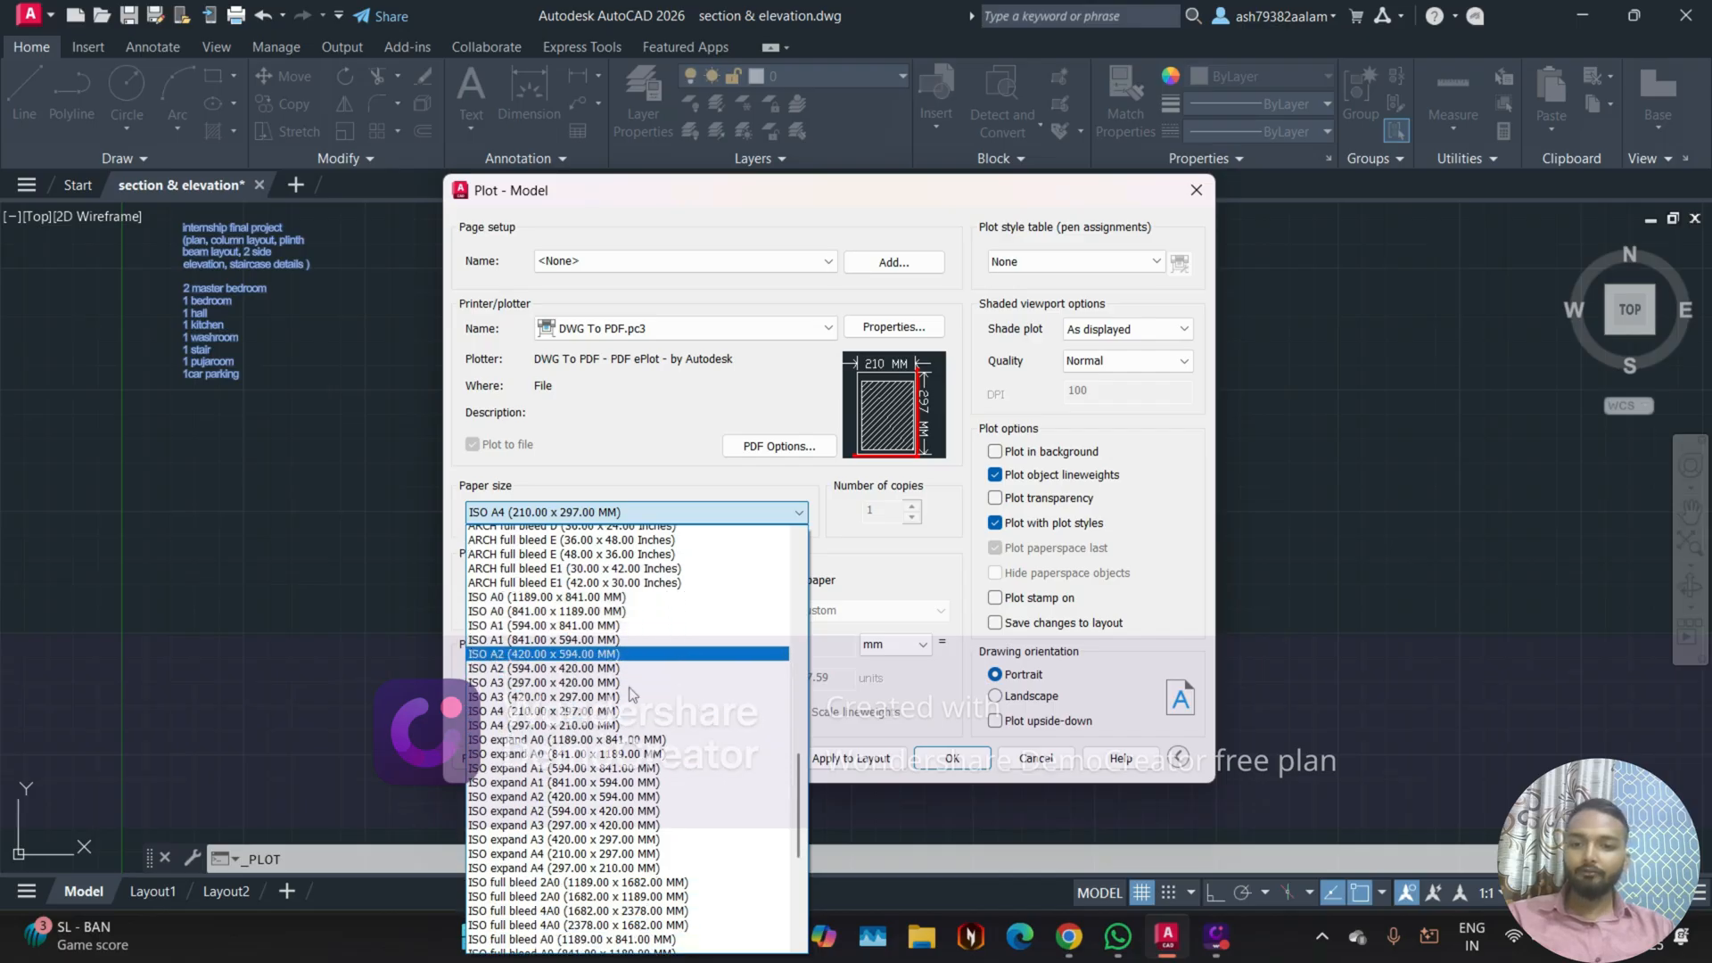
scroll(628, 692, down, 1)
scroll(509, 605, down, 1)
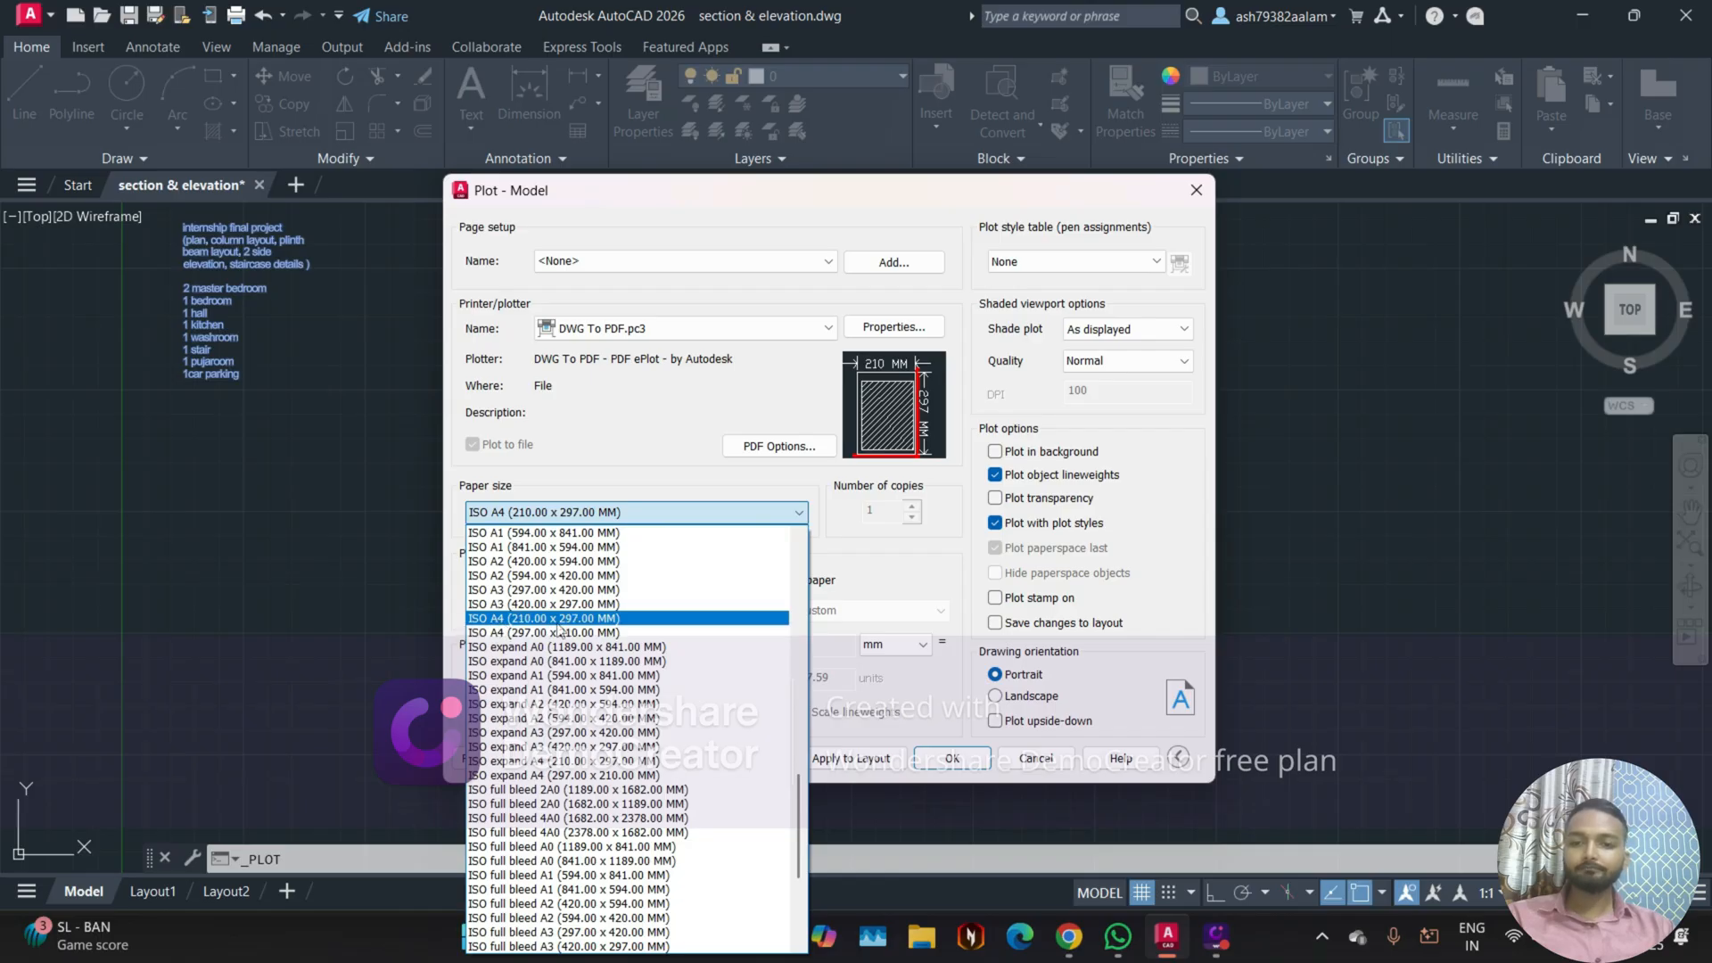
click(697, 621)
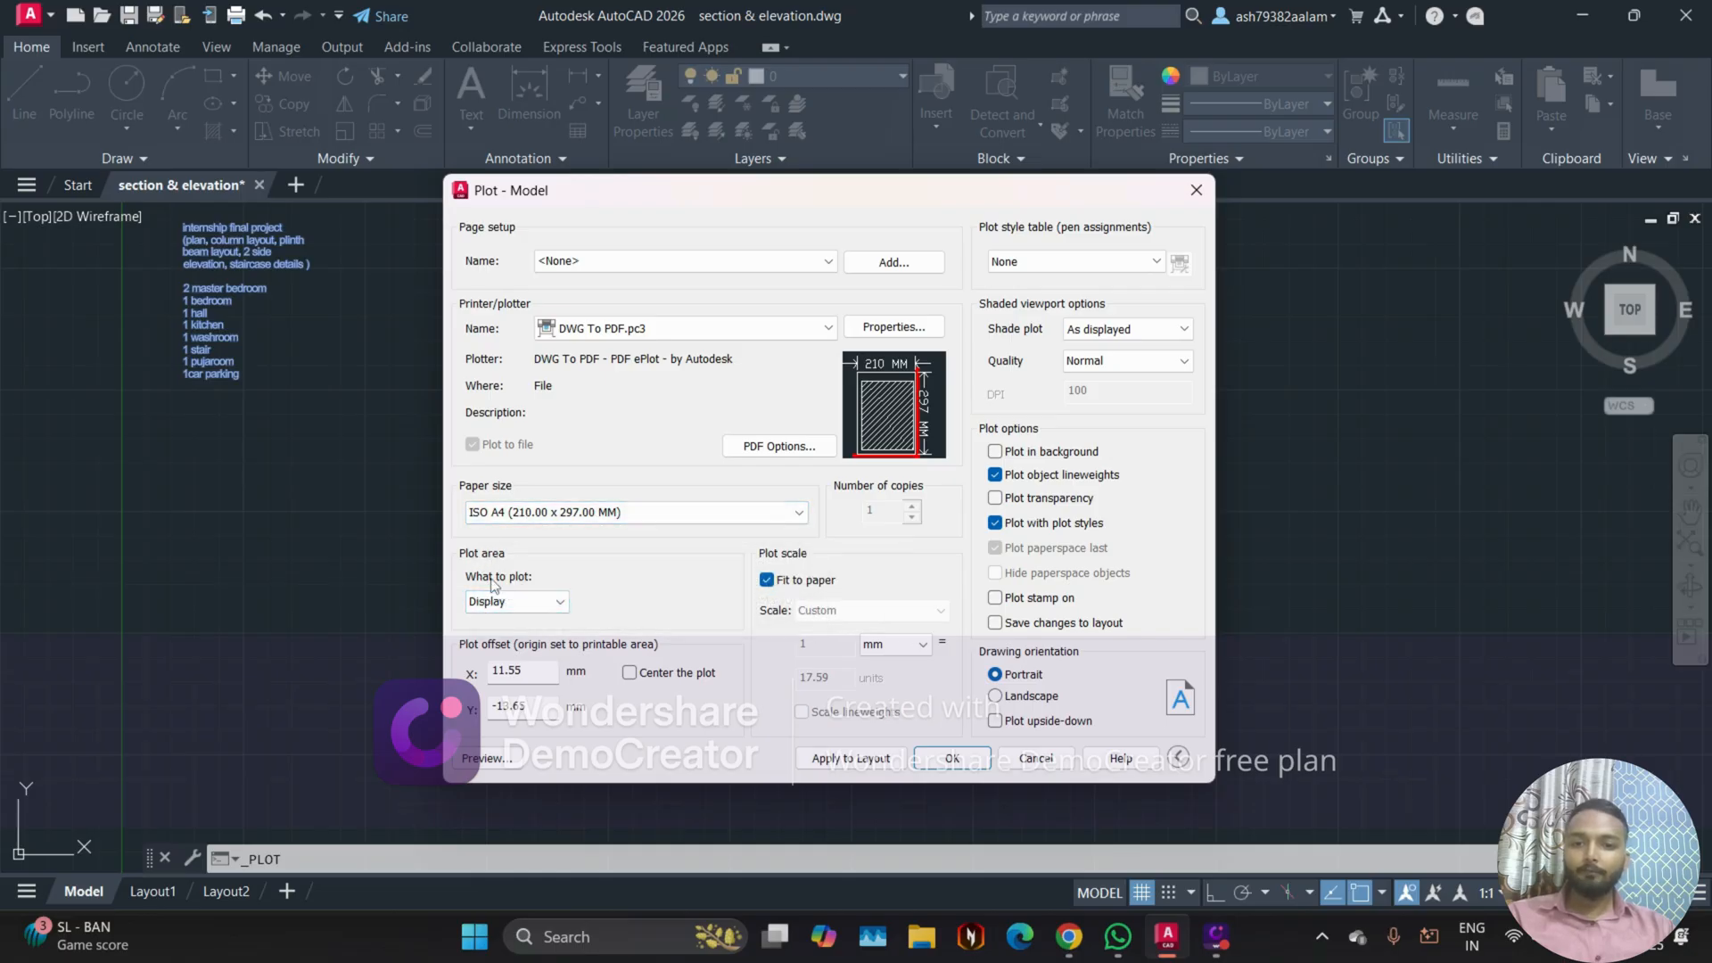
Step: Set the plot area to a window enclosing the whole site layout with its dimensions and road, and preview the plot
click(562, 604)
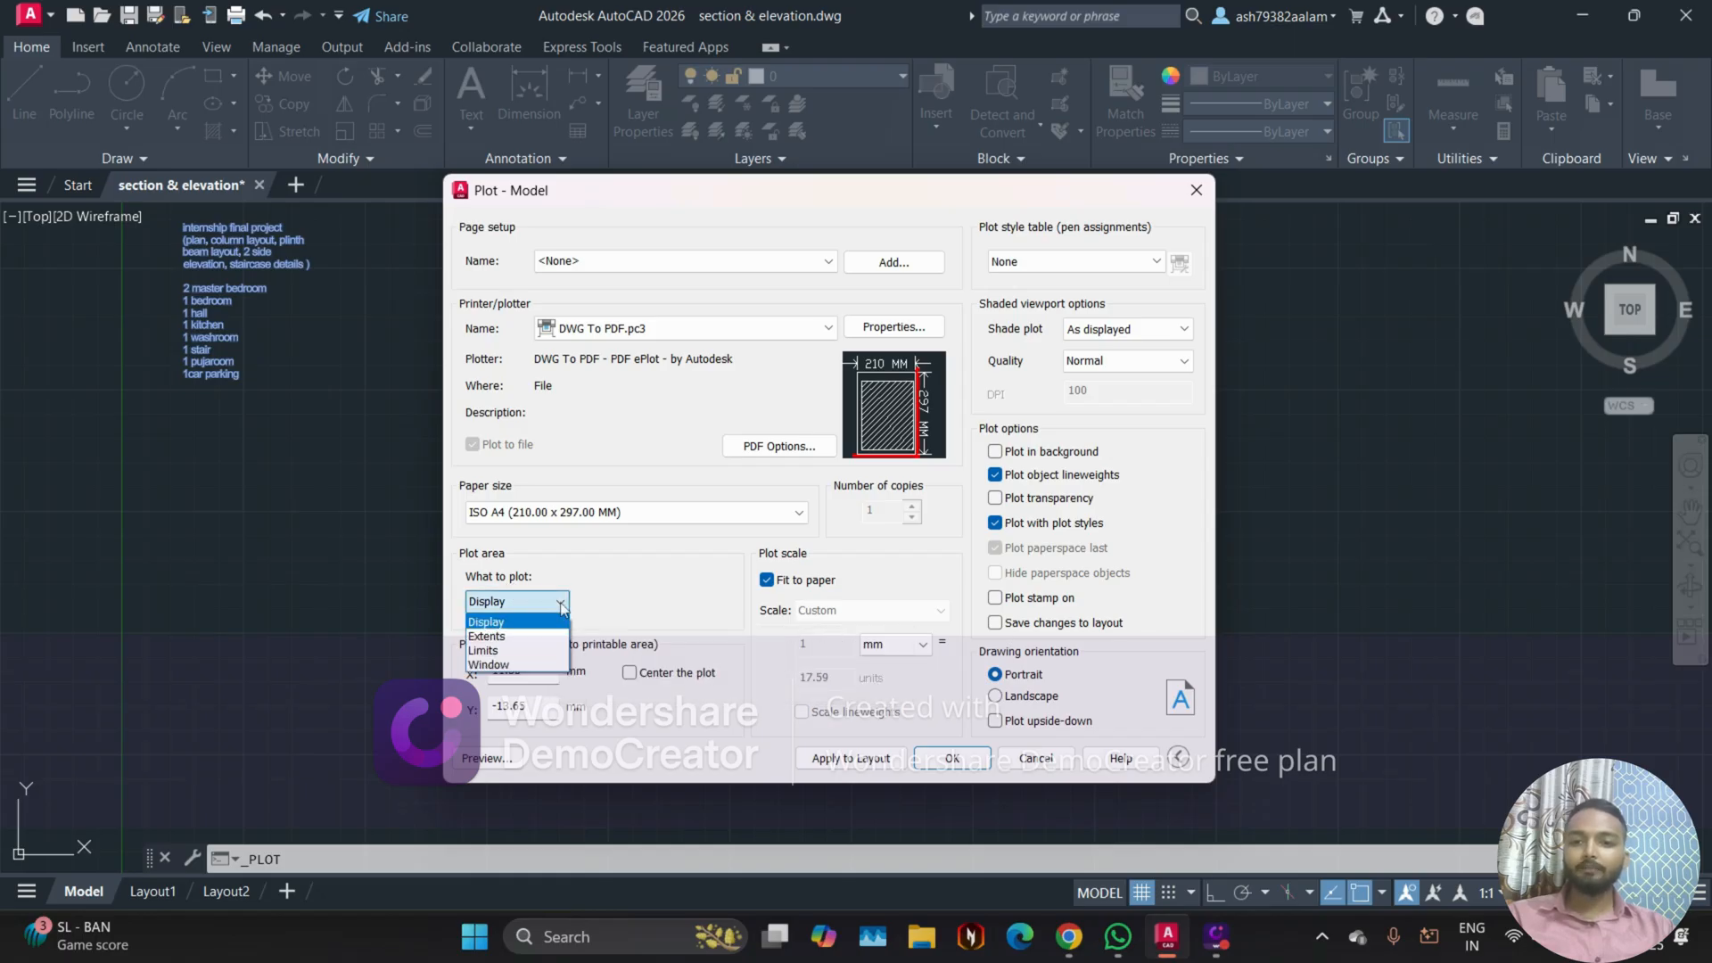
click(524, 665)
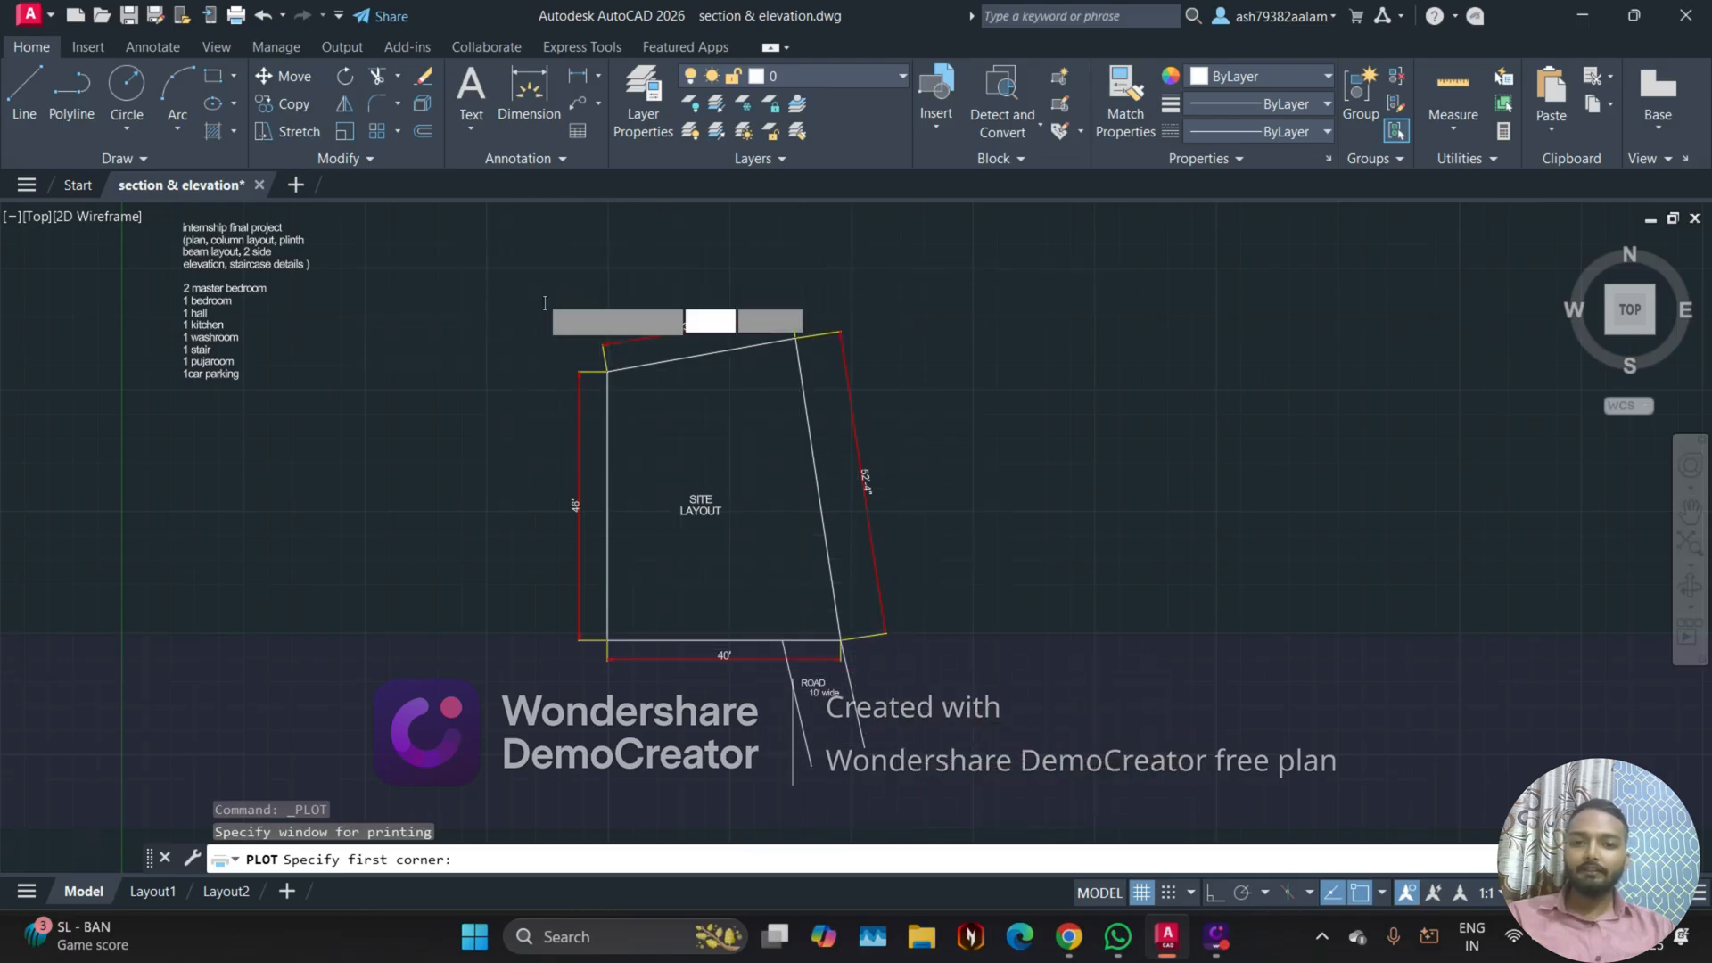
scroll(541, 299, up, 2)
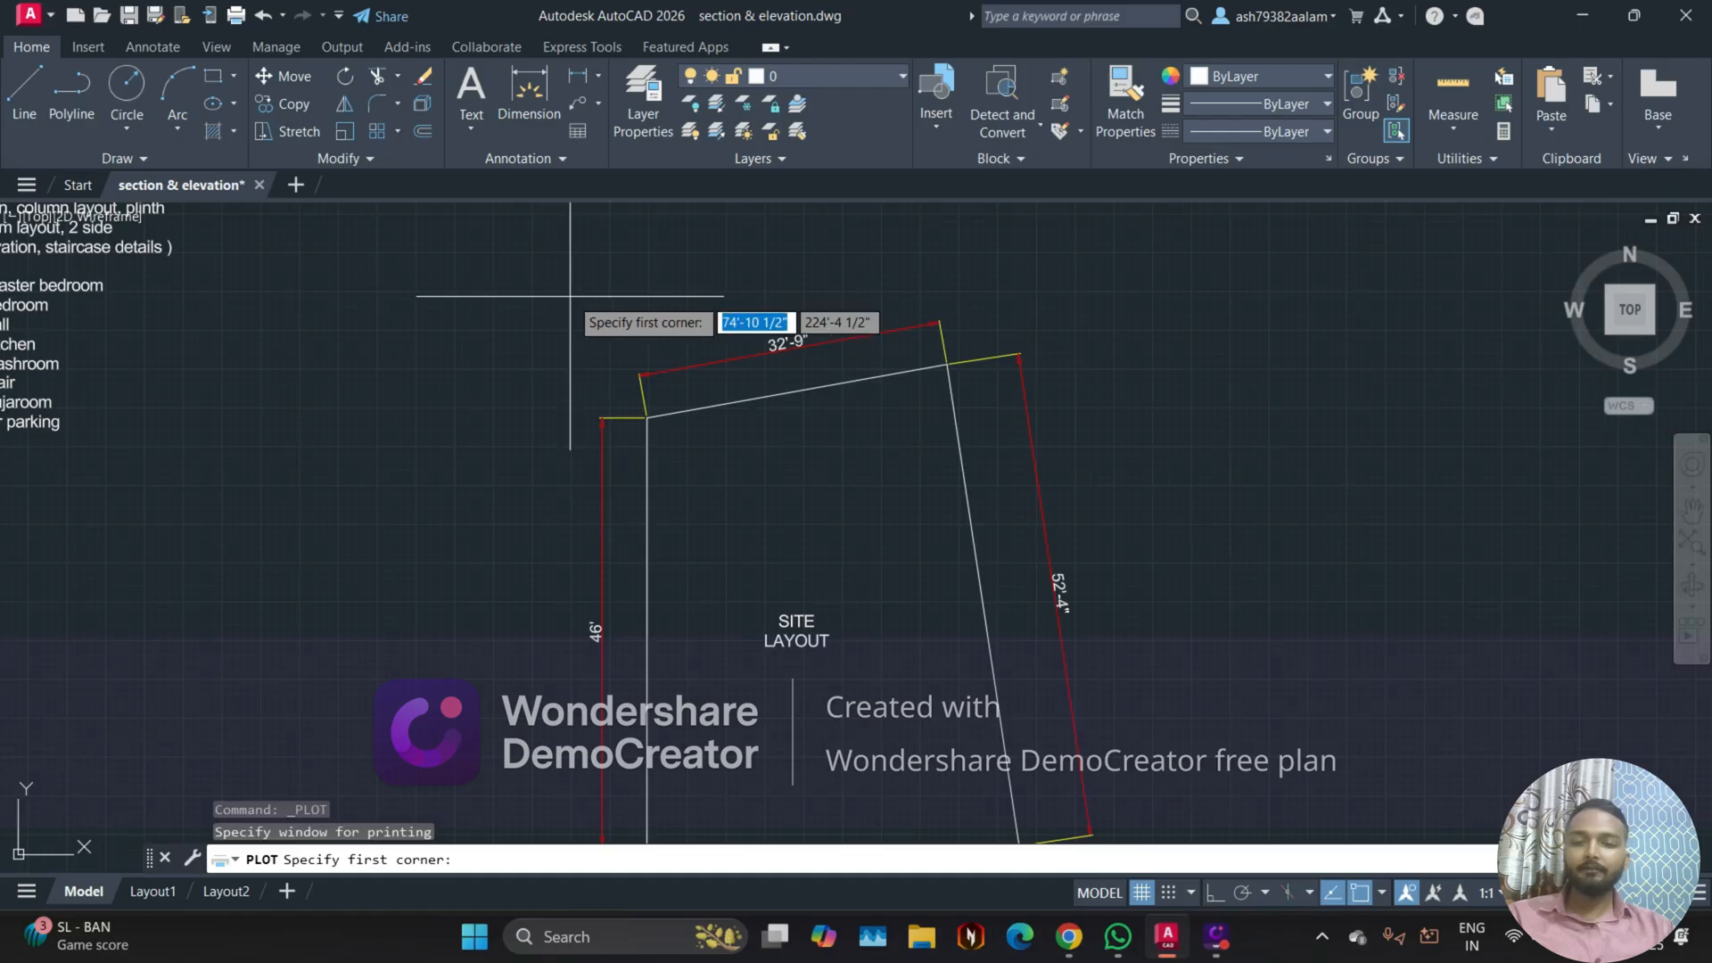
click(571, 296)
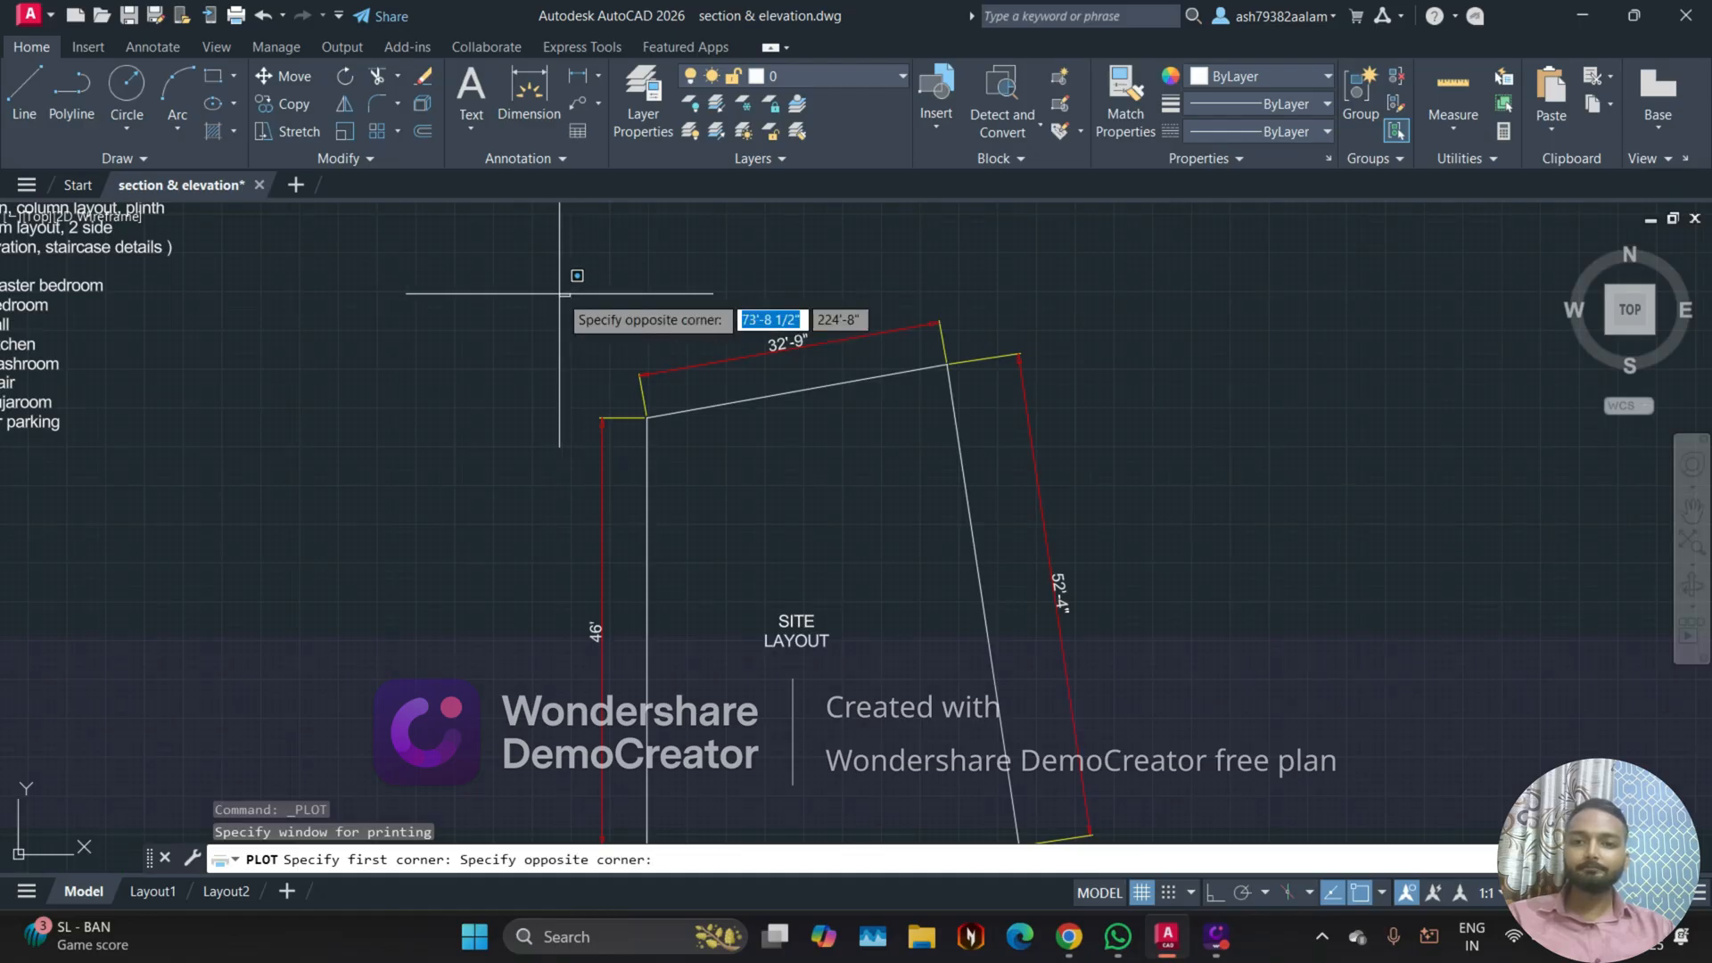
middle_drag(1160, 694, 1005, 553)
scroll(1005, 552, down, 2)
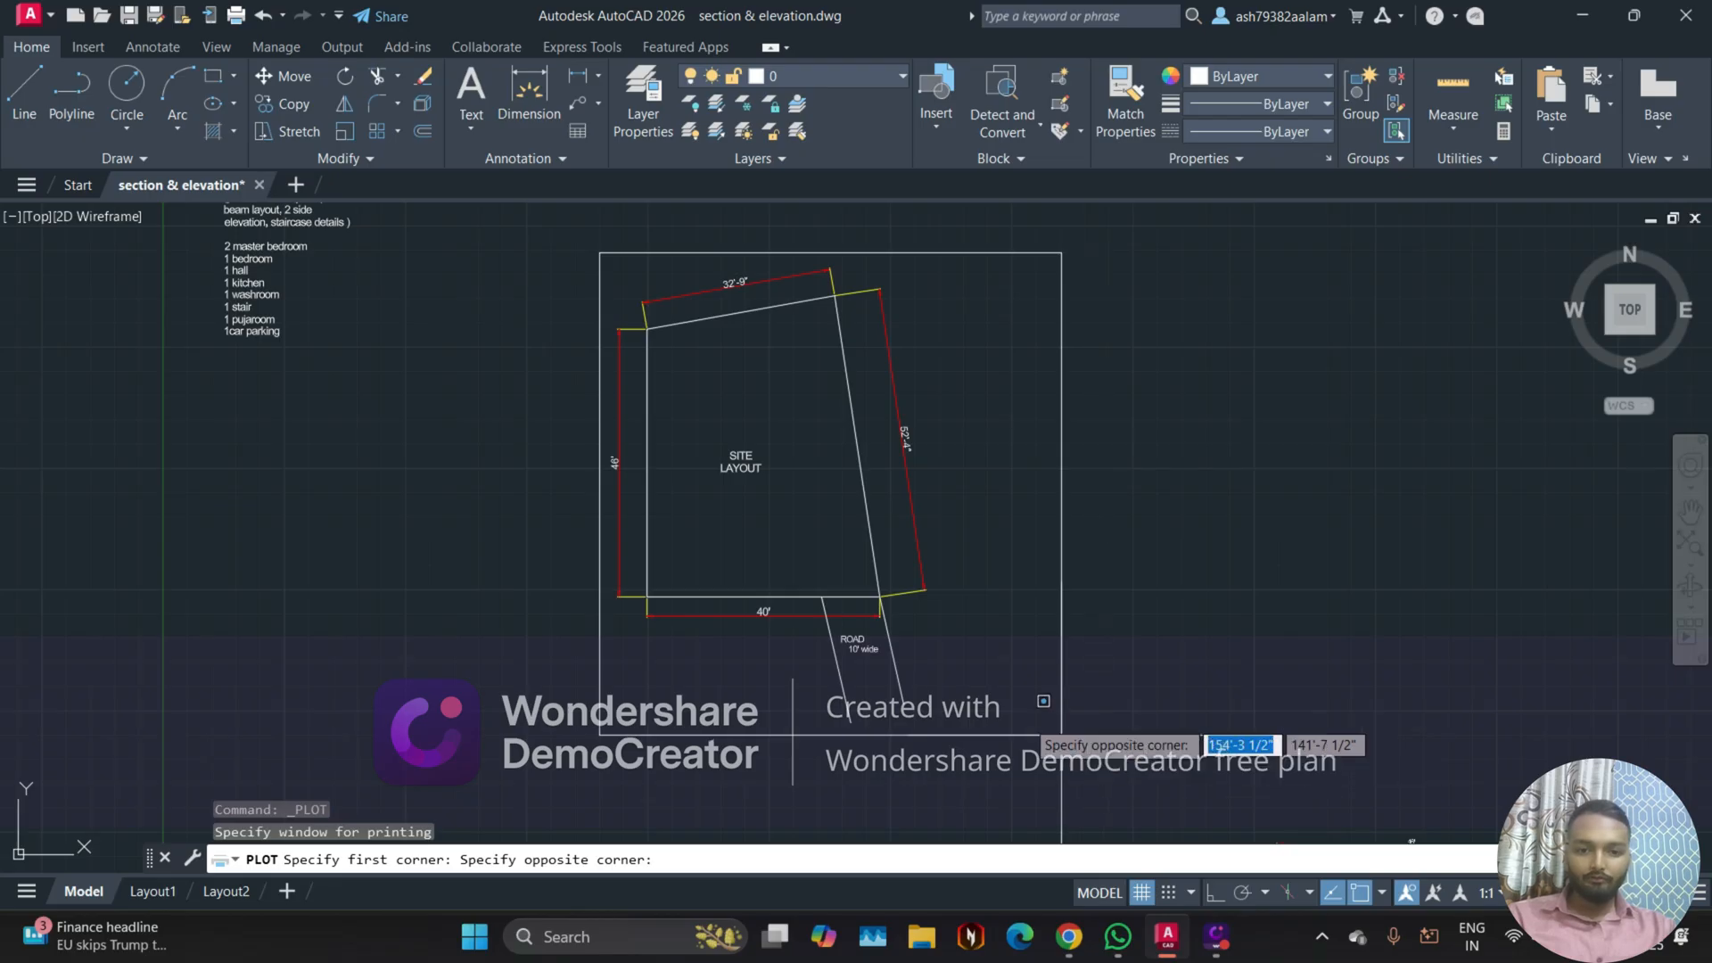
click(939, 730)
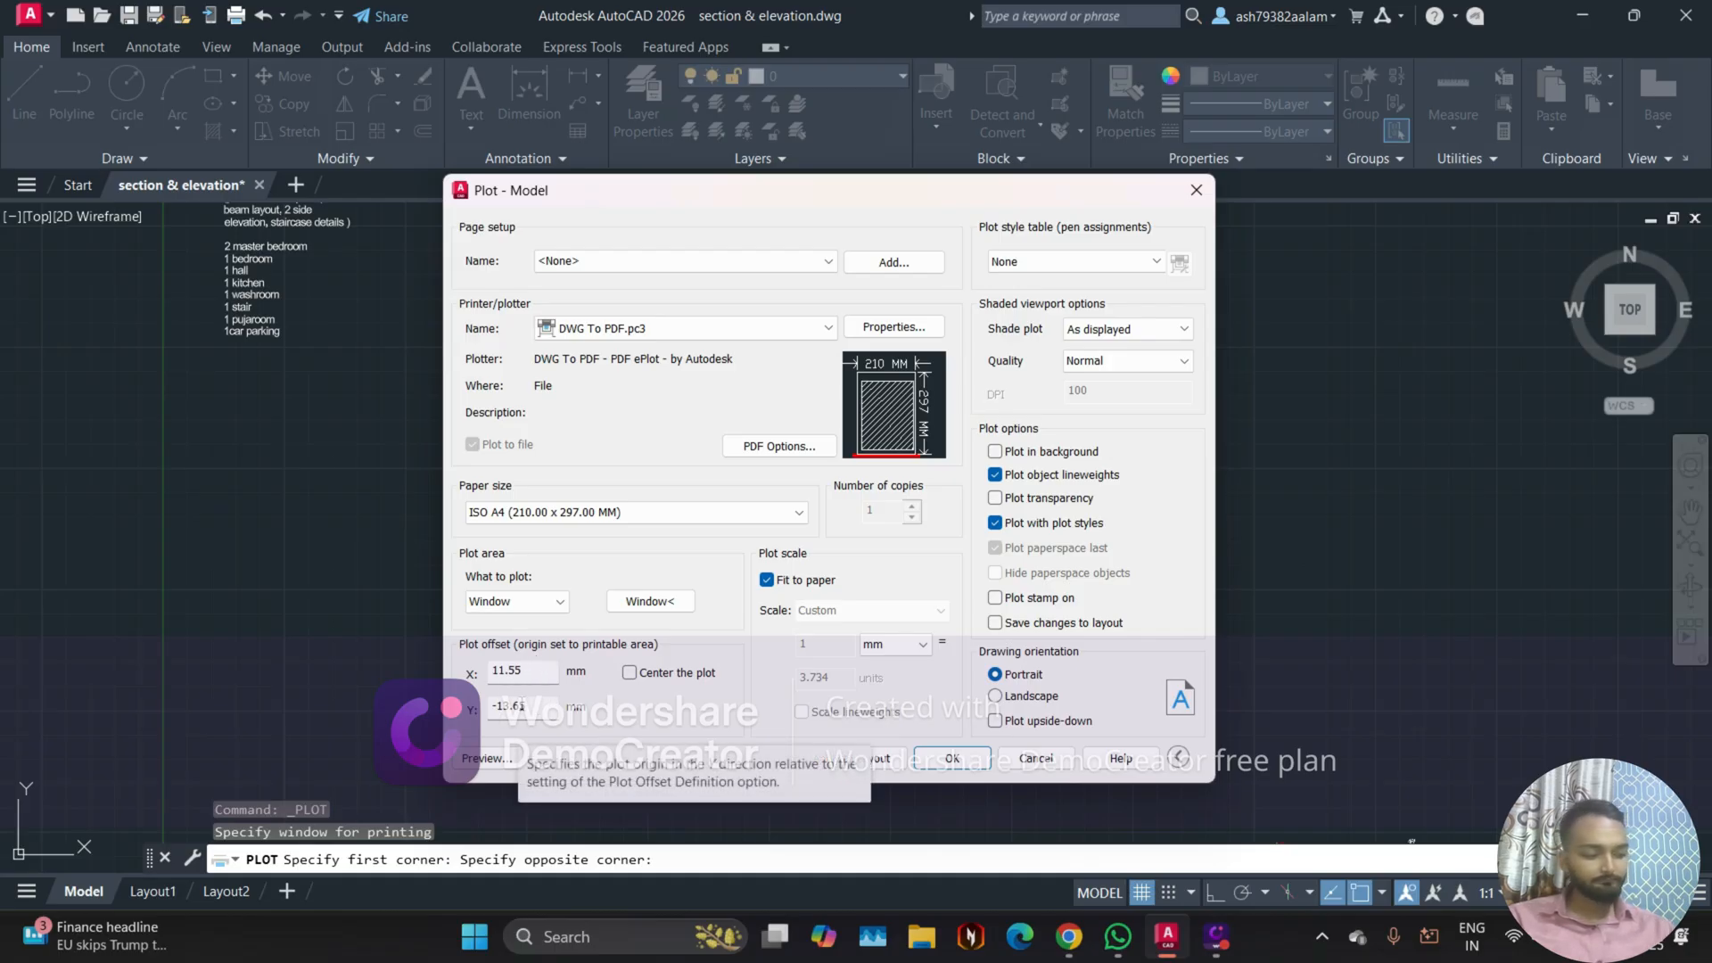
click(477, 762)
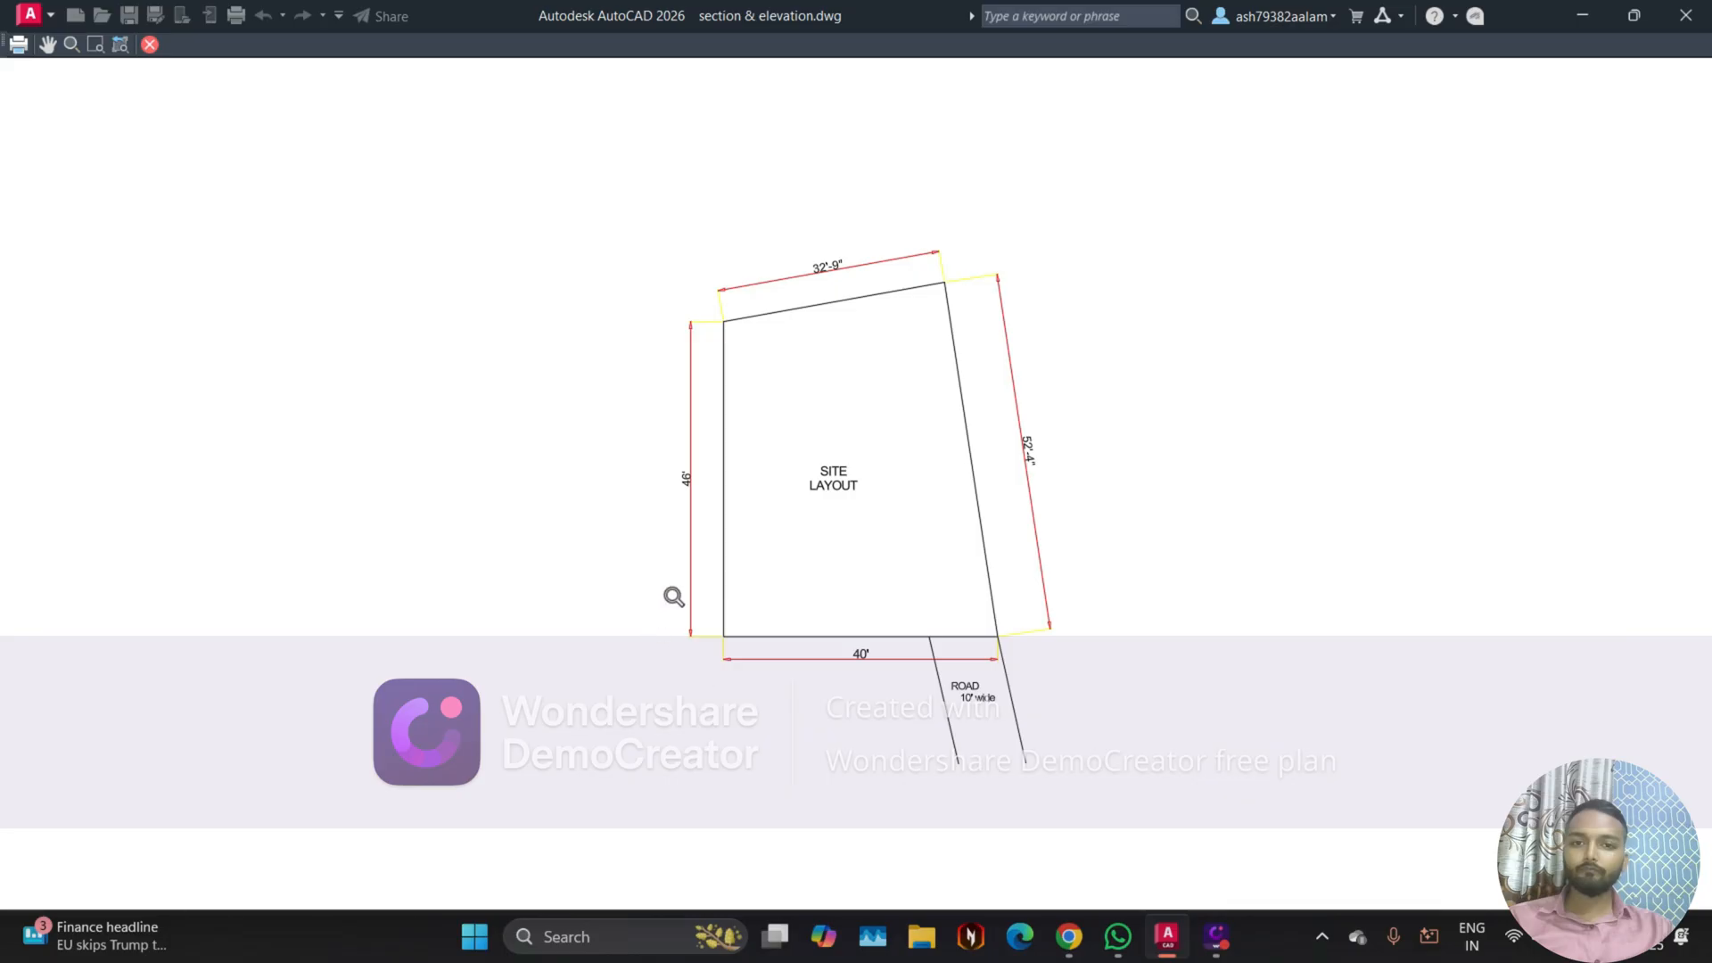
click(150, 45)
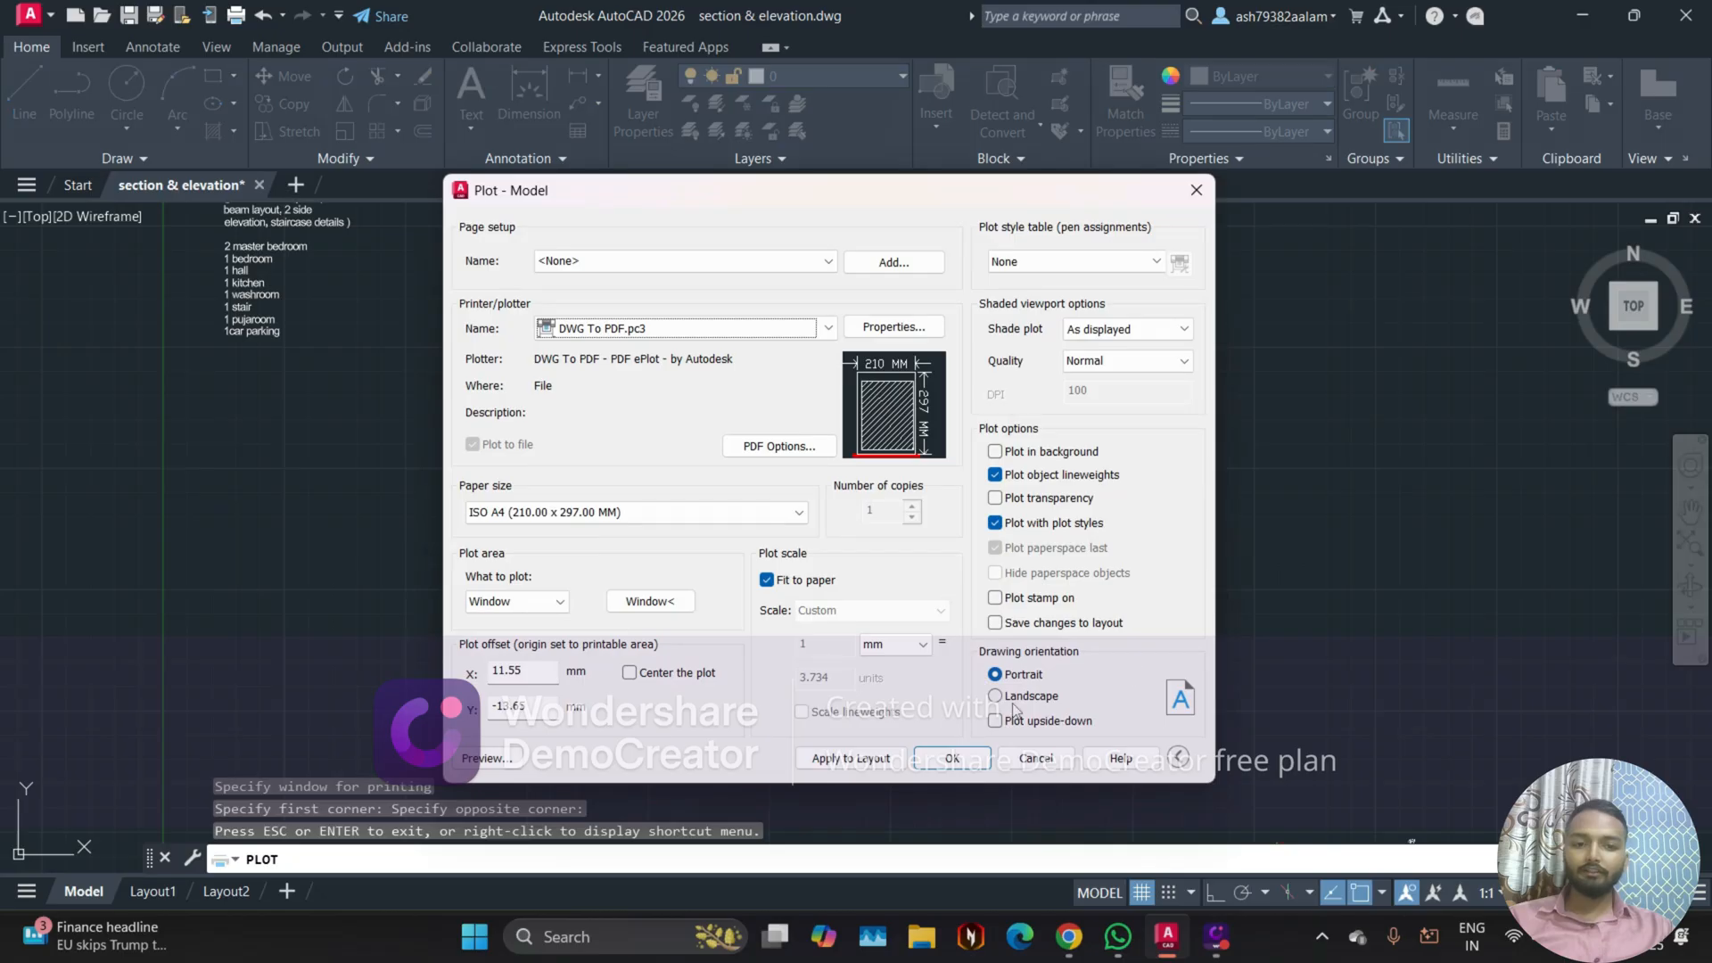
Step: Center the plot on the paper and inspect the sheet in the preview
click(630, 672)
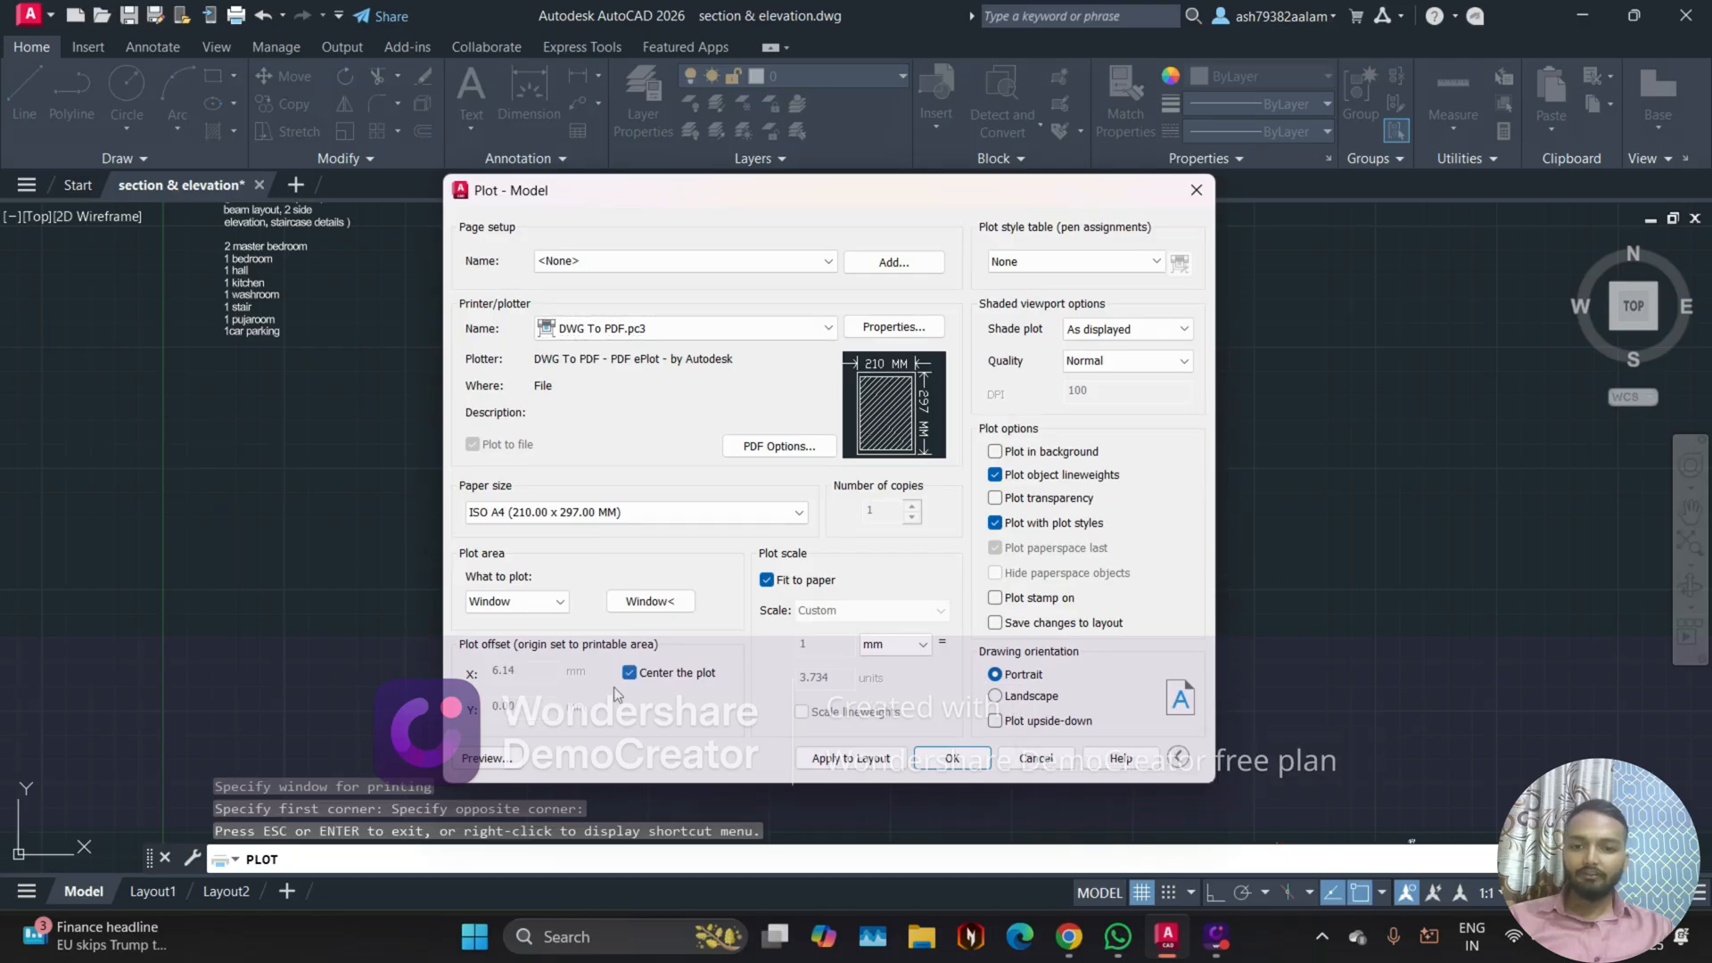
click(504, 759)
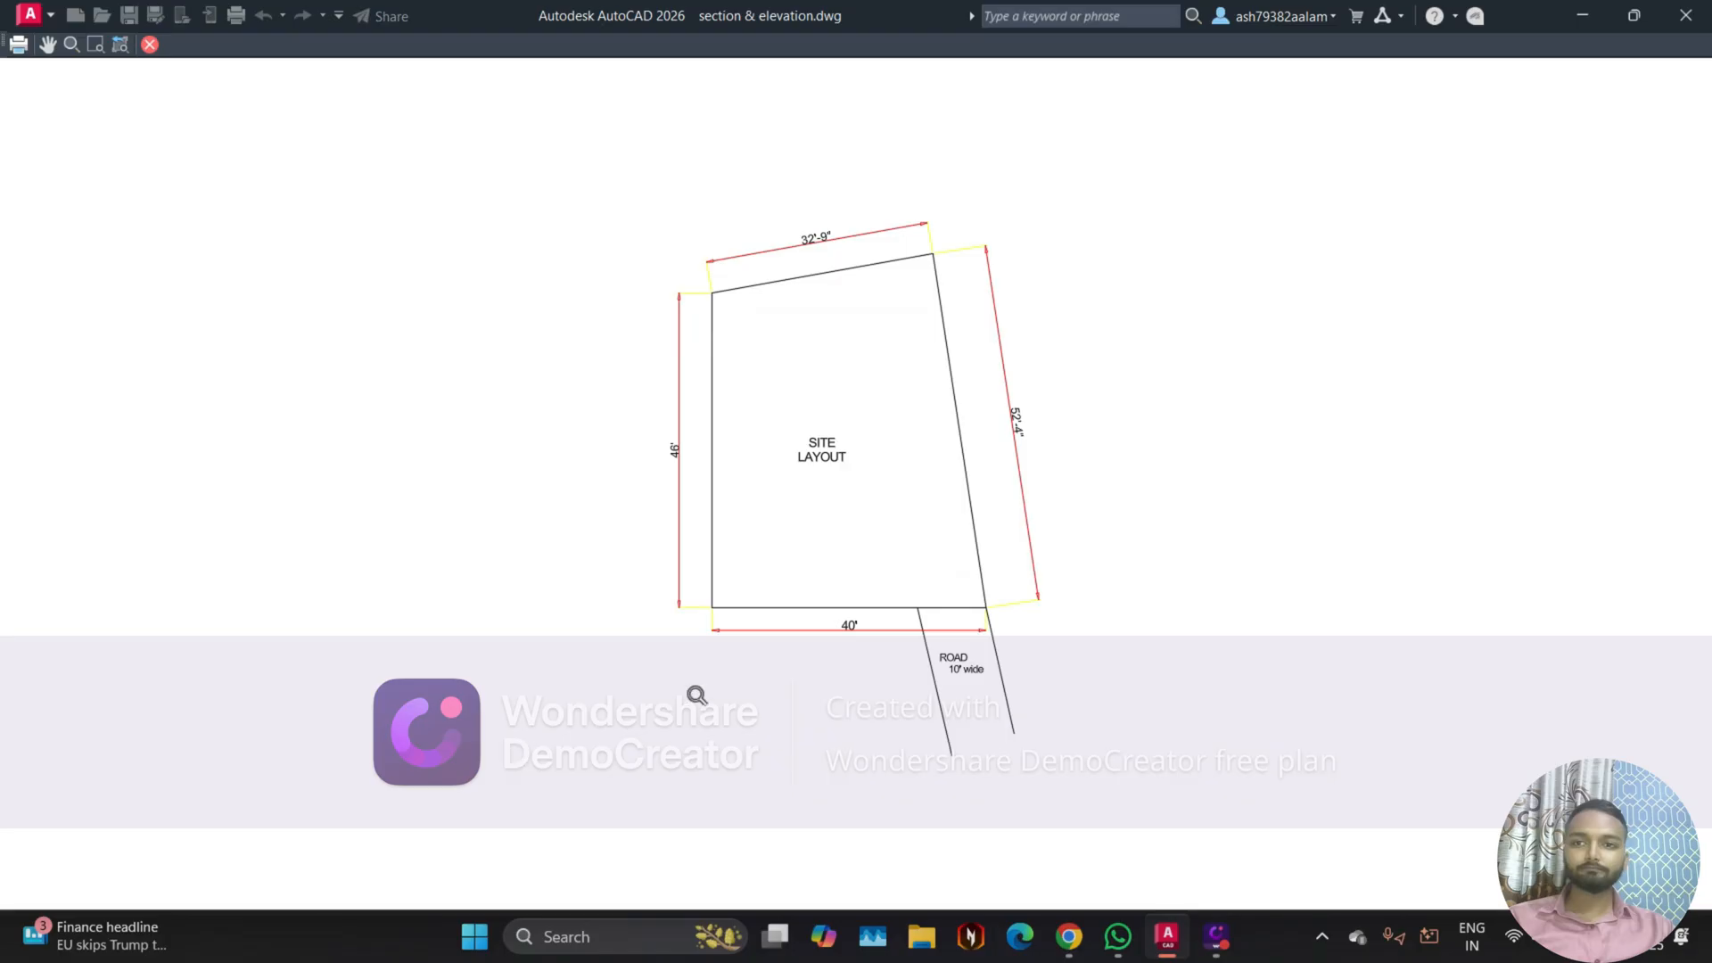
scroll(811, 489, up, 4)
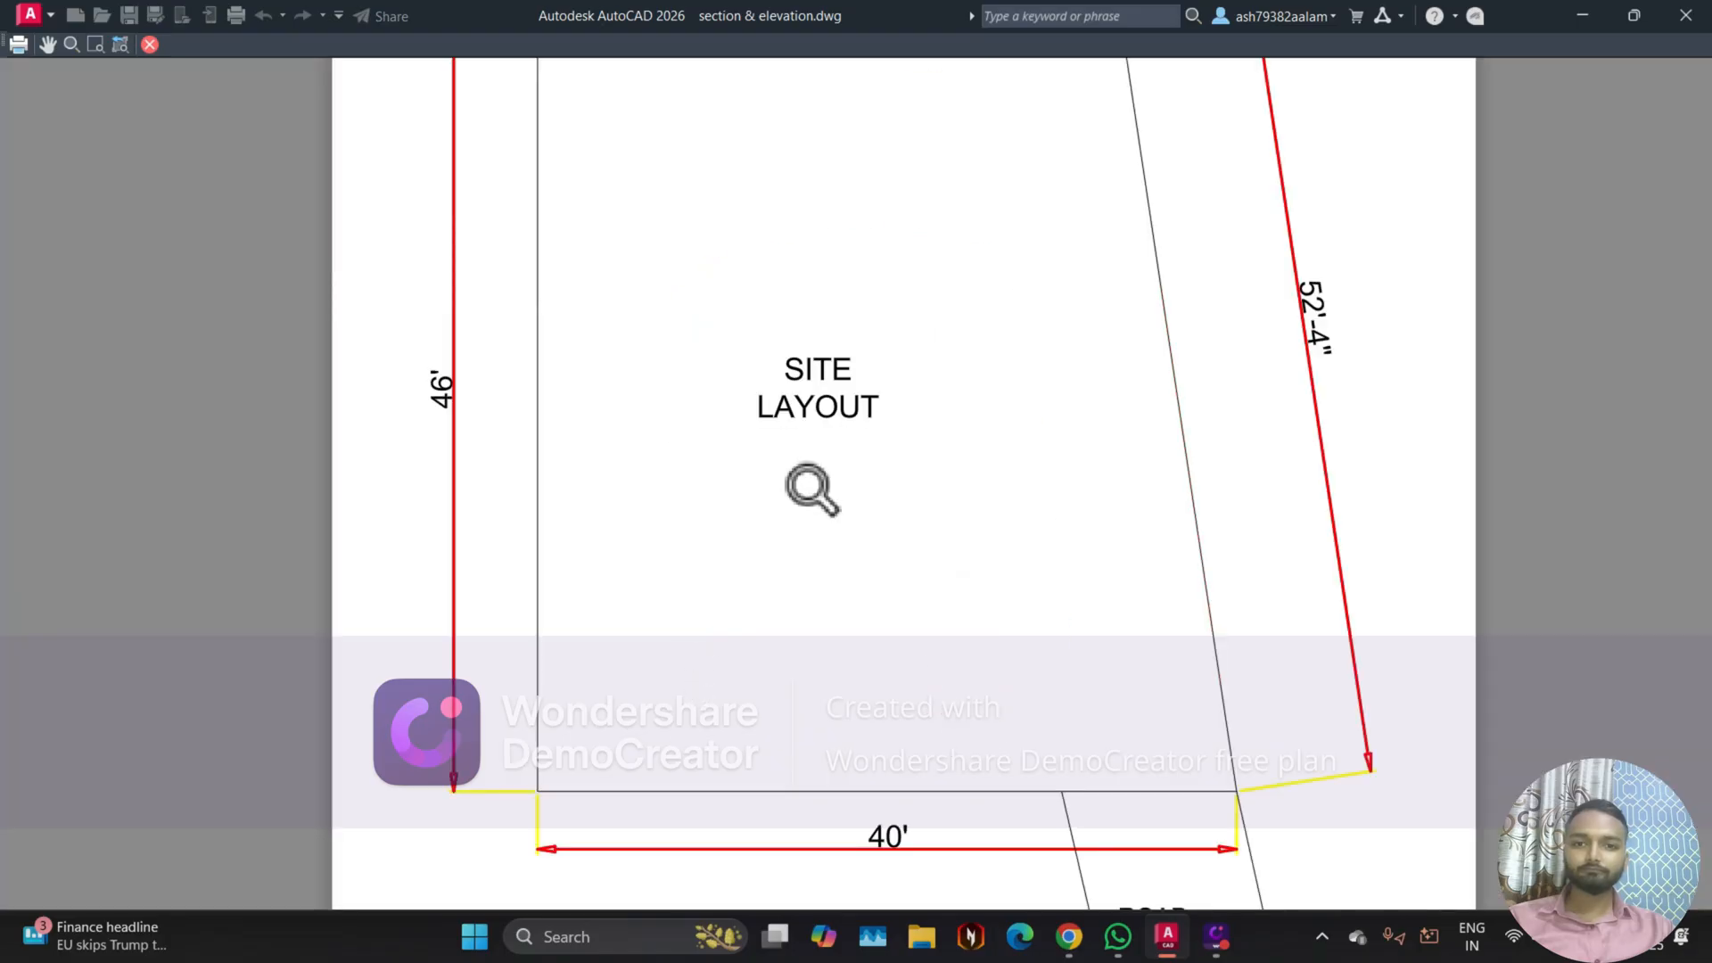
scroll(811, 489, down, 4)
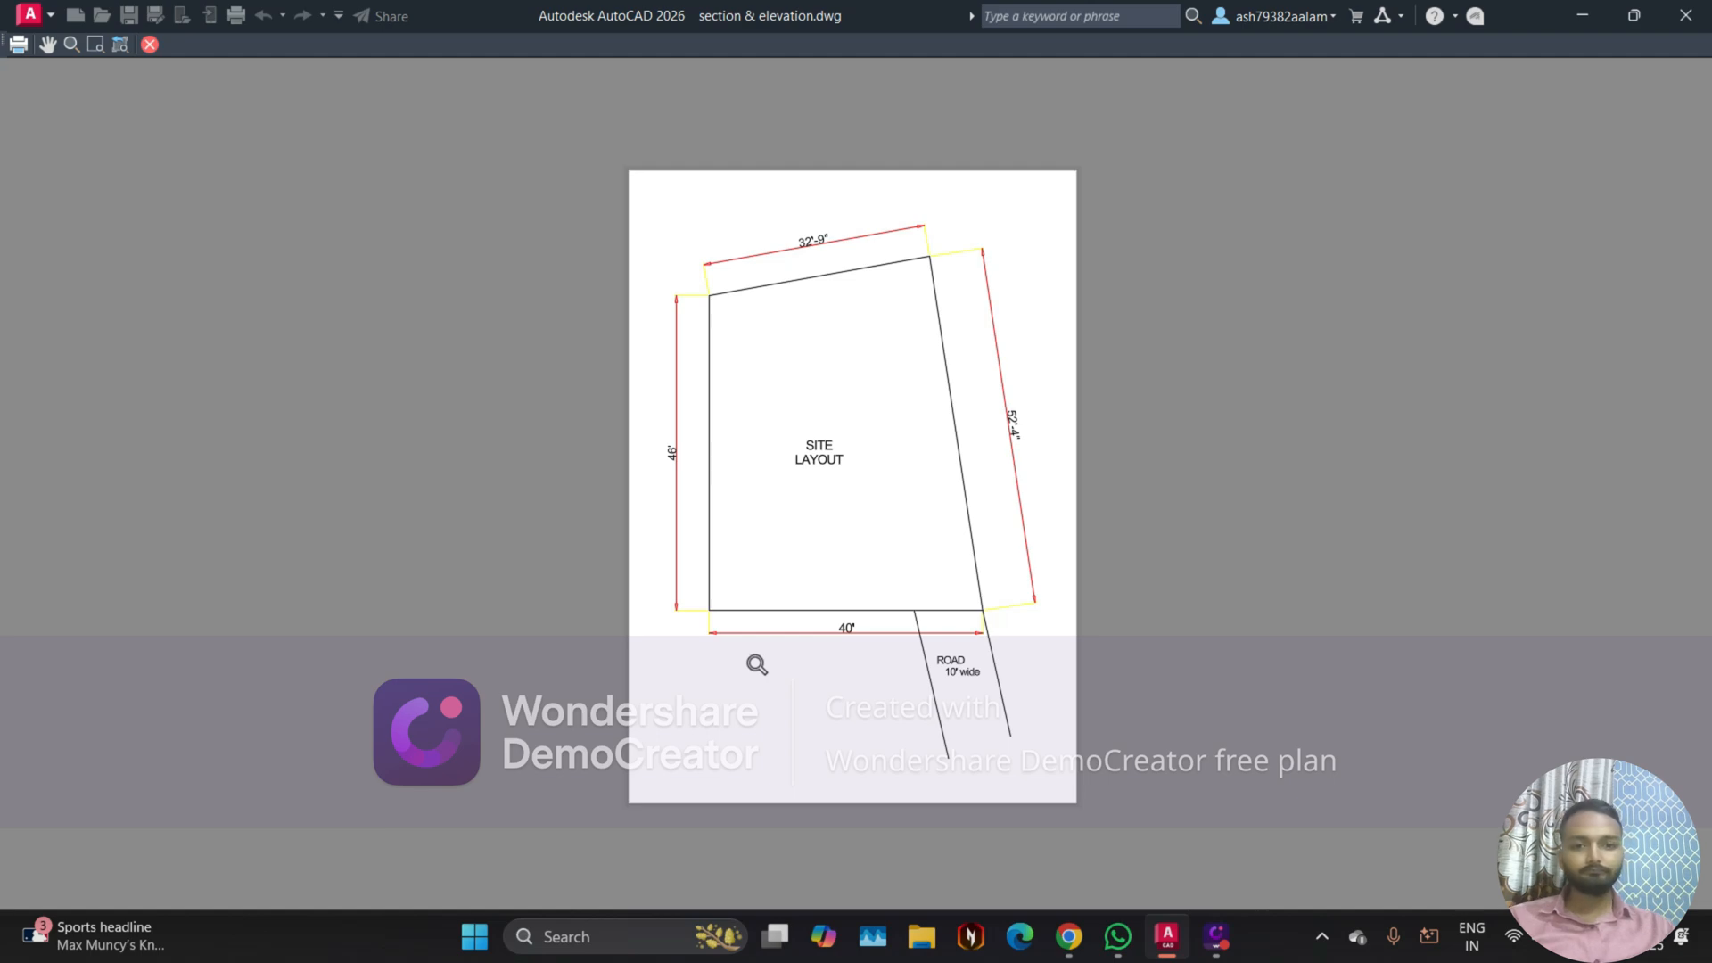
click(151, 44)
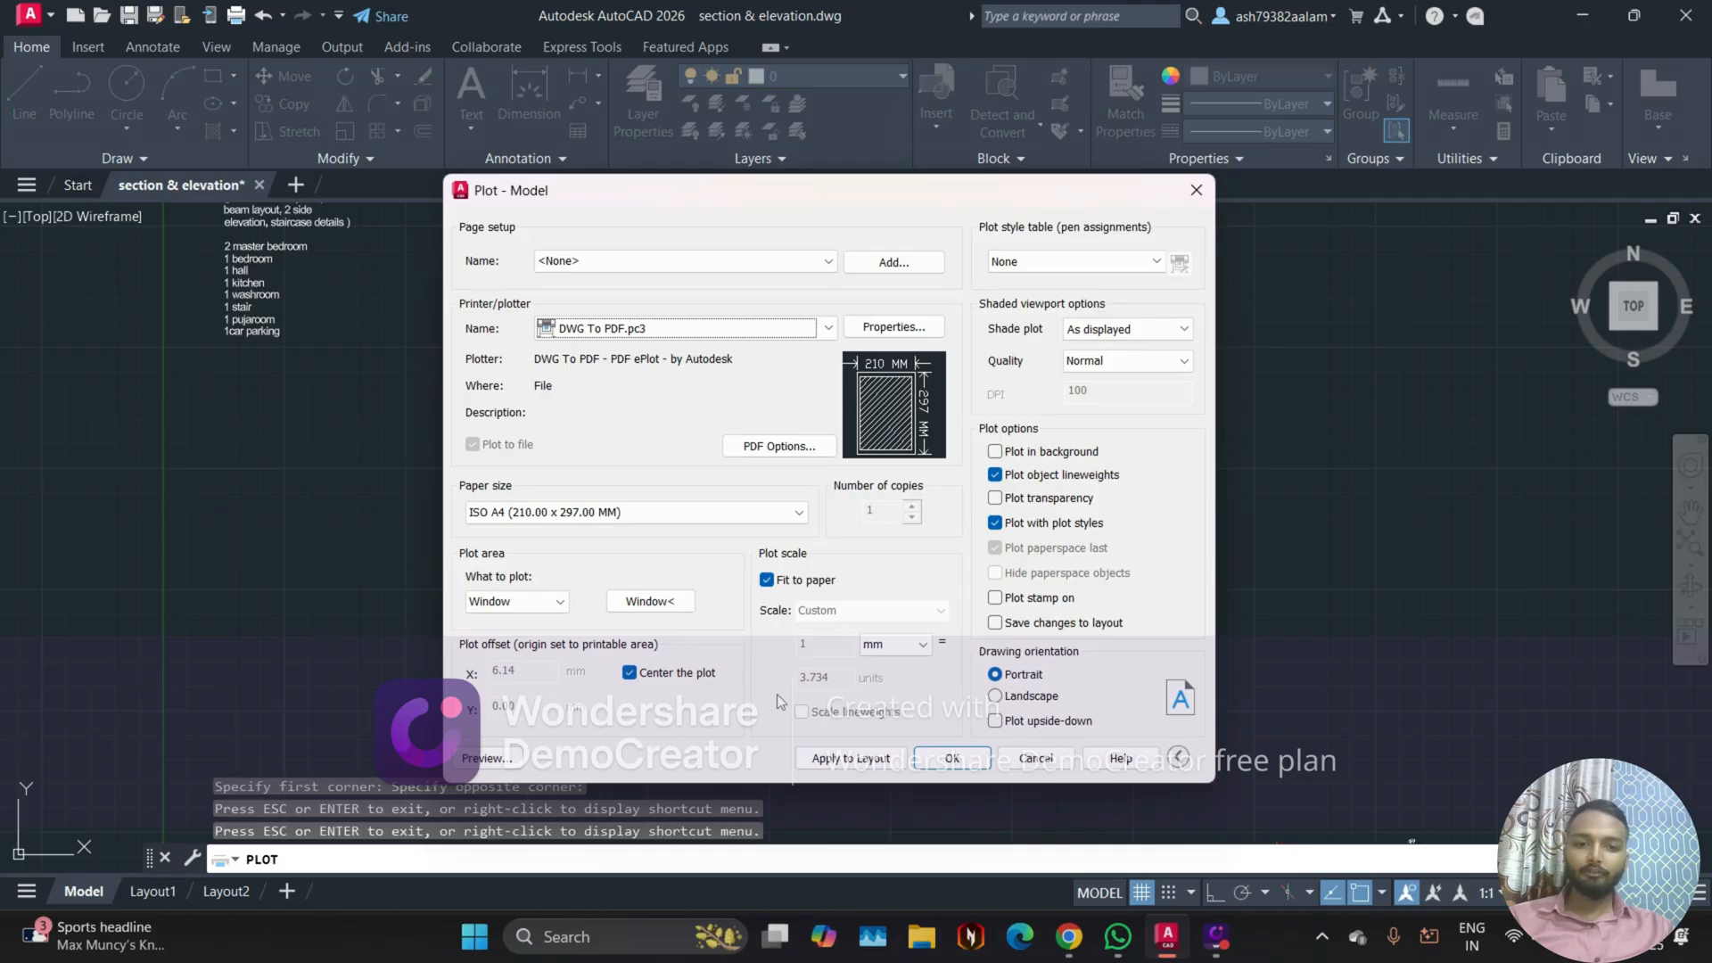
Step: Try the landscape drawing orientation and preview the plot
click(1006, 699)
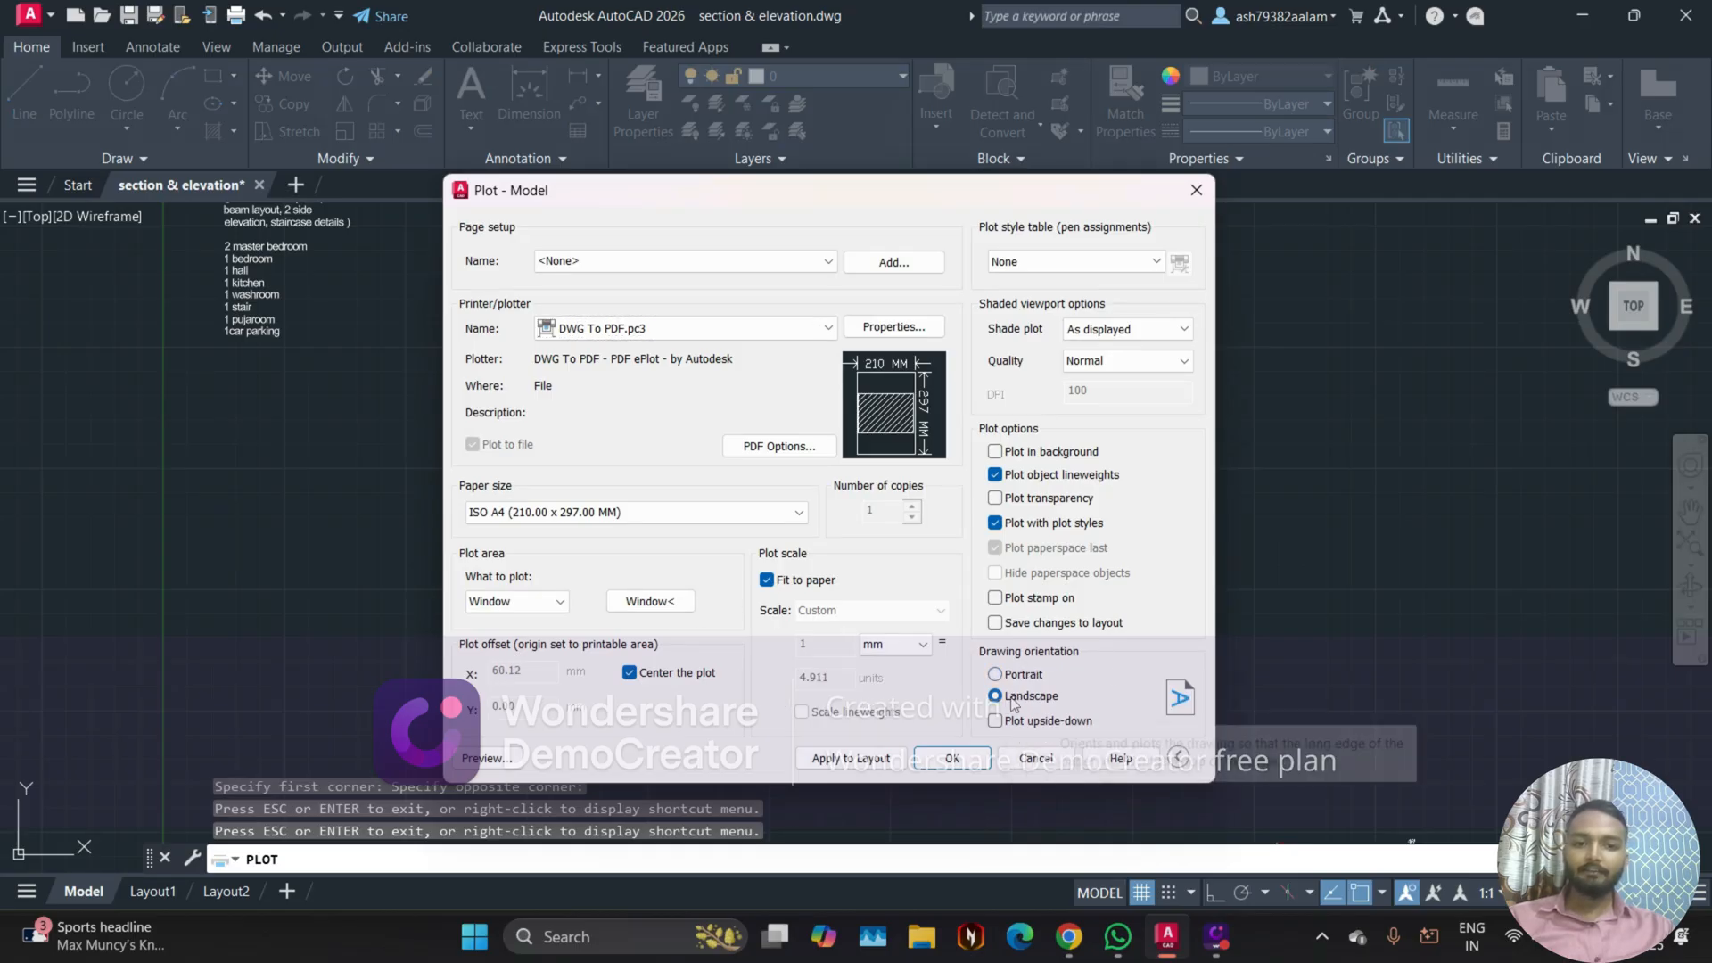
click(490, 759)
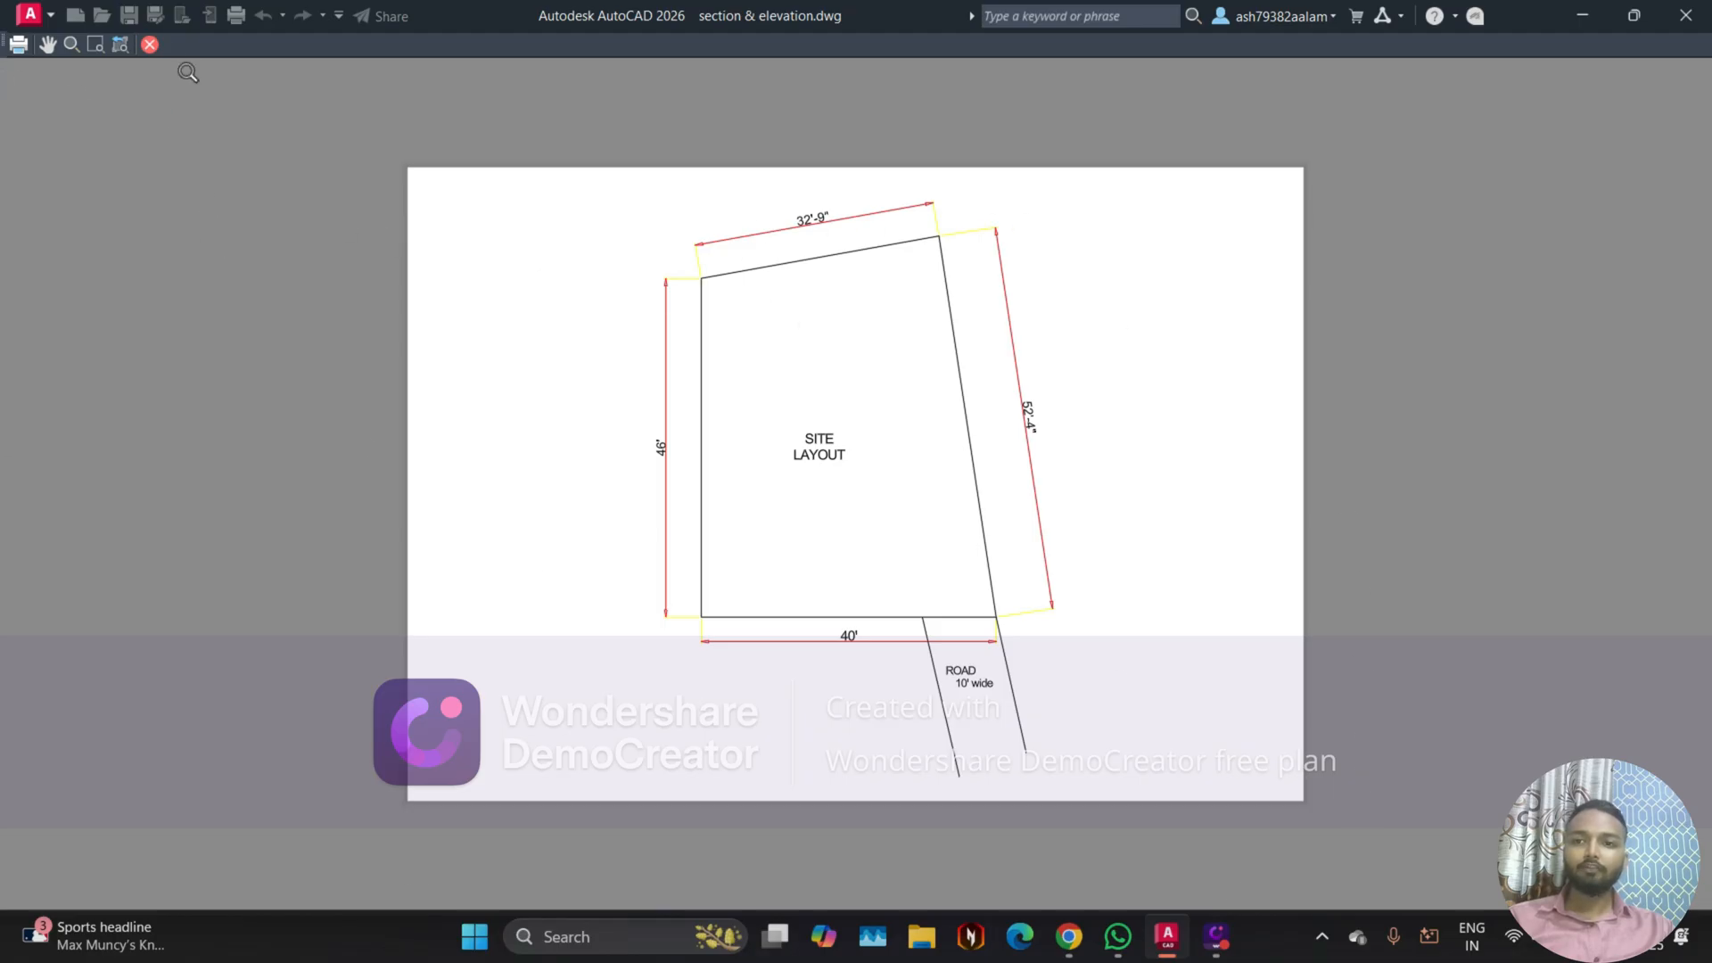
click(150, 45)
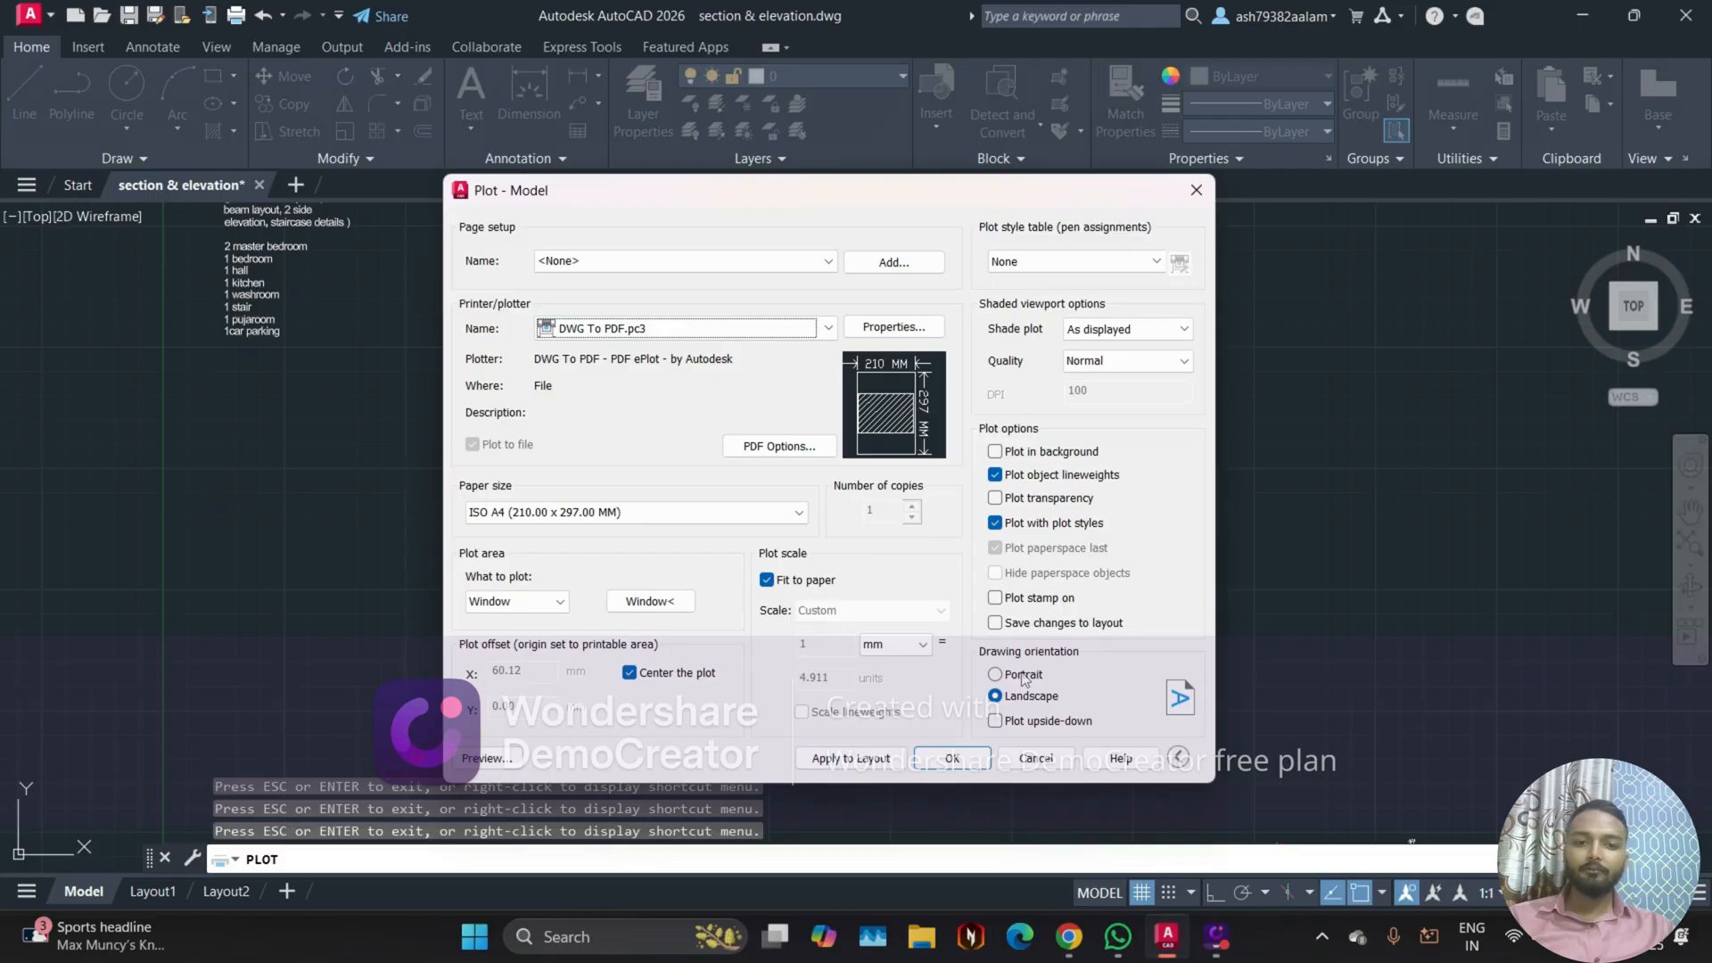
Step: Set the drawing orientation to portrait and check the sheet in the plot preview
click(996, 675)
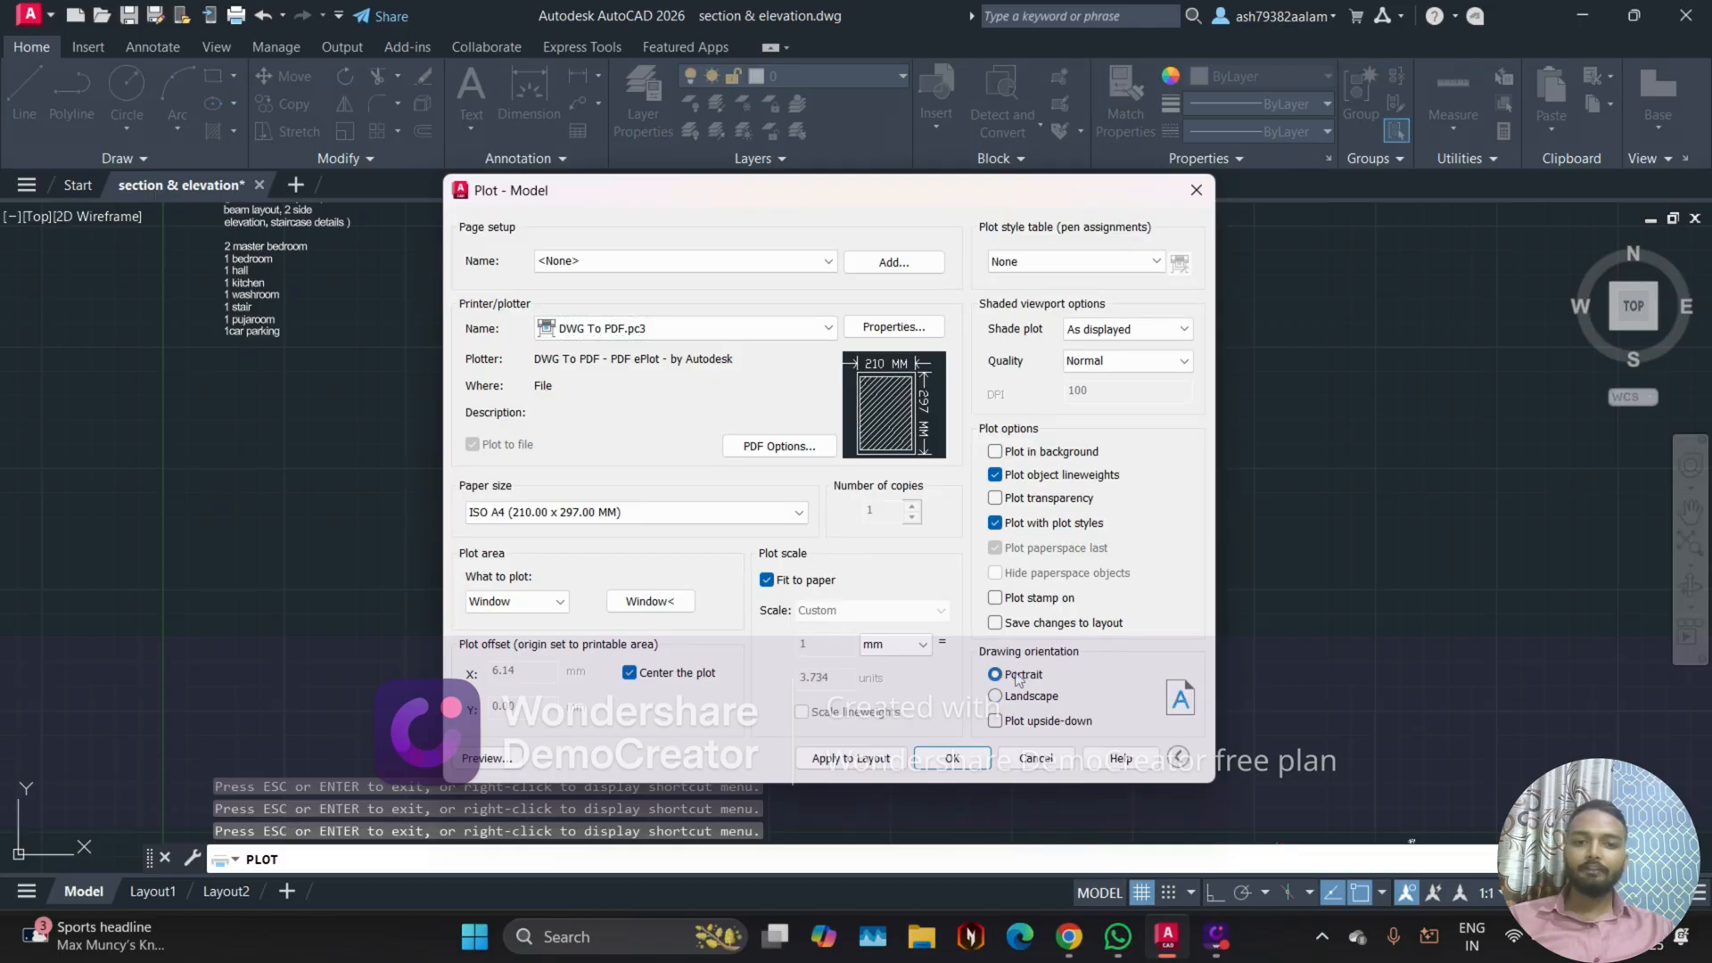
click(481, 758)
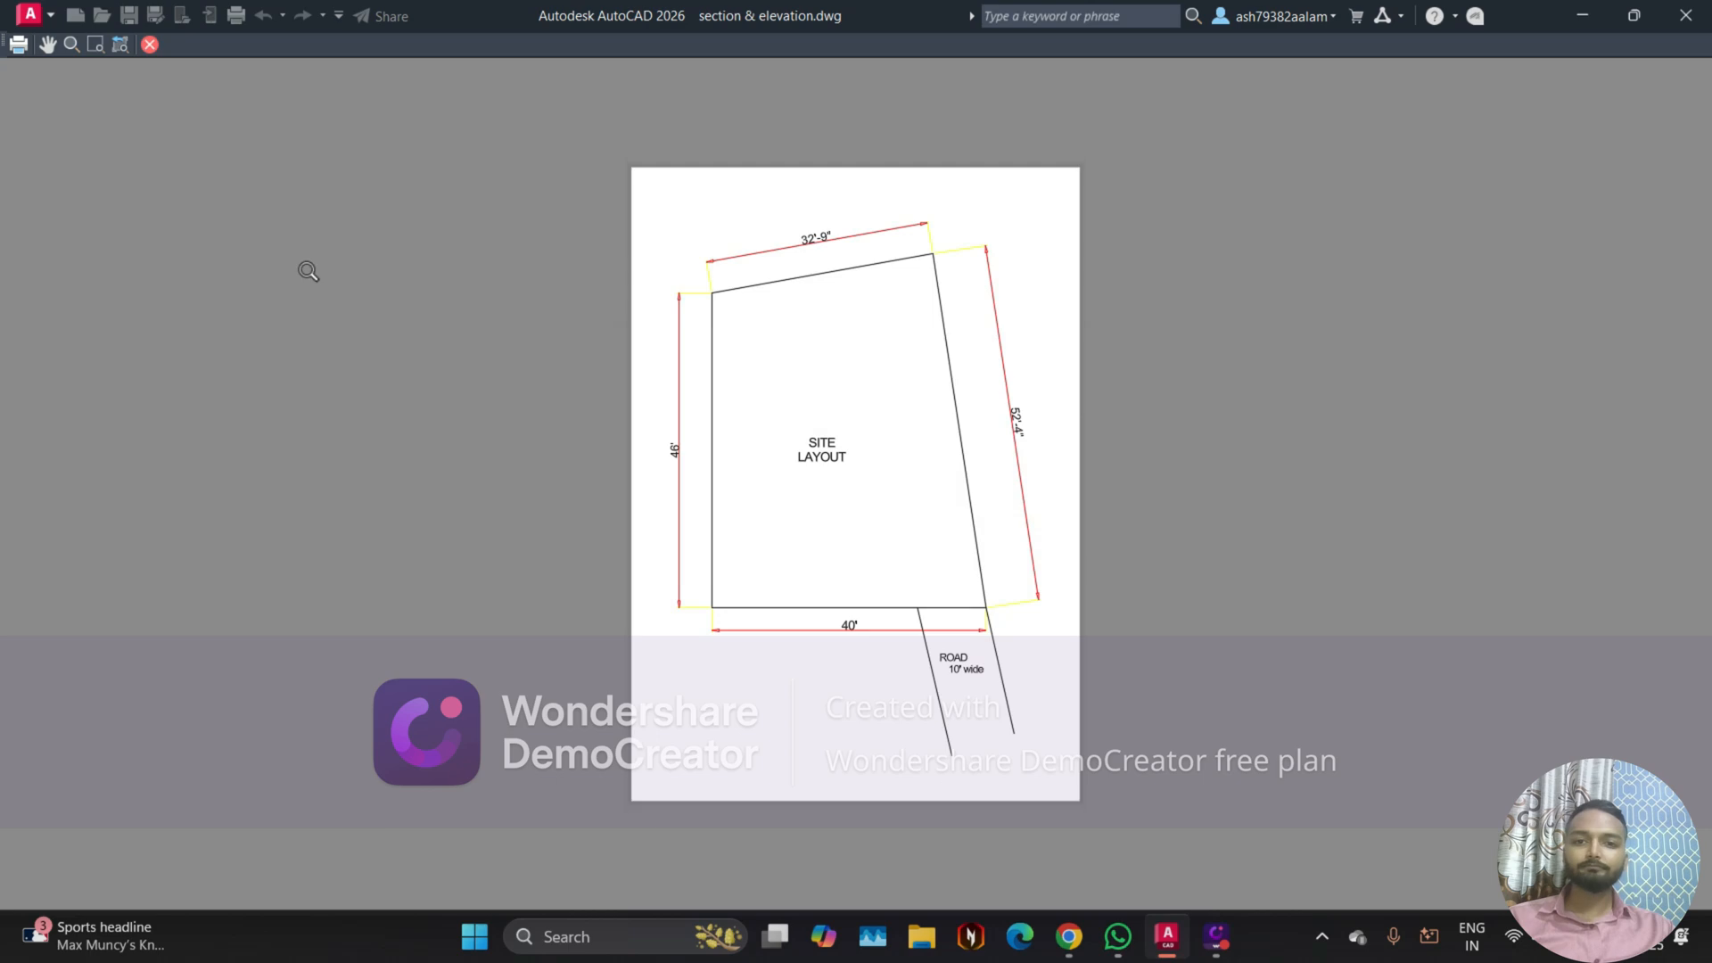
scroll(902, 495, up, 2)
scroll(912, 505, down, 2)
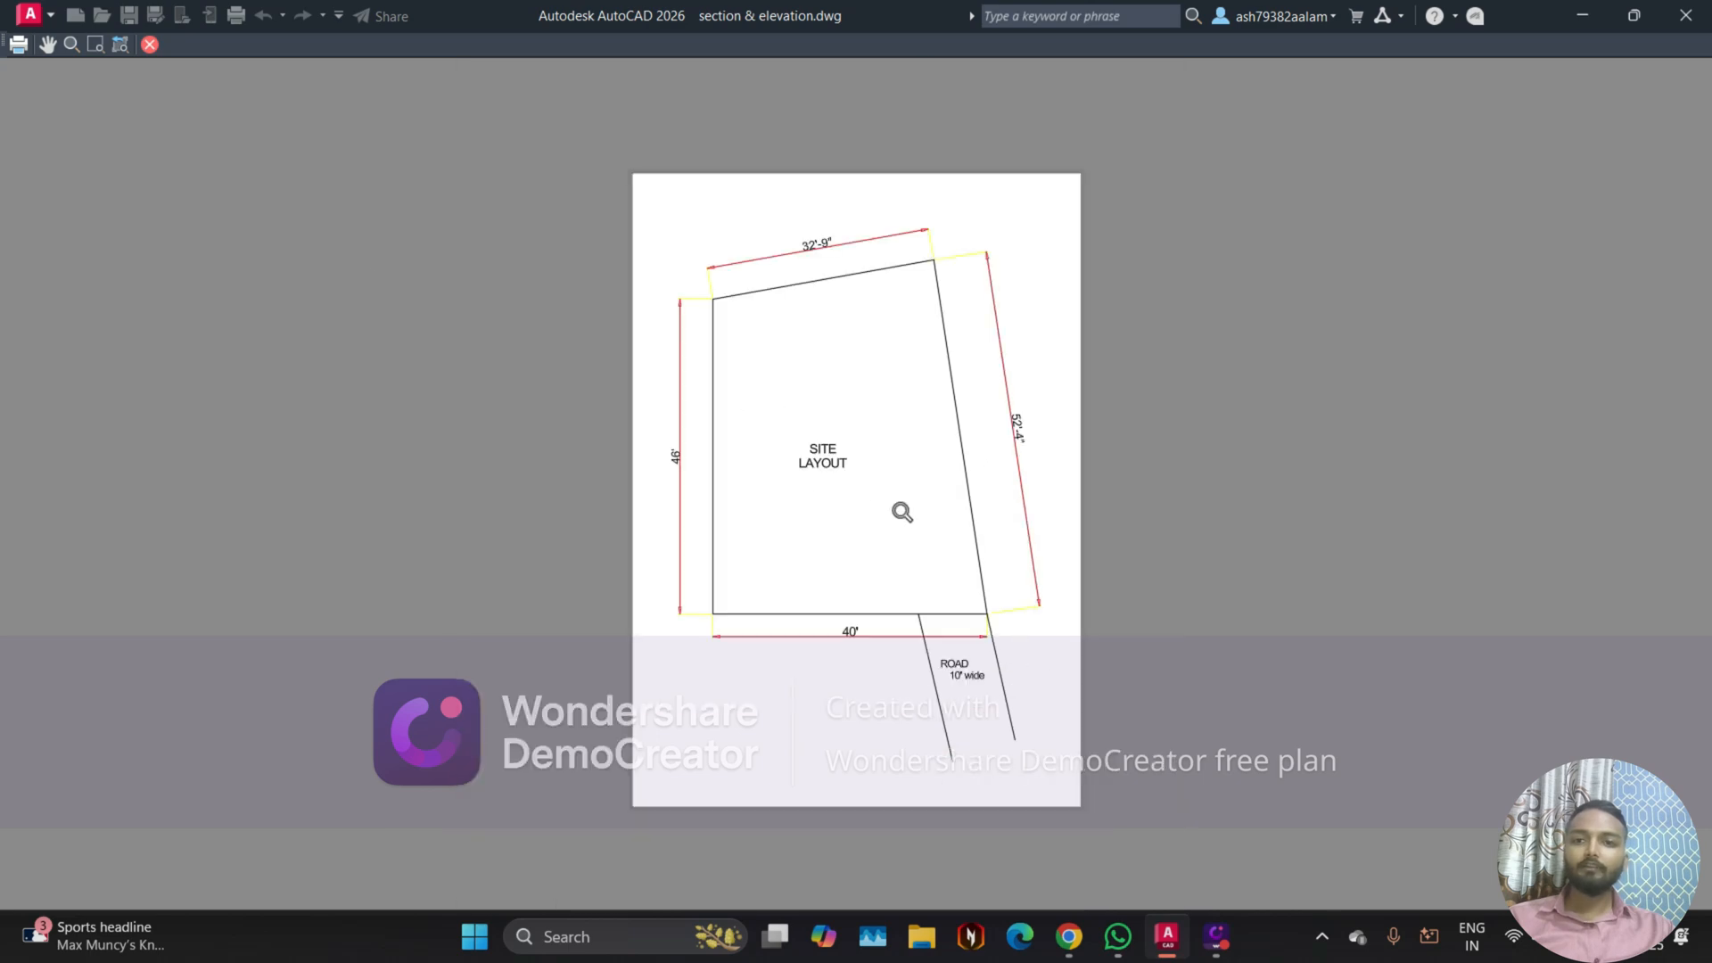
click(149, 45)
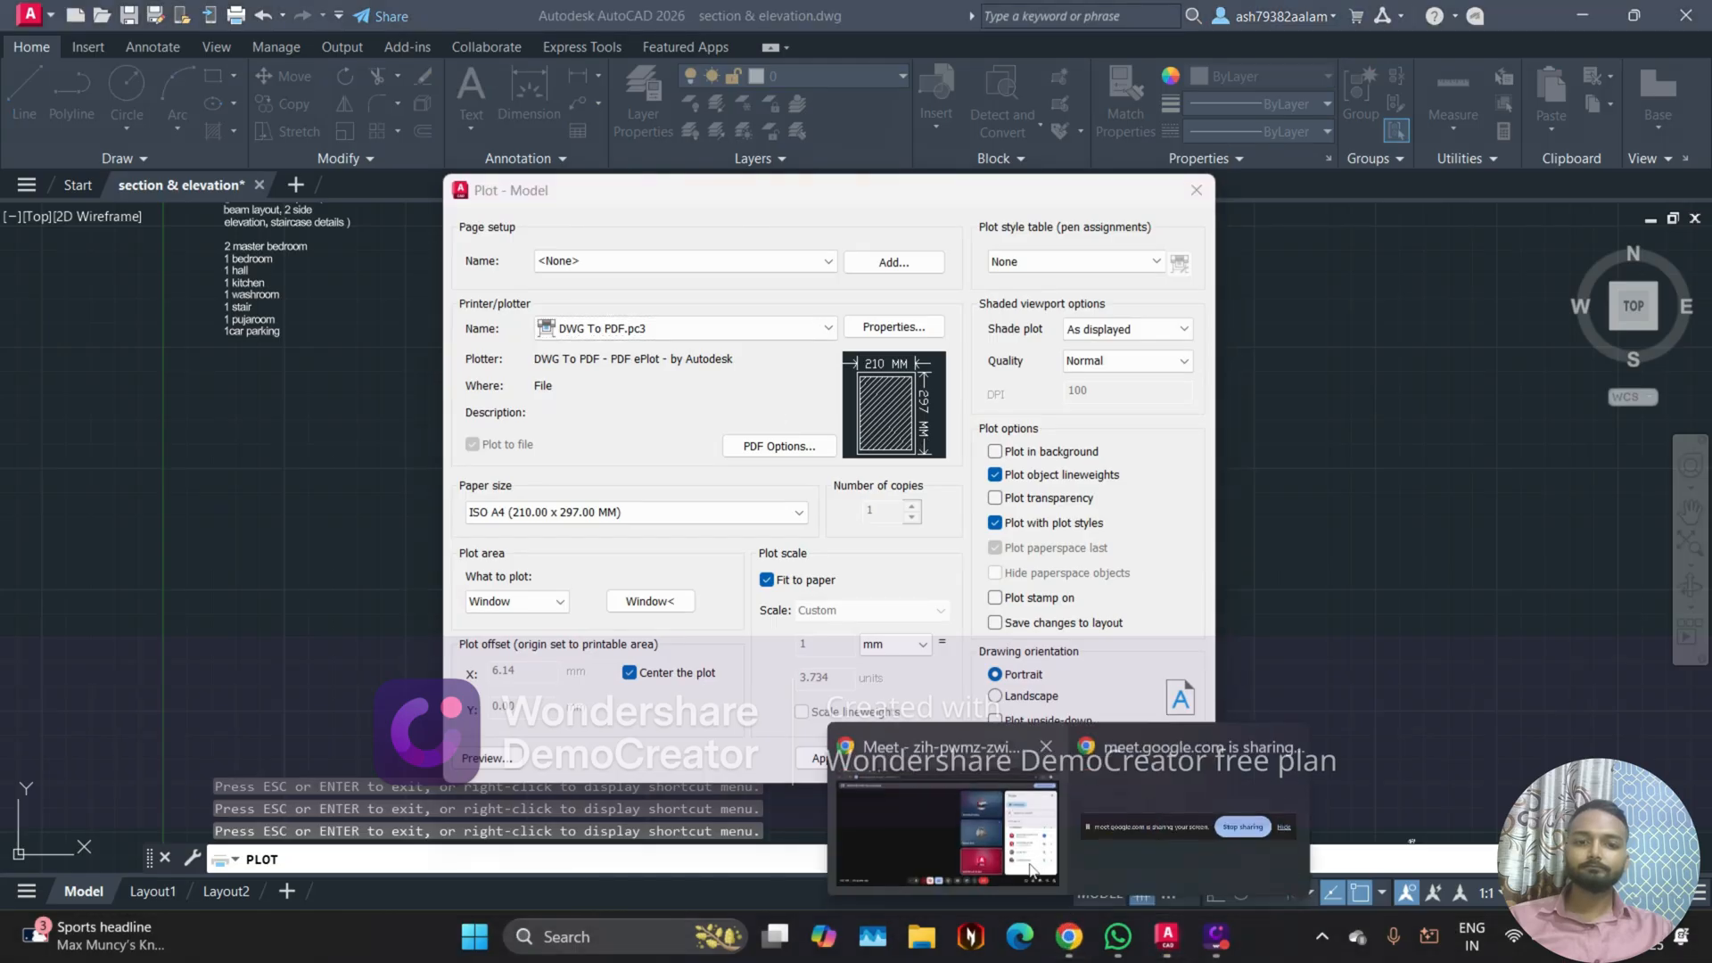
Step: Switch to the Google Meet call in Chrome, admit the waiting participant and return to the AutoCAD plot settings
click(1070, 936)
click(1576, 569)
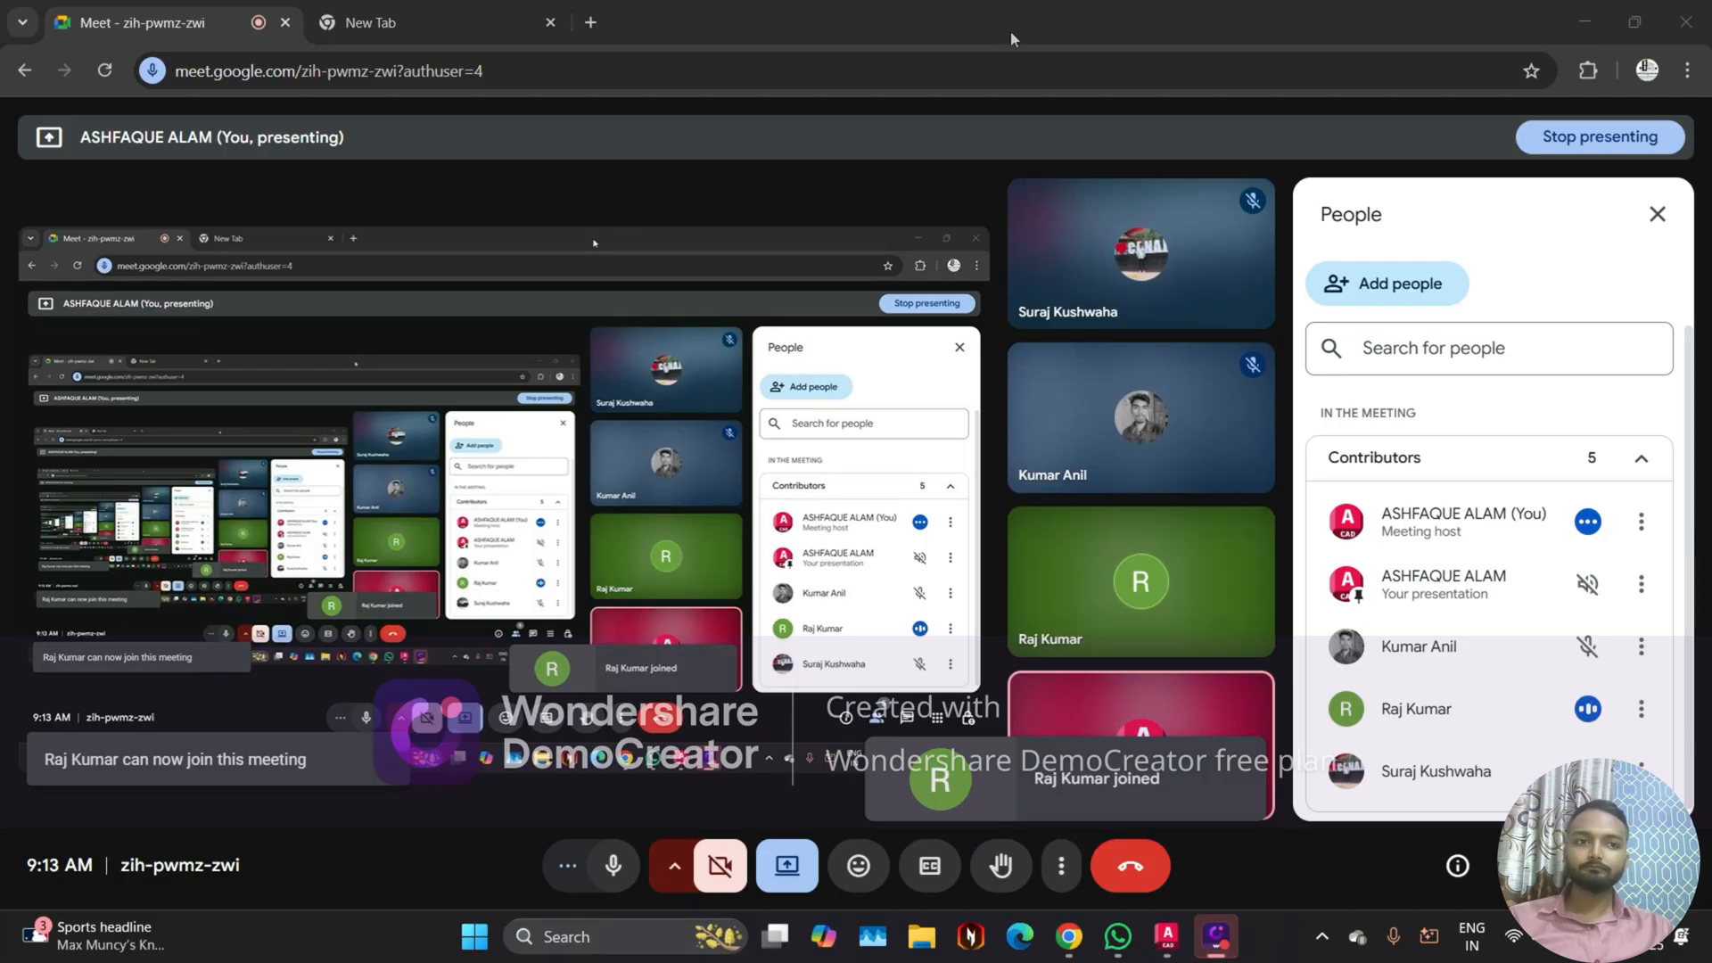
click(1577, 25)
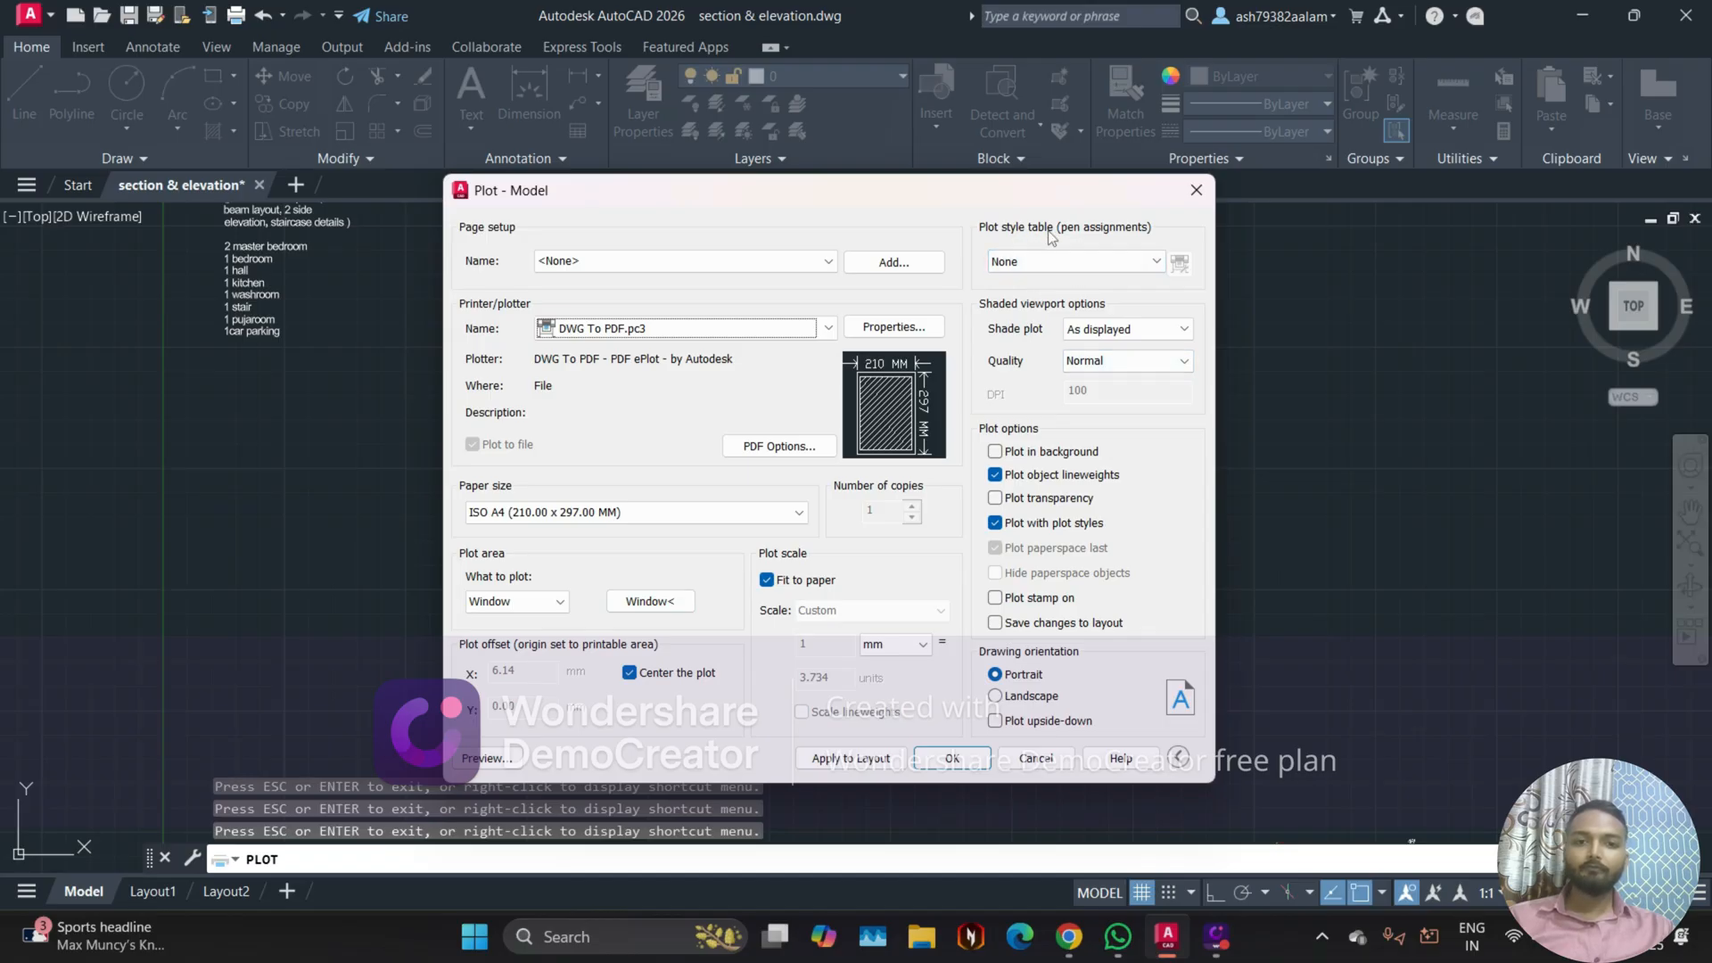
Step: Assign the Grayscale.ctb plot style table without applying it to all layouts
click(1062, 261)
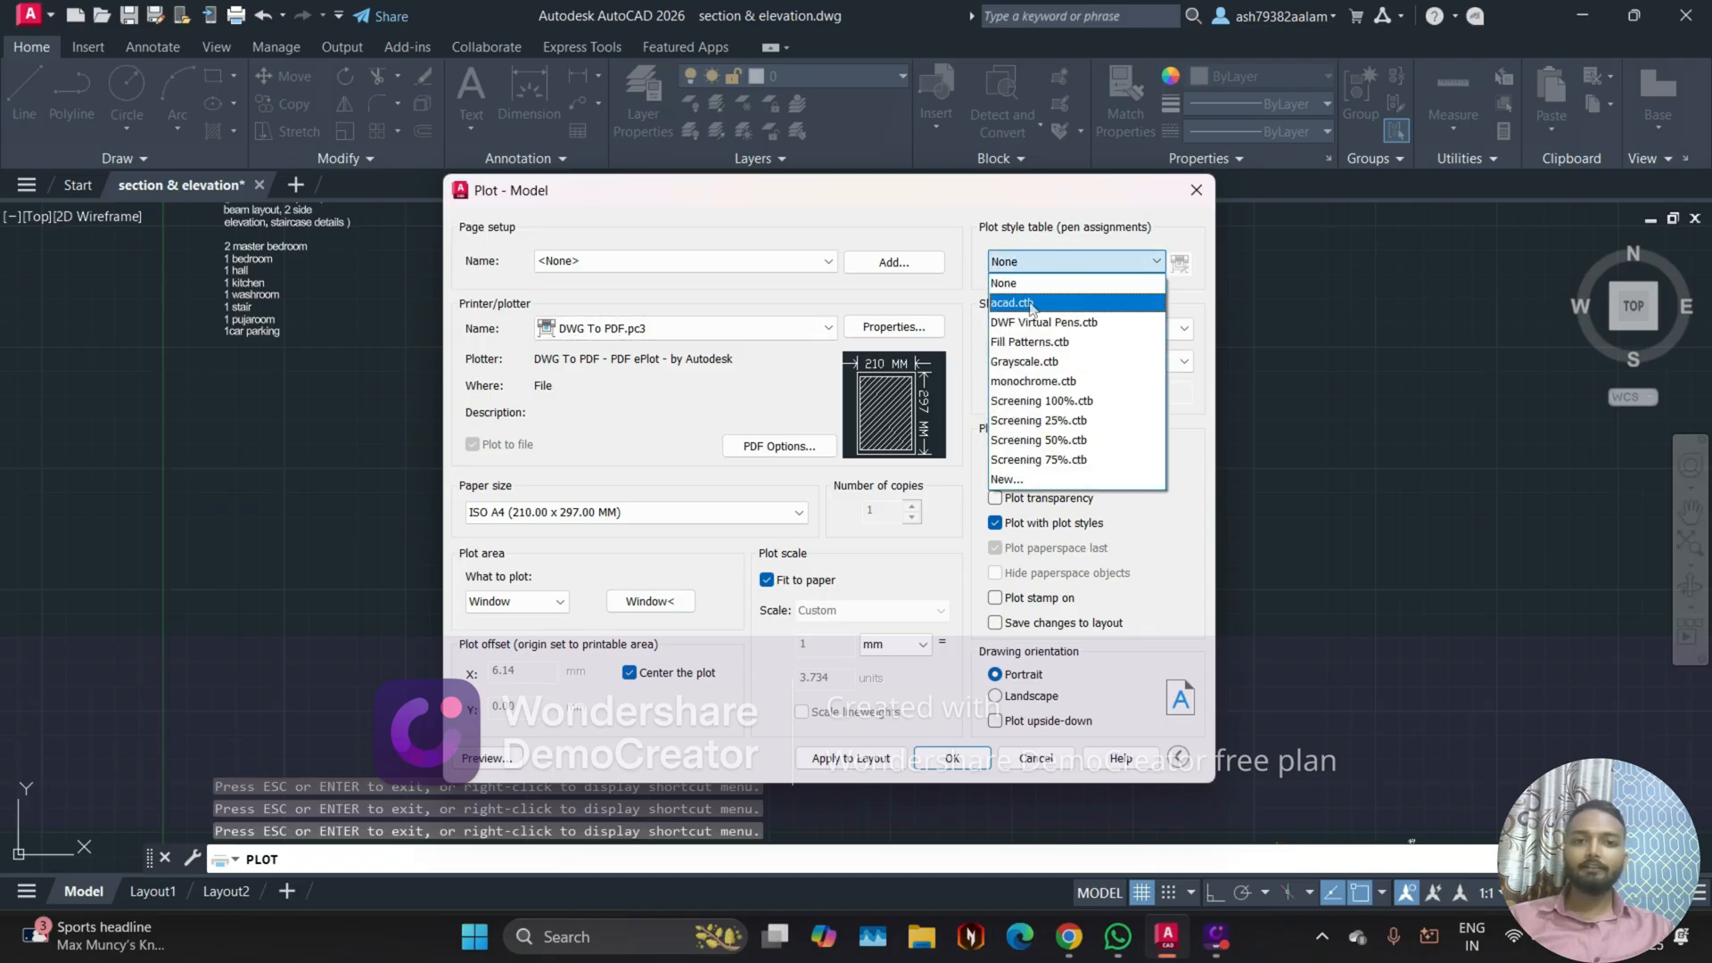
click(1052, 361)
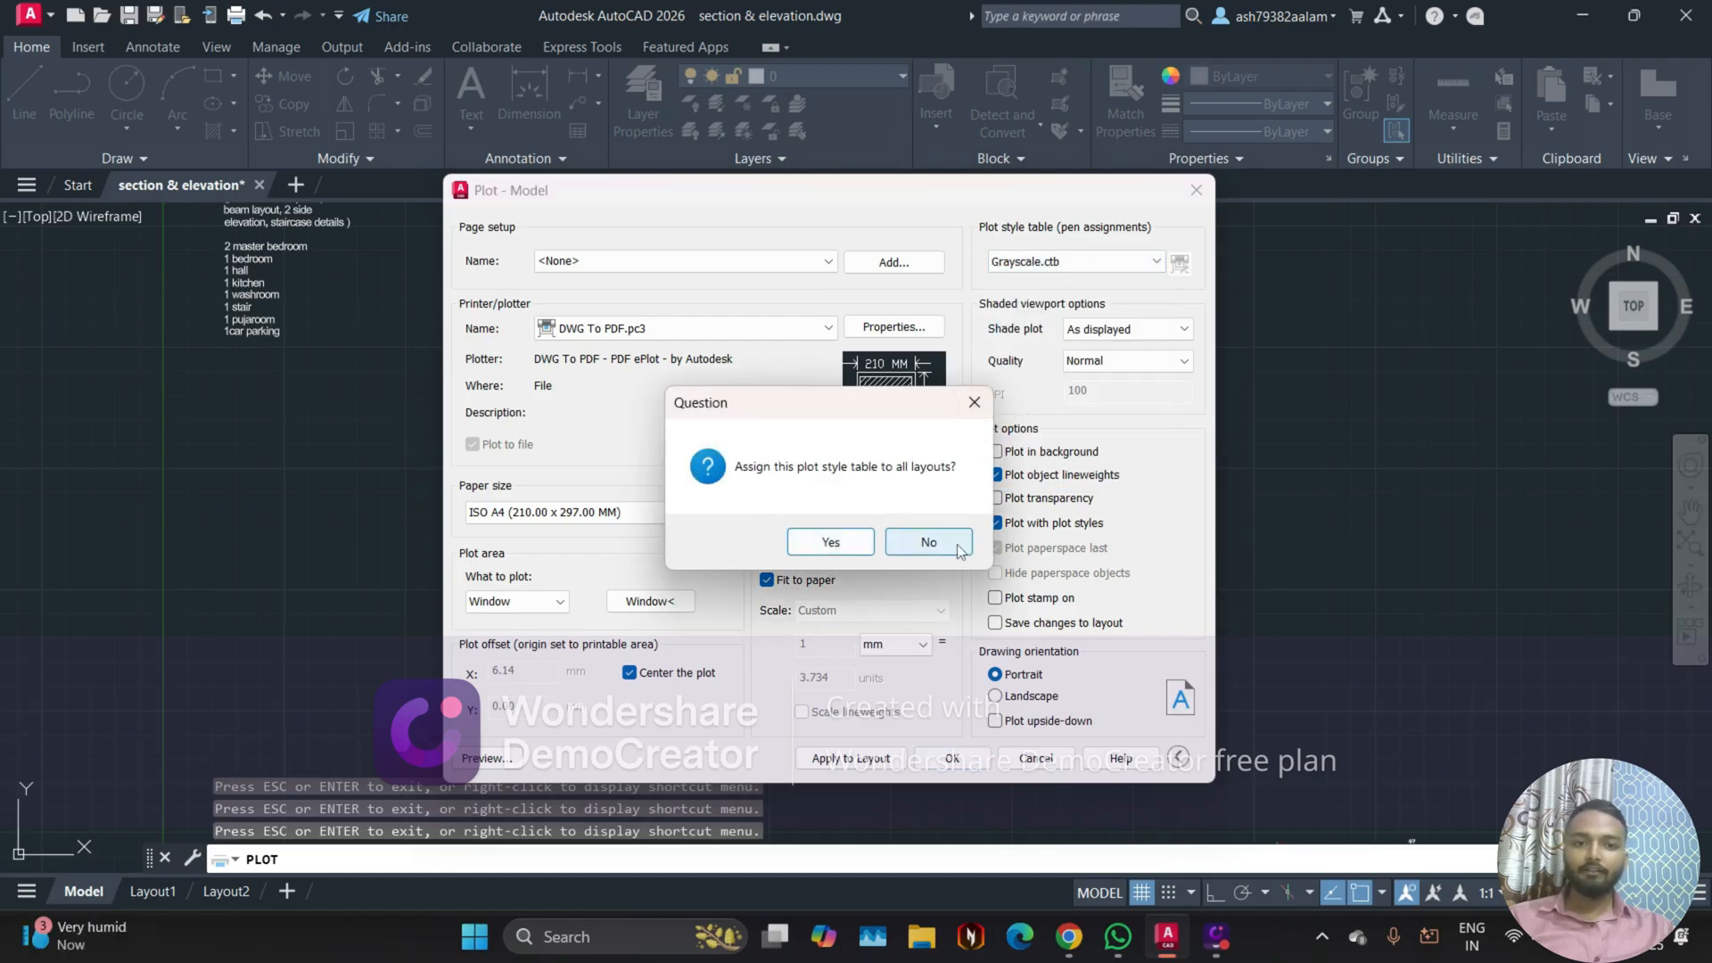
click(958, 548)
Step: Assign the monochrome.ctb plot style table to all layouts and inspect the site layout in the plot preview
click(1061, 261)
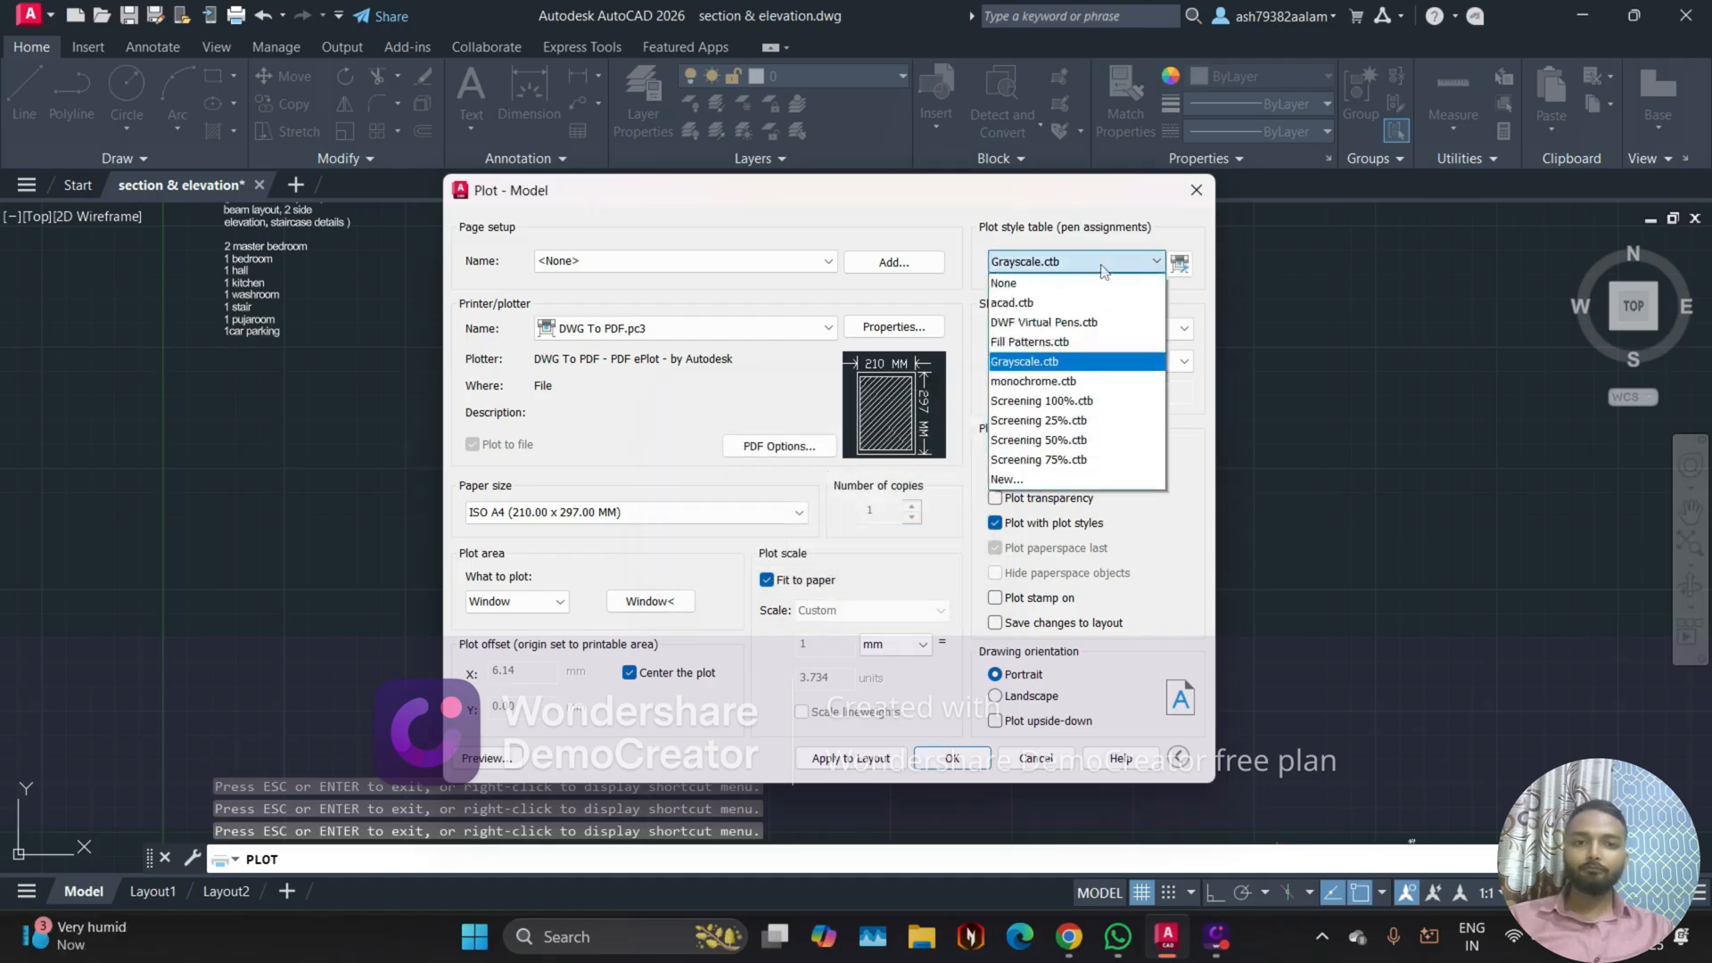
click(1045, 384)
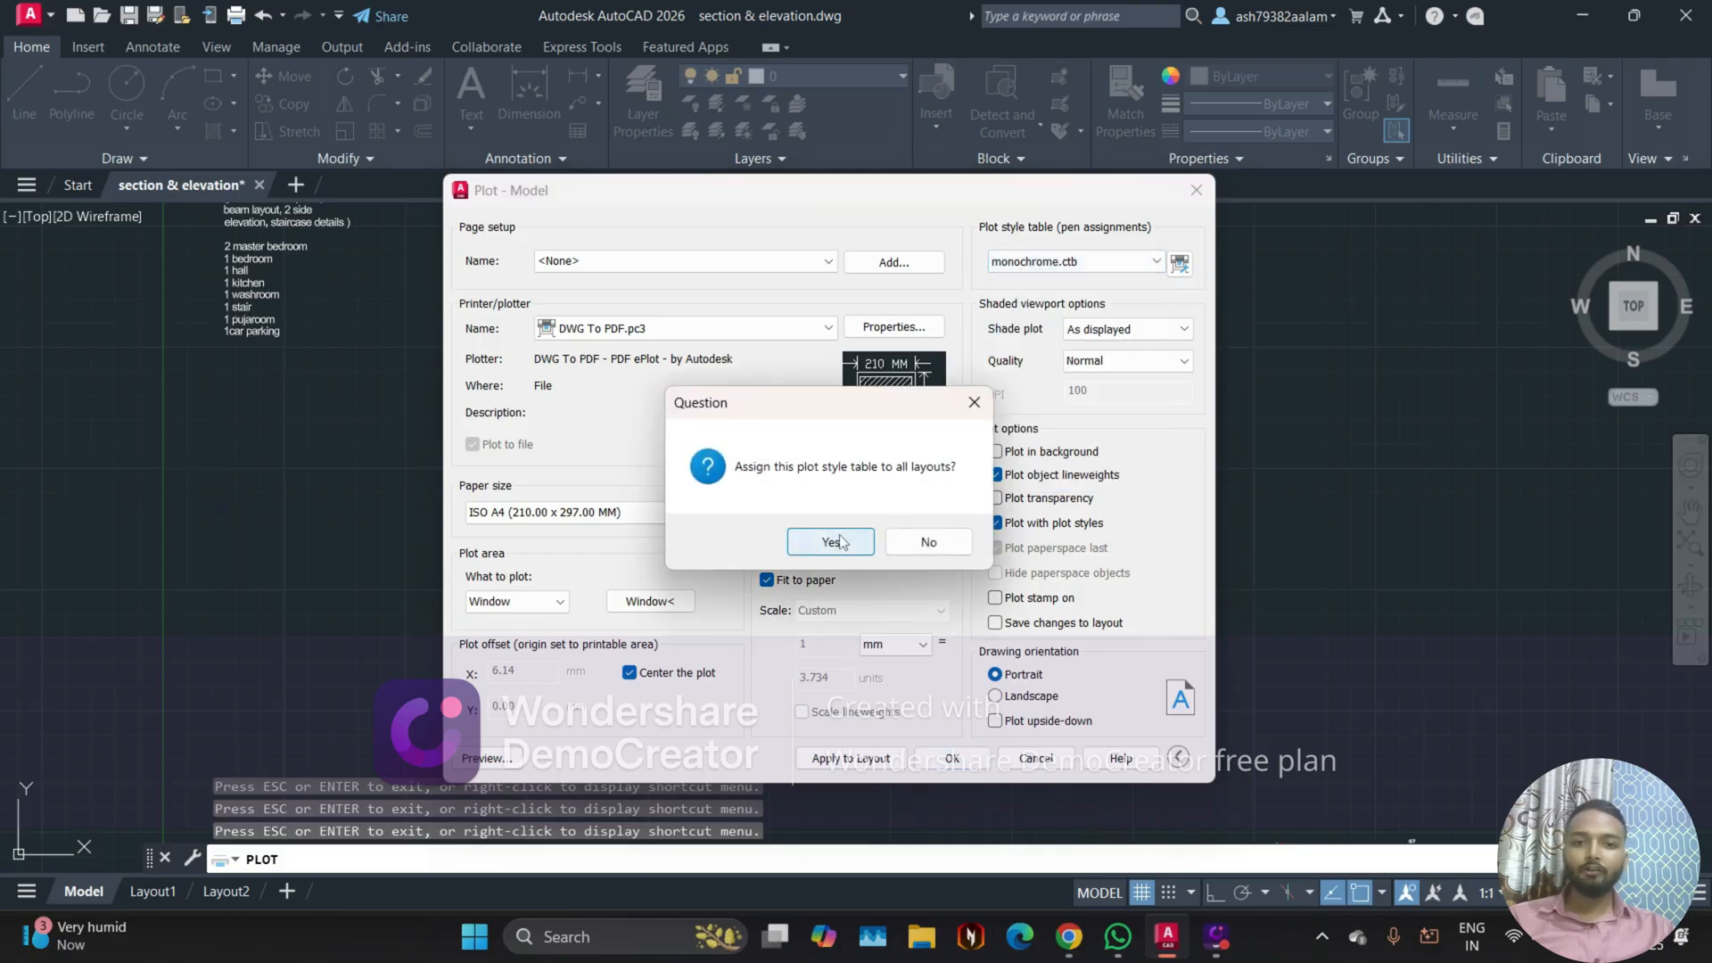
click(839, 539)
click(474, 759)
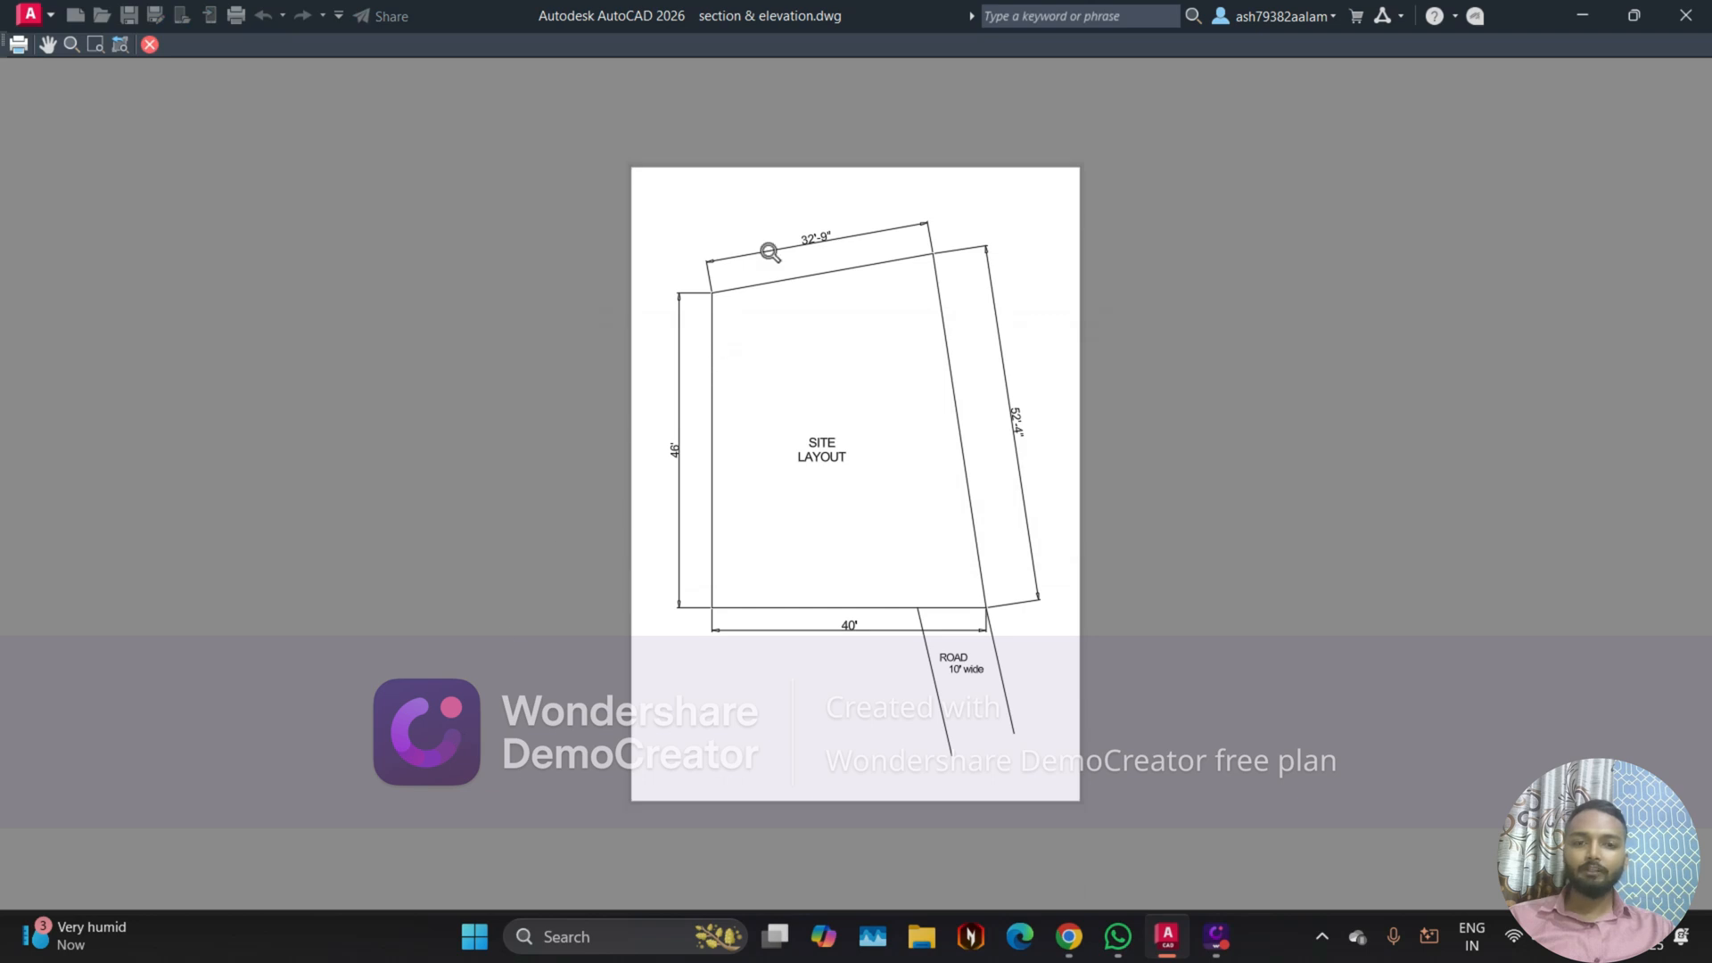
scroll(760, 250, up, 4)
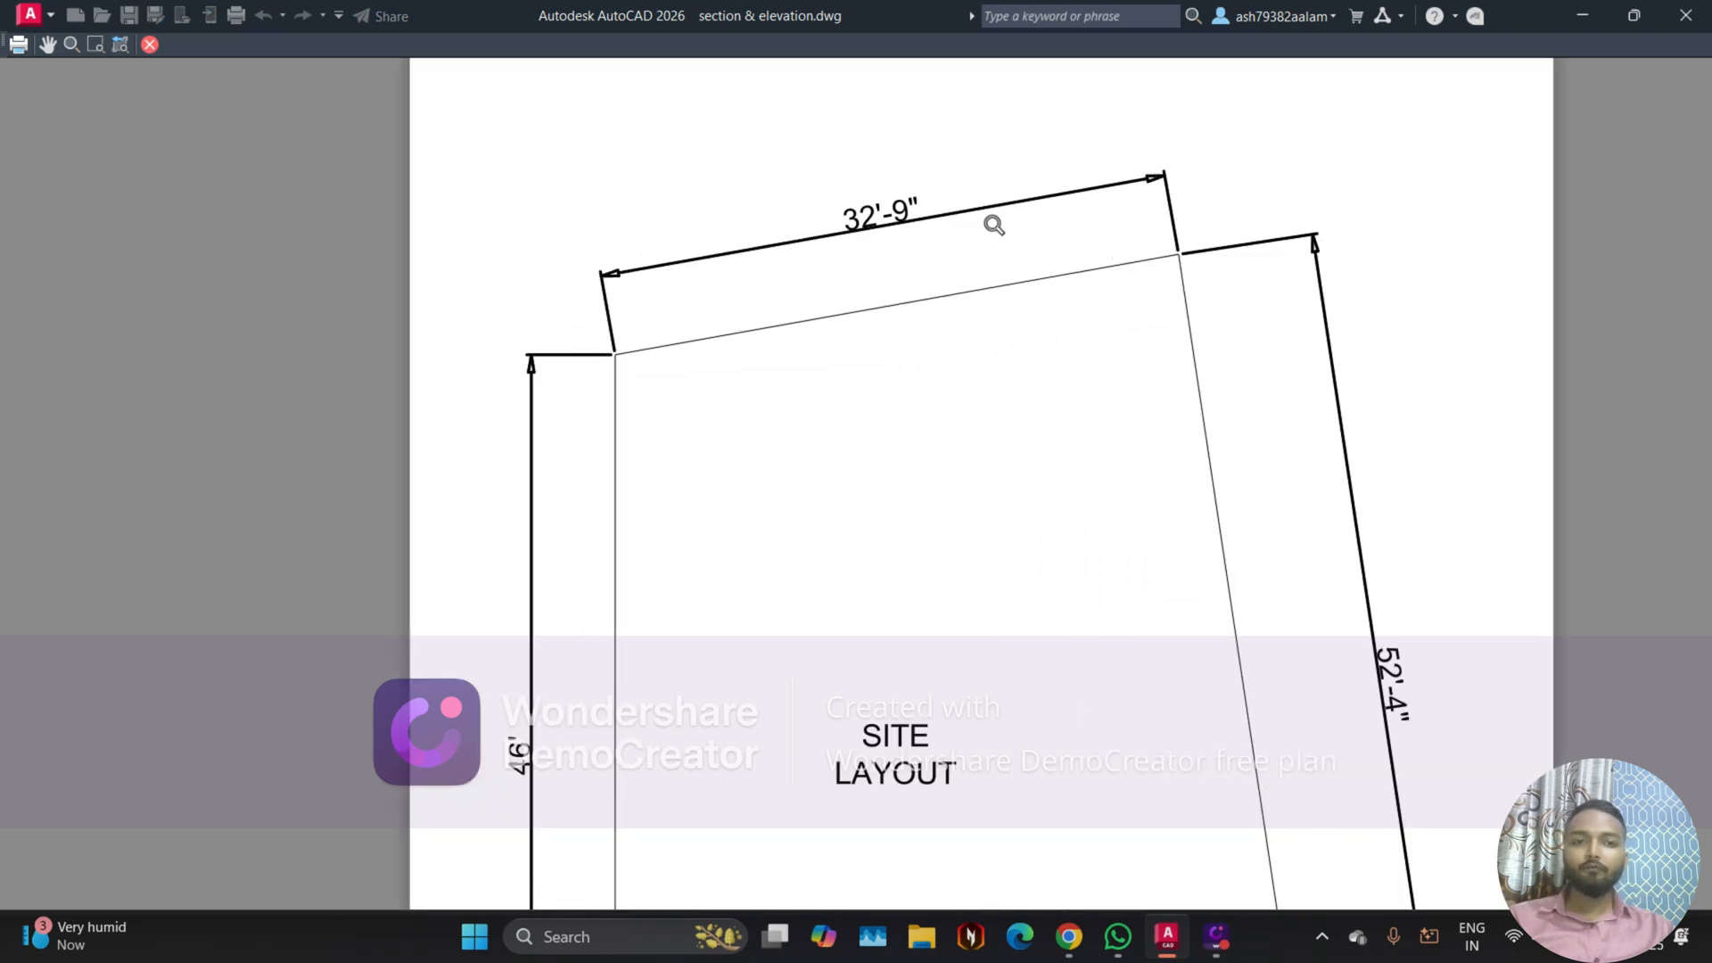
scroll(740, 375, down, 4)
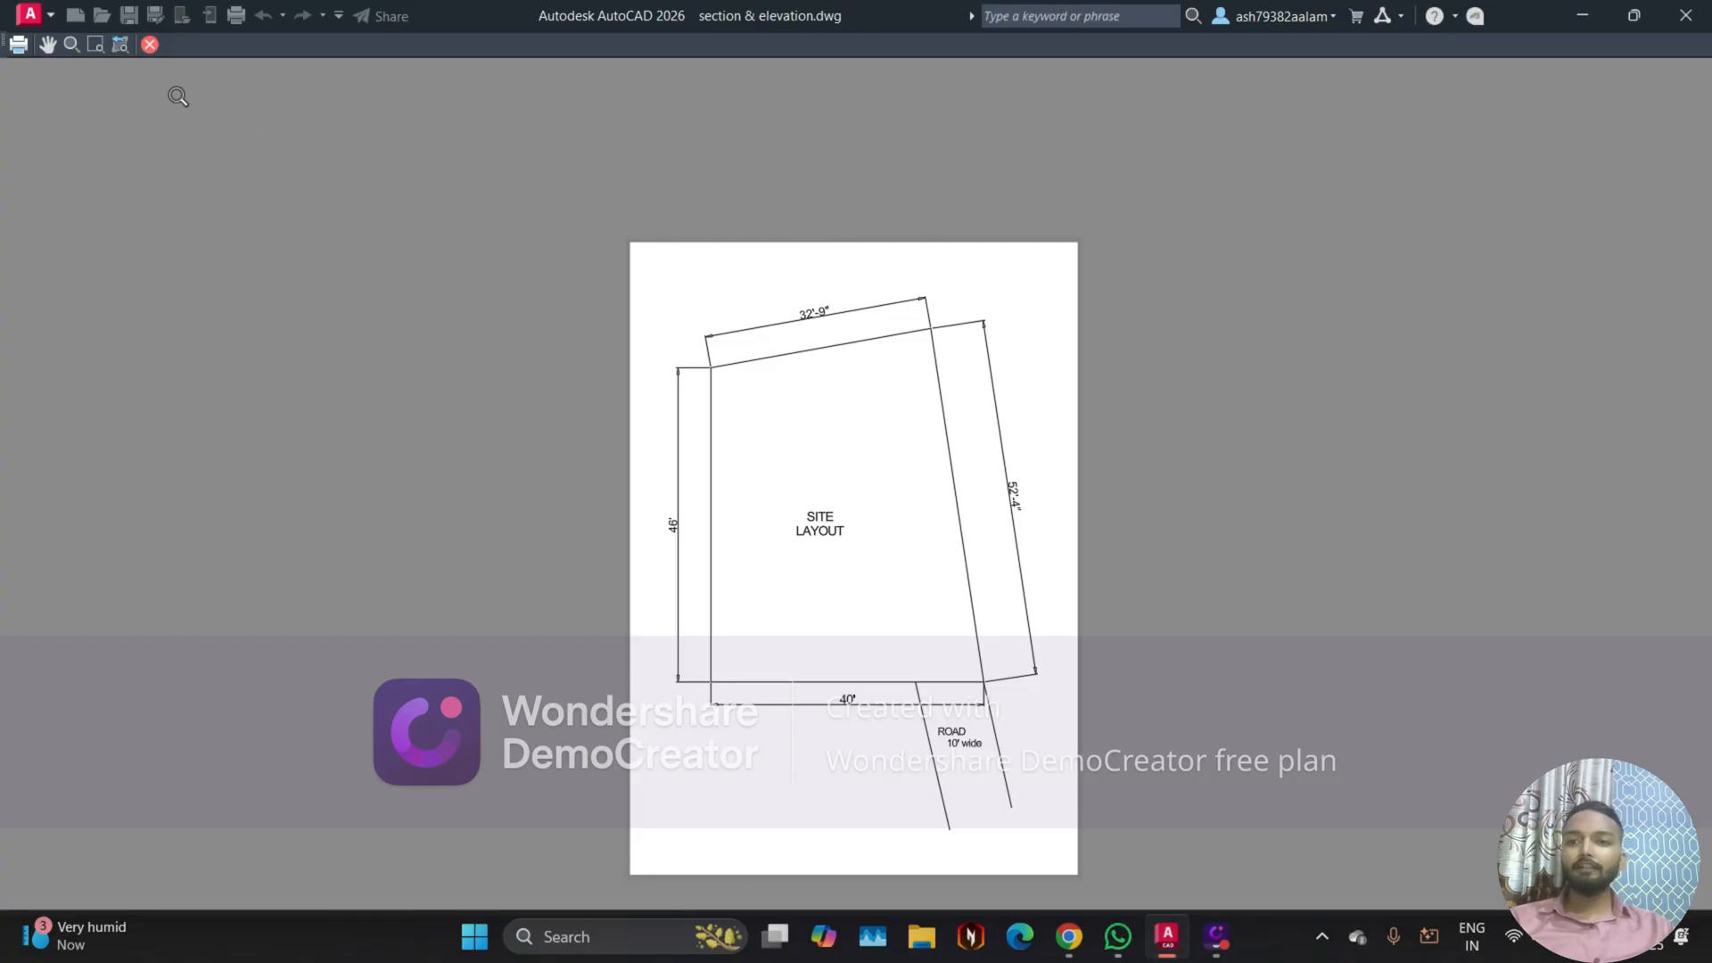
click(150, 44)
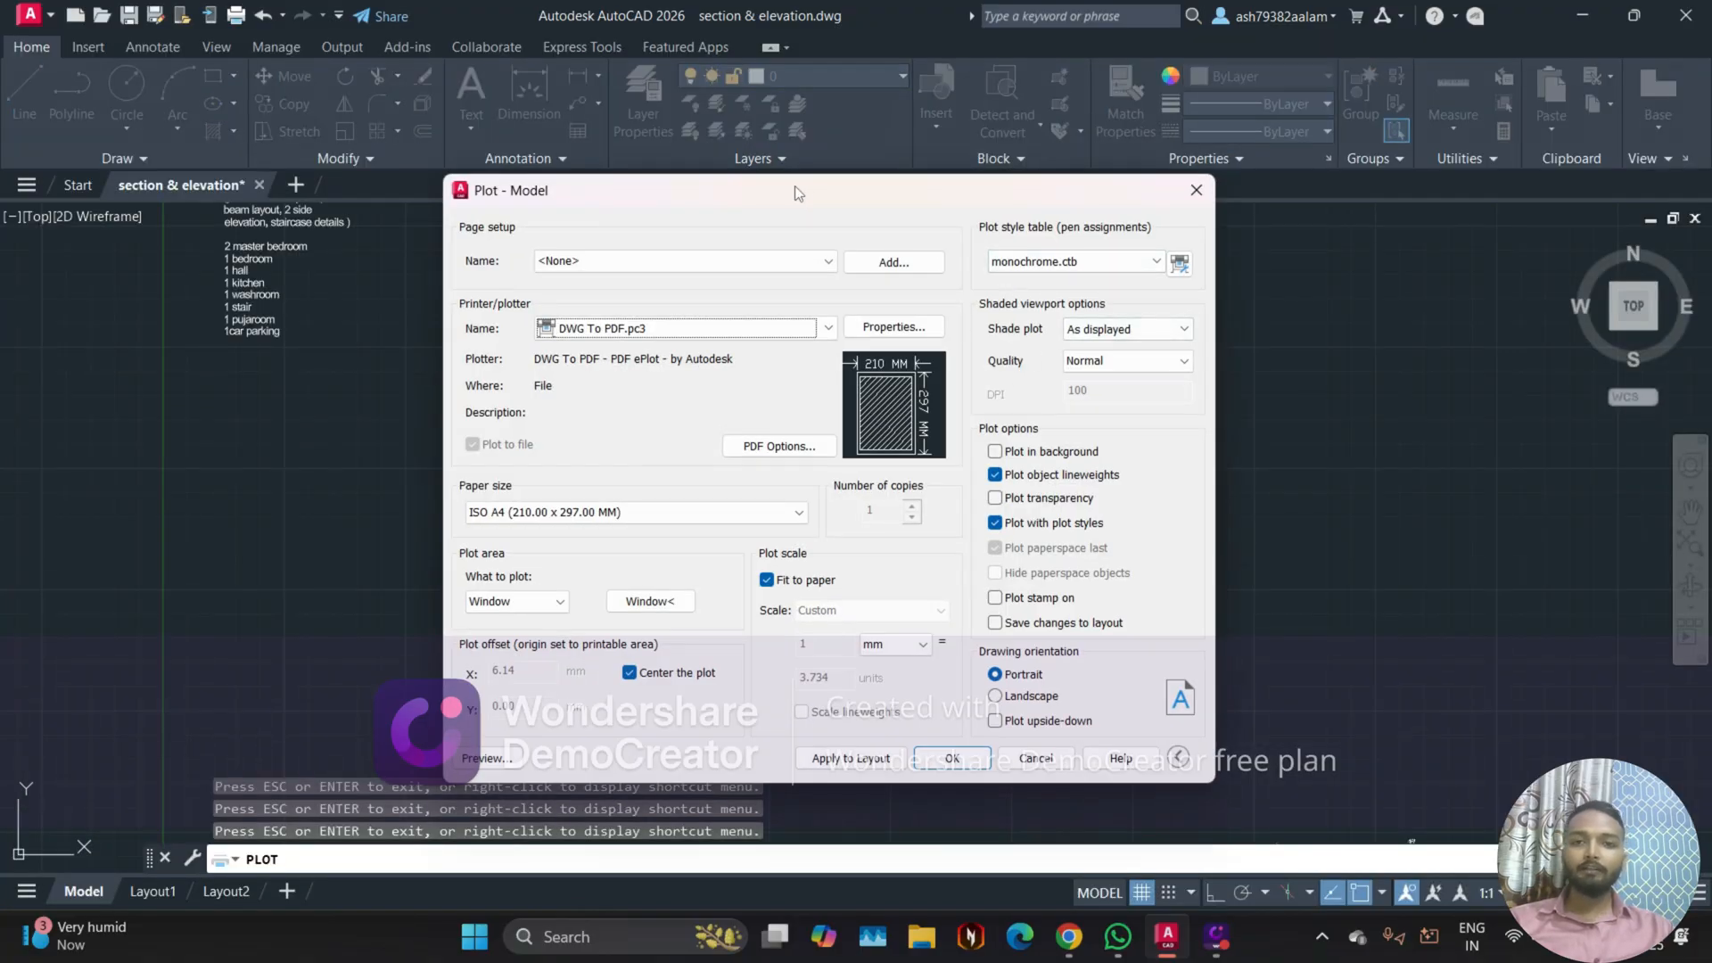
Step: Compare with the drawing's own colours by setting the plot style table to None and inspecting the plot preview
drag(794, 186, 1367, 219)
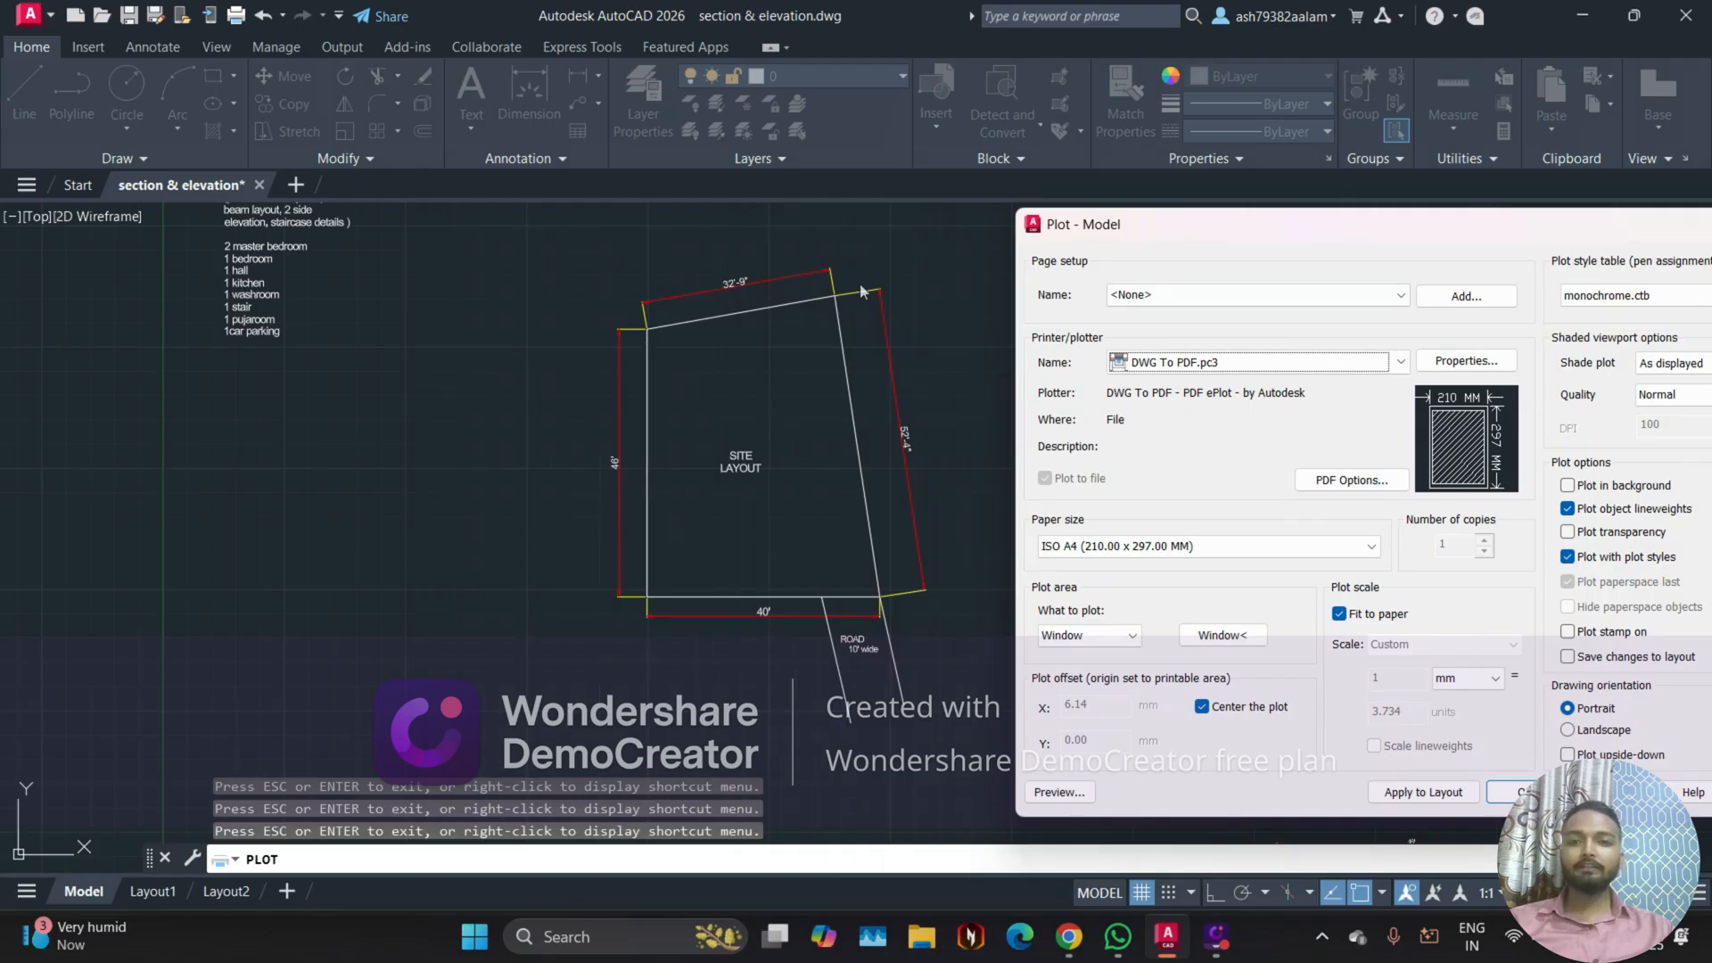
drag(1216, 228, 747, 214)
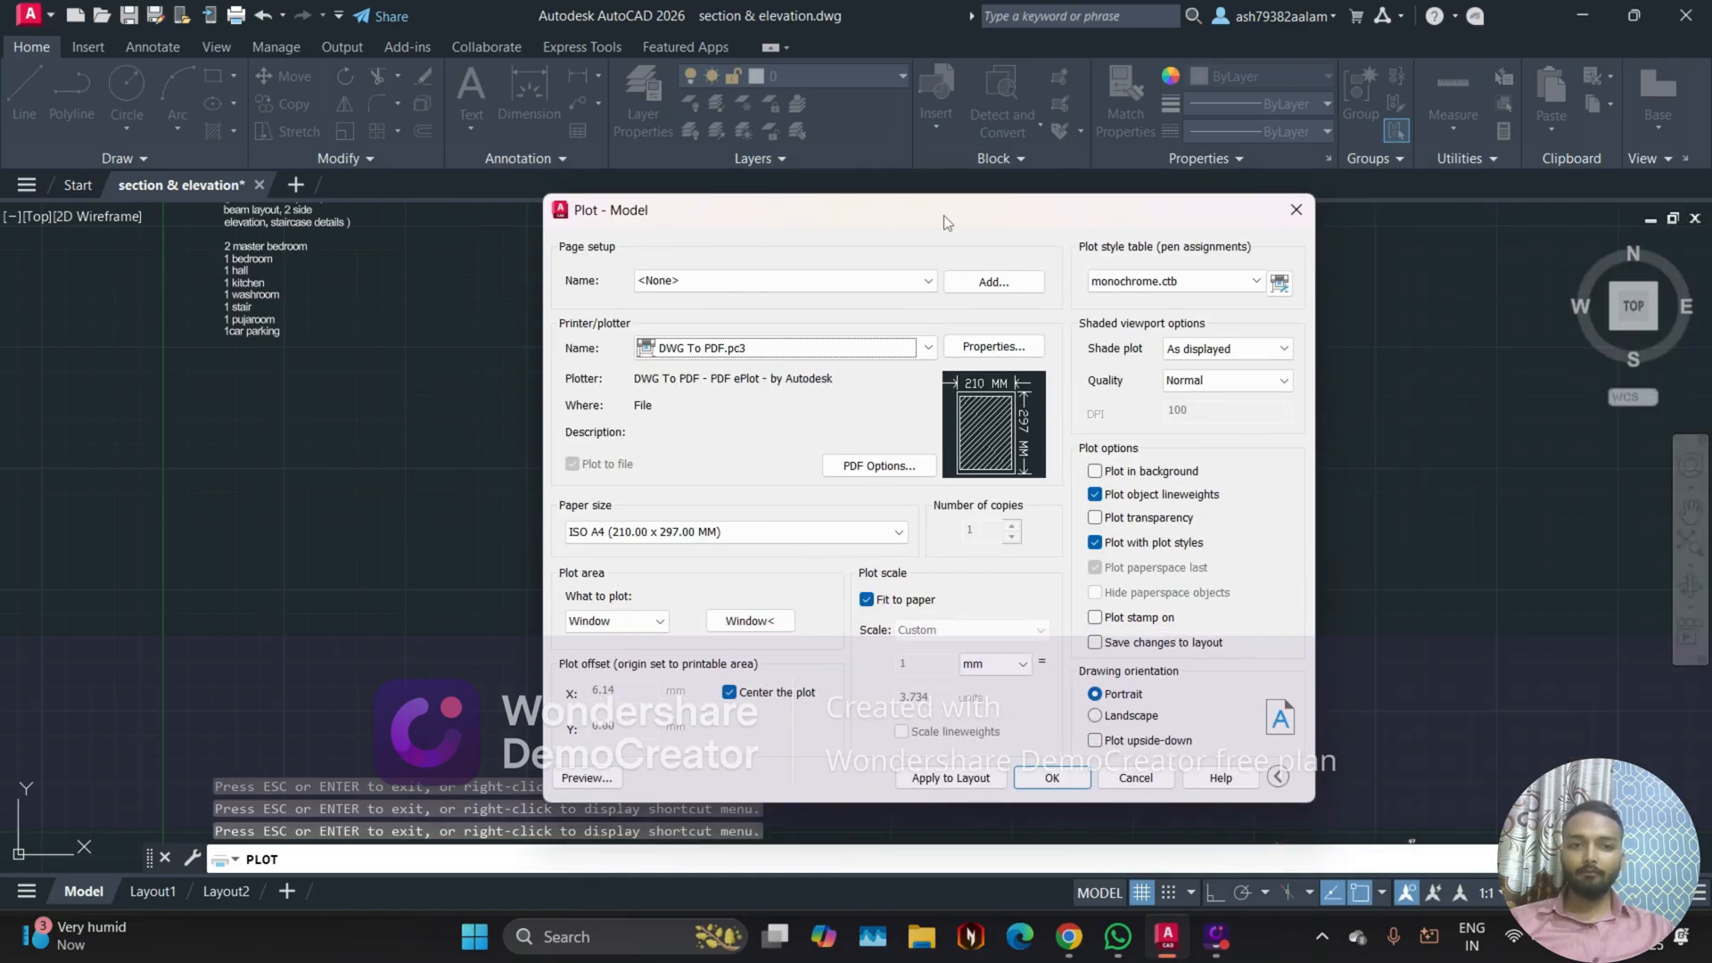
click(1221, 282)
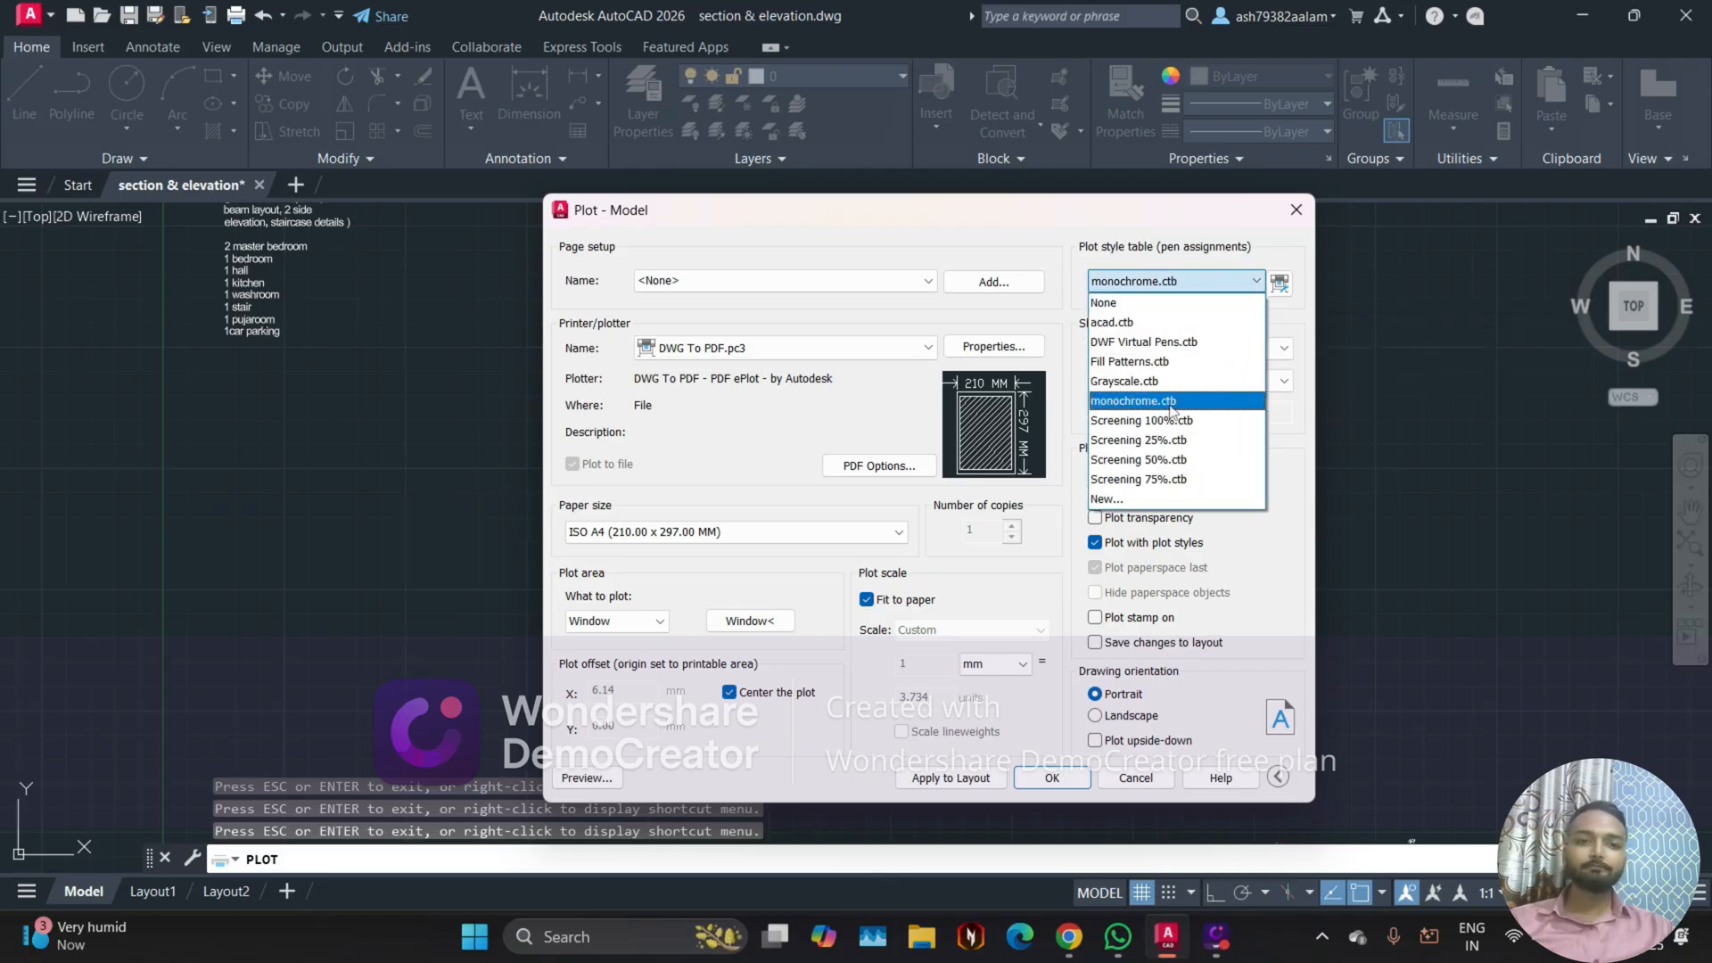
click(1106, 303)
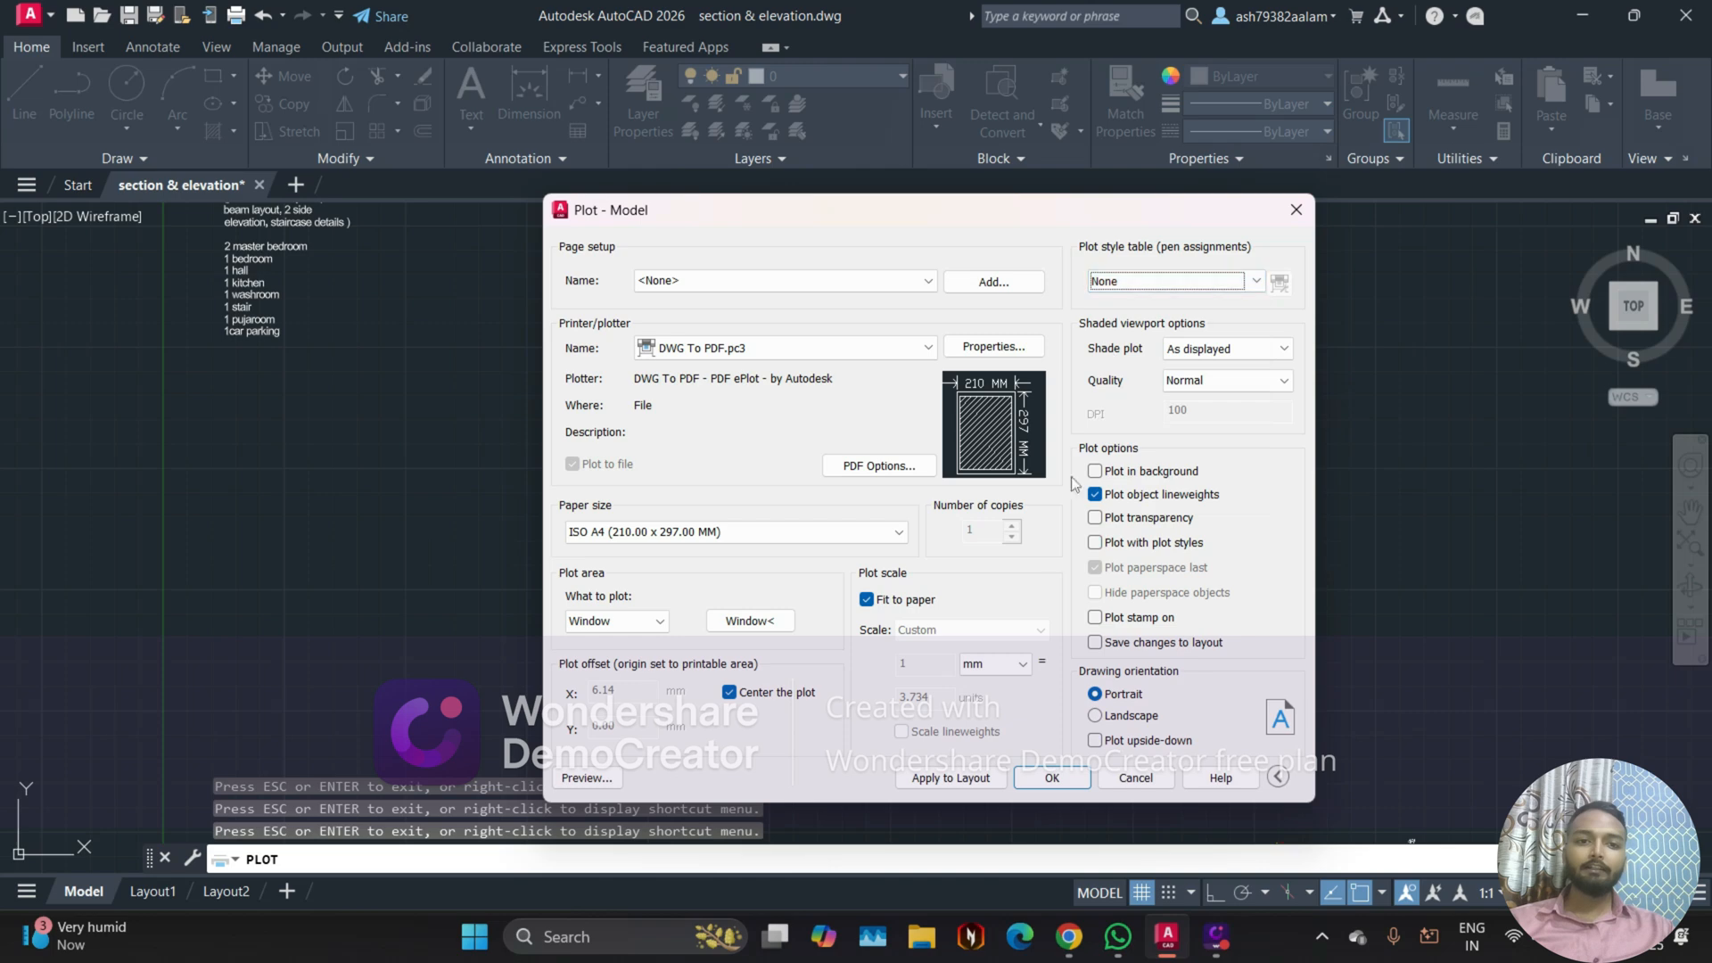
click(582, 778)
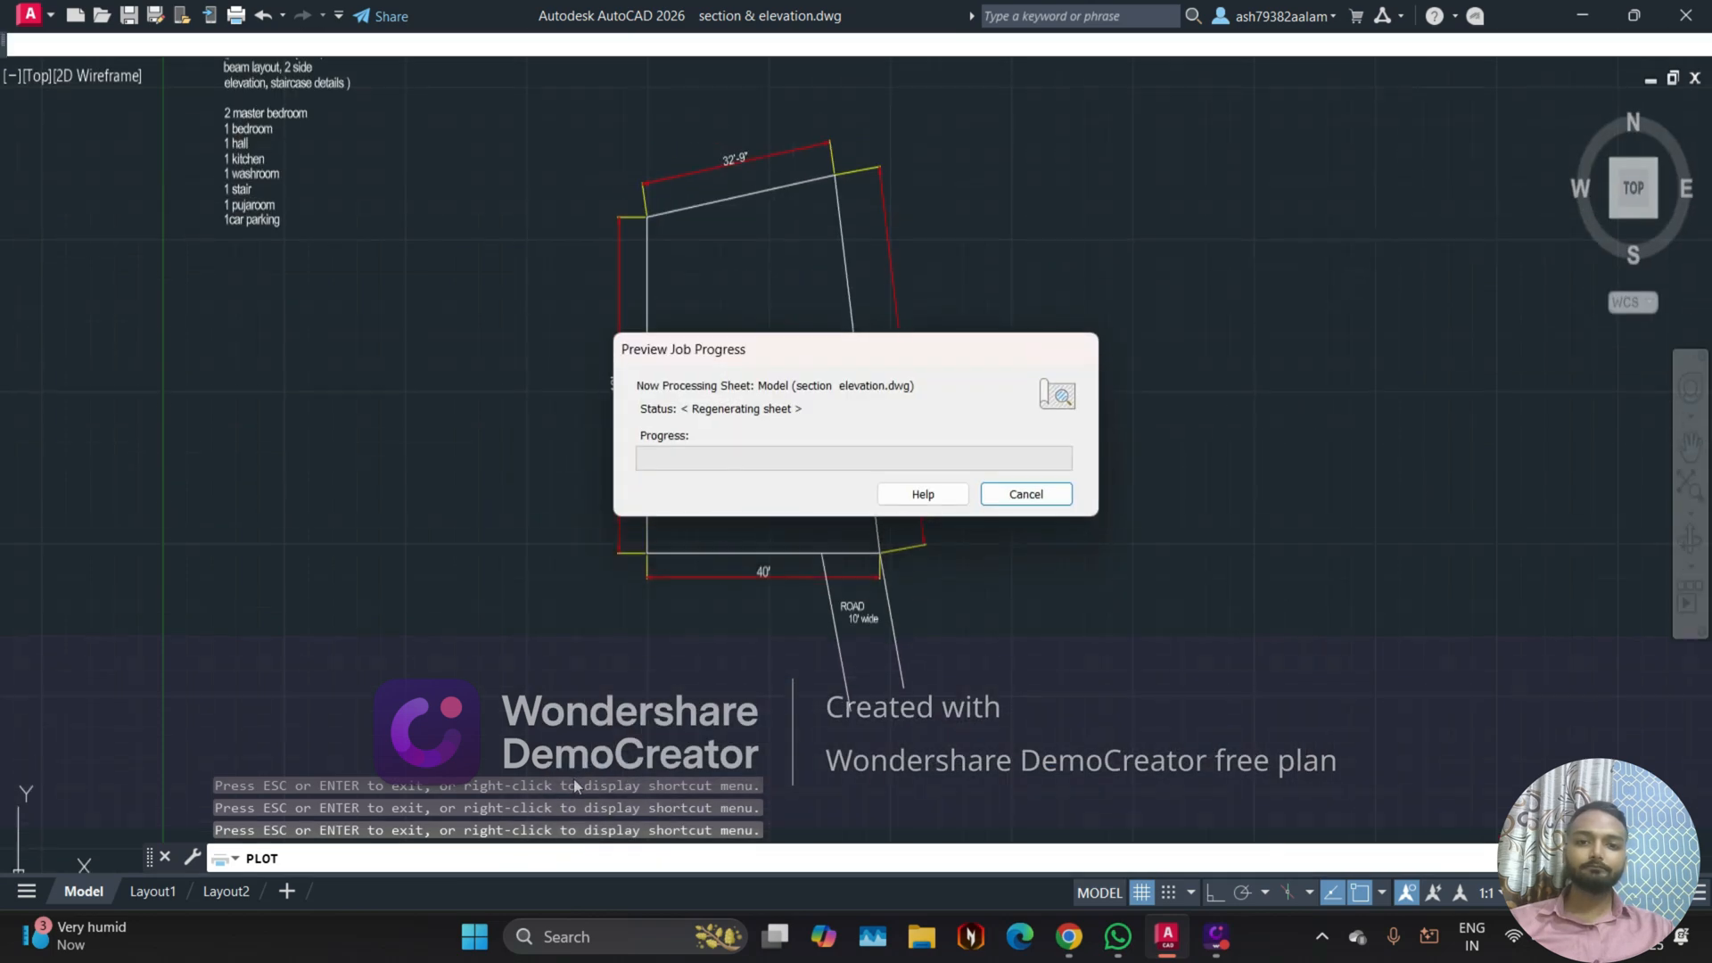
scroll(679, 408, up, 6)
scroll(875, 218, down, 2)
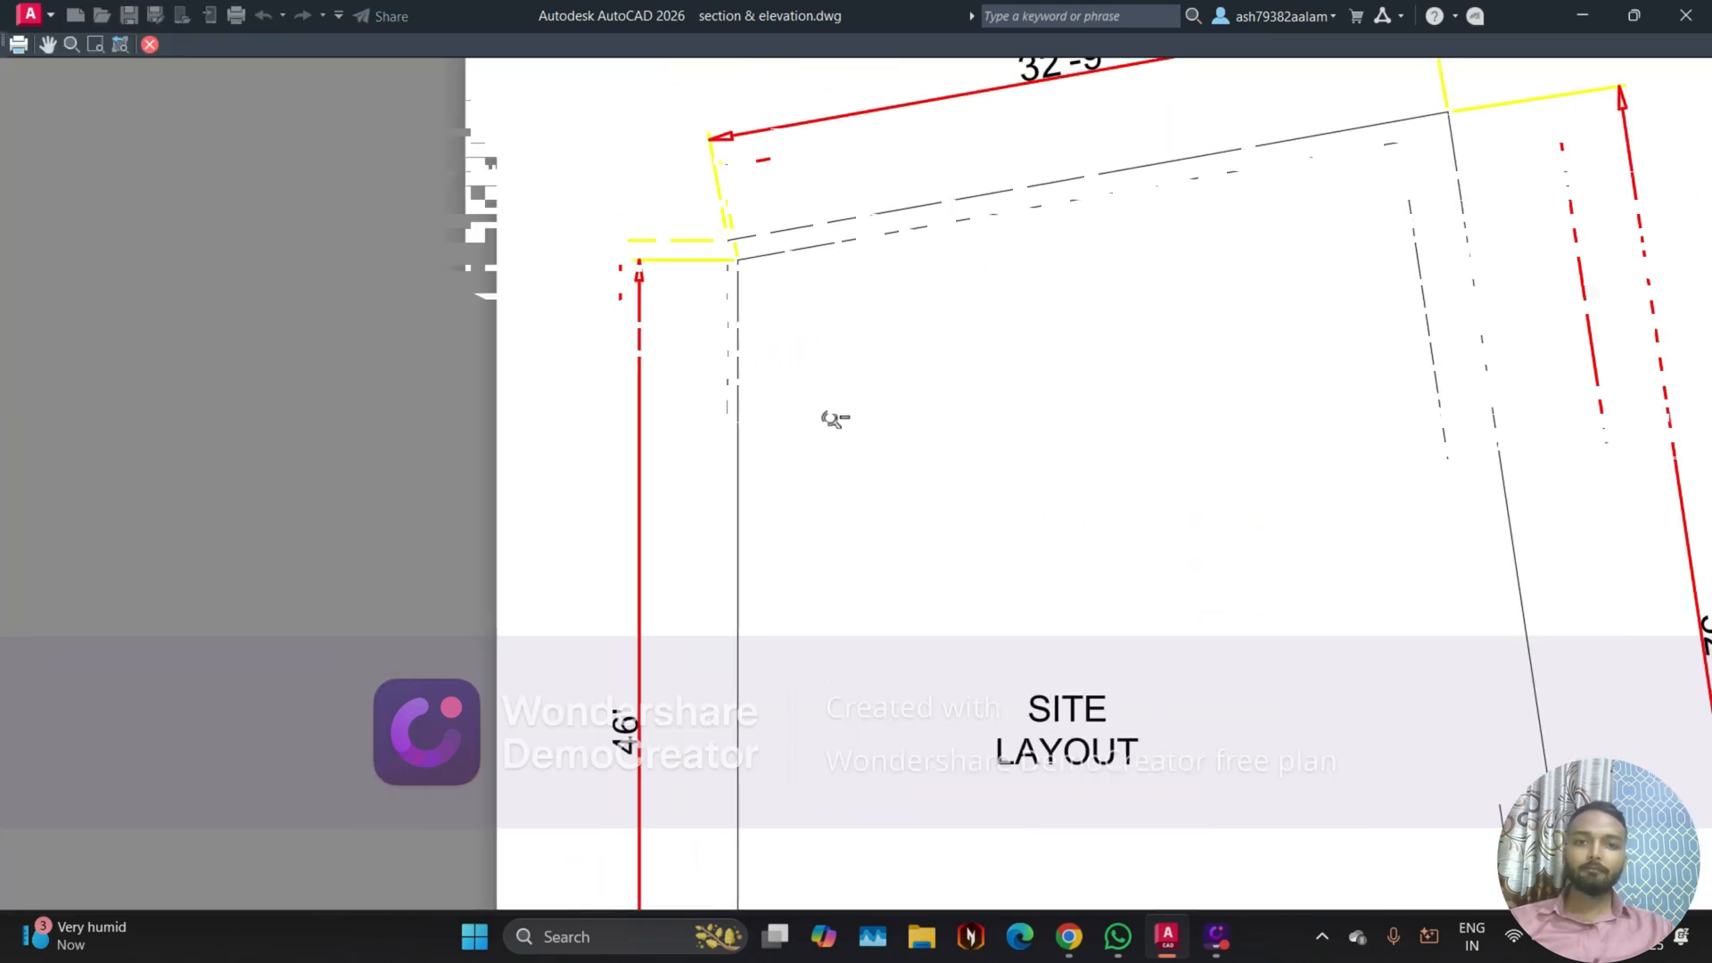
scroll(883, 125, up, 3)
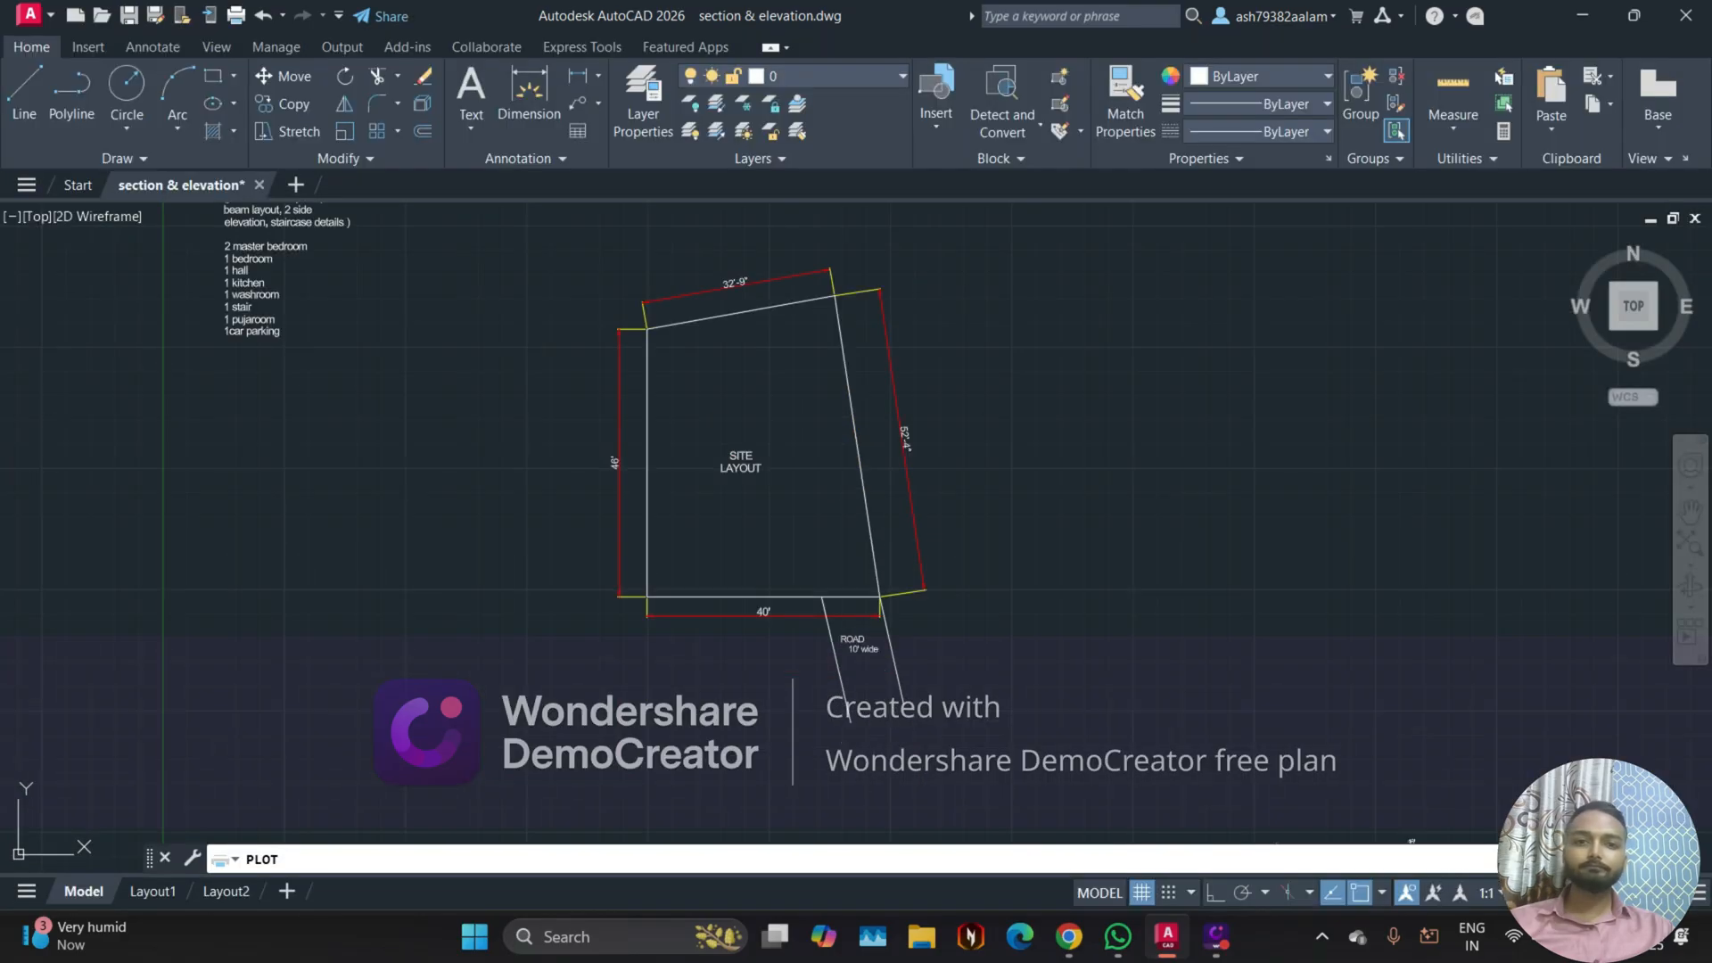
key(Return)
Step: Assign the monochrome.ctb plot style table to all layouts again and preview the plot
click(1164, 282)
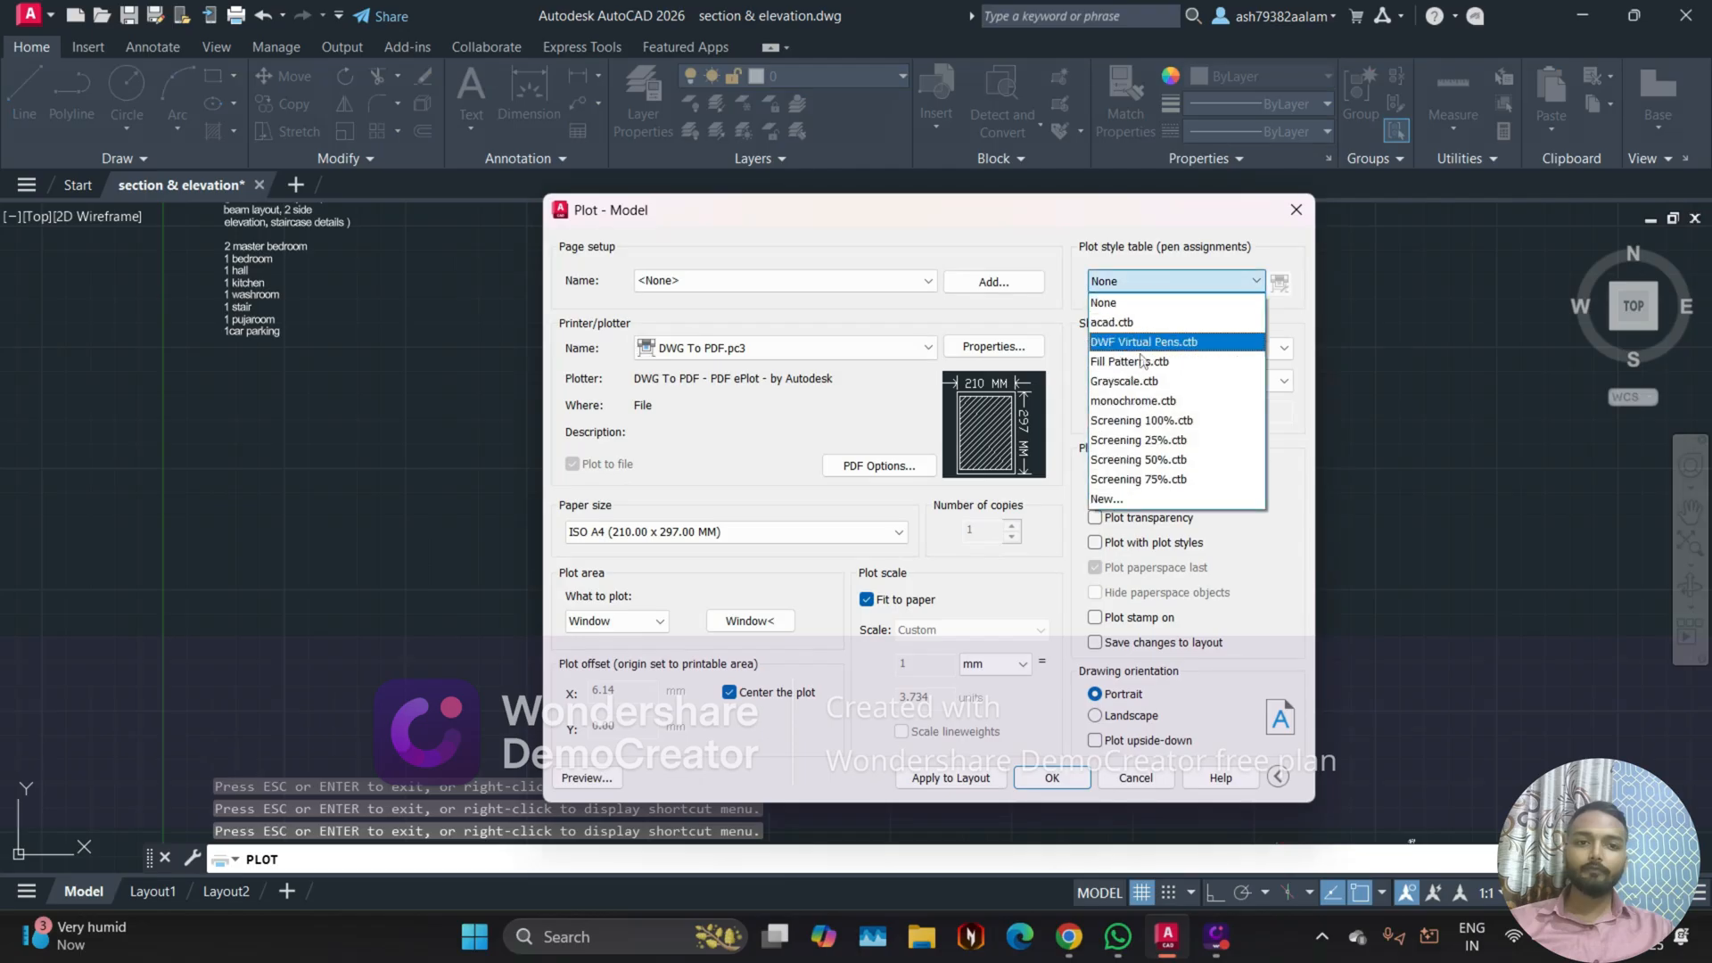
click(1141, 382)
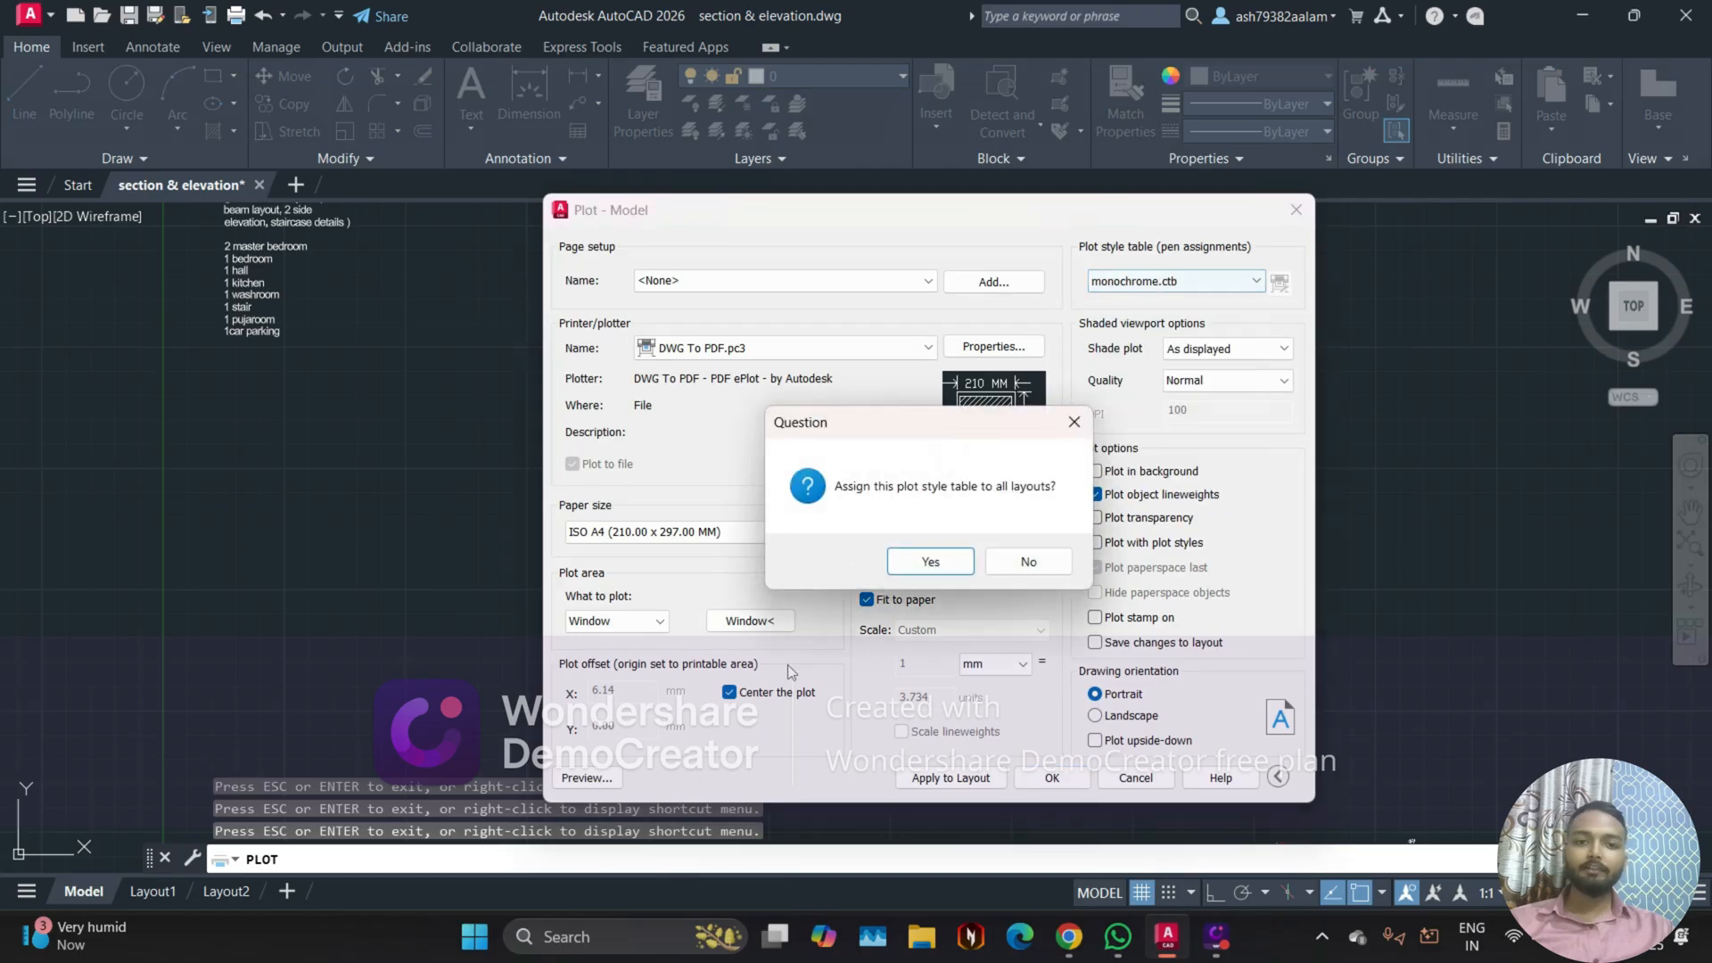
click(930, 561)
click(585, 778)
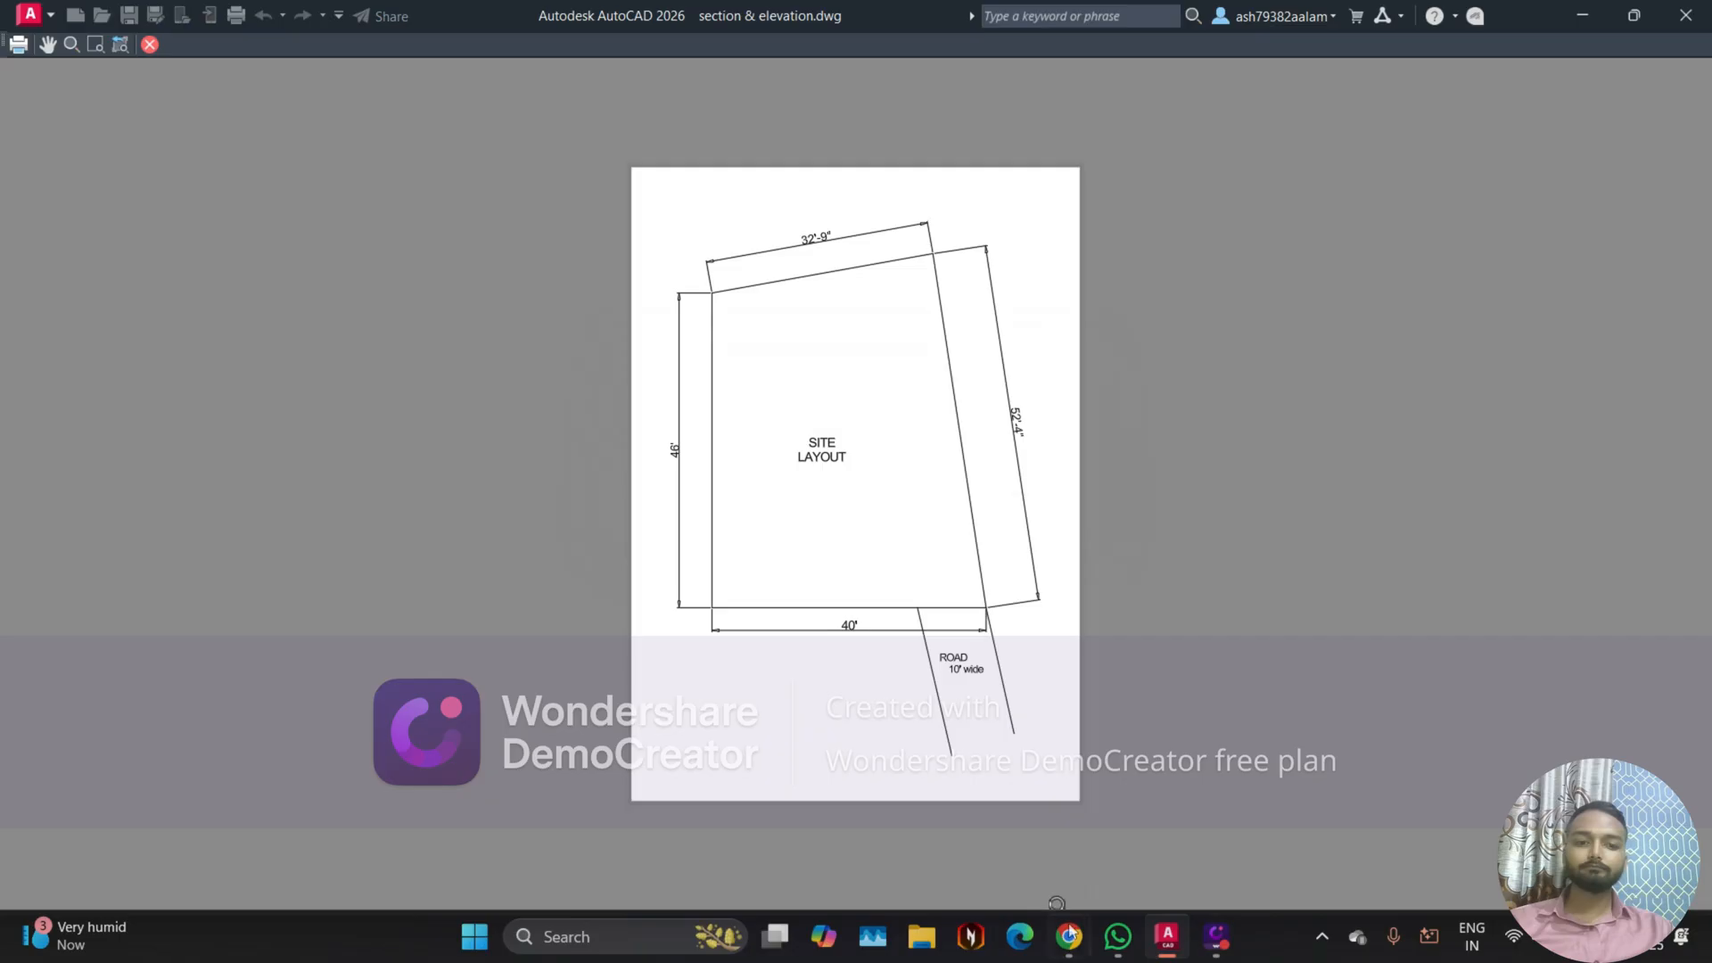
Step: Switch to the Google Meet call in Chrome to check the participants and return to the AutoCAD plot preview
mouse_move(1070, 934)
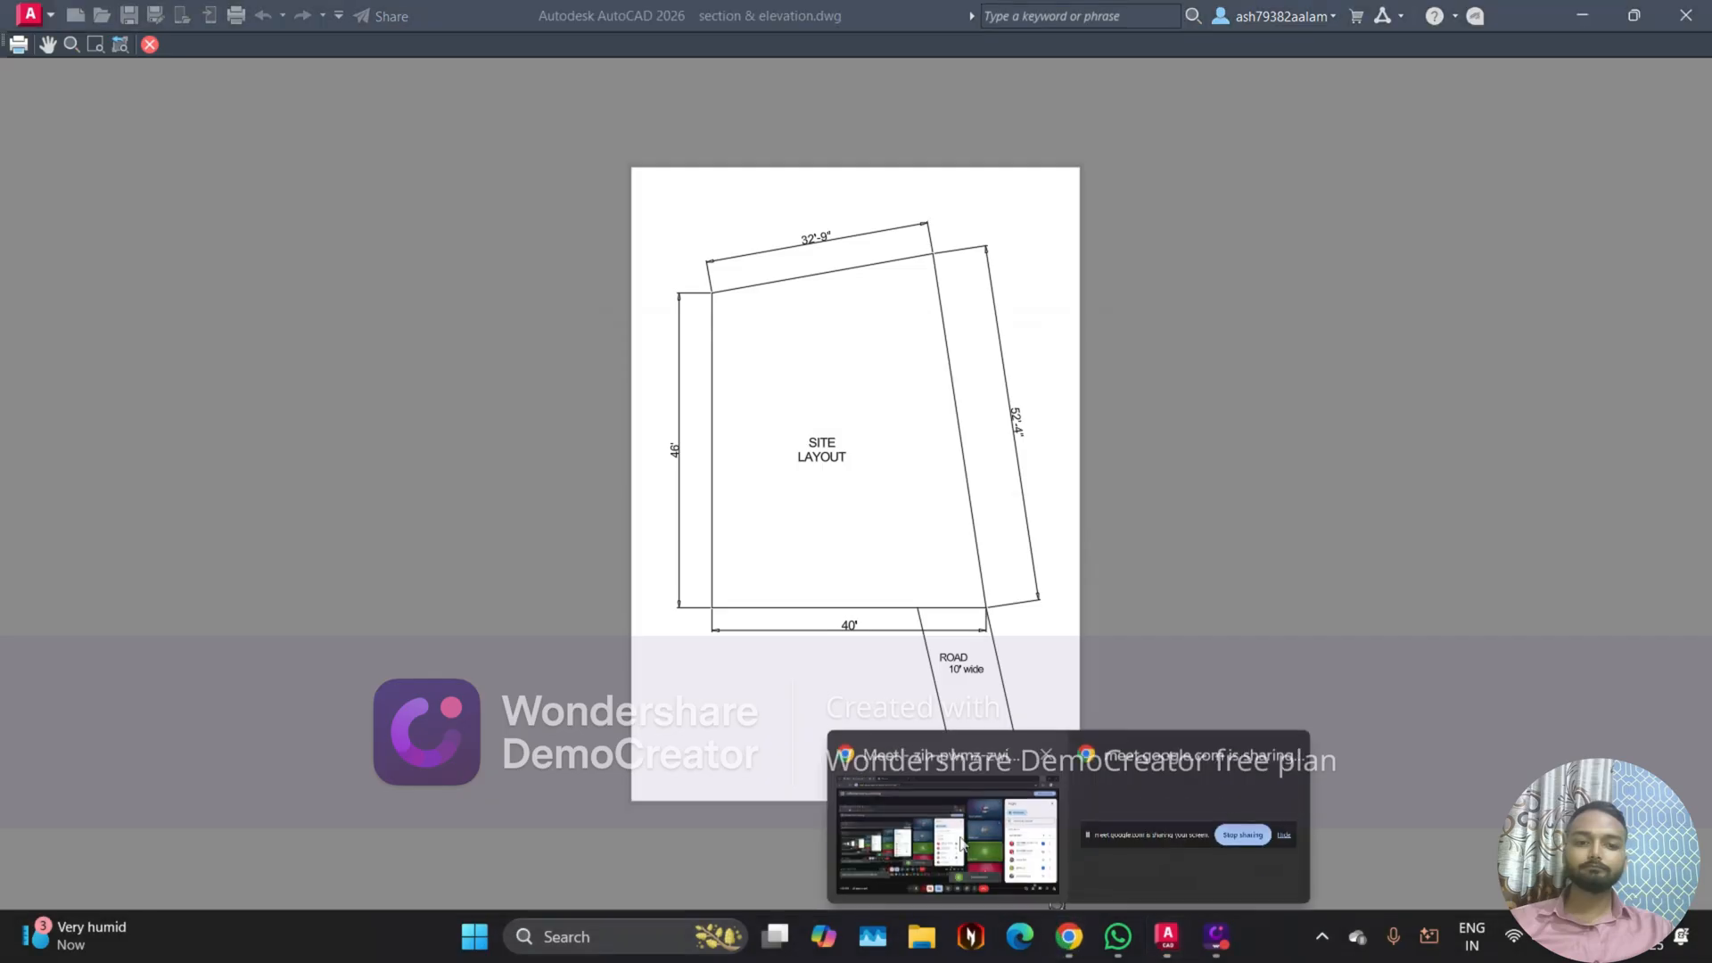
click(955, 827)
scroll(1497, 698, up, 1)
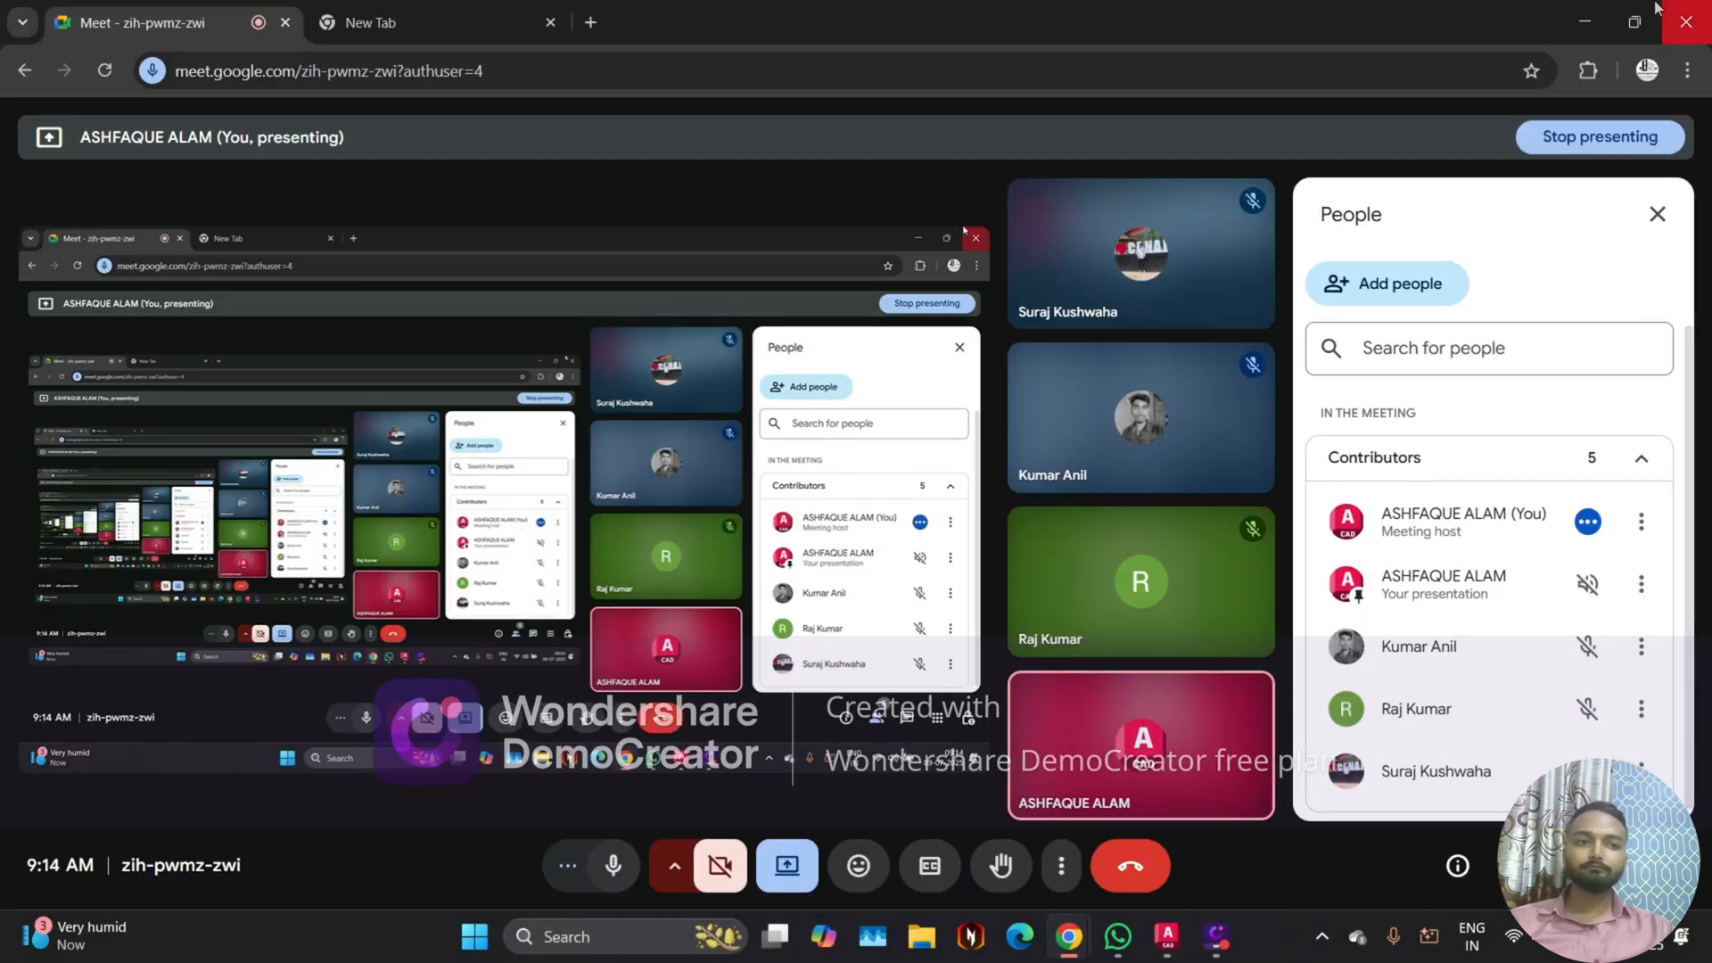
click(1586, 13)
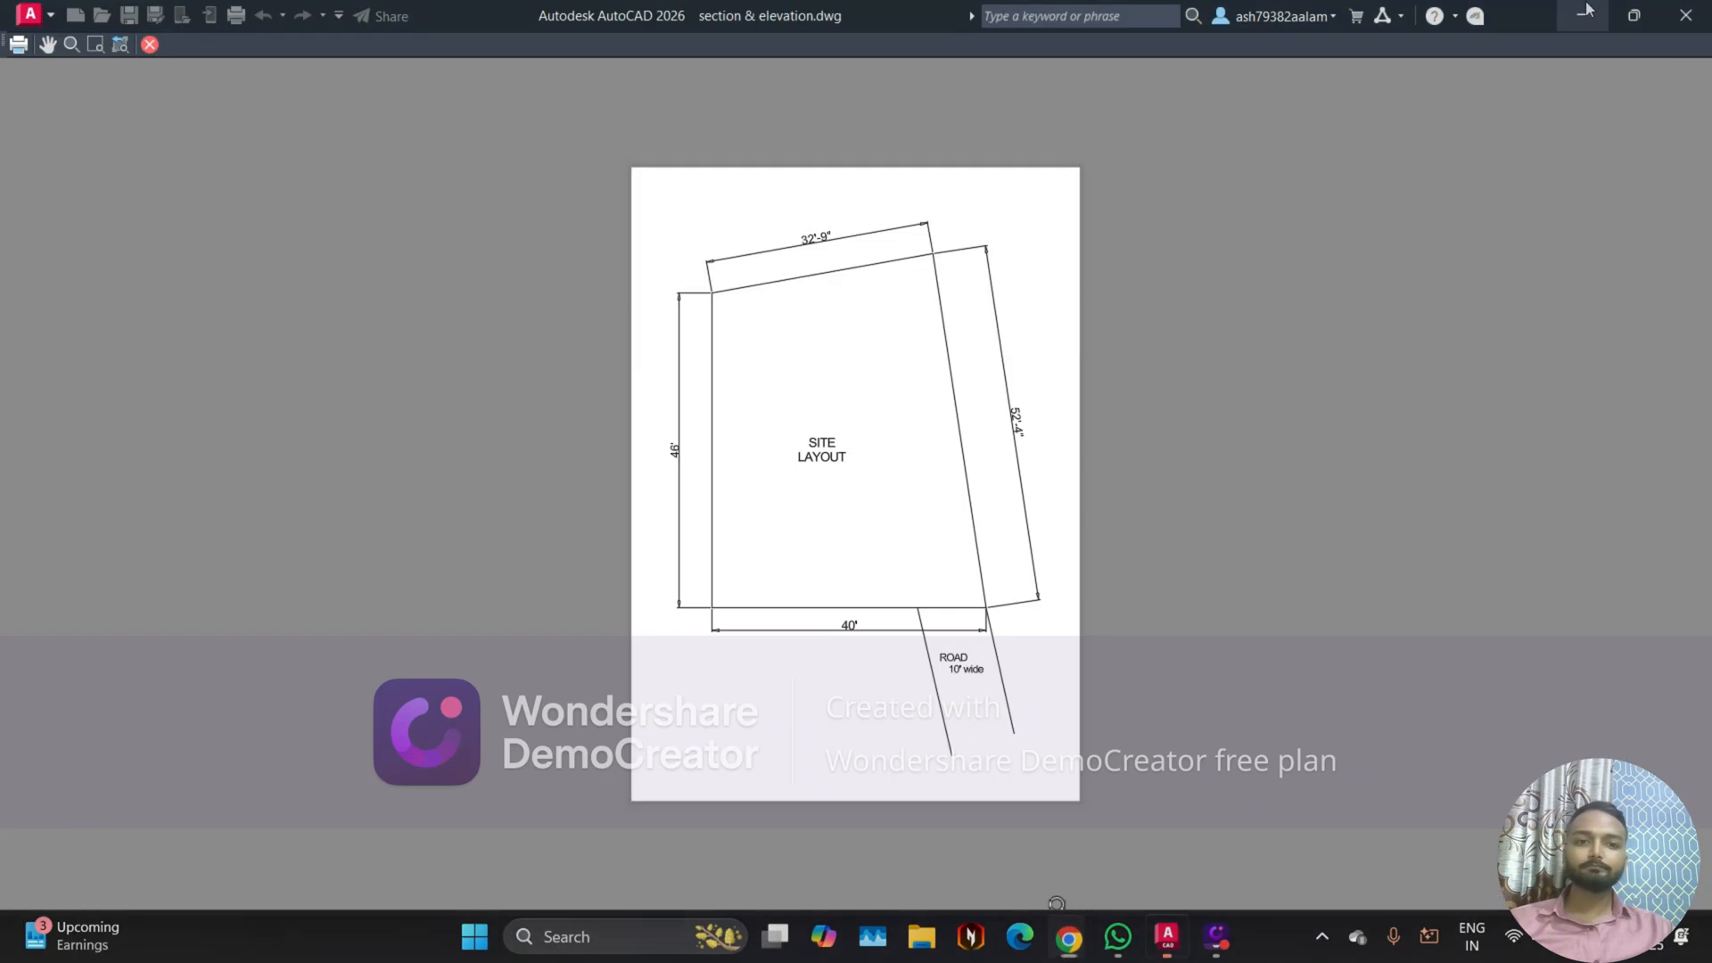
mouse_move(1077, 952)
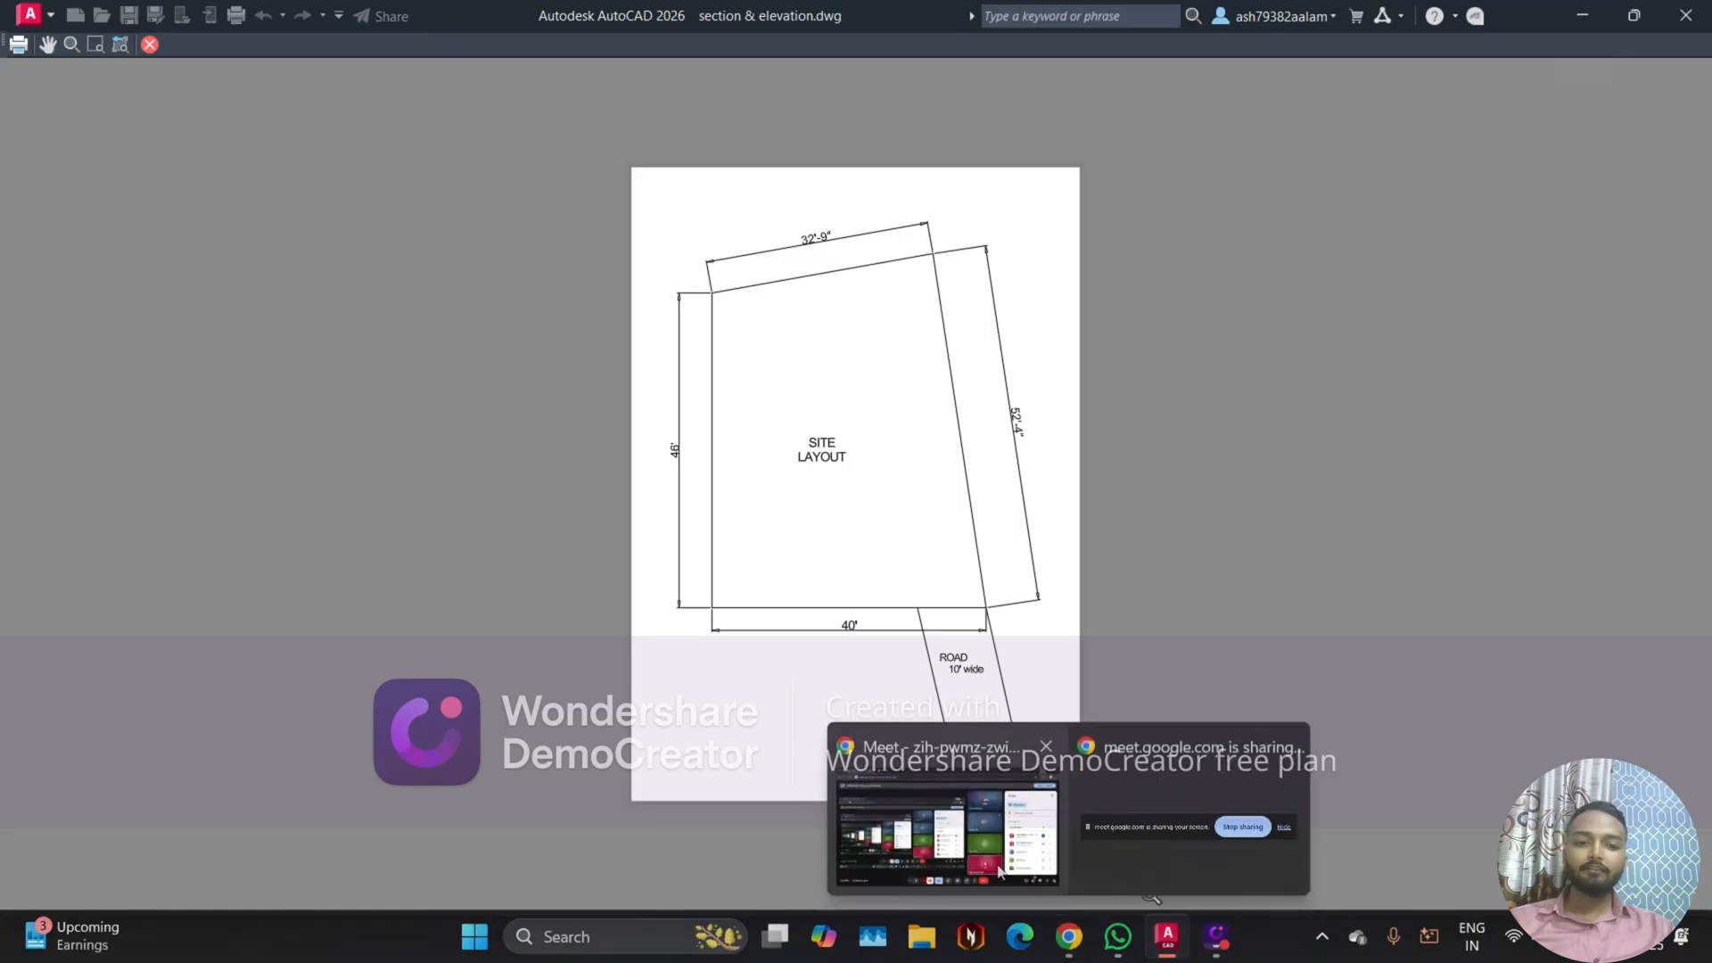
click(949, 834)
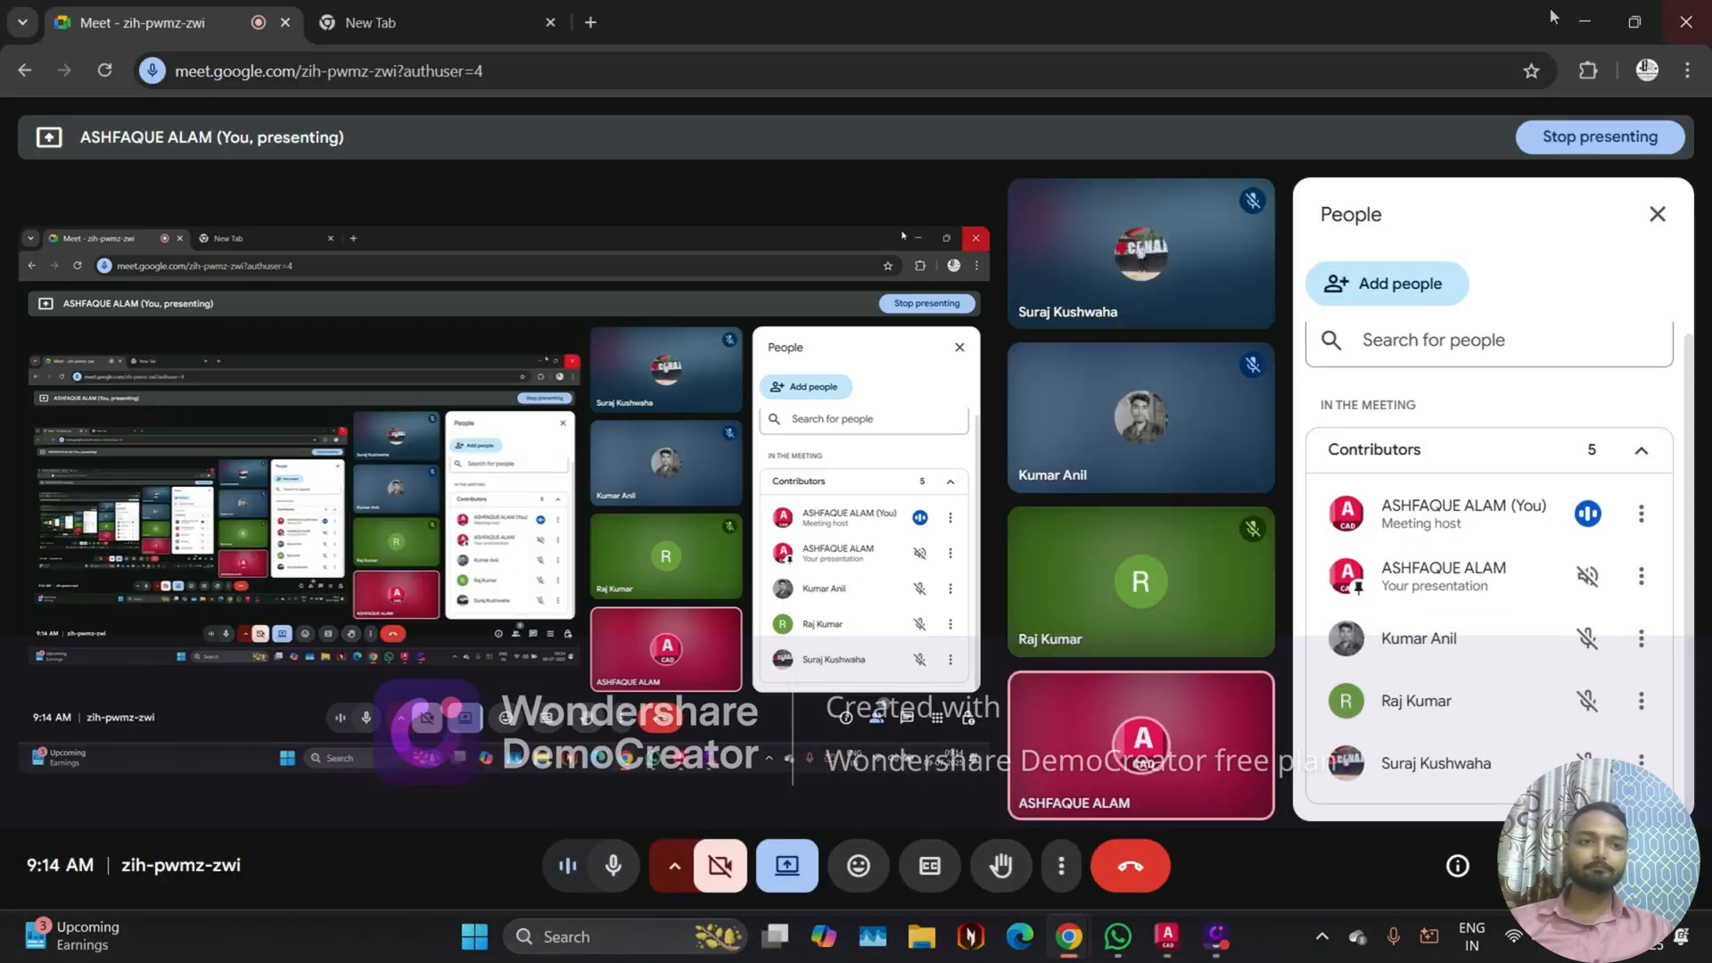
click(1585, 22)
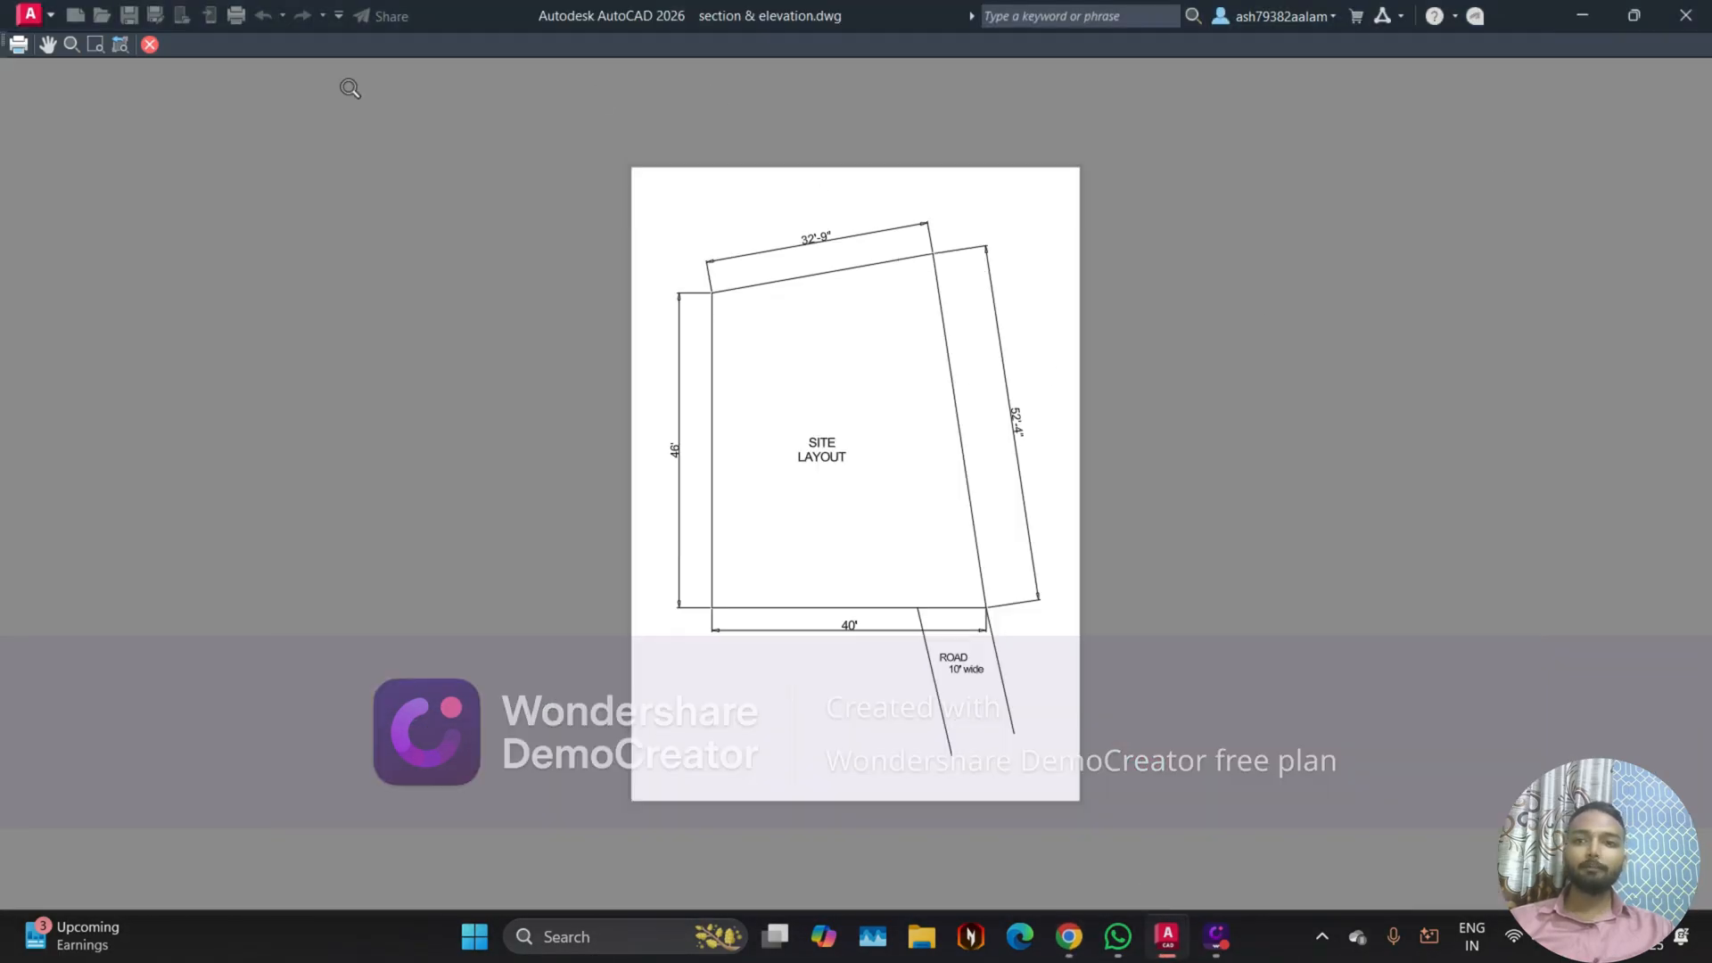
Step: Close the preview and the current plot setup, and restart Plot with the DWG To PDF.pc3 plotter
click(150, 44)
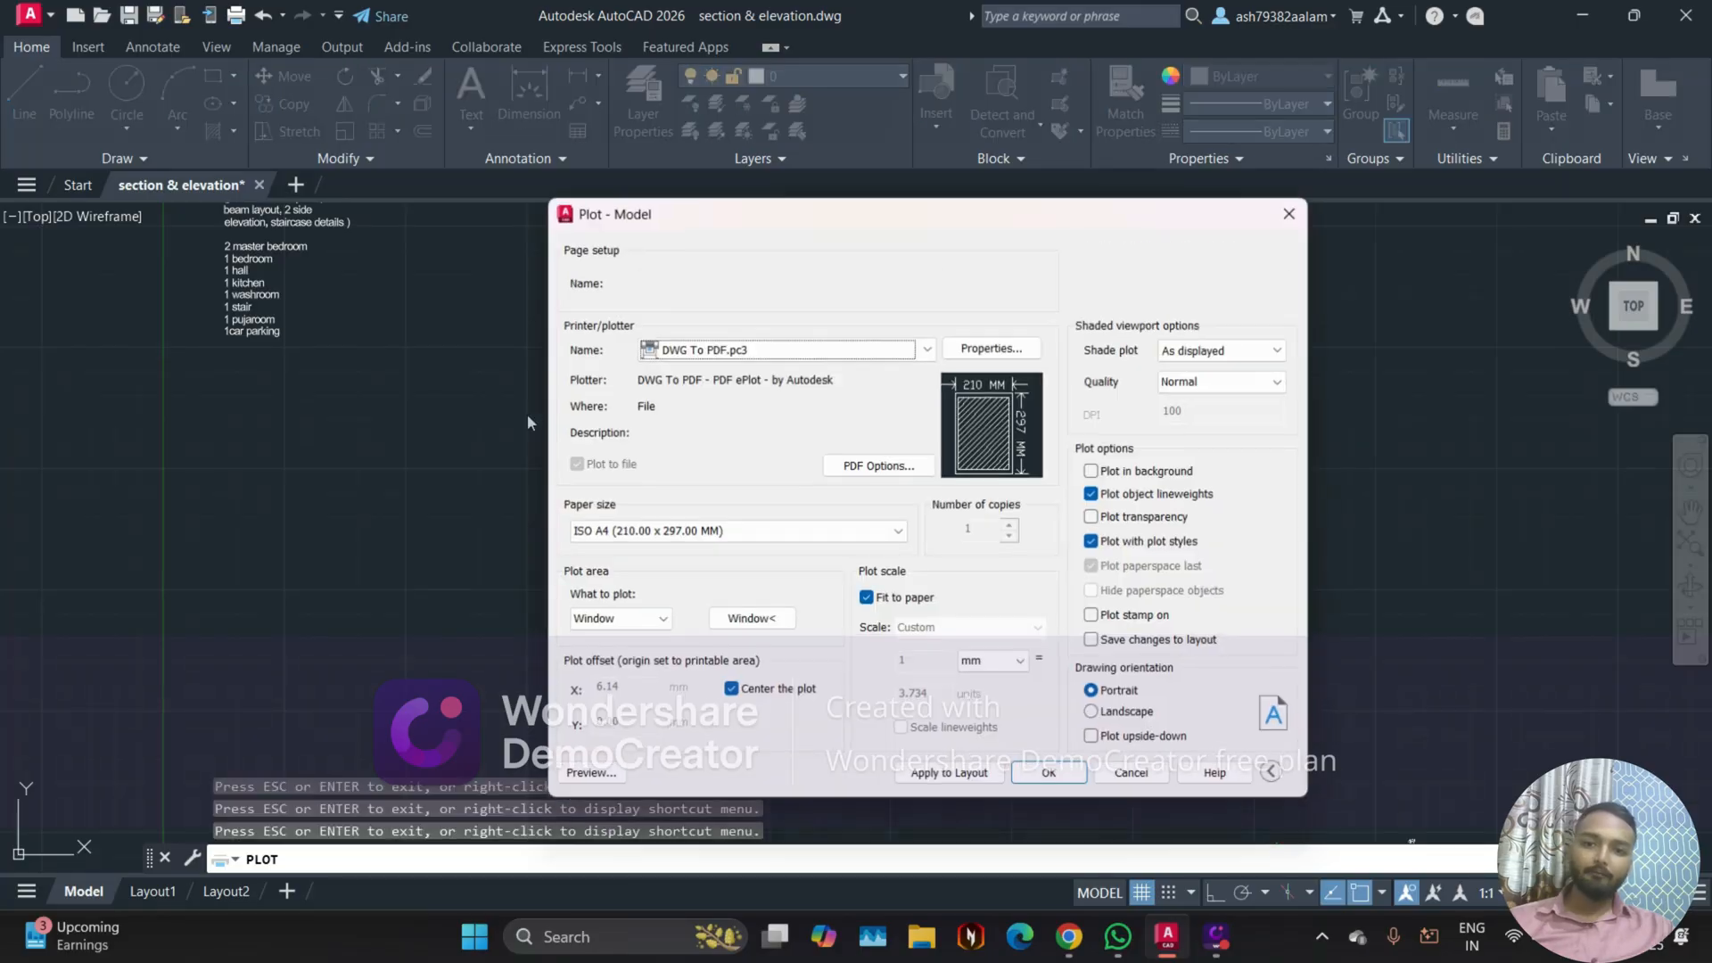
click(1298, 211)
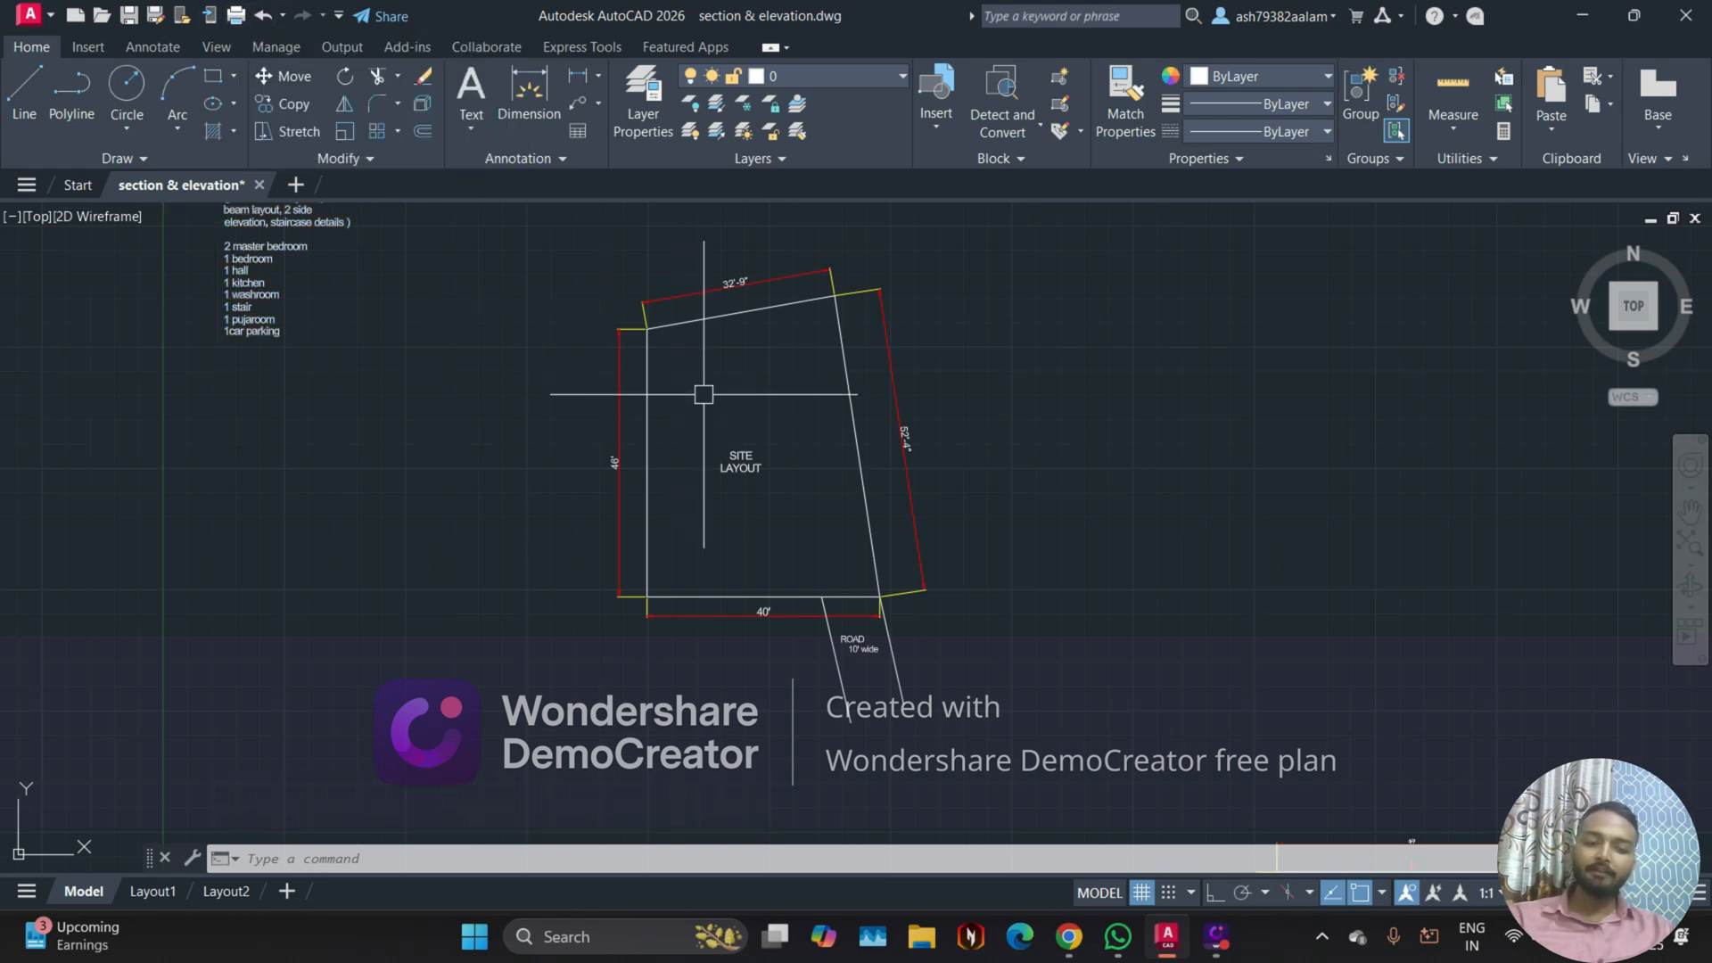
key(ctrl+p)
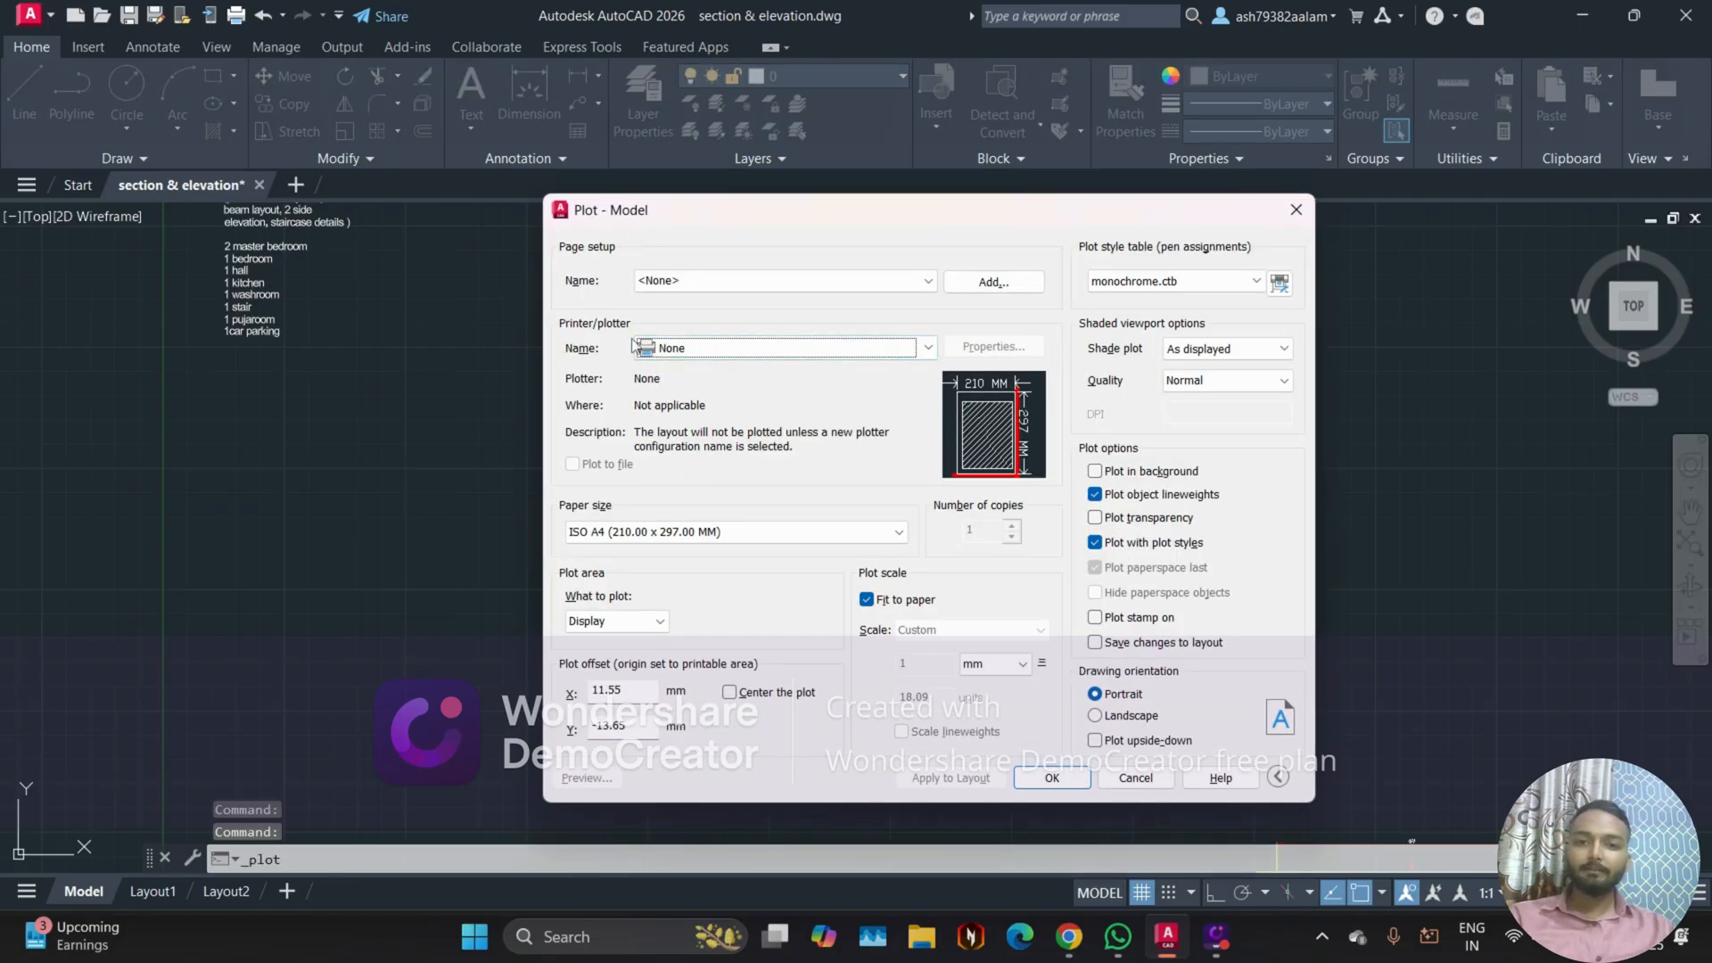
click(664, 347)
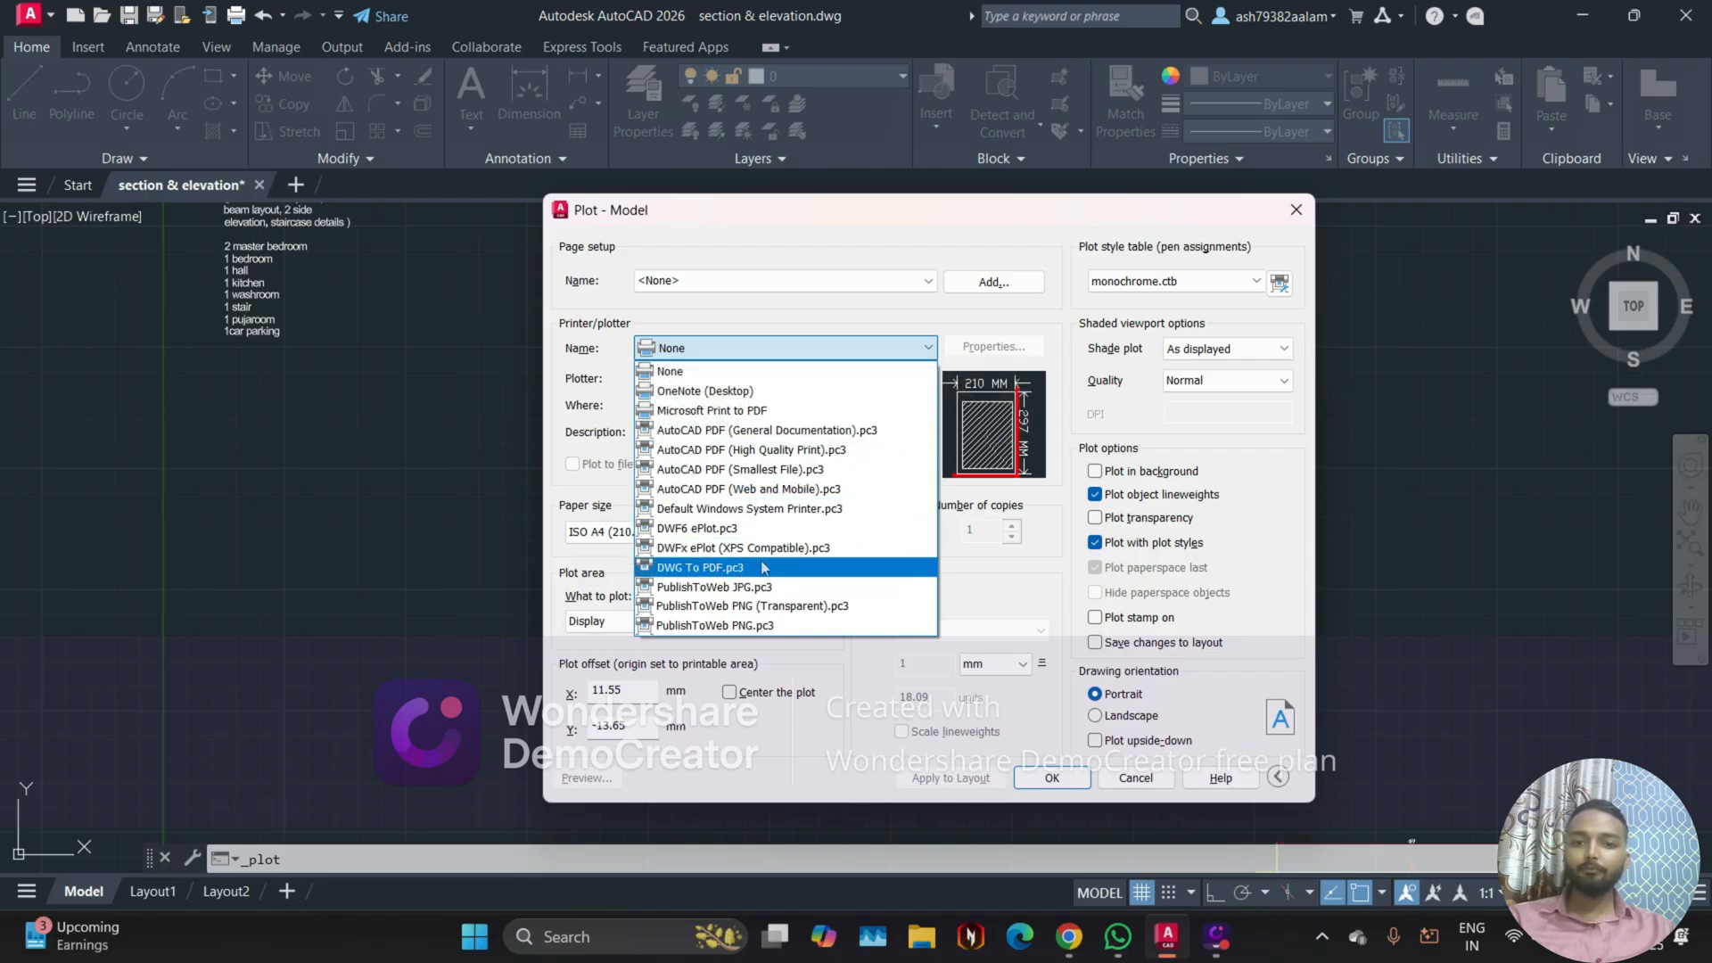
click(731, 569)
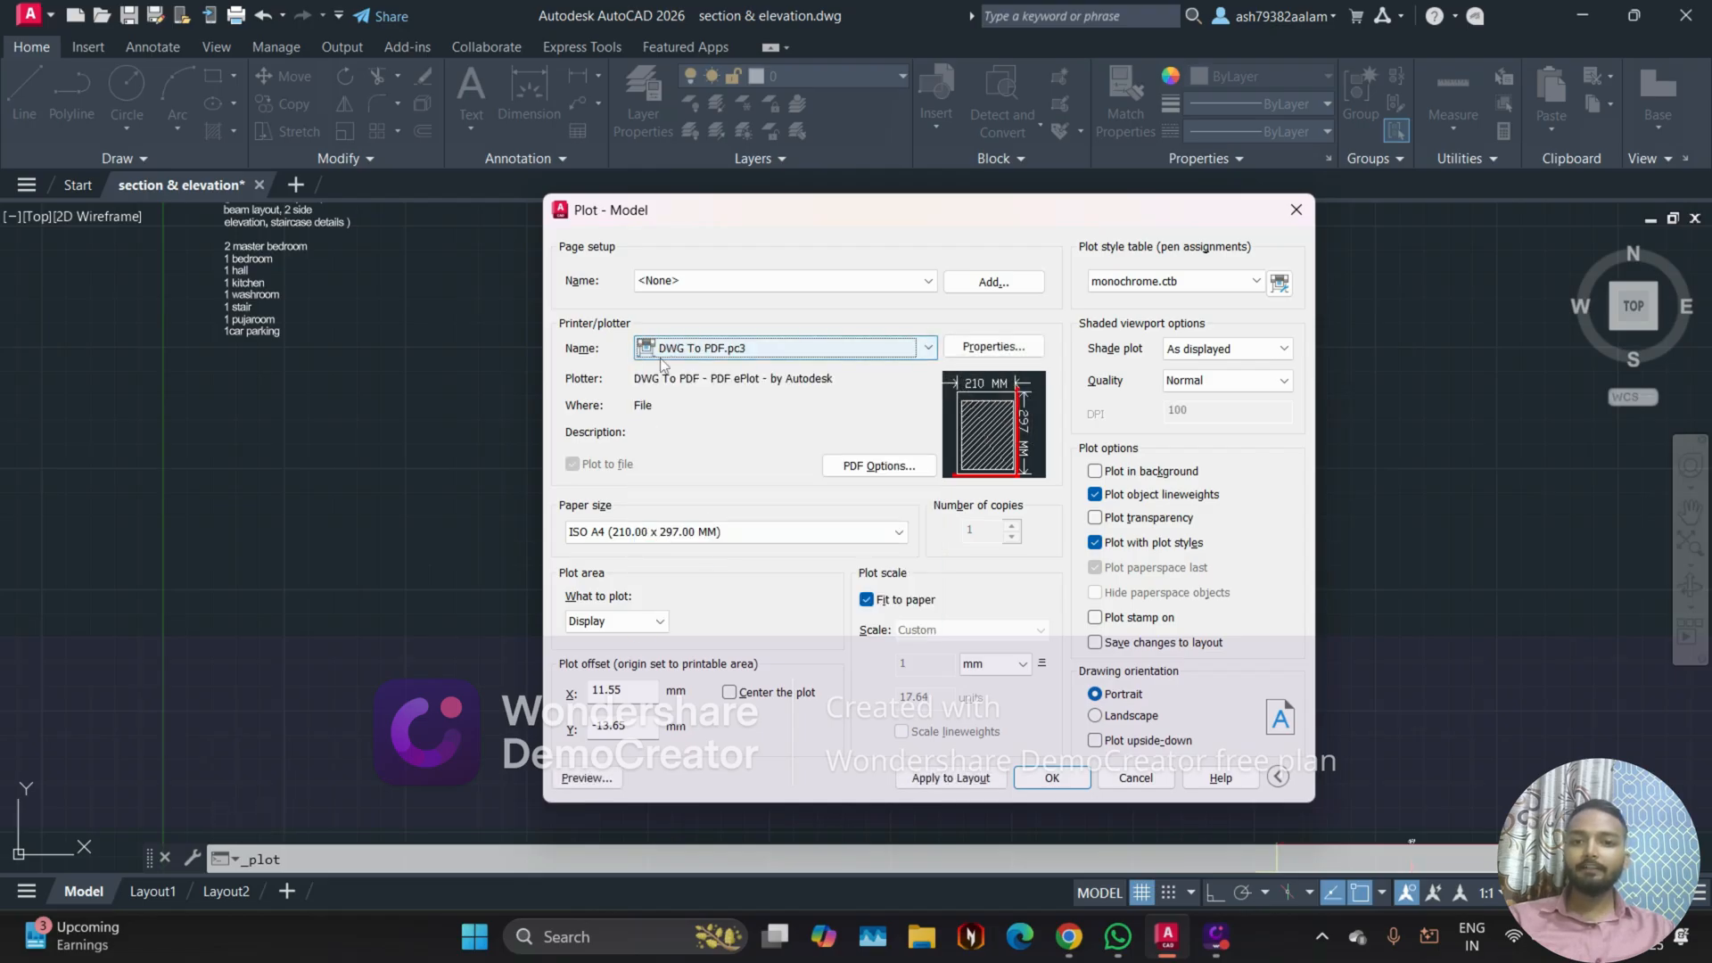
Step: Look through the available paper sizes and choose ISO A4 (210.00 x 297.00 MM)
click(688, 533)
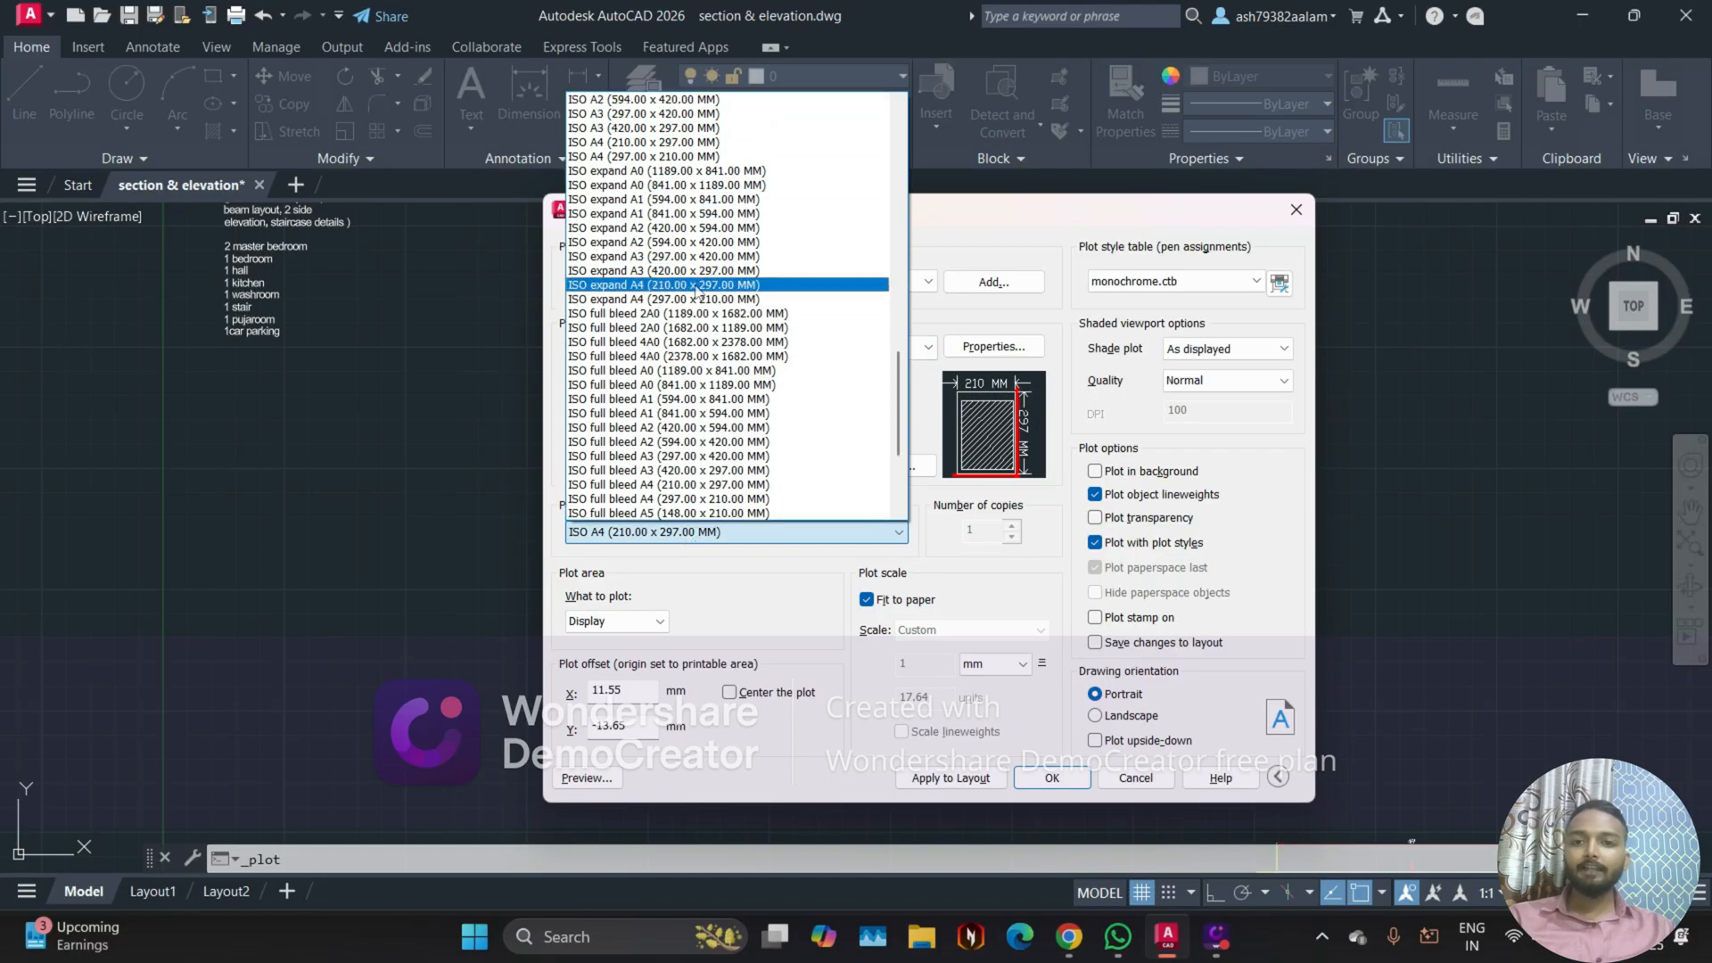
scroll(697, 291, up, 10)
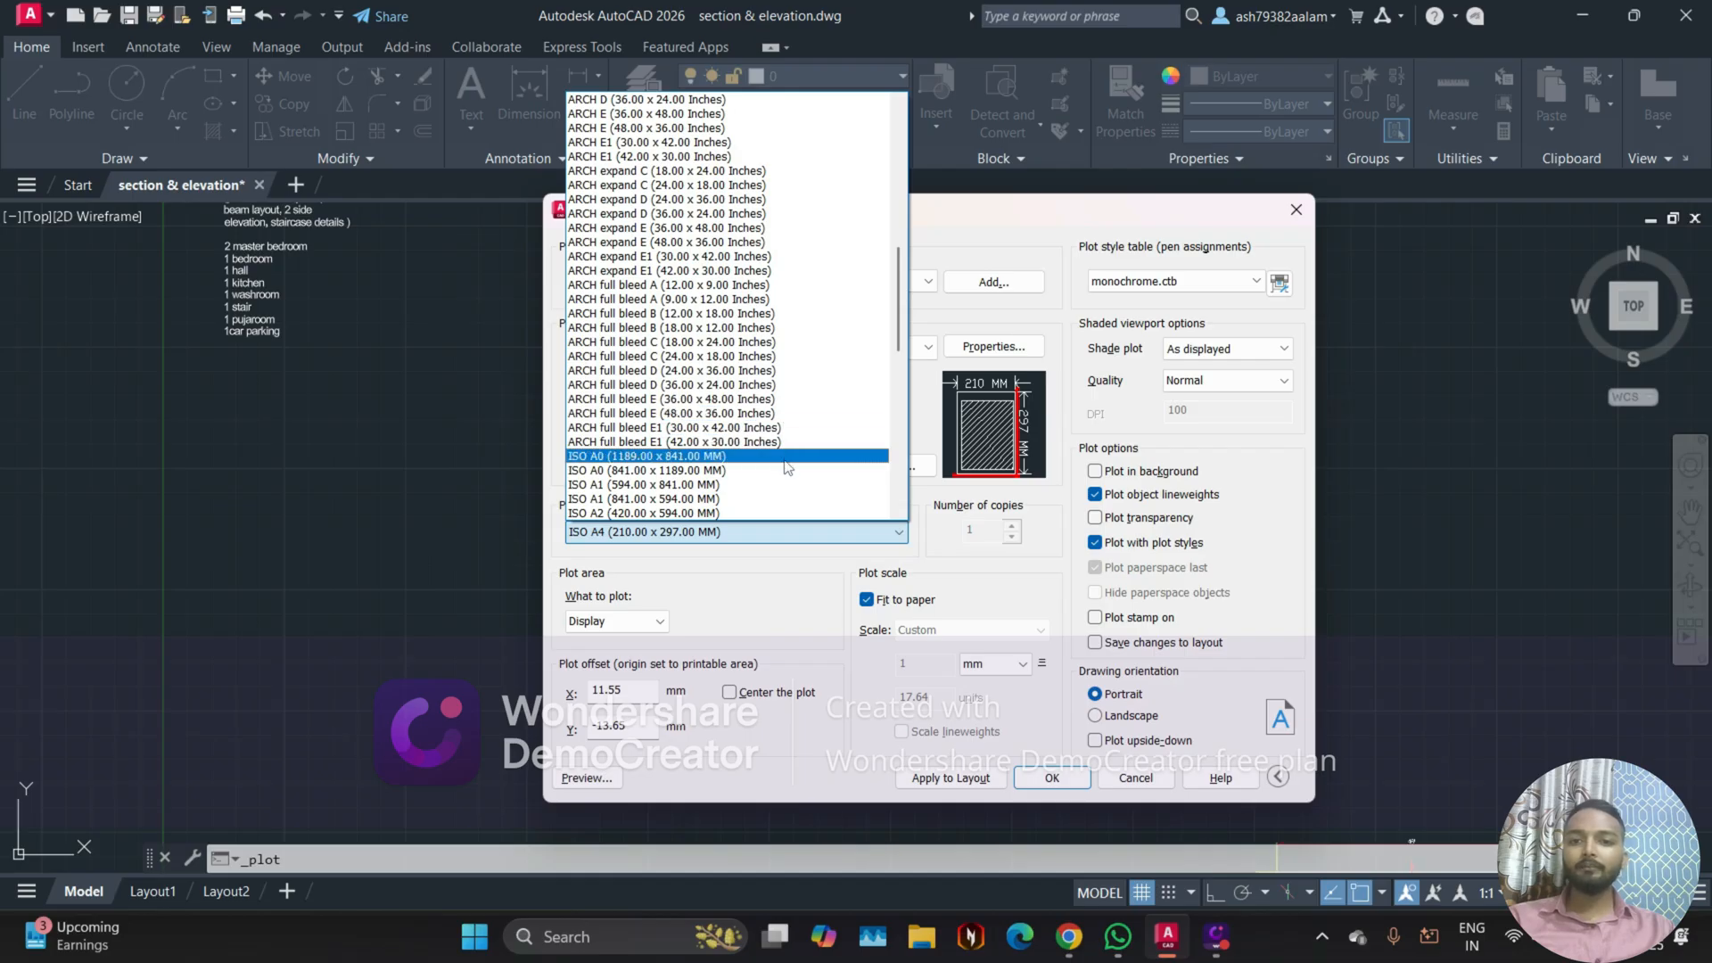
scroll(787, 467, down, 3)
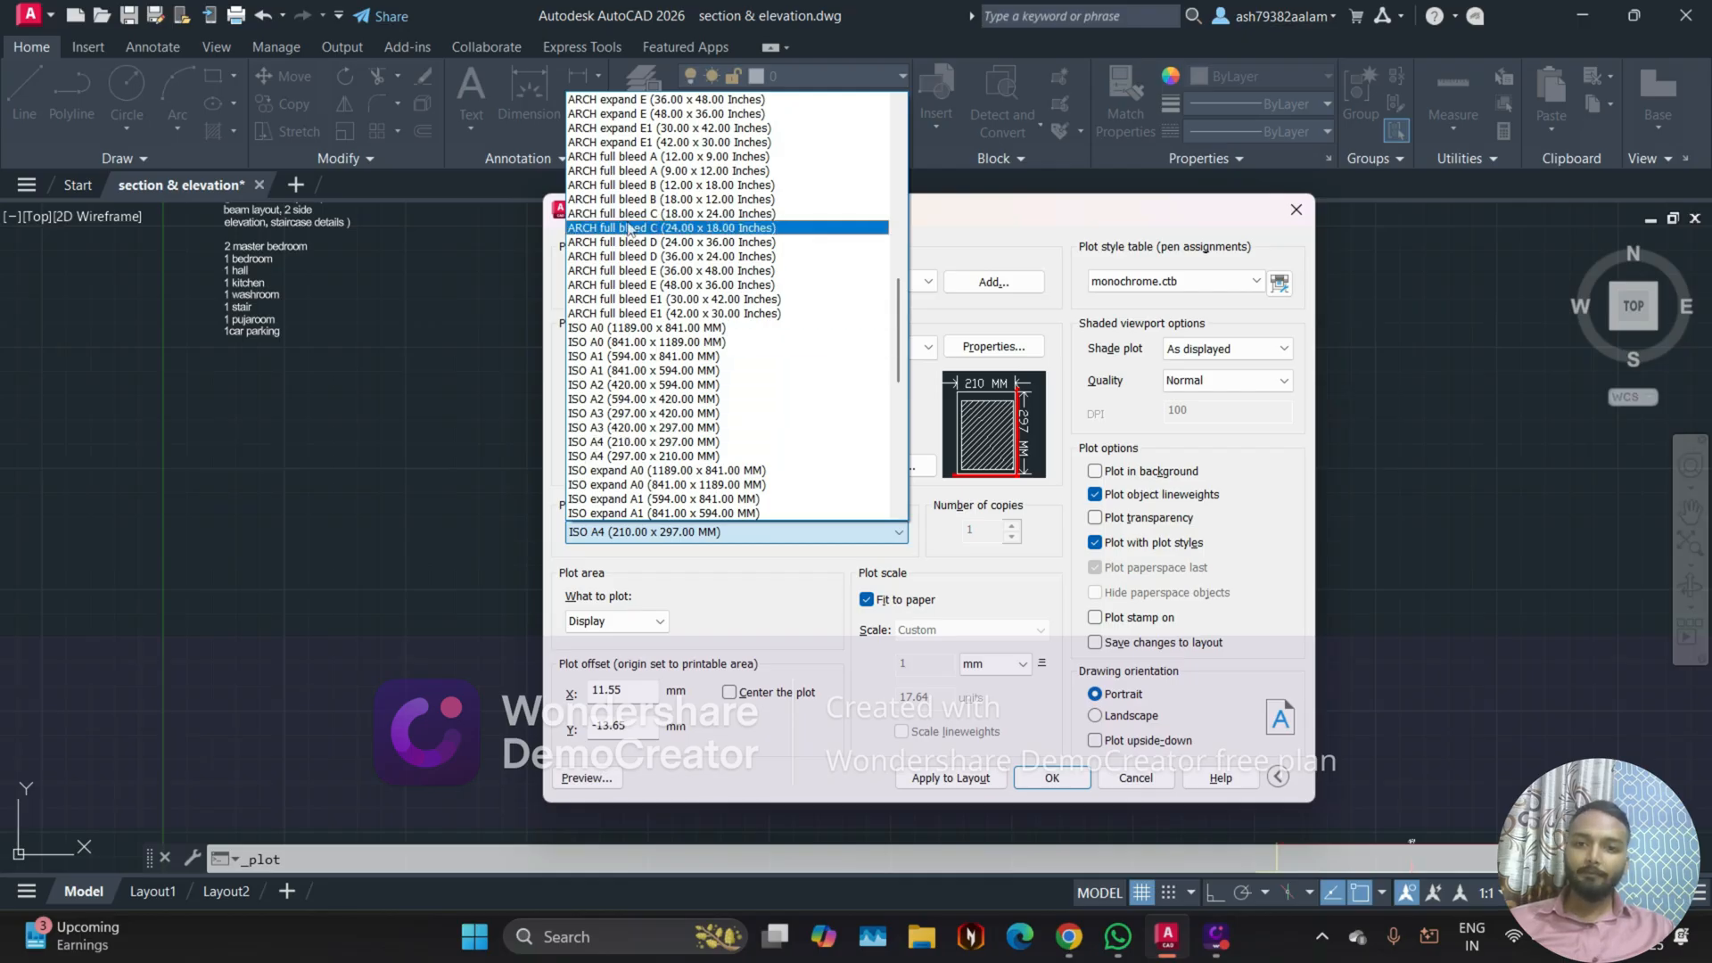
scroll(612, 449, down, 3)
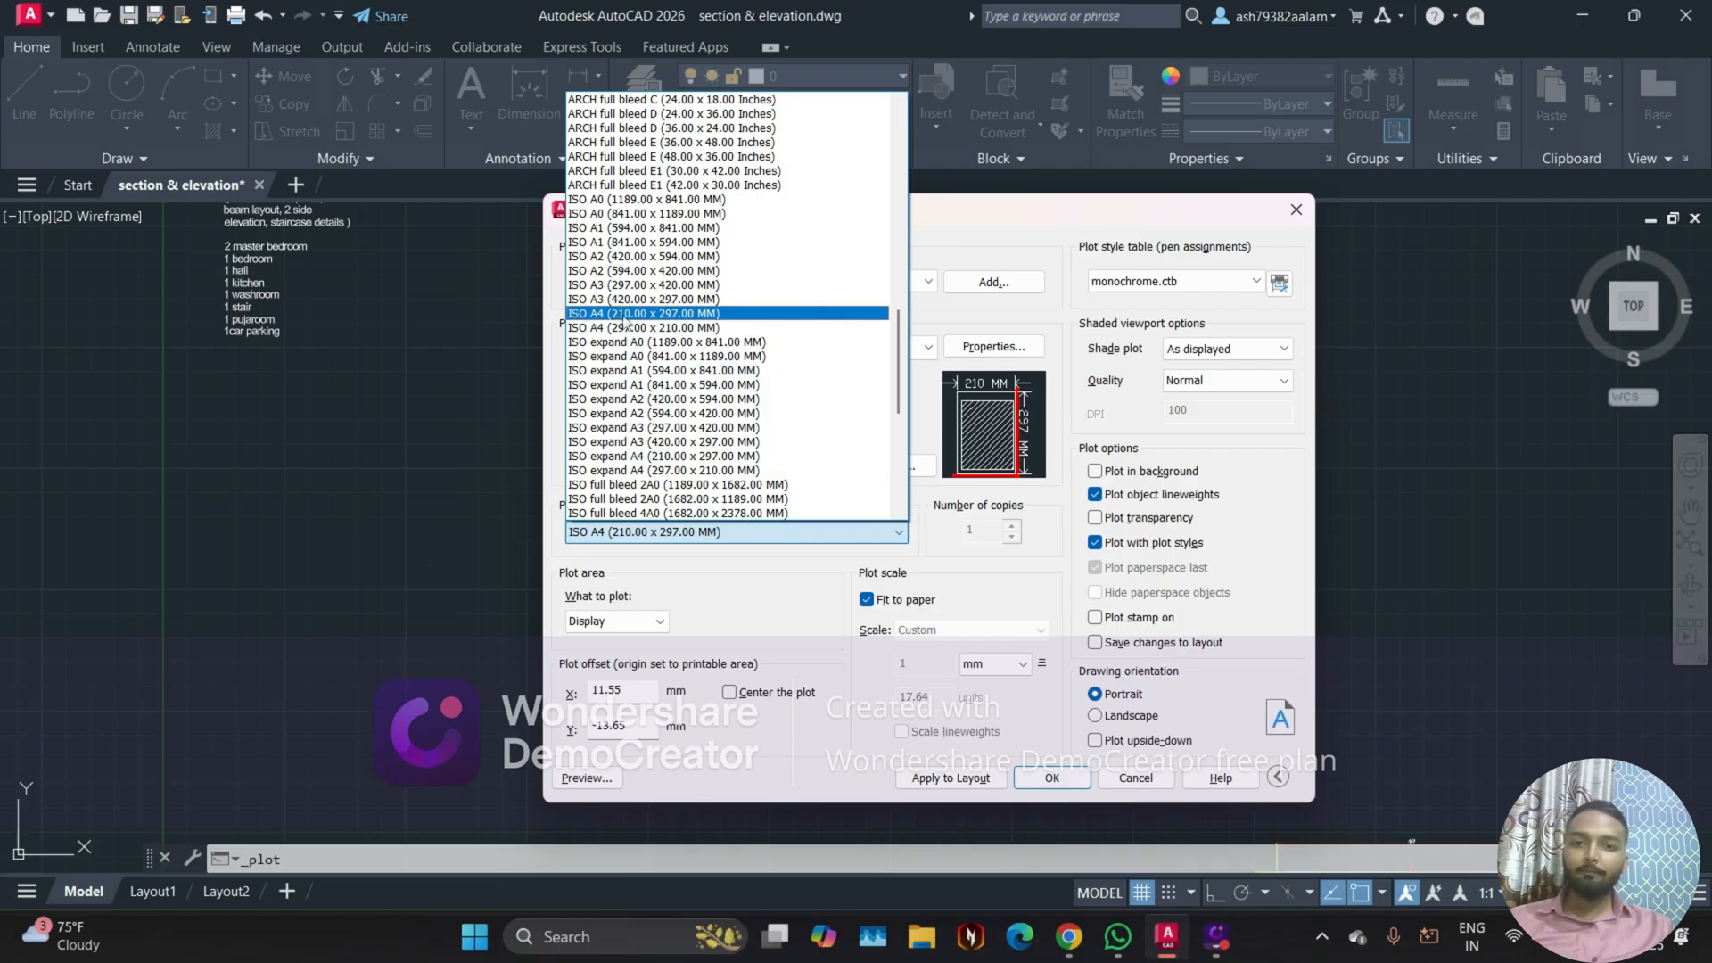
click(627, 313)
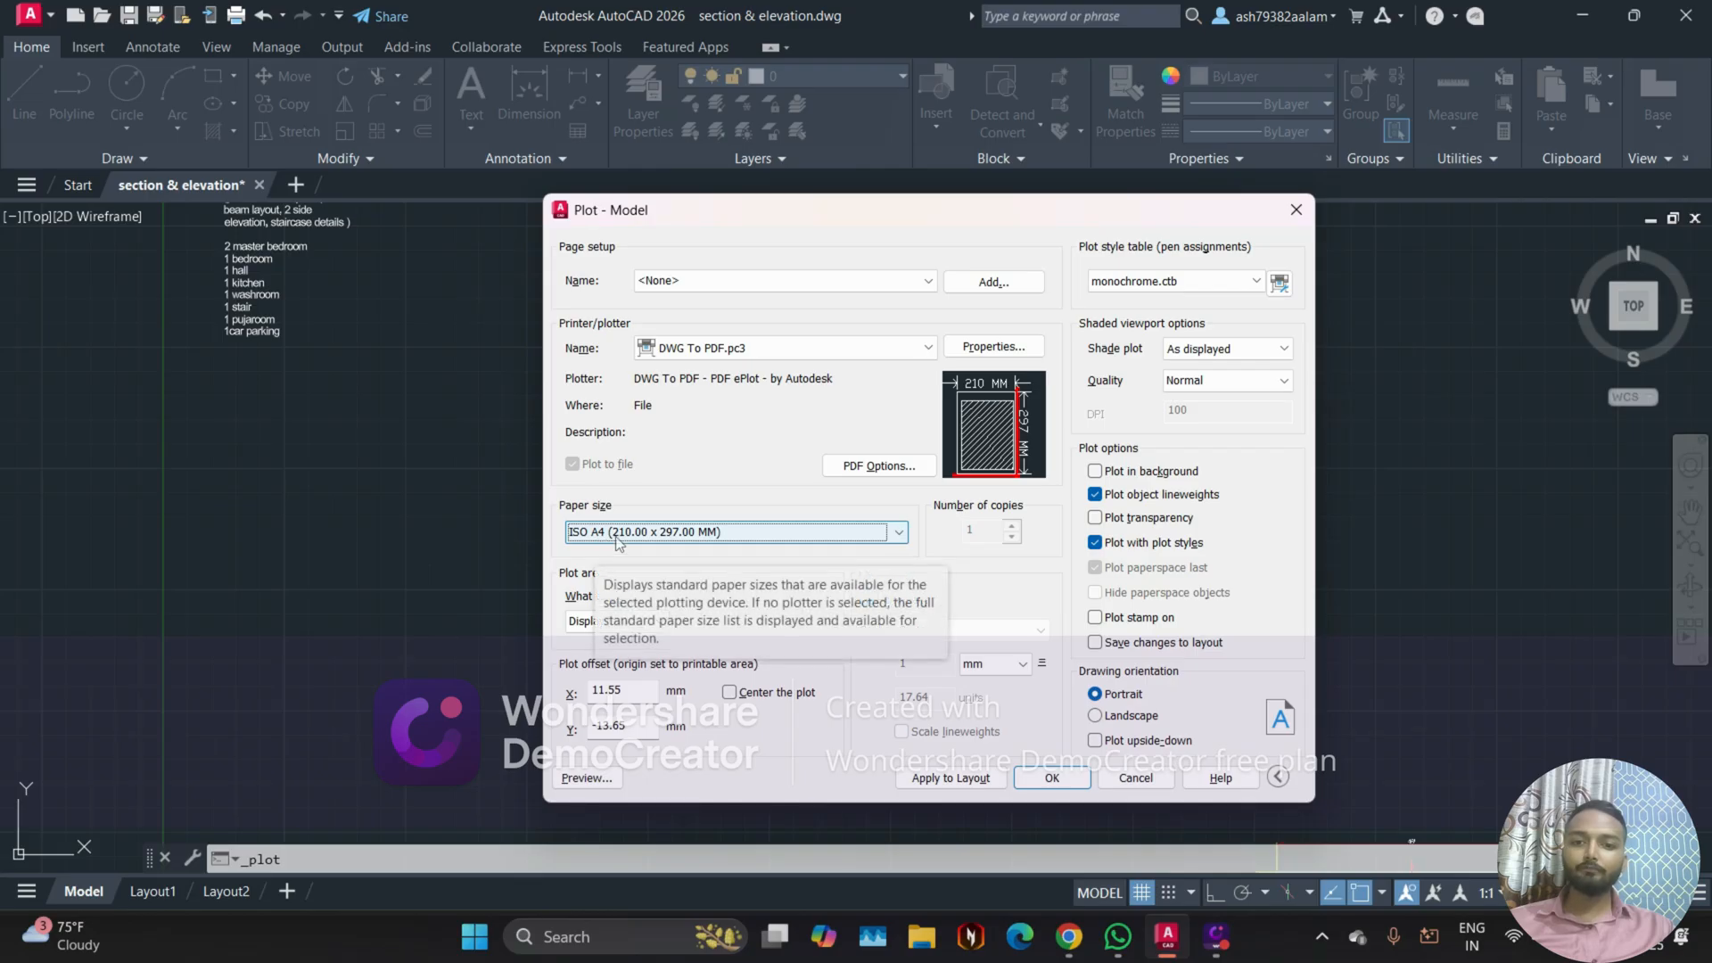
Step: Set the plot area to Window and enclose the whole site layout with its dimensions and the road in the plot window
click(601, 621)
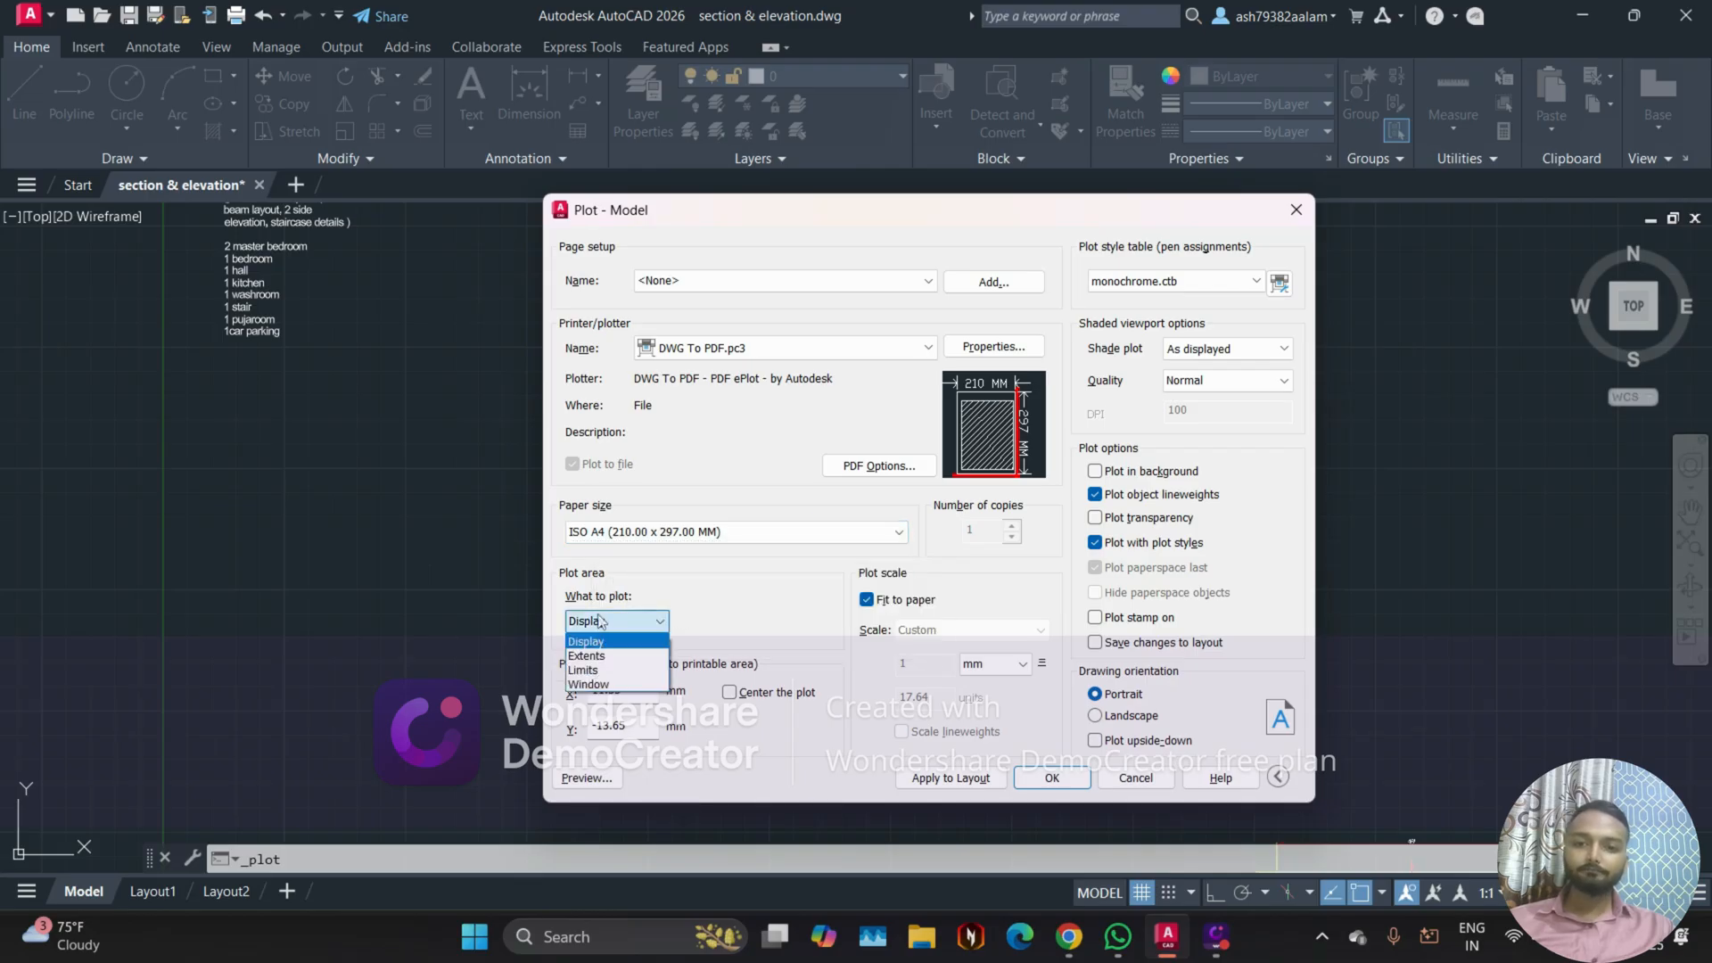
click(601, 621)
click(602, 621)
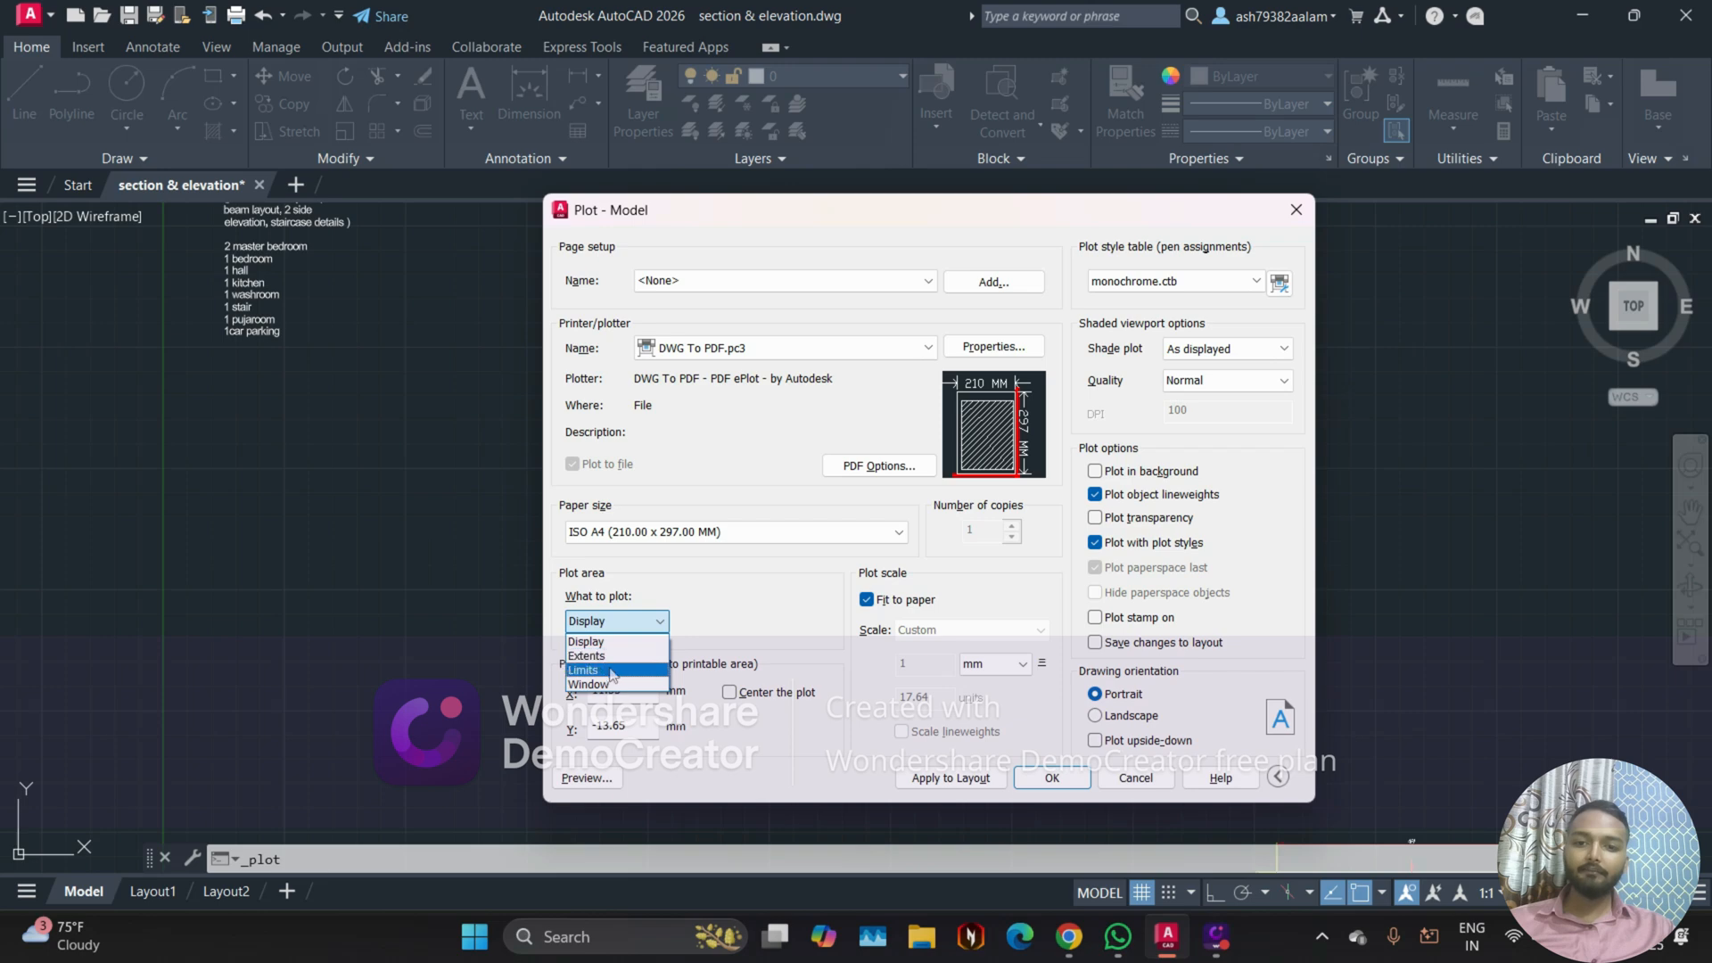
click(687, 596)
click(632, 626)
click(614, 684)
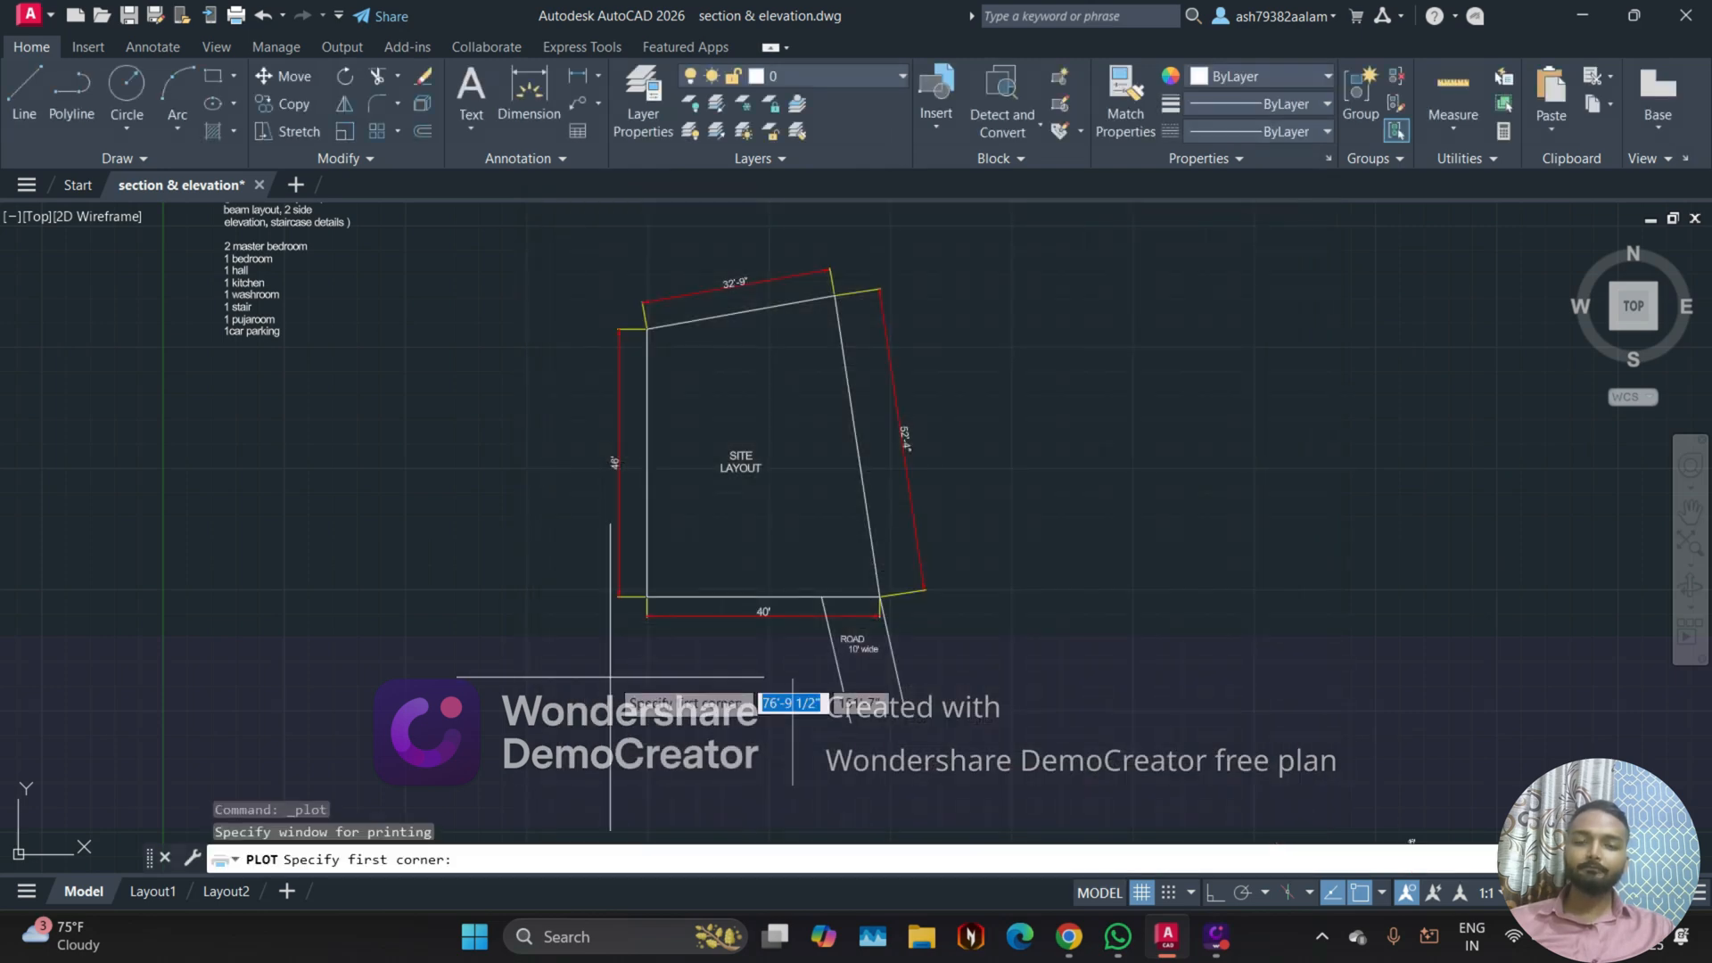
scroll(612, 478, up, 3)
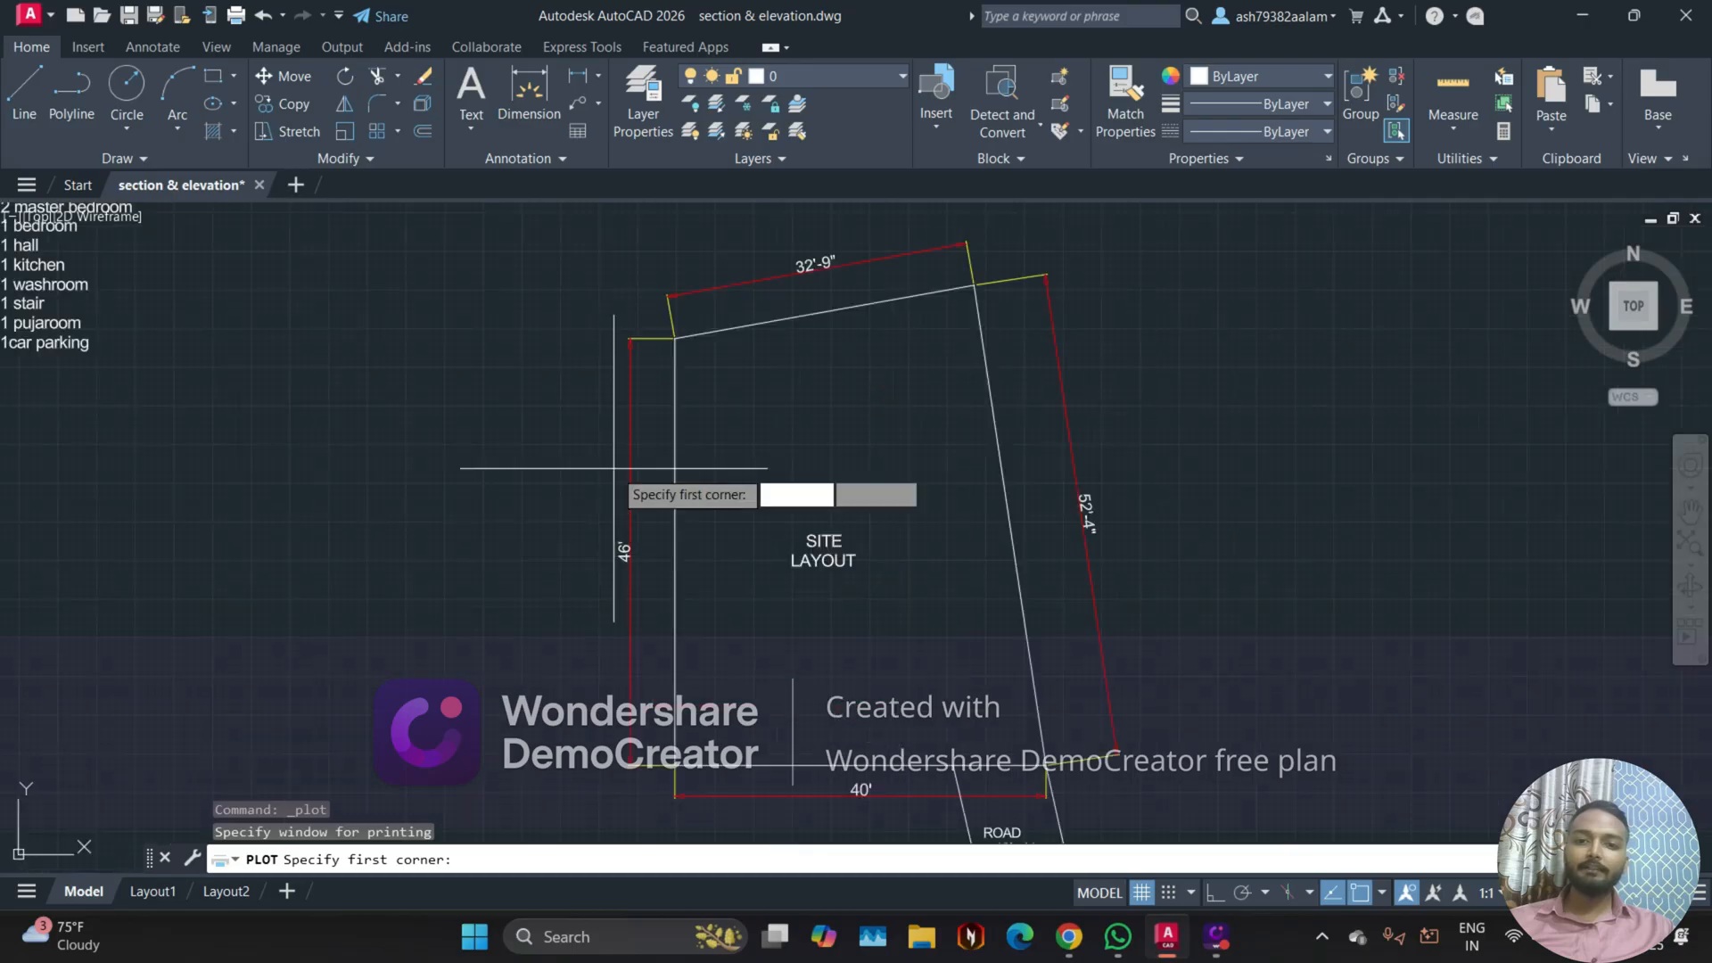
scroll(605, 339, down, 2)
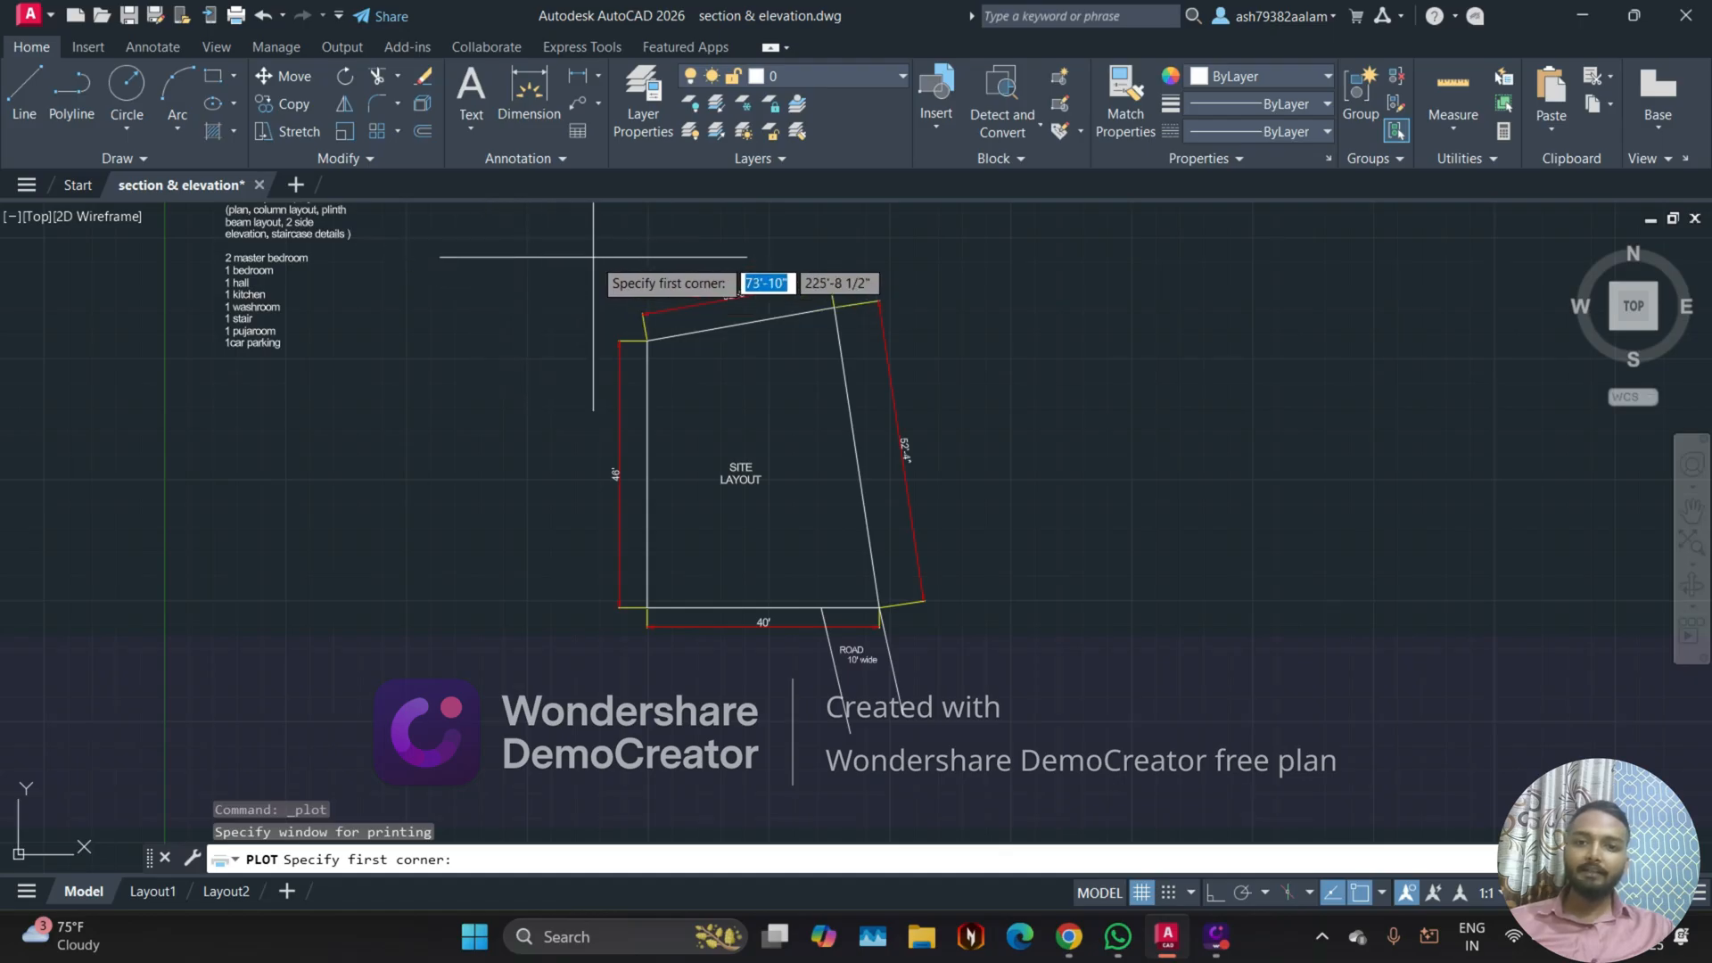
click(591, 257)
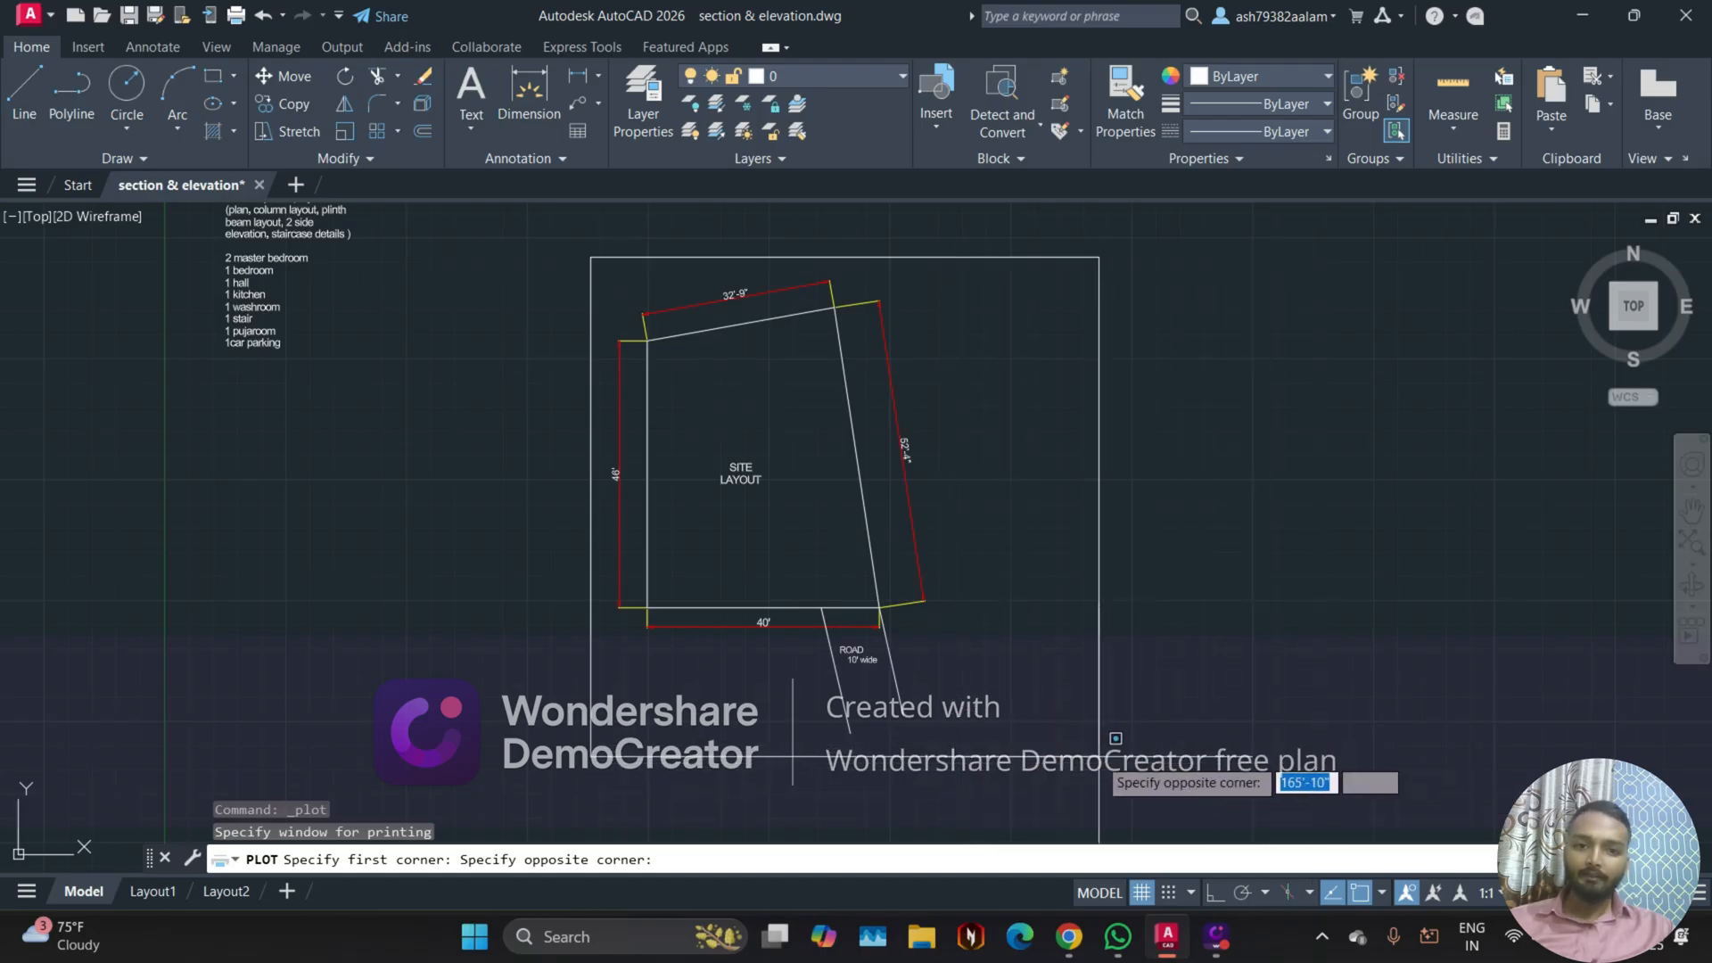
click(941, 743)
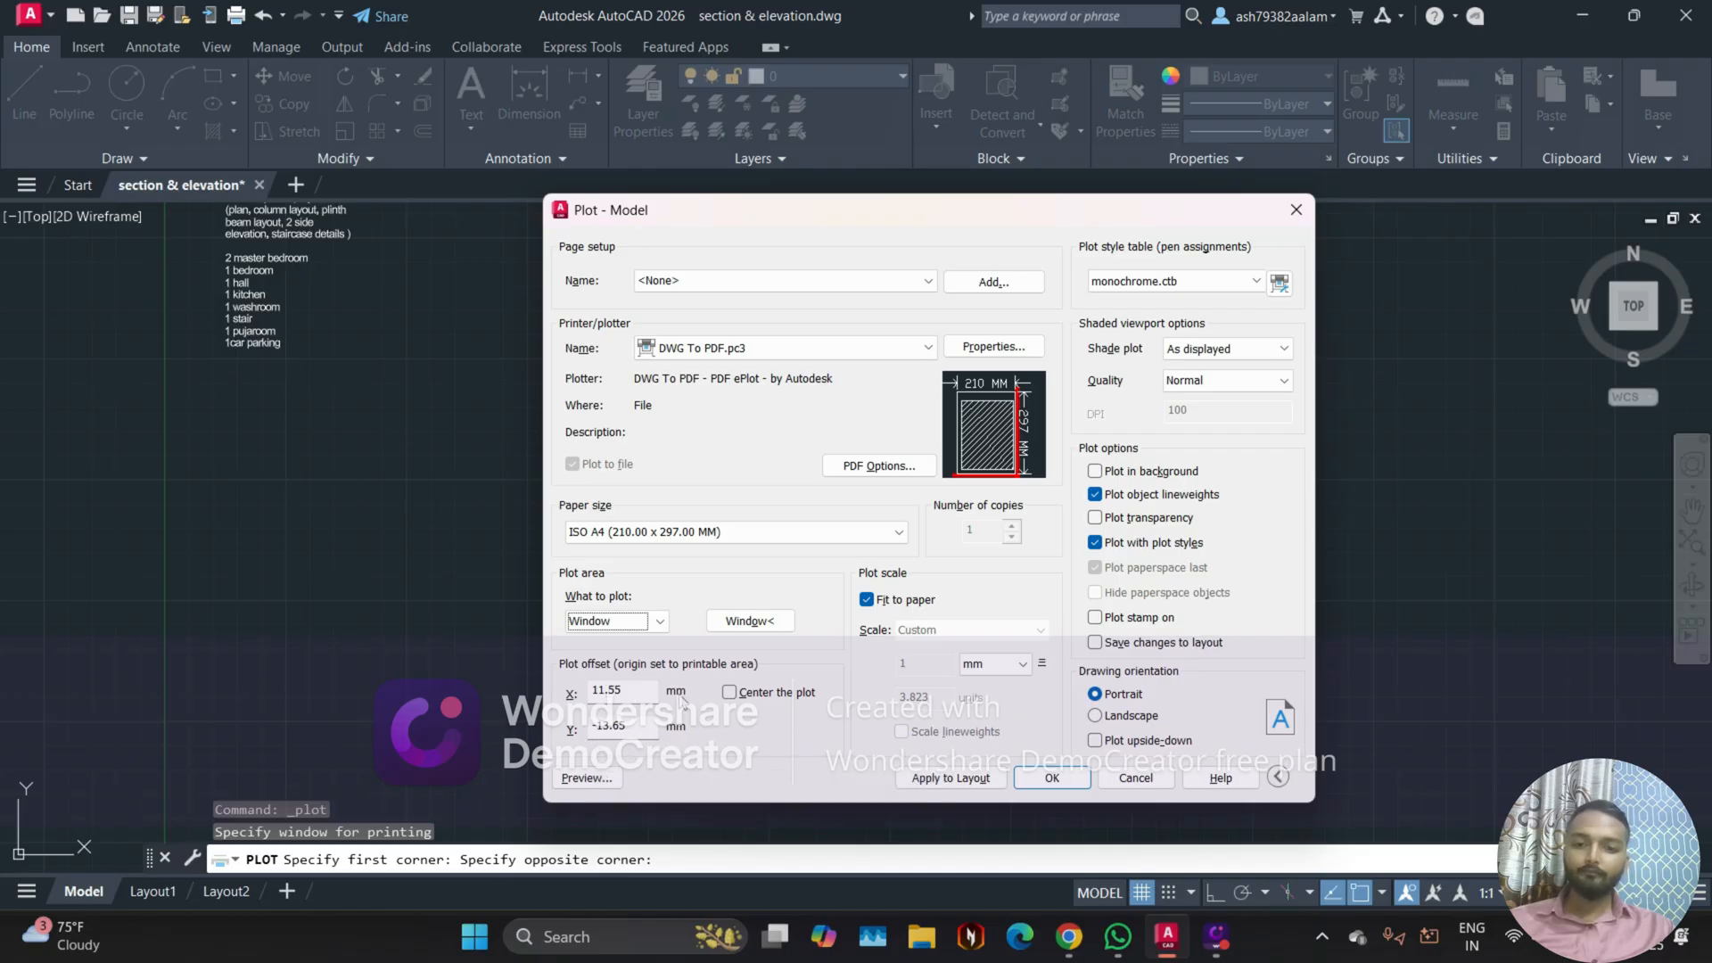
Step: Preview the windowed plot to check how the site layout sits on the A4 sheet, and close the preview
click(605, 775)
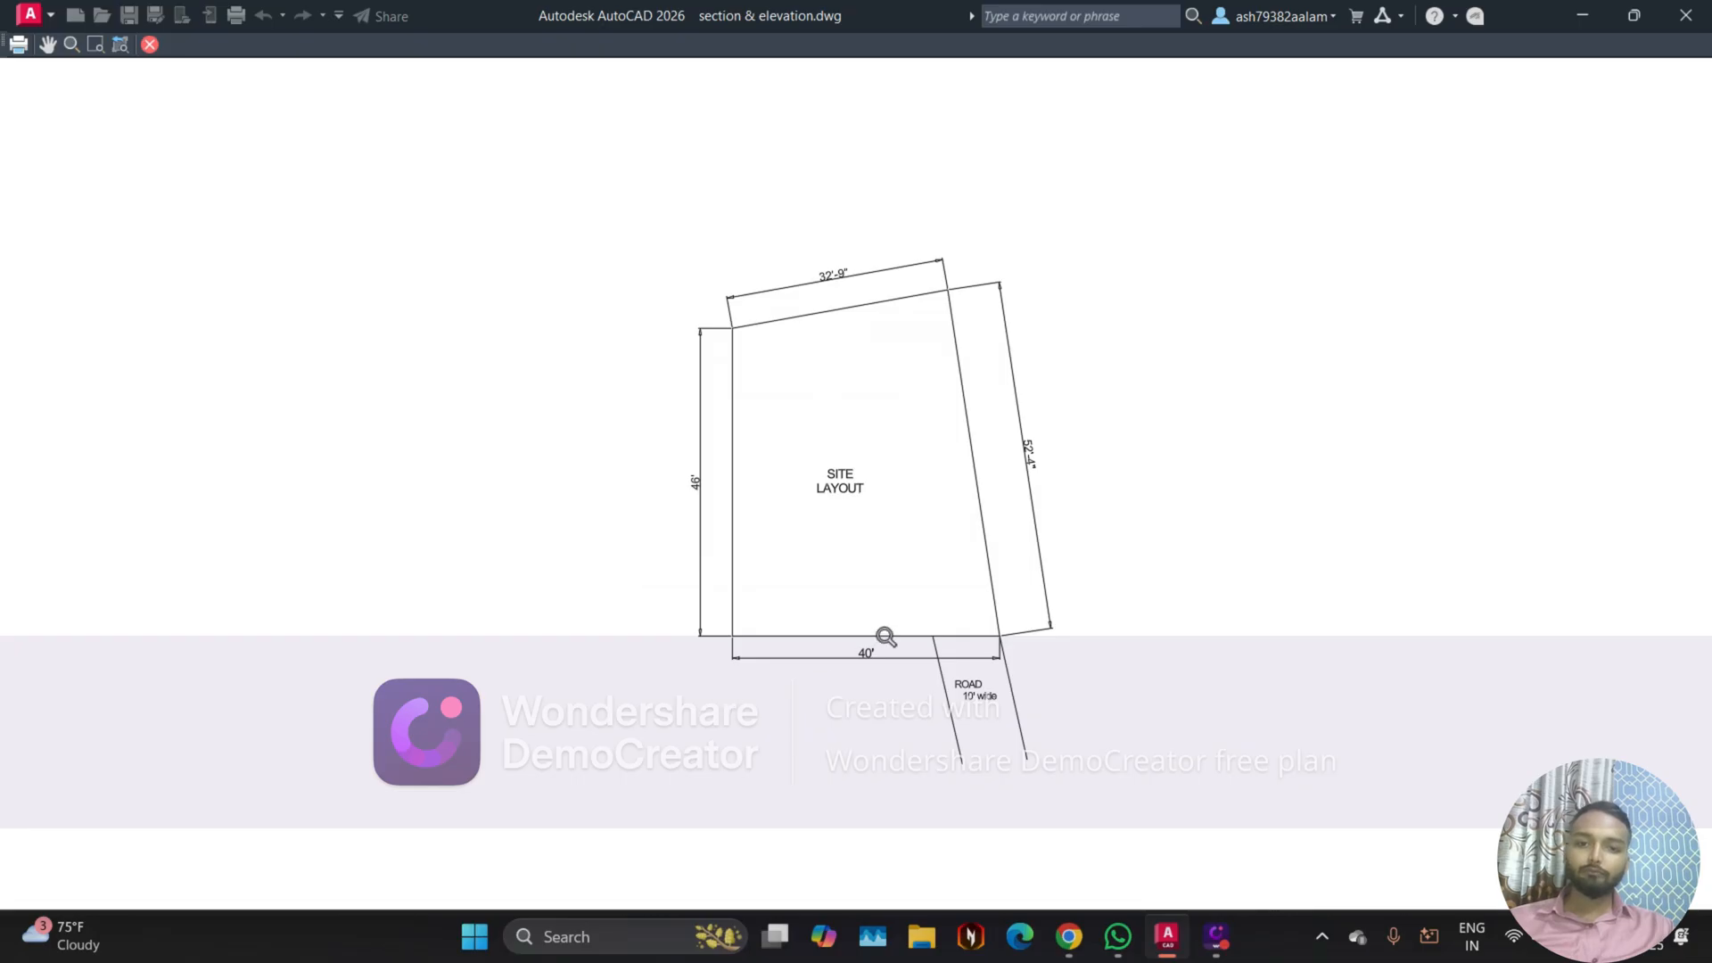
scroll(974, 614, up, 7)
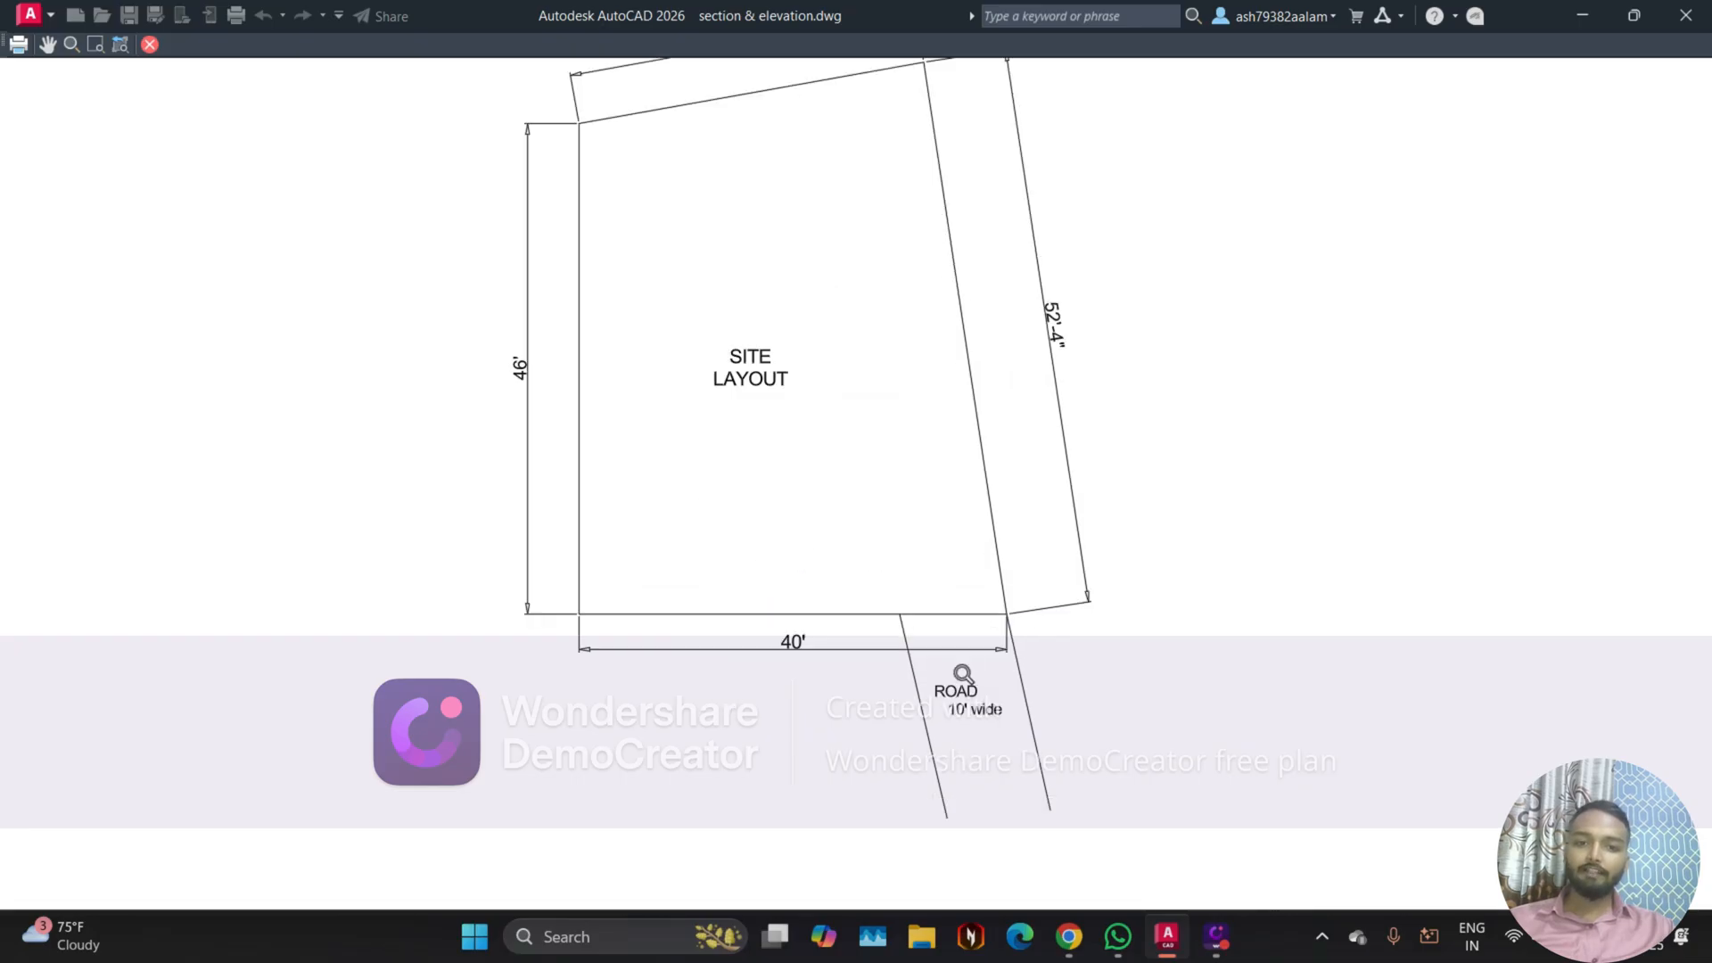
scroll(921, 677, down, 4)
scroll(922, 677, down, 3)
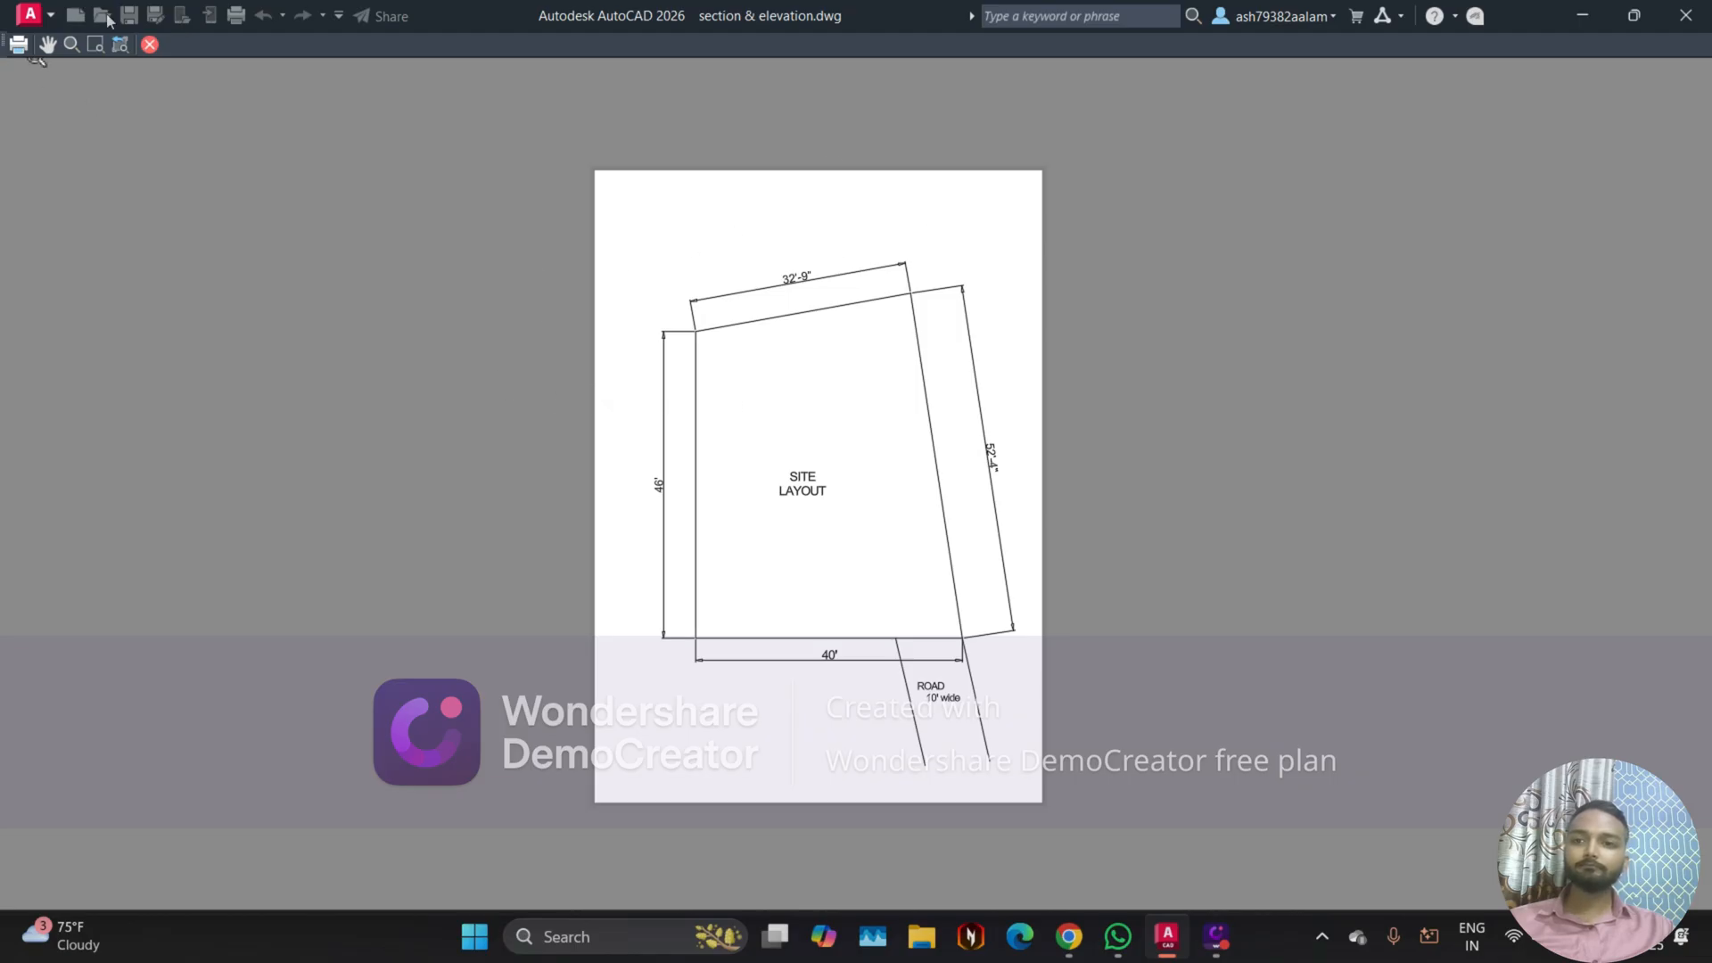
click(149, 45)
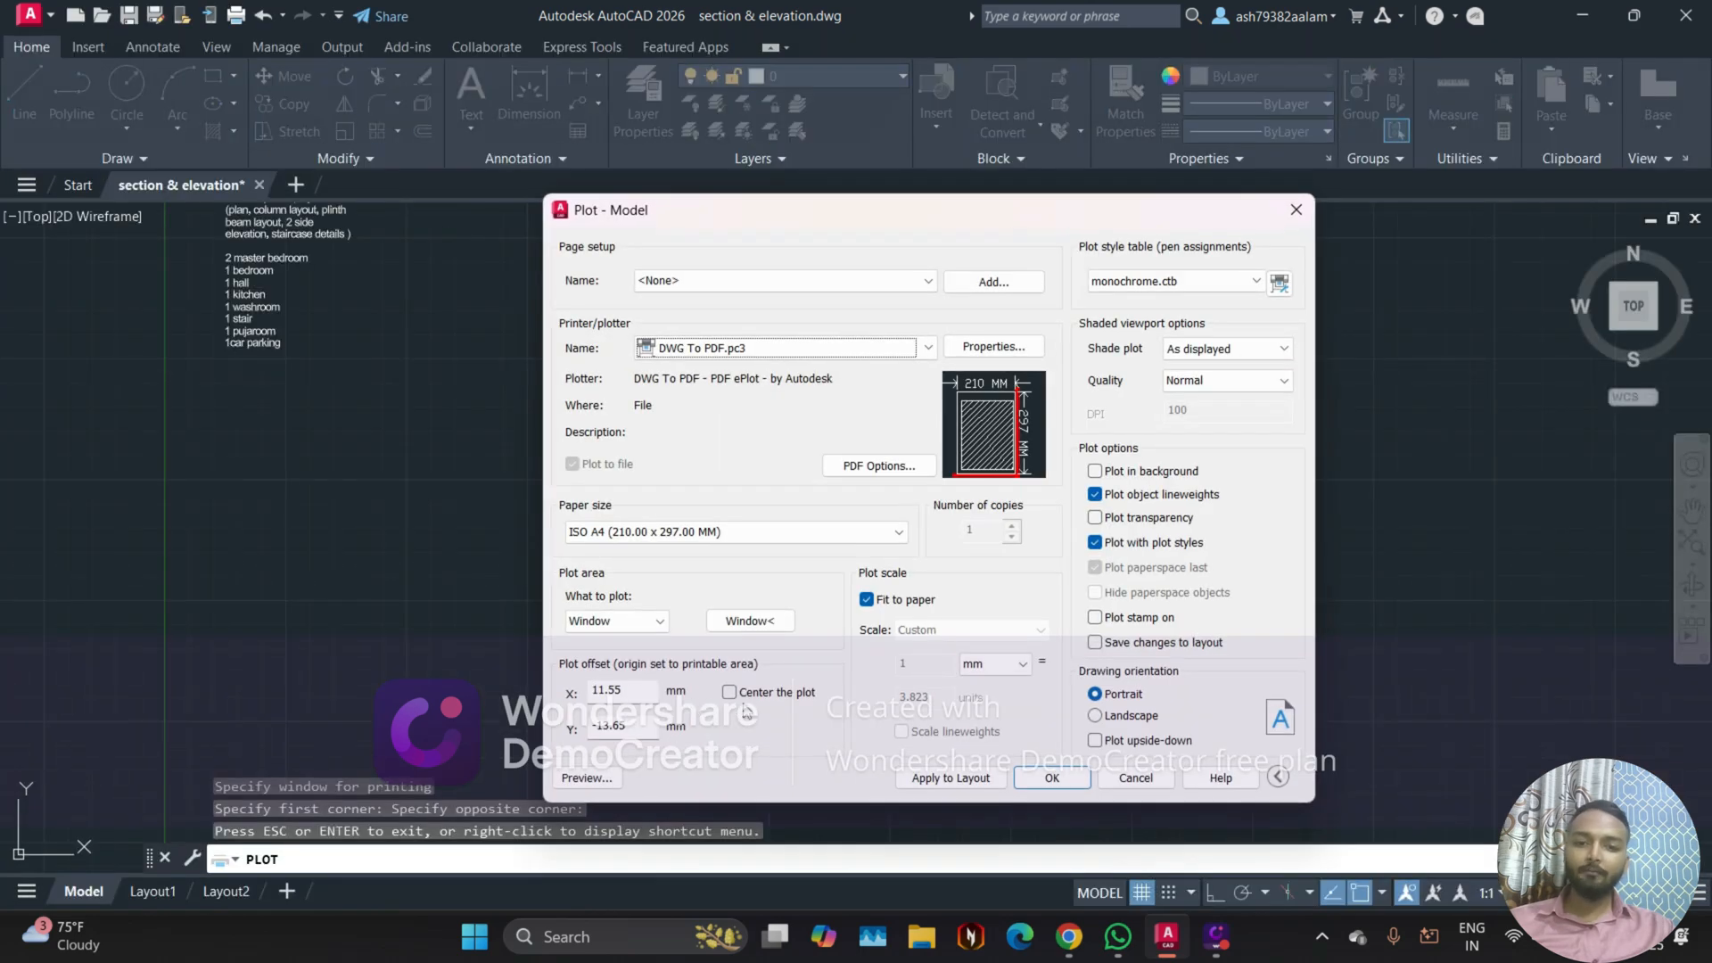
Step: Center the plot on the sheet, check its placement in the preview, and return to the plot settings
click(732, 695)
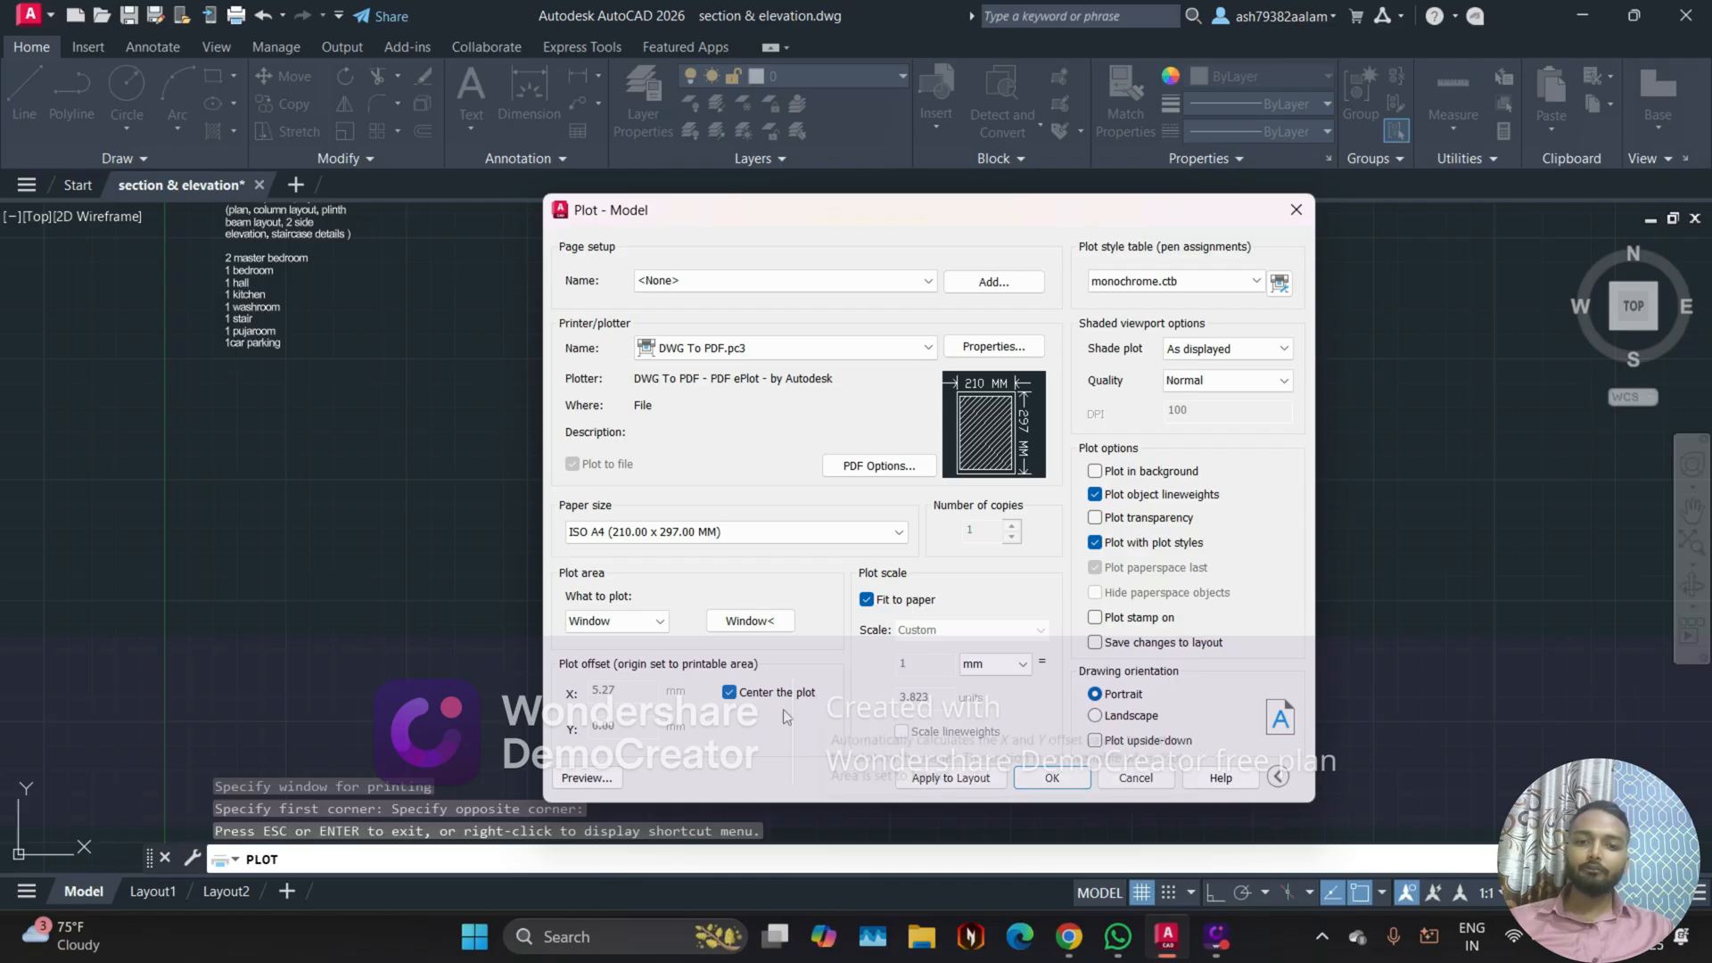
click(580, 779)
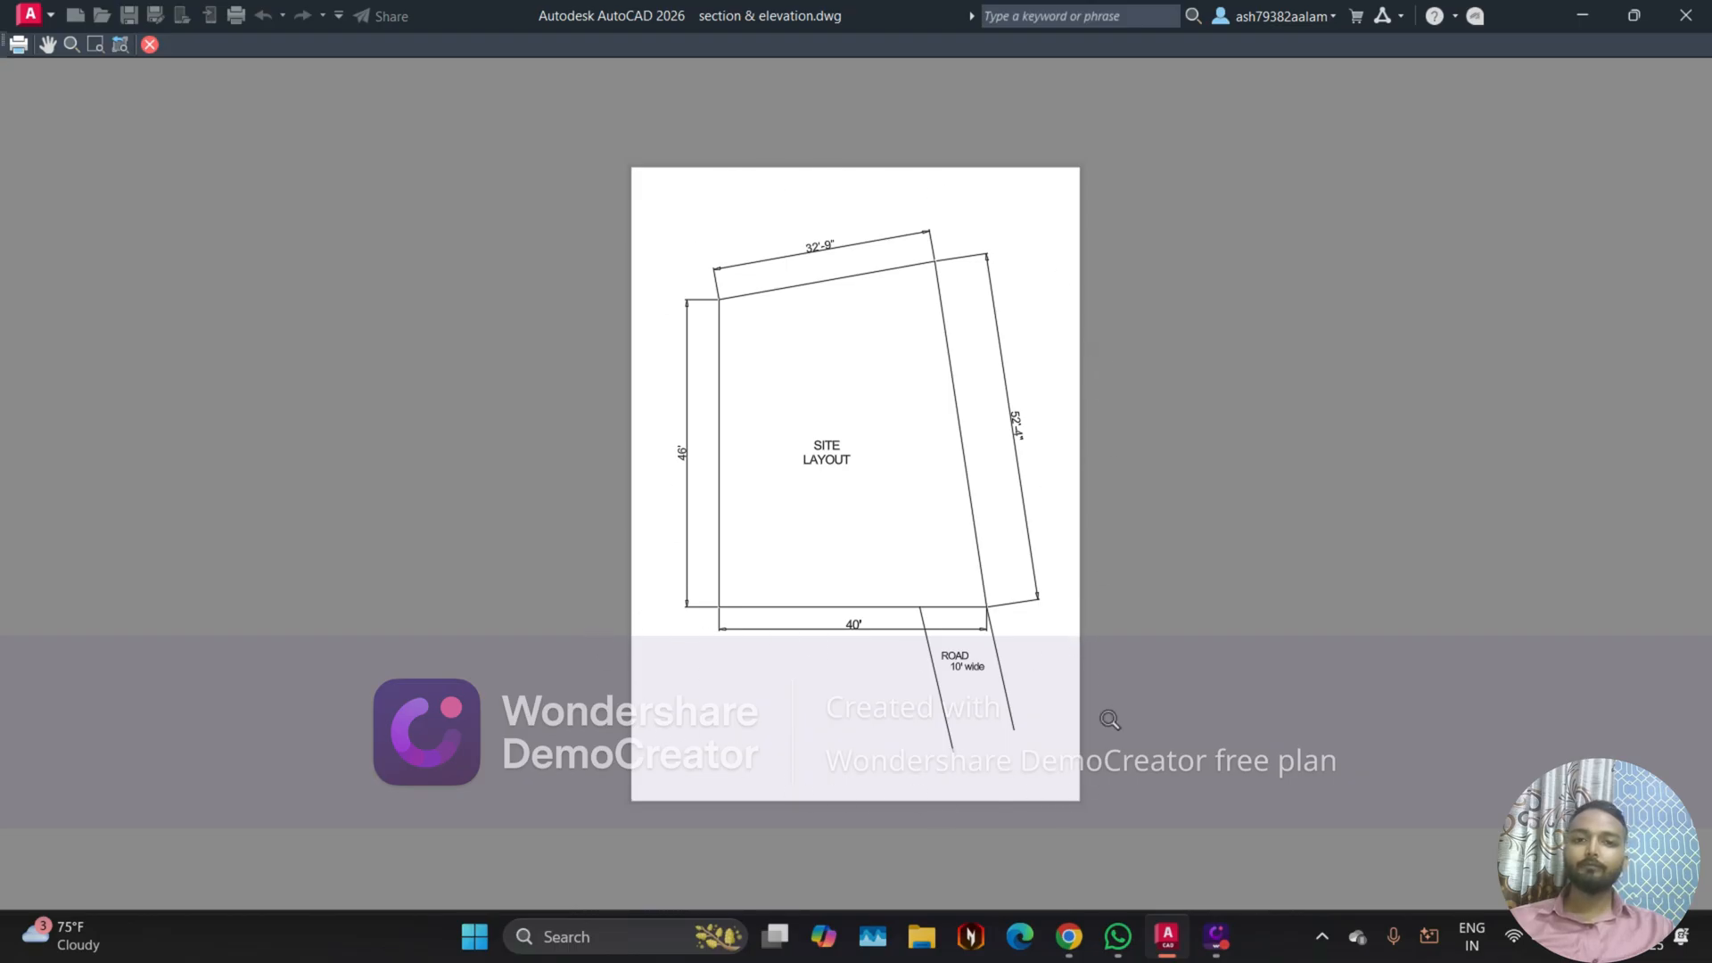
scroll(914, 645, up, 2)
scroll(909, 647, down, 2)
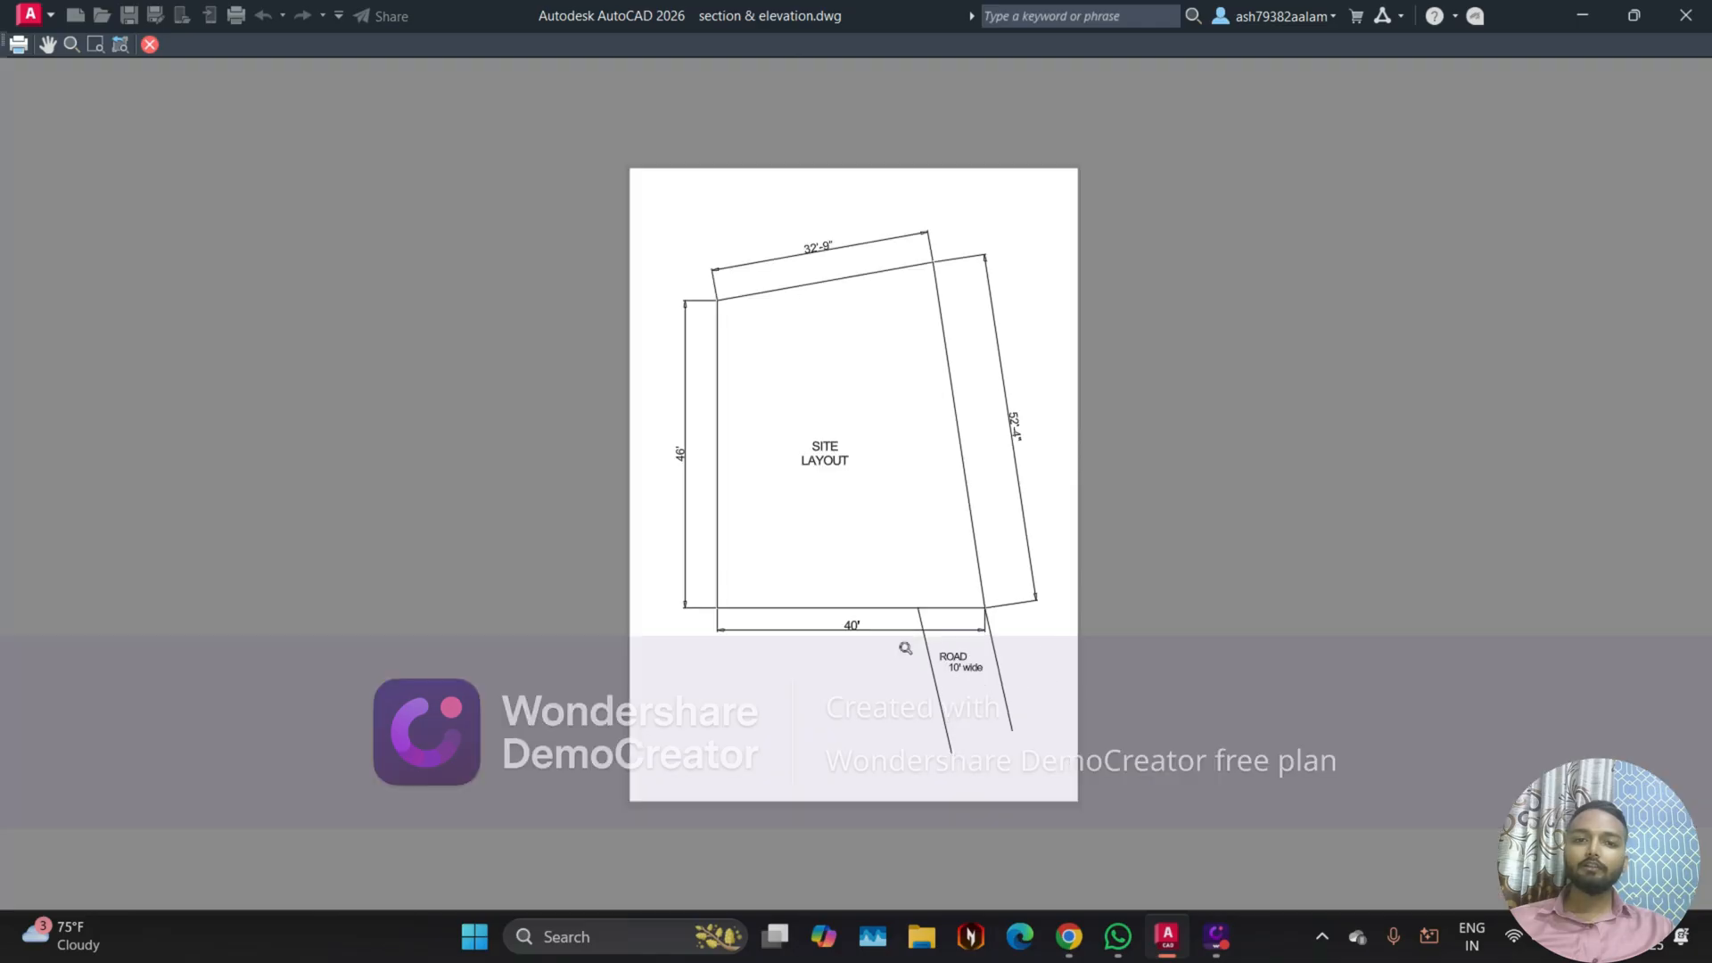
click(148, 45)
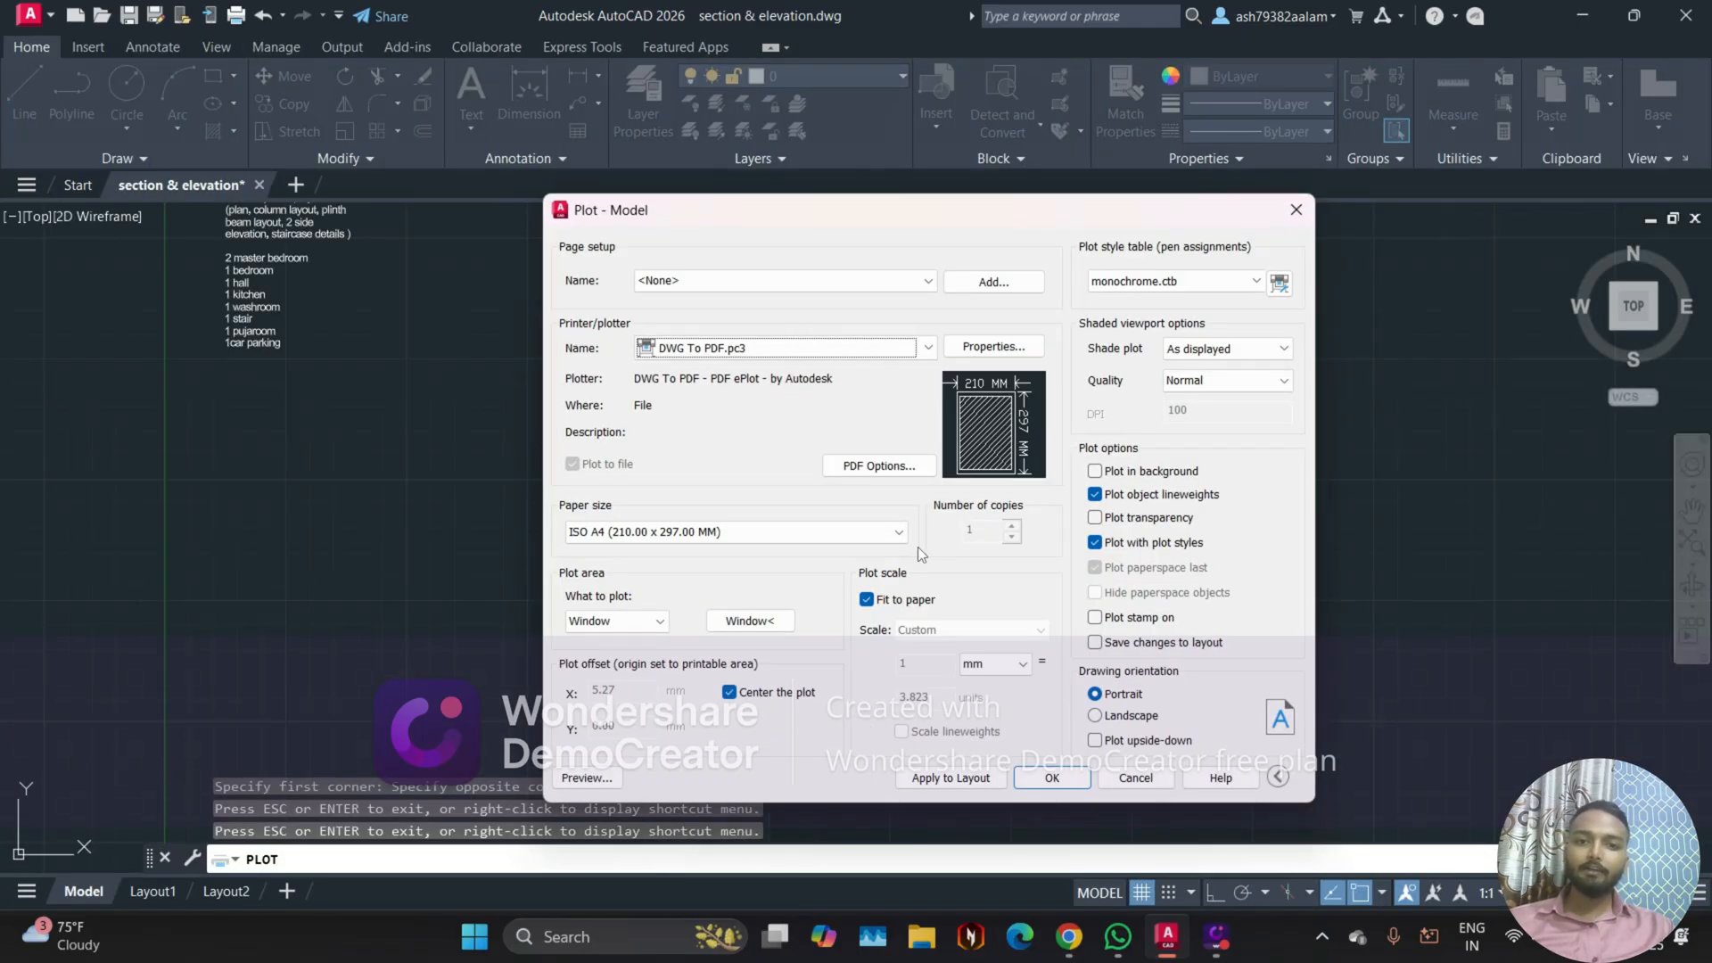
Step: Try the plot with the plot style table set to None, and inspect the dimension line colours in the preview
click(1138, 284)
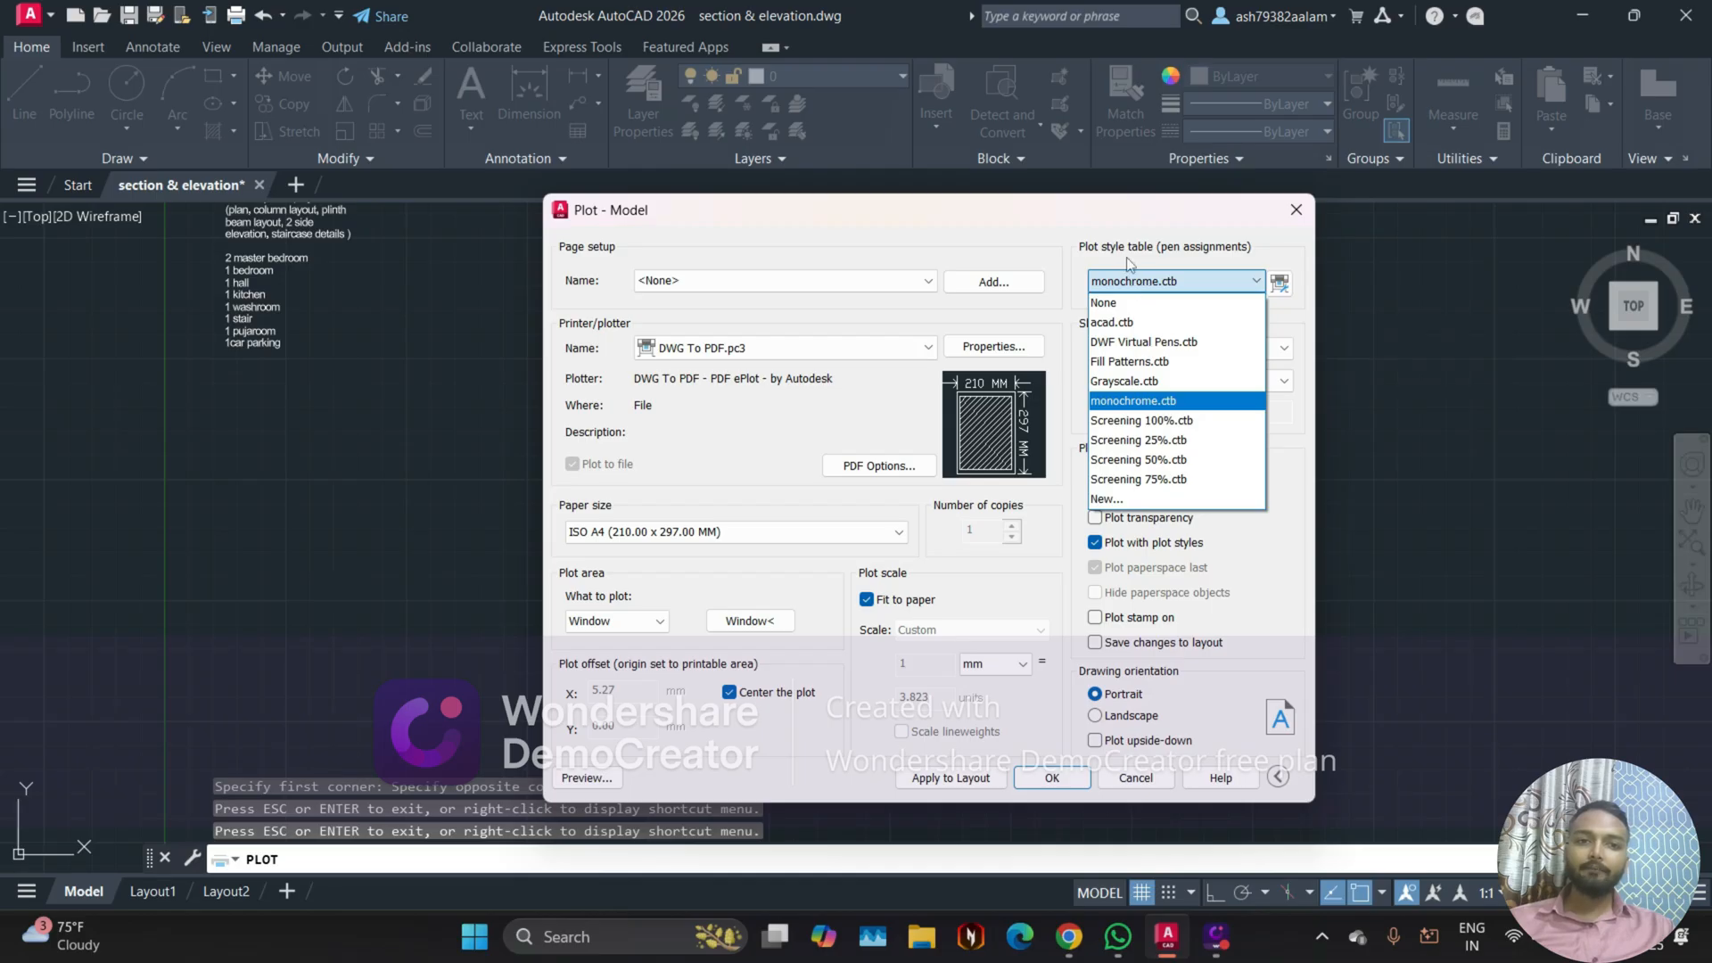
click(1150, 264)
click(1181, 283)
click(1128, 303)
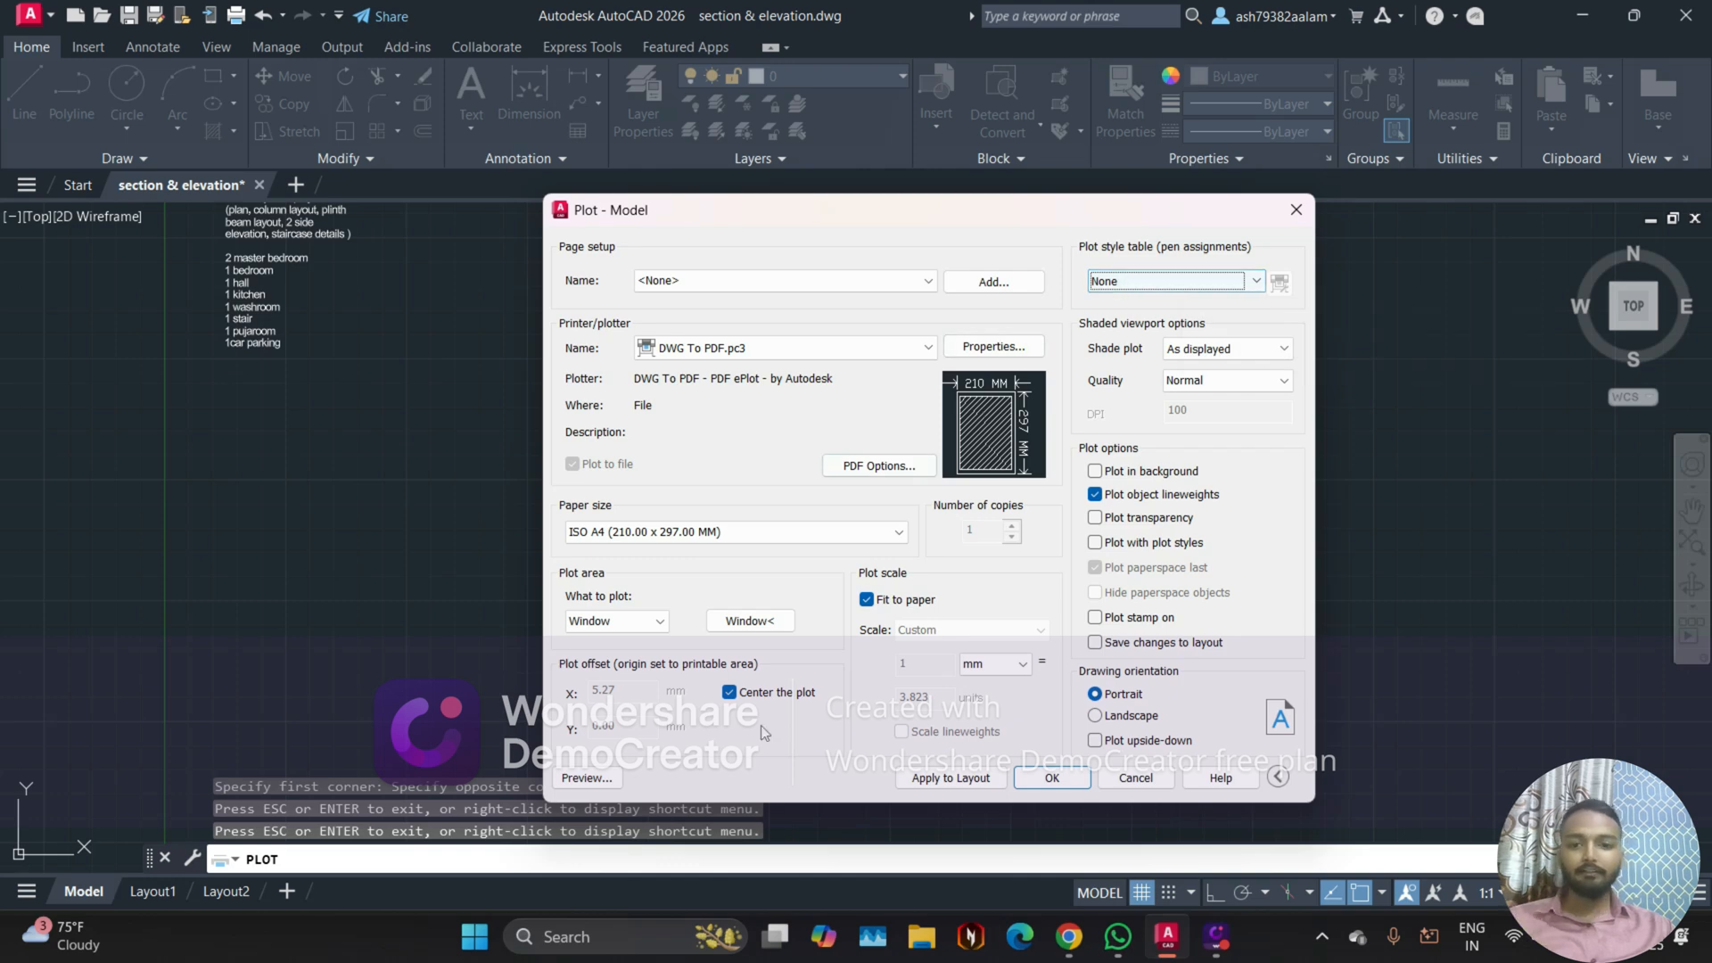
click(589, 778)
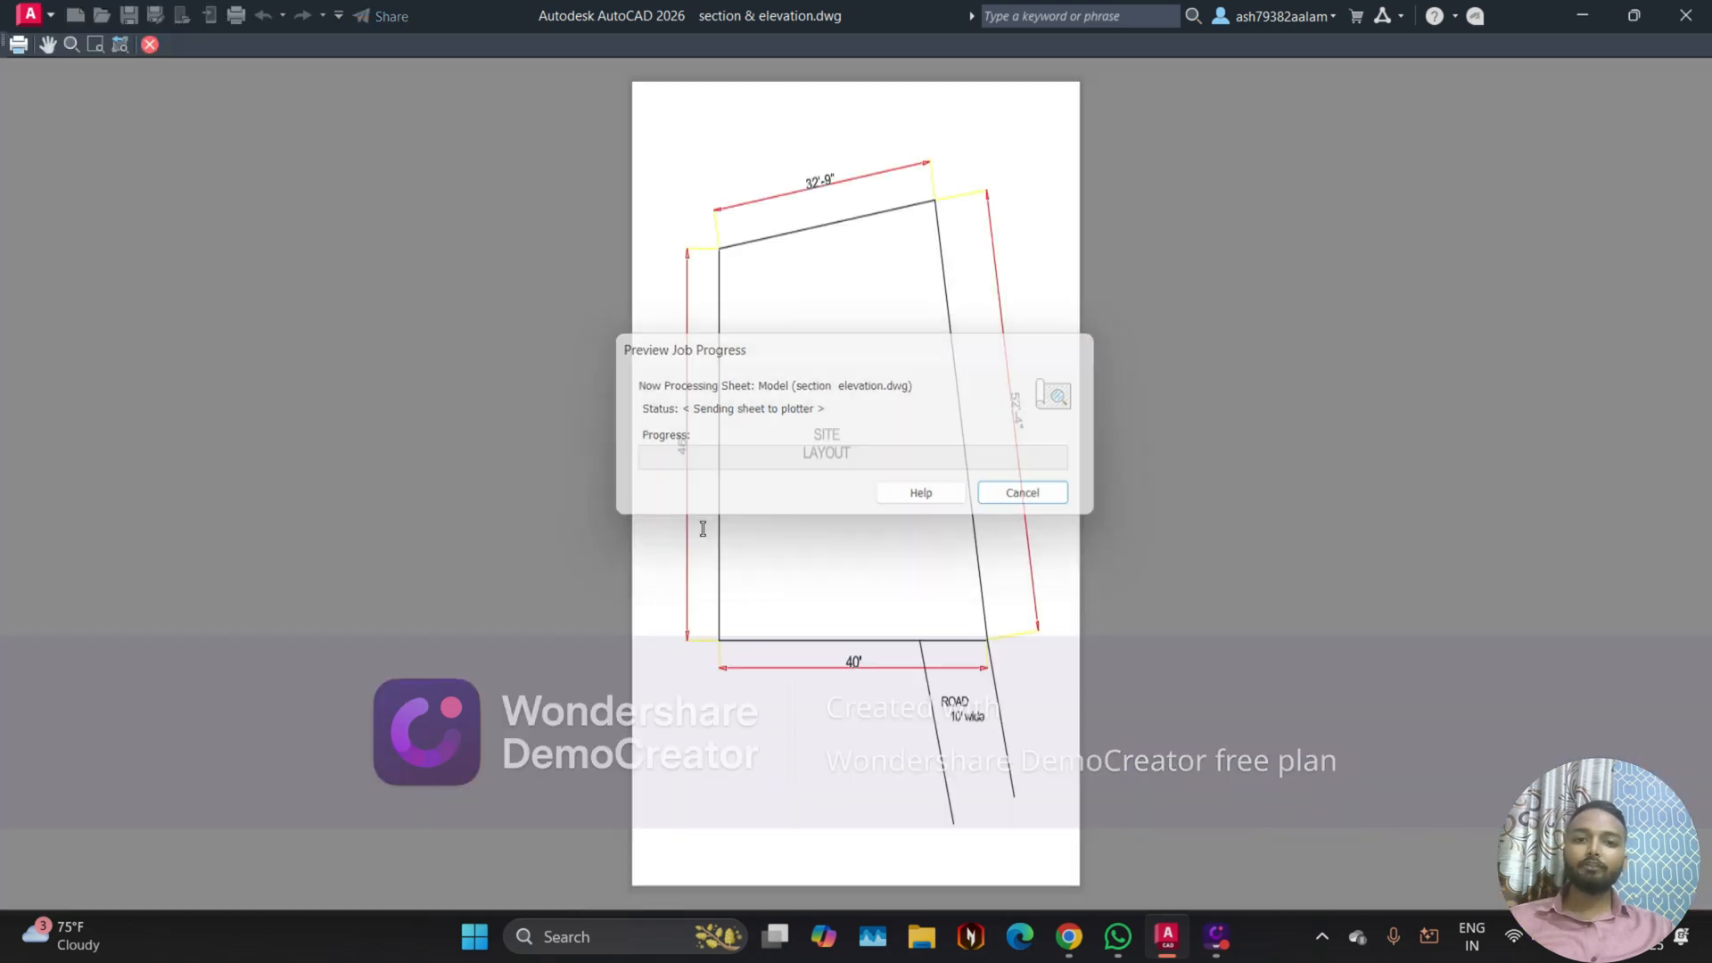
scroll(799, 223, up, 3)
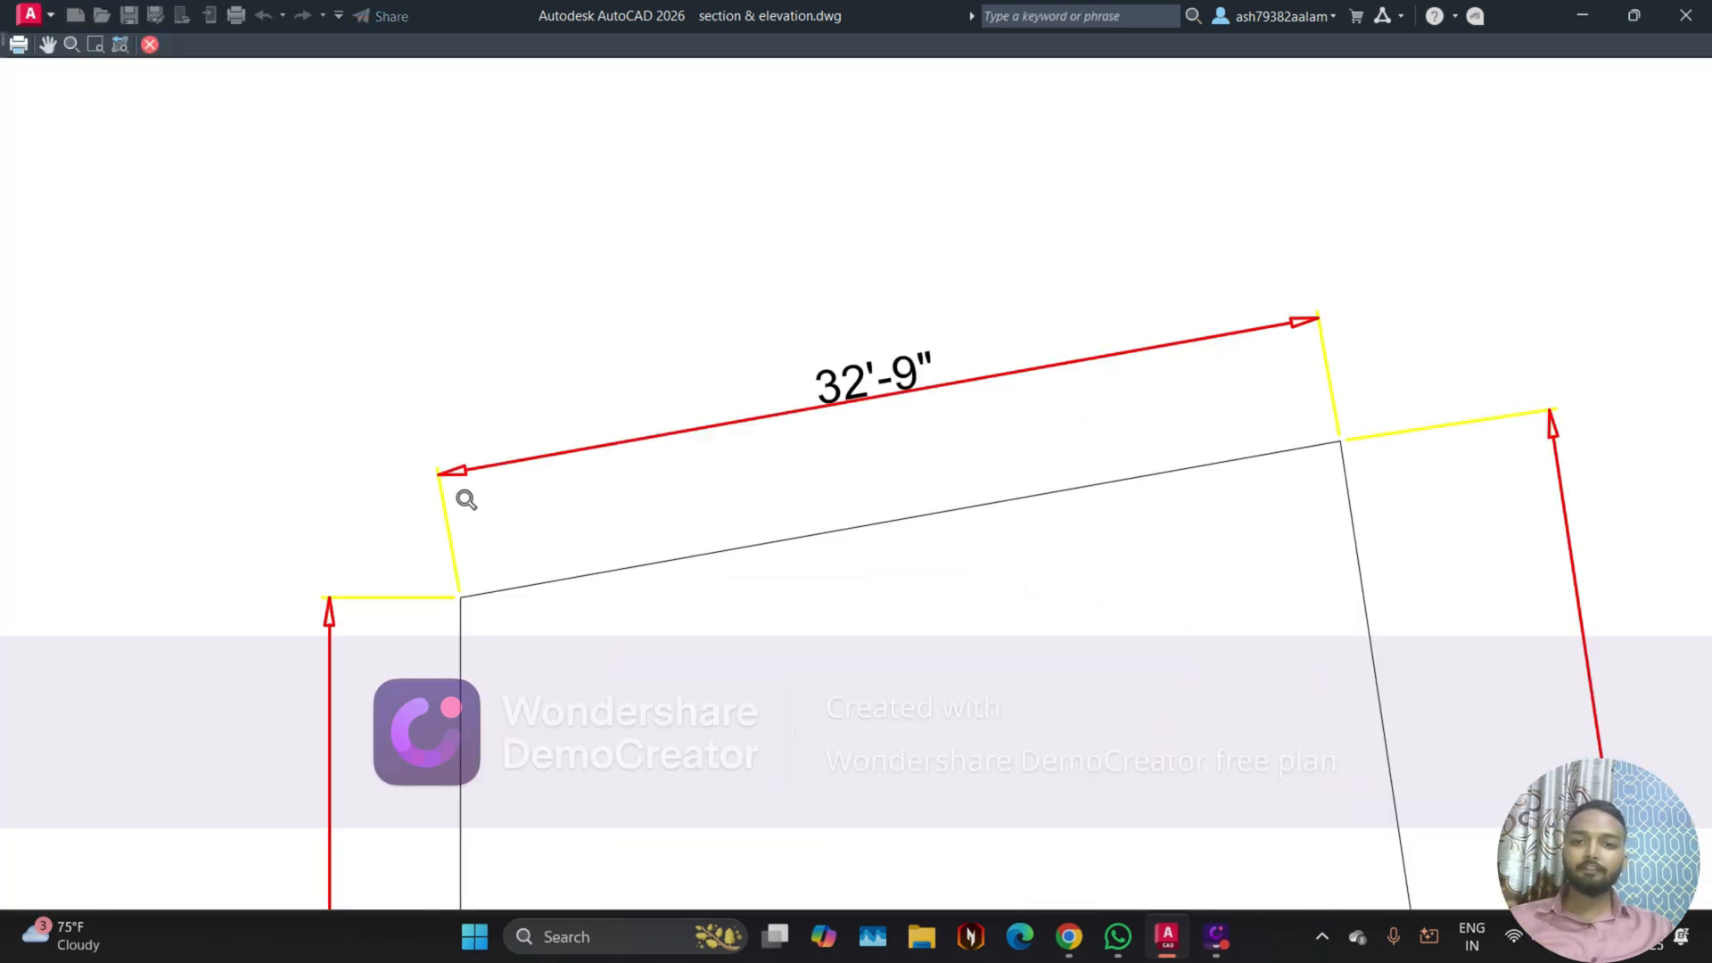
scroll(1275, 321, up, 2)
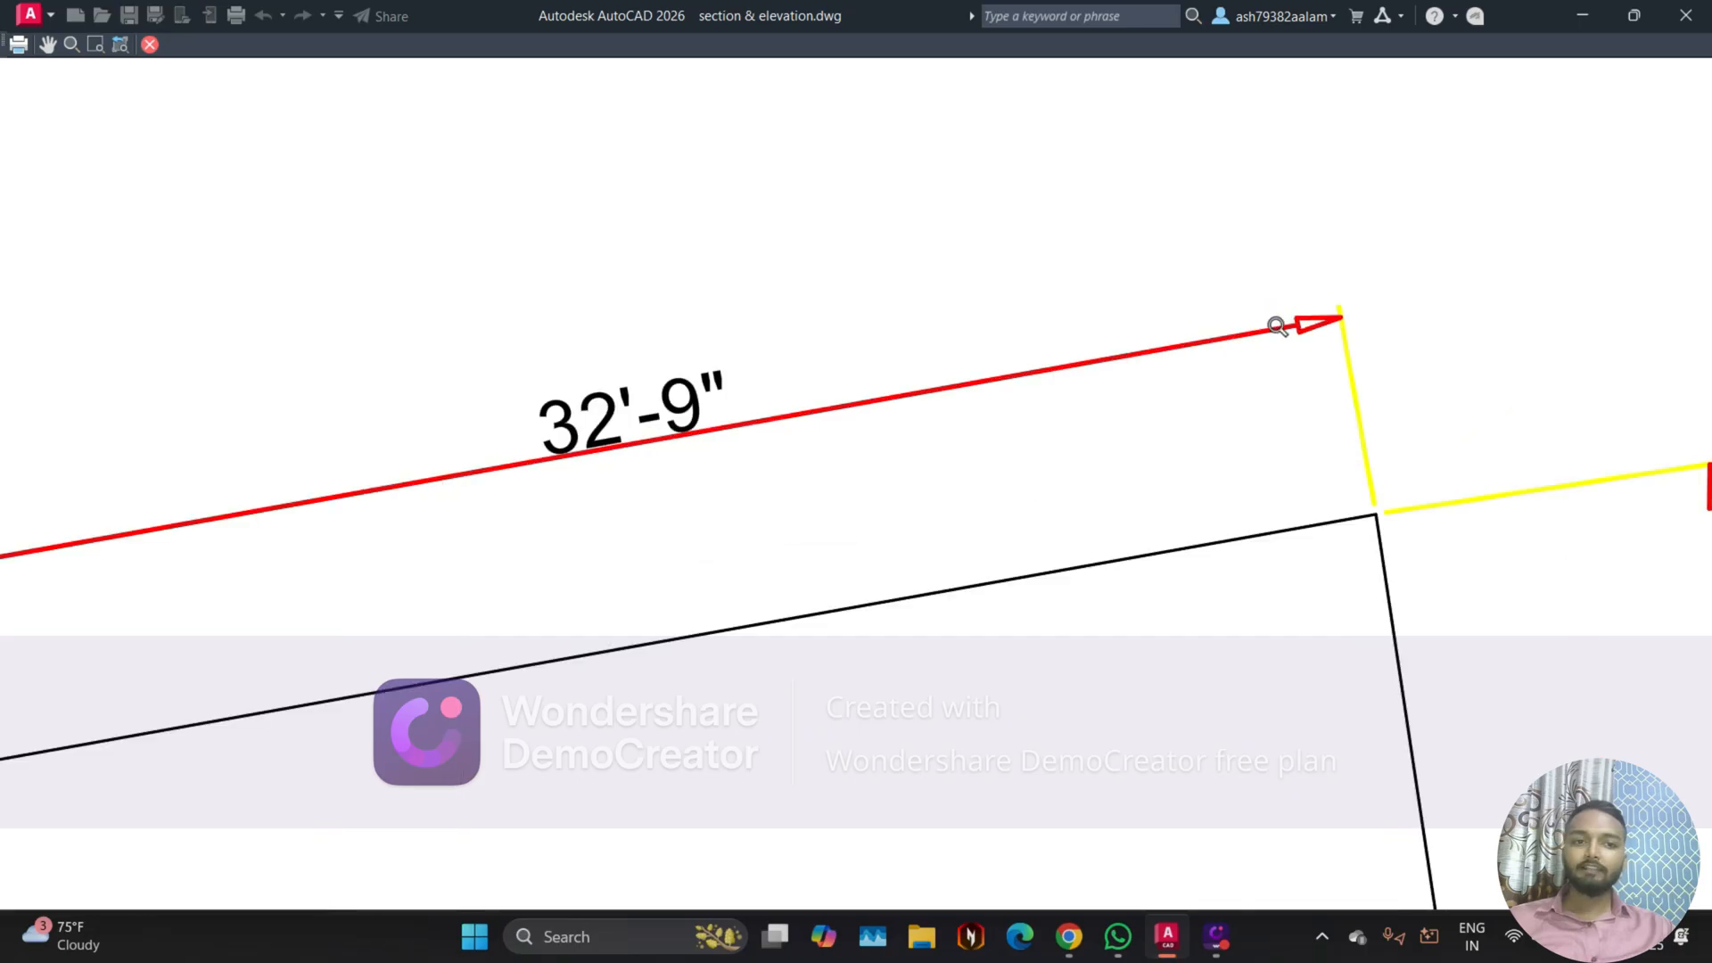
scroll(1192, 454, down, 5)
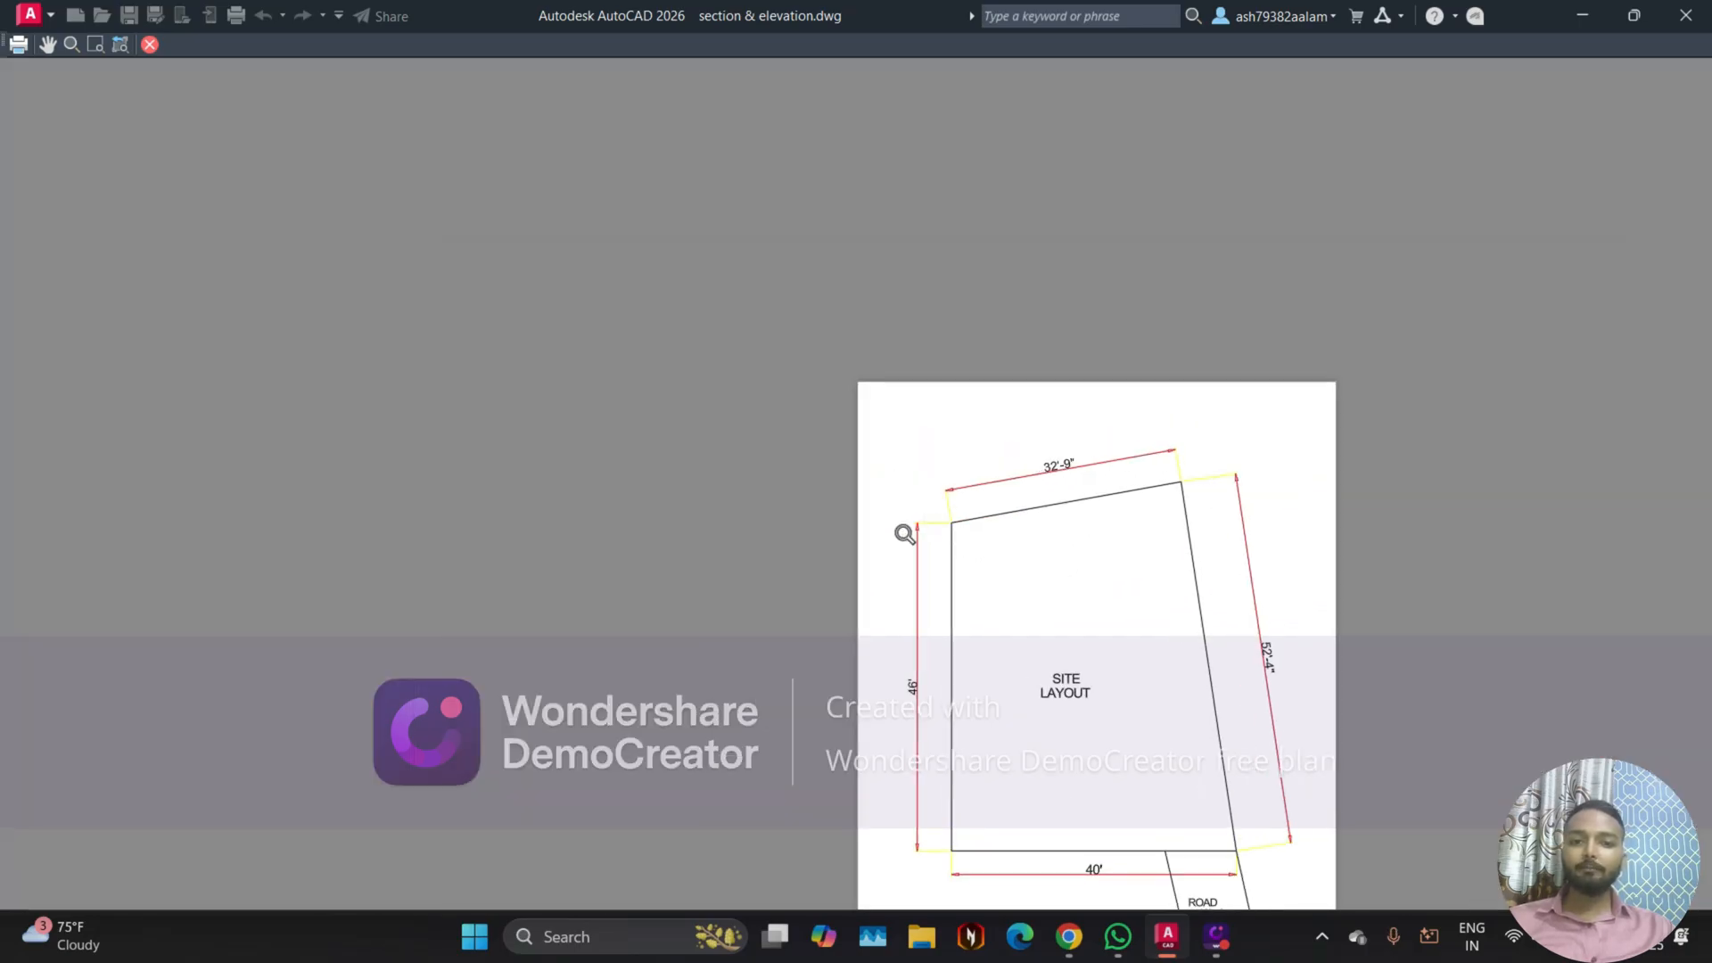
scroll(1043, 599, up, 3)
scroll(535, 480, down, 3)
scroll(717, 532, up, 2)
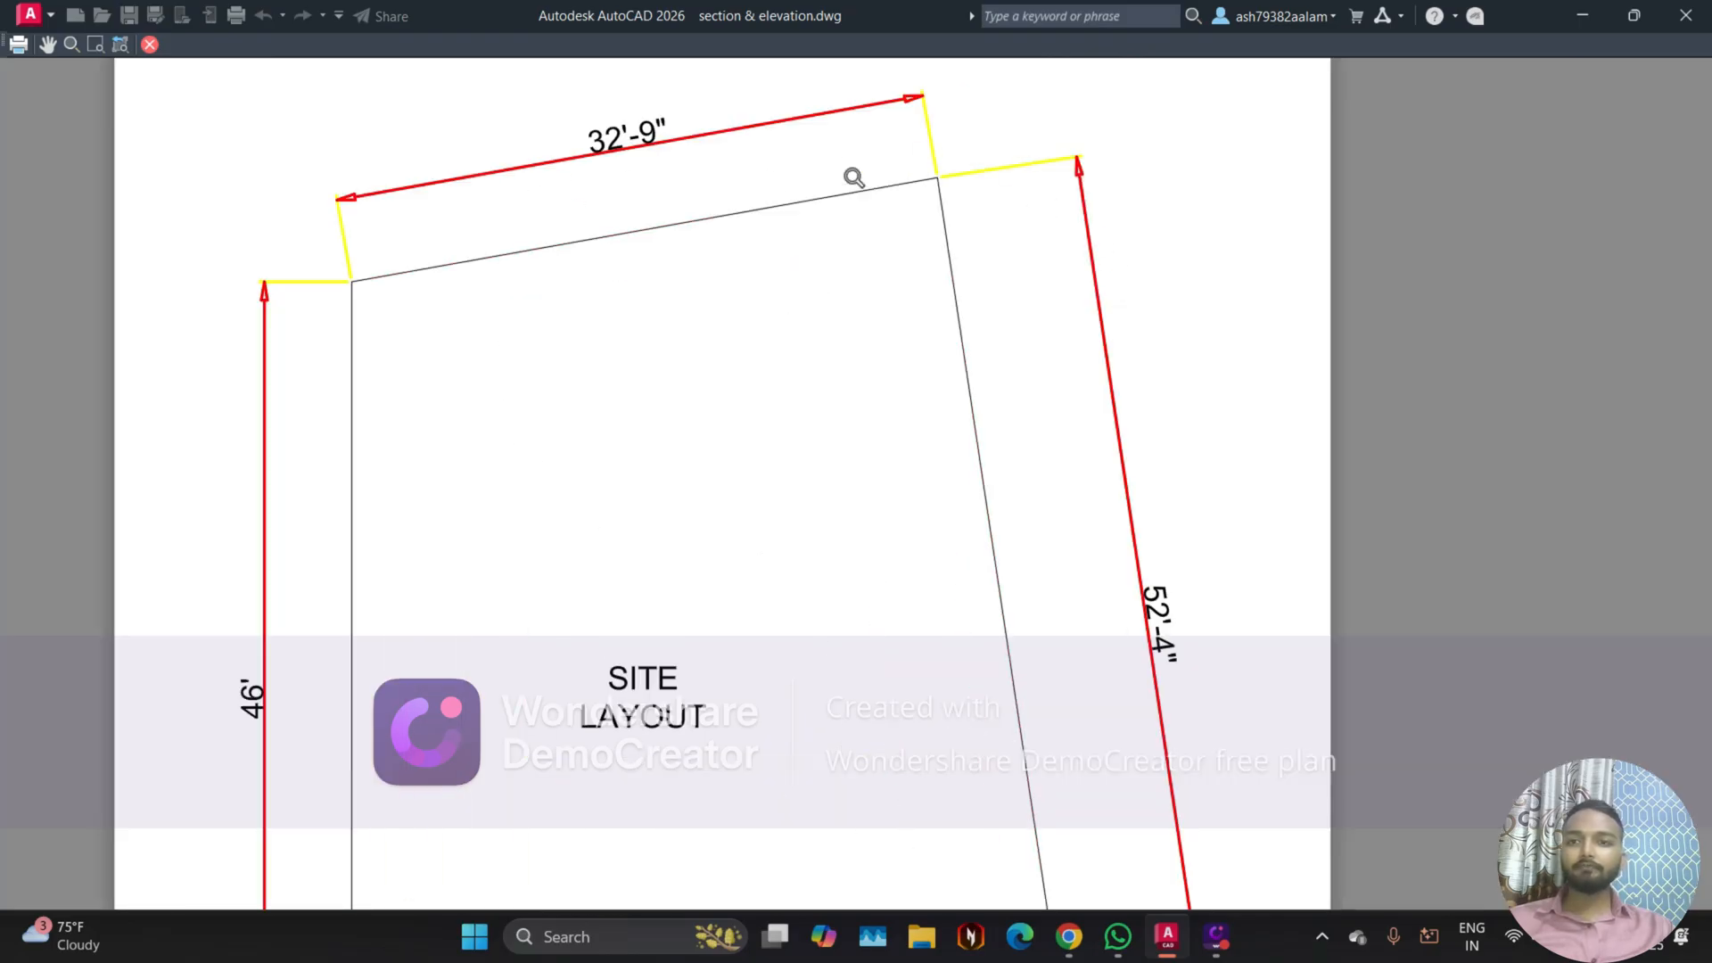
click(150, 45)
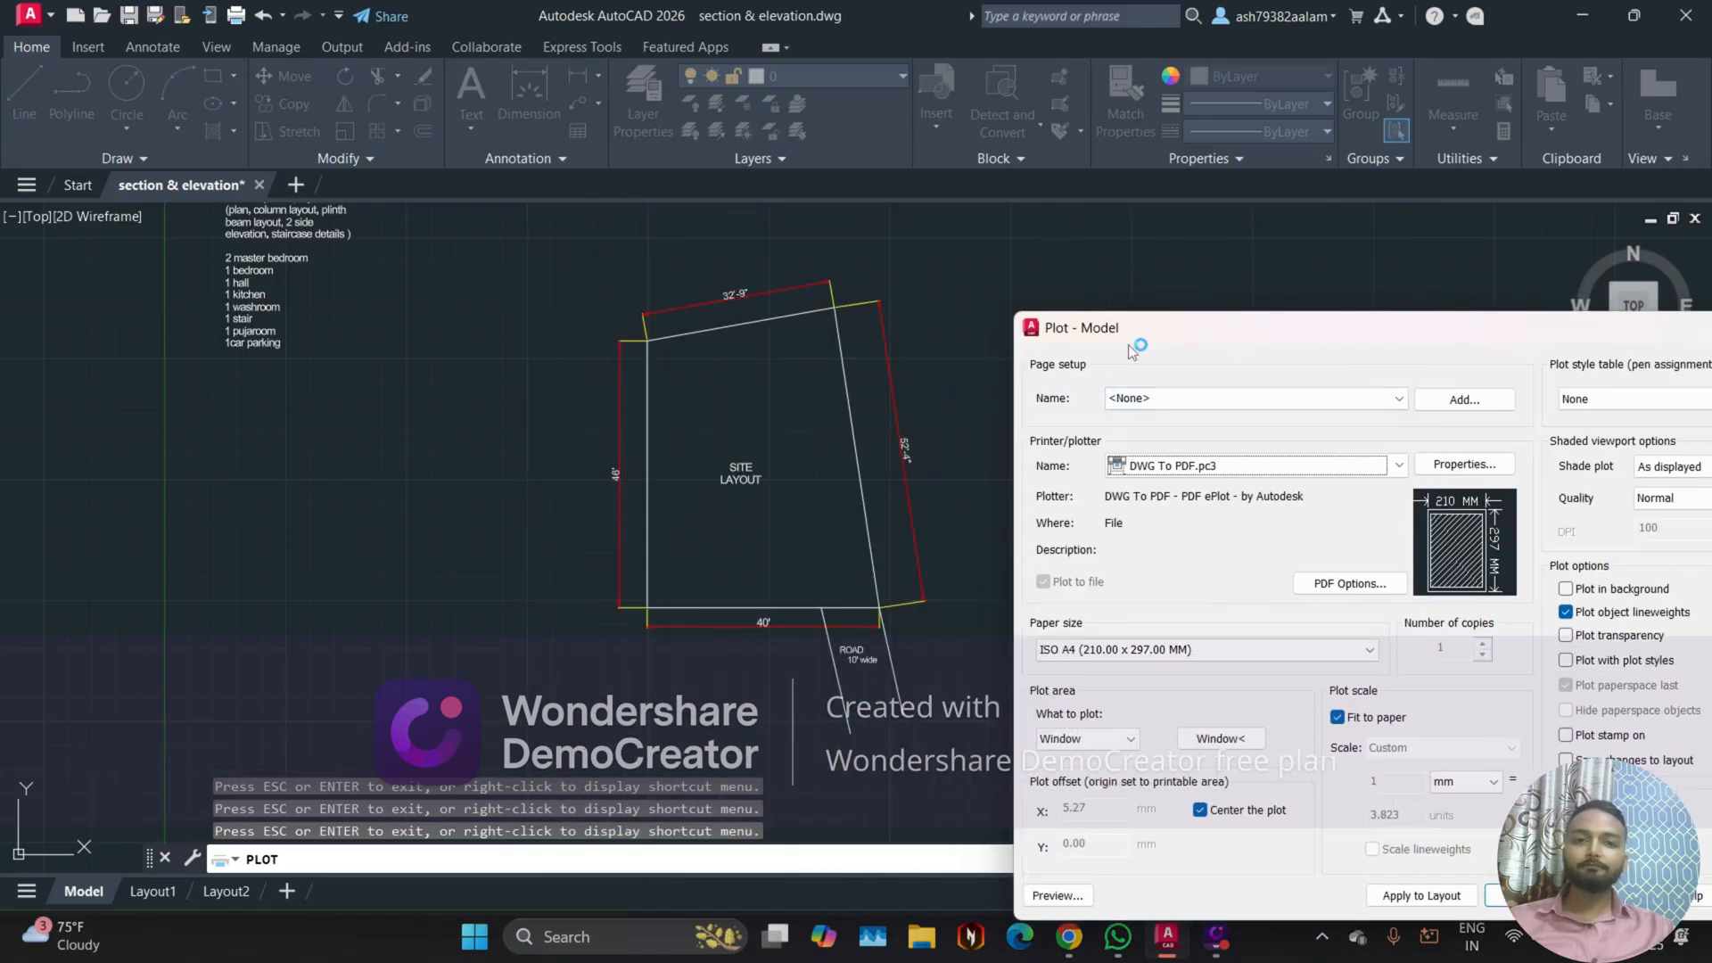
Step: Assign the monochrome.ctb plot style table to all layouts, and inspect the dimension lines in the plot preview
drag(1129, 348, 624, 207)
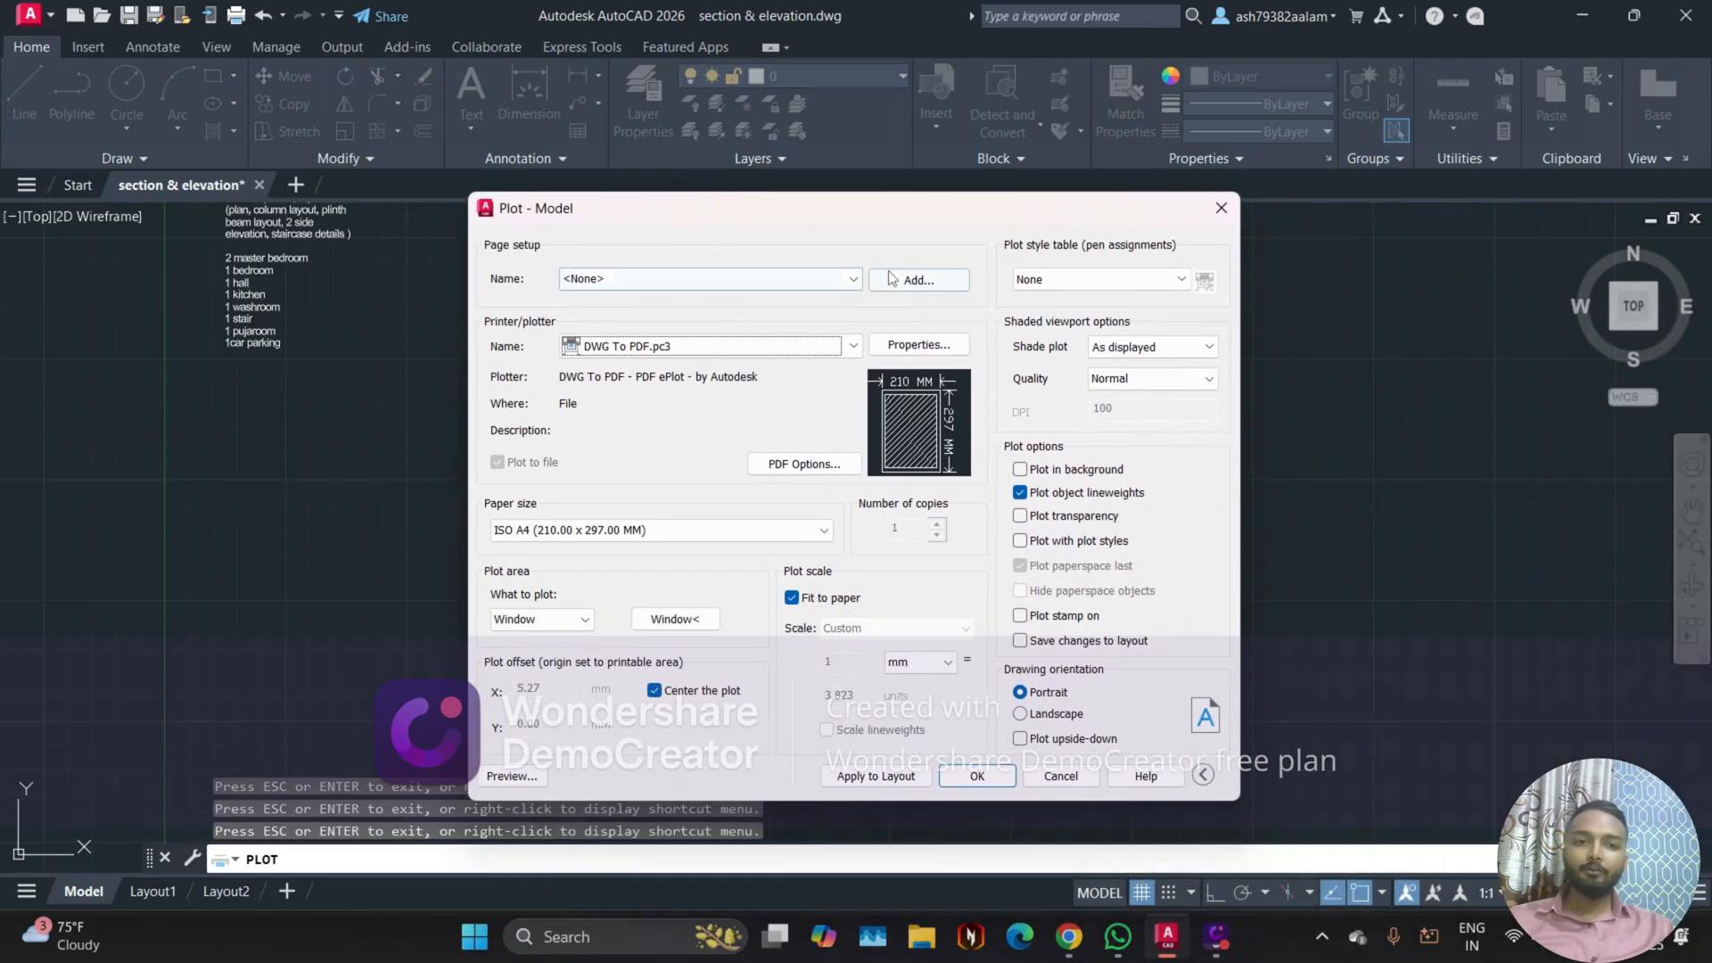
click(1067, 277)
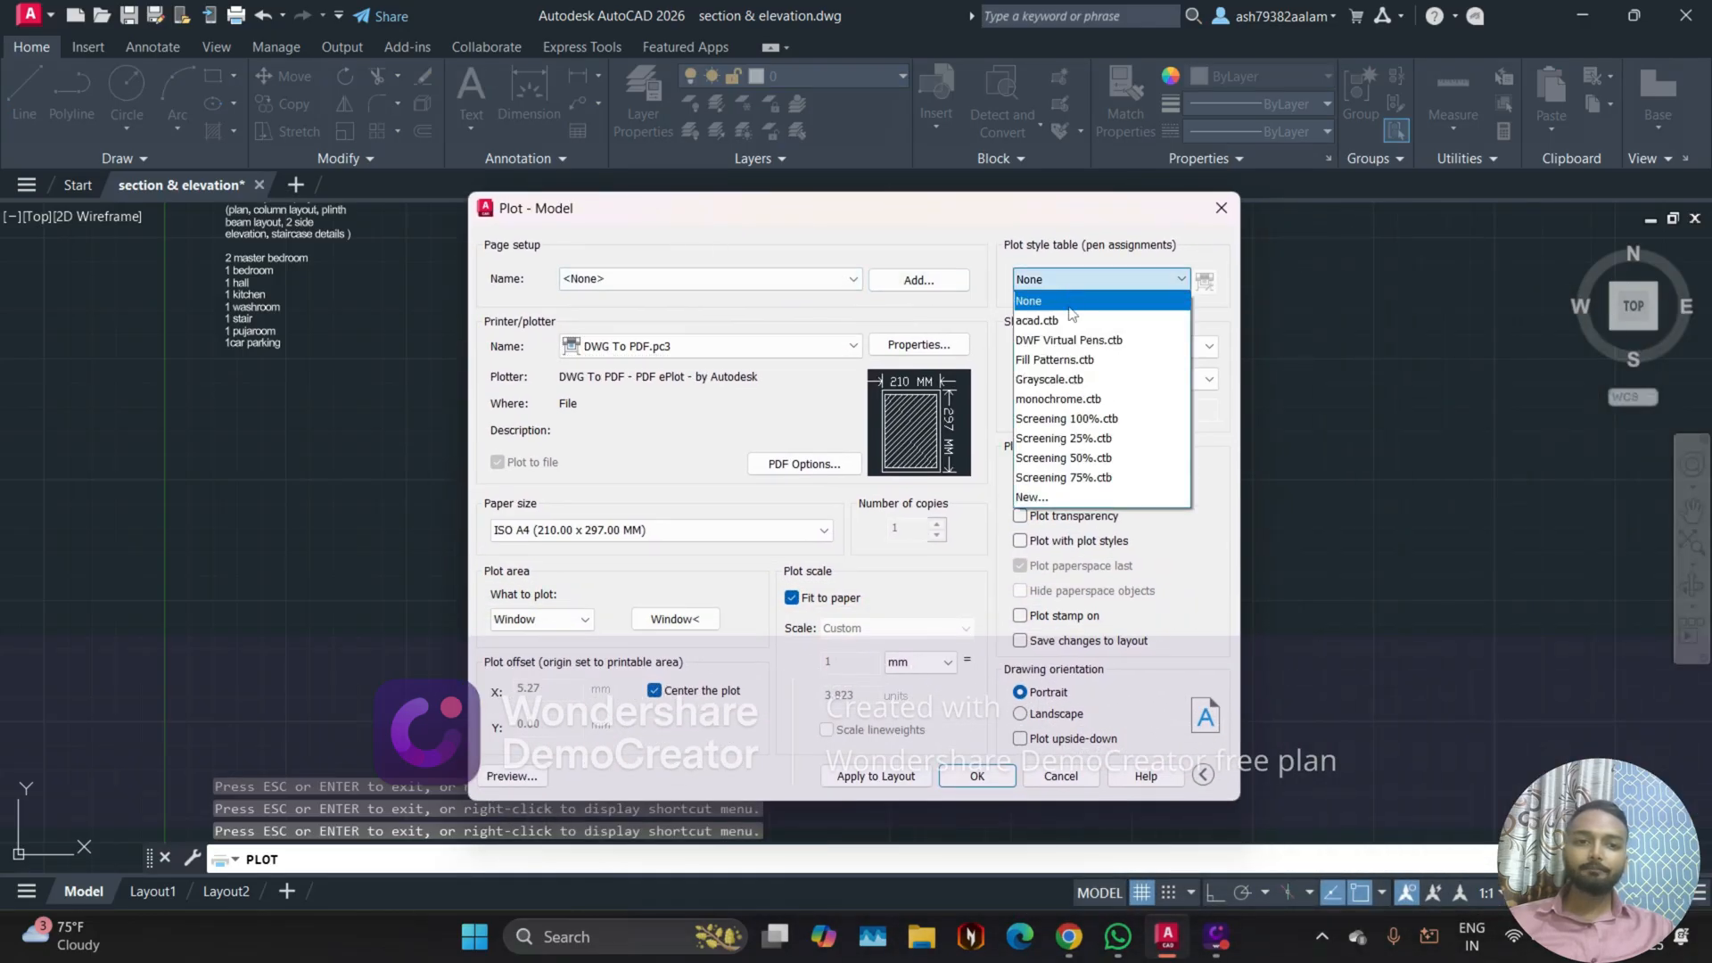
click(1085, 398)
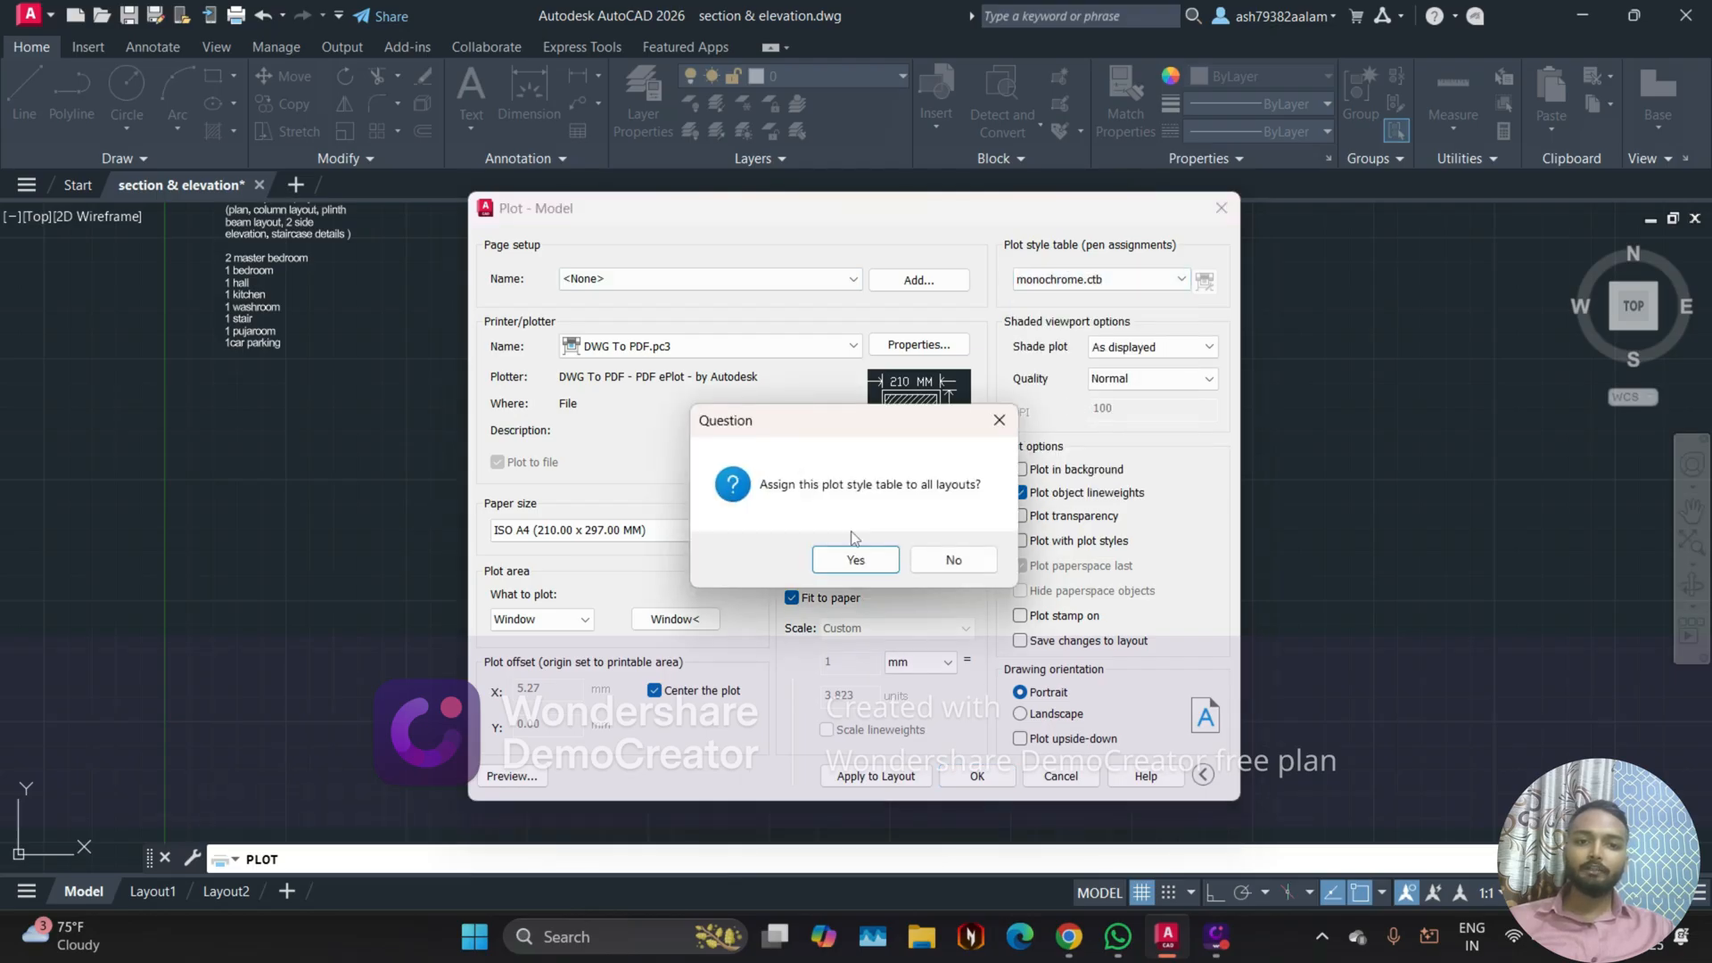
click(854, 560)
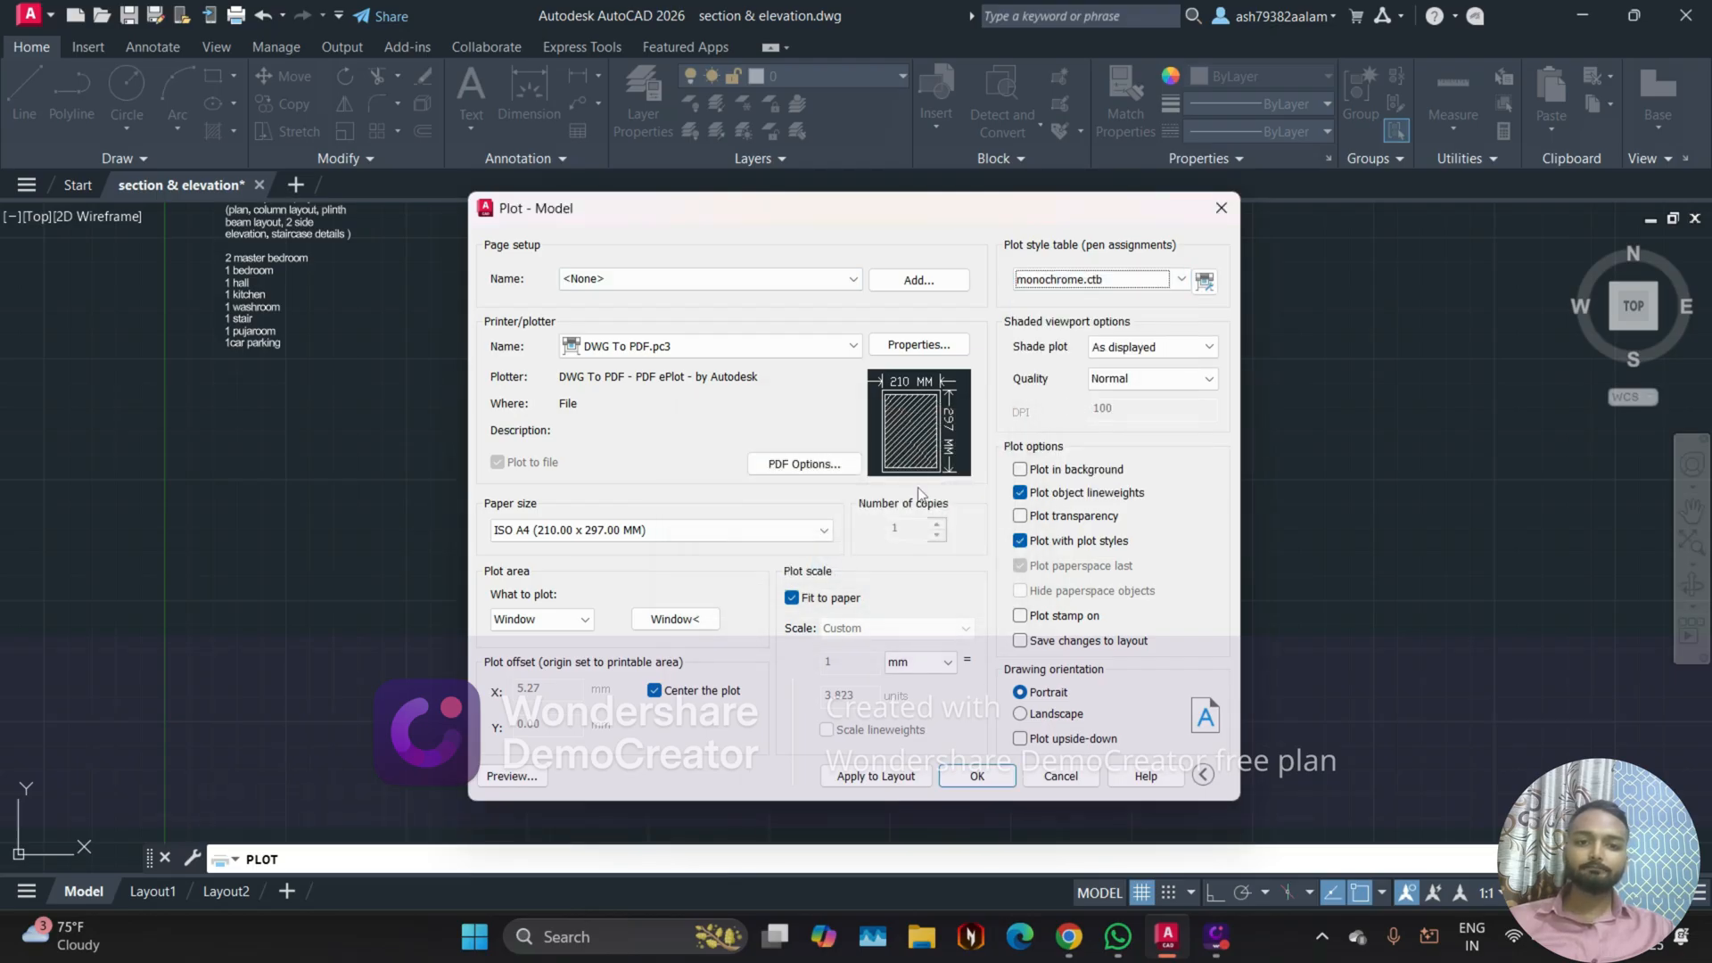
click(512, 776)
scroll(763, 253, up, 6)
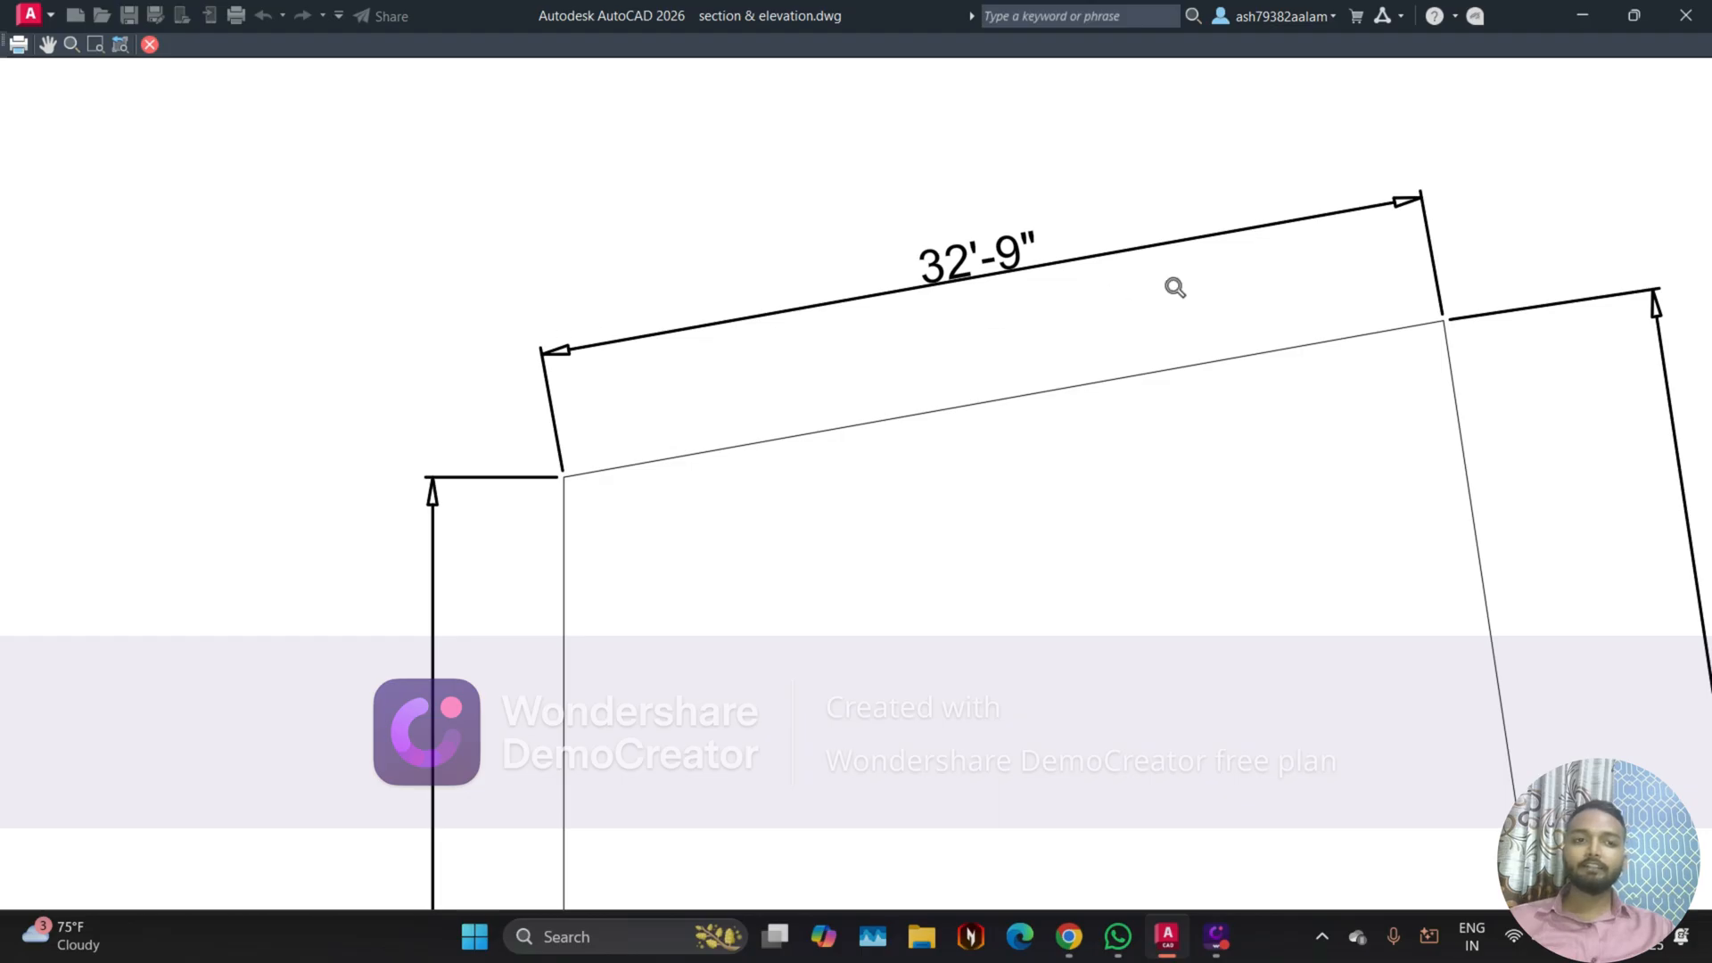
scroll(735, 461, down, 4)
scroll(747, 384, down, 2)
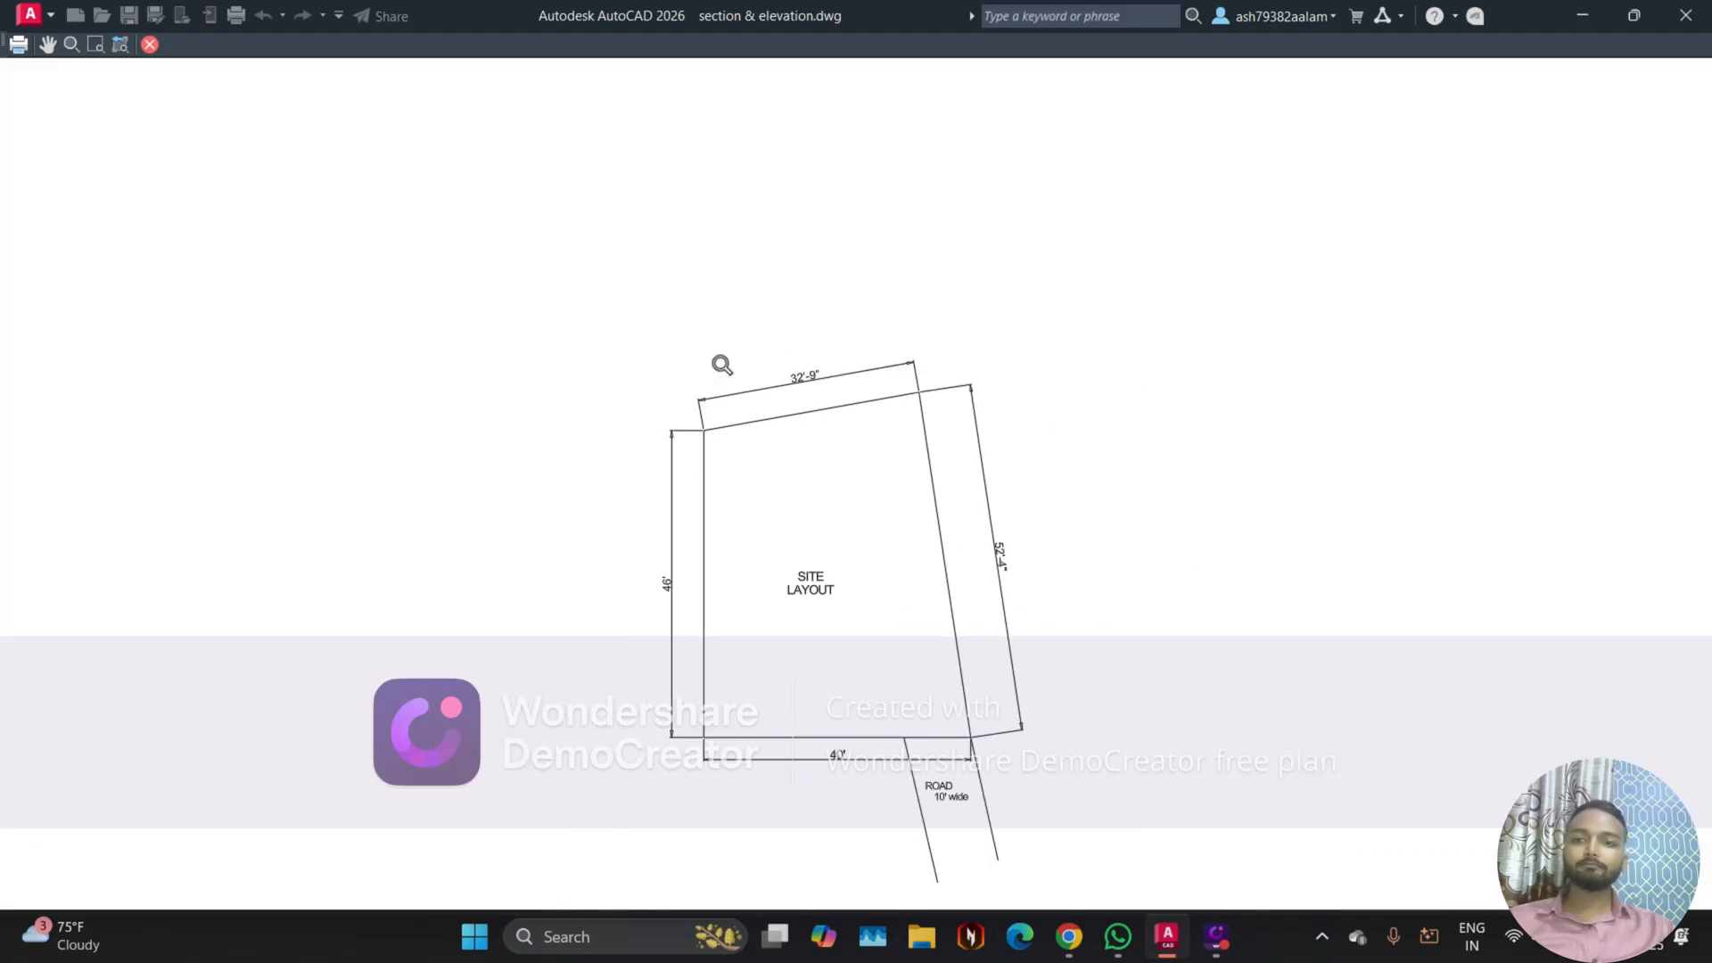
click(151, 45)
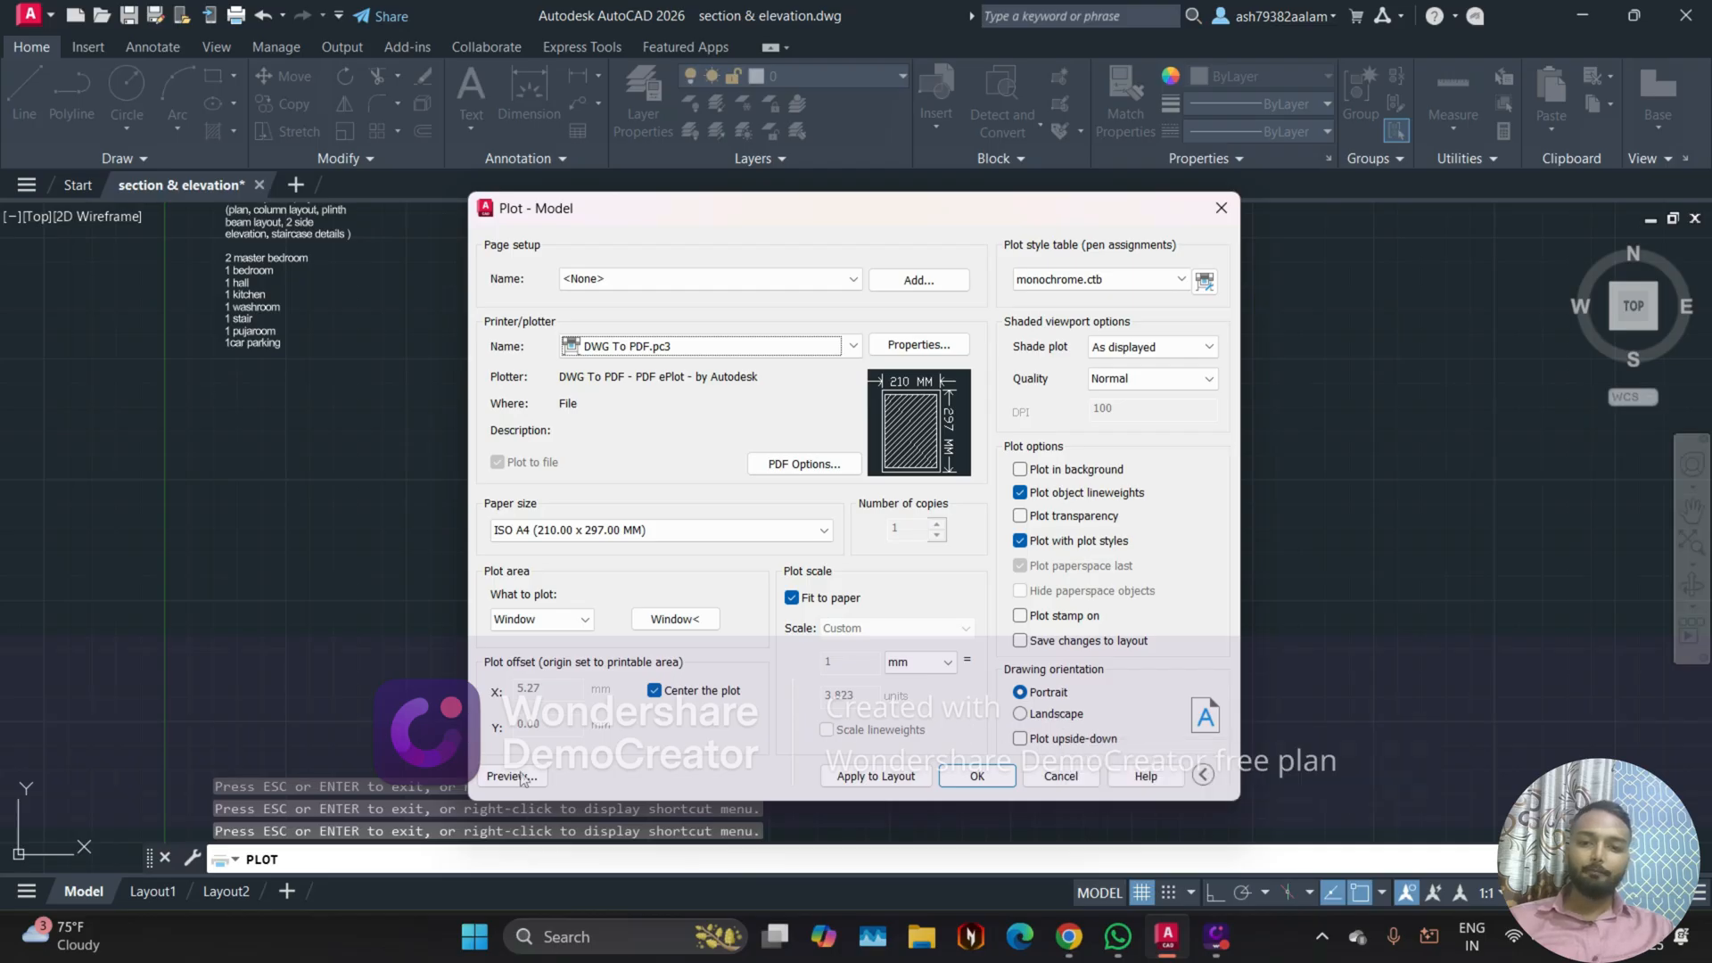
Step: Try the landscape drawing orientation, and check the sheet in the plot preview
click(1037, 718)
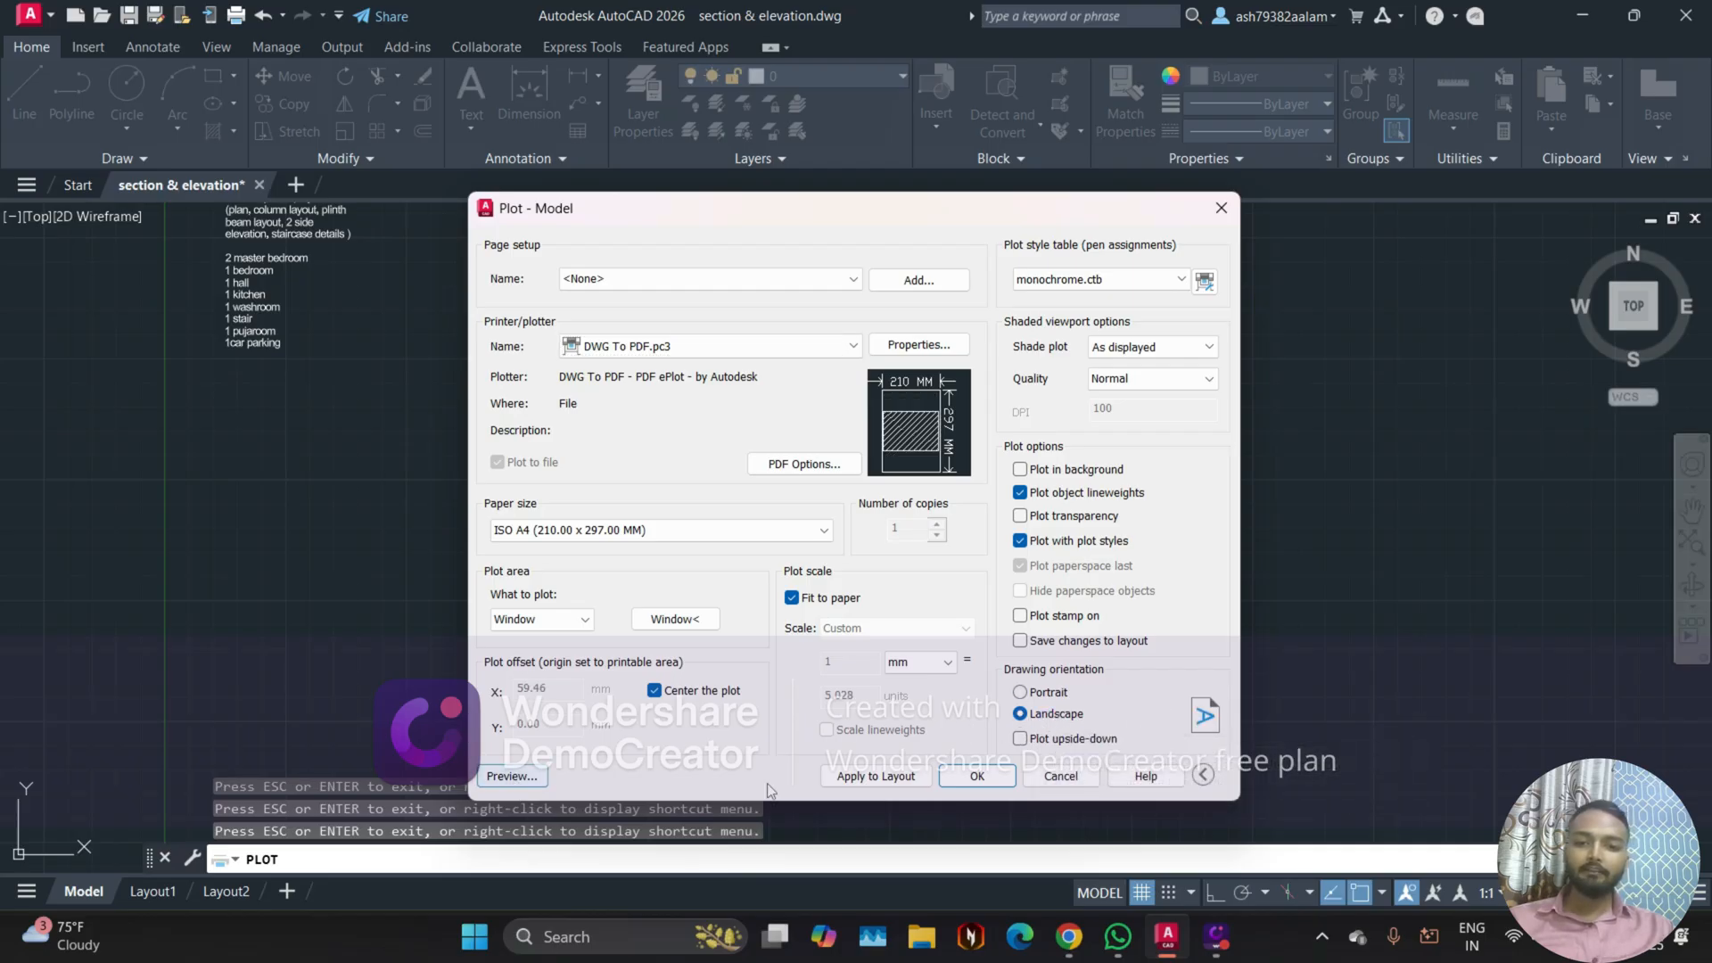
click(513, 776)
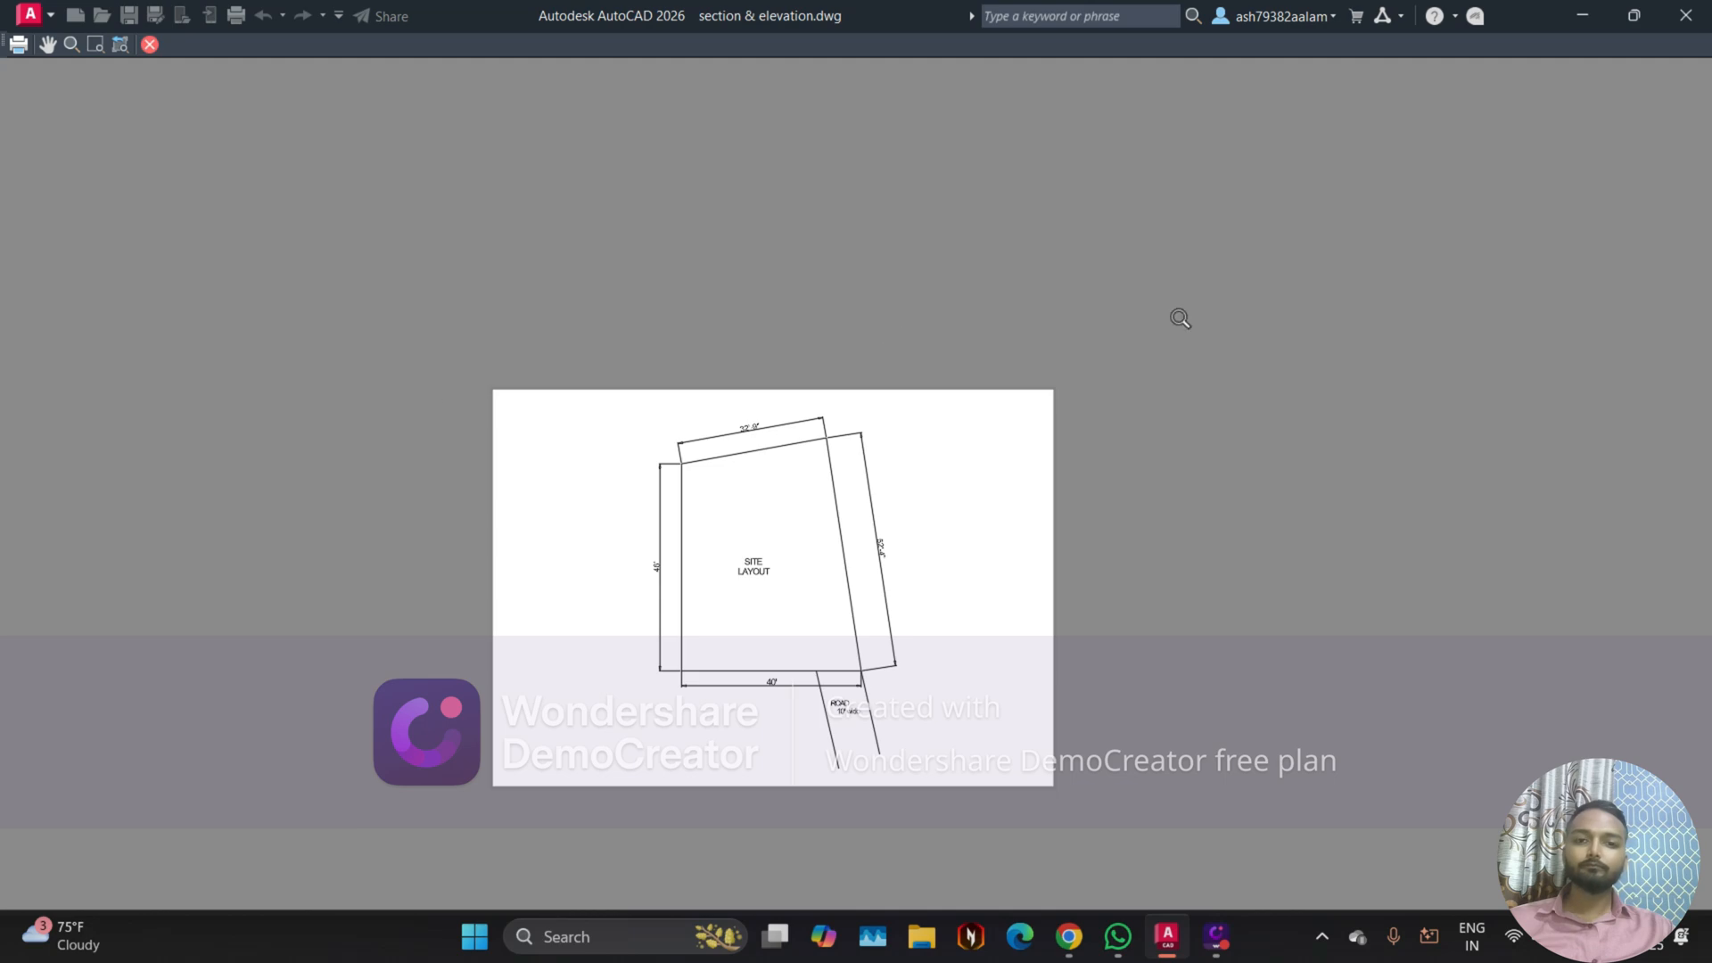
click(149, 45)
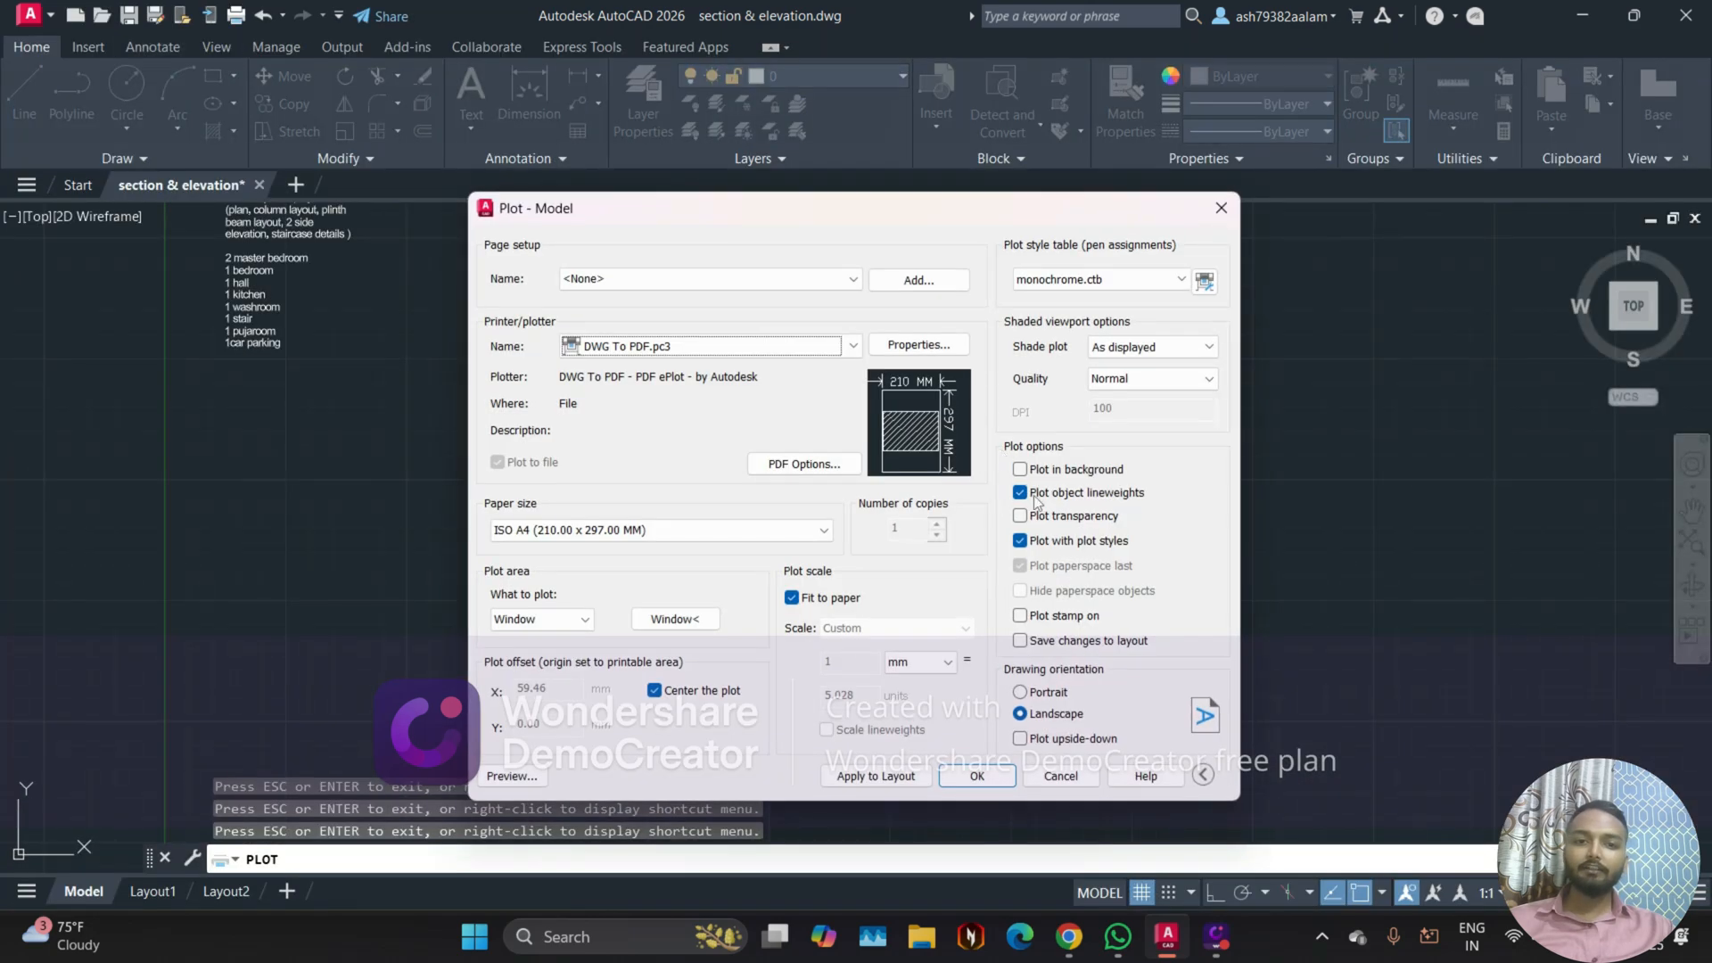
Step: Set the drawing orientation to Portrait and preview the plot
click(1022, 693)
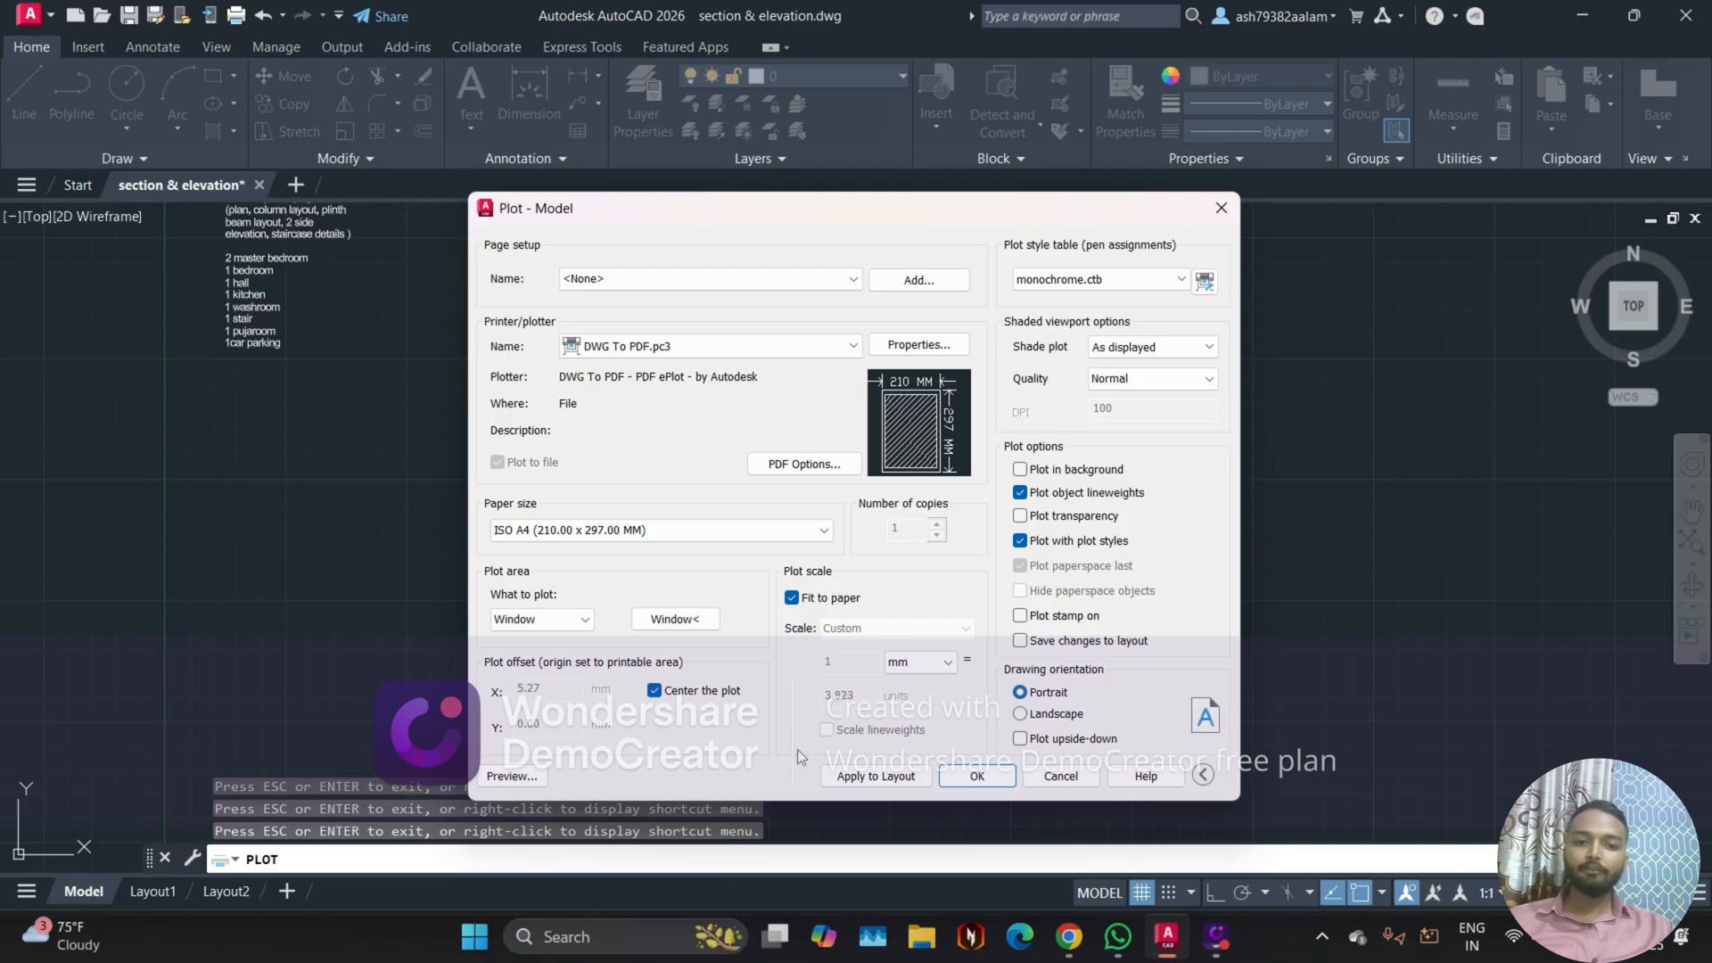
click(509, 776)
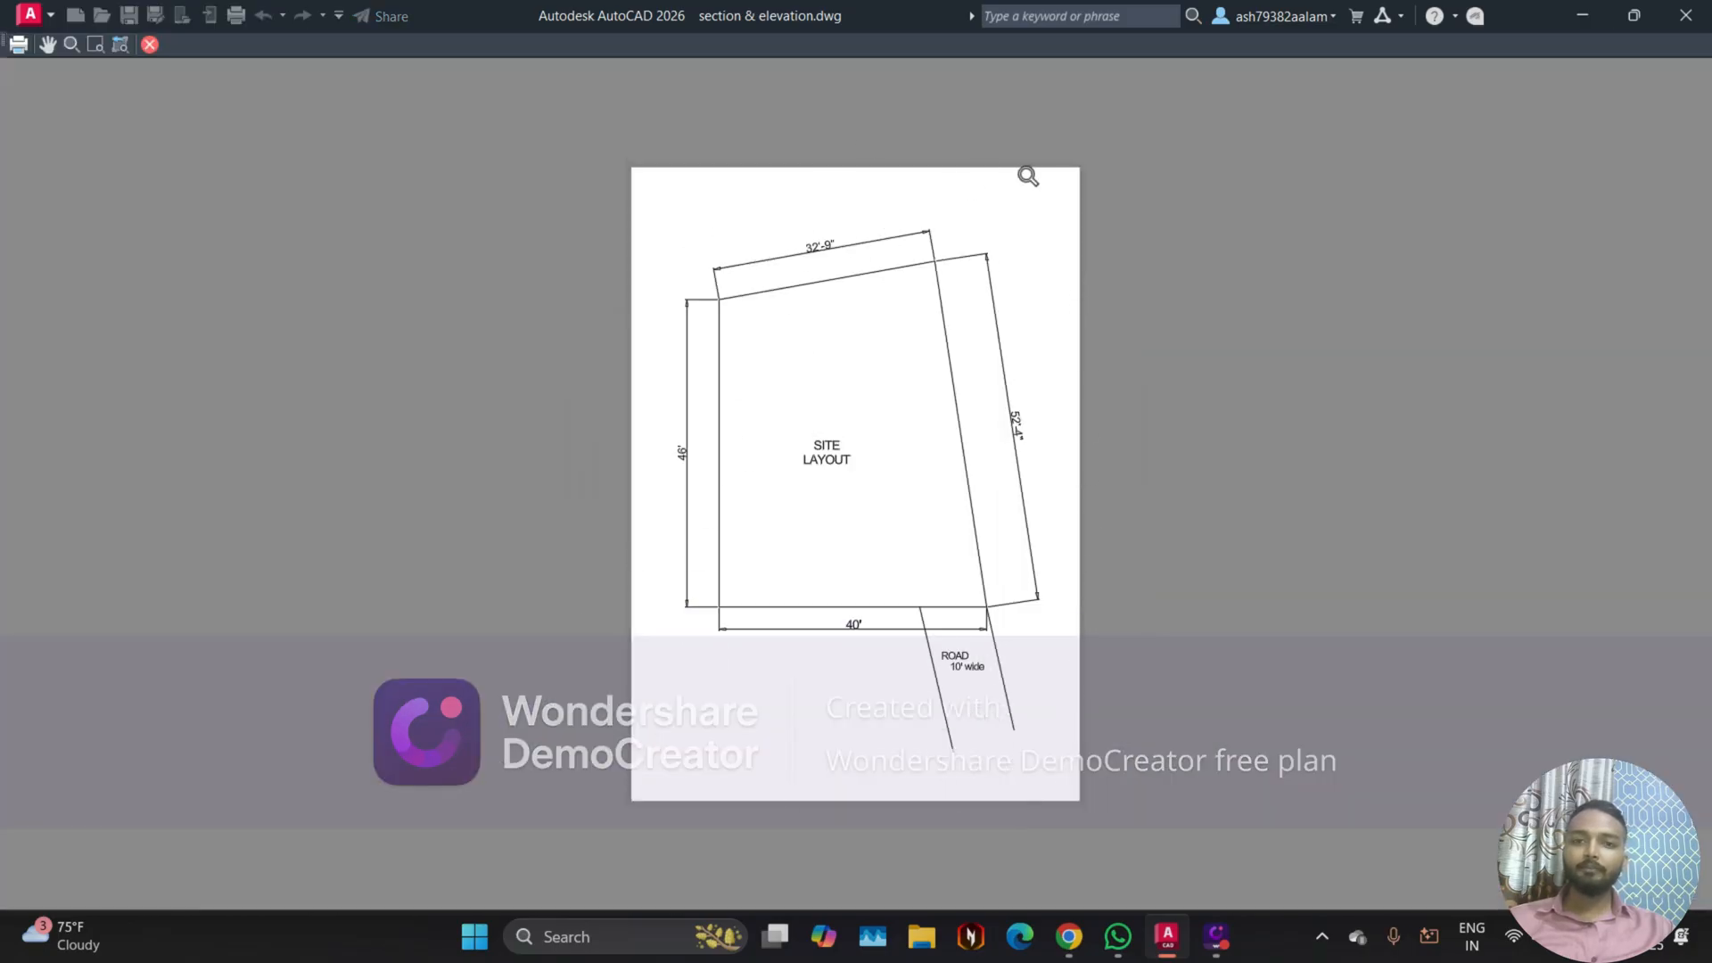
Step: Check the portrait preview, plot the sheet from it, and choose the Desktop's "for print" folder as the save location
scroll(981, 335, up, 2)
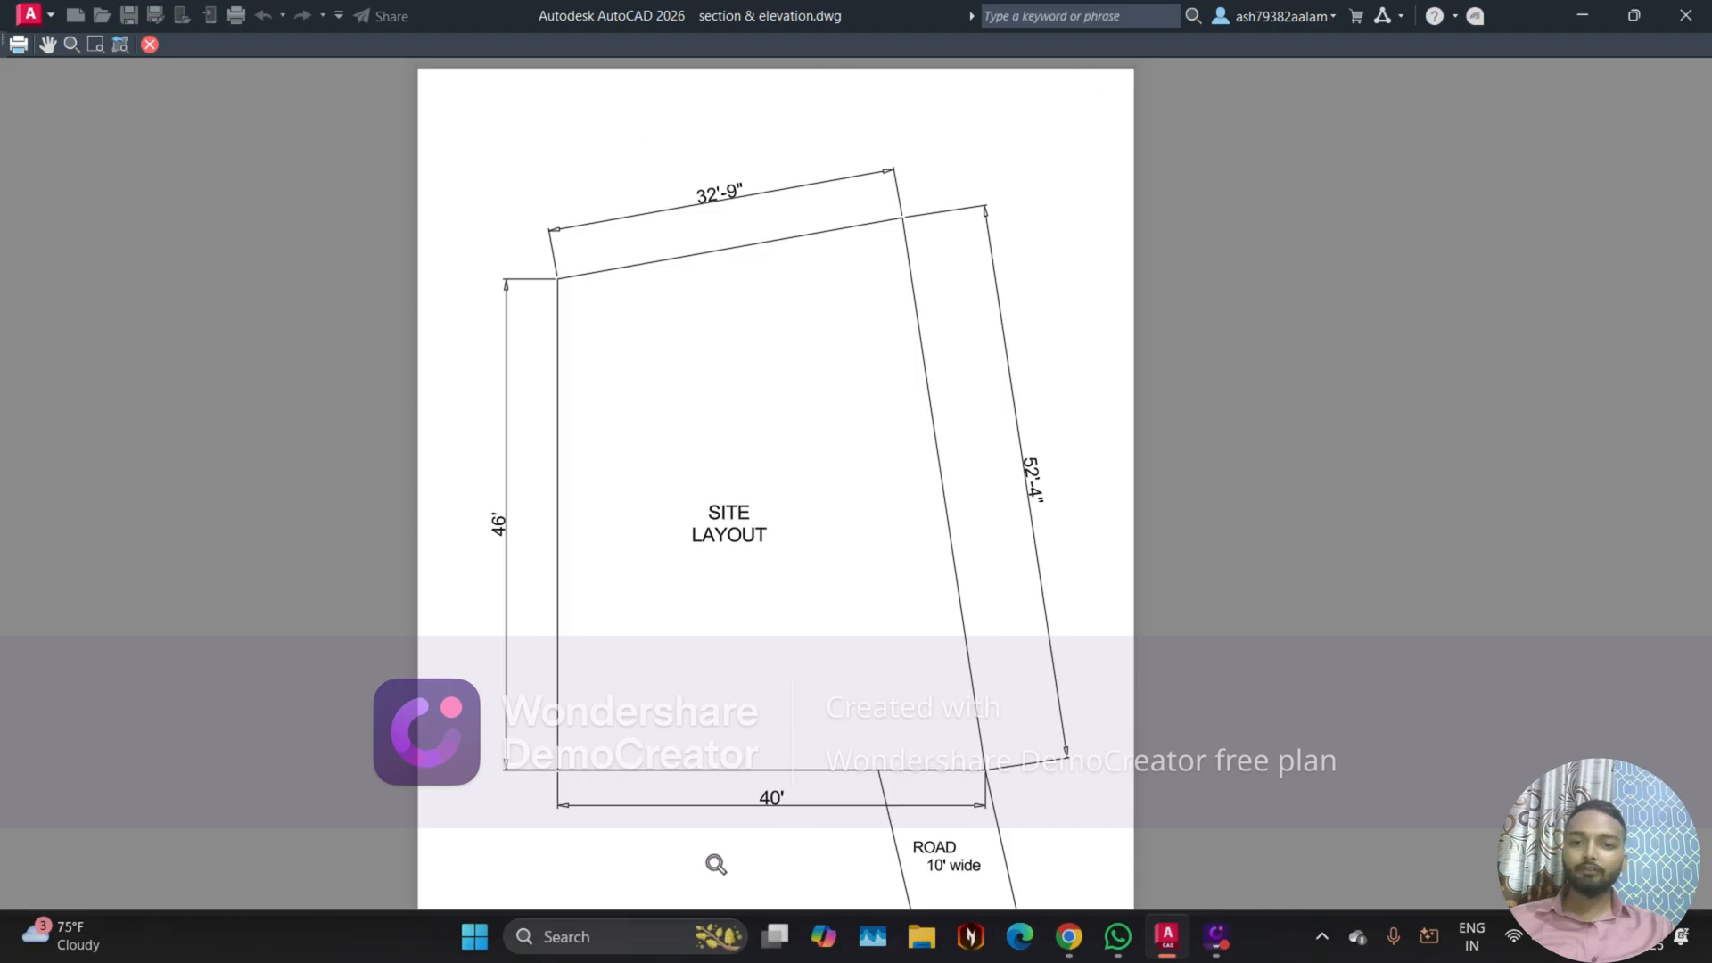
scroll(798, 290, down, 2)
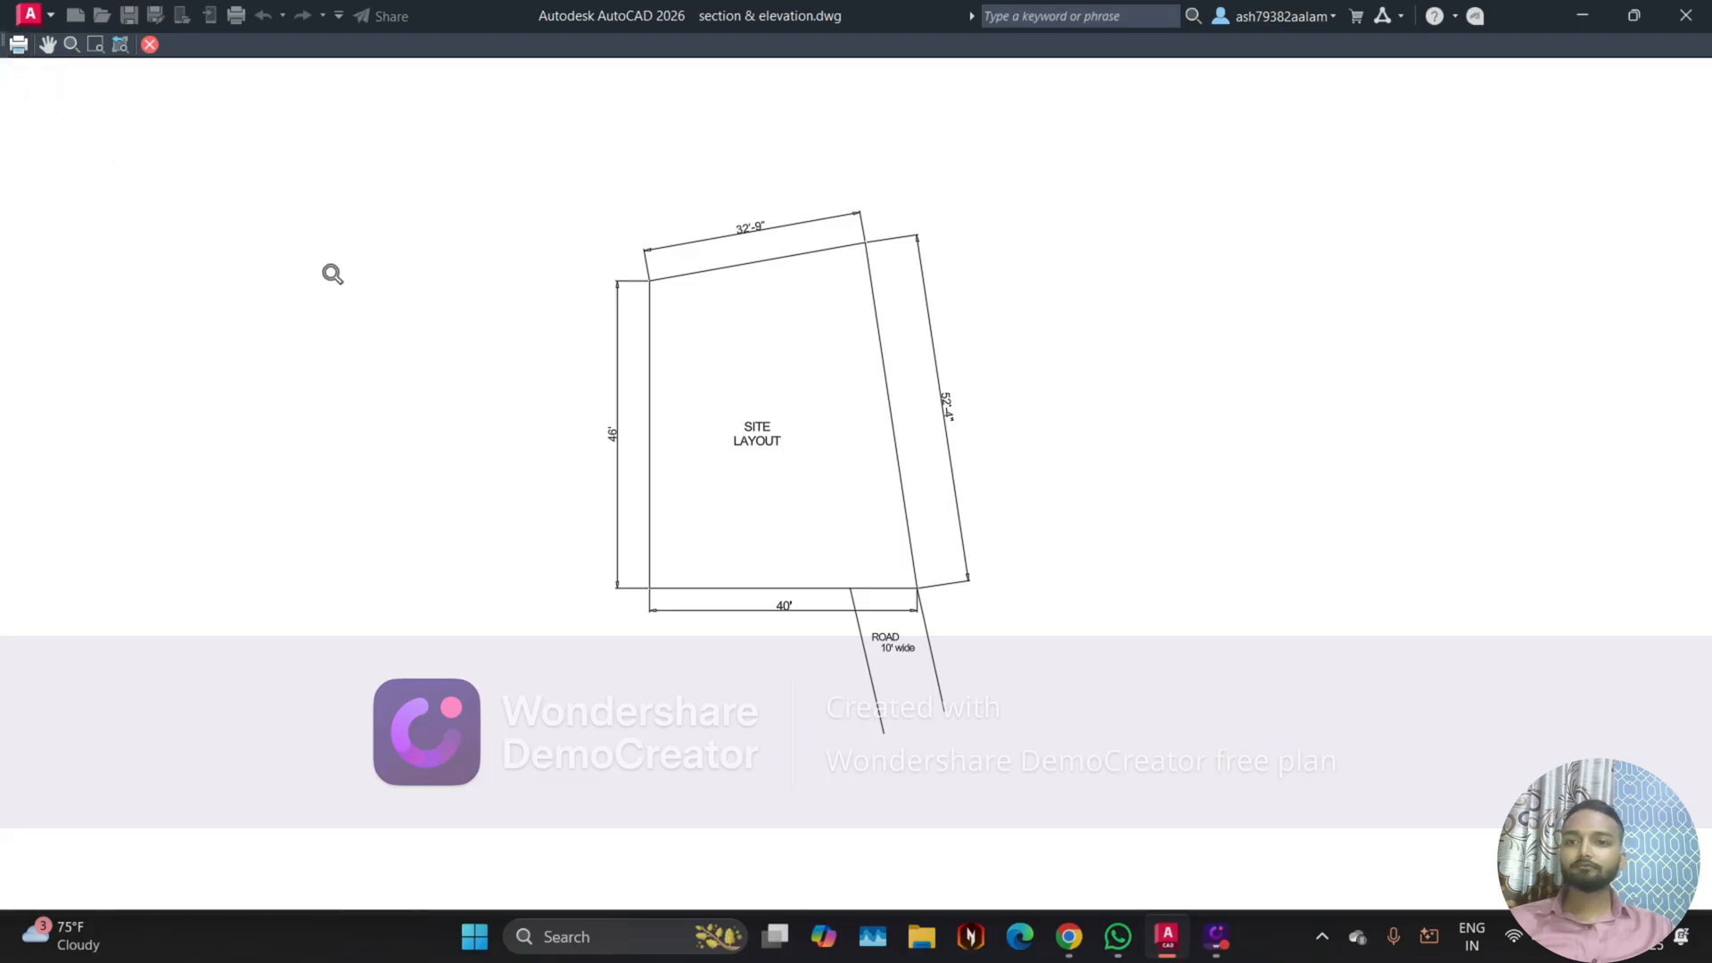
scroll(583, 387, up, 2)
scroll(595, 399, down, 2)
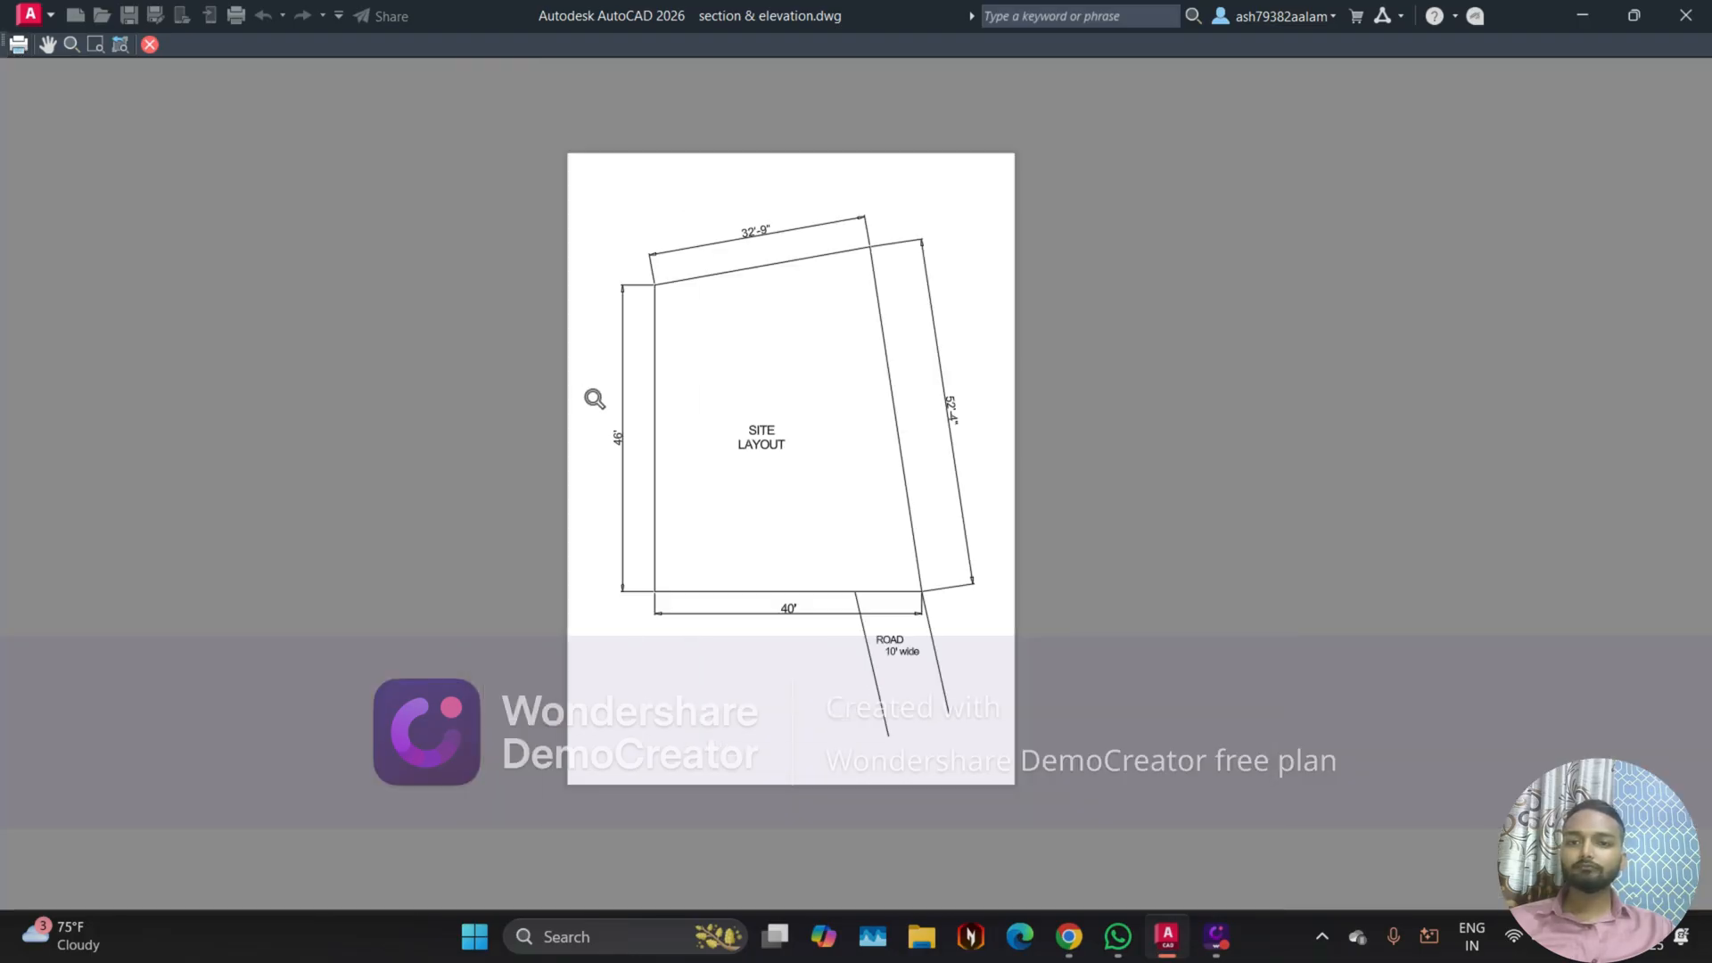
click(18, 44)
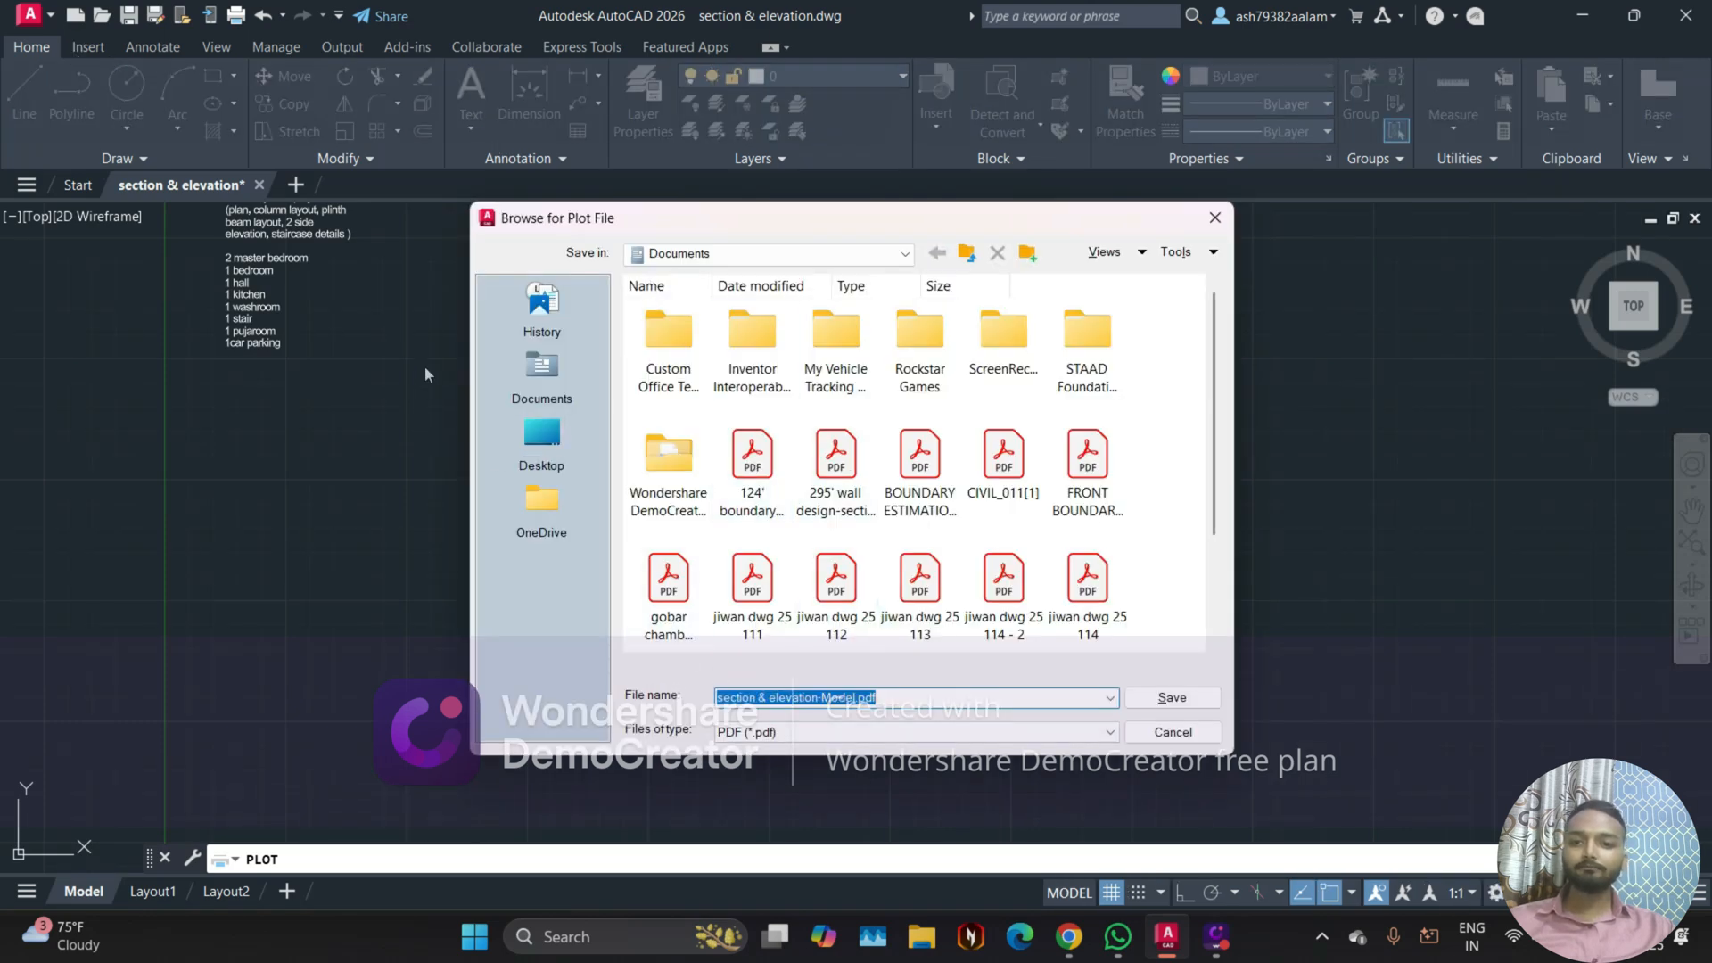
click(544, 437)
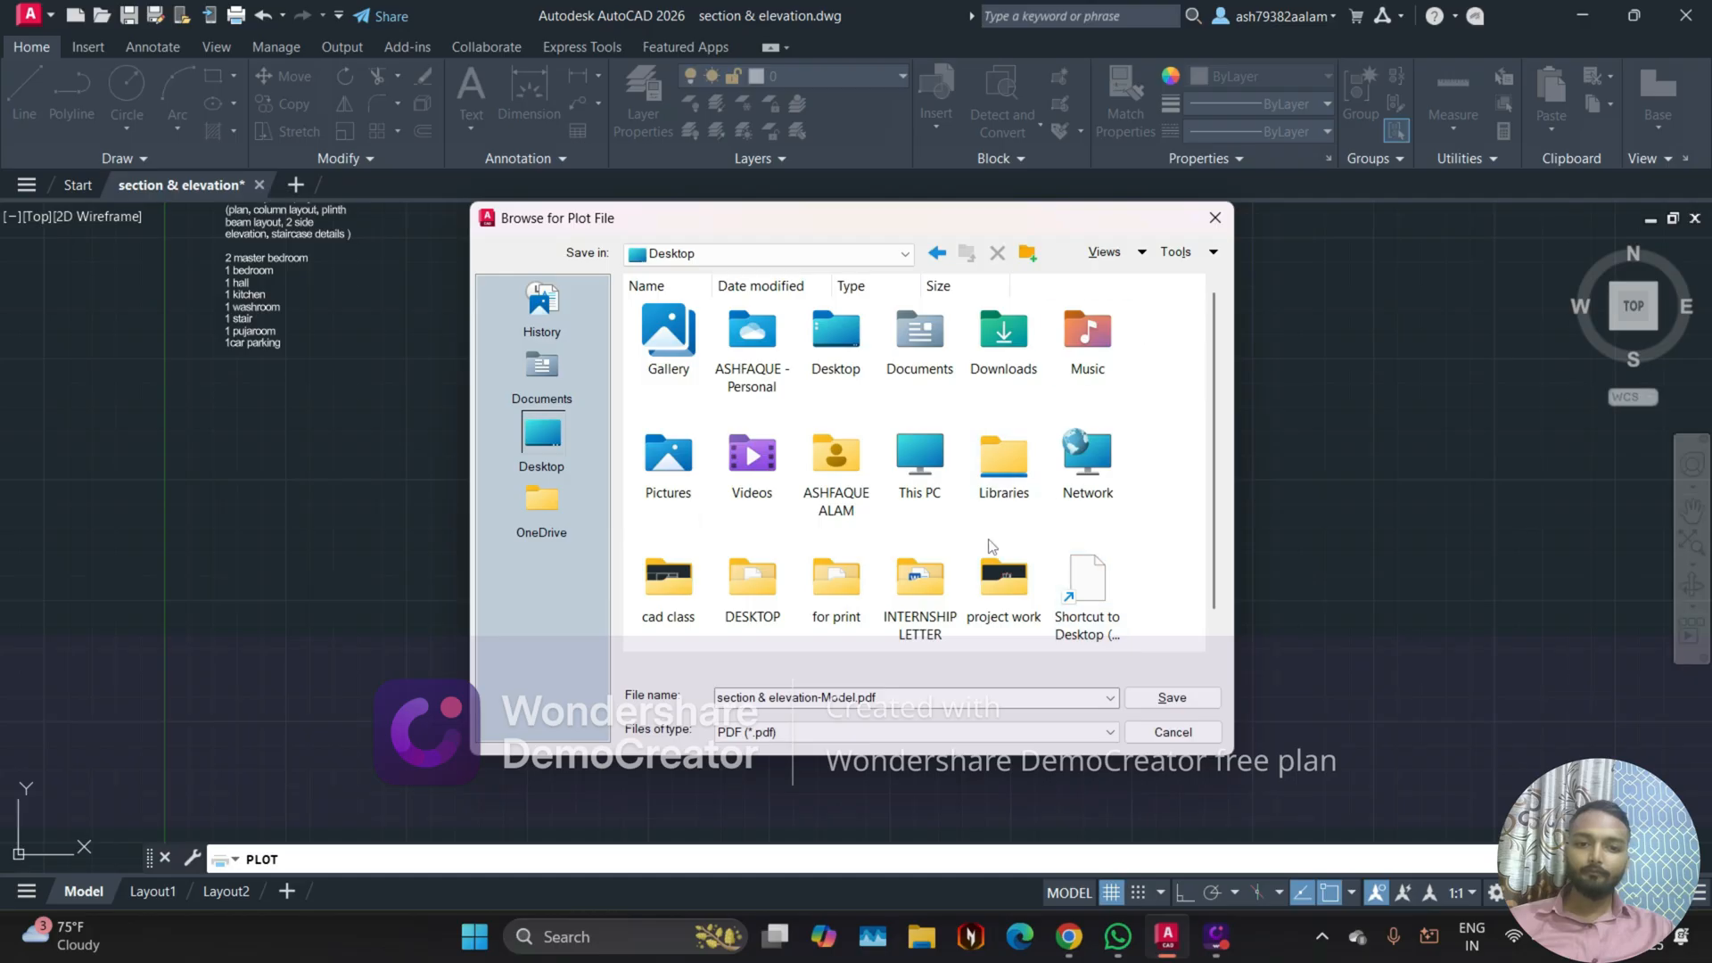
scroll(990, 544, down, 1)
double_click(769, 584)
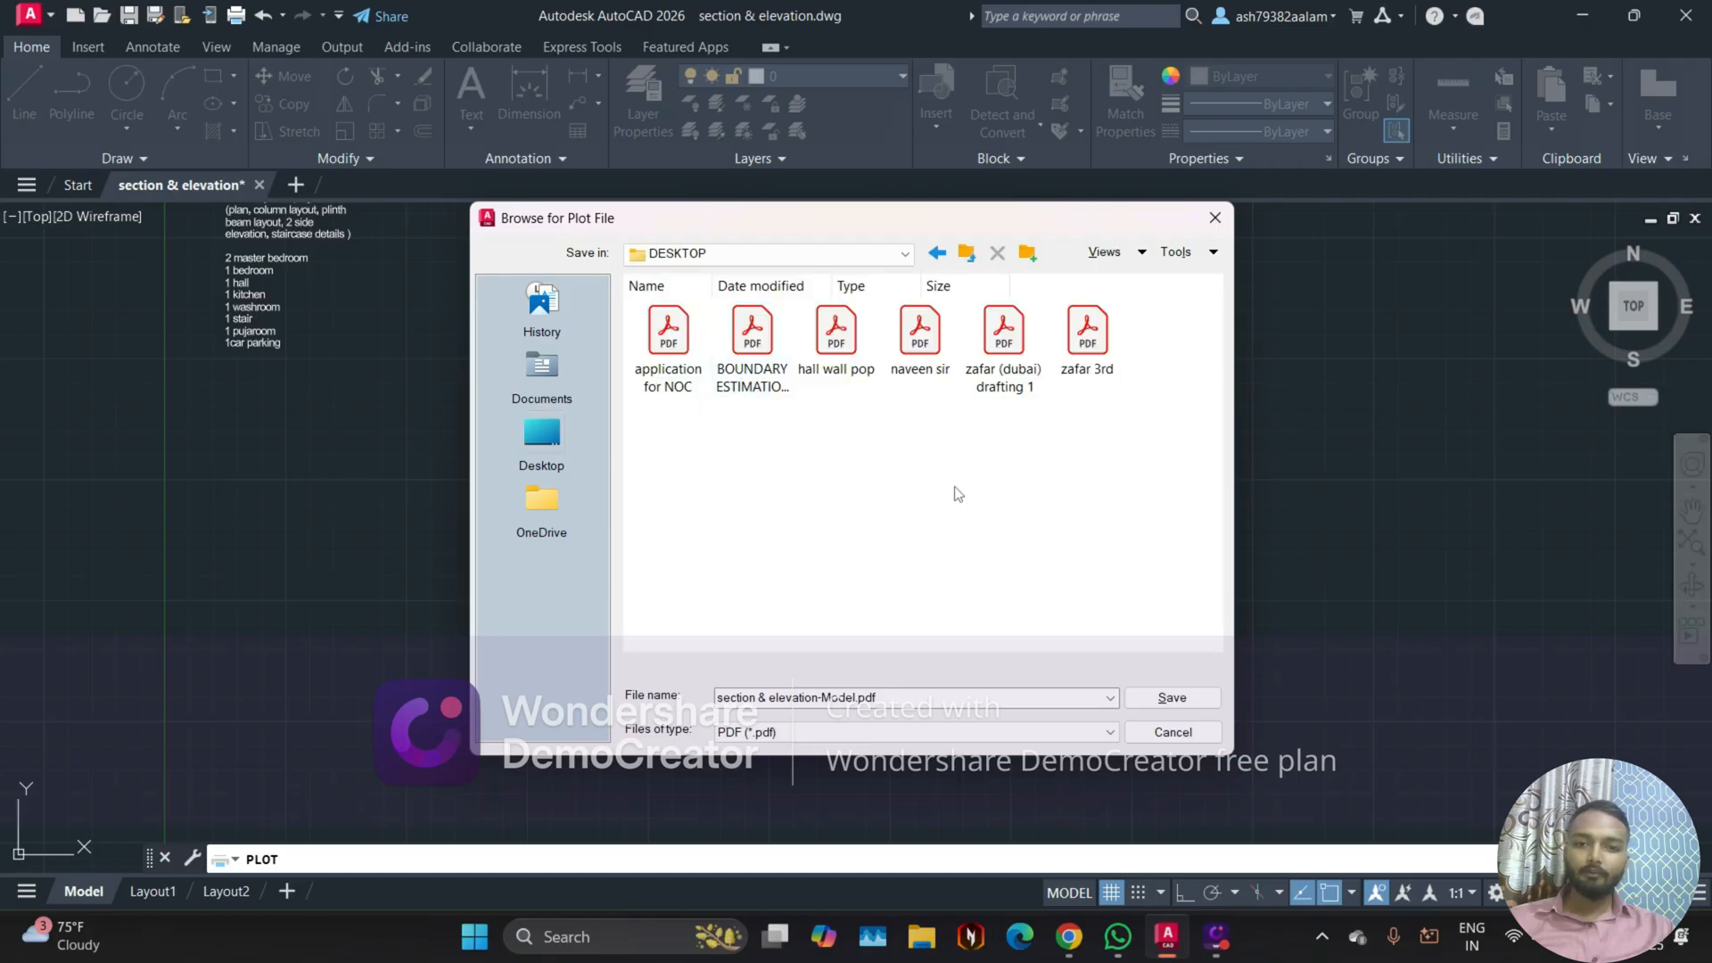
click(937, 253)
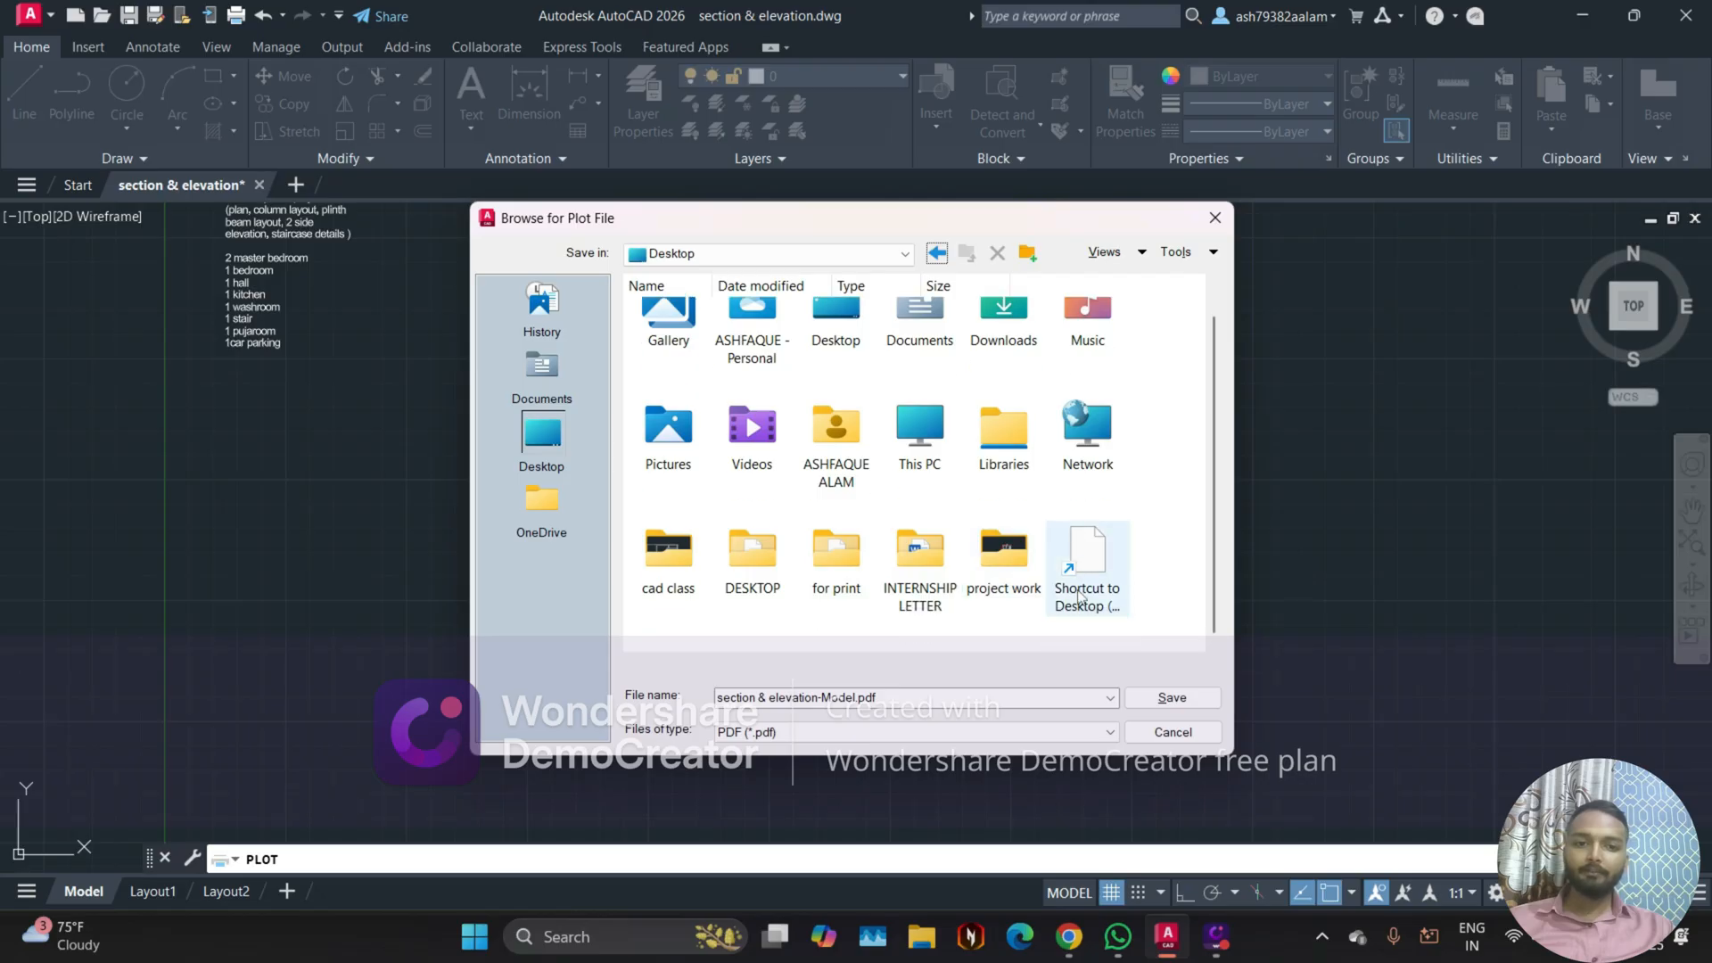
double_click(849, 563)
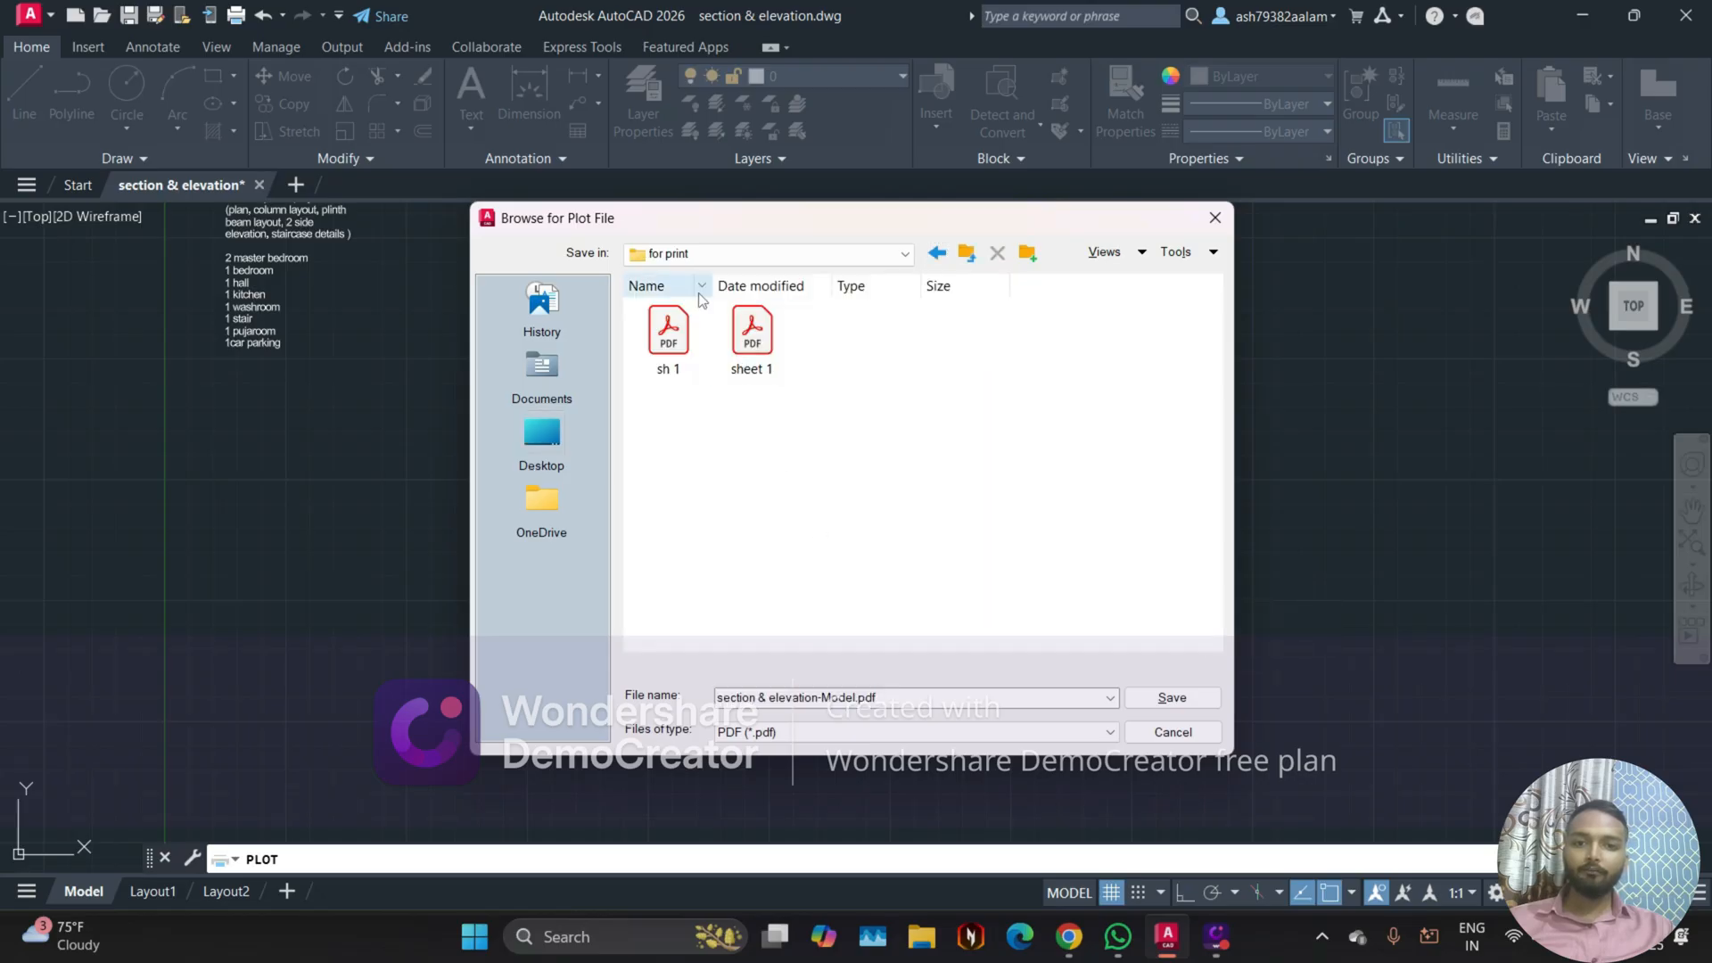
Step: Name the plot file 1 and save it as a PDF
click(898, 695)
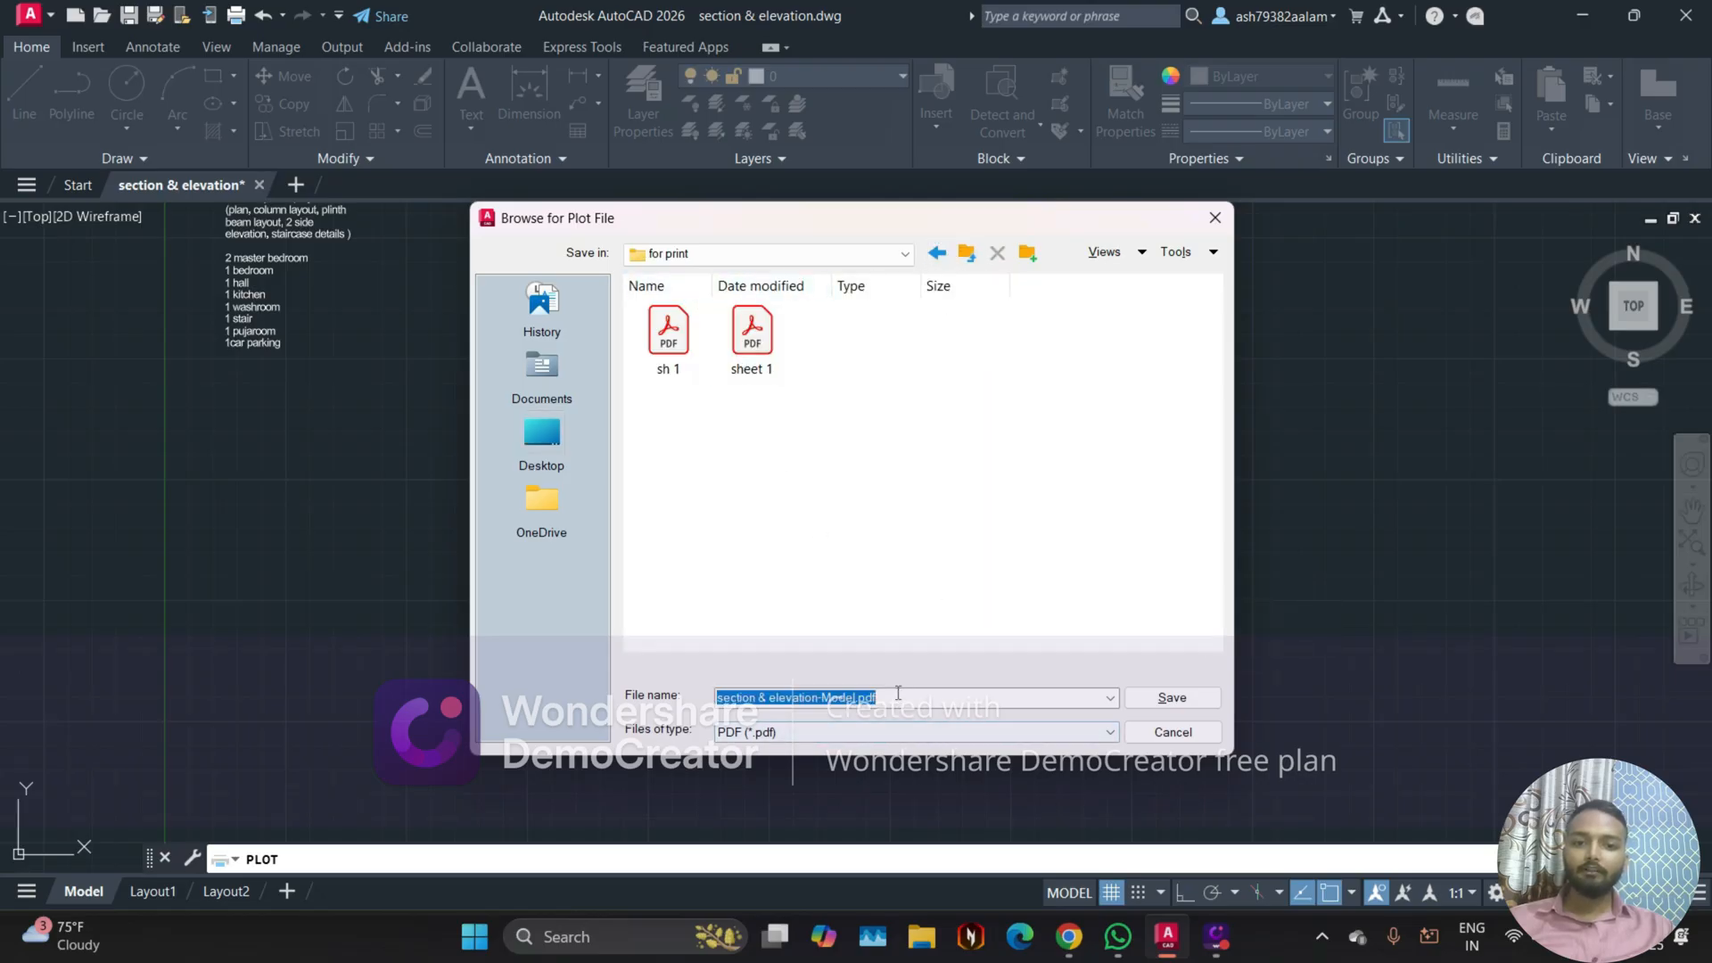
text(1)
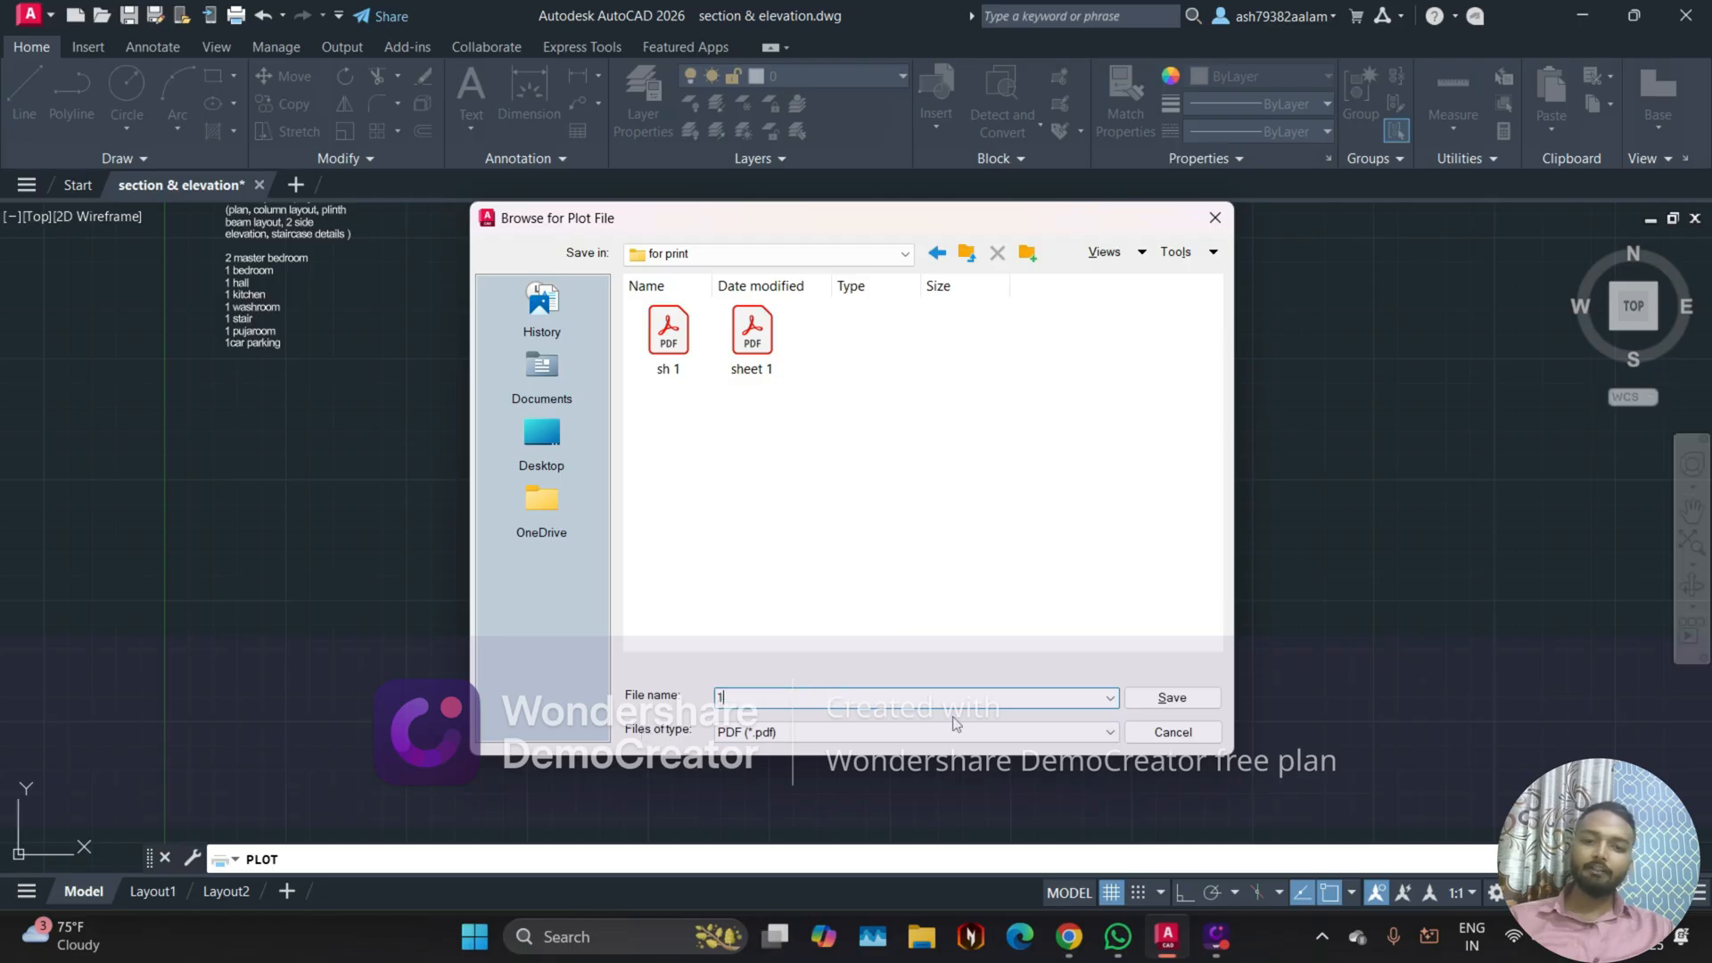
click(1141, 695)
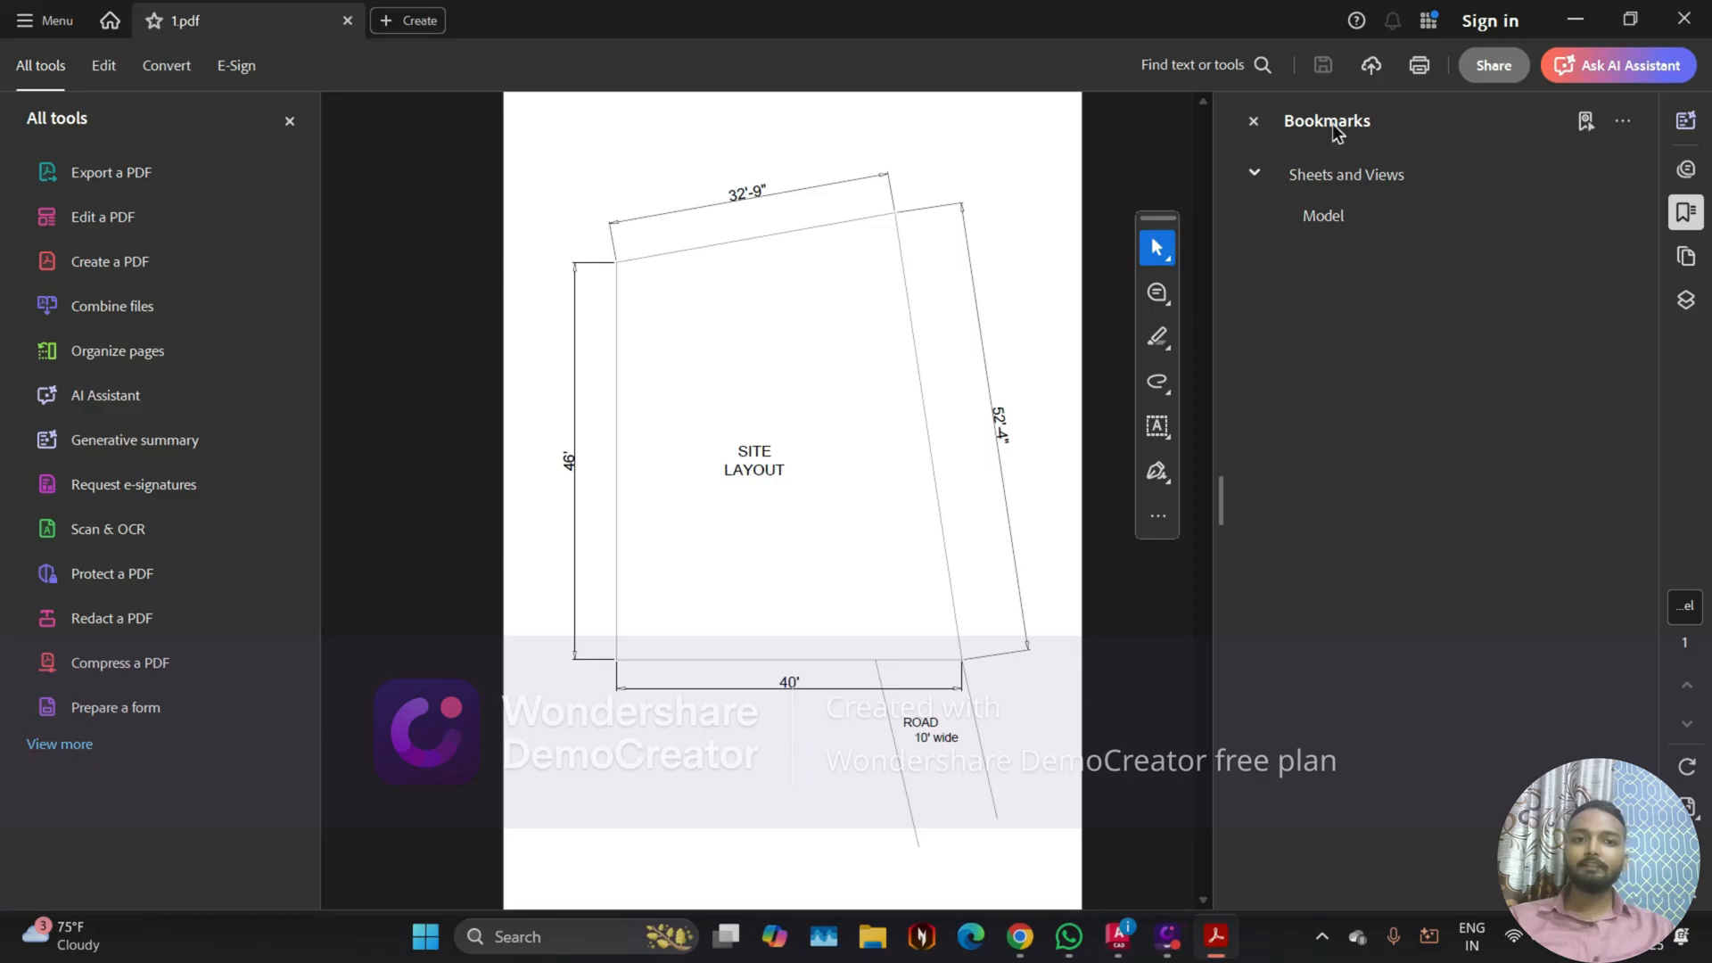
Step: Close the side panes around the plotted PDF, and reopen file 1 from the Desktop's "for print" folder in File Explorer
click(1263, 124)
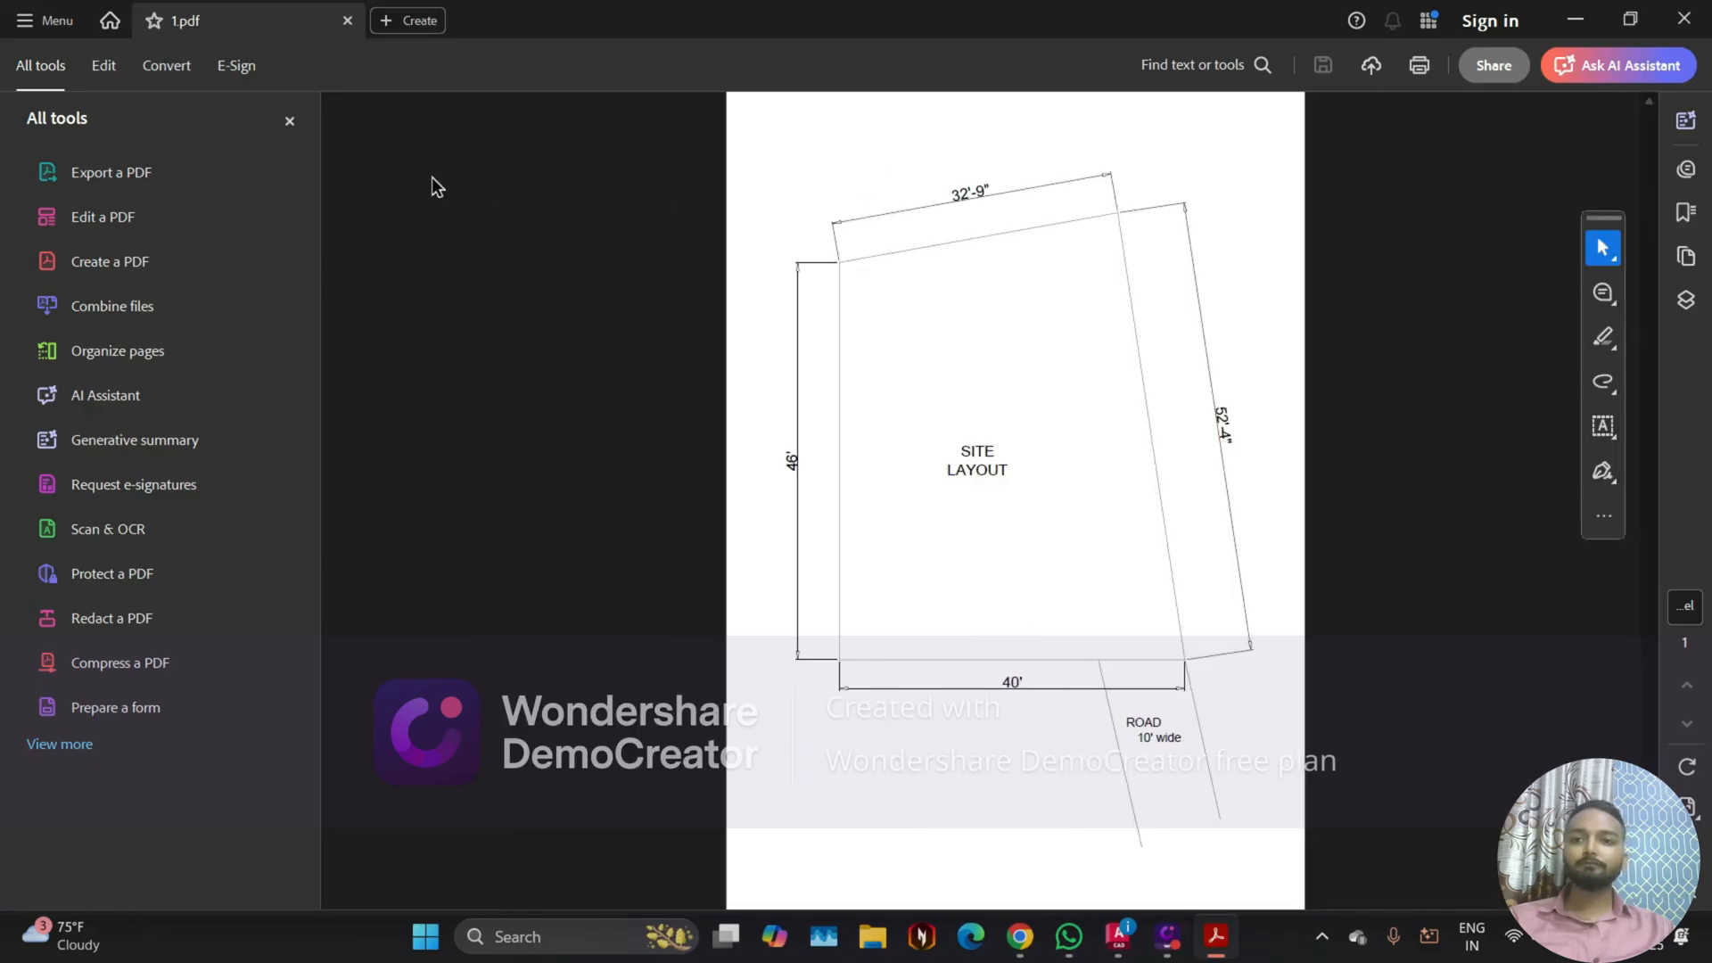
click(290, 121)
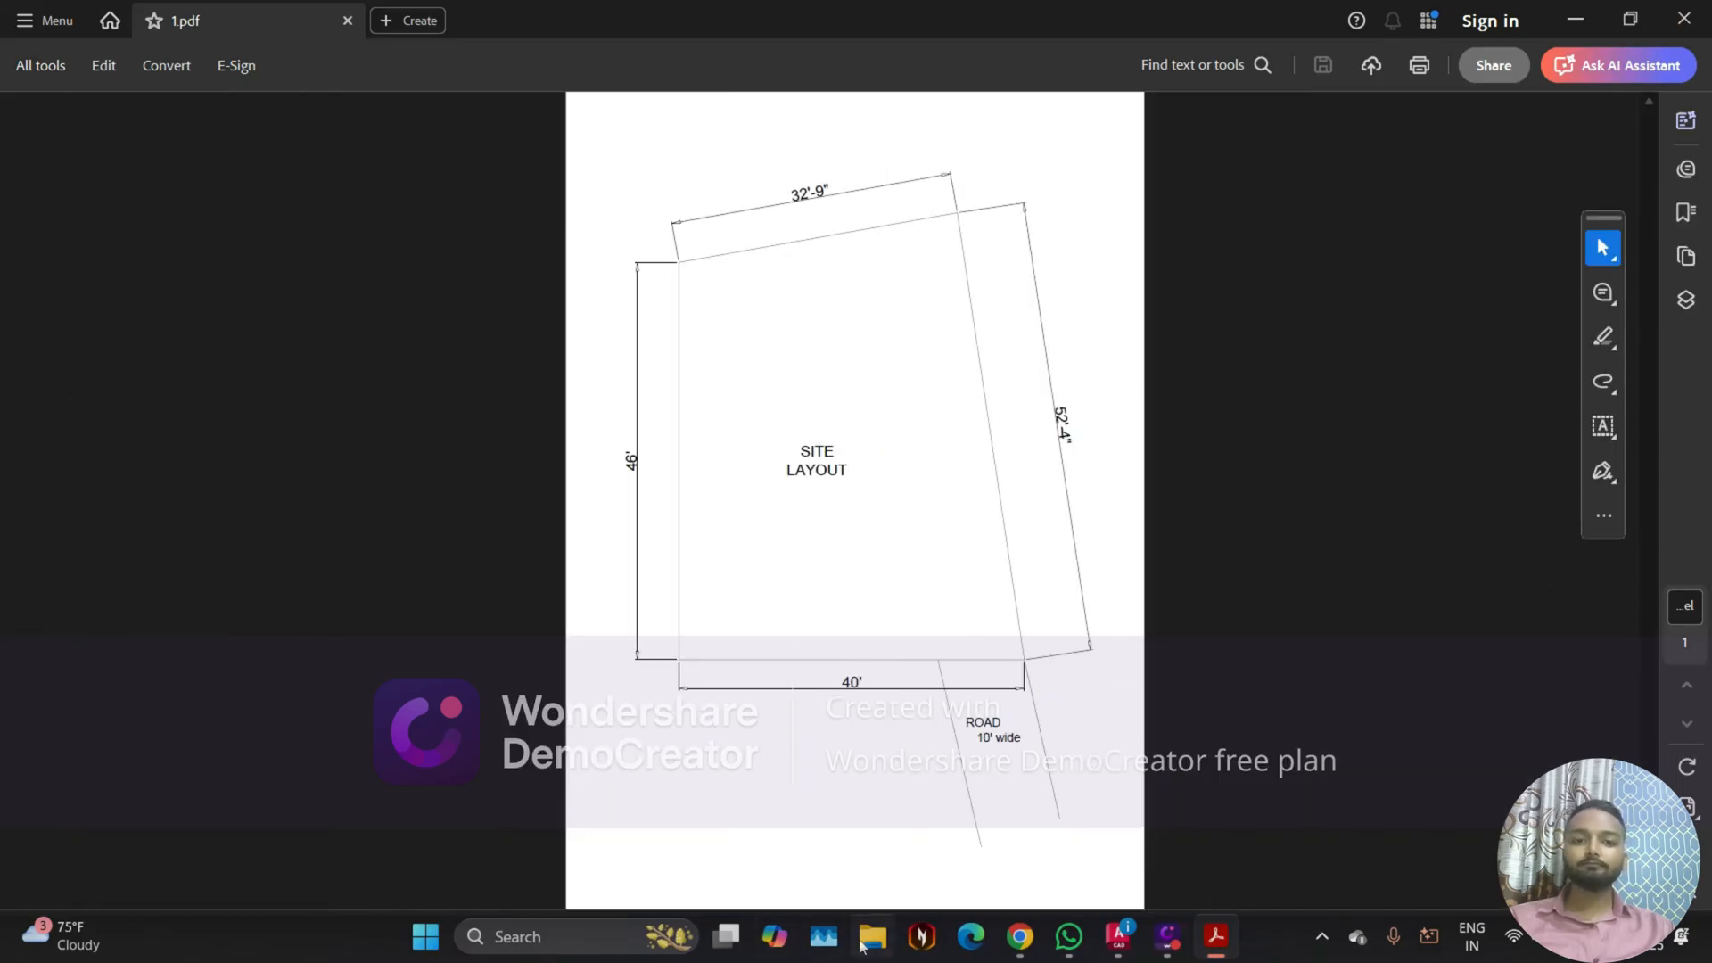
click(863, 938)
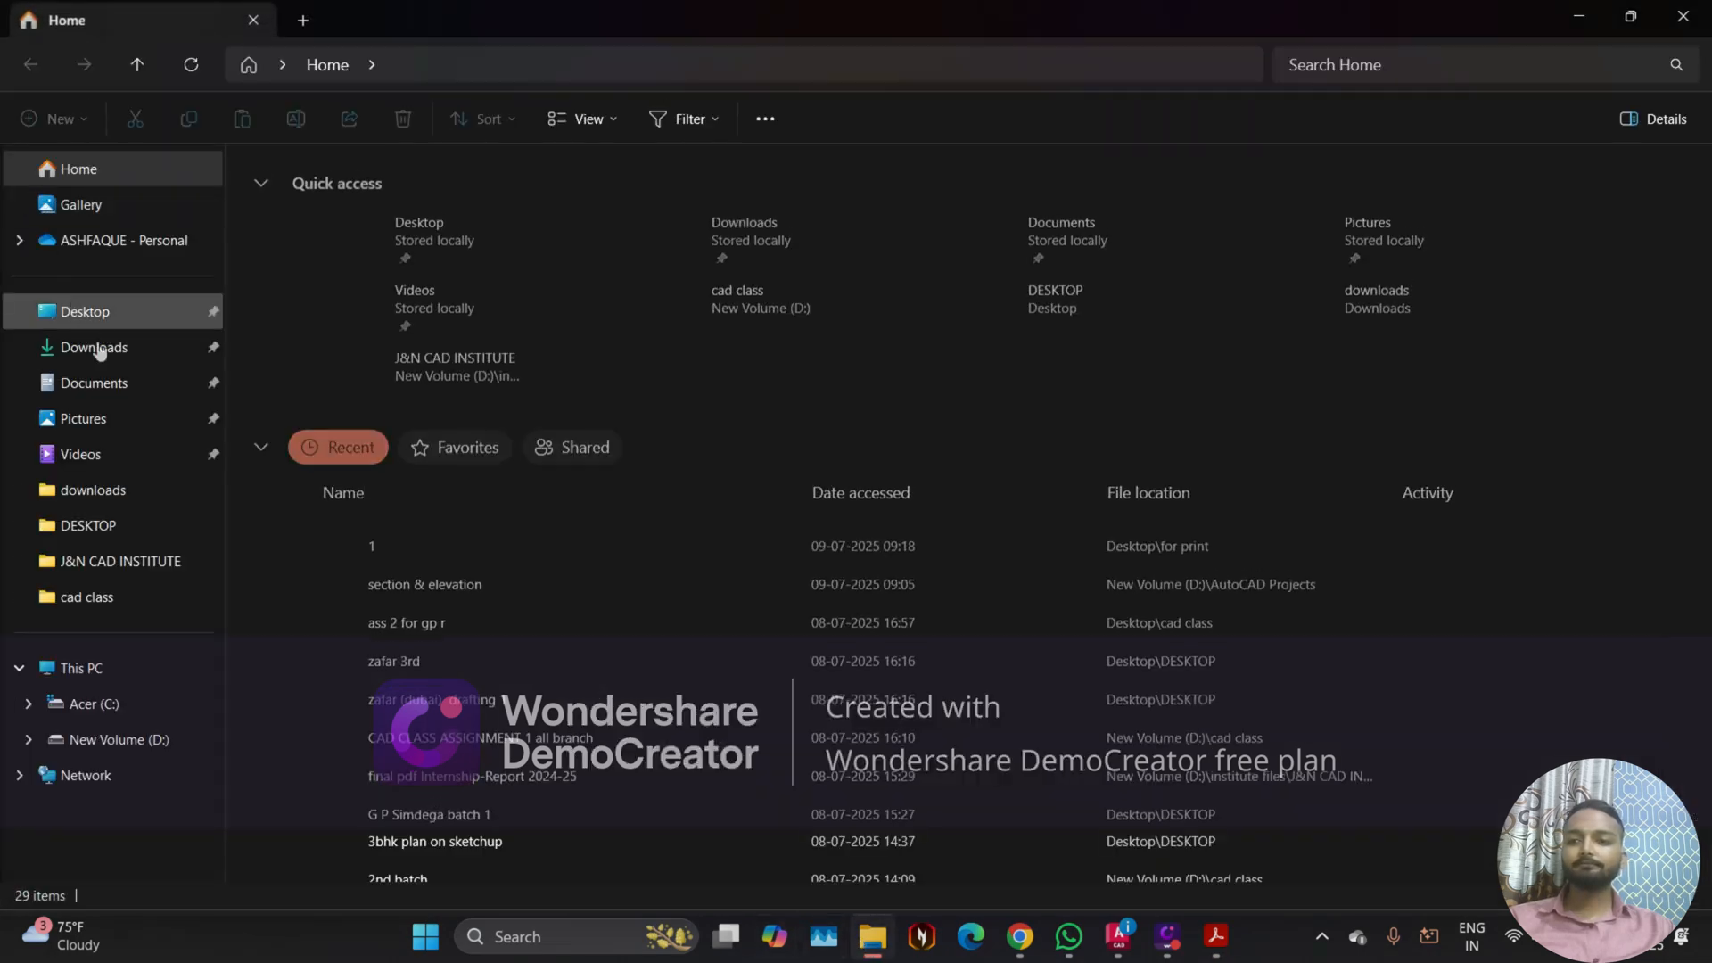
click(93, 312)
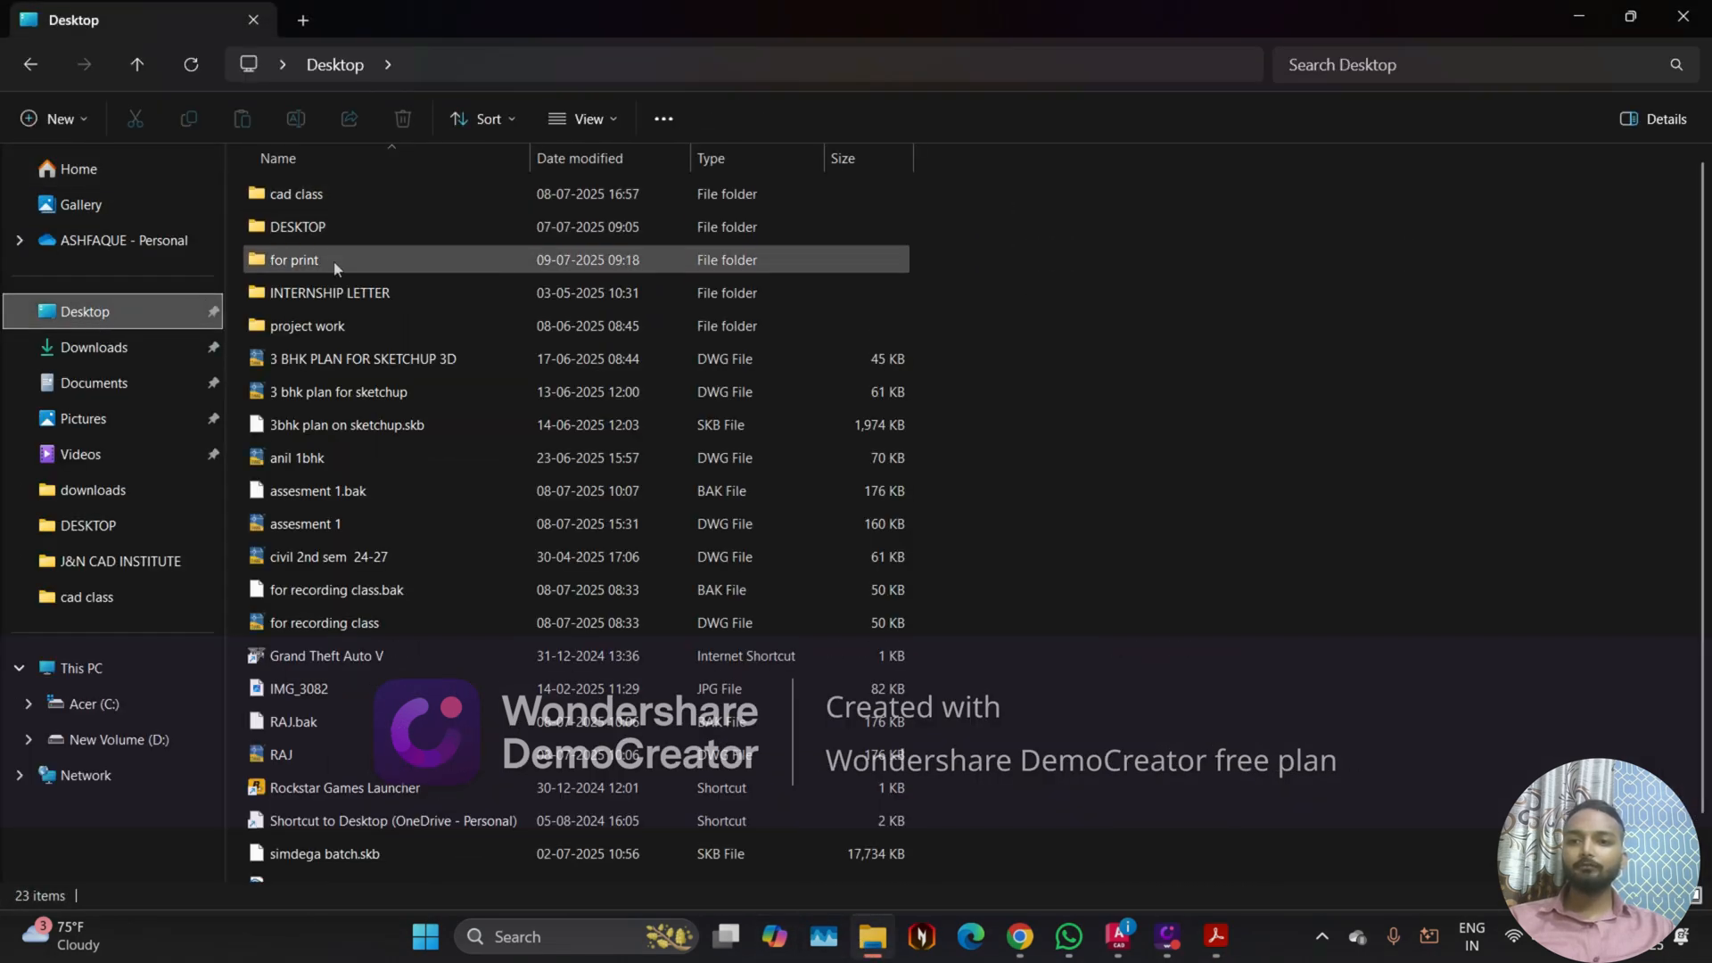
double_click(336, 268)
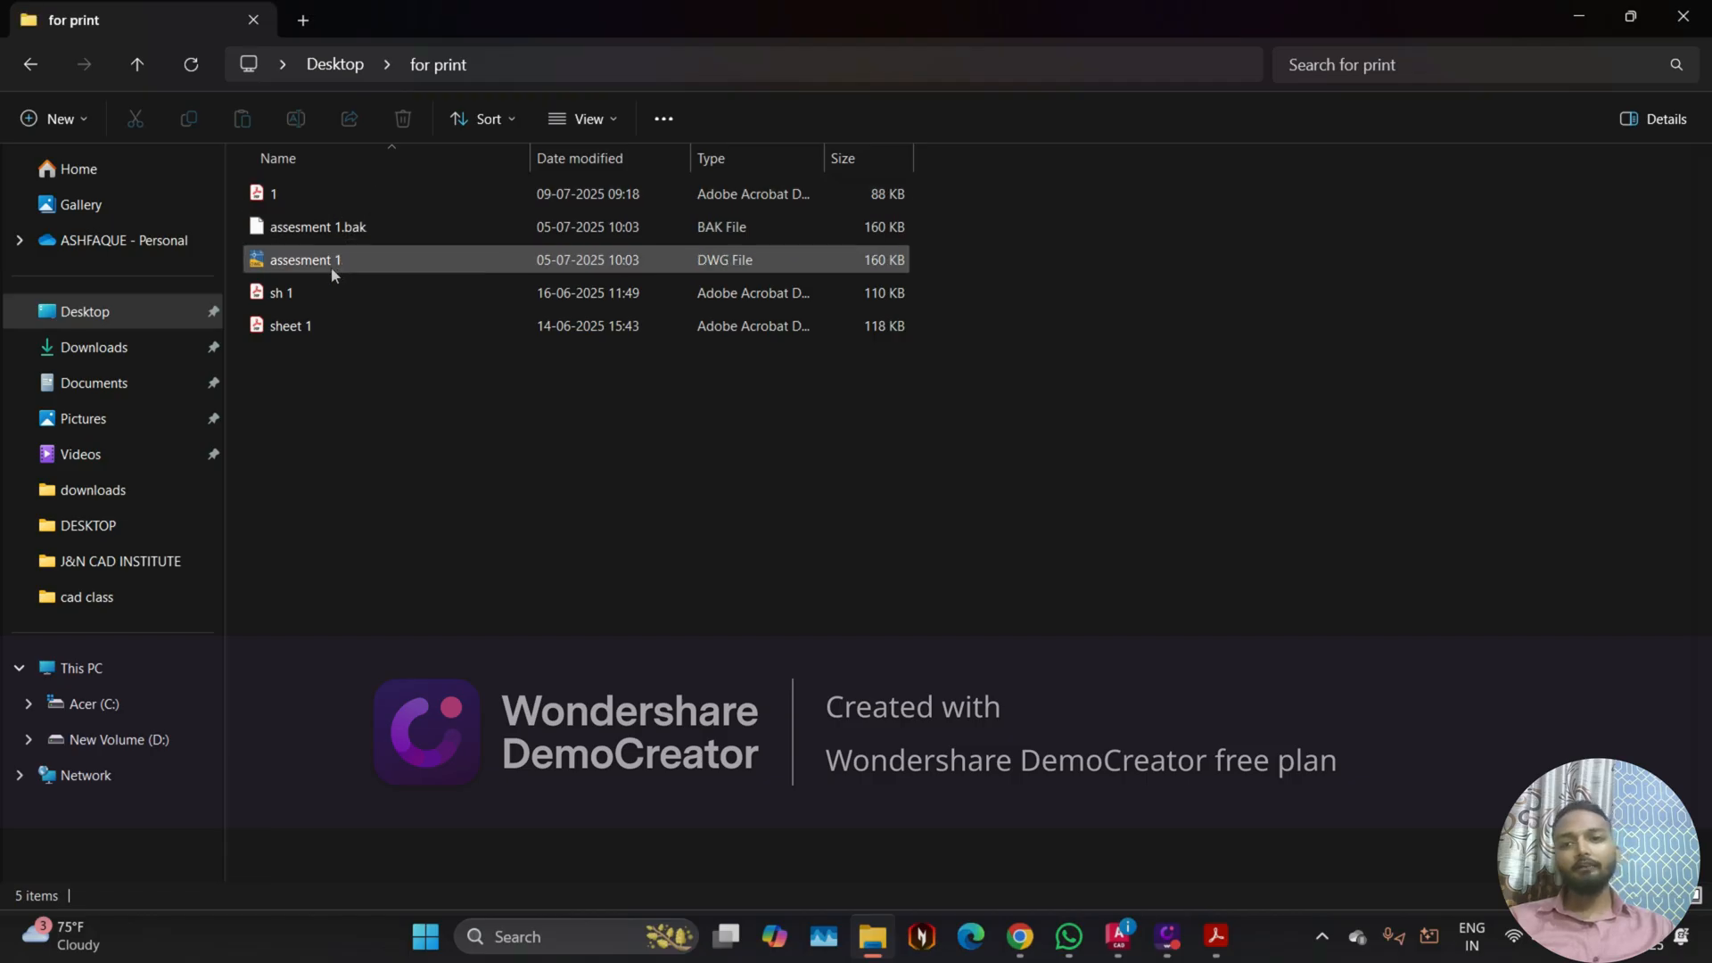
double_click(314, 182)
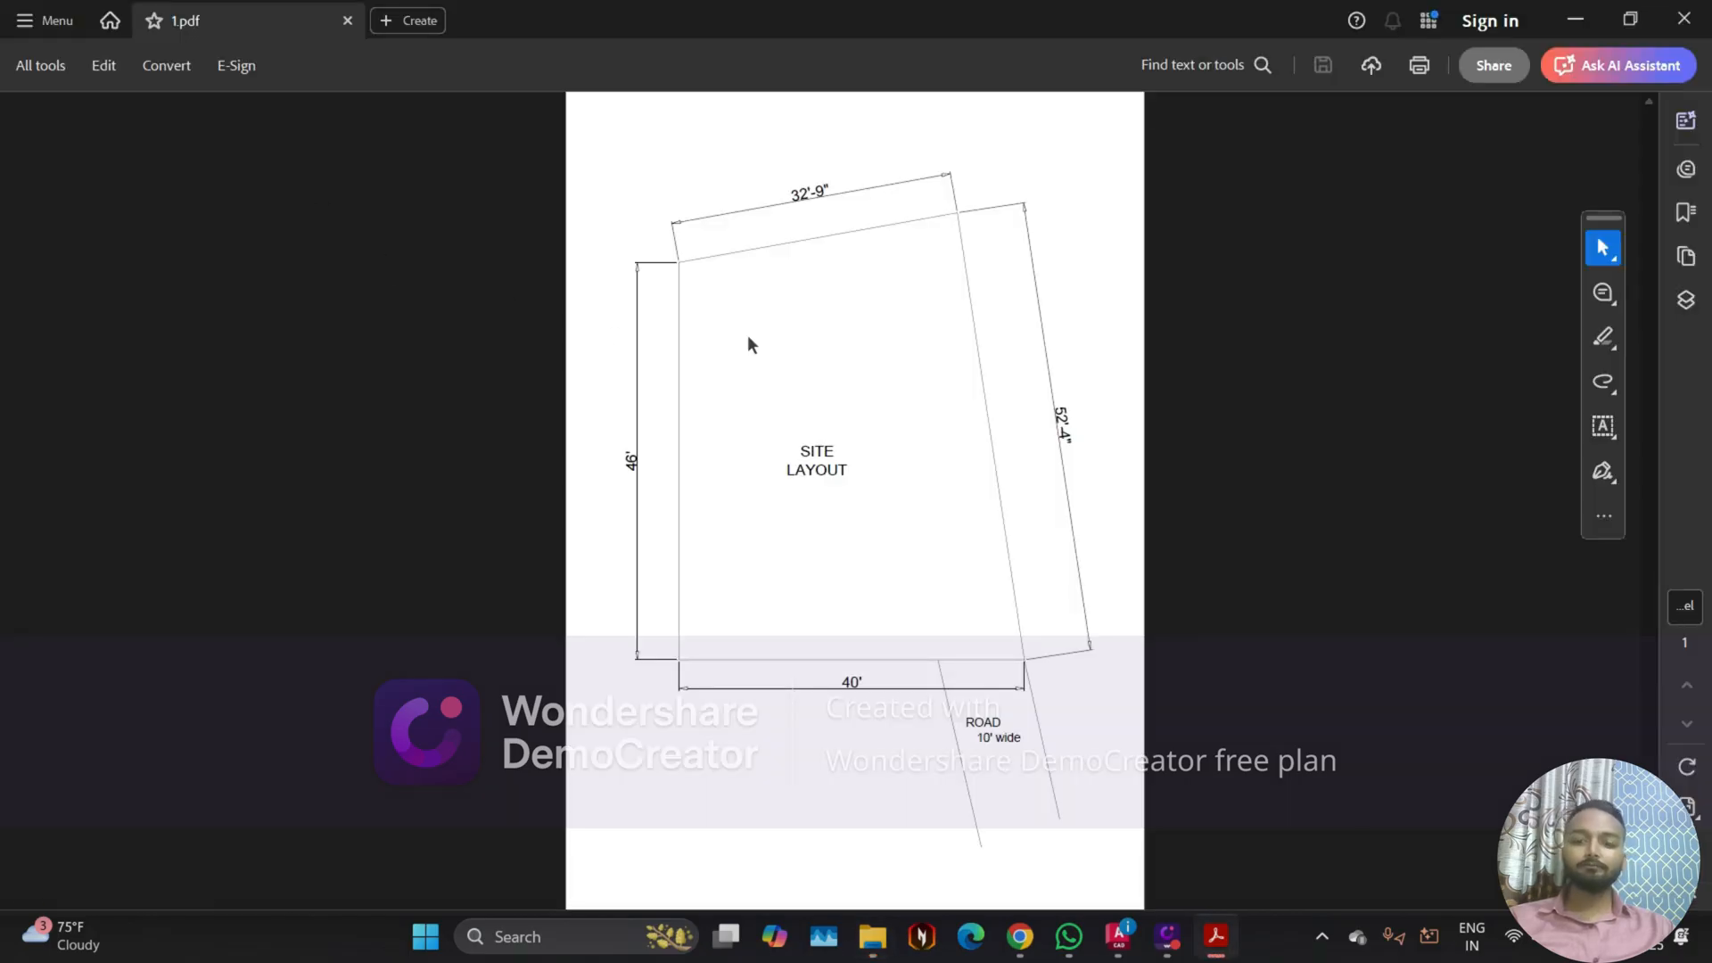
Step: Examine the site layout's lines, dimensions and labels in 1.pdf up close, and close the file
ctrl+scroll(758, 365, down, 2)
ctrl+scroll(777, 458, up, 4)
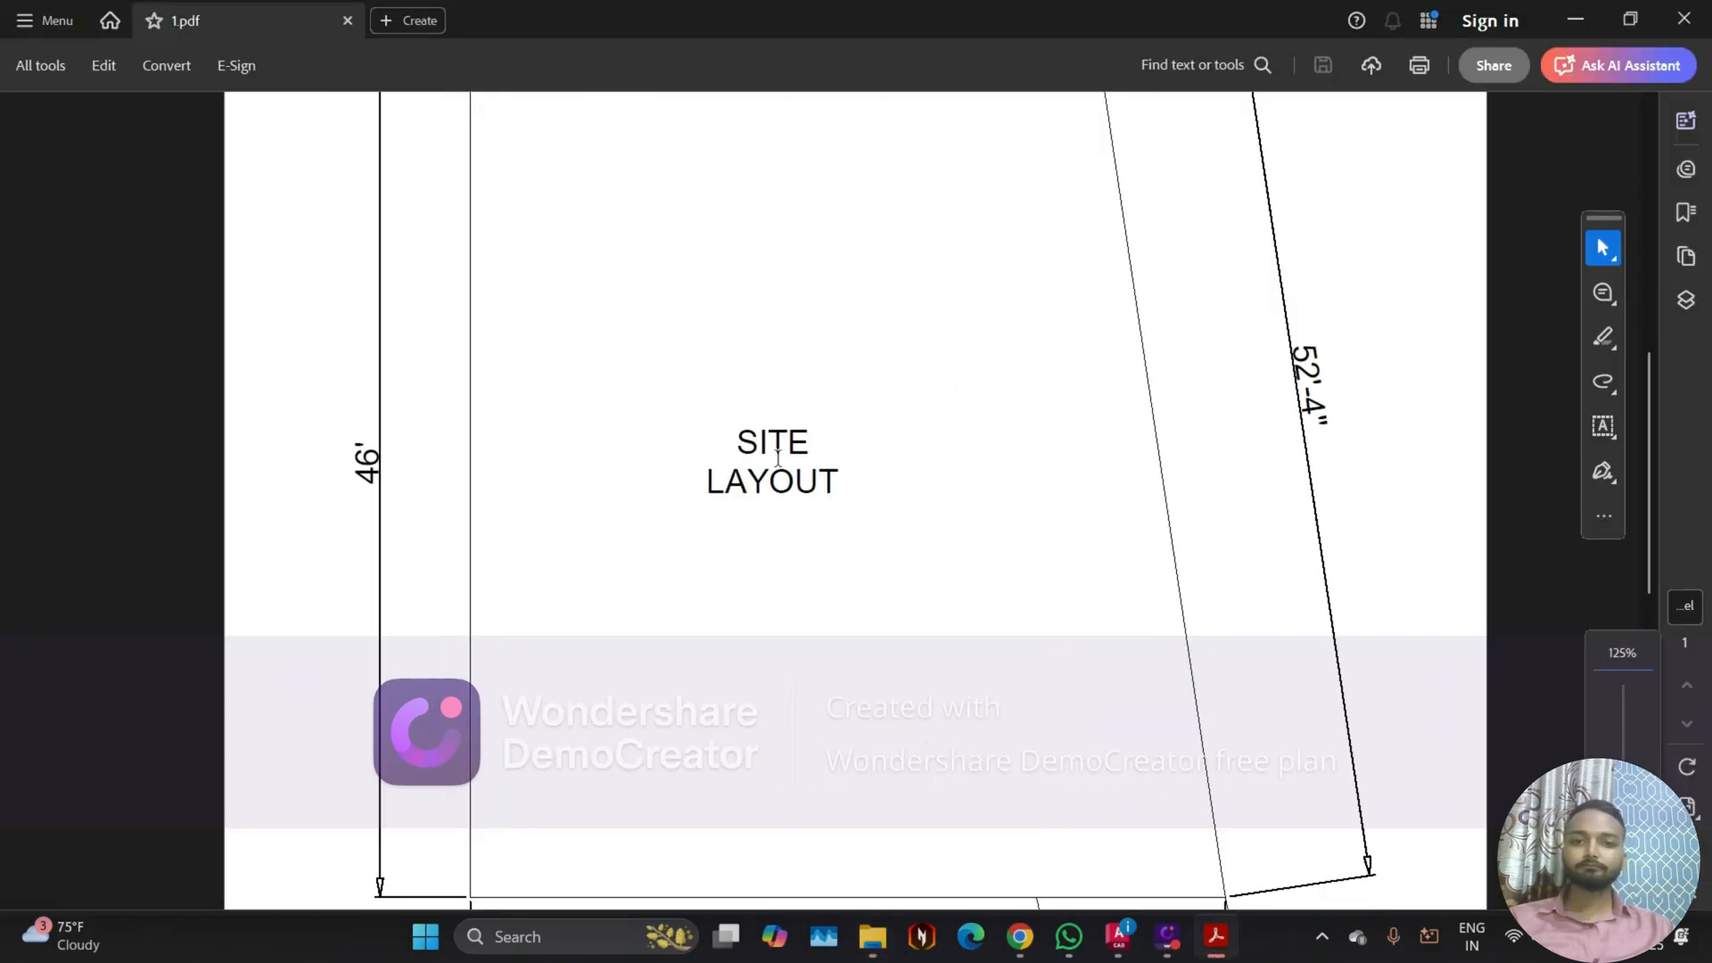
ctrl+scroll(772, 460, down, 3)
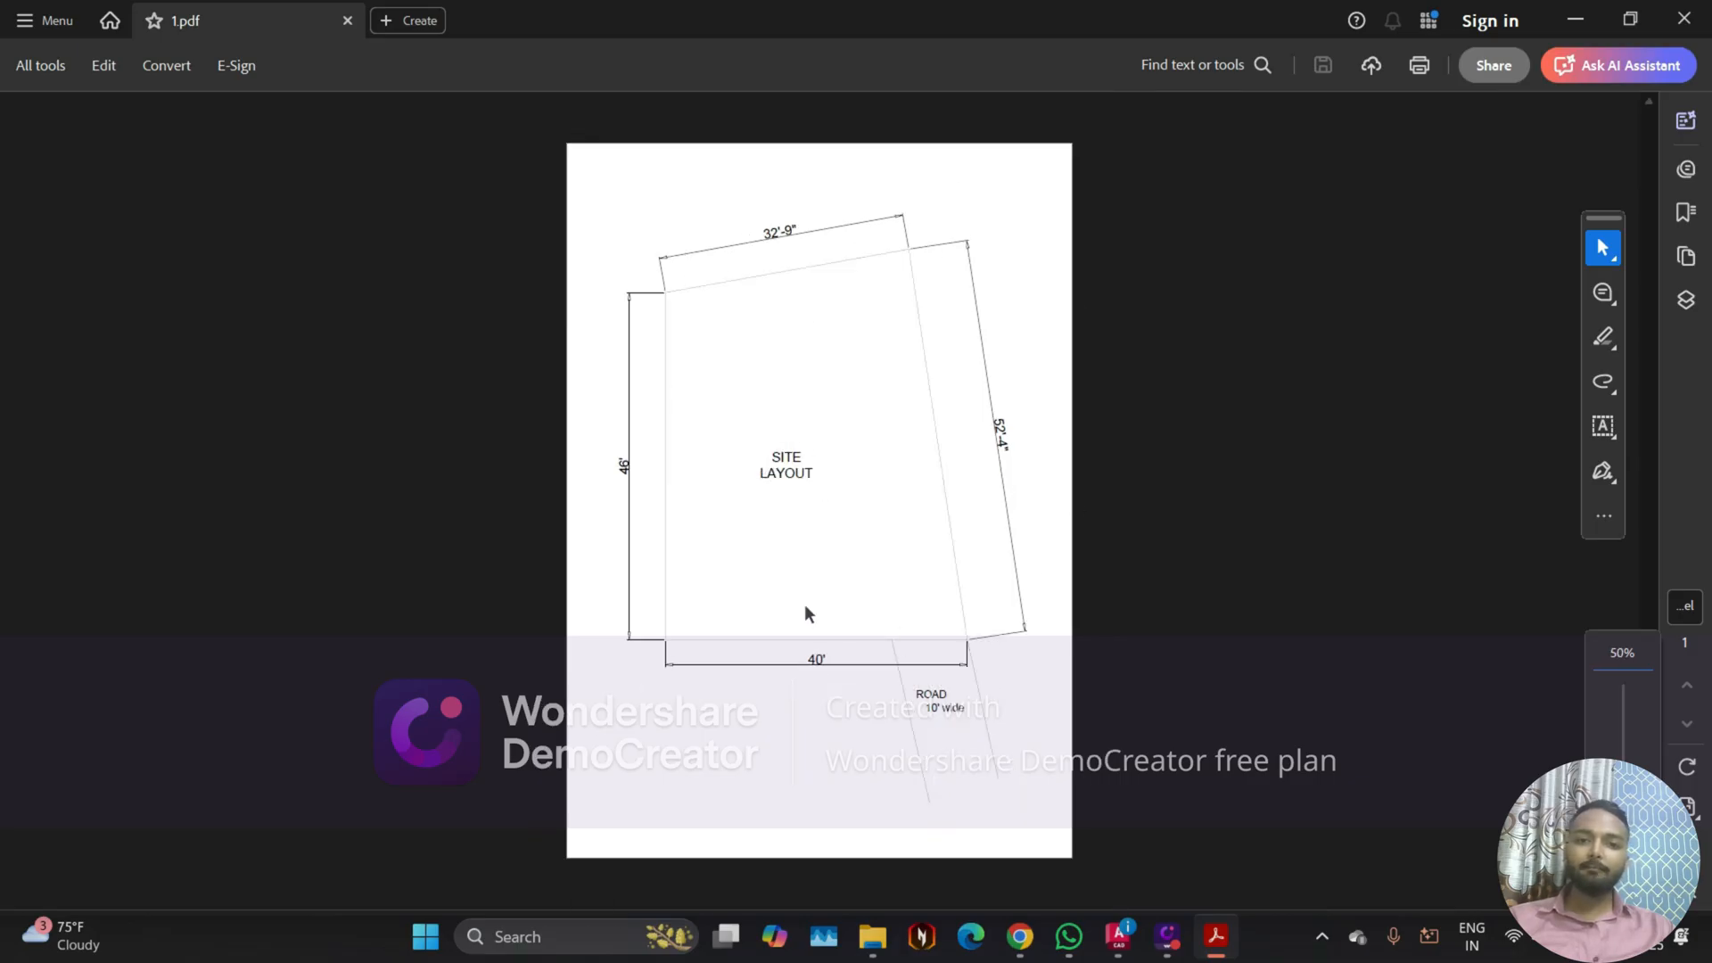
ctrl+scroll(773, 589, up, 2)
ctrl+scroll(773, 588, down, 2)
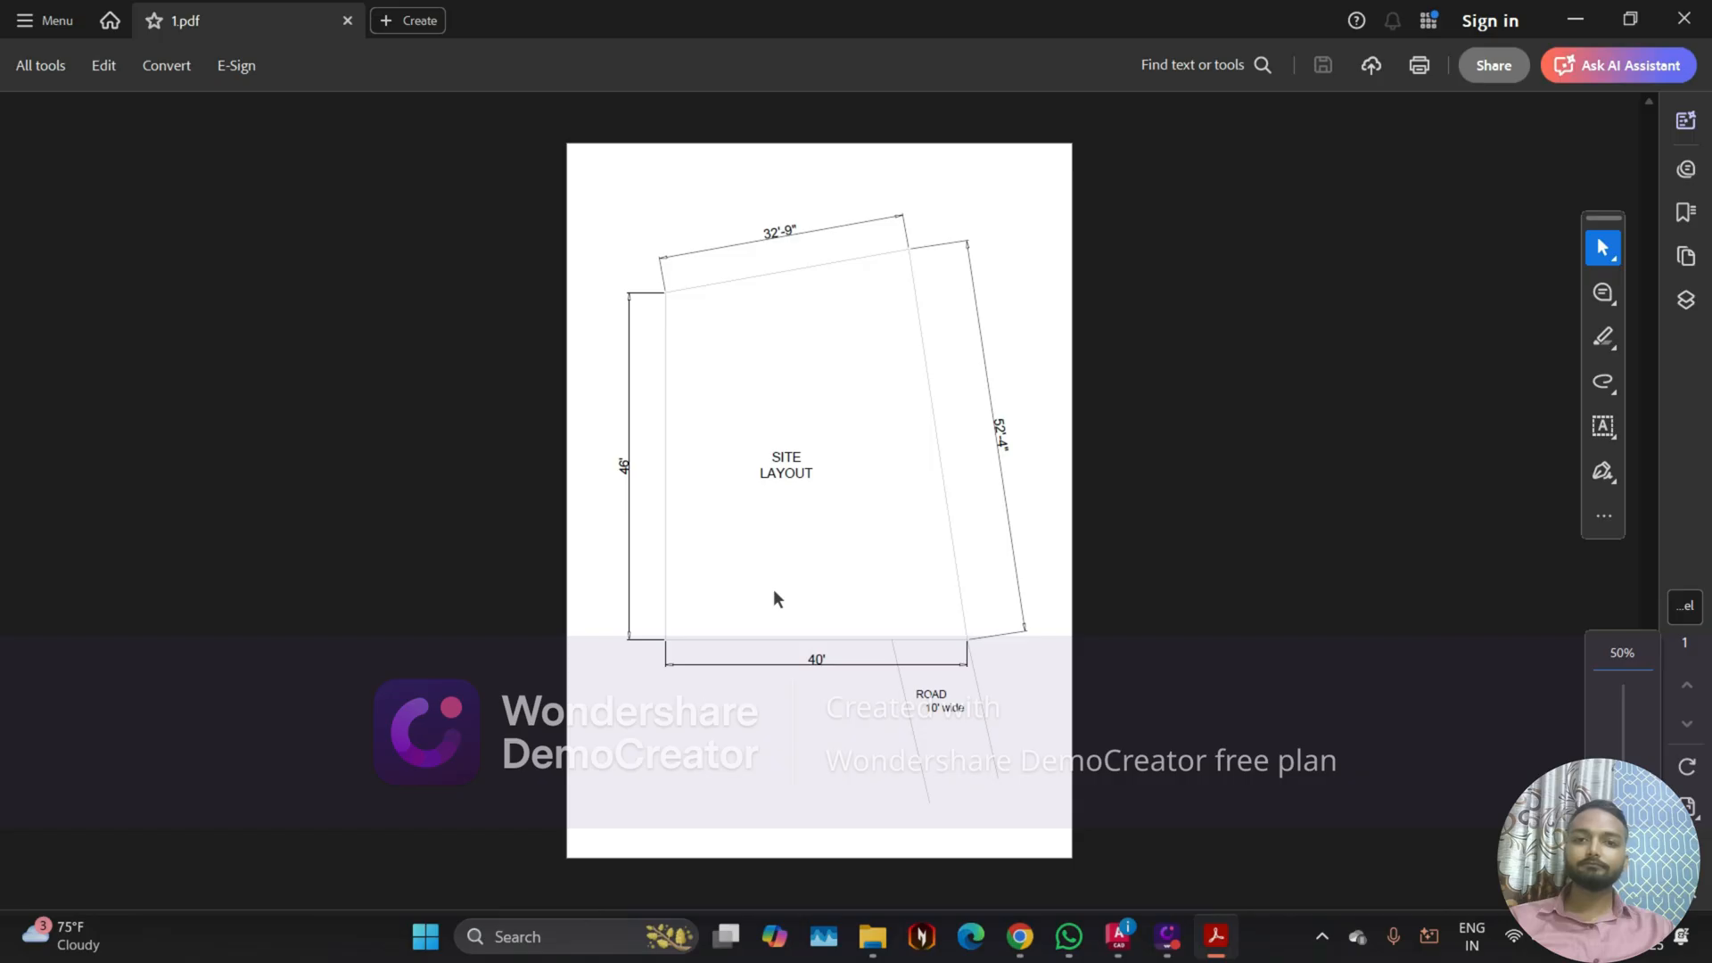
click(346, 26)
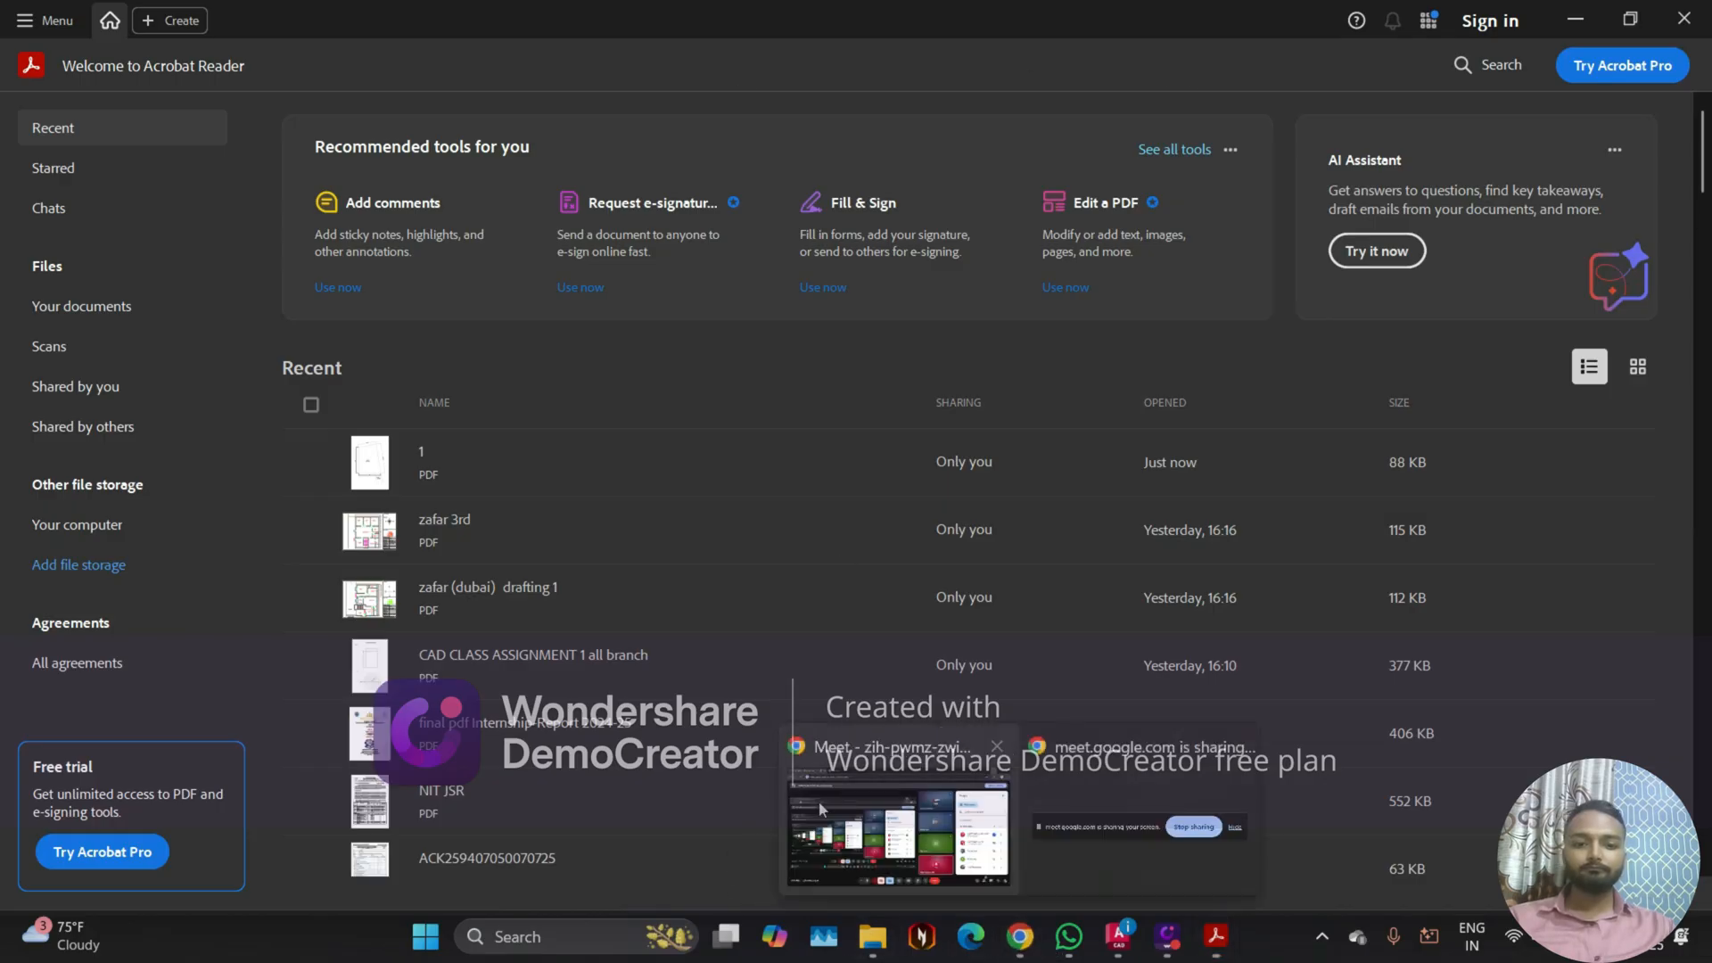
Step: Switch to the Google Meet call to check the participants, and return to the section & elevation drawing in AutoCAD
click(821, 809)
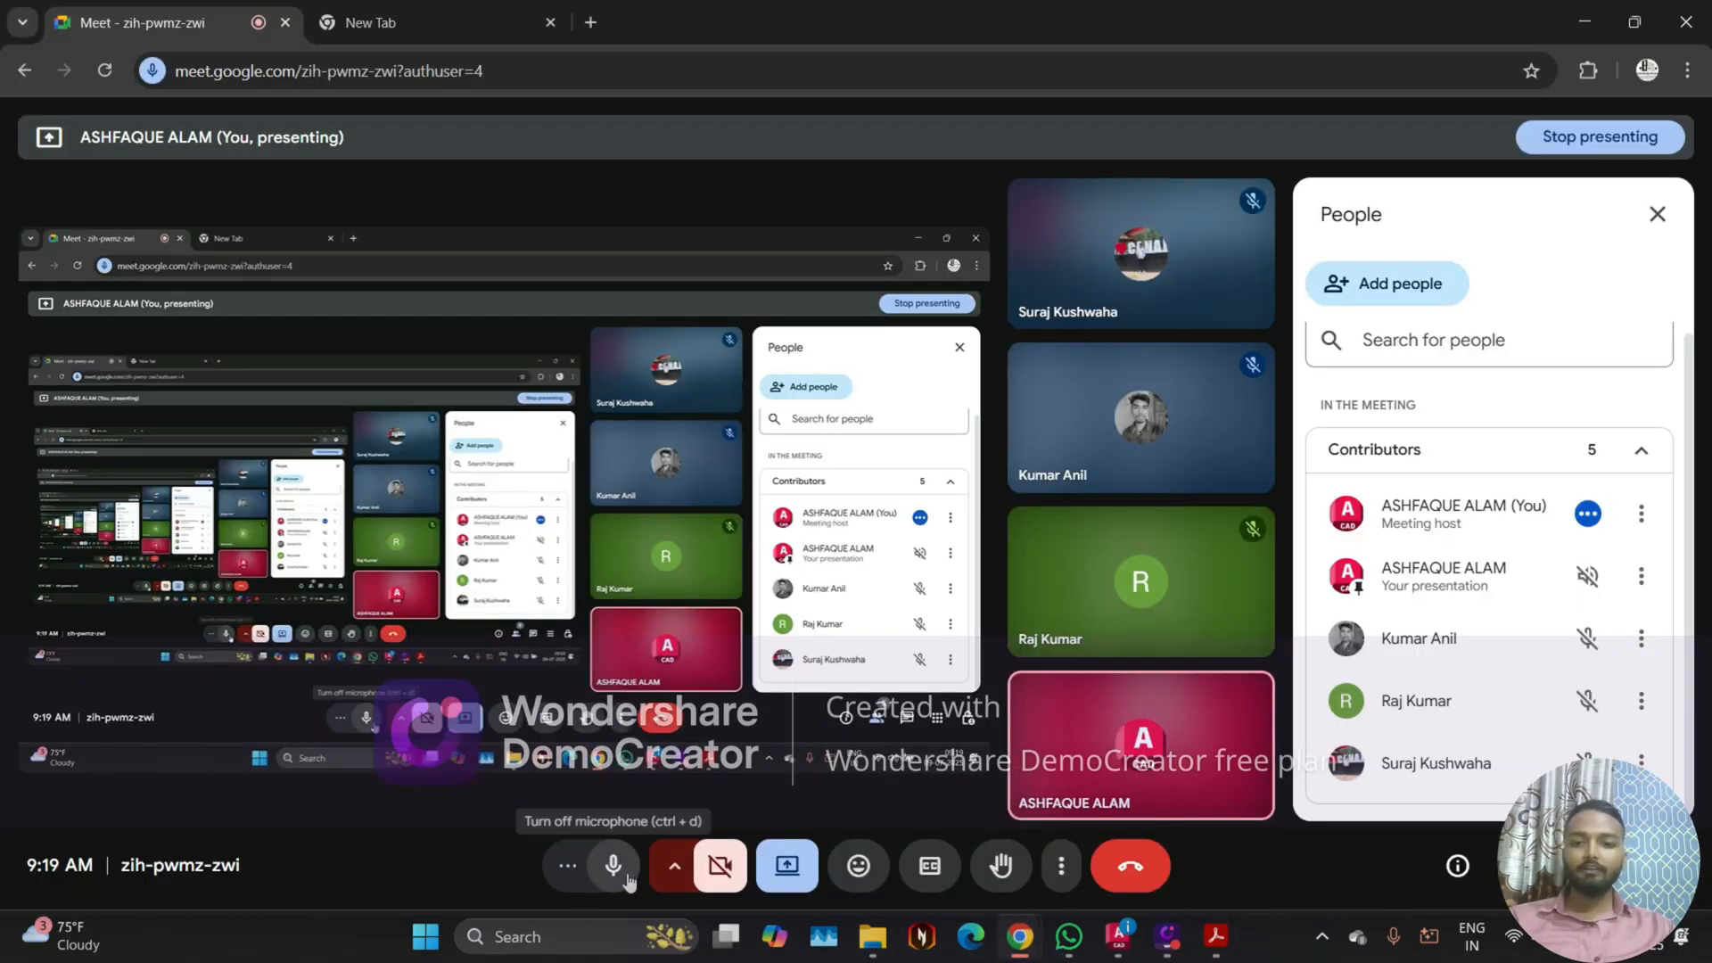
click(1220, 27)
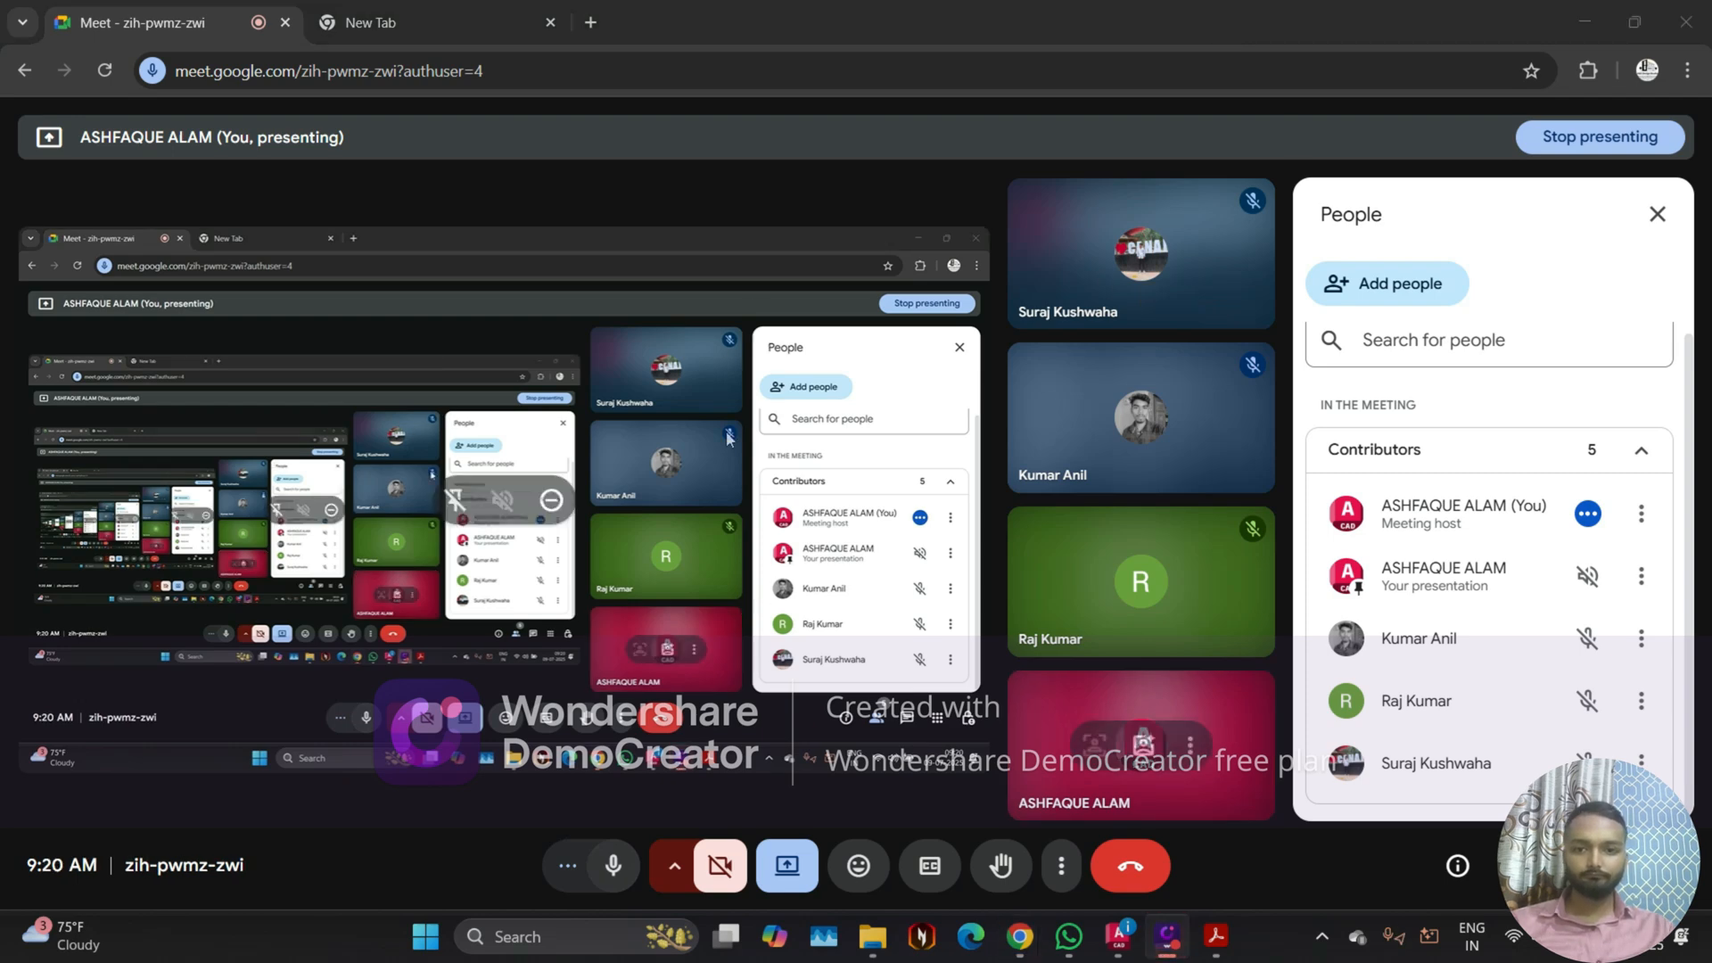
mouse_move(1109, 954)
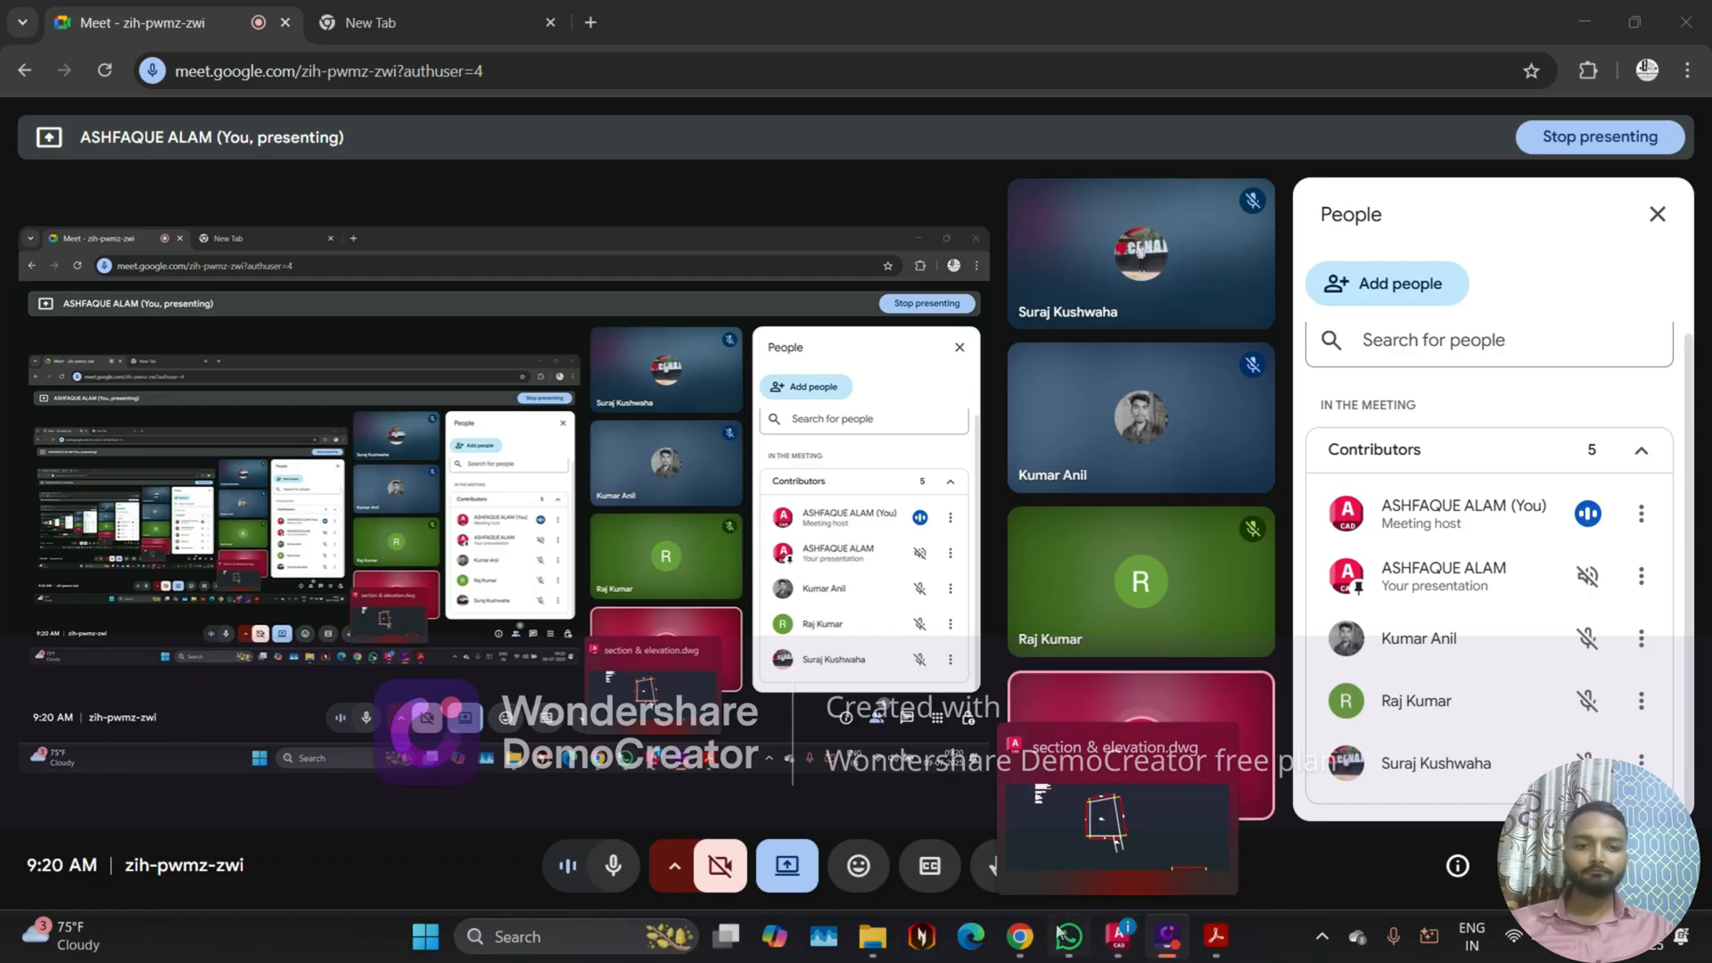
click(1039, 774)
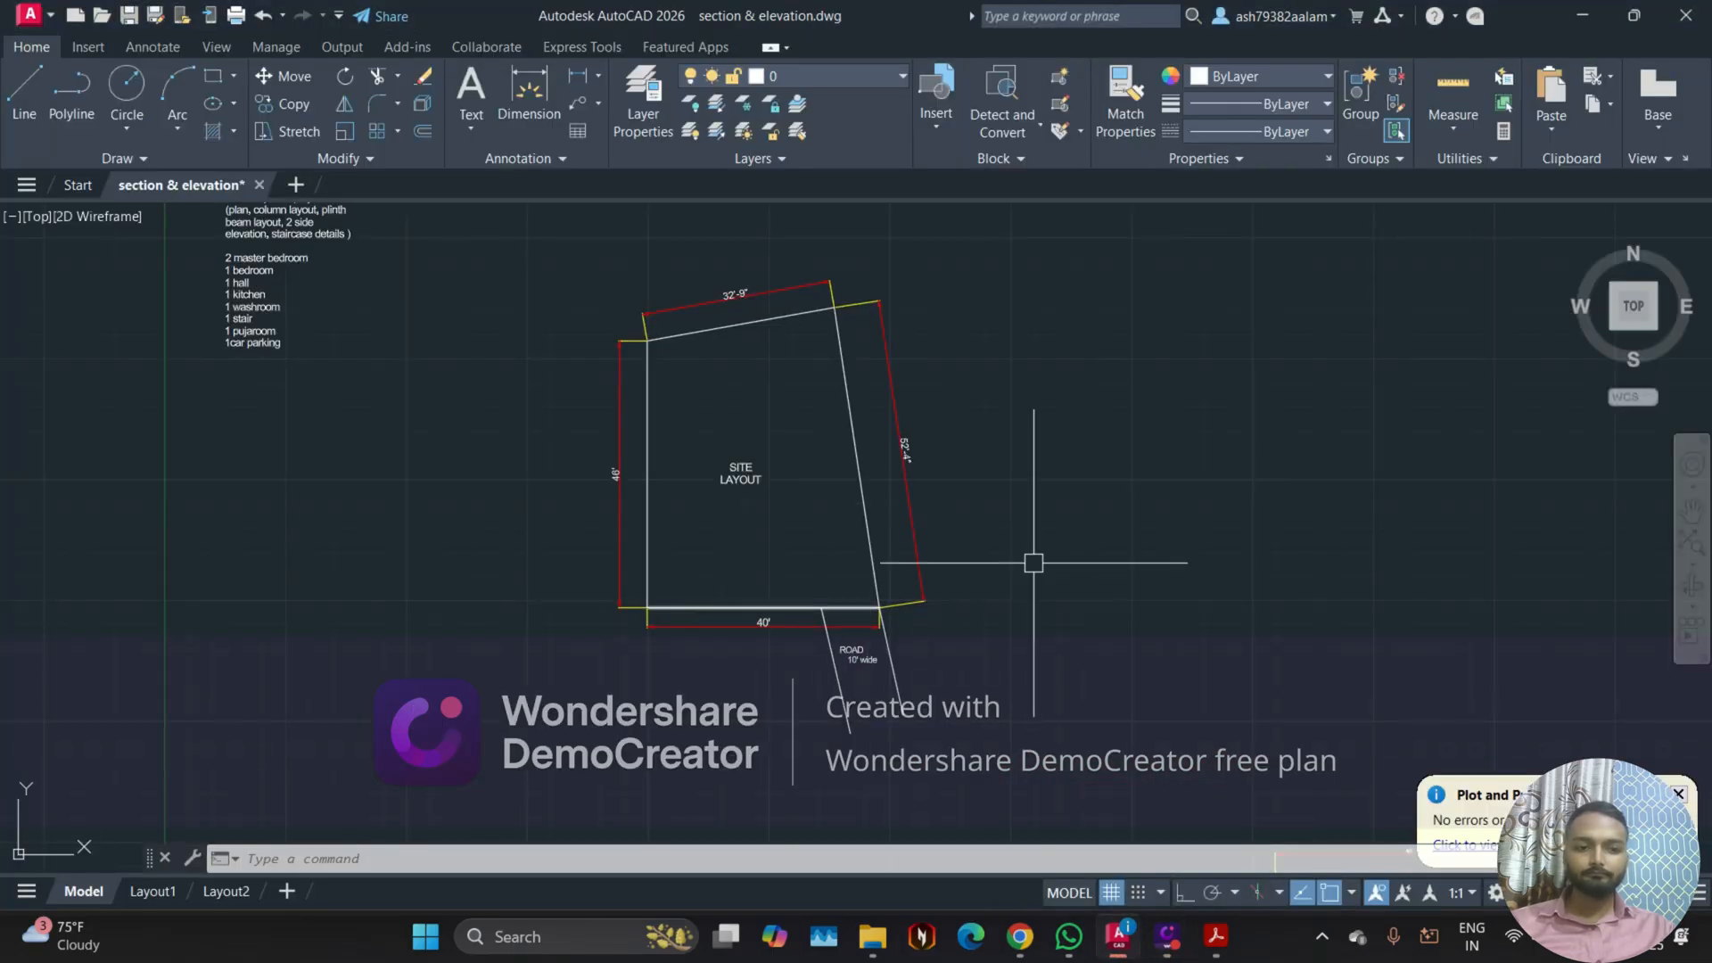
Step: Look over the floor plan below the site layout, and check the Google Meet call before returning to AutoCAD
scroll(1020, 474, down, 4)
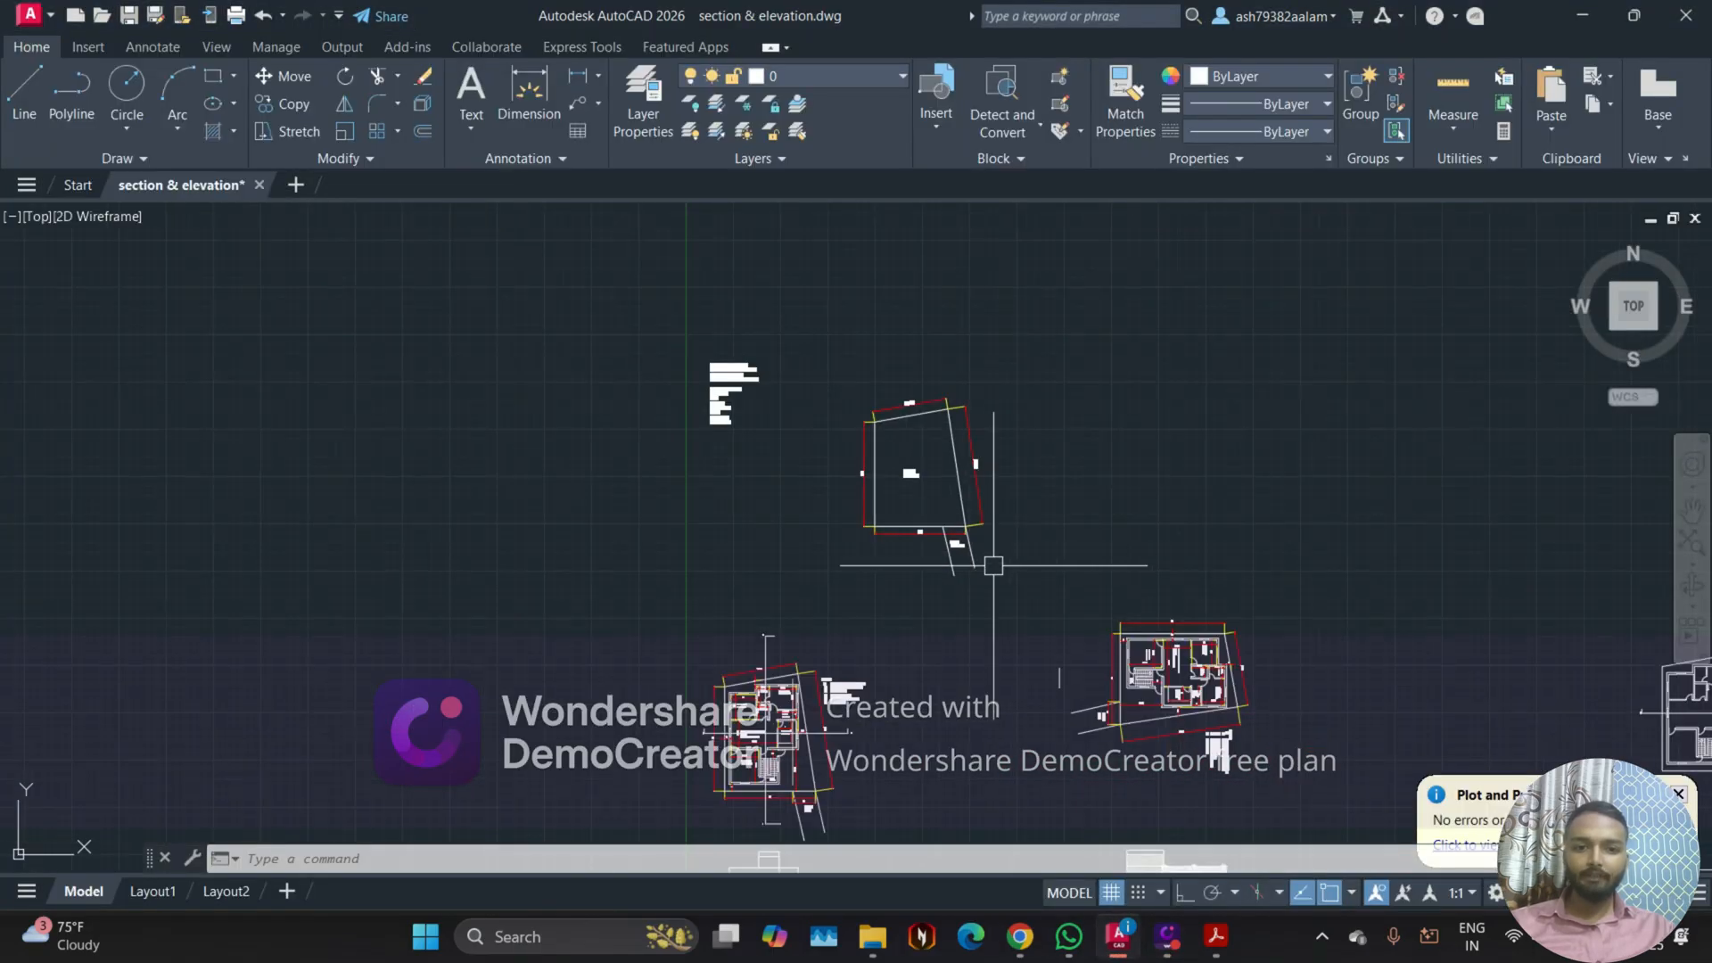
scroll(868, 531, up, 5)
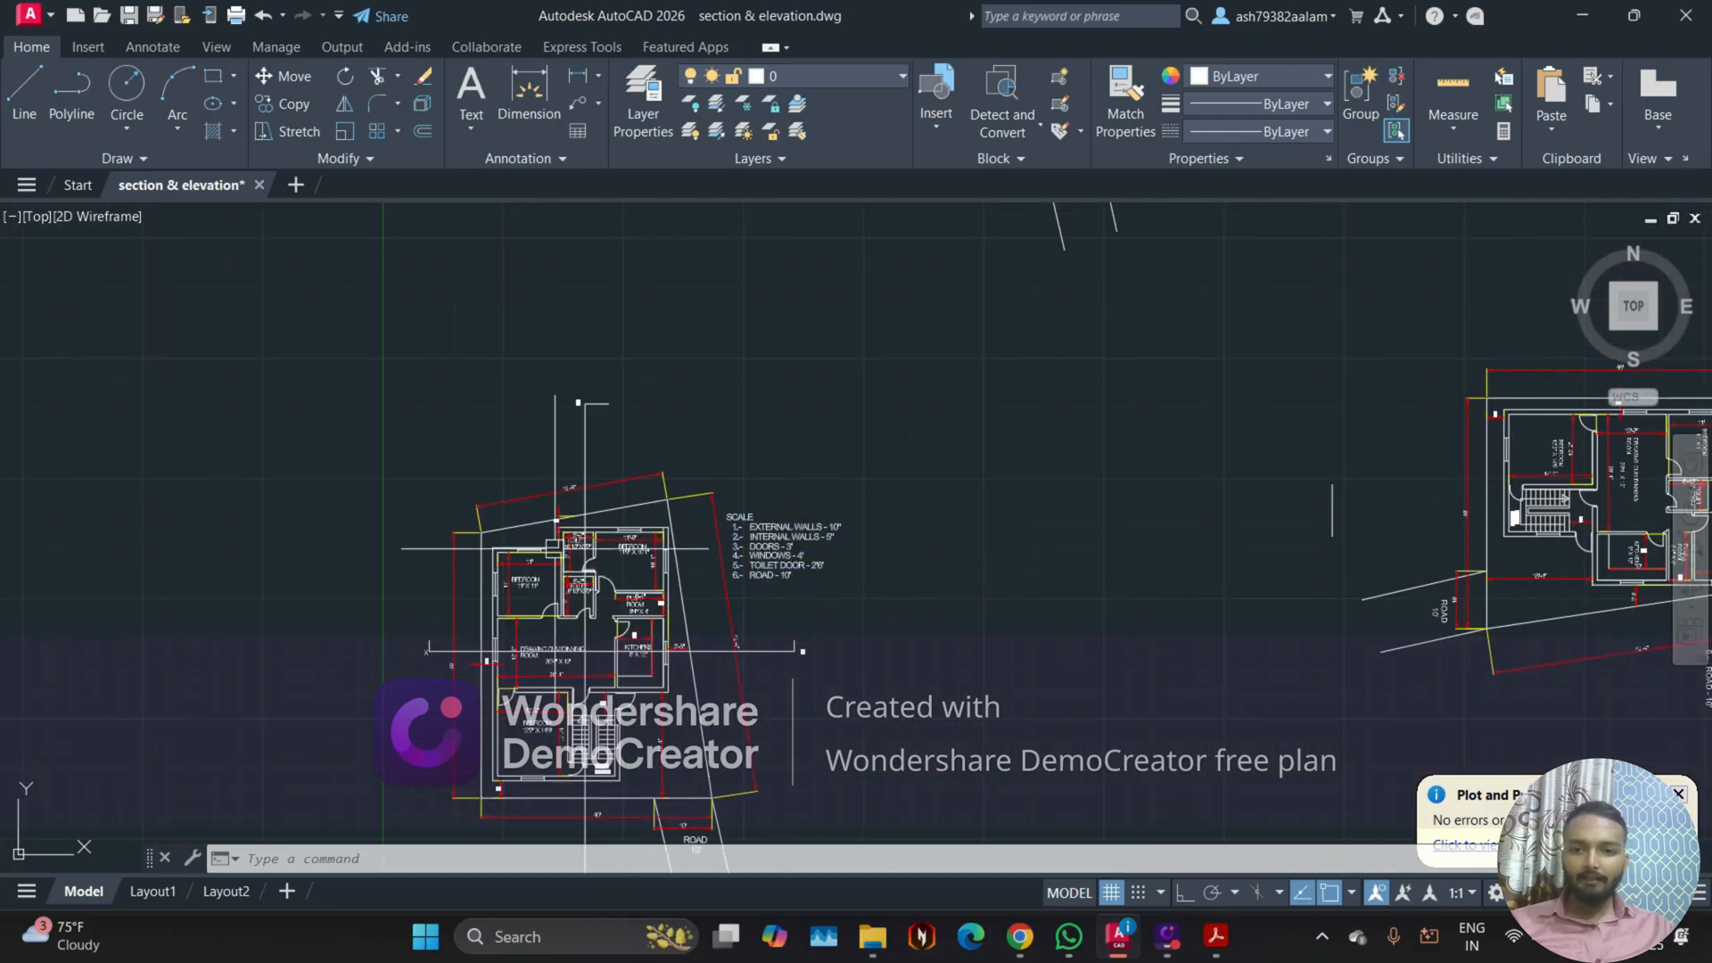
middle_drag(545, 549, 649, 532)
middle_drag(777, 546, 819, 413)
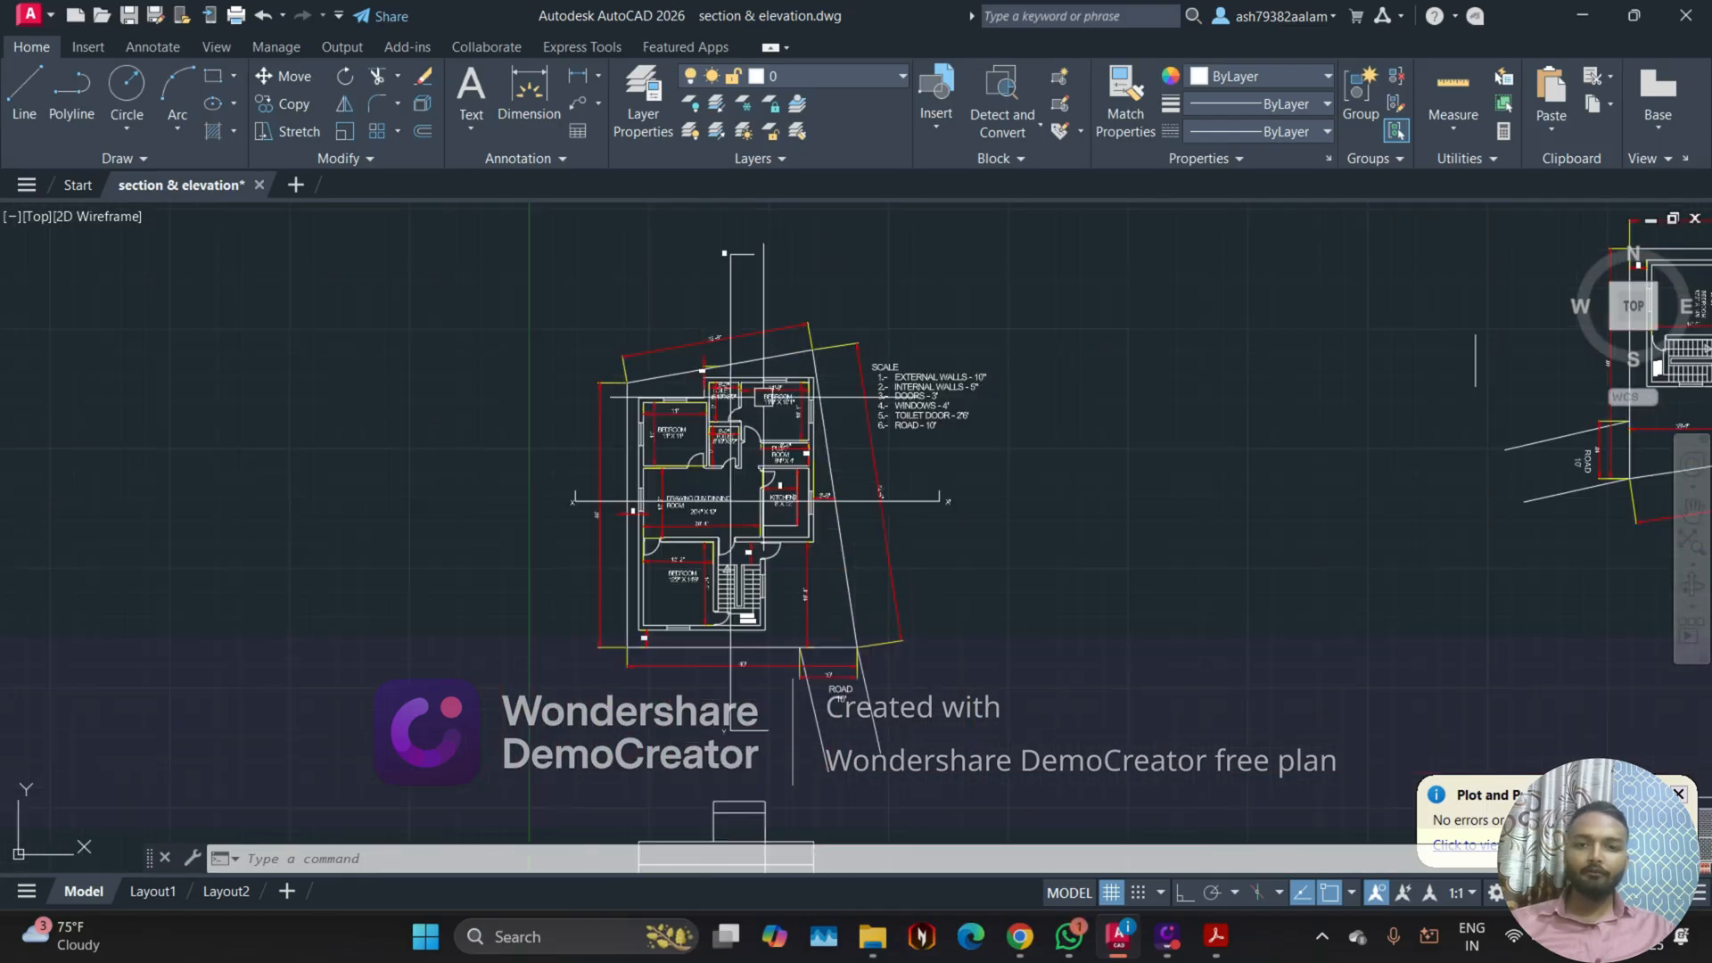
middle_drag(705, 586, 668, 605)
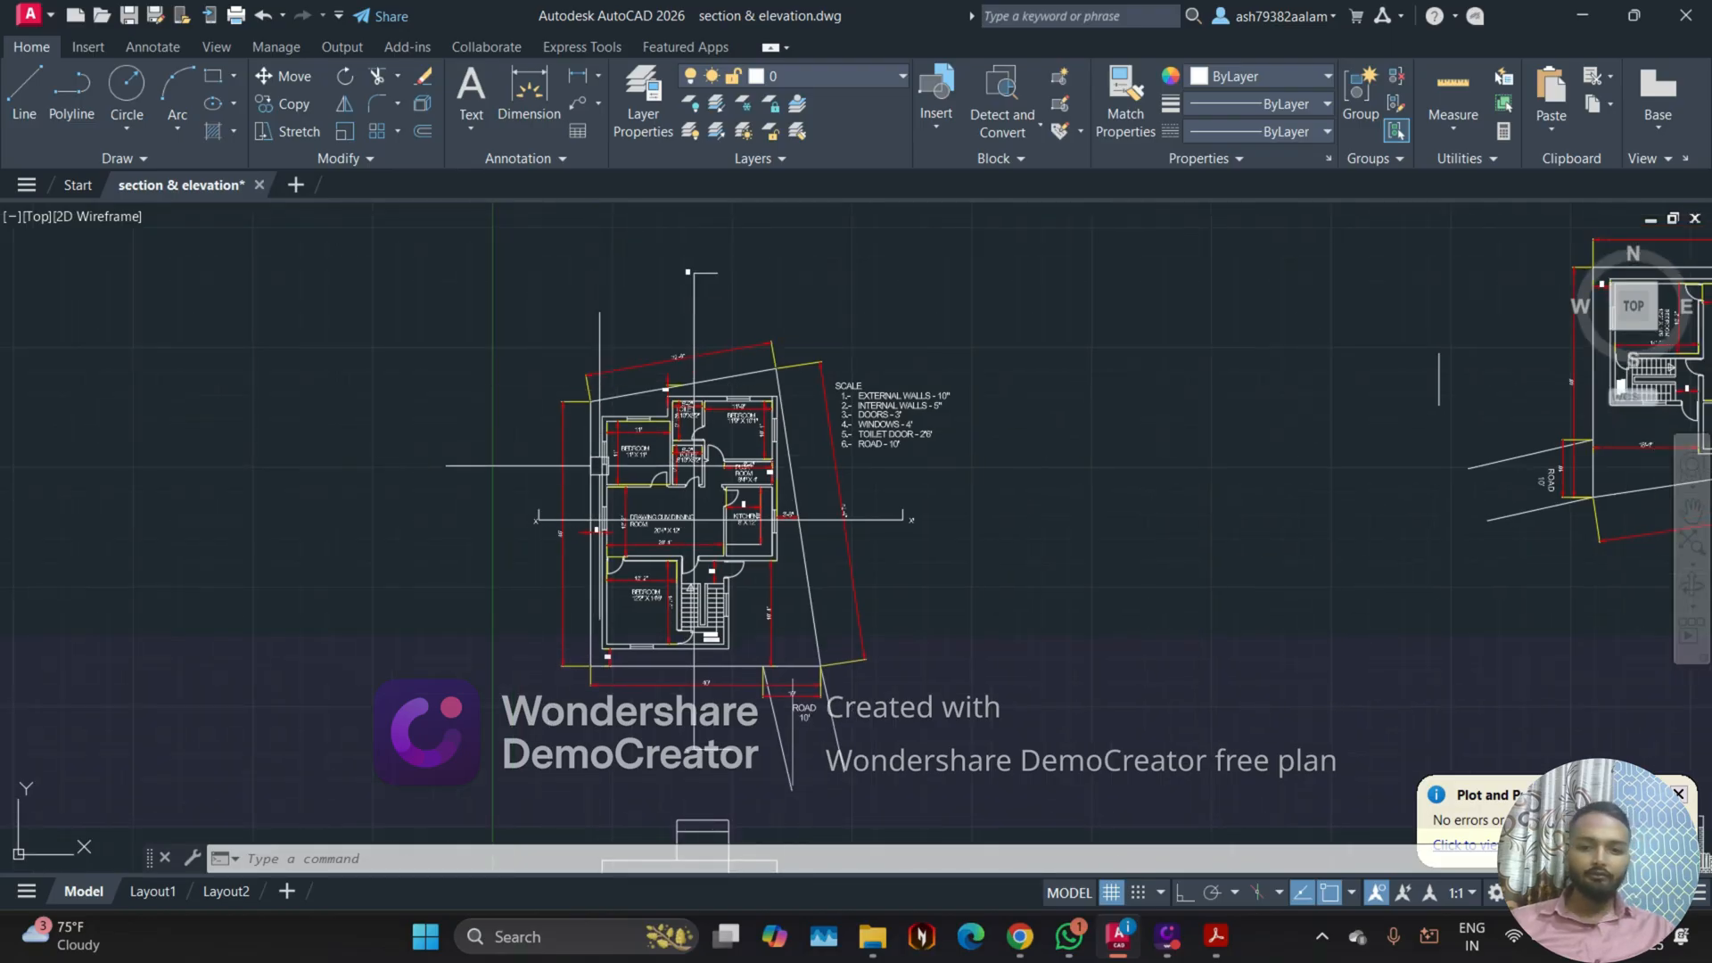
mouse_move(1022, 953)
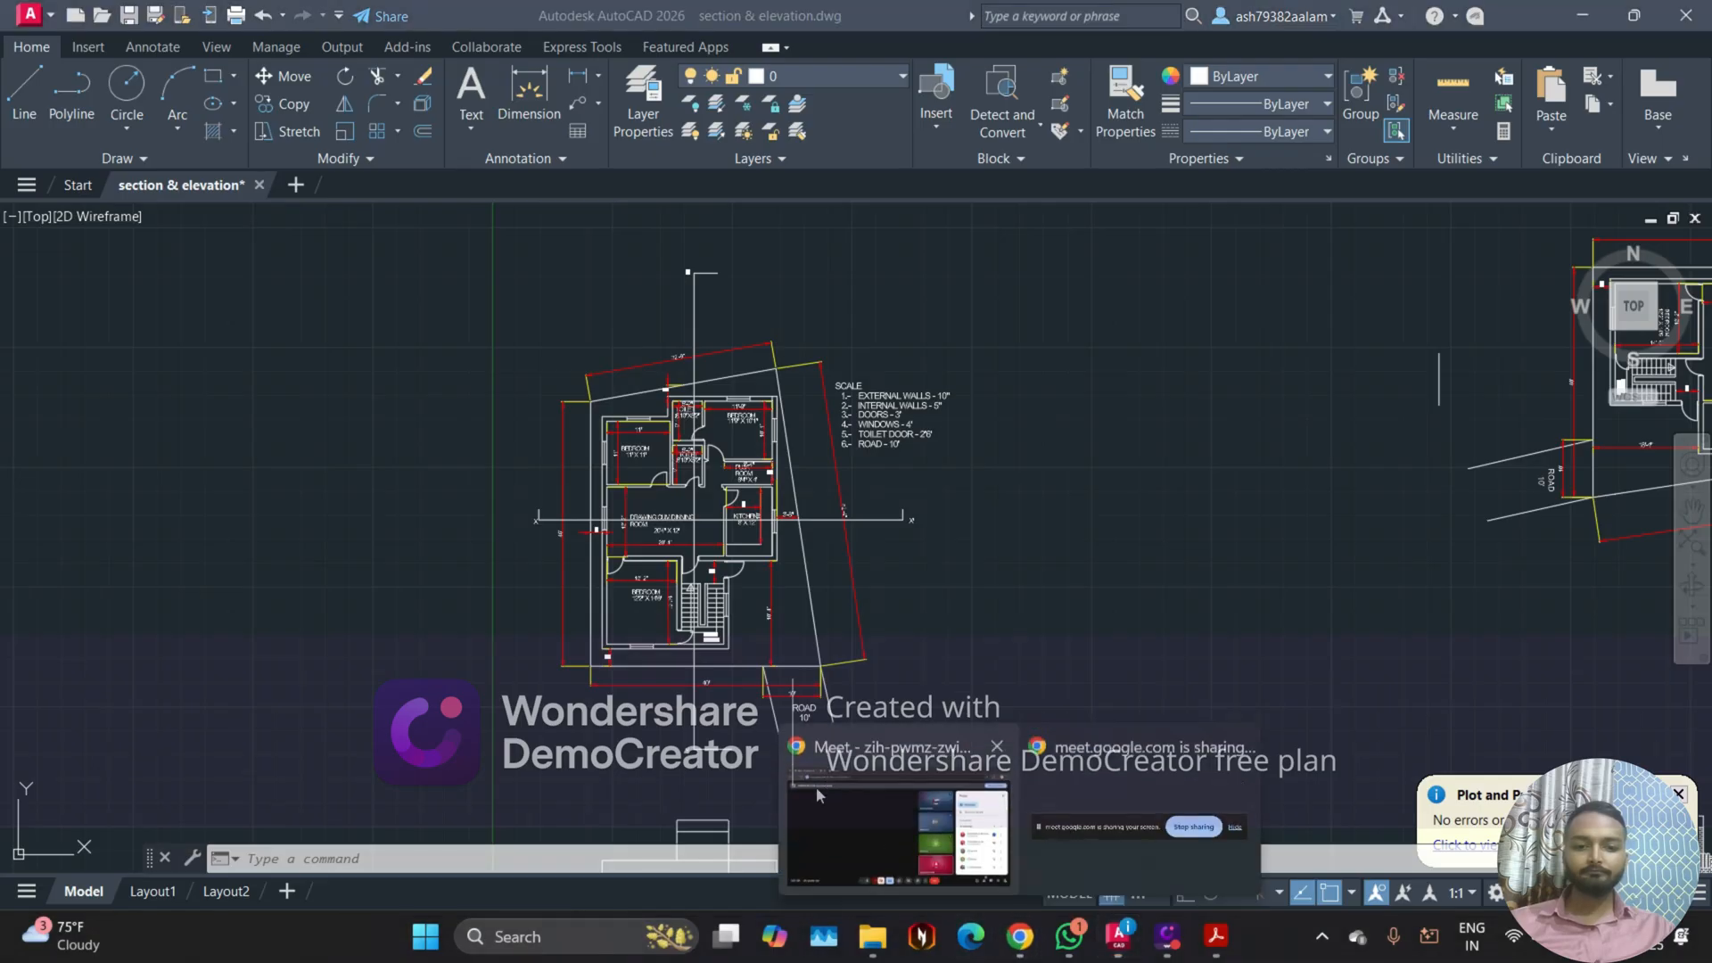
click(815, 783)
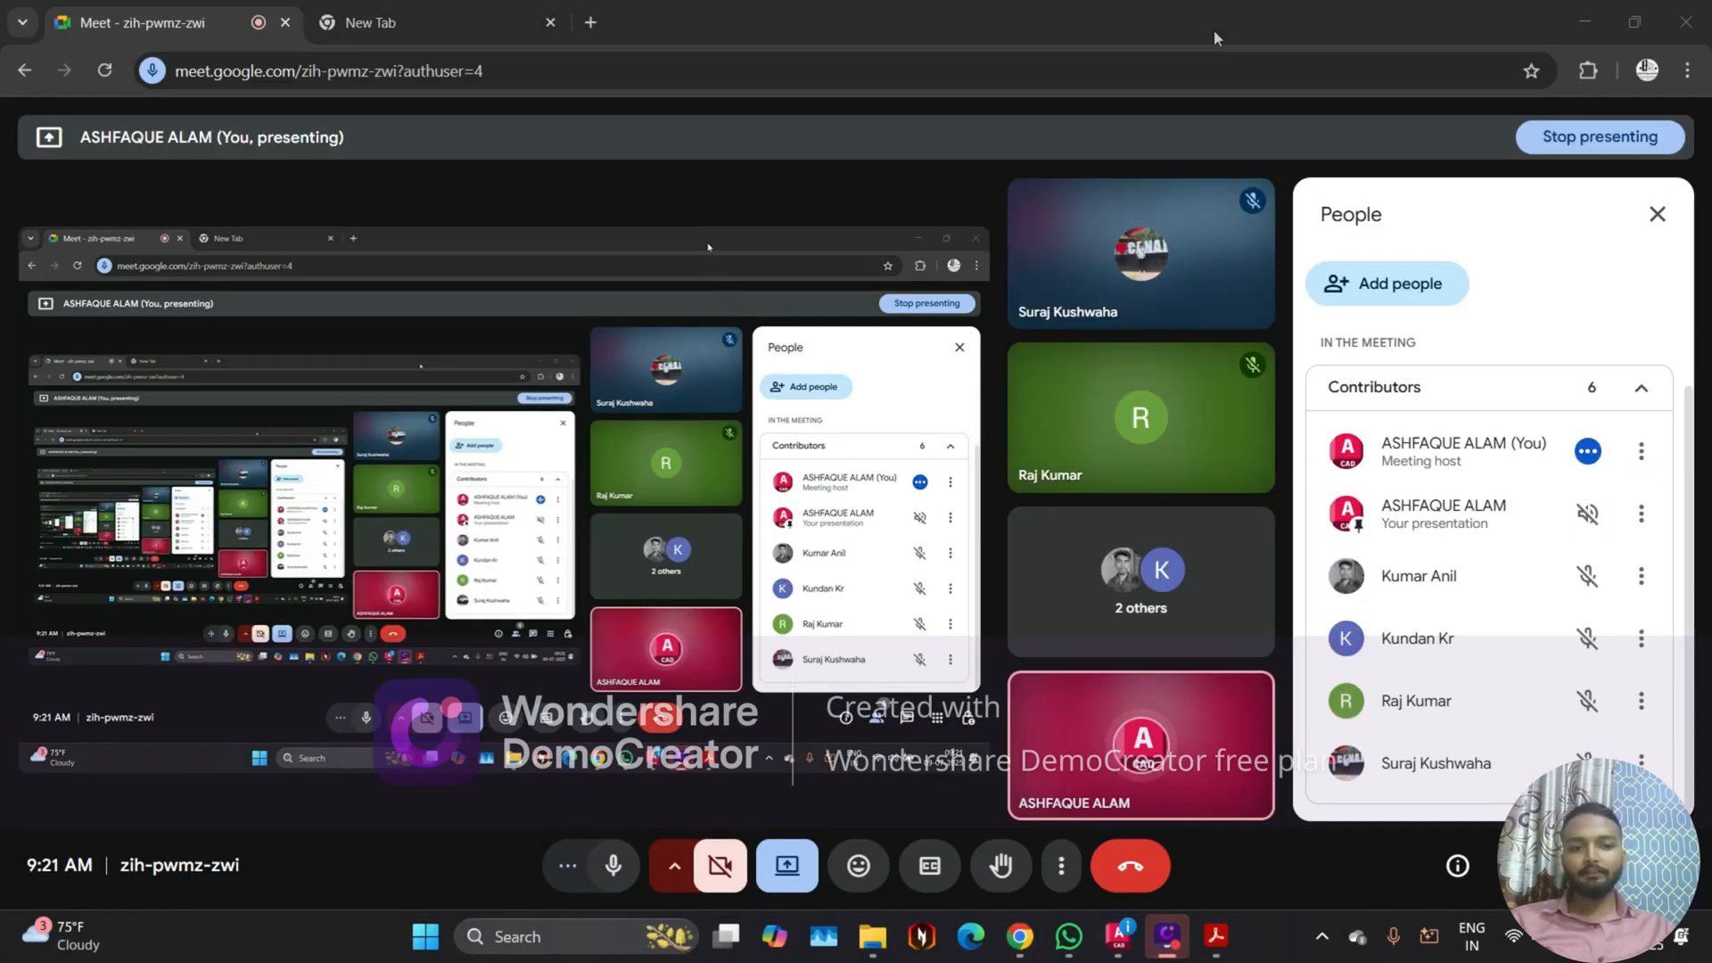
click(1117, 937)
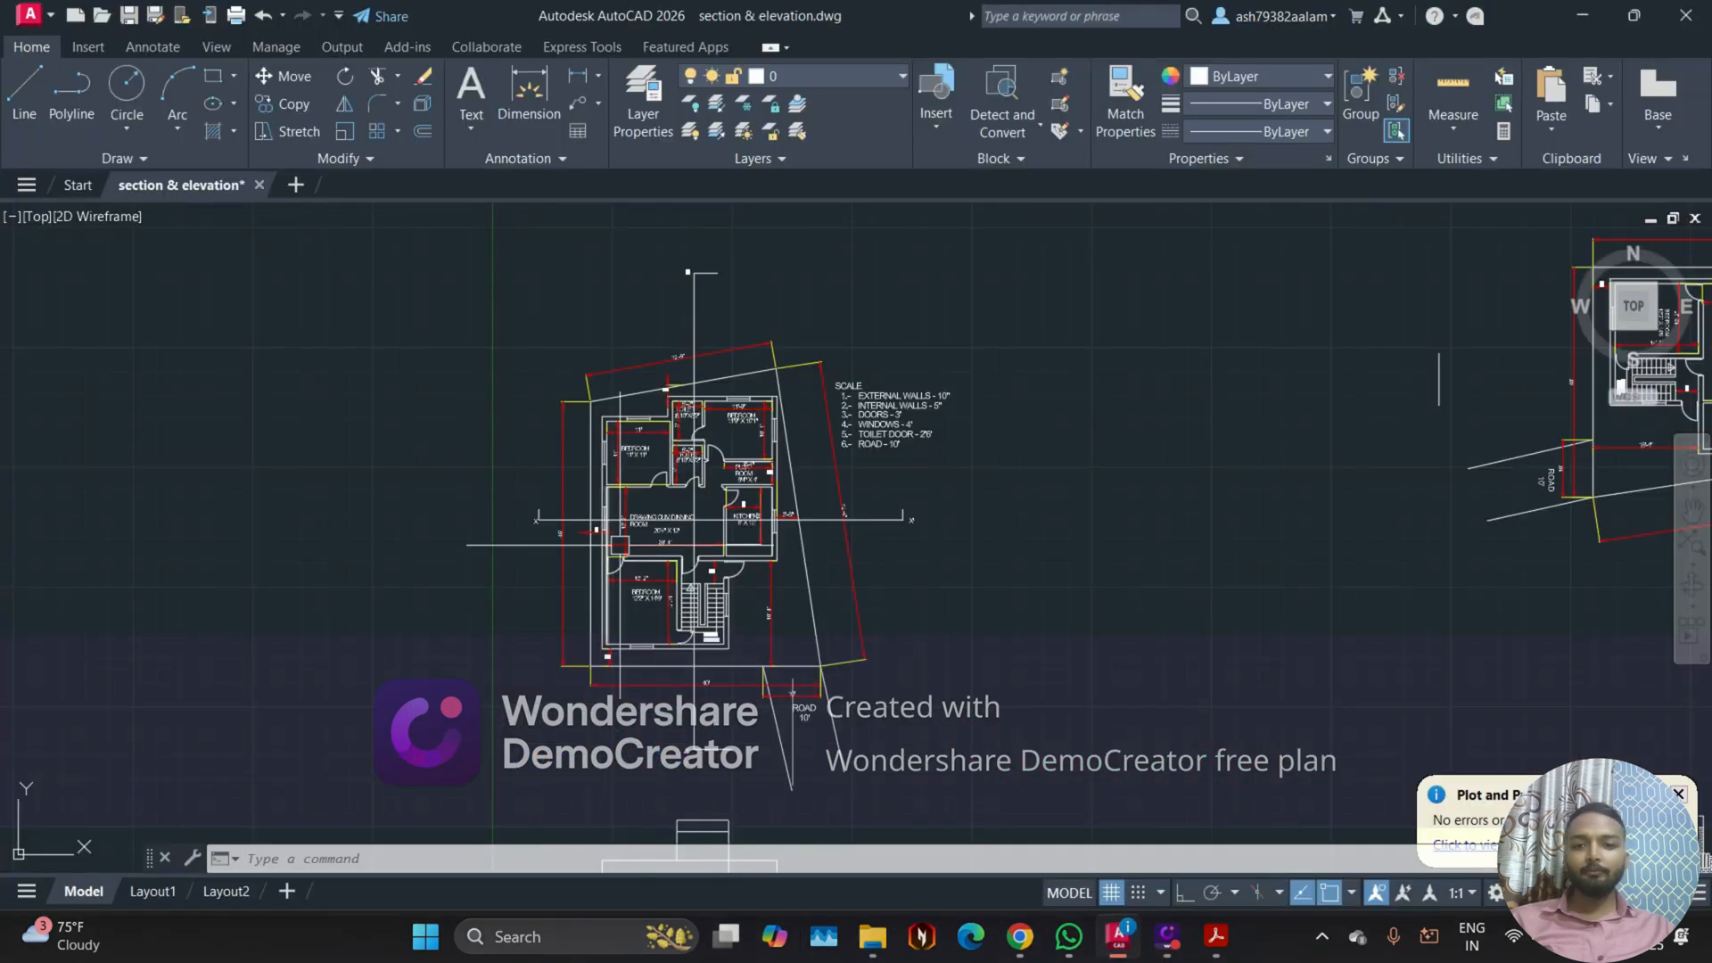
Step: Start a plot of the model with DWG To PDF.pc3 on ISO A4 (210.00 x 297.00 MM) paper
key(ctrl+p)
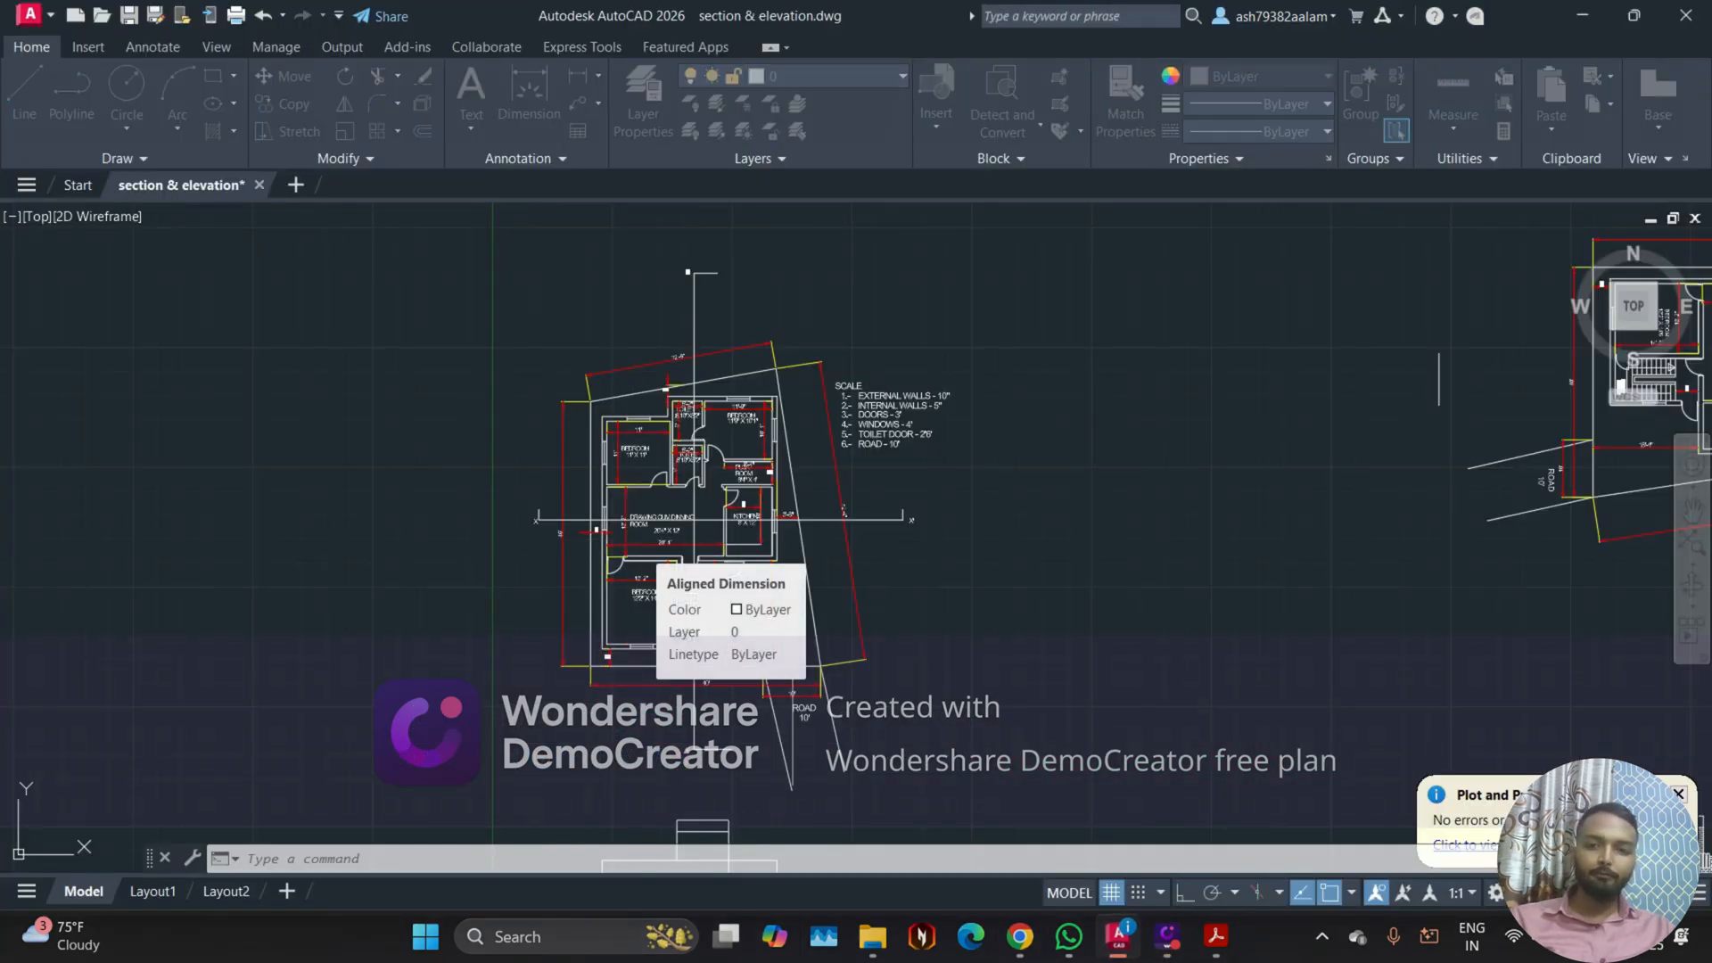
click(694, 348)
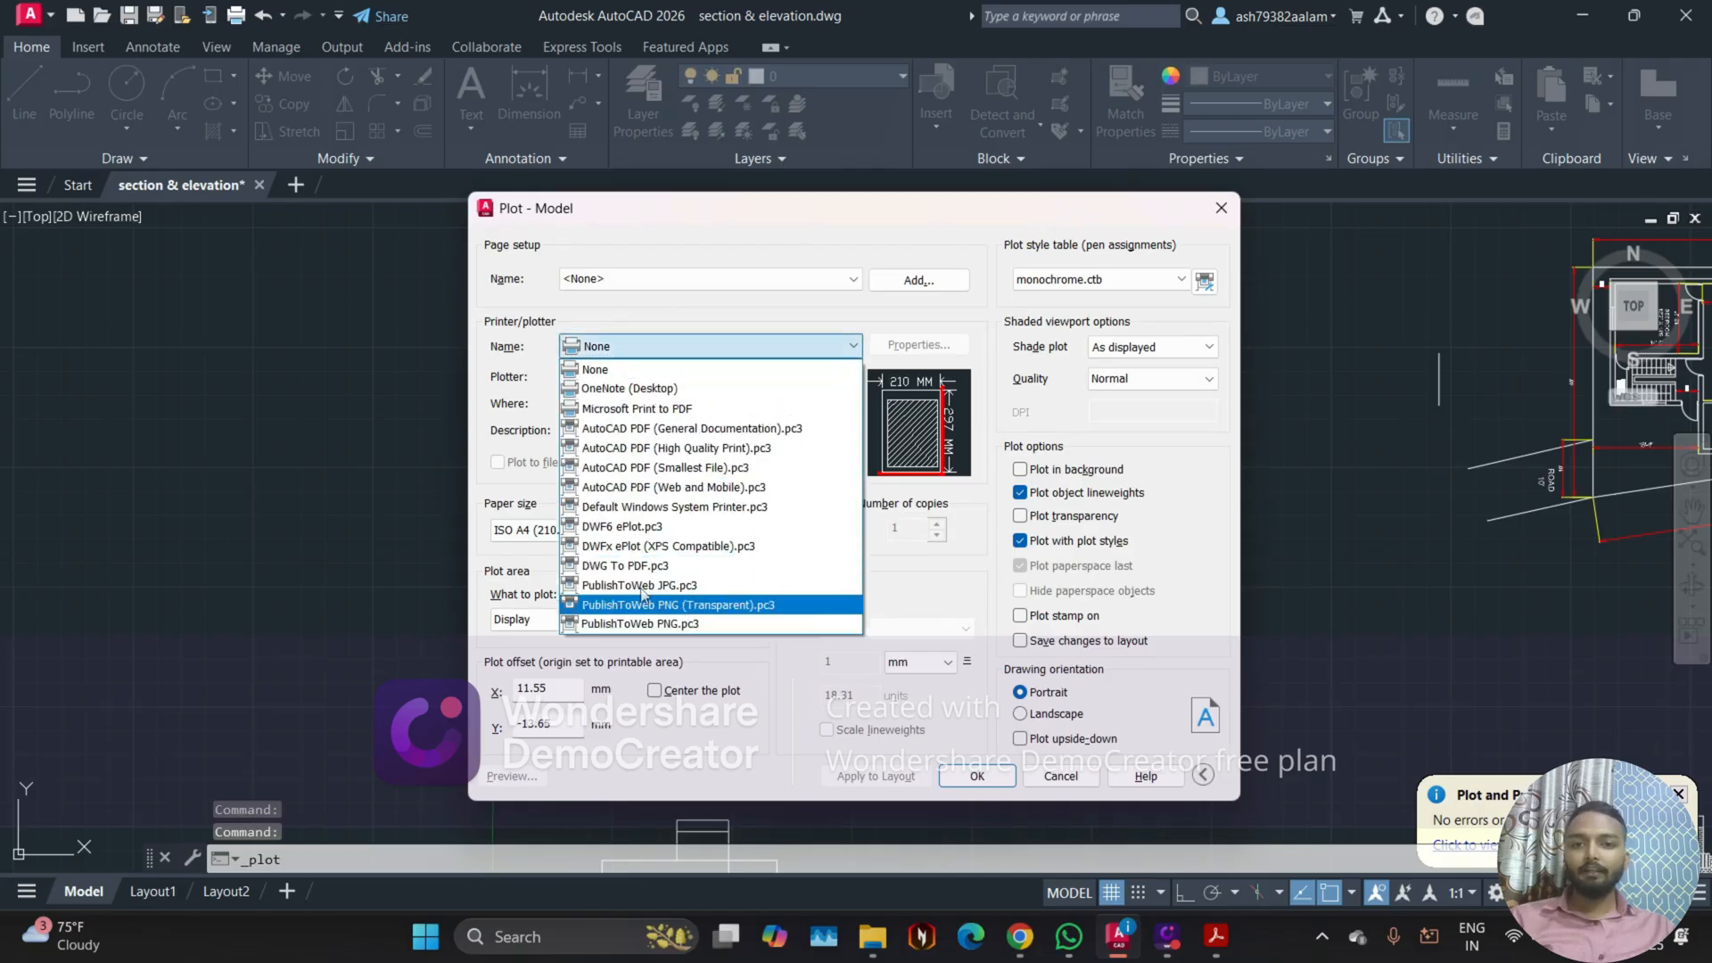
click(647, 580)
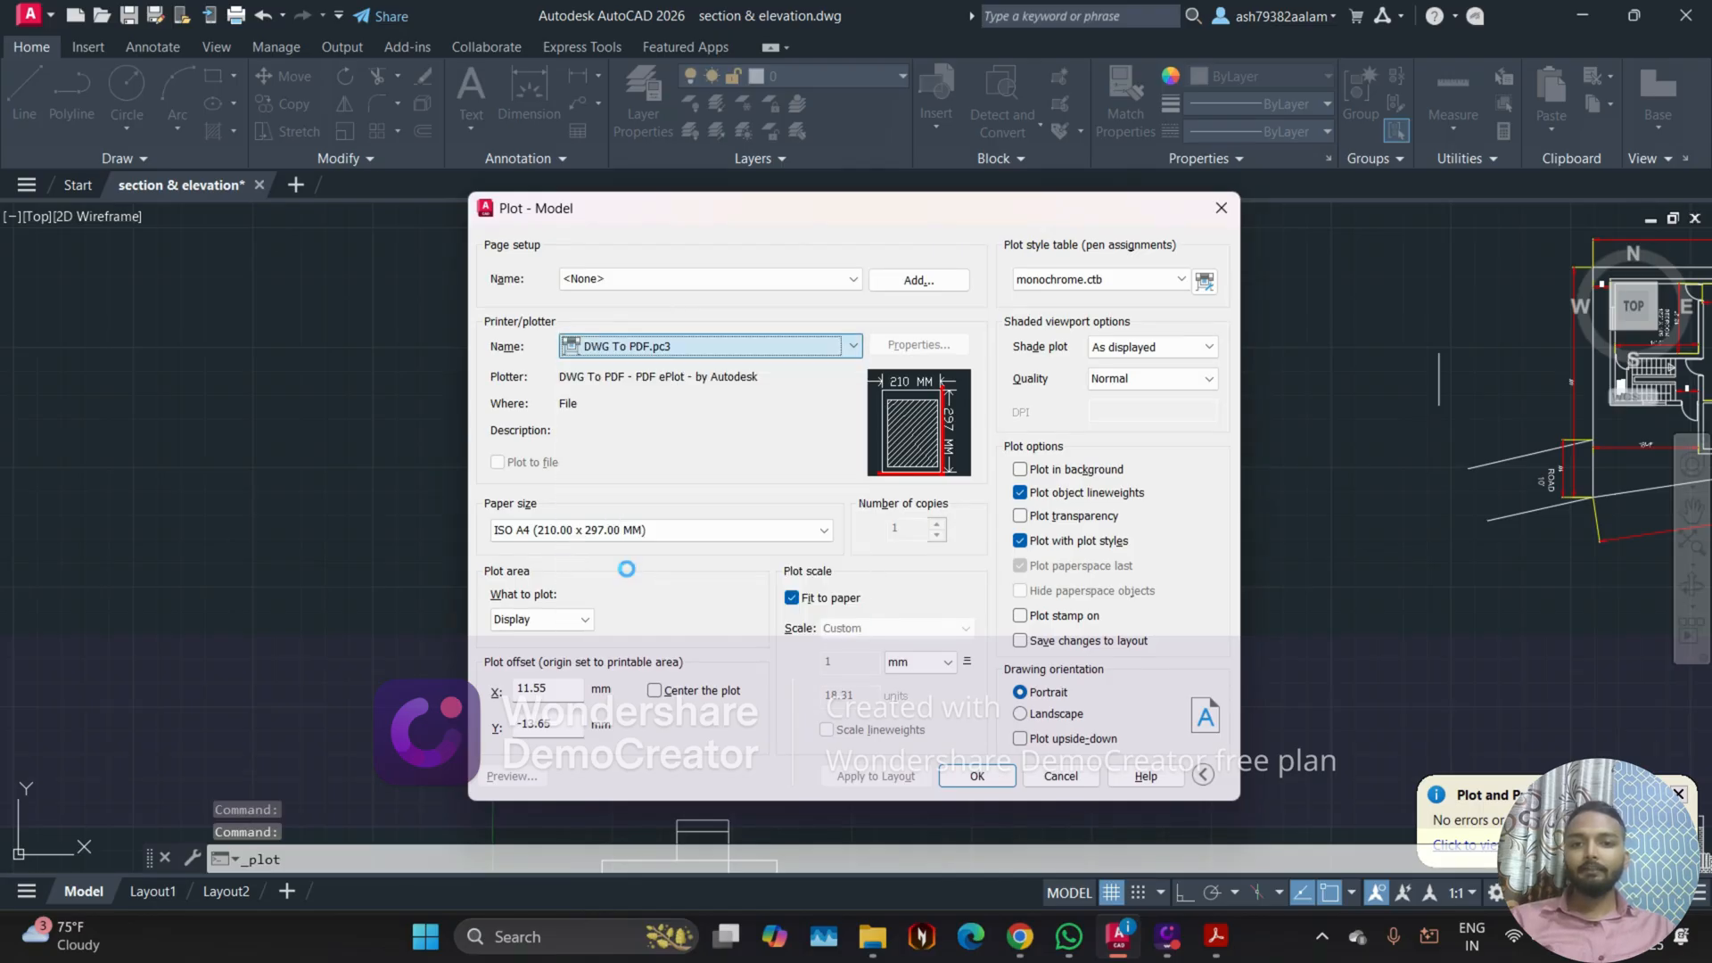
click(572, 531)
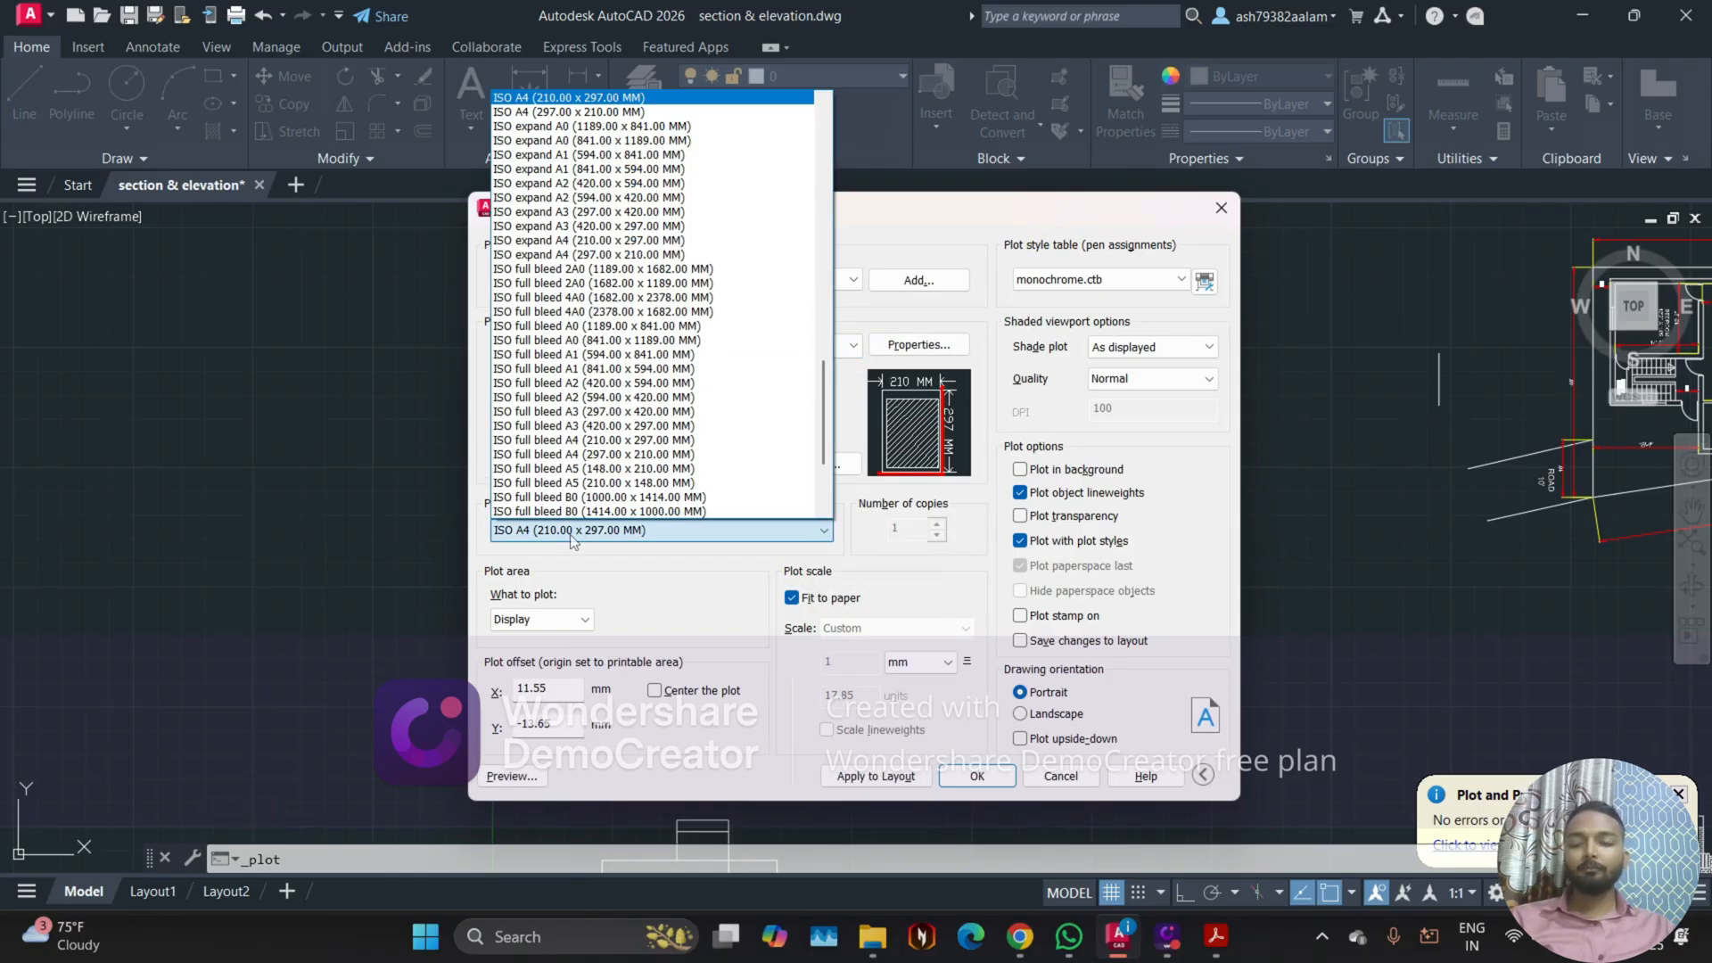
click(556, 99)
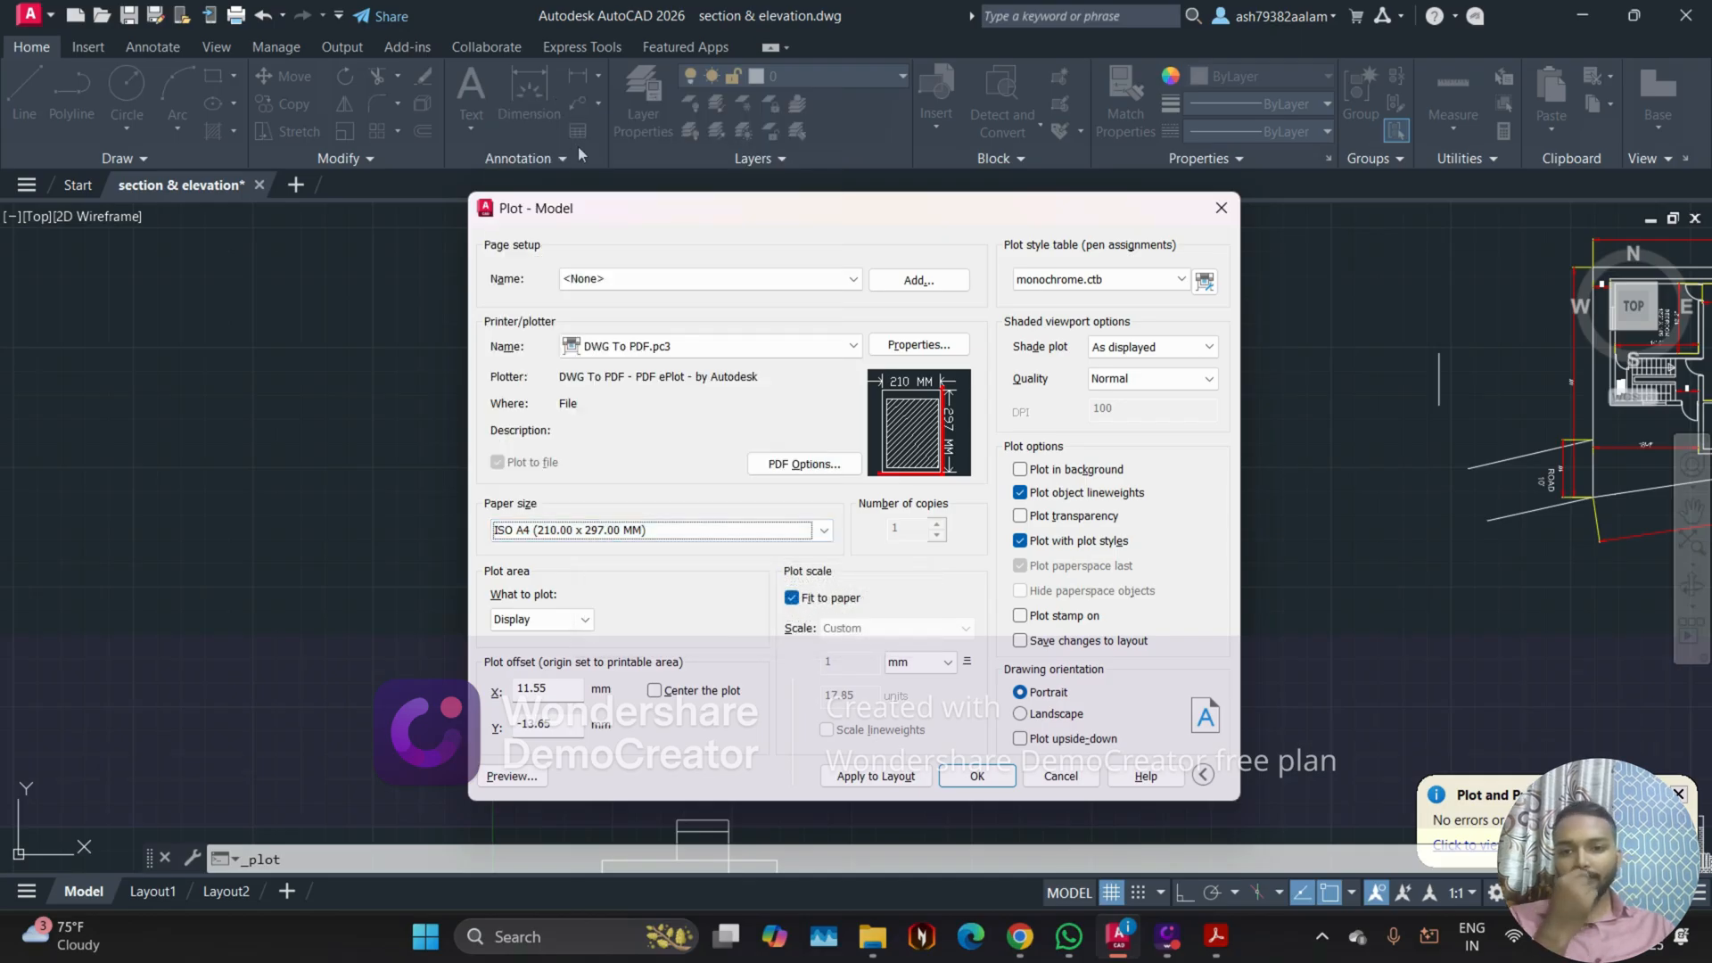
Step: Set the plot area to a window around the labelled floor plan and its scale notes, and center the plot
click(525, 618)
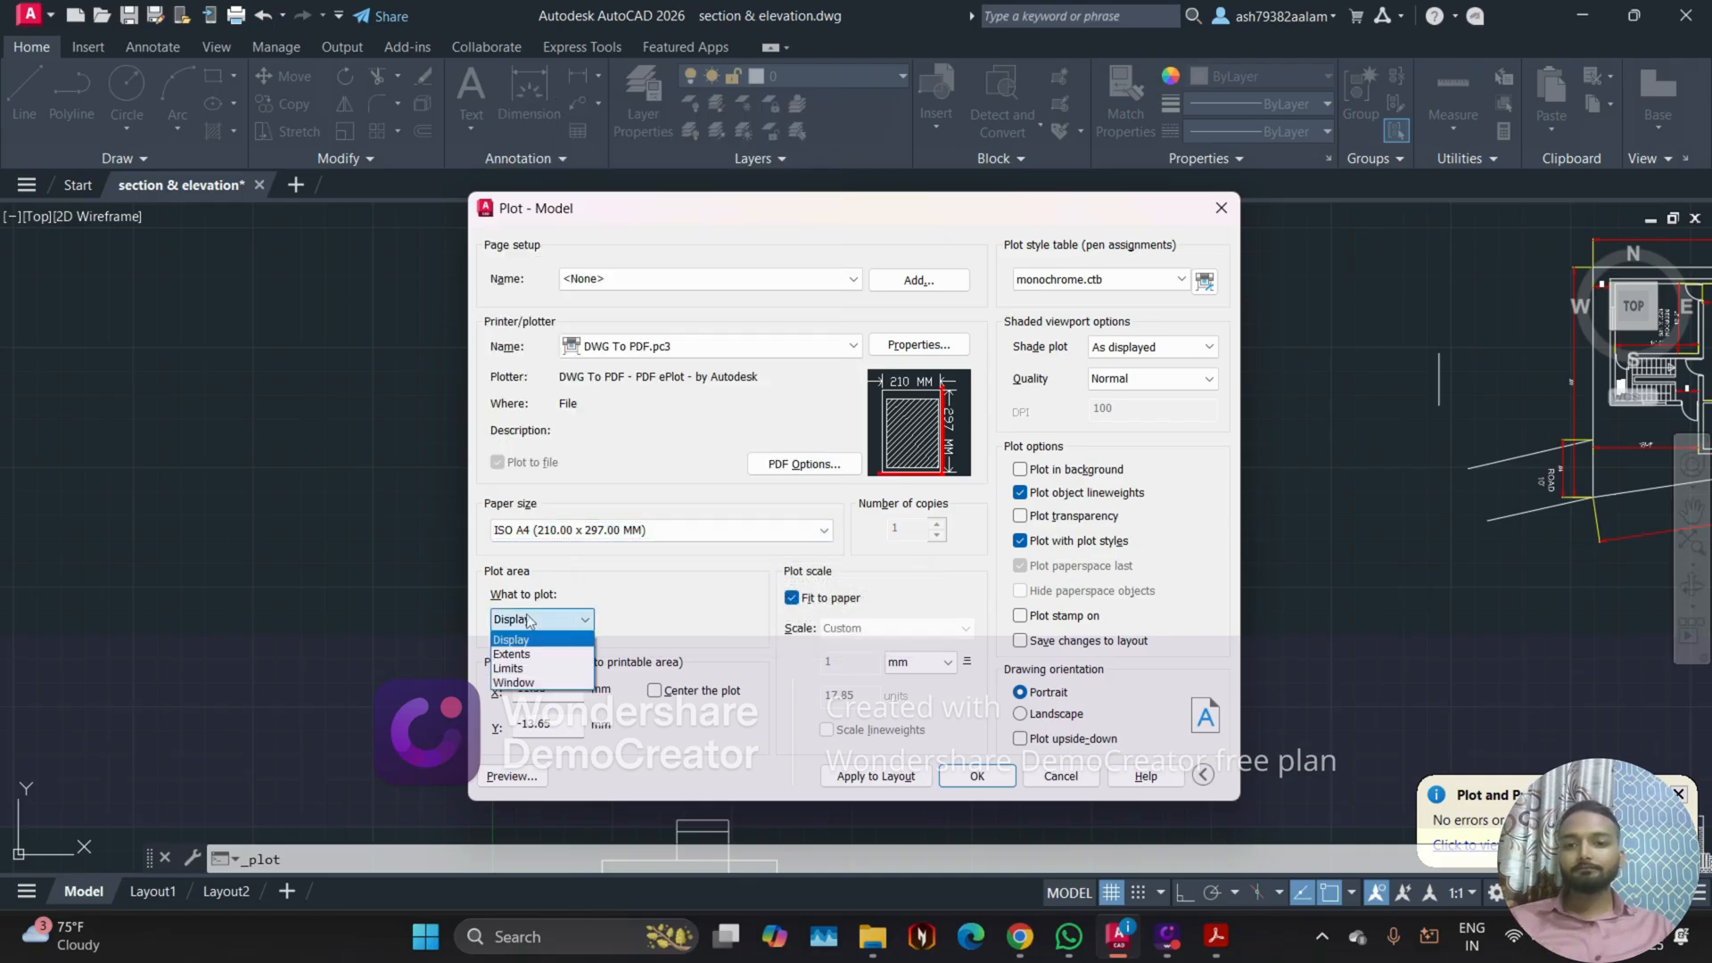
click(546, 683)
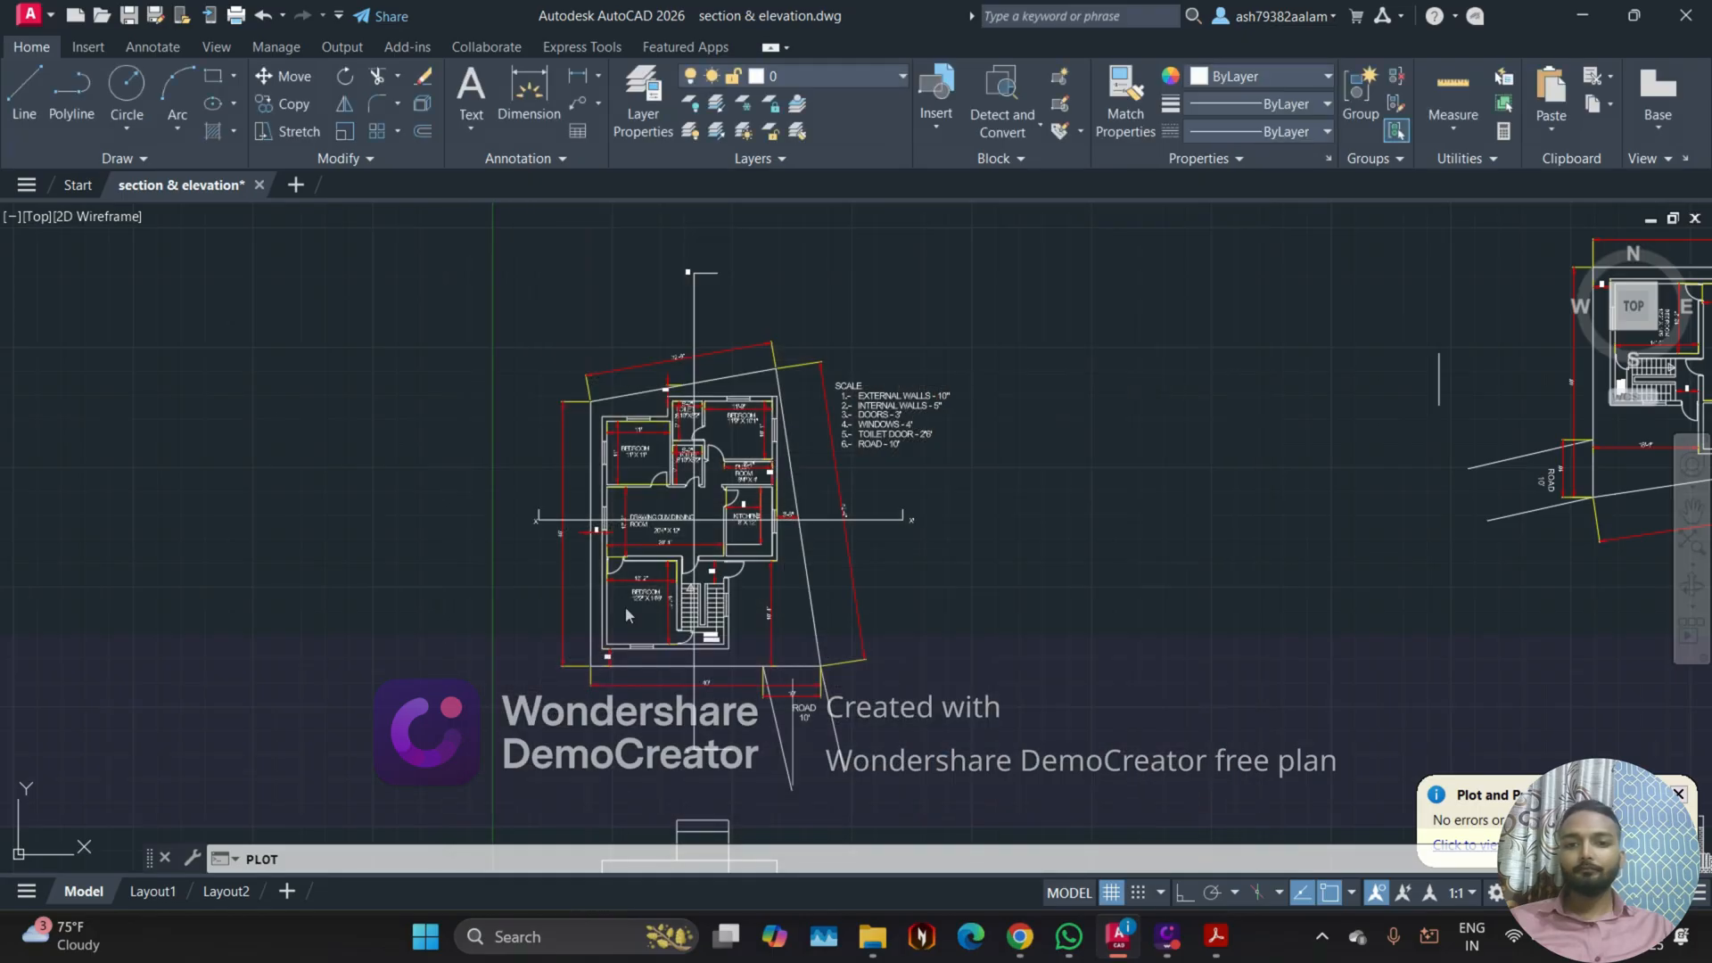
click(511, 235)
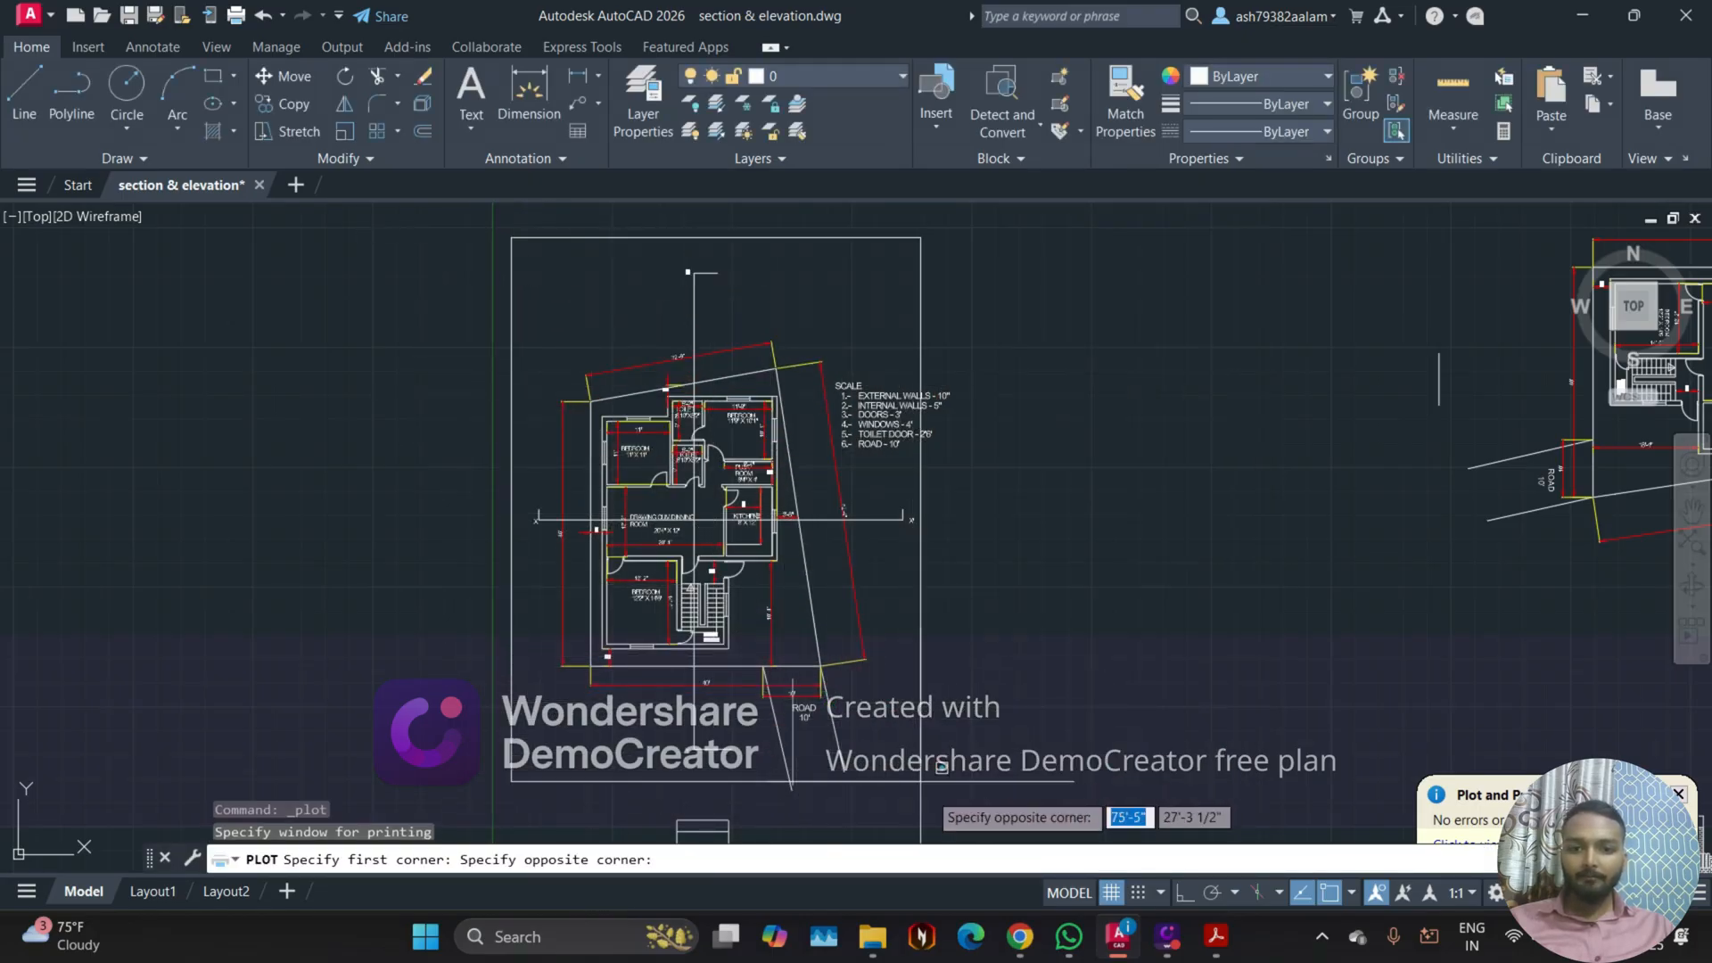
click(983, 786)
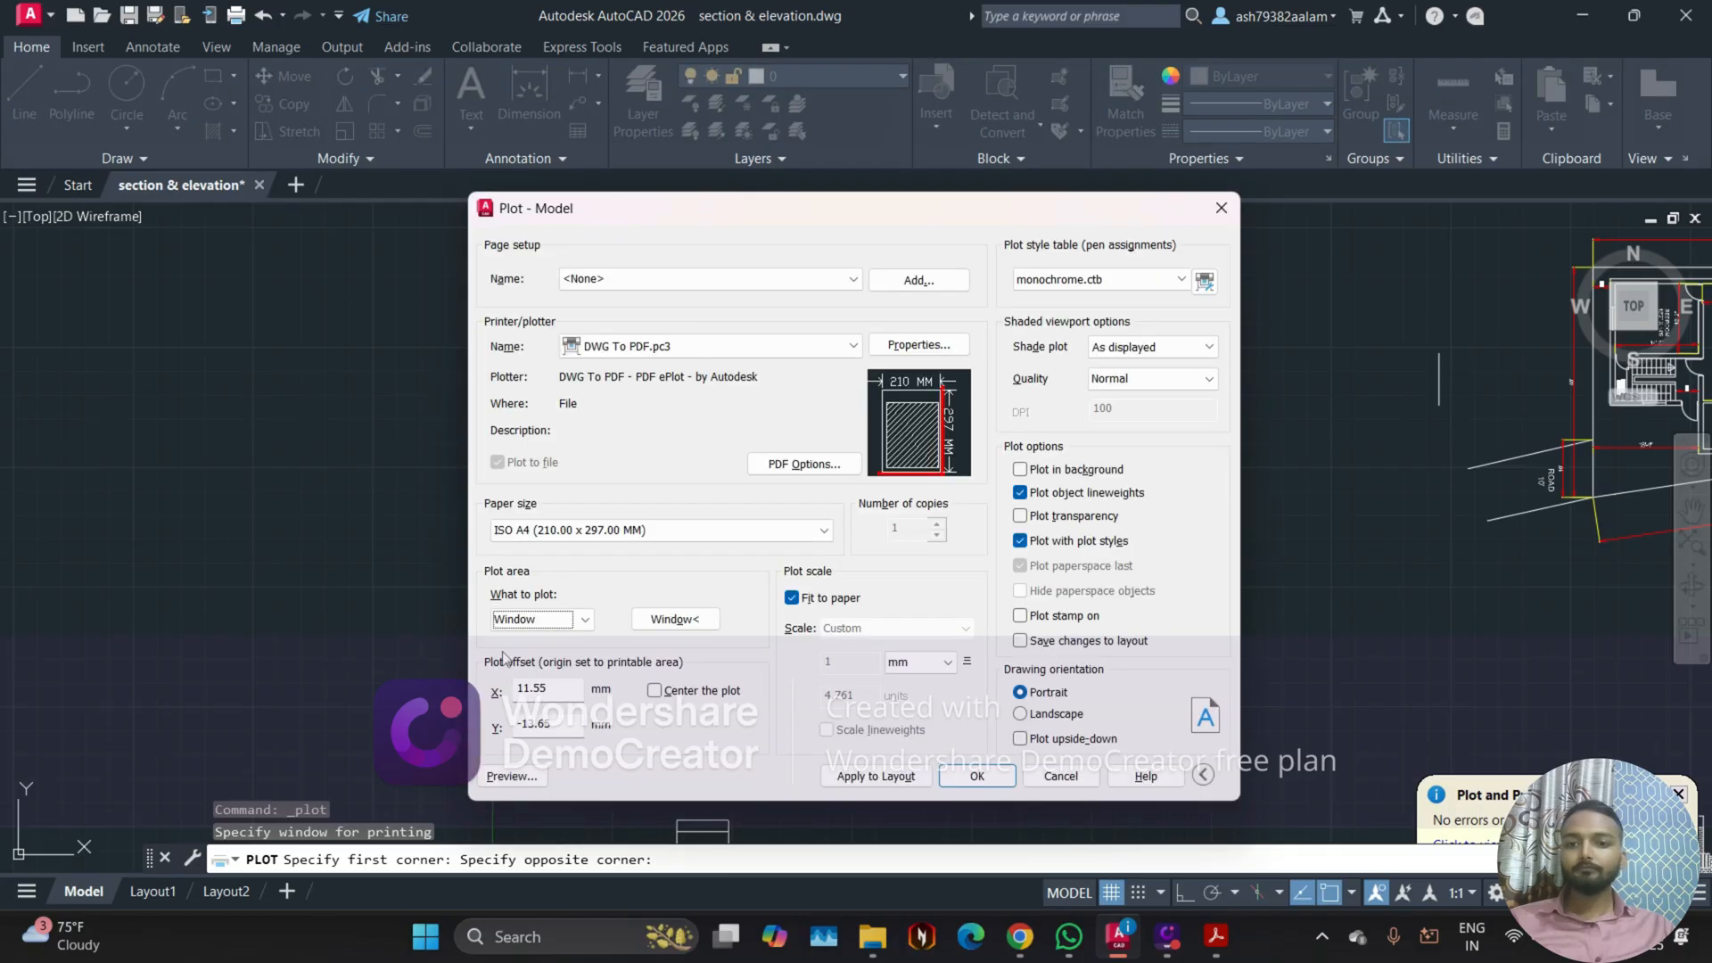
click(676, 694)
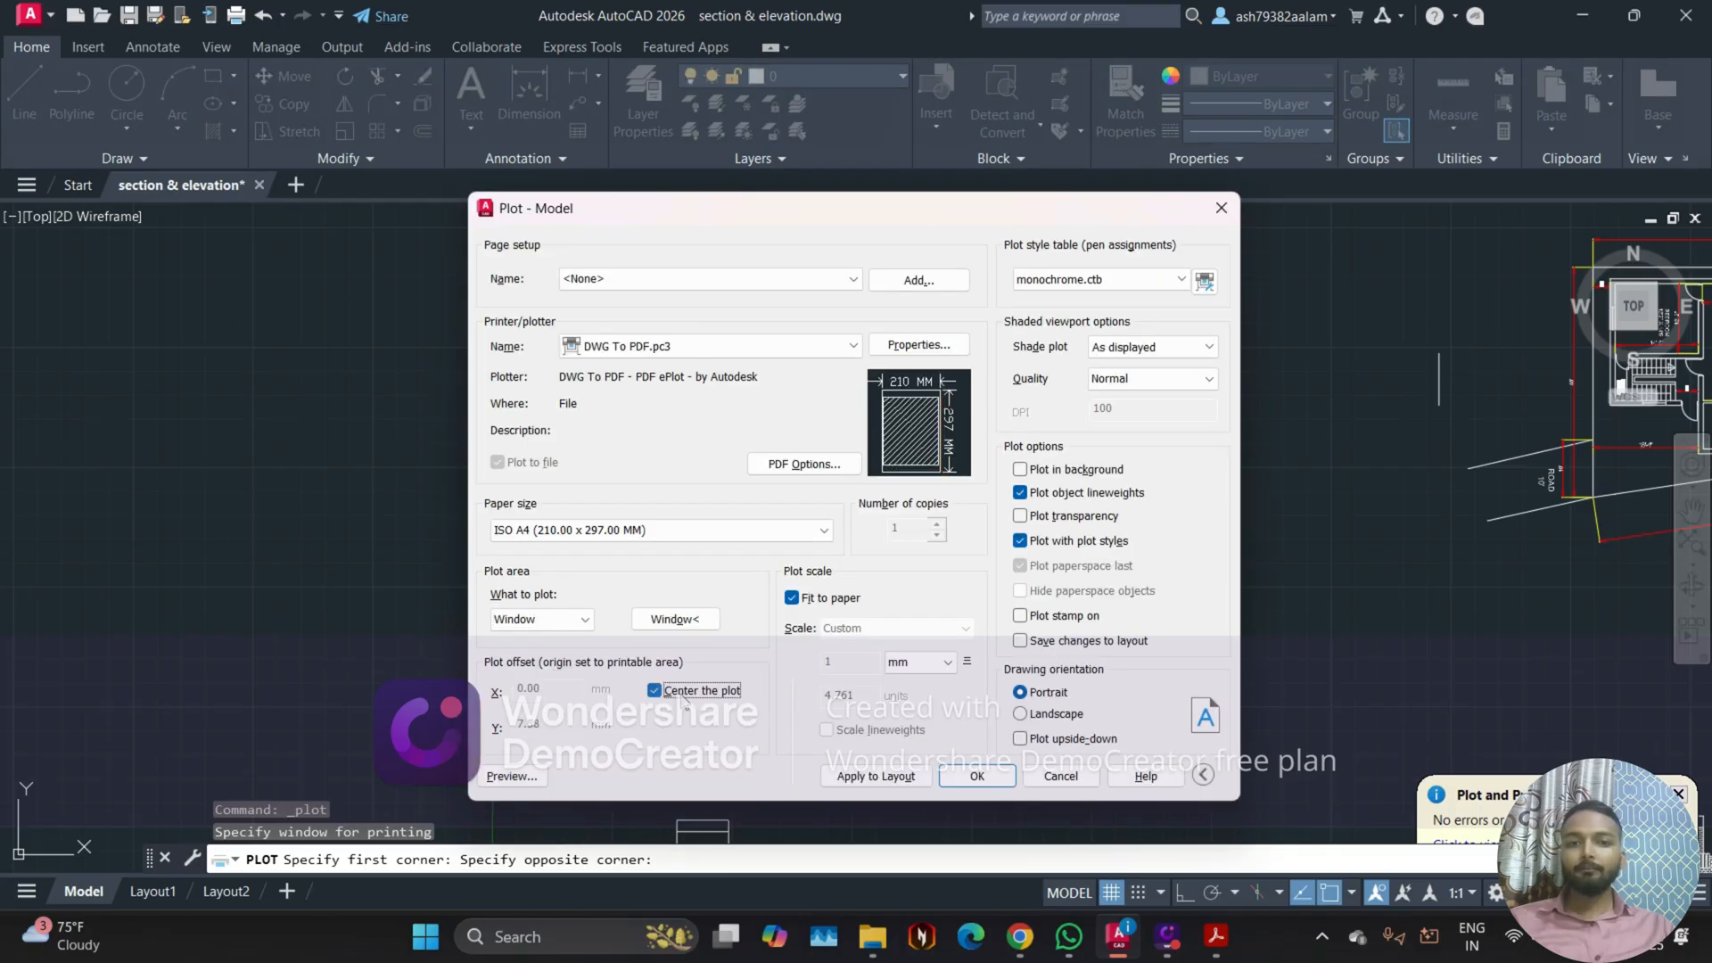
Step: Set the plot style table to None, and inspect the floor plan's colours and dimensions in the plot preview
click(1117, 282)
click(1040, 297)
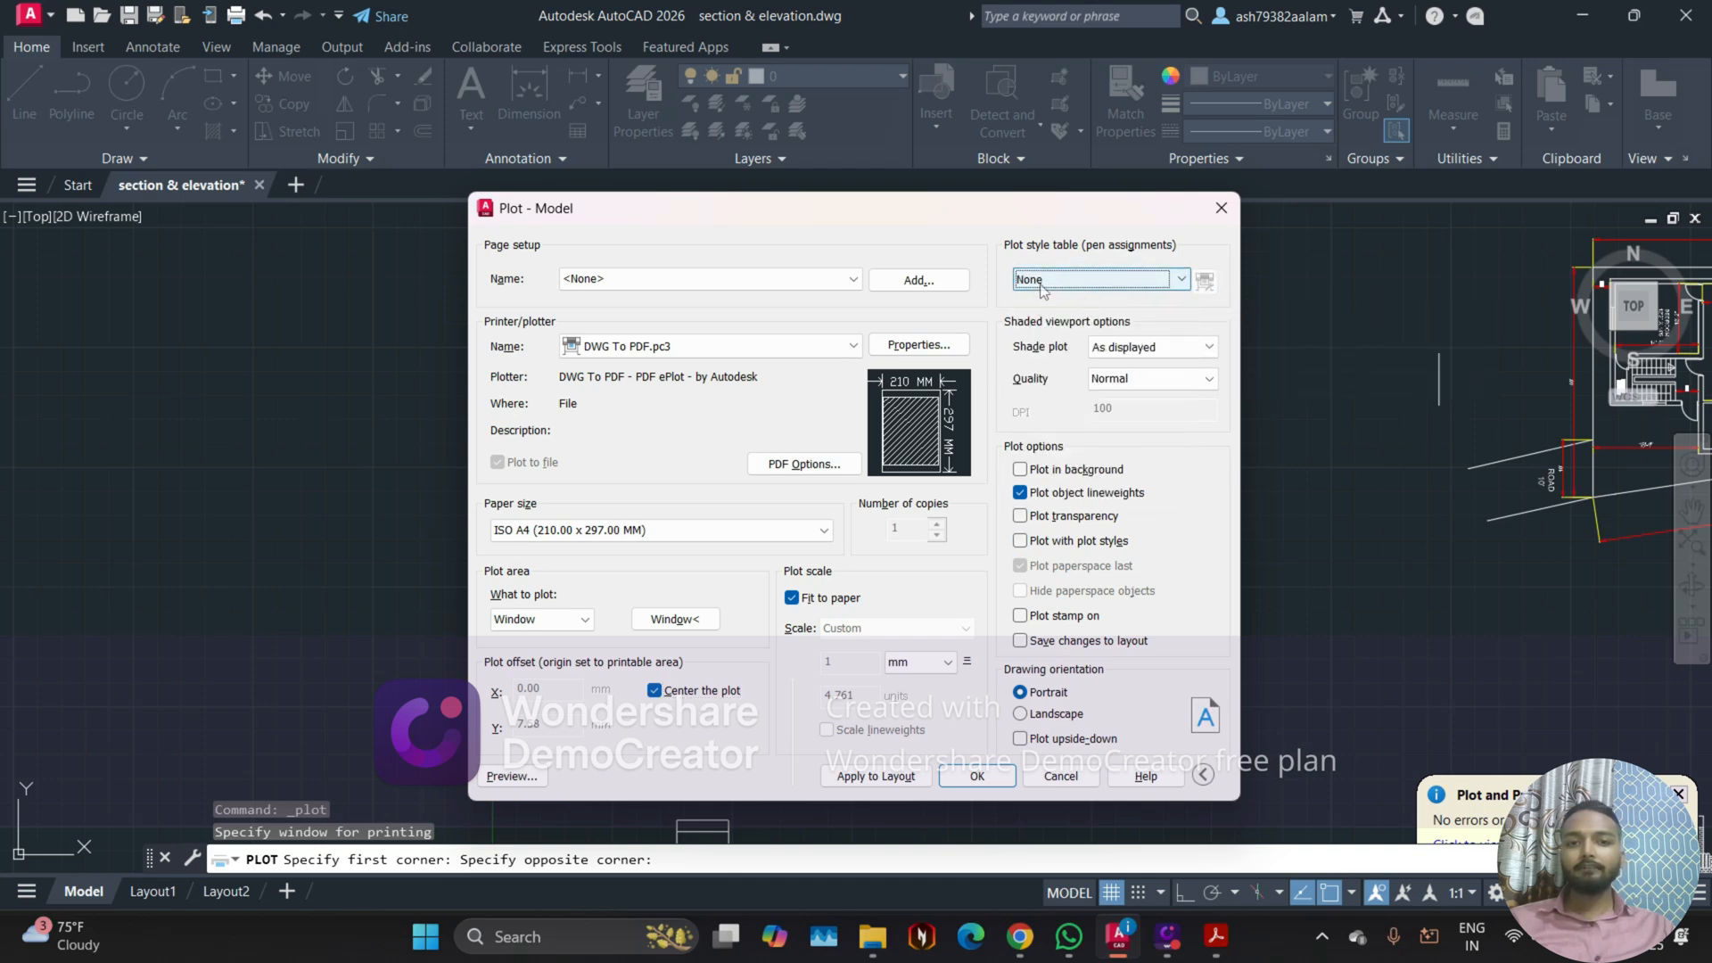
click(507, 776)
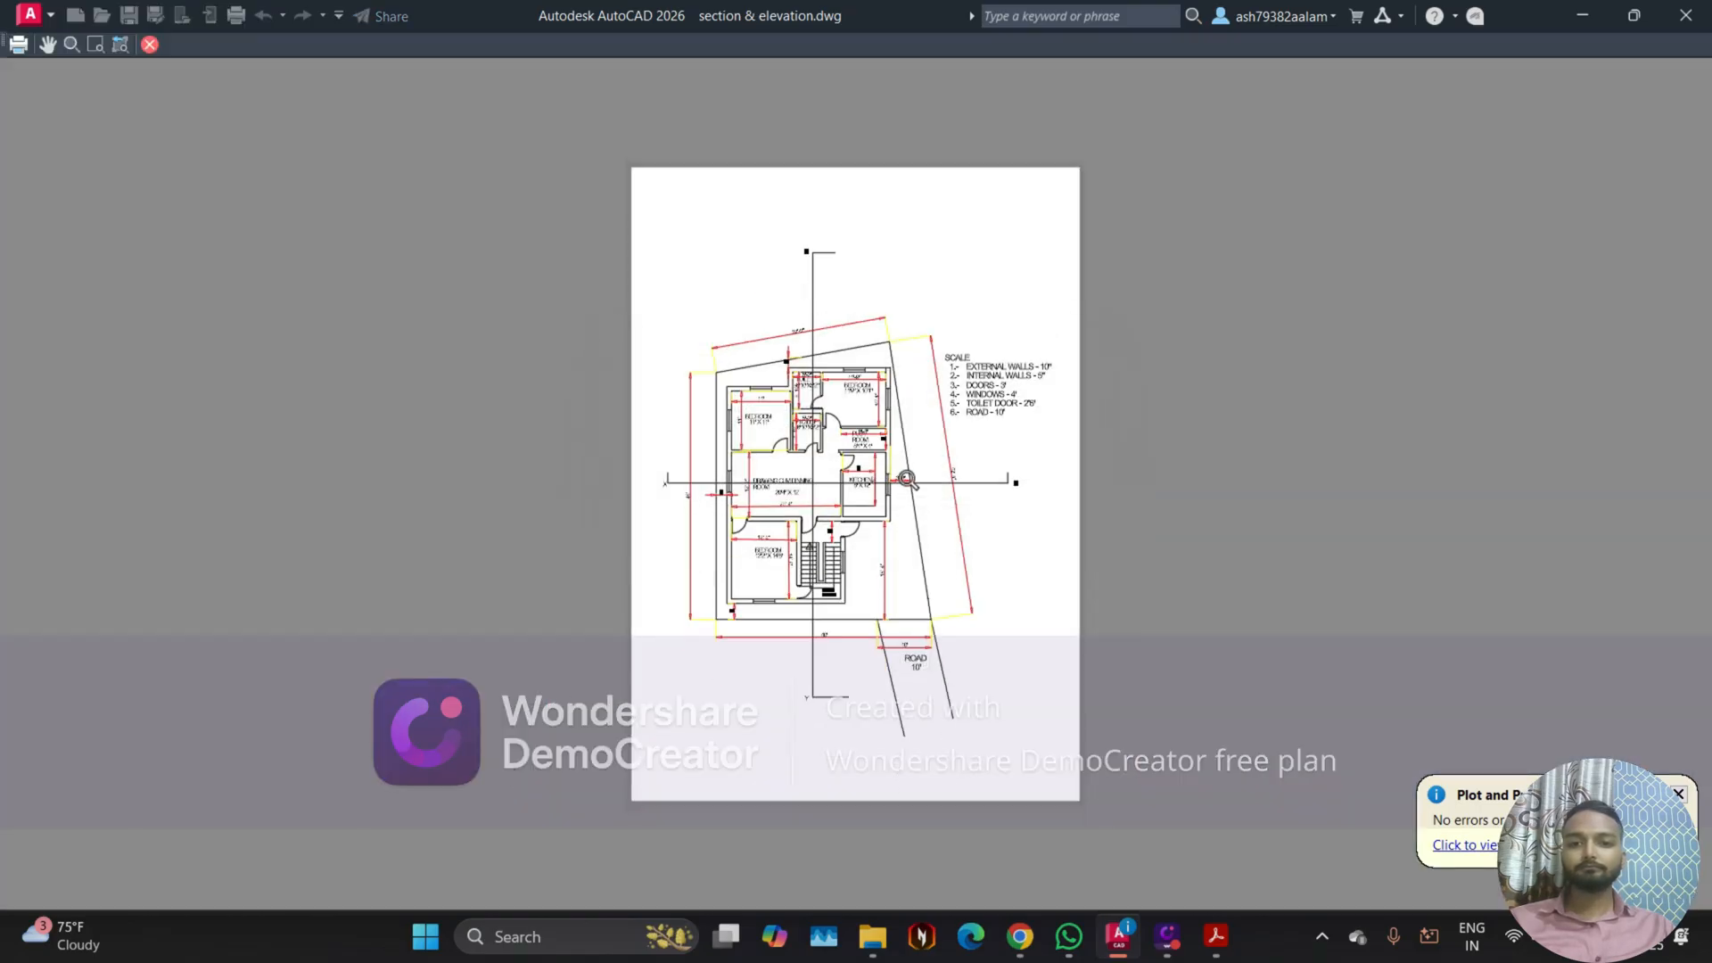
scroll(825, 479, up, 6)
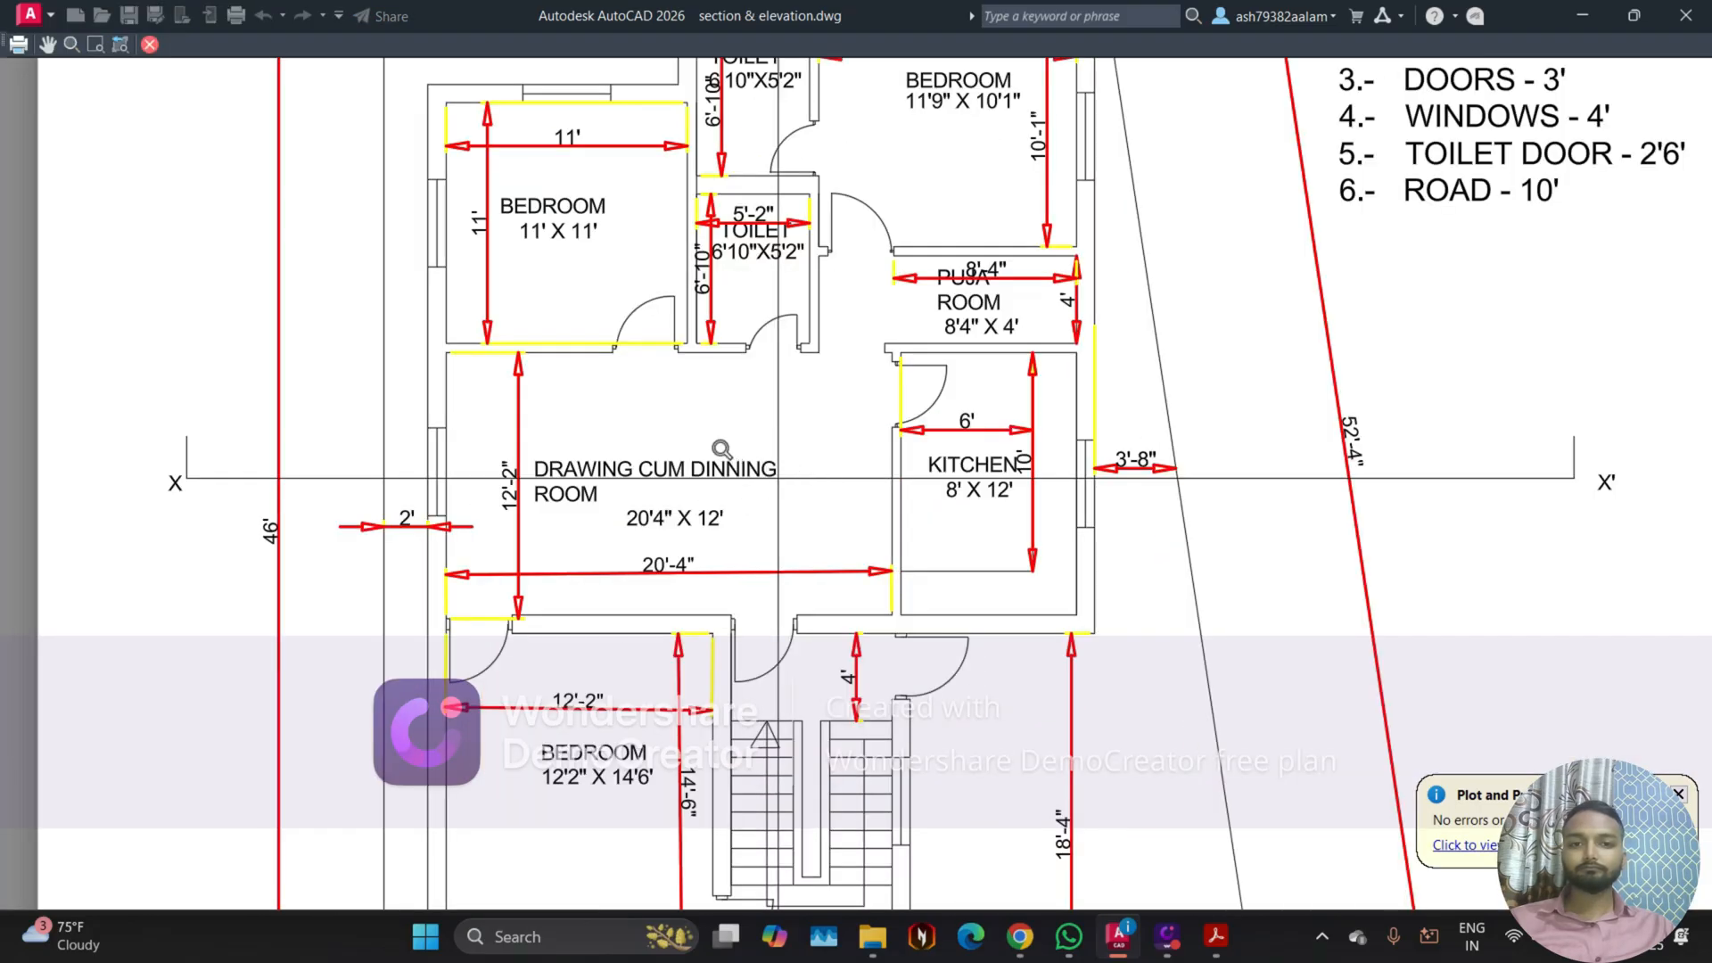
scroll(722, 449, down, 6)
scroll(703, 482, up, 2)
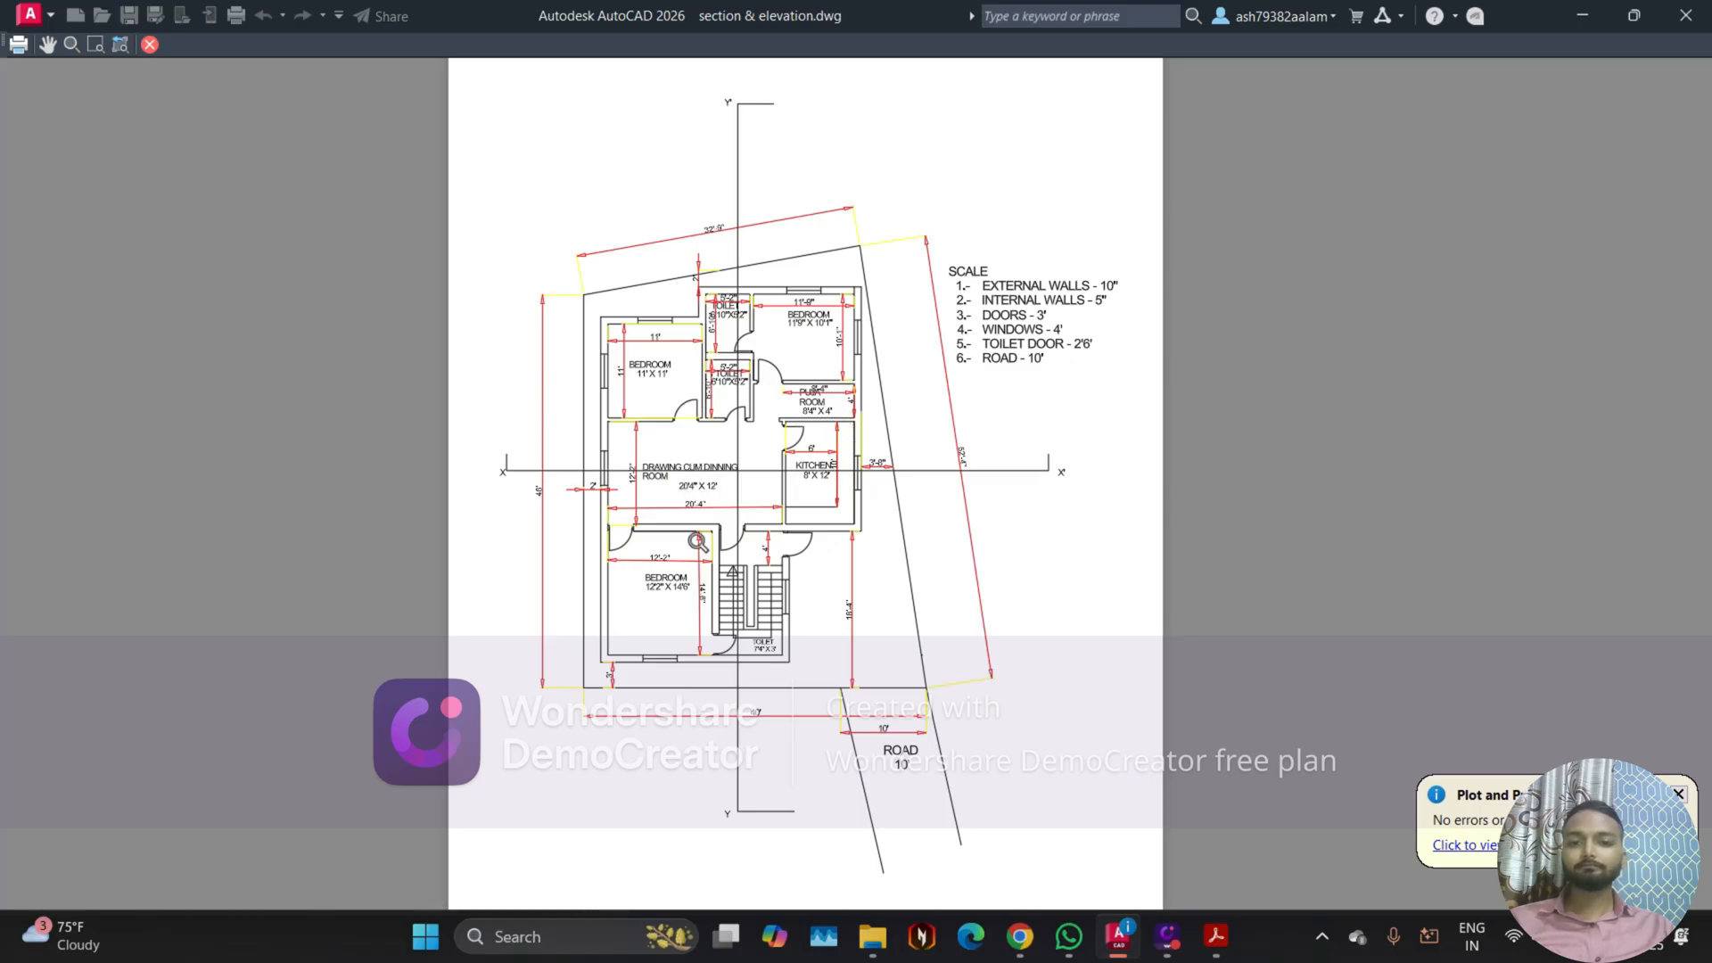
scroll(747, 667, down, 2)
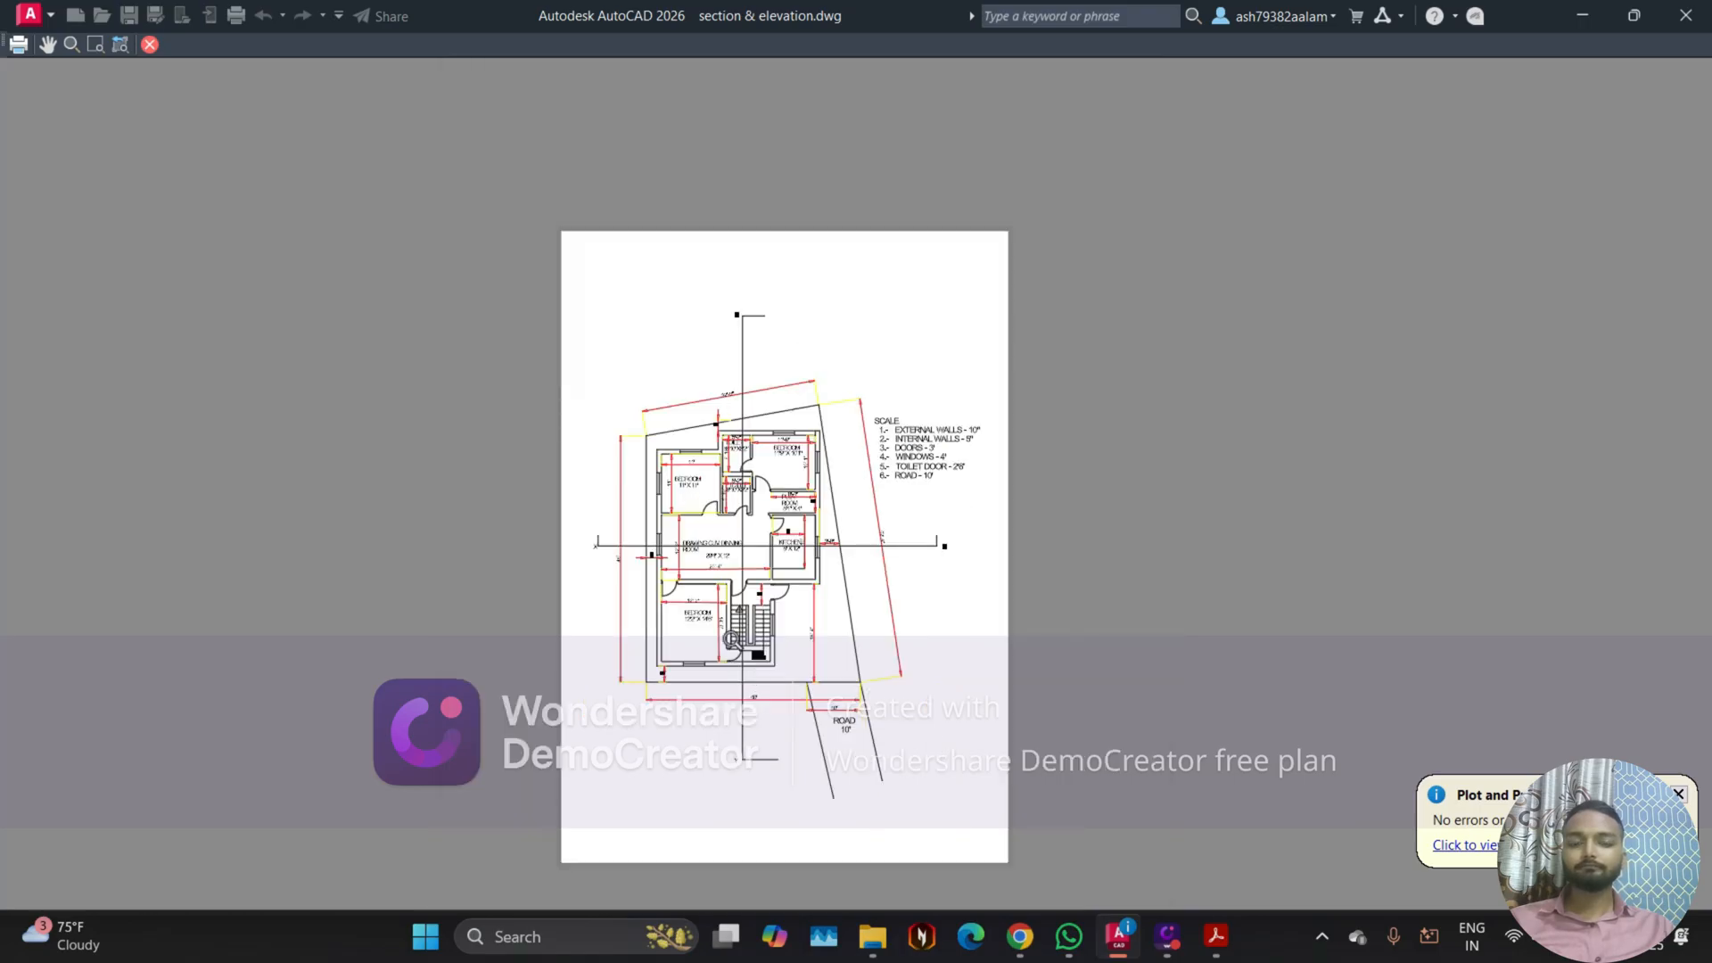
click(145, 46)
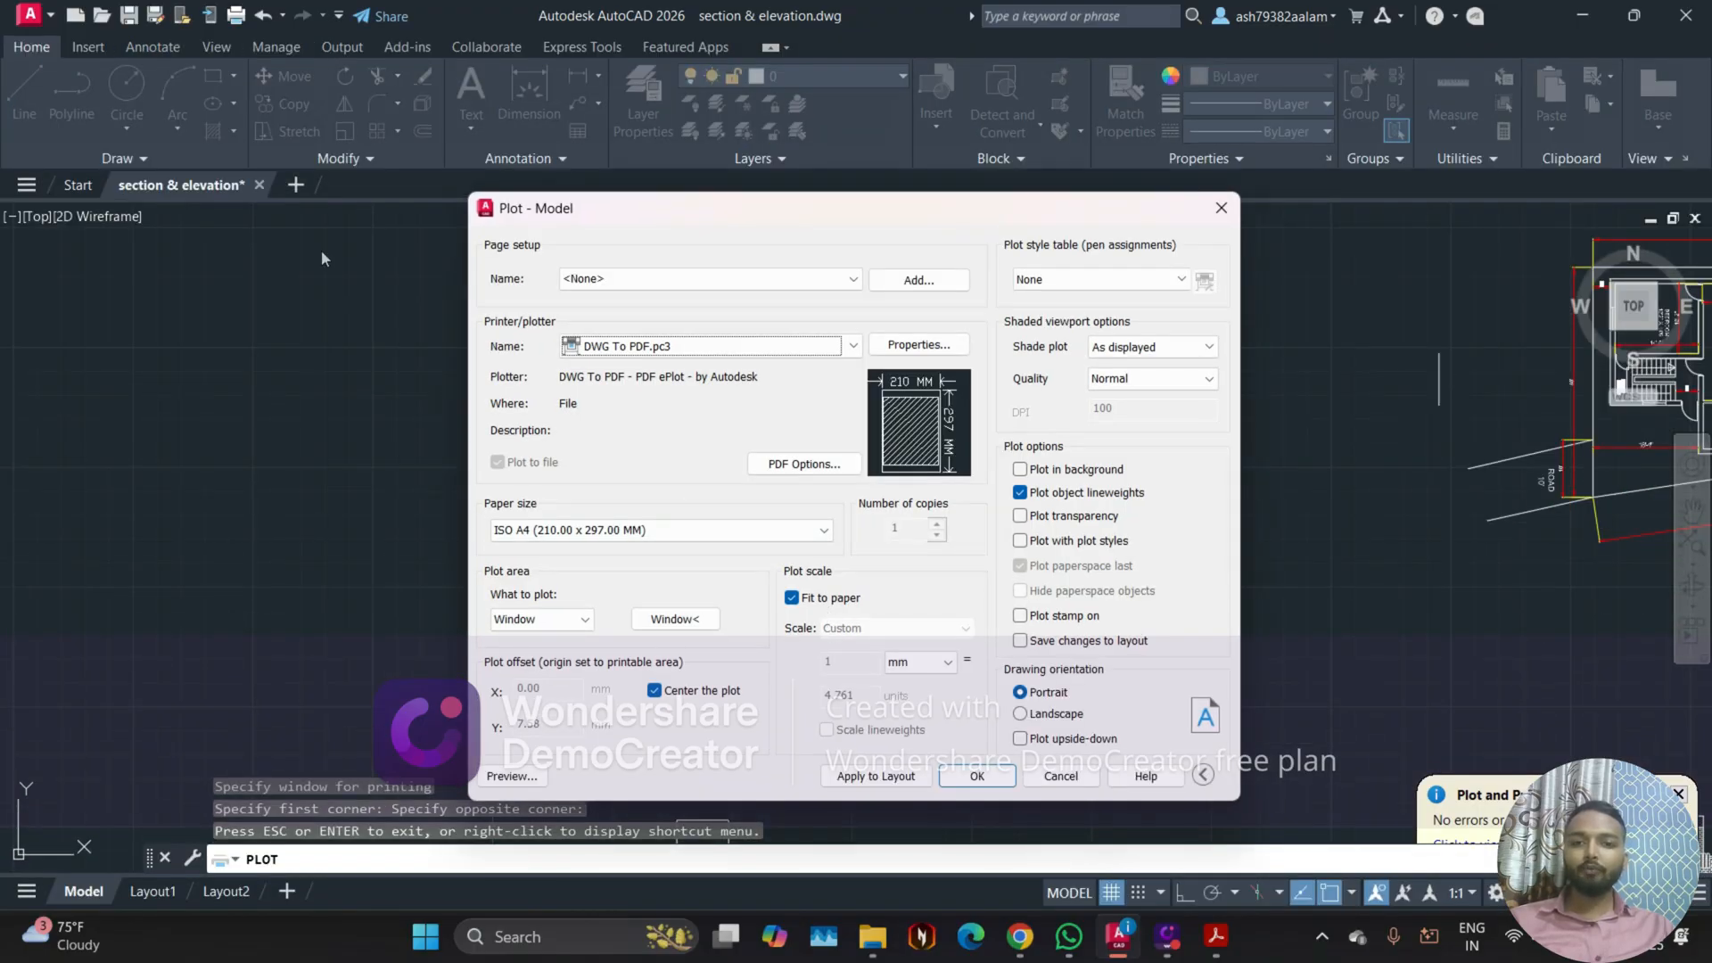
Step: Plot the floor plan as 2.pdf in the "for print" folder, and close the side panes around the opened PDF
click(972, 776)
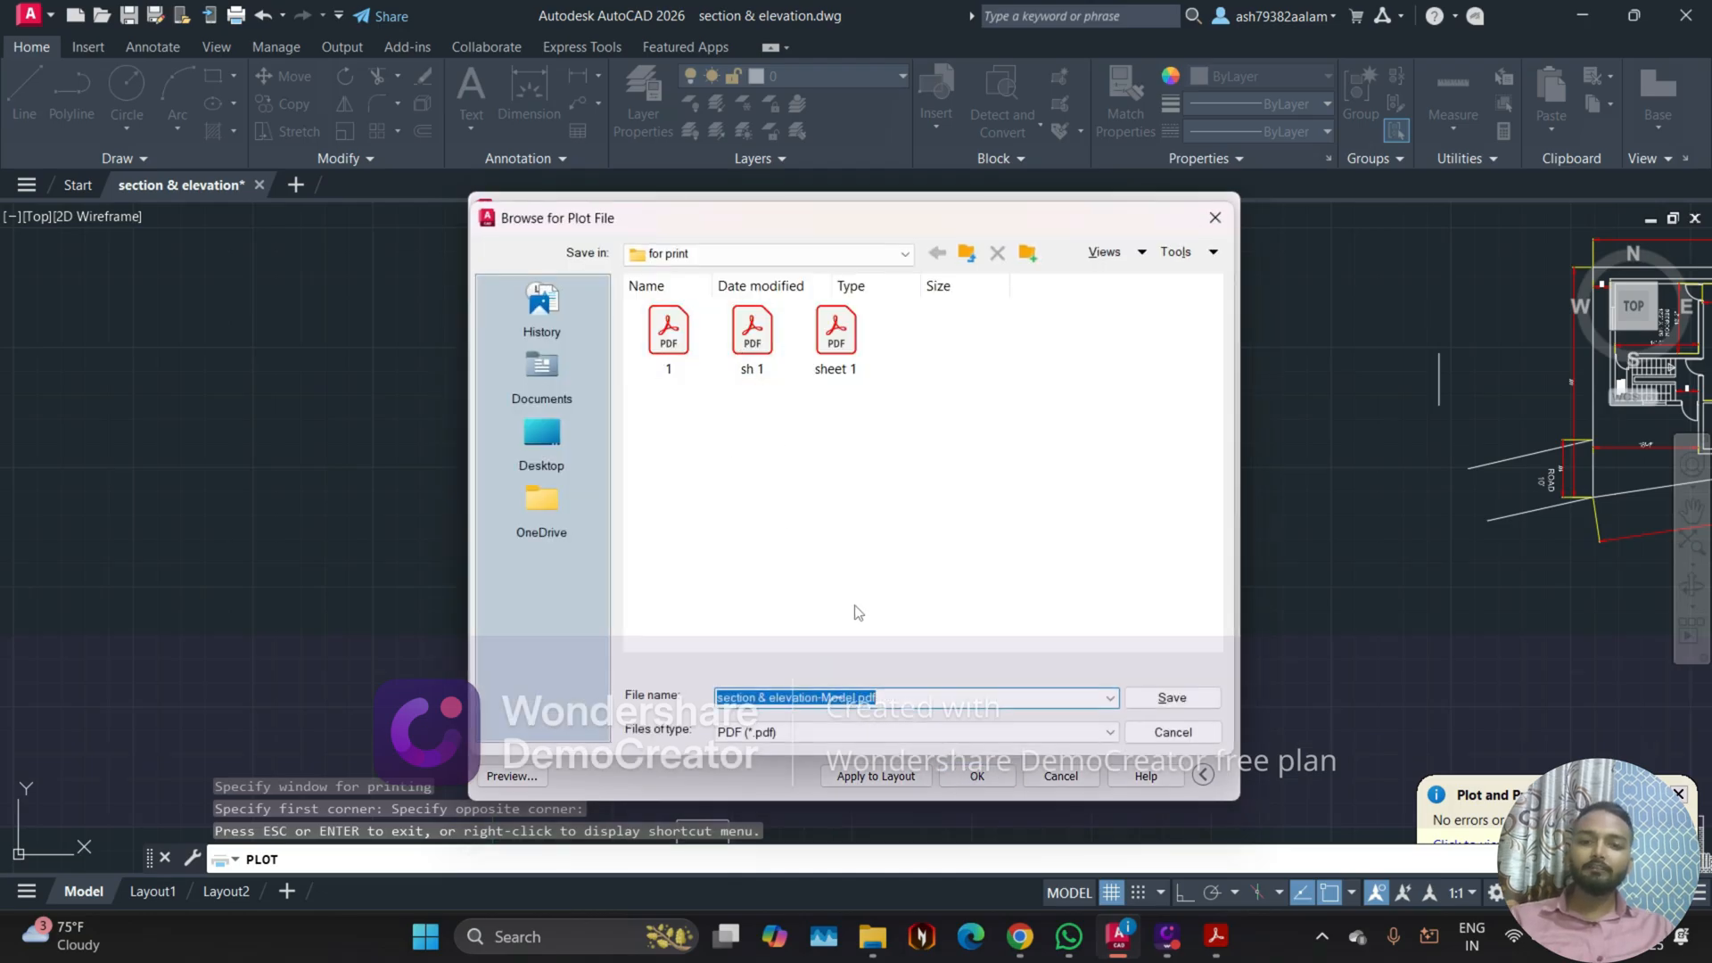
click(1202, 698)
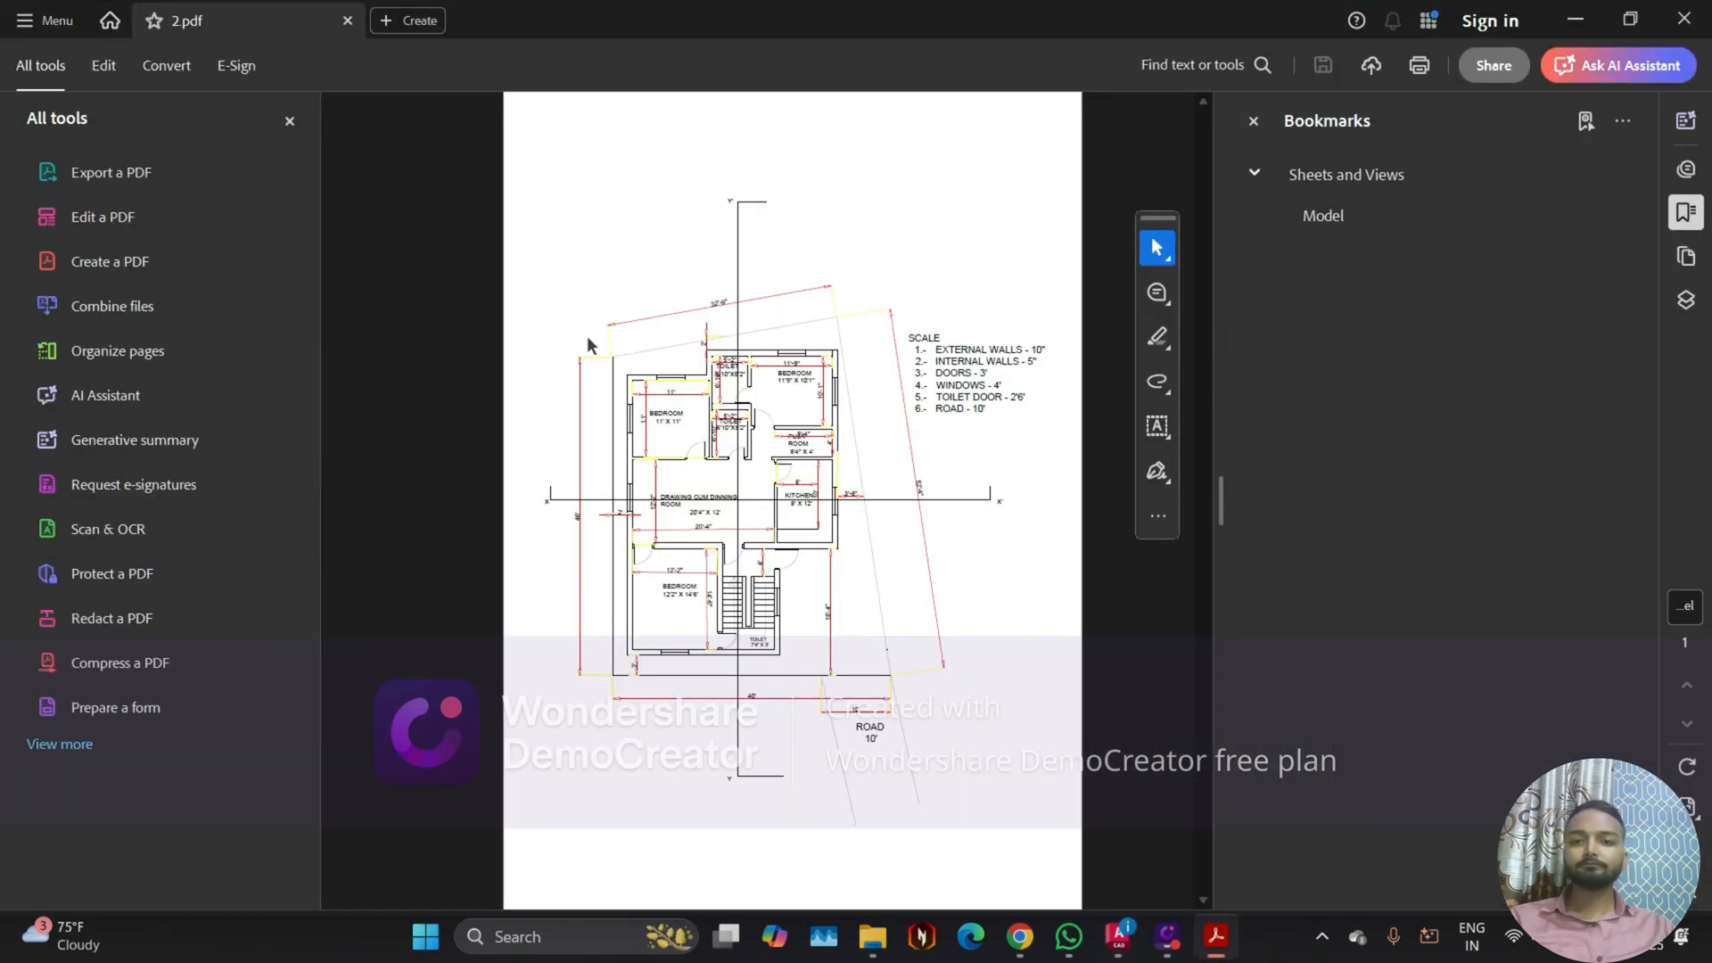
click(1252, 120)
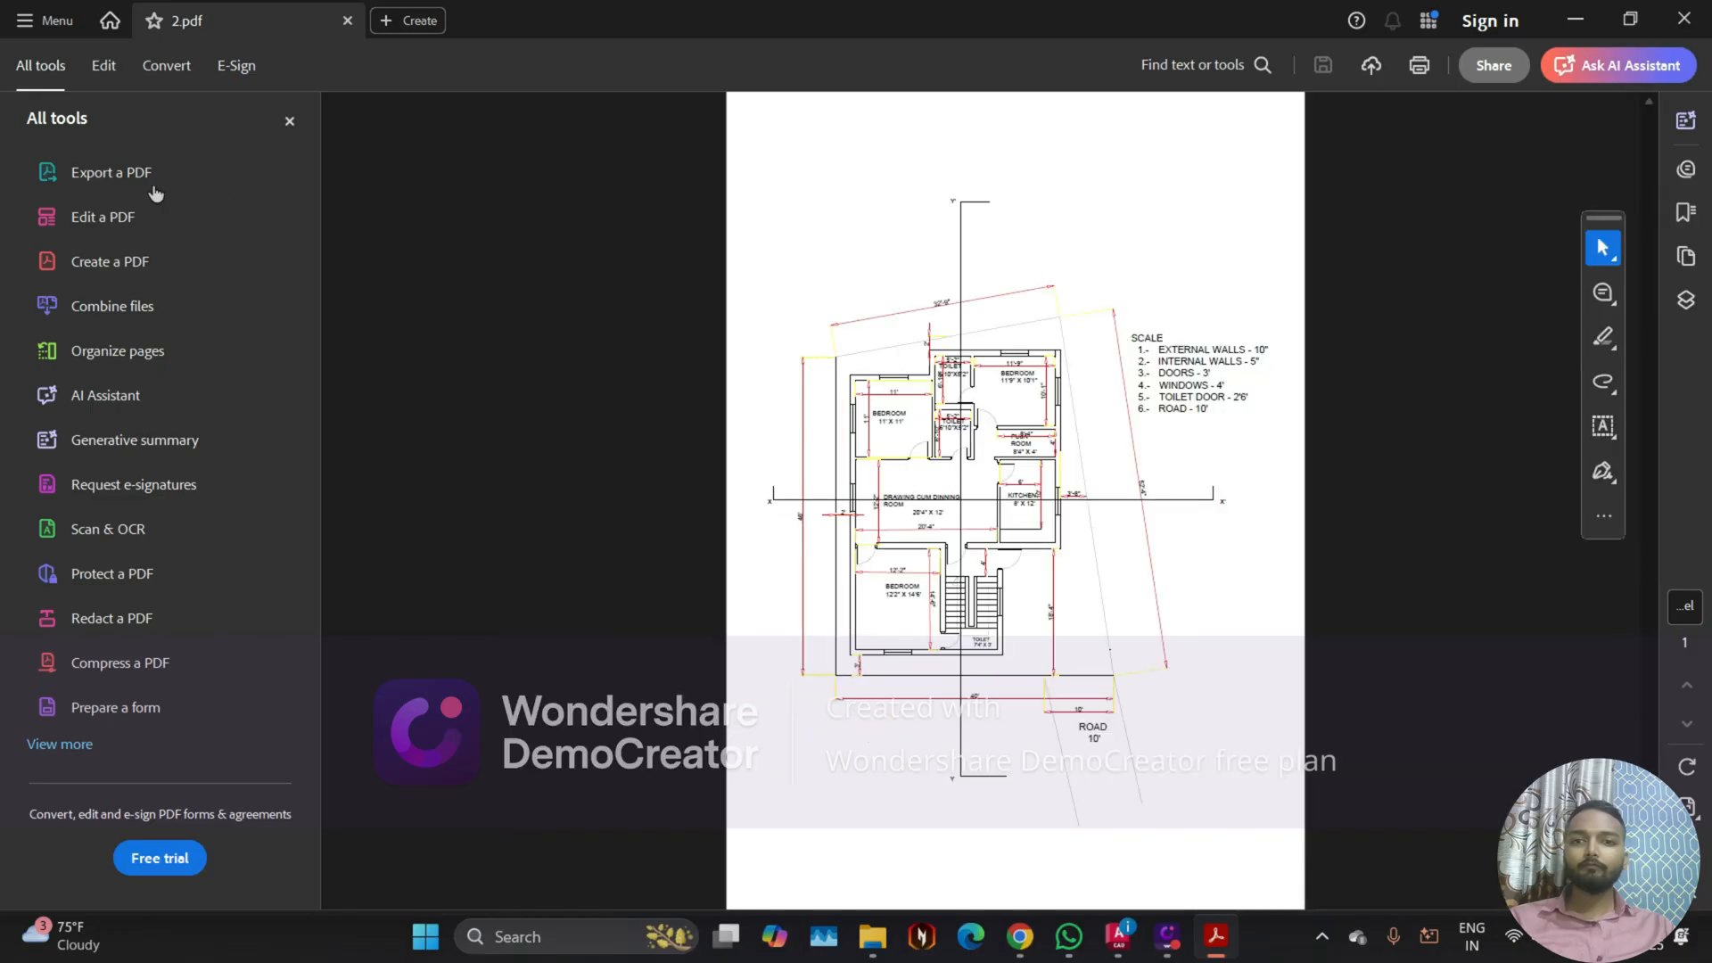
click(290, 123)
ctrl+scroll(710, 535, up, 4)
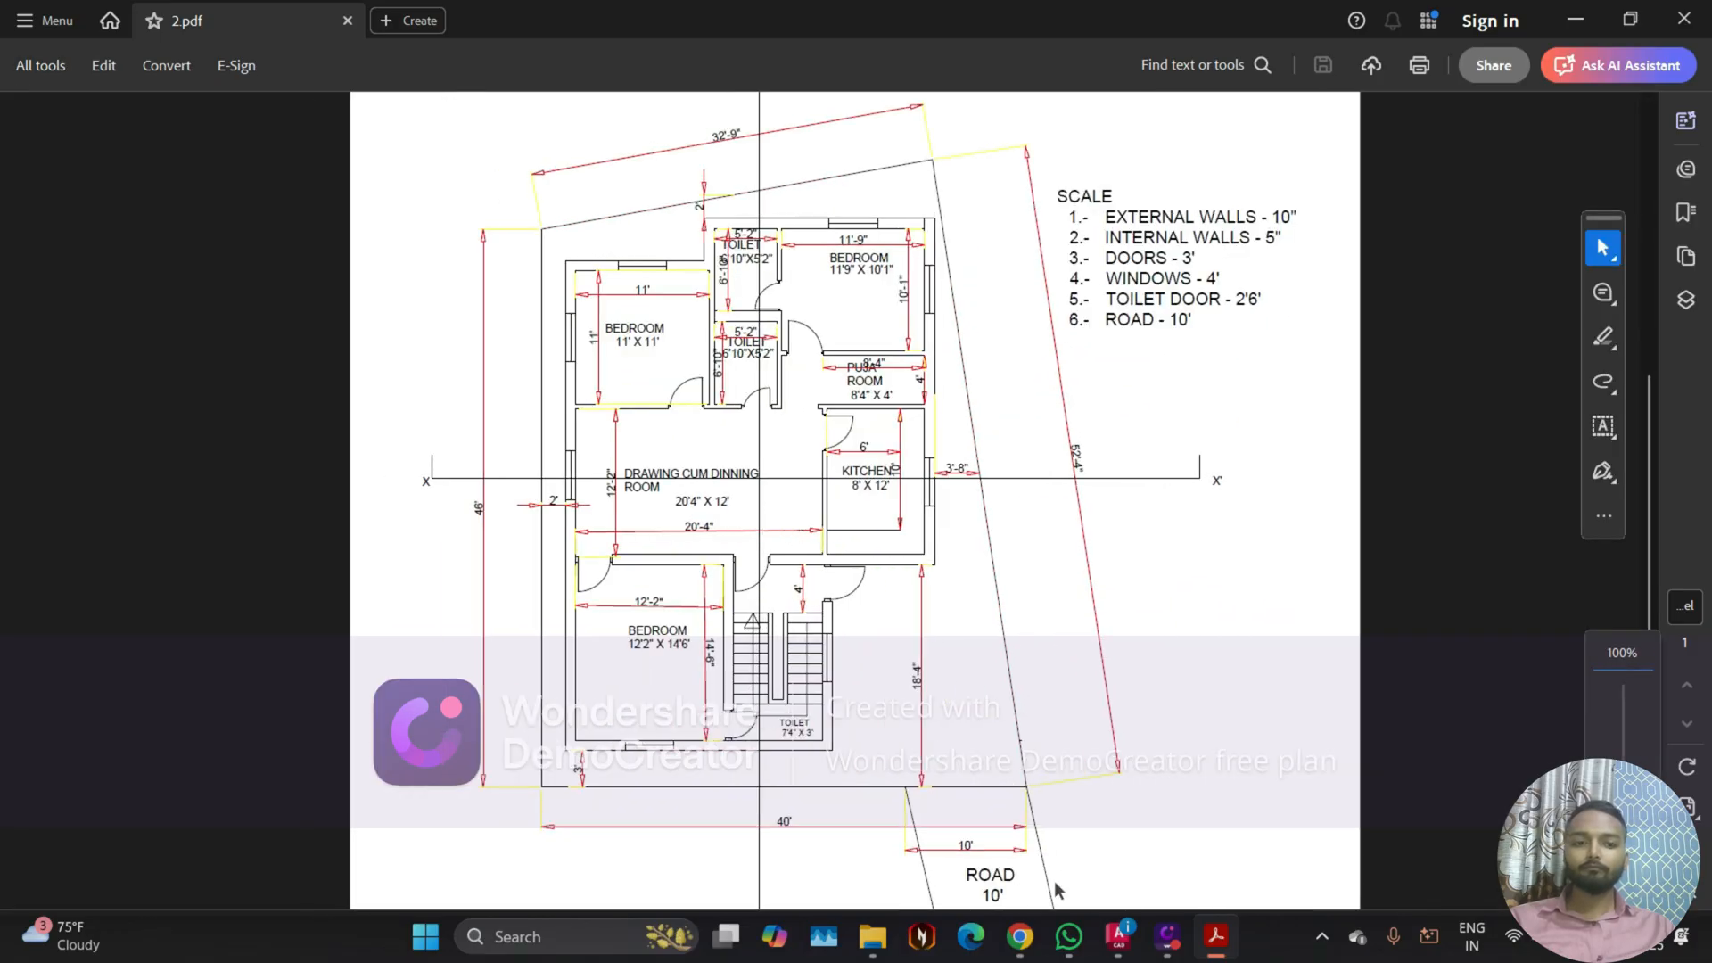
Step: Check the participants in the Google Meet call twice, returning to the section & elevation drawing in AutoCAD each time
click(1020, 937)
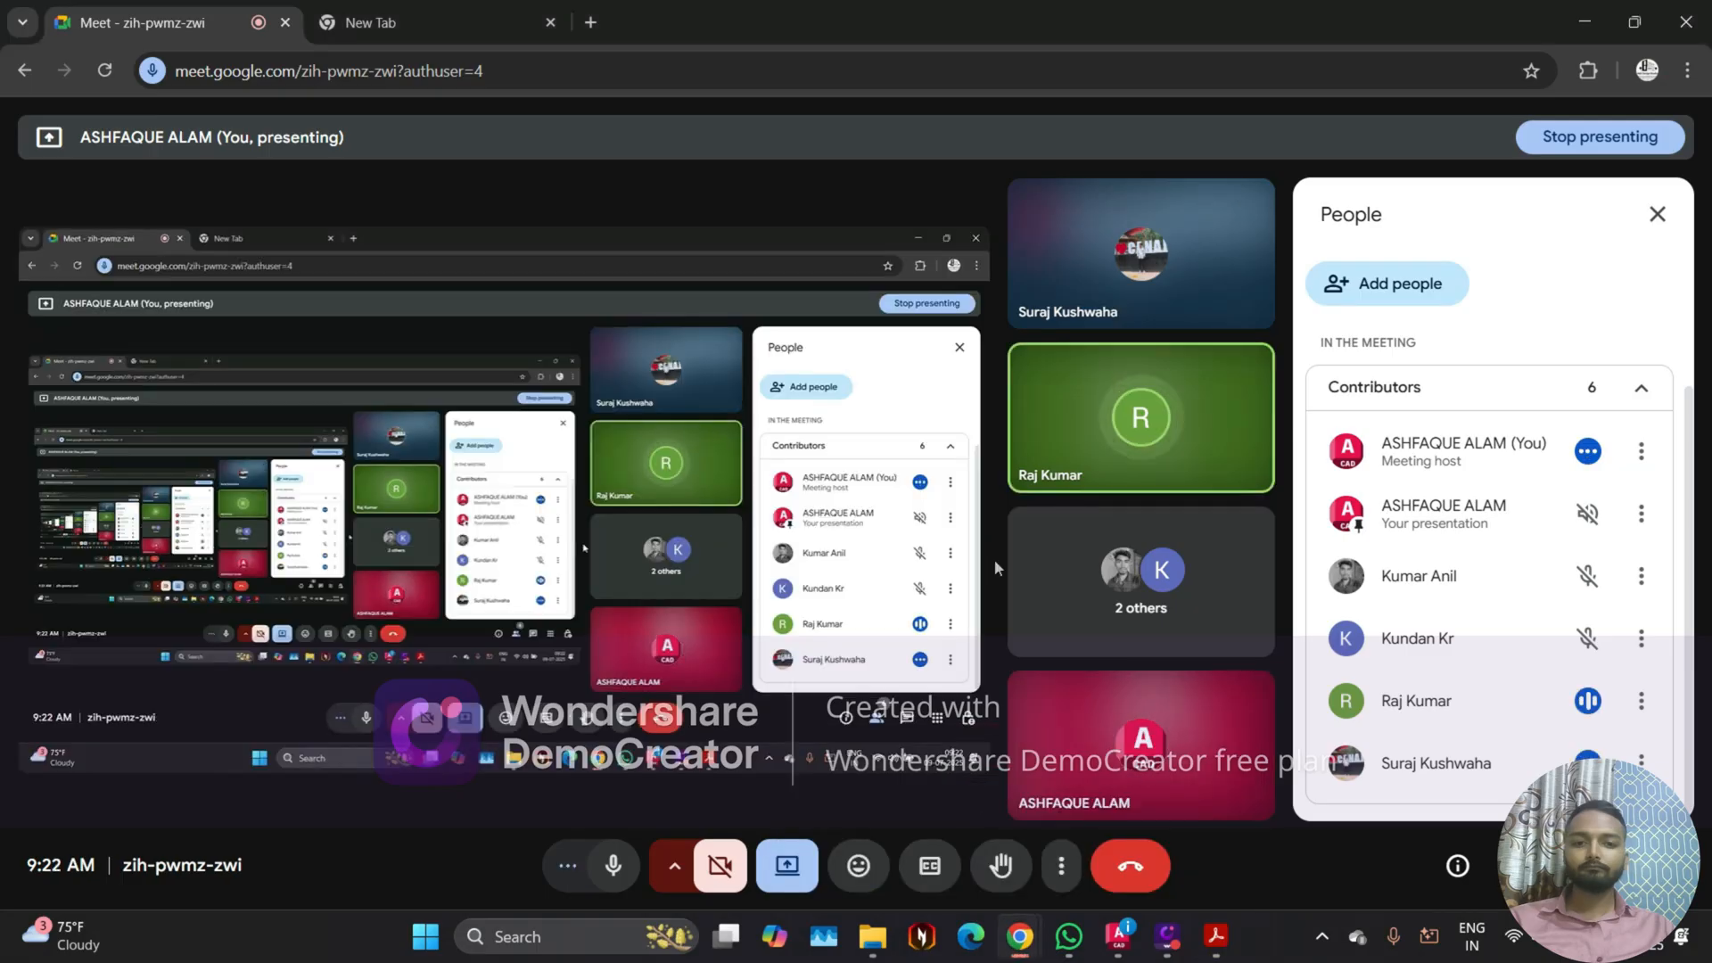
mouse_move(1069, 270)
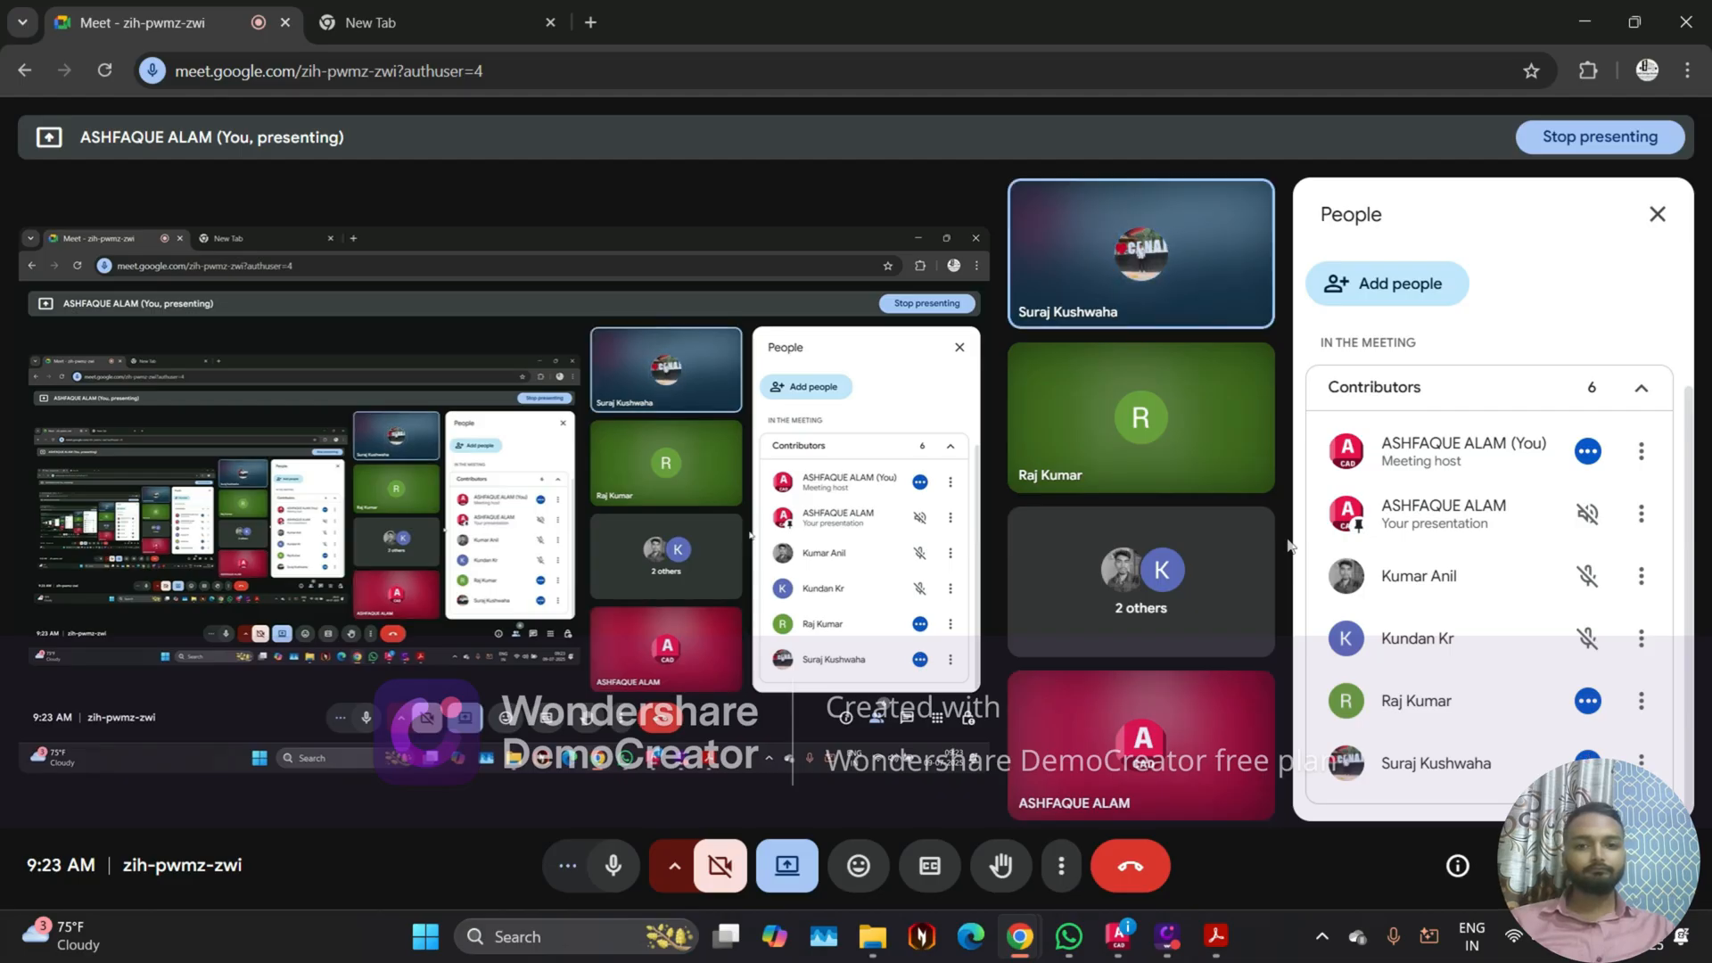
click(1118, 936)
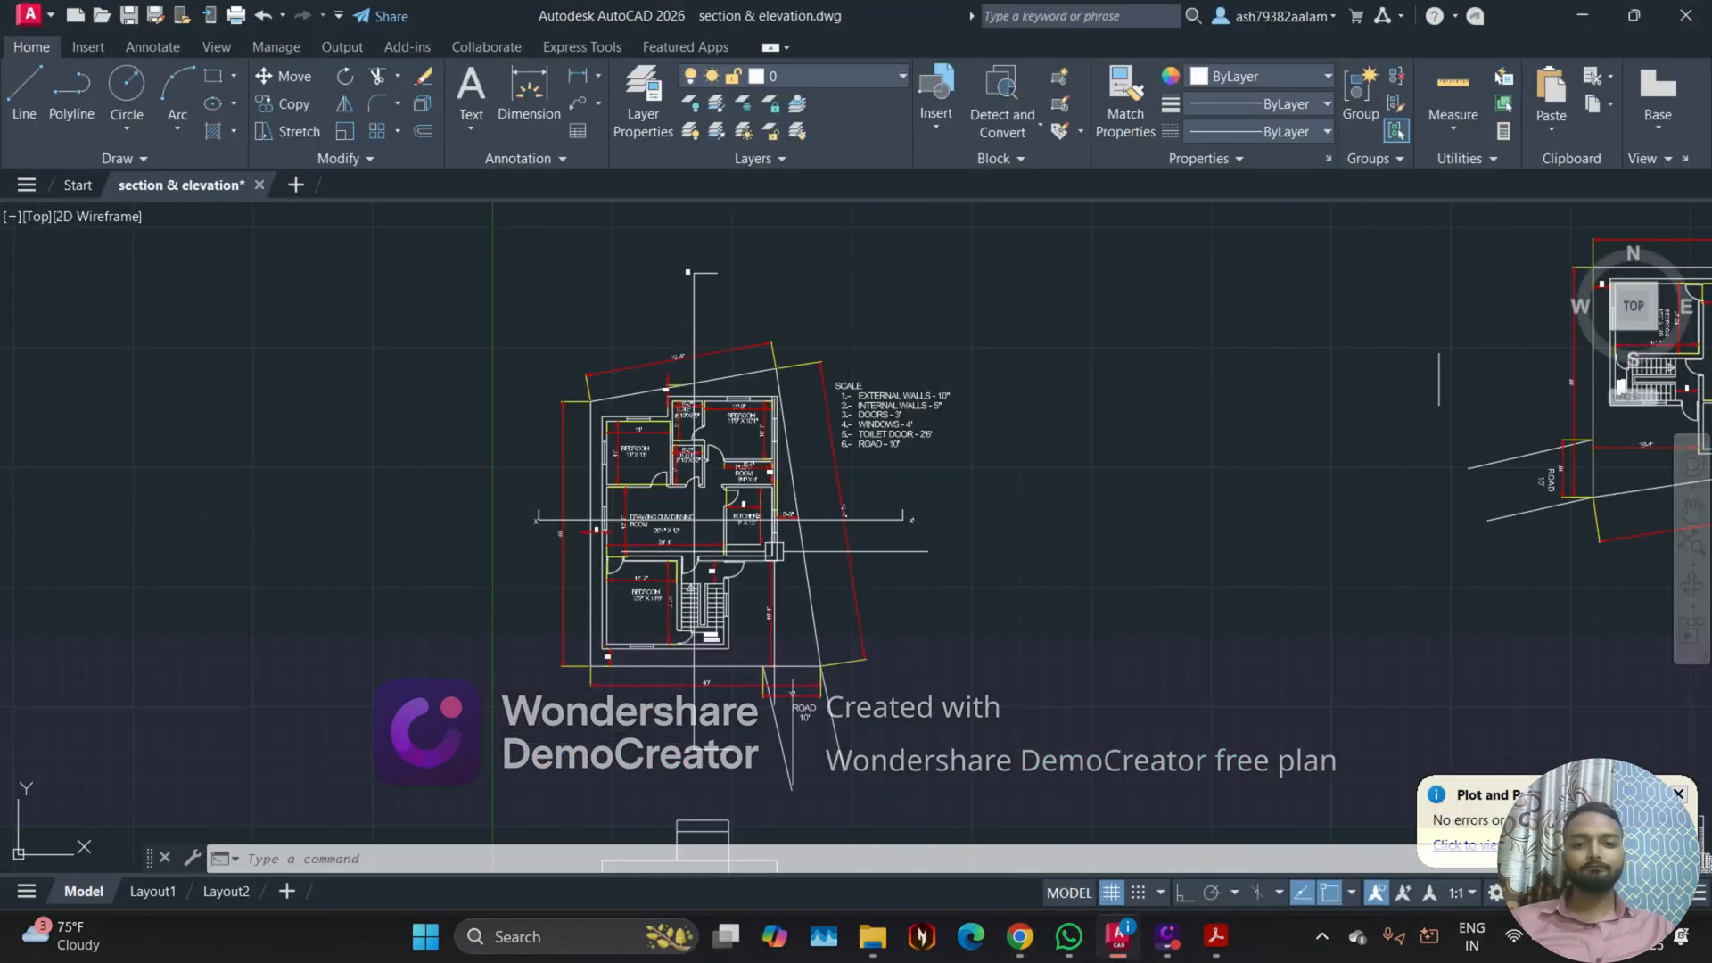
scroll(643, 532, down, 6)
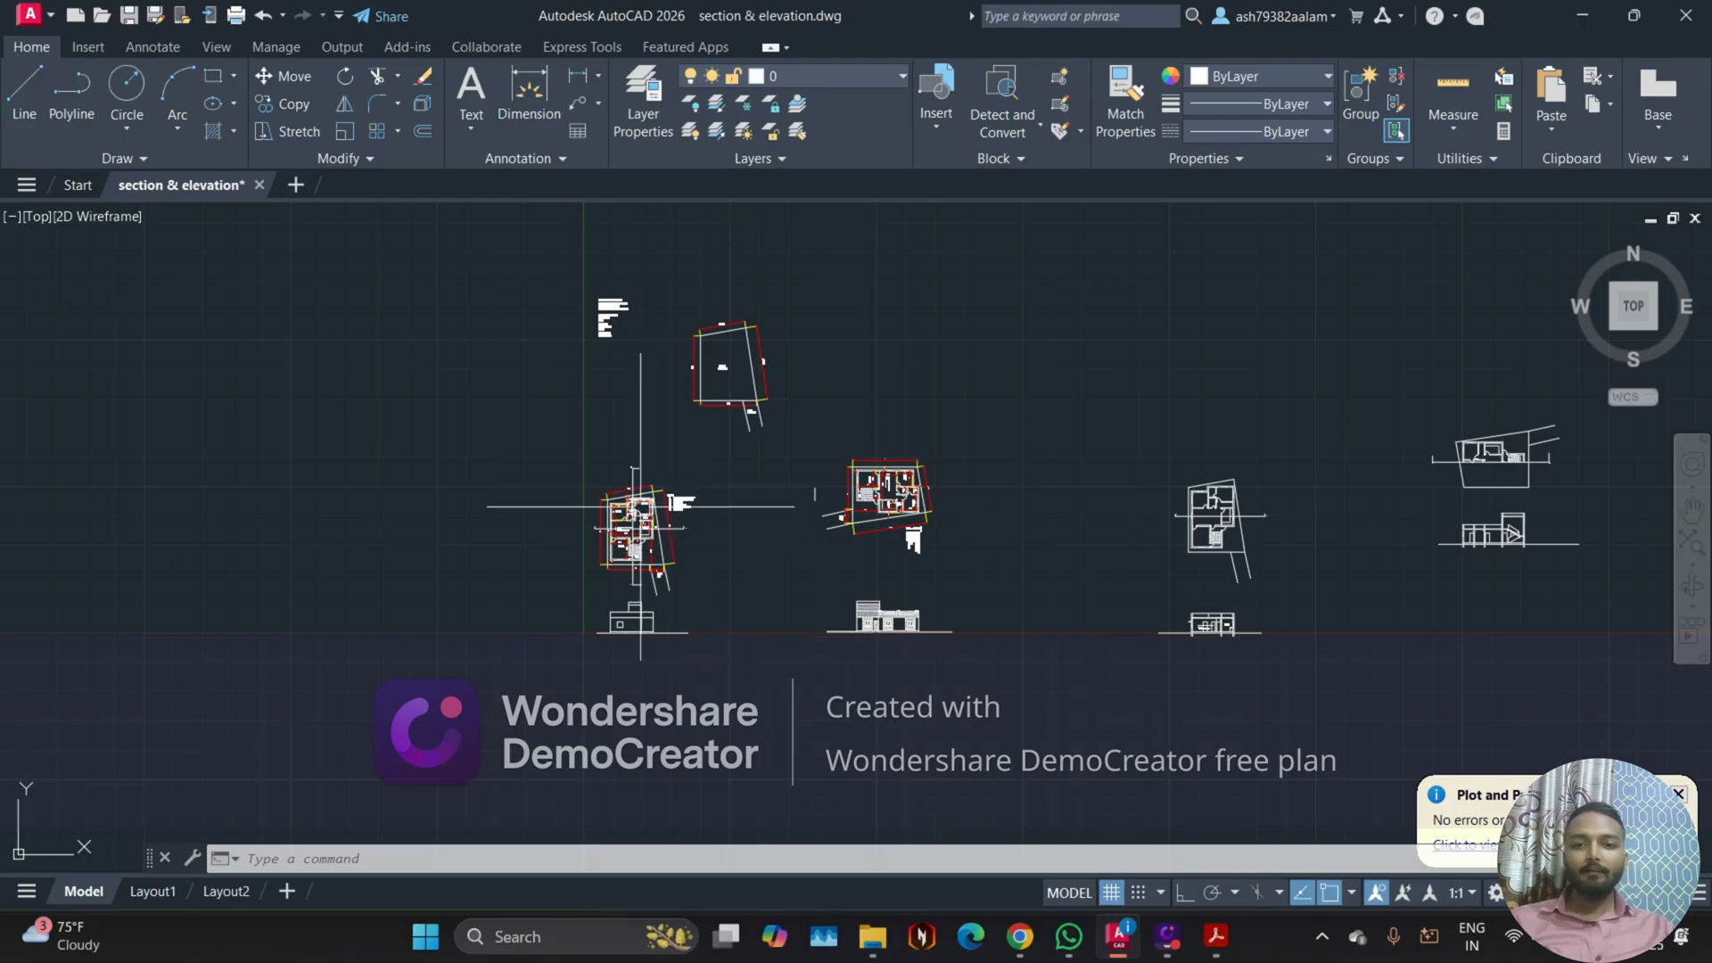
click(1020, 937)
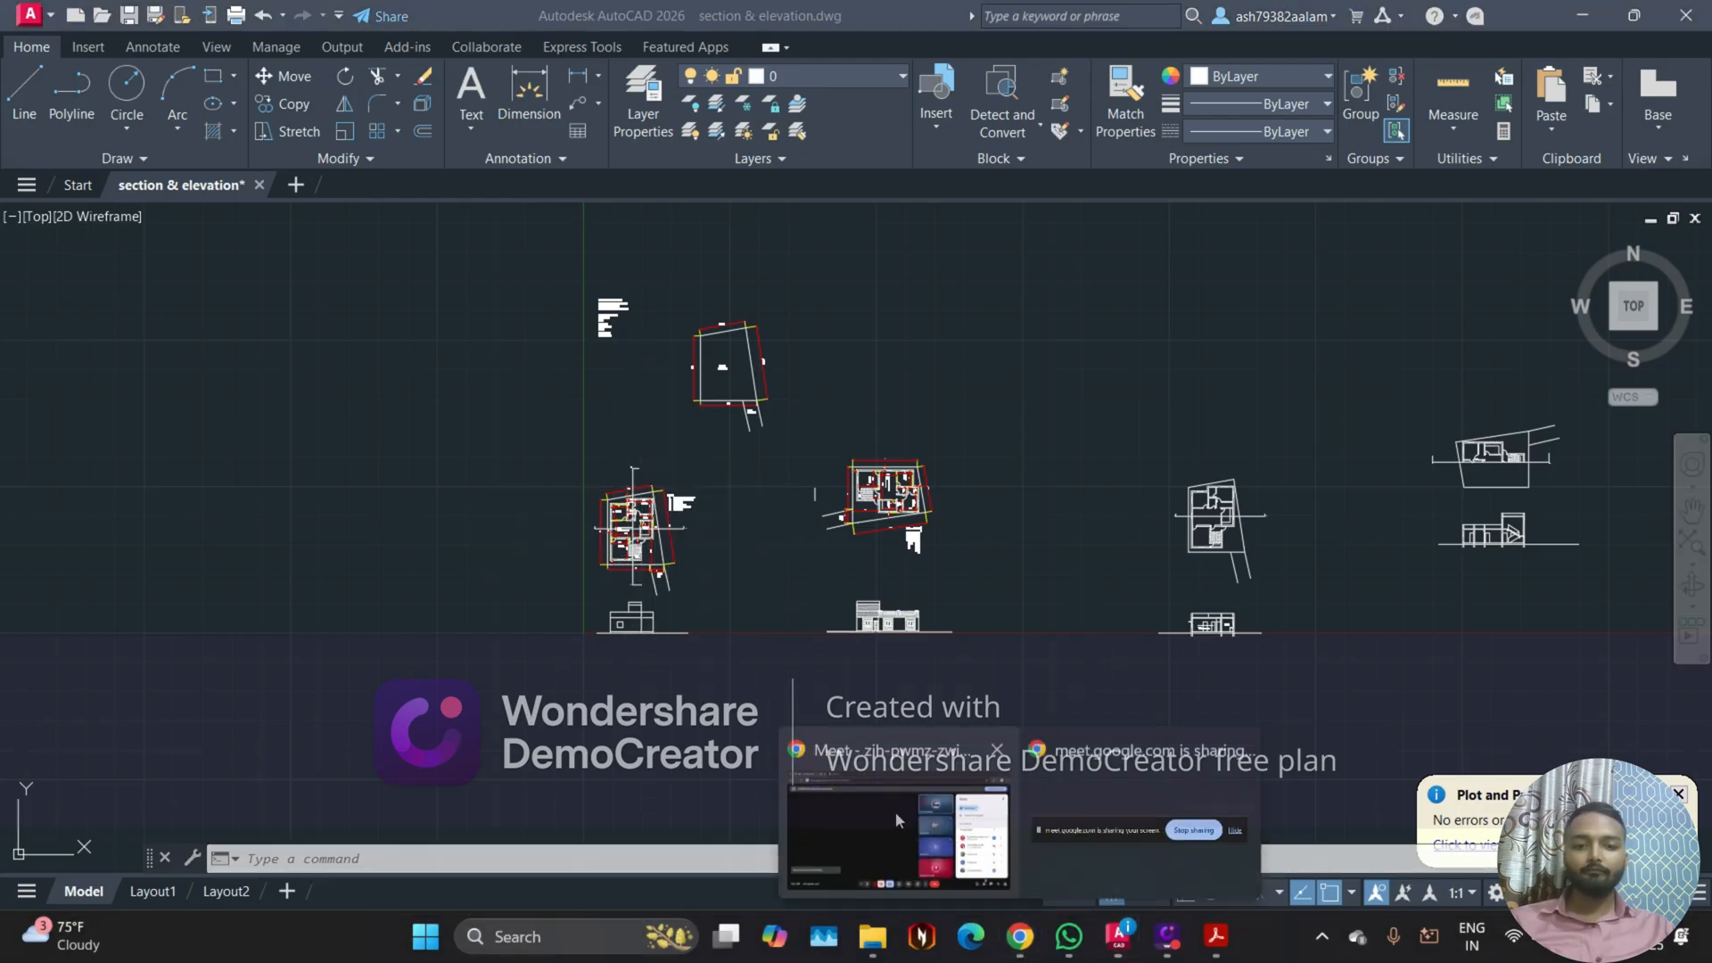
click(895, 812)
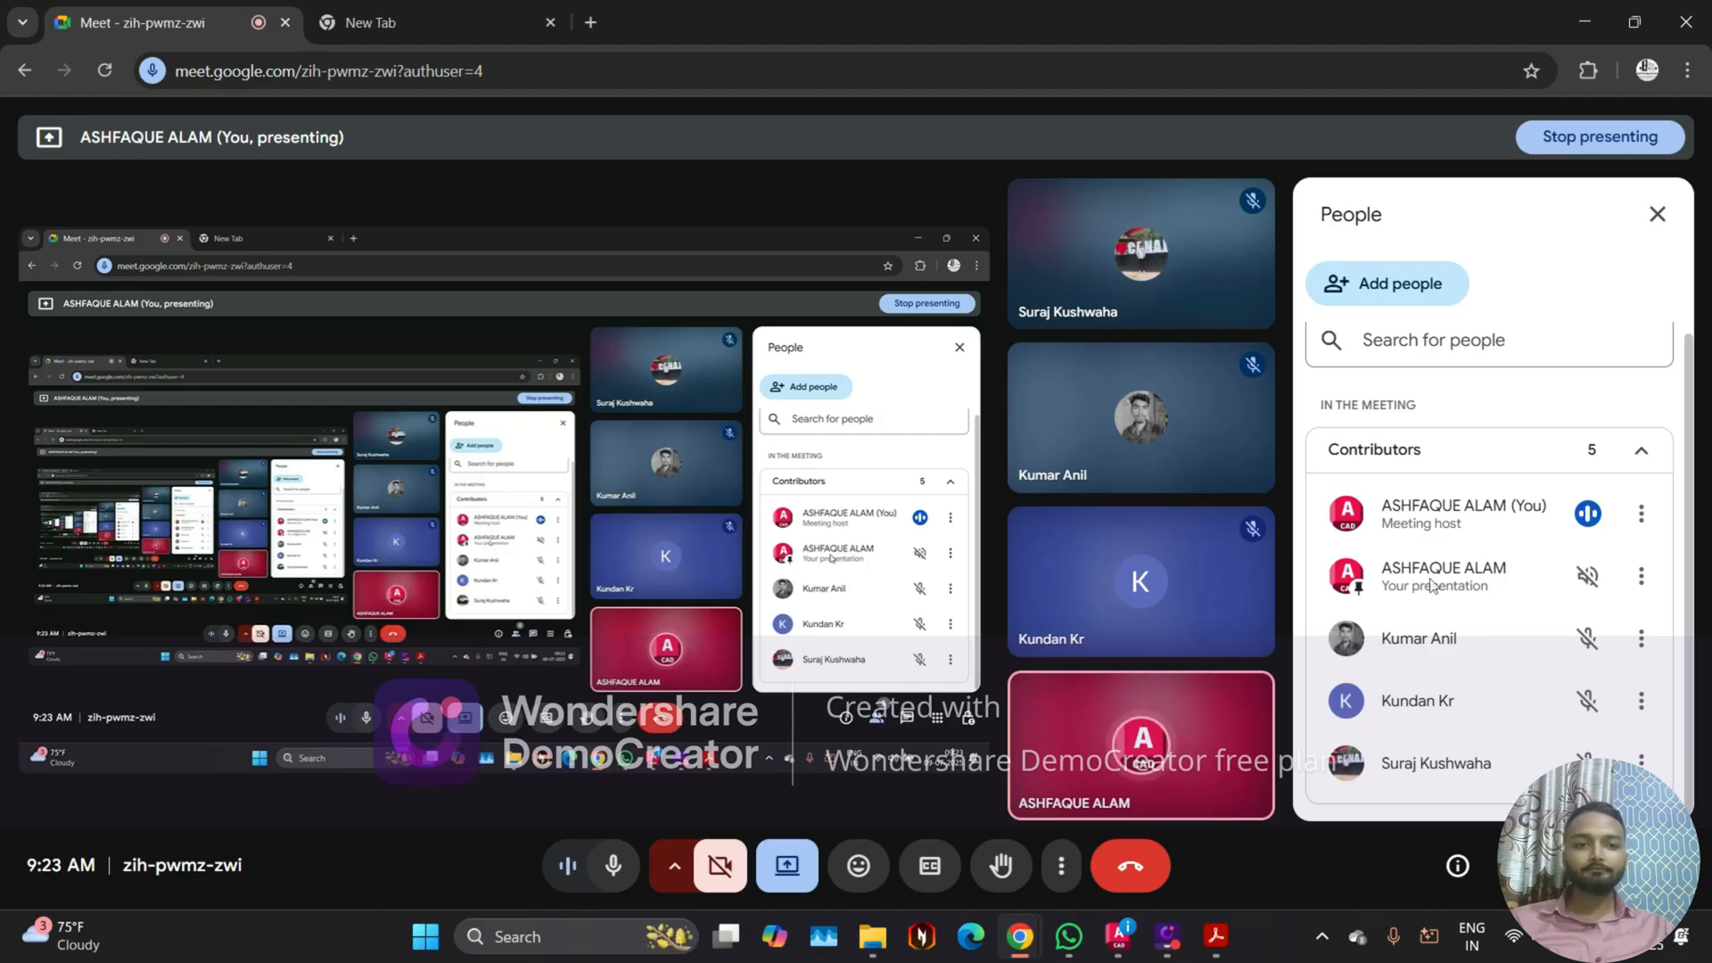
scroll(1420, 657, up, 1)
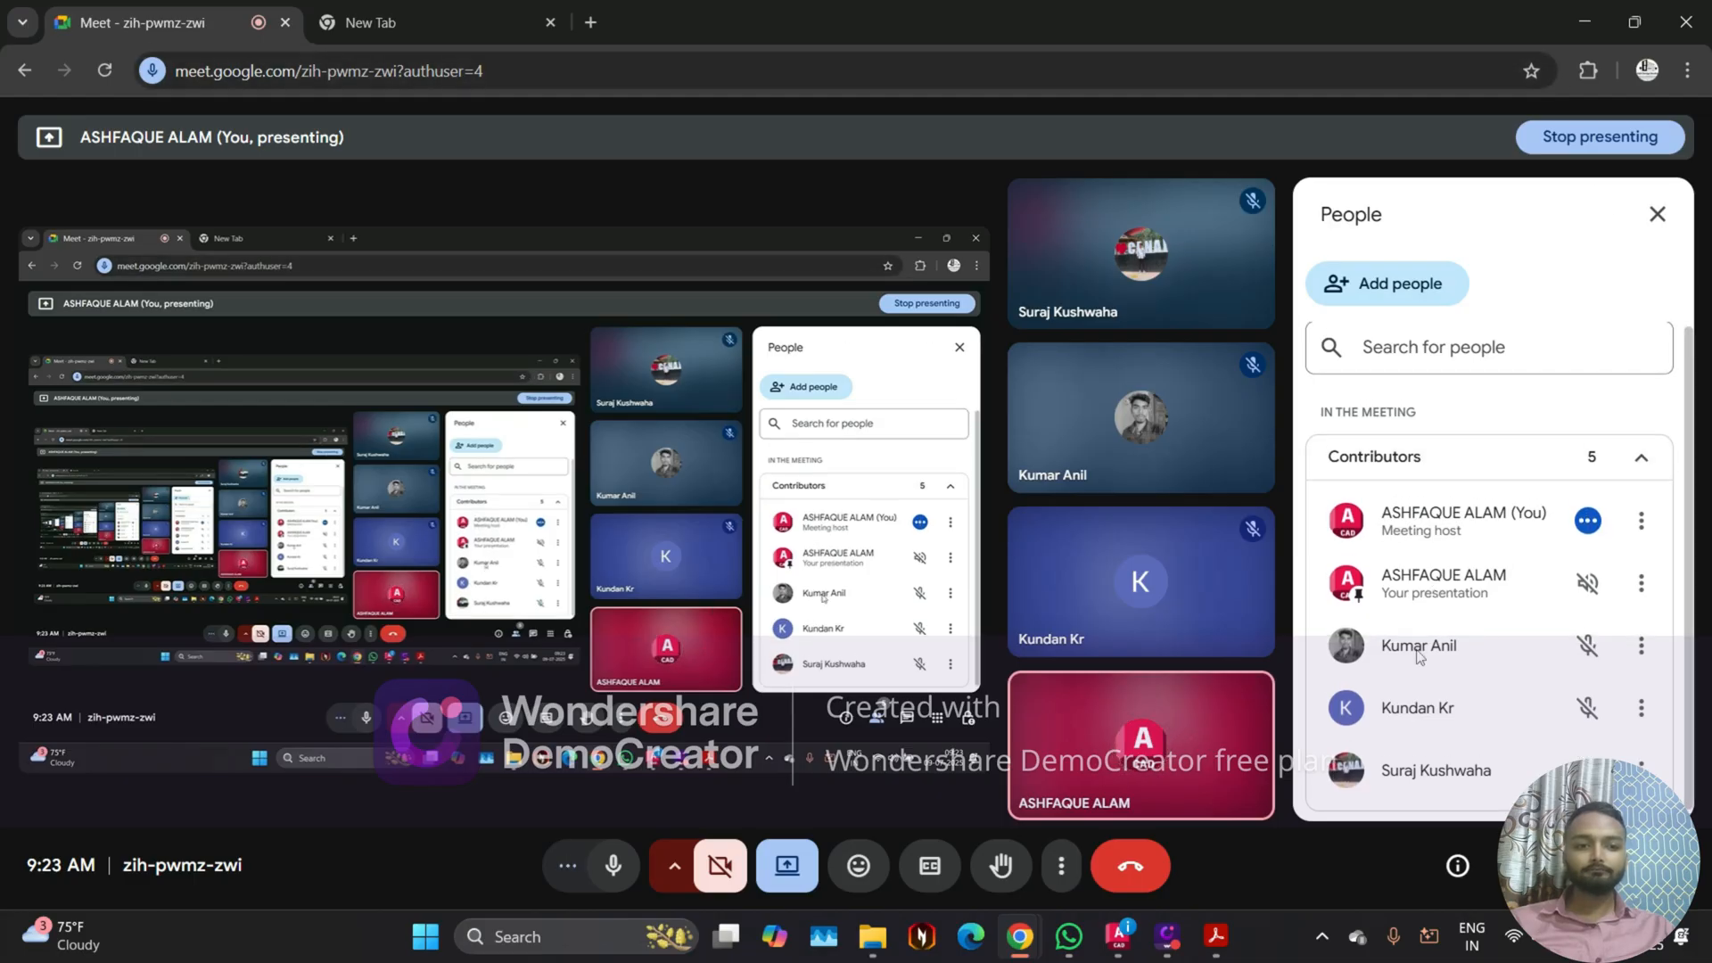
click(1606, 12)
Step: Look over the floor plans and the elevations and sections drawn below them
scroll(696, 485, up, 3)
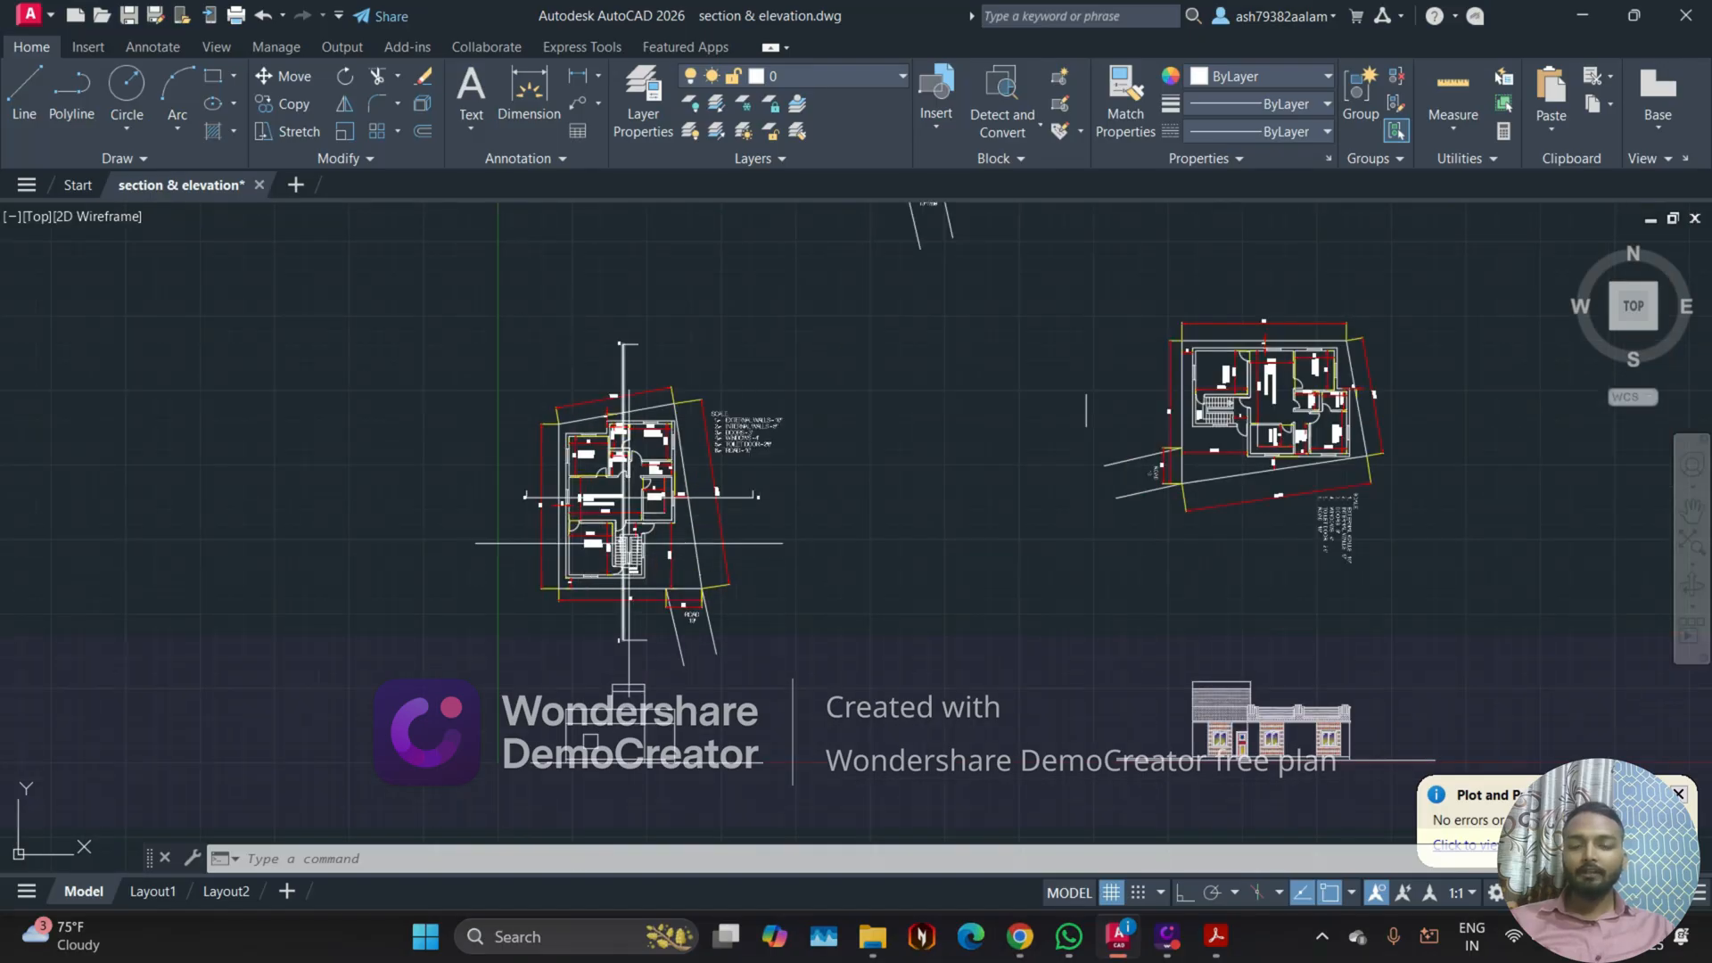
scroll(622, 530, down, 2)
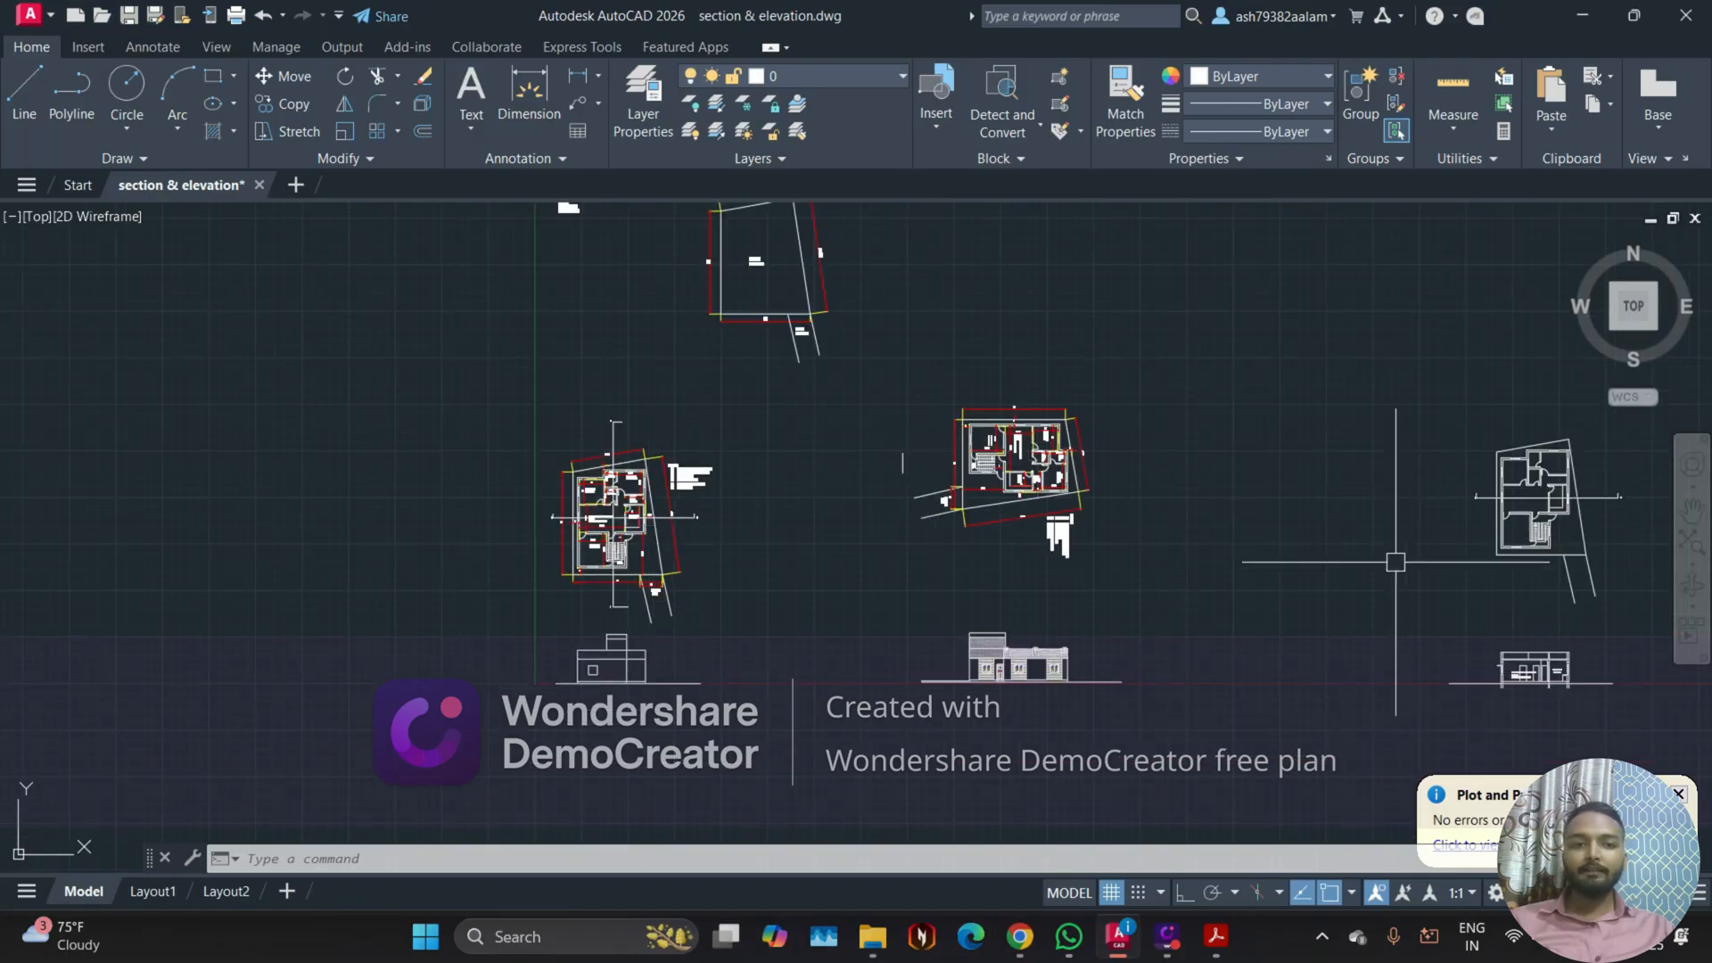
middle_drag(810, 622, 803, 580)
scroll(627, 617, up, 2)
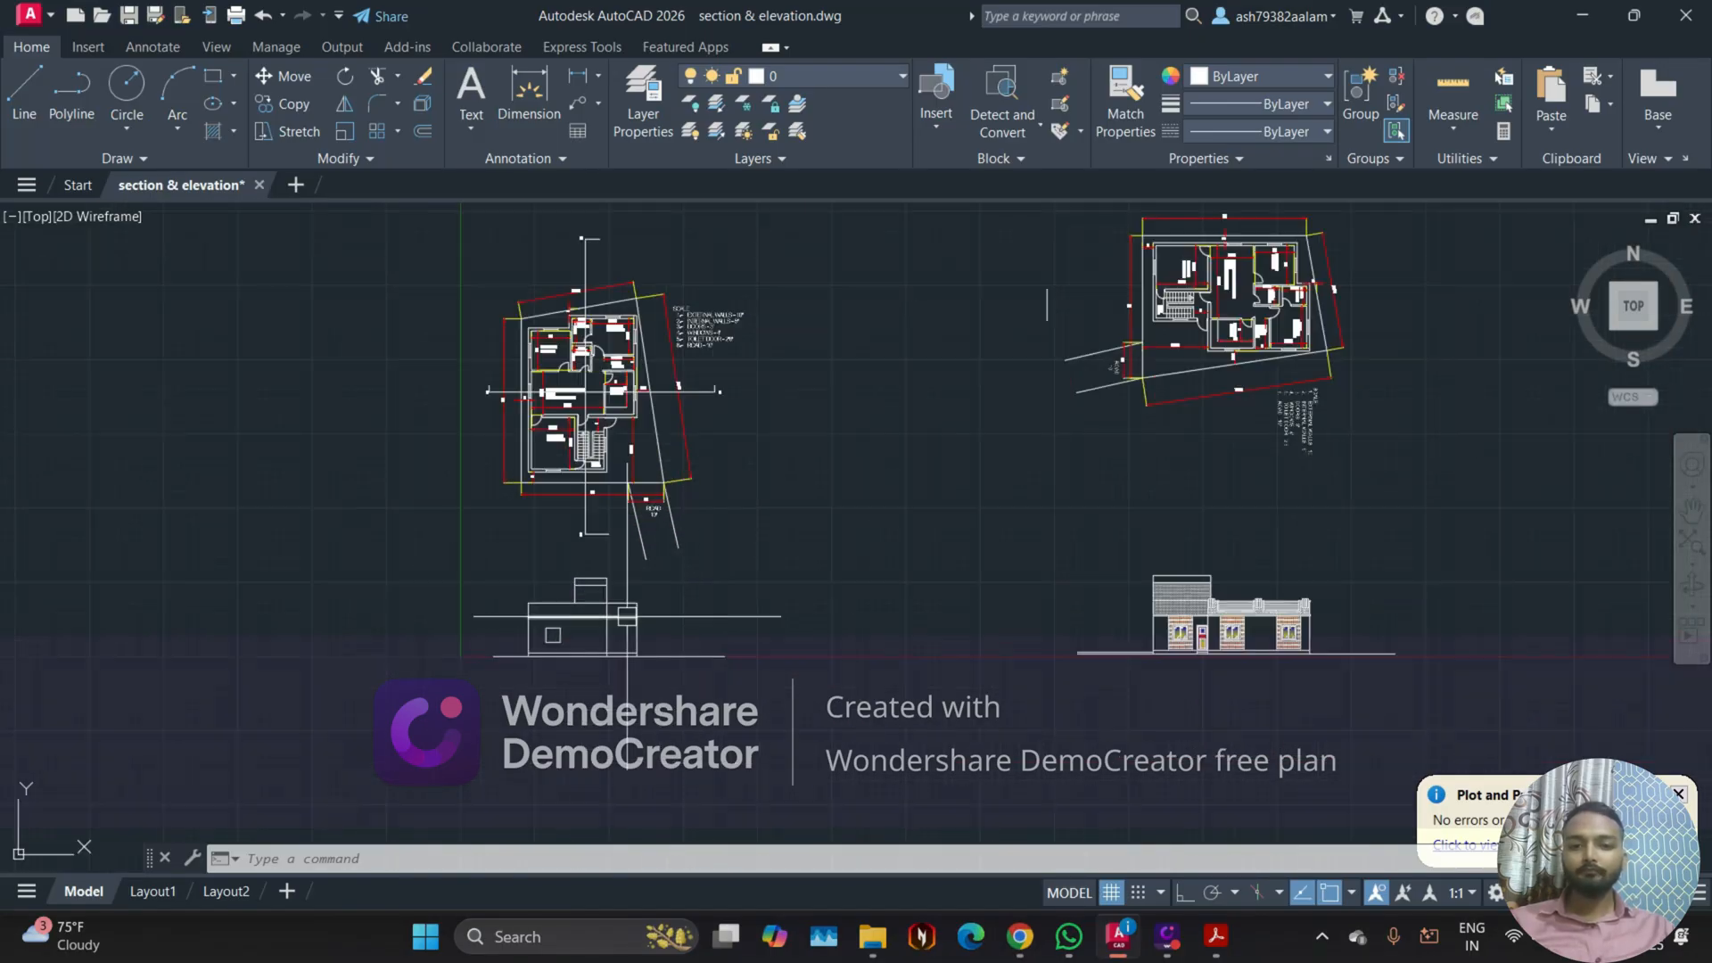
middle_drag(988, 623, 680, 592)
scroll(954, 599, up, 2)
middle_drag(953, 598, 804, 595)
scroll(803, 595, down, 3)
middle_drag(520, 638, 628, 655)
scroll(437, 555, up, 2)
Step: Select the elevations below the two dimensioned floor plans with selection windows
click(391, 571)
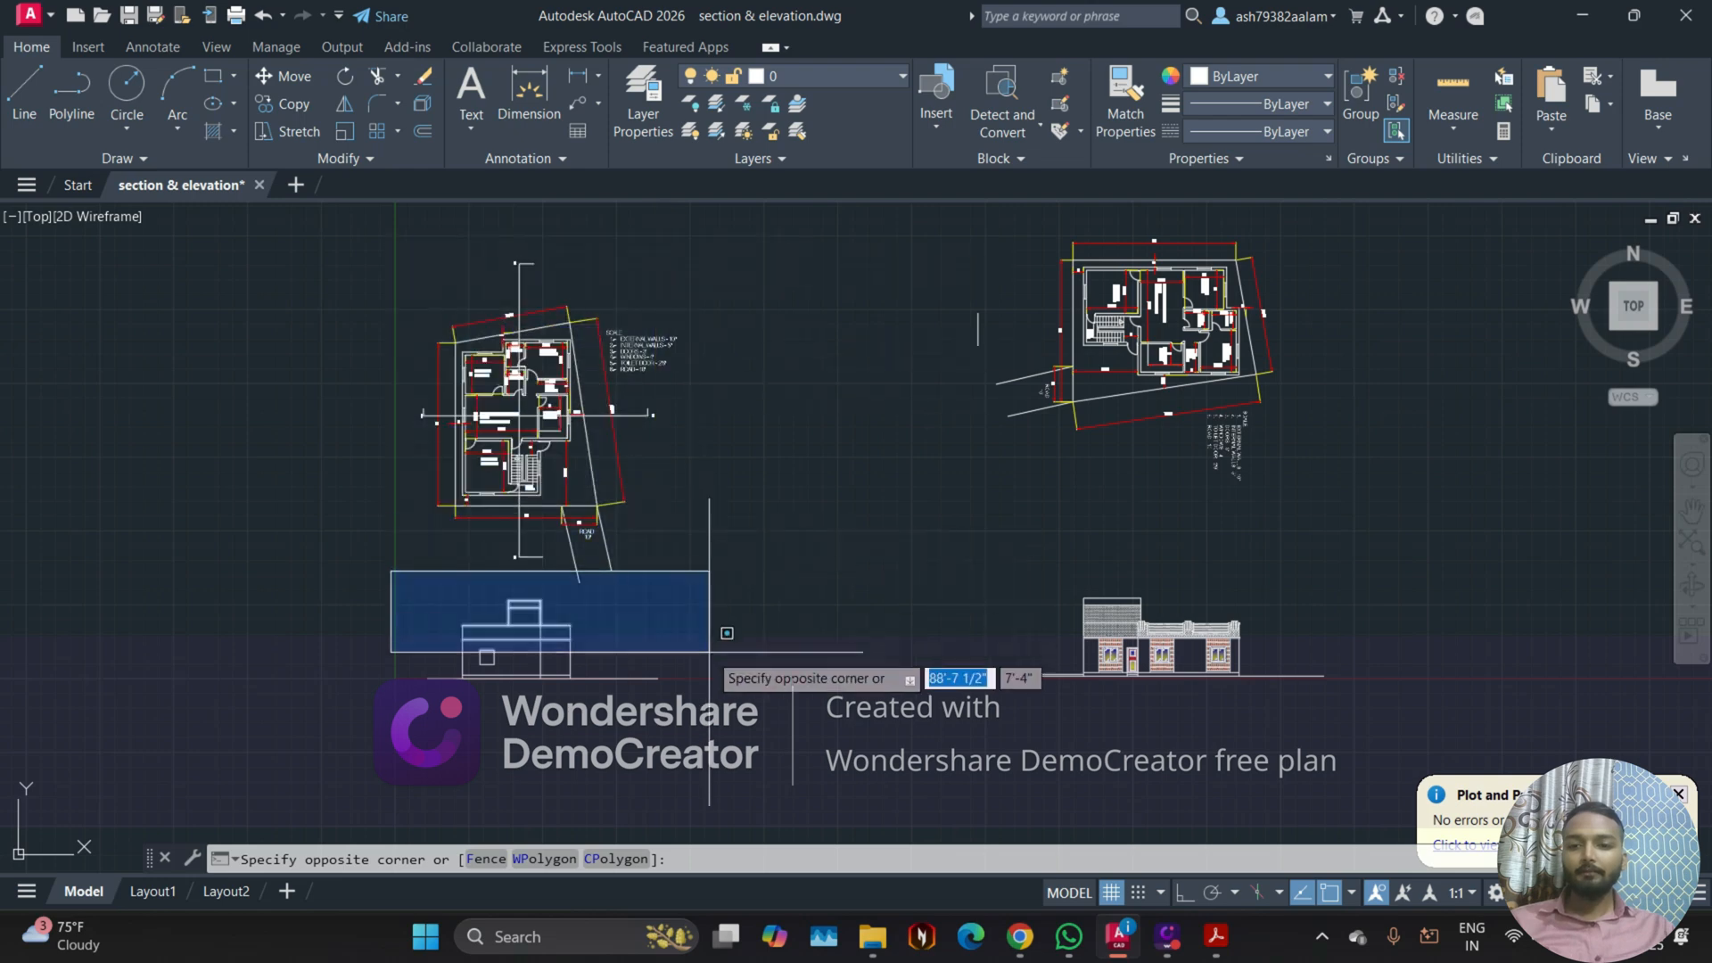
click(708, 749)
scroll(708, 749, down, 2)
middle_drag(708, 750, 523, 727)
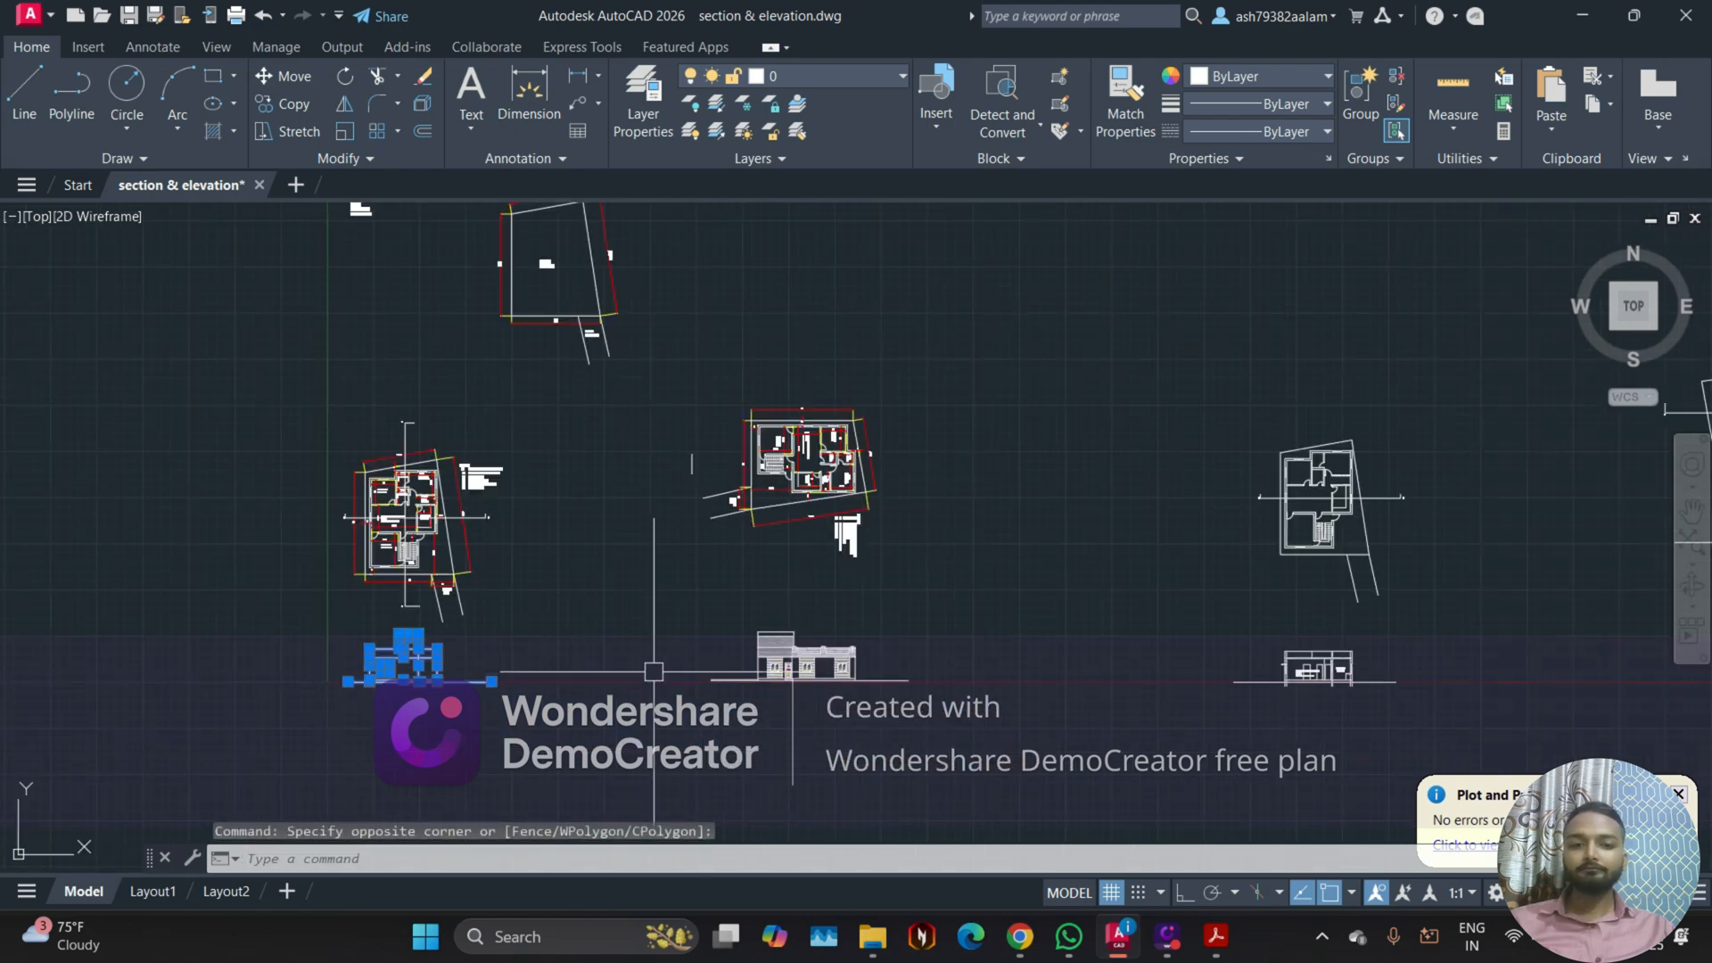
click(685, 599)
click(995, 750)
Step: Add the two section drawings below the undimensioned plan and the cut, rotated plan to the selection
middle_drag(995, 750, 661, 759)
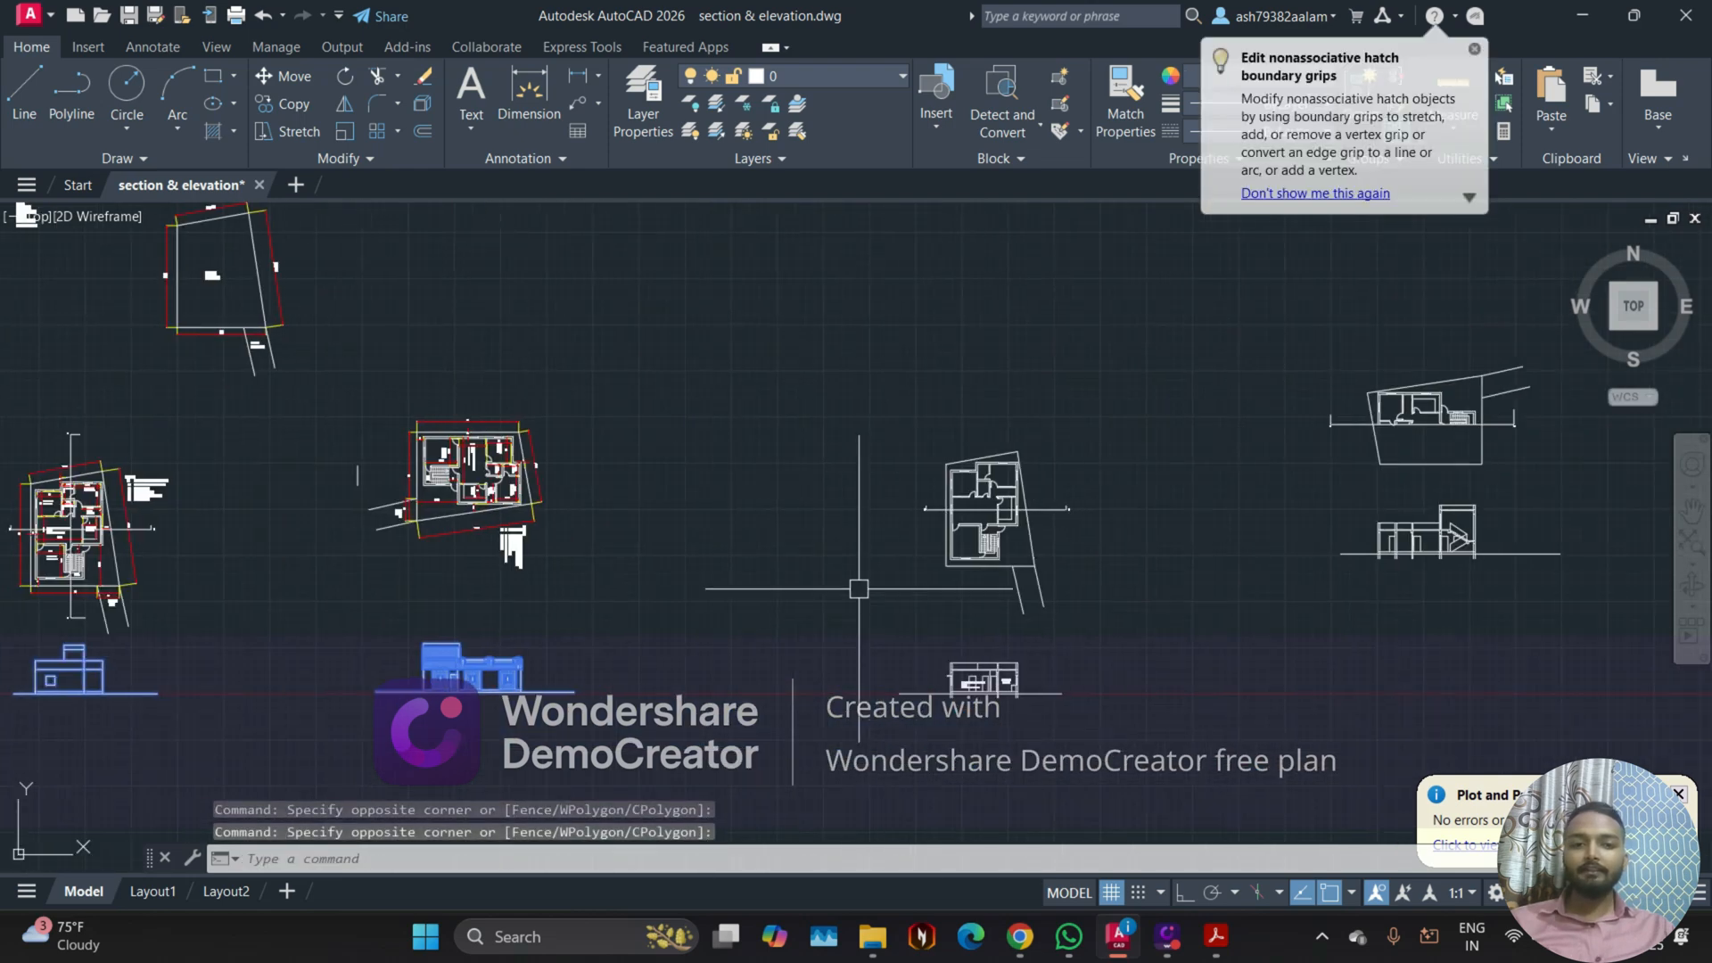
click(858, 584)
click(1065, 717)
mouse_move(1280, 628)
middle_down()
mouse_move(1021, 677)
mouse_move(756, 785)
middle_up()
scroll(756, 785, up, 2)
click(843, 553)
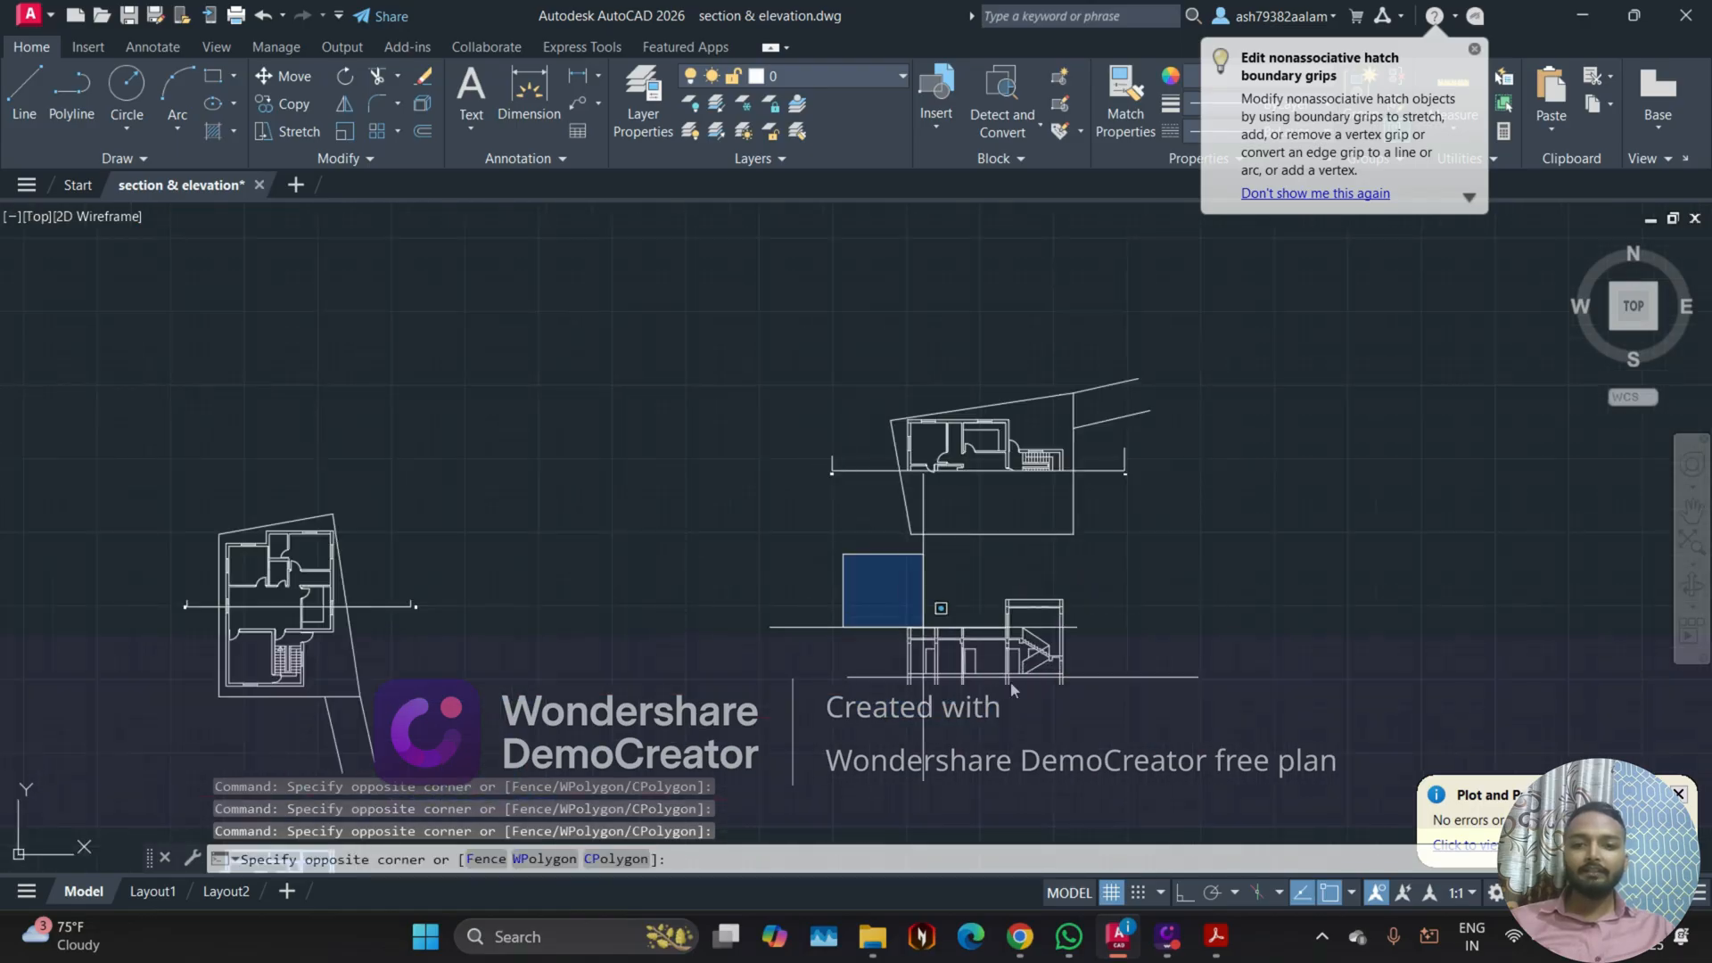
click(1222, 717)
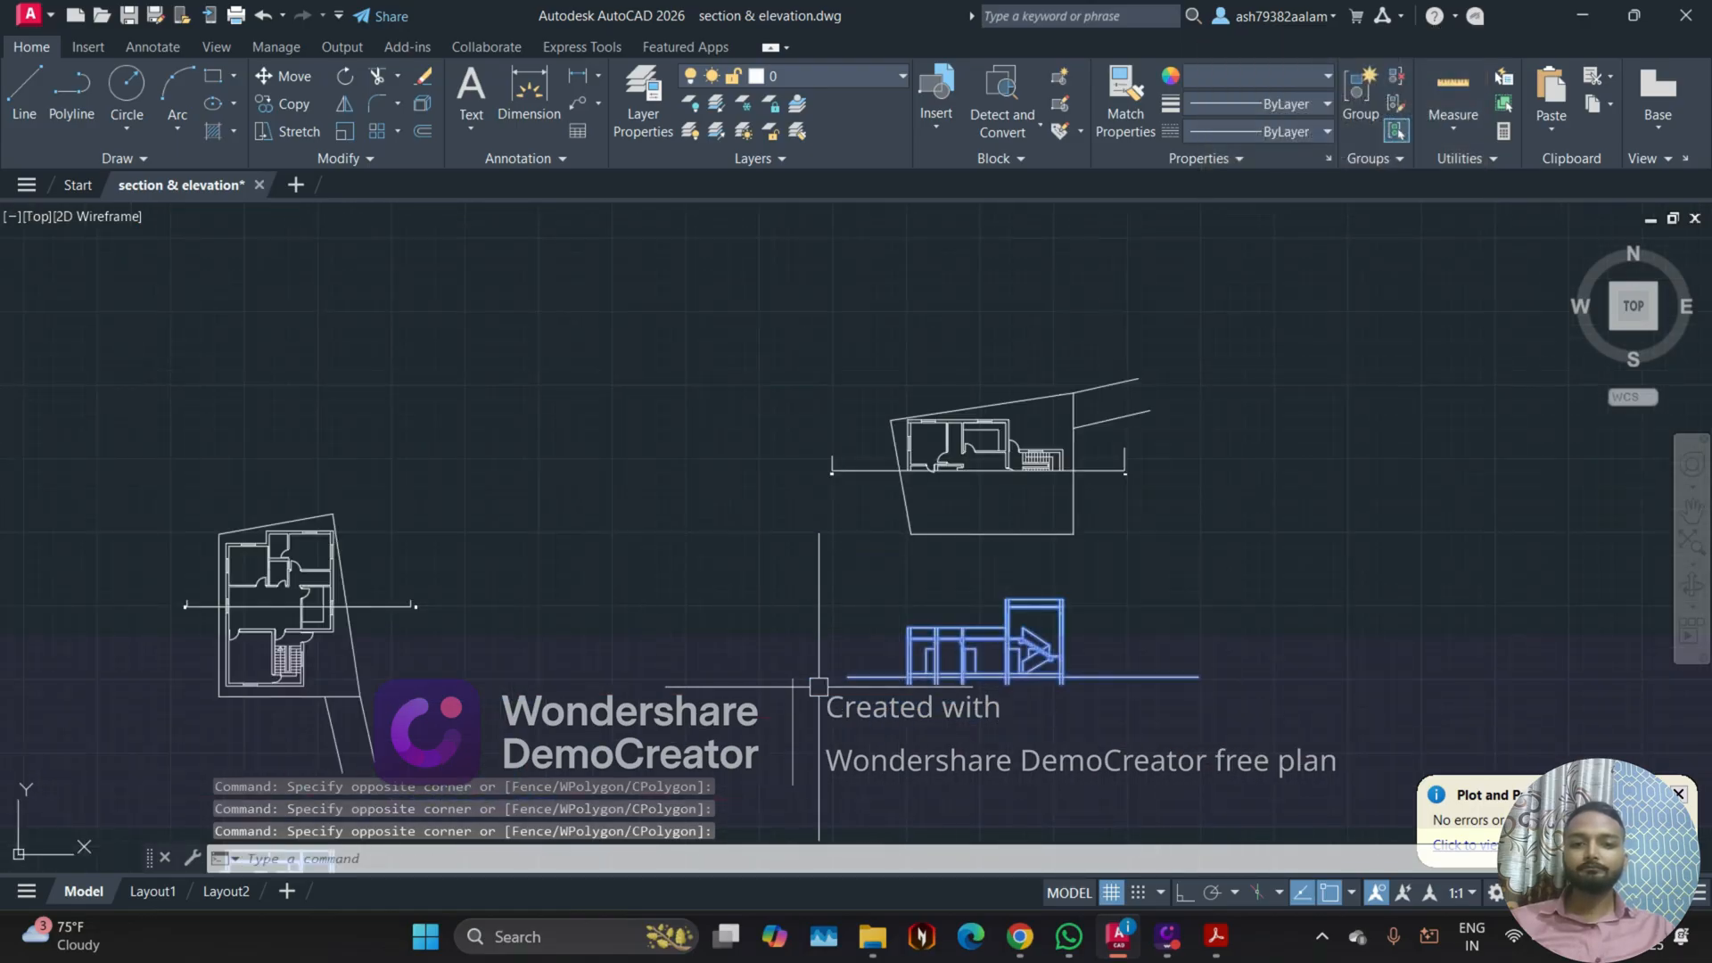
Step: Clear the selection and examine the elevation with brick-framed windows below the rotated, dimensioned floor plan
key(Escape)
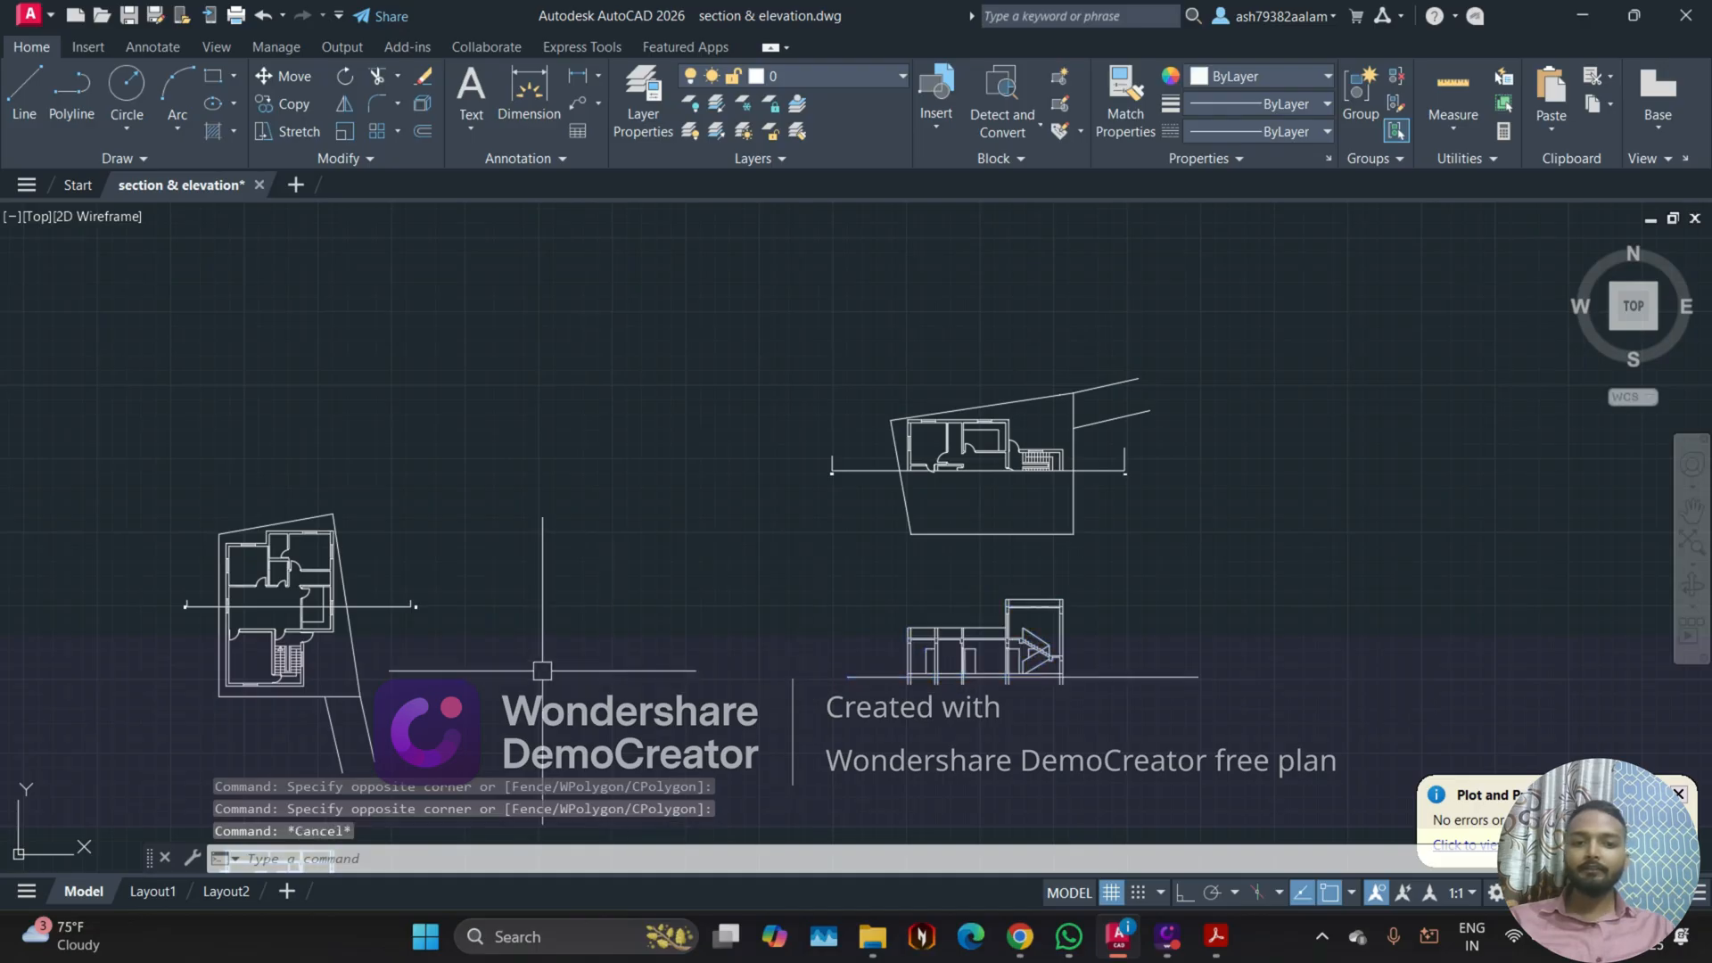
scroll(611, 586, down, 2)
middle_drag(619, 586, 868, 585)
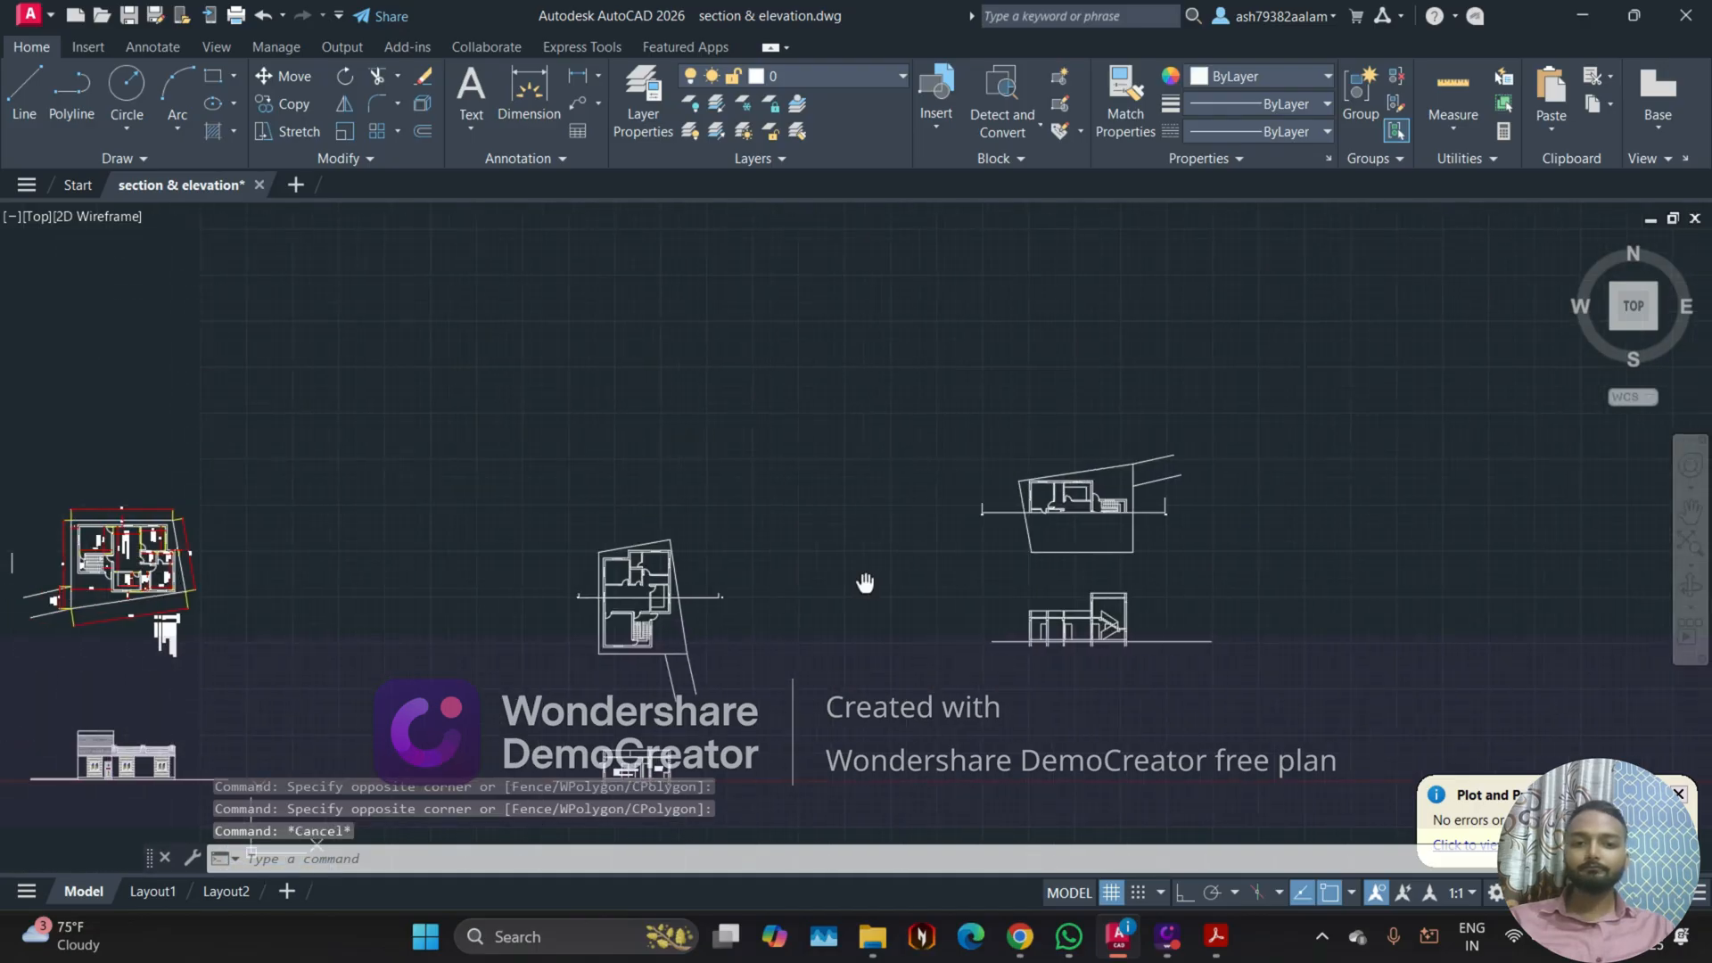
scroll(874, 585, down, 2)
middle_drag(477, 602, 785, 611)
scroll(692, 615, up, 4)
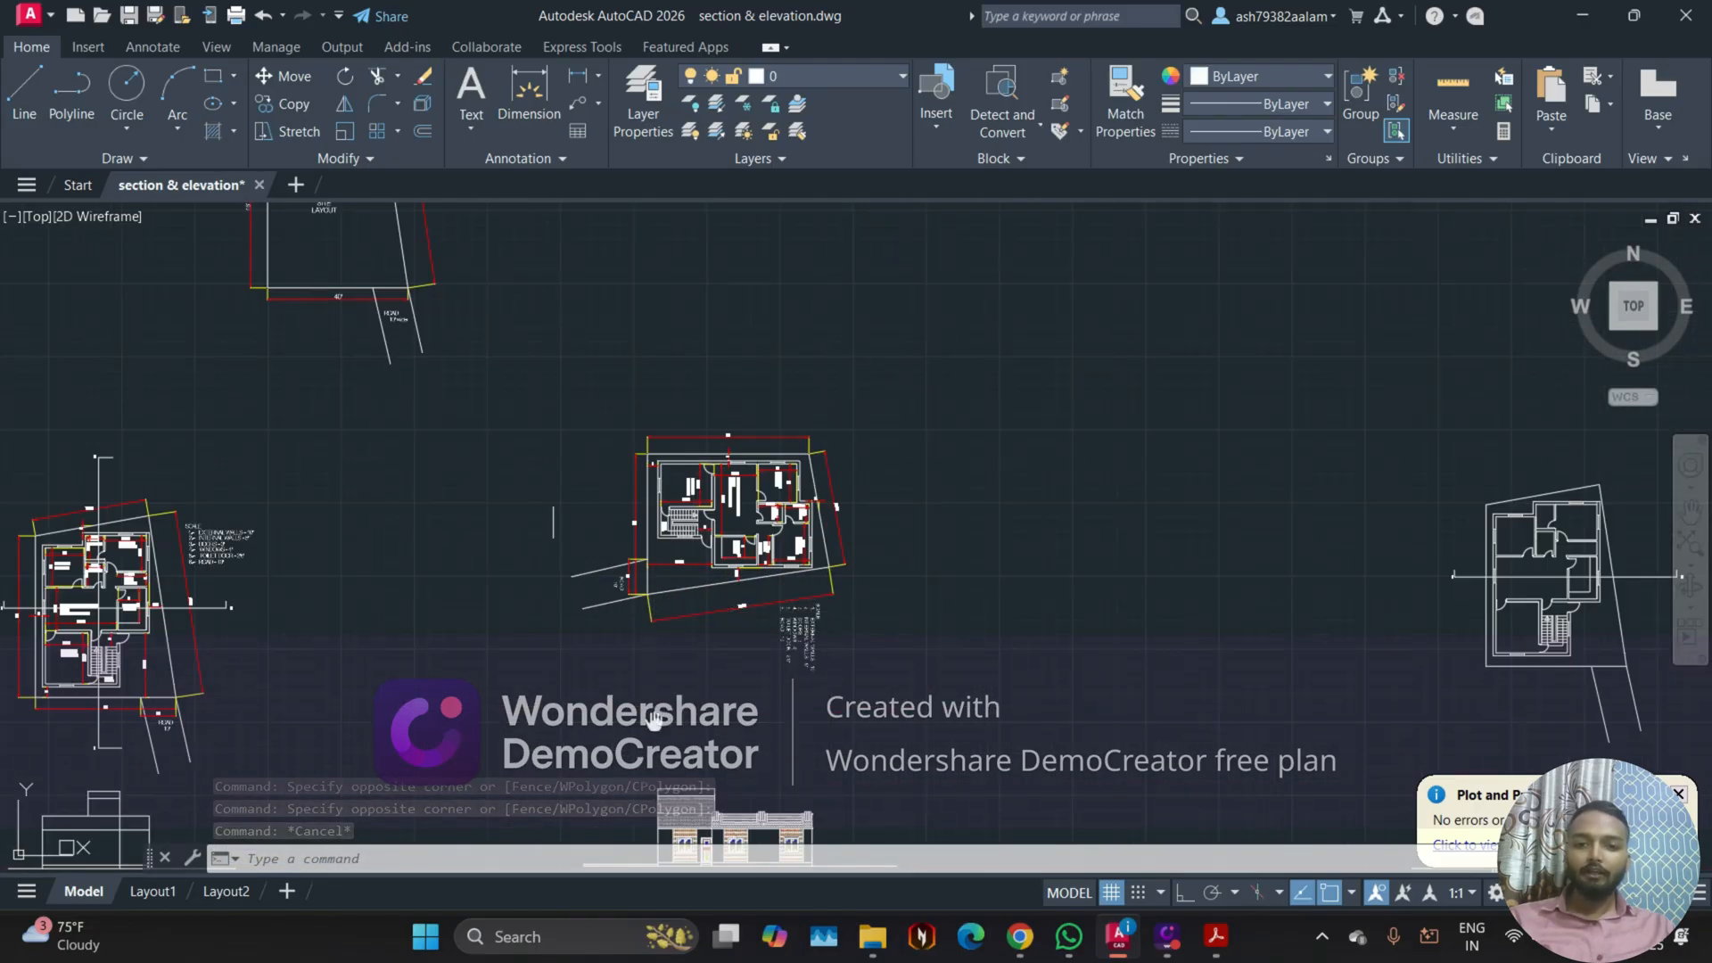
middle_drag(654, 722, 590, 582)
scroll(592, 623, up, 4)
middle_drag(754, 741, 692, 473)
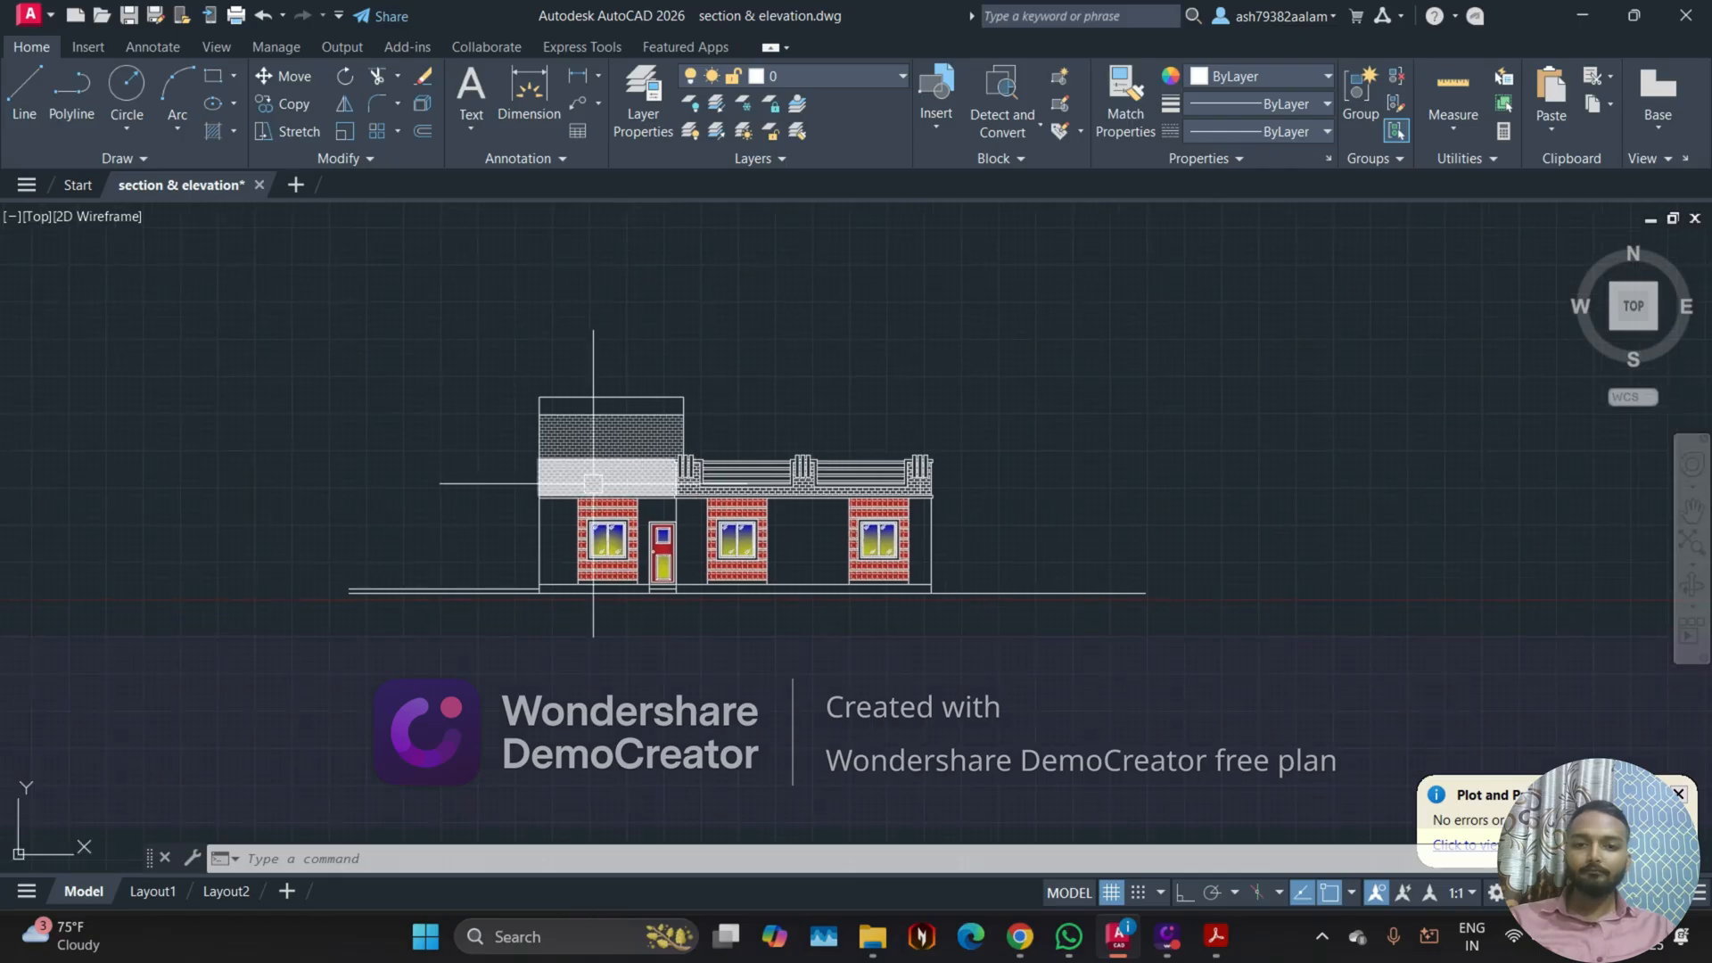
scroll(582, 478, up, 2)
middle_drag(373, 506, 522, 503)
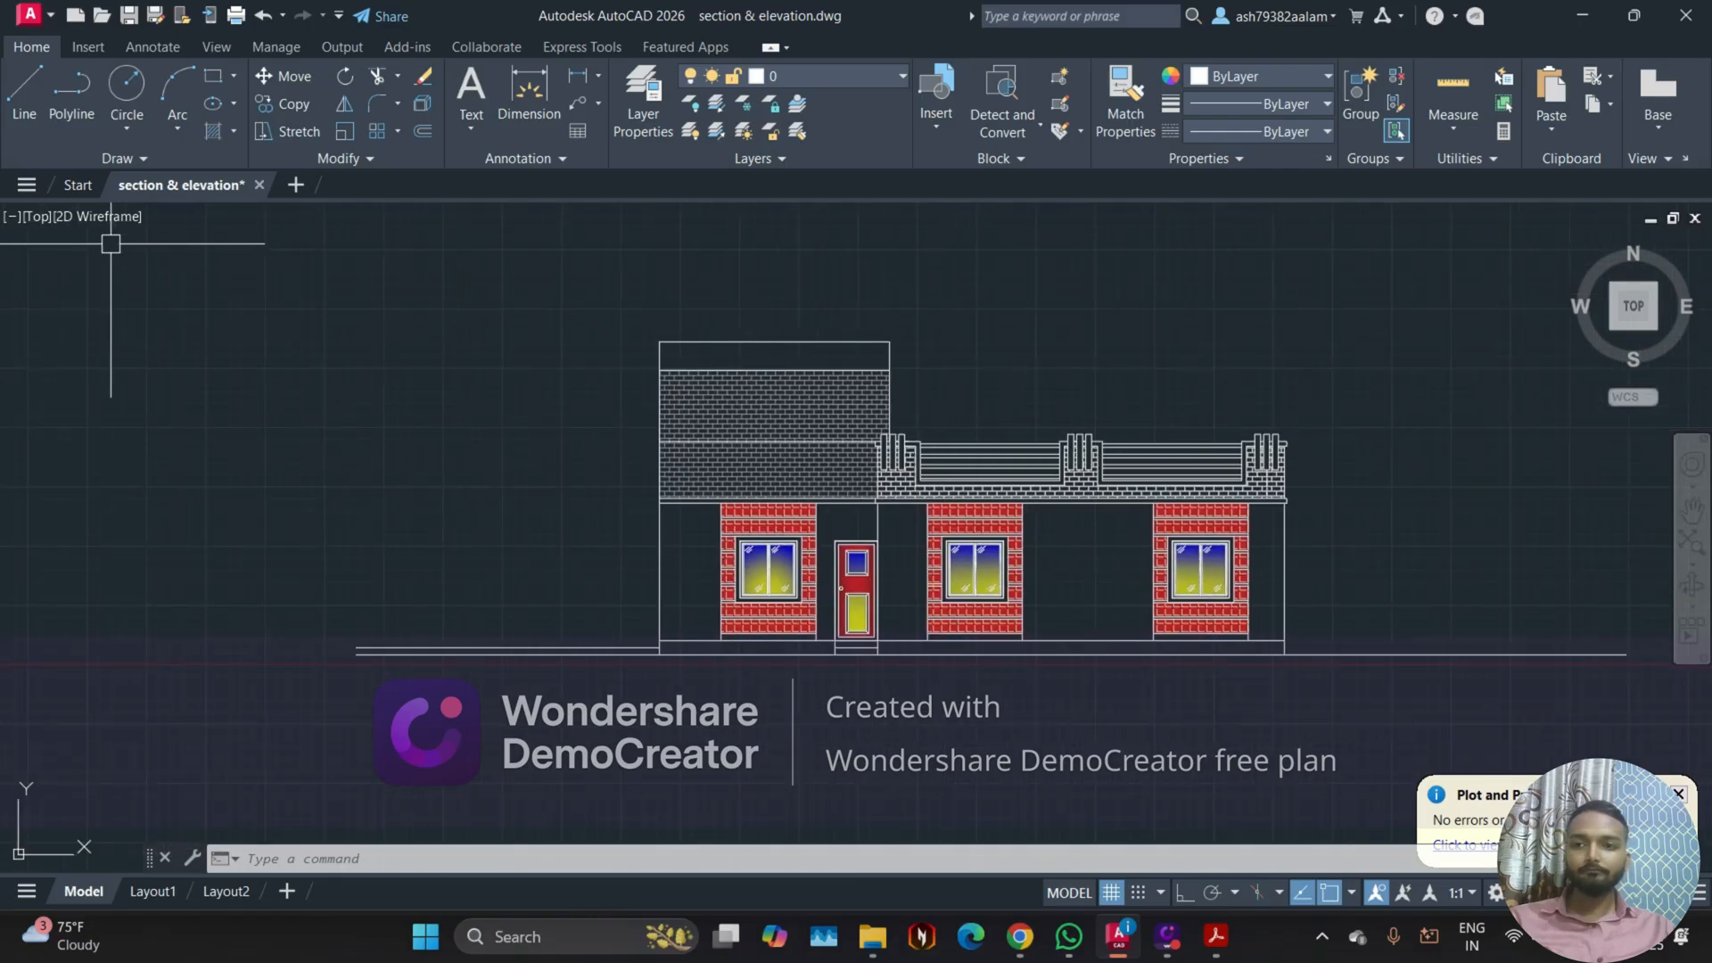
Step: Check the participants in the Google Meet call and return to the section & elevation drawing in AutoCAD
click(88, 191)
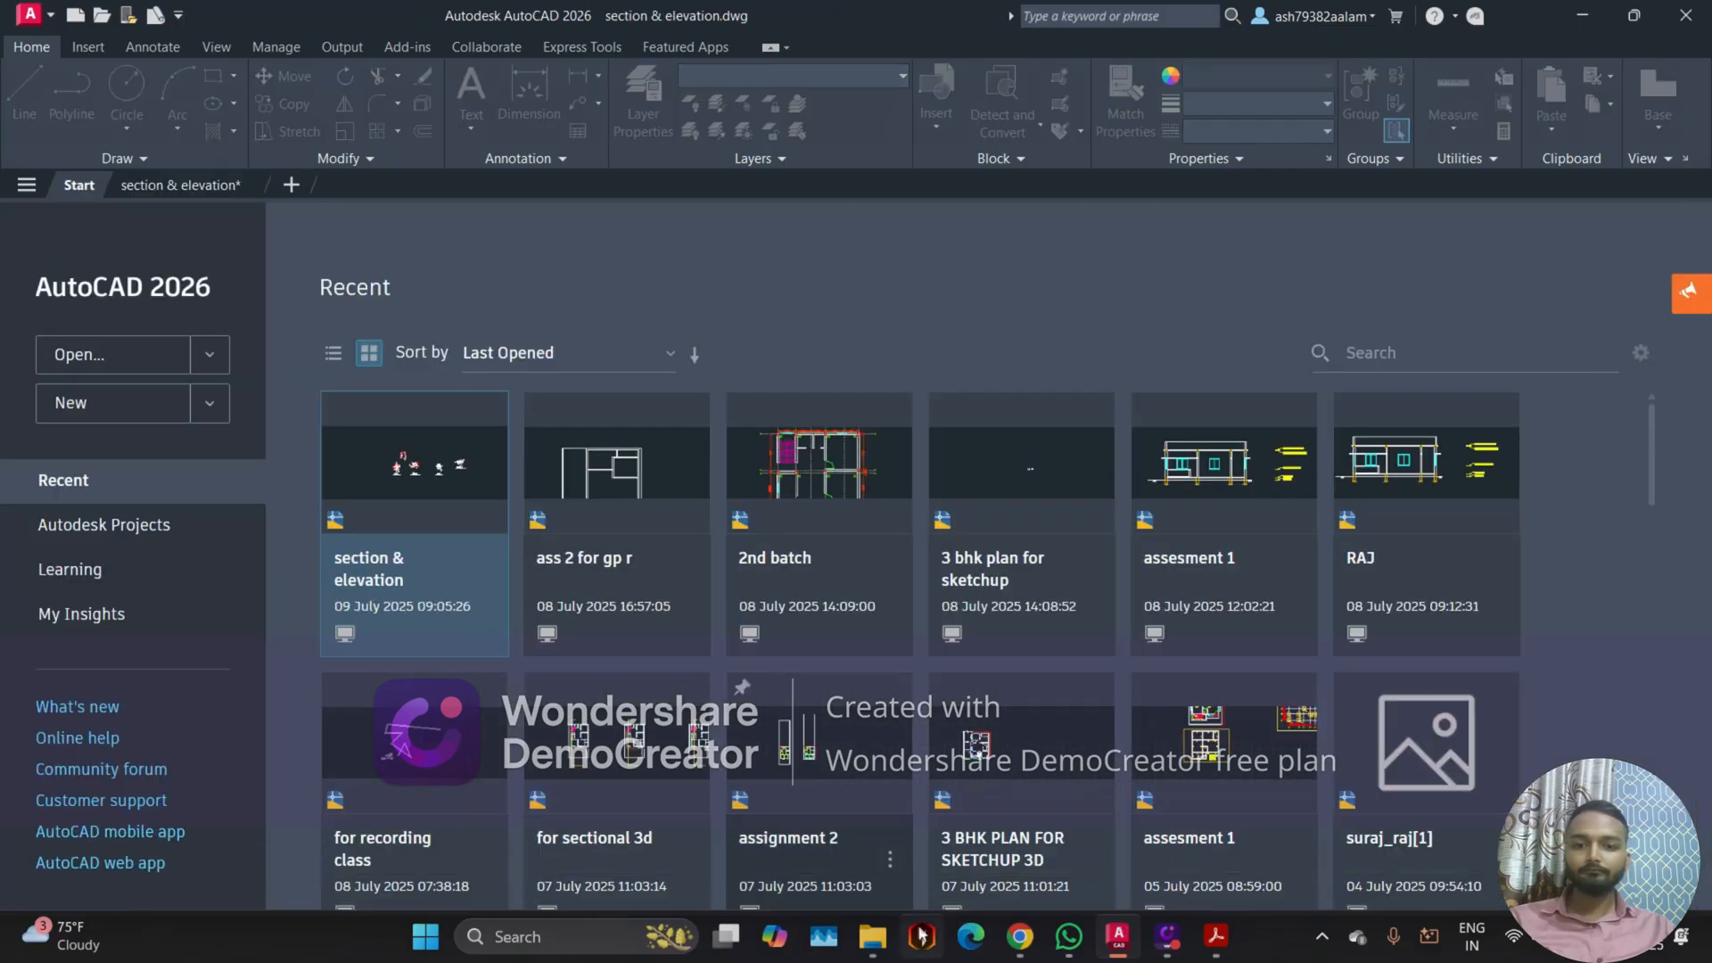
click(1021, 936)
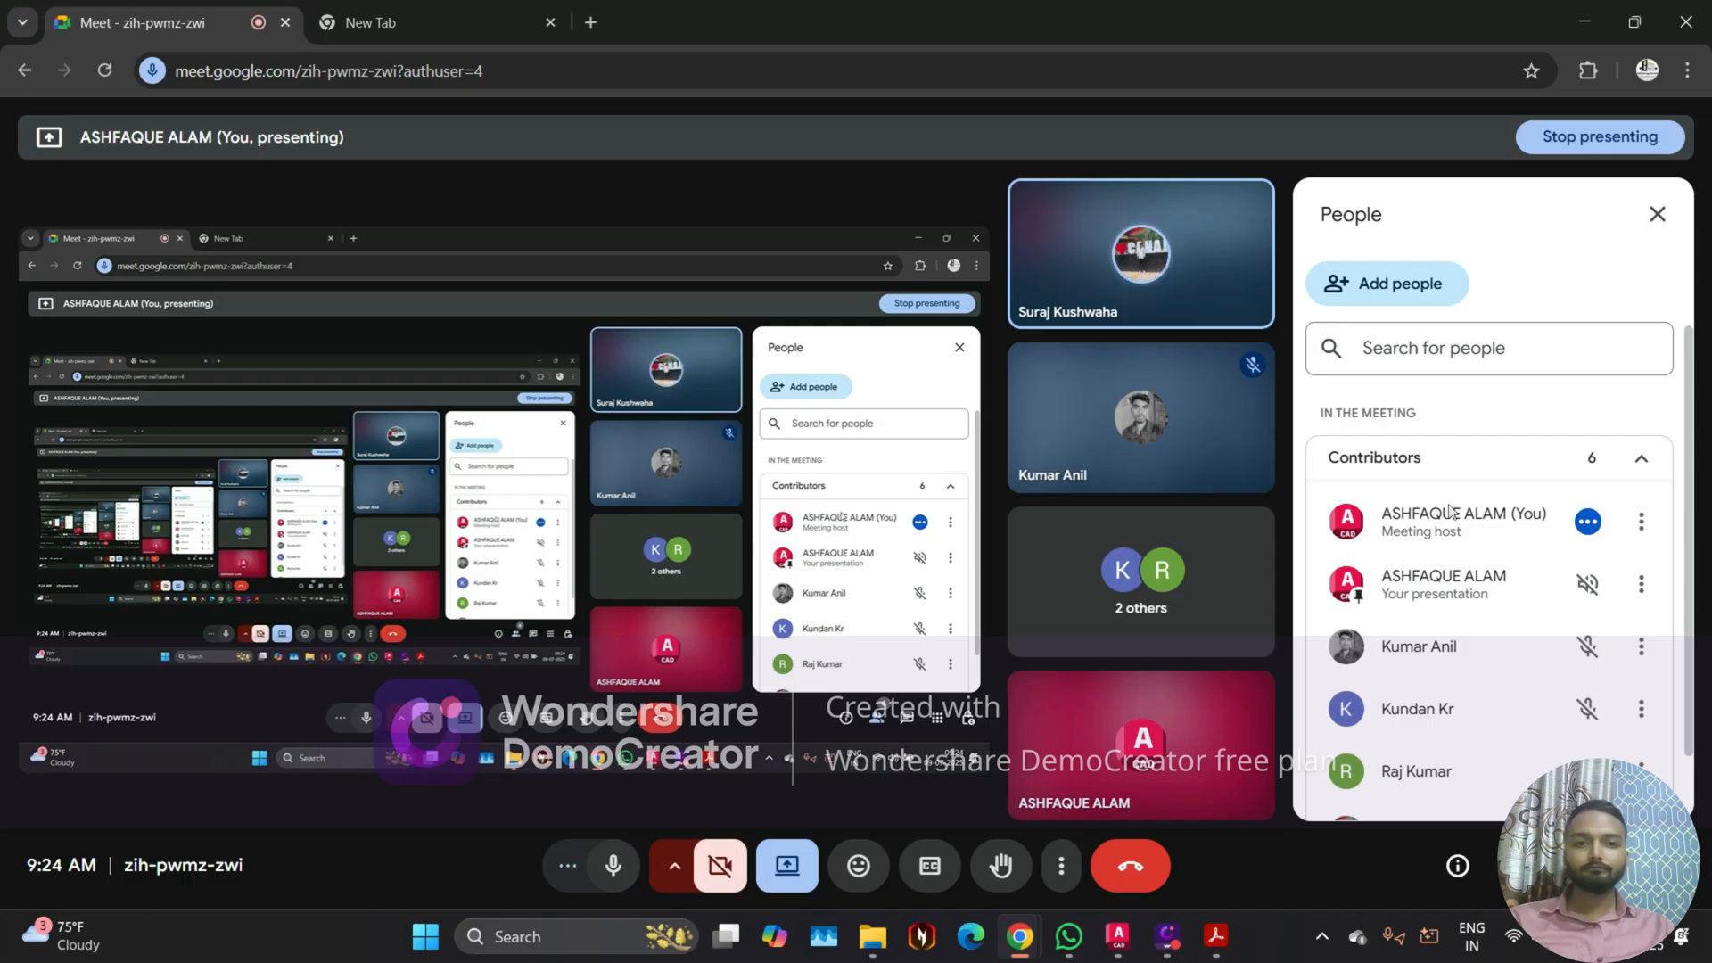
click(1119, 936)
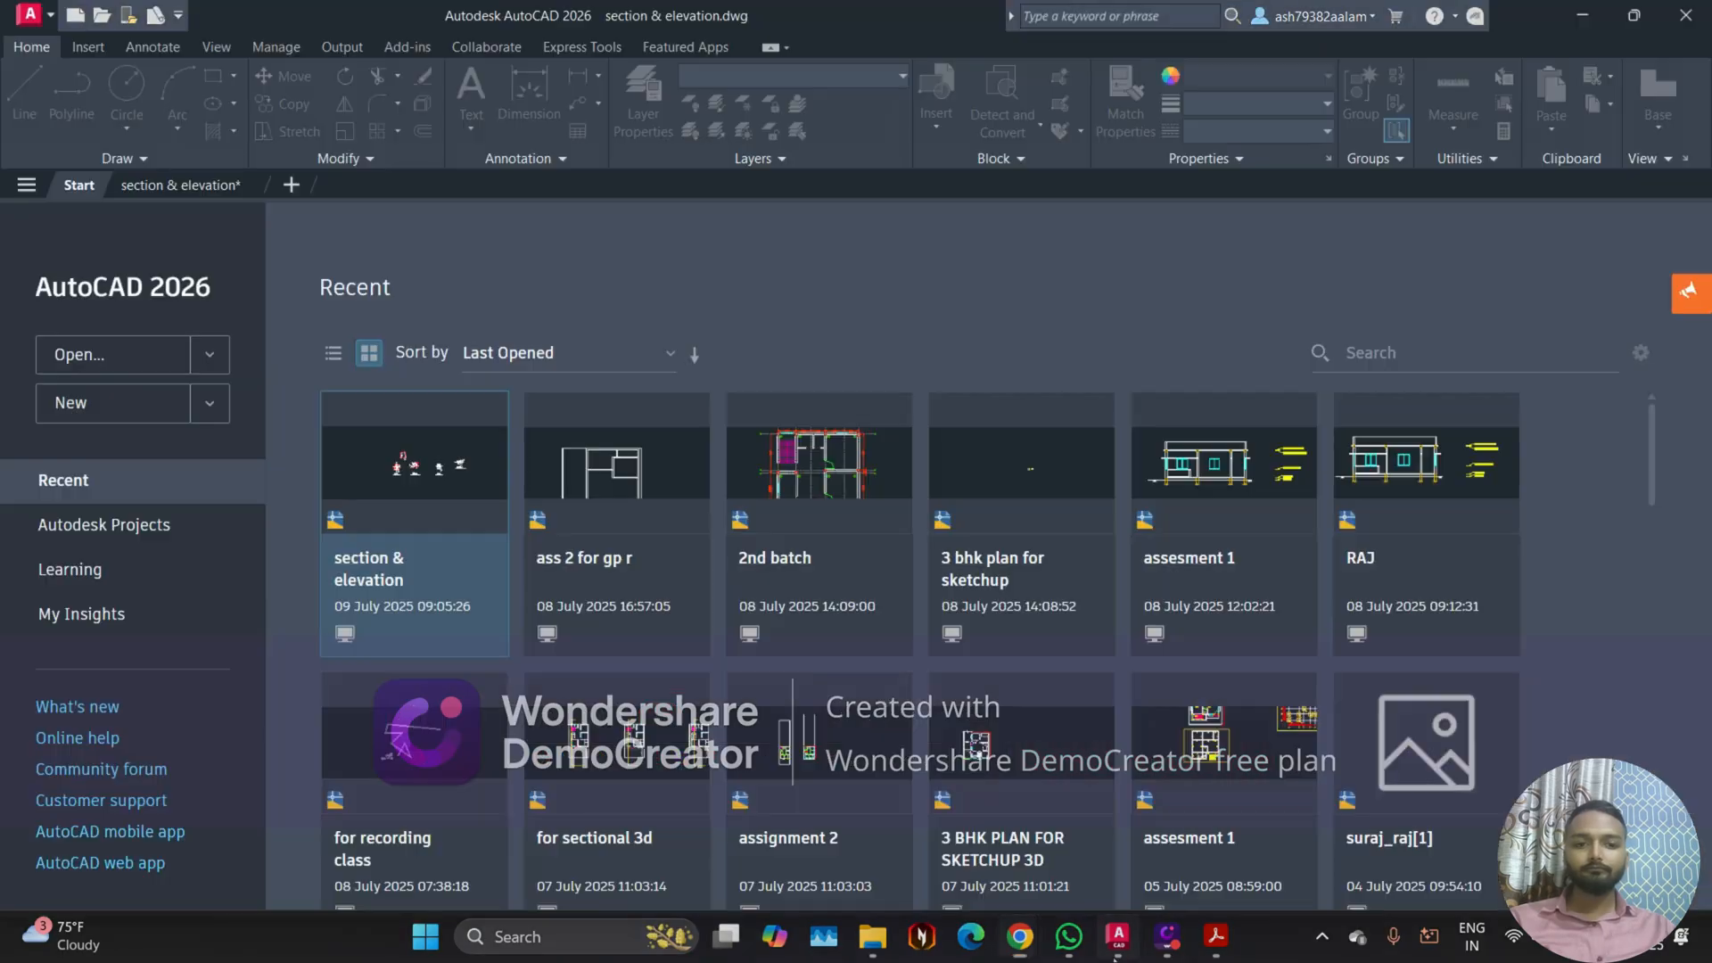
click(177, 193)
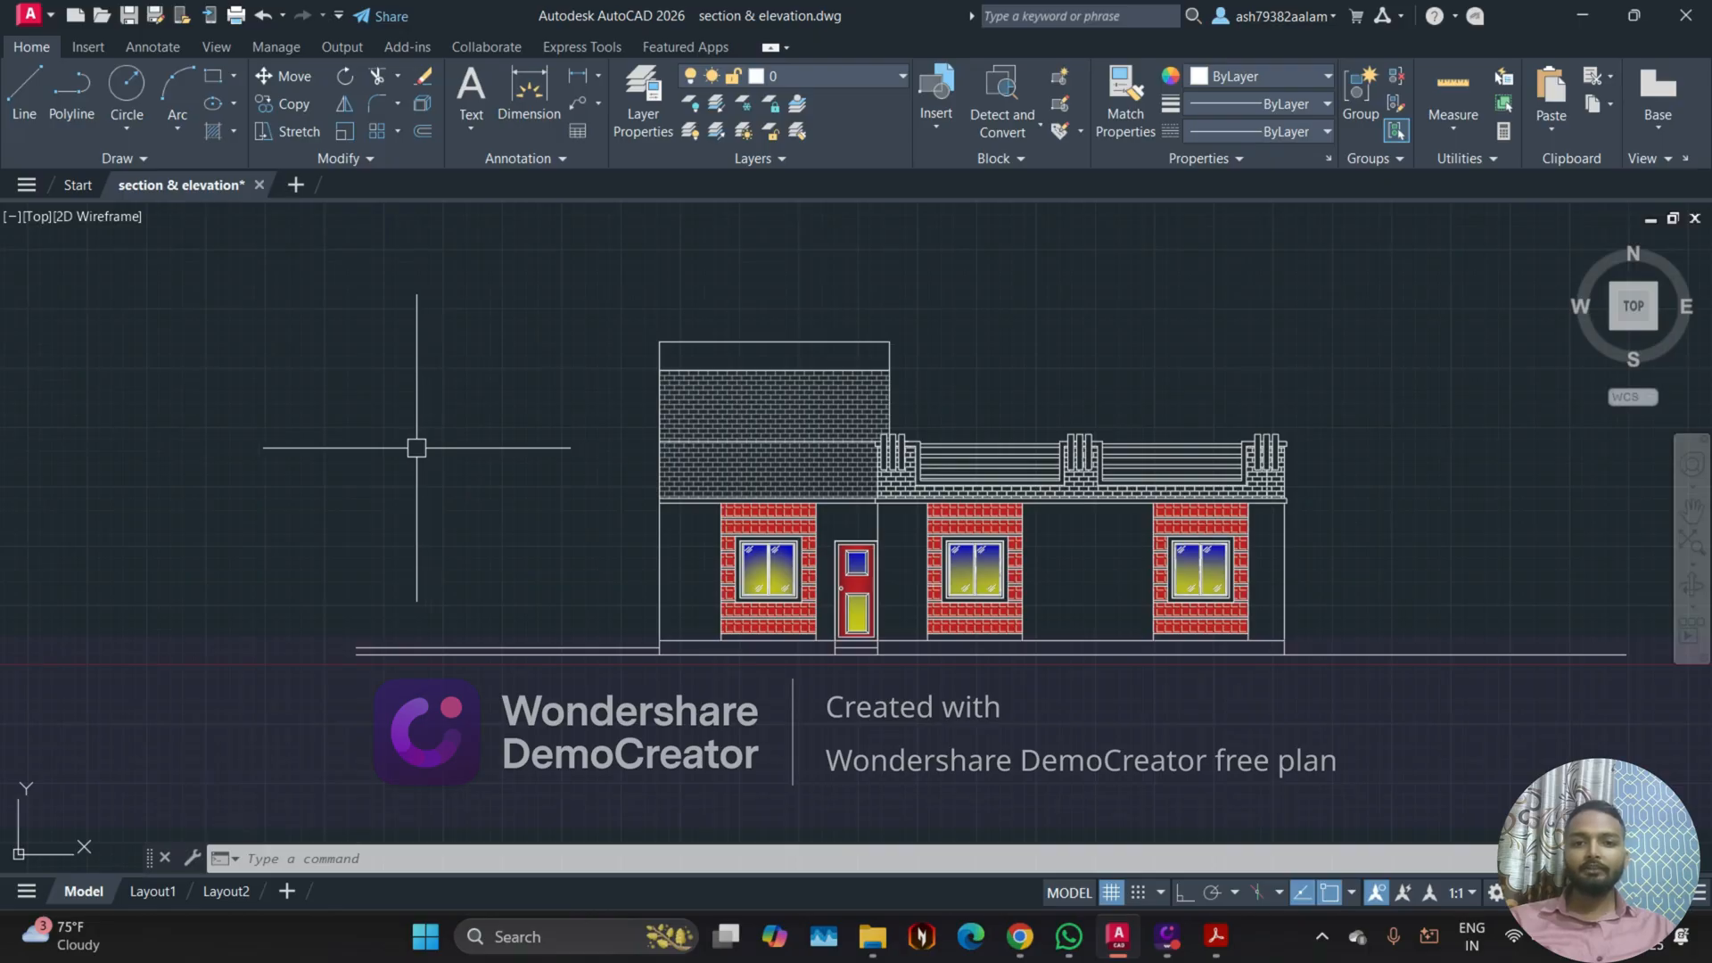
Step: Examine the section through the drawing cum dining room and kitchen together with the X-X' cut plan above it
scroll(402, 464, down, 5)
mouse_move(886, 509)
middle_down()
mouse_move(559, 565)
mouse_move(599, 633)
middle_up()
scroll(981, 565, up, 5)
scroll(629, 562, up, 2)
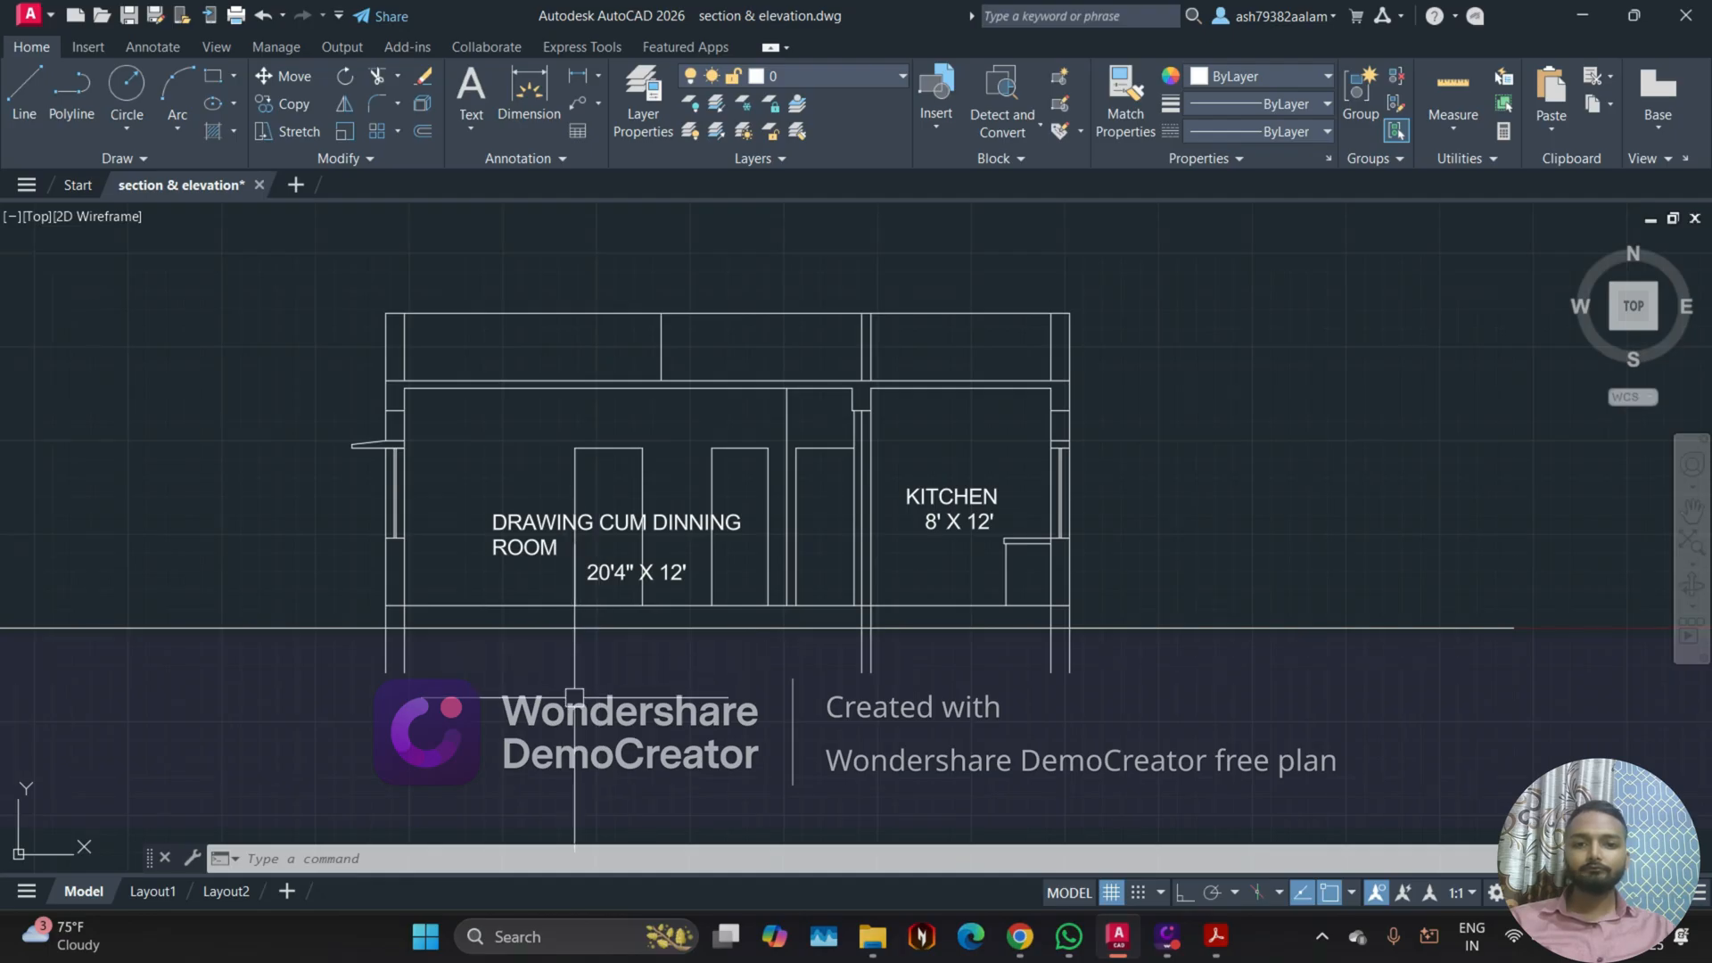
scroll(574, 698, down, 4)
scroll(607, 410, up, 4)
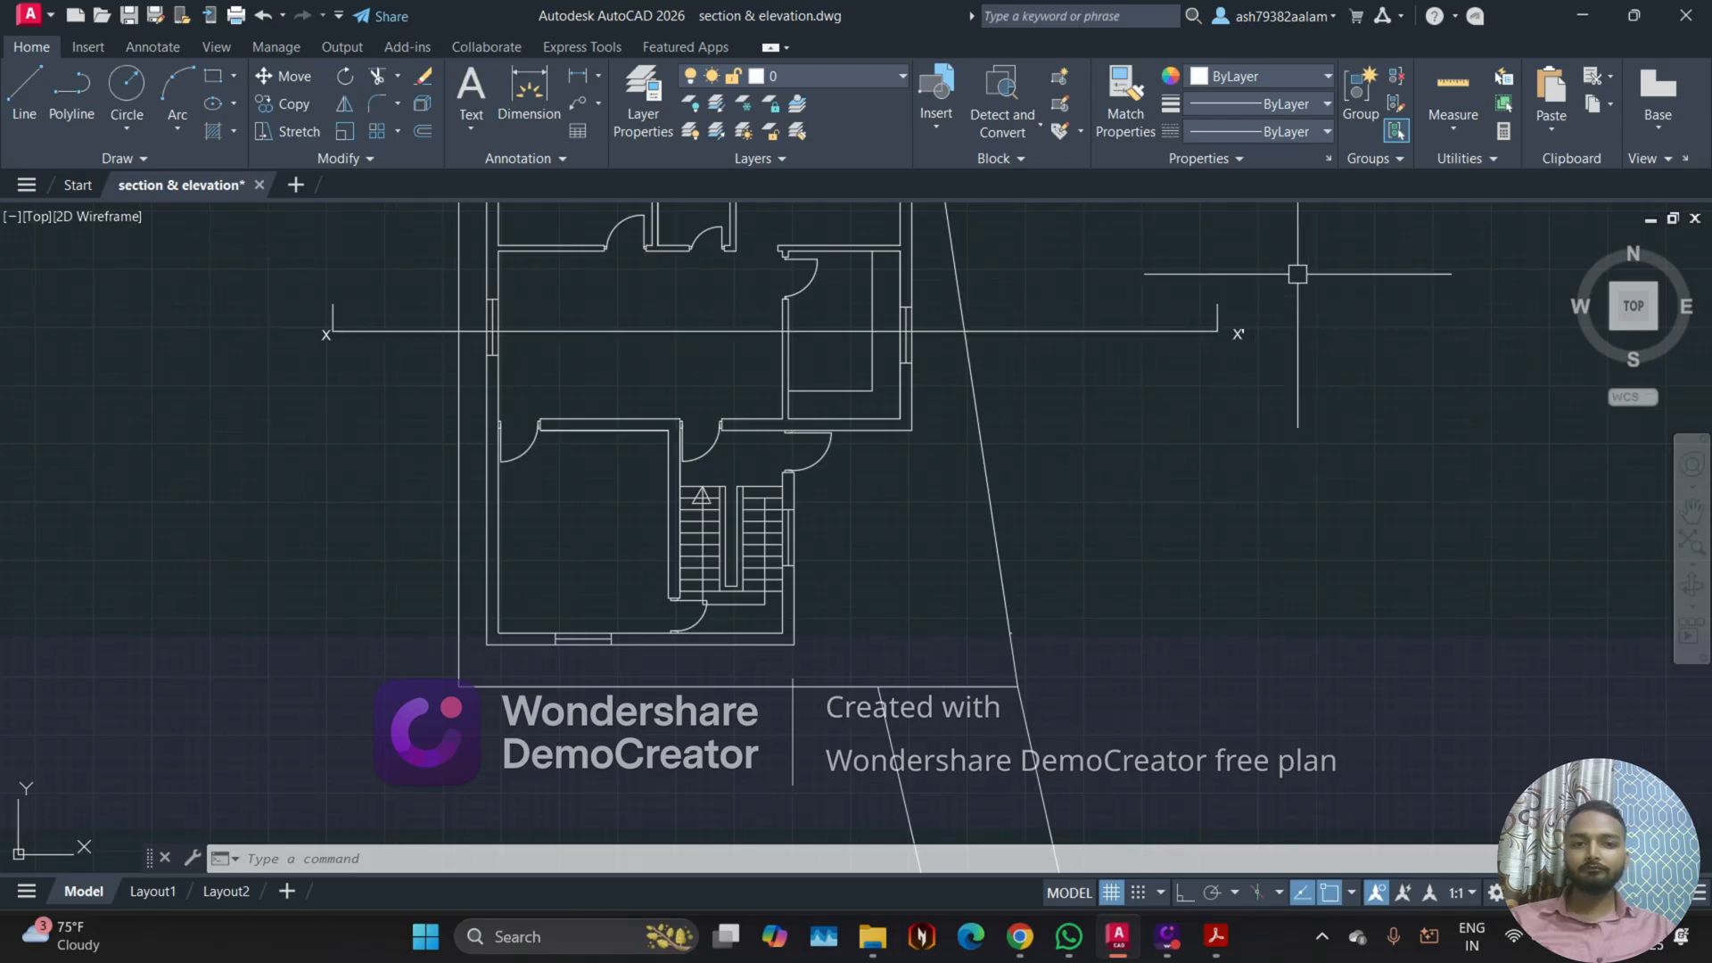
scroll(313, 386, down, 3)
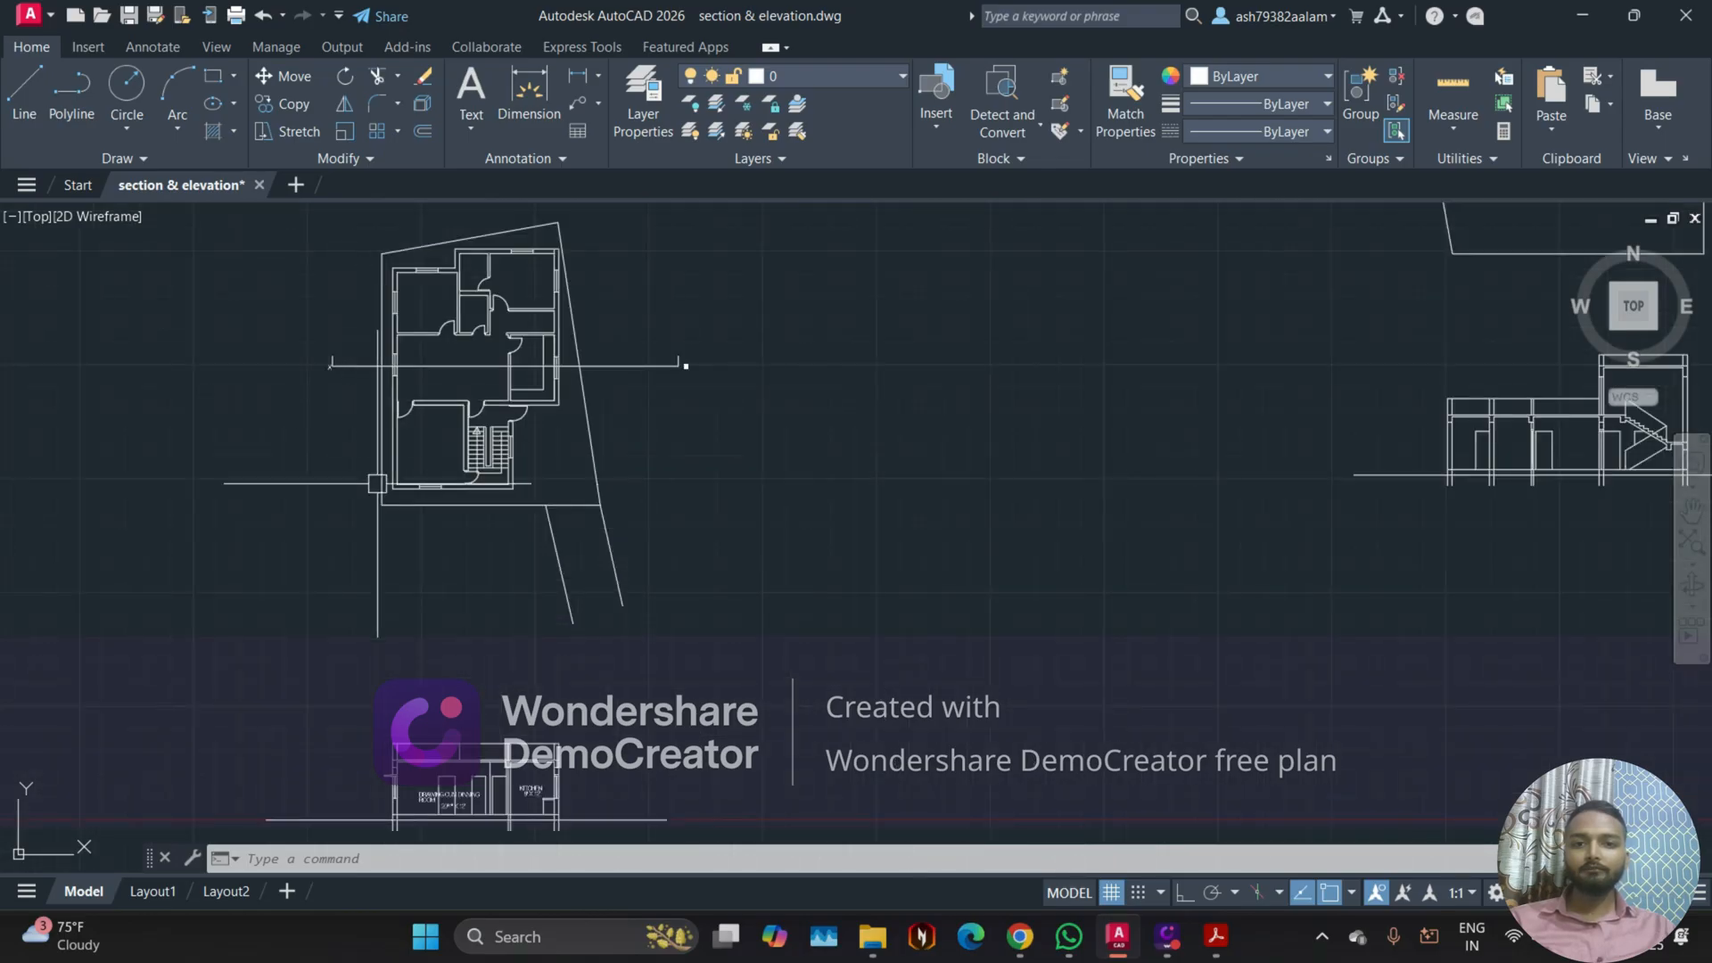
middle_drag(438, 589, 497, 428)
scroll(491, 563, up, 4)
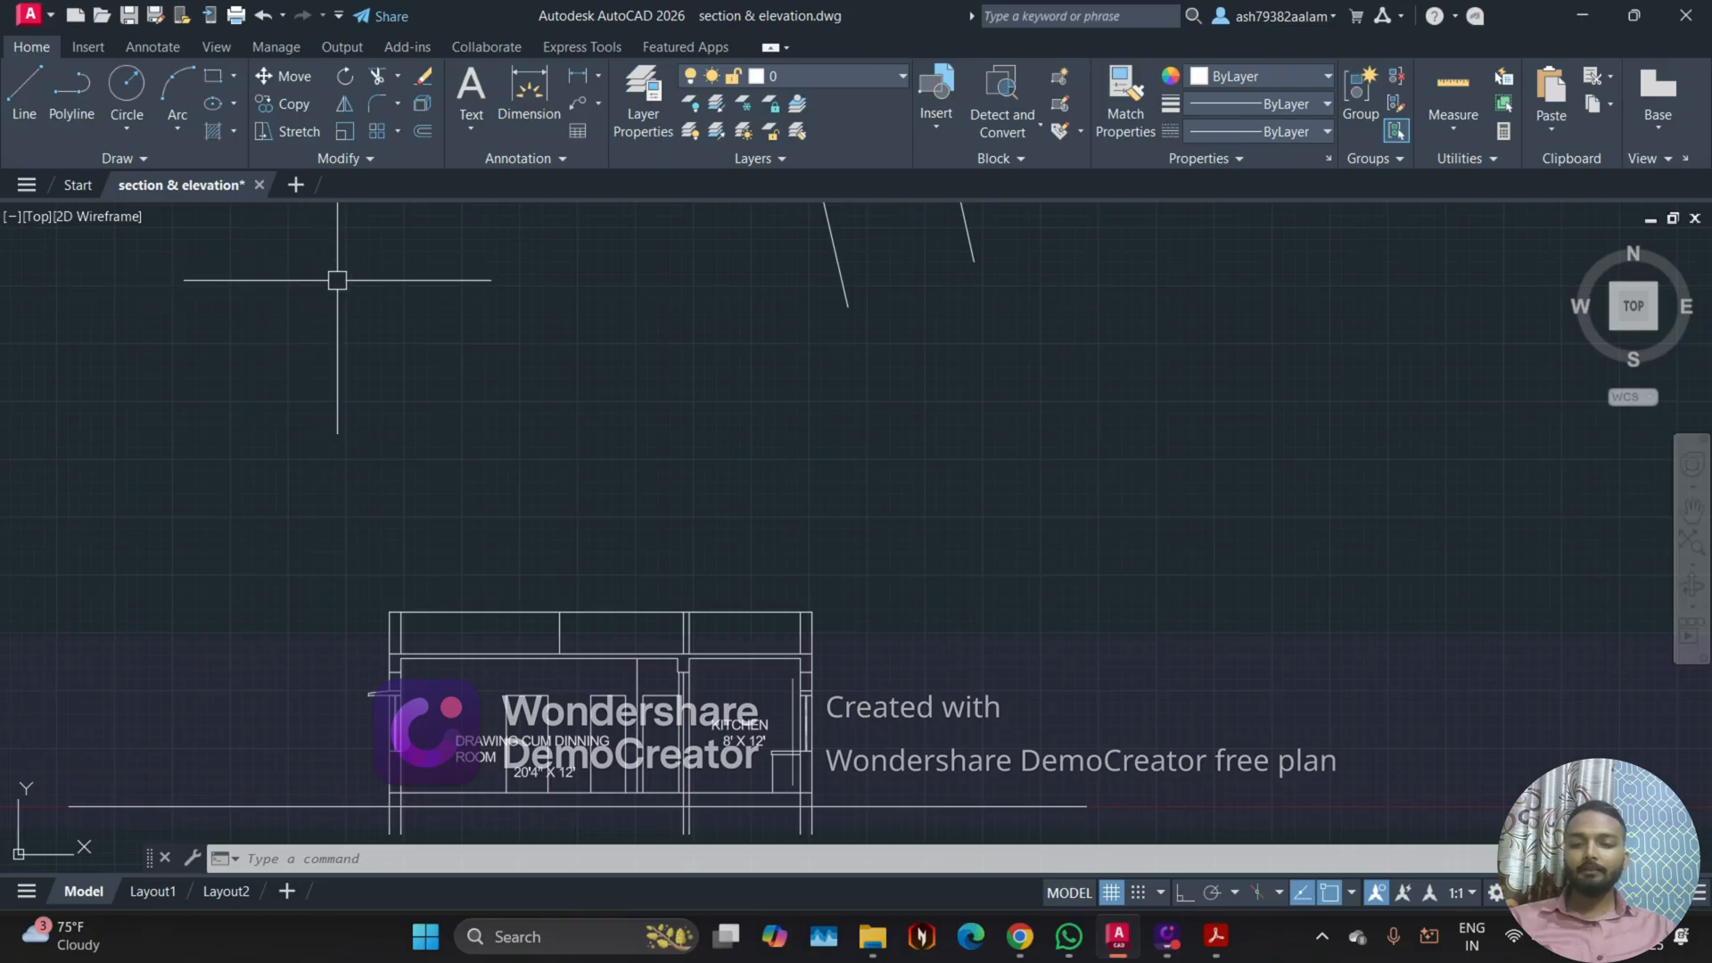
scroll(552, 363, down, 2)
scroll(486, 373, down, 3)
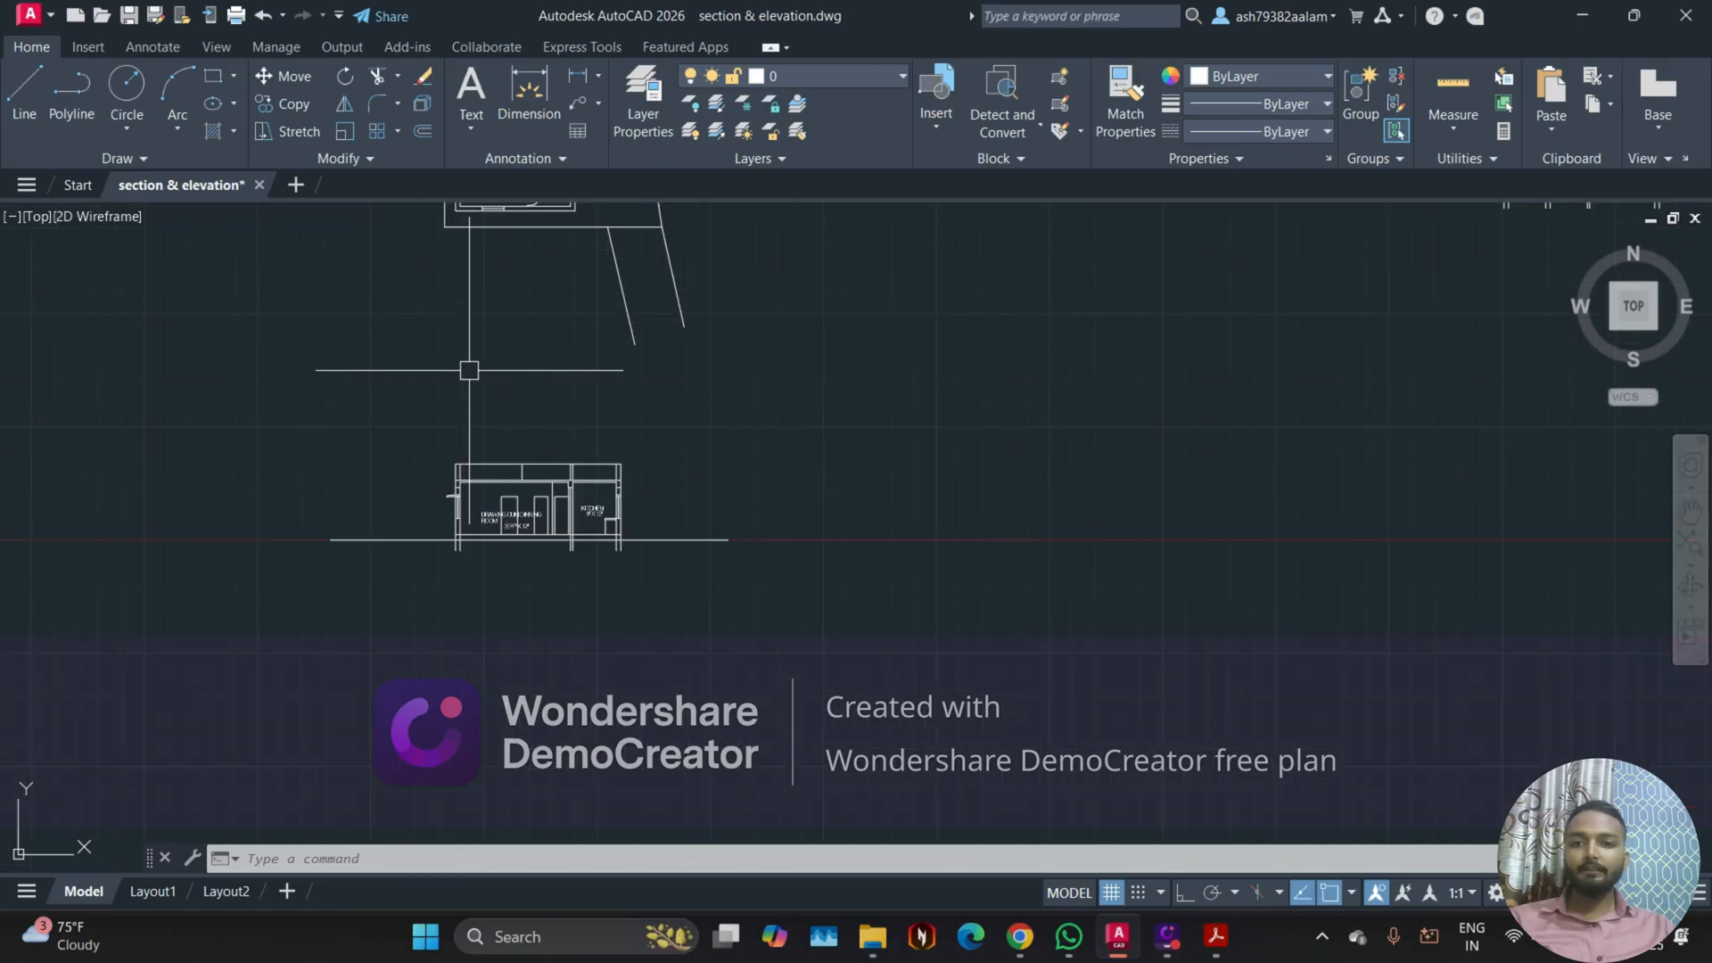
scroll(580, 437, up, 2)
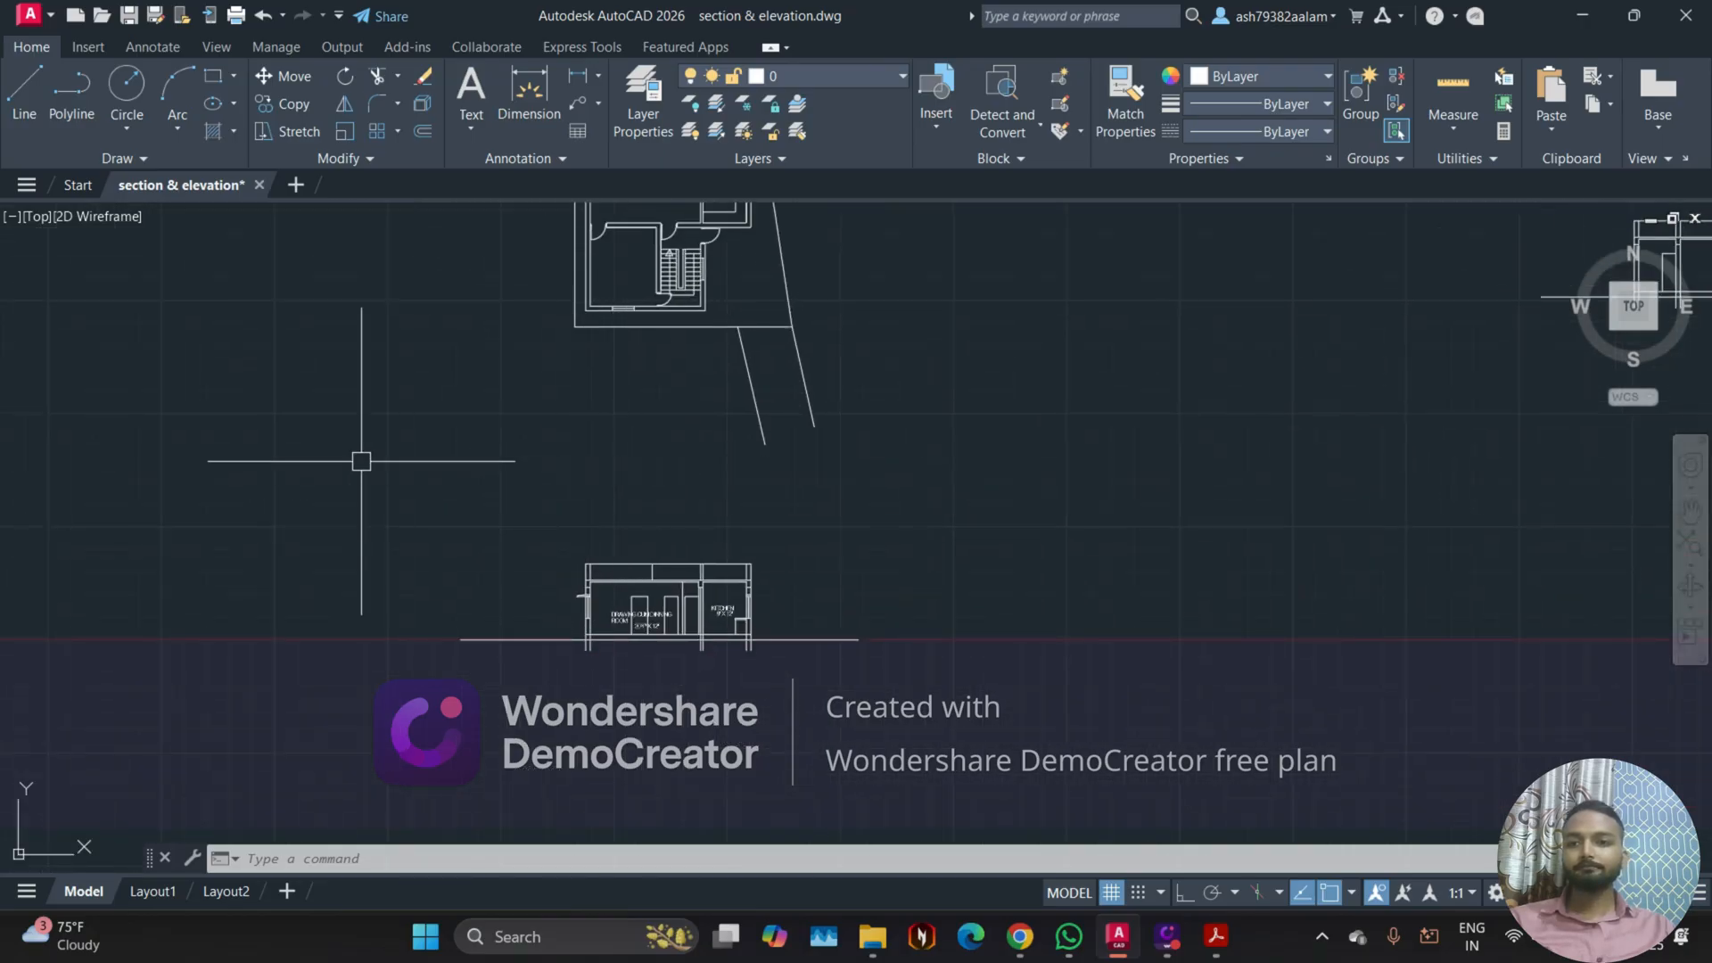
scroll(490, 464, down, 2)
Step: Open the recent drawing "assesment 1" and examine its floor plan, the section below it and the level marks
click(76, 186)
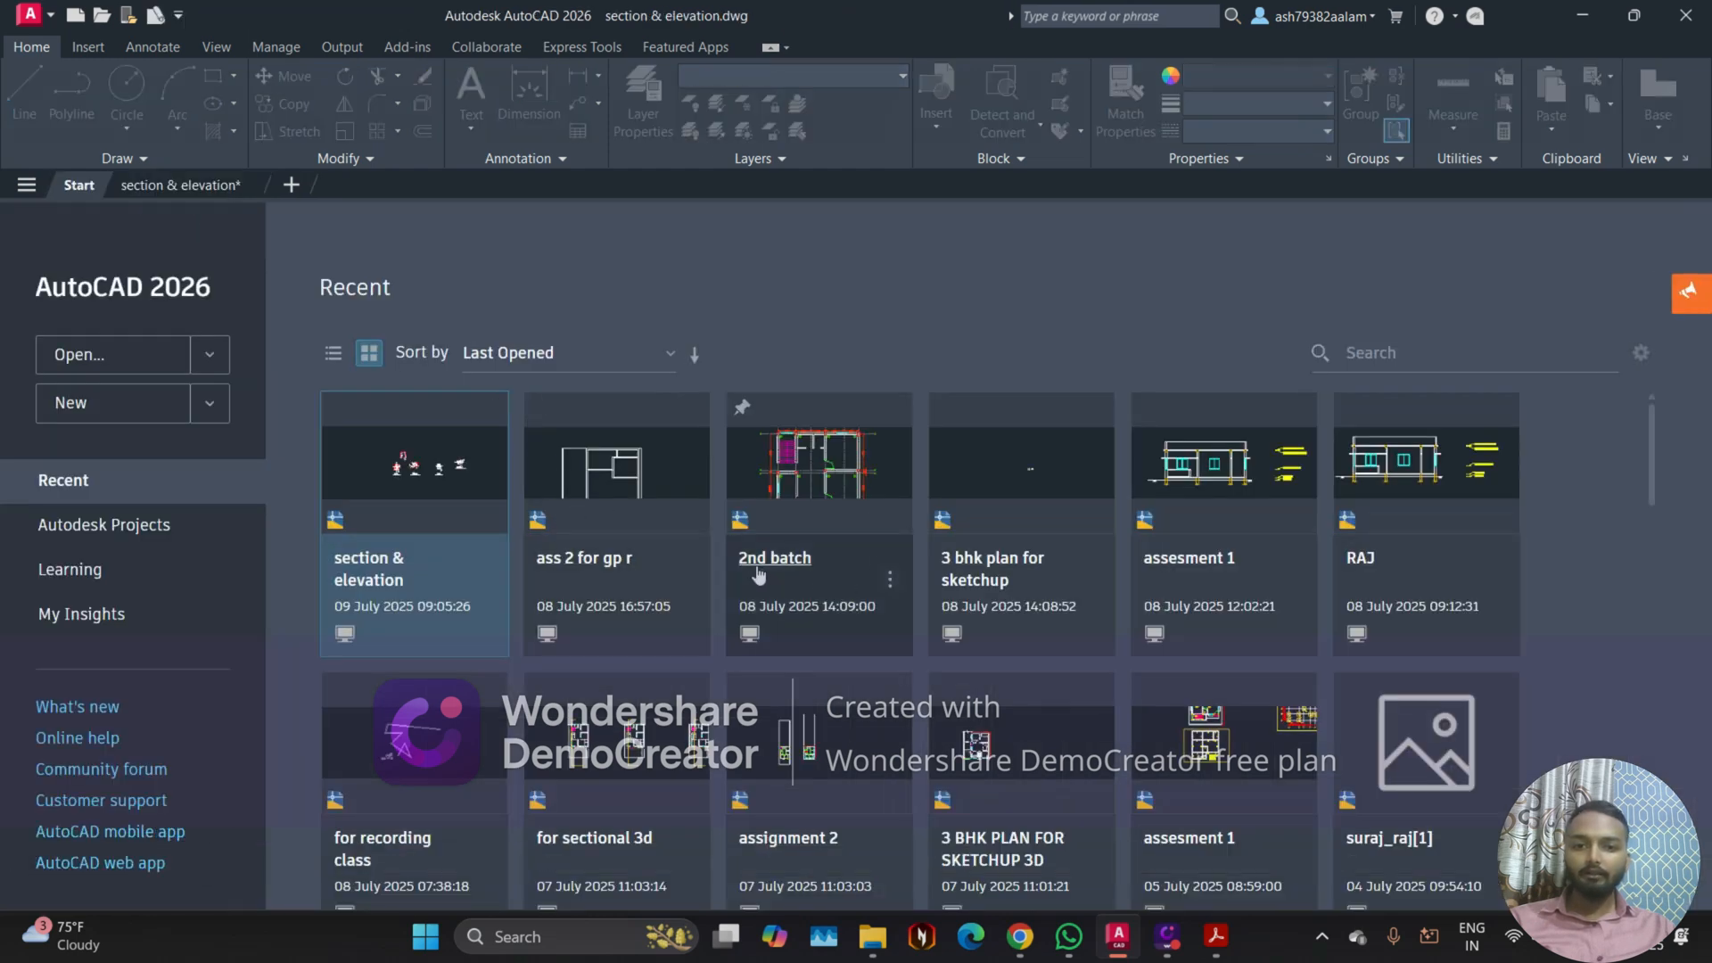
click(1204, 569)
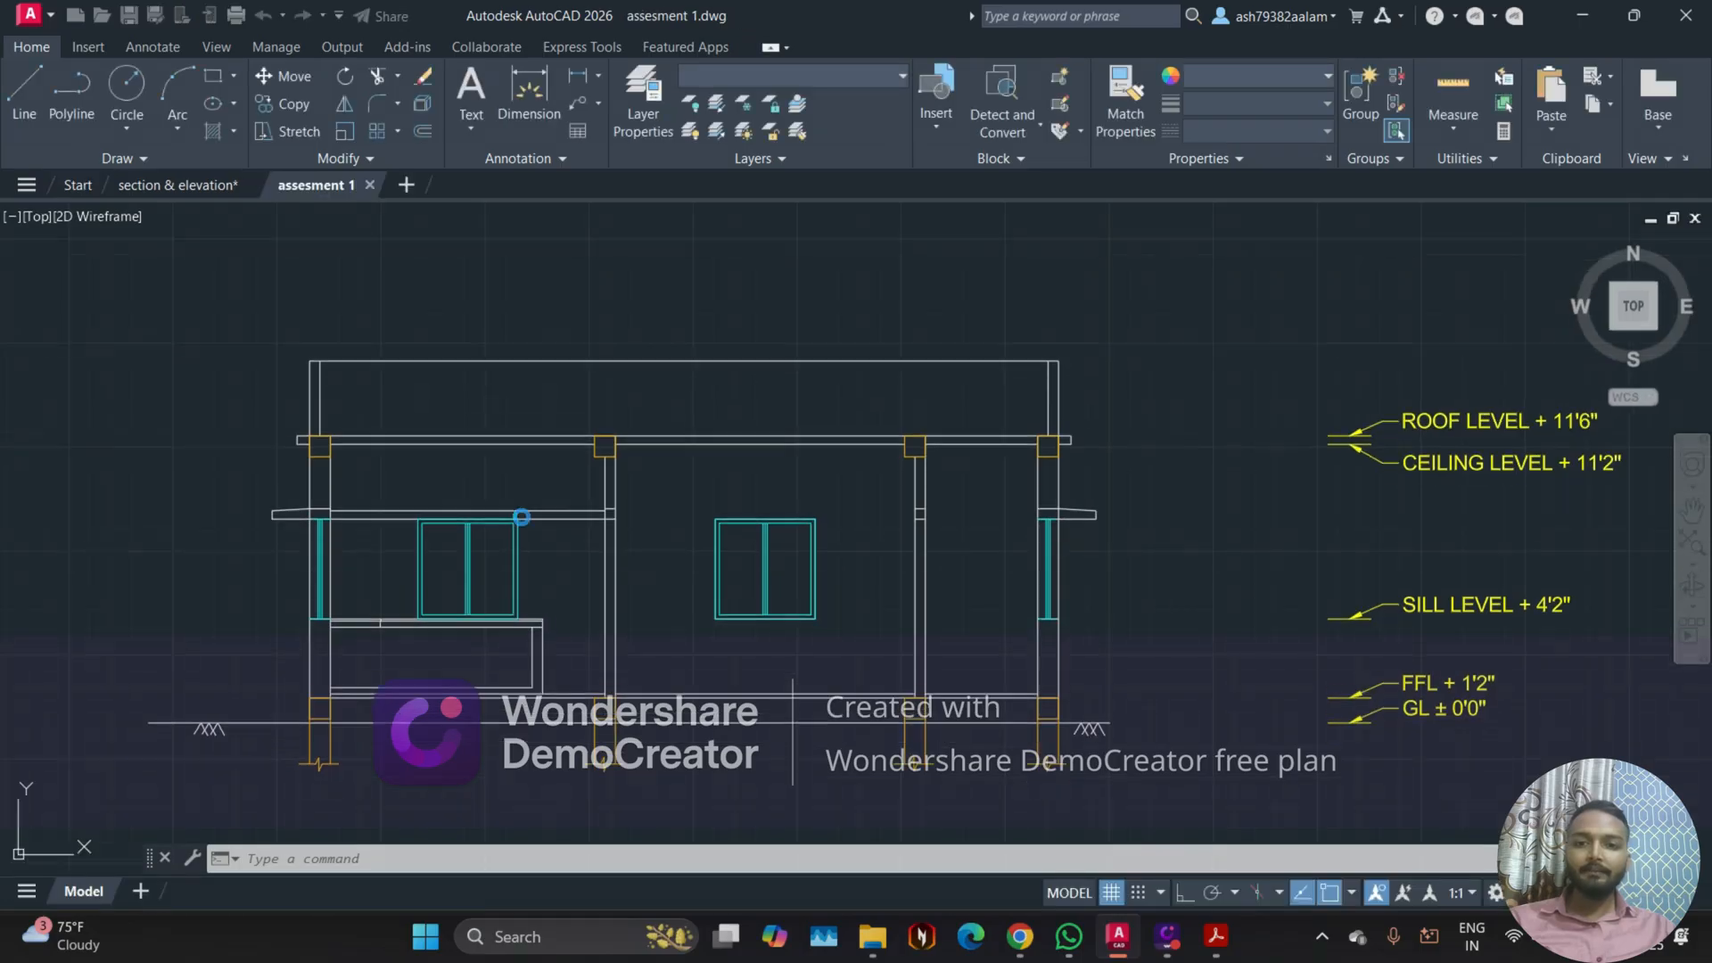
scroll(695, 532, down, 4)
middle_drag(661, 457, 677, 718)
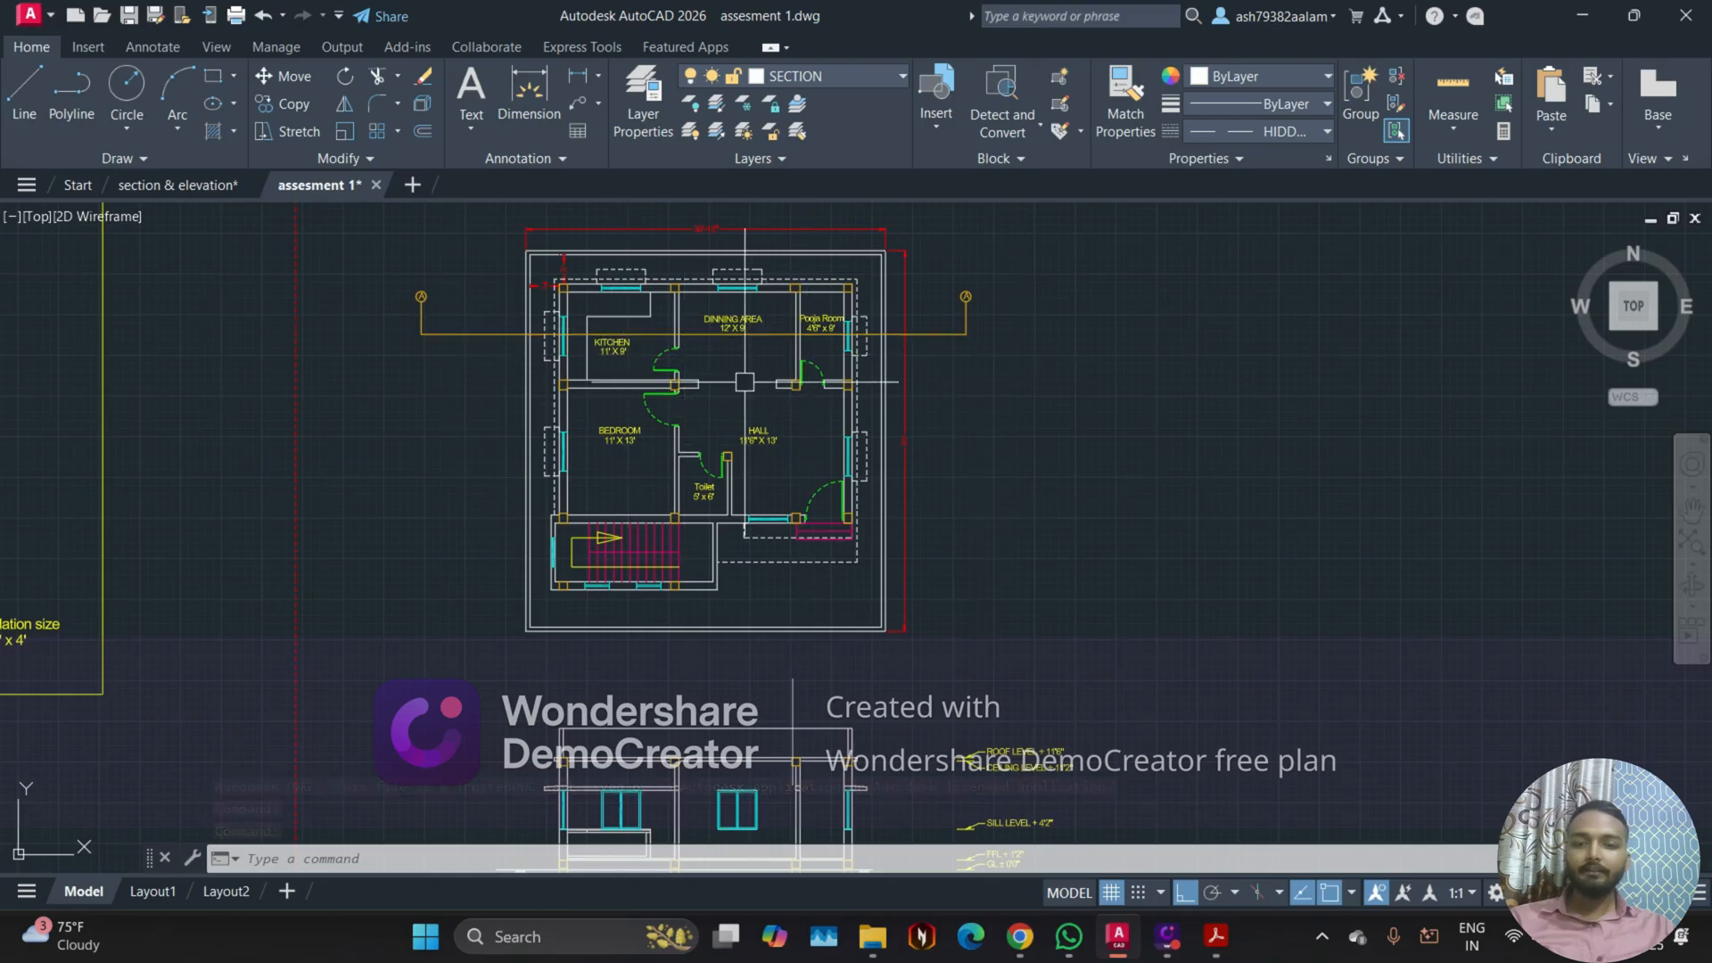
middle_drag(568, 753, 578, 611)
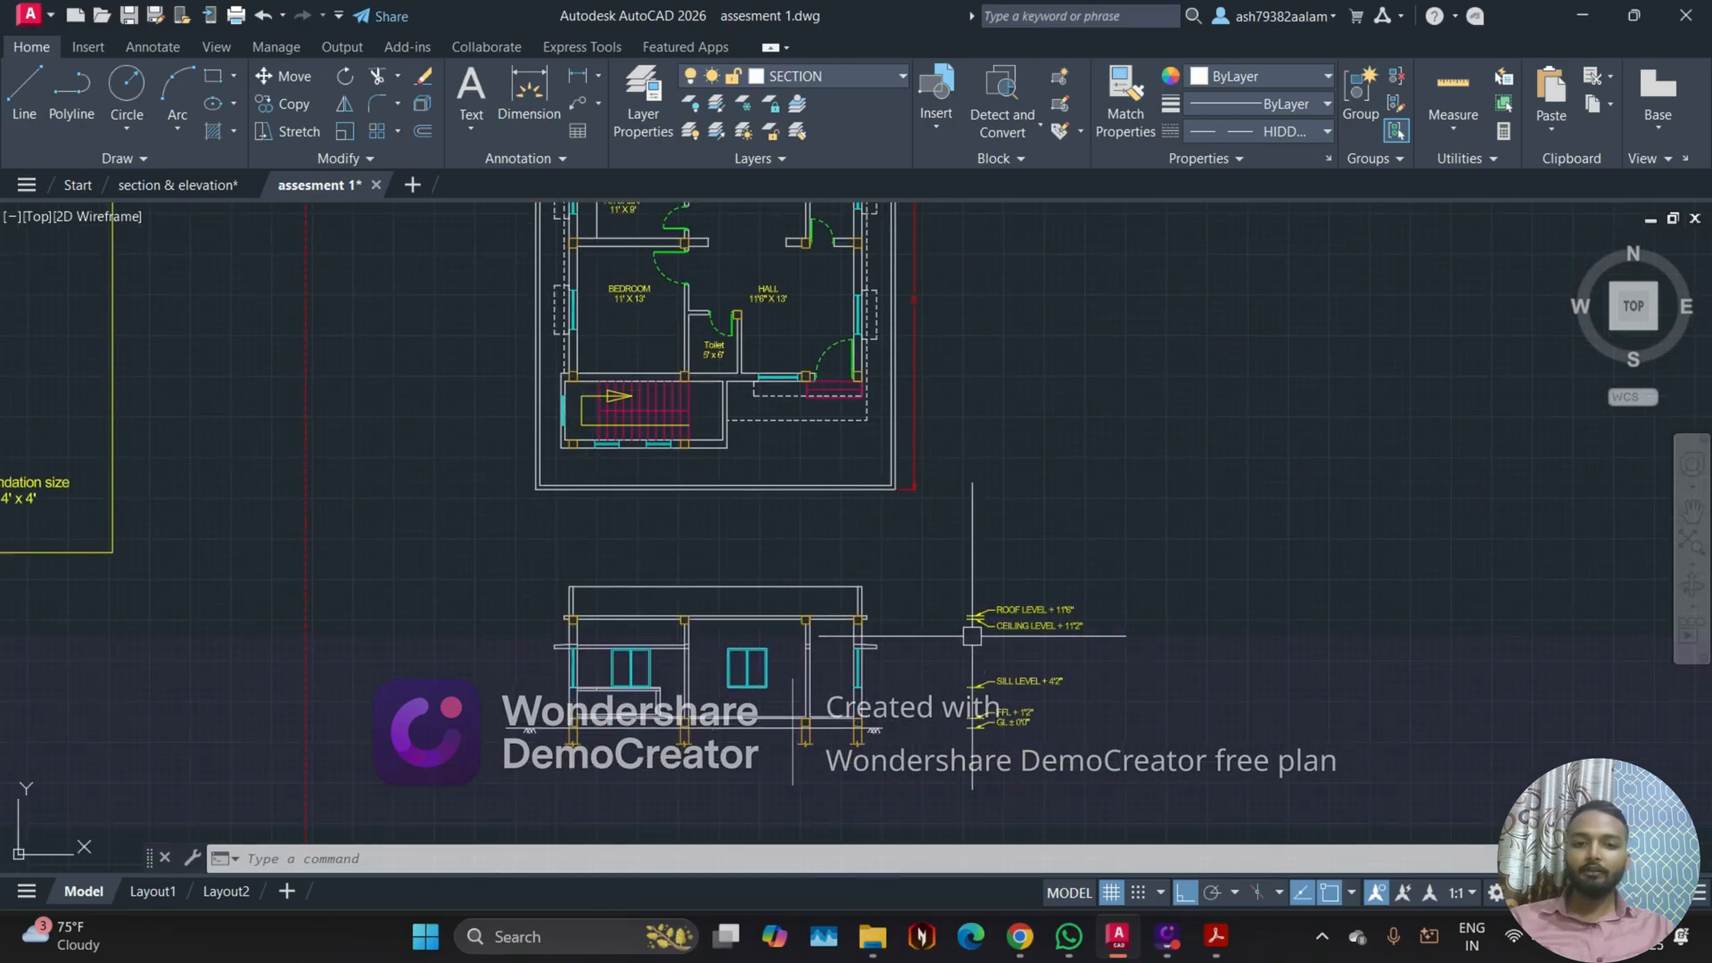
scroll(578, 737, up, 4)
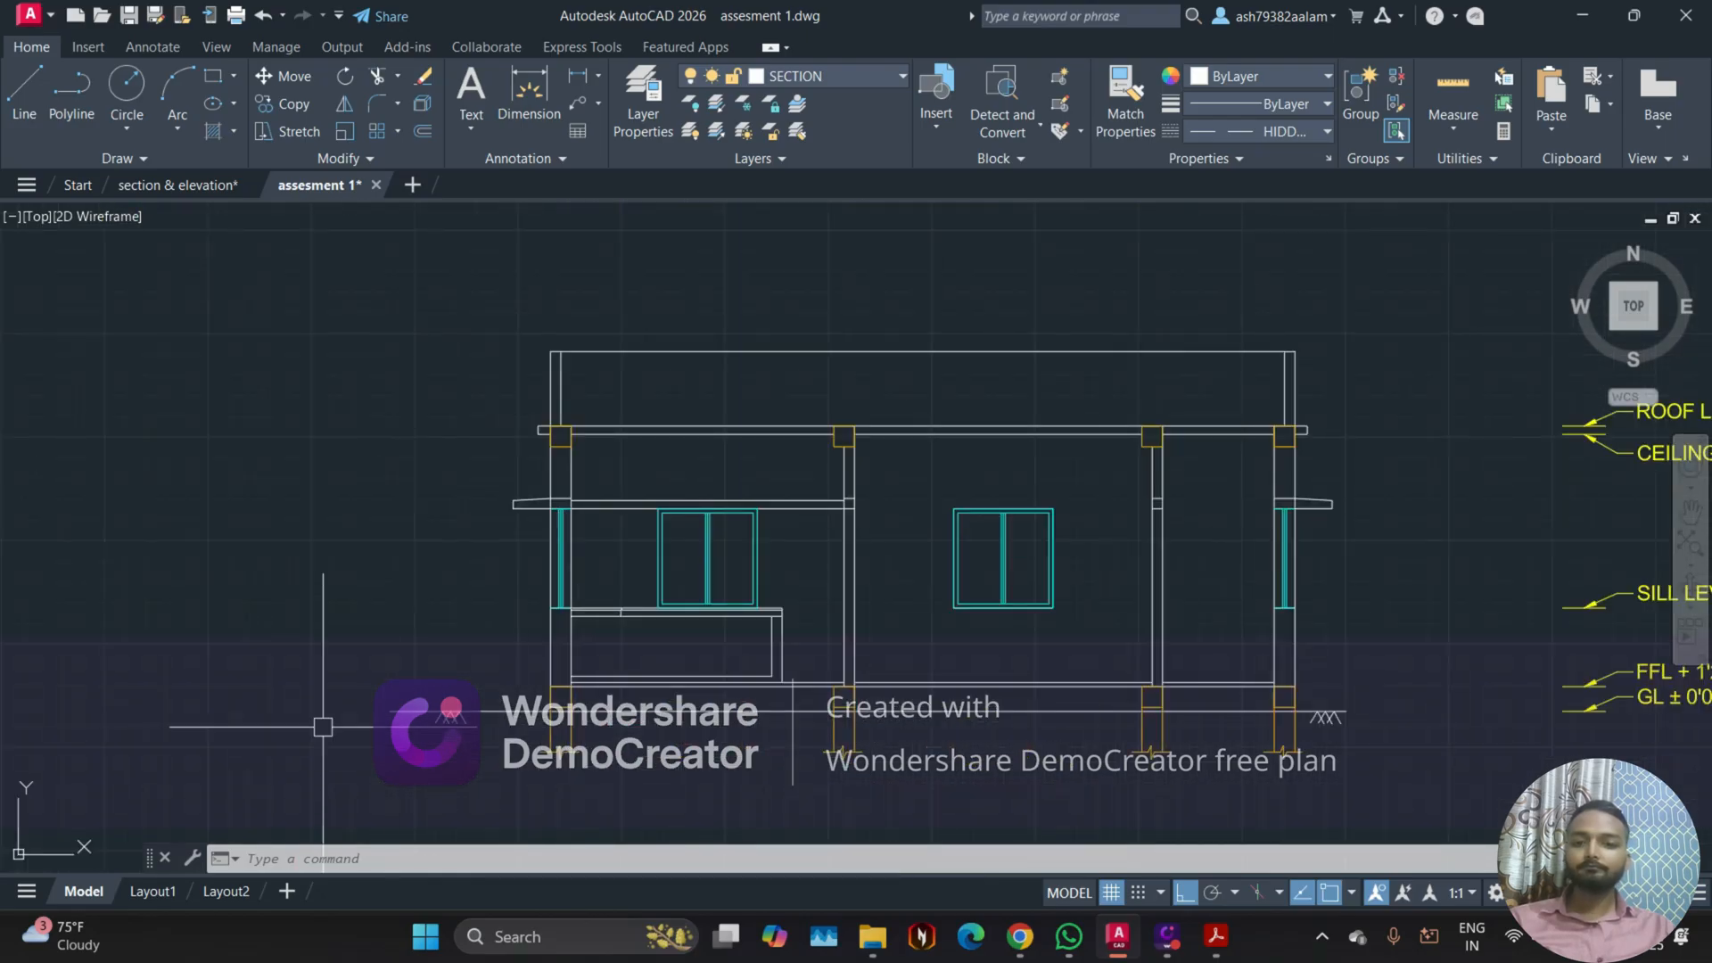
scroll(614, 698, down, 2)
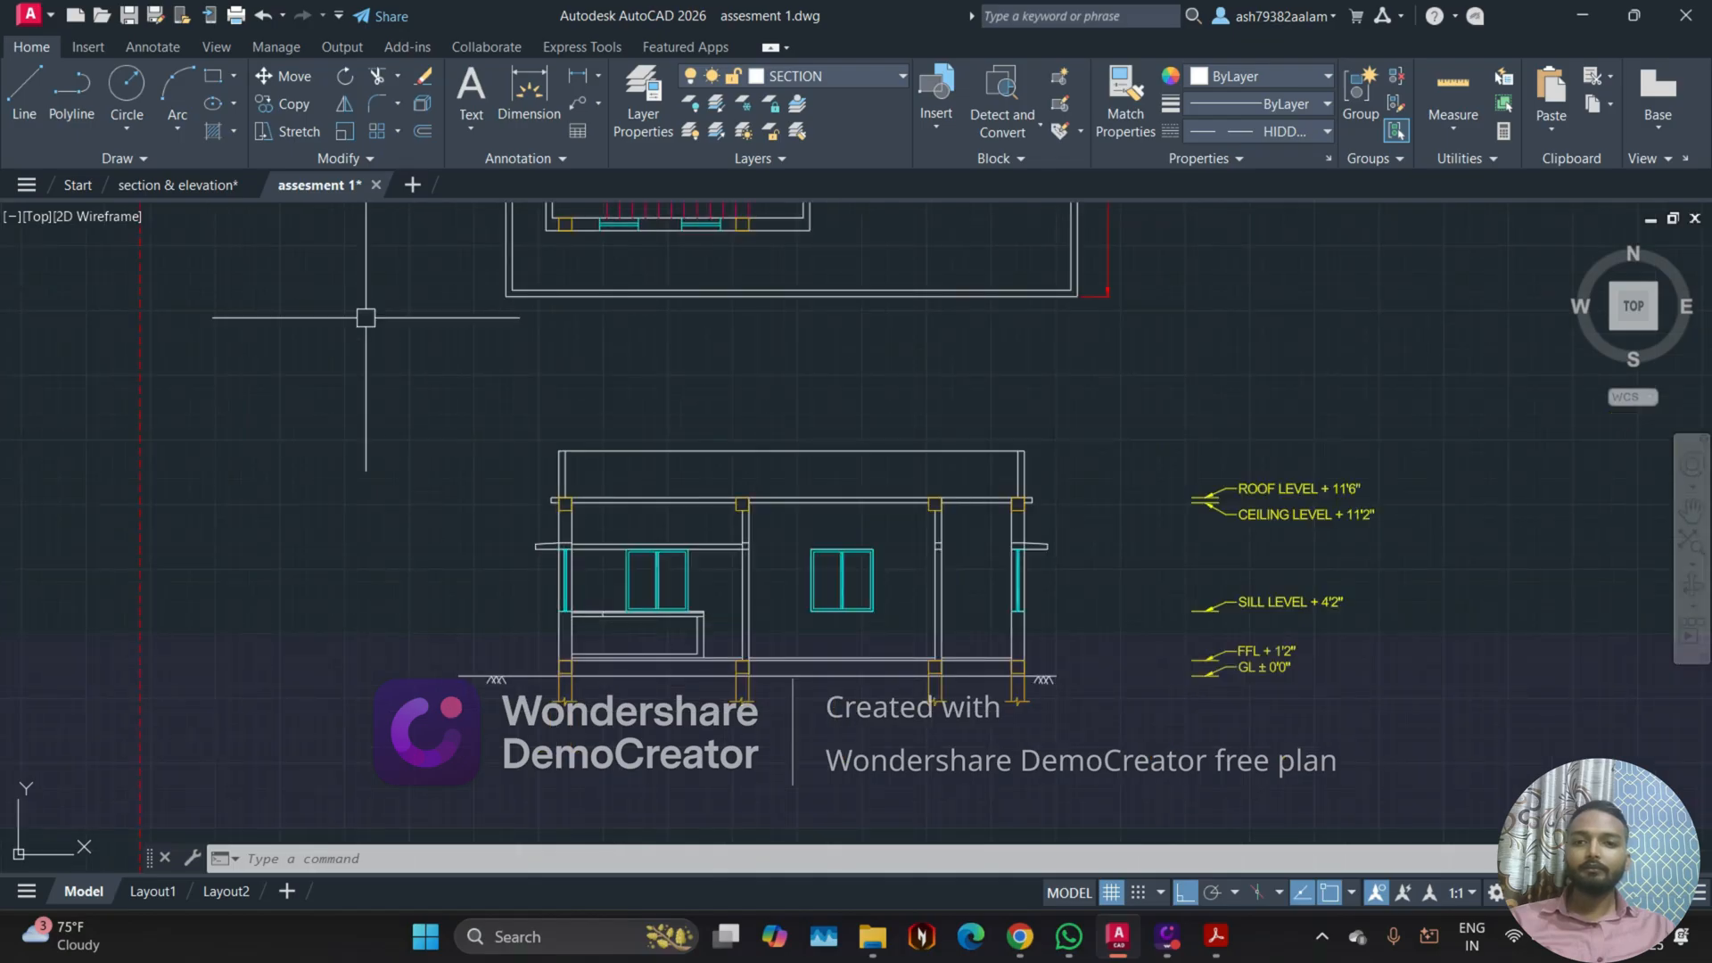
Step: Compare both open drawings briefly, and inspect the foundation layout in assesment 1 with its column and foundation size notes
click(163, 188)
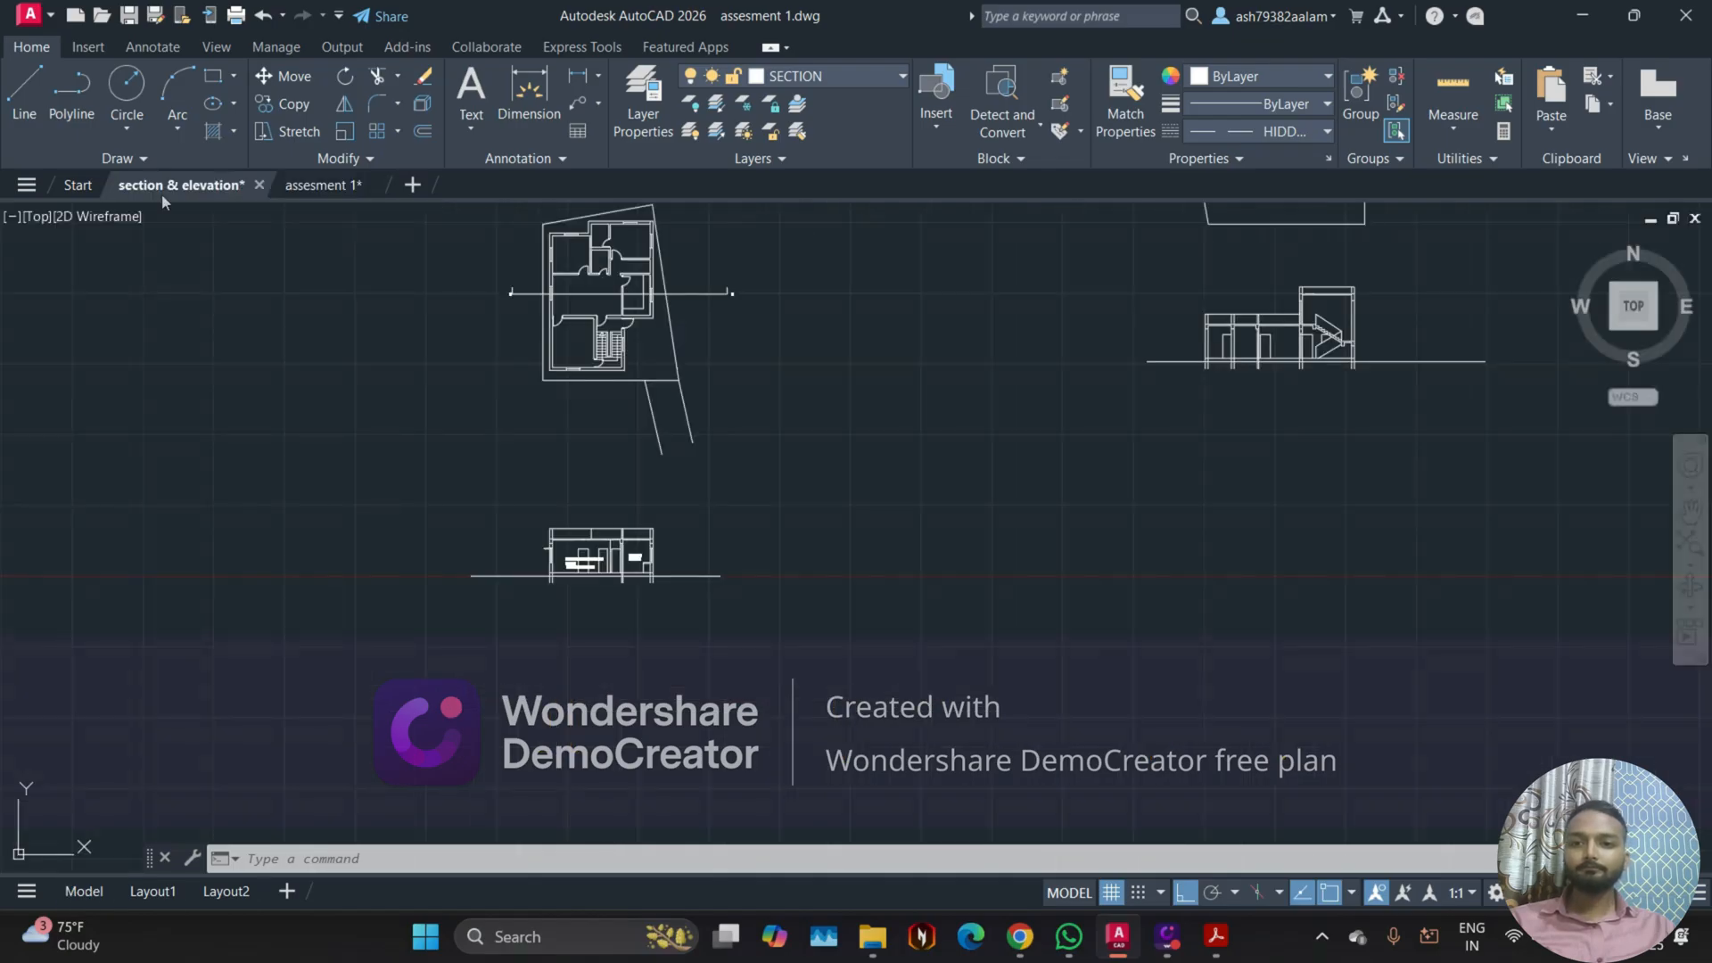
click(325, 185)
scroll(504, 508, down, 5)
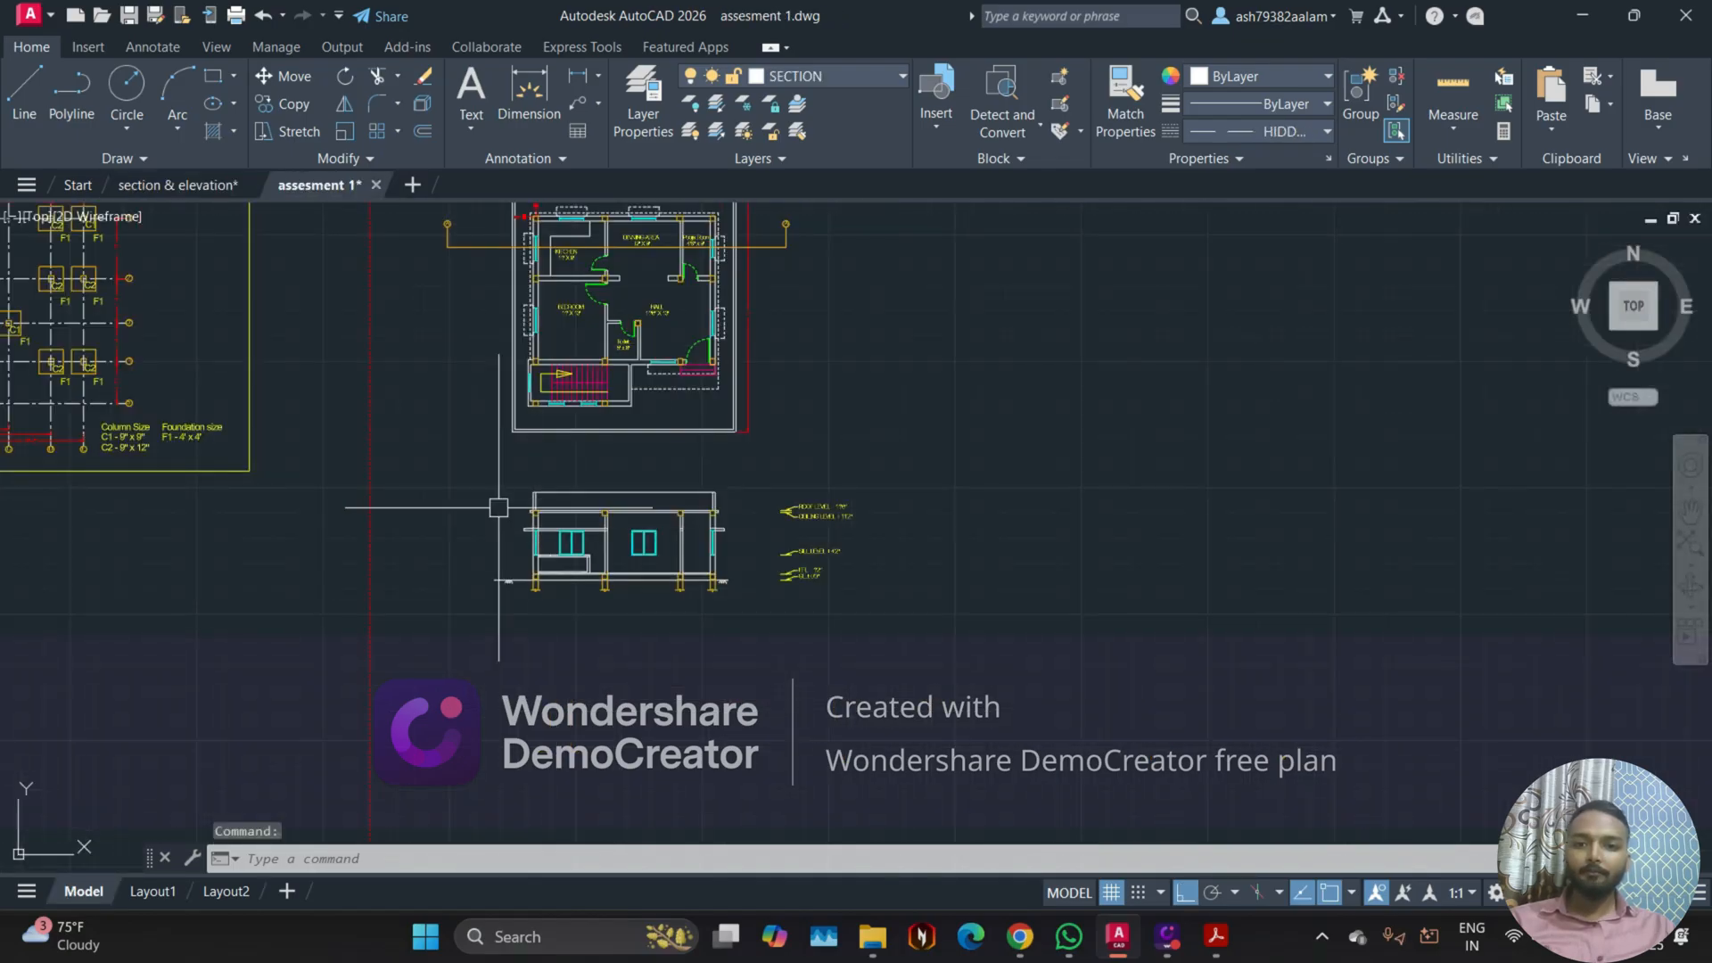
middle_drag(470, 488, 1034, 544)
scroll(742, 405, up, 4)
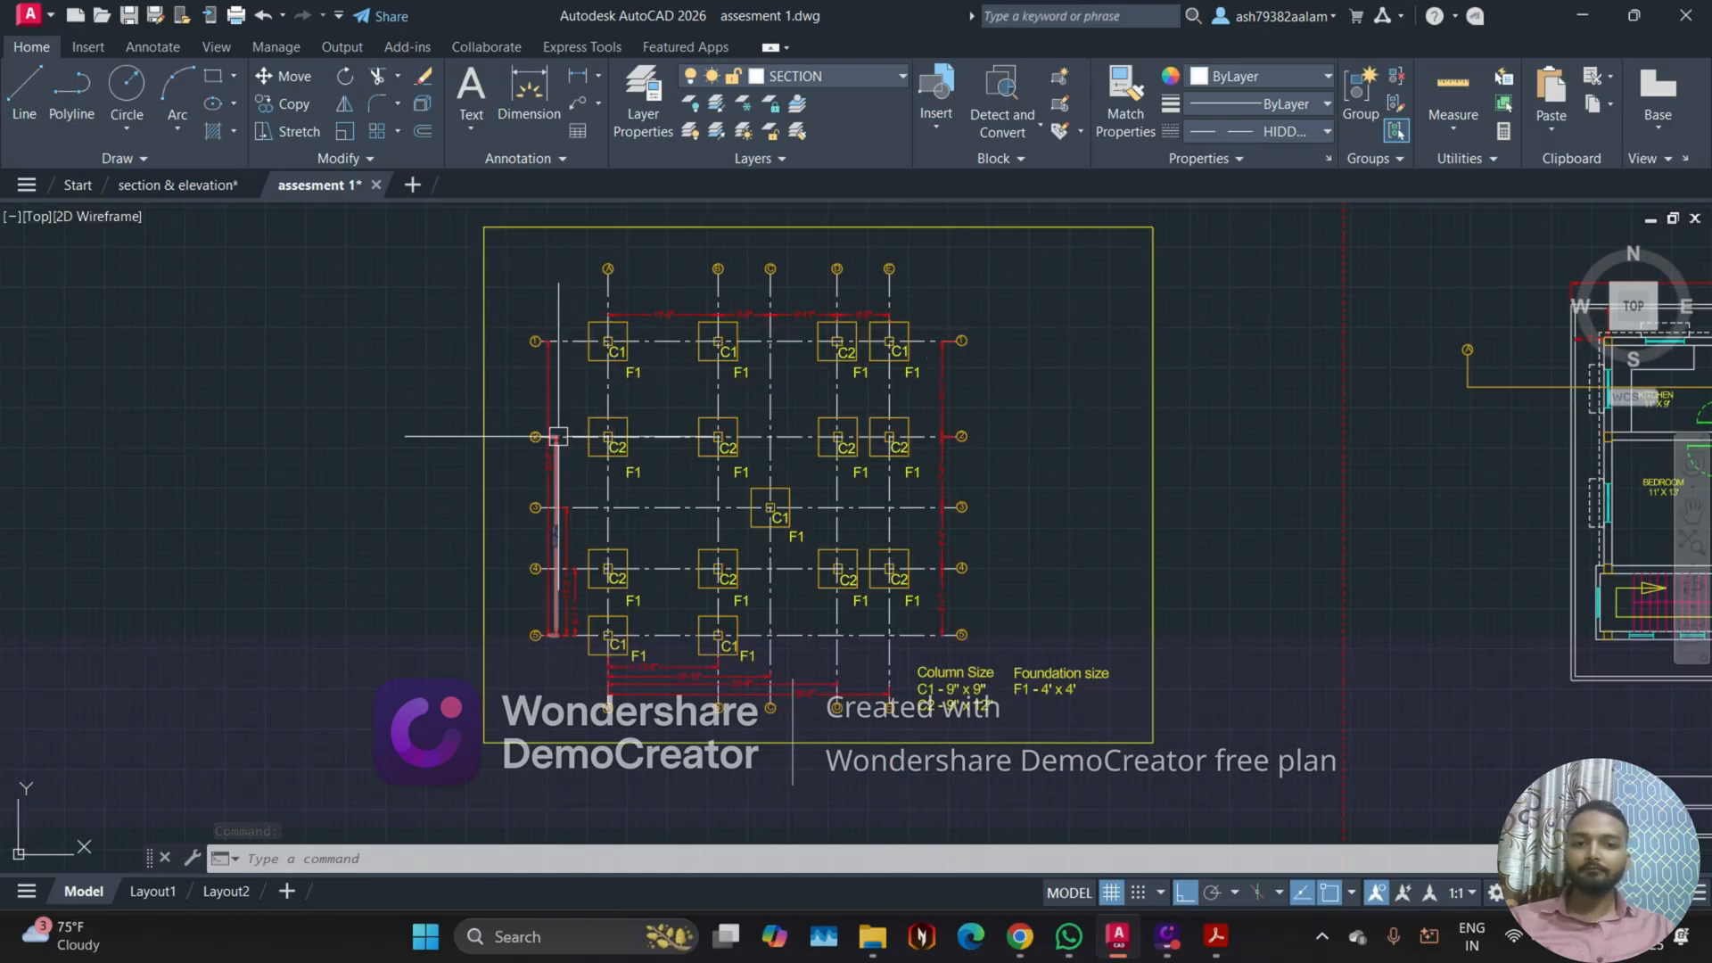
scroll(1030, 752, up, 3)
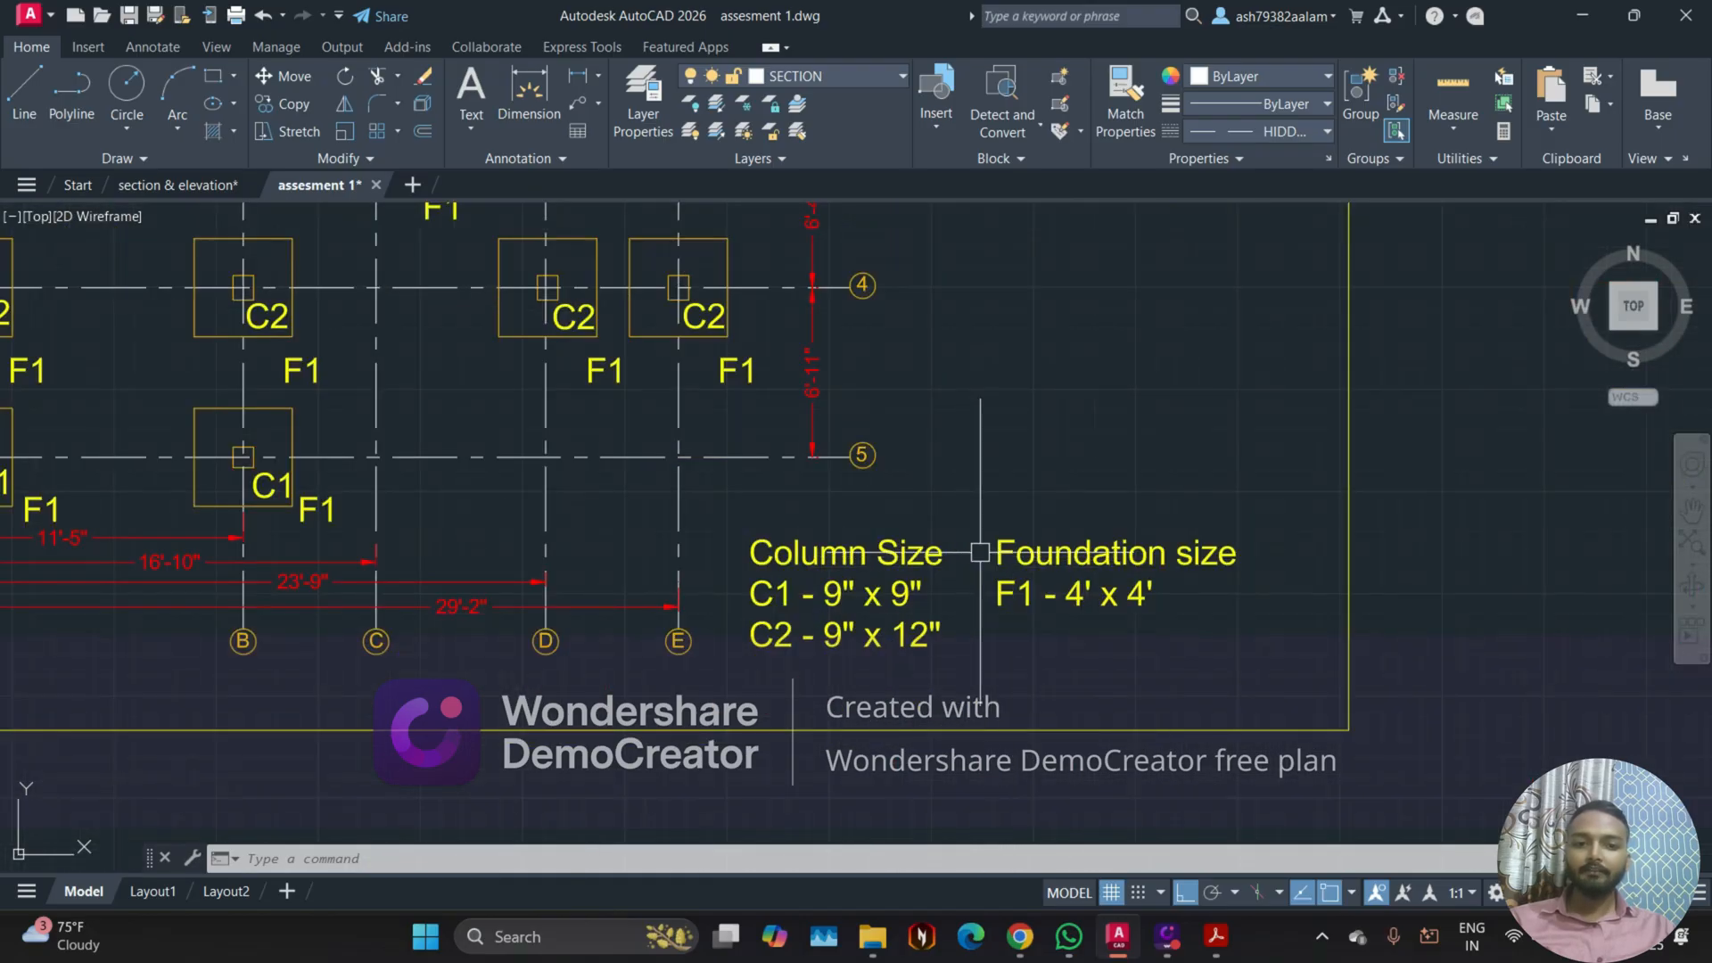
double_click(1103, 579)
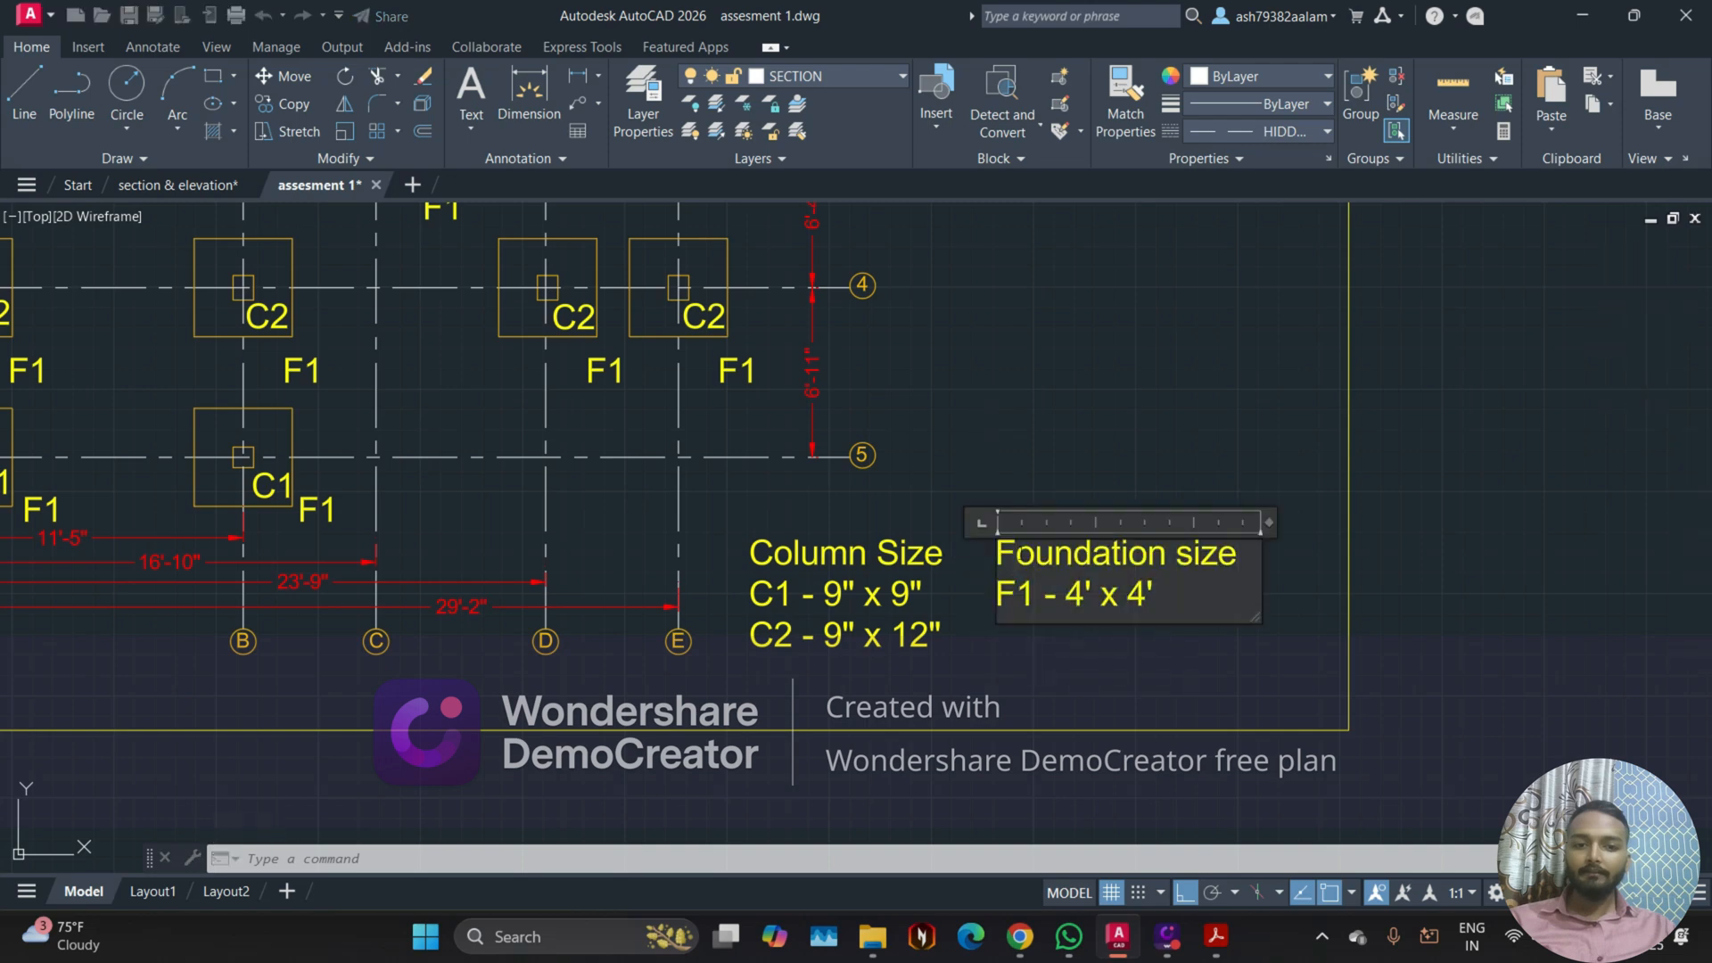
click(1027, 452)
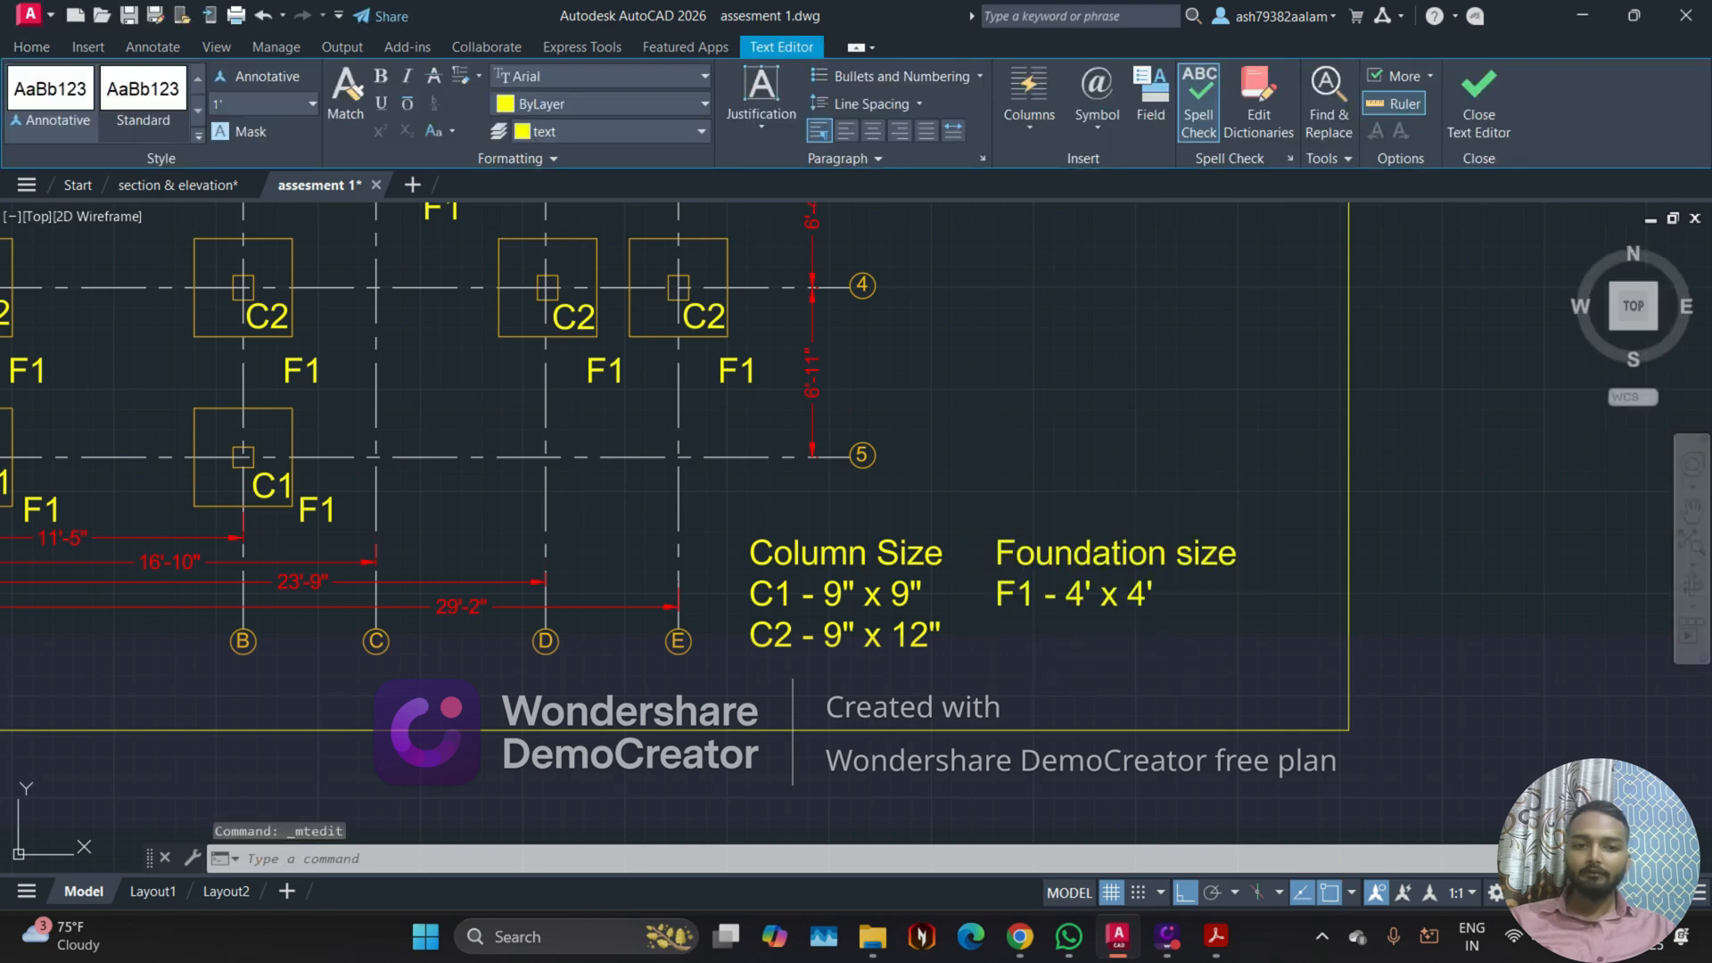
Step: Move the Column Size note straight up by about 2'-3" within the foundation layout frame
click(779, 551)
scroll(779, 551, up, 2)
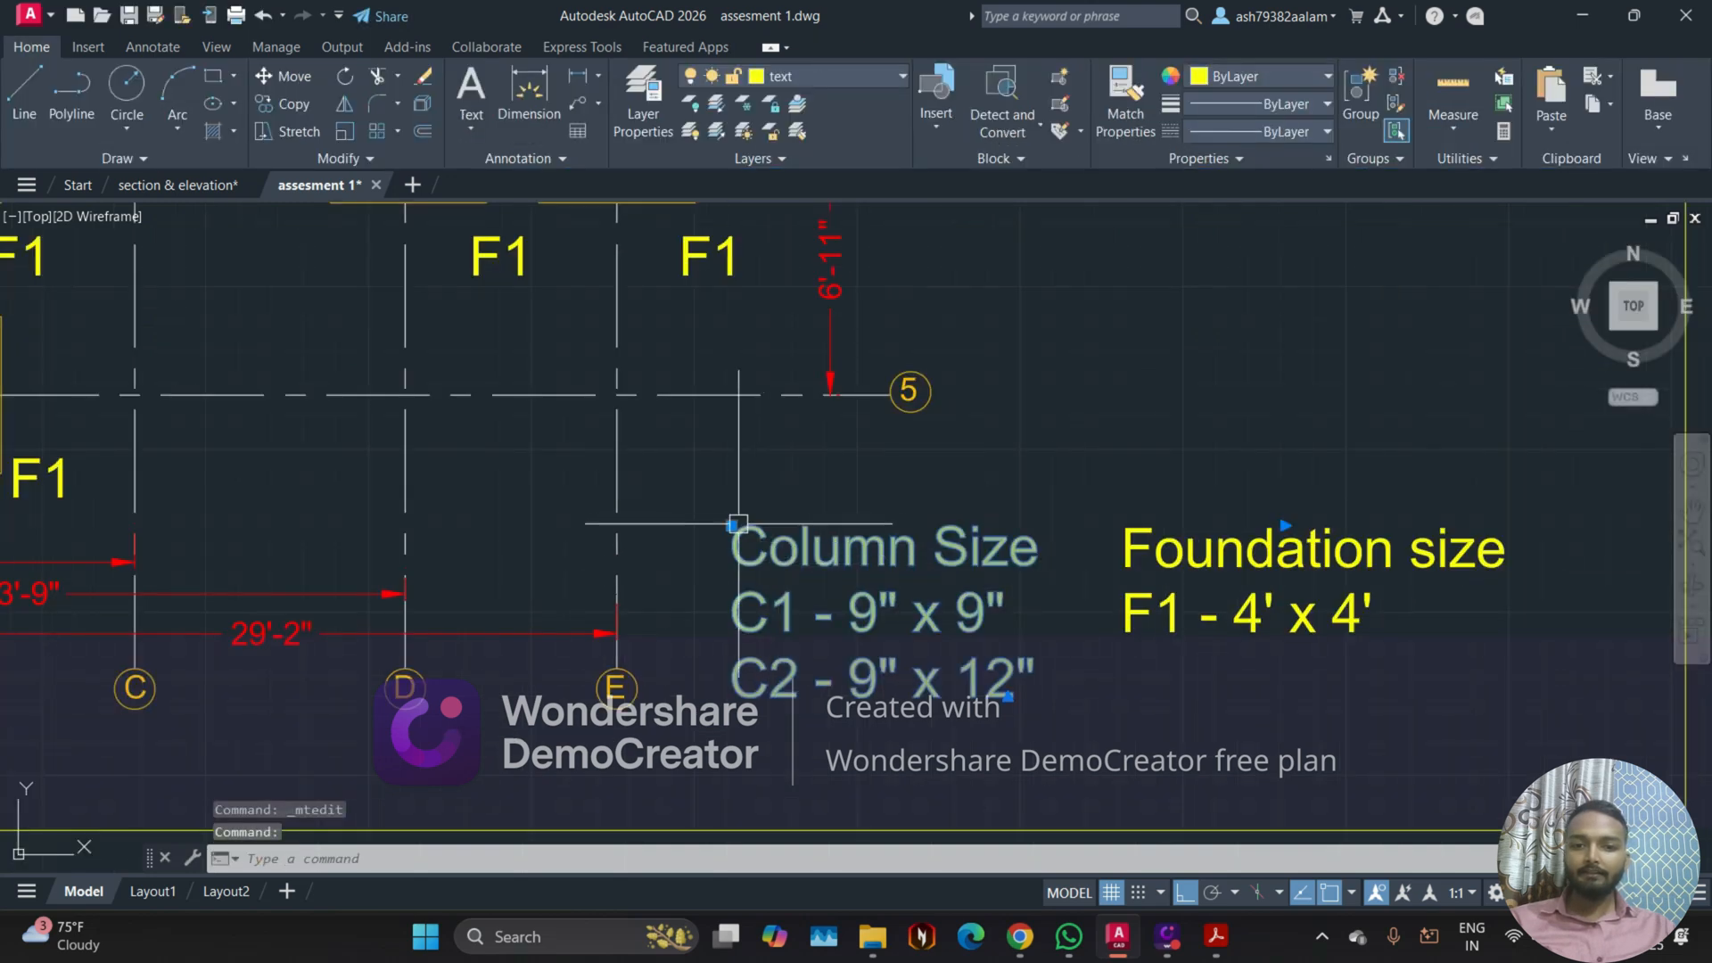
click(732, 526)
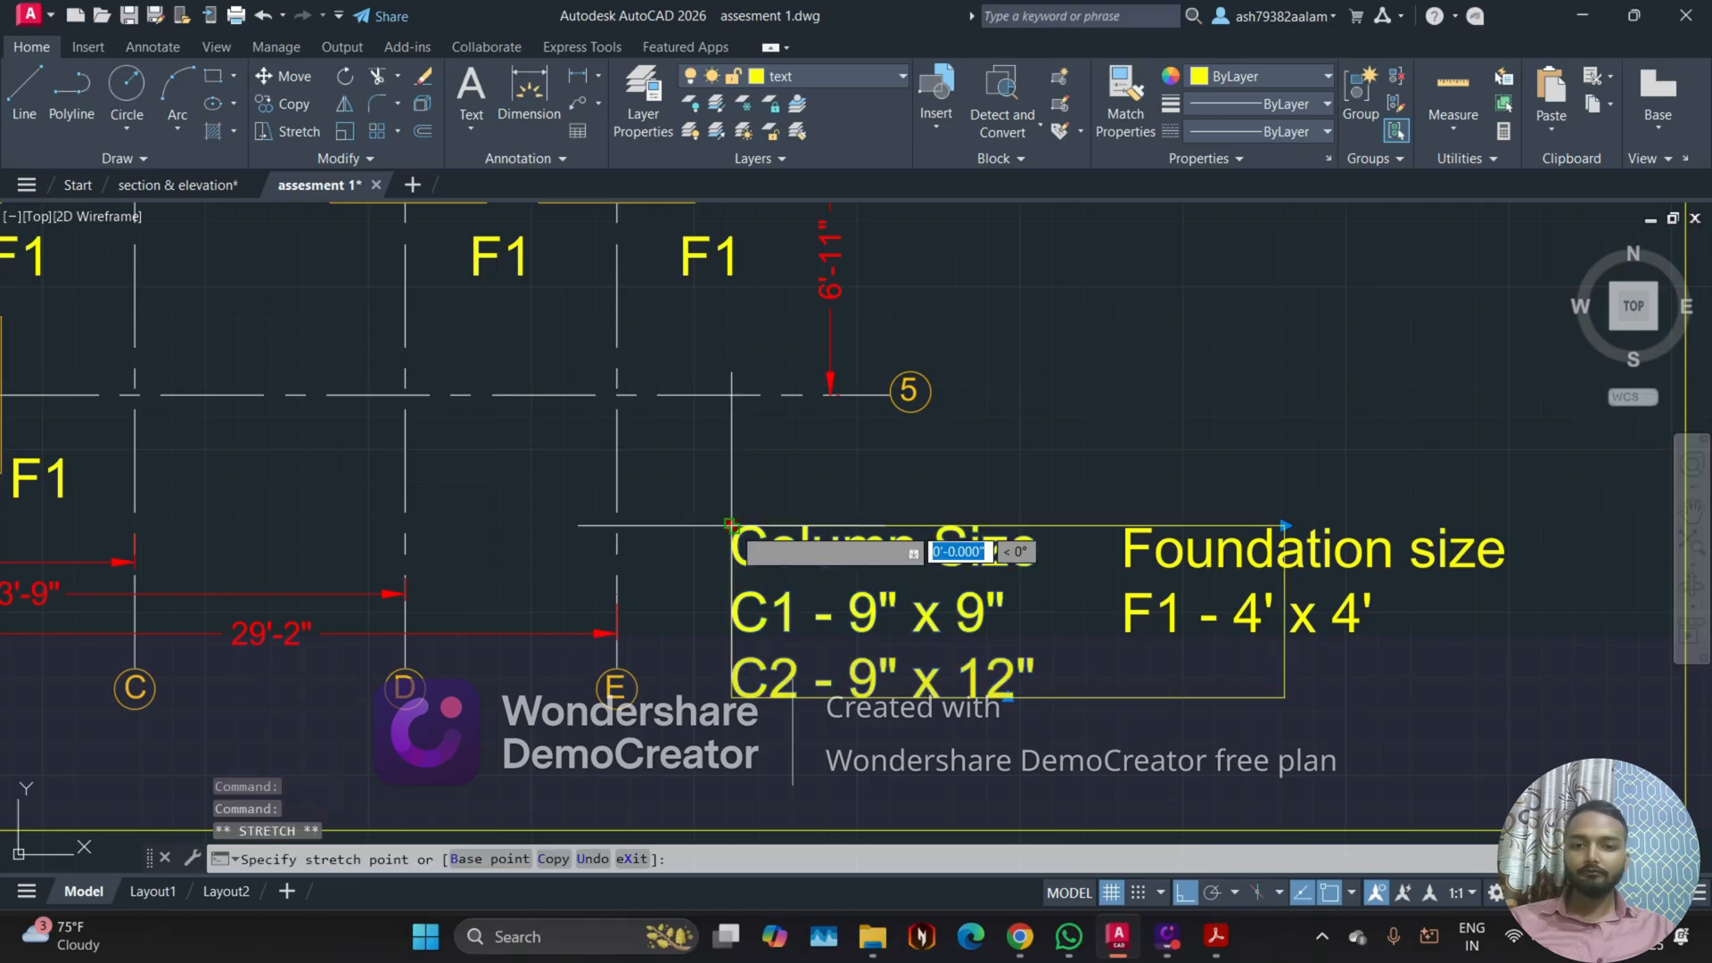
click(732, 437)
Step: Move the Foundation size note directly beneath the Column Size note, with ortho off, and clear the selection
click(1115, 527)
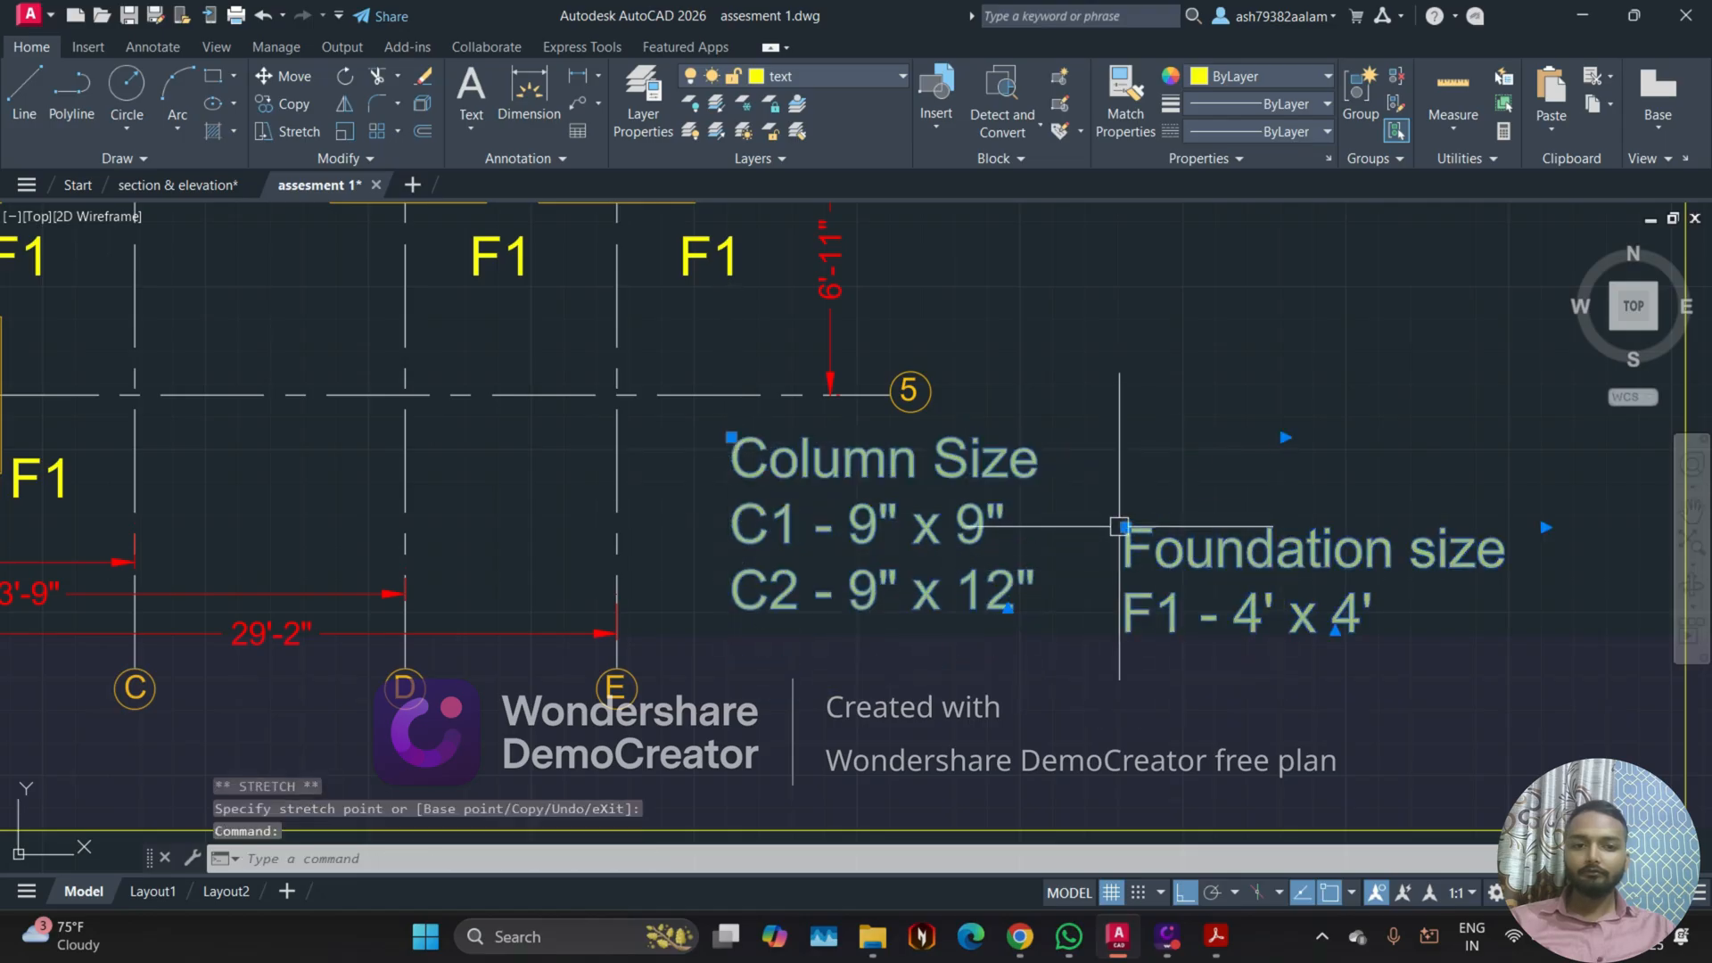
click(1119, 527)
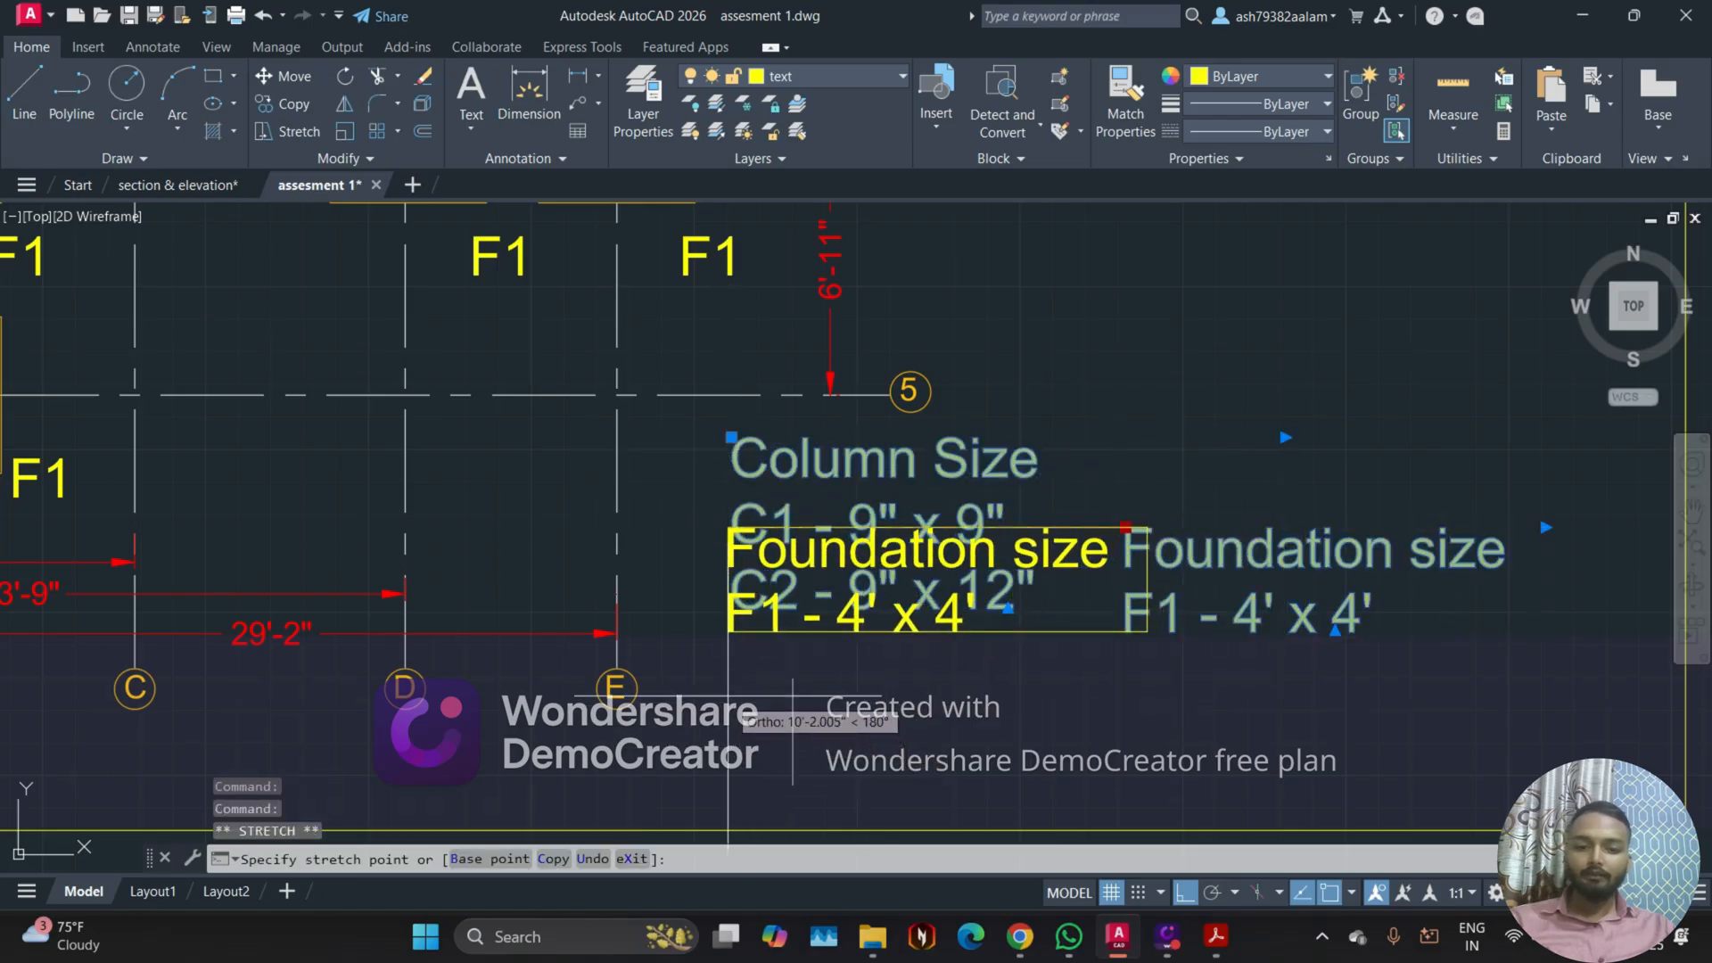
key(F8)
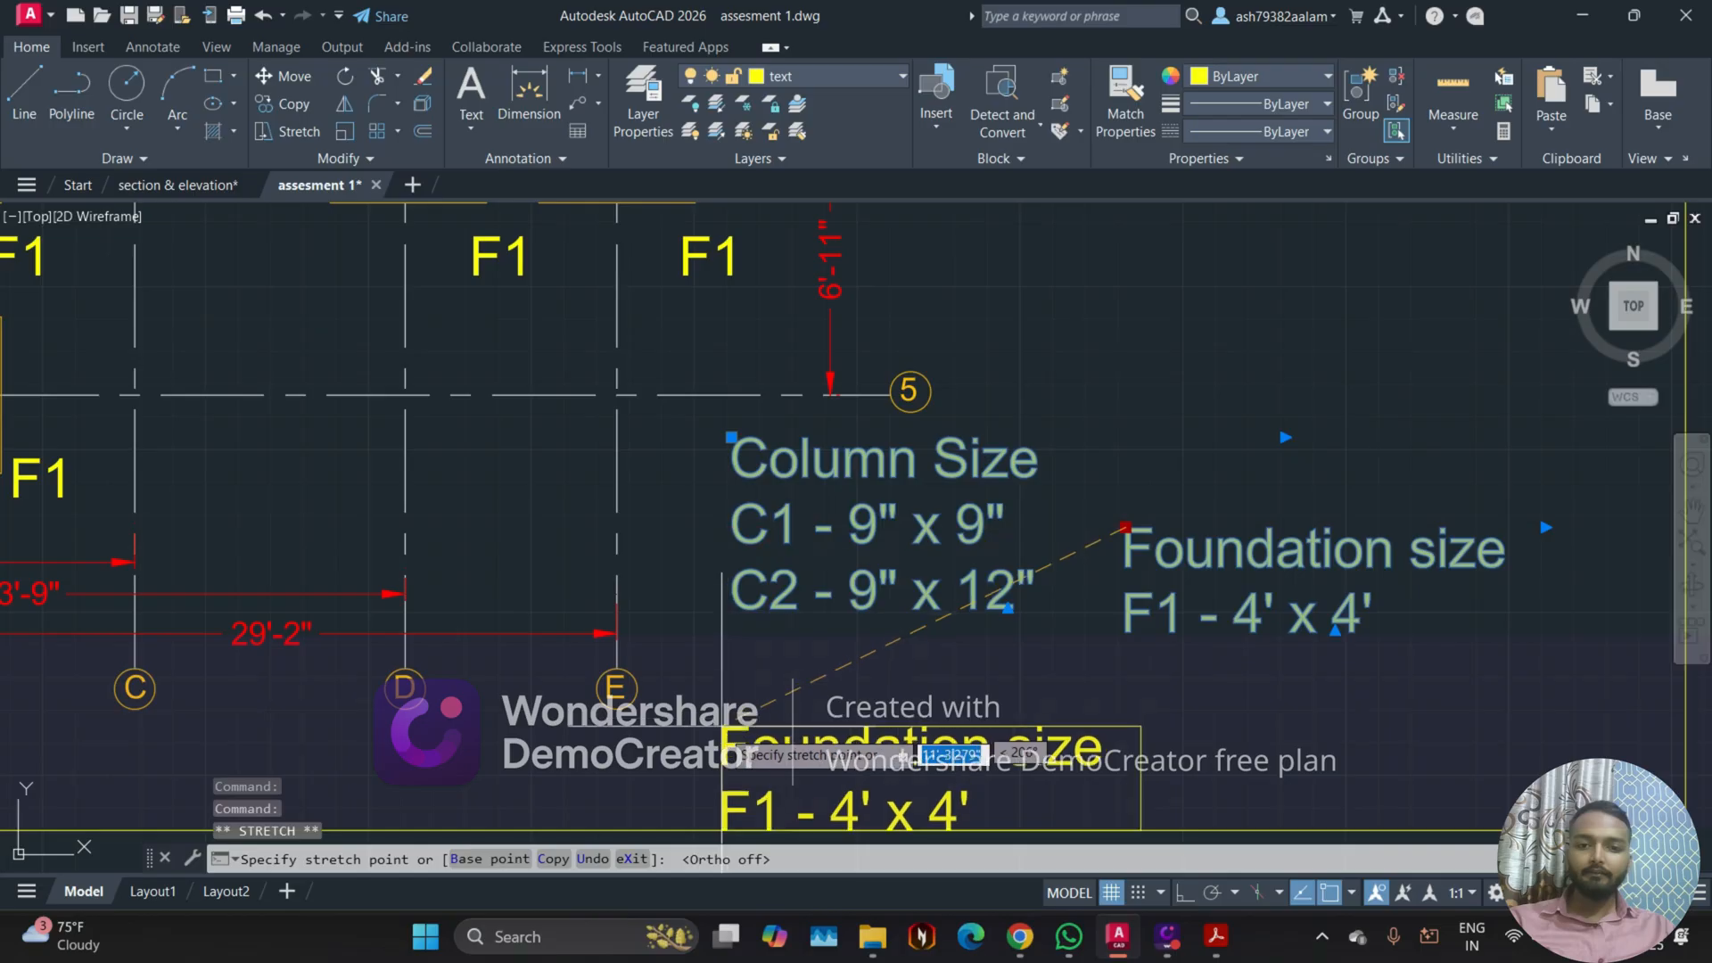
click(716, 662)
key(Escape)
scroll(716, 662, down, 5)
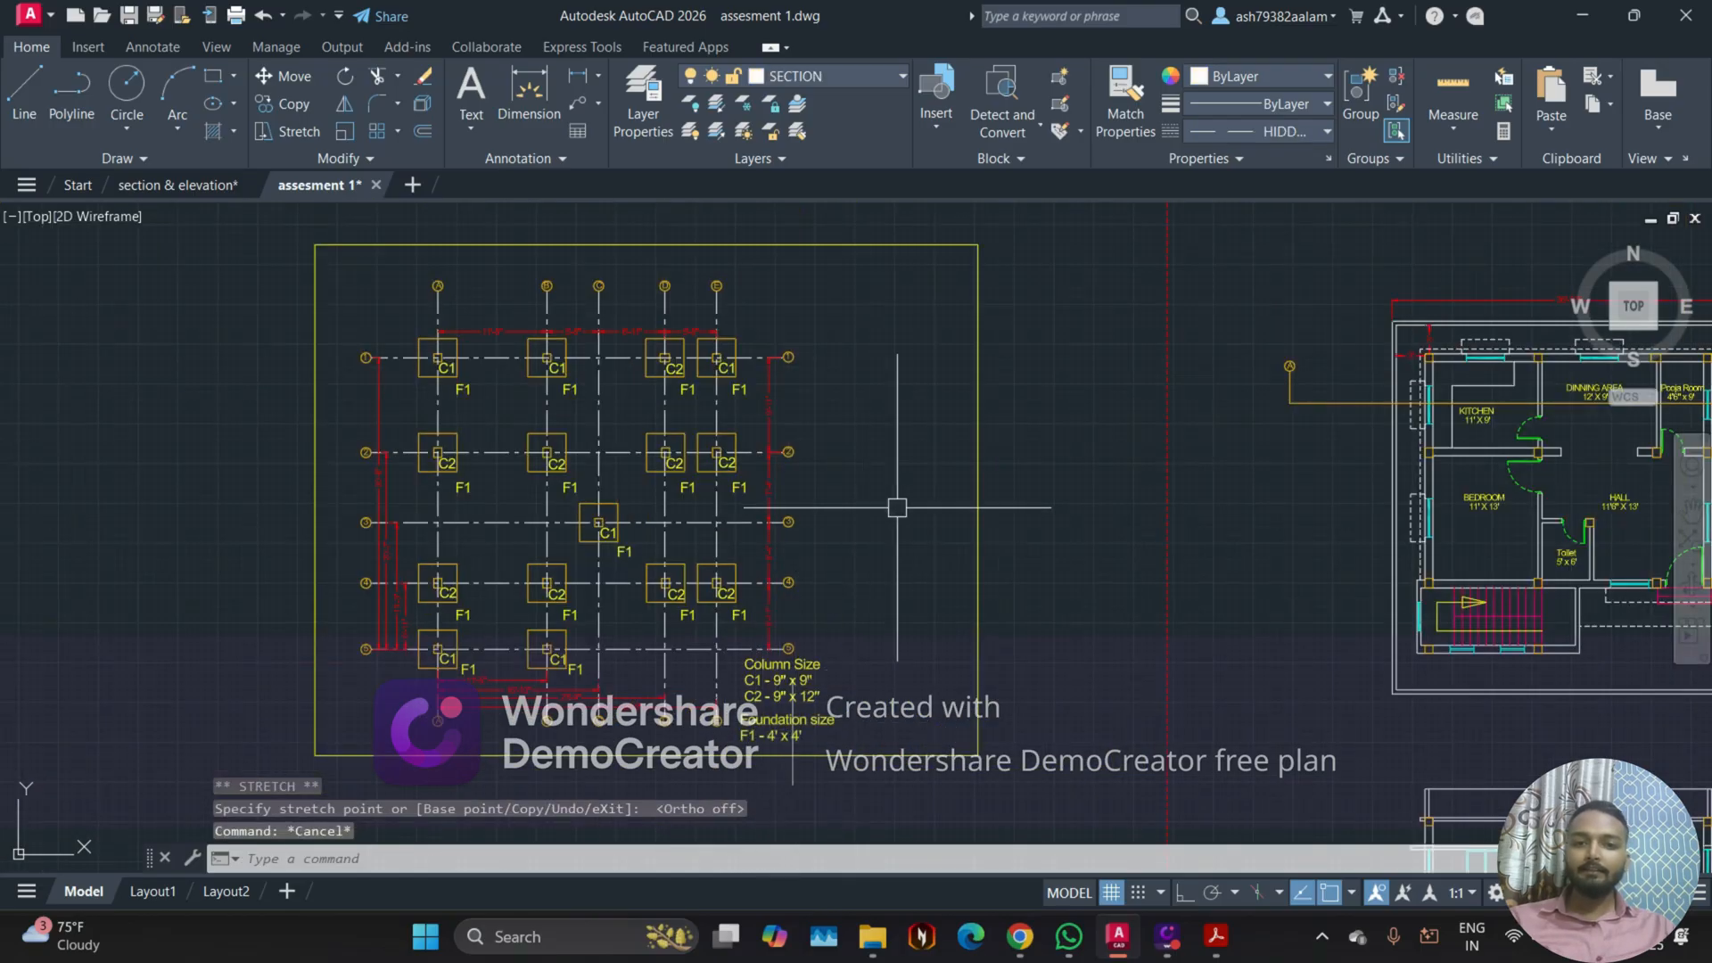
Step: Stretch the right edge of the foundation layout frame inward by about 14', with ortho on
click(979, 482)
click(978, 499)
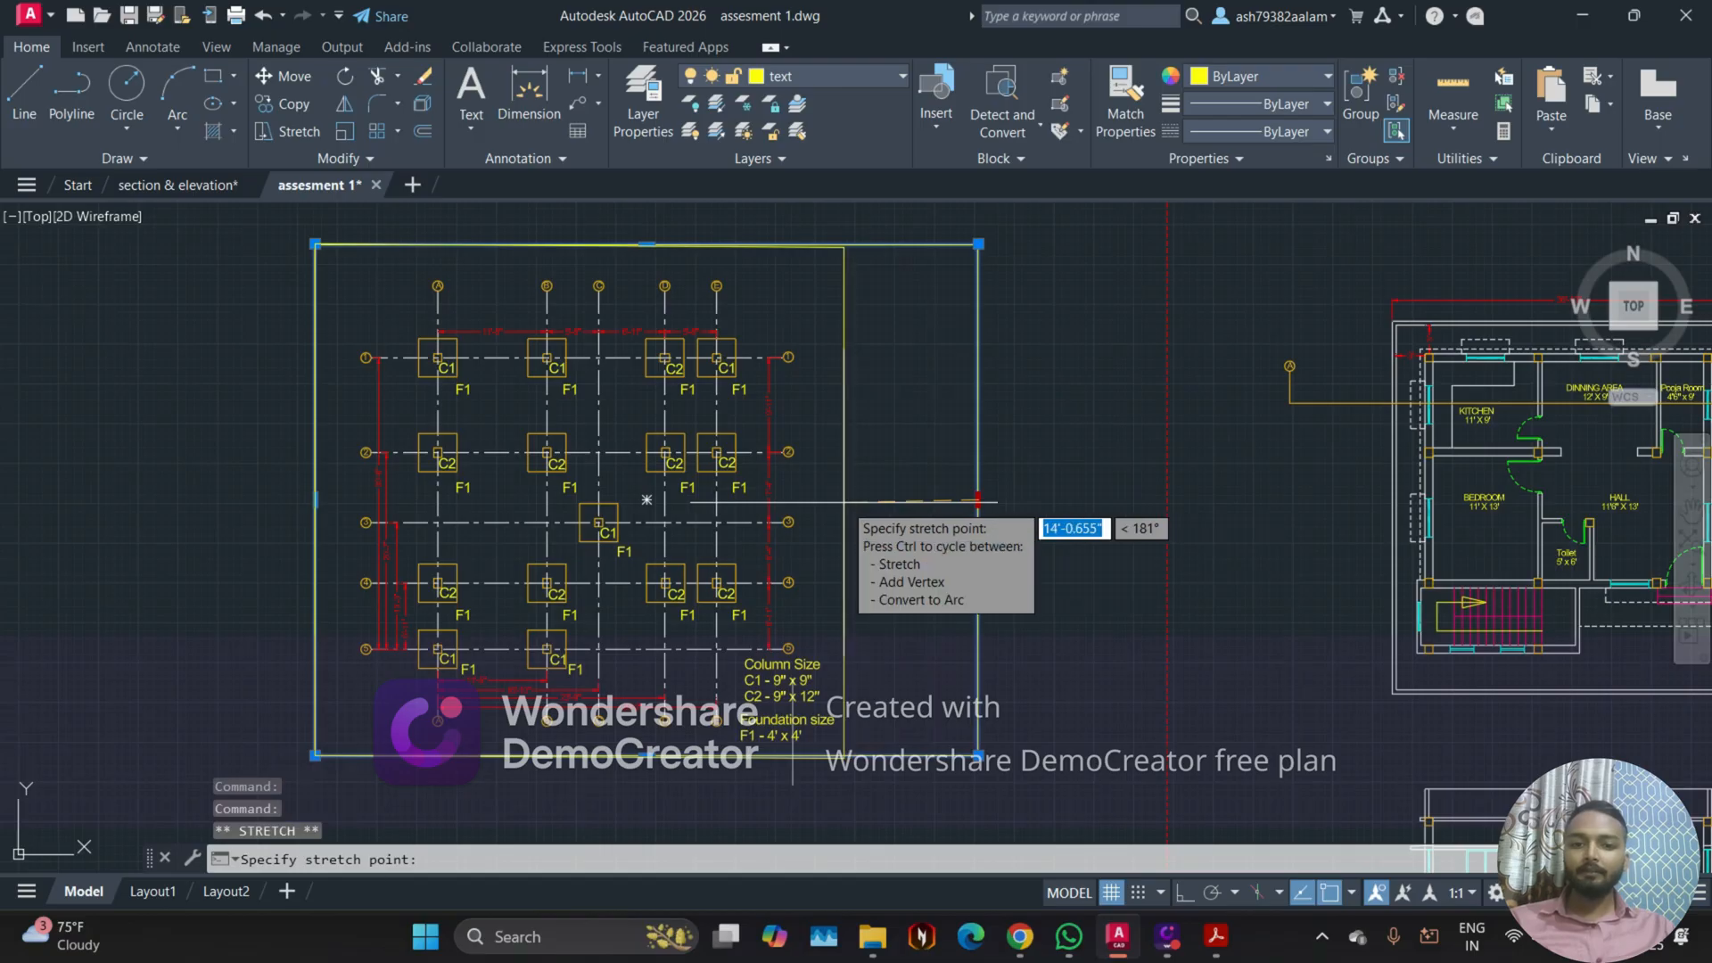
key(F8)
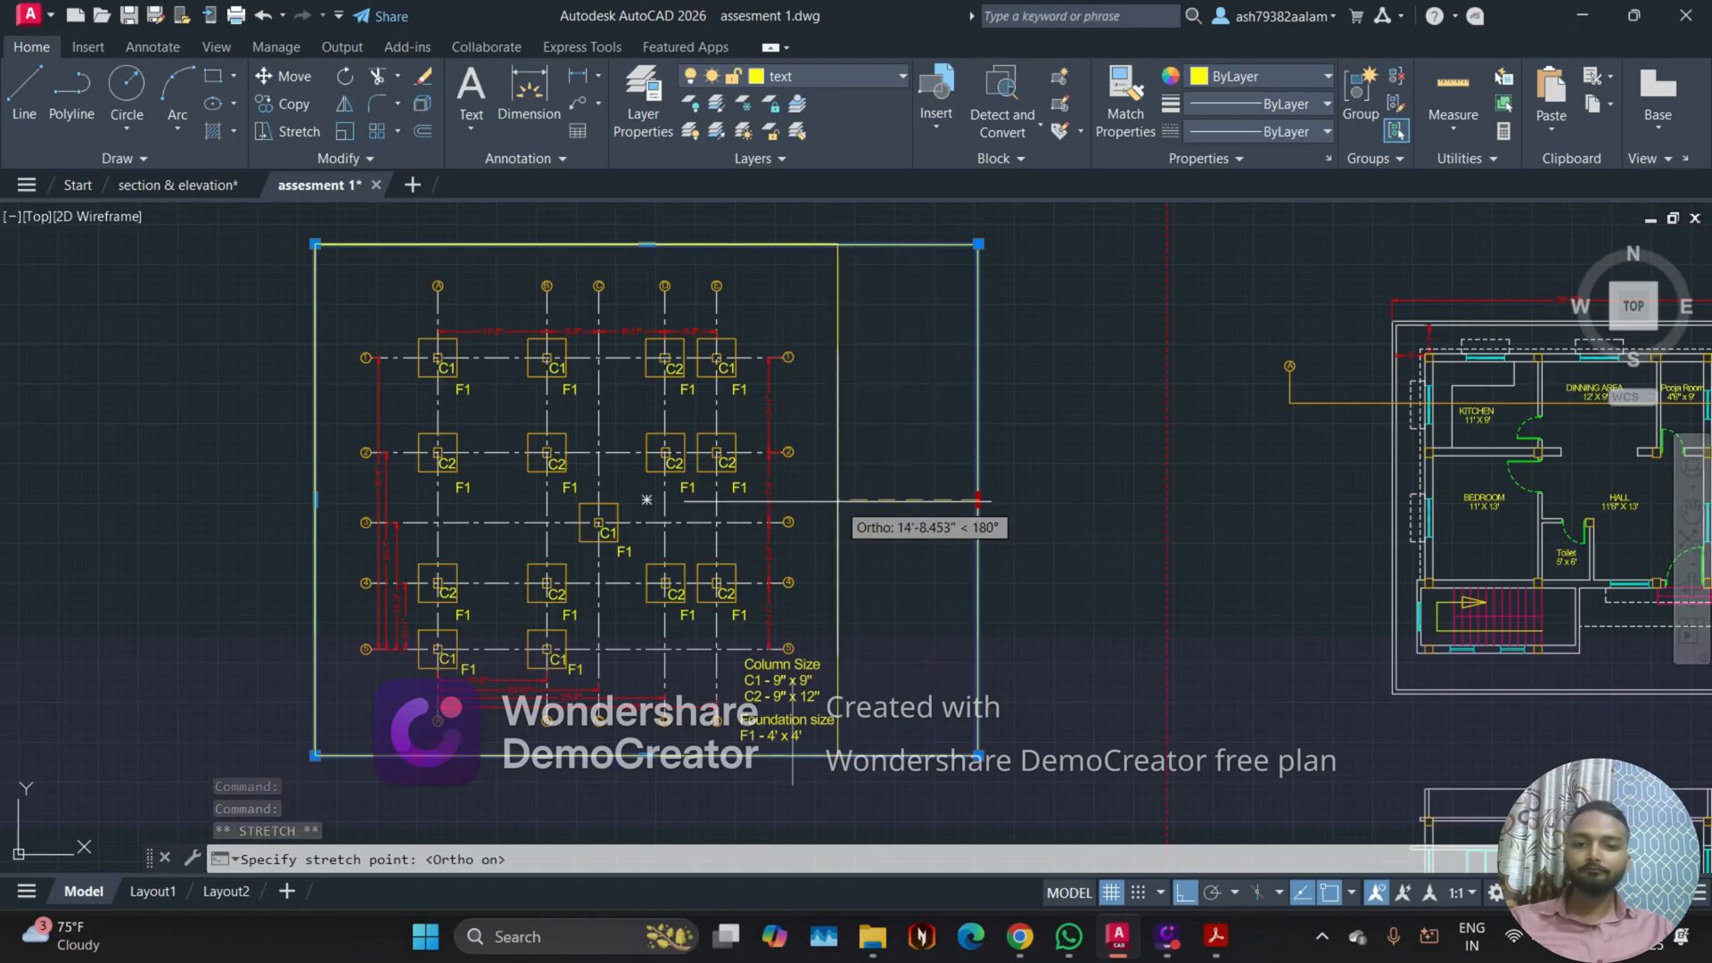
click(846, 525)
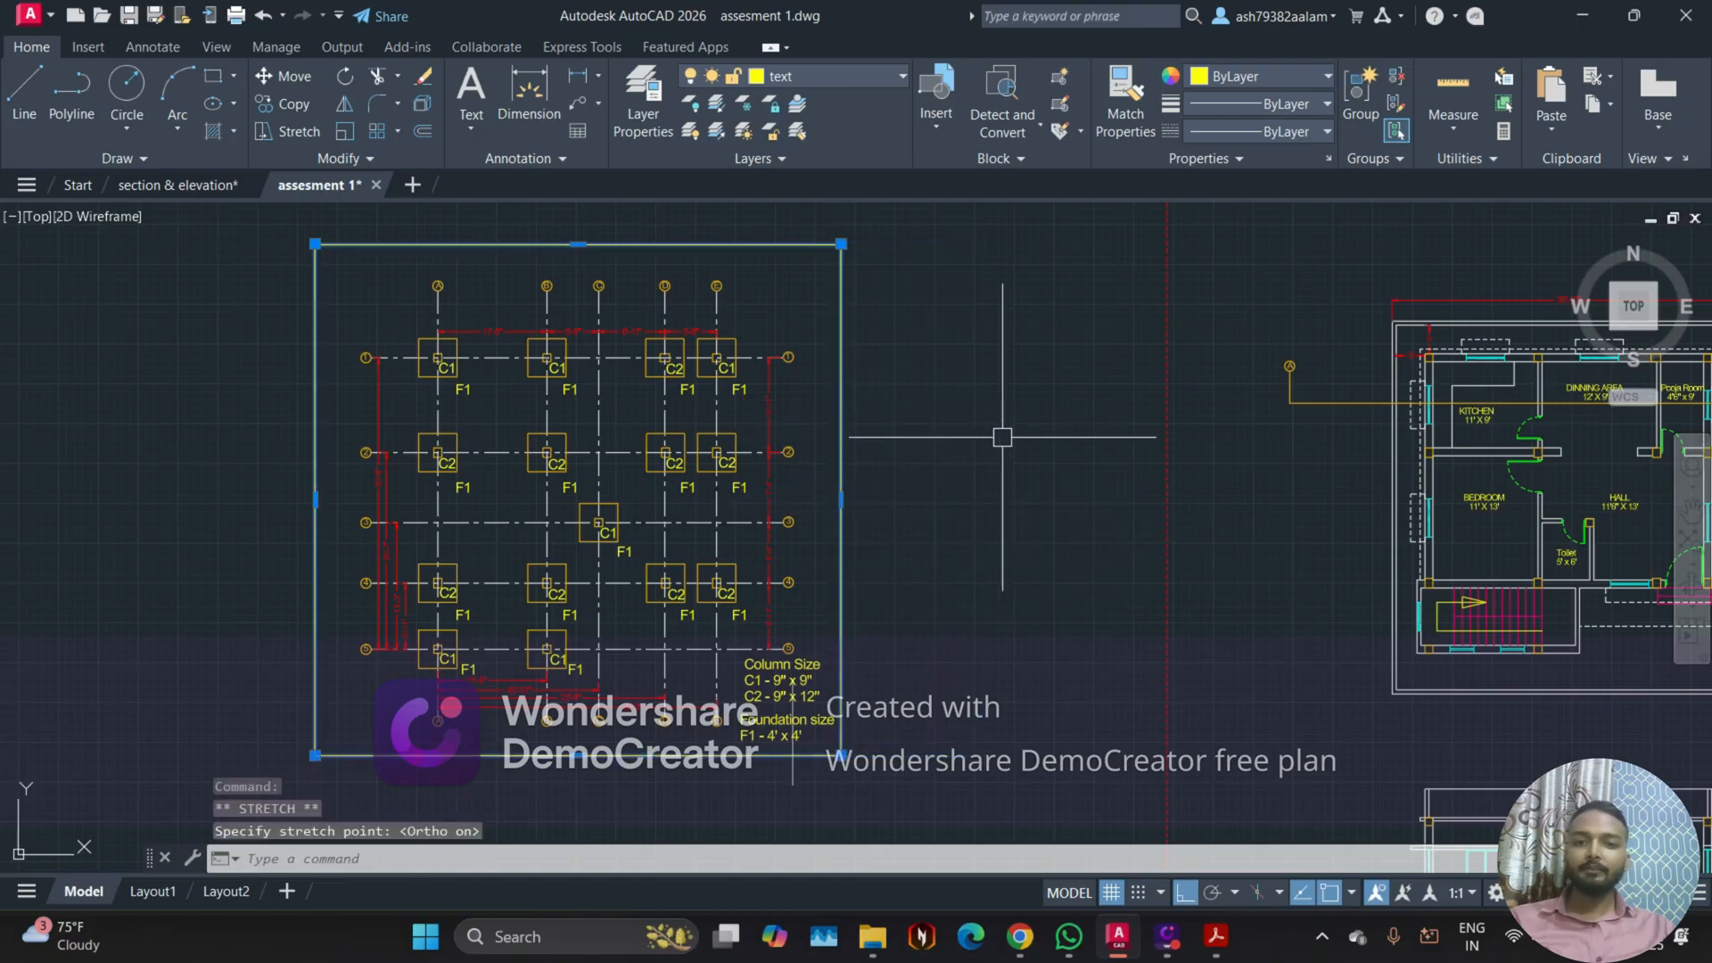
Step: Stretch the foundation layout frame's left and top edges inward, closer to the grid bubbles
click(315, 499)
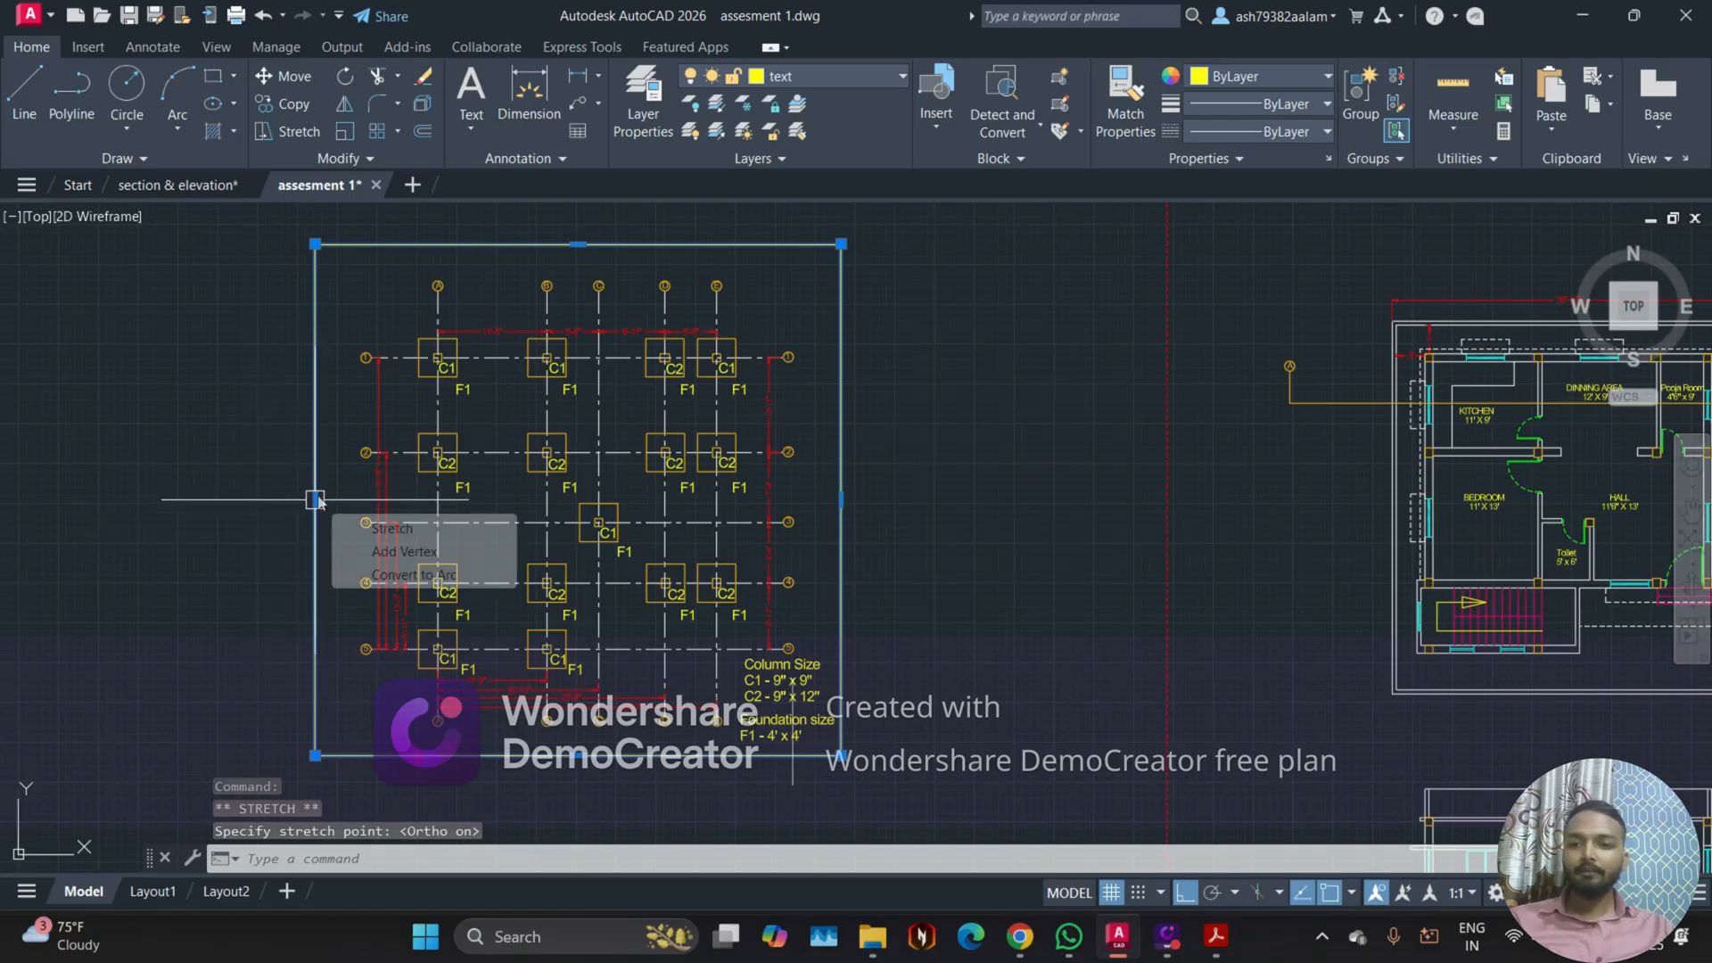
click(347, 486)
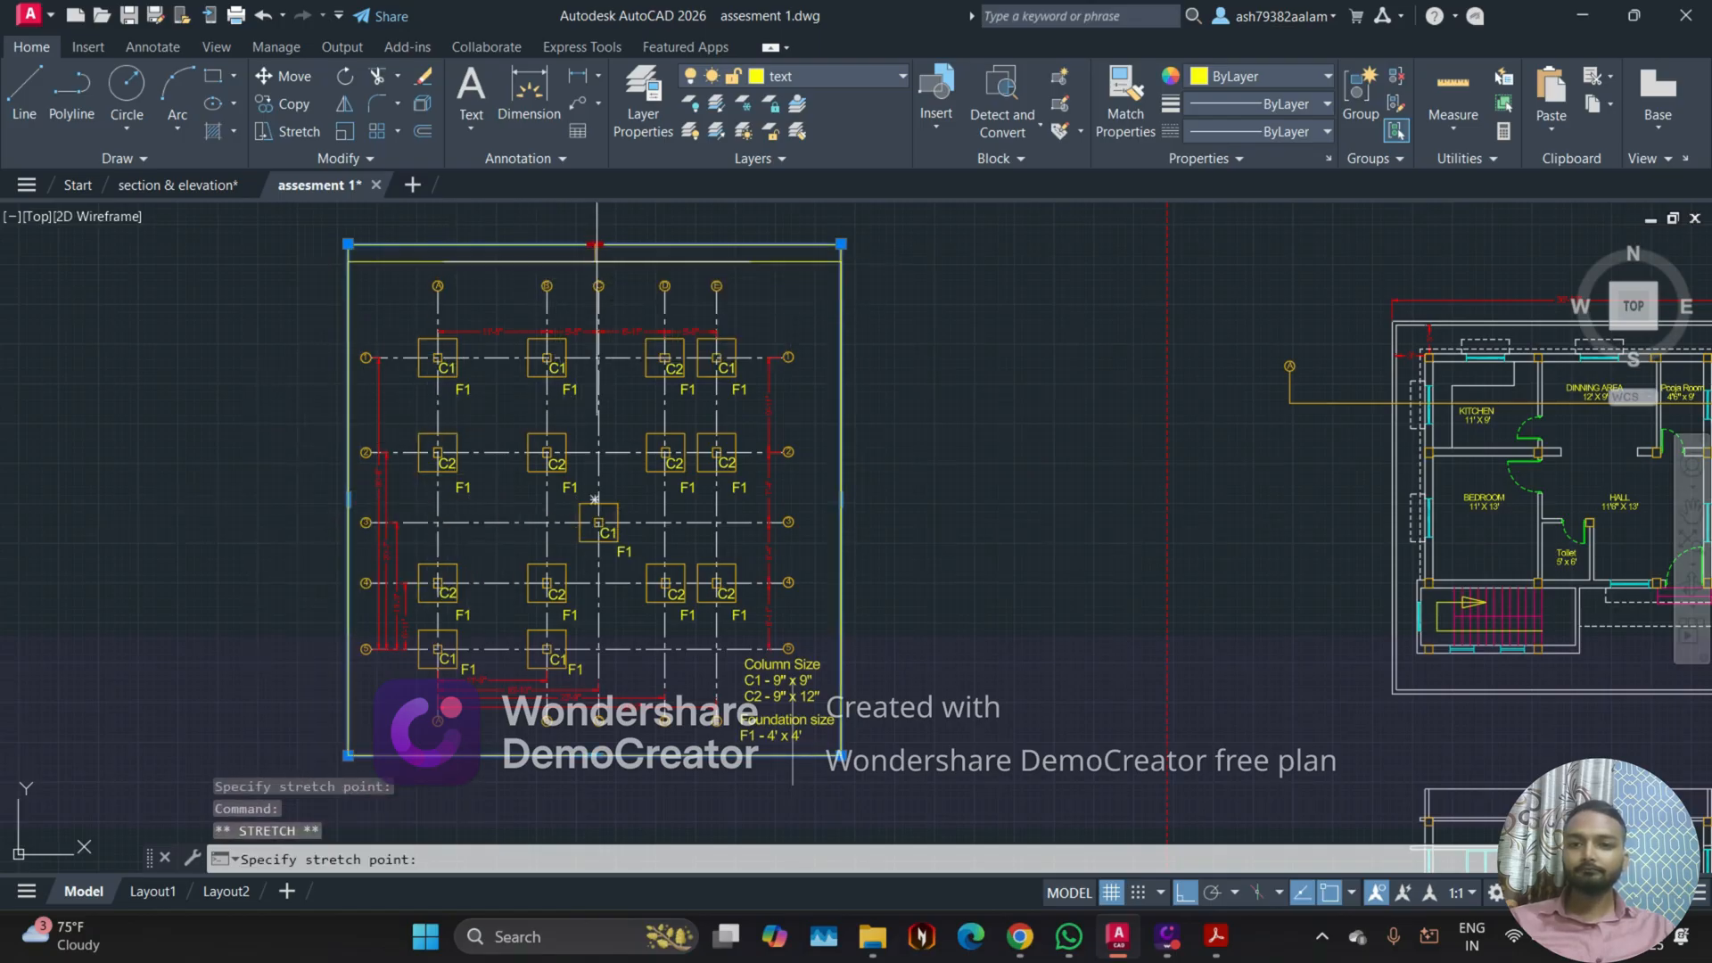
click(595, 268)
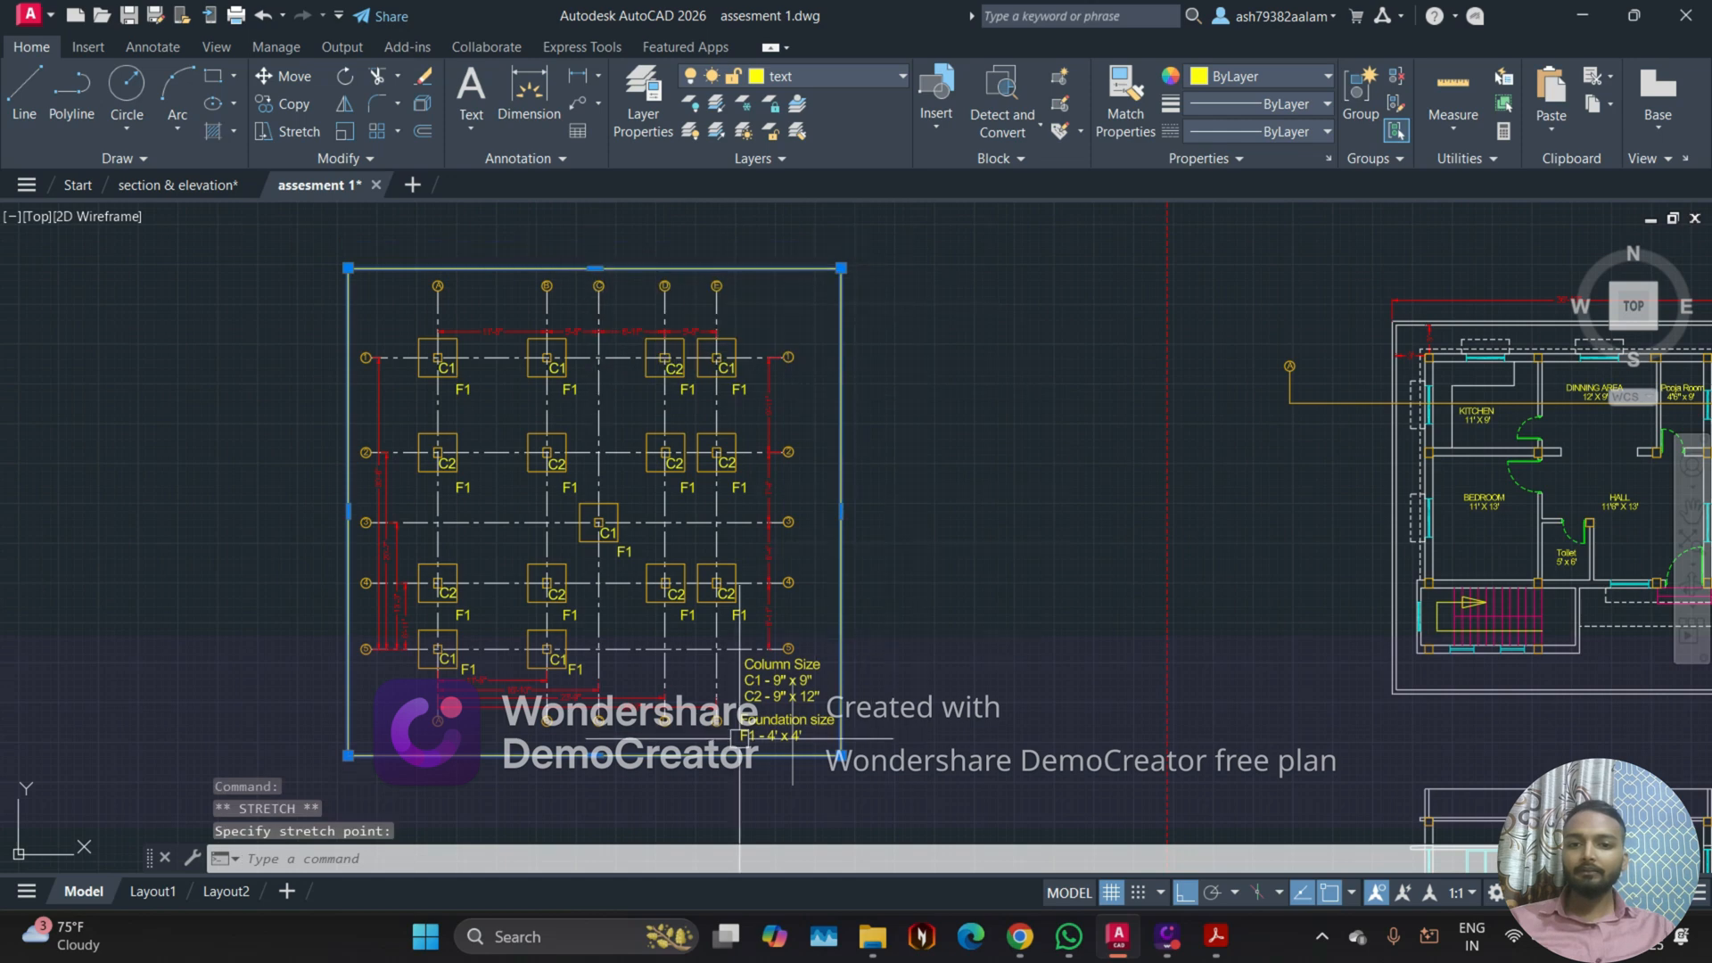
Step: Raise the frame's bottom edge to just below the Foundation size note and clear the selection
scroll(639, 756, up, 2)
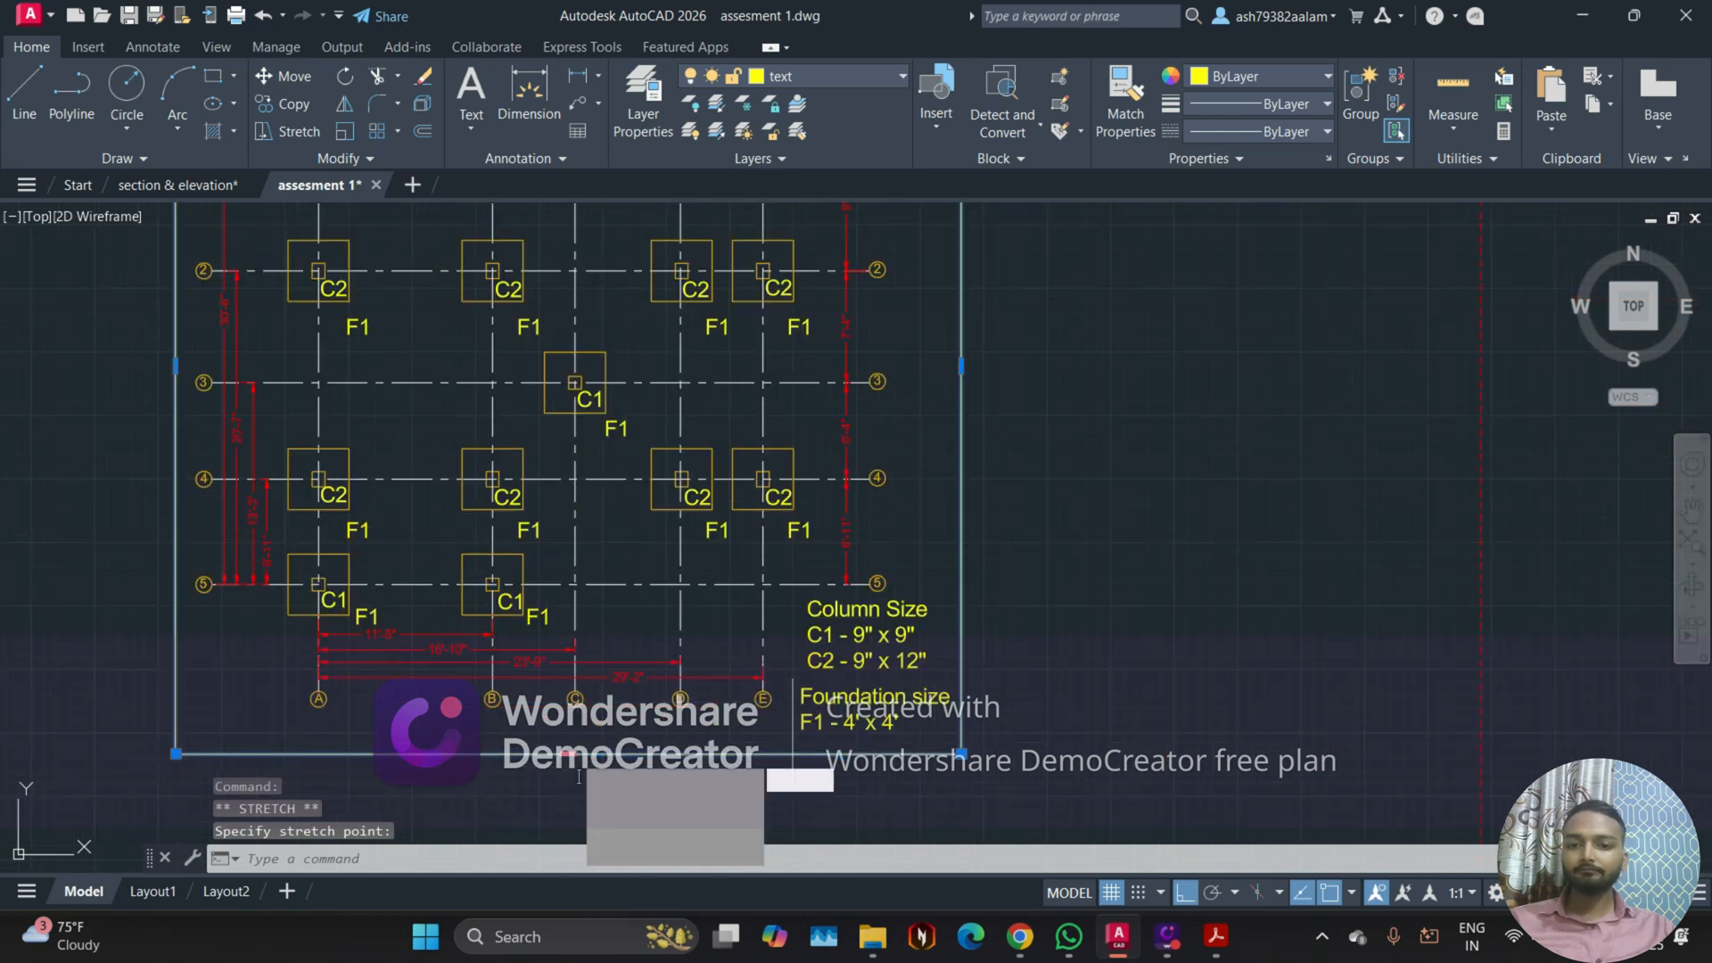
scroll(614, 776, up, 4)
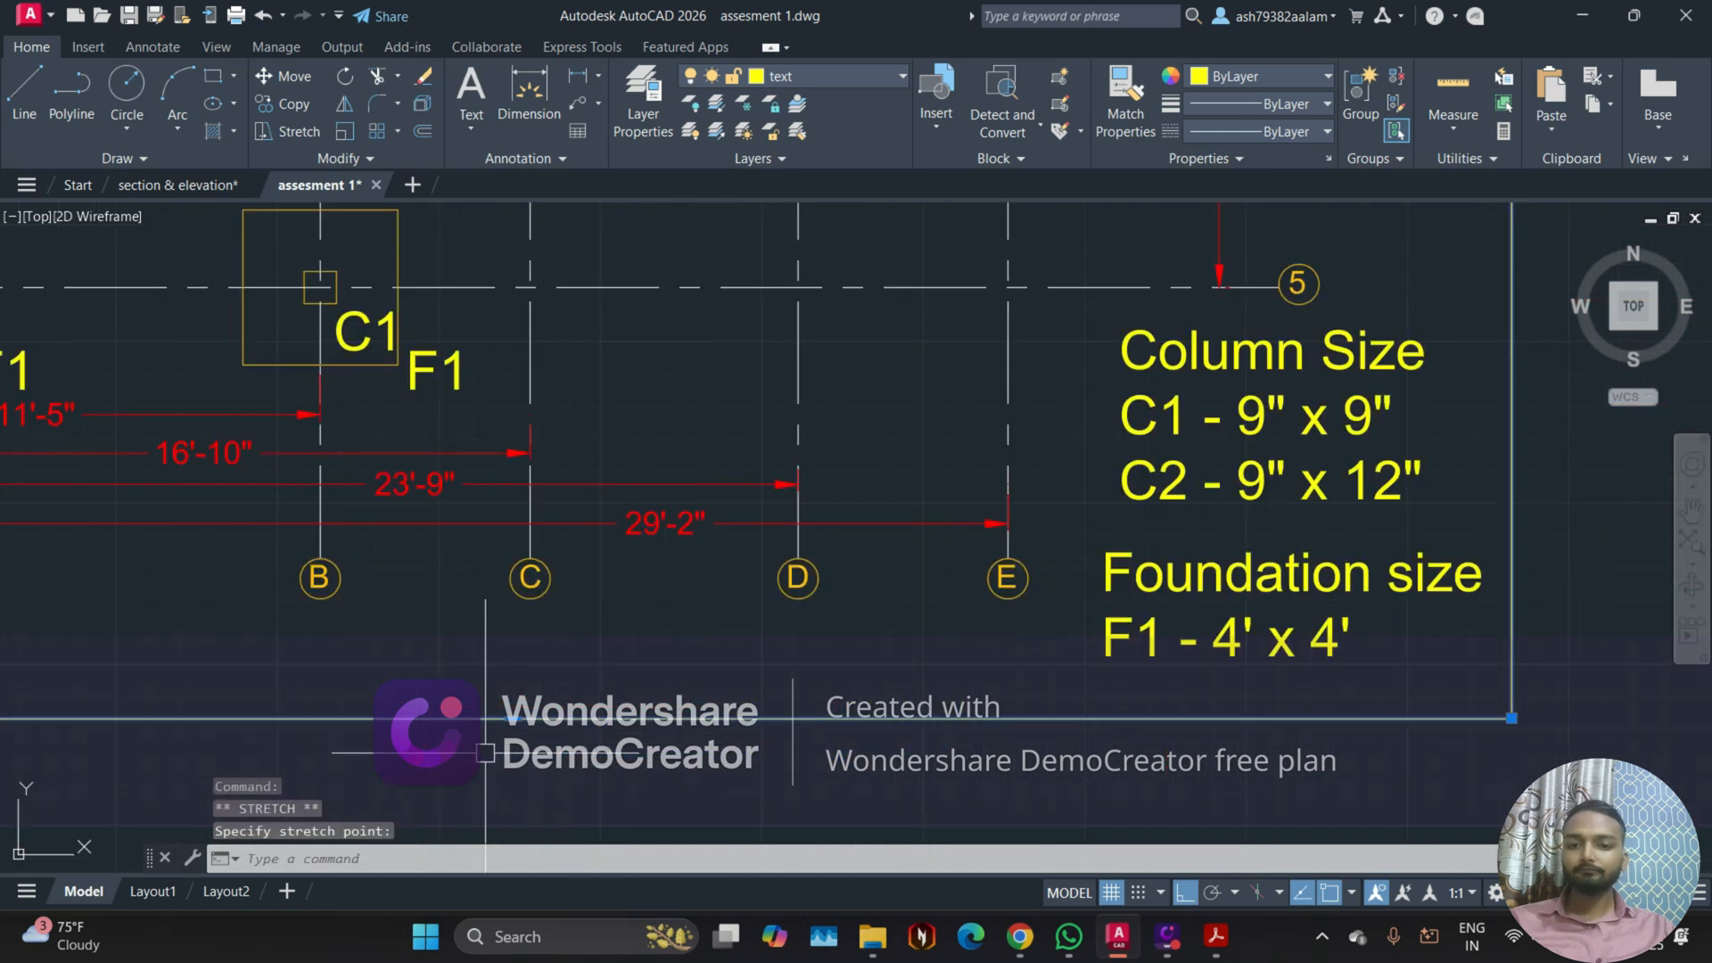
click(518, 678)
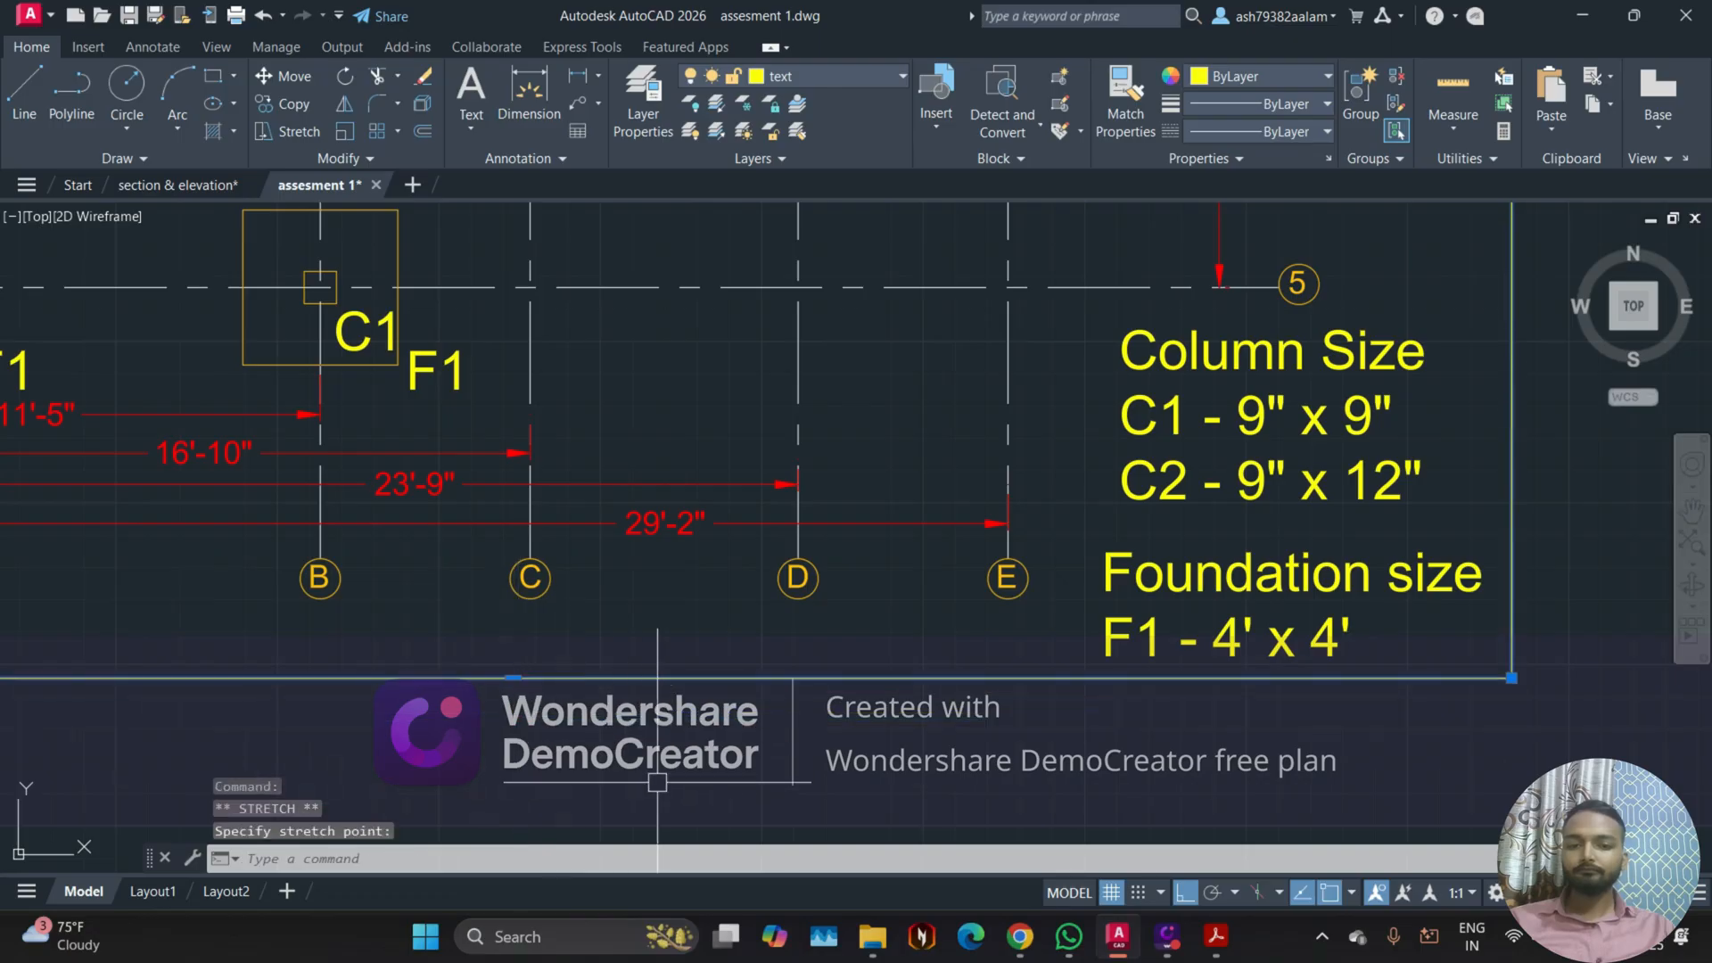
scroll(684, 779, down, 8)
middle_drag(705, 626, 808, 598)
scroll(795, 601, up, 2)
scroll(714, 580, up, 2)
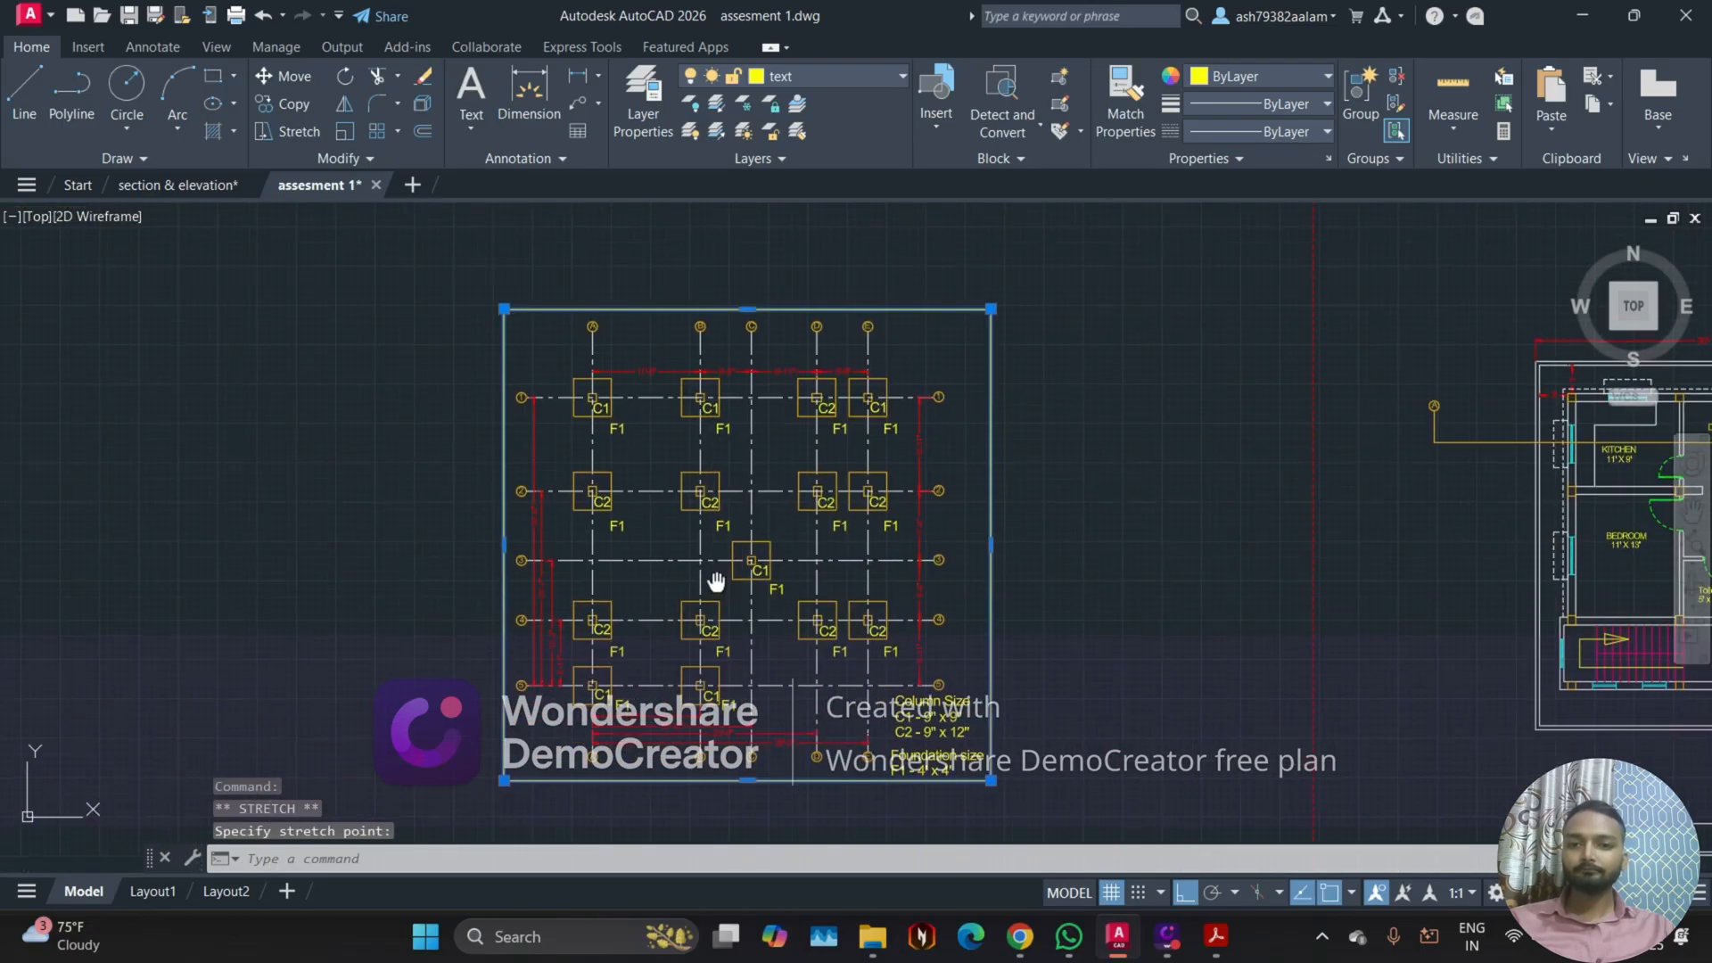
key(Escape)
scroll(565, 467, down, 2)
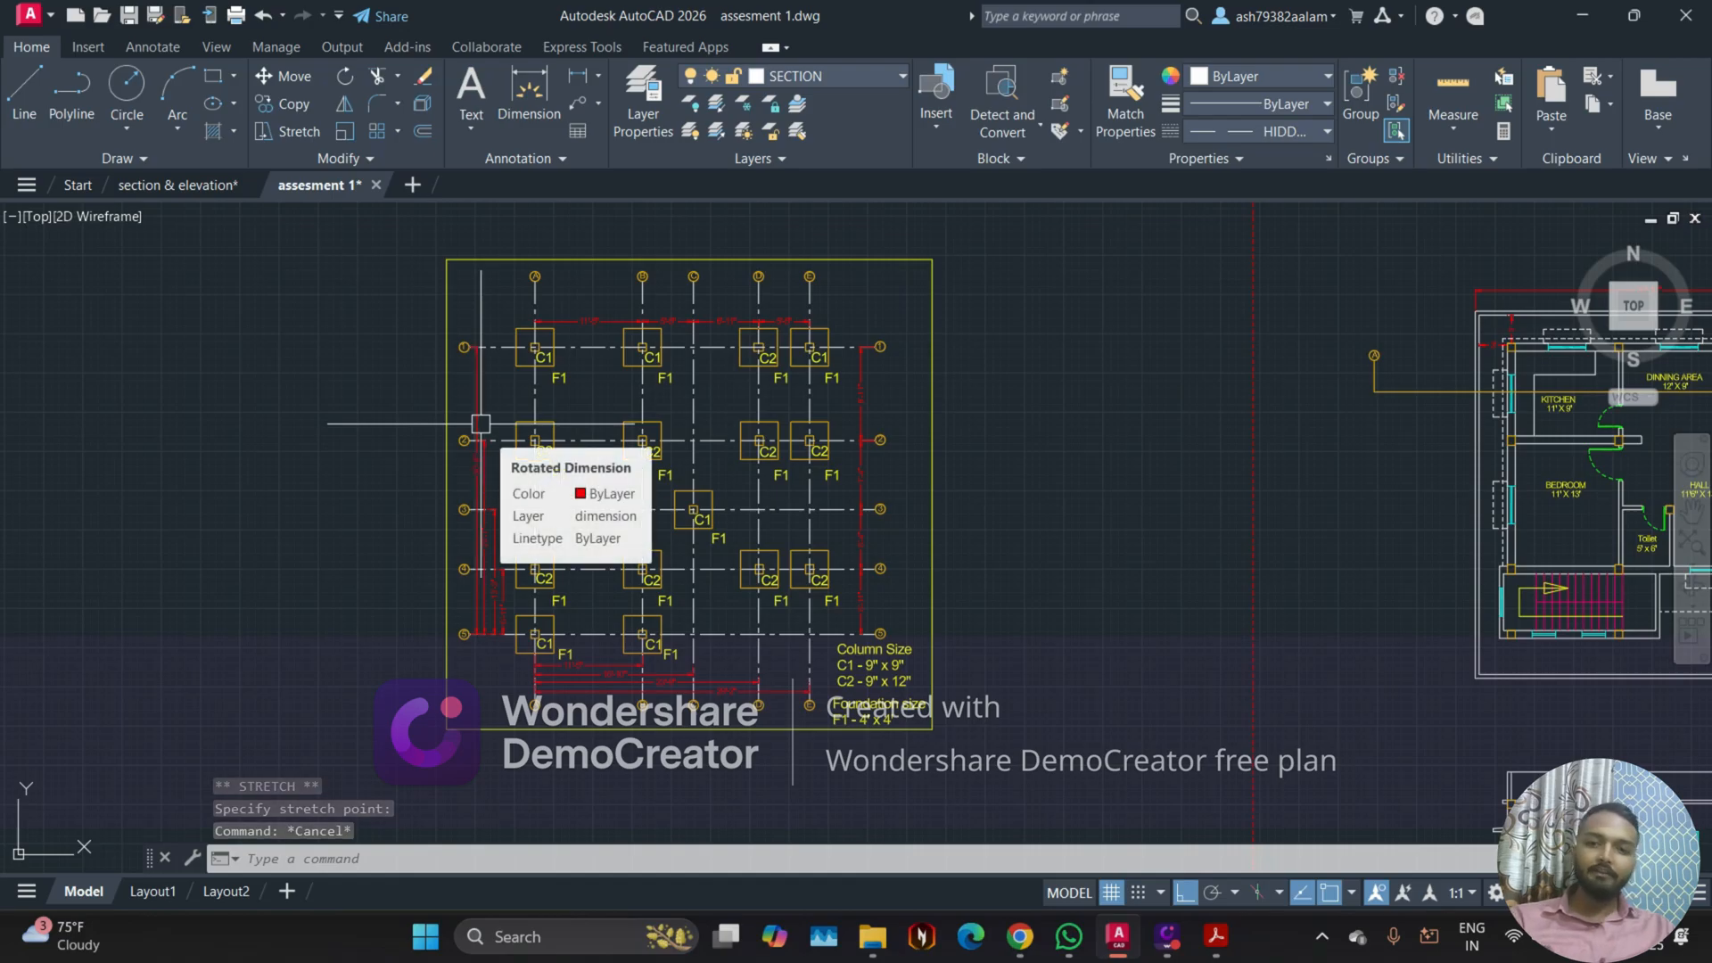
Step: Start a plot with the DWG To PDF.pc3 plotter and ISO A4 (210.00 x 297.00 MM) paper
key(ctrl+p)
click(678, 346)
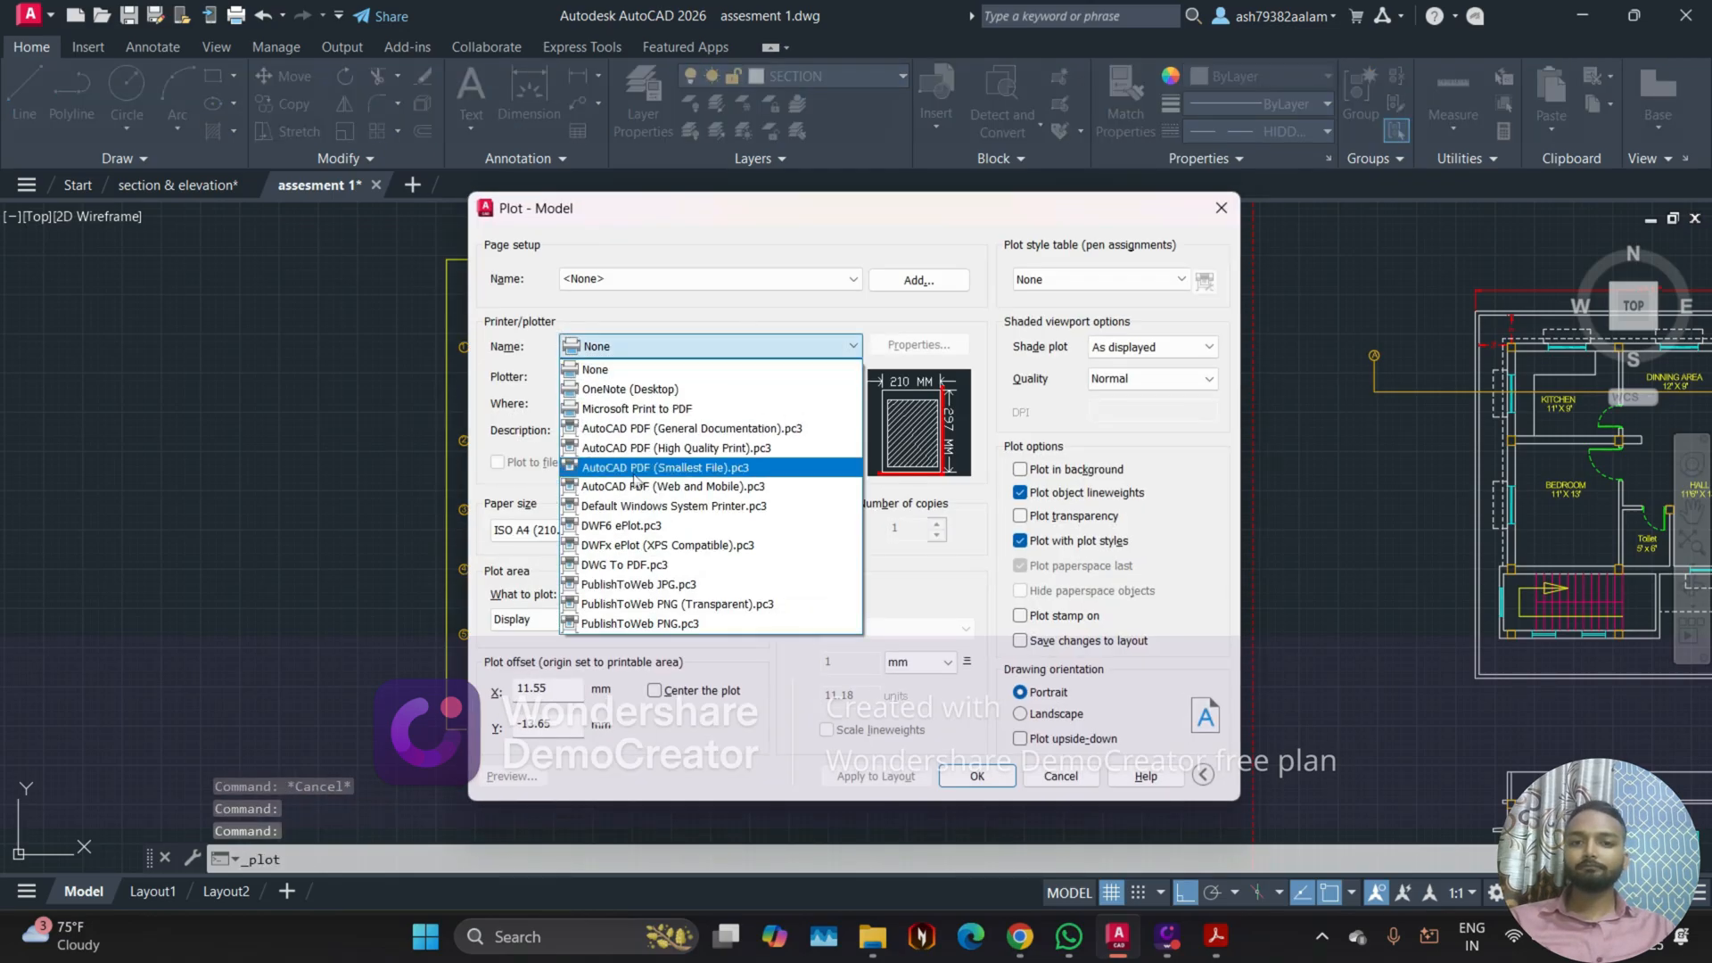
click(640, 567)
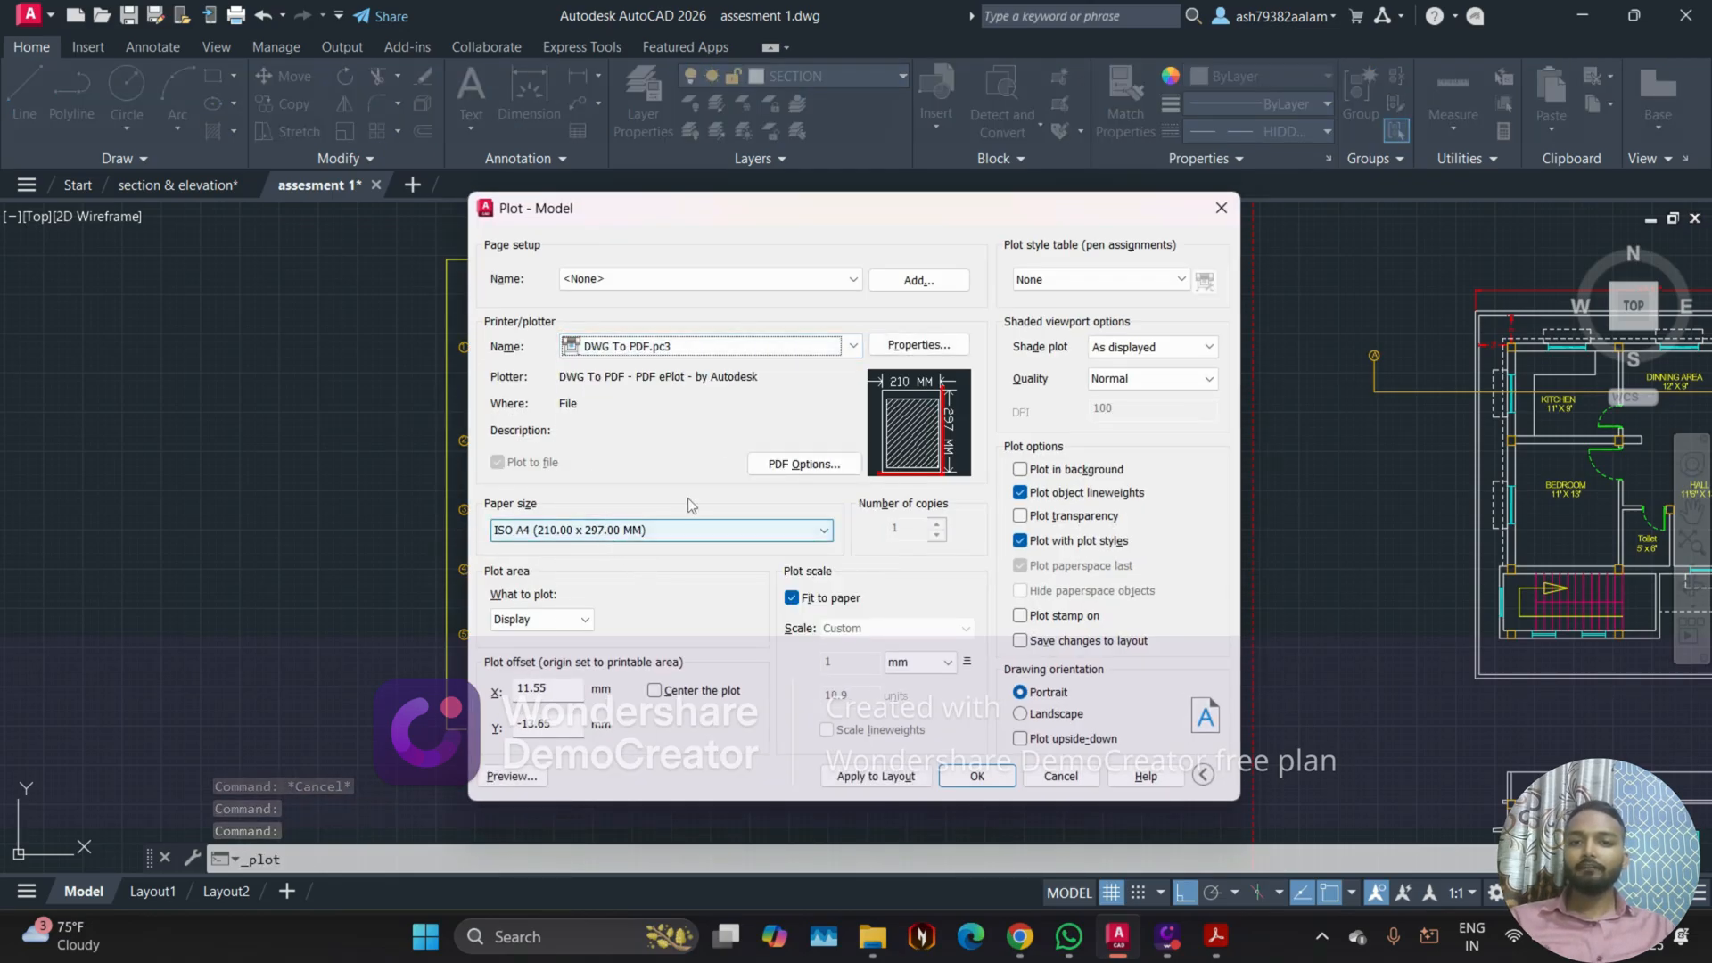
click(555, 532)
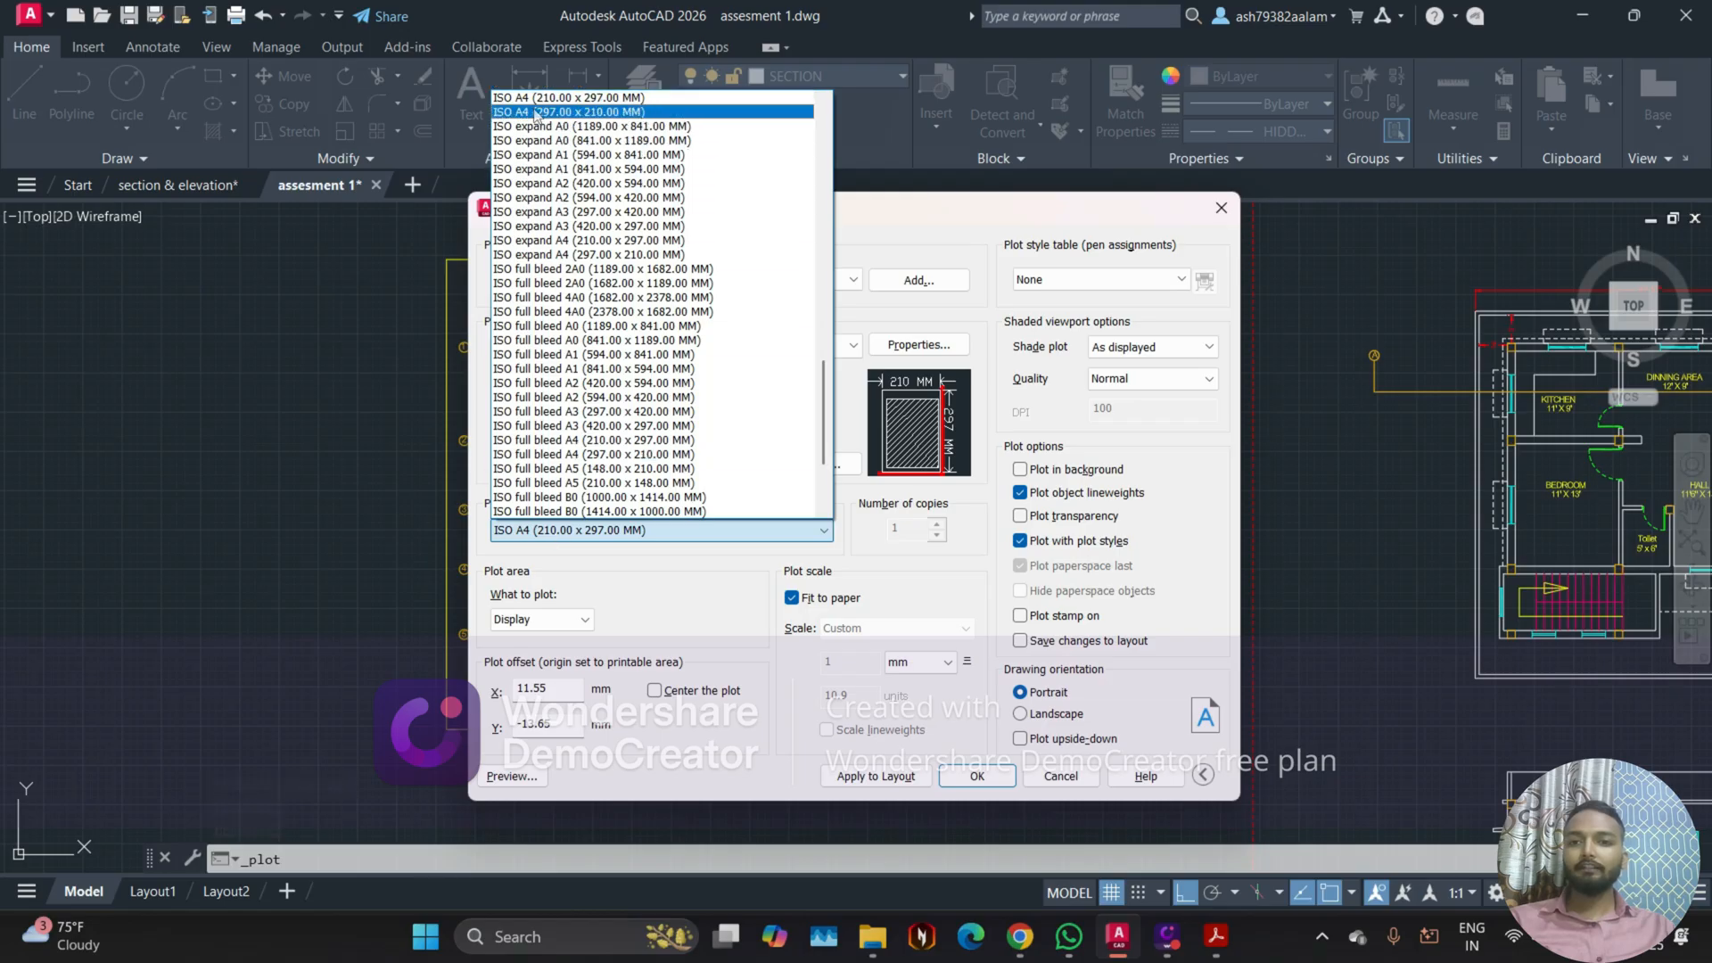
click(532, 99)
Step: Define the plot area as a window around the foundation layout frame, from its top-left to its bottom-right corner
click(548, 619)
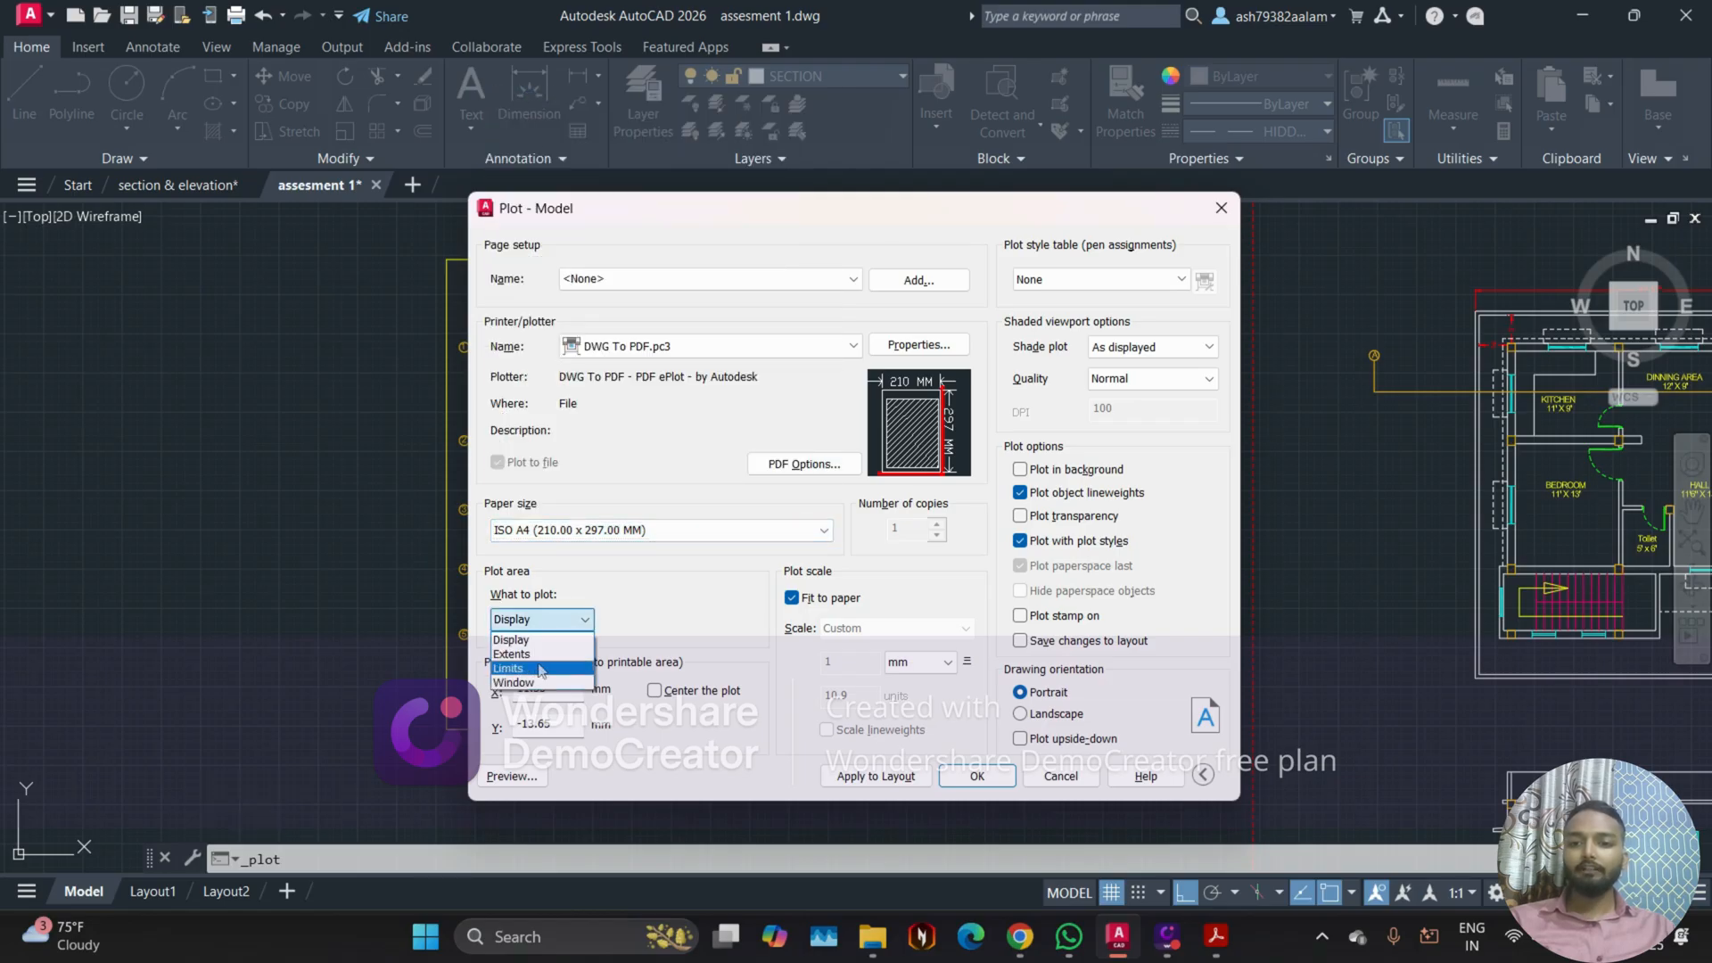
click(535, 682)
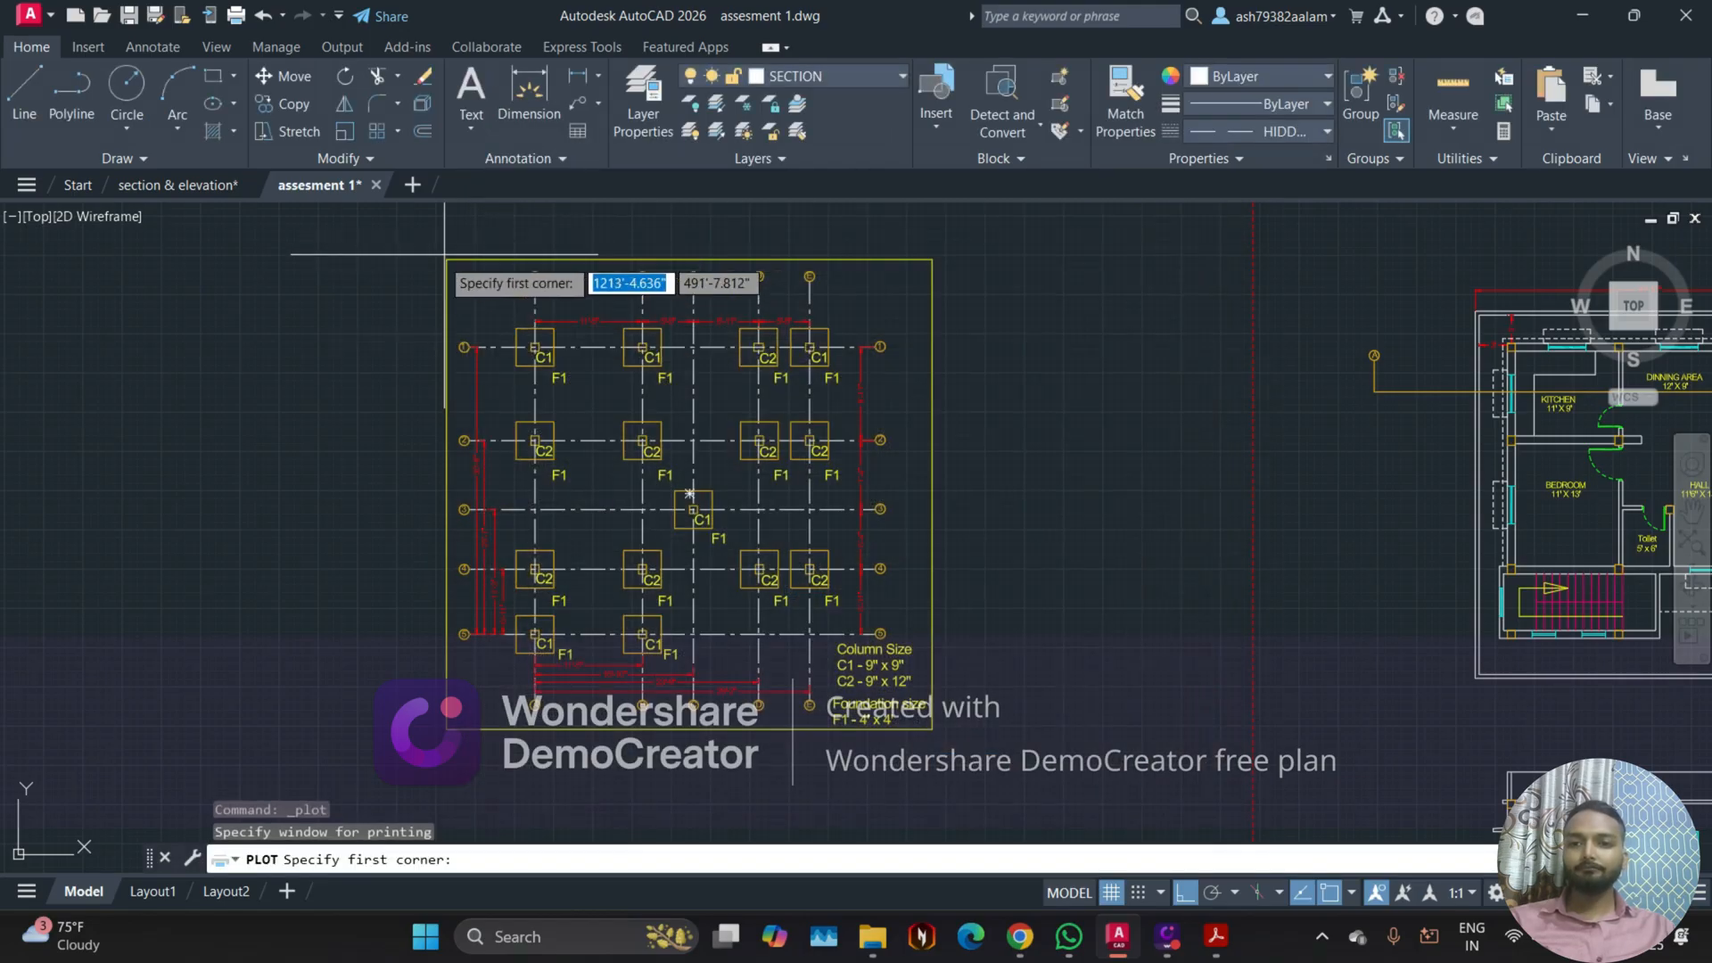
scroll(459, 267, up, 10)
scroll(385, 380, up, 2)
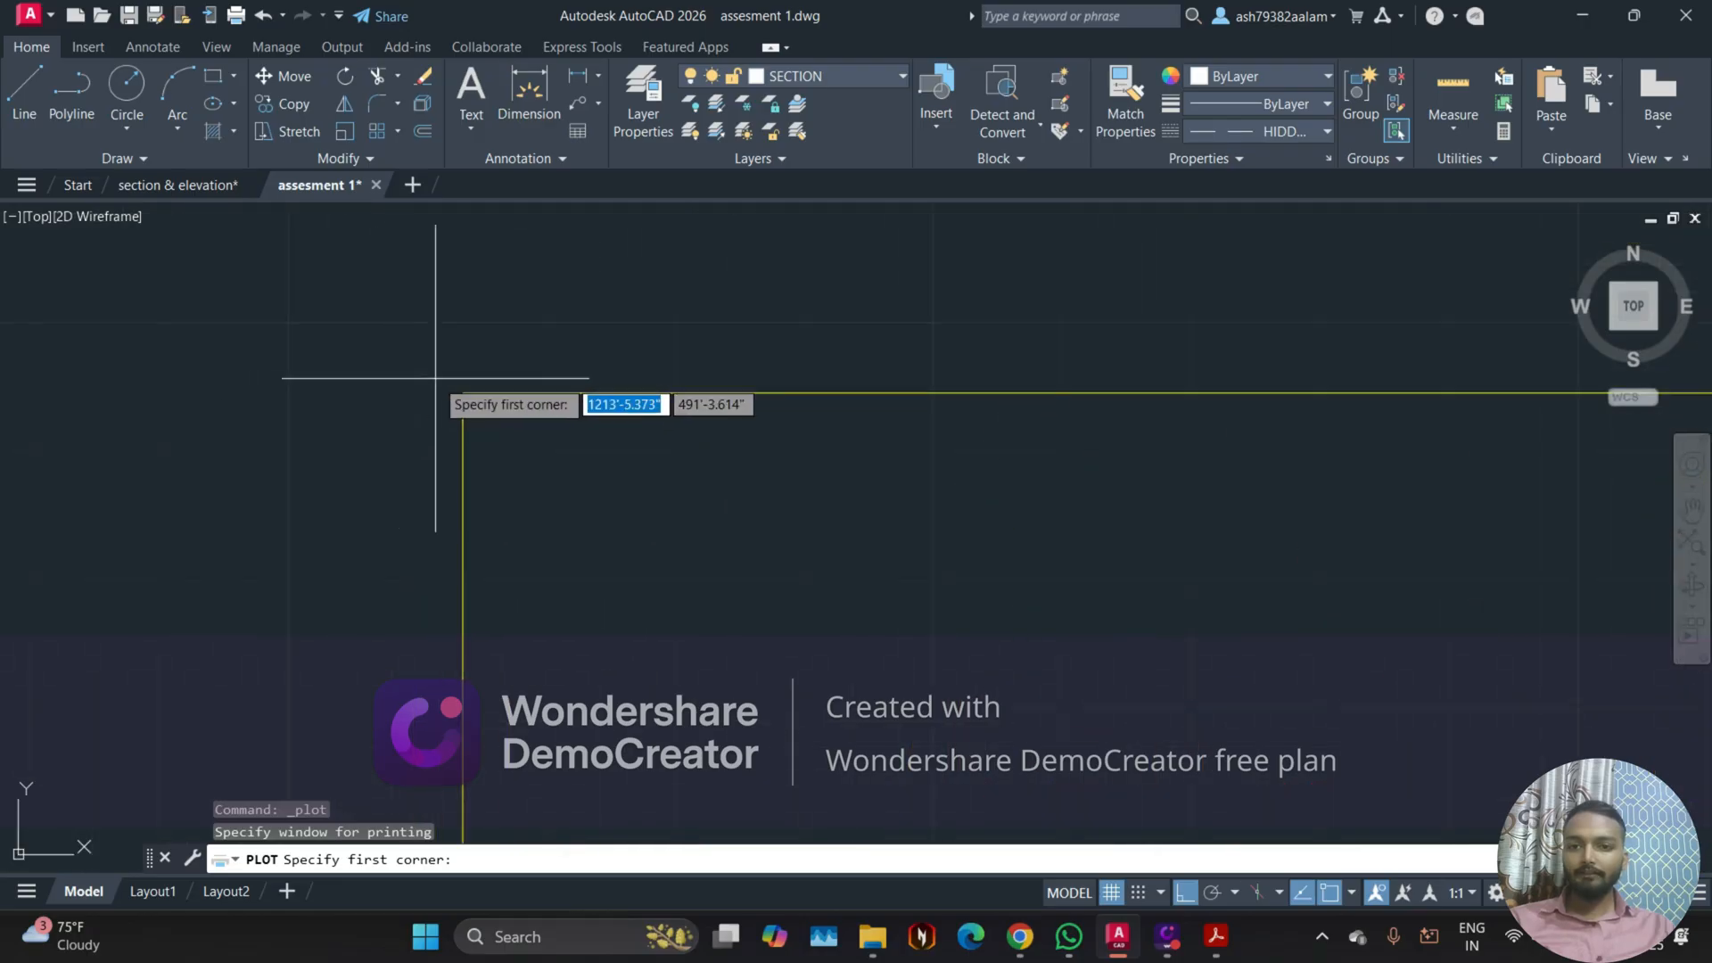
click(463, 392)
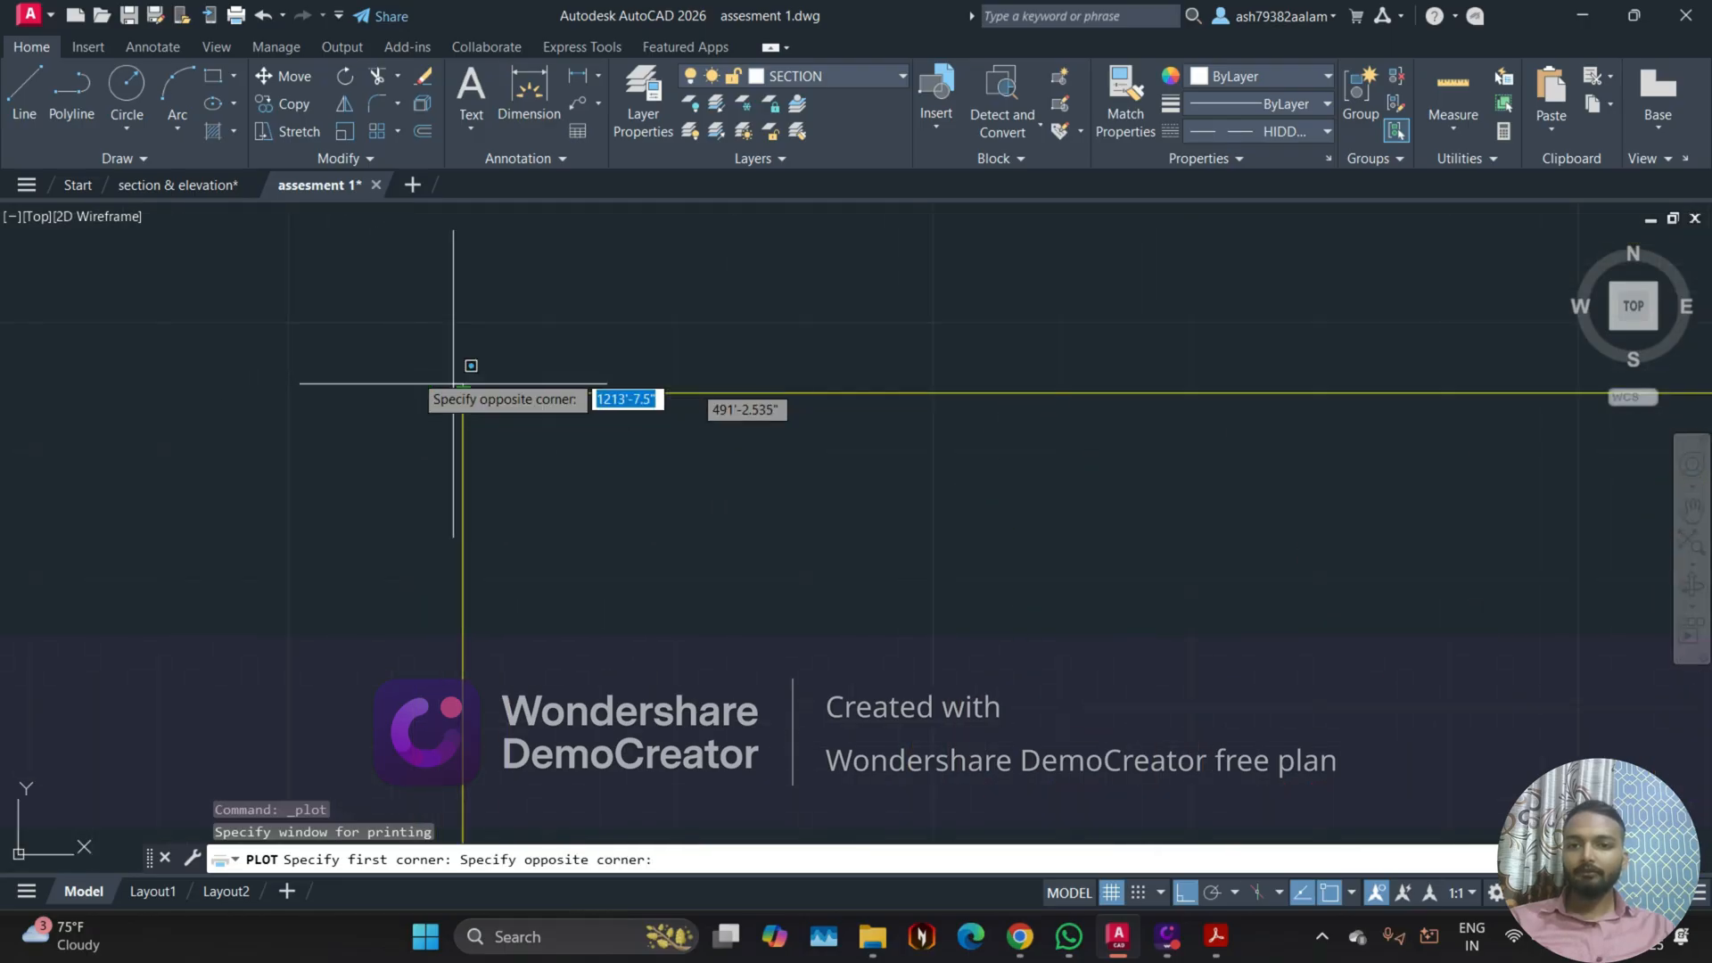
scroll(463, 393, down, 10)
middle_drag(701, 680, 615, 321)
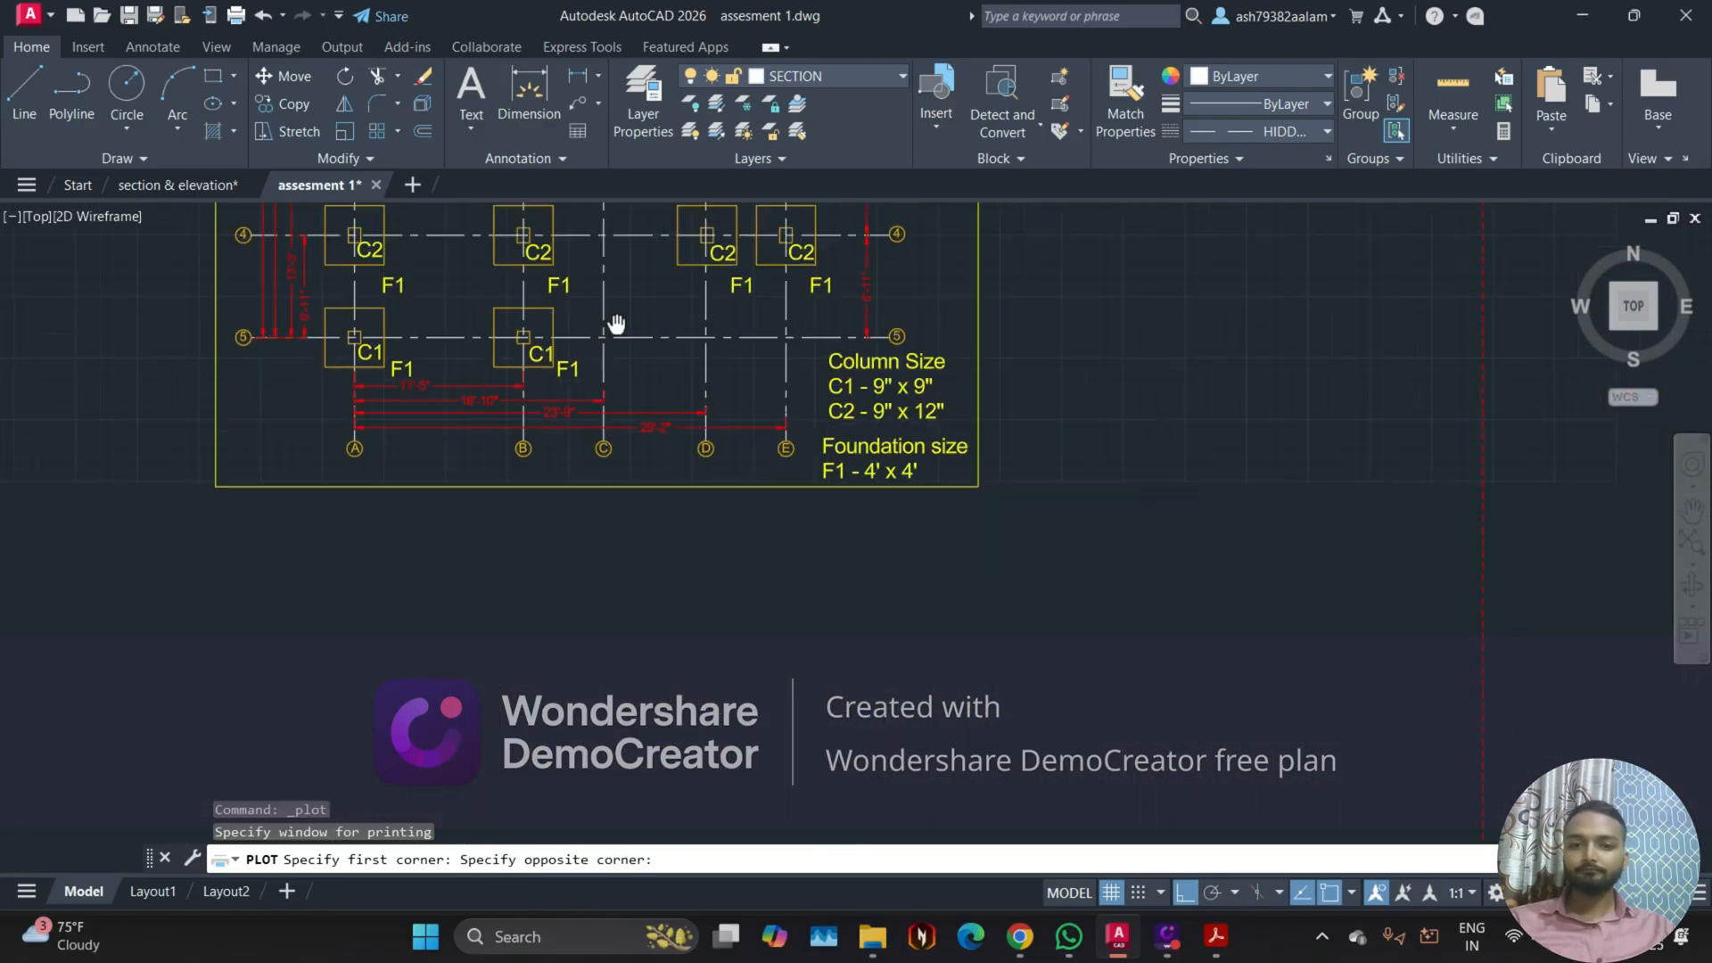
scroll(1105, 497, up, 8)
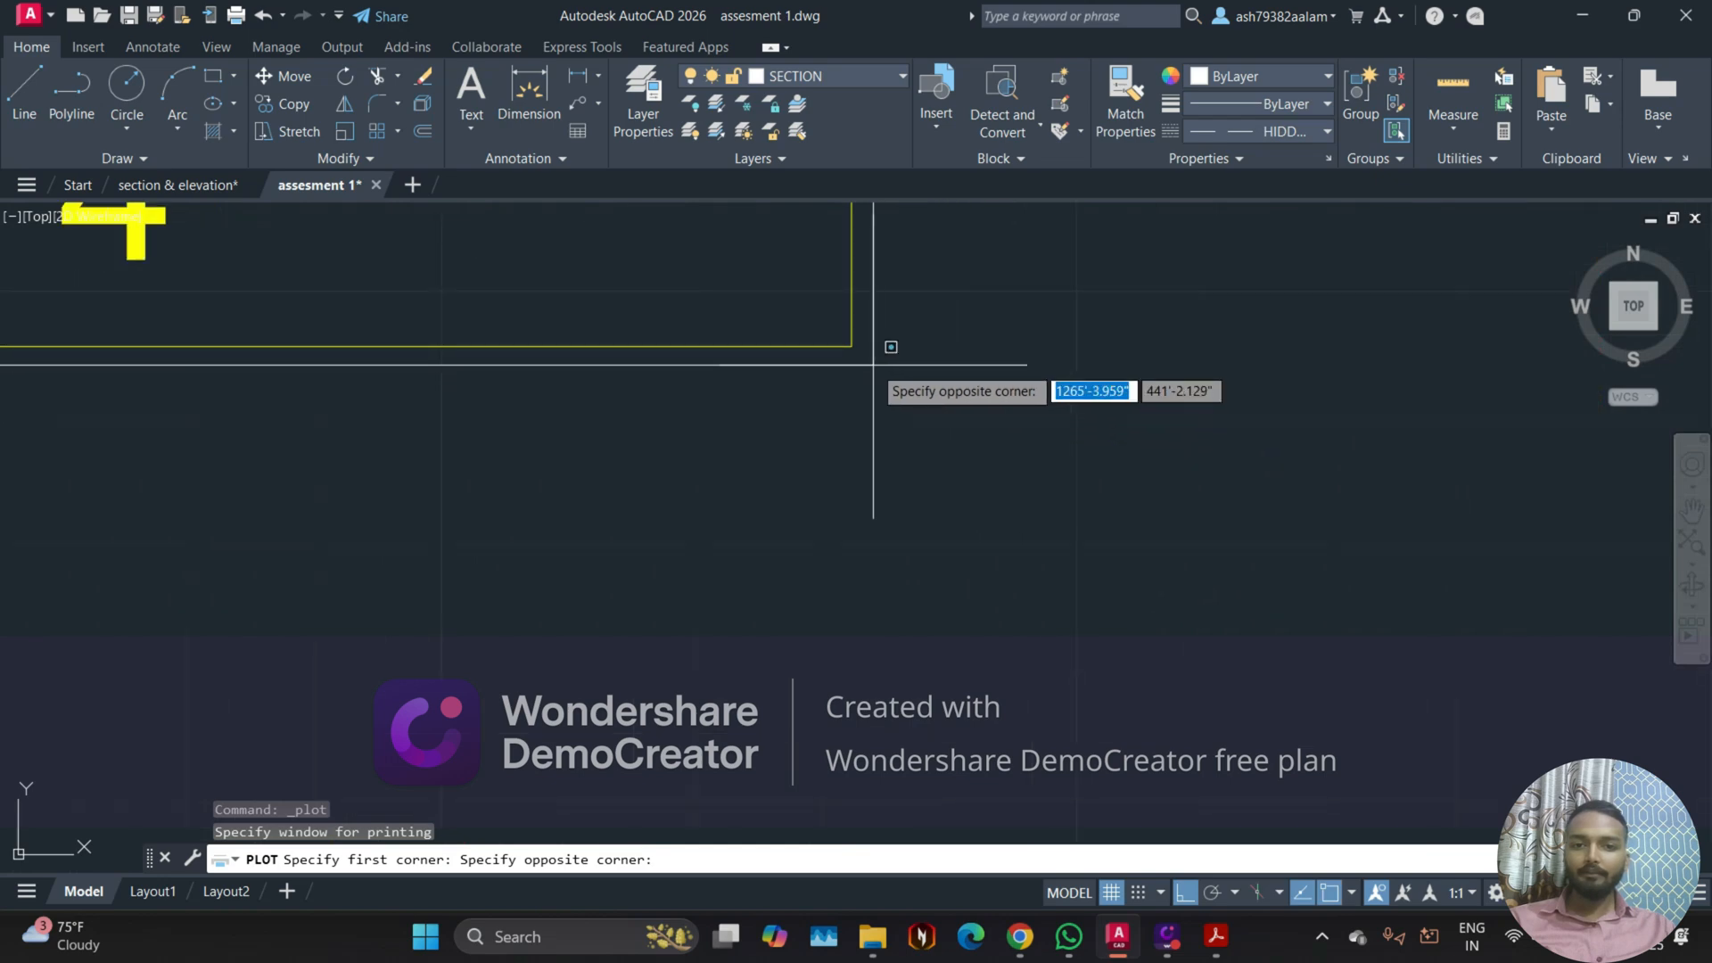
middle_drag(881, 375, 933, 599)
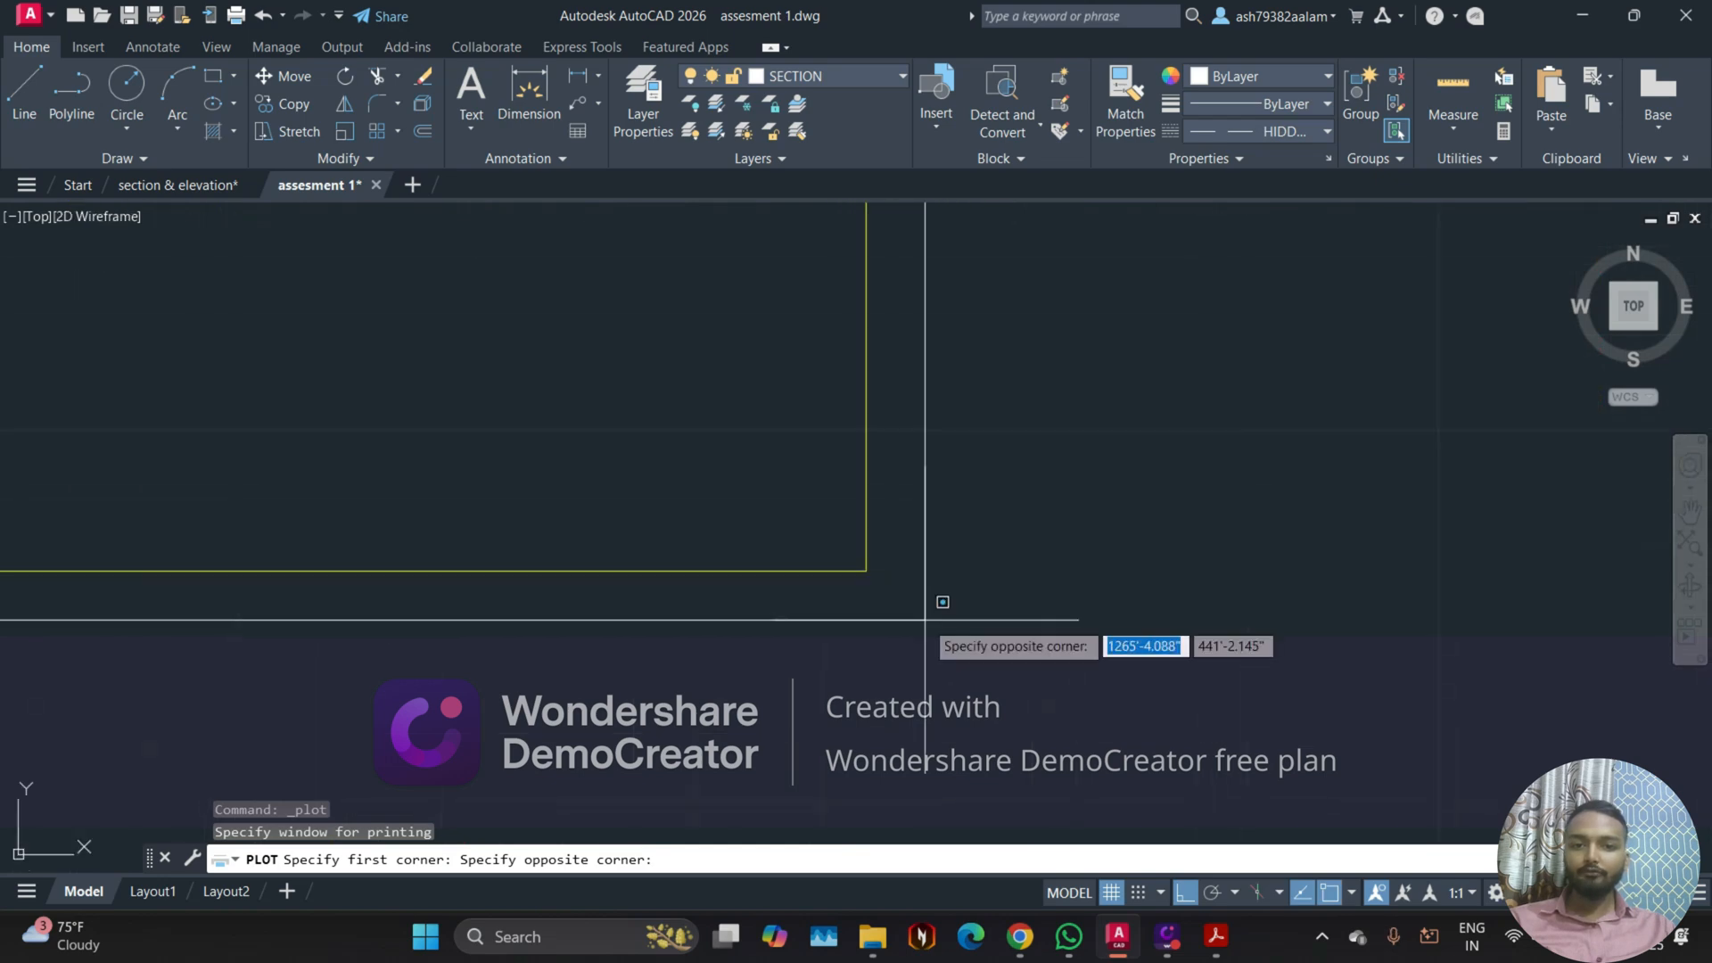
click(882, 587)
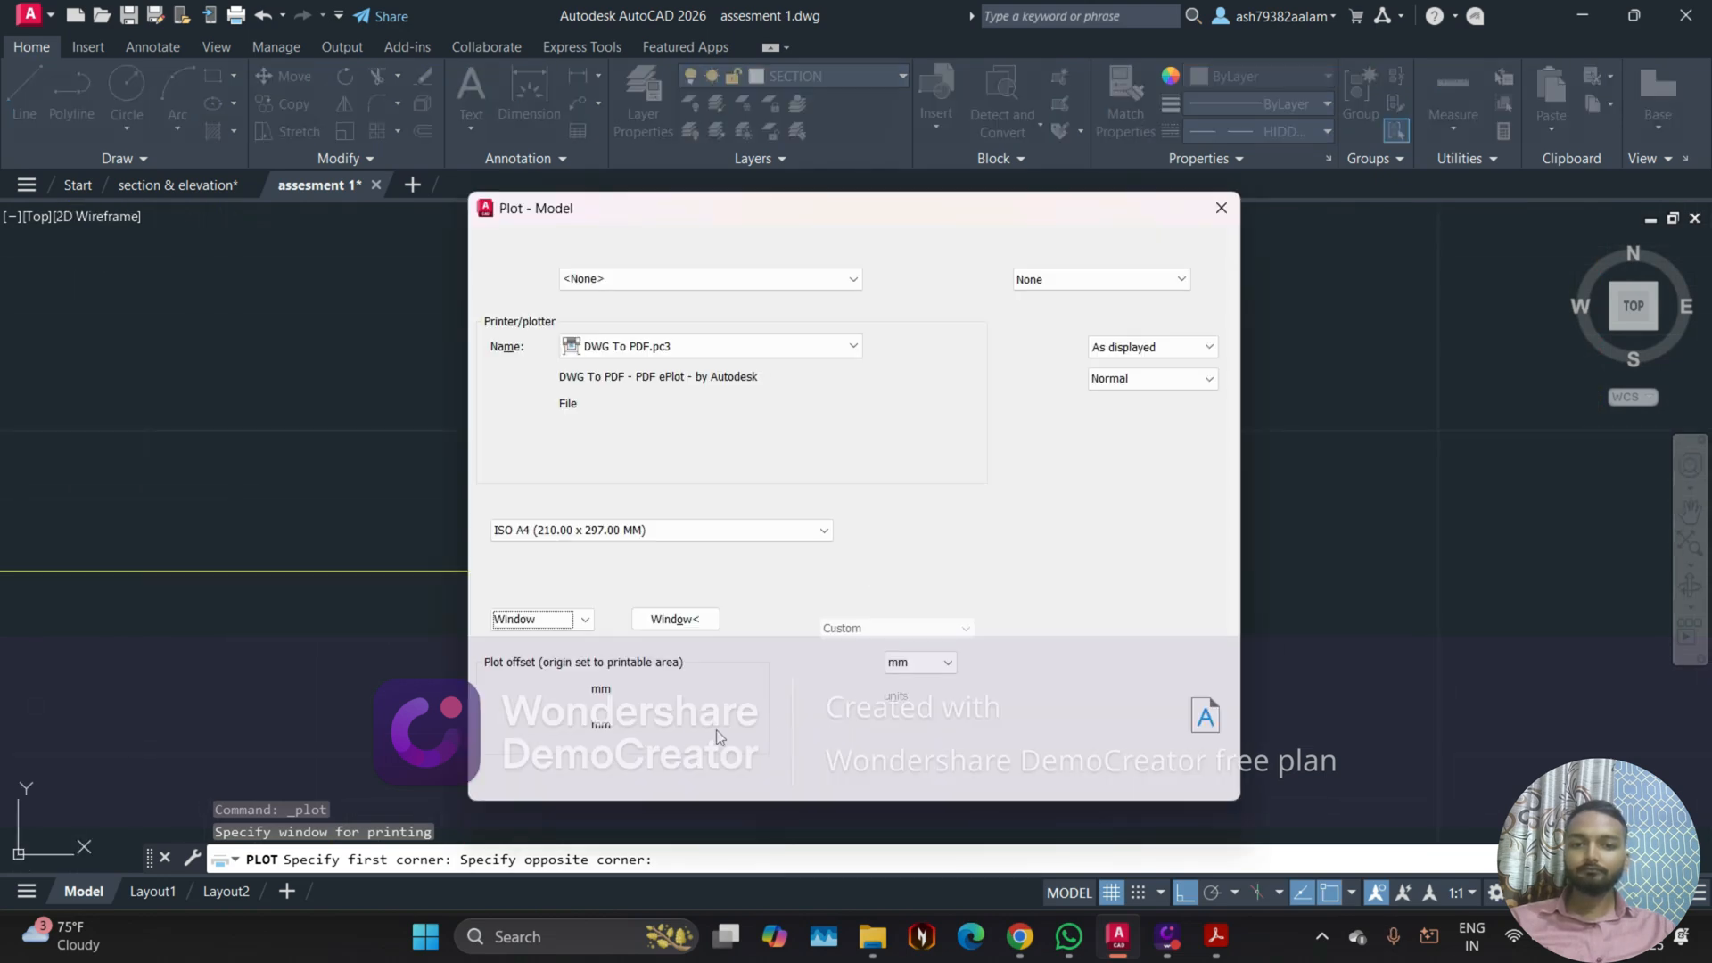
Step: Center the plot on the sheet, check the foundation layout in the plot preview and close the preview
click(656, 692)
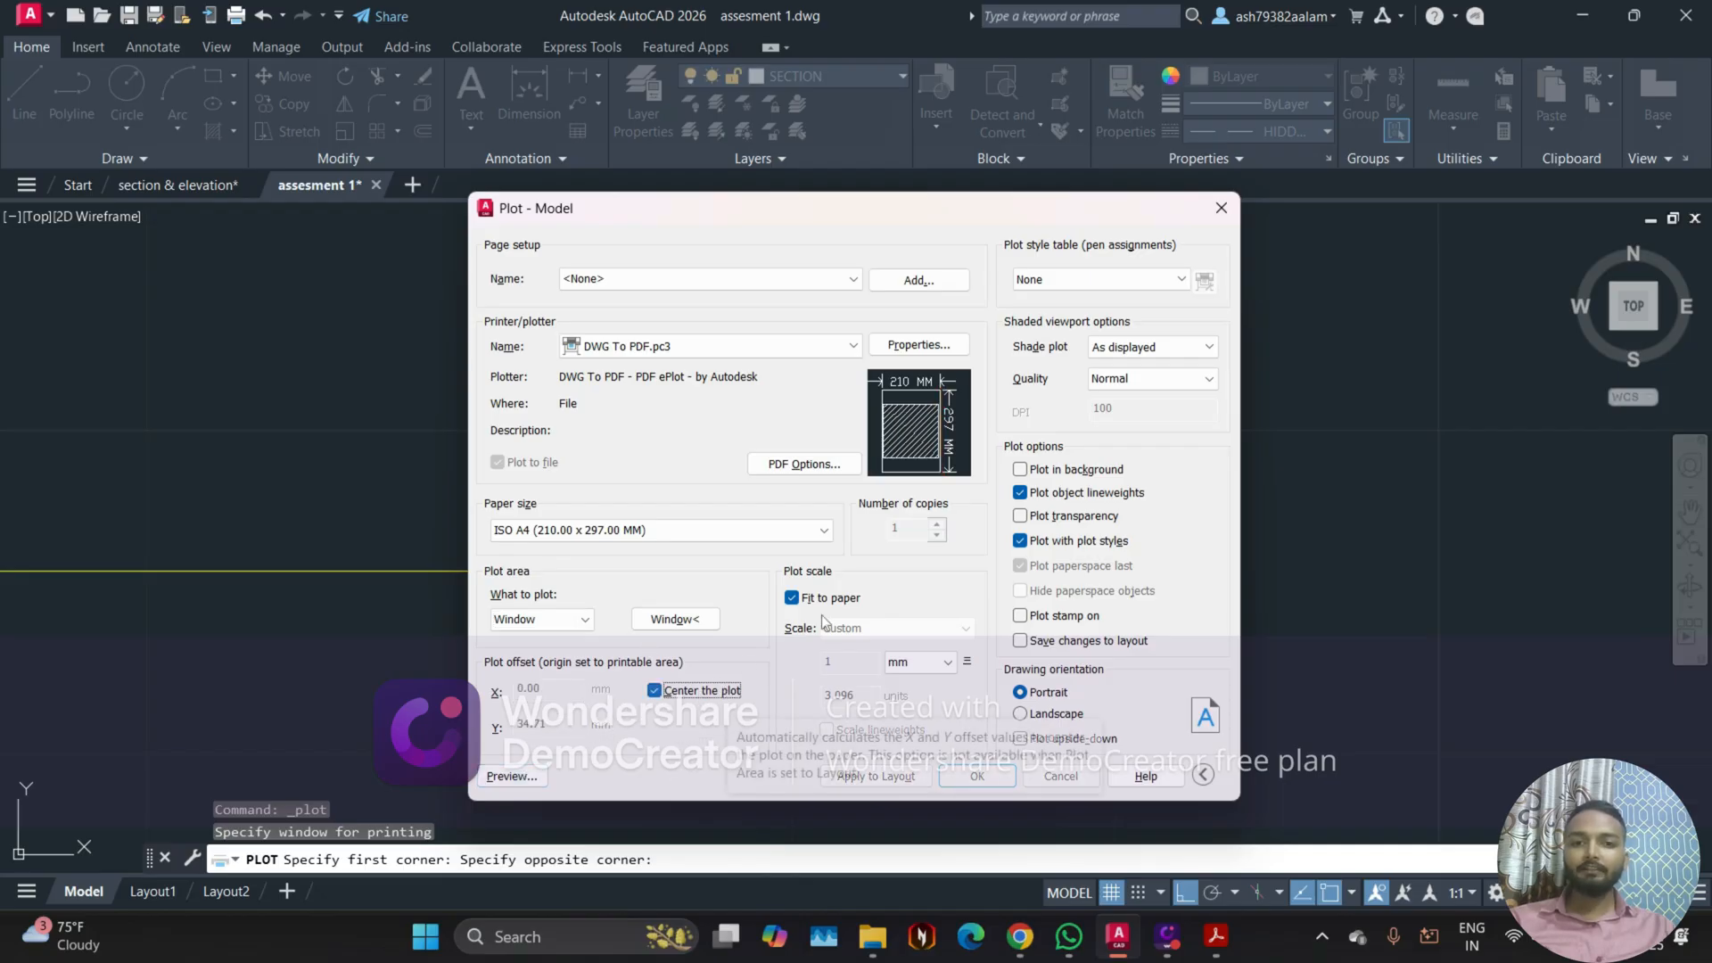
click(526, 778)
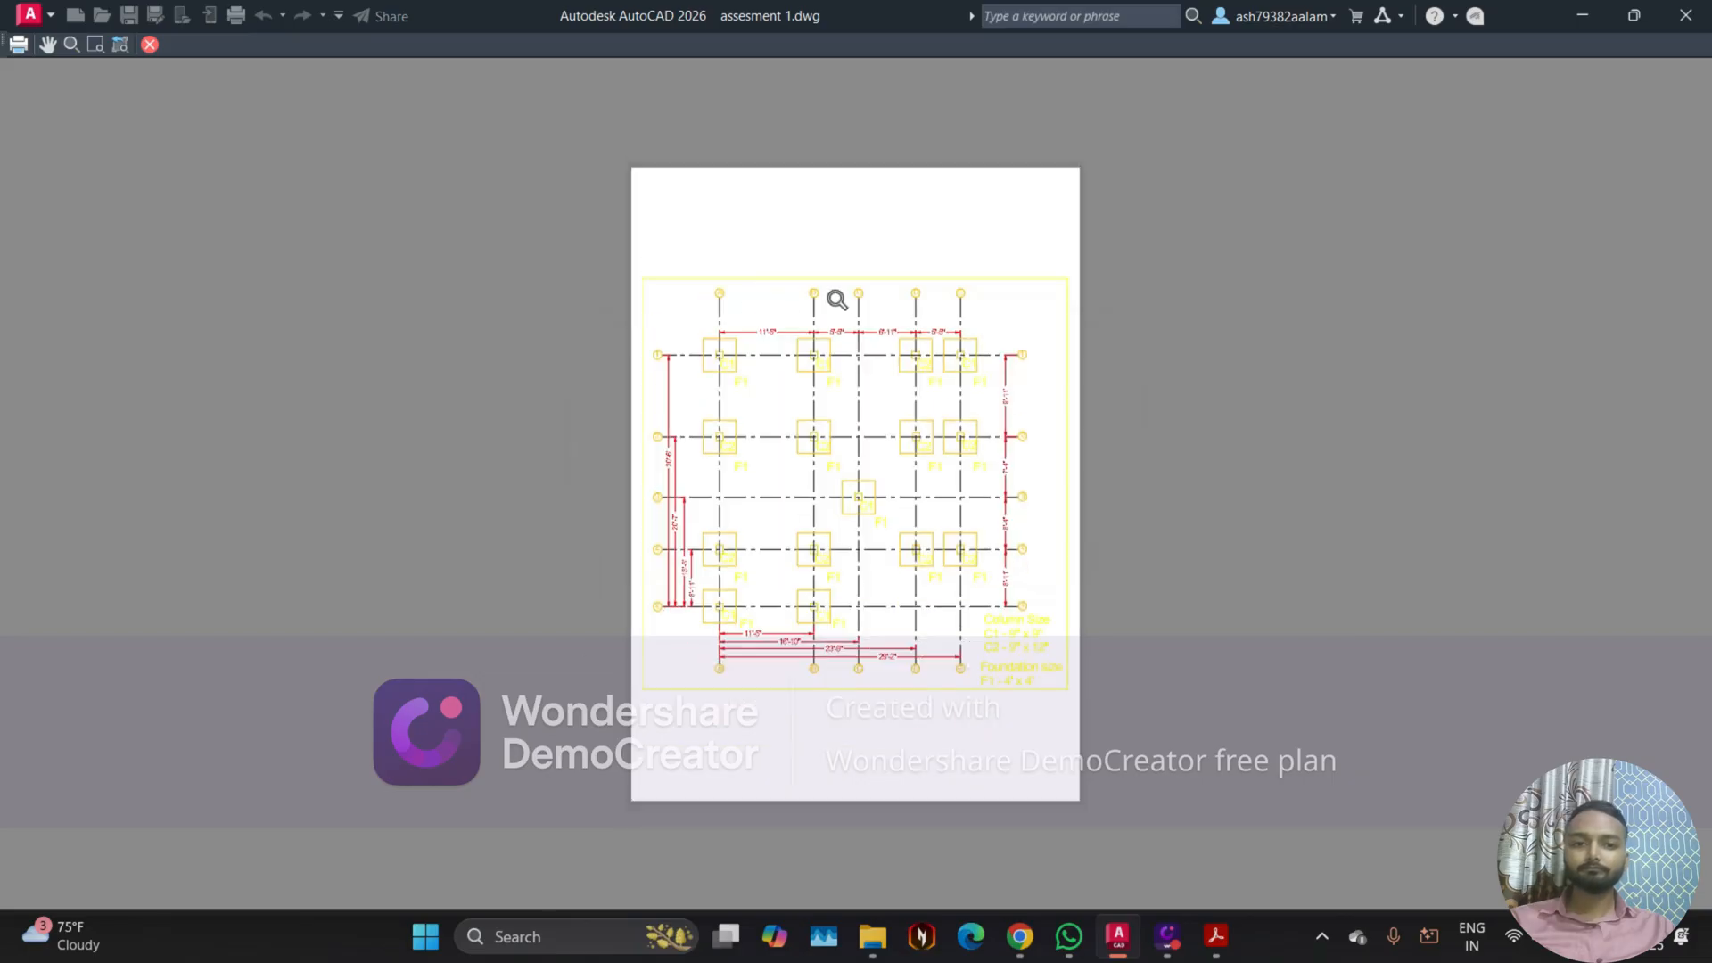
scroll(838, 301, up, 4)
scroll(742, 421, down, 4)
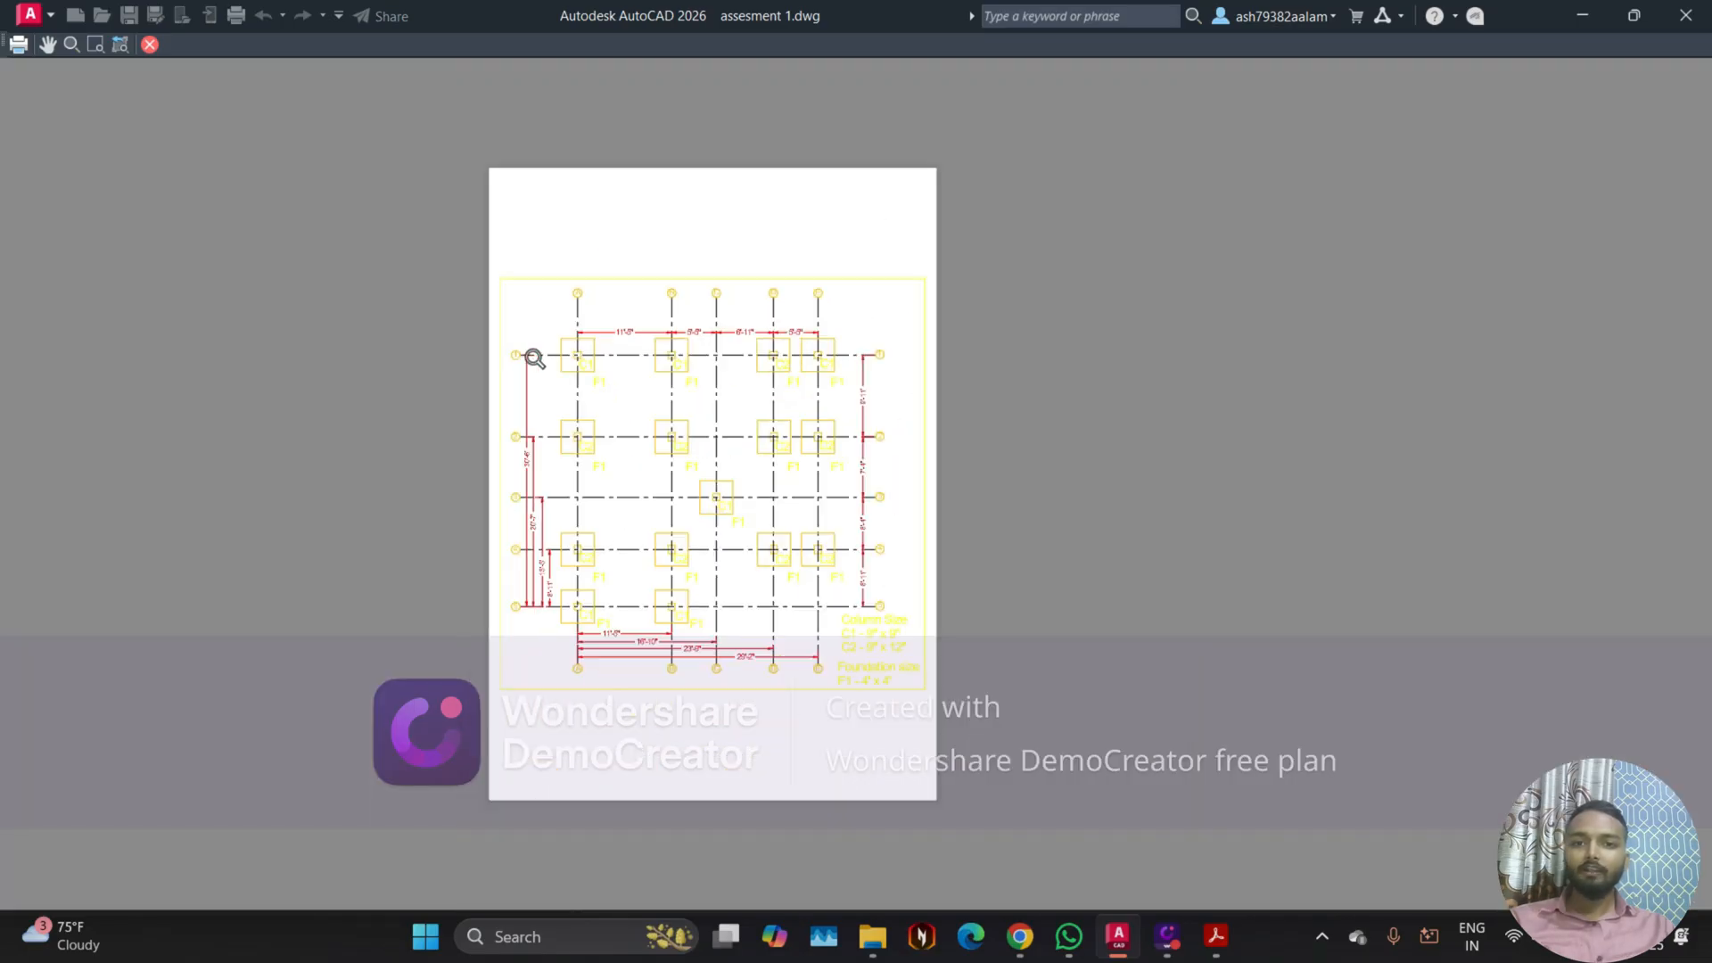
click(149, 44)
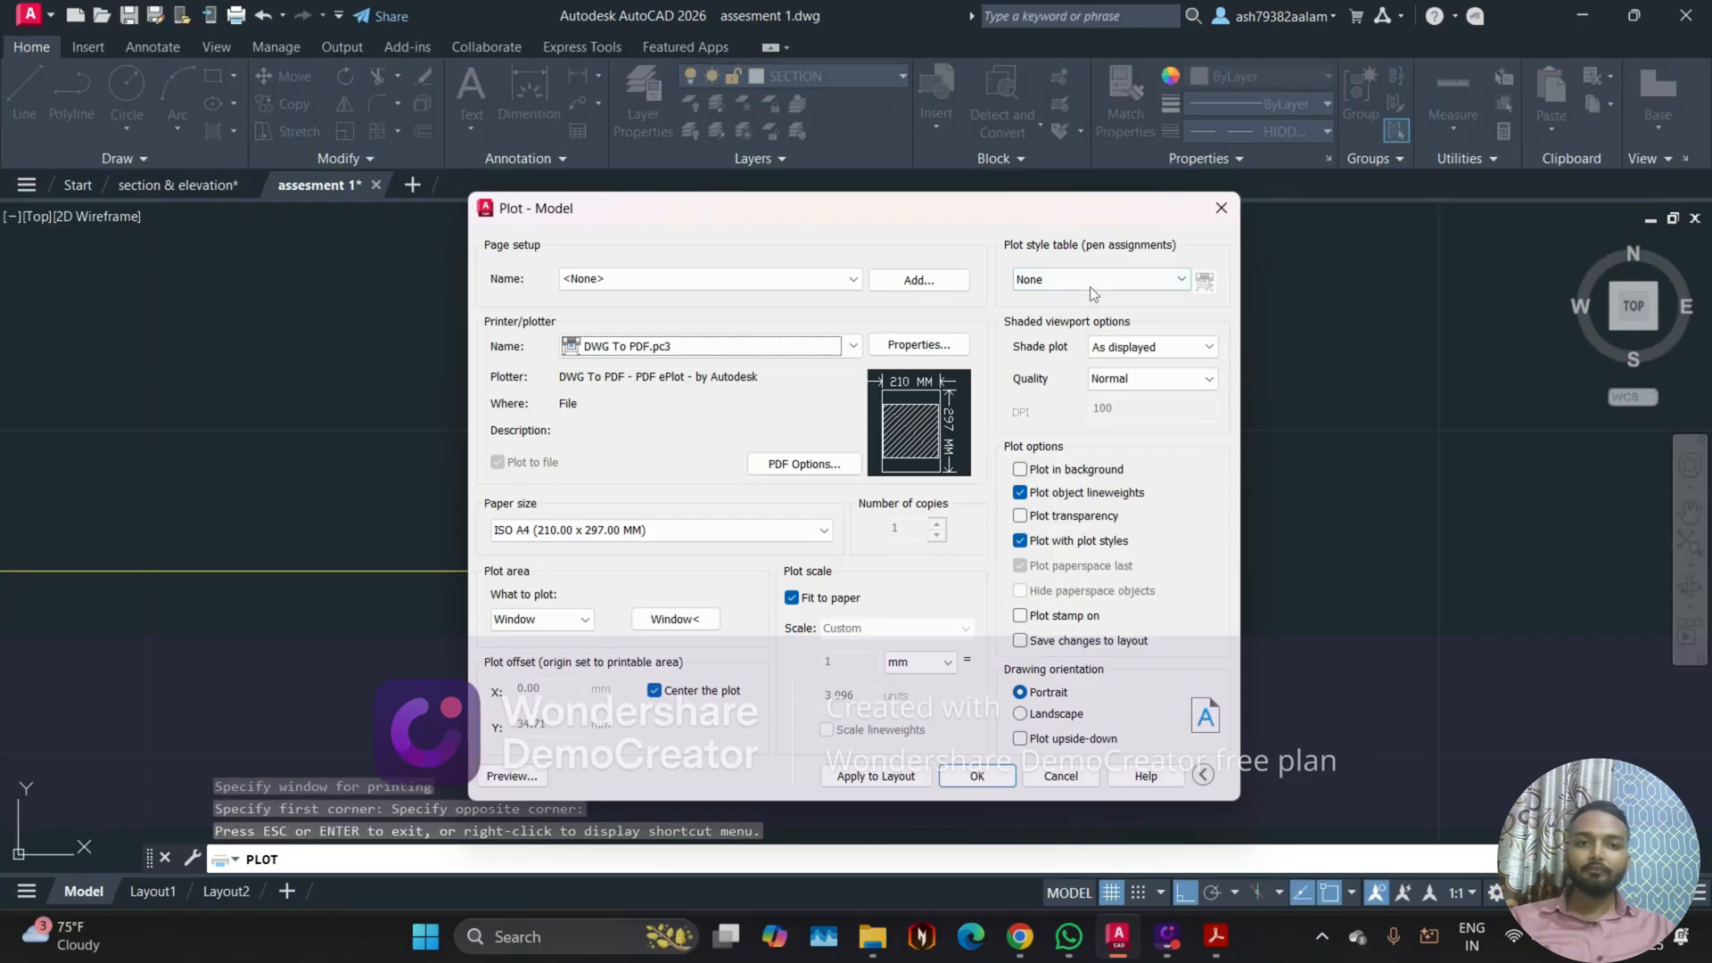
Step: Assign the monochrome.ctb plot style table to the plot
click(1091, 283)
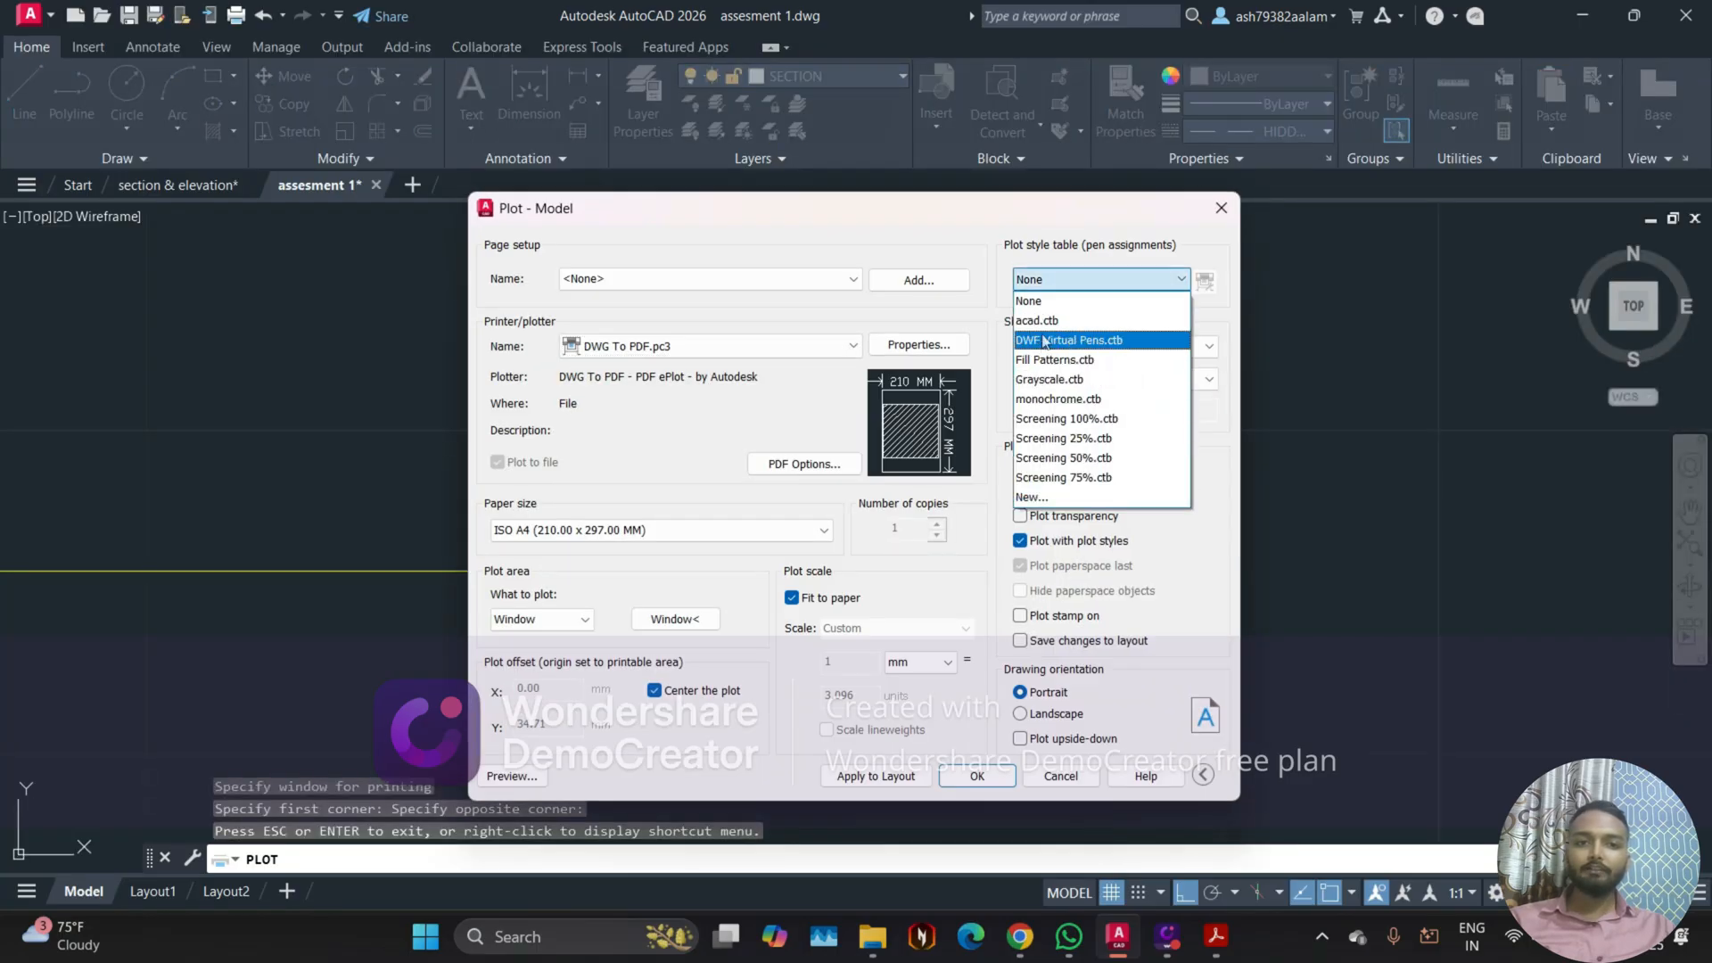
click(1049, 400)
click(866, 560)
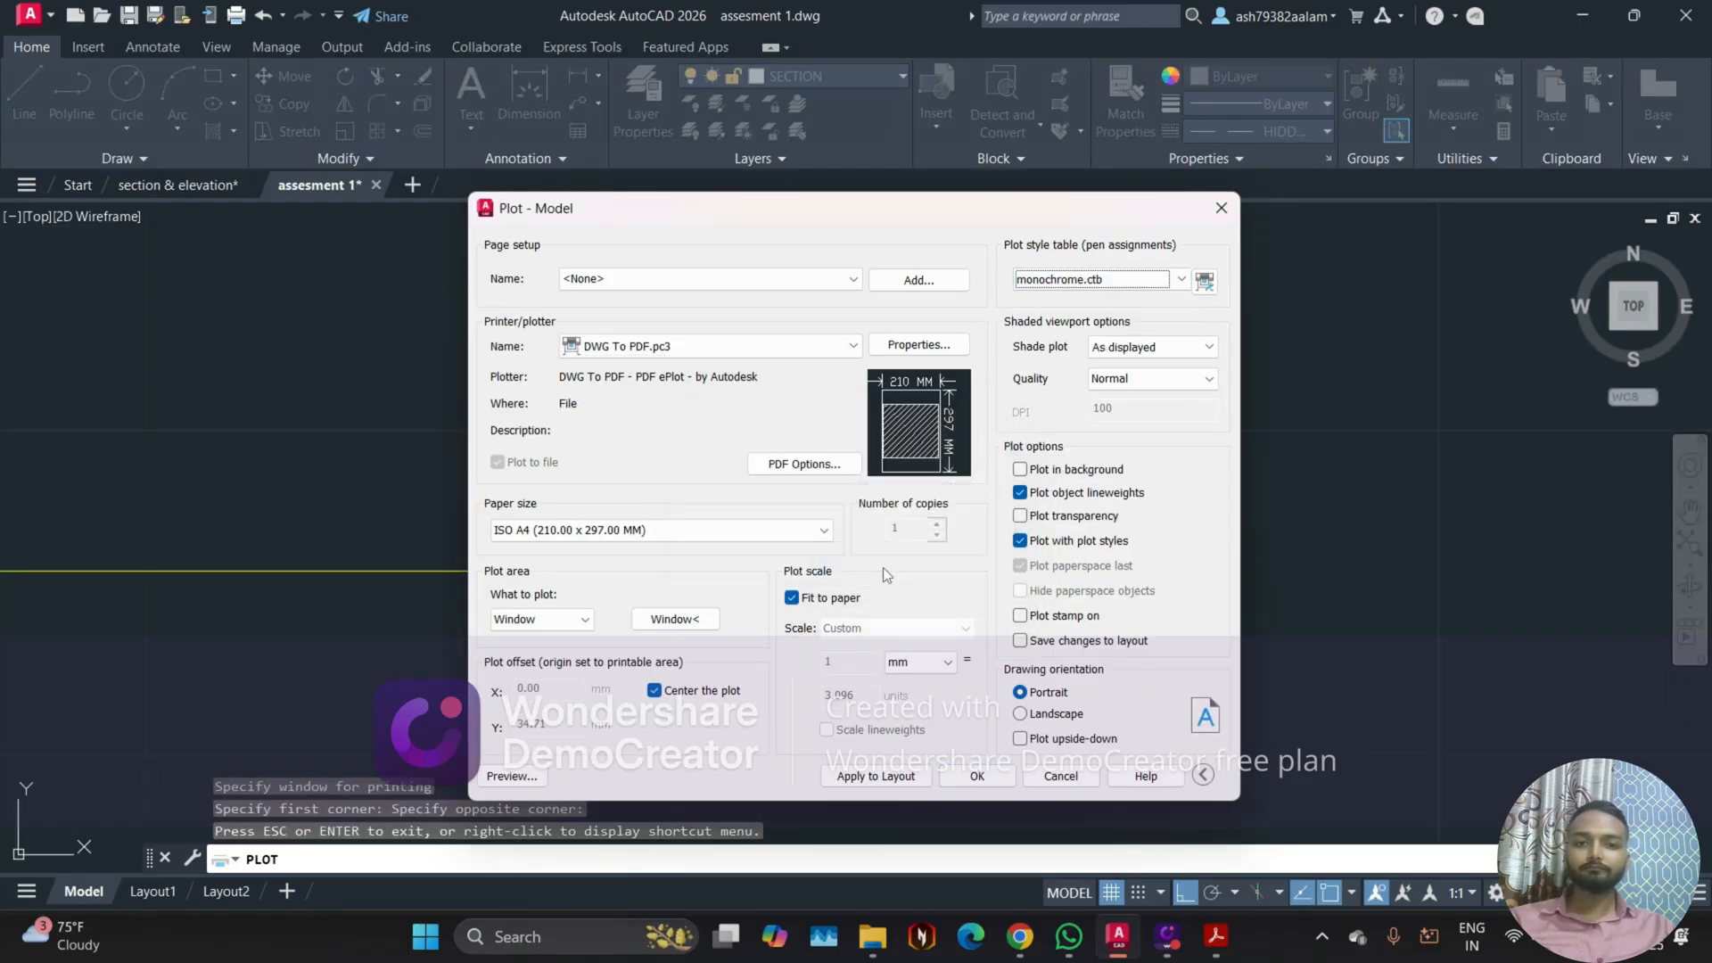
Step: Preview the plot again and examine the foundation grid, dimensions, column and footing labels, and size notes
click(512, 776)
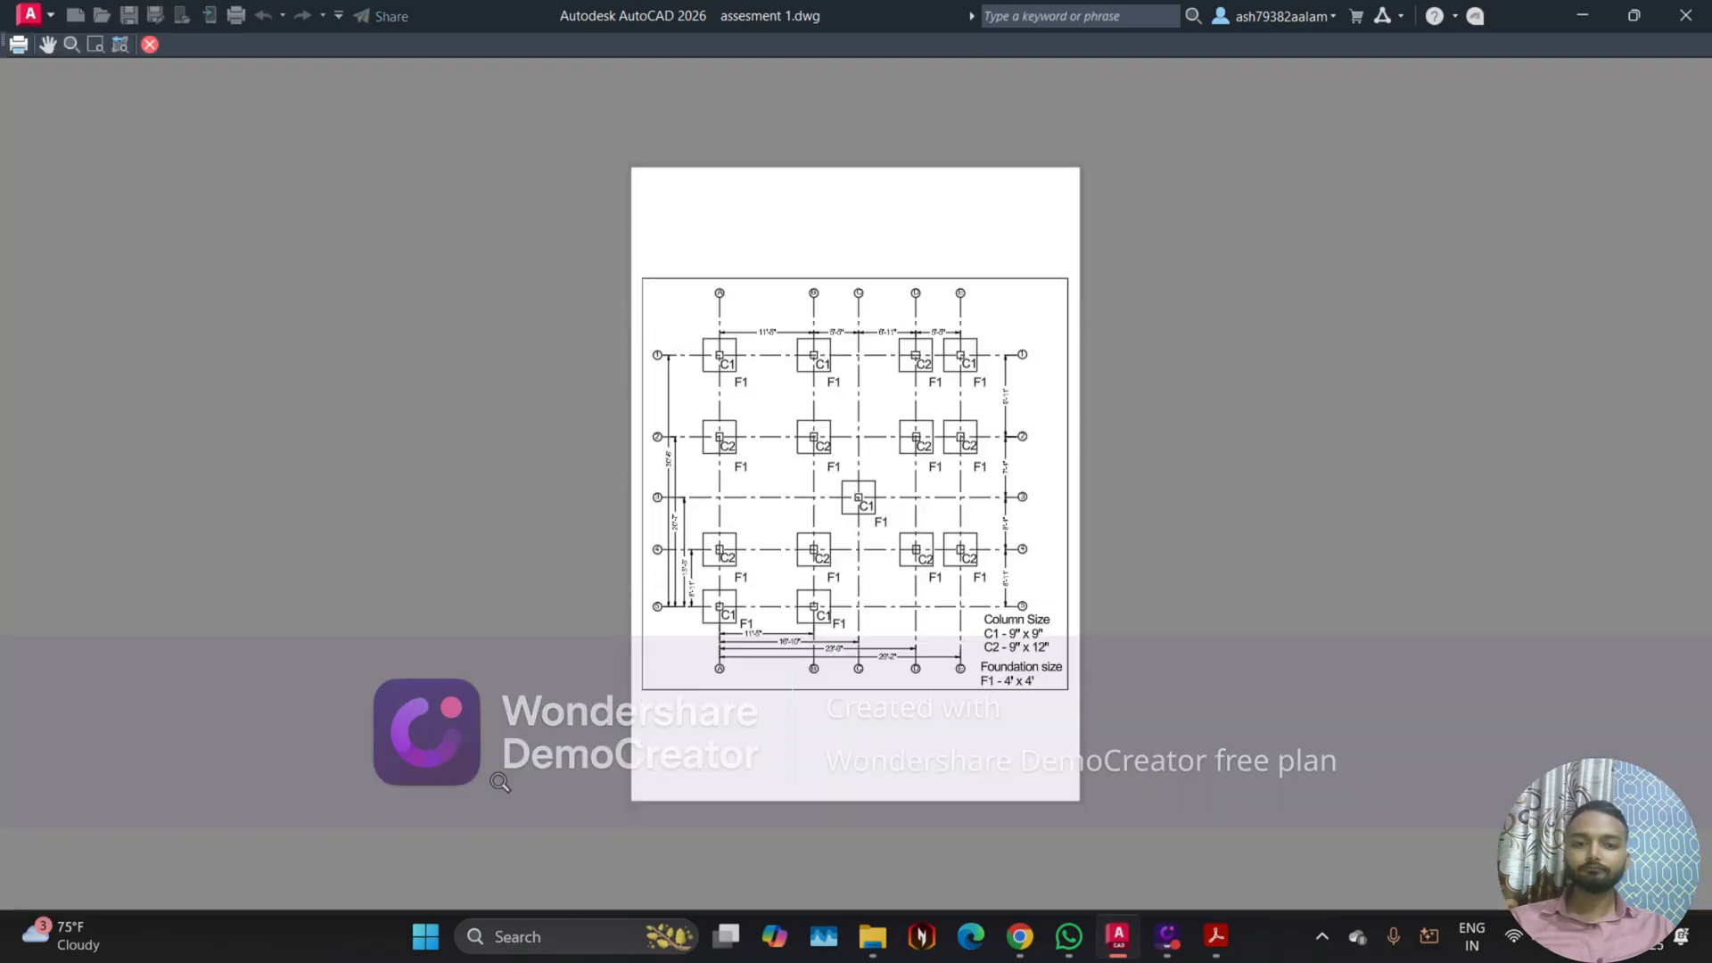
drag(858, 527, 842, 487)
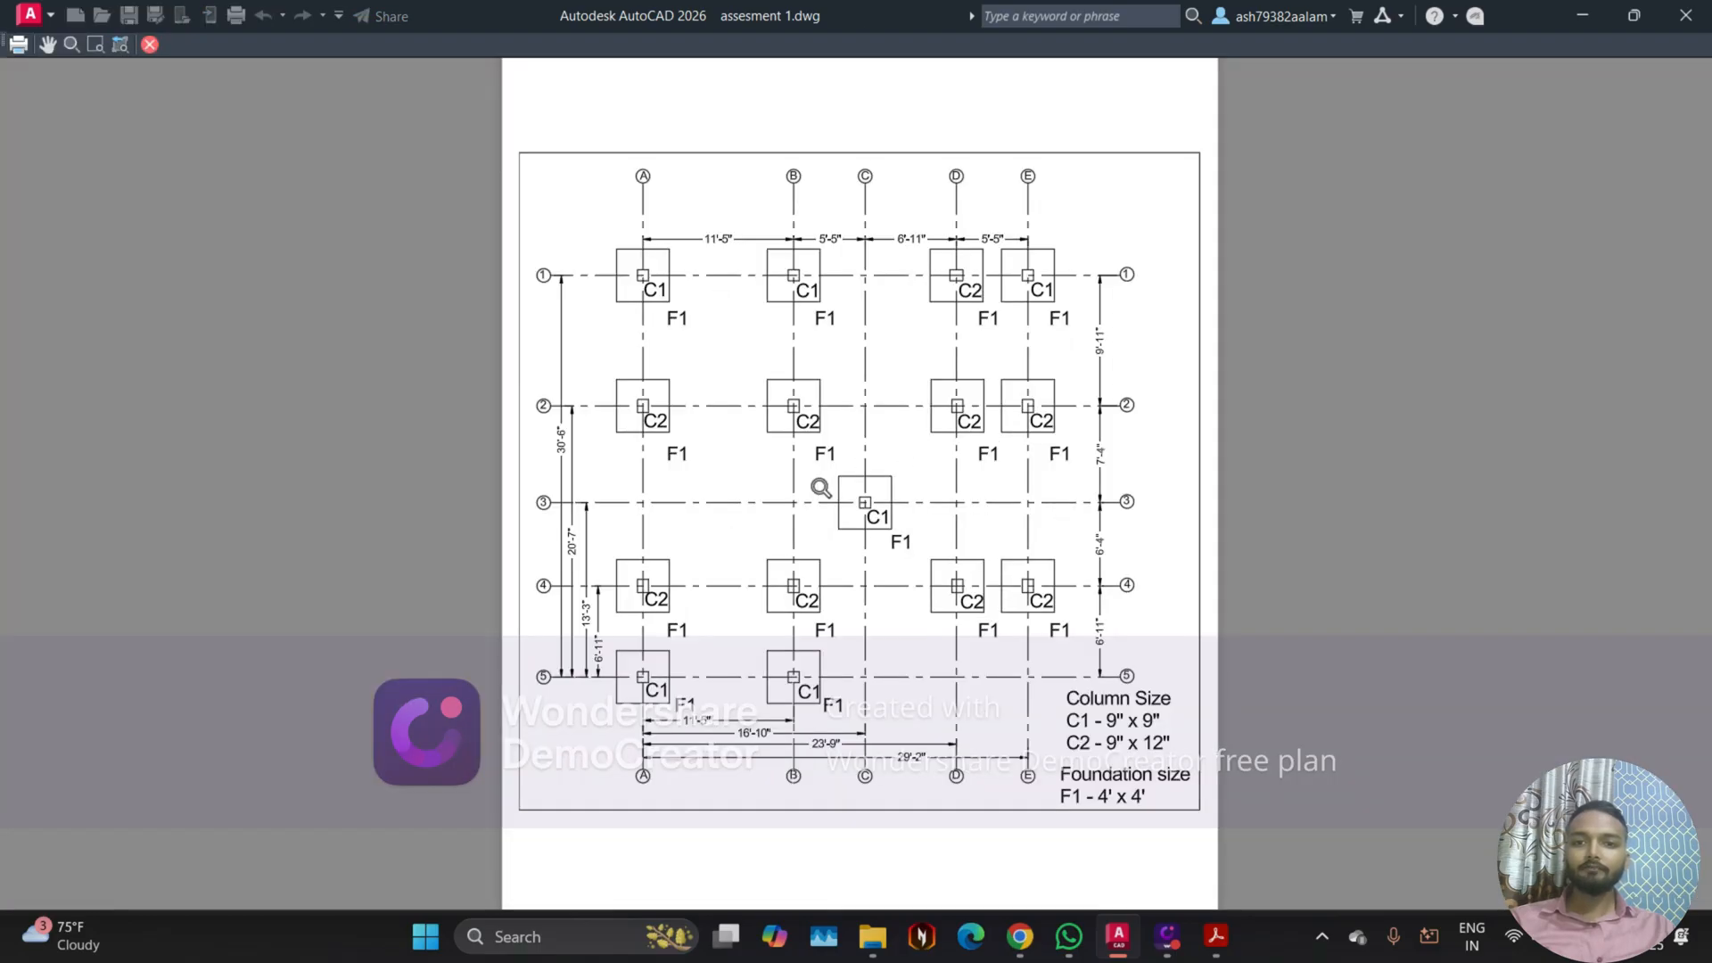
scroll(821, 488, up, 2)
scroll(673, 494, down, 2)
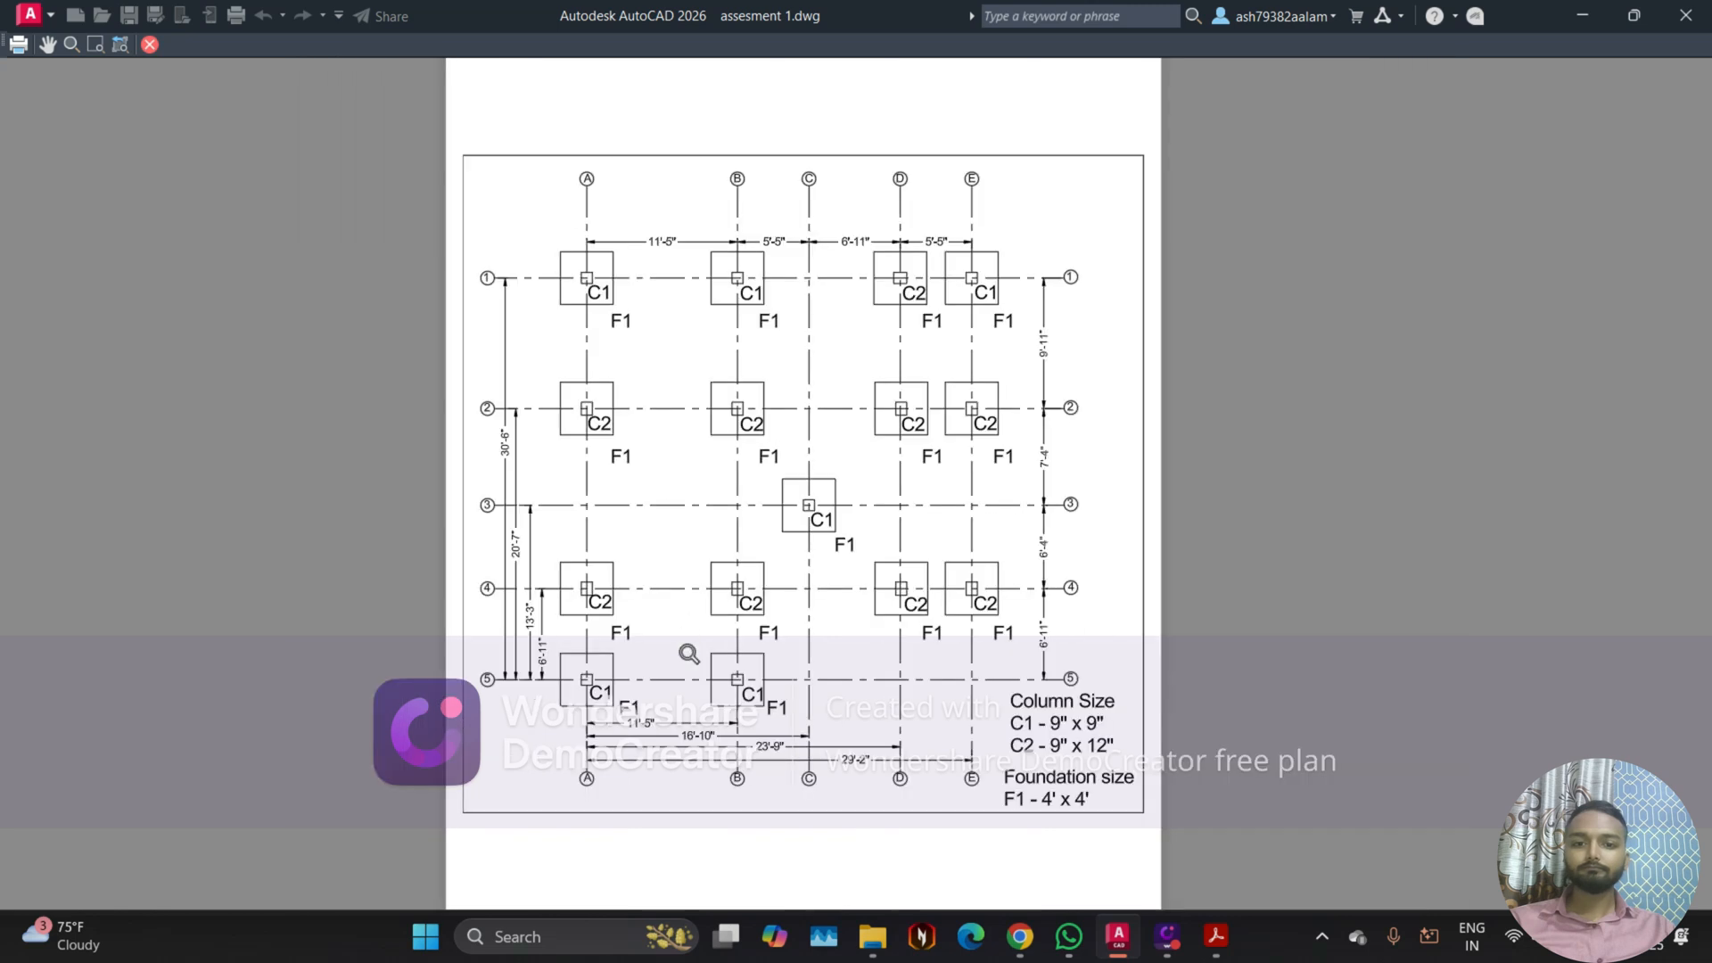
middle_drag(690, 655, 702, 539)
scroll(724, 611, up, 2)
middle_drag(749, 694, 673, 666)
middle_drag(698, 379, 716, 706)
middle_drag(742, 256, 765, 510)
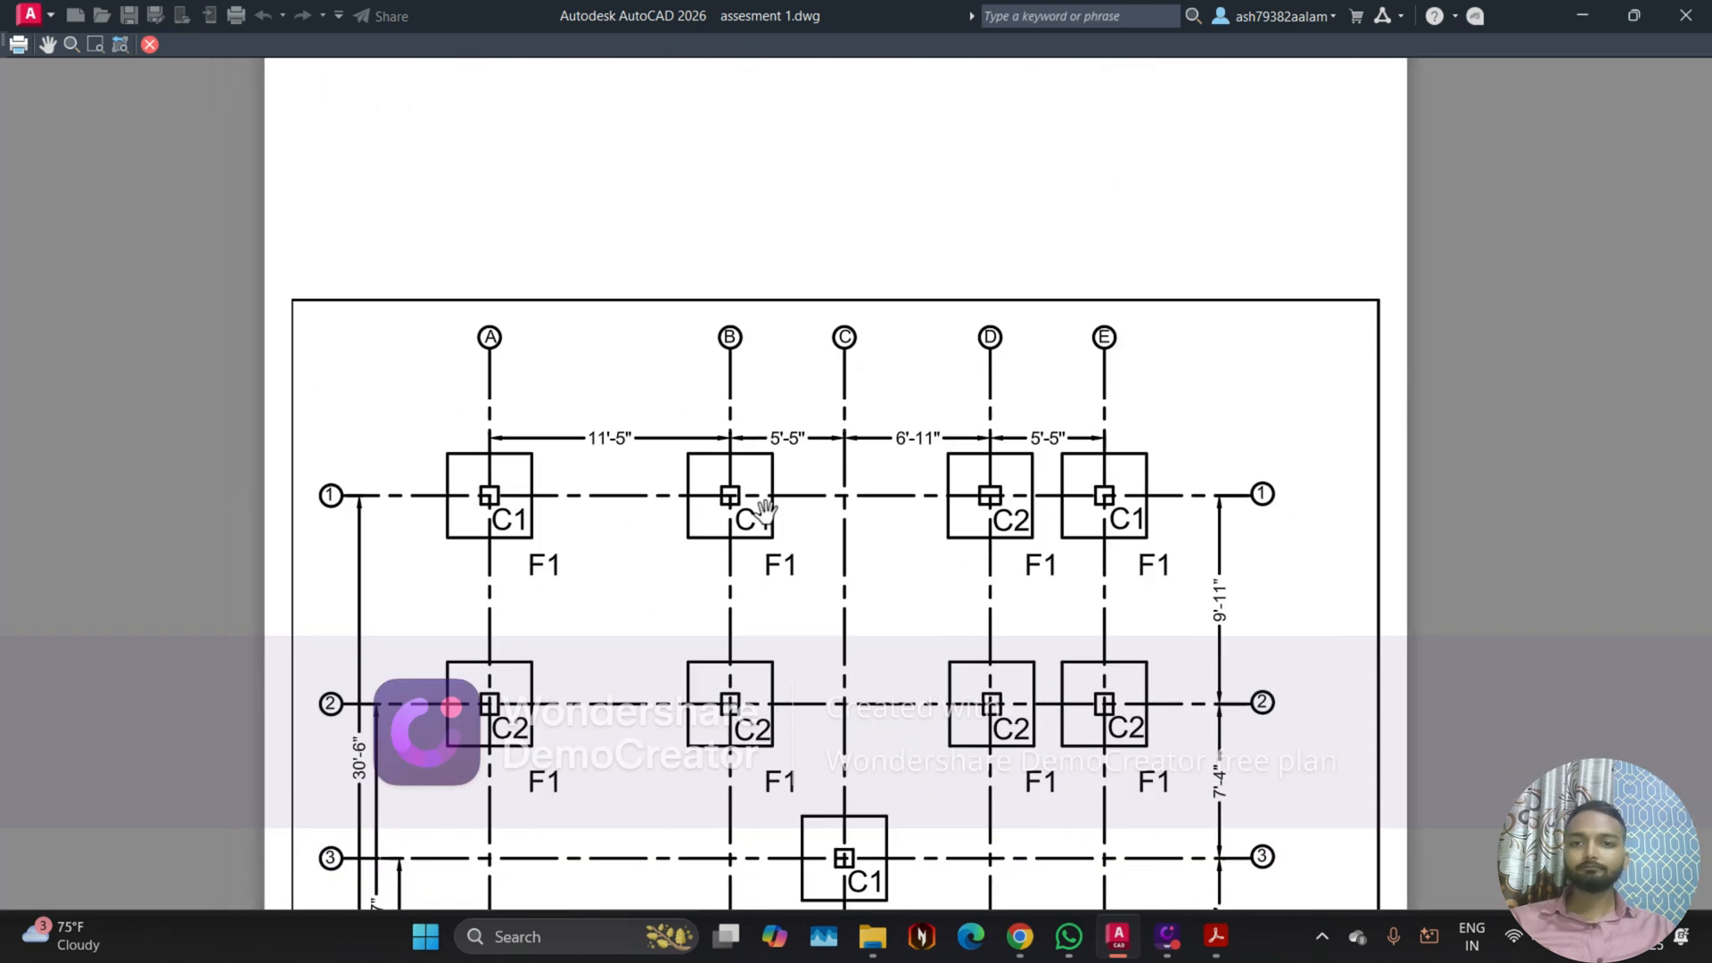
scroll(1190, 480, down, 2)
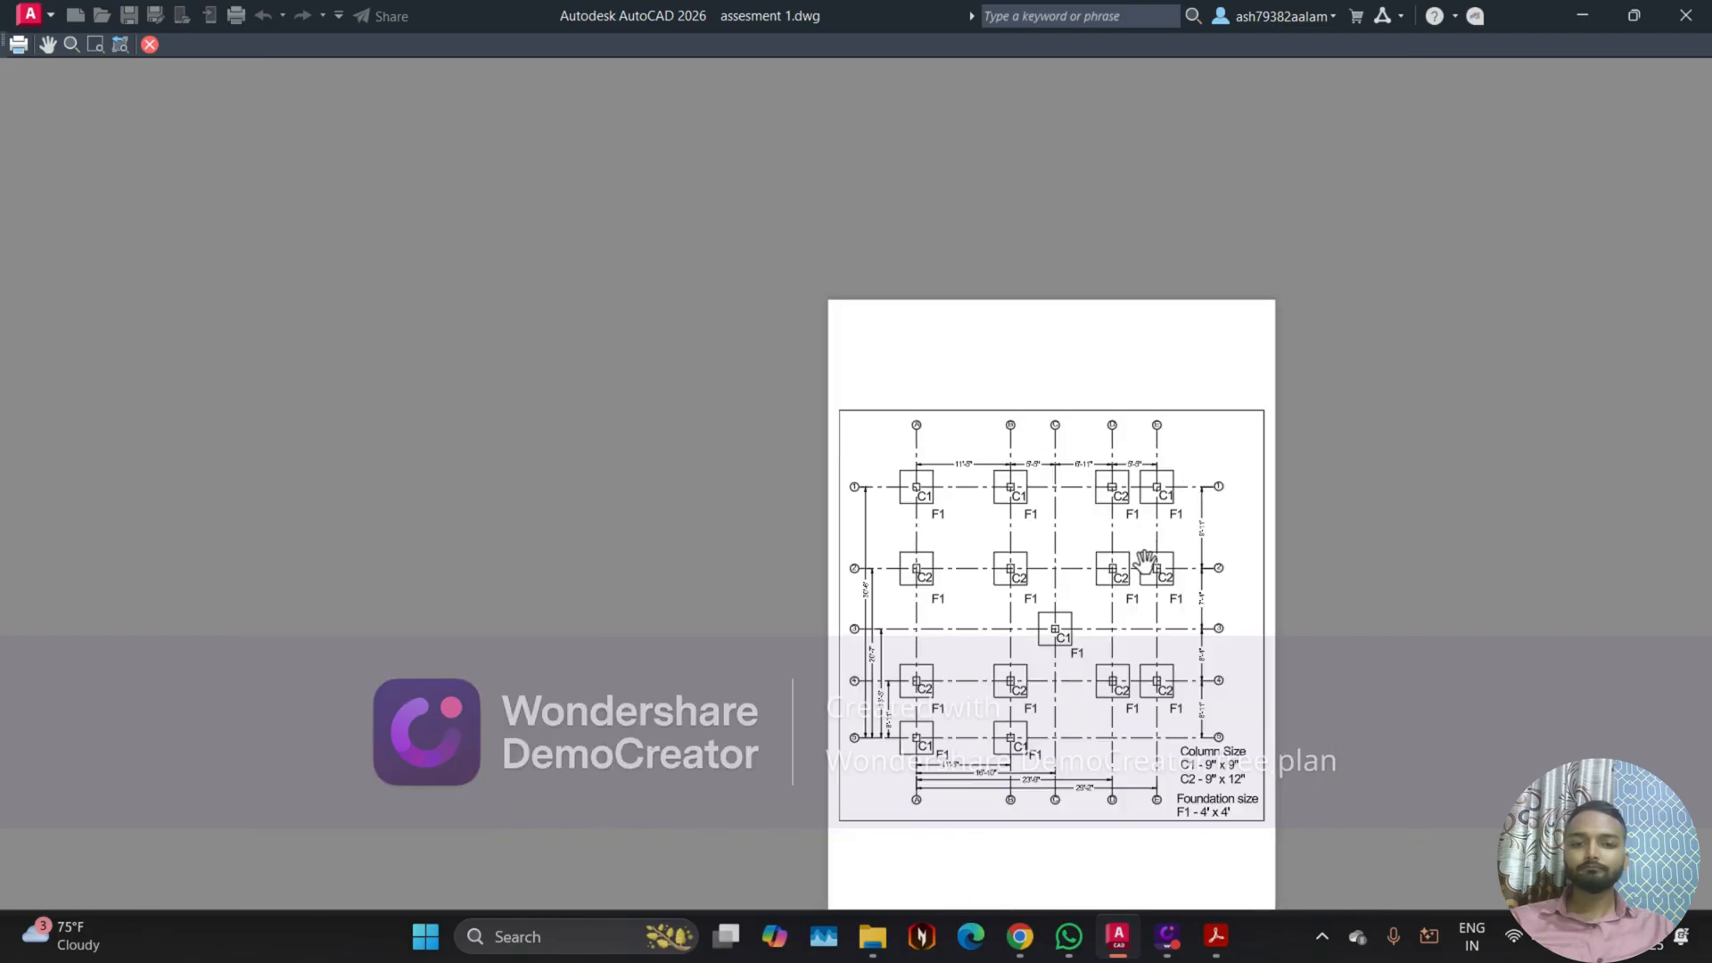
middle_drag(1145, 560, 922, 546)
scroll(702, 544, up, 3)
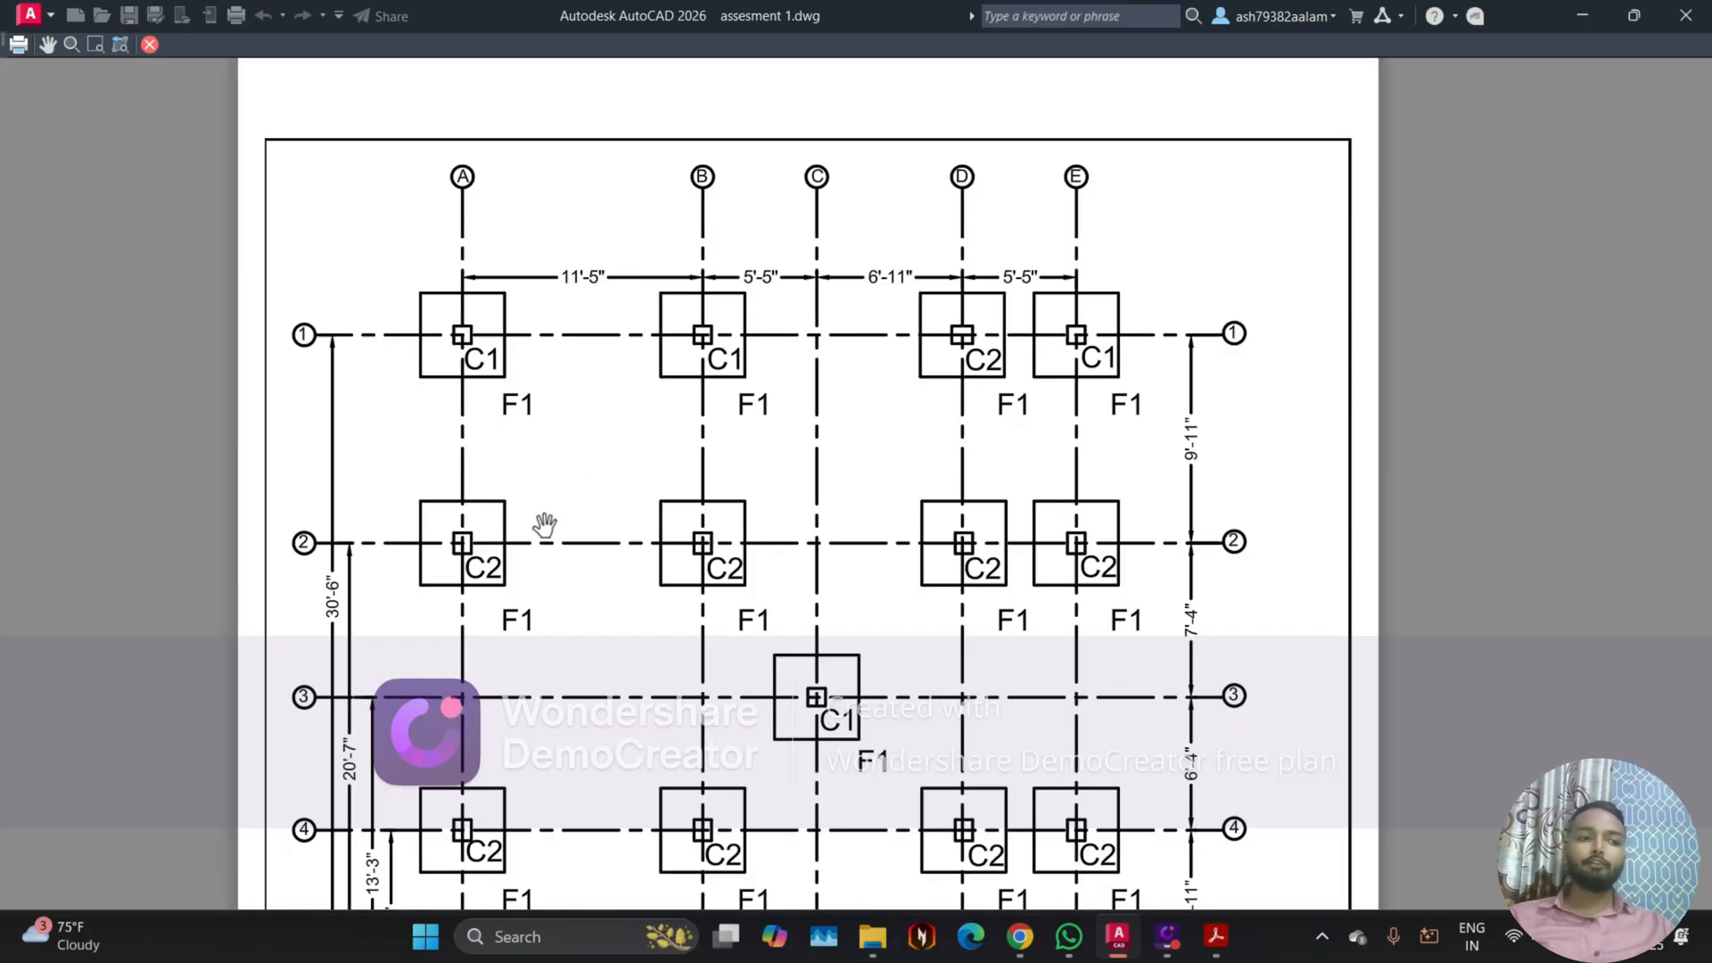
scroll(923, 413, down, 1)
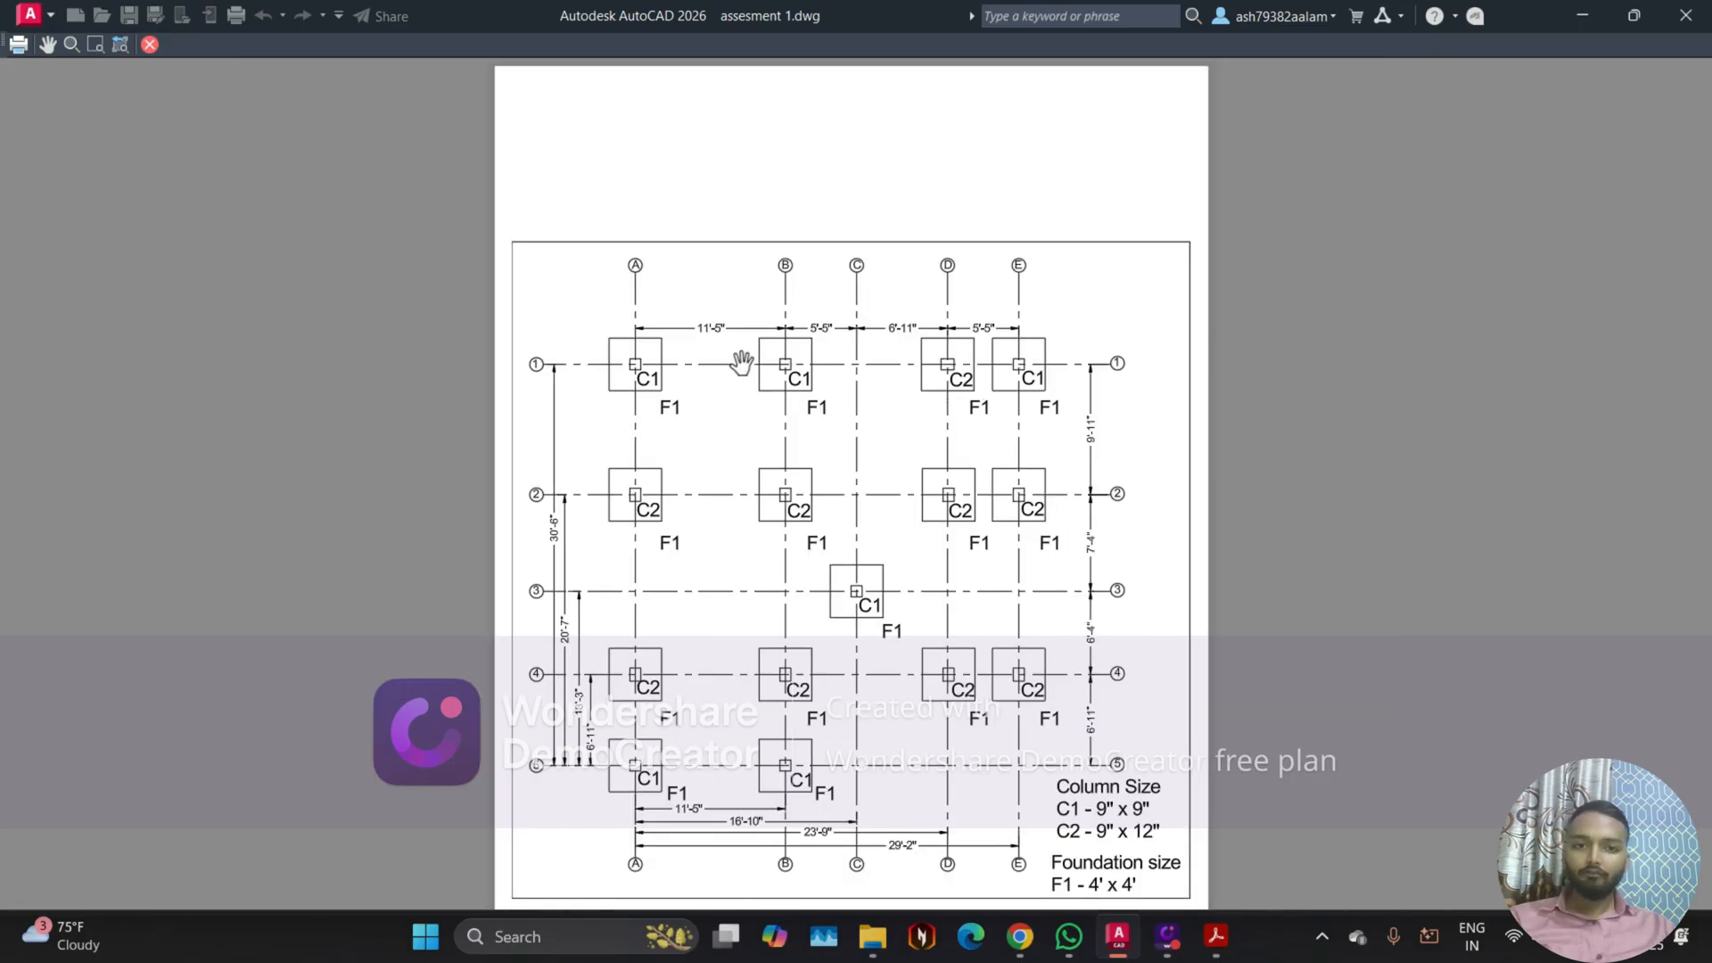
Step: Examine the previewed foundation sheet closely, from the grid bubbles and dimensions along grid line 1 to the whole page
scroll(774, 387, up, 2)
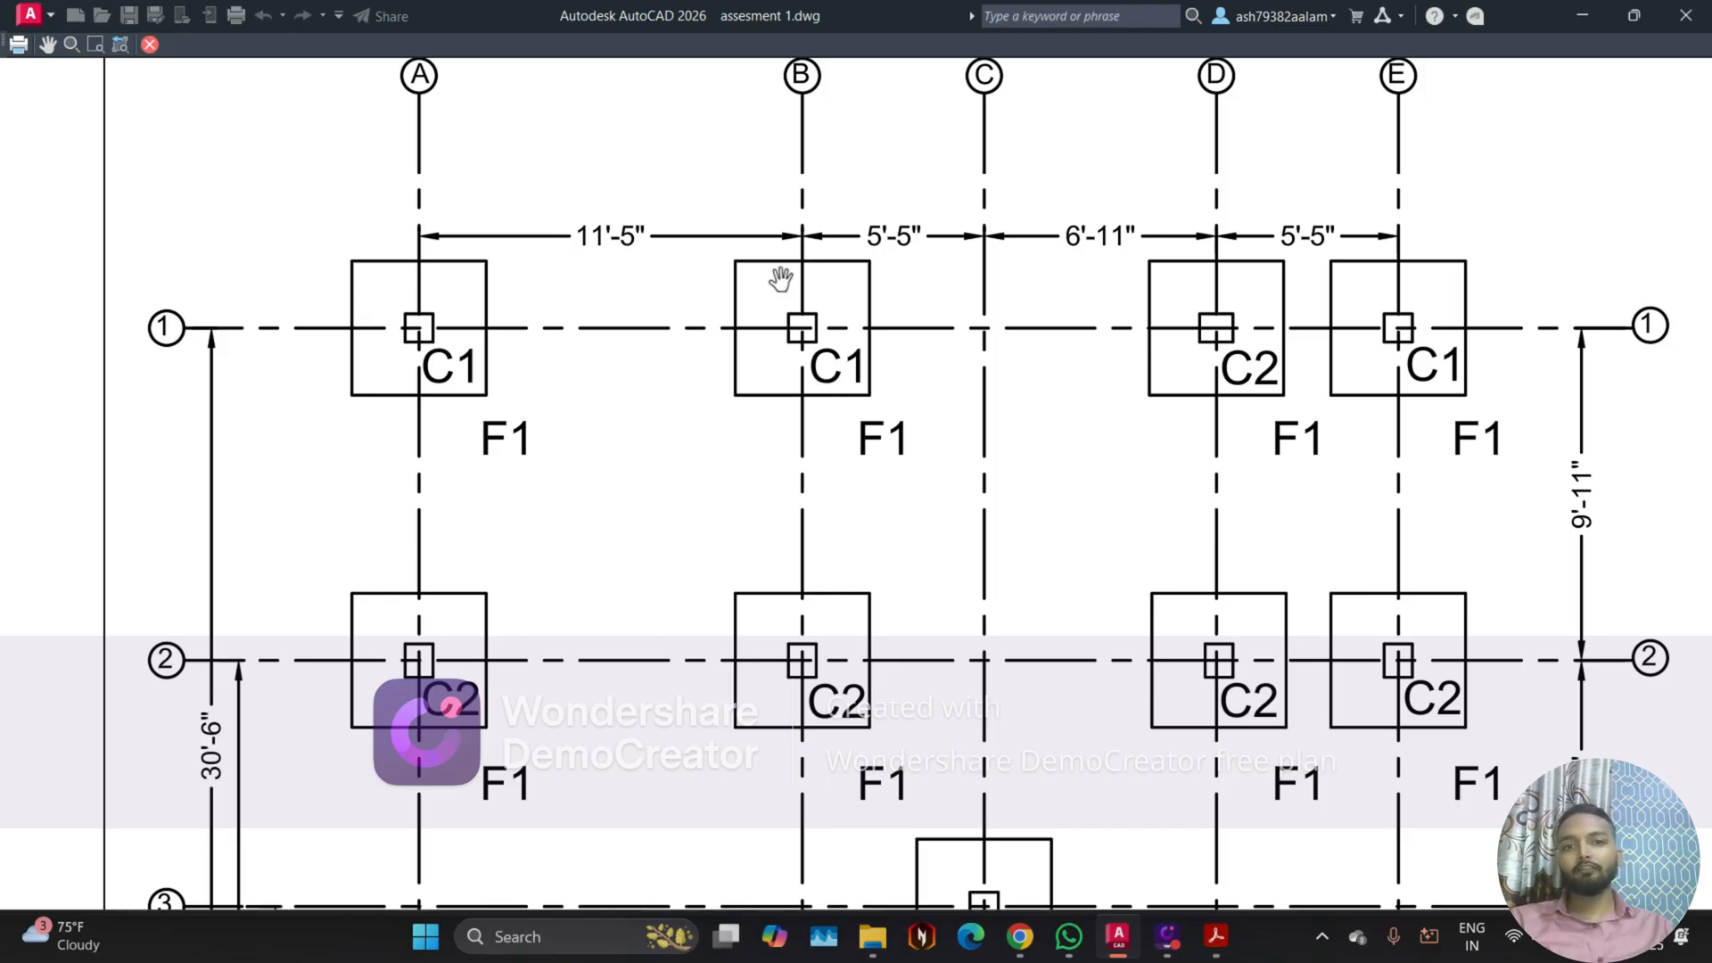
middle_drag(776, 64, 780, 216)
scroll(791, 223, up, 3)
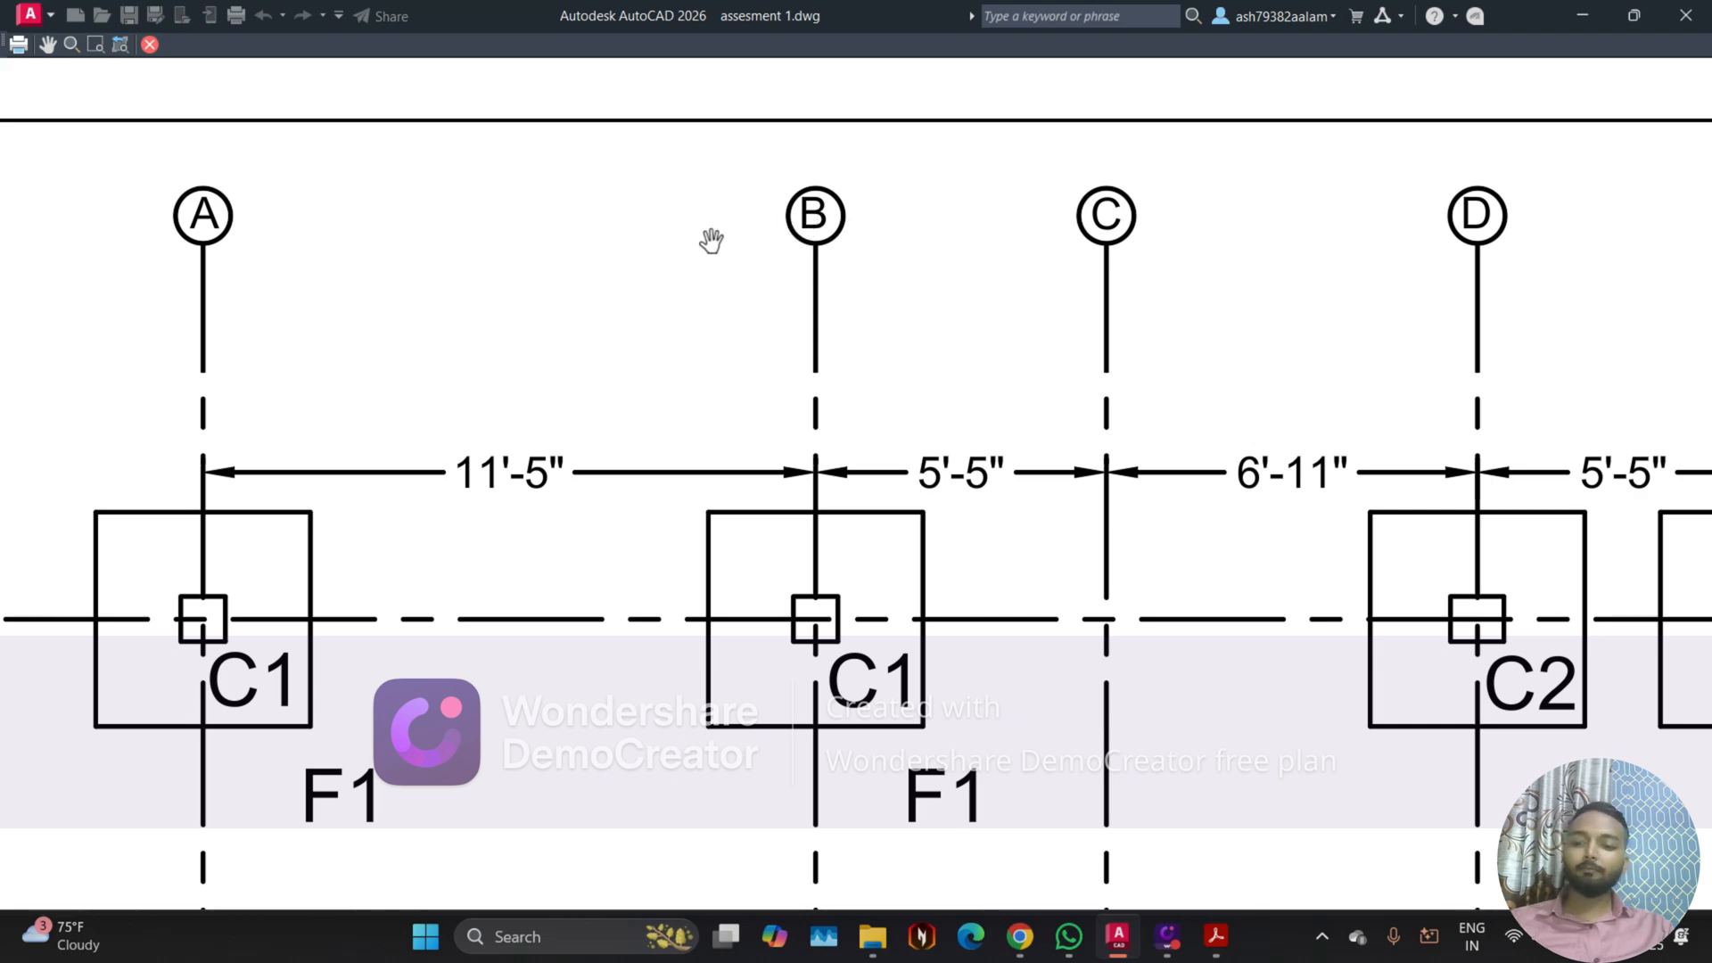
scroll(705, 306, down, 4)
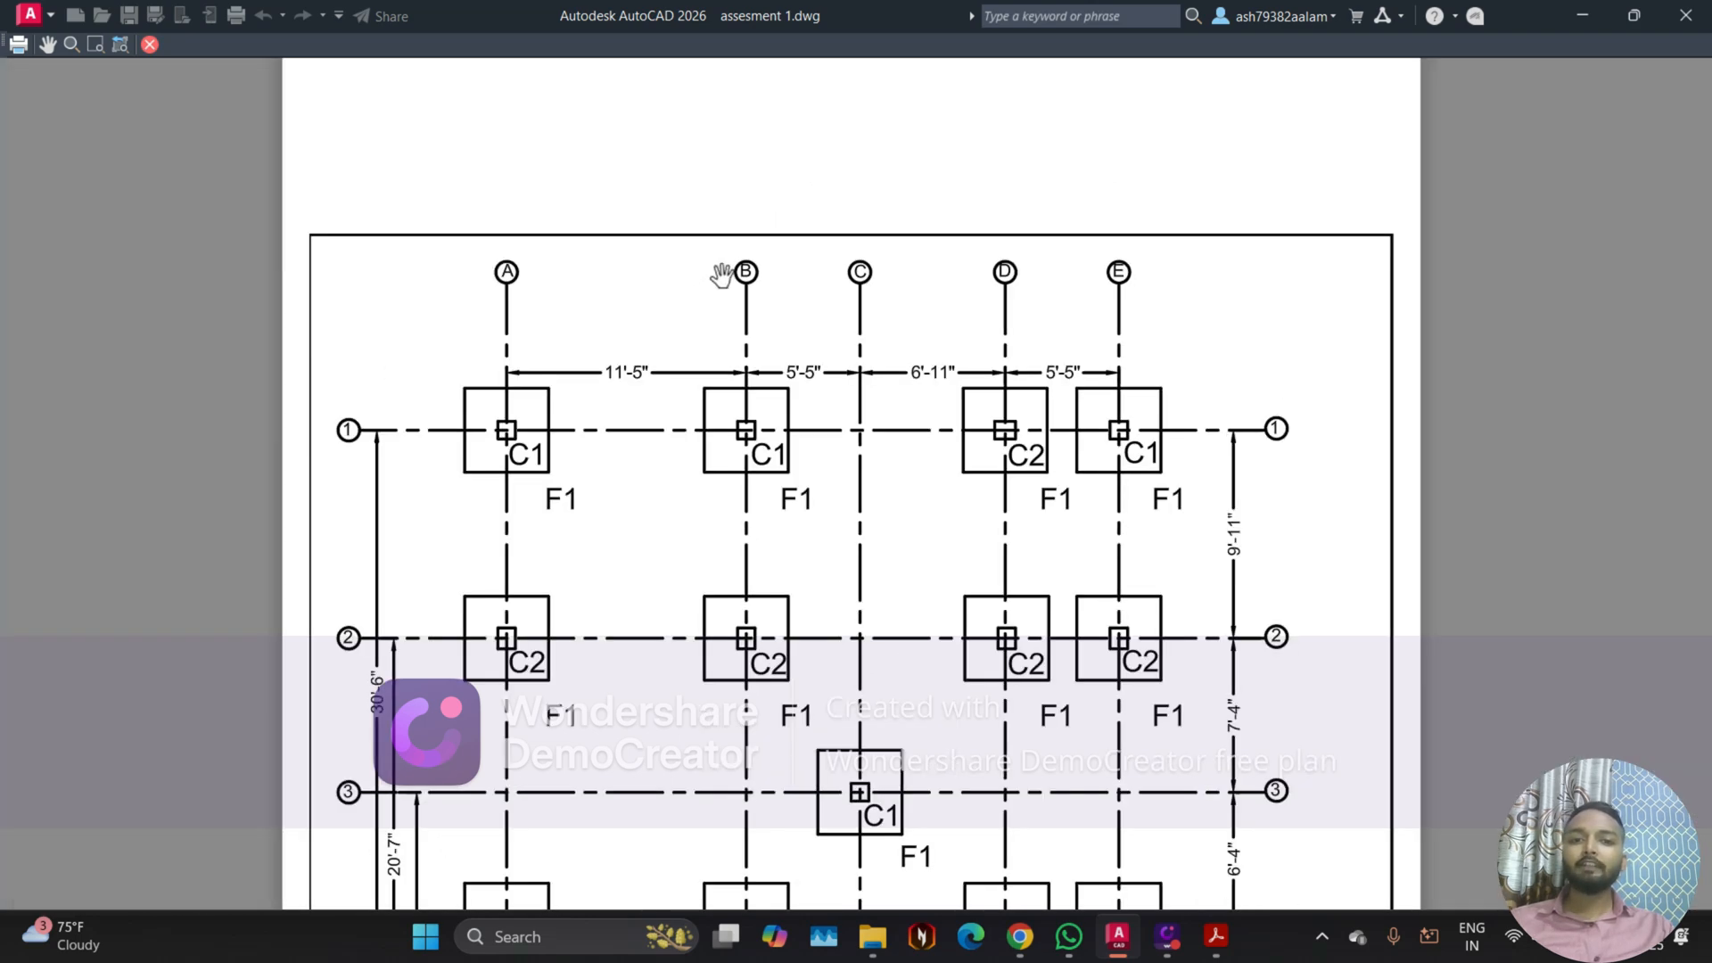
scroll(602, 363, down, 2)
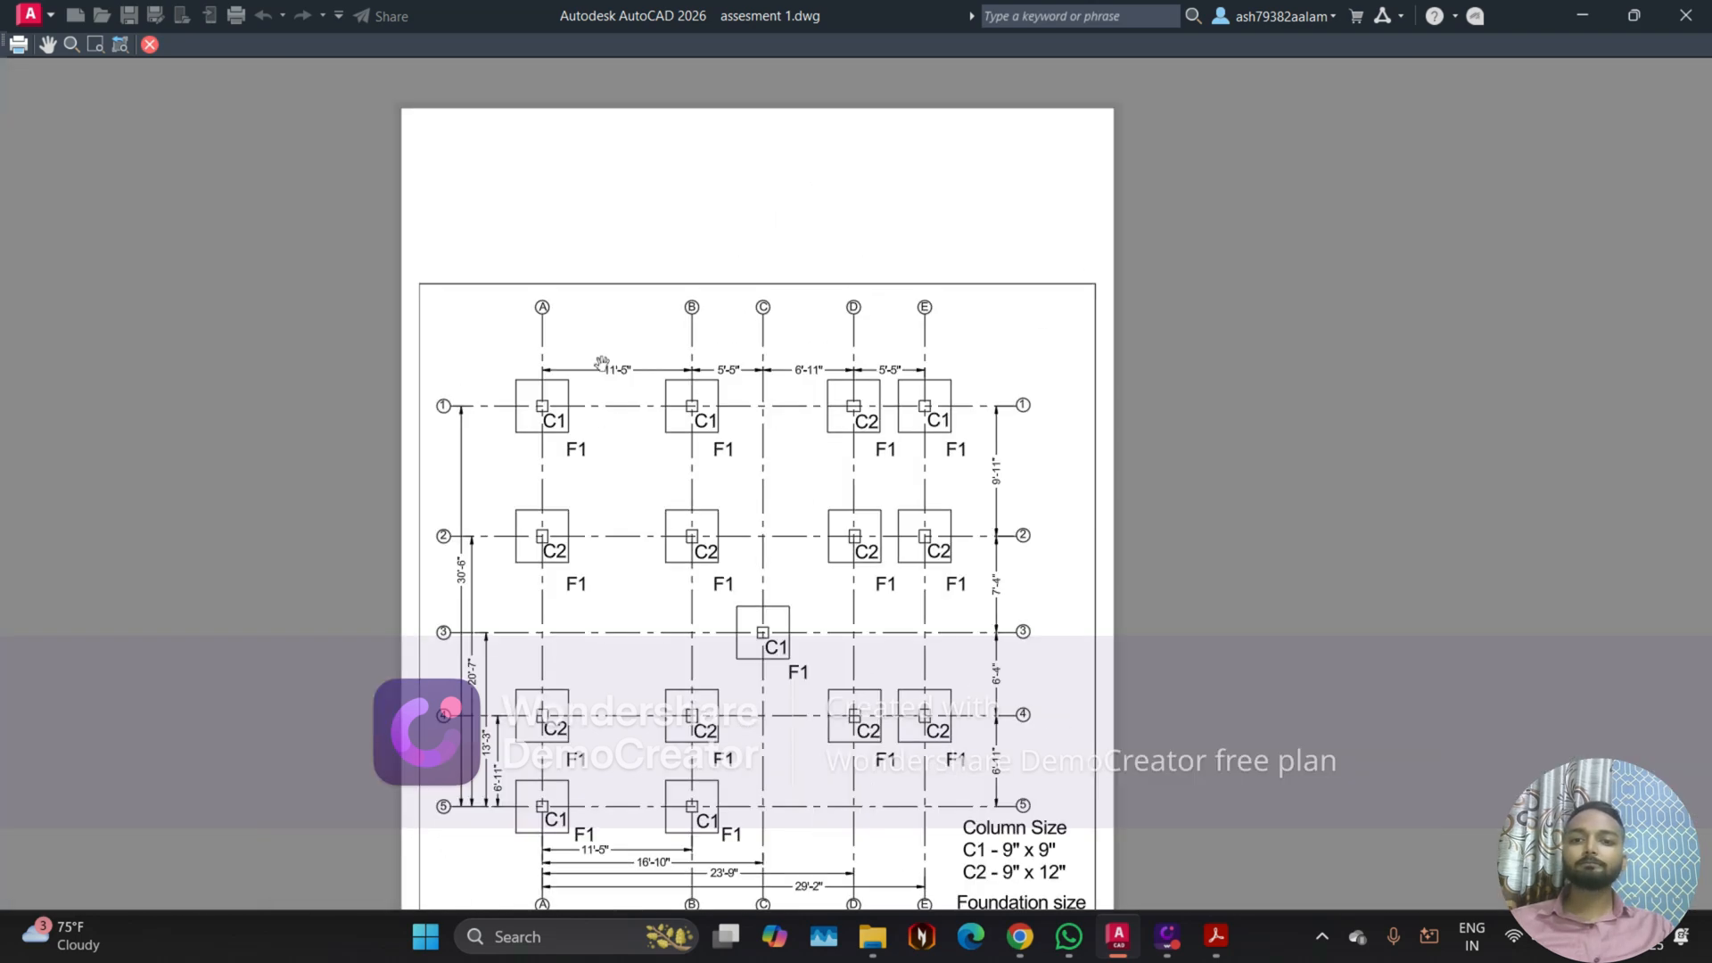
scroll(1167, 355, down, 2)
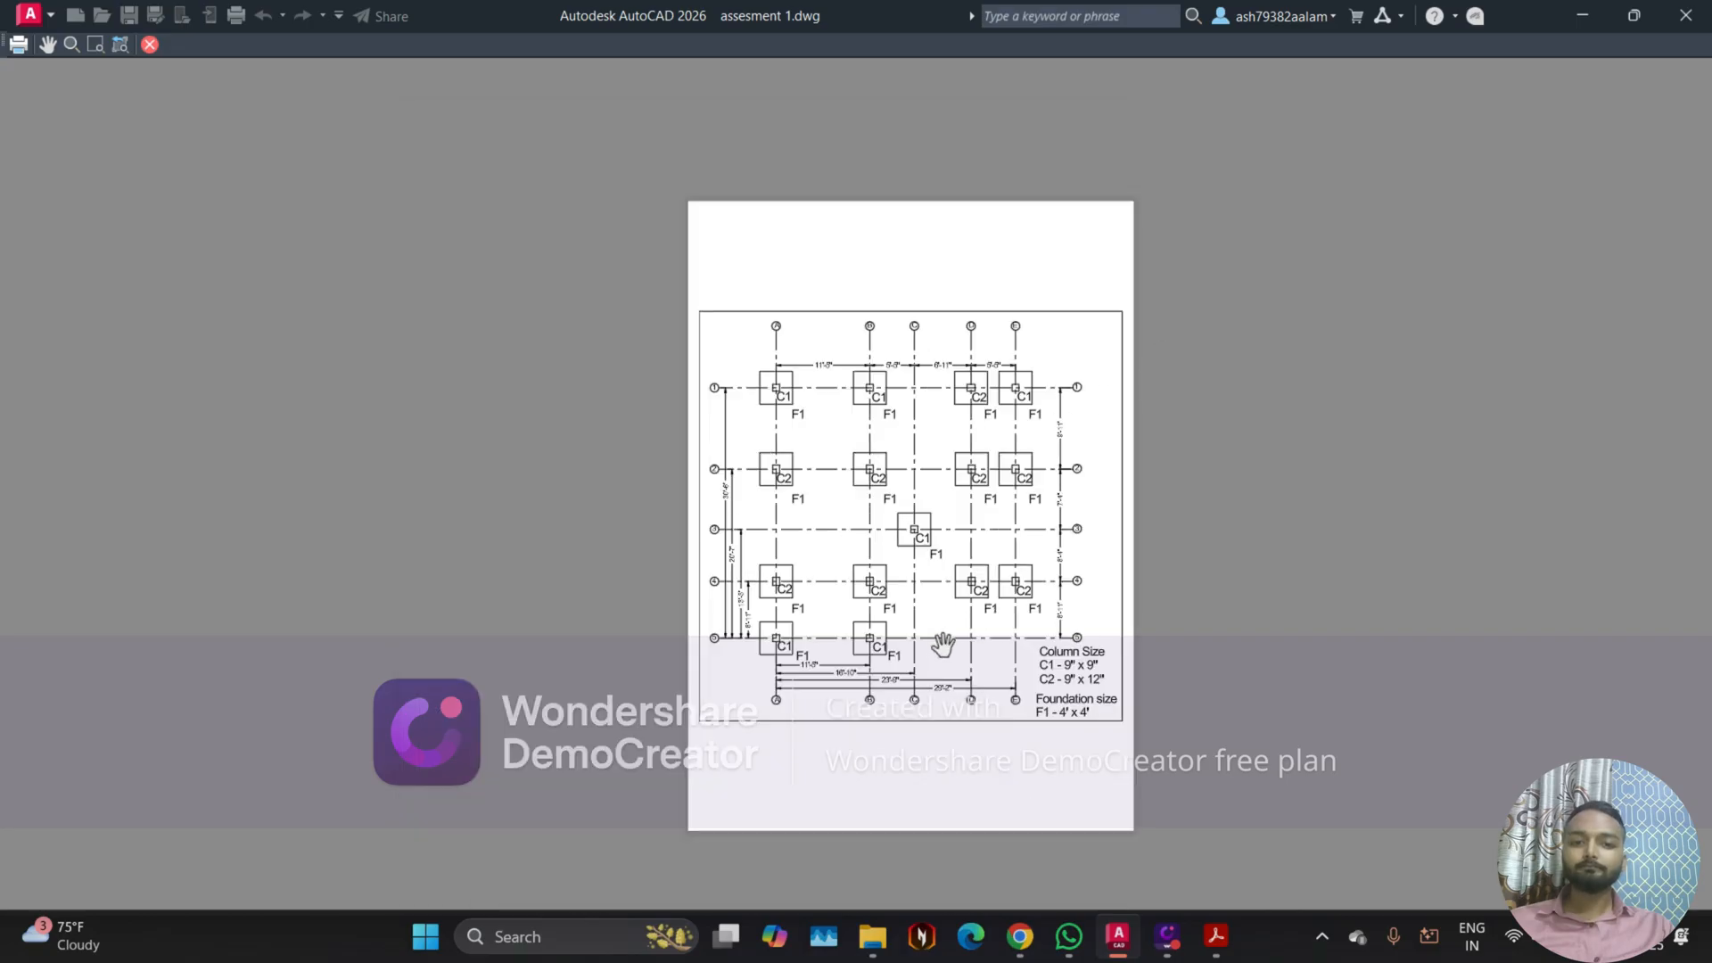
scroll(942, 644, up, 2)
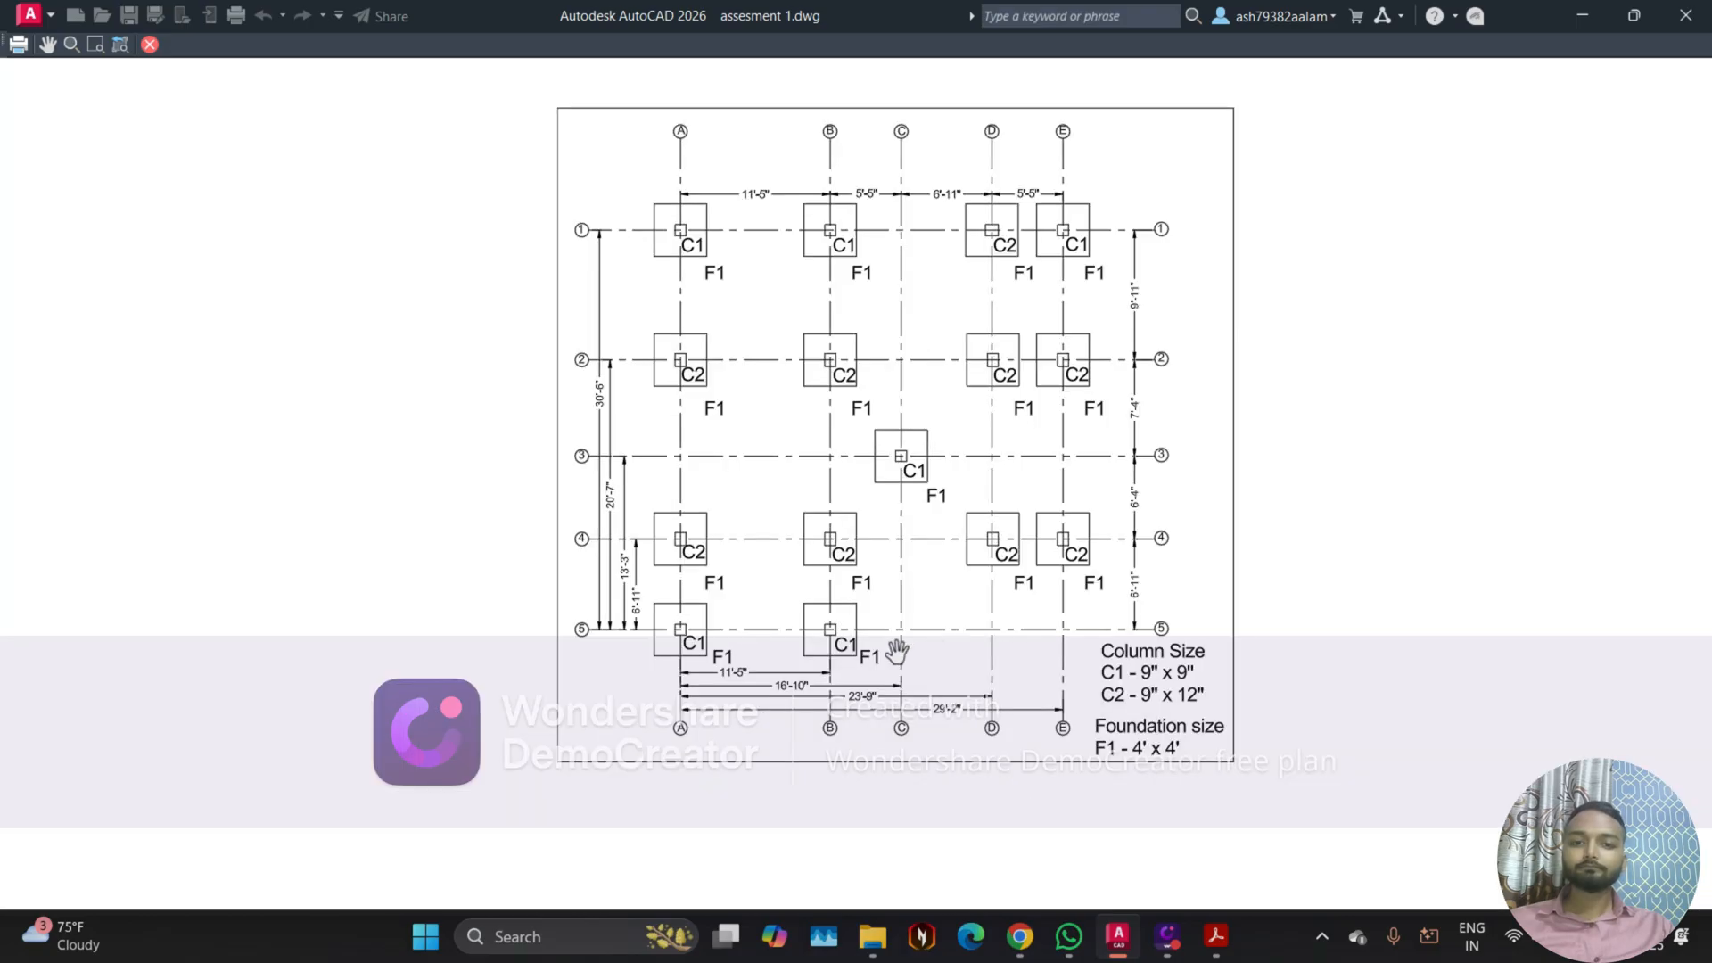
Step: Plot the foundation layout from the preview to a PDF named 3 in the for print folder
click(22, 48)
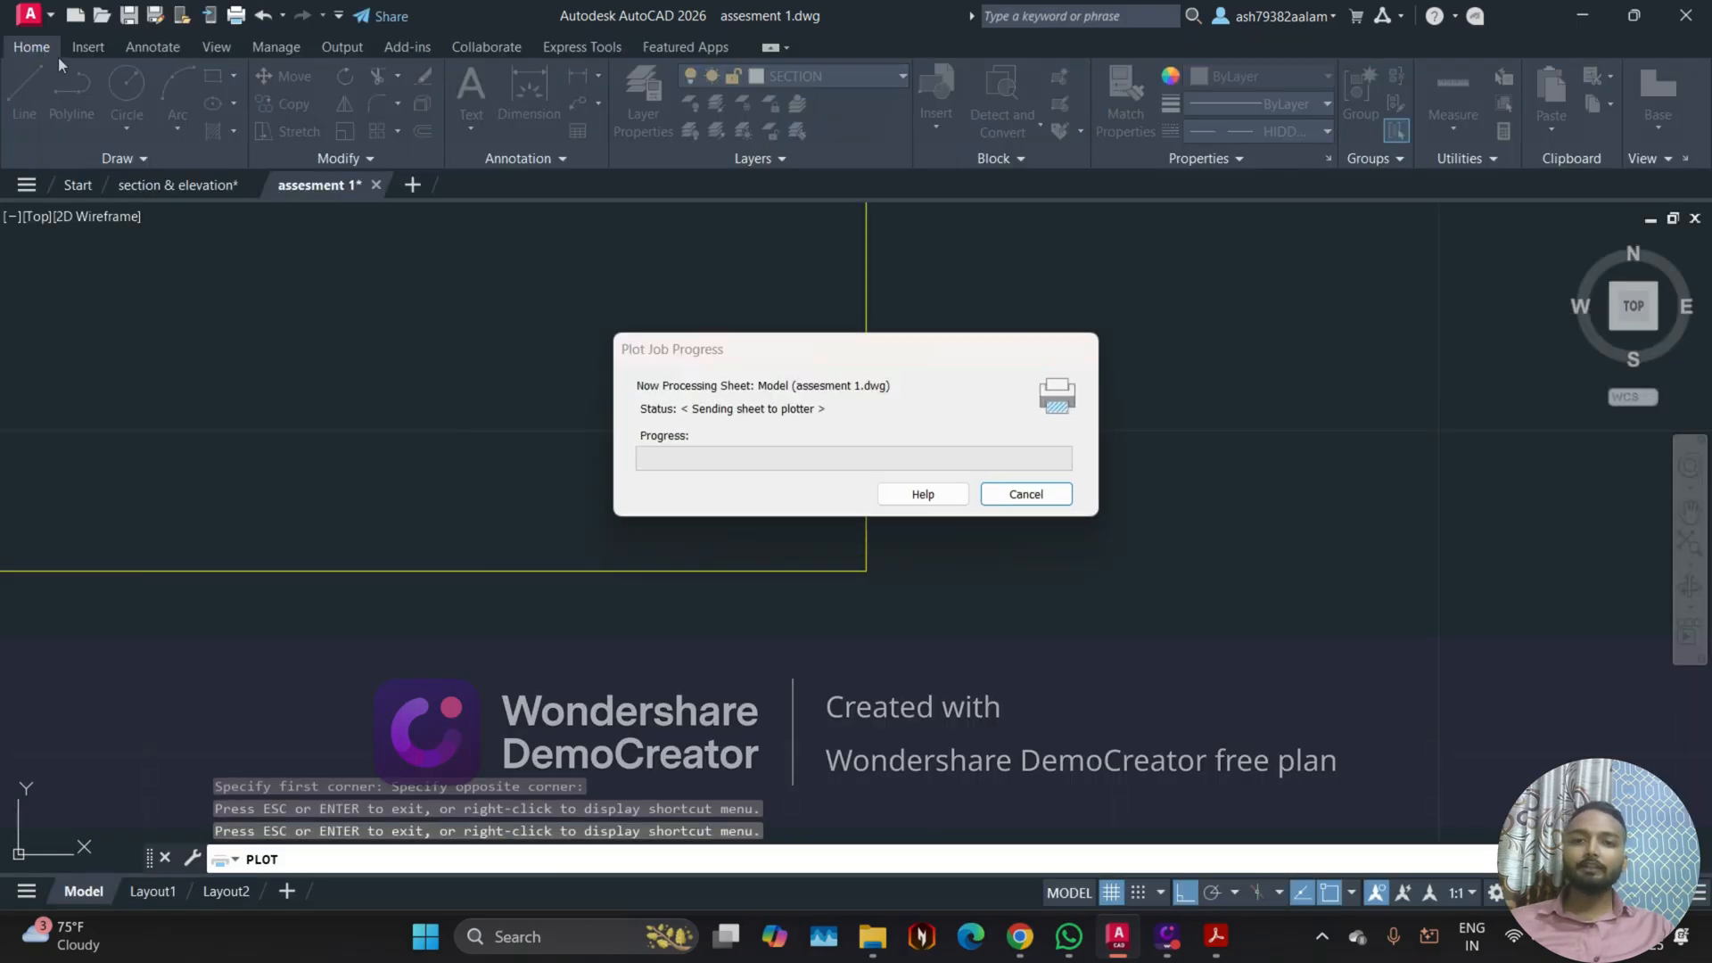
text(3)
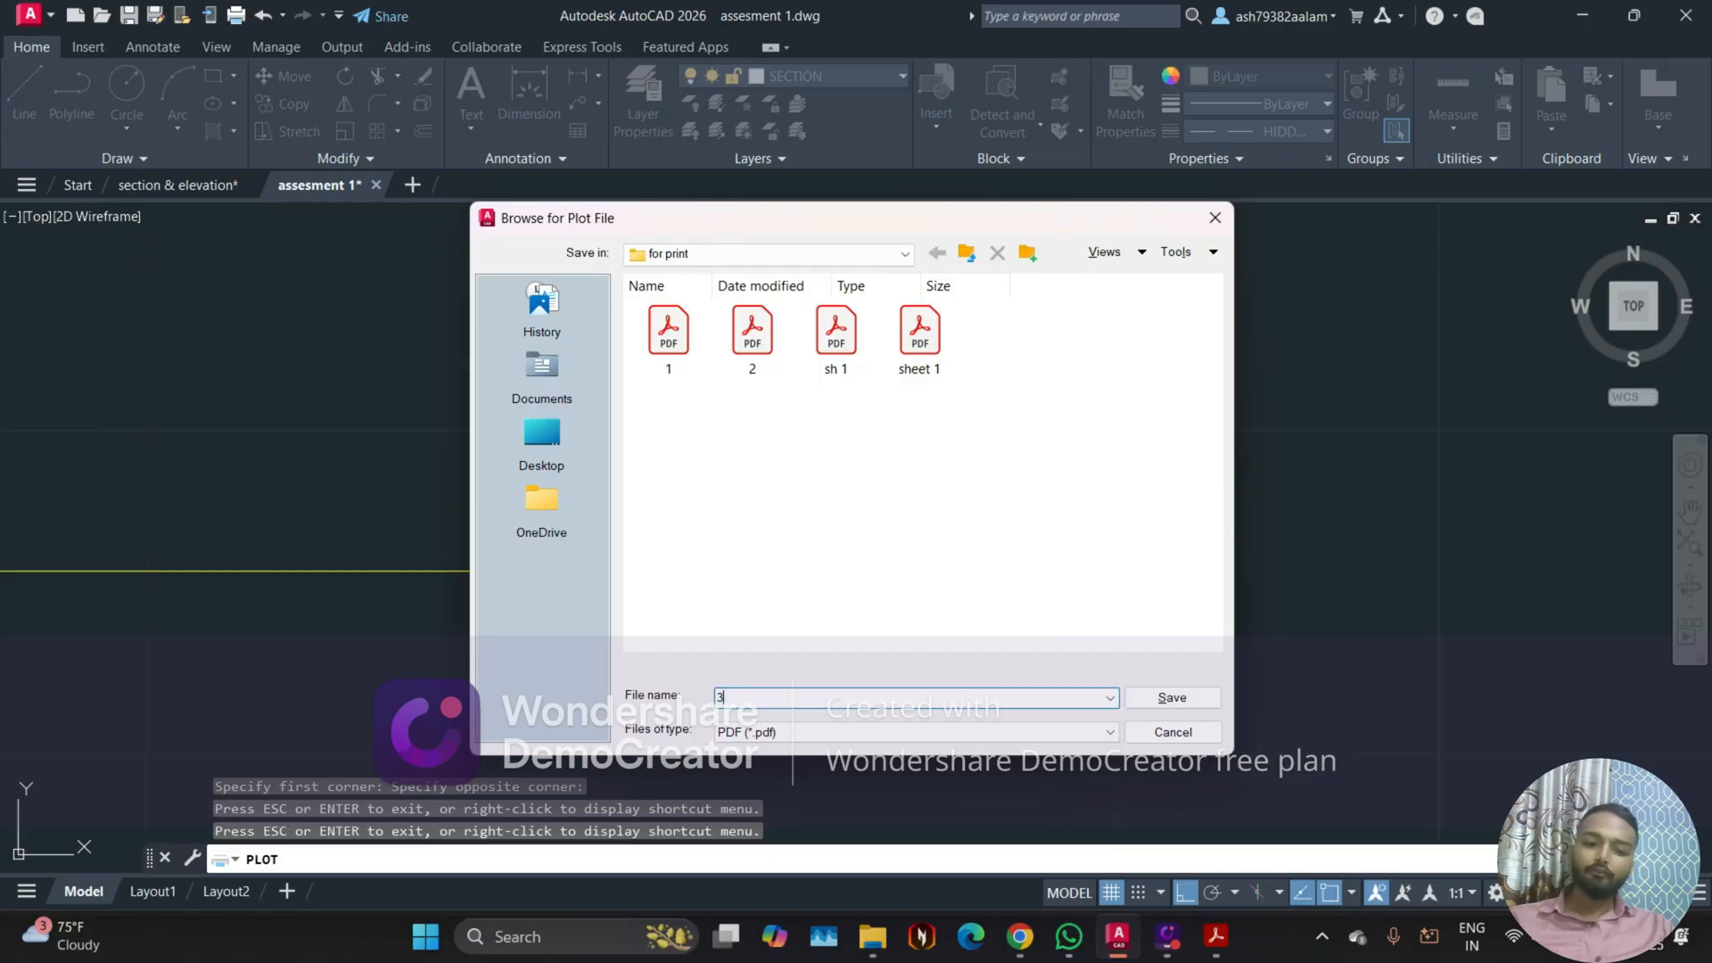
key(Return)
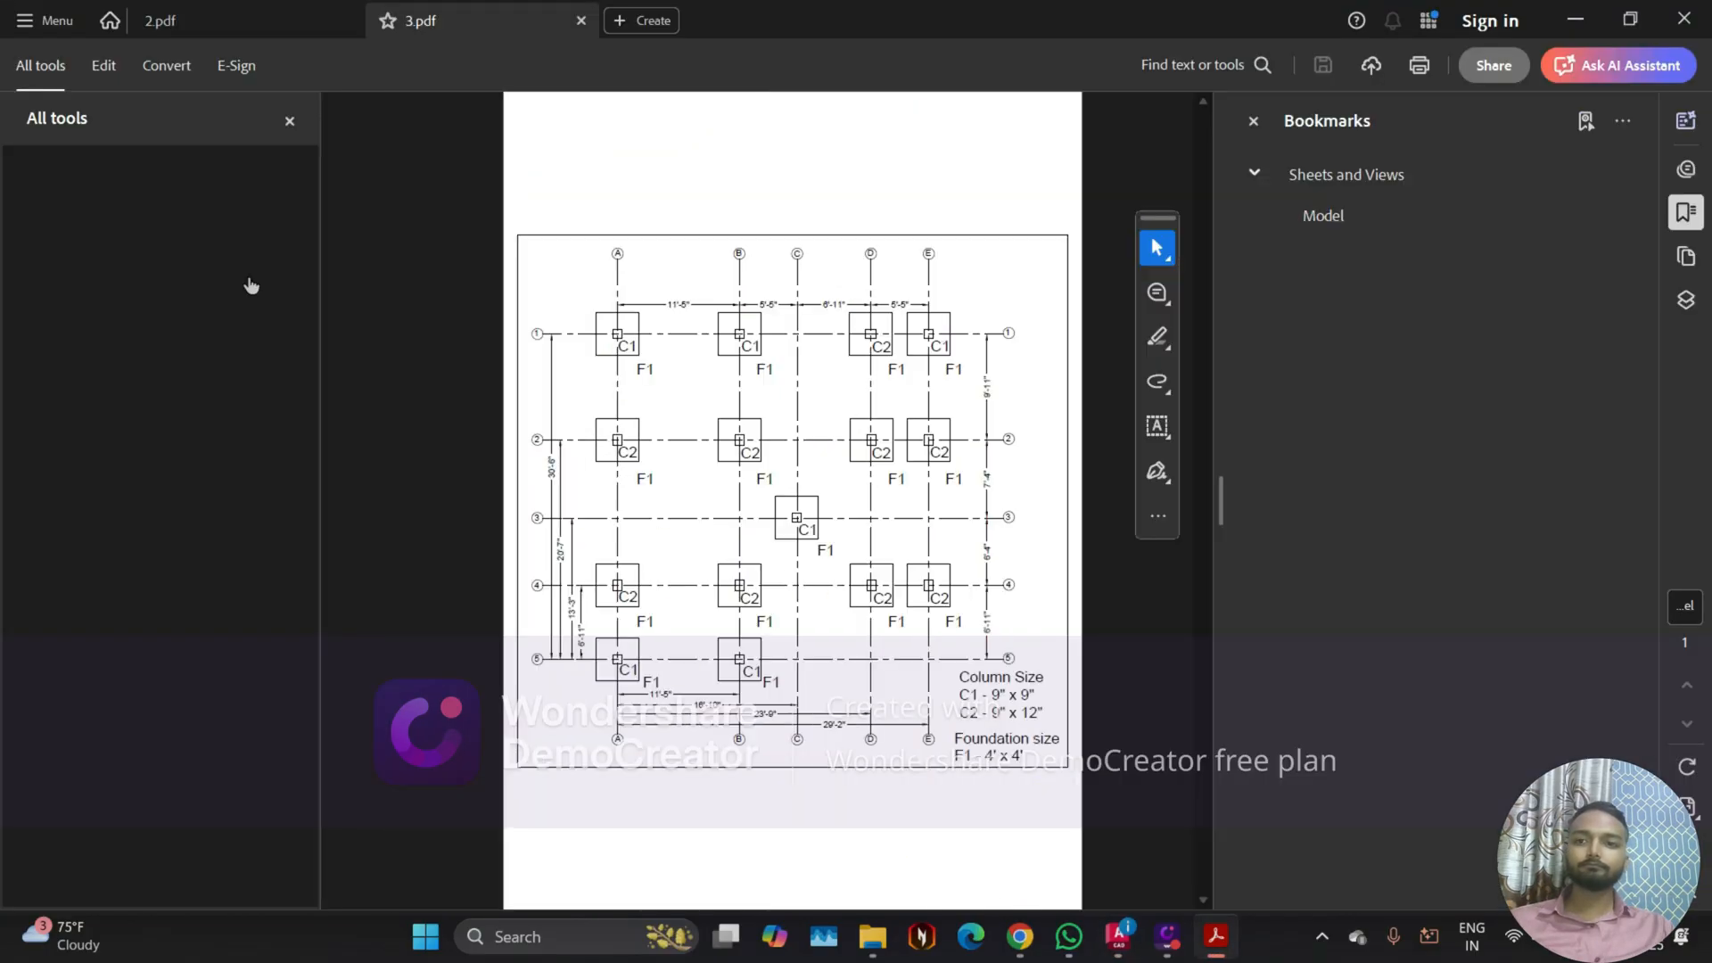
Step: Hide the bookmarks and tools panes around 3.pdf and examine its foundation grid, dimensions, footing labels and size notes
click(1254, 121)
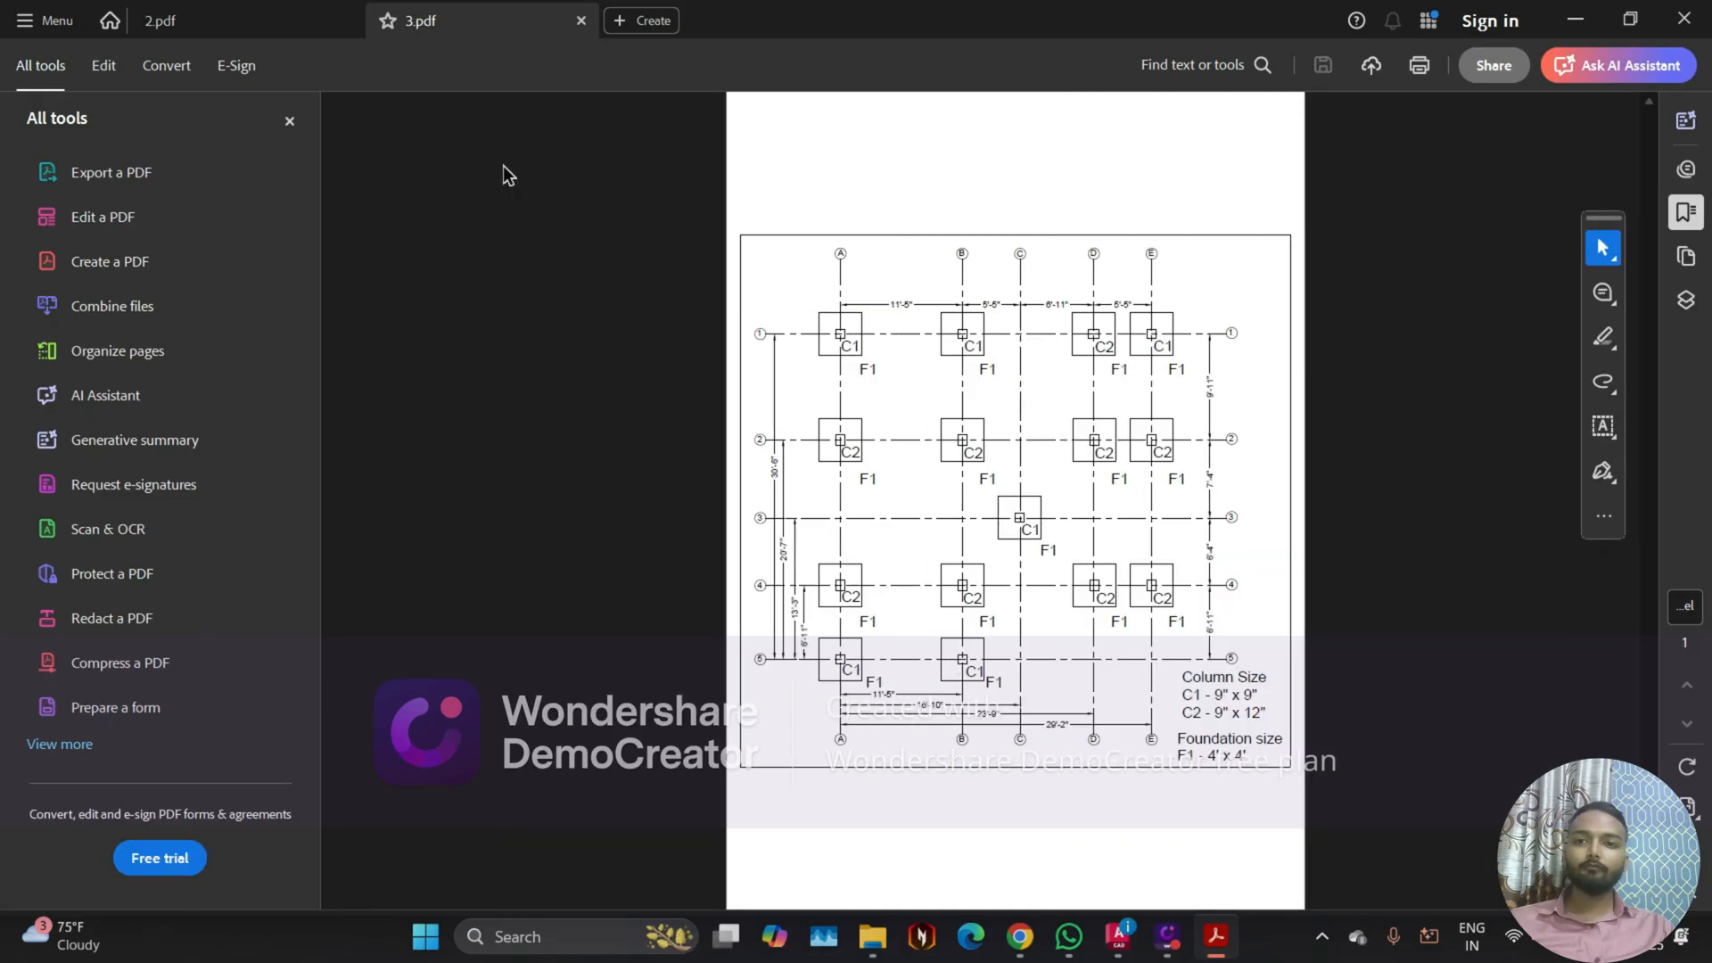
click(290, 124)
ctrl+scroll(916, 618, up, 3)
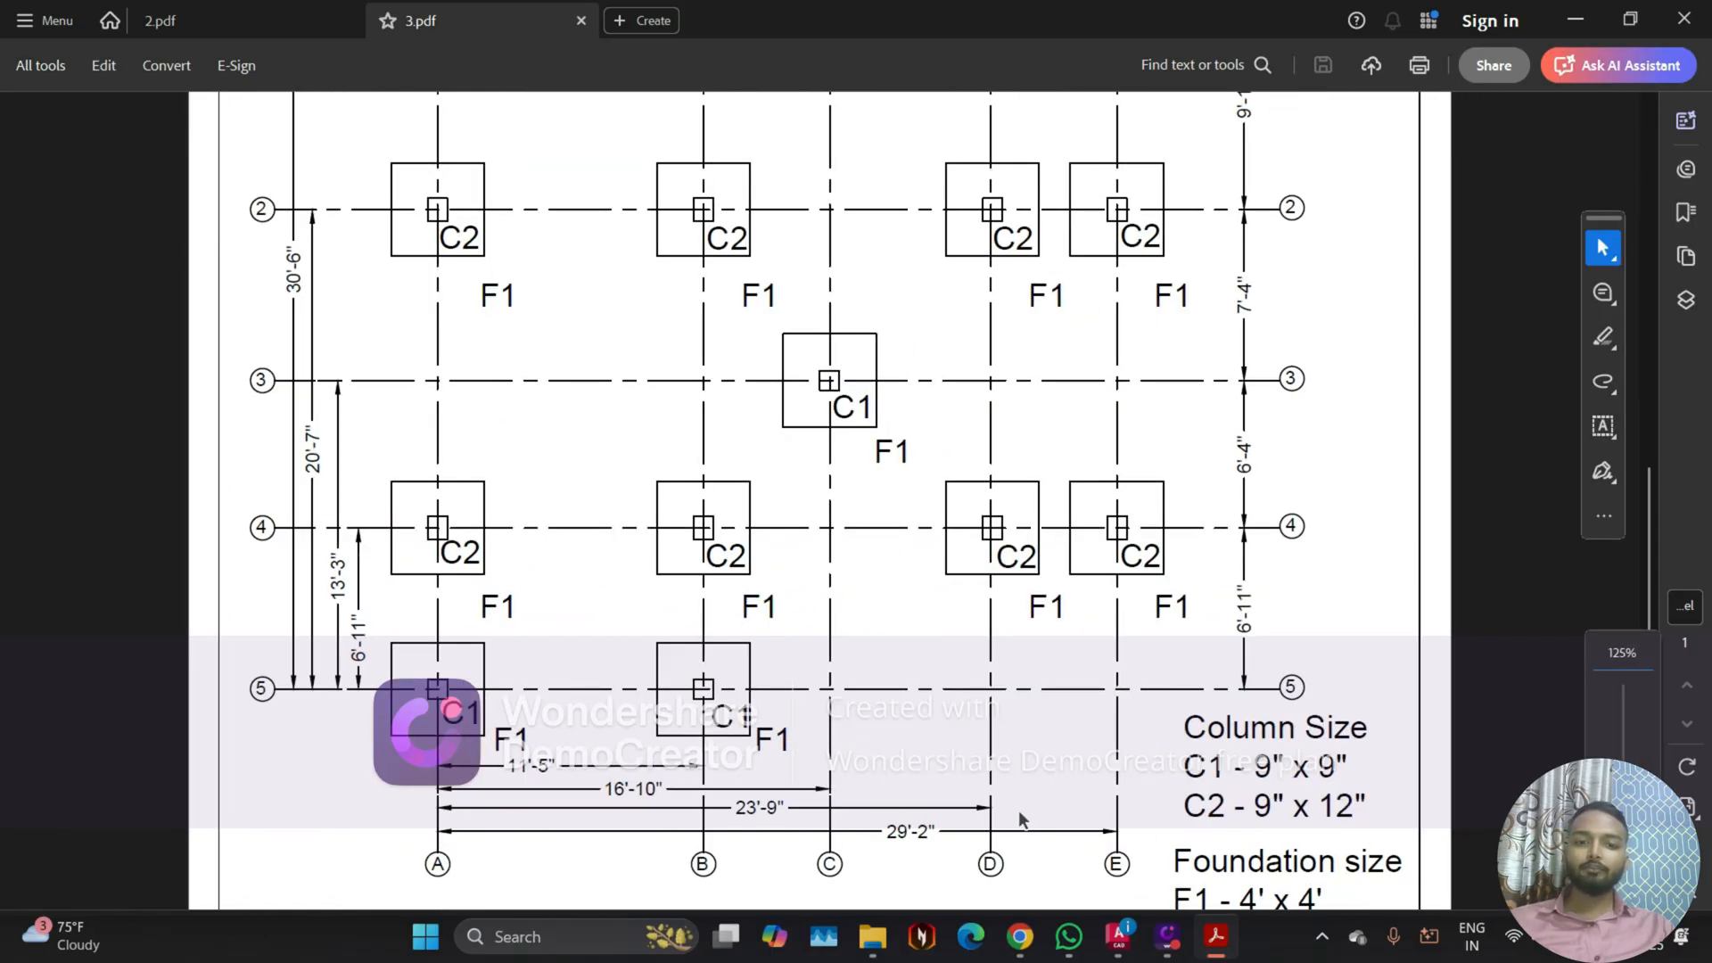
mouse_move(867, 948)
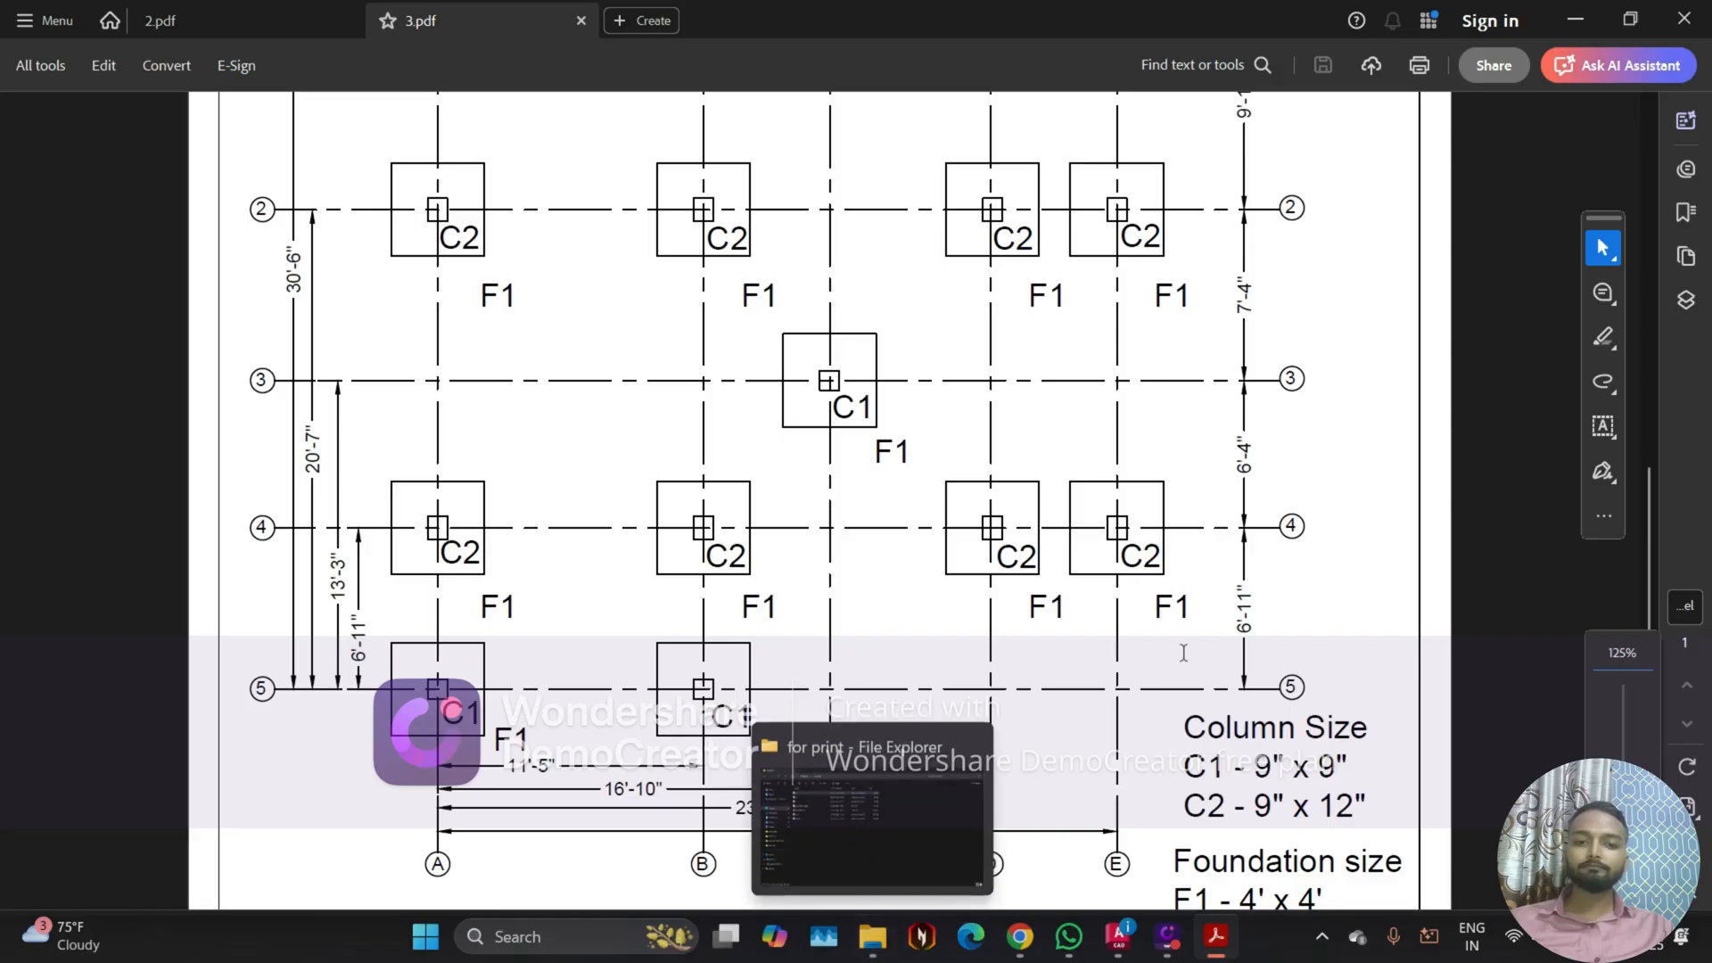
ctrl+scroll(964, 655, down, 1)
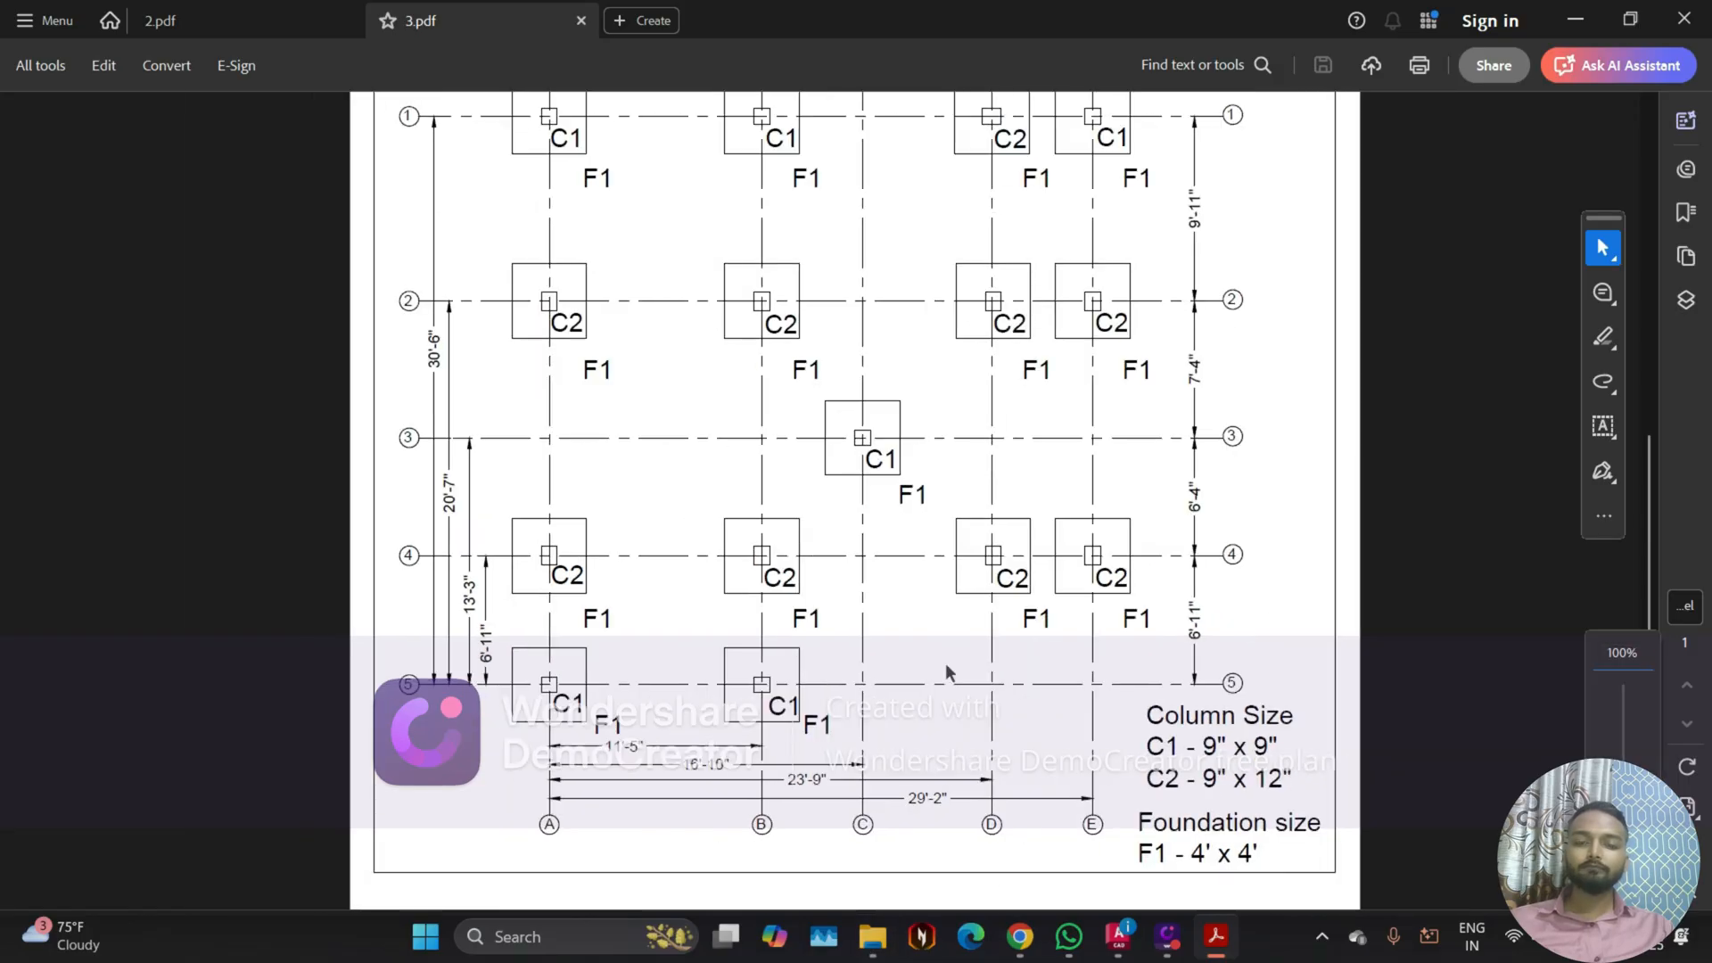
ctrl+scroll(945, 662, down, 1)
ctrl+scroll(874, 587, down, 1)
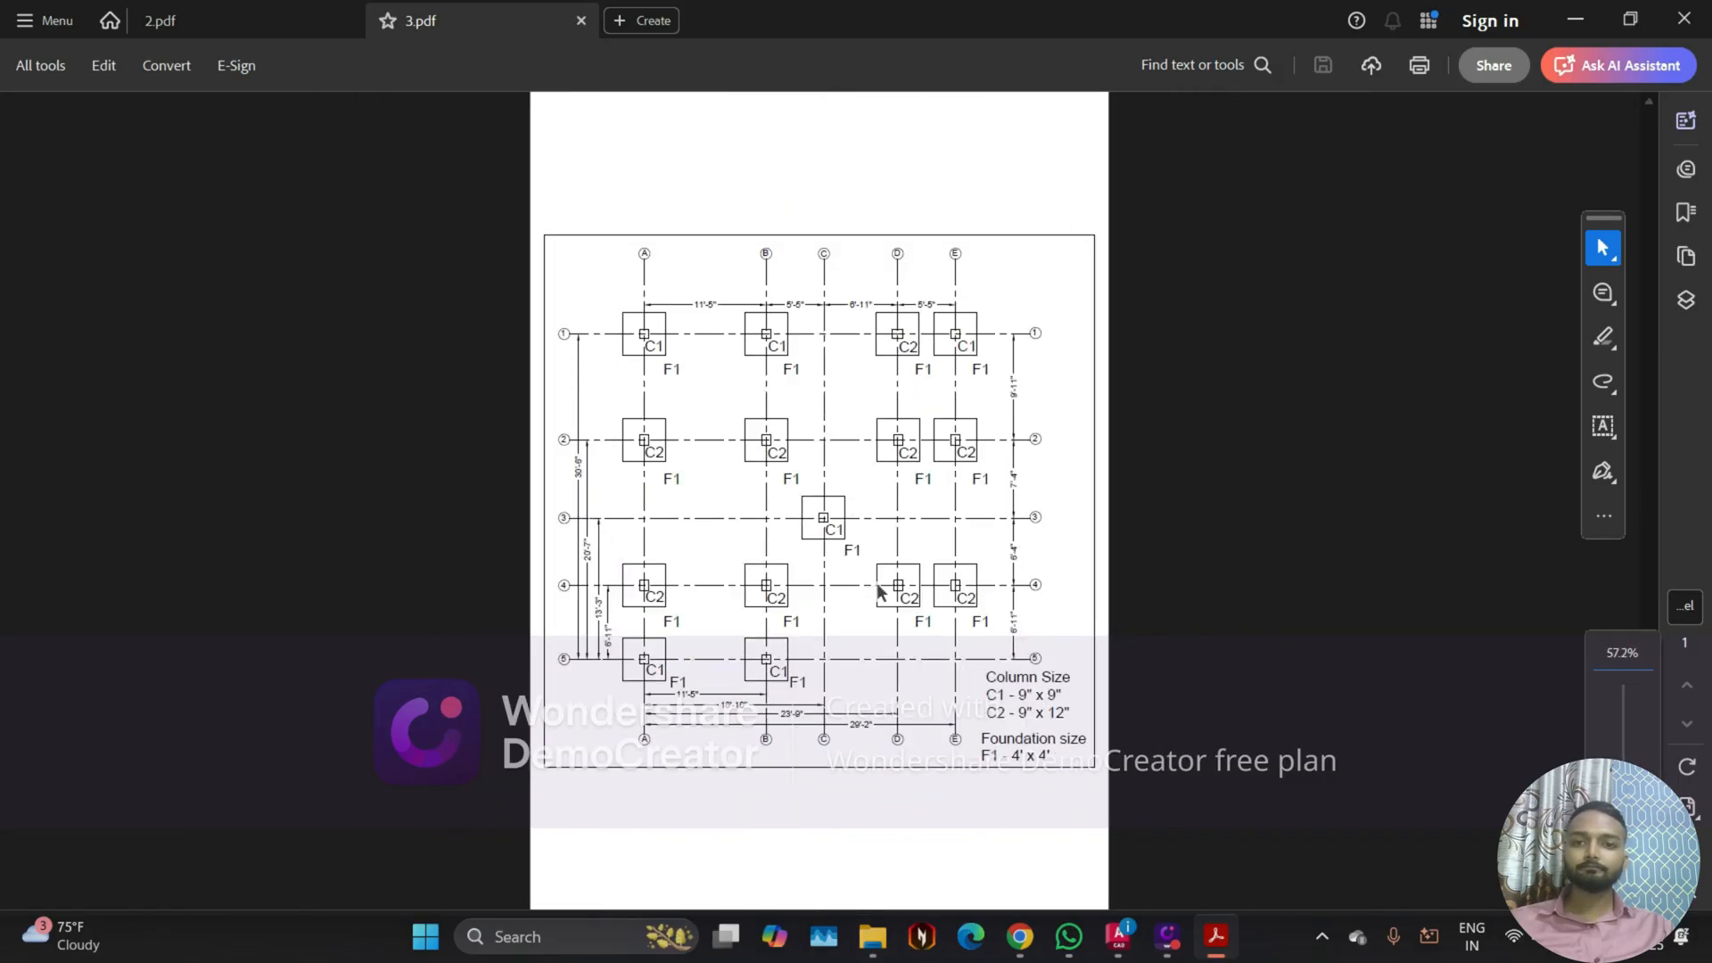
ctrl+scroll(847, 495, up, 1)
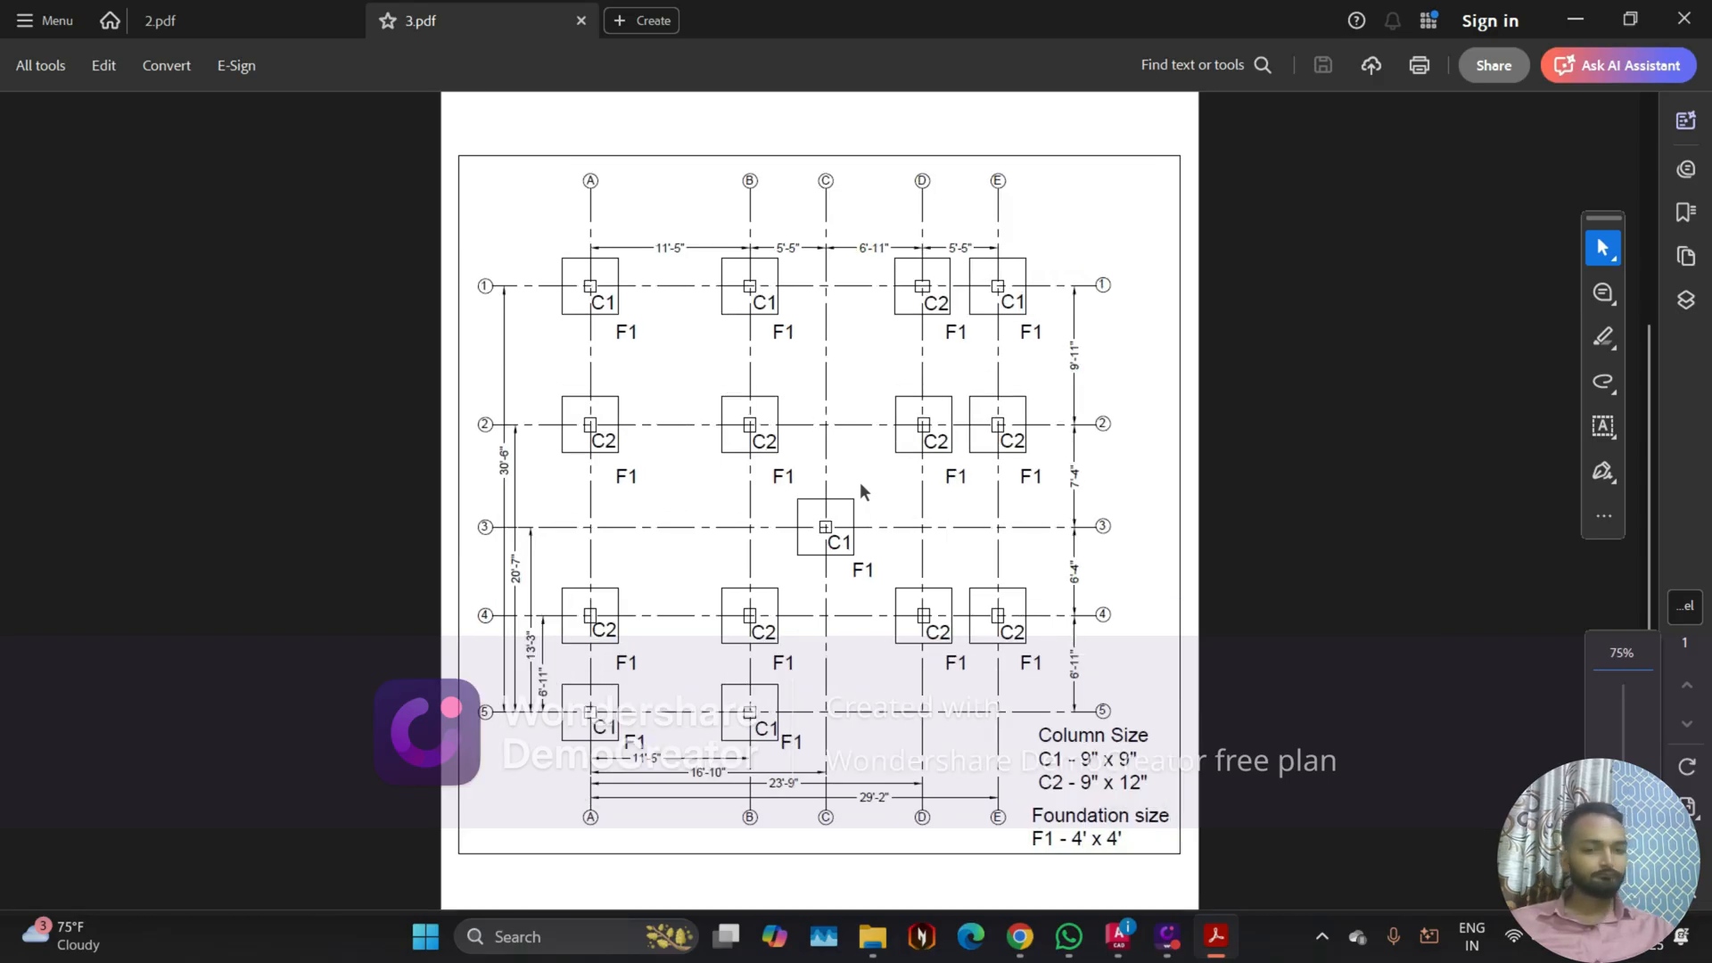
Step: Close 3.pdf and 2.pdf, and exit Acrobat Reader to return to the AutoCAD drawing
click(582, 27)
click(346, 21)
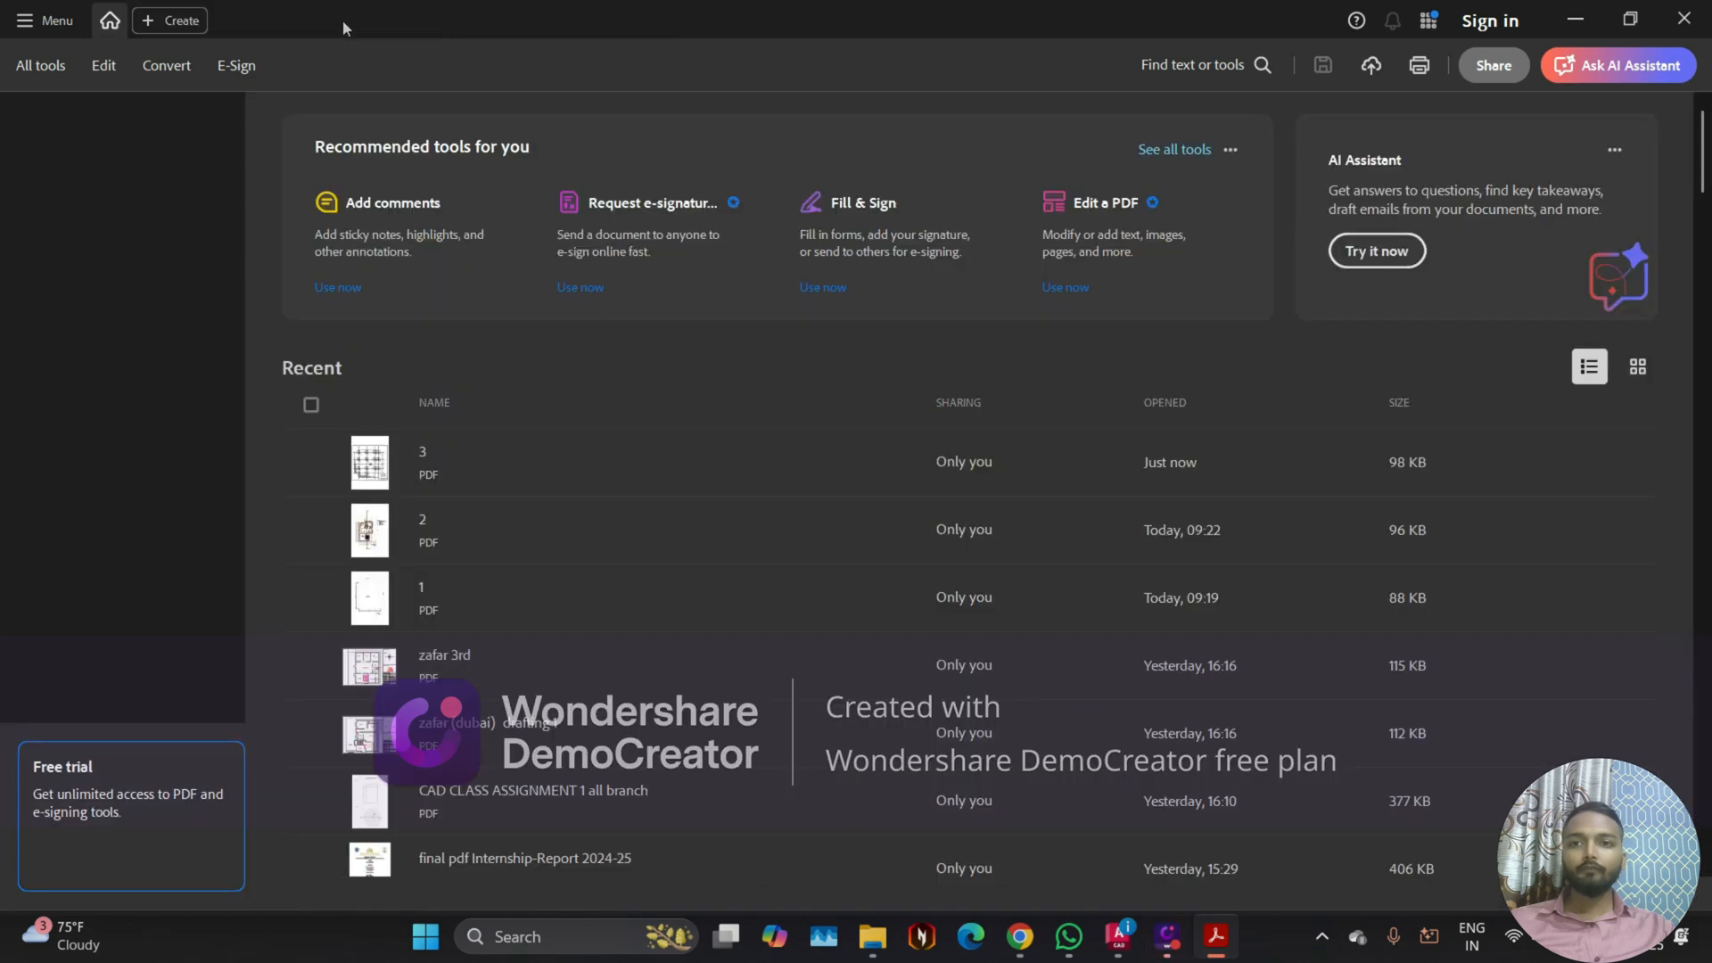
click(1688, 16)
scroll(1040, 535, up, 4)
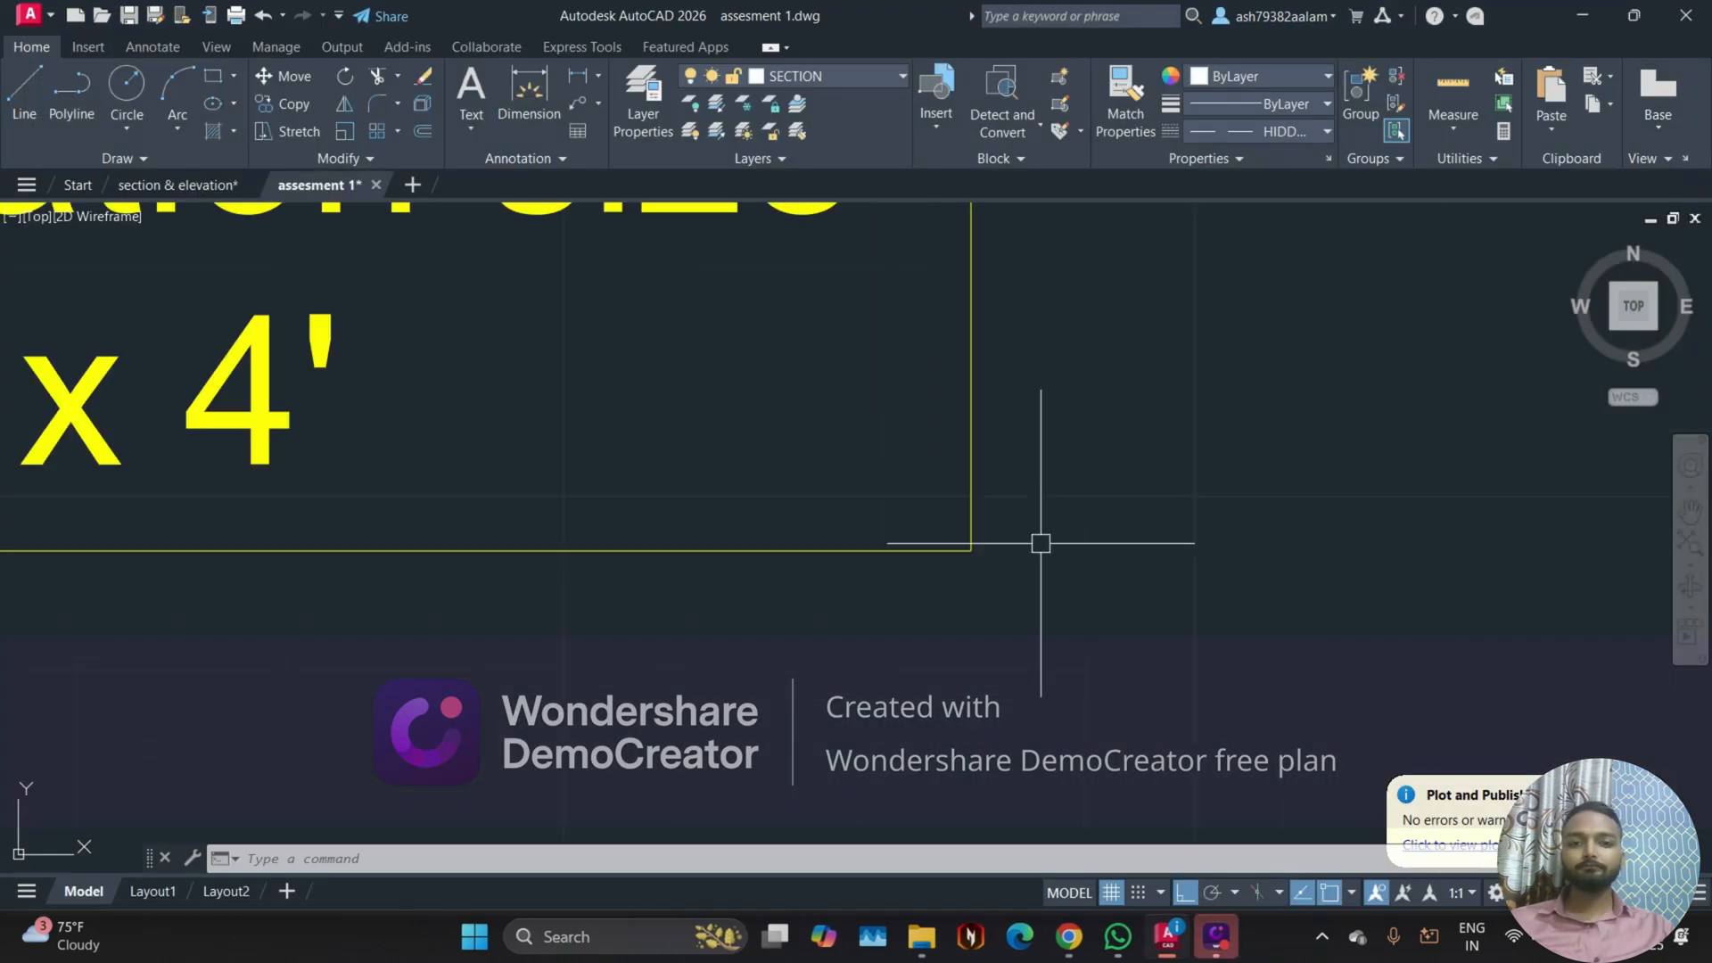
scroll(997, 549, down, 8)
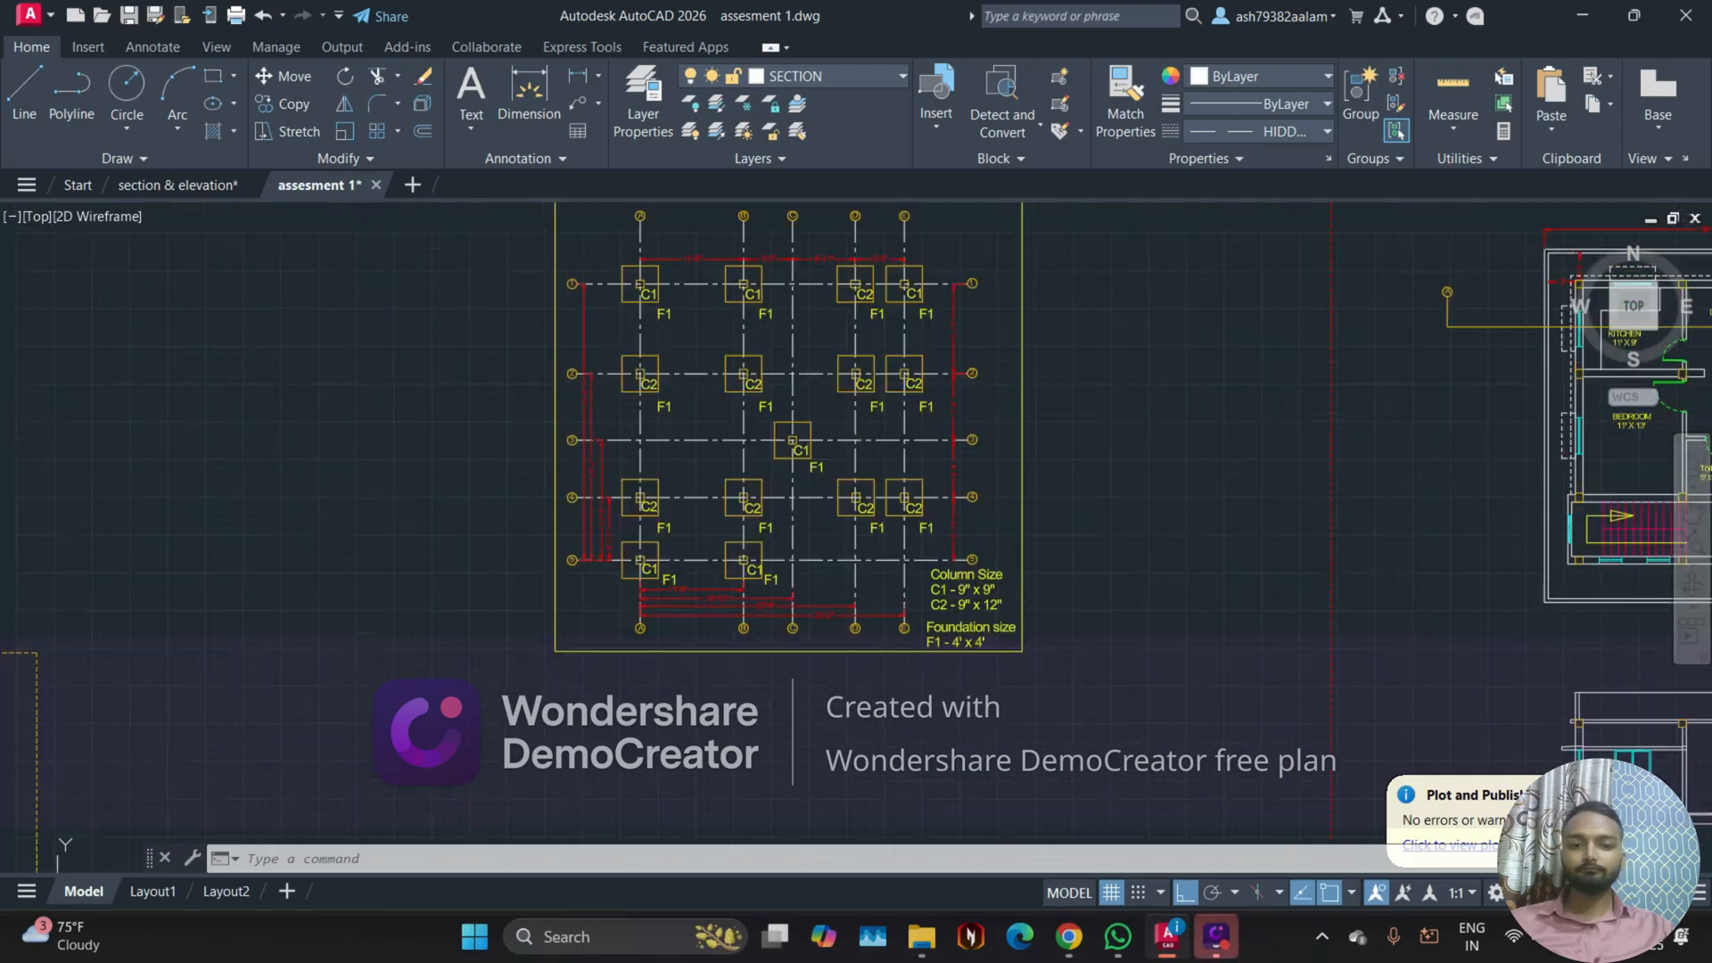
scroll(768, 523, down, 4)
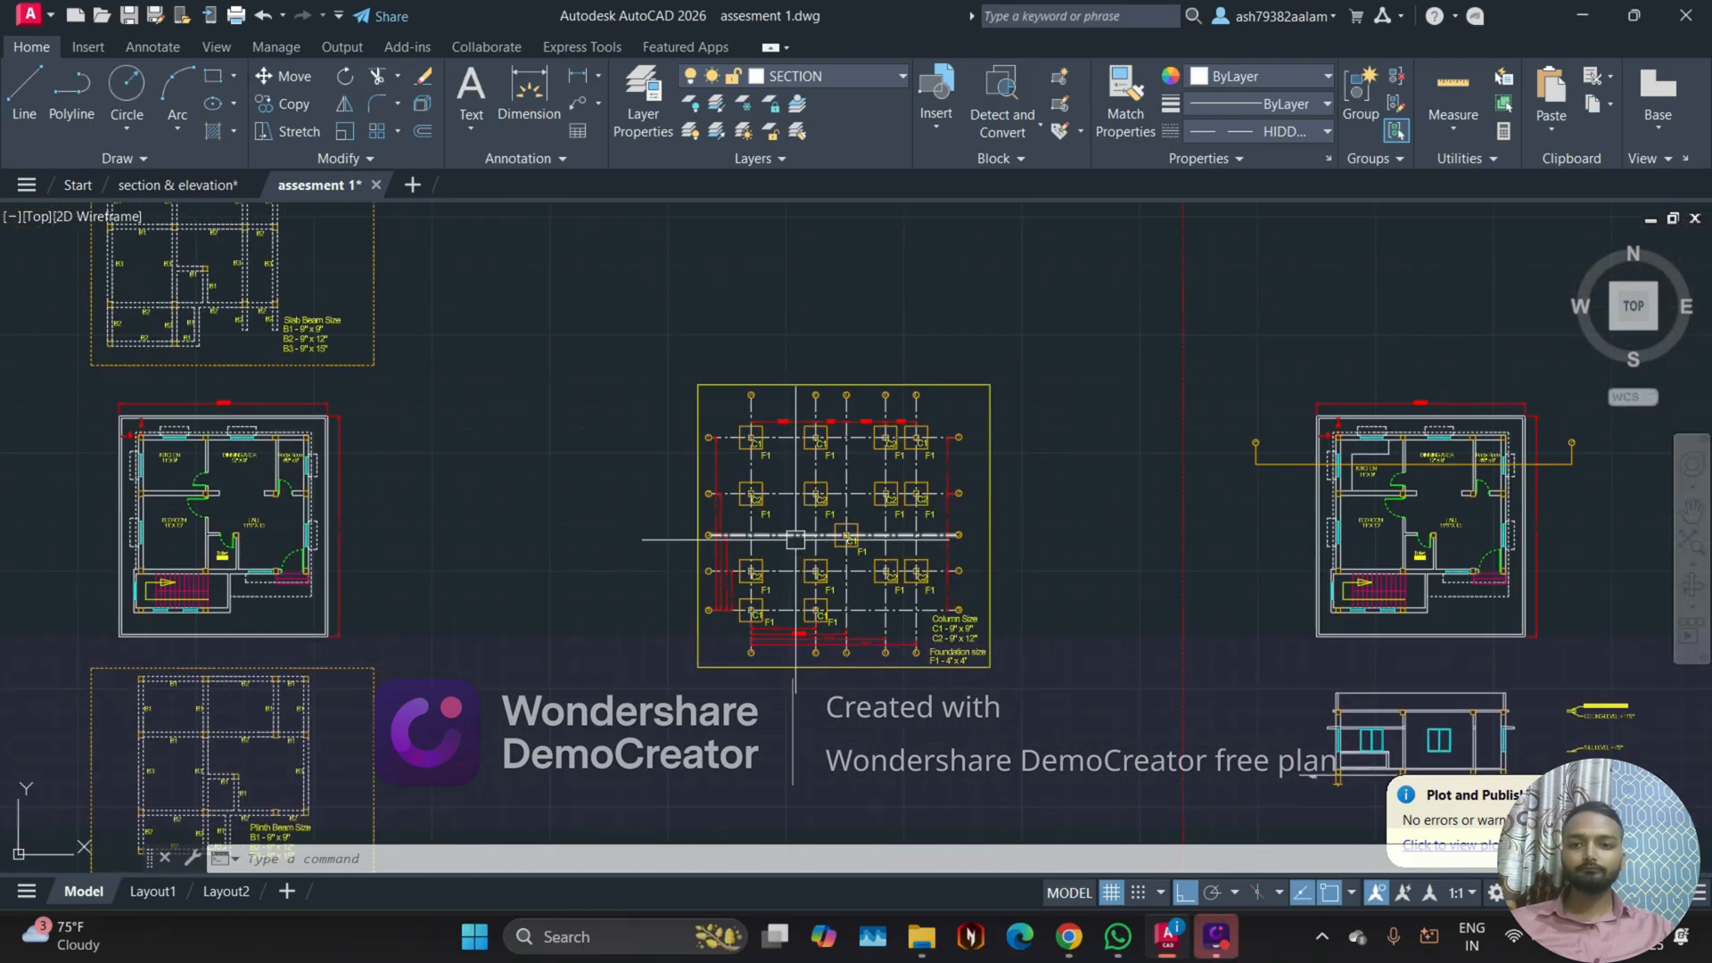
scroll(806, 508, up, 1)
Step: Switch to the Google Meet call in Chrome and look through the list of meeting contributors
click(1076, 930)
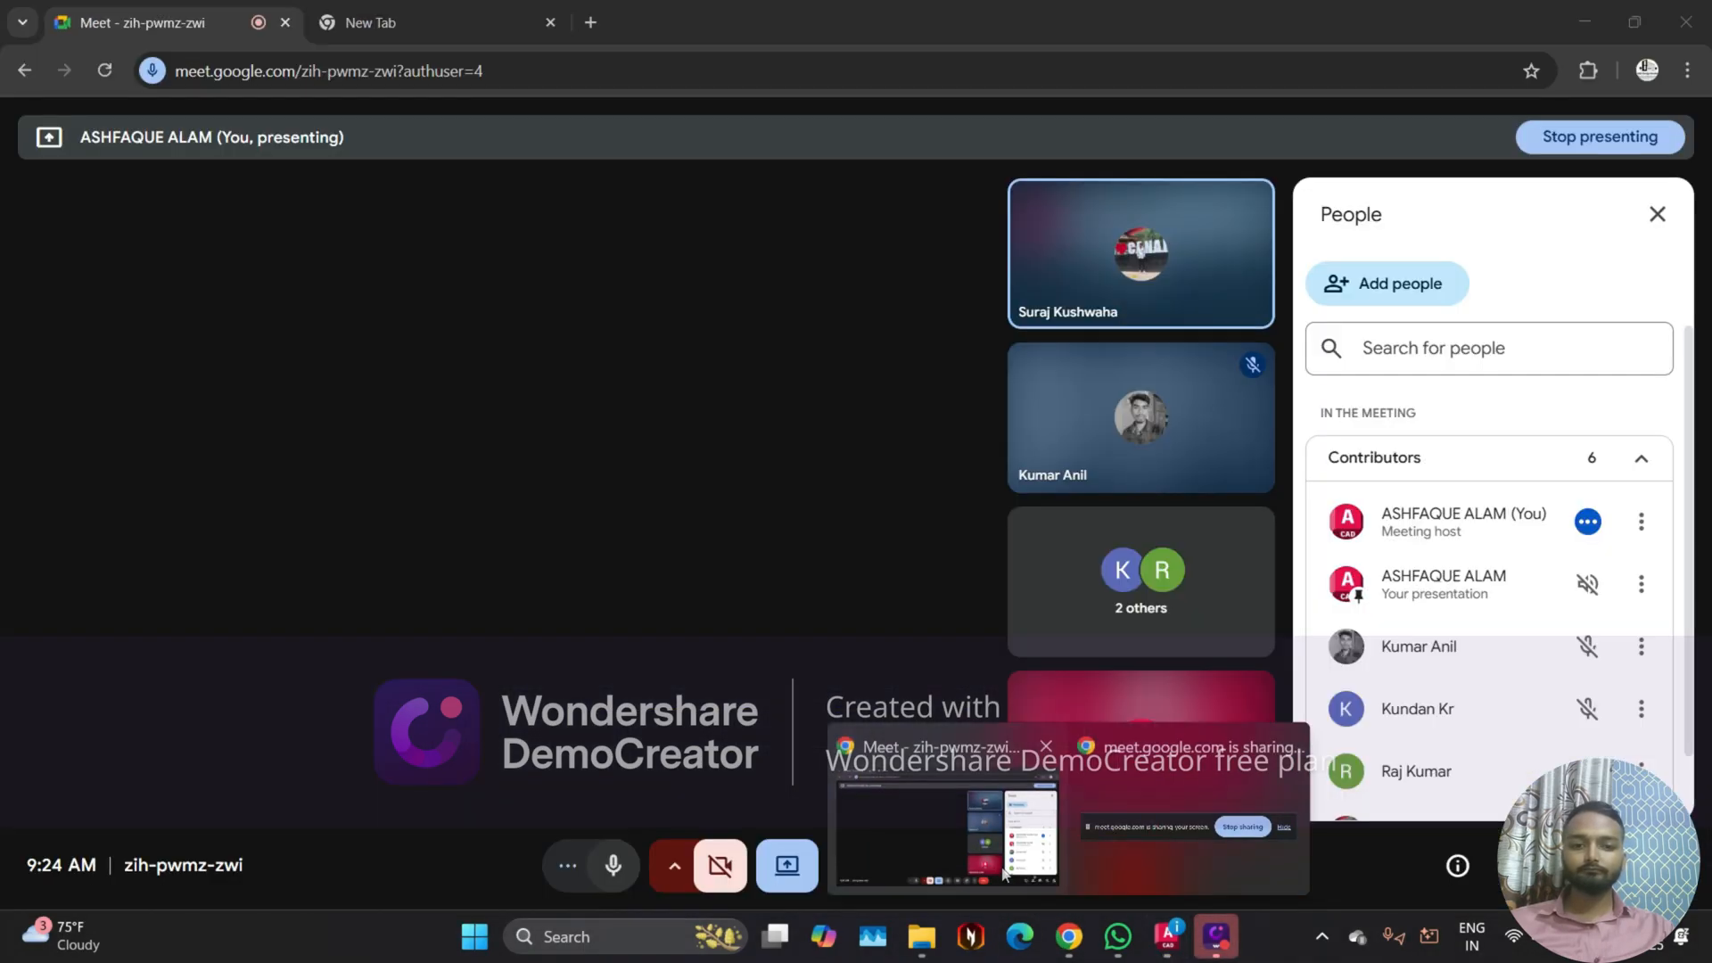
click(1001, 825)
scroll(1448, 577, down, 1)
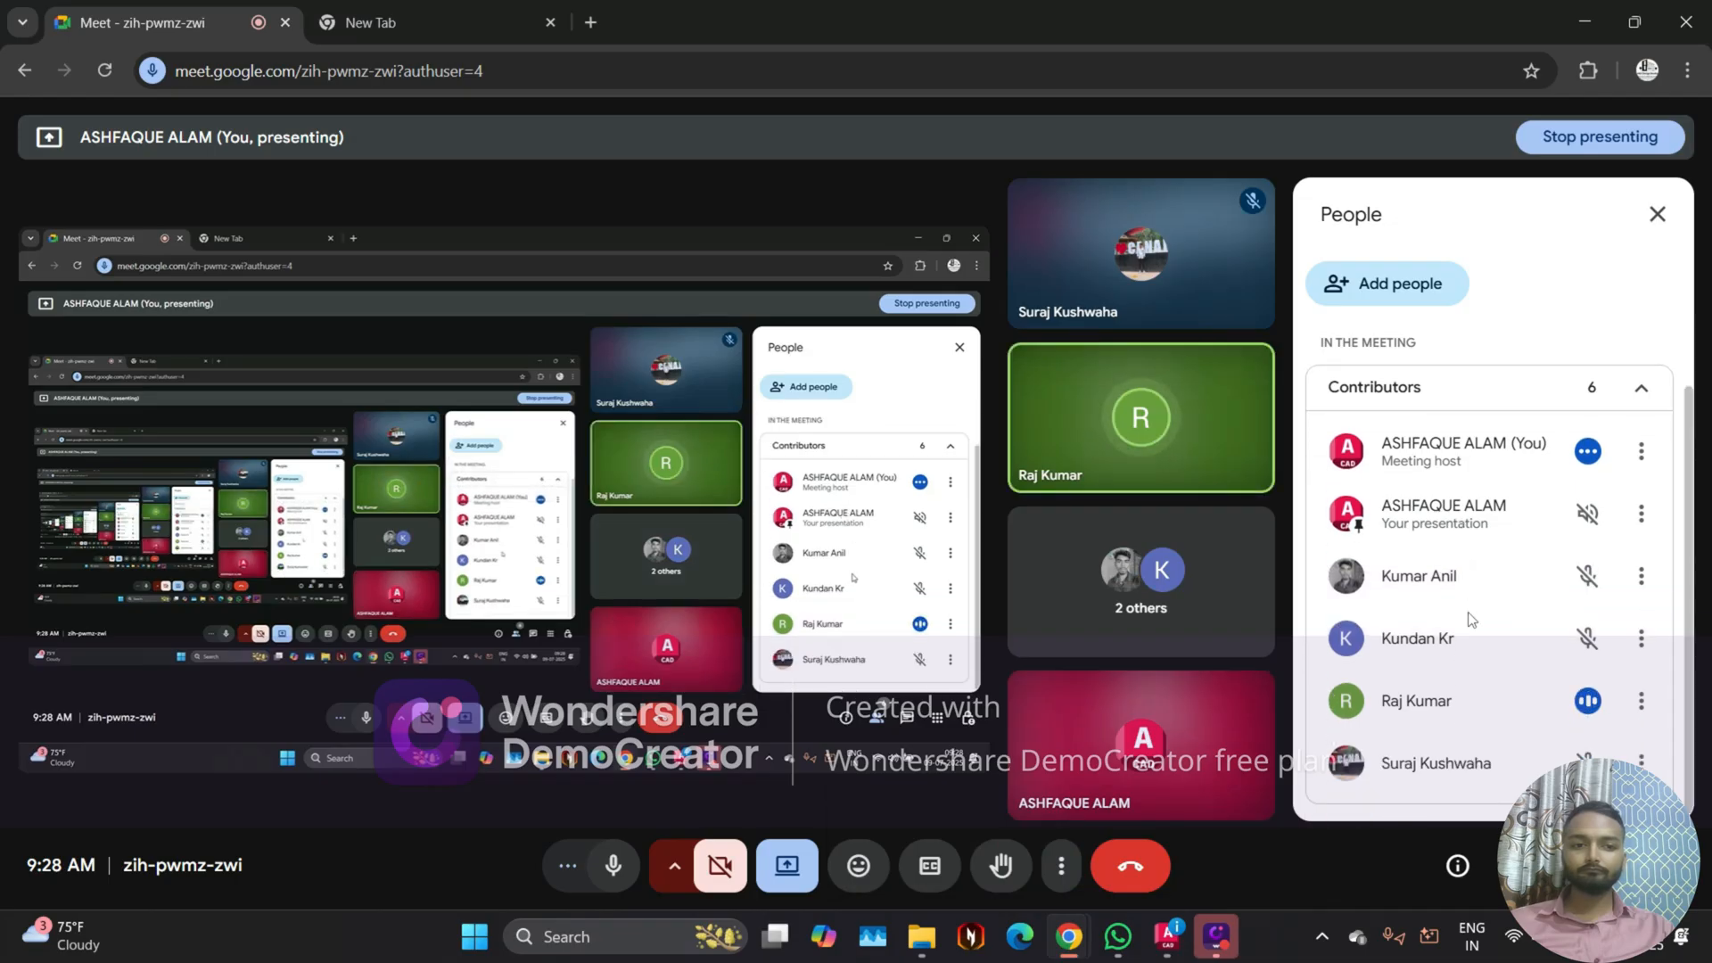
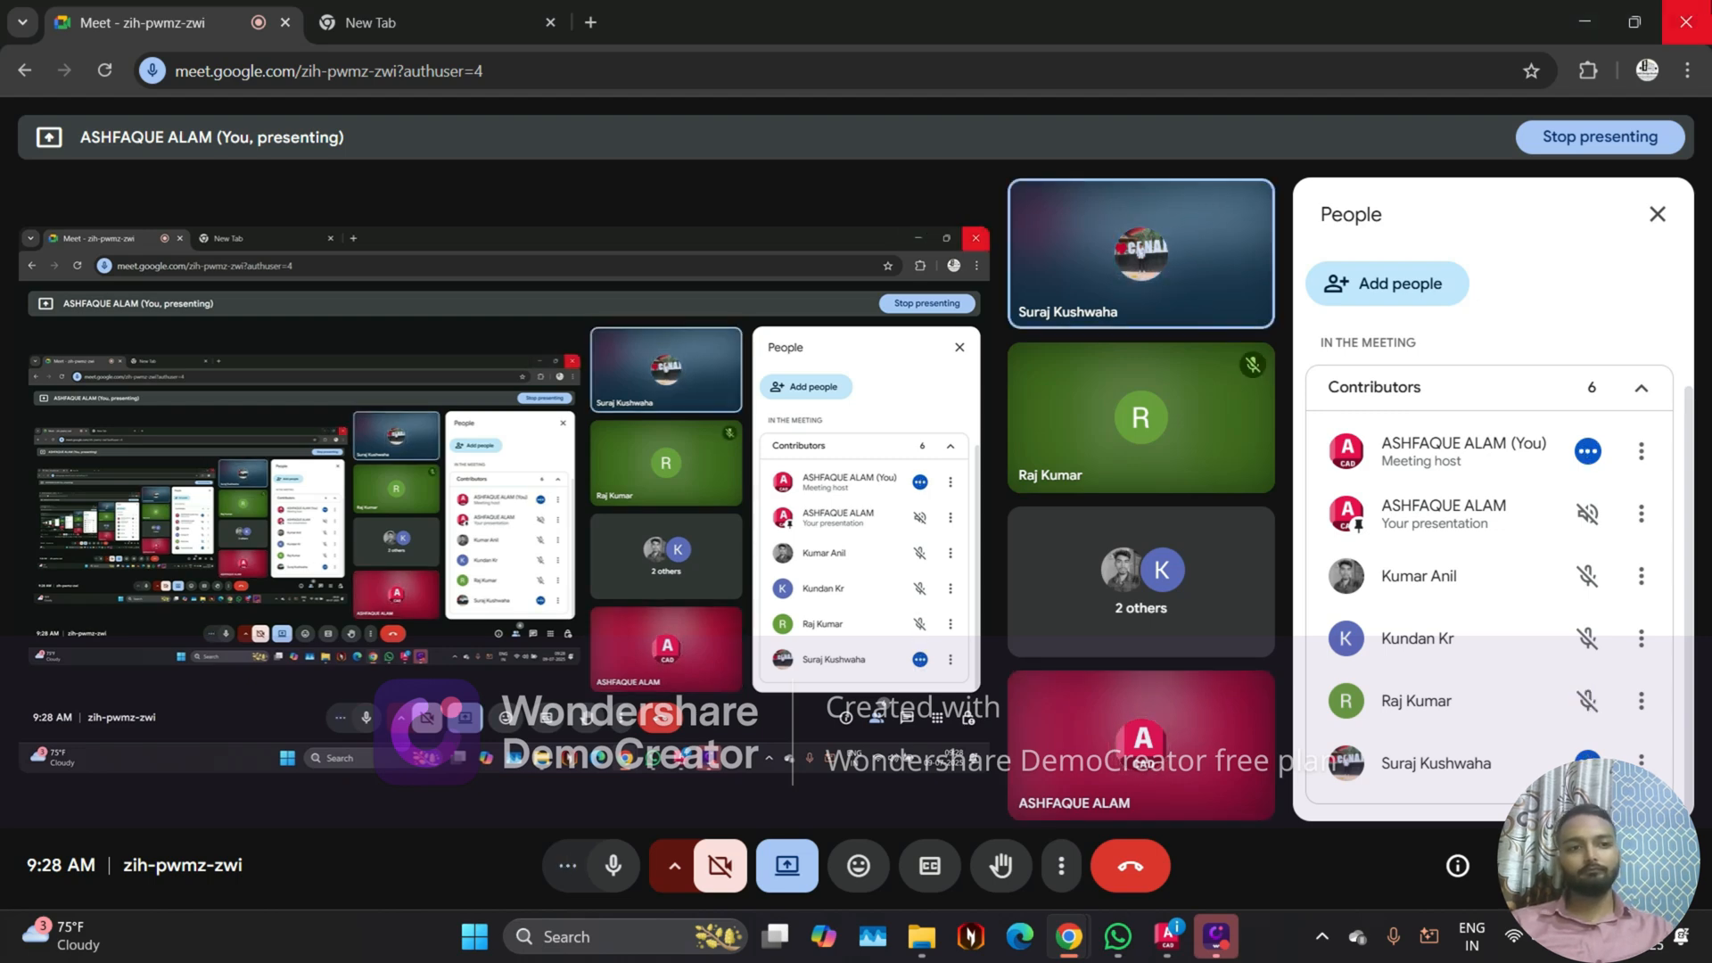
Step: Switch to AutoCAD's section & elevation drawing and examine the site layout and the dimensioned floor plan with its scale notes
click(1590, 18)
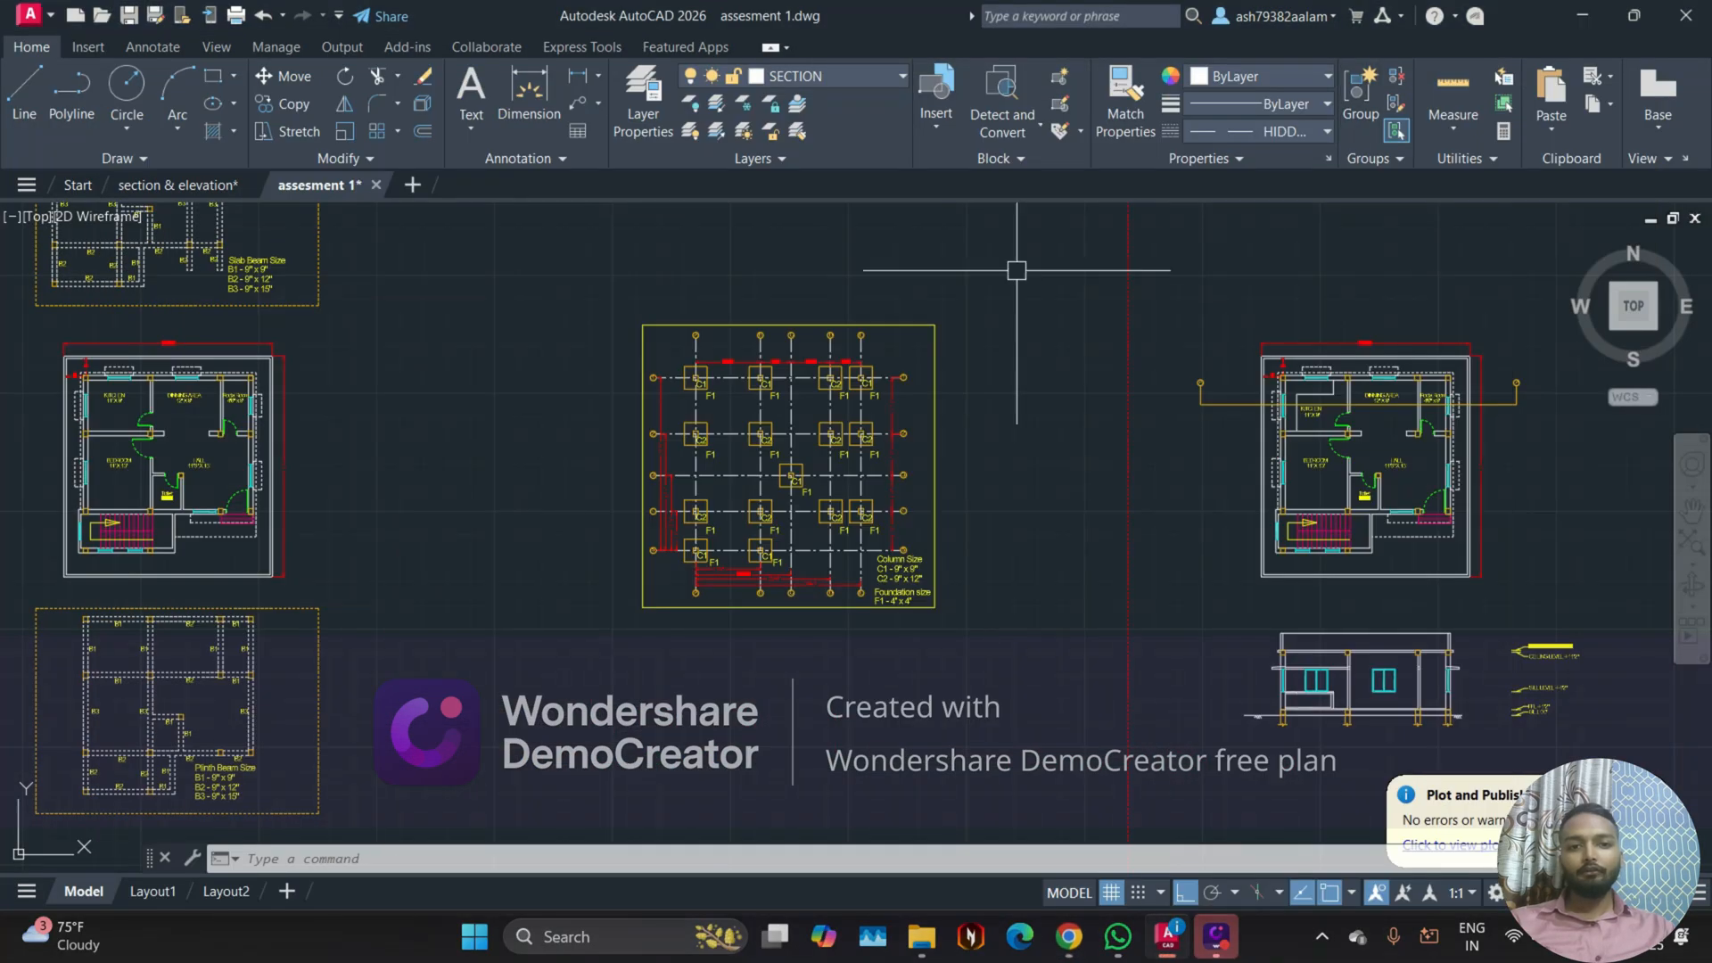
click(178, 185)
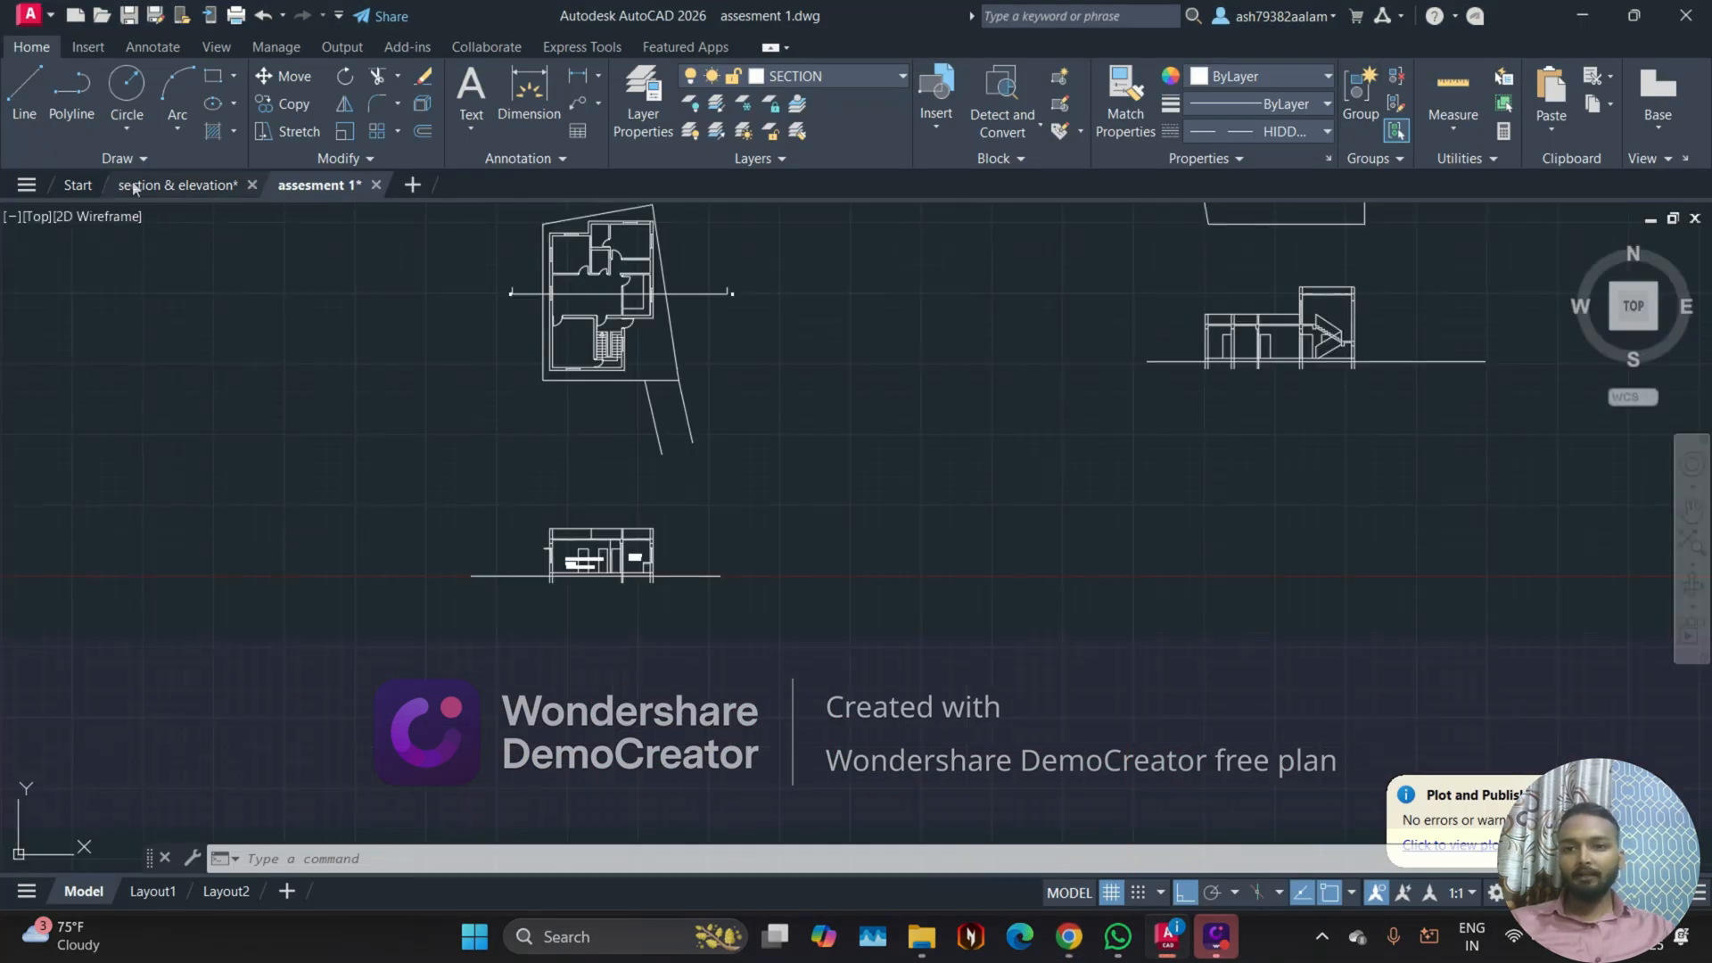
scroll(711, 447, down, 4)
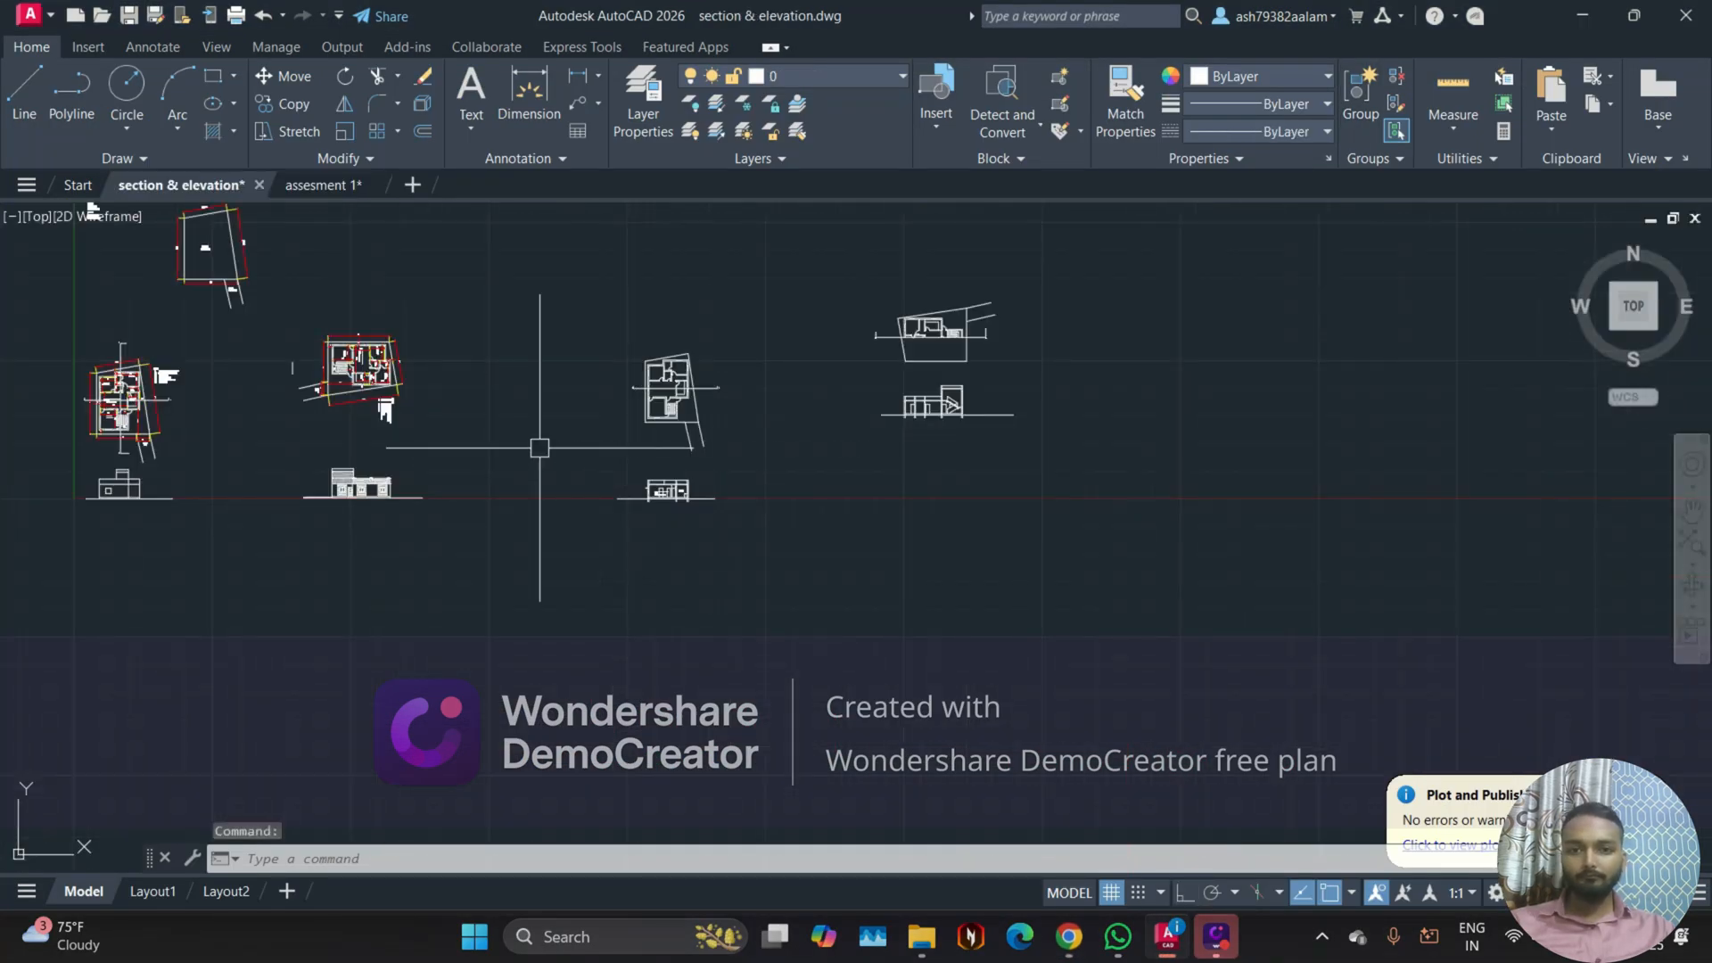
middle_drag(321, 413, 636, 523)
scroll(520, 361, up, 6)
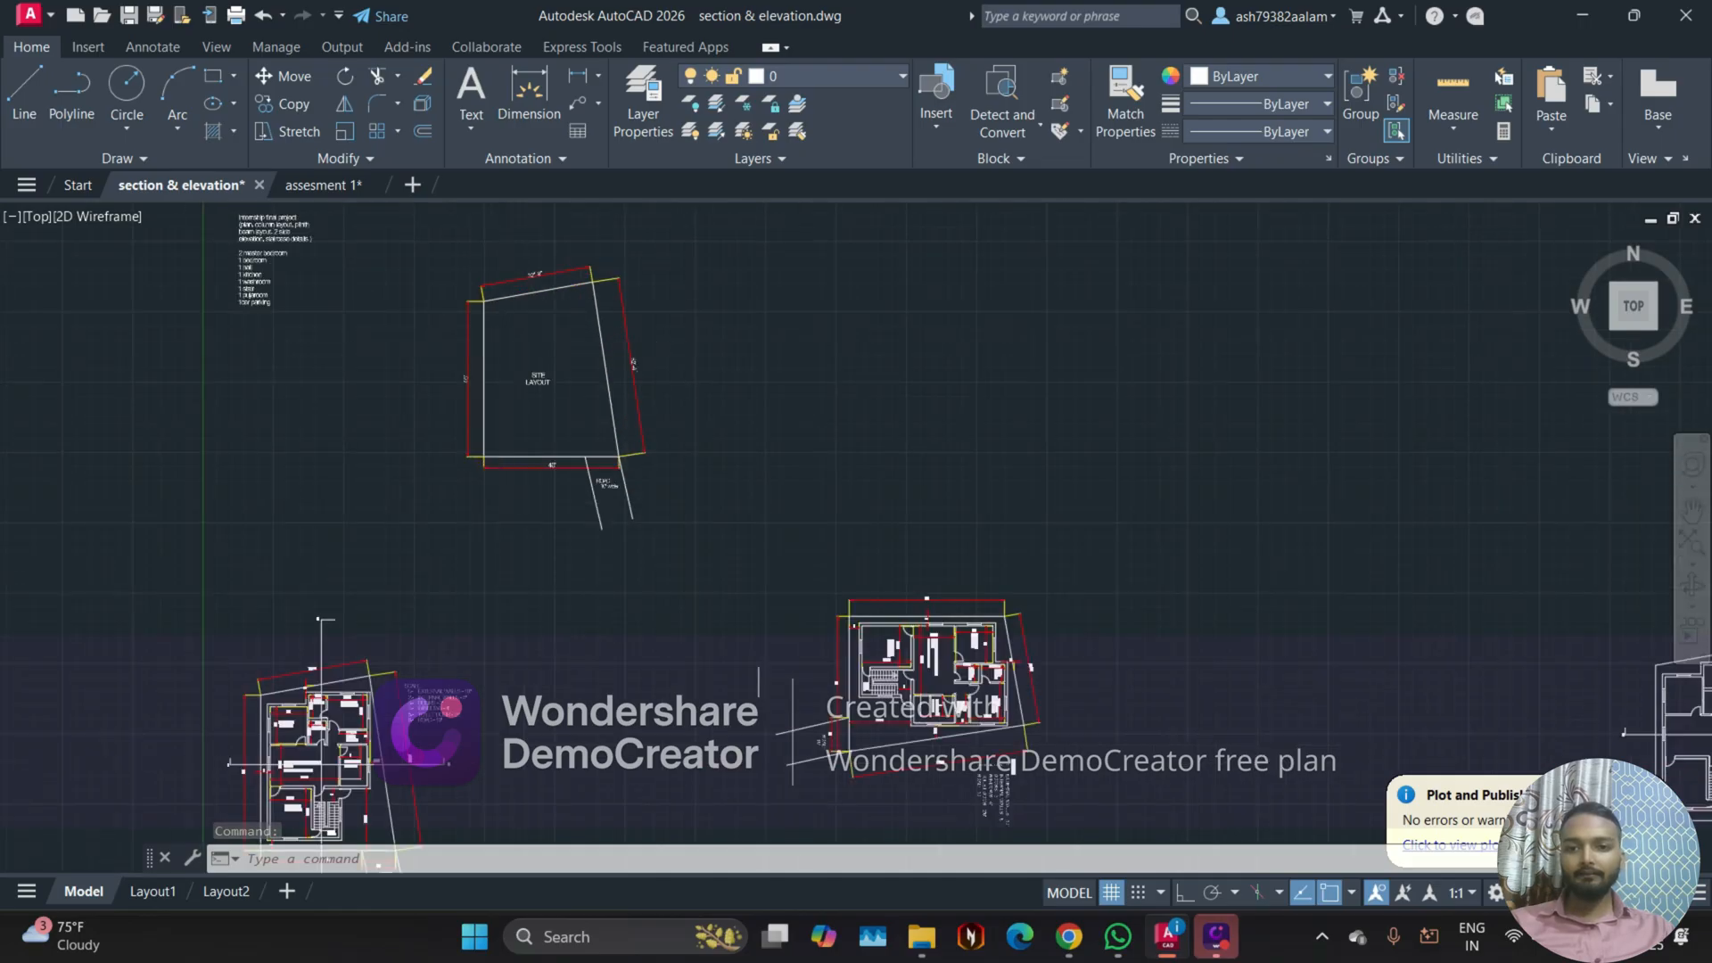
scroll(553, 383, down, 2)
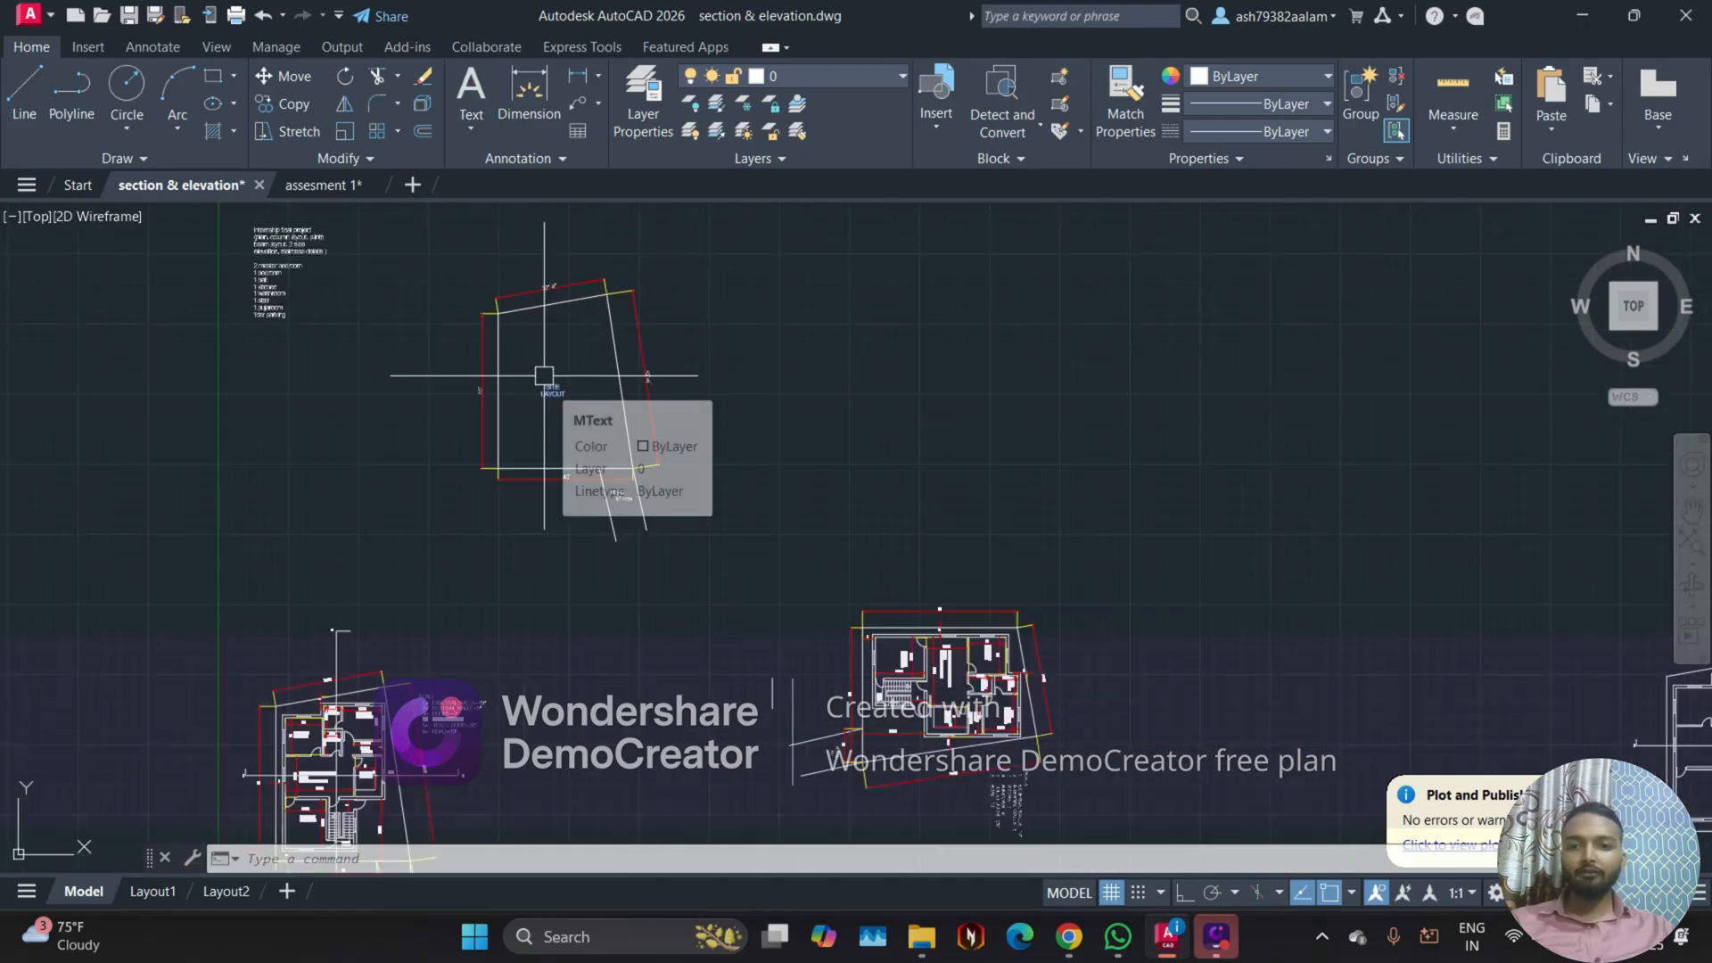
mouse_move(534, 432)
middle_down()
mouse_move(600, 432)
mouse_move(647, 496)
middle_up()
scroll(700, 432, up, 5)
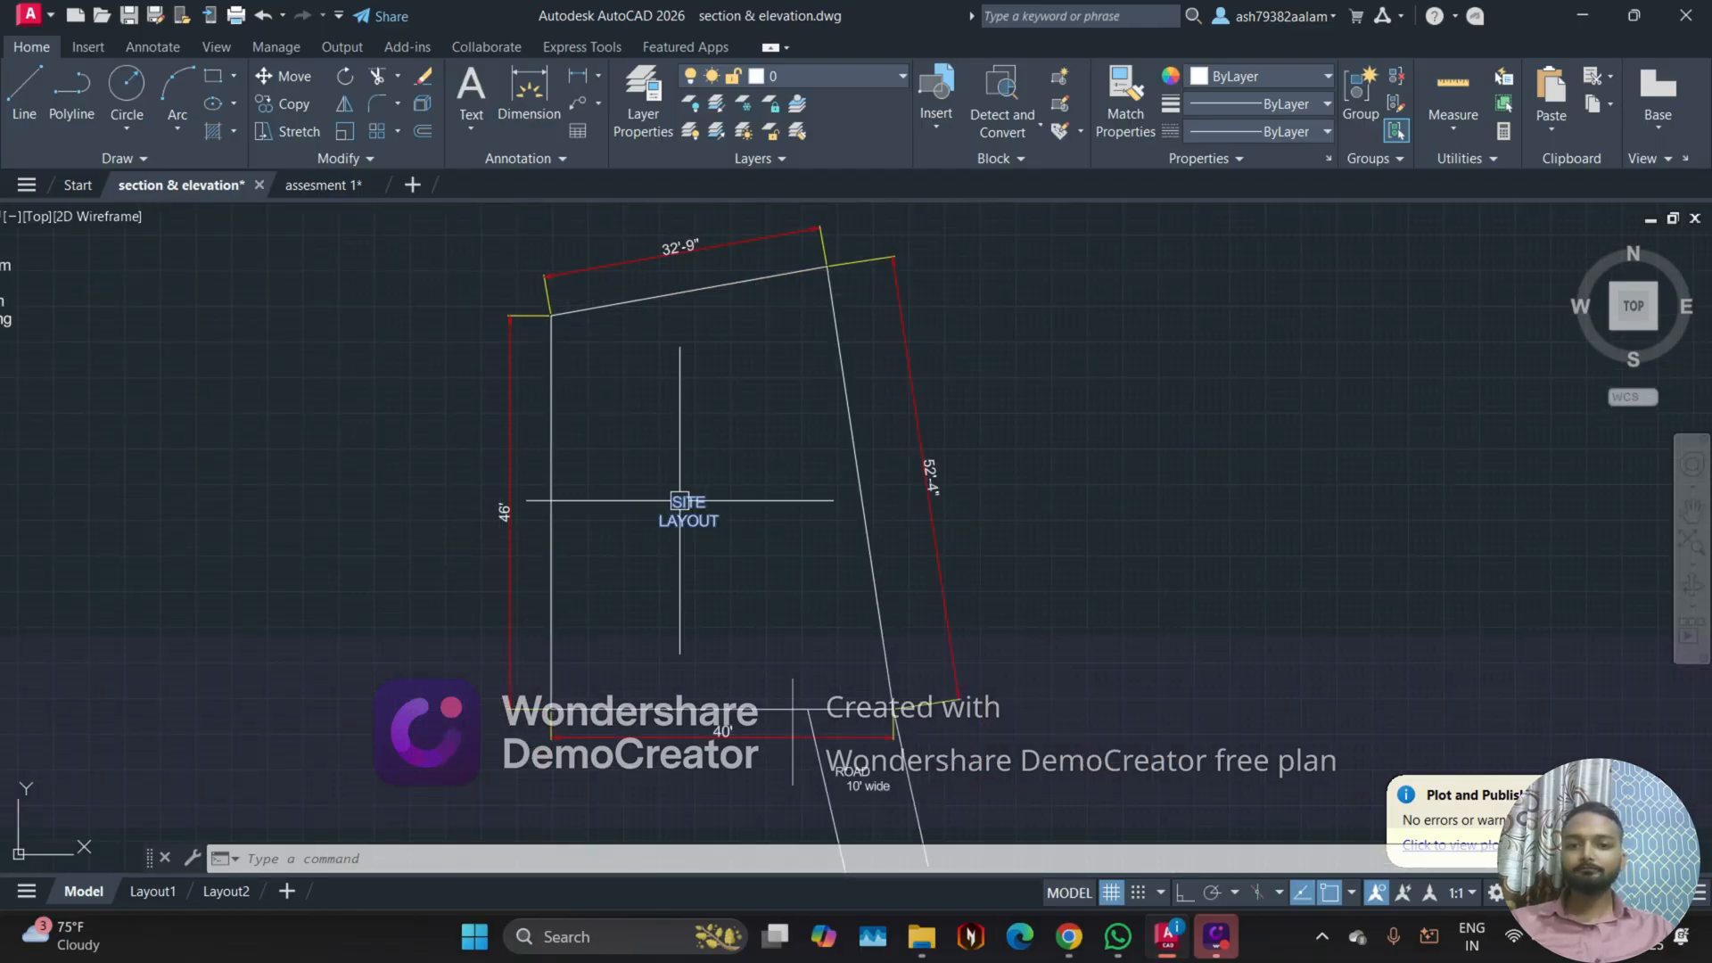
scroll(681, 497, down, 2)
middle_drag(566, 724, 639, 416)
middle_drag(486, 604, 511, 521)
scroll(446, 624, up, 4)
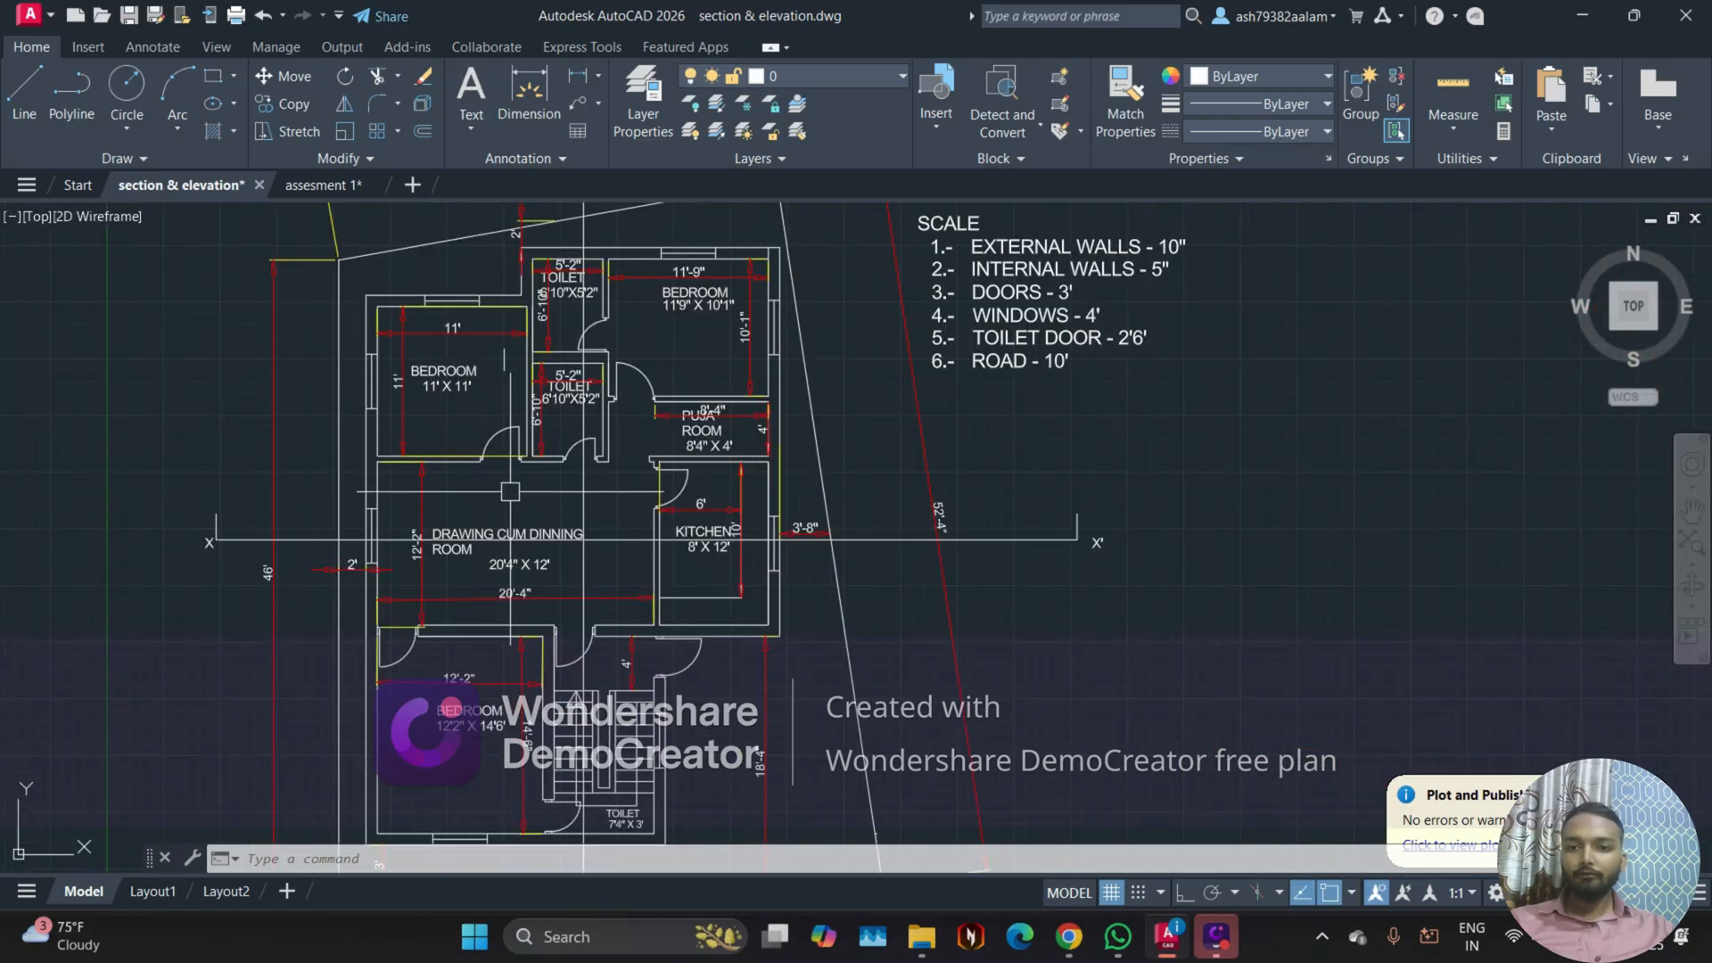
Step: Delete the horizontal and vertical dimensions inside the upper toilet of the floor plan
scroll(515, 429, up, 5)
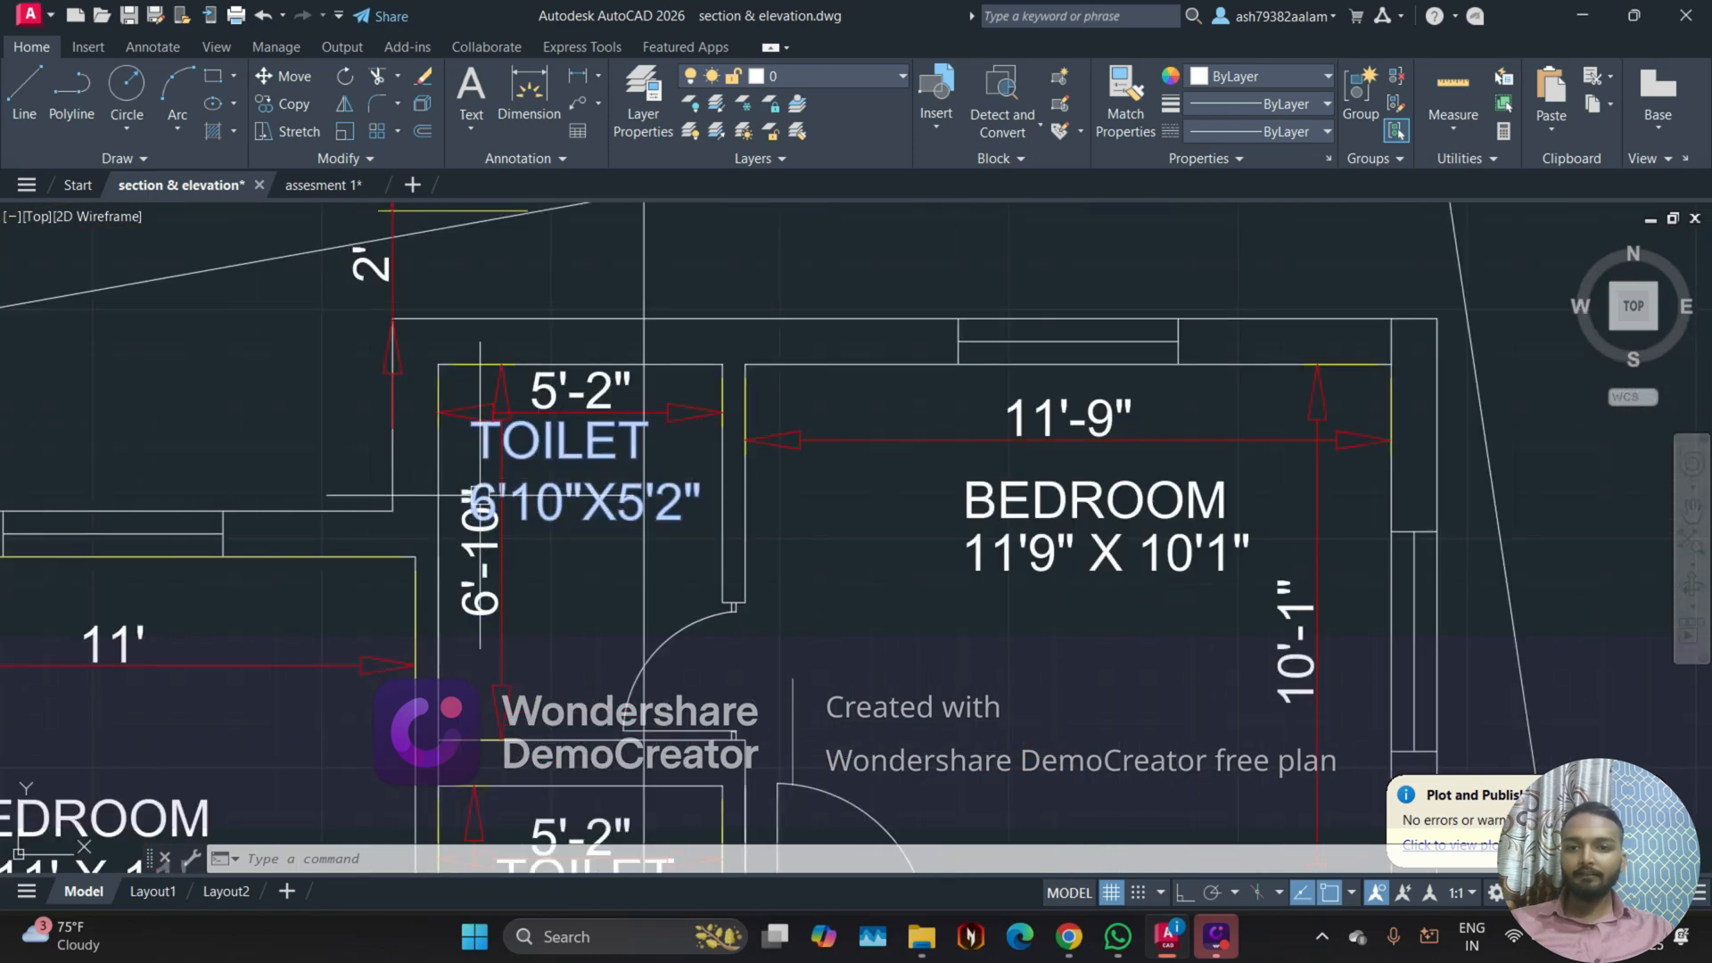
scroll(480, 495, up, 3)
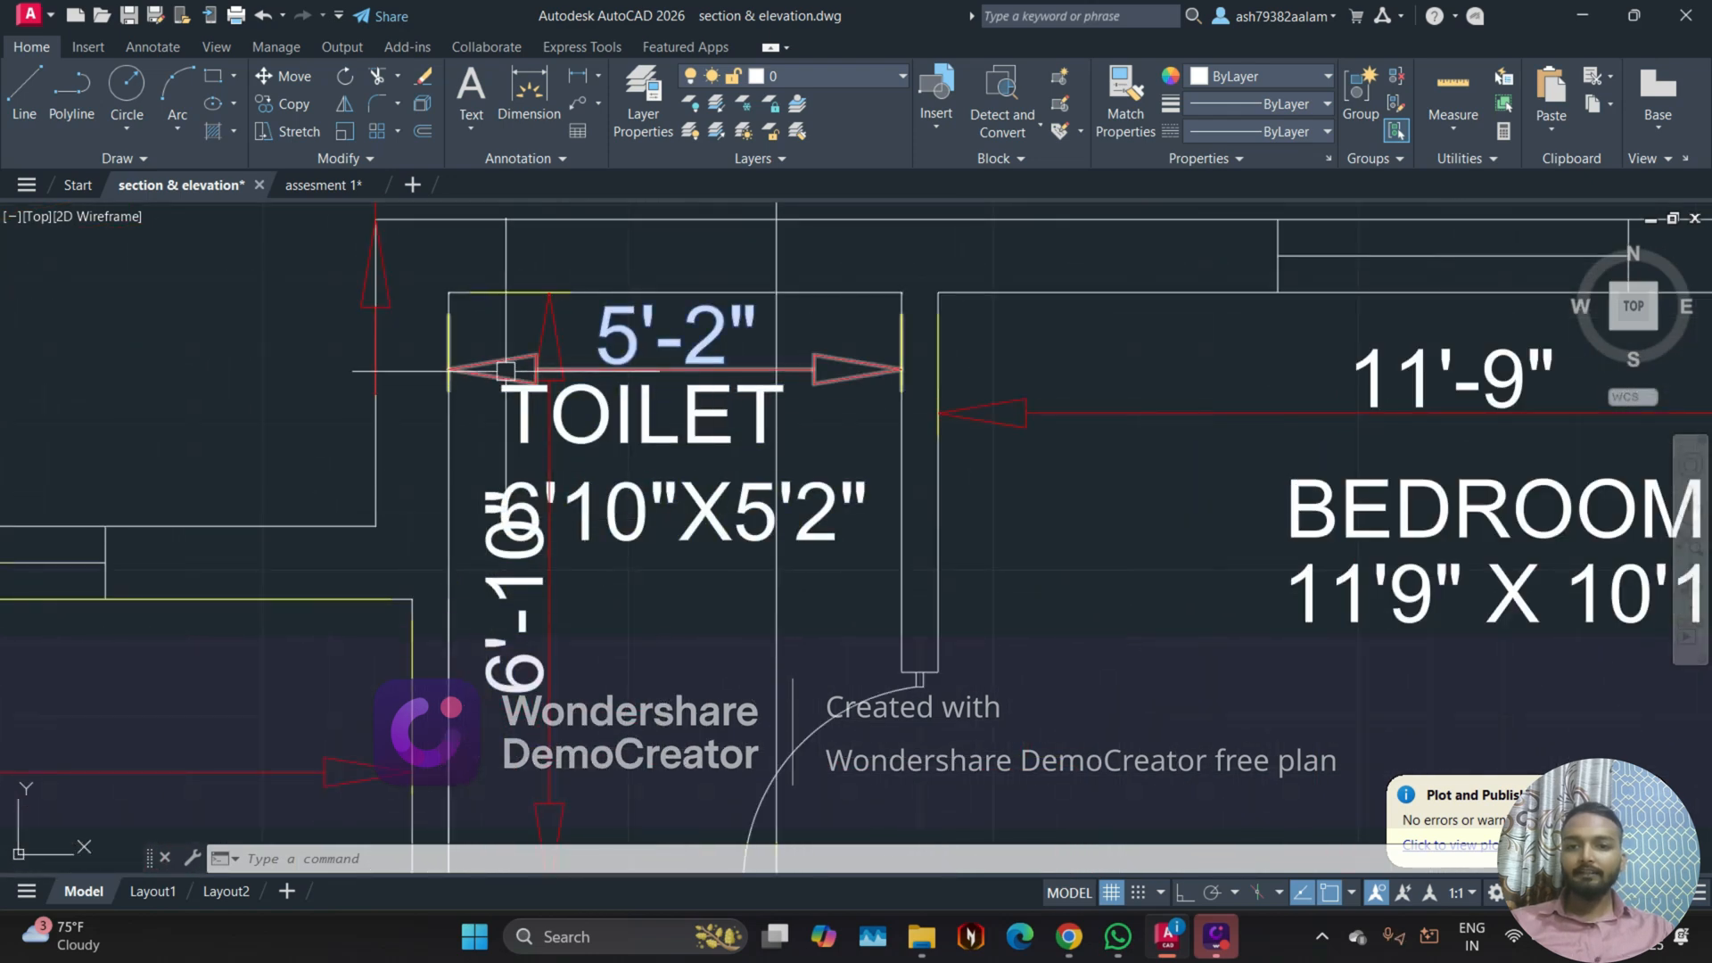
click(496, 361)
click(478, 404)
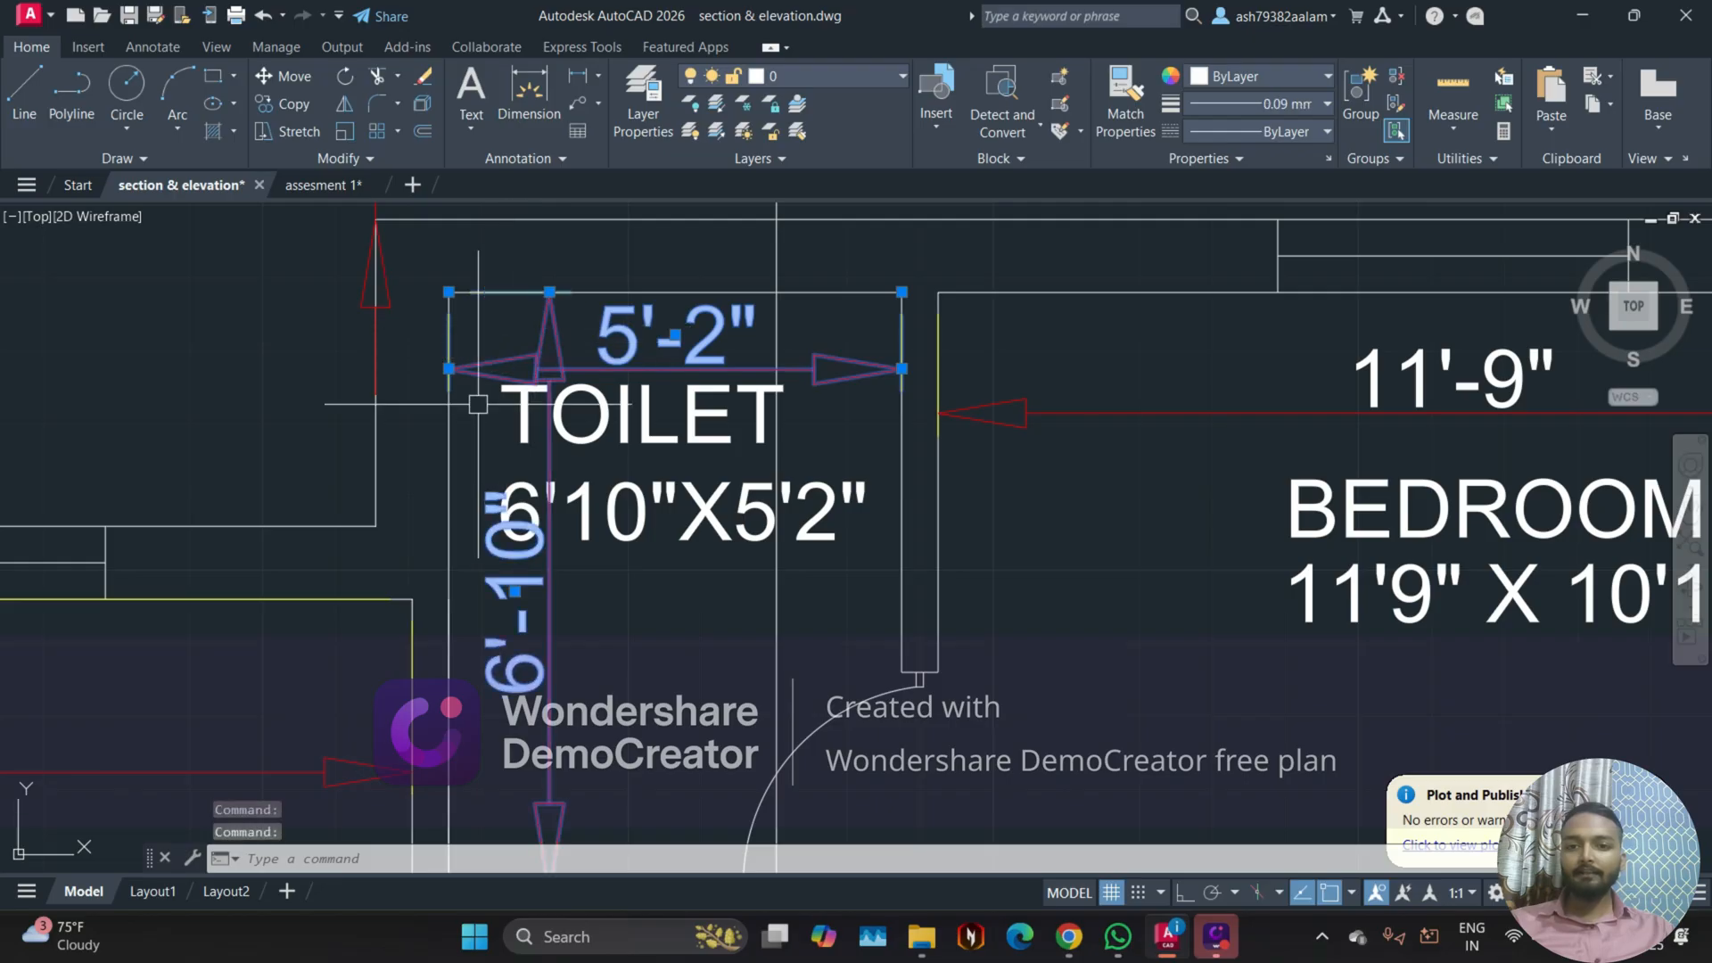
key(Delete)
Step: Delete the width and height dimensions inside the 11'9" X 10'1" bedroom
scroll(837, 478, down, 3)
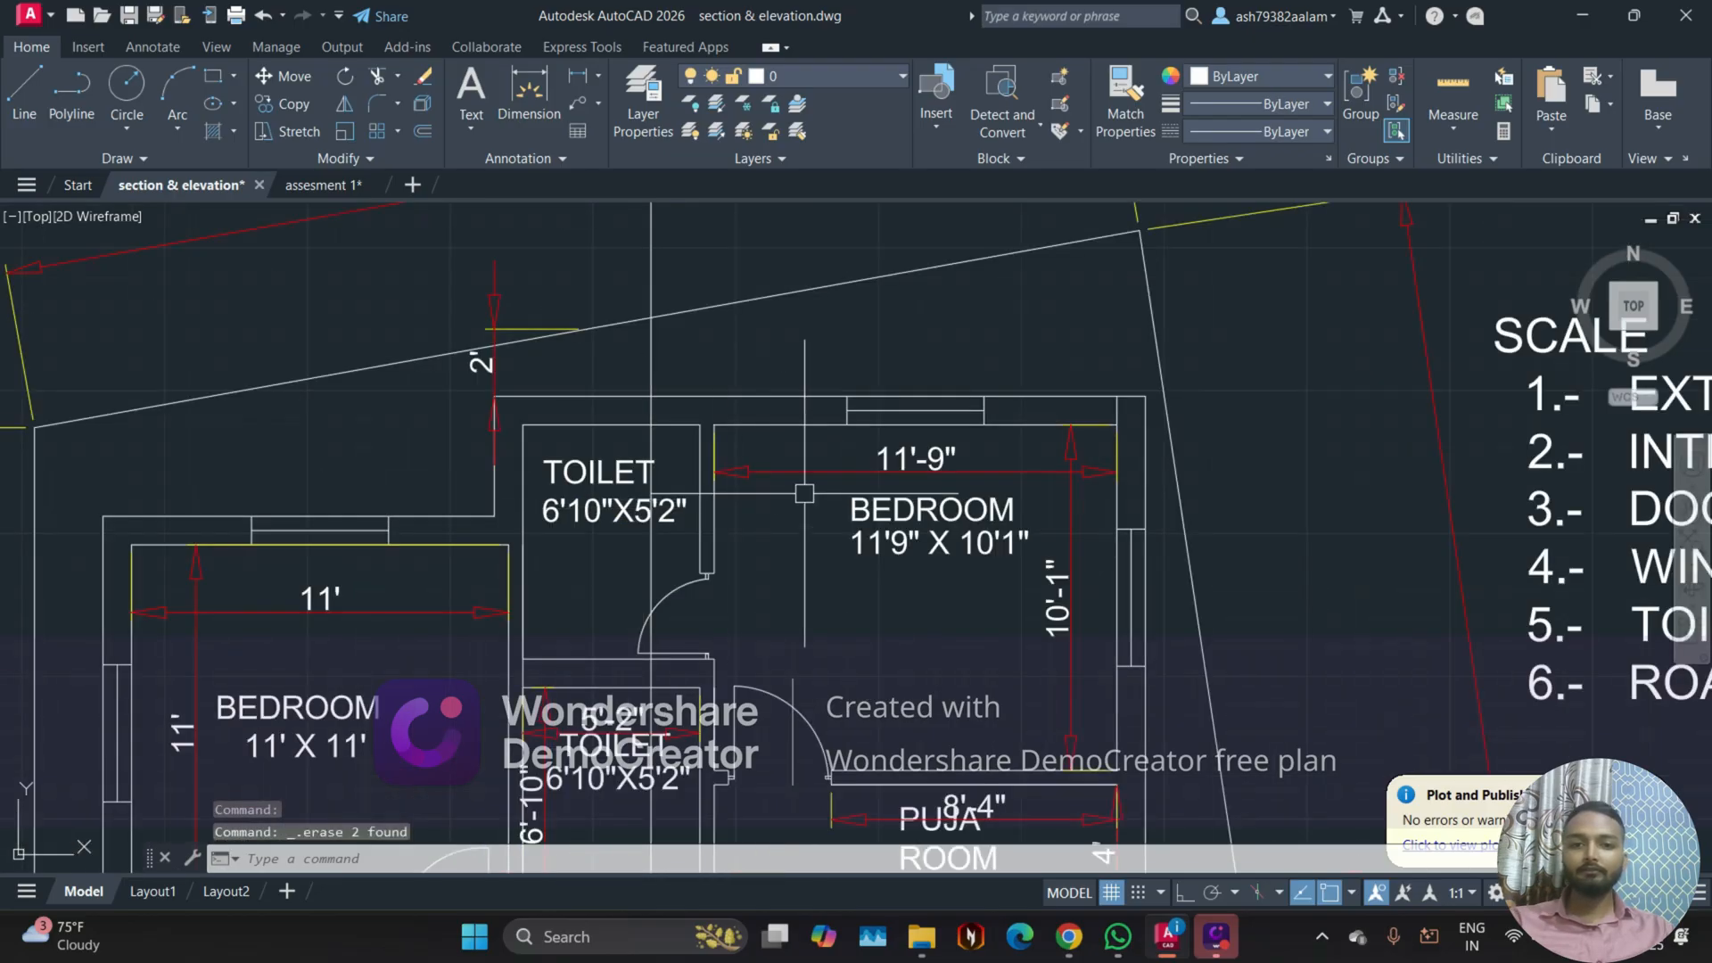
click(837, 473)
key(Delete)
click(1071, 562)
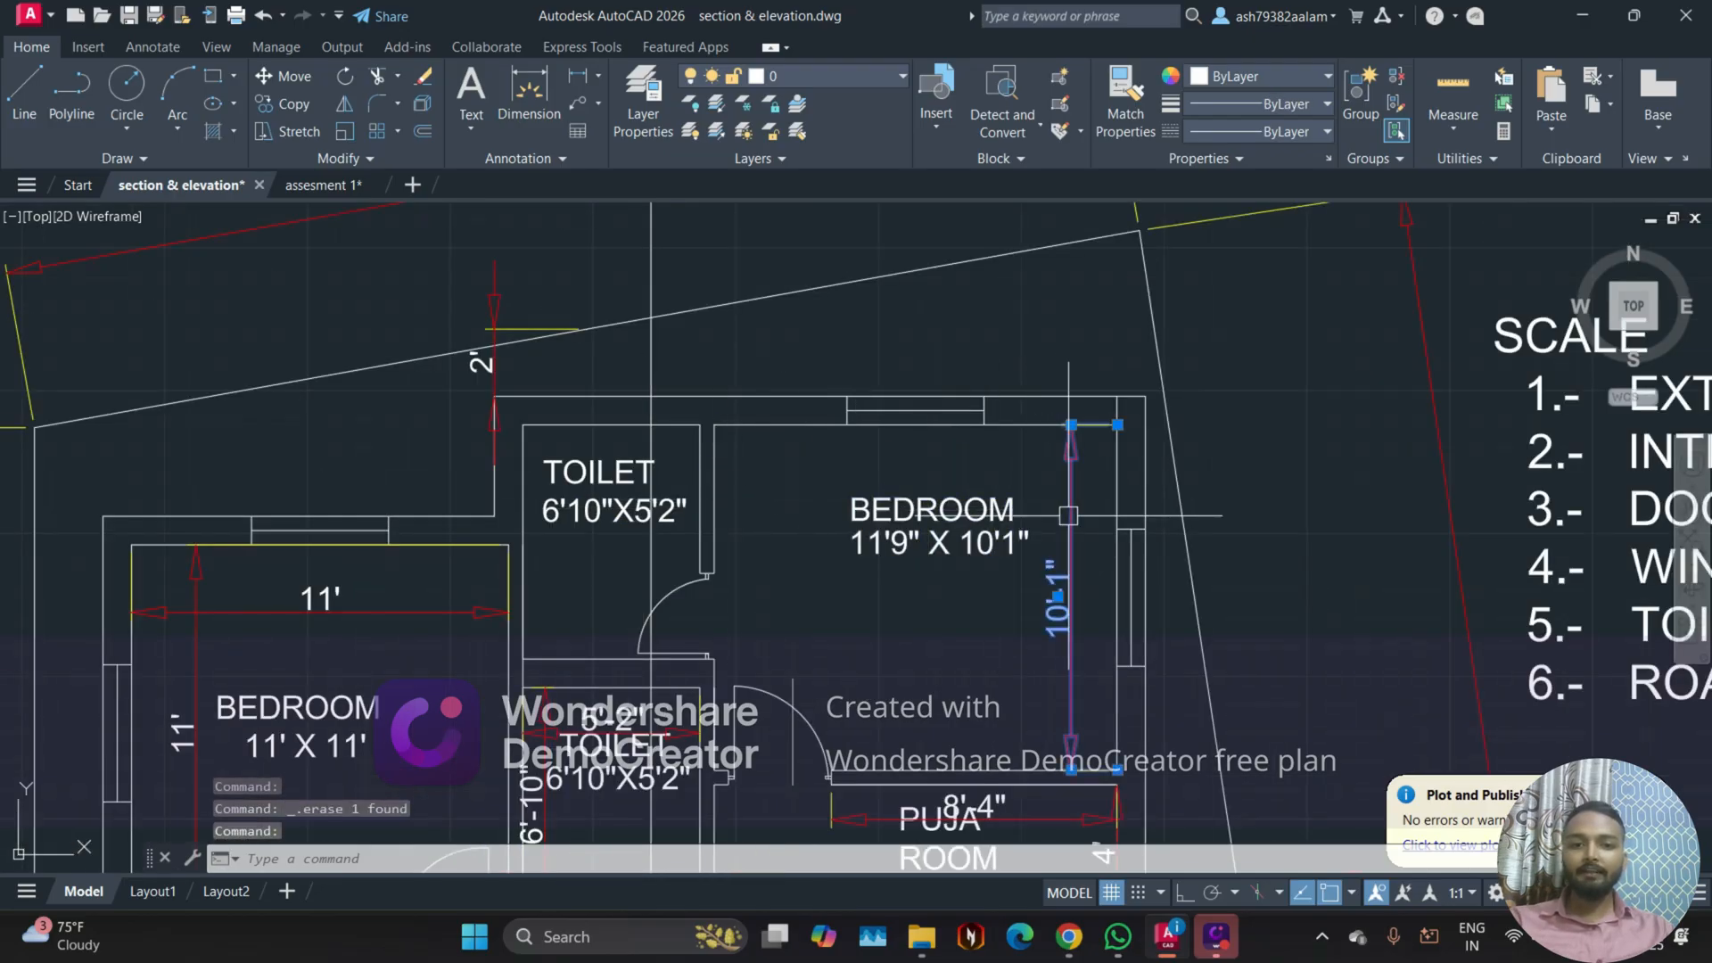
key(Delete)
Step: Delete the dimensions inside the lower 6'10"X5'2" toilet and the horizontal dimension in the puja room
middle_drag(757, 588, 783, 392)
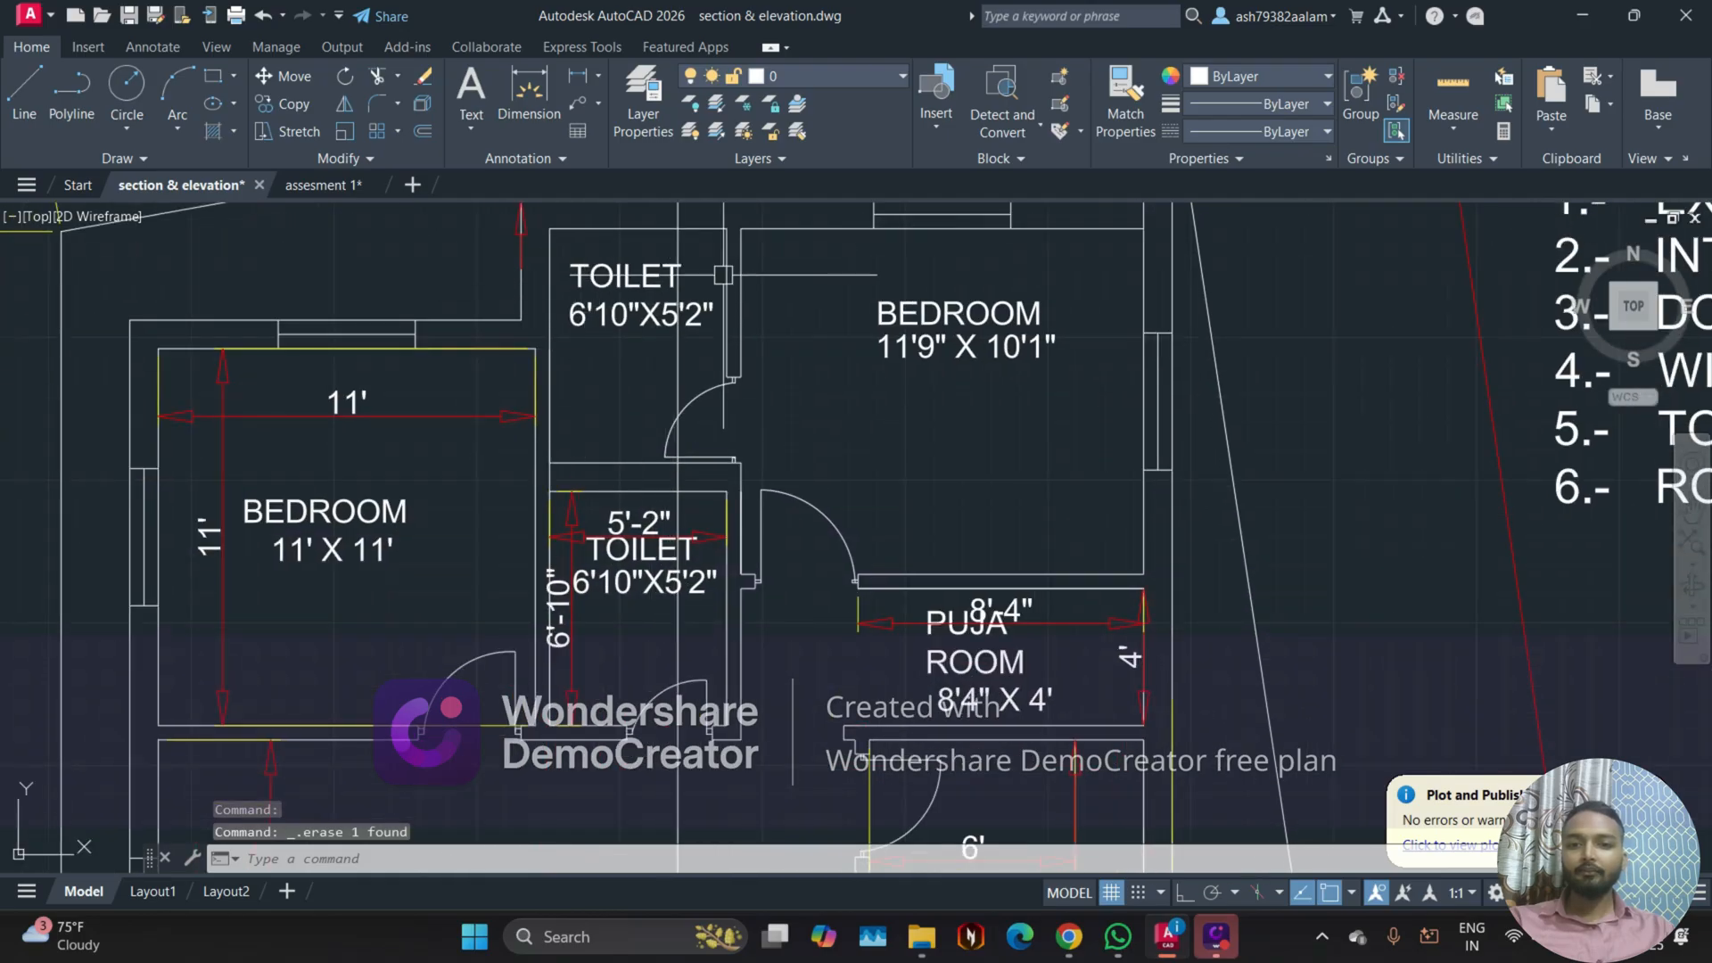
scroll(600, 535, up, 2)
click(562, 501)
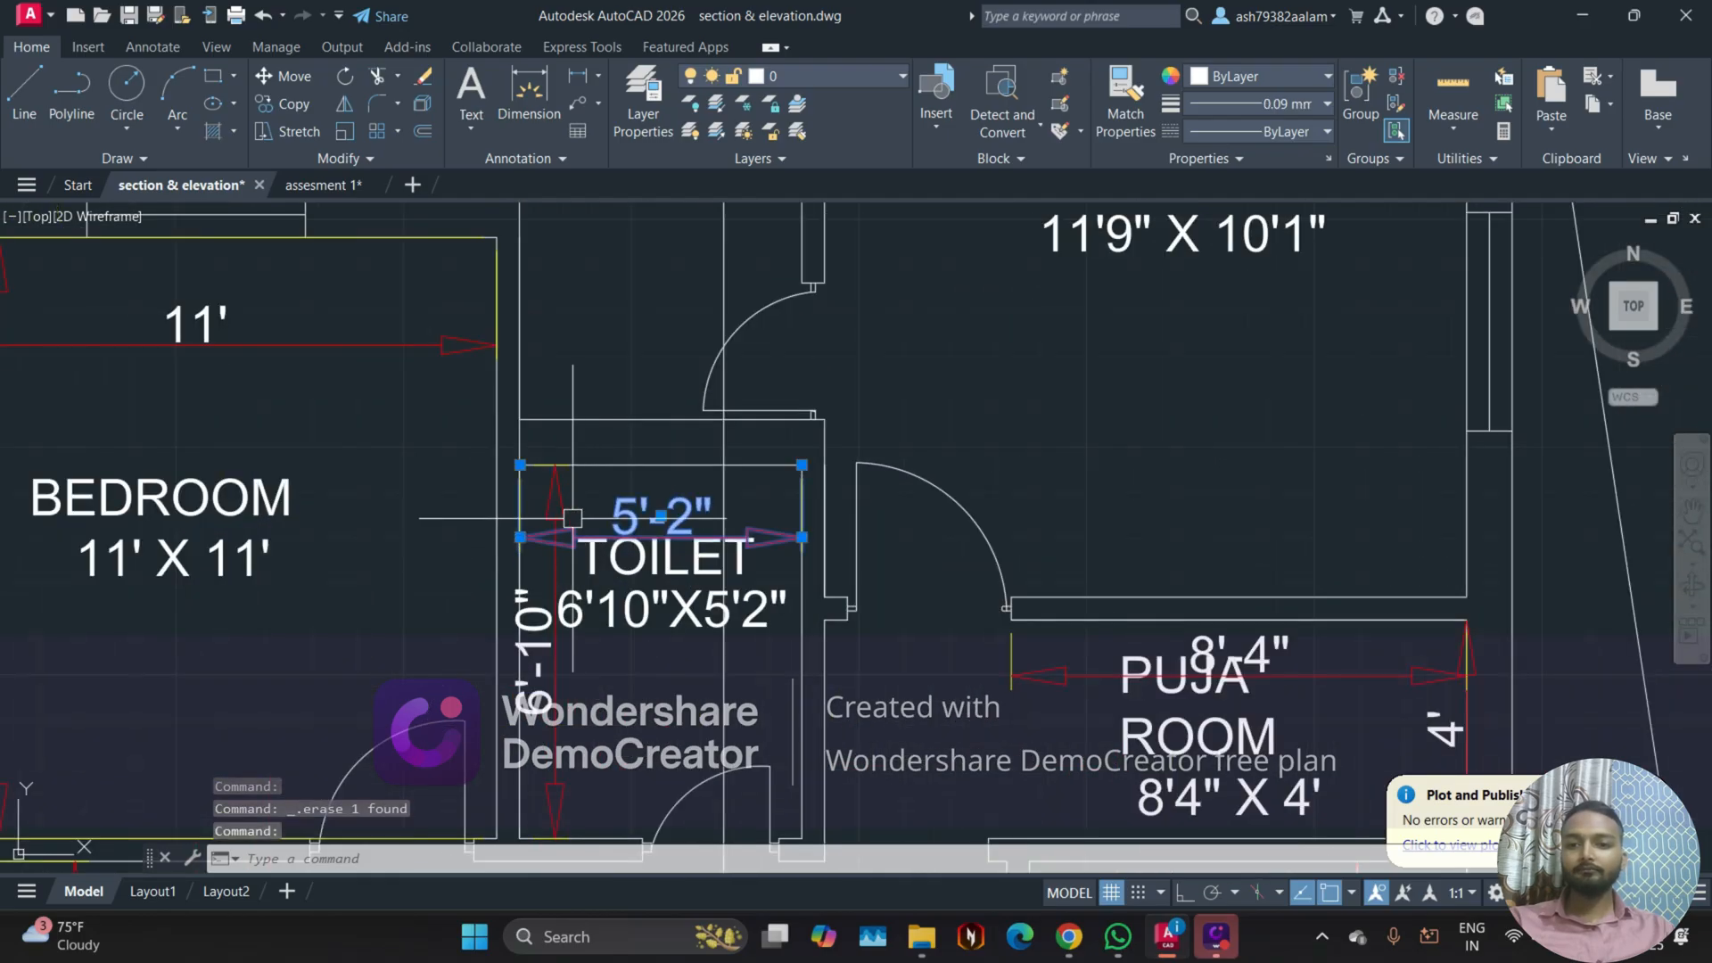
key(Delete)
click(1105, 675)
key(Delete)
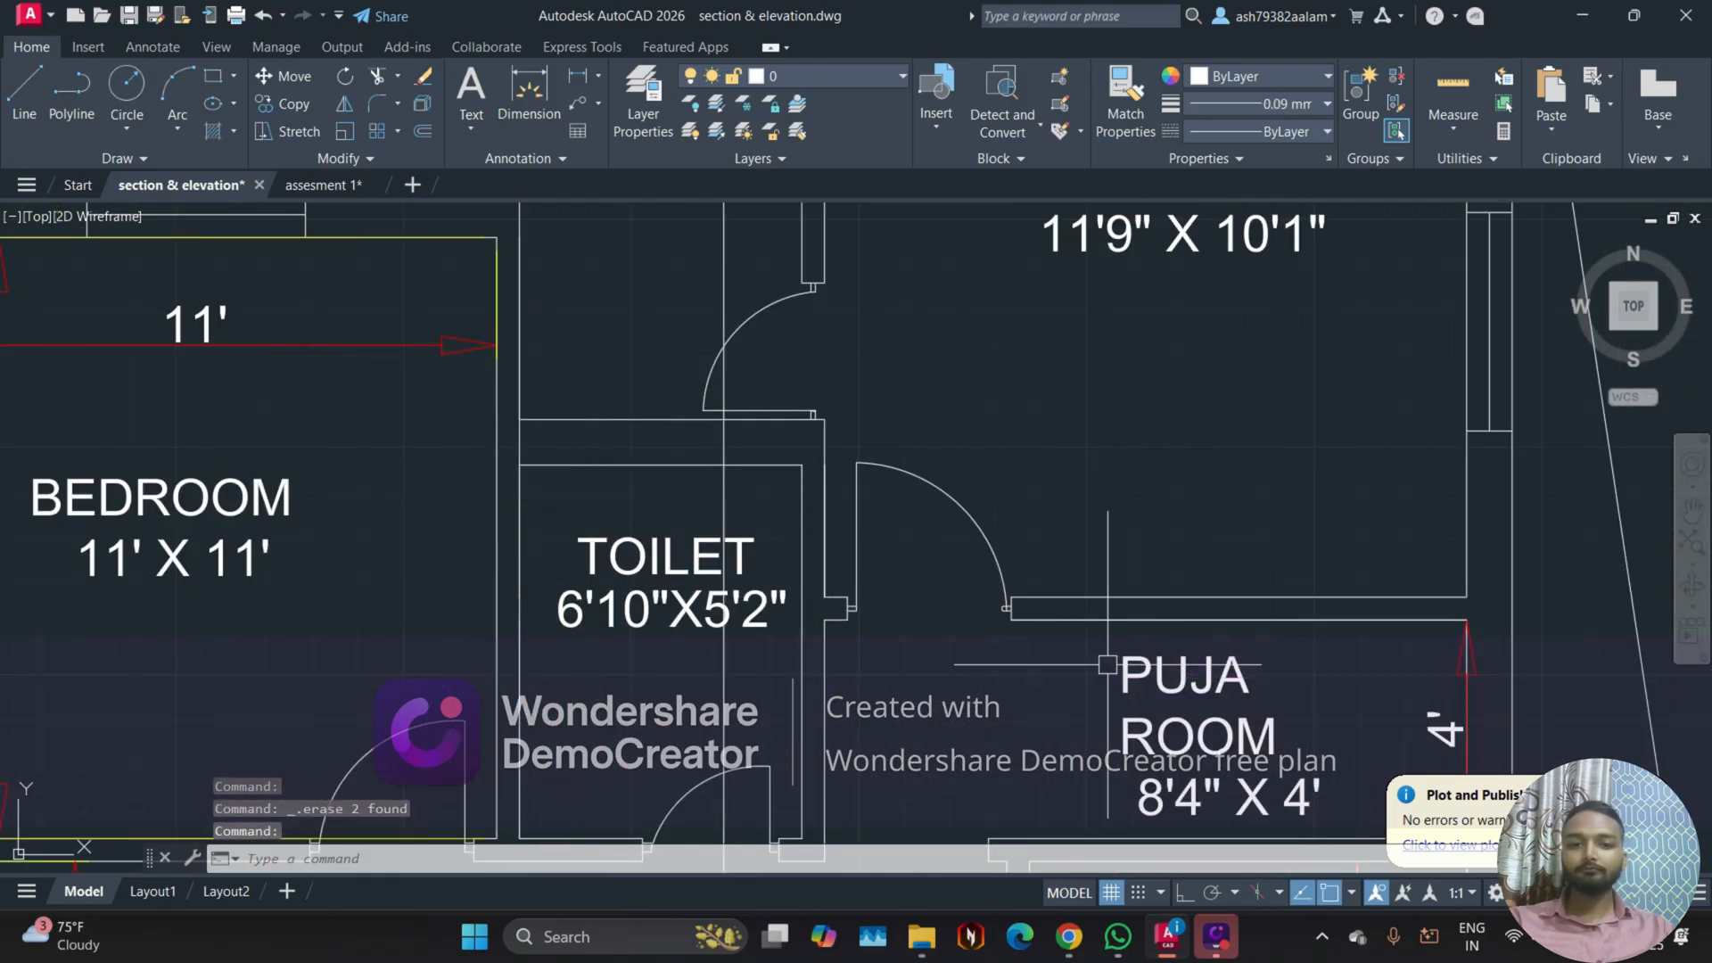
Step: Delete the puja room's vertical dimension and the dimensions inside the kitchen
middle_drag(921, 601, 773, 322)
click(1295, 447)
key(Delete)
middle_drag(1130, 644, 1079, 448)
click(1196, 602)
click(1089, 543)
key(Delete)
Step: Delete the horizontal and vertical dimensions inside the drawing cum dinning room
scroll(1089, 543, down, 8)
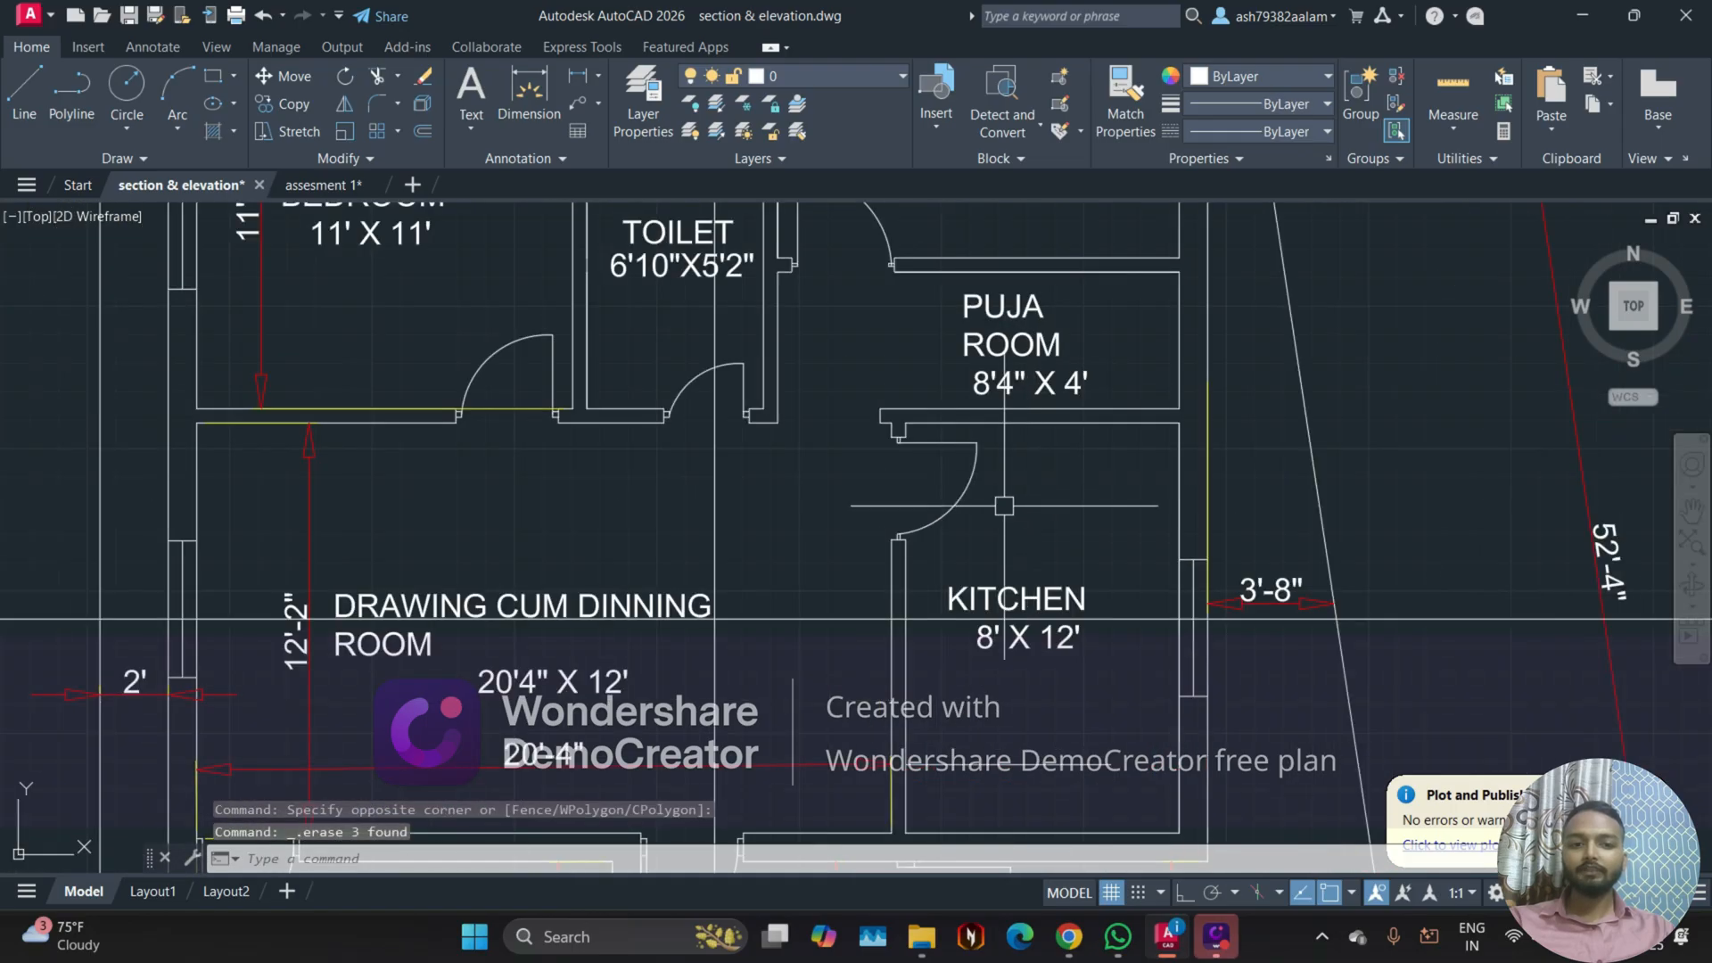
scroll(858, 582, up, 3)
click(869, 554)
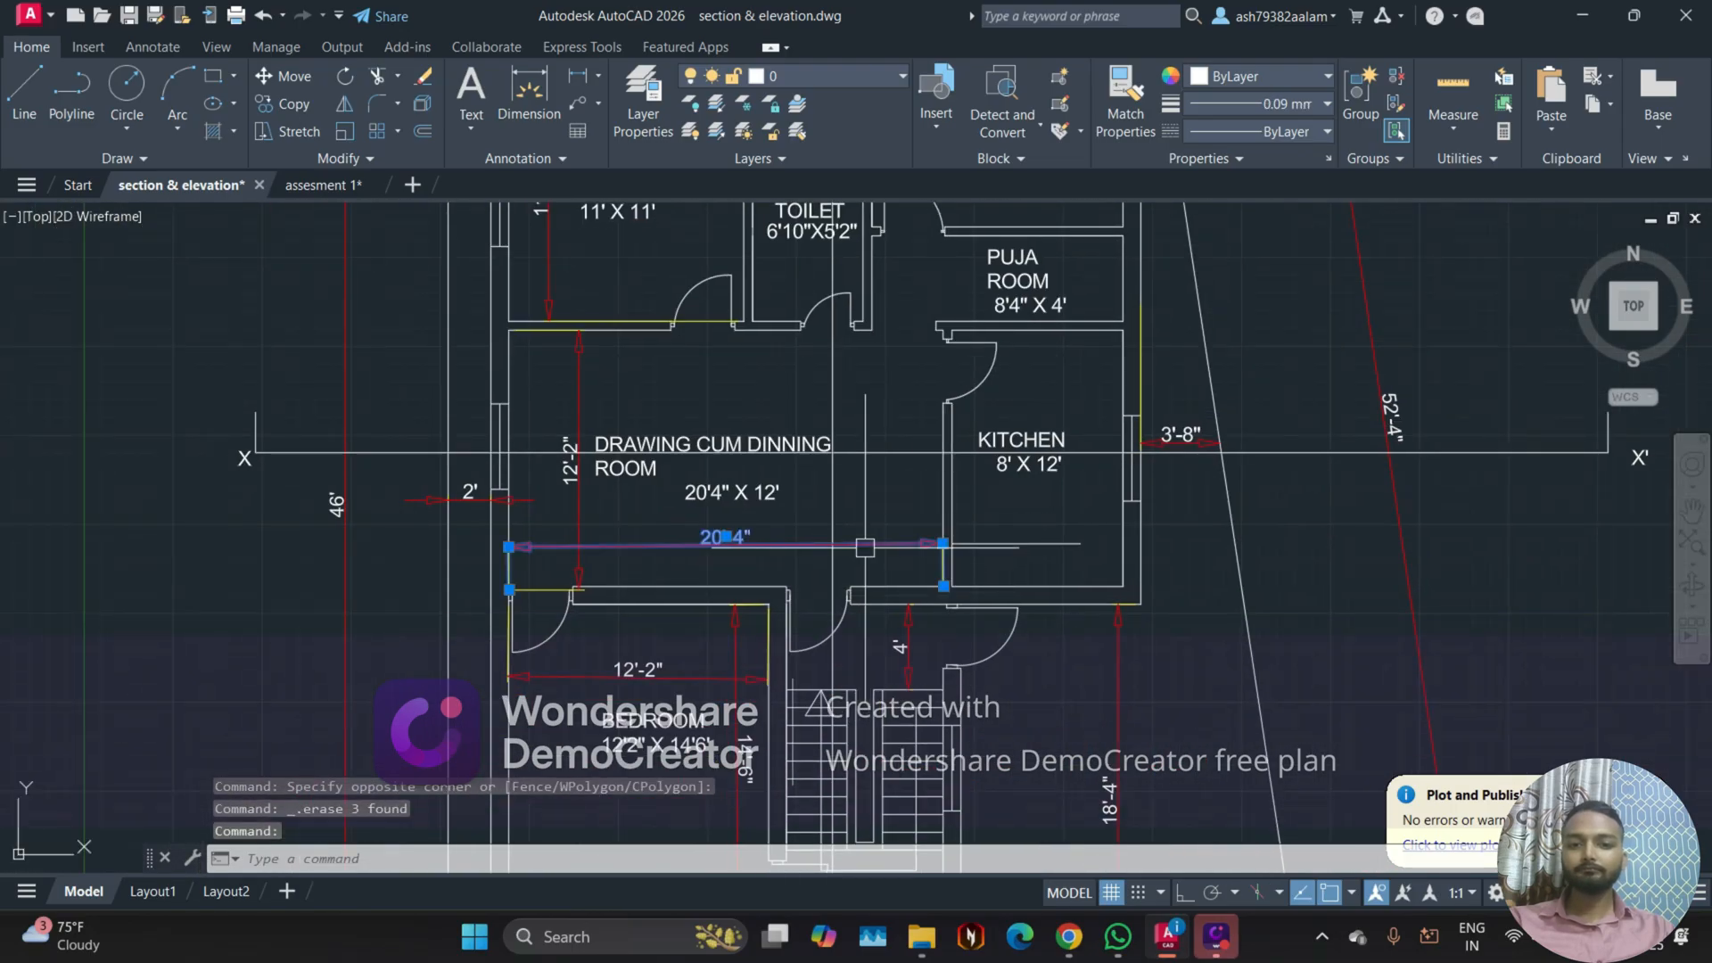
key(Delete)
scroll(579, 508, up, 3)
click(560, 460)
key(Delete)
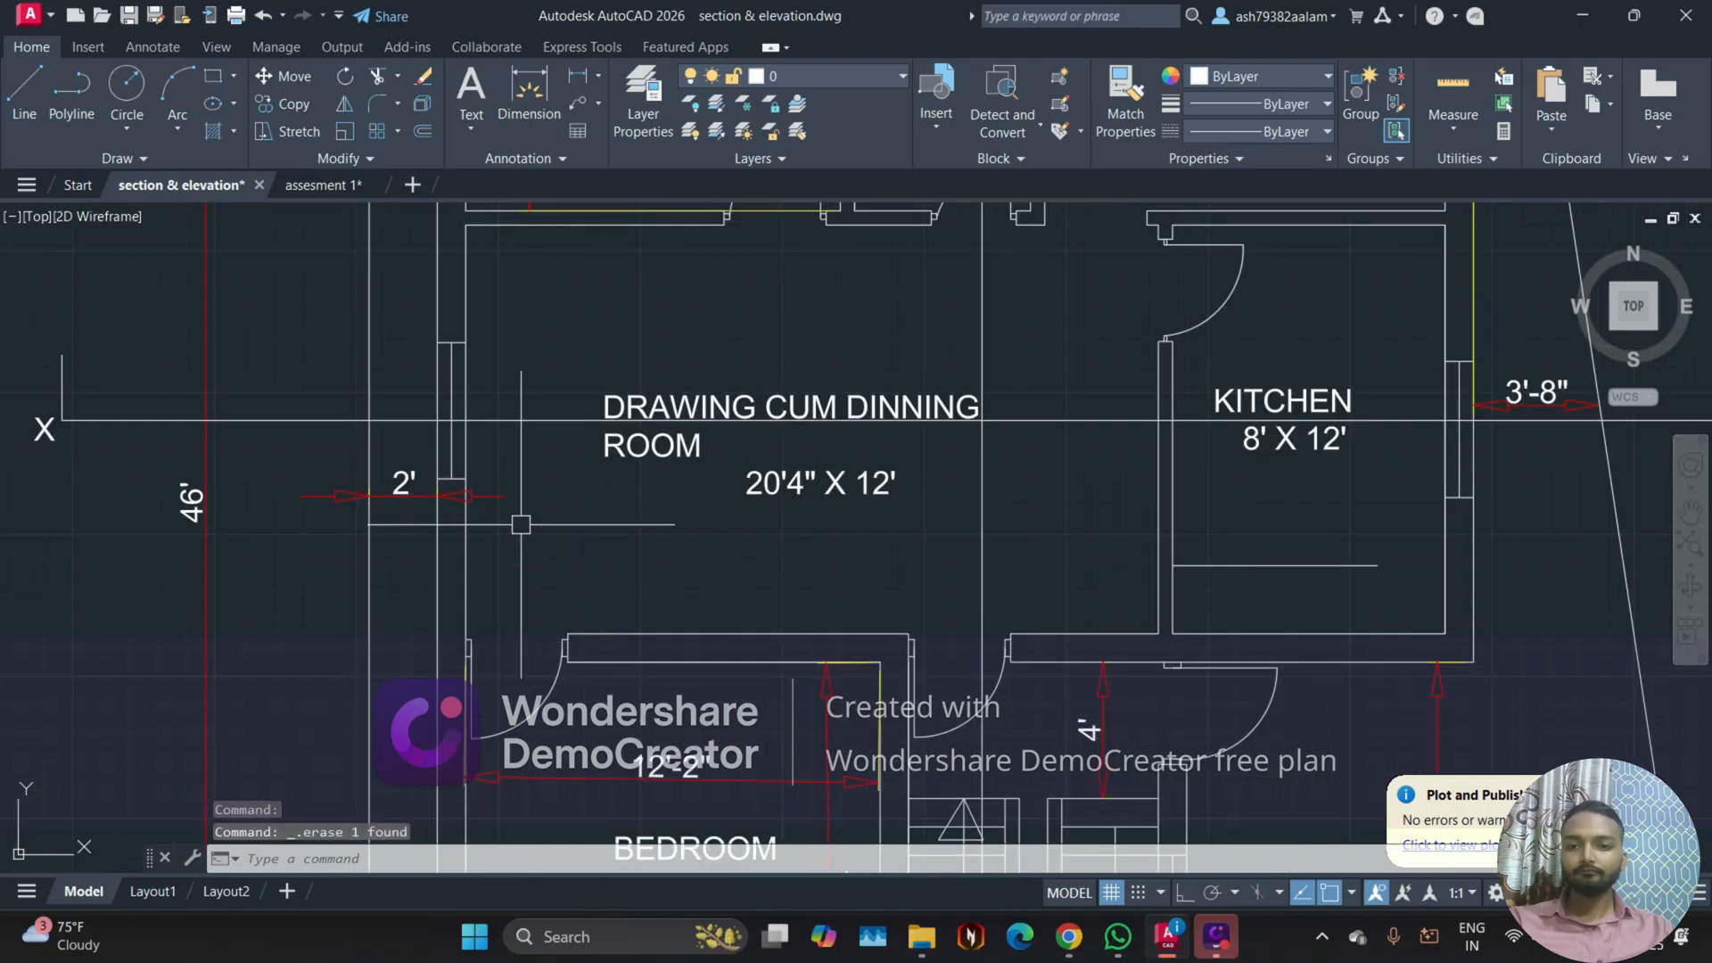
Step: Widen the drawing room label's text box so DRAWING CUM DINNING ROOM fits on one line
mouse_move(715, 475)
middle_down()
mouse_move(612, 532)
mouse_move(803, 579)
middle_up()
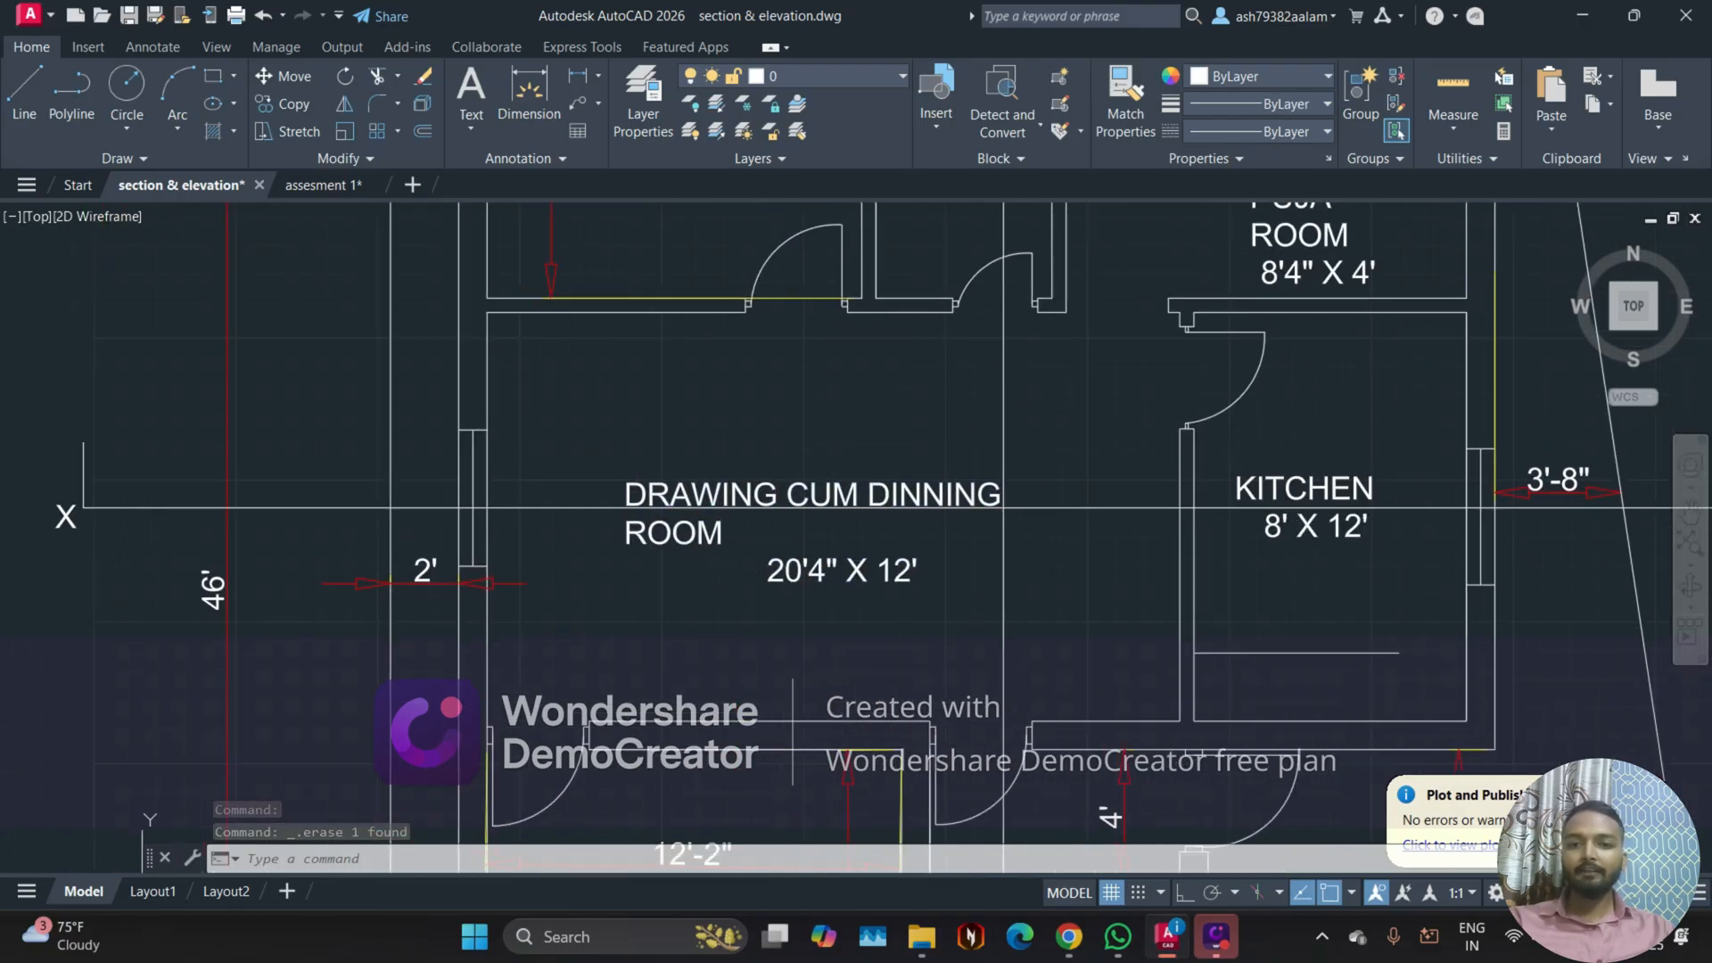
click(671, 513)
double_click(665, 489)
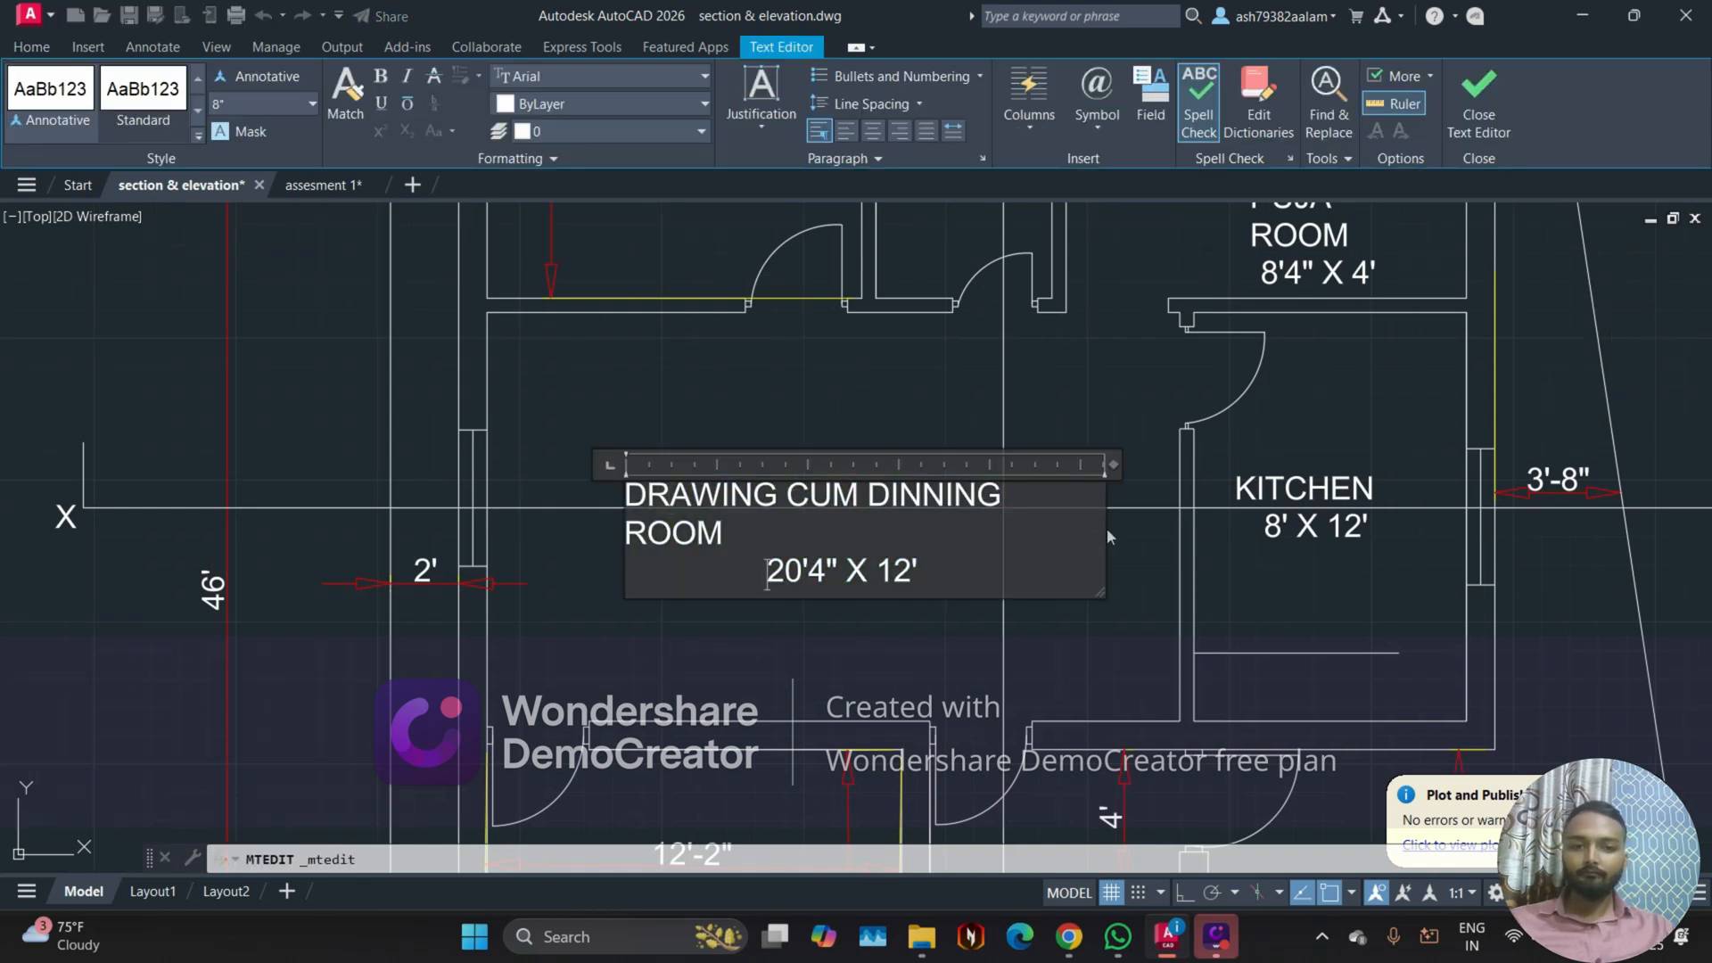
drag(1106, 530, 1128, 518)
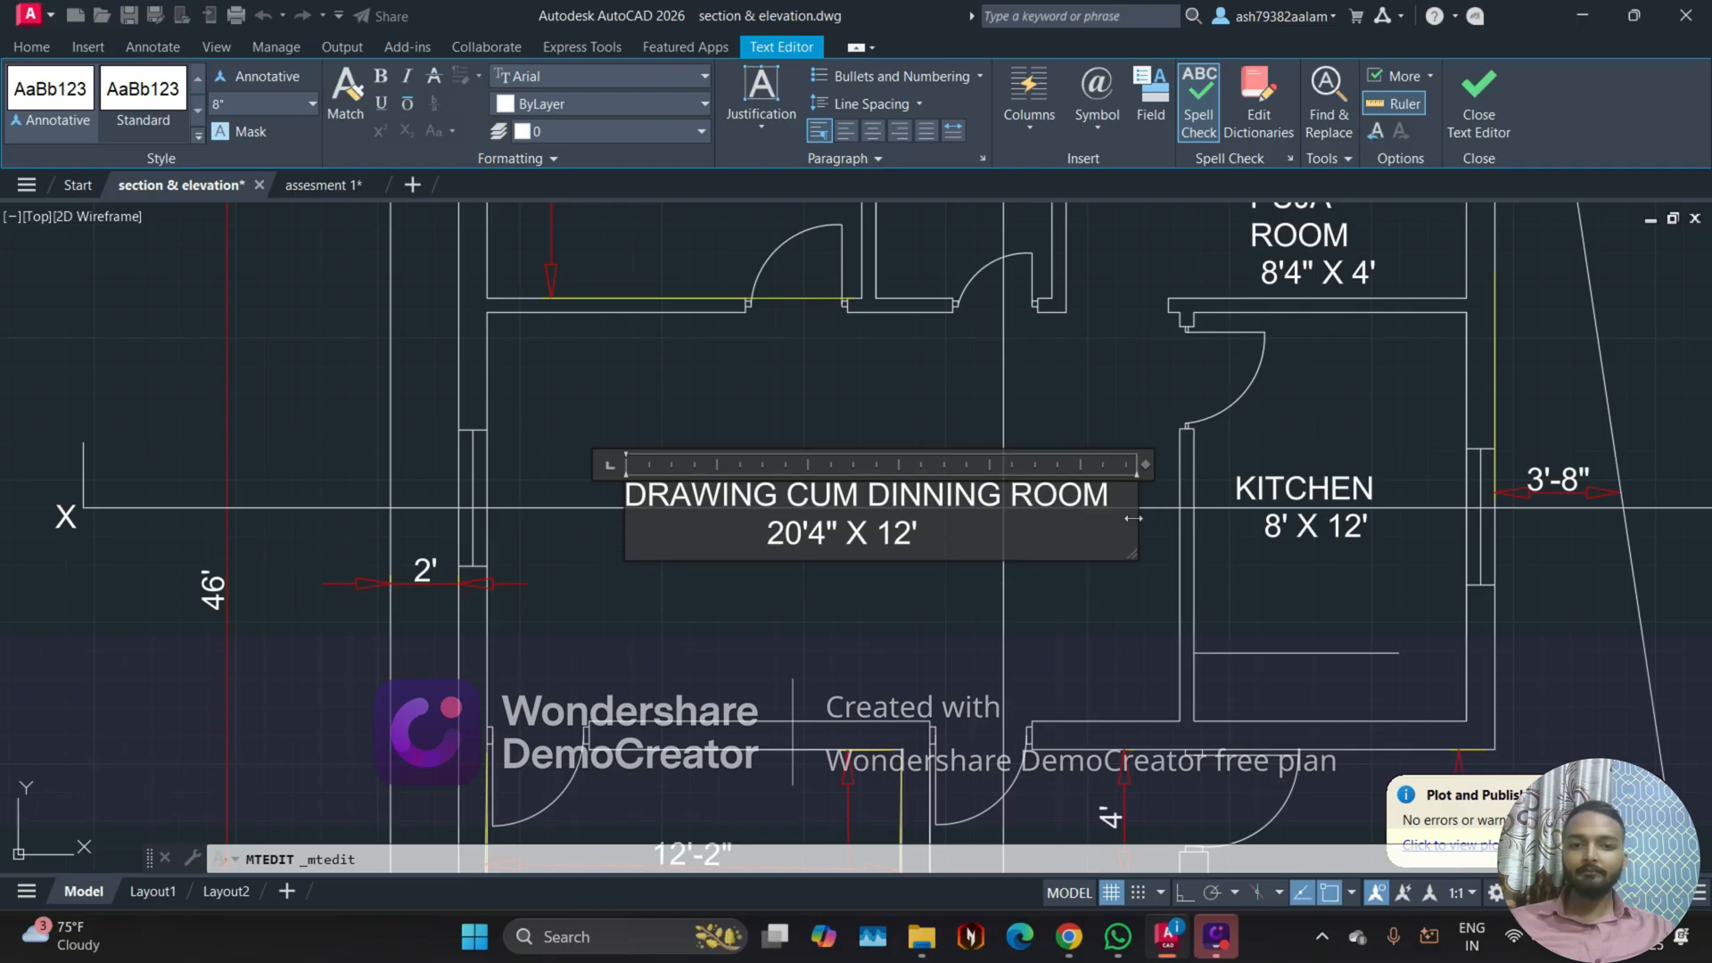
click(787, 657)
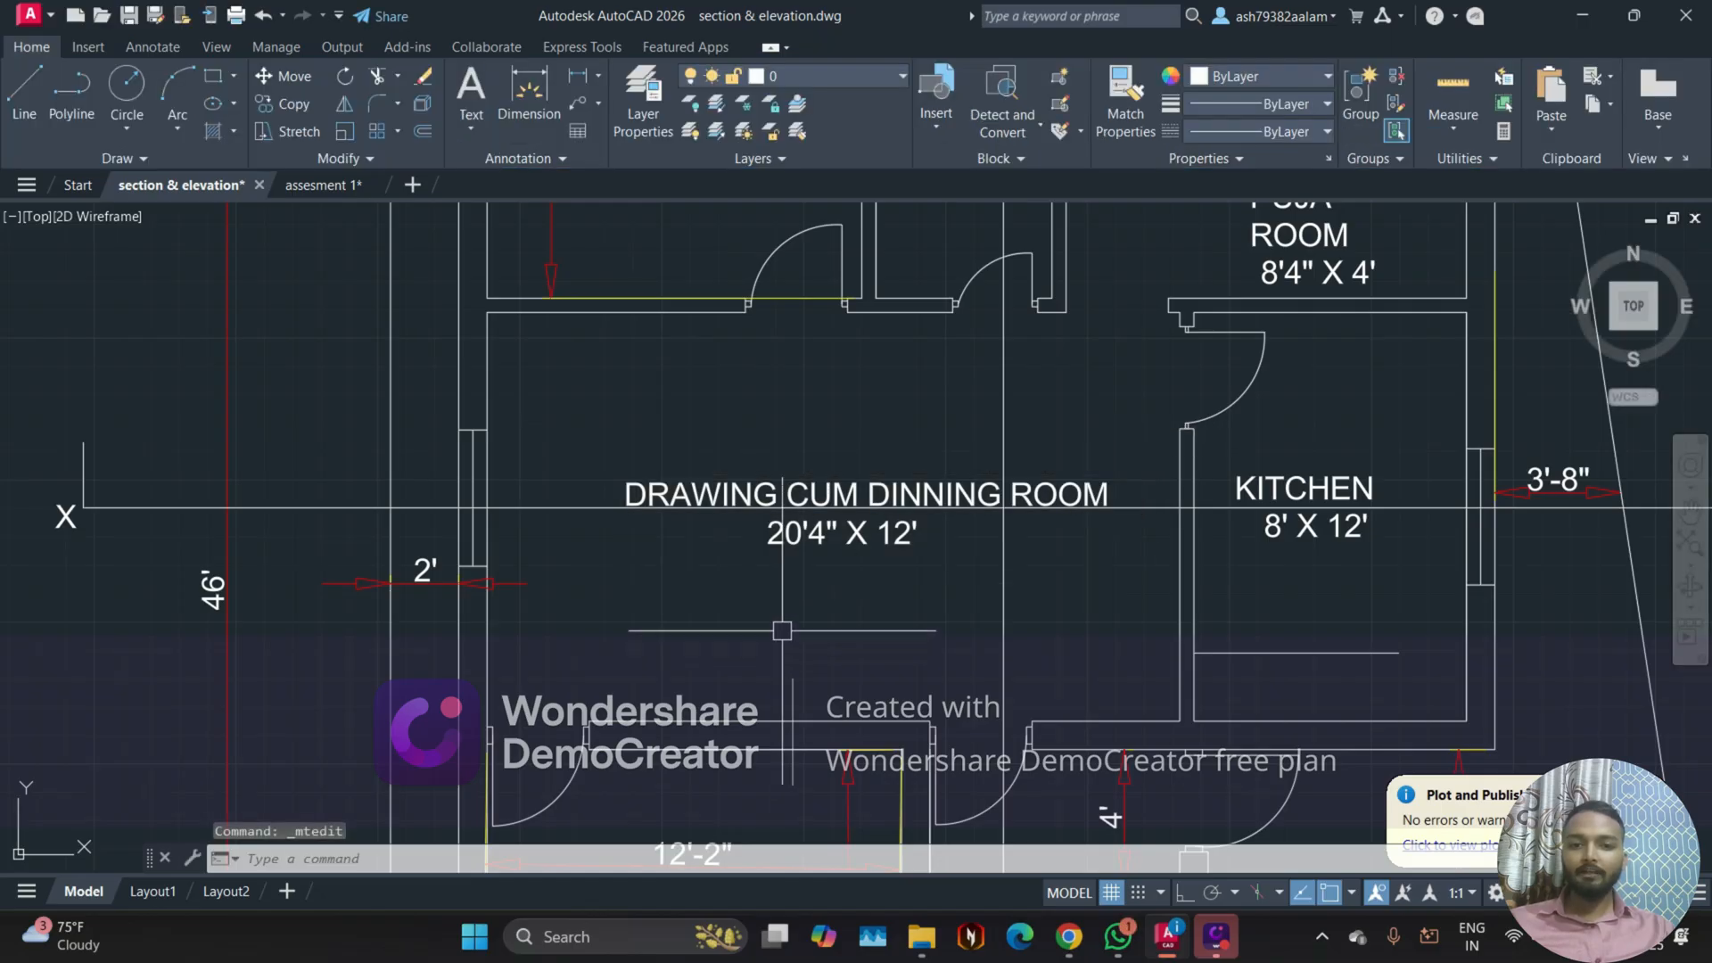
Step: Move the drawing room label straight down about 1'-9", clear of the X-X' section line
click(828, 508)
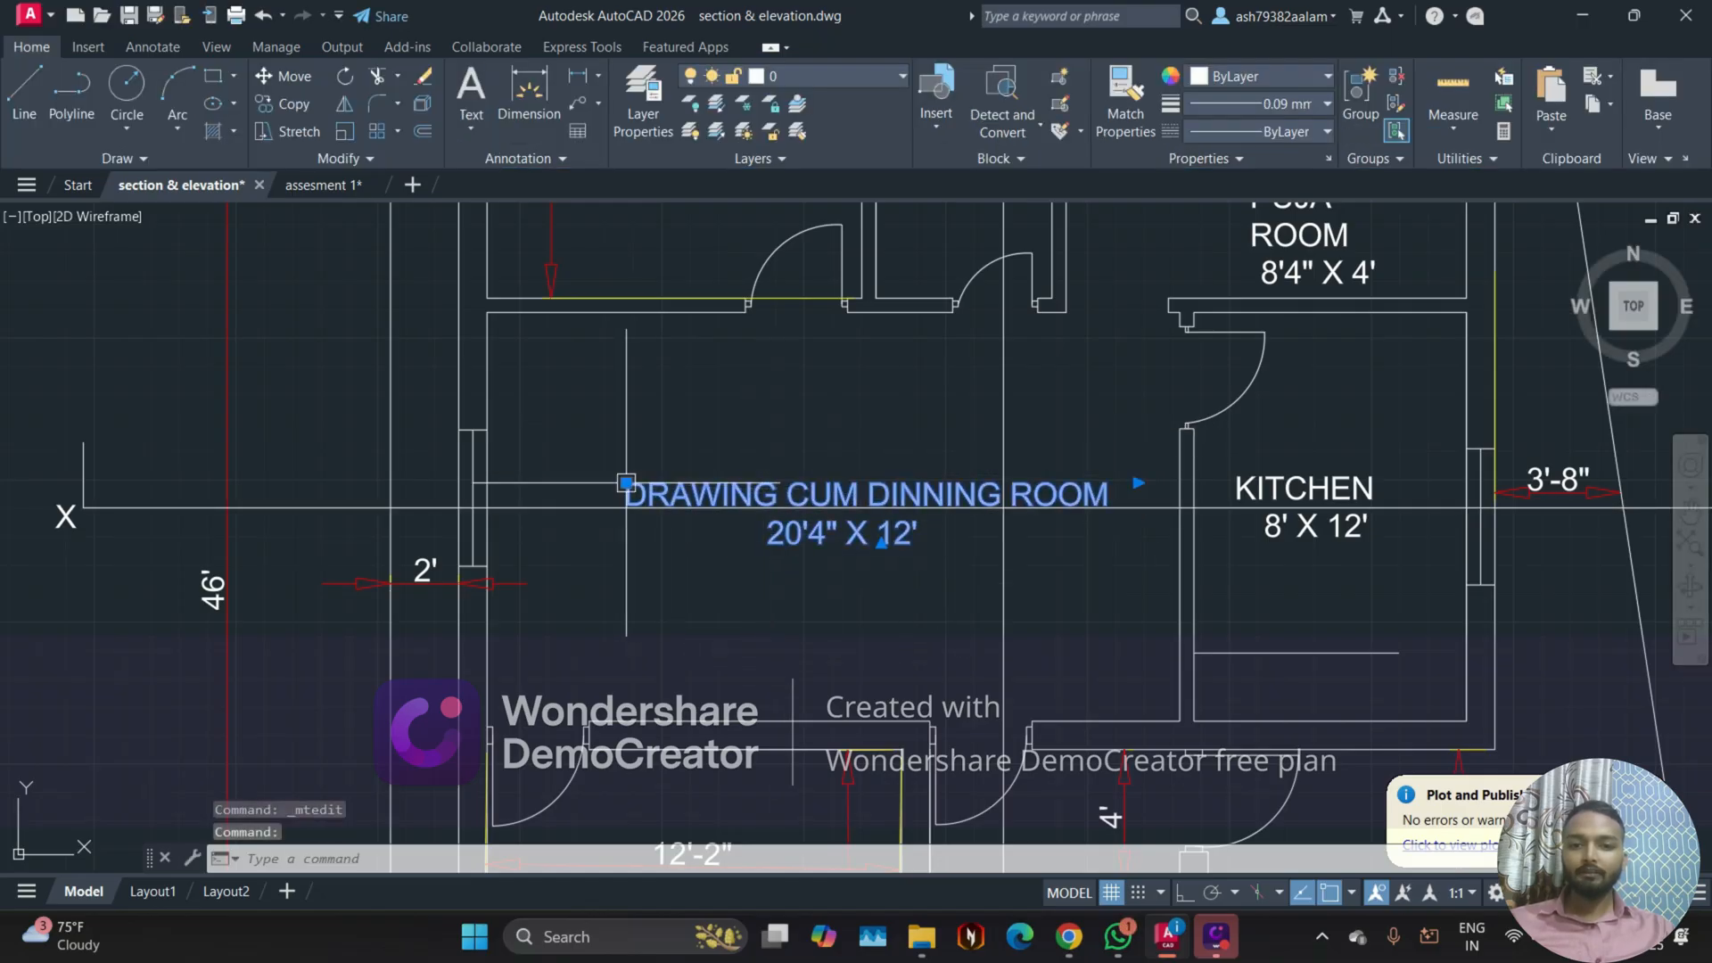
click(626, 484)
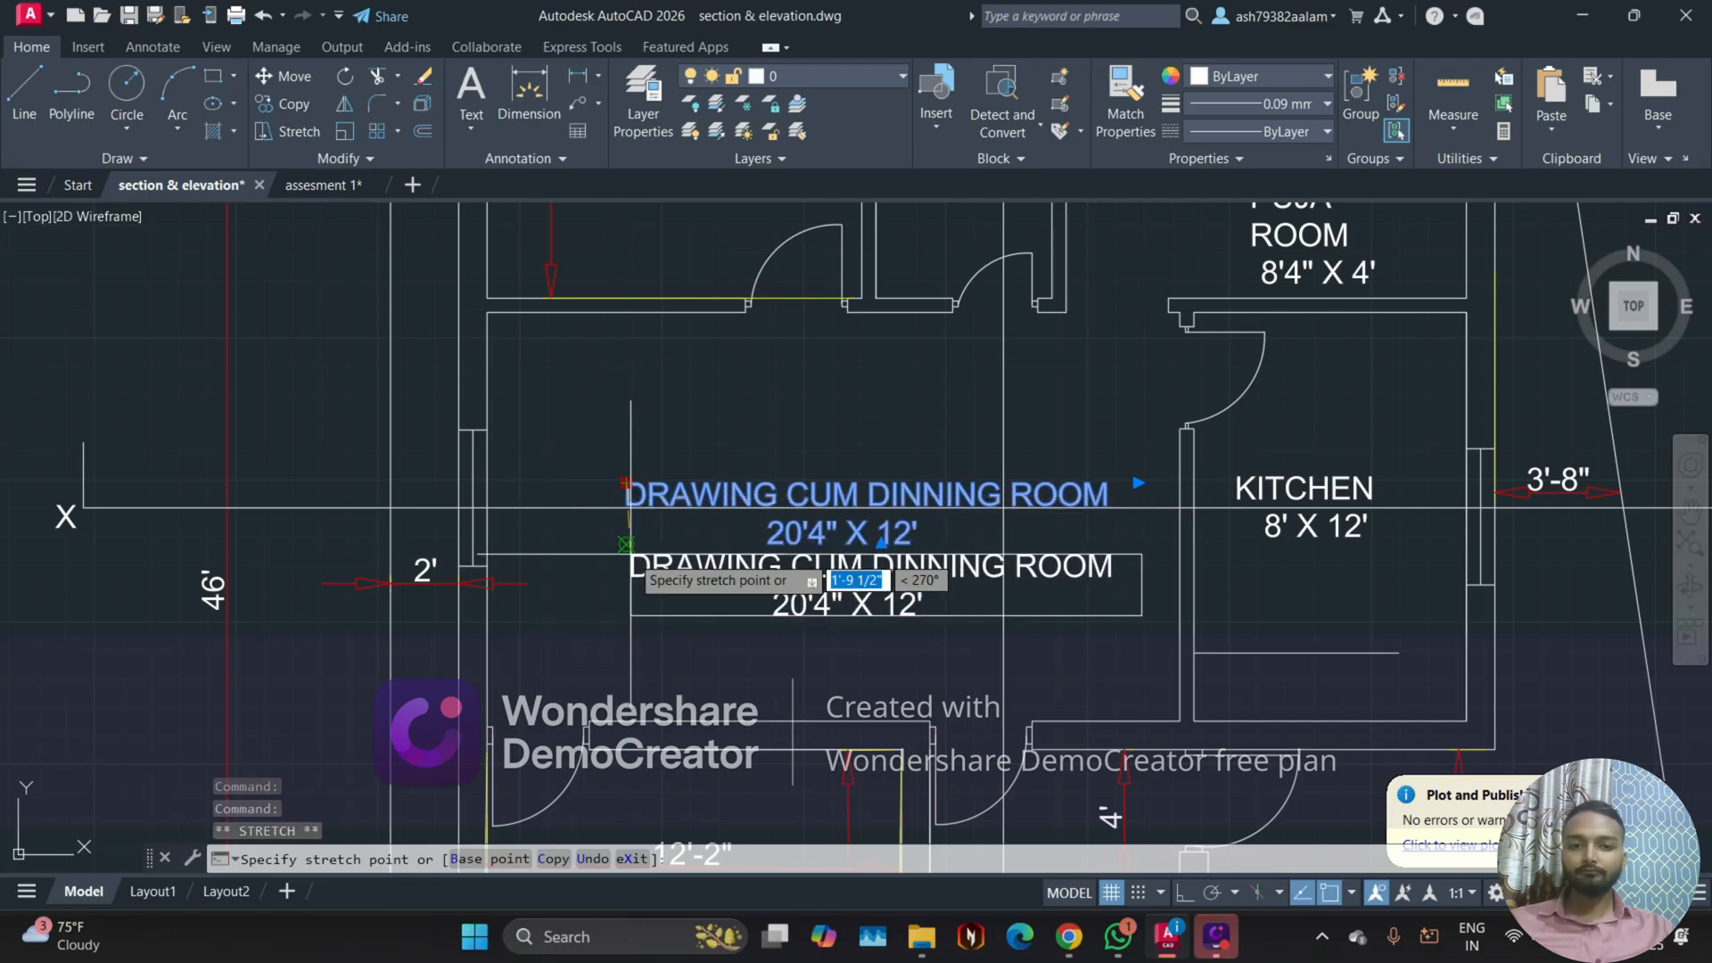
click(627, 550)
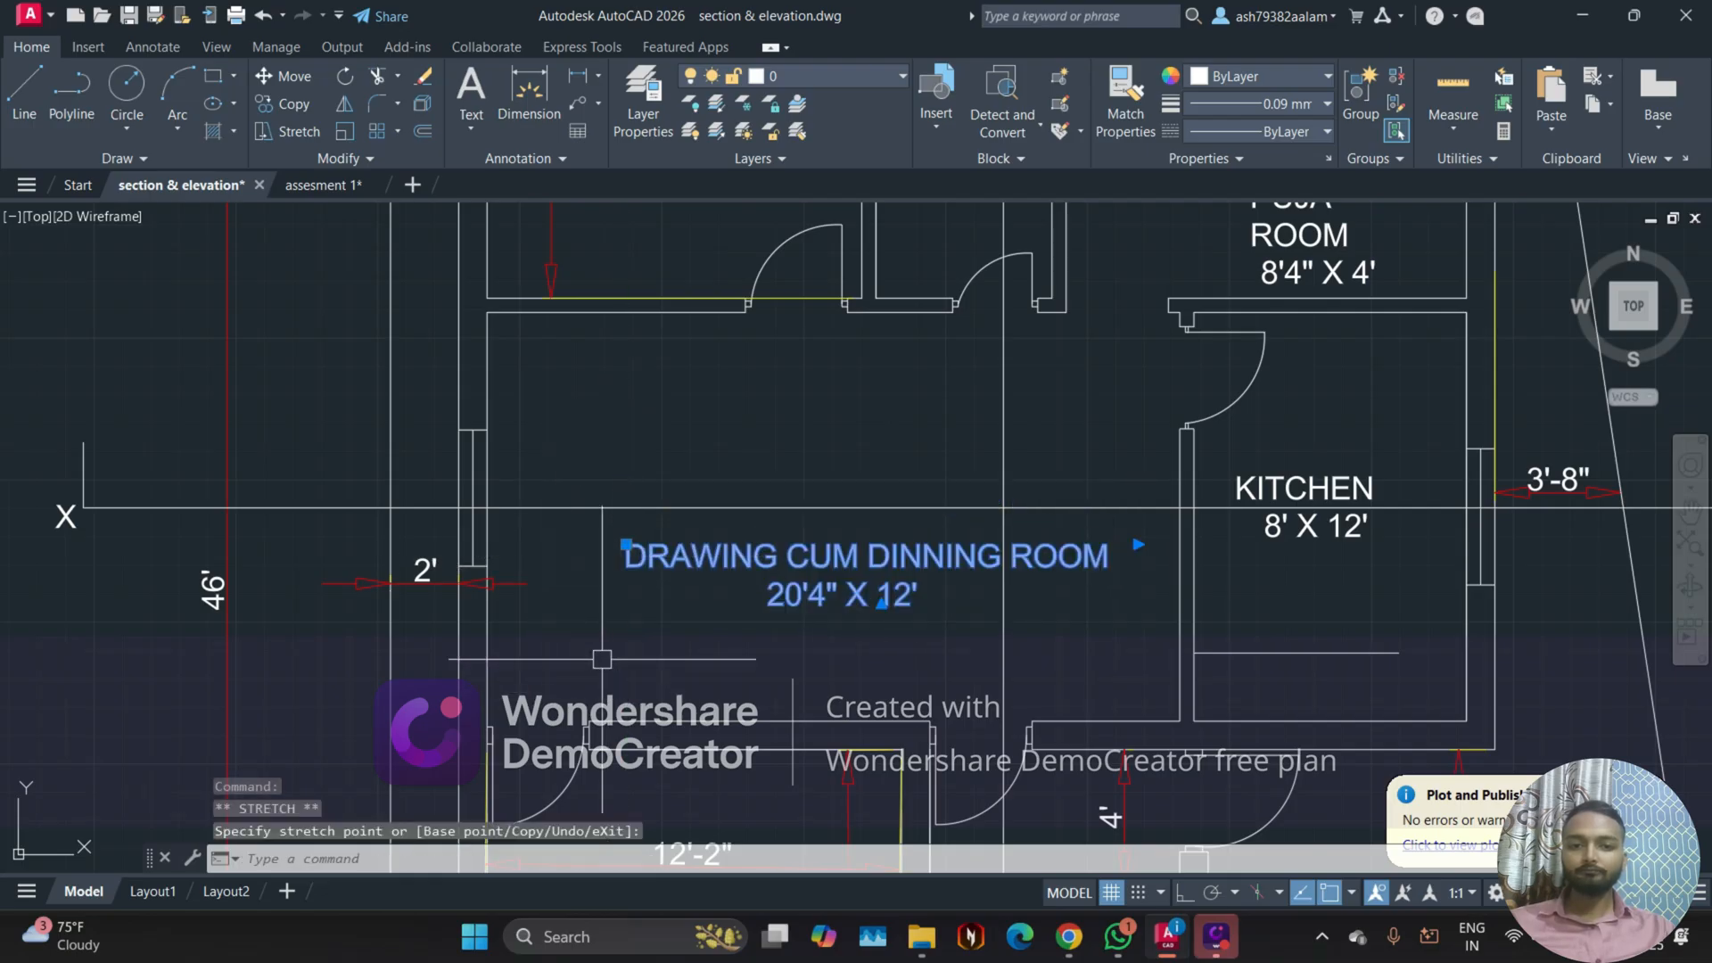
Step: Delete both dimensions inside the 12'2" X 14'6" bedroom together with the still selected drawing room label
scroll(778, 586, down, 2)
middle_drag(768, 612, 747, 411)
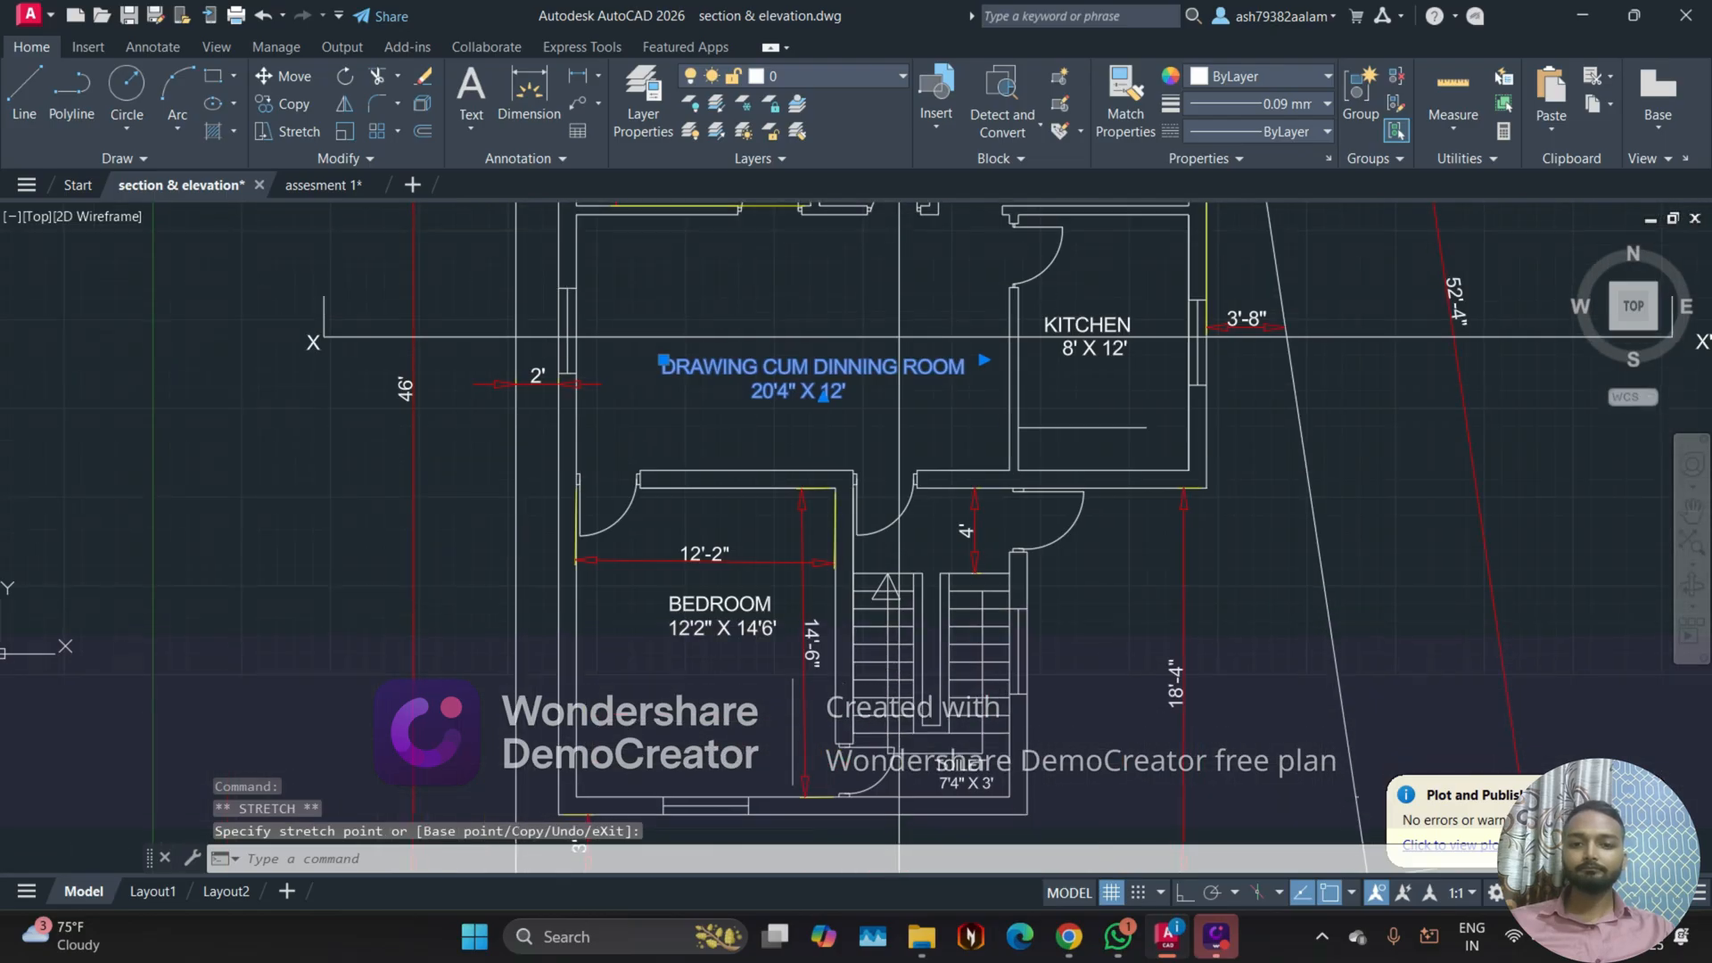
scroll(688, 542, up, 2)
click(747, 564)
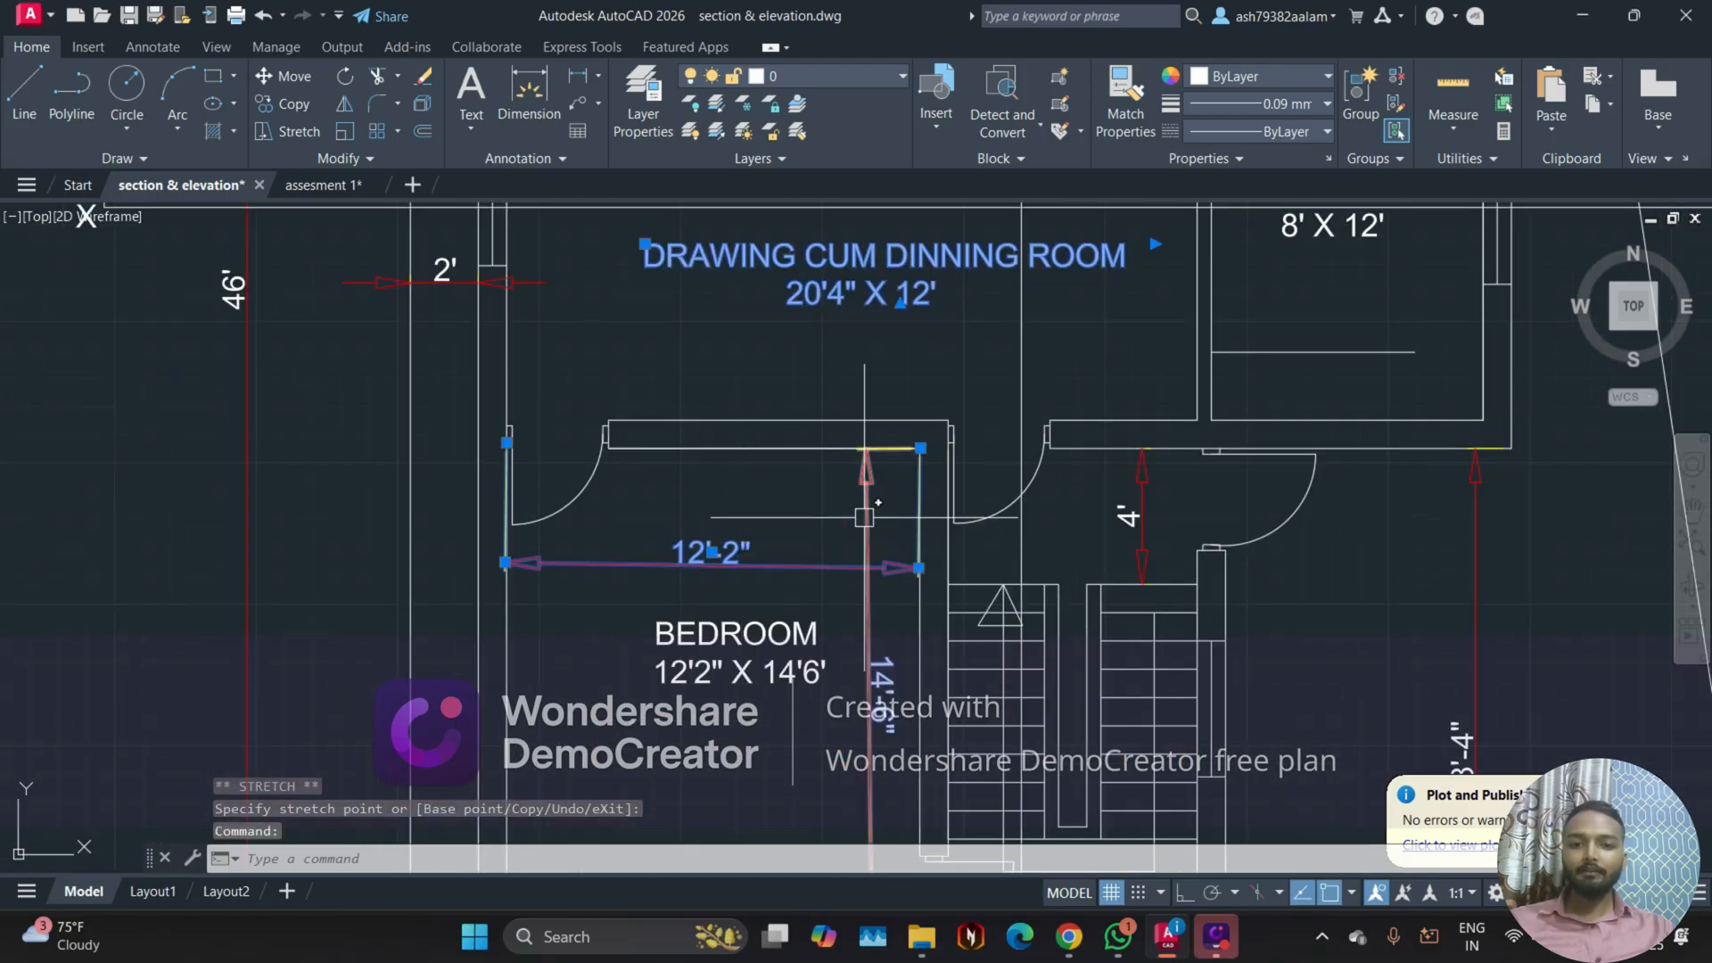
click(864, 519)
key(Delete)
Step: Examine the staircase, the toilet below it and the remaining dimensions around the lower half of the floor plan
scroll(830, 524, down, 2)
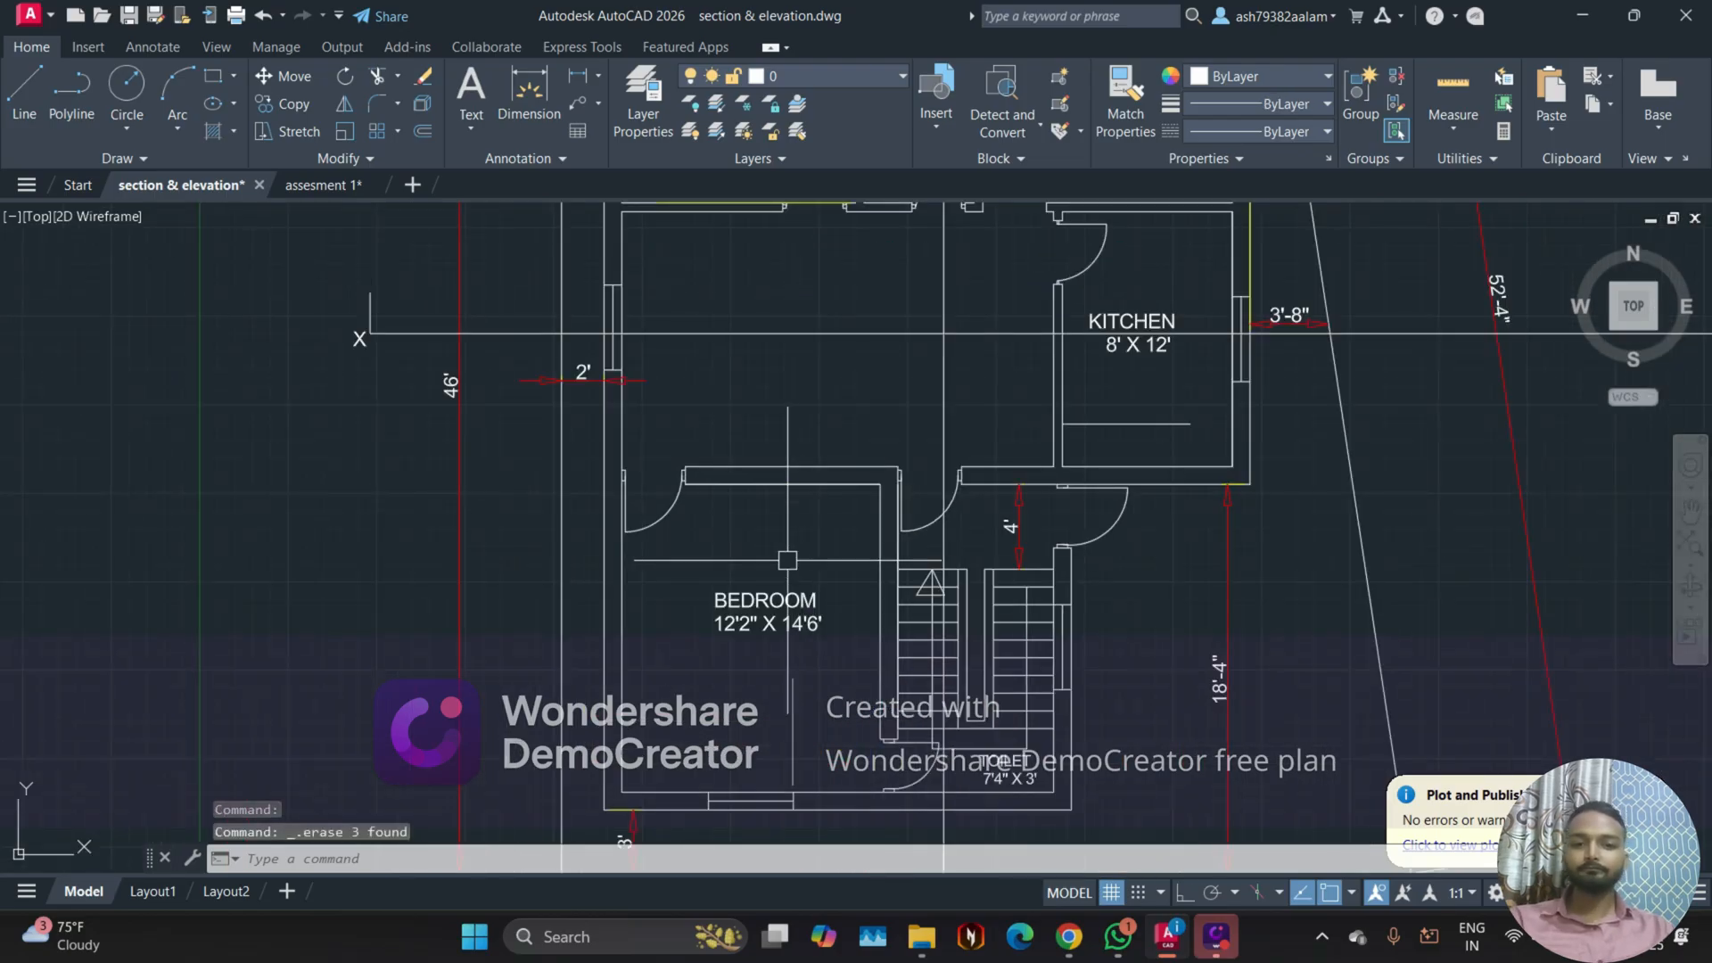
middle_drag(777, 558, 793, 538)
scroll(941, 493, up, 3)
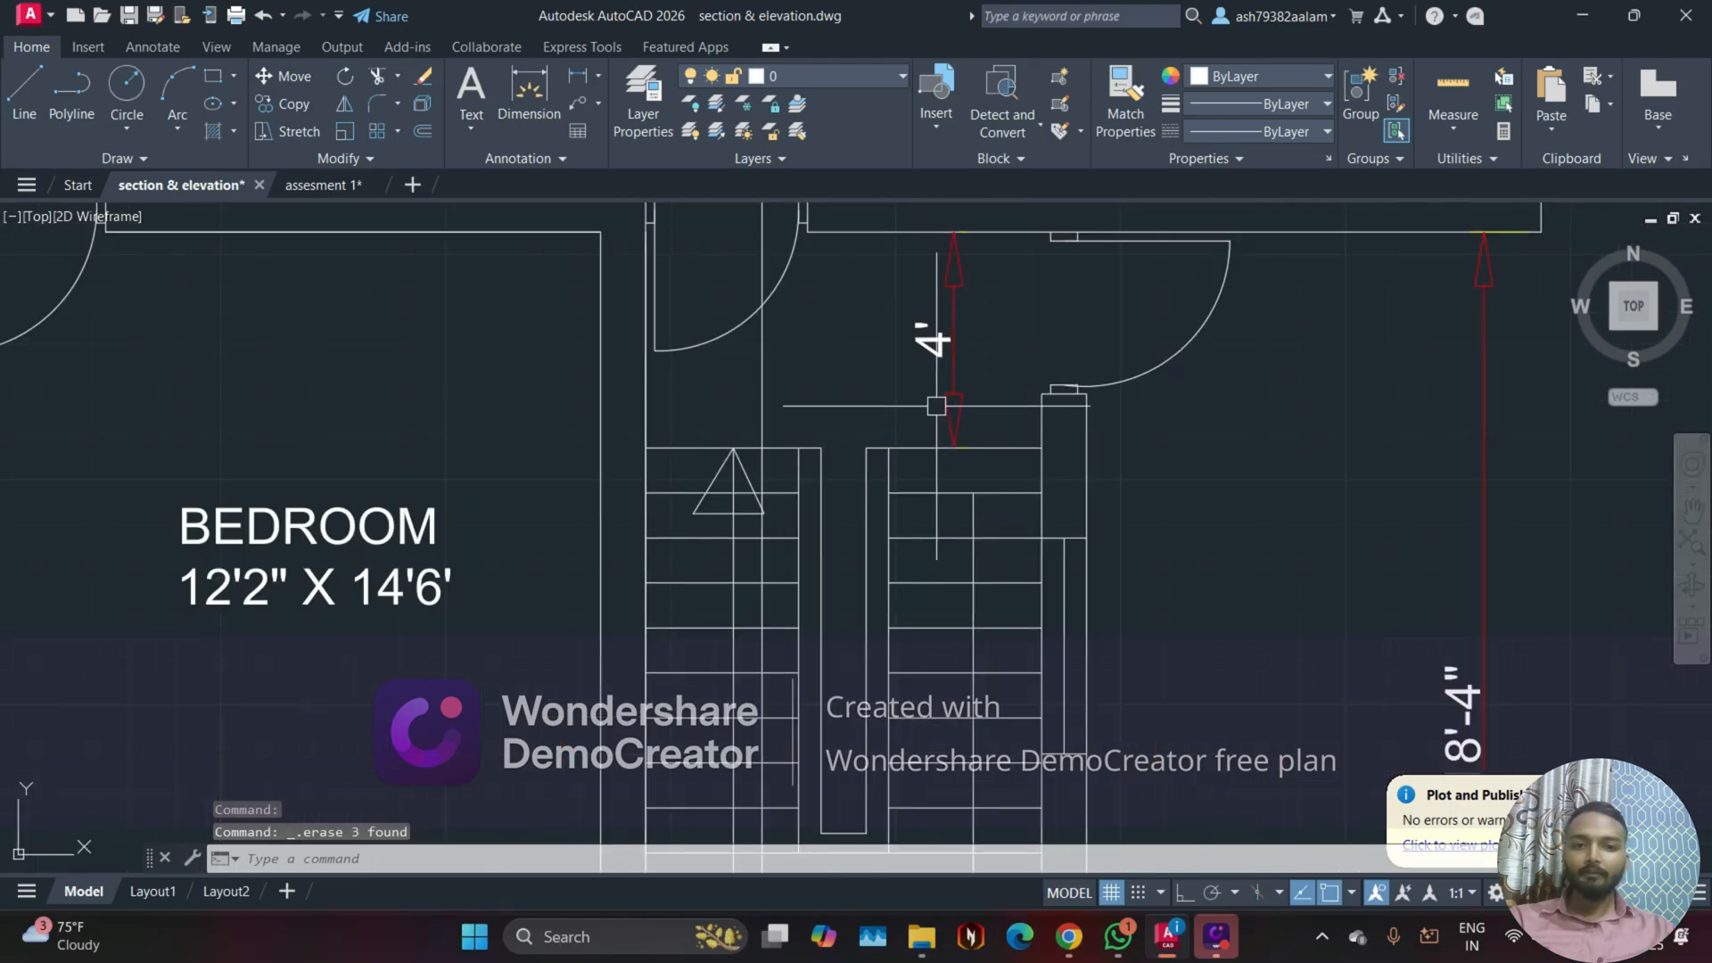
scroll(946, 473, down, 2)
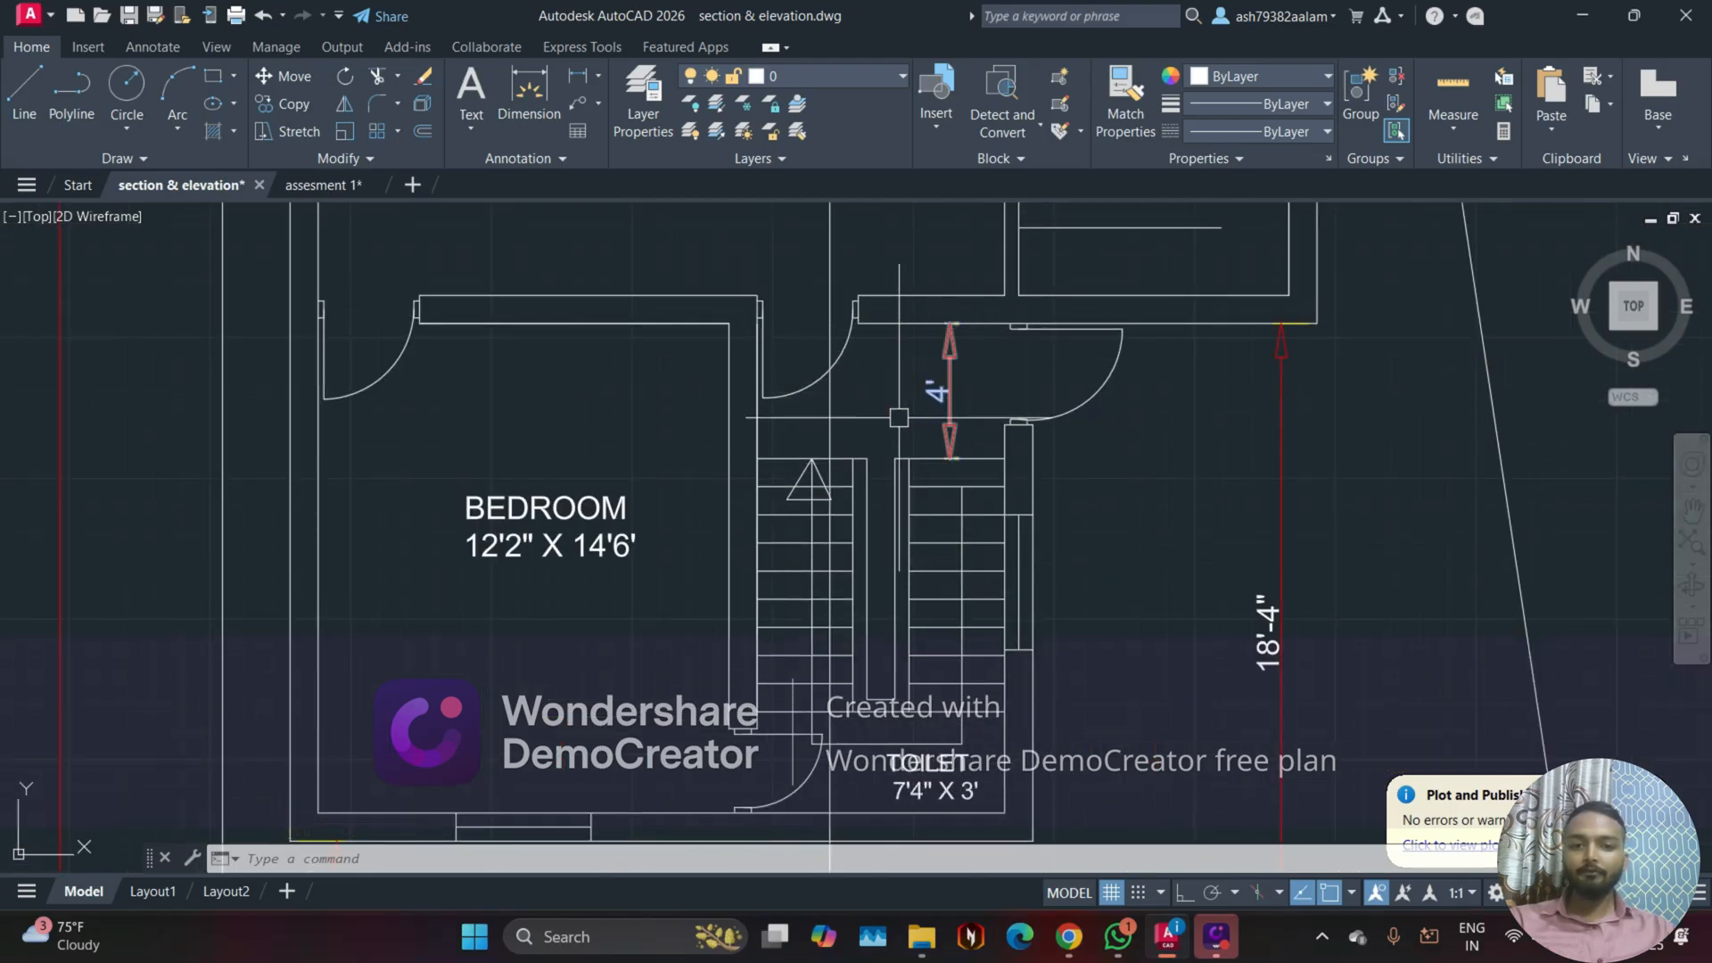
middle_drag(883, 500, 834, 392)
middle_drag(770, 470, 778, 561)
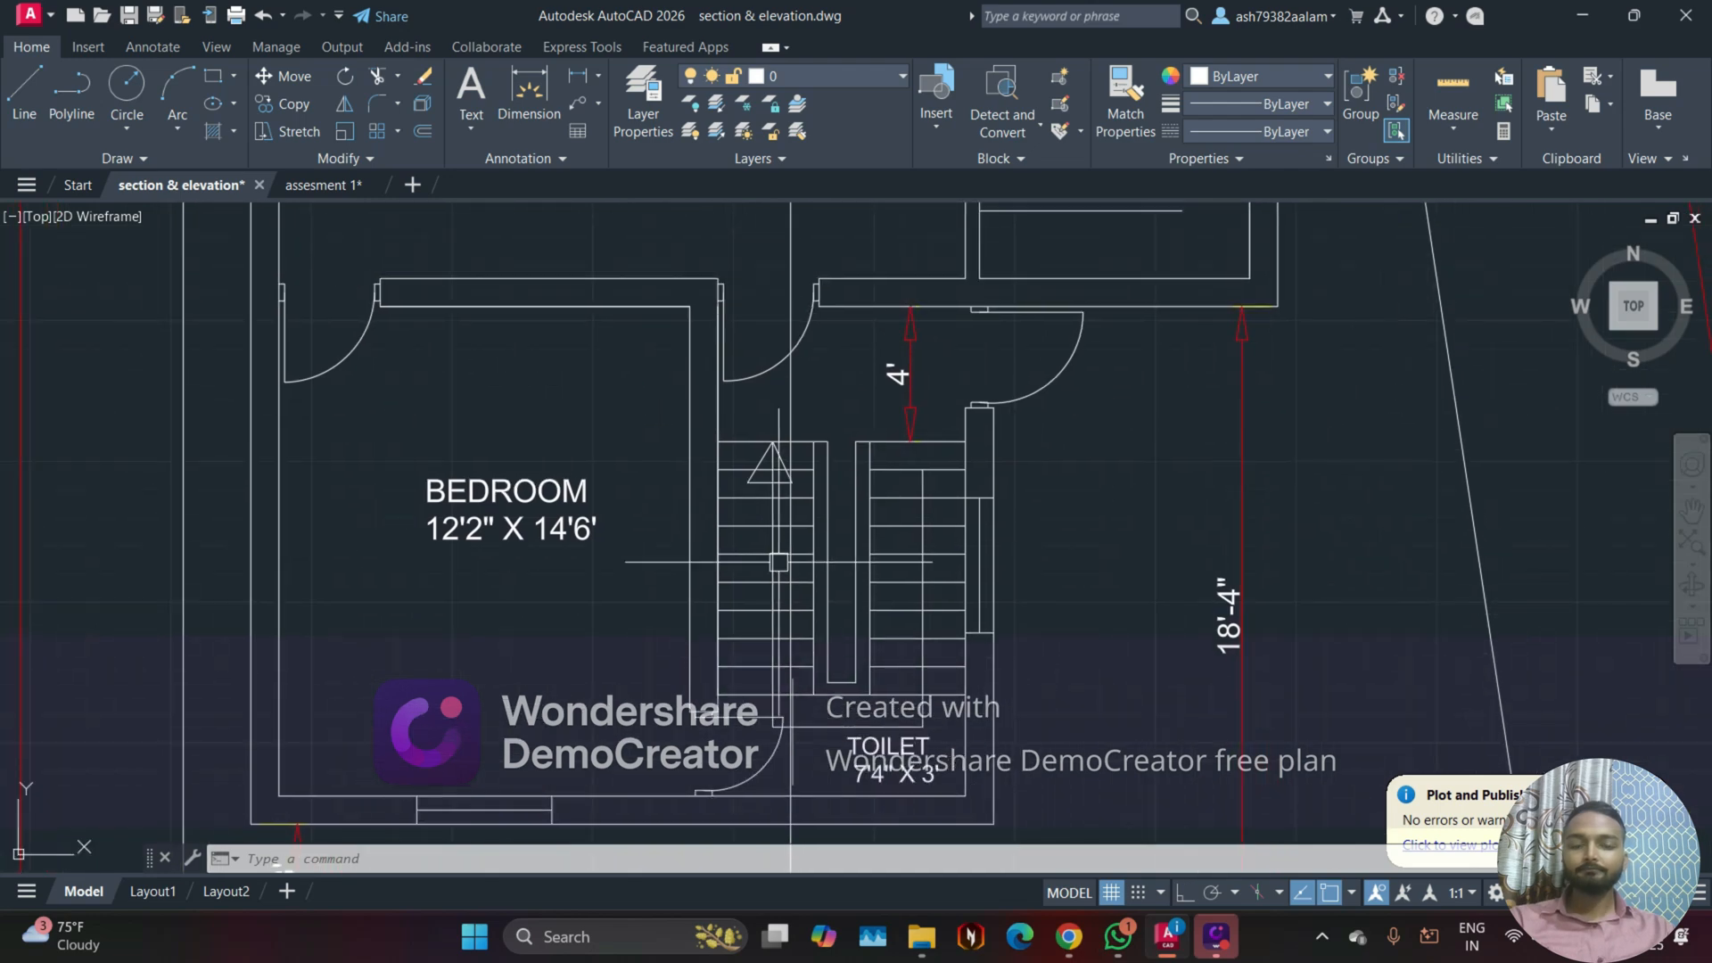
middle_drag(824, 678, 855, 599)
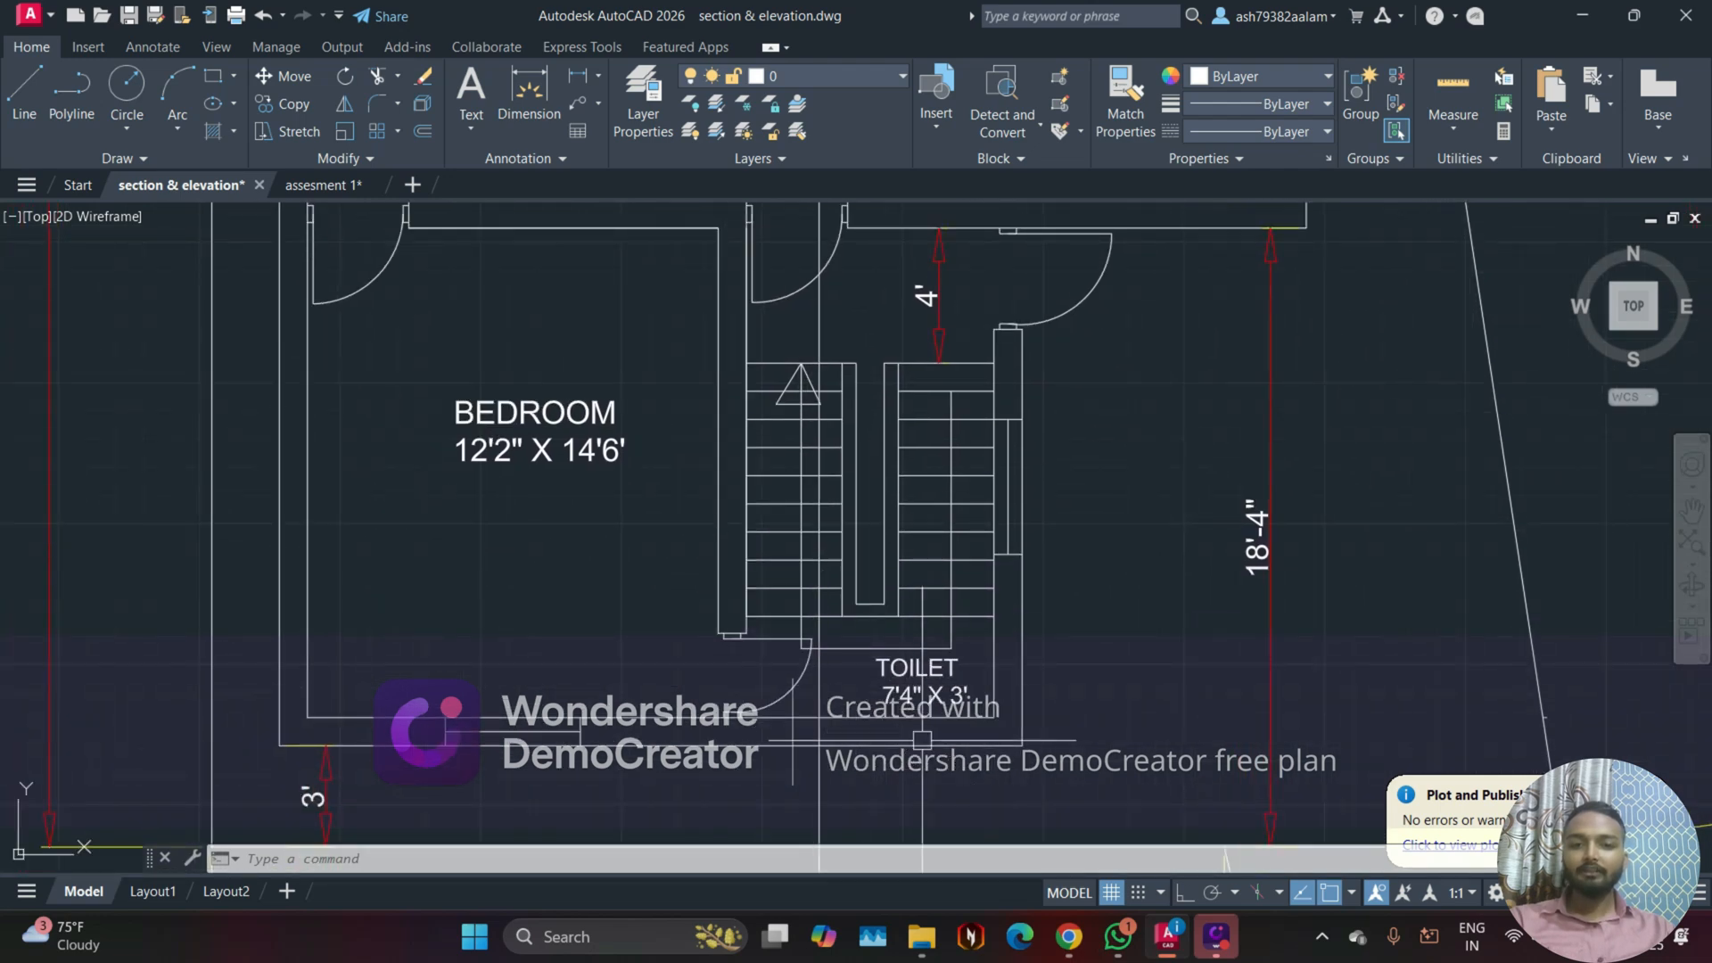
scroll(664, 678, up, 2)
scroll(663, 678, down, 2)
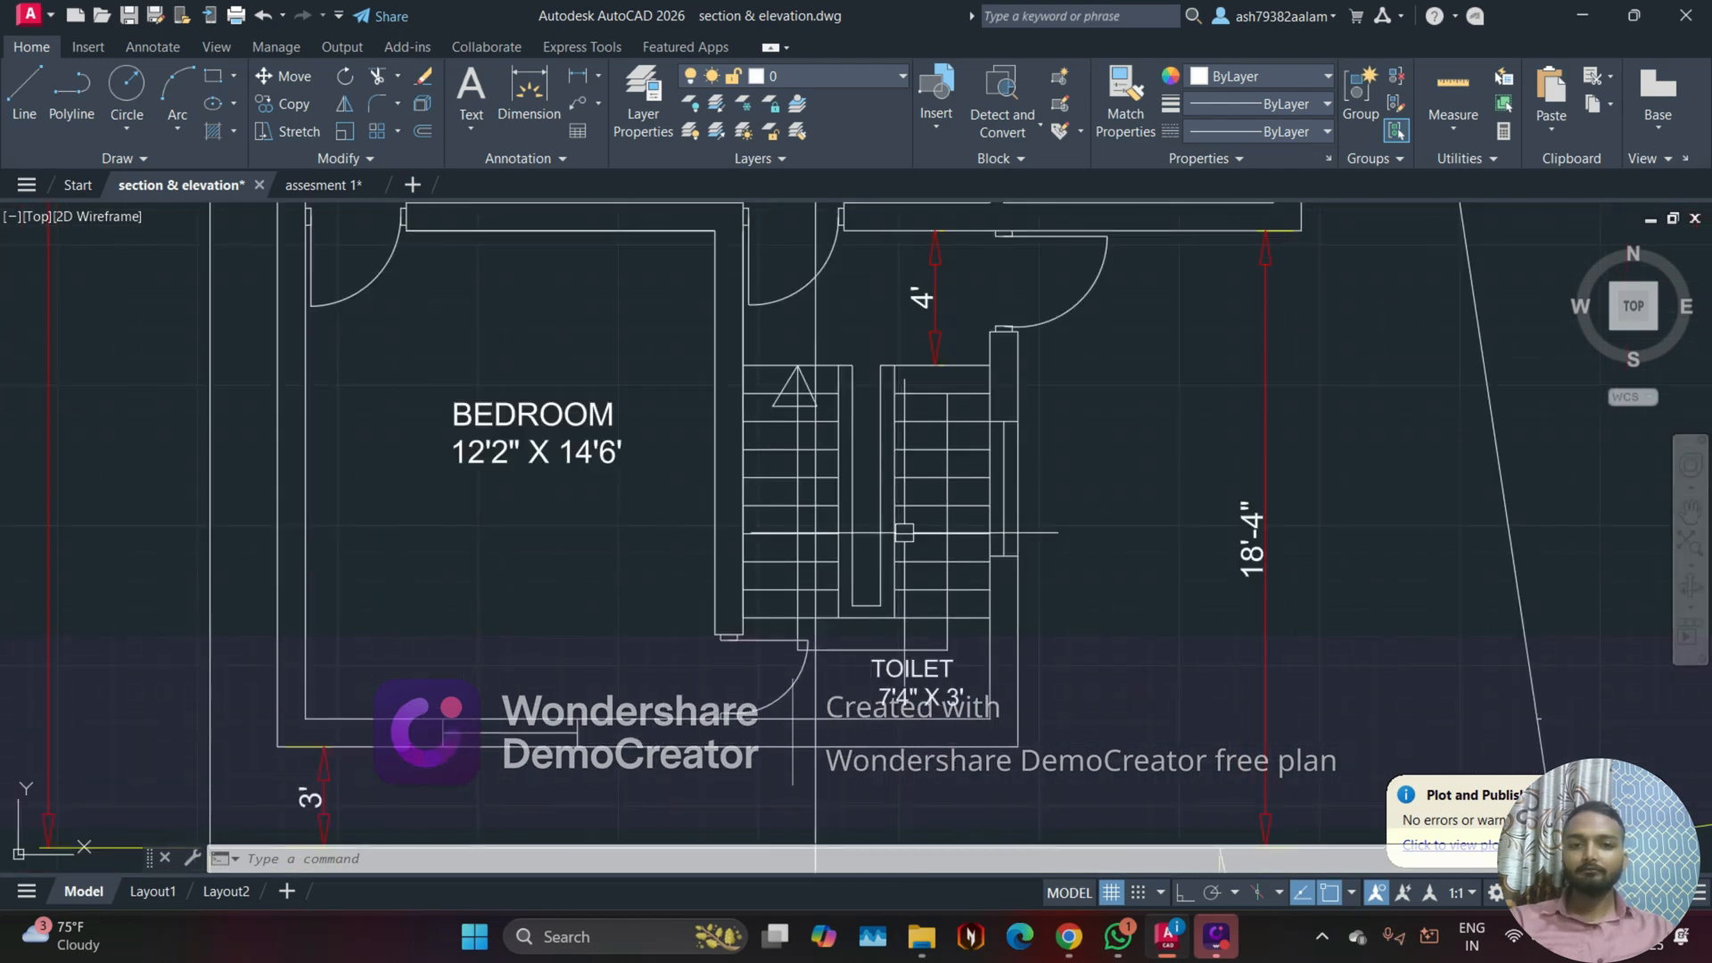
scroll(905, 532, down, 5)
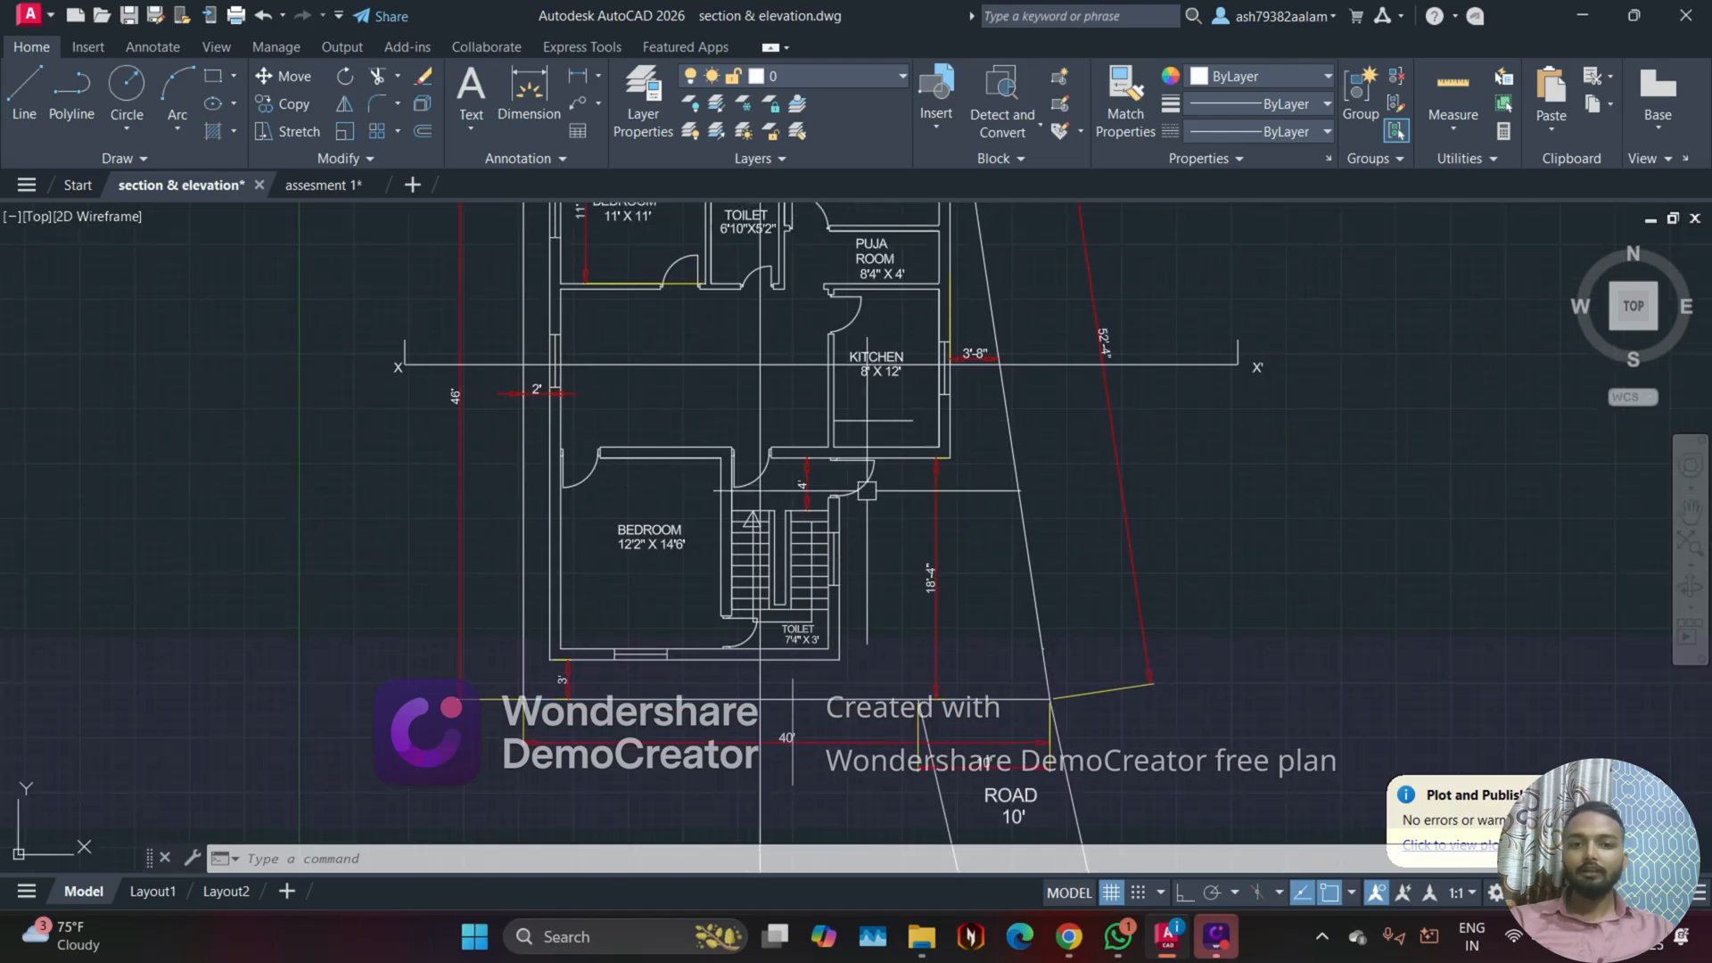
scroll(833, 490, down, 4)
scroll(861, 529, up, 6)
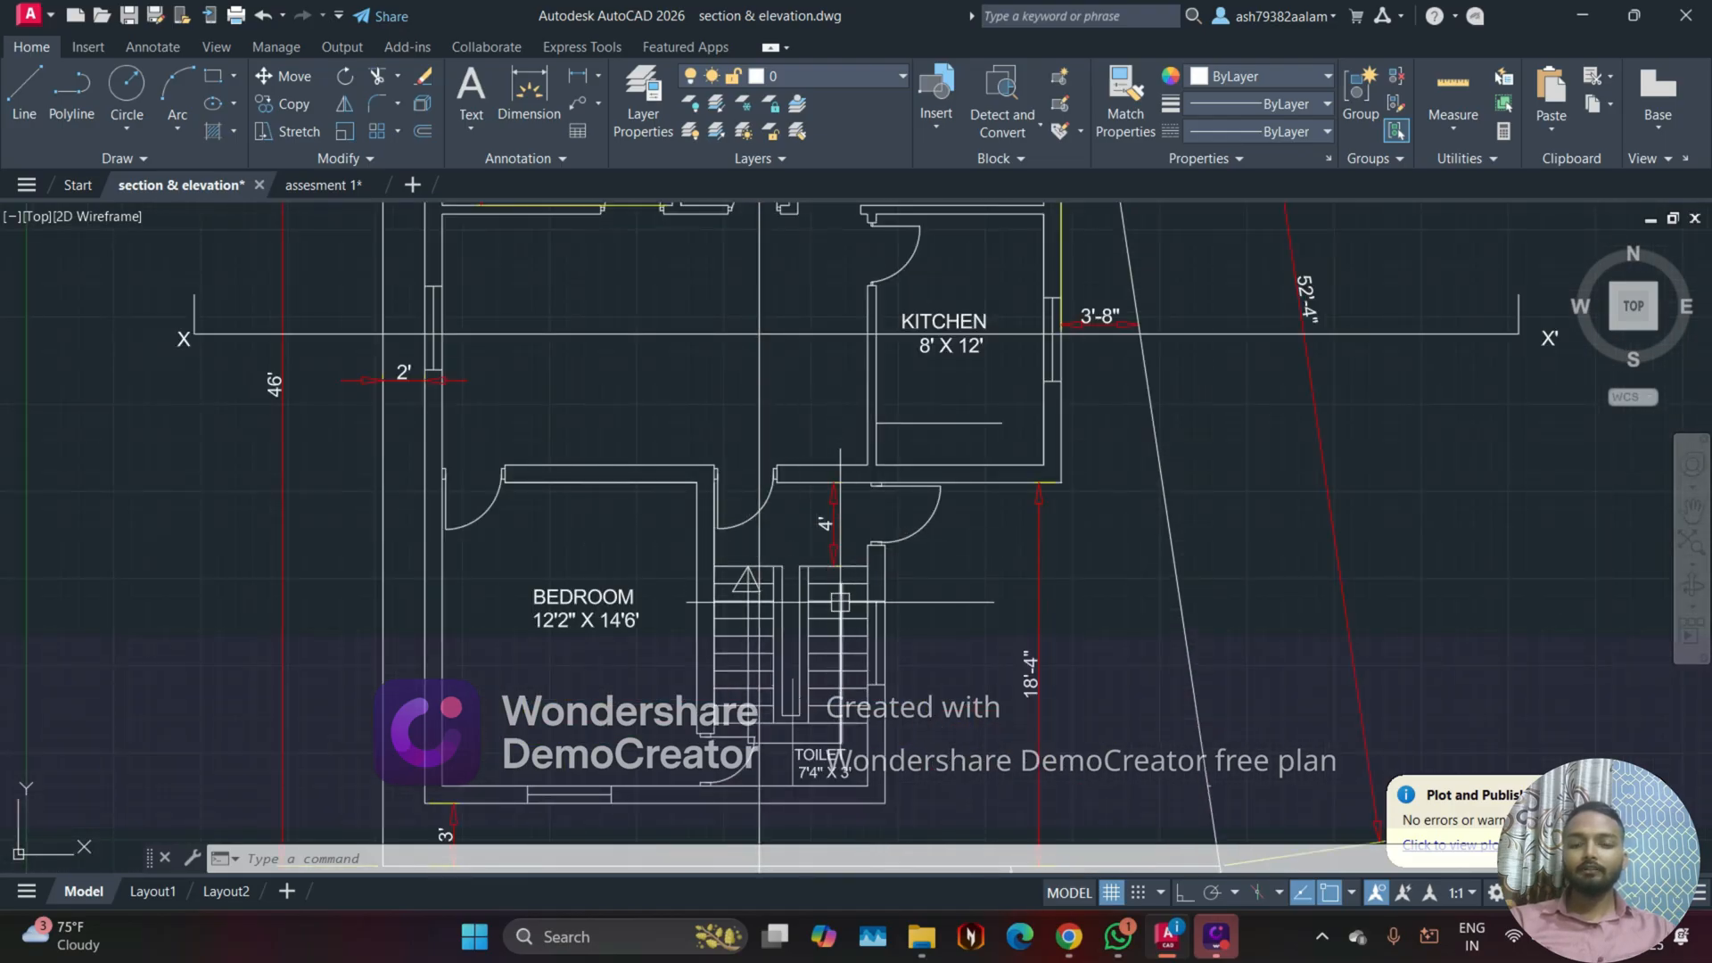
Step: Move the Y' label and its short tick line straight down about 10' along the section line above the plan
scroll(908, 758, down, 3)
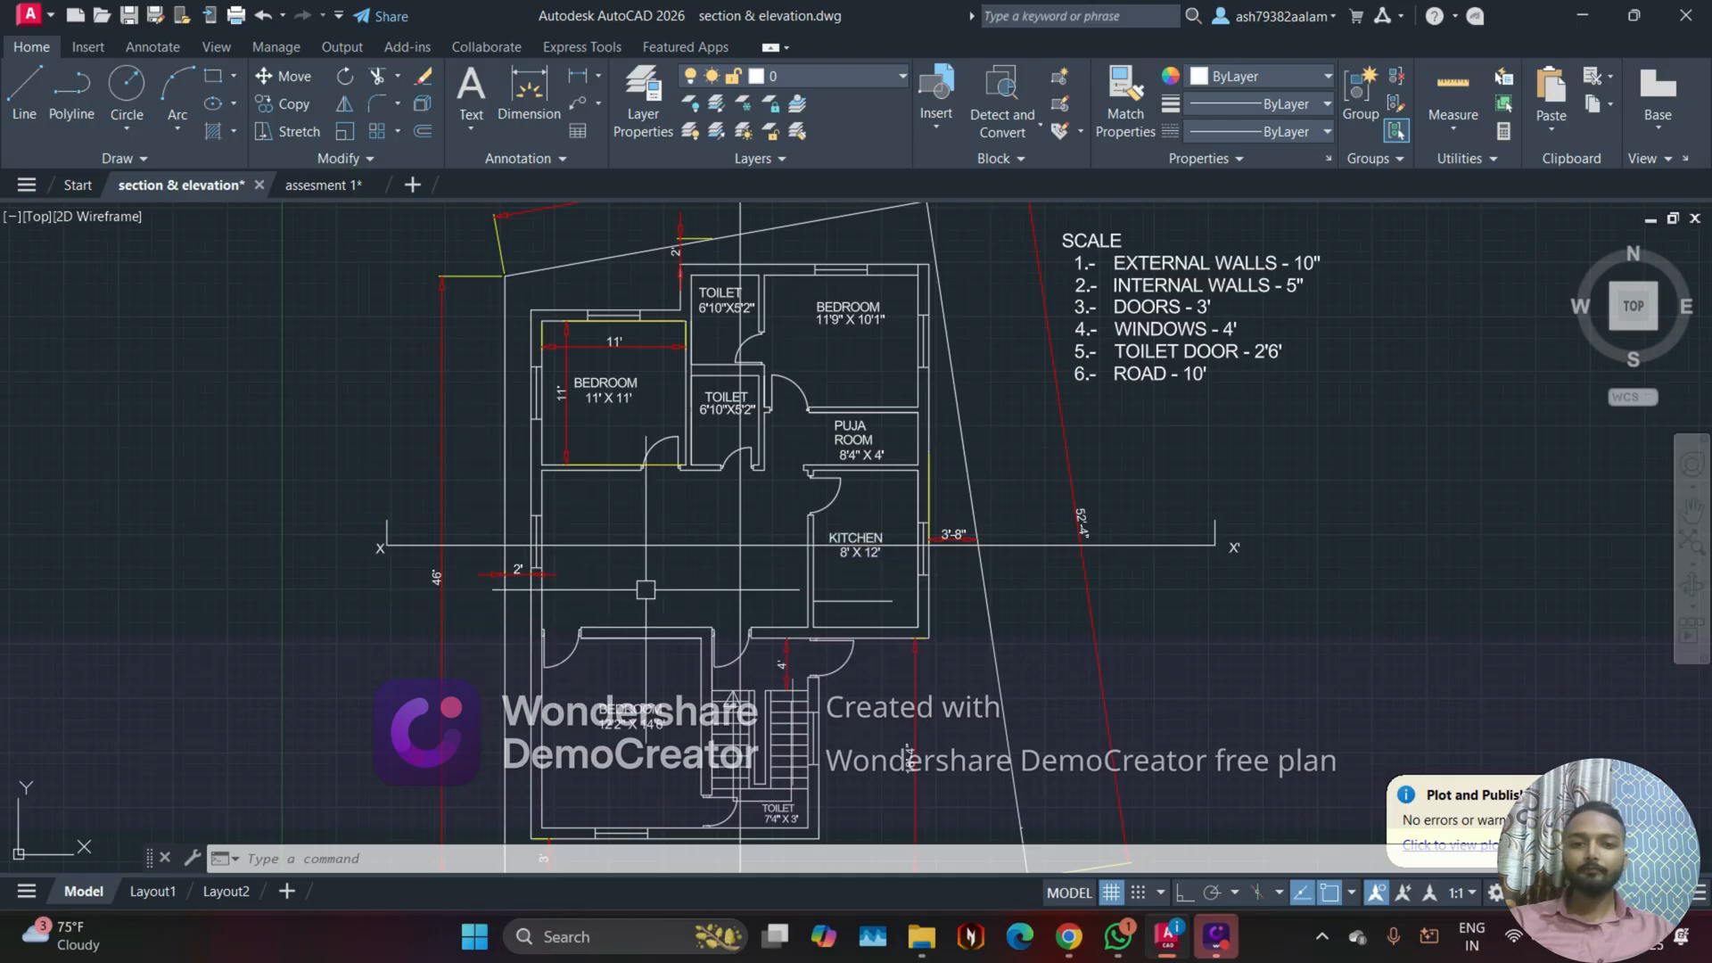
middle_drag(651, 536, 675, 677)
scroll(674, 677, down, 3)
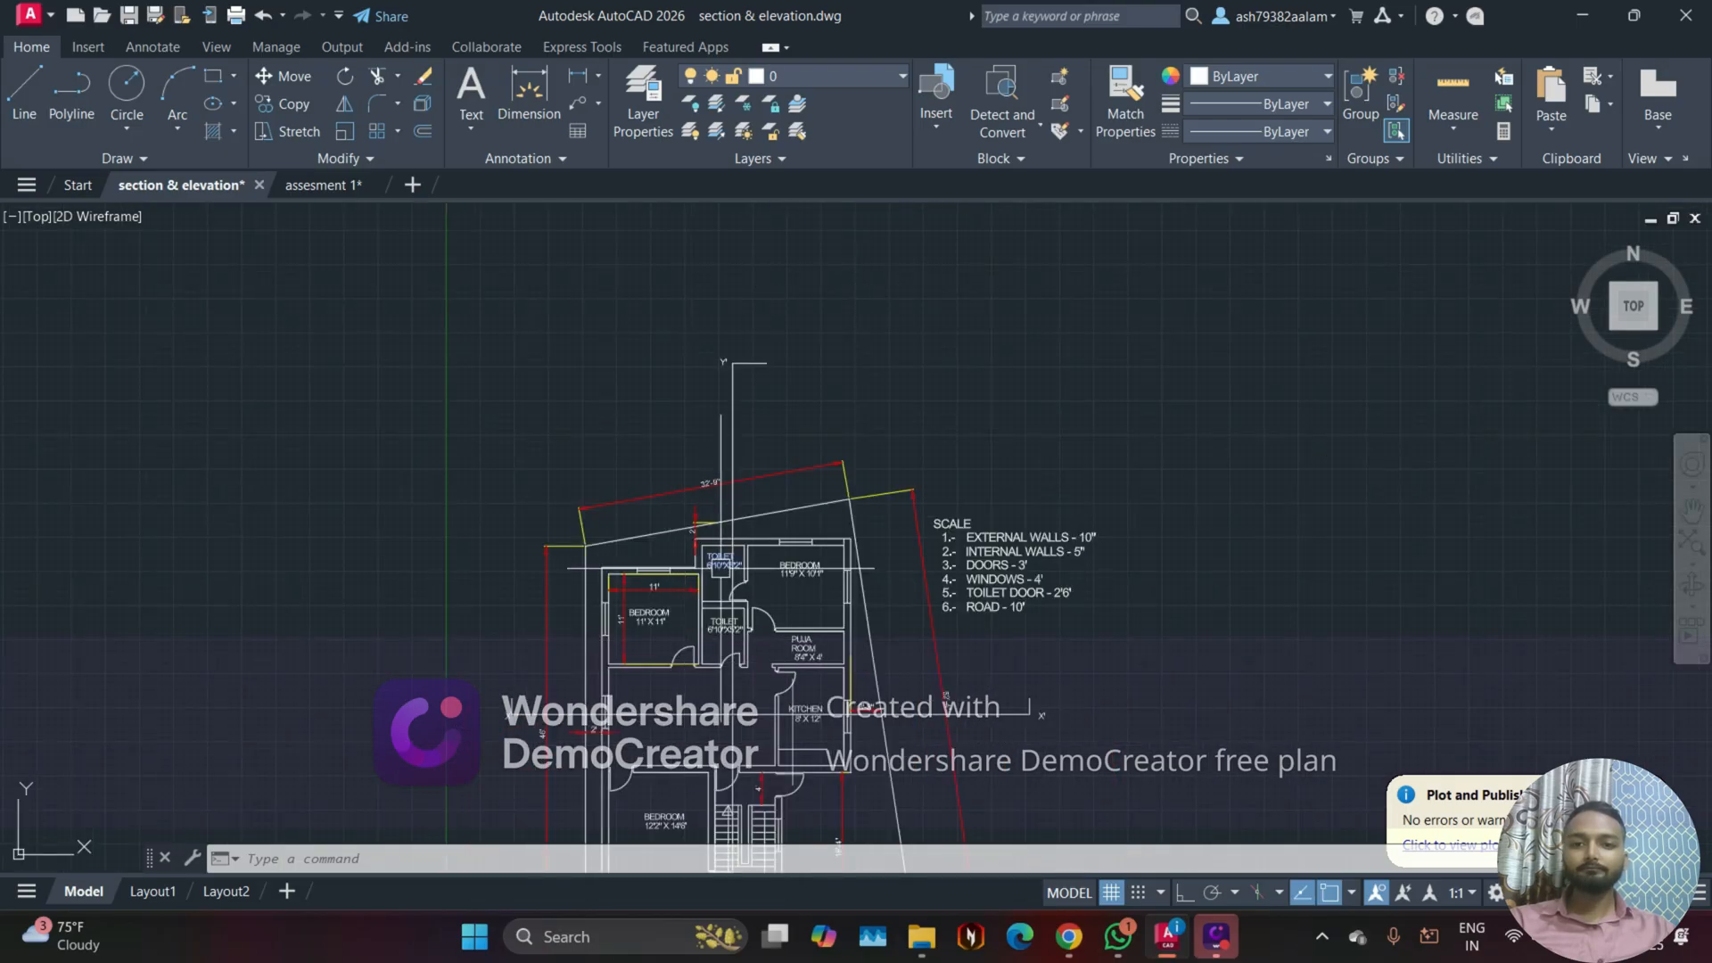
scroll(742, 377, up, 4)
click(721, 336)
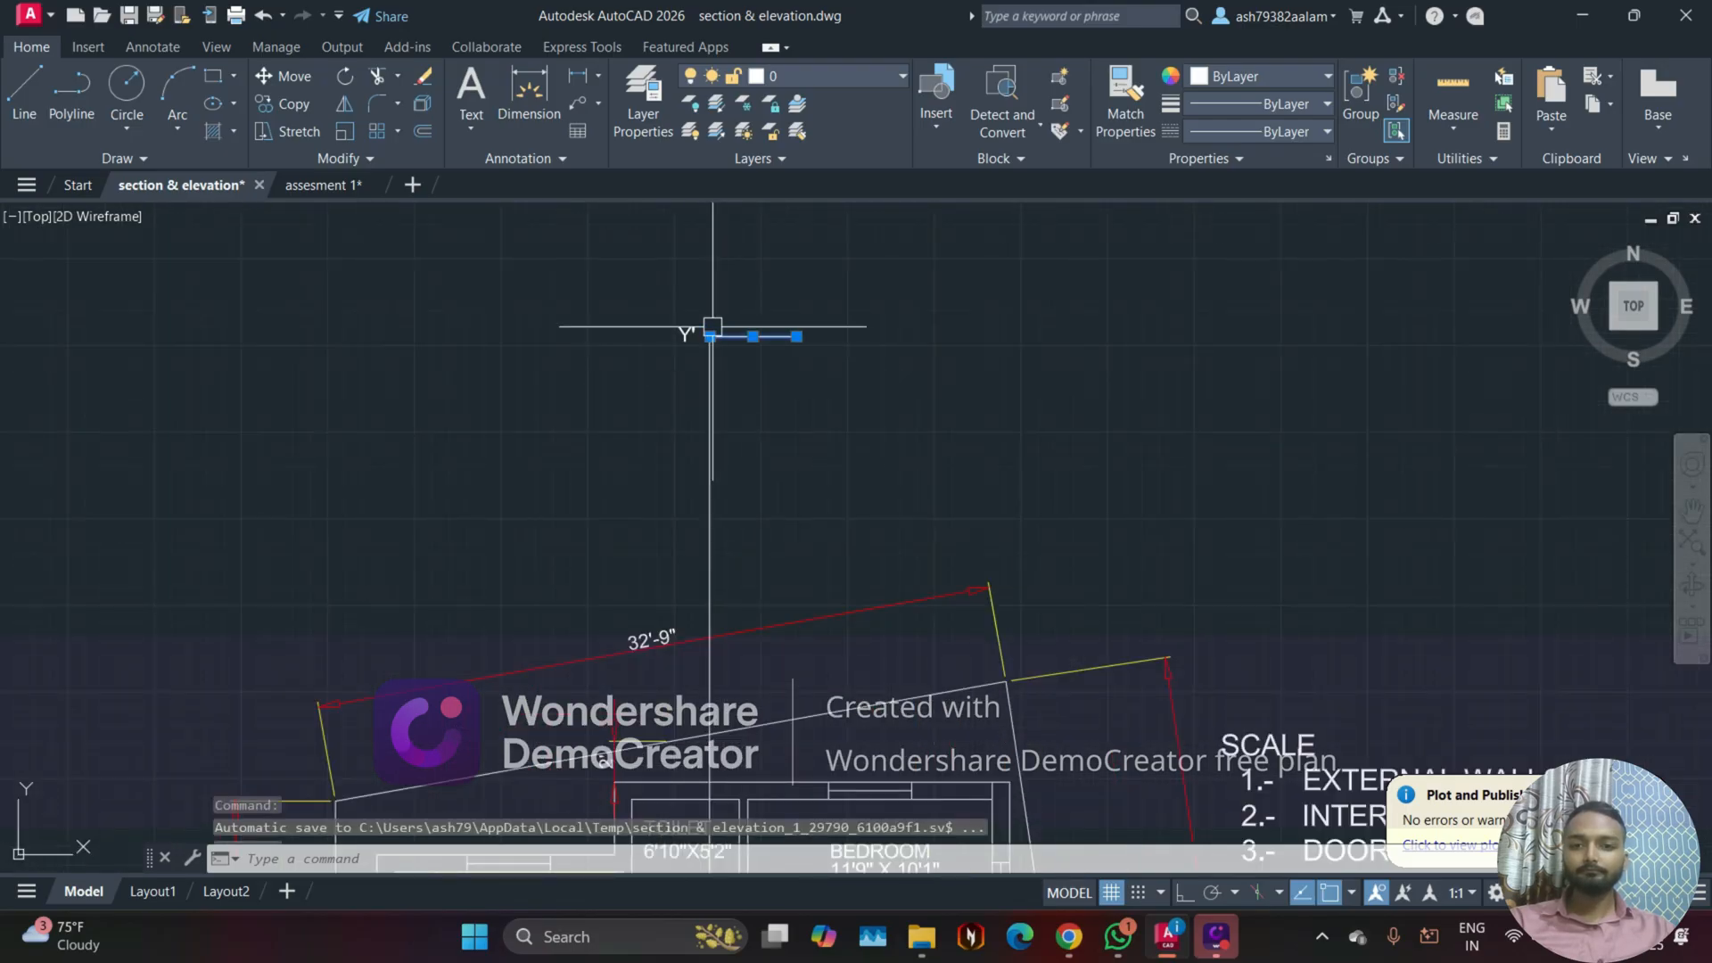
scroll(662, 378, up, 2)
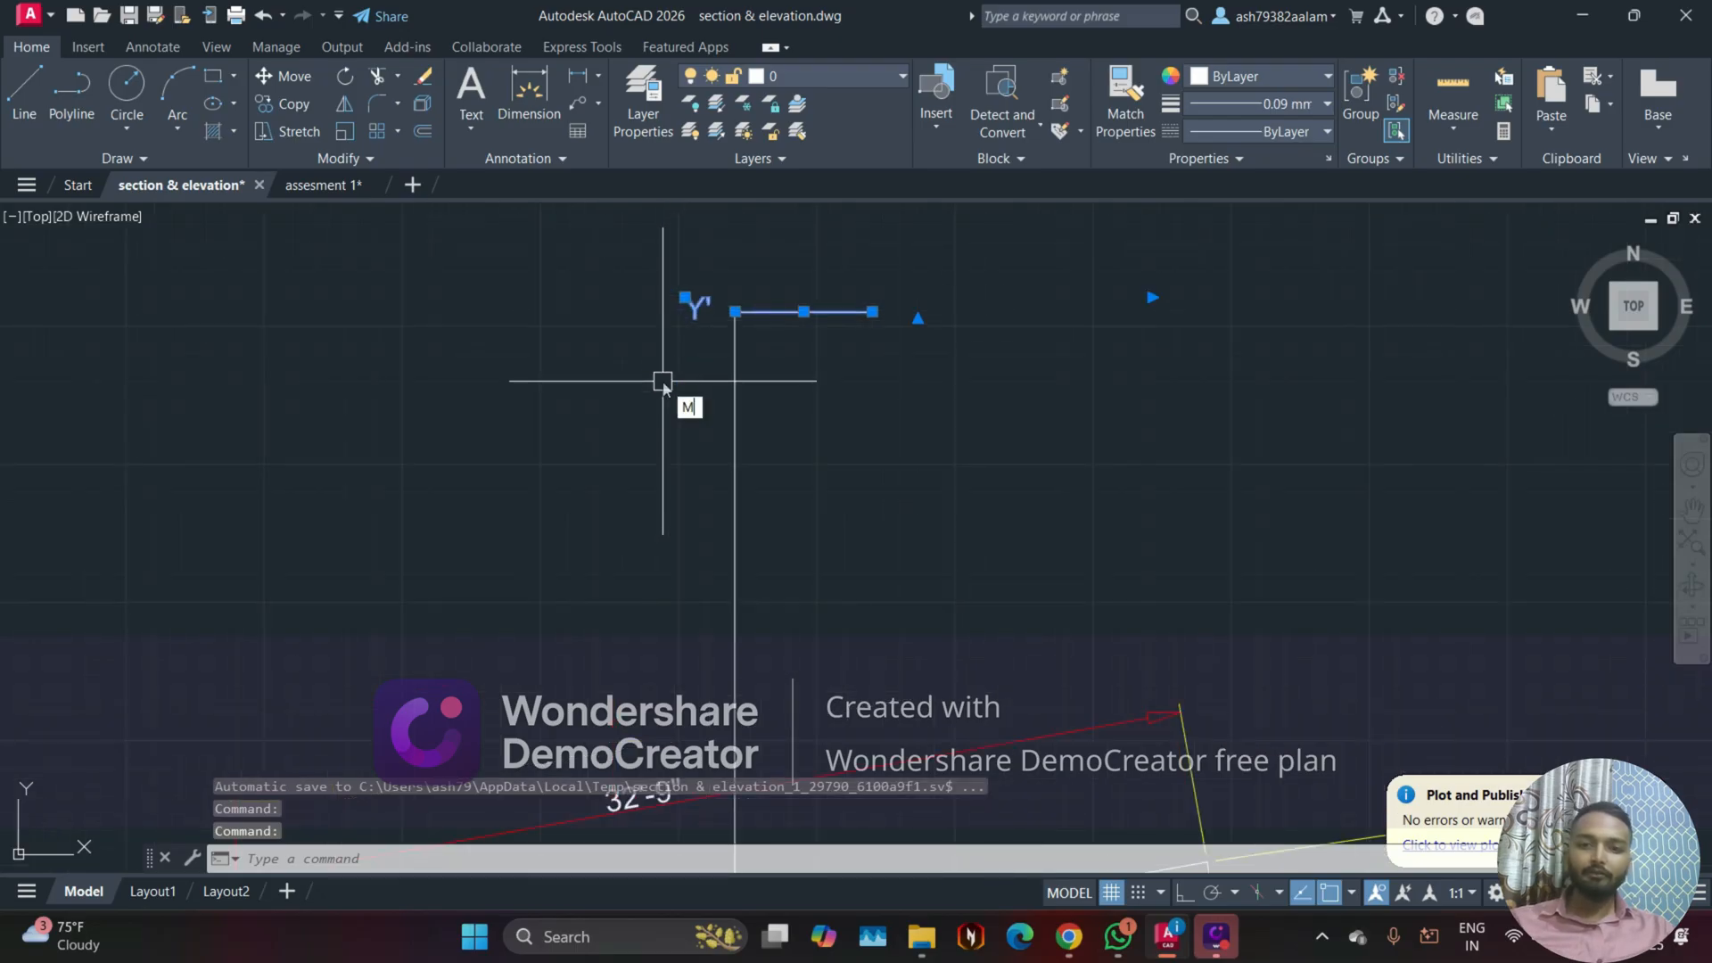
key(Return)
click(735, 312)
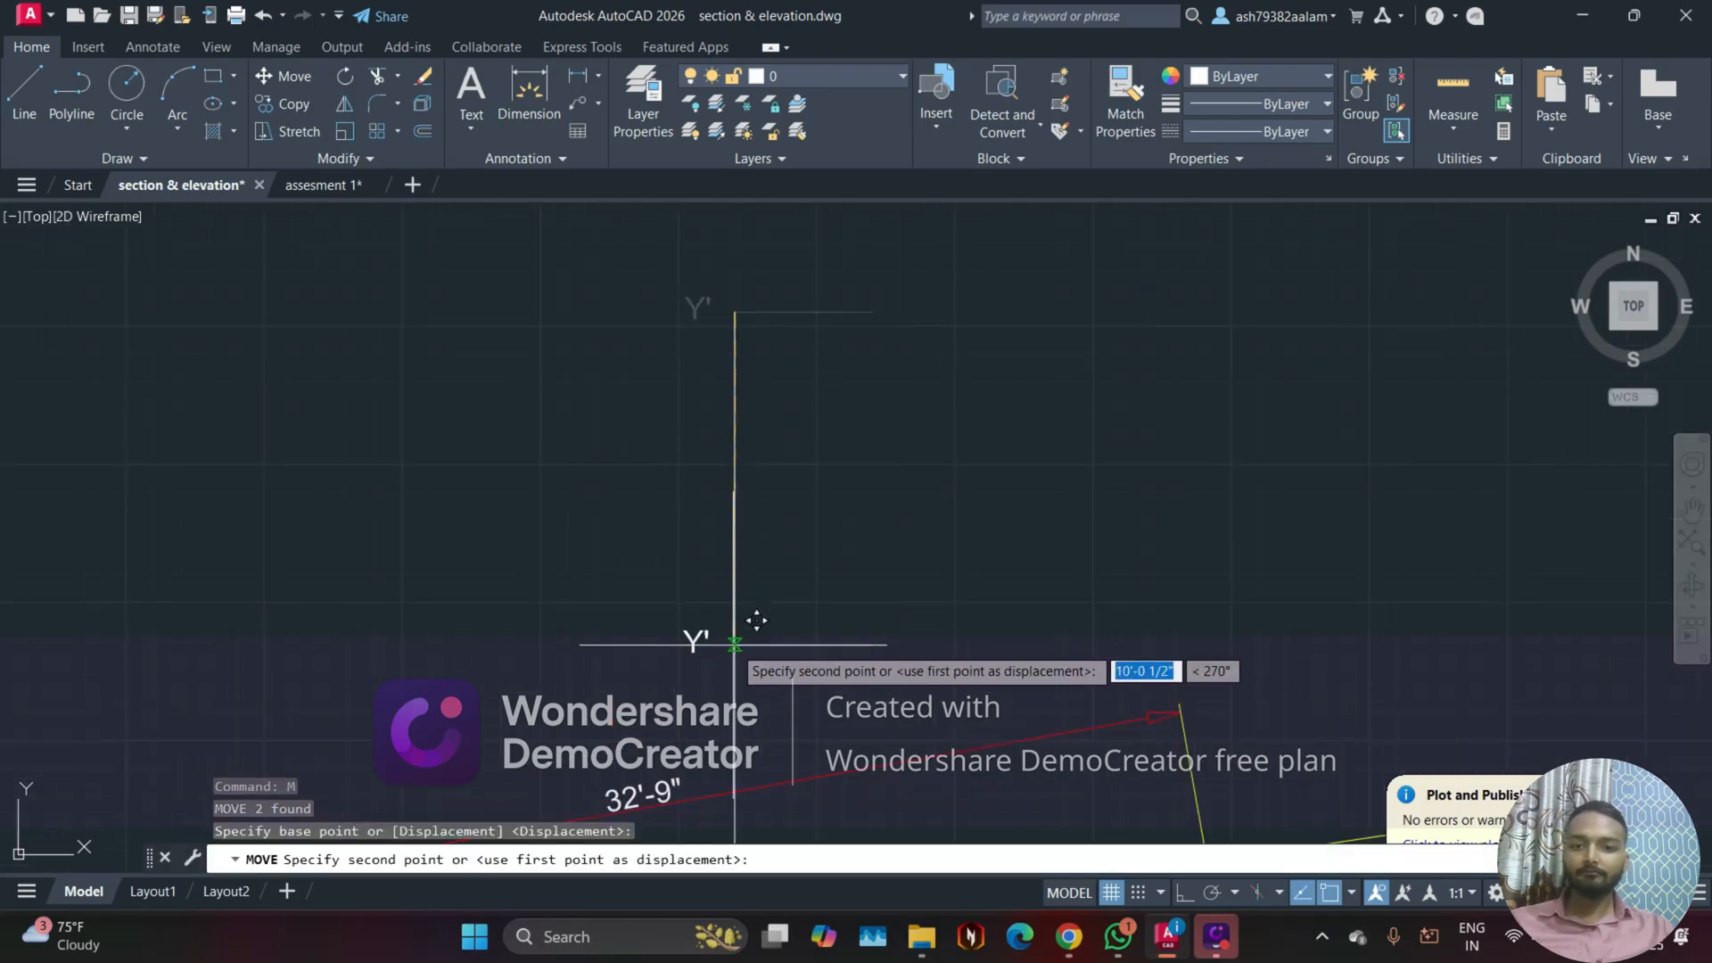
click(733, 646)
key(Escape)
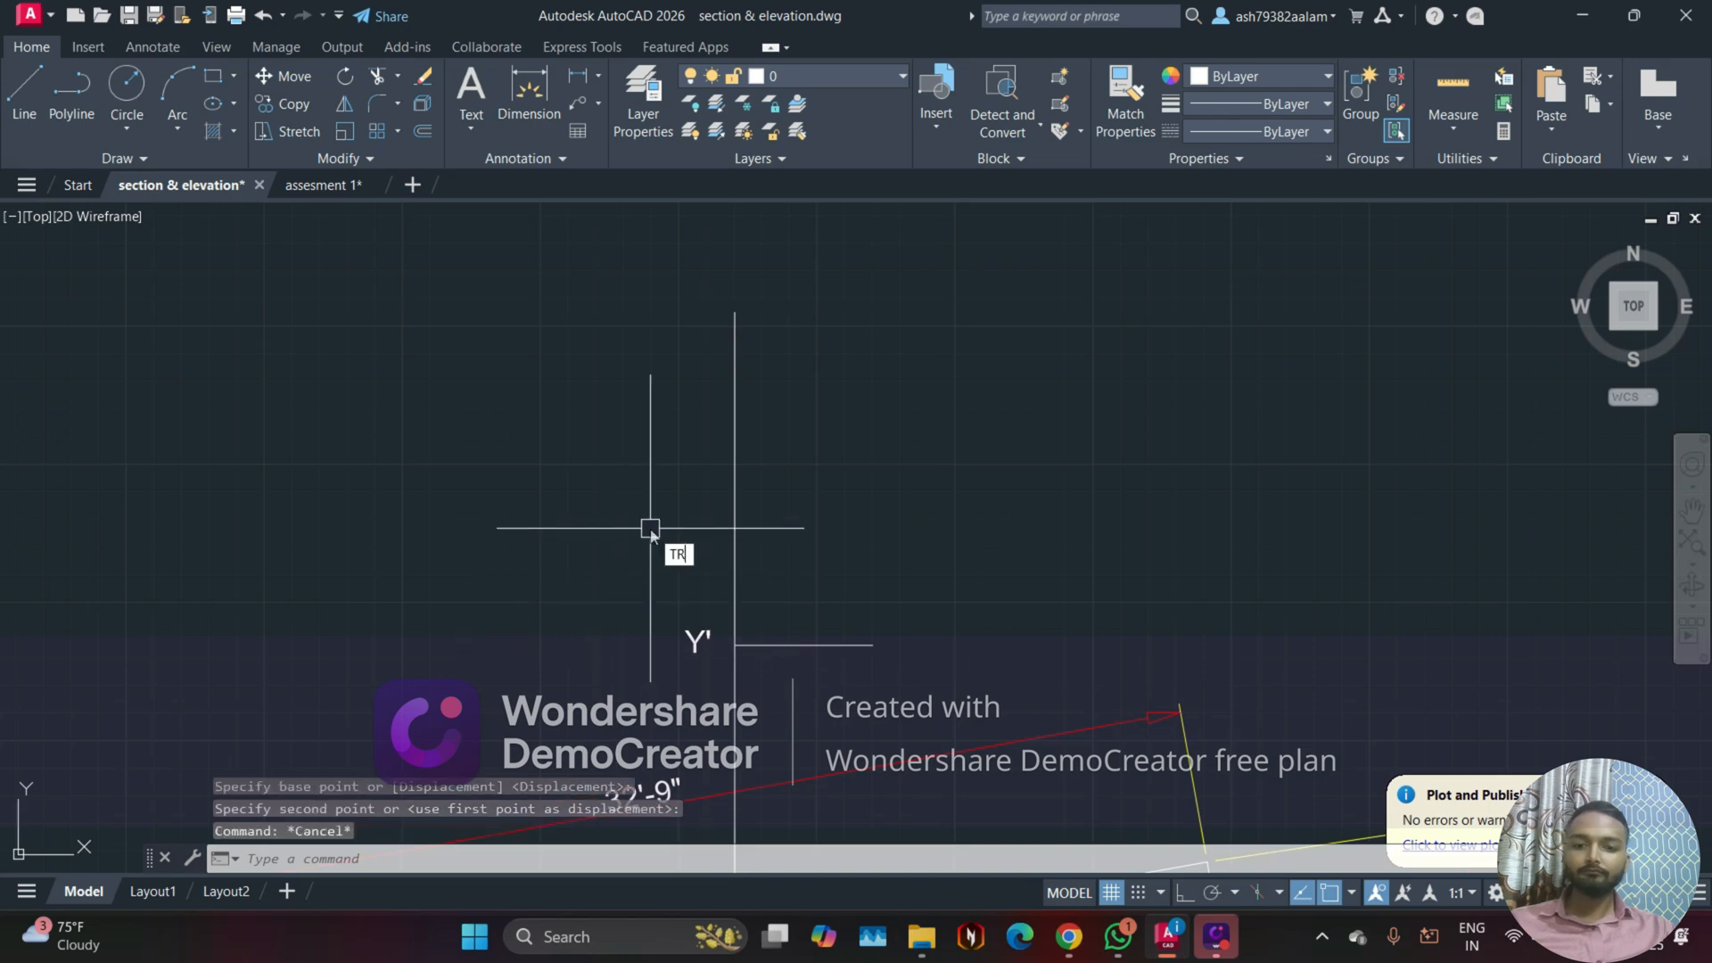
Step: Trim the excess of the Y-Y' section line that extends above the Y' marker
text(TR)
key(Return)
scroll(829, 393, down, 5)
middle_drag(932, 605, 767, 312)
middle_drag(789, 615, 783, 478)
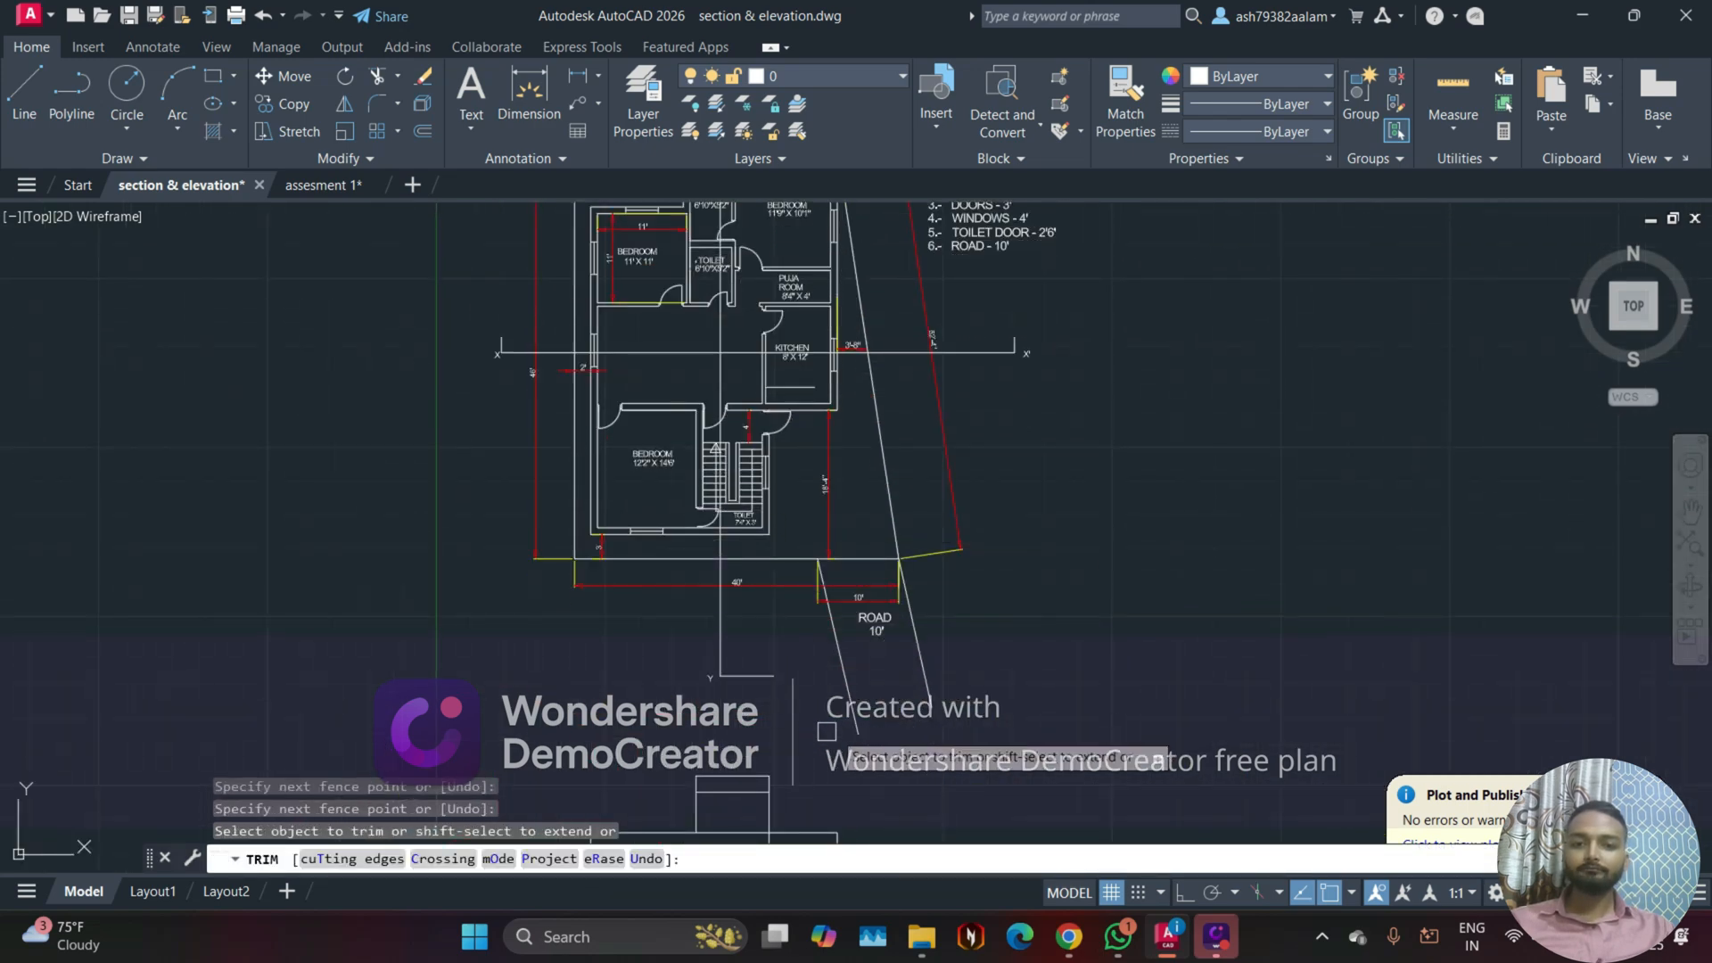
scroll(796, 724, down, 2)
middle_drag(696, 583, 708, 641)
key(Escape)
Step: Remove the SCALE heading from the numbered notes beside the floor plan, keeping the six listed items
scroll(688, 606, up, 2)
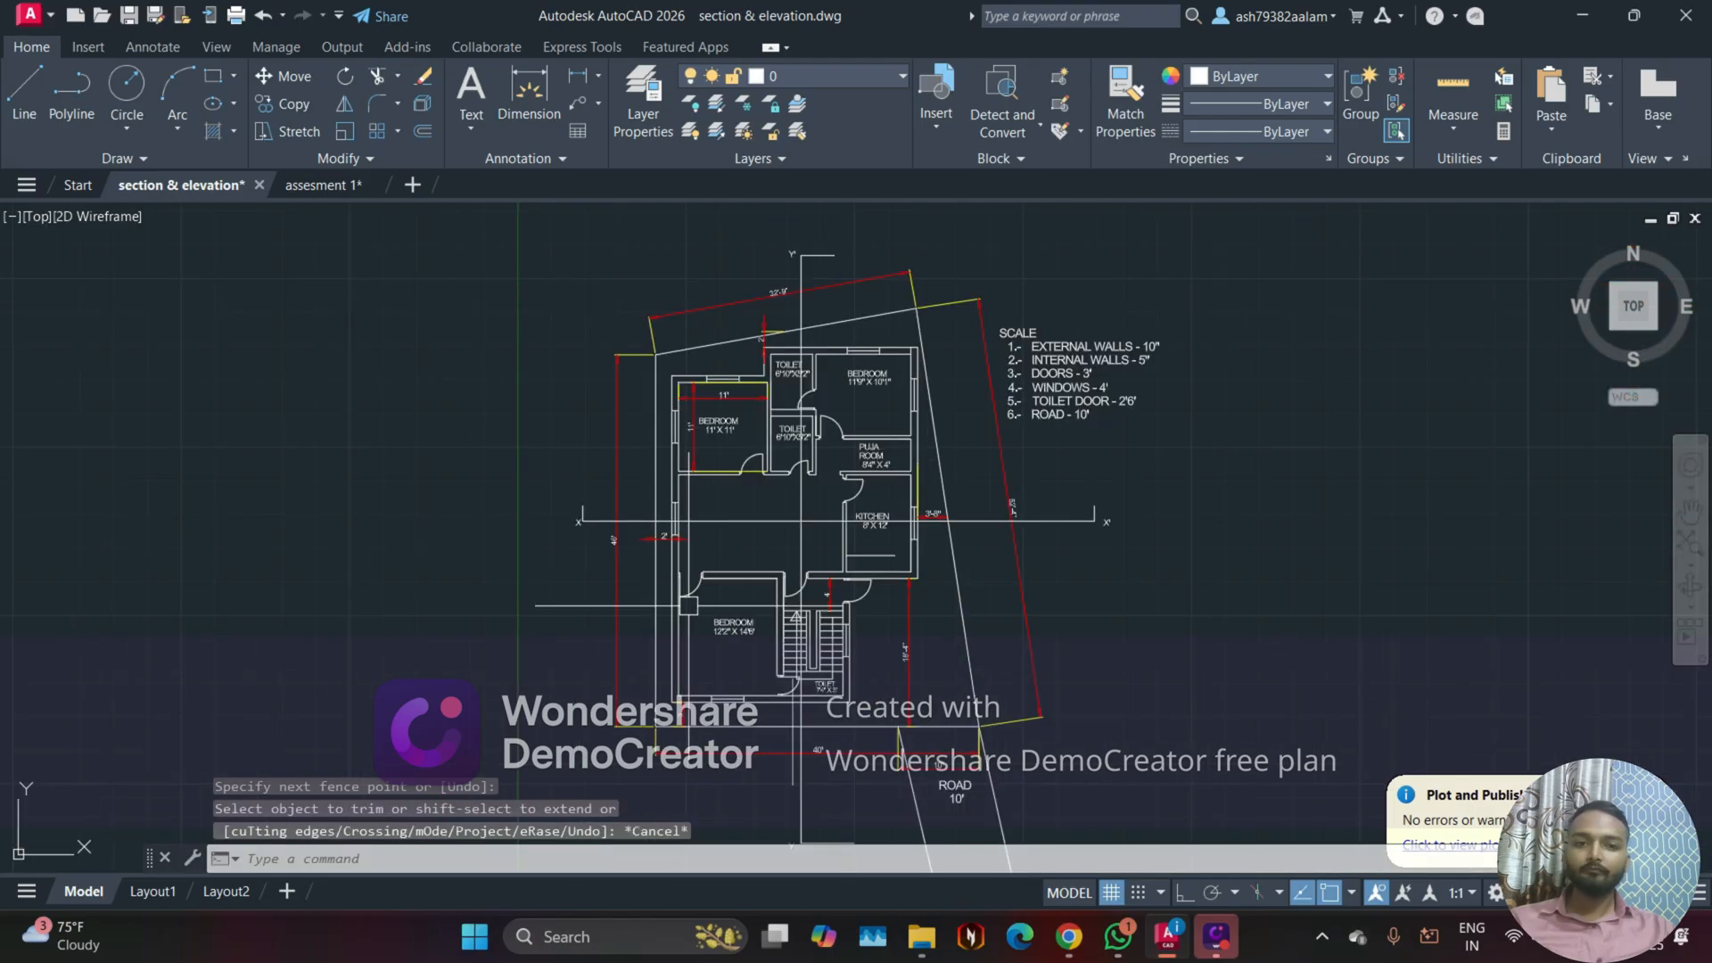
scroll(688, 606, up, 2)
middle_drag(976, 490, 825, 620)
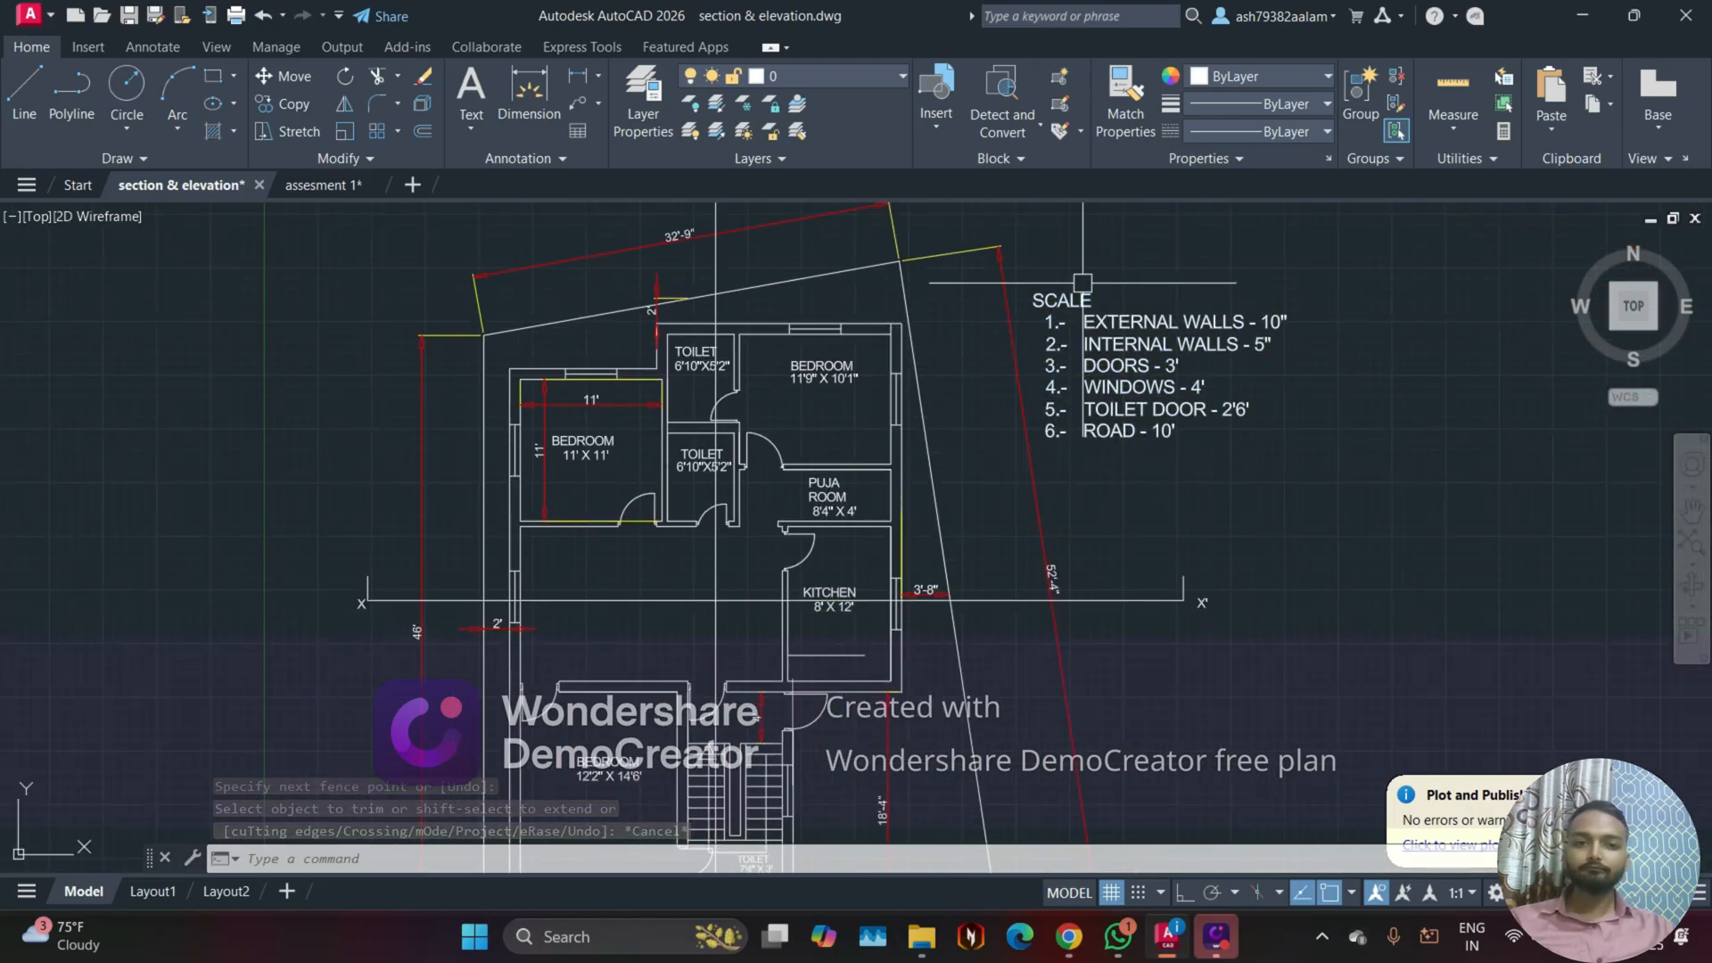
scroll(1083, 287, up, 2)
click(1078, 317)
double_click(1081, 314)
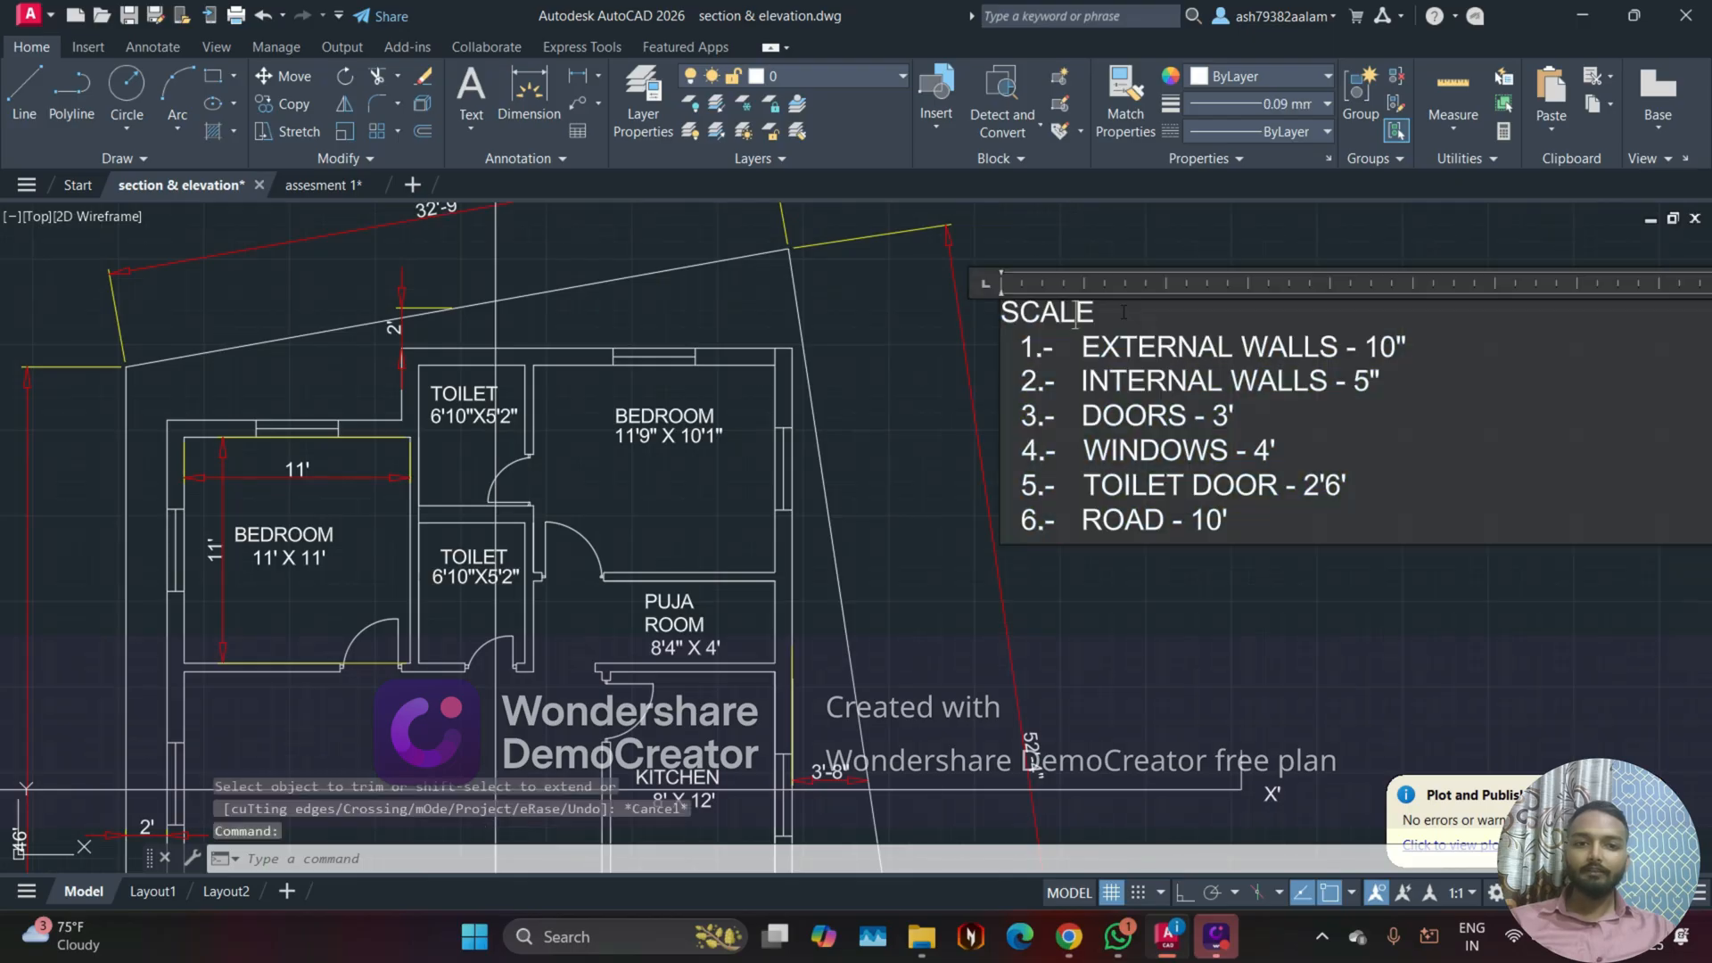
key(Delete)
key(Delete)
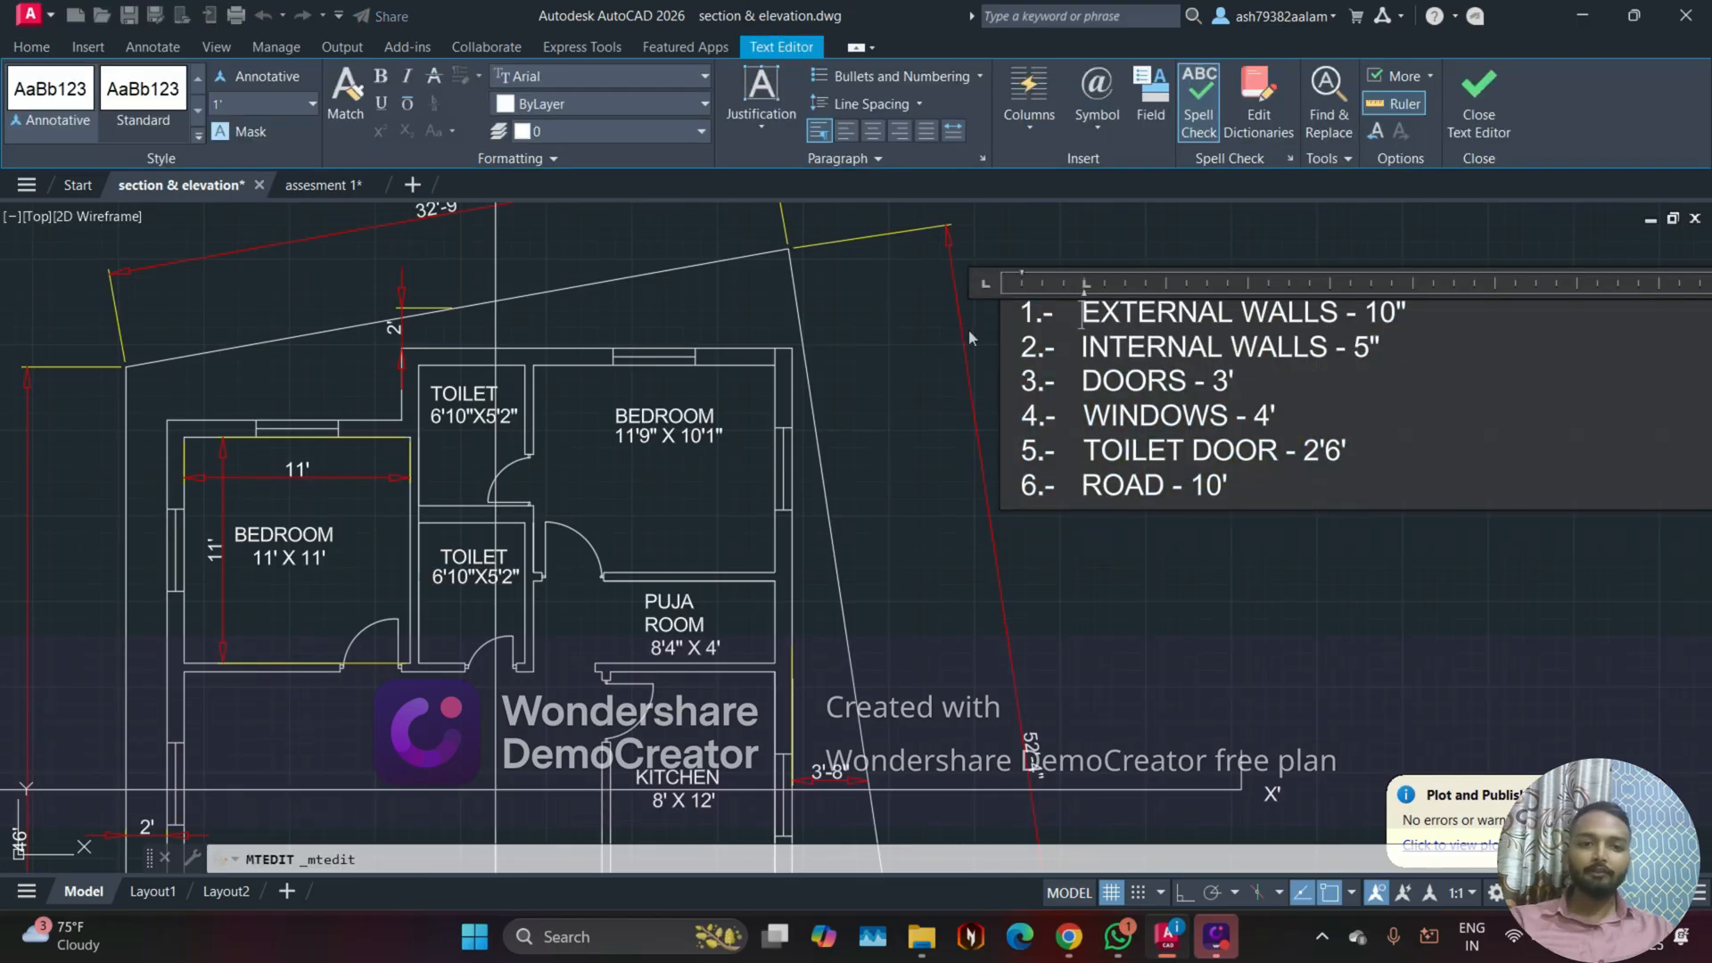
click(1211, 587)
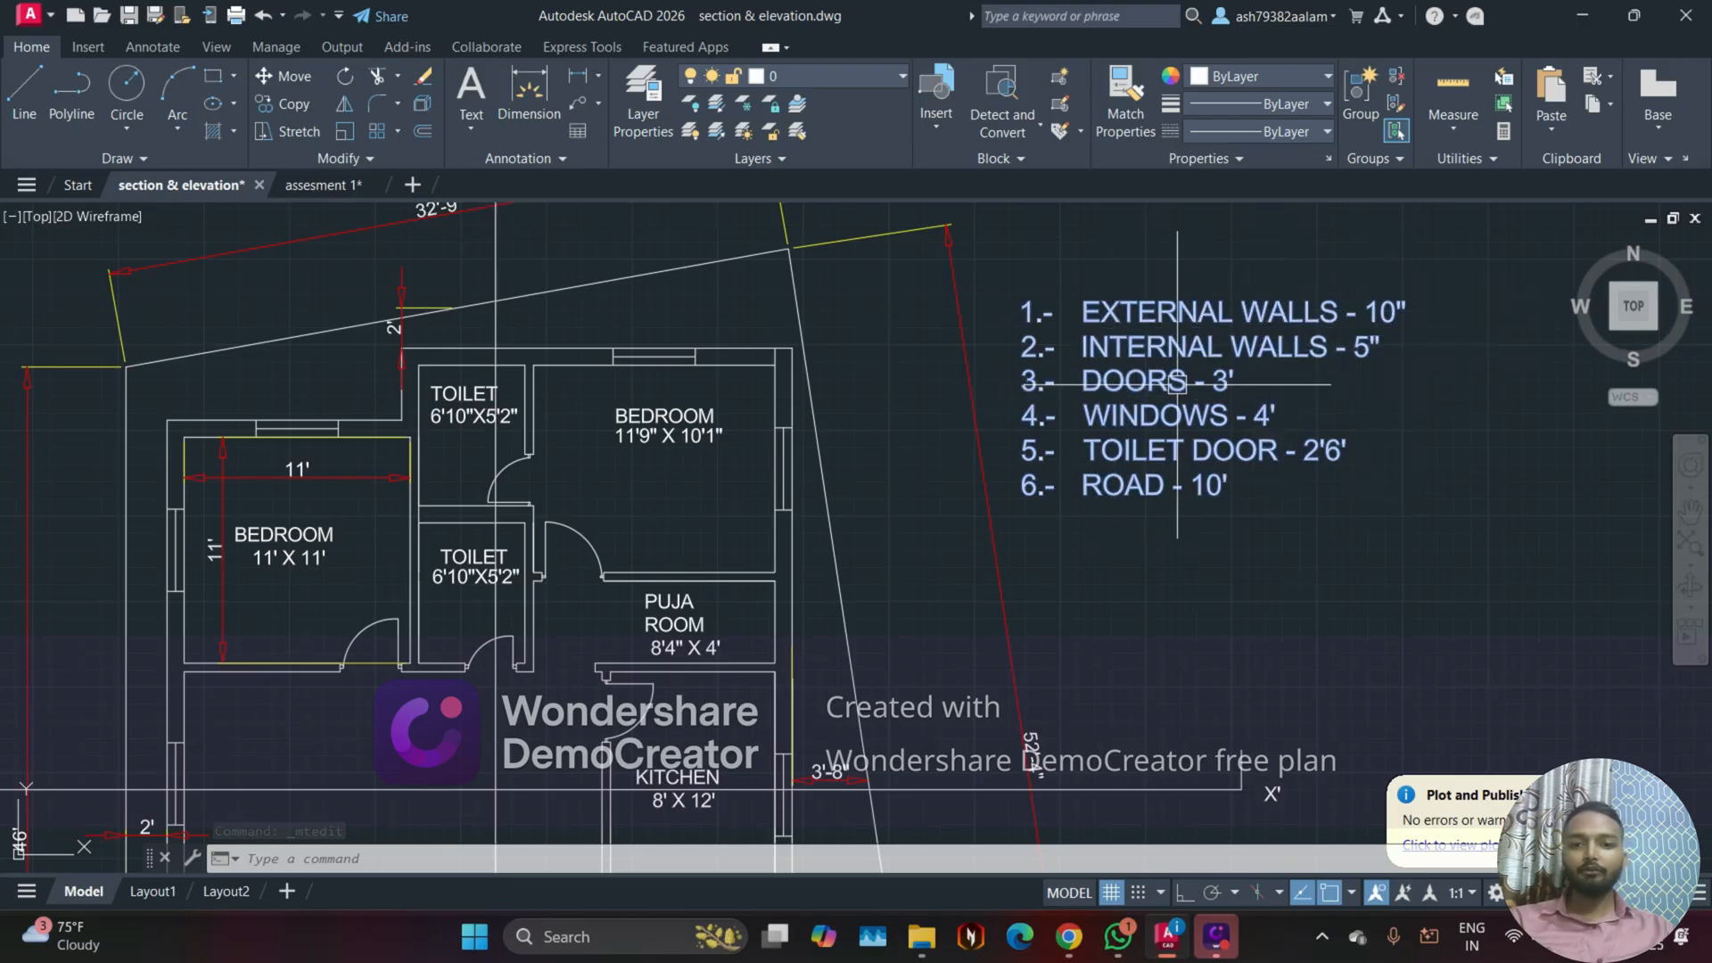
Step: Change the DOORS entry in the numbered notes to 3'6"
scroll(843, 281, down, 2)
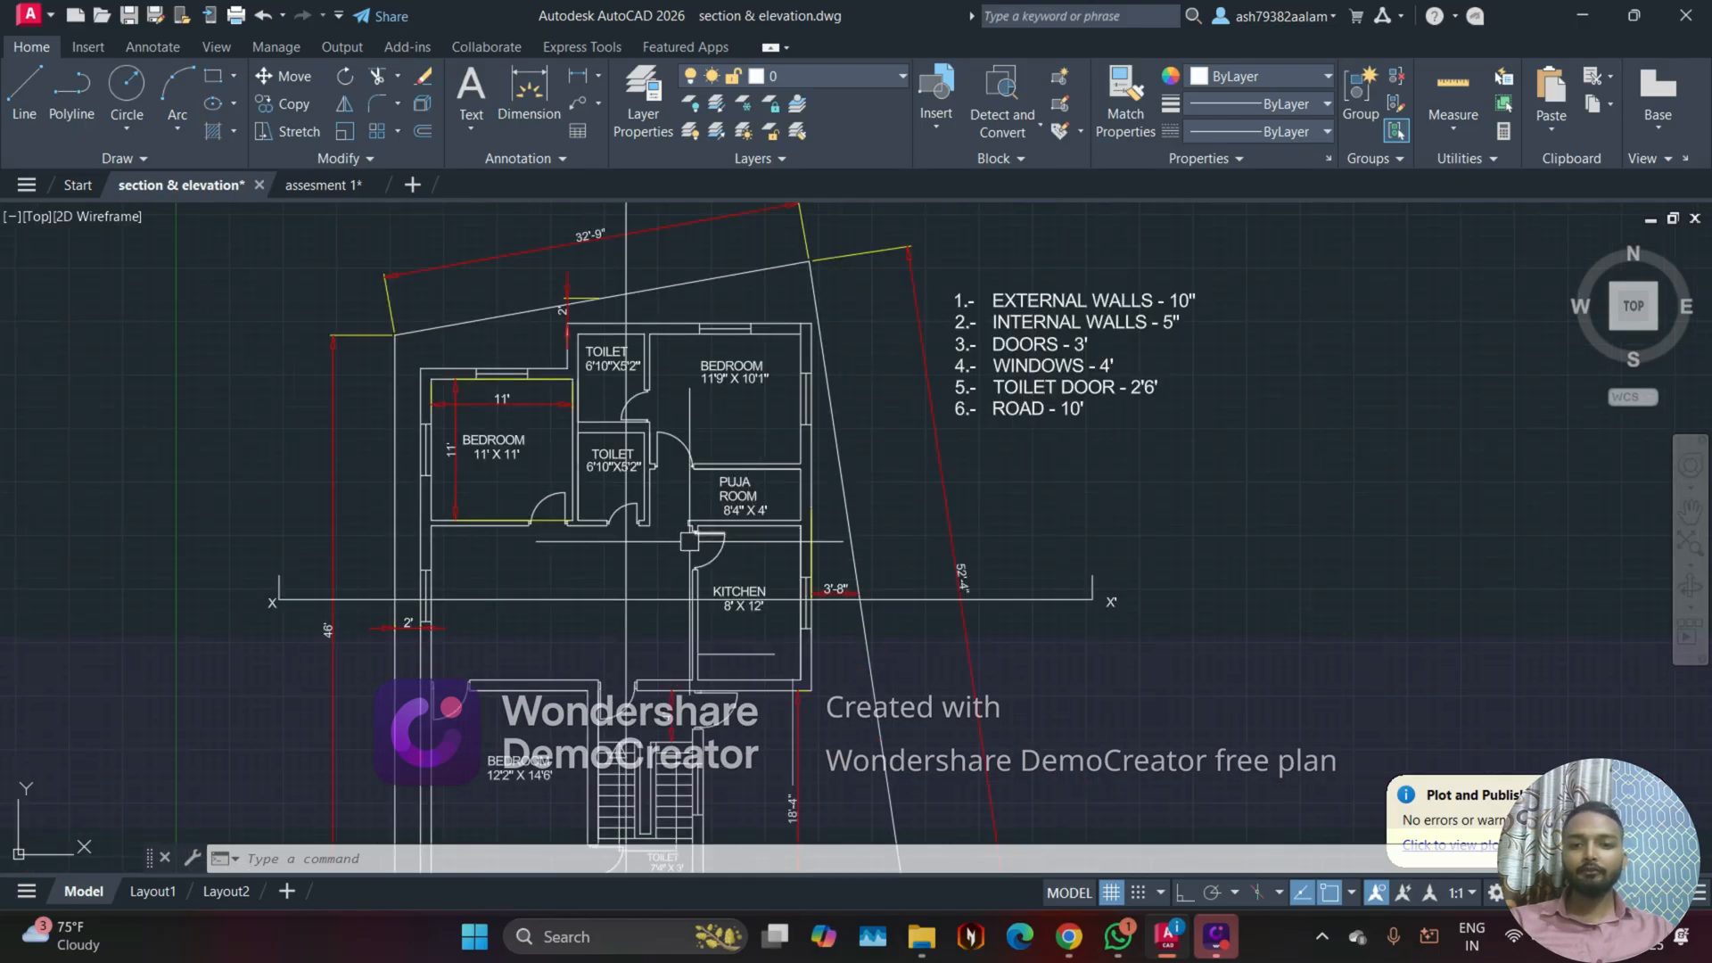
scroll(680, 715, up, 2)
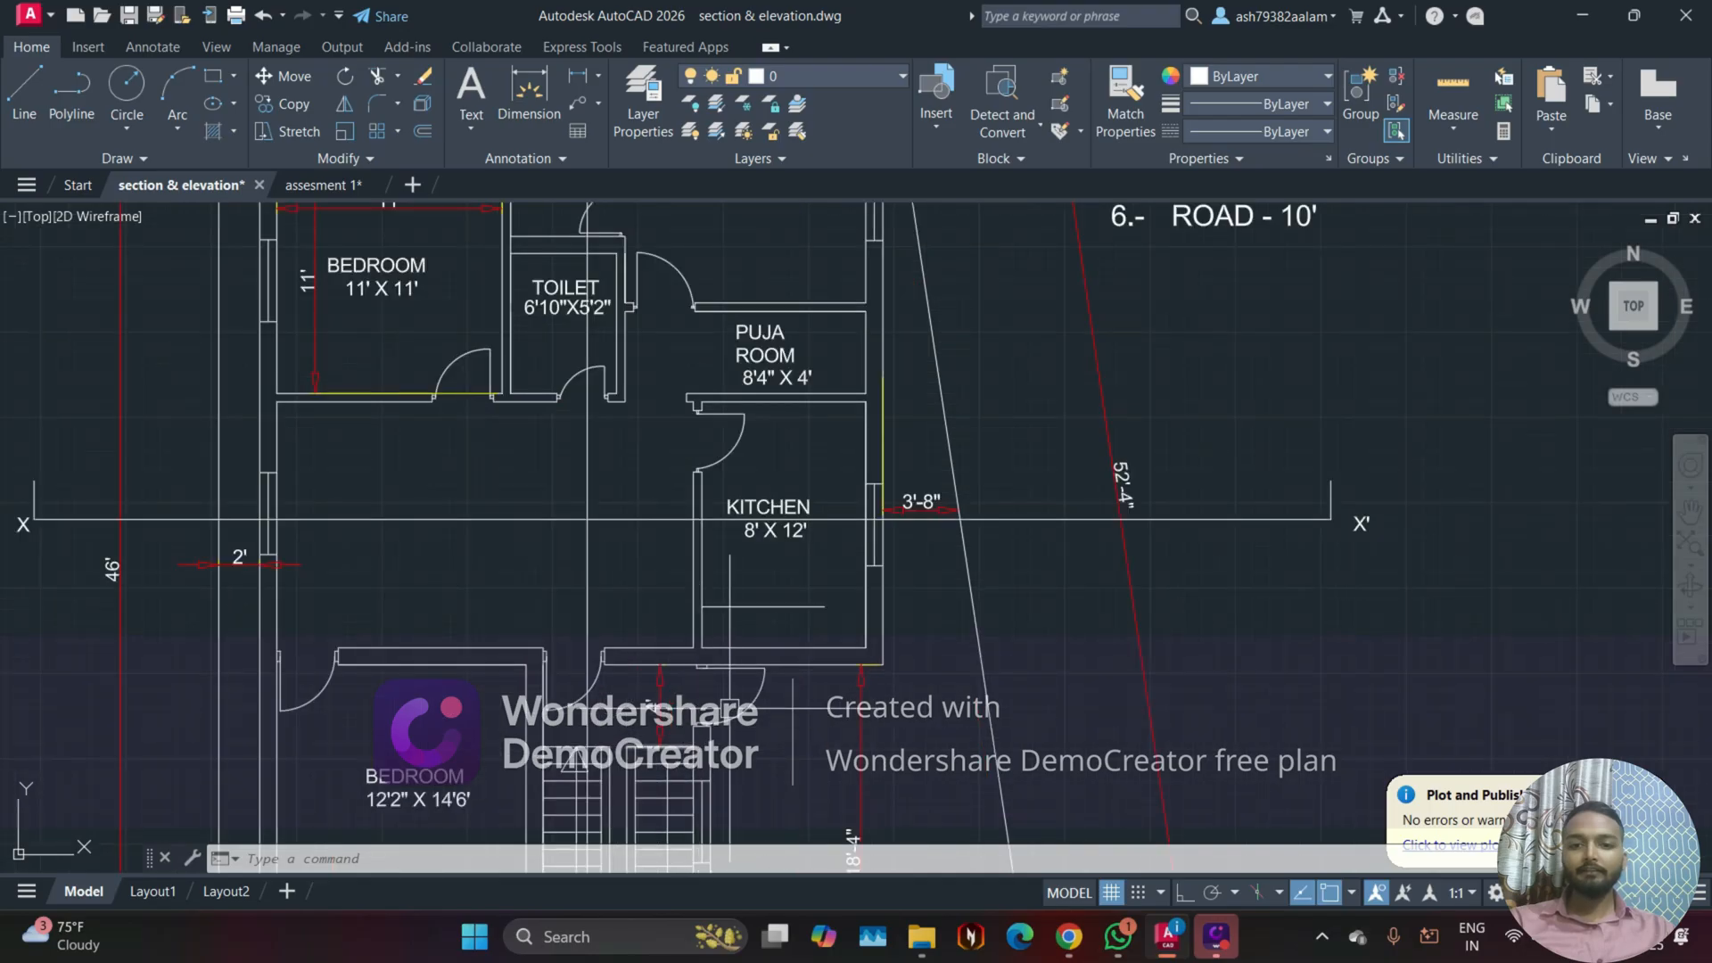
scroll(664, 674, down, 2)
middle_drag(1043, 488, 1040, 552)
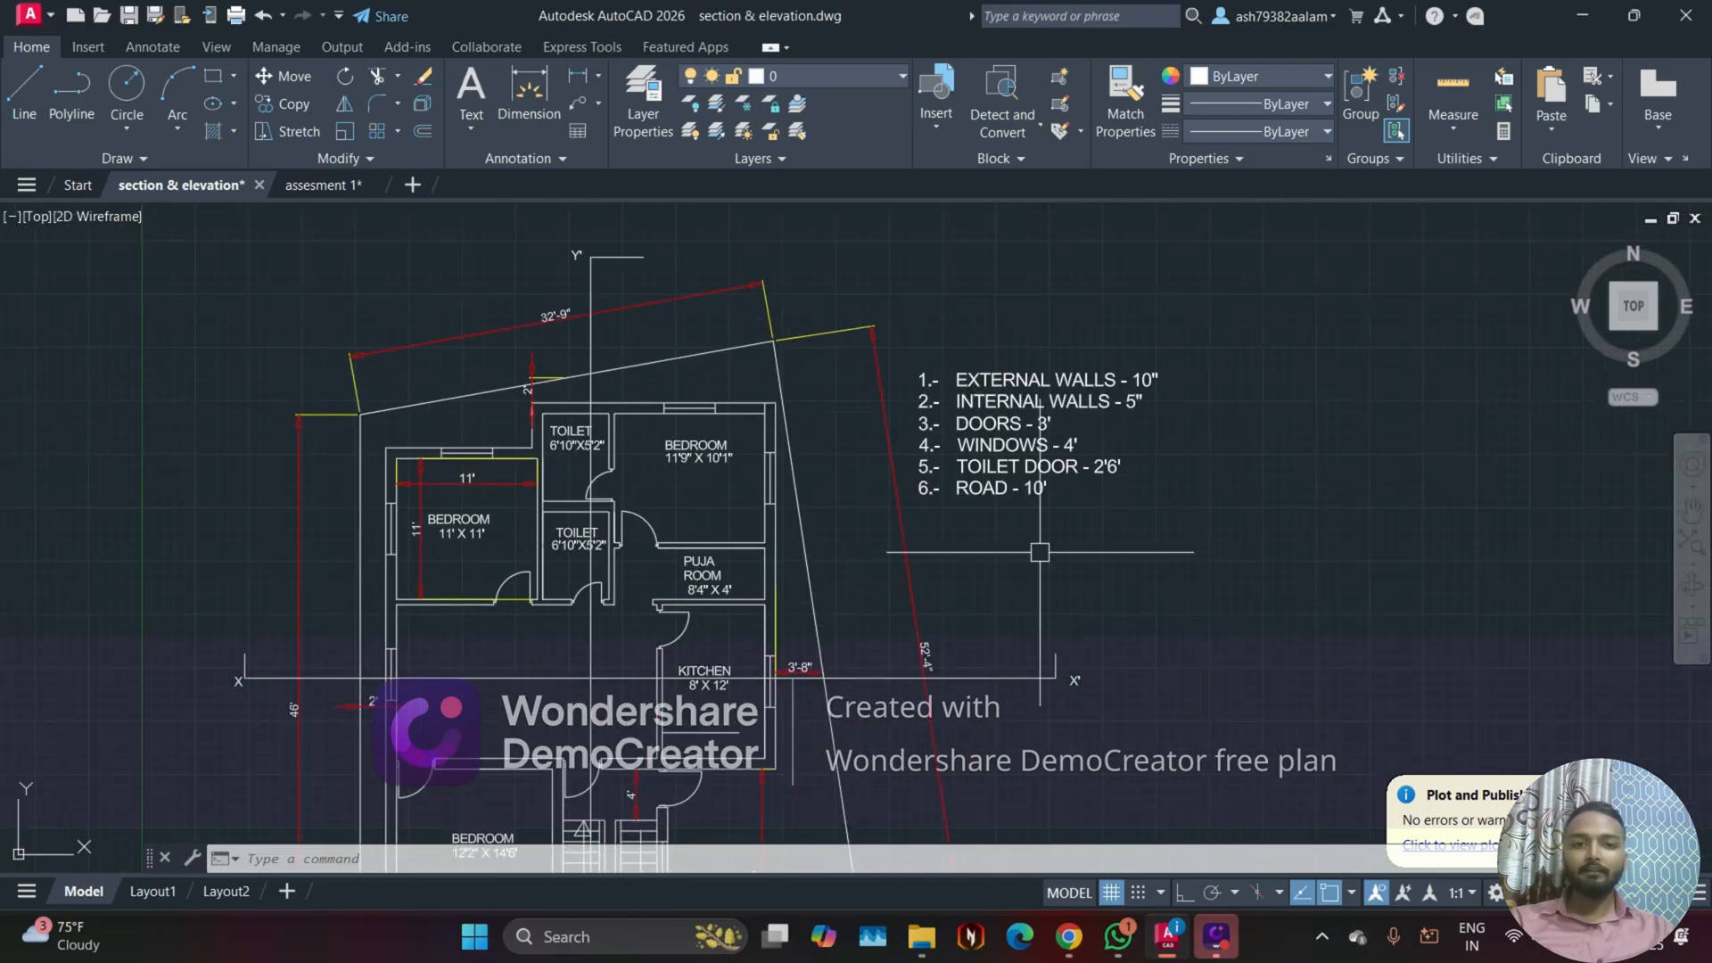
scroll(1060, 427, up, 4)
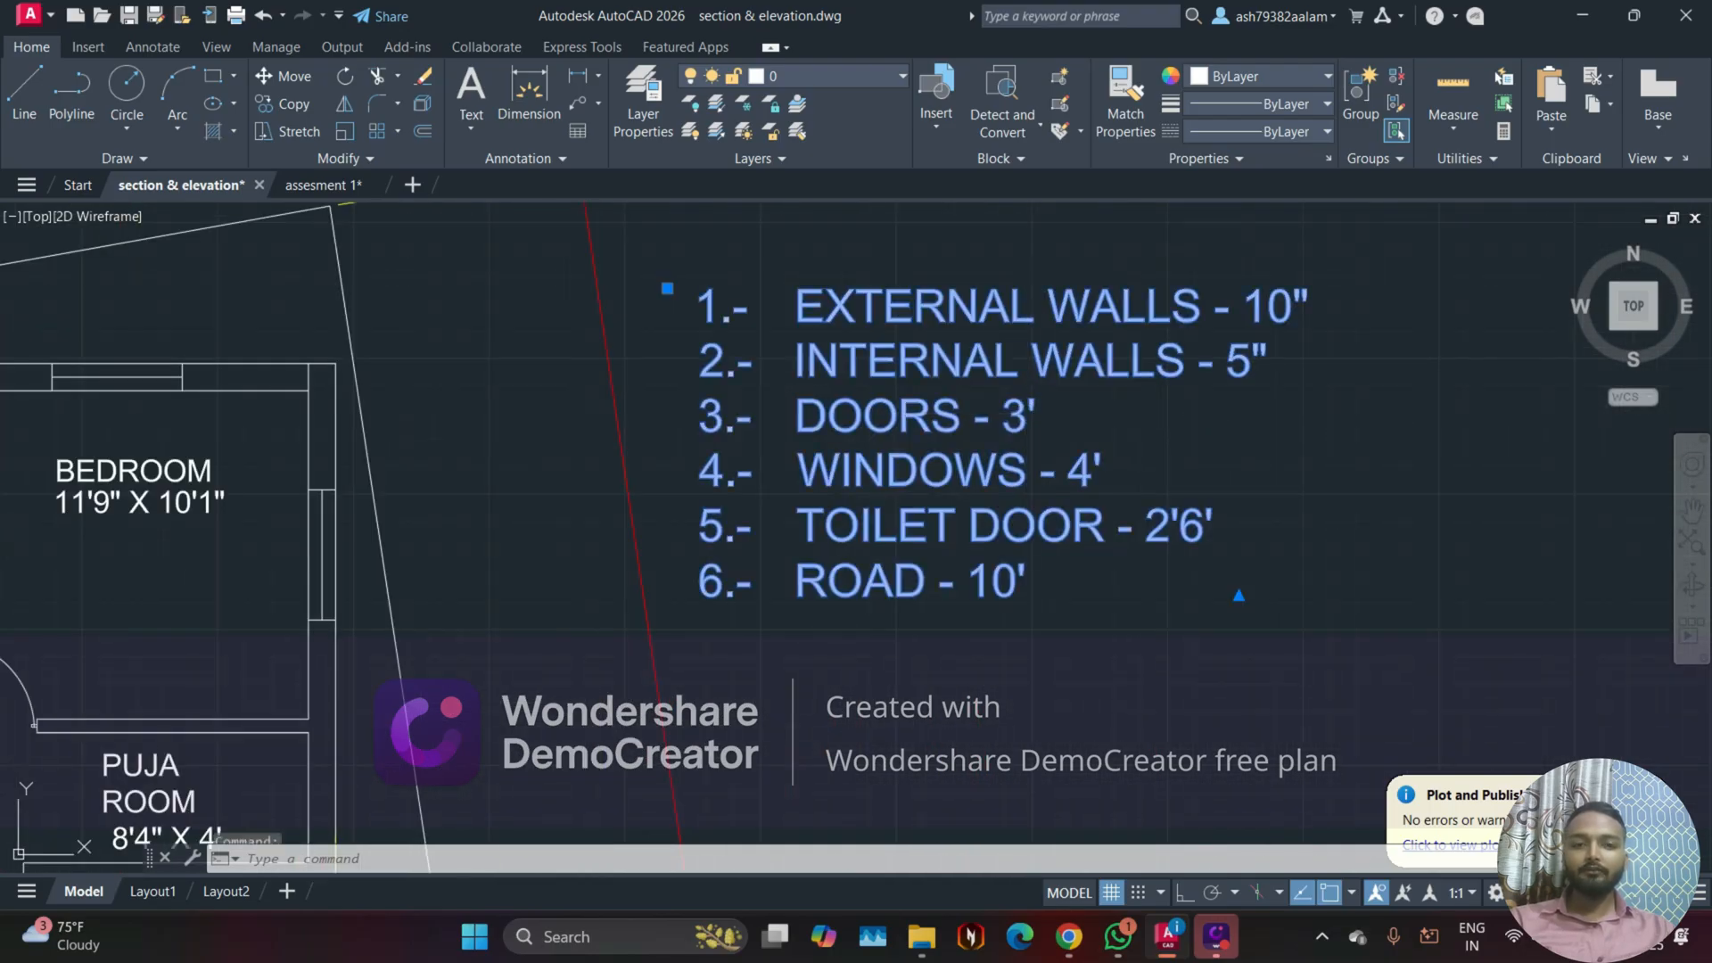
double_click(1048, 419)
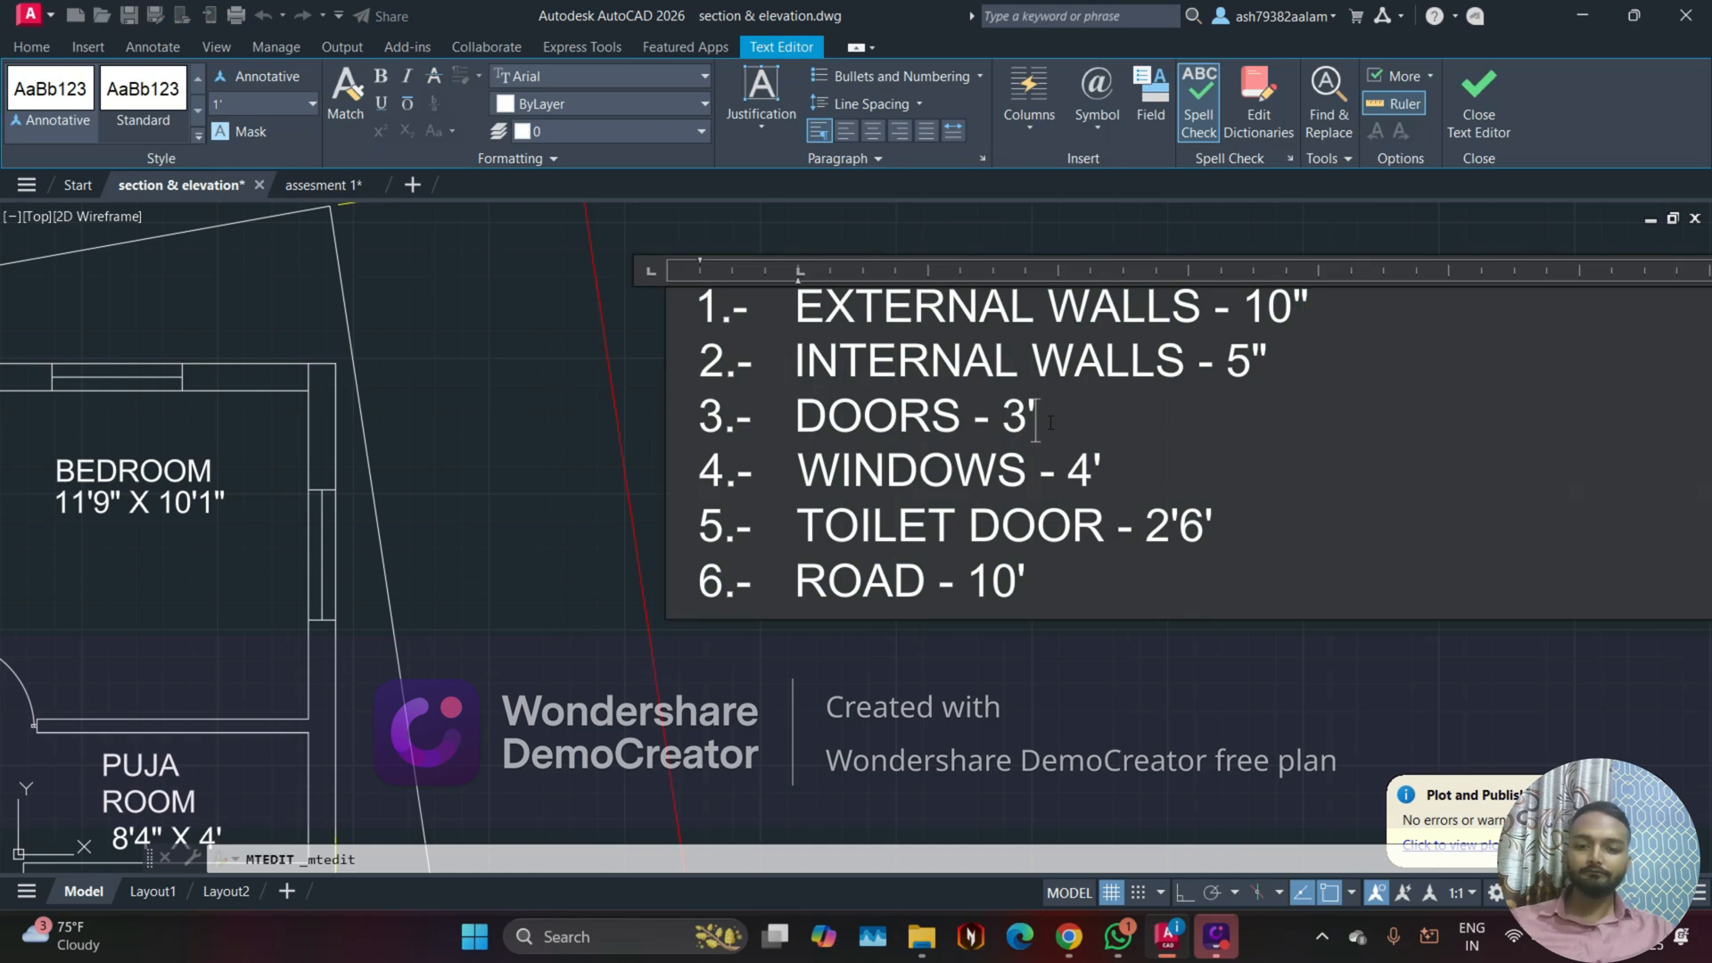
click(1062, 671)
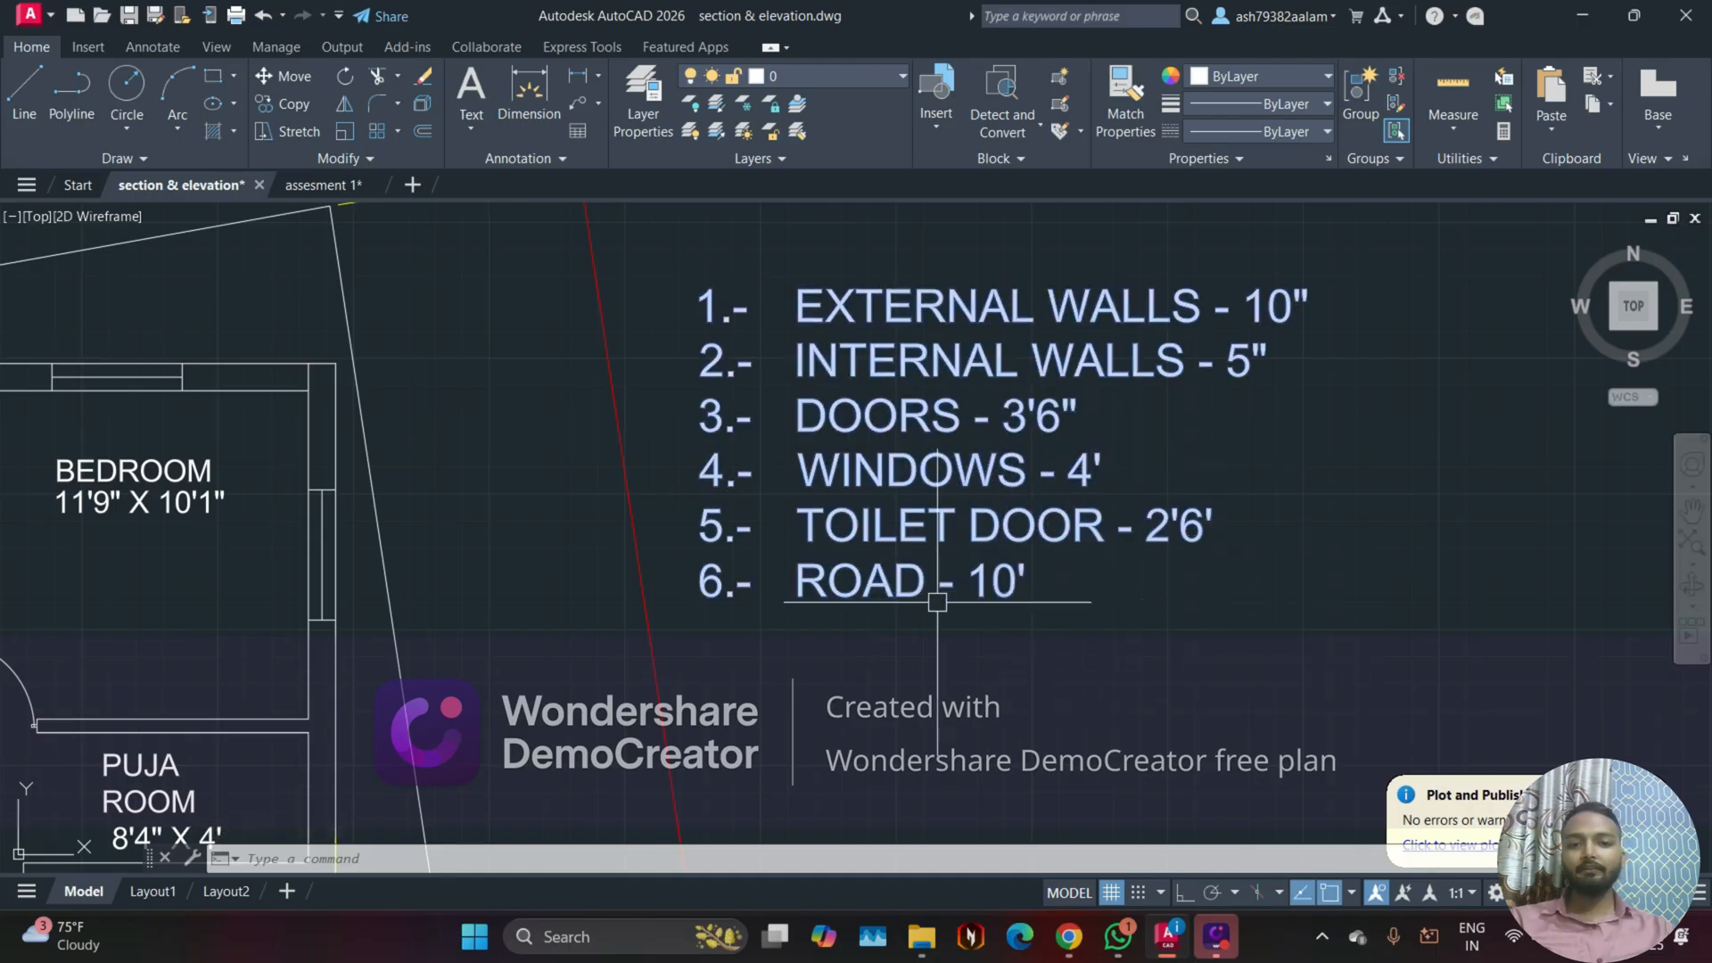
Step: Add WIDE to the road entry in the notes so it reads ROAD - 10' WIDE
scroll(959, 599, down, 2)
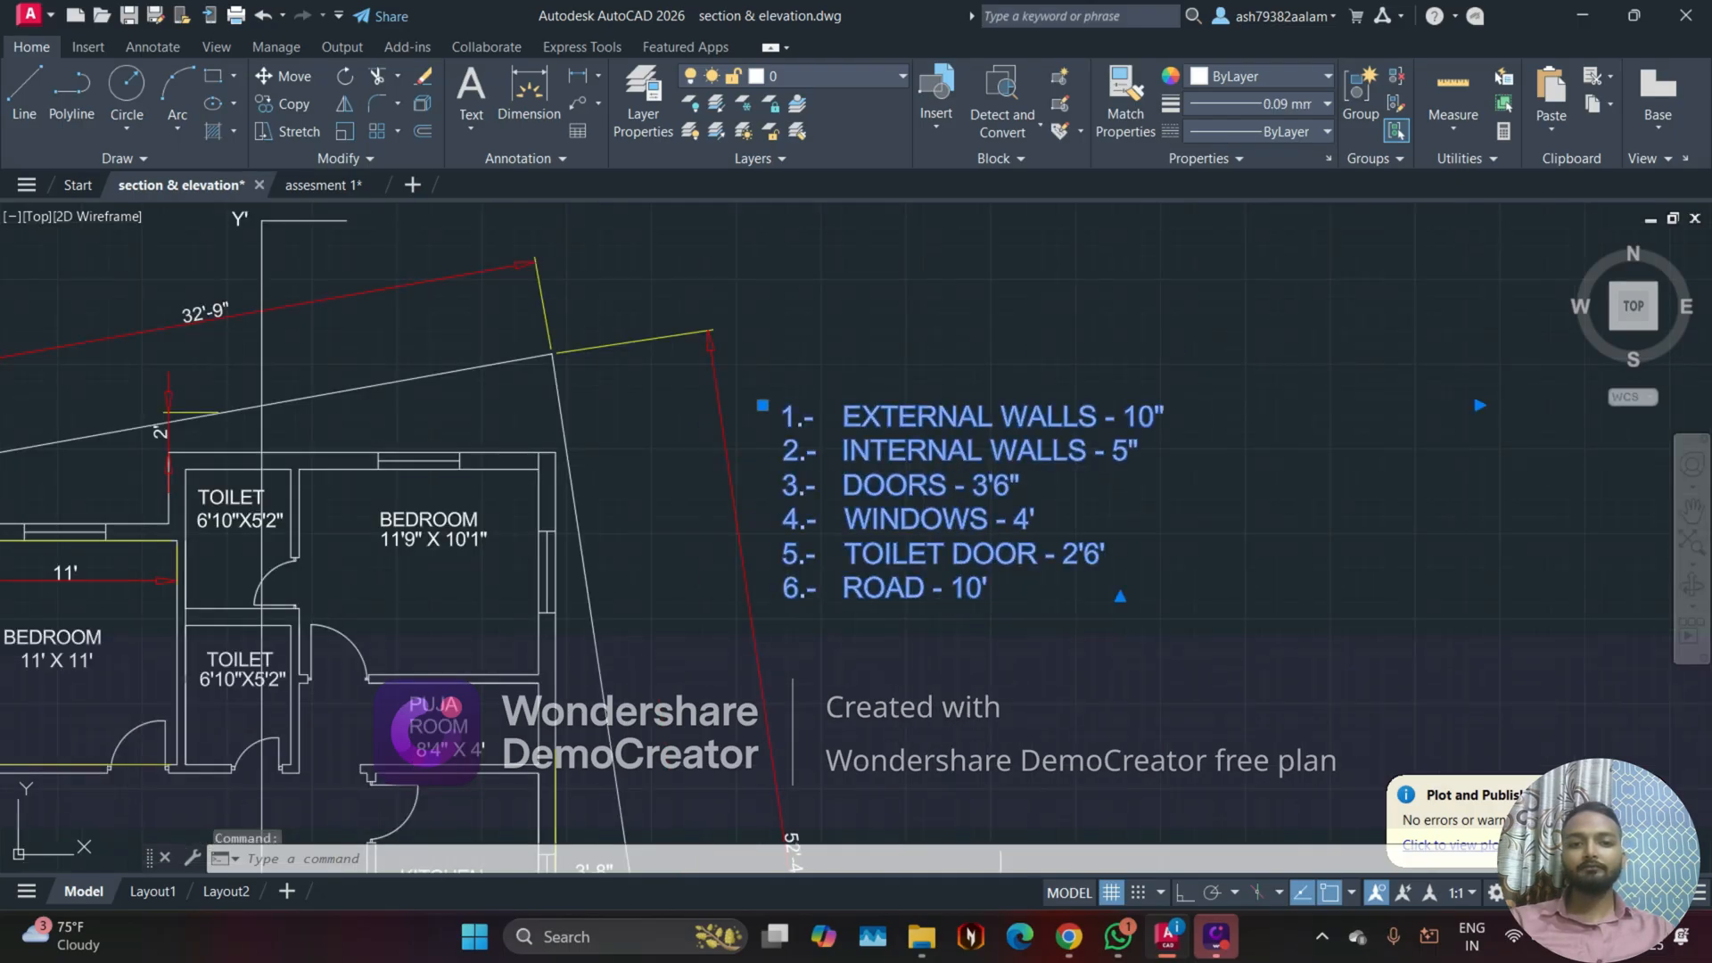
double_click(1047, 585)
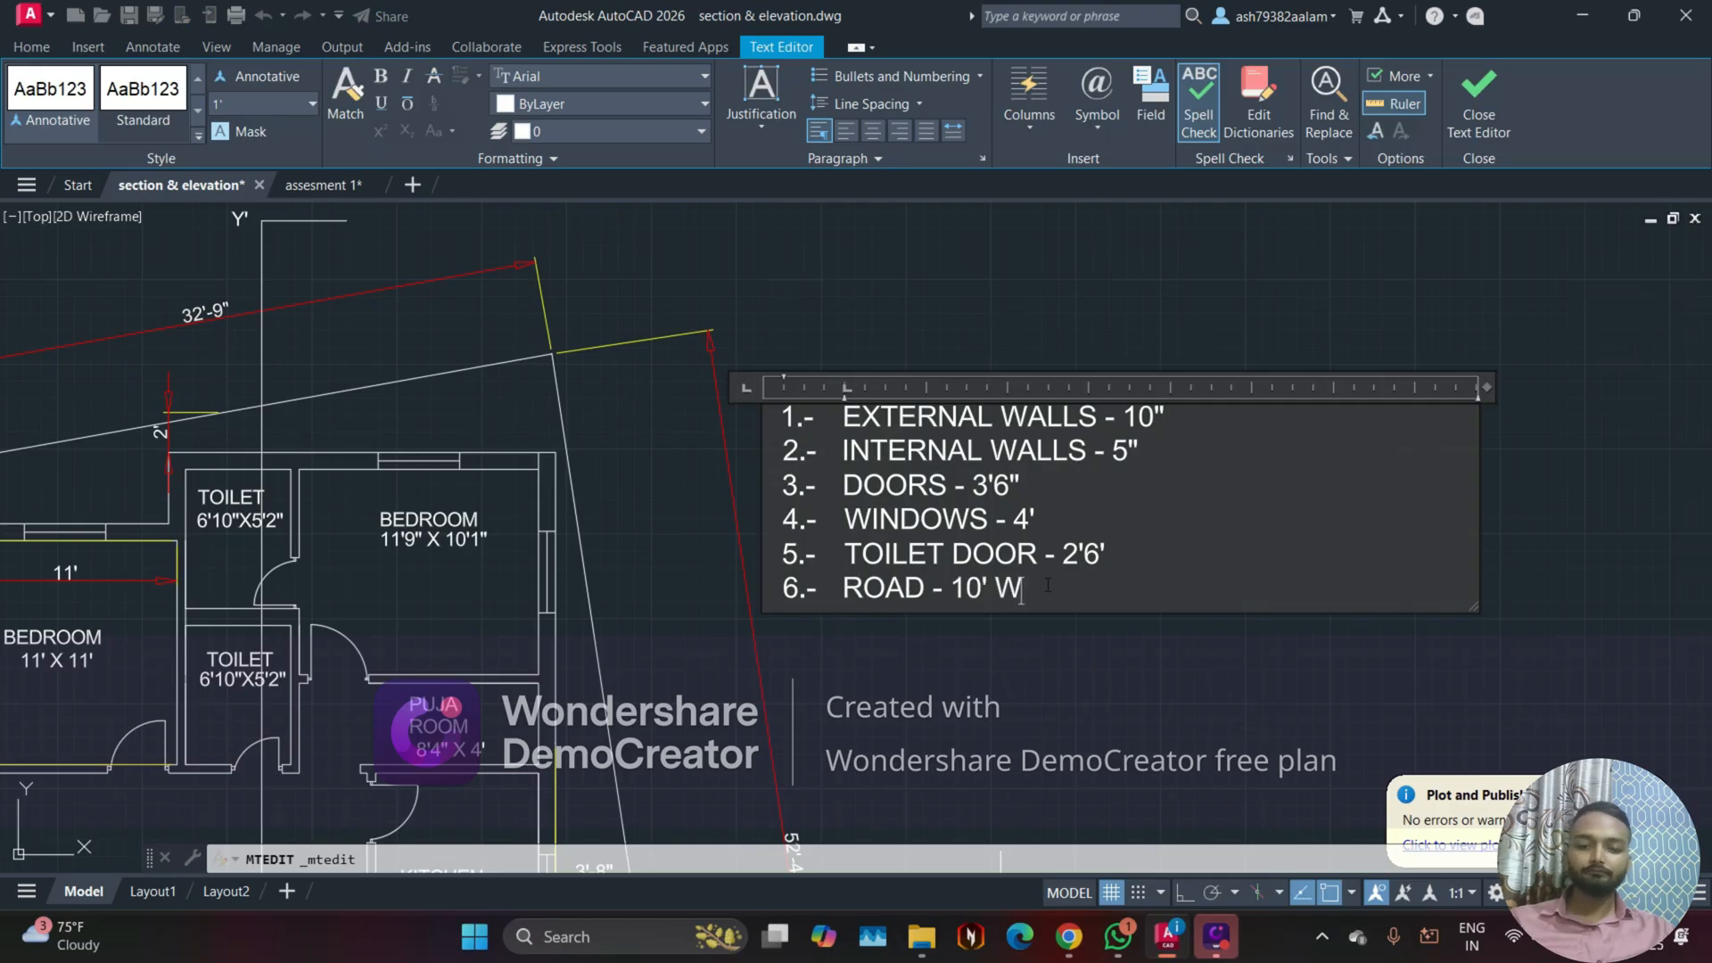
click(1102, 679)
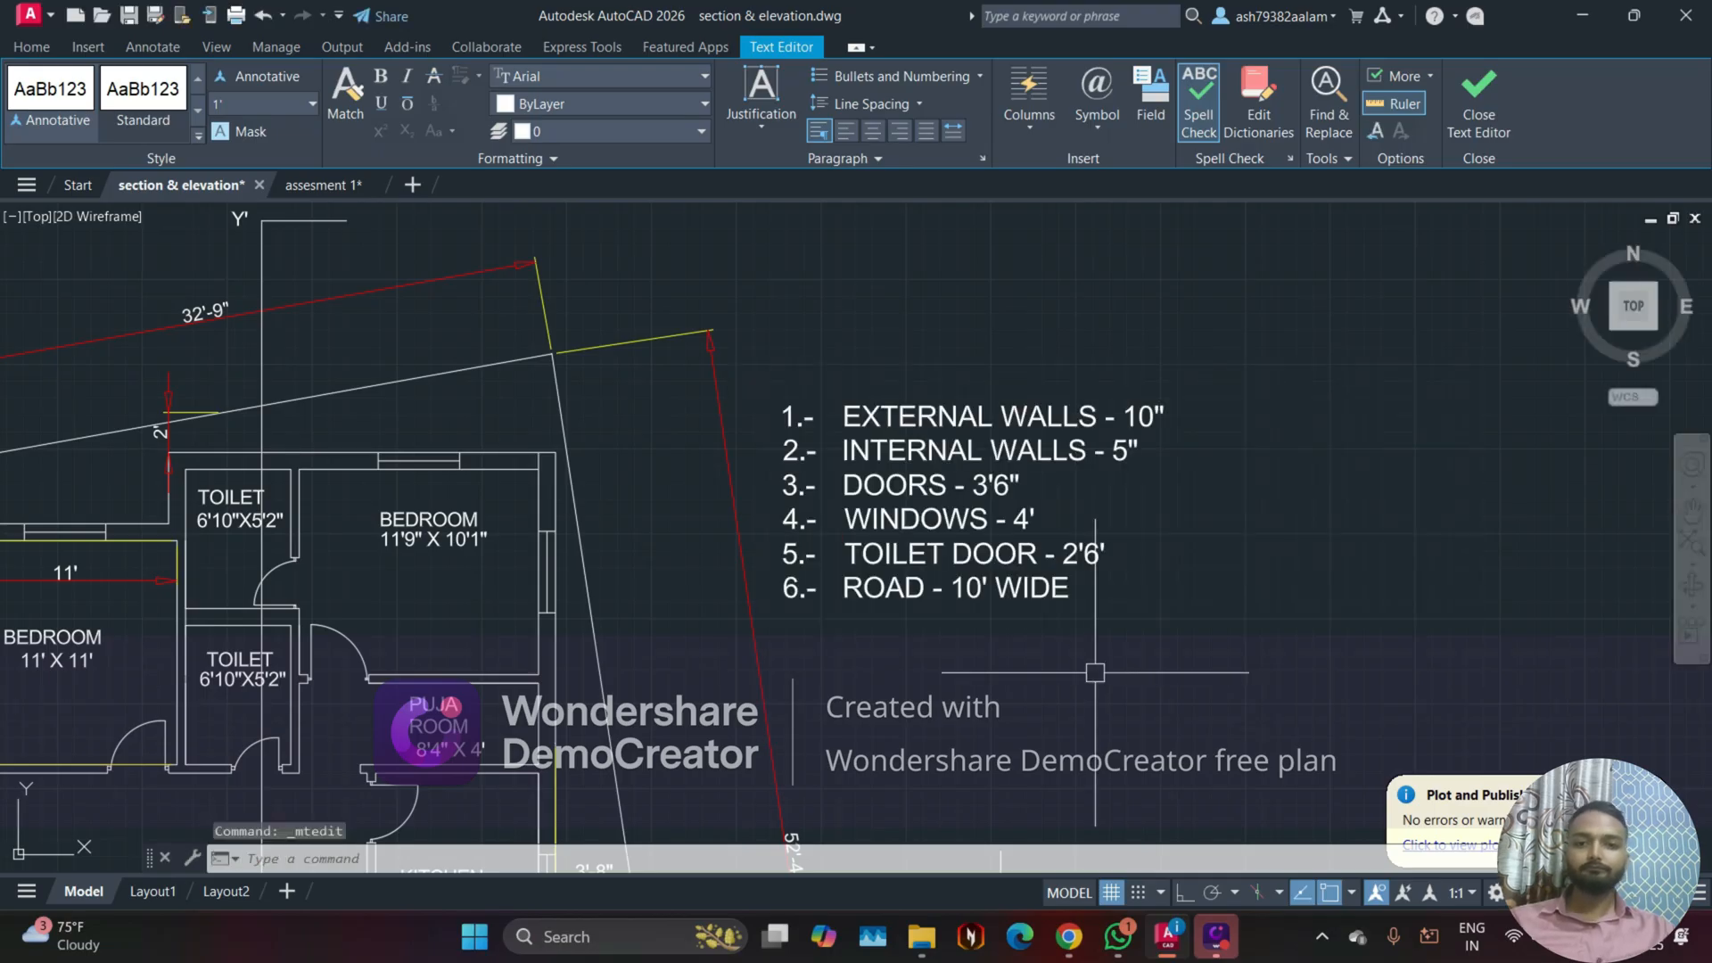
Step: Examine the edited floor plan alongside the rotated plan and the elevations below them
scroll(1097, 673, down, 3)
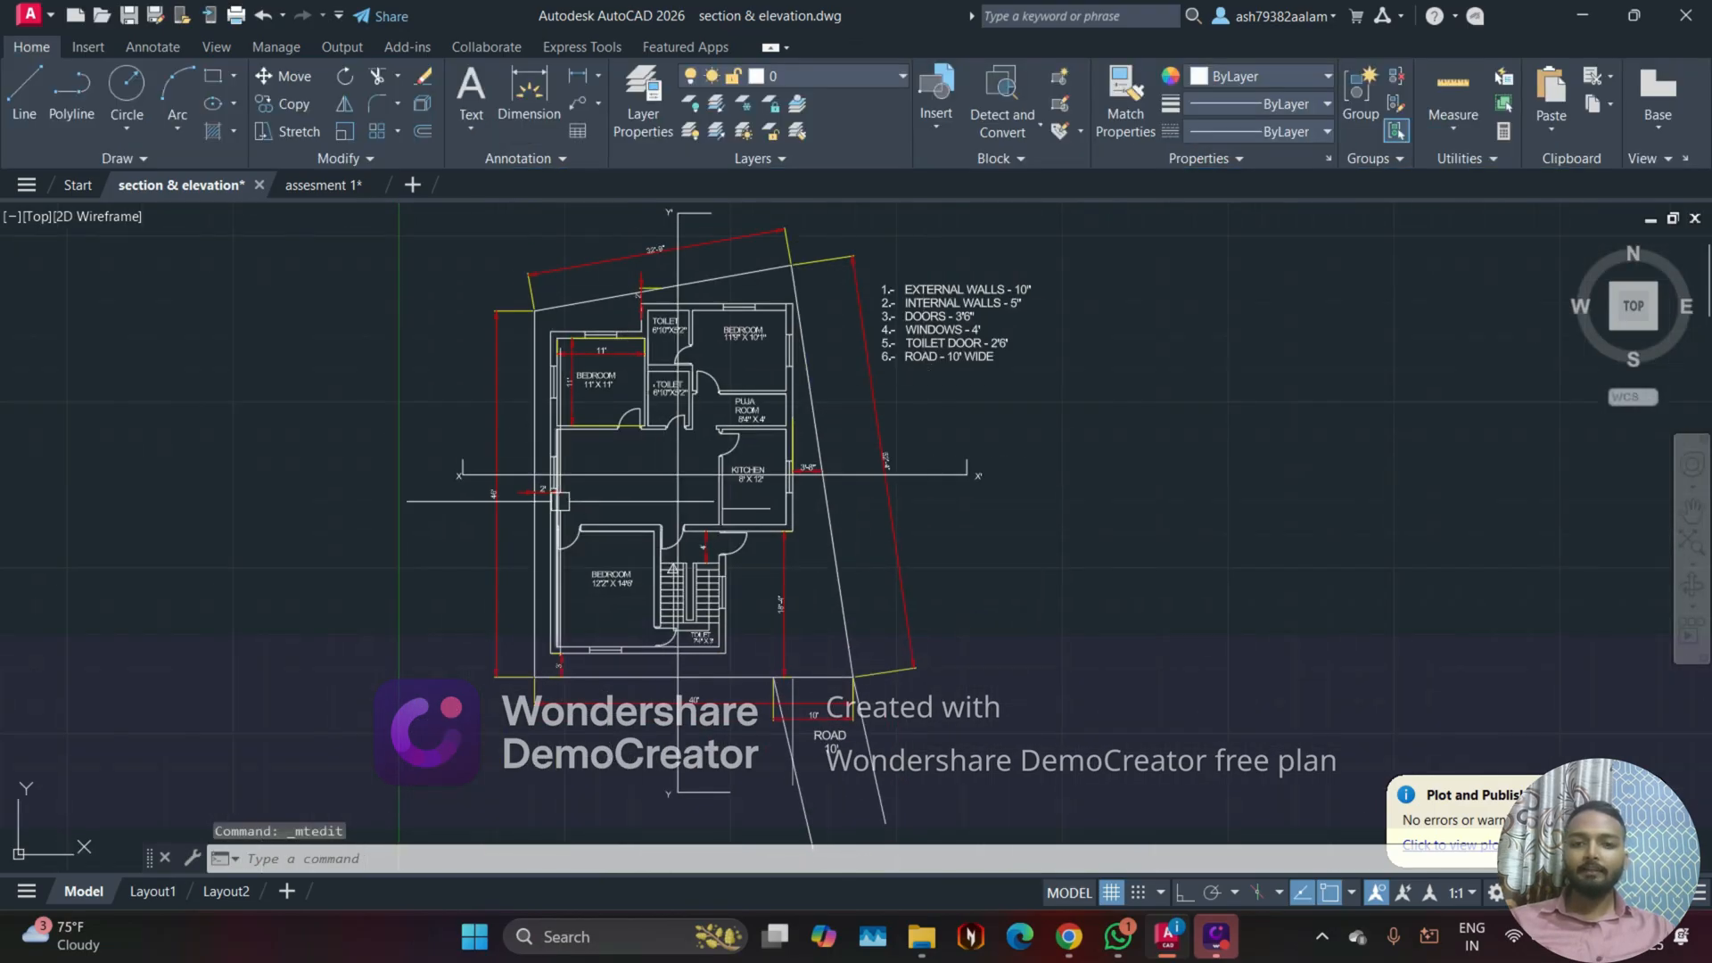
scroll(718, 510, down, 2)
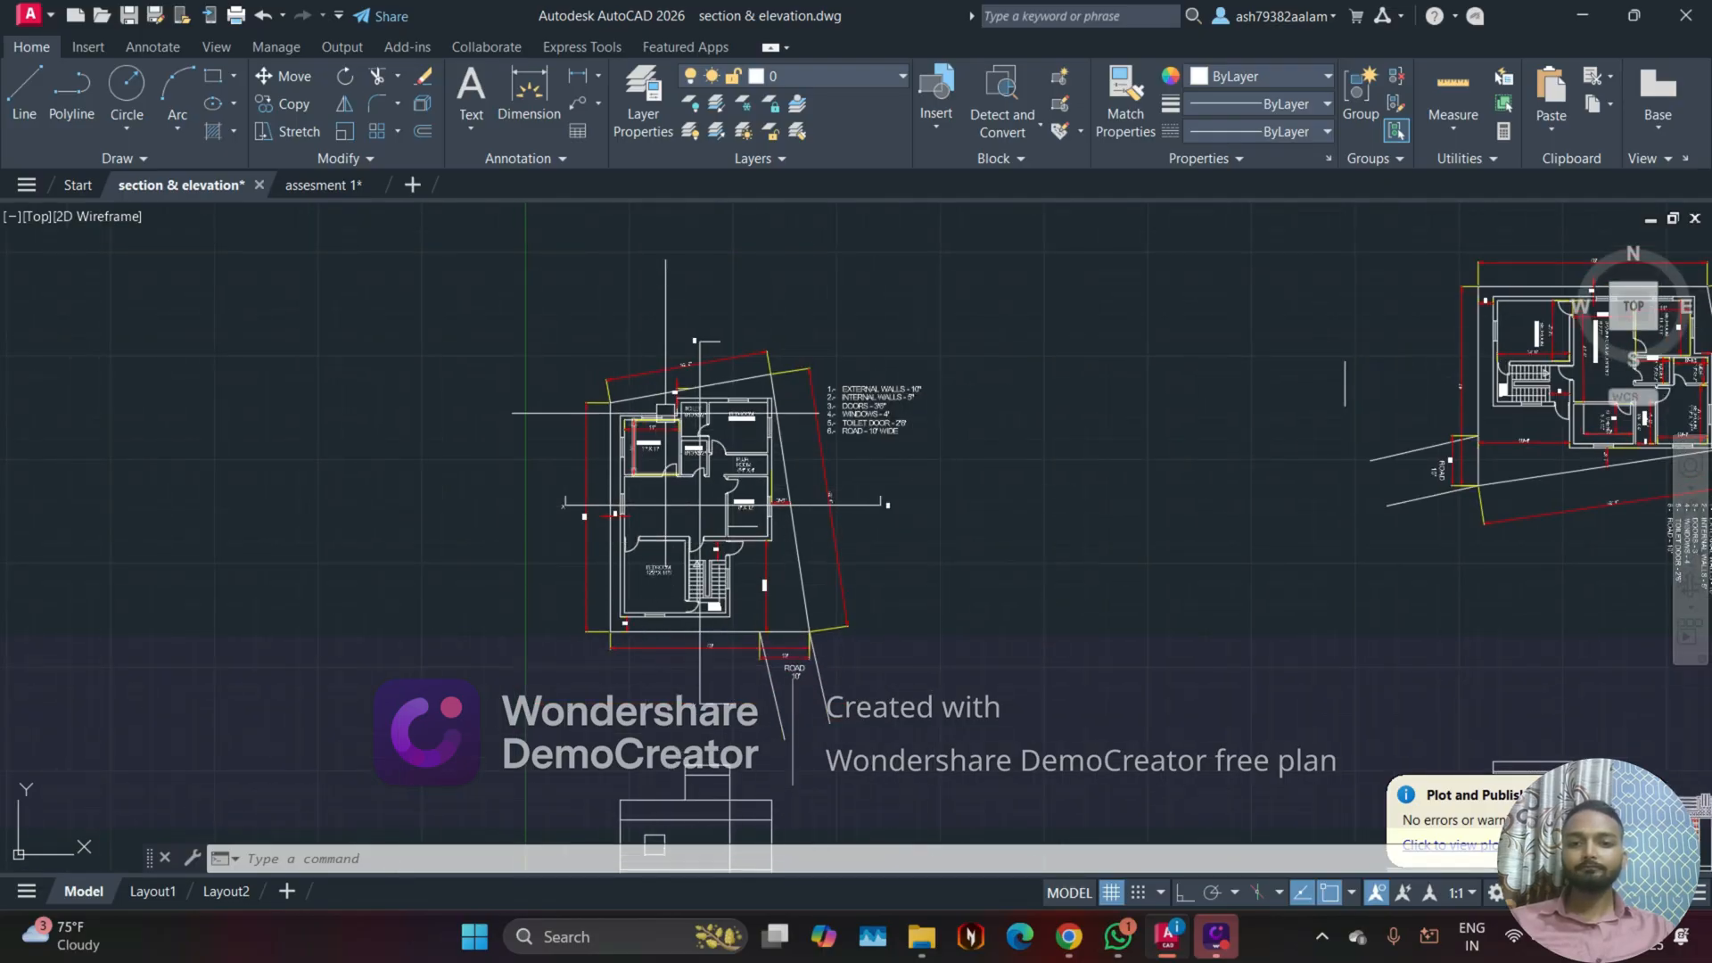
scroll(665, 412, up, 2)
scroll(668, 403, down, 2)
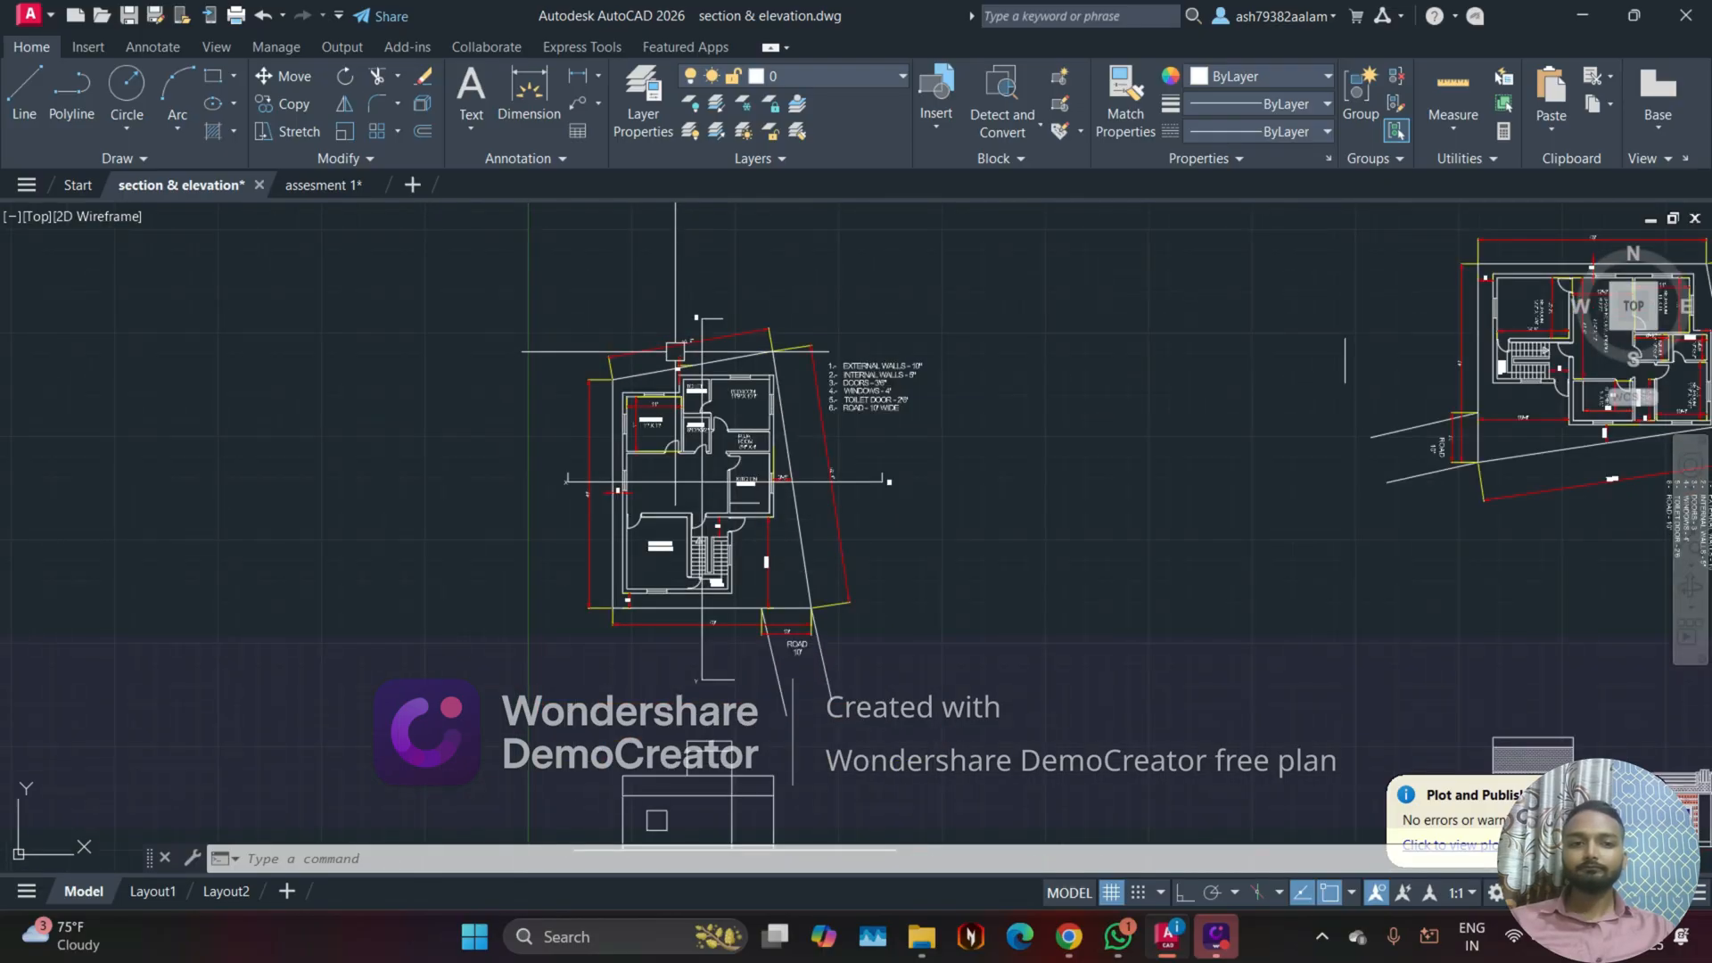
scroll(674, 353, down, 2)
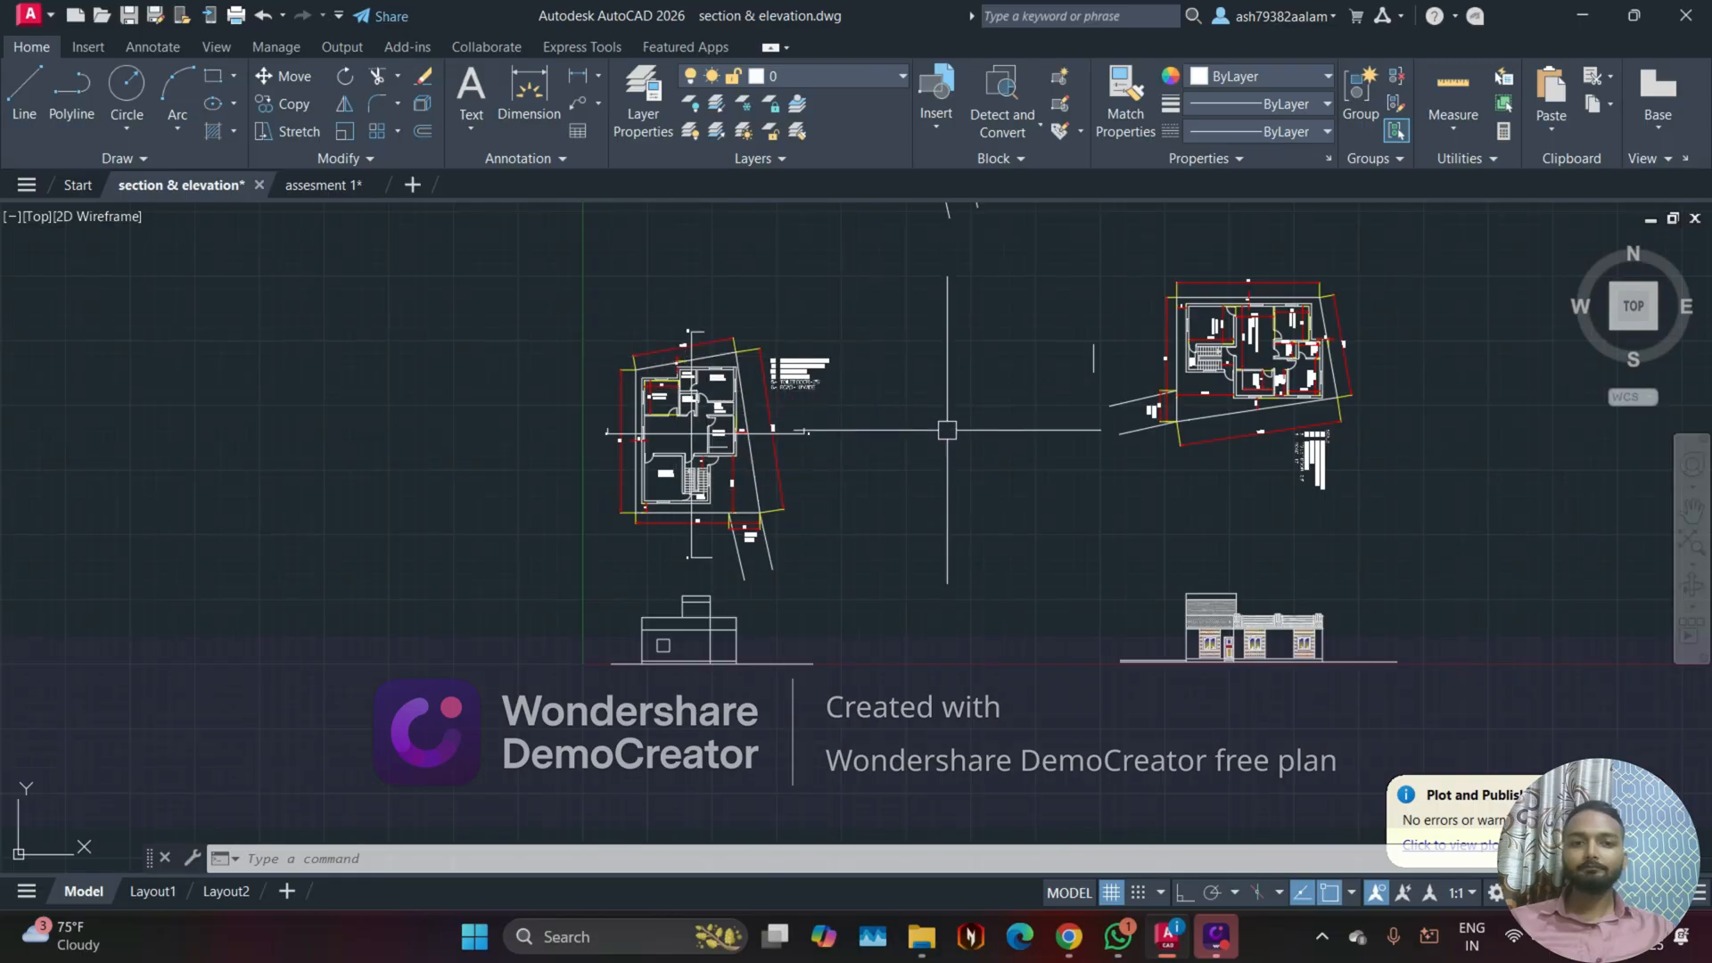
middle_drag(948, 428, 670, 492)
scroll(522, 465, up, 2)
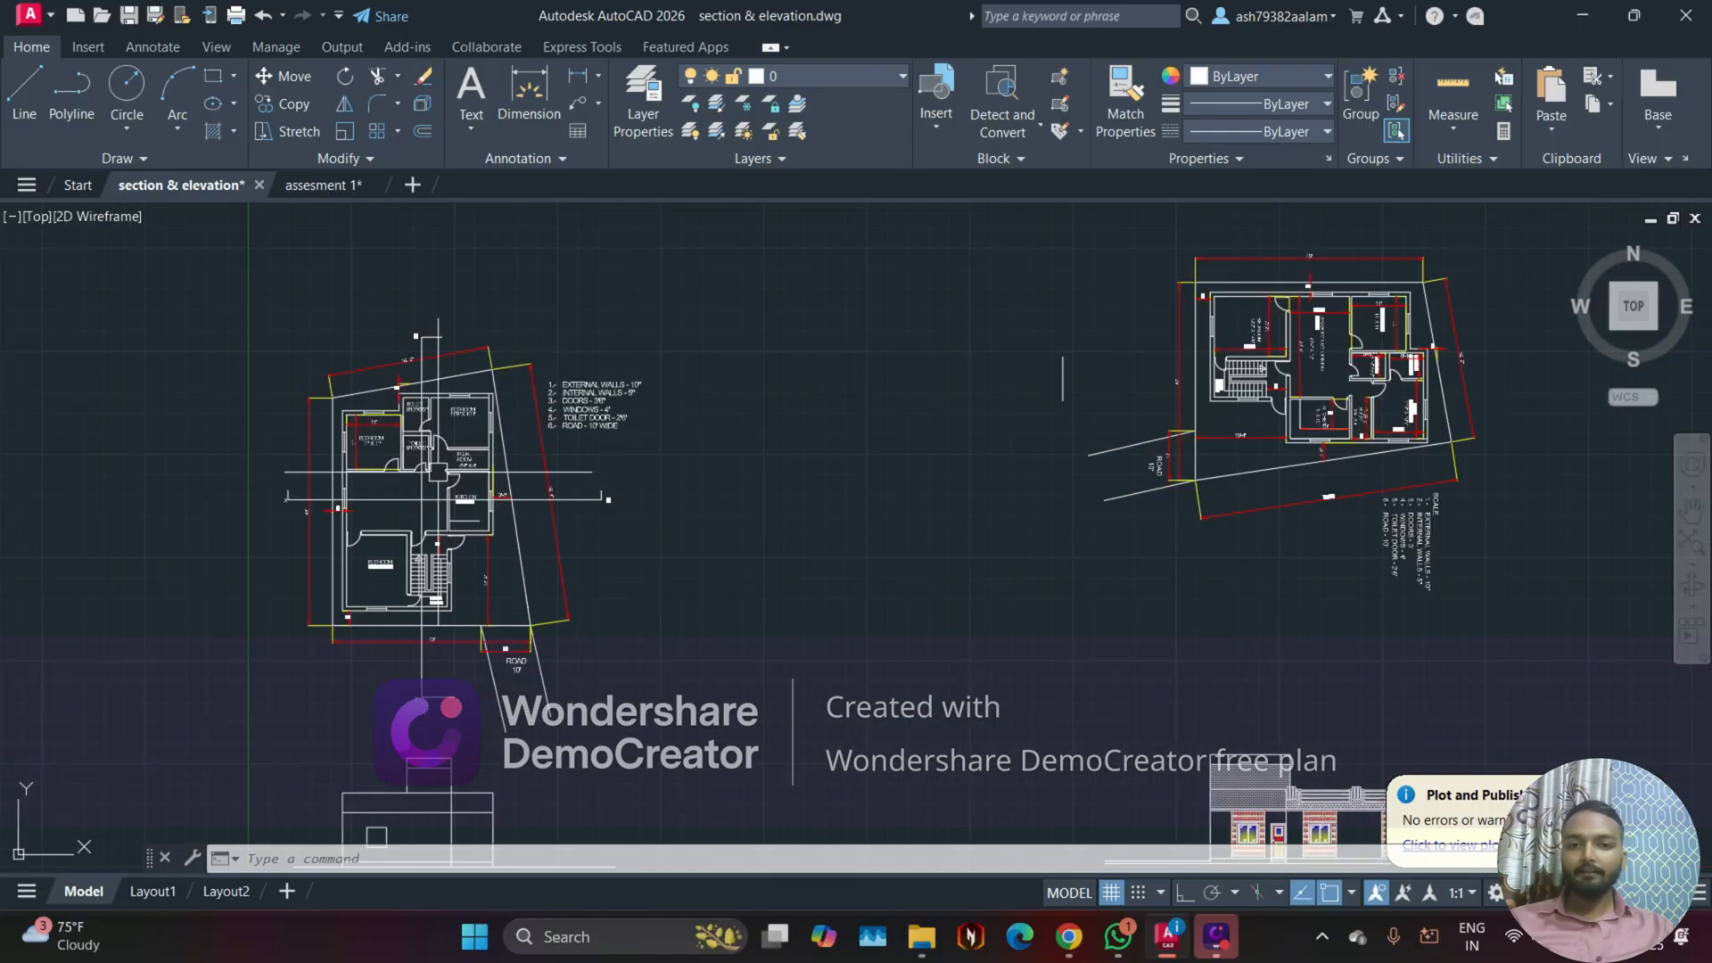
scroll(383, 463, up, 2)
mouse_move(1329, 306)
middle_down()
mouse_move(497, 512)
mouse_move(968, 399)
middle_up()
scroll(478, 512, down, 2)
Step: Copy the whole floor plan with its dimensions, section lines and notes to two places in a row beside the empty plot outline
click(208, 320)
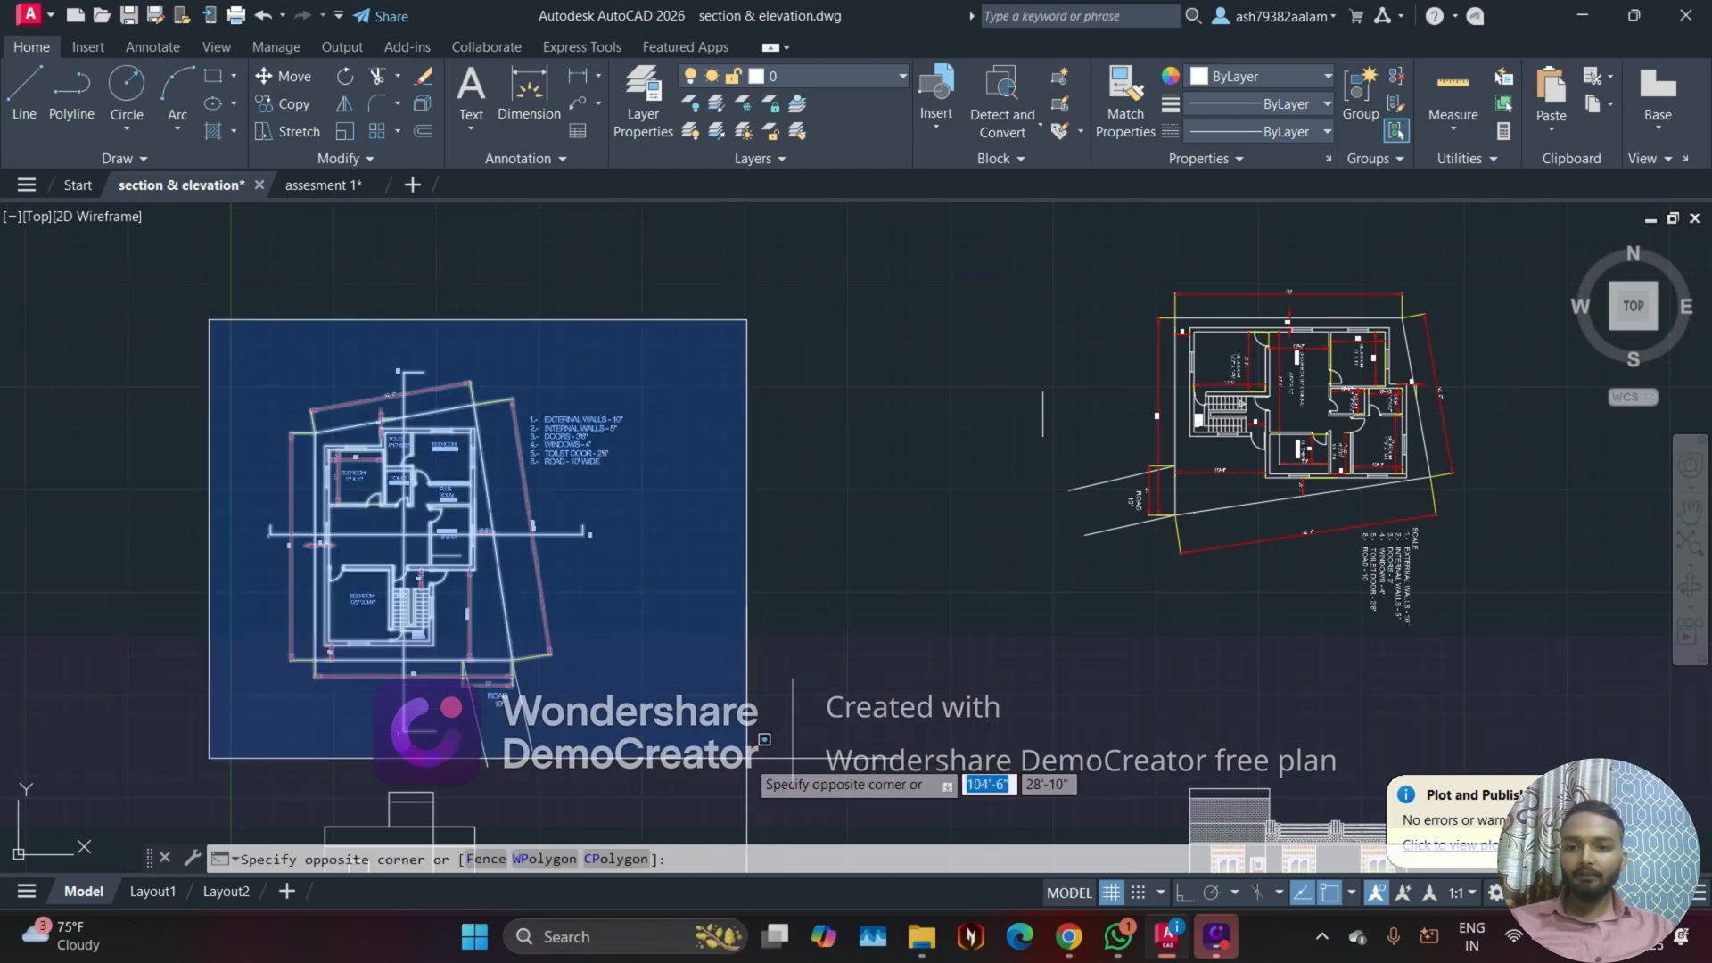
click(741, 777)
text(c)
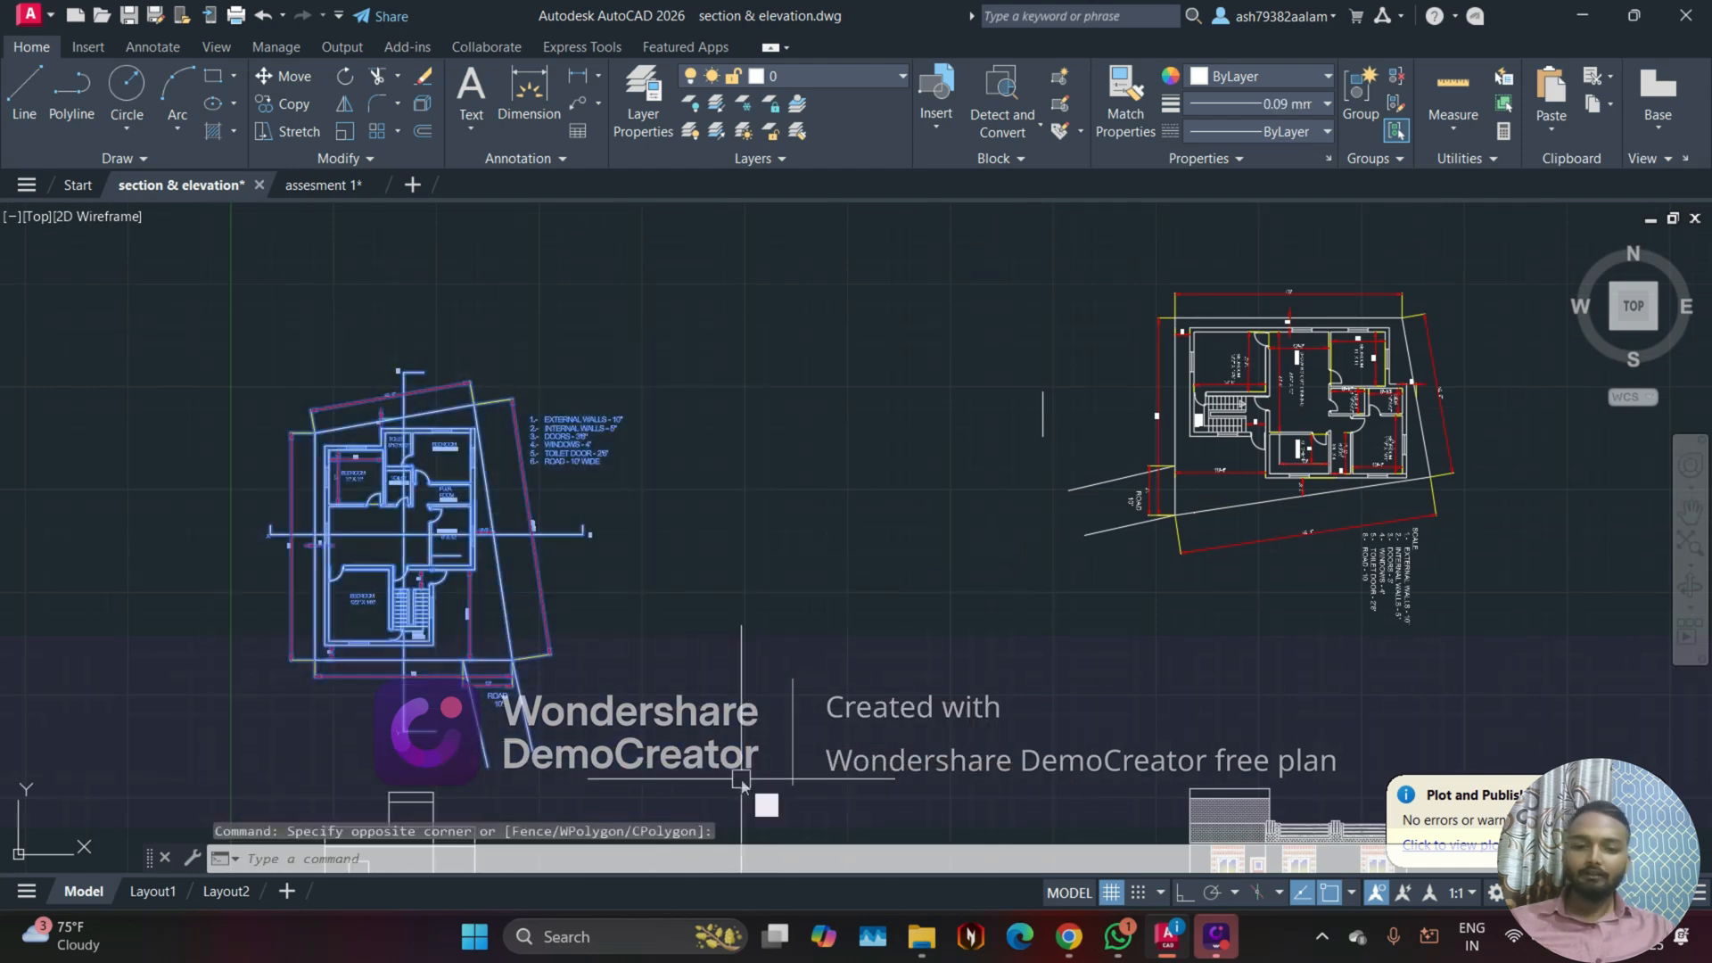
text(o)
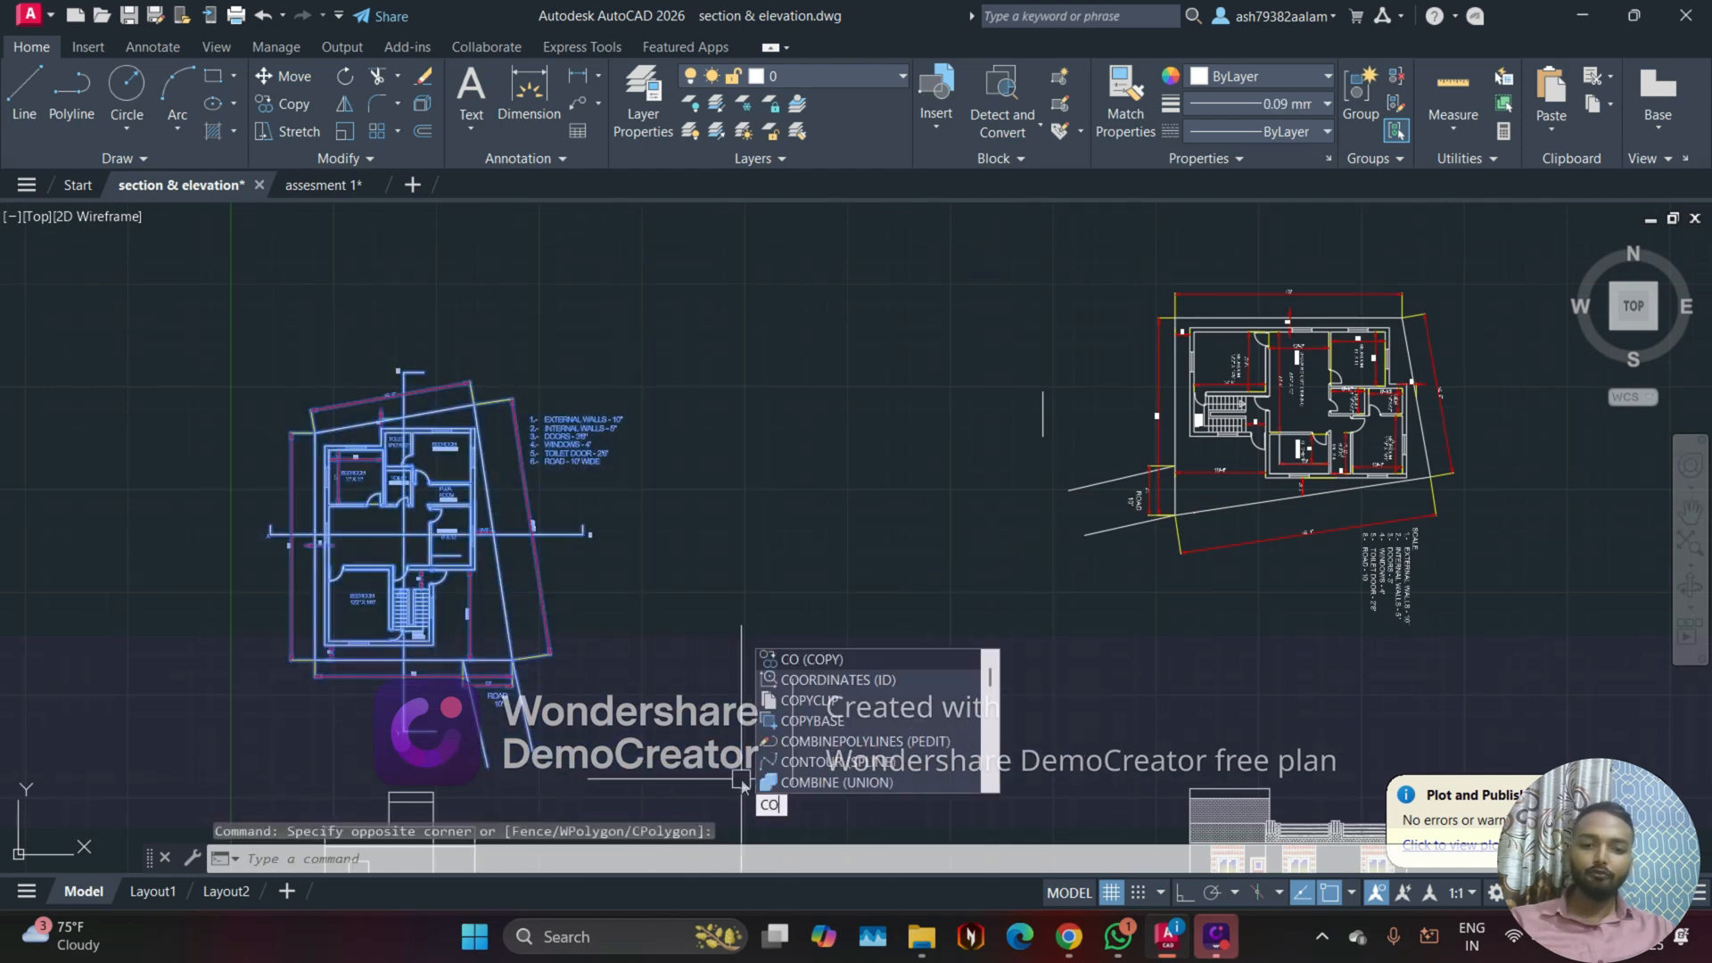
key(Return)
click(484, 531)
scroll(663, 504, down, 6)
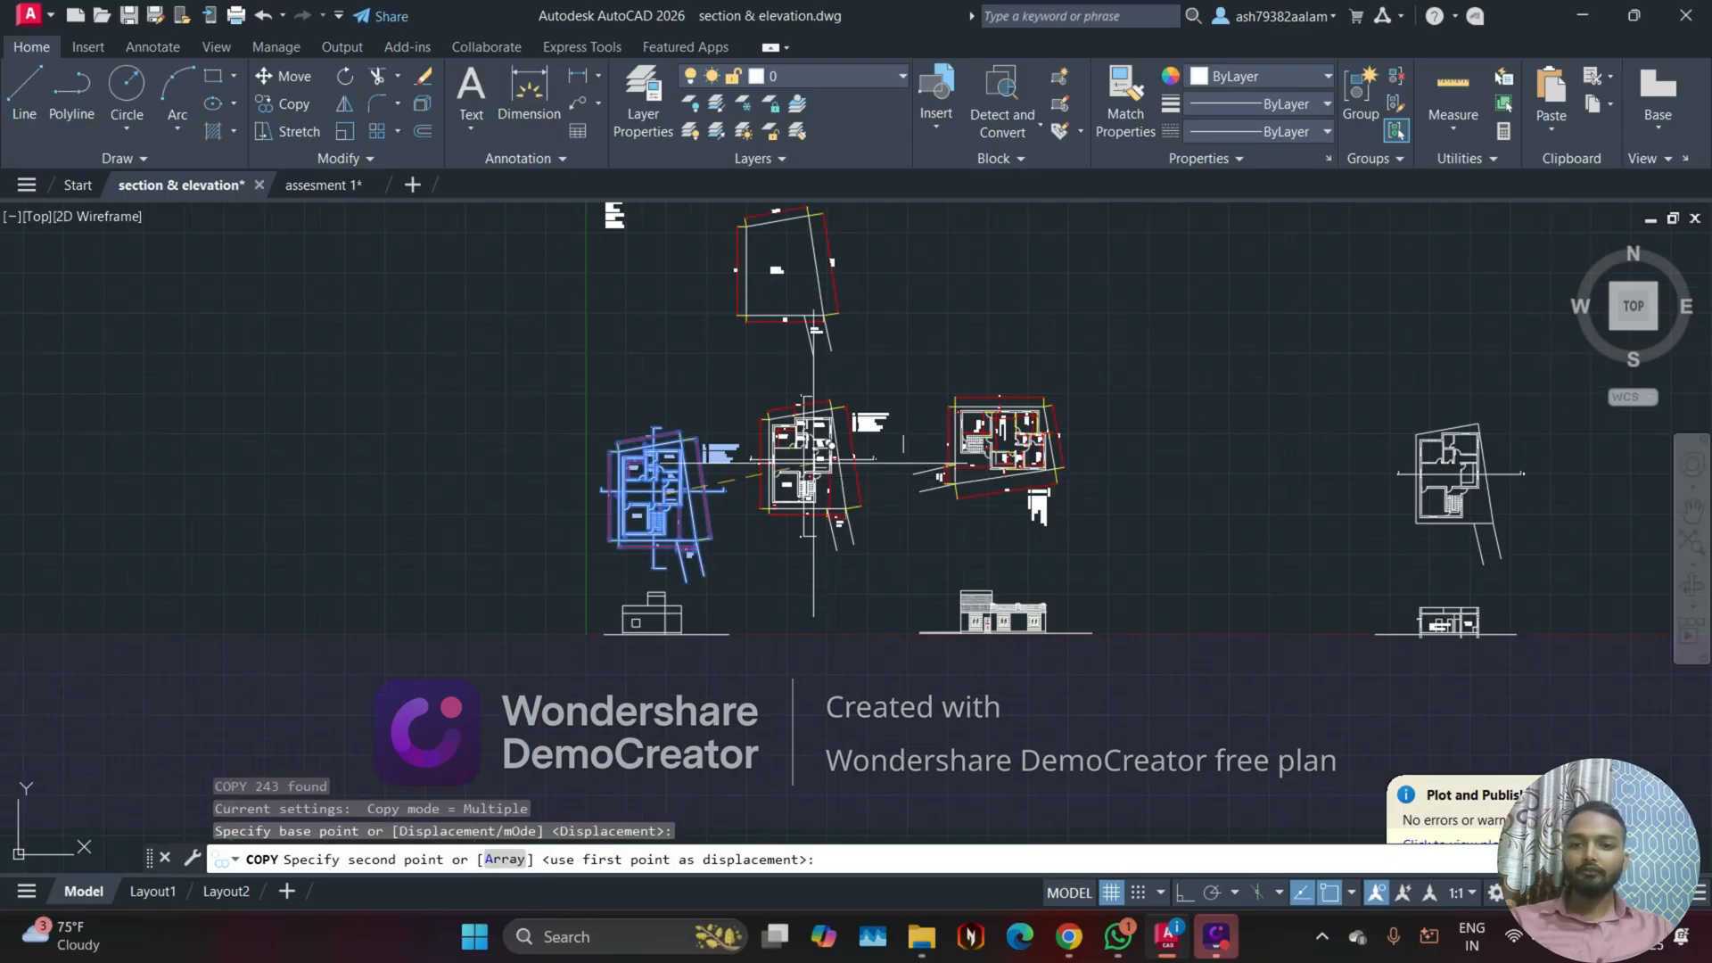
click(711, 462)
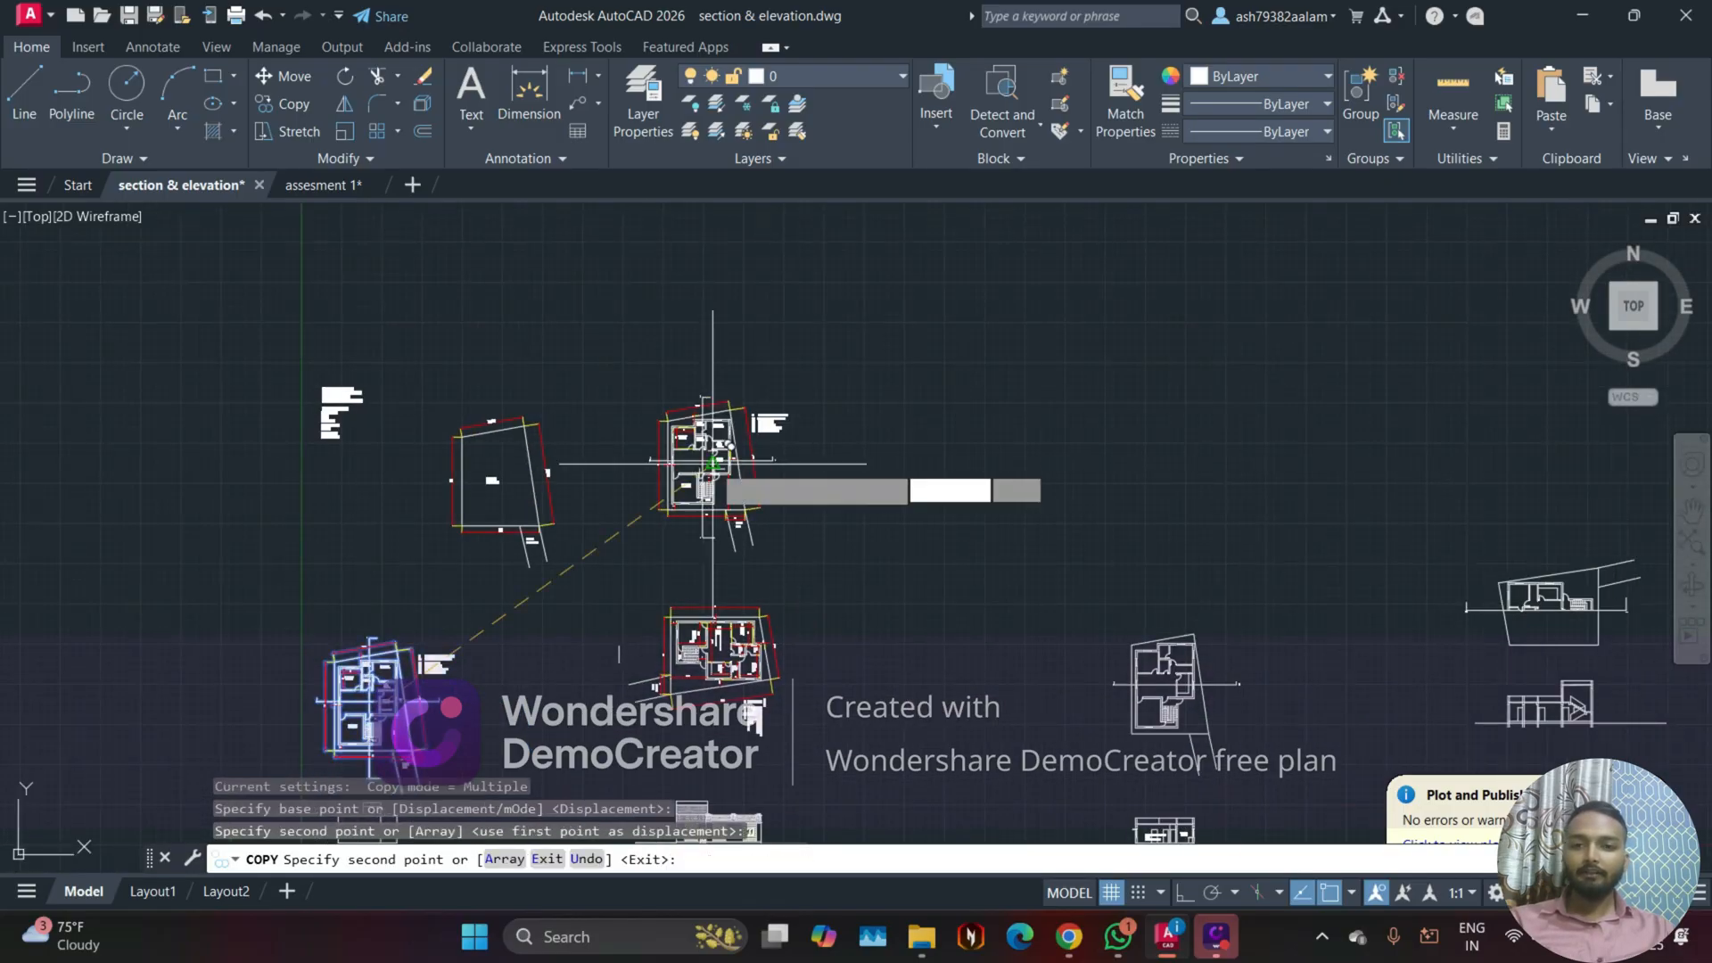
click(933, 464)
key(Escape)
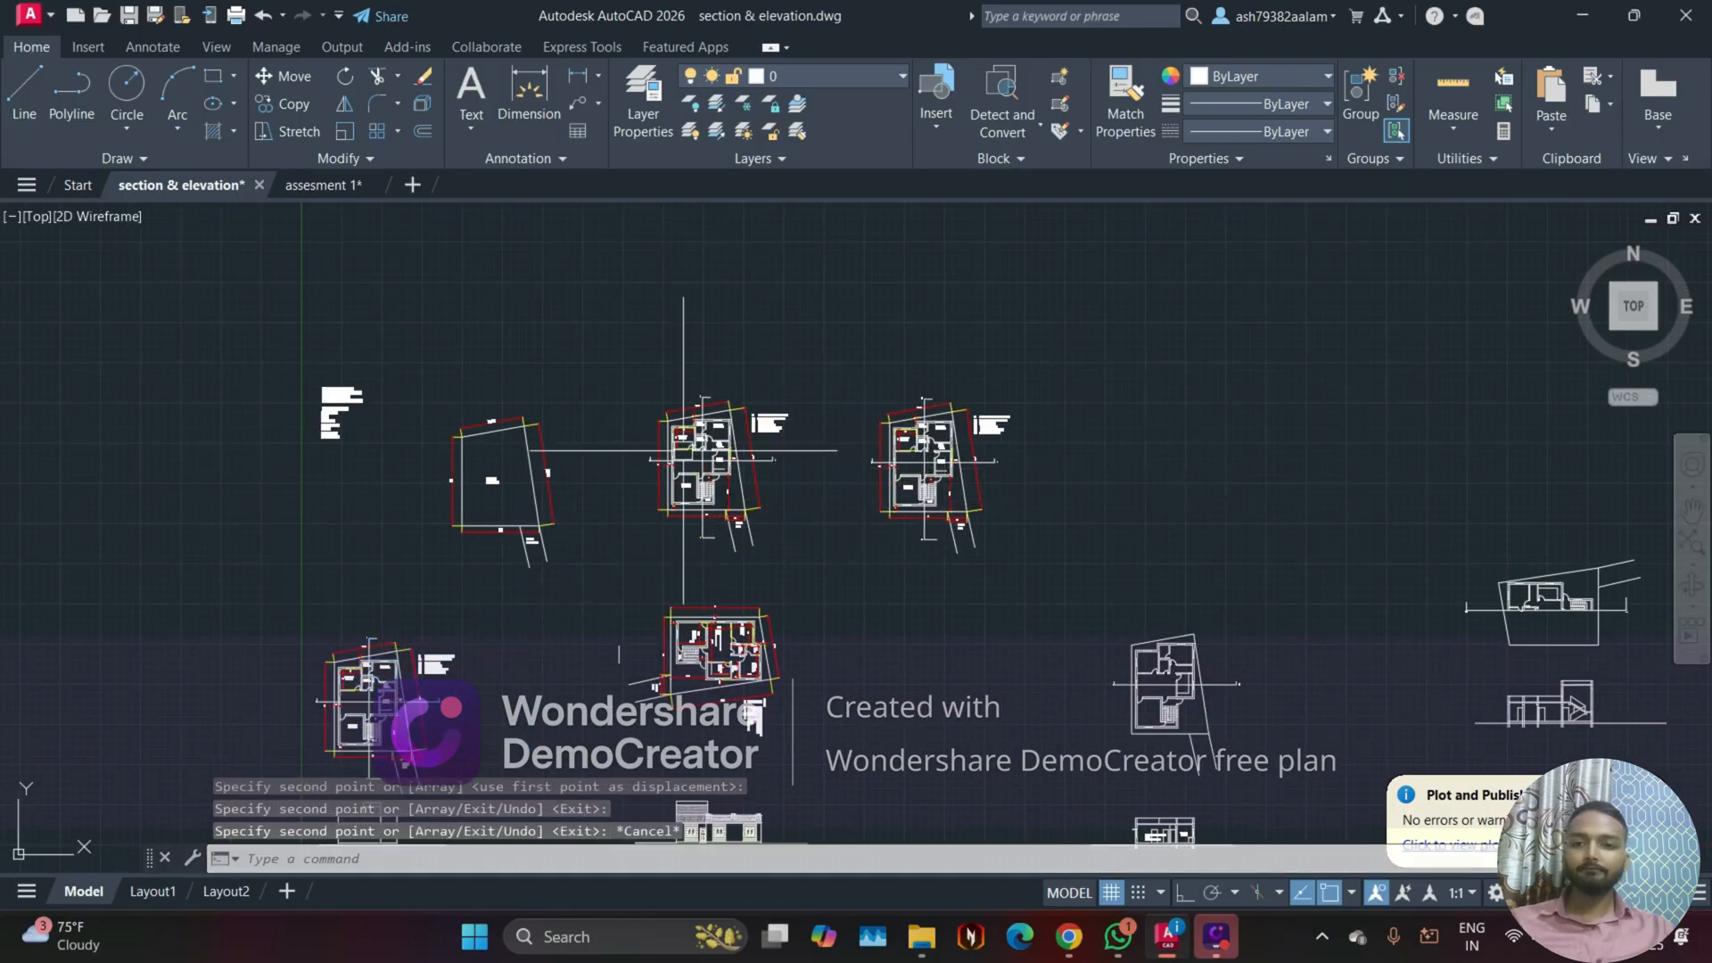
Step: Erase both section lines, X-X' and Y-Y', with their end labels from the plan copy nearest the site layout
scroll(936, 446, up, 5)
scroll(667, 250, up, 4)
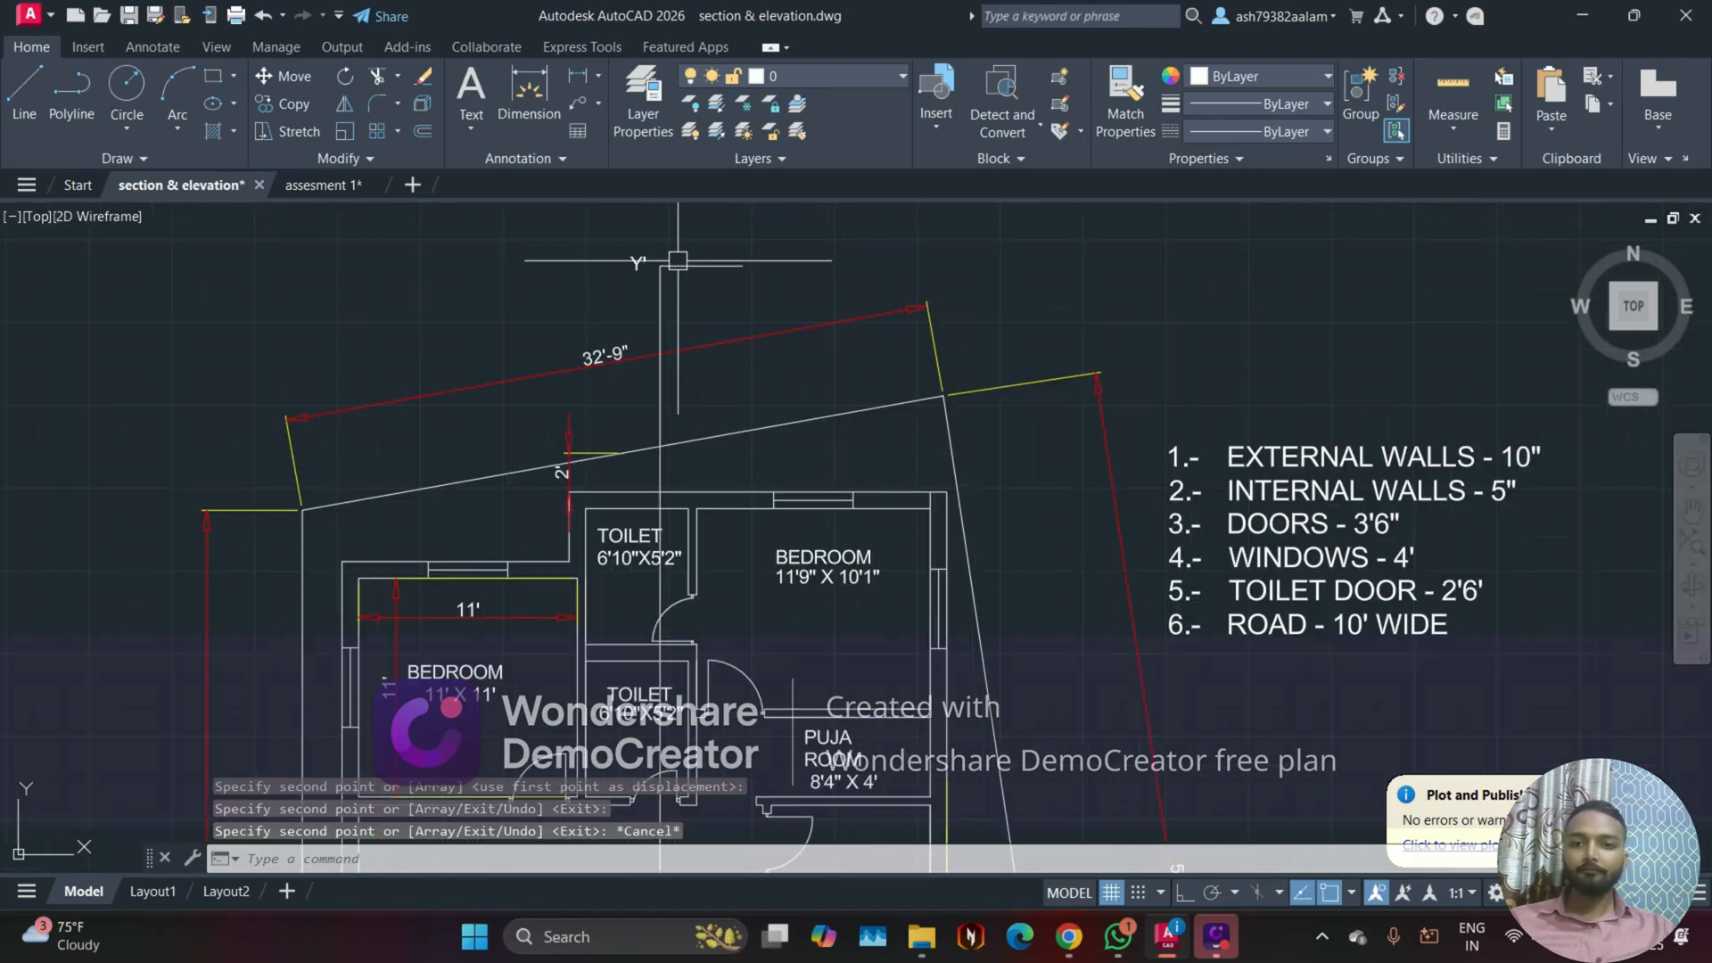
click(690, 293)
click(605, 245)
scroll(604, 245, down, 2)
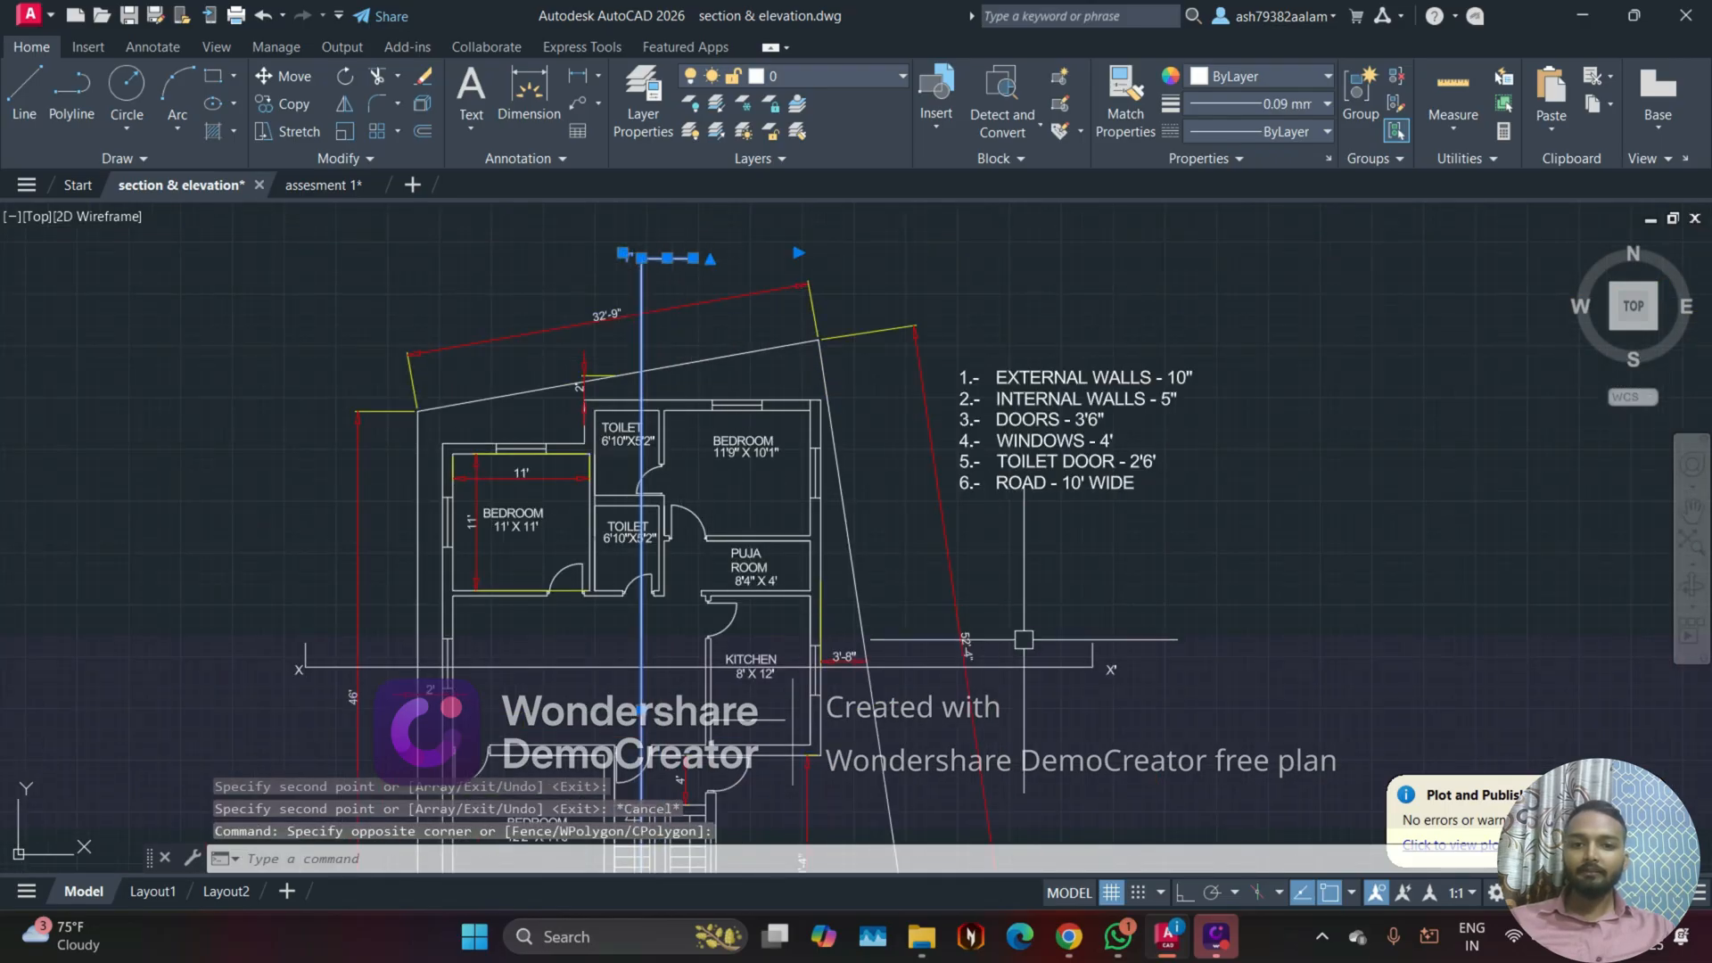
click(1141, 706)
click(1059, 615)
click(326, 693)
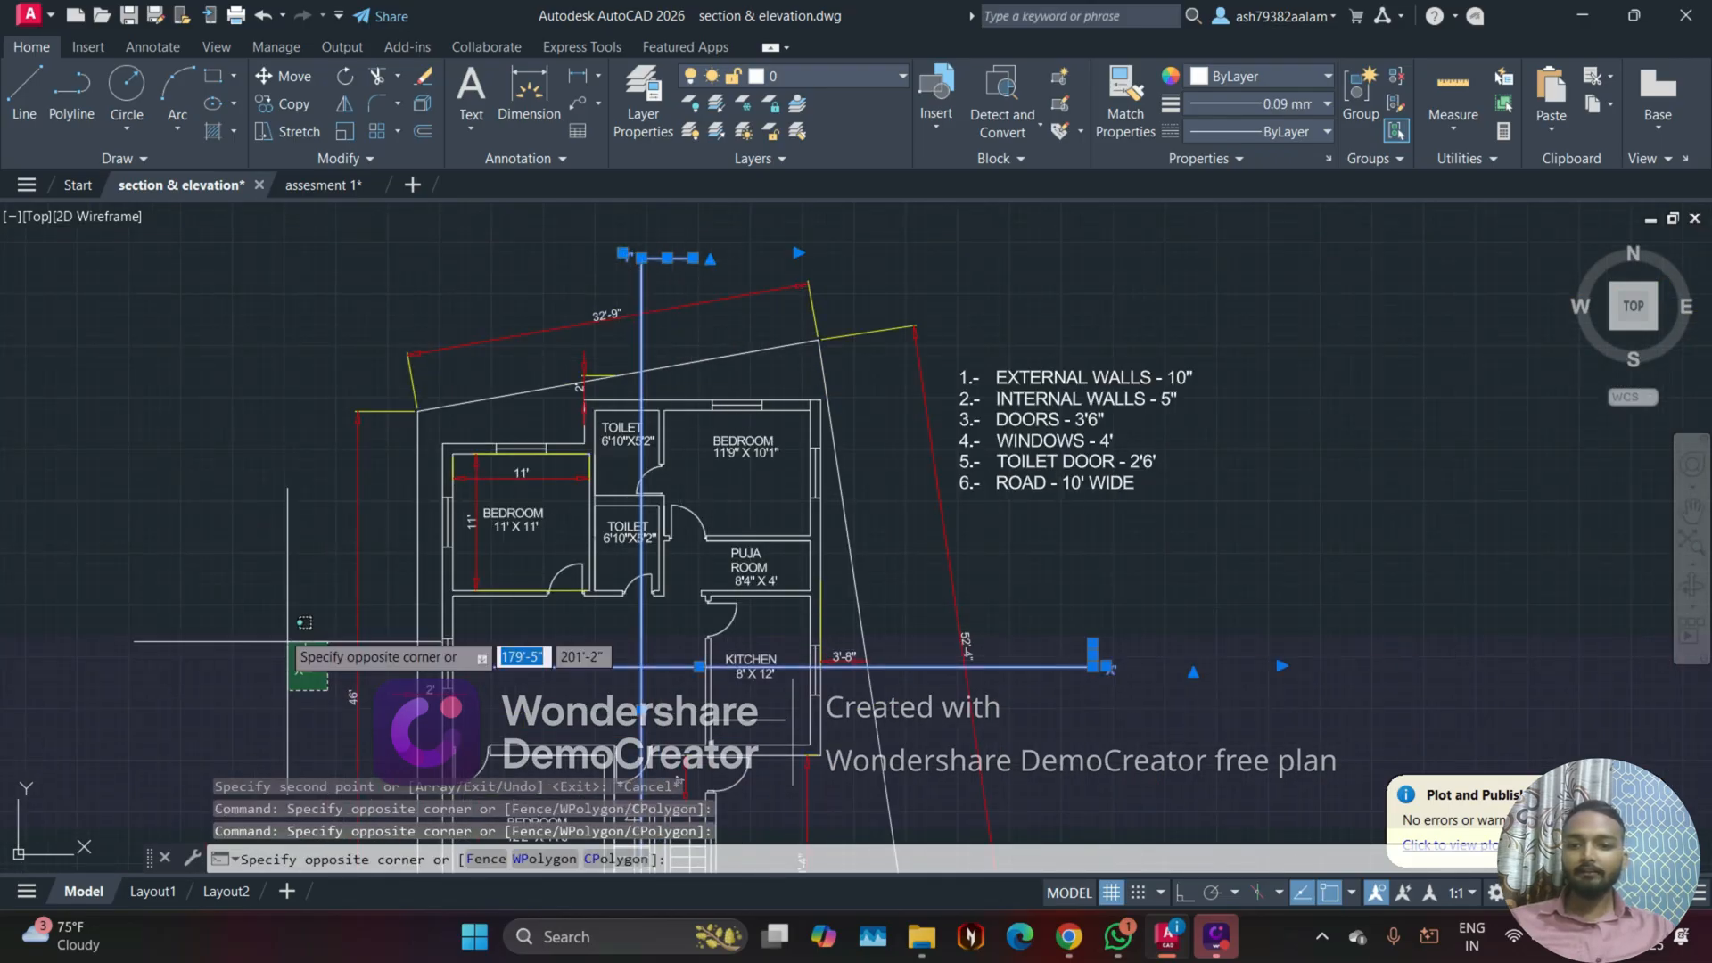
click(262, 592)
scroll(445, 652, down, 2)
middle_drag(445, 651, 437, 415)
middle_drag(524, 602, 568, 393)
scroll(624, 530, up, 2)
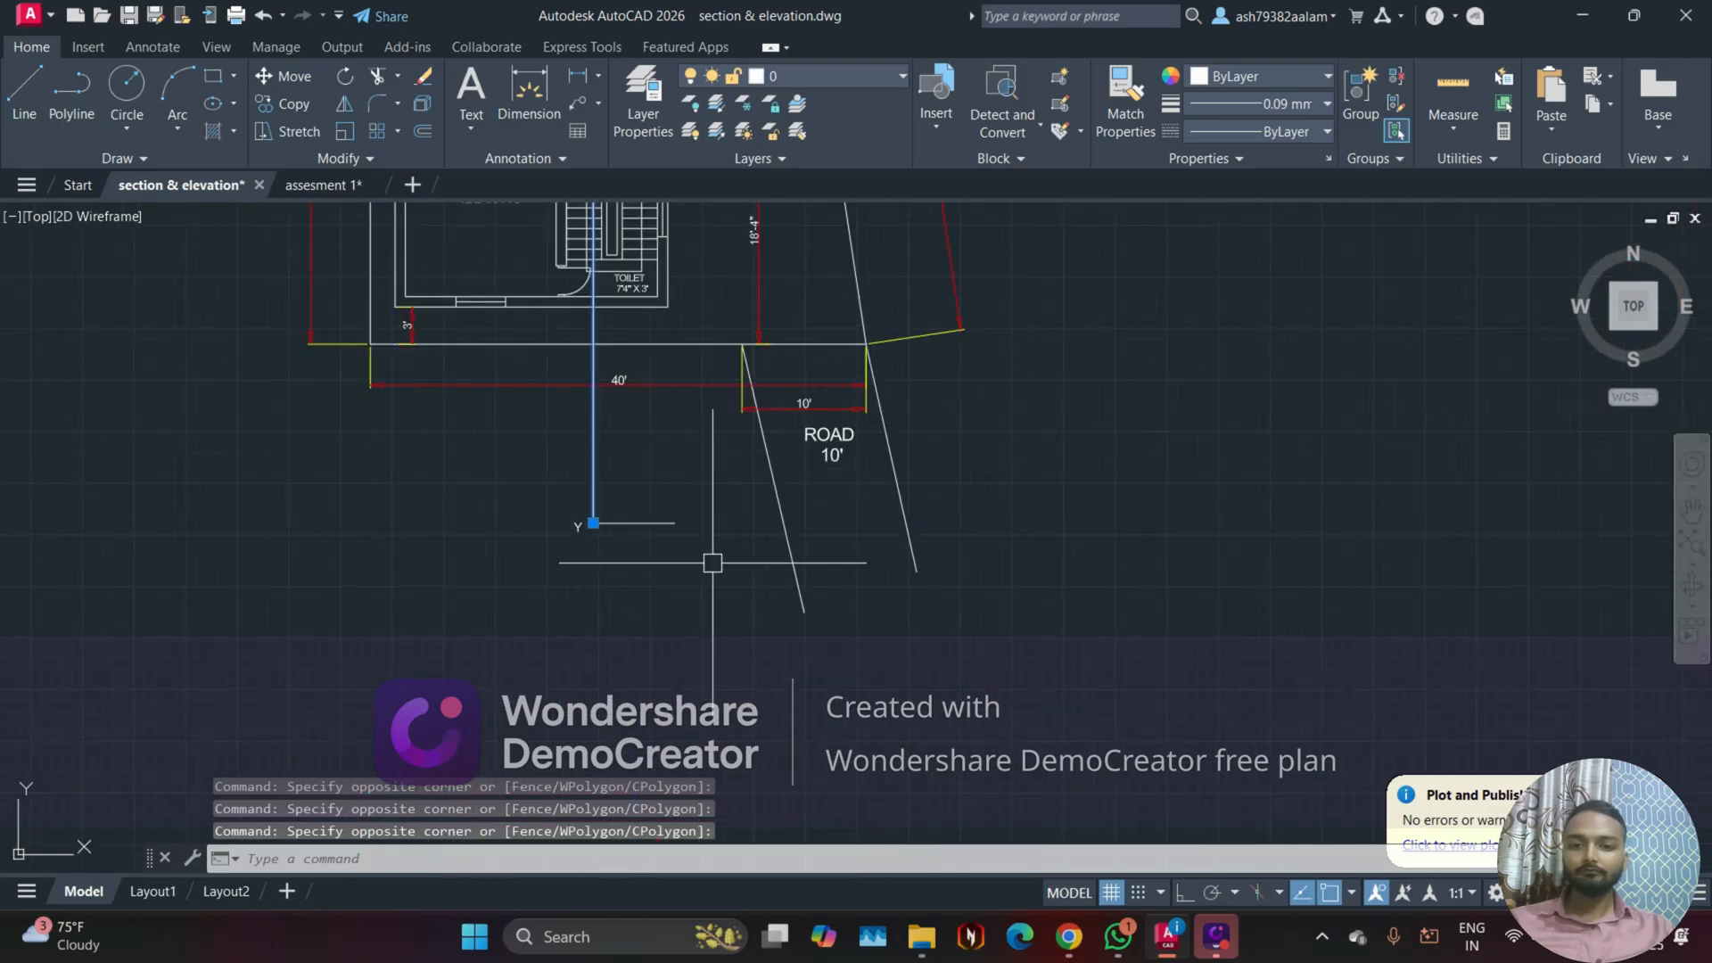
key(Delete)
Step: Examine the plan copy without section lines alongside the neighbouring copy that still has them
scroll(511, 645, down, 4)
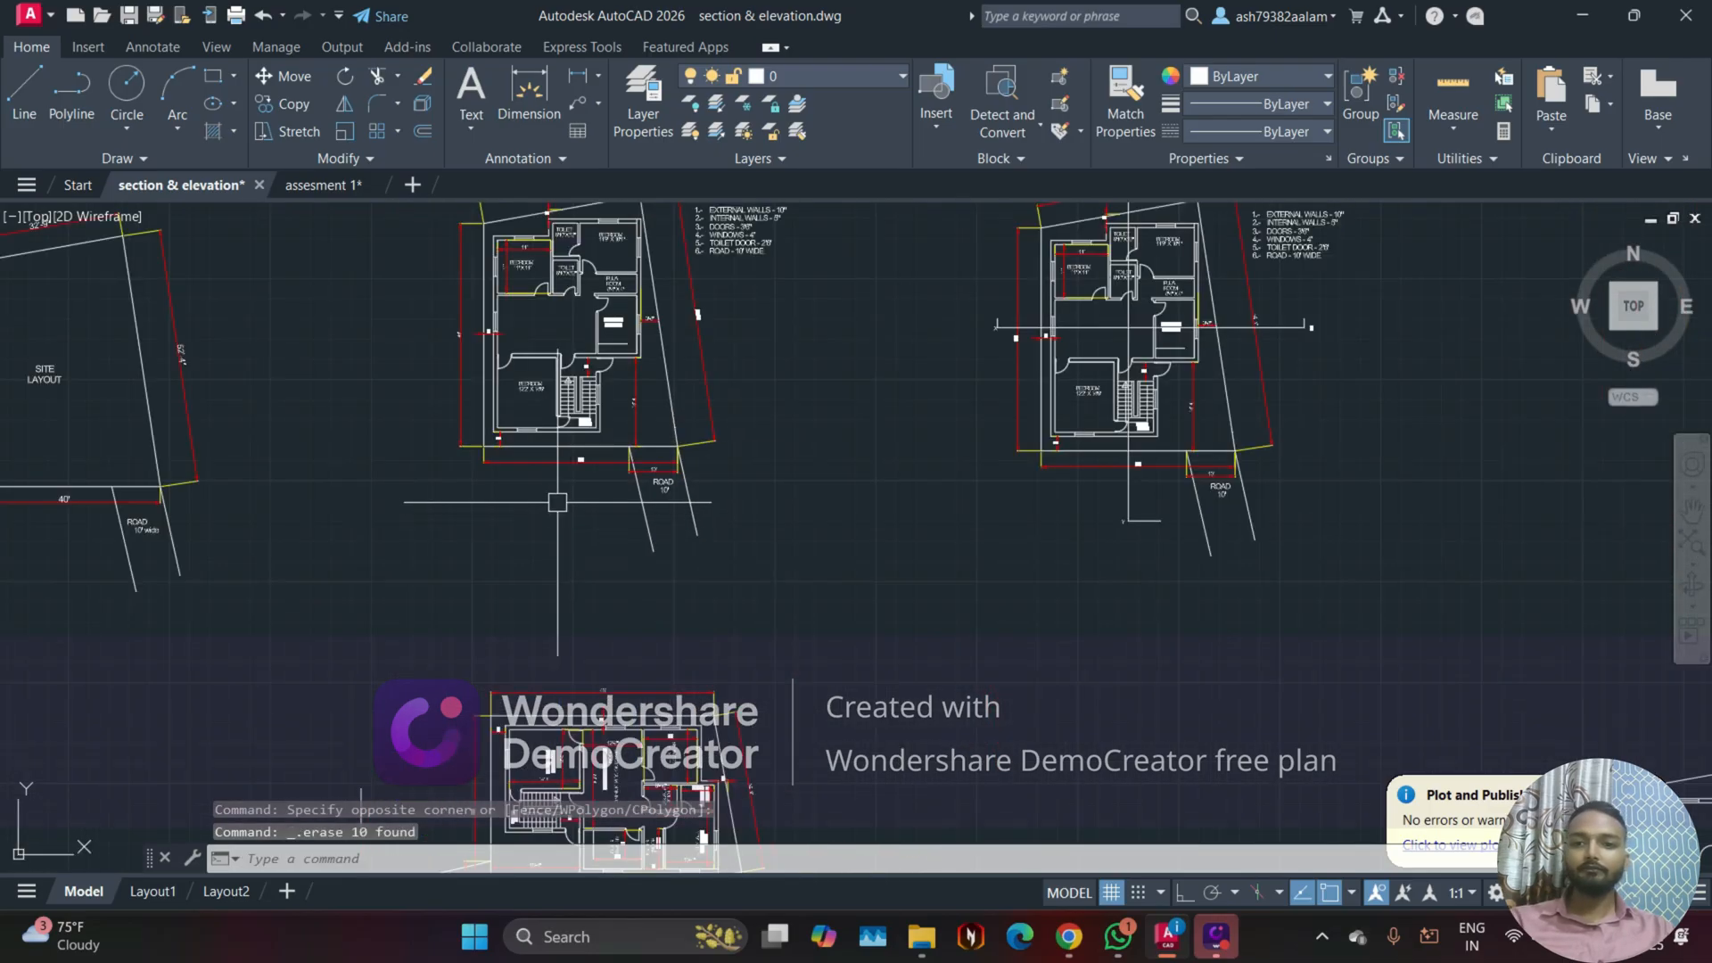
scroll(642, 463, up, 3)
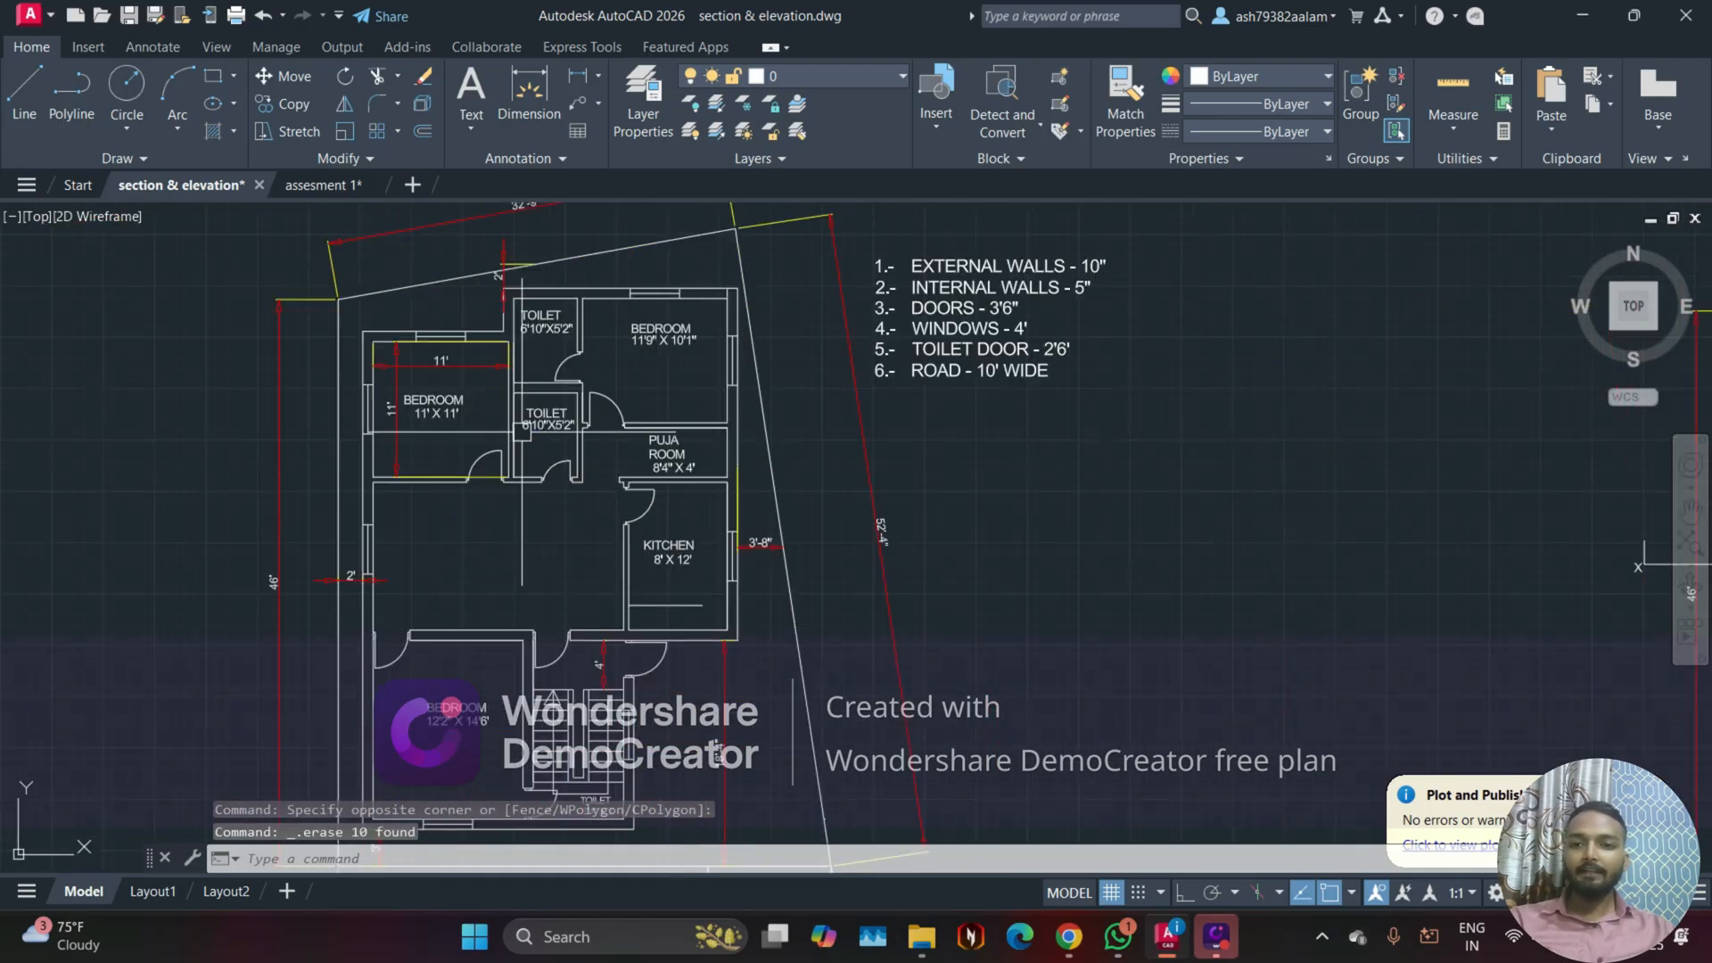
scroll(573, 439, down, 1)
middle_drag(1052, 482, 661, 485)
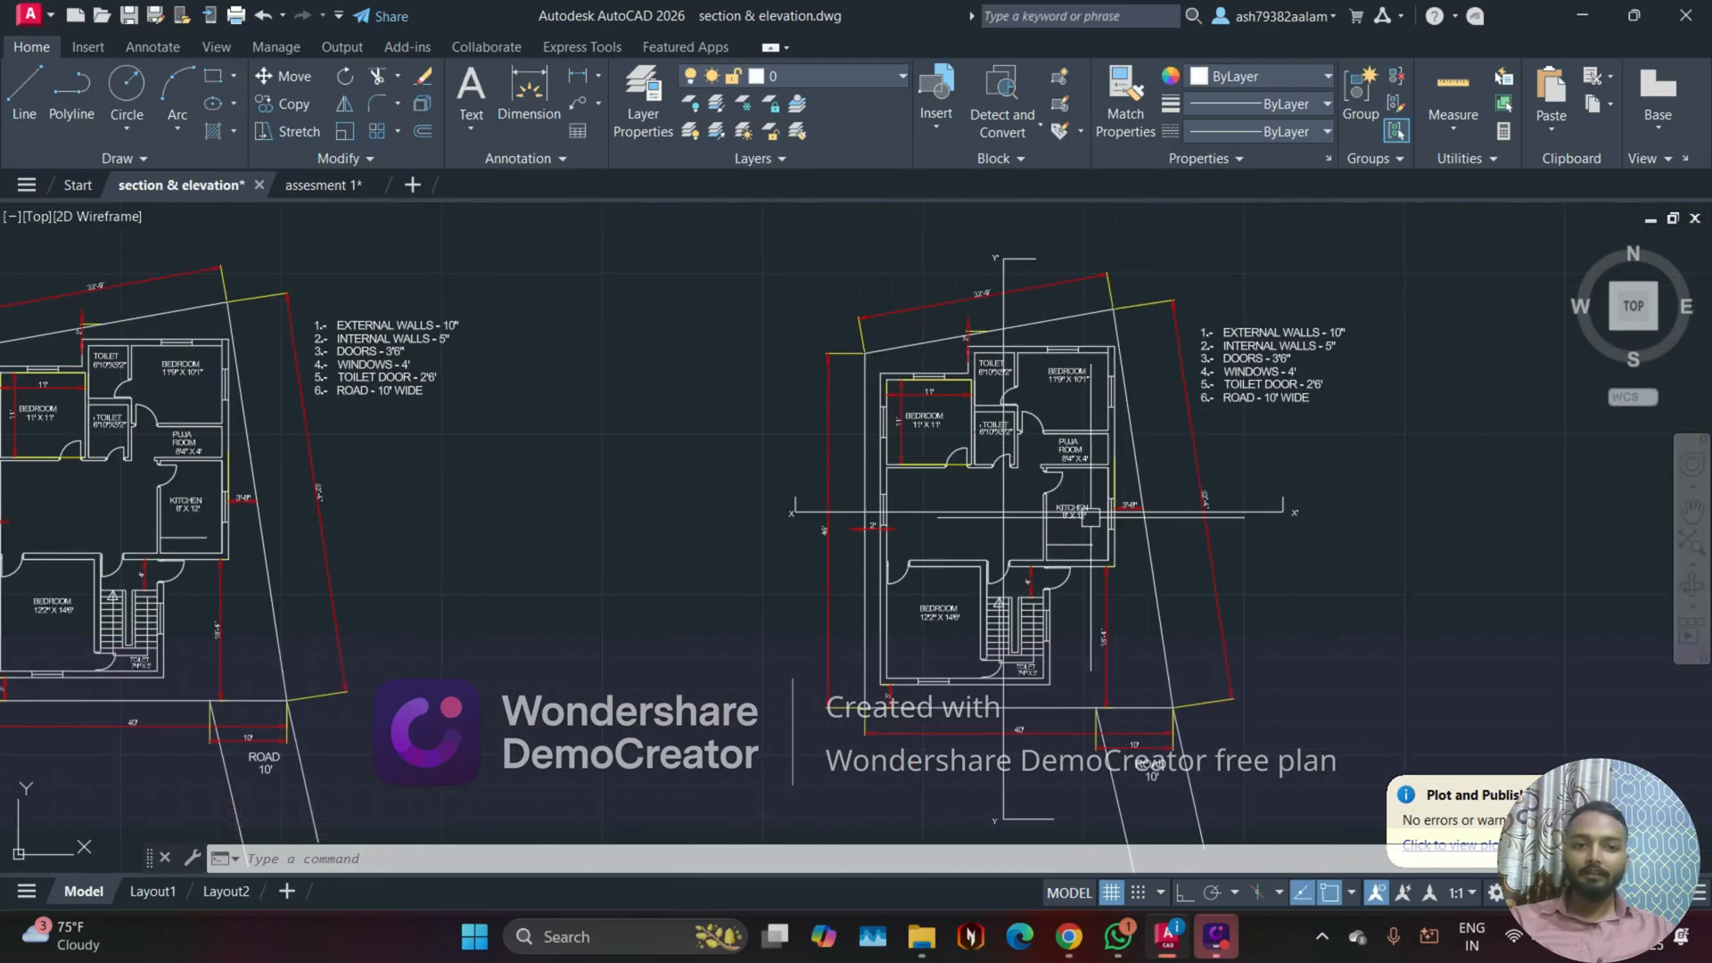
middle_drag(1091, 517, 1004, 461)
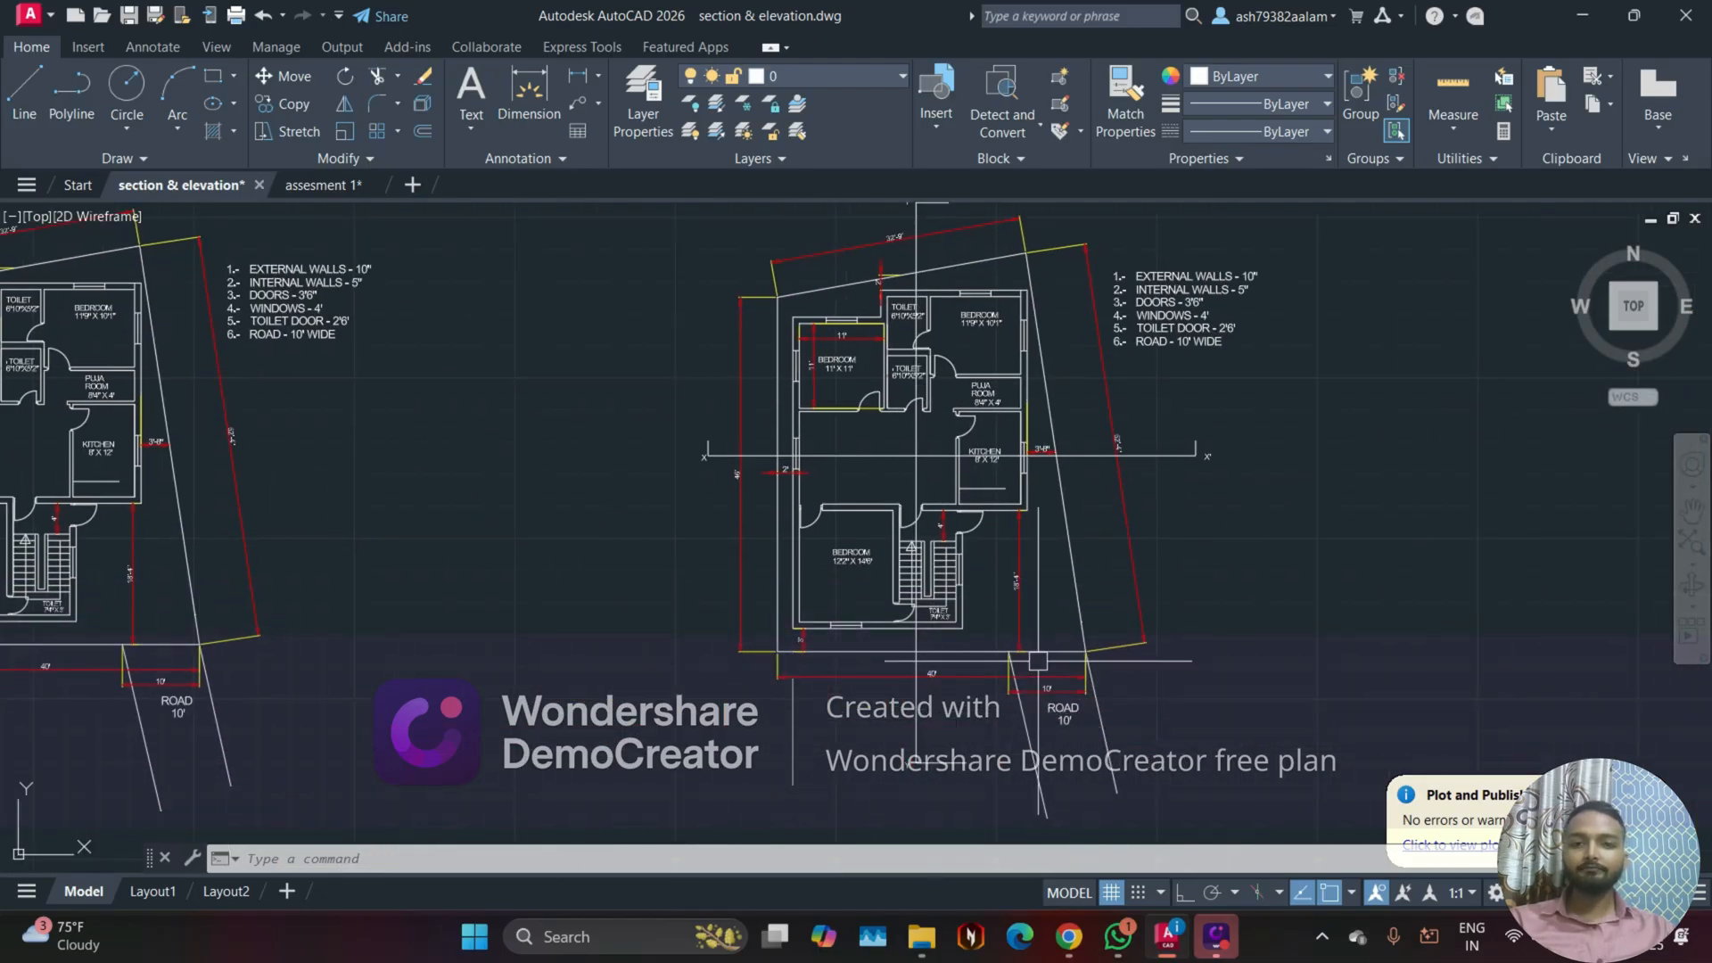
middle_drag(878, 242, 875, 288)
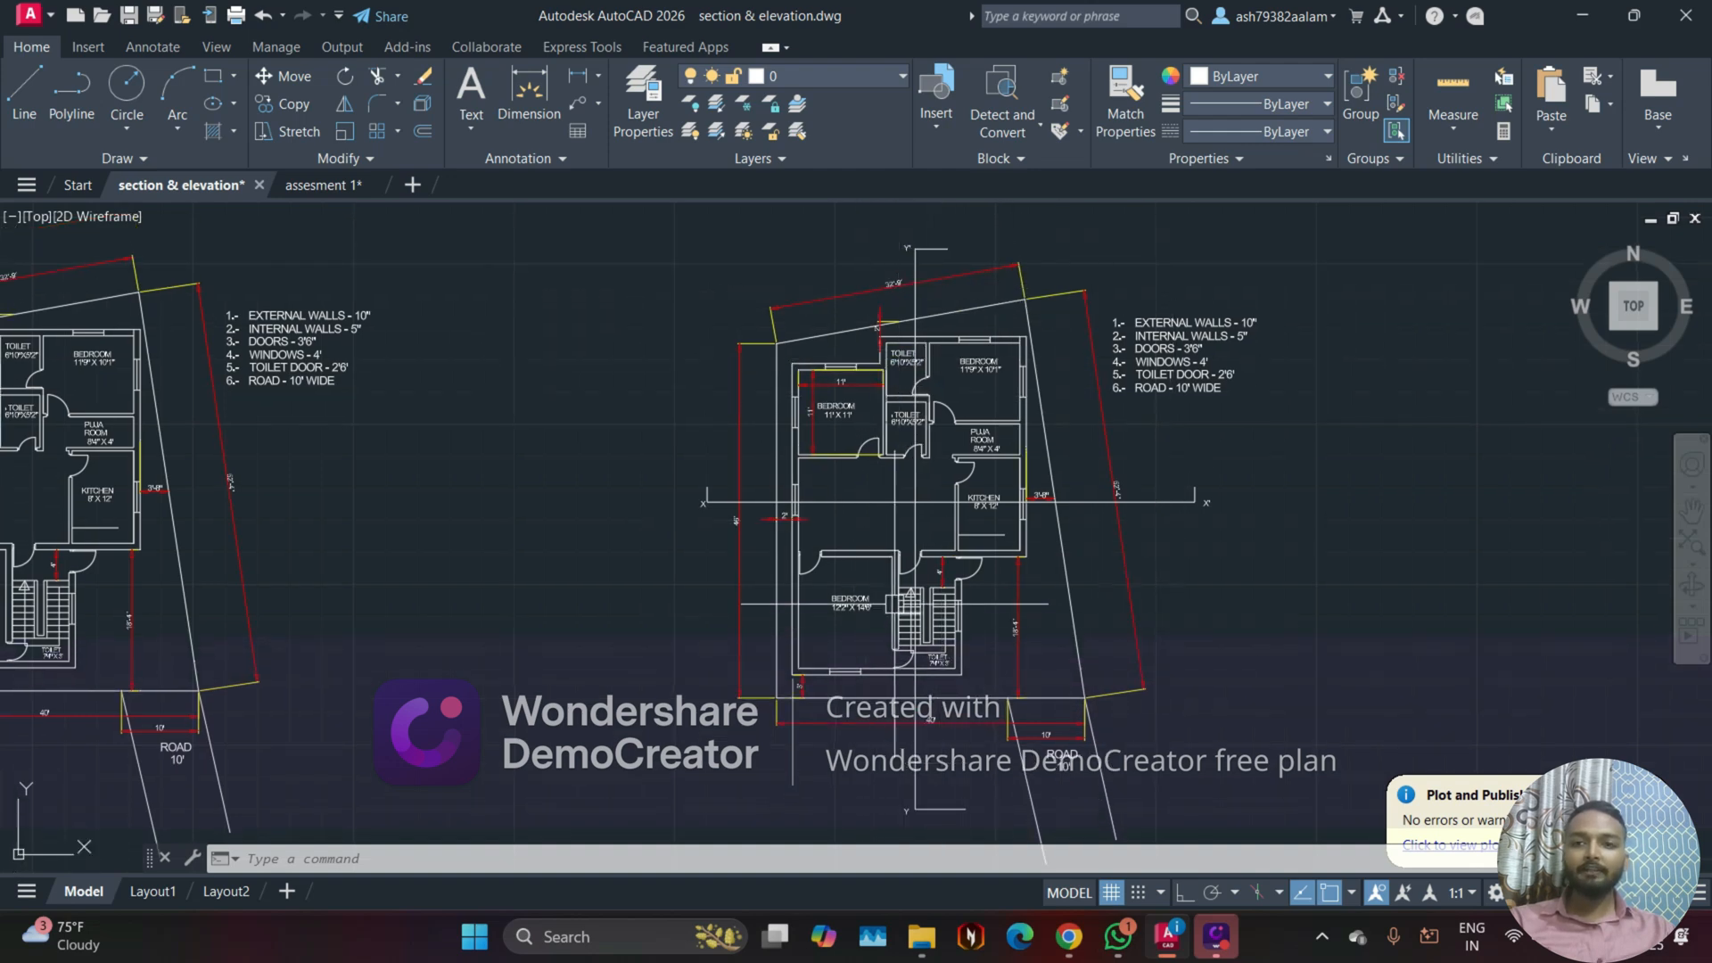
scroll(1045, 441, down, 3)
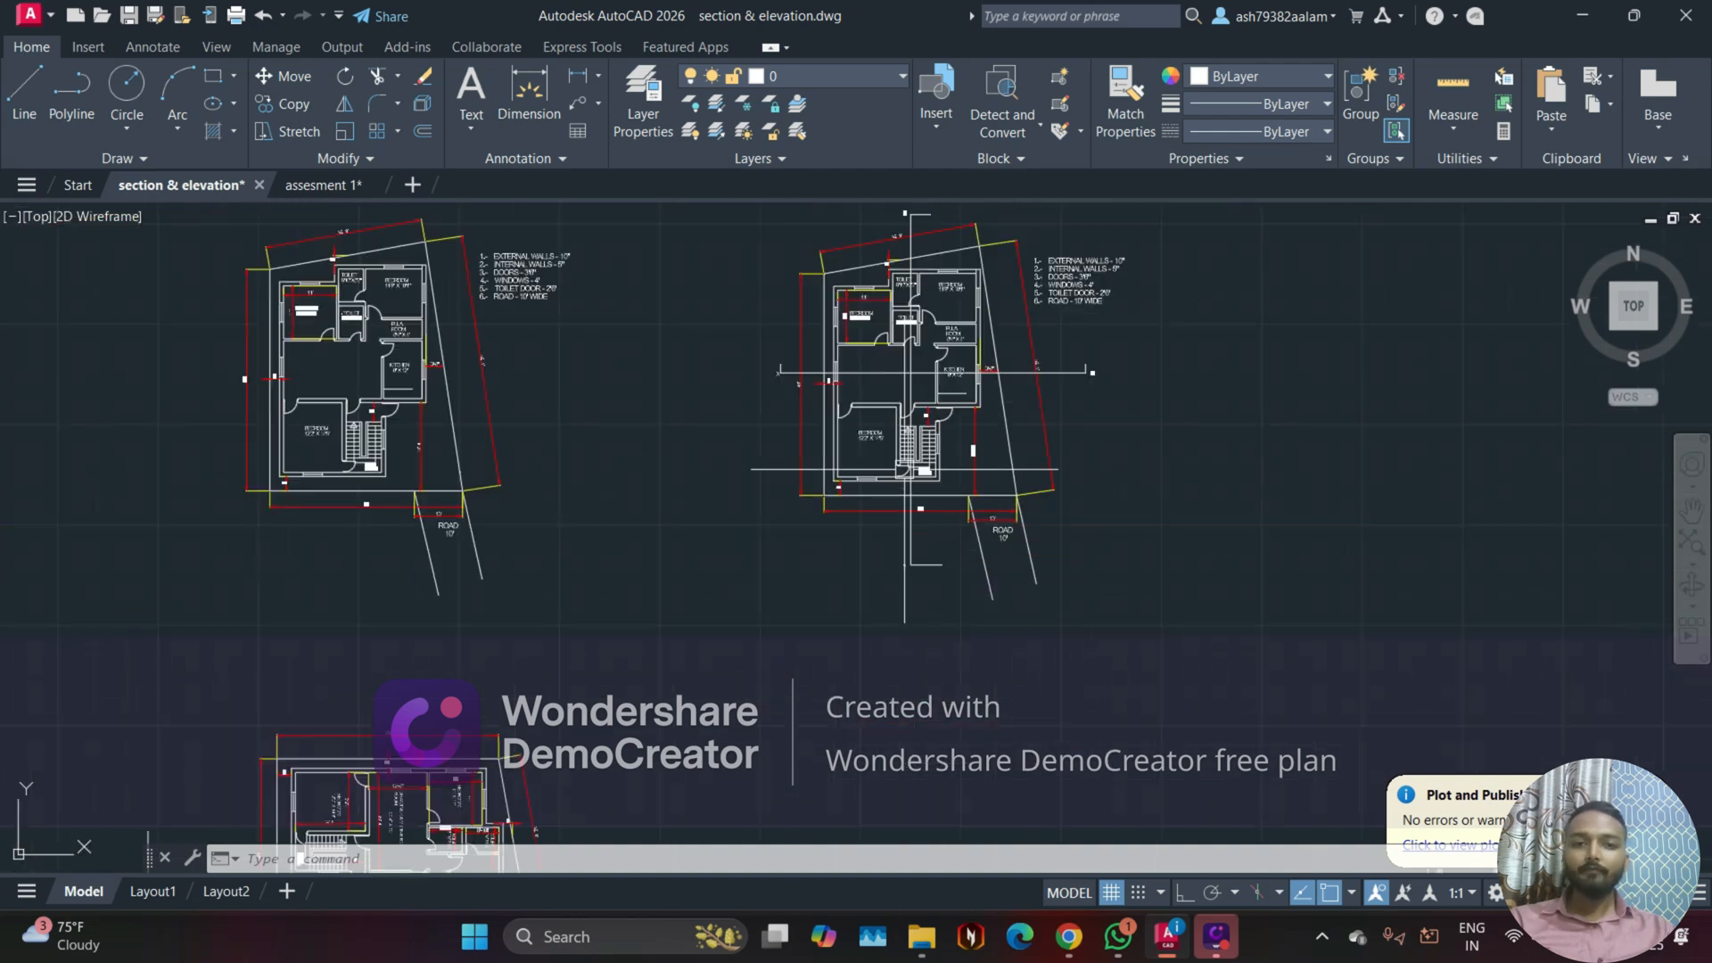
scroll(905, 459, down, 2)
middle_drag(853, 593, 866, 491)
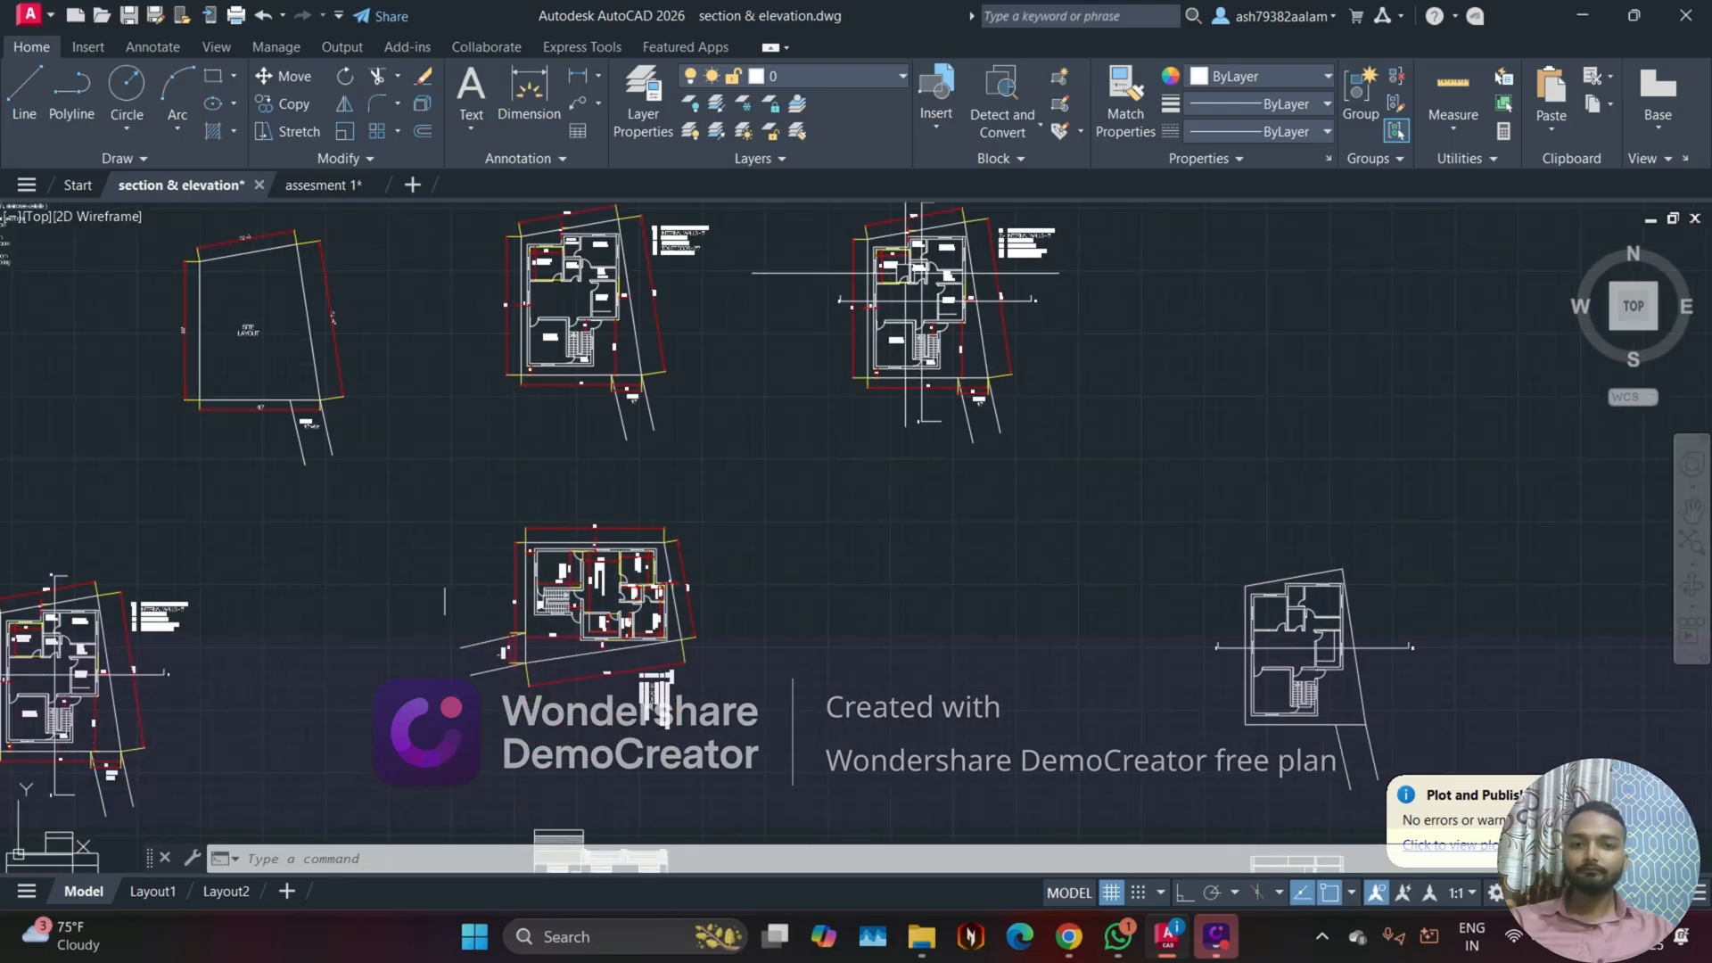
Step: Examine the lower row of plans, elevations and sections, ending at the section through the drawing room and kitchen
scroll(924, 301, down, 3)
scroll(776, 526, up, 5)
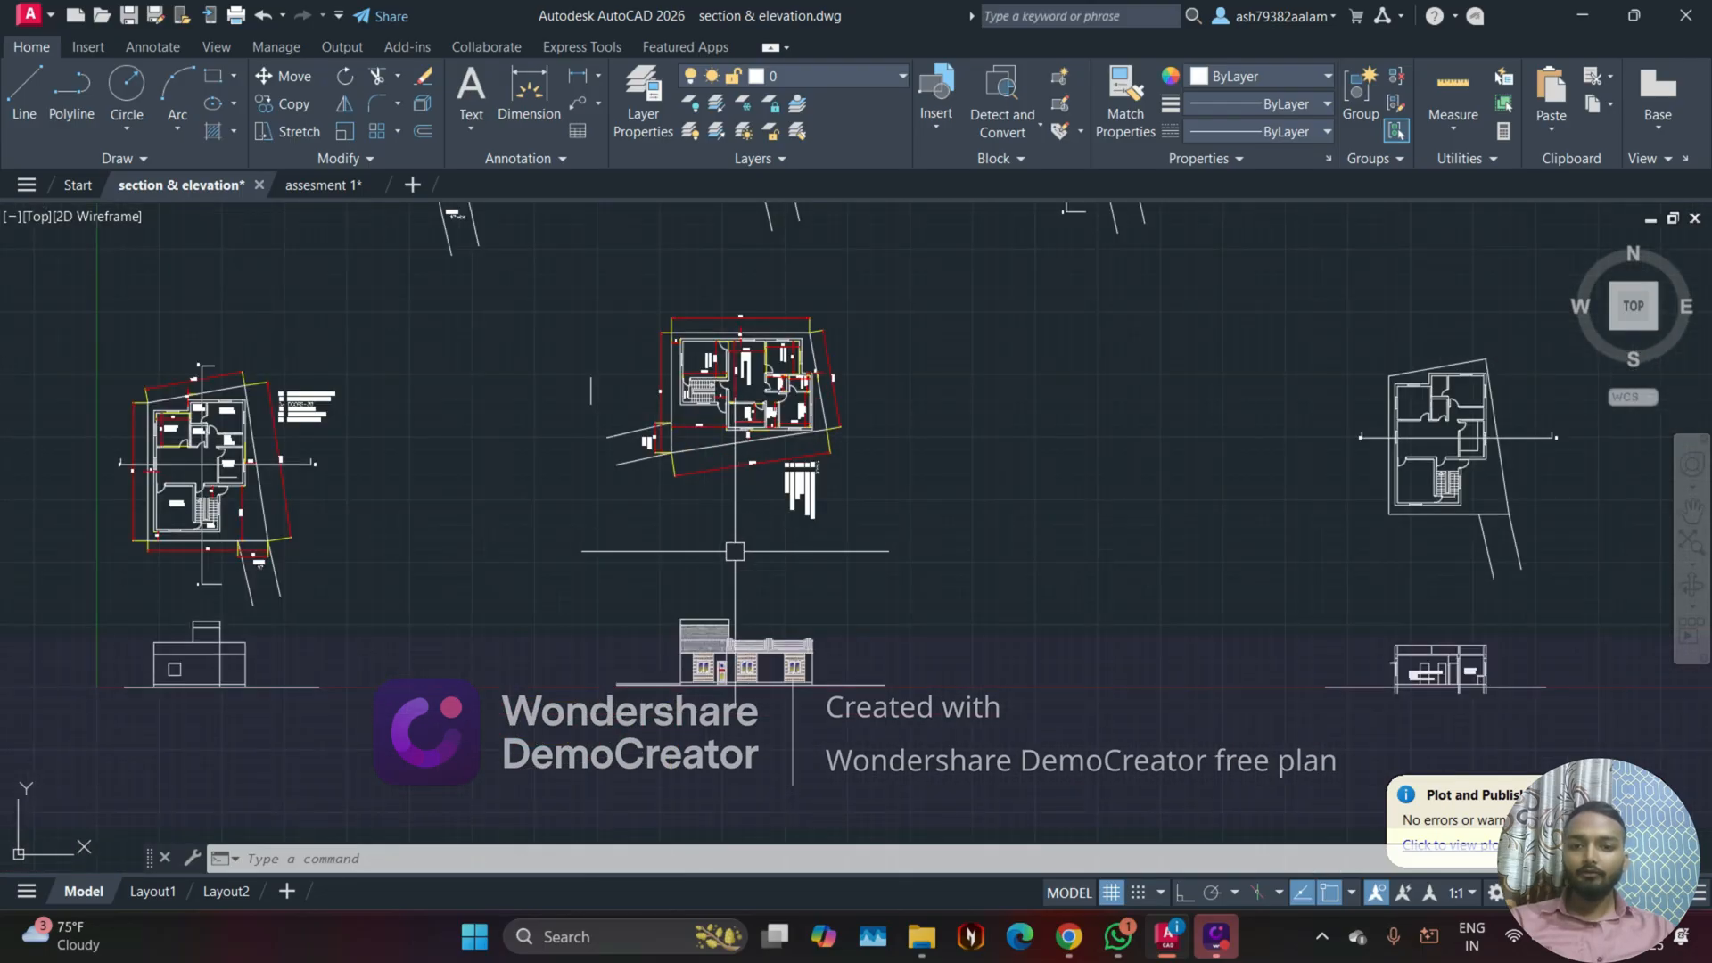
scroll(734, 558, down, 2)
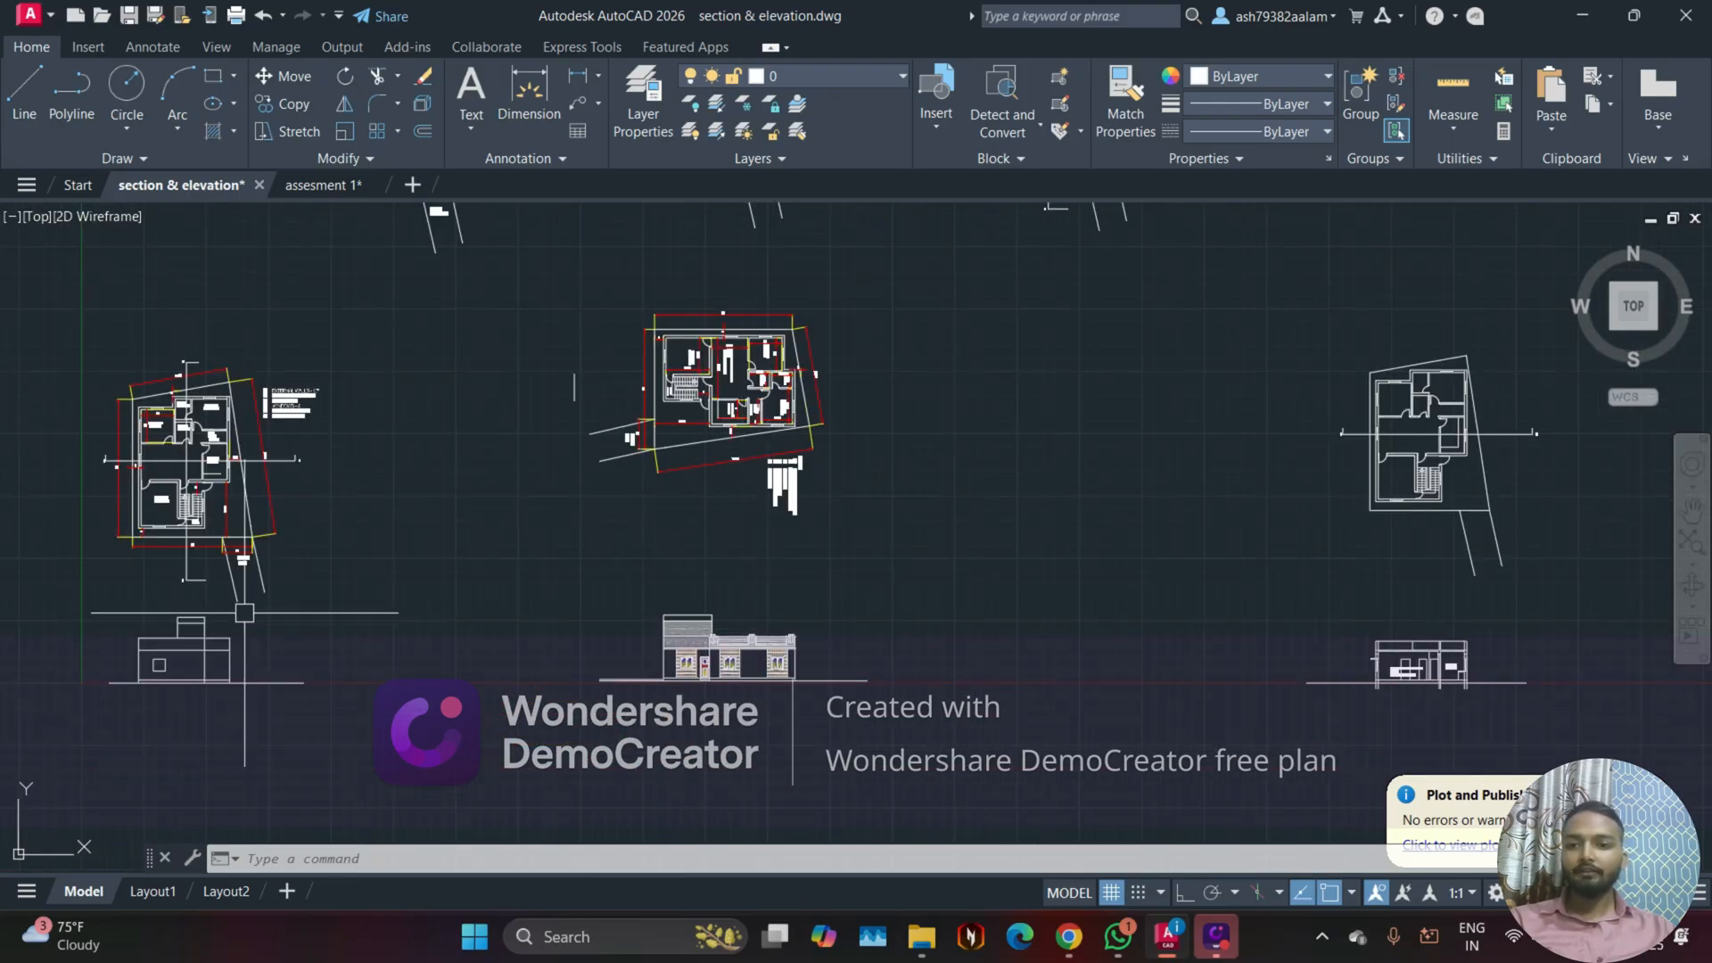
middle_drag(775, 569, 286, 575)
scroll(924, 363, up, 2)
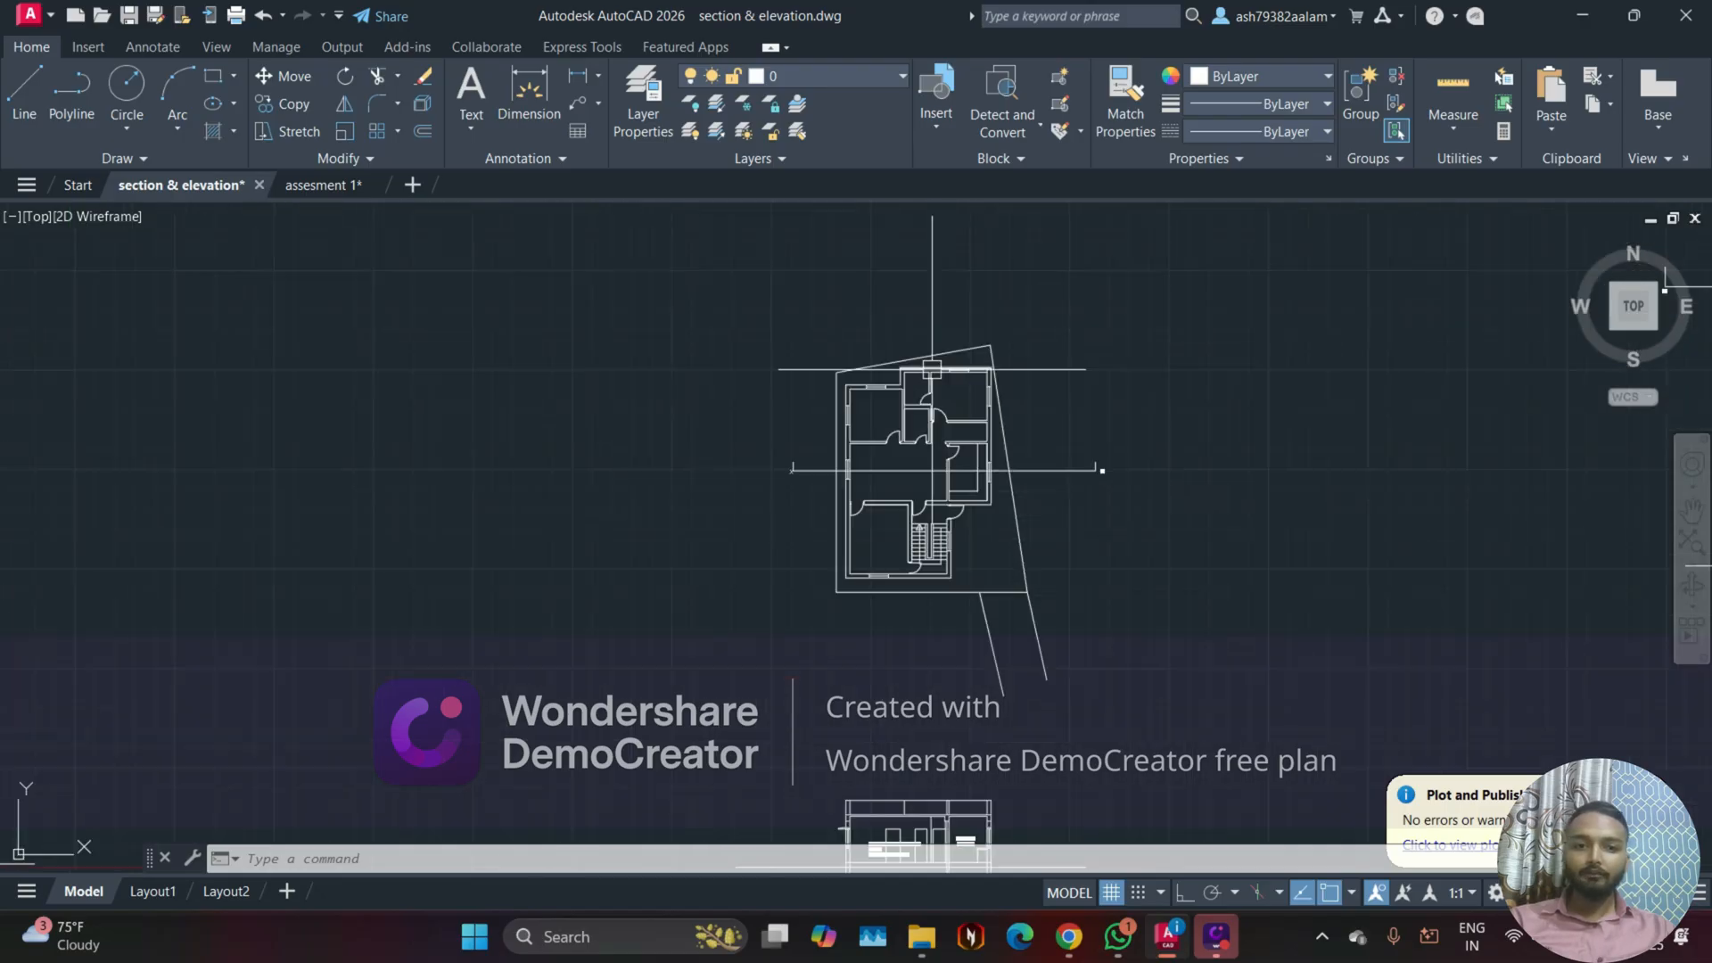
scroll(1104, 450, up, 2)
scroll(1081, 507, up, 2)
scroll(980, 537, down, 2)
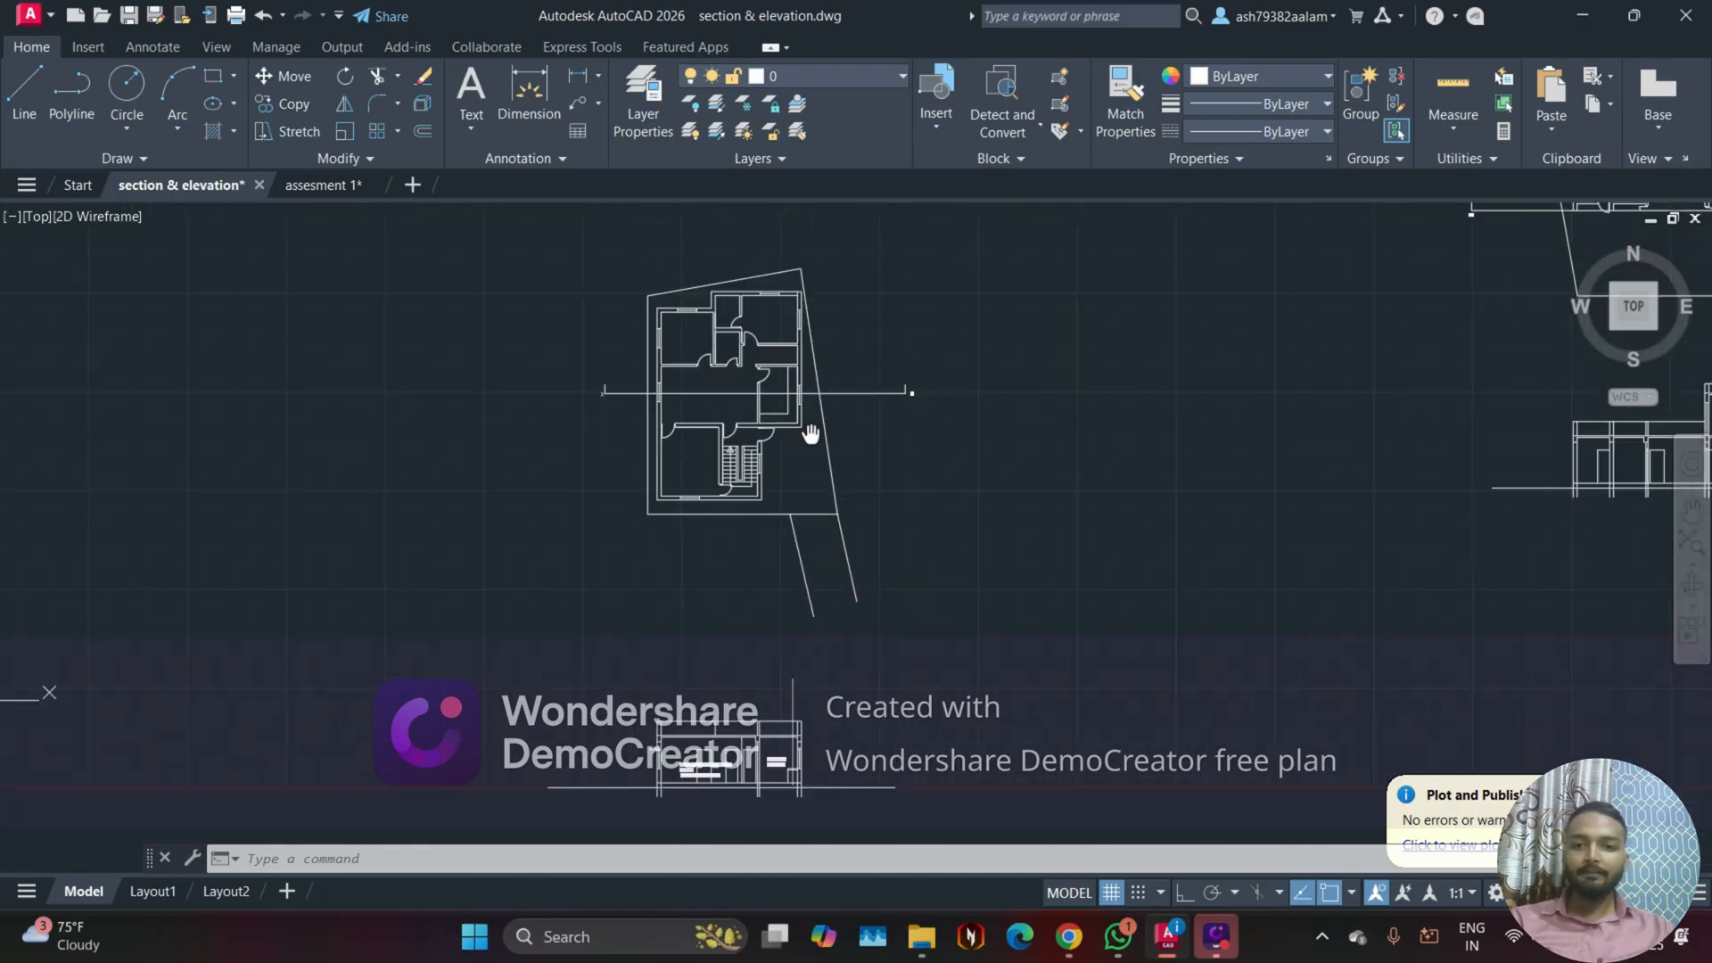
middle_drag(658, 765, 707, 592)
scroll(735, 683, up, 3)
scroll(735, 683, up, 2)
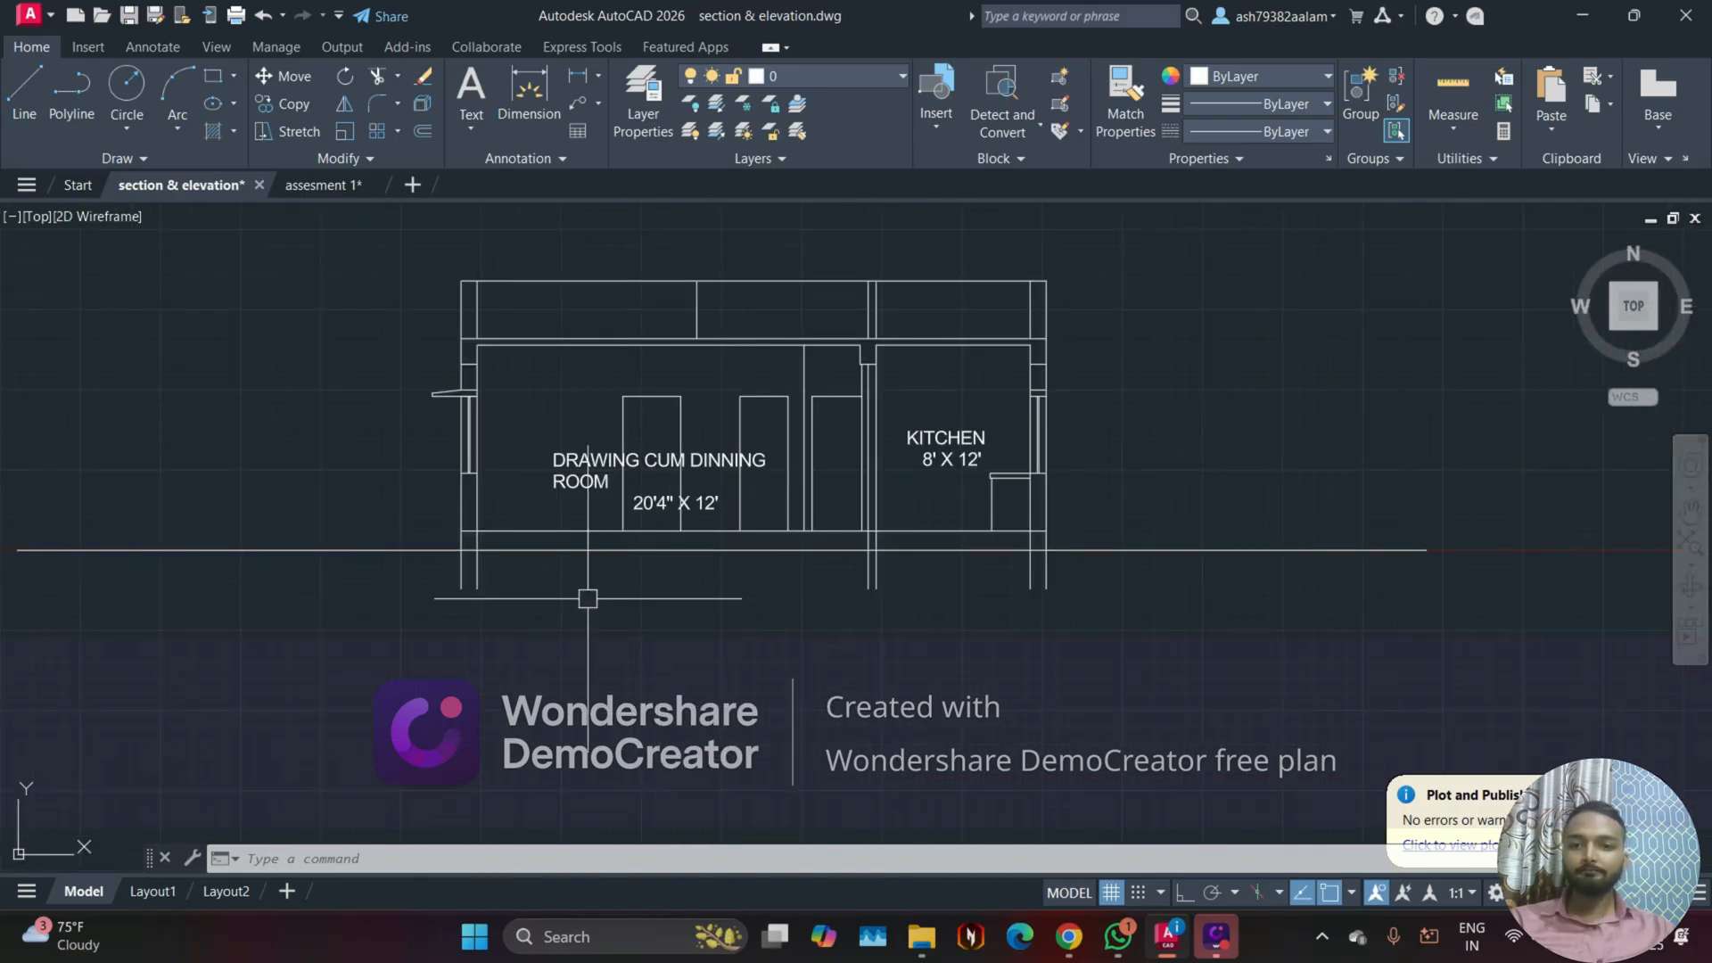
Step: Try moving the section through the drawing room and kitchen up beside the plan copy with section lines
scroll(669, 600, down, 2)
click(229, 321)
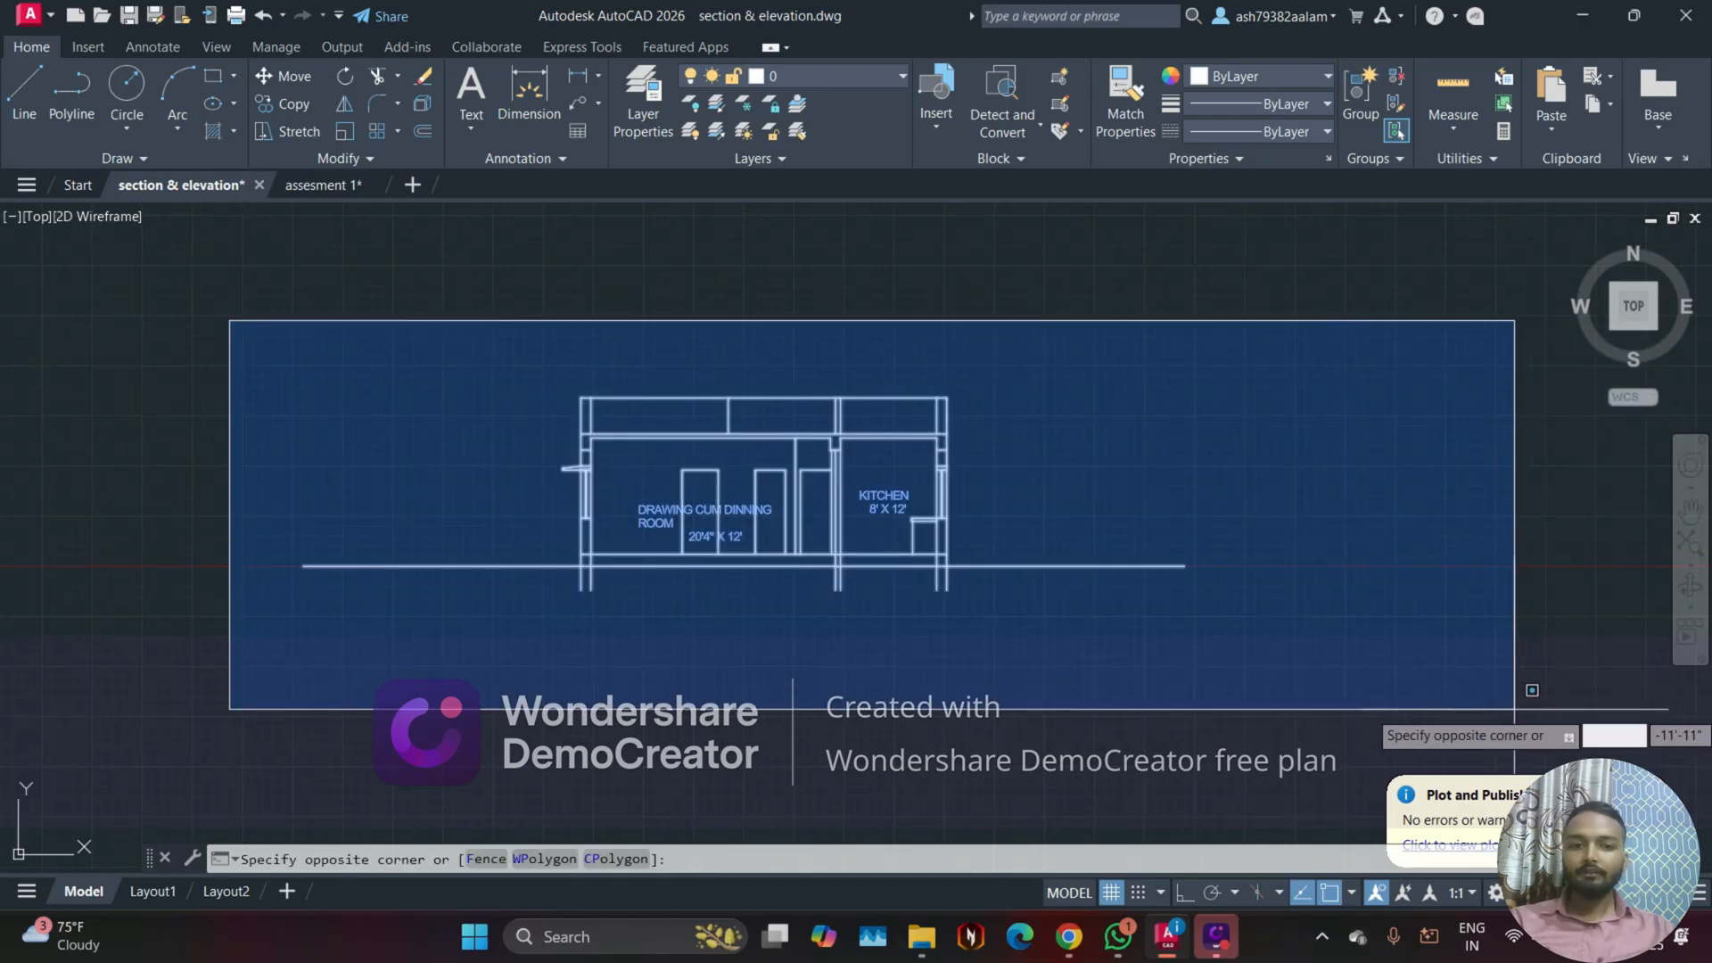
click(1490, 580)
text(m)
key(Return)
click(1259, 669)
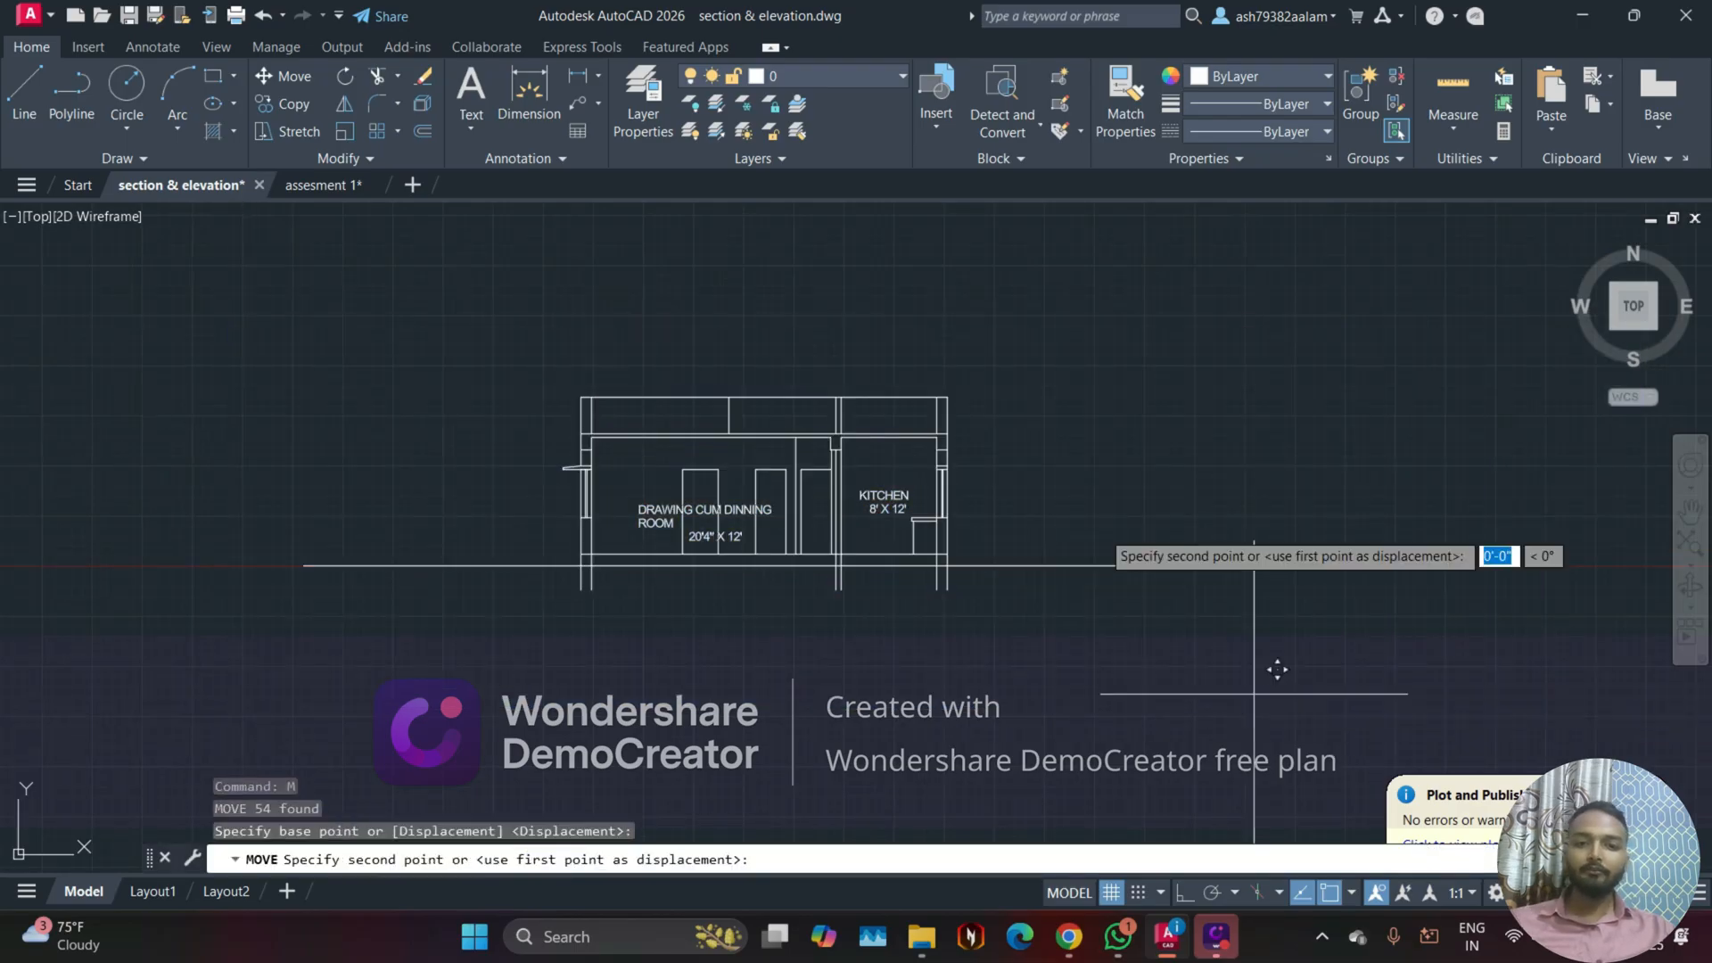
scroll(1052, 437, down, 9)
scroll(1158, 489, up, 4)
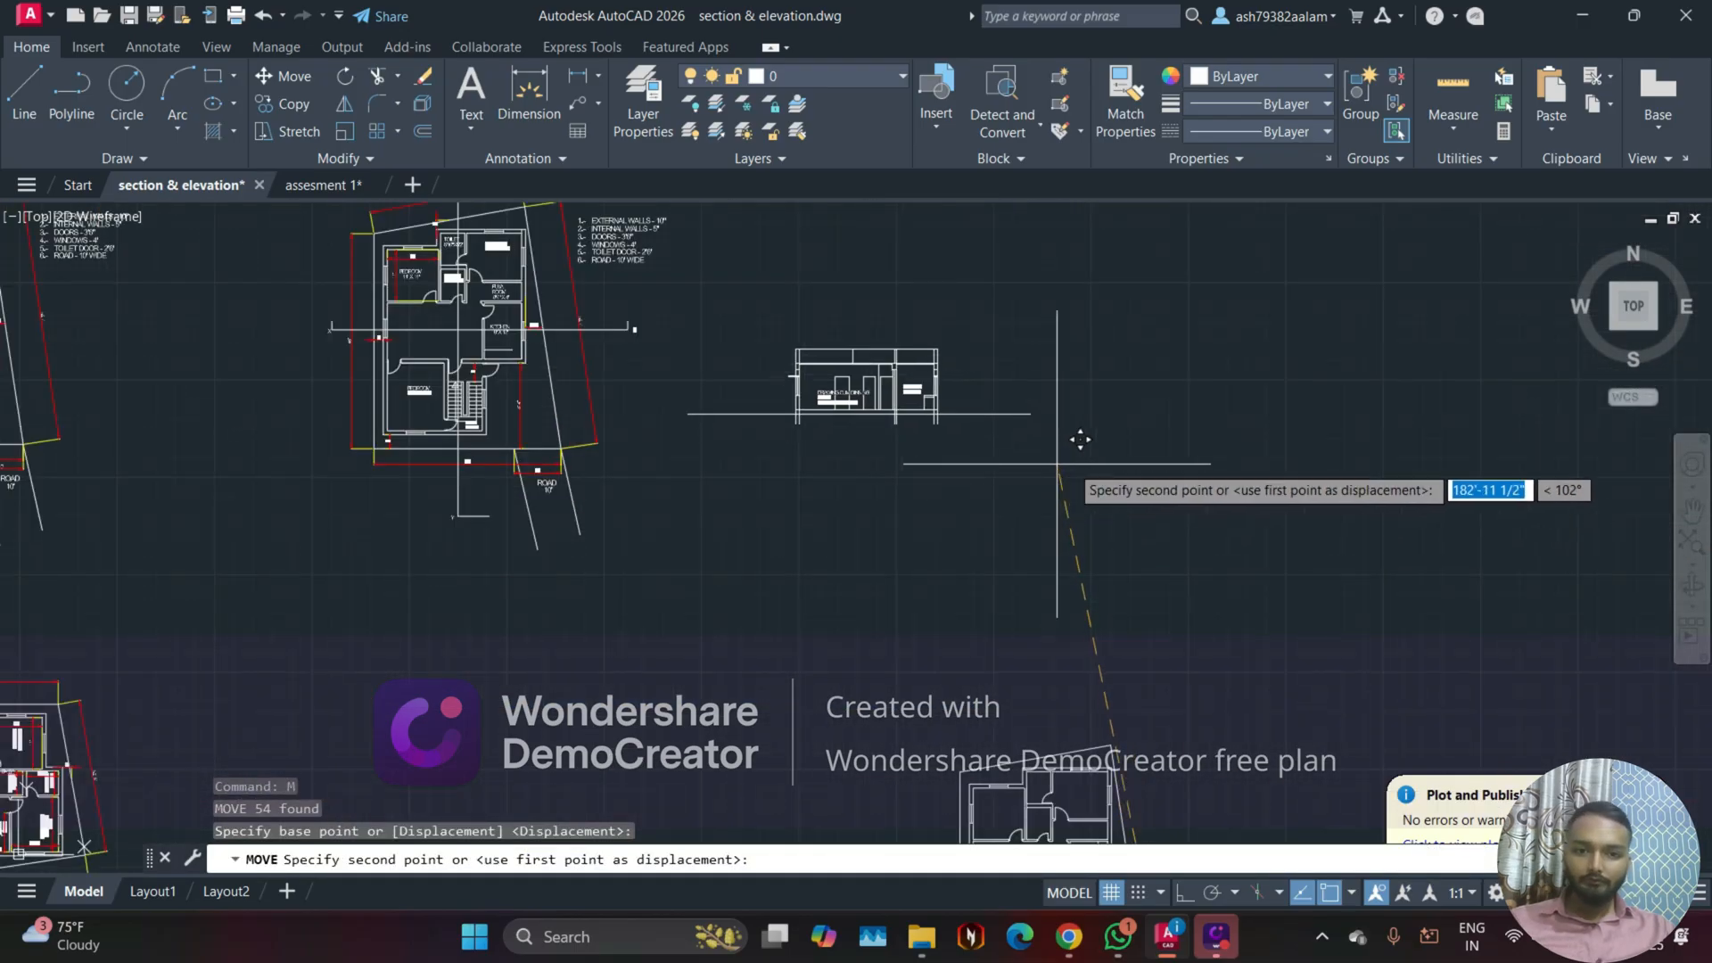
middle_drag(1115, 469, 1111, 561)
click(1101, 533)
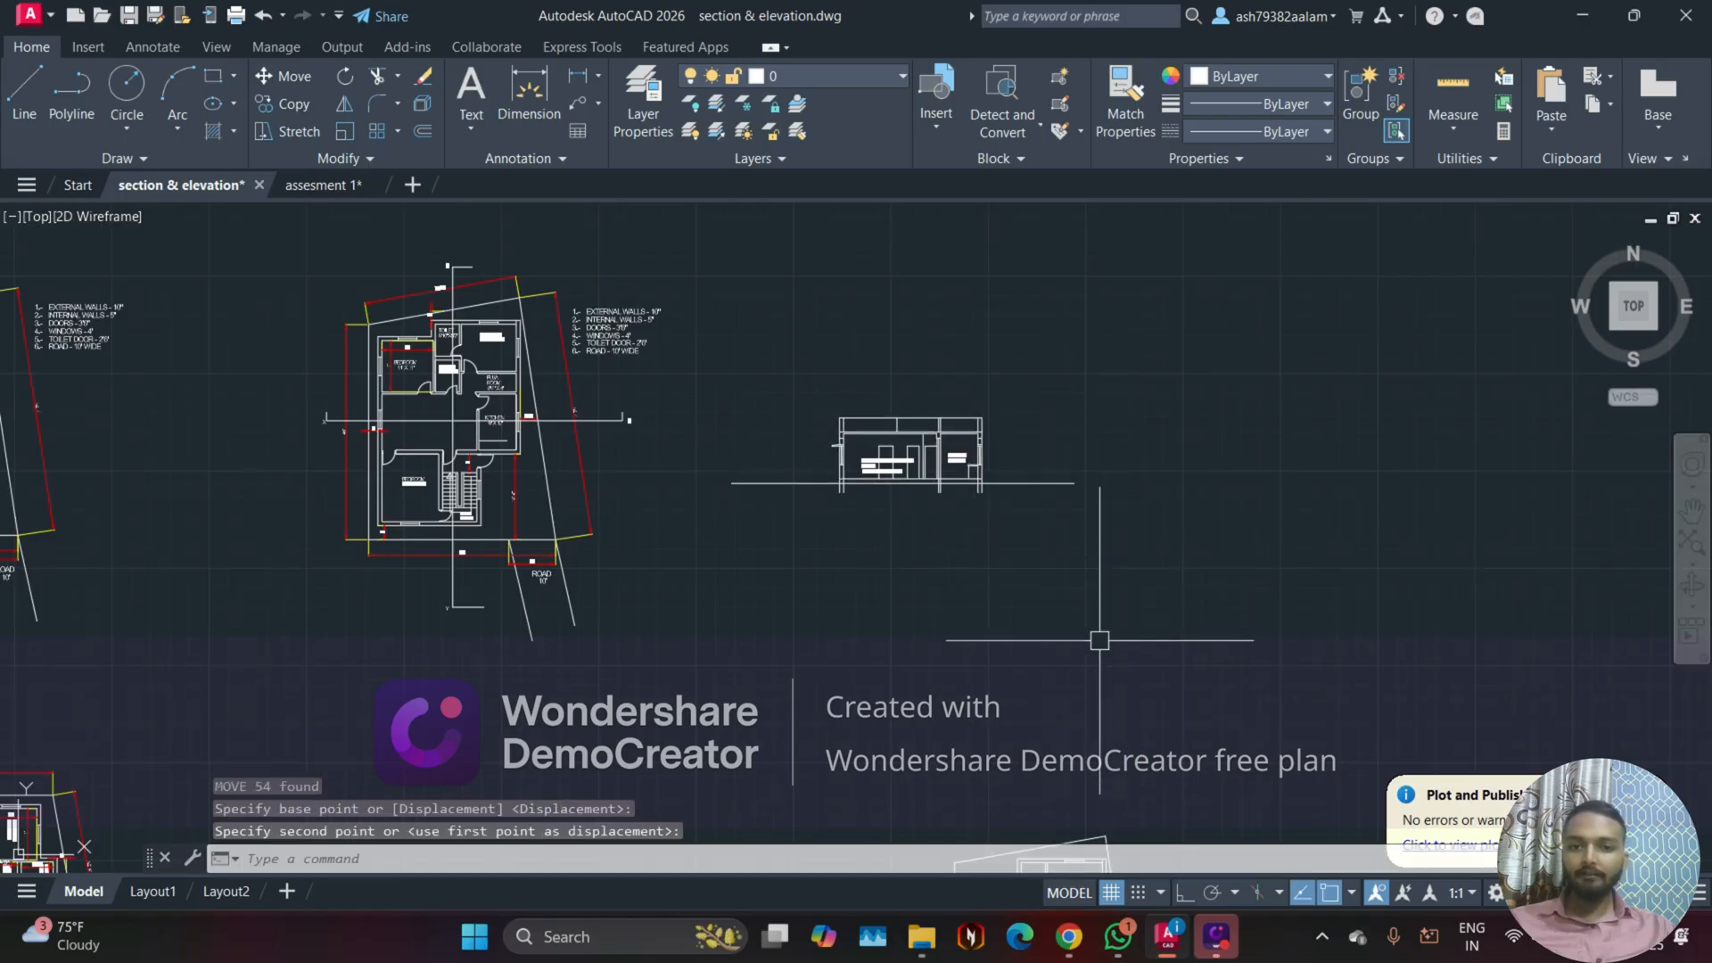
Step: Undo the move of the drawing room and kitchen section
scroll(949, 601, down, 5)
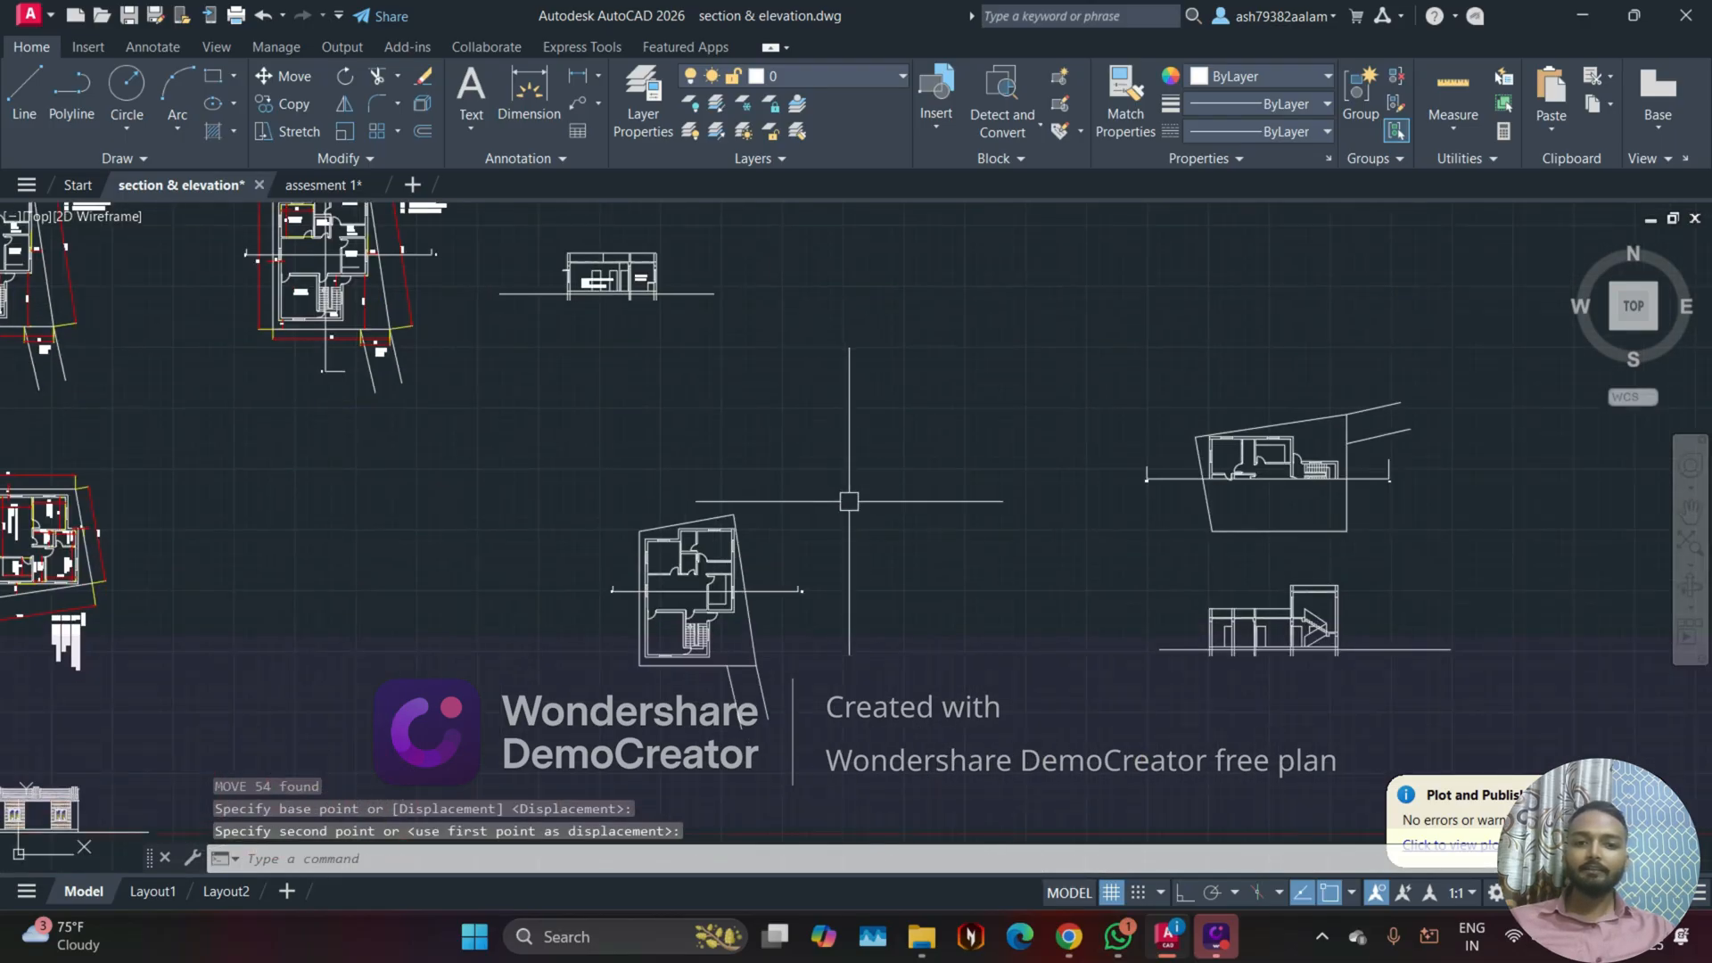
key(ctrl+z)
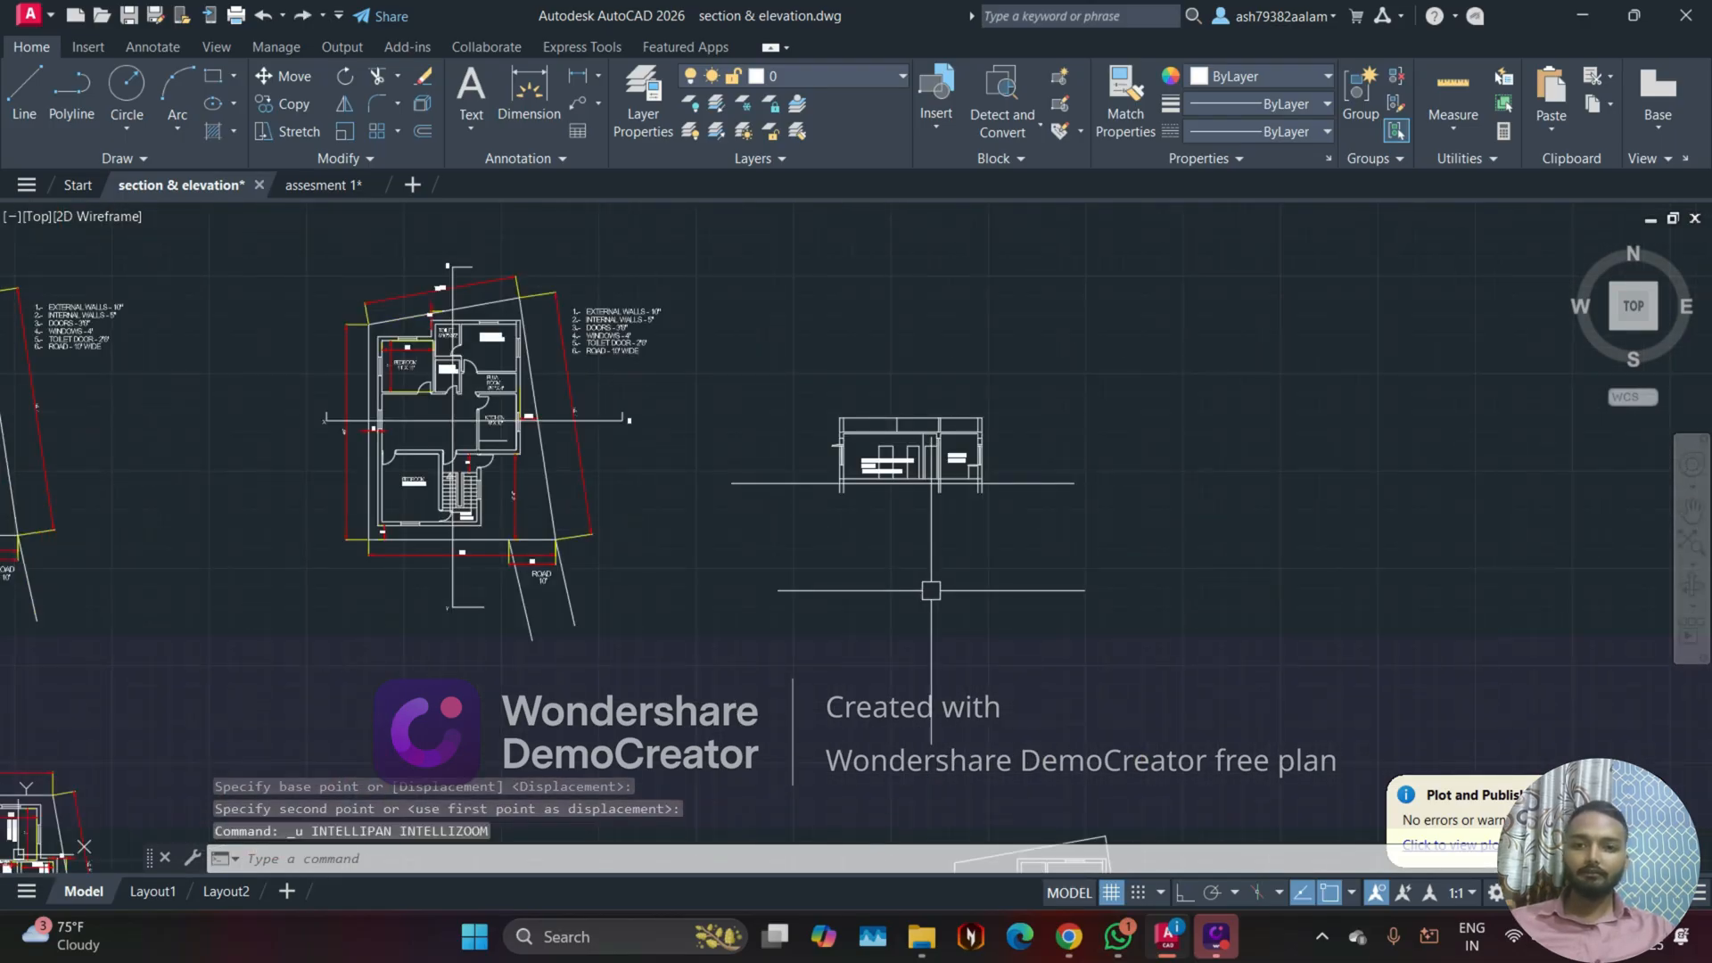
key(ctrl+z)
key(ctrl+z)
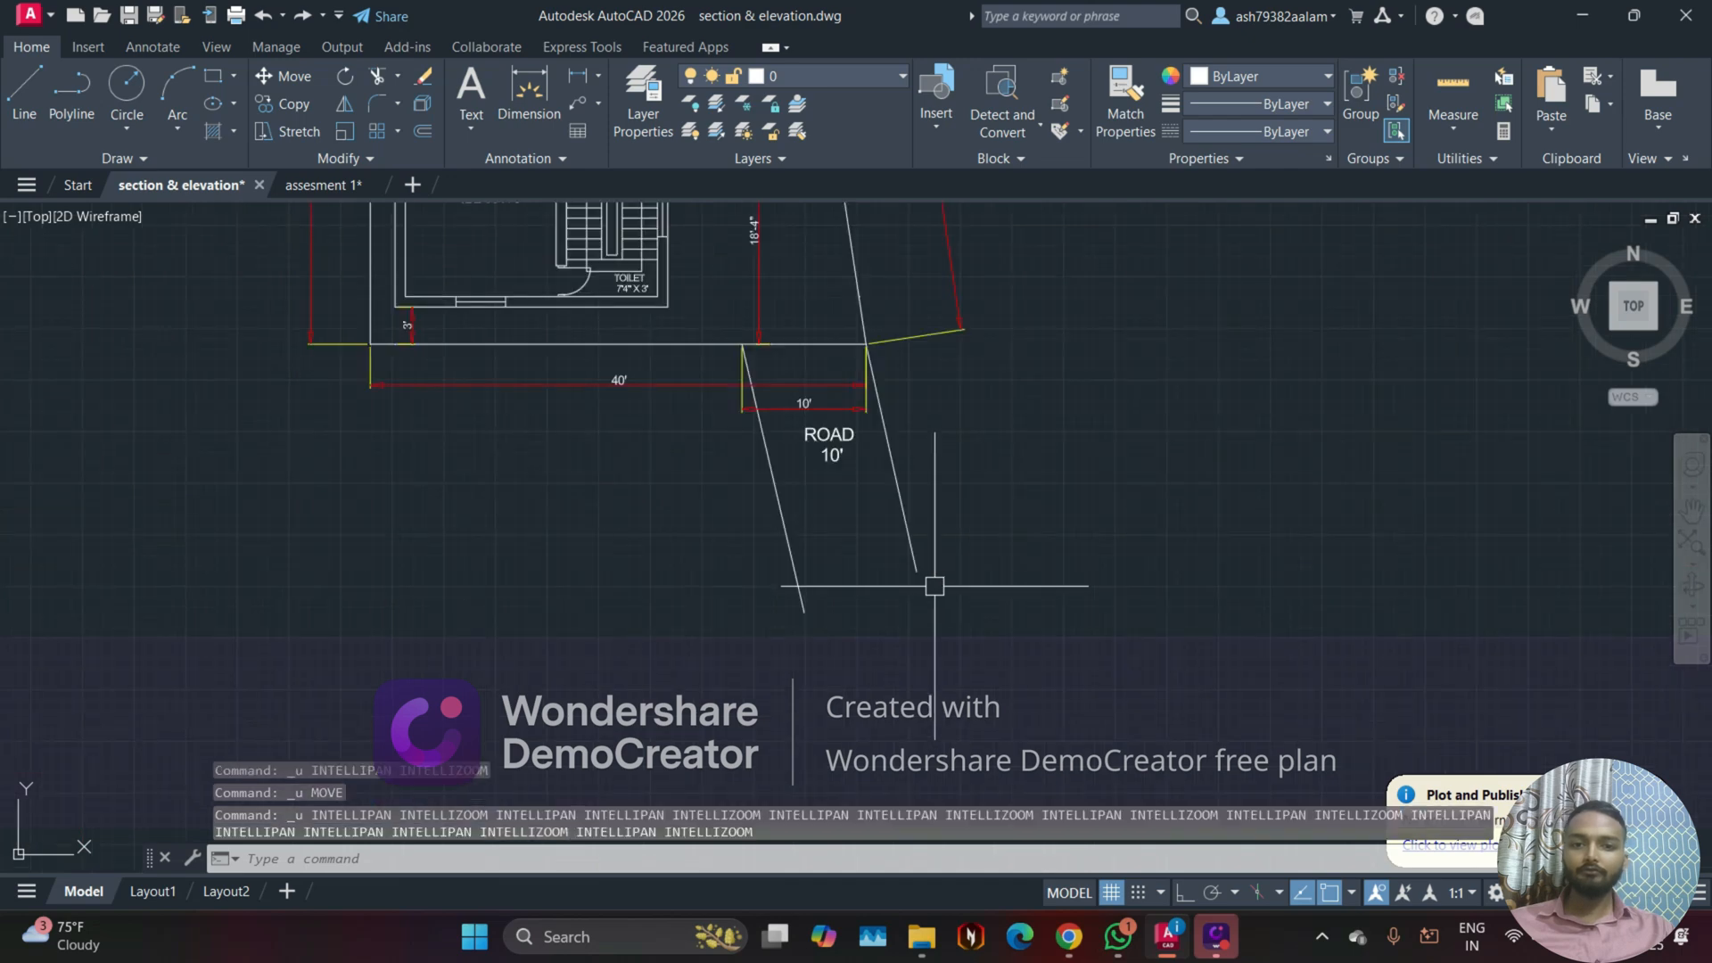
Step: Copy the section through the drawing room and kitchen to the upper row, beside the plan copy with section lines
scroll(935, 586, down, 8)
scroll(1003, 514, up, 2)
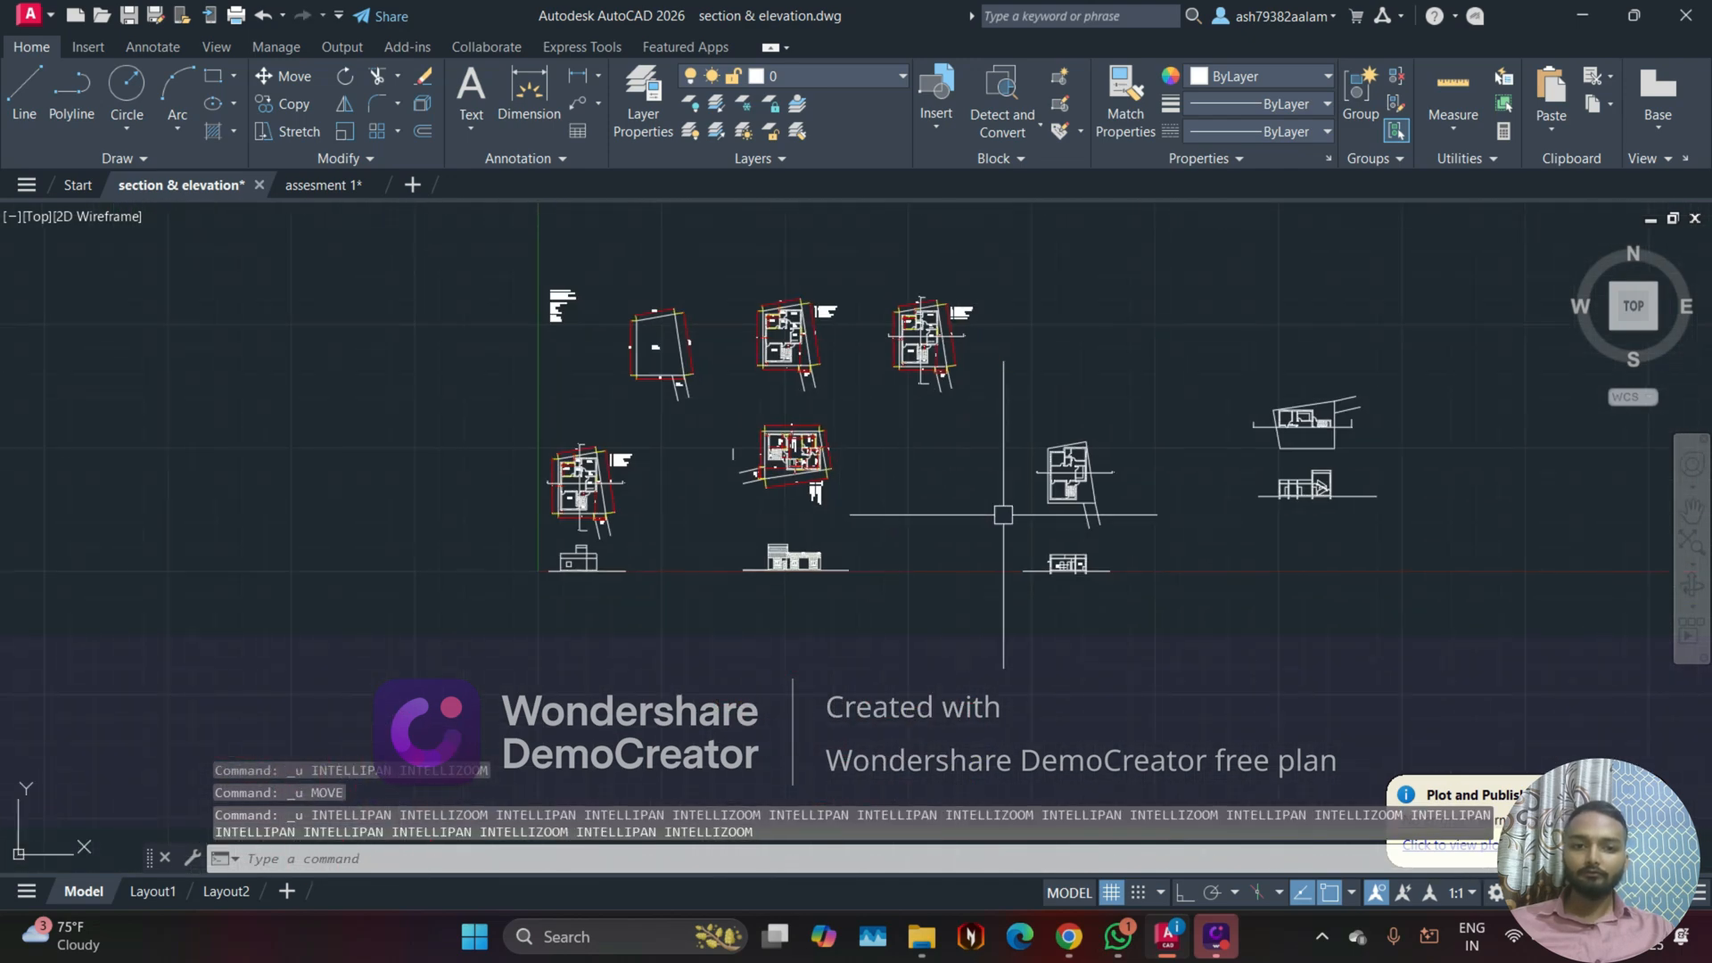
scroll(1003, 515, up, 8)
click(444, 458)
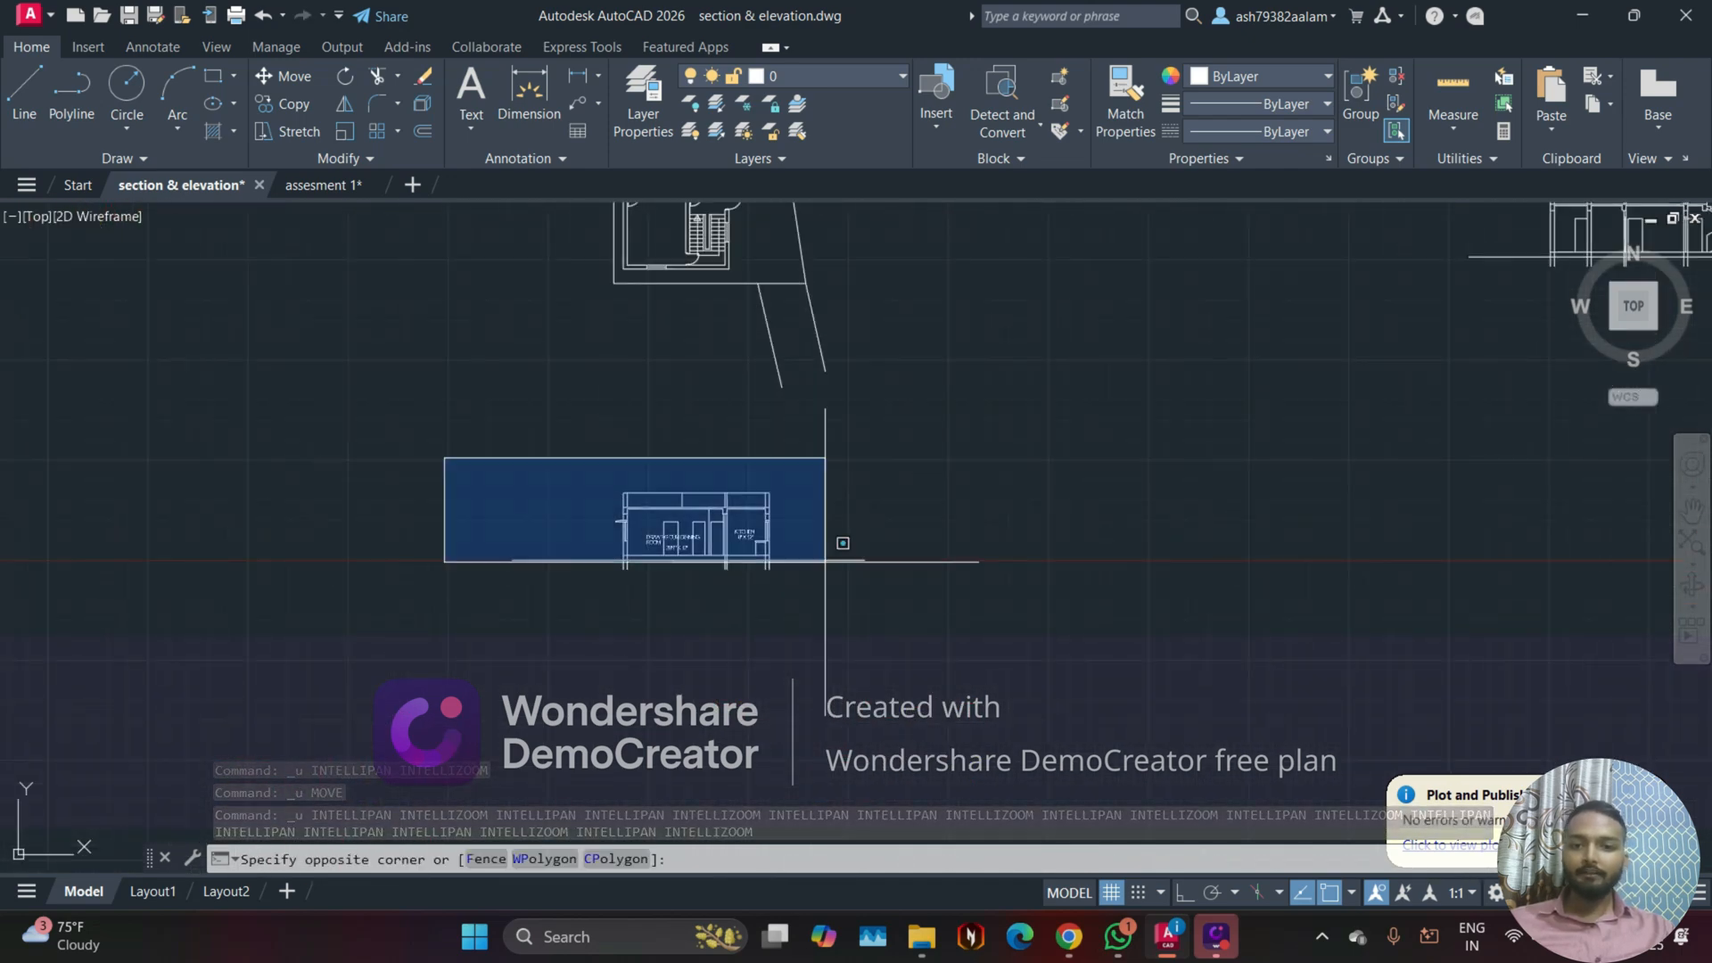
click(1058, 654)
text(co)
key(Return)
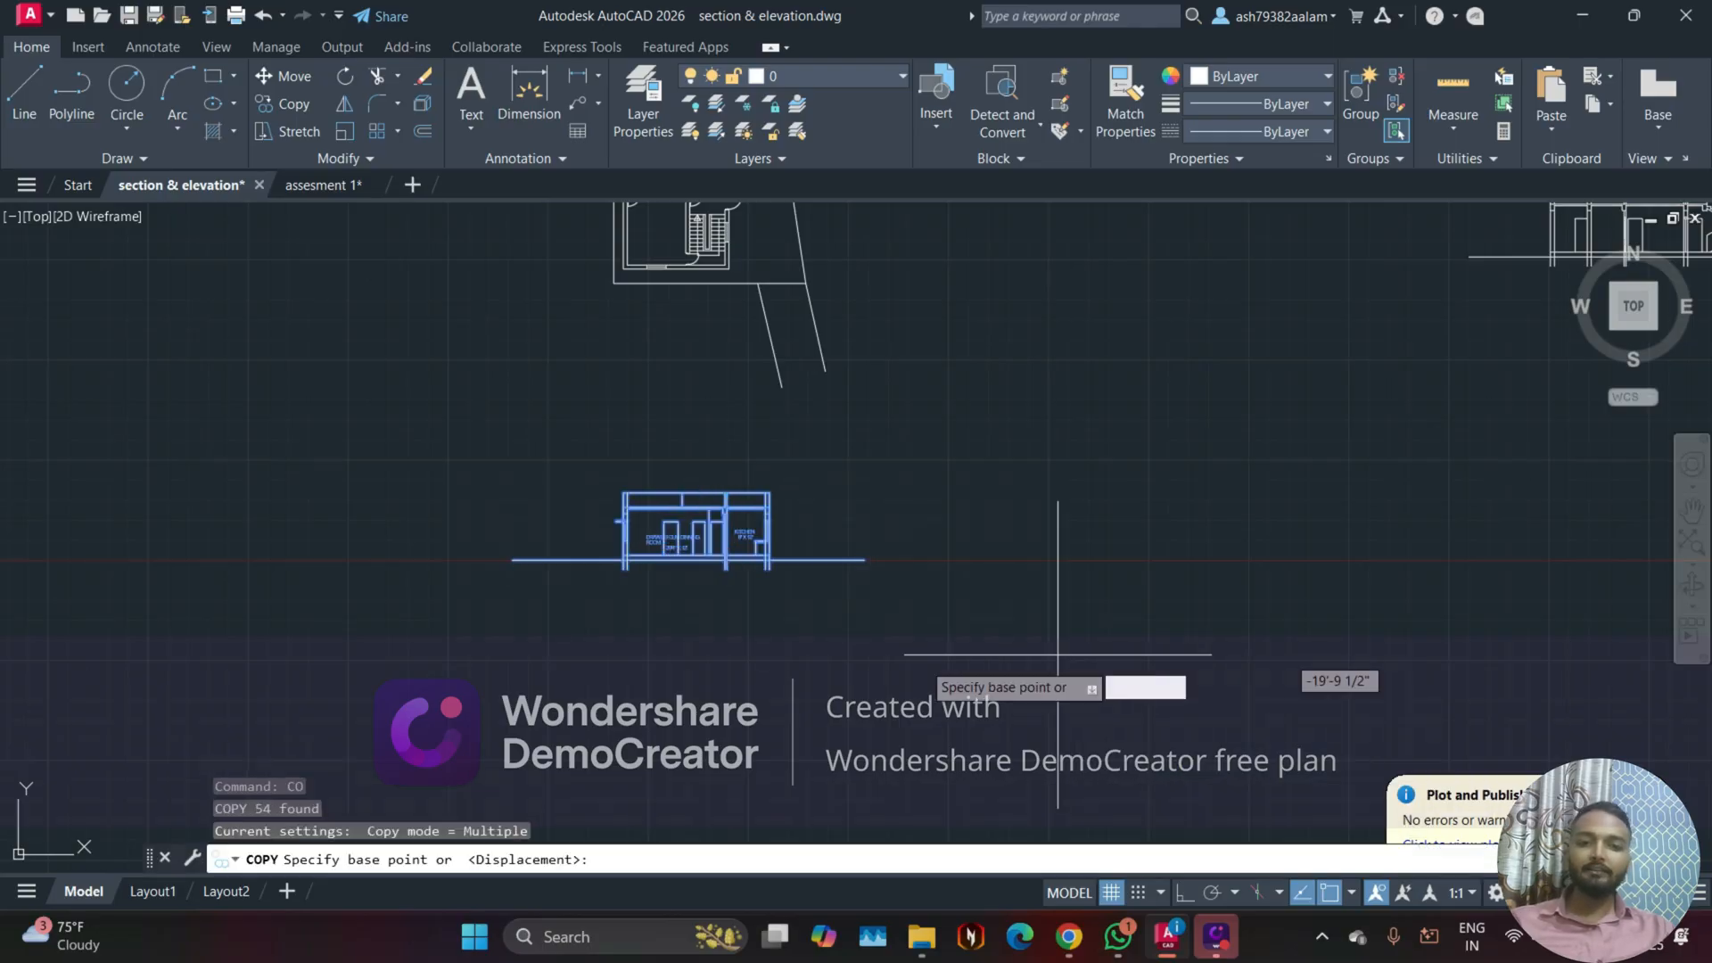
click(871, 604)
scroll(902, 461, down, 2)
middle_drag(902, 463, 950, 773)
middle_drag(922, 433, 924, 691)
scroll(919, 667, up, 2)
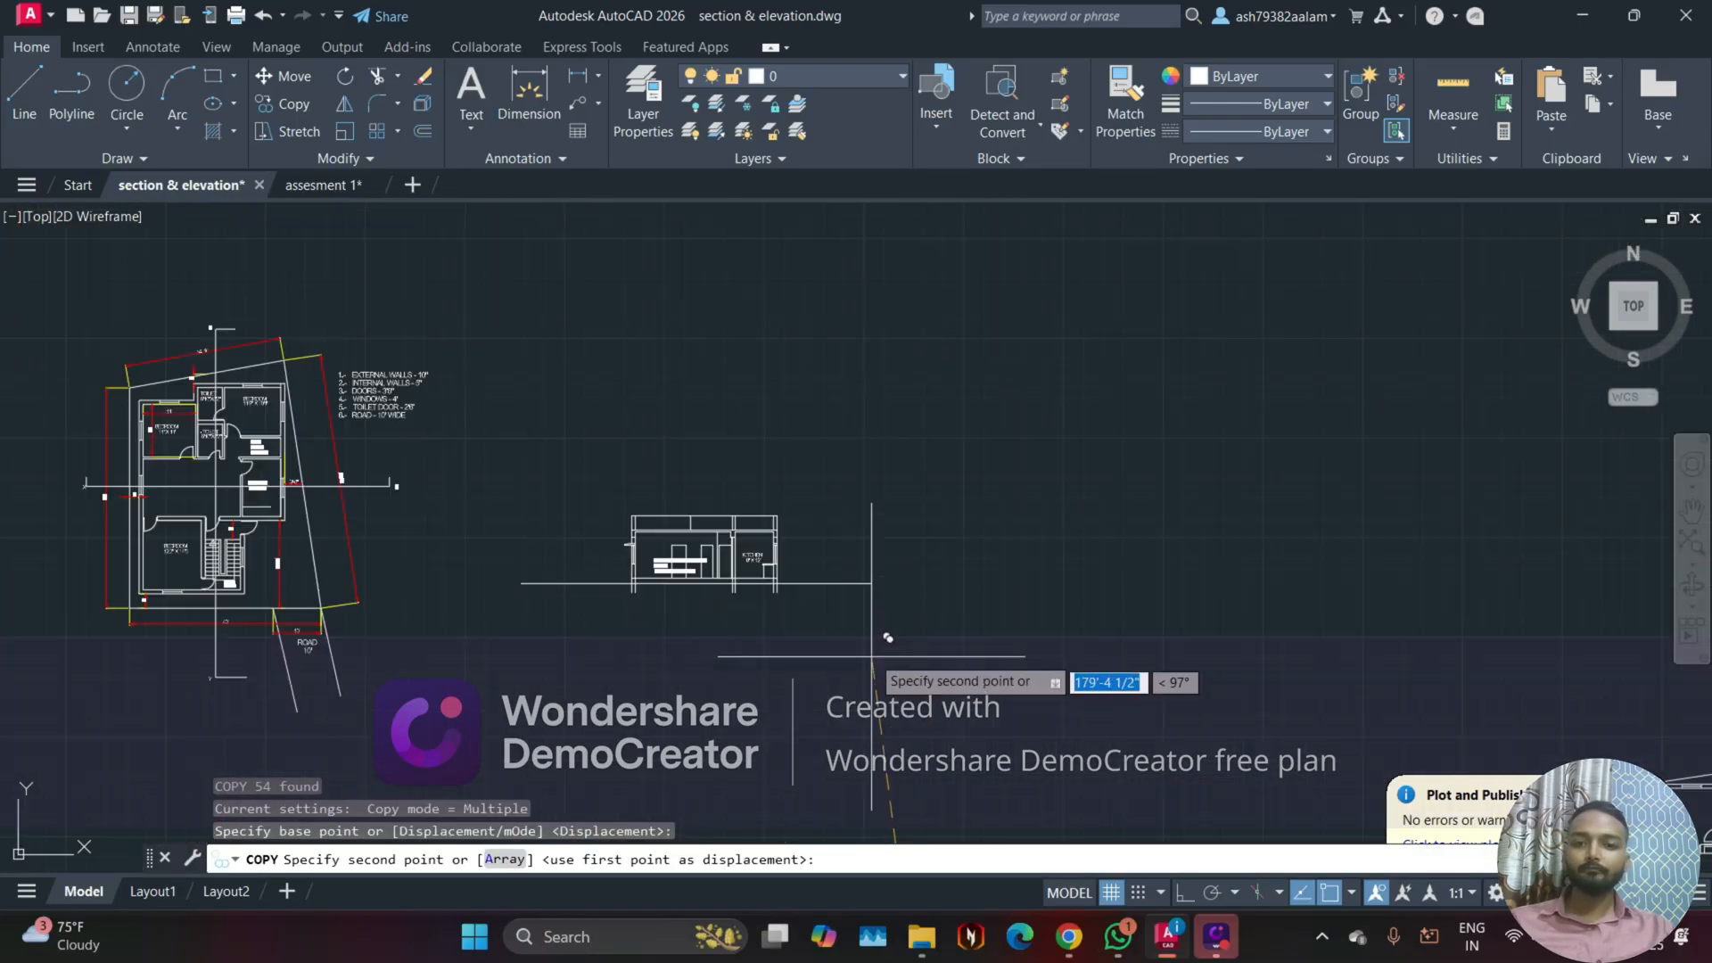
click(826, 608)
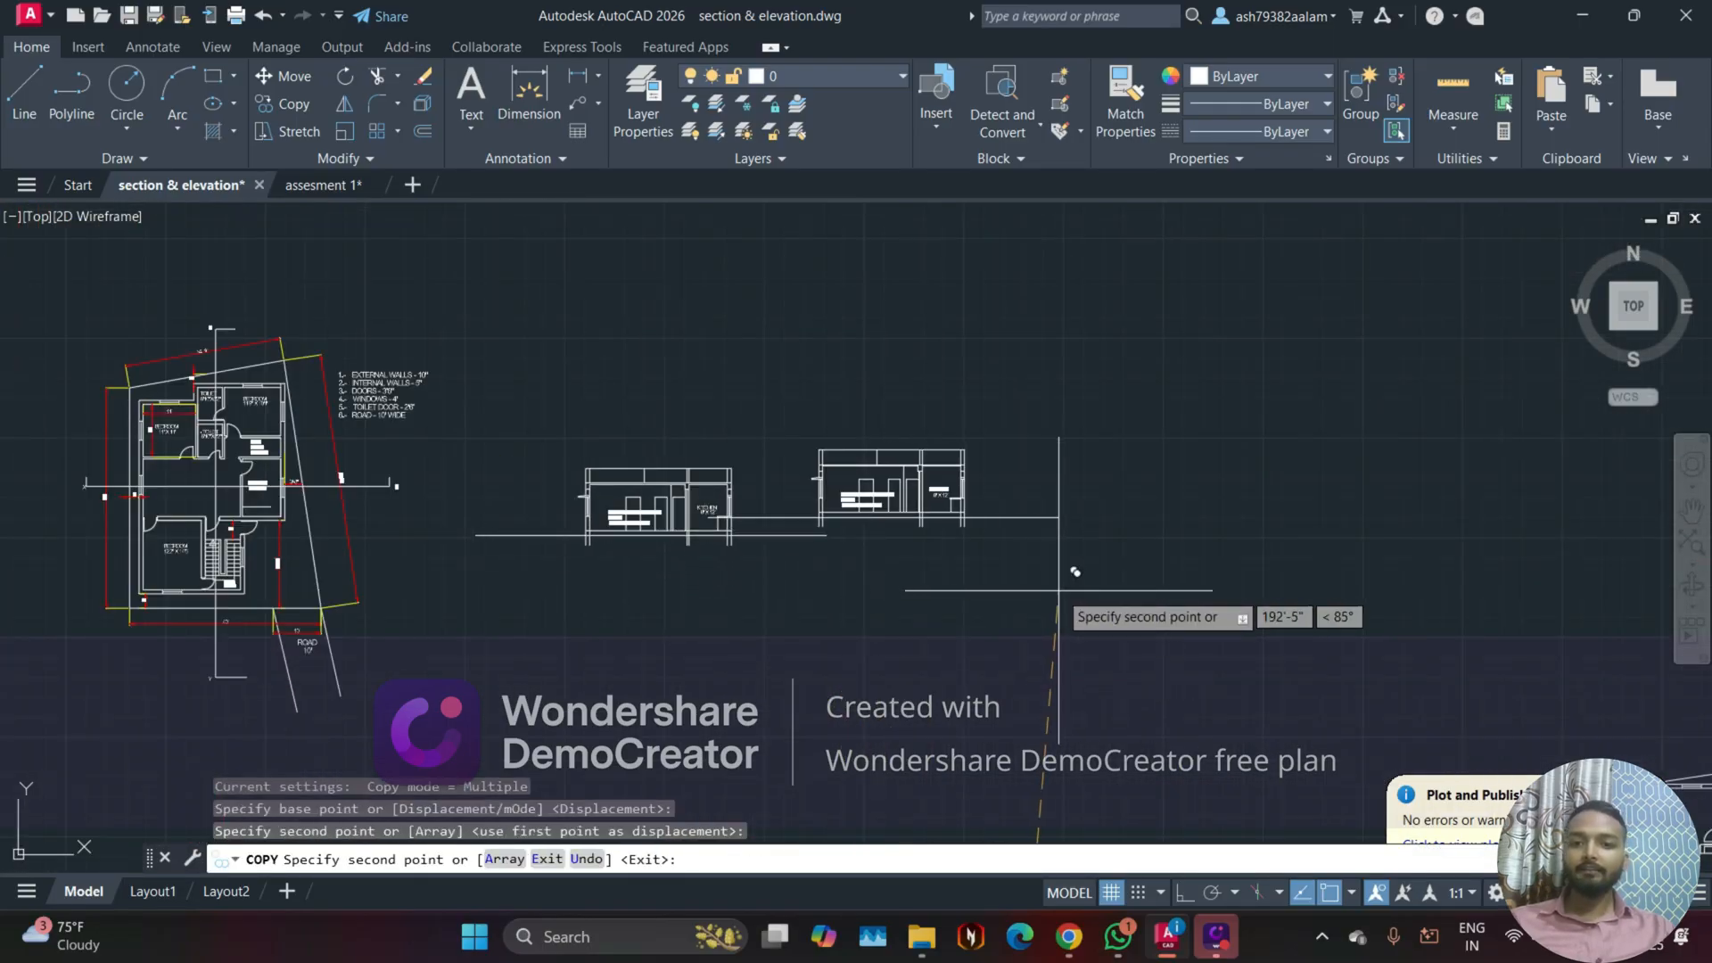
key(Escape)
Step: Copy the staircase section with its ground line to the upper row, beside the copied drawing room and kitchen section
scroll(1114, 678, down, 2)
middle_drag(1125, 691, 759, 499)
middle_drag(1002, 673, 790, 505)
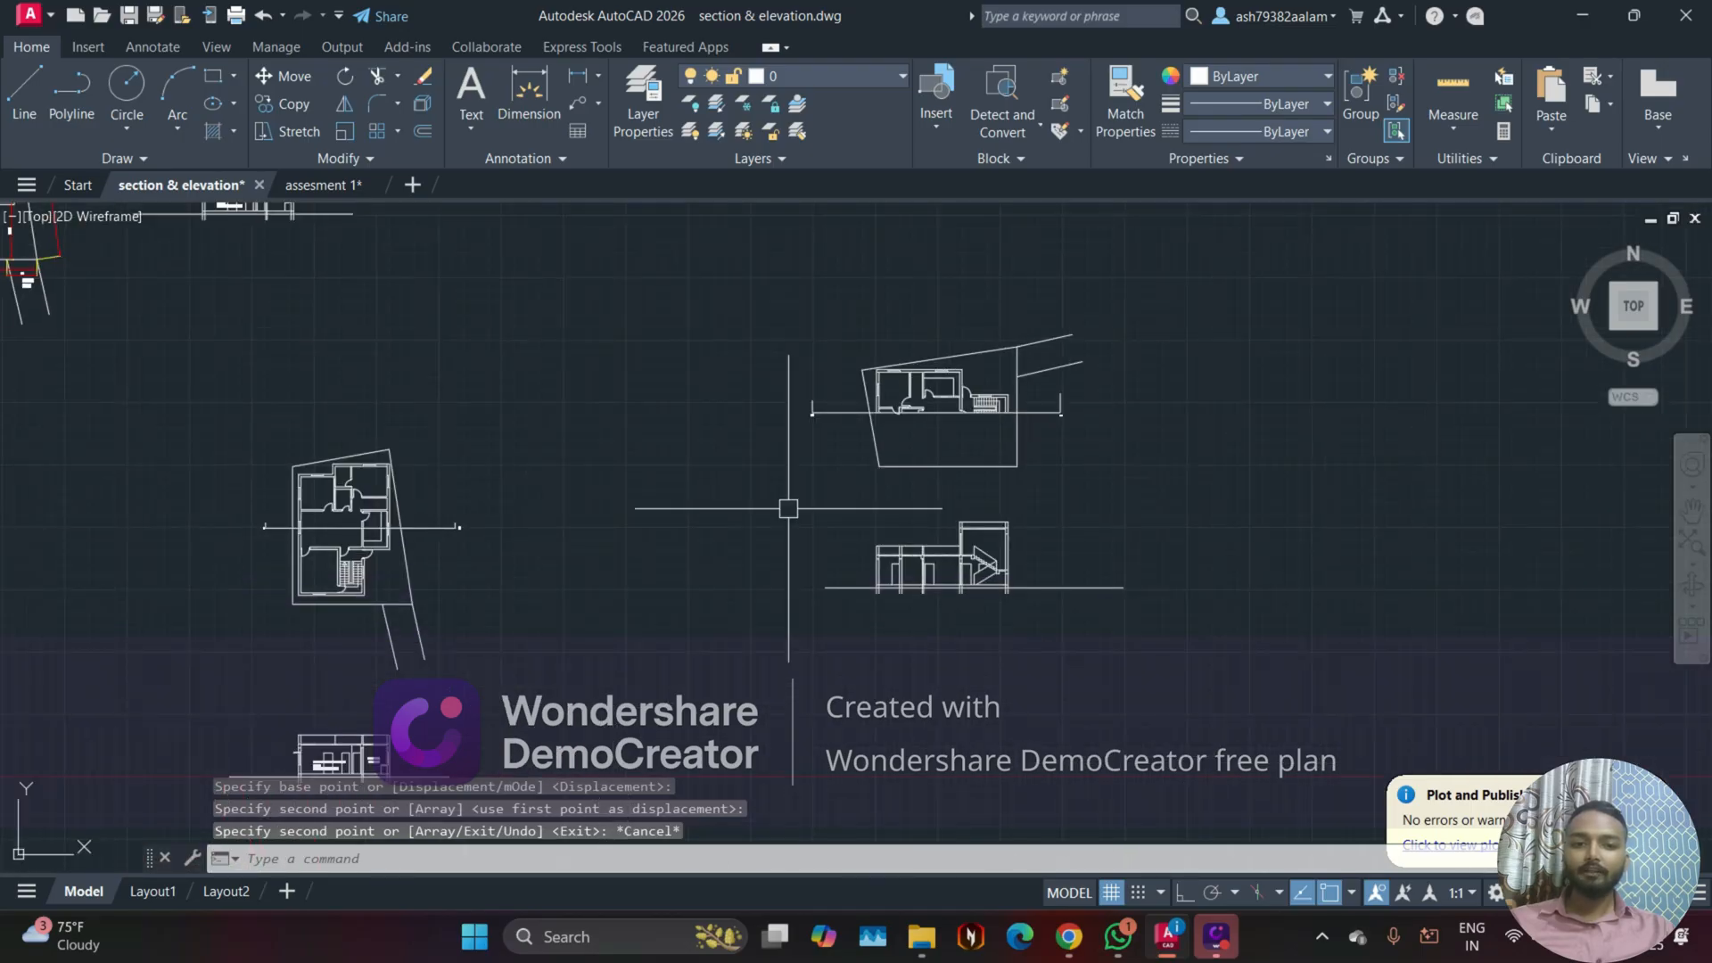
click(772, 474)
click(1187, 648)
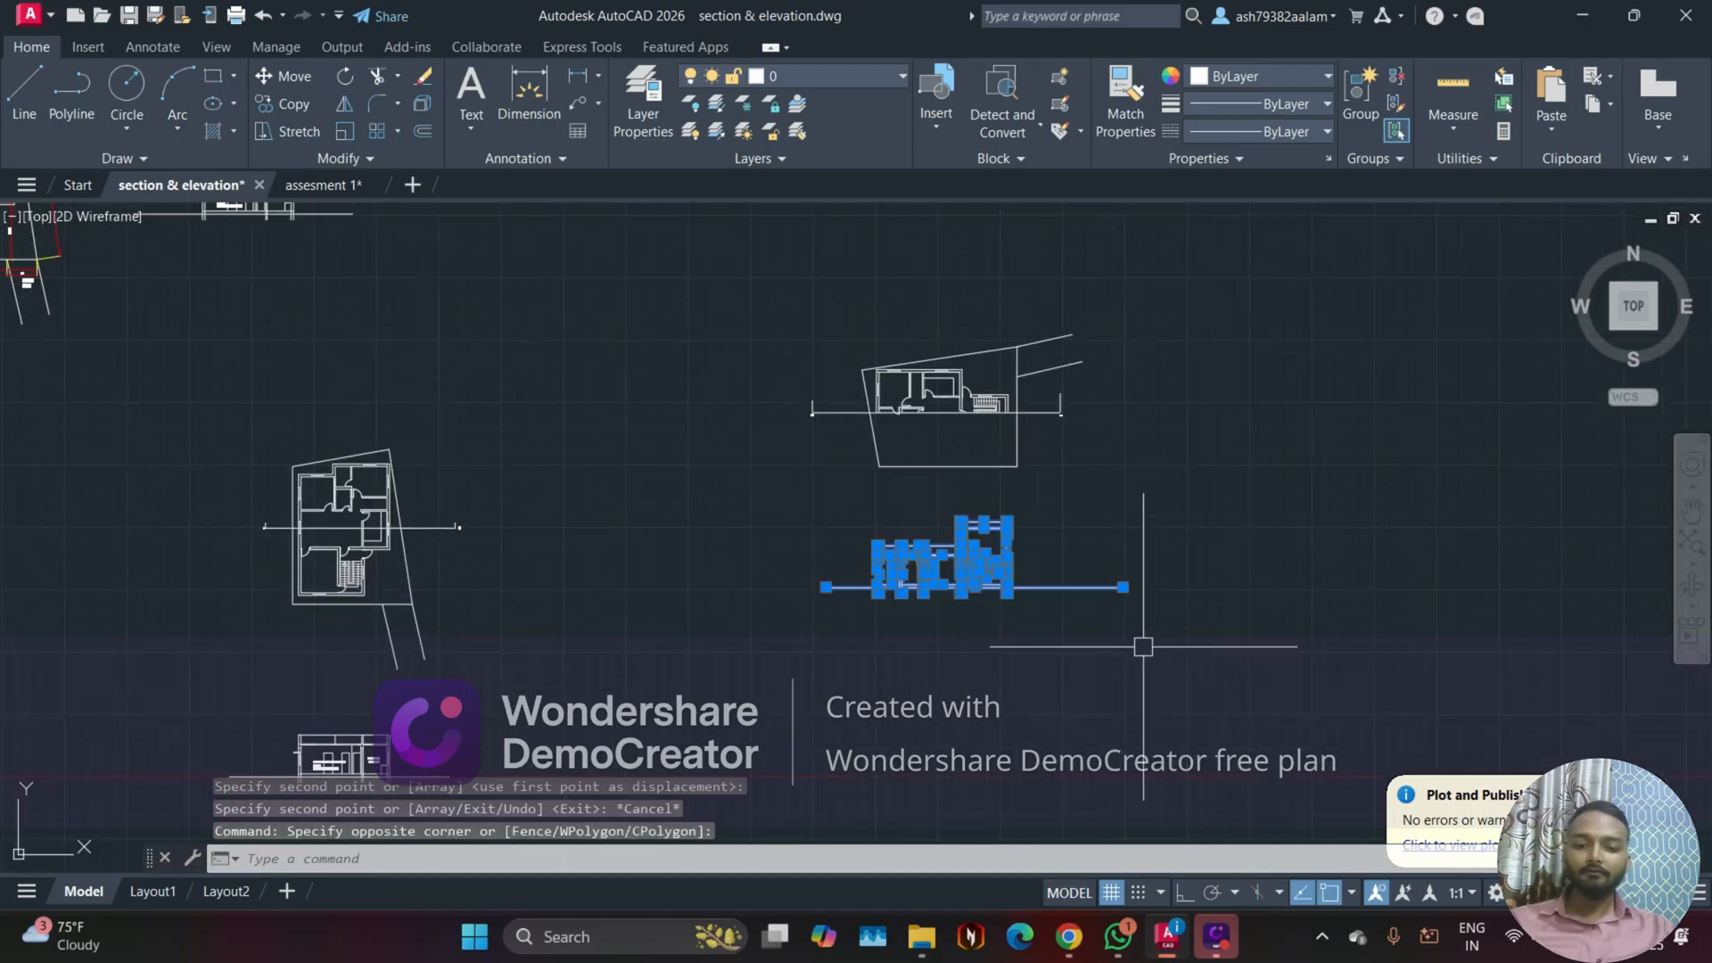
text(co)
key(space)
click(1082, 630)
scroll(864, 456, down, 2)
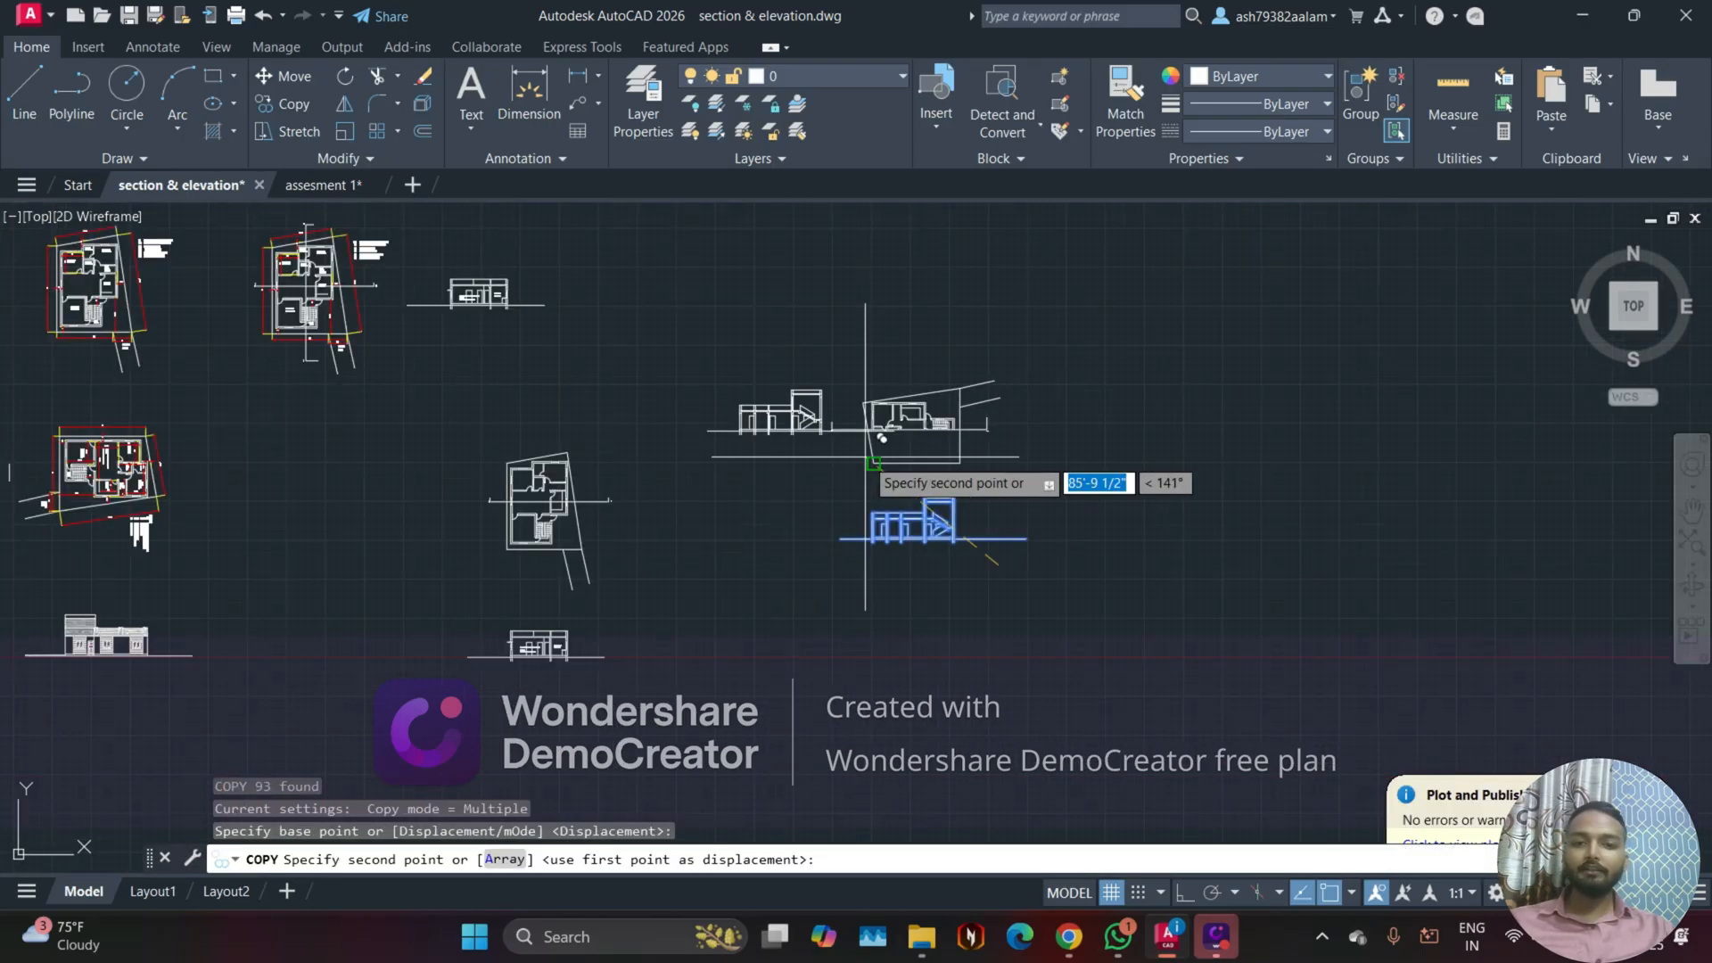
middle_drag(776, 349, 1014, 621)
scroll(1014, 604, up, 3)
click(981, 582)
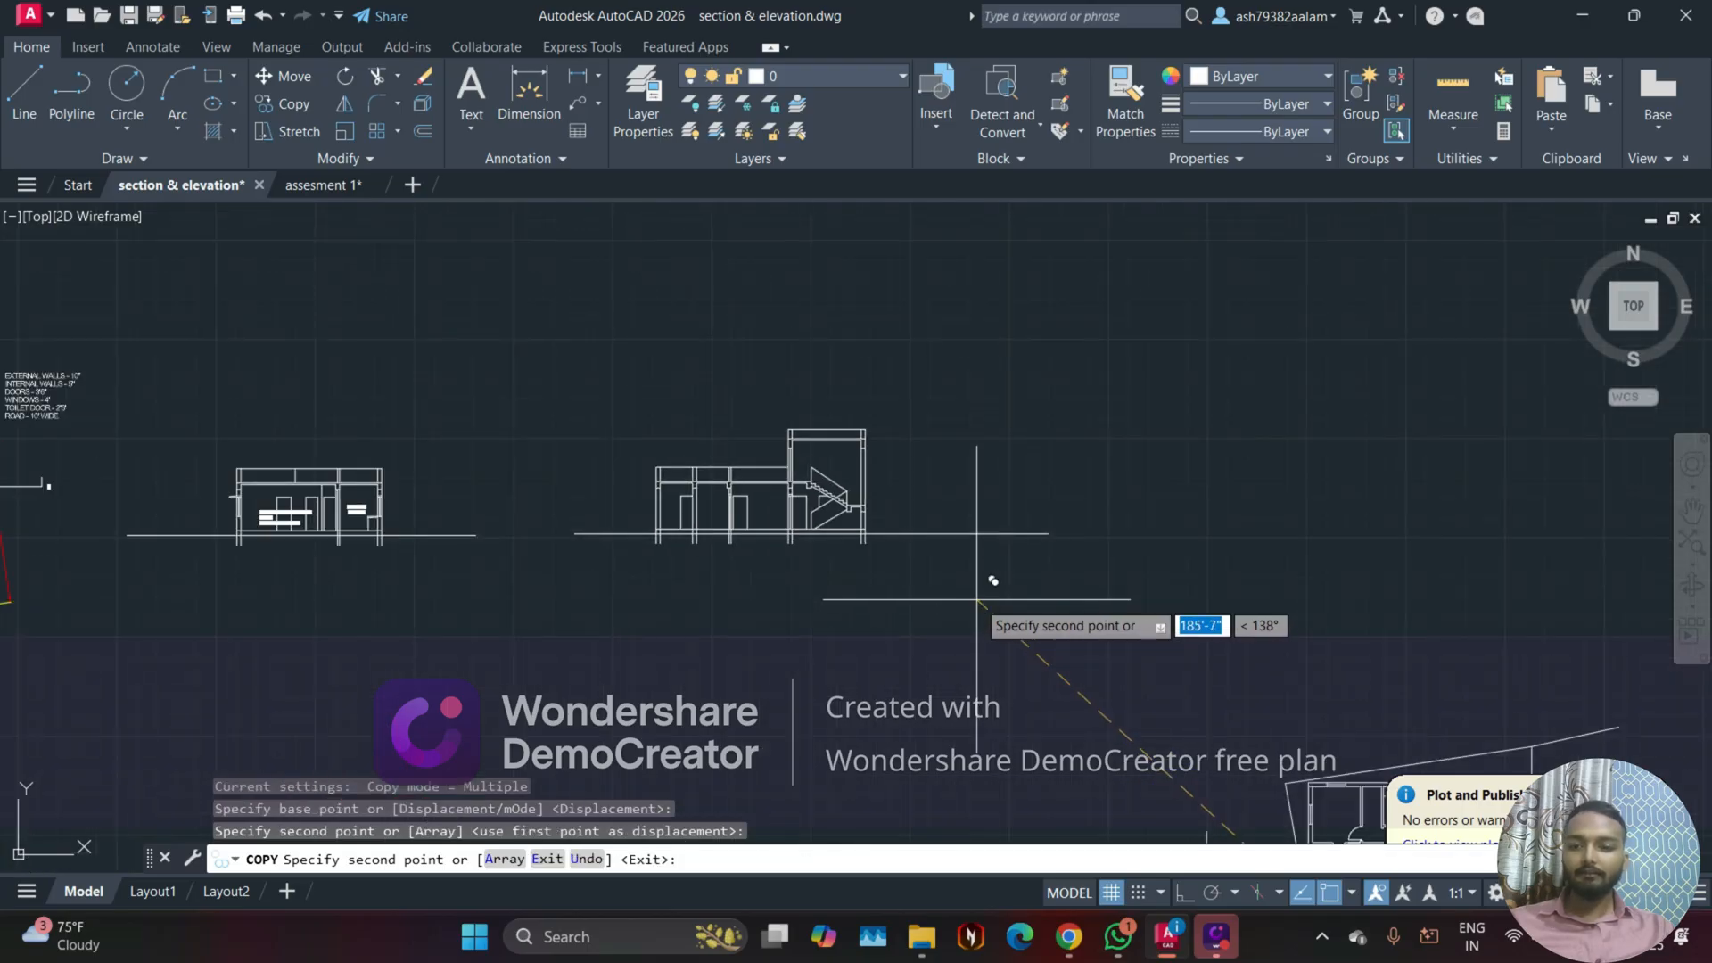
key(Escape)
Step: Draw a short, nearly vertical line across the ground line to the left of the copied drawing room and kitchen section
middle_drag(710, 612, 922, 650)
scroll(629, 576, up, 4)
middle_drag(717, 570, 1166, 618)
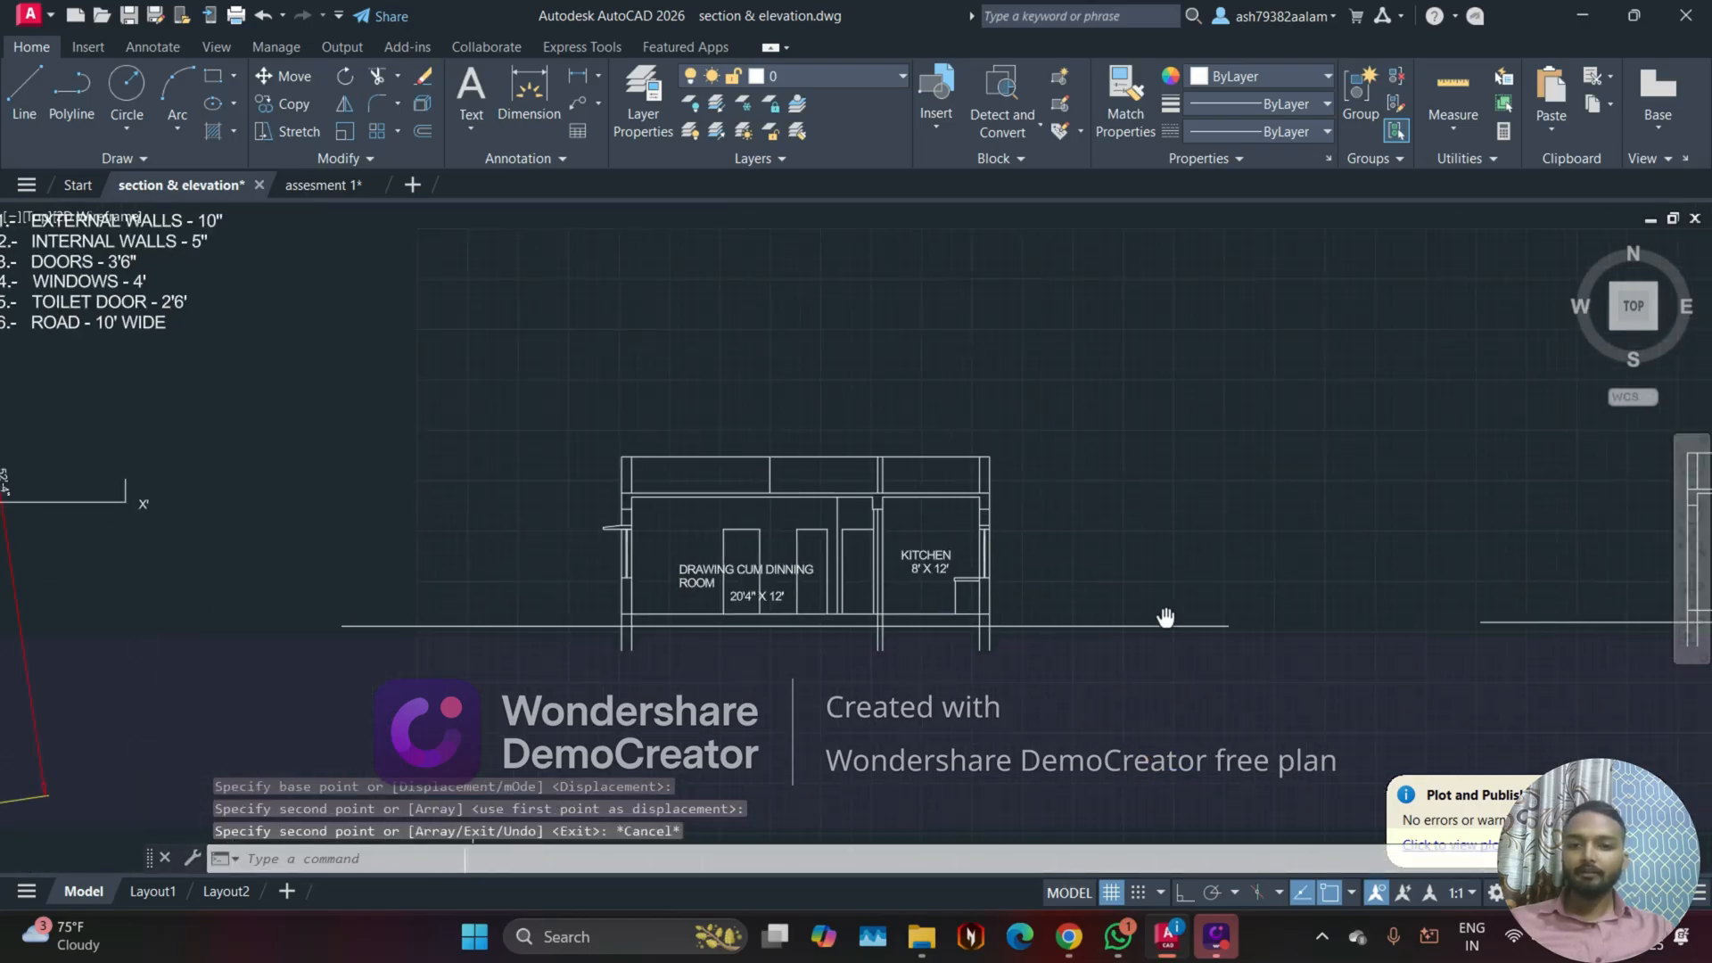
click(24, 89)
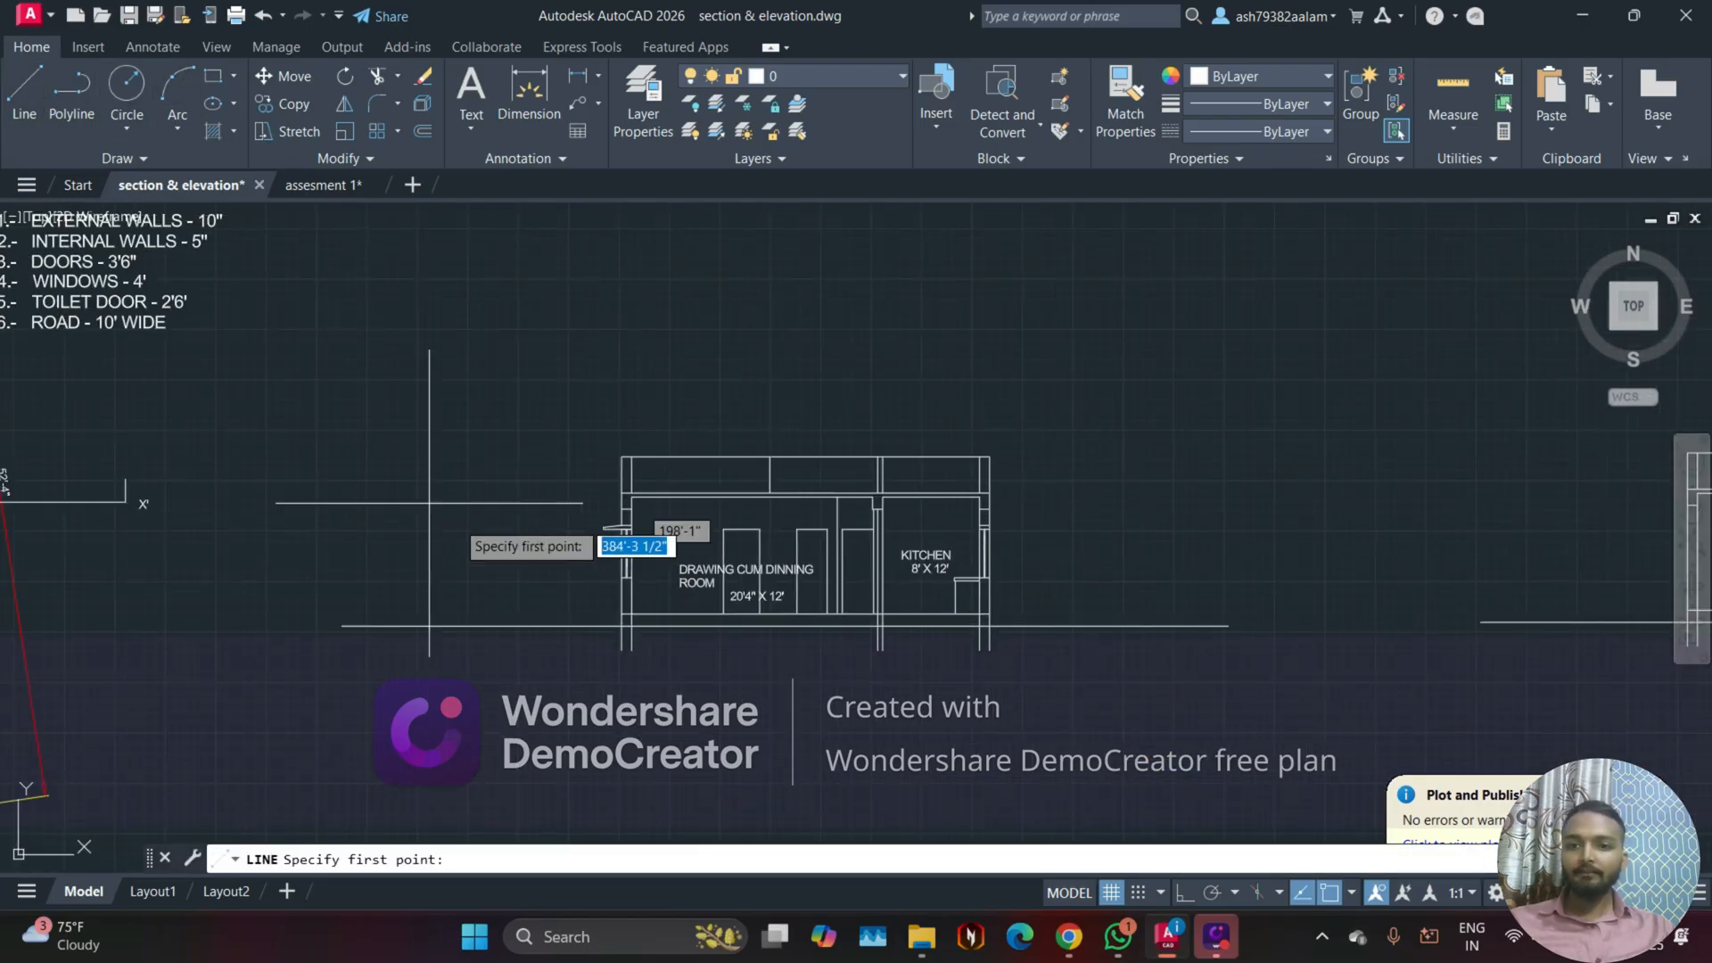
click(532, 589)
key(Escape)
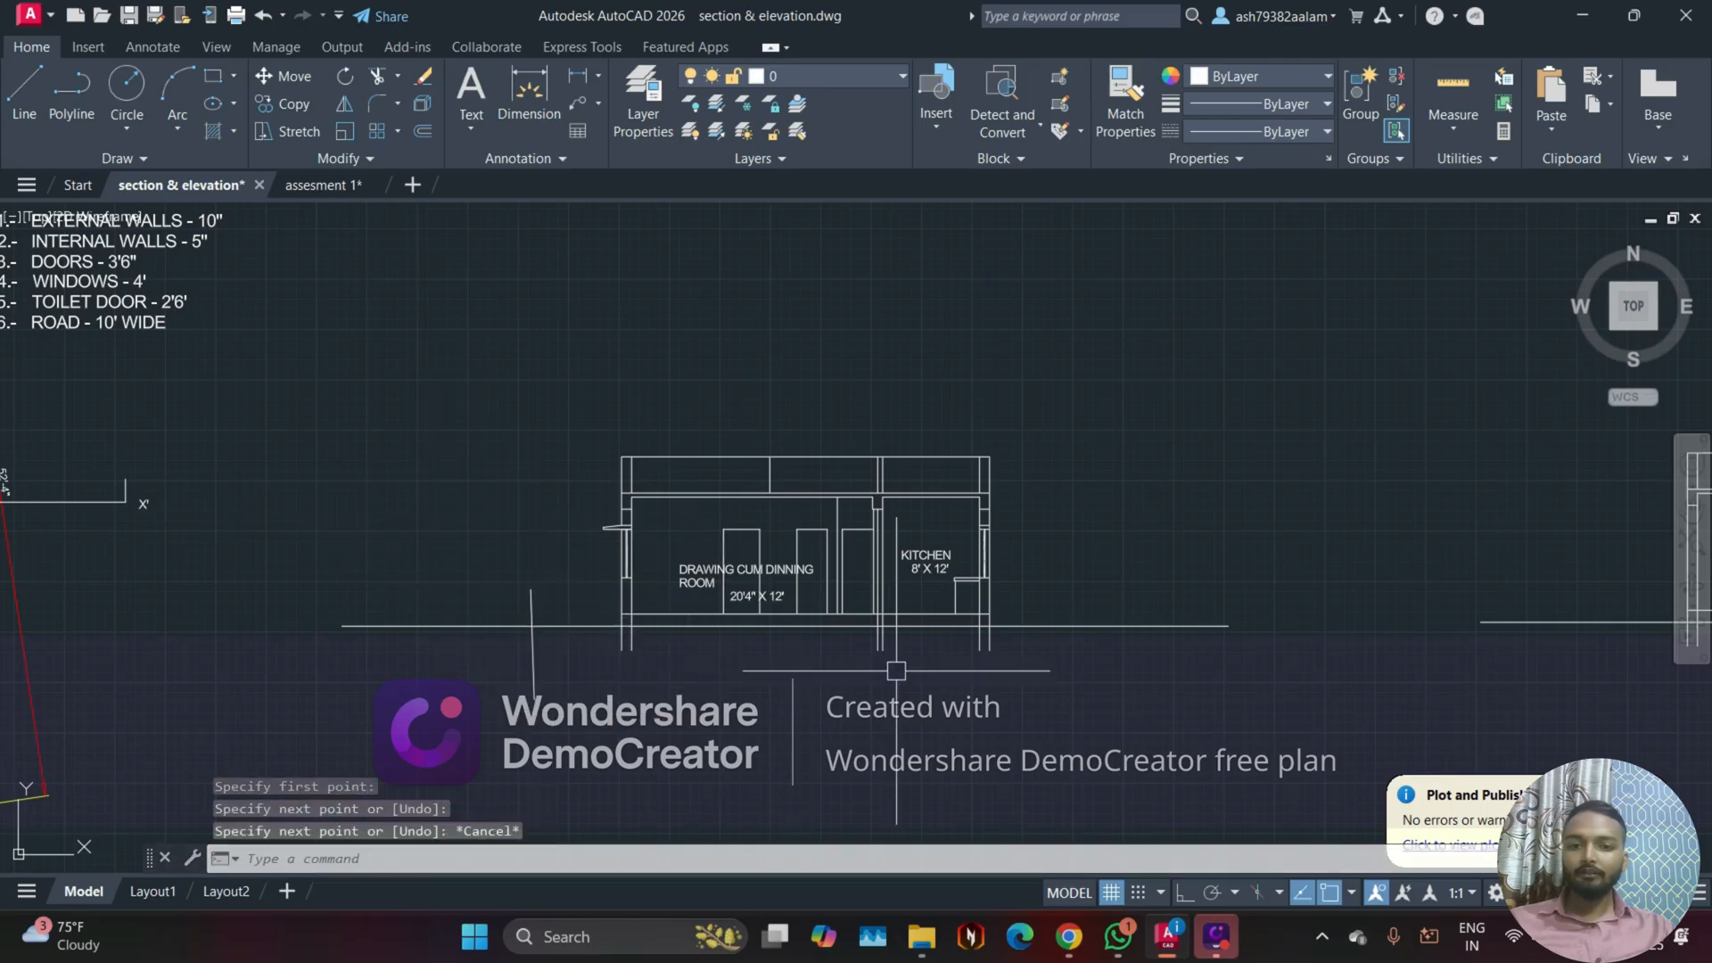
Step: Draw a short slanted line across the ground line beside the kitchen and trim off the ground line beyond both short cutting lines
key(Return)
click(1052, 569)
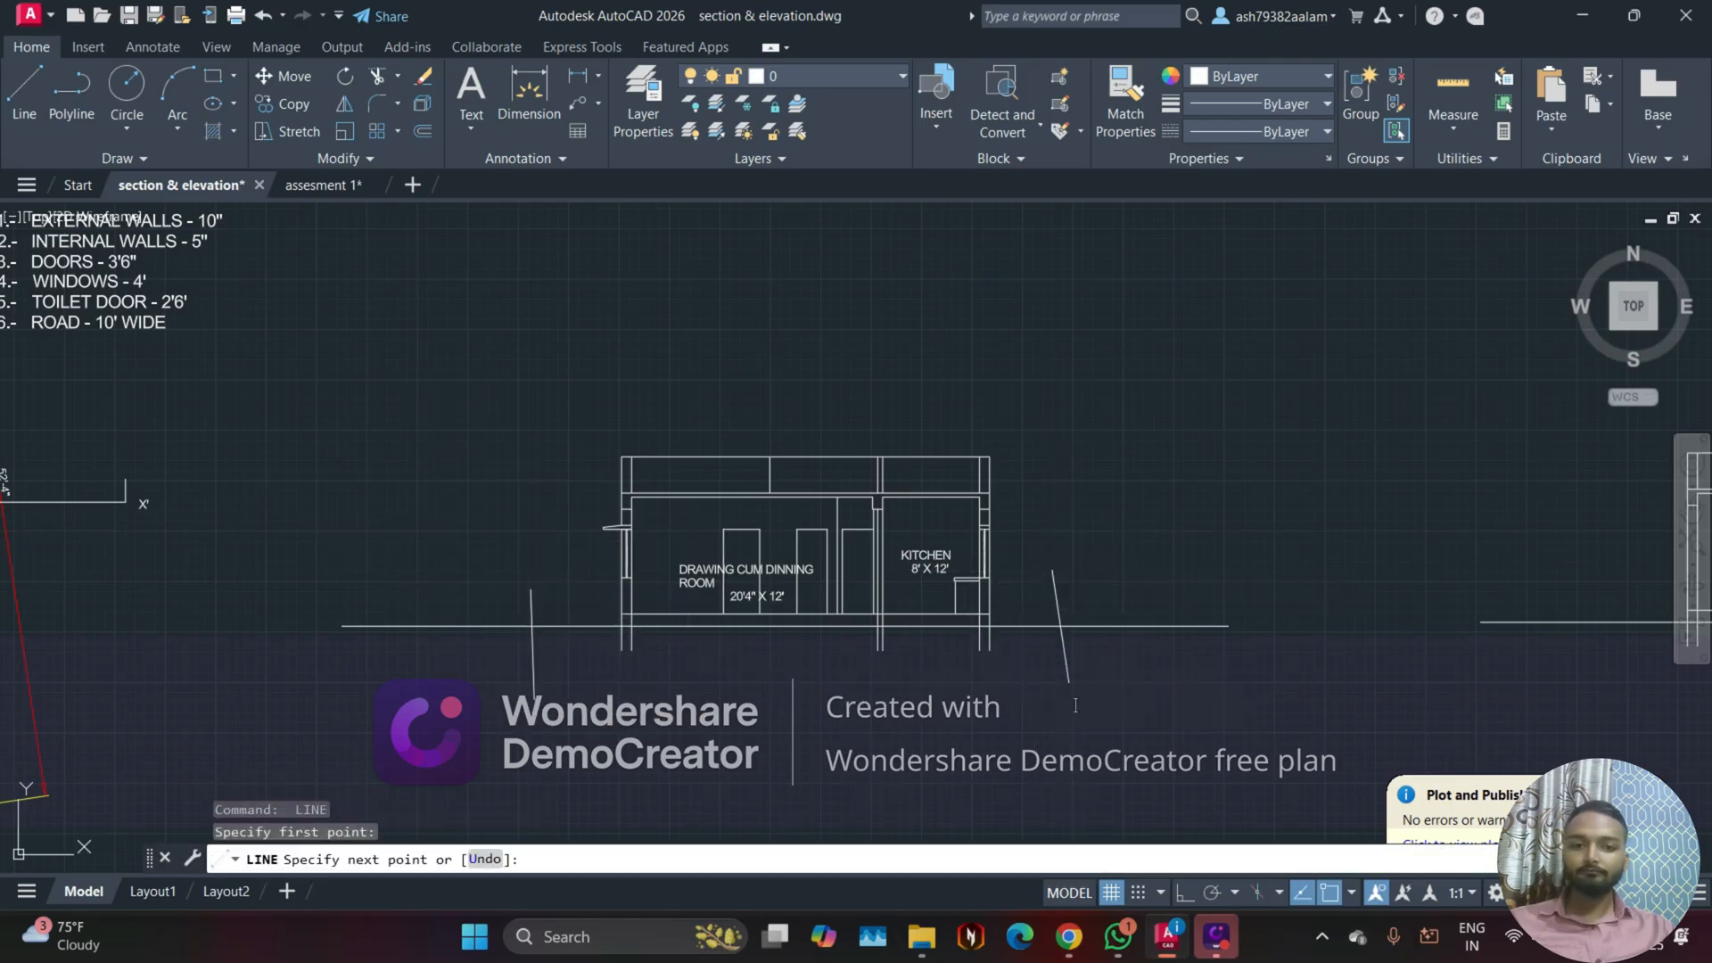
text(TR)
key(Return)
click(439, 579)
click(453, 667)
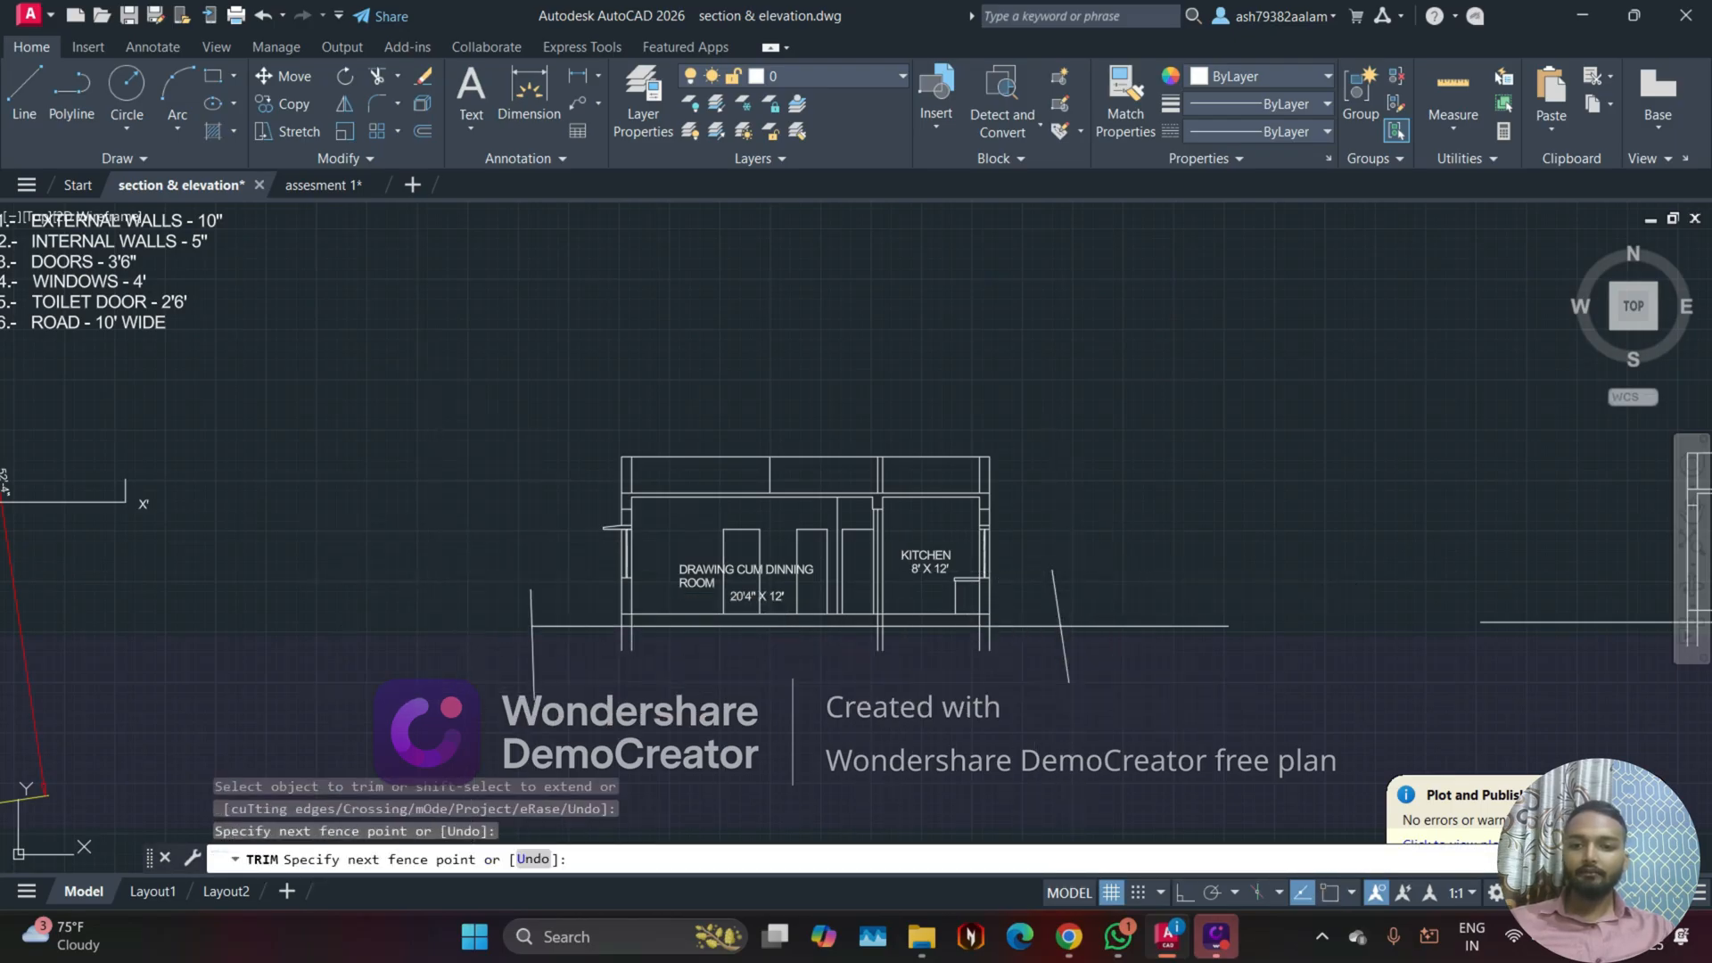
click(1157, 595)
click(1154, 664)
key(Escape)
Step: Erase the two short cutting lines at the ends of the drawing room and kitchen section's ground line
click(1115, 658)
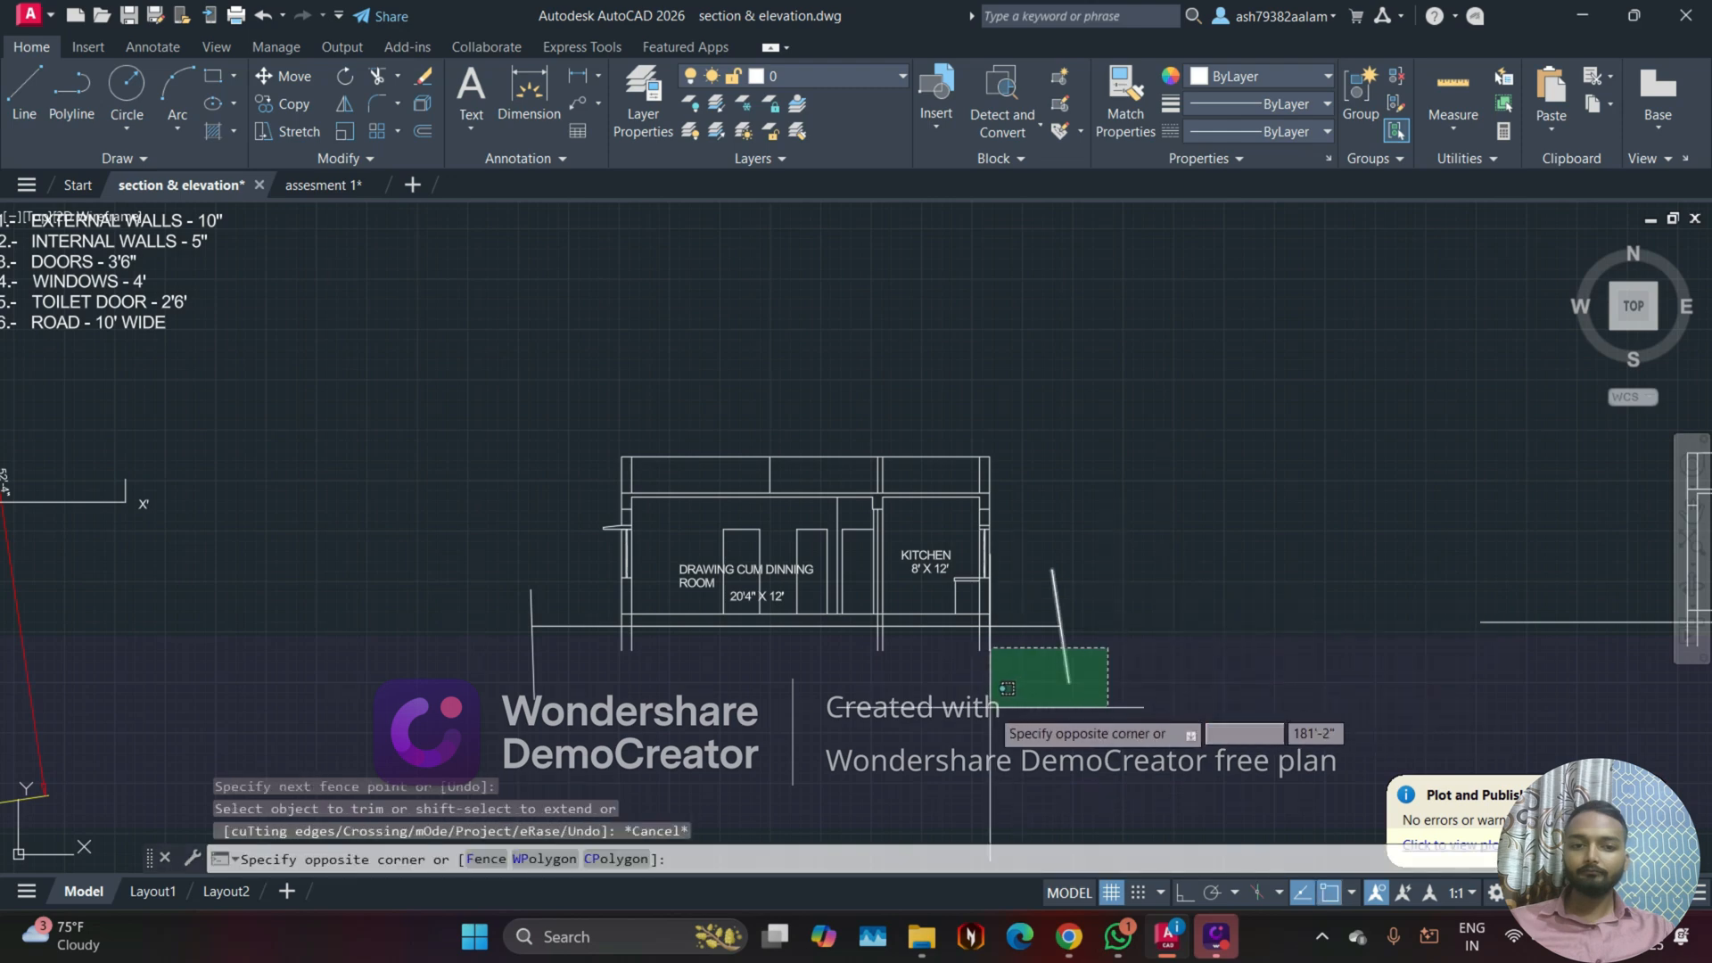
click(990, 707)
key(ctrl+z)
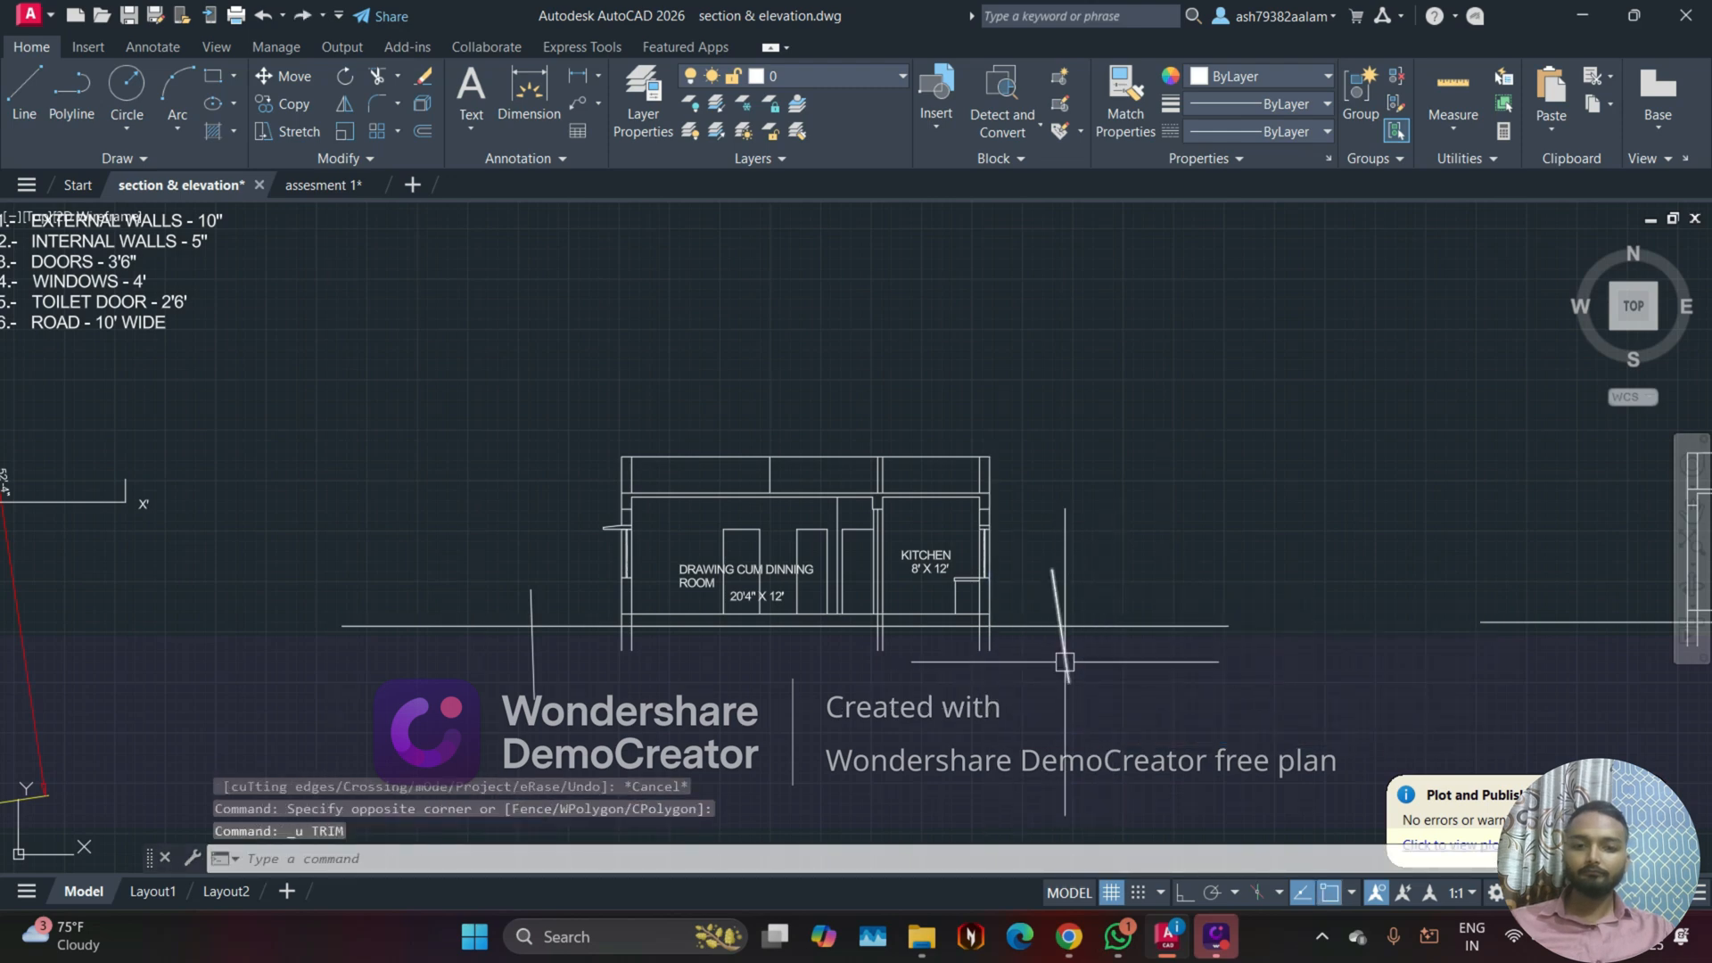
key(ctrl+y)
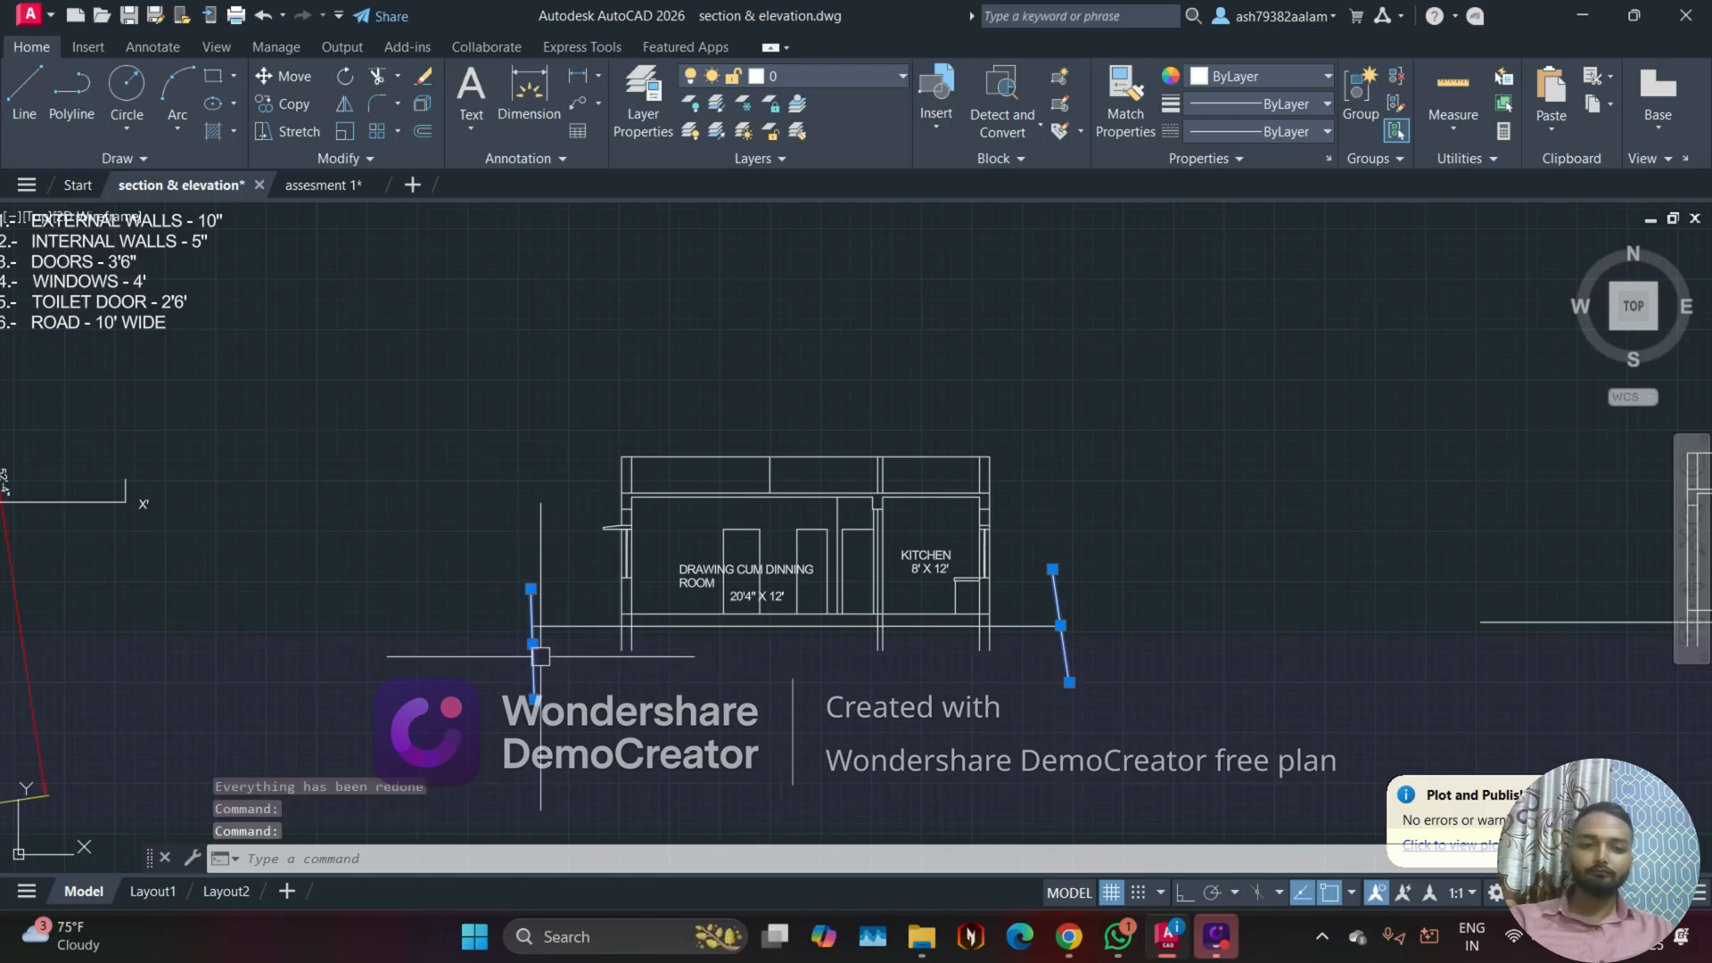
key(Delete)
Step: Draw a two-segment cutting line crossing the ground line just left of the copied staircase section
scroll(501, 644, down, 2)
mouse_move(1094, 692)
middle_down()
mouse_move(722, 680)
mouse_move(600, 700)
middle_up()
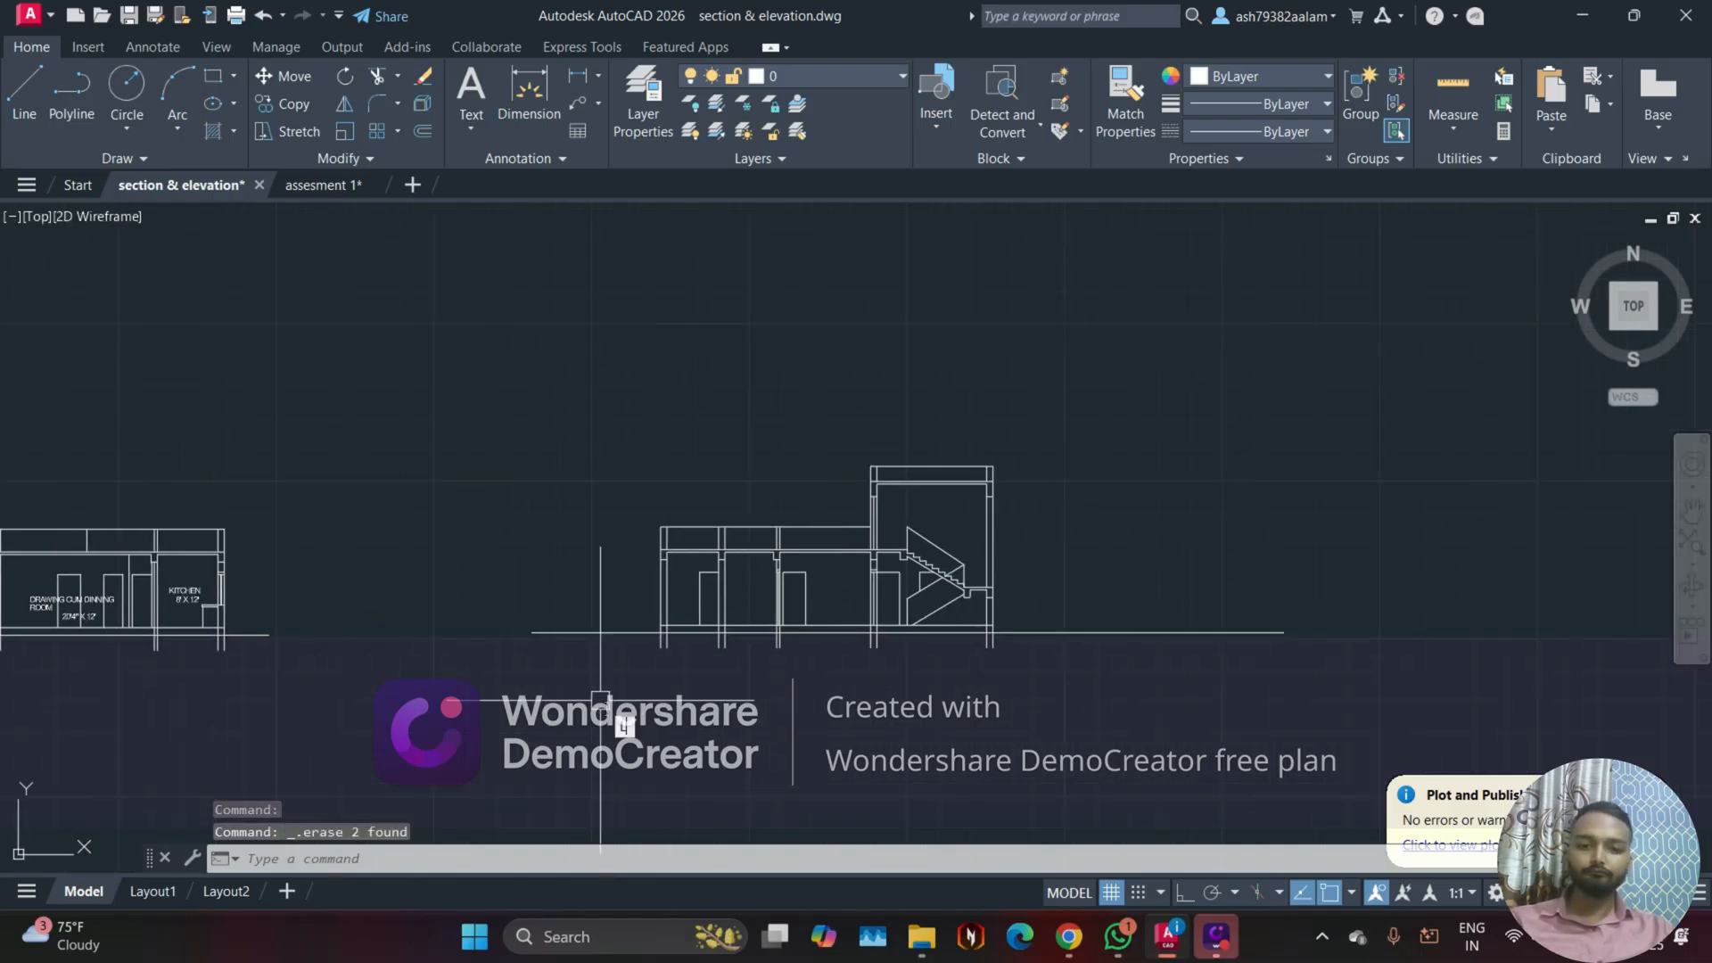
text(l)
key(Return)
click(690, 674)
click(594, 680)
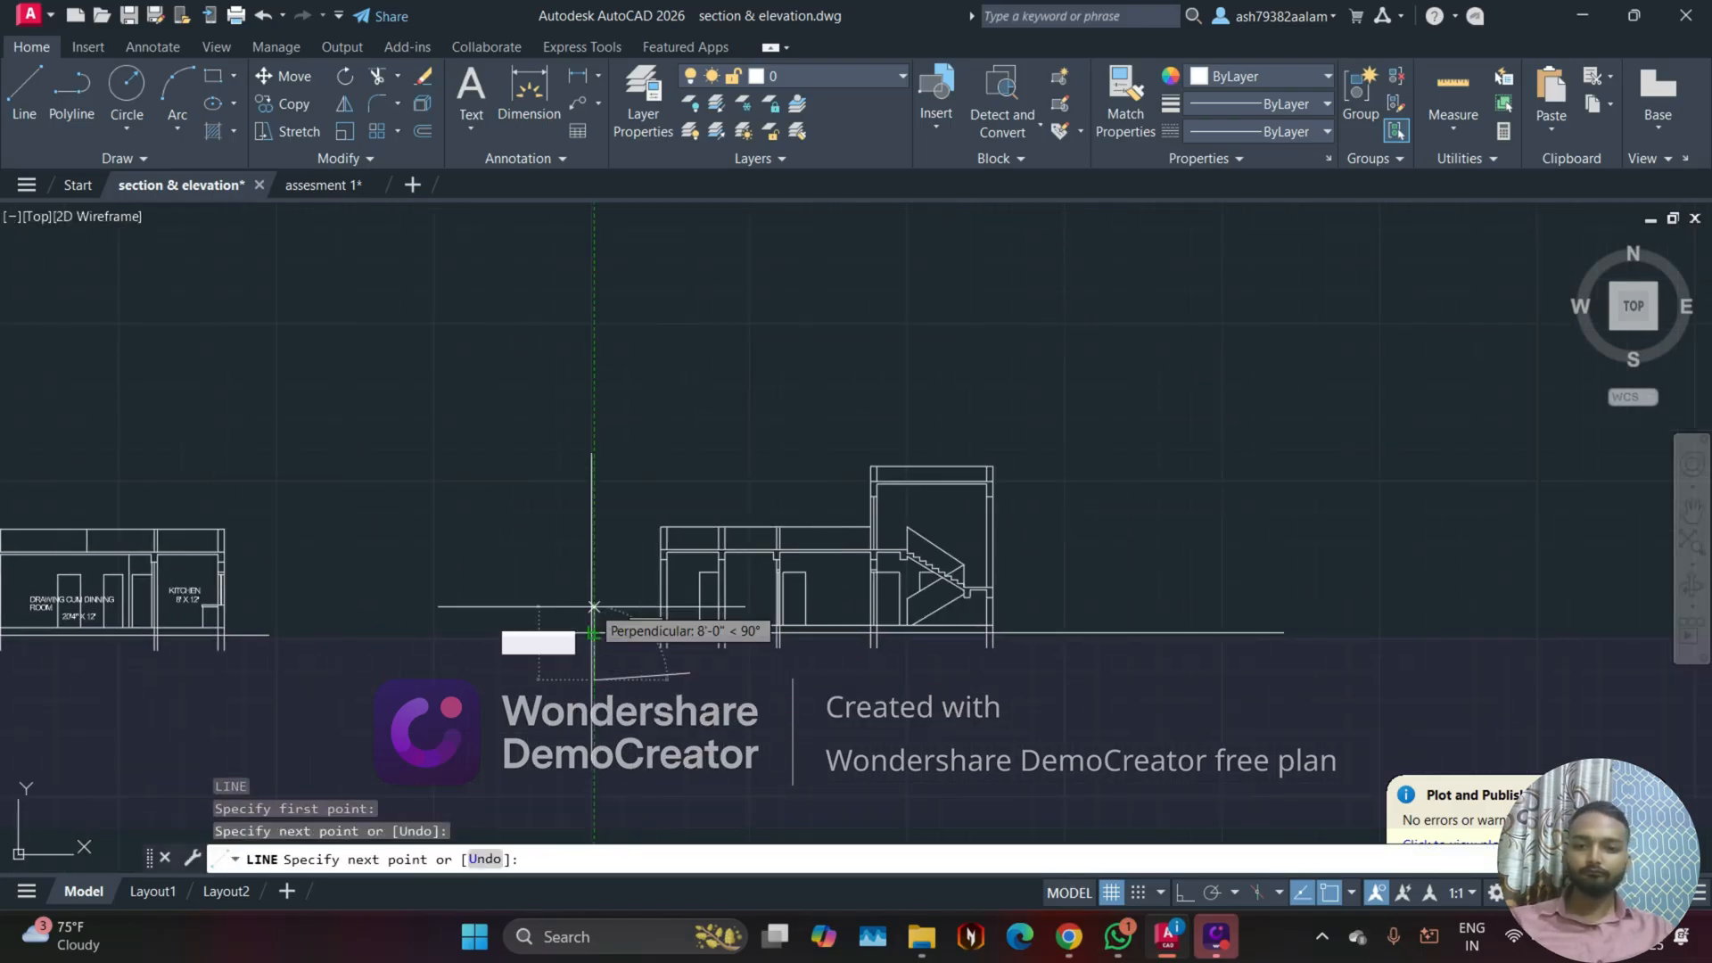
click(644, 612)
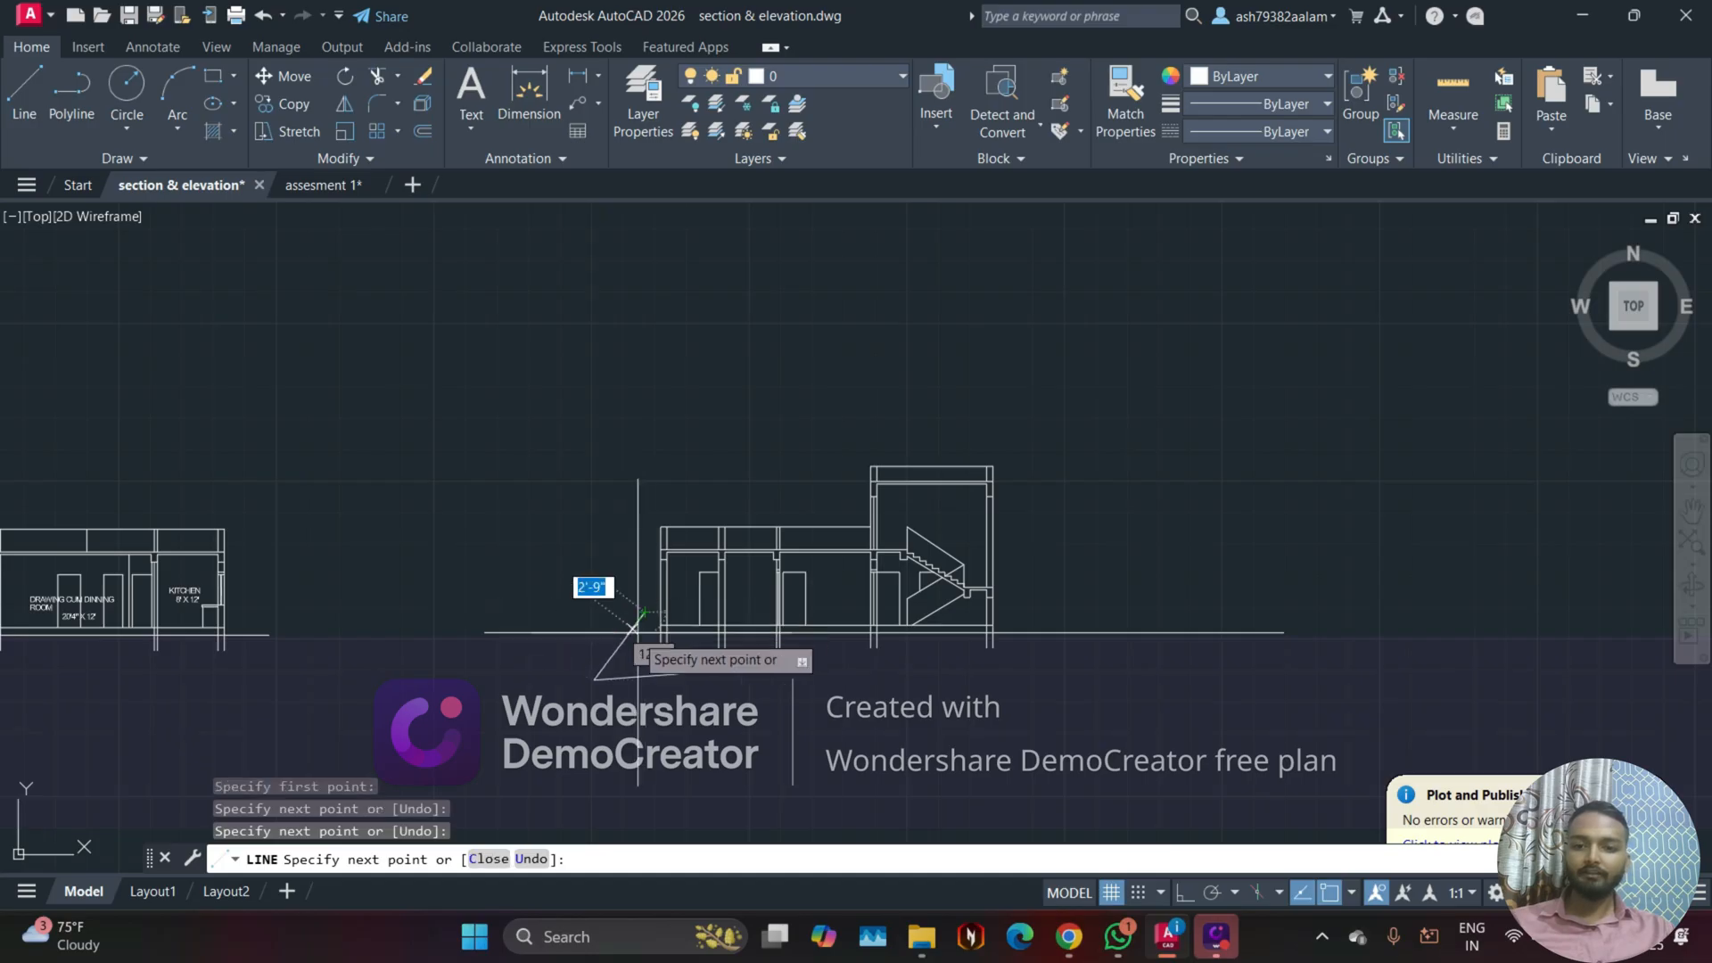
key(Escape)
Step: Trim off the staircase section's ground line to the left of the slanted cutting line
scroll(637, 634, up, 4)
text(tr)
key(Return)
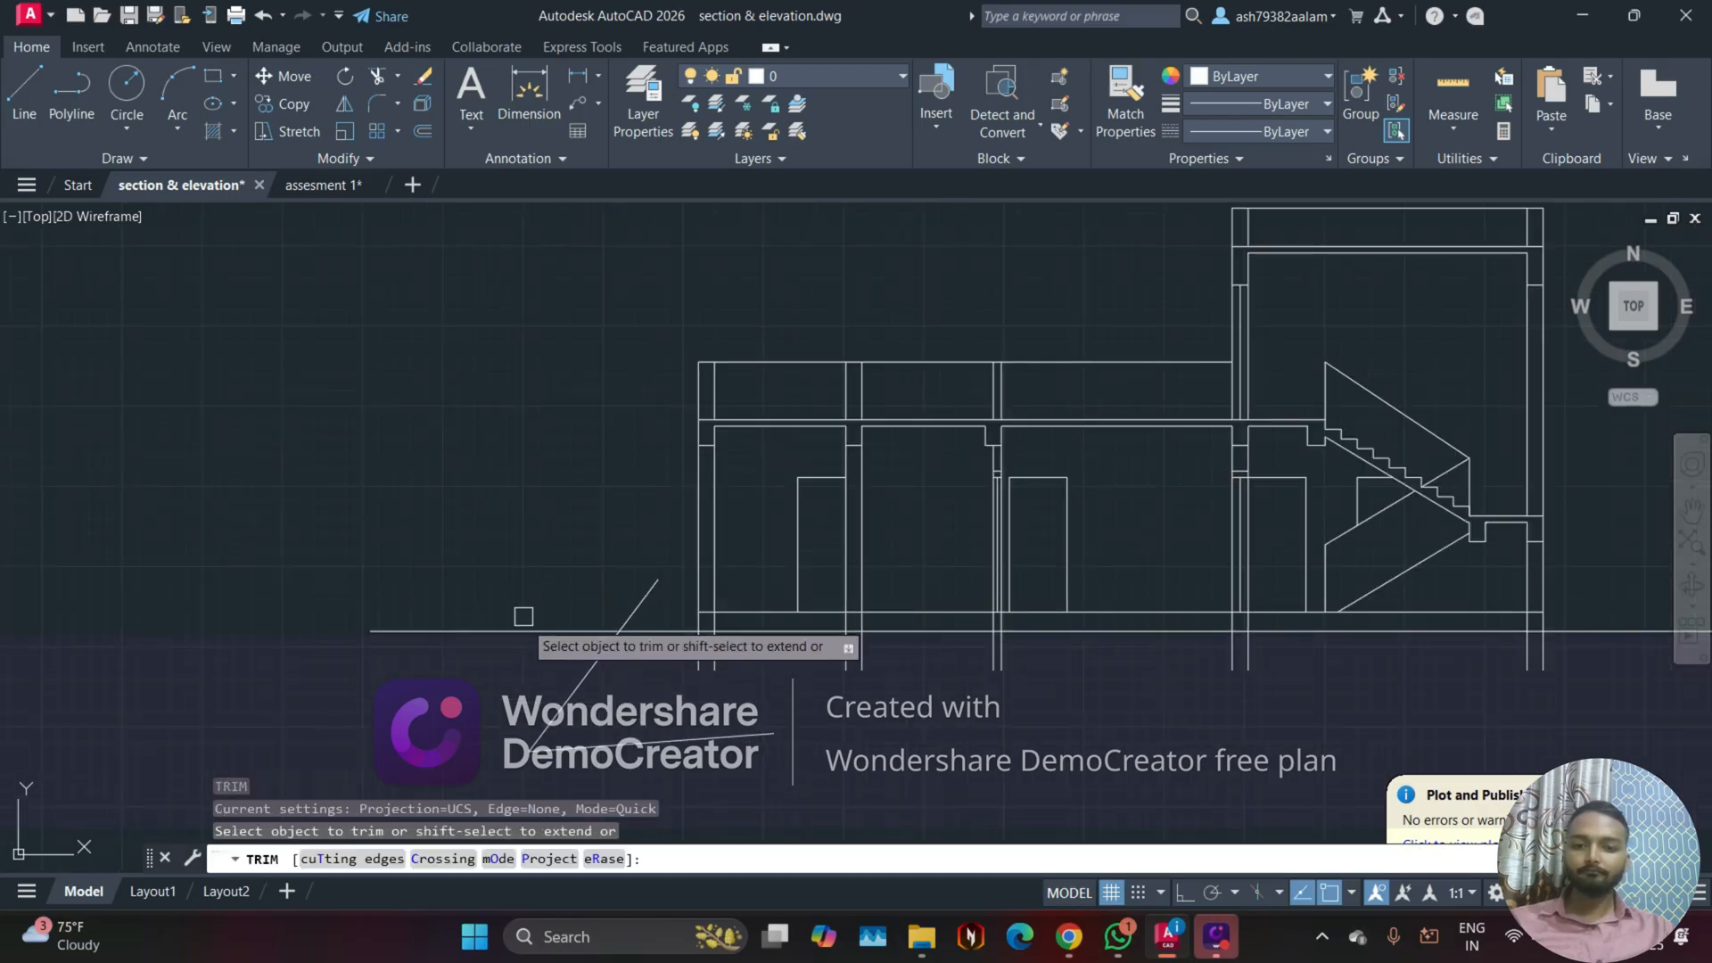
click(525, 613)
click(491, 711)
key(Escape)
Step: Erase both segments of the cutting line left of the staircase section
click(525, 668)
click(630, 771)
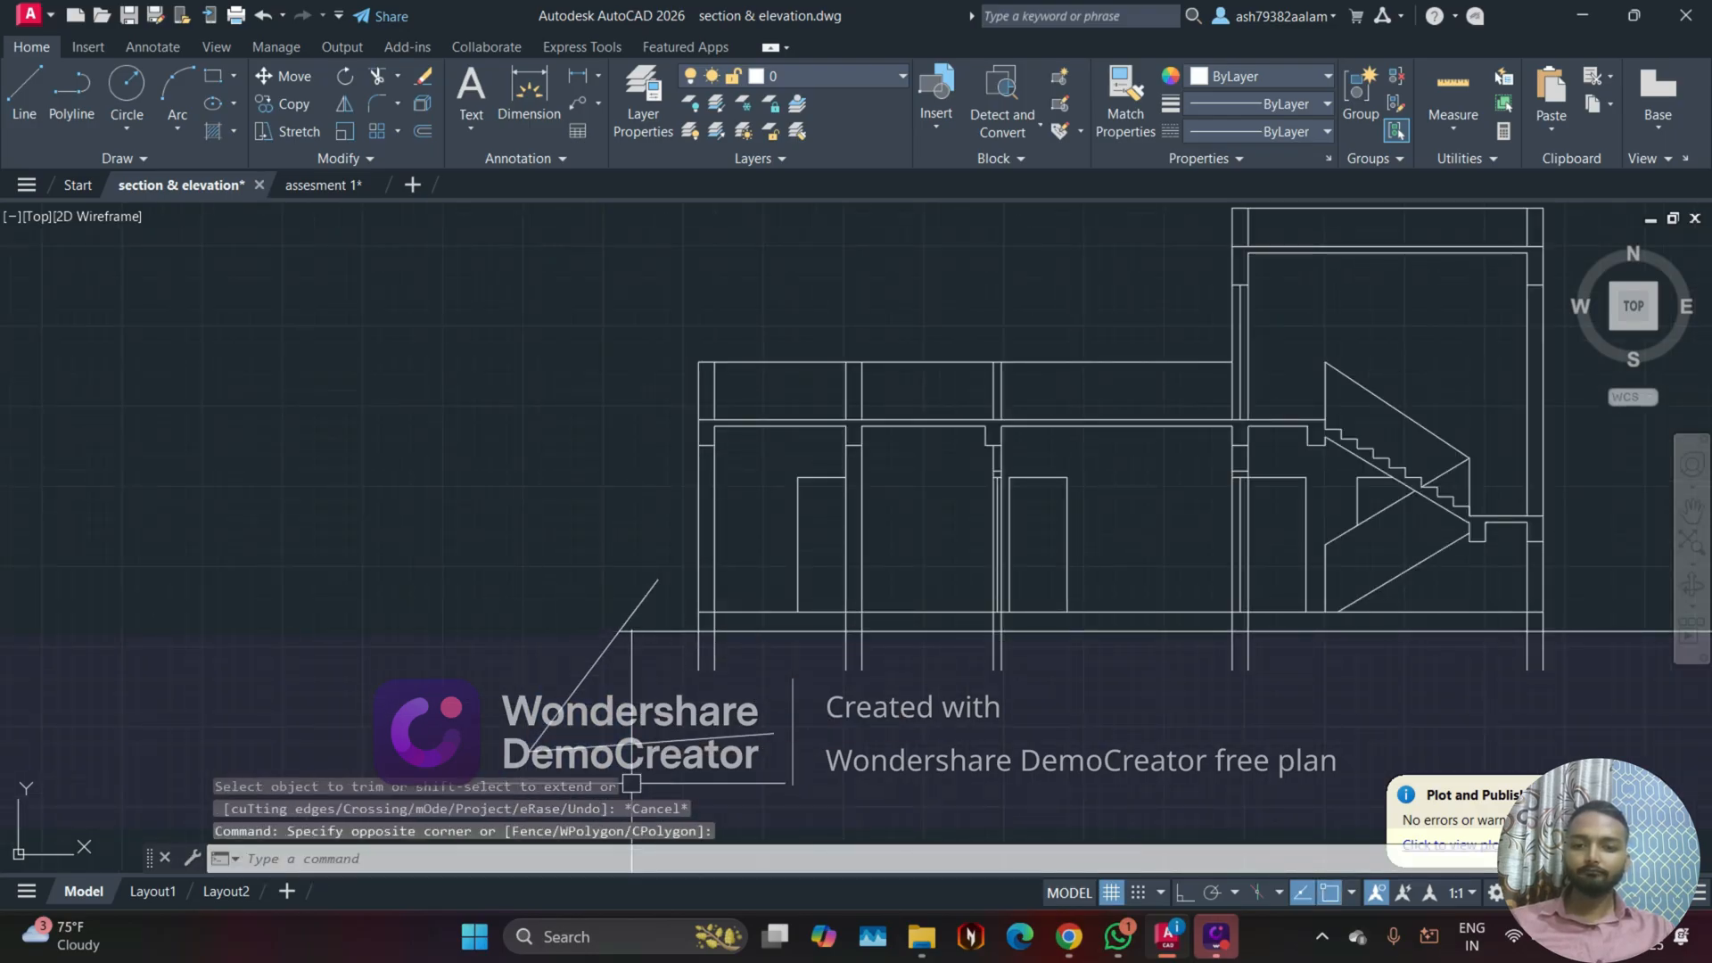
click(629, 768)
click(480, 674)
key(Delete)
scroll(508, 673, down, 2)
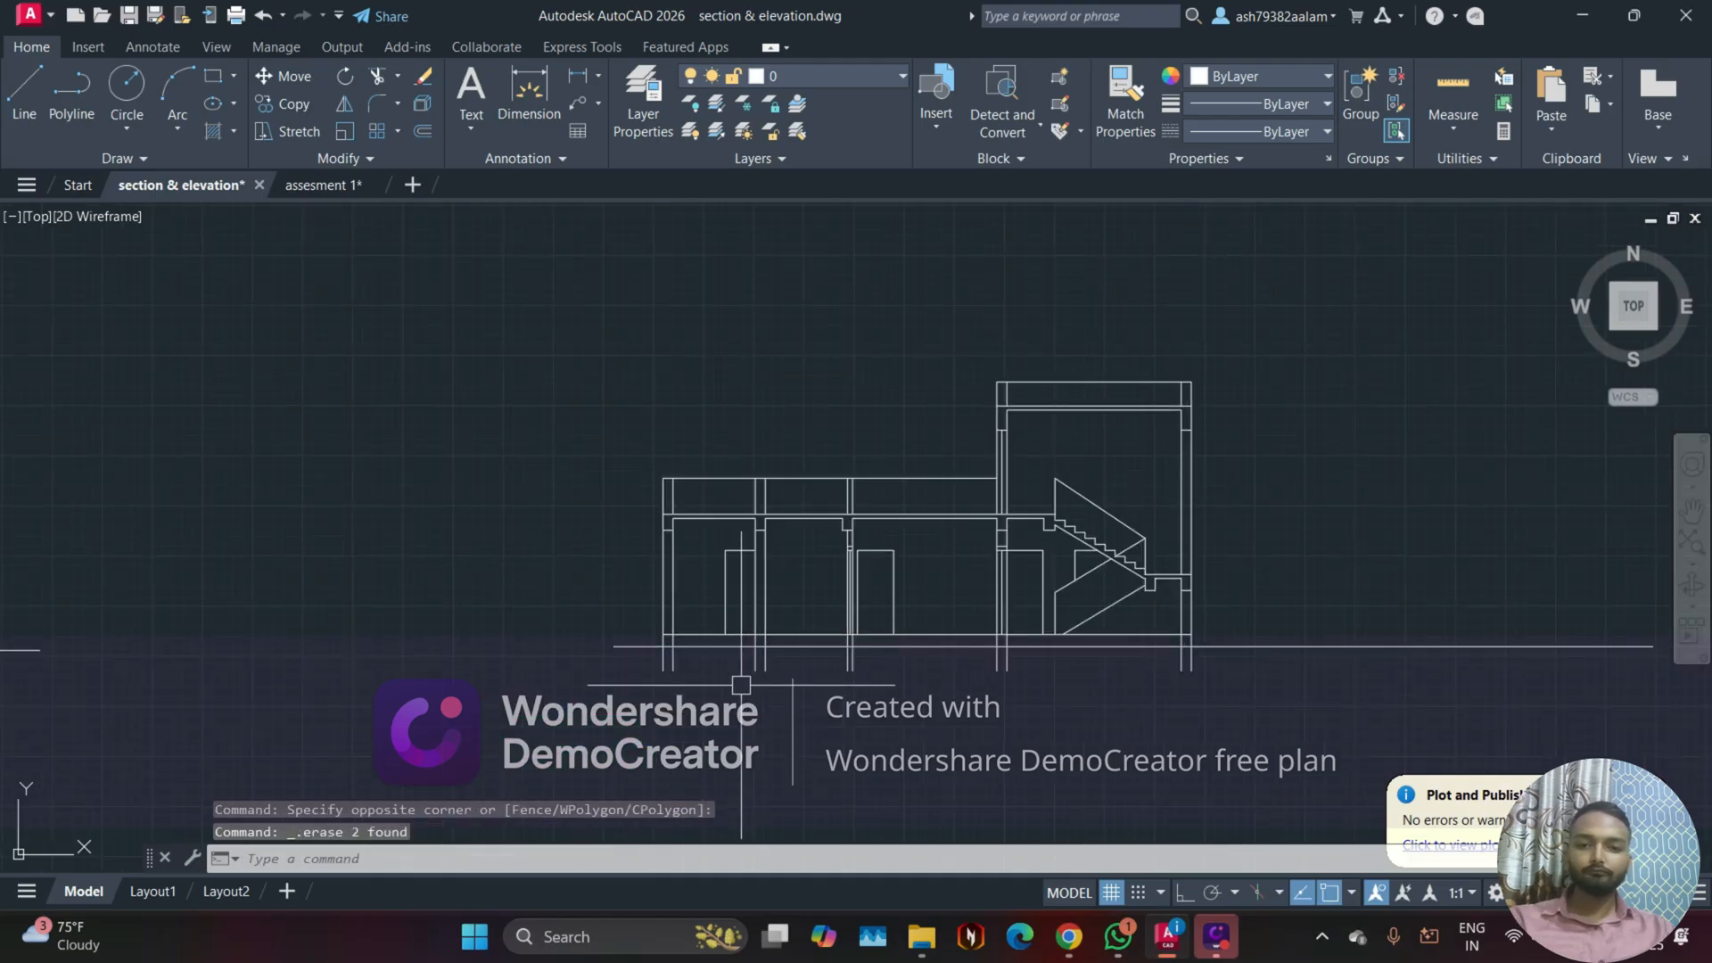
Step: Draw a short, nearly vertical cutting line across the ground line just right of the staircase section
middle_drag(1226, 669, 857, 673)
text(l)
key(Return)
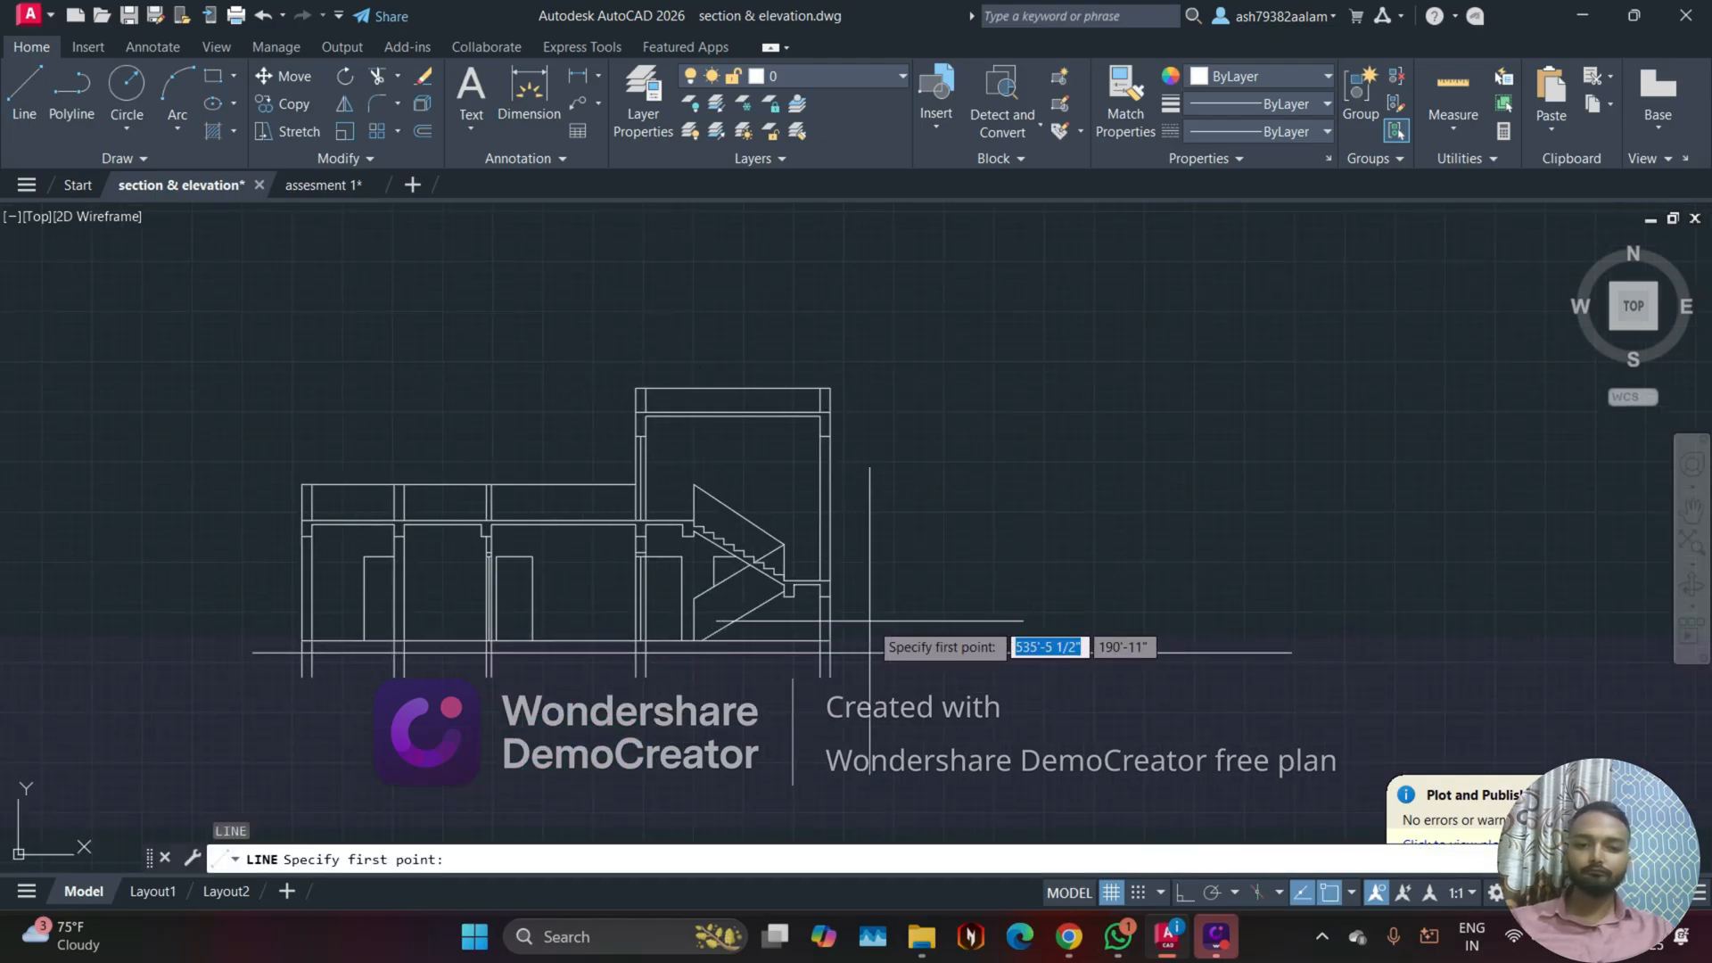
click(869, 623)
click(879, 683)
key(Escape)
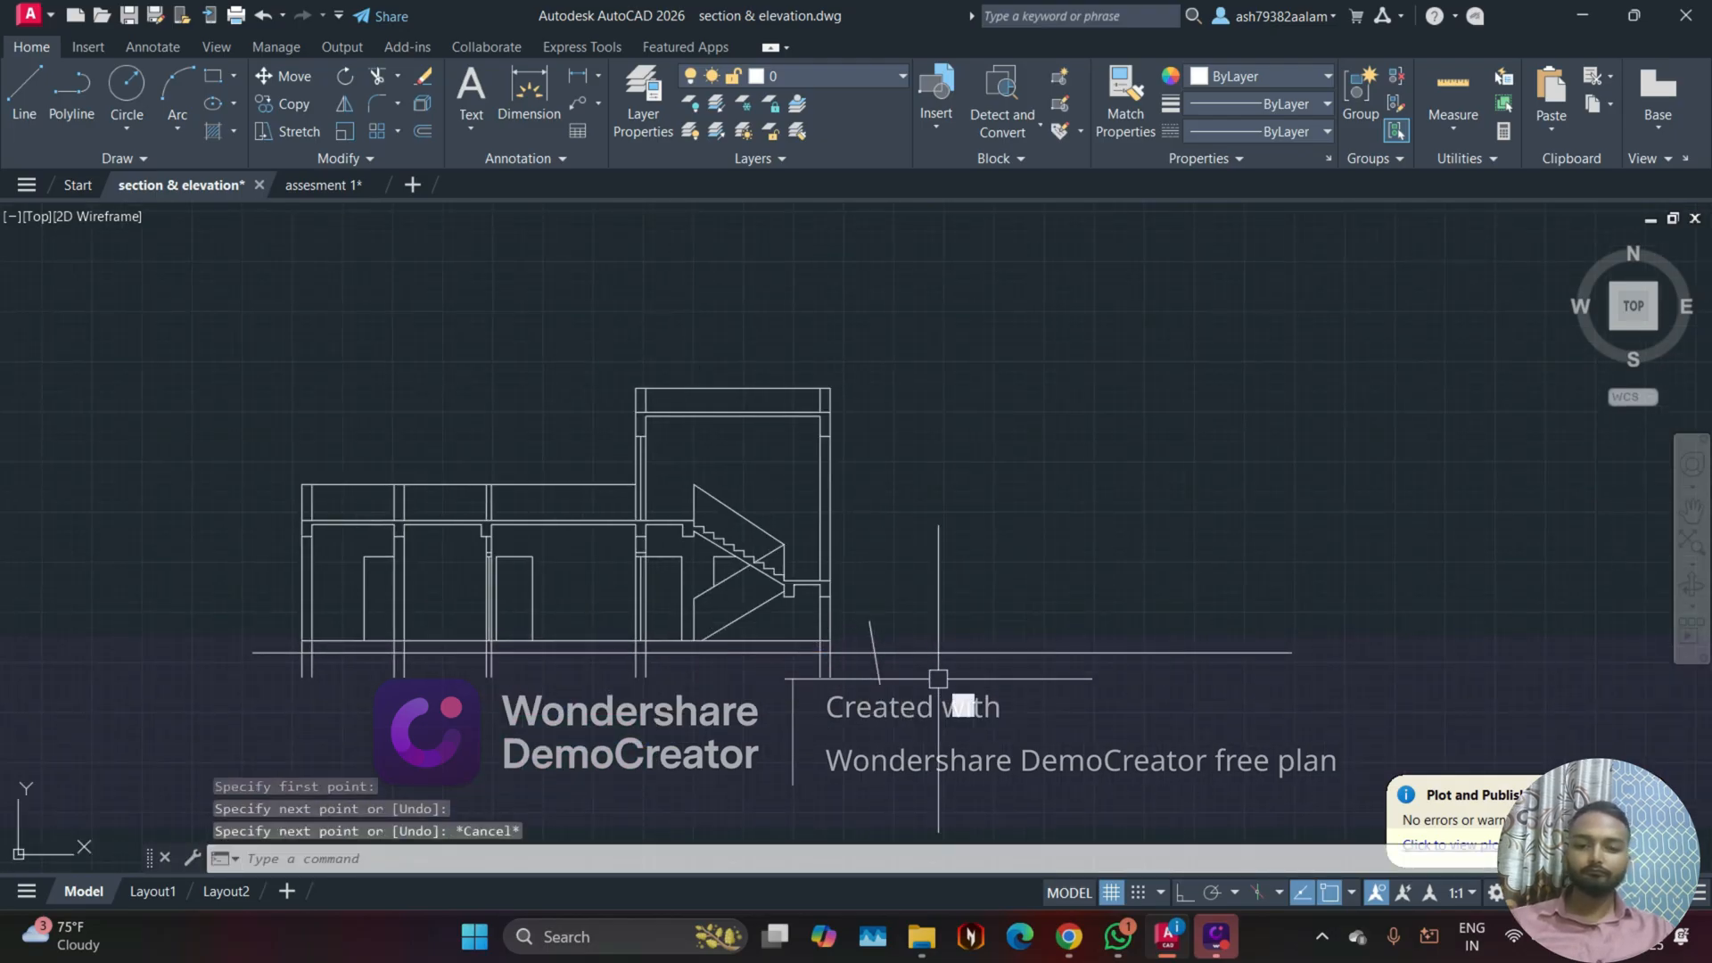
Step: Trim off the ground line right of the short cutting line beside the staircase section, and erase that cutting line
text(t)
key(Return)
key(Escape)
key(Return)
click(938, 679)
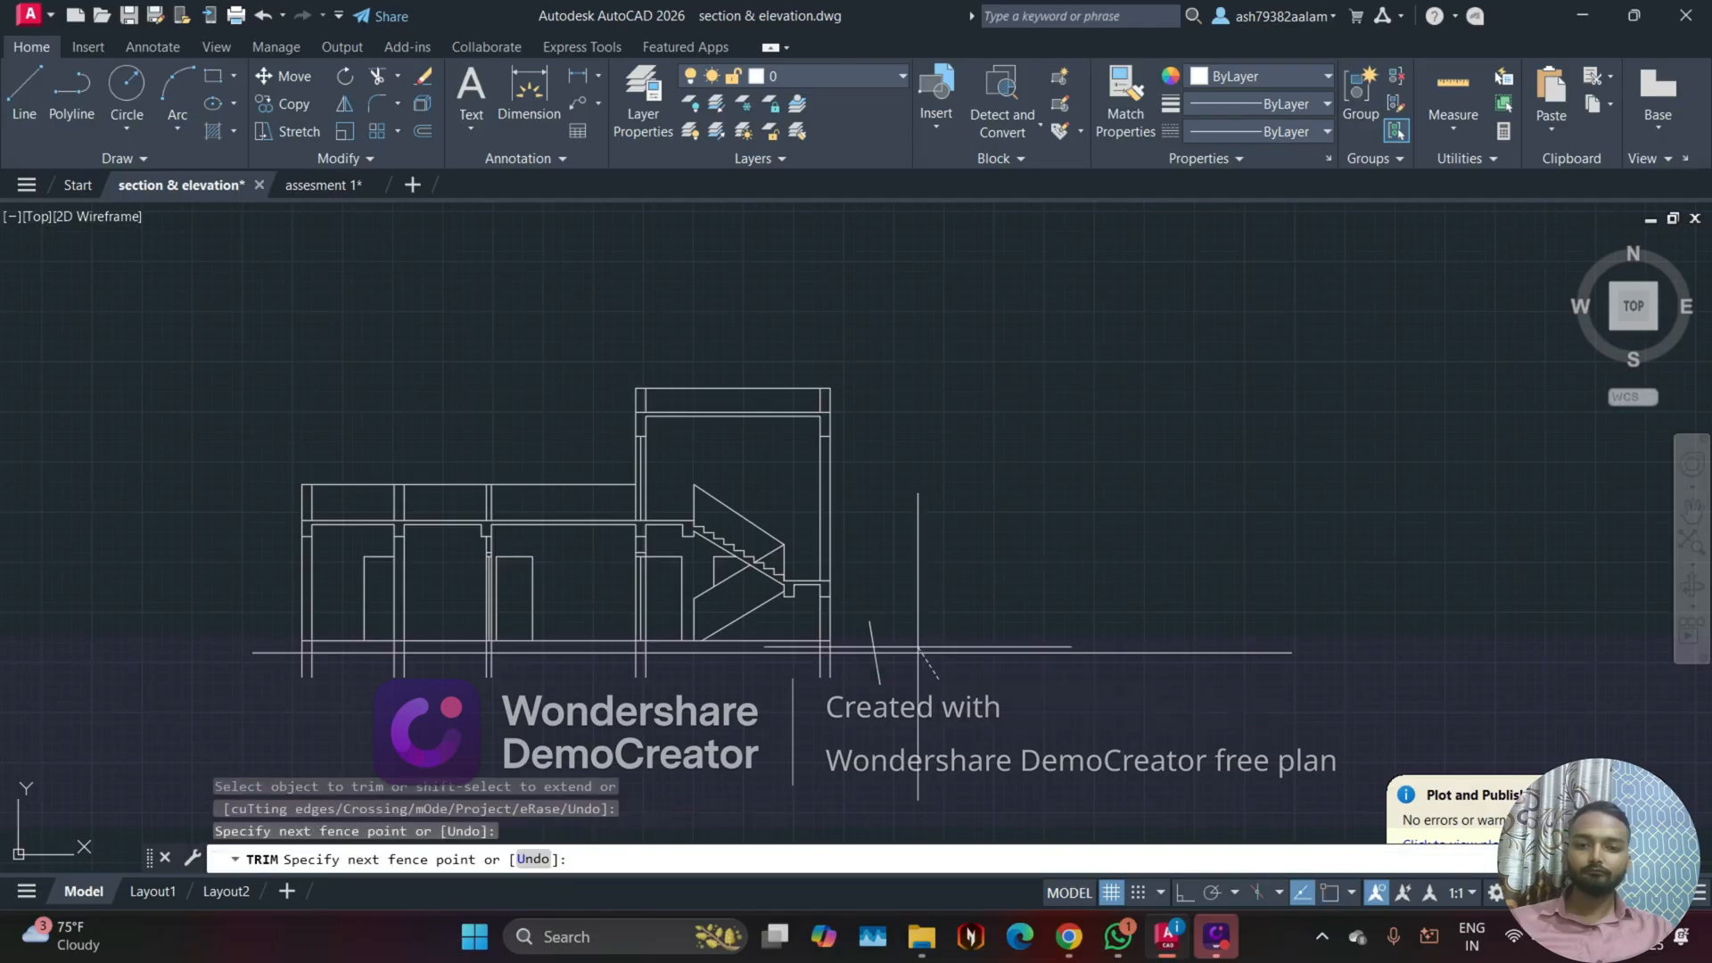
click(904, 603)
key(Escape)
scroll(887, 635, up, 4)
click(850, 632)
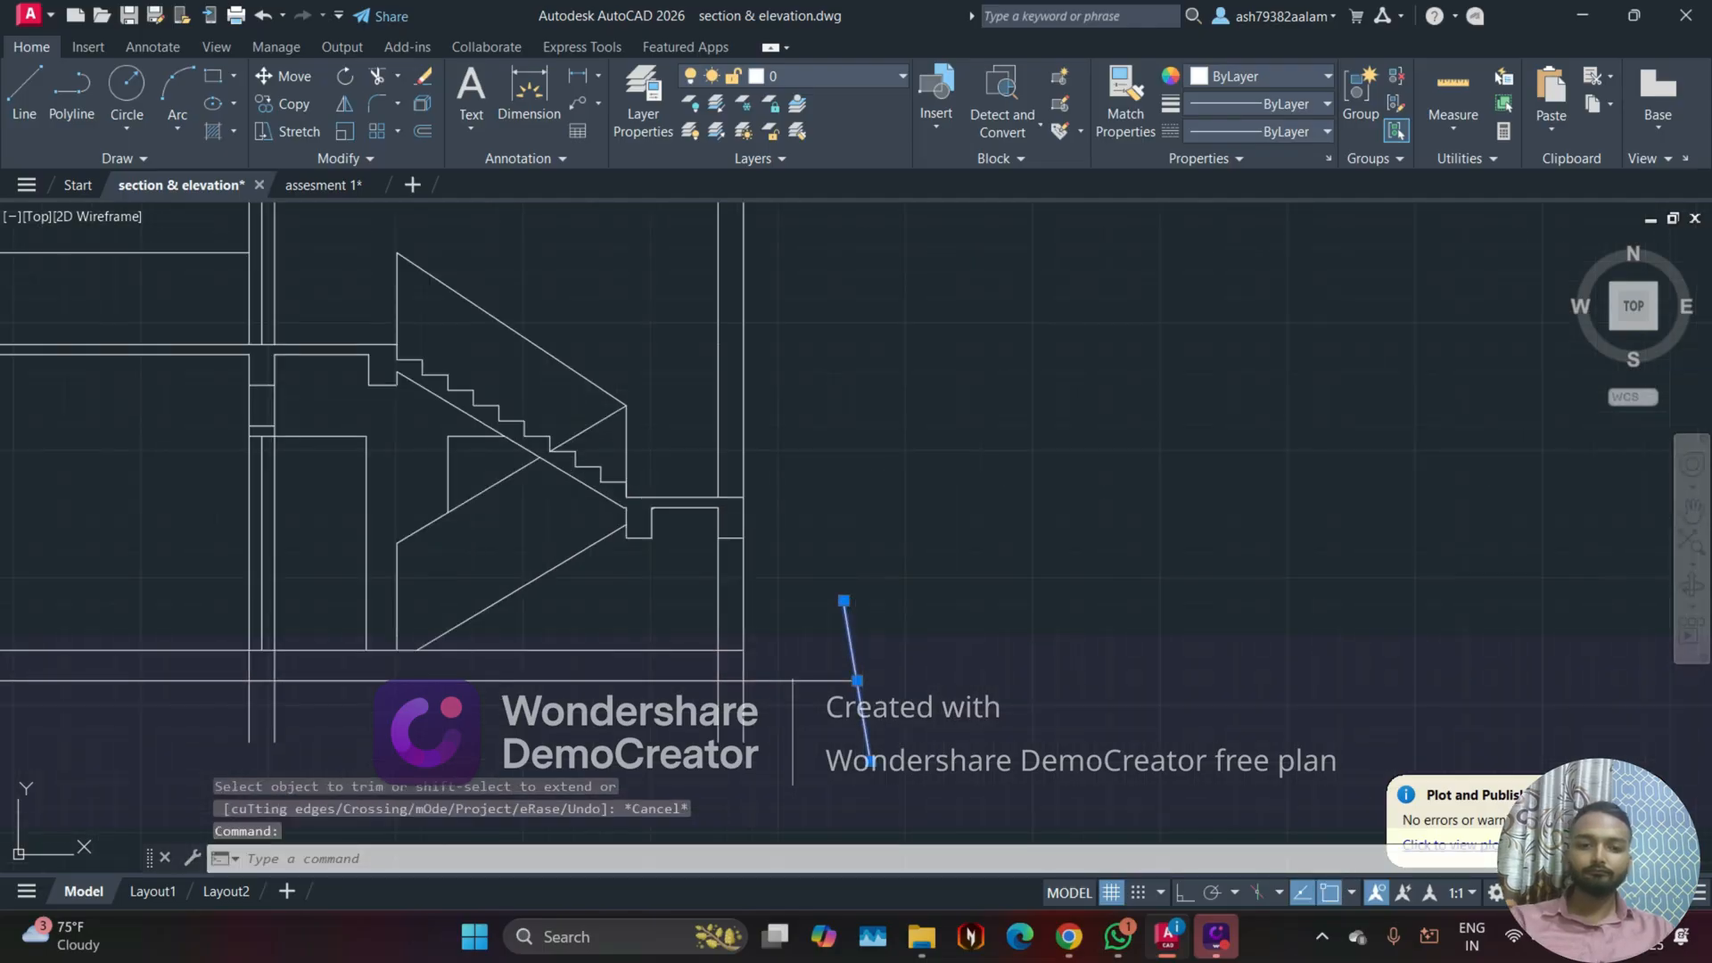
key(Delete)
Step: Draw an inverted-V polyline with its peak on the ground line near the left end of the staircase section
scroll(994, 623, down, 3)
scroll(837, 710, up, 2)
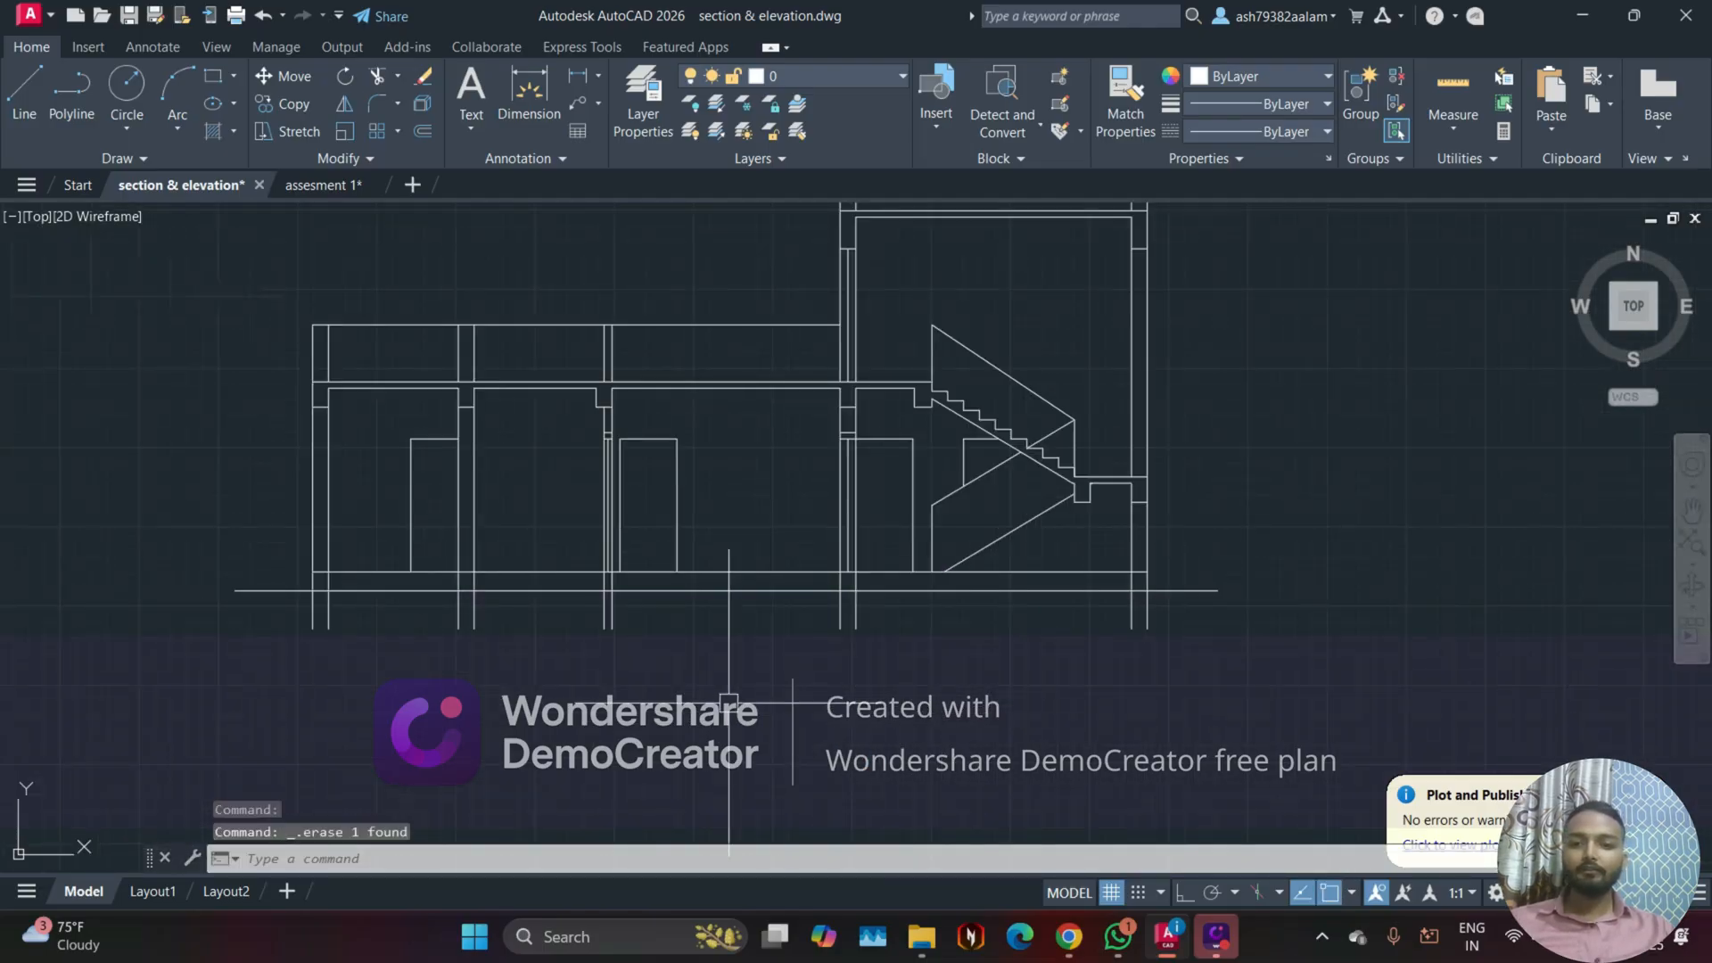
middle_drag(729, 701, 817, 740)
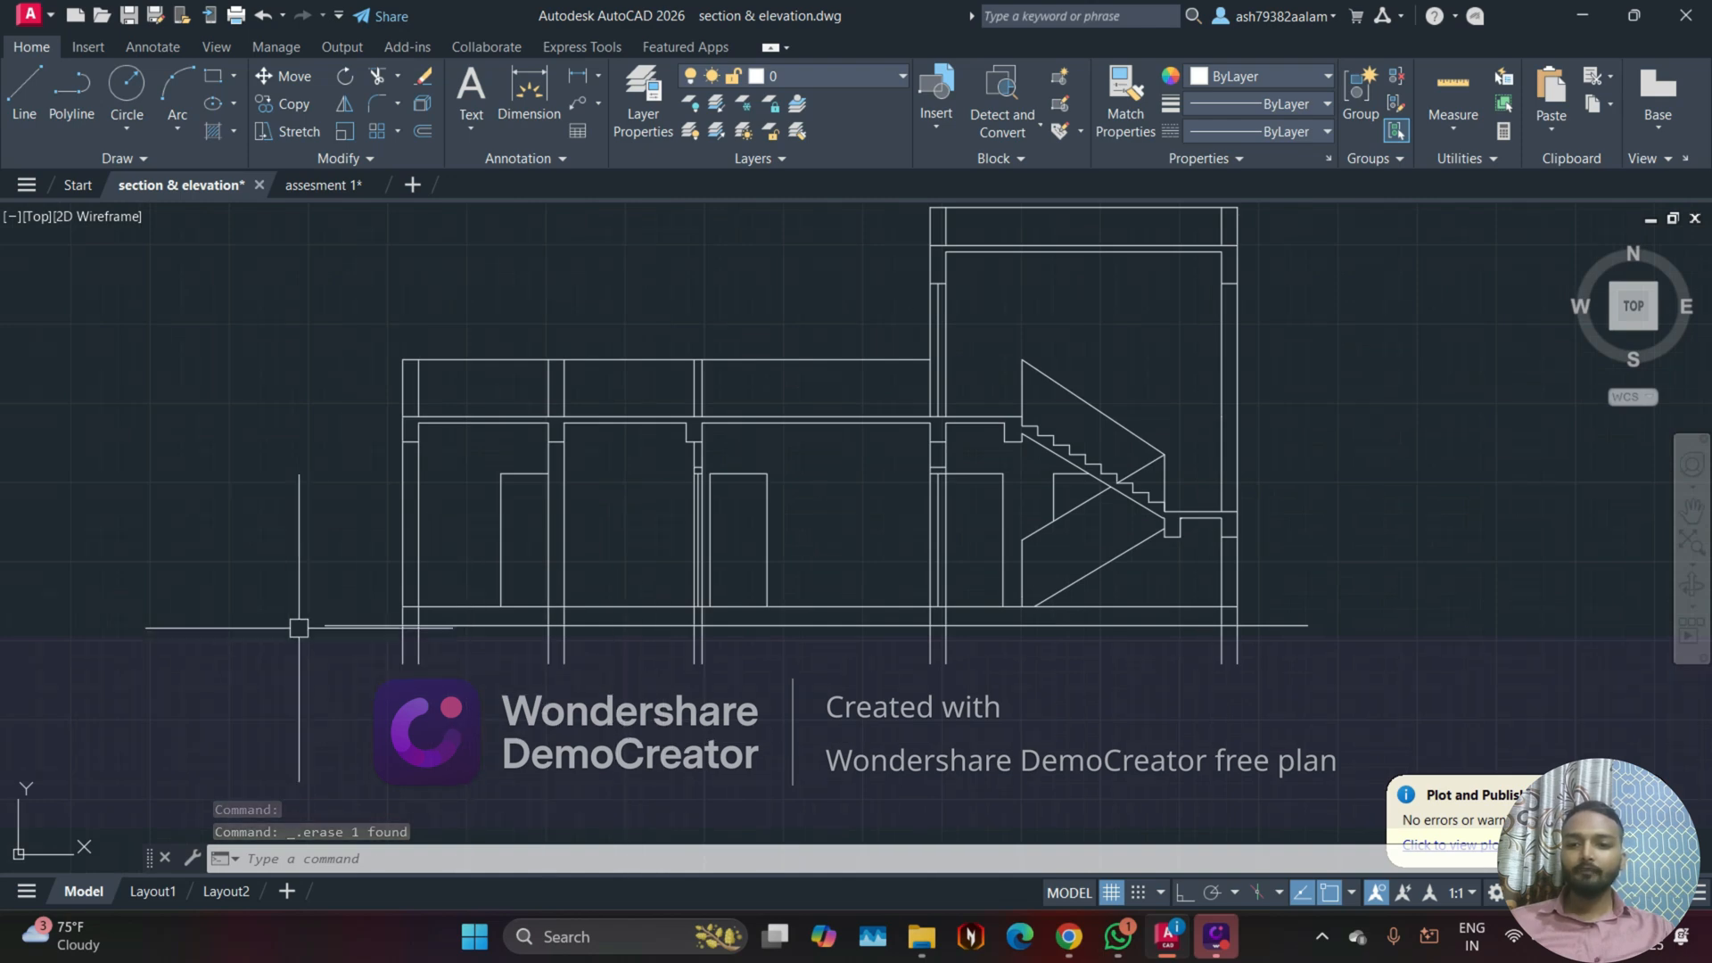
scroll(298, 628, up, 5)
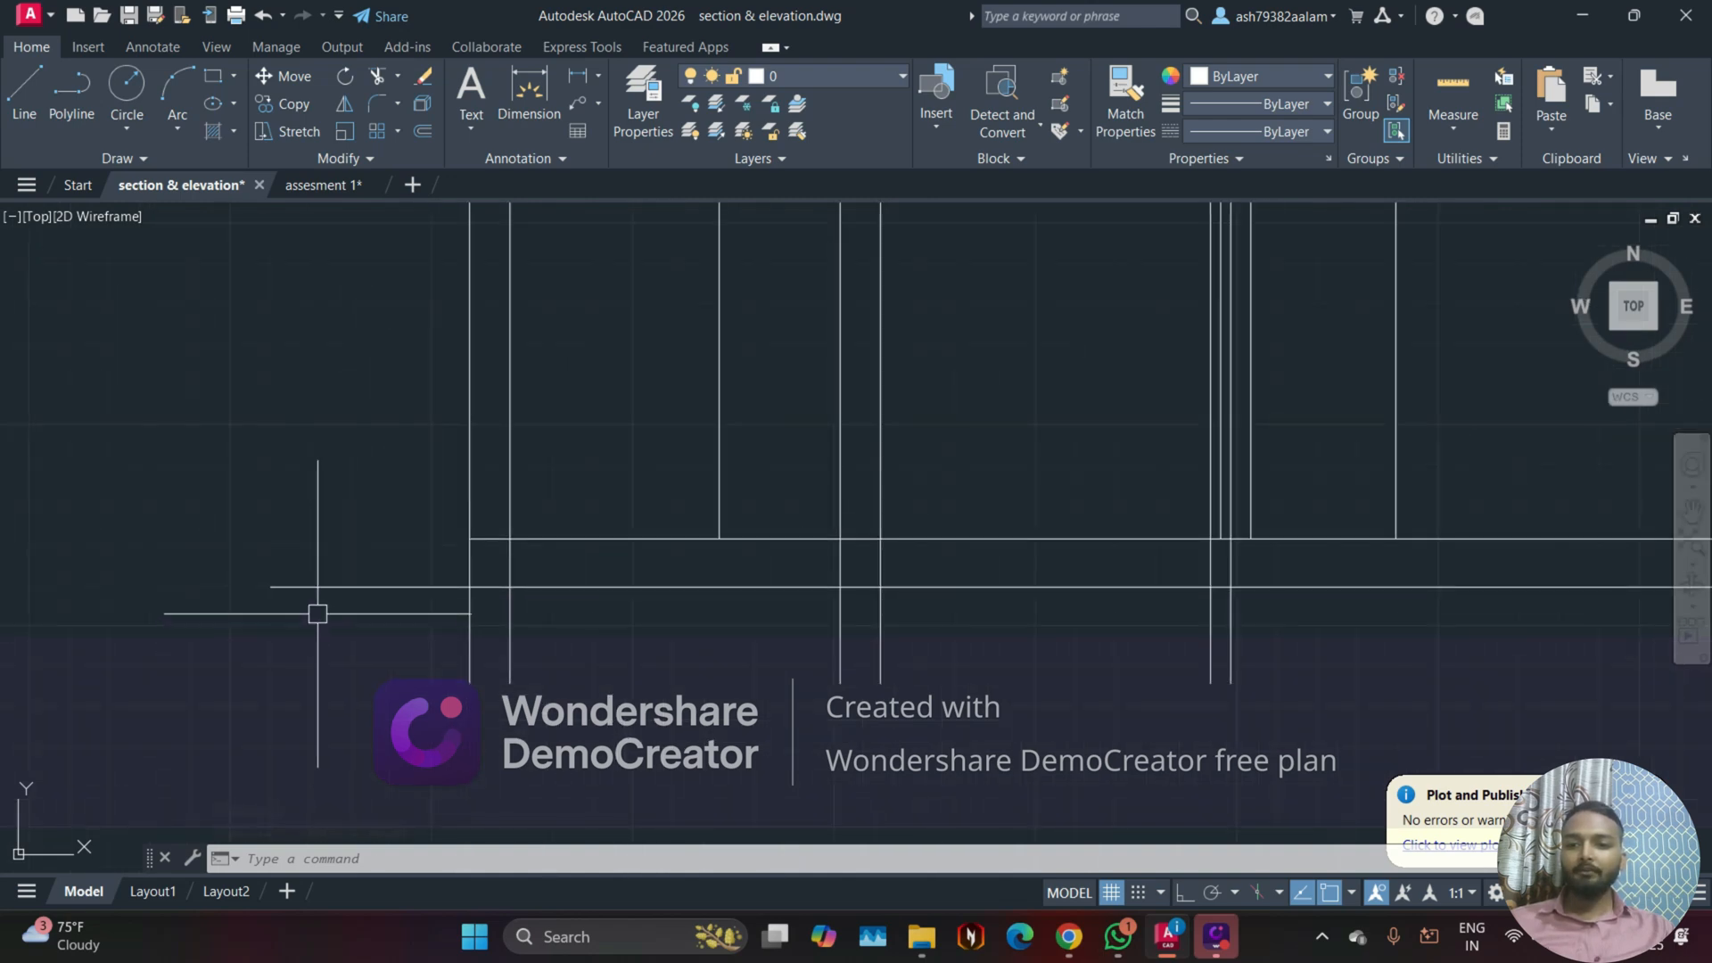
click(93, 102)
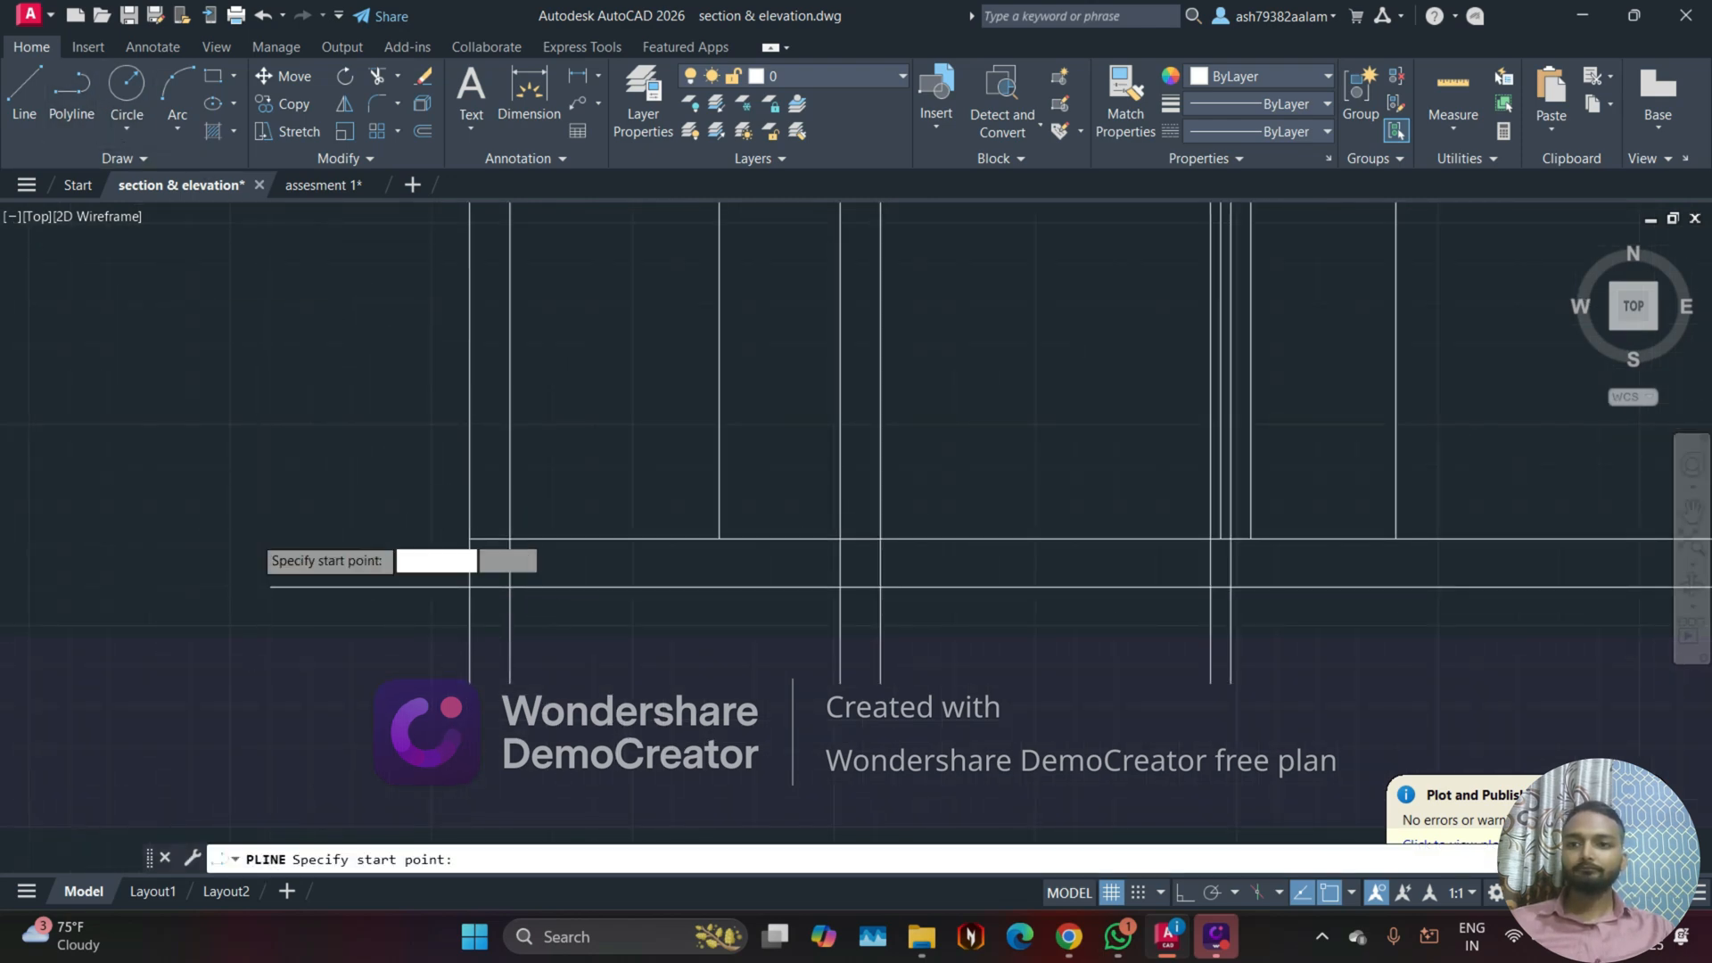
scroll(248, 555, up, 4)
click(395, 745)
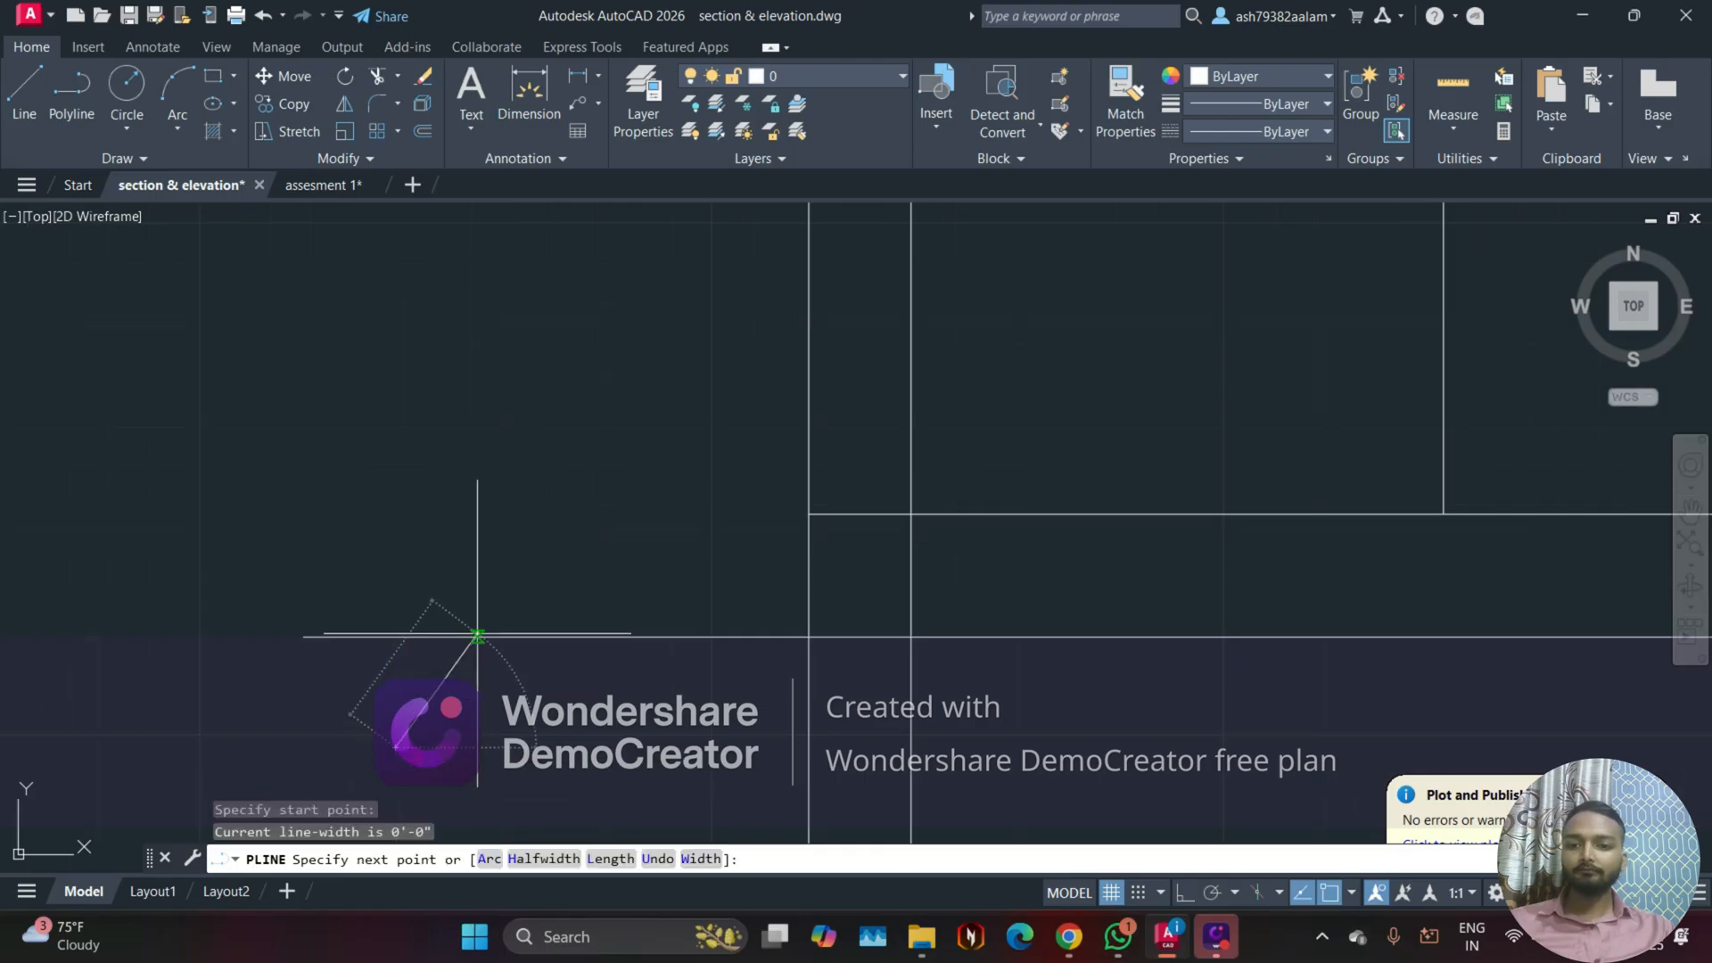
click(477, 636)
click(539, 765)
key(Escape)
Step: Copy the inverted V a short distance horizontally to the right so the two overlap as a ground mark
click(509, 700)
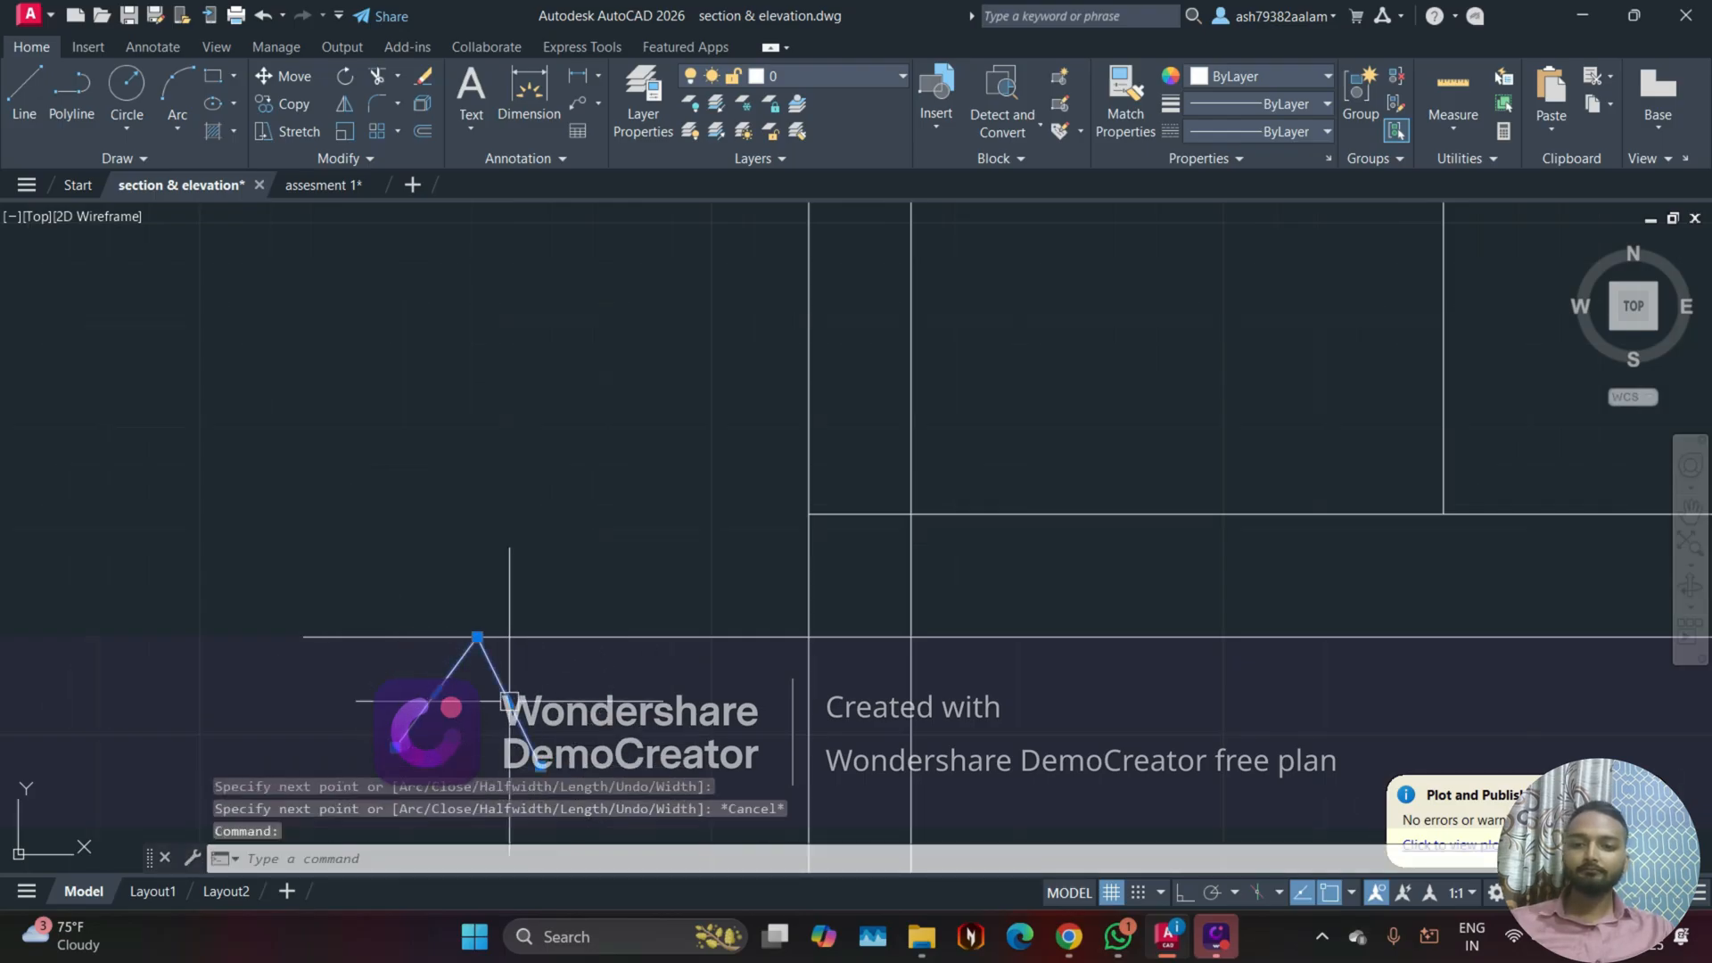
text(co)
key(Return)
click(442, 691)
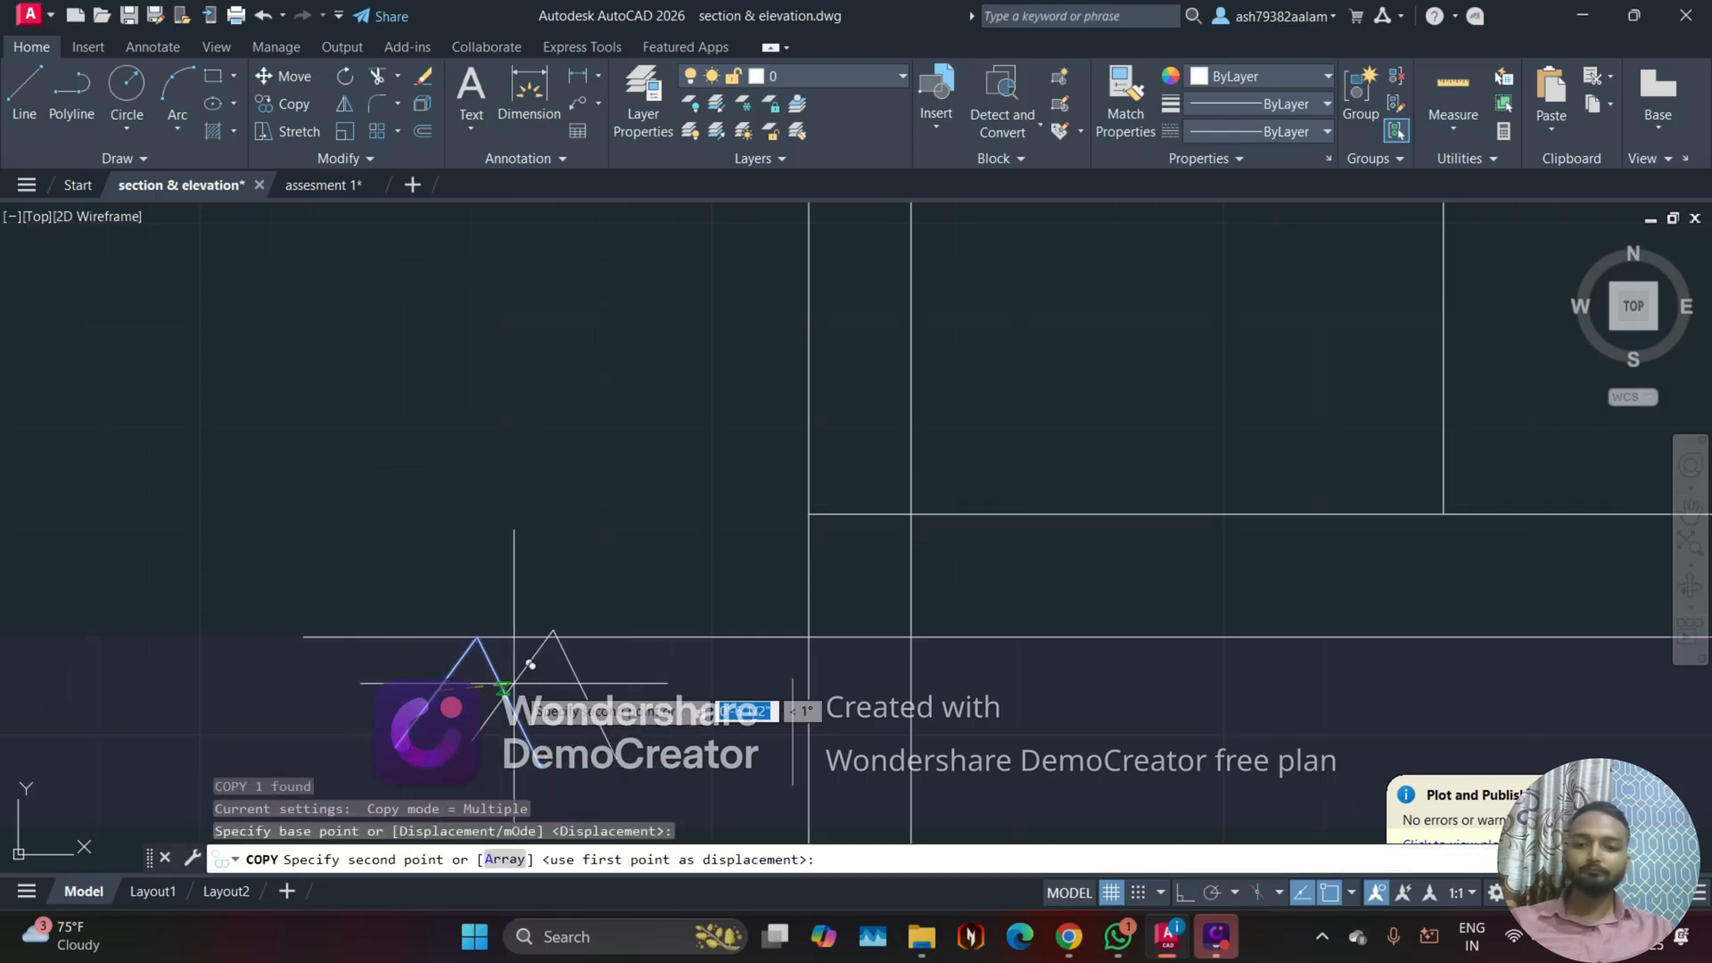
click(535, 695)
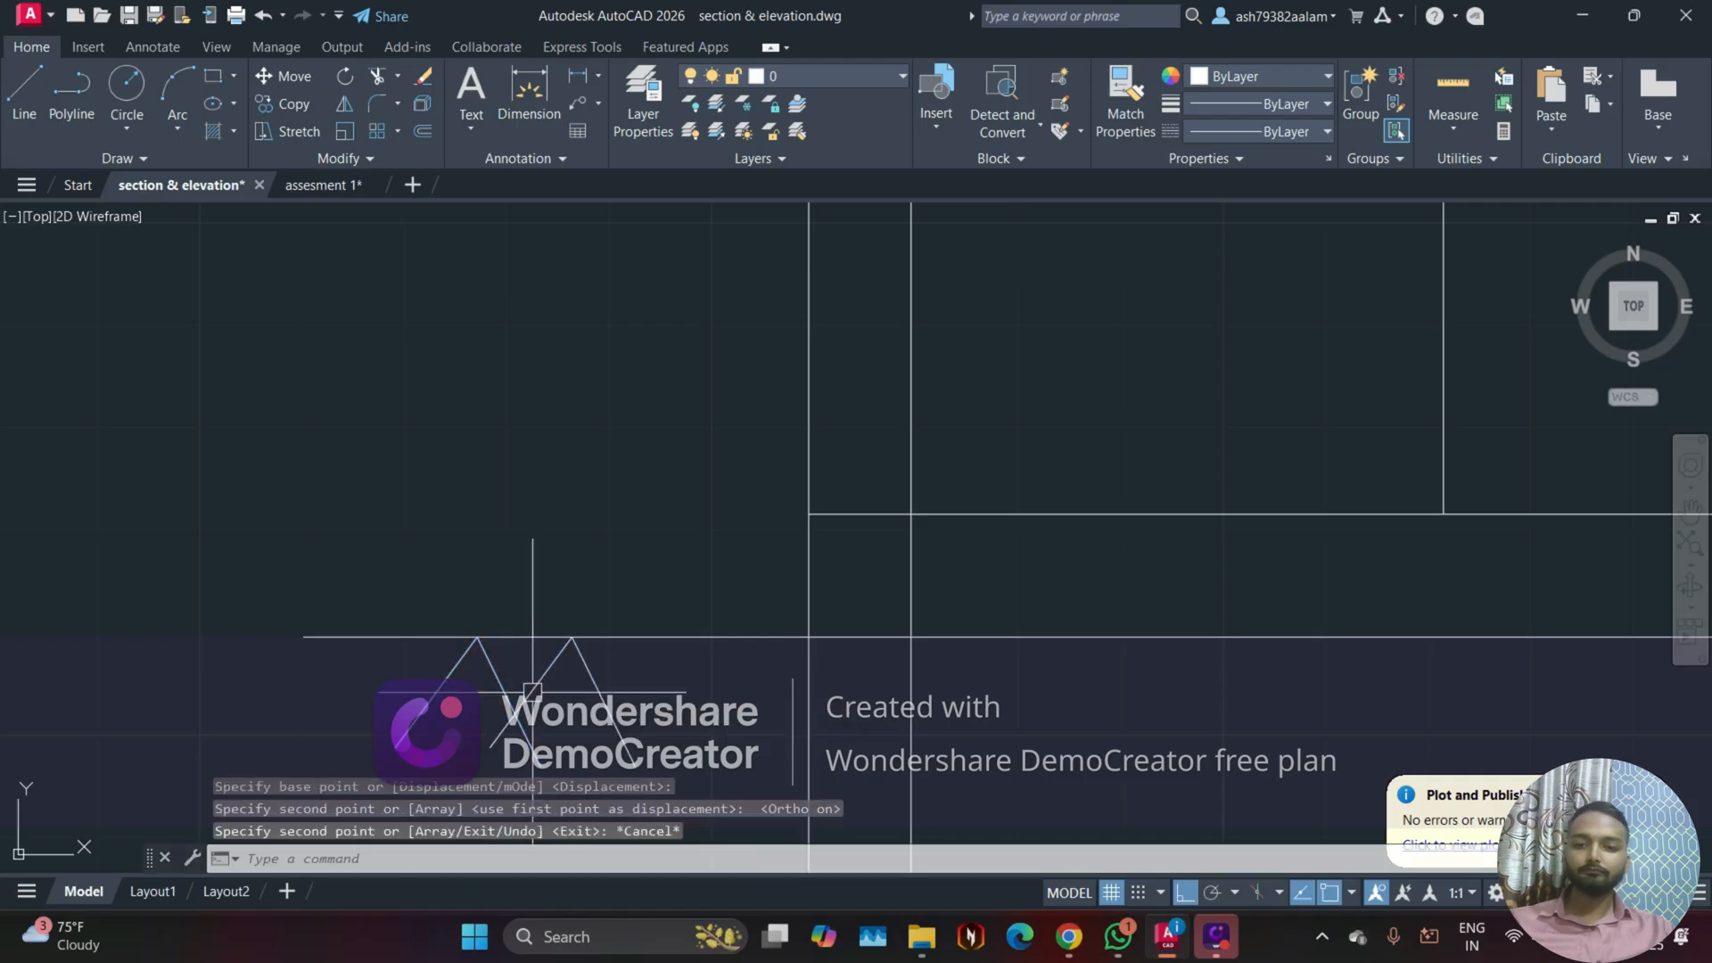
scroll(568, 631, down, 5)
key(Escape)
Step: Copy the pair of inverted Vs along the ground line to the right end of the staircase section
scroll(568, 630, up, 4)
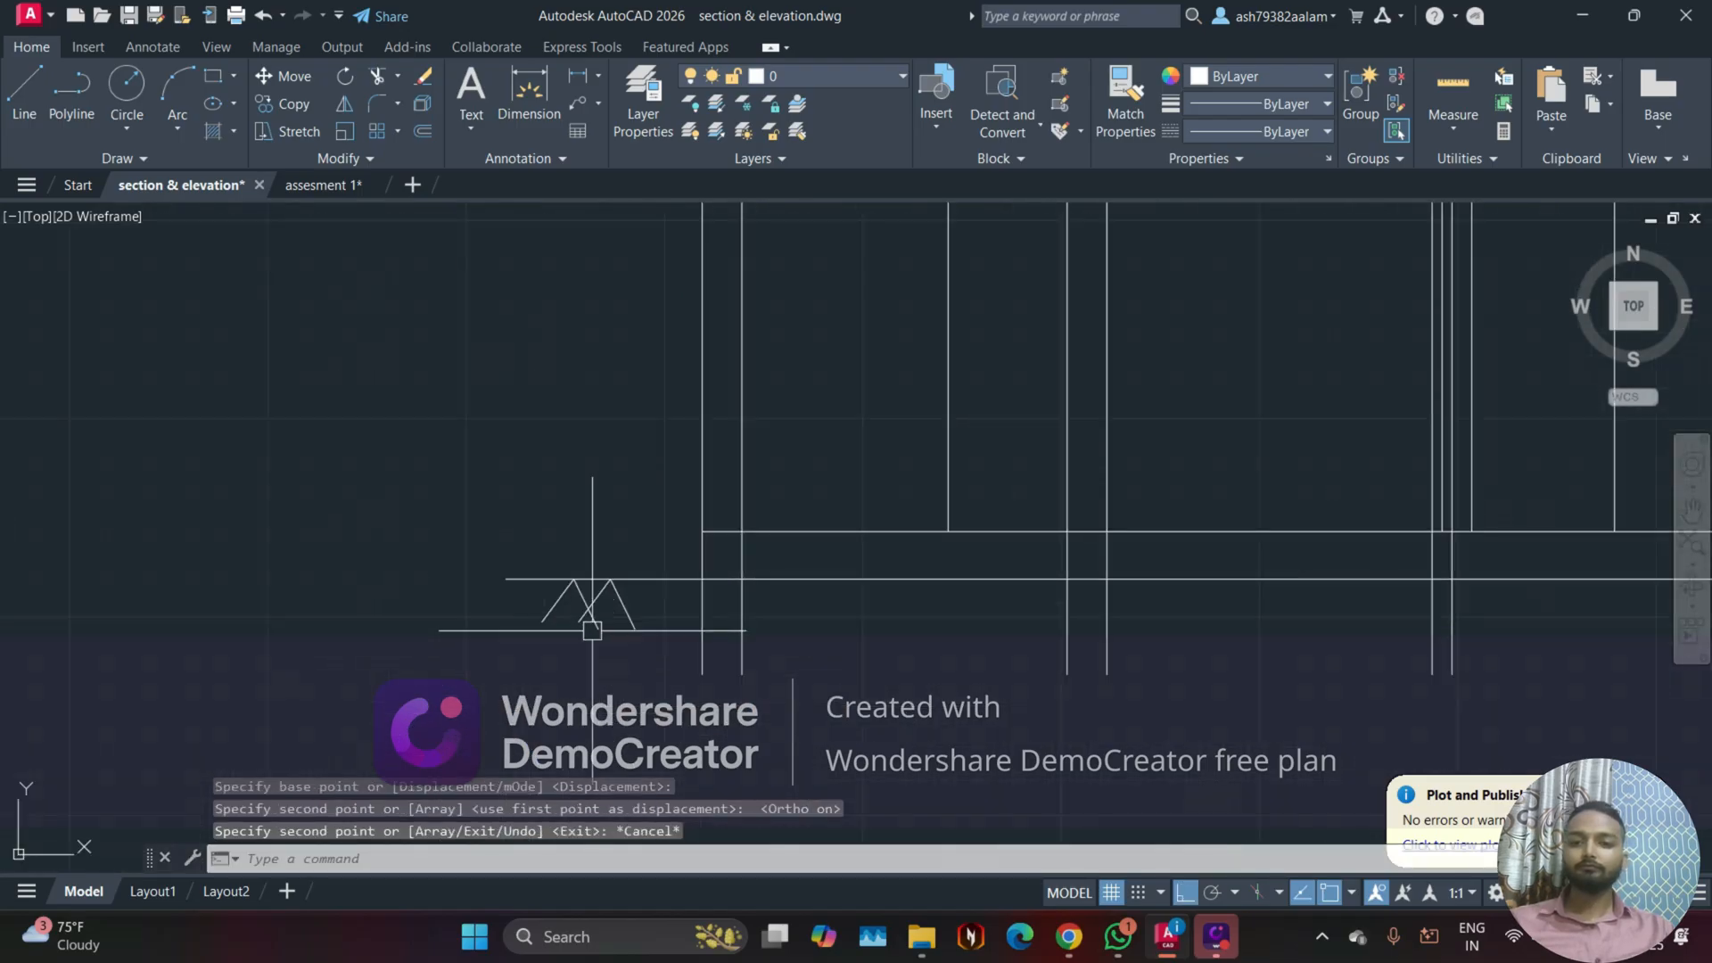
click(594, 614)
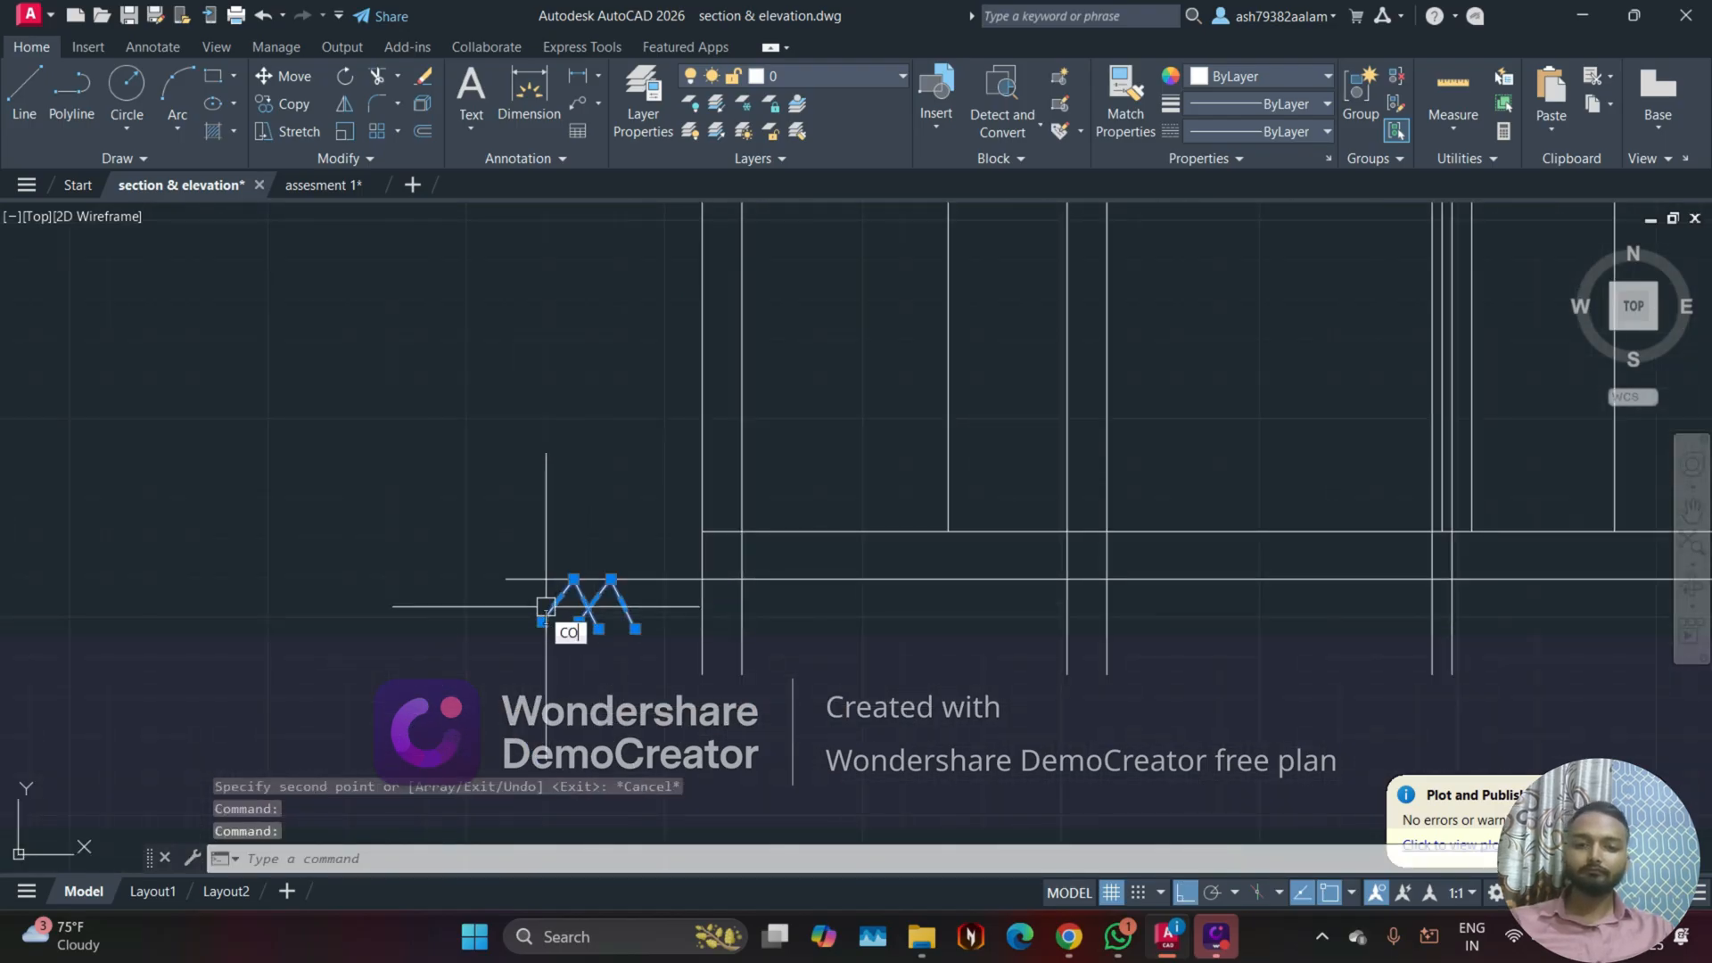
key(Return)
click(574, 580)
scroll(574, 580, down, 4)
scroll(1506, 564, up, 4)
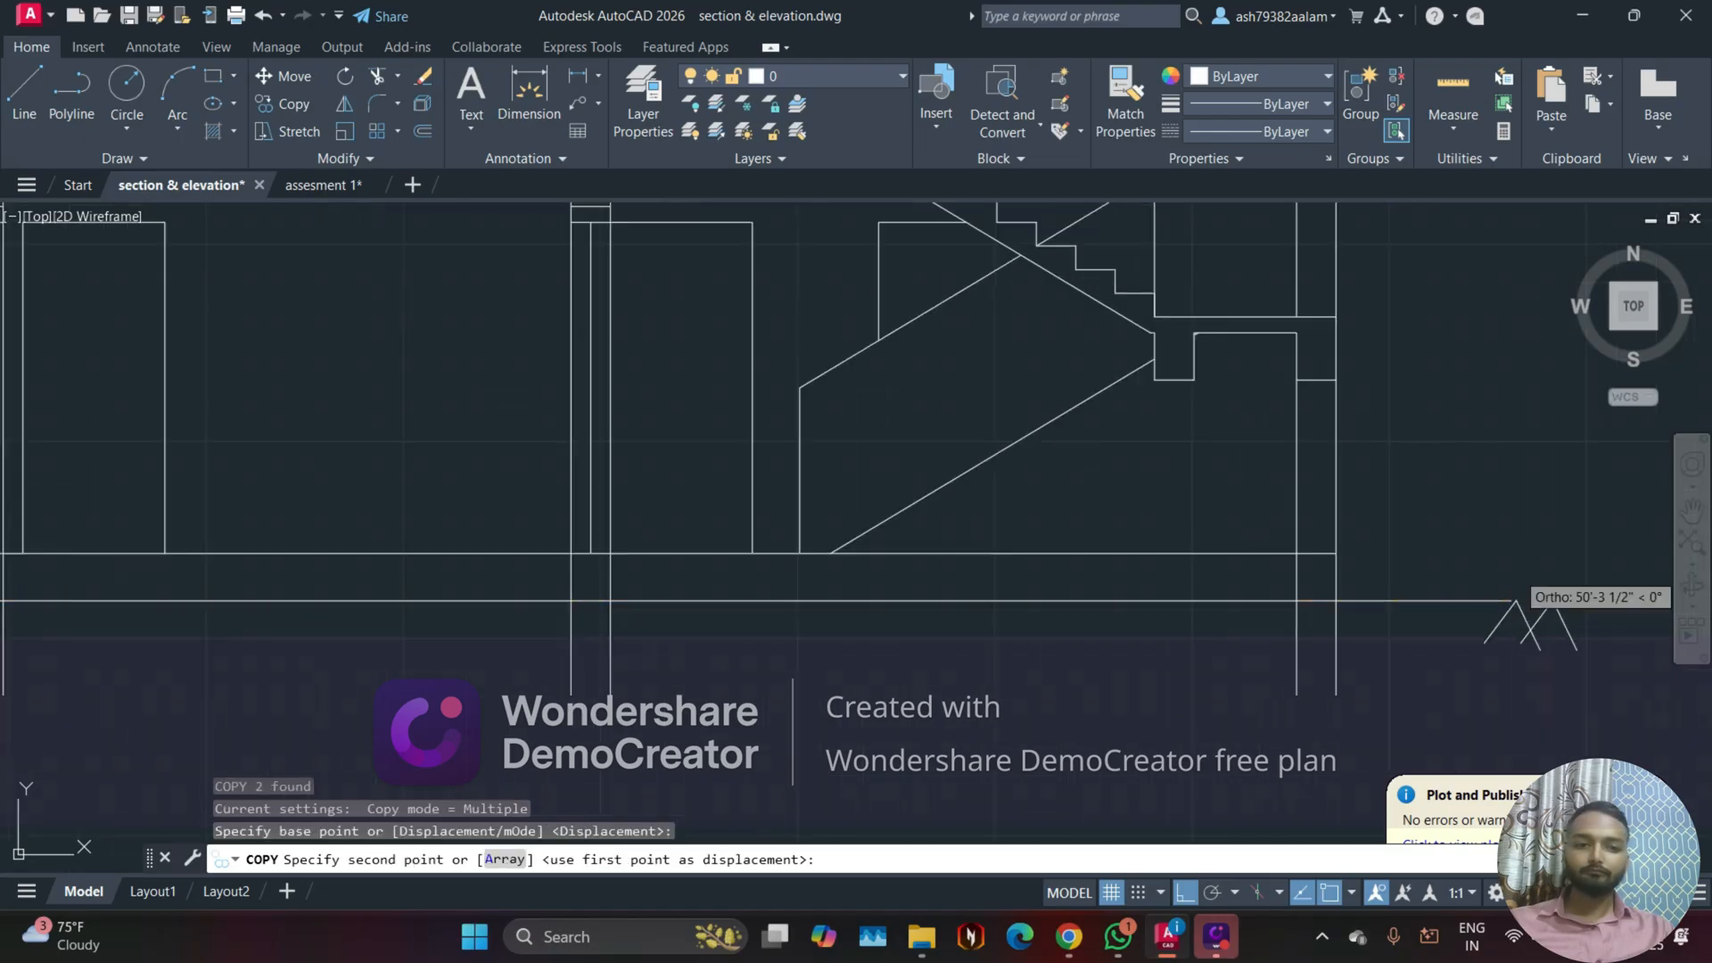
click(1465, 590)
Step: Place another copy of the ground mark on the ground line just right of the kitchen, with Ortho off
scroll(1275, 686, down, 4)
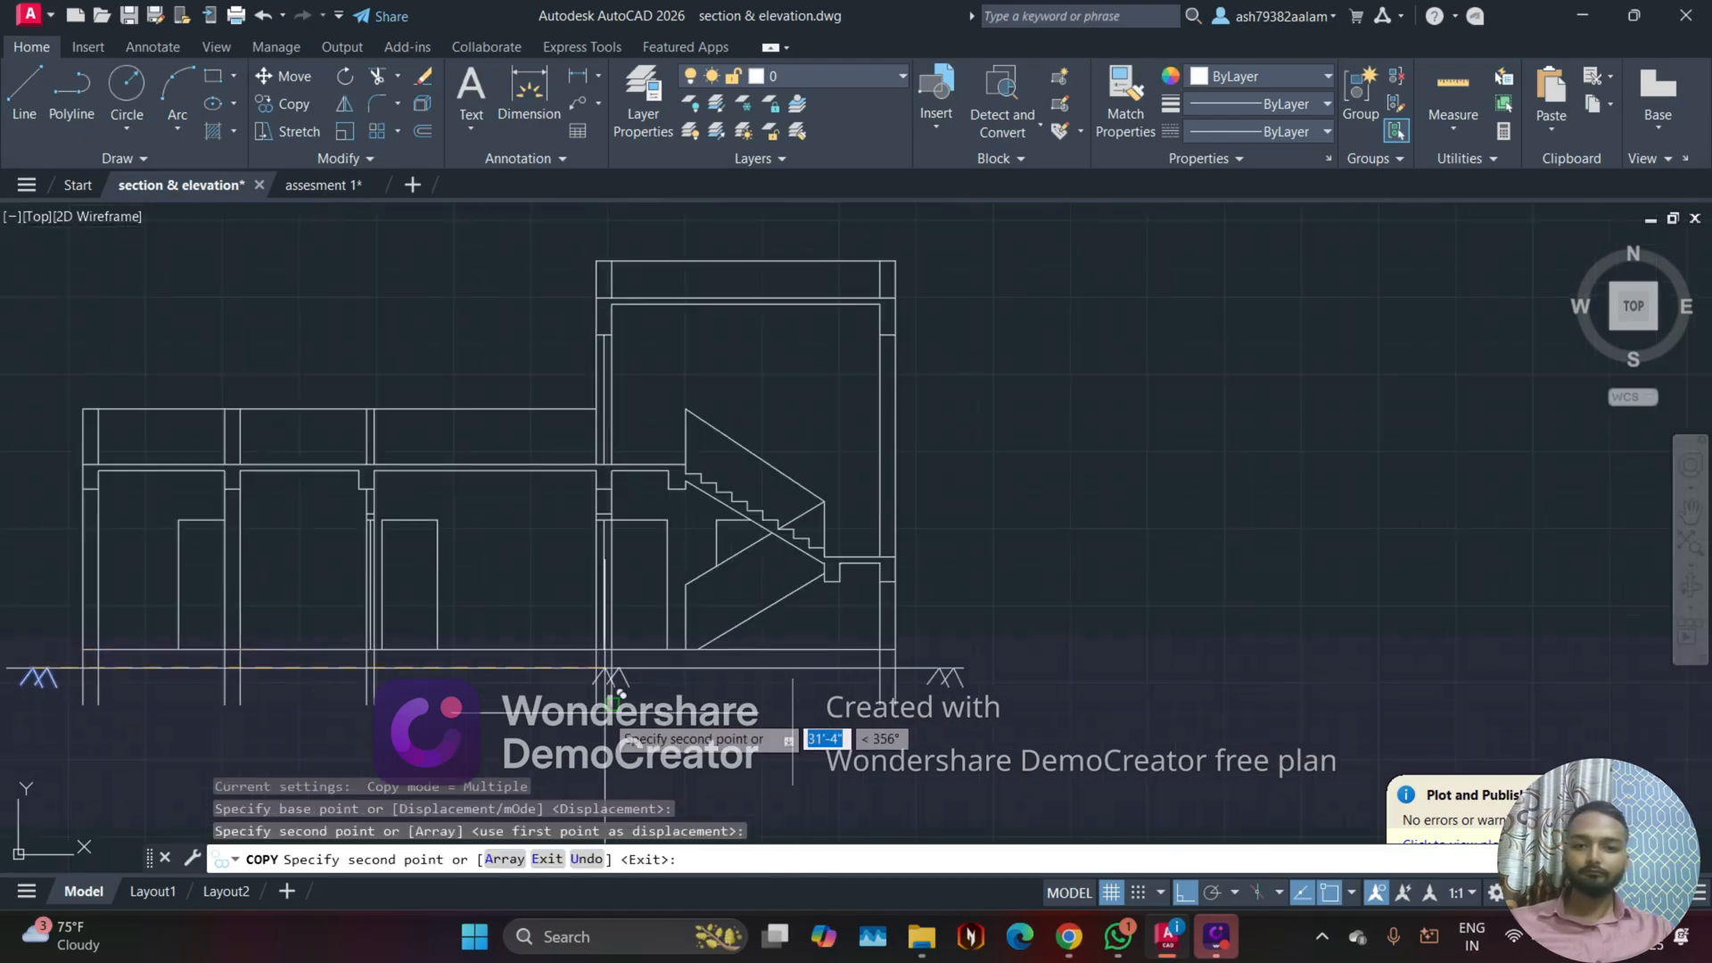
middle_drag(628, 706, 1196, 606)
scroll(985, 607, down, 2)
middle_drag(829, 623, 1325, 605)
scroll(614, 672, up, 4)
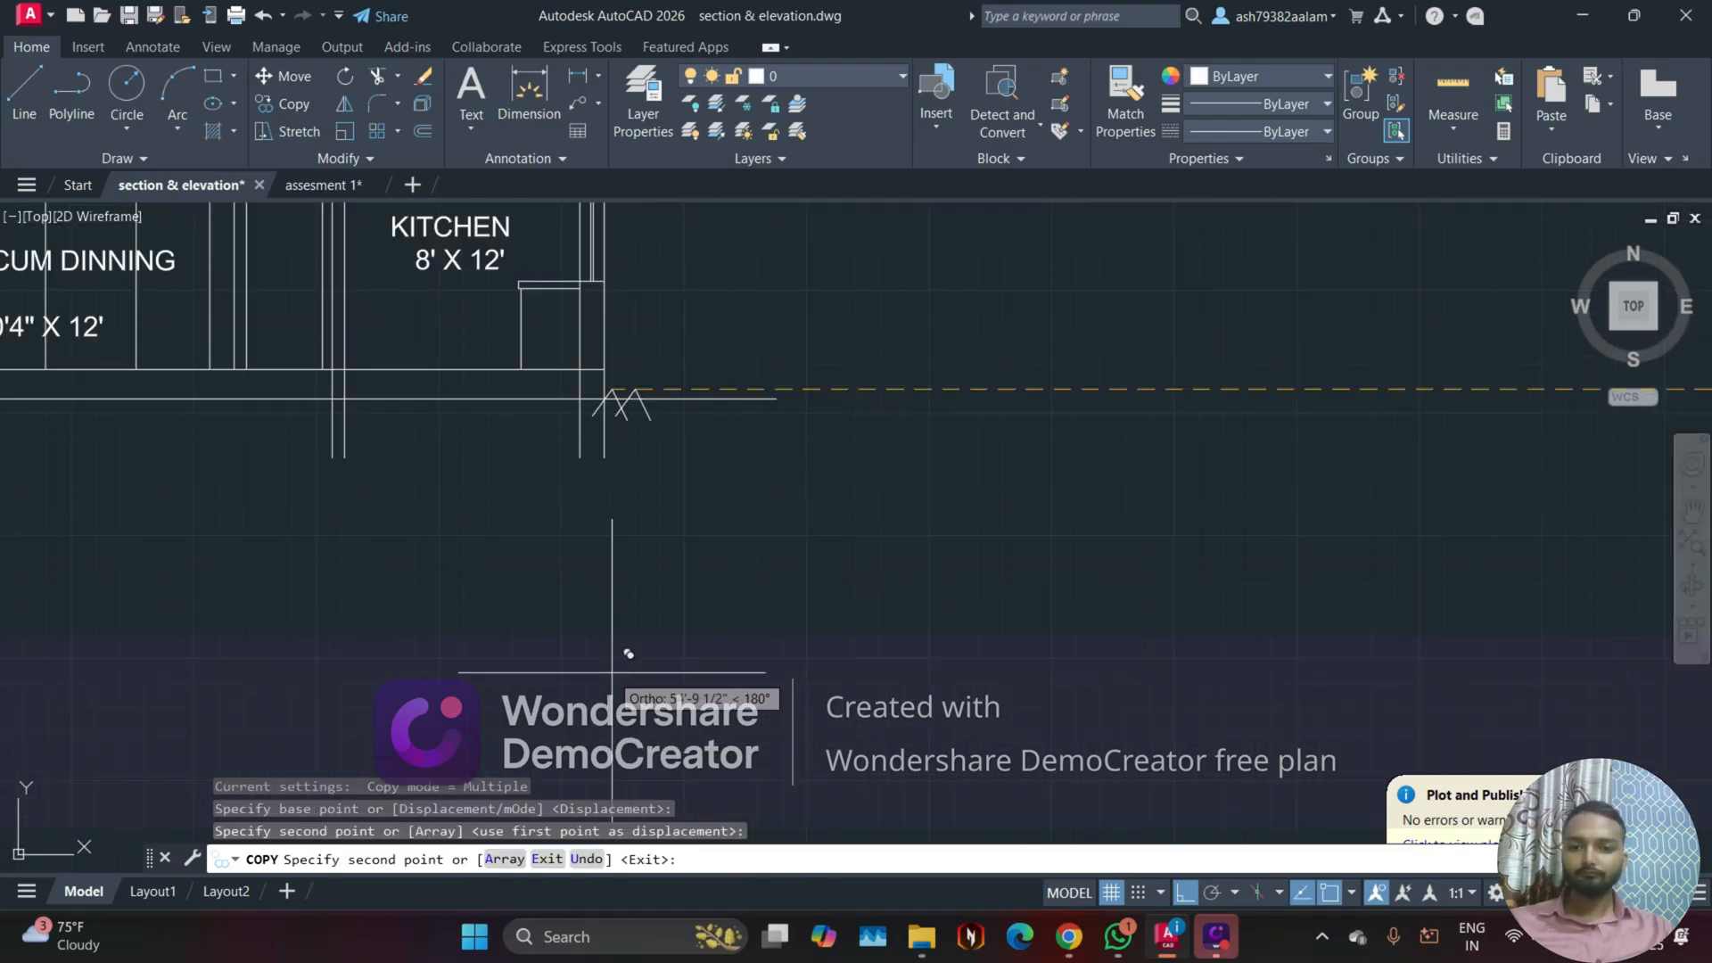
key(F8)
scroll(733, 609, up, 4)
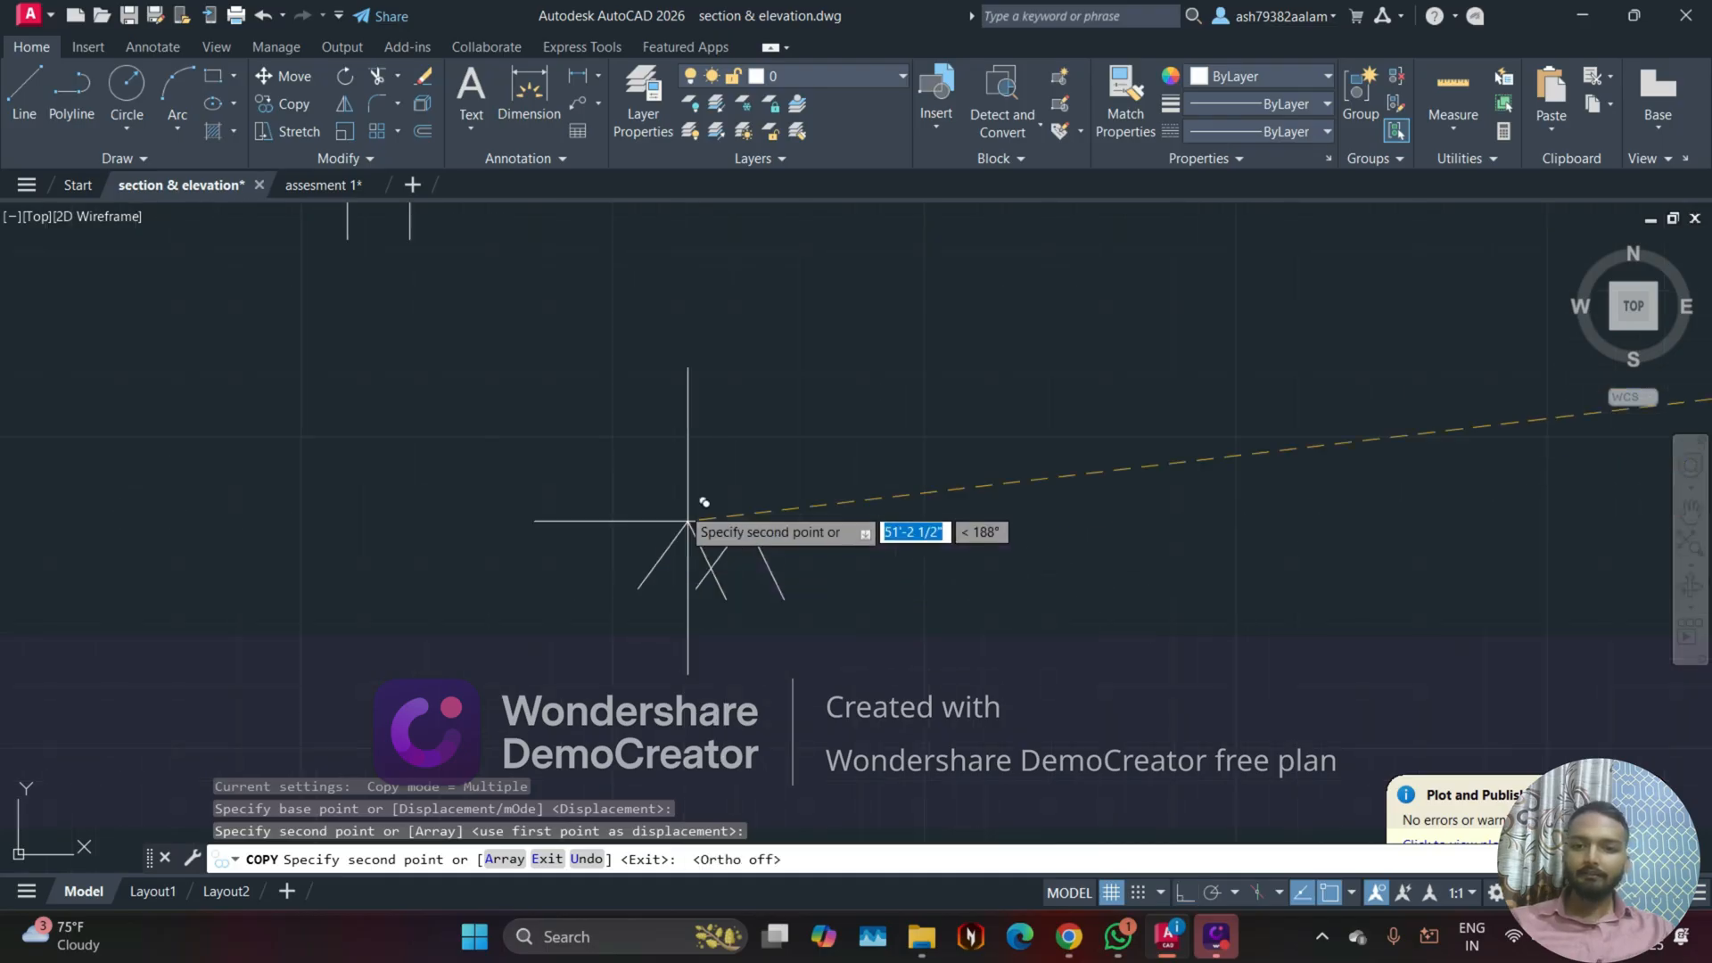
scroll(674, 381, down, 4)
middle_drag(724, 417, 811, 660)
scroll(832, 685, up, 4)
middle_drag(753, 530, 870, 793)
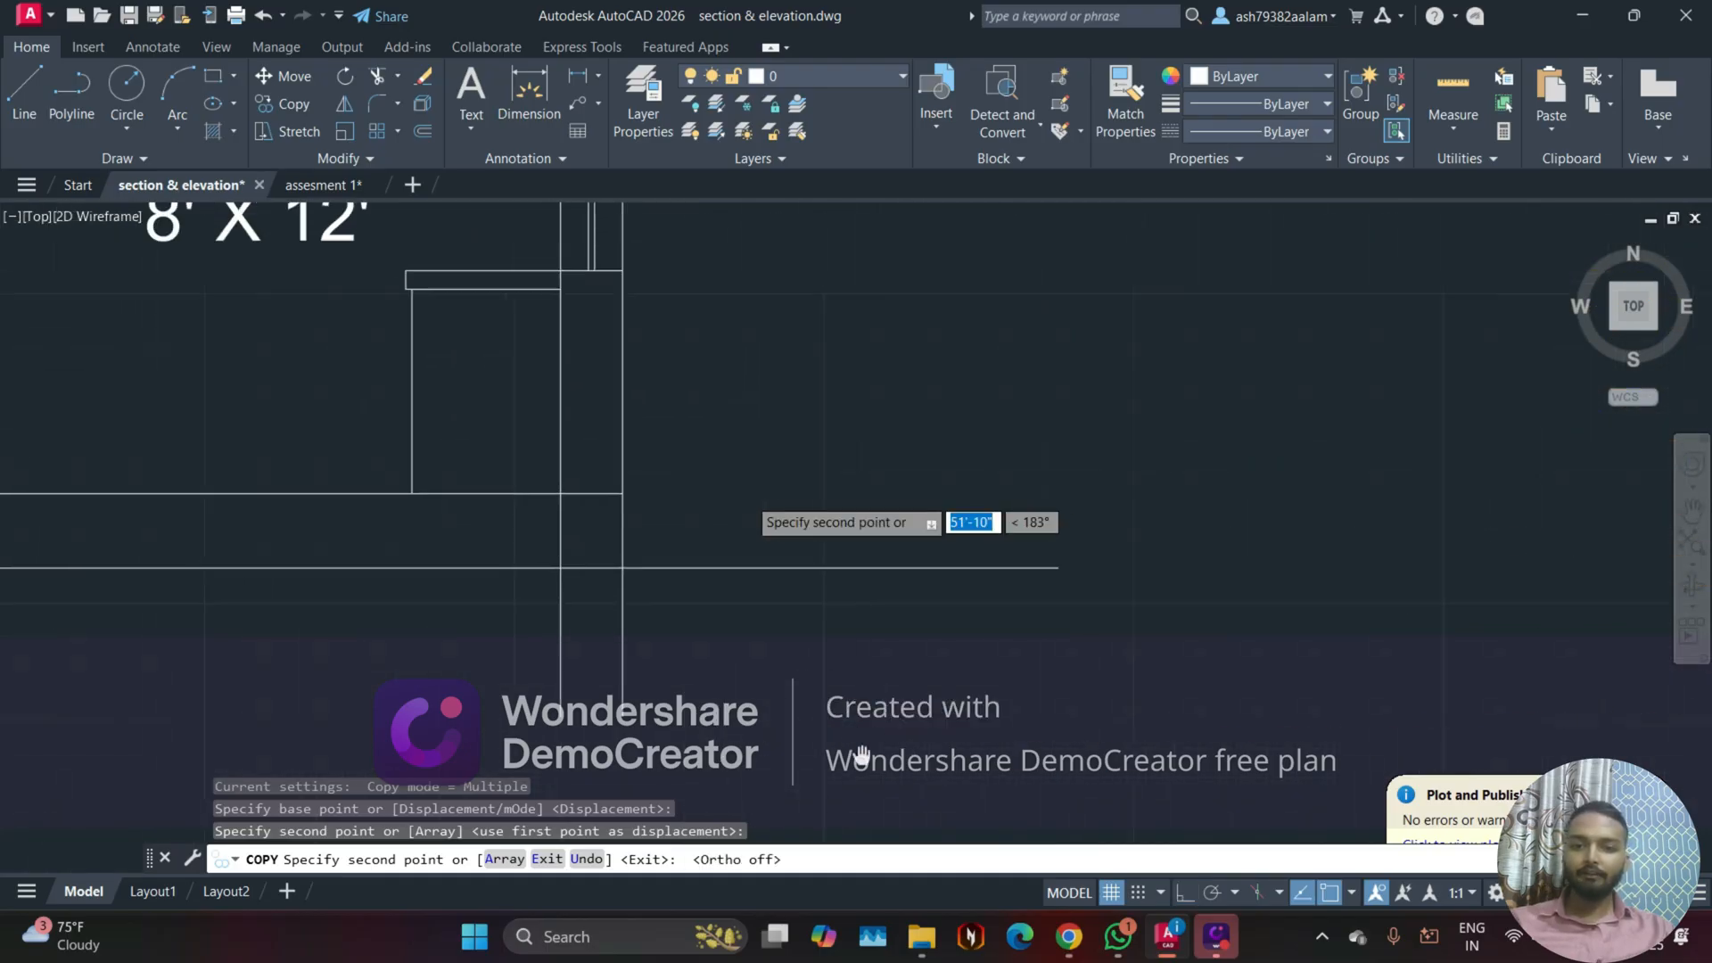
click(878, 569)
Step: Place a further copy of the ground mark at the left end of the drawing room section's ground line
scroll(1013, 589, down, 4)
mouse_move(733, 648)
middle_down()
mouse_move(757, 669)
mouse_move(1256, 667)
middle_up()
middle_drag(264, 688, 422, 687)
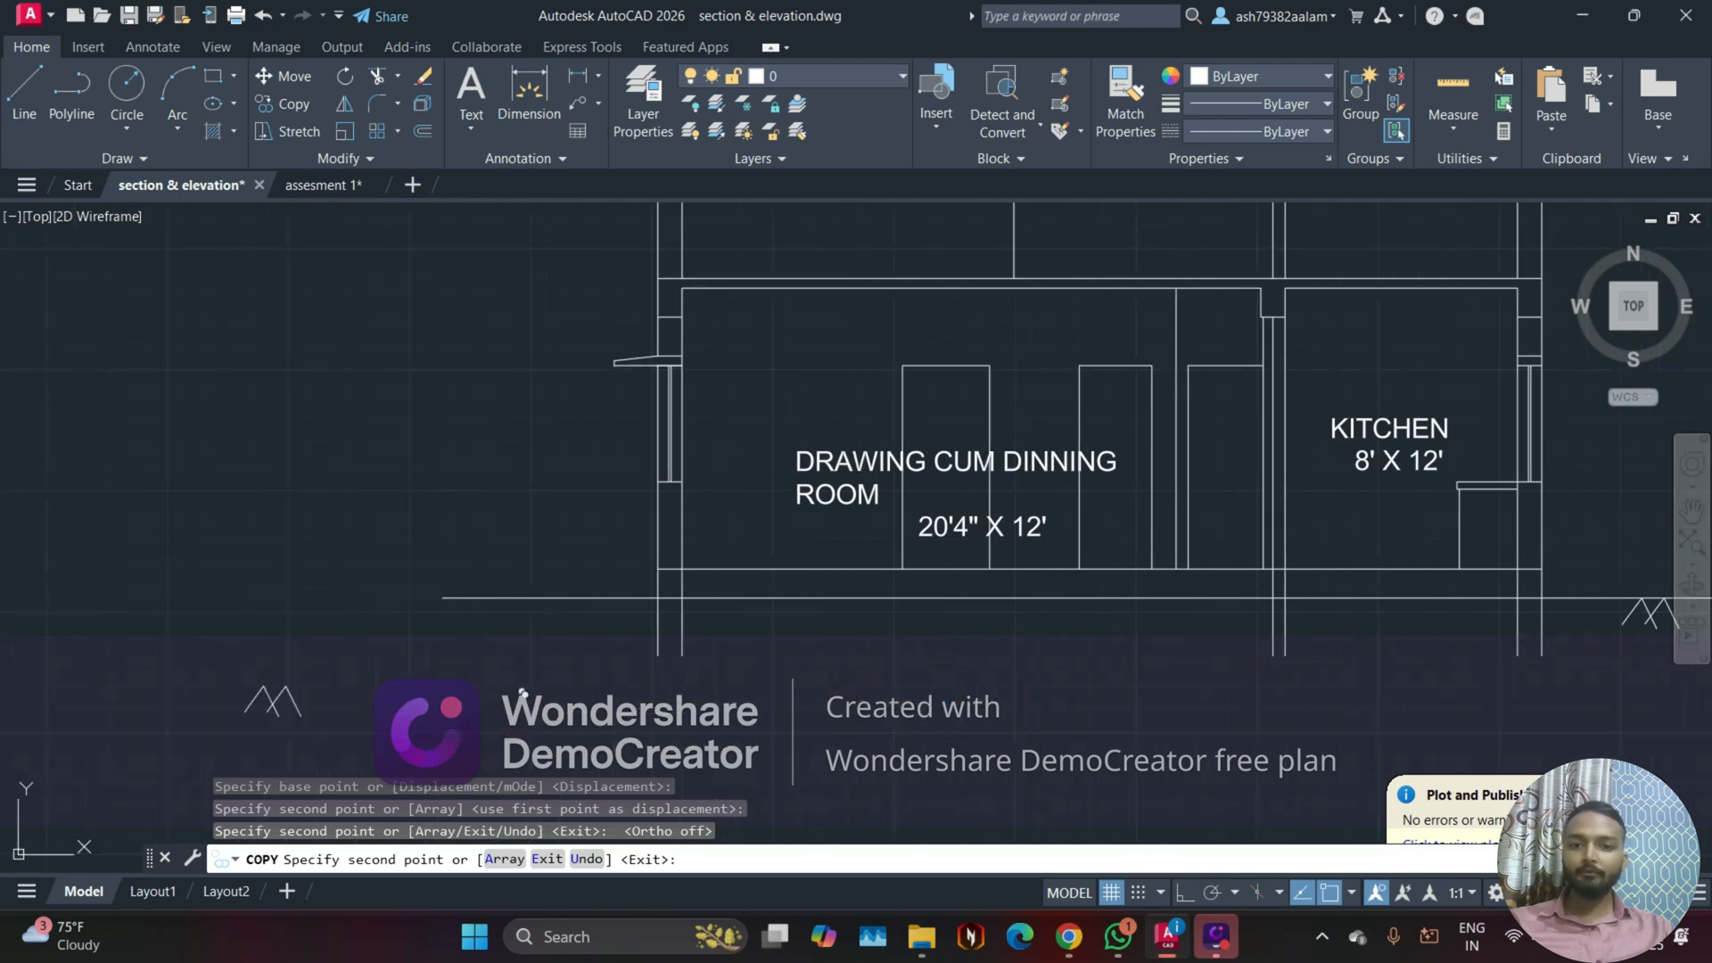
scroll(554, 670, up, 2)
click(513, 555)
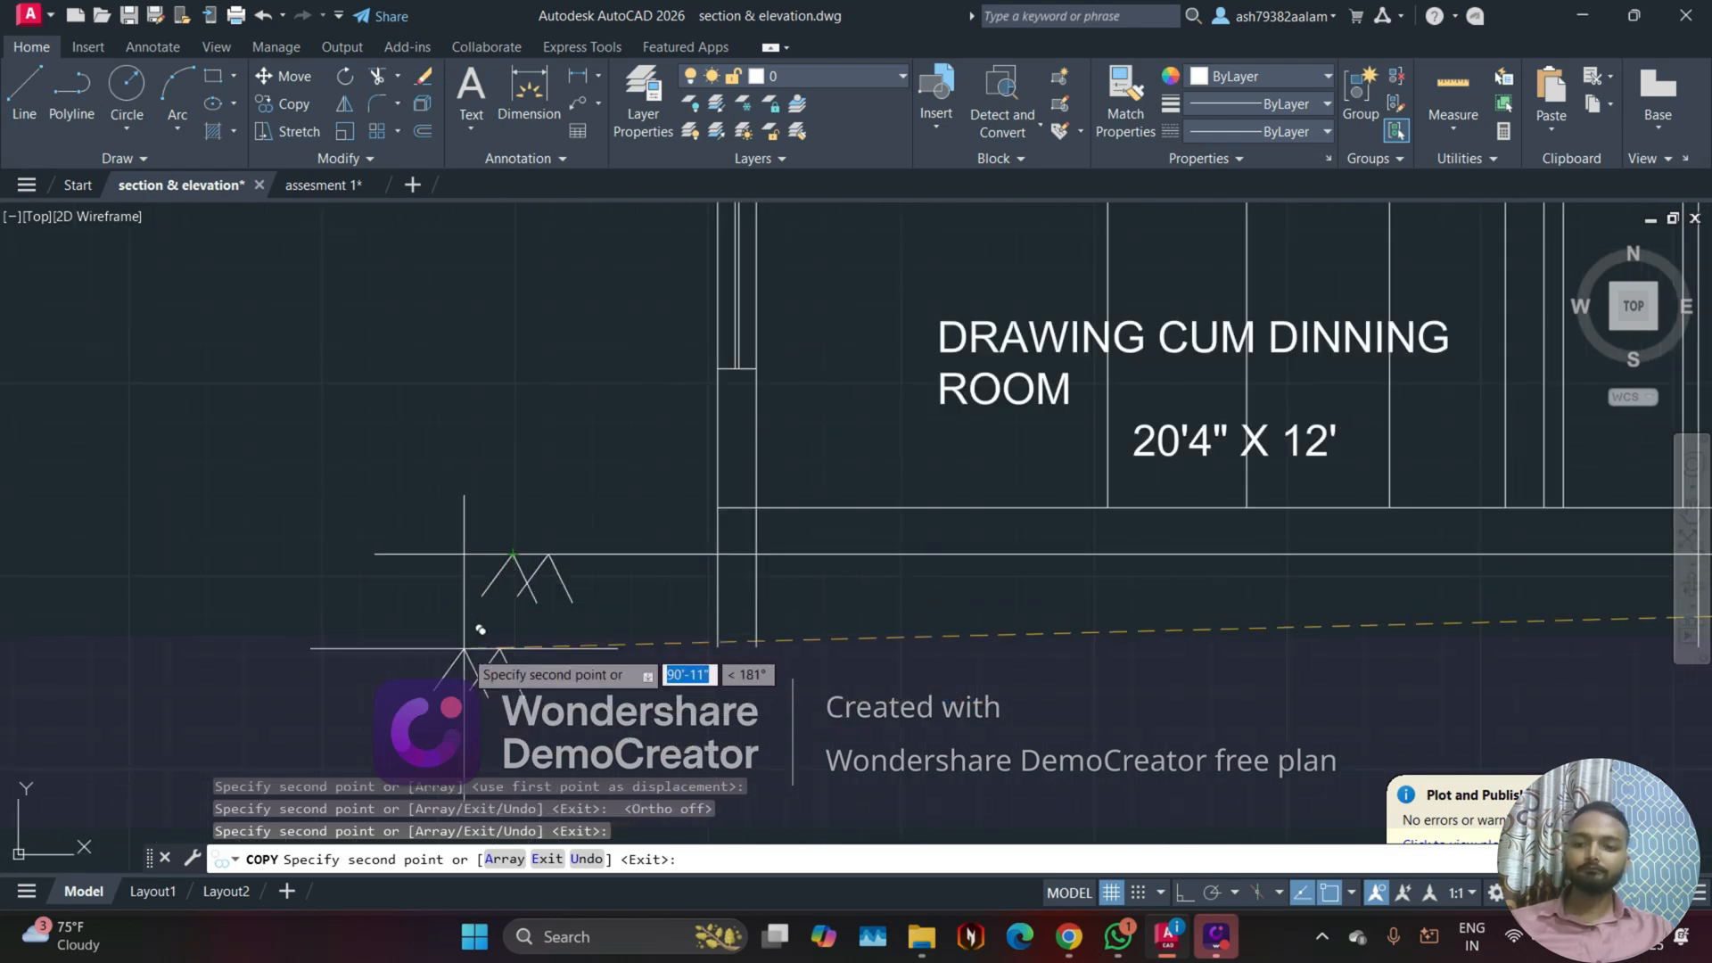
key(Escape)
Step: Examine the whole upper row with the site layout, the floor plan copies and the two sections
scroll(384, 692, down, 4)
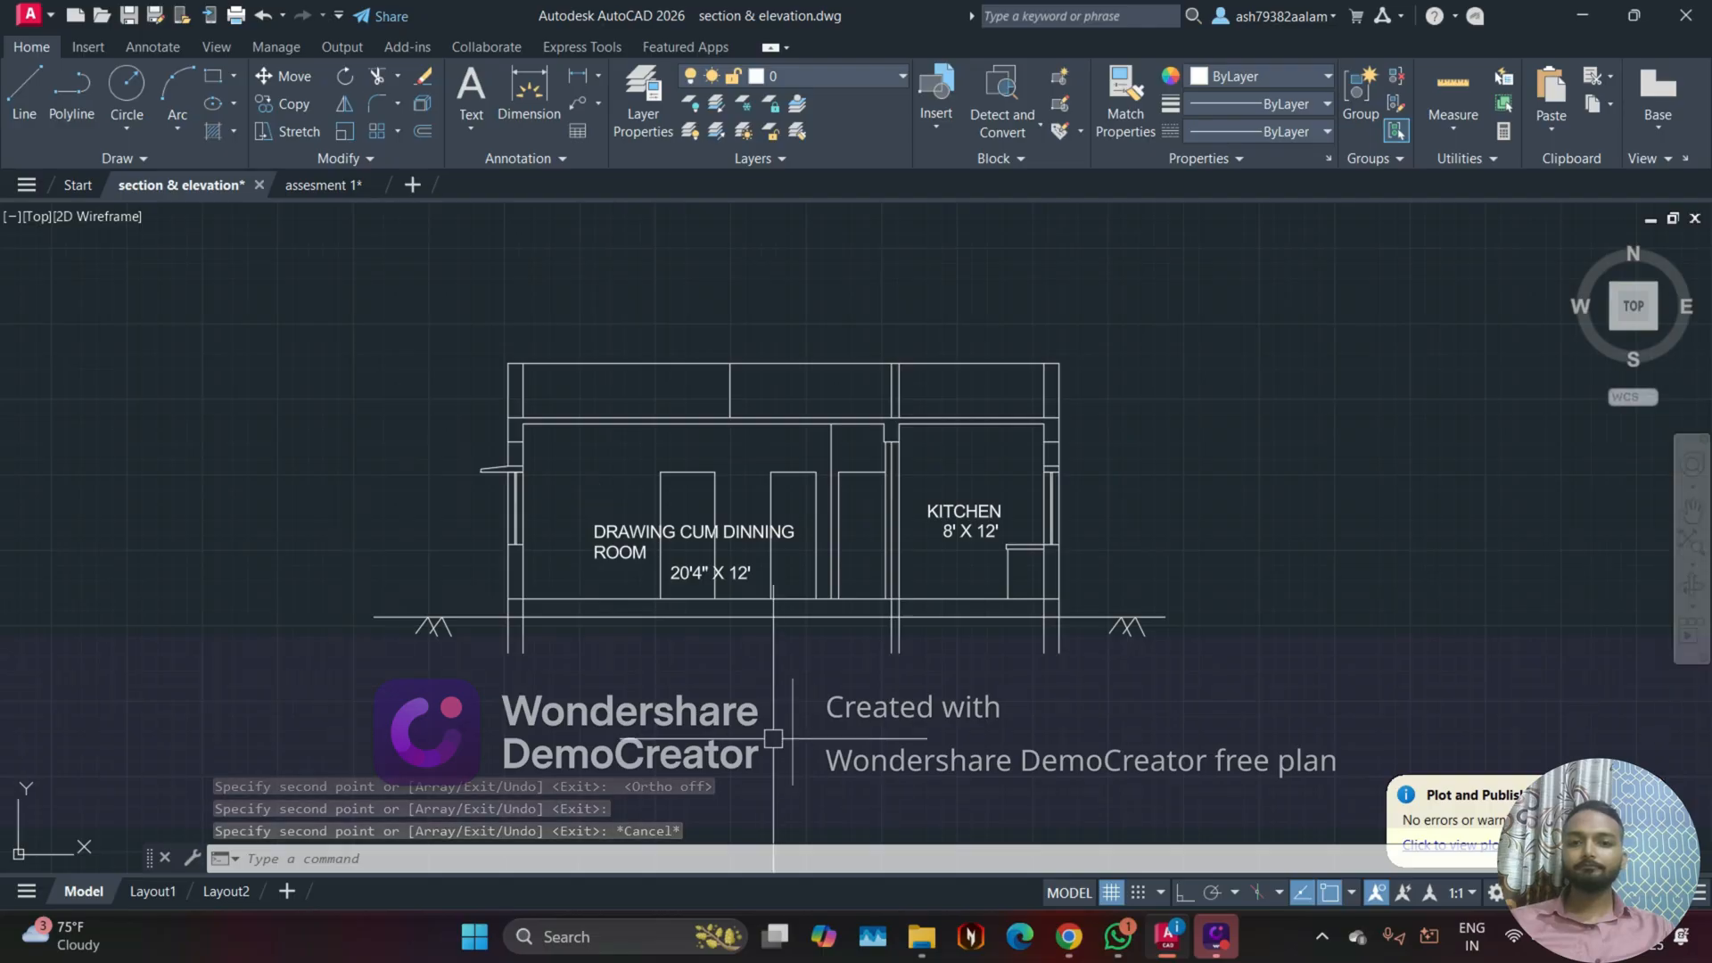
scroll(791, 613, down, 1)
scroll(616, 687, down, 1)
middle_drag(619, 689, 944, 562)
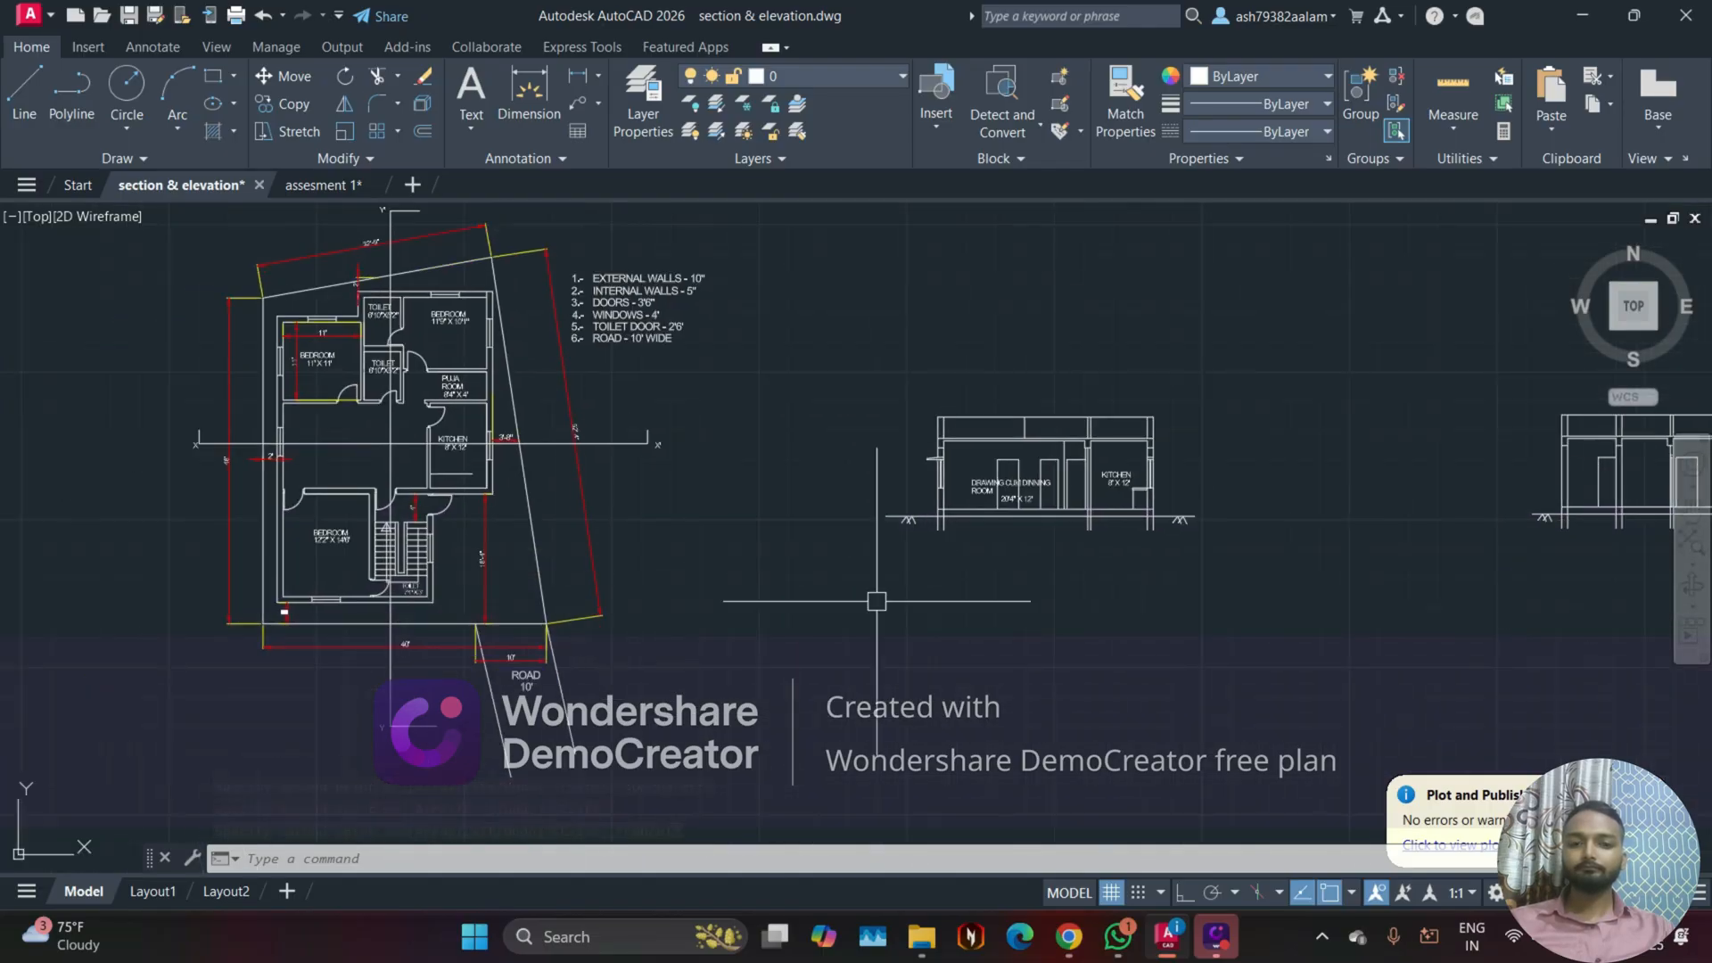
middle_drag(949, 633, 1106, 560)
scroll(790, 649, down, 2)
scroll(1105, 555, down, 1)
middle_drag(448, 562, 80, 609)
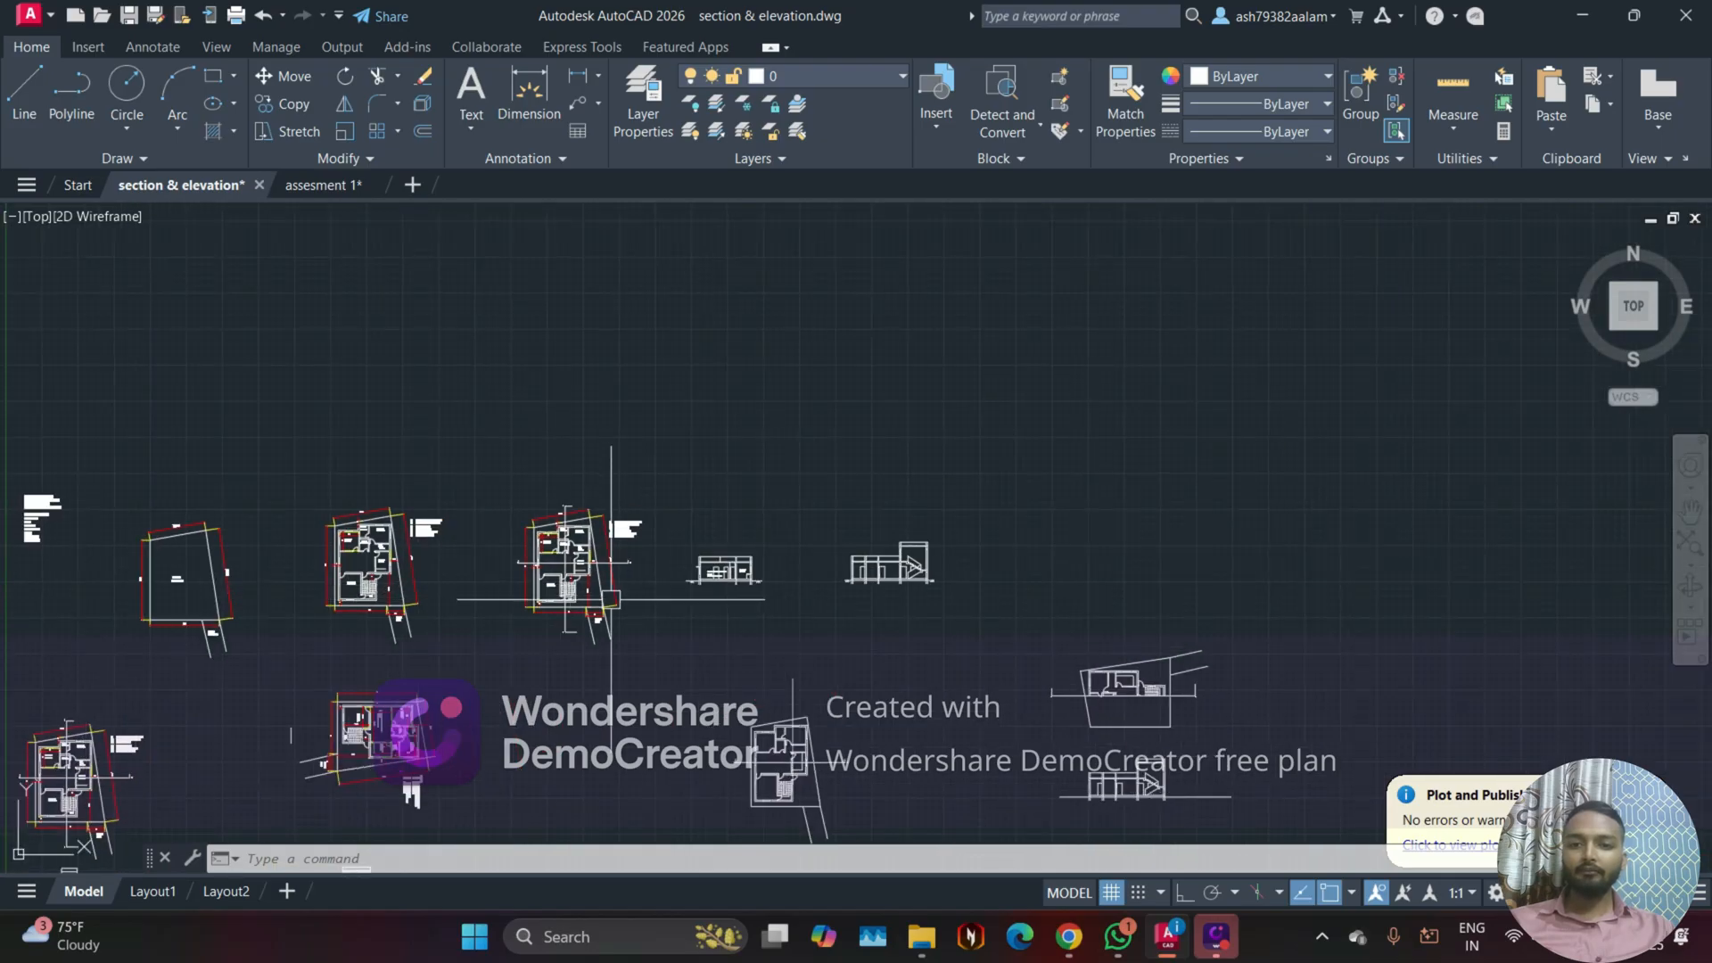
Step: Copy the complete front elevation with its ground line into the upper row, to the right of the staircase section
middle_drag(493, 776, 719, 404)
scroll(537, 503, up, 4)
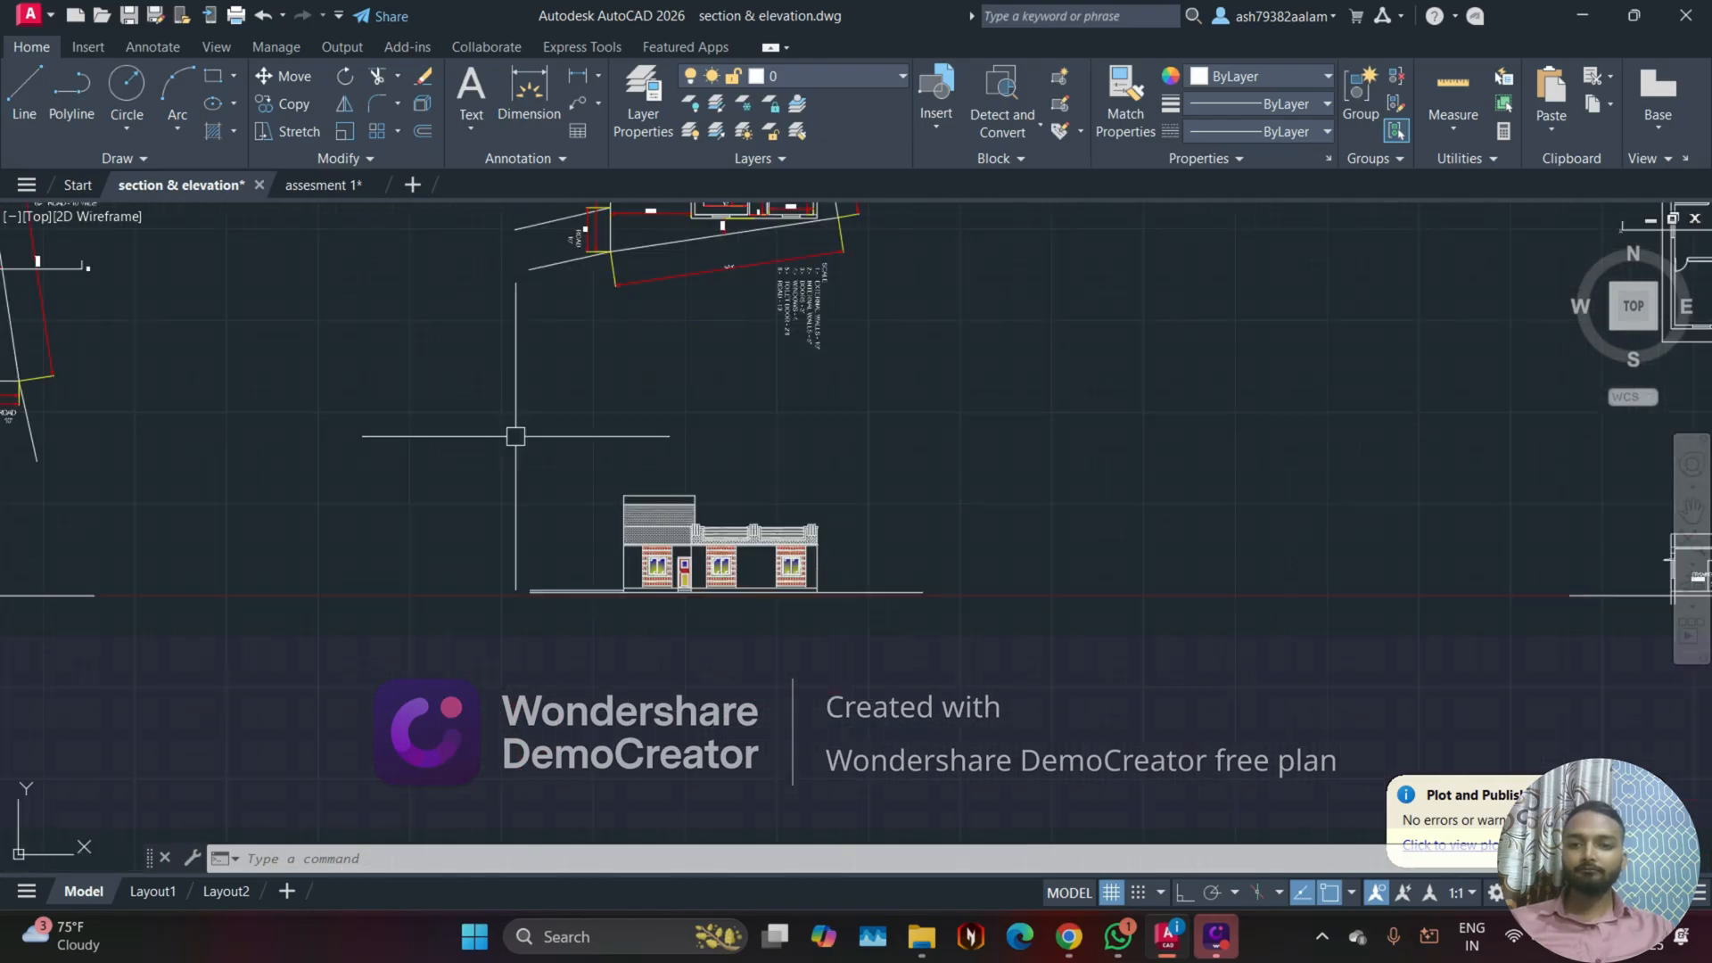
scroll(459, 497, up, 2)
click(479, 412)
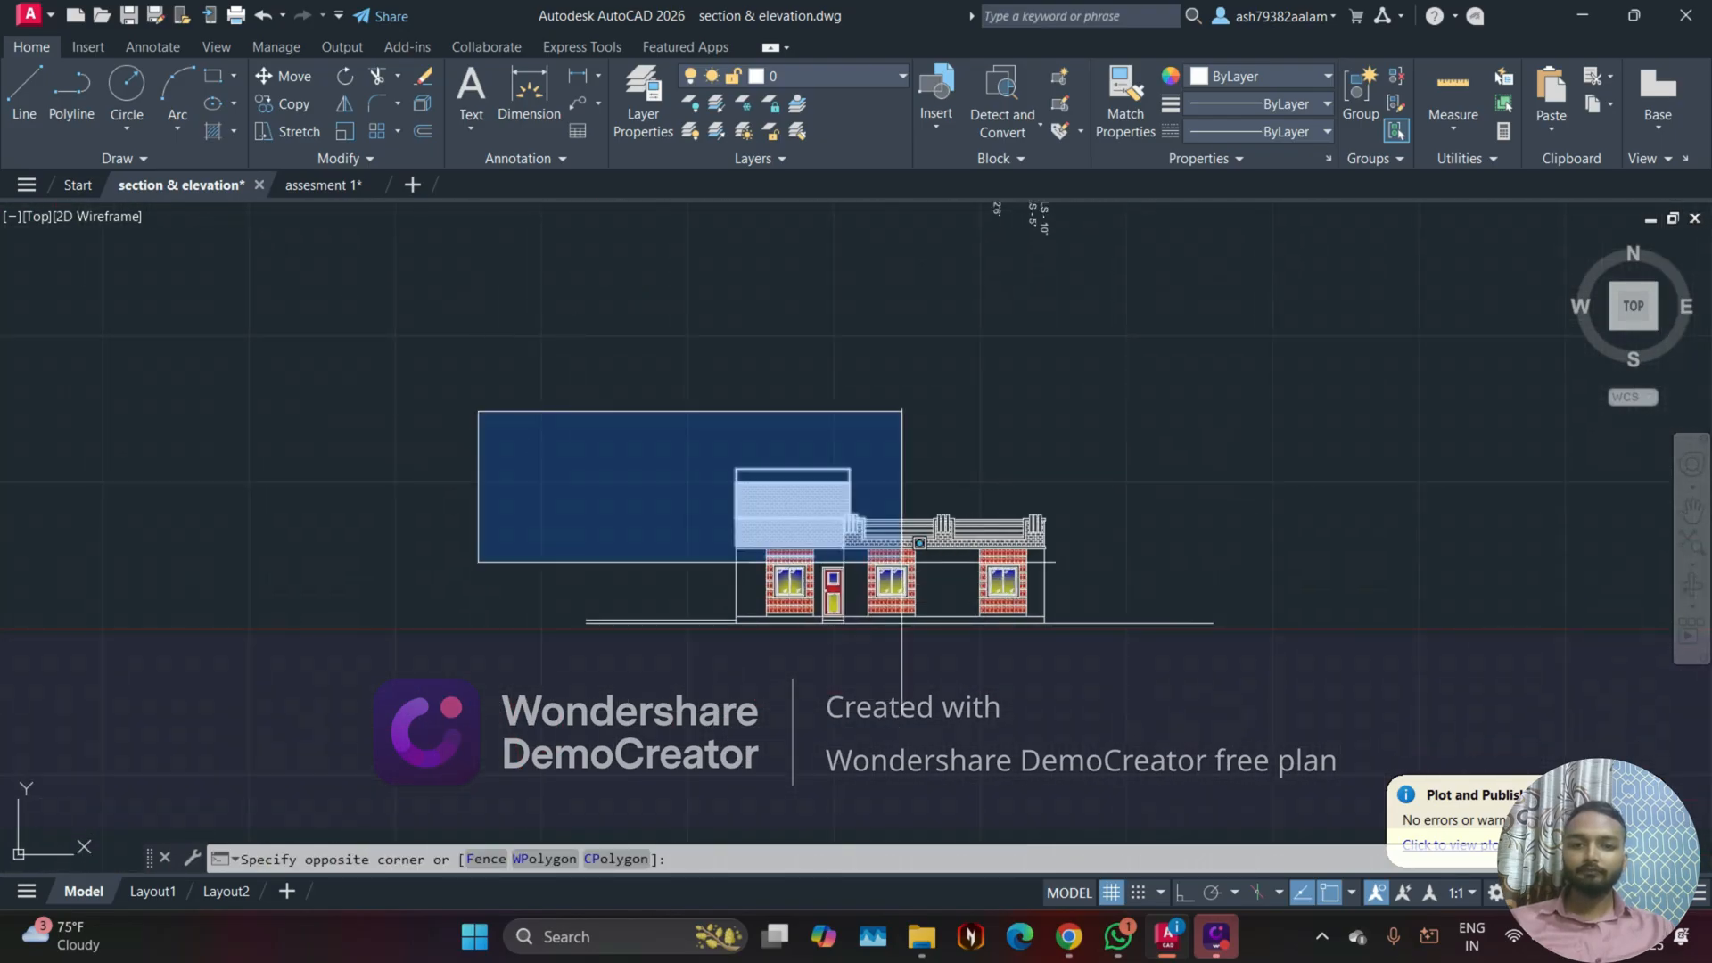
click(1351, 716)
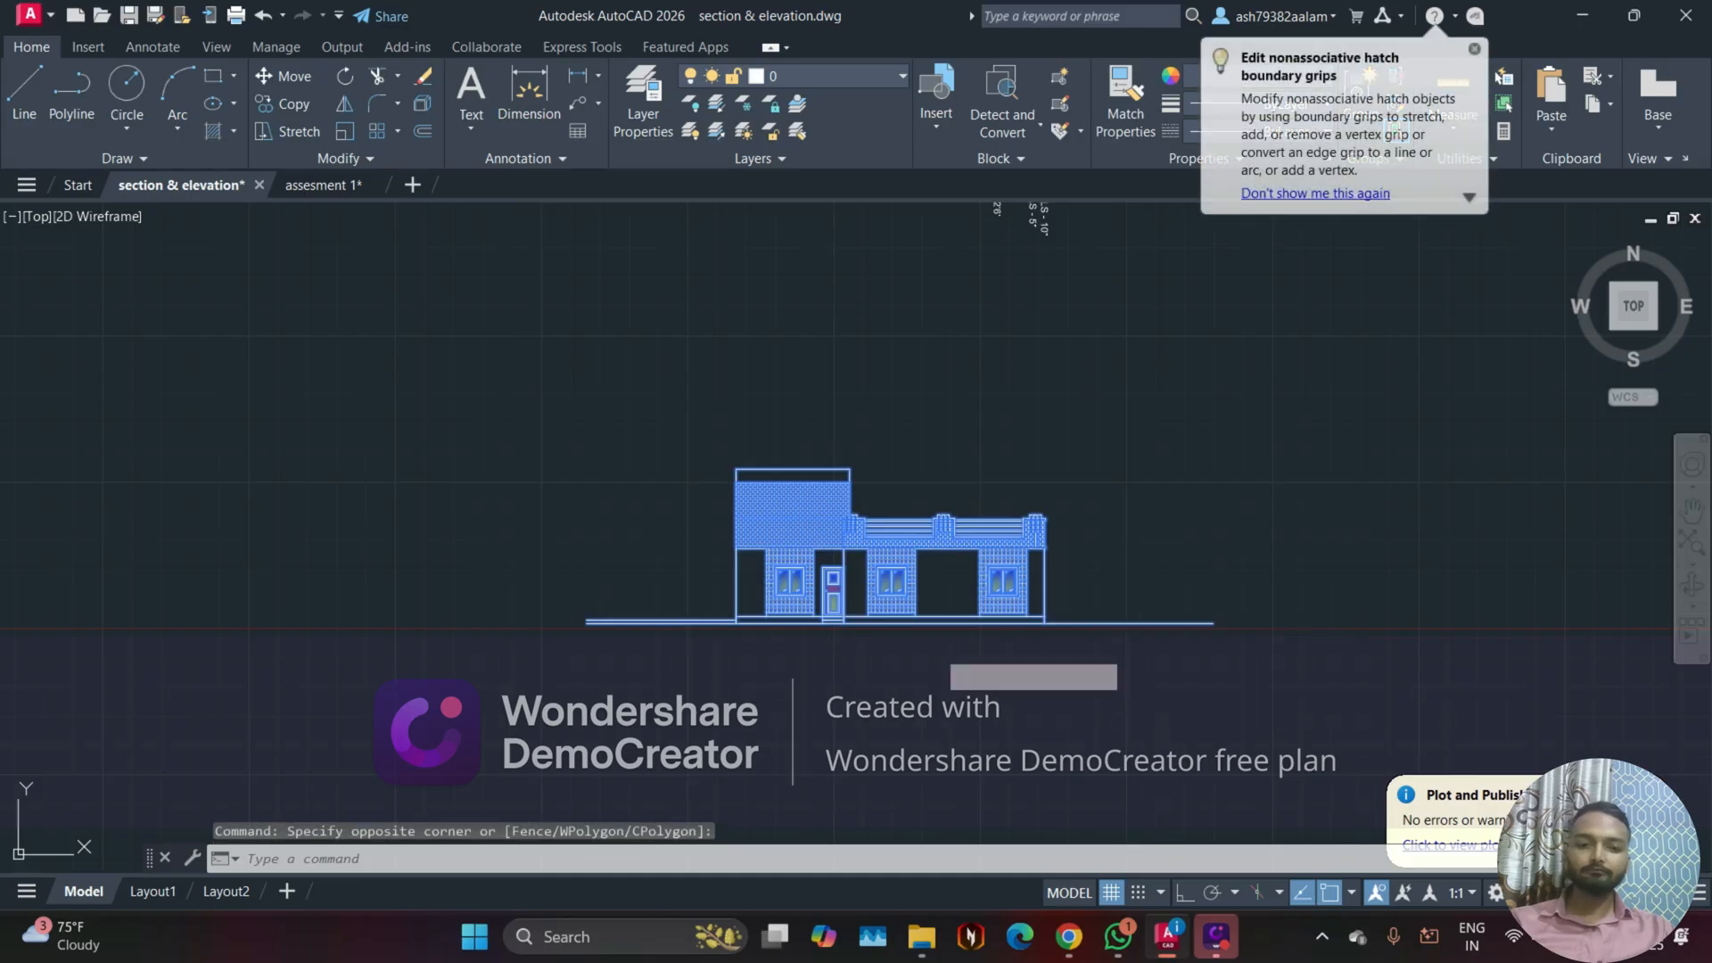
text(co)
key(Return)
click(928, 624)
scroll(1128, 501, down, 6)
middle_drag(1127, 500, 765, 756)
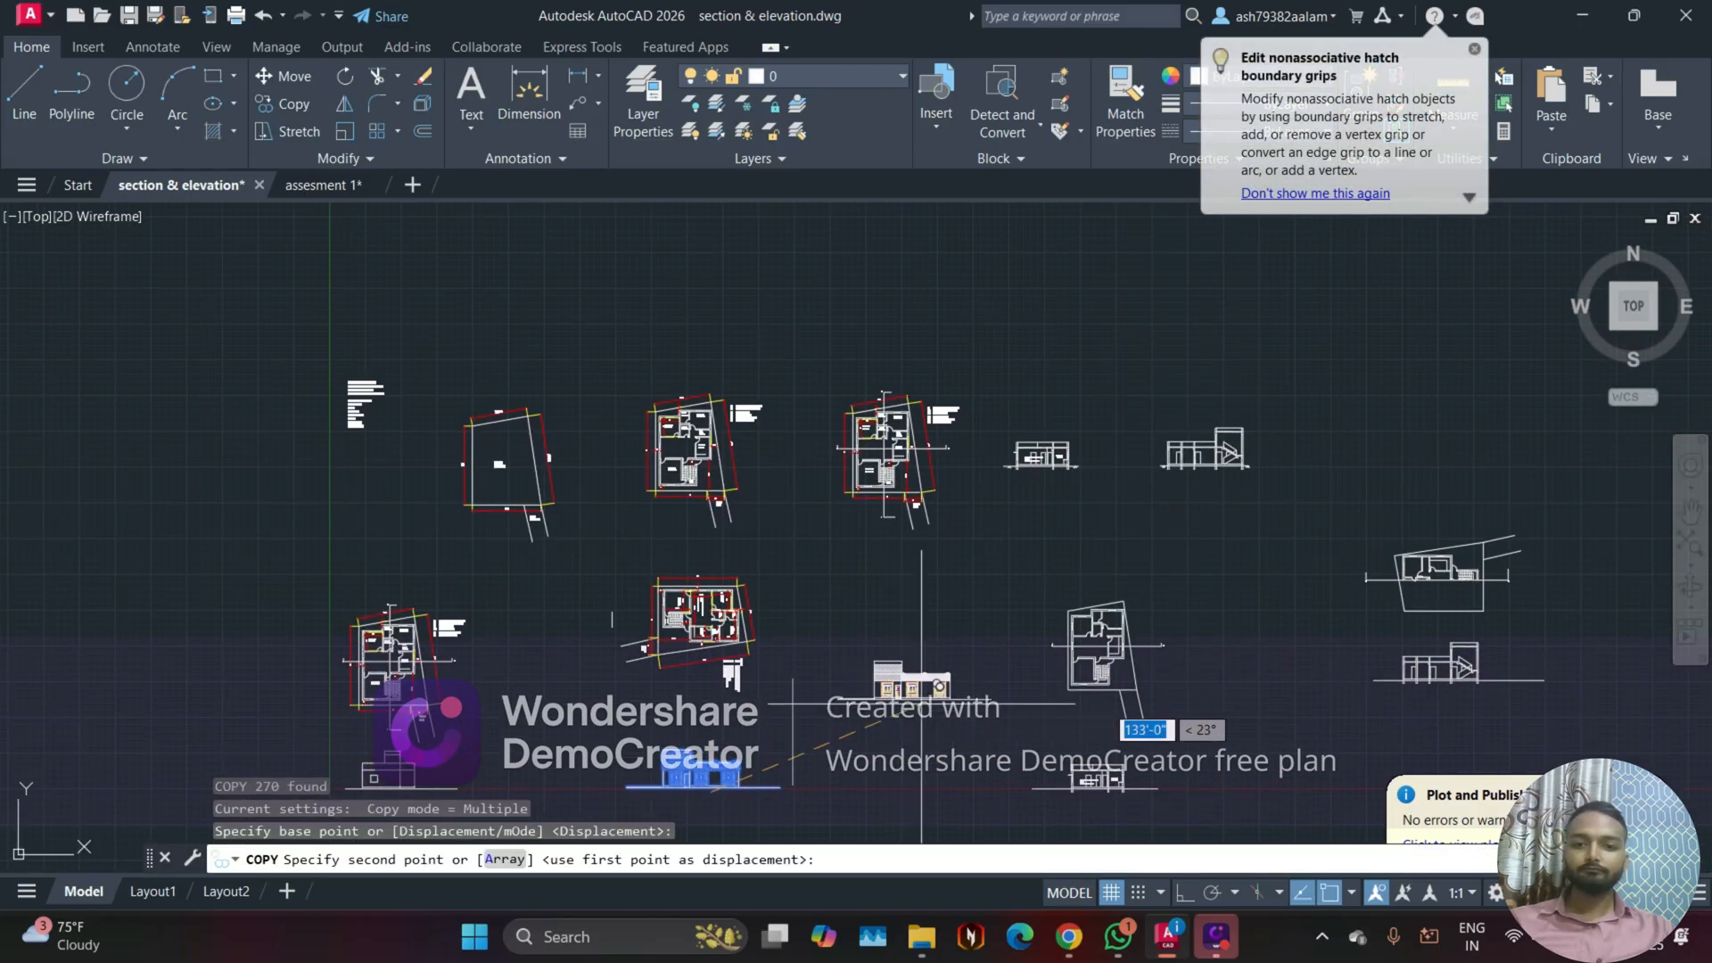
middle_drag(924, 703, 713, 711)
scroll(1030, 624, up, 2)
middle_drag(1254, 402, 959, 535)
scroll(1119, 459, up, 4)
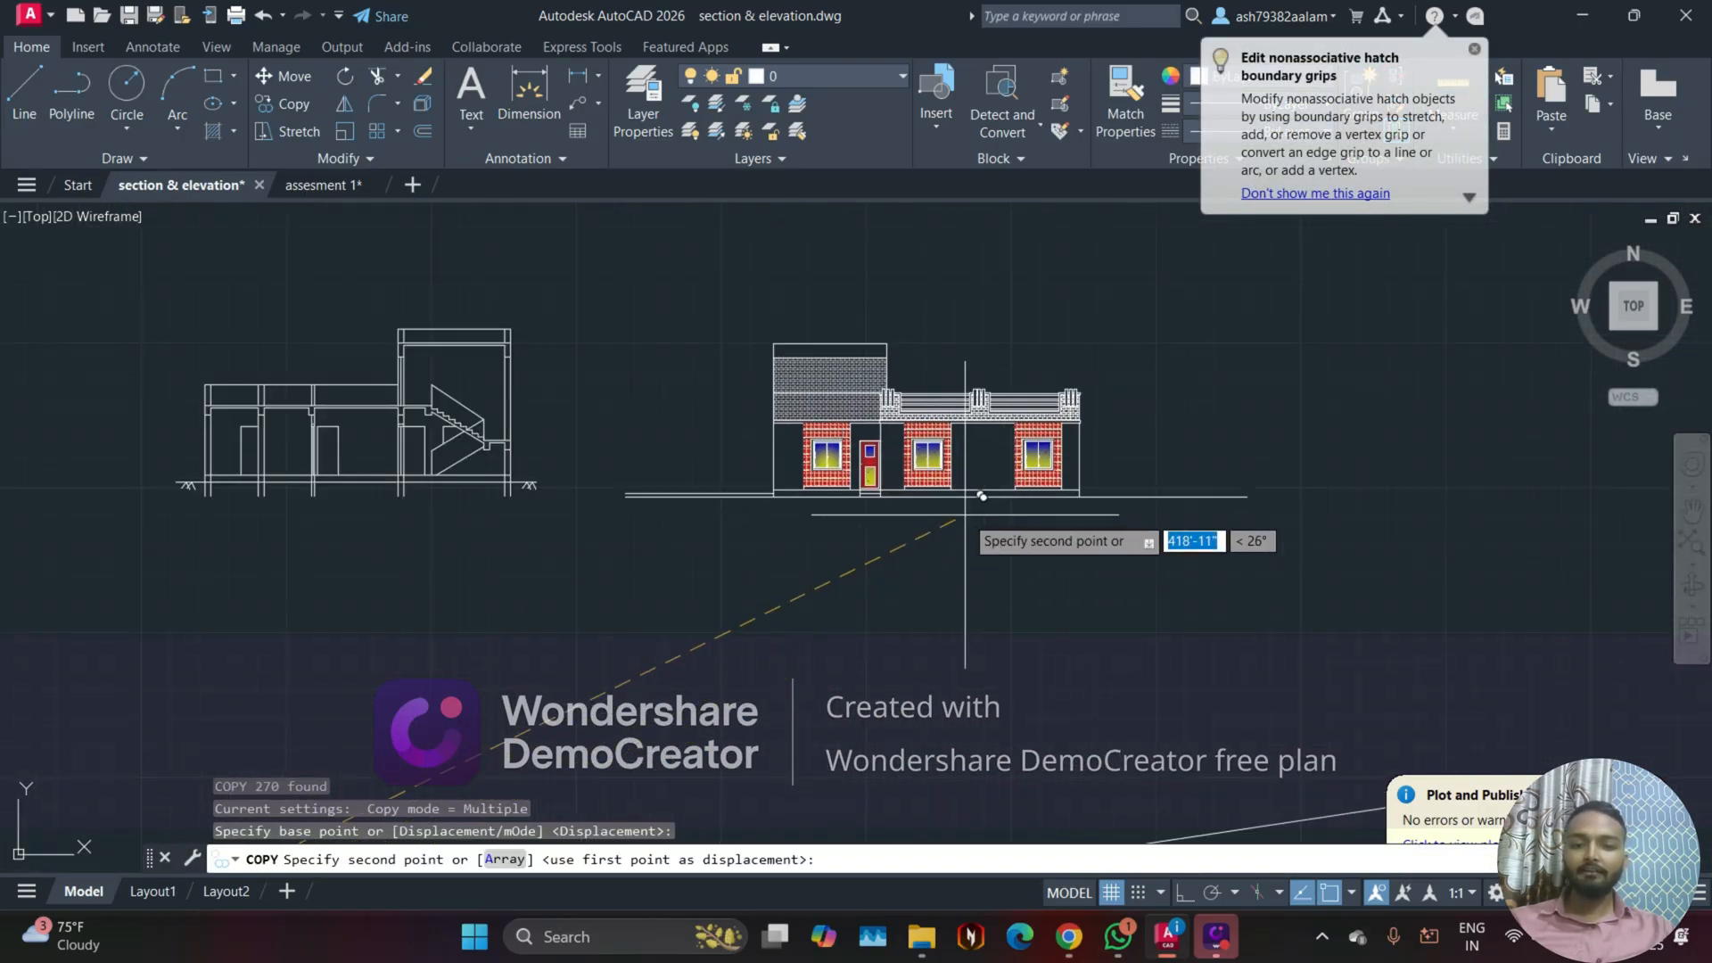
click(969, 503)
key(Escape)
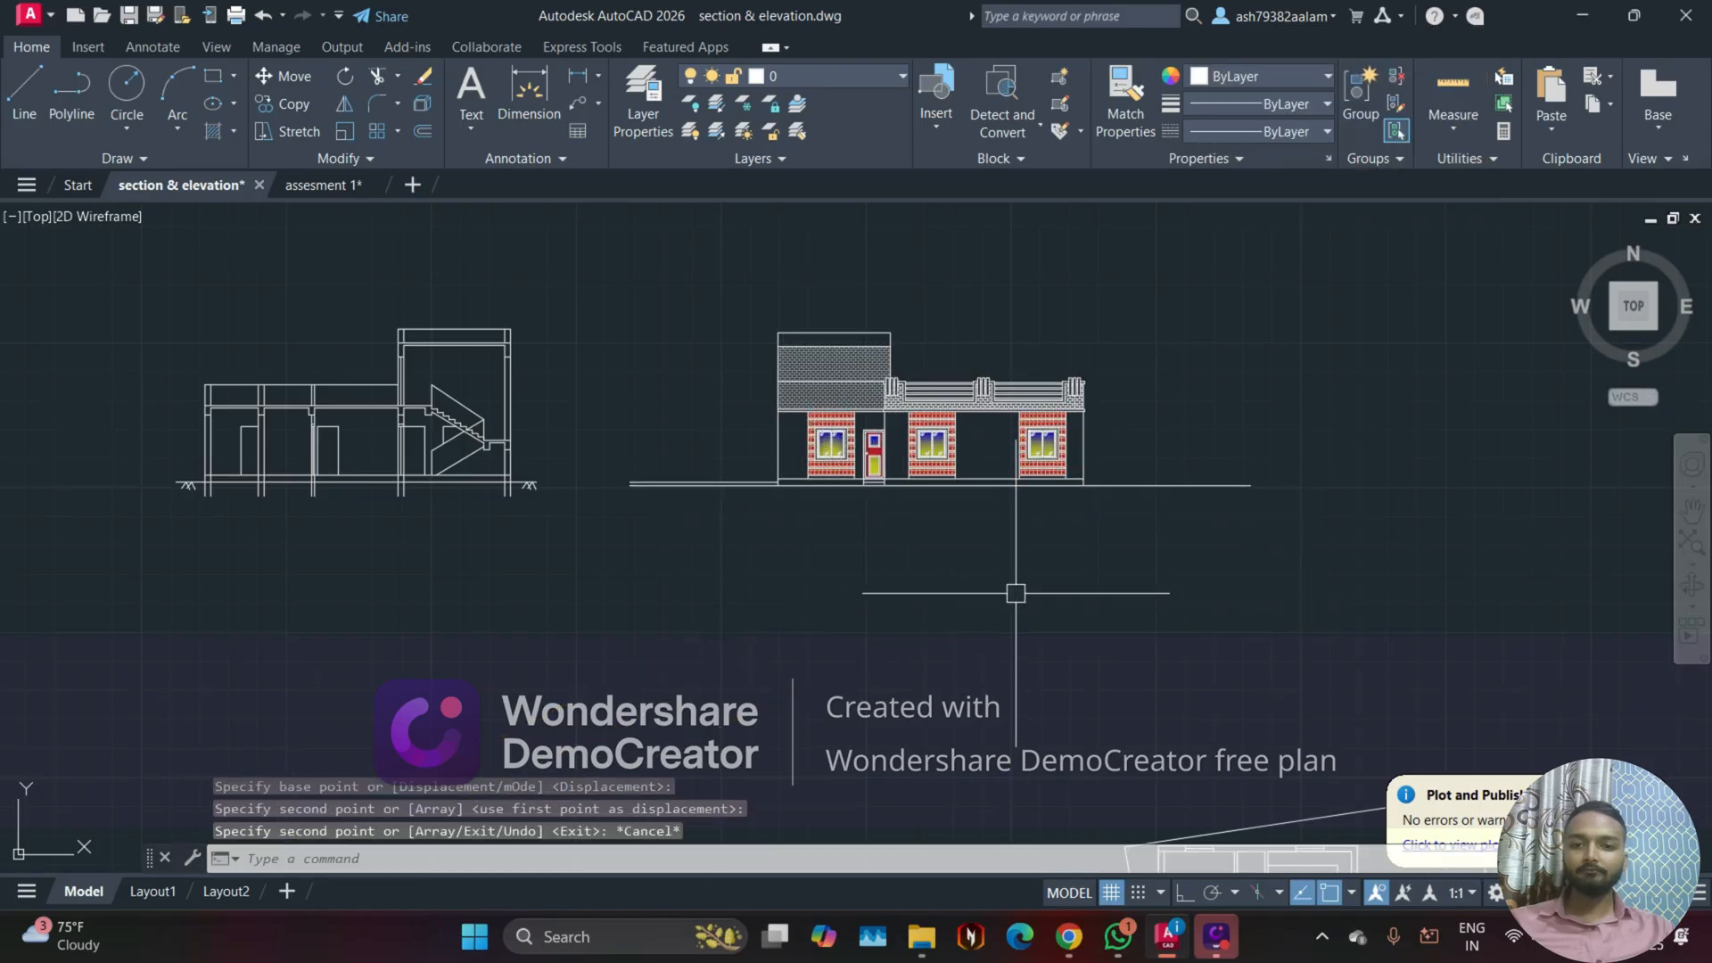
Step: Examine the rotated floor plan below the upper row, including its kitchen side, staircase, bedrooms and road edge
scroll(671, 667, down, 5)
middle_drag(676, 665, 1306, 453)
middle_drag(406, 698, 751, 606)
scroll(749, 607, up, 5)
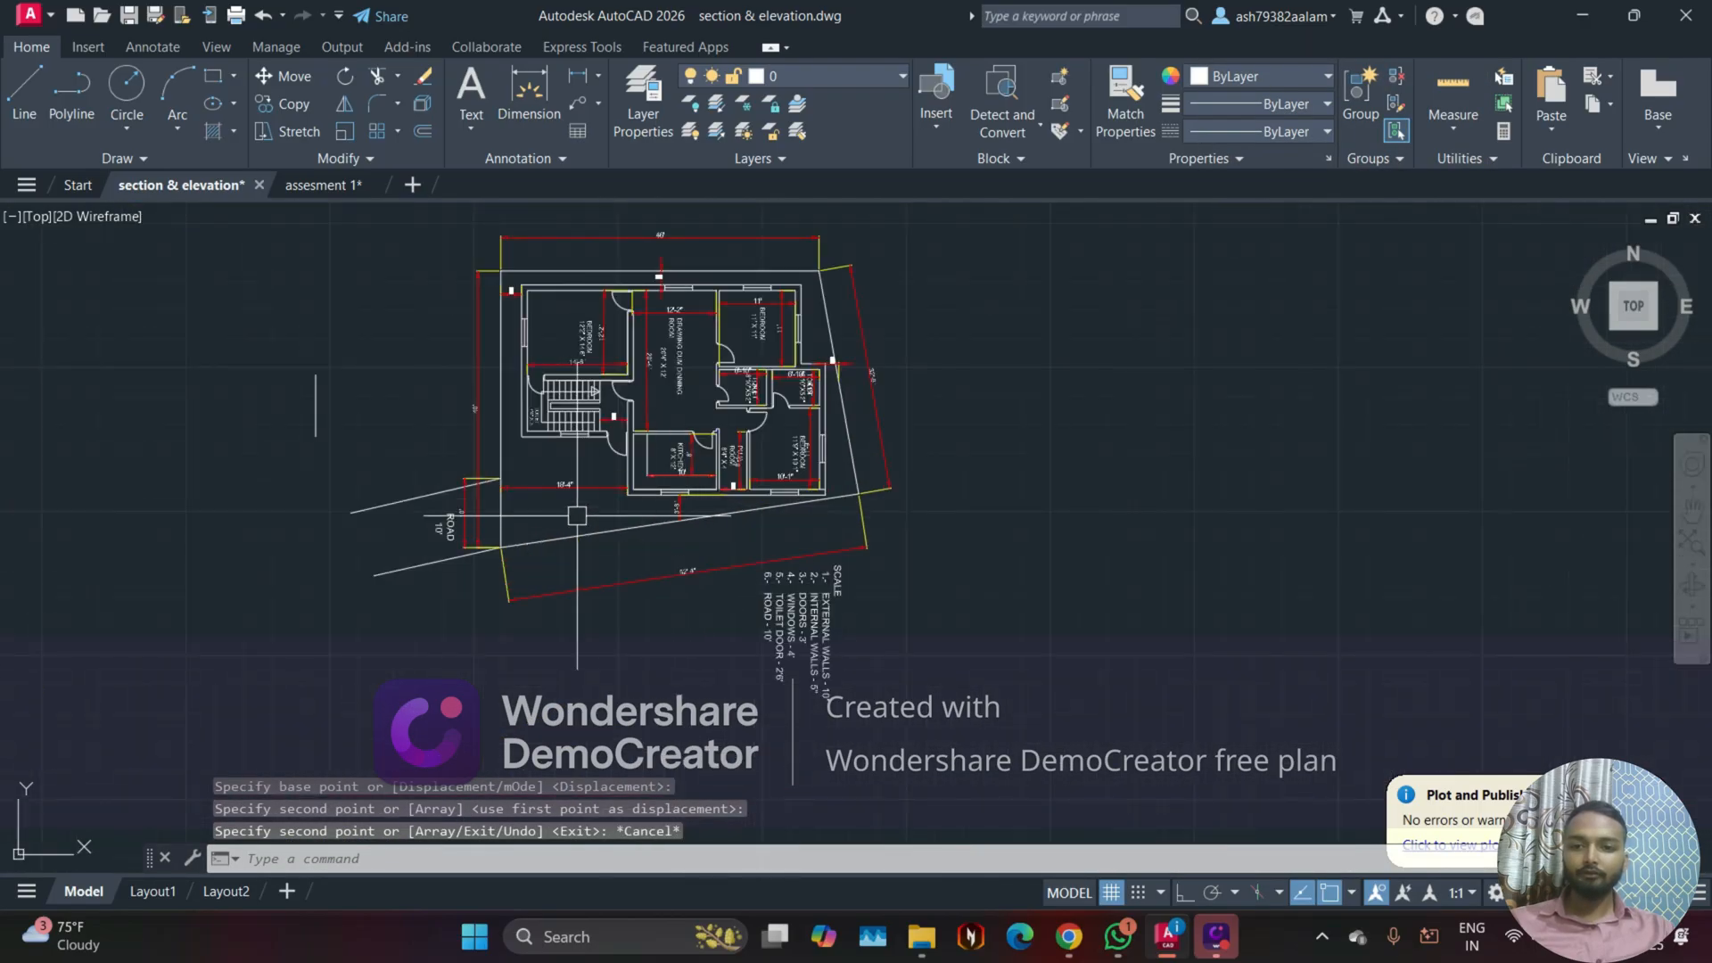
scroll(557, 484, up, 4)
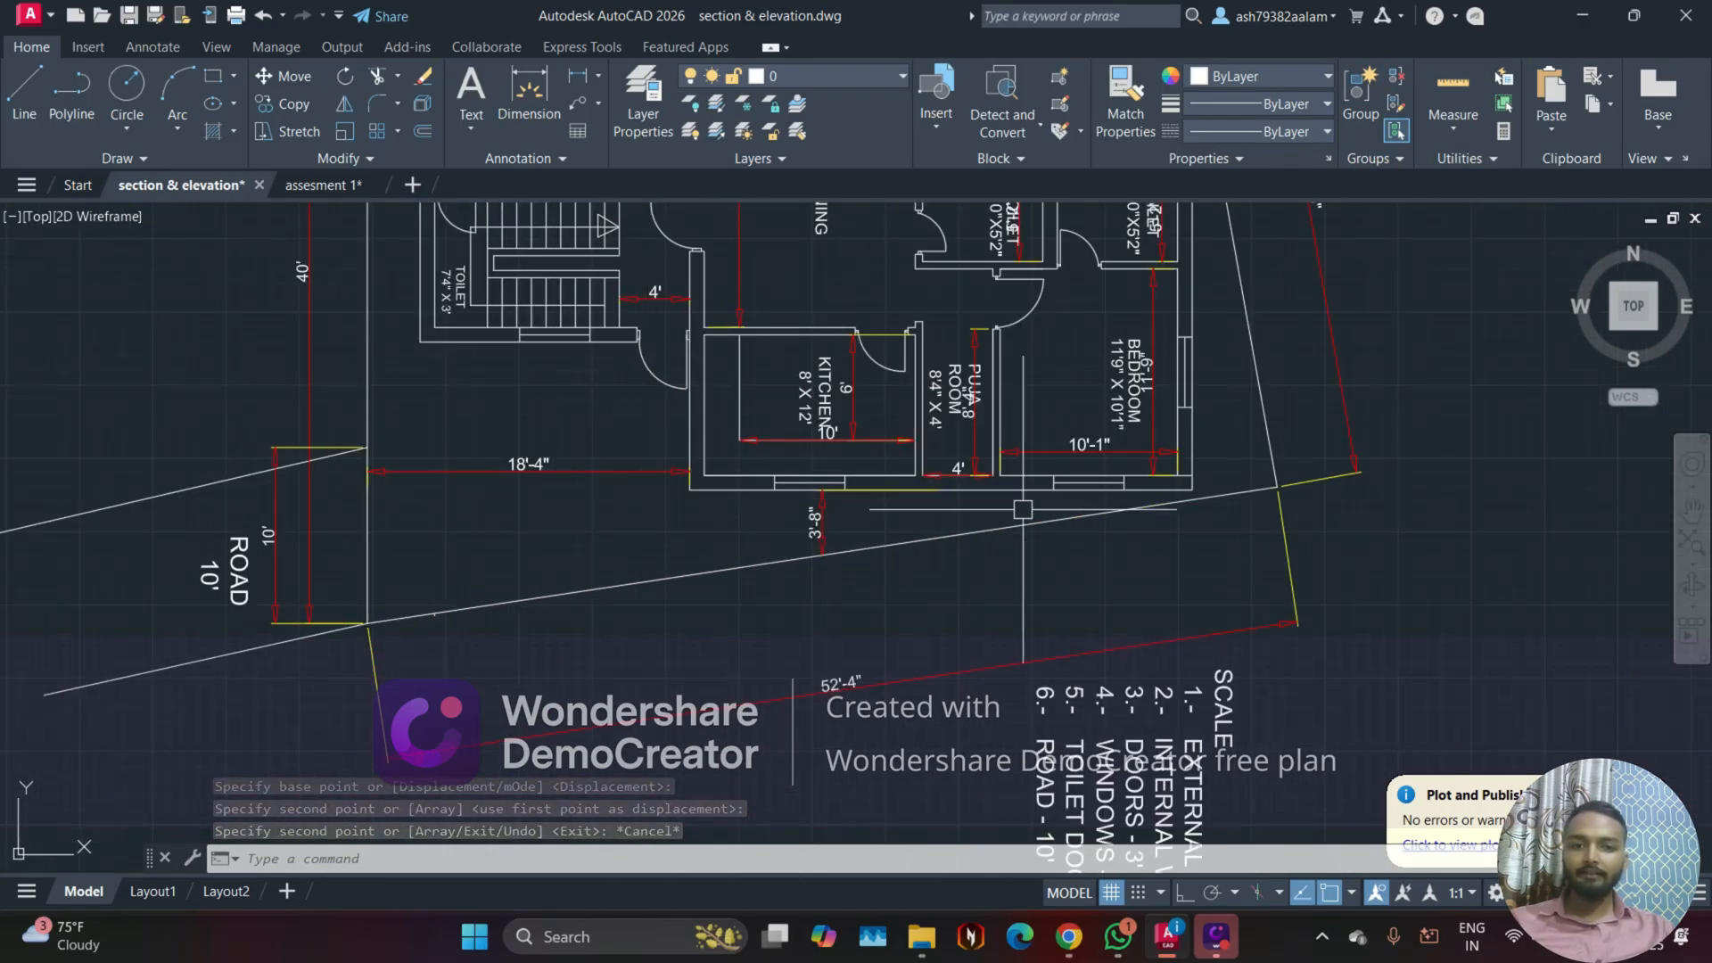
scroll(1126, 456, down, 2)
middle_drag(804, 506, 833, 636)
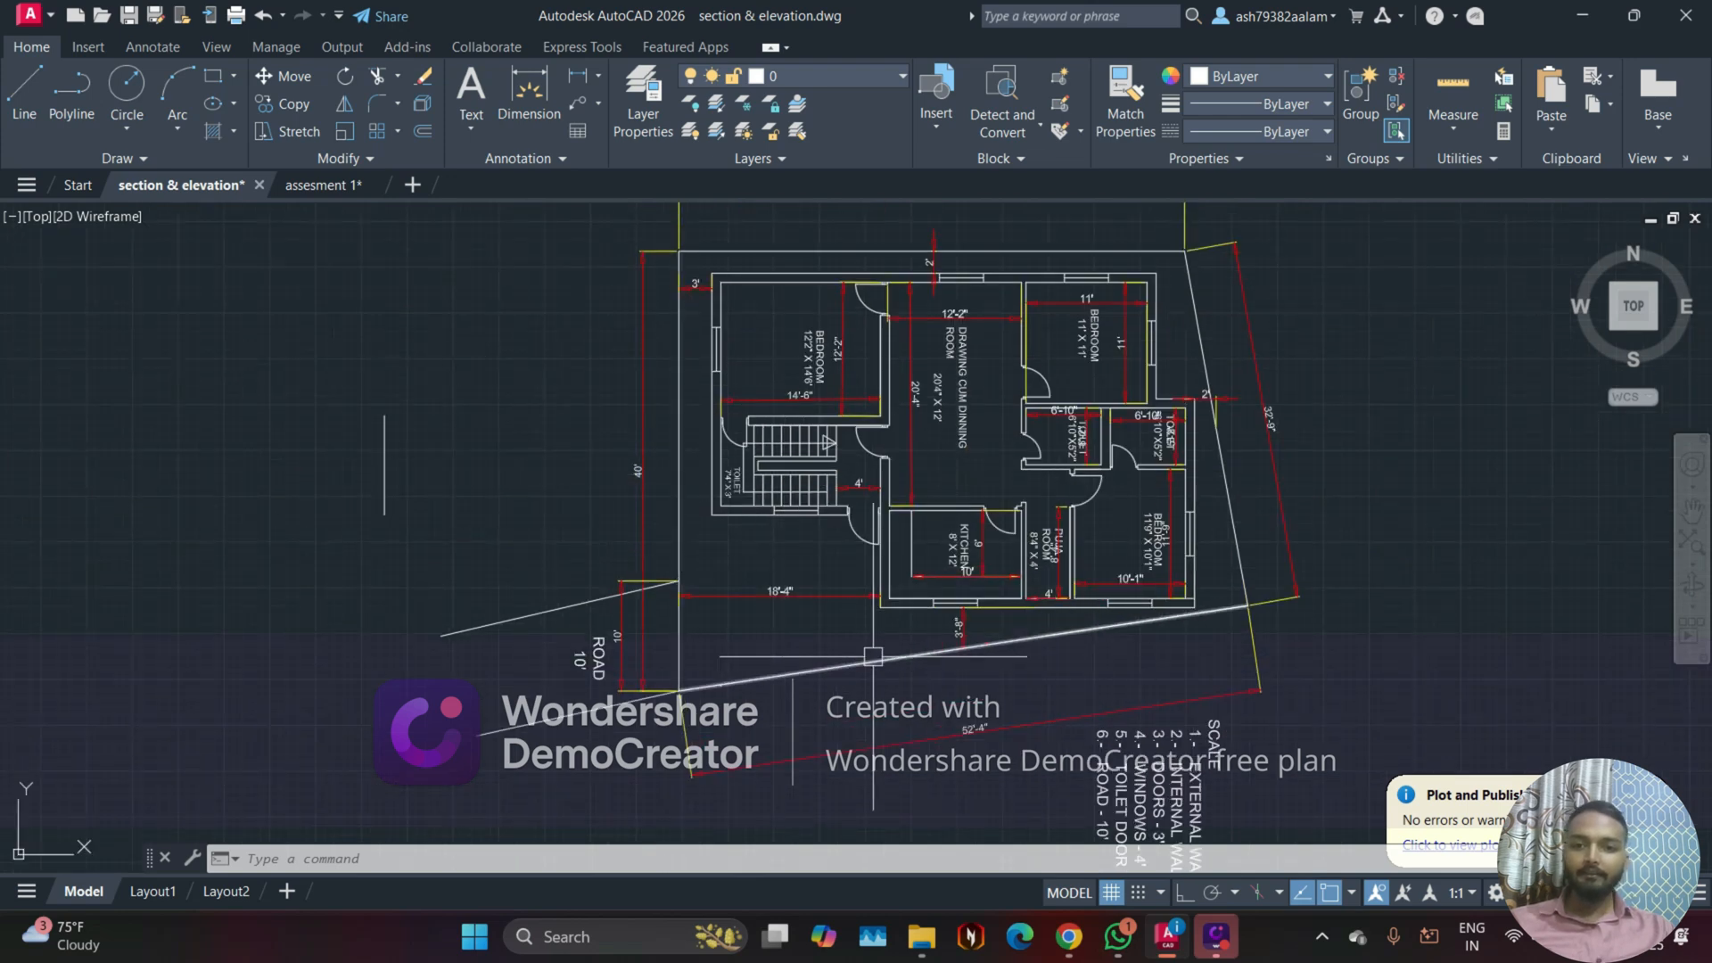
scroll(972, 228, down, 2)
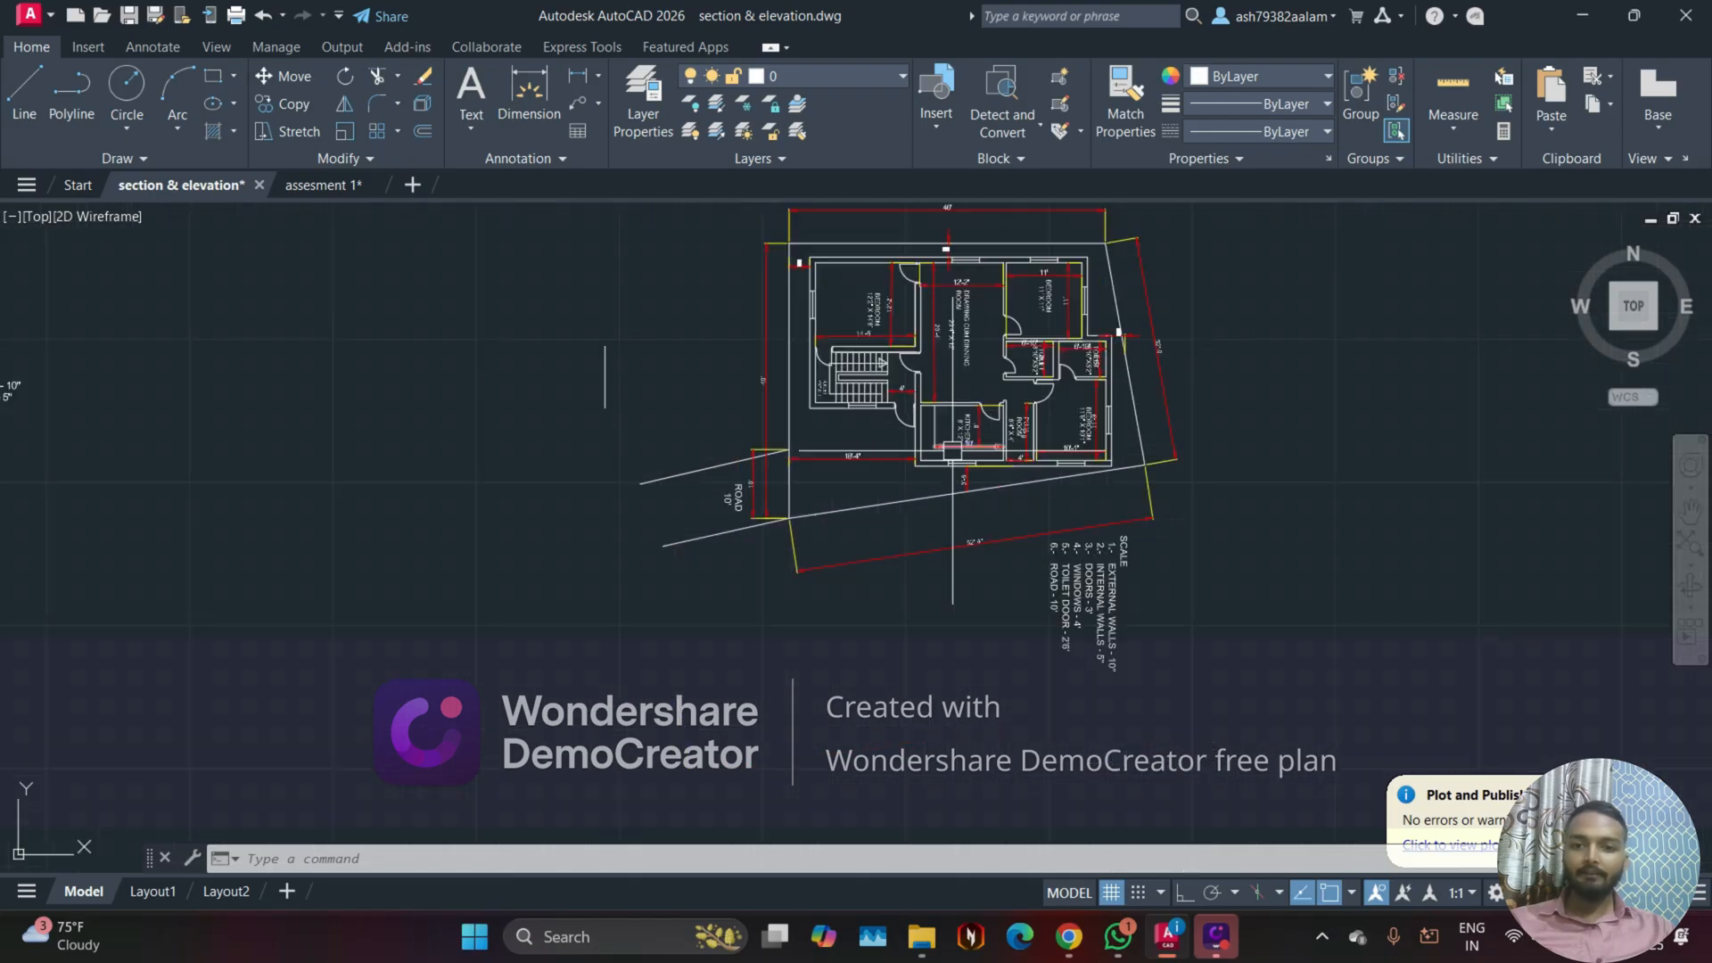
middle_drag(690, 474, 695, 527)
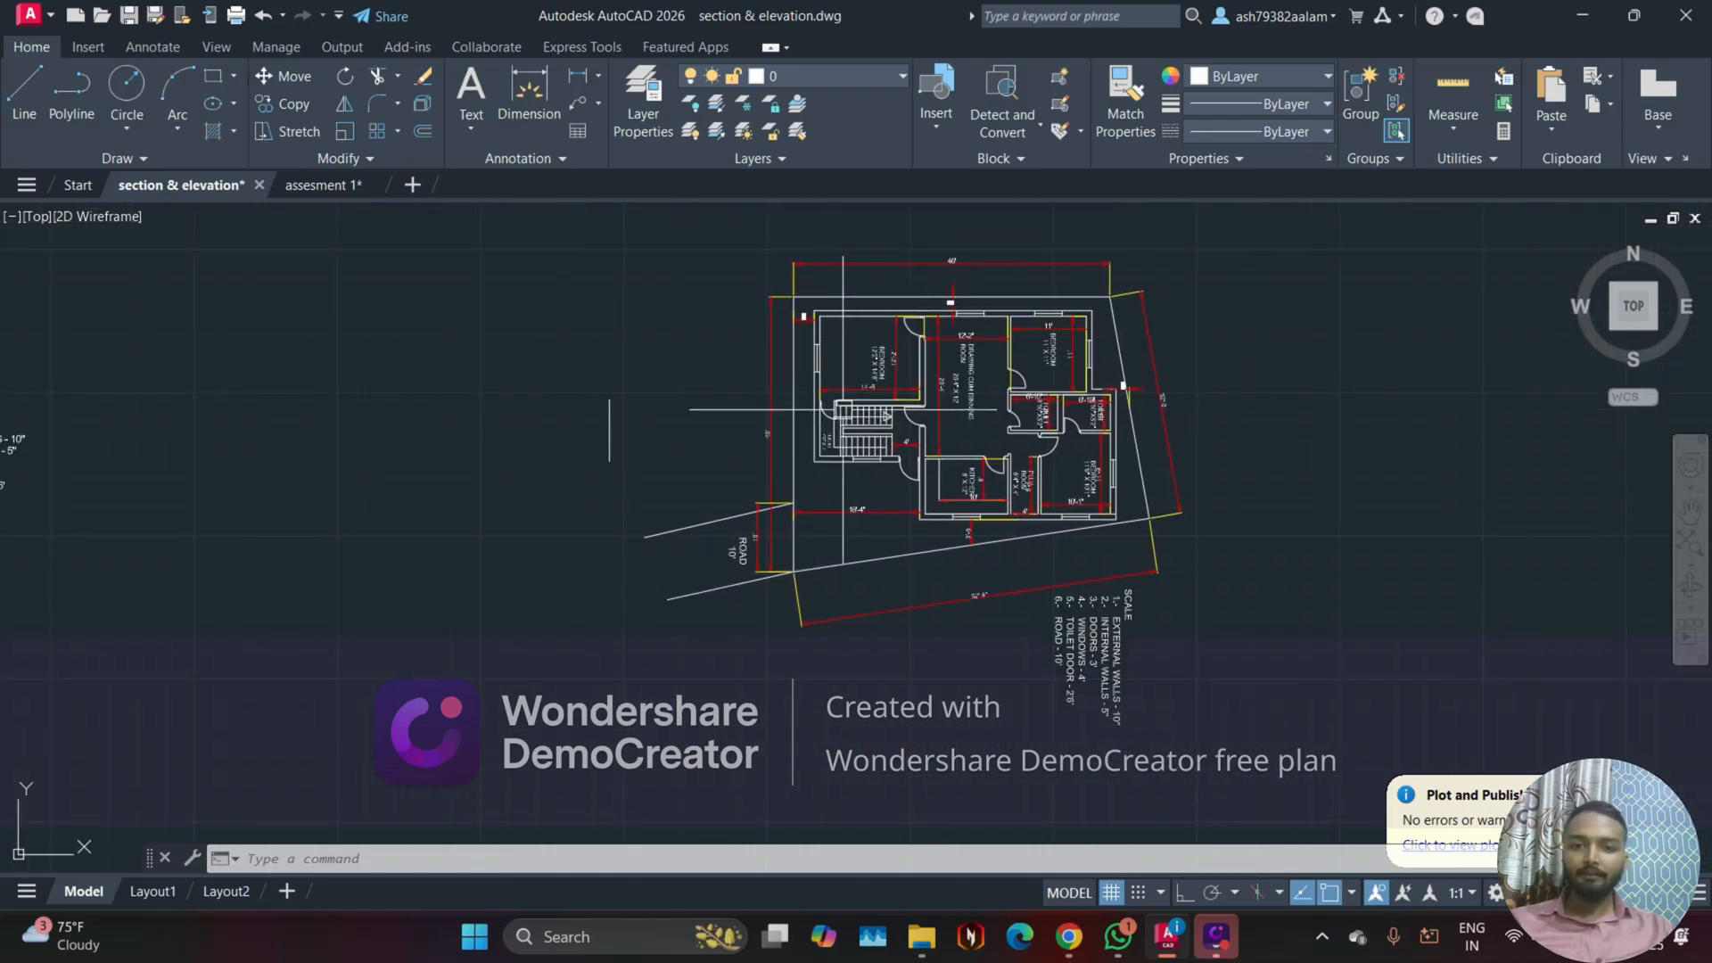
scroll(624, 339, up, 4)
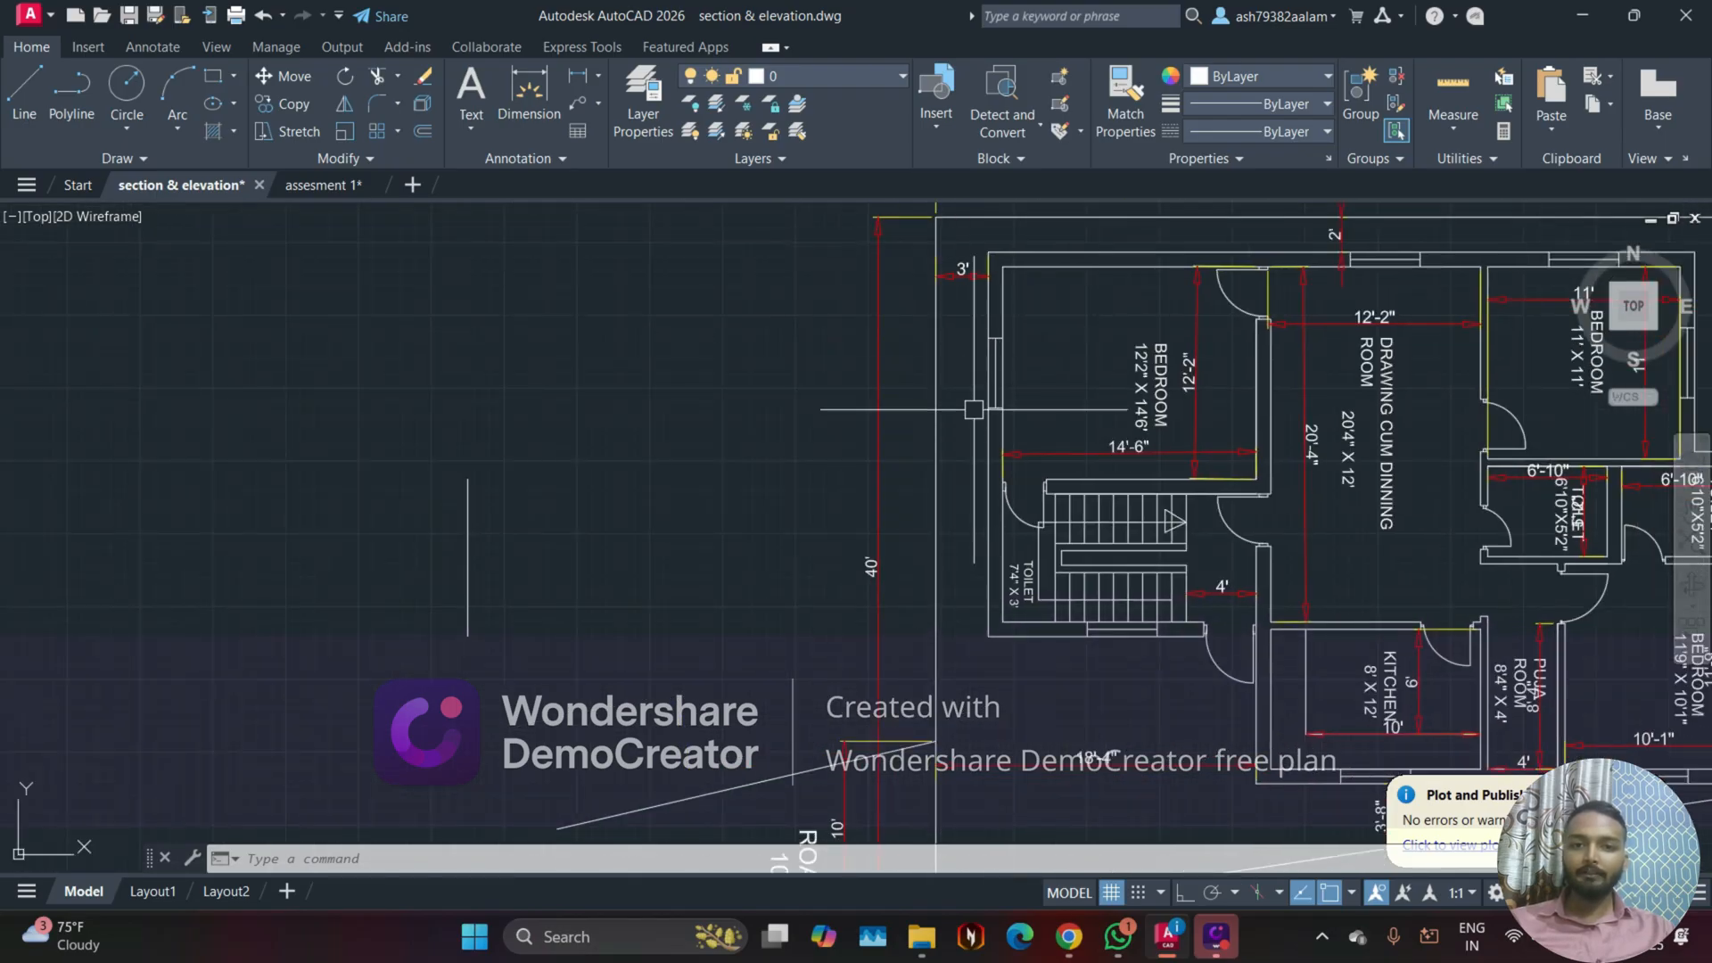
scroll(974, 409, down, 2)
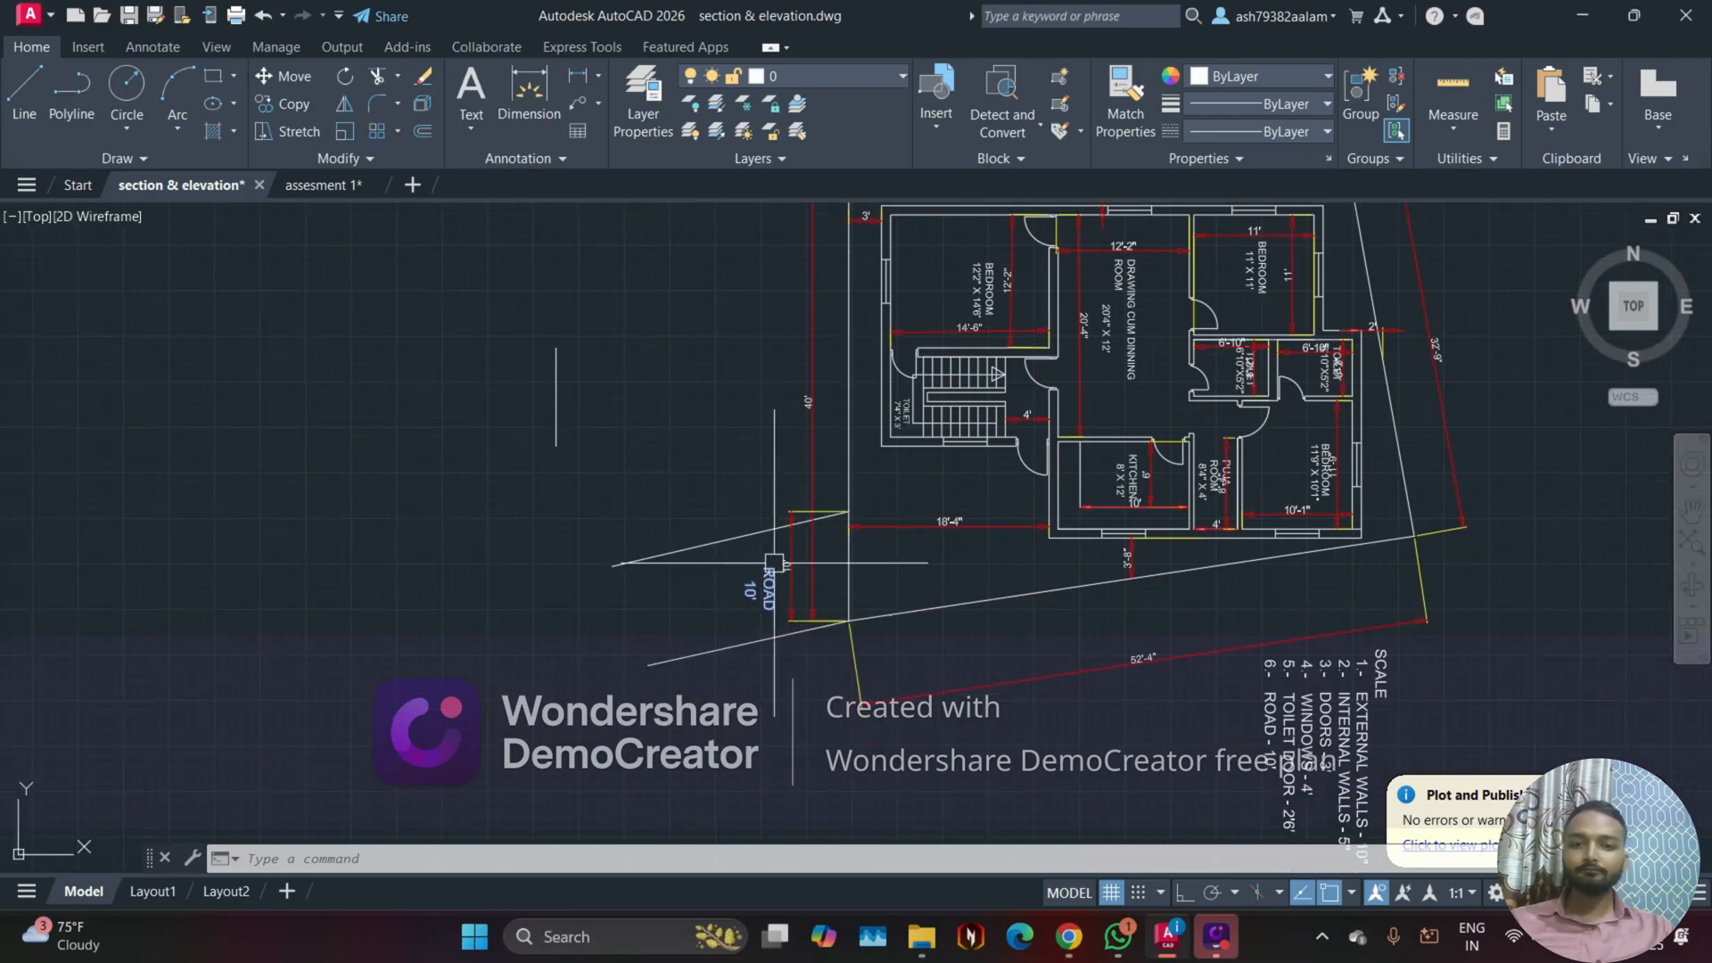
Step: Highlight the two road lines of the rotated floor plan, review the house's position relative to the road, and clear the selection
scroll(774, 563, up, 2)
click(722, 575)
click(604, 497)
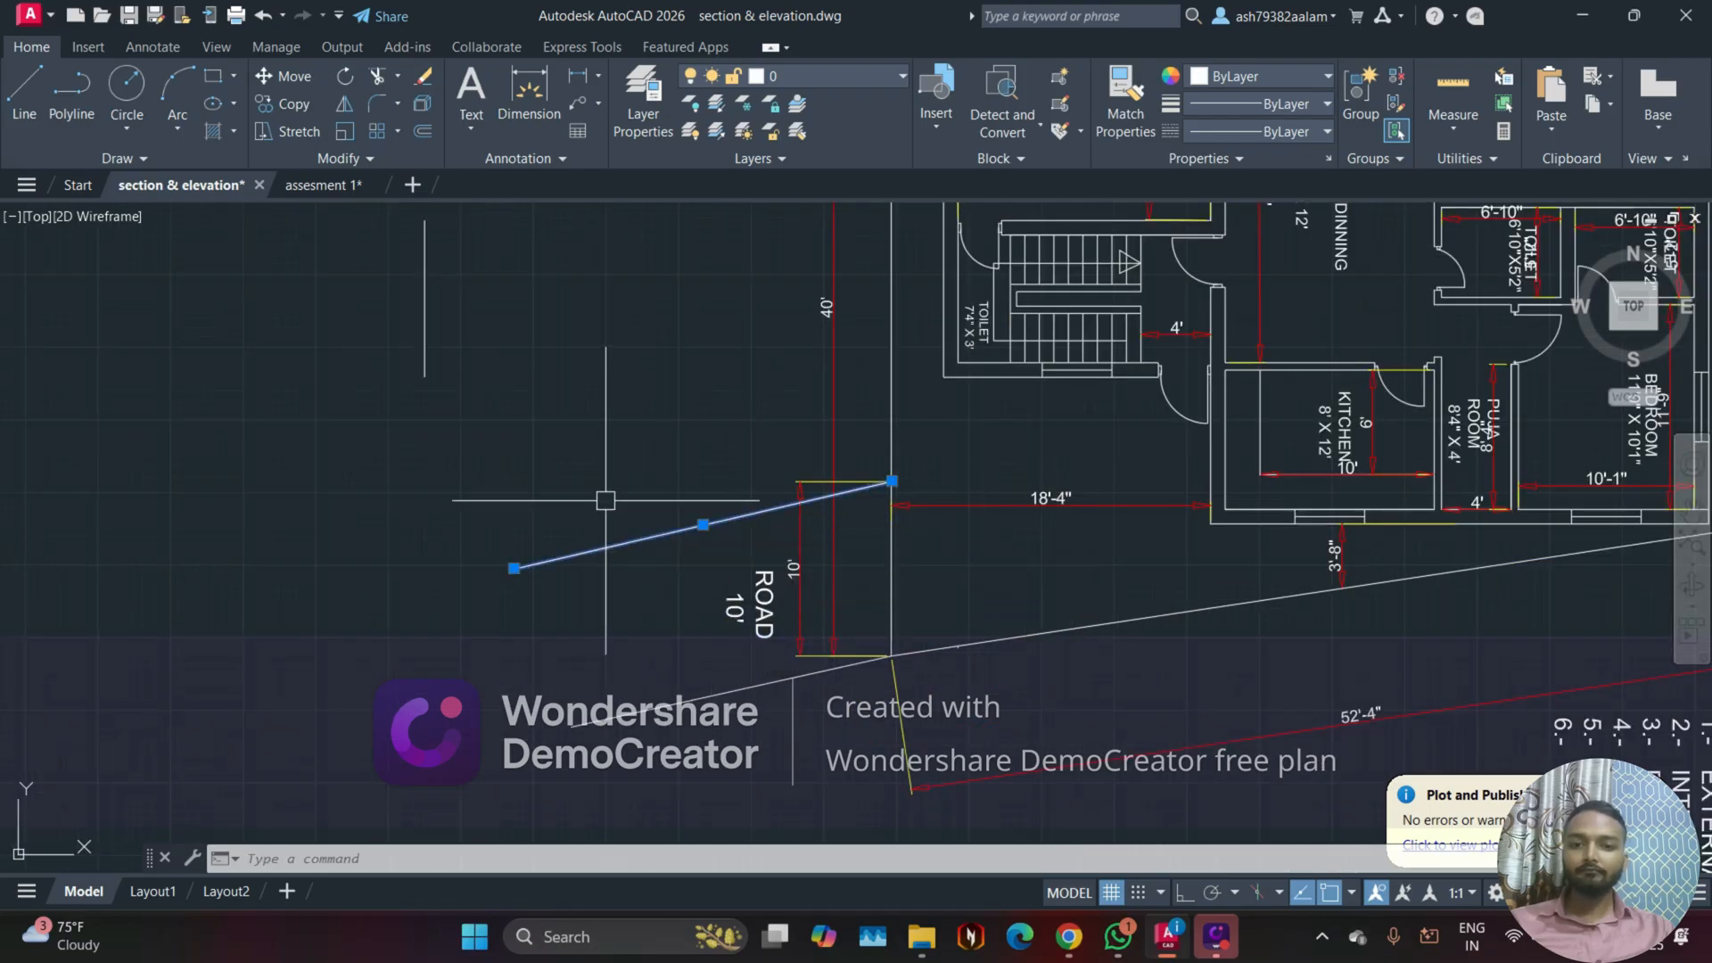
click(653, 713)
scroll(583, 638, down, 2)
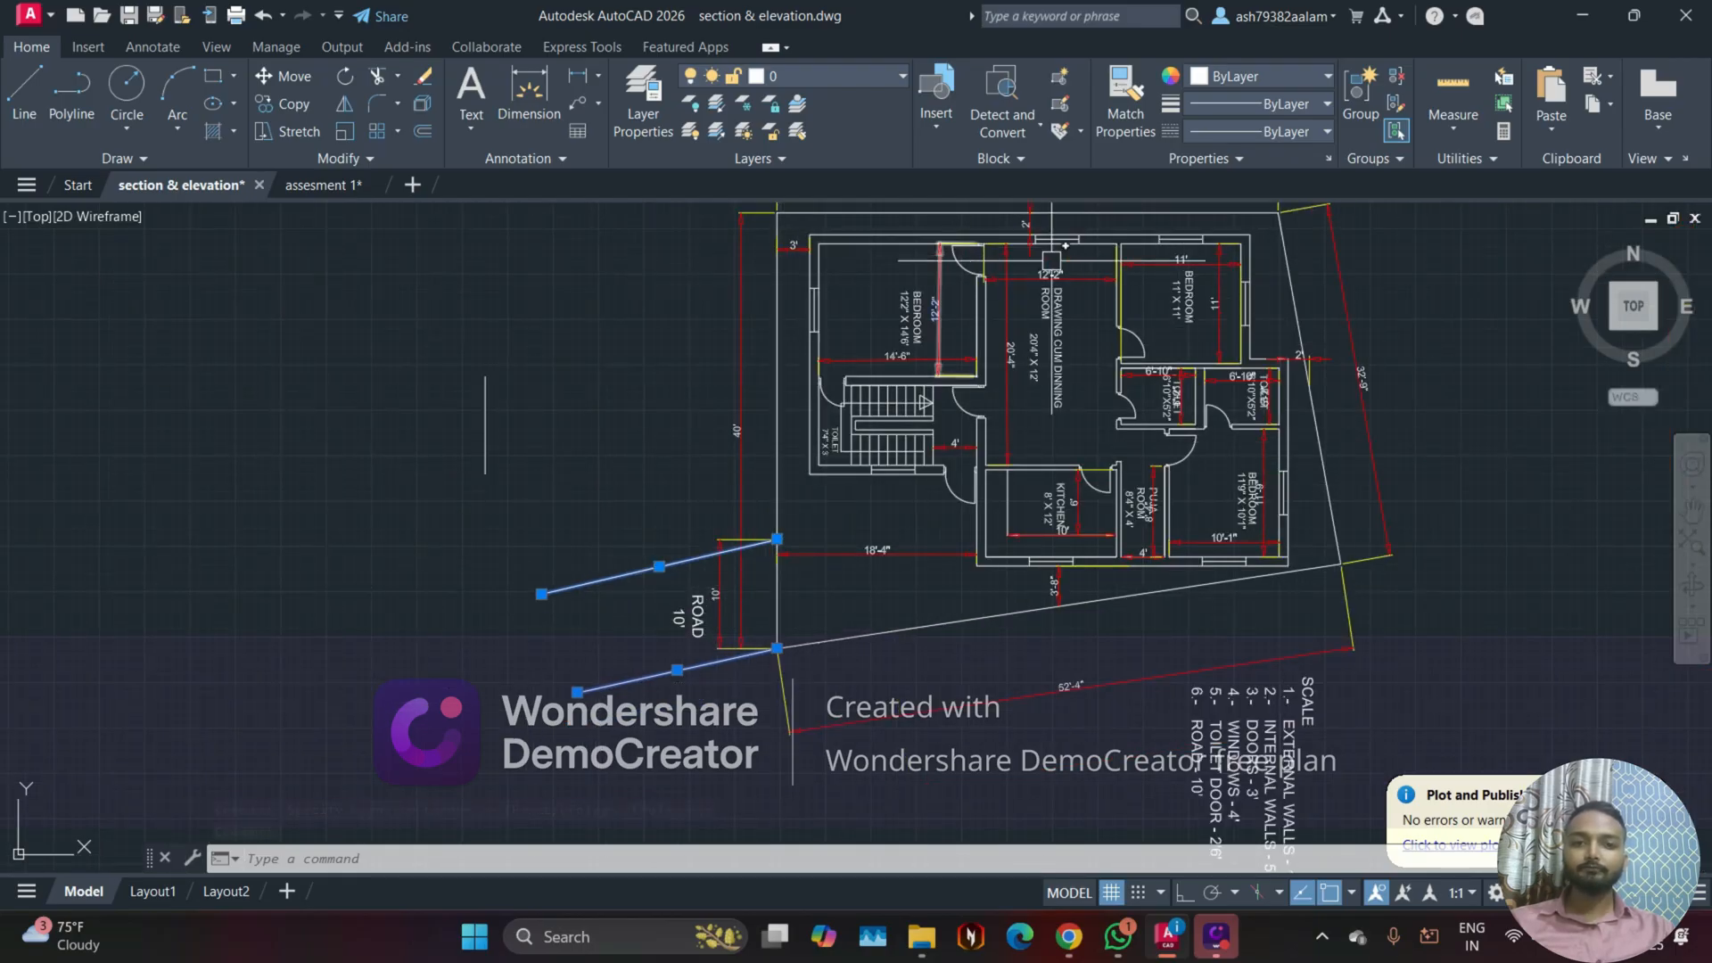
scroll(892, 272, up, 2)
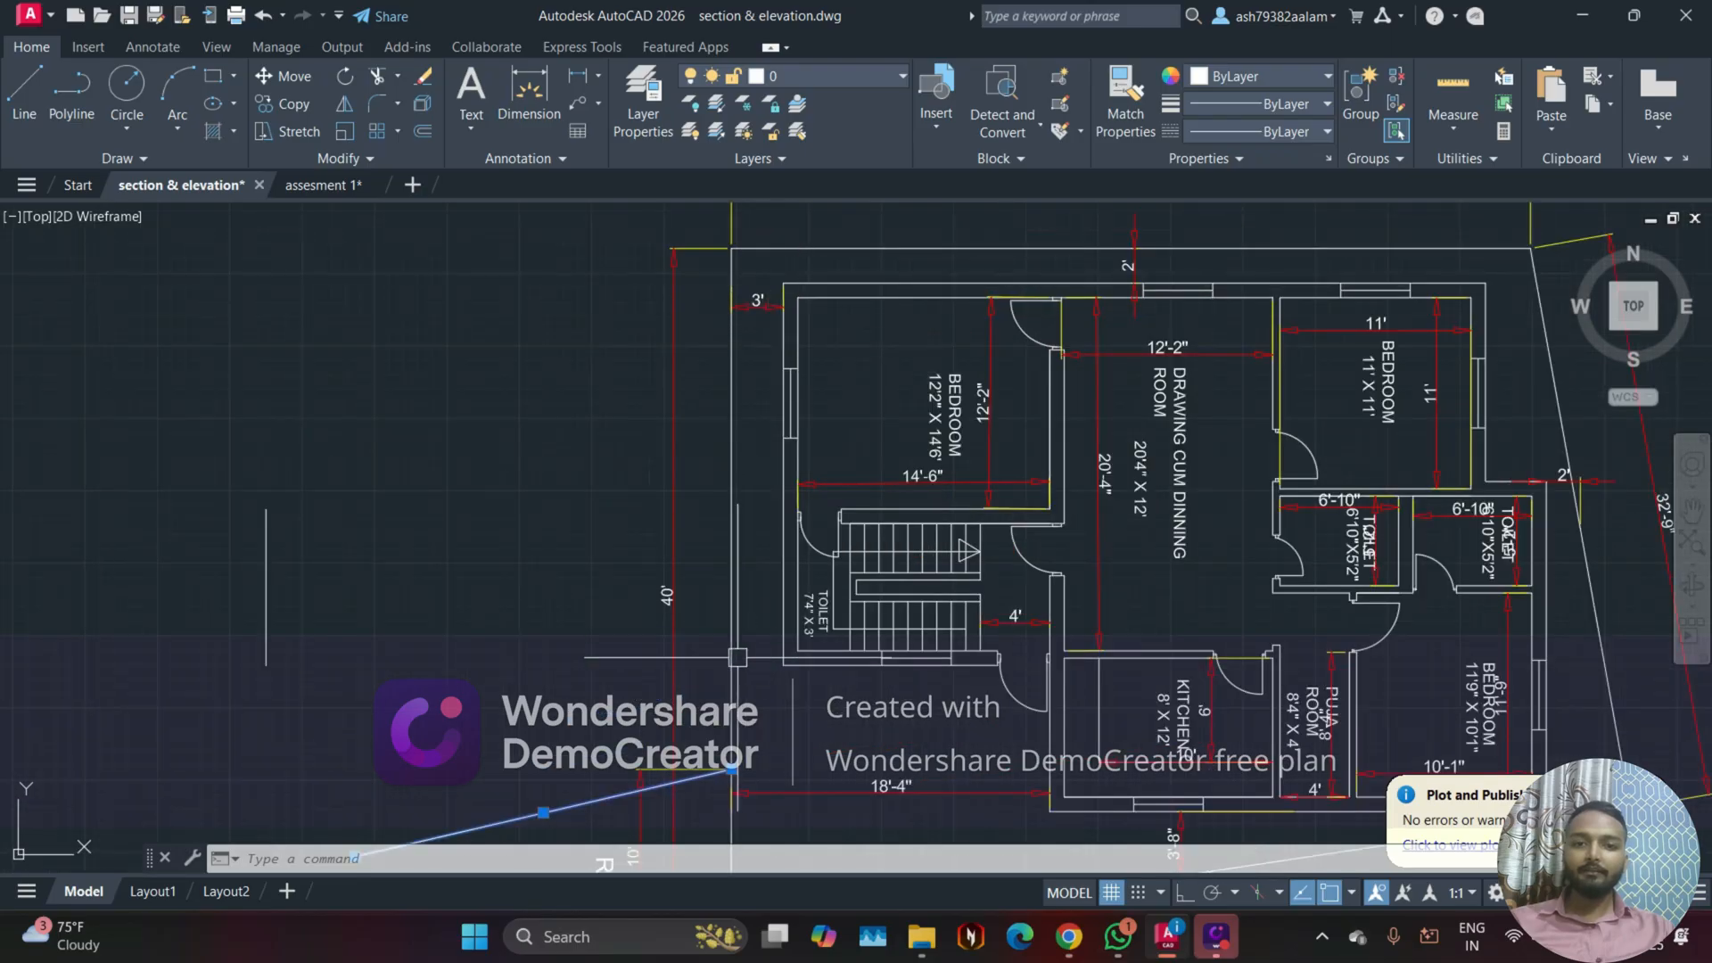
scroll(688, 348, down, 2)
middle_drag(765, 501, 616, 378)
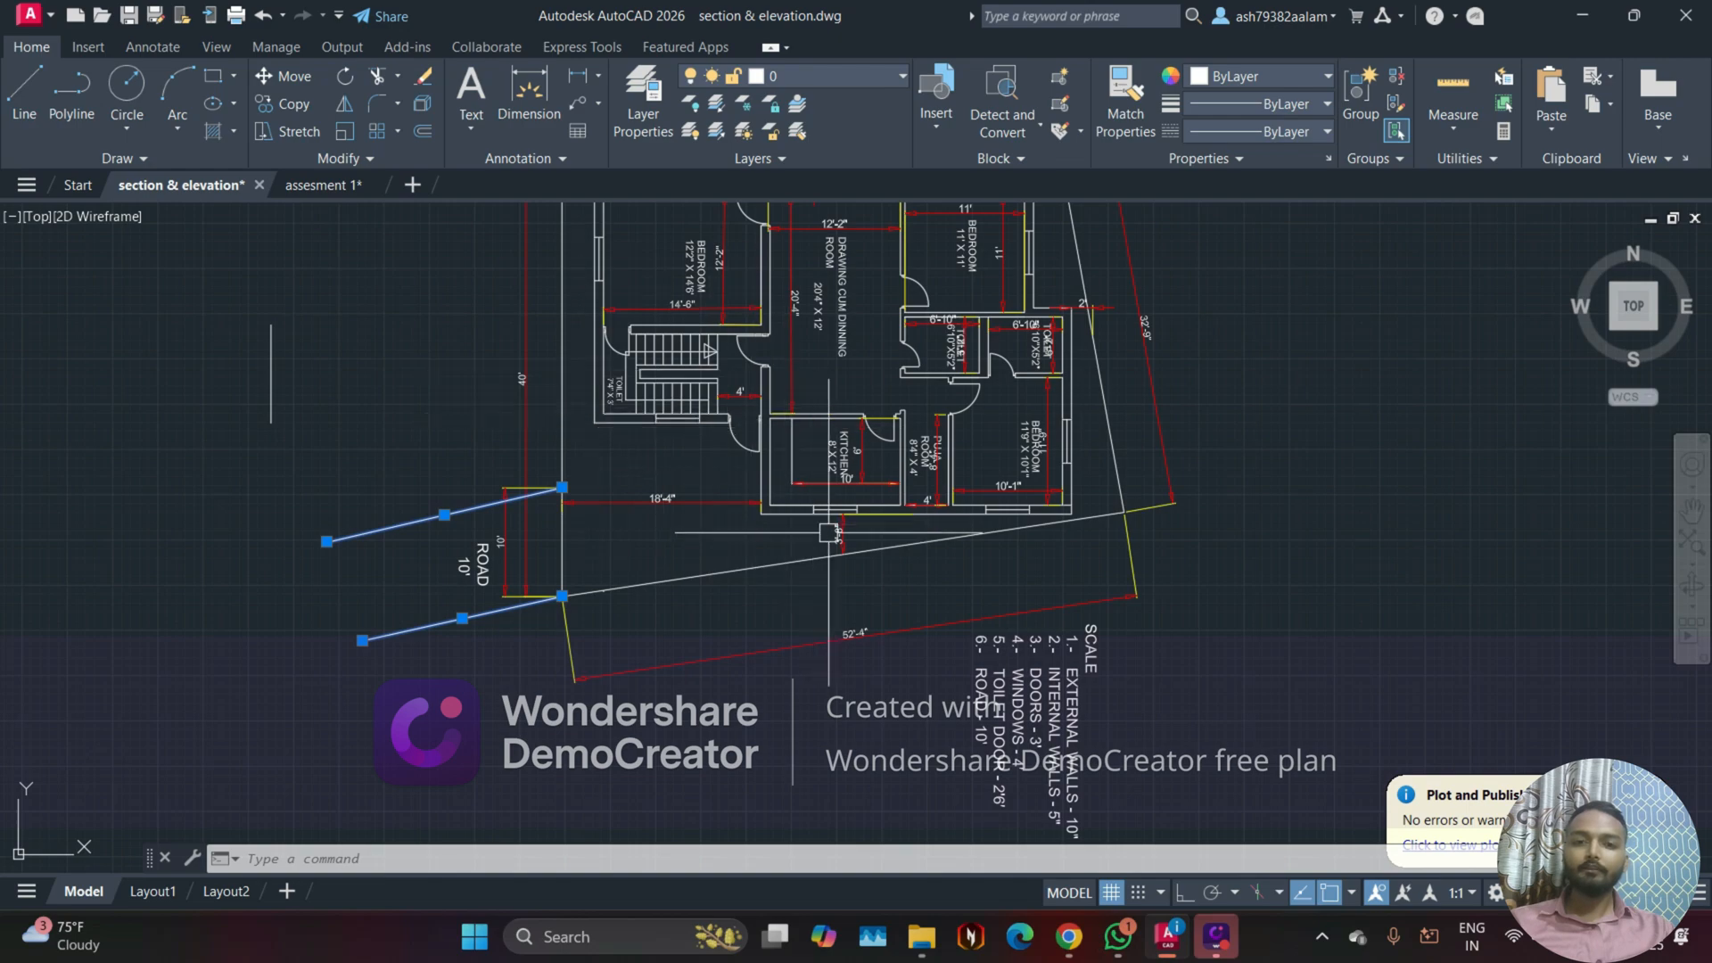
scroll(993, 460, down, 2)
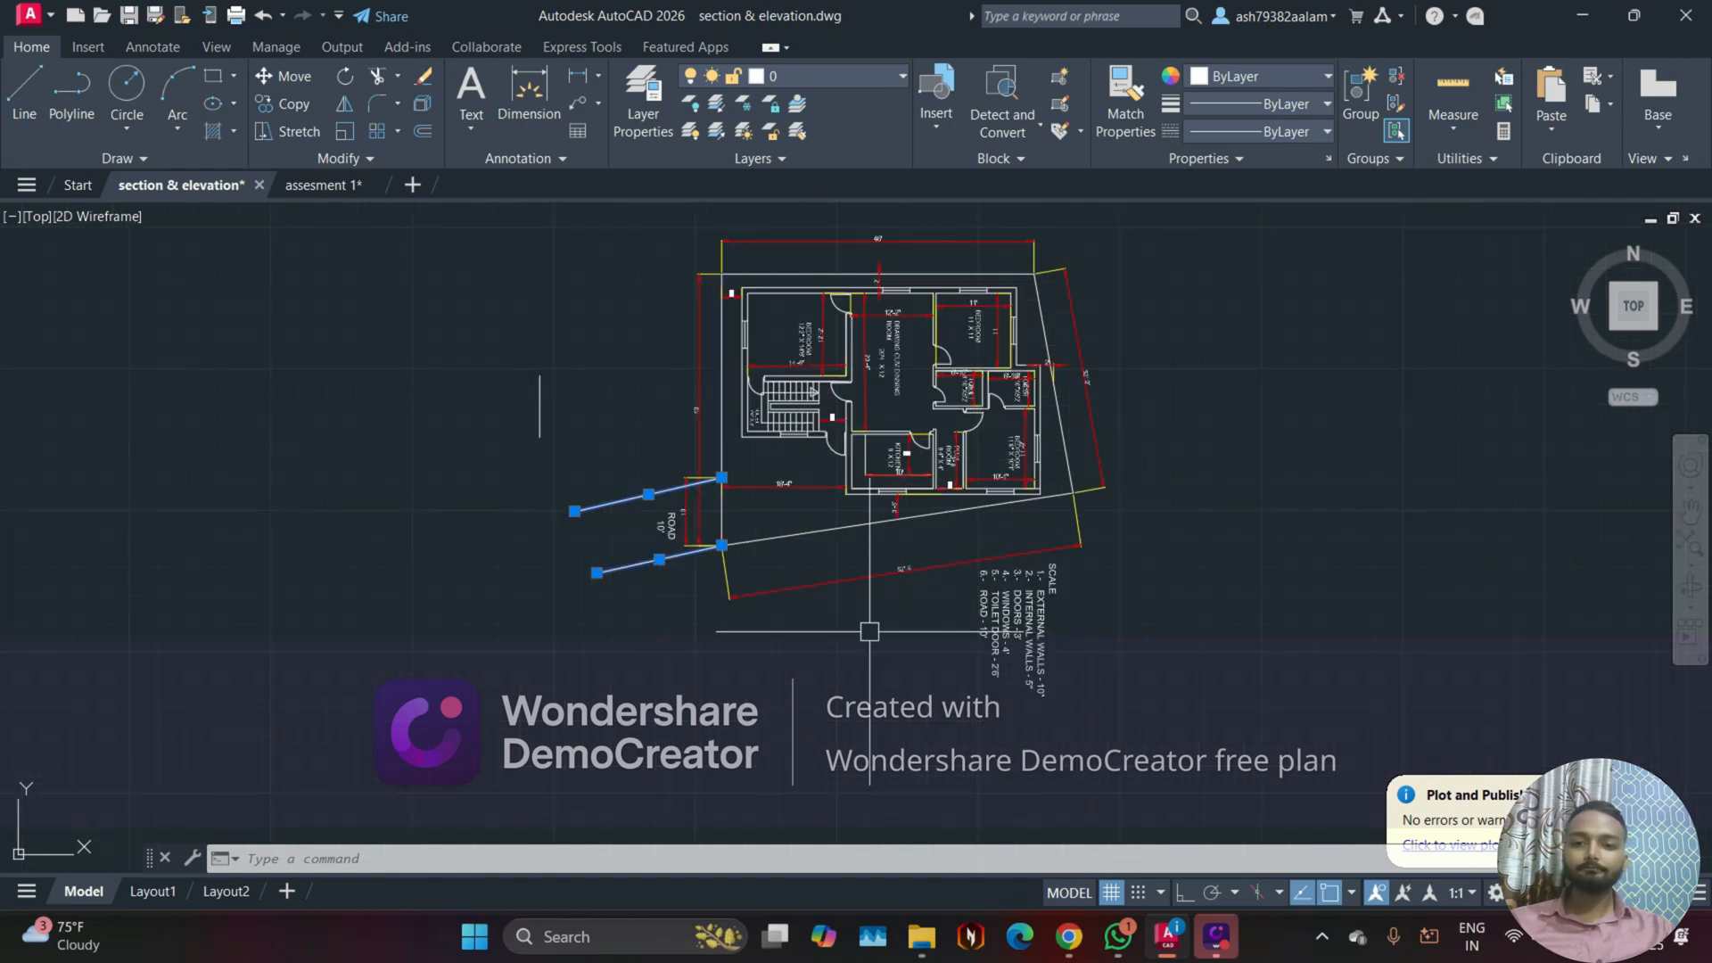
key(Escape)
key(Escape)
key(Escape)
Step: Inspect the front elevation copy in the upper row, from its ground line to the parapet and windows
scroll(745, 620, down, 4)
middle_drag(1070, 620, 699, 684)
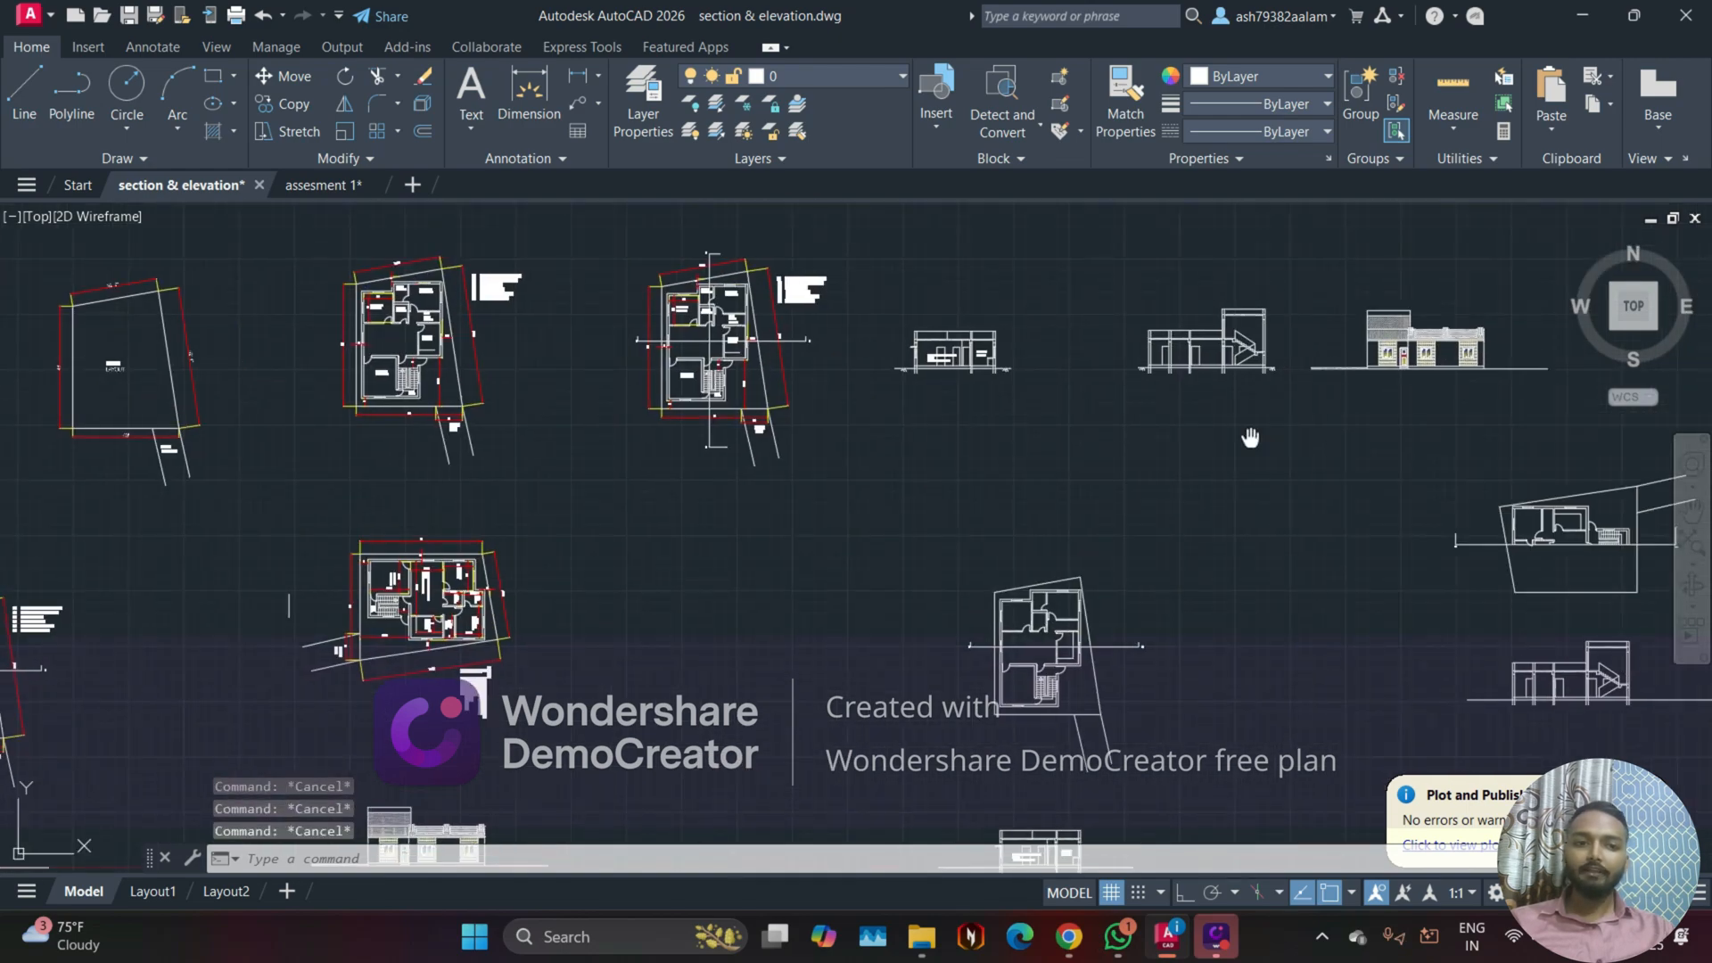
middle_drag(1250, 437, 920, 557)
scroll(1111, 502, up, 2)
scroll(1110, 502, up, 4)
middle_drag(1067, 501, 910, 573)
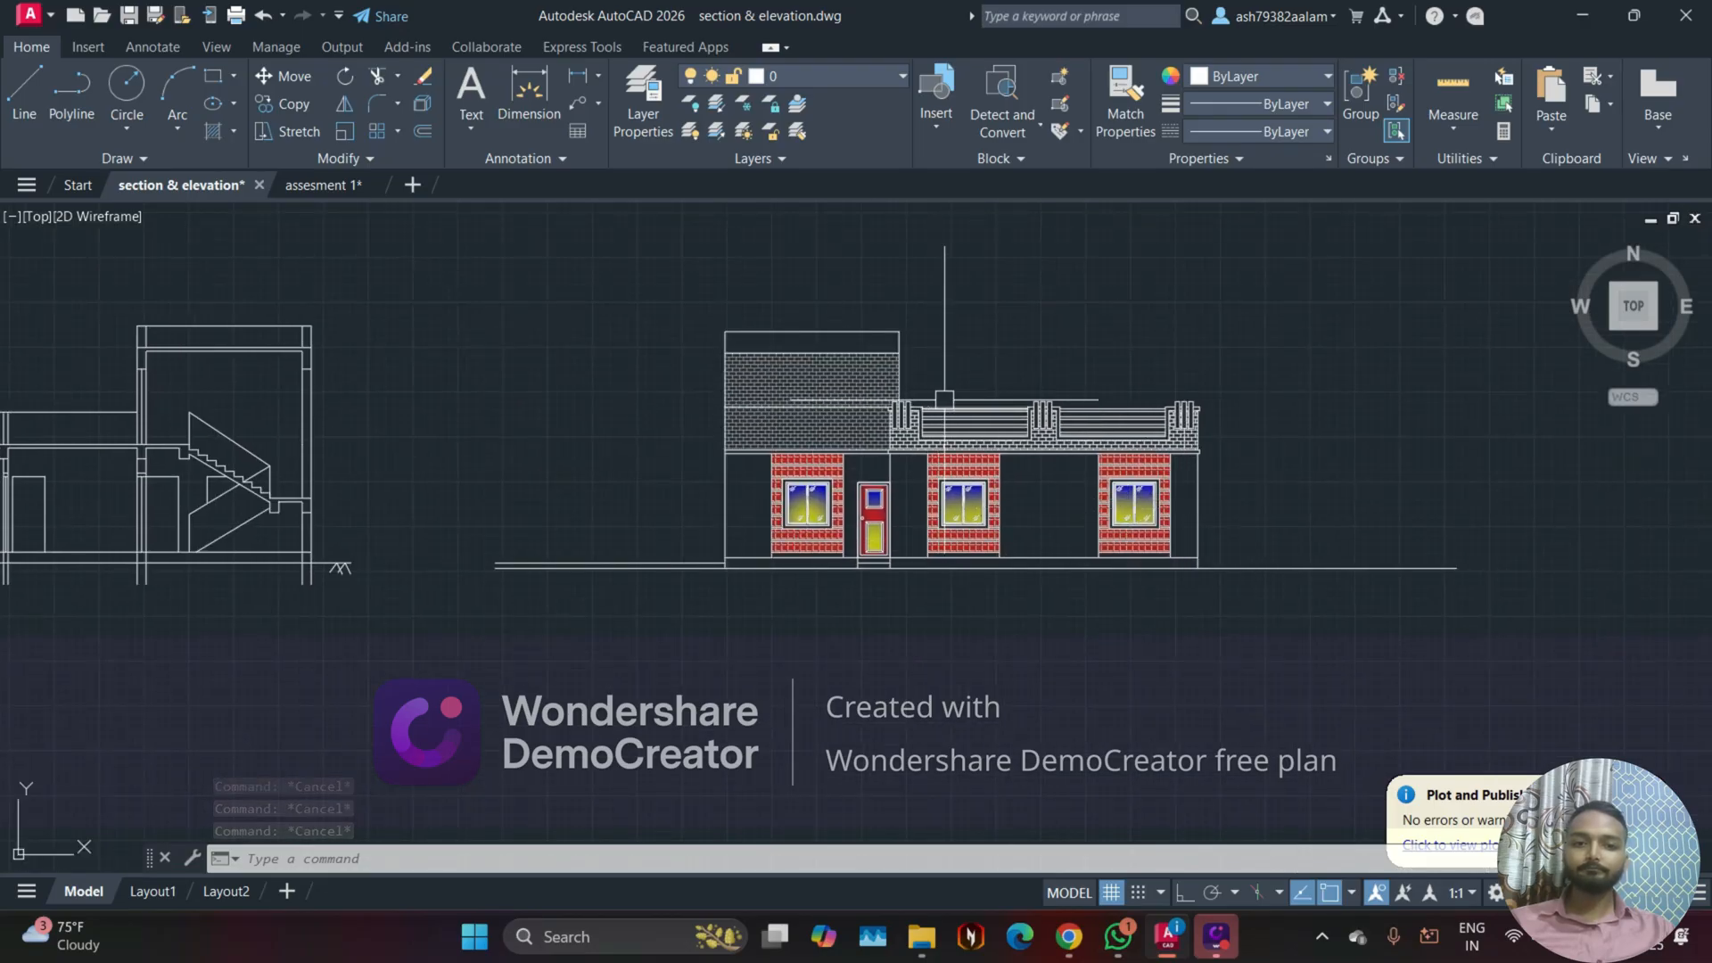
scroll(1172, 439, down, 2)
middle_drag(965, 492, 751, 540)
scroll(912, 544, up, 2)
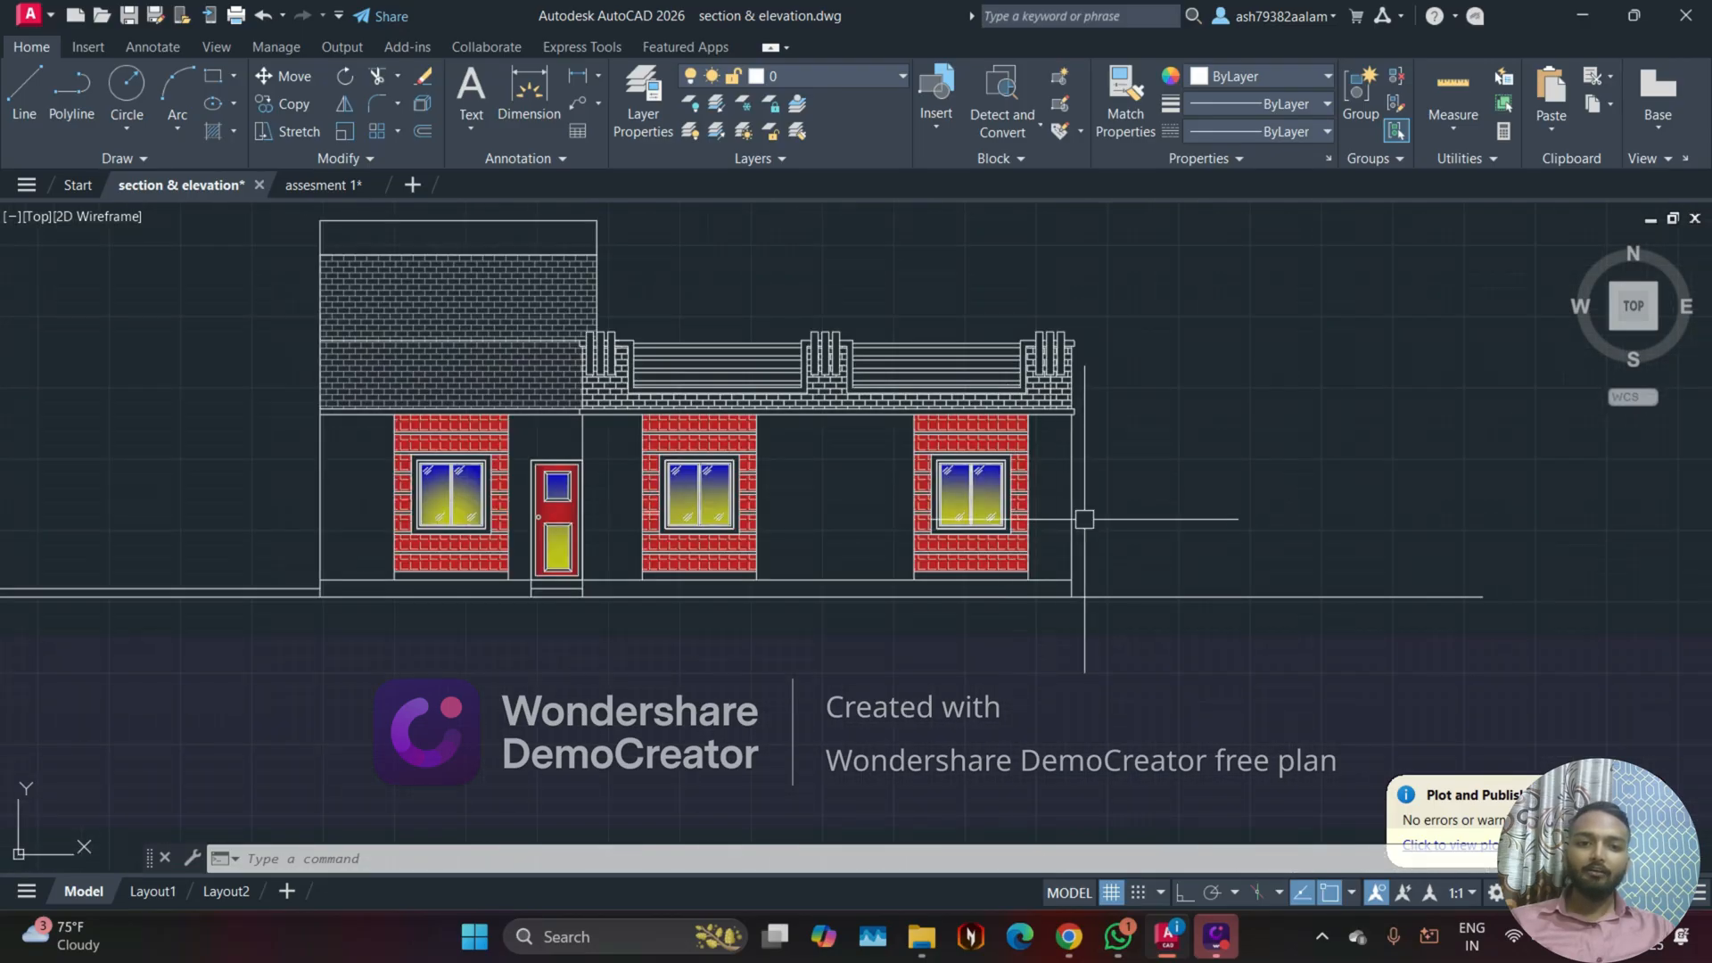
middle_drag(1182, 462, 1025, 543)
scroll(916, 690, up, 1)
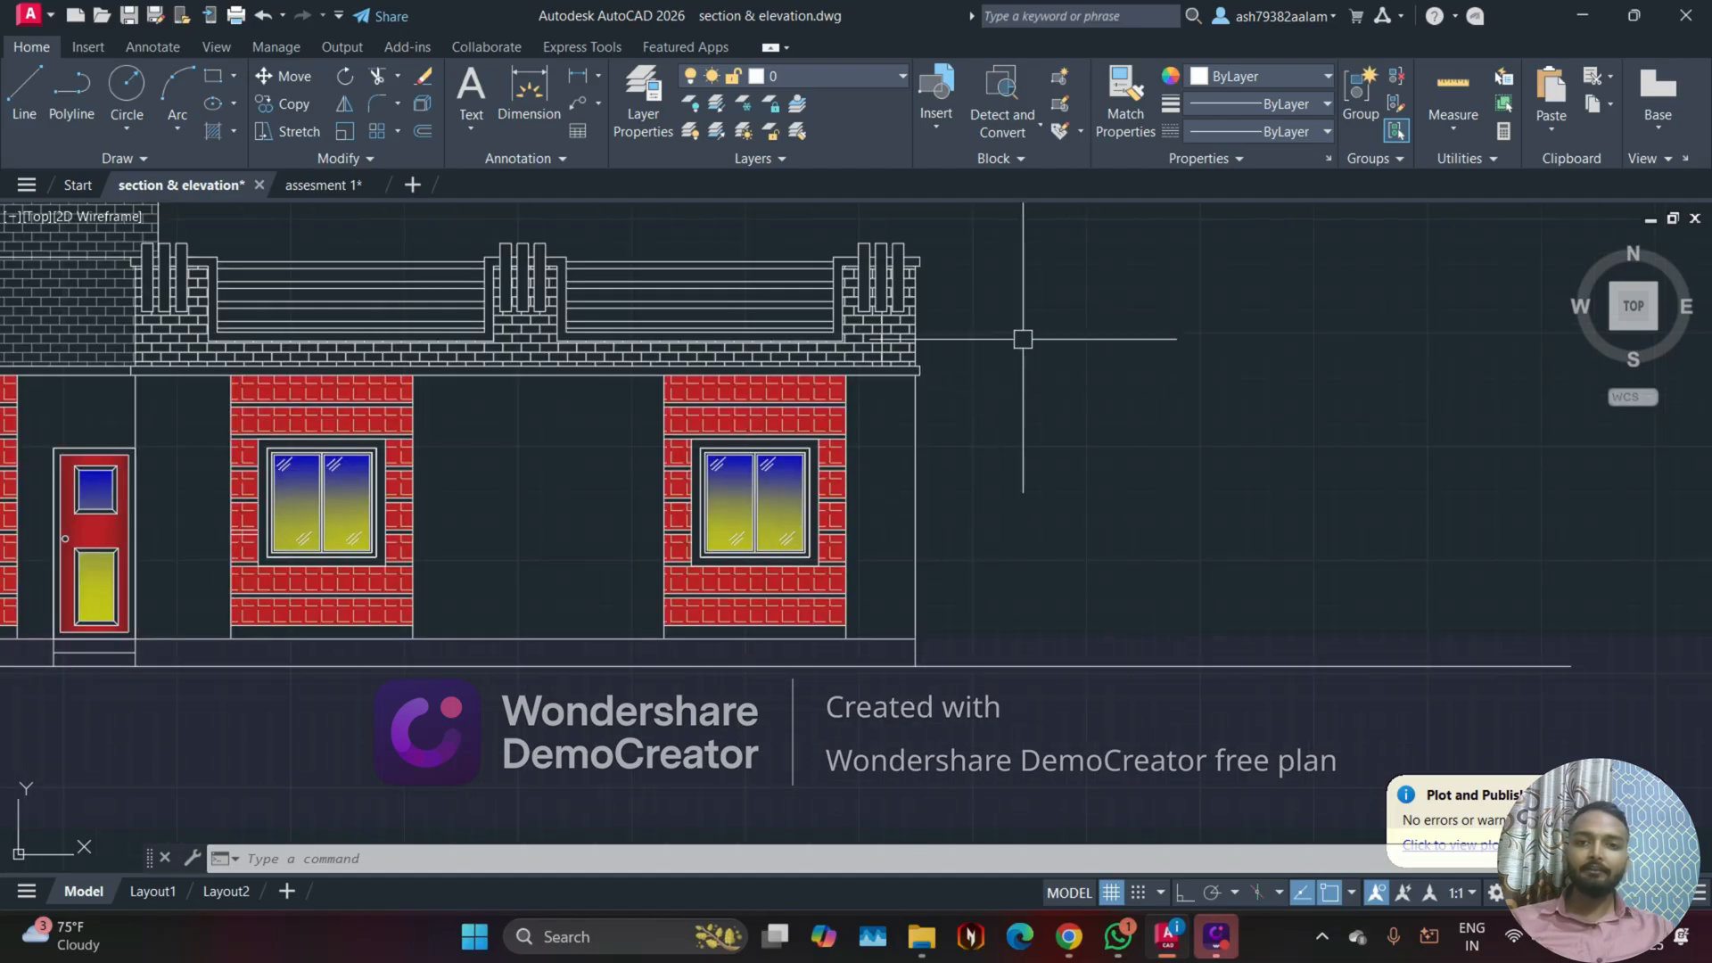
click(600, 106)
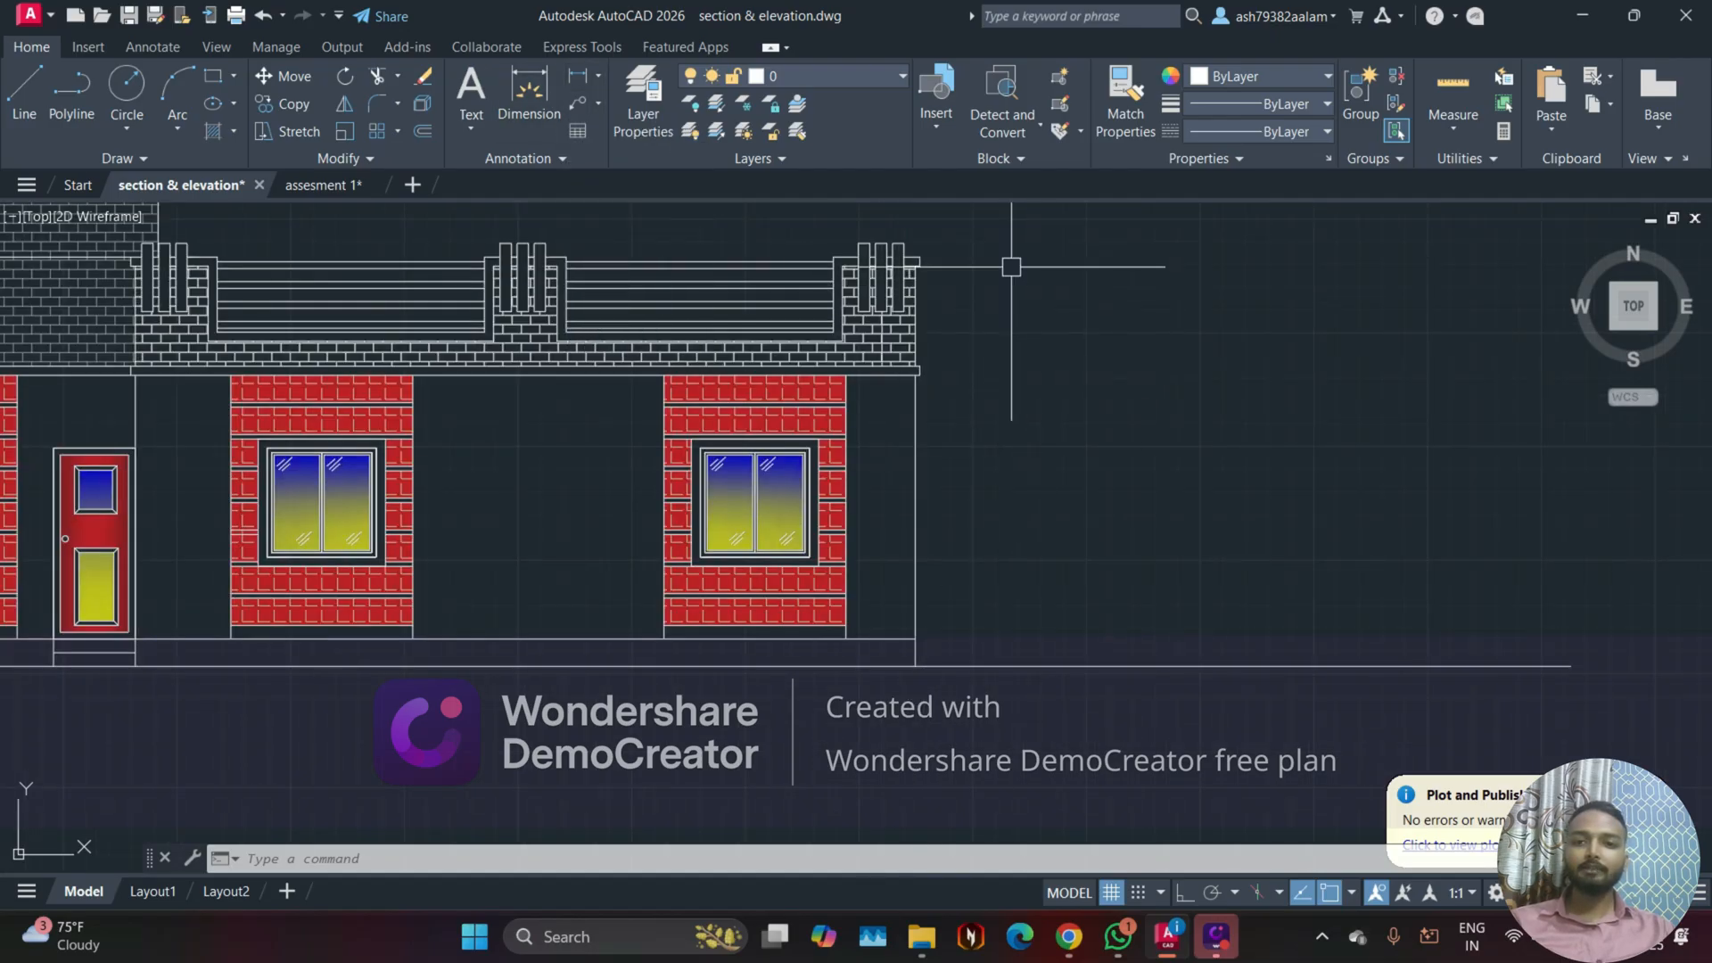
Step: Switch to the assesment 1 drawing and examine the elevations around its floor plan, including the front elevation's level labels
click(311, 186)
scroll(669, 382, down, 3)
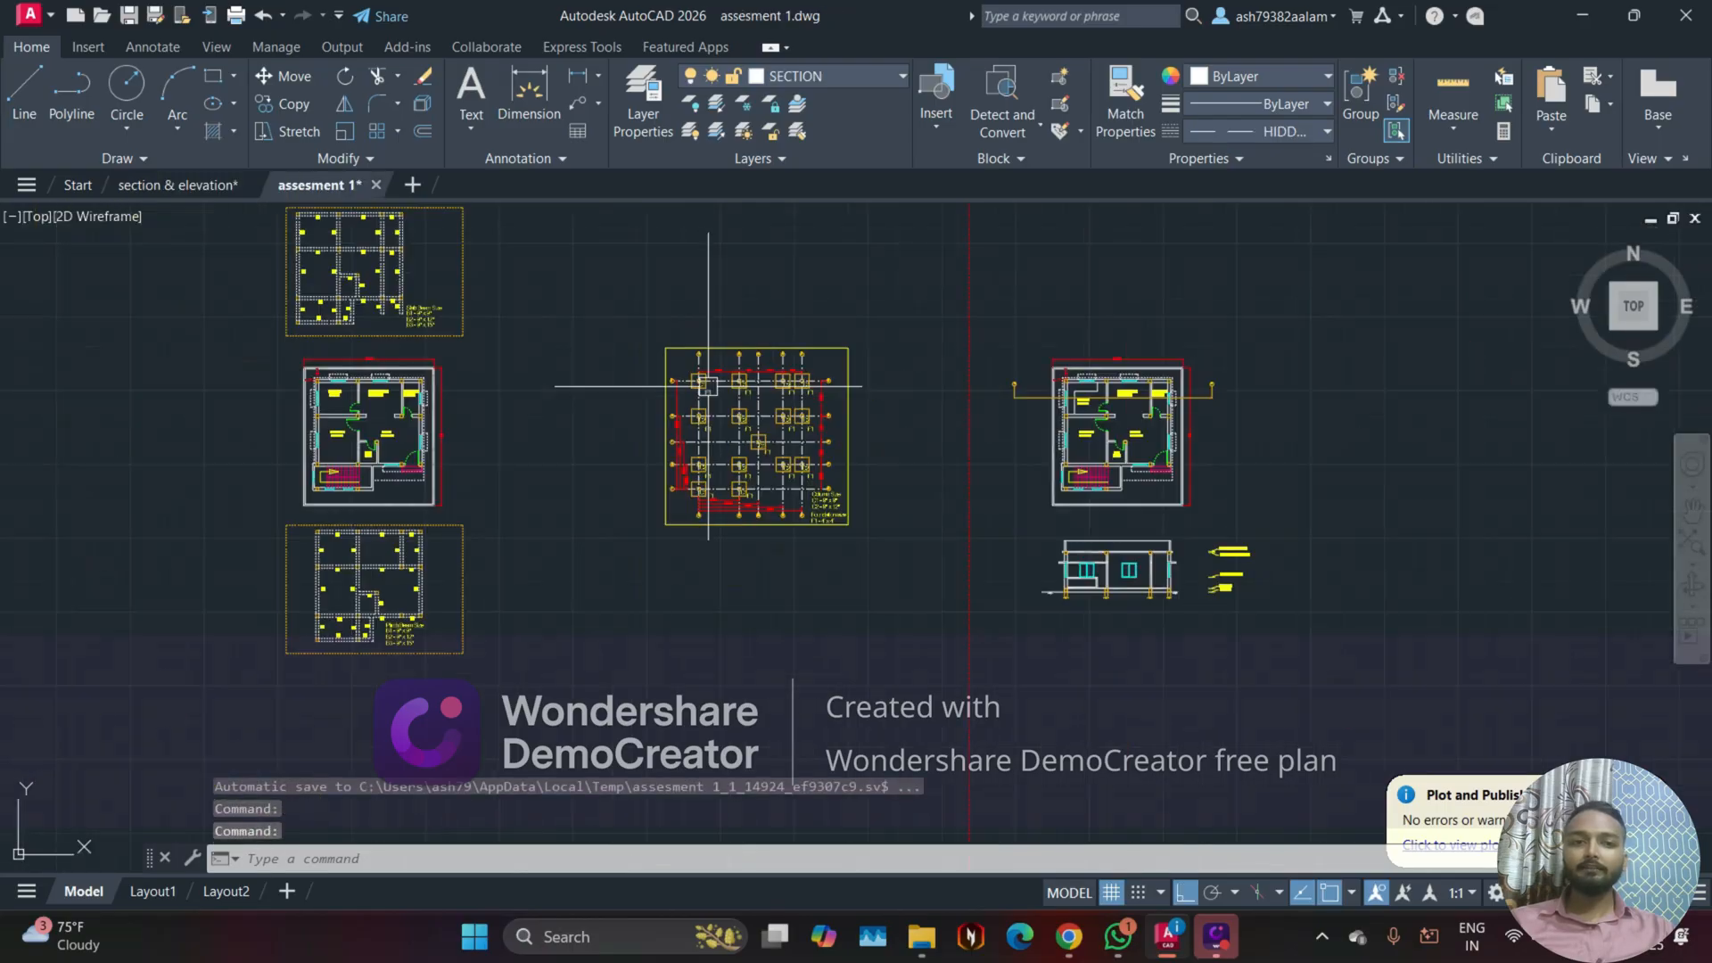
scroll(517, 451, up, 3)
scroll(975, 513, down, 3)
middle_drag(321, 499, 1189, 515)
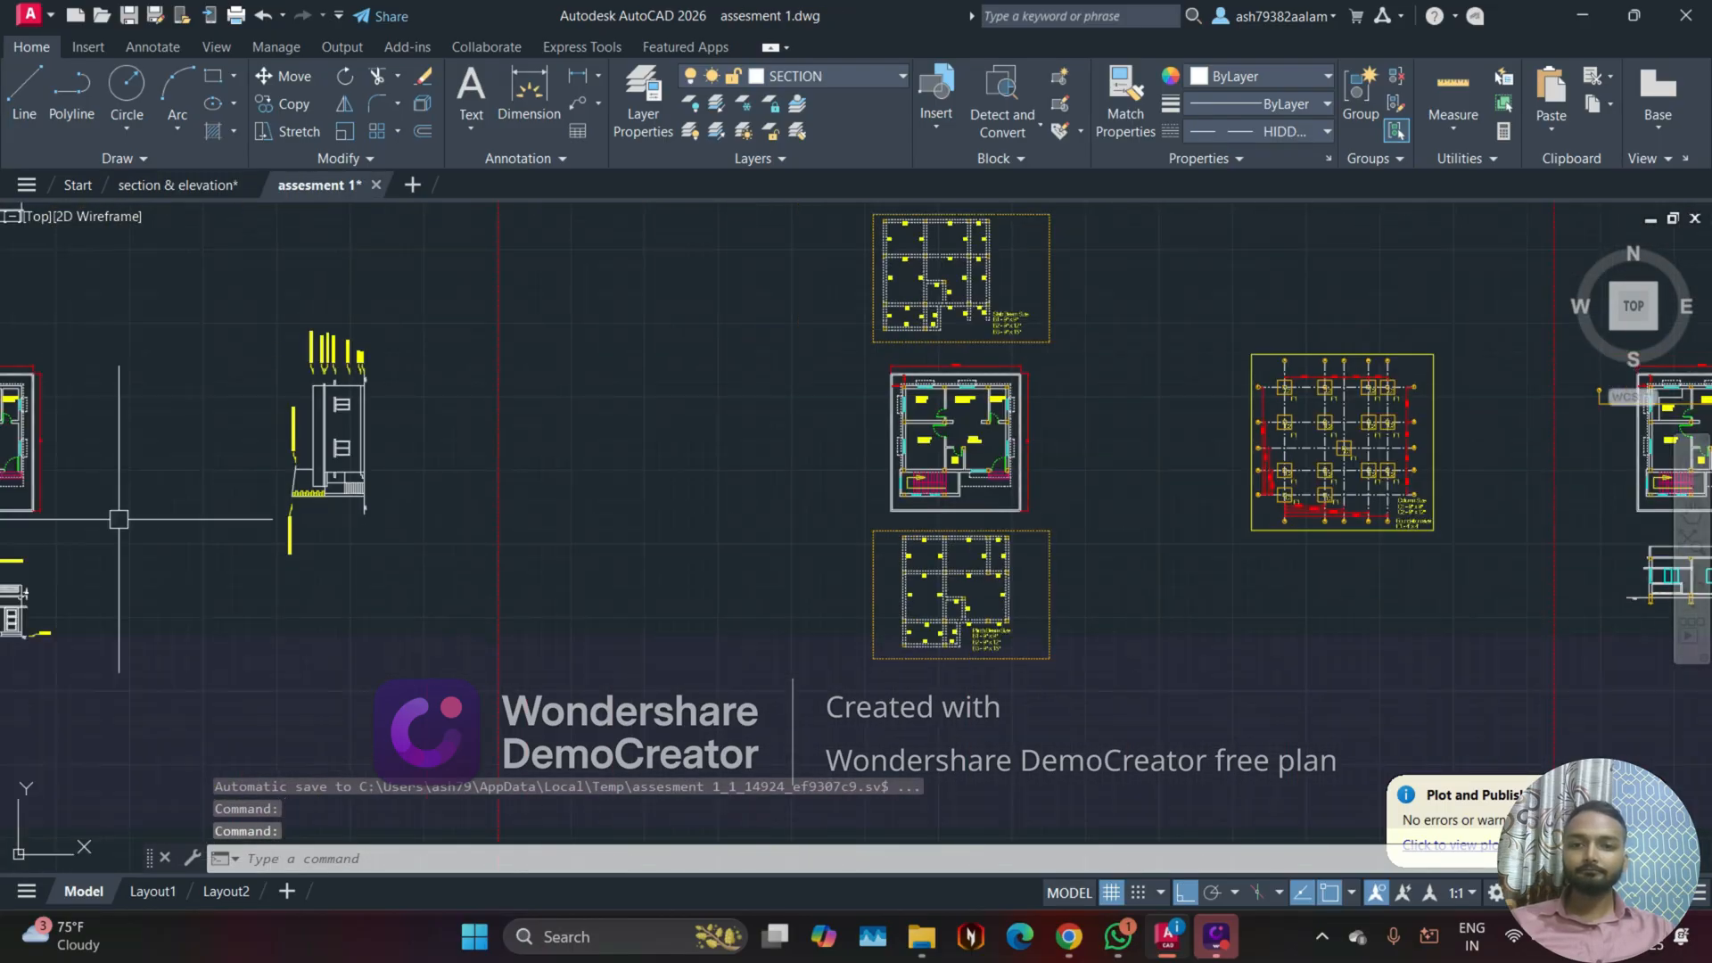
middle_drag(119, 519, 806, 531)
scroll(578, 656, up, 3)
scroll(264, 563, up, 3)
middle_drag(264, 564, 378, 666)
scroll(684, 500, down, 6)
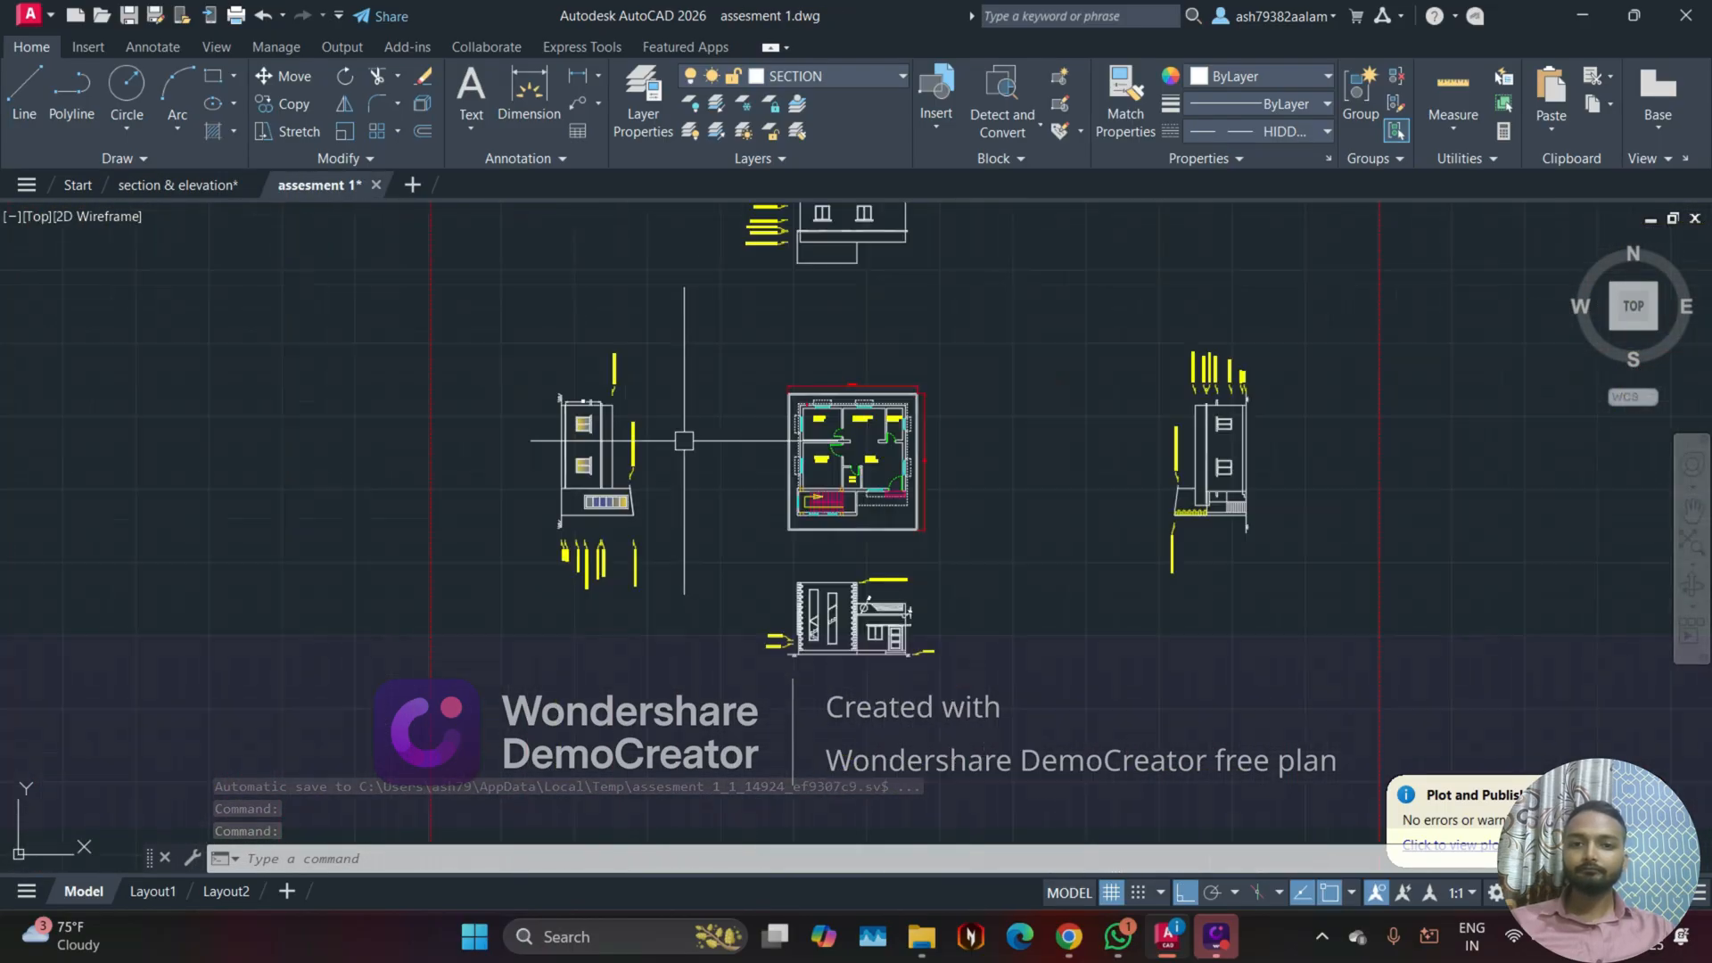
middle_drag(684, 439, 611, 538)
scroll(775, 775, up, 5)
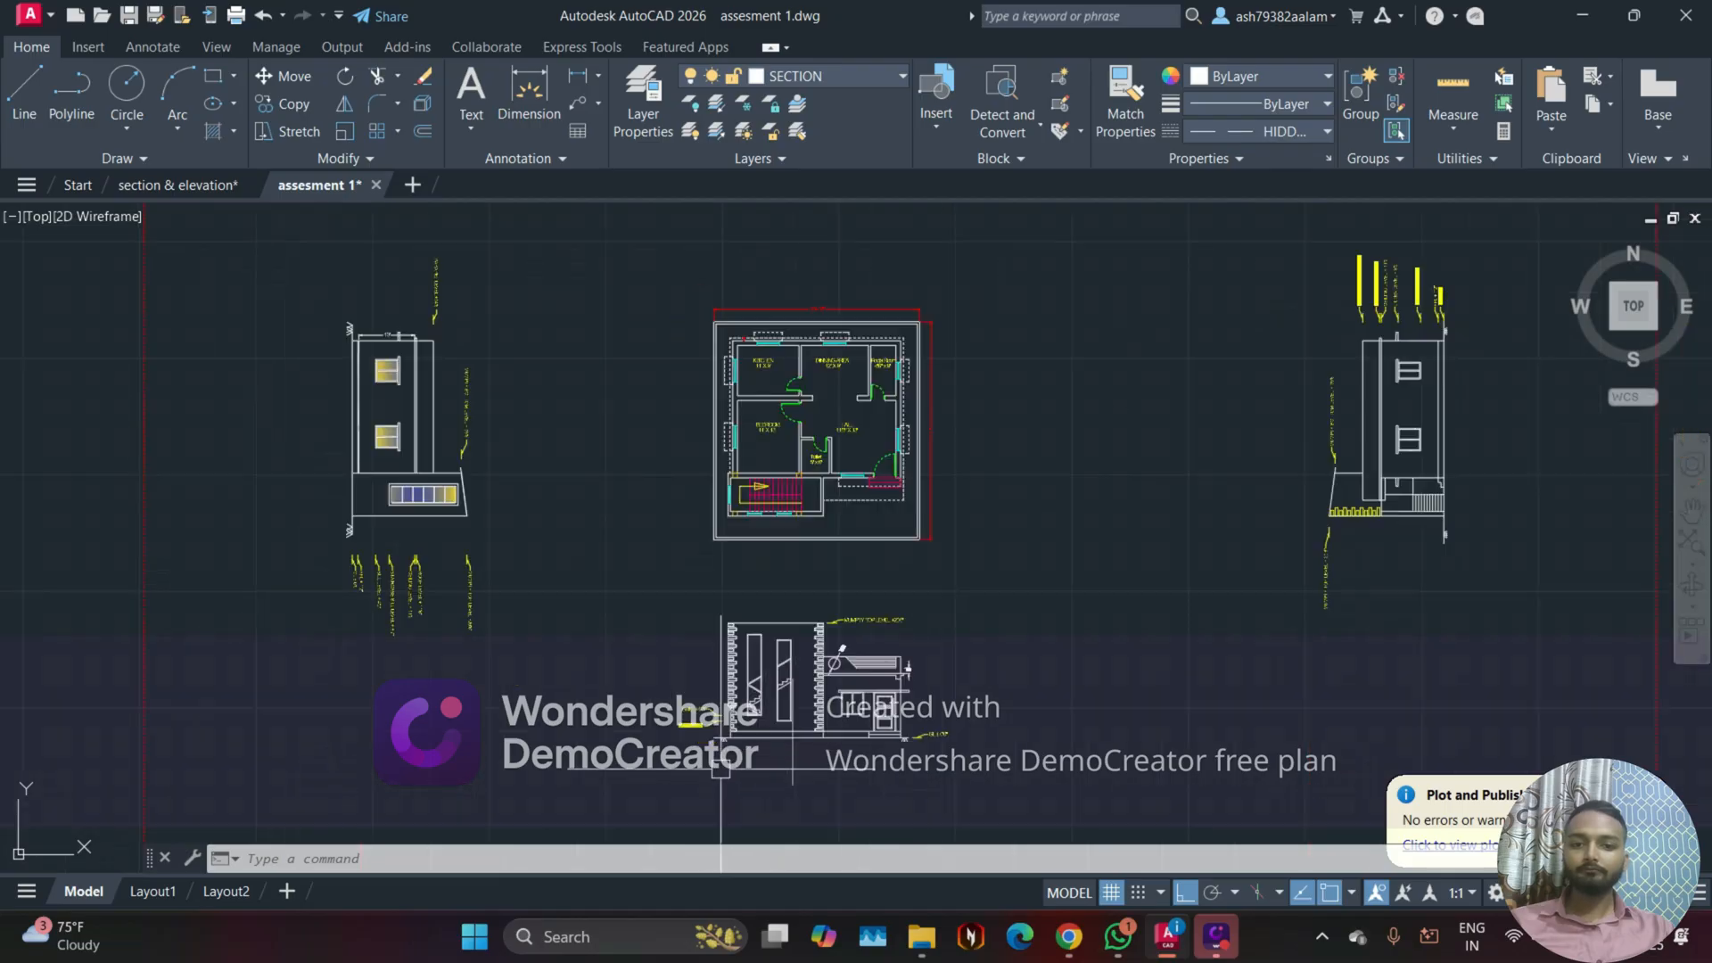
scroll(588, 703, down, 2)
middle_drag(686, 682, 528, 703)
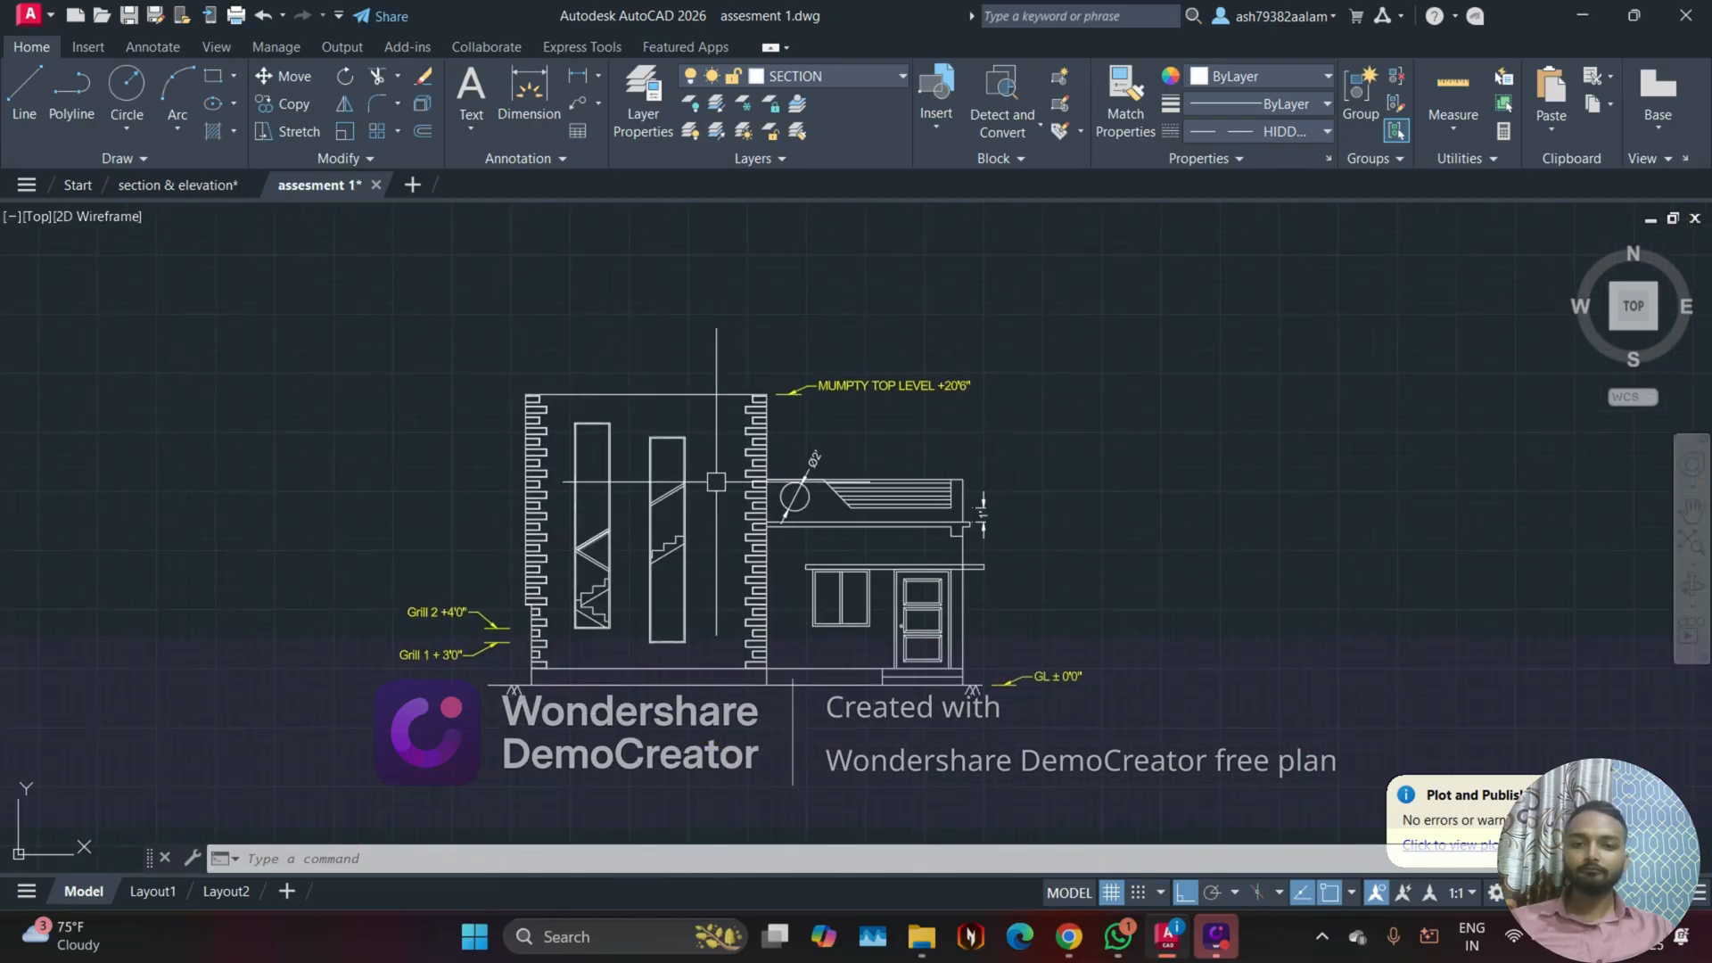
Step: Return to the section & elevation drawing and examine the brick surround, windows and door of the front elevation copy
click(178, 184)
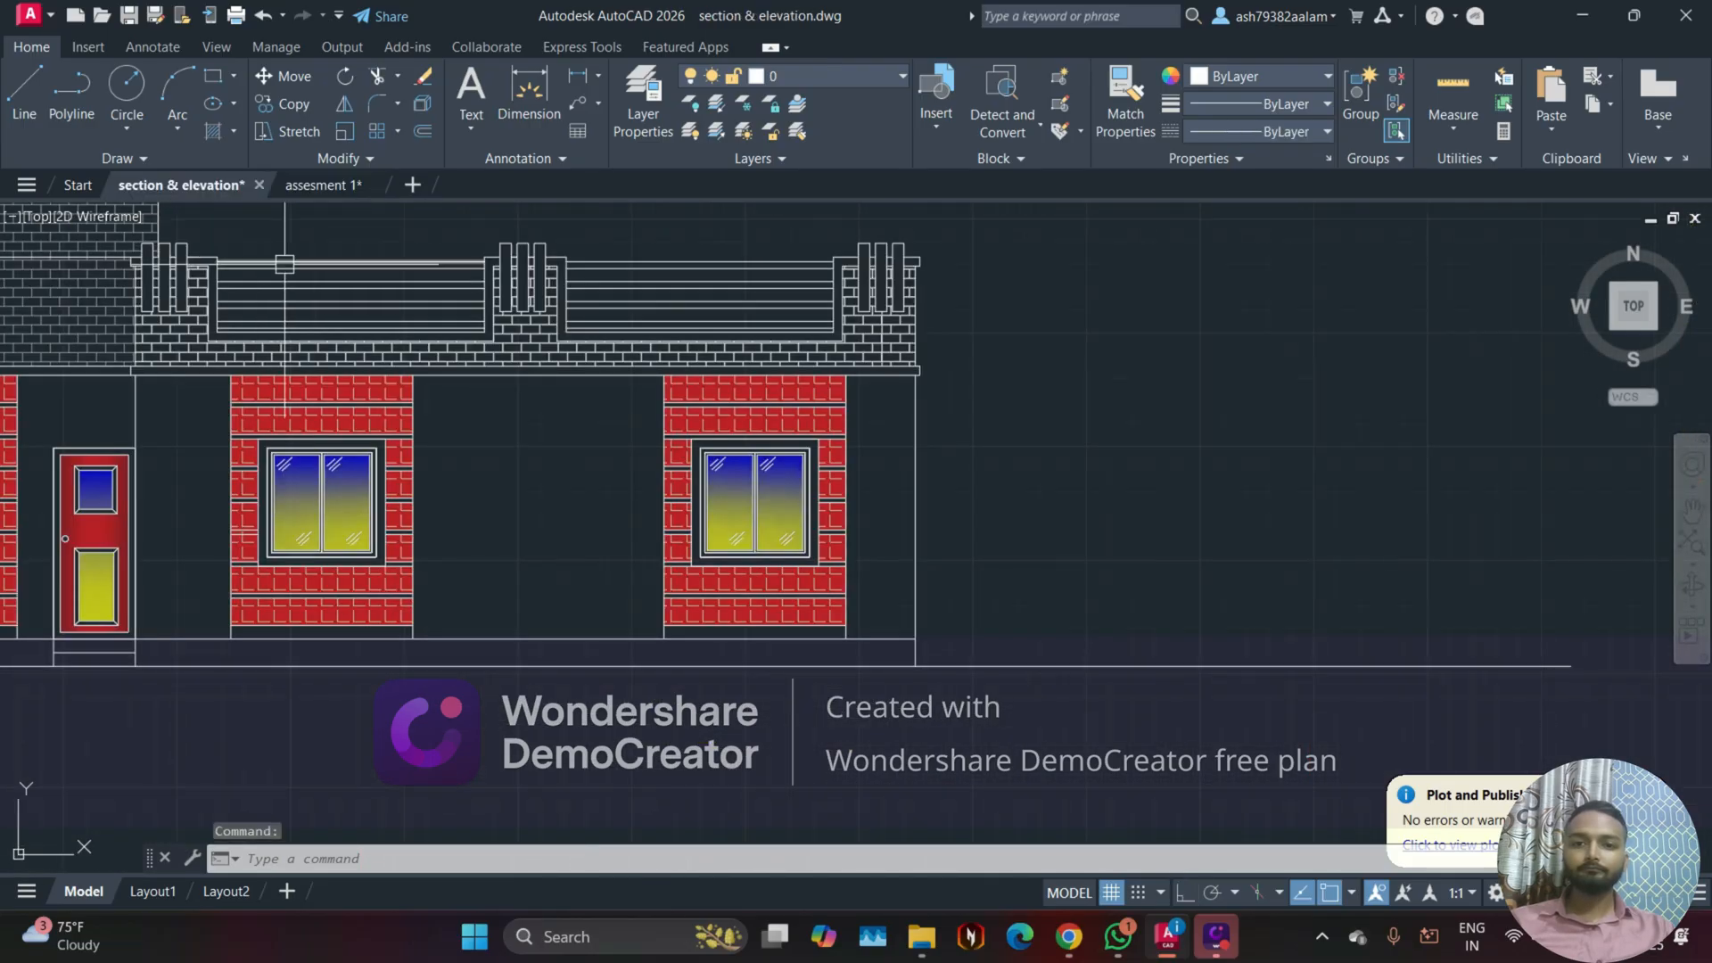
scroll(714, 433, up, 4)
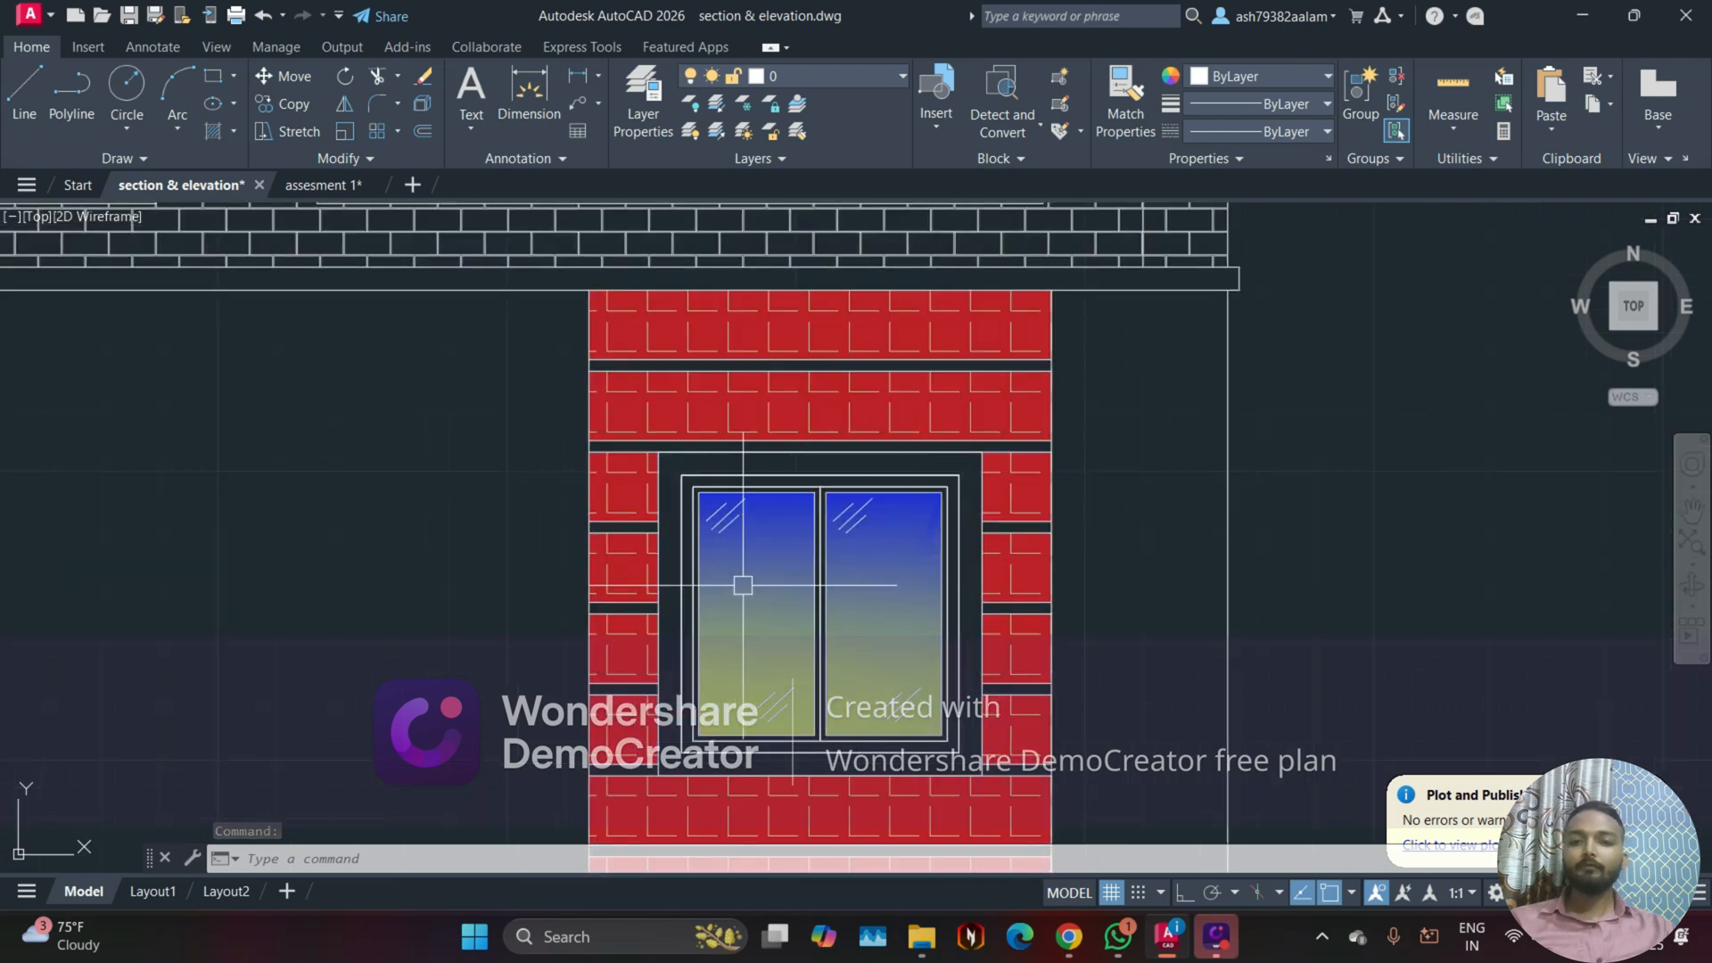
scroll(573, 505, down, 8)
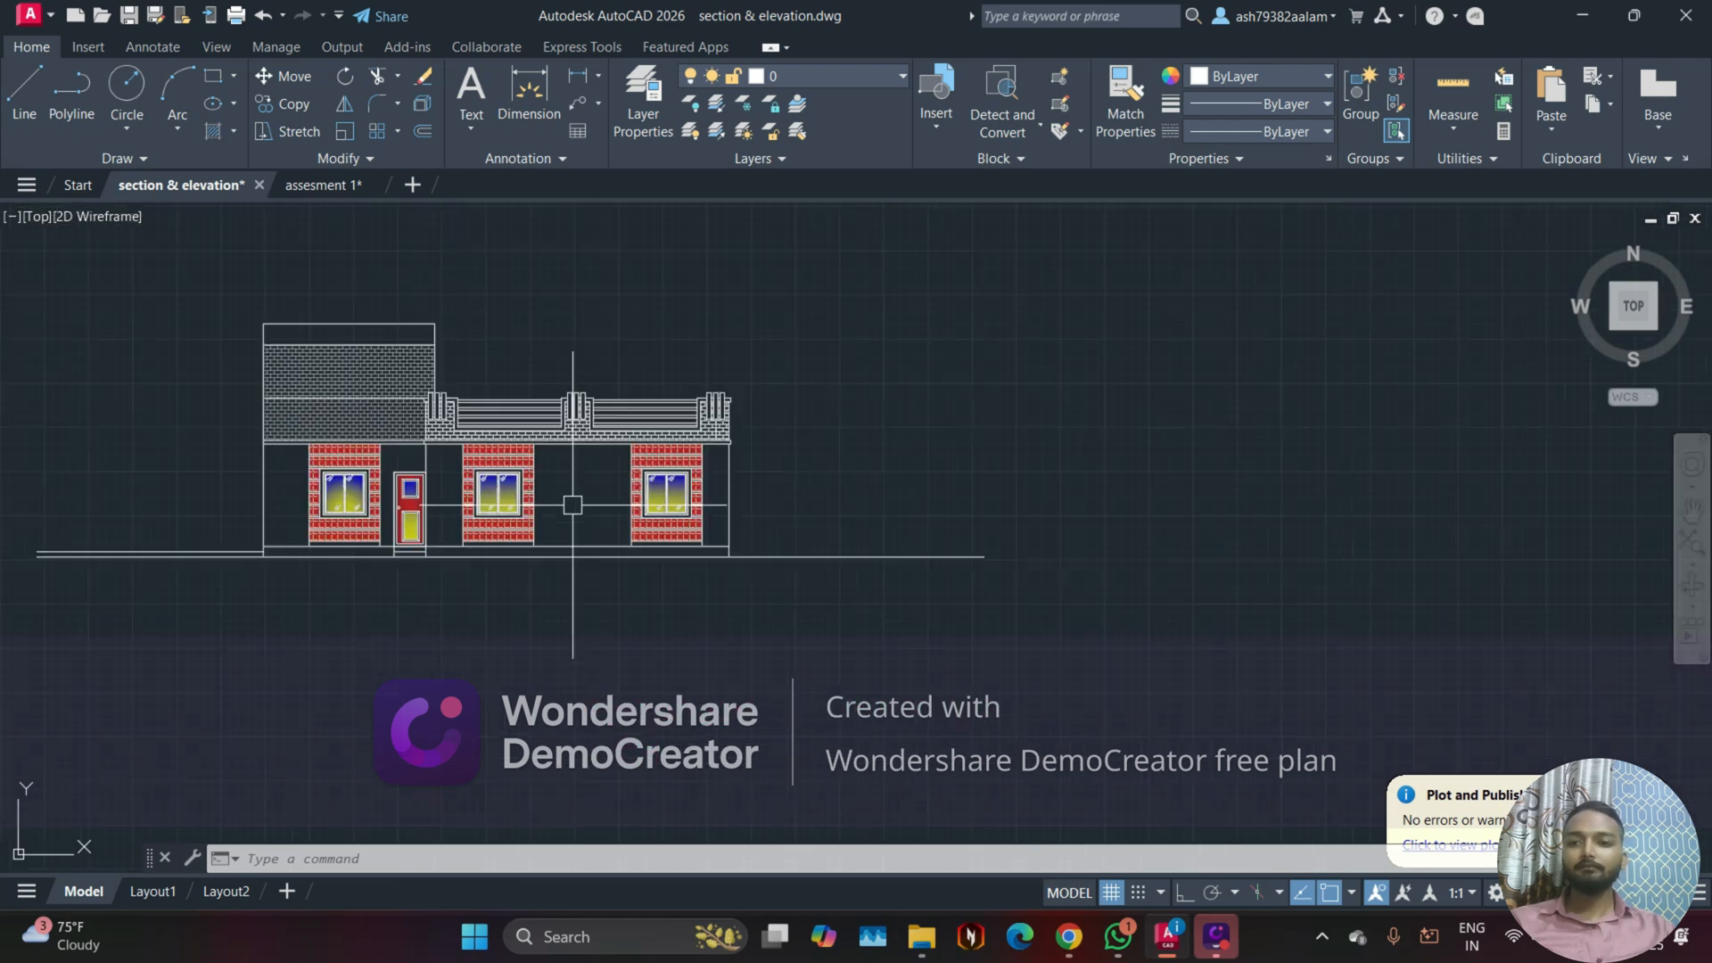
middle_drag(572, 505, 819, 464)
middle_drag(477, 370, 684, 386)
scroll(570, 386, up, 2)
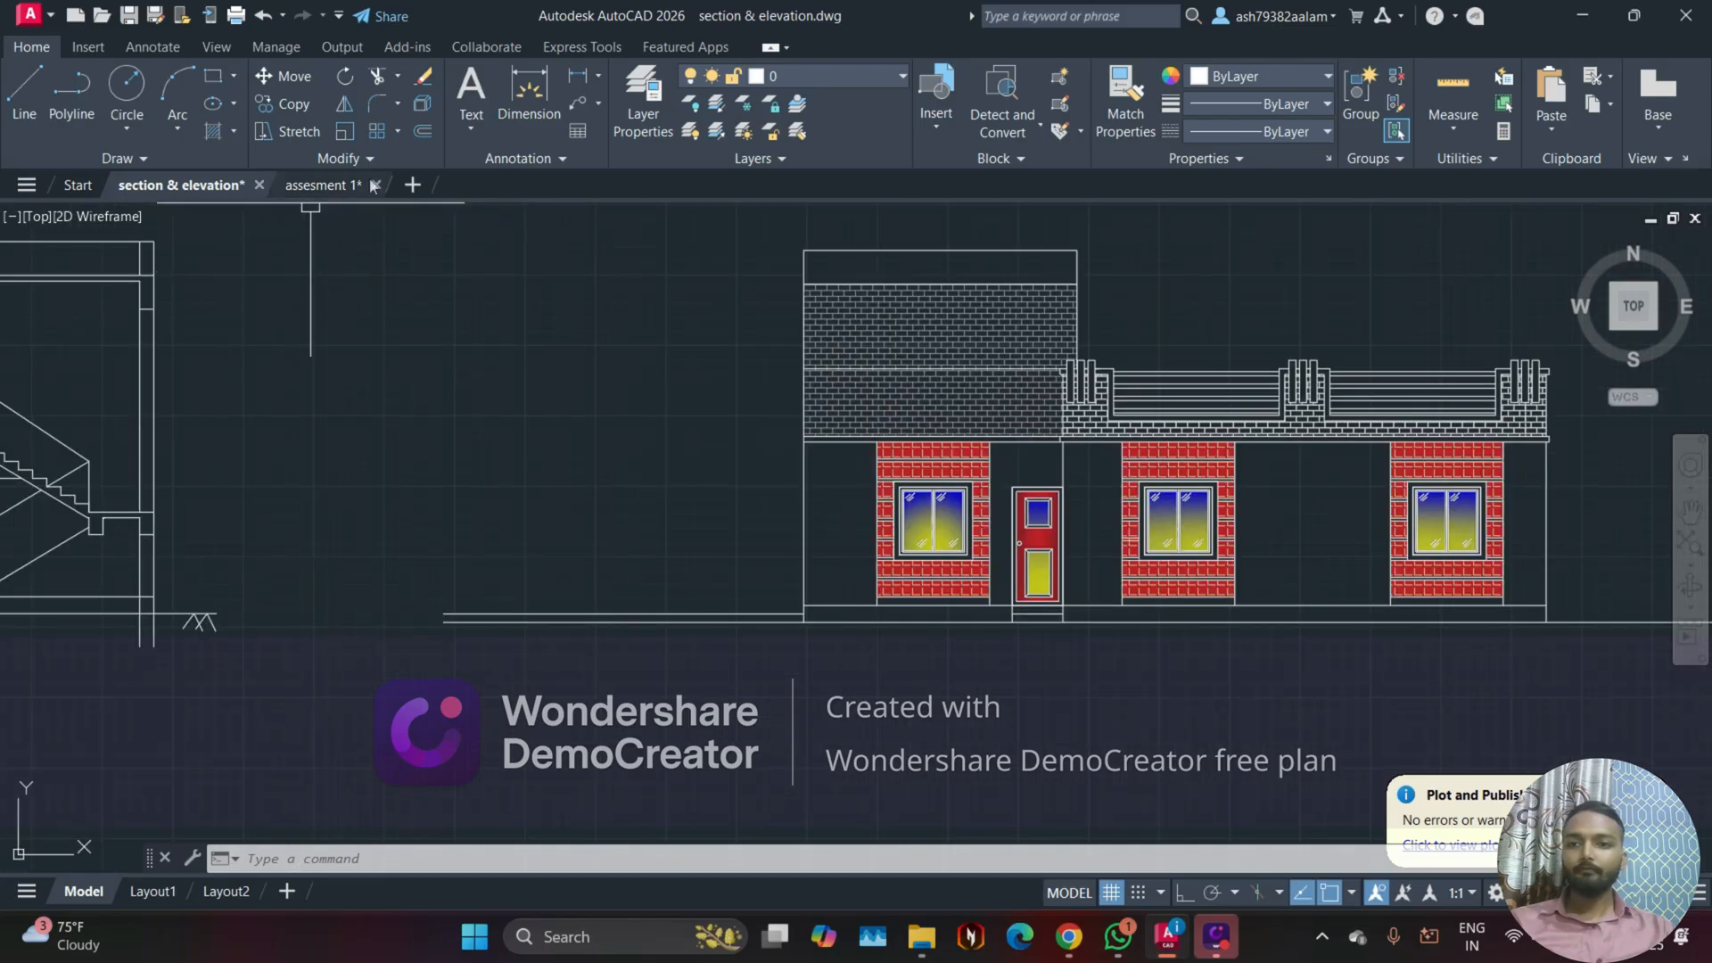
Step: Switch to the assesment 1 drawing and examine the window and door of its front elevation up close
click(314, 185)
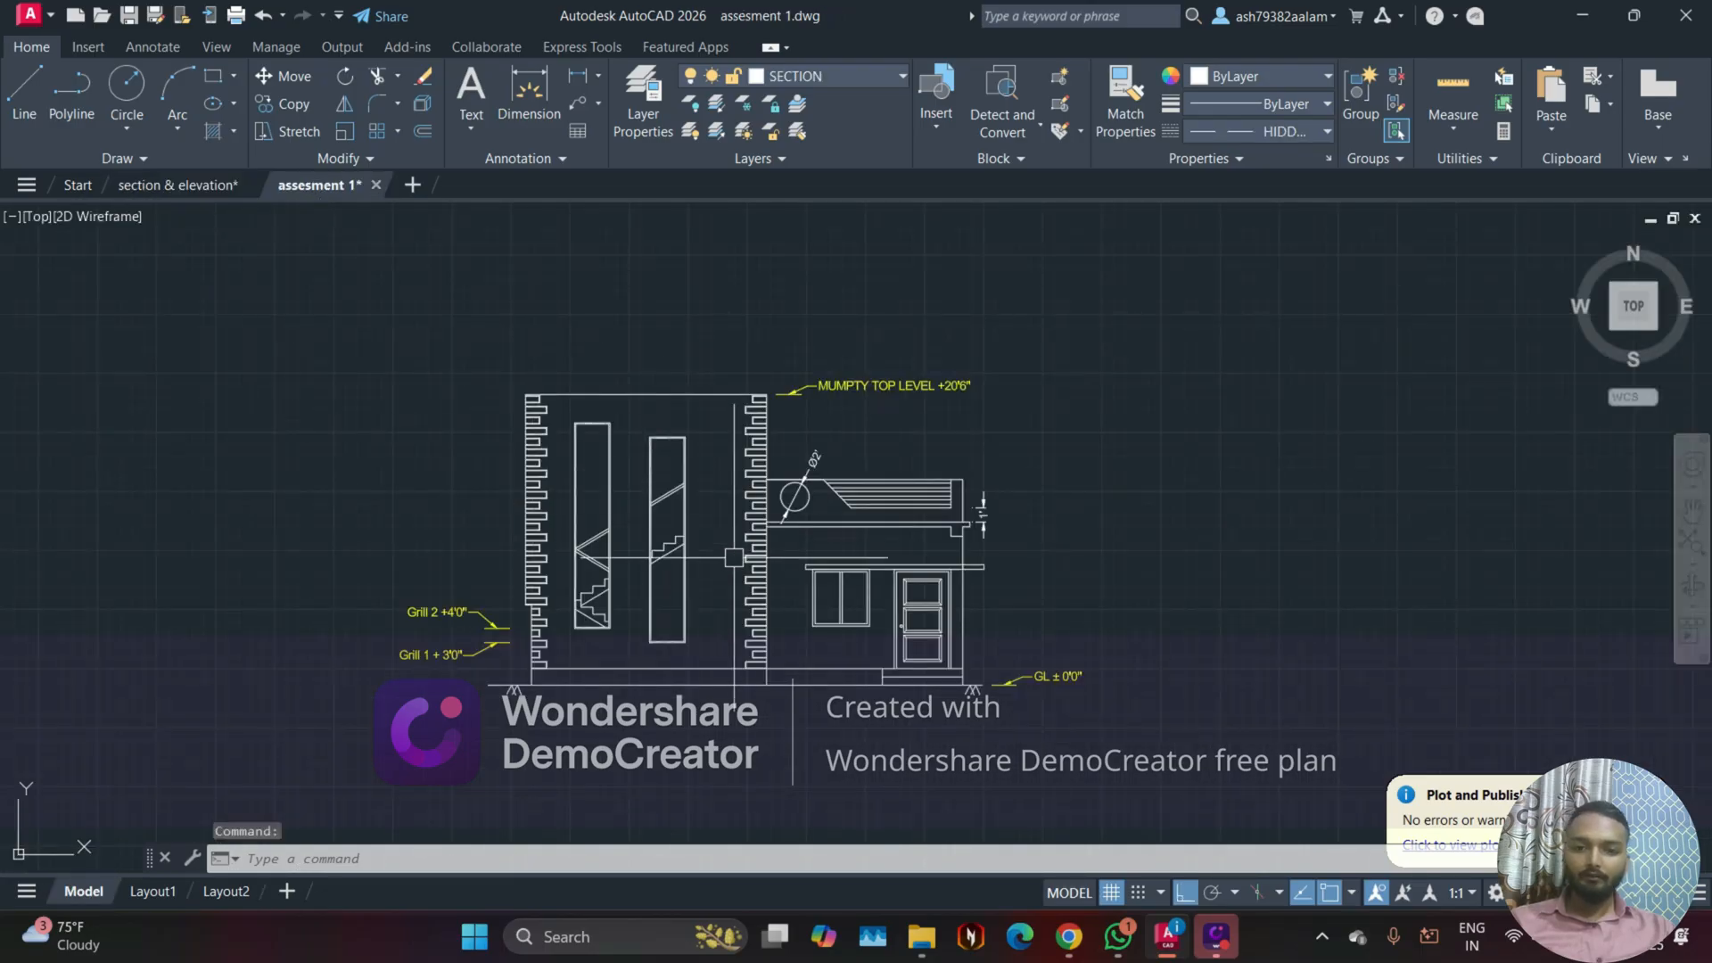
scroll(786, 550, up, 8)
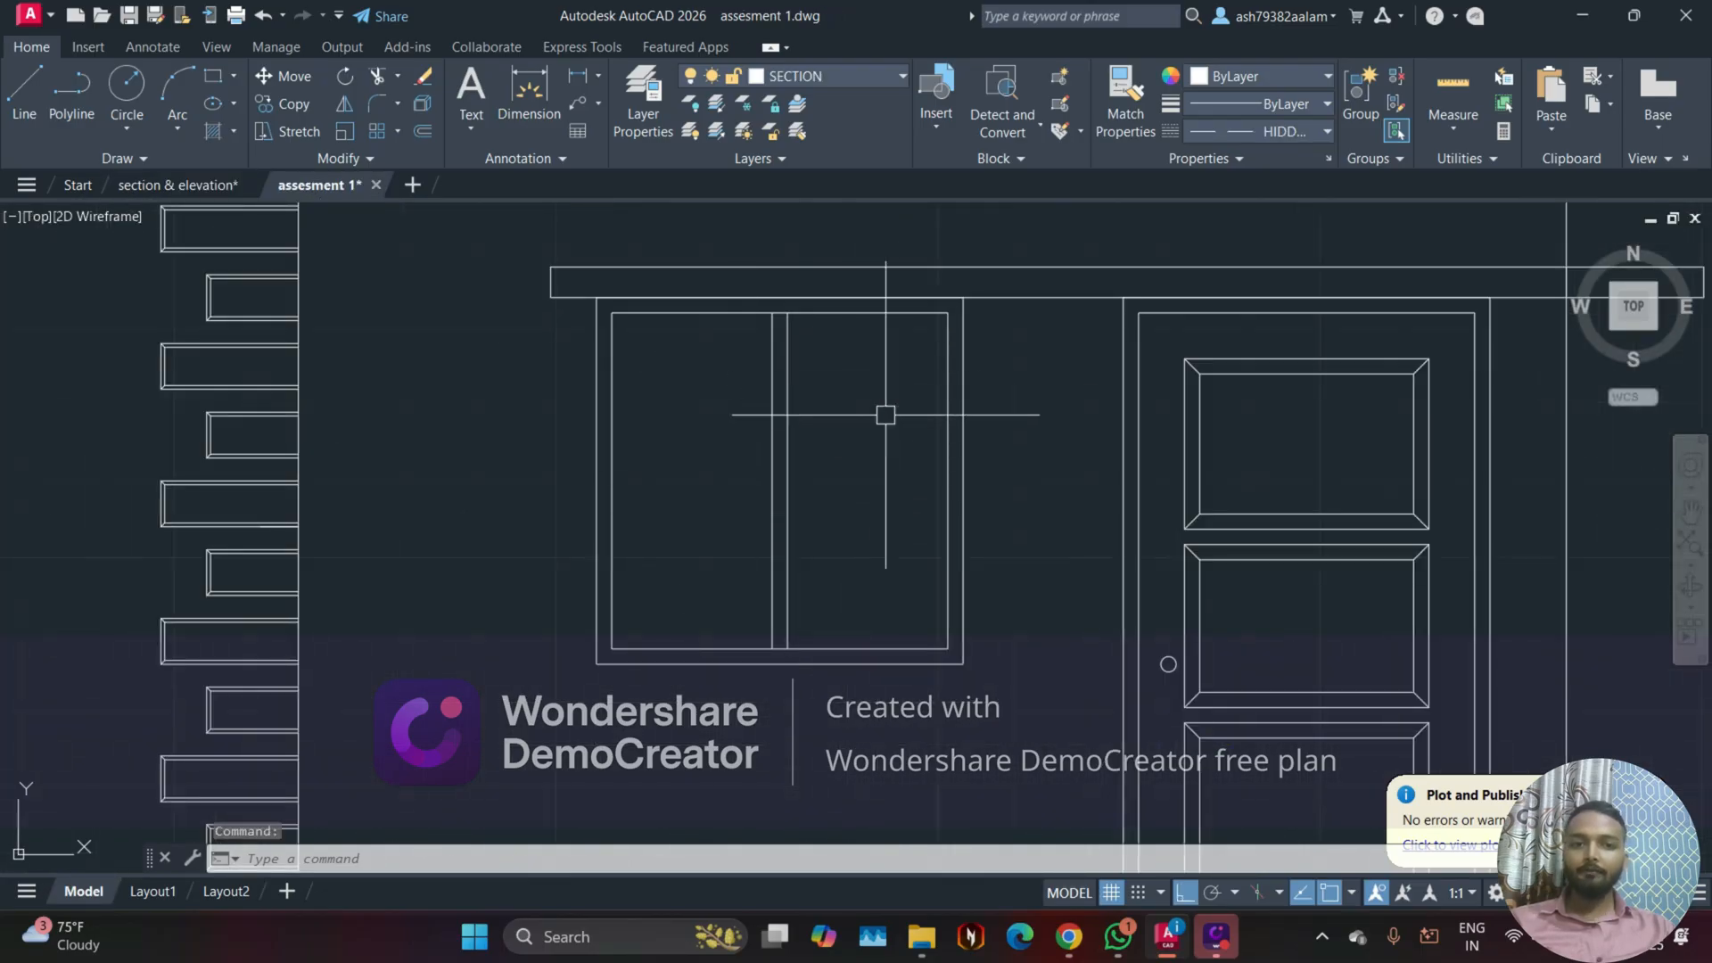
scroll(868, 434, down, 4)
middle_drag(865, 454, 764, 565)
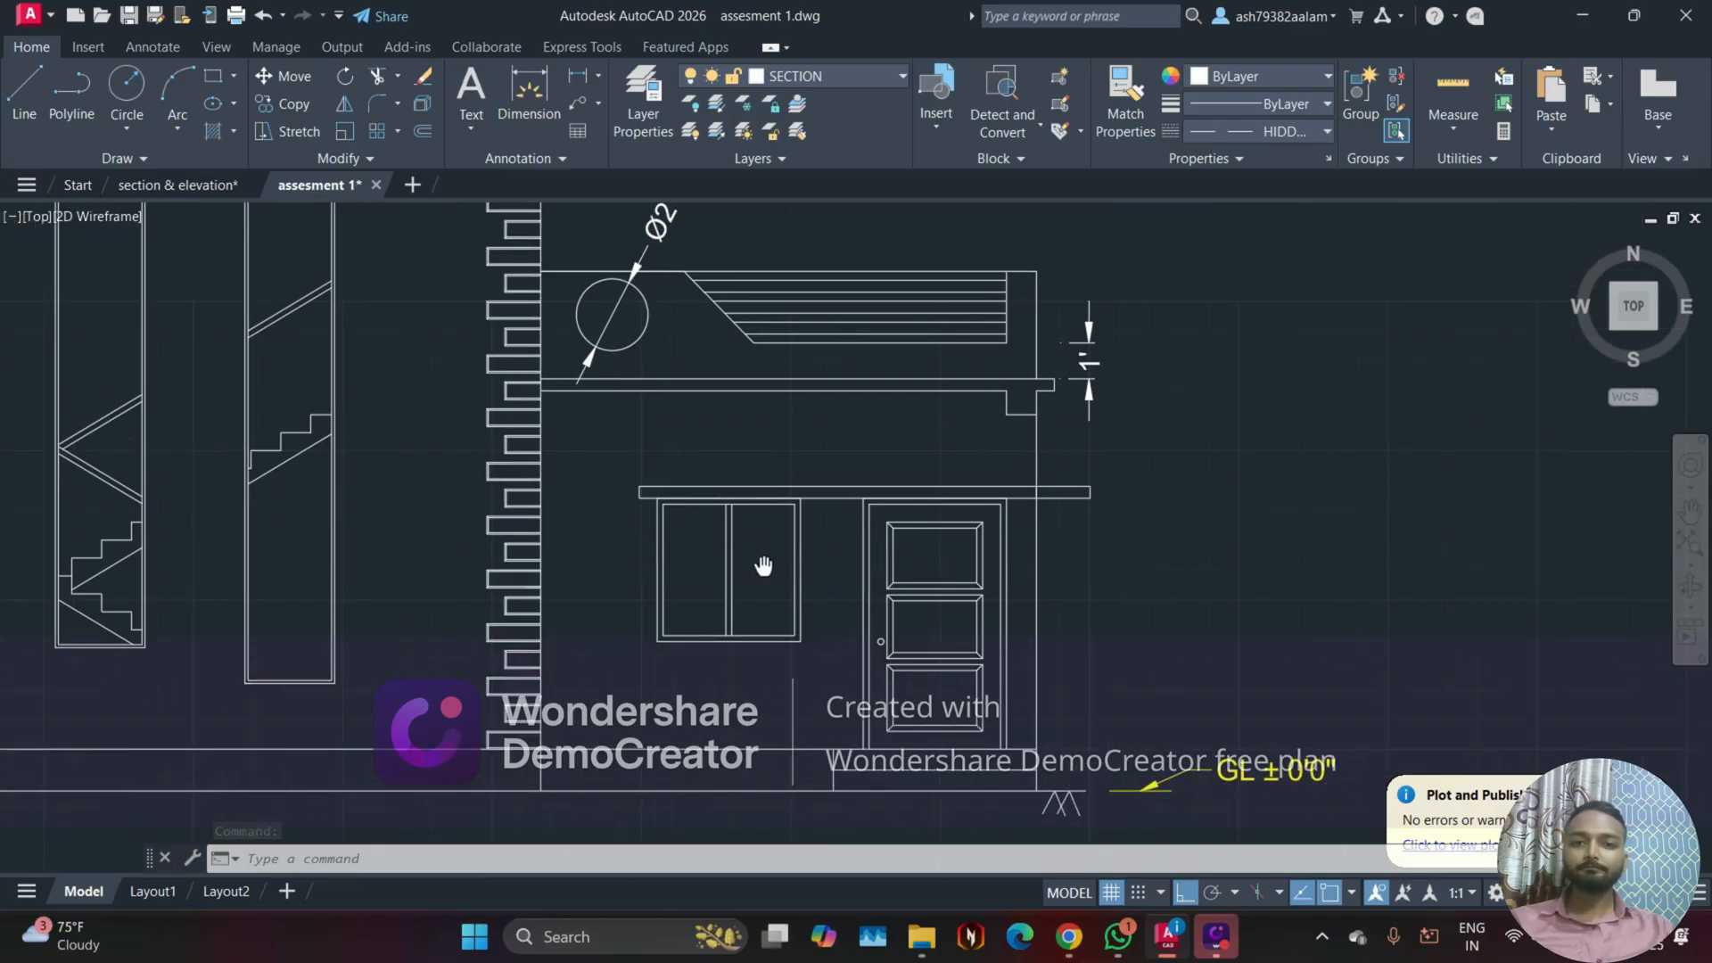
scroll(762, 546, up, 2)
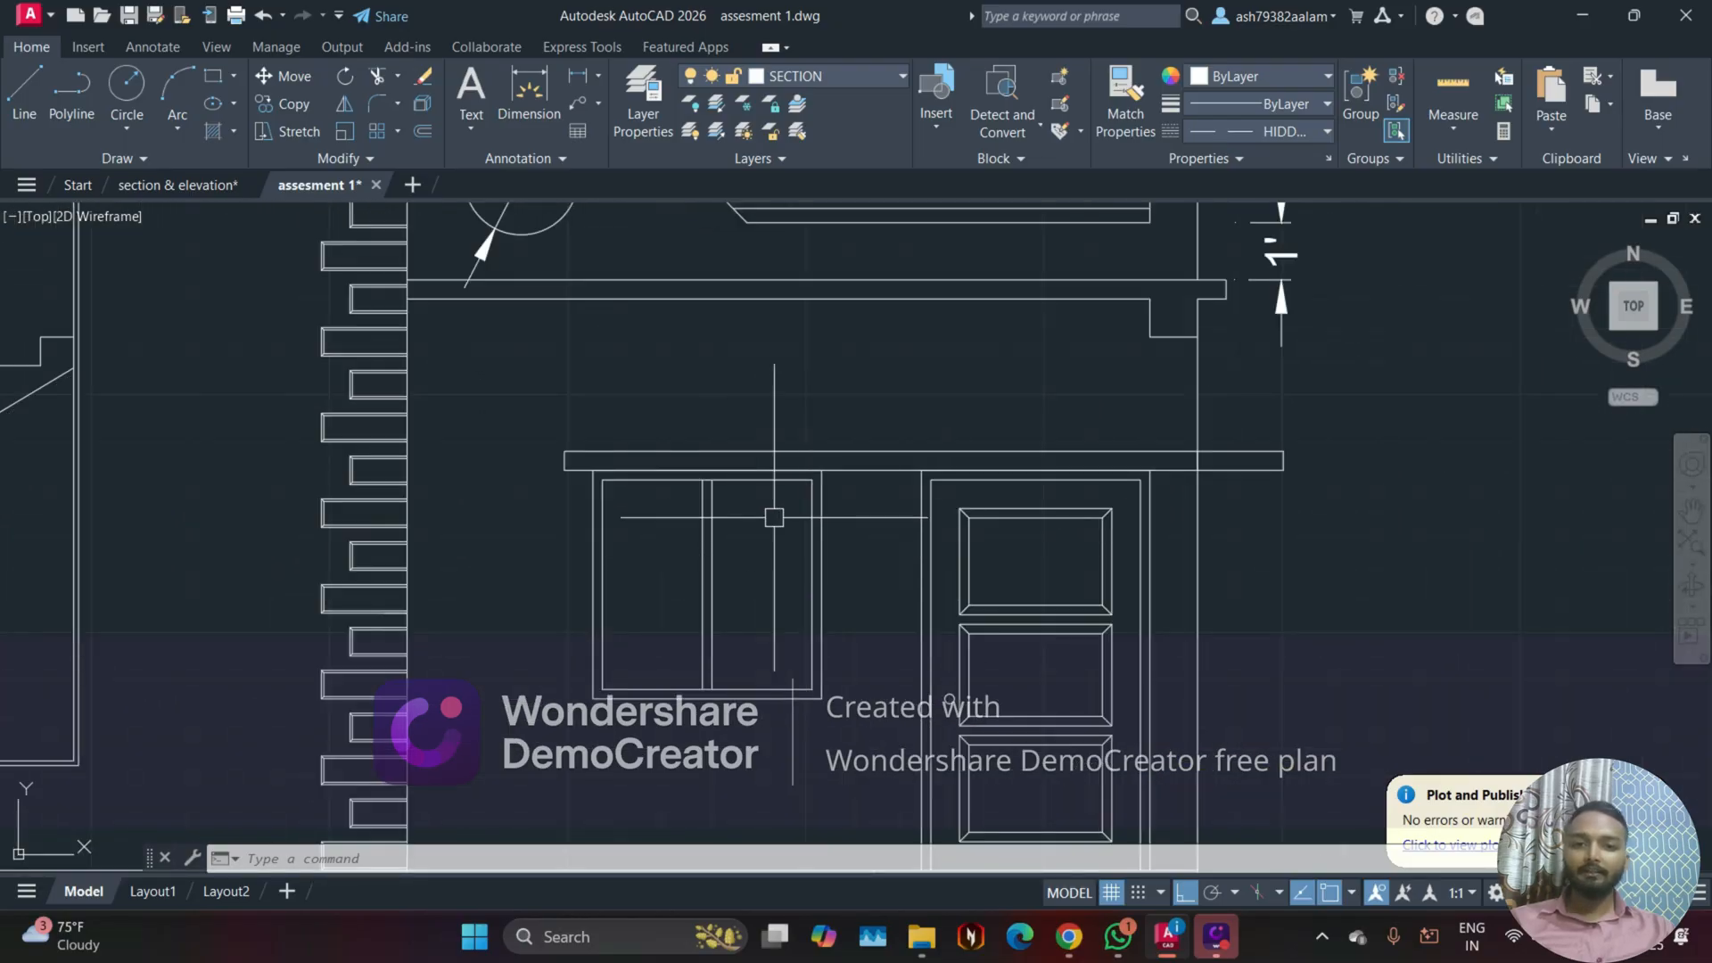
scroll(758, 535, up, 2)
Step: Return to the section & elevation drawing and examine the gradient glass of the front elevation's middle window
click(179, 185)
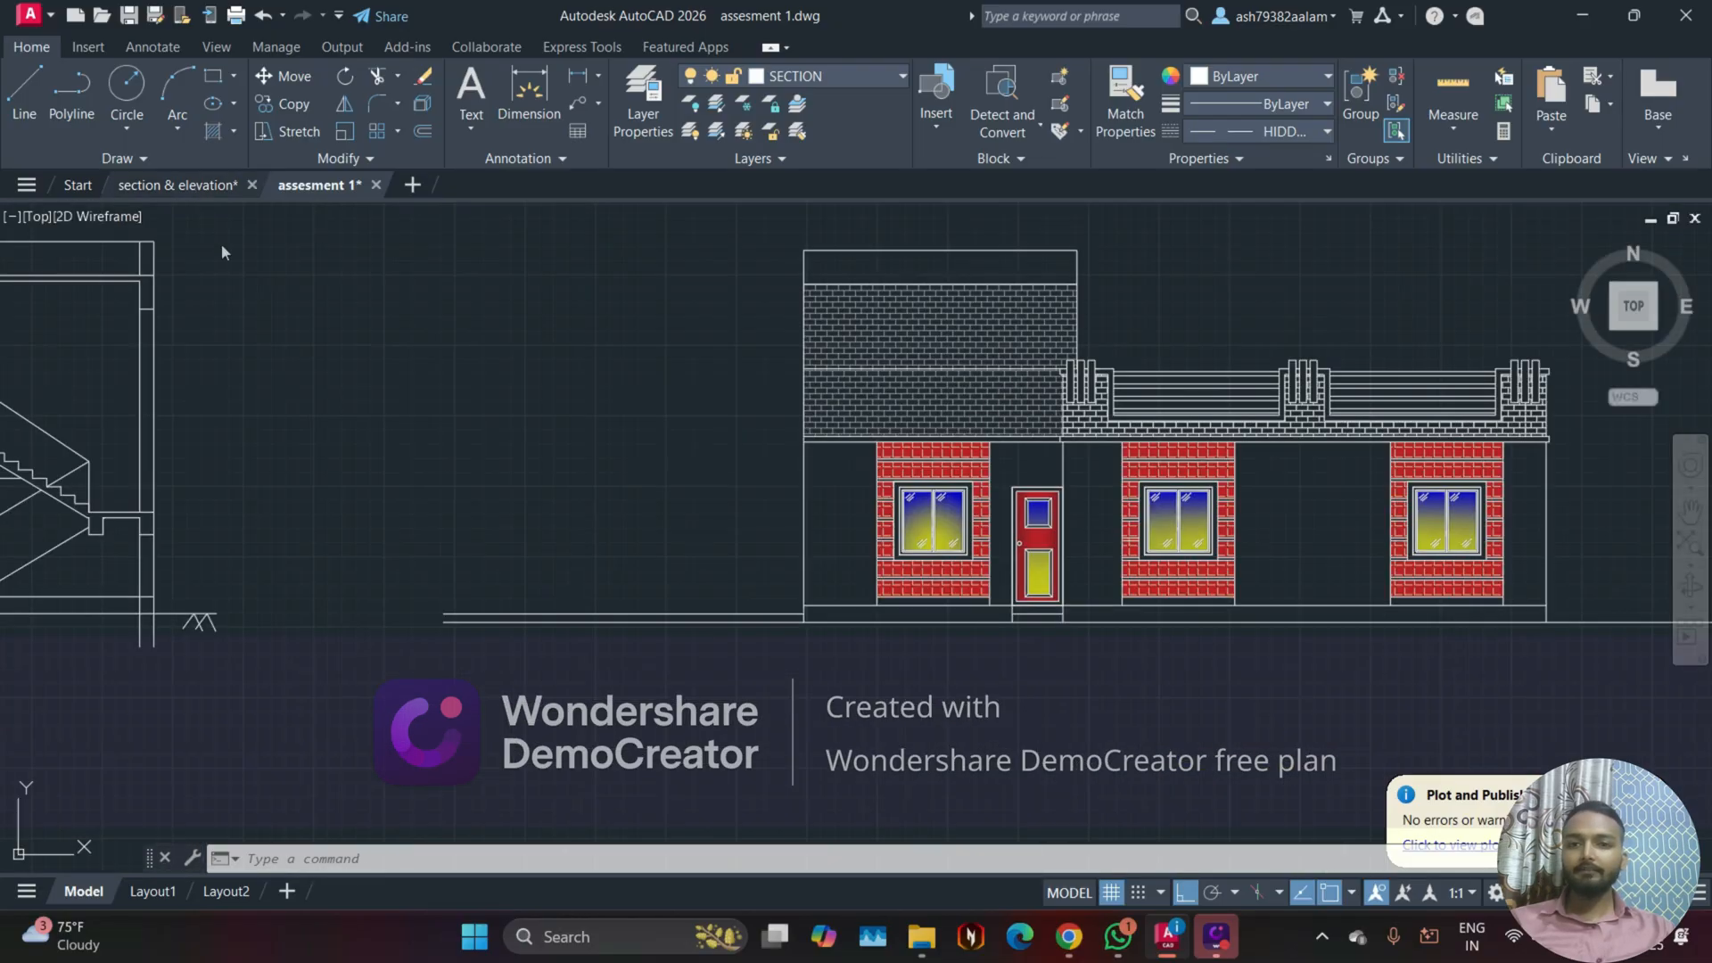
scroll(1058, 602, up, 3)
middle_drag(1294, 462, 883, 570)
scroll(885, 568, up, 2)
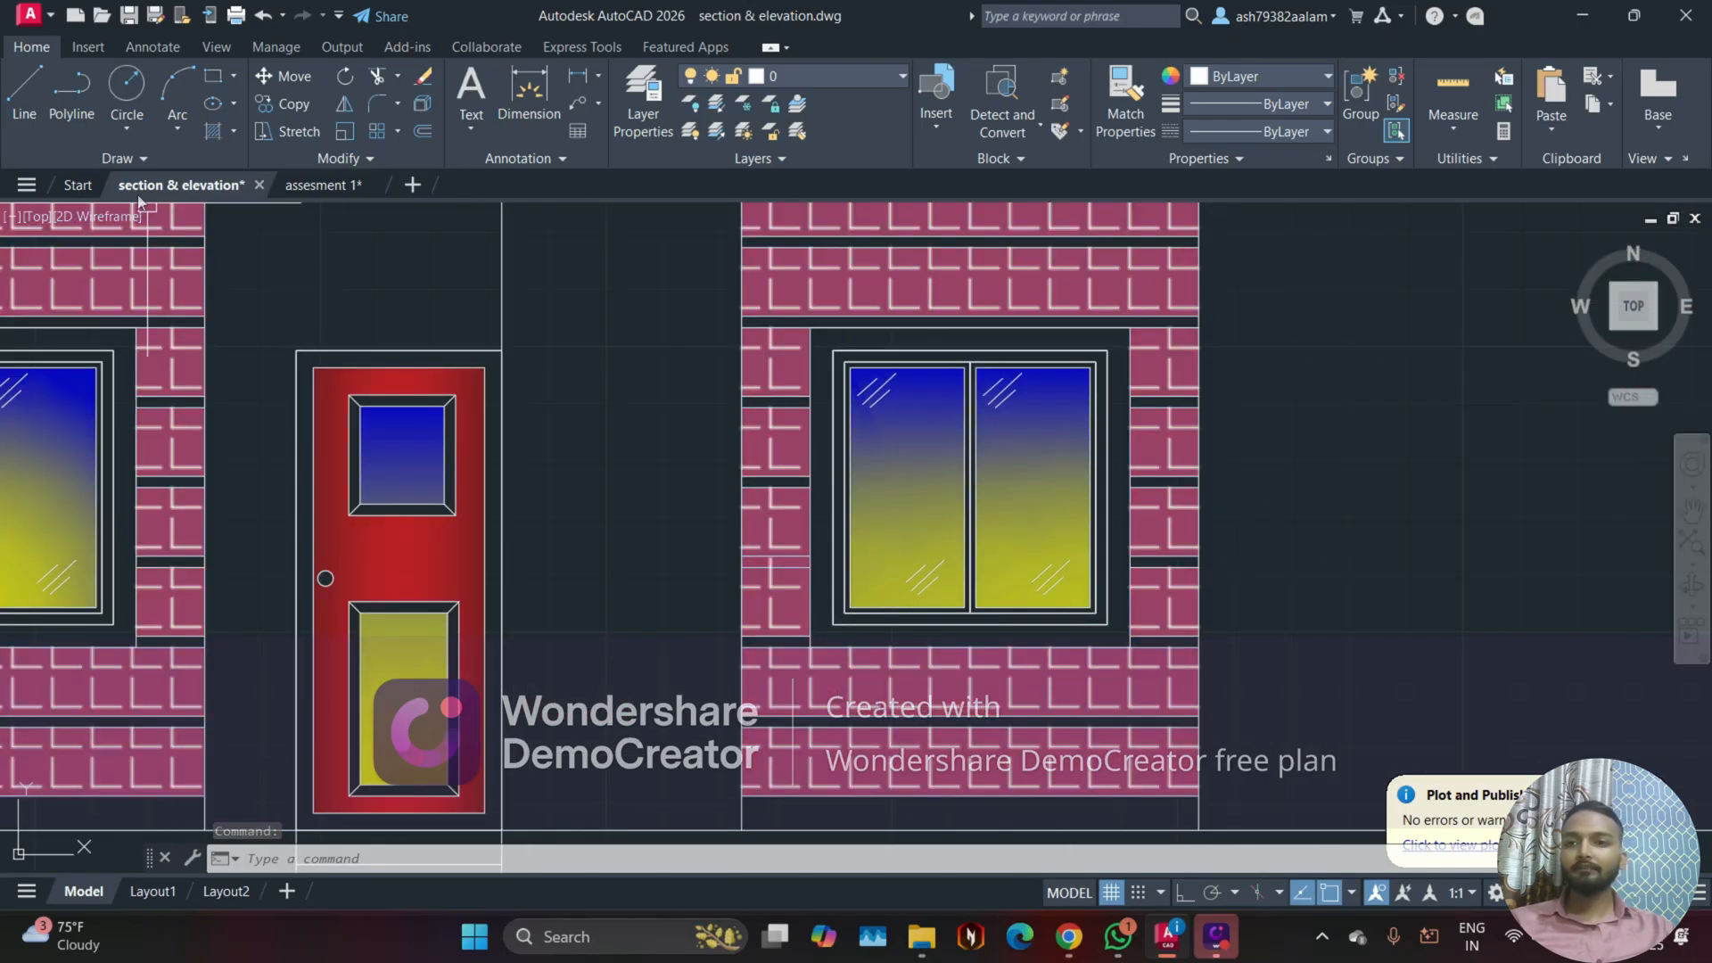
Step: In assesment 1, fill both panes of the front elevation window with a linear gradient from blue to yellow
click(301, 189)
mouse_move(812, 569)
middle_down()
mouse_move(758, 558)
mouse_move(703, 501)
middle_up()
click(234, 132)
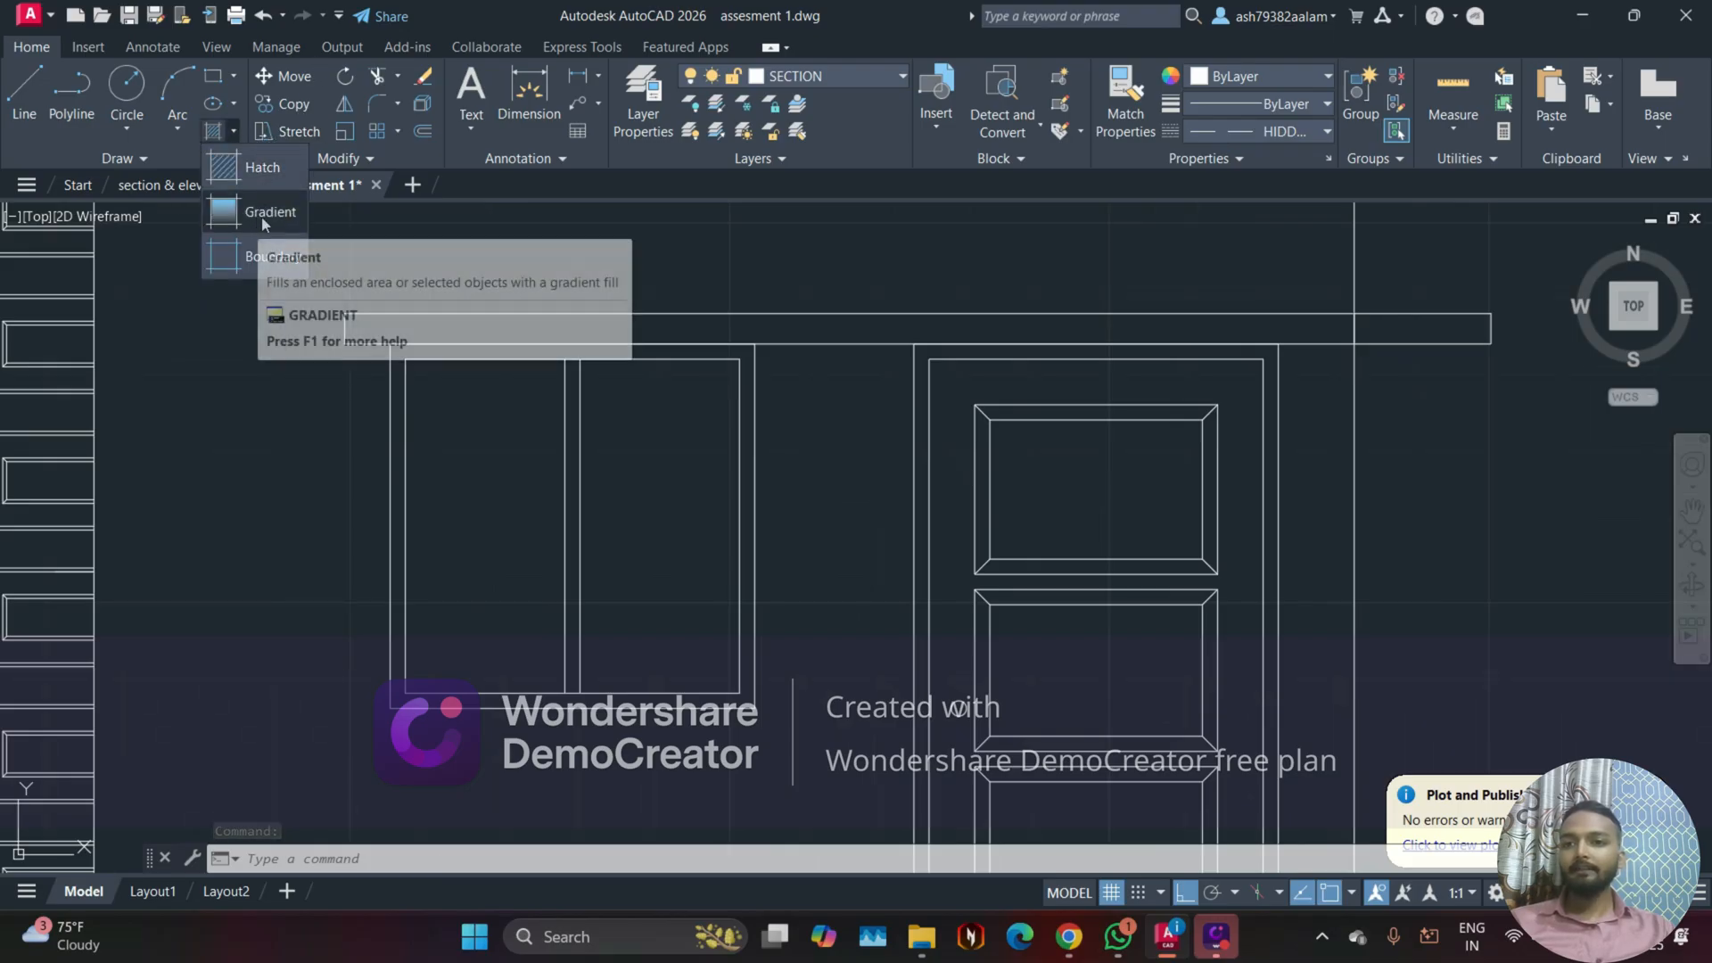
click(232, 134)
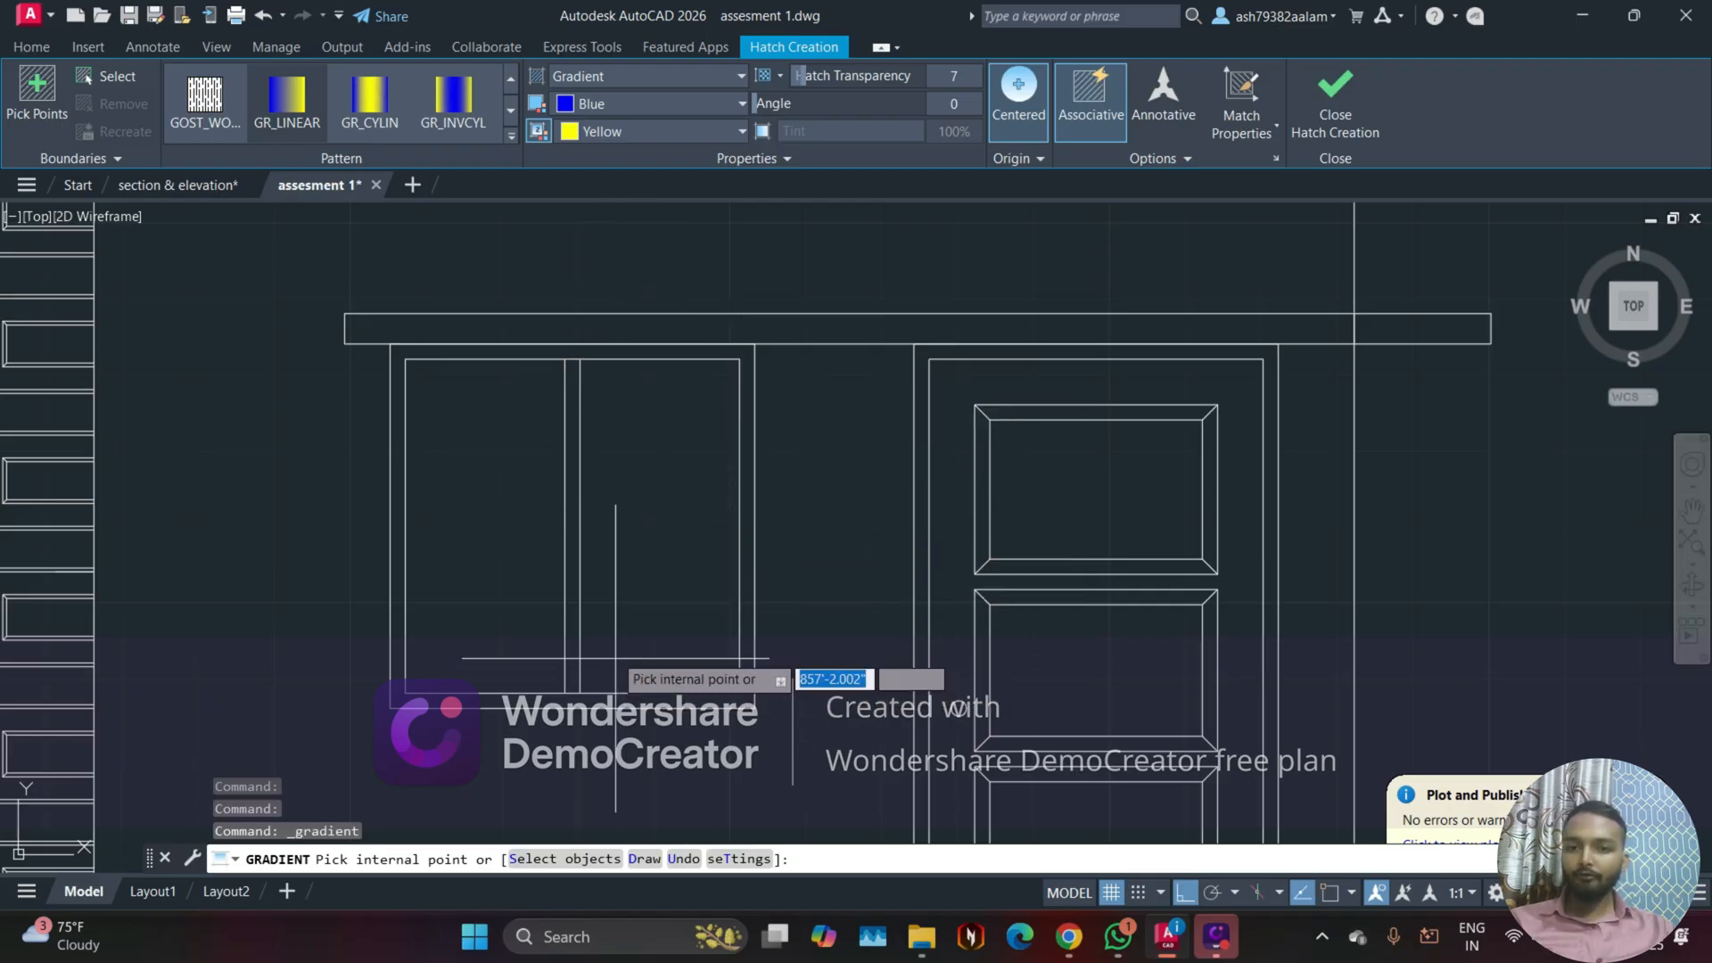
click(644, 492)
click(495, 515)
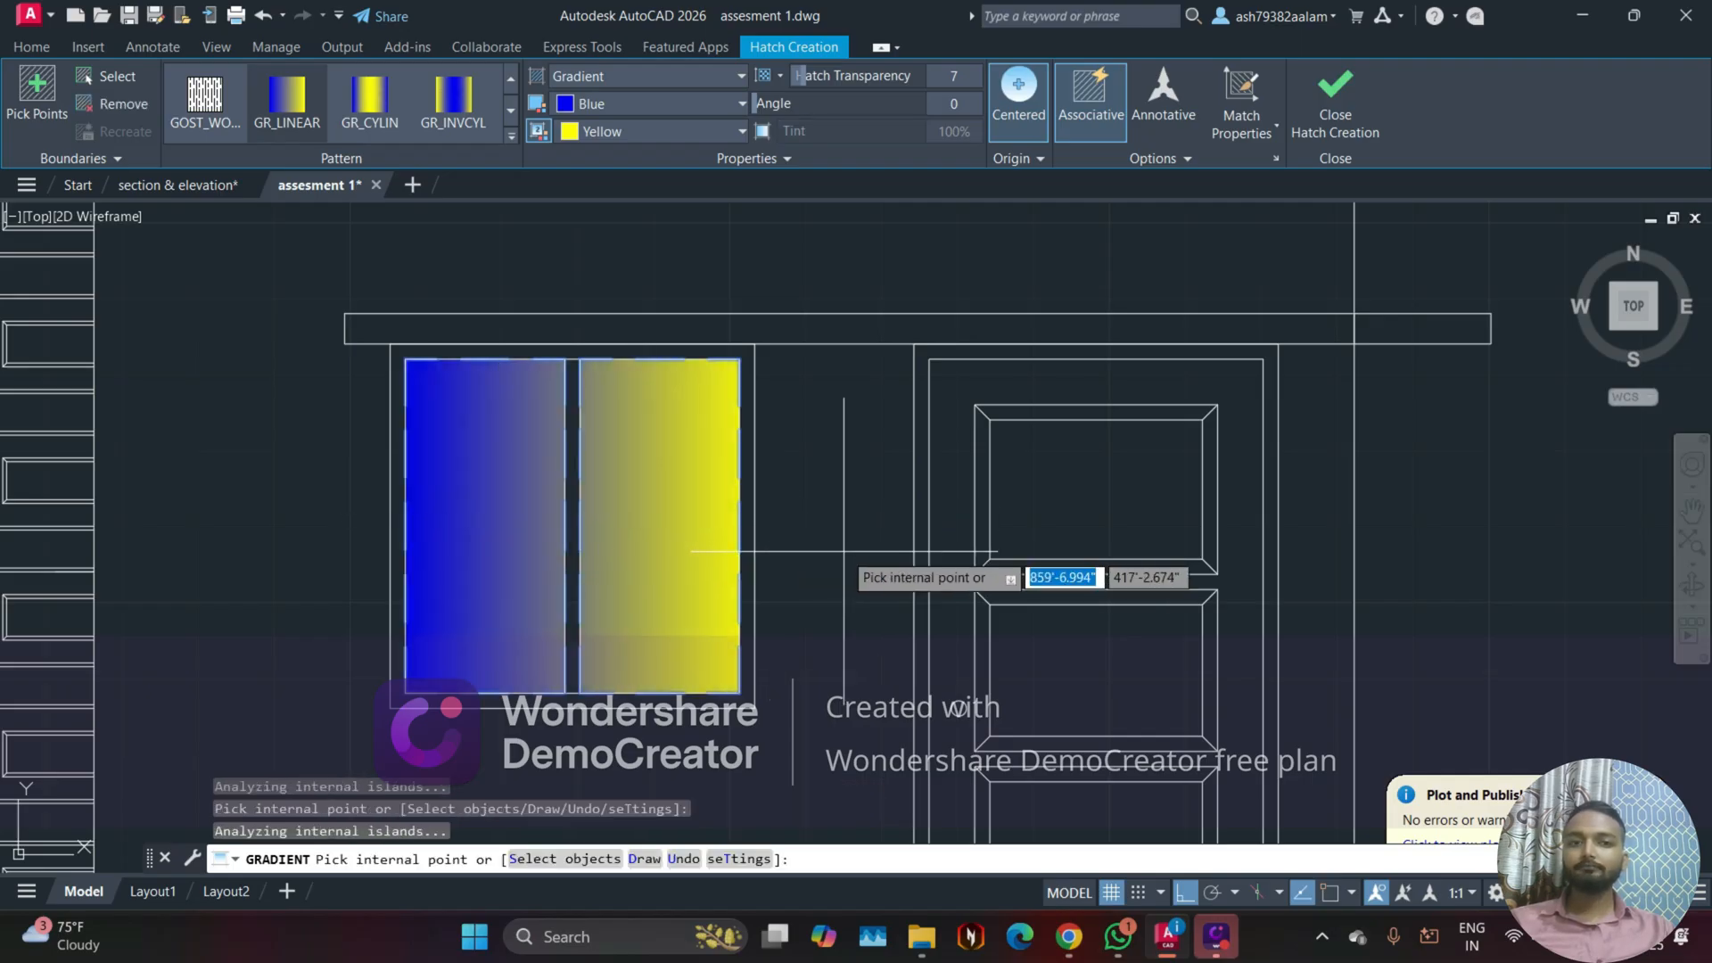
click(1335, 103)
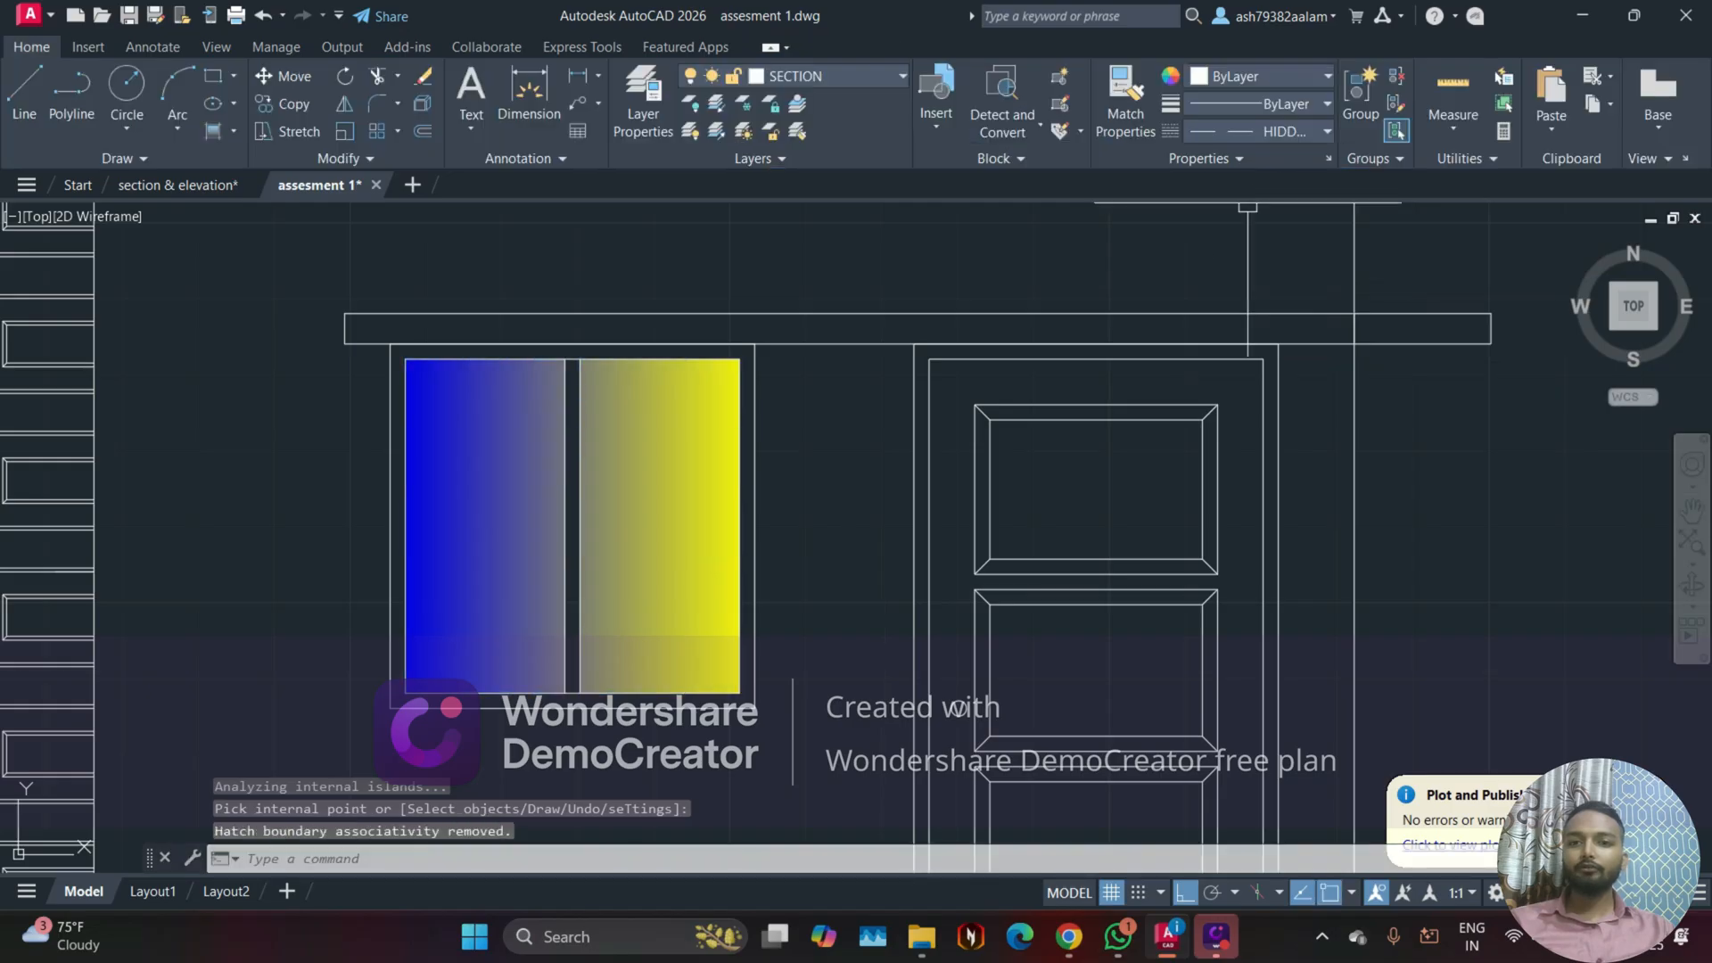
Step: Review the gradient-filled window within the whole assesment 1 front elevation, including the parapet, brick quoins and door
scroll(816, 590, down, 2)
scroll(816, 589, down, 2)
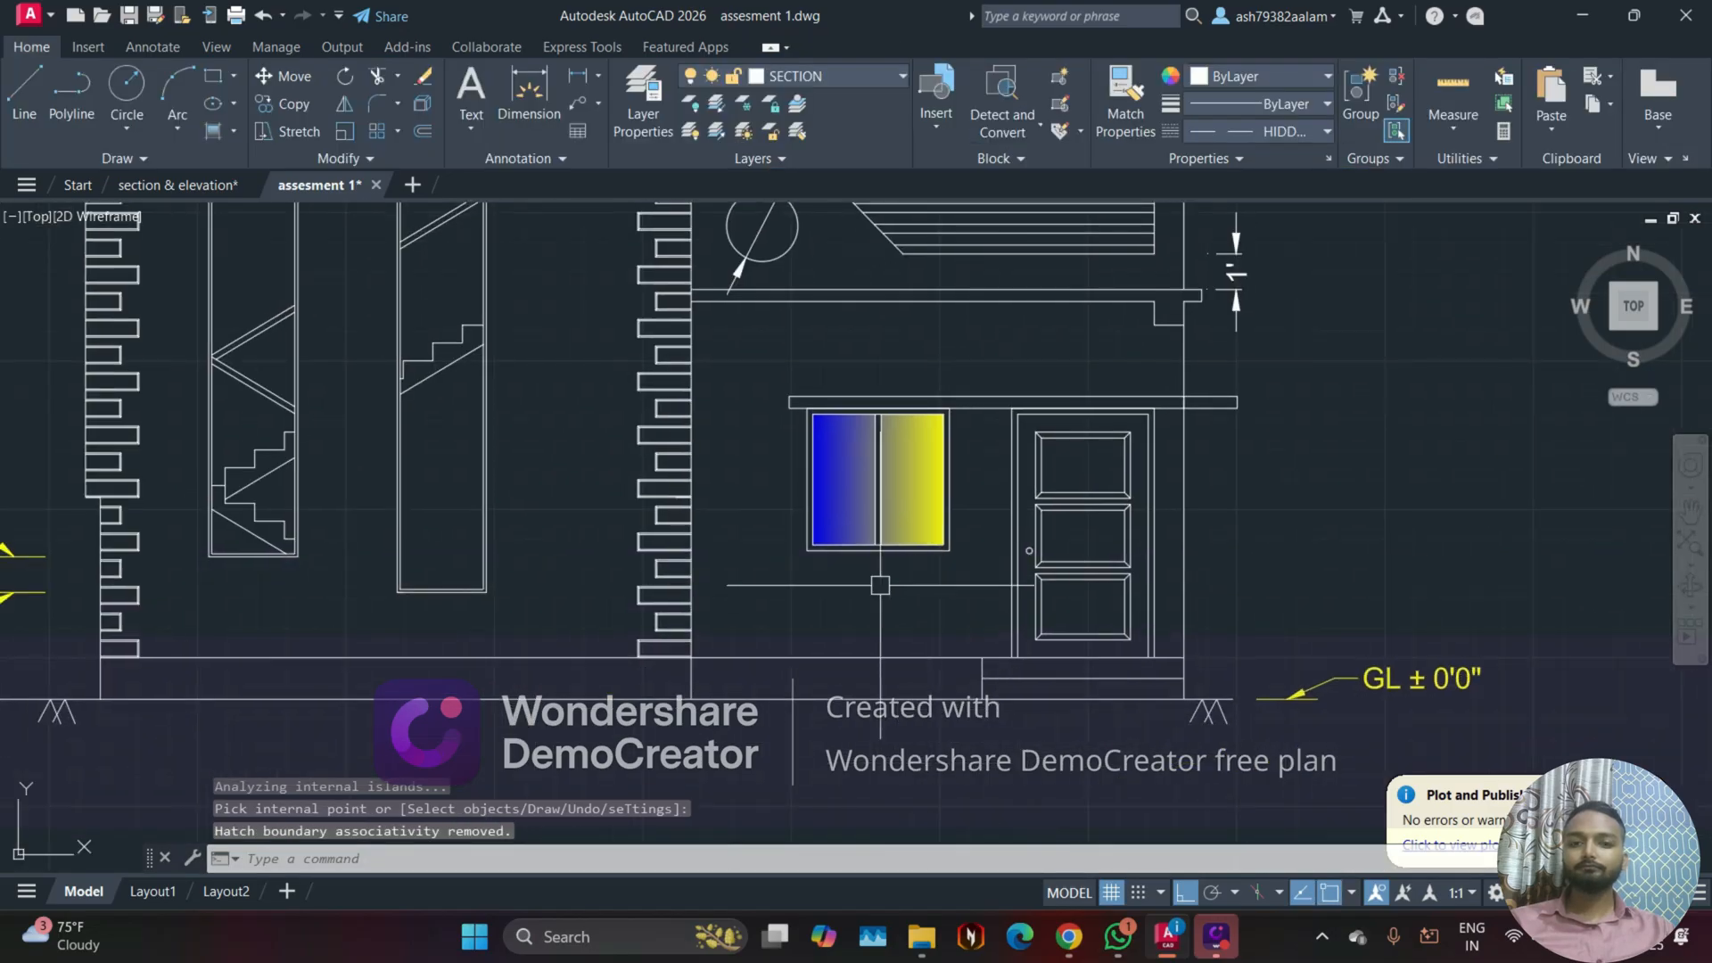
scroll(829, 600, down, 2)
mouse_move(816, 606)
middle_down()
mouse_move(848, 704)
mouse_move(704, 704)
middle_up()
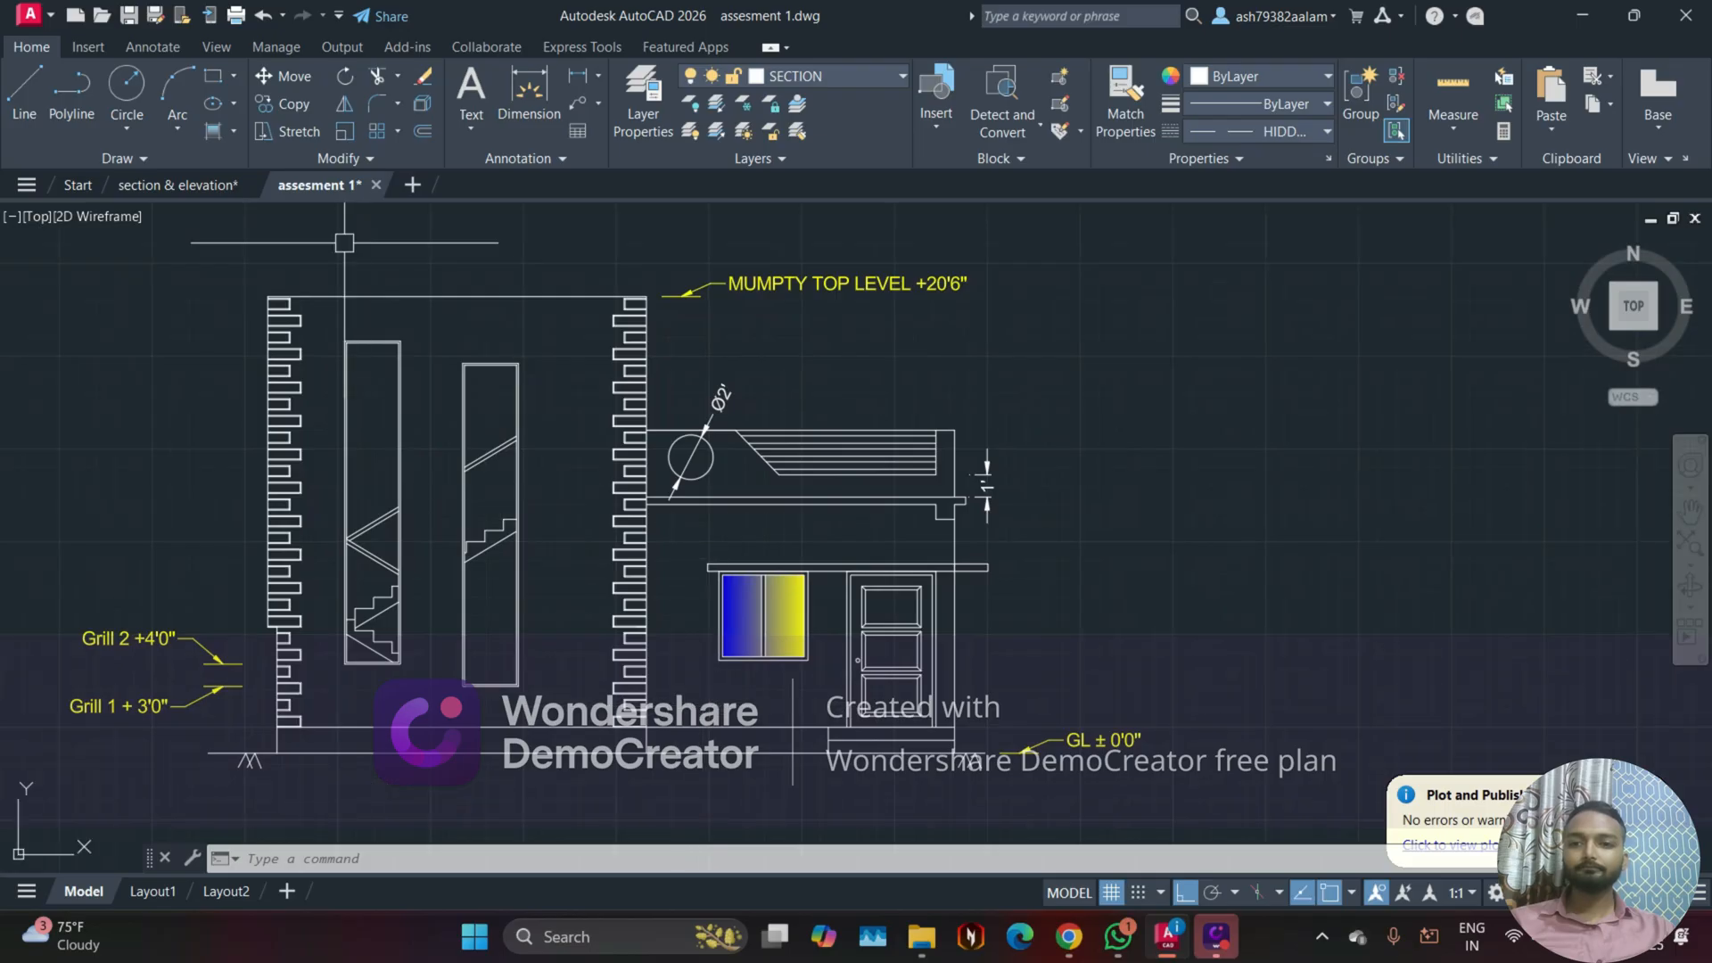
scroll(697, 584, up, 2)
middle_drag(655, 552, 778, 553)
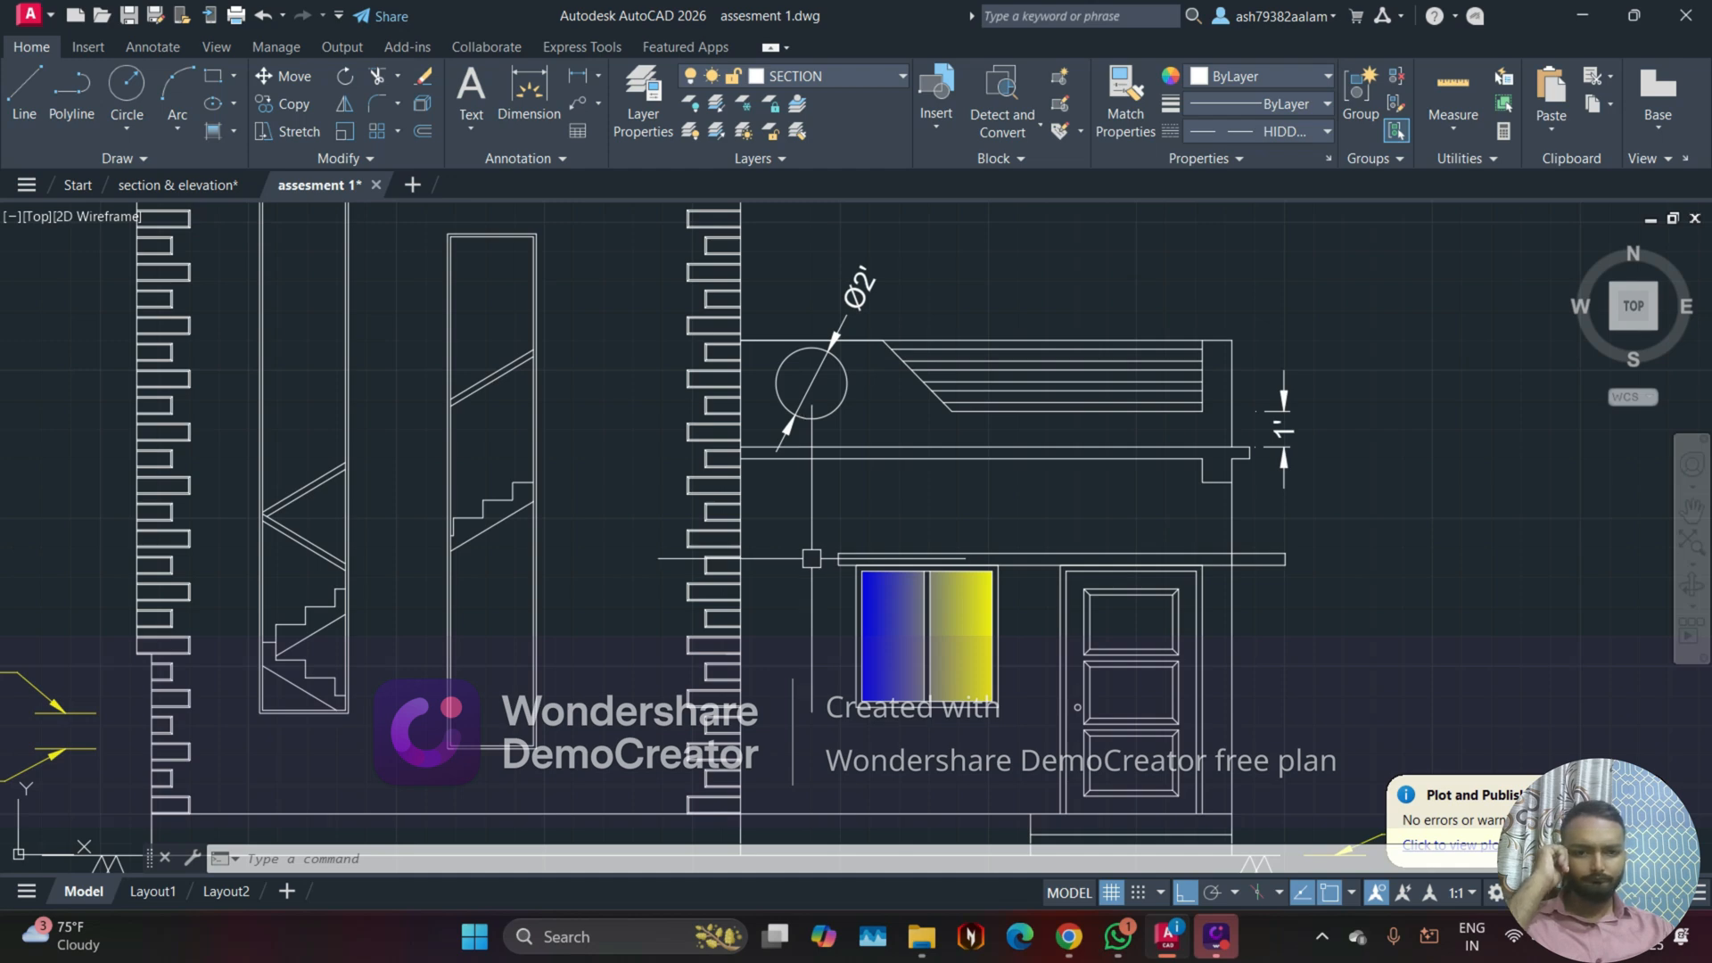
mouse_move(295, 187)
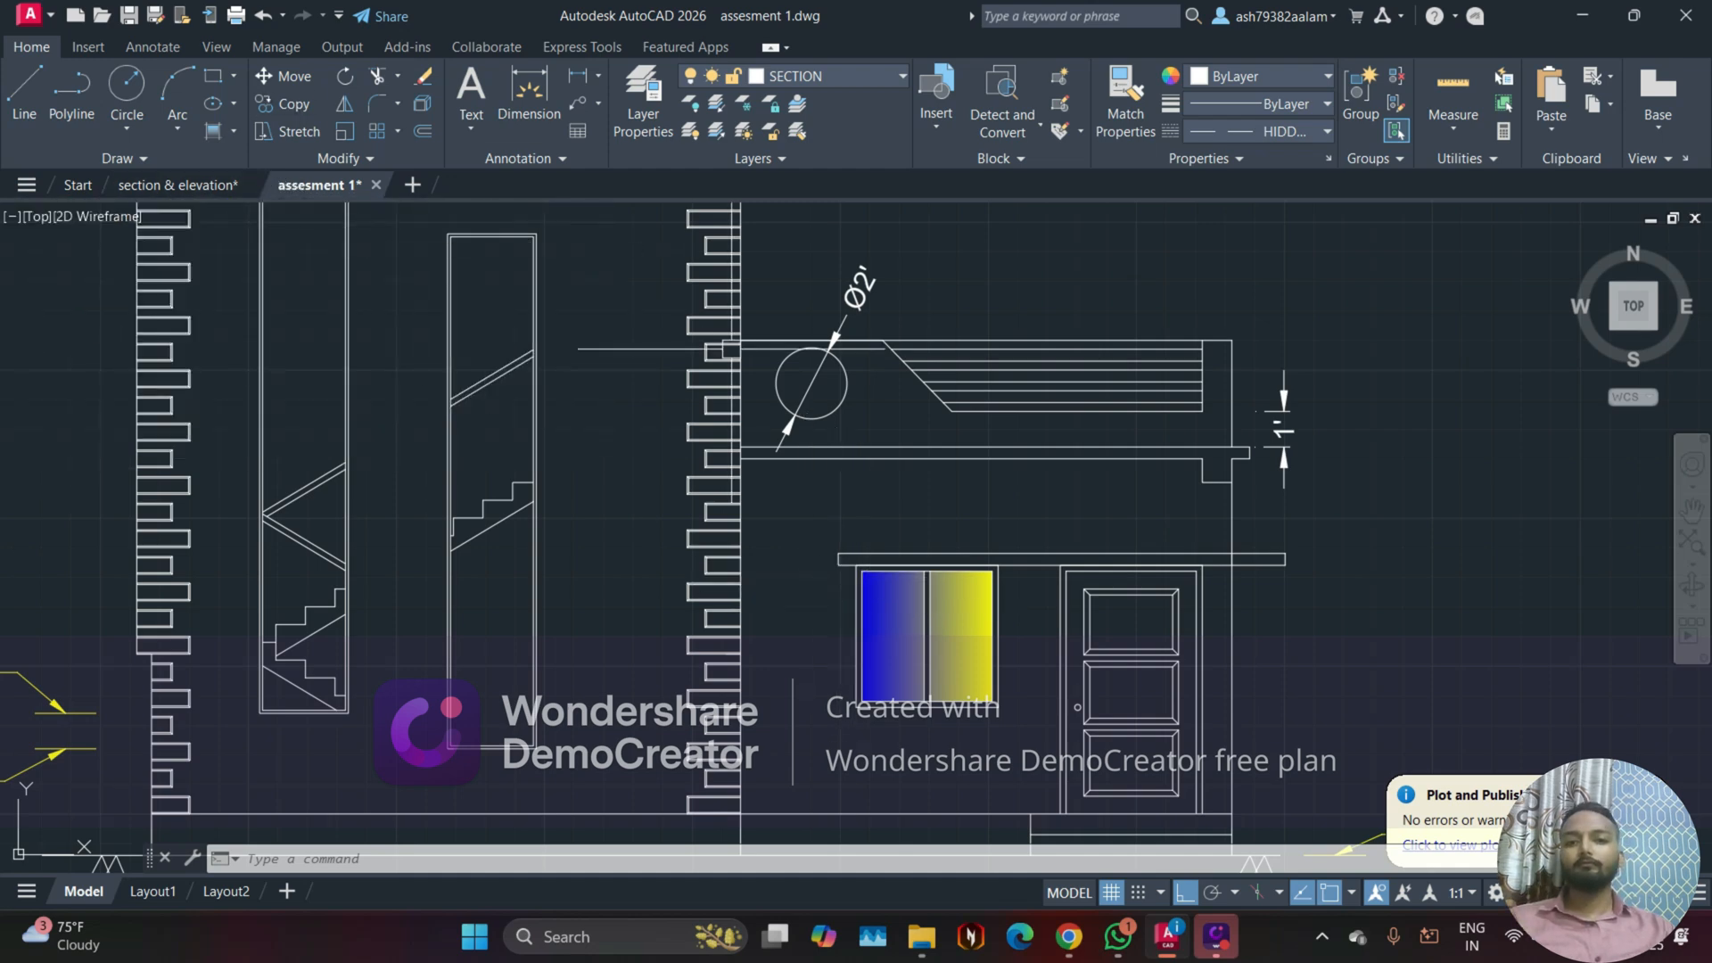
scroll(918, 497, up, 3)
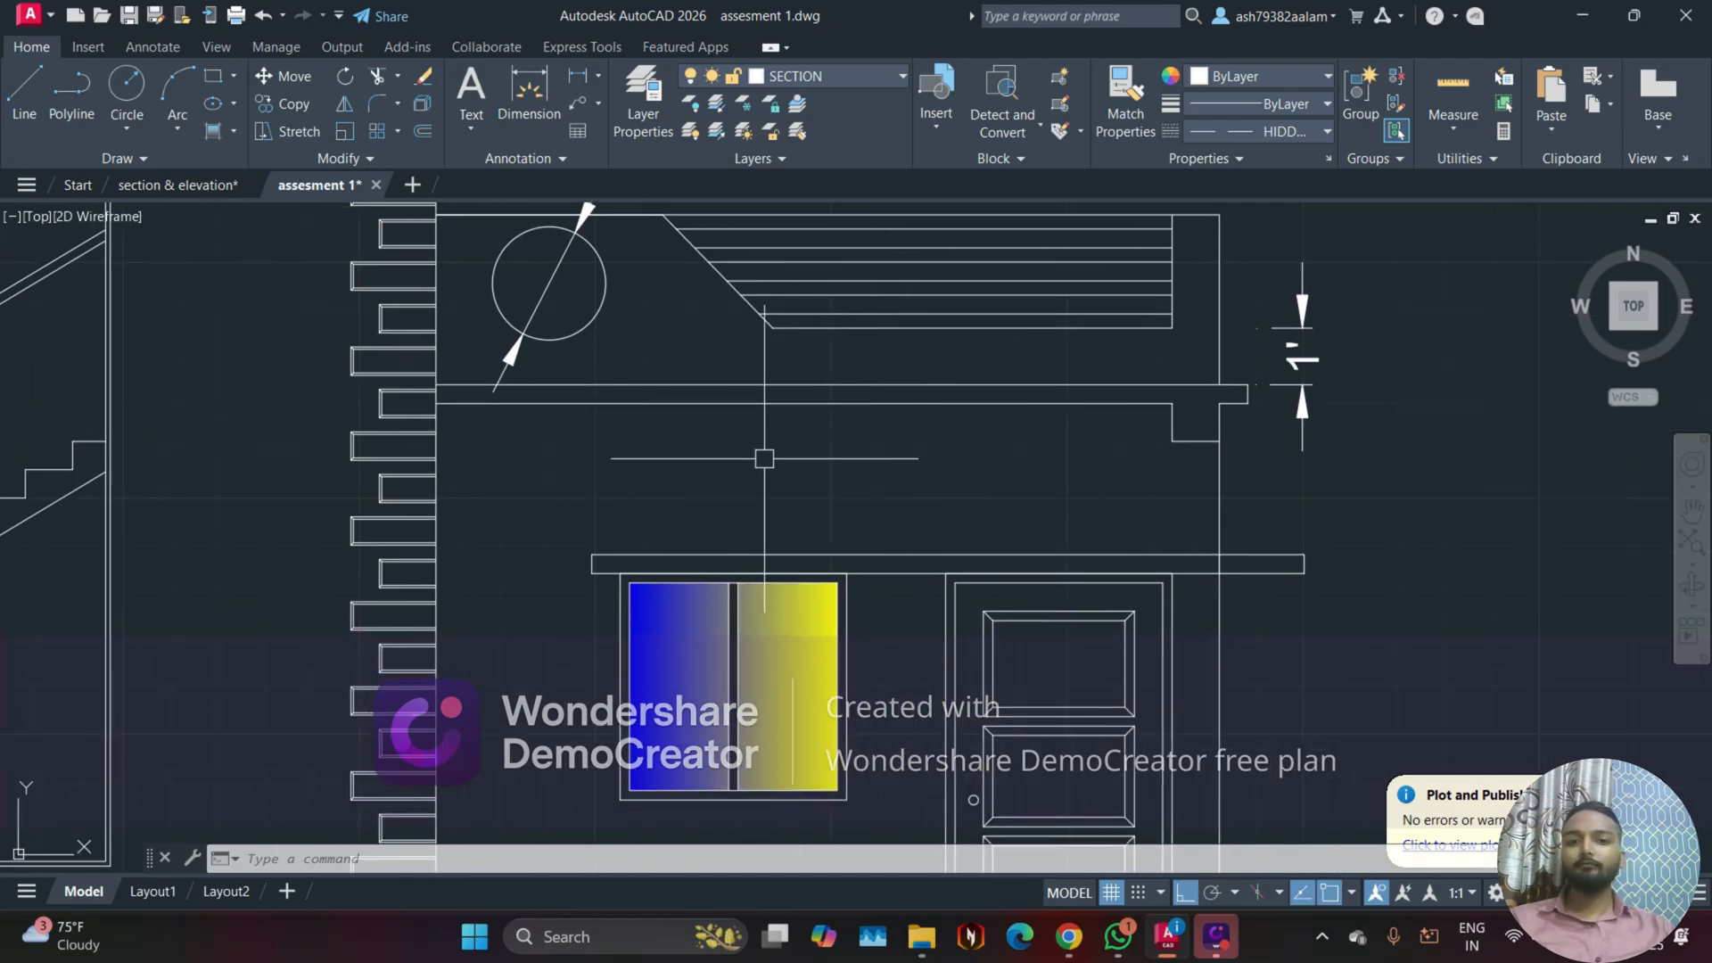
middle_drag(606, 483, 589, 441)
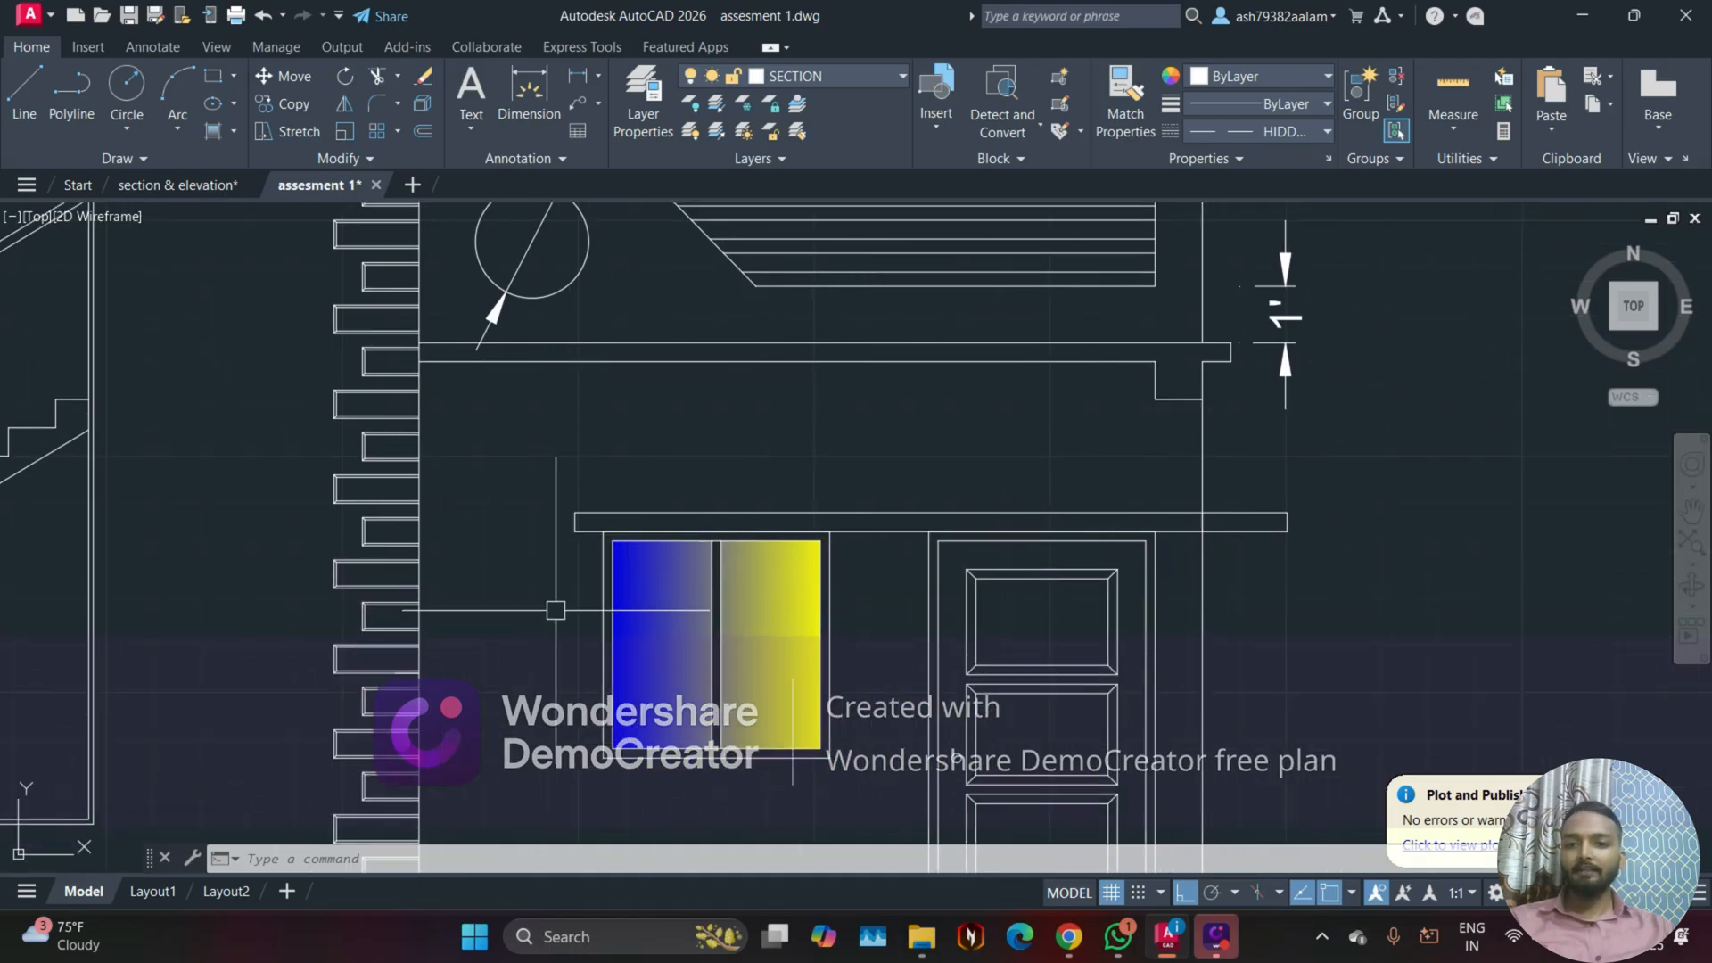
scroll(471, 568, down, 4)
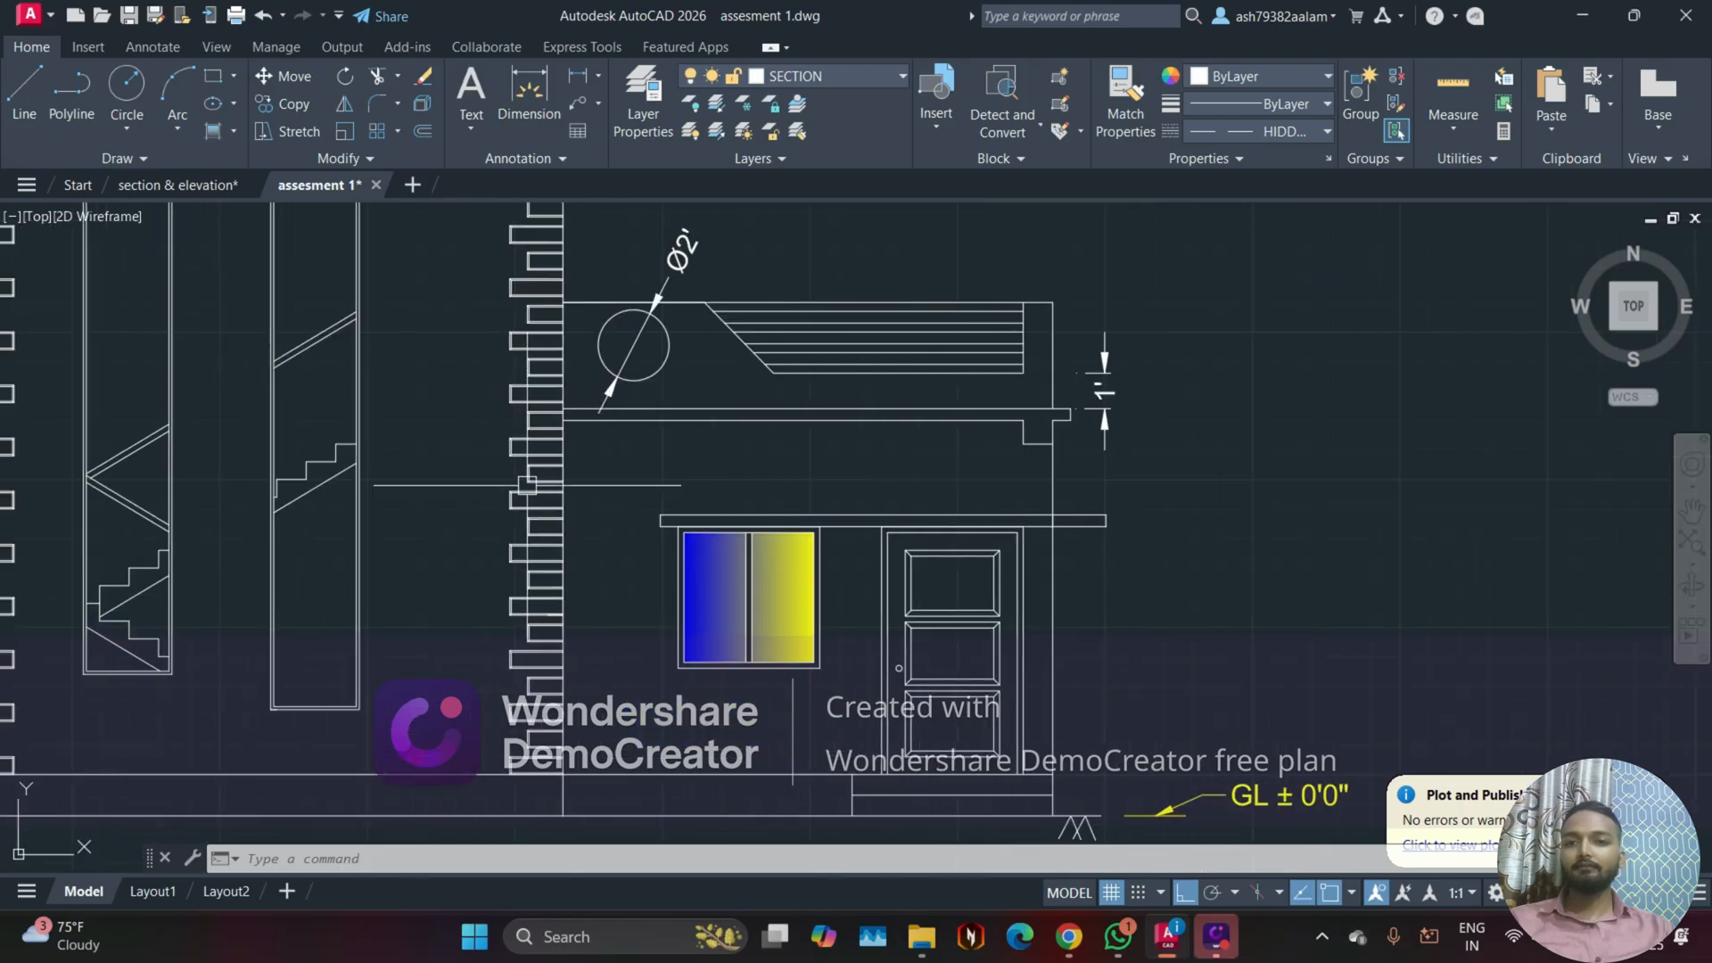
Step: Switch to the section & elevation drawing and examine its front elevation's brick hatching, window surrounds and gradient glass
click(179, 184)
scroll(537, 423, down, 4)
middle_drag(718, 378, 753, 432)
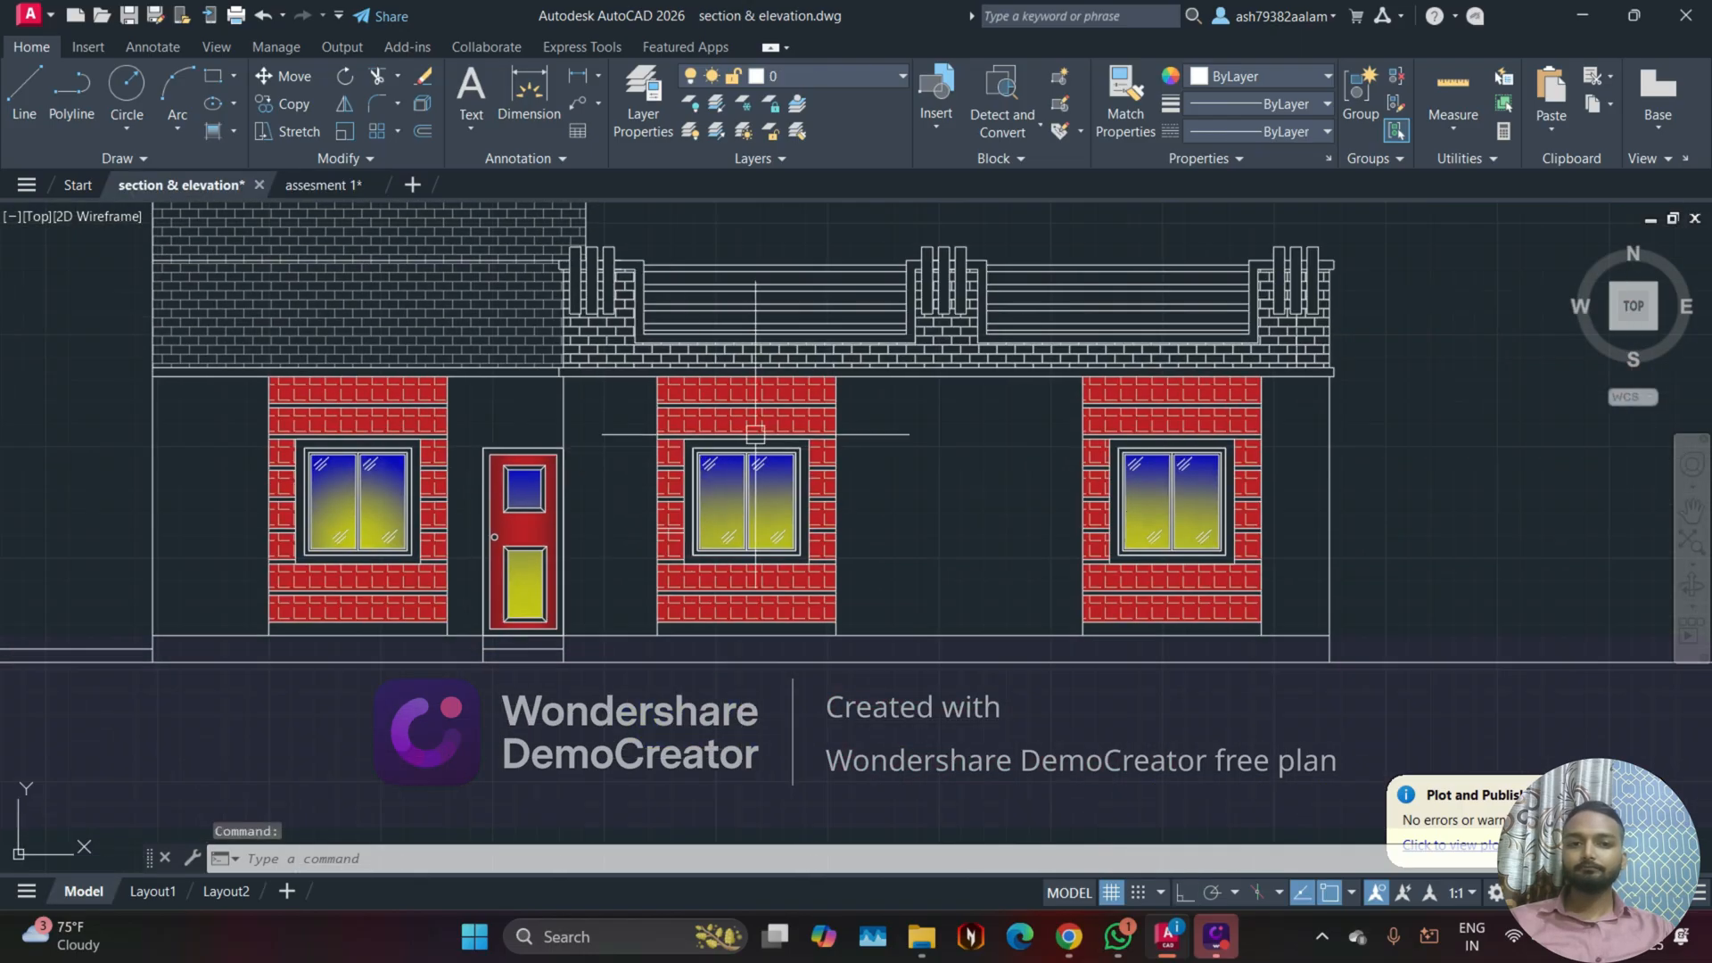
scroll(752, 433, up, 4)
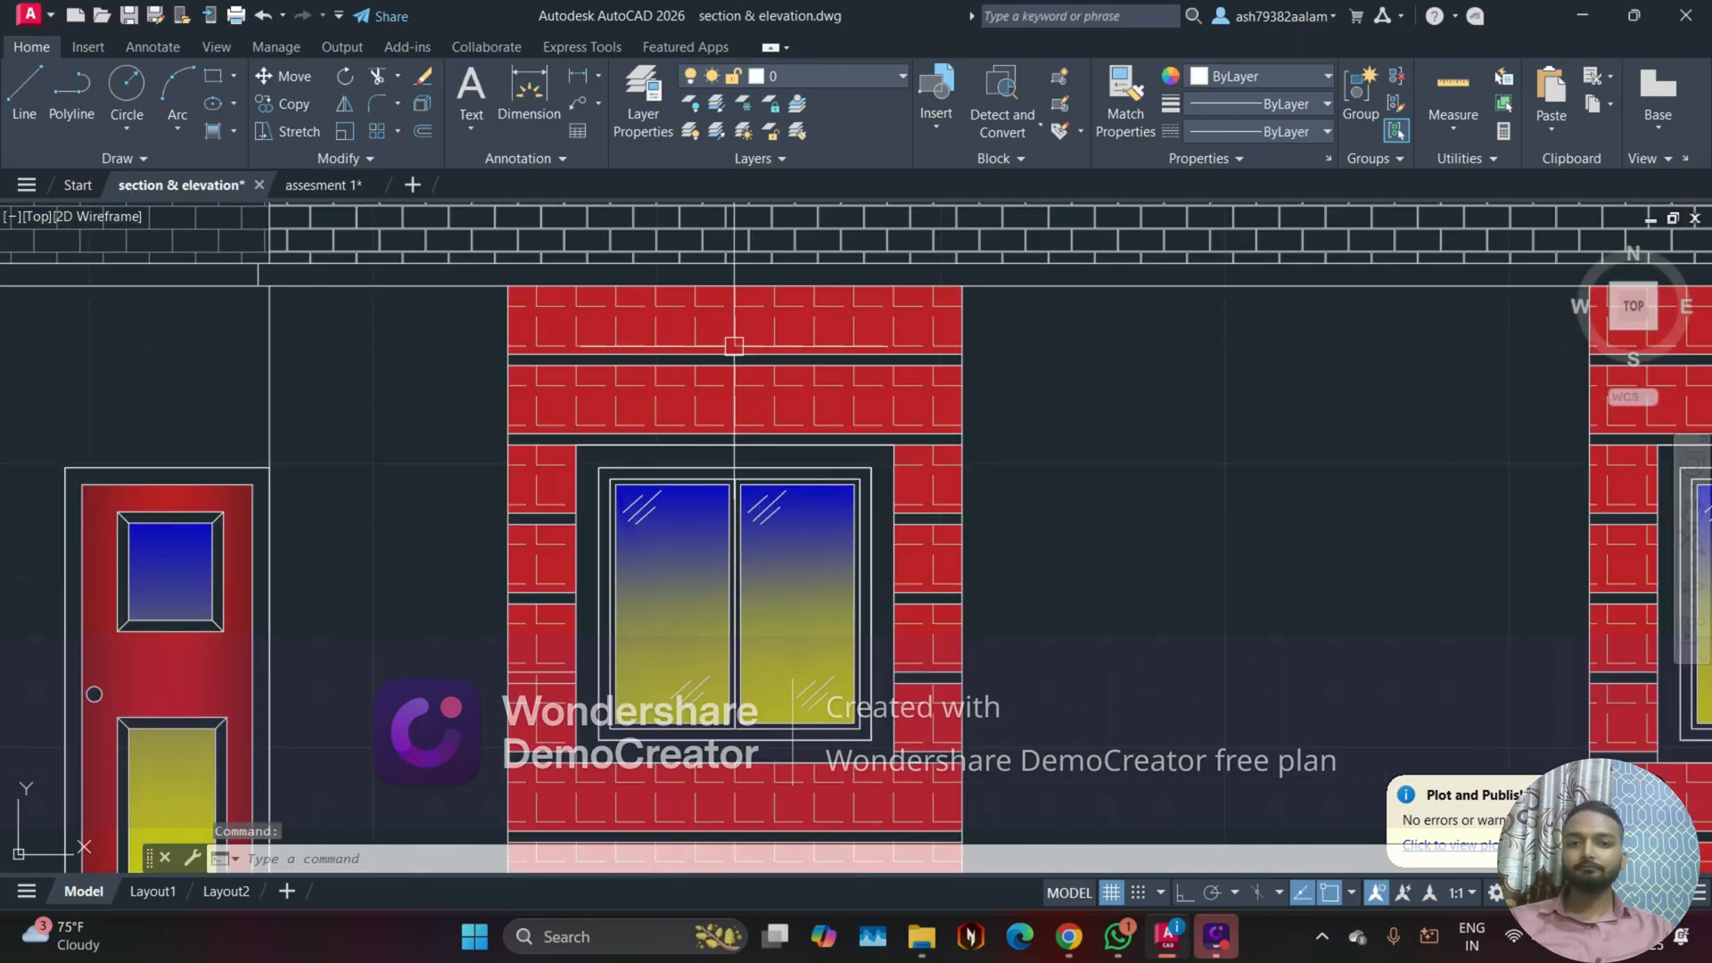
scroll(624, 317, down, 4)
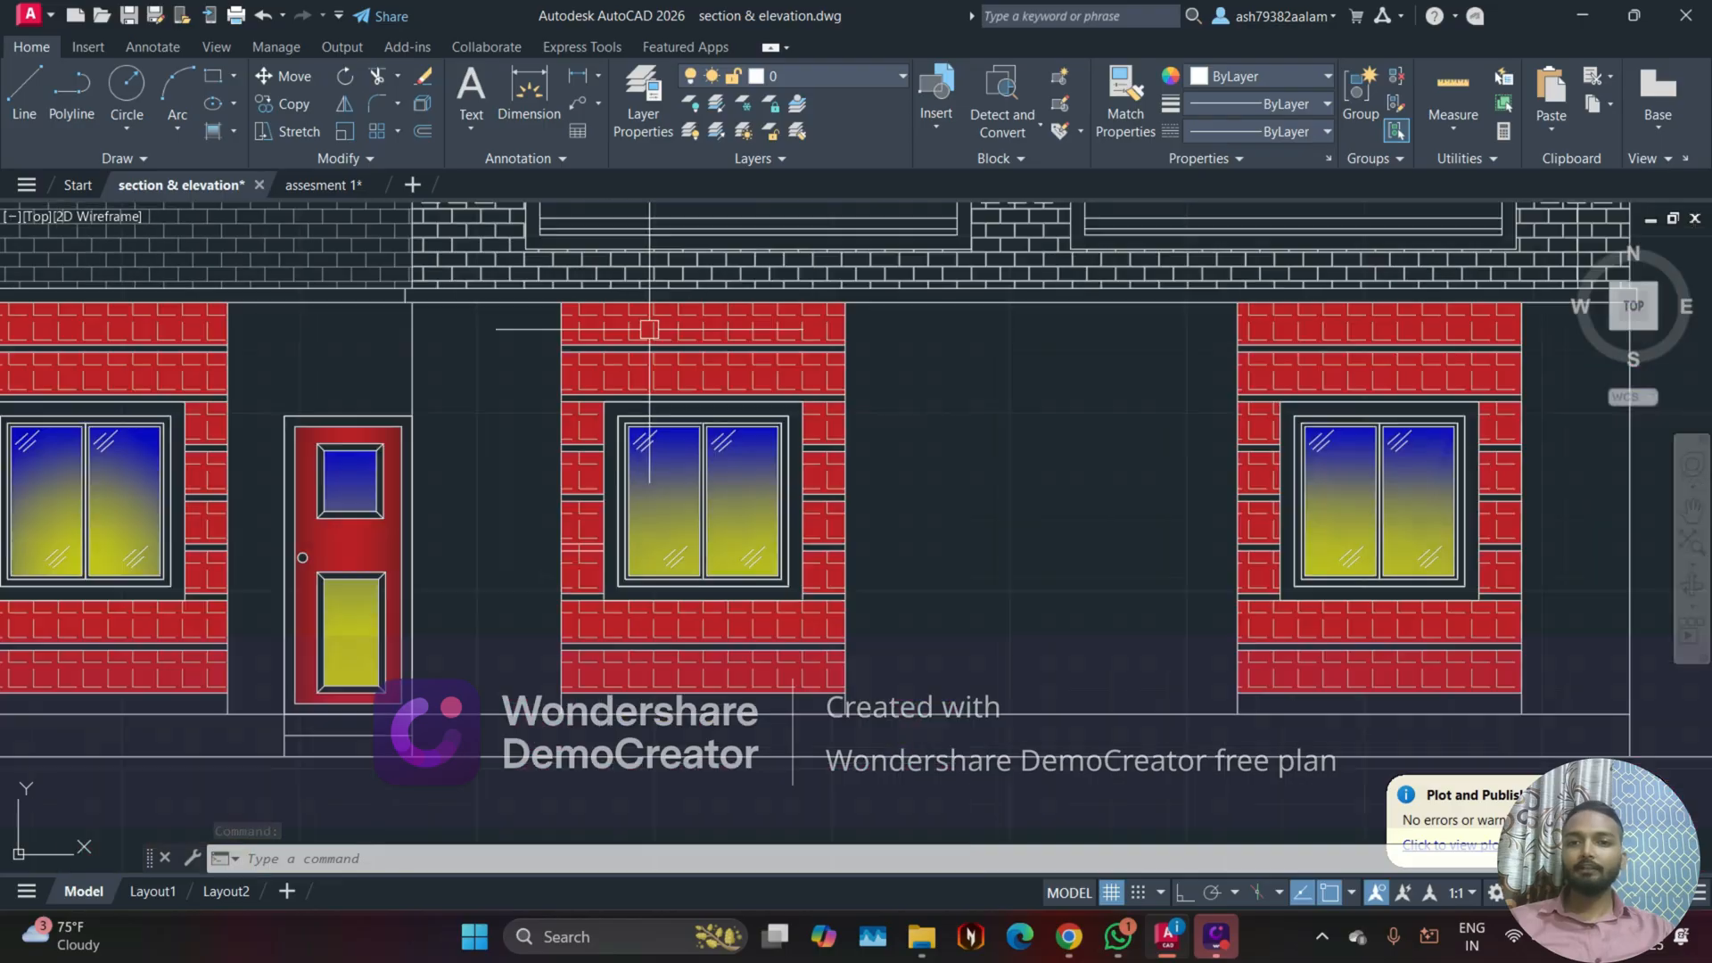
middle_drag(386, 336, 513, 479)
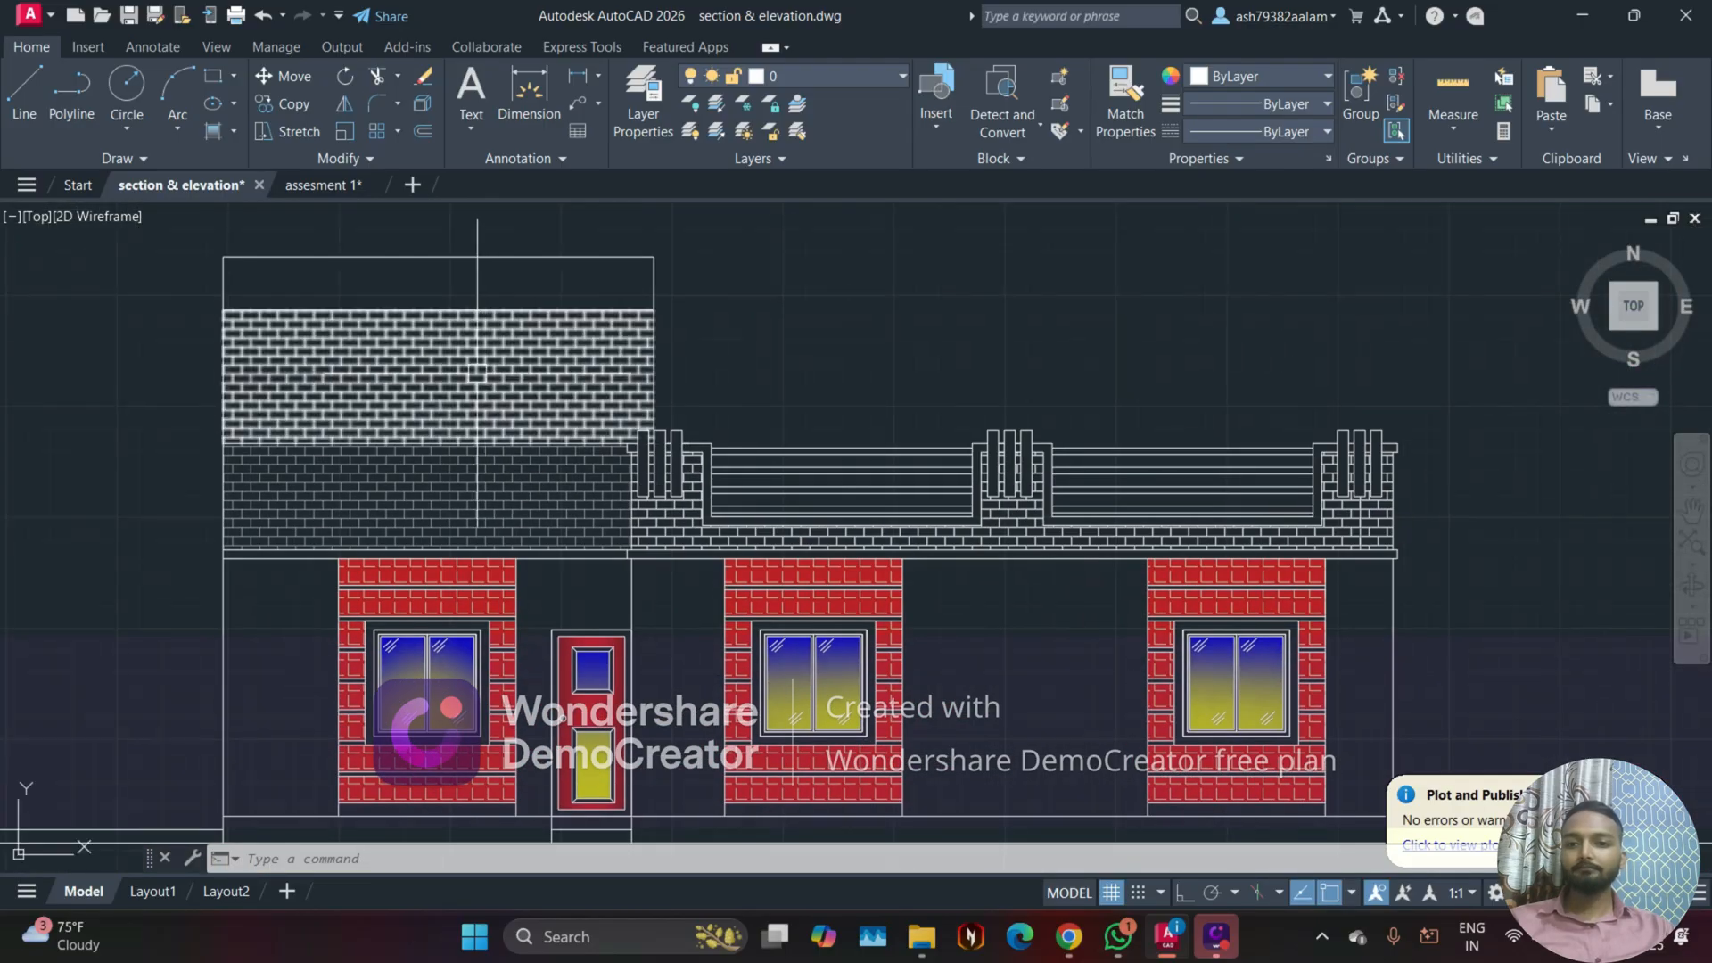
scroll(466, 371, up, 4)
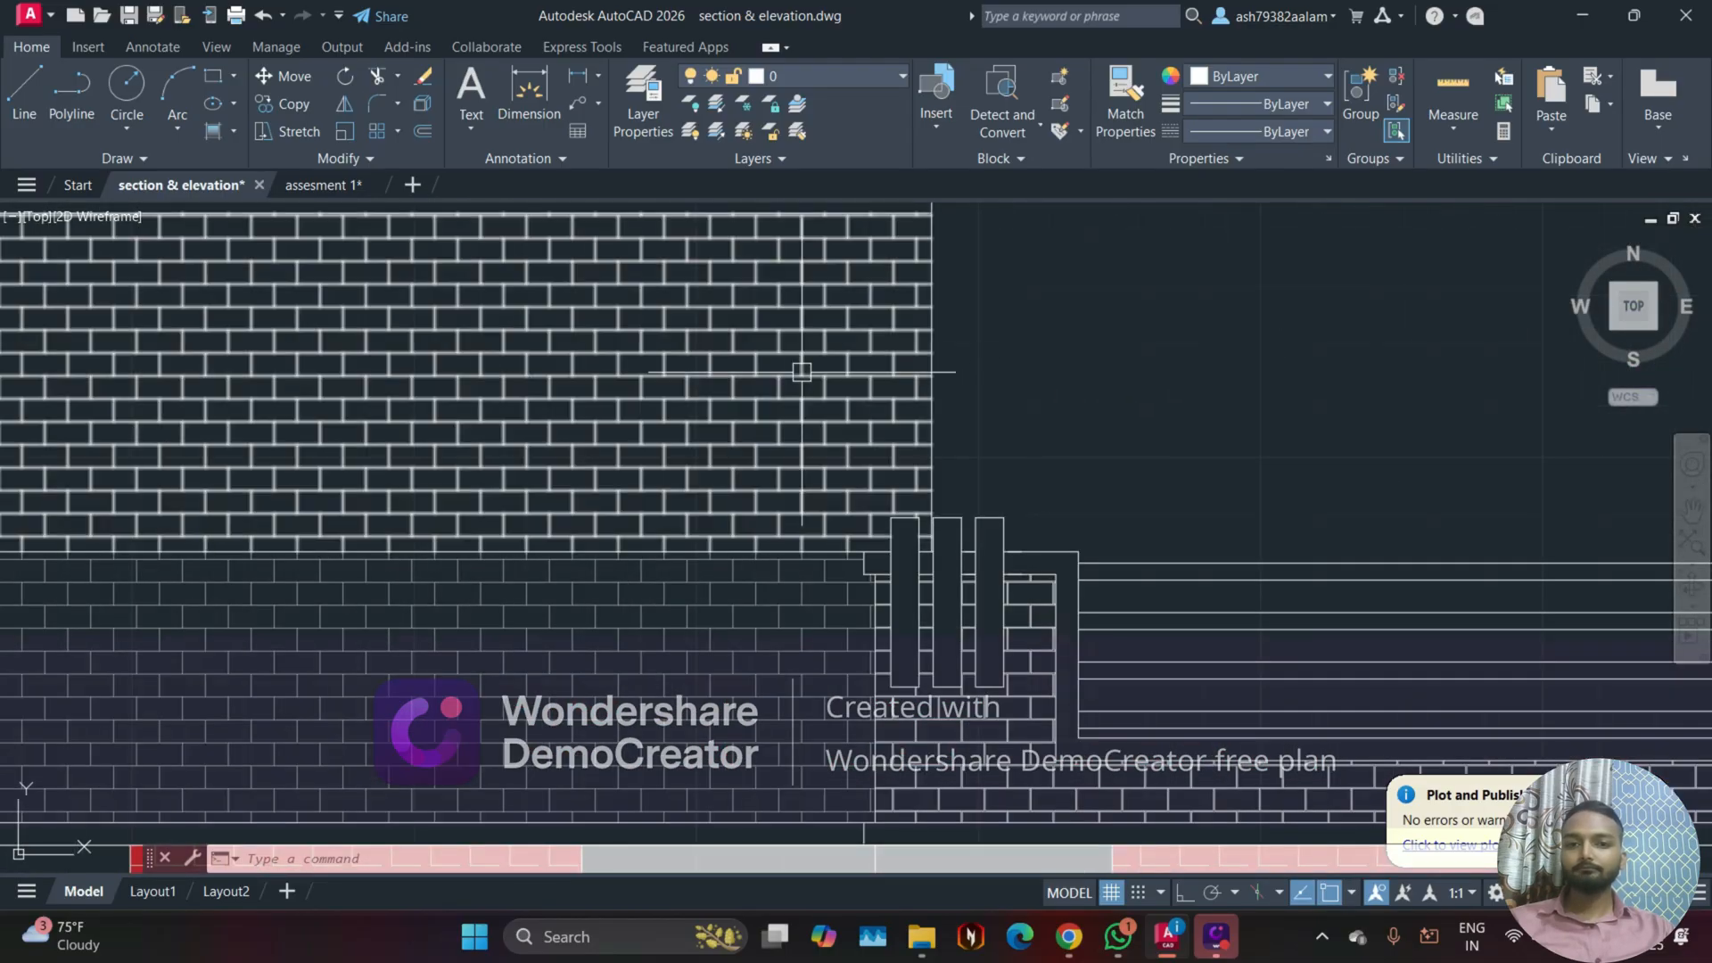
scroll(791, 372, down, 5)
scroll(856, 562, up, 6)
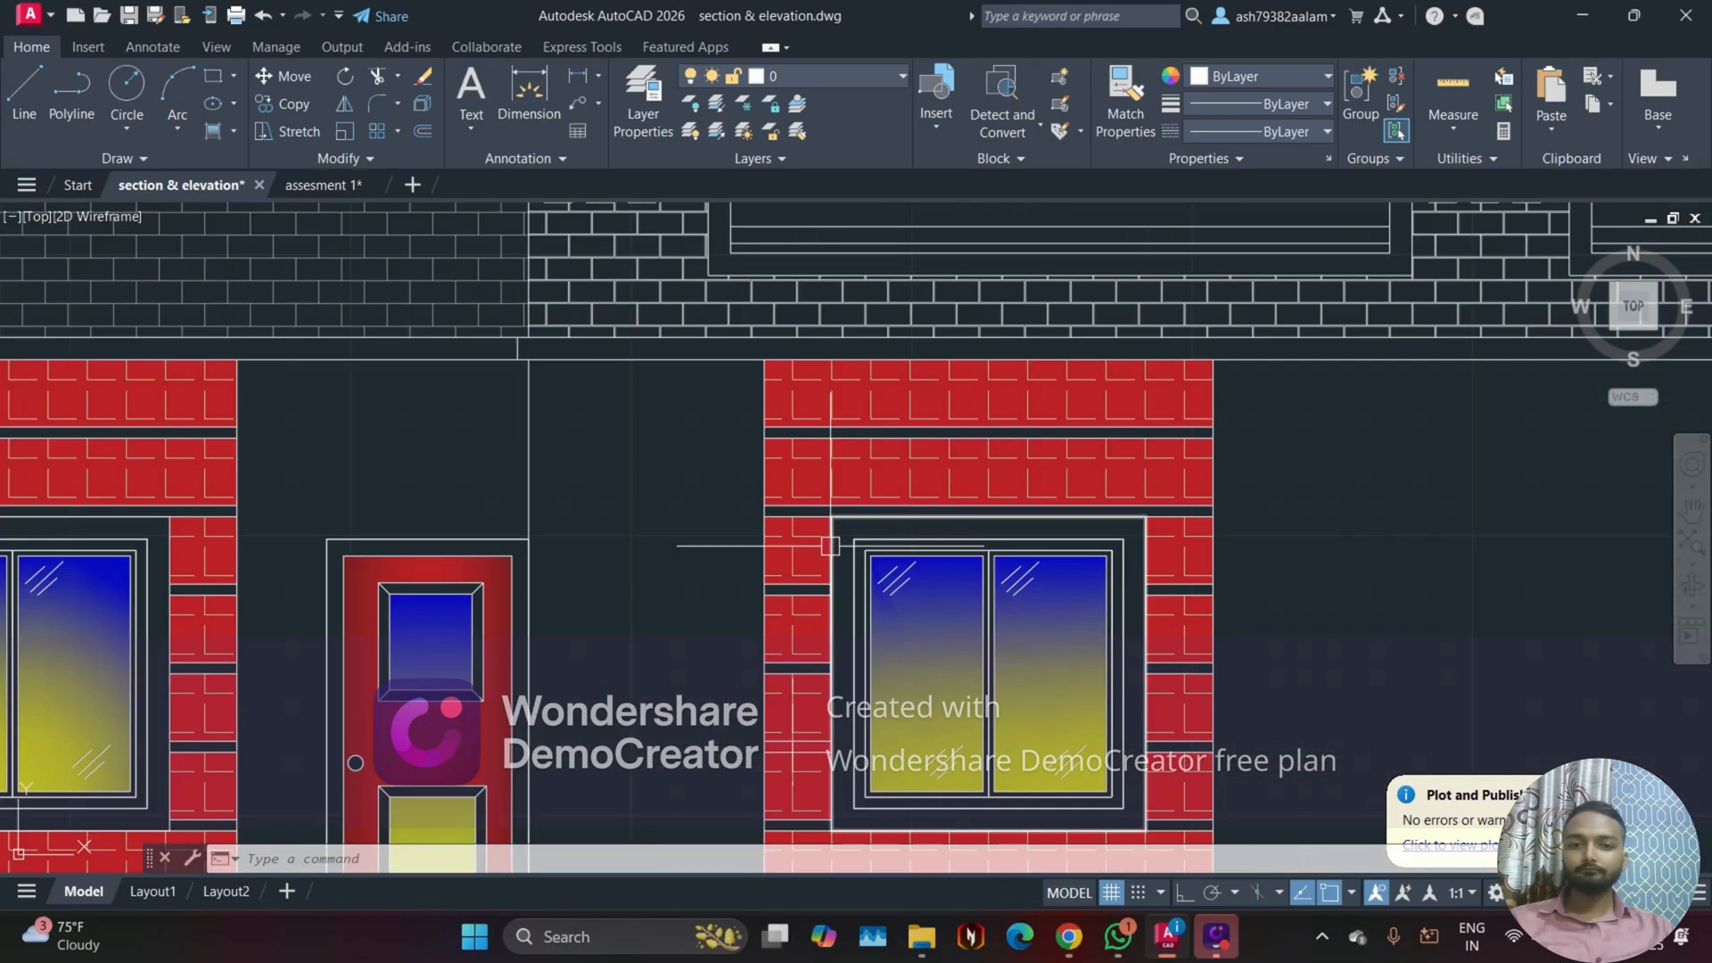
scroll(885, 586, up, 4)
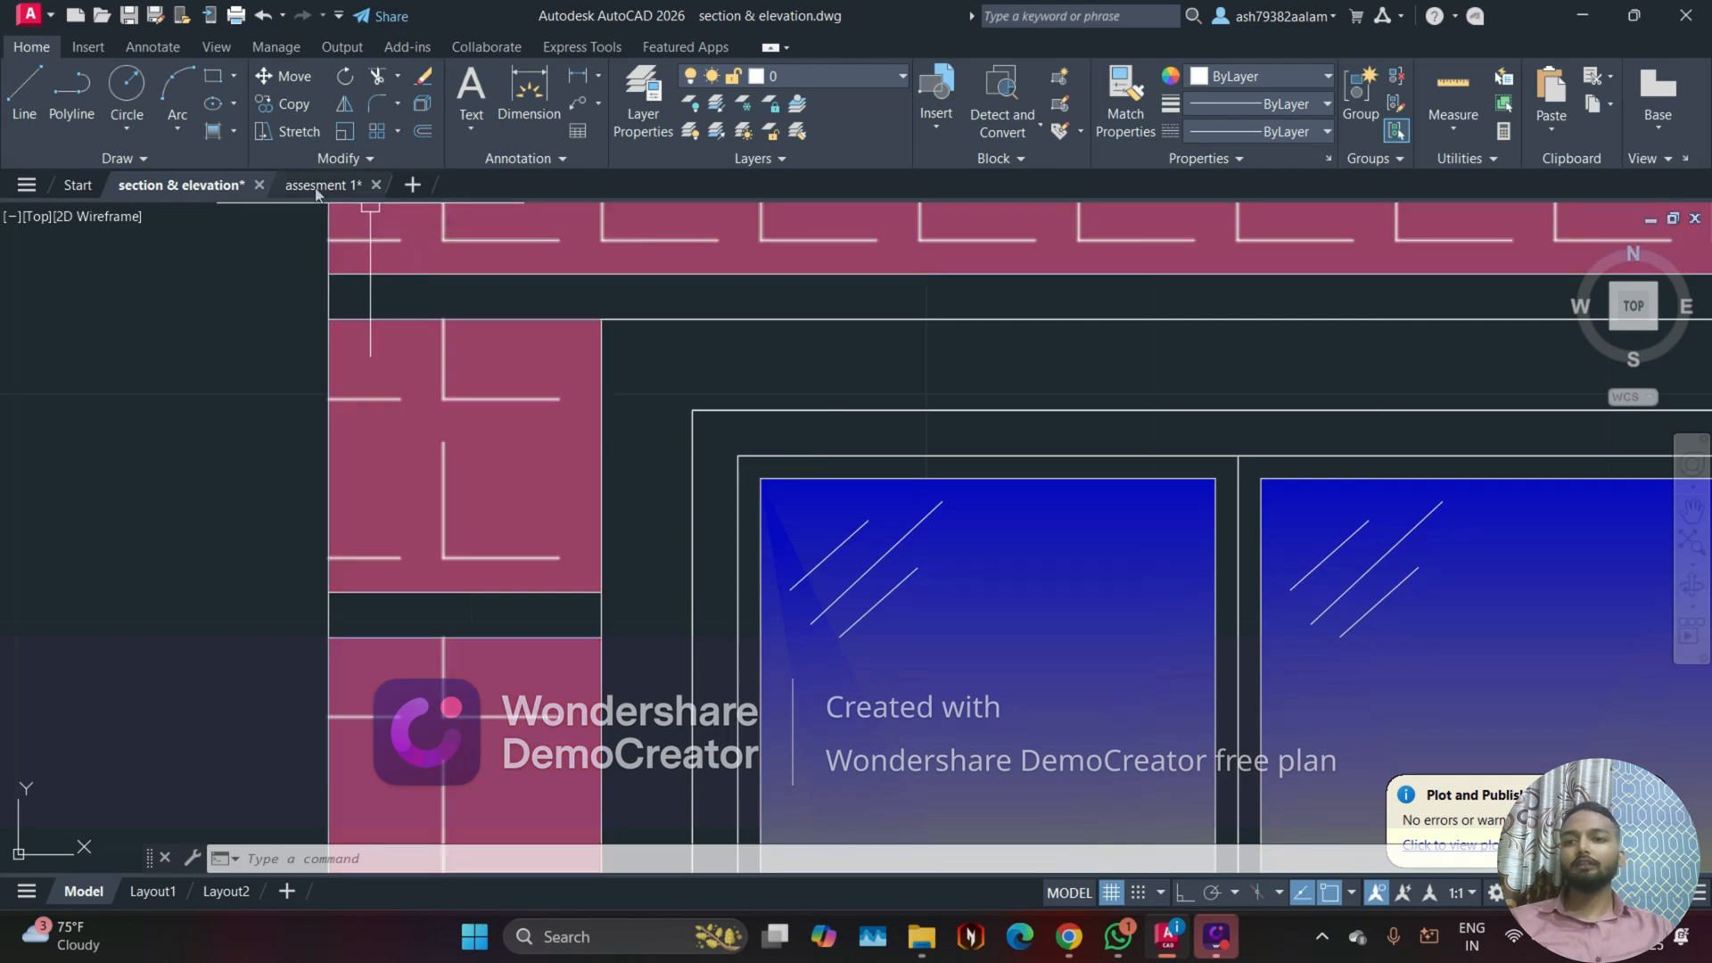
Step: Select the window's gradient fill in assesment 1 and compare it with the glass shading in the section & elevation drawing
click(316, 187)
middle_drag(714, 618, 690, 522)
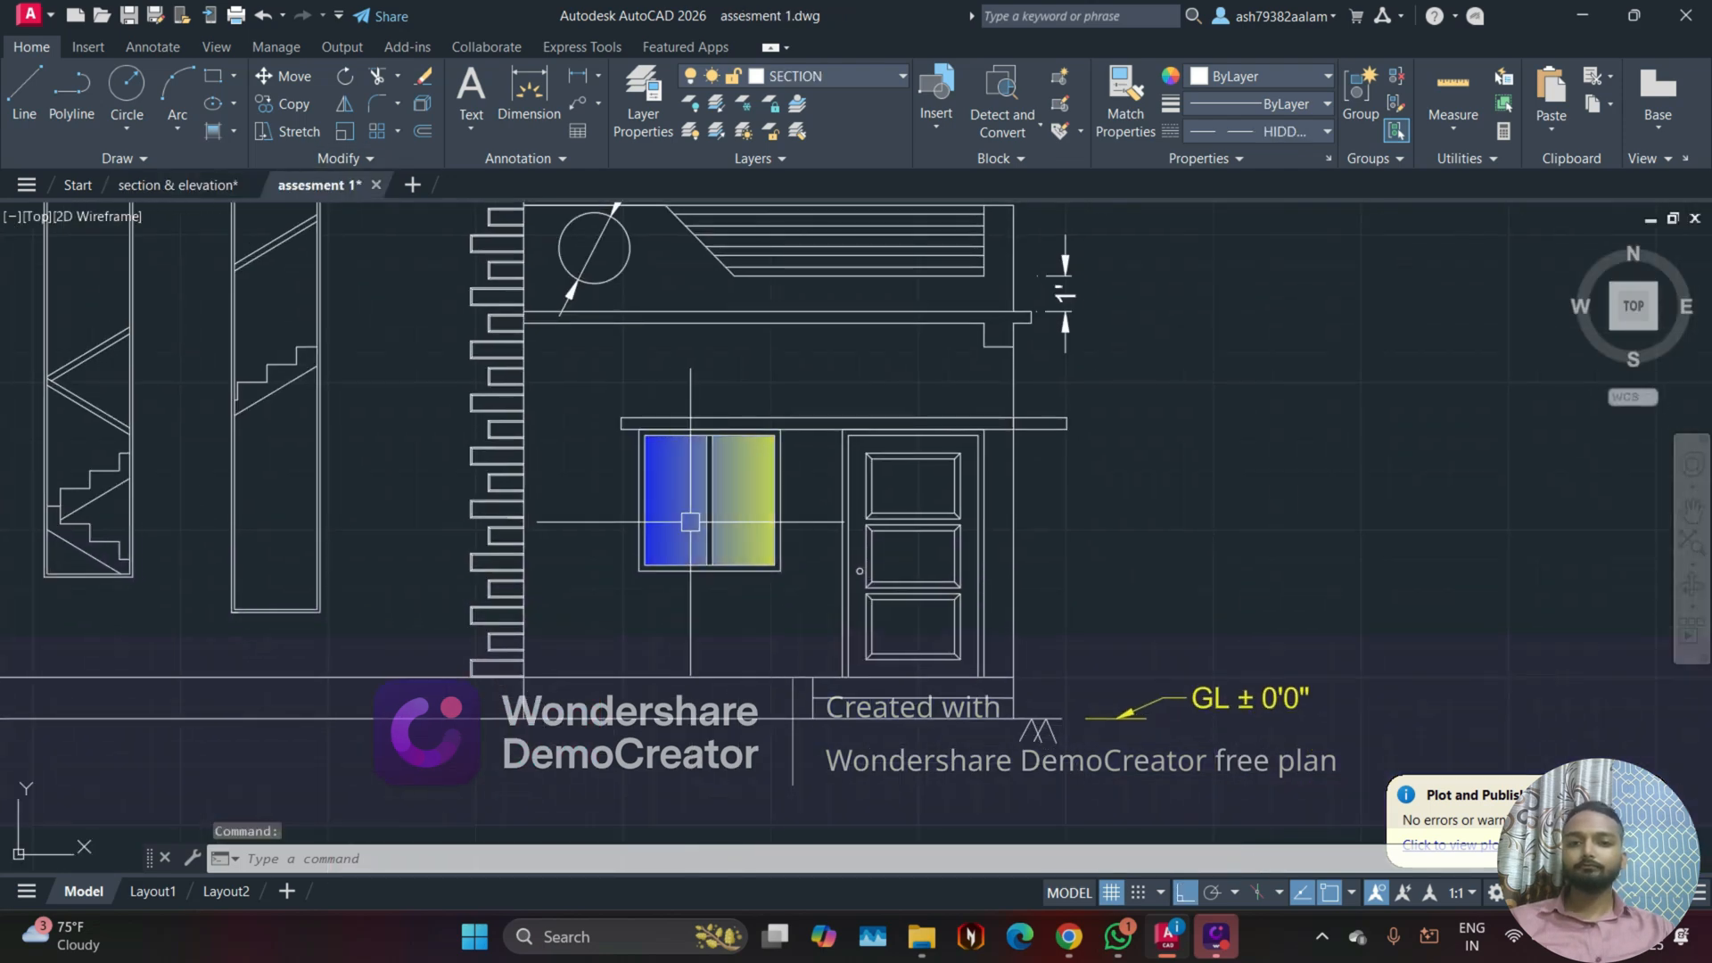
scroll(690, 521, up, 5)
scroll(623, 451, down, 2)
click(635, 469)
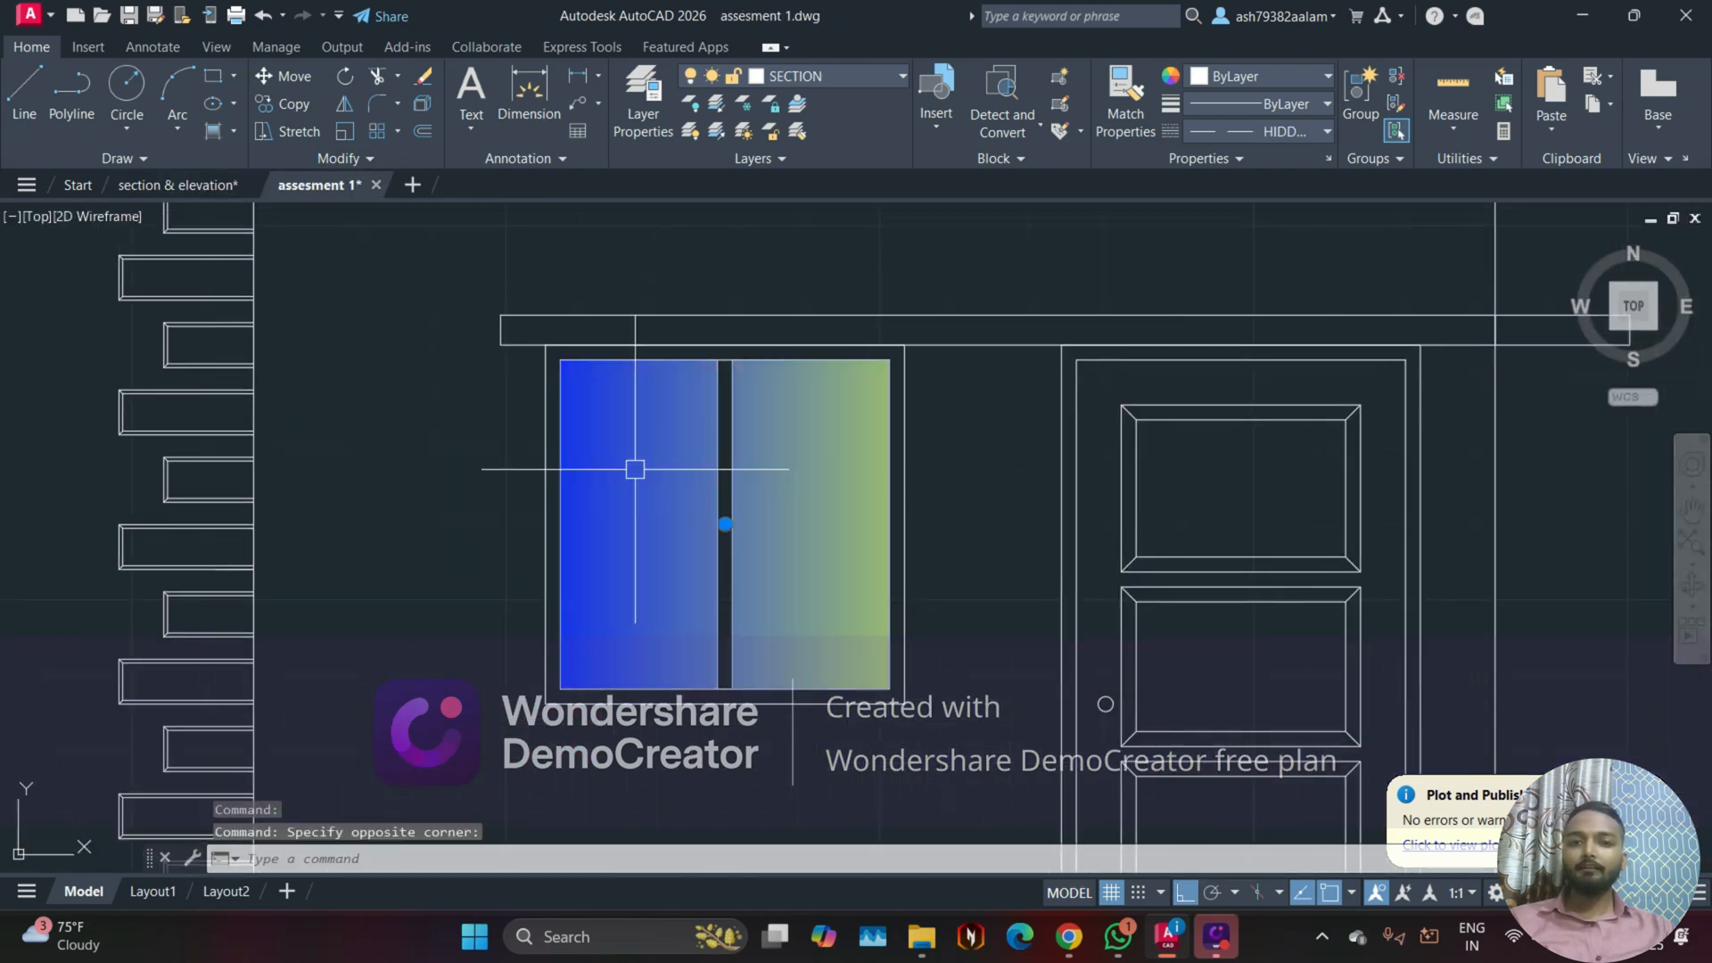
click(228, 185)
scroll(776, 373, up, 2)
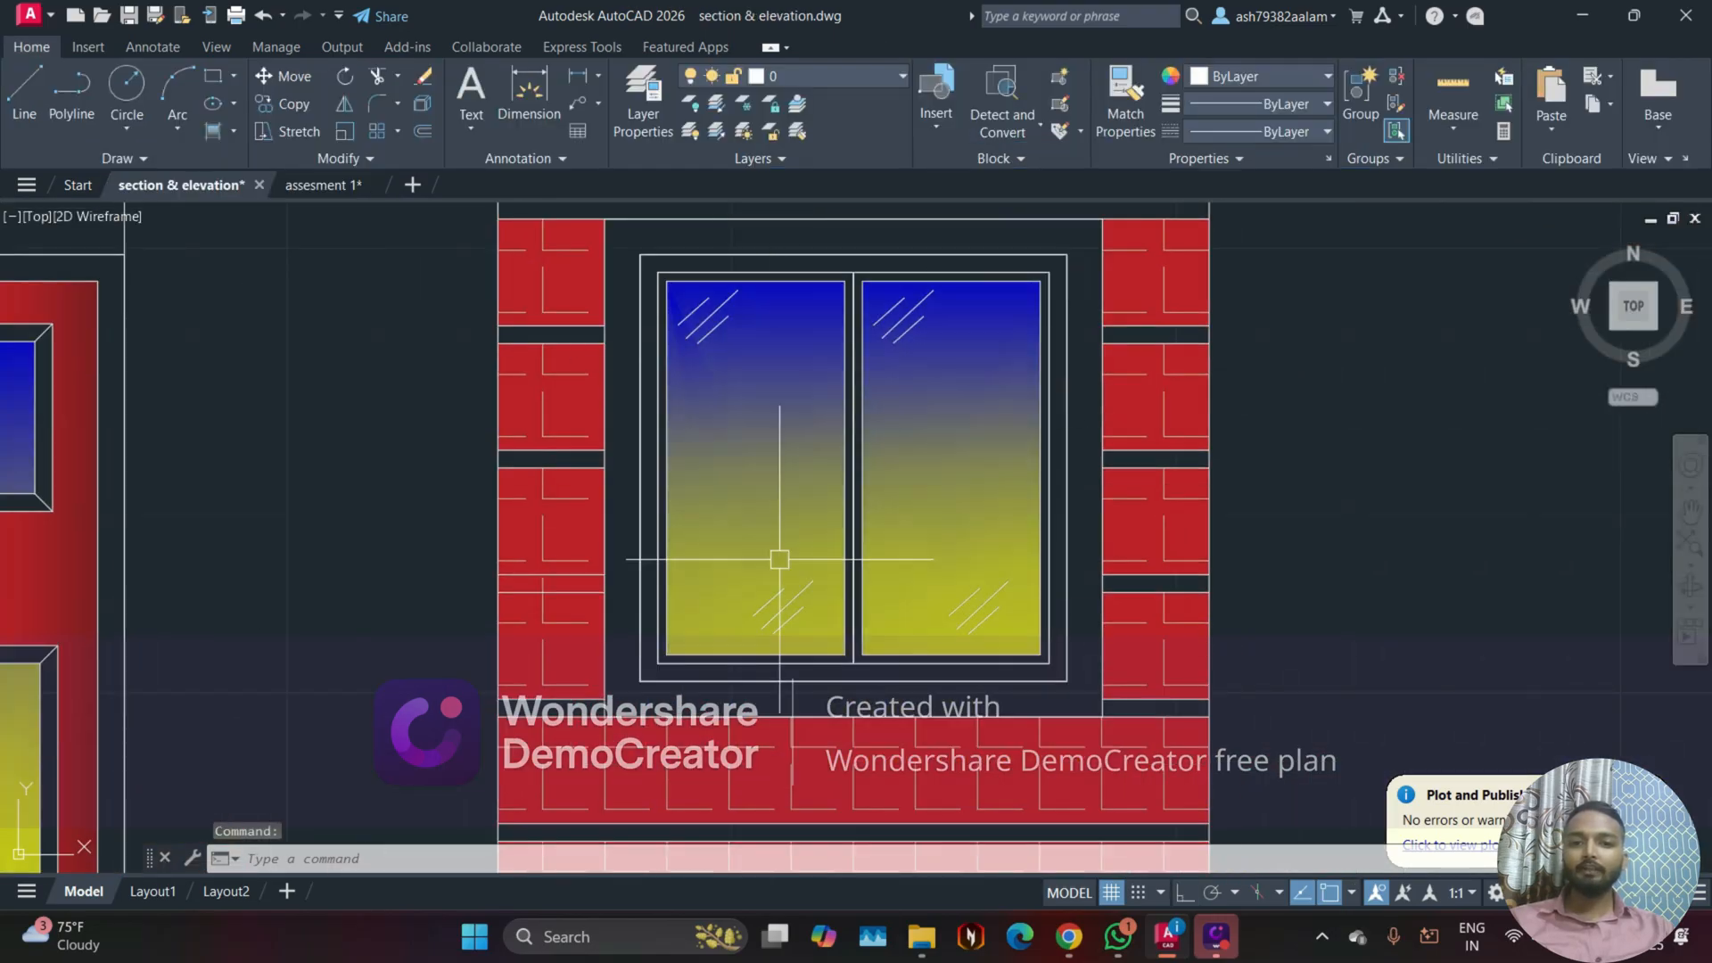
Step: In assesment 1, set the angle of the window's gradient fill to 81
click(322, 185)
click(813, 510)
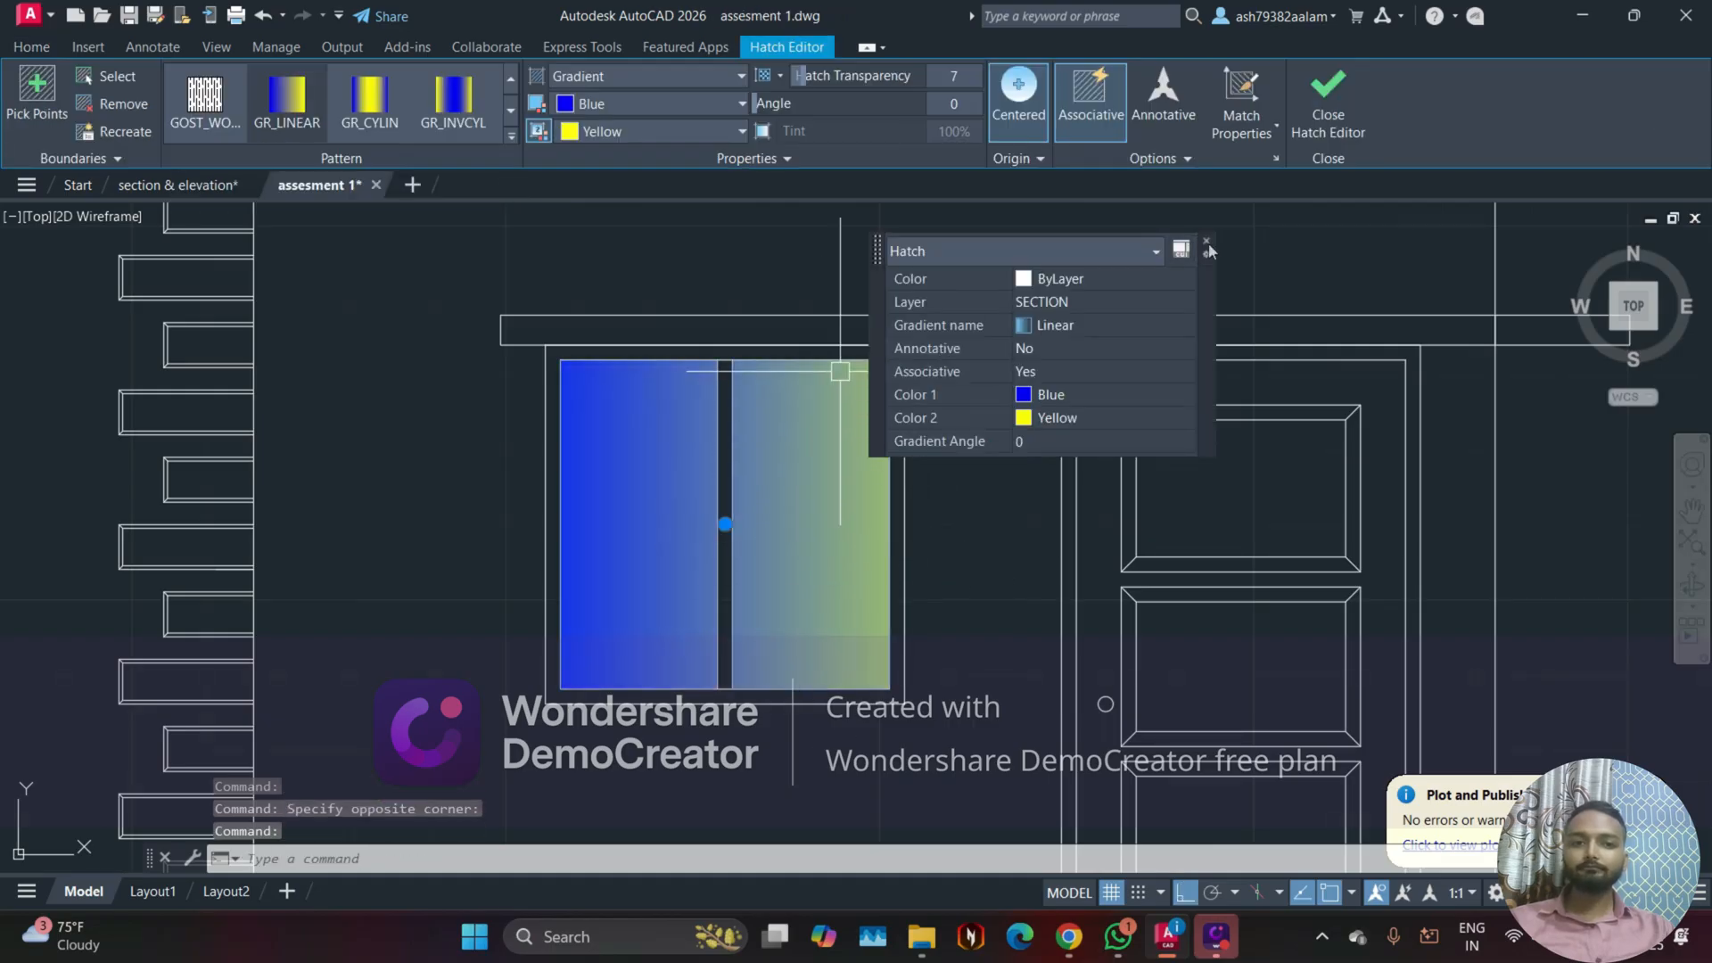
click(1206, 243)
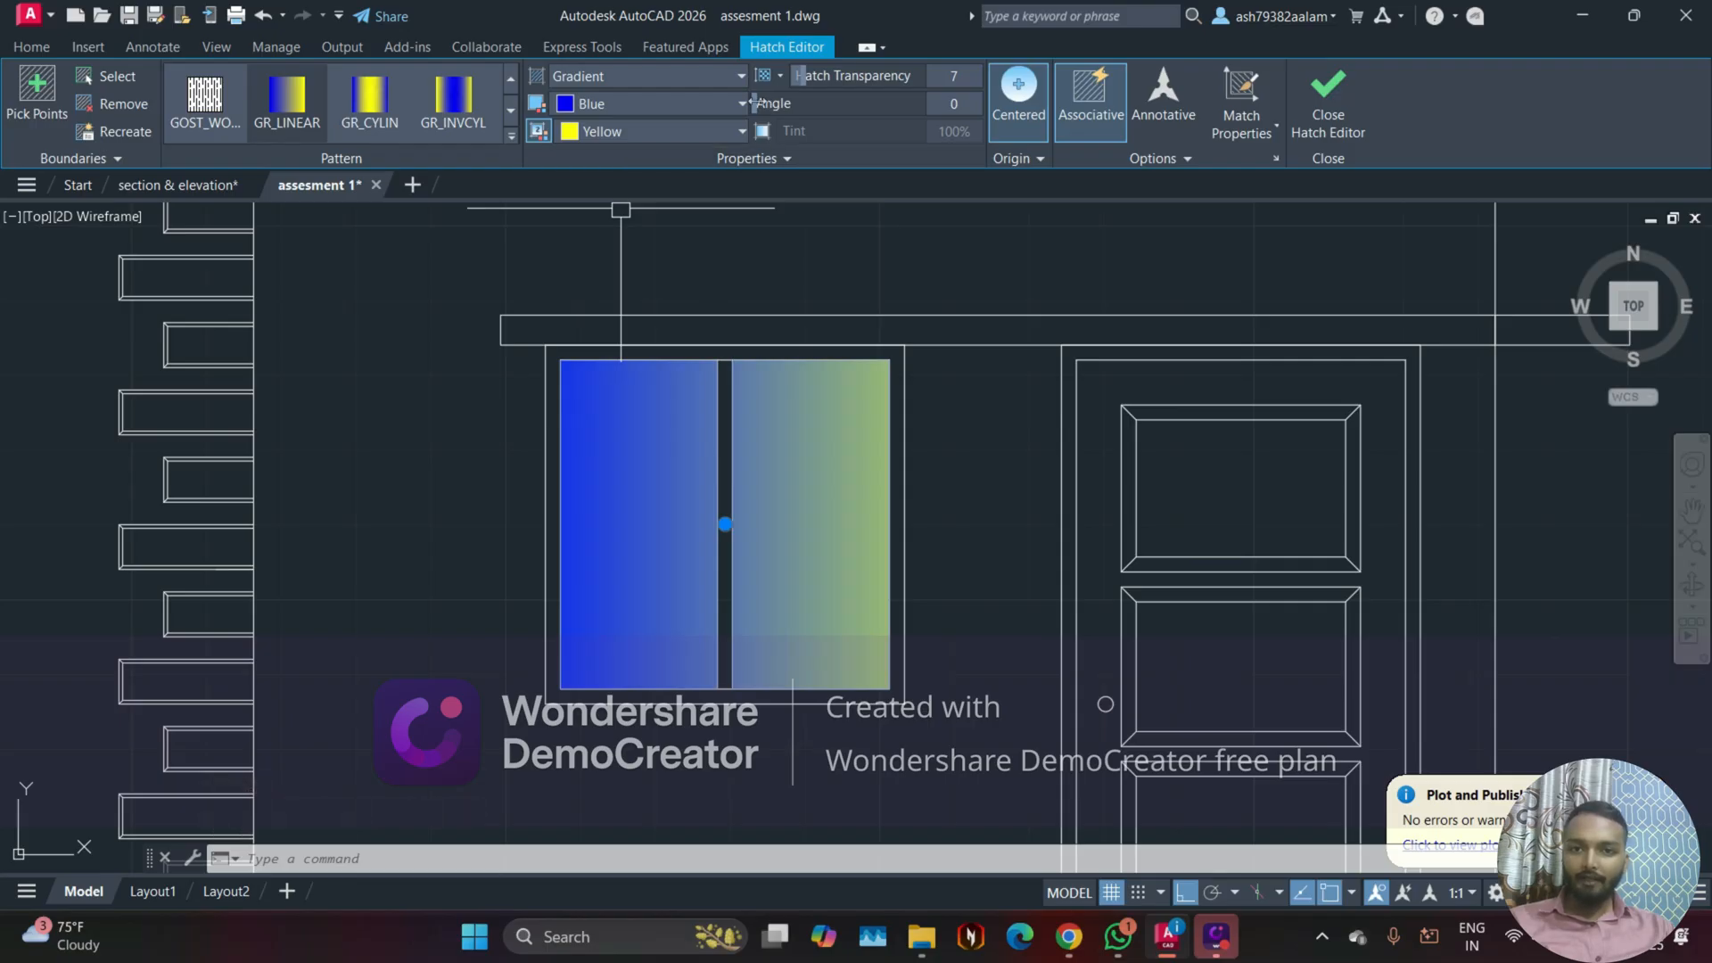
drag(763, 104, 828, 116)
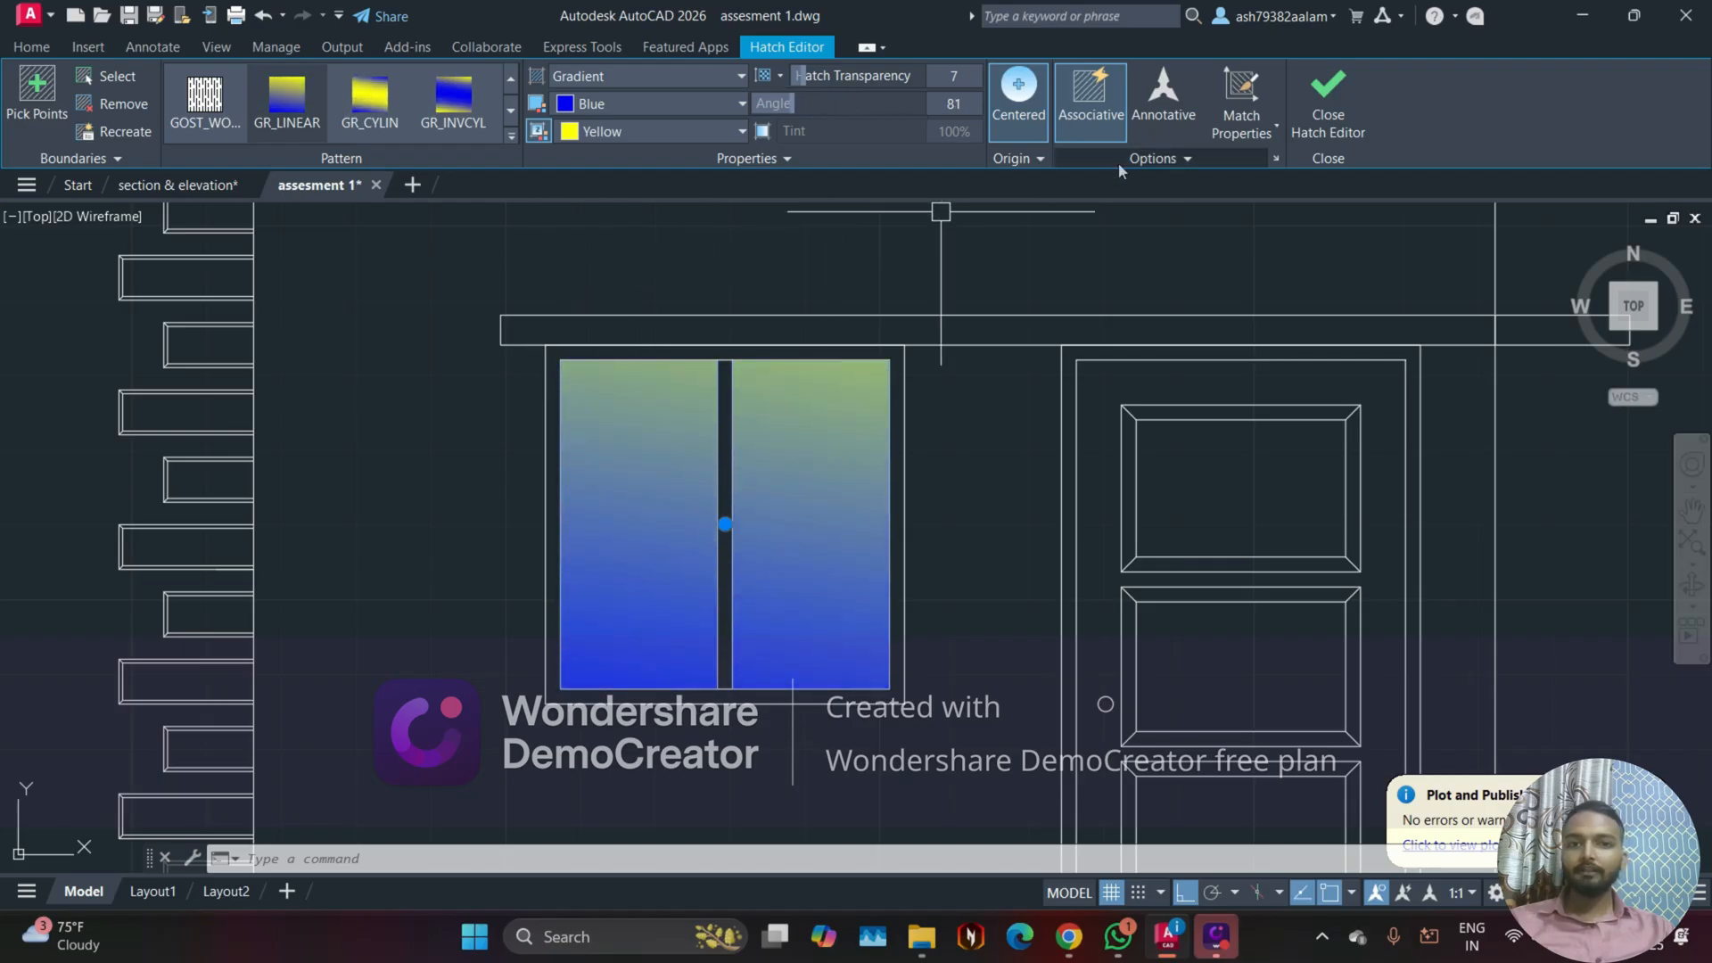
click(1328, 98)
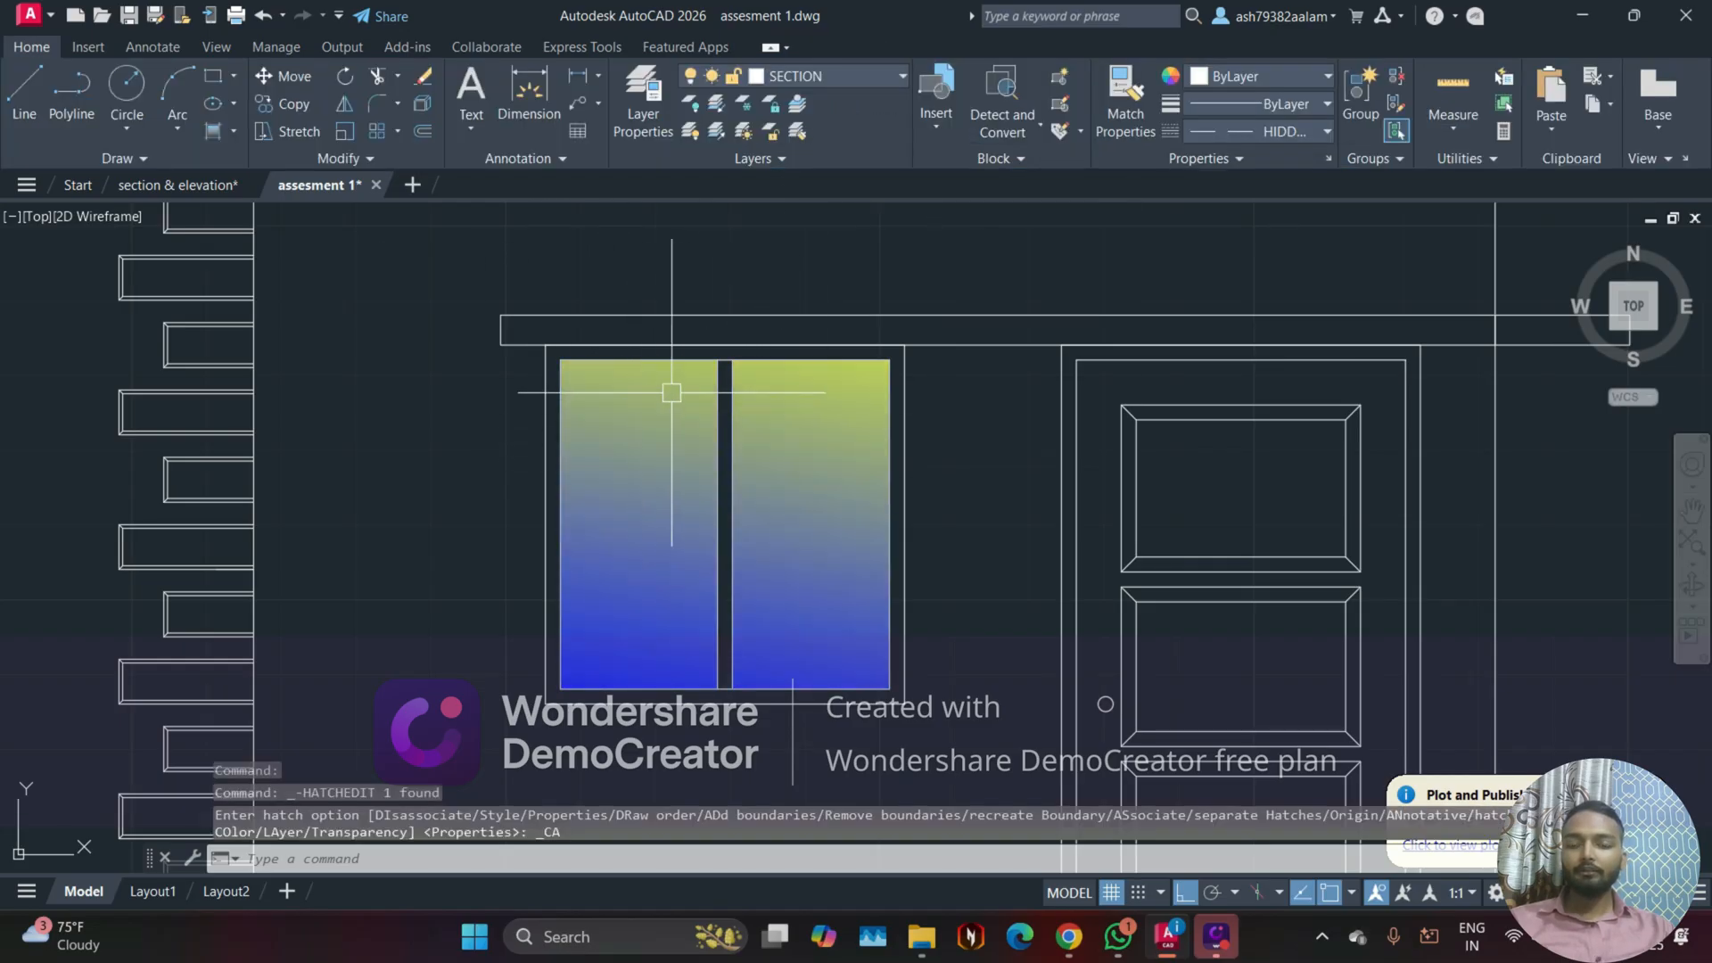
Step: Check the glass shading in section & elevation, and set the assesment 1 window's gradient angle to 295
click(178, 185)
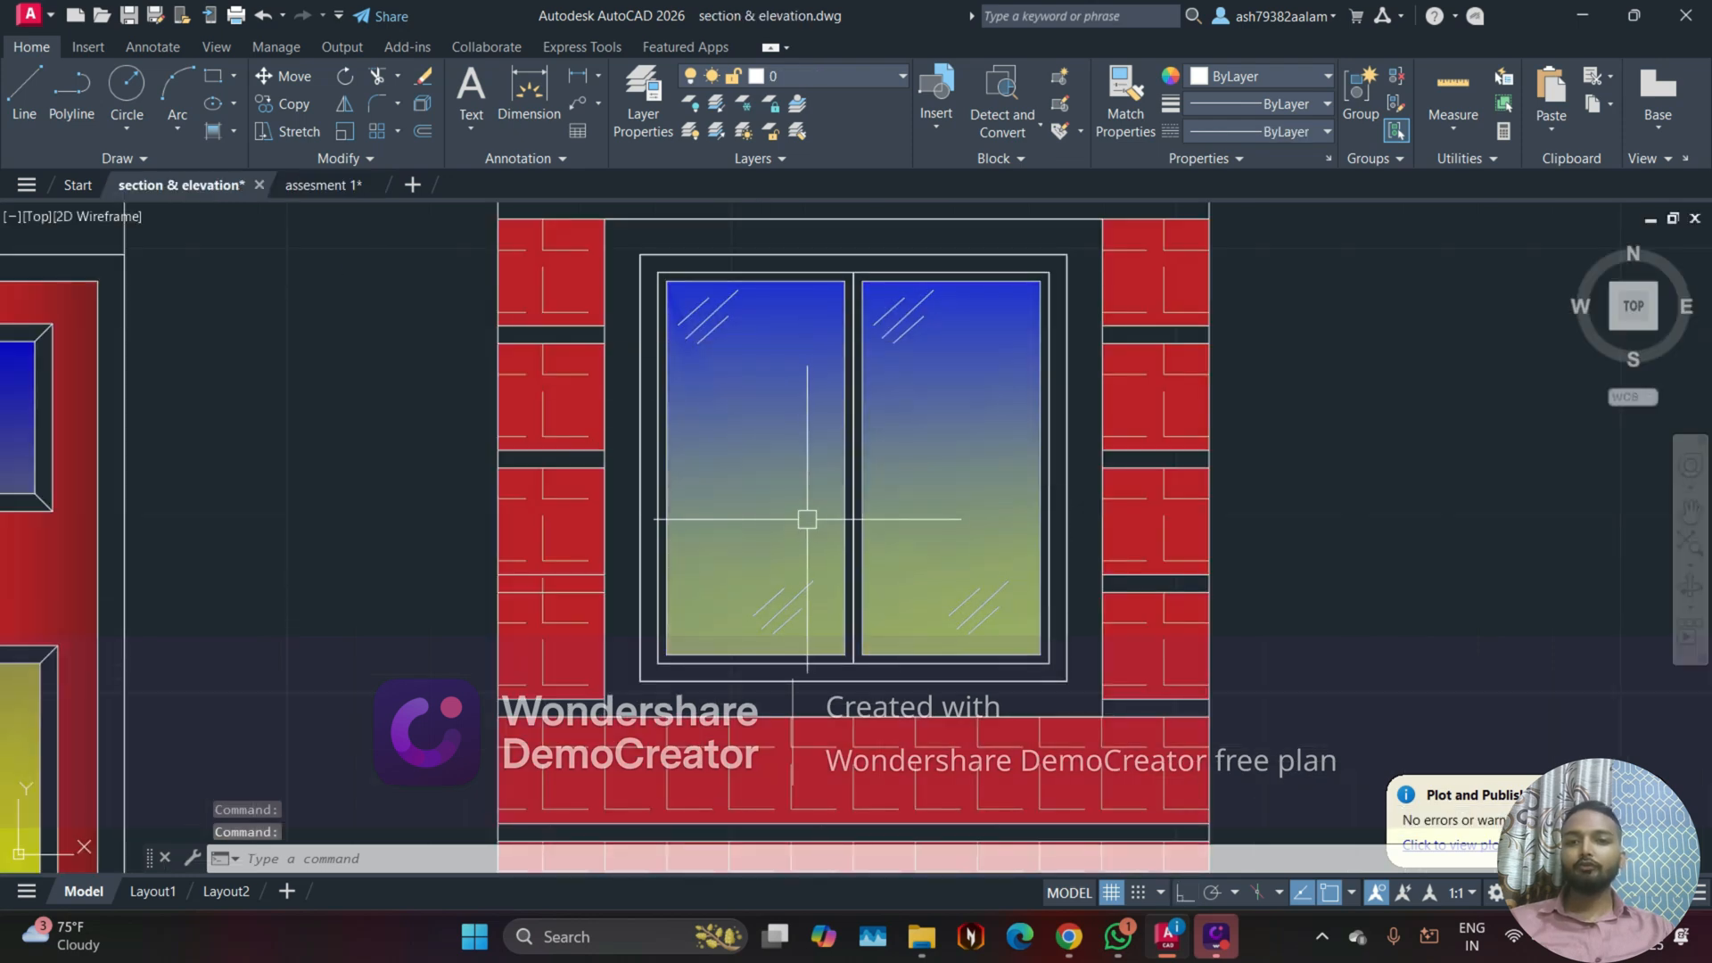
click(323, 185)
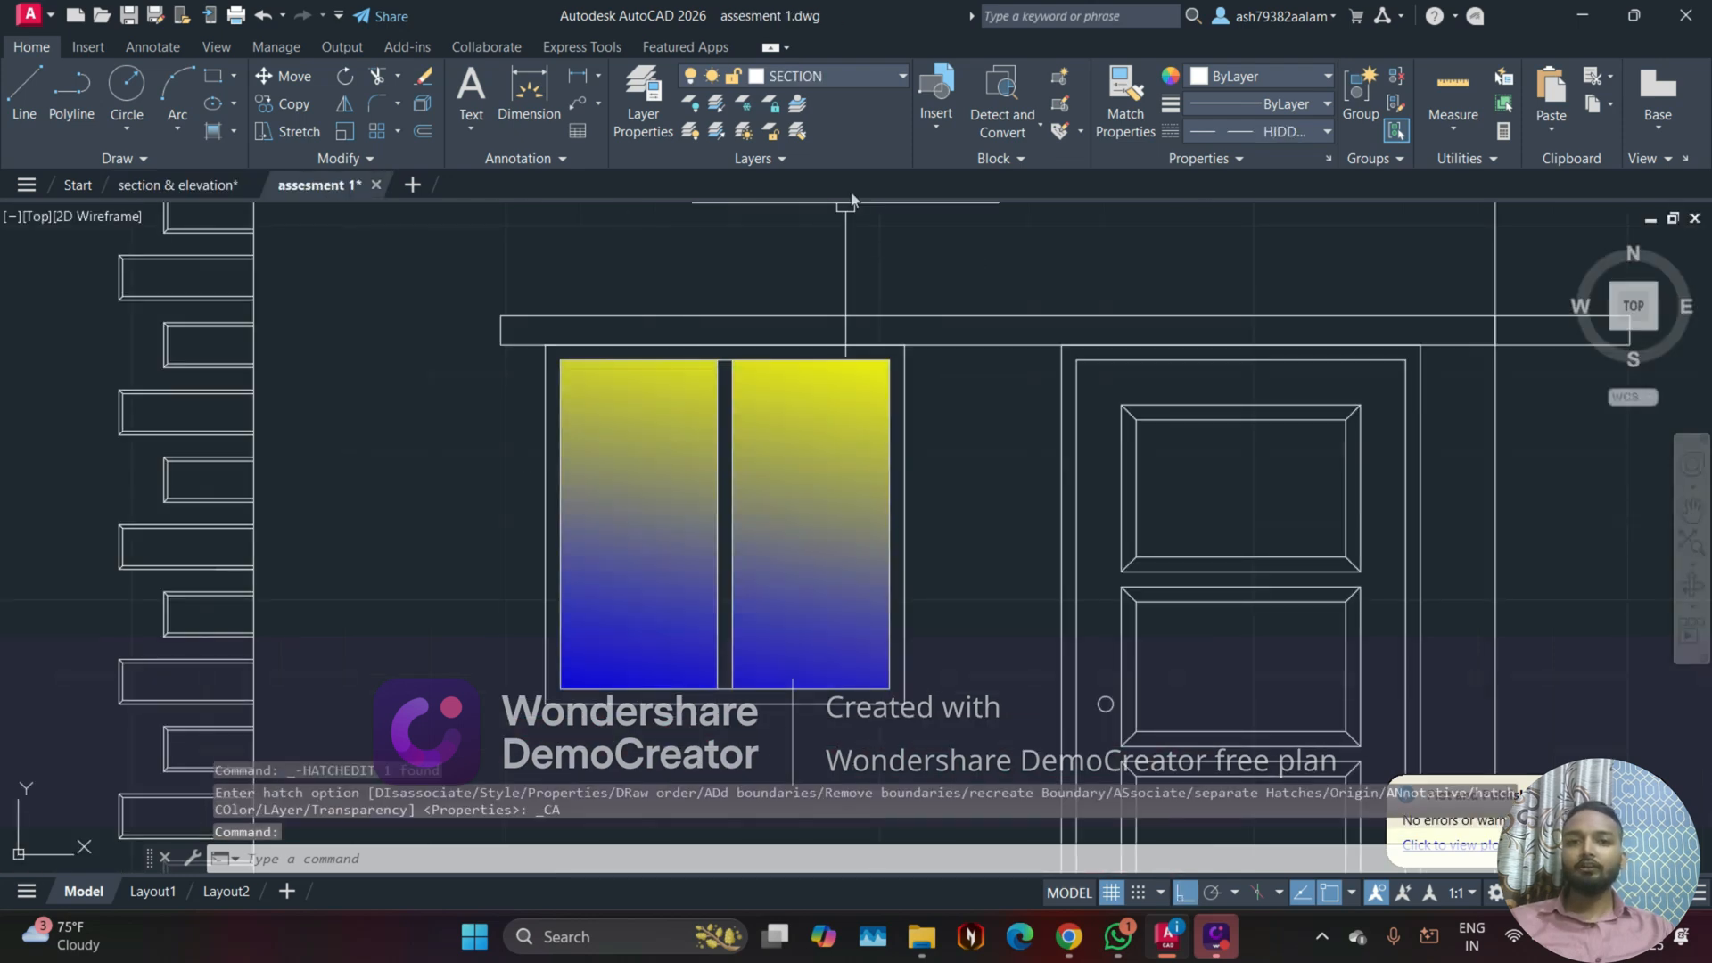
click(772, 446)
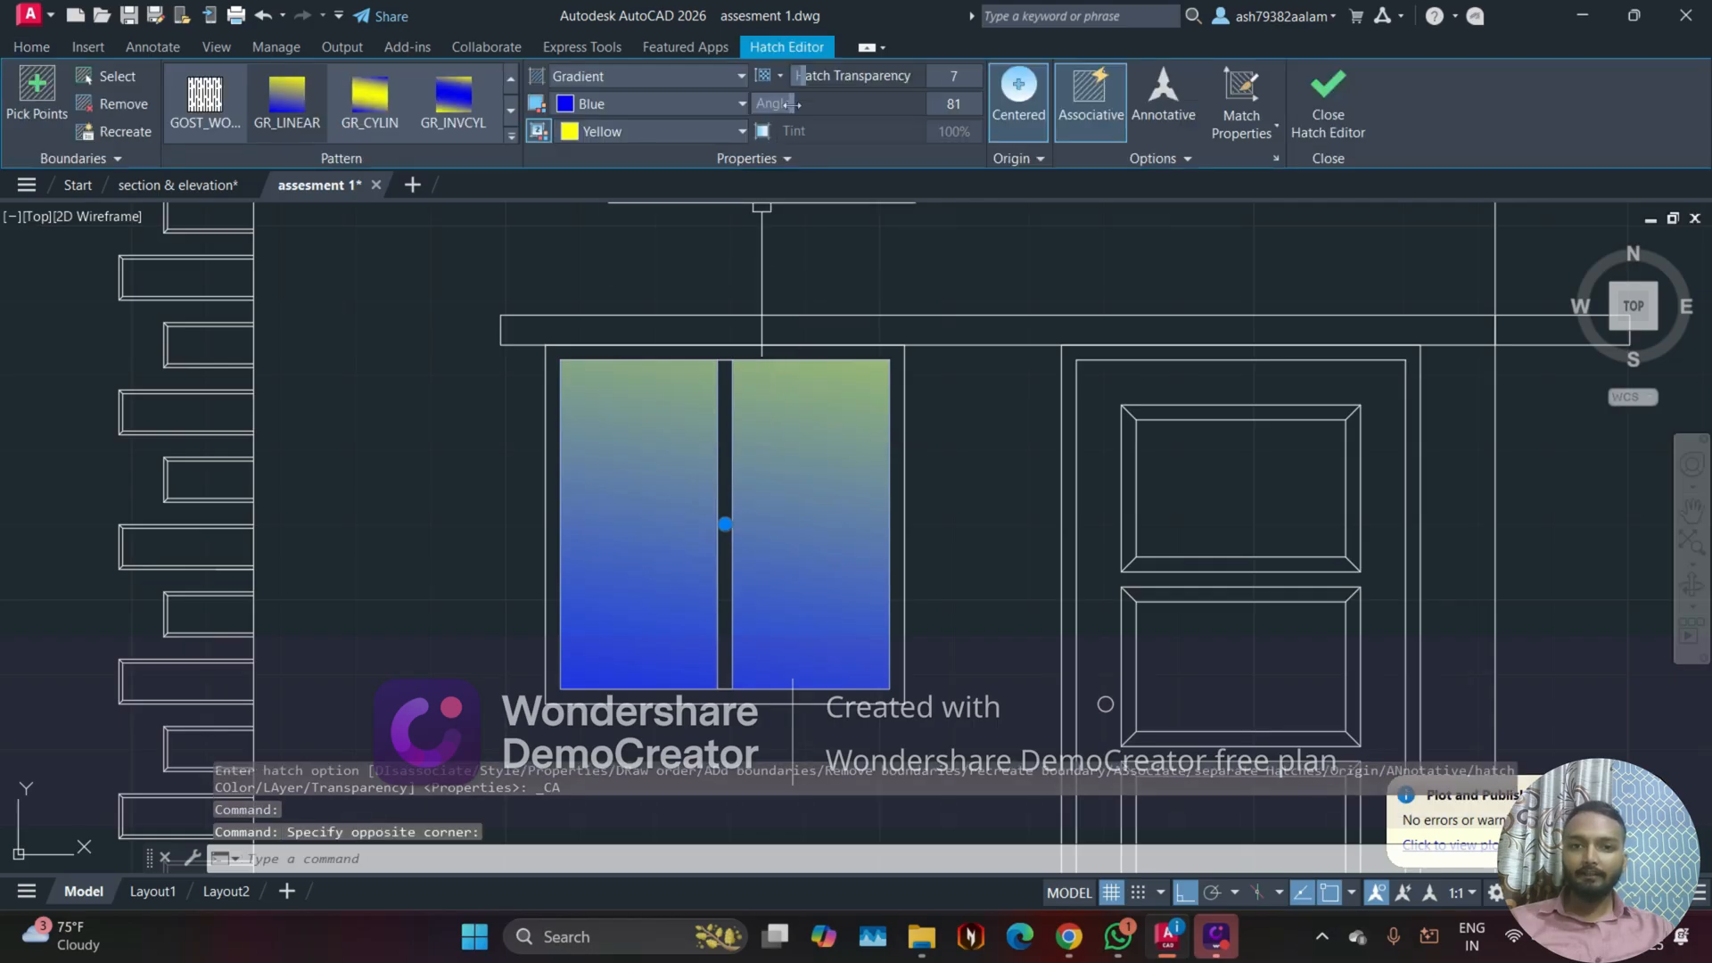
mouse_move(784, 104)
mouse_down()
mouse_move(930, 114)
mouse_move(891, 106)
mouse_up()
click(848, 222)
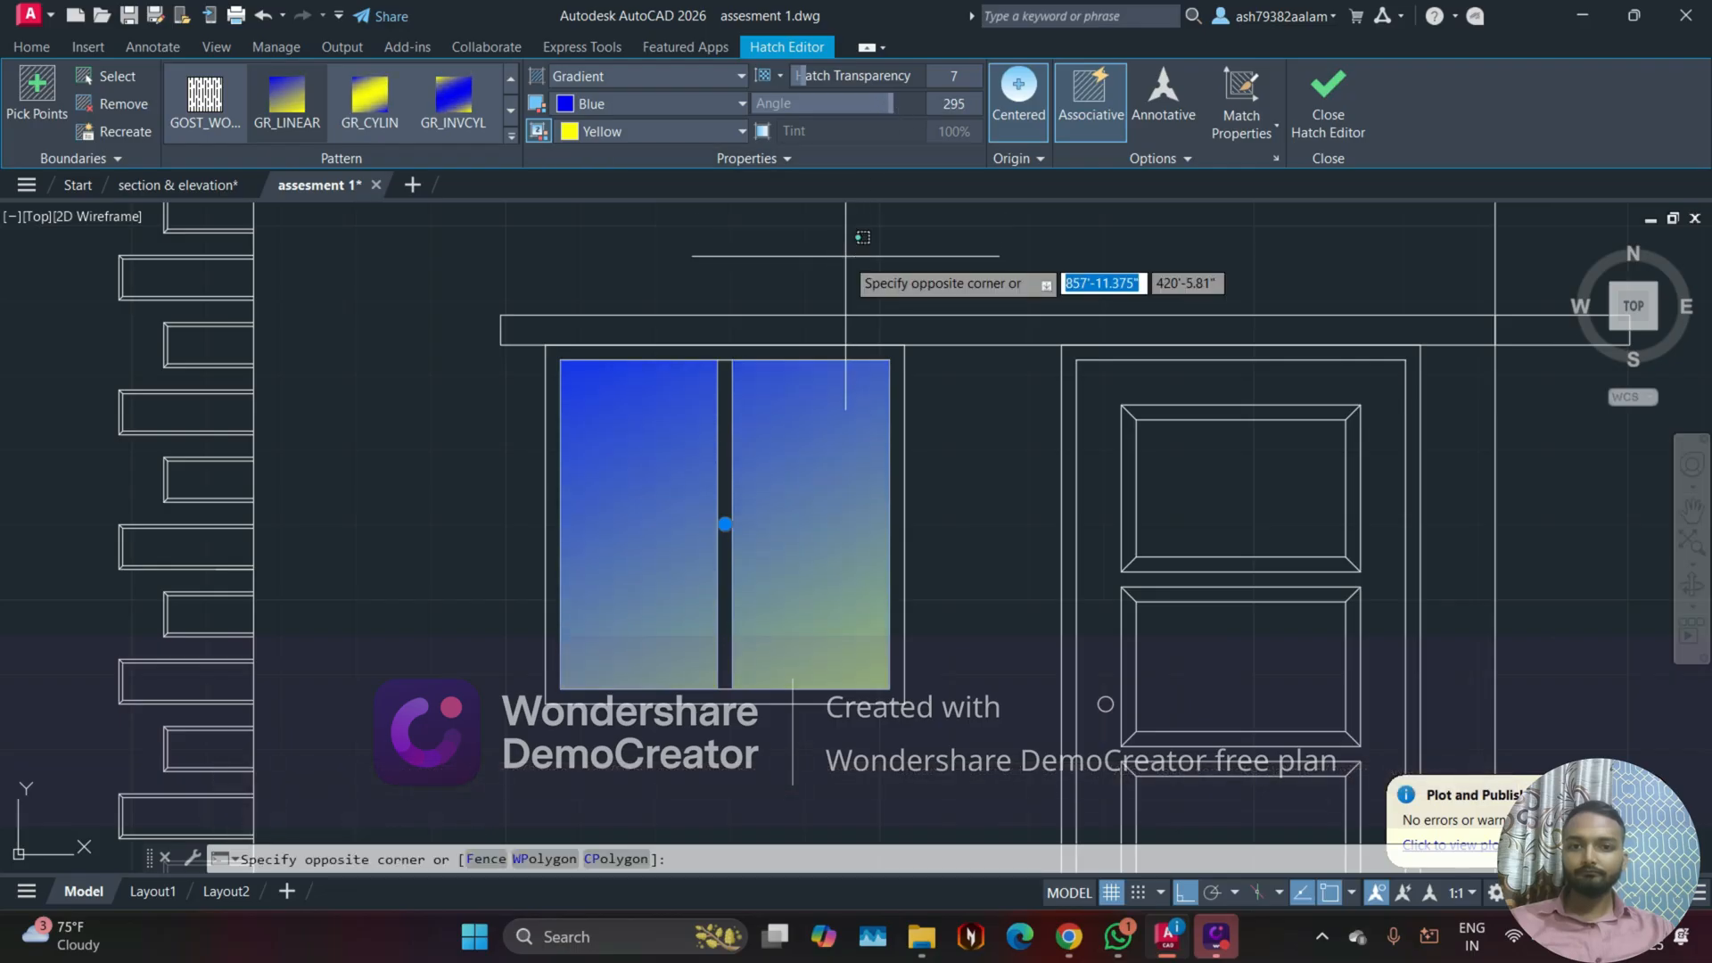
Step: Finish the hatch edit and, with Ortho off, draw a diagonal glass-reflection line about 3.5" long near the left pane's top-left corner
click(1329, 94)
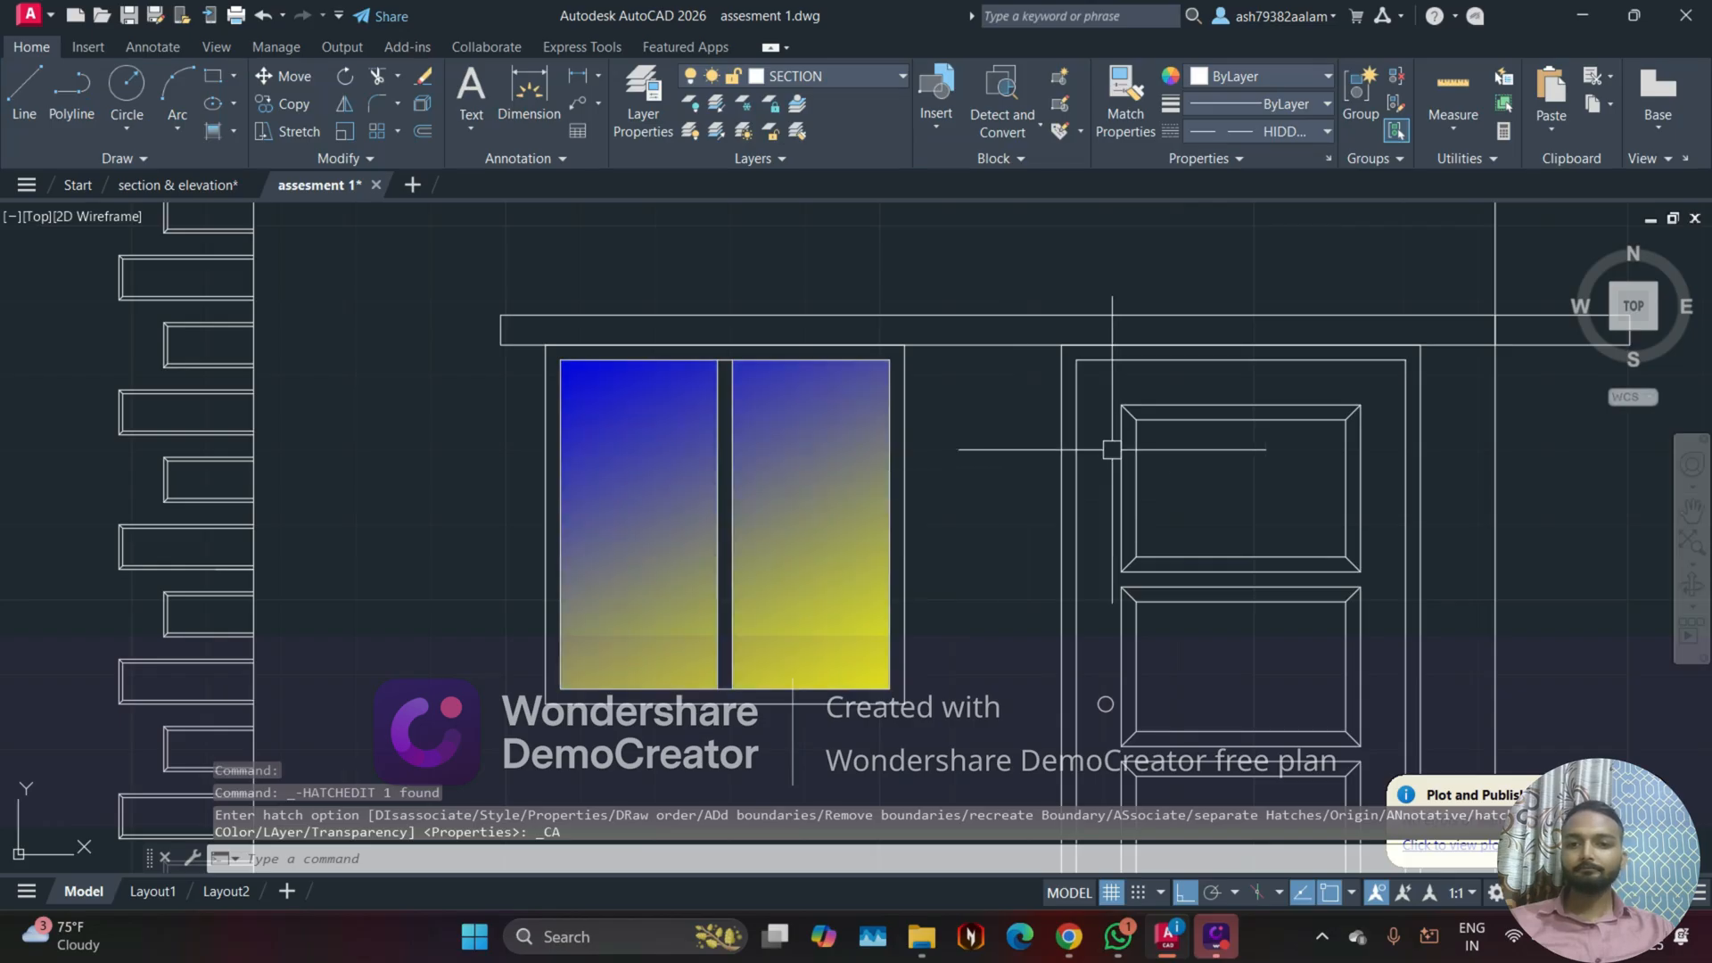
scroll(554, 394, up, 2)
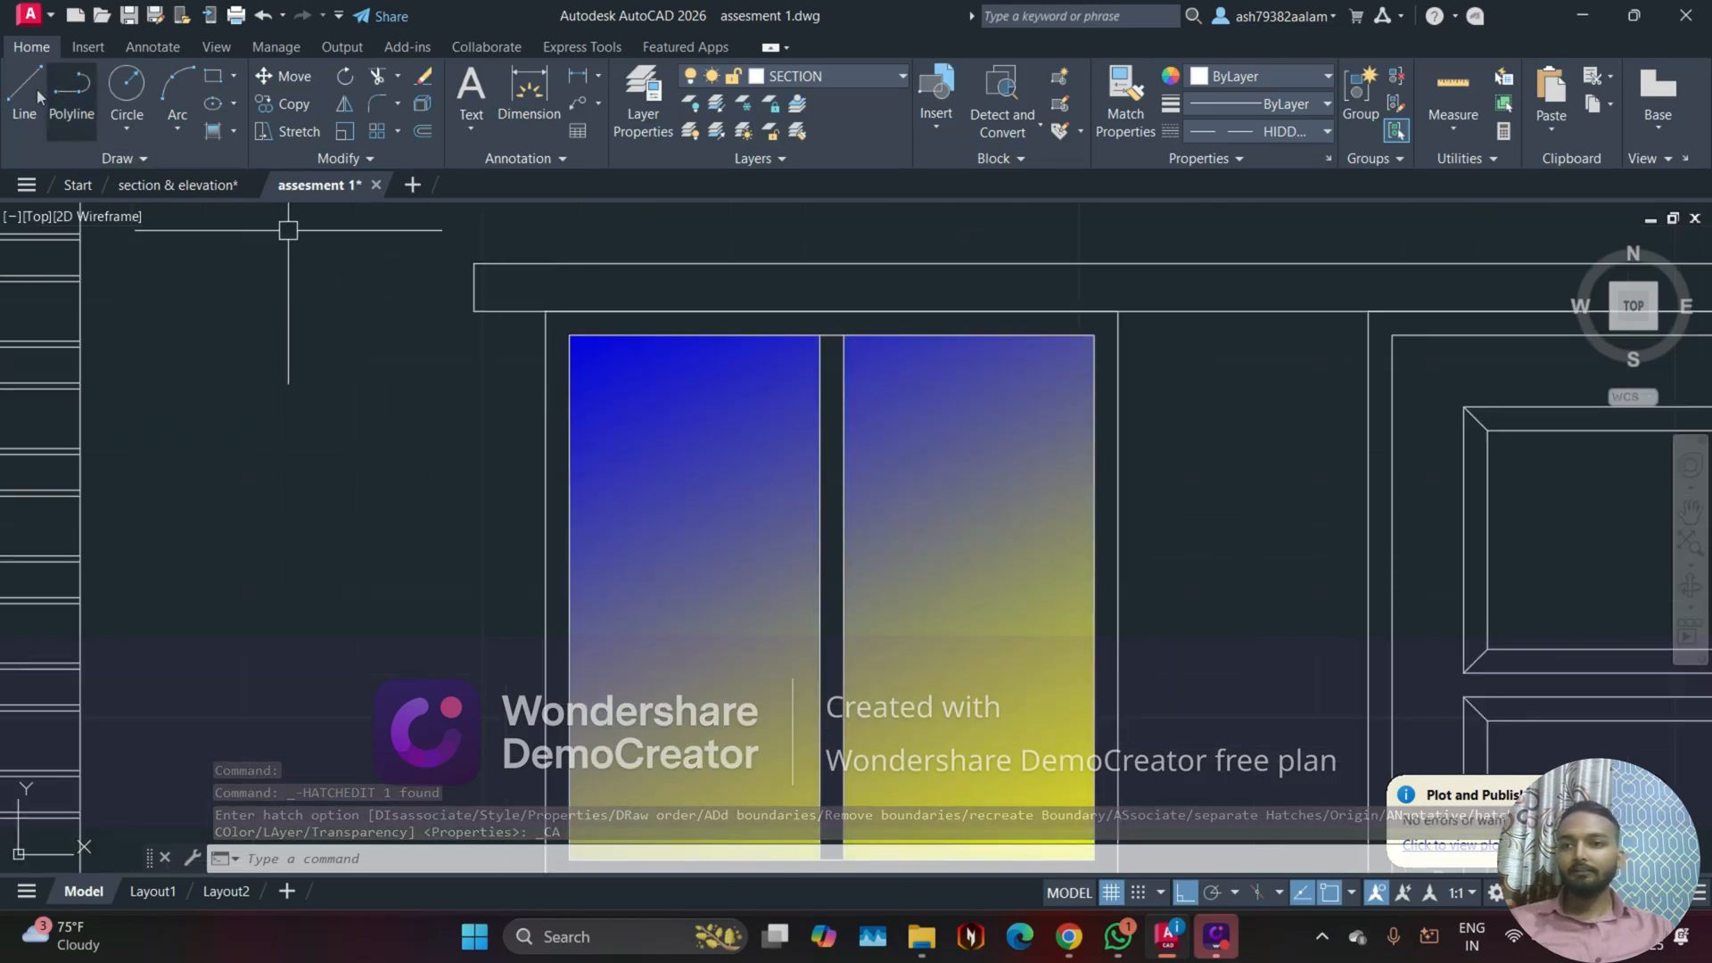
click(36, 88)
scroll(625, 383, up, 2)
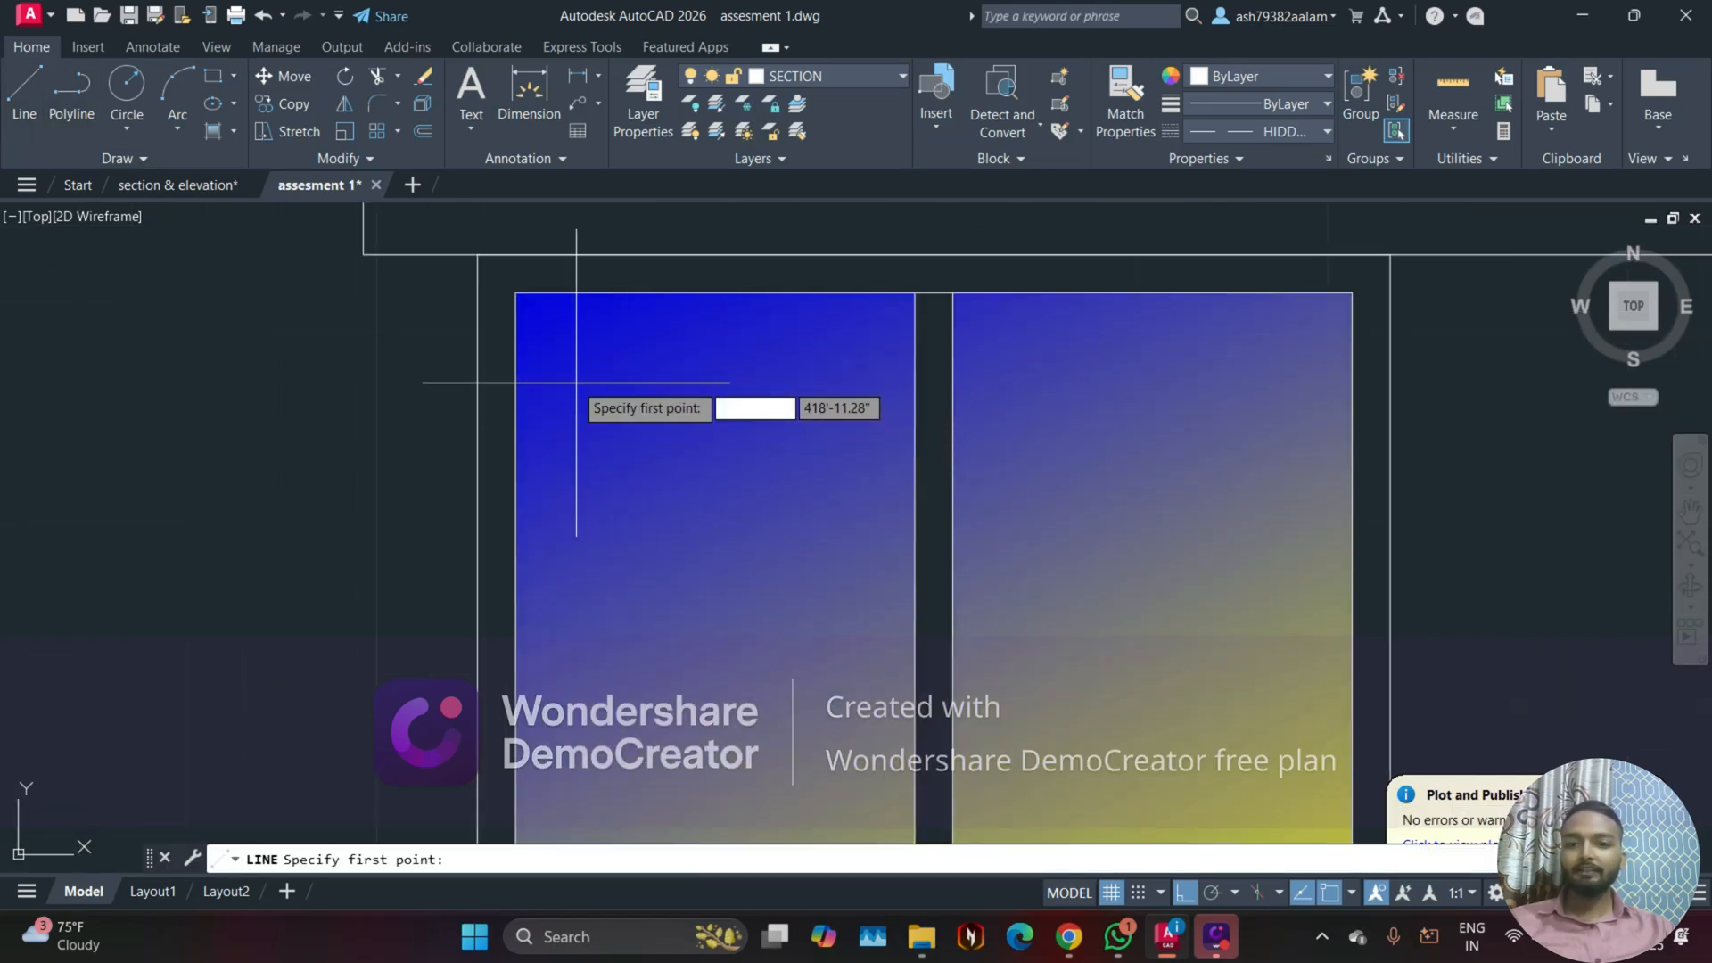
click(542, 382)
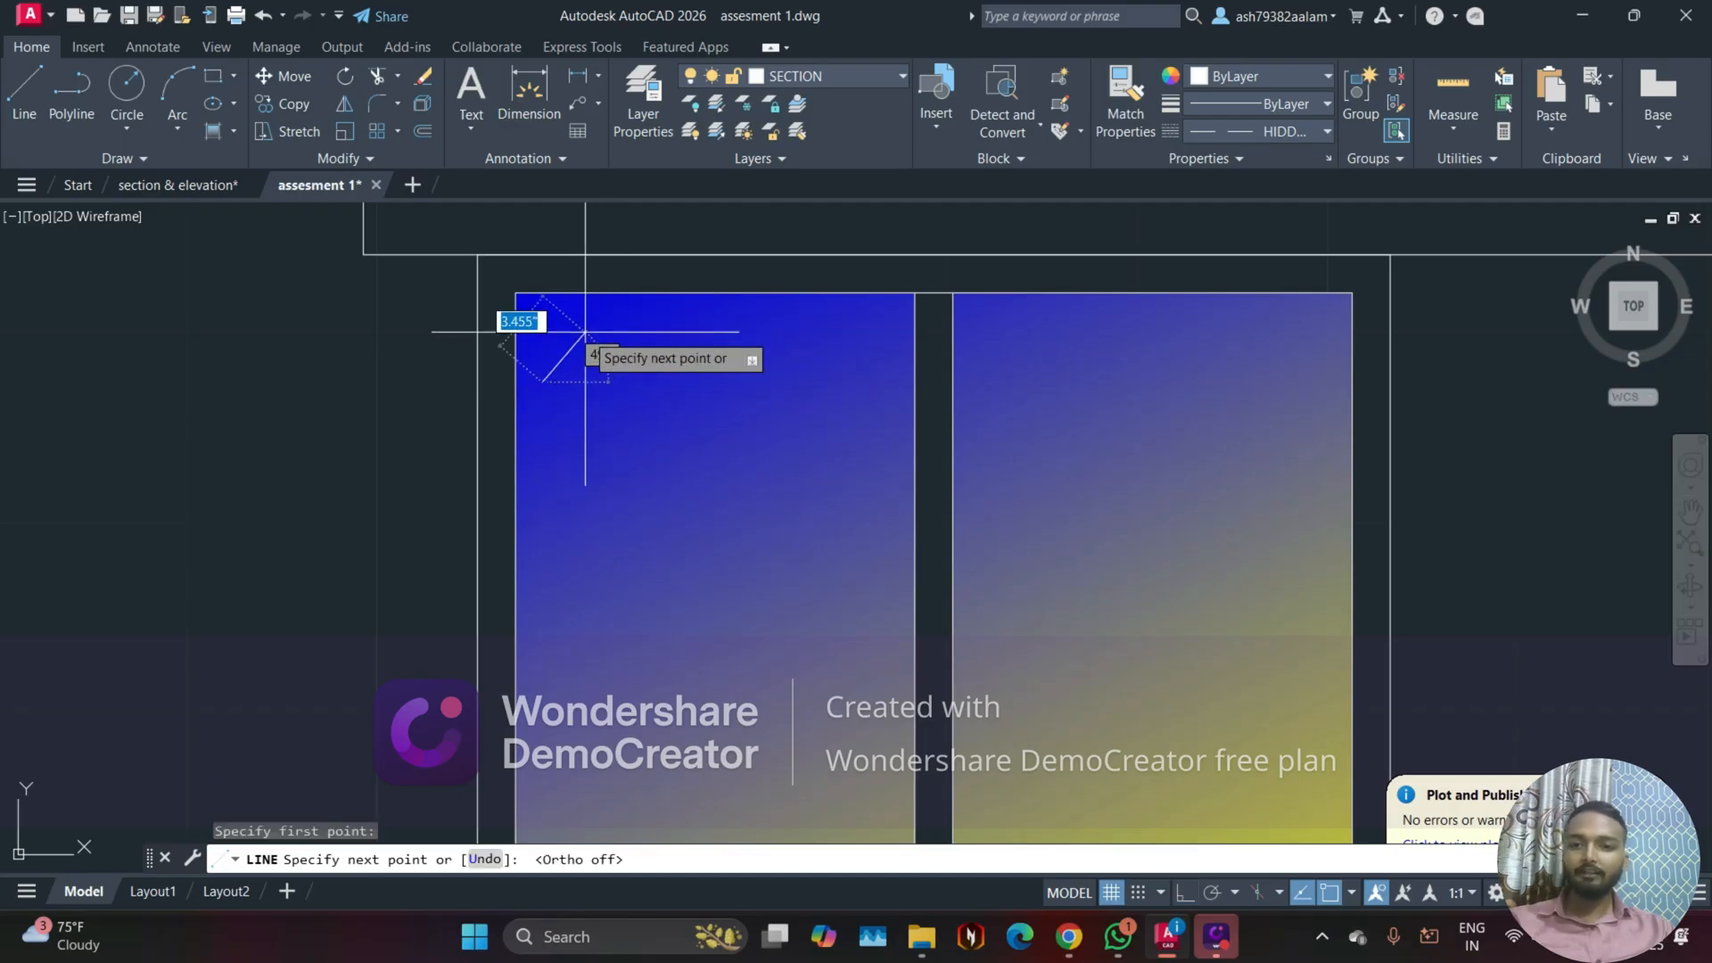
key(F8)
key(Escape)
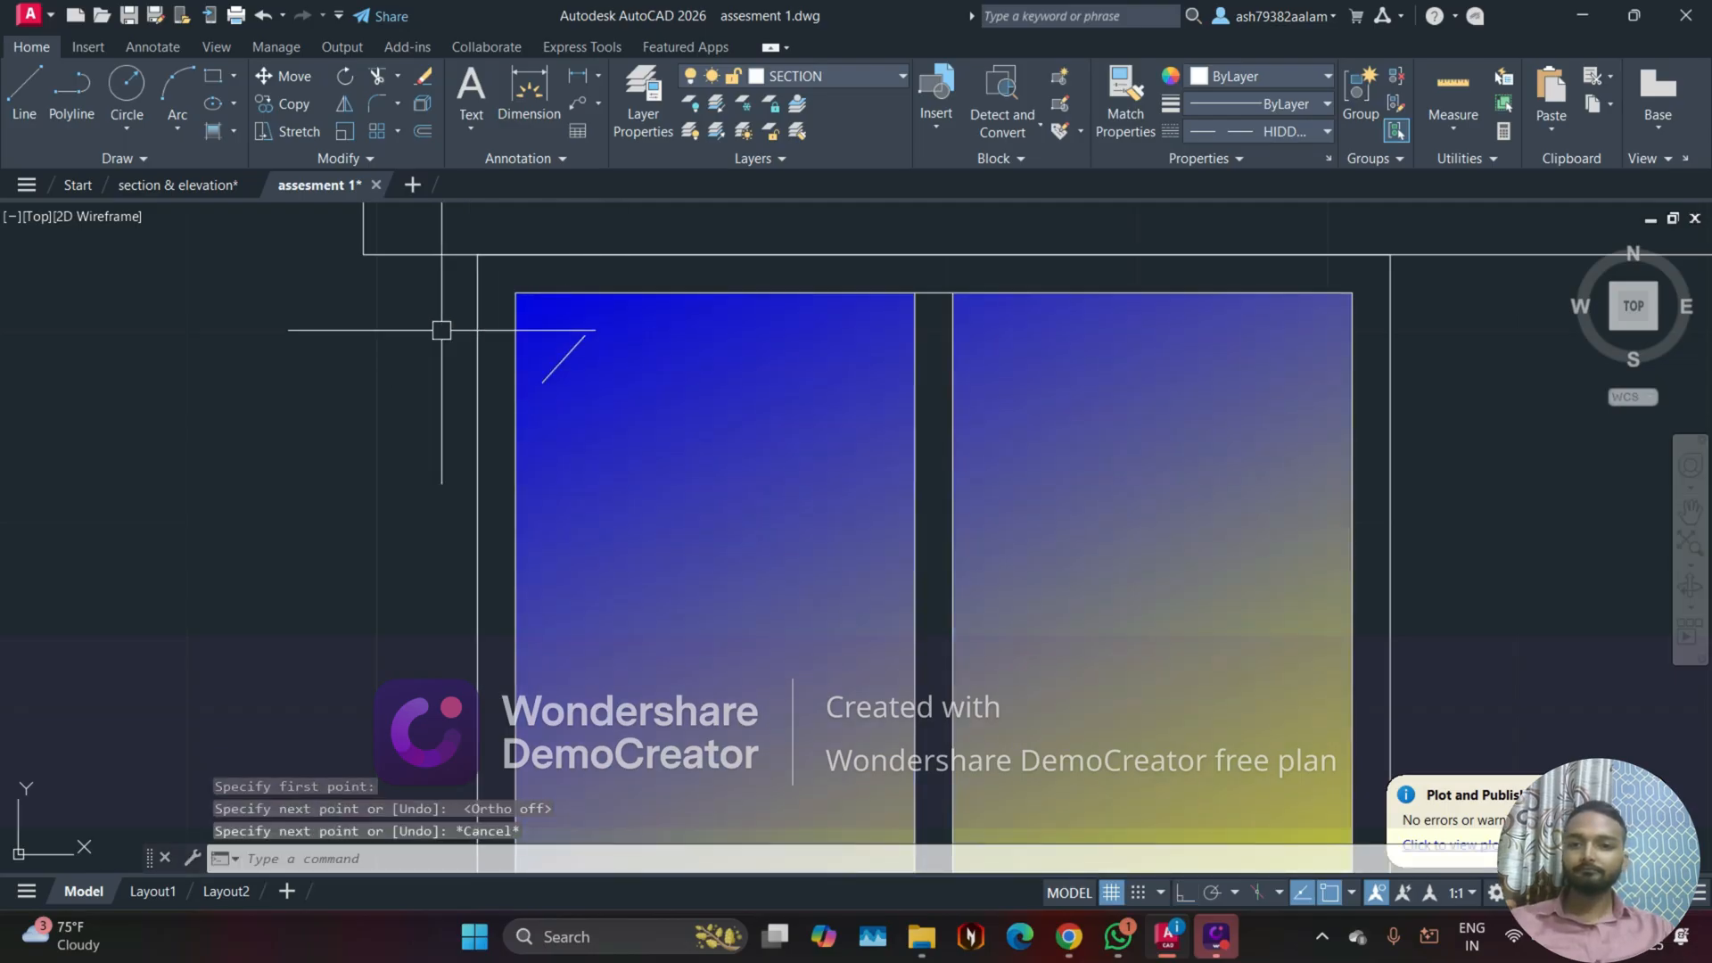
Step: Copy the diagonal reflection line twice, placing the parallel copies side by side toward its lower right
click(565, 360)
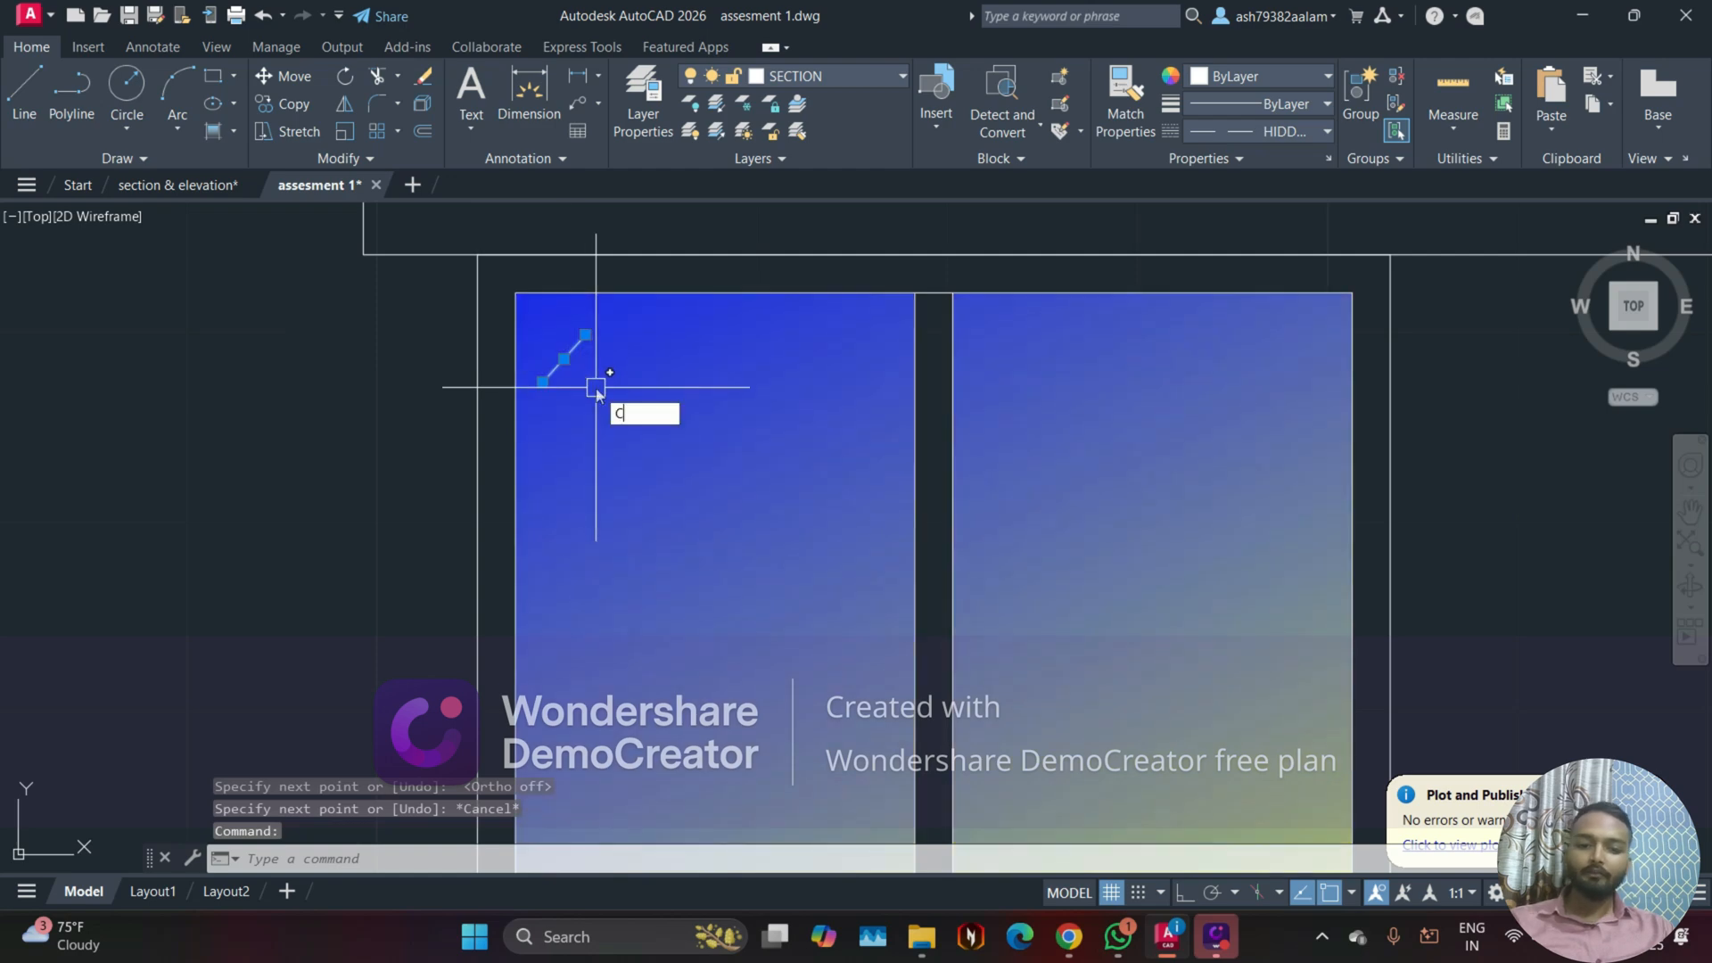
text(O)
key(Return)
scroll(574, 381, up, 2)
click(557, 371)
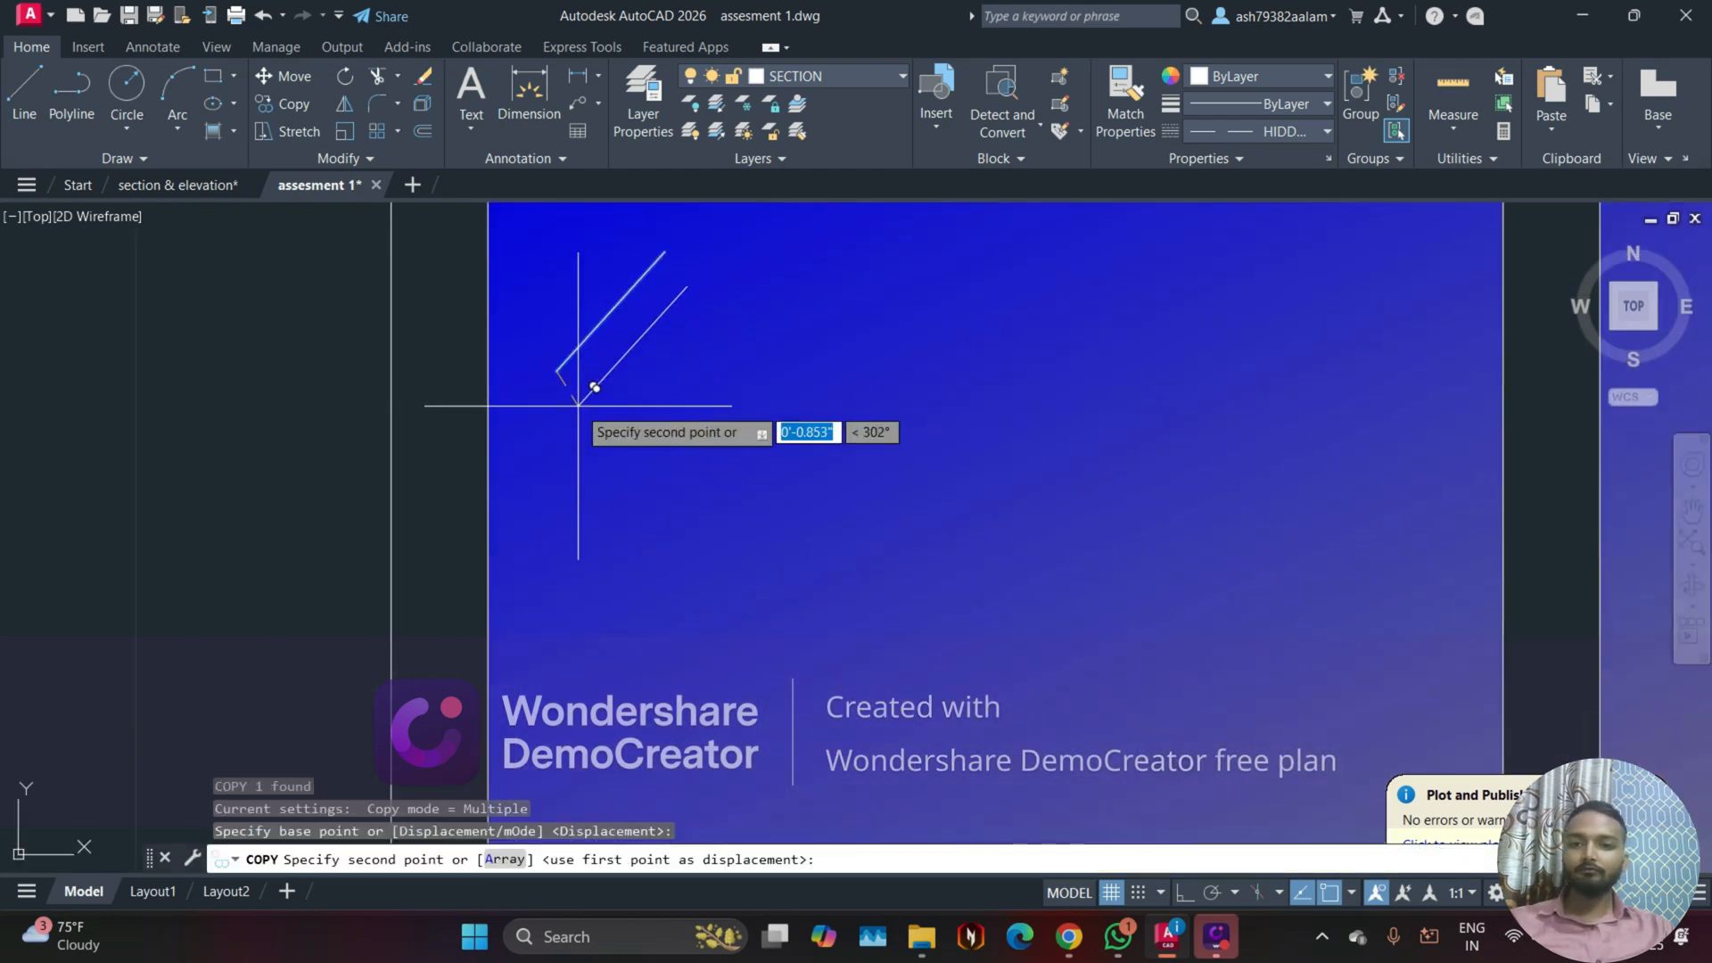
click(590, 405)
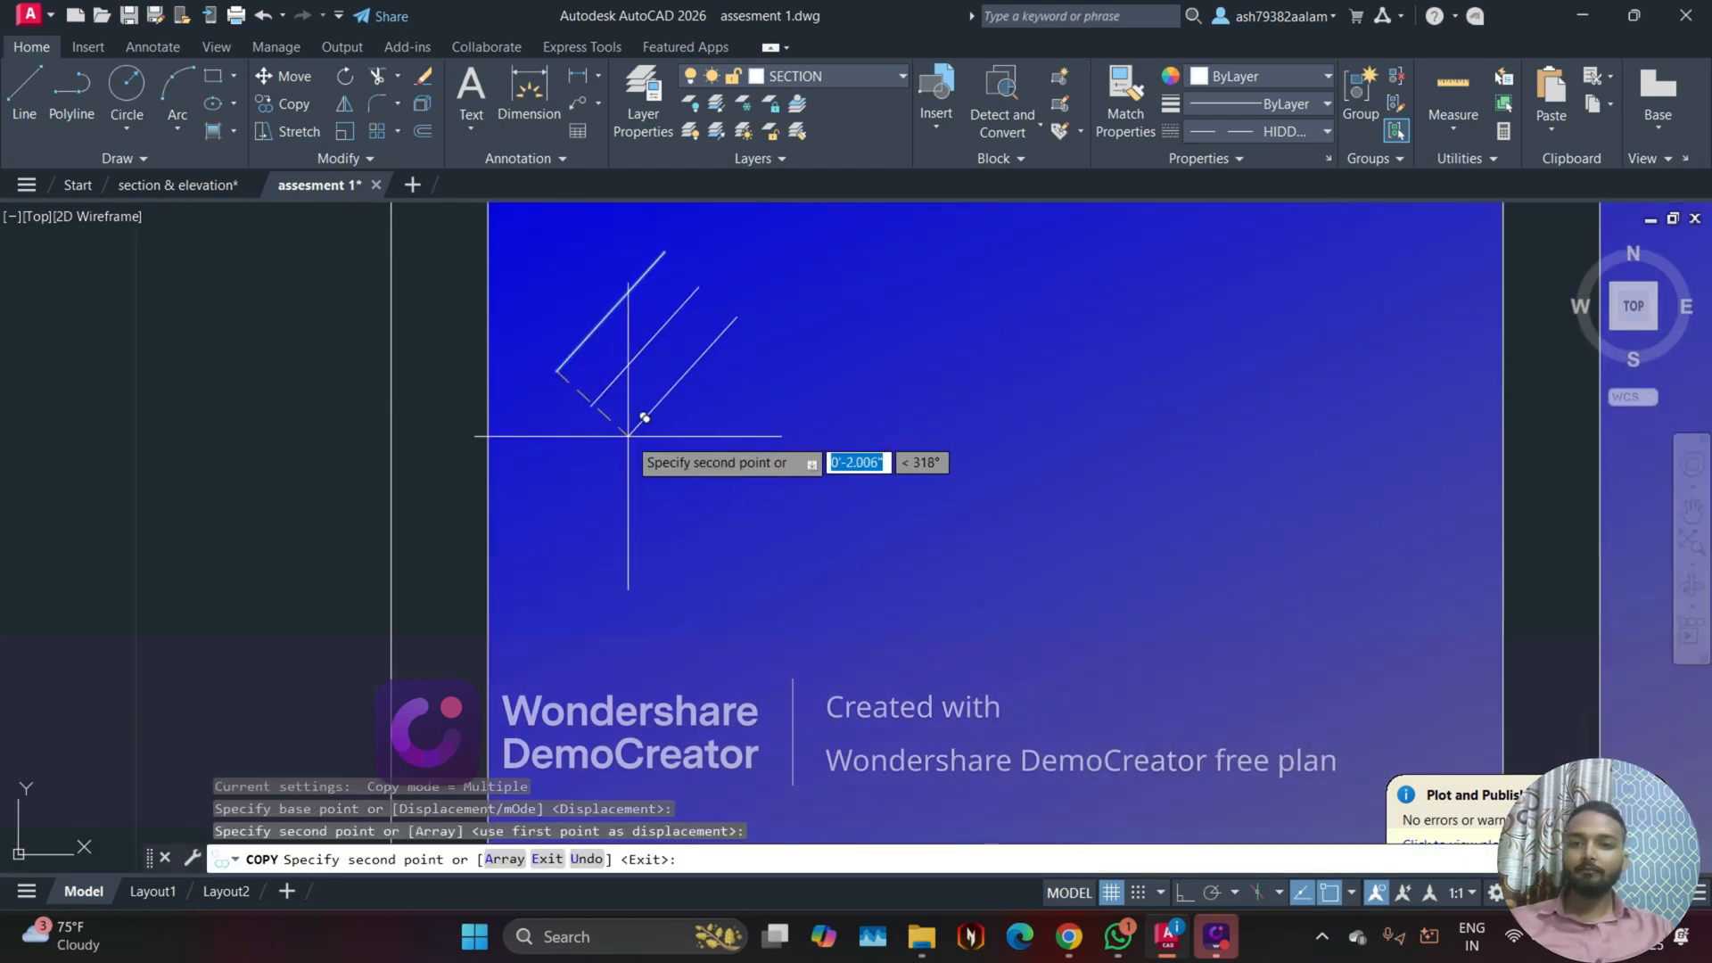
key(Escape)
Step: Lengthen the middle reflection line at its upper end, and compare the marks with the window glass in section & elevation
click(660, 332)
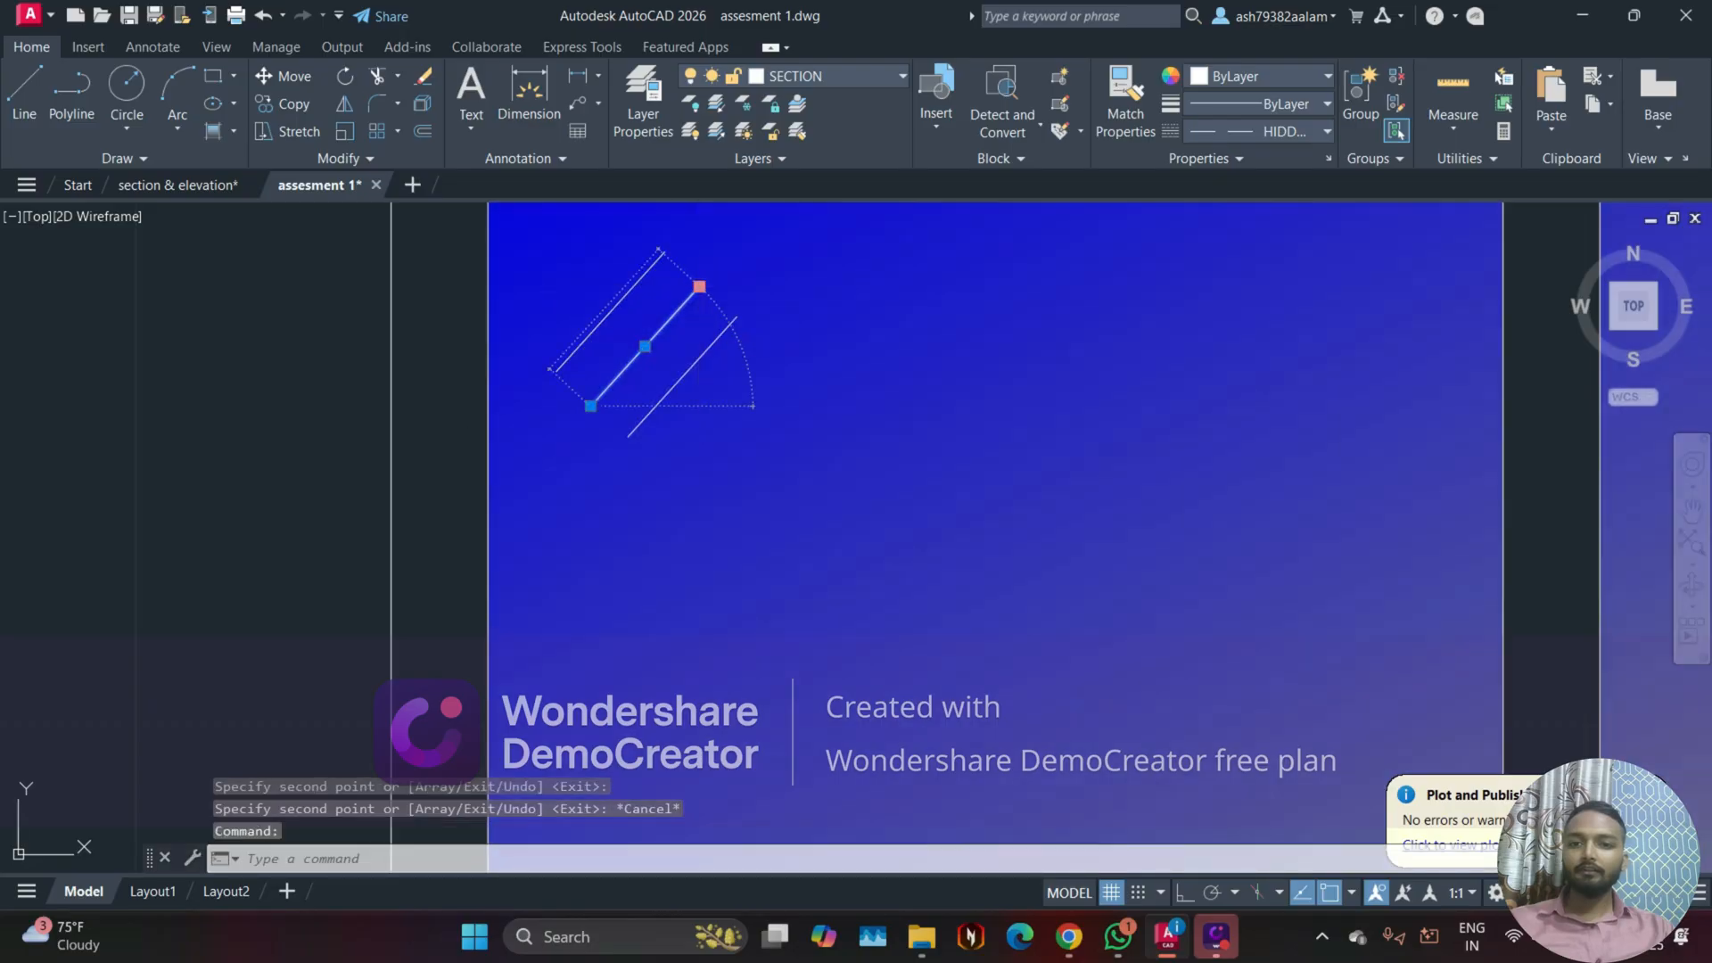
click(704, 285)
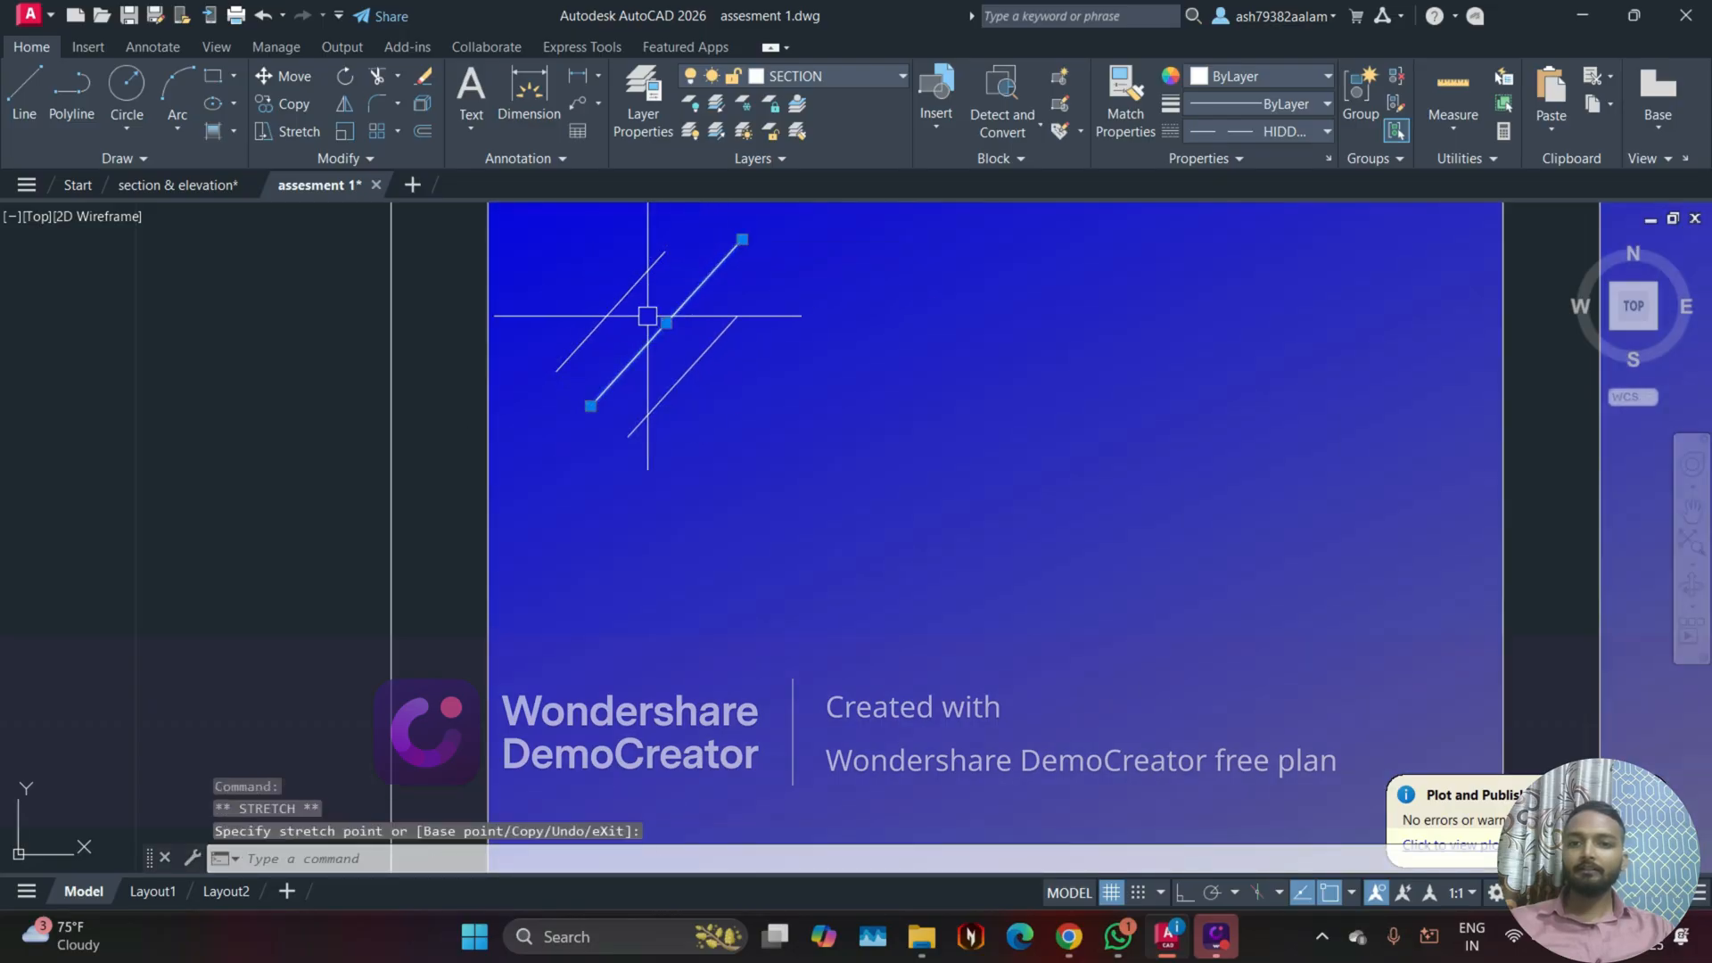
key(Escape)
key(Escape)
scroll(647, 316, down, 5)
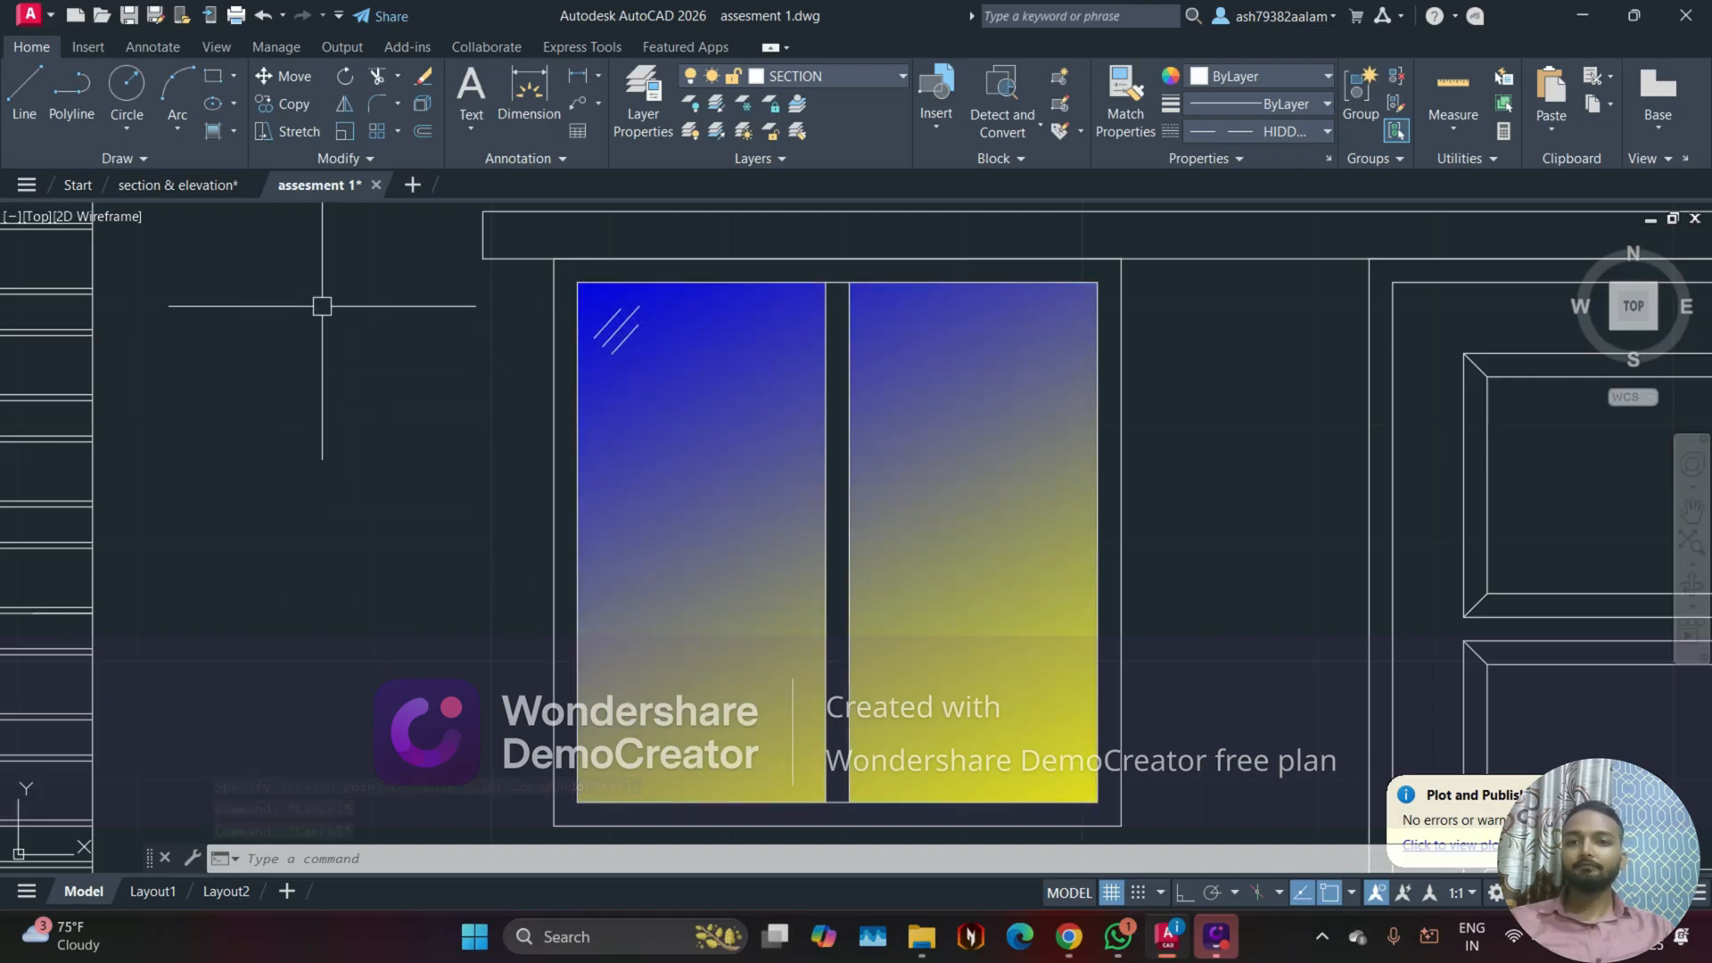
click(190, 186)
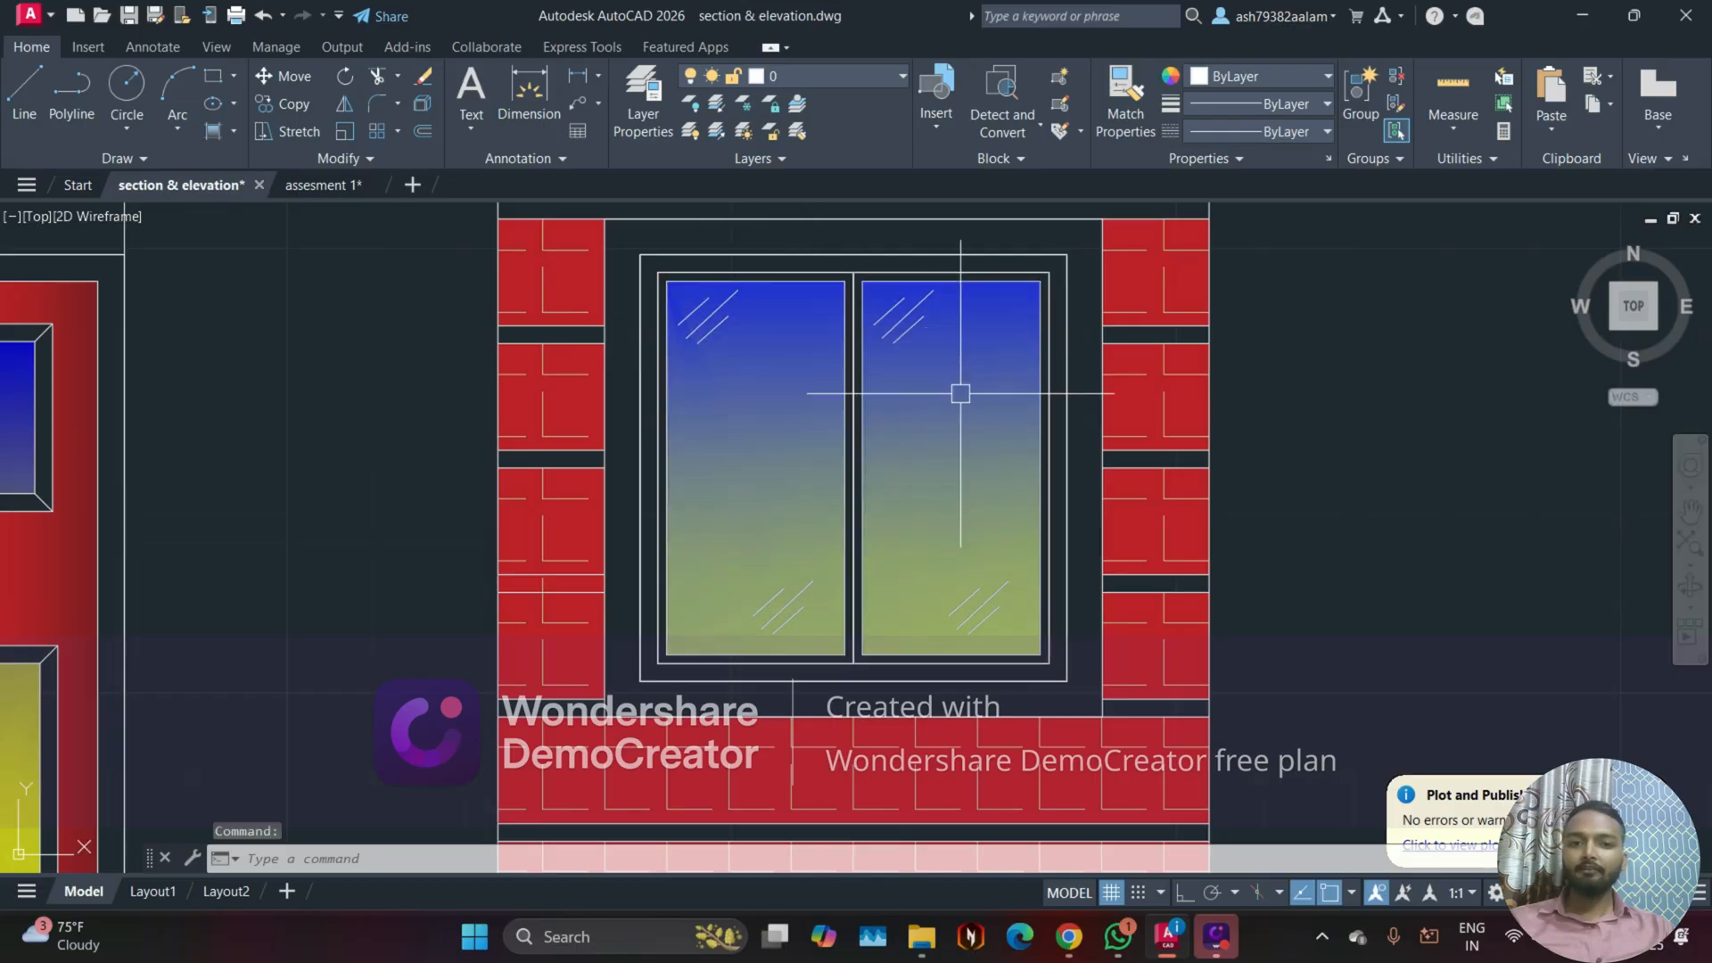
click(346, 185)
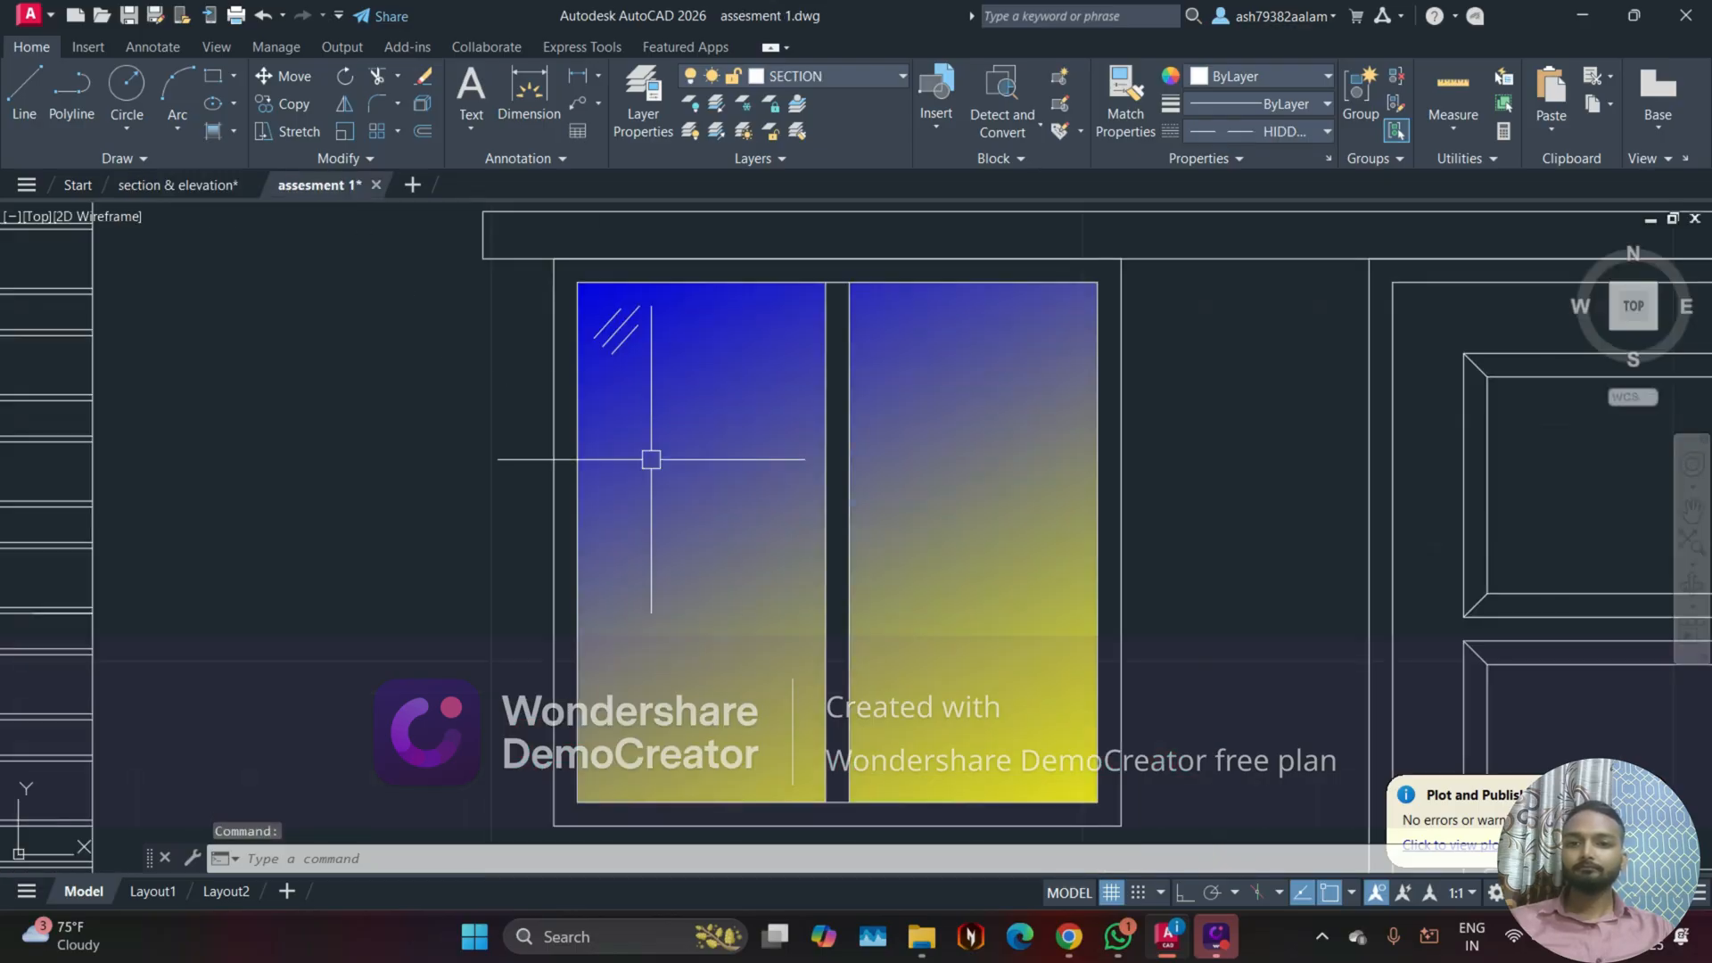
Step: Copy the three reflection lines to the left pane's bottom-right corner and to the right pane's bottom-right and top-left corners
scroll(612, 321, up, 3)
click(602, 309)
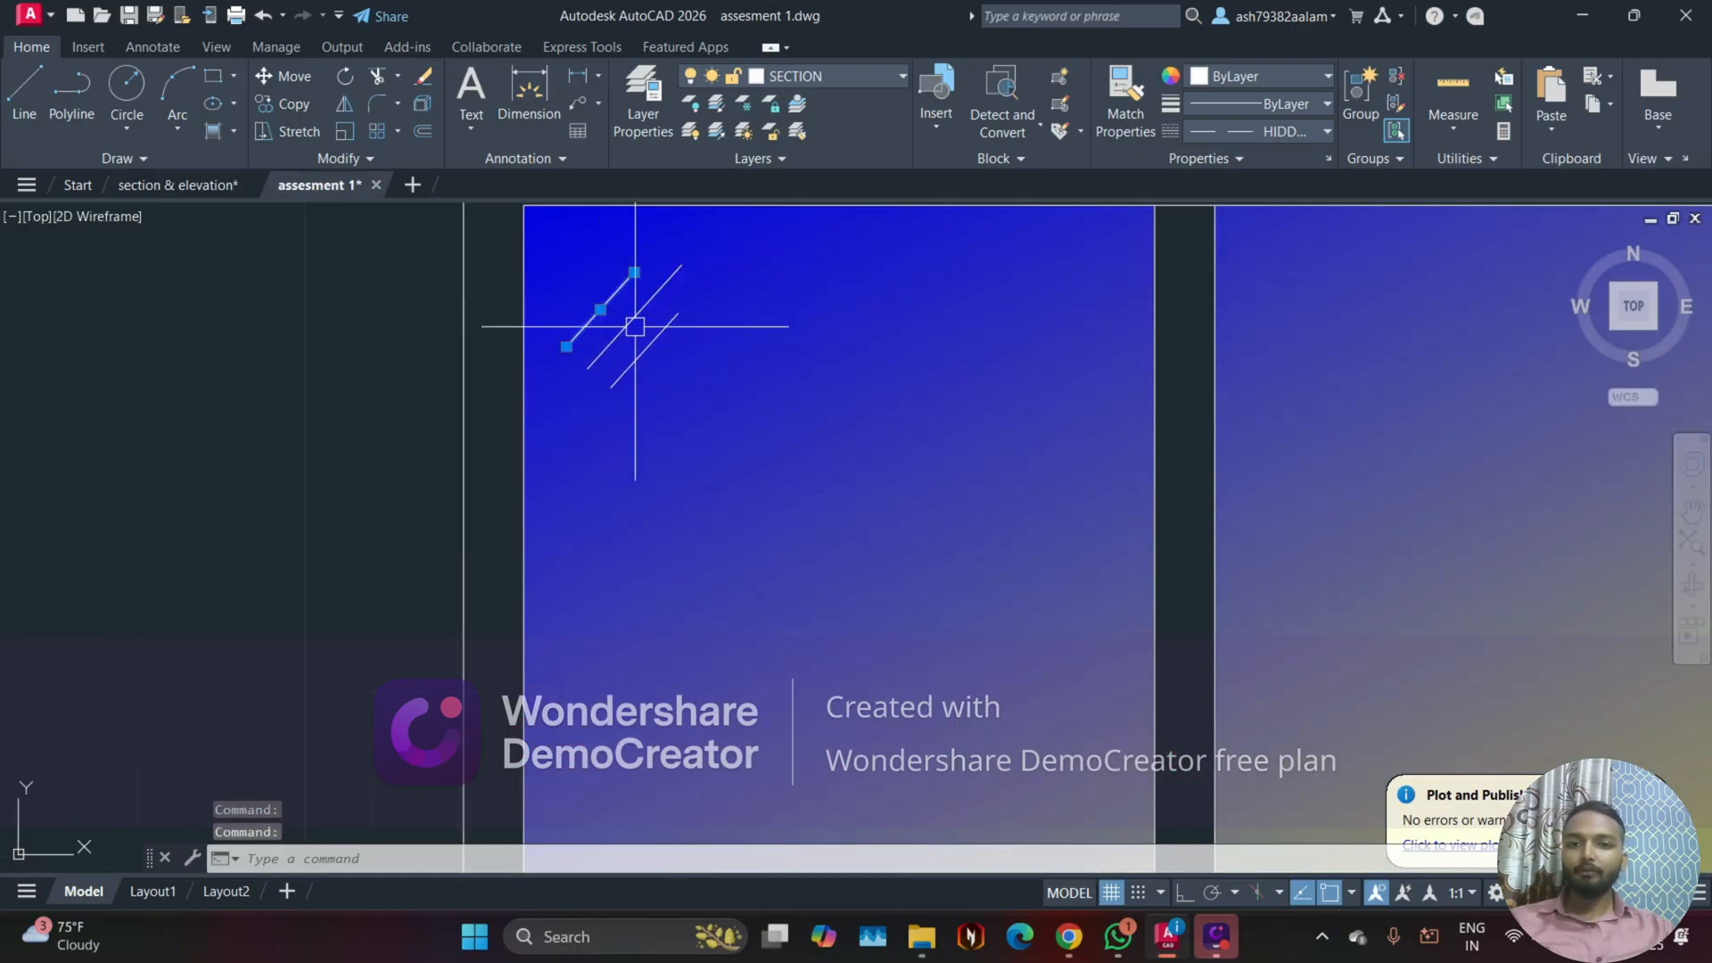
click(635, 326)
text(CO)
key(Return)
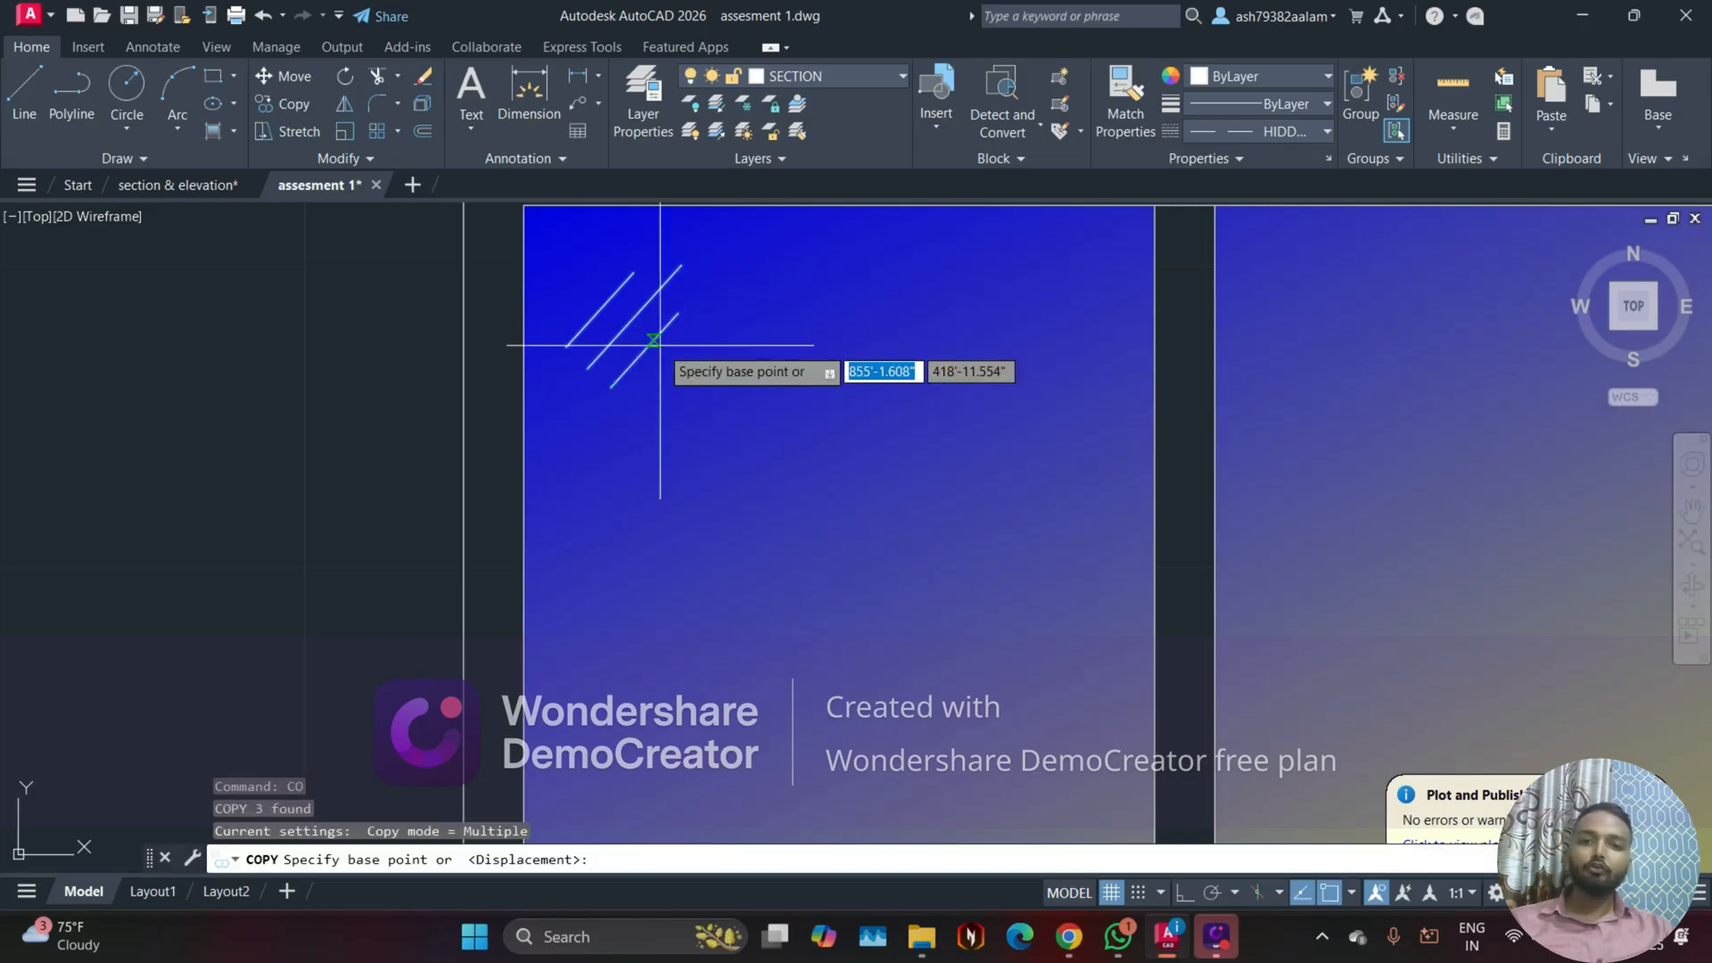
click(627, 326)
scroll(628, 326, down, 6)
scroll(805, 610, up, 2)
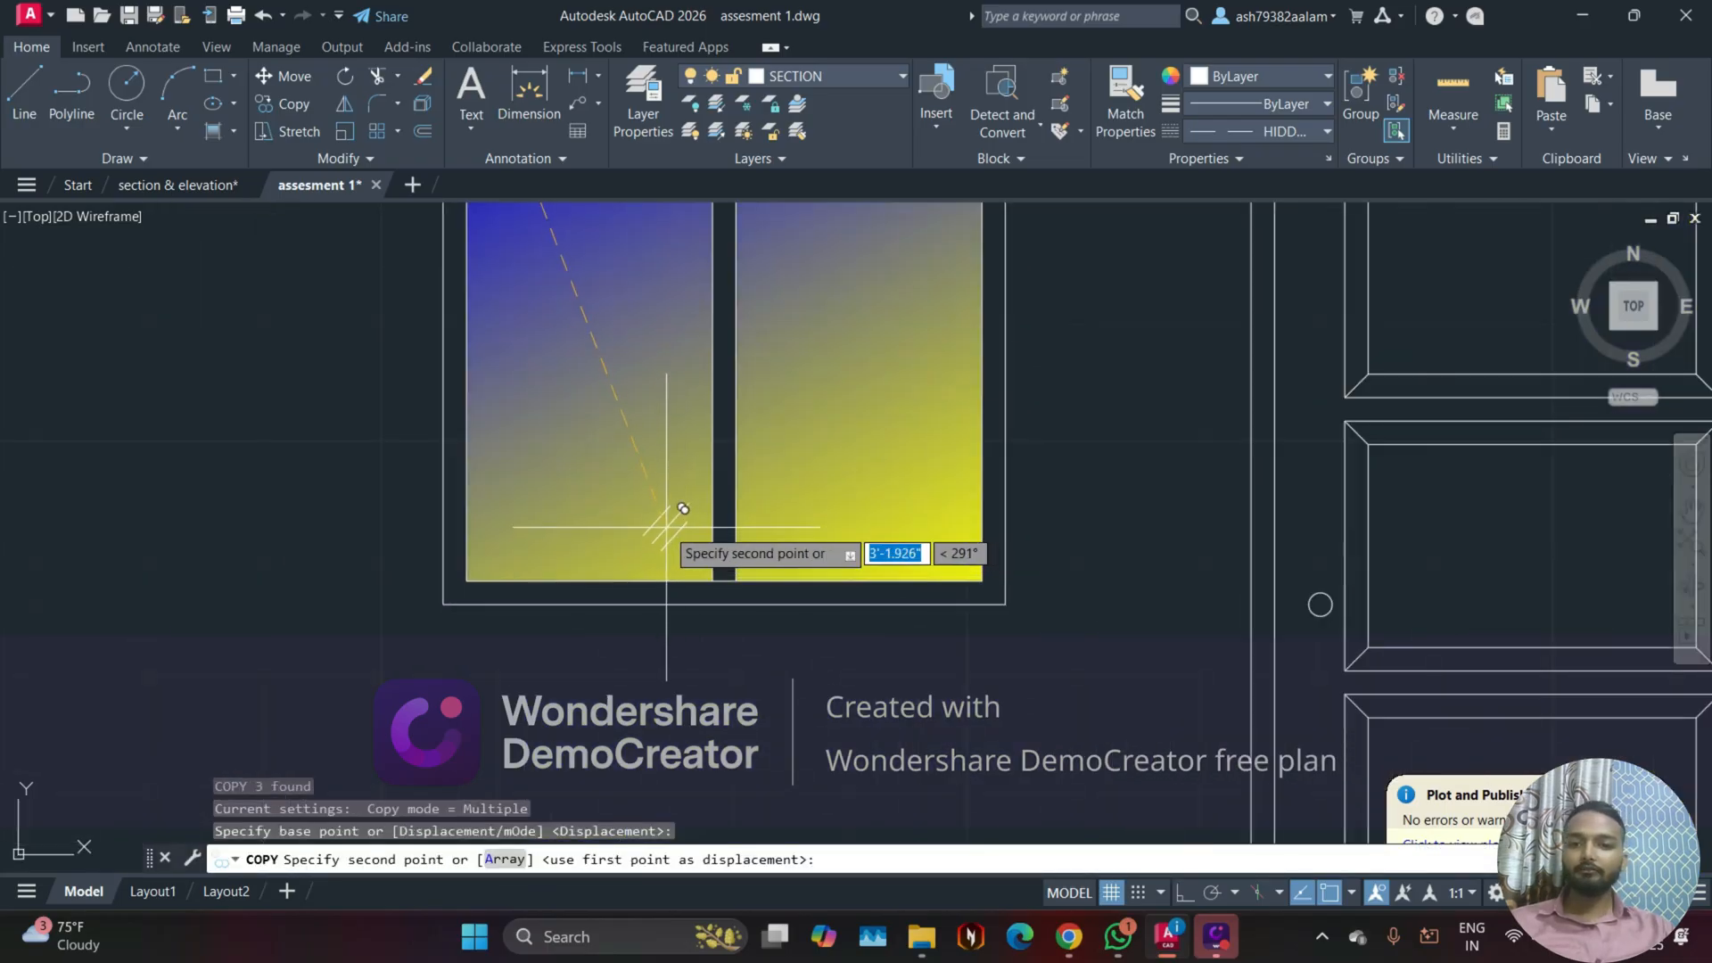
click(683, 506)
click(934, 545)
middle_drag(821, 420, 843, 668)
click(798, 356)
key(Escape)
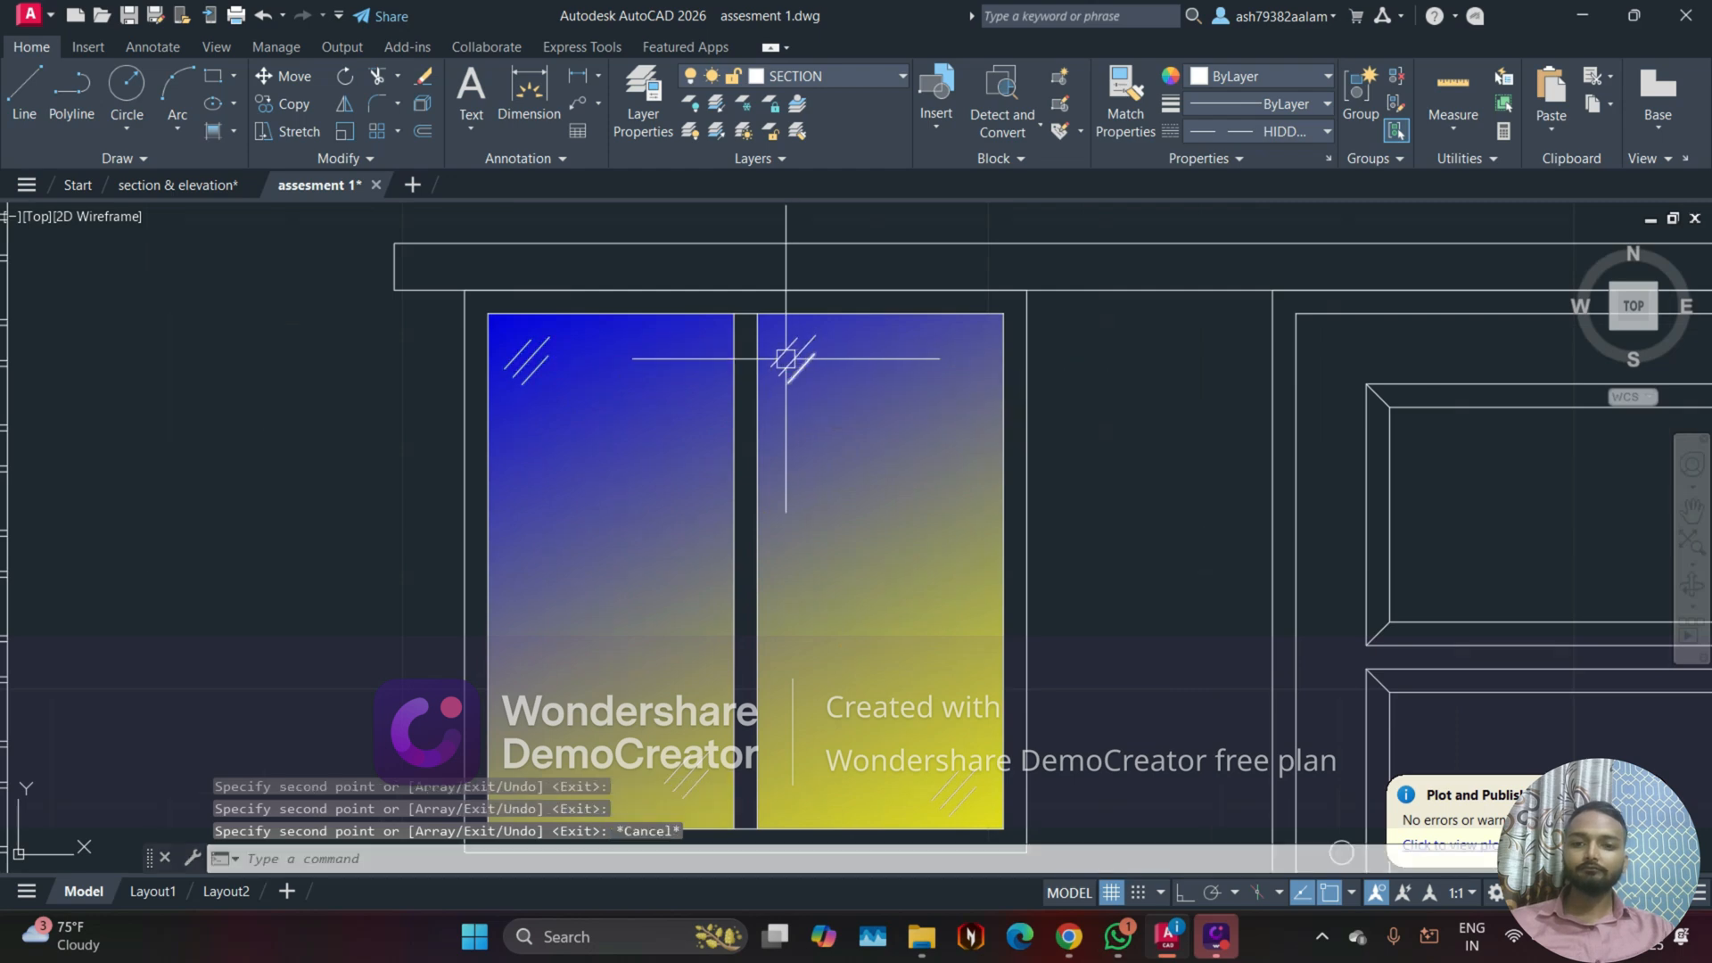
Step: Set the window's gradient fill colors to red 237,31,36 and light pink 221,179,212
scroll(541, 433, down, 3)
mouse_move(336, 482)
middle_down()
mouse_move(375, 484)
mouse_move(413, 524)
middle_up()
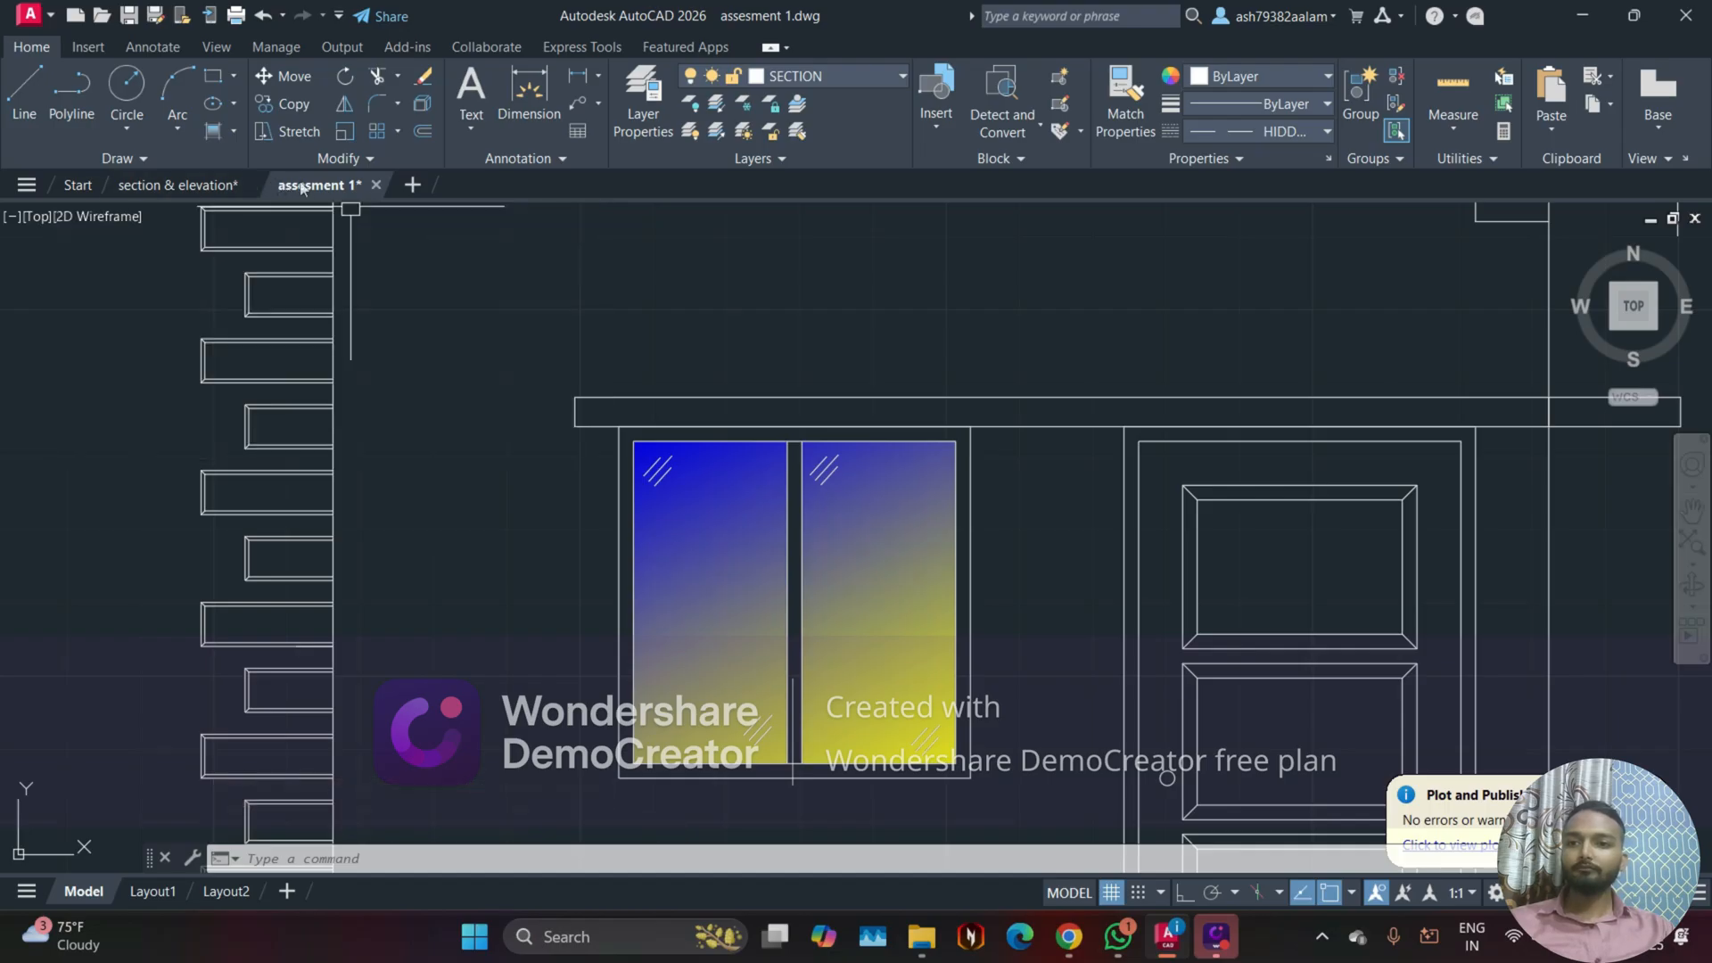
mouse_move(302, 188)
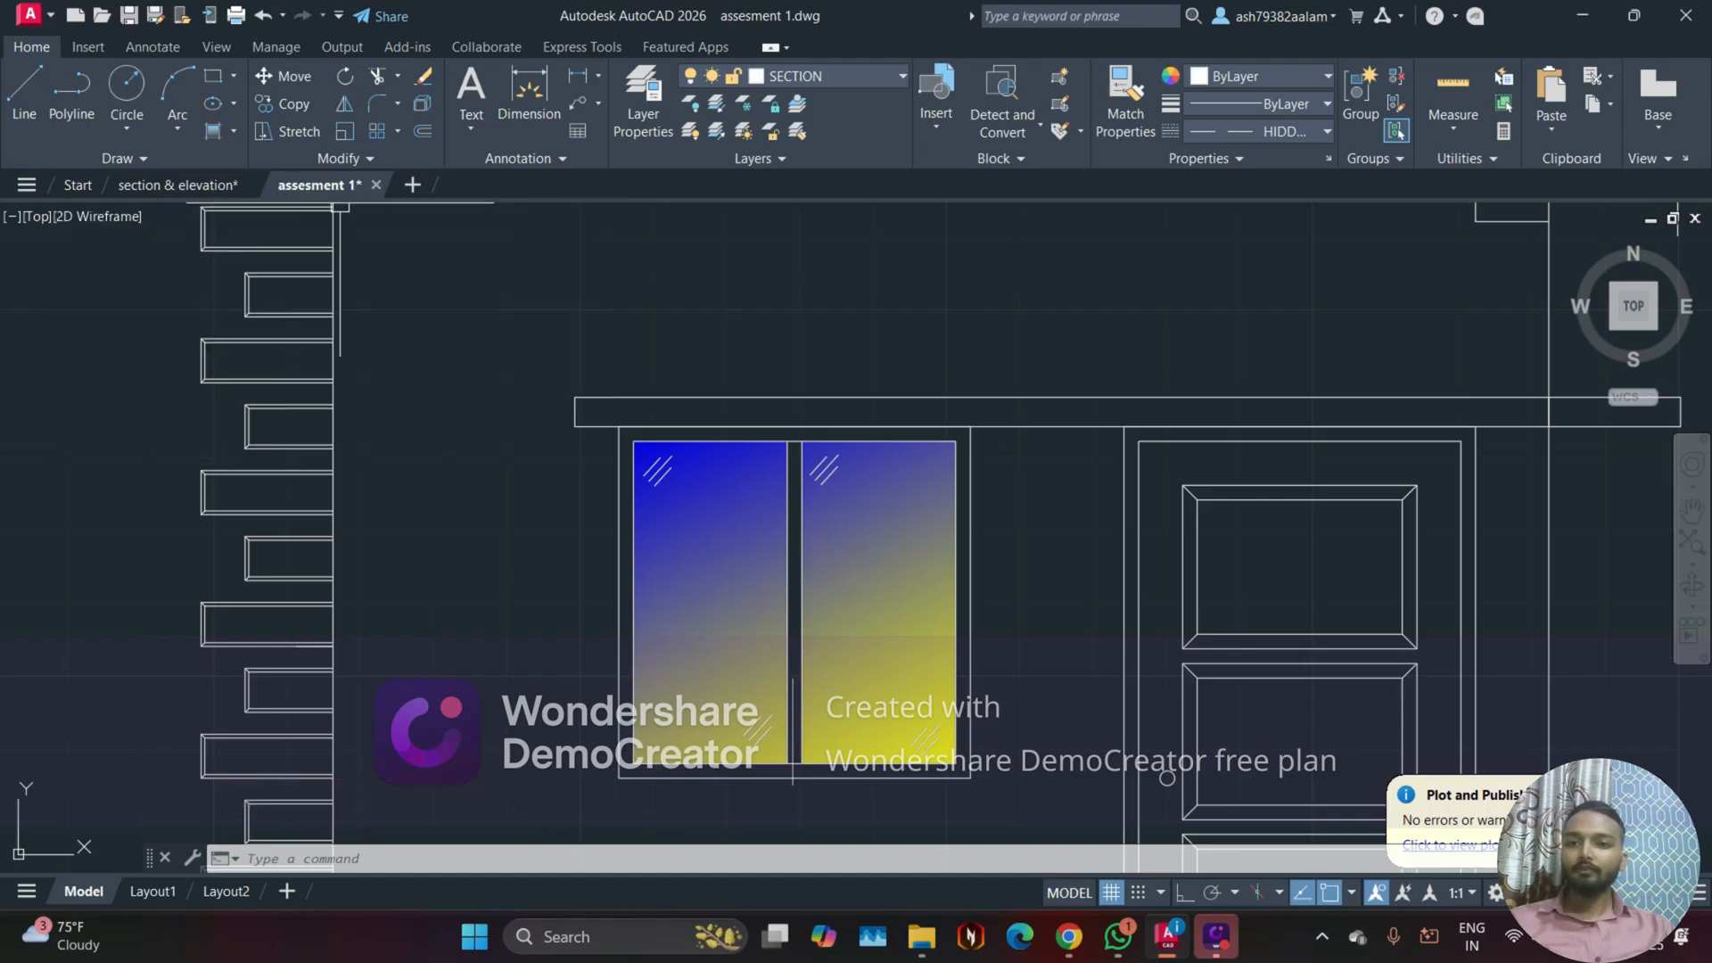
scroll(713, 596, up, 2)
scroll(729, 568, down, 3)
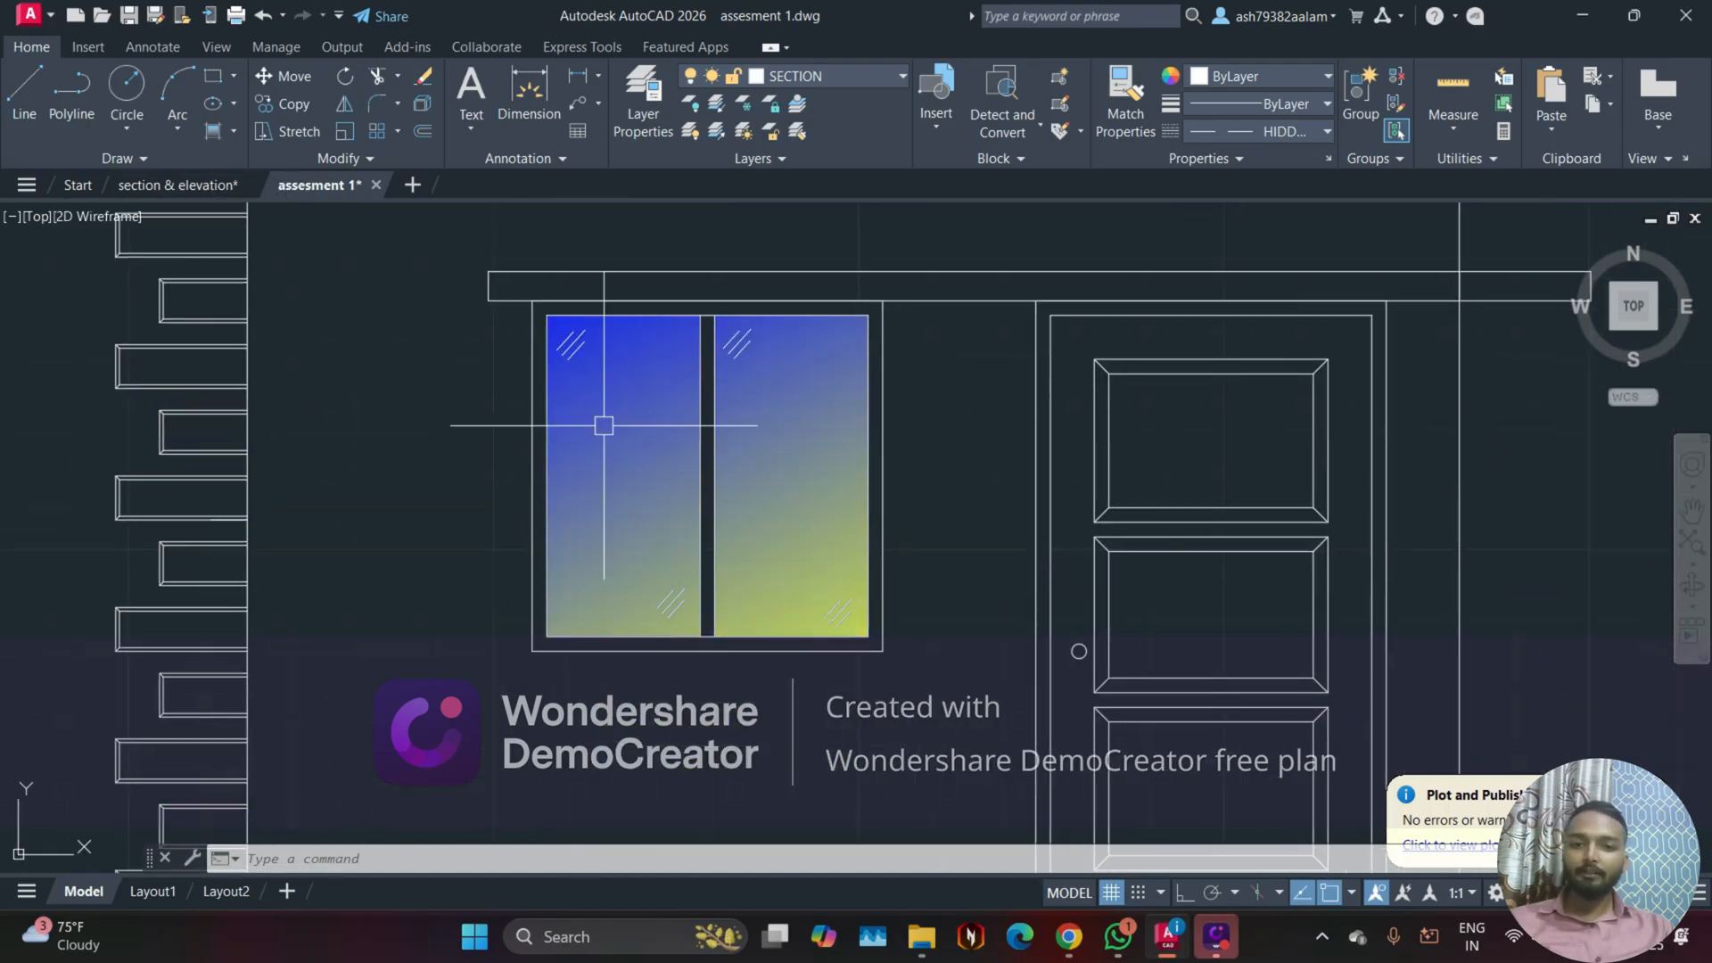
click(659, 476)
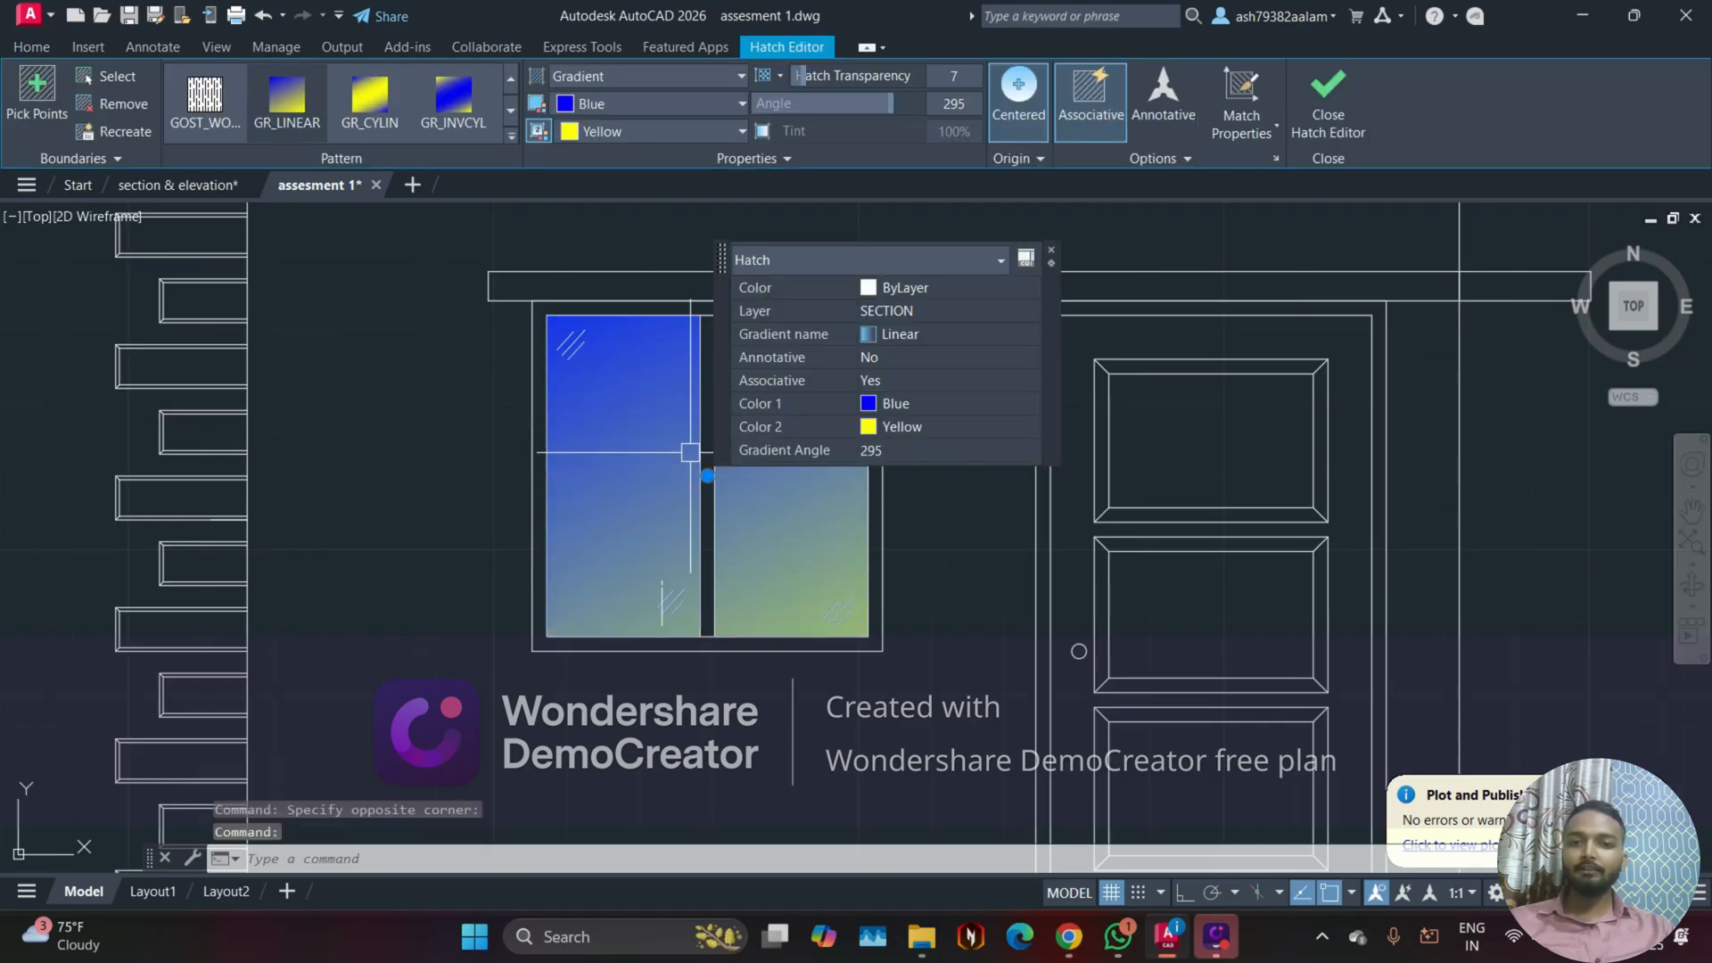
click(1053, 255)
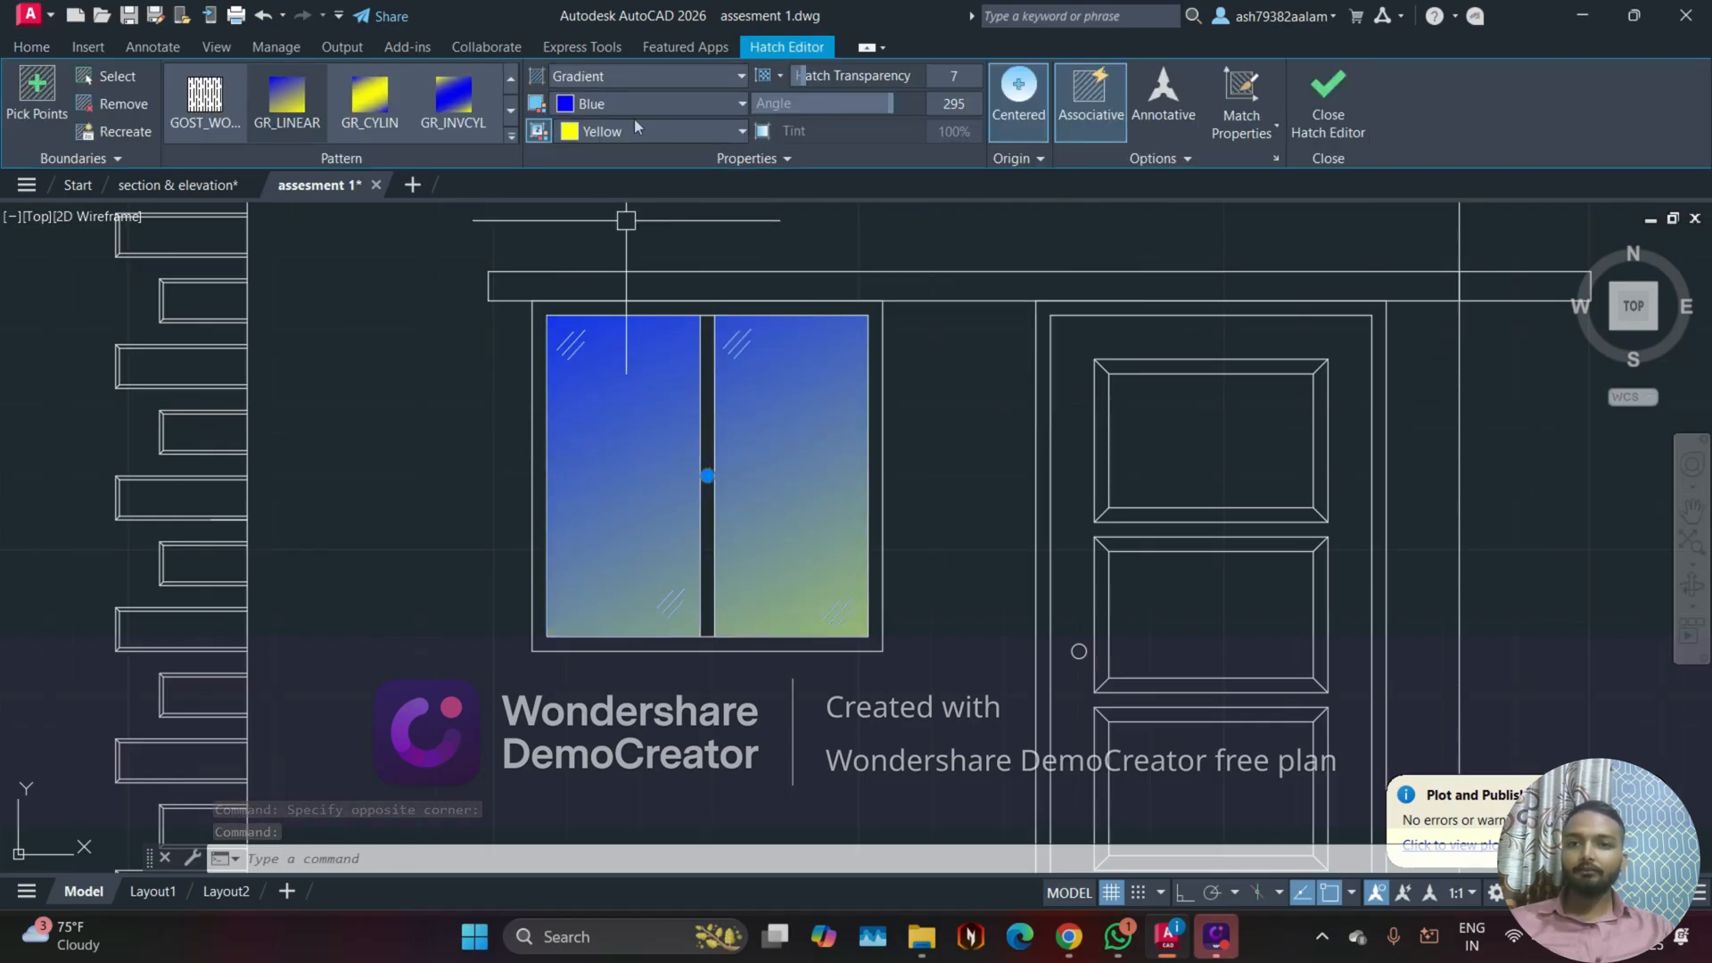
click(670, 109)
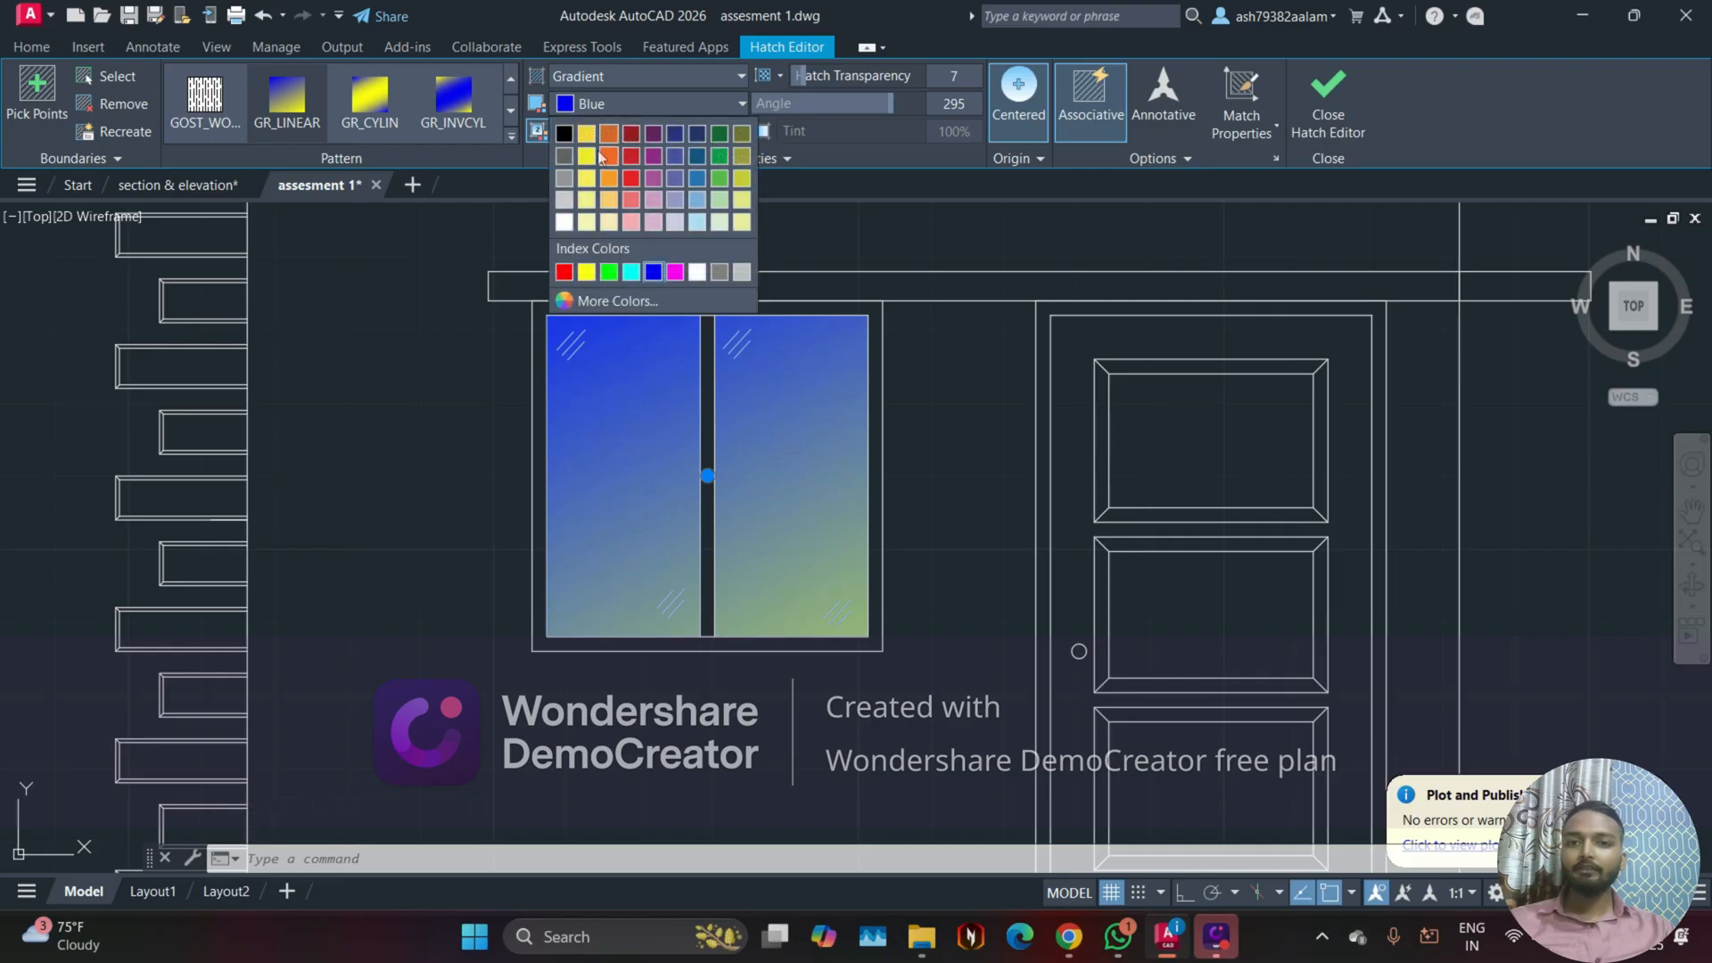
click(632, 178)
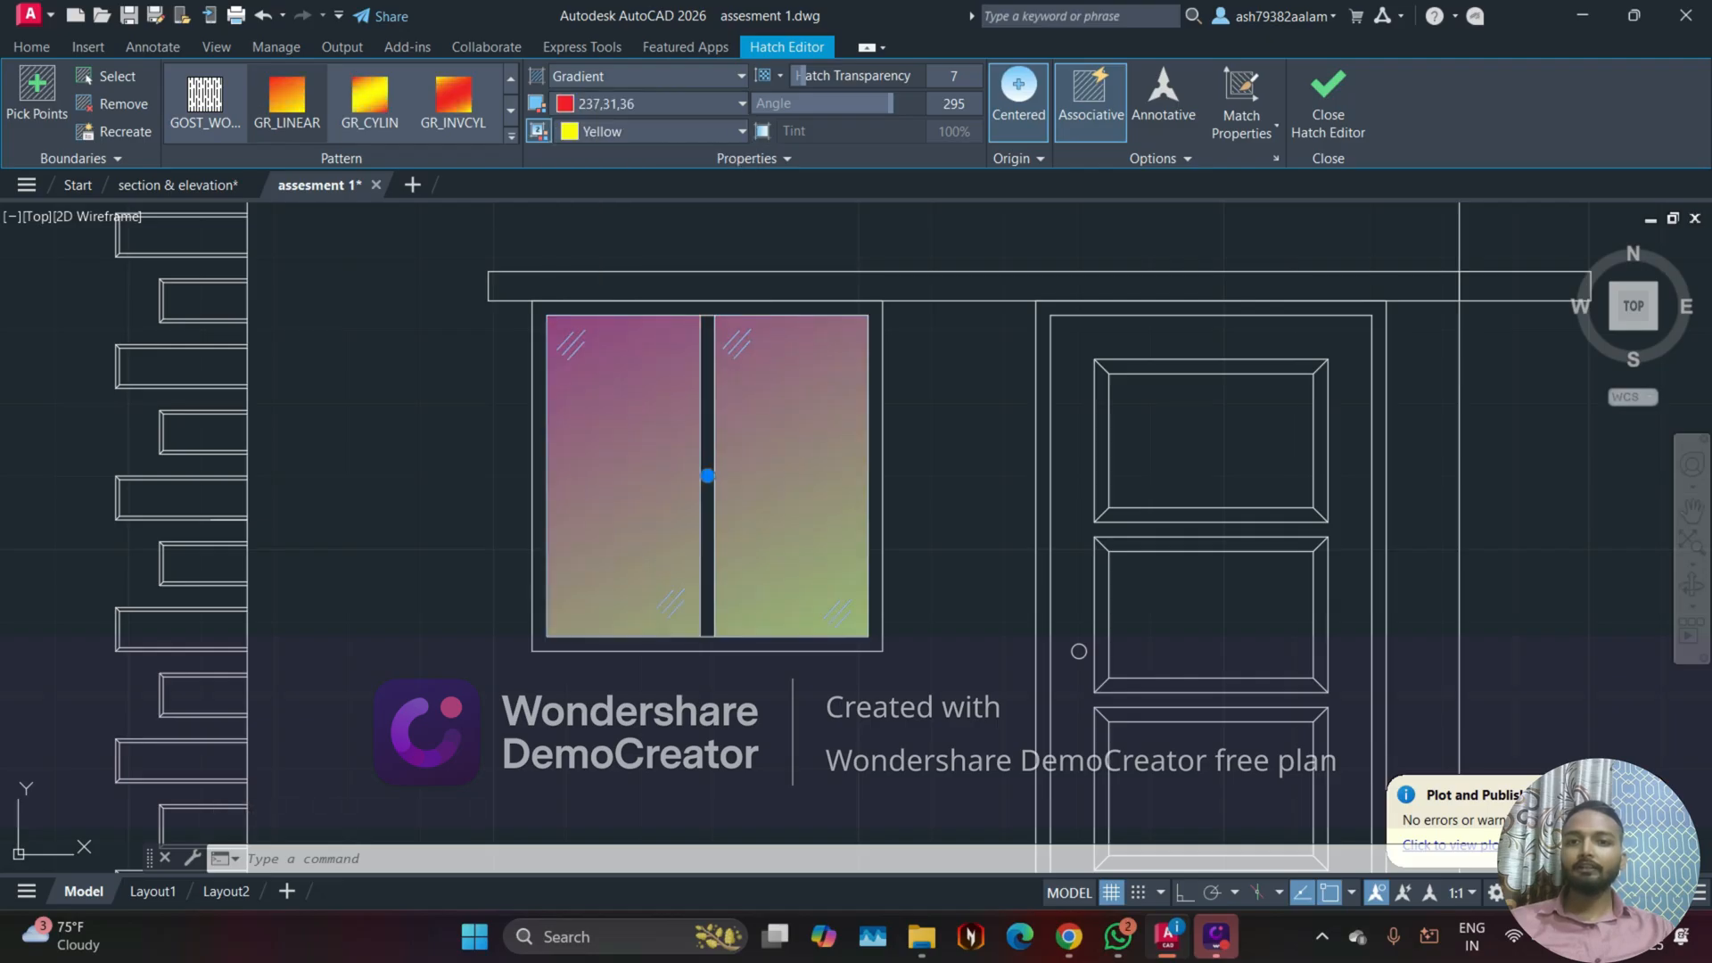
click(645, 132)
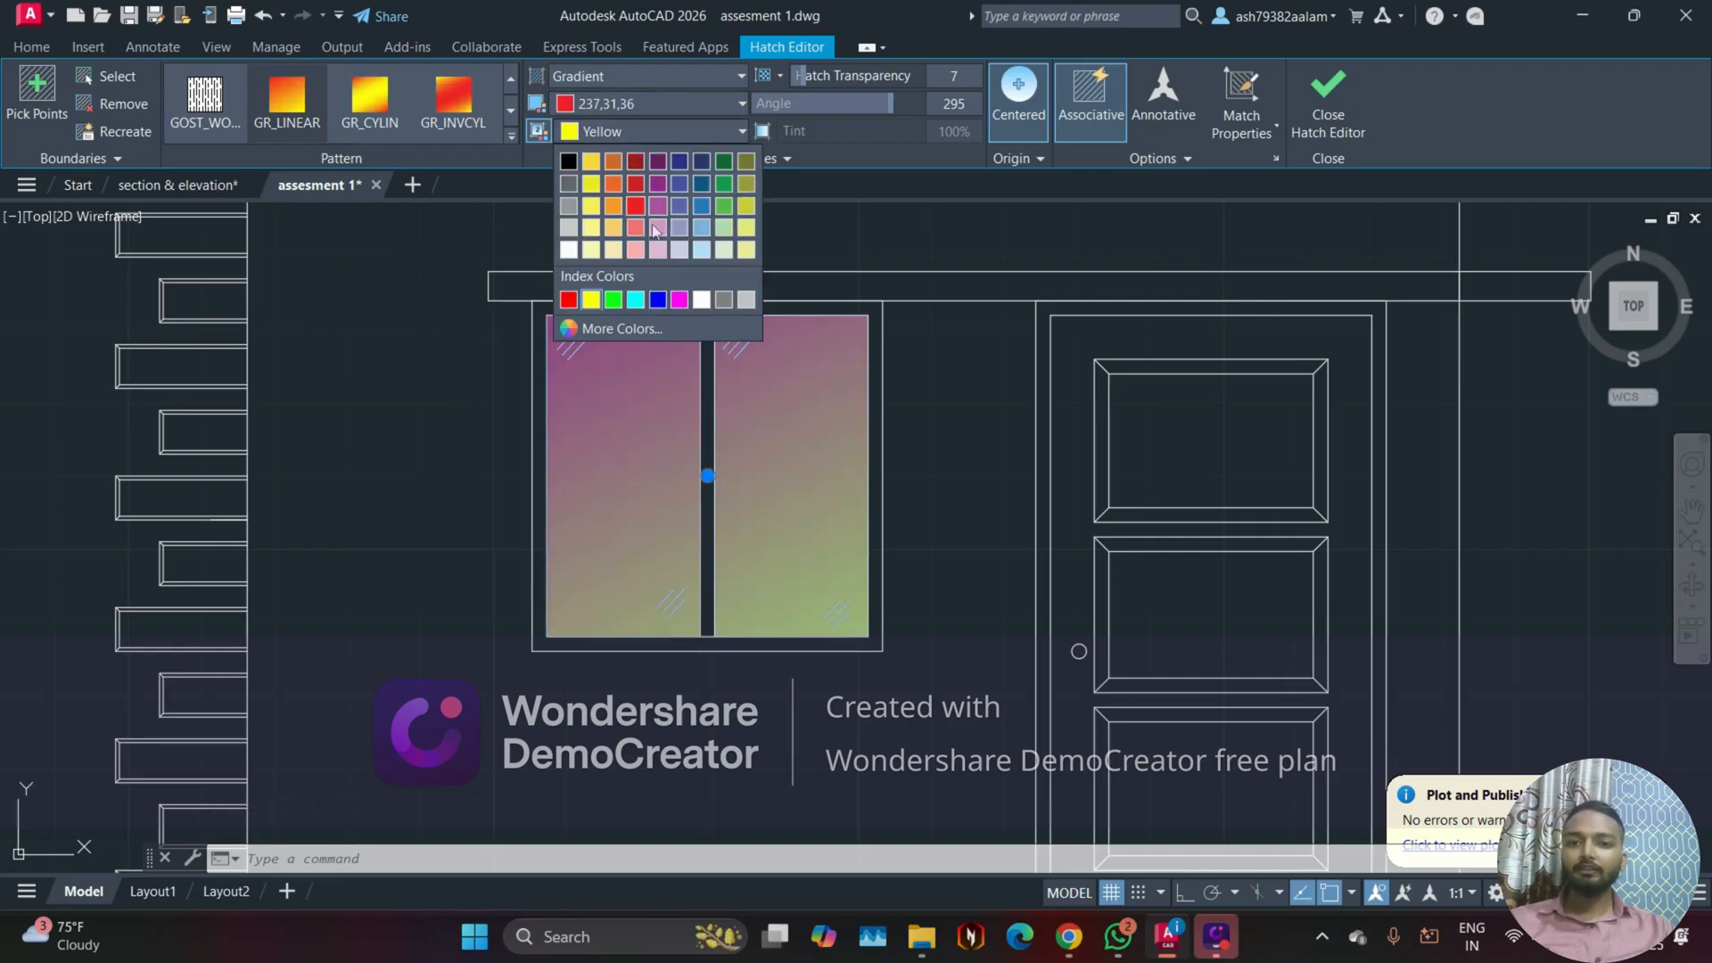
click(661, 257)
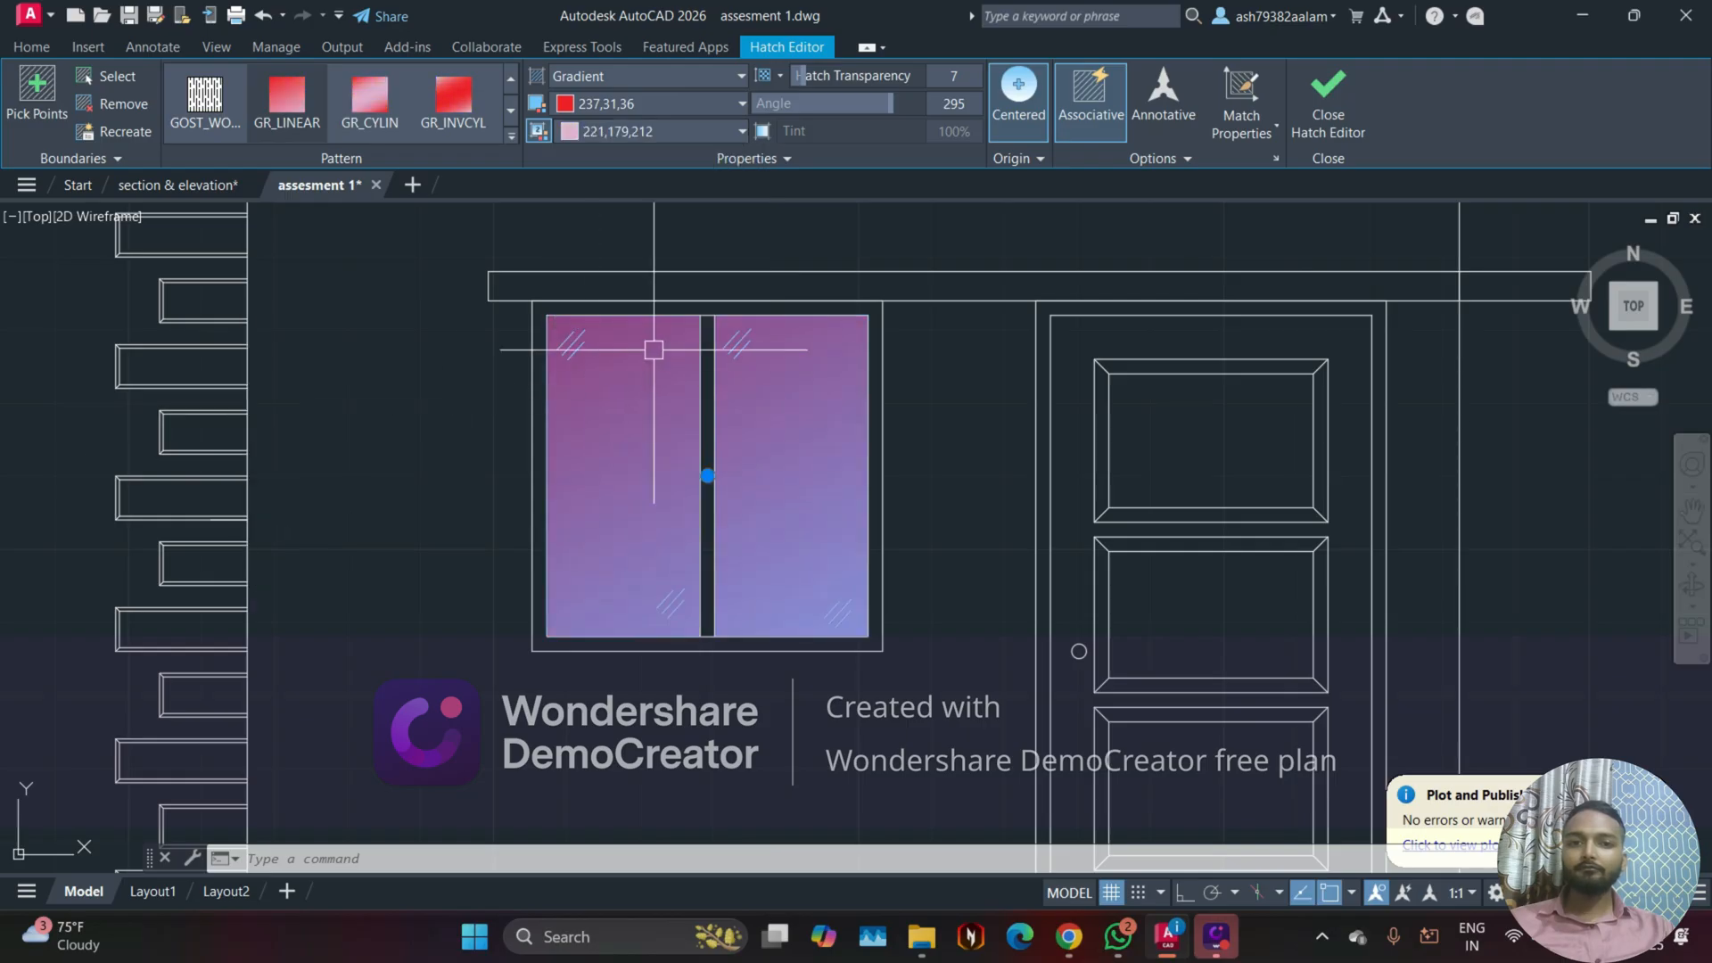
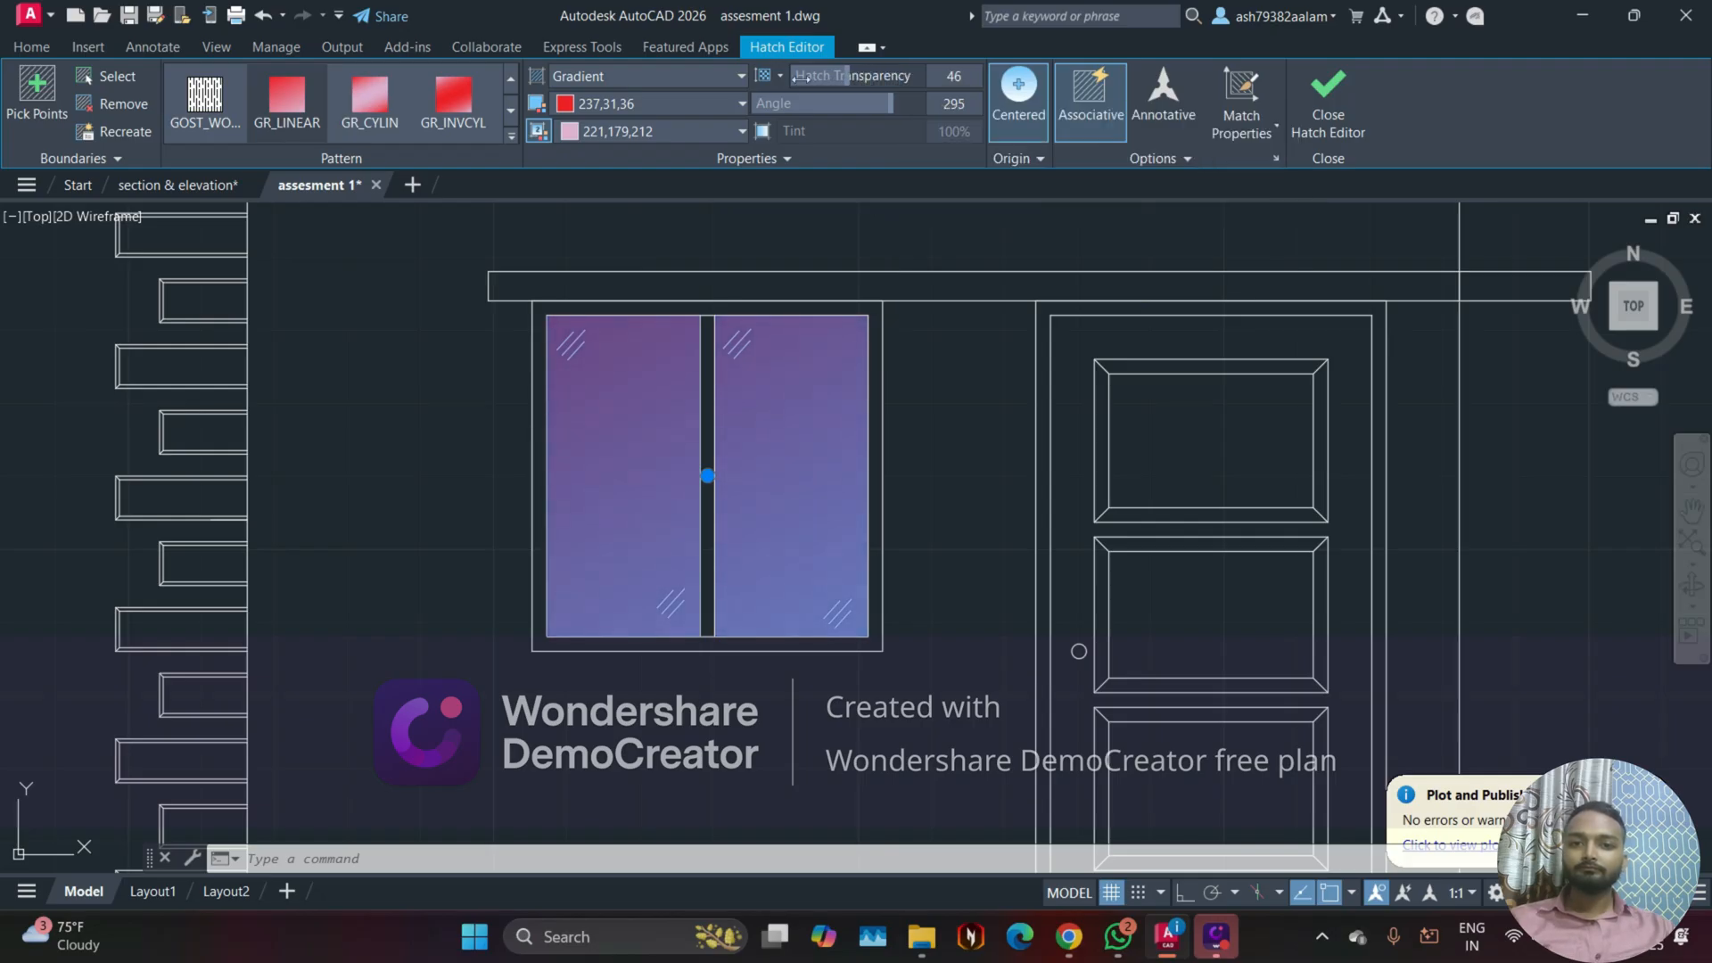
Step: Set the window gradient fill's transparency to 0 and finish editing the hatch
drag(800, 77, 766, 77)
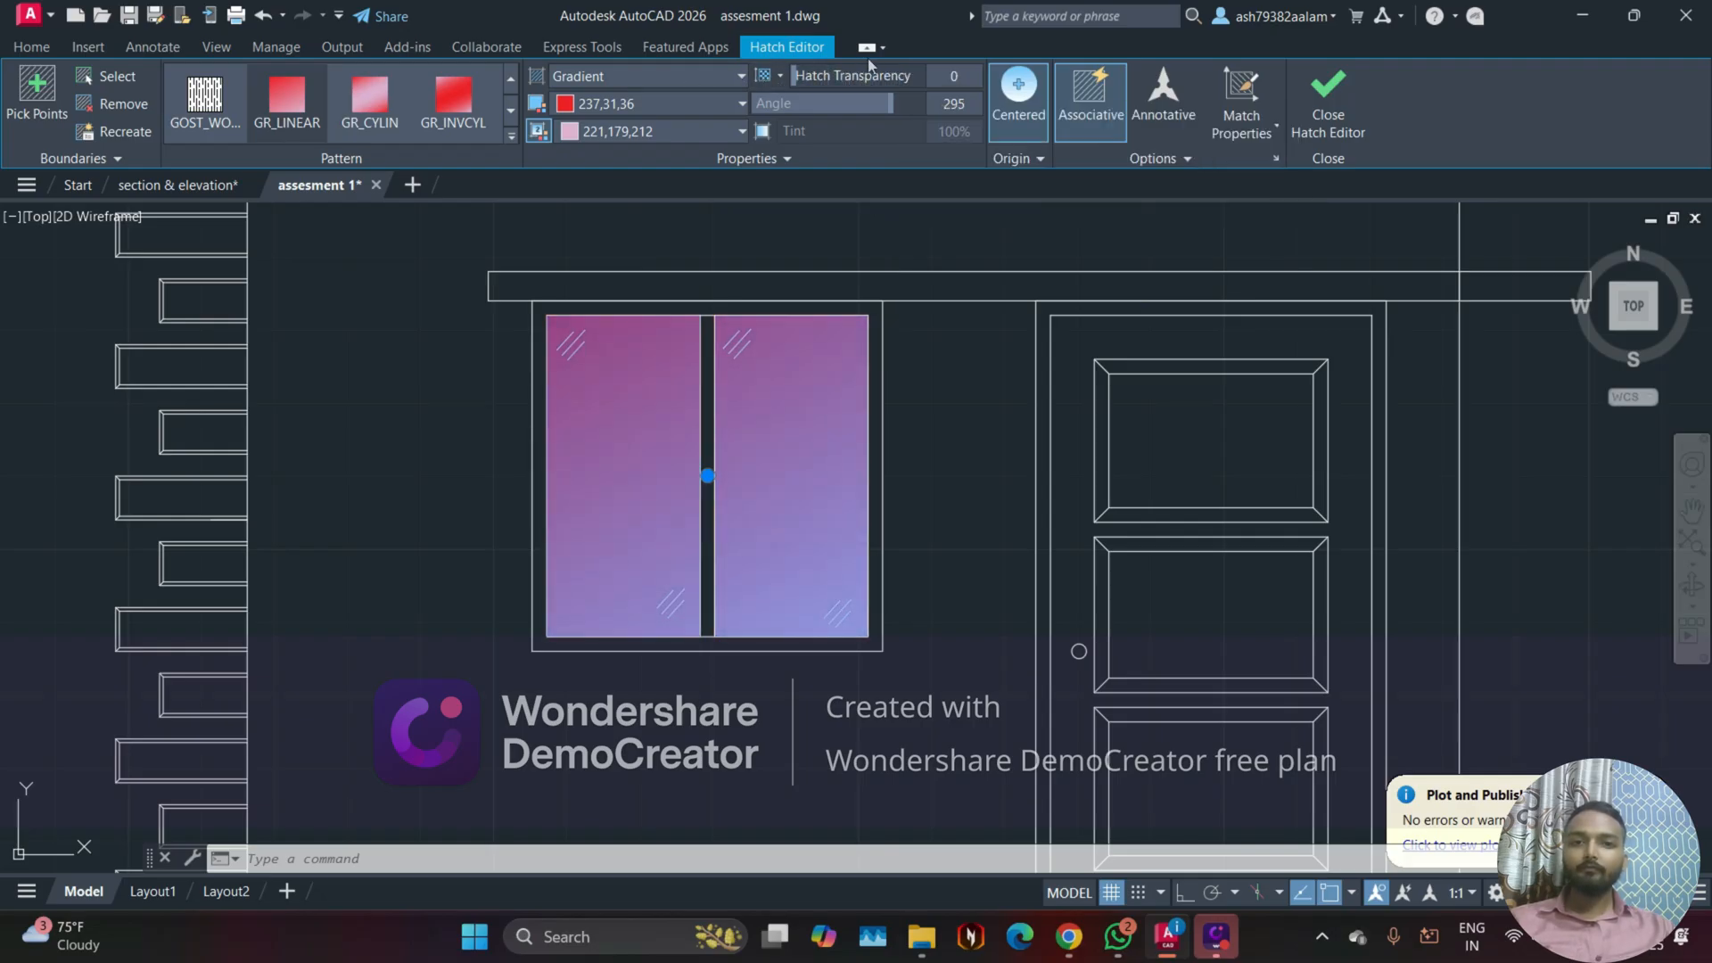
click(1296, 134)
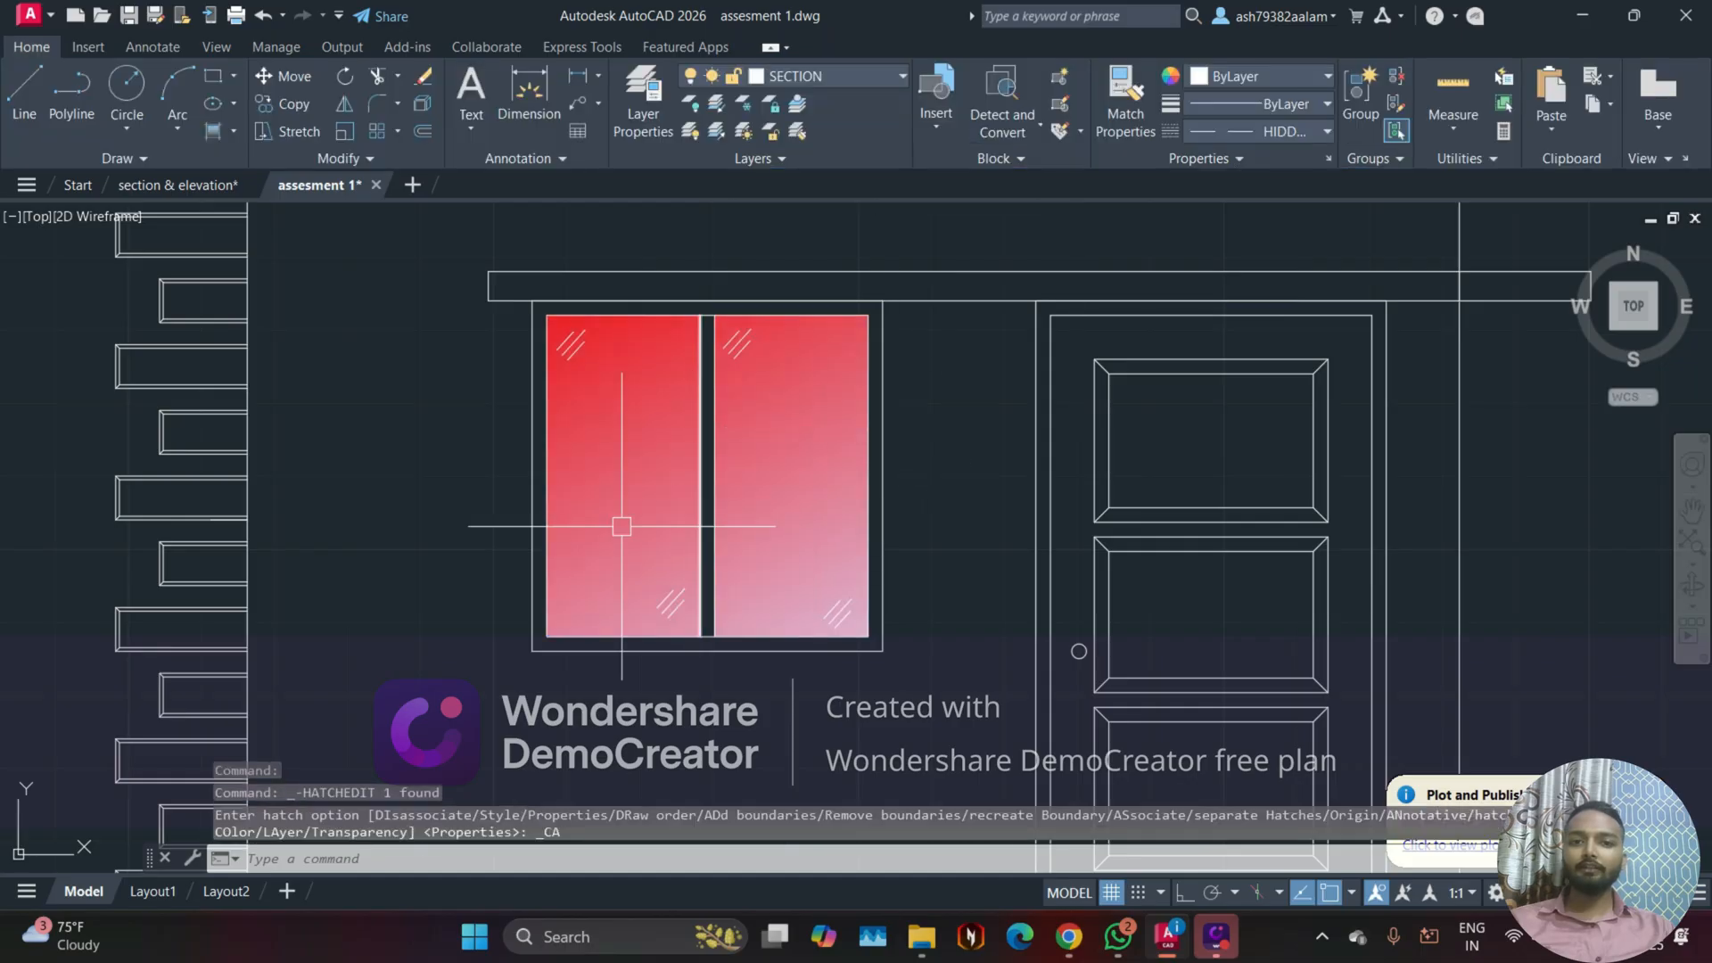
scroll(613, 500, down, 3)
scroll(587, 648, up, 1)
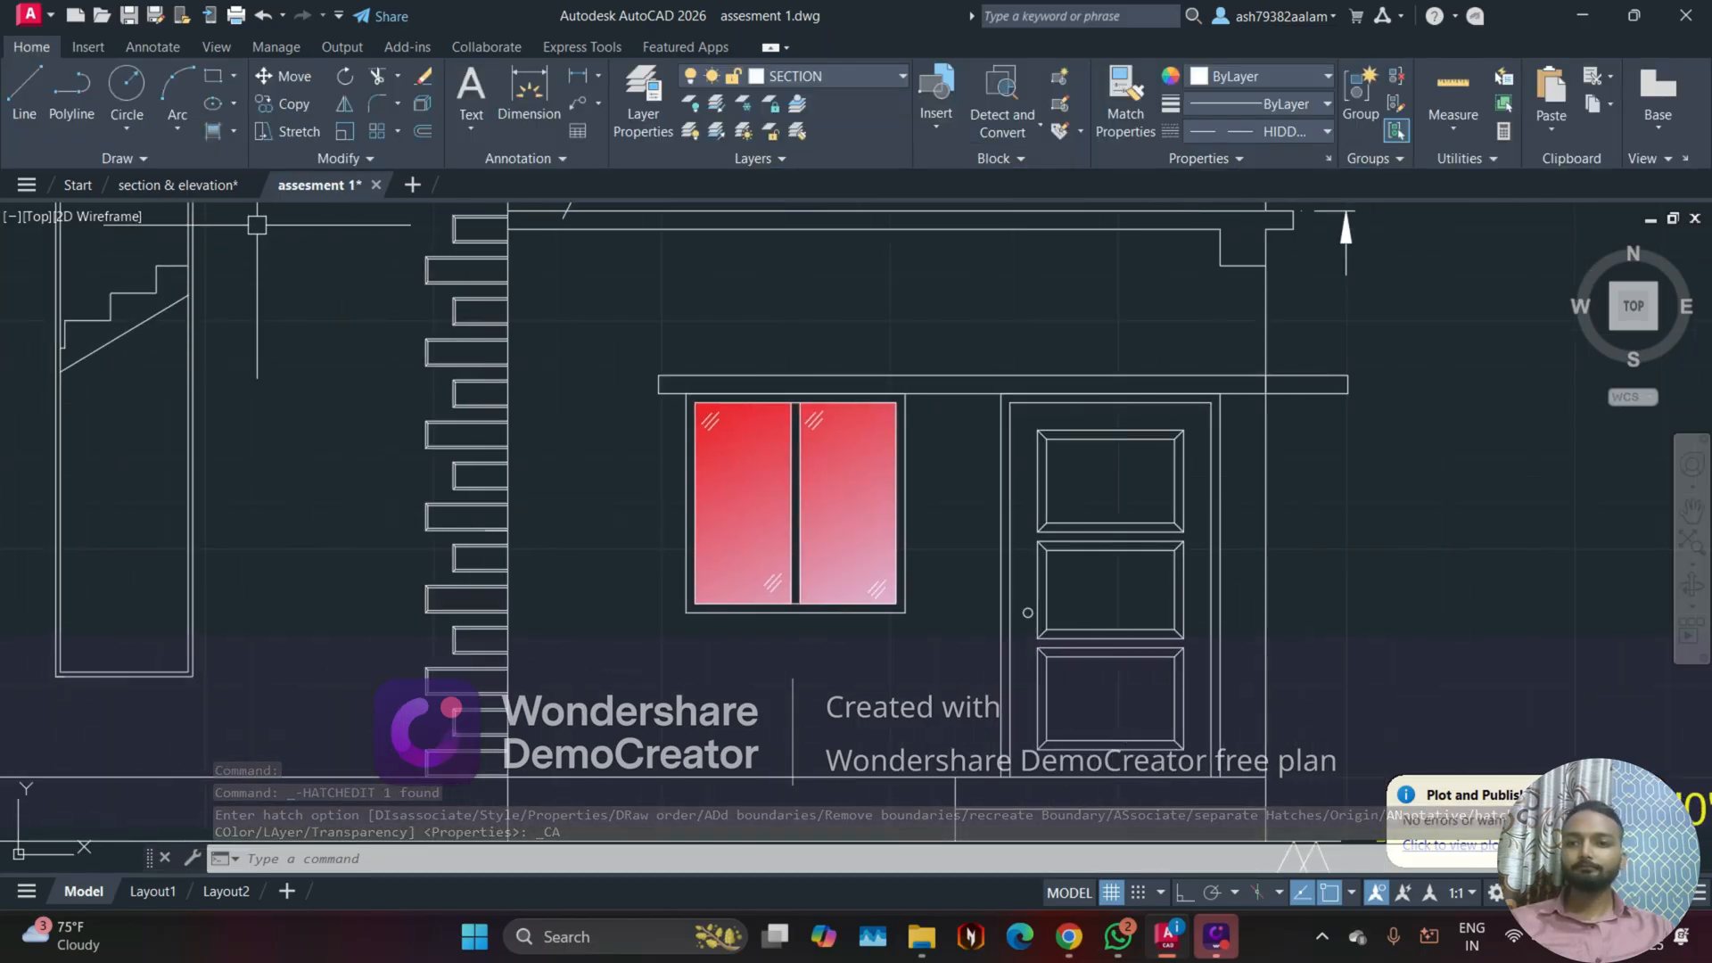
Step: Examine the door's gradient type and colors in the section & elevation drawing, and return to assesment 1
click(179, 184)
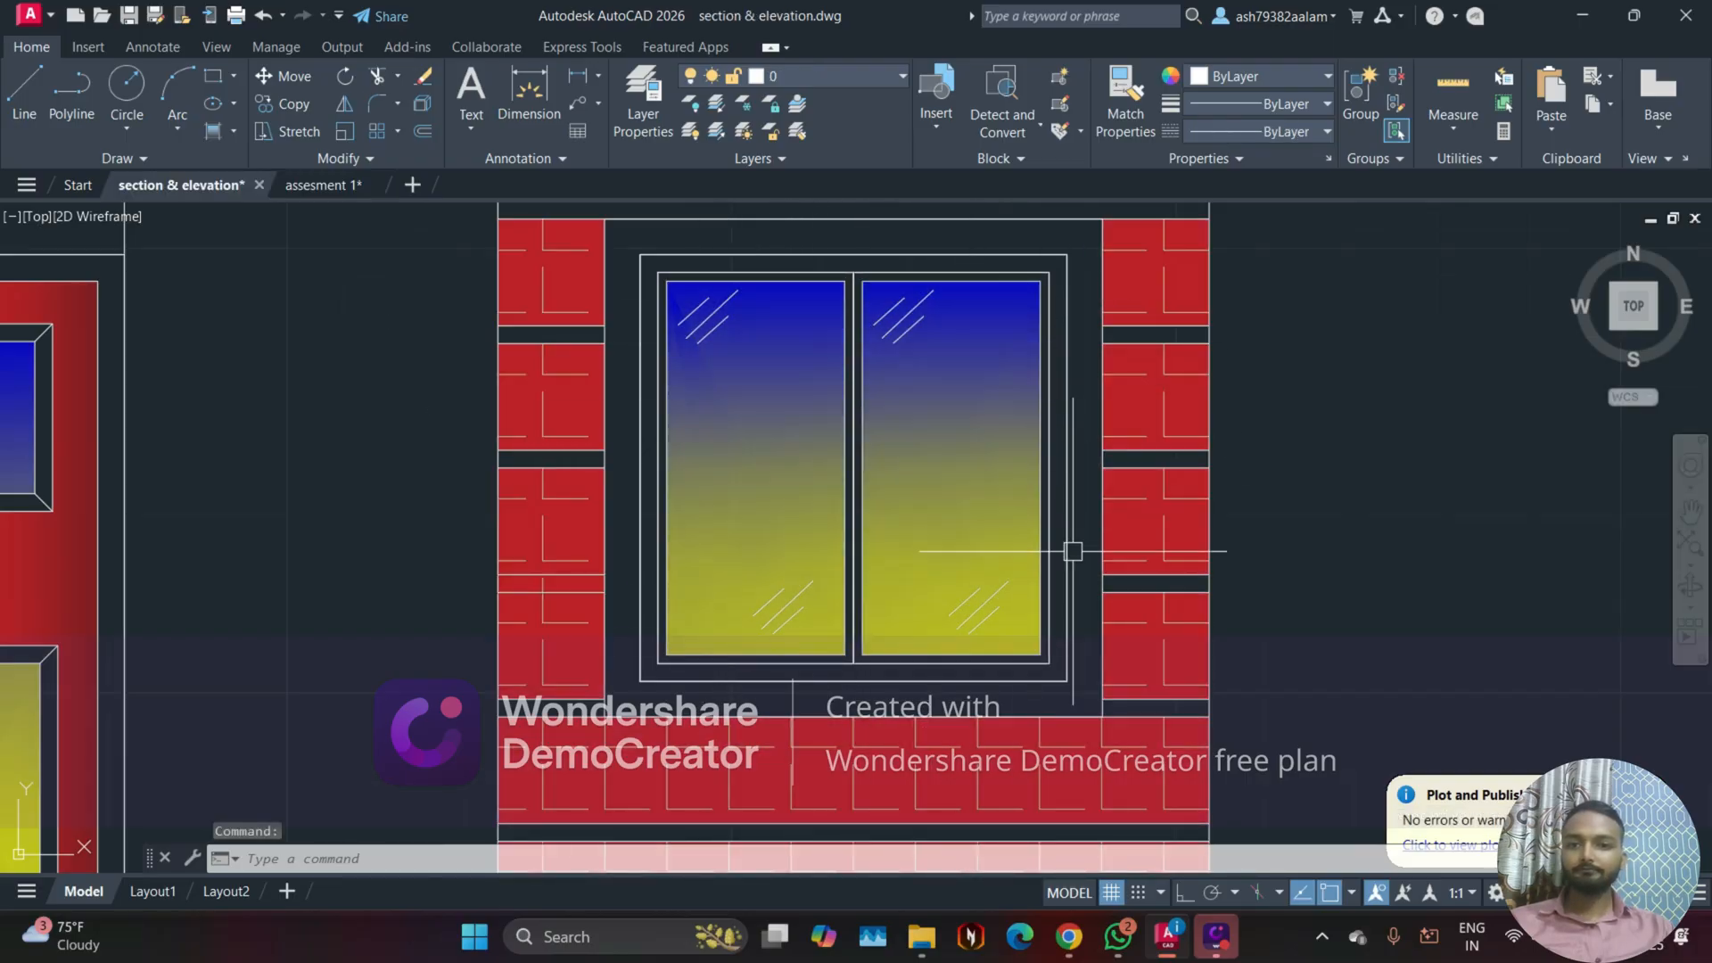
scroll(319, 584, down, 2)
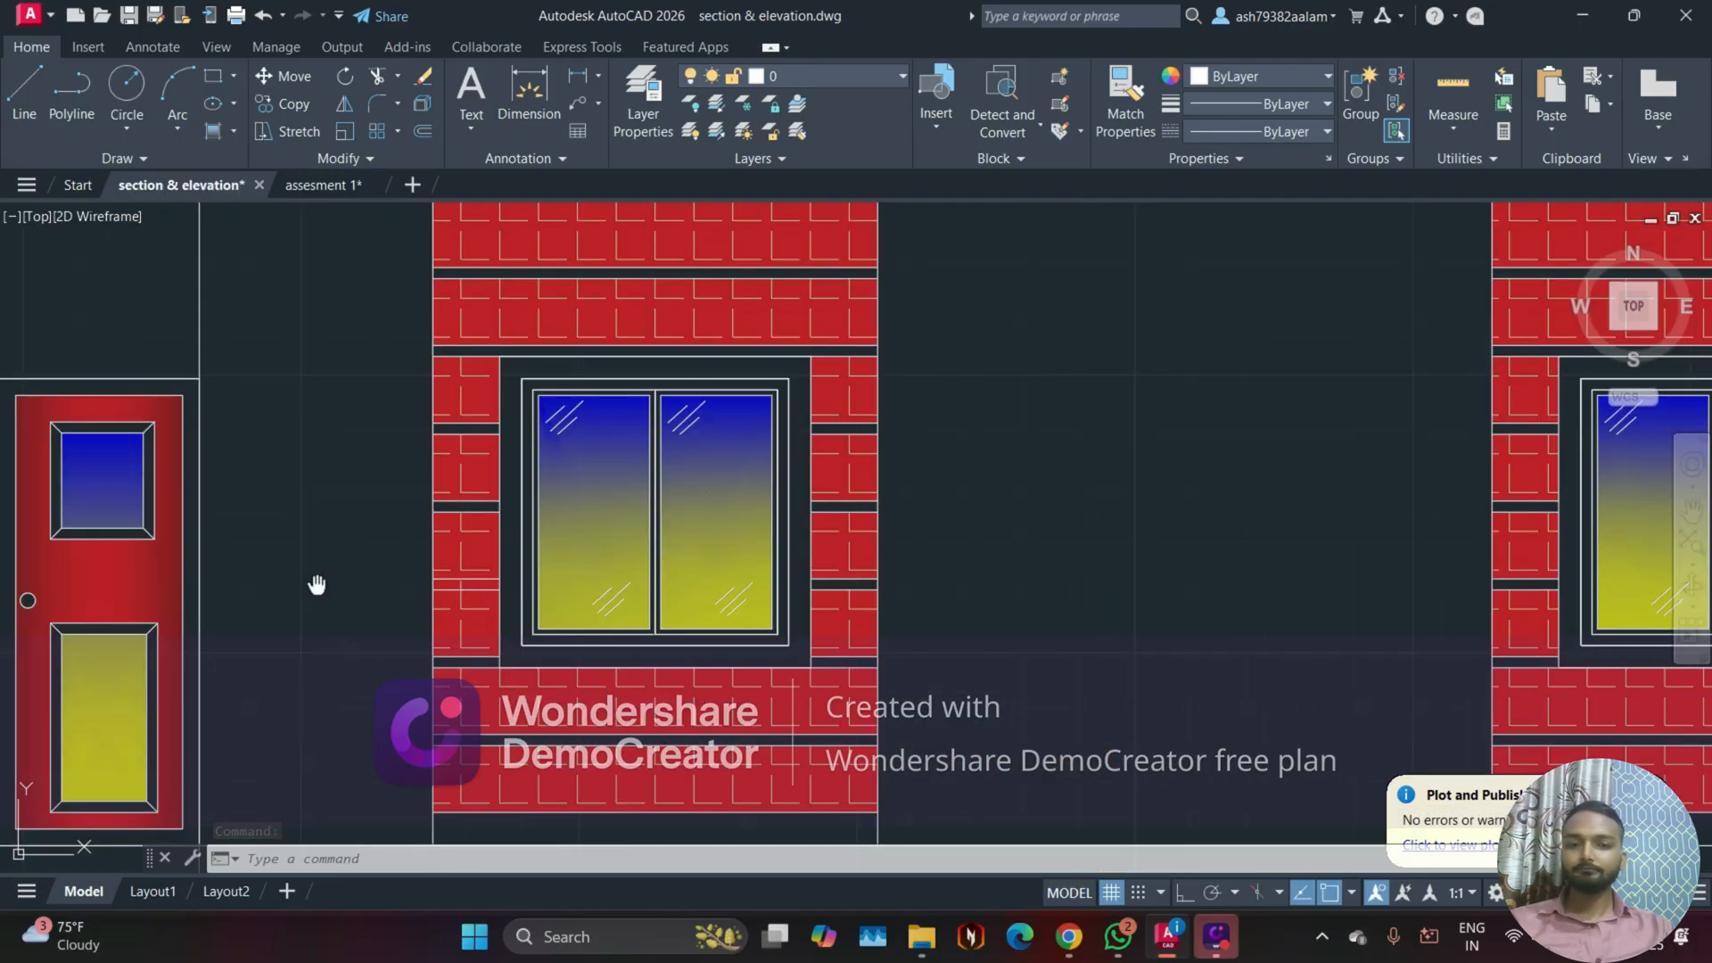
middle_drag(317, 584, 573, 526)
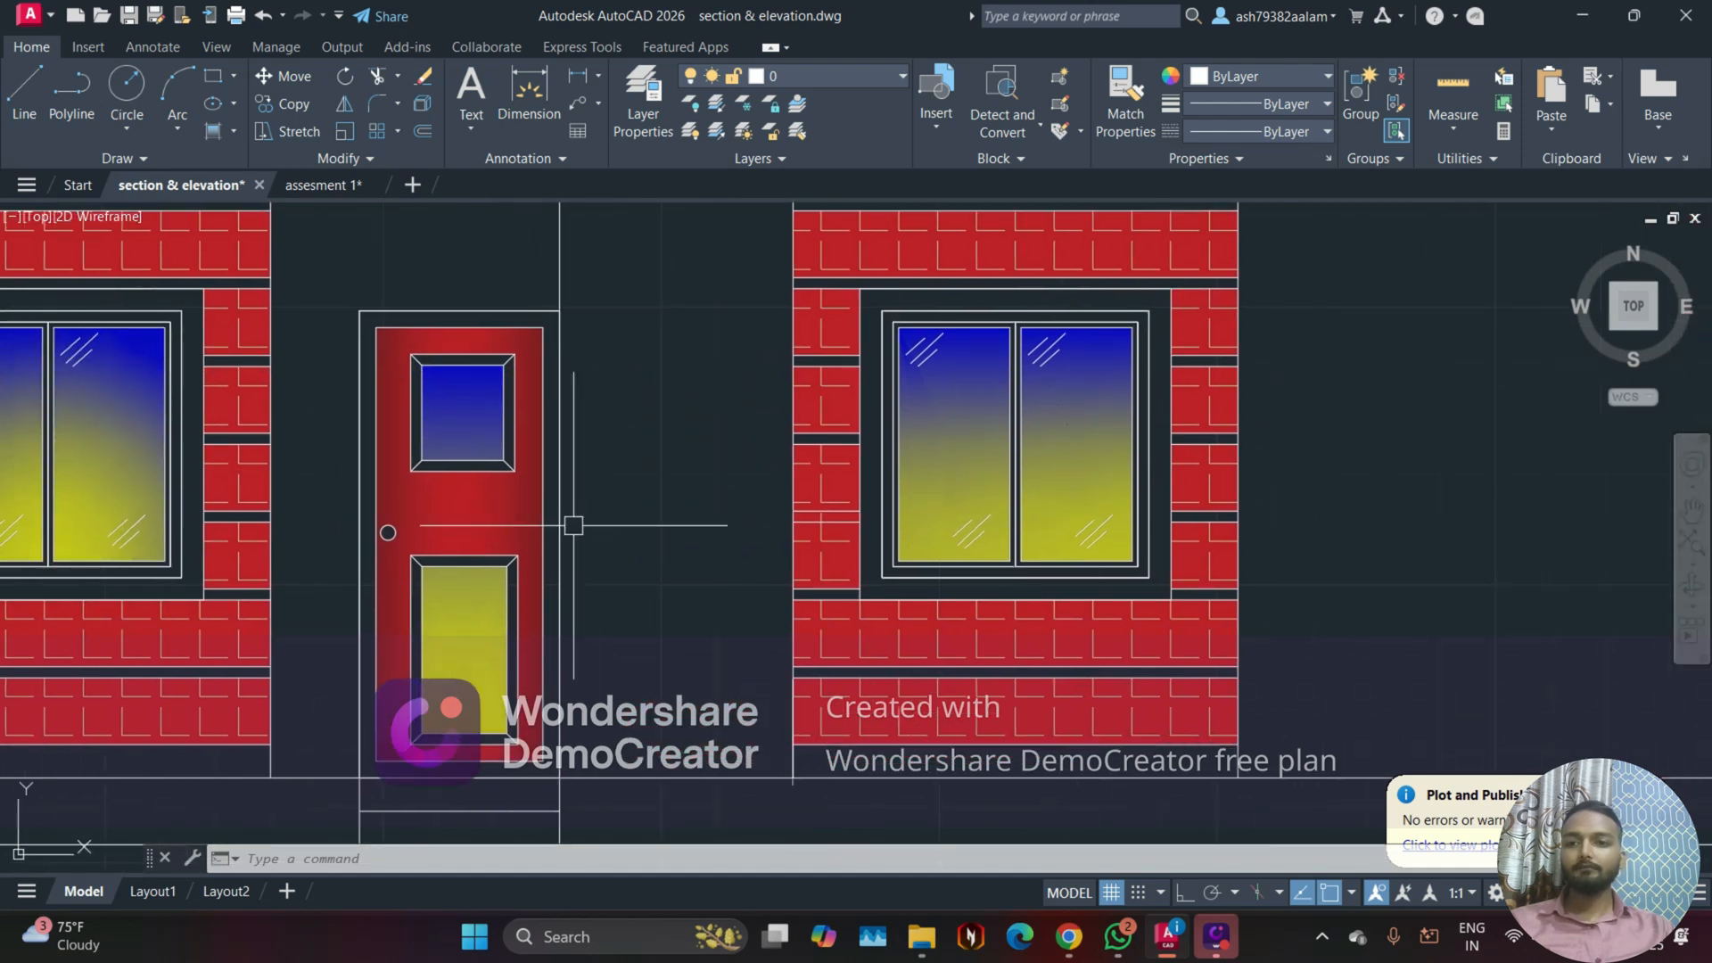
scroll(386, 536, up, 2)
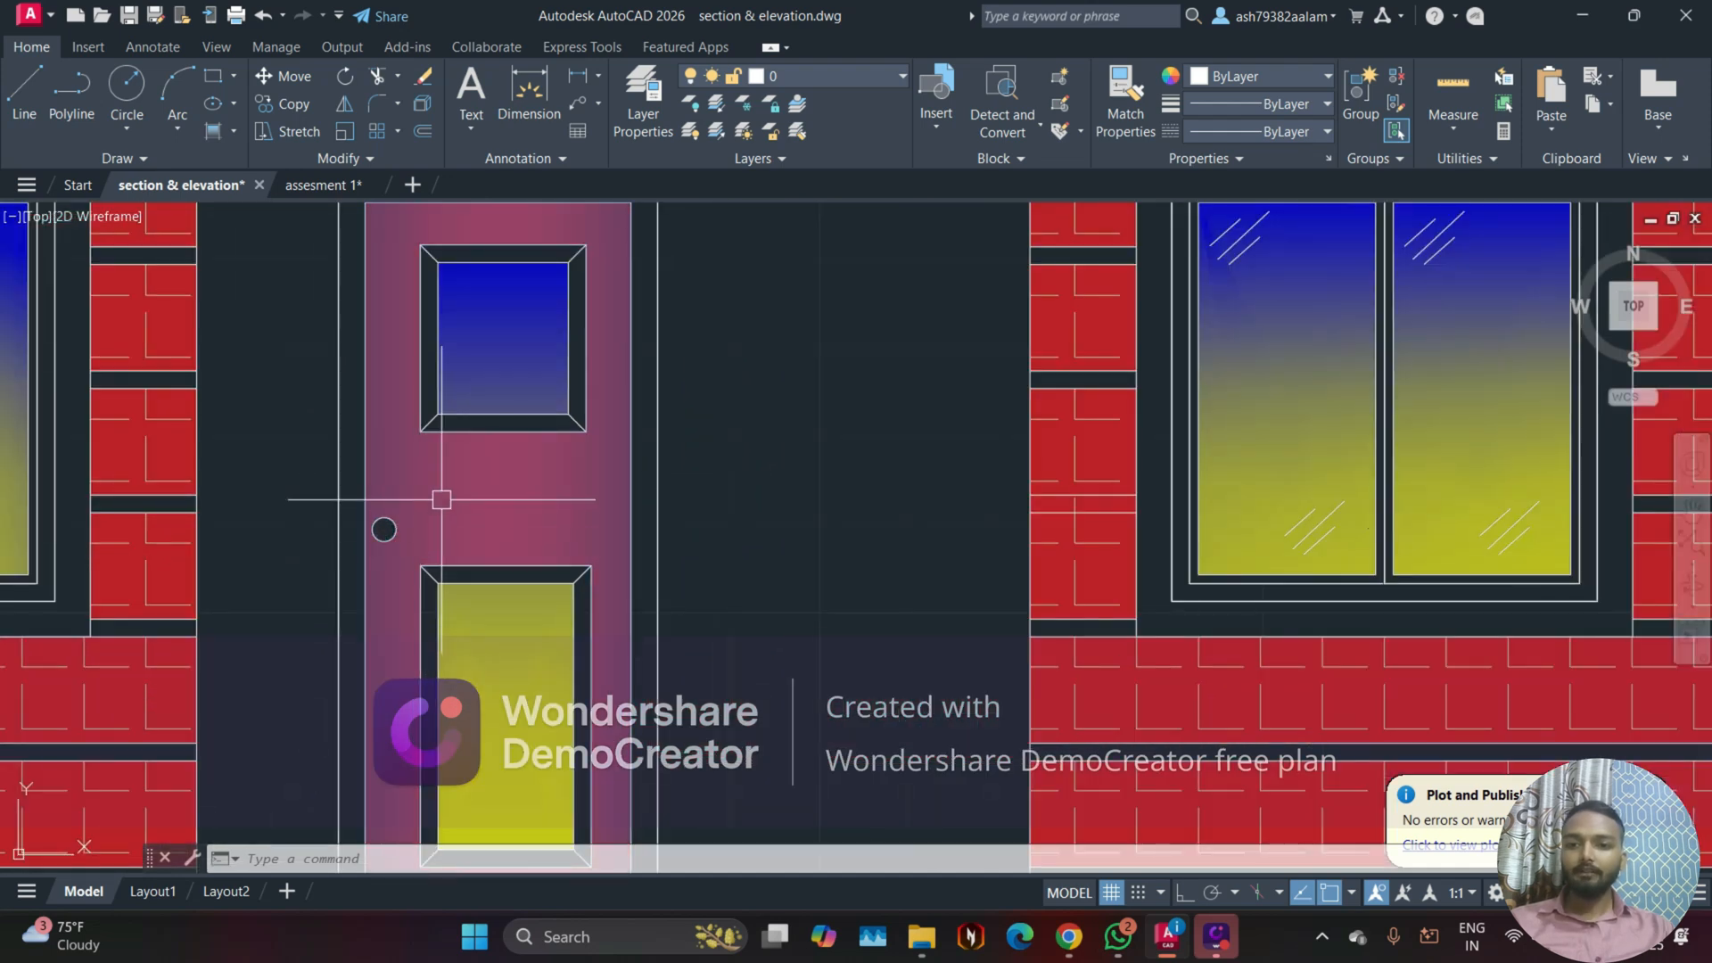
scroll(444, 496, down, 2)
middle_drag(444, 495, 575, 495)
scroll(570, 339, up, 2)
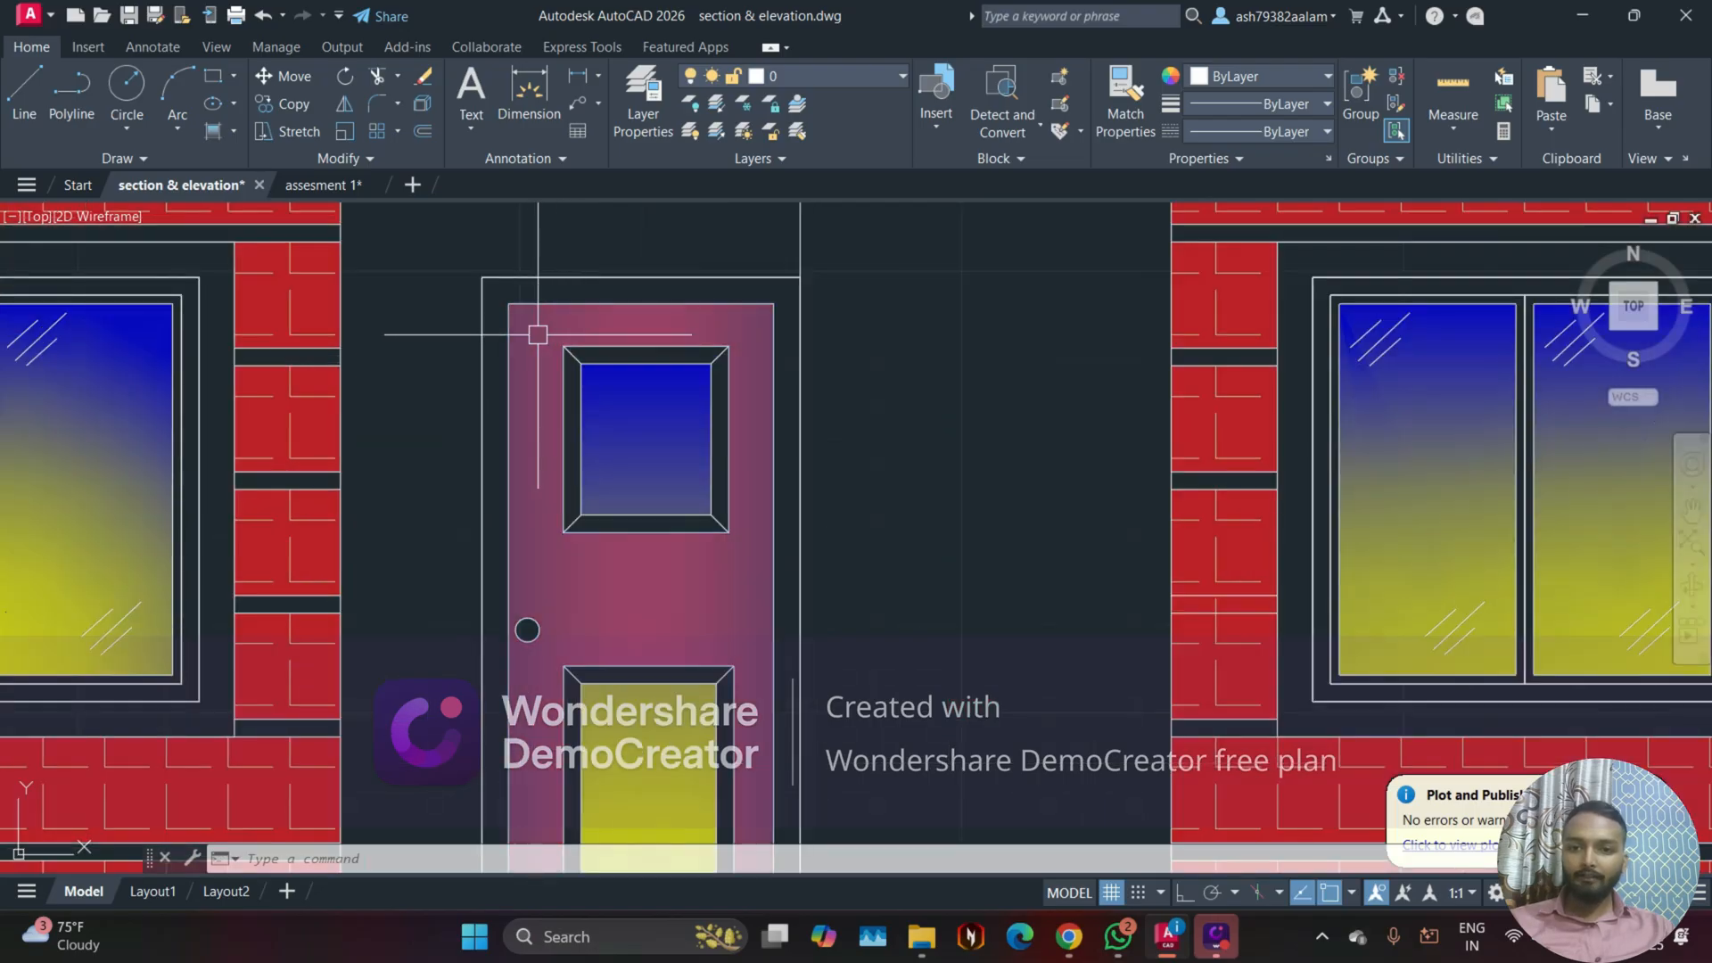
click(538, 335)
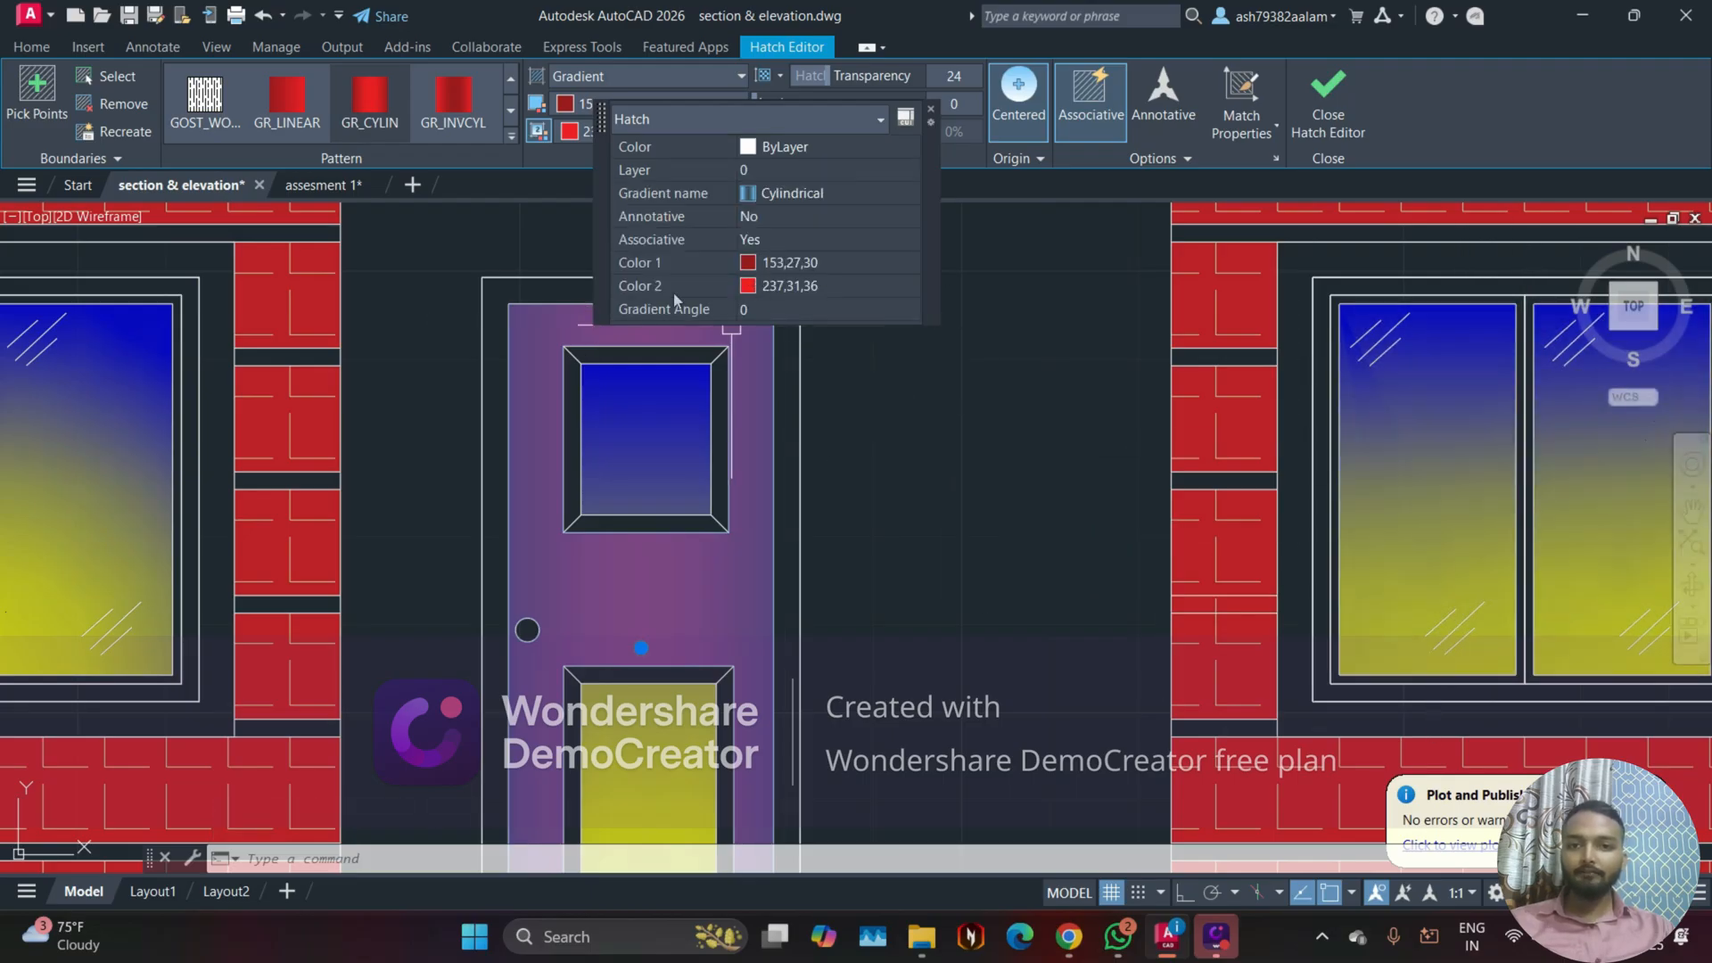
click(932, 113)
key(Escape)
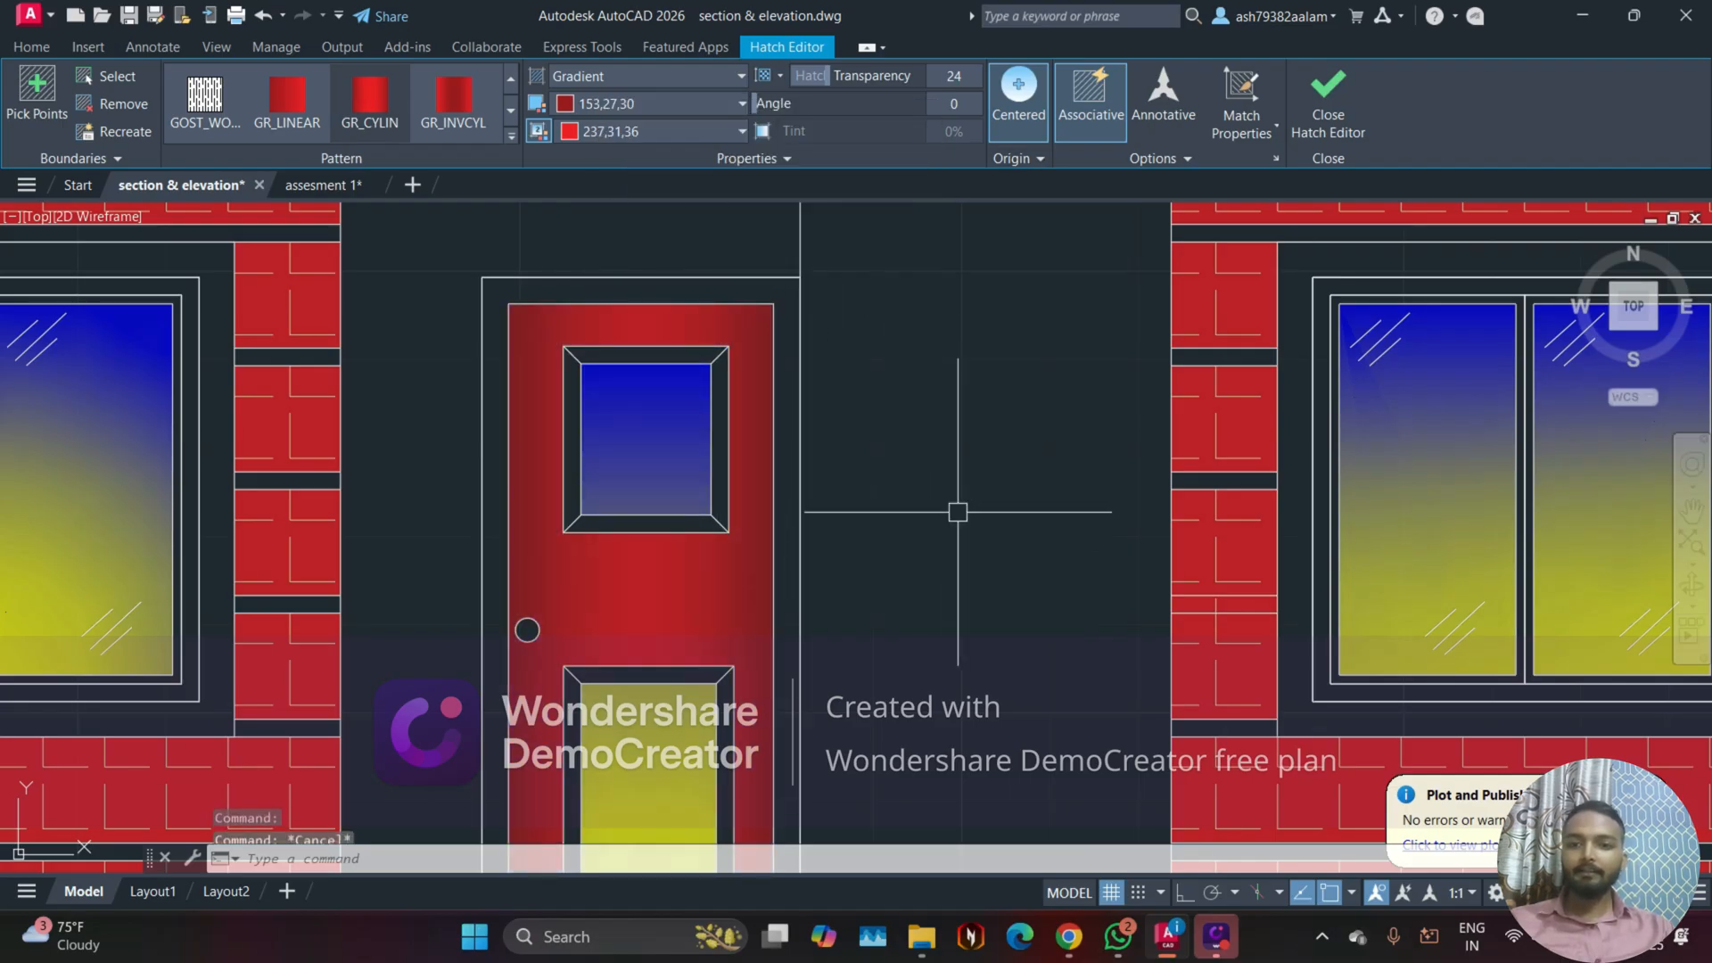
scroll(901, 497, down, 3)
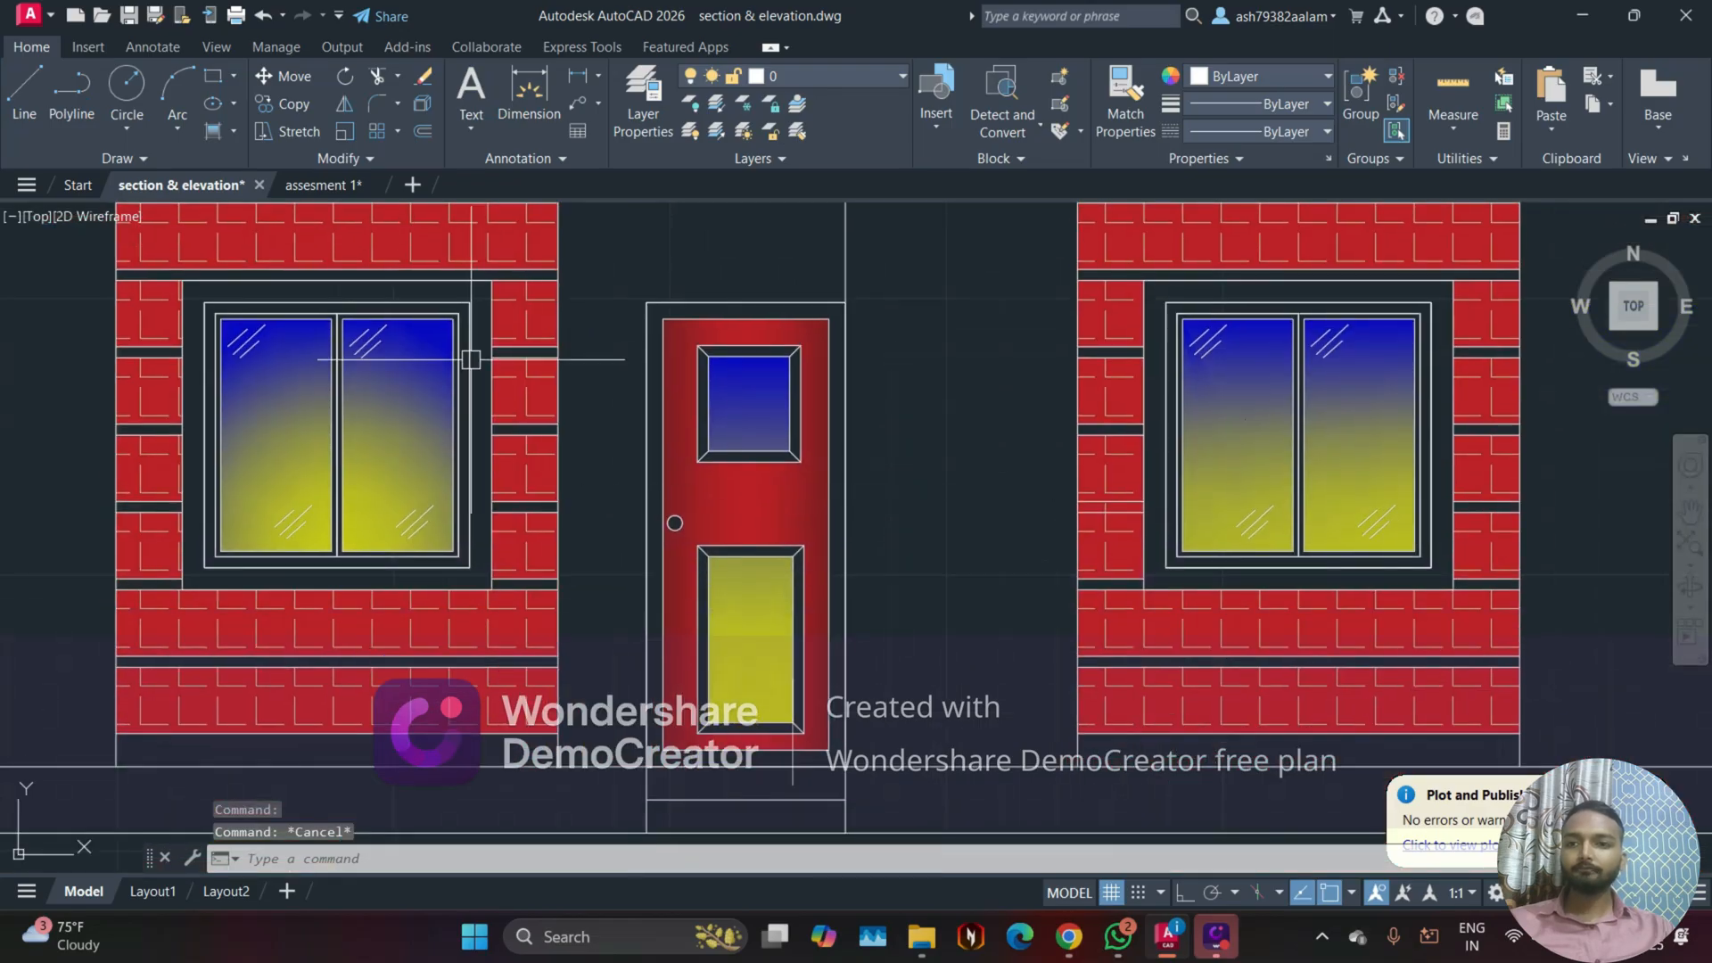
click(321, 185)
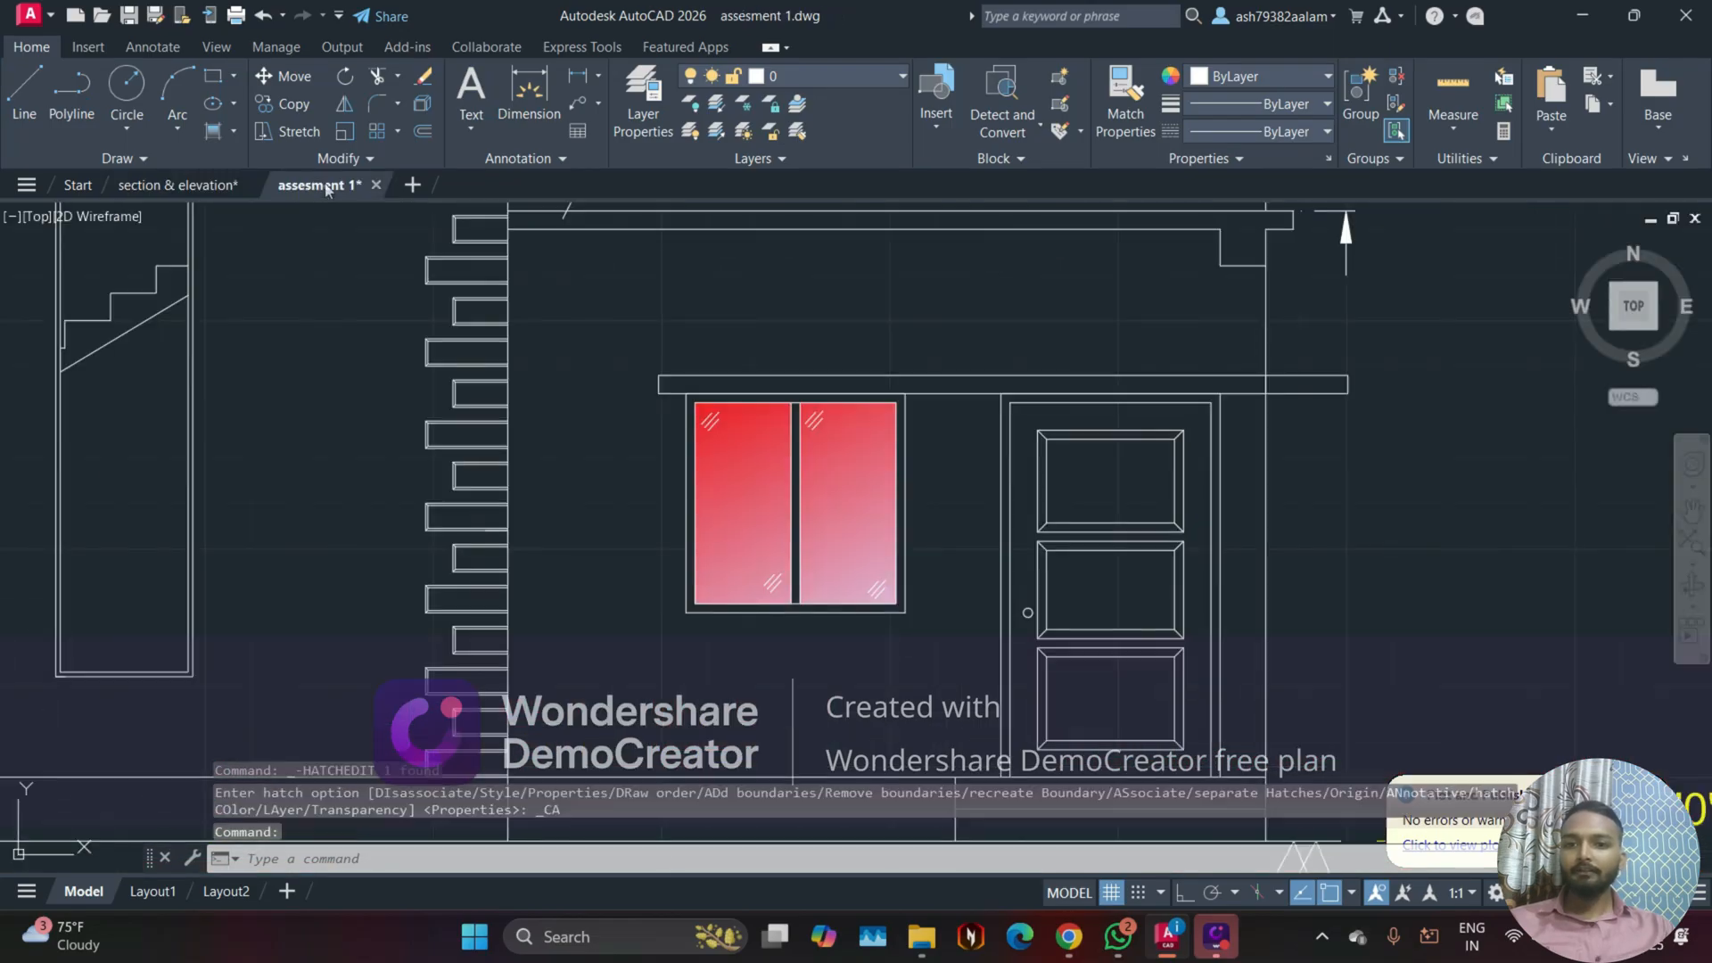
Step: Fill the front elevation's door leaf and its three panels with a linear gradient
scroll(801, 540, down, 2)
scroll(801, 539, up, 3)
middle_drag(800, 539, 605, 435)
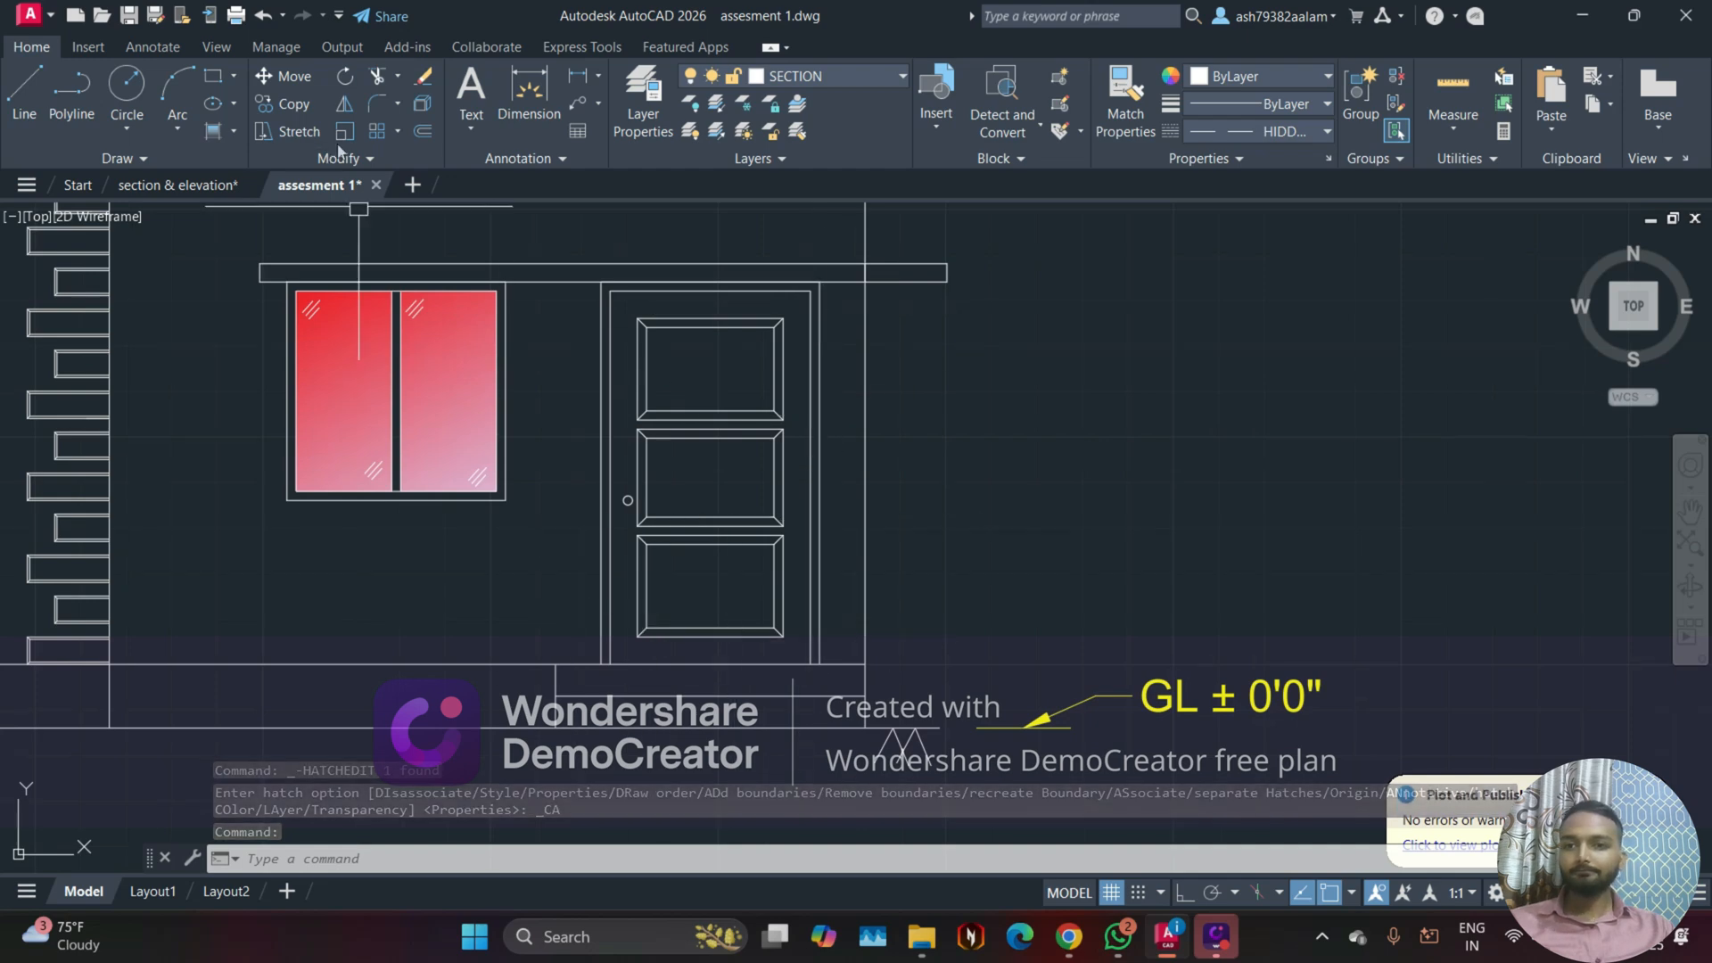
click(235, 133)
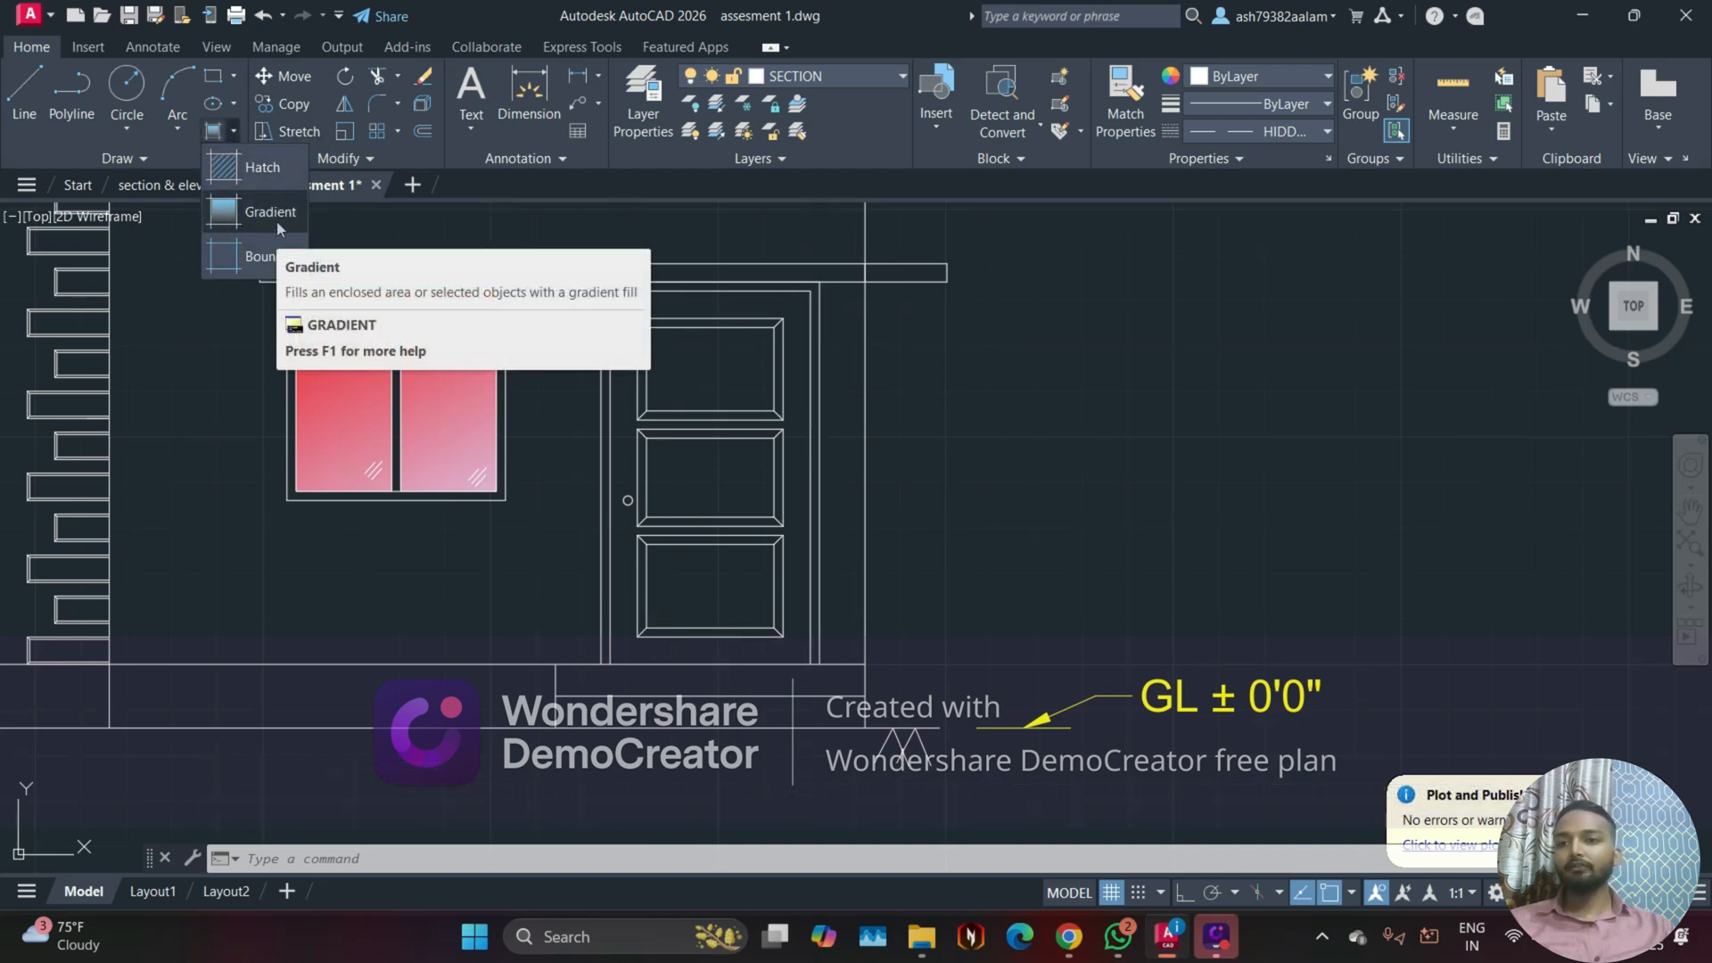
click(277, 222)
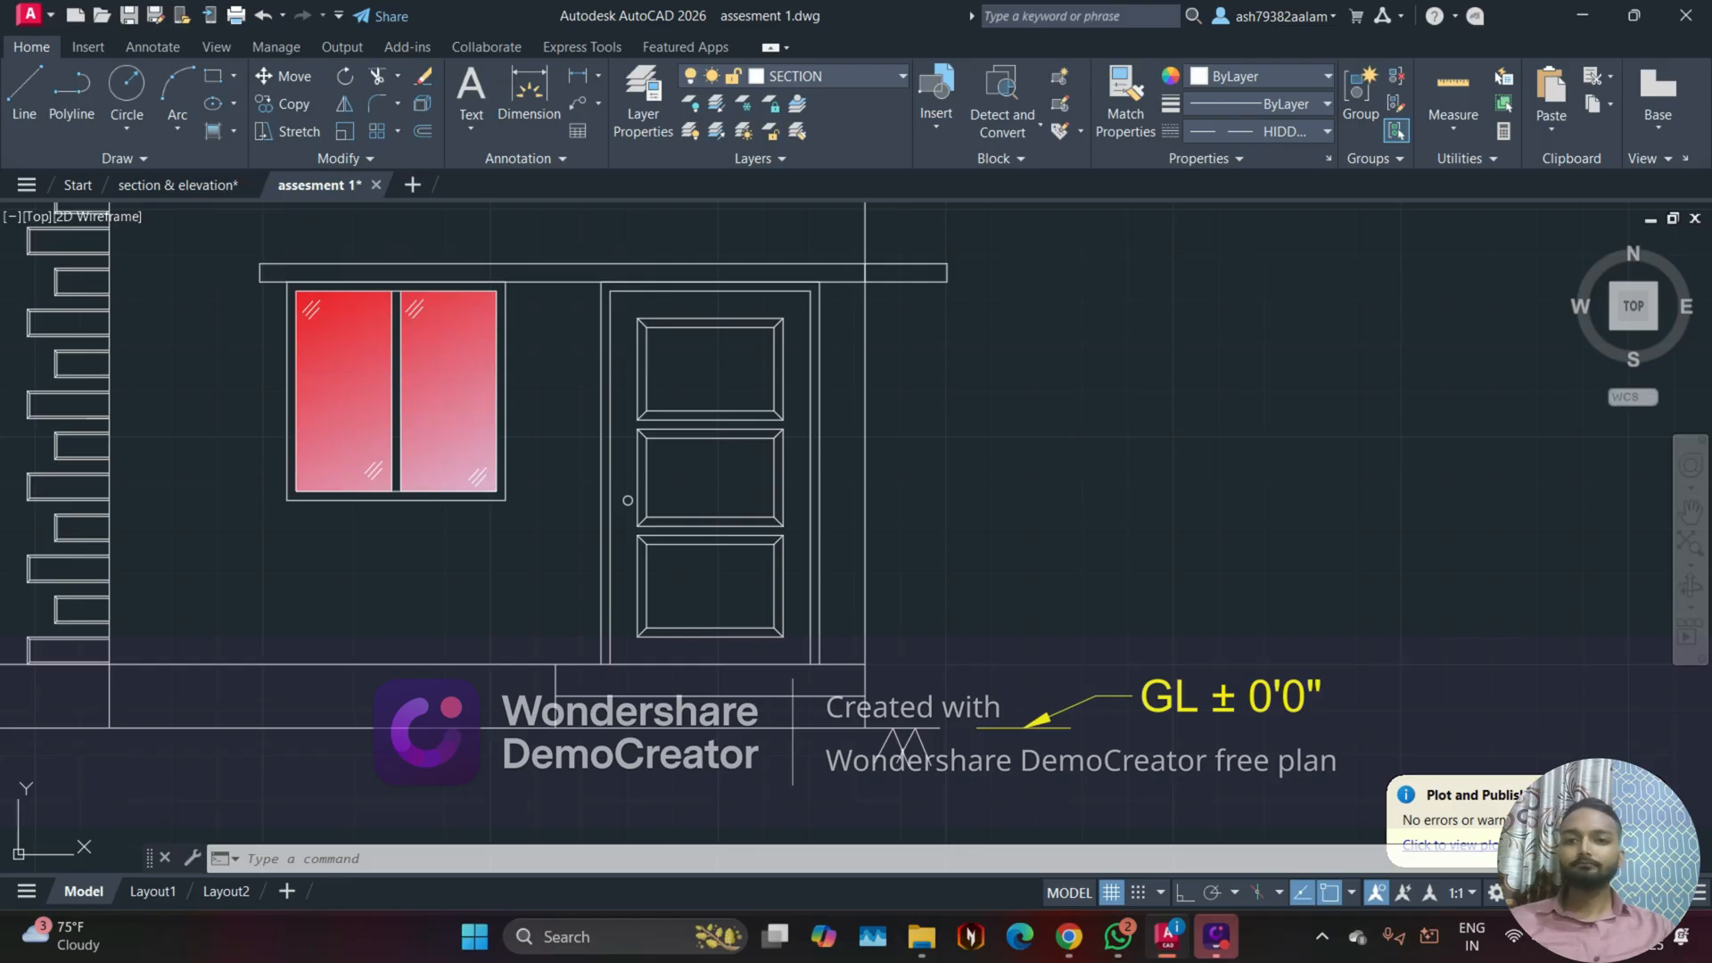
scroll(613, 377, up, 2)
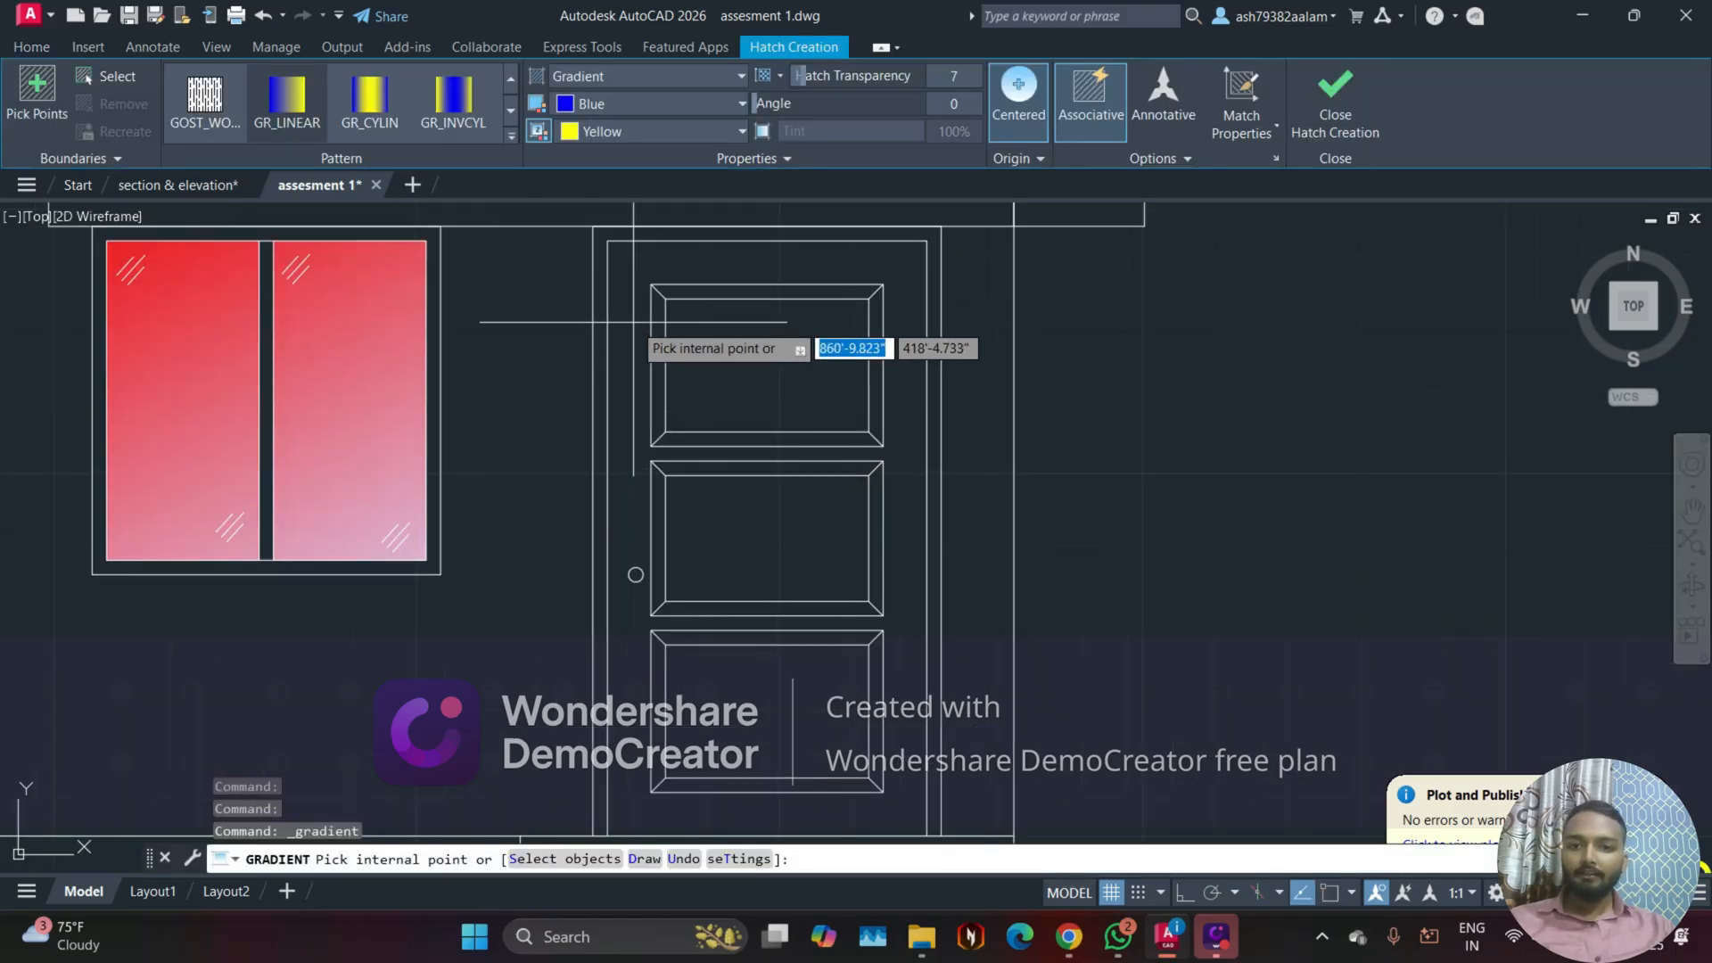
click(633, 321)
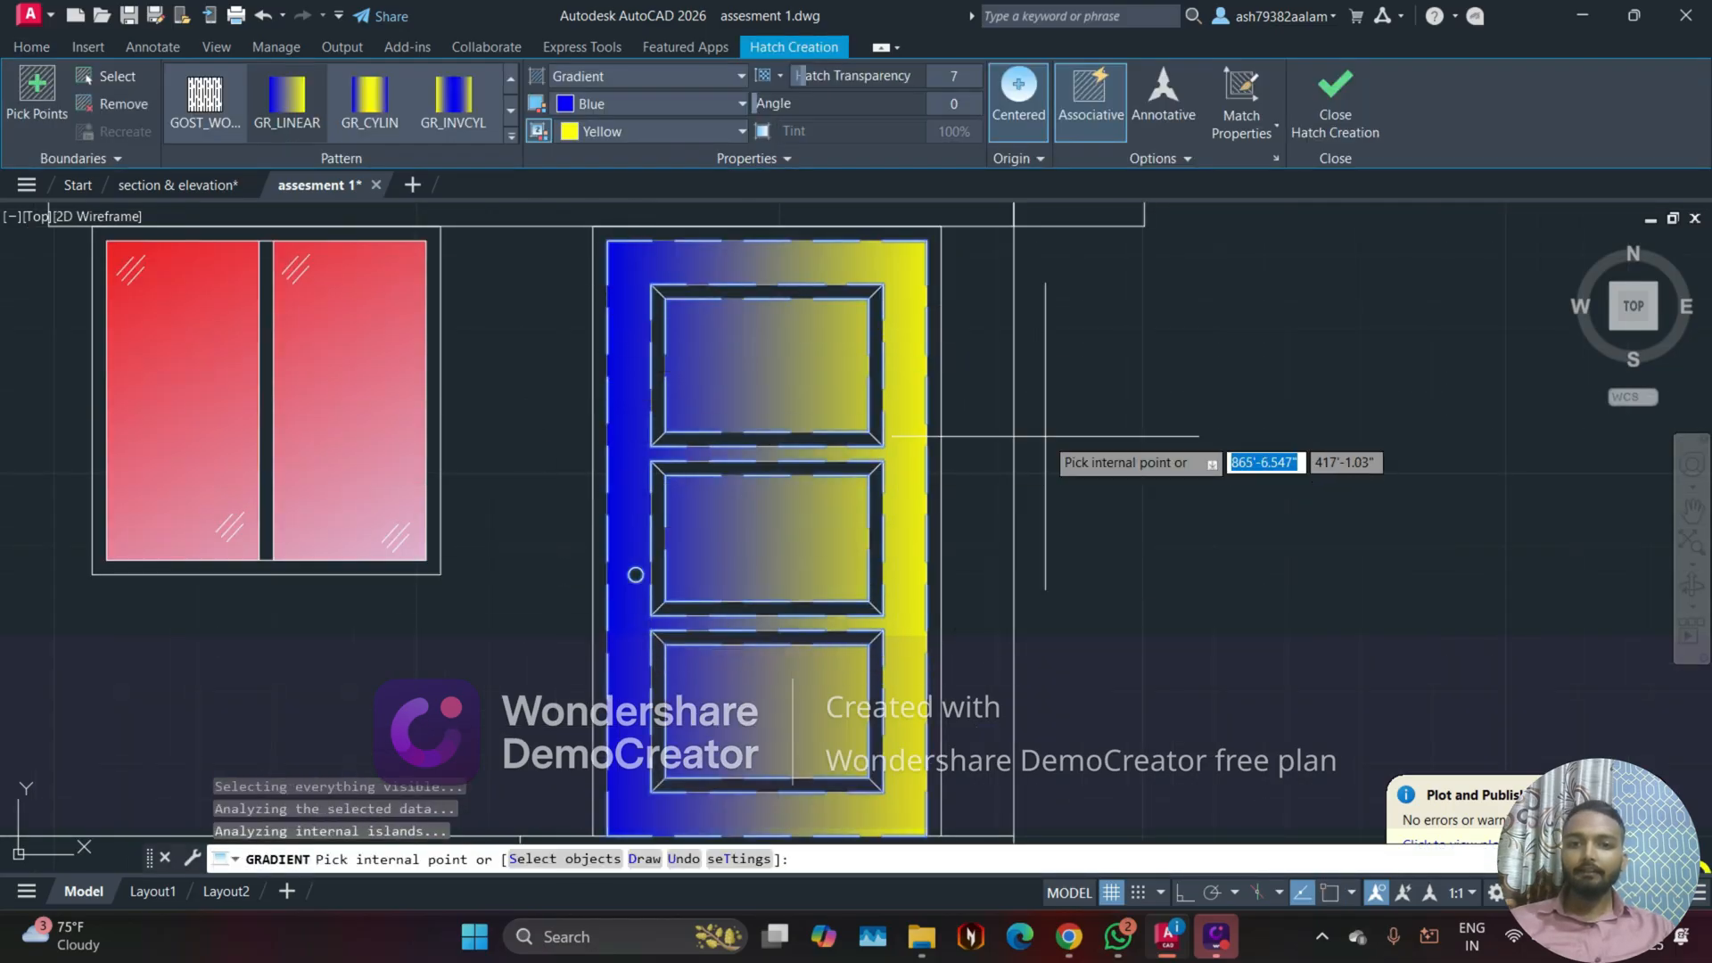
mouse_move(1133, 536)
middle_down()
mouse_move(1056, 515)
mouse_move(1095, 516)
middle_up()
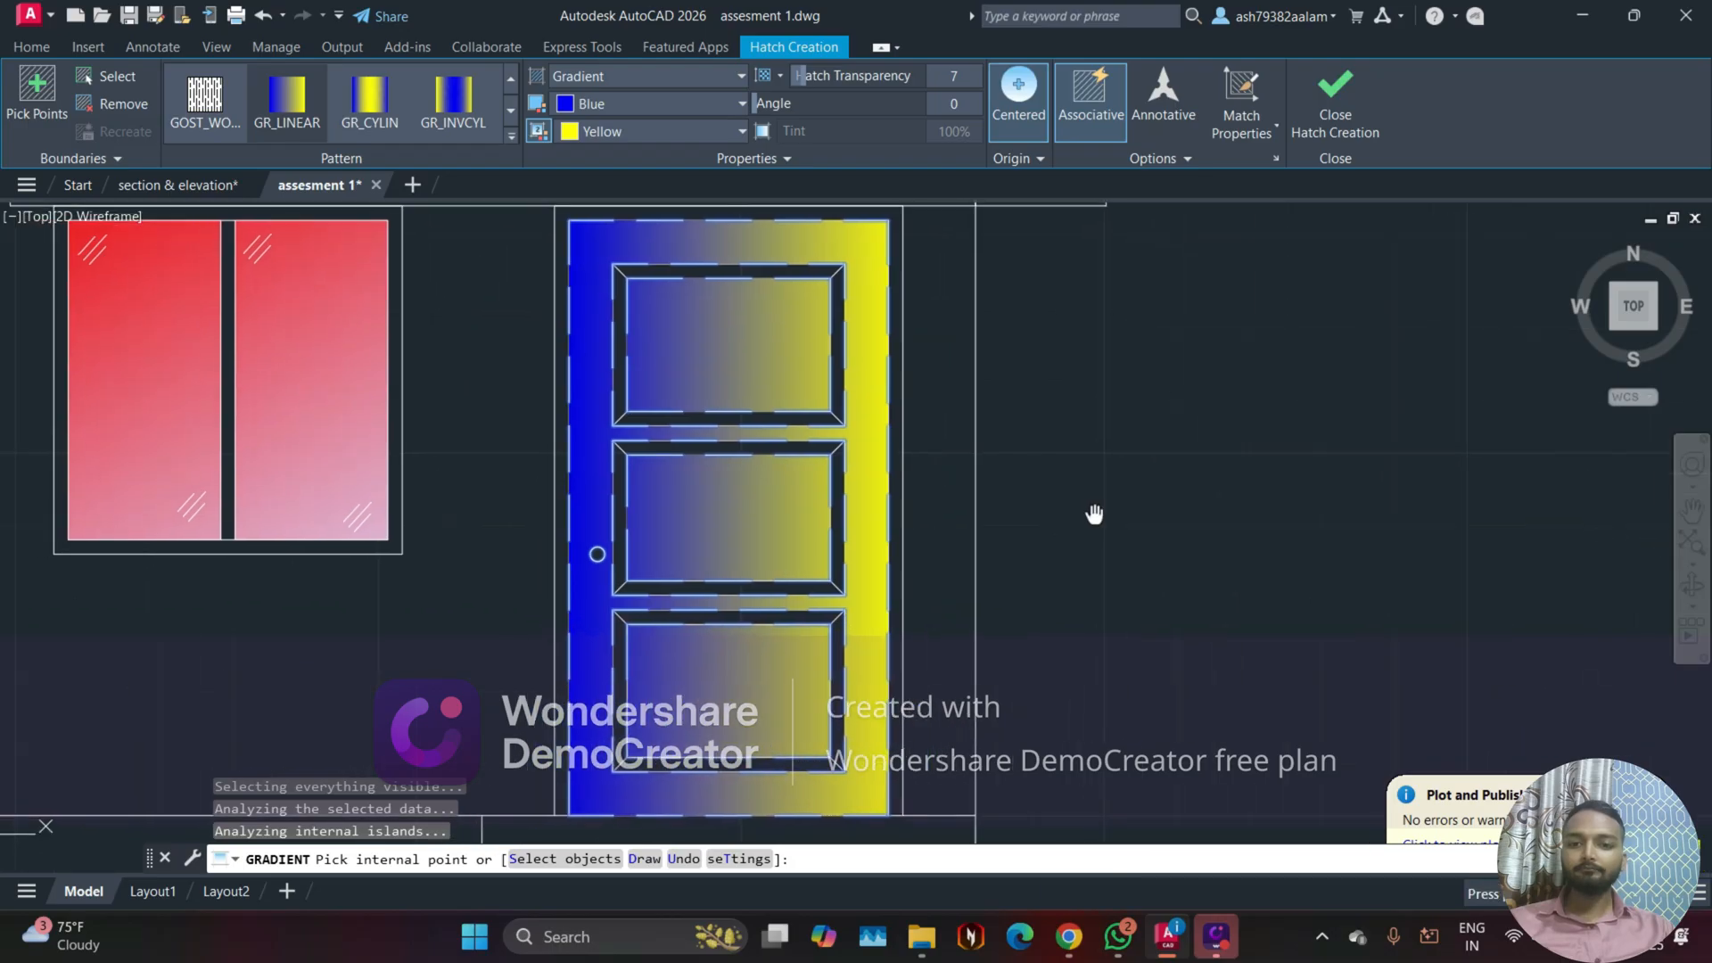
Step: Set the door gradient's colors to 153,27,30 and 205,32,39 with an angle of 94, and finish the fill
click(651, 107)
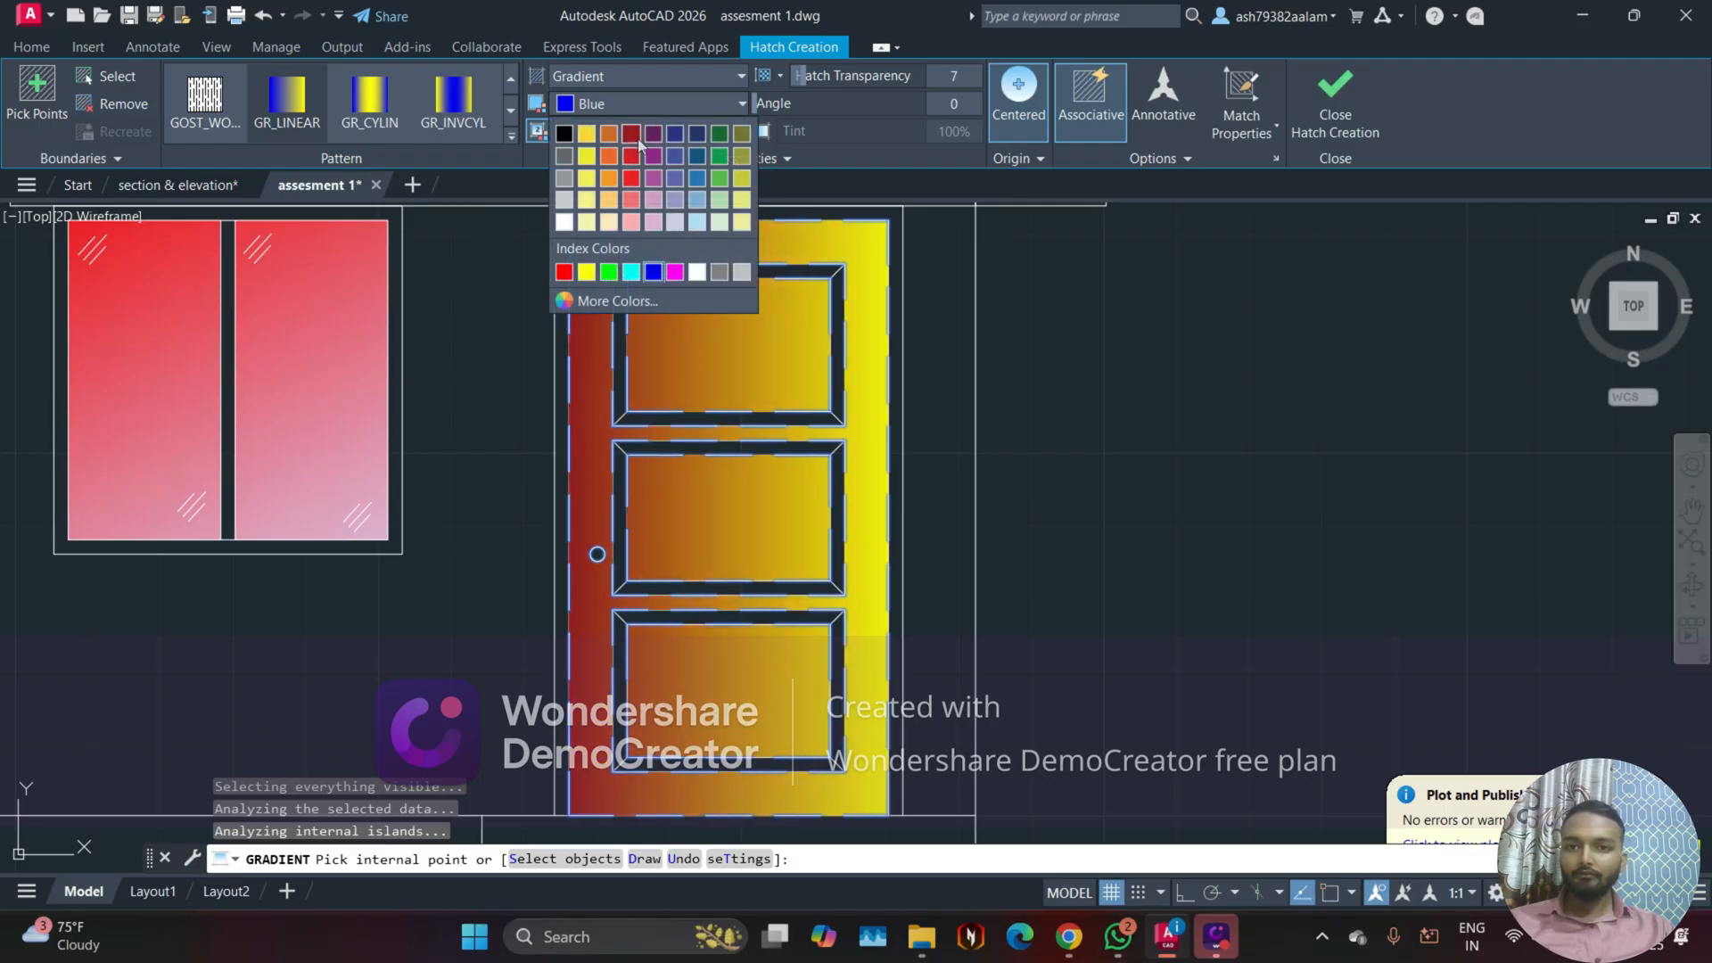
click(642, 132)
click(651, 130)
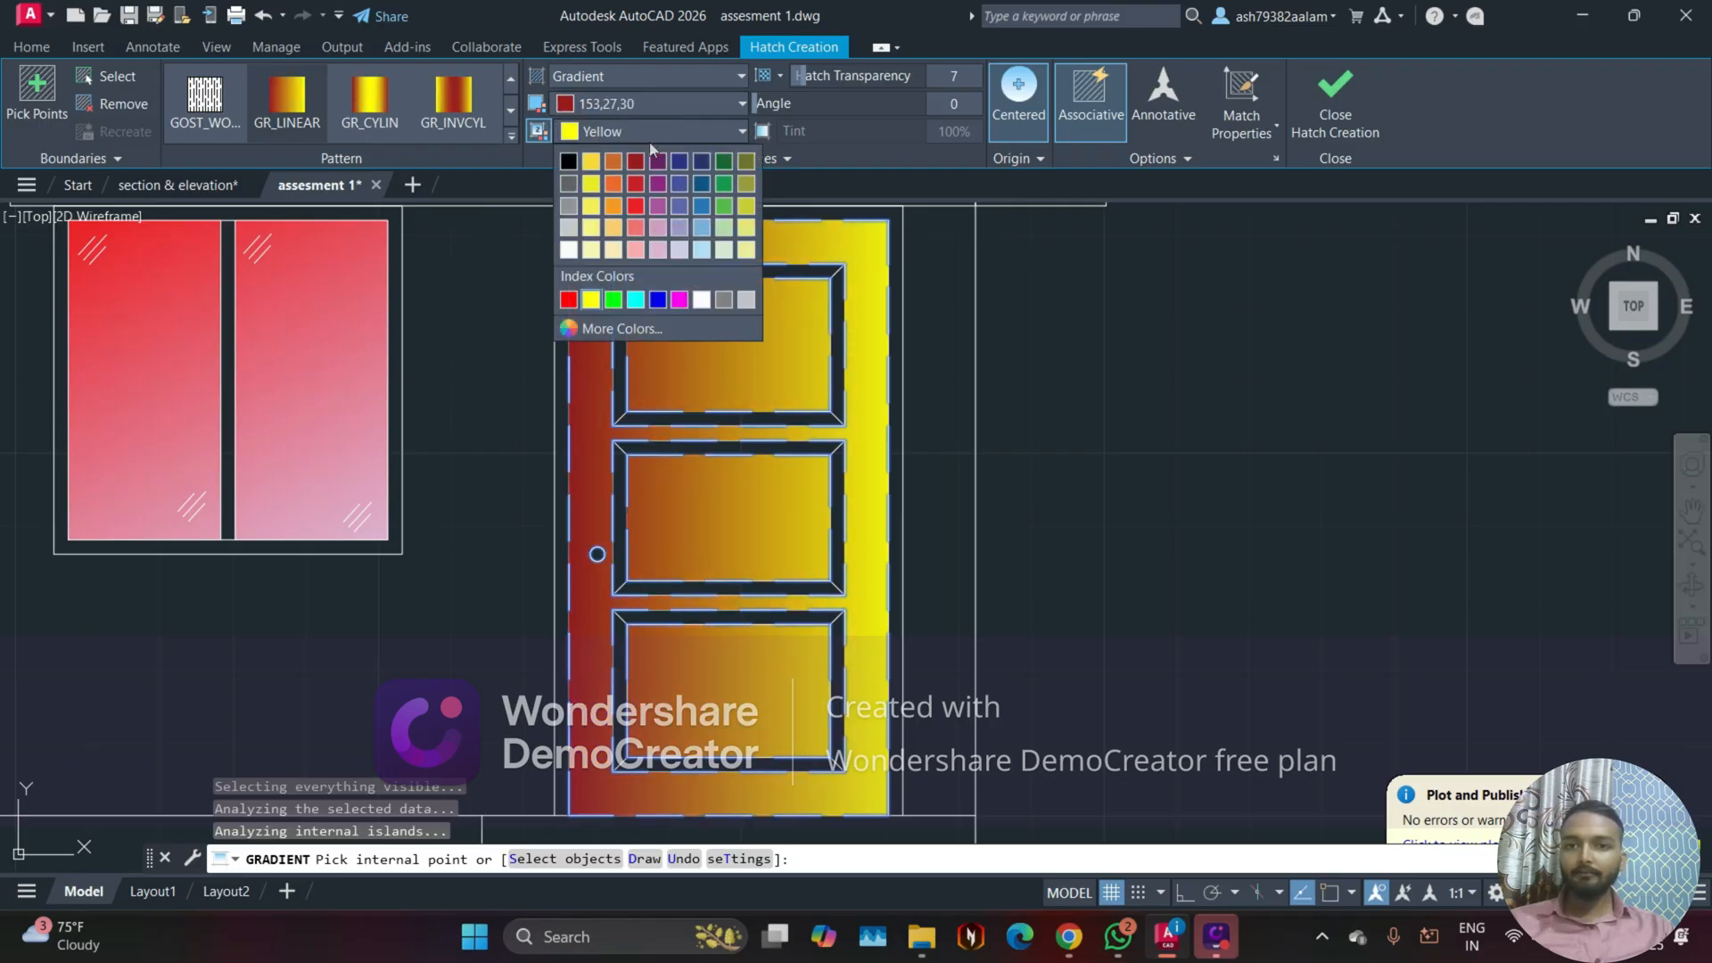
click(638, 189)
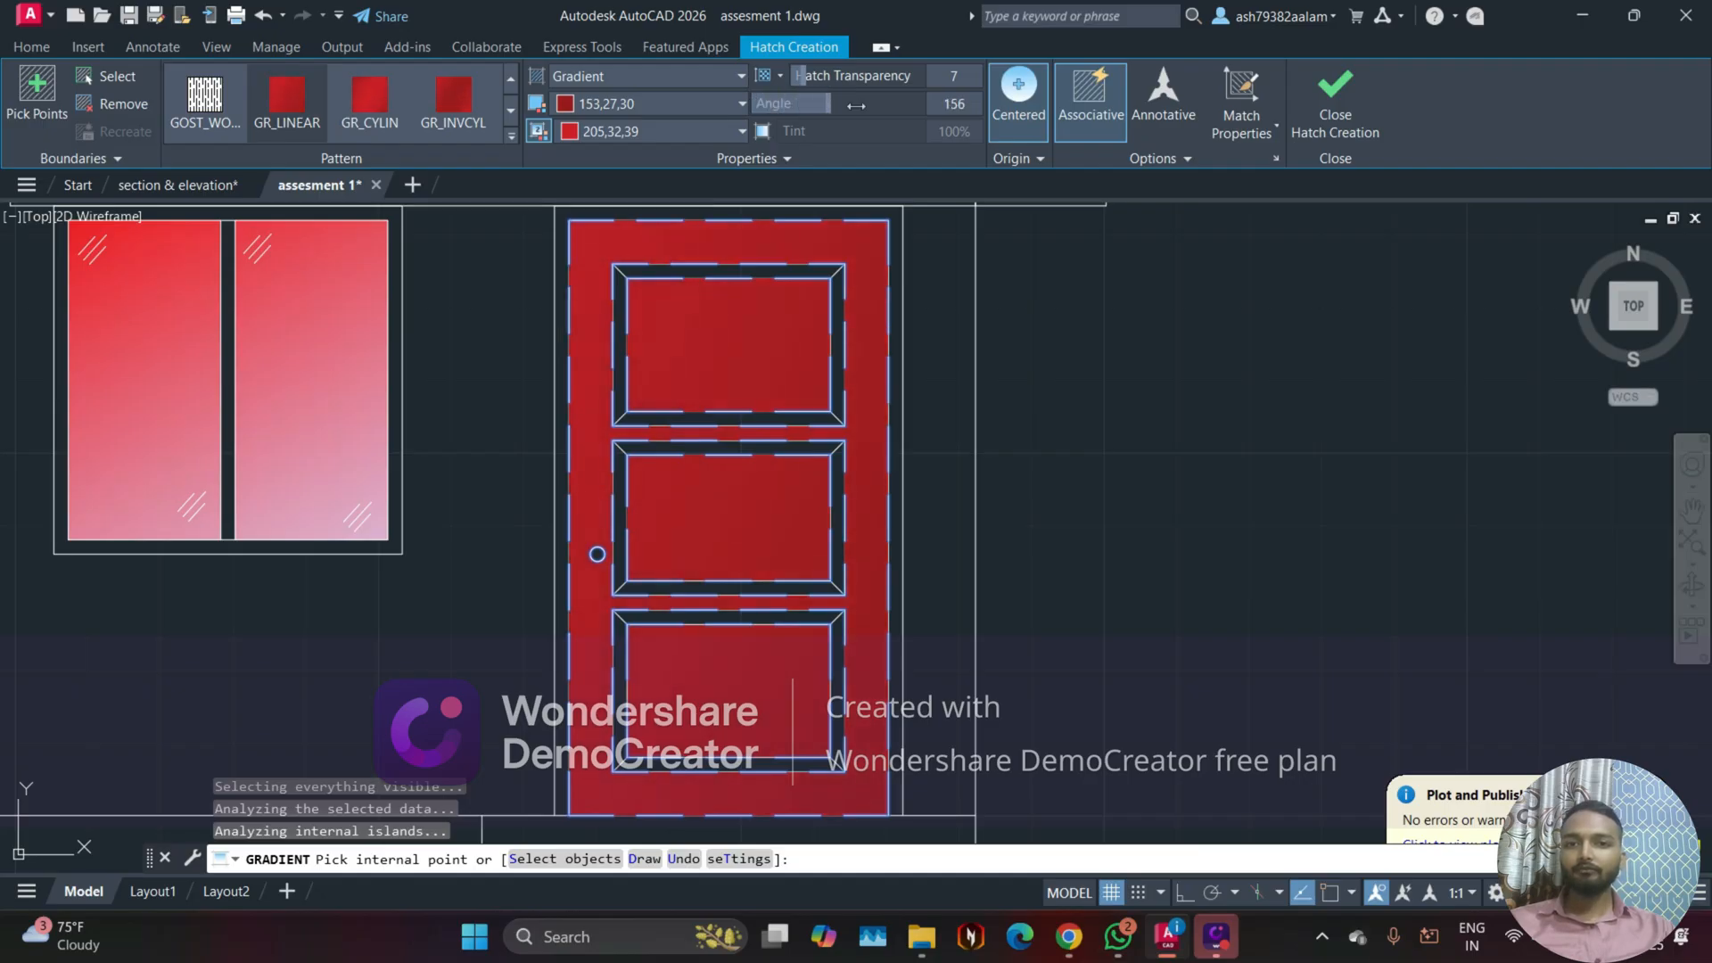
key(Escape)
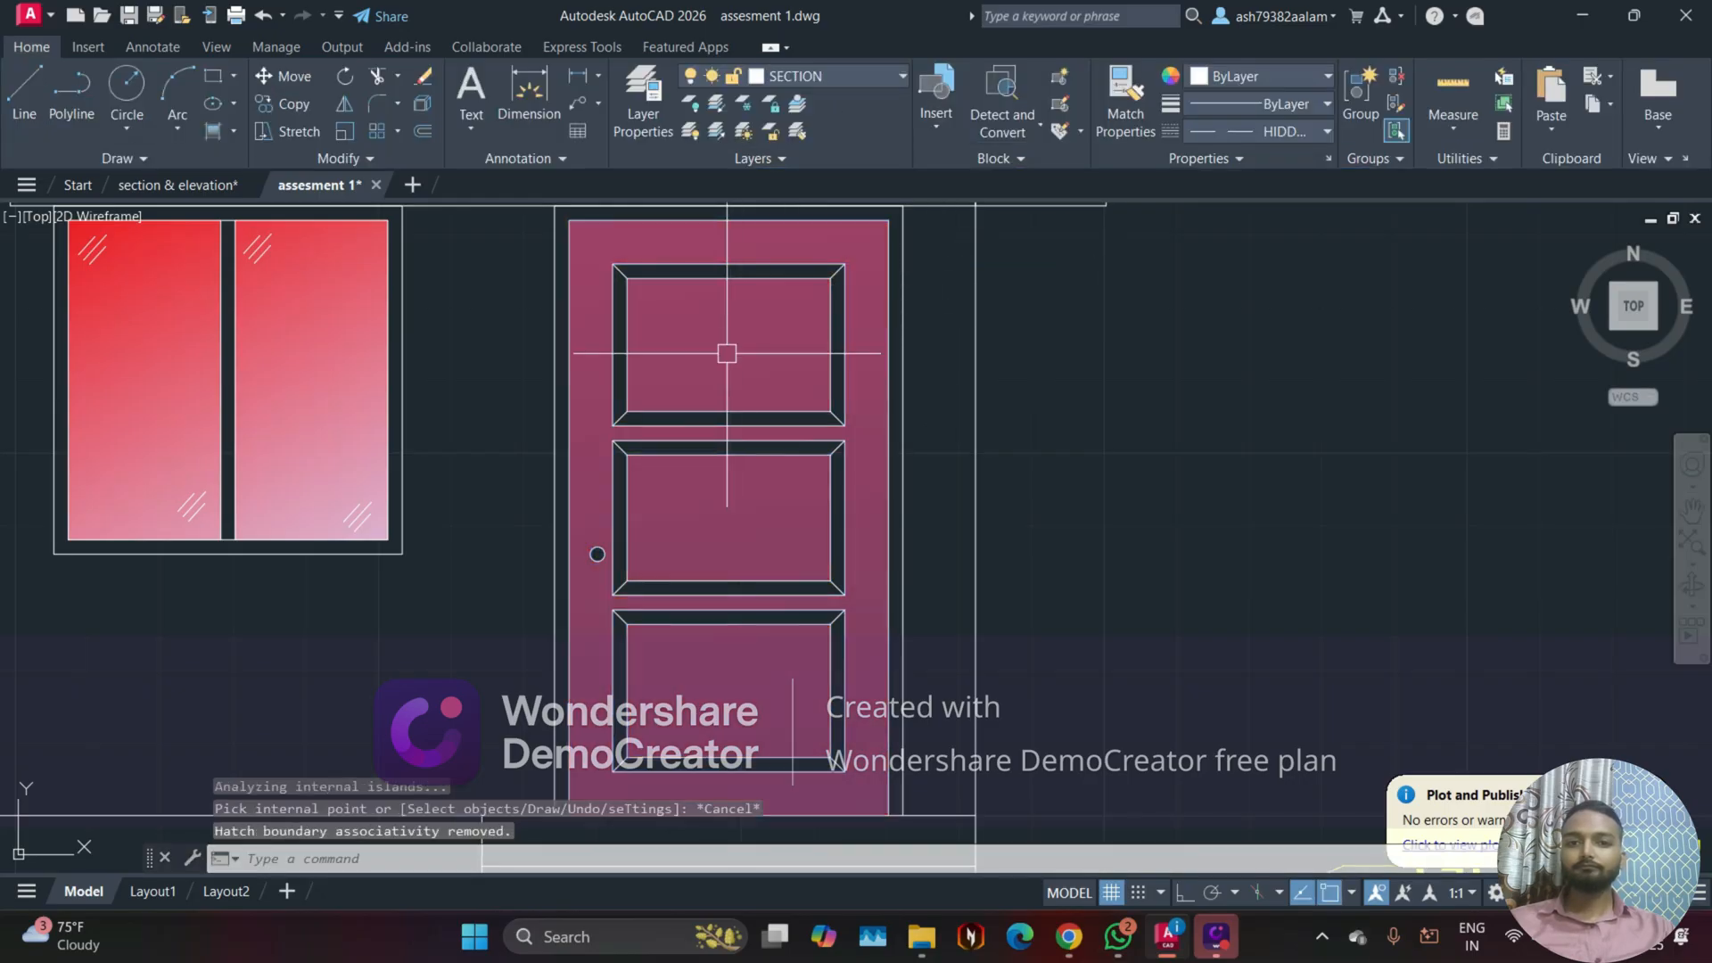
Step: Undo the accidental shift of the door's gradient fill
click(727, 353)
click(722, 353)
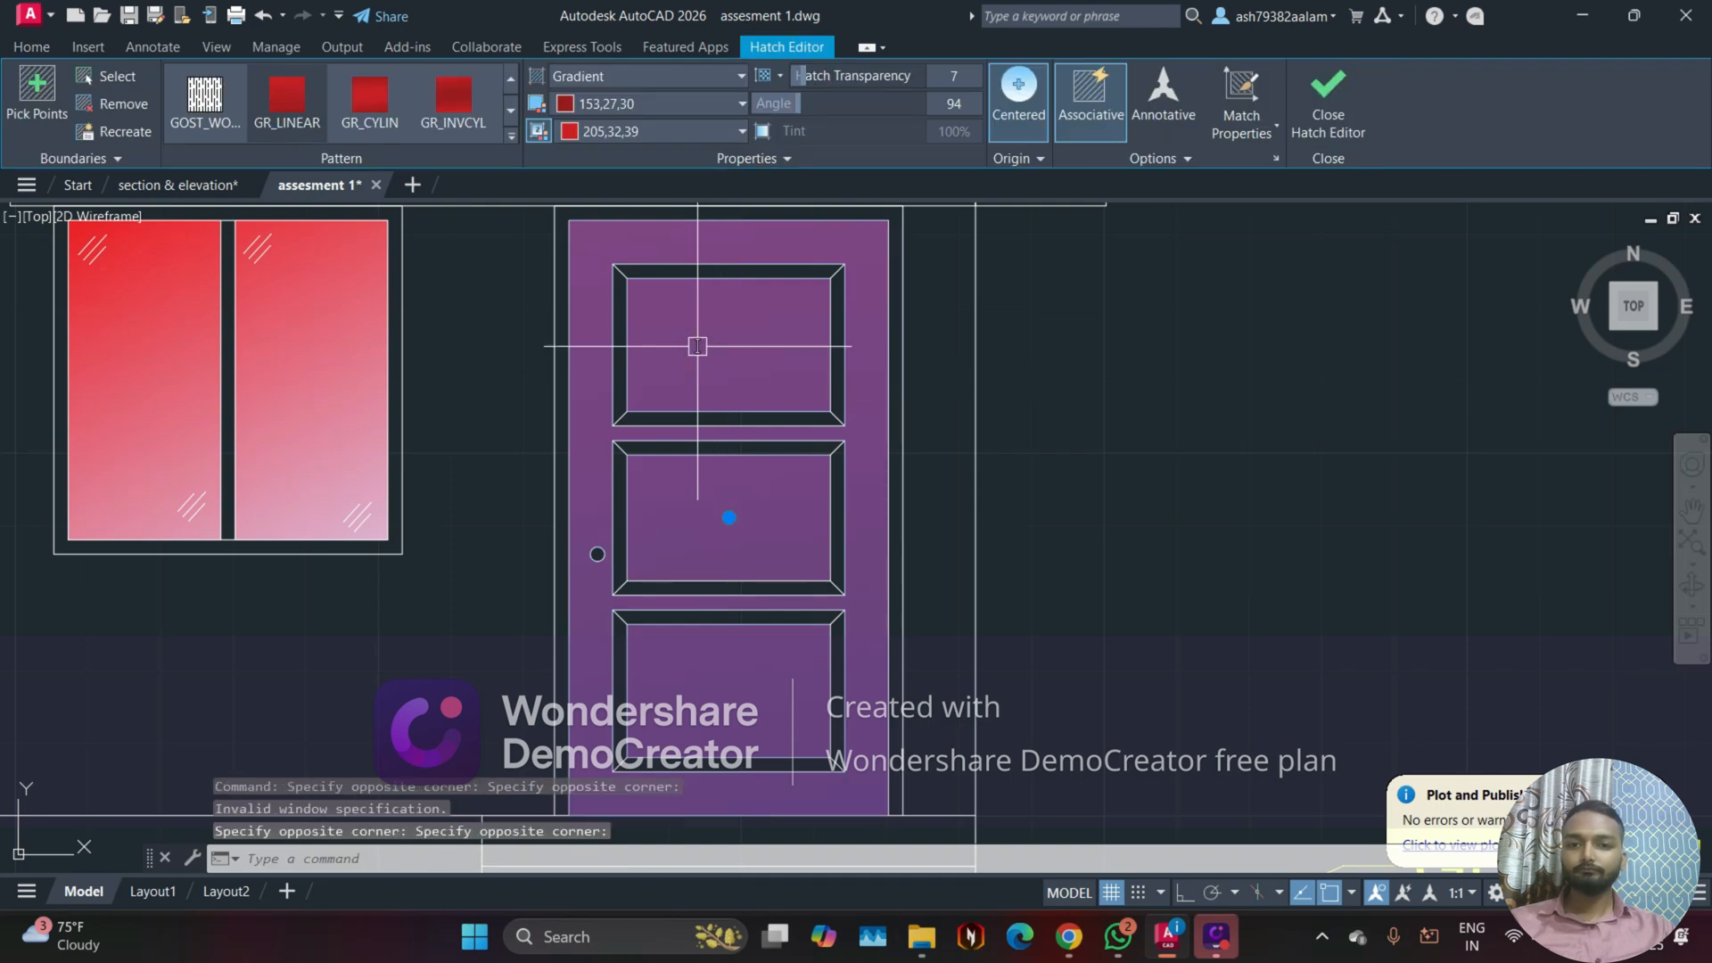
key(Escape)
scroll(691, 330, down, 3)
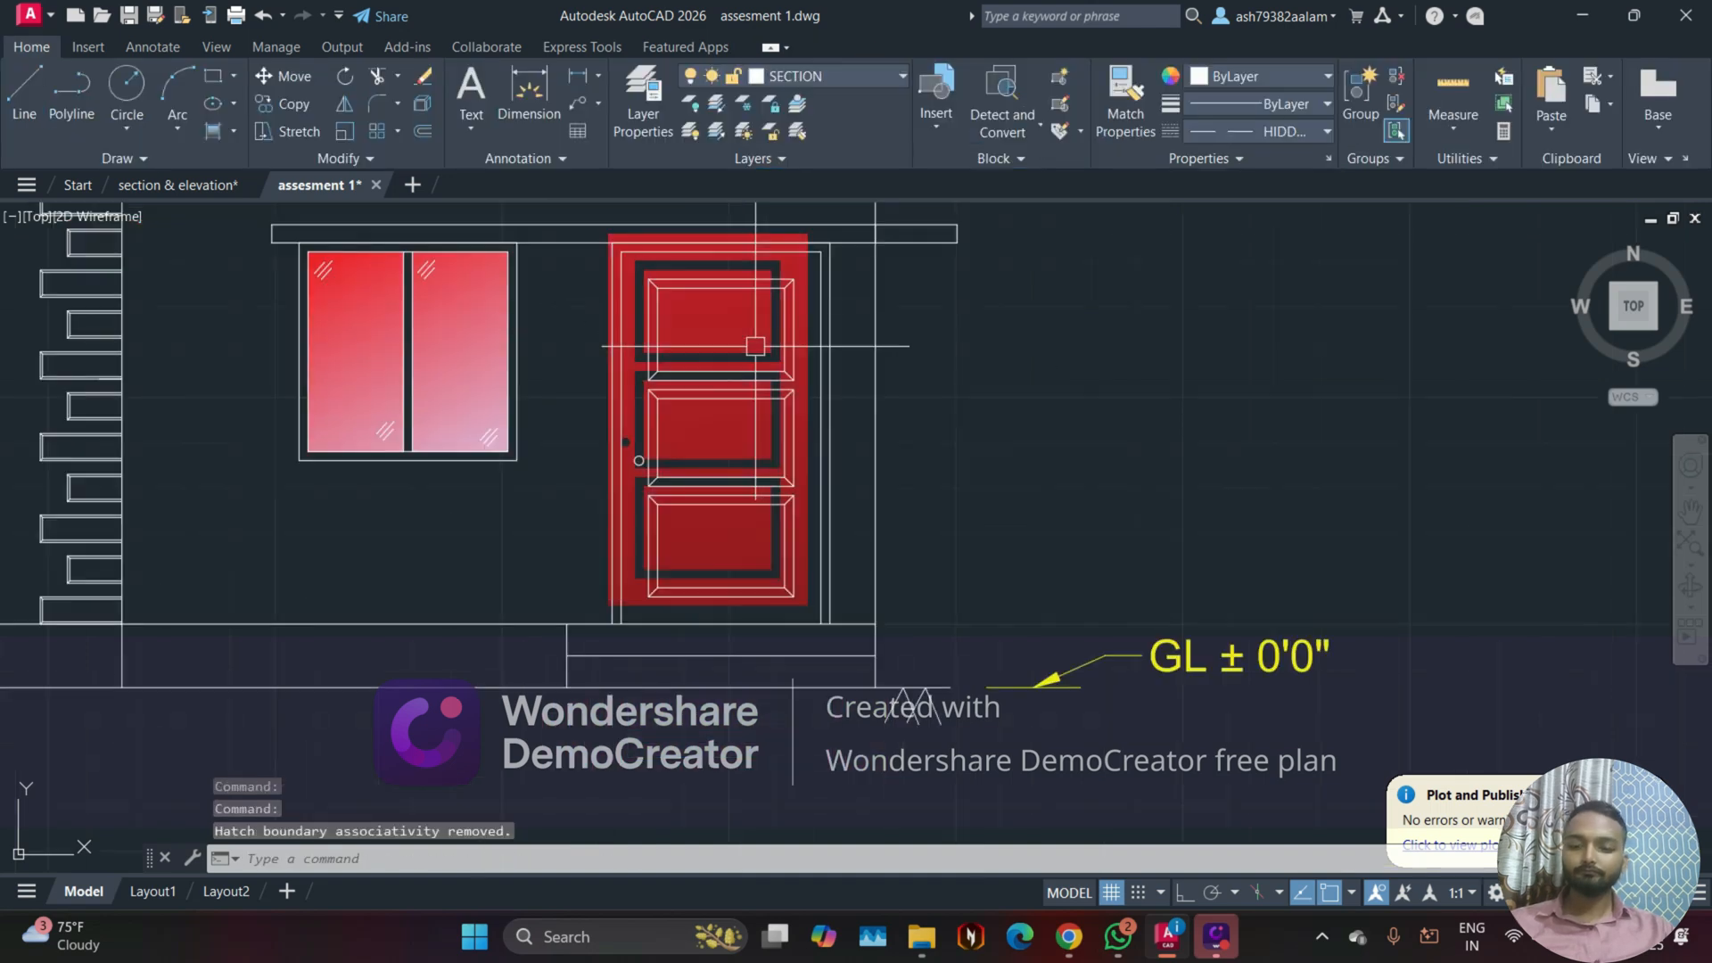
scroll(755, 346, up, 3)
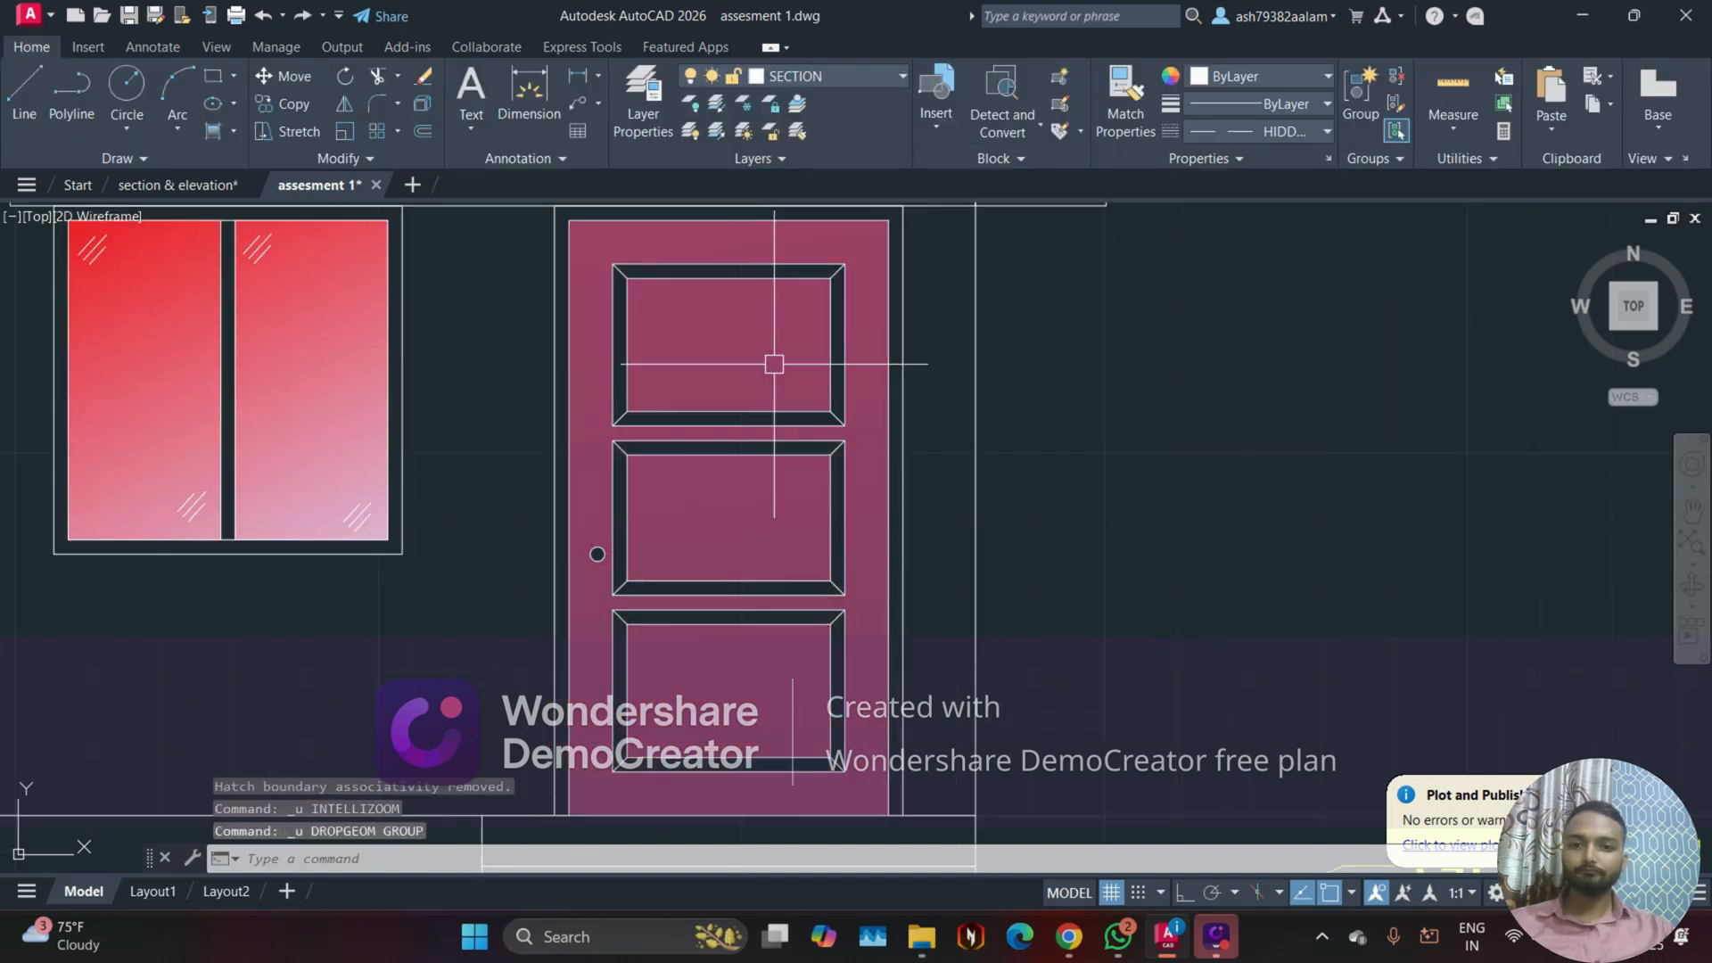
key(Escape)
Step: Review the whole front elevation and undo the door's gradient fill
scroll(1070, 409, down, 4)
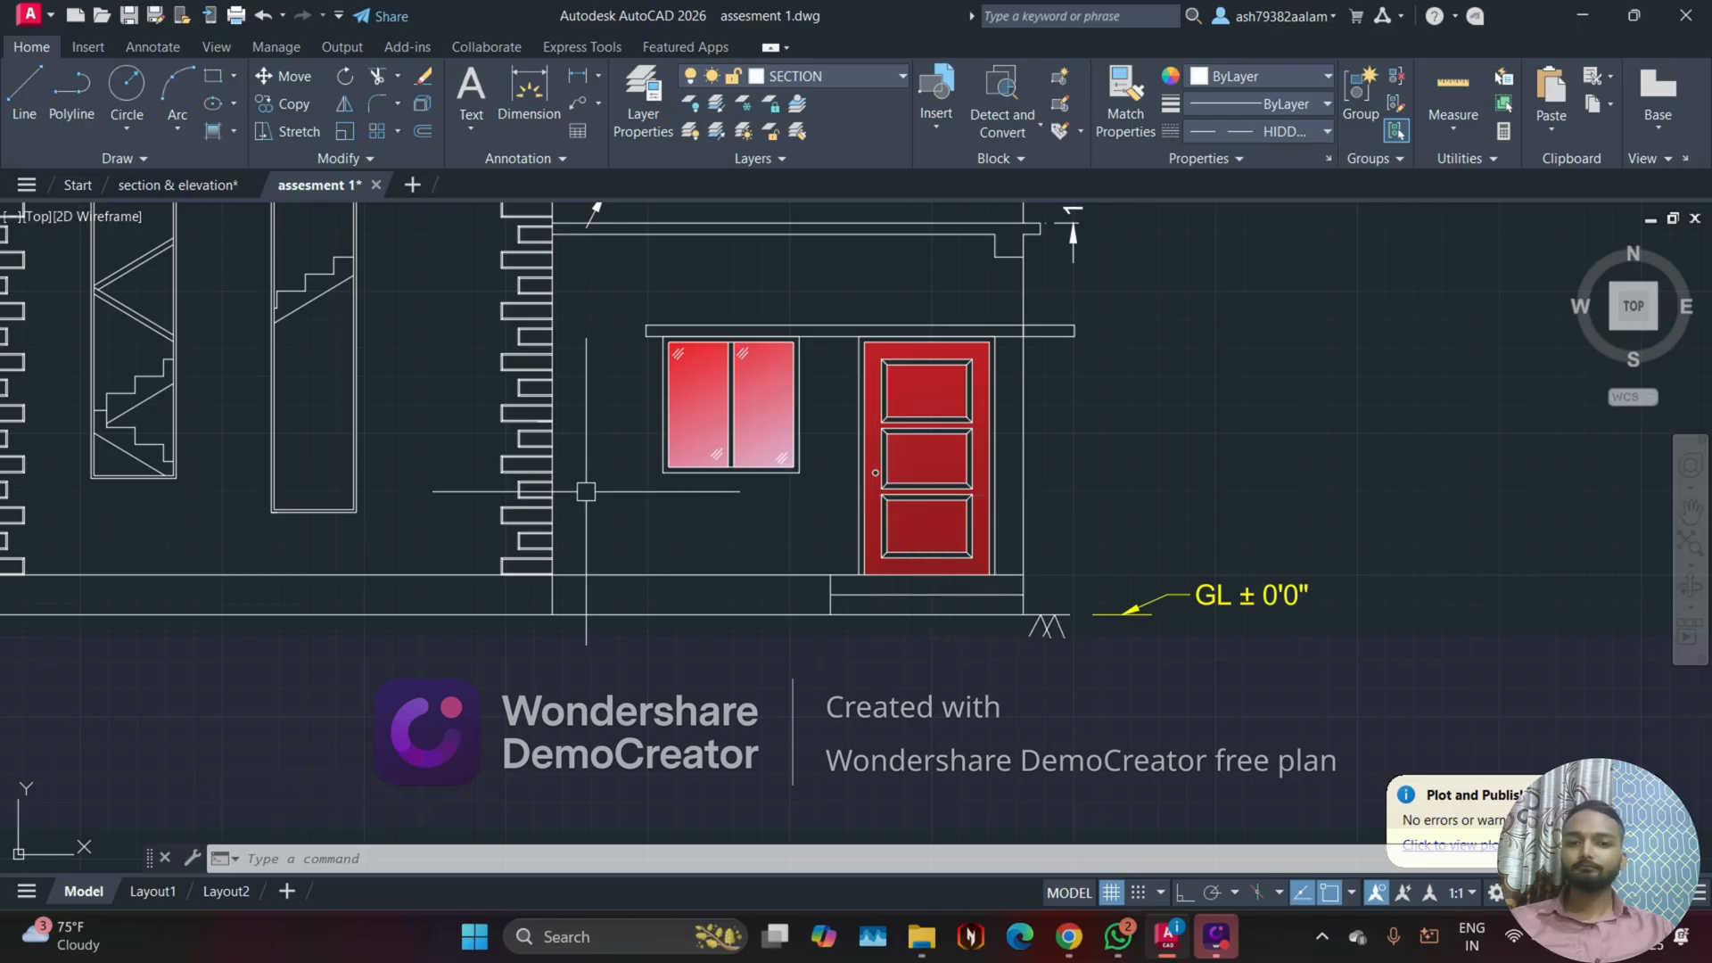
scroll(585, 491, down, 4)
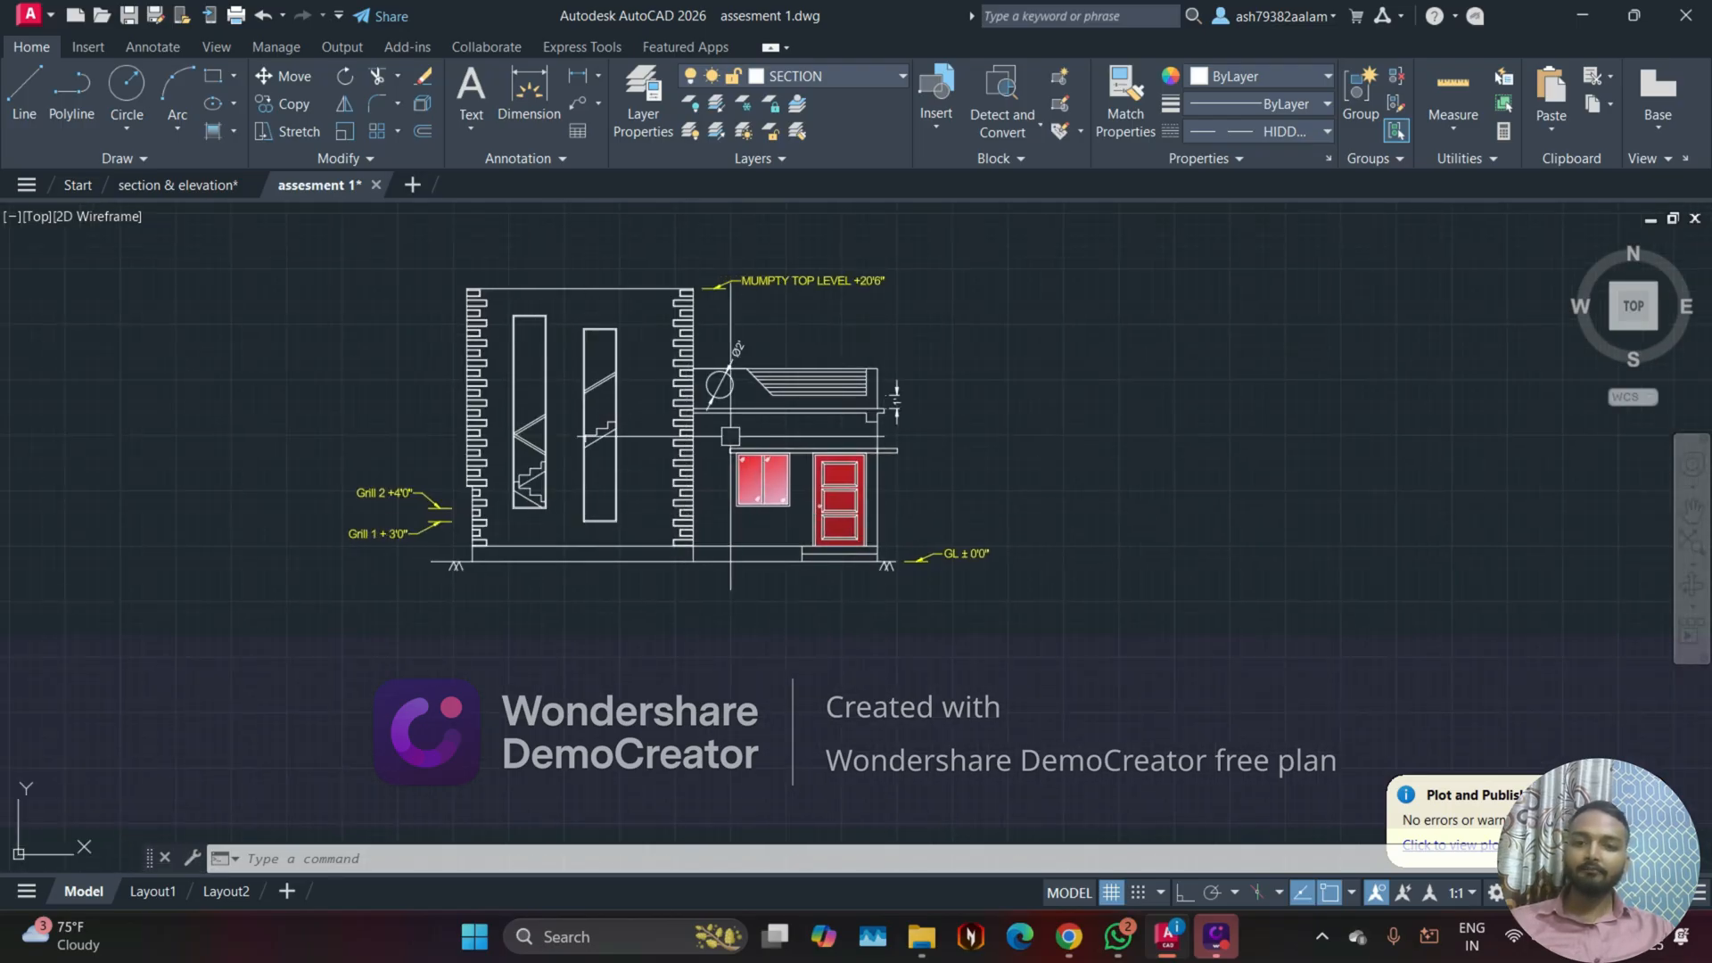
scroll(819, 491, up, 8)
scroll(819, 490, down, 2)
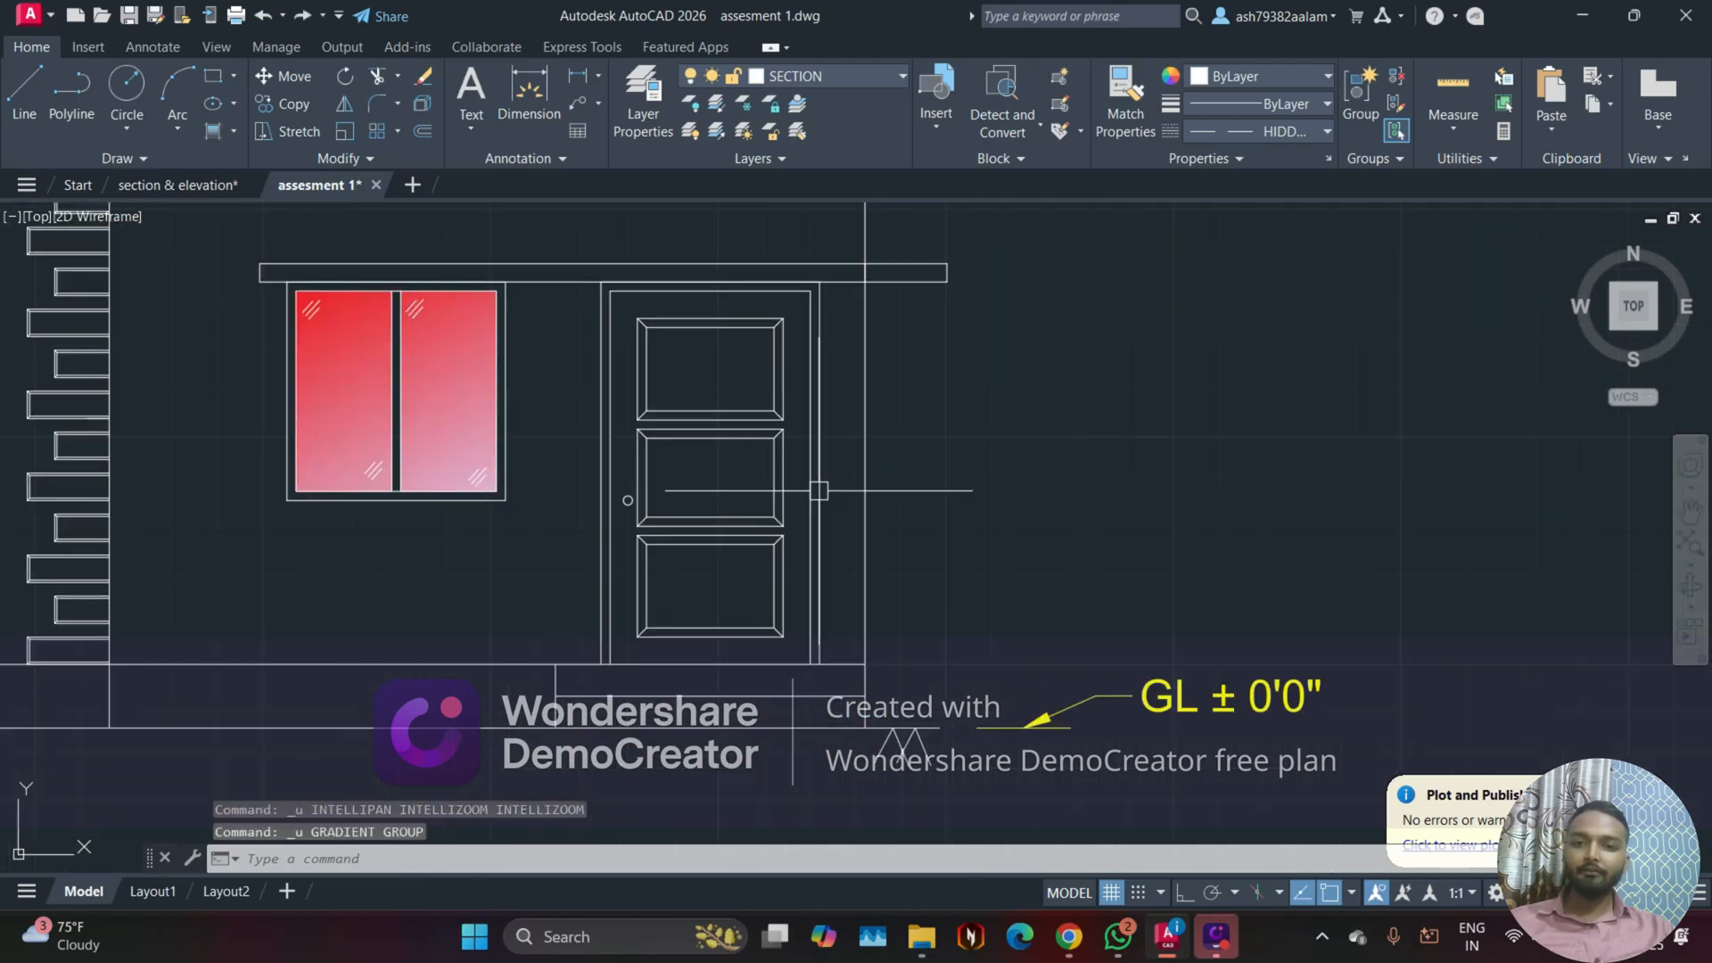
key(Escape)
key(Escape)
key(Escape)
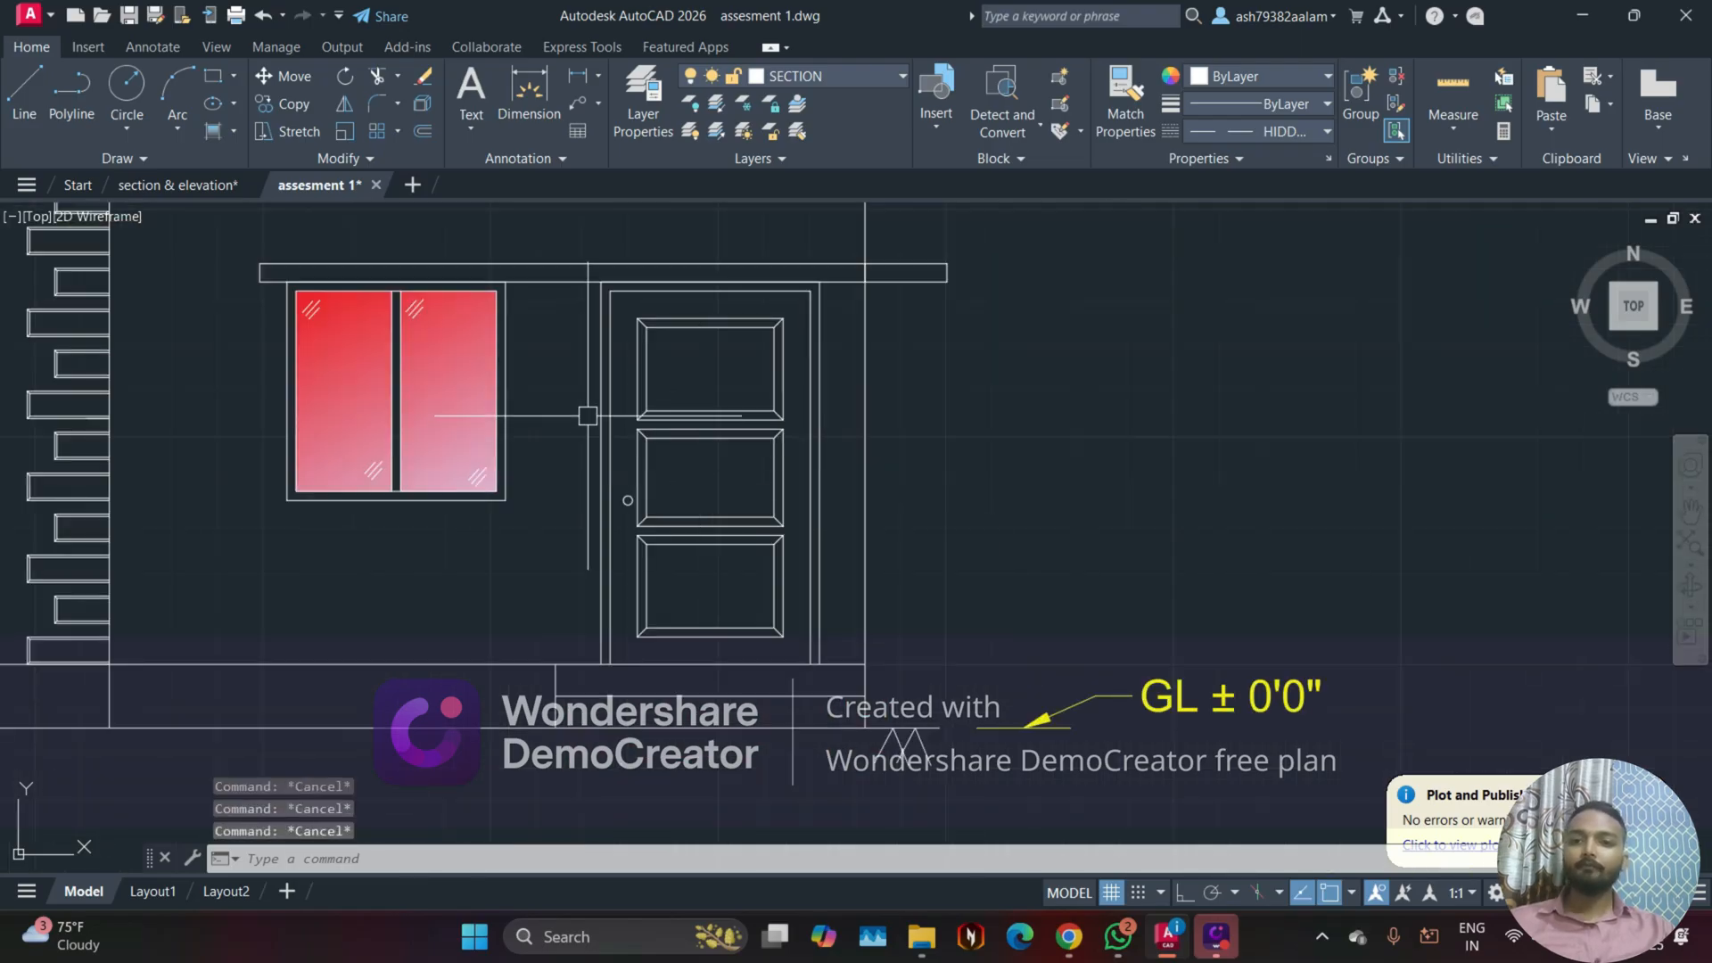
Step: Hatch the front elevation's wall area around the window with the ANGLE pattern
middle_drag(405, 432, 682, 493)
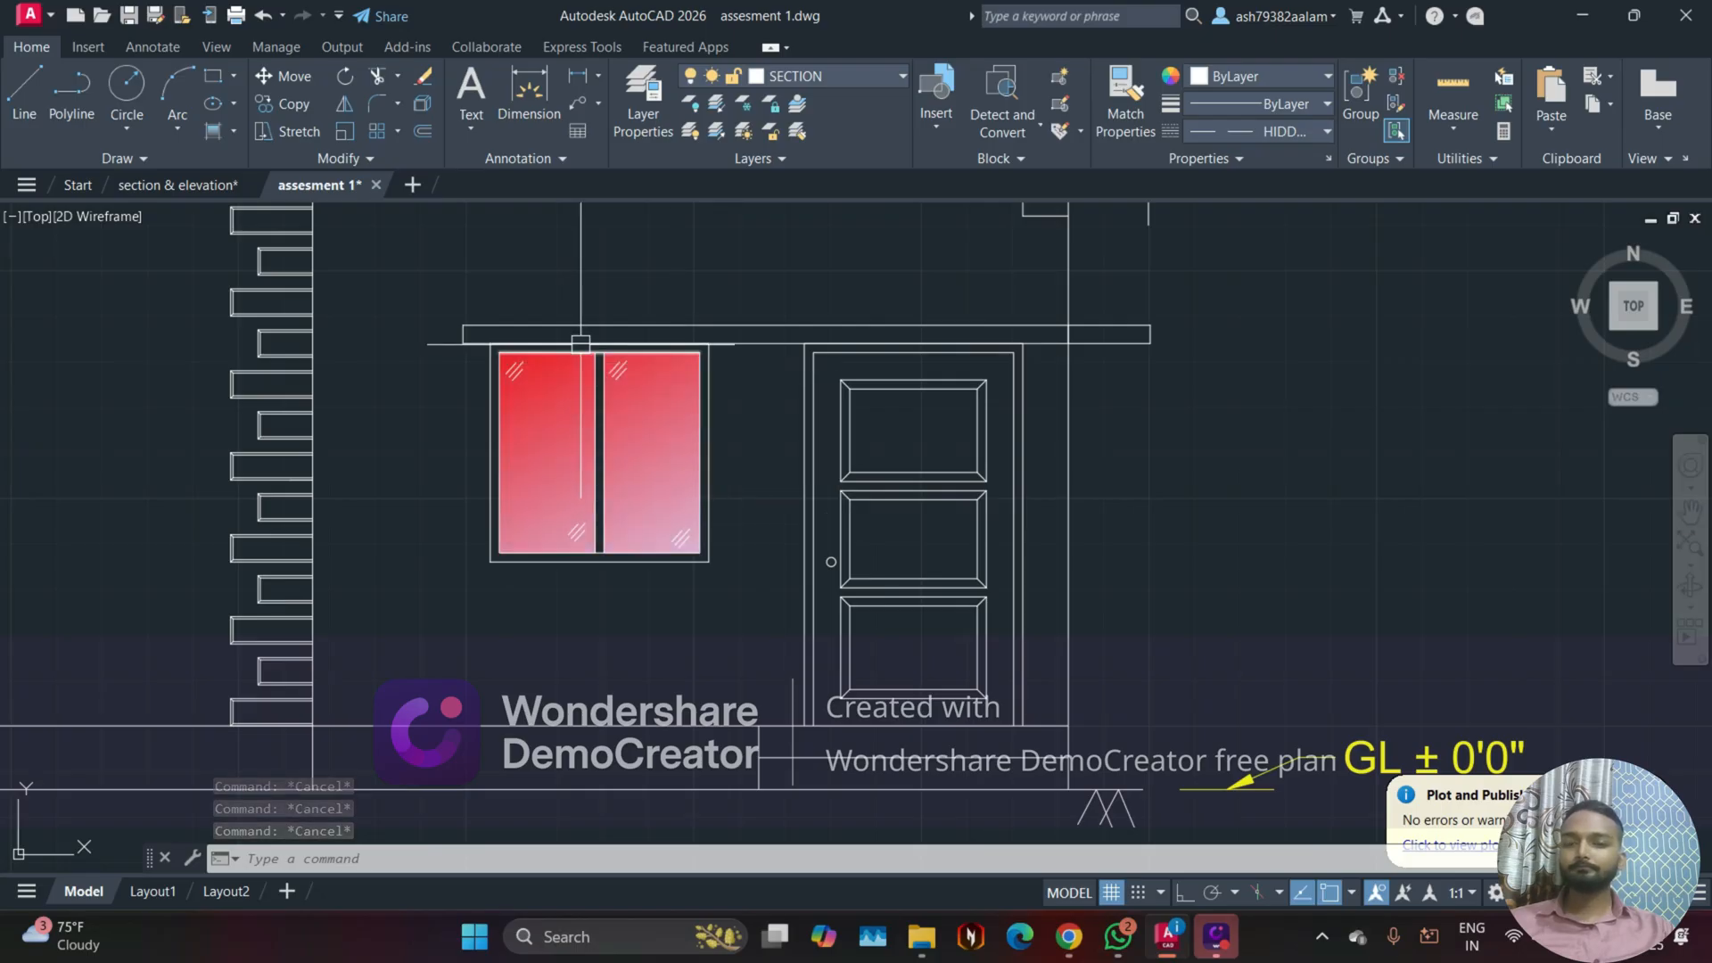
middle_drag(420, 327, 499, 470)
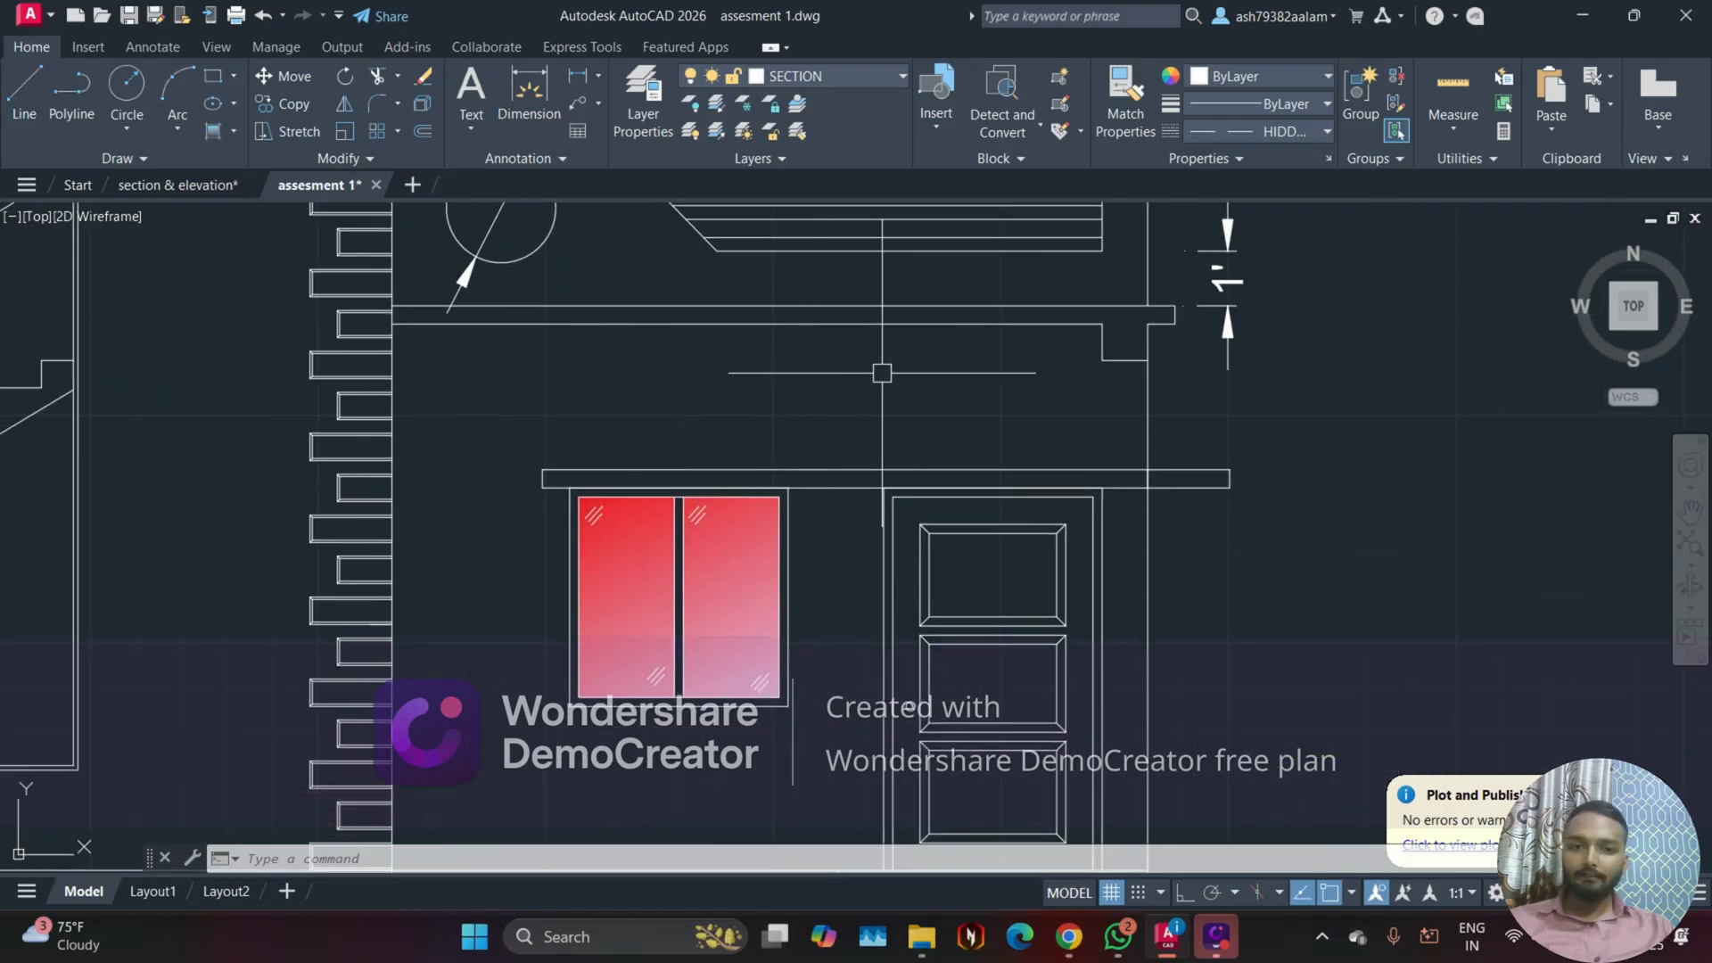
click(234, 132)
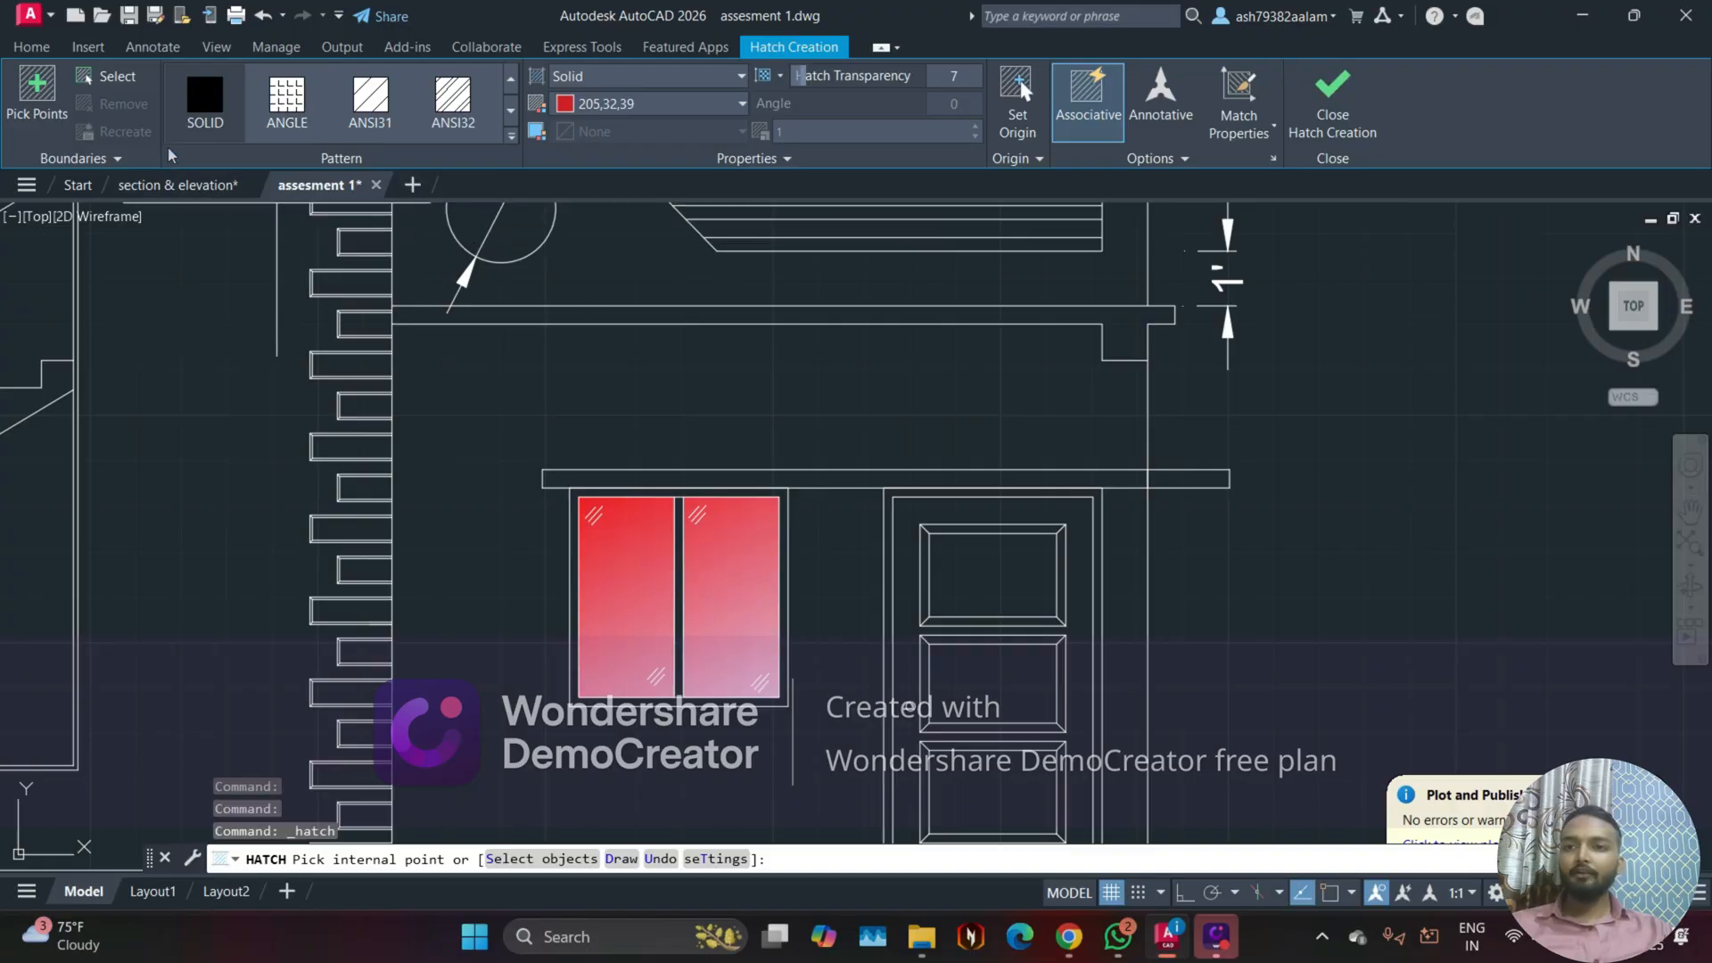
click(279, 109)
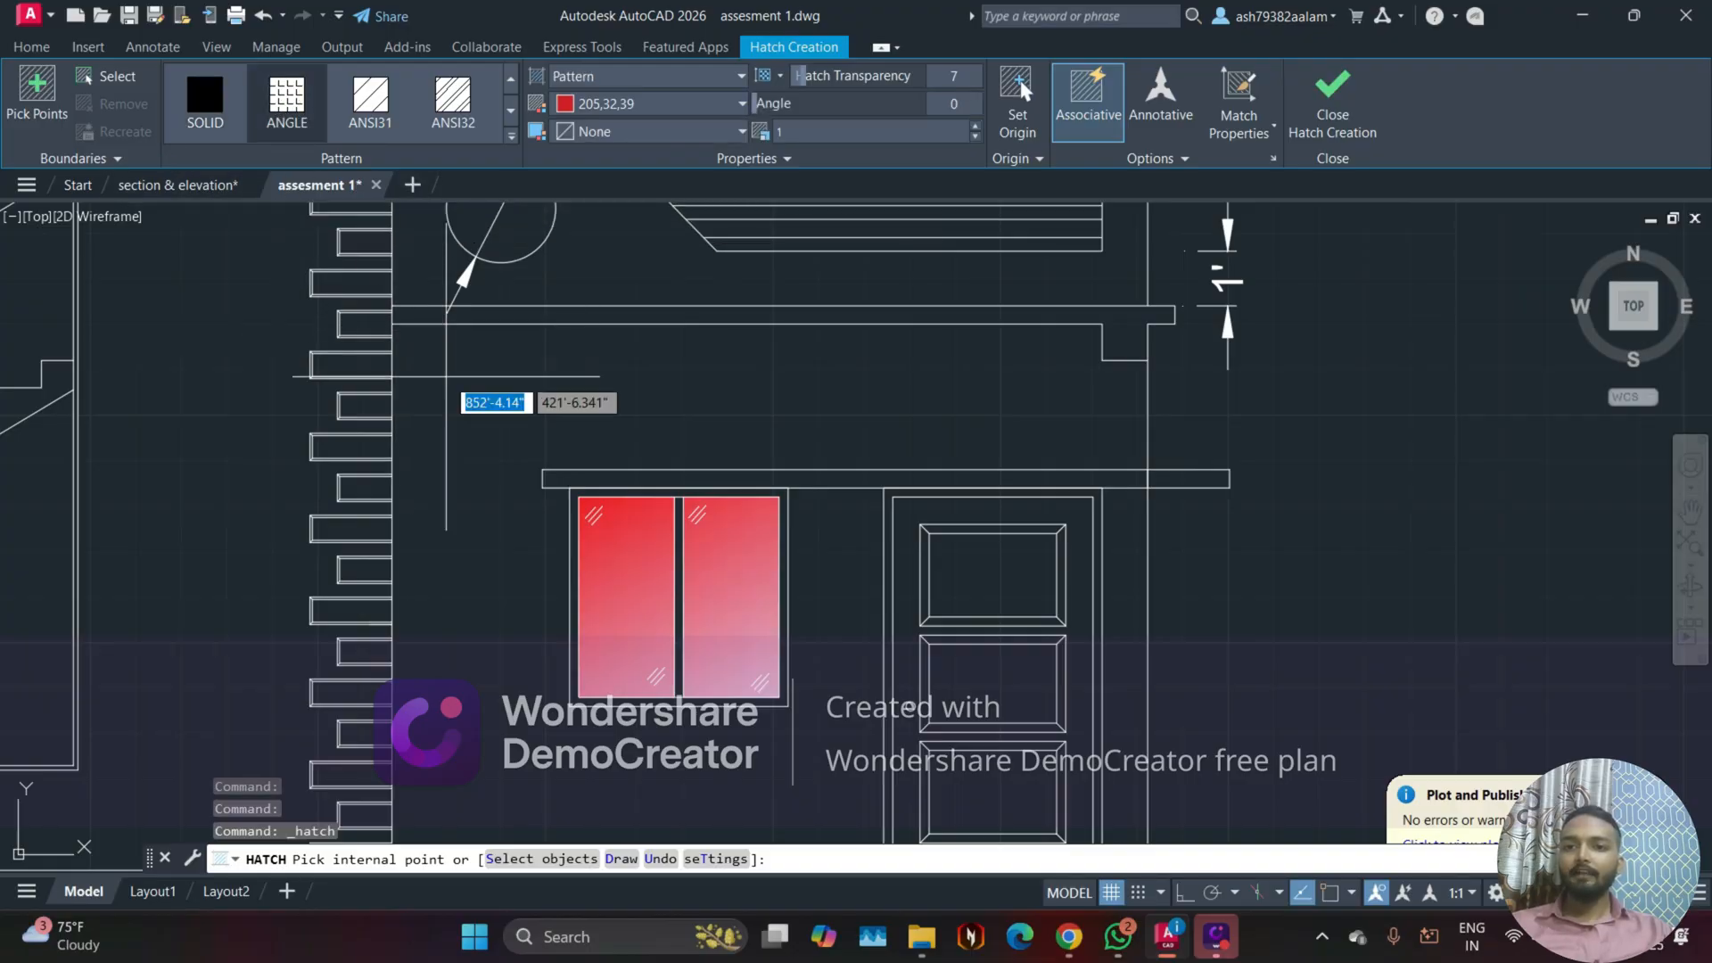
click(446, 377)
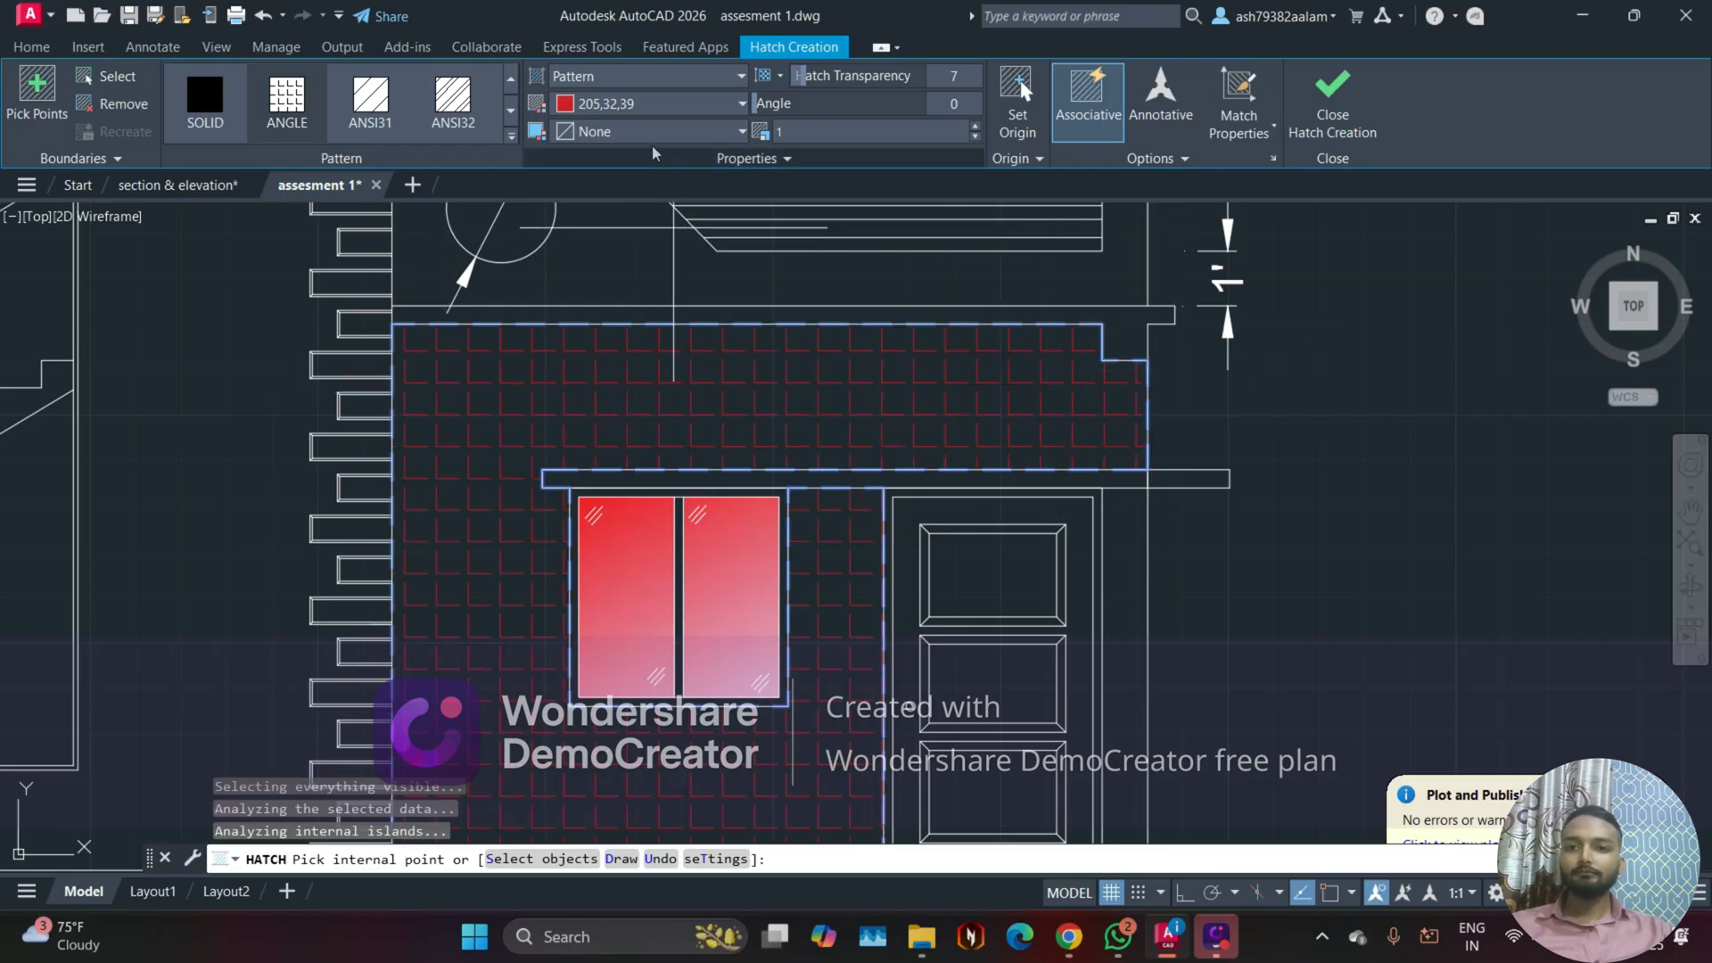
Step: Set the wall hatch color to ByLayer with a 205,32,39 background color, and finish the hatch
click(644, 106)
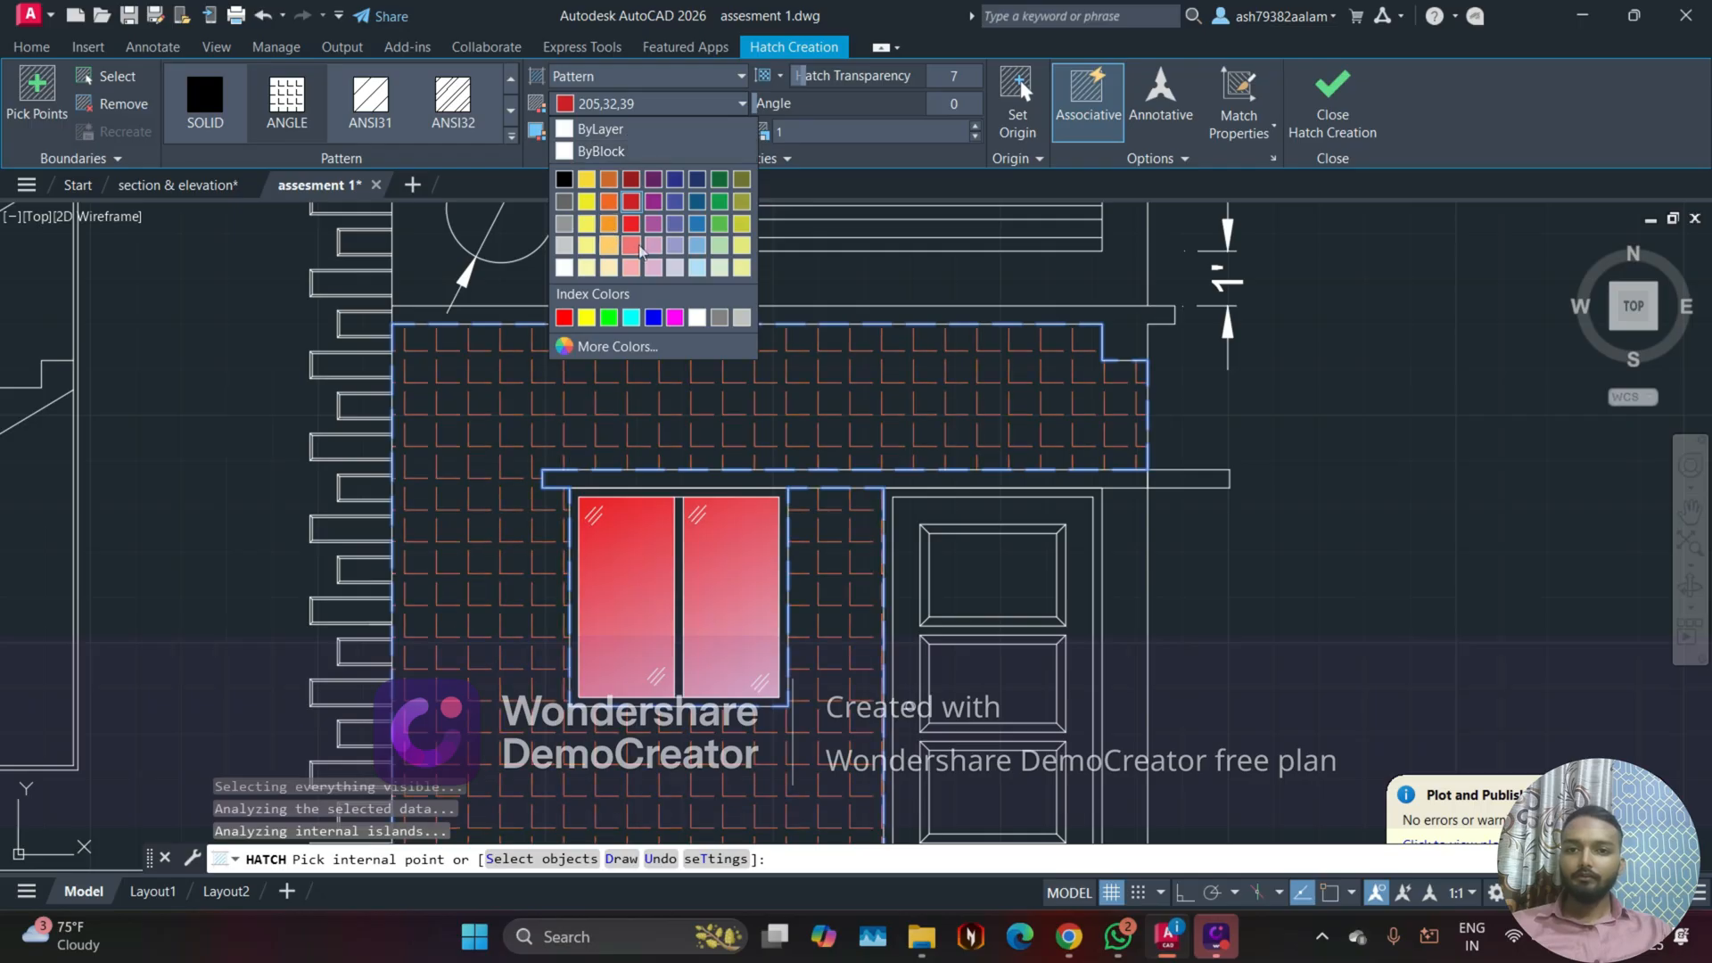
click(578, 130)
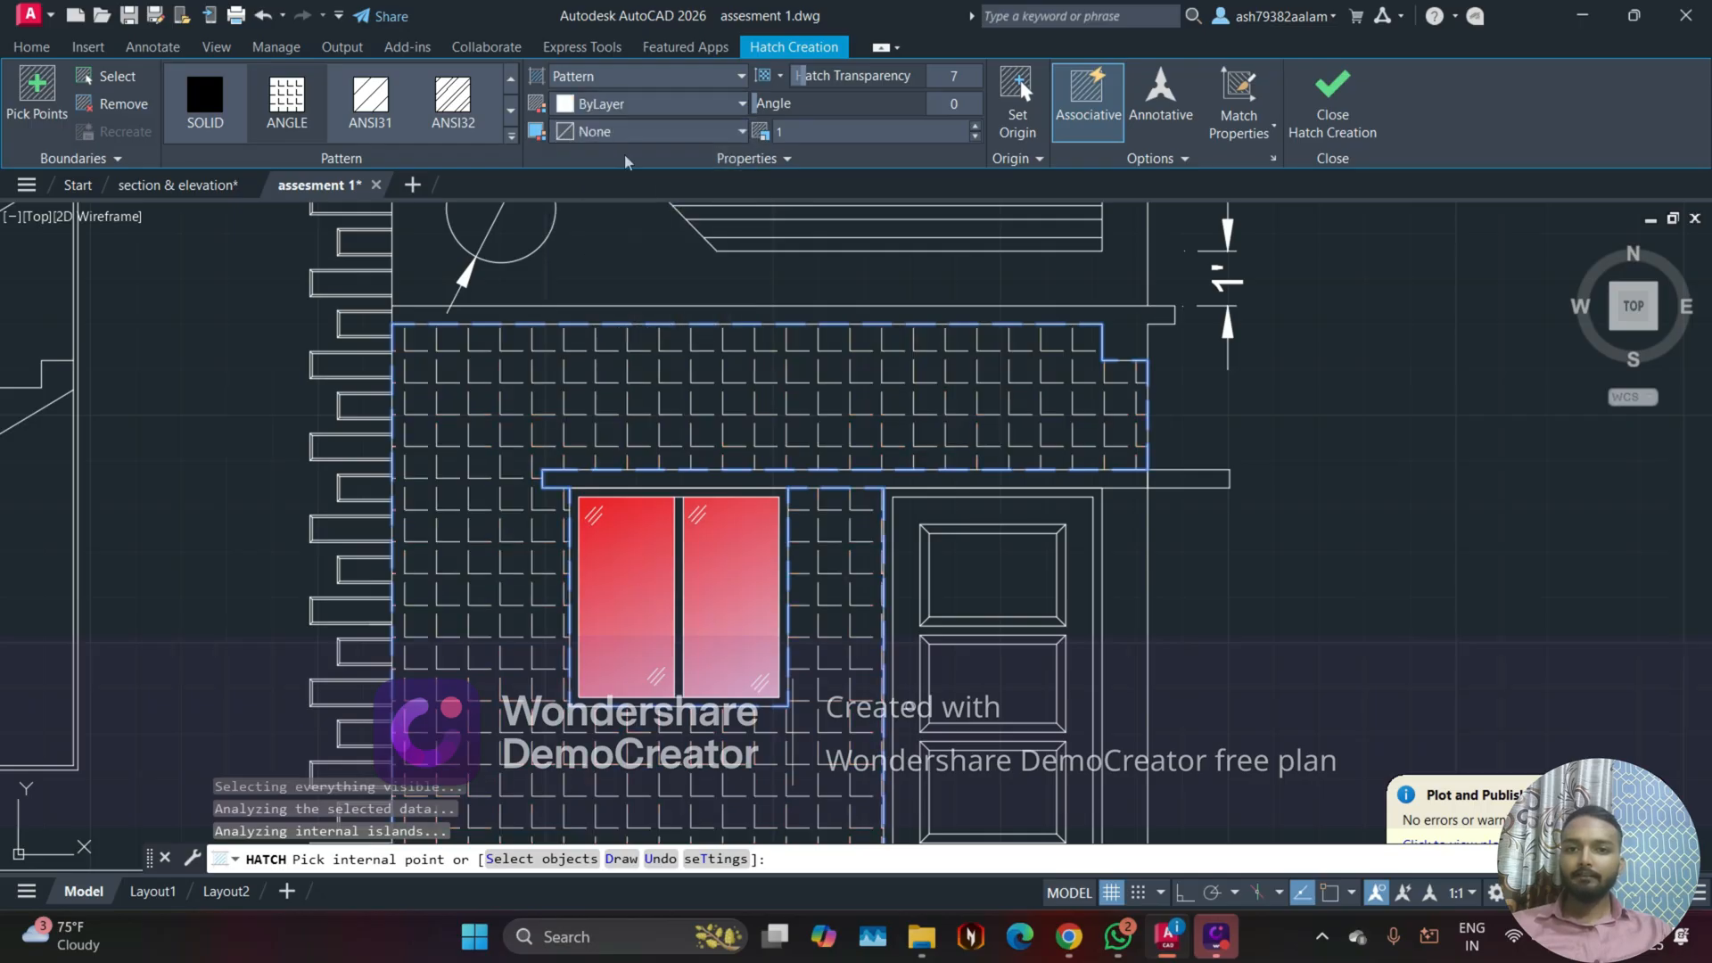
click(626, 134)
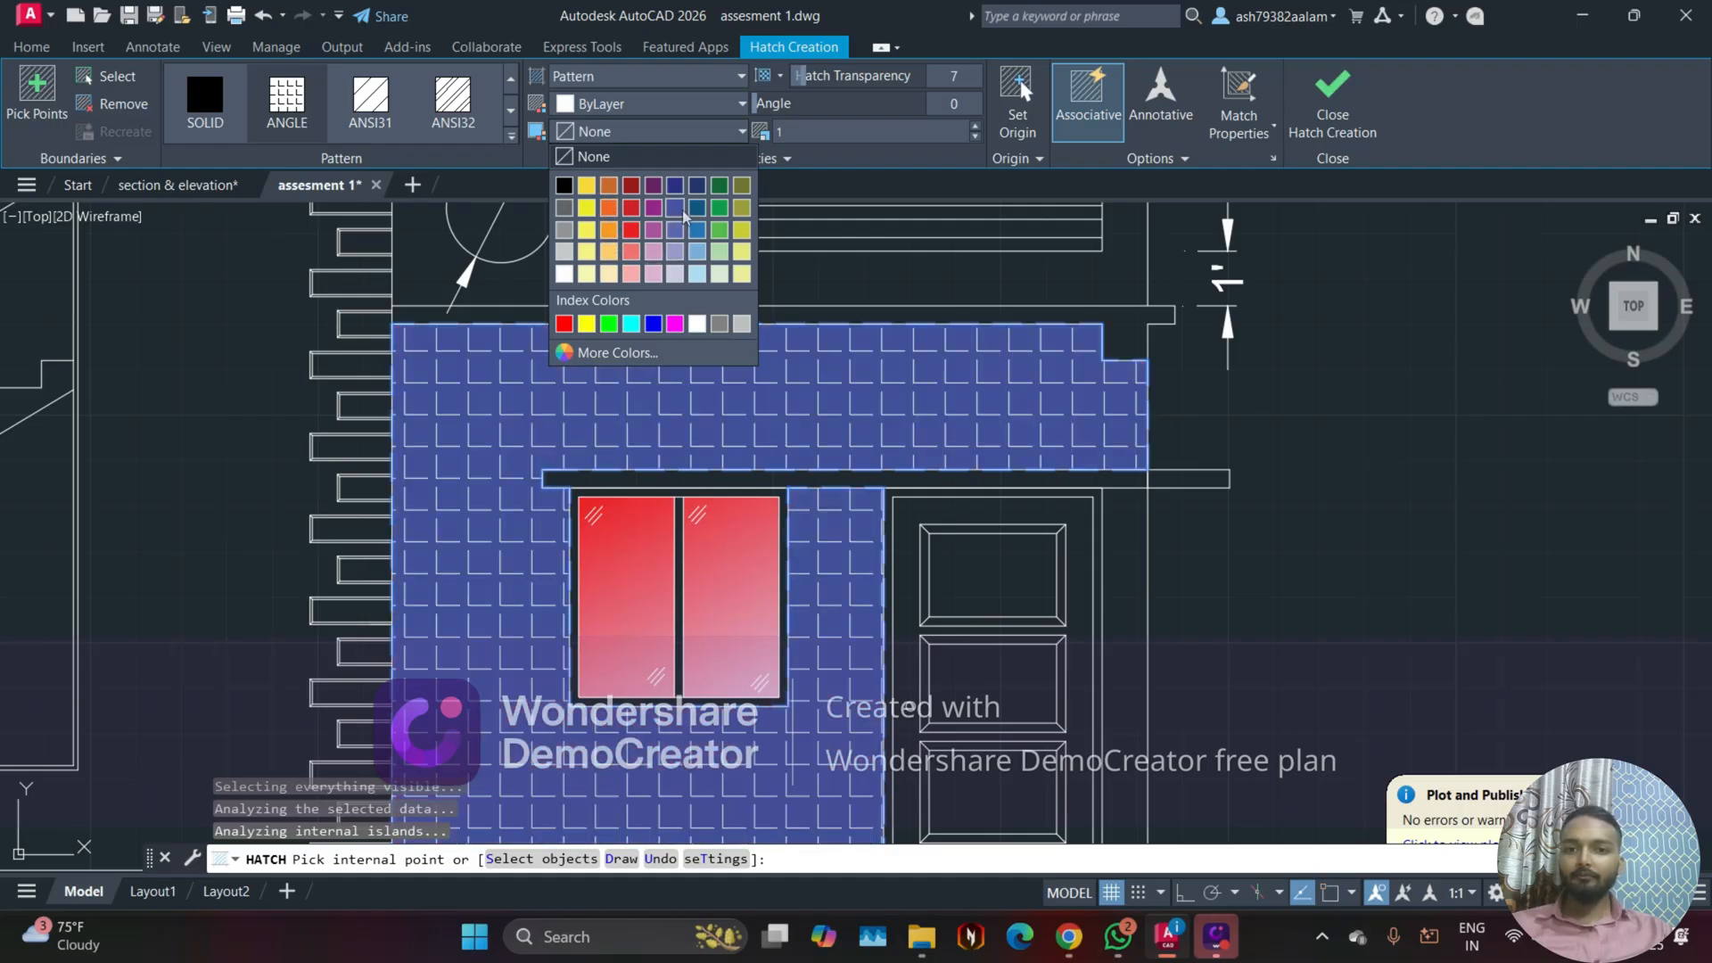
click(630, 207)
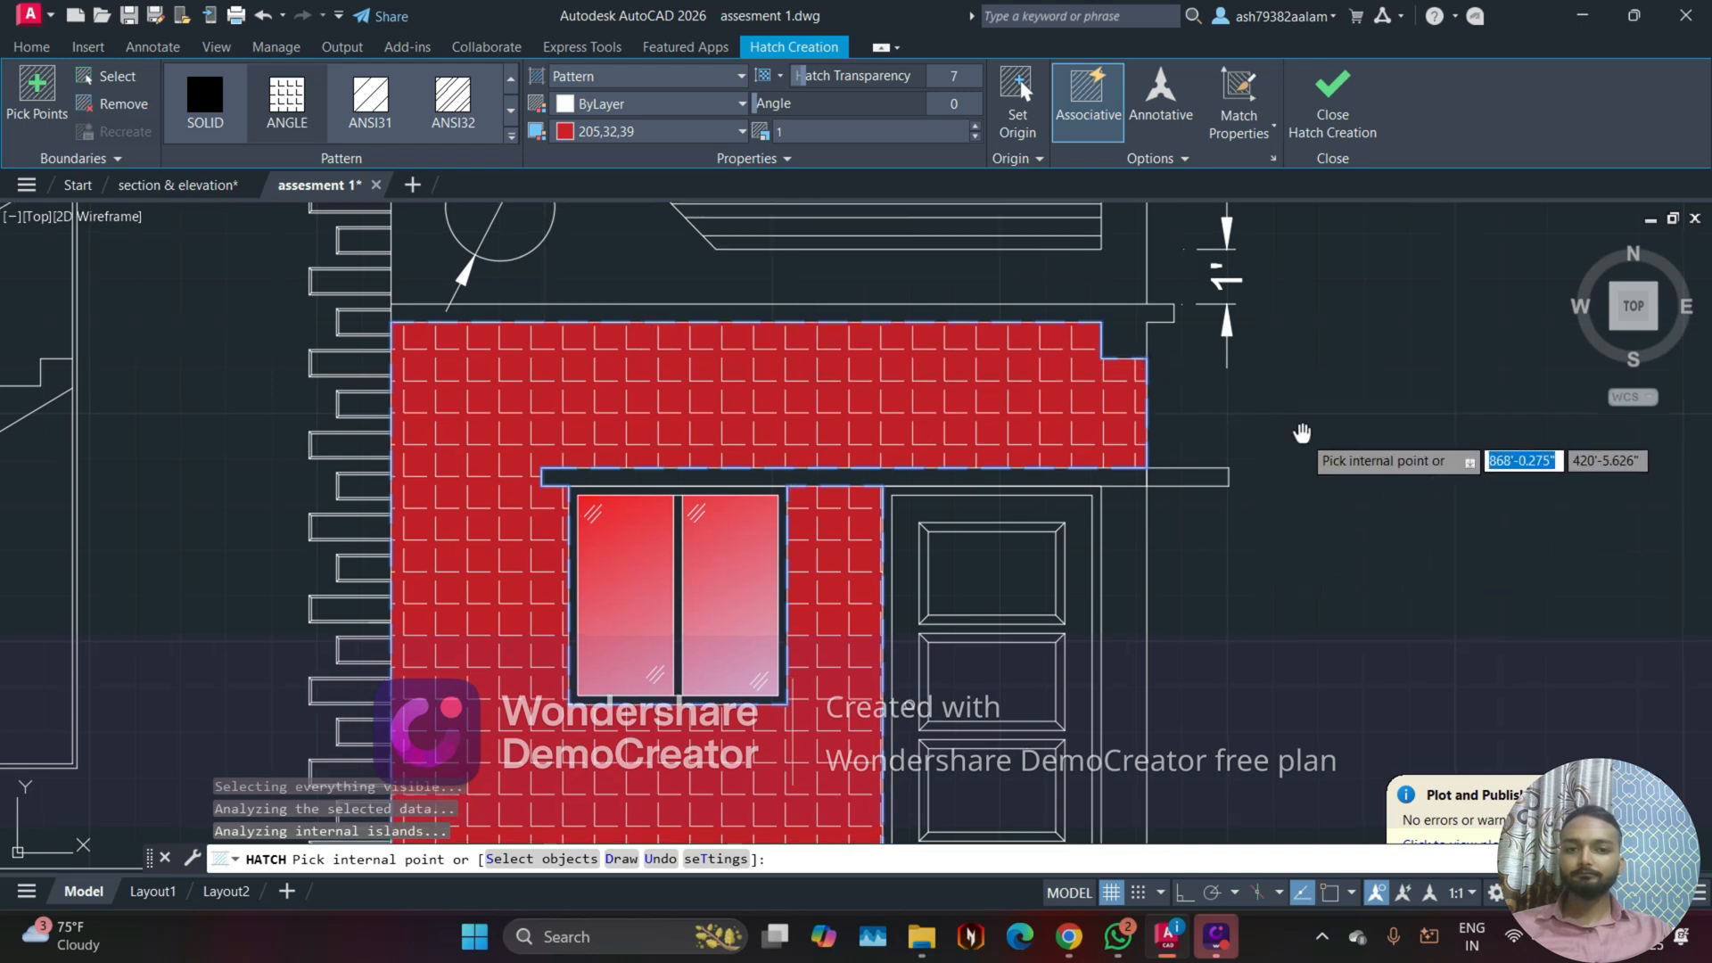
mouse_move(1302, 436)
middle_down()
mouse_move(1217, 367)
mouse_move(1329, 371)
middle_up()
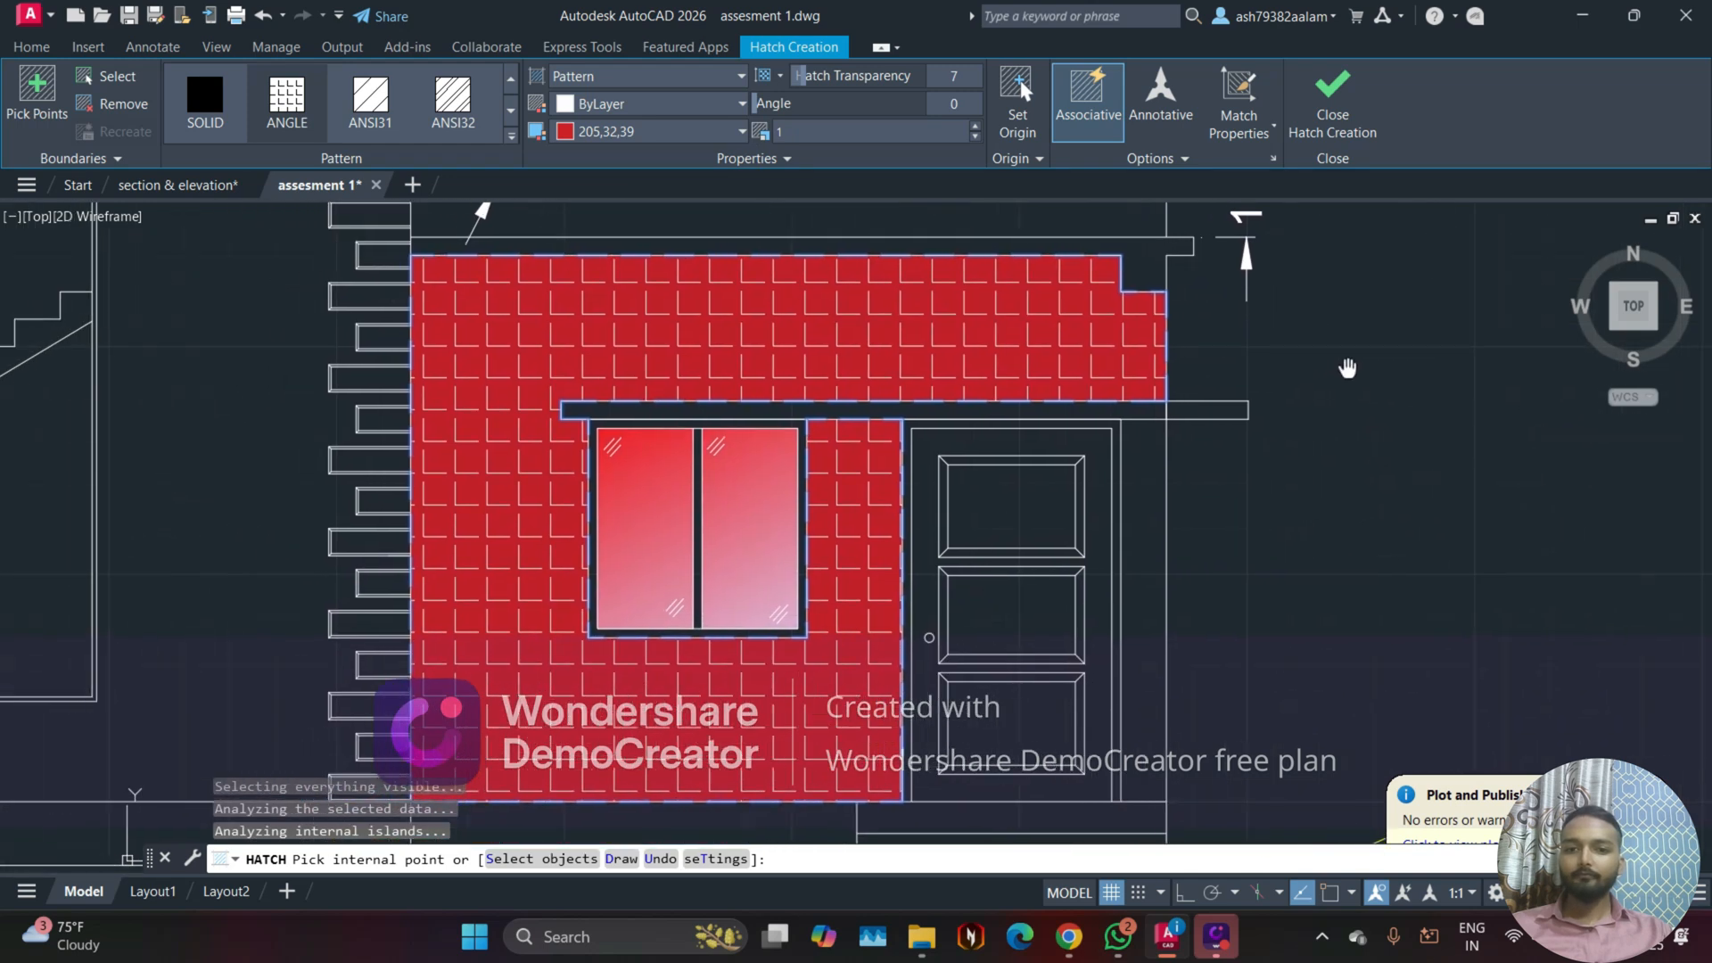
middle_drag(918, 453, 1005, 439)
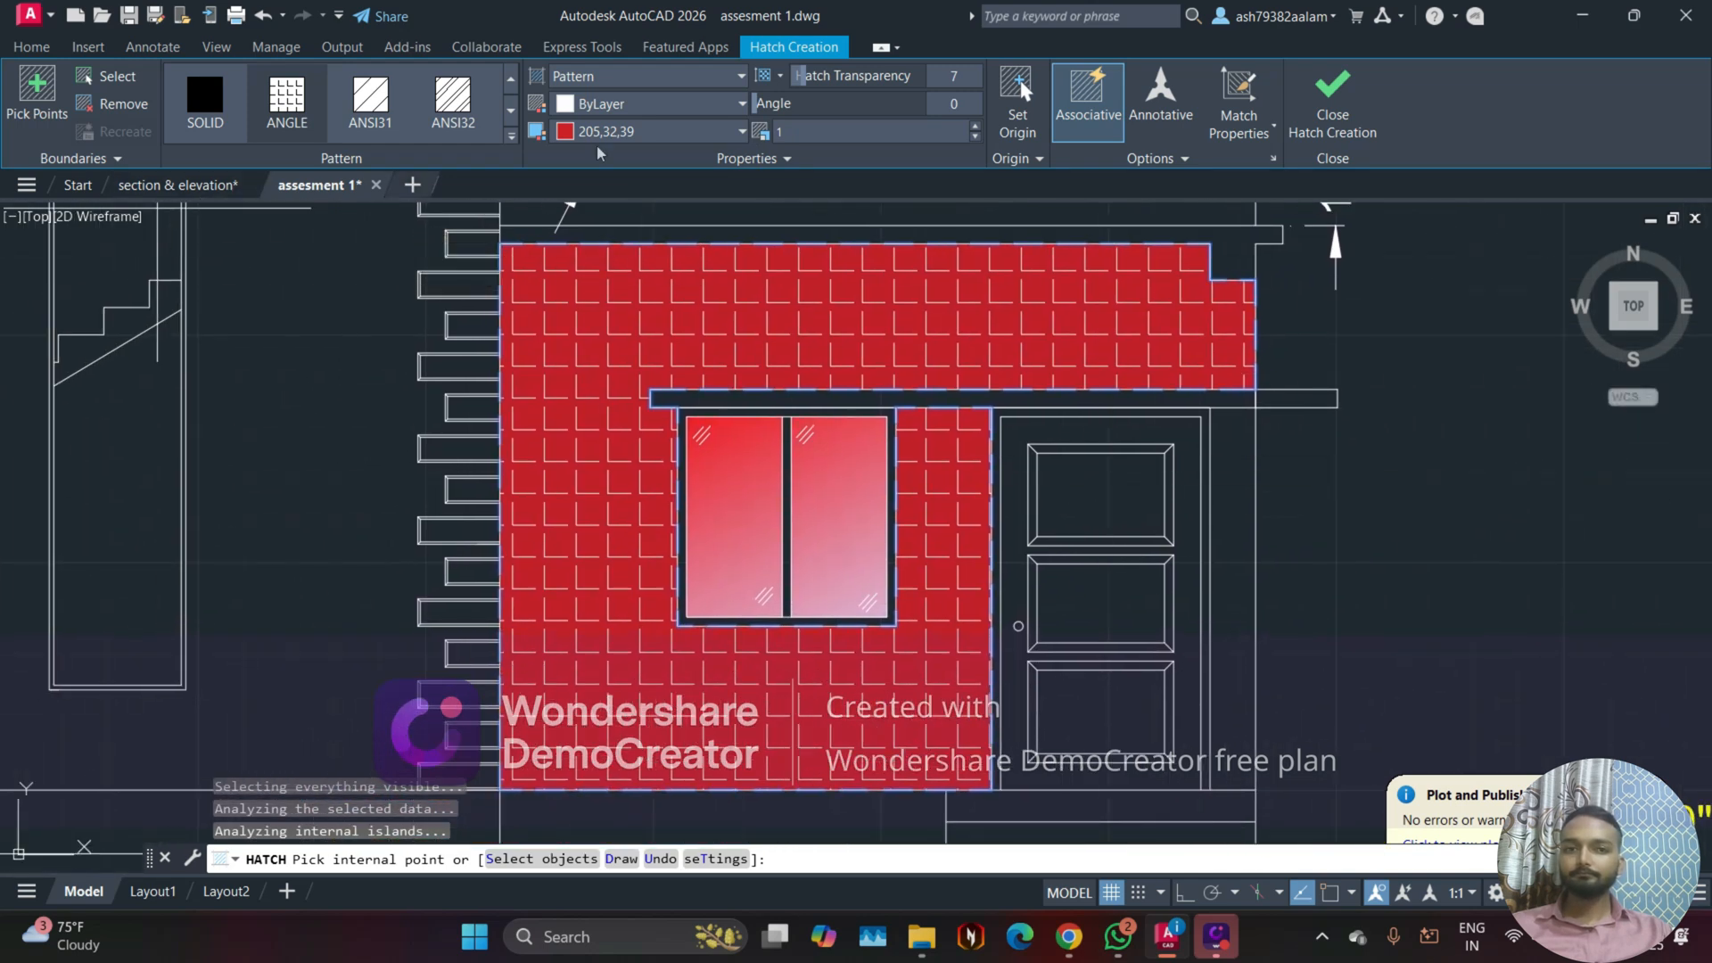
click(1322, 87)
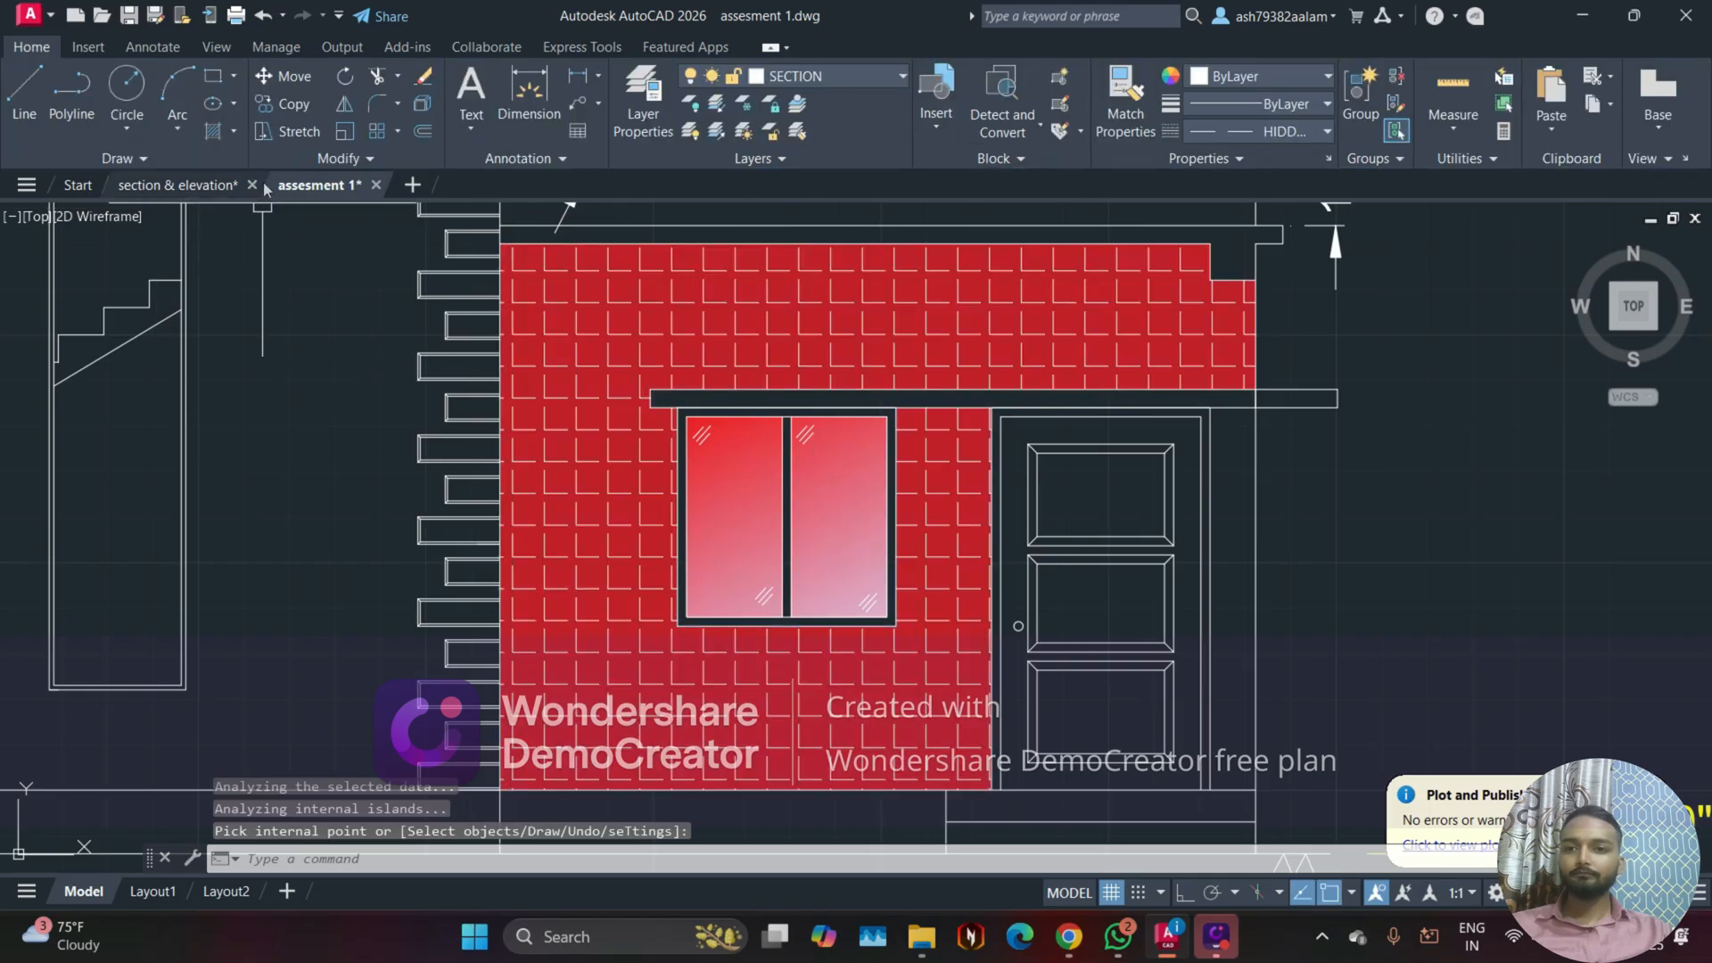
Step: Switch to the section & elevation drawing and examine the wall hatch above the window
click(203, 187)
click(204, 185)
scroll(680, 434, up, 8)
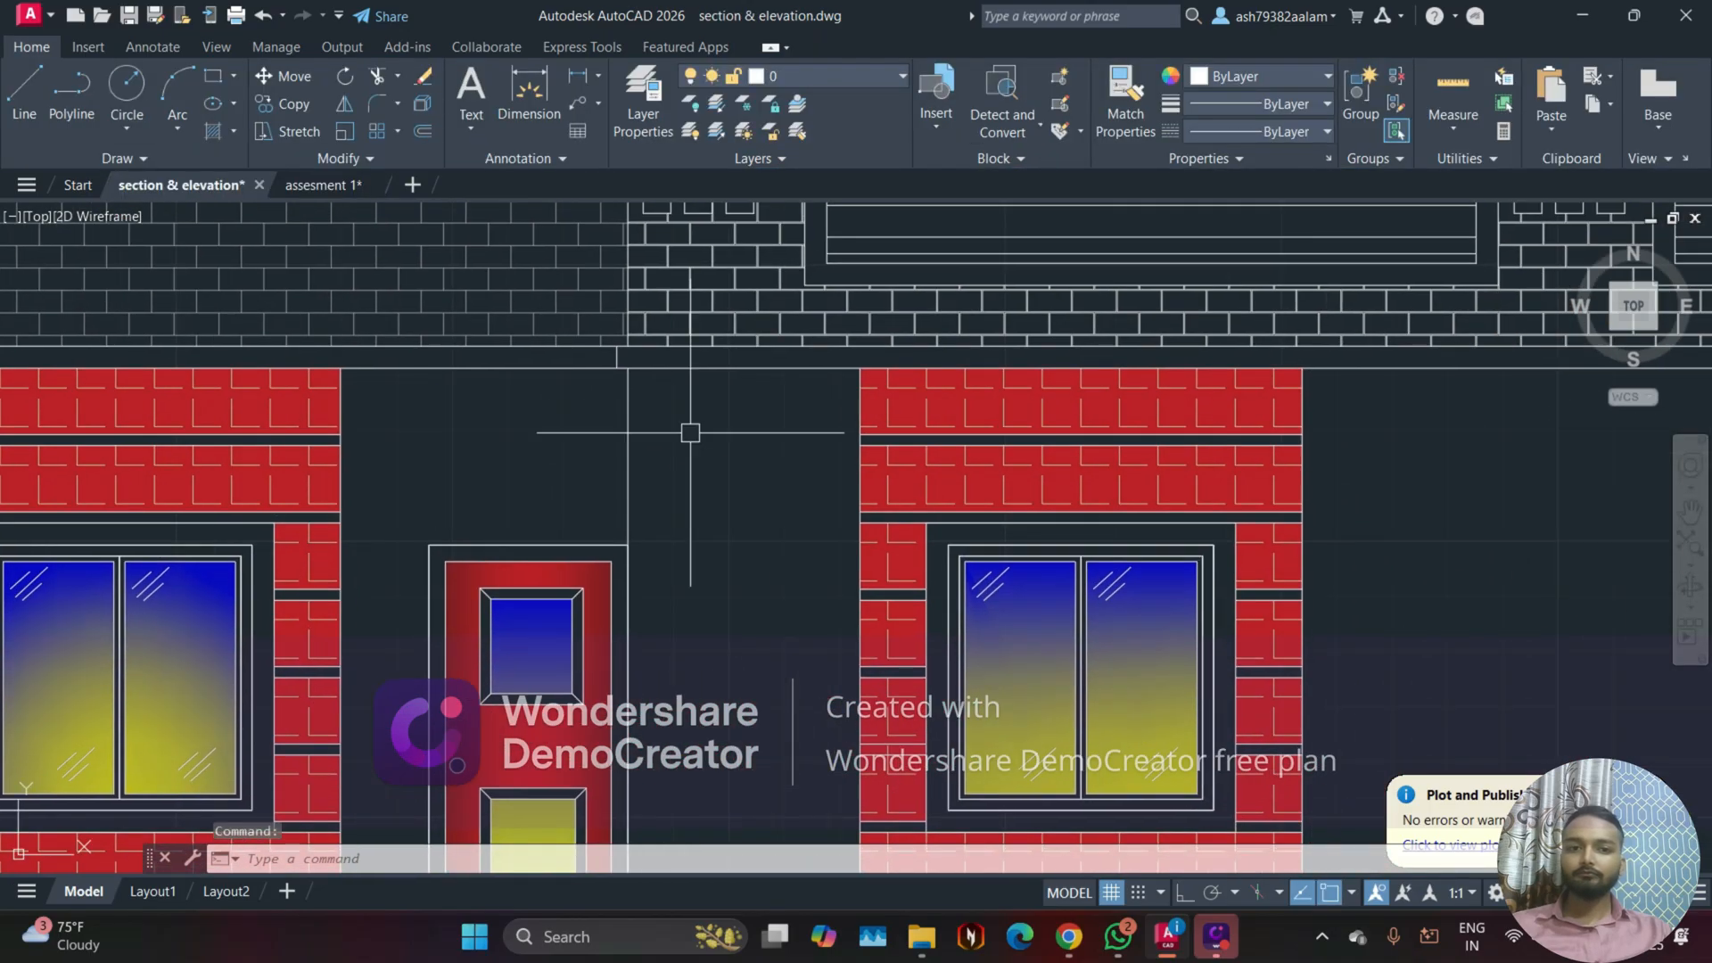
scroll(635, 425, up, 3)
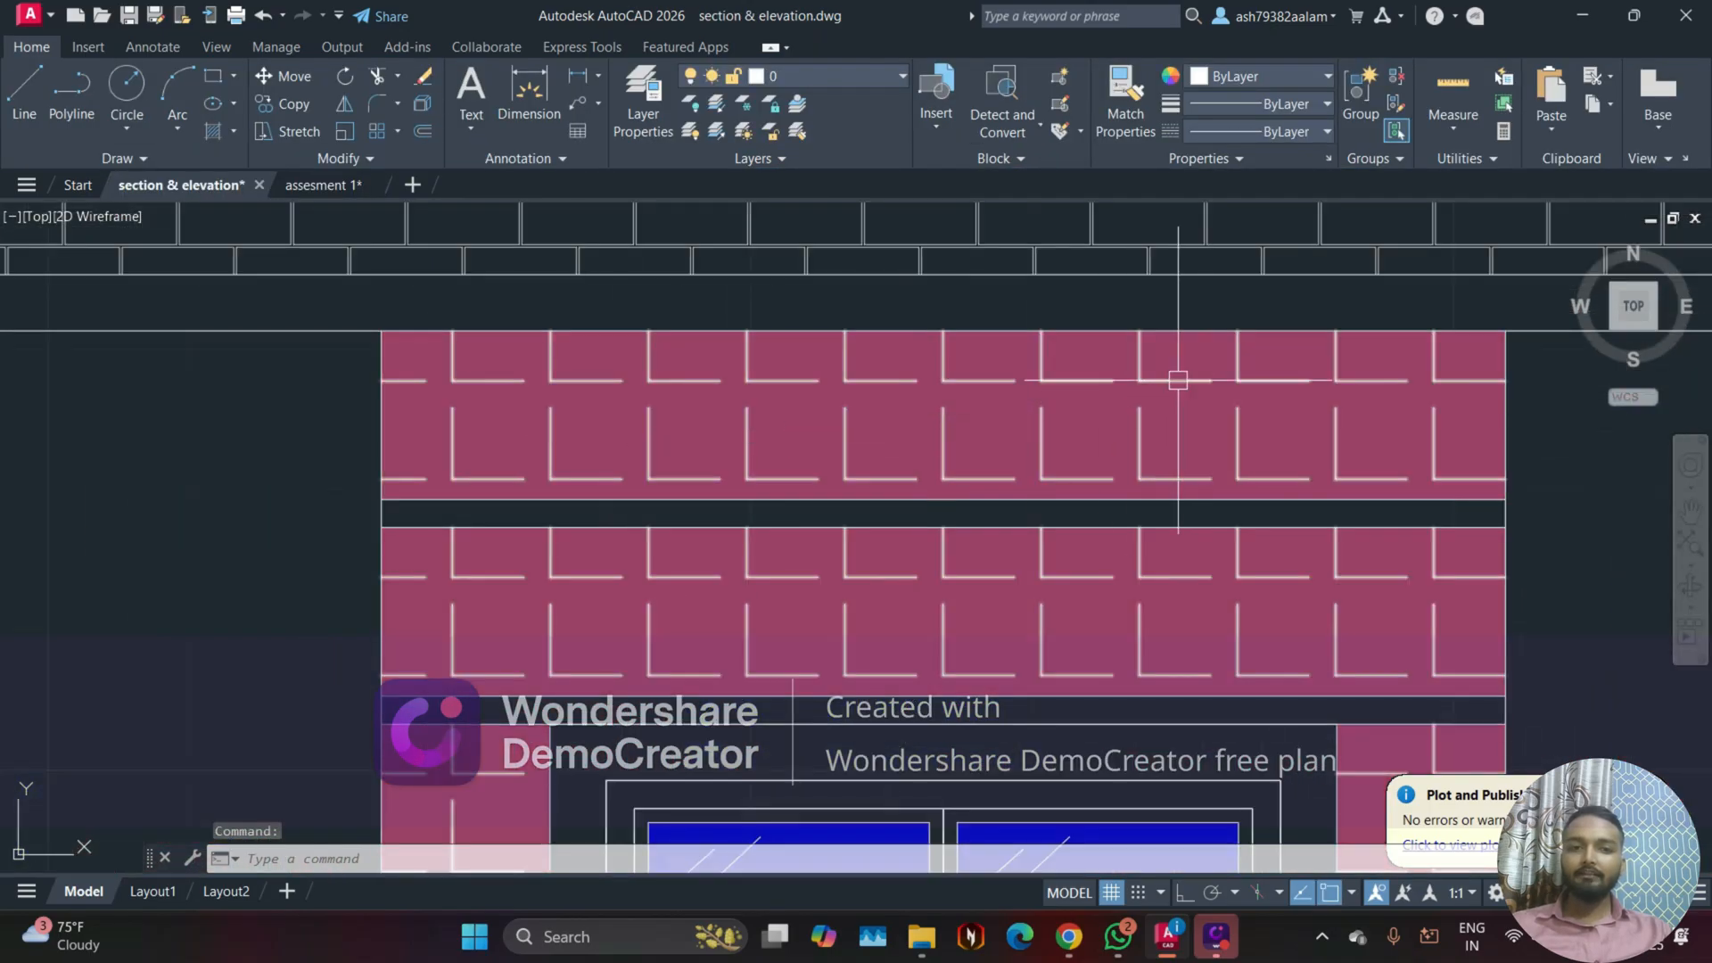
scroll(1178, 380, up, 2)
scroll(1042, 350, down, 2)
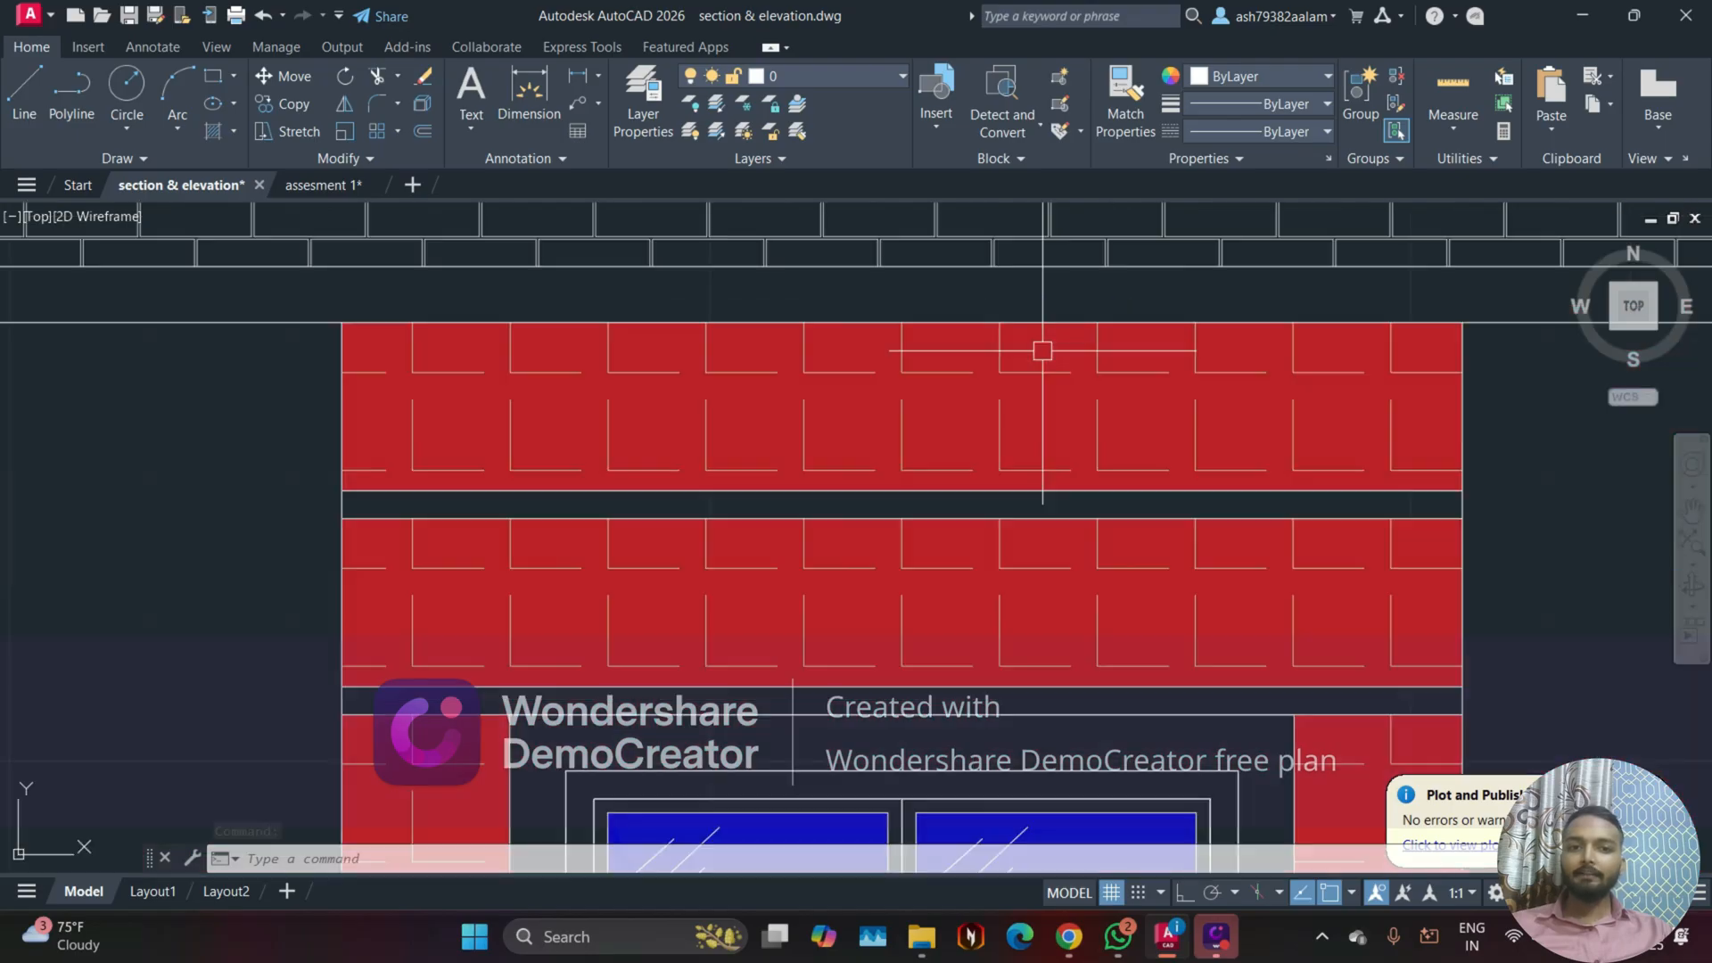
Step: Return to the assesment 1 drawing and undo the front elevation's wall hatch
click(307, 187)
scroll(712, 436, down, 2)
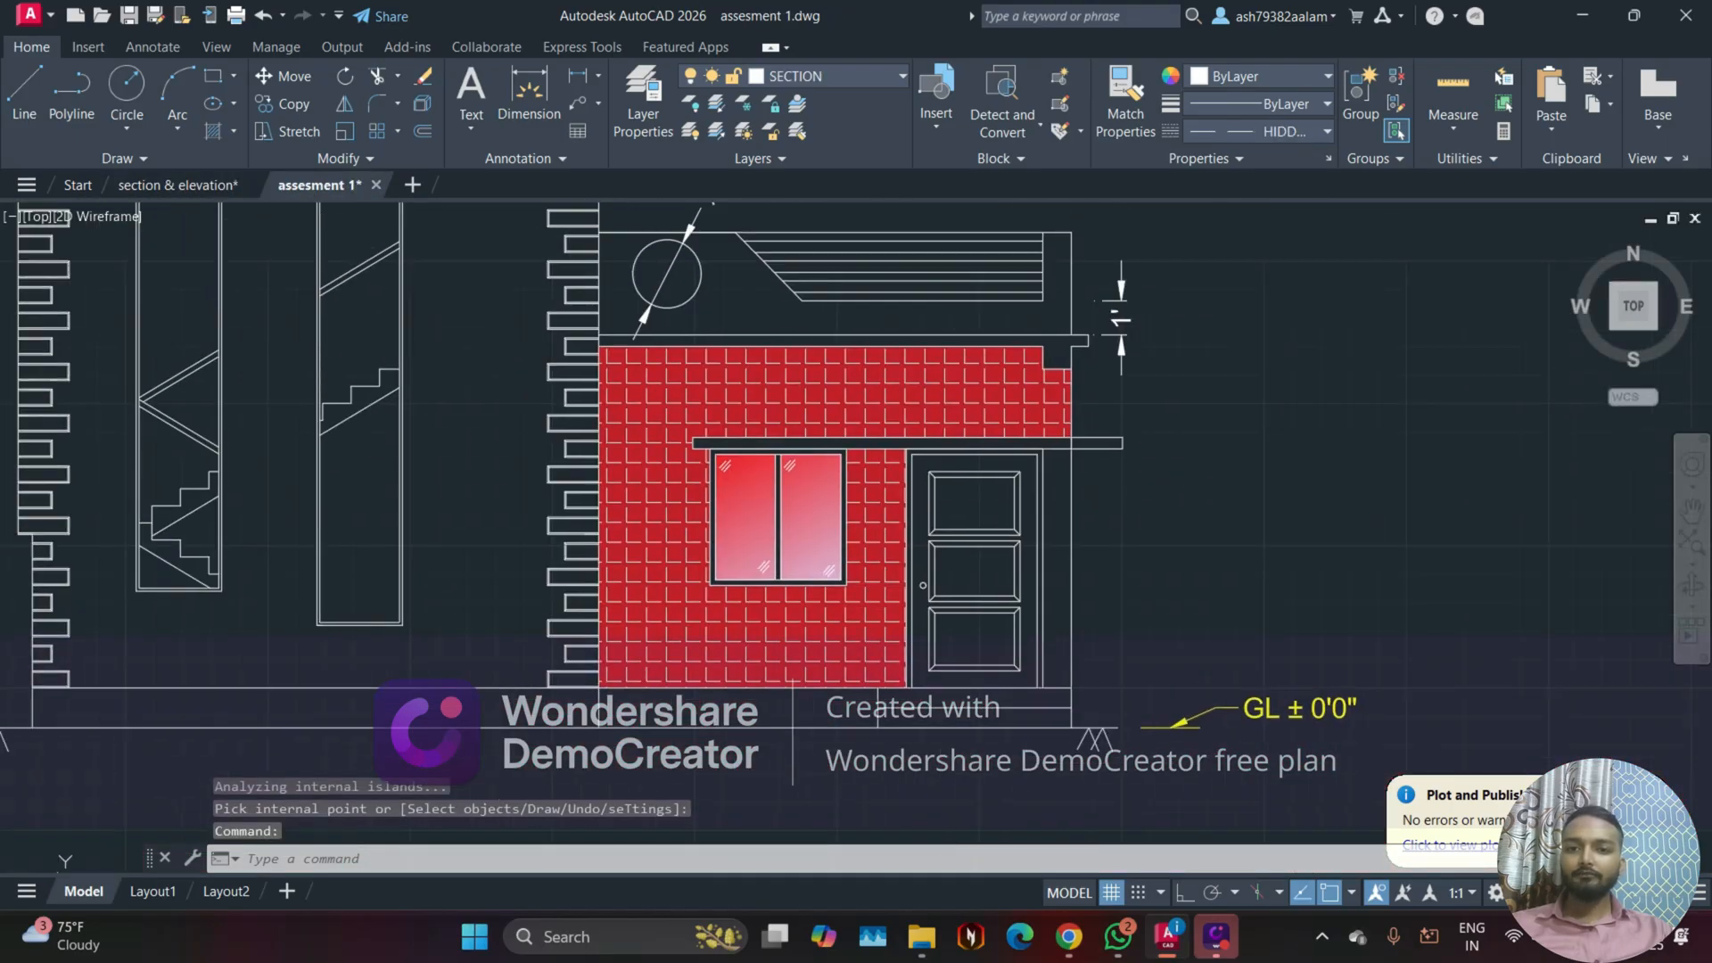
mouse_move(551, 354)
middle_down()
mouse_move(664, 395)
mouse_move(643, 392)
middle_up()
scroll(808, 414, up, 2)
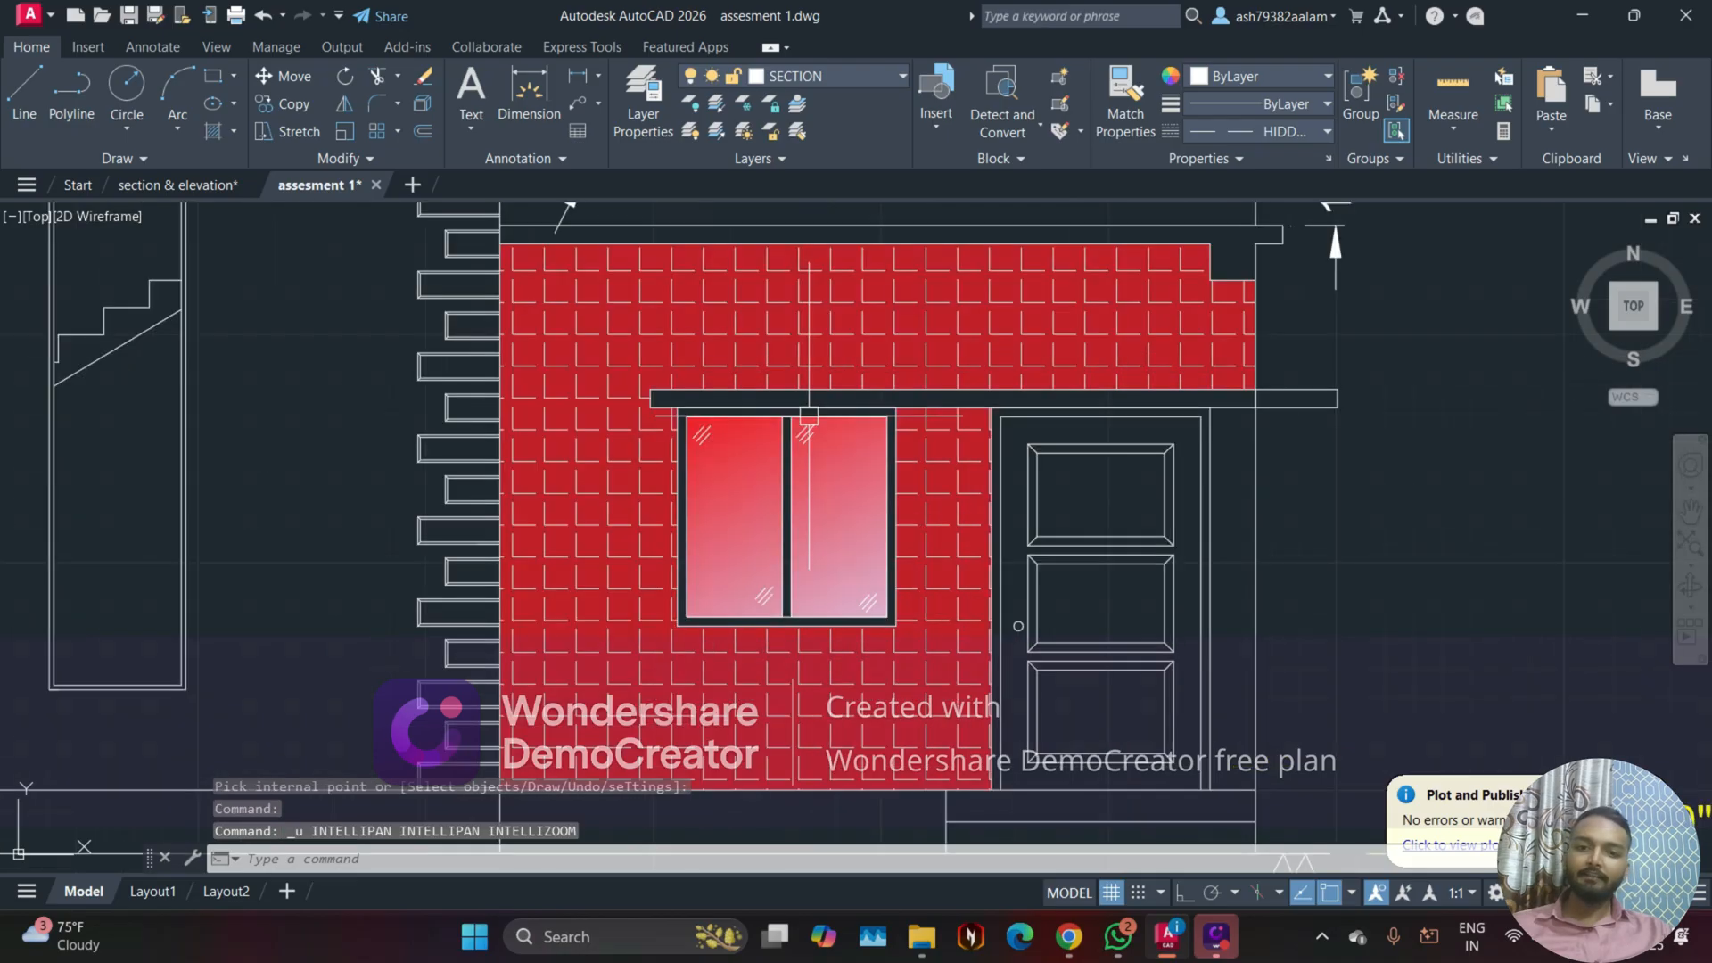
key(ctrl+z)
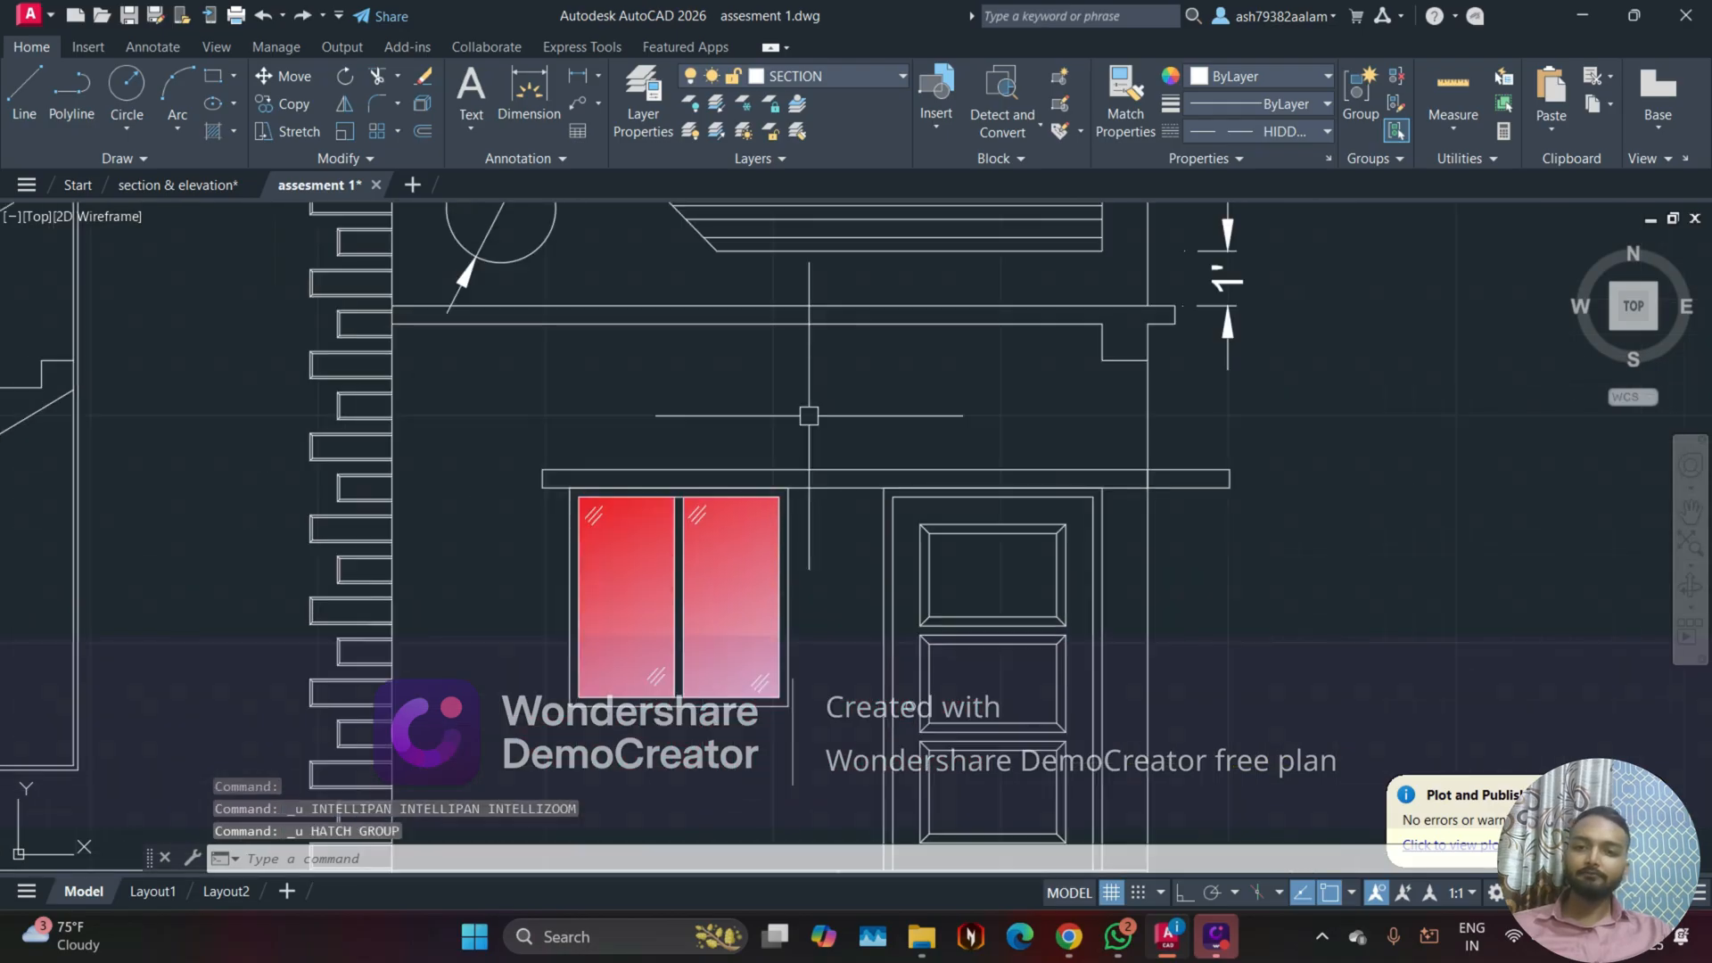
Step: Apply an ANGLE pattern hatch again to the front elevation's wall surrounding the window
click(235, 132)
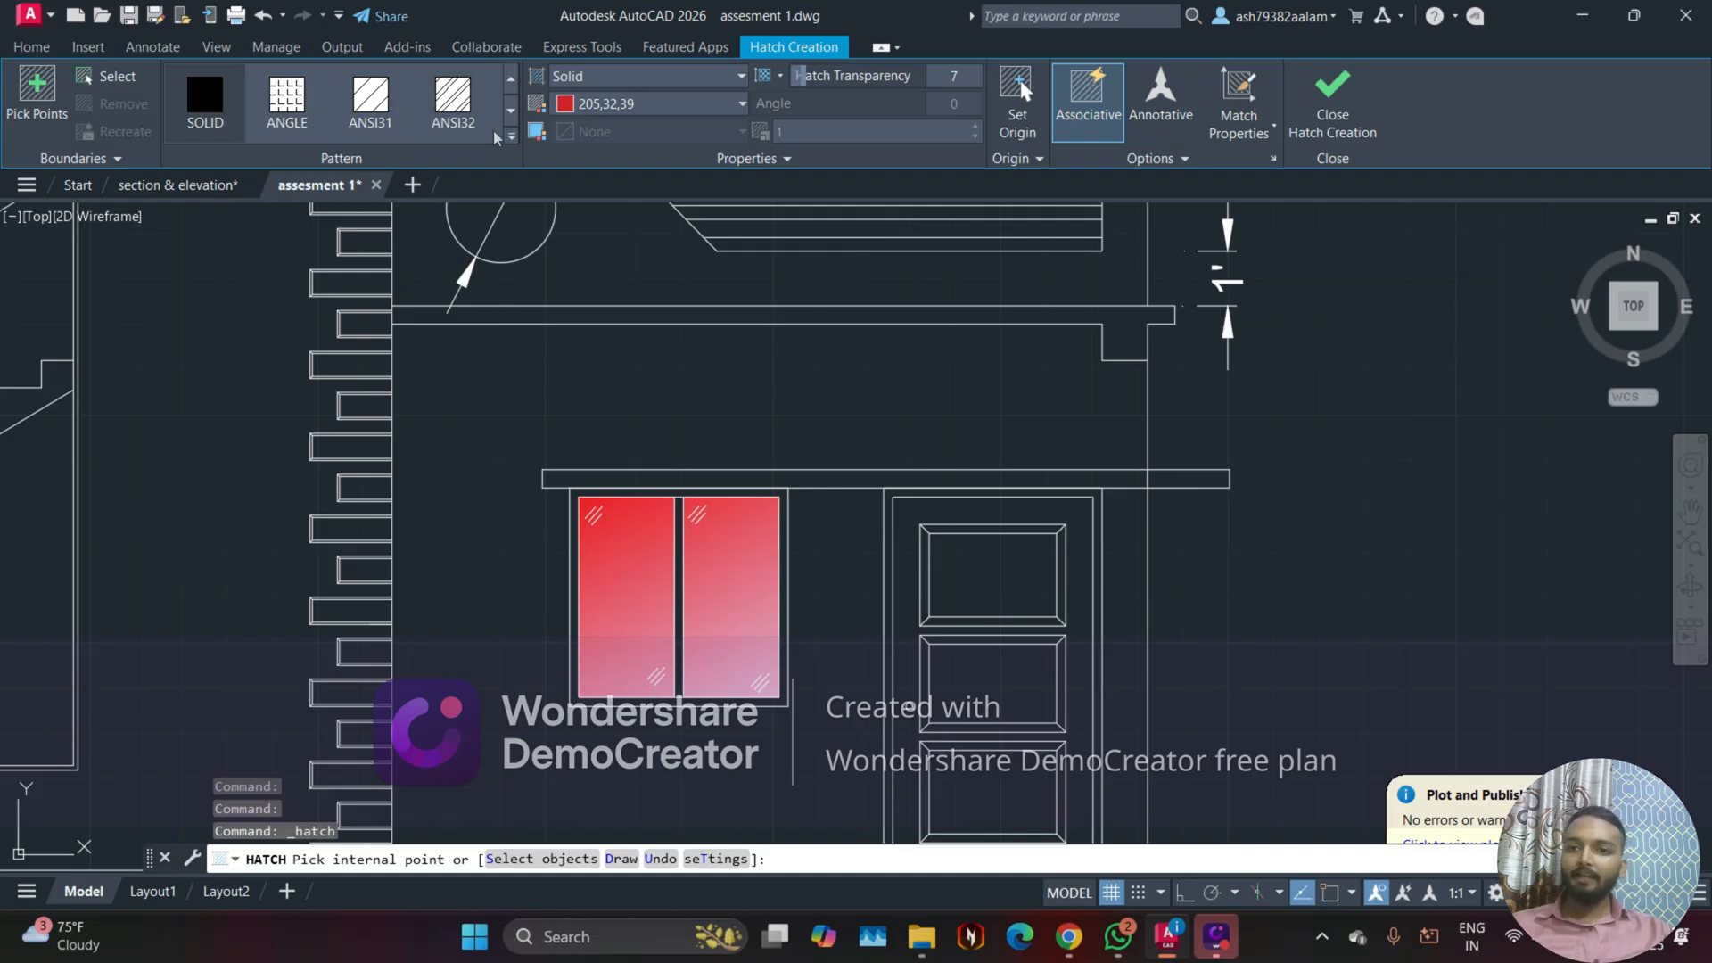
click(512, 138)
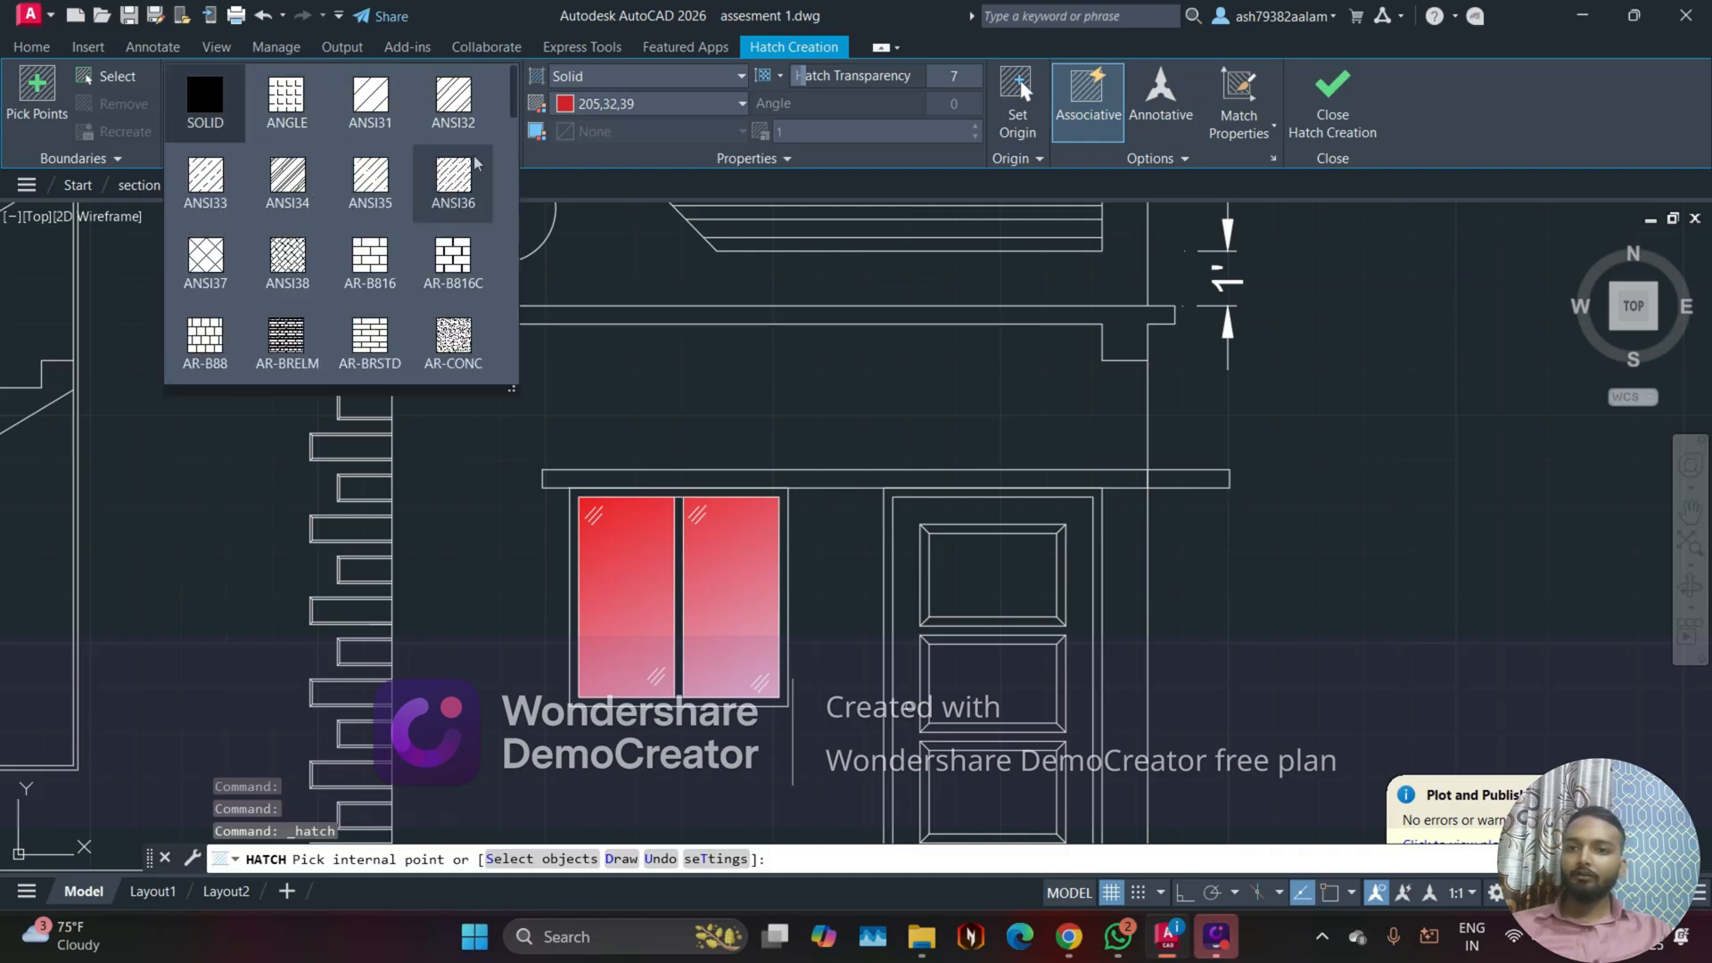
click(287, 114)
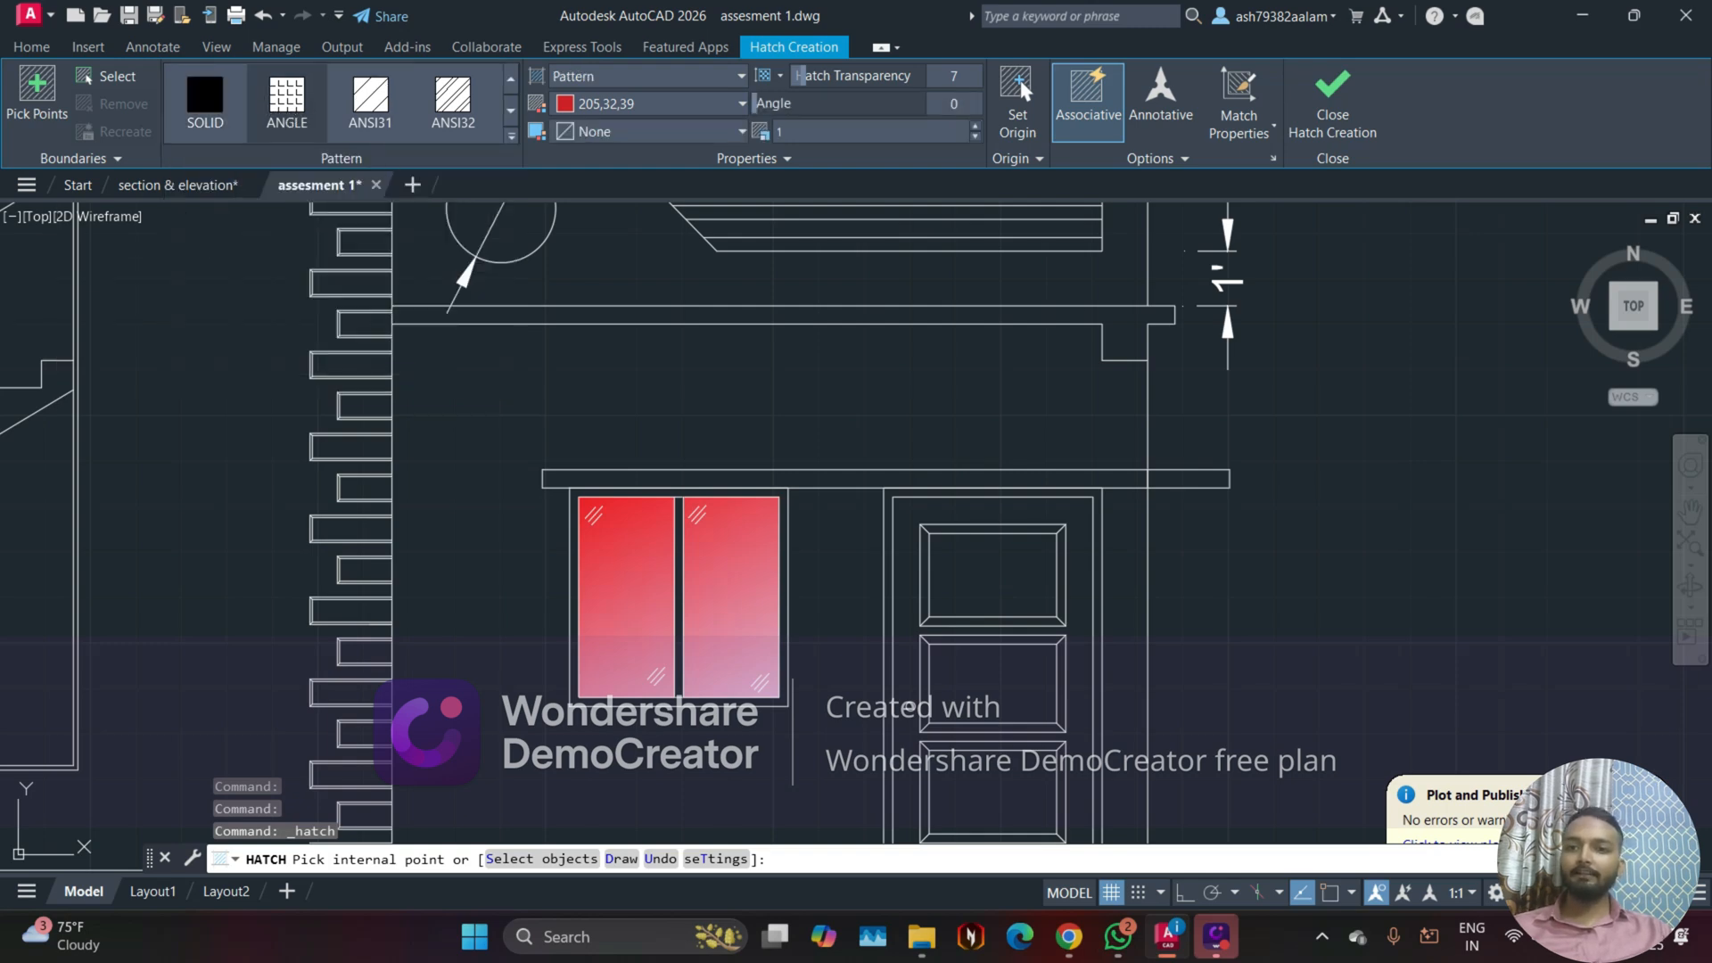
scroll(517, 417, down, 3)
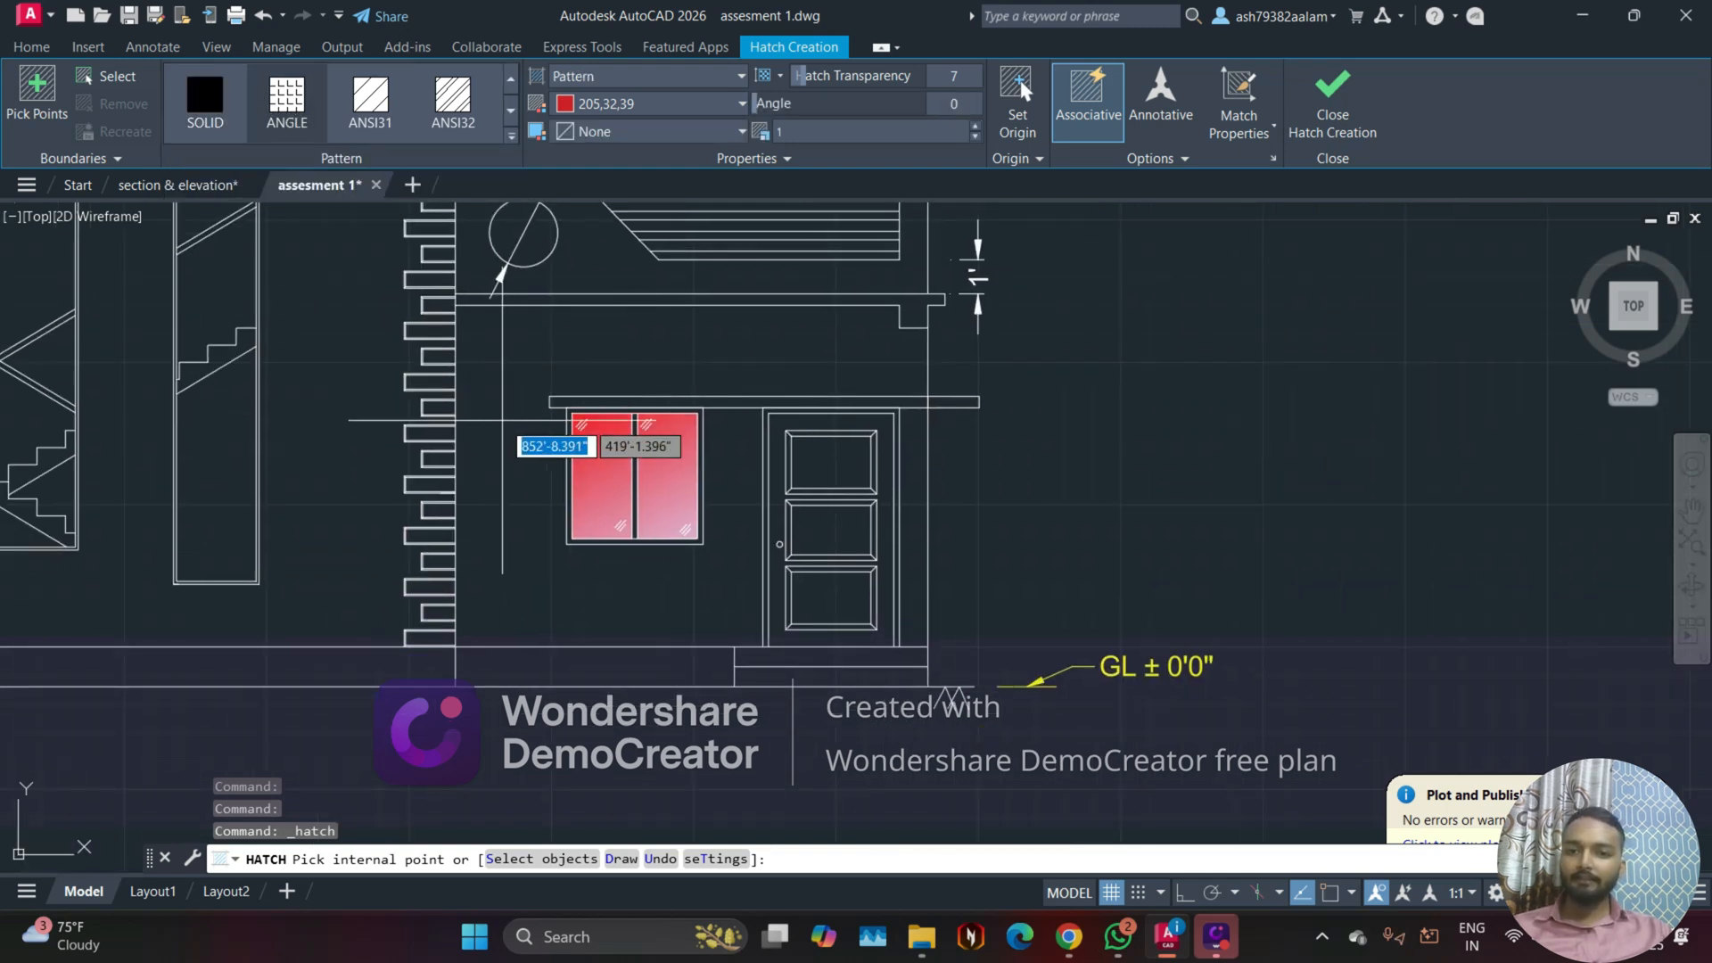
click(502, 420)
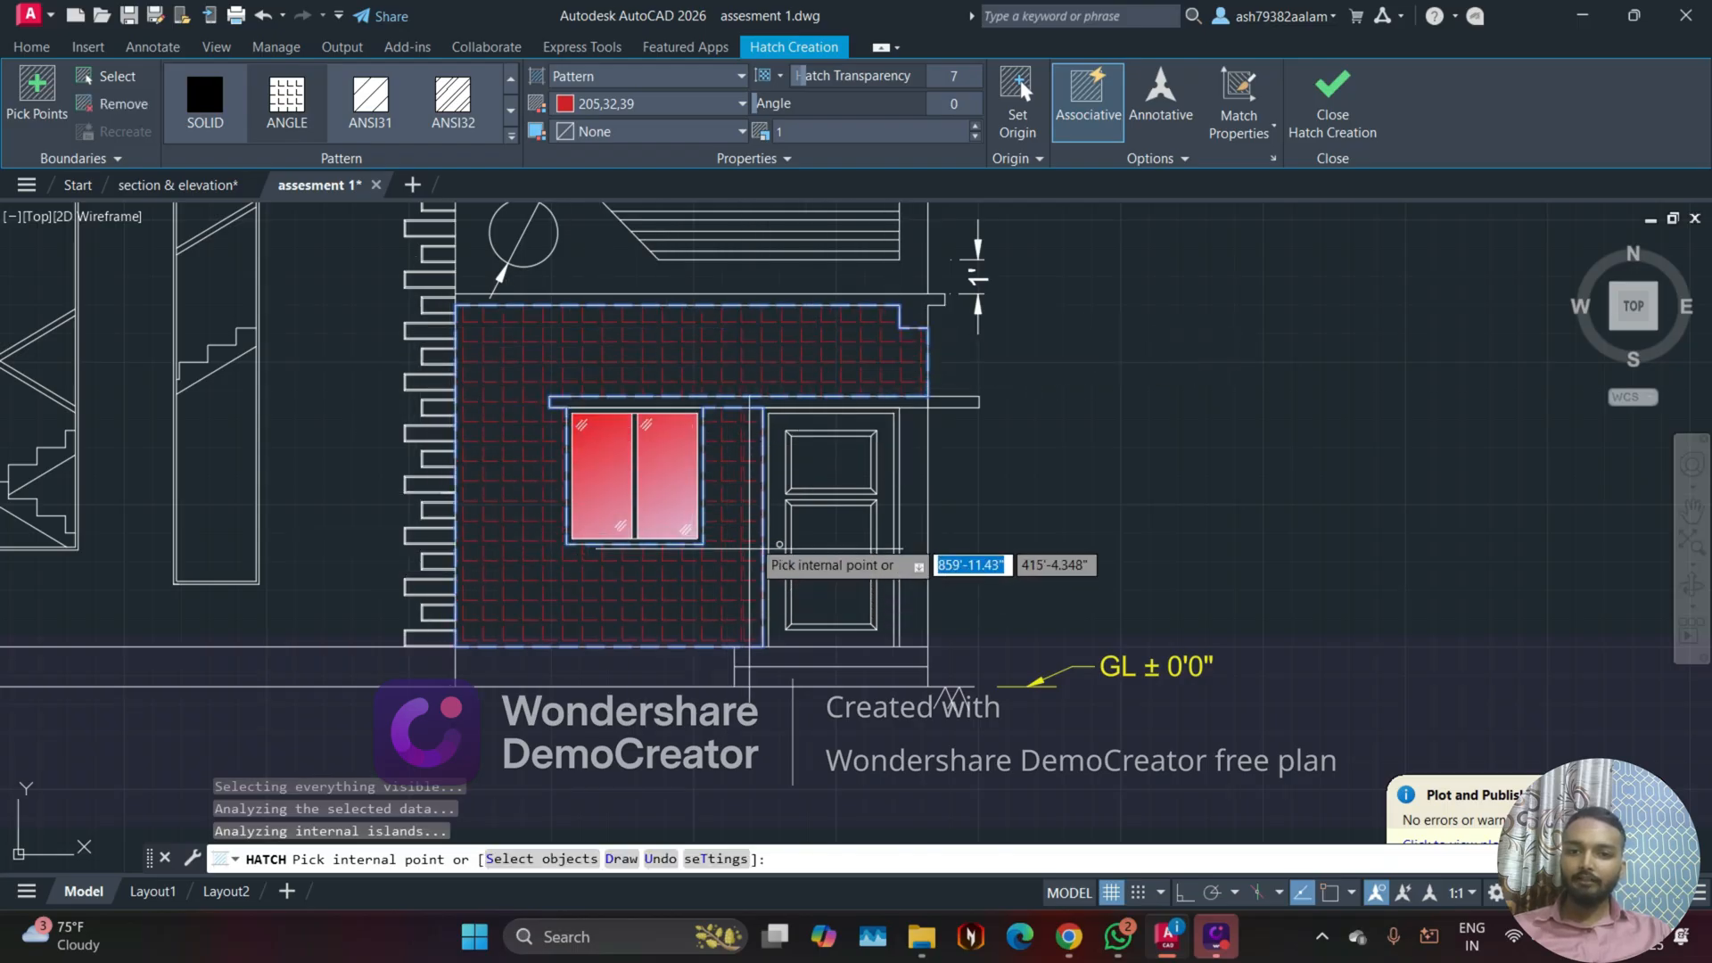
Step: Check the pattern on the wall up close and set the hatch color to ByLayer
scroll(816, 326, up, 2)
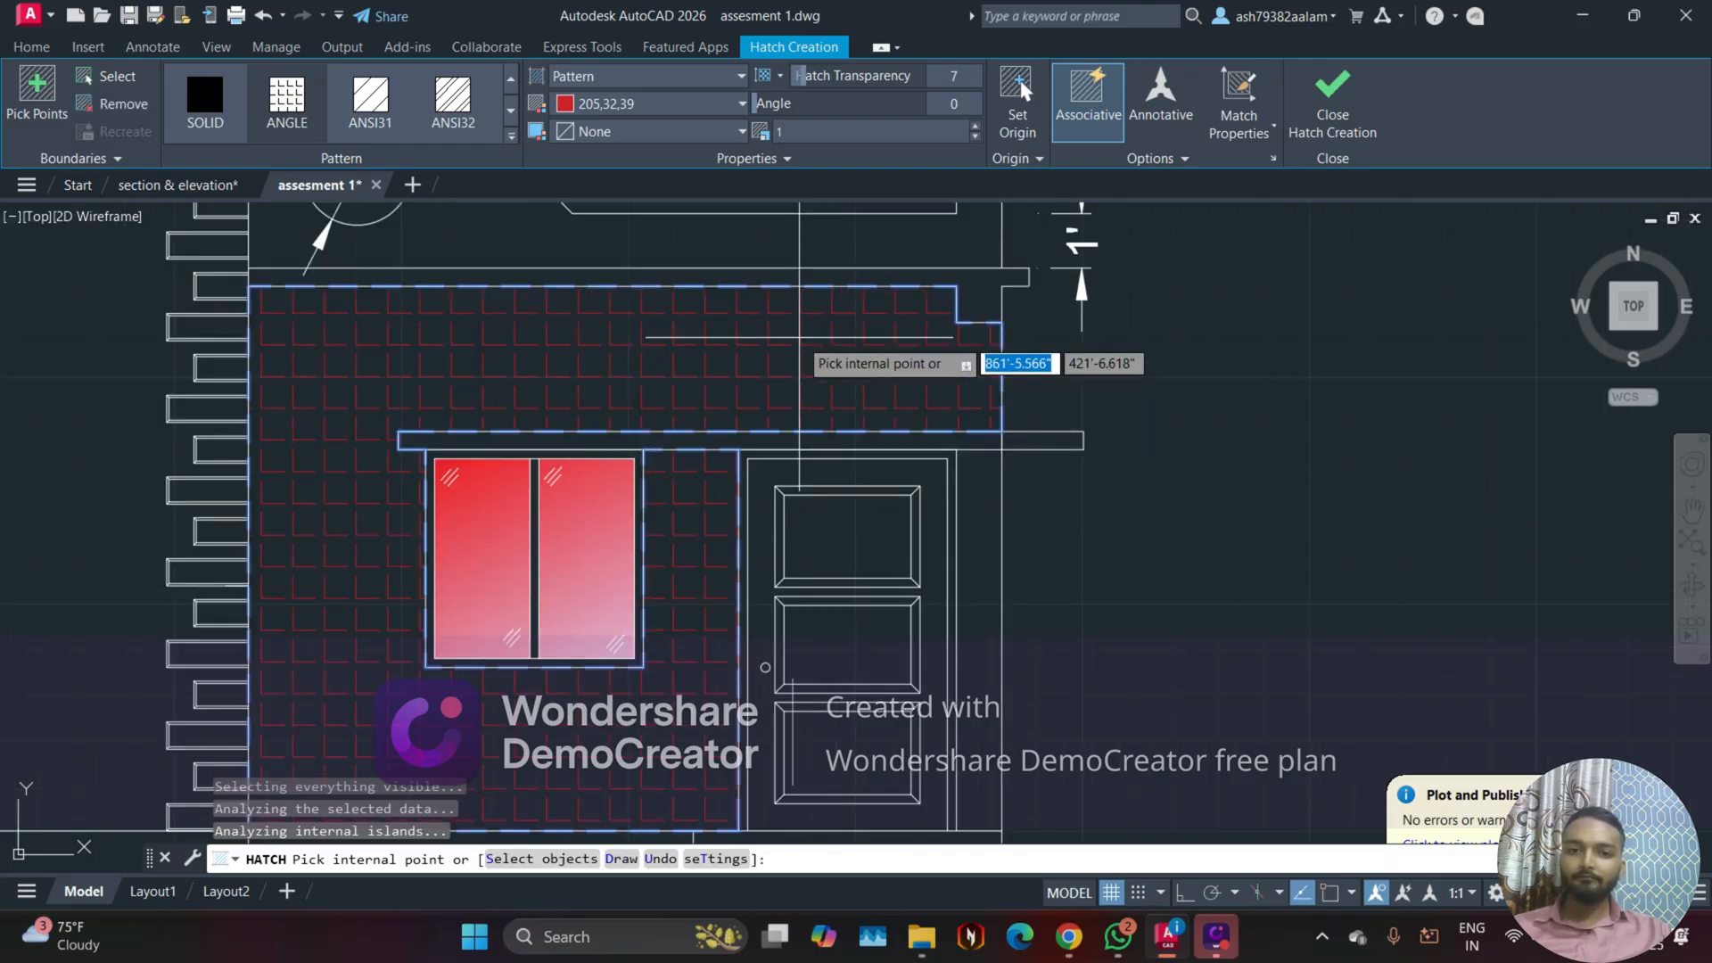
scroll(799, 337, up, 2)
middle_drag(281, 367, 438, 393)
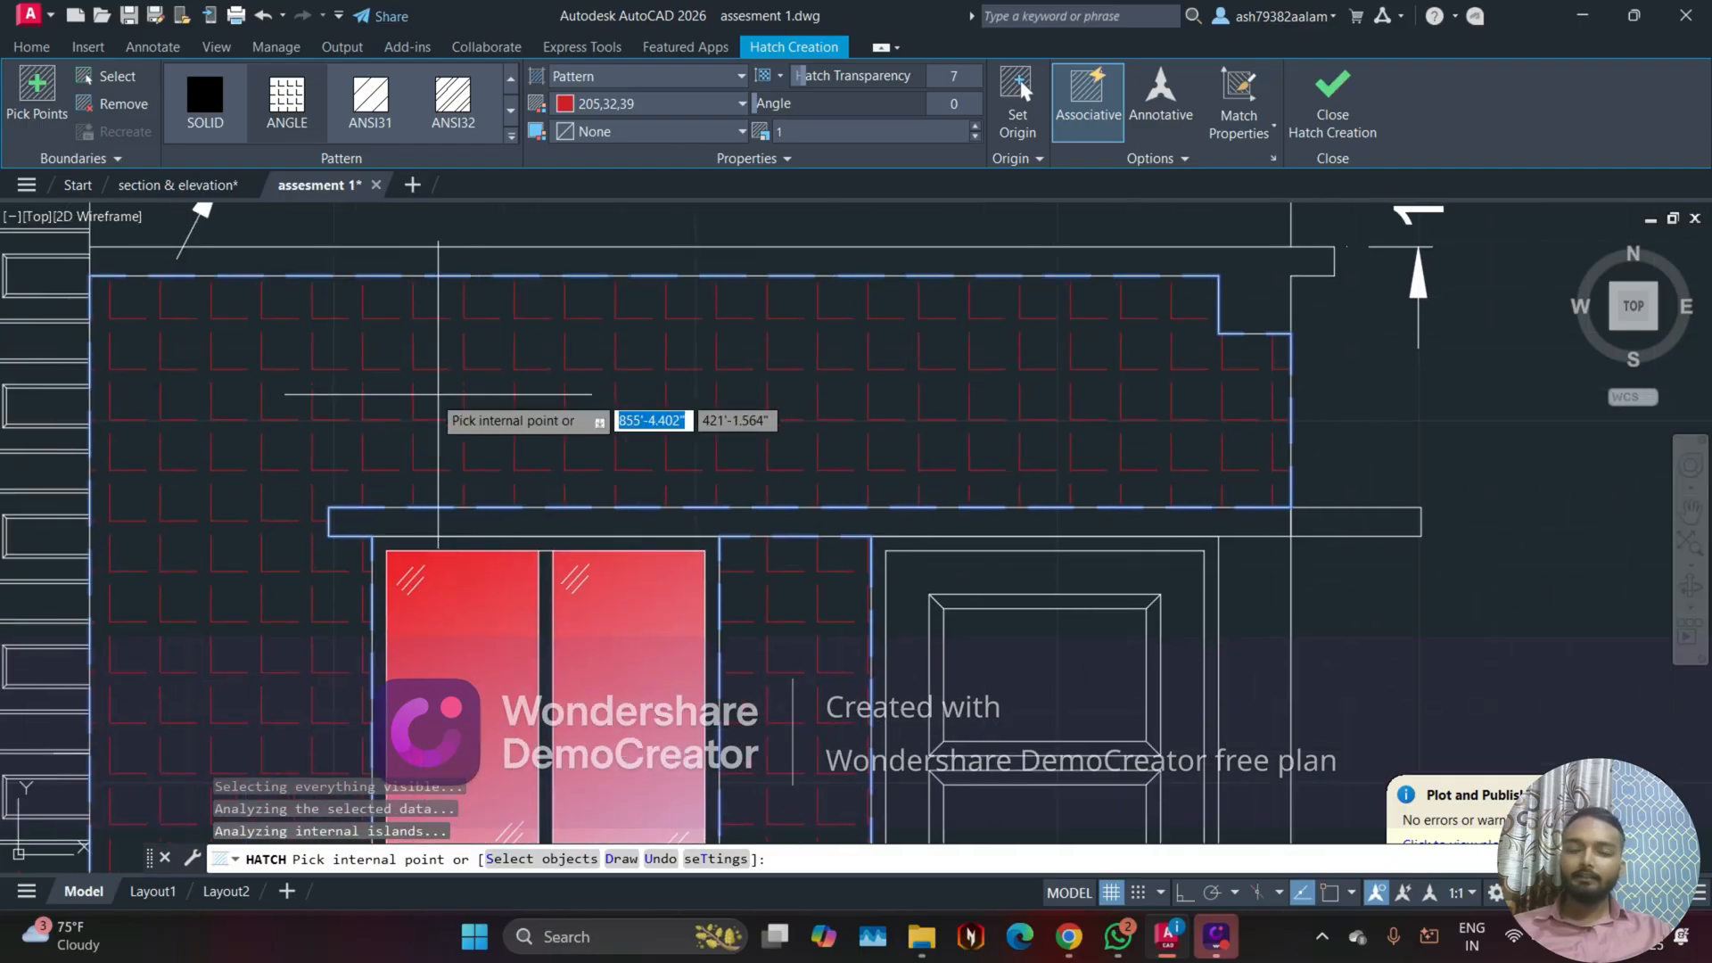
scroll(487, 303, up, 2)
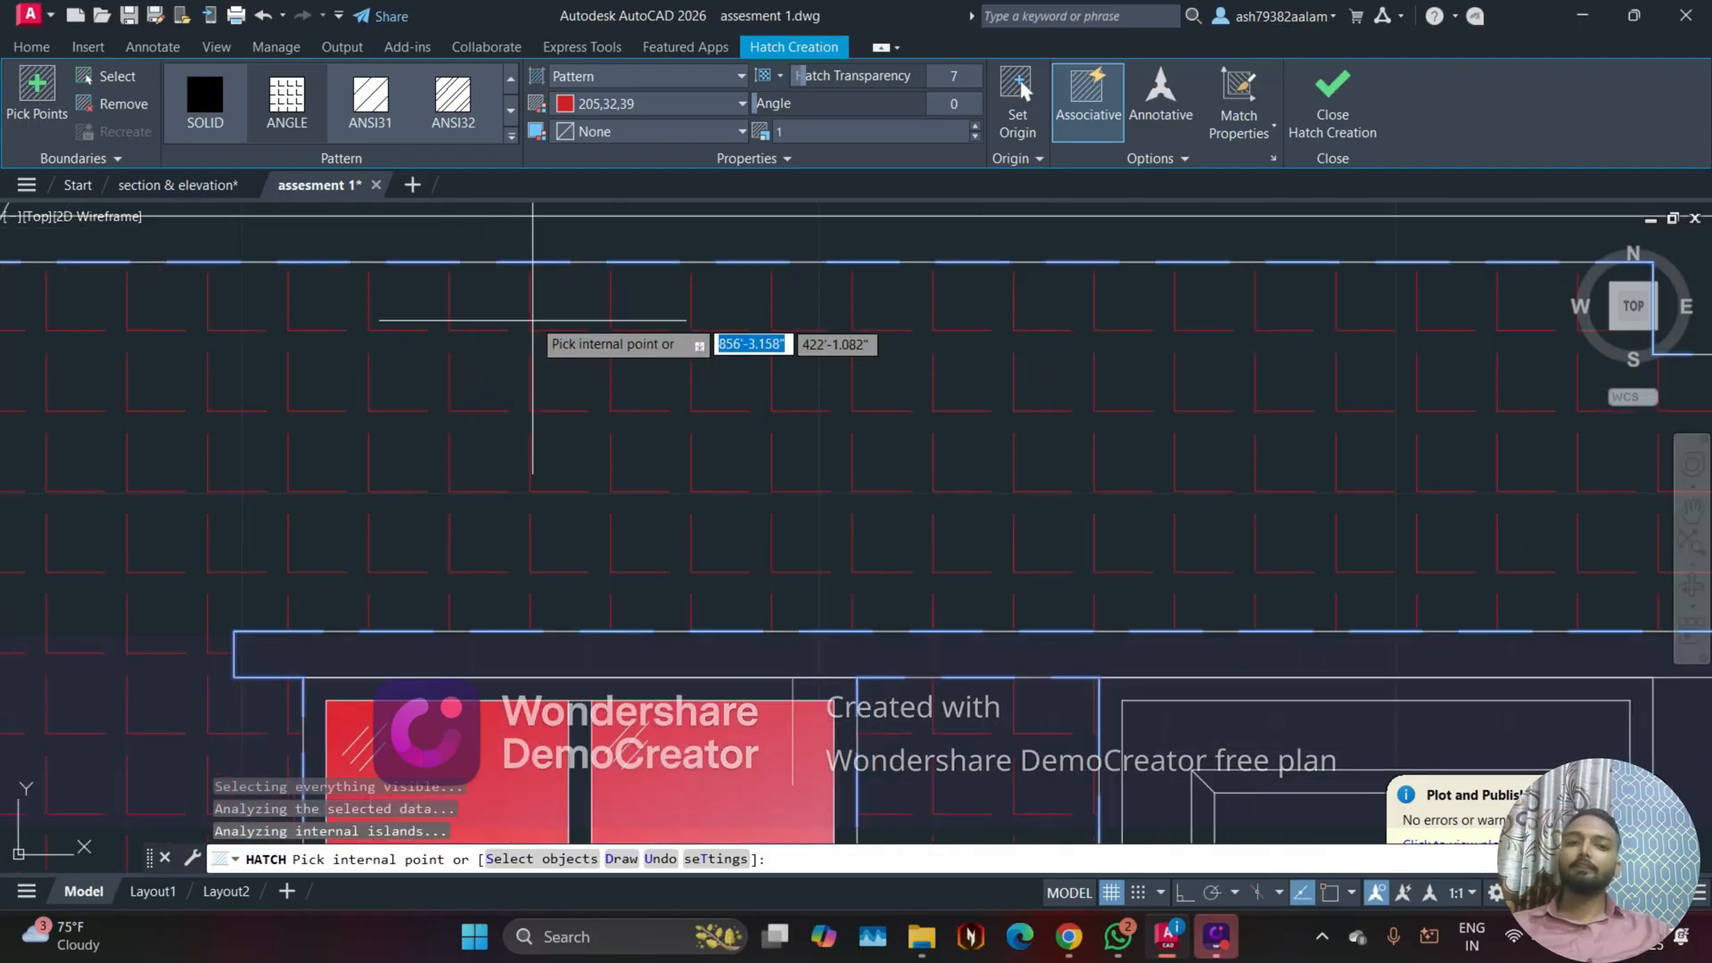
scroll(532, 319, down, 3)
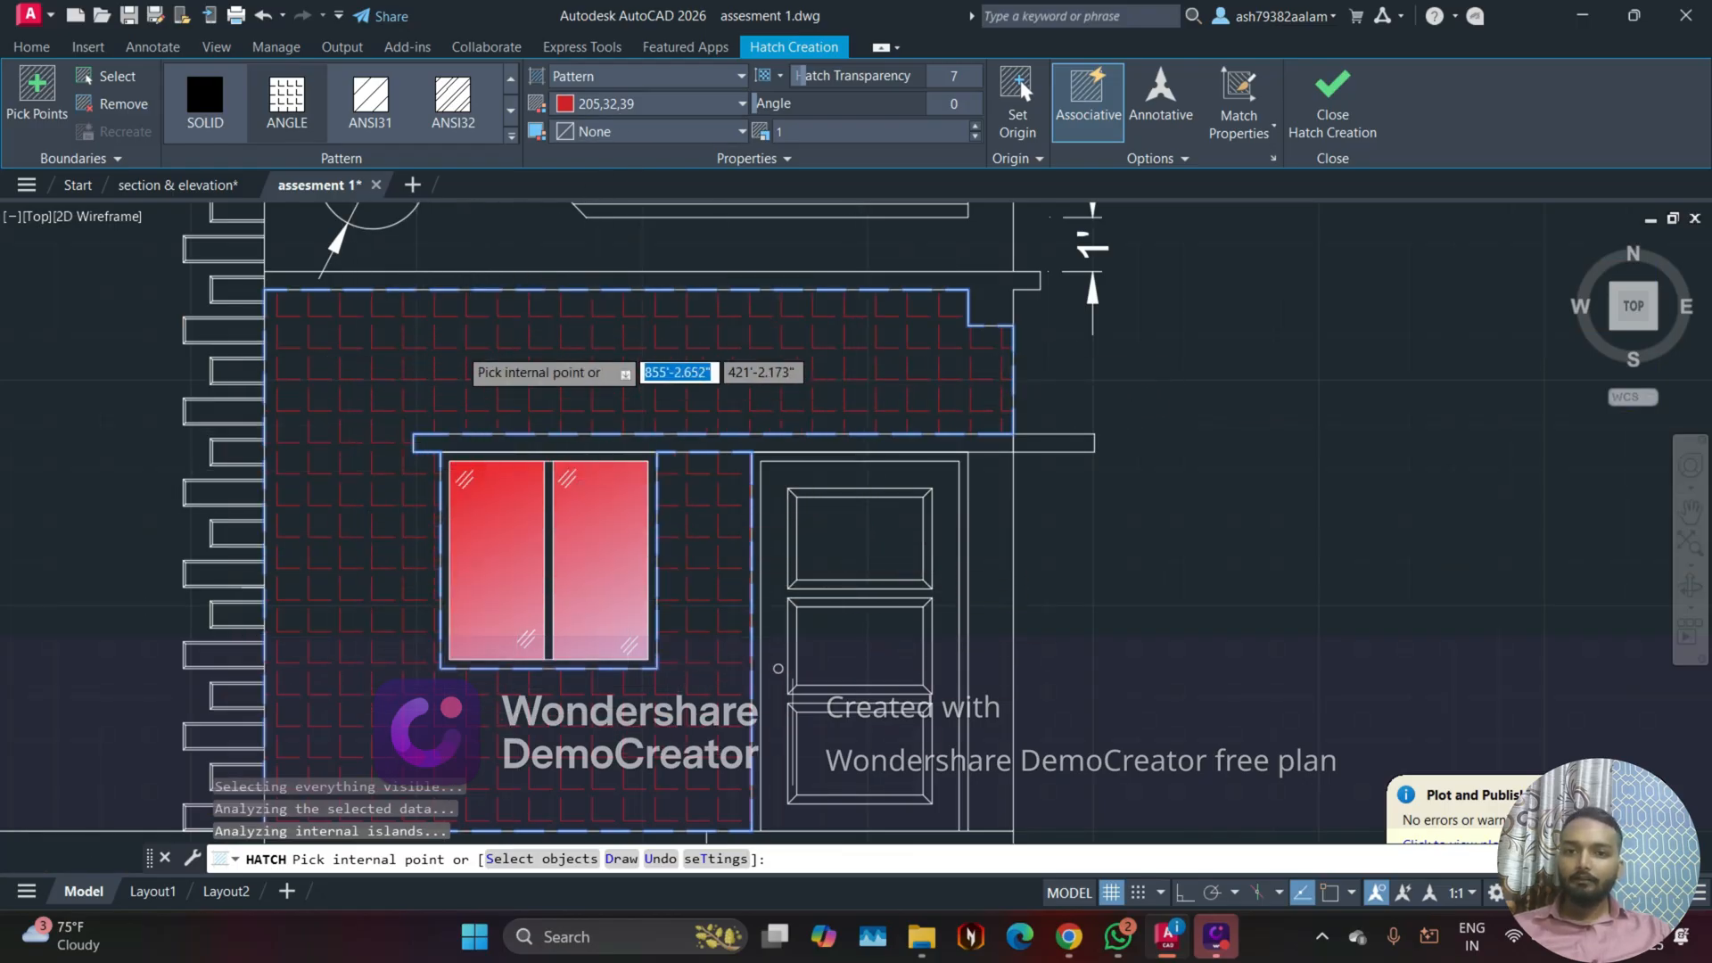
scroll(455, 346, up, 5)
middle_drag(479, 261, 472, 332)
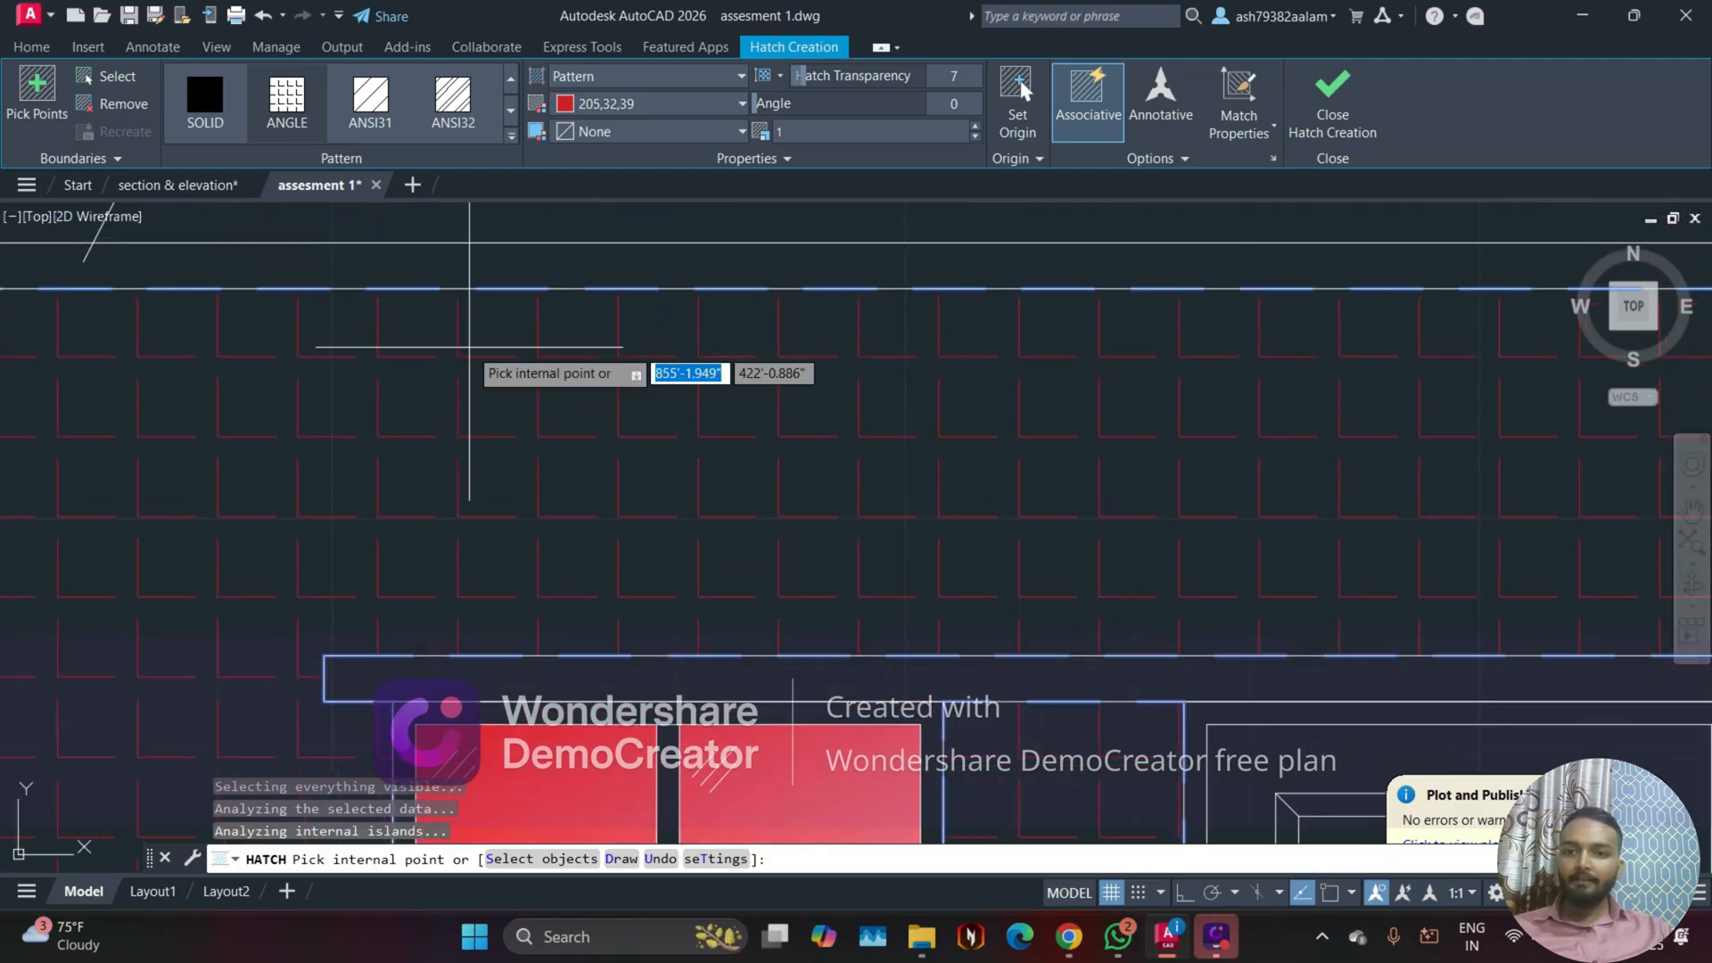
click(703, 109)
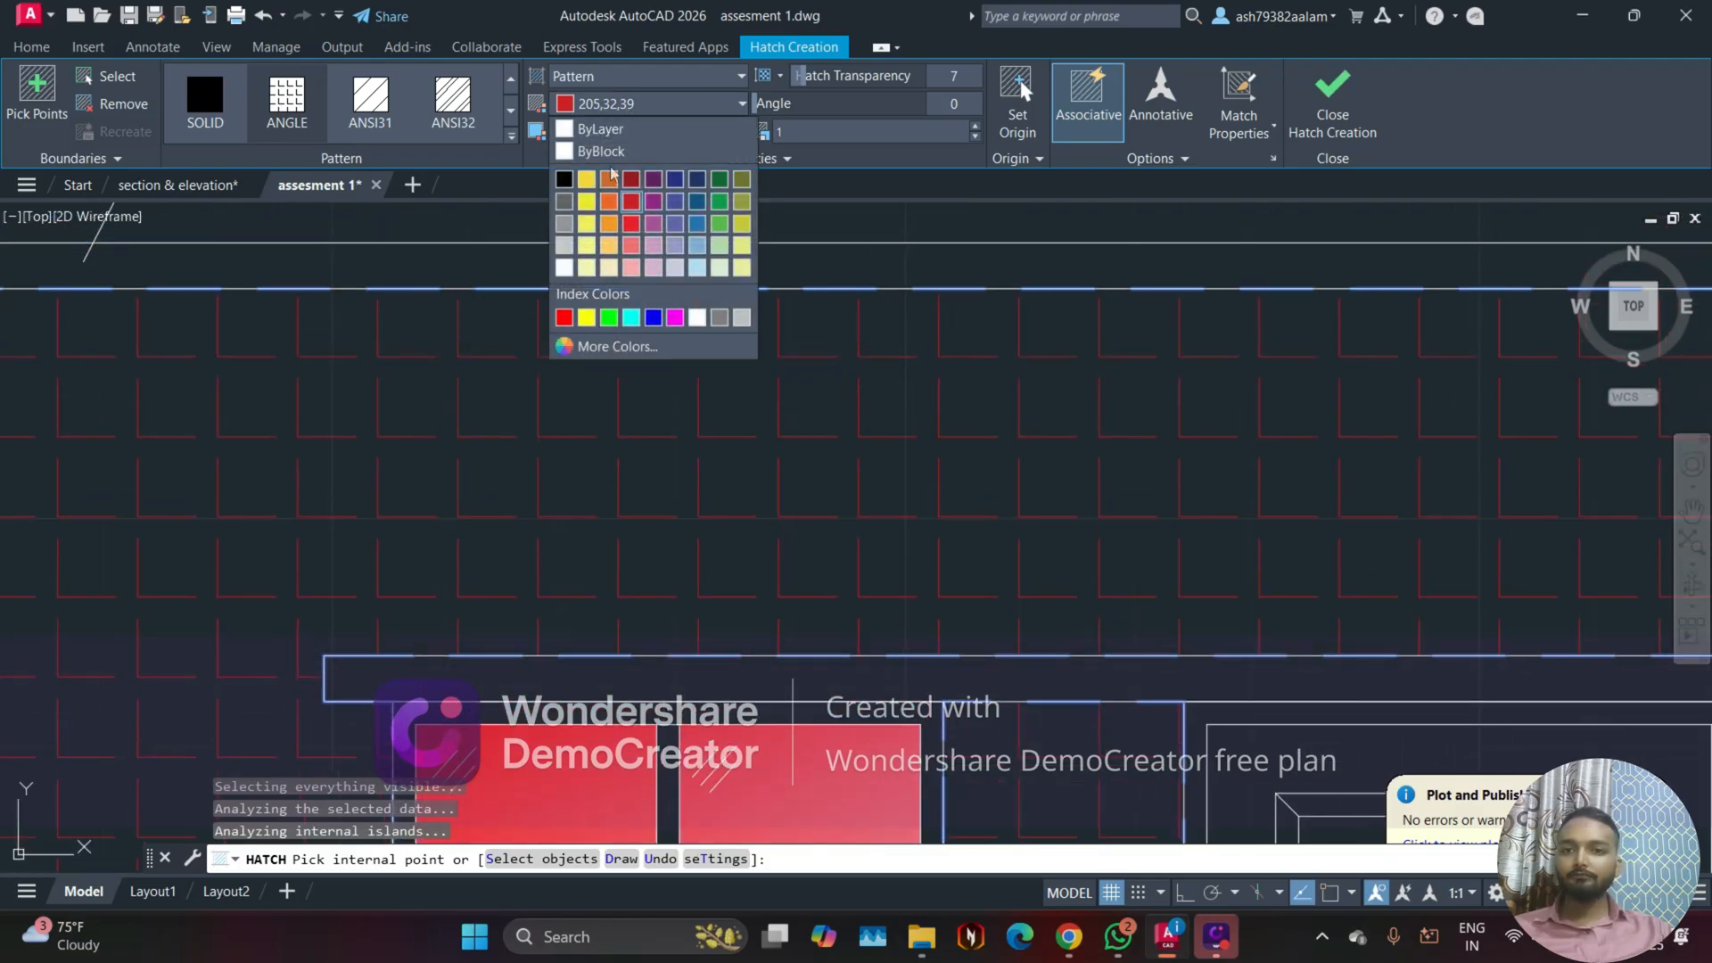
click(600, 129)
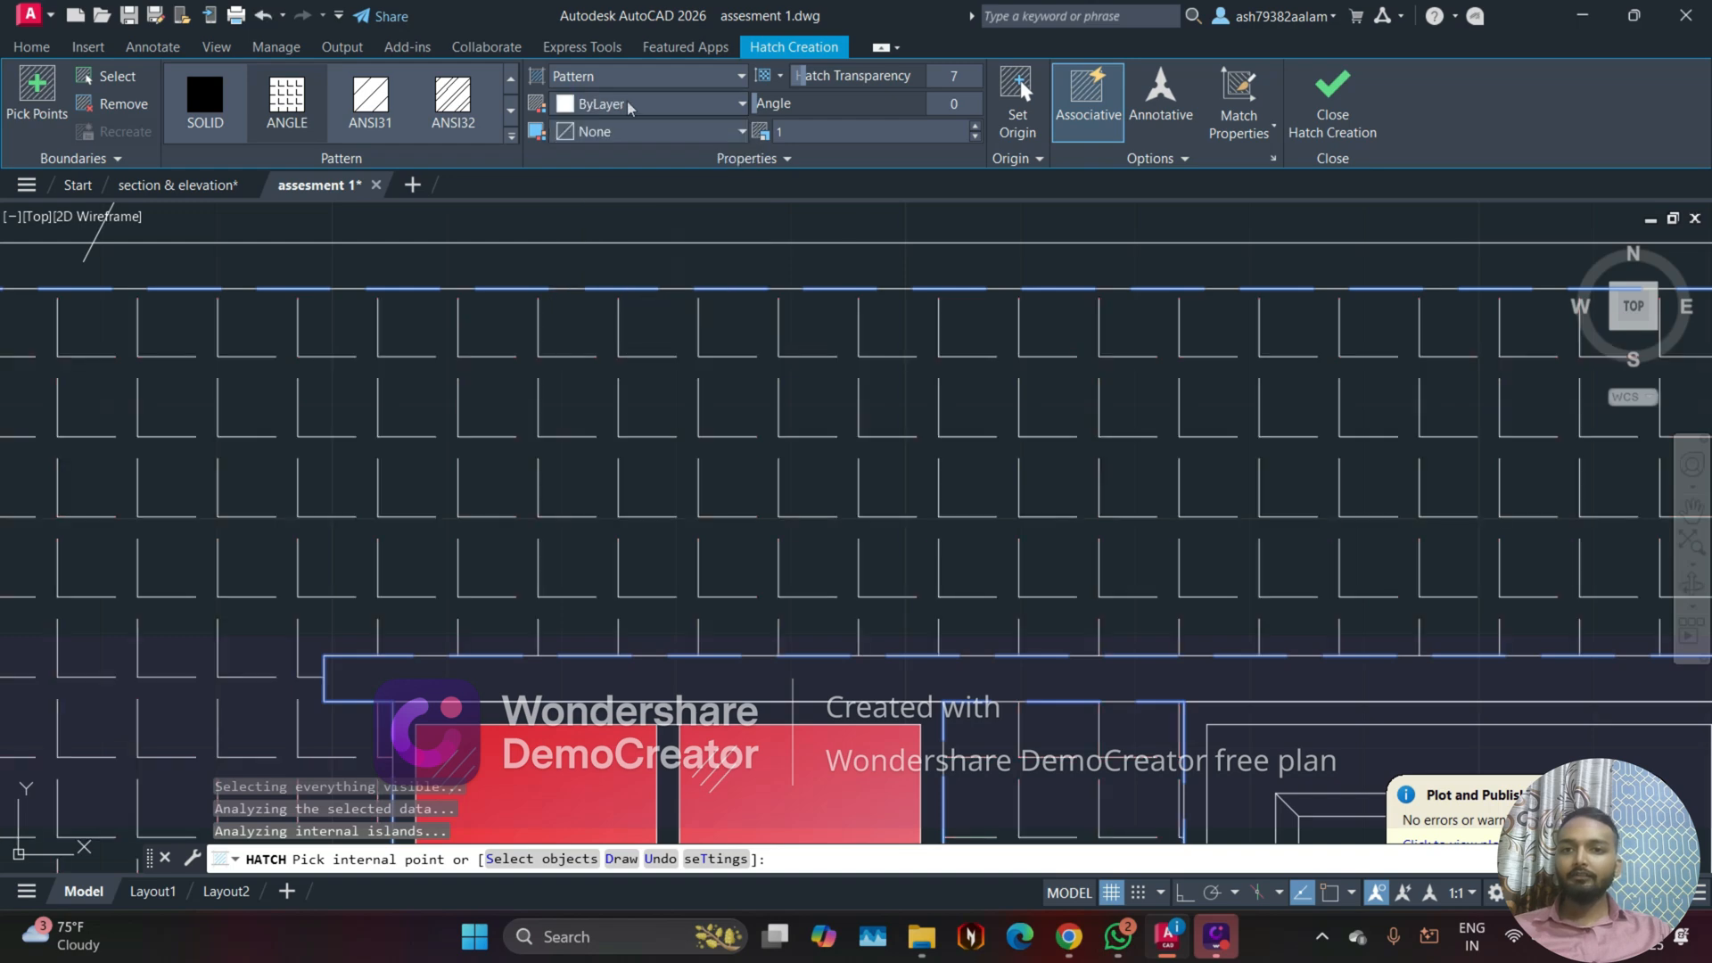
click(656, 103)
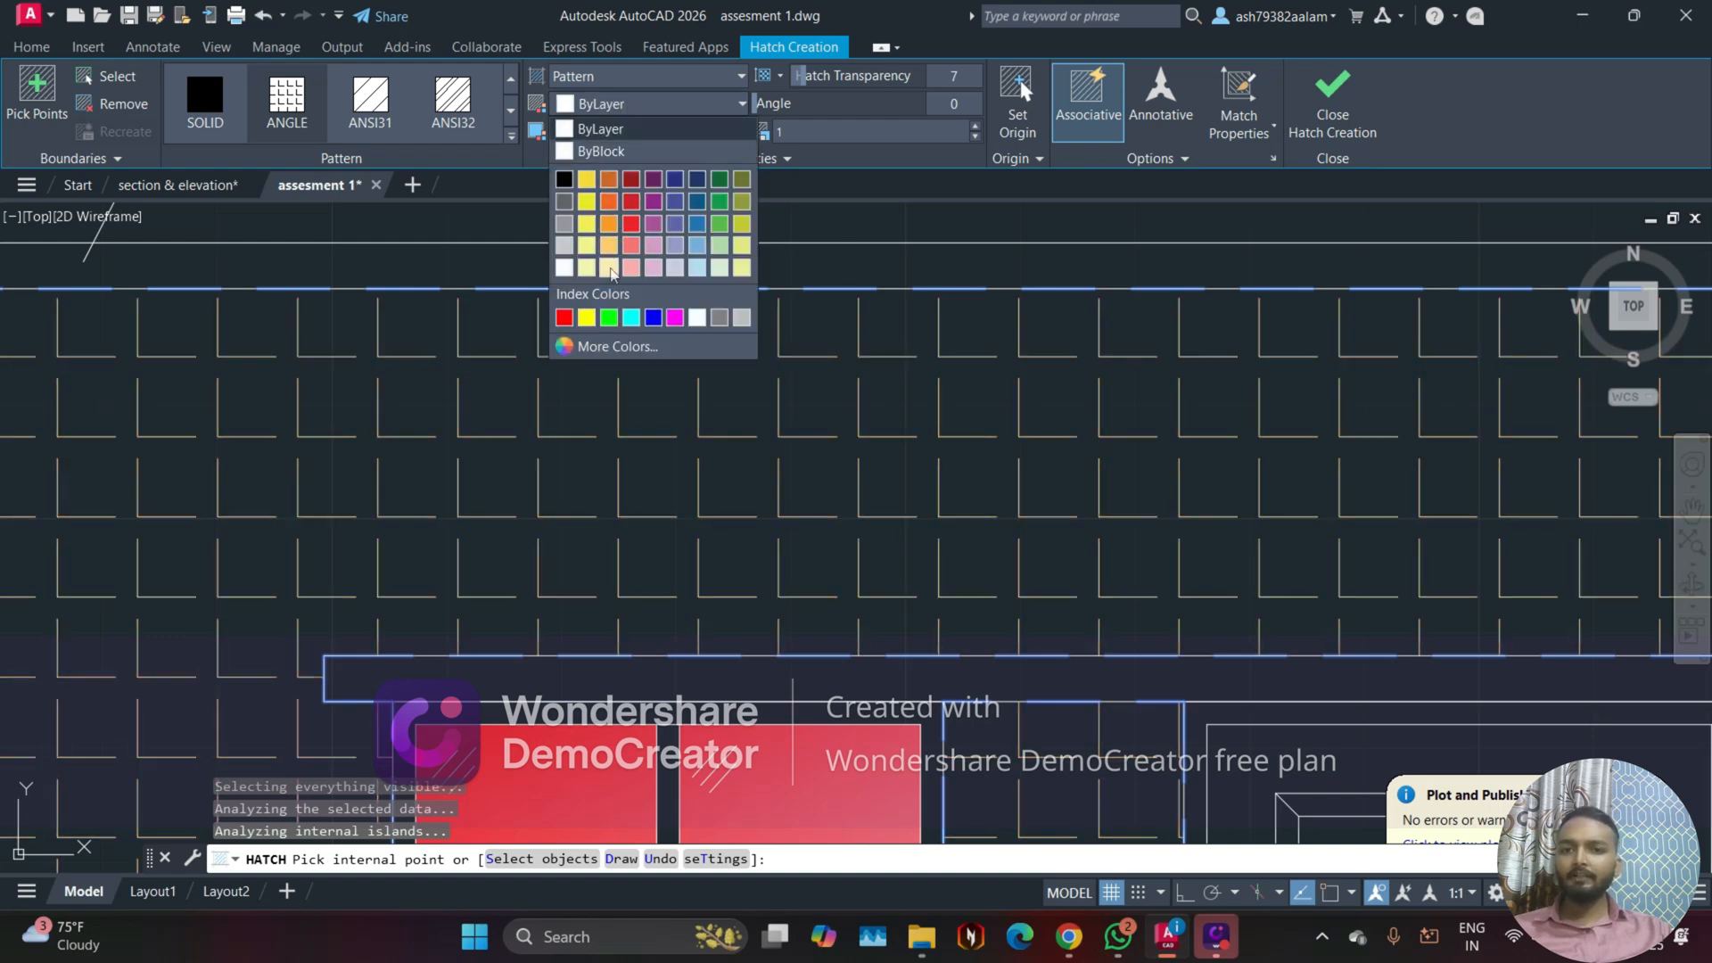
click(627, 132)
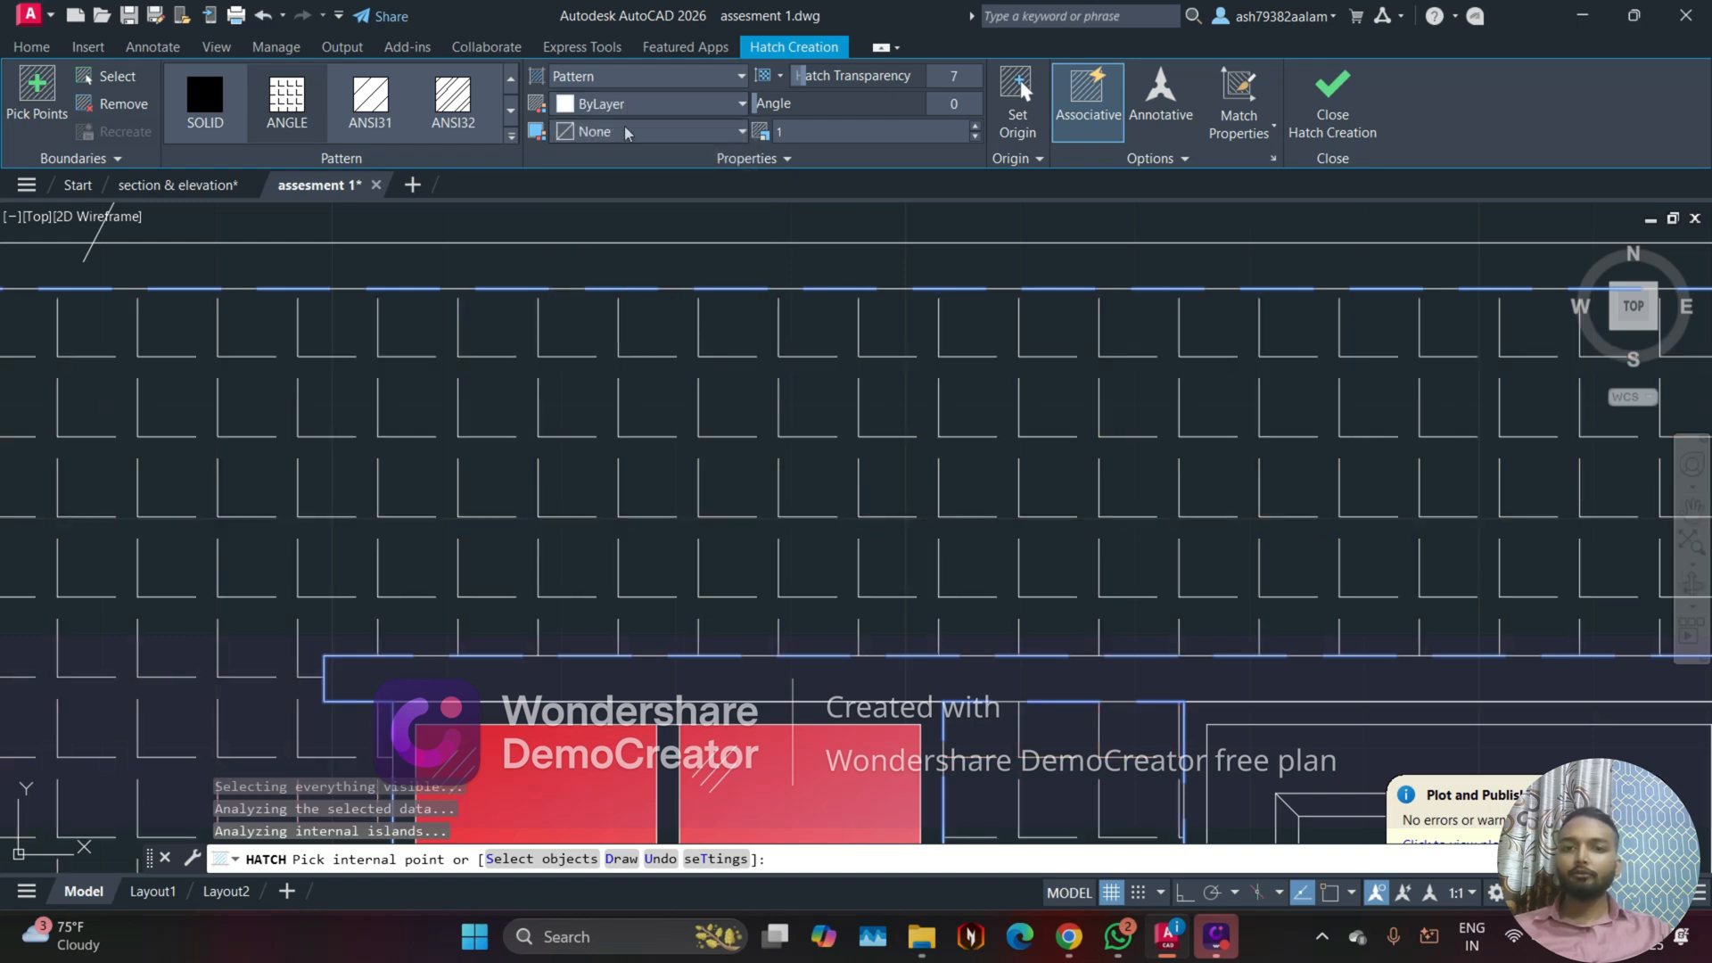
Step: Set the wall hatch's background color to 237,31,36
scroll(593, 352, down, 2)
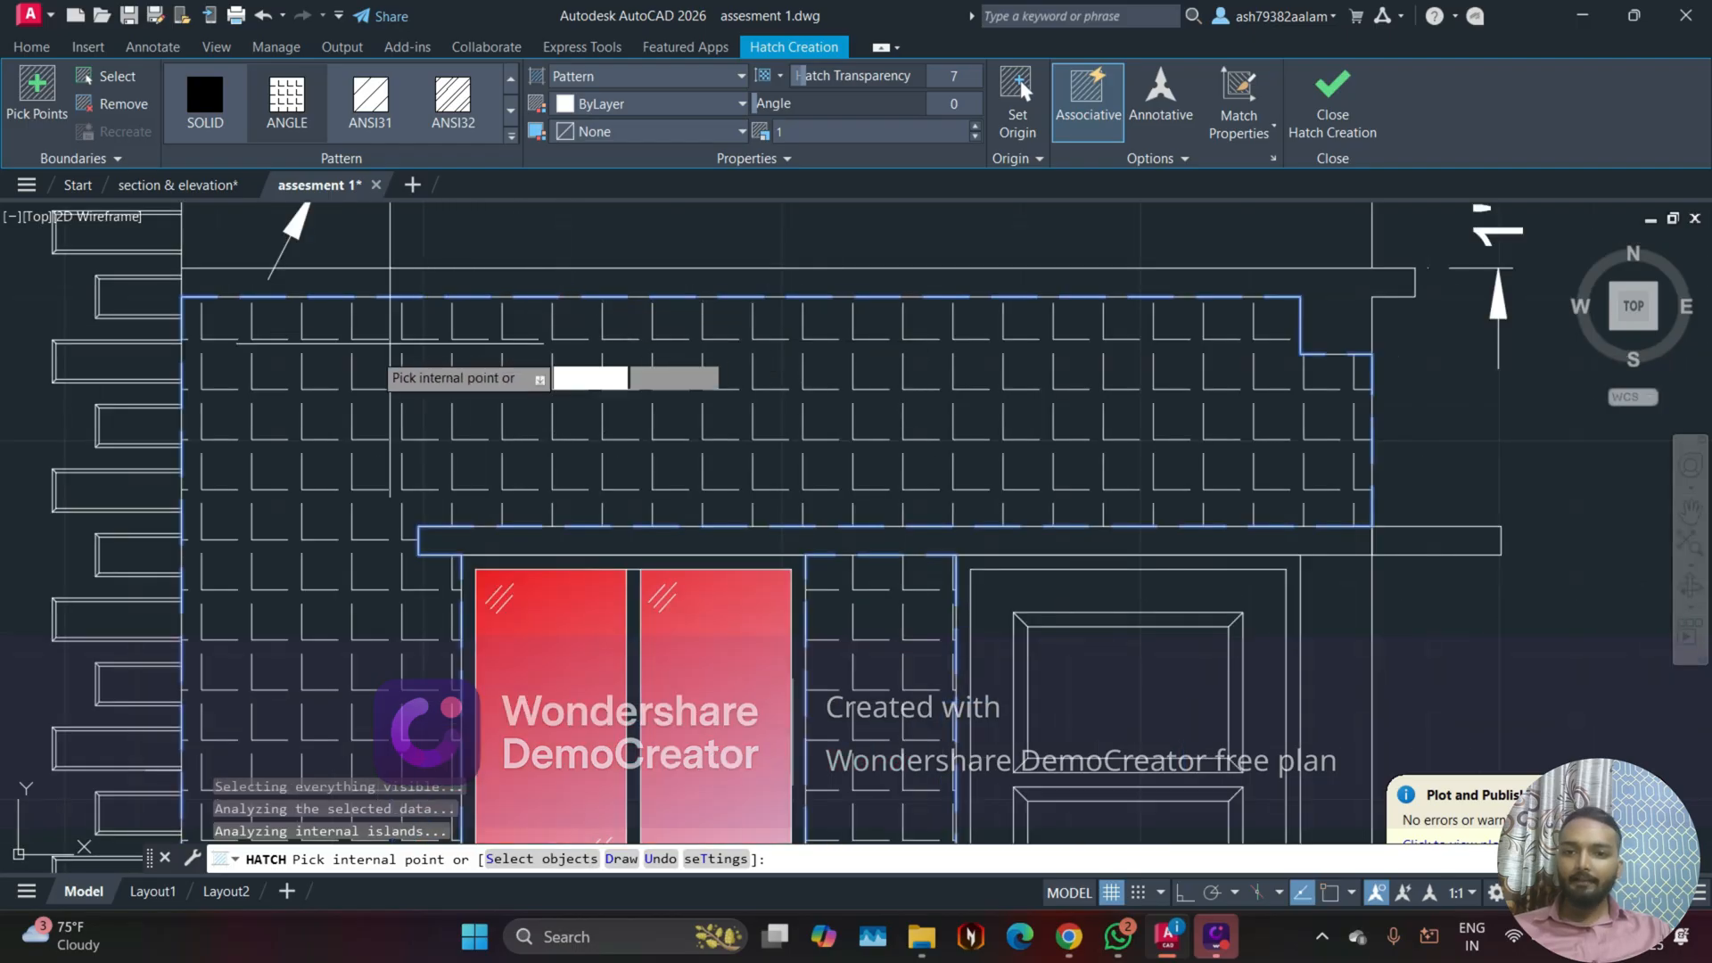
click(652, 133)
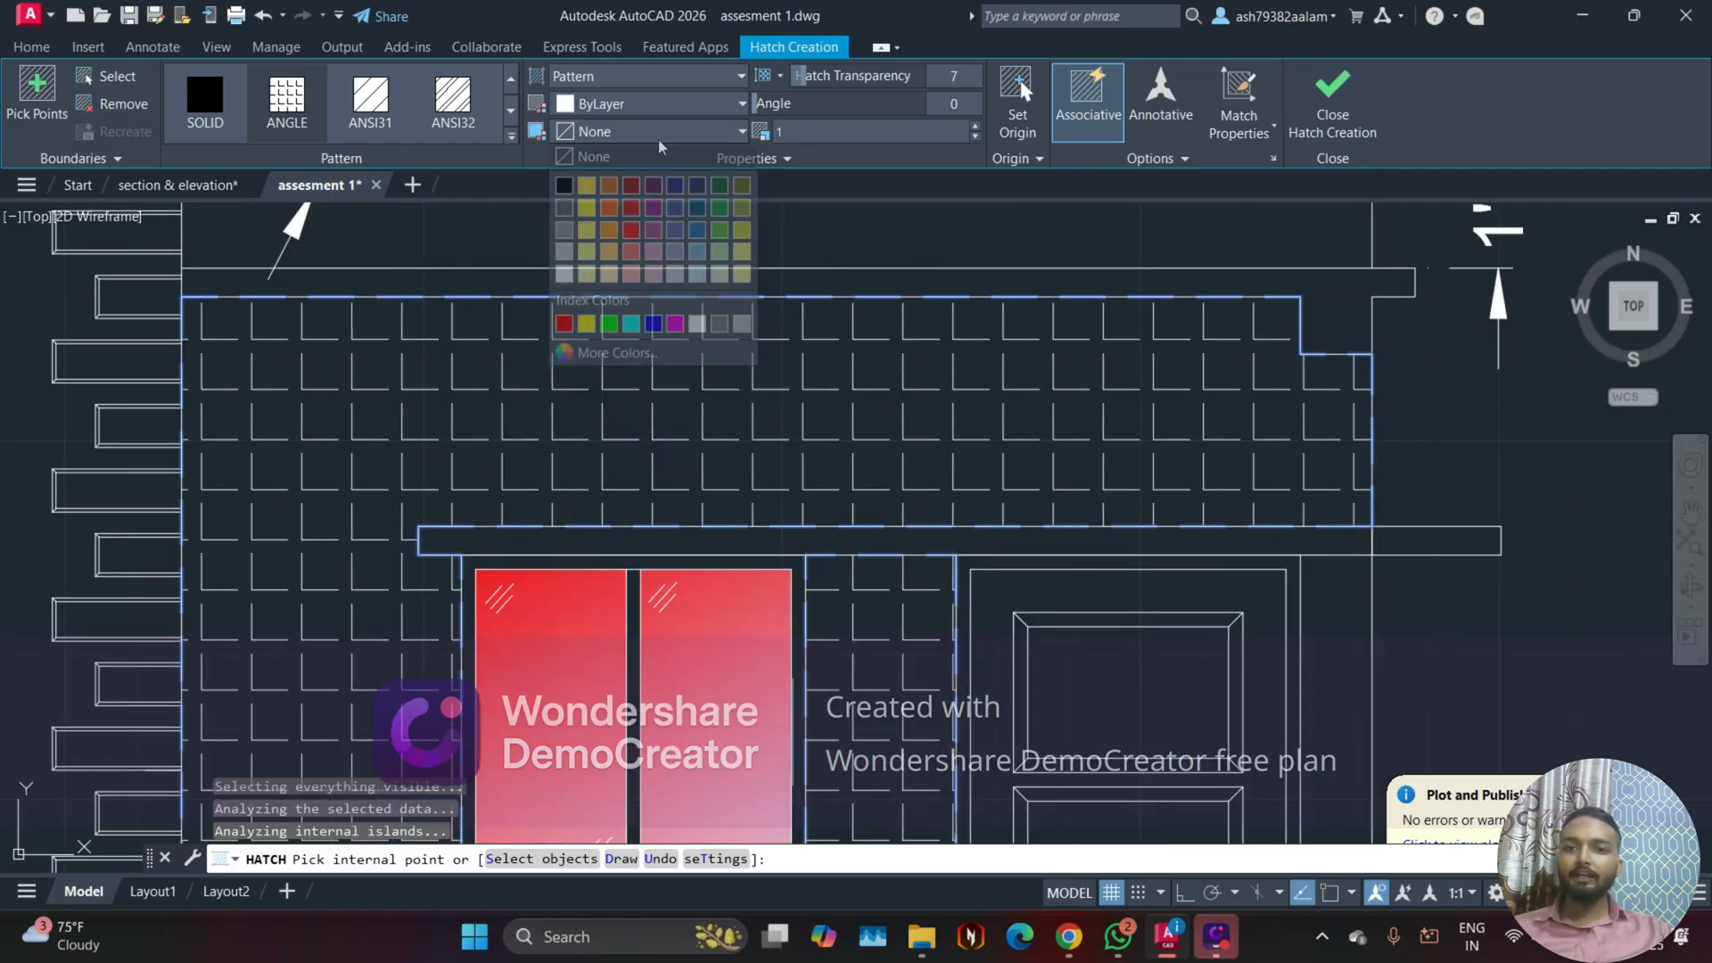
click(630, 208)
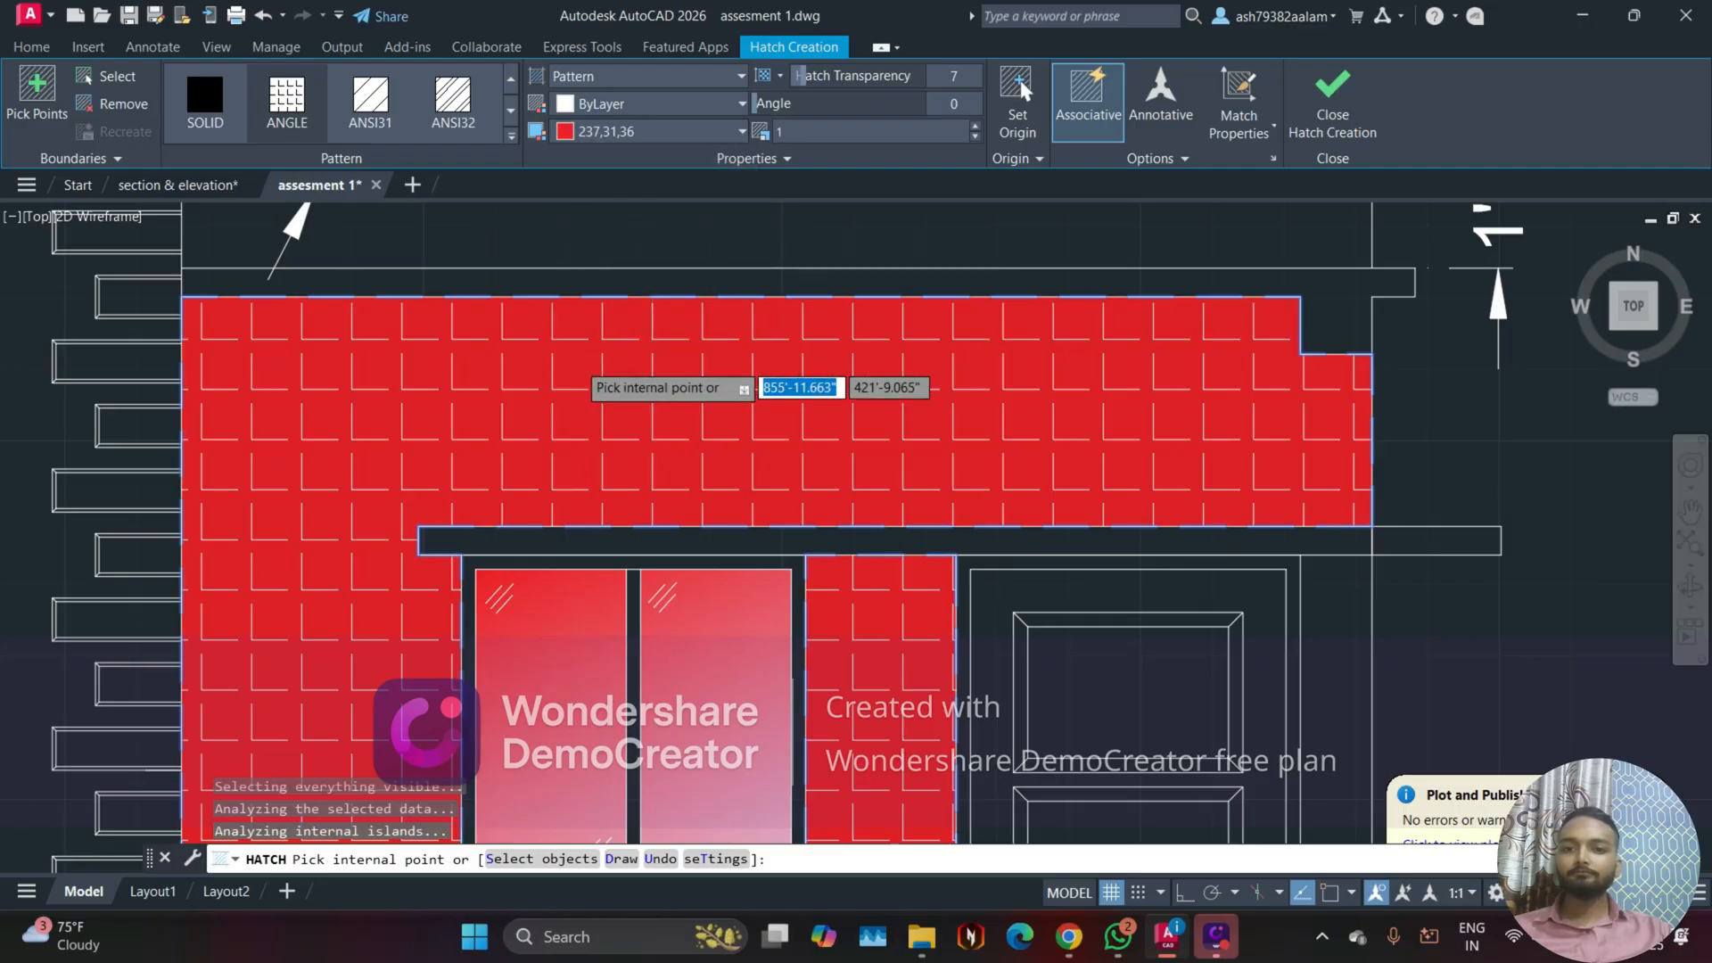
Step: Finish the red-backed ANGLE hatch on the front elevation's wall and leave the Hatch command
scroll(459, 486, down, 3)
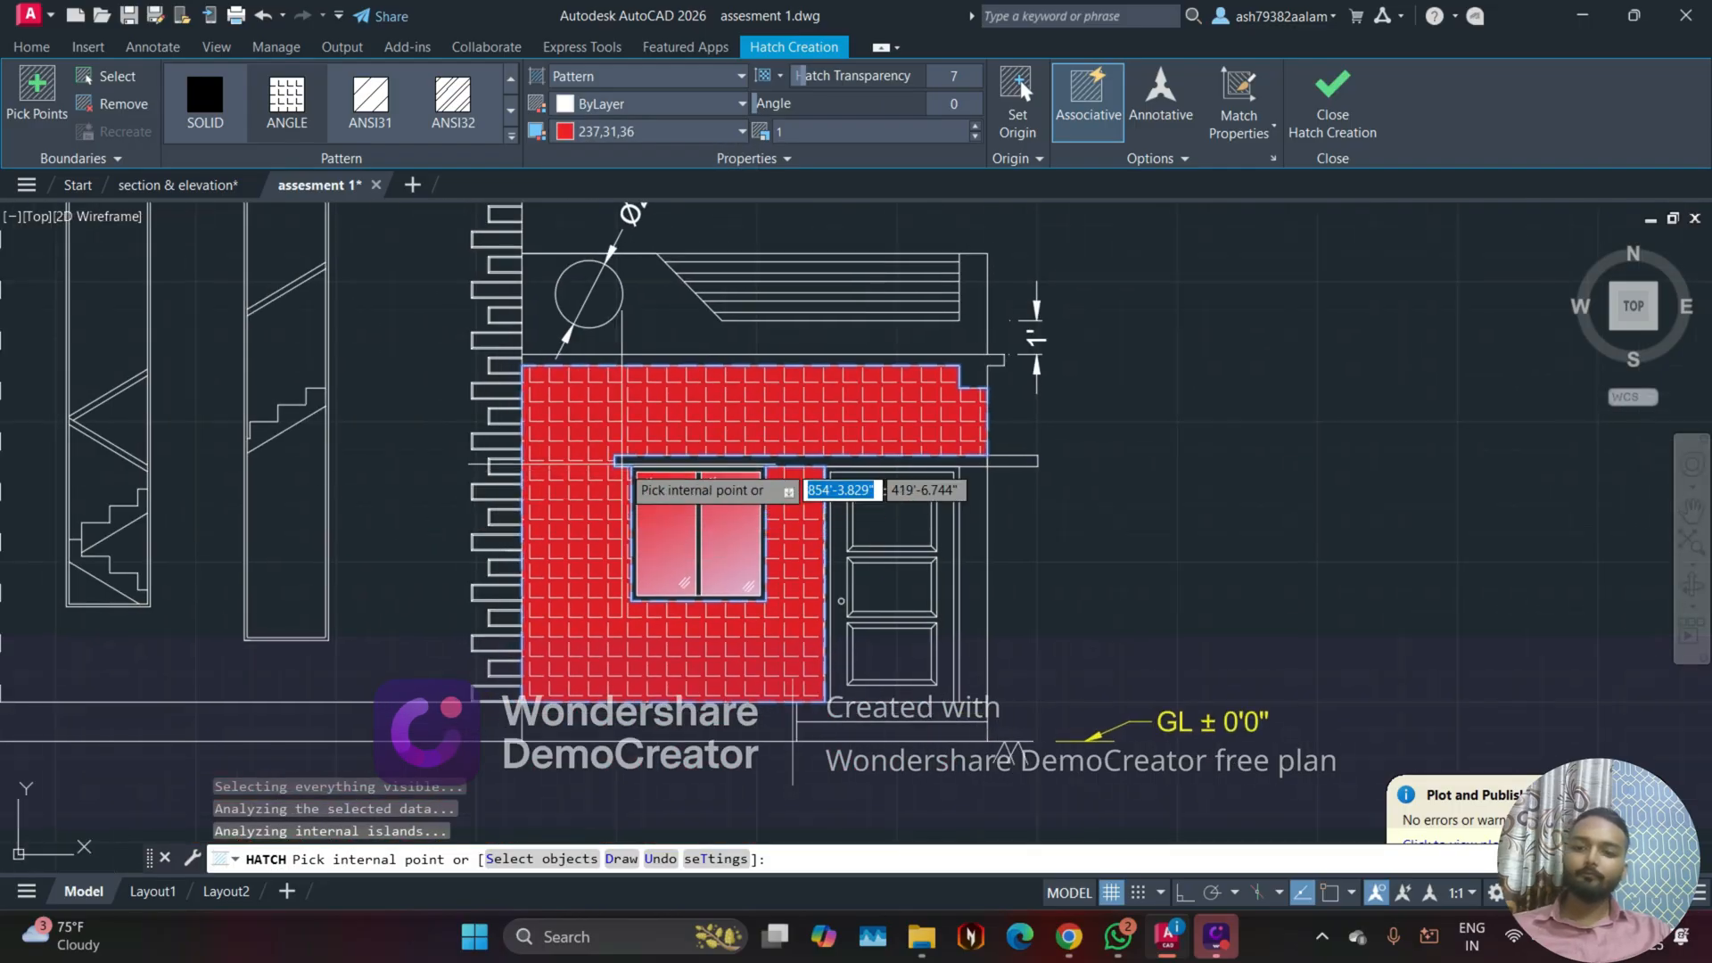
key(Escape)
key(Escape)
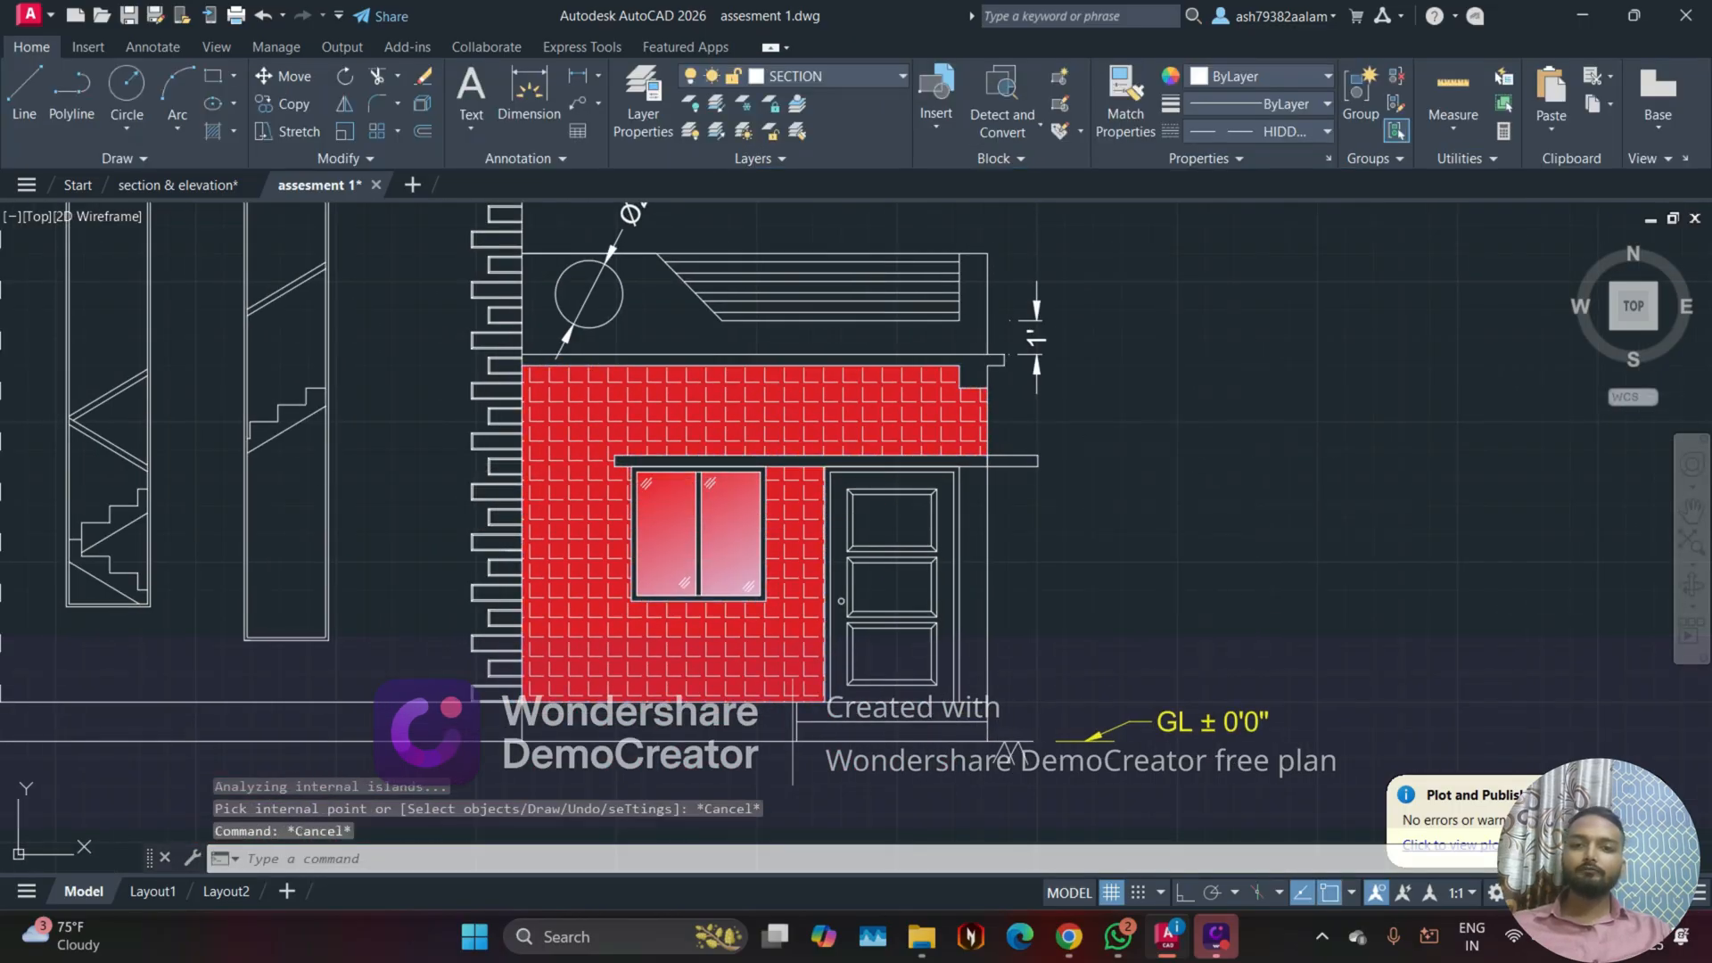
key(space)
key(Escape)
key(Escape)
key(Escape)
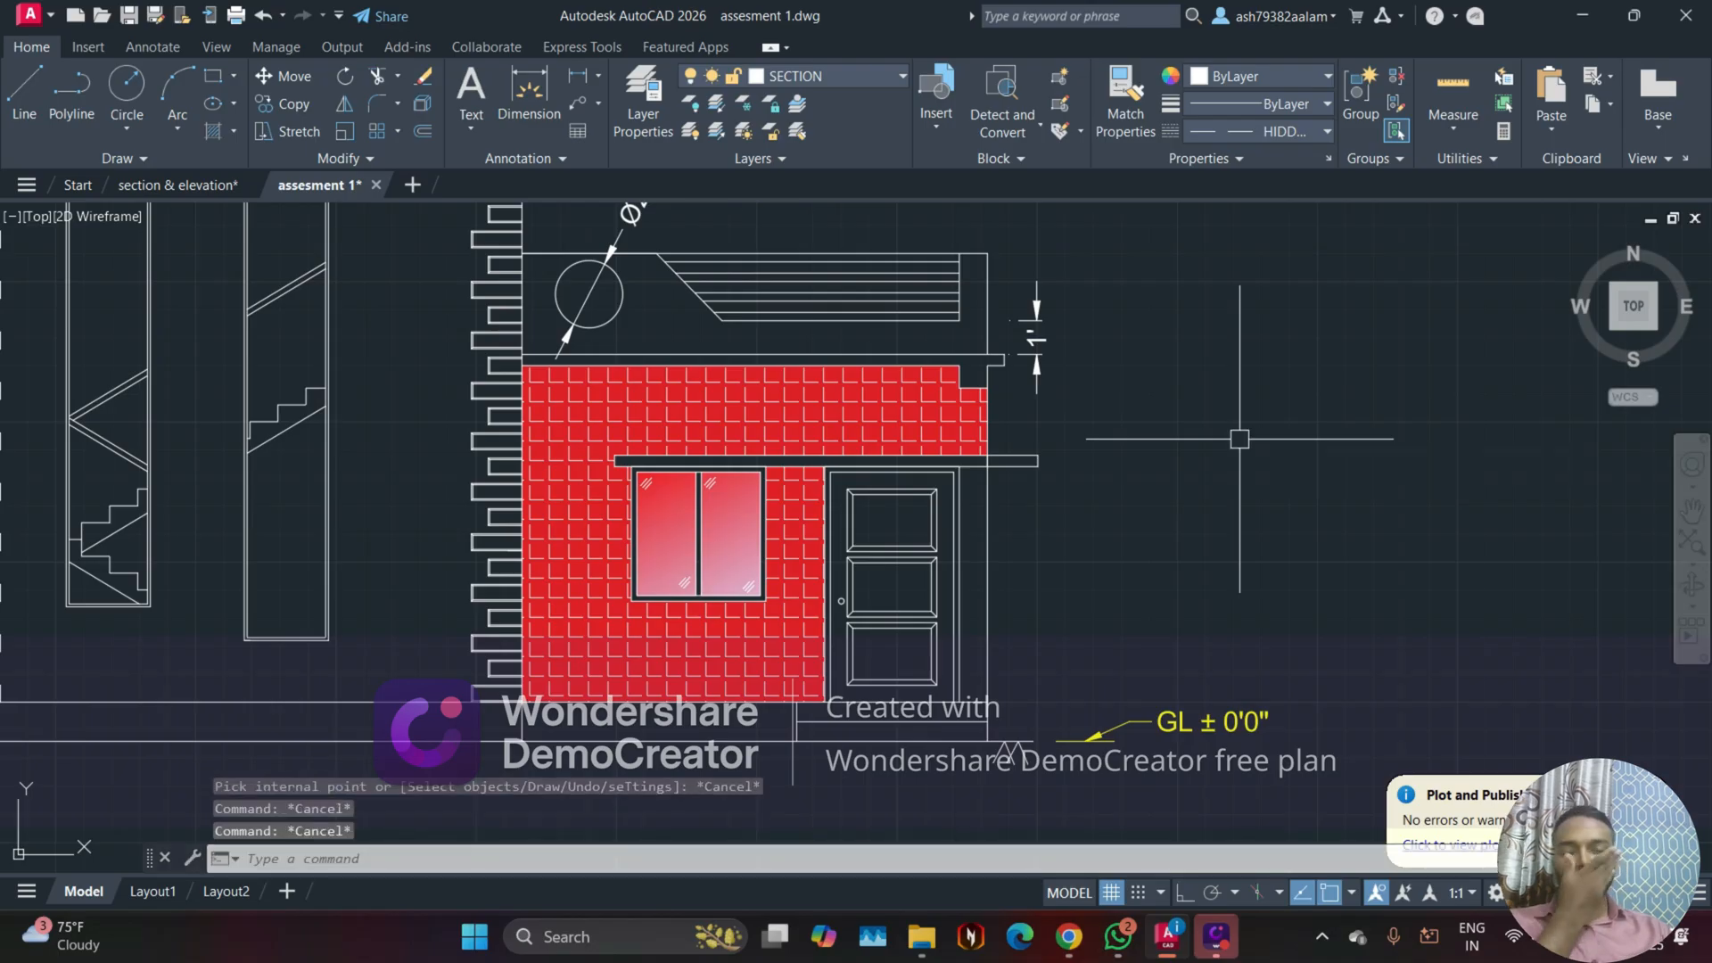
Step: Switch to the section & elevation drawing and inspect the brick hatch pattern and settings on its upper wall
click(178, 185)
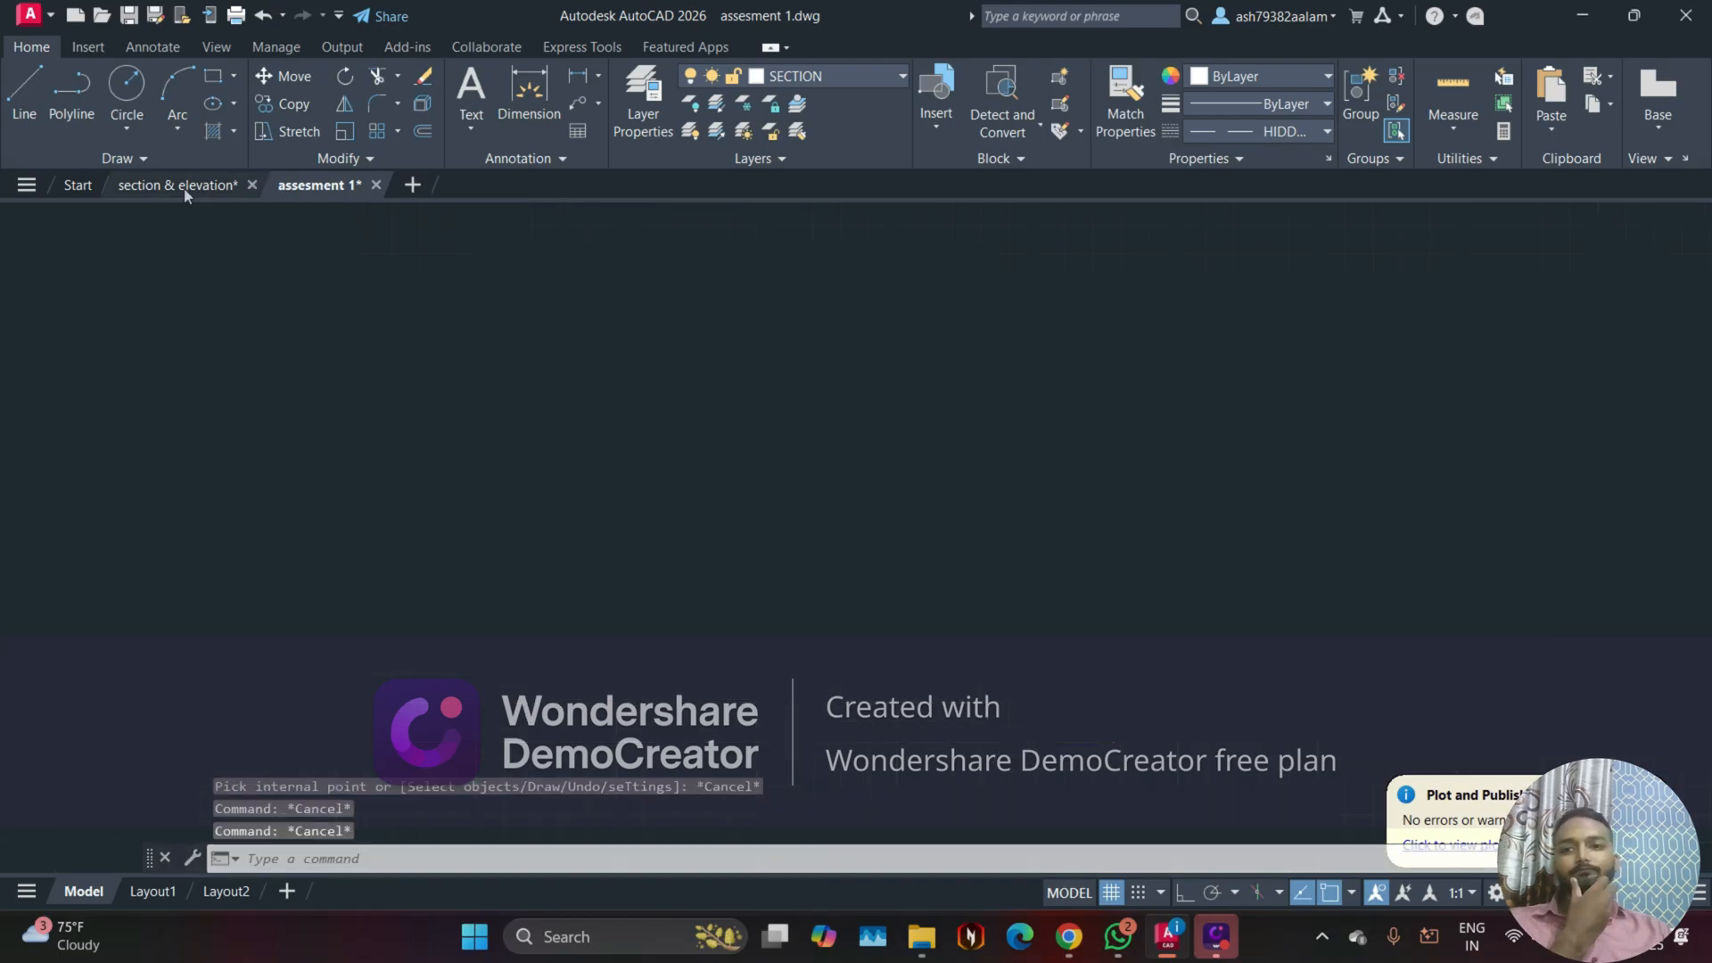
click(982, 856)
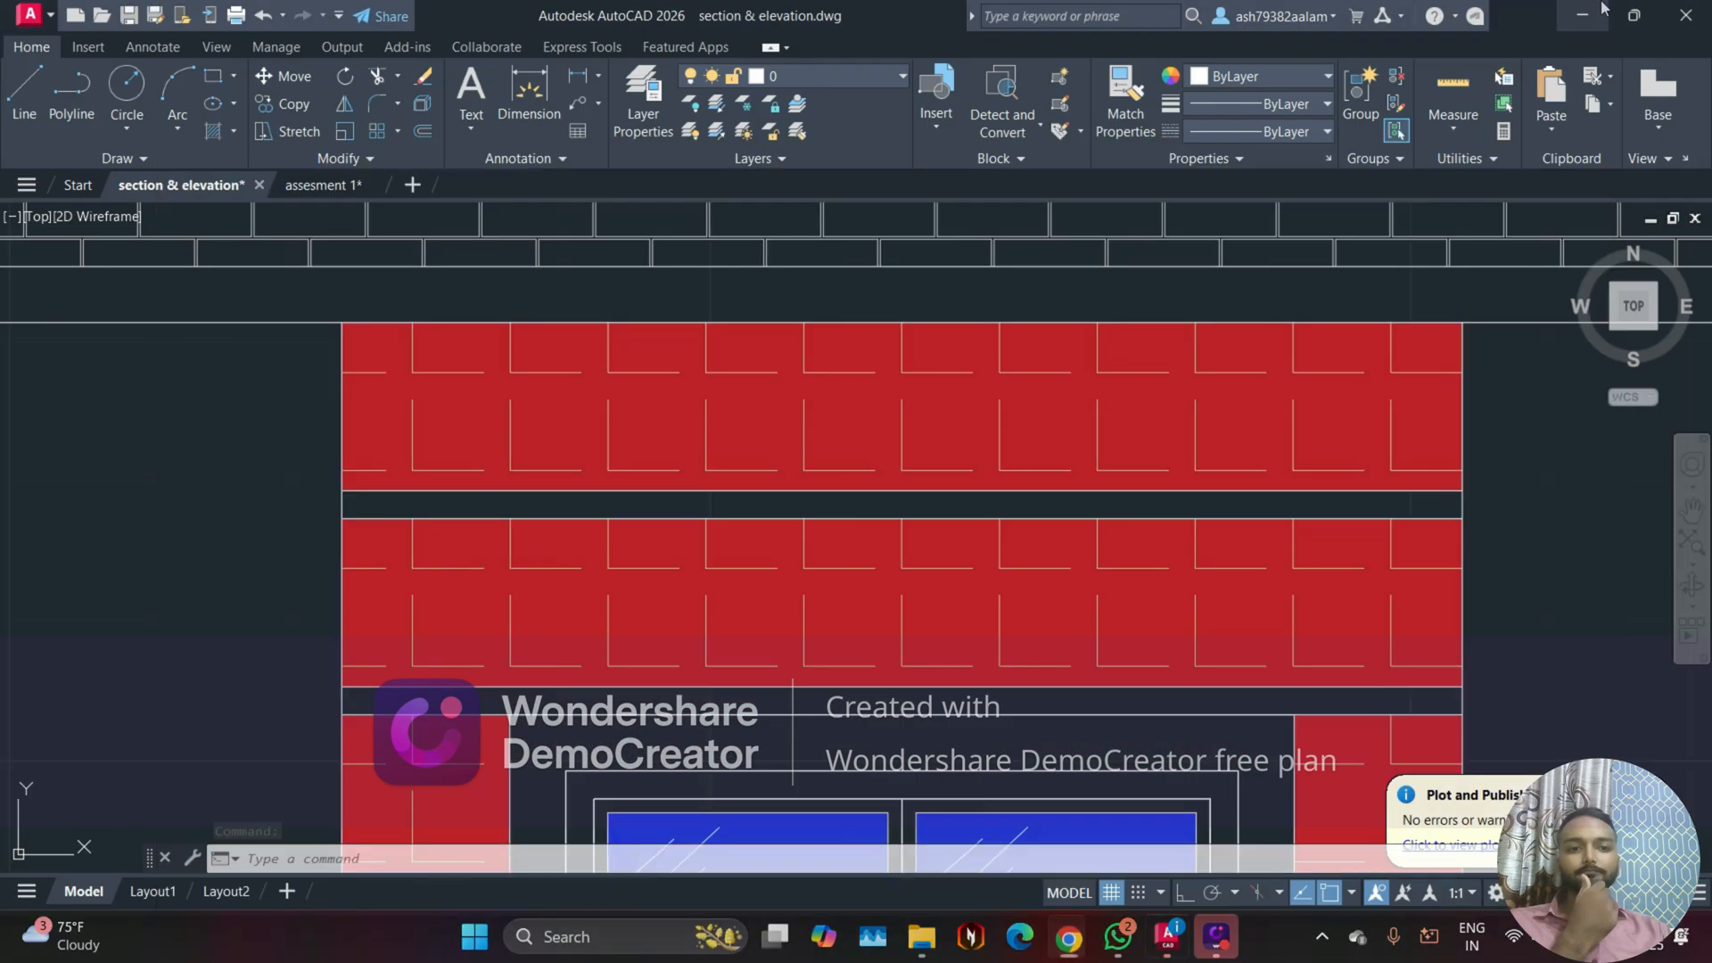
click(1596, 13)
scroll(538, 573, down, 2)
scroll(425, 573, down, 2)
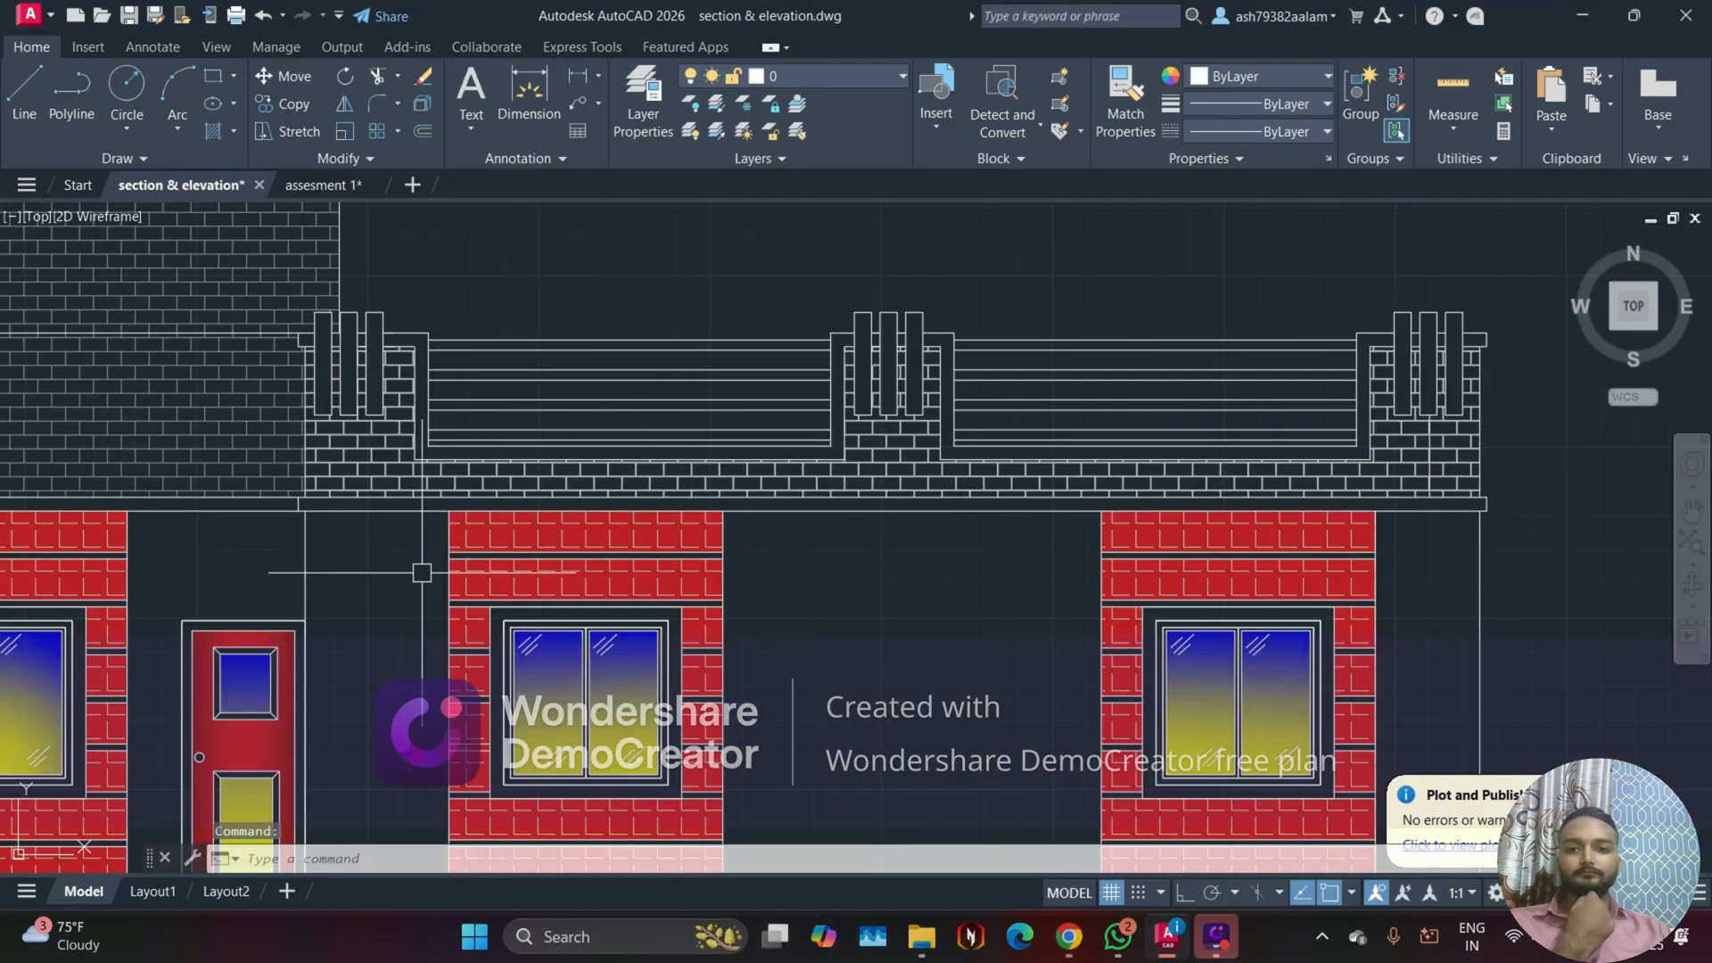
middle_drag(425, 573, 752, 602)
middle_drag(417, 503, 471, 600)
scroll(358, 392, up, 2)
middle_drag(381, 366, 413, 497)
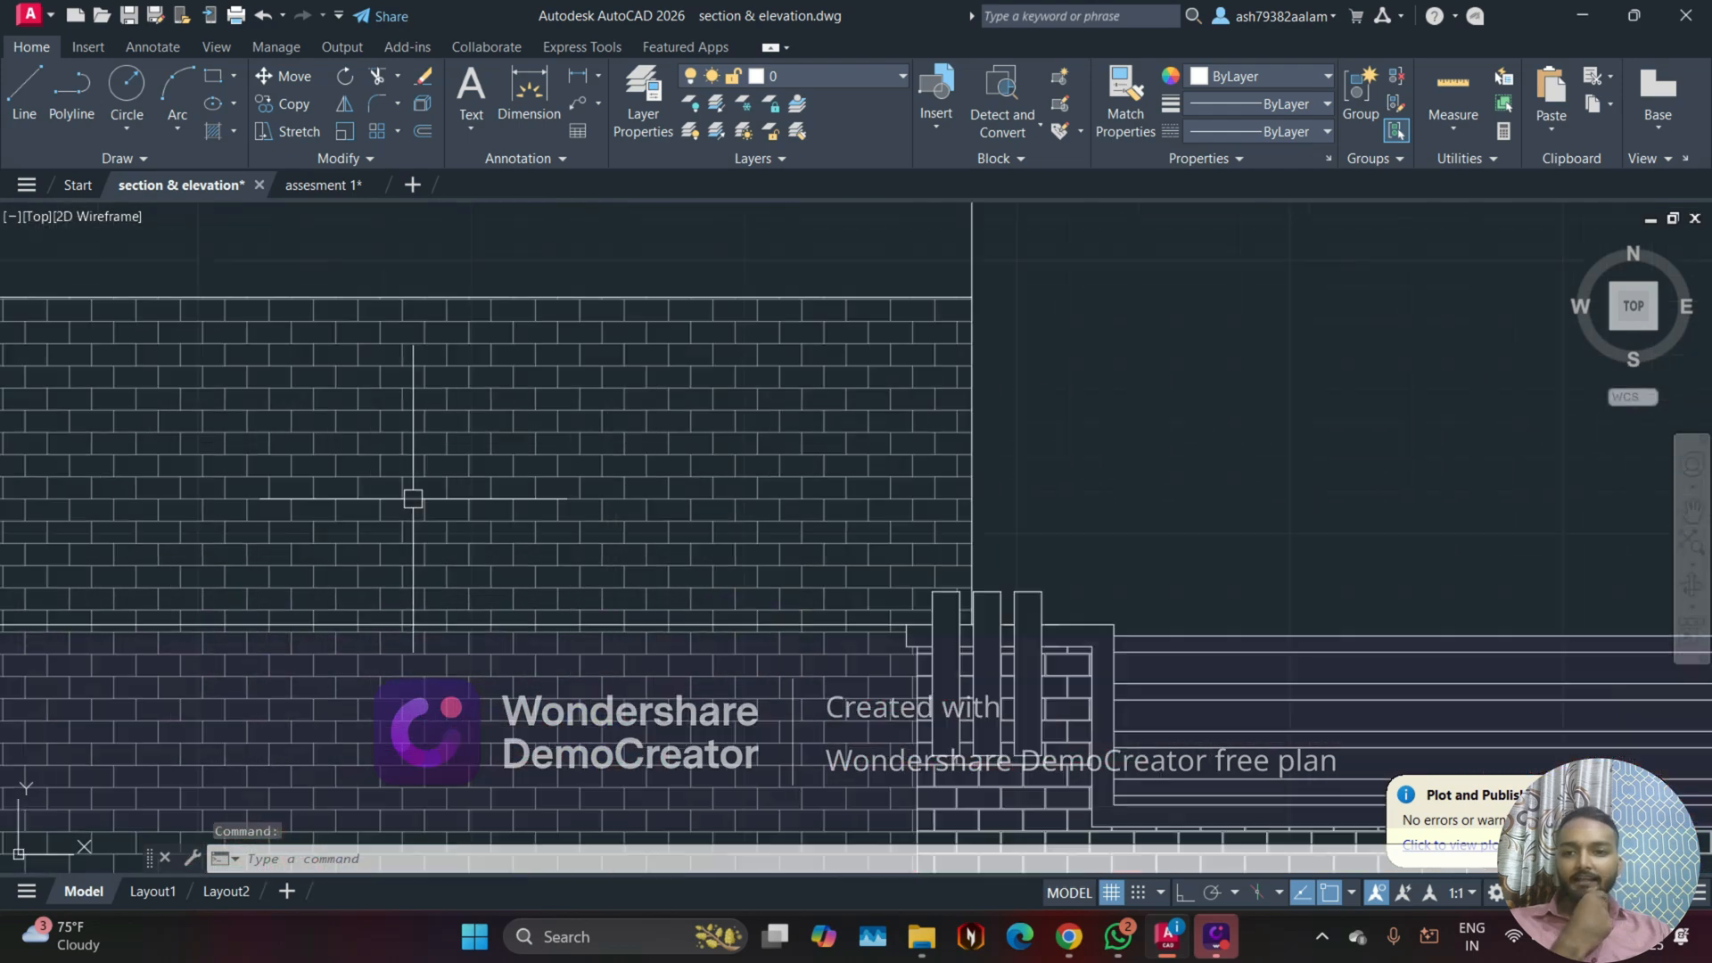
scroll(413, 495, up, 2)
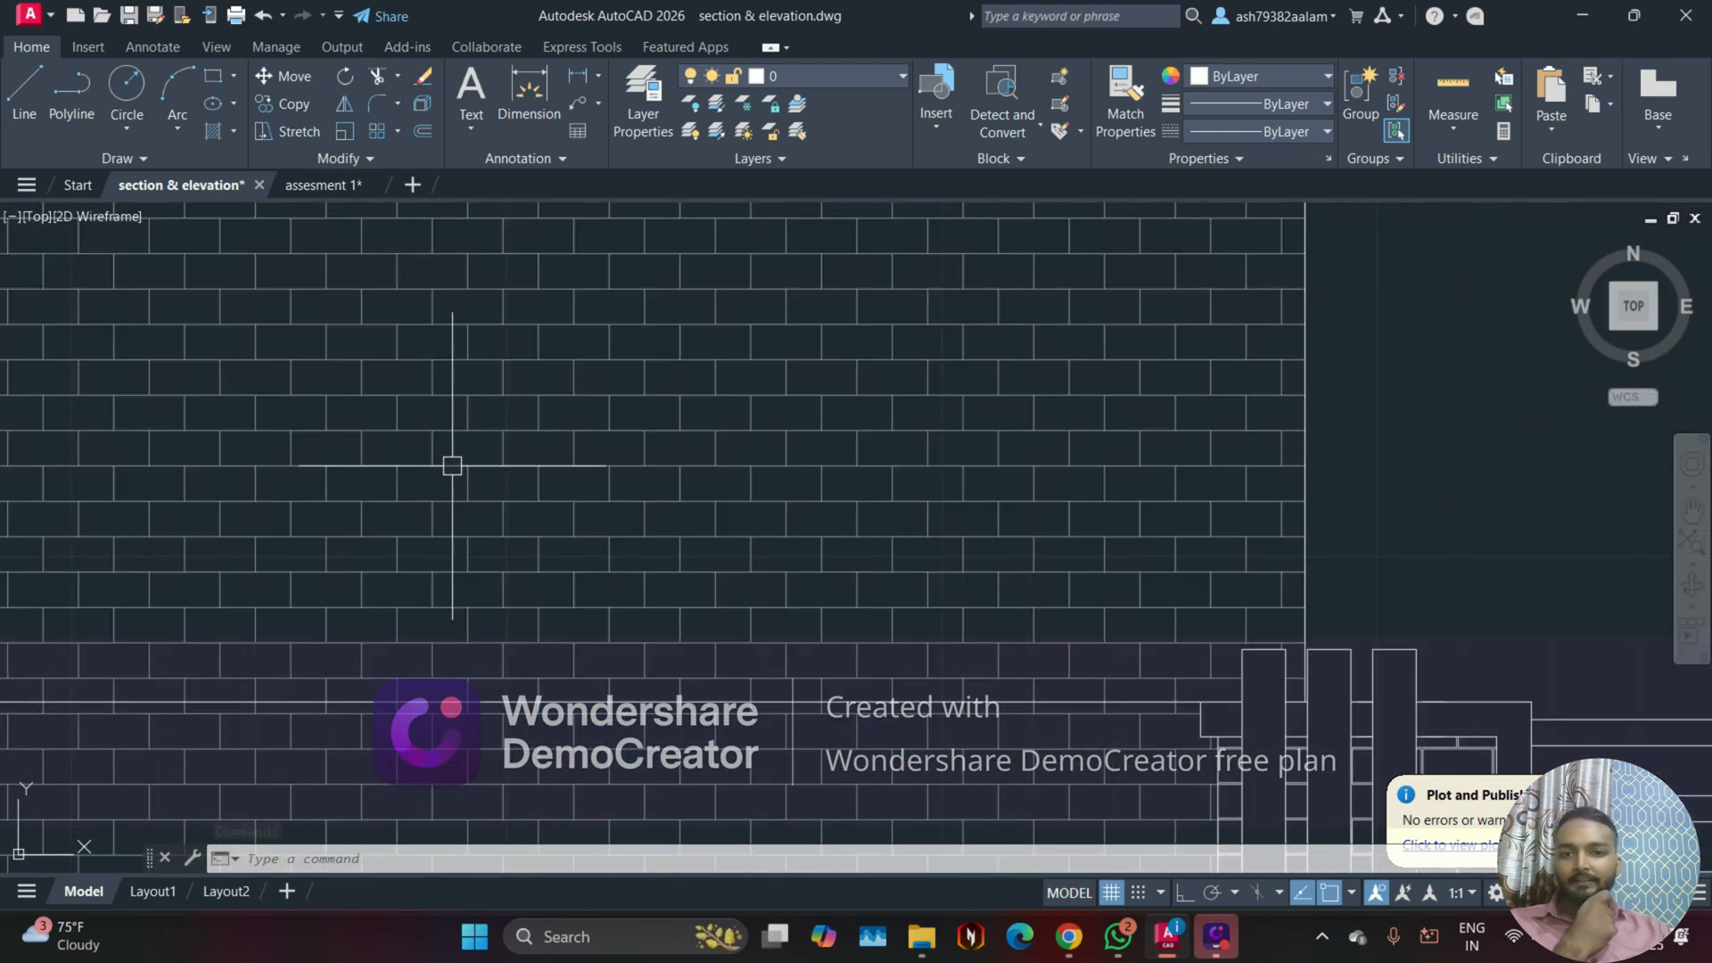
click(471, 406)
scroll(588, 432, down, 2)
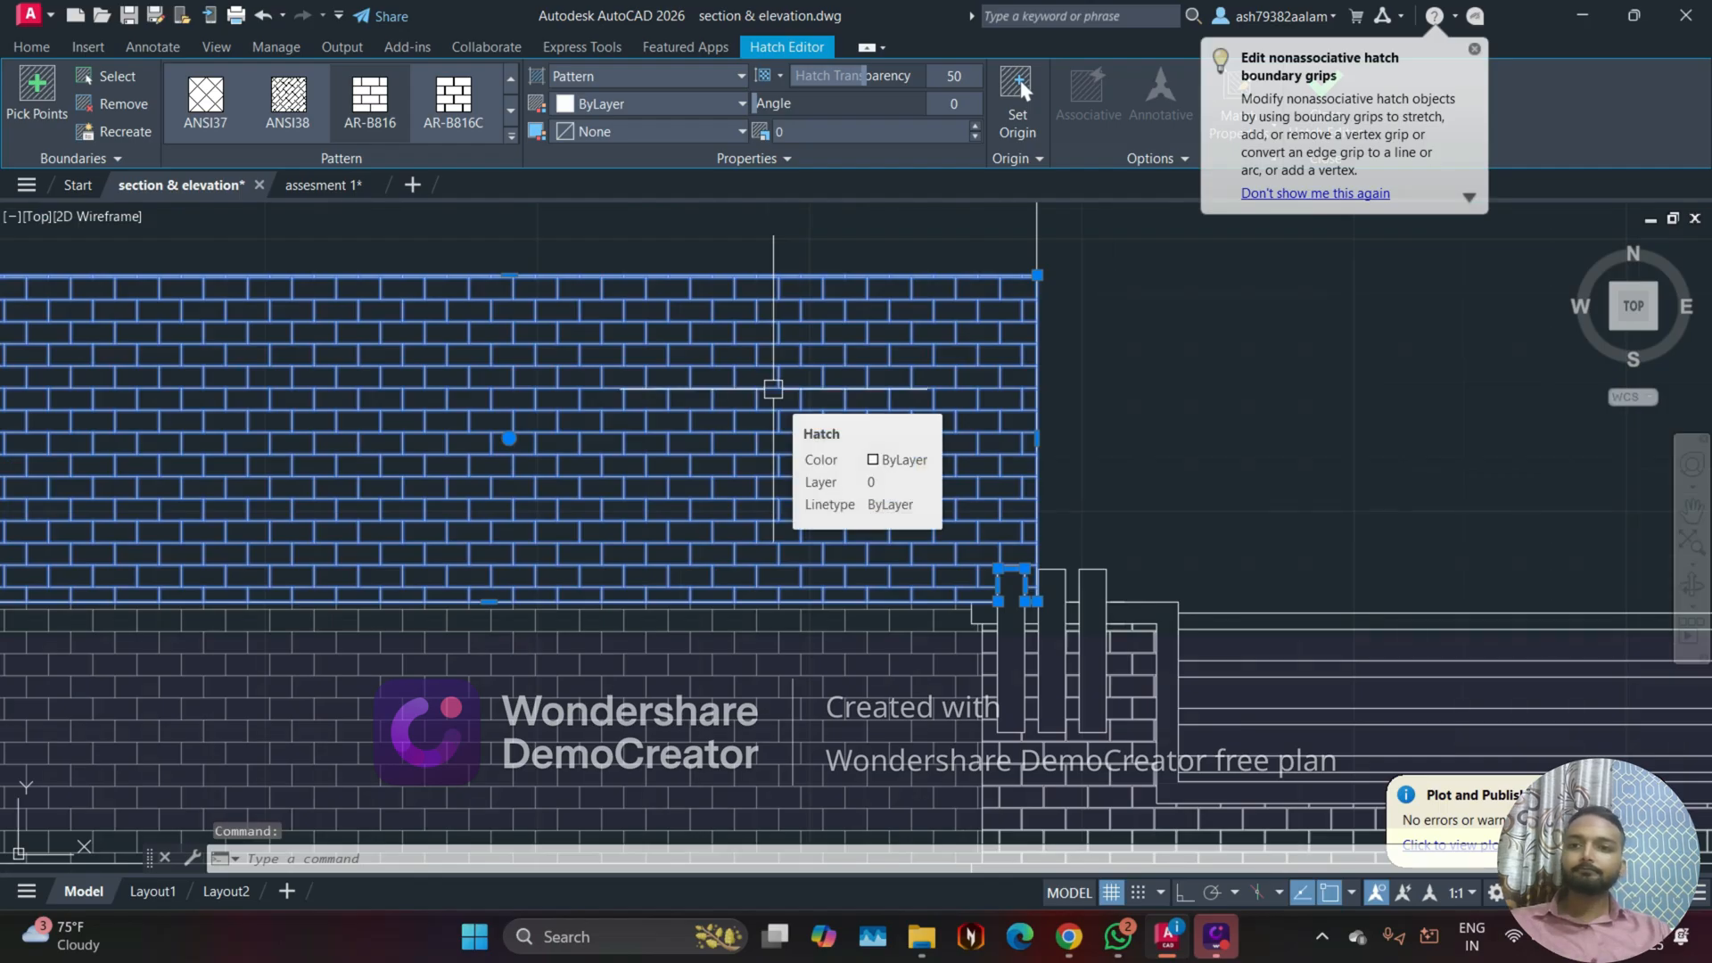
key(Escape)
scroll(665, 401, down, 2)
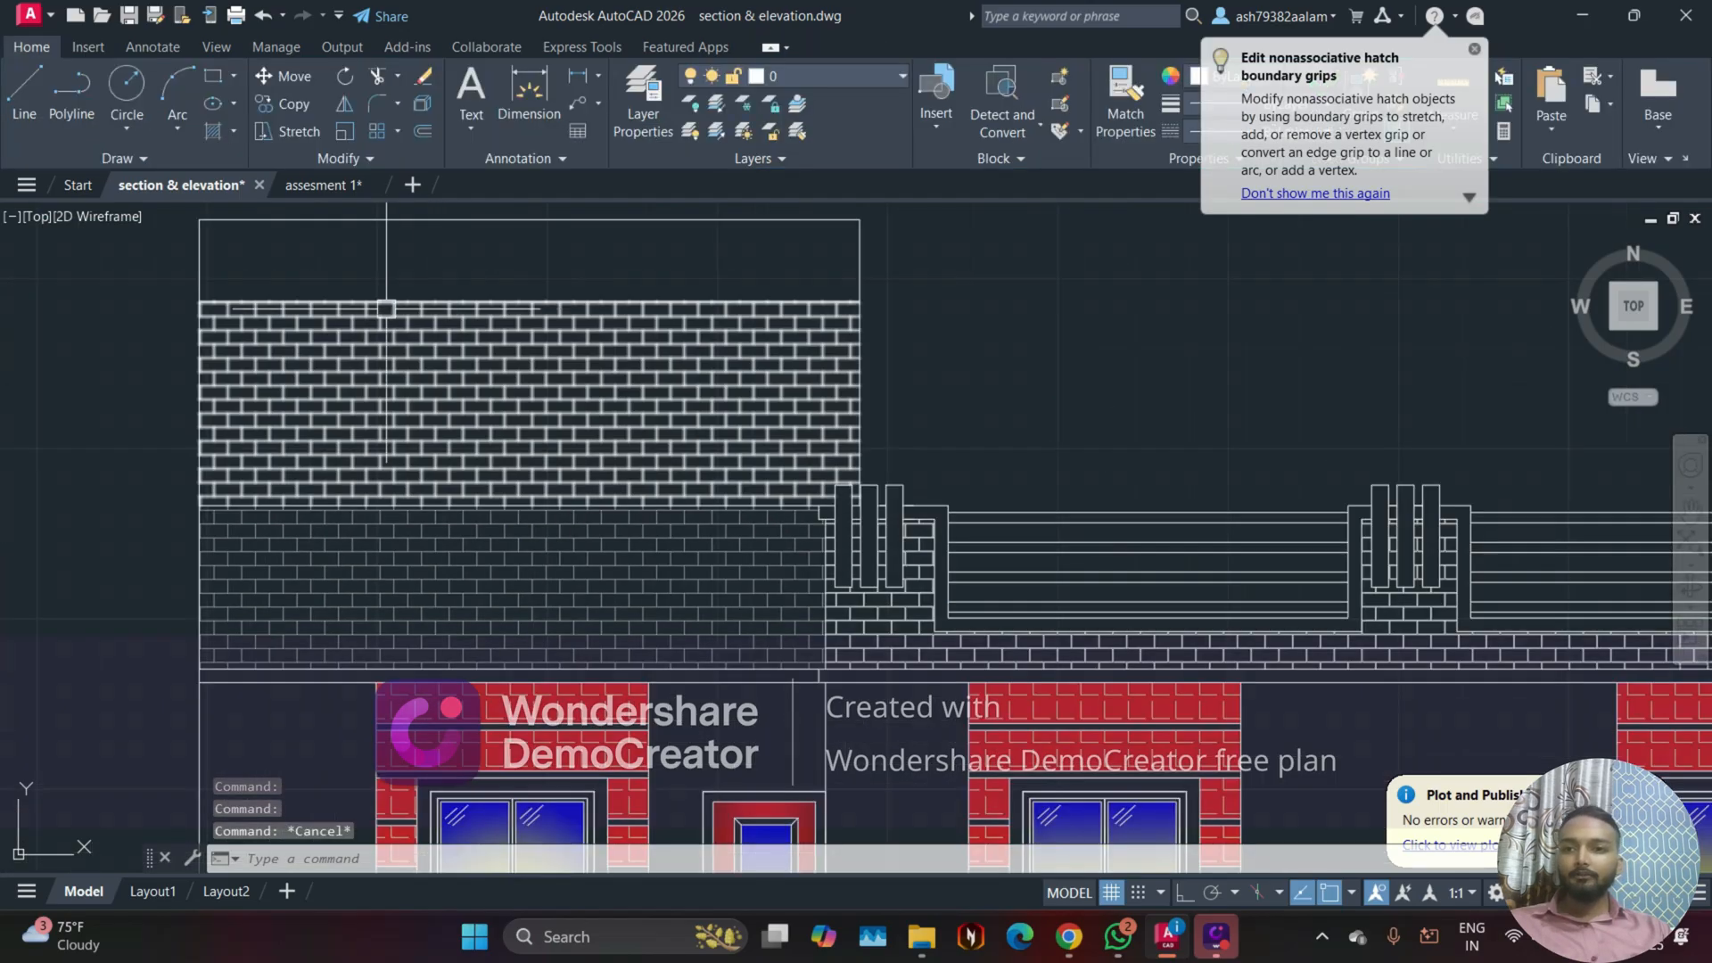
Step: Return to the assesment 1 drawing and look over the front elevation down to the plinth beneath the red wall
click(321, 185)
scroll(500, 518, up, 1)
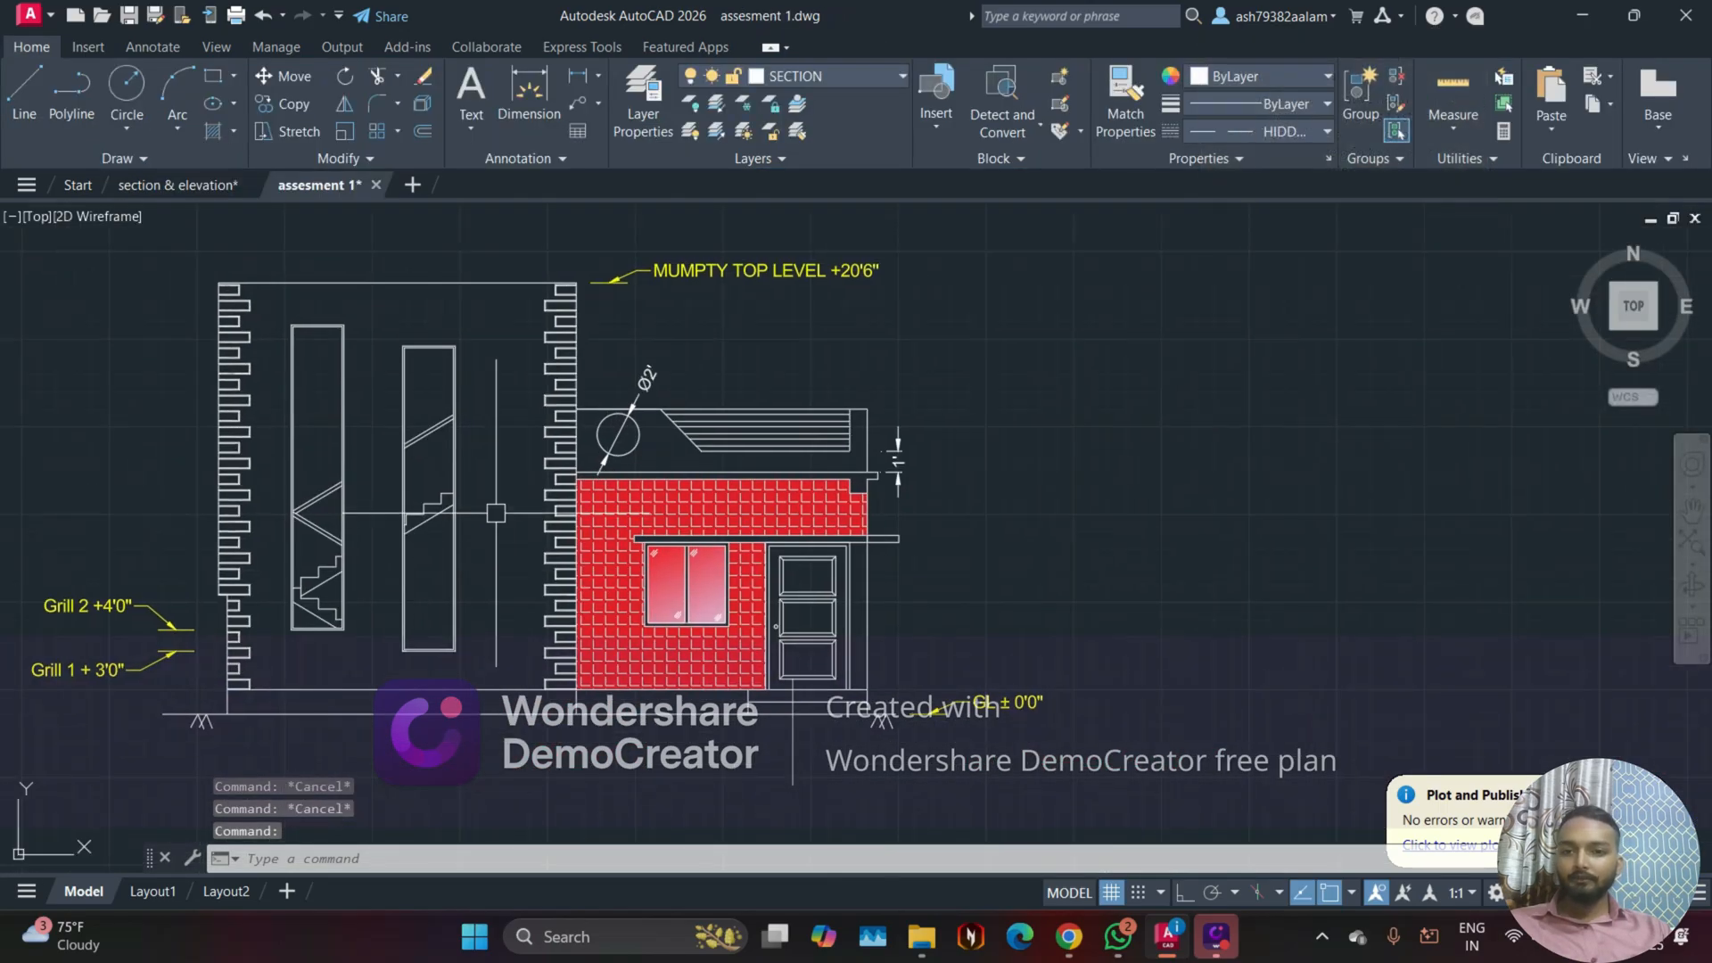
scroll(766, 455, up, 4)
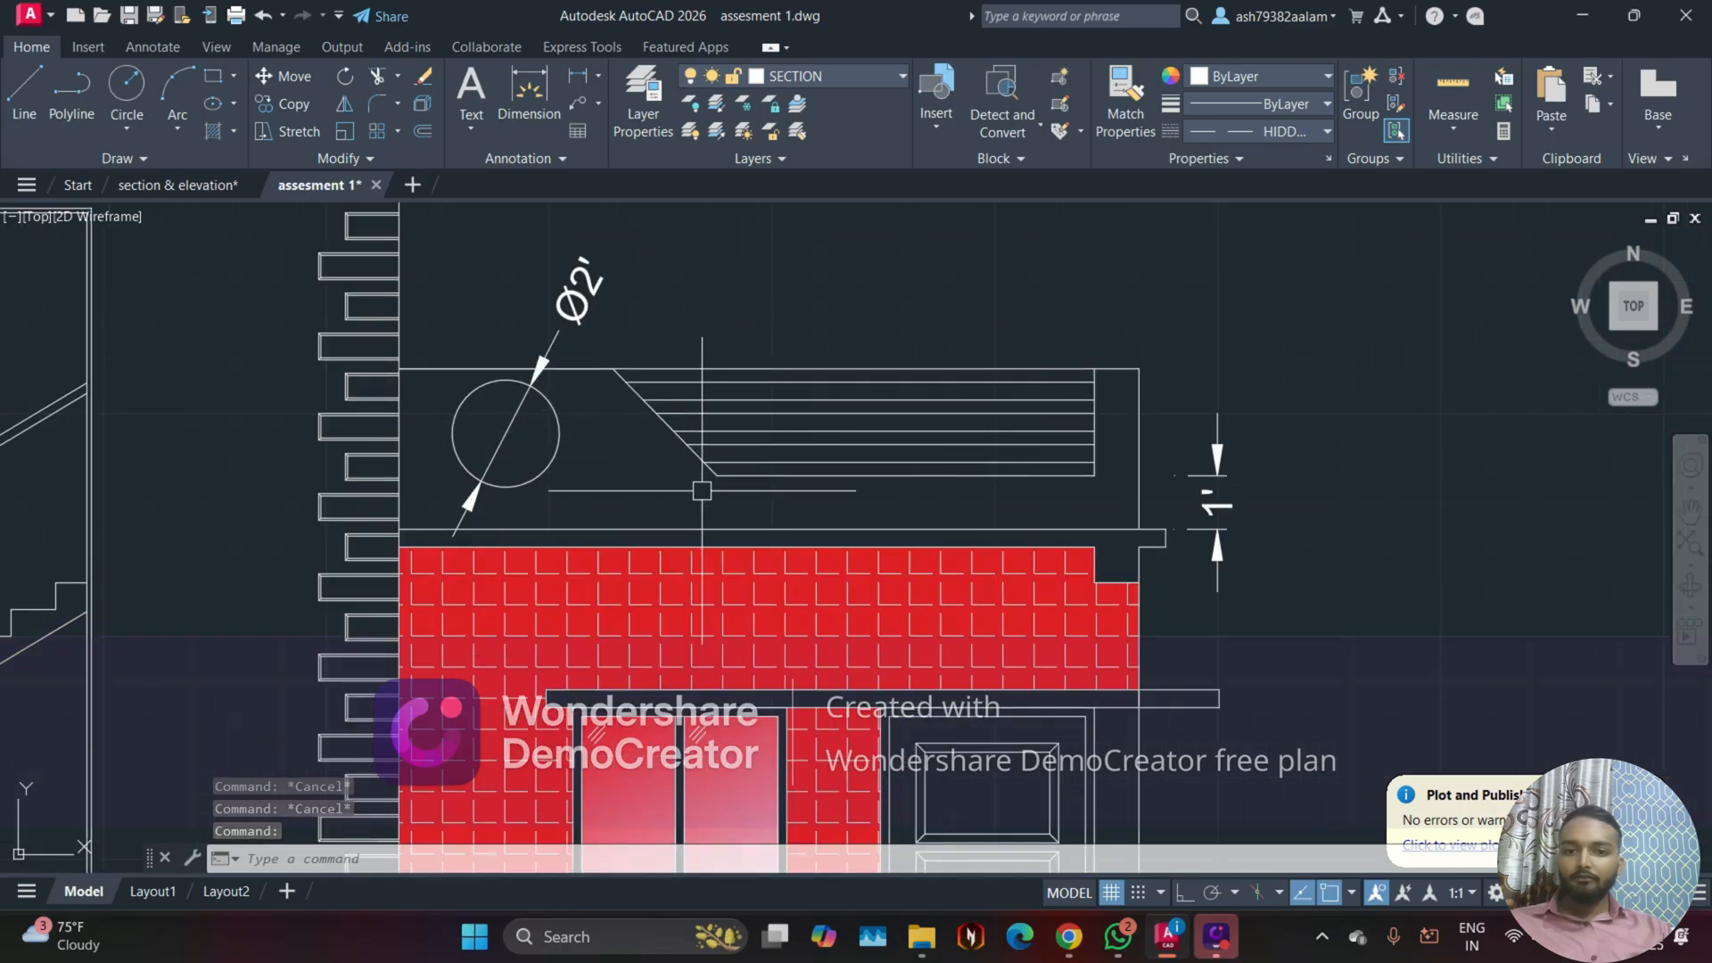
middle_drag(705, 491, 705, 220)
scroll(792, 256, down, 2)
middle_drag(428, 453, 749, 432)
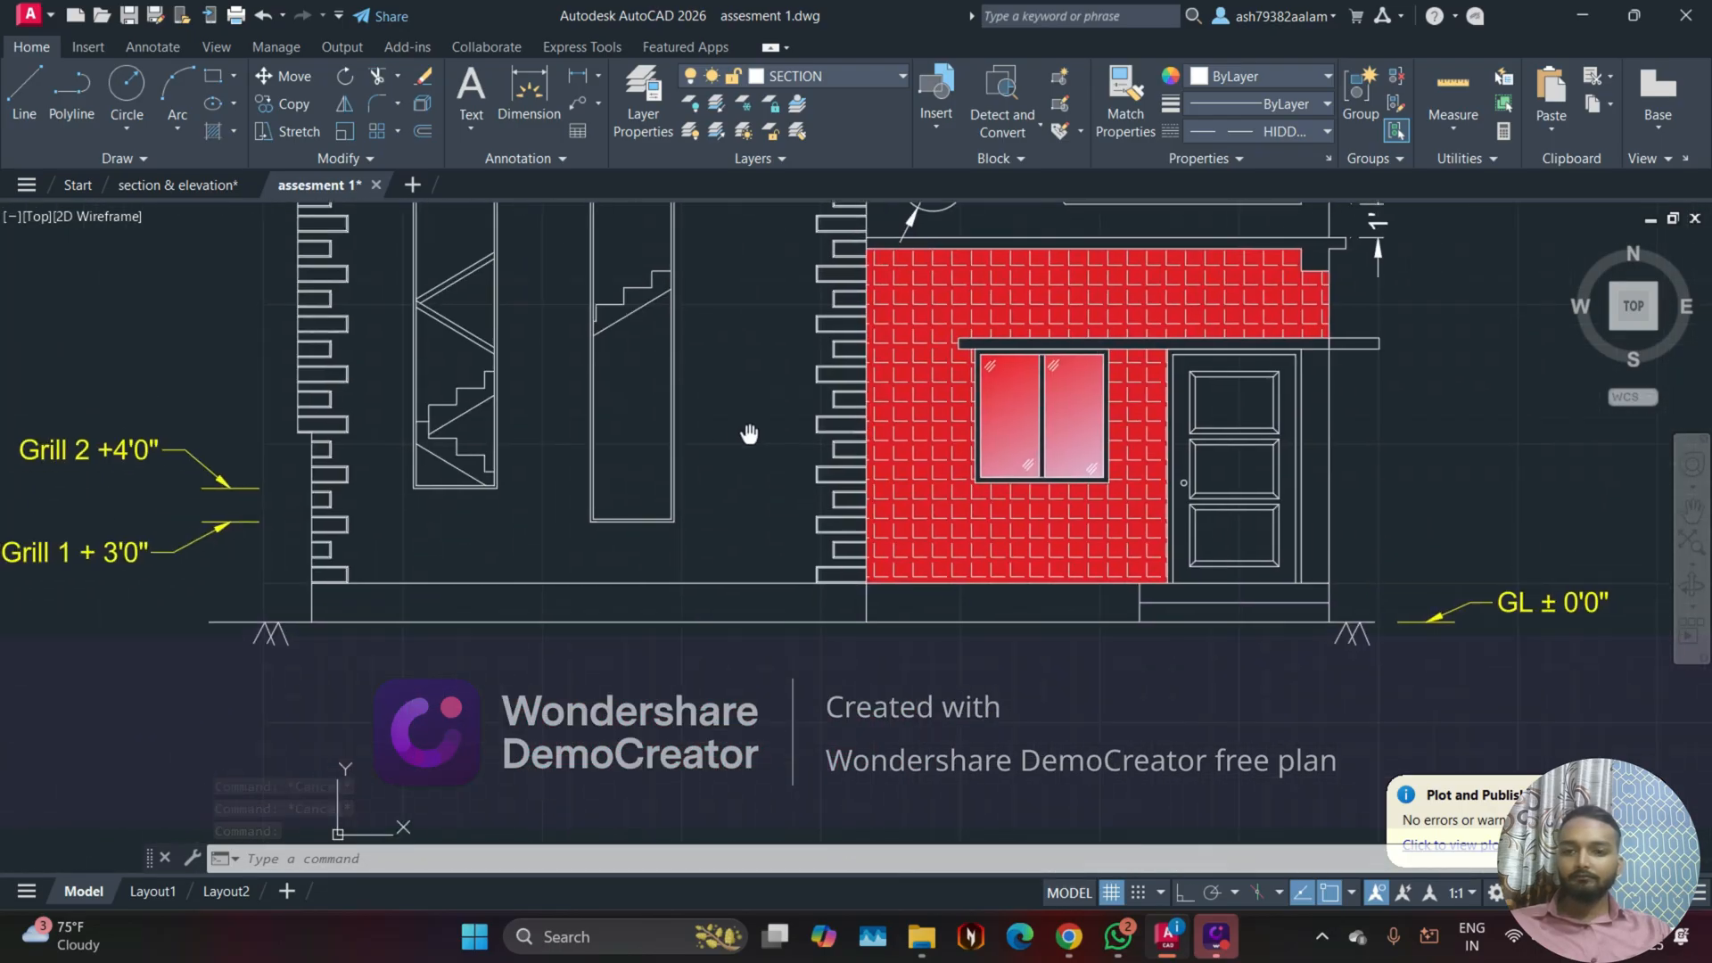
scroll(724, 516, up, 2)
middle_drag(688, 552, 505, 533)
scroll(667, 577, down, 2)
scroll(722, 599, up, 2)
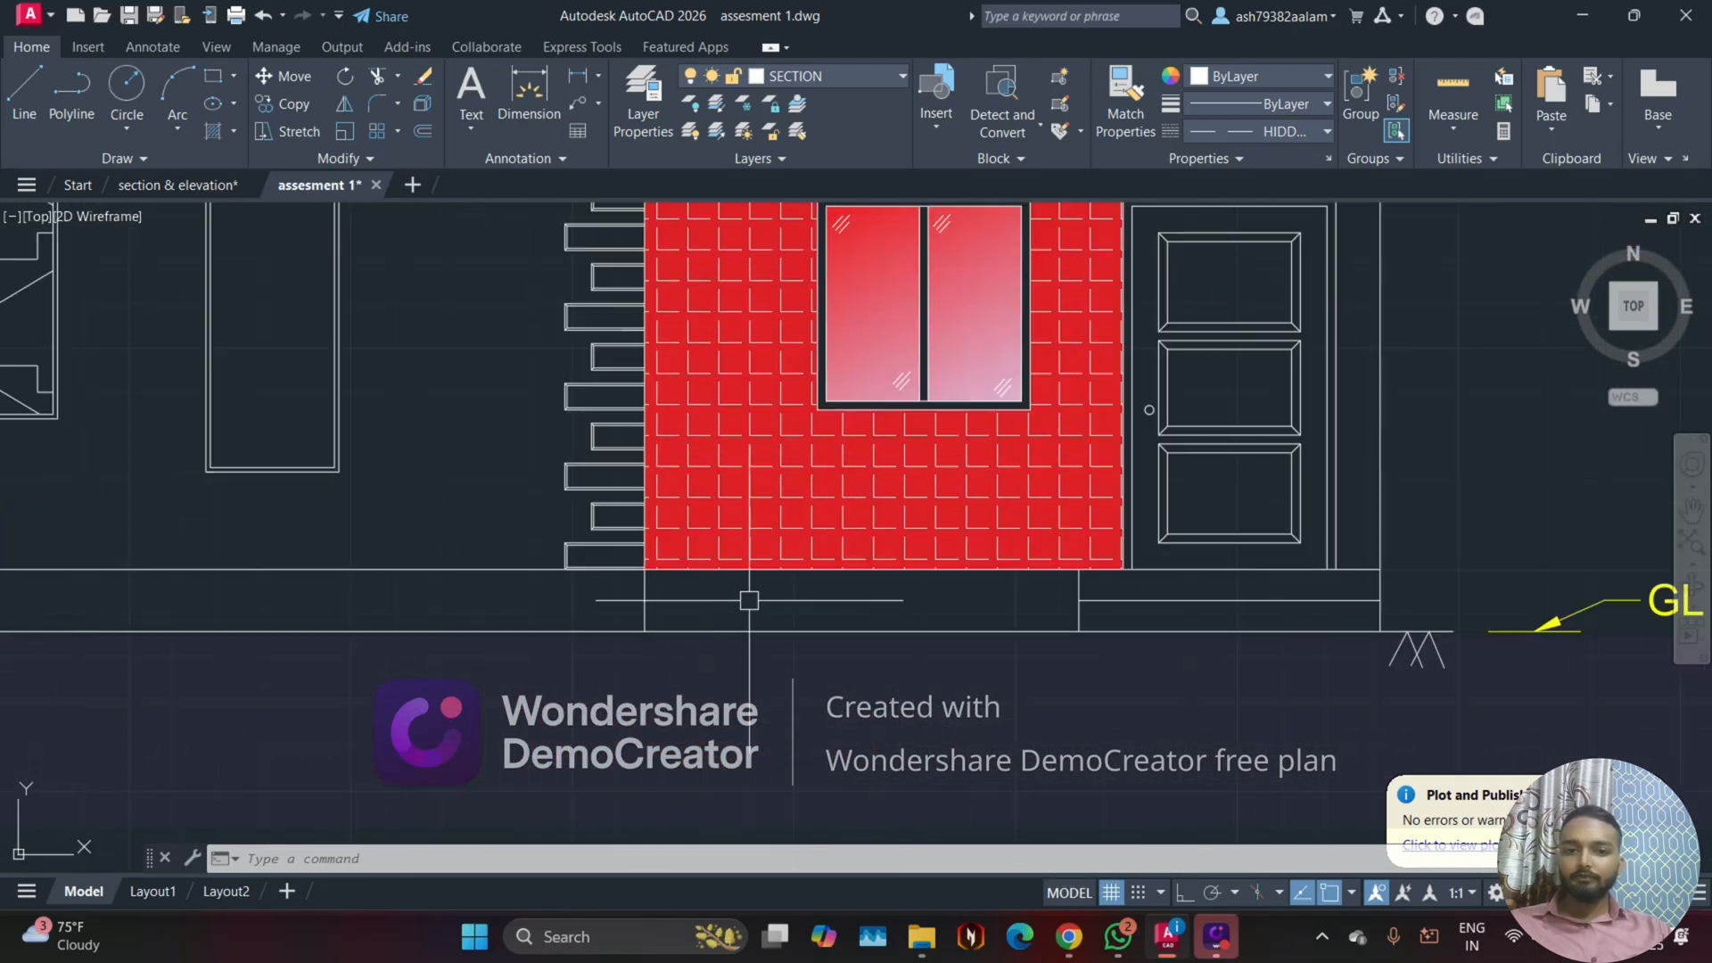
mouse_move(786, 604)
middle_down()
mouse_move(577, 527)
mouse_move(655, 518)
middle_up()
scroll(589, 540, up, 2)
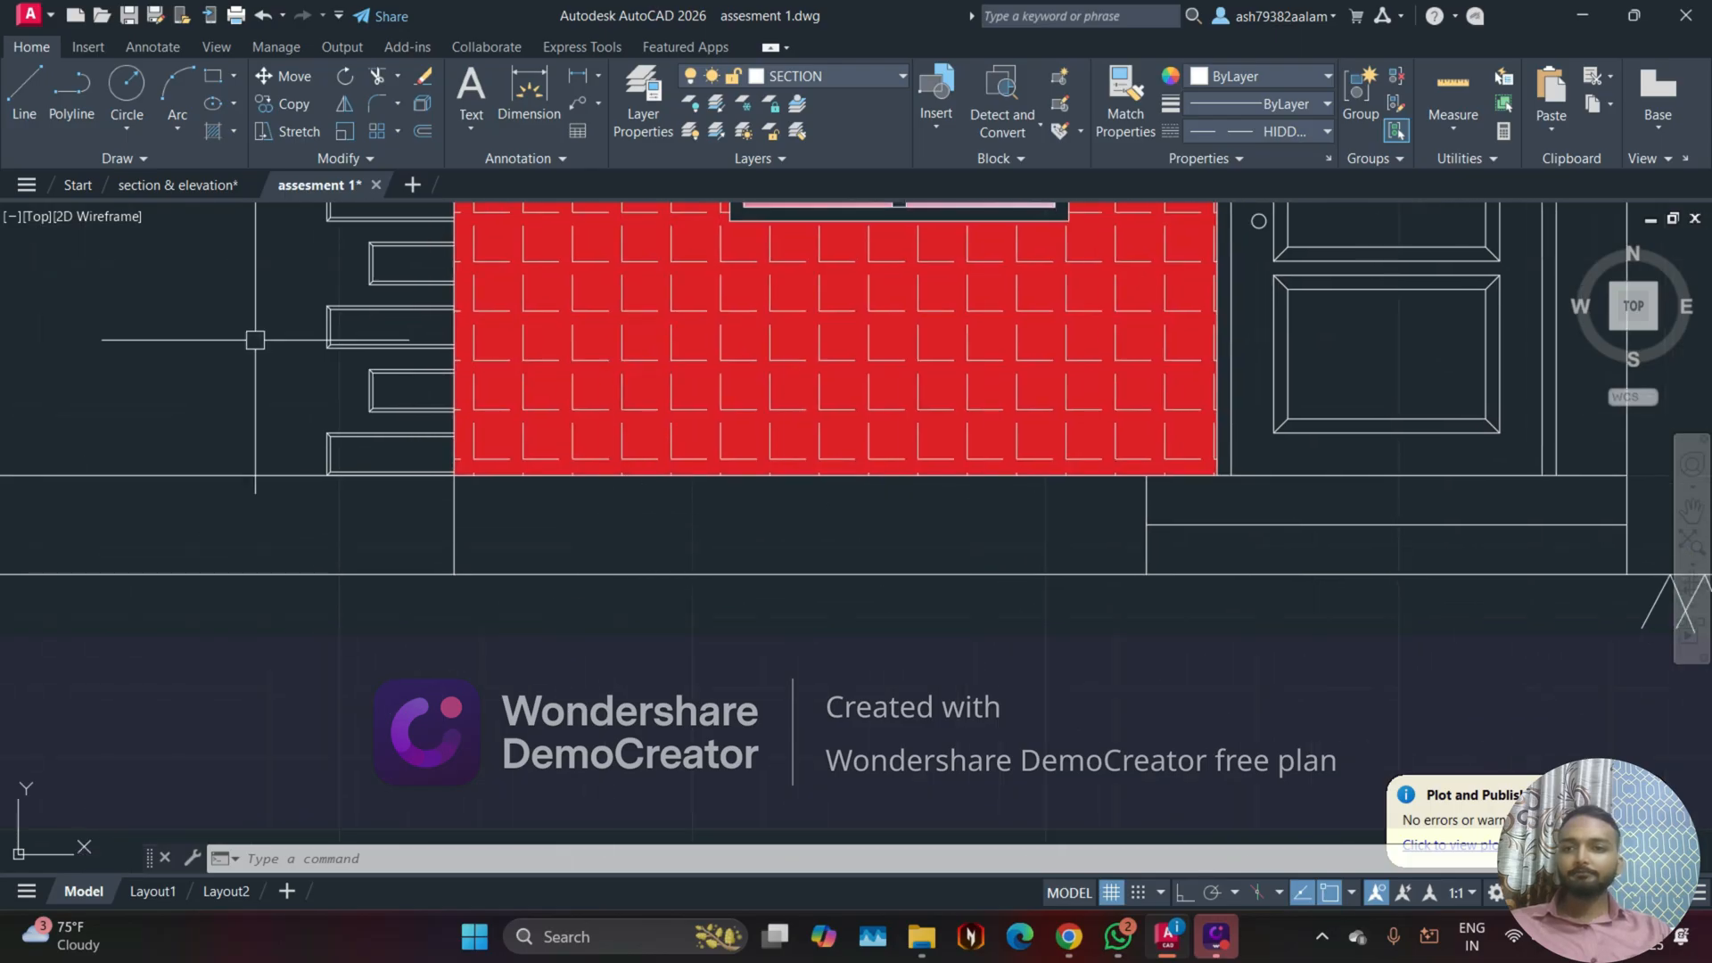
Step: Apply an AR-B816 pattern hatch to the plinth strip beneath the red wall
click(233, 132)
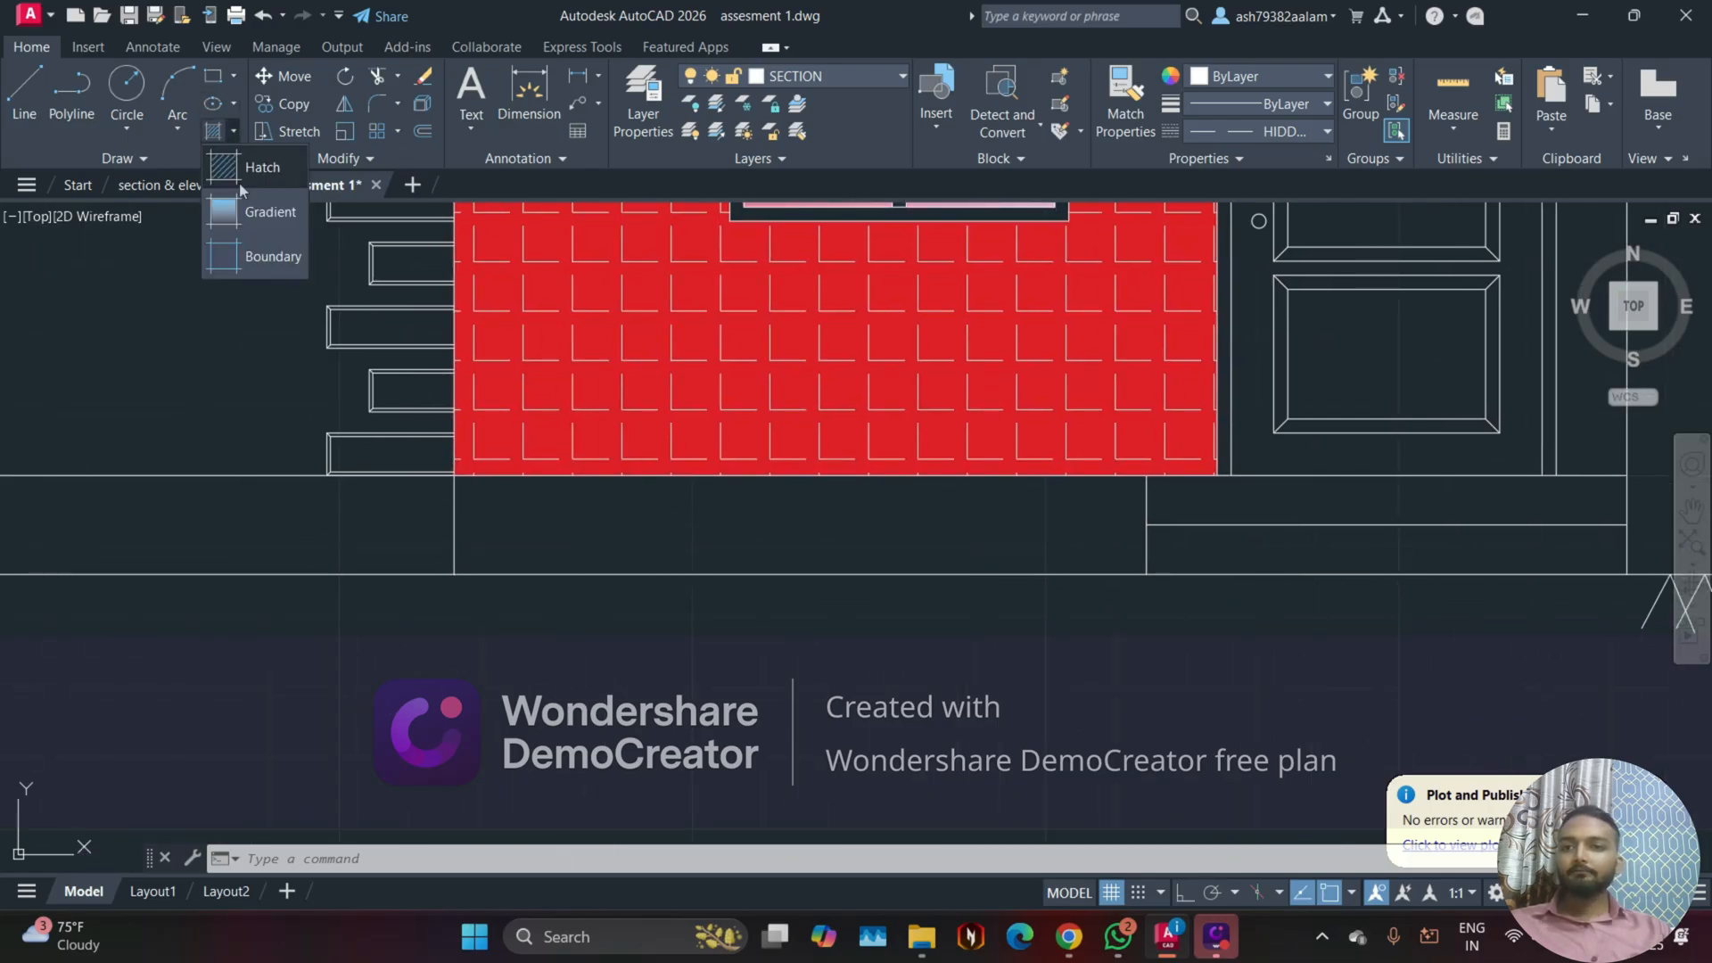
click(285, 181)
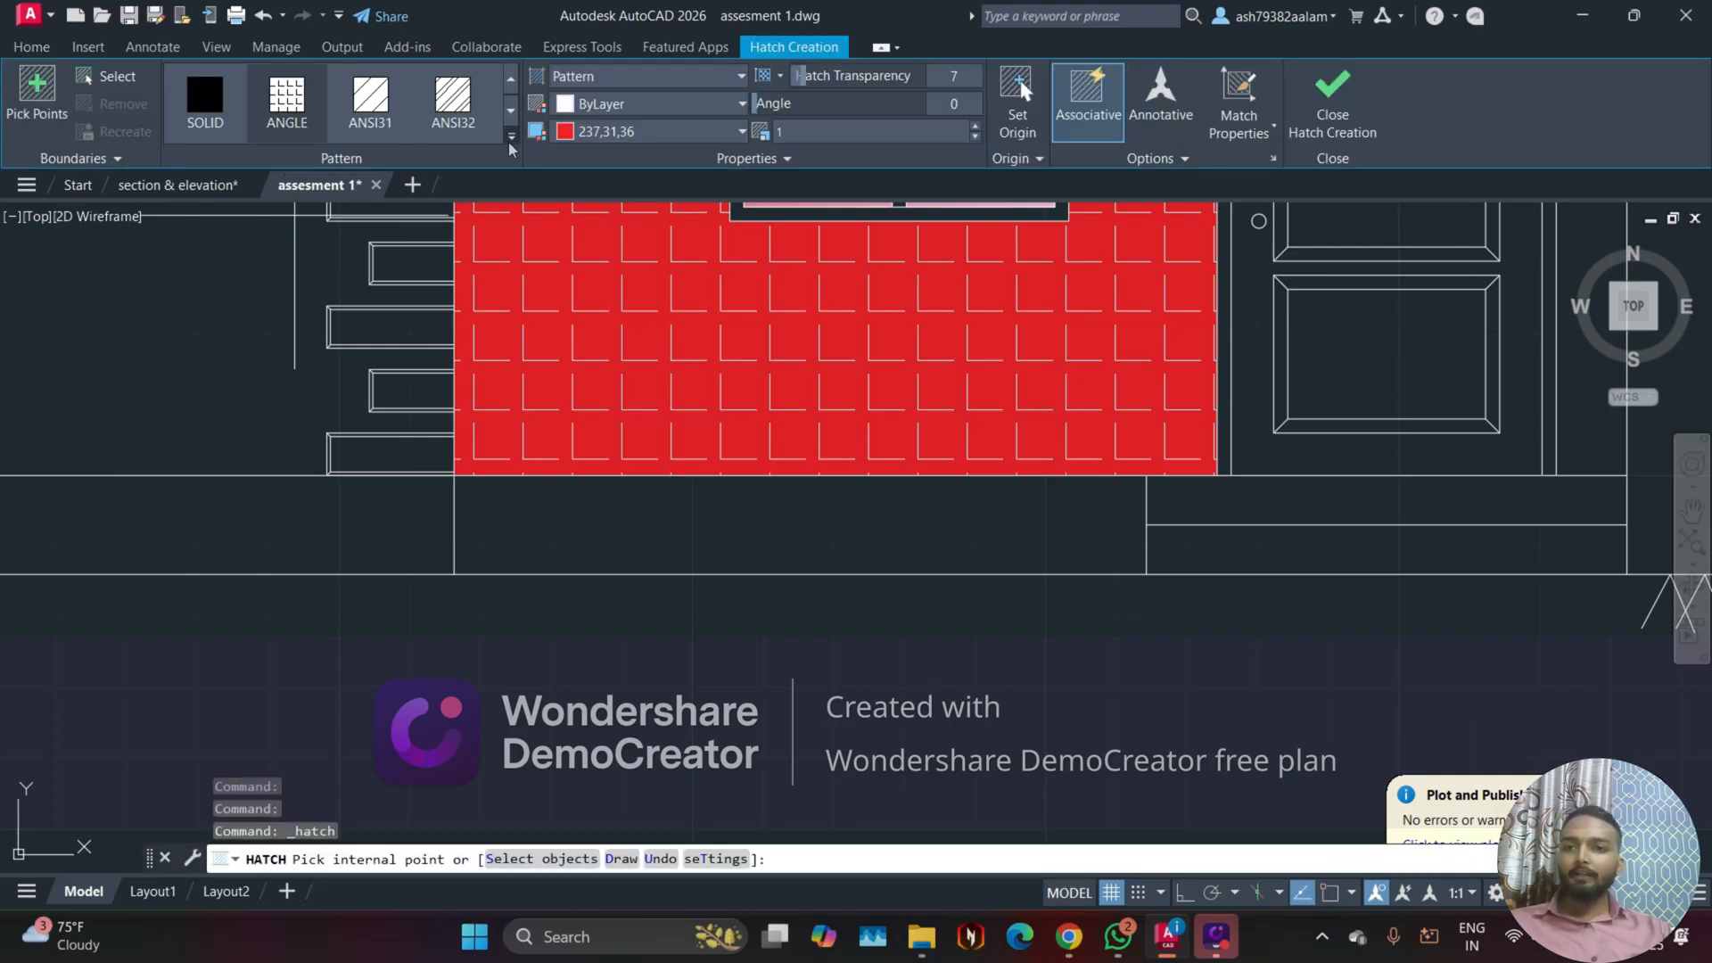
click(510, 141)
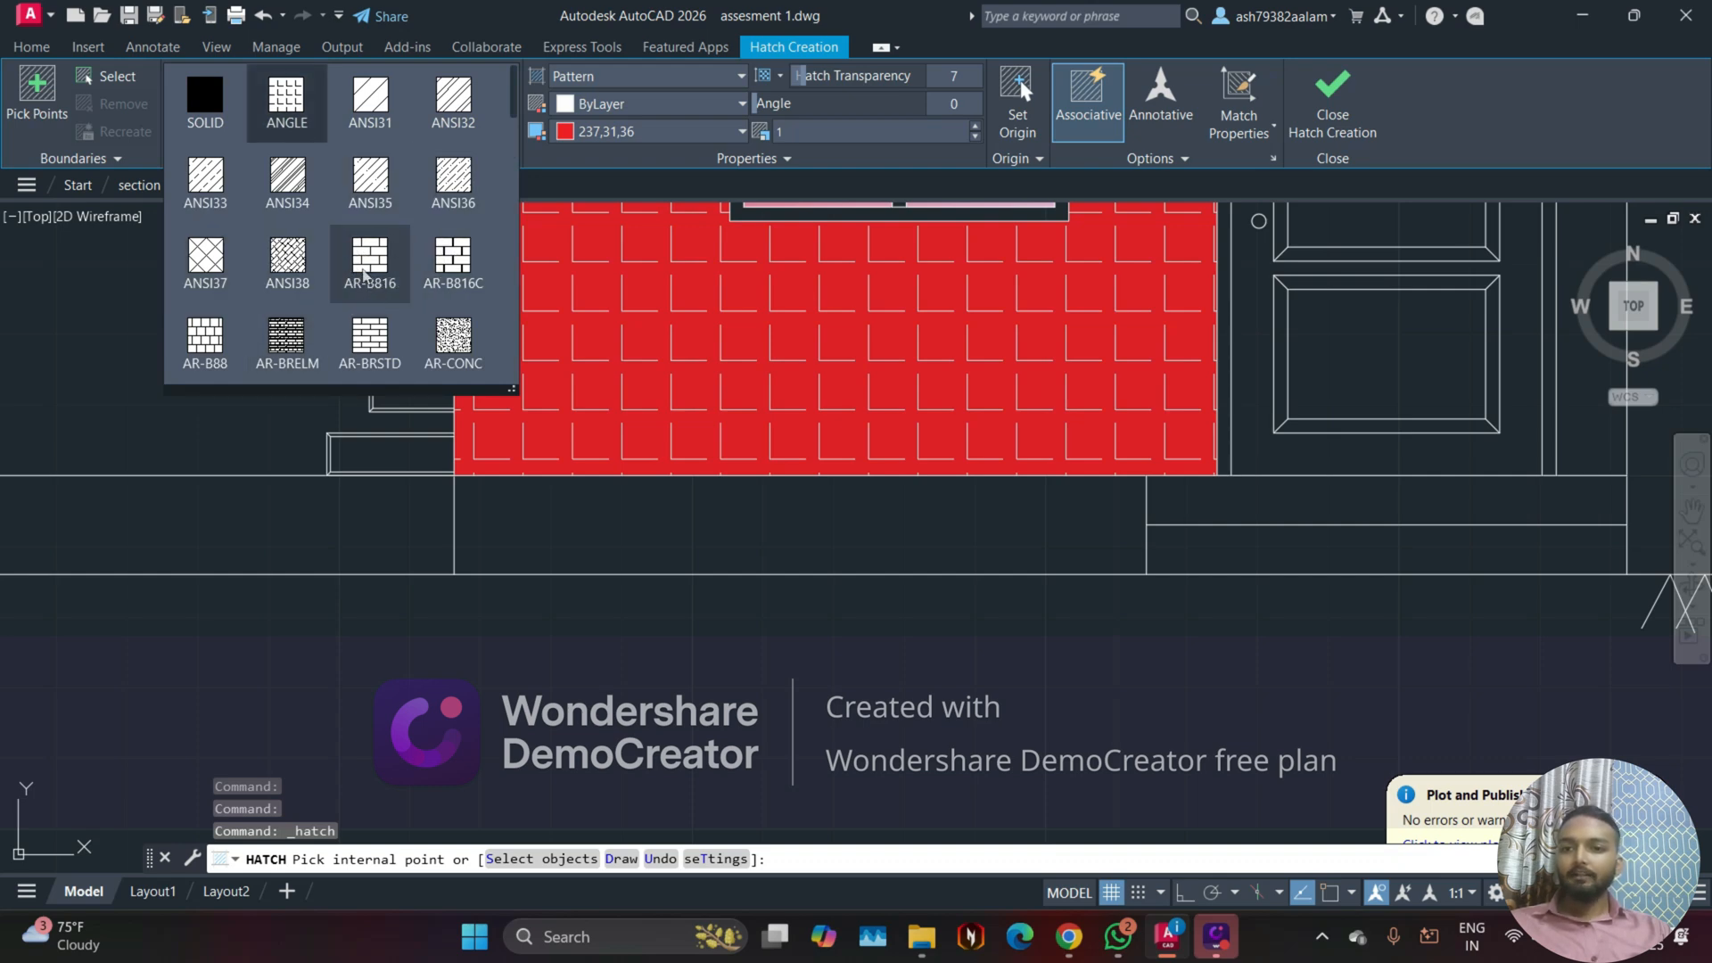
click(364, 272)
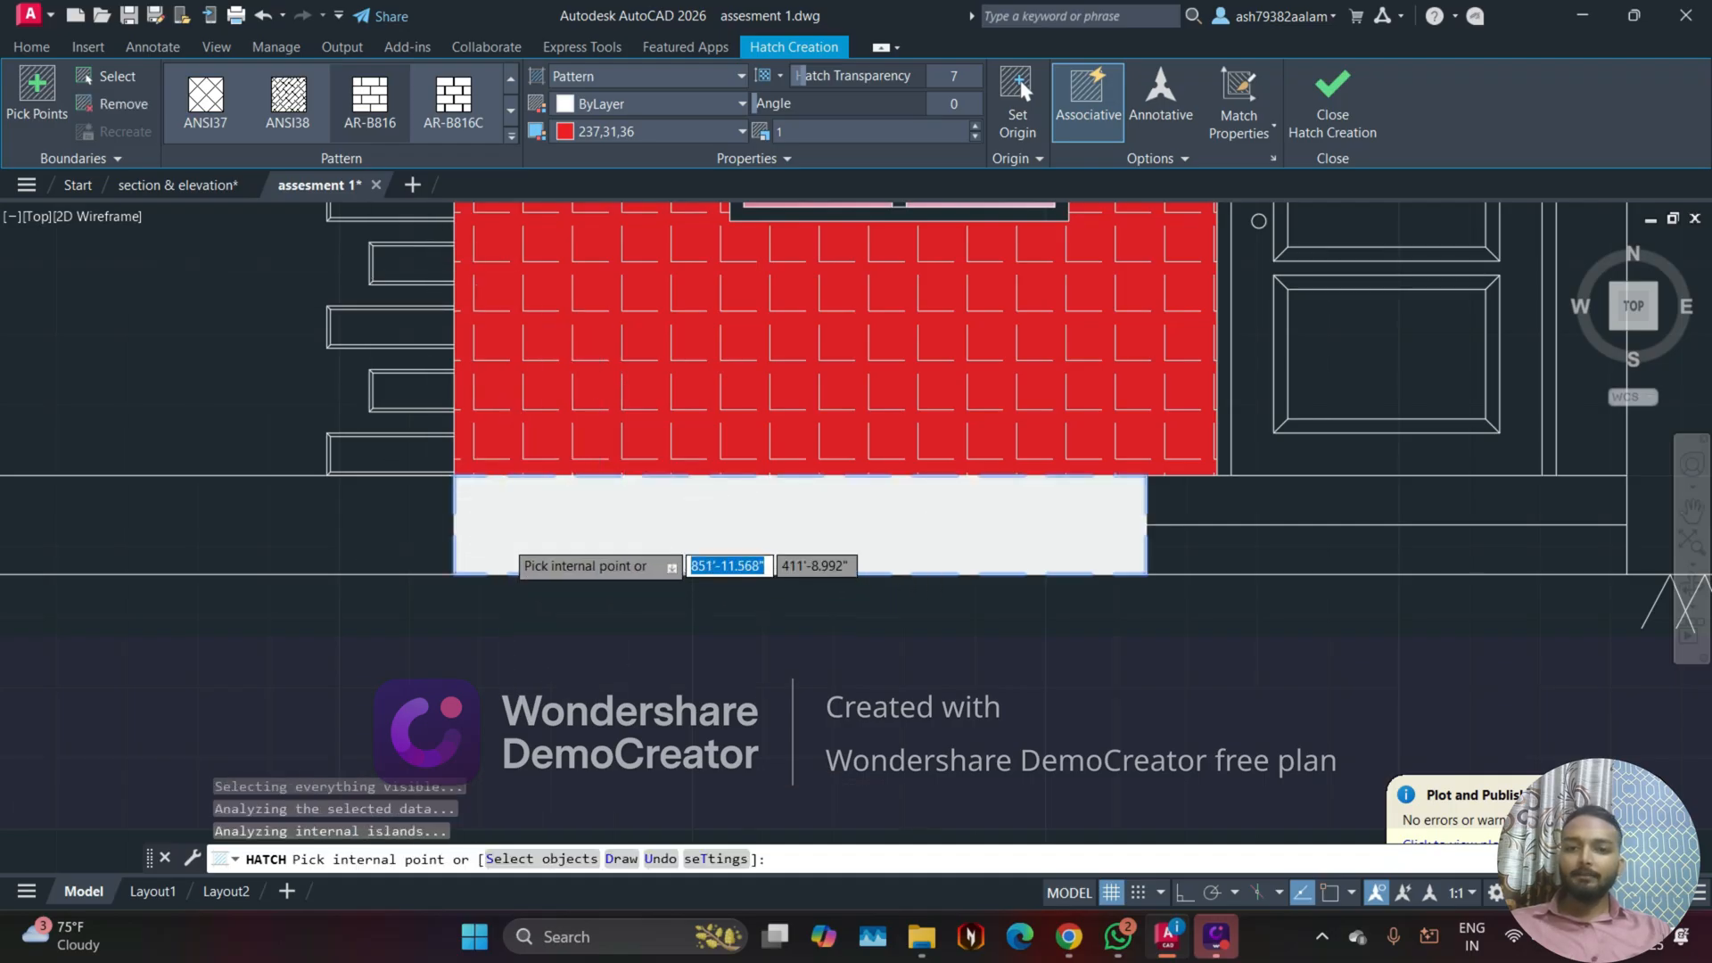
scroll(505, 540, up, 6)
scroll(505, 539, up, 4)
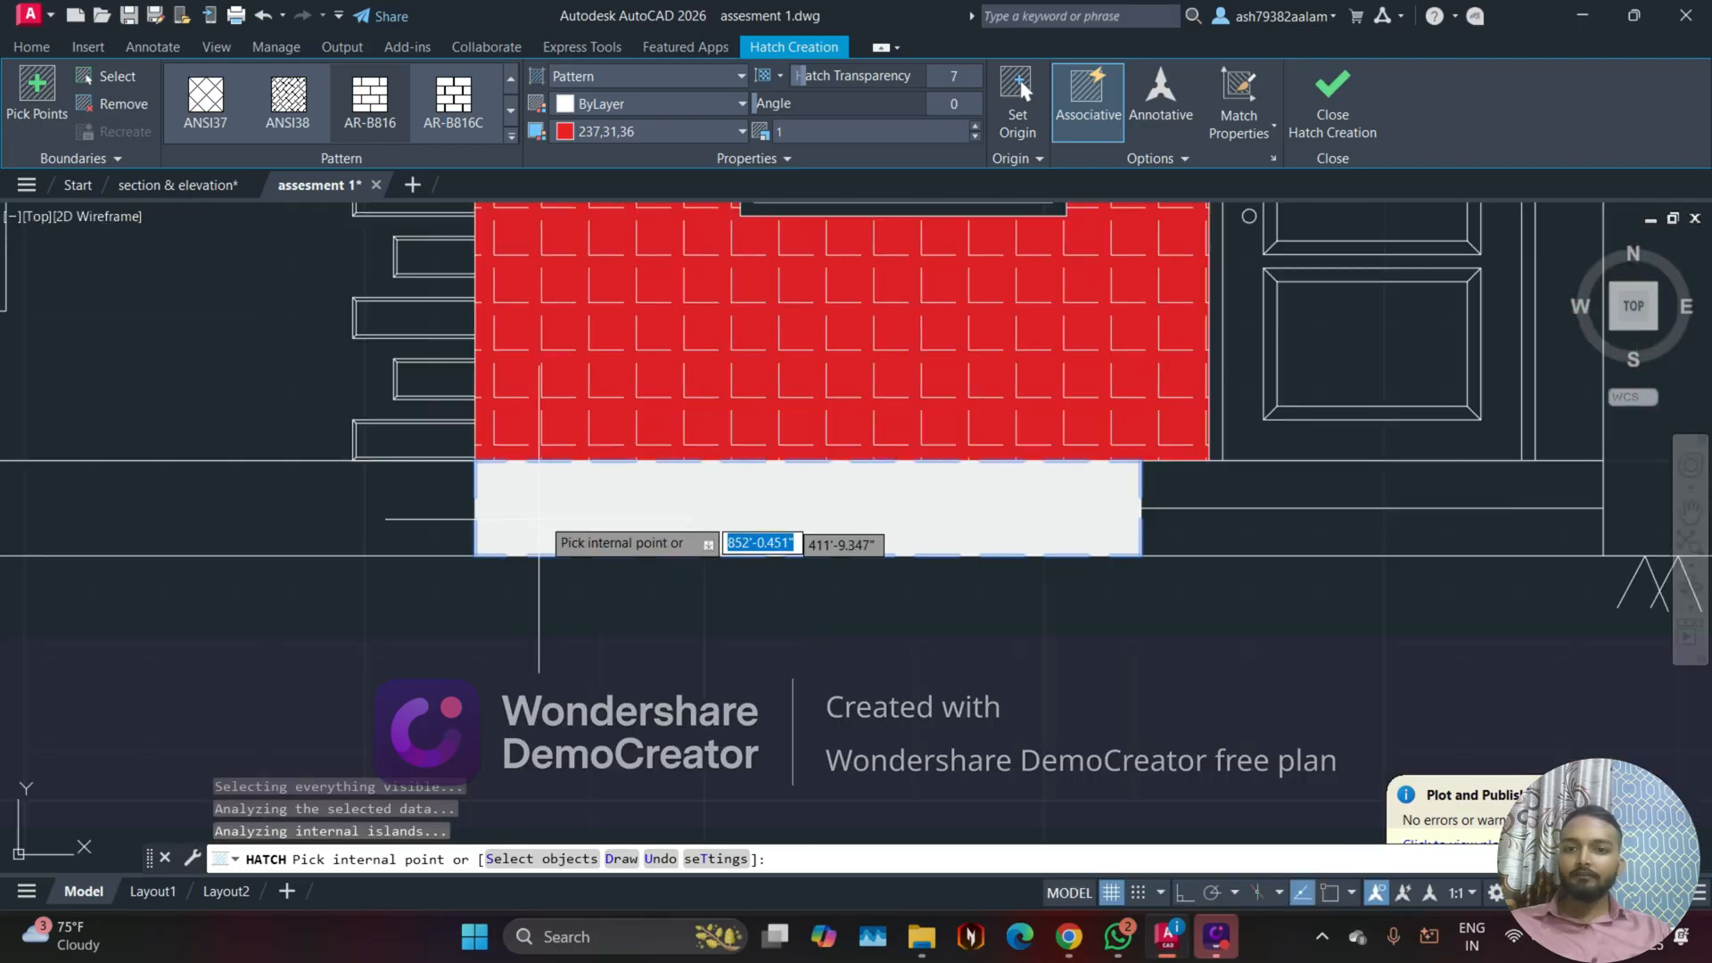
Step: Try pattern scales of 5, 10, 0.05 and 0.005 on the plinth's AR-B816 hatch
scroll(526, 526, down, 4)
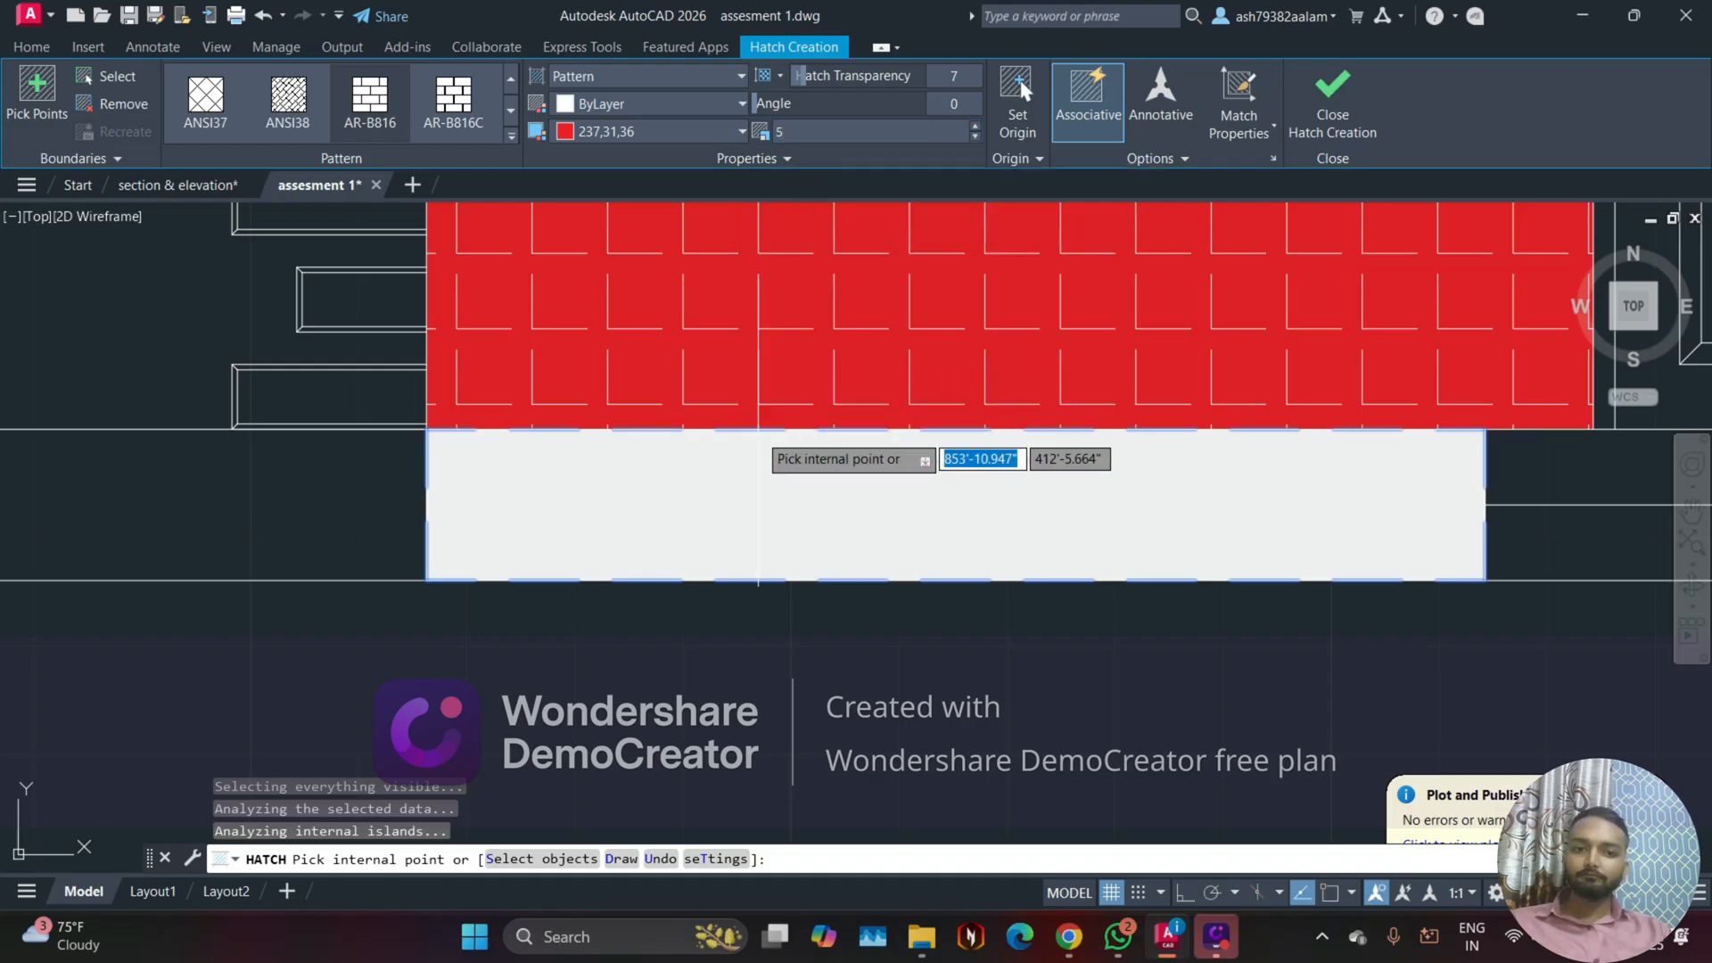
scroll(775, 453, down, 4)
scroll(774, 471, up, 8)
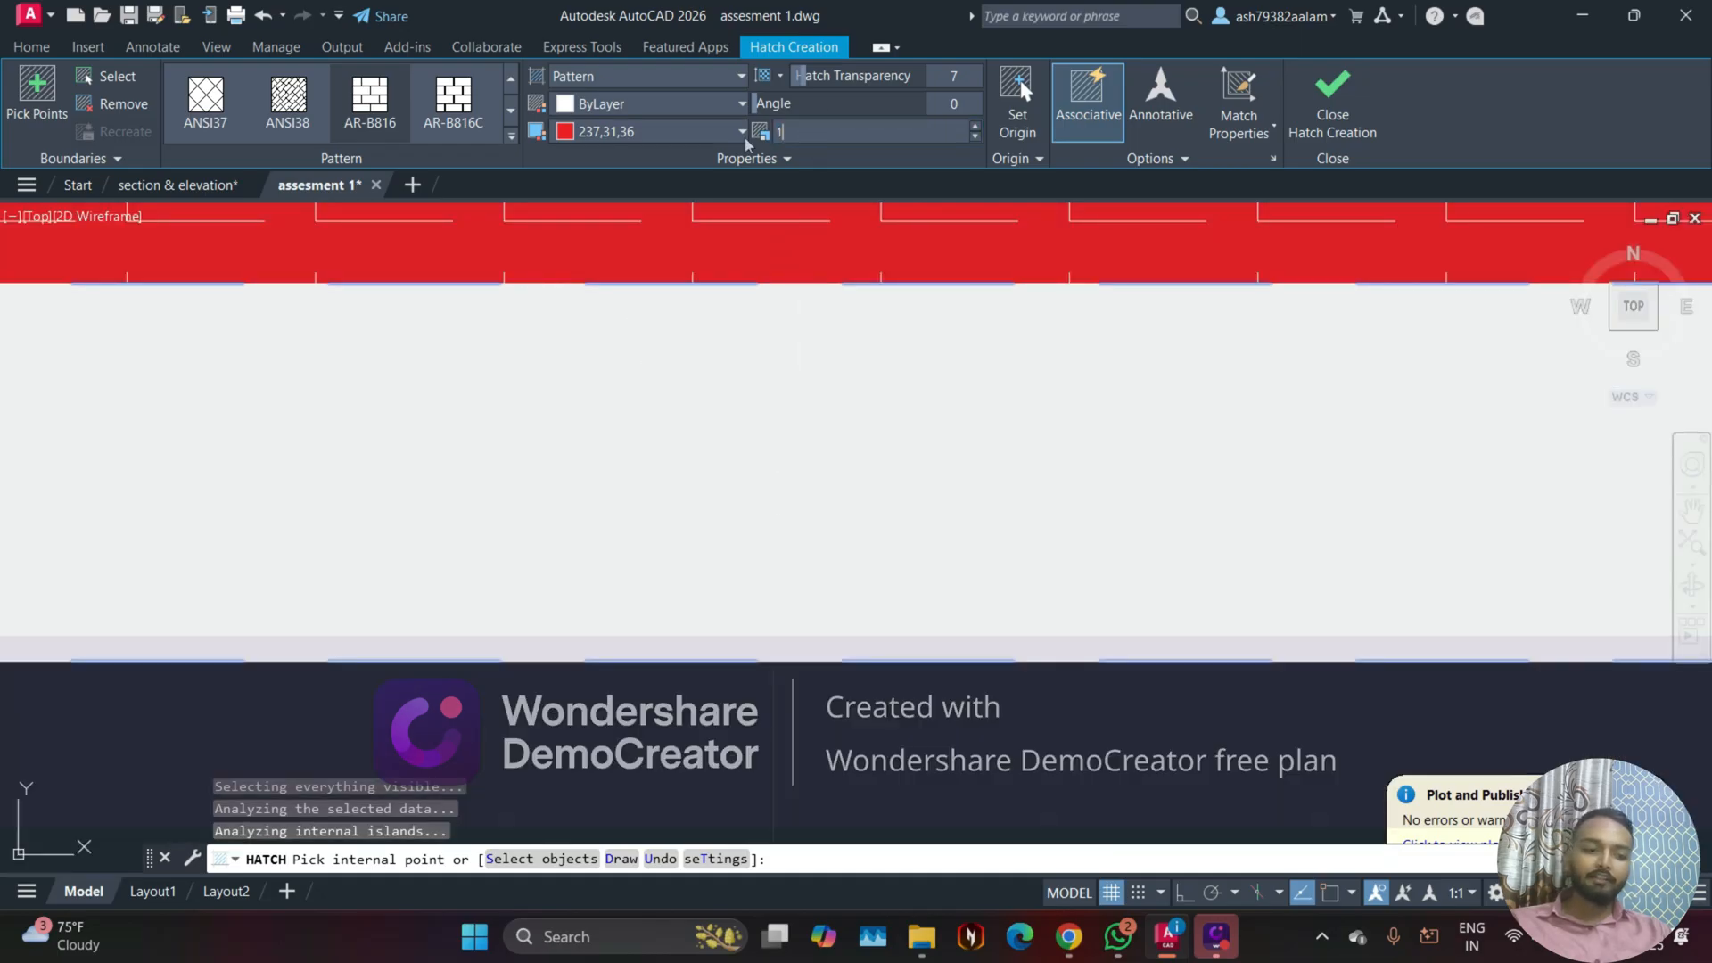
text(10)
key(Return)
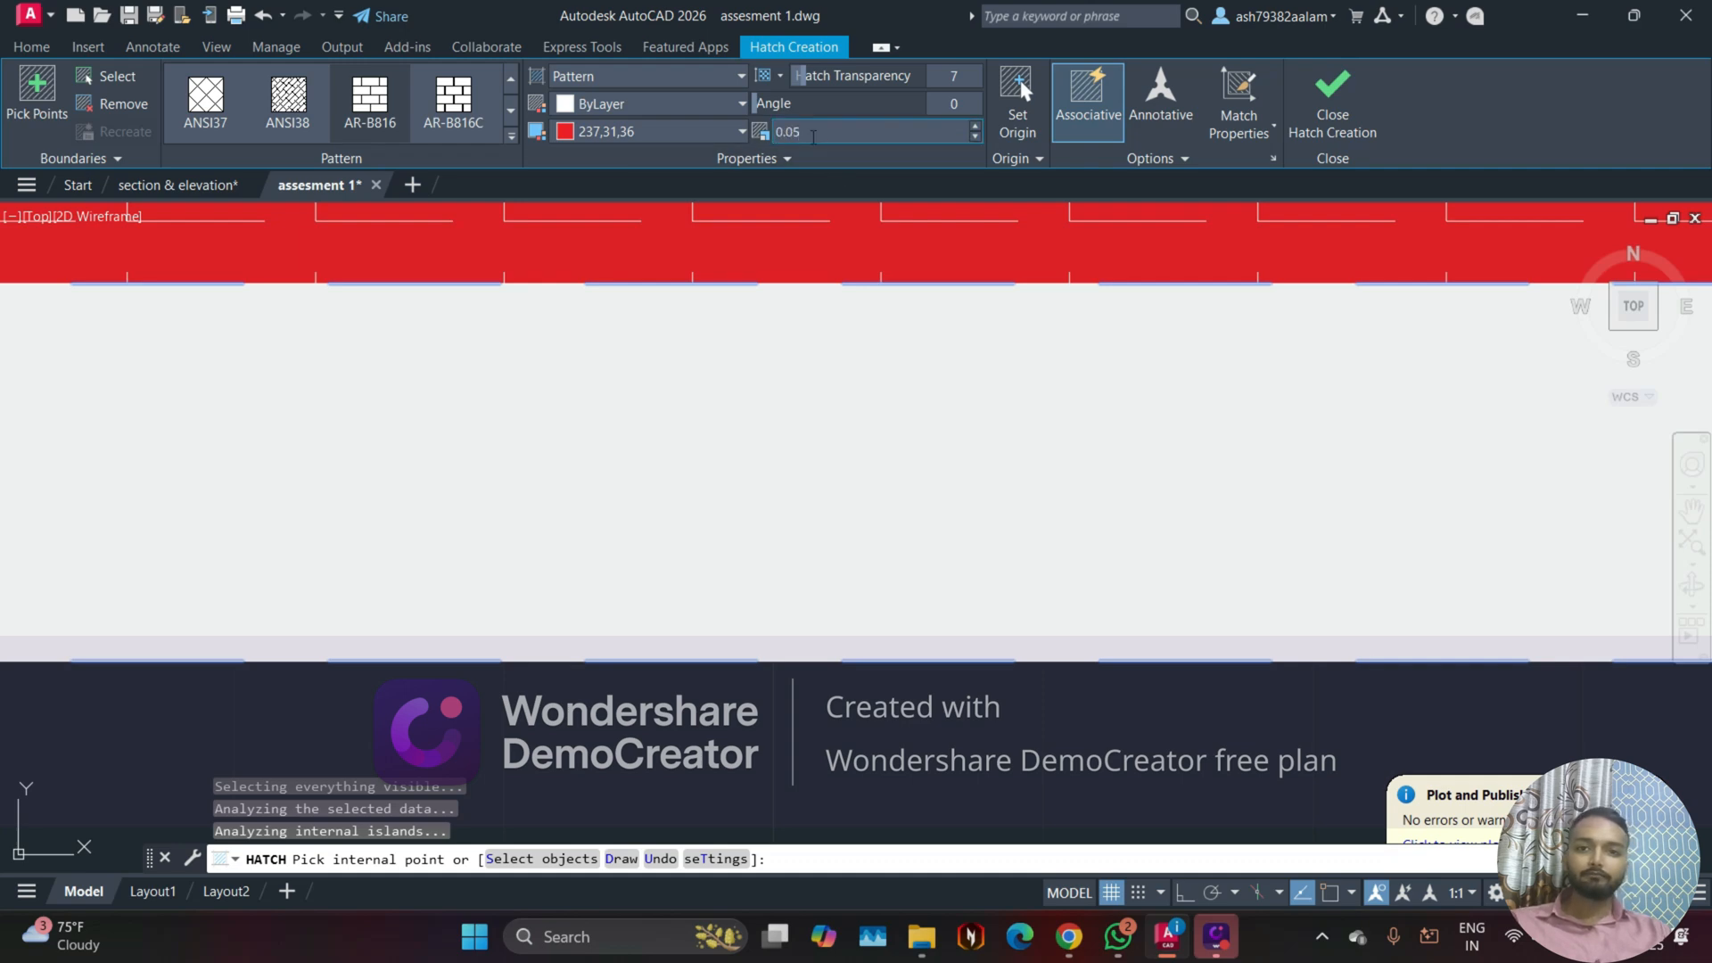
text(0.005)
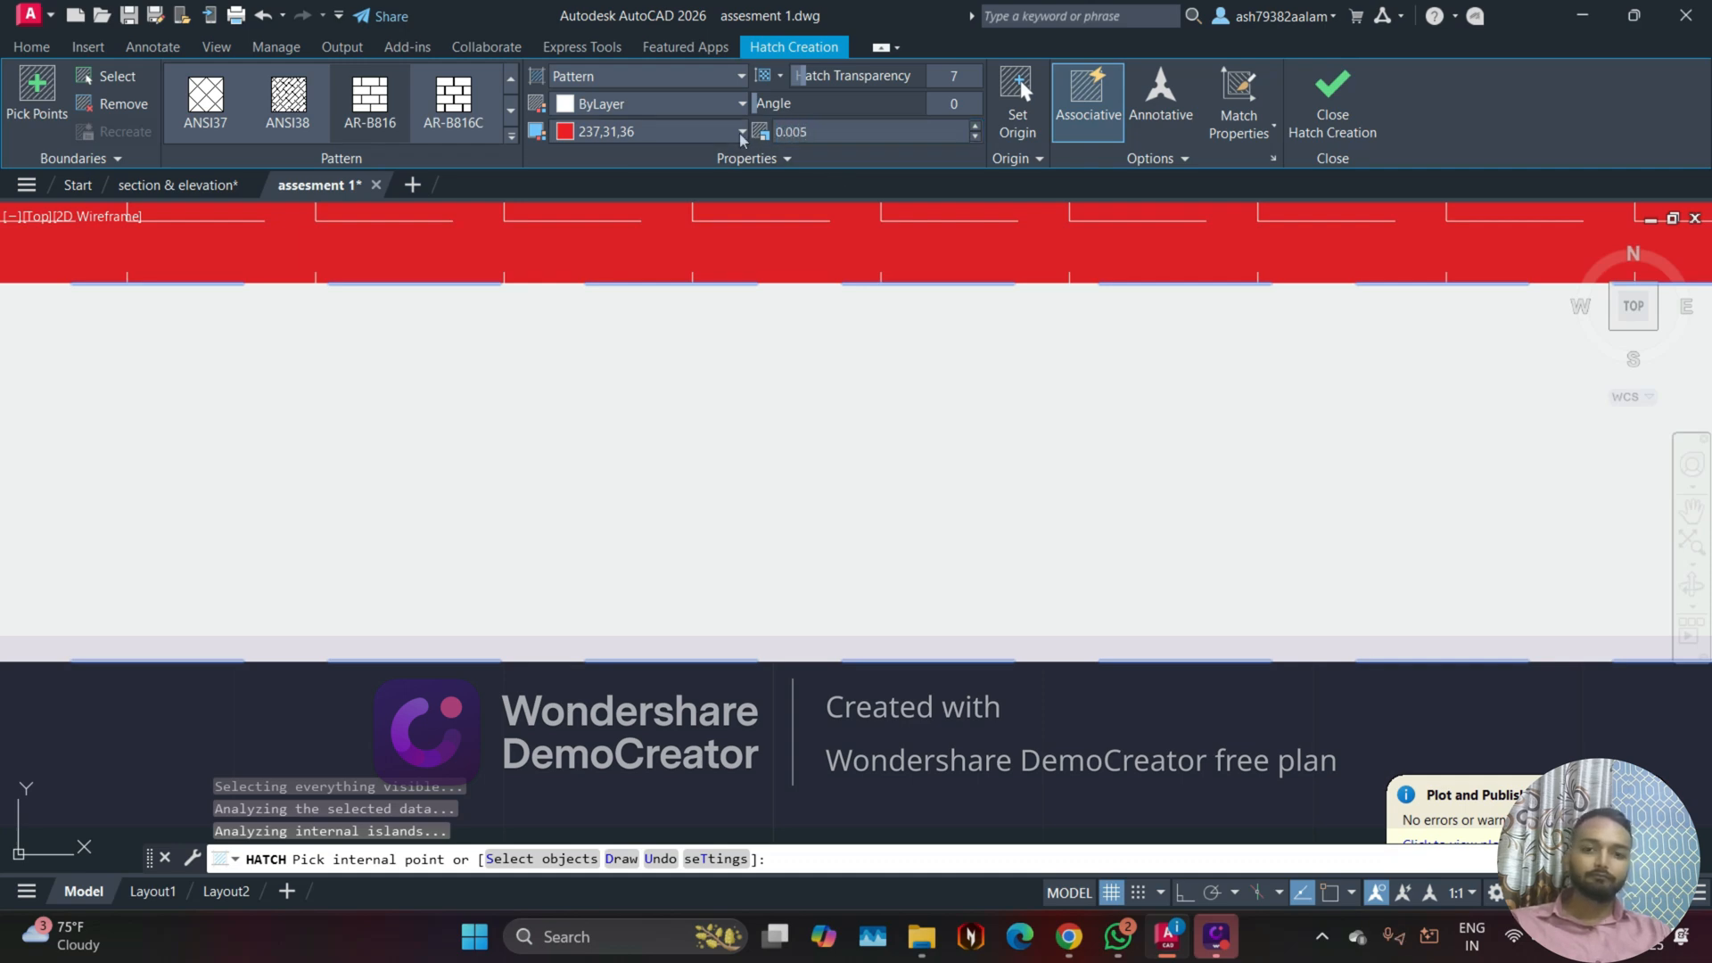
scroll(945, 411, up, 4)
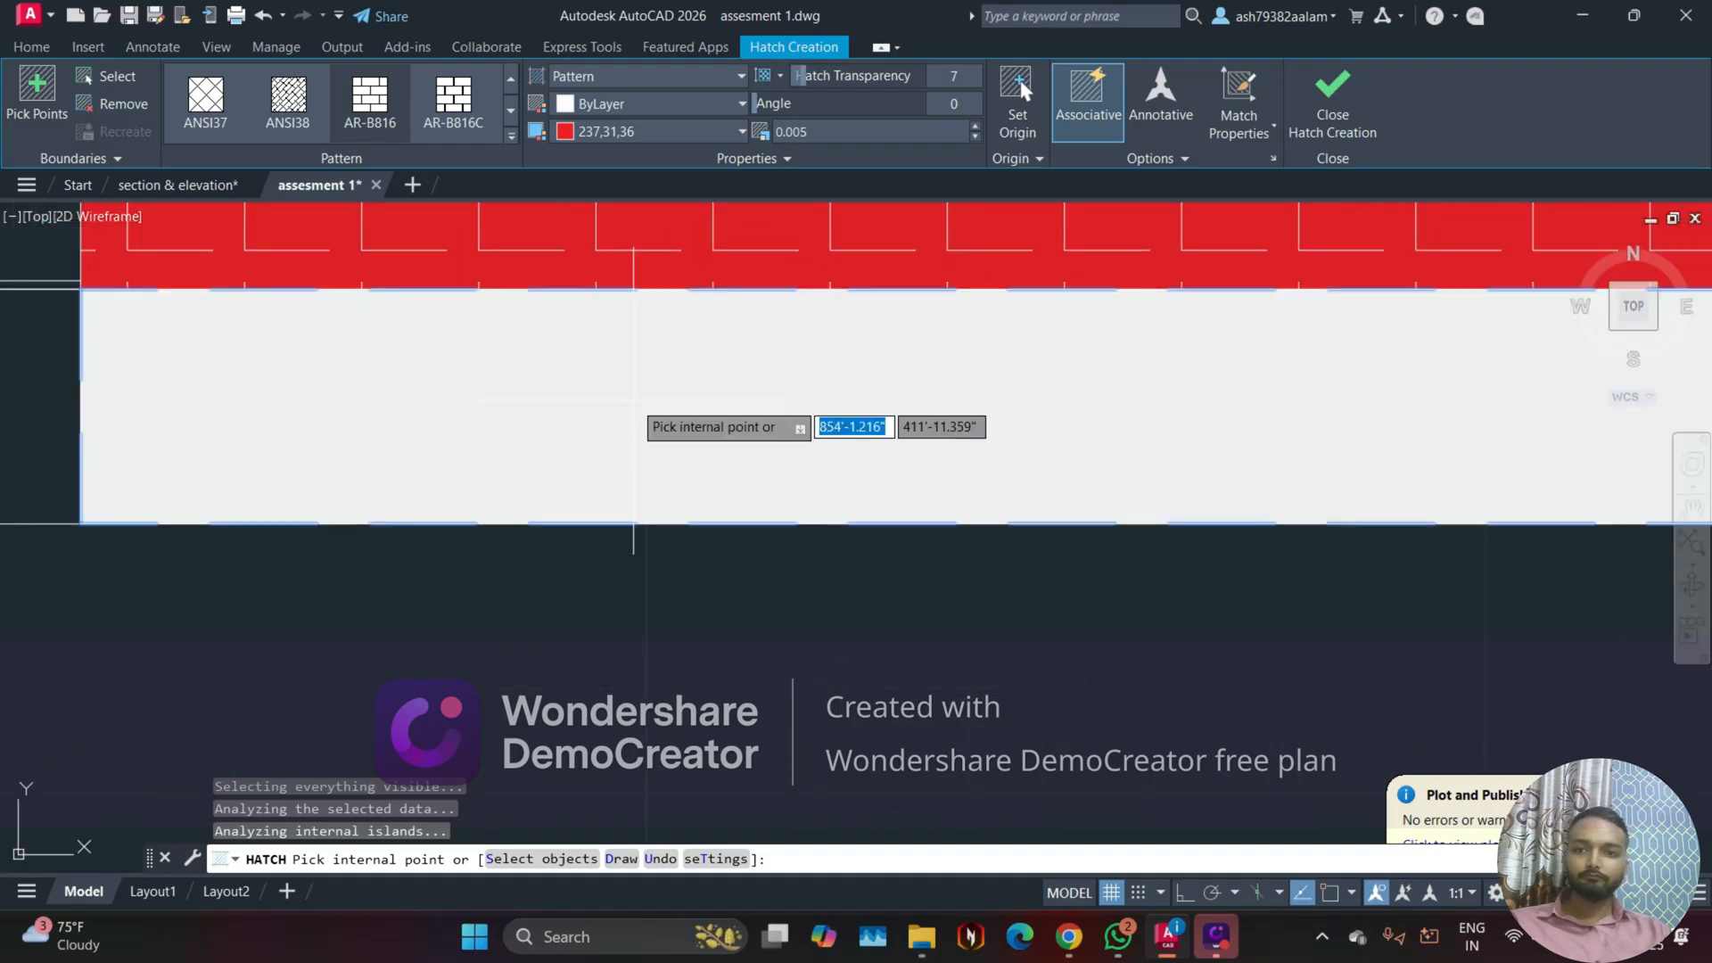
Step: Try pattern scales of 0.025 and 50 on the plinth hatch
drag(826, 138, 657, 149)
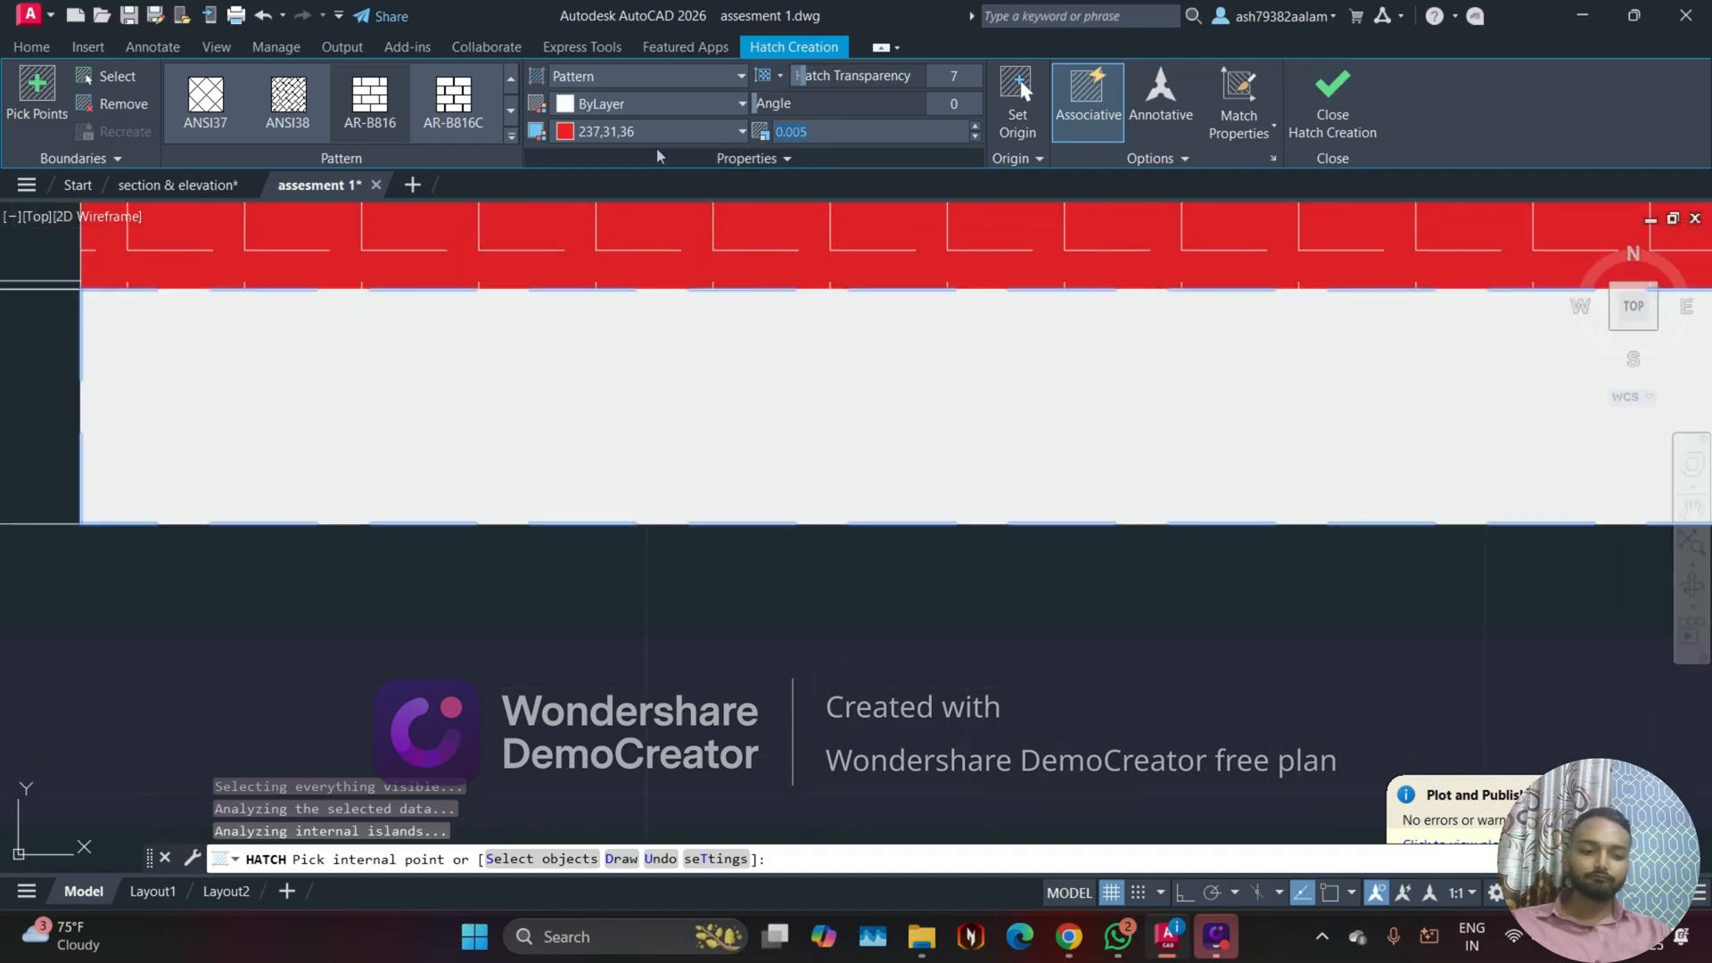
key(BackSpace)
text(.02)
key(BackSpace)
key(BackSpace)
key(BackSpace)
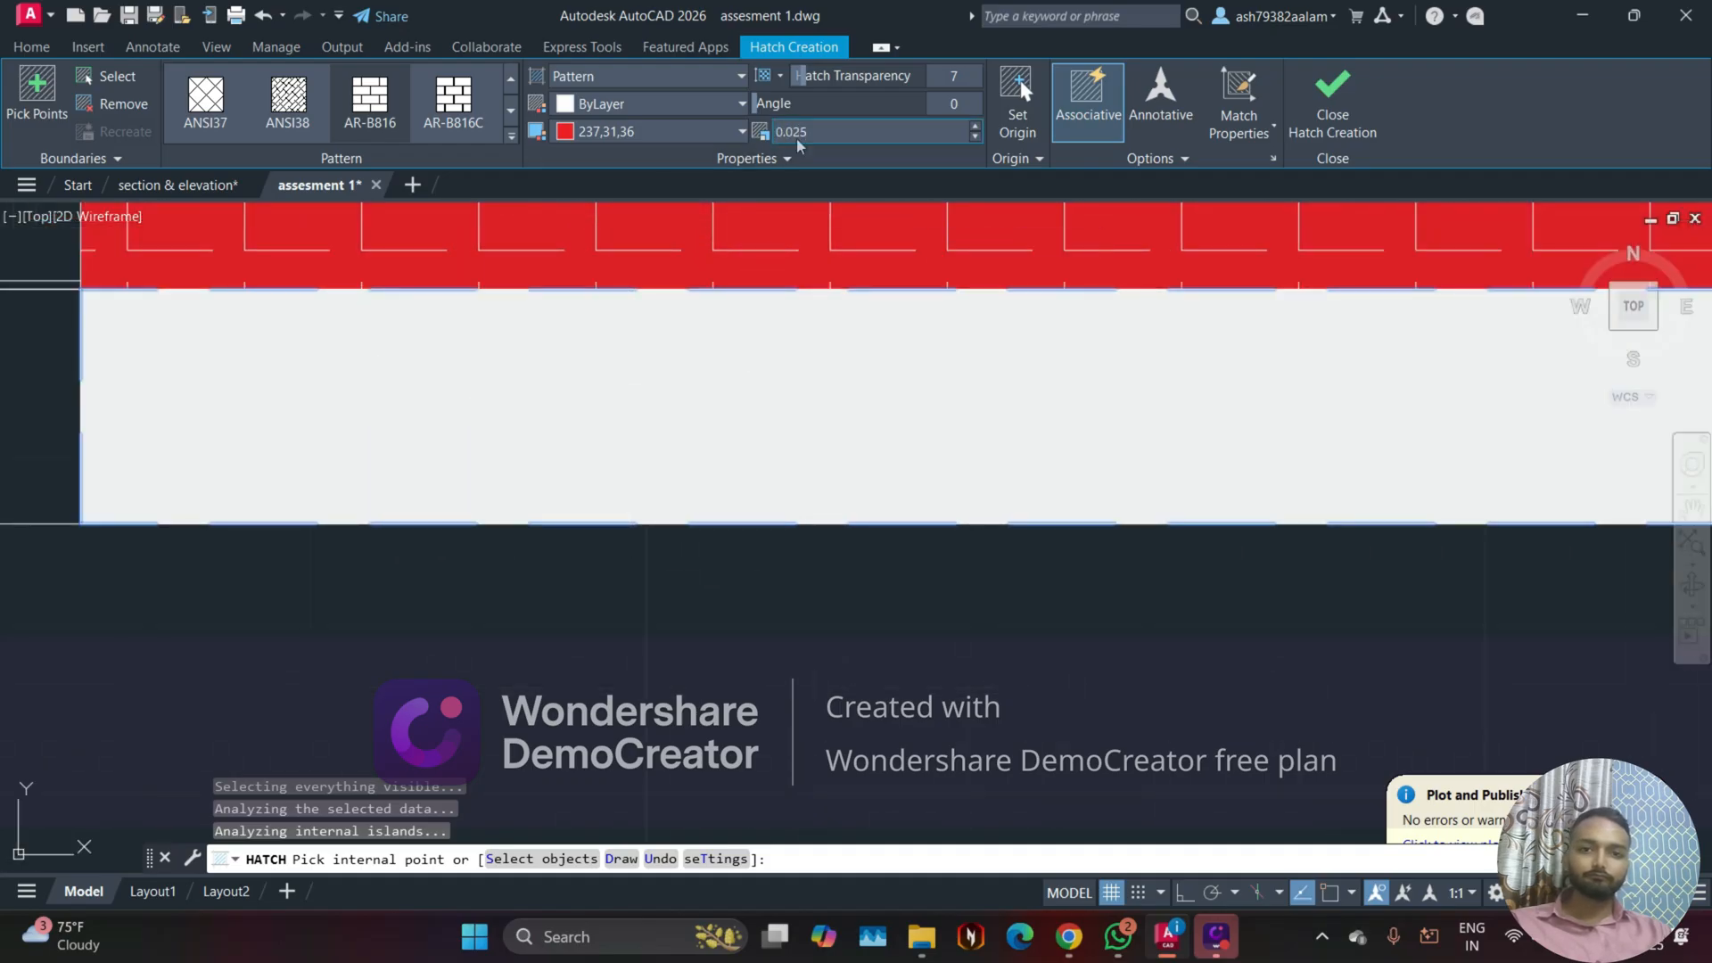
text(1)
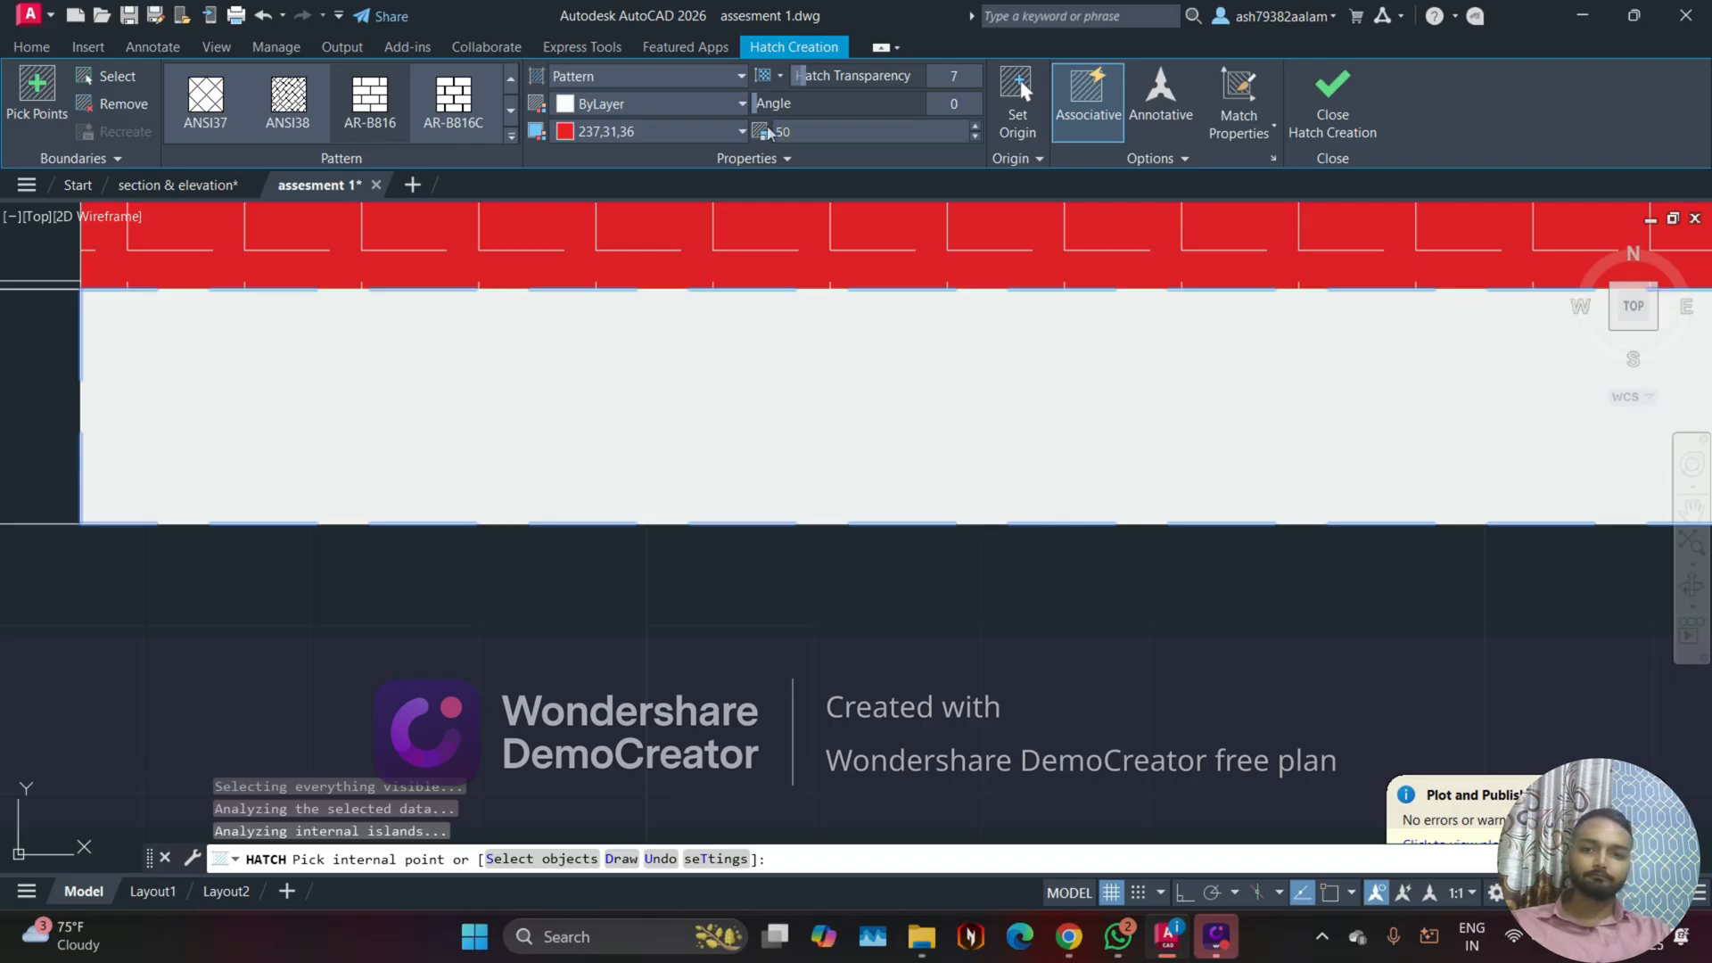
Step: Try the plinth hatch at scale 100, set it to 500, and end the Hatch command
scroll(745, 356, down, 4)
middle_drag(755, 398, 863, 380)
scroll(682, 387, up, 4)
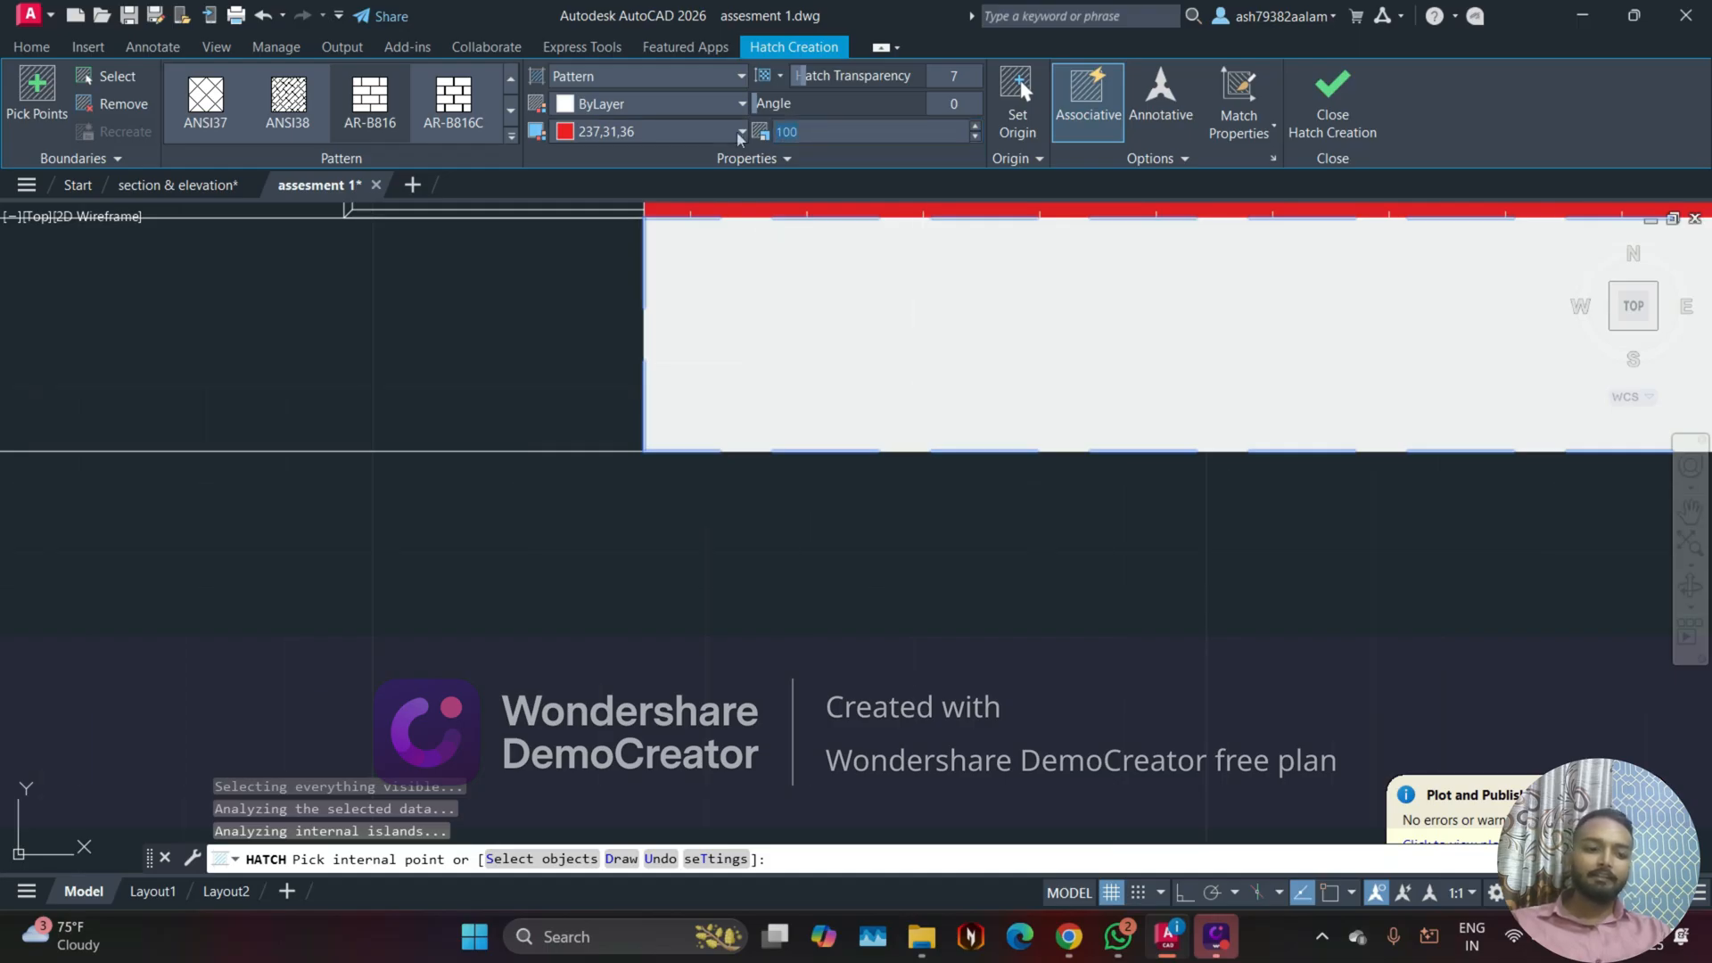
text(500)
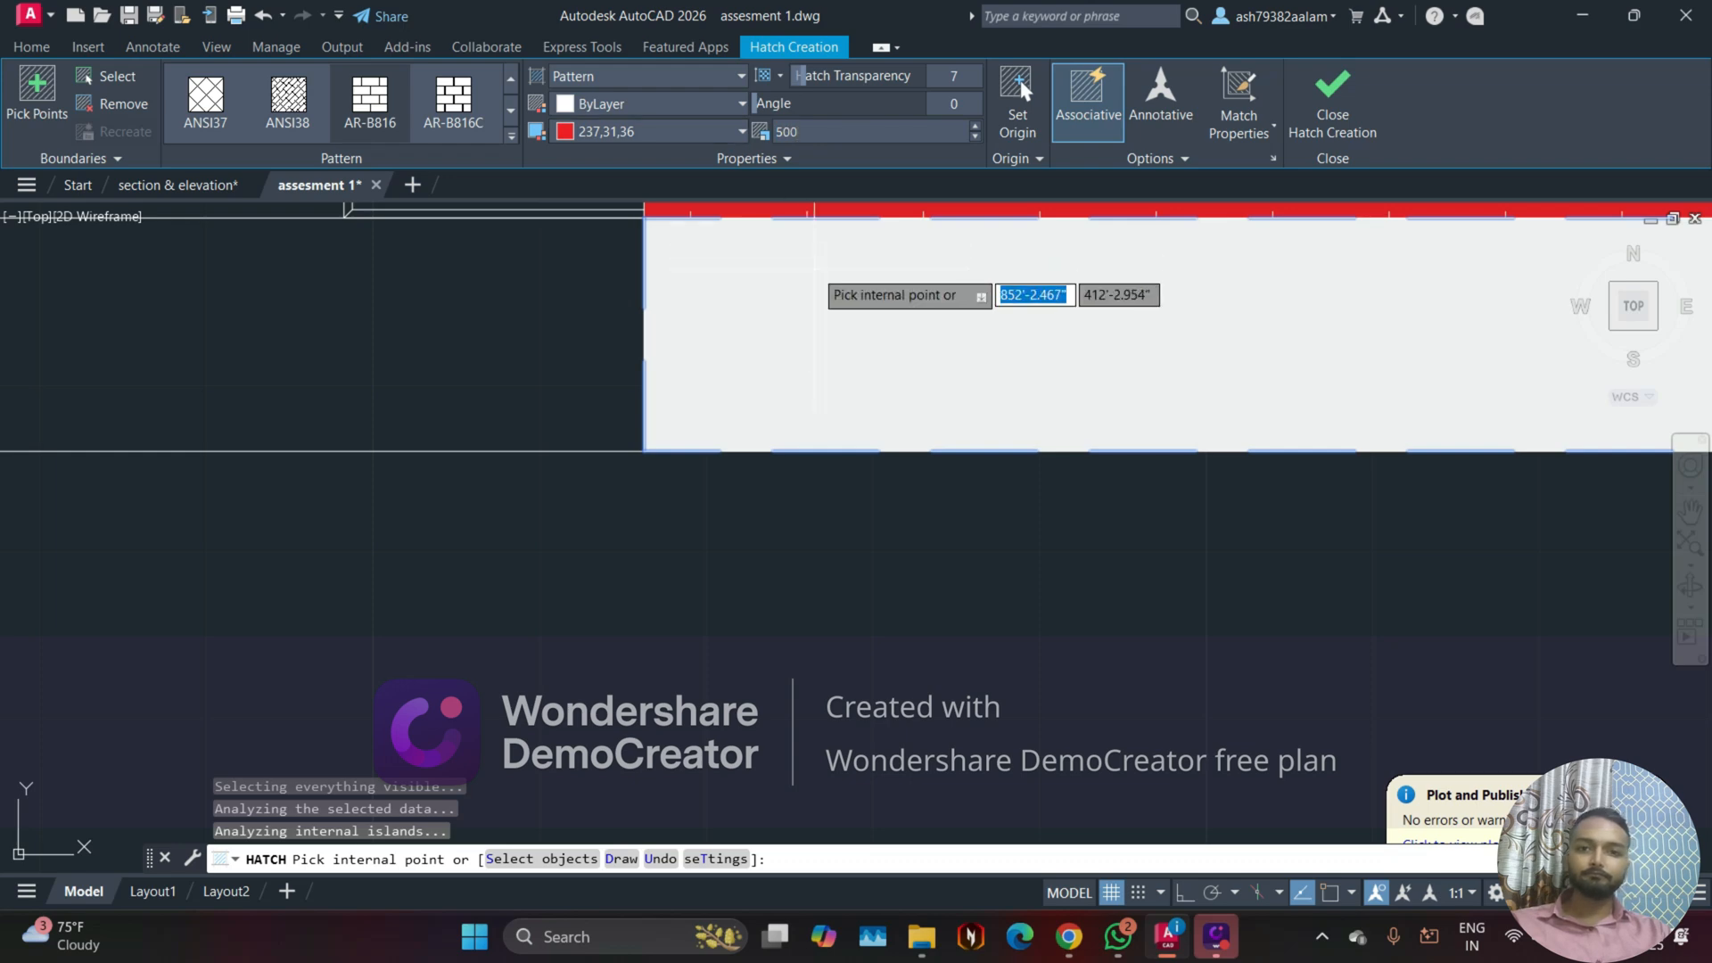
key(Escape)
scroll(749, 283, down, 2)
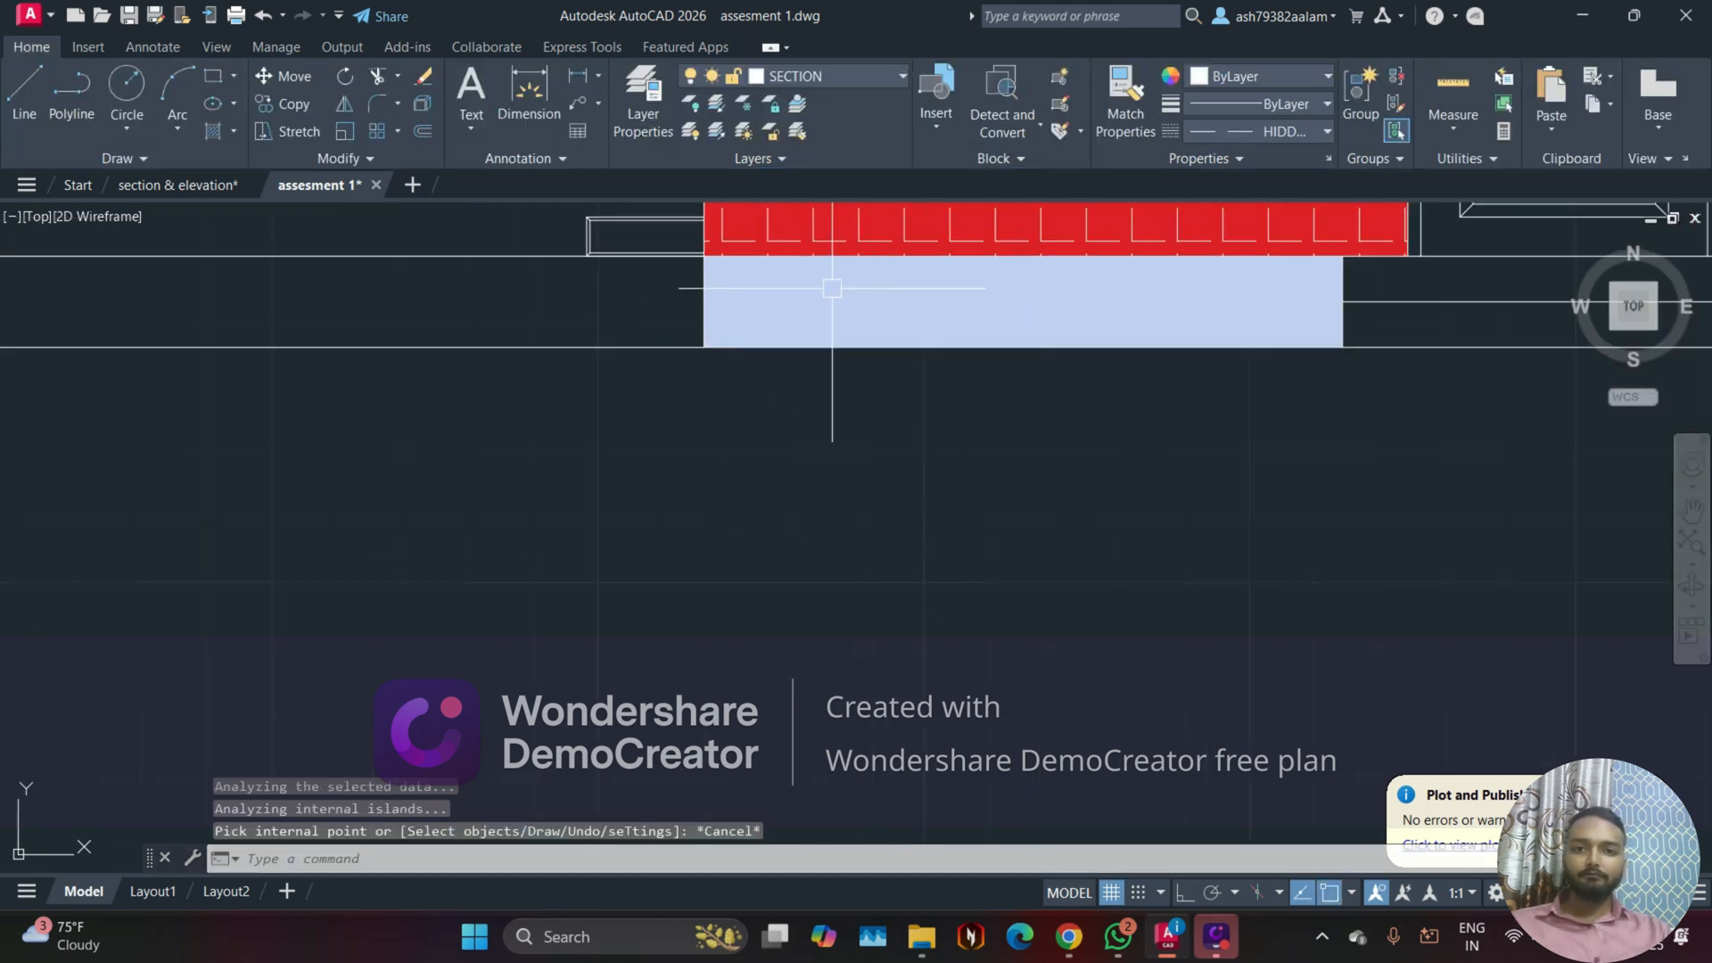
Step: Reselect the plinth strip's AR-B816 hatch, try entering pattern scales of 2000 and 0, and close the hatch editor
scroll(828, 289, down, 2)
scroll(829, 295, up, 4)
middle_drag(829, 296, 677, 343)
scroll(677, 342, up, 4)
click(671, 351)
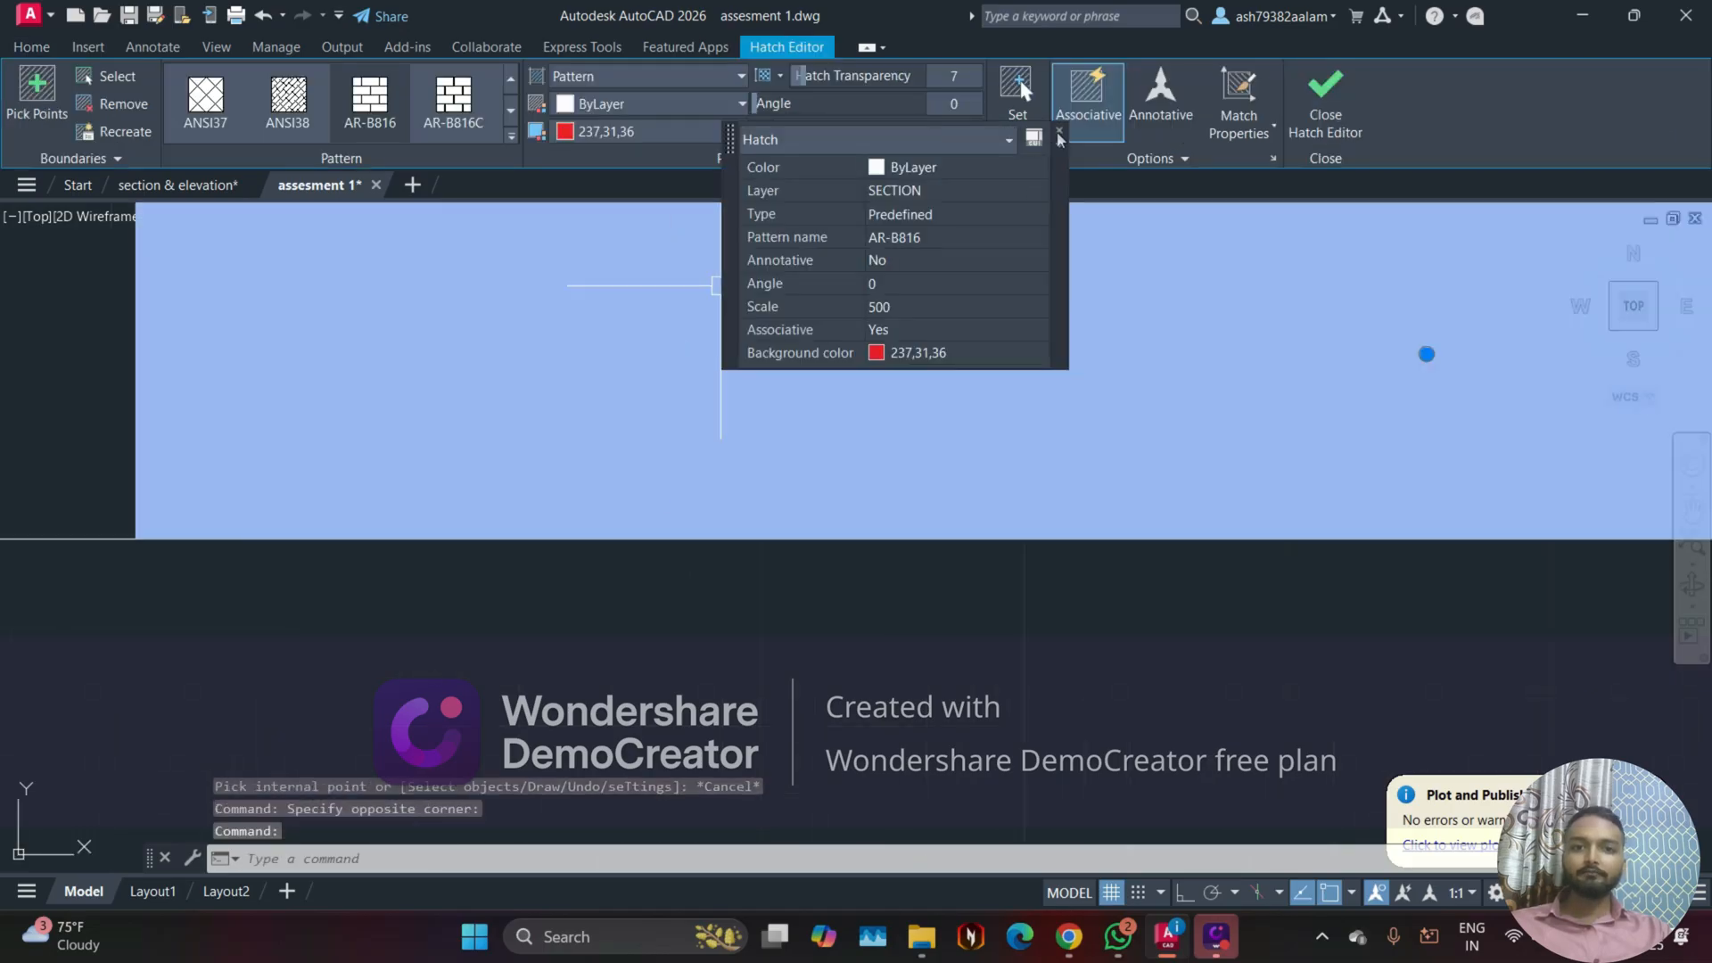
click(1059, 132)
click(838, 138)
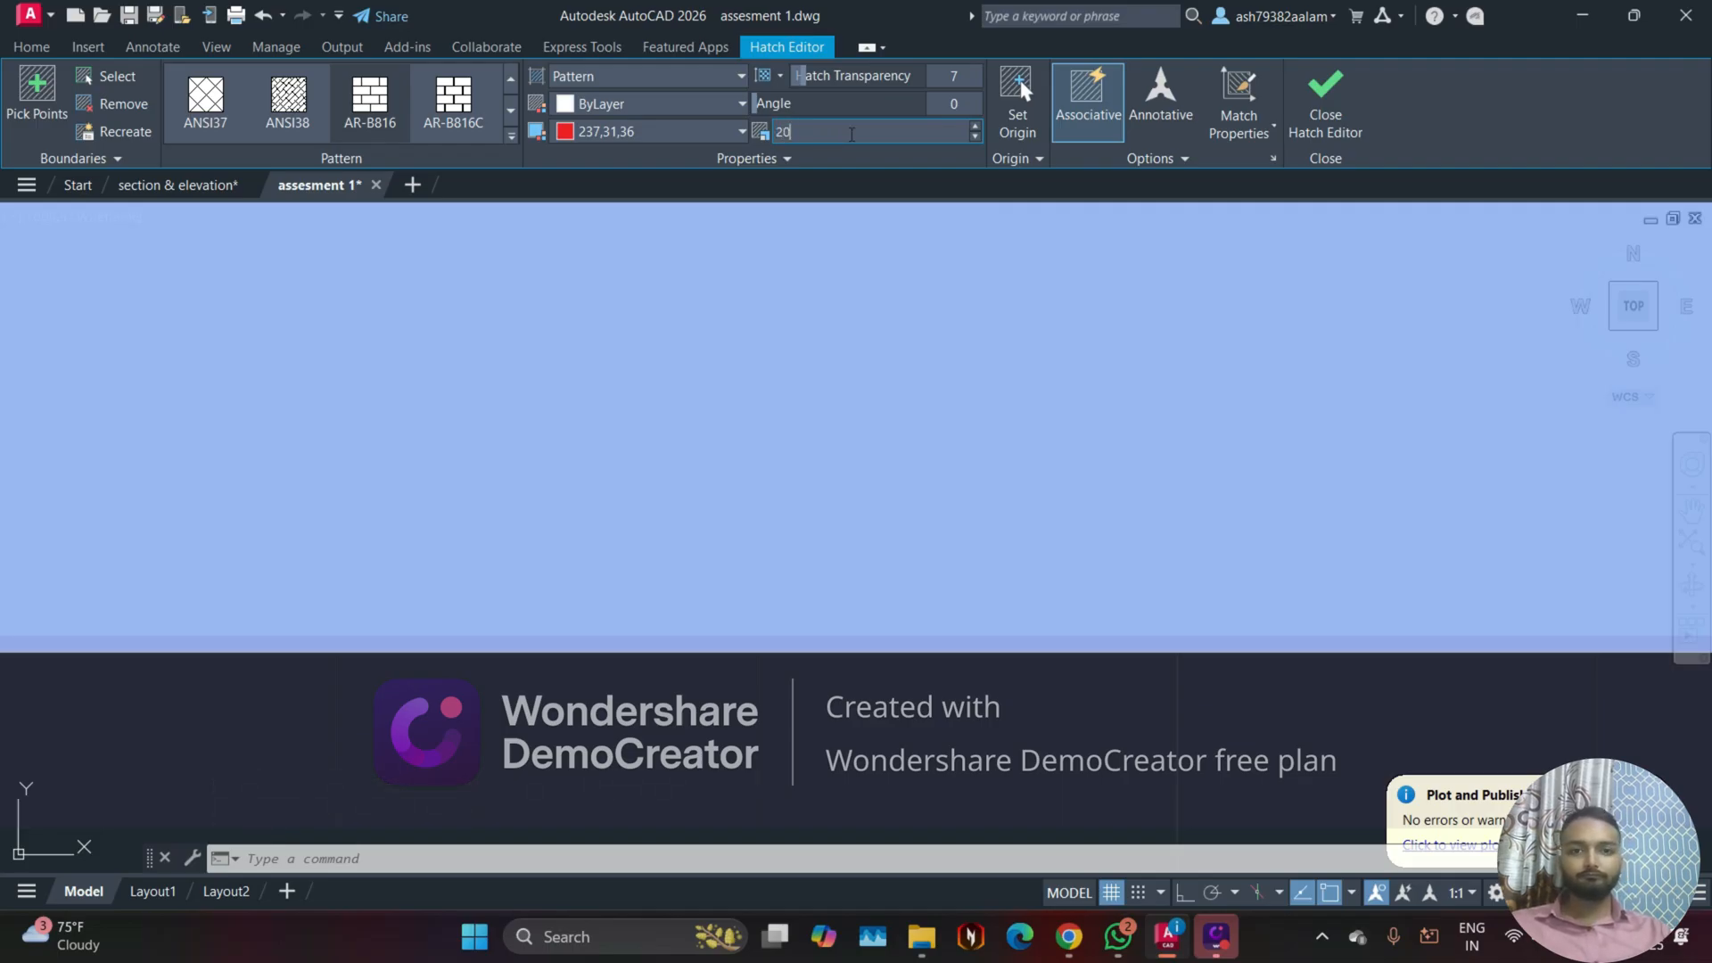
text(2000)
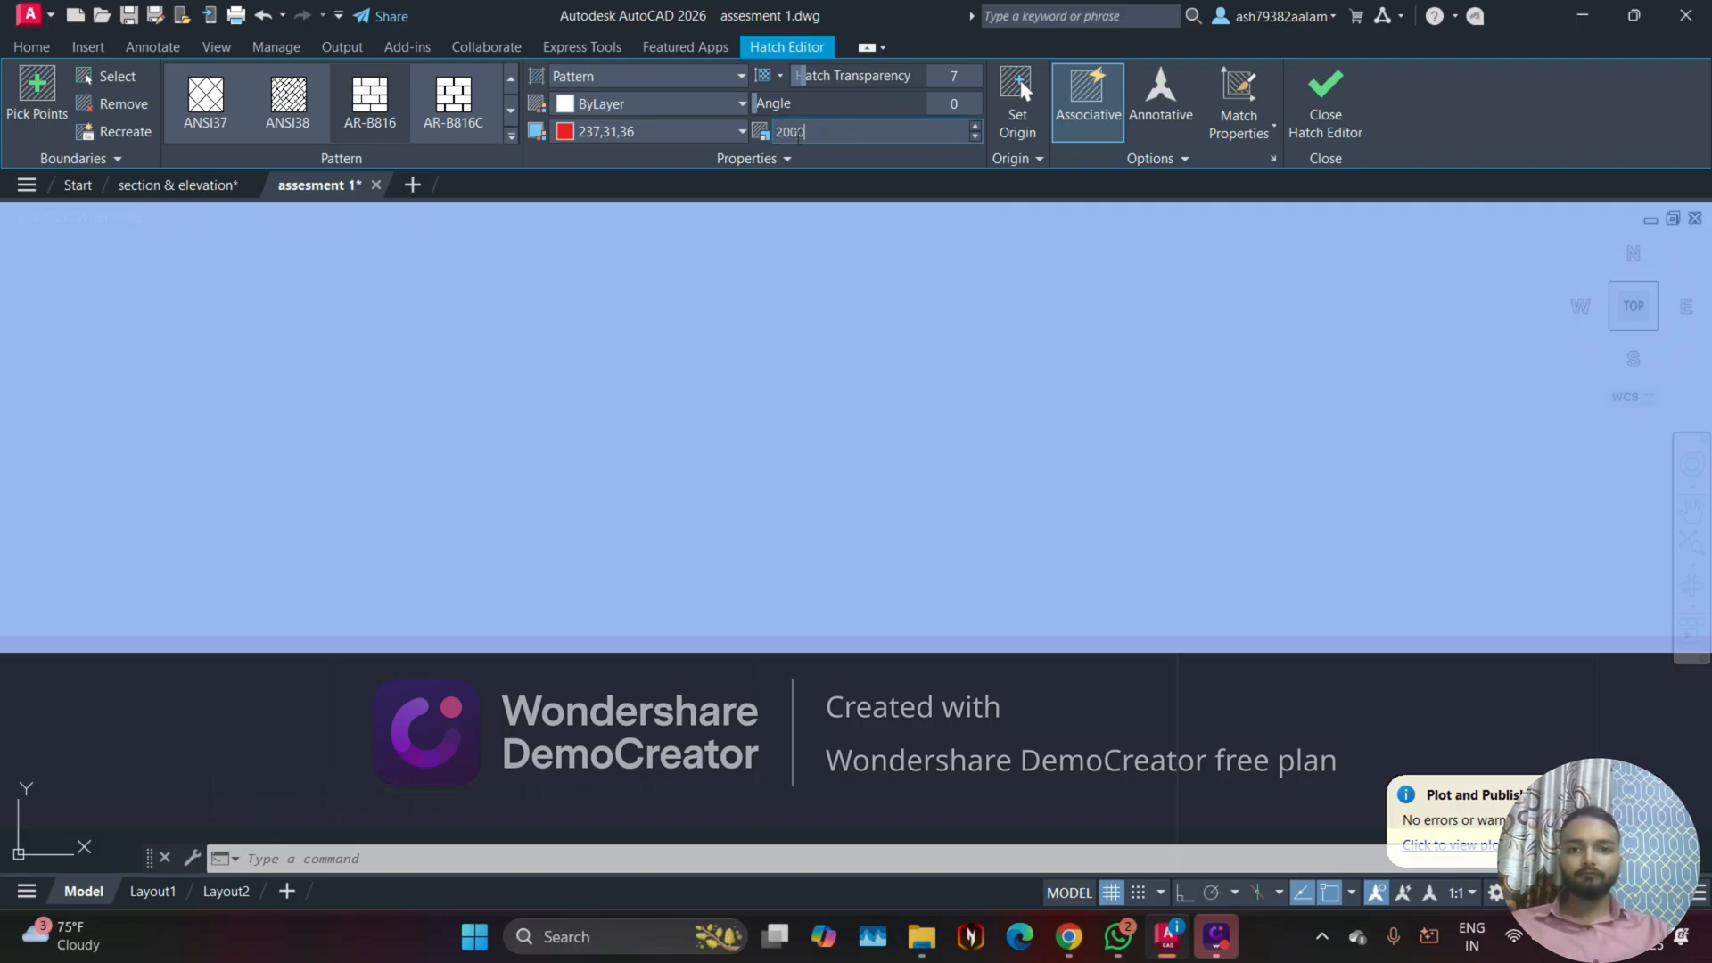
key(BackSpace)
key(BackSpace)
key(BackSpace)
key(BackSpace)
text(.000)
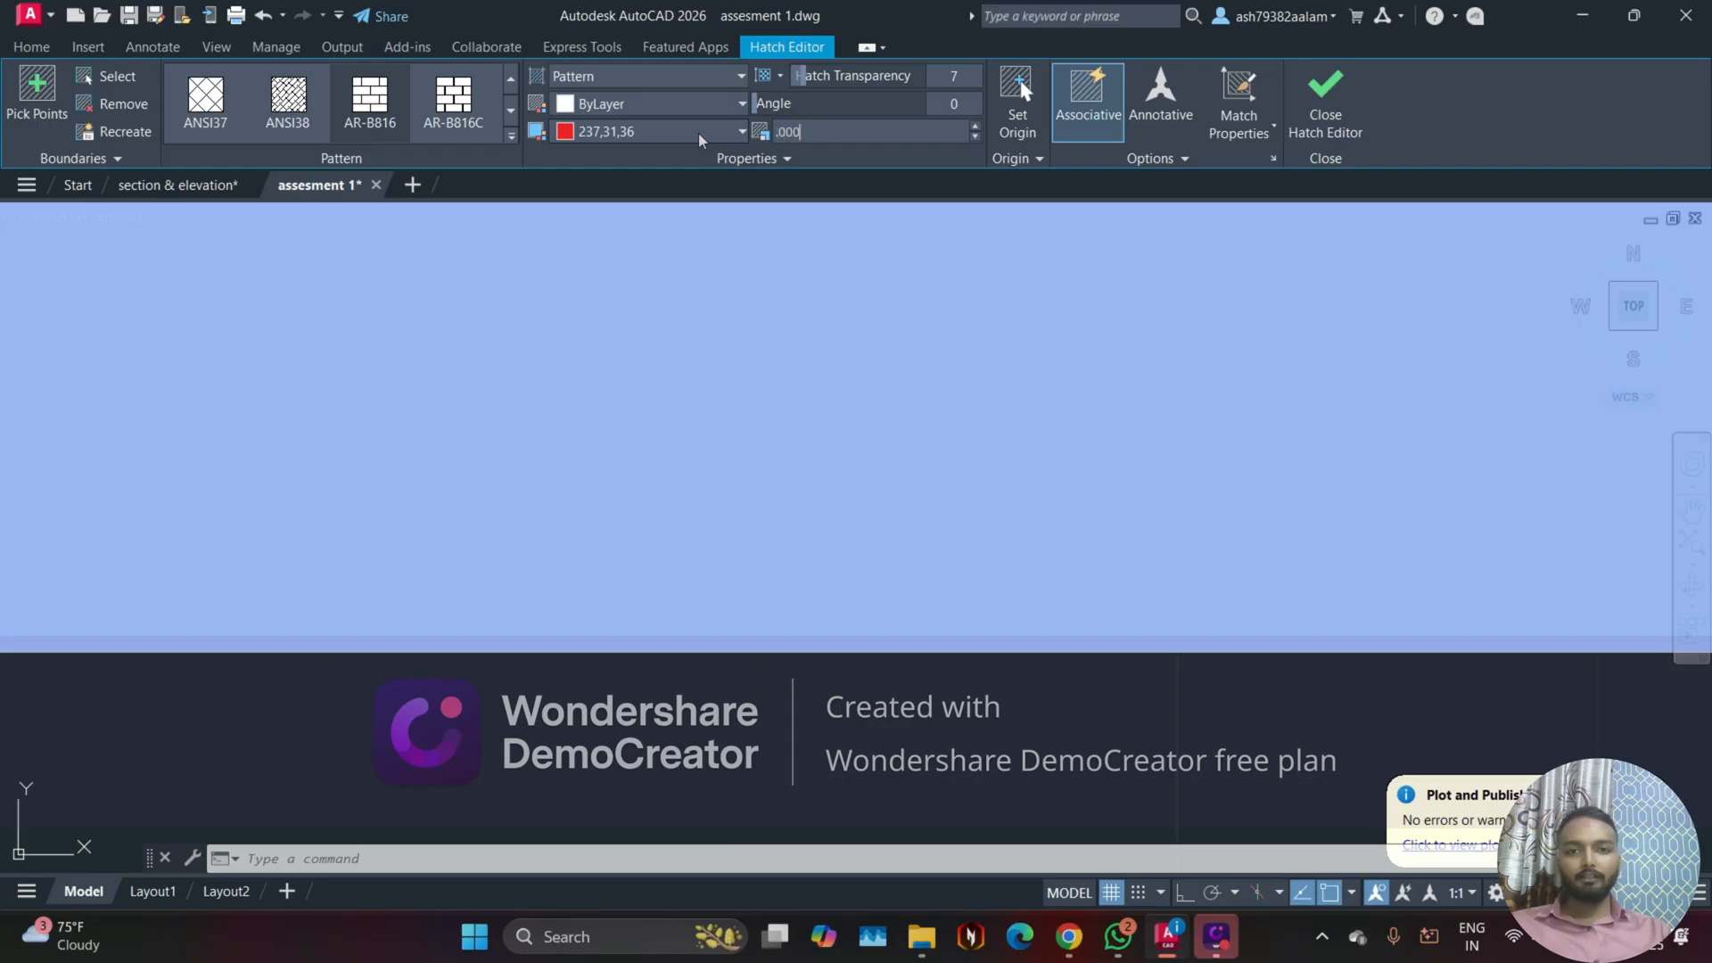
text(00005)
key(Return)
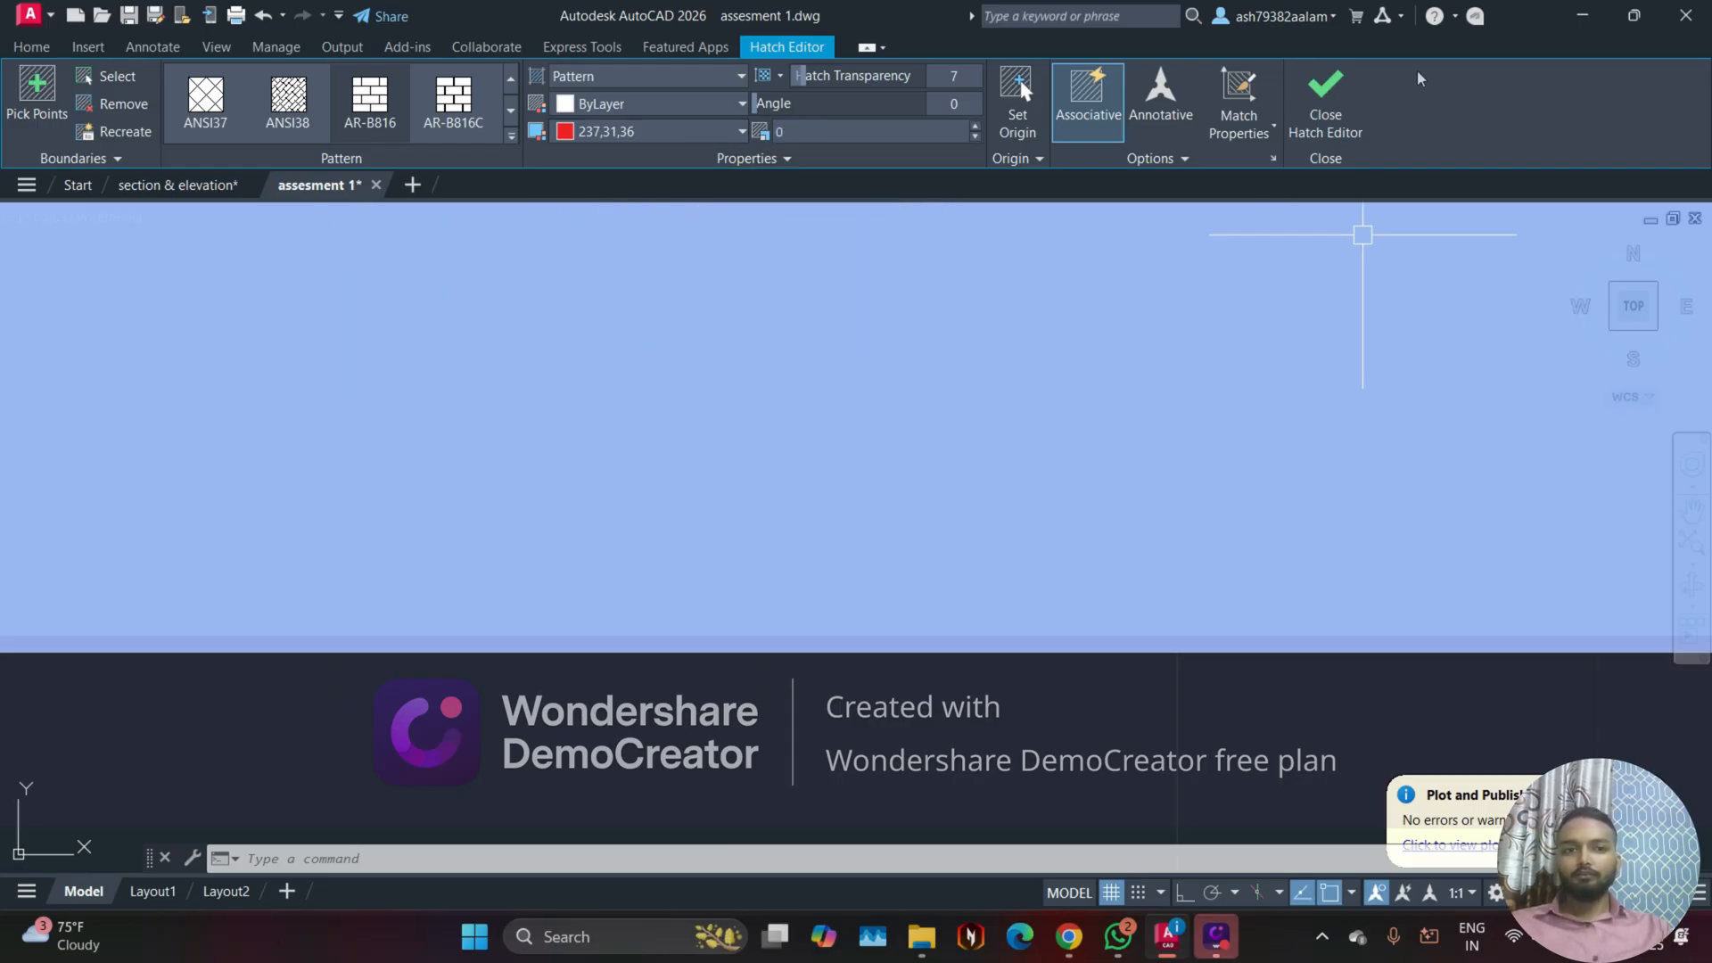
click(1325, 100)
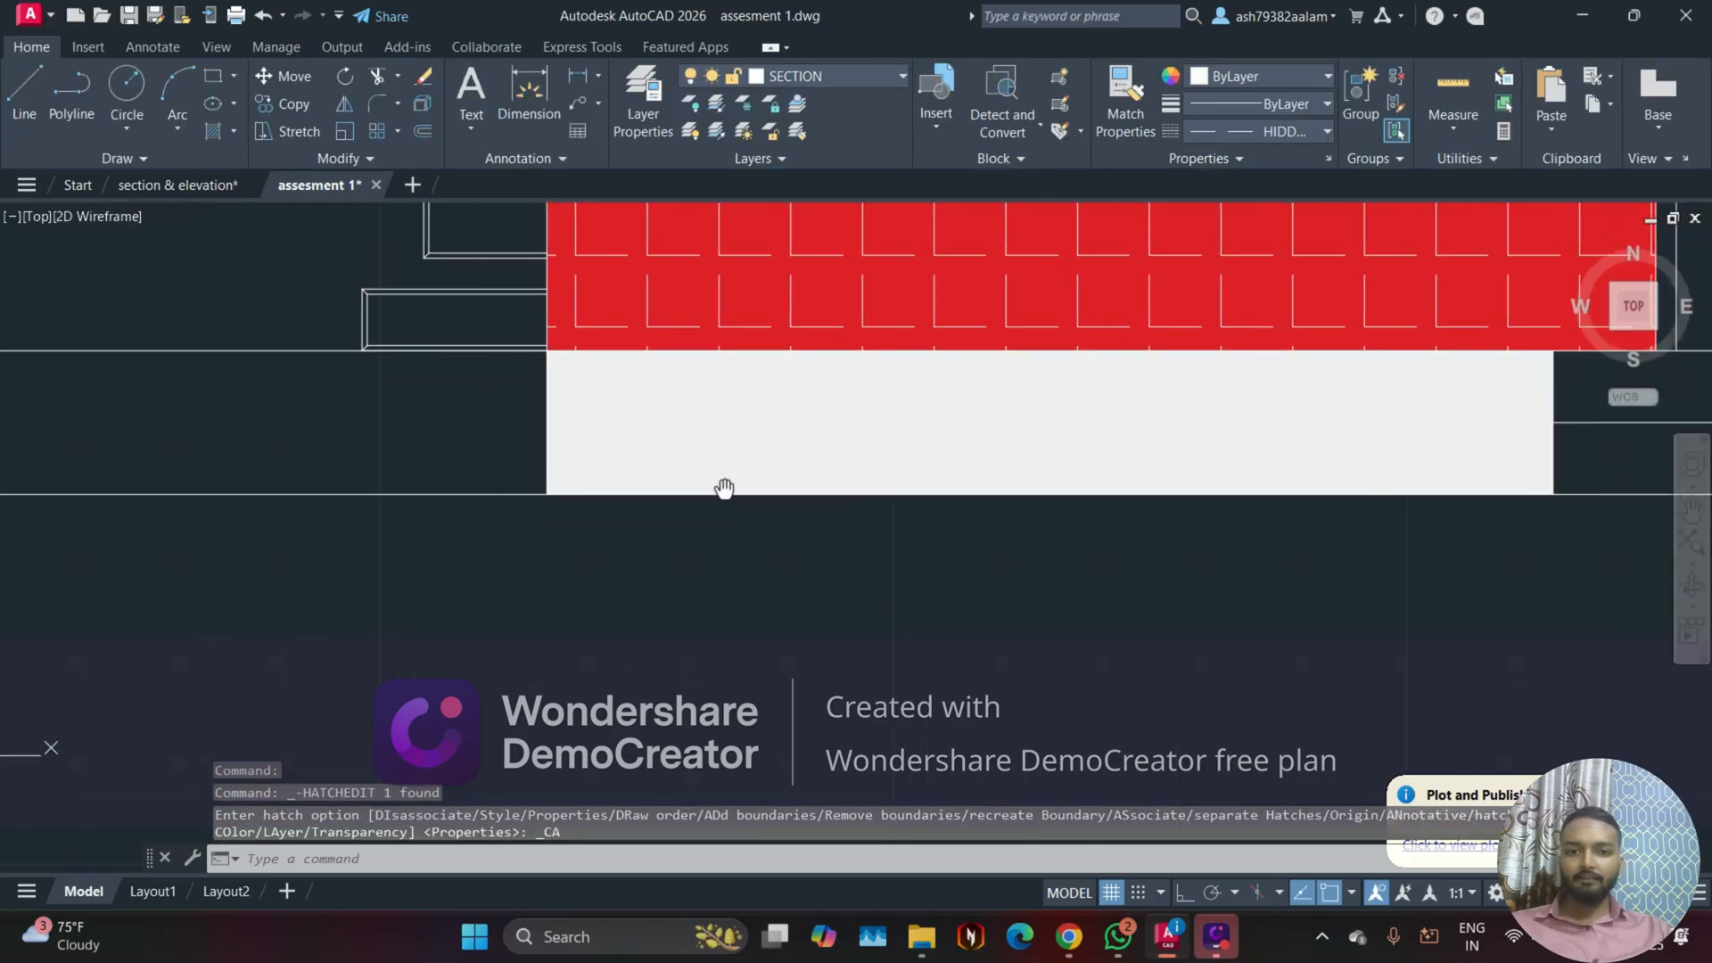
Step: Delete the overly dense hatch from the plinth strip beneath the red wall
click(699, 431)
key(Delete)
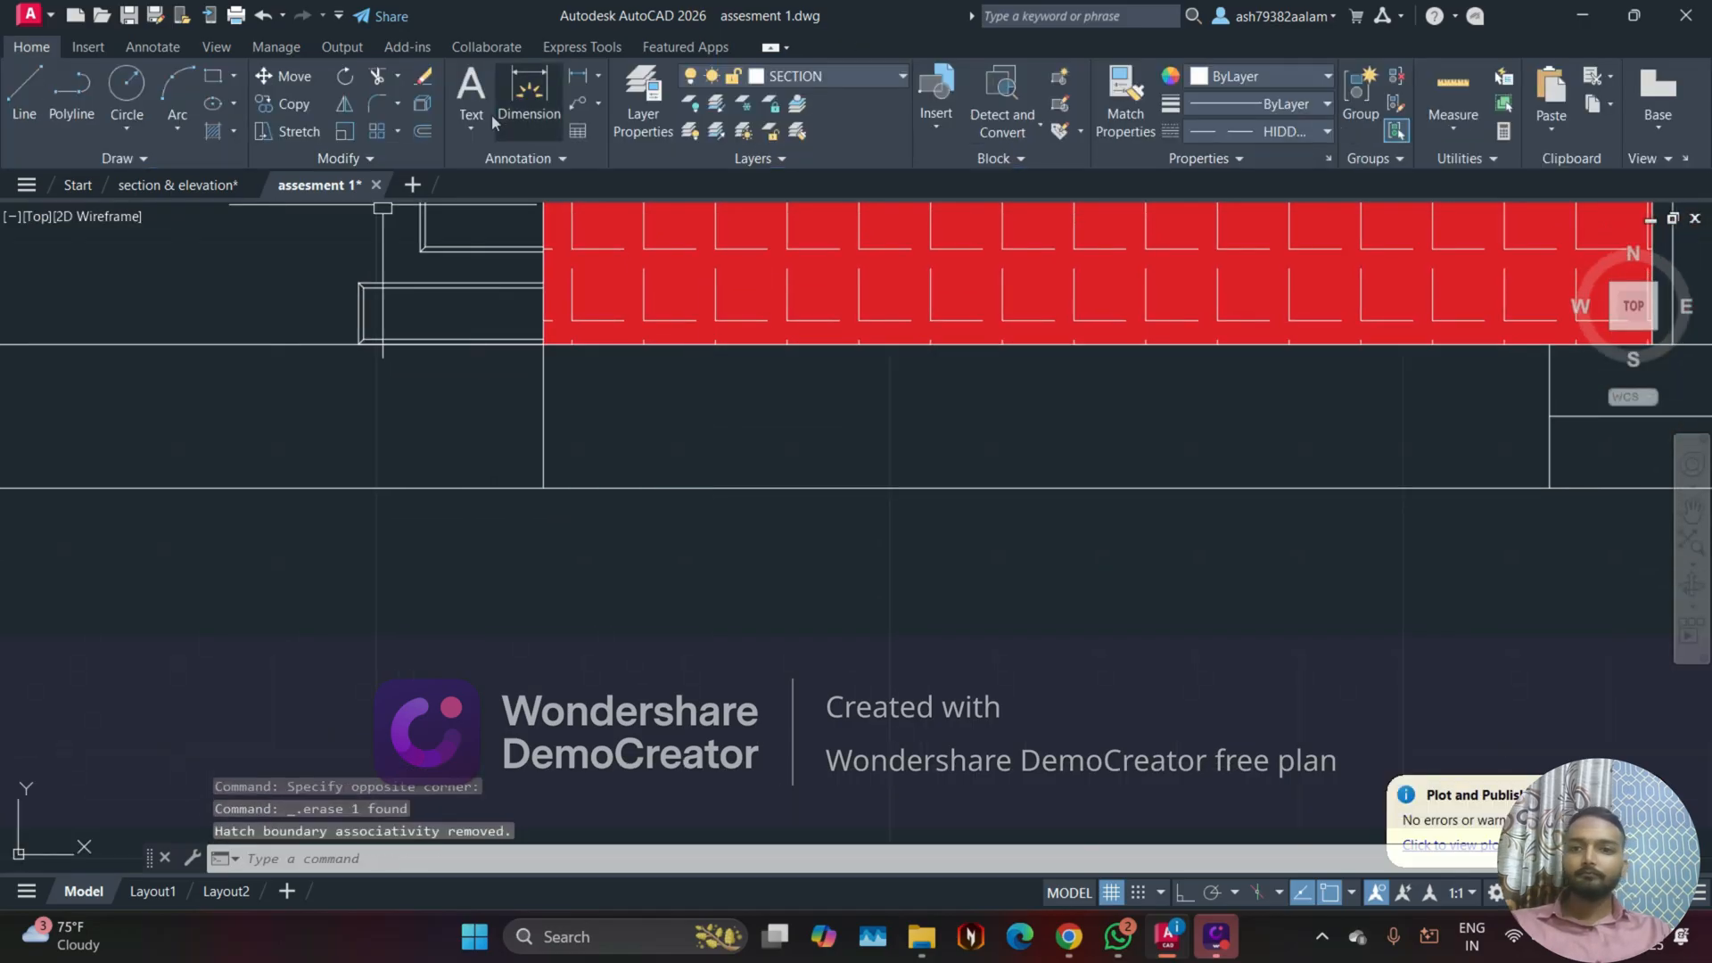
Step: Start a new hatch, pick the tall tower wall as its area and set the pattern scale to 1
click(237, 132)
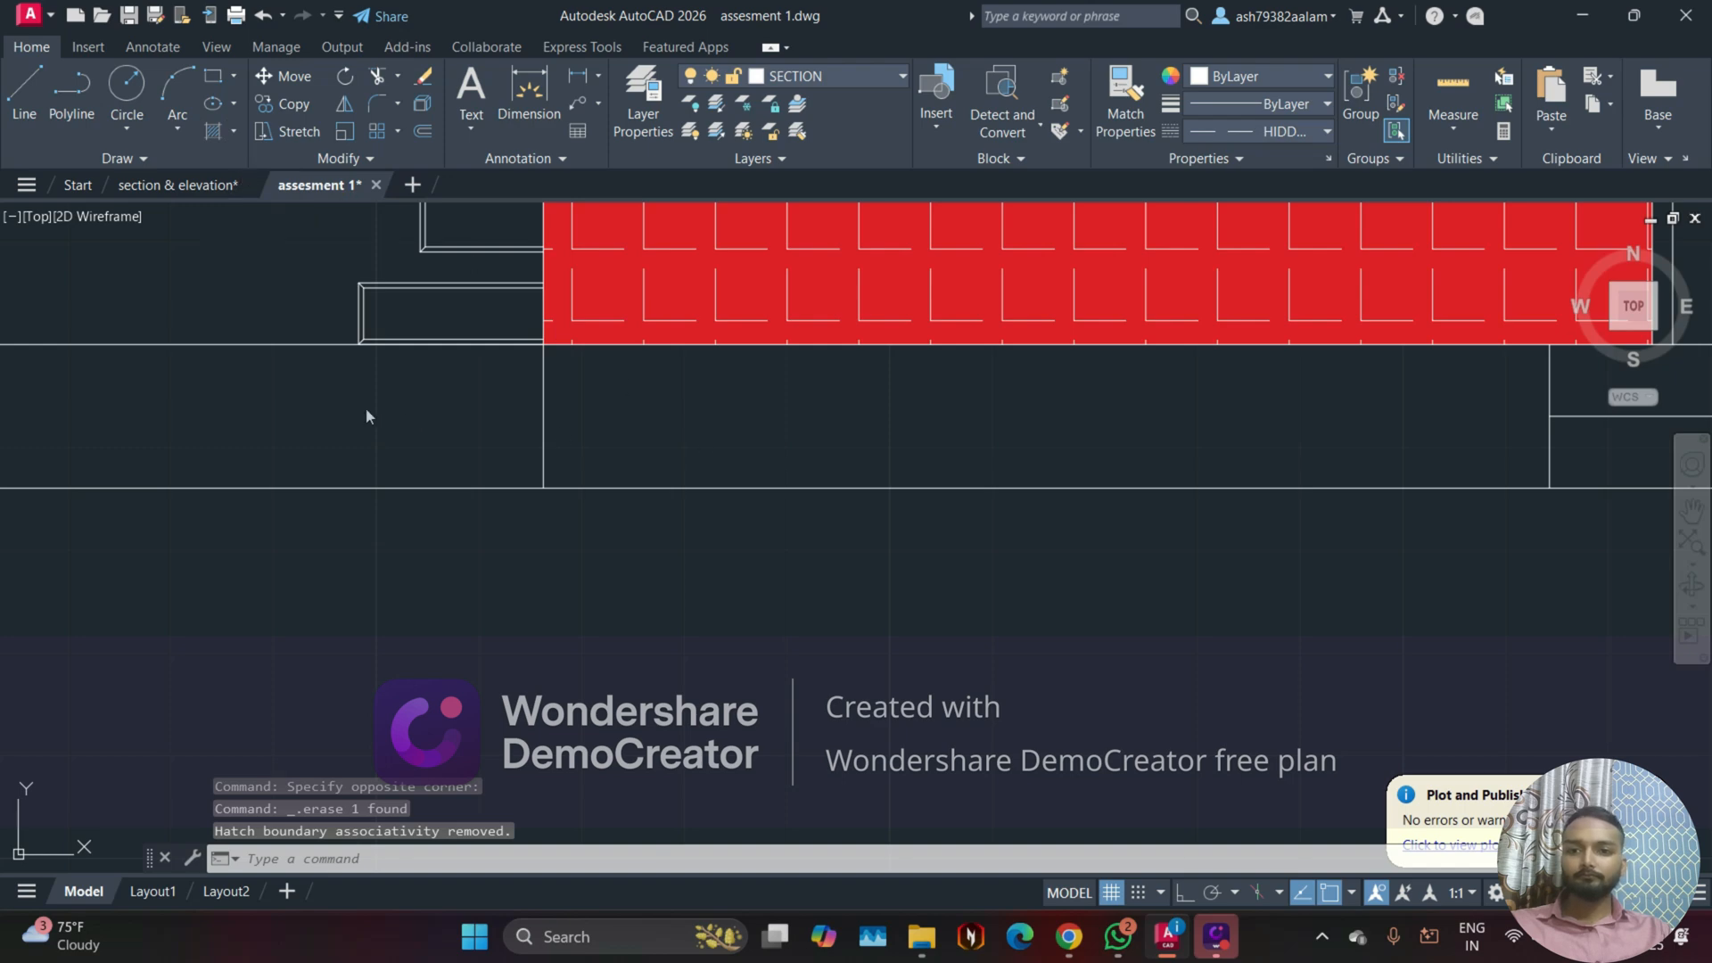
scroll(426, 404, down, 2)
click(224, 132)
mouse_move(325, 306)
middle_down()
mouse_move(531, 451)
mouse_move(729, 535)
middle_up()
click(664, 510)
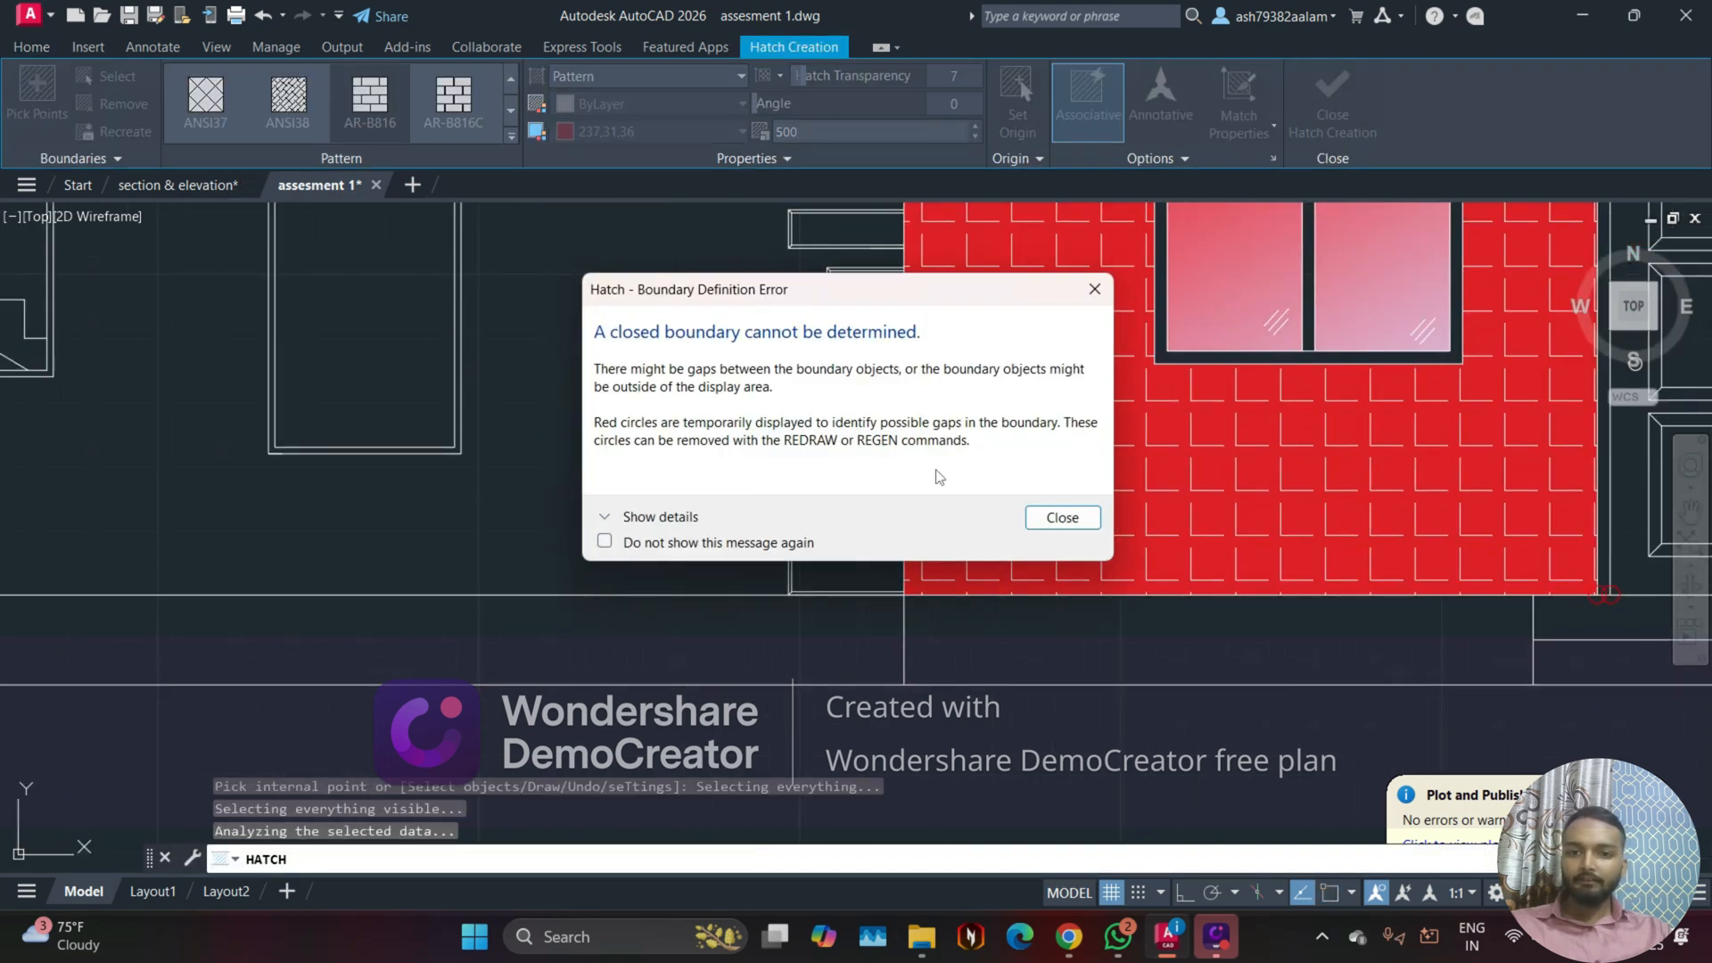
click(1093, 288)
scroll(542, 405, down, 6)
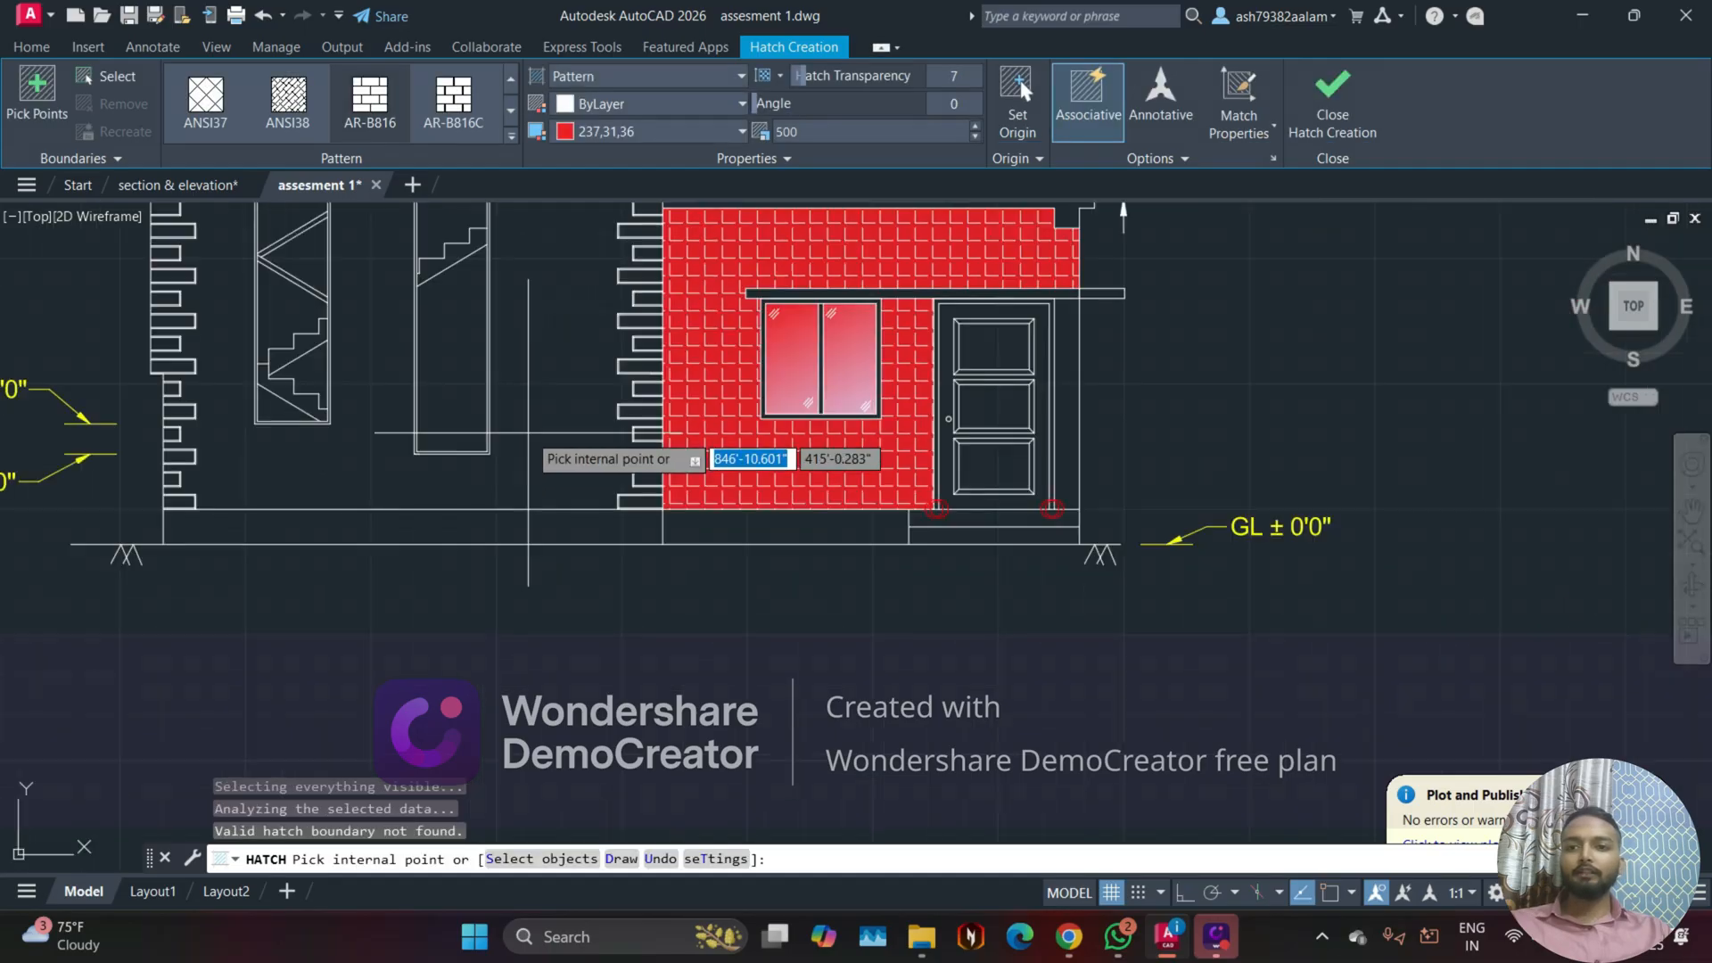
middle_drag(542, 405, 690, 561)
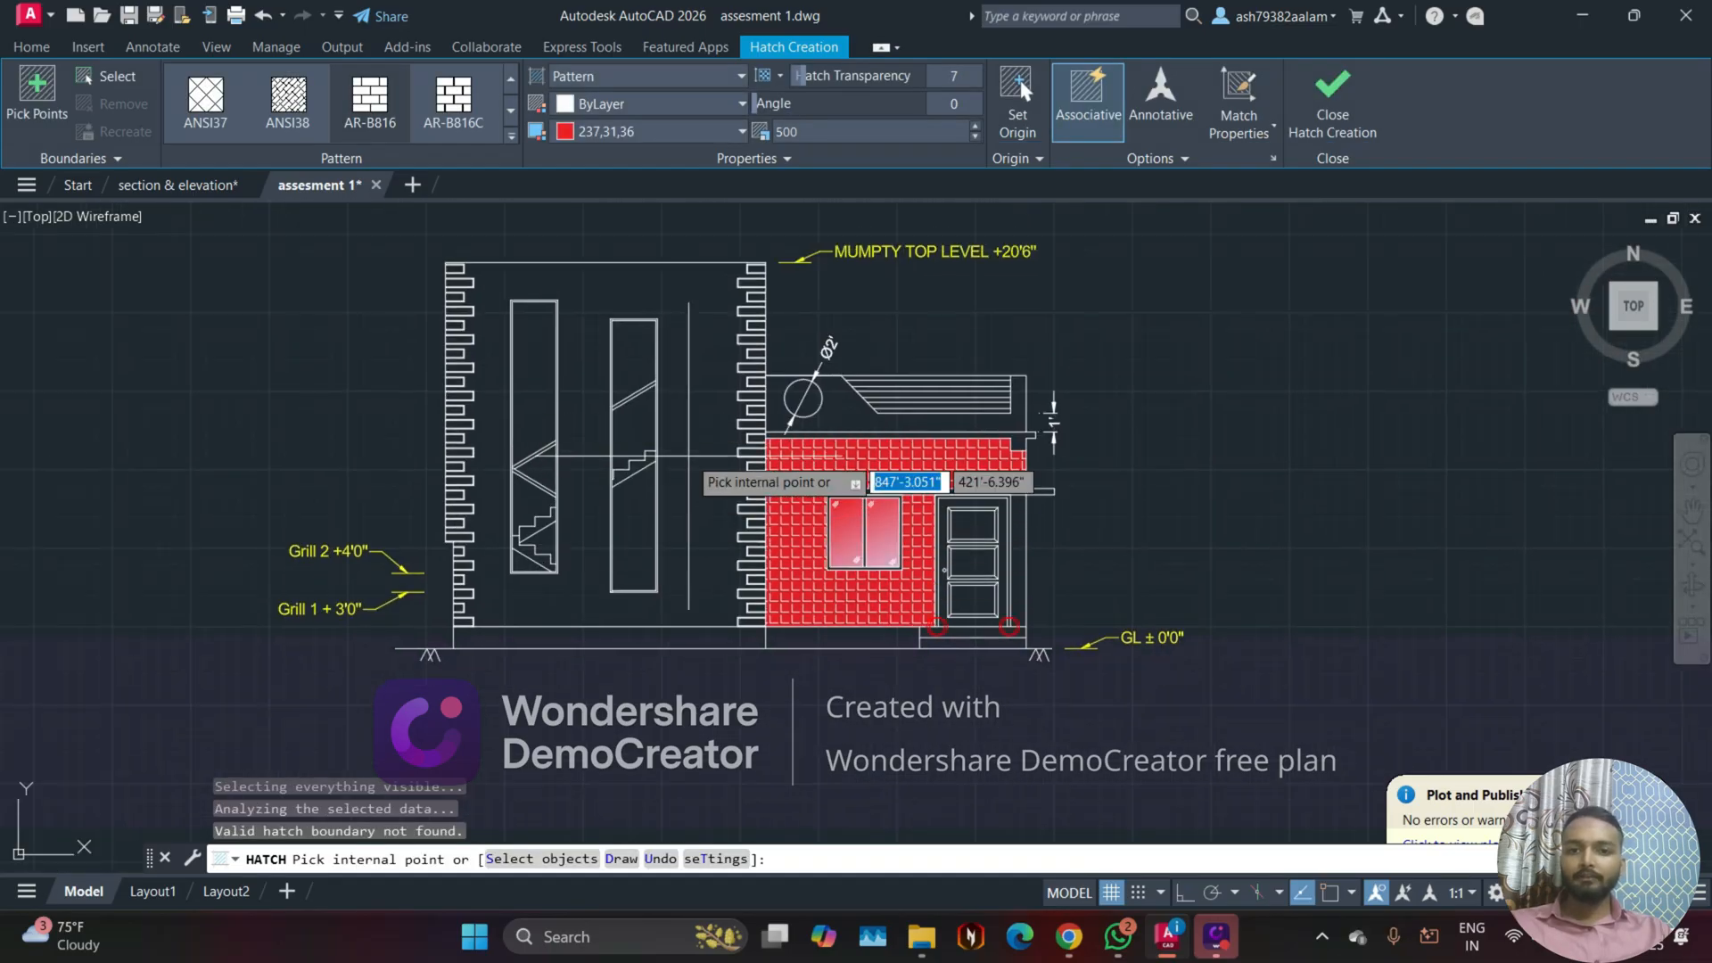
click(700, 459)
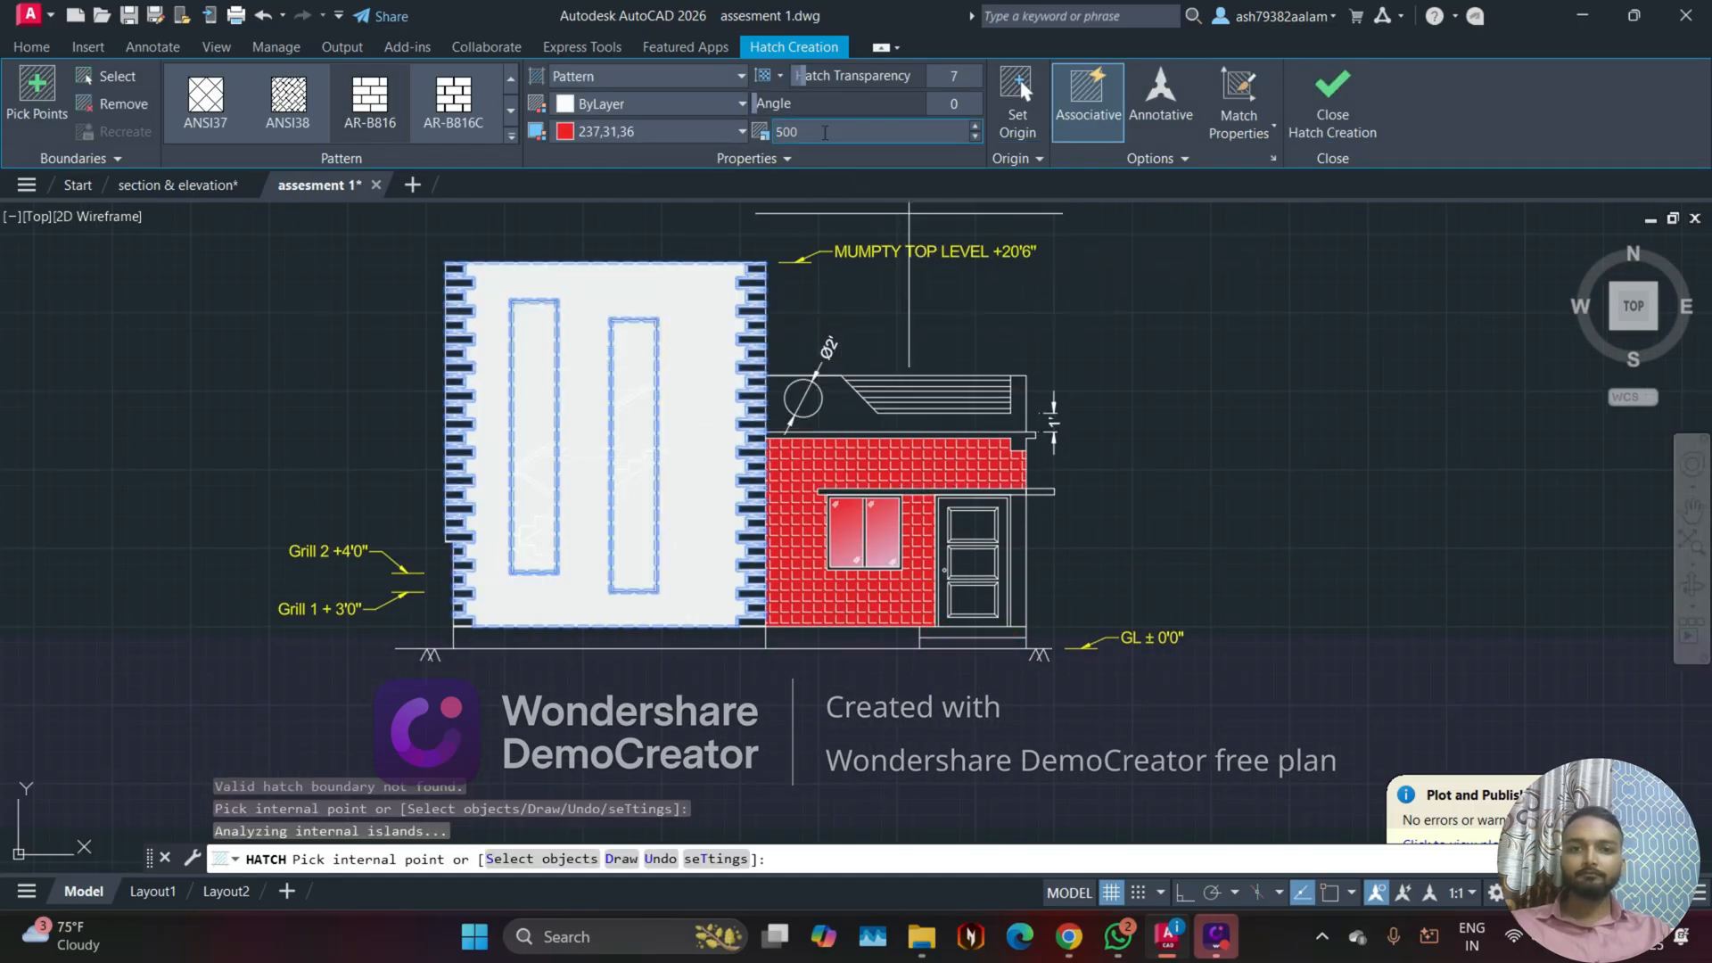
text(1)
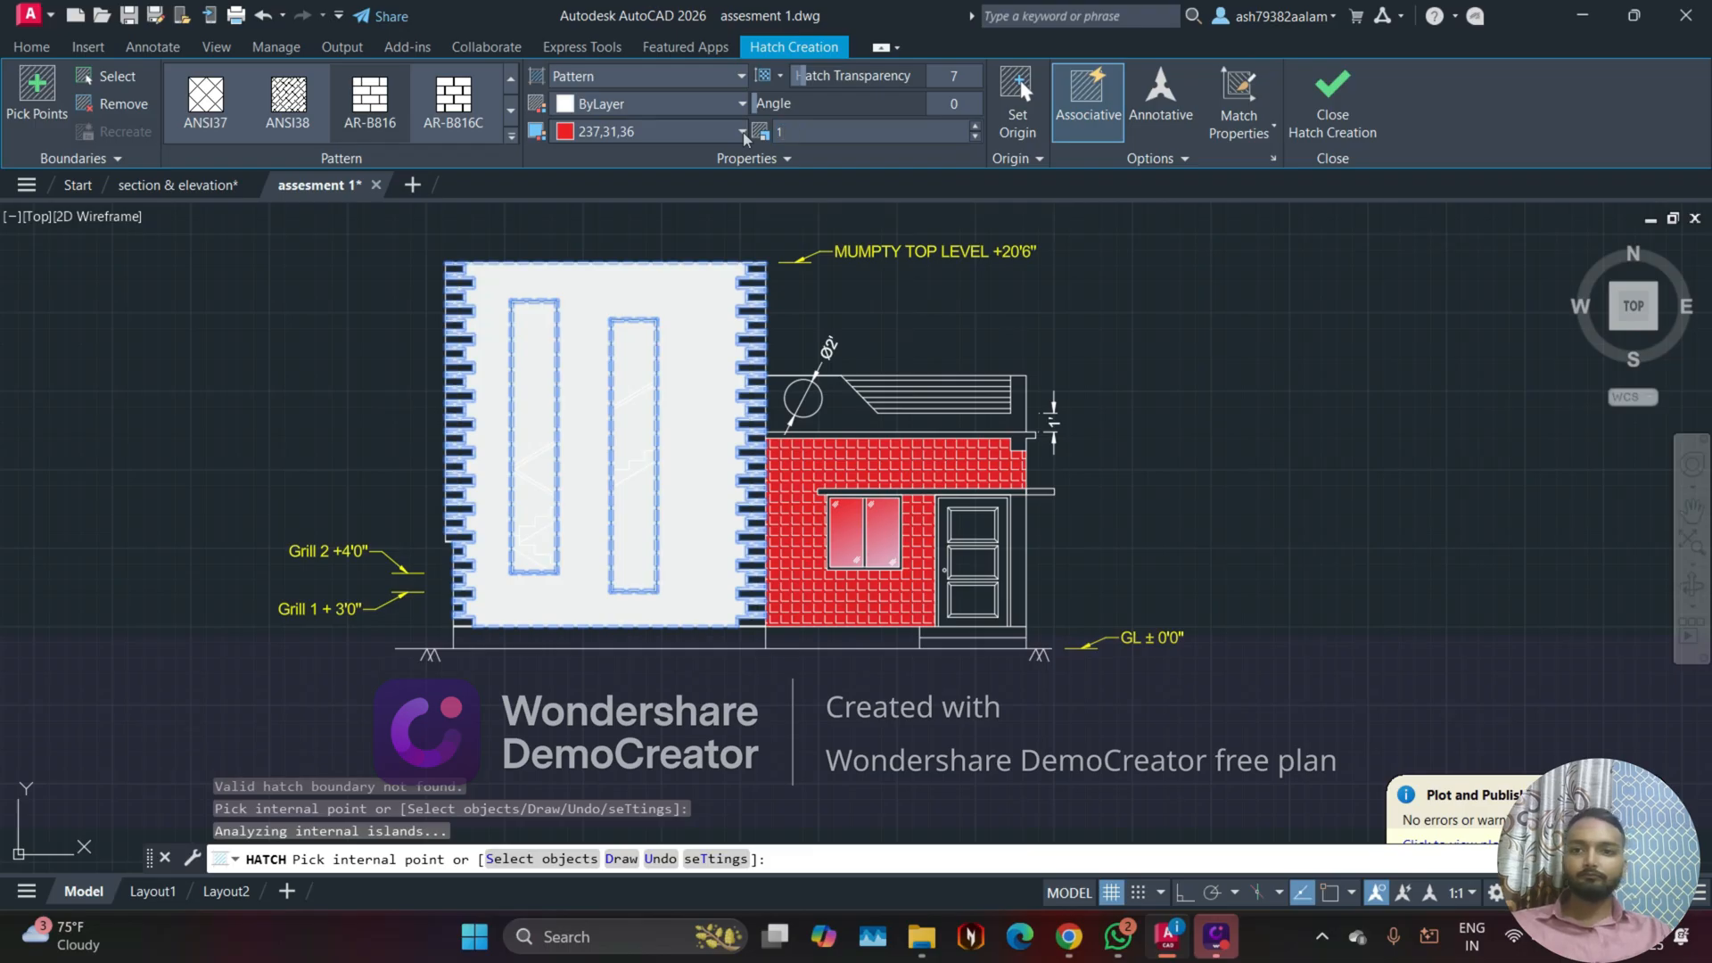
Step: Compare the AR-B816C and AR-B816 patterns on the tower wall, choosing AR-B816 with the background colour set to None
click(454, 97)
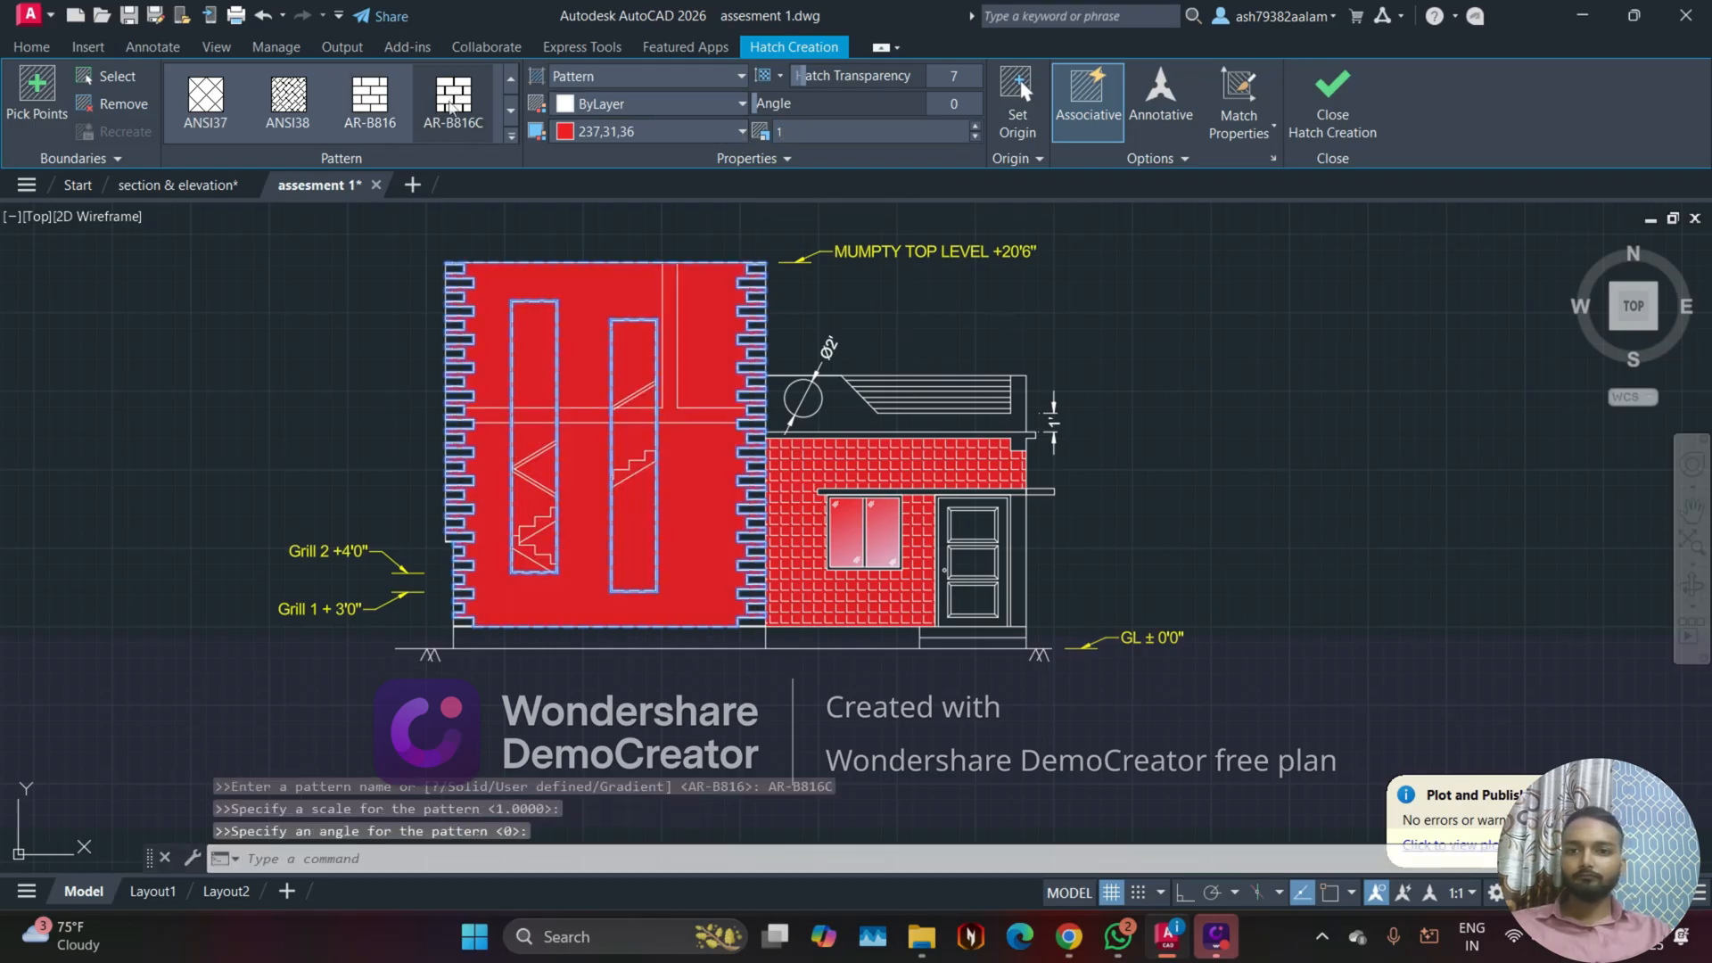
click(370, 98)
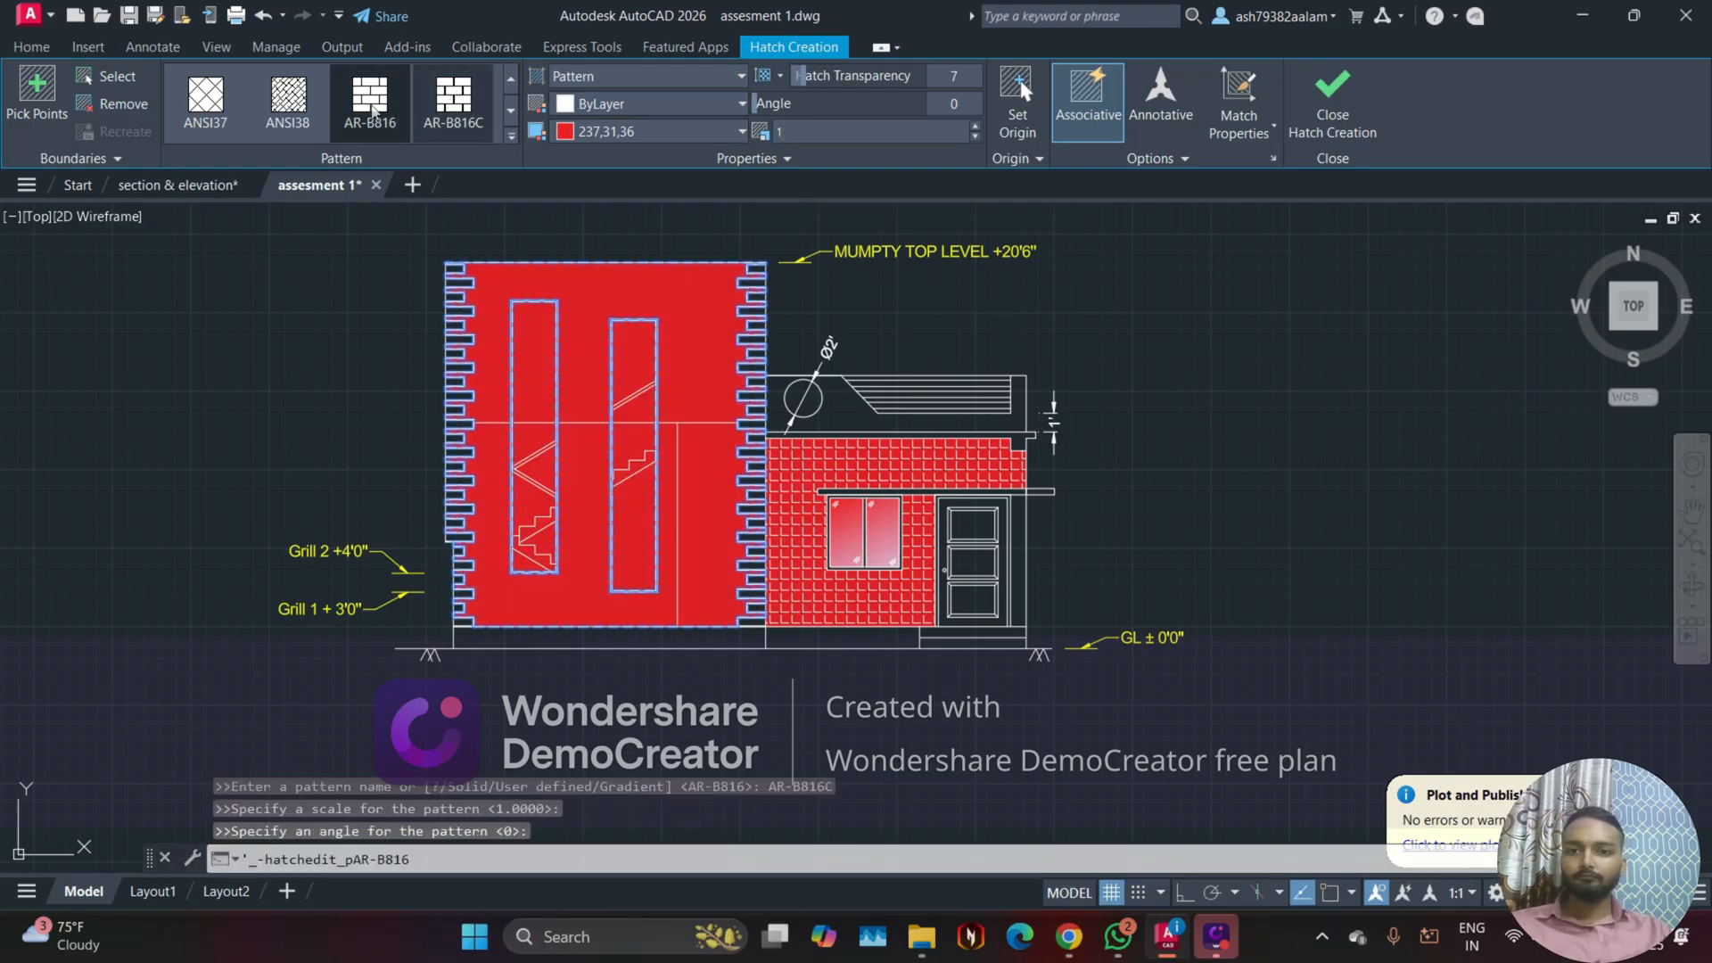
click(467, 121)
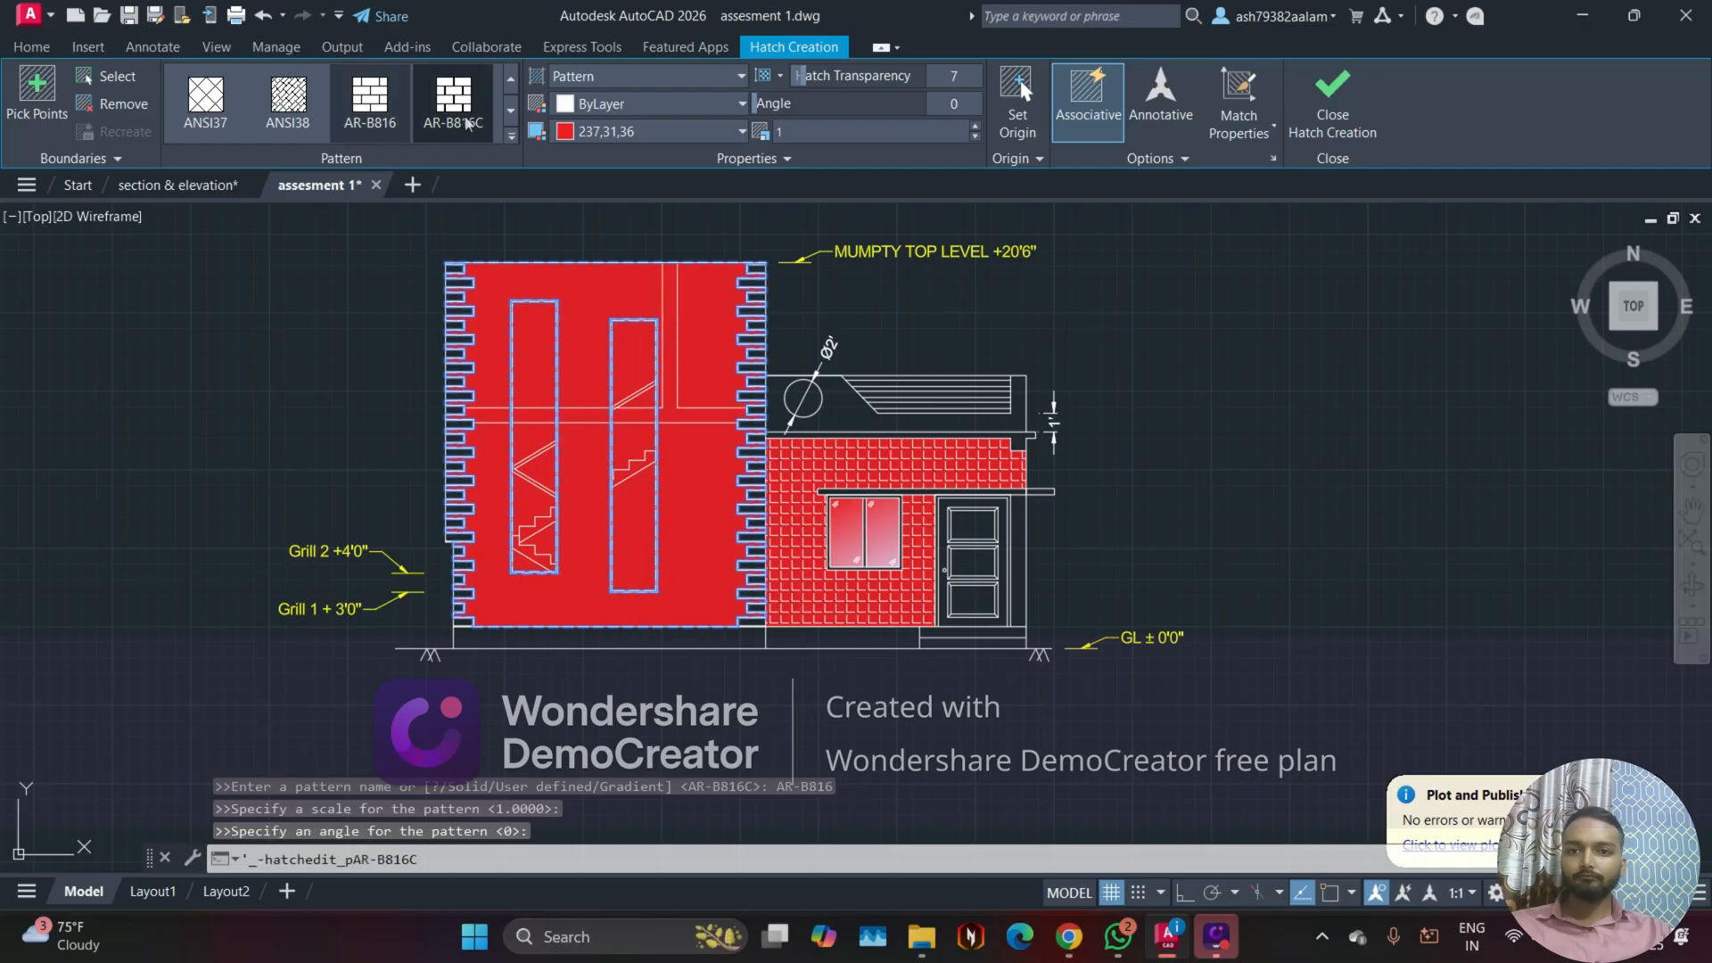
click(605, 132)
click(589, 157)
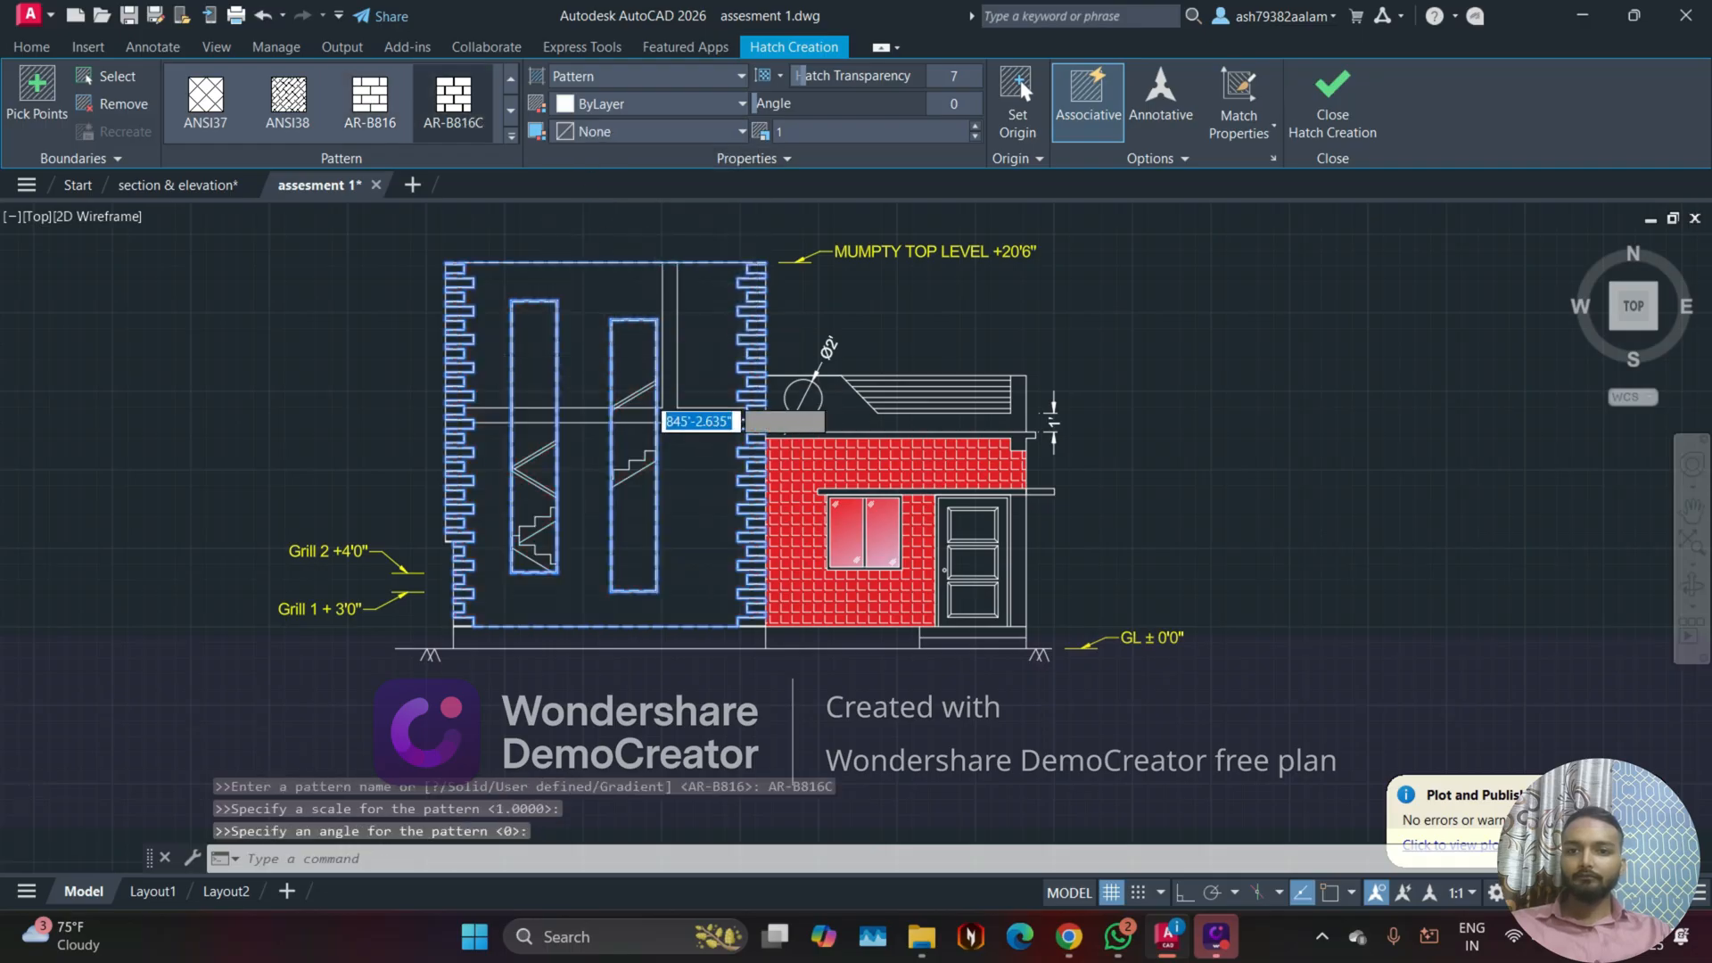
scroll(668, 401, up, 4)
scroll(624, 392, down, 2)
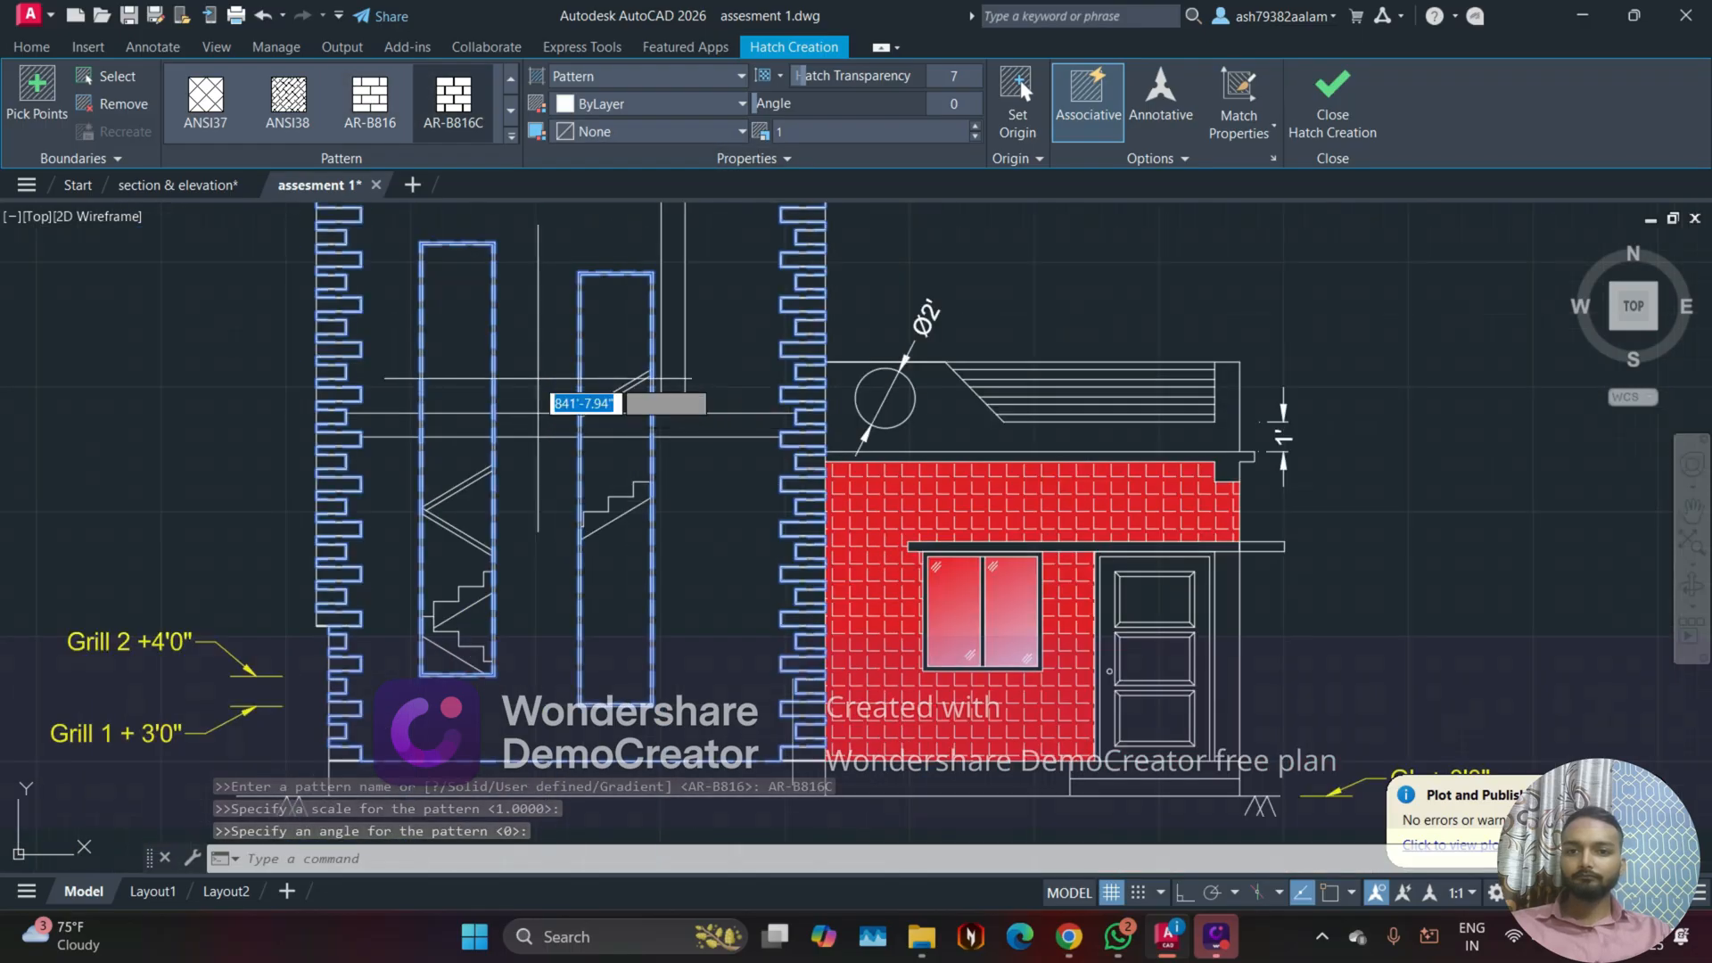
click(370, 98)
Step: Try pattern scales of 5, 200 and 0.005 on the tower wall's AR-B816 hatch
scroll(579, 267, down, 3)
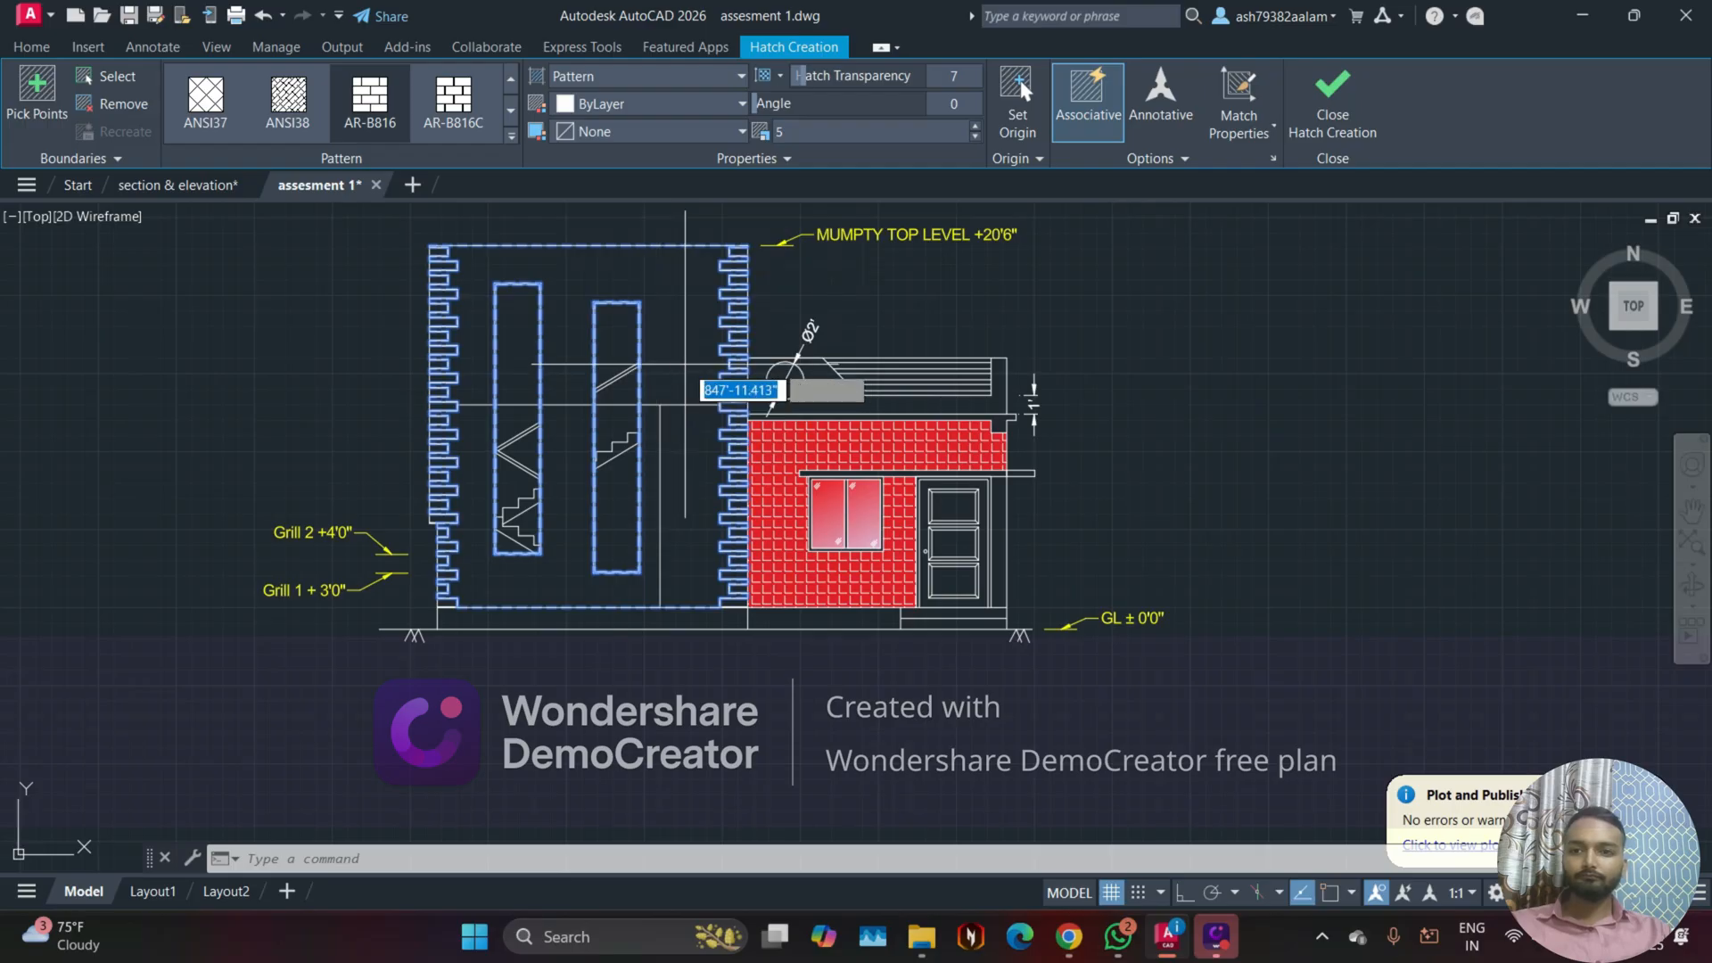
click(669, 341)
key(Escape)
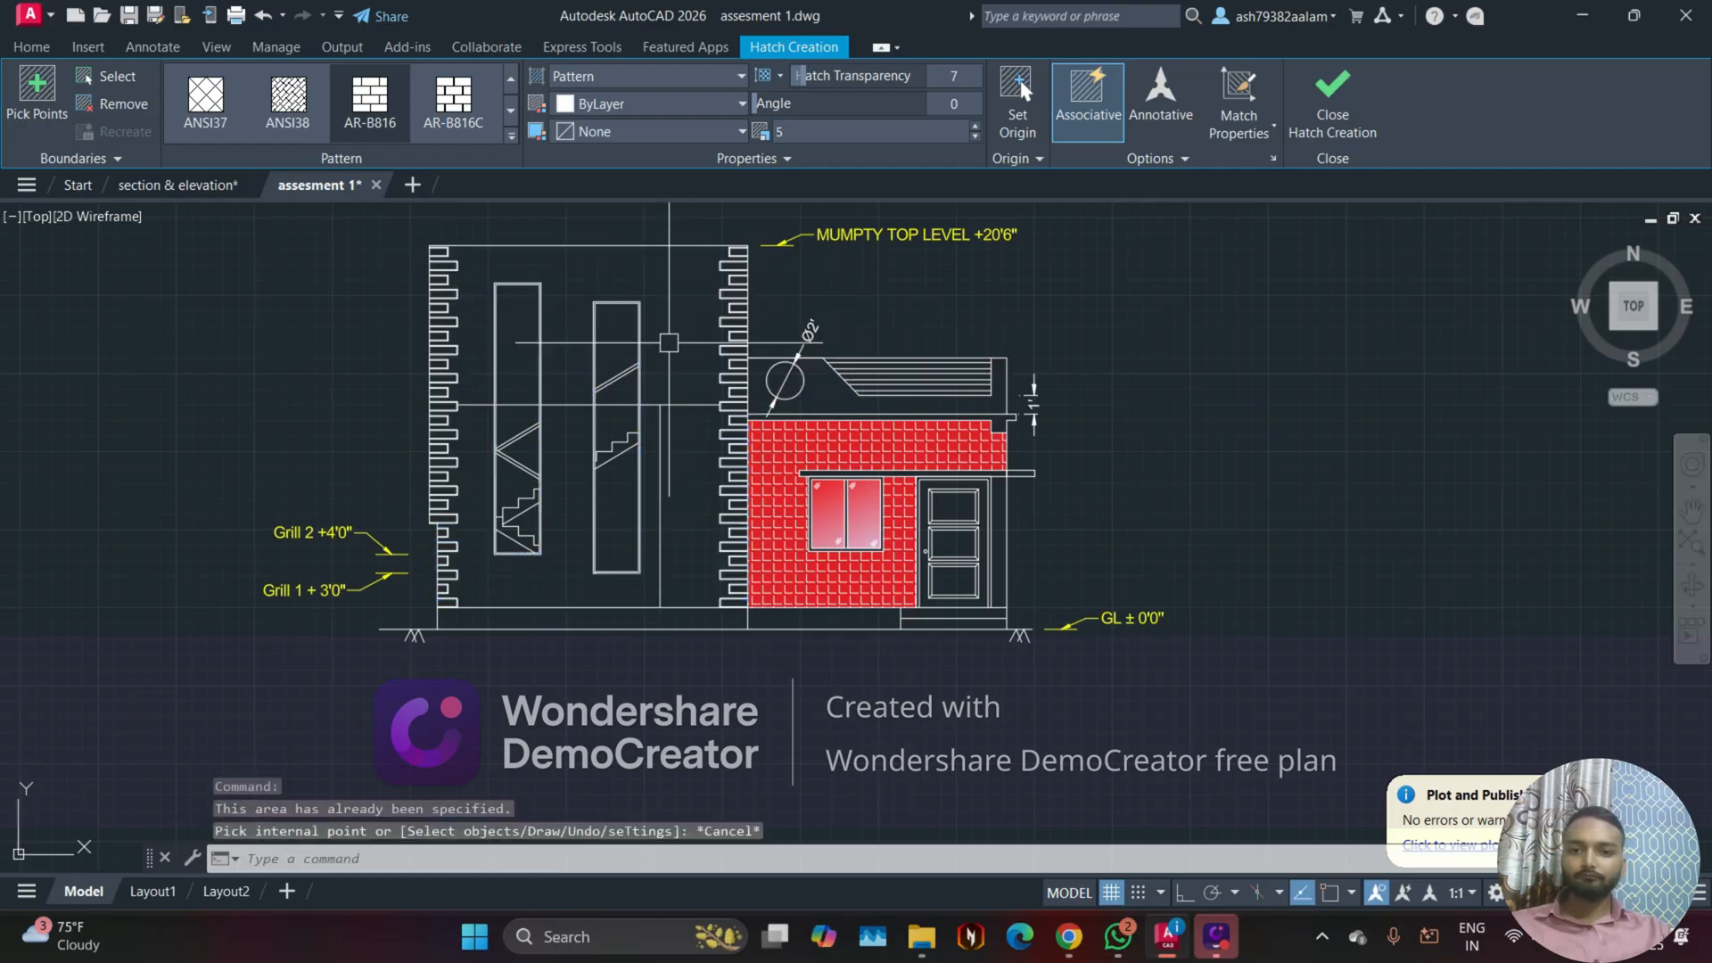
click(695, 407)
click(679, 427)
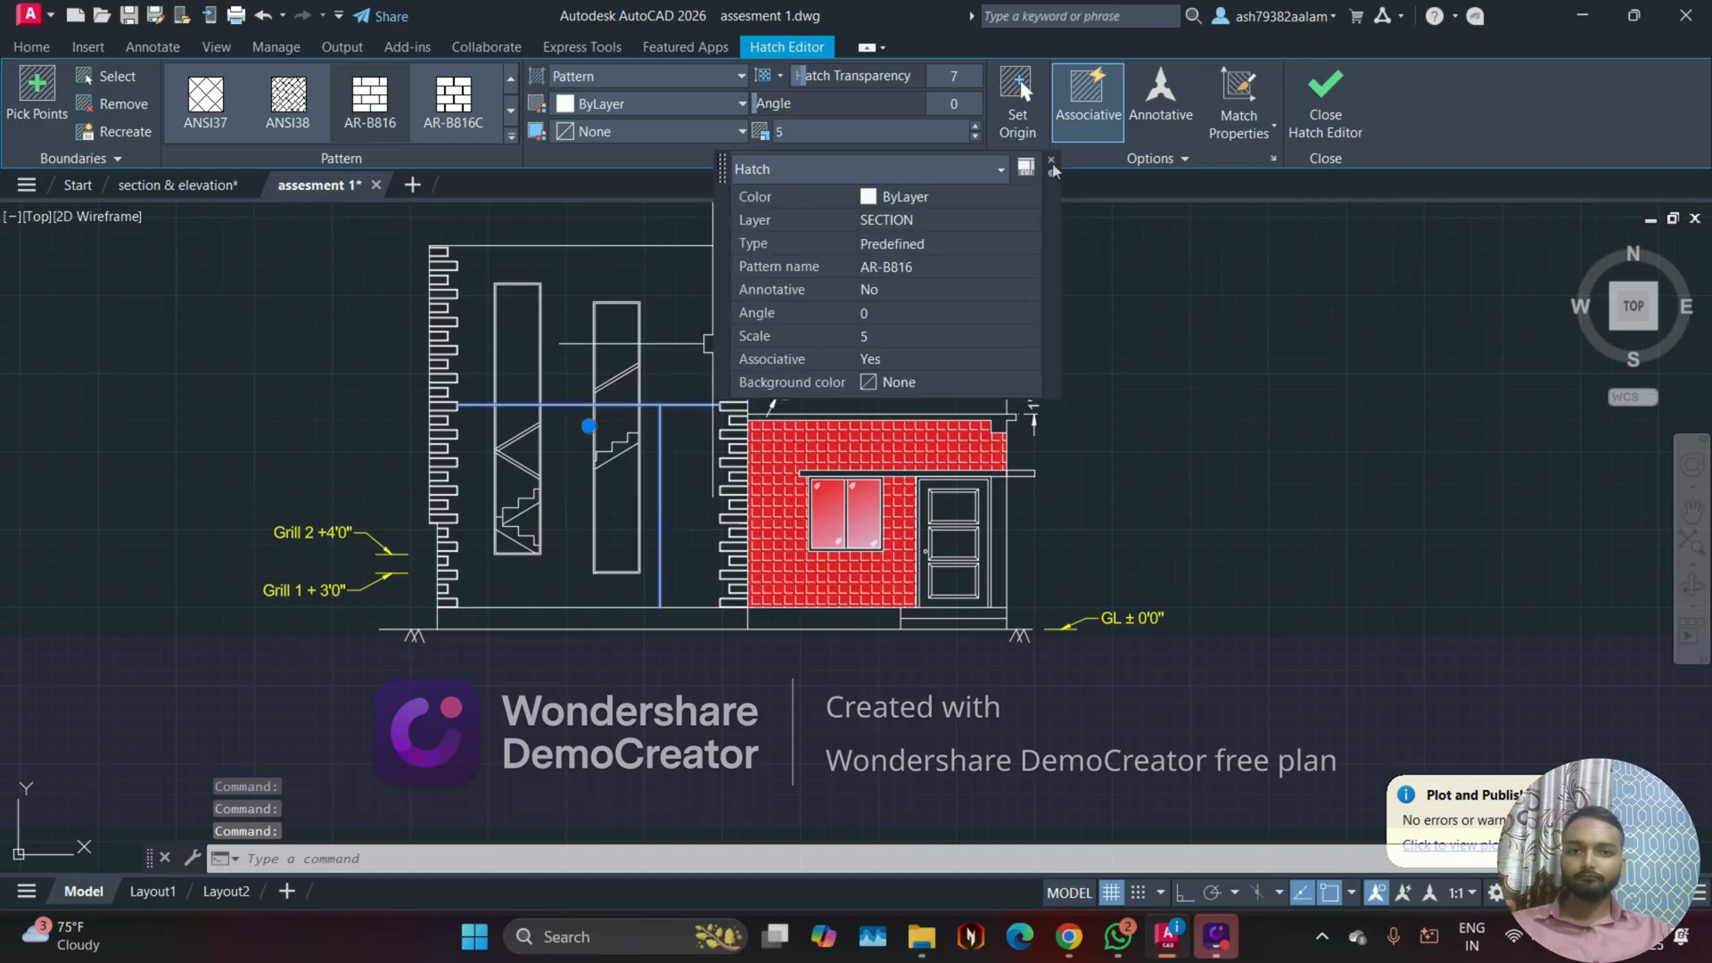
click(1052, 163)
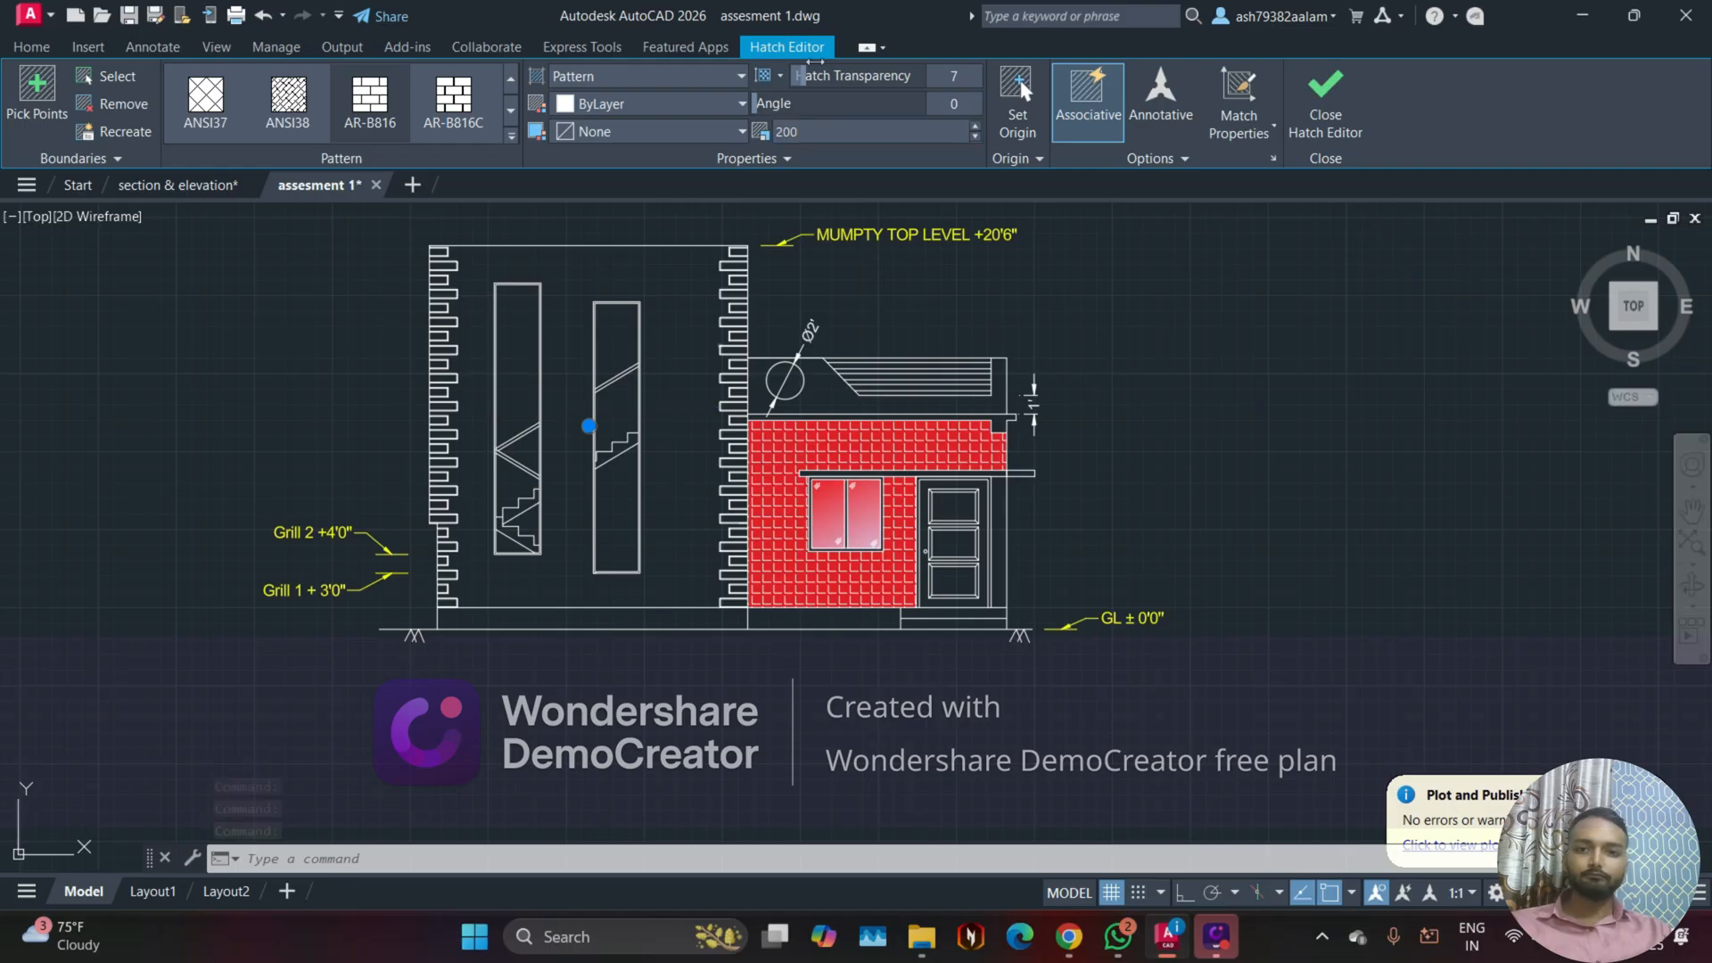
text(0)
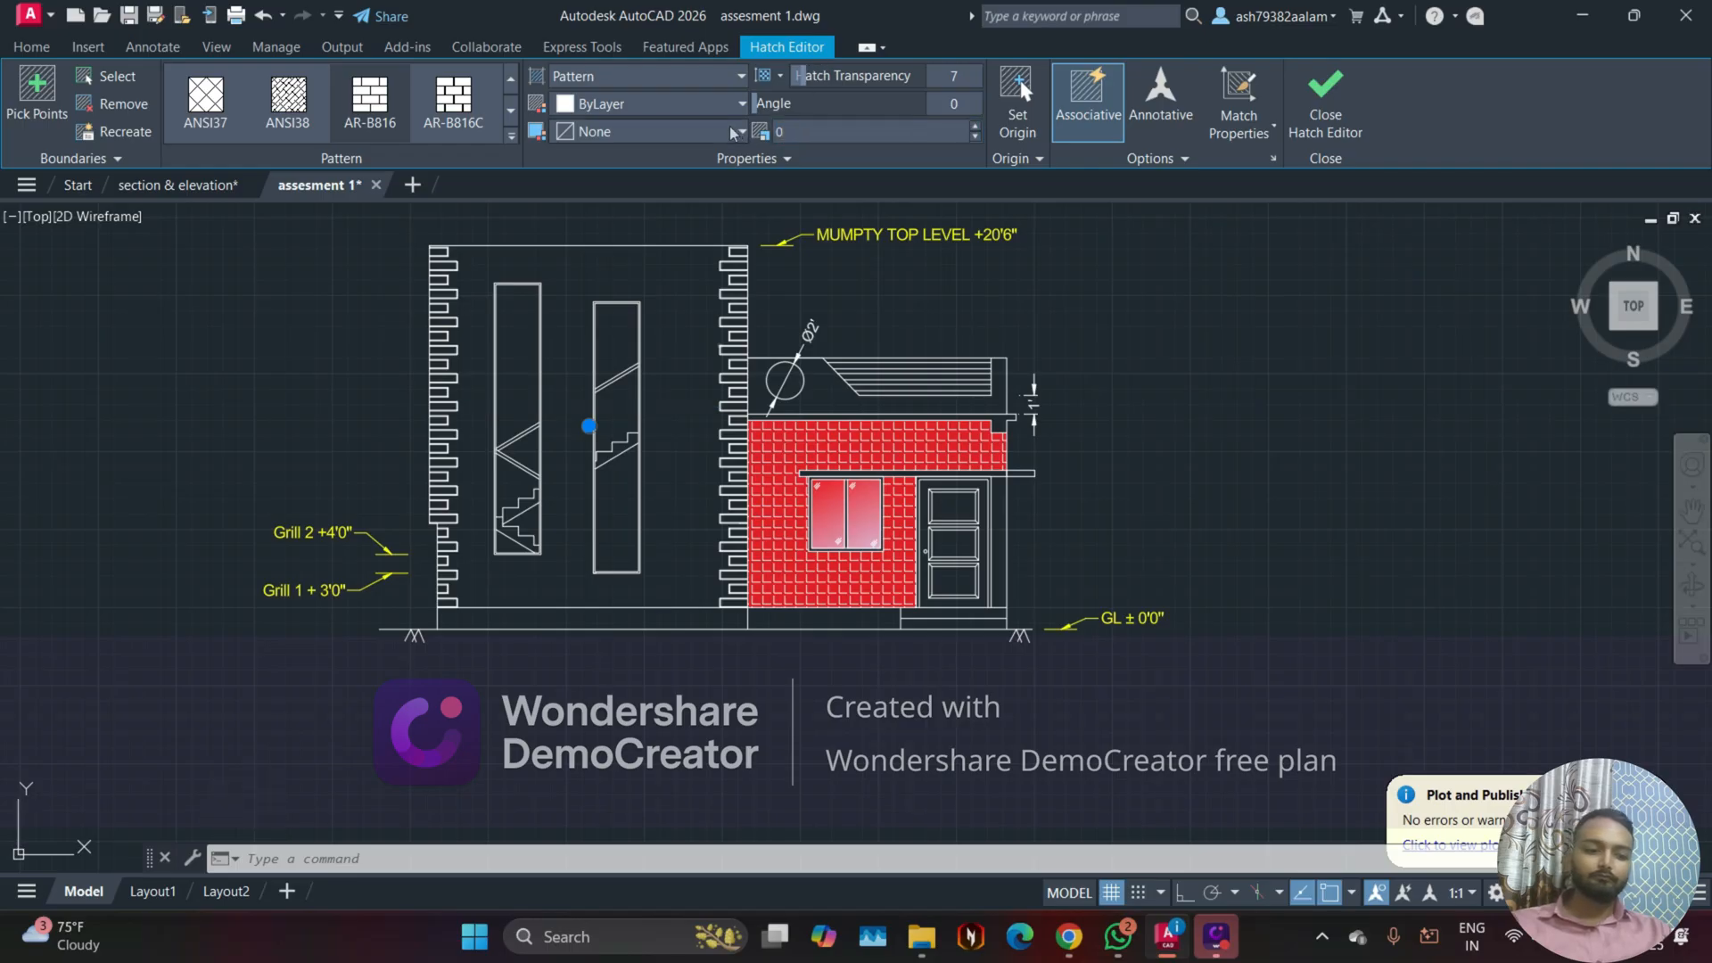
text(.005)
key(Return)
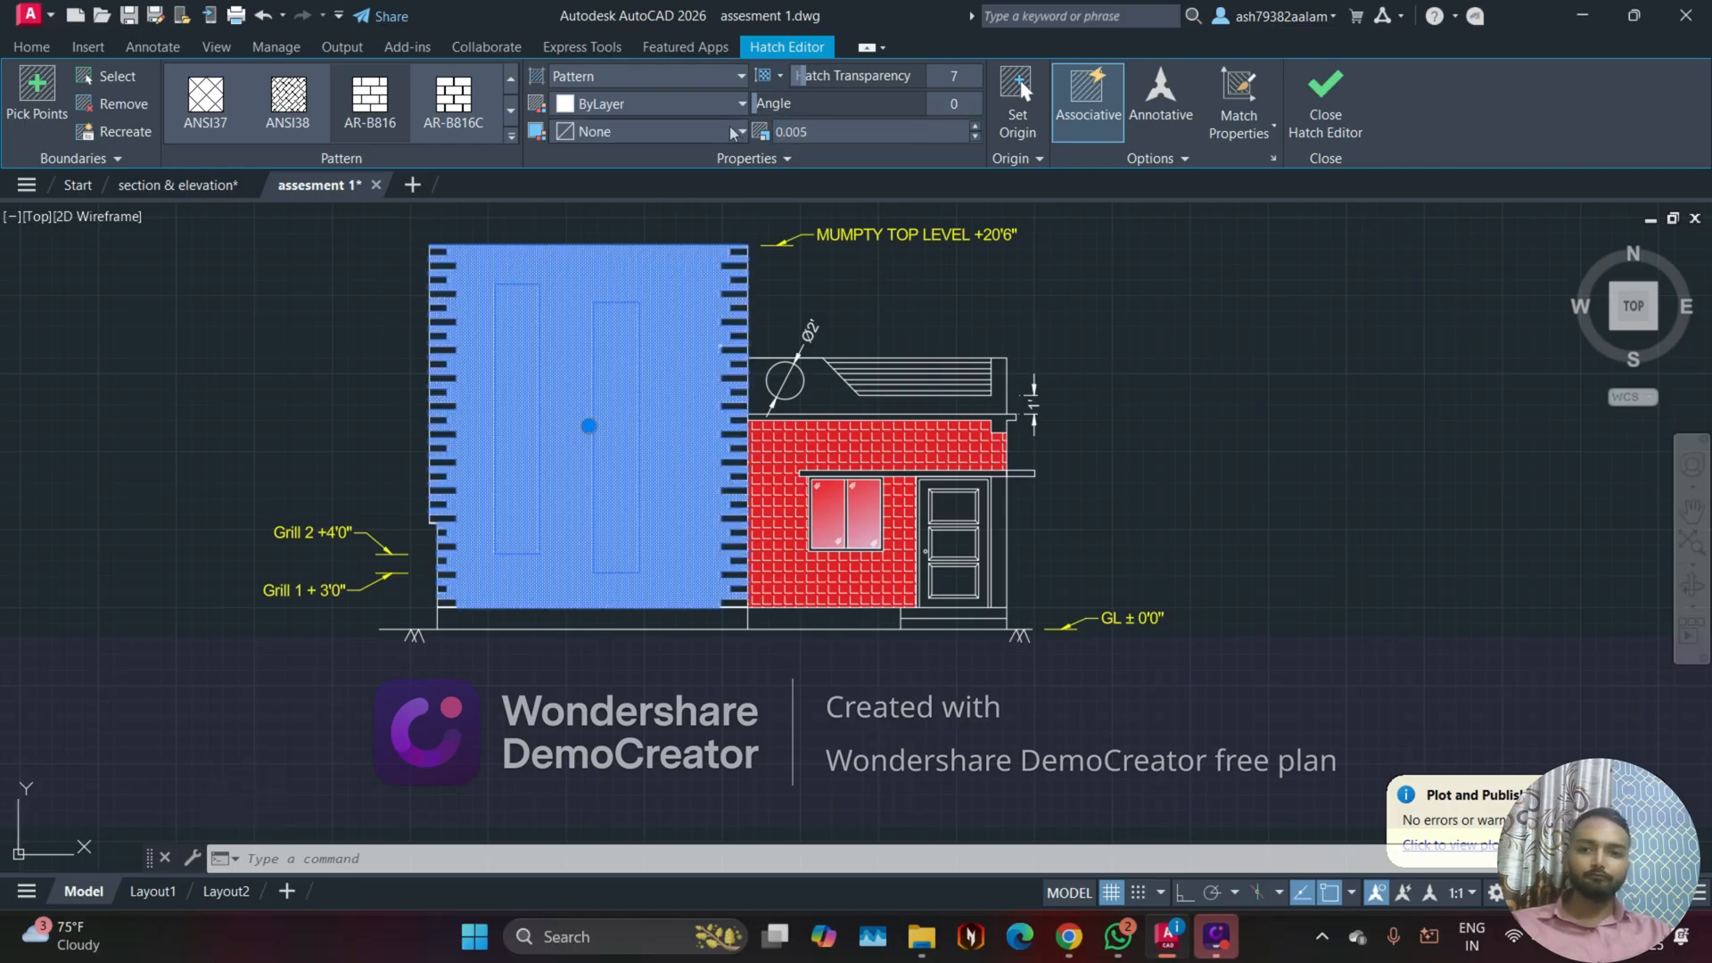
scroll(584, 298, up, 3)
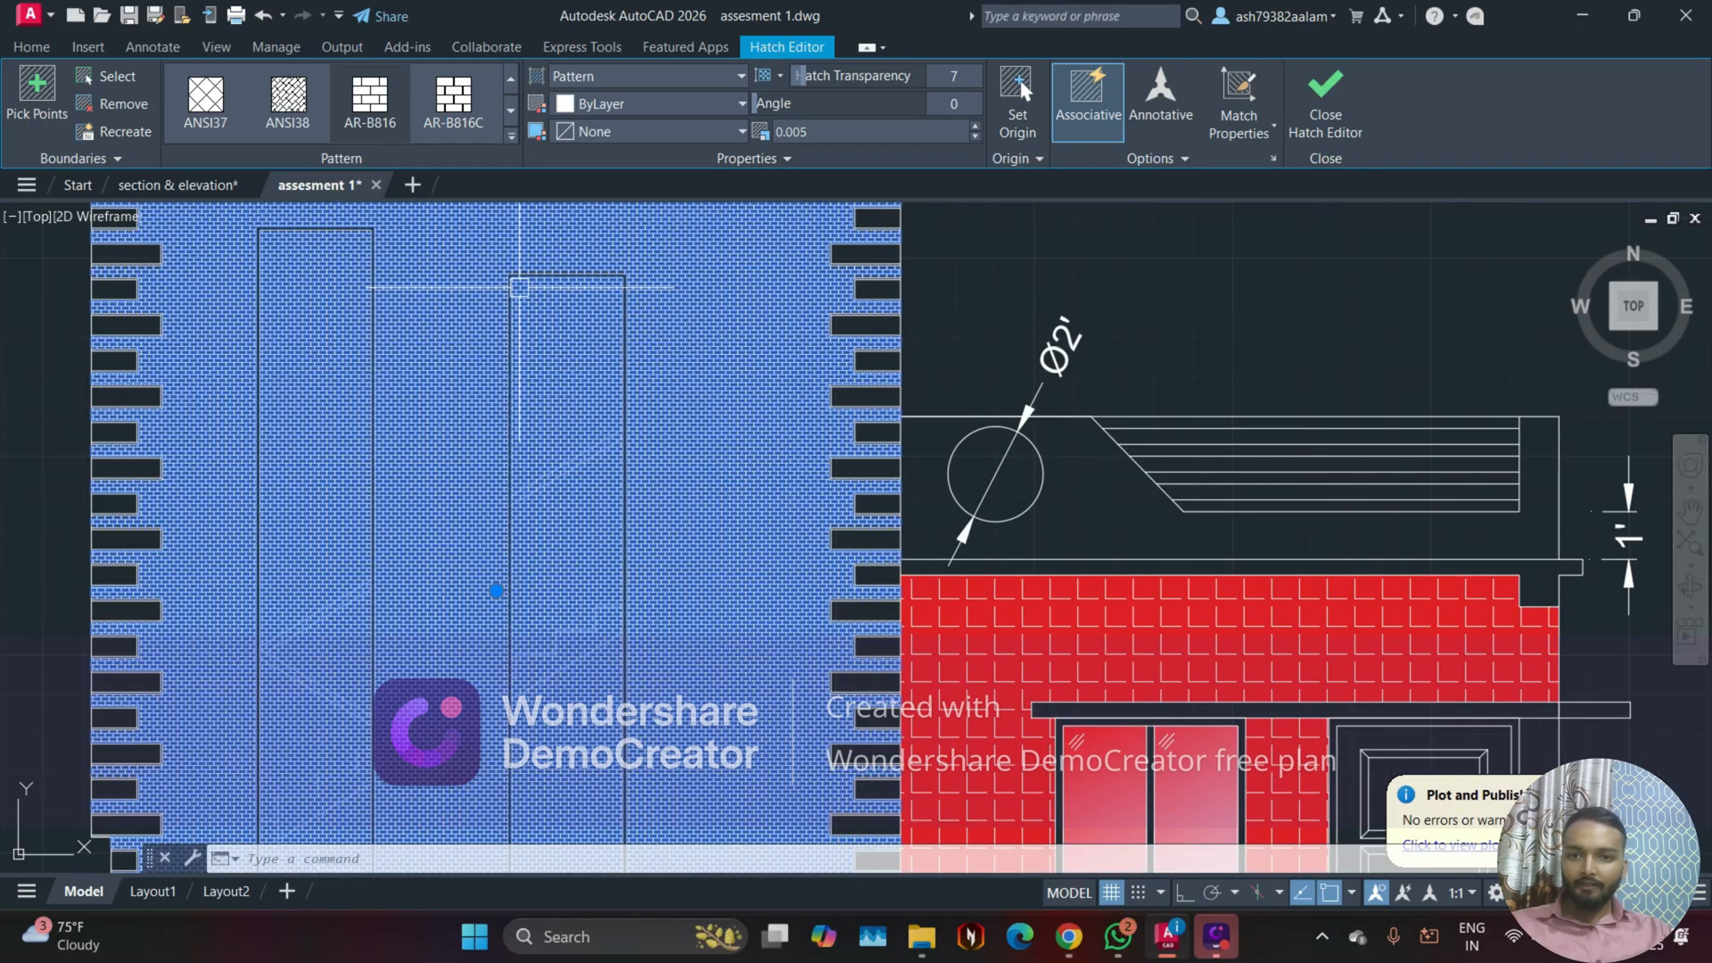
scroll(519, 288, up, 2)
scroll(755, 286, up, 2)
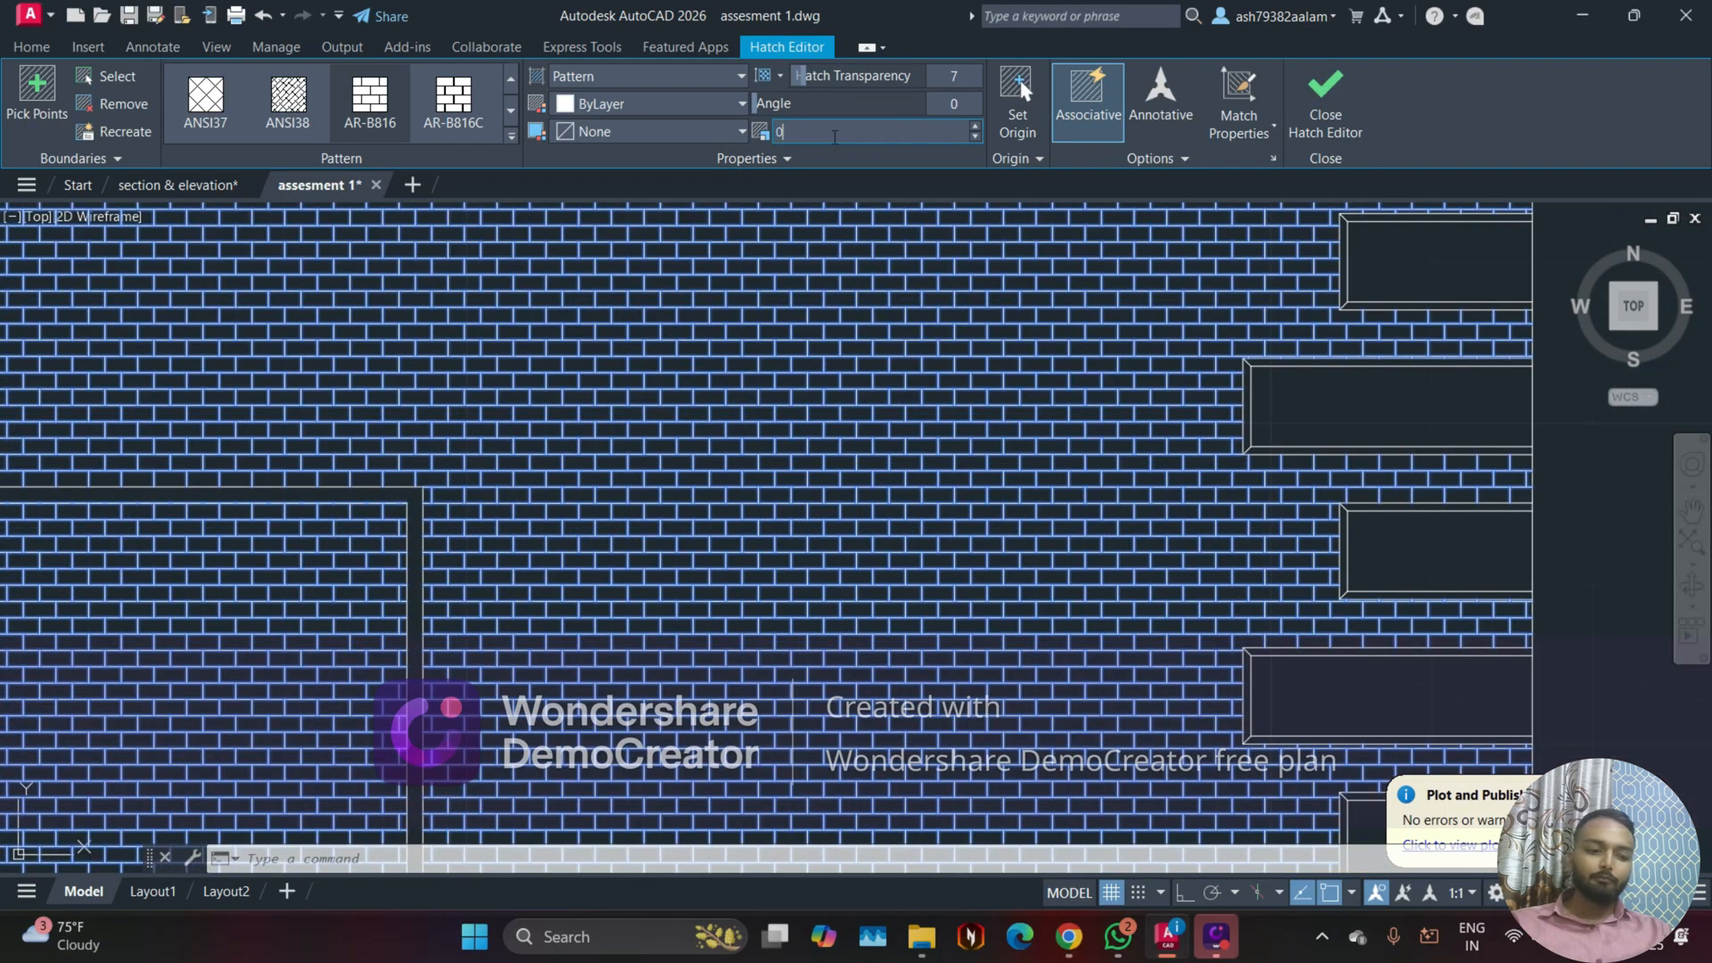
Step: Set the tower wall hatch's pattern scale to 0.05 and check the brick size across the elevation
key(Return)
scroll(892, 279, down, 5)
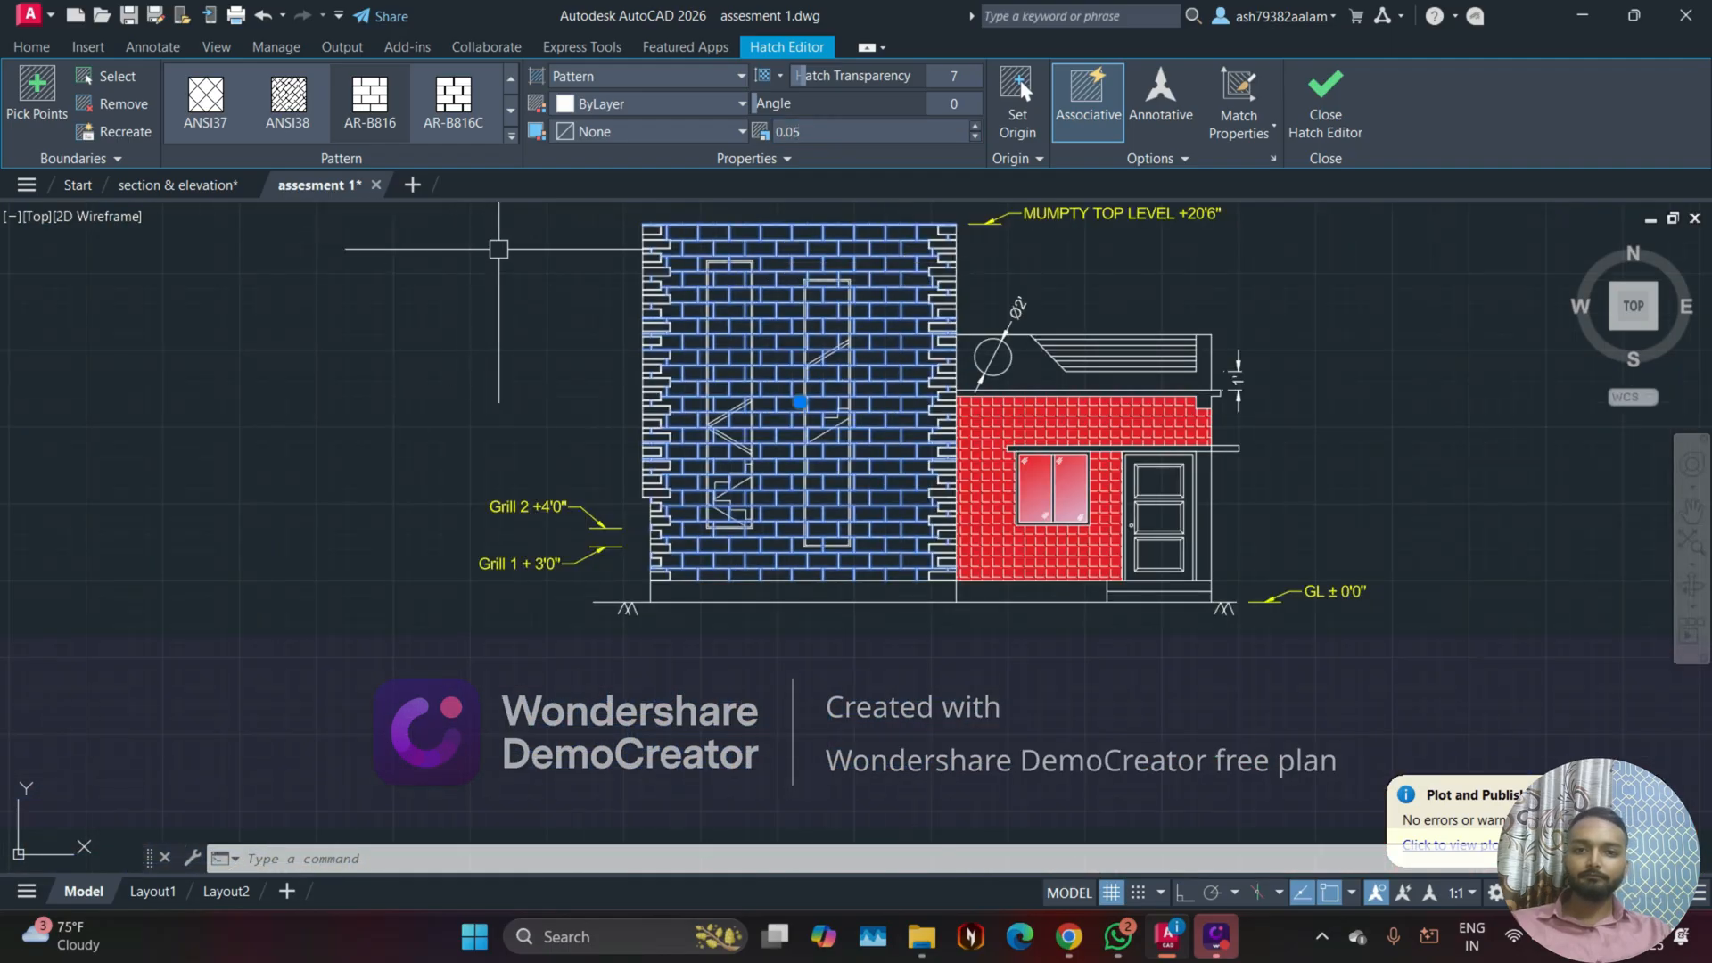
middle_drag(838, 294, 704, 310)
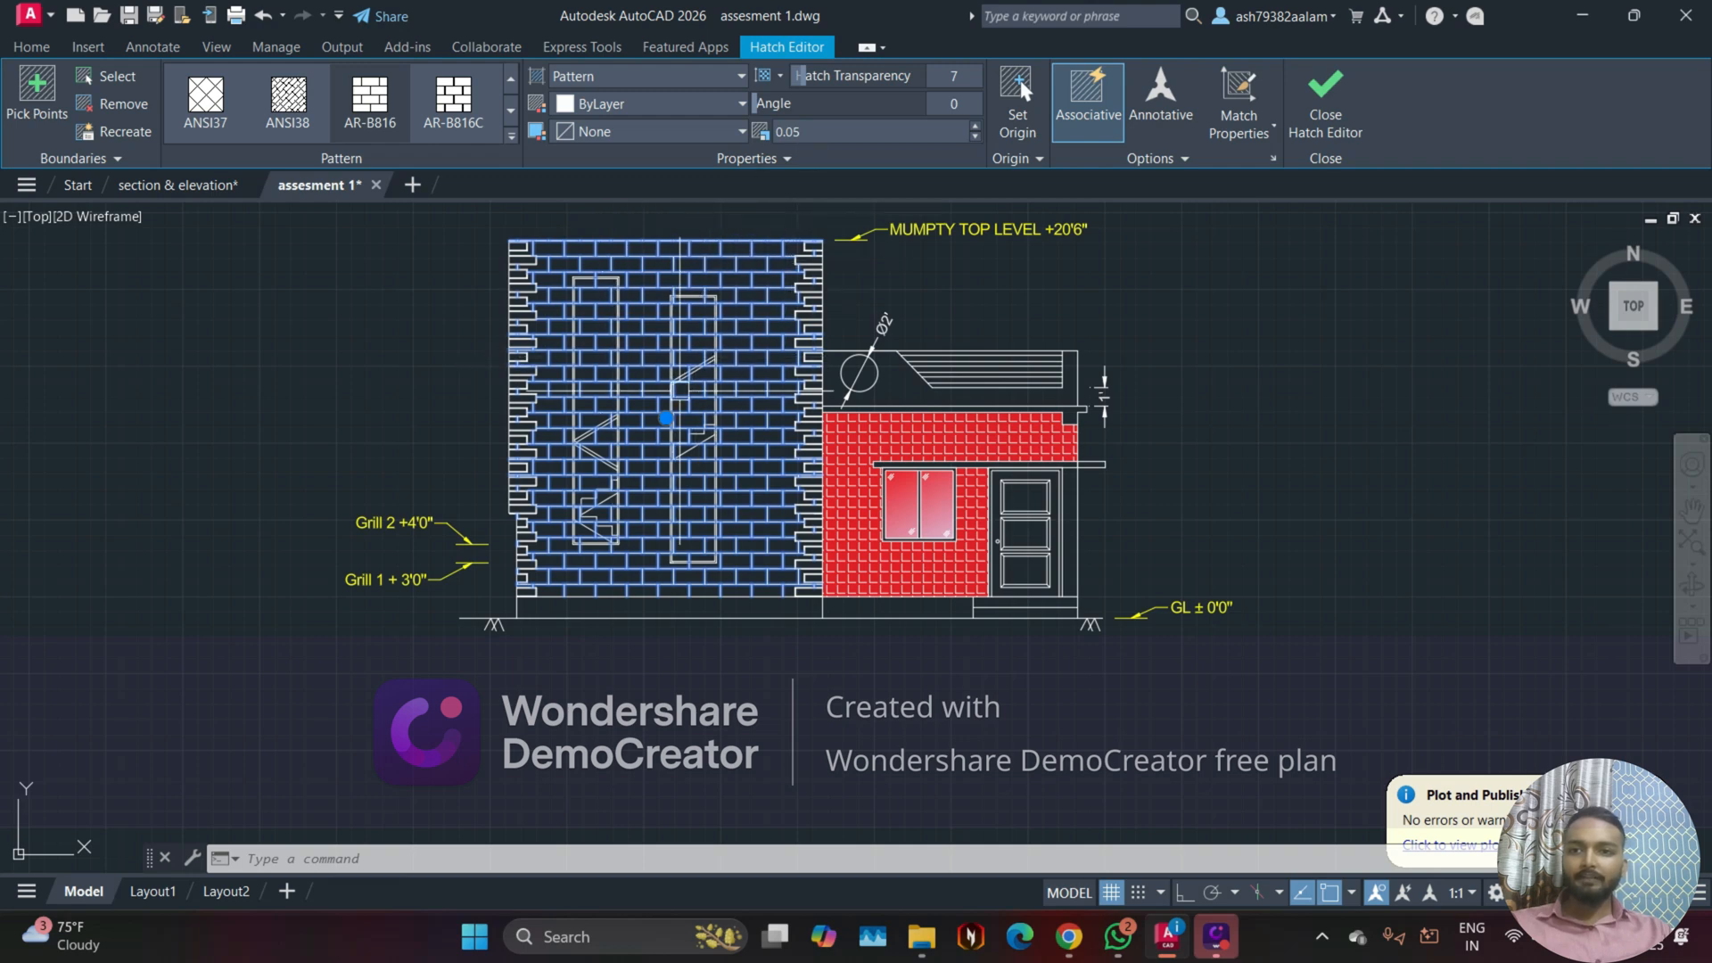
scroll(821, 591, up, 4)
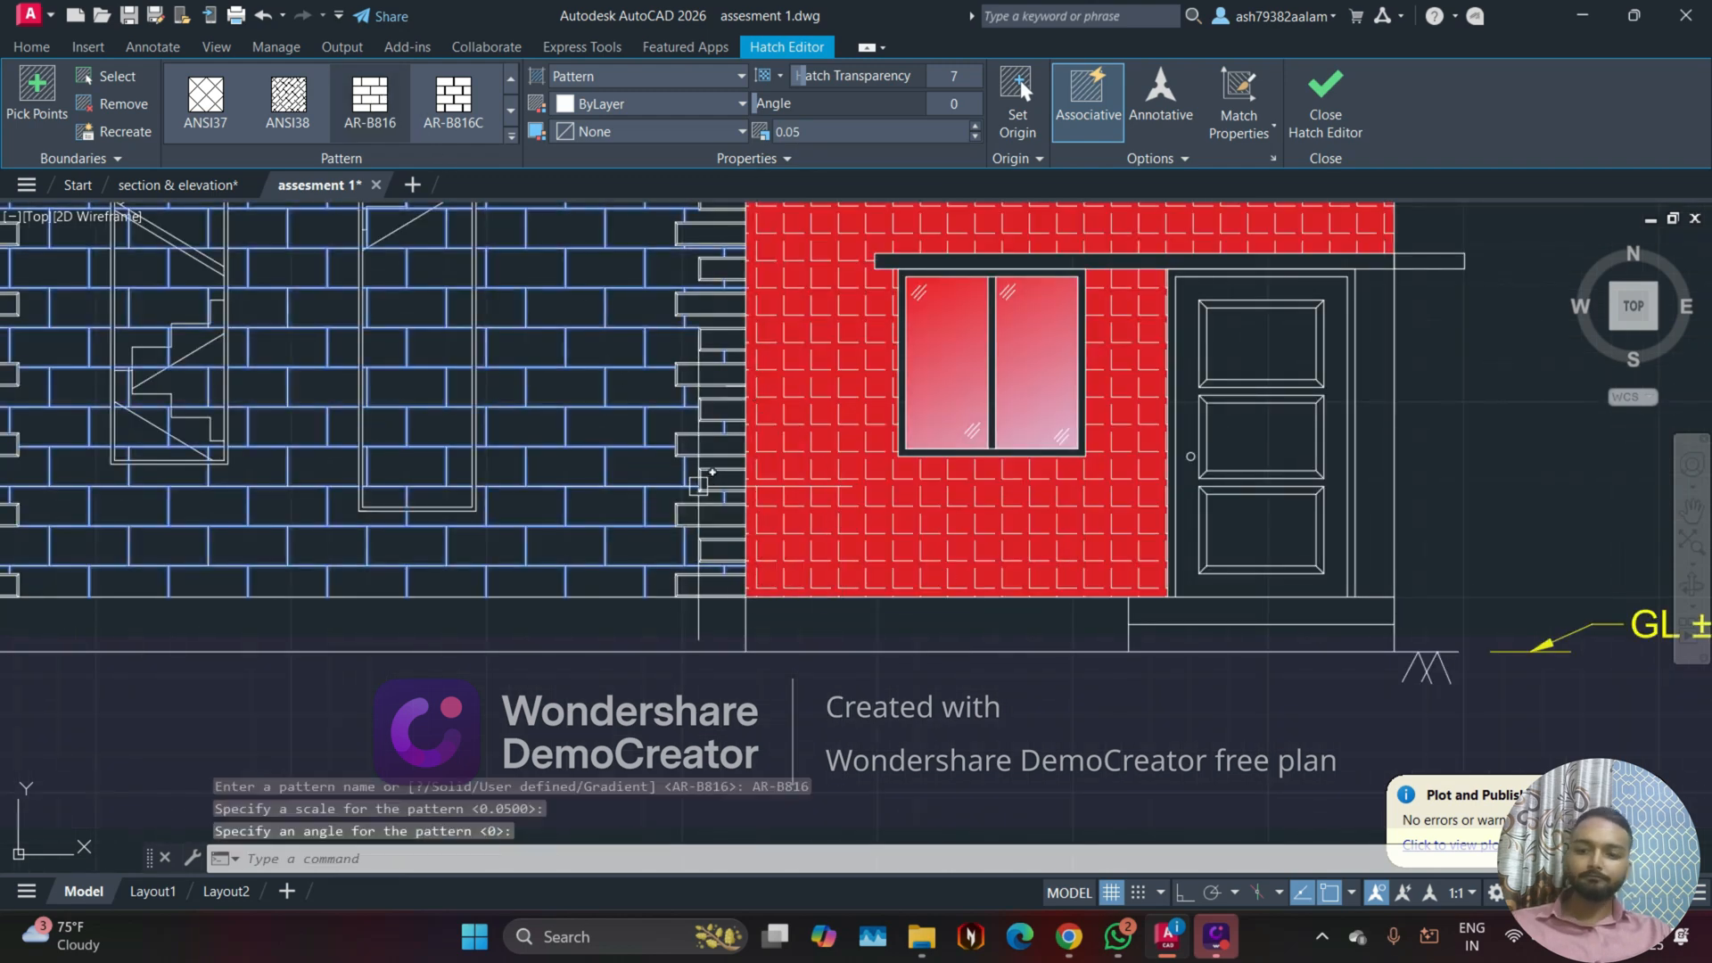
key(Escape)
Step: Delete the brick hatch from the tall tower wall
click(540, 466)
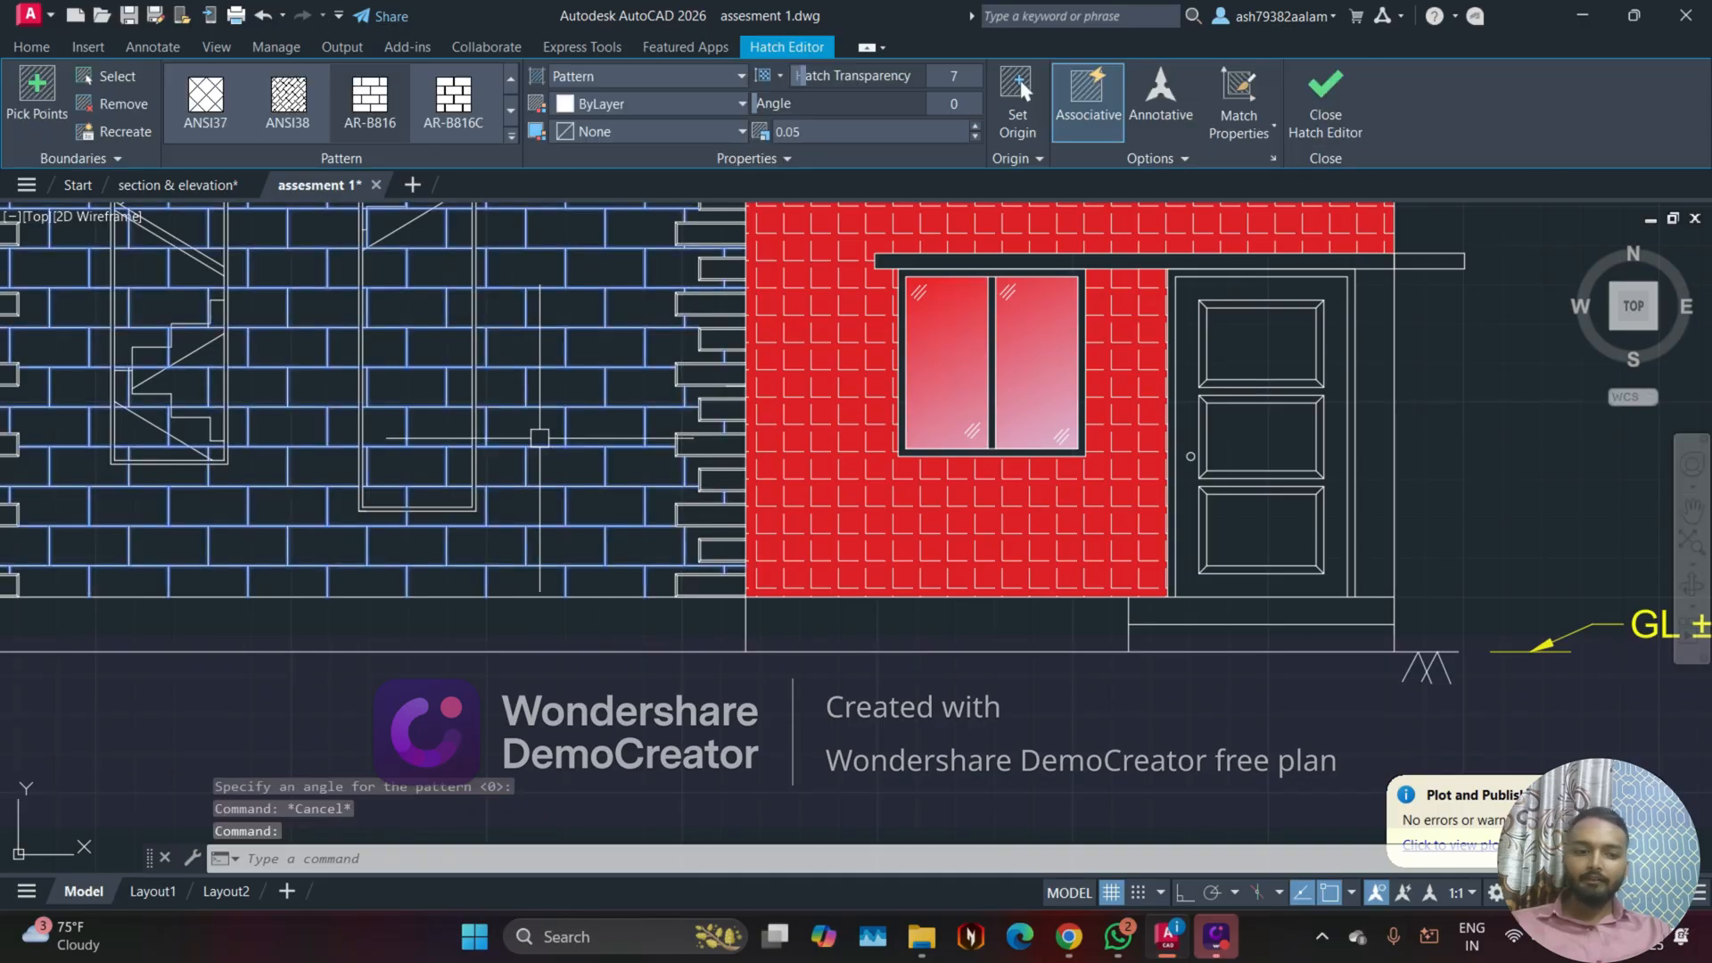
key(Delete)
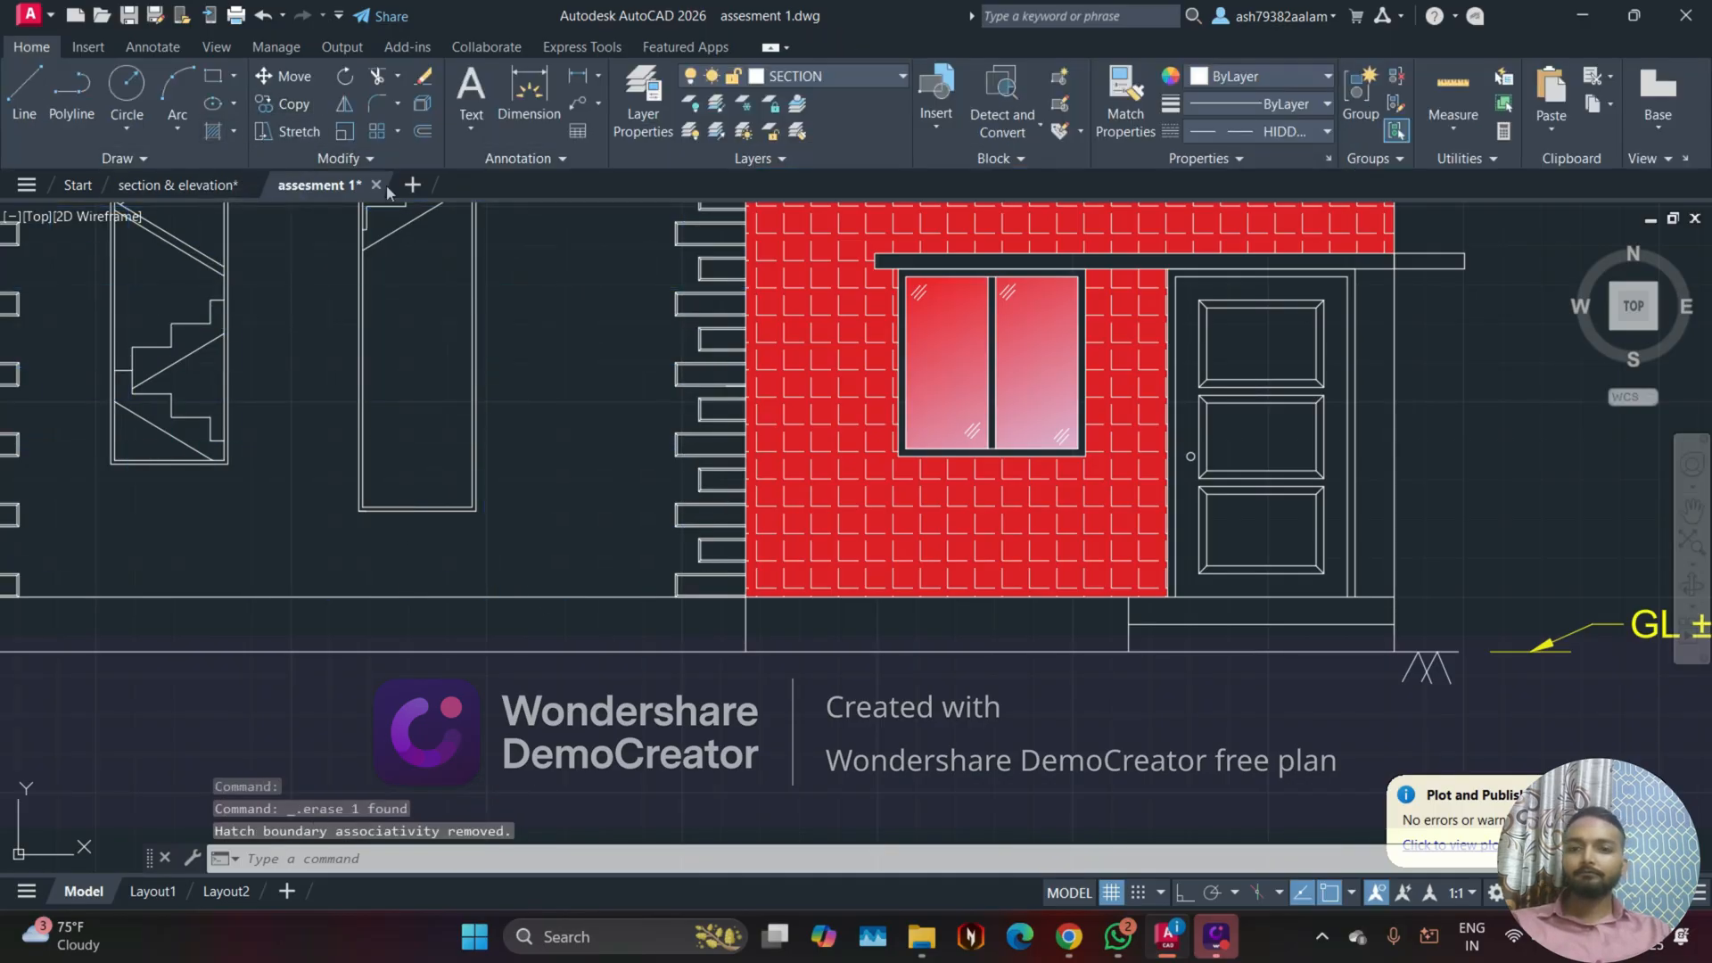
Step: Hatch the plinth strip beneath the red wall with AR-B816 bricks at pattern scale 0.005 and no background colour
click(236, 133)
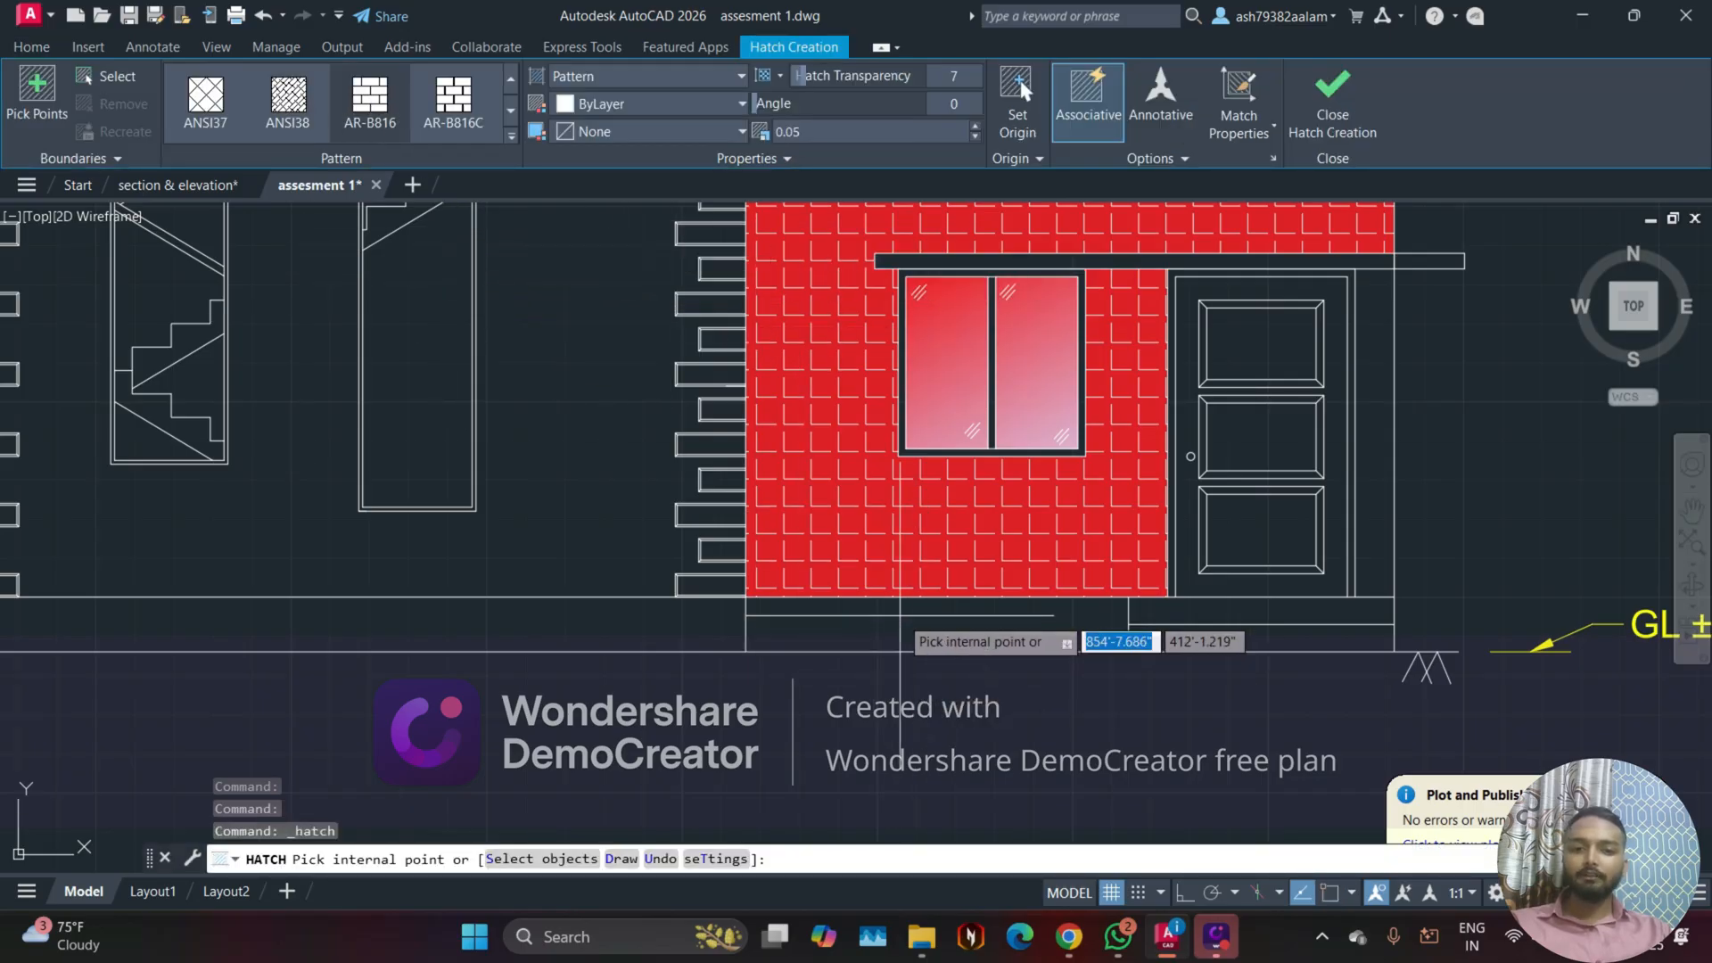
click(937, 625)
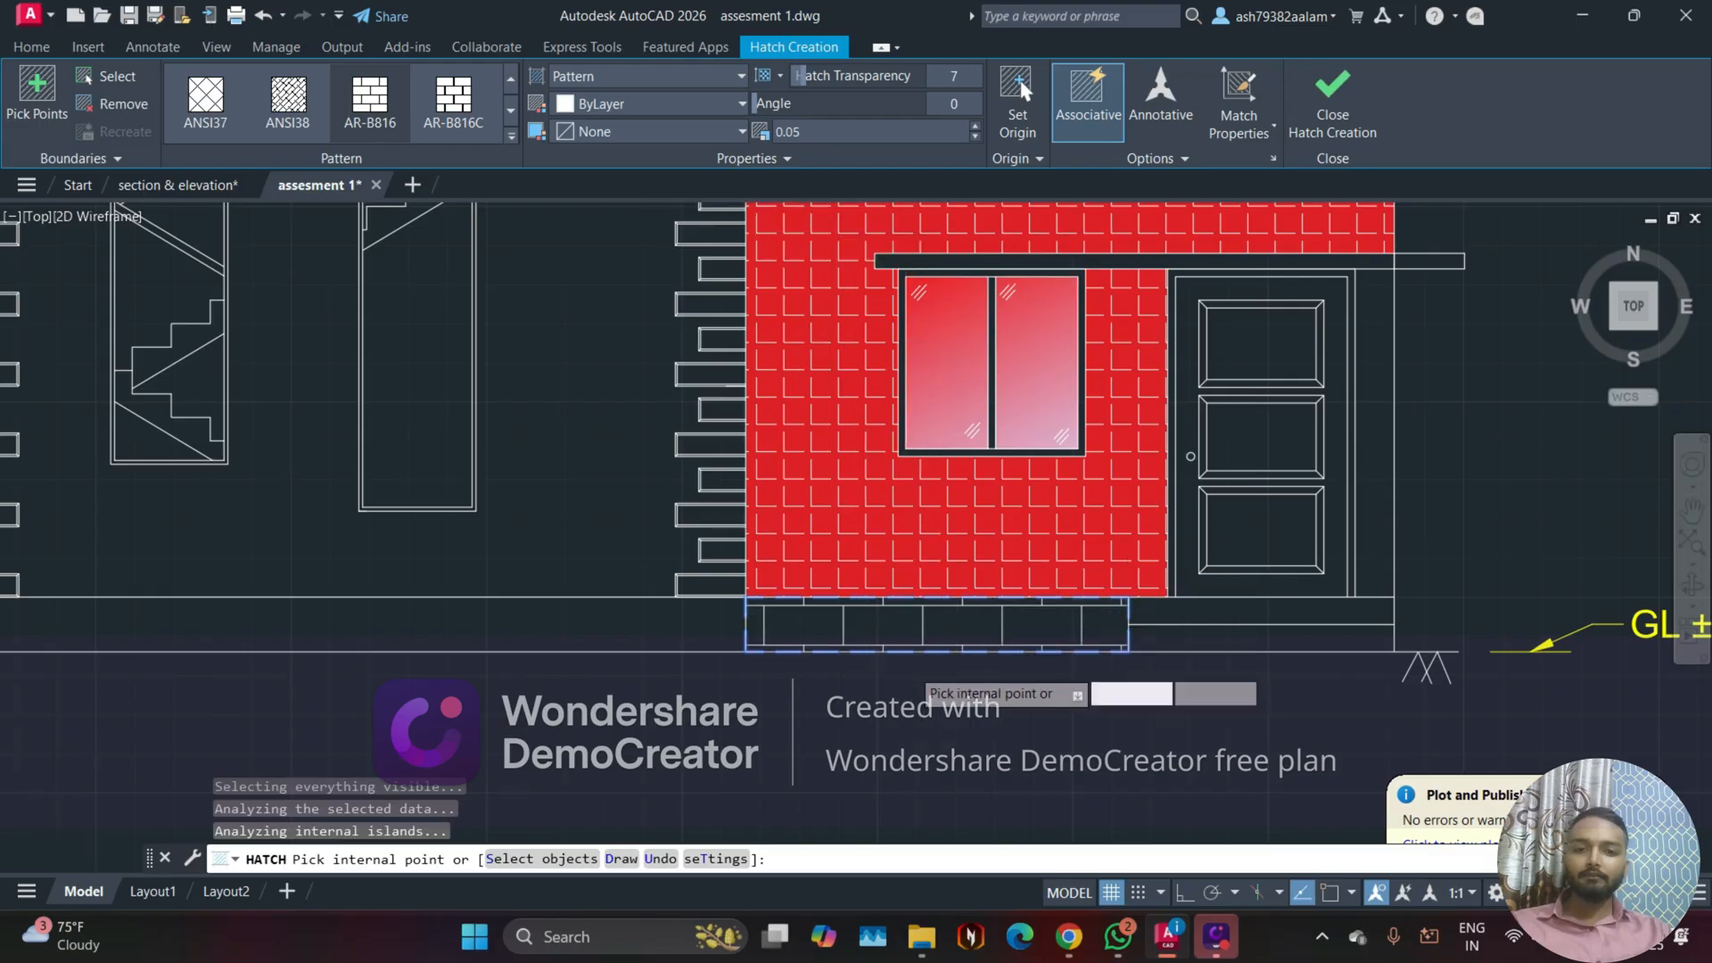
scroll(898, 654, up, 5)
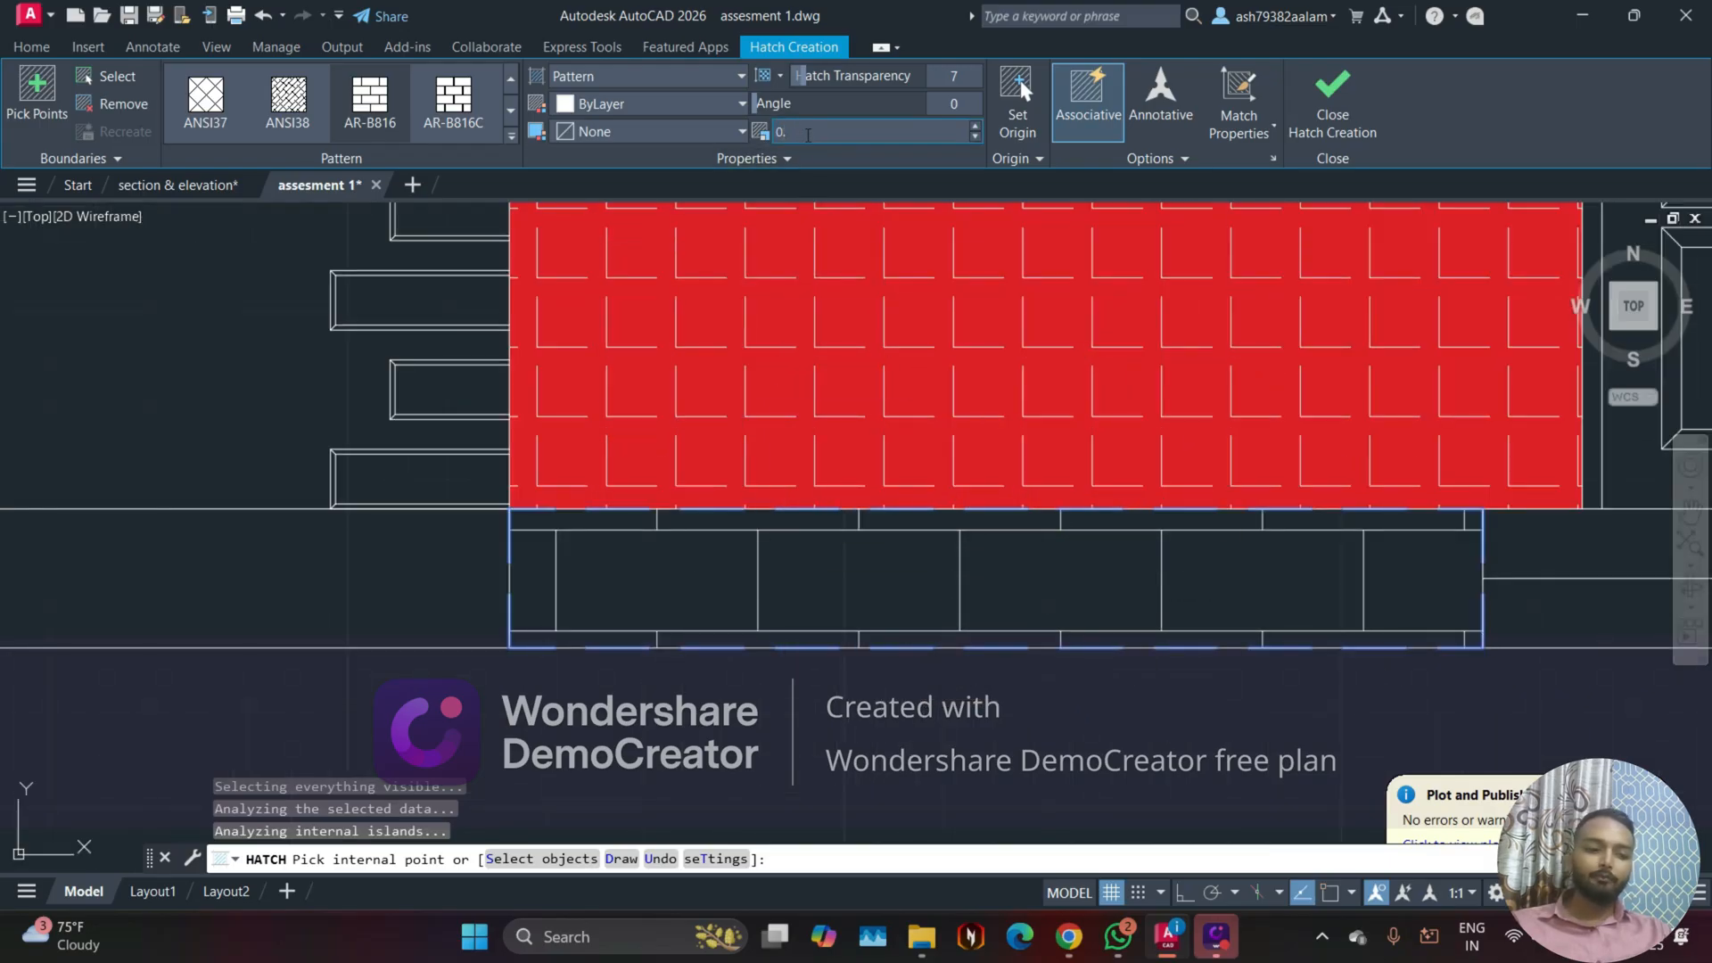
click(807, 135)
text(0.005)
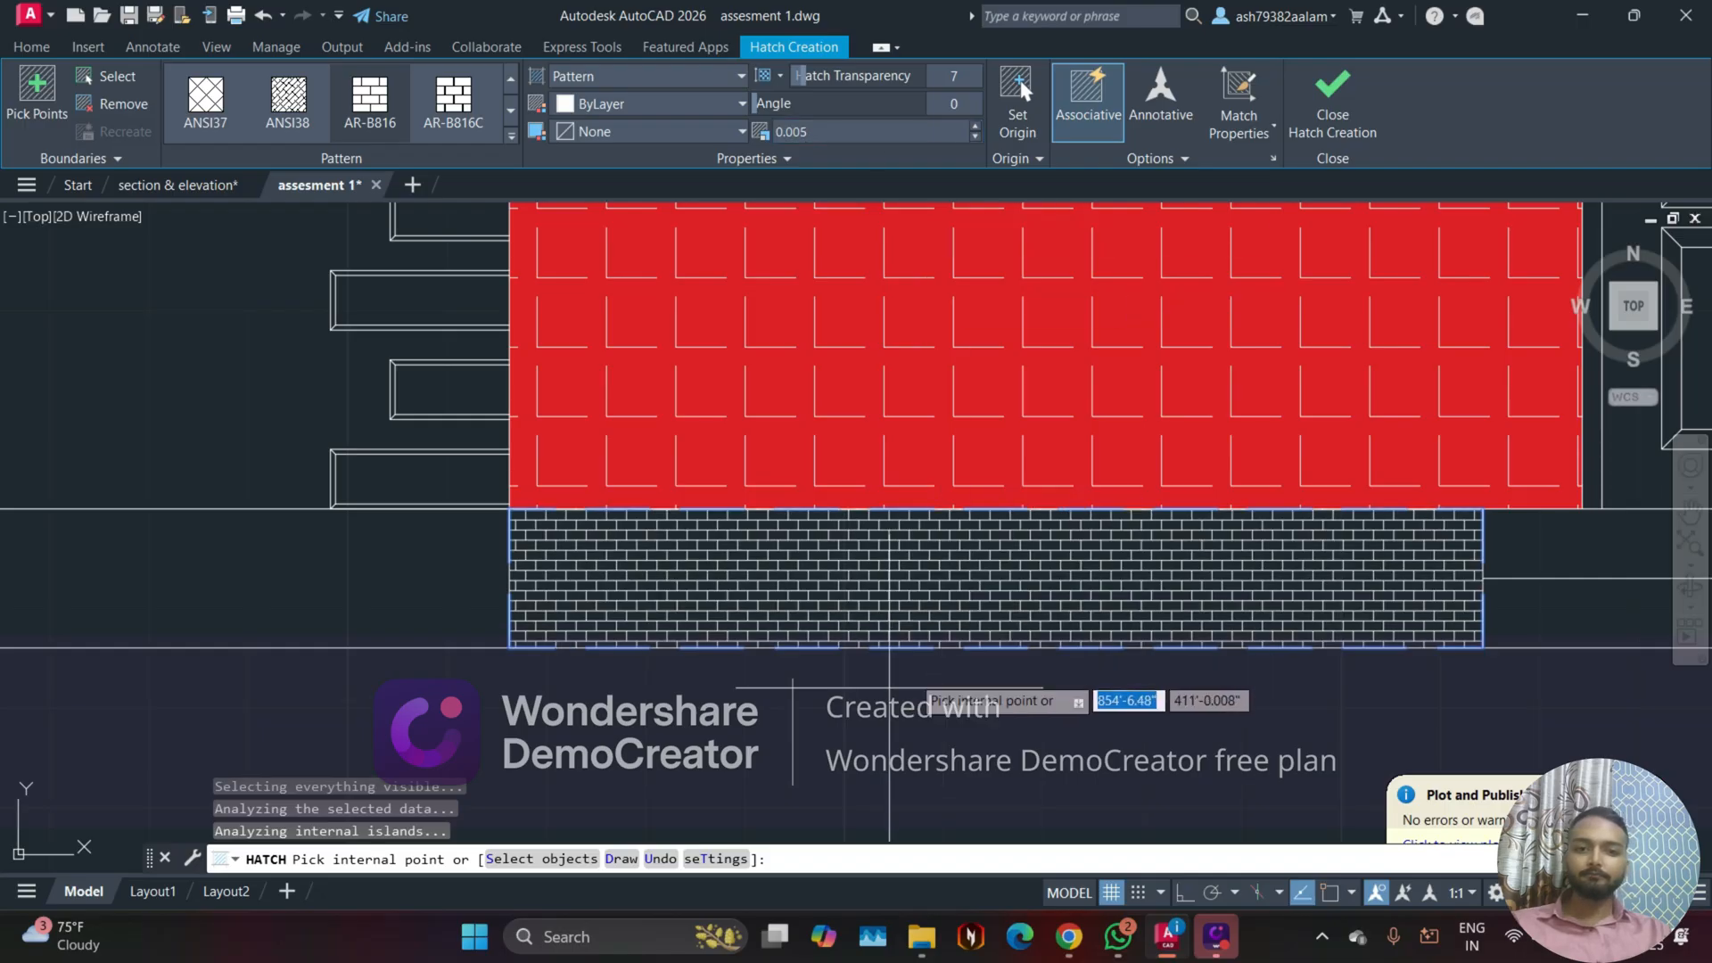
Step: Set the pattern scale of the plinth's AR-B816 brick hatch beneath the red wall to 0.025
scroll(813, 621, up, 2)
click(813, 128)
double_click(813, 127)
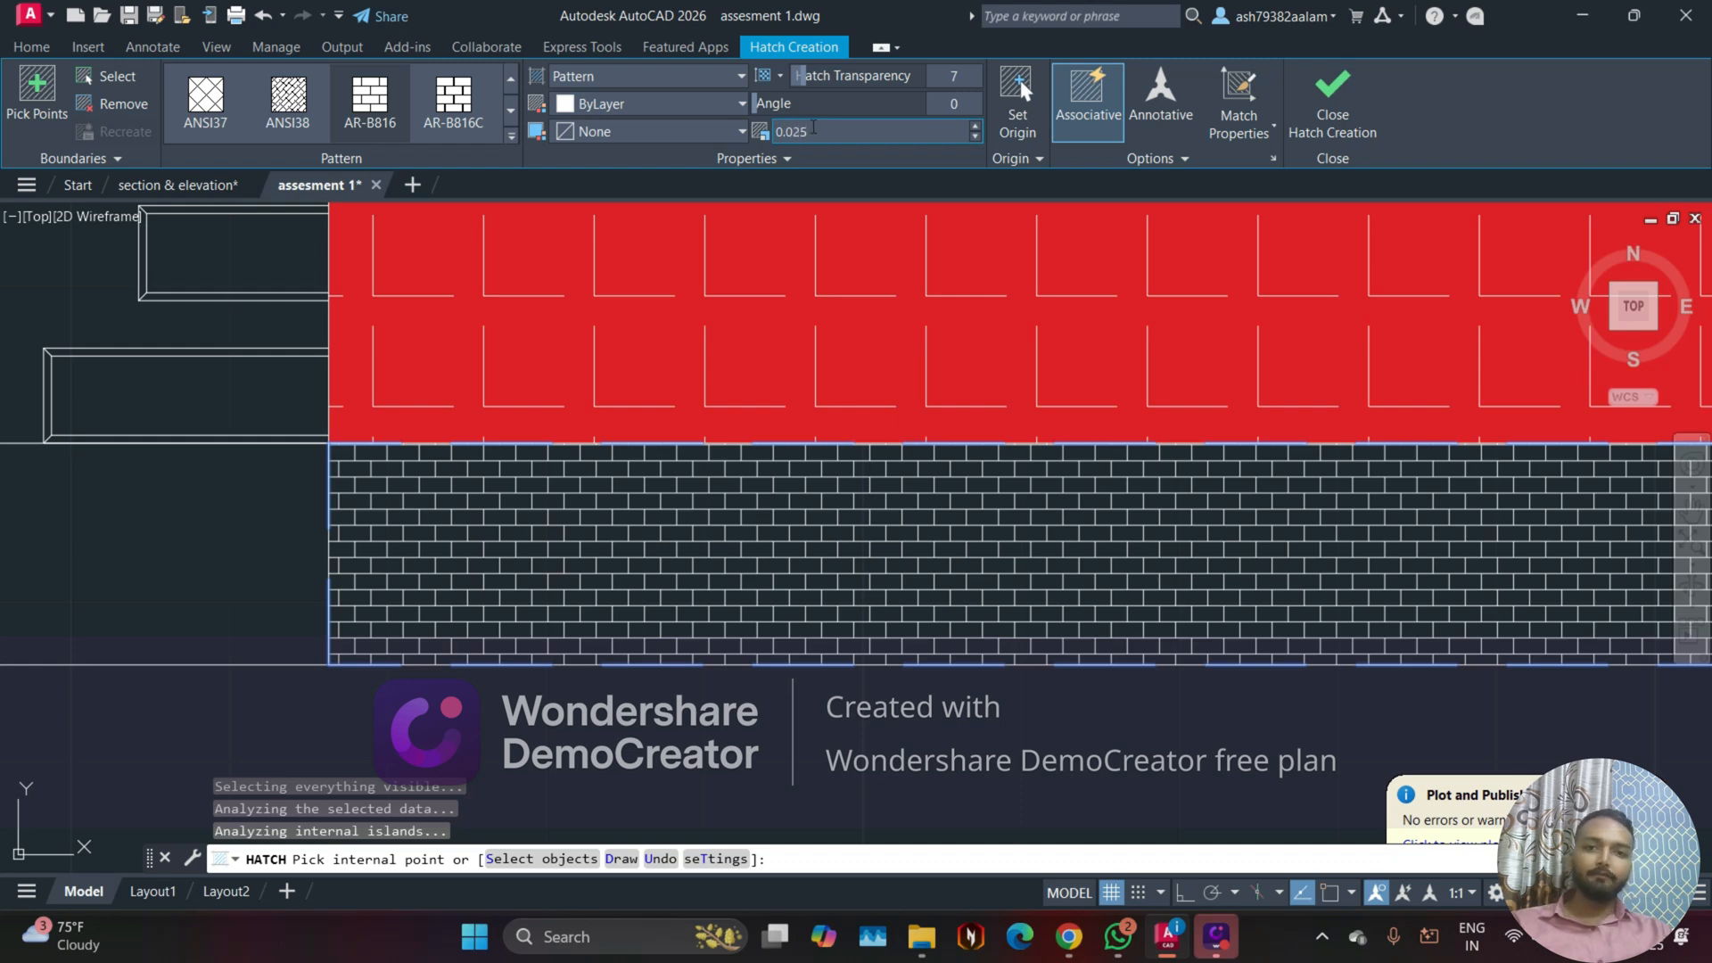
text(0.025)
key(Return)
scroll(522, 568, down, 5)
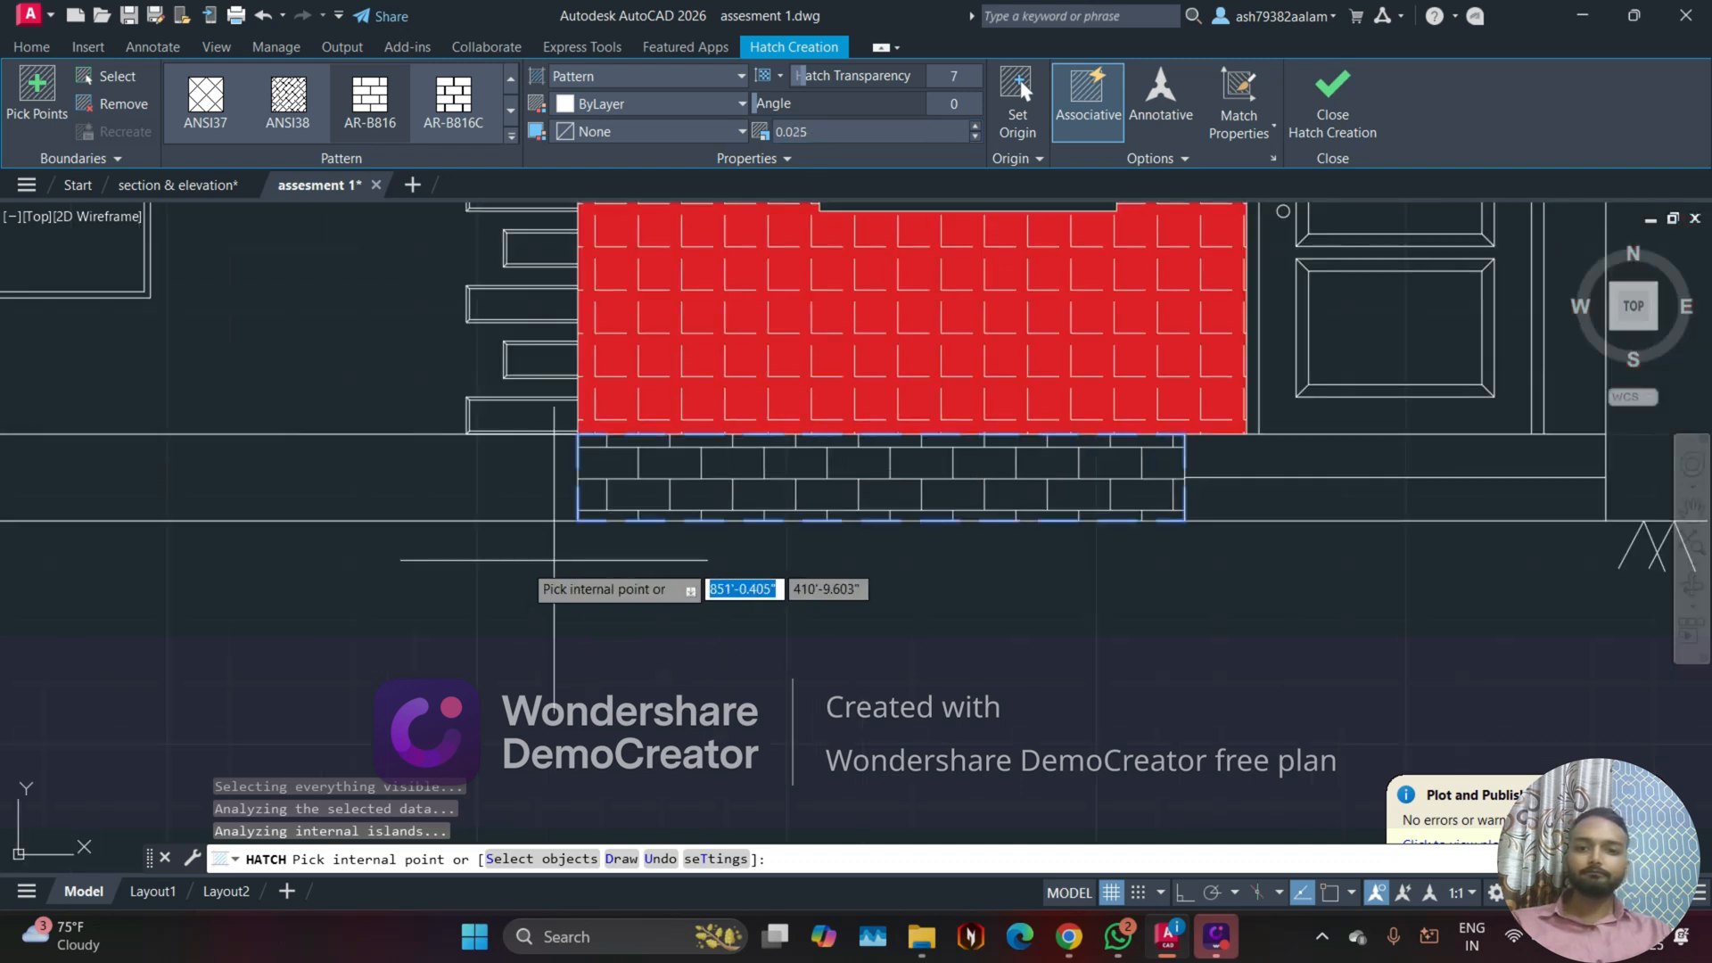
Step: Add the plinth strip beneath the tall tower to the AR-B816 brick hatch
middle_drag(510, 564, 675, 579)
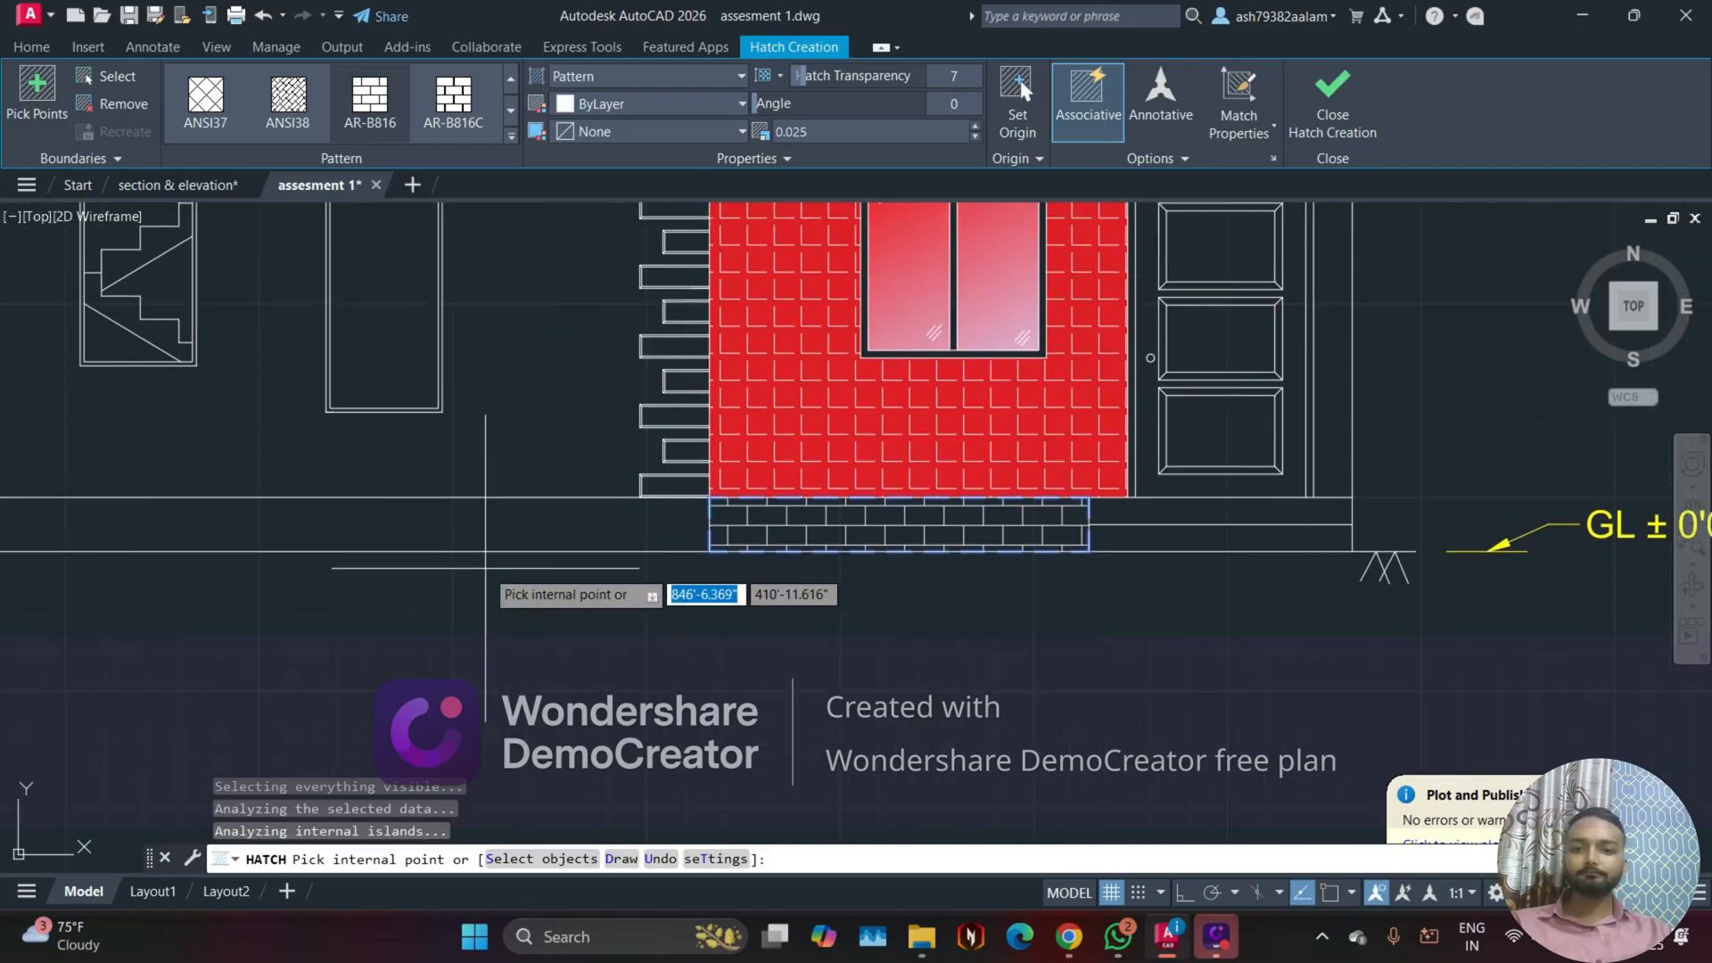
middle_drag(483, 560, 602, 566)
click(544, 540)
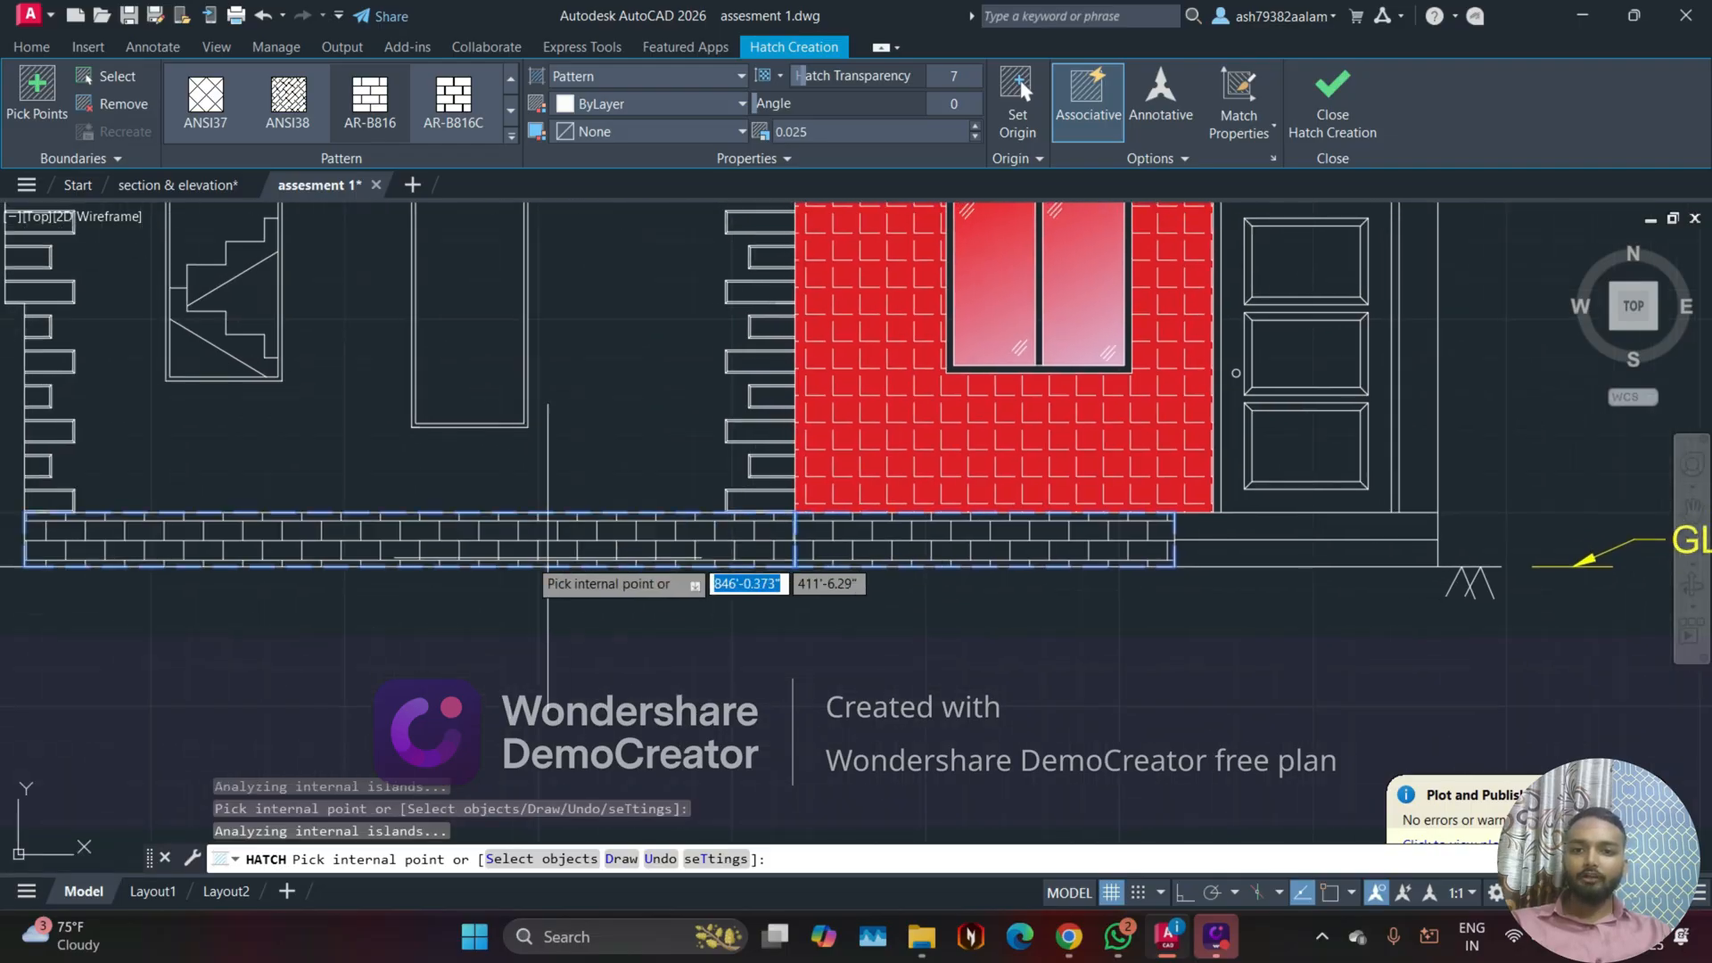
middle_drag(477, 553, 697, 628)
scroll(765, 571, down, 5)
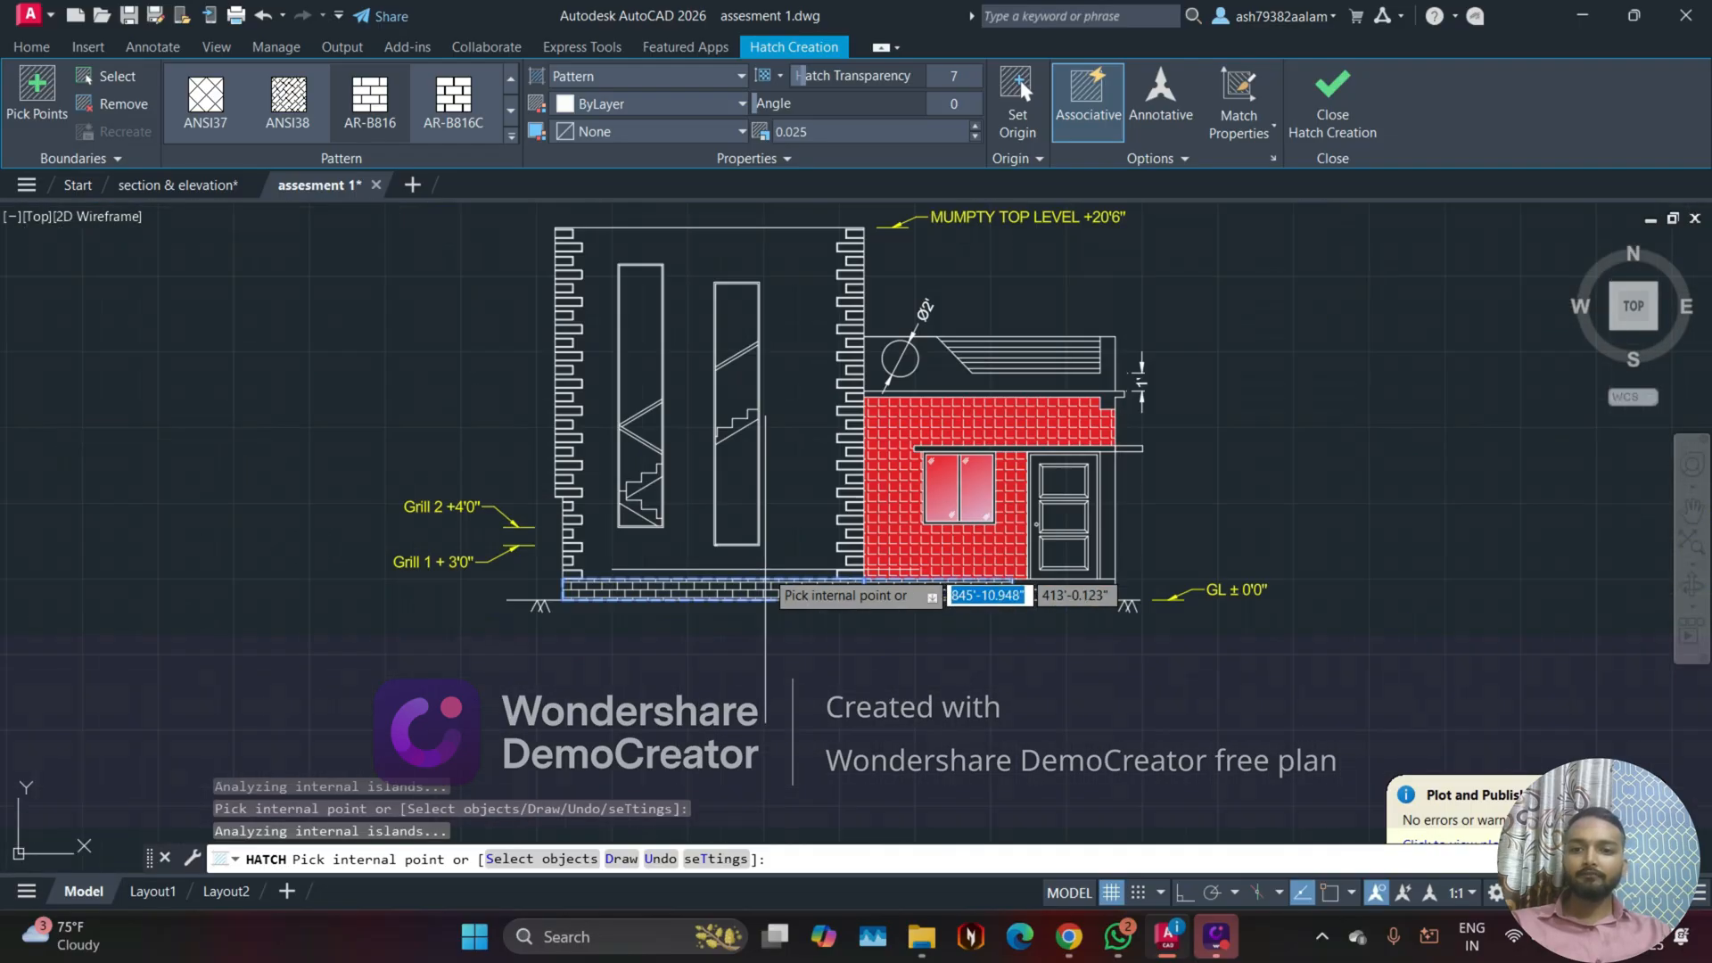
Step: Try adding the tall tower wall to the brick hatch and undo the pick
middle_drag(742, 544, 707, 637)
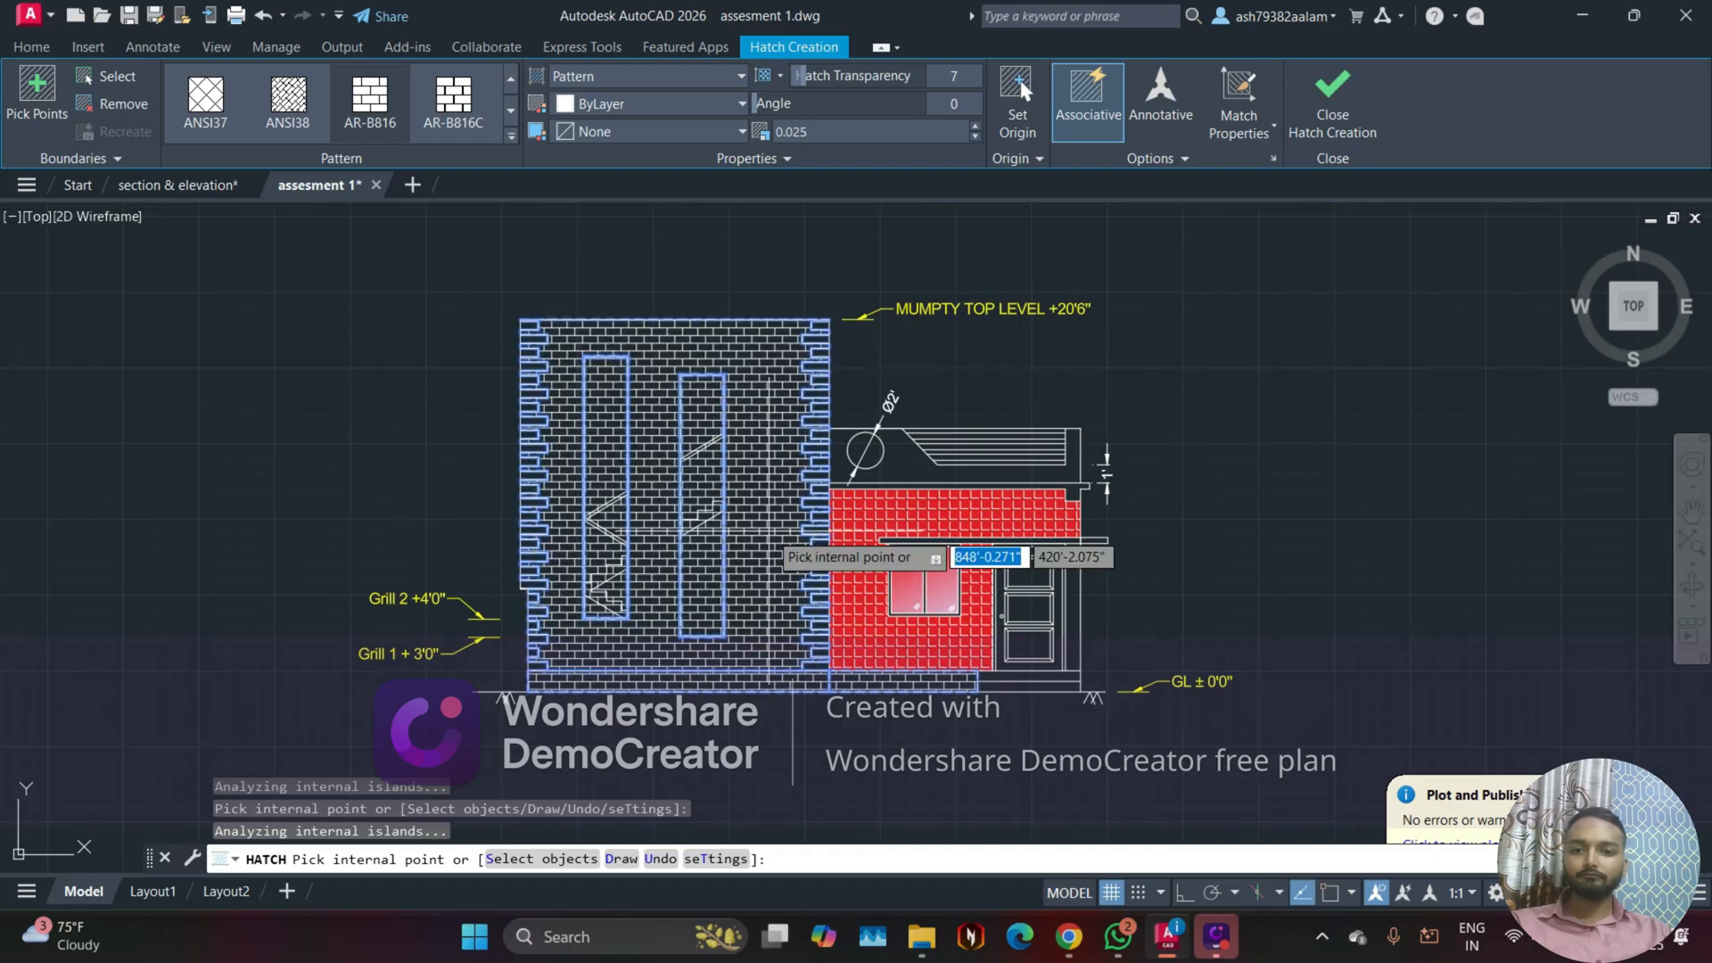
key(ctrl+z)
scroll(765, 527, up, 4)
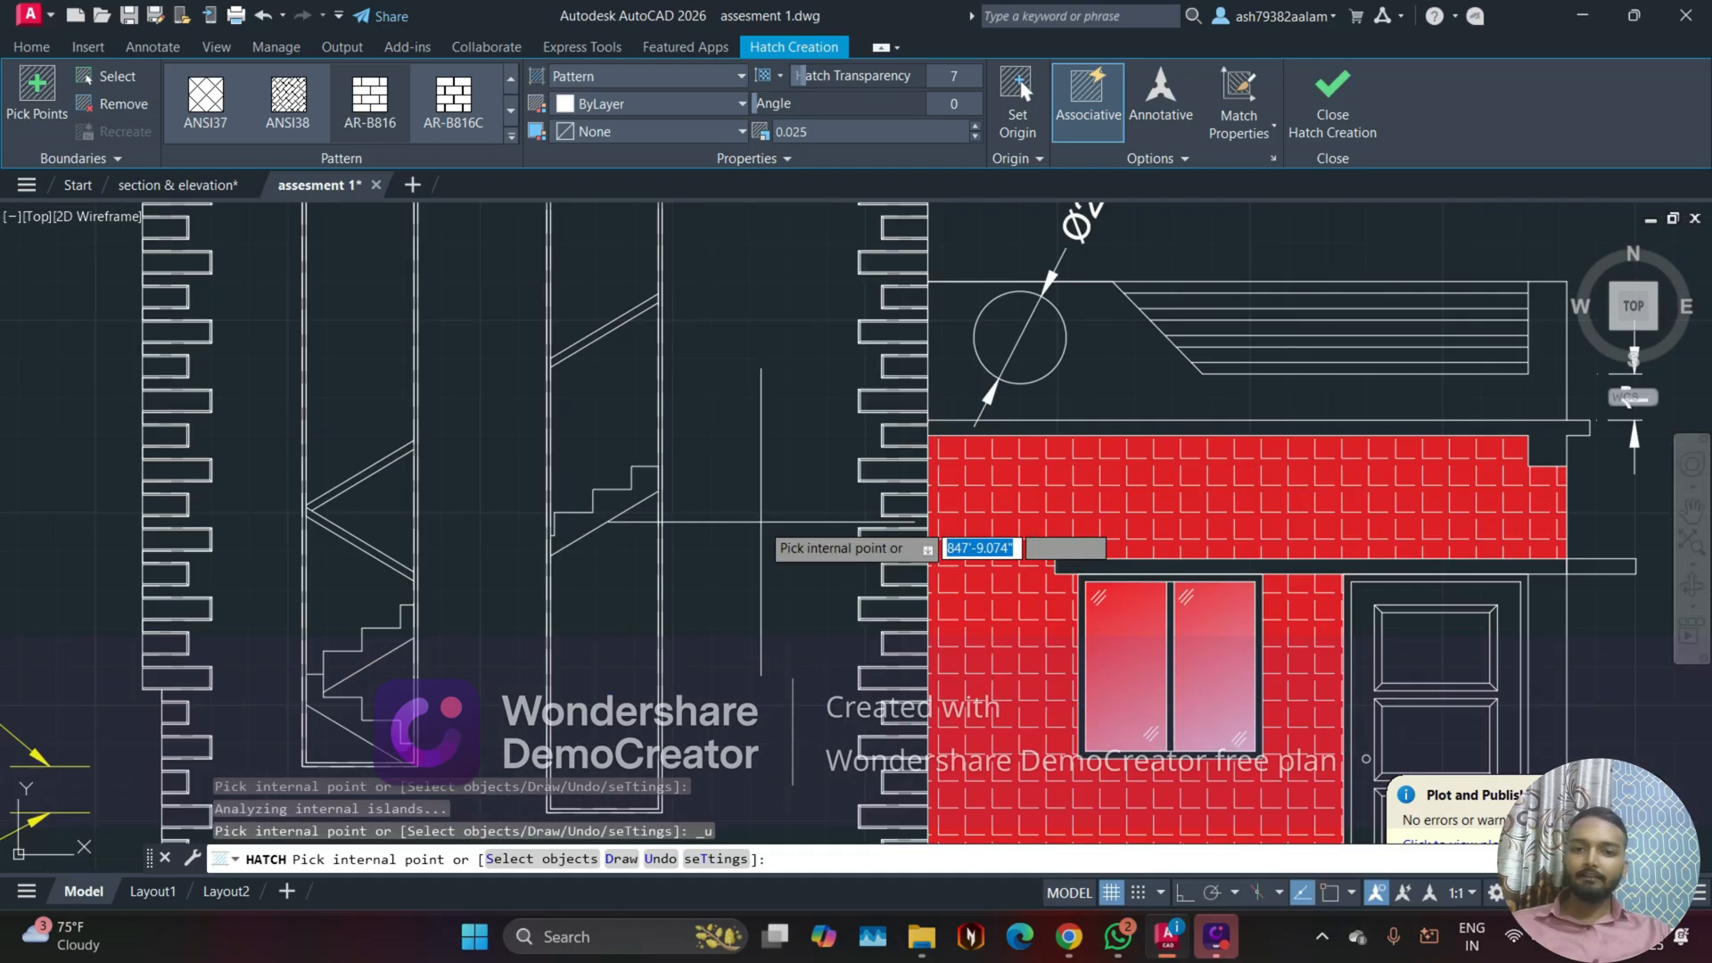
click(761, 522)
key(ctrl+z)
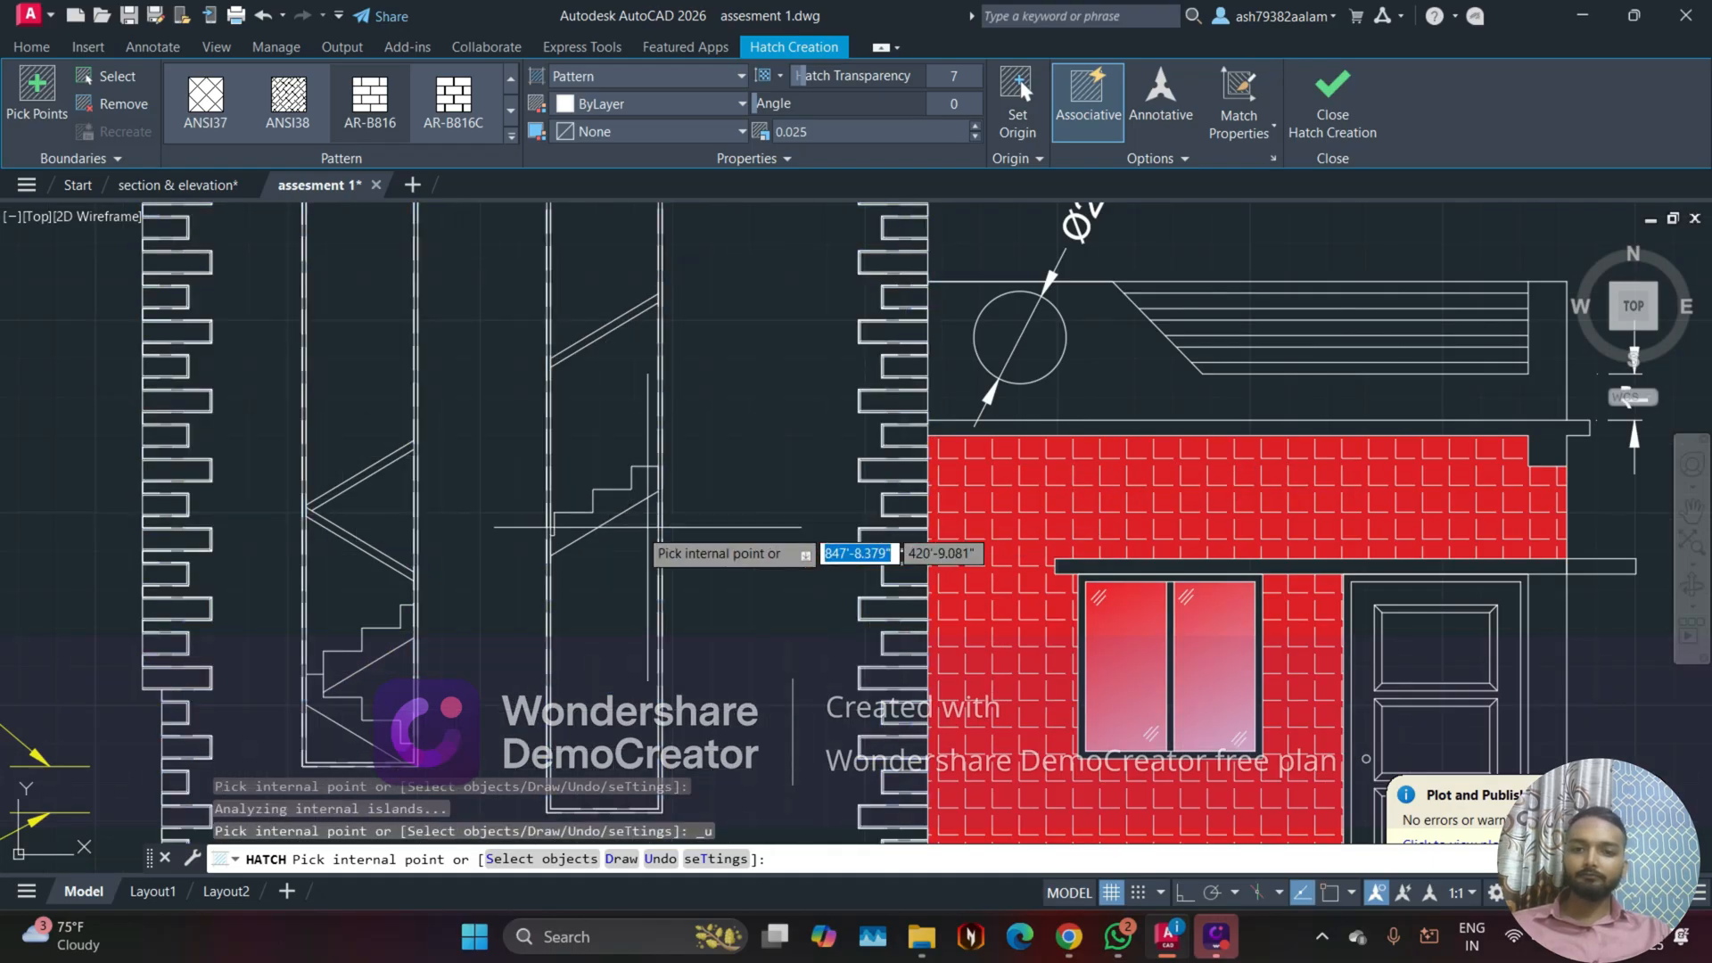
Step: Add the parapet above the red wall, around the 2' circle and the railing, to the AR-B816 hatch at scale 0.025 and finish the hatch
scroll(713, 428, down, 3)
scroll(615, 386, up, 2)
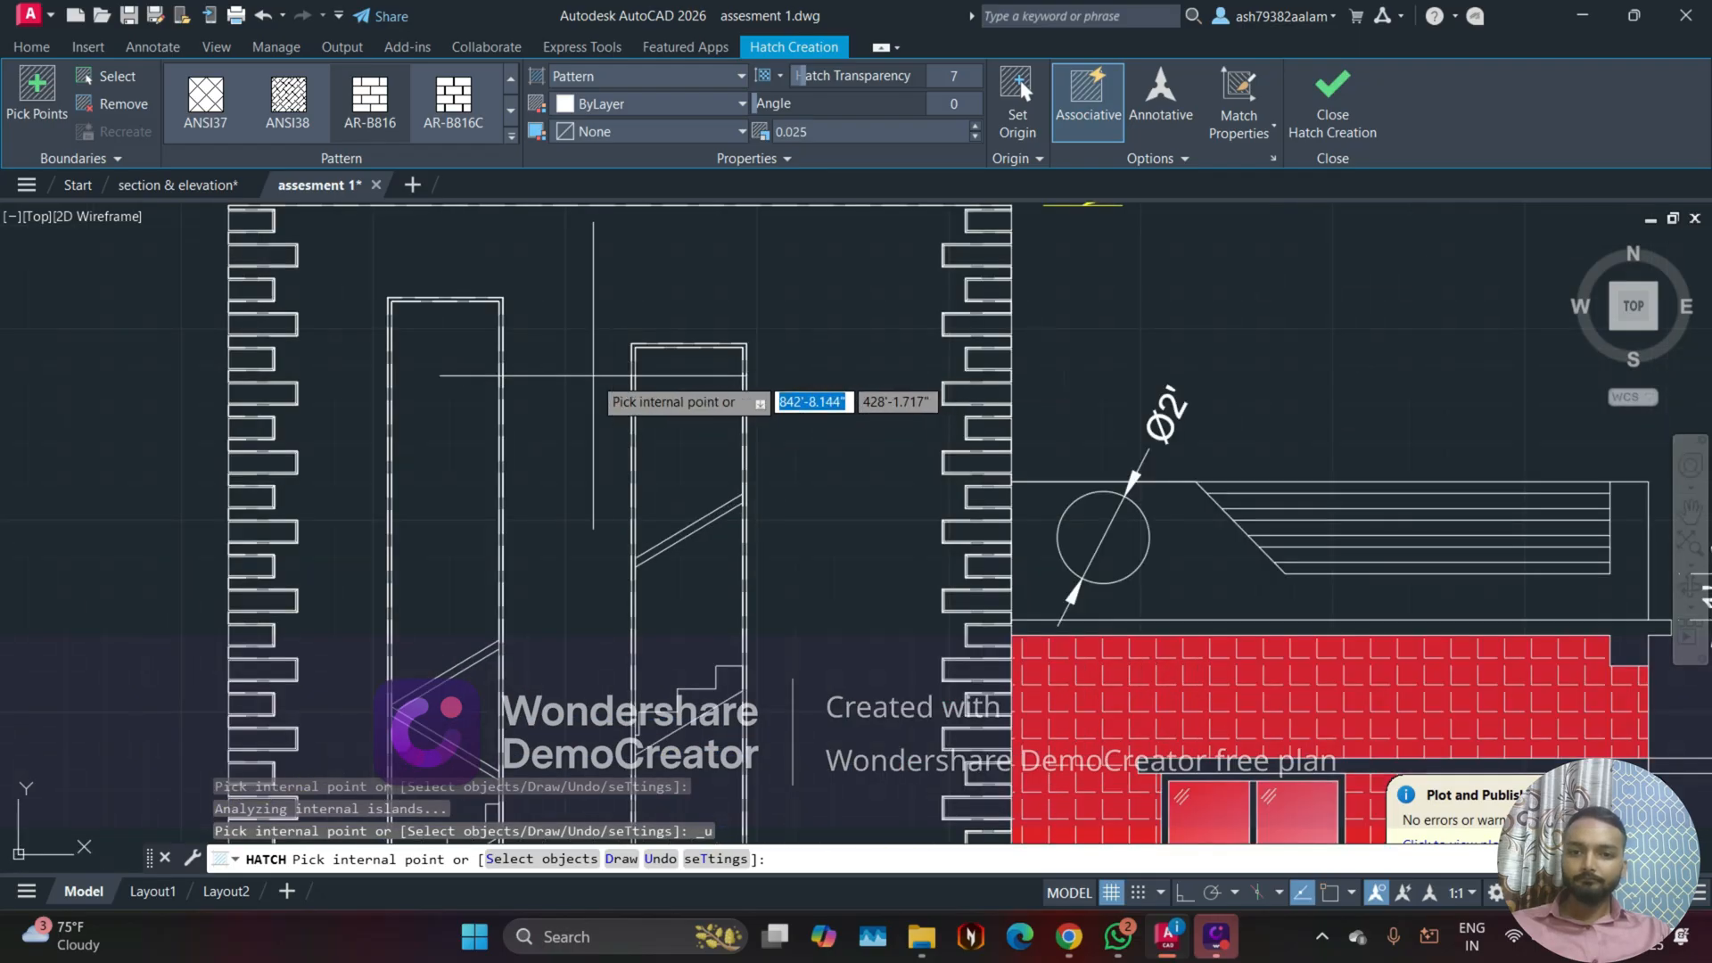
scroll(553, 540, down, 4)
scroll(768, 437, up, 5)
click(763, 417)
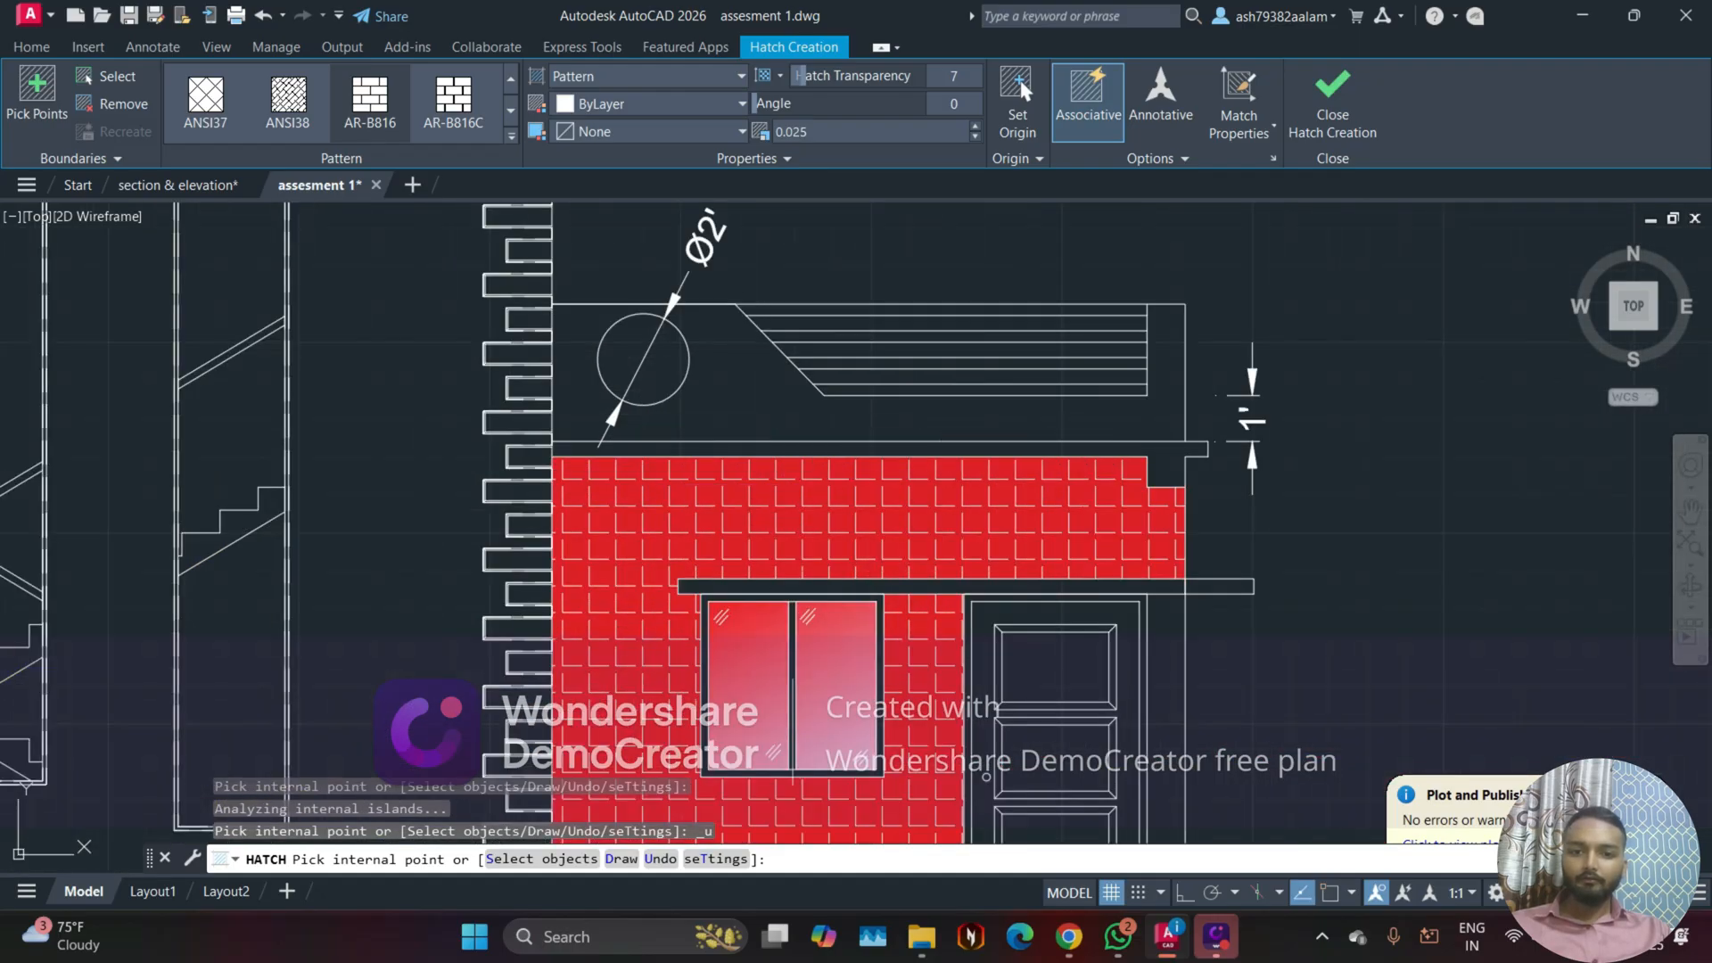
scroll(917, 445, up, 2)
mouse_move(918, 445)
middle_down()
mouse_move(810, 432)
mouse_move(1049, 604)
middle_up()
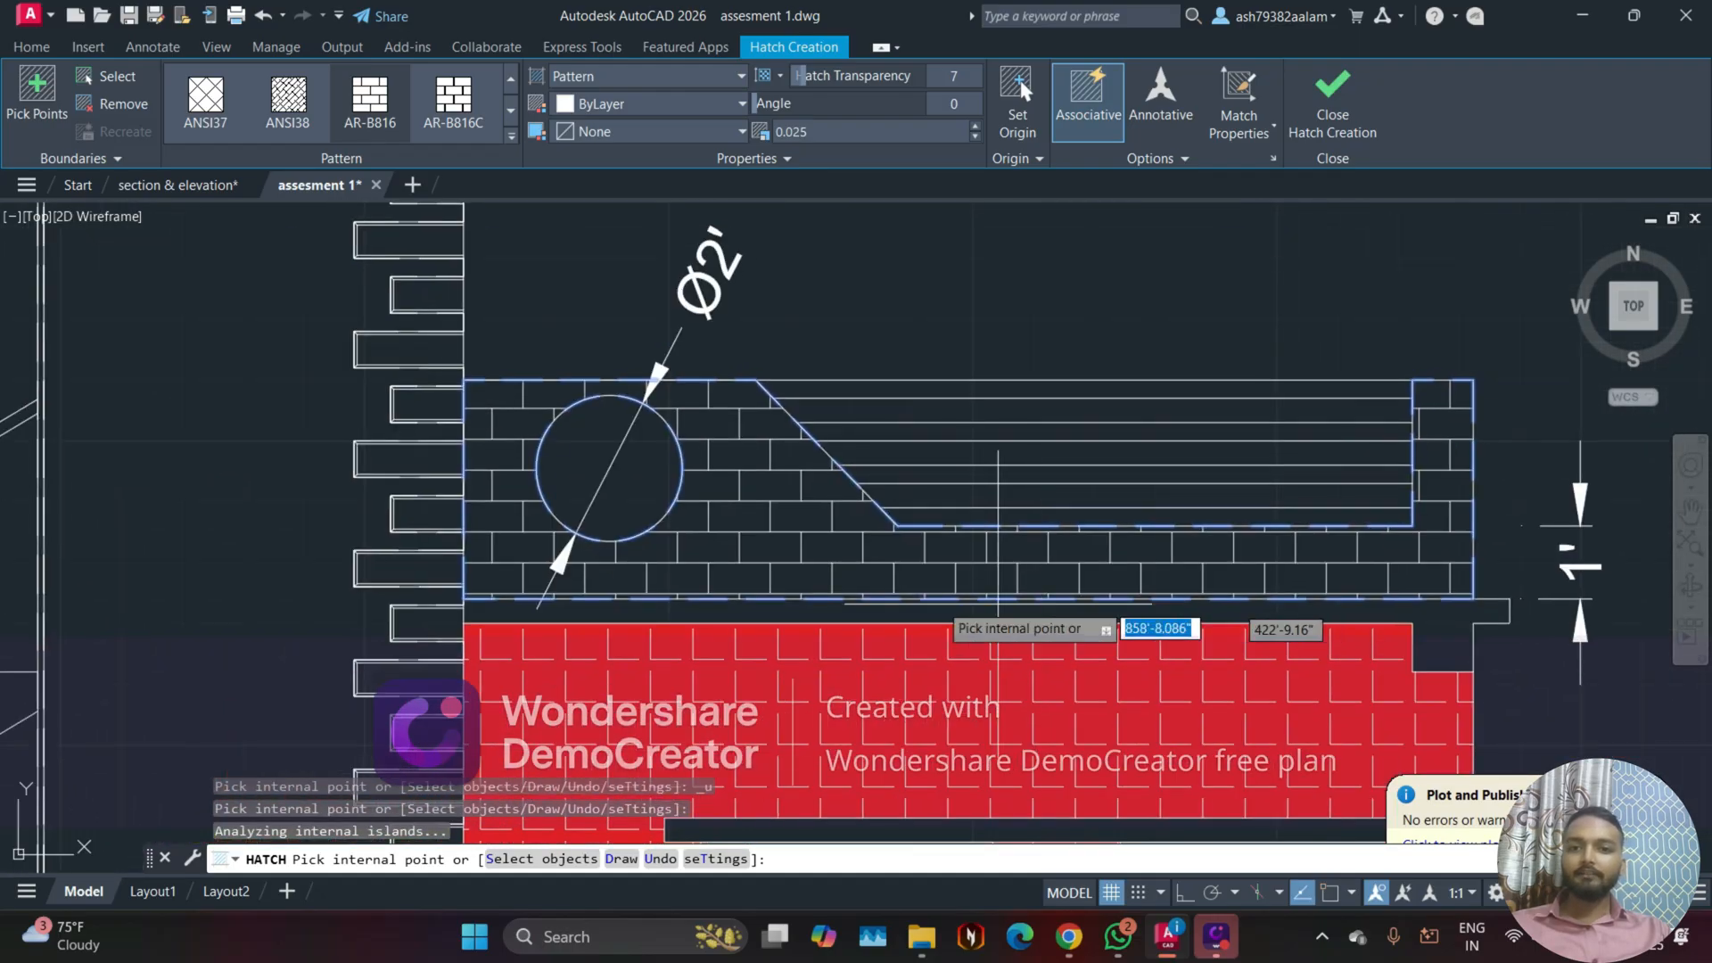
mouse_move(750, 493)
middle_down()
mouse_move(630, 548)
mouse_move(540, 465)
middle_up()
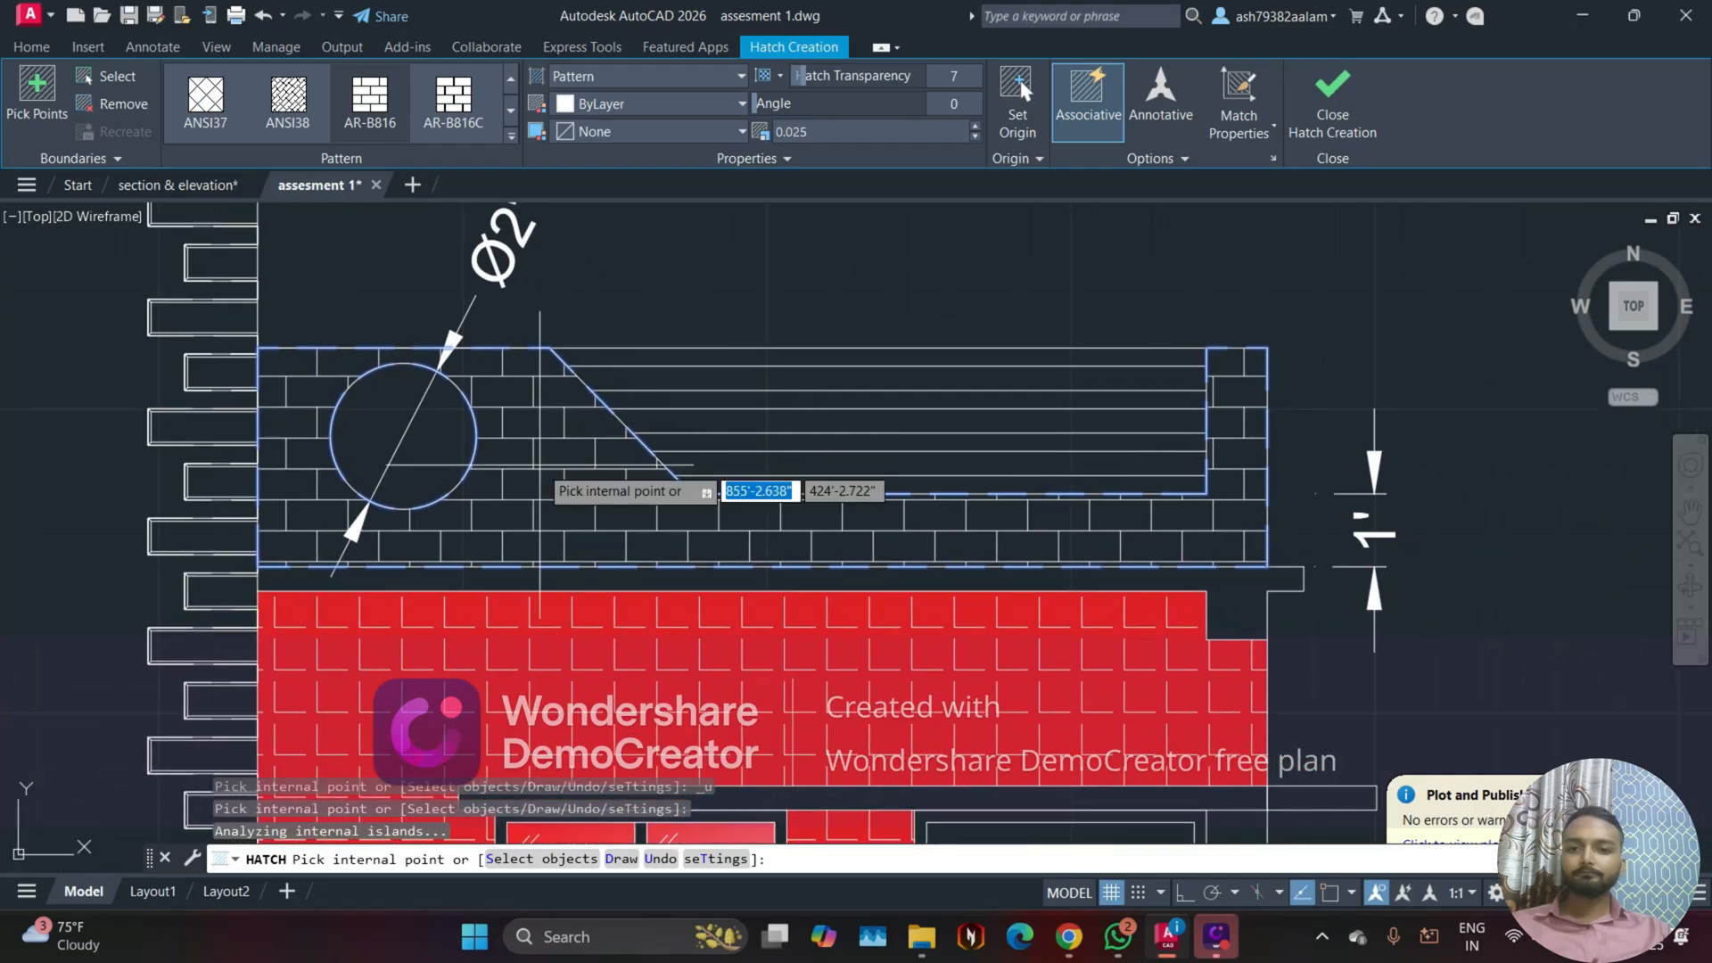
scroll(509, 455, down, 5)
mouse_move(401, 635)
middle_down()
mouse_move(553, 612)
mouse_move(348, 514)
middle_up()
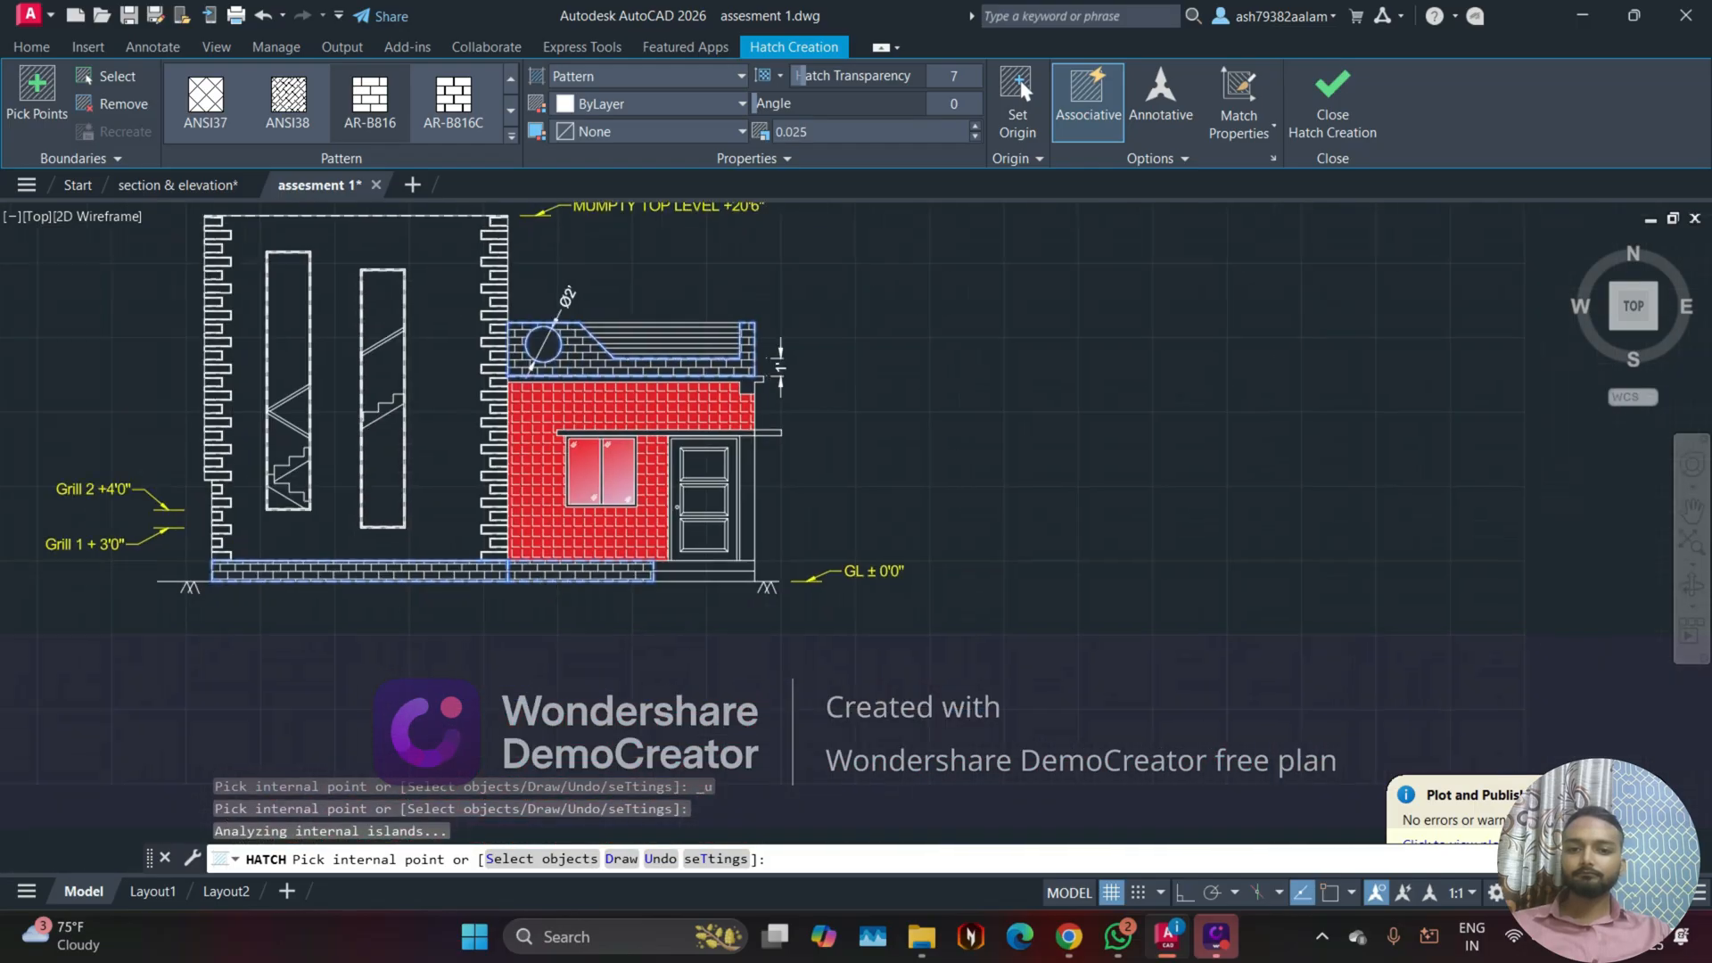
scroll(535, 571, up, 2)
middle_drag(570, 598, 675, 785)
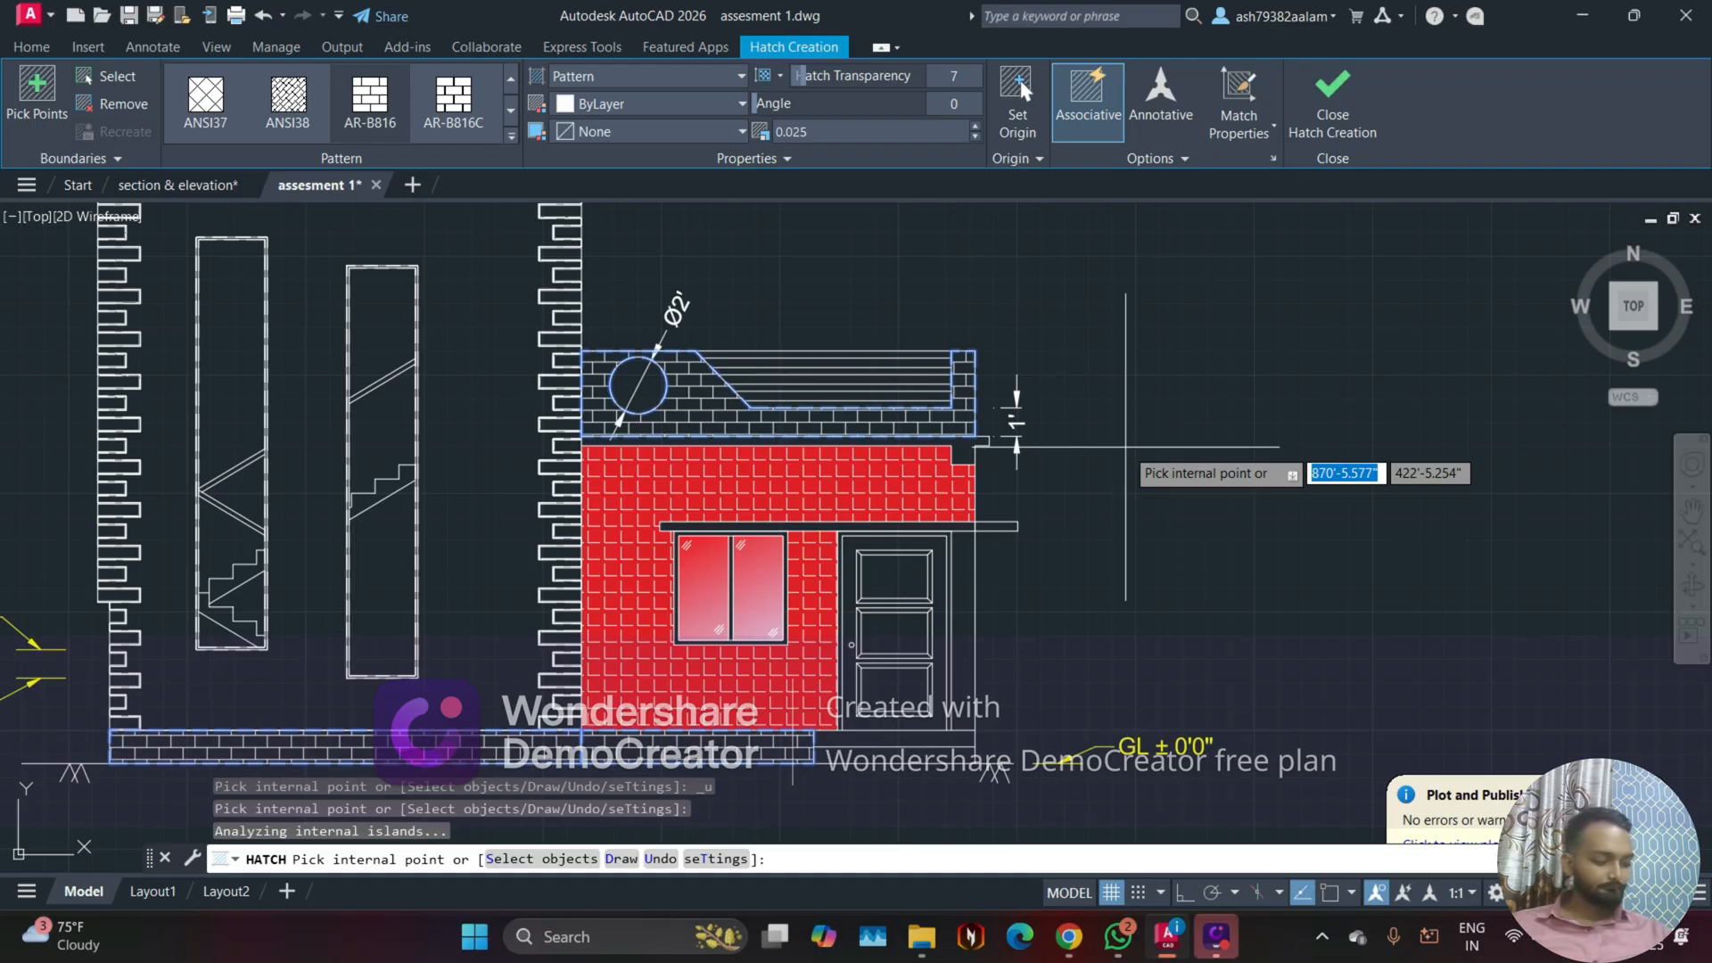
scroll(1126, 445, down, 2)
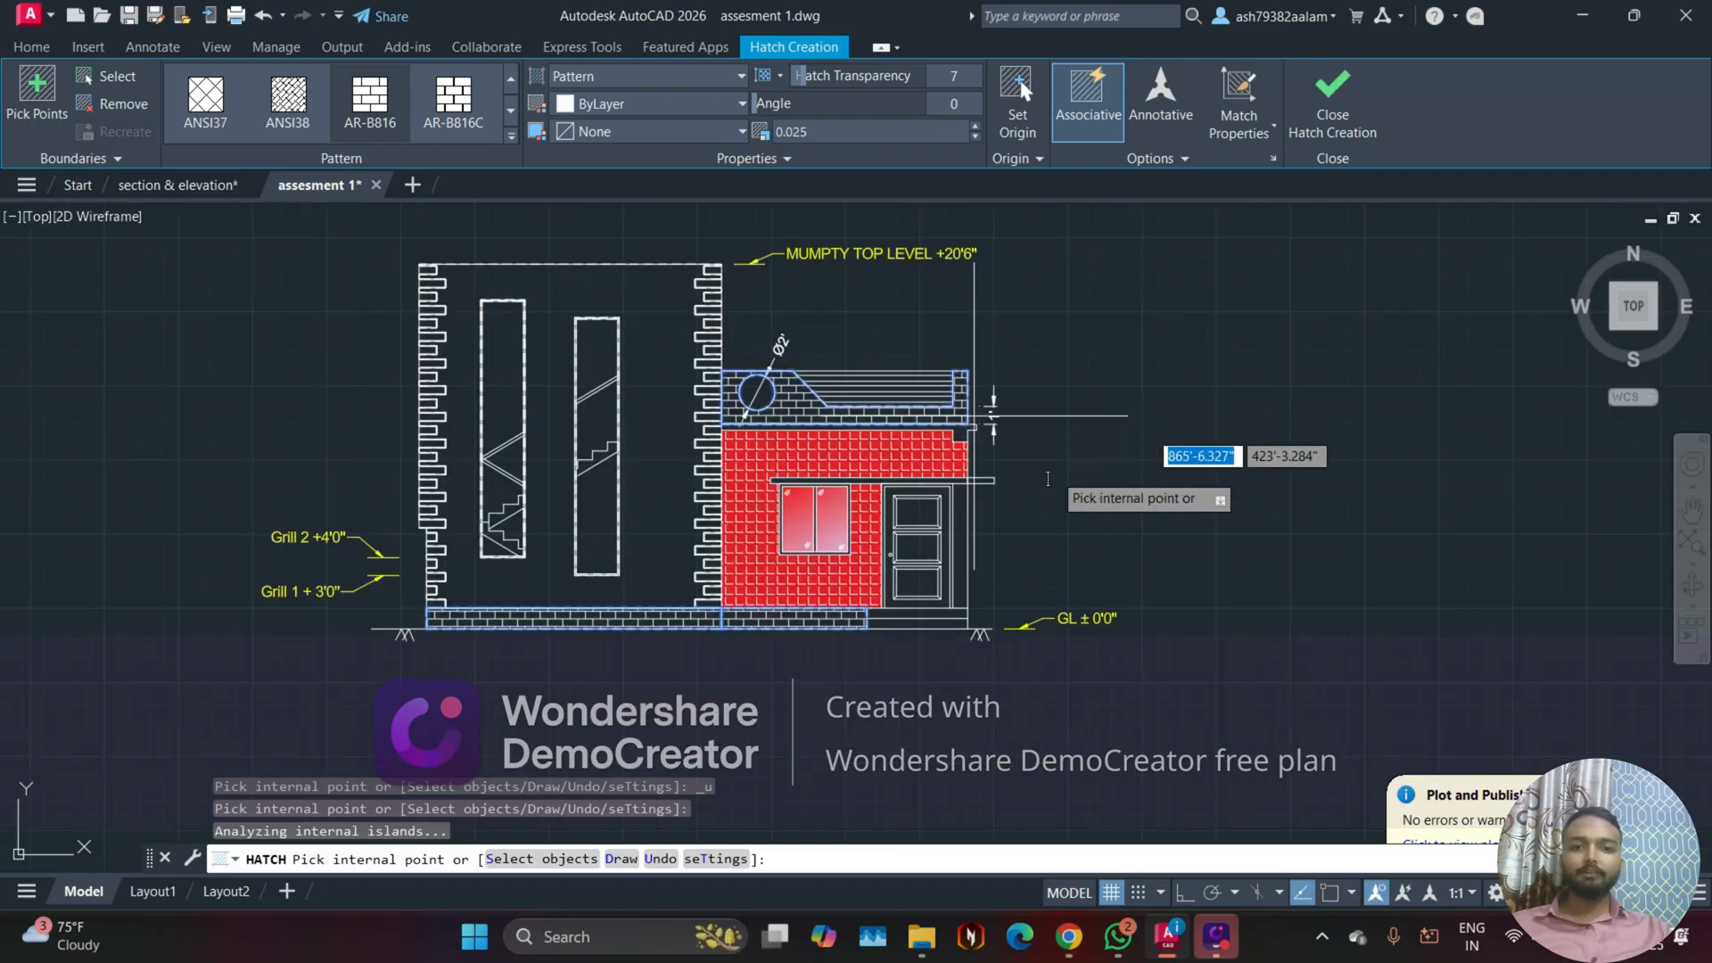
click(1308, 134)
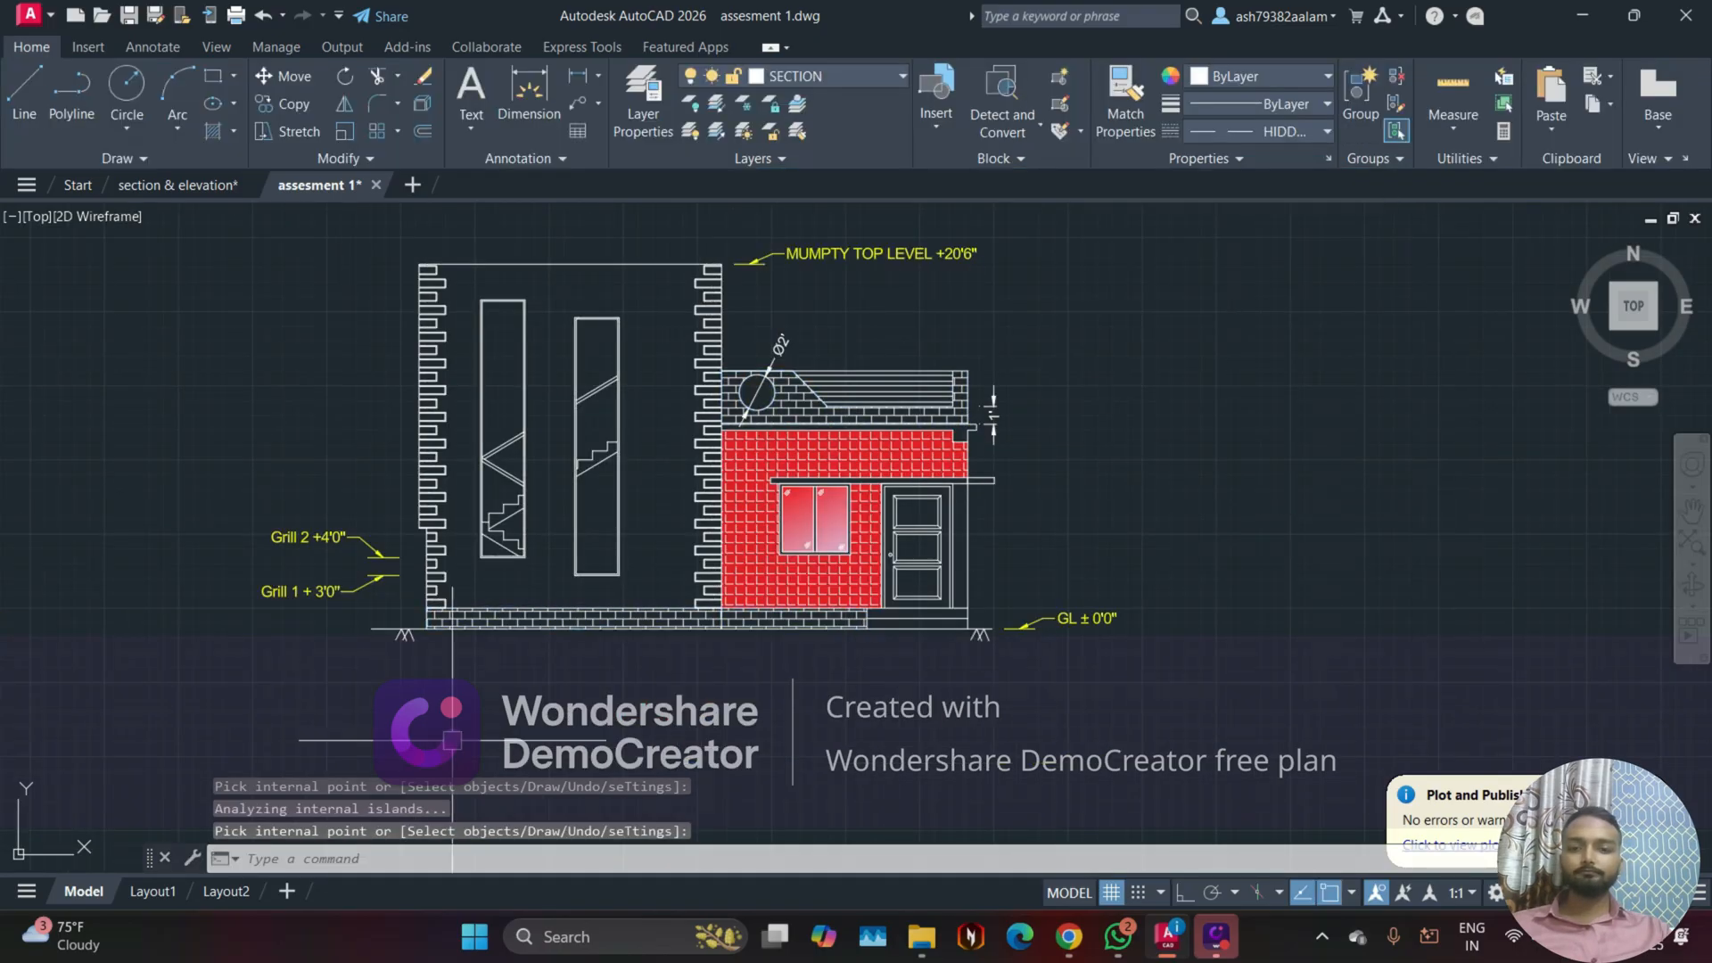
Step: Examine the brick hatching on the walls and parapet in the section & elevation drawing, and return to assesment 1
click(165, 185)
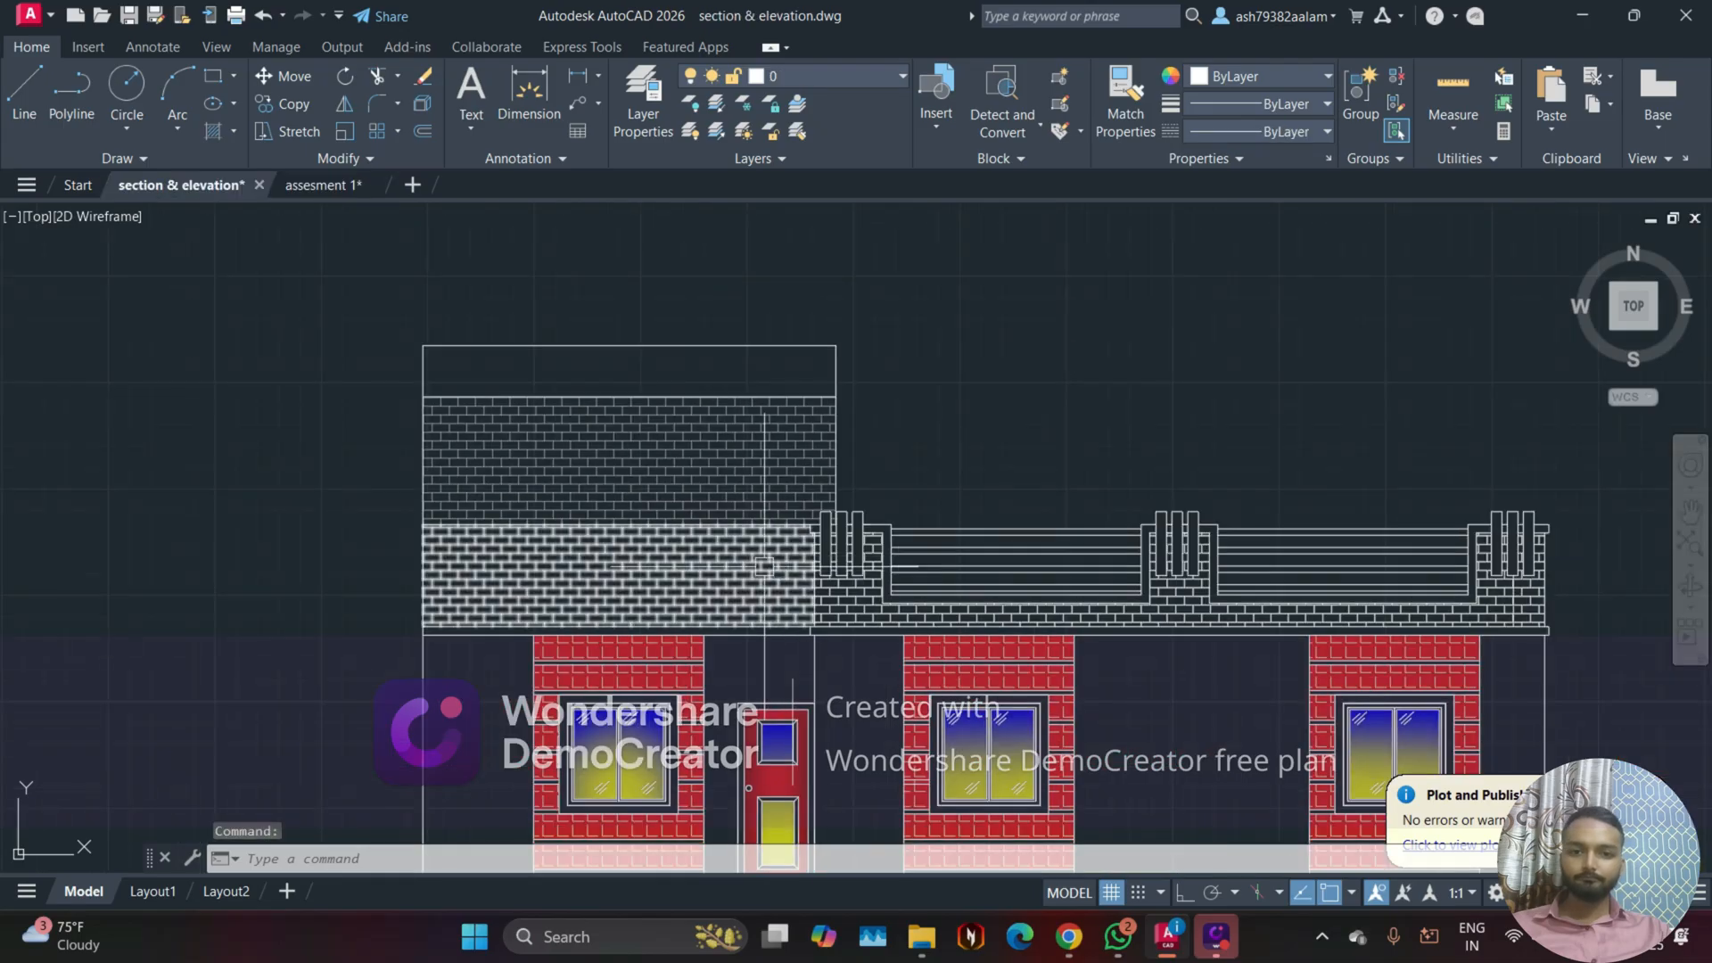
middle_drag(764, 567, 603, 488)
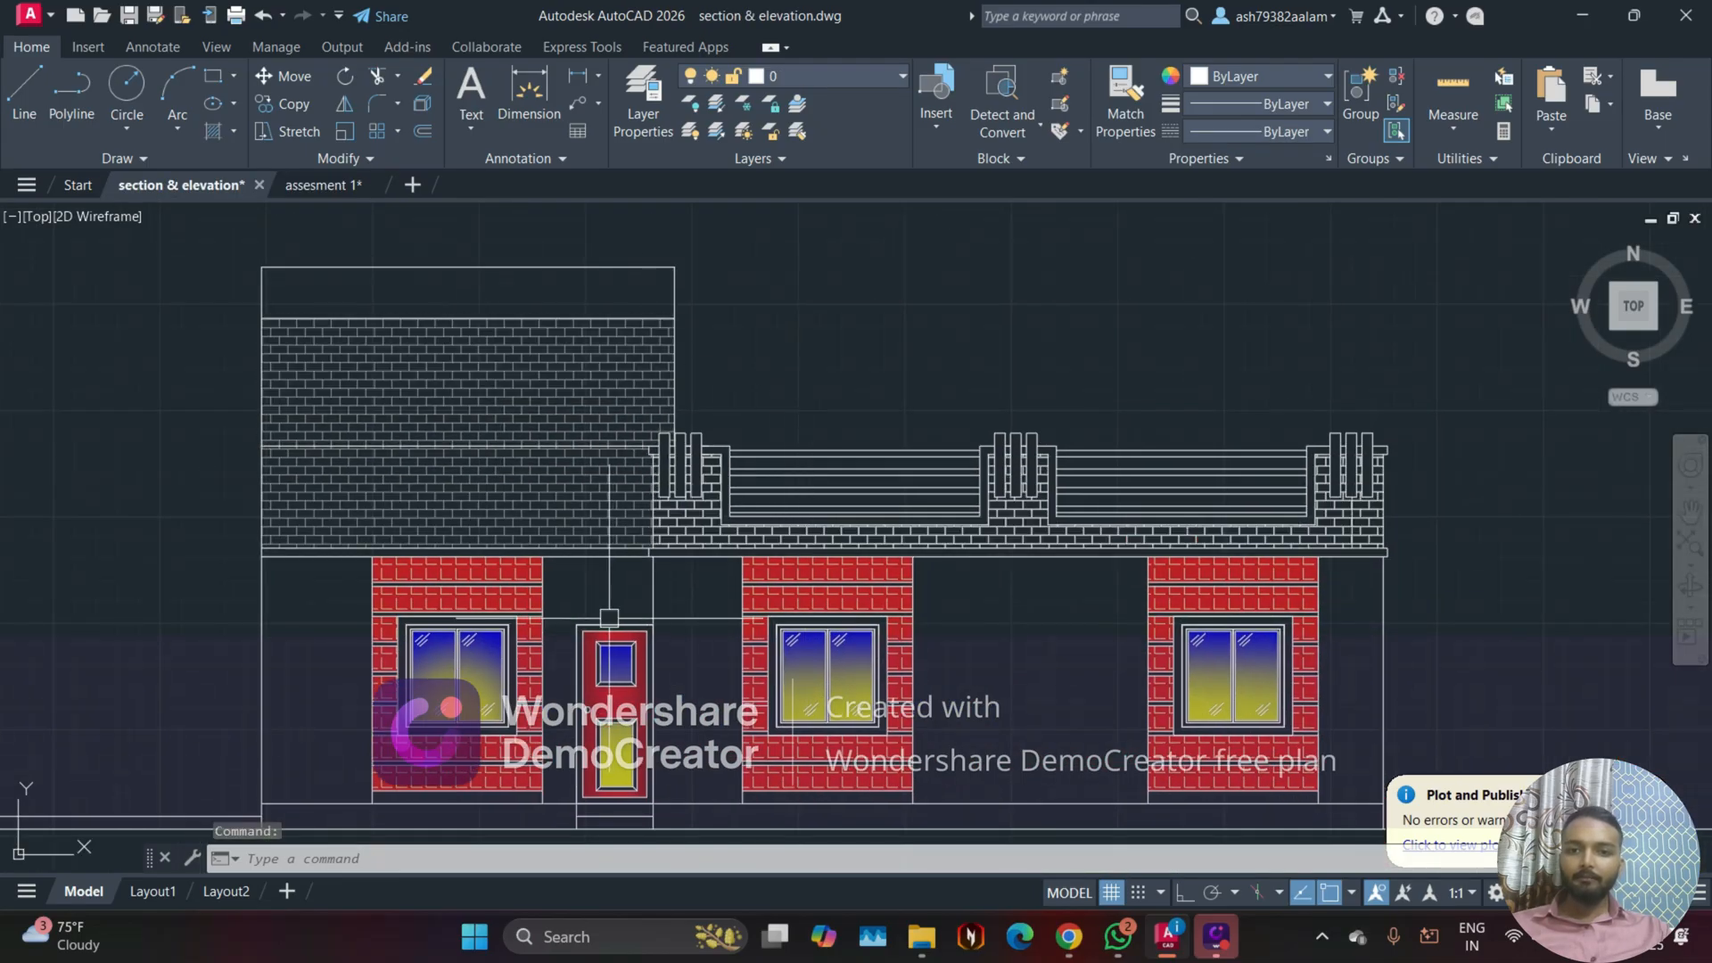
scroll(602, 518, up, 4)
mouse_move(1043, 240)
middle_down()
mouse_move(1088, 300)
mouse_move(1068, 313)
middle_up()
scroll(854, 608, up, 4)
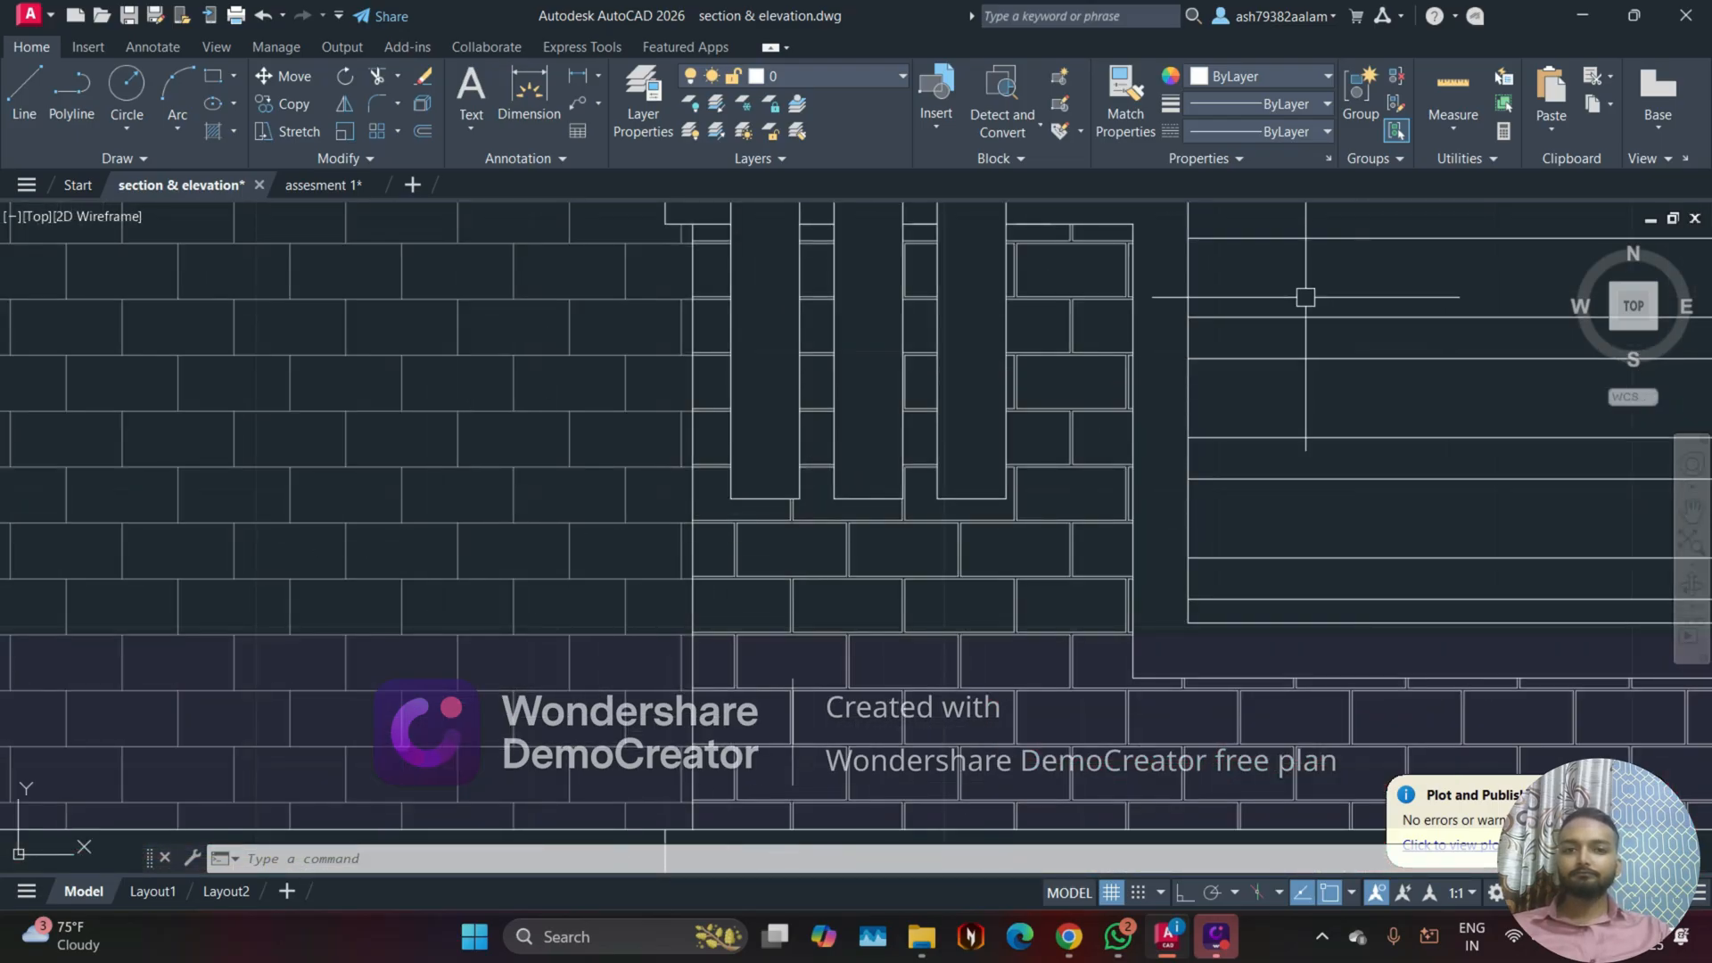
scroll(1254, 417, down, 5)
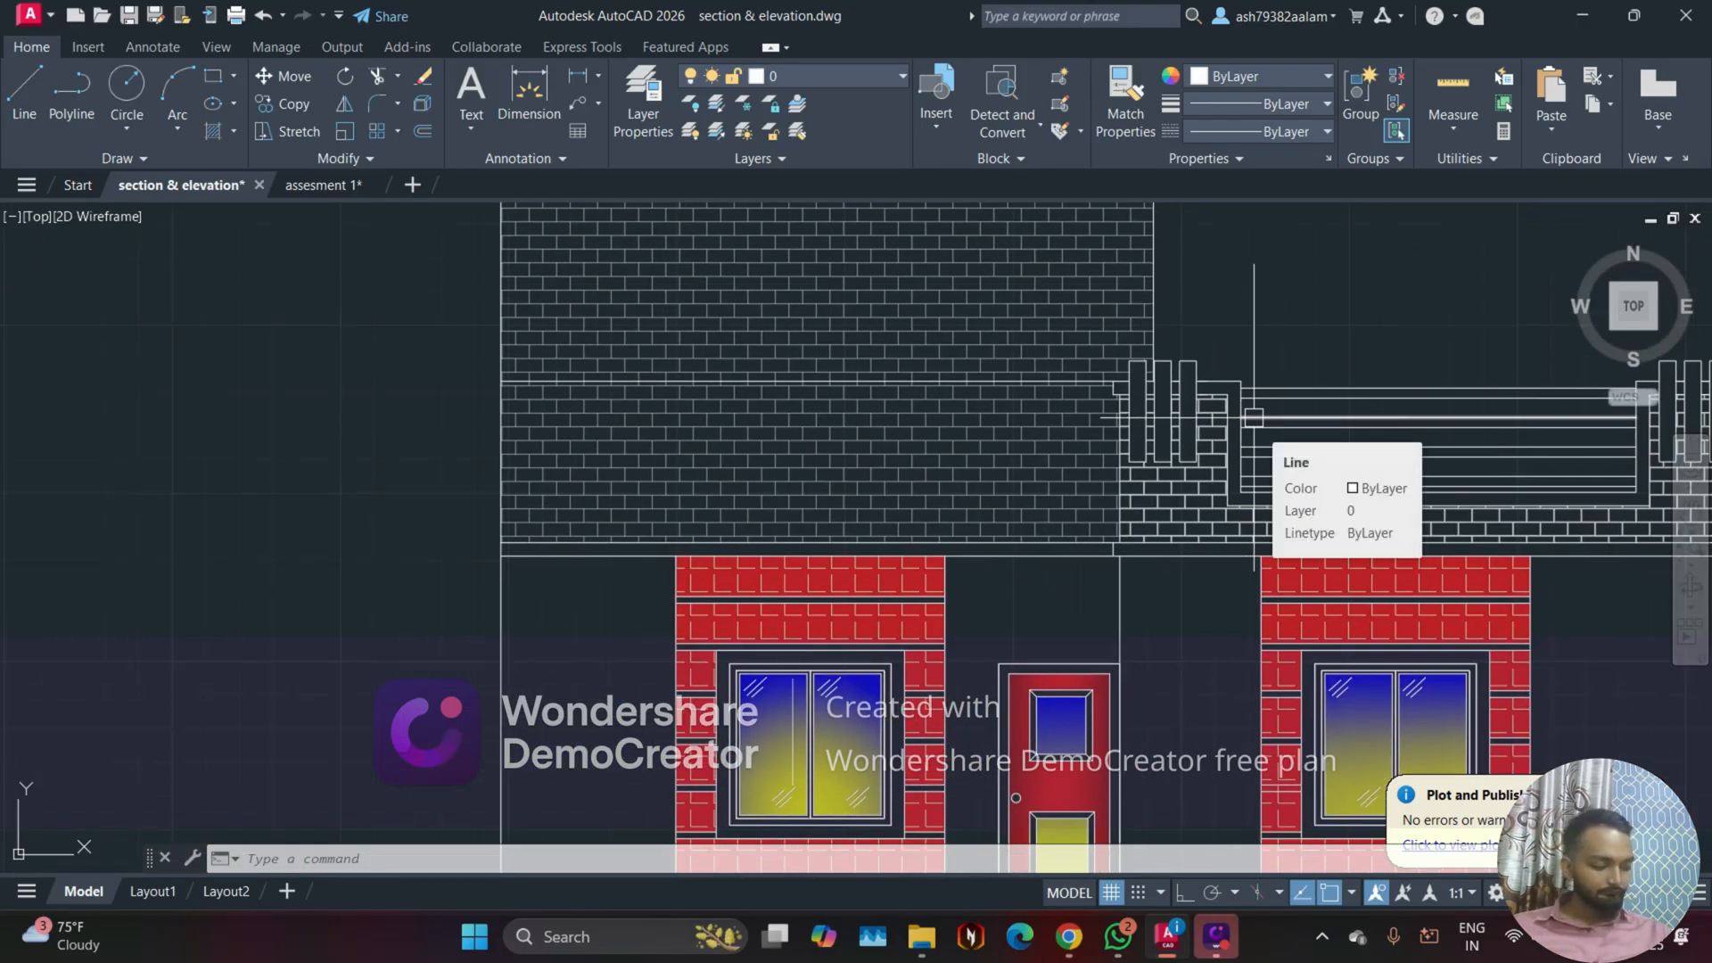
scroll(214, 451, down, 3)
middle_drag(214, 451, 336, 446)
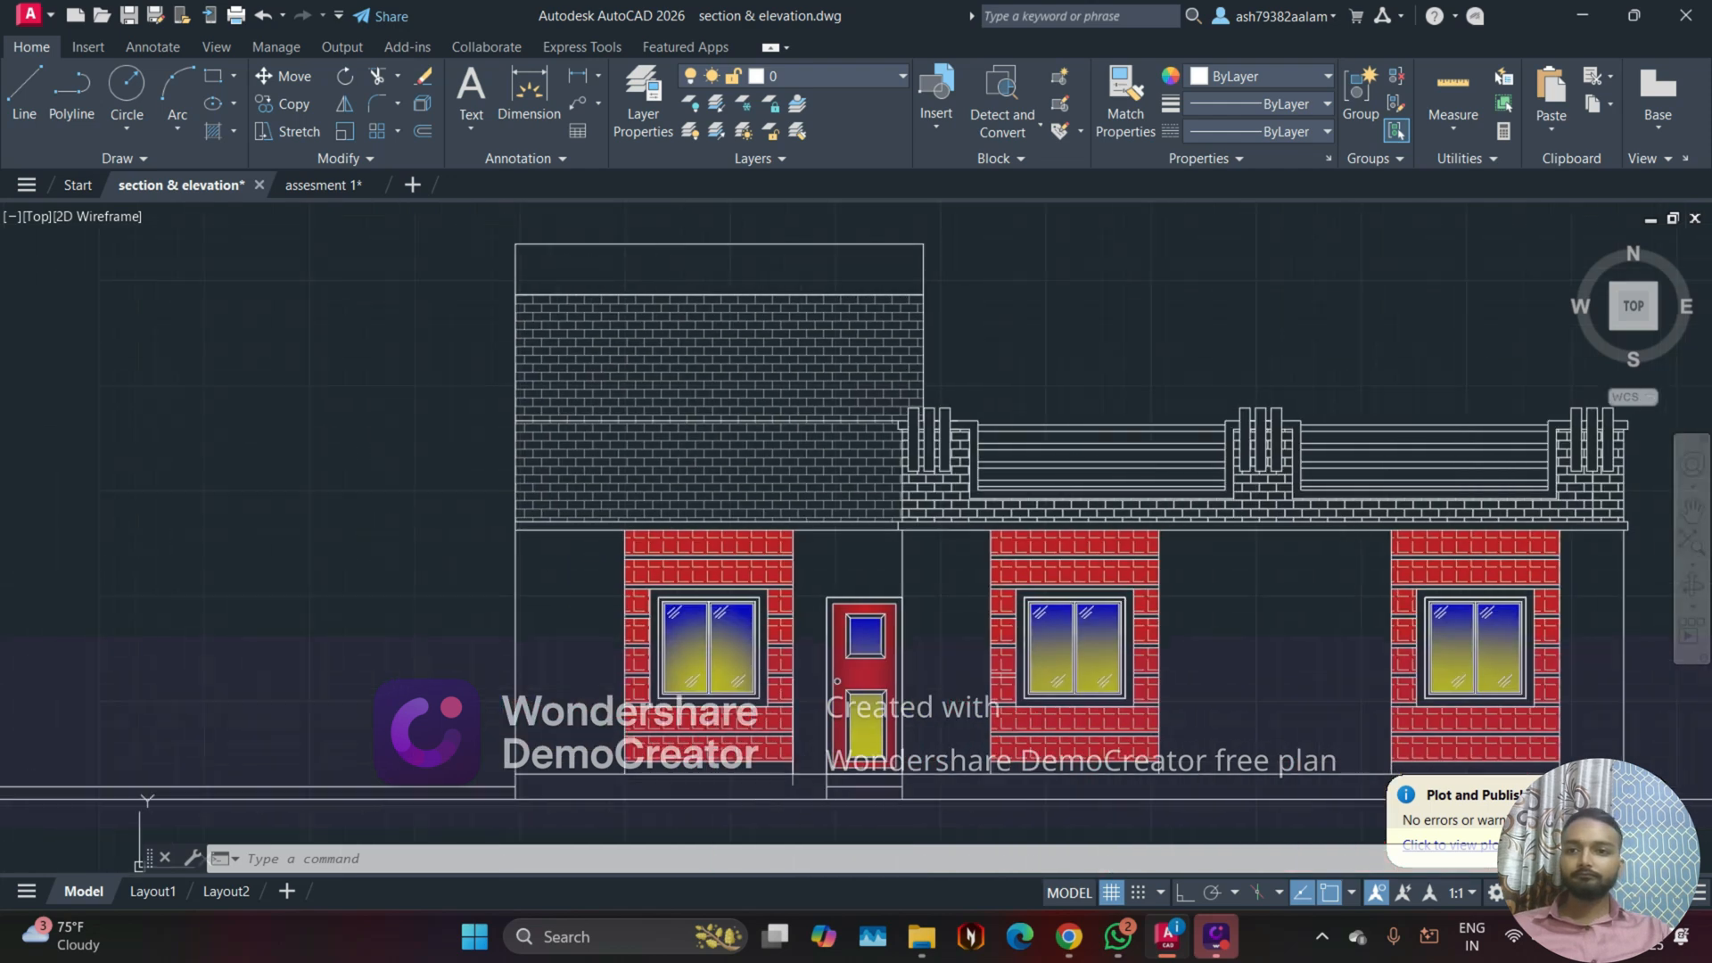
click(295, 186)
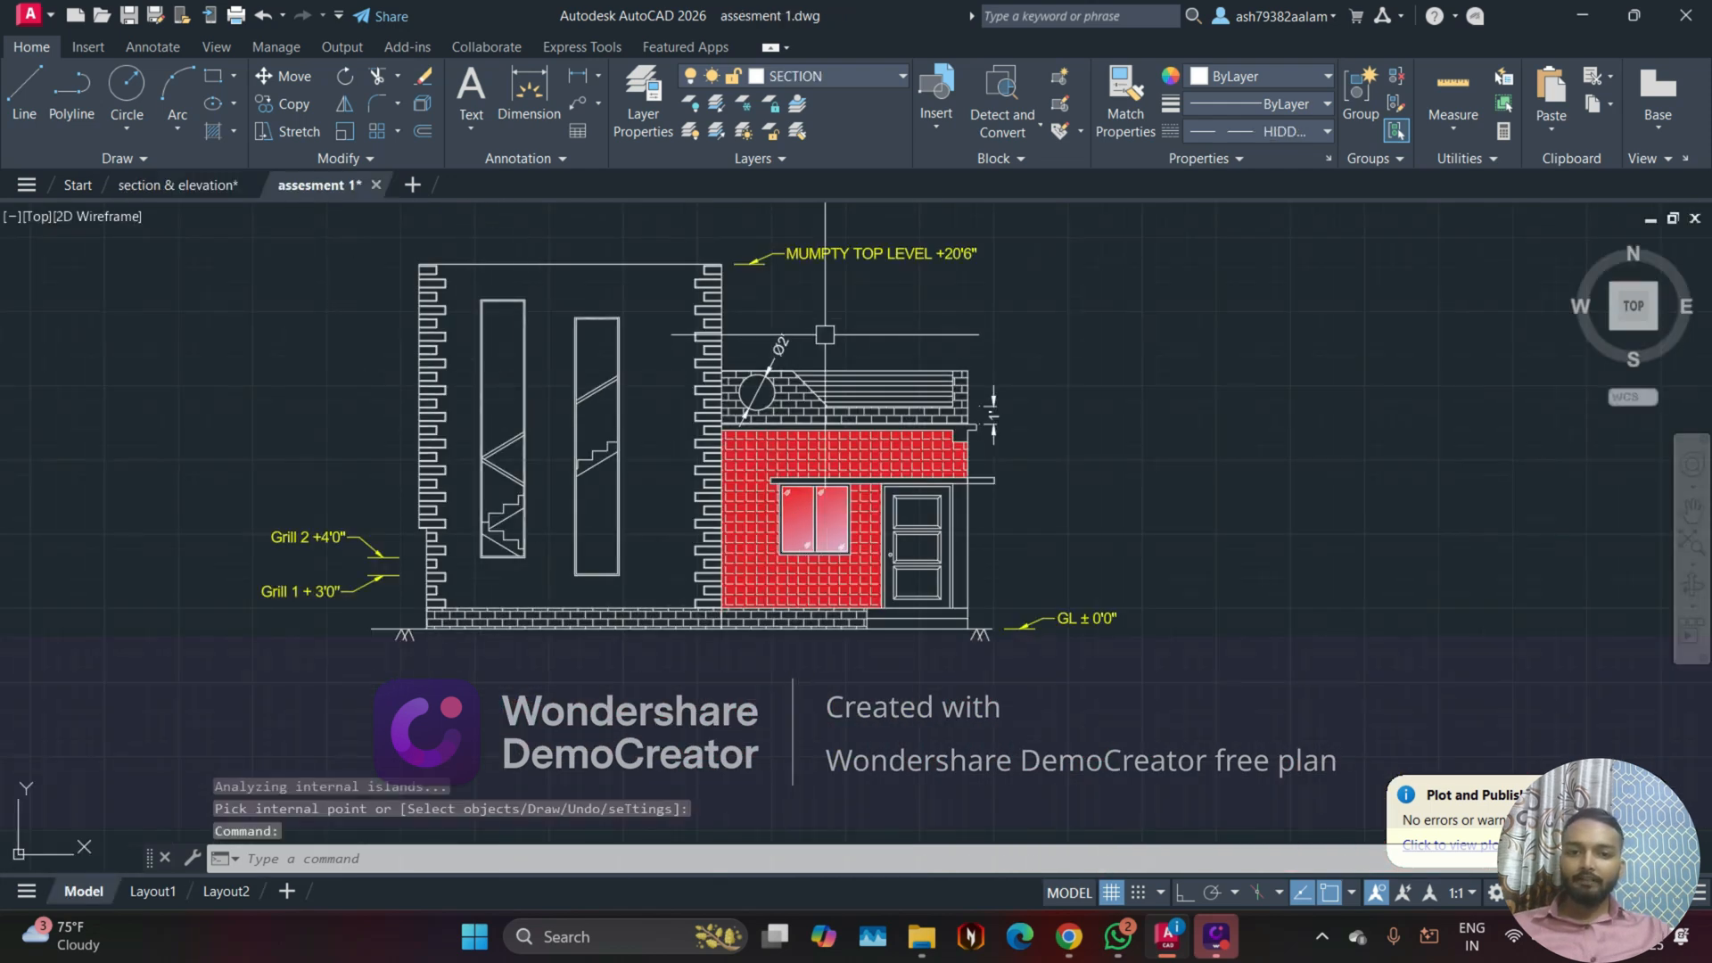
Step: Raise the transparency of the parapet and plinth brick hatch to 90
scroll(755, 510, up, 3)
click(755, 510)
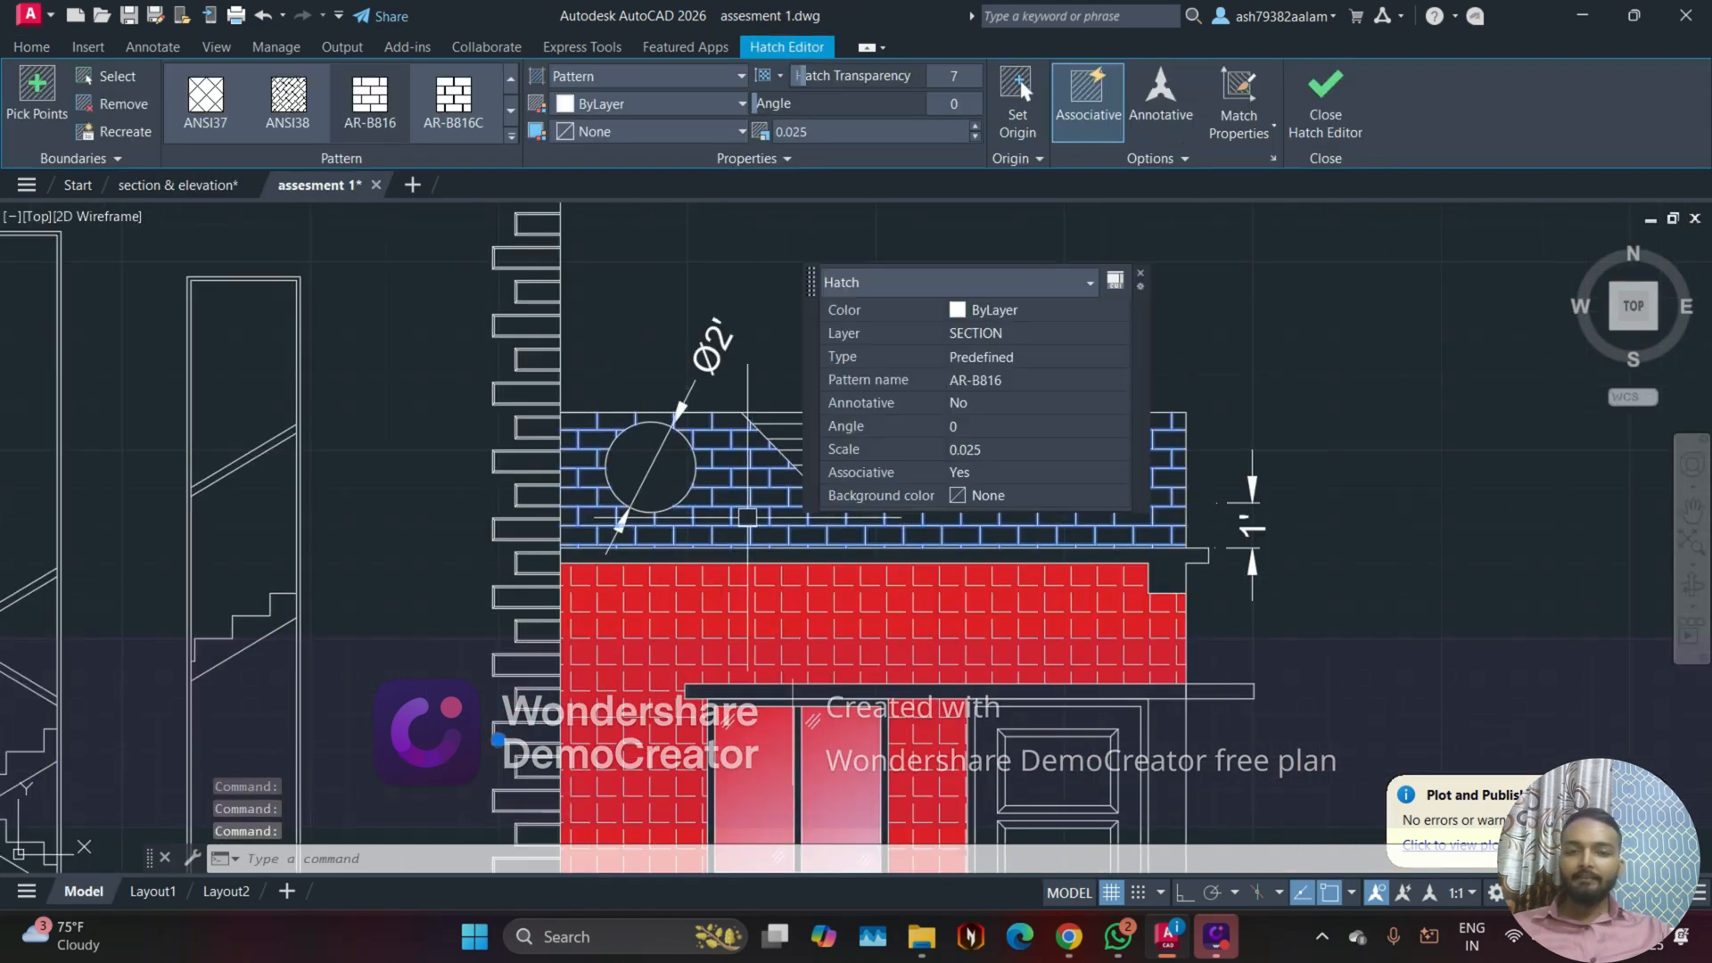
click(1141, 274)
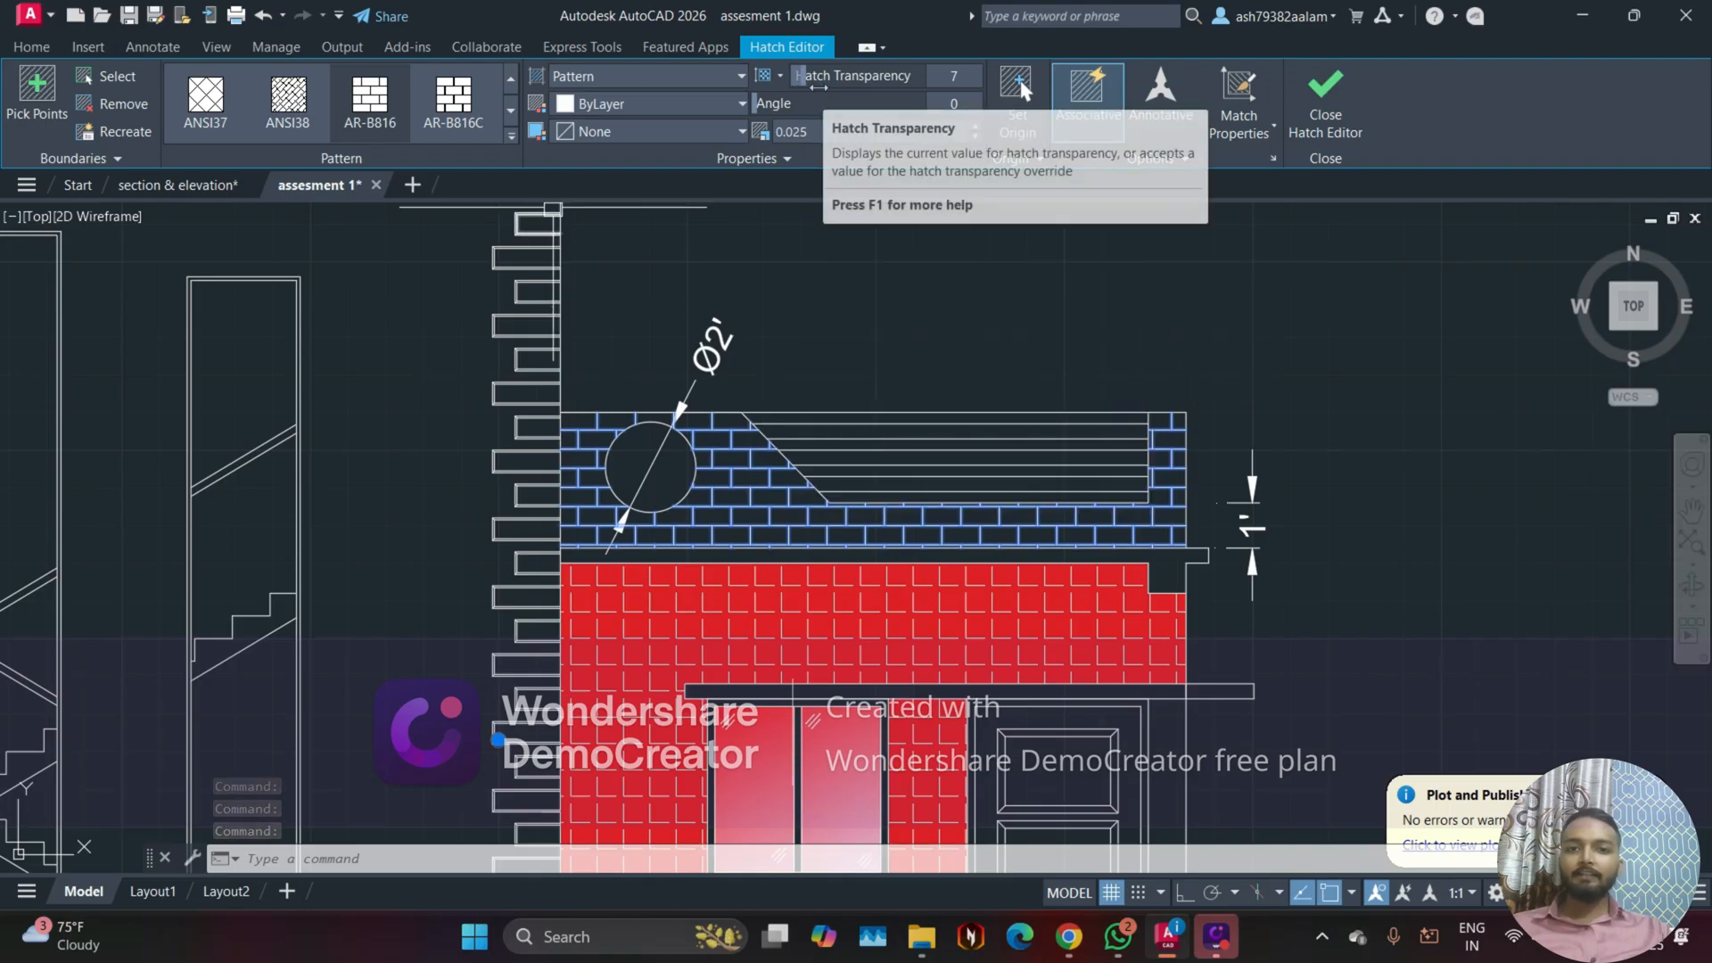
drag(818, 82, 828, 85)
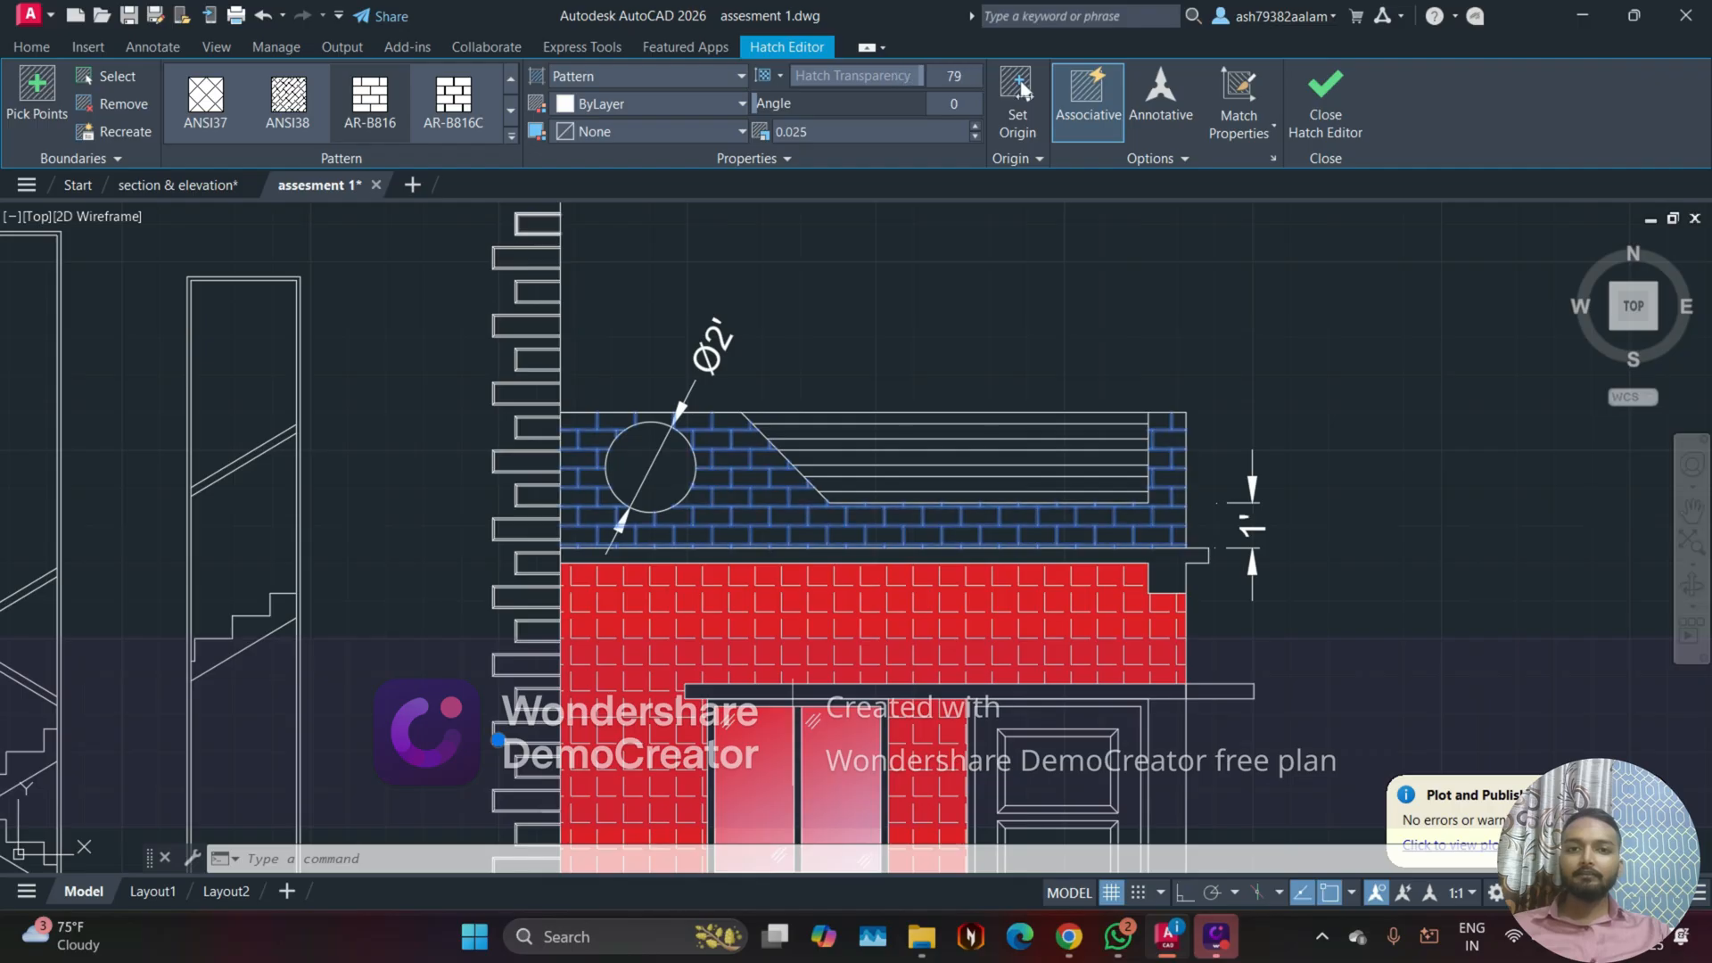
click(1325, 98)
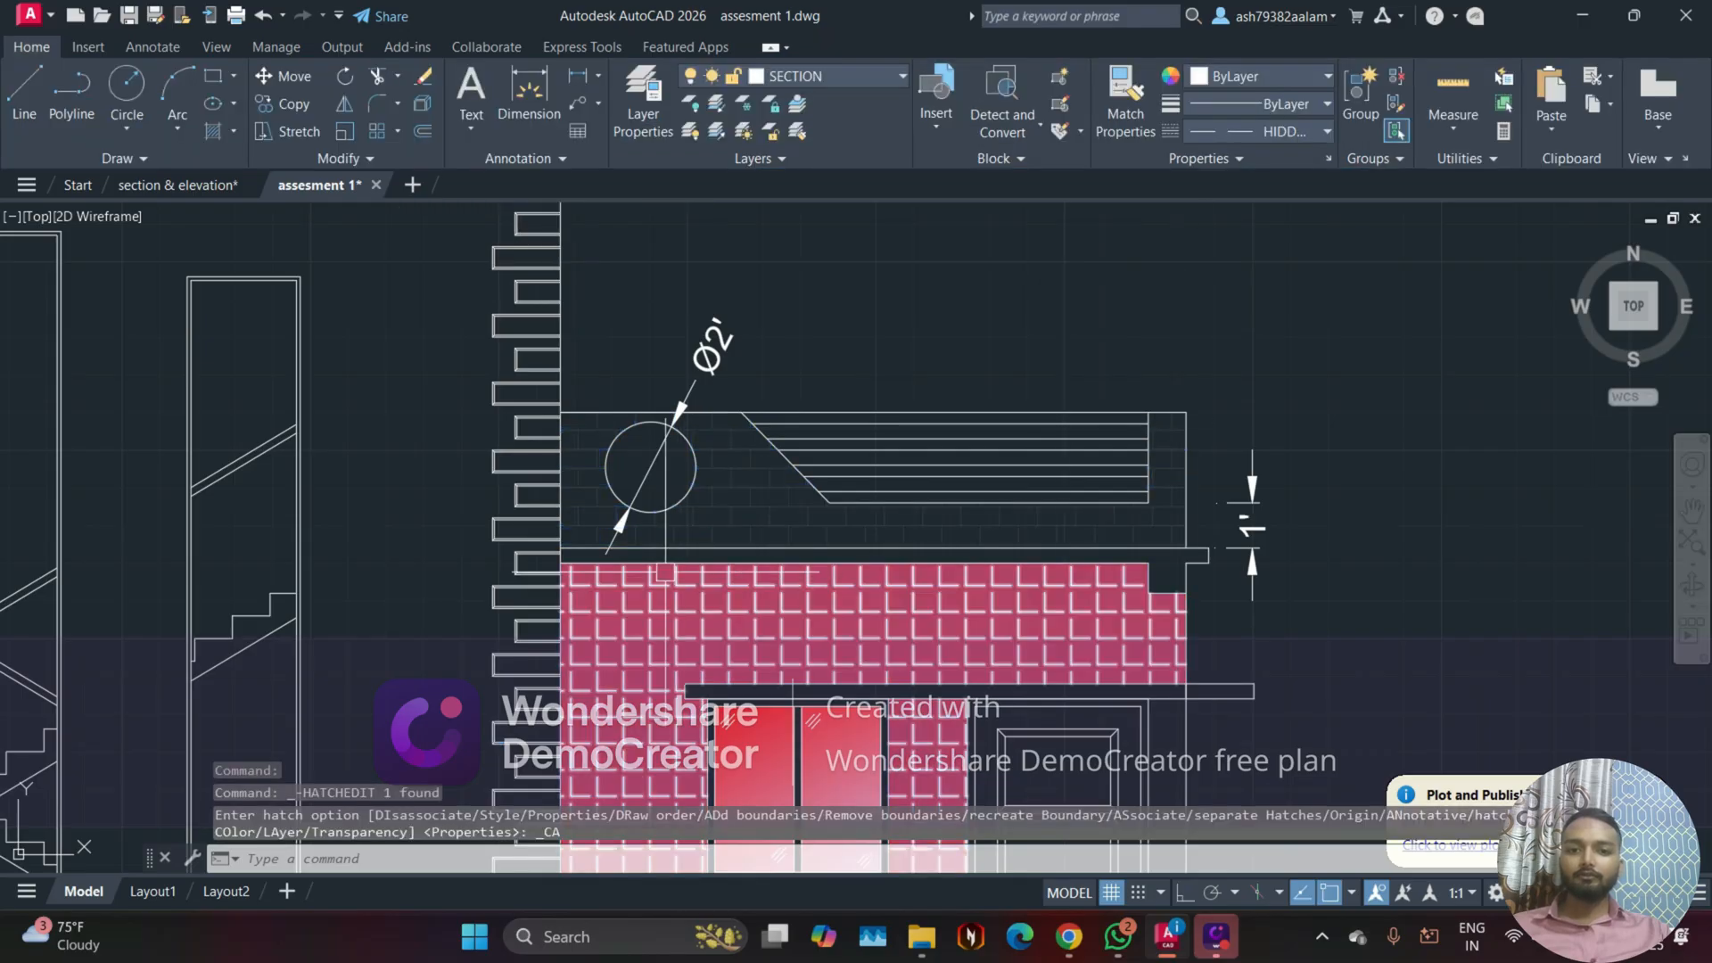
scroll(697, 513, up, 6)
scroll(902, 344, down, 5)
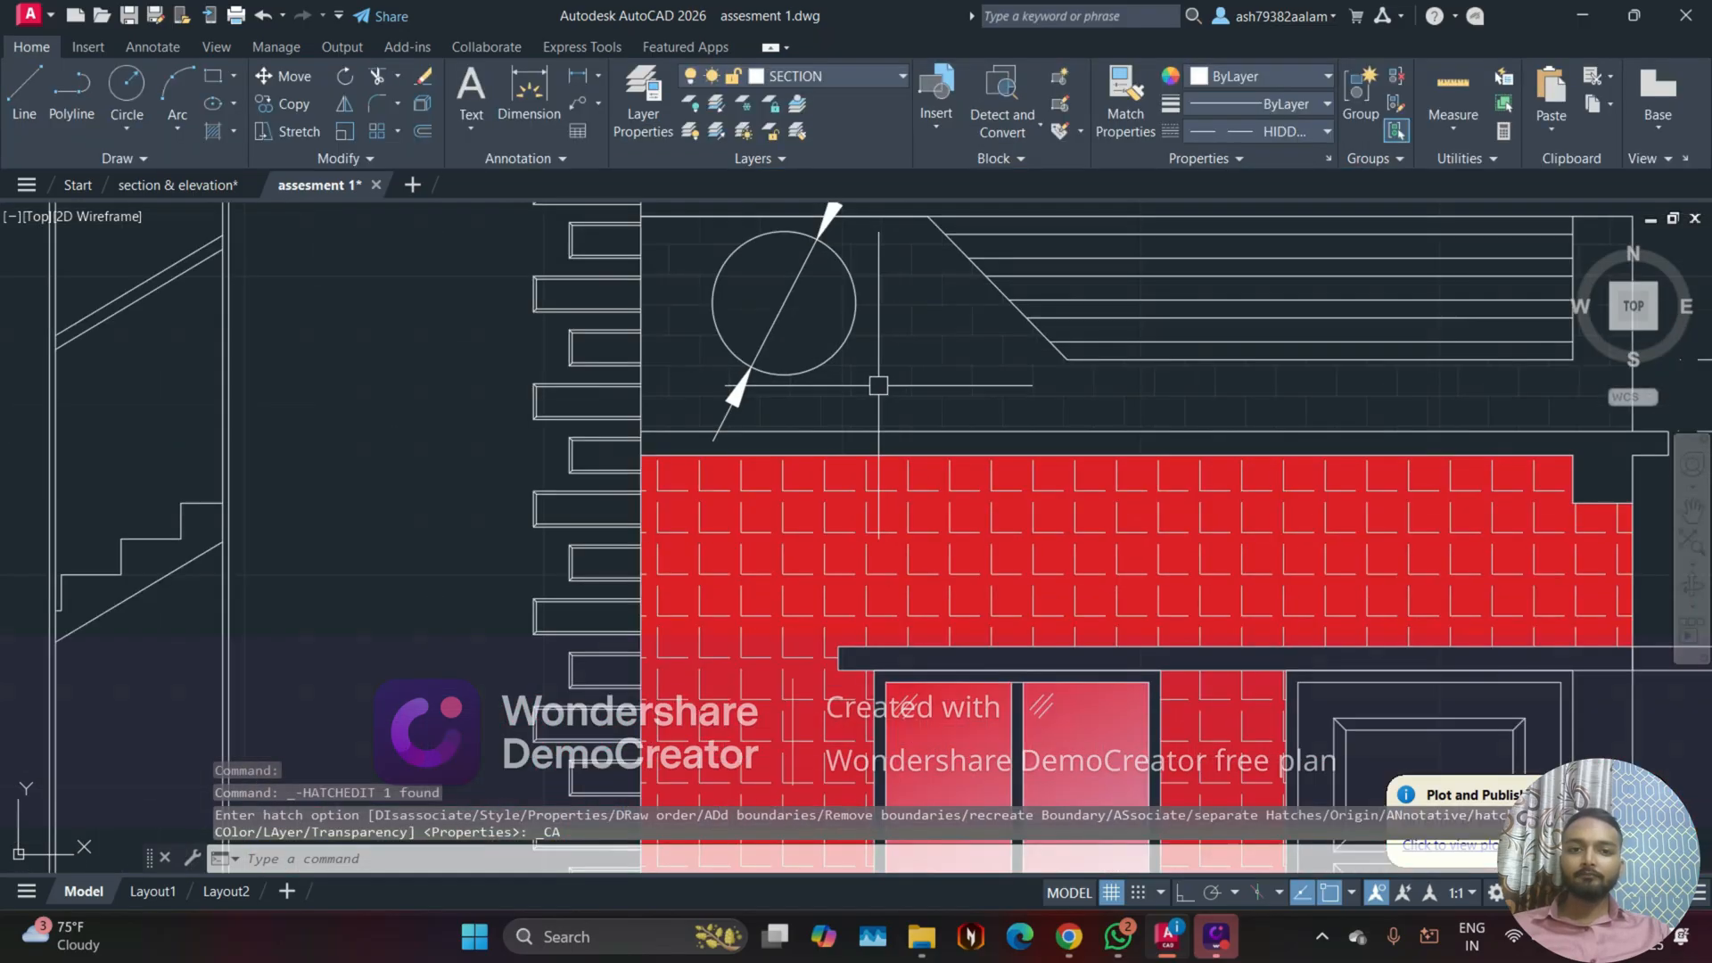
Step: Lower the transparency of the parapet and plinth brick hatch to about 55
click(877, 351)
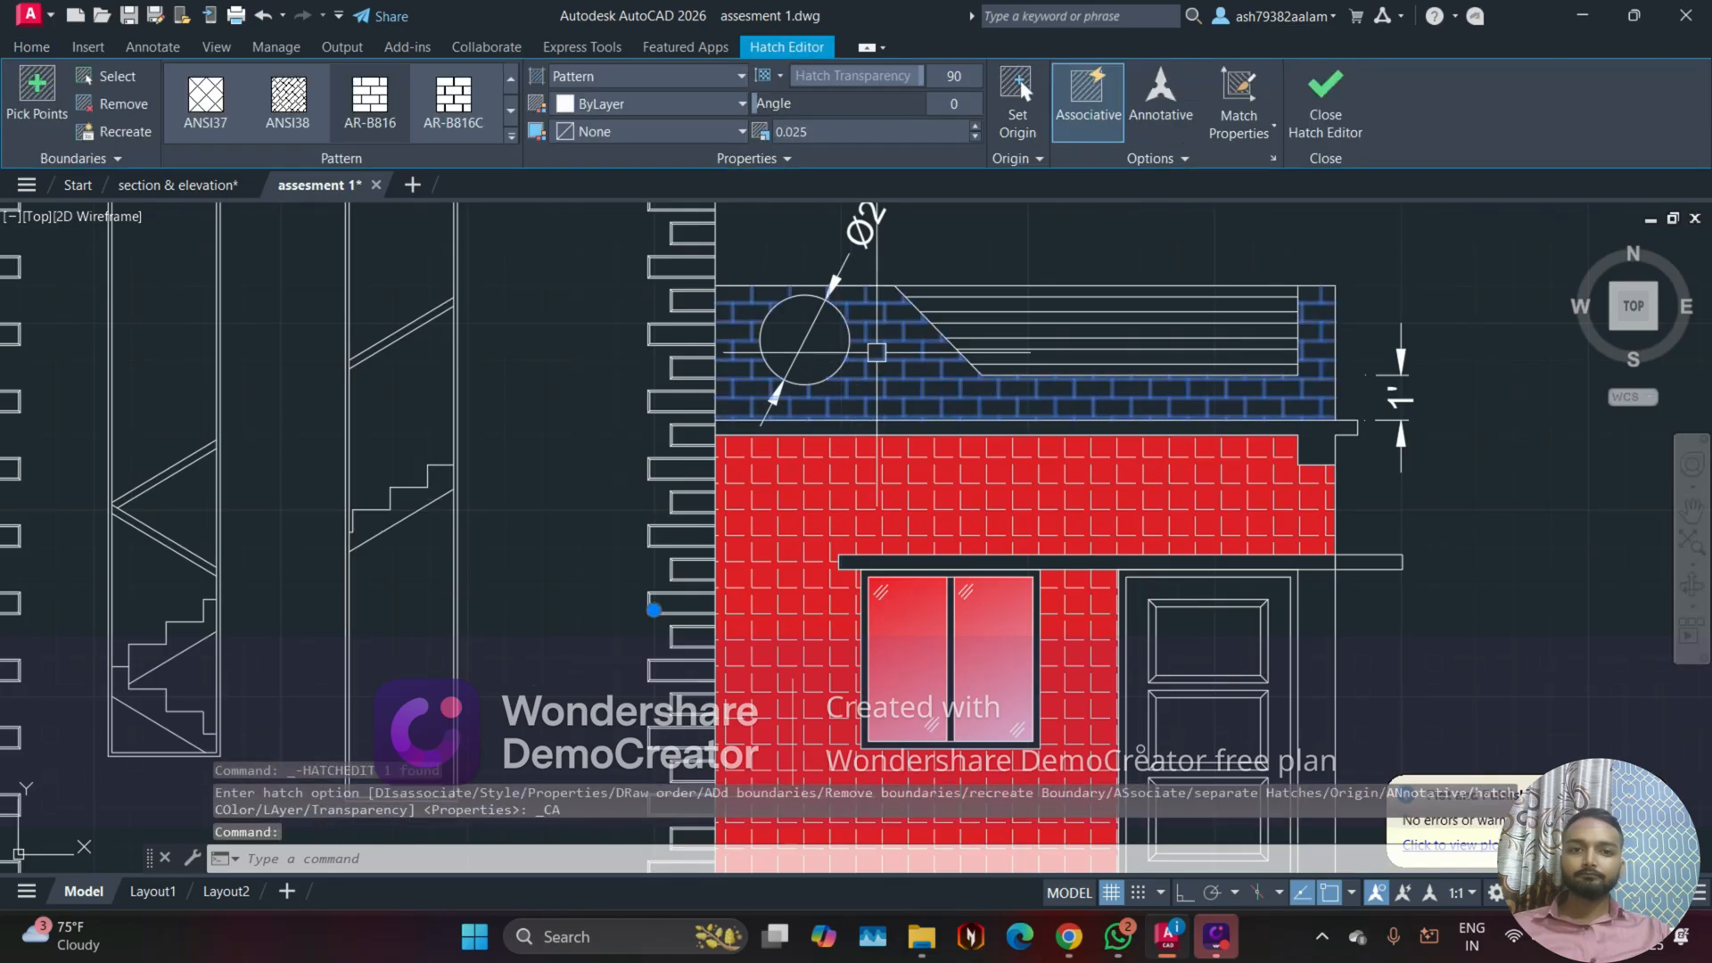
drag(921, 76, 850, 78)
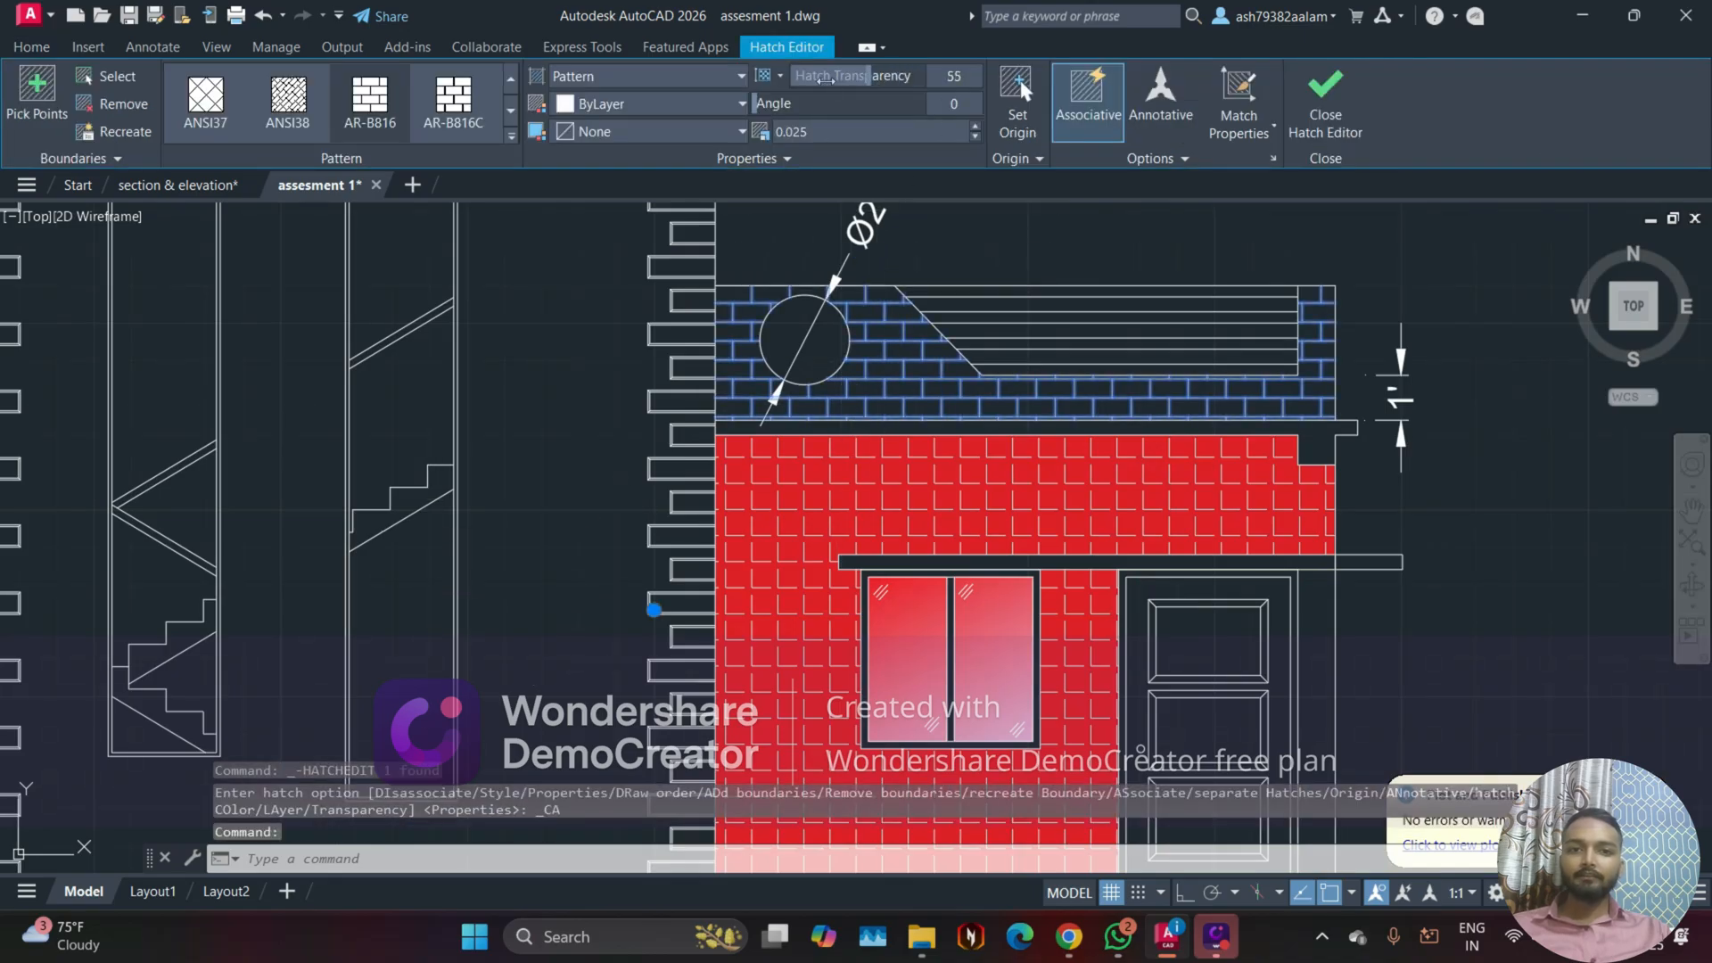
click(1325, 98)
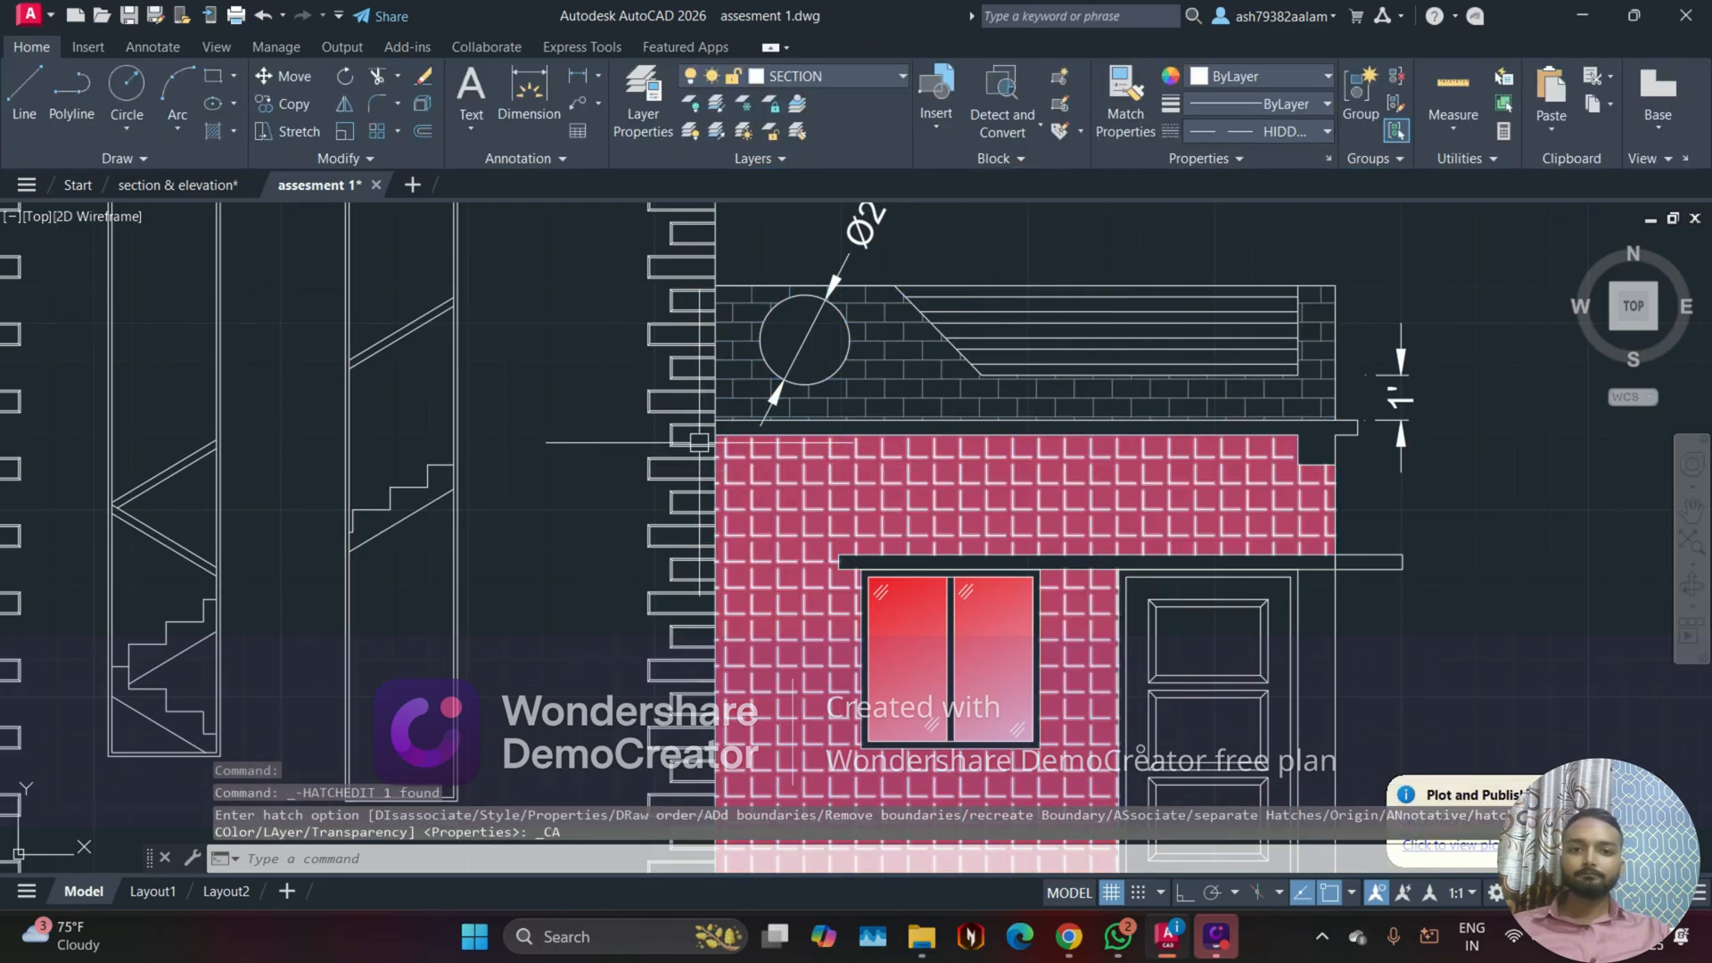
Step: Examine how the faded bricks look along the parapet and the plinth of the elevation
scroll(699, 441, down, 2)
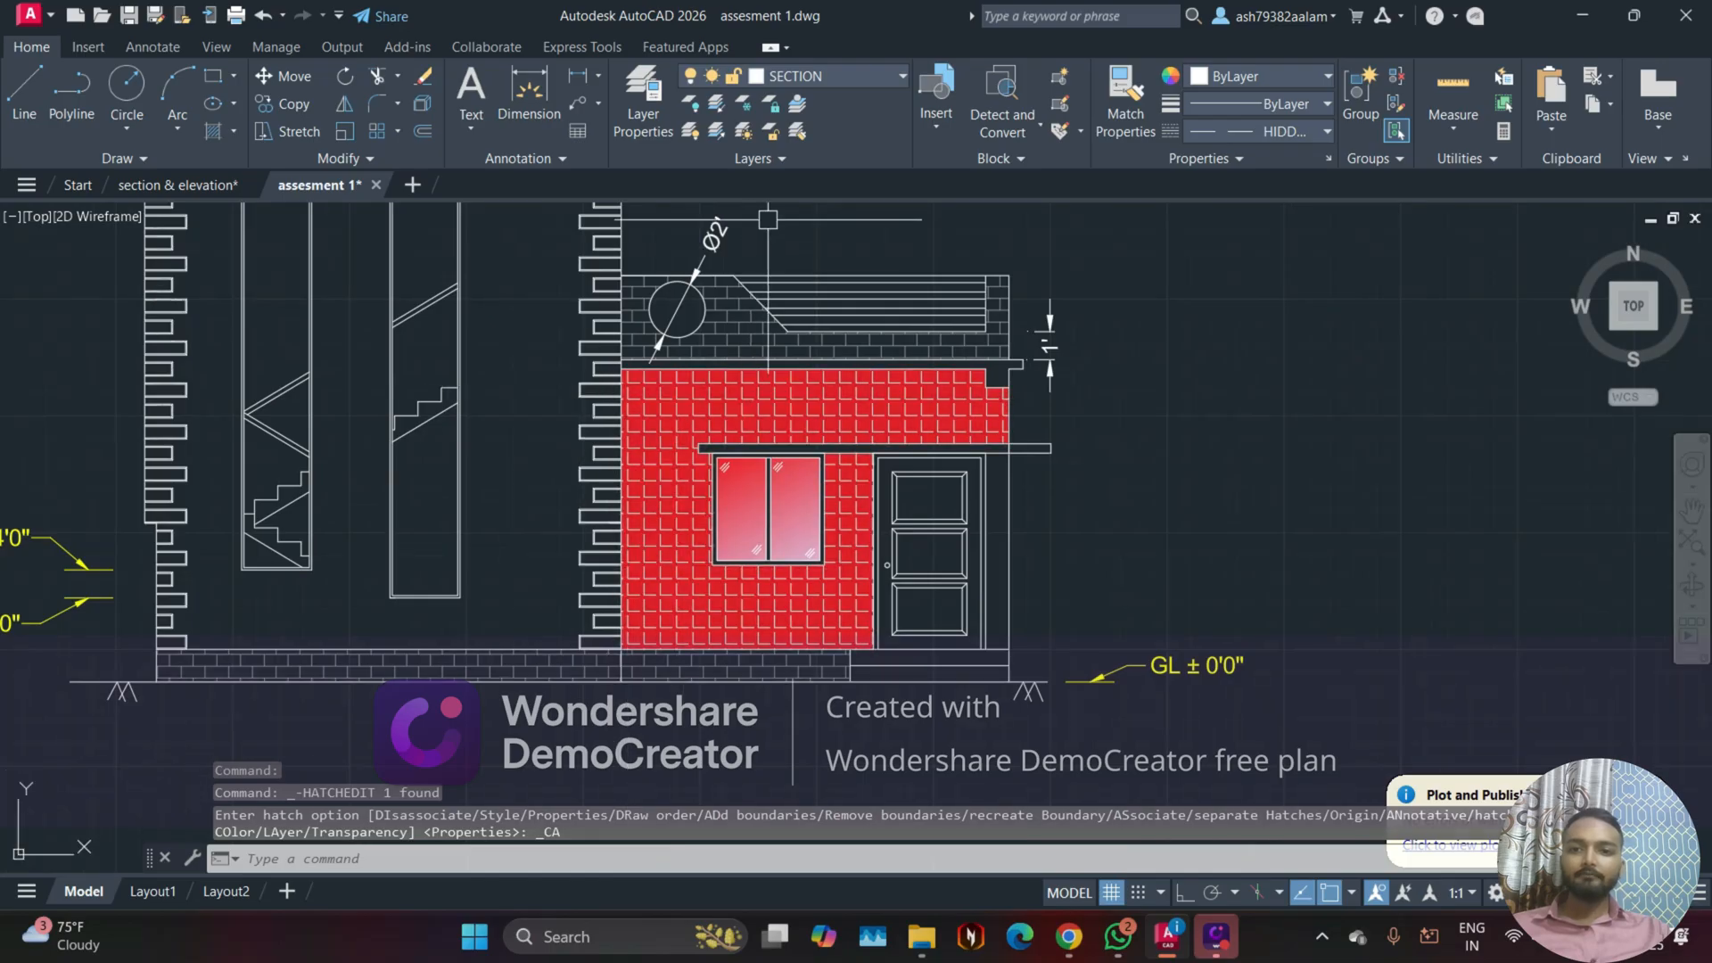
middle_drag(657, 210, 767, 350)
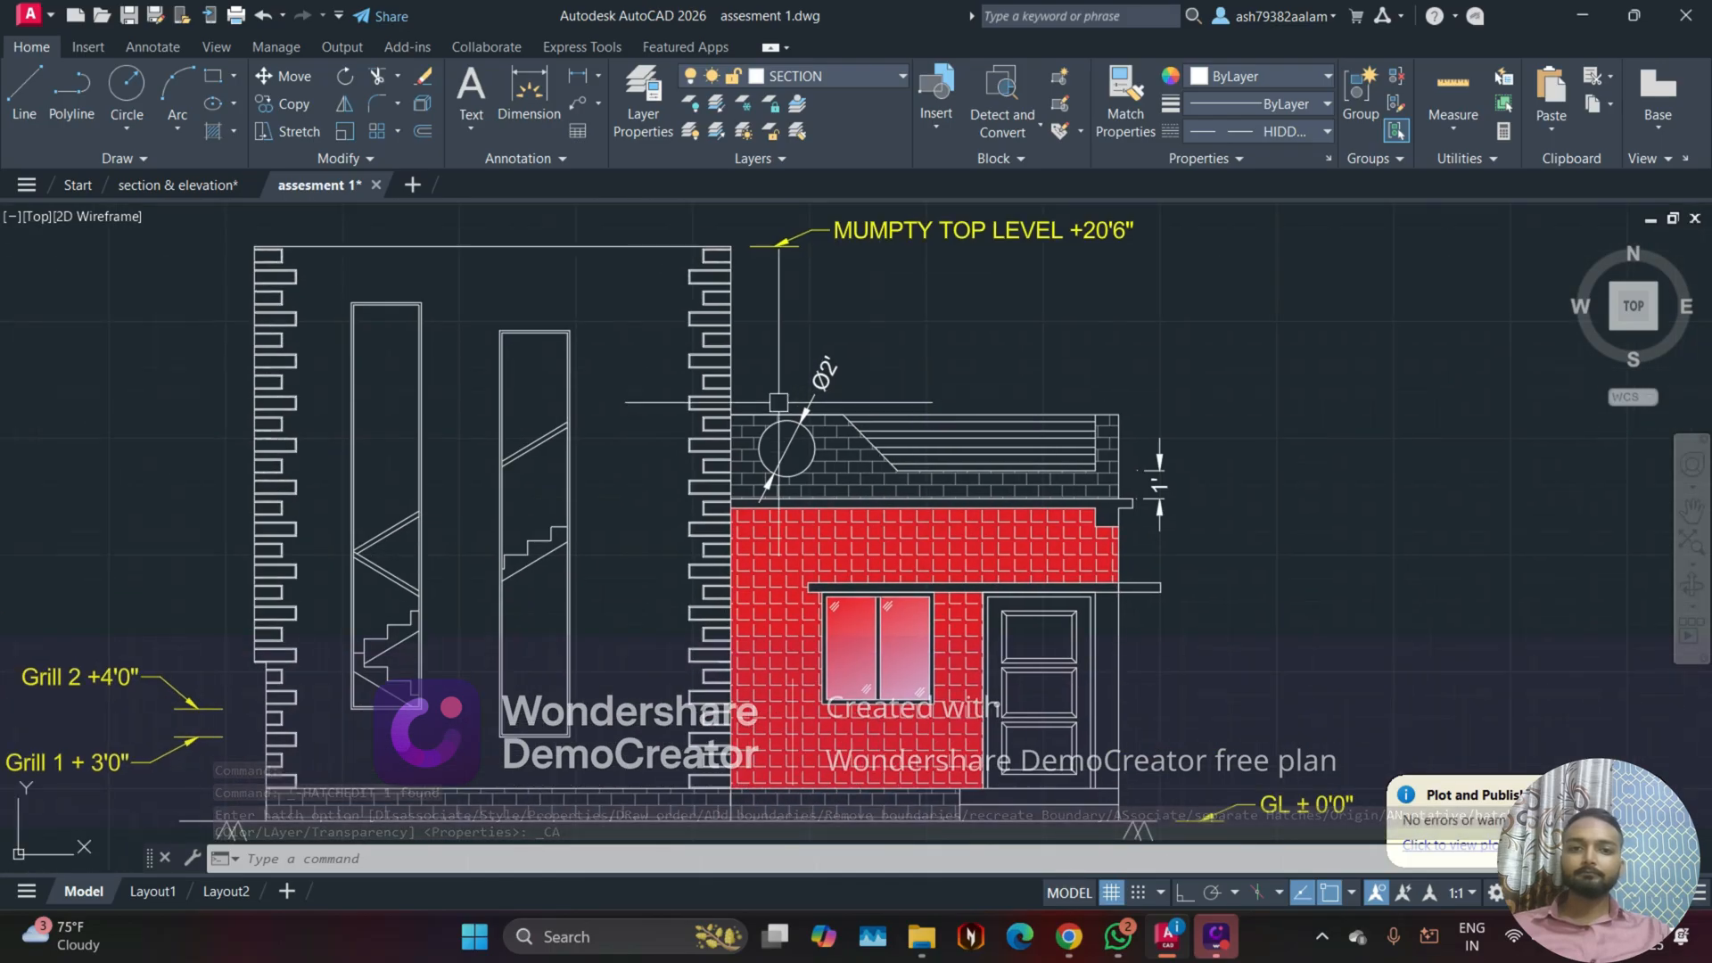
scroll(785, 338, up, 1)
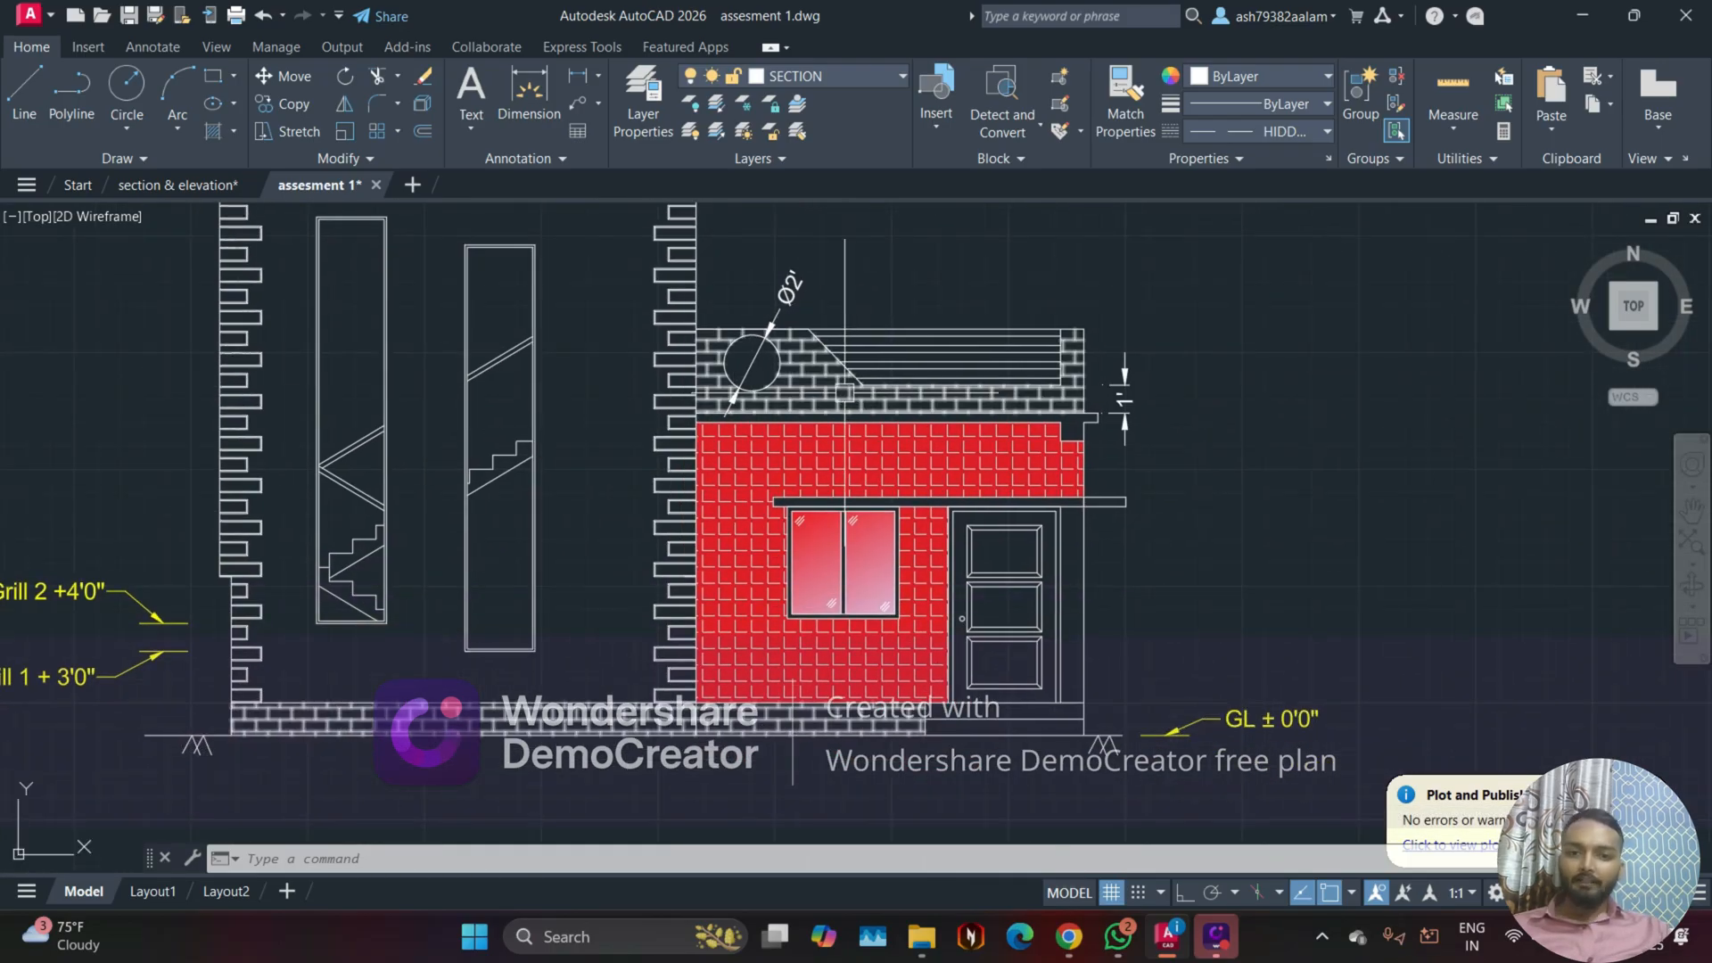
scroll(807, 334, up, 2)
scroll(807, 333, down, 5)
scroll(822, 439, up, 4)
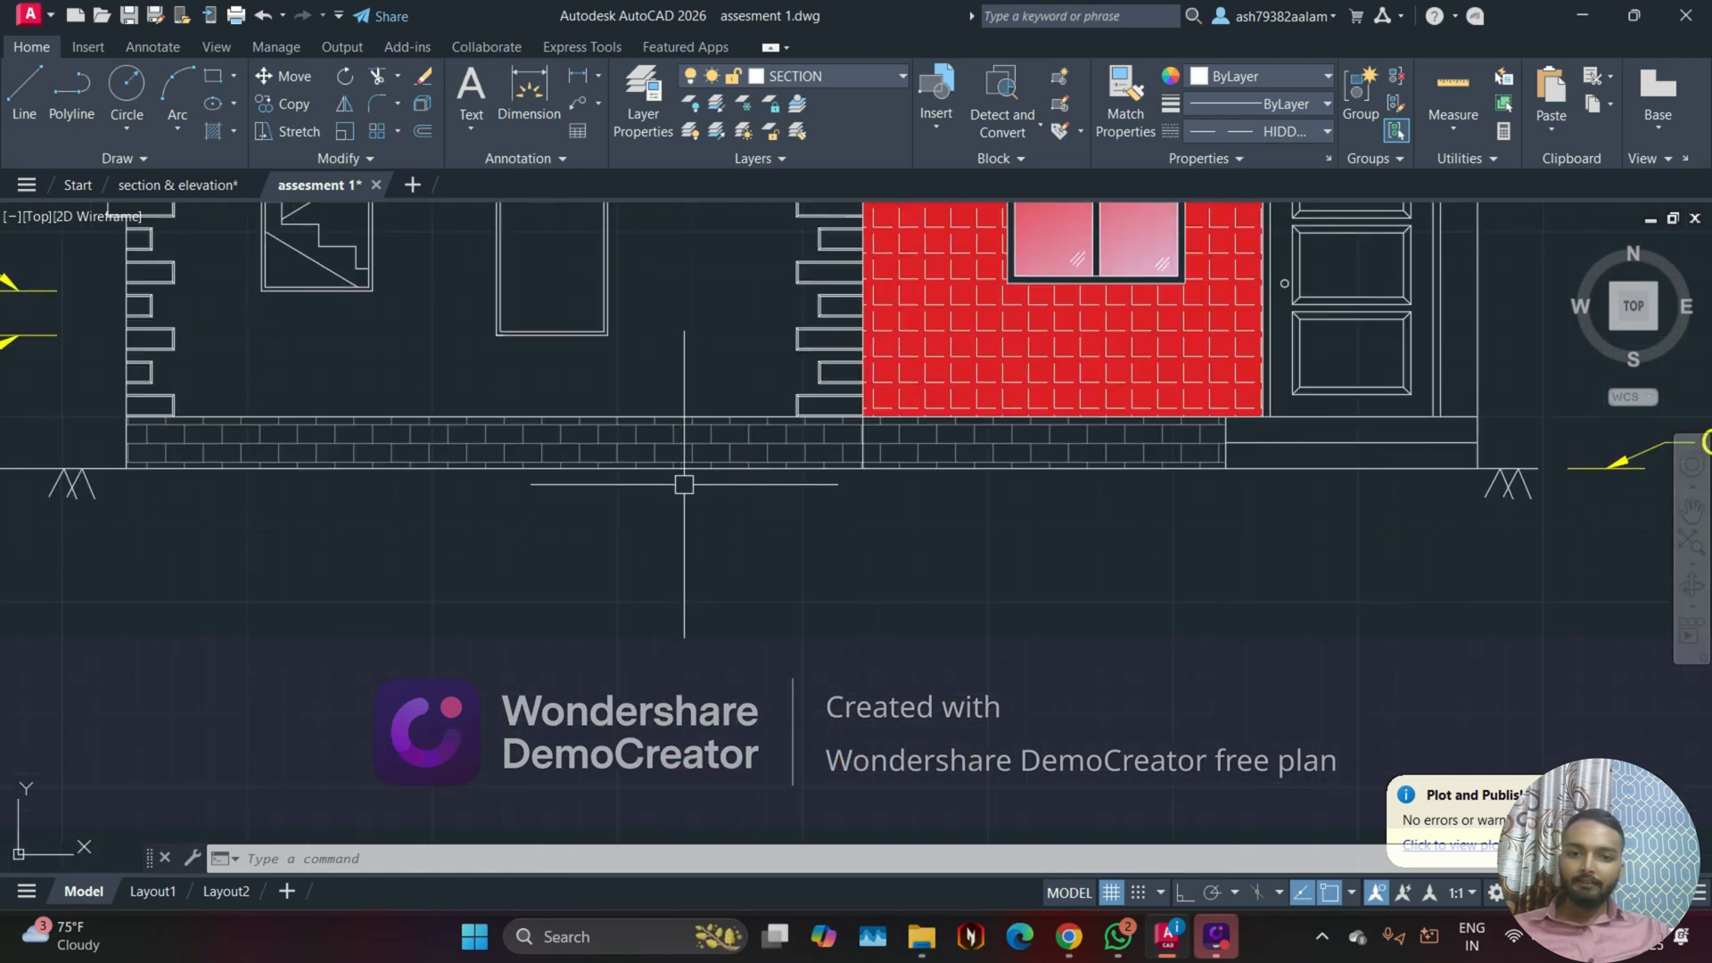
scroll(728, 516, down, 1)
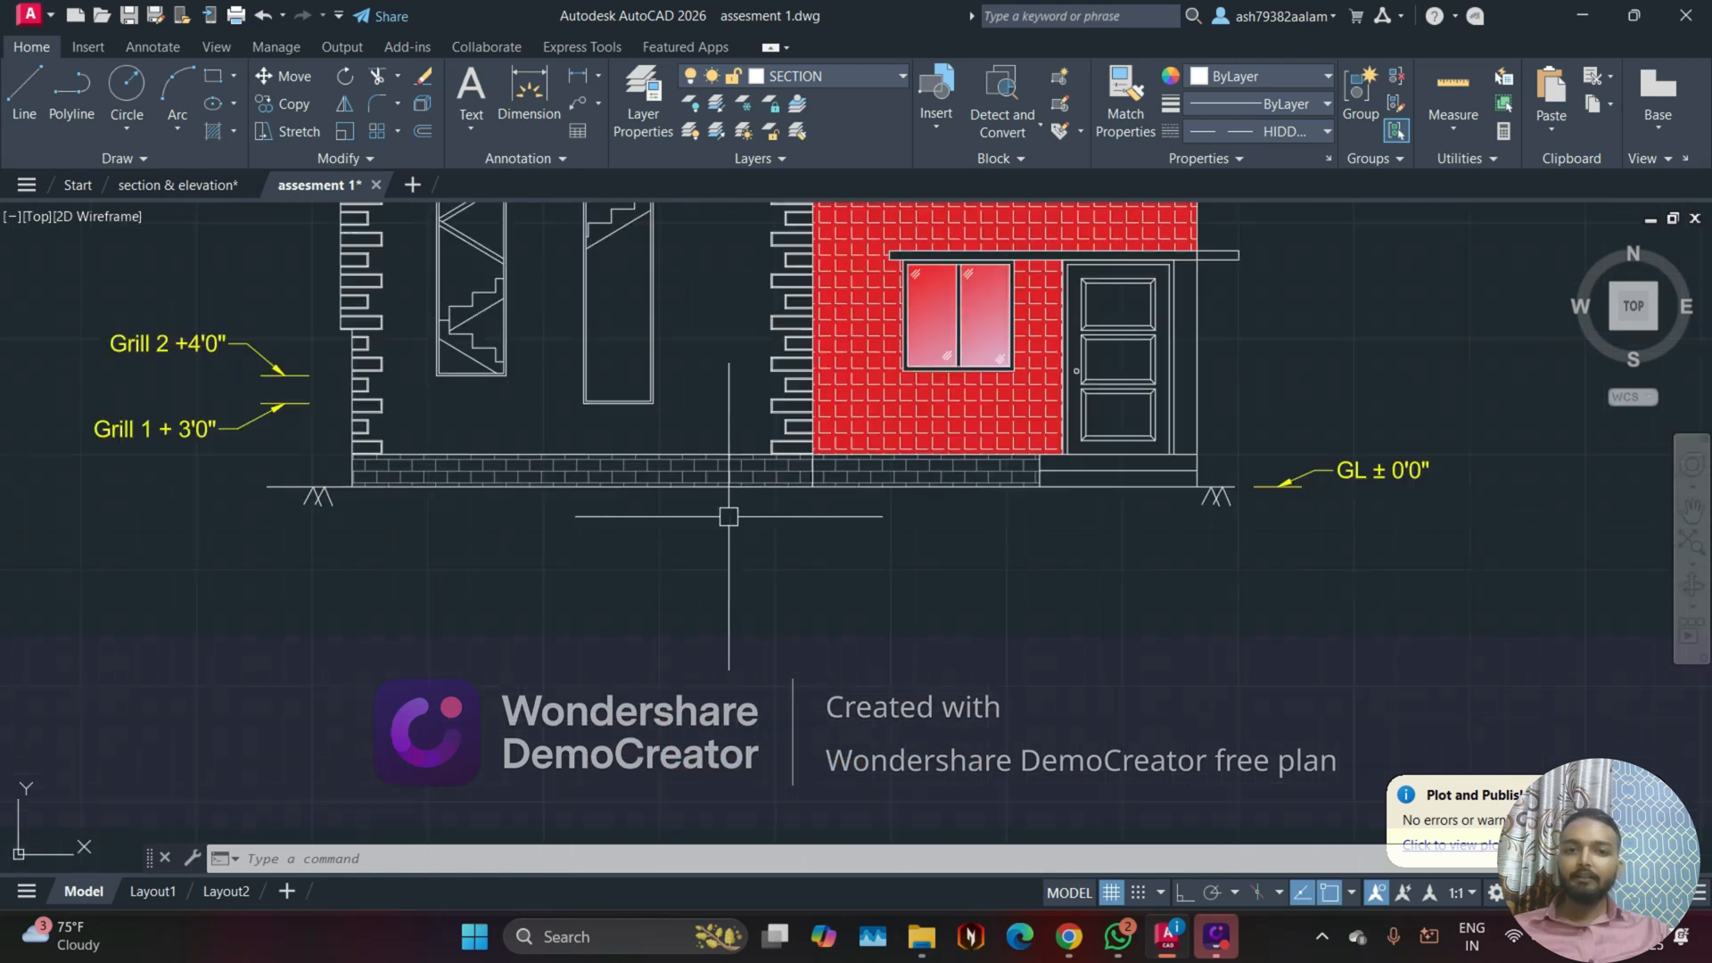
Step: Undo the transparency edits and the combined brick hatch on the parapet and plinth
scroll(732, 516, down, 2)
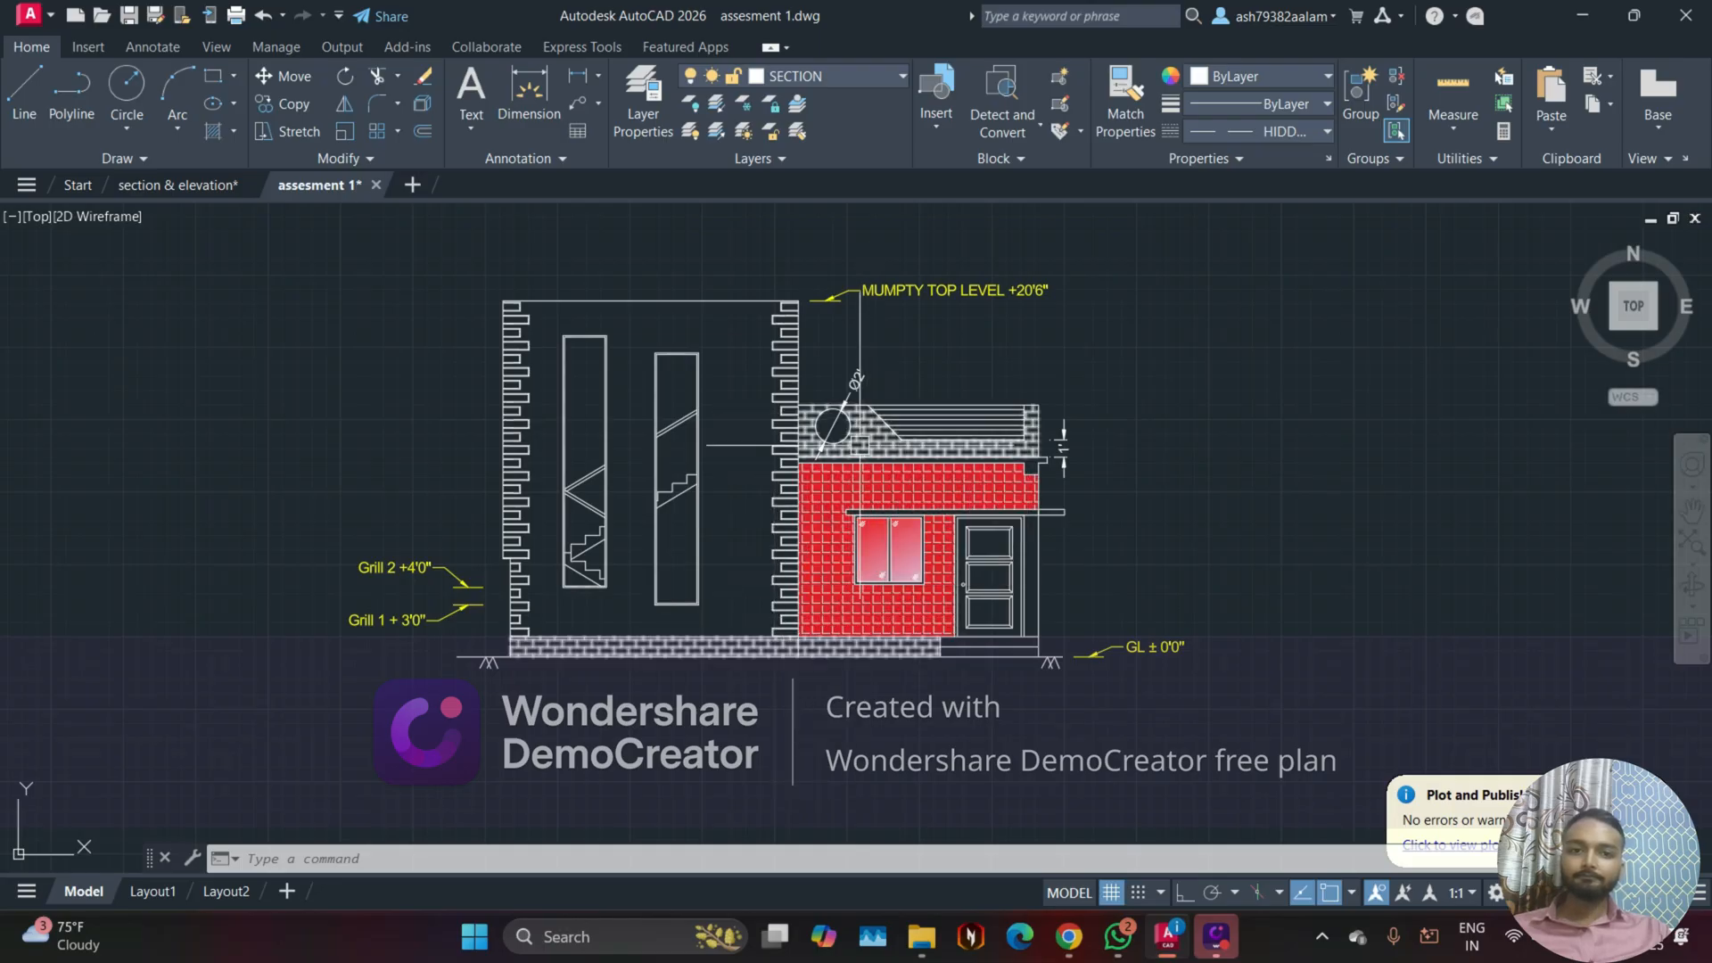
scroll(789, 463, up, 2)
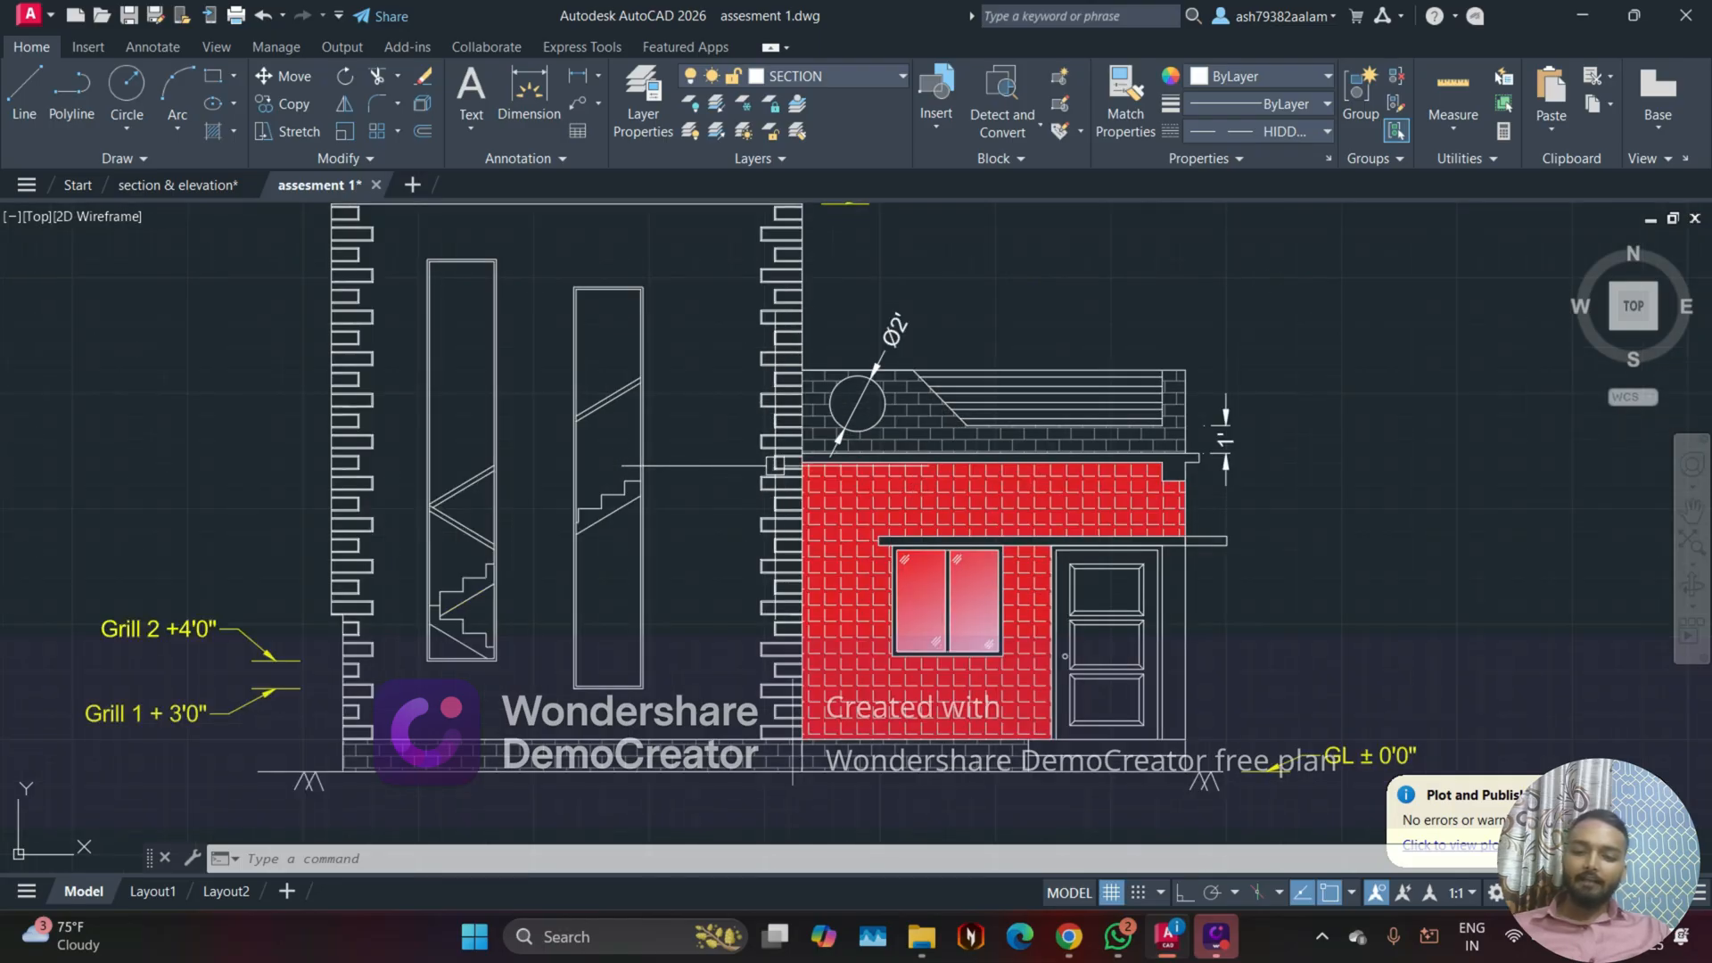
key(ctrl+z)
key(ctrl+z)
key(ctrl+z)
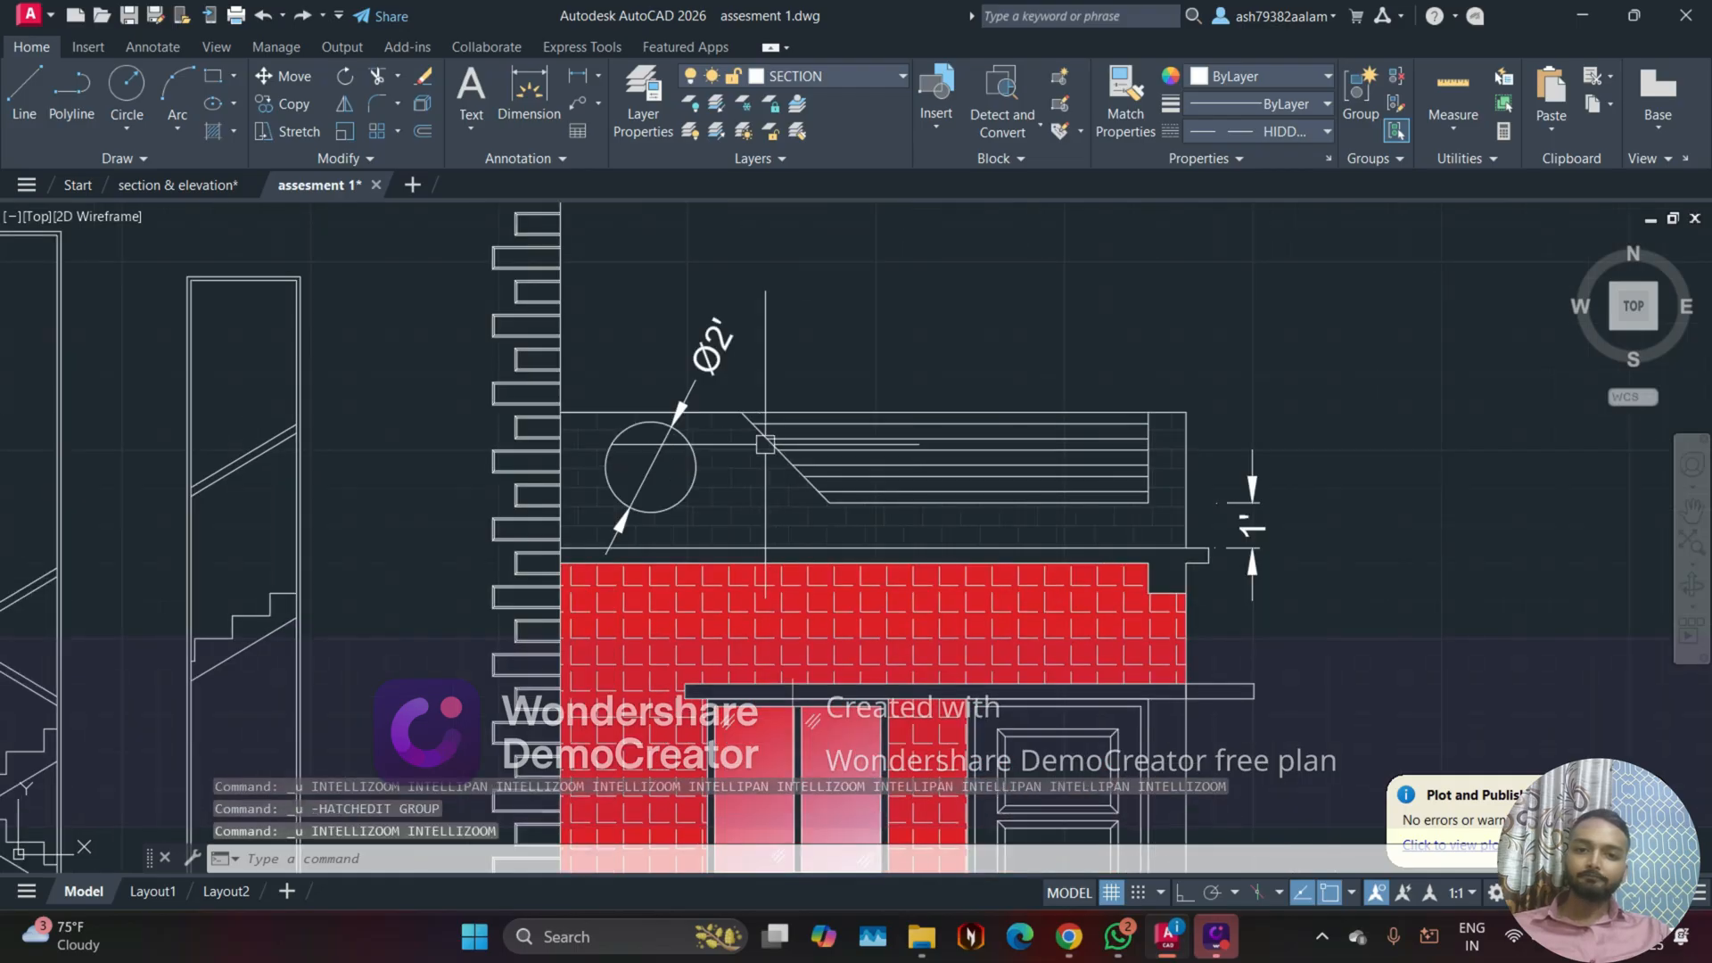
key(ctrl+z)
key(ctrl+z)
key(ctrl+z)
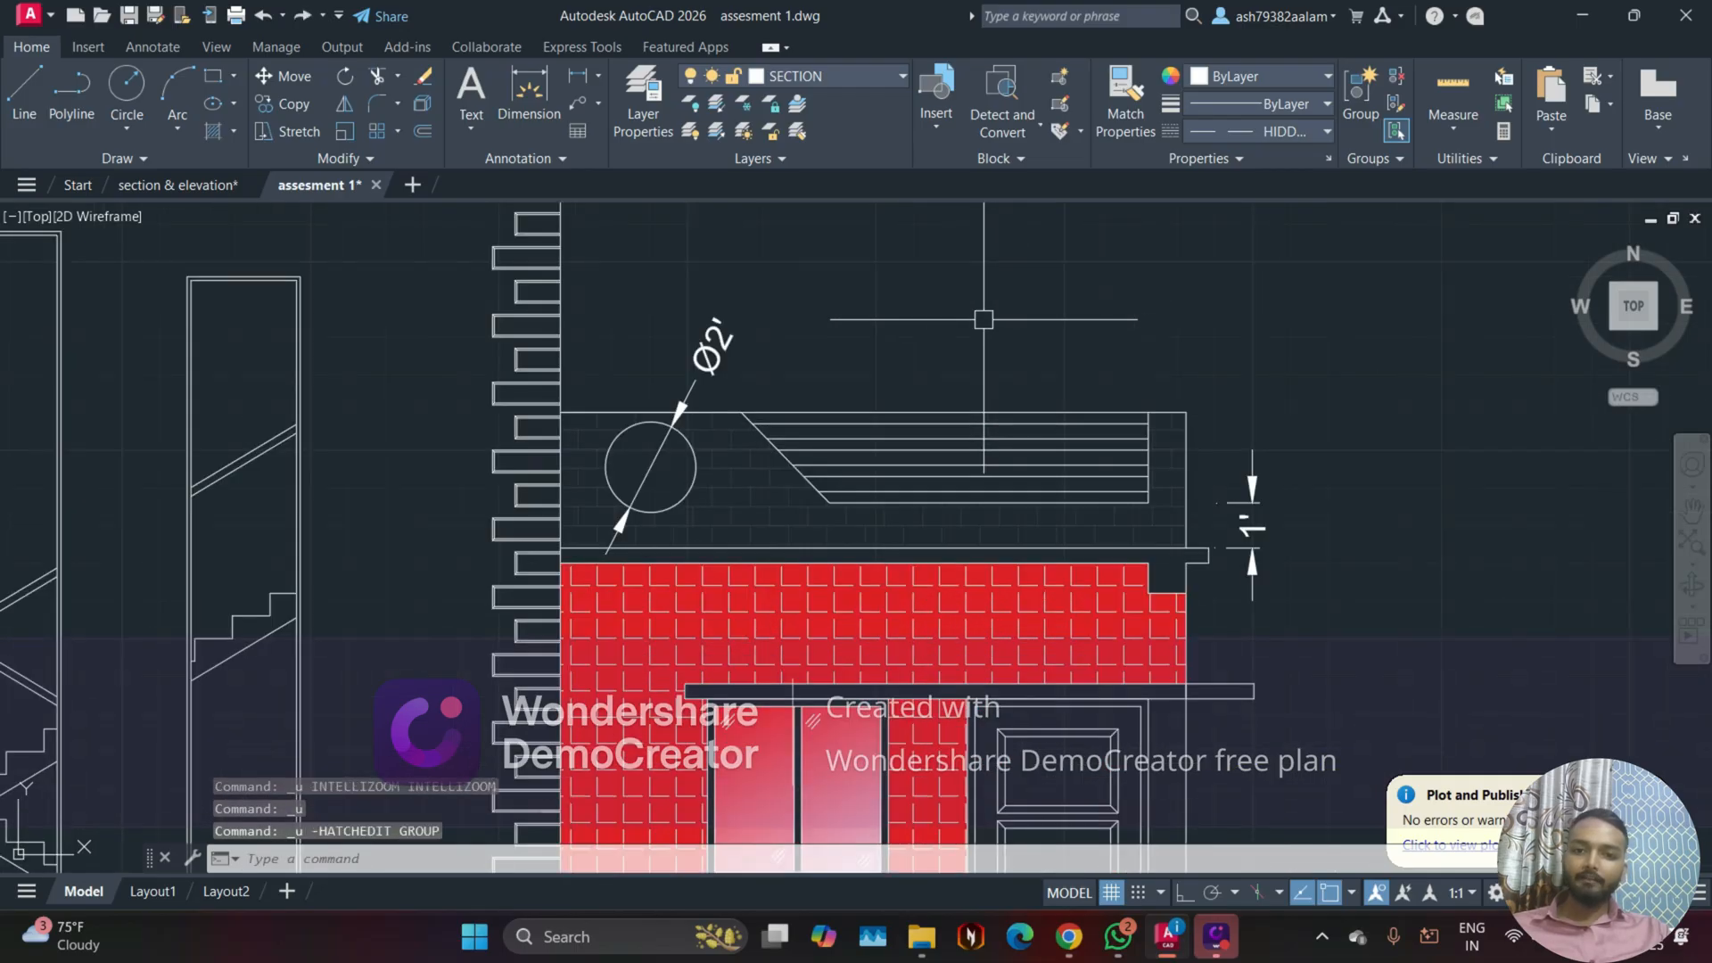
key(ctrl+z)
key(ctrl+z)
key(ctrl+z)
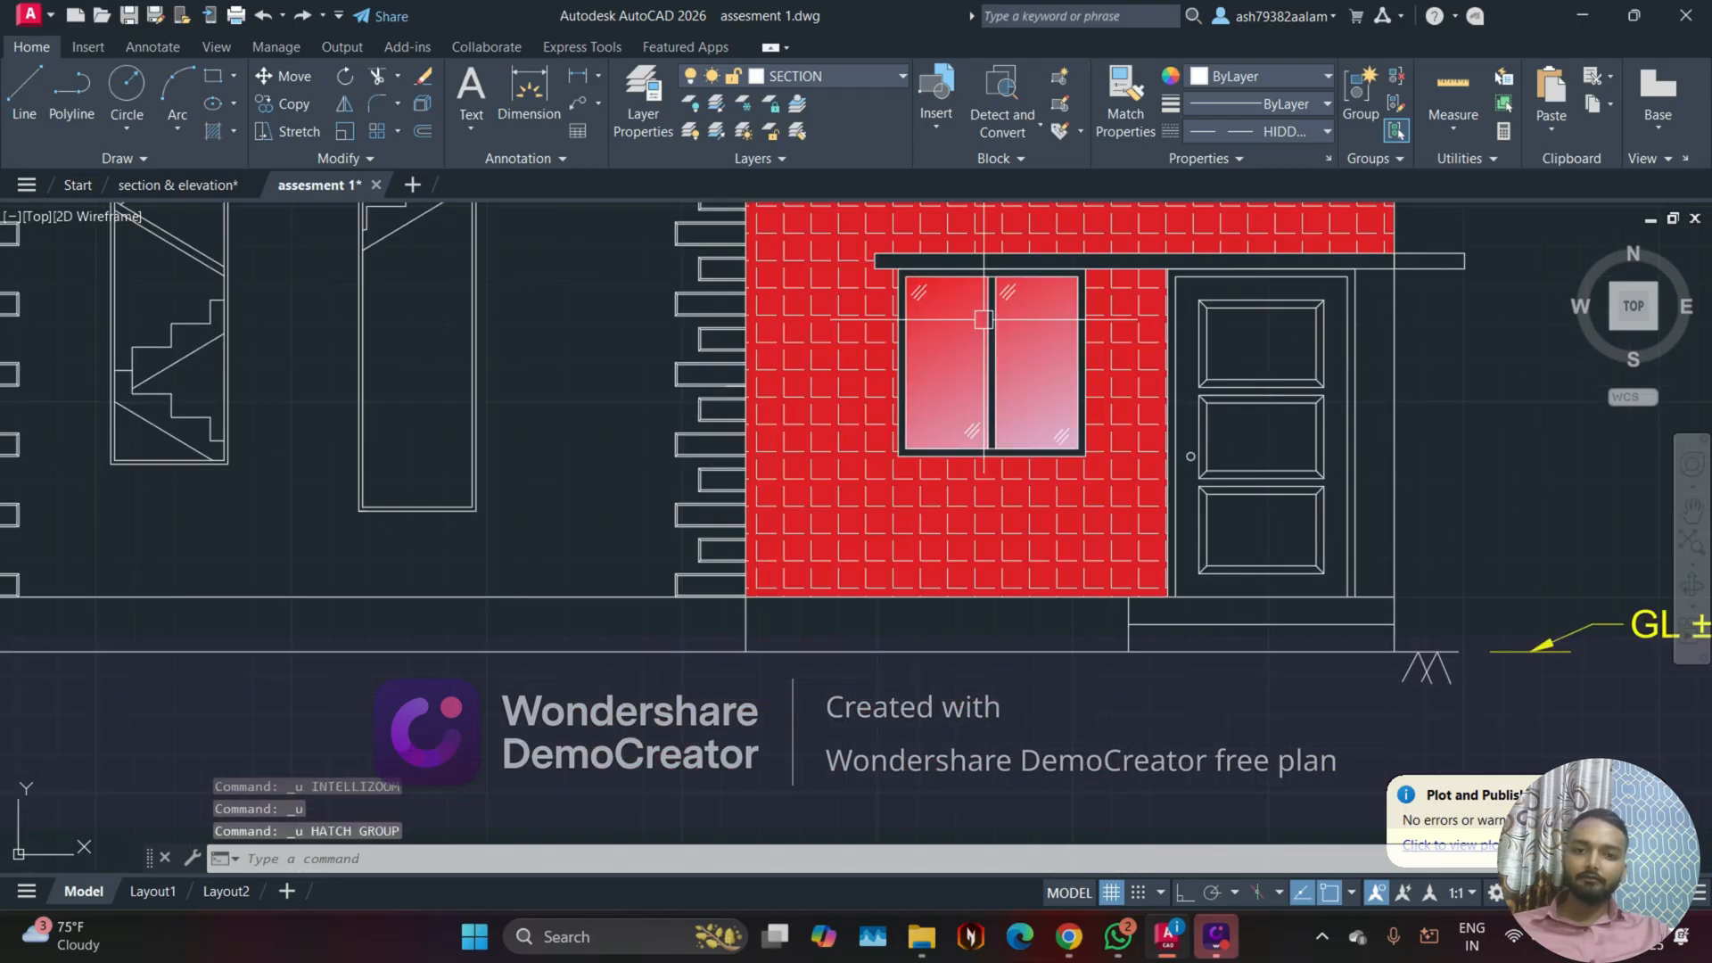
Step: Hatch both plinth areas below the walls with the AR-B816 brick pattern at a scale of 0.025
scroll(772, 462, down, 2)
middle_drag(653, 458, 668, 625)
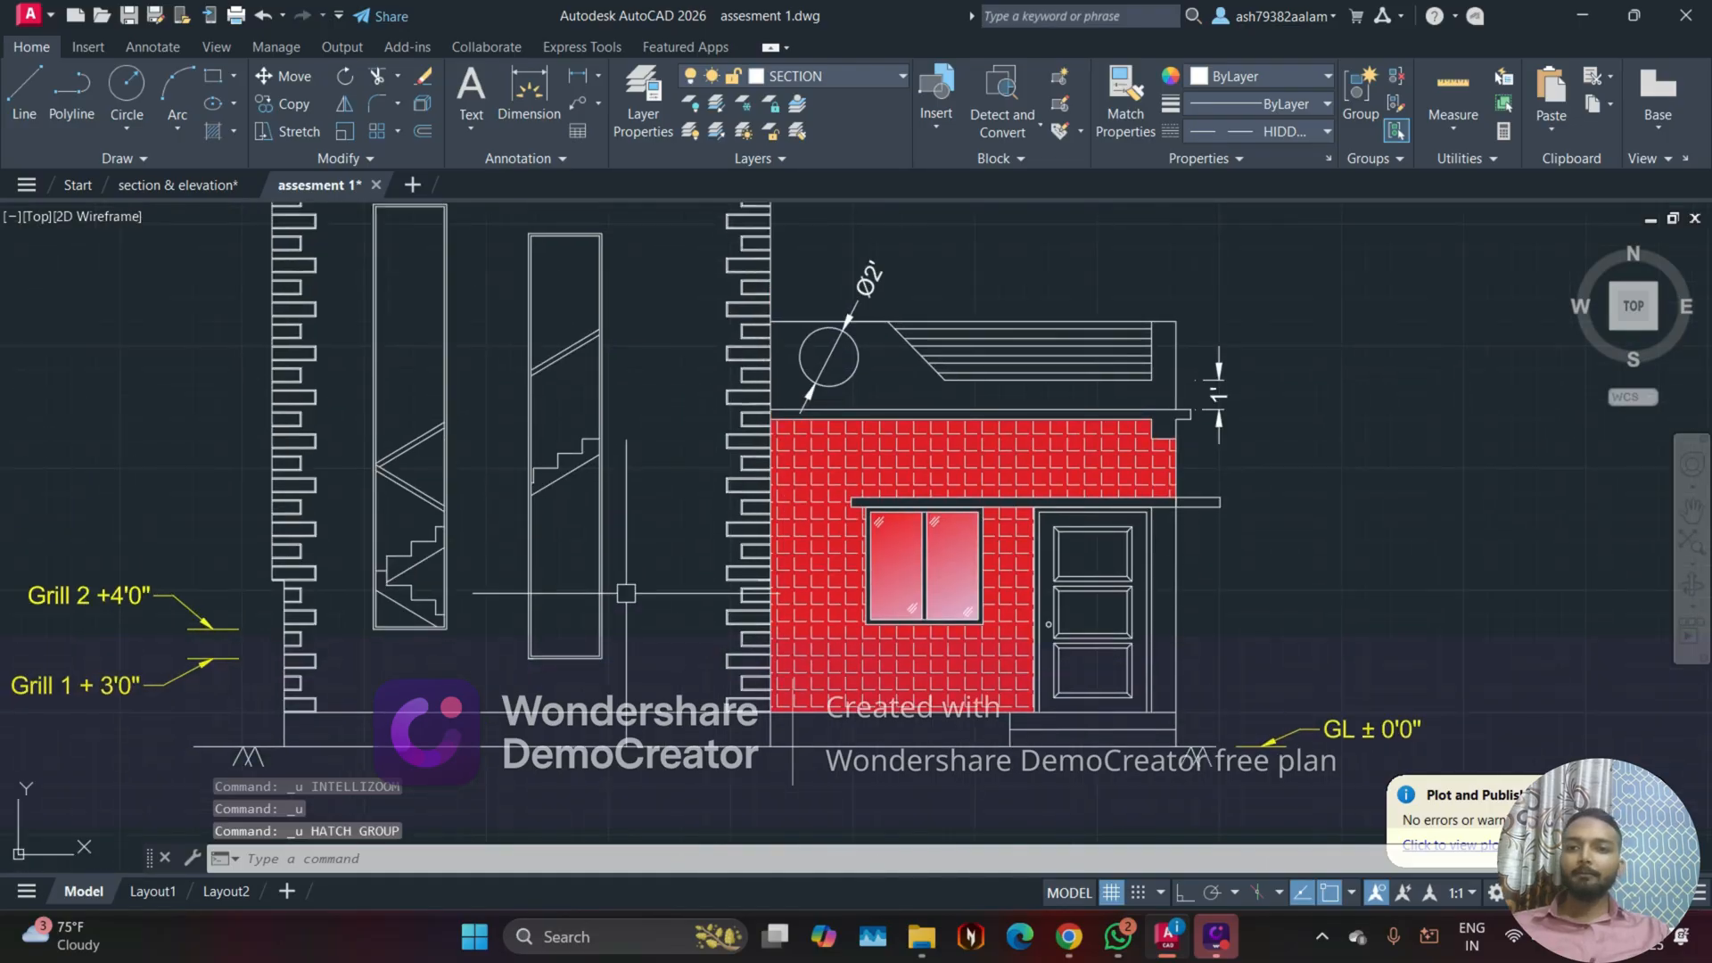
click(234, 132)
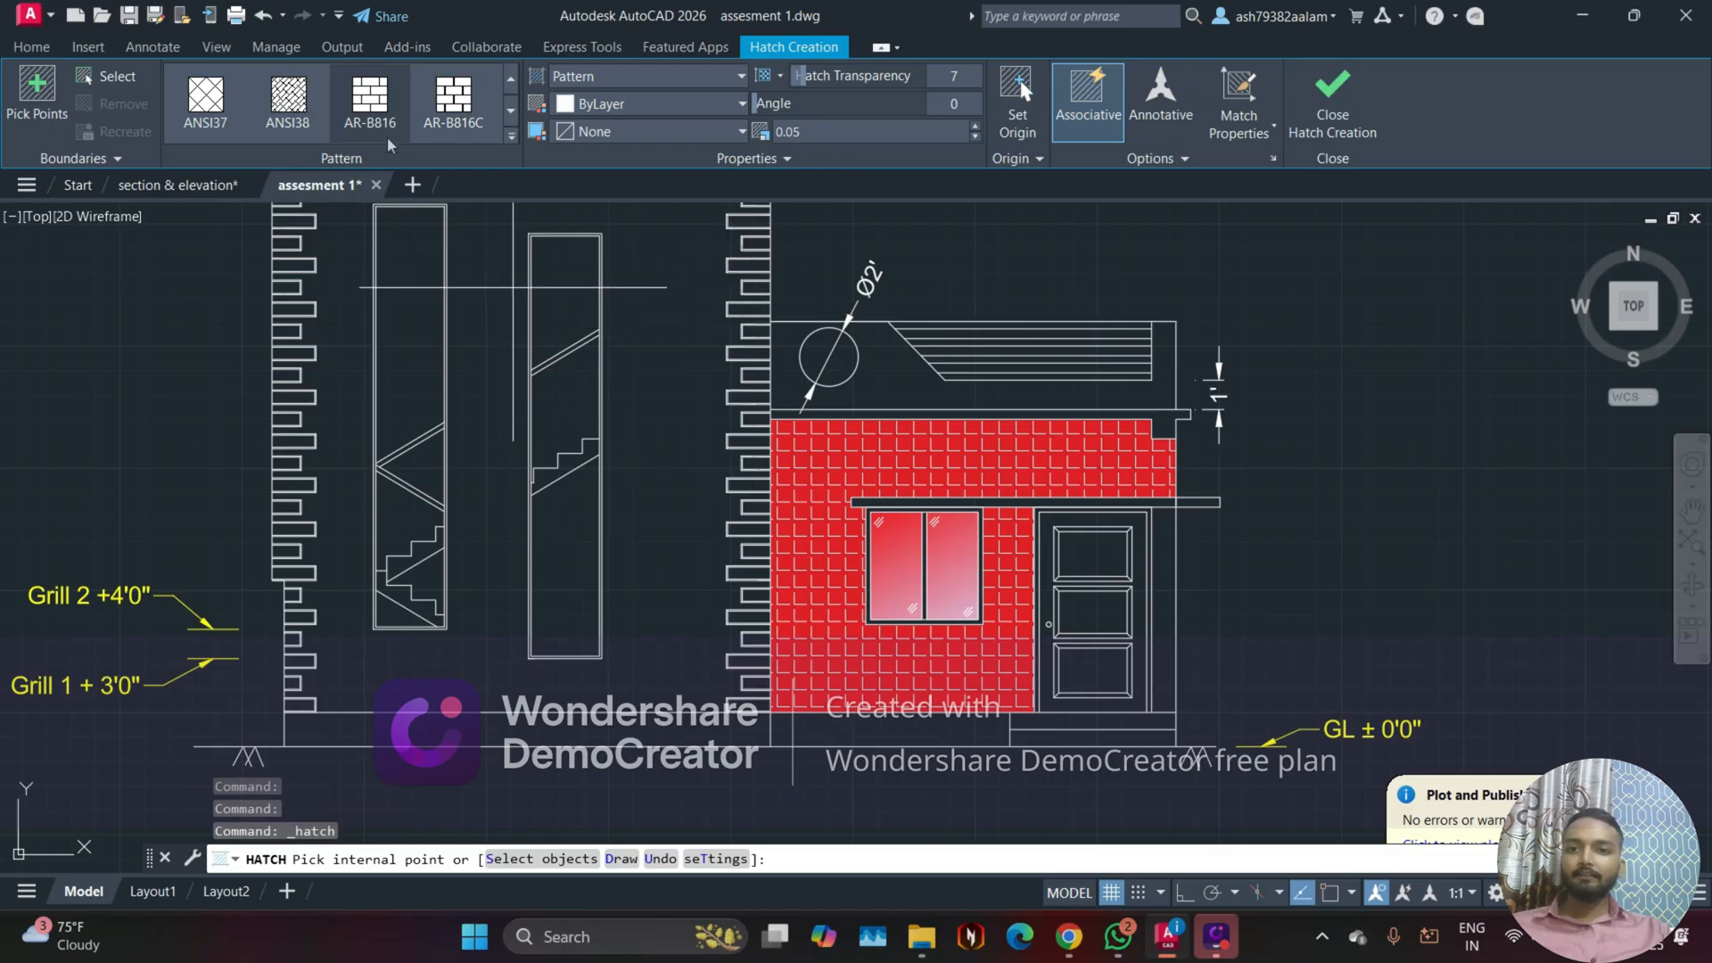
click(419, 124)
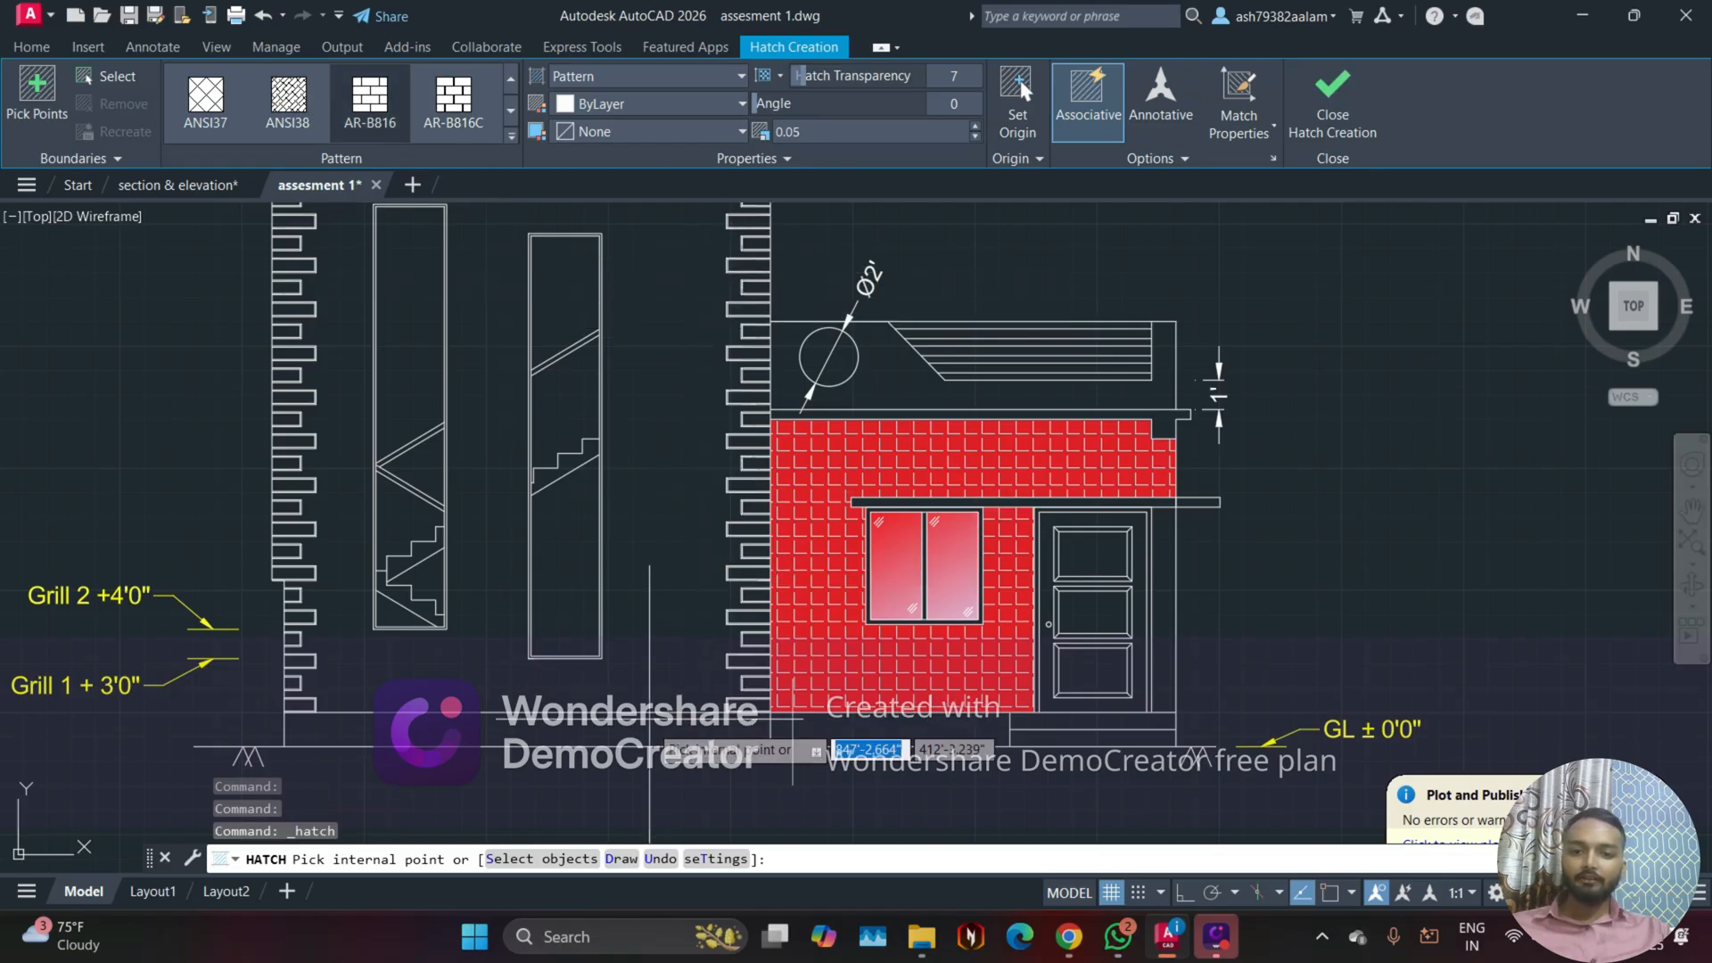
click(696, 727)
click(905, 737)
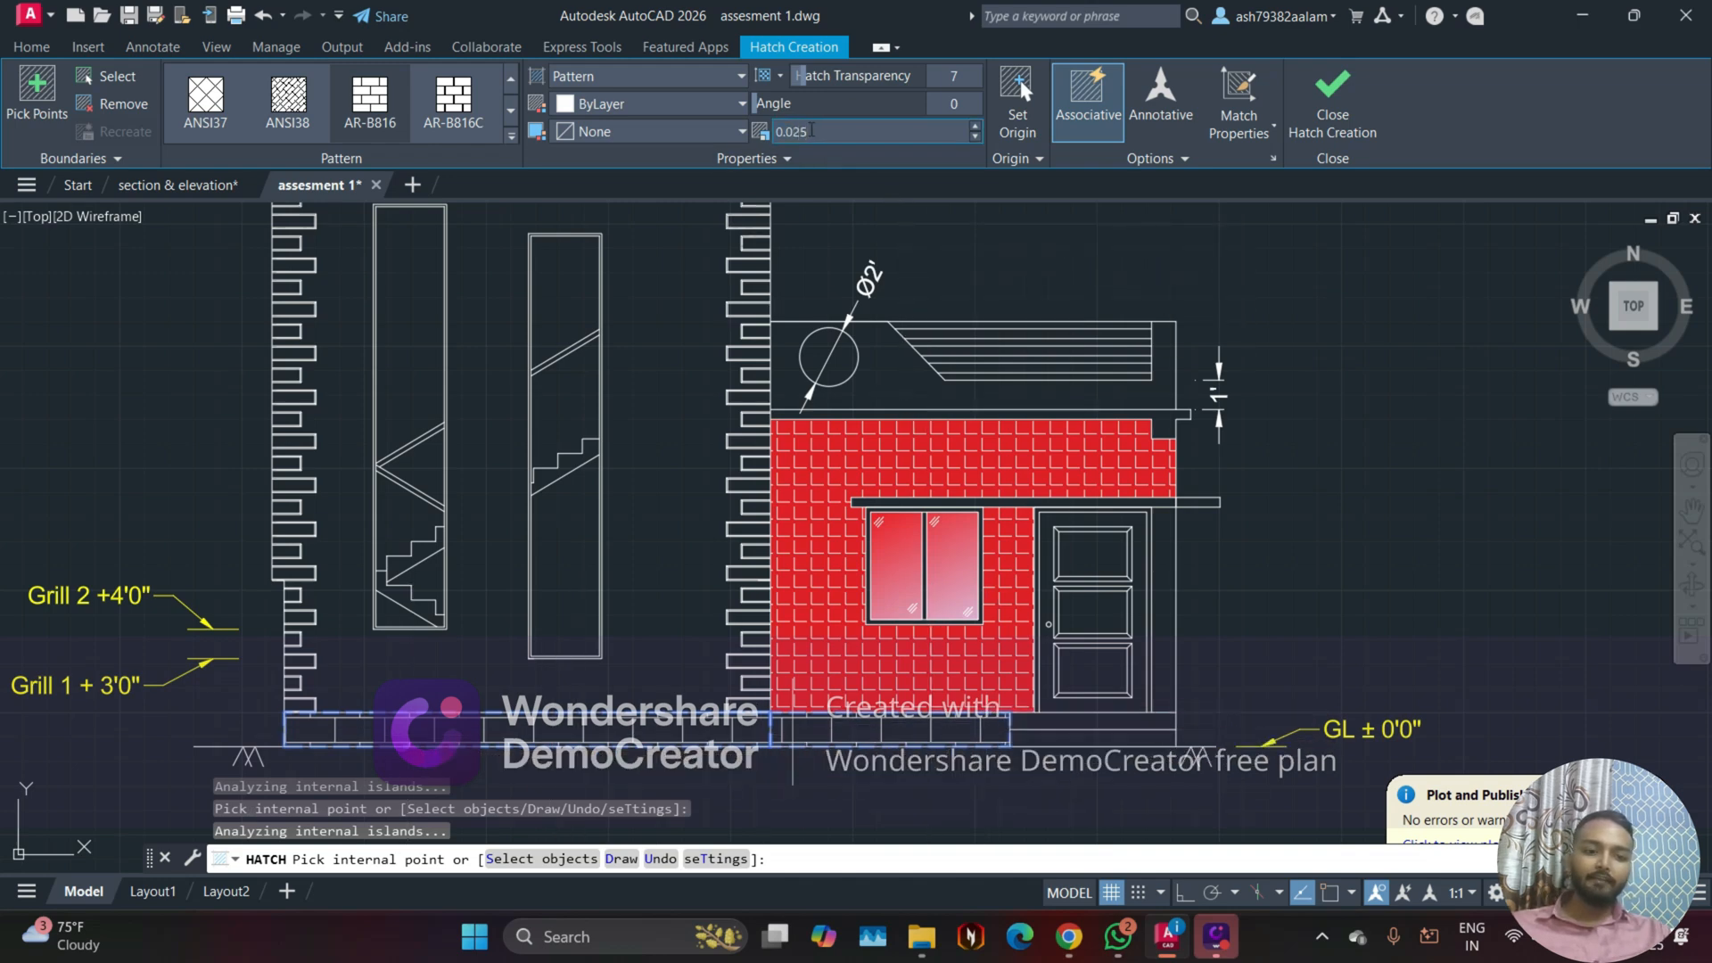
key(Return)
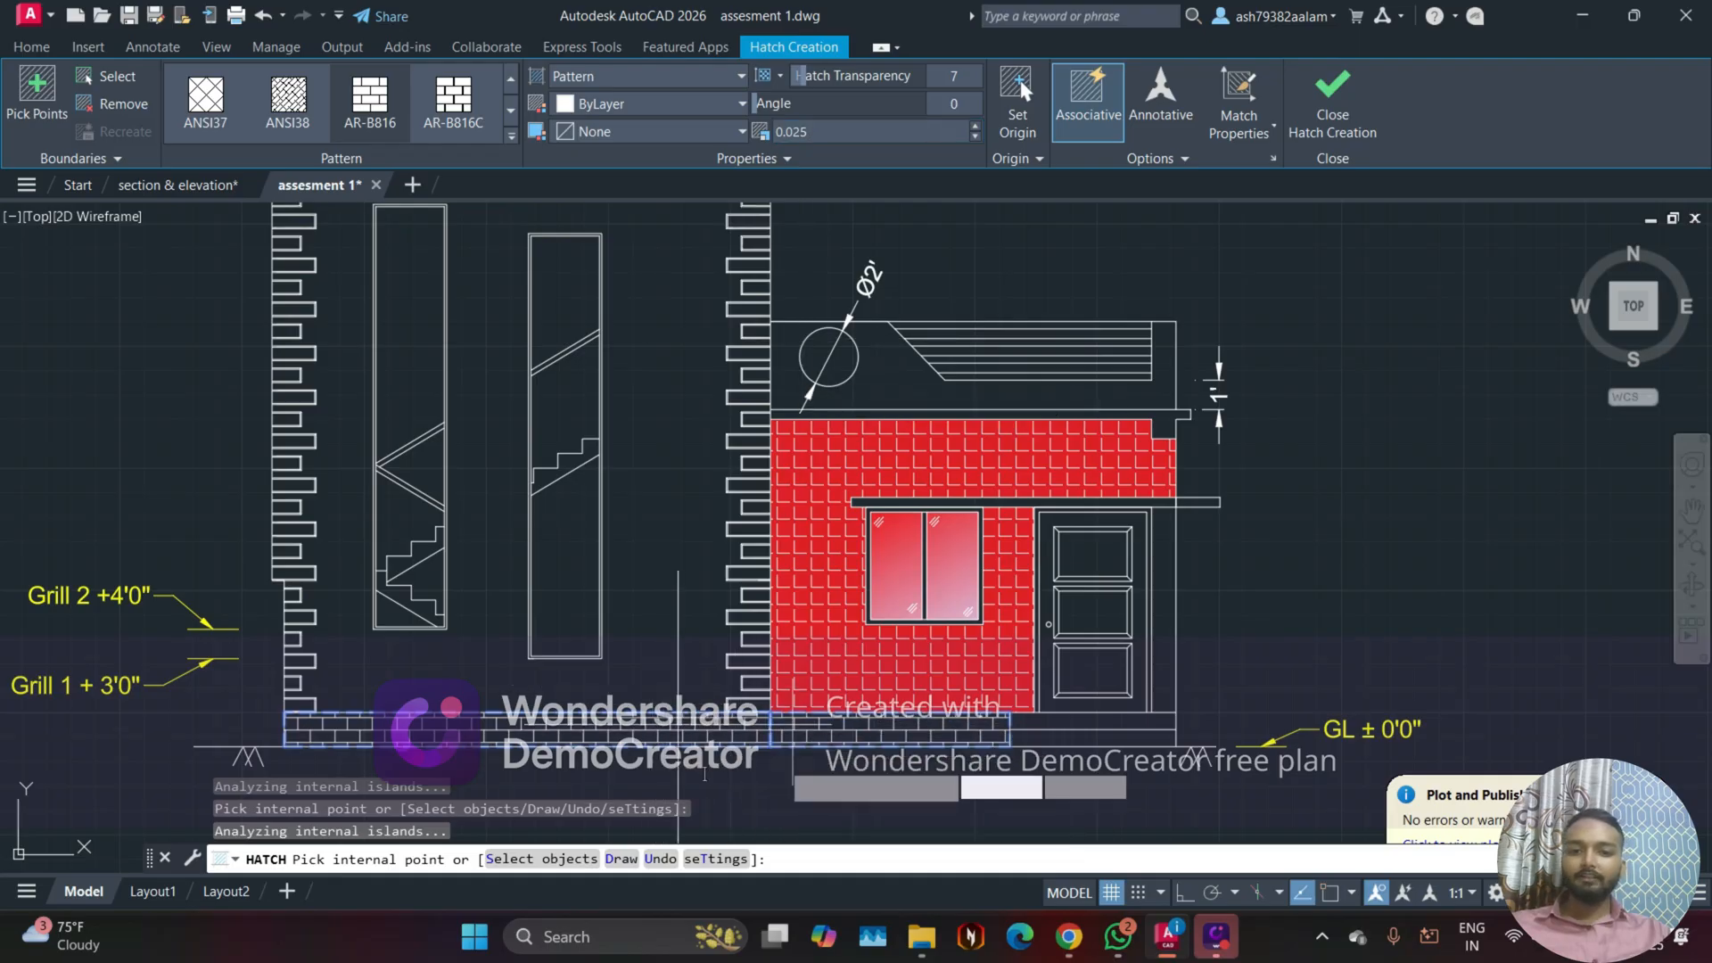
click(1315, 109)
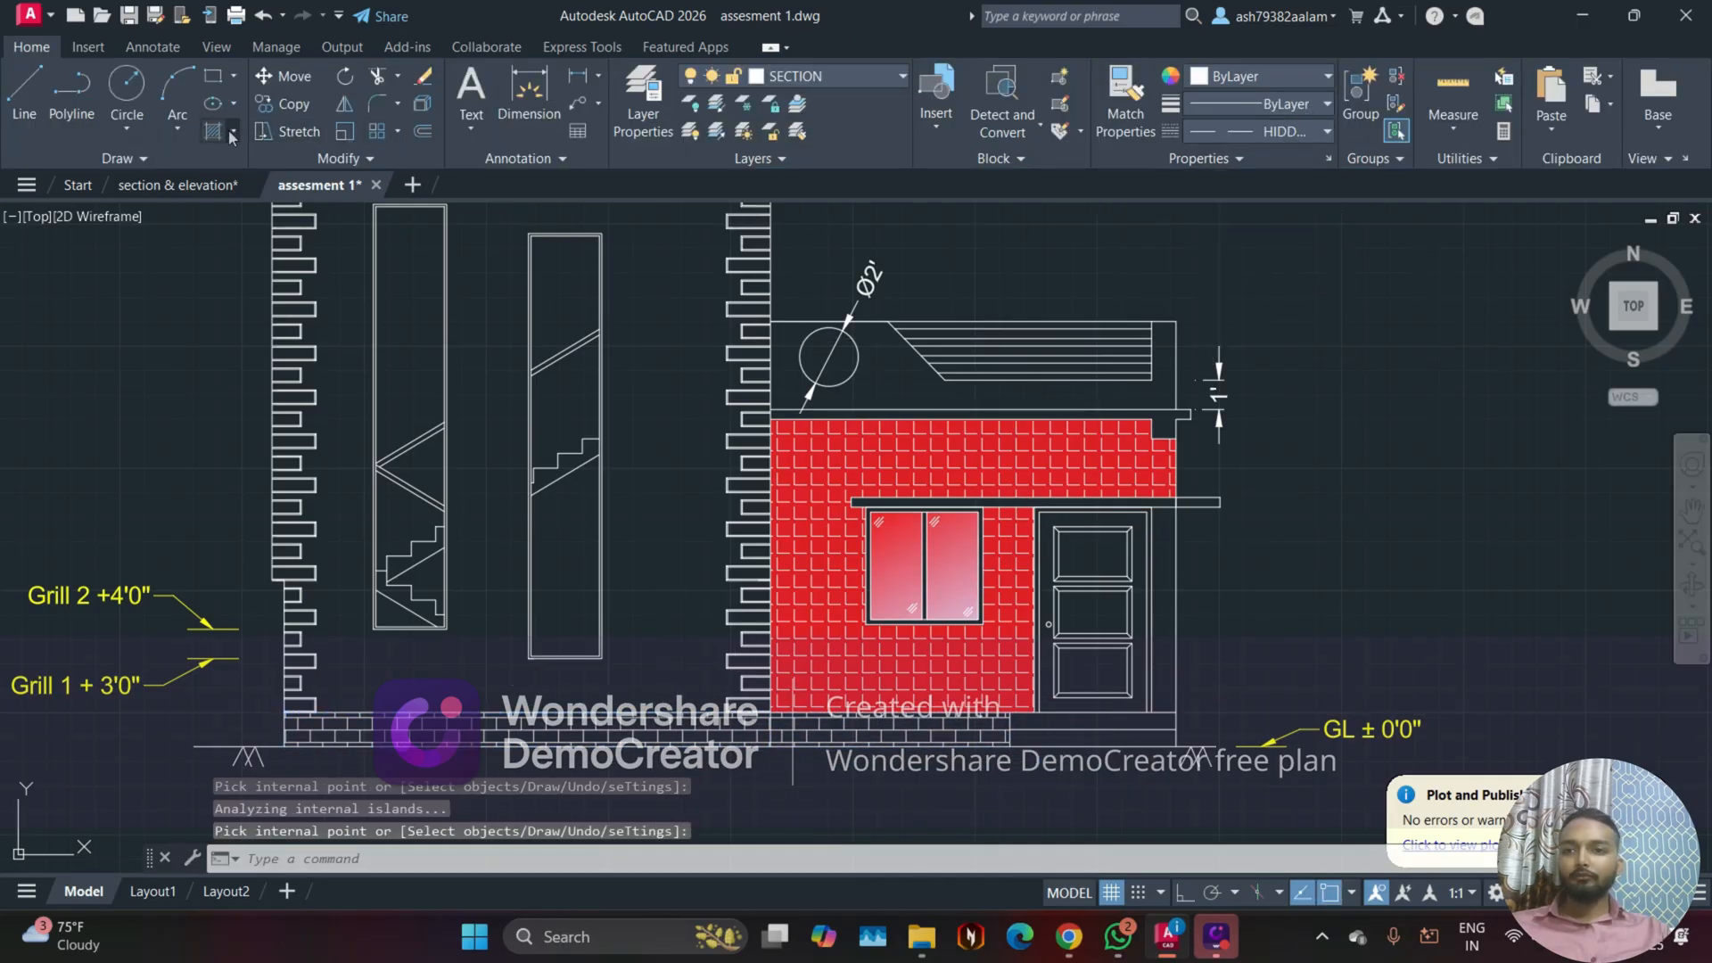
Step: Hatch the parapet around the circle and louvres as a separate brick hatch at scale 0.025
click(231, 134)
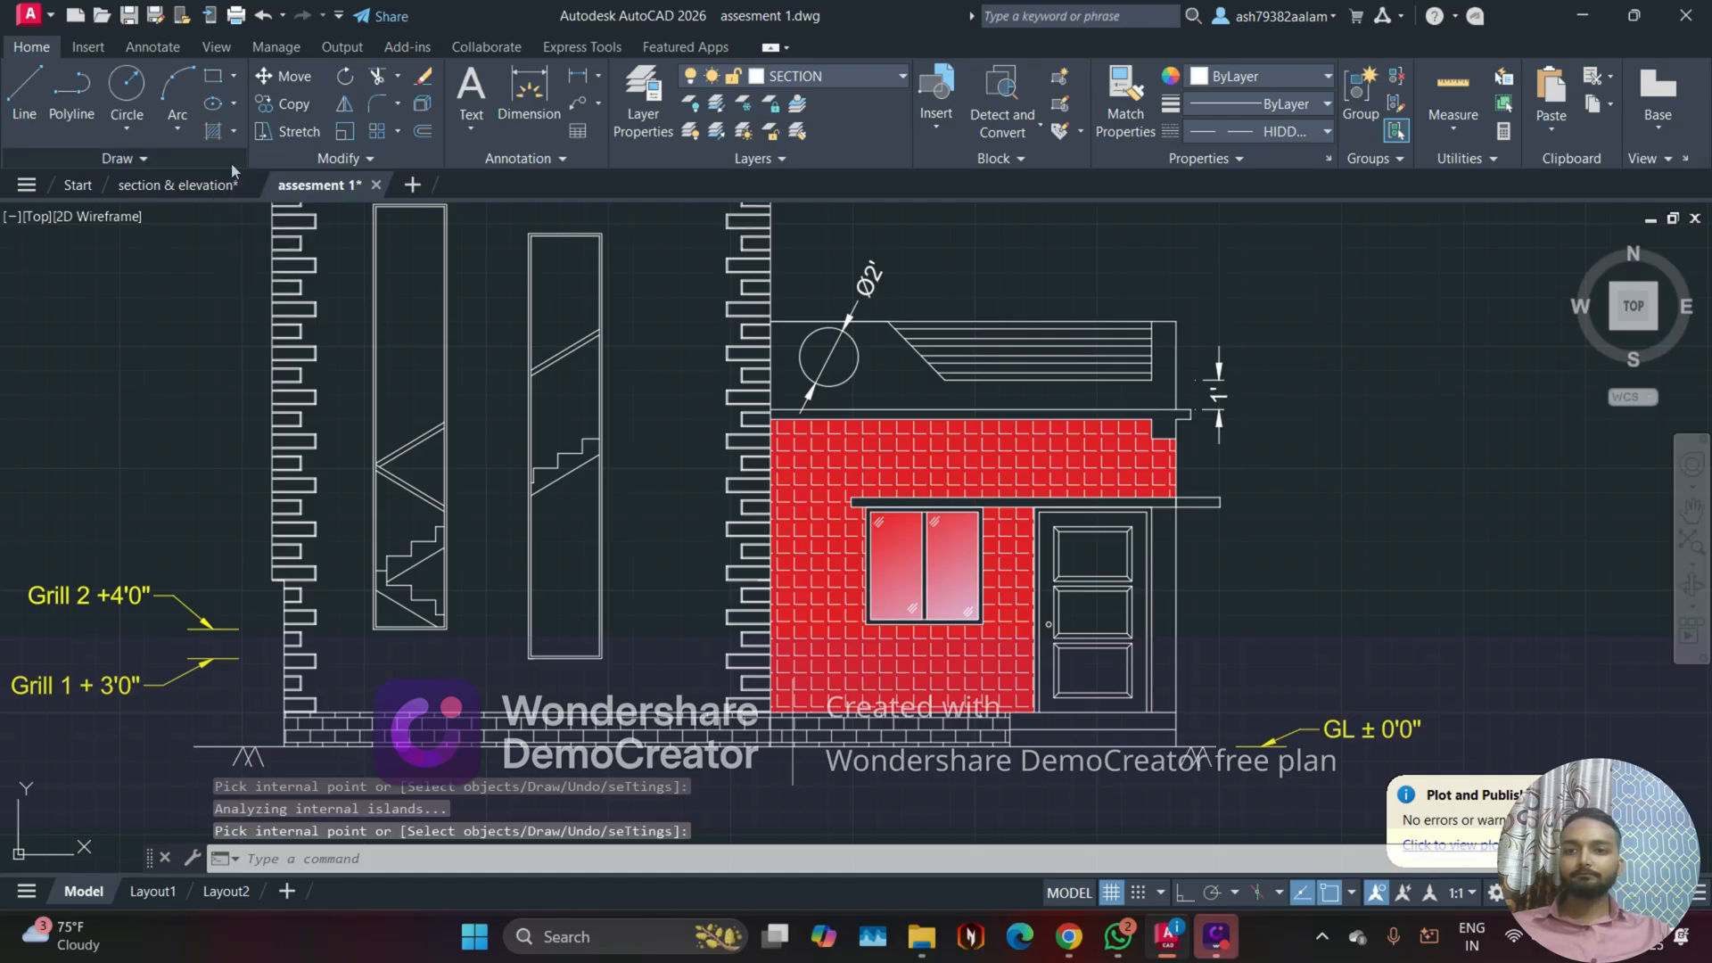
click(213, 131)
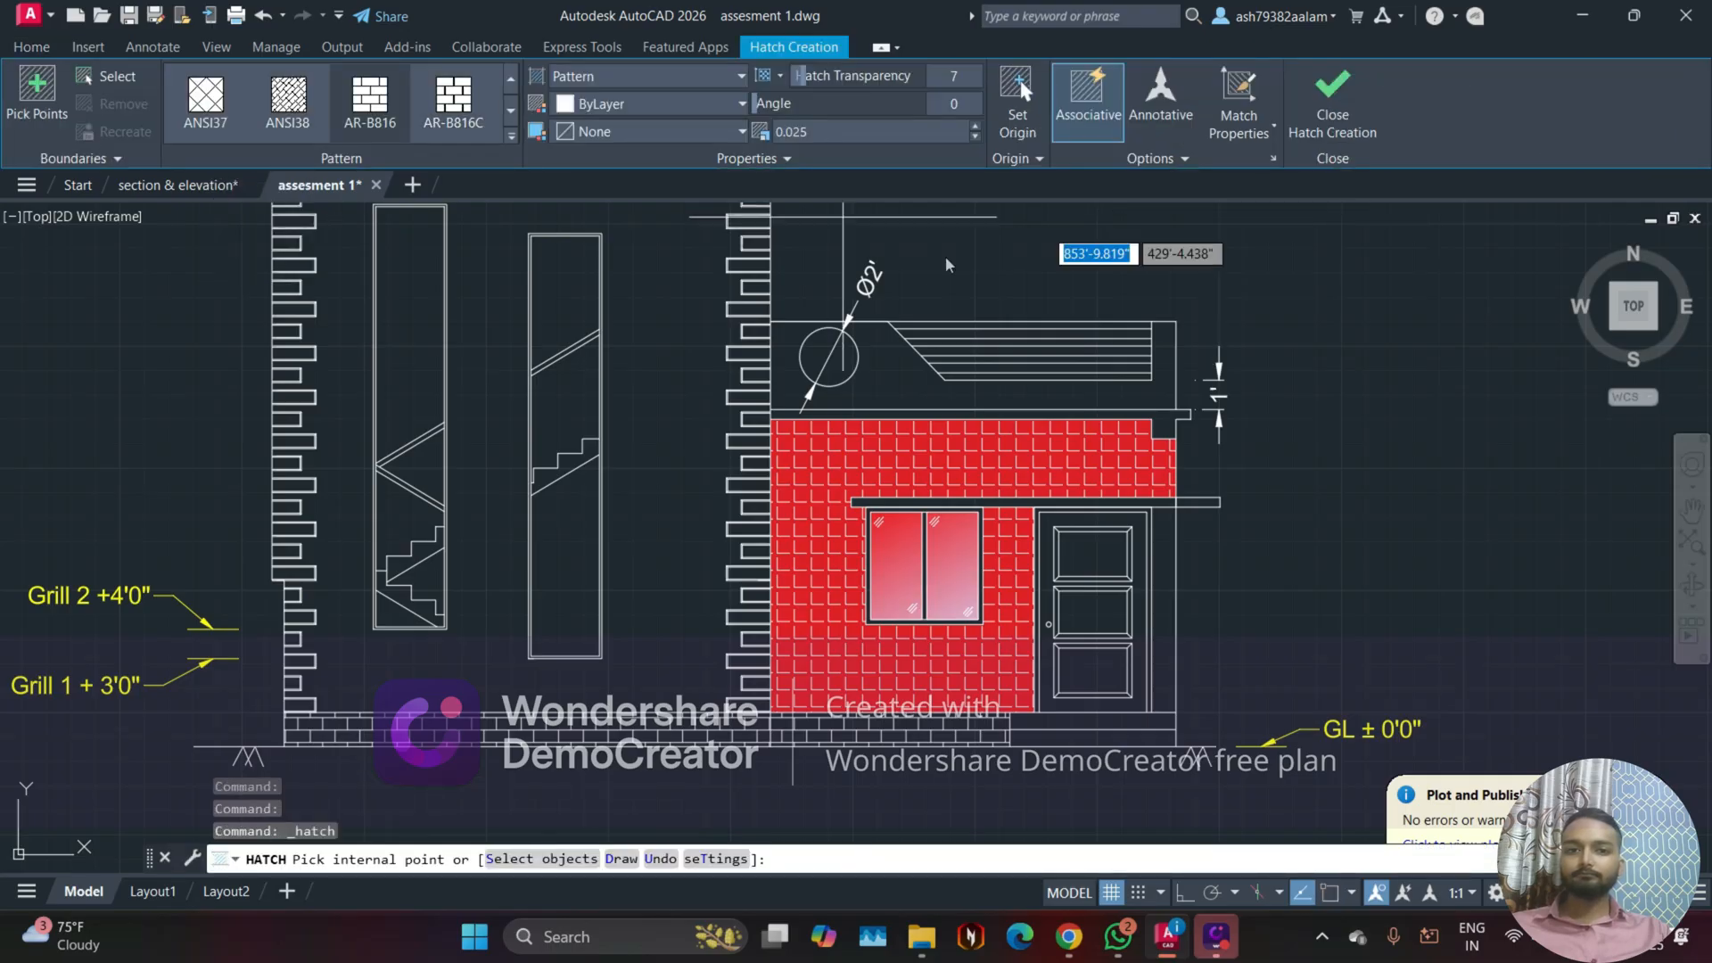
click(891, 368)
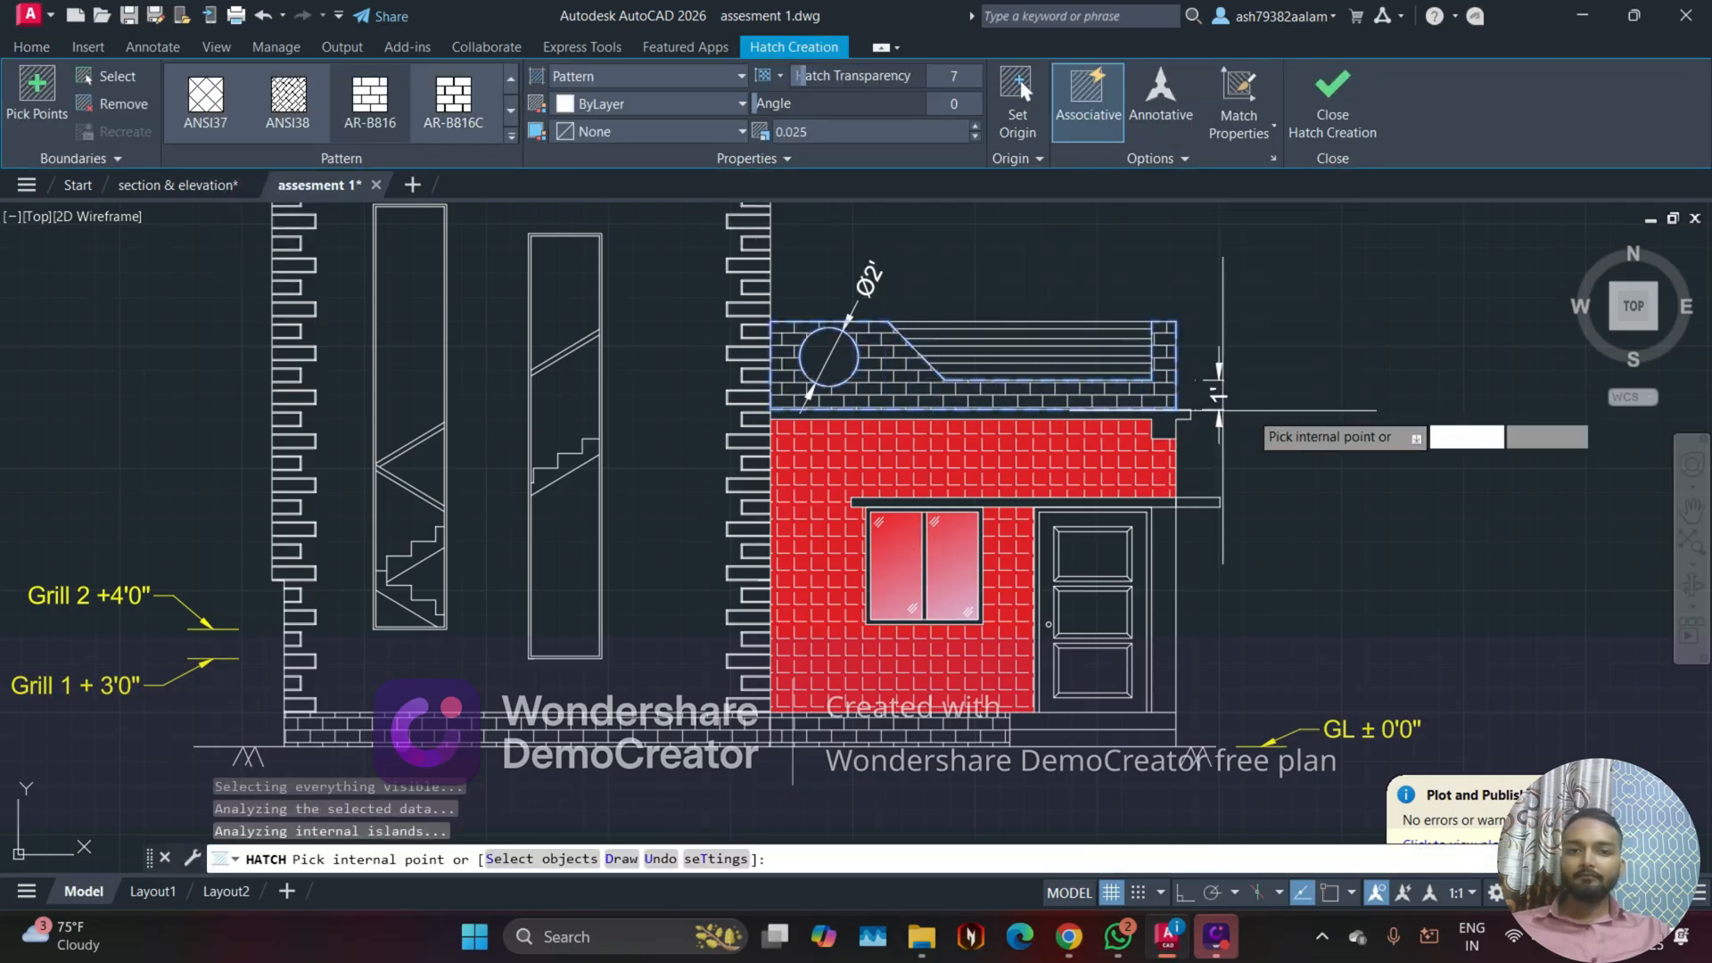
click(1342, 116)
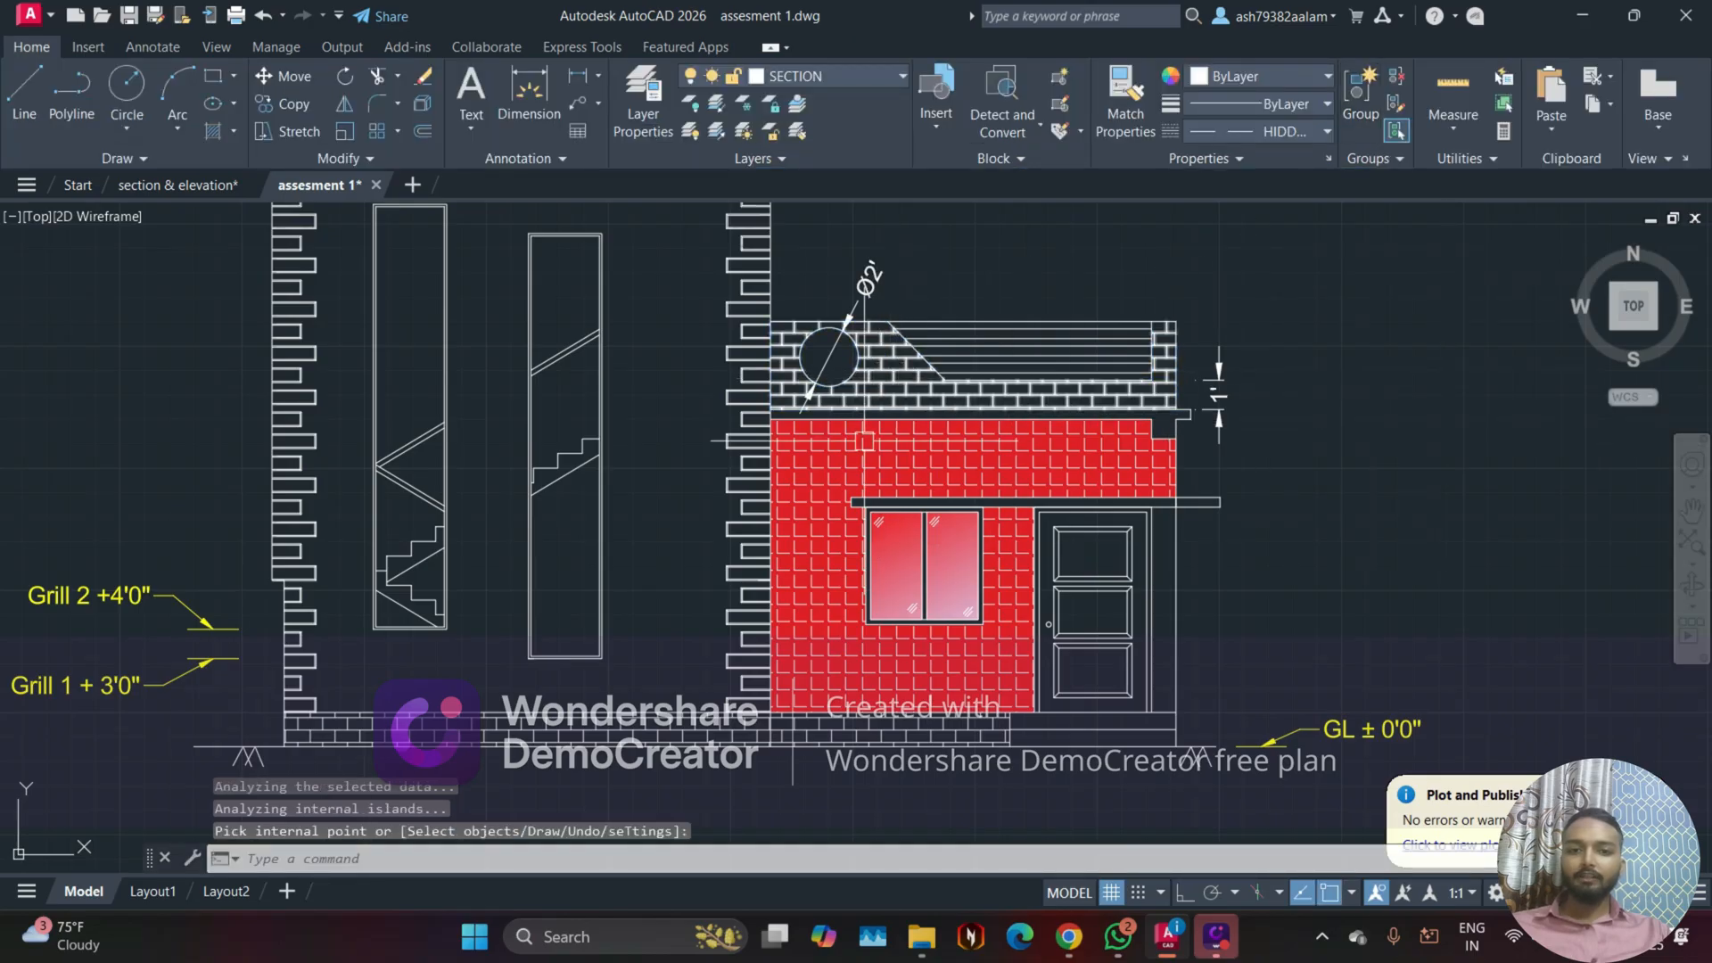
Step: Raise the transparency of the parapet brick hatch to about 61
click(877, 378)
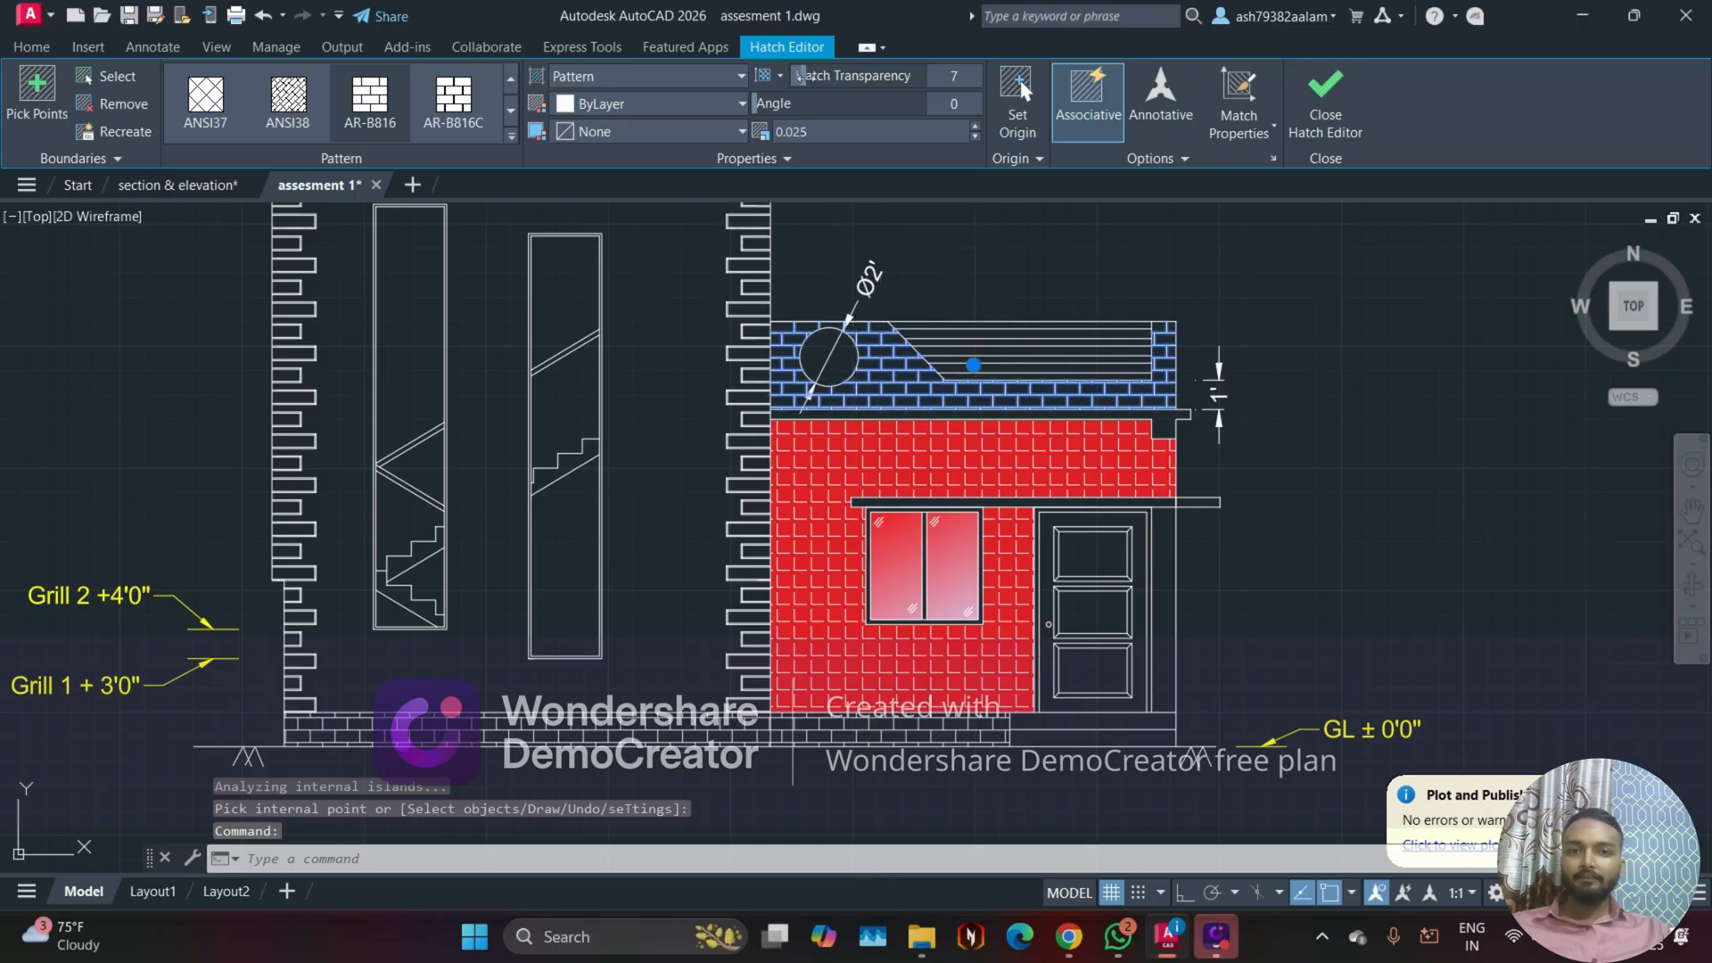
drag(934, 85, 941, 85)
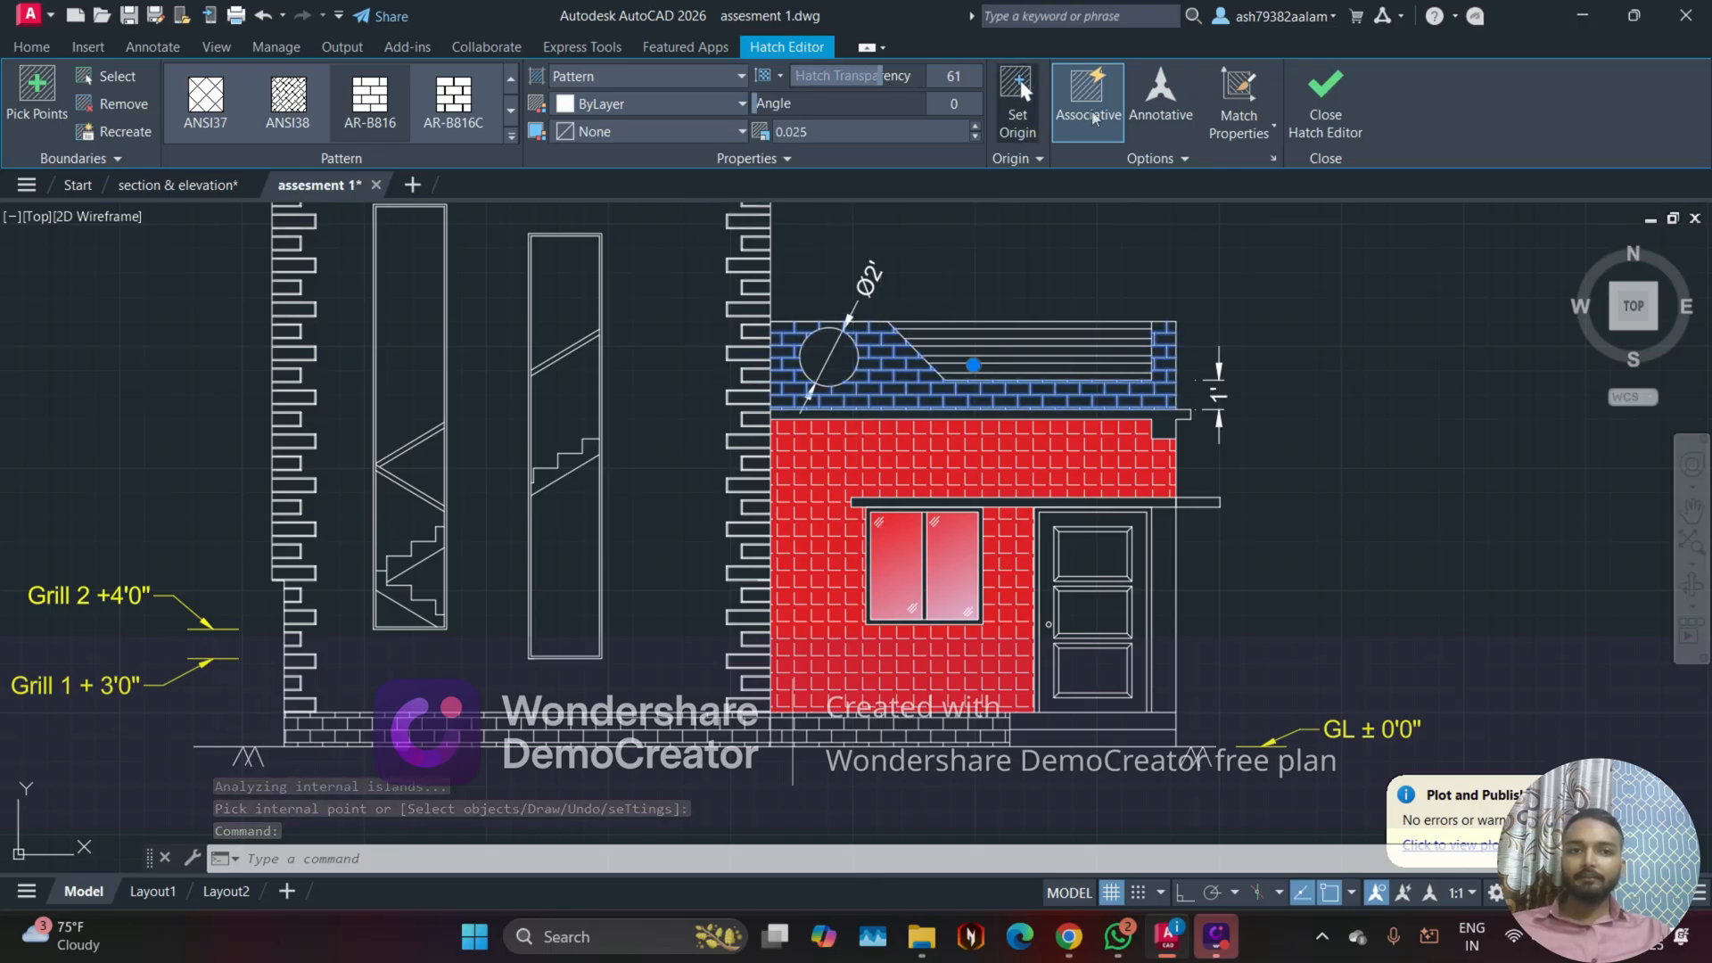
click(1337, 99)
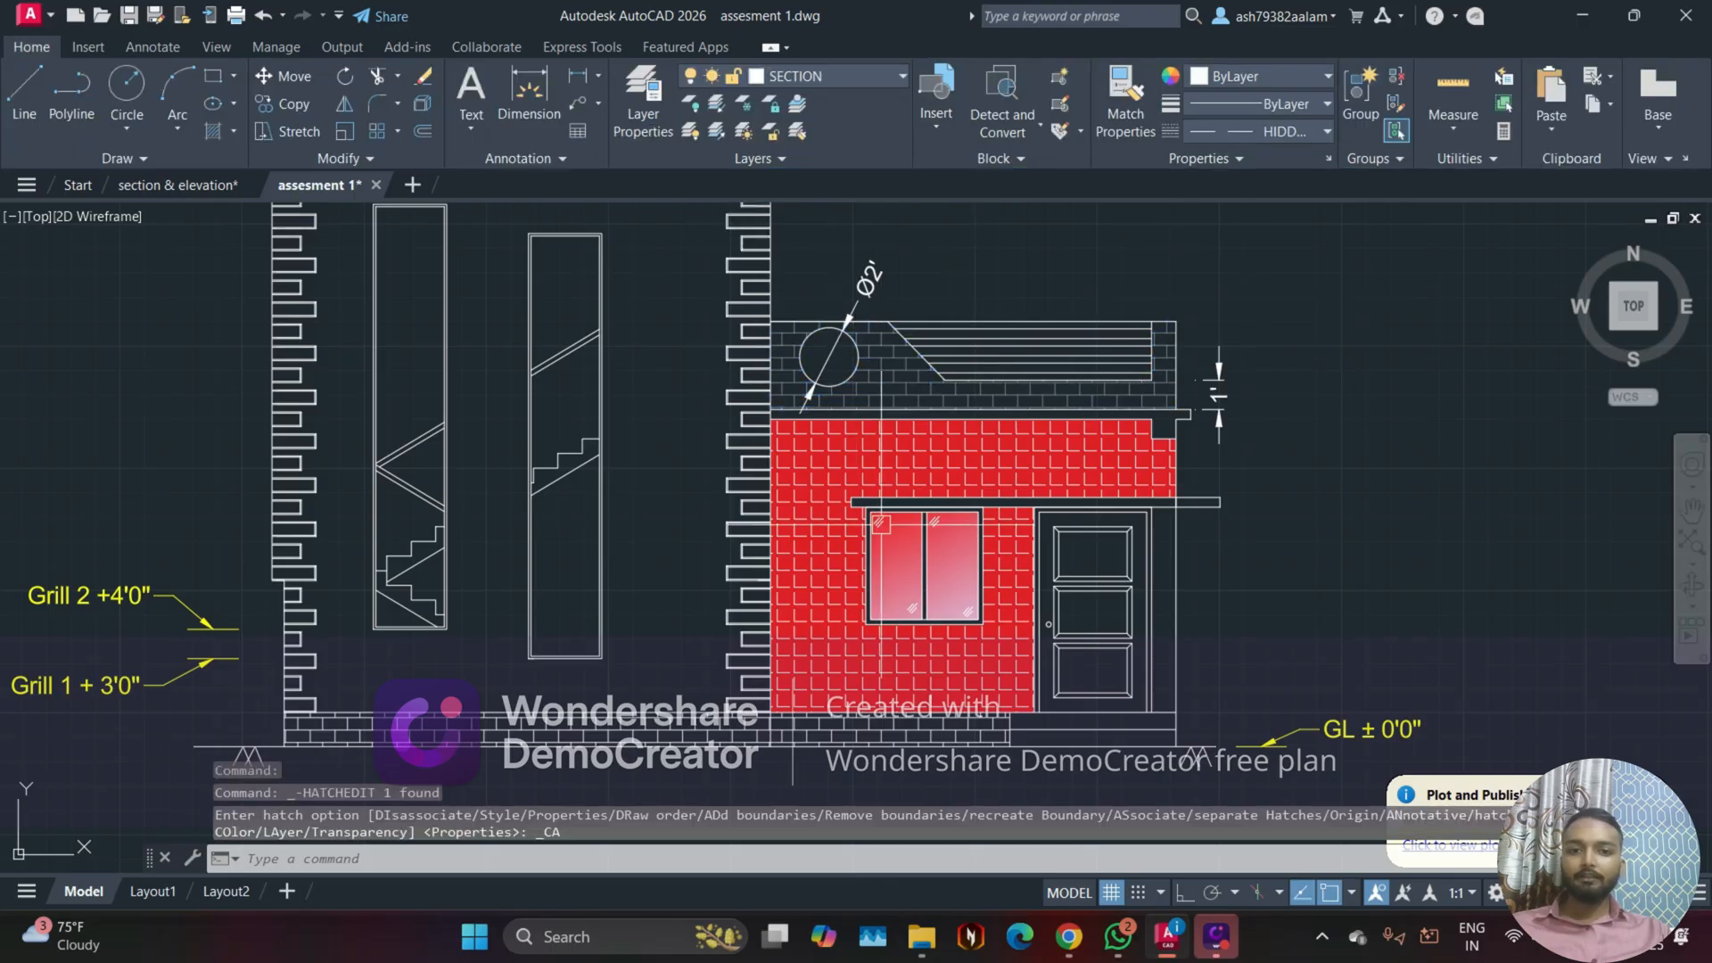
Step: Examine how the faded parapet bricks compare with the plinth bricks and the red wall across the elevation
scroll(623, 553, up, 2)
middle_drag(617, 549, 584, 502)
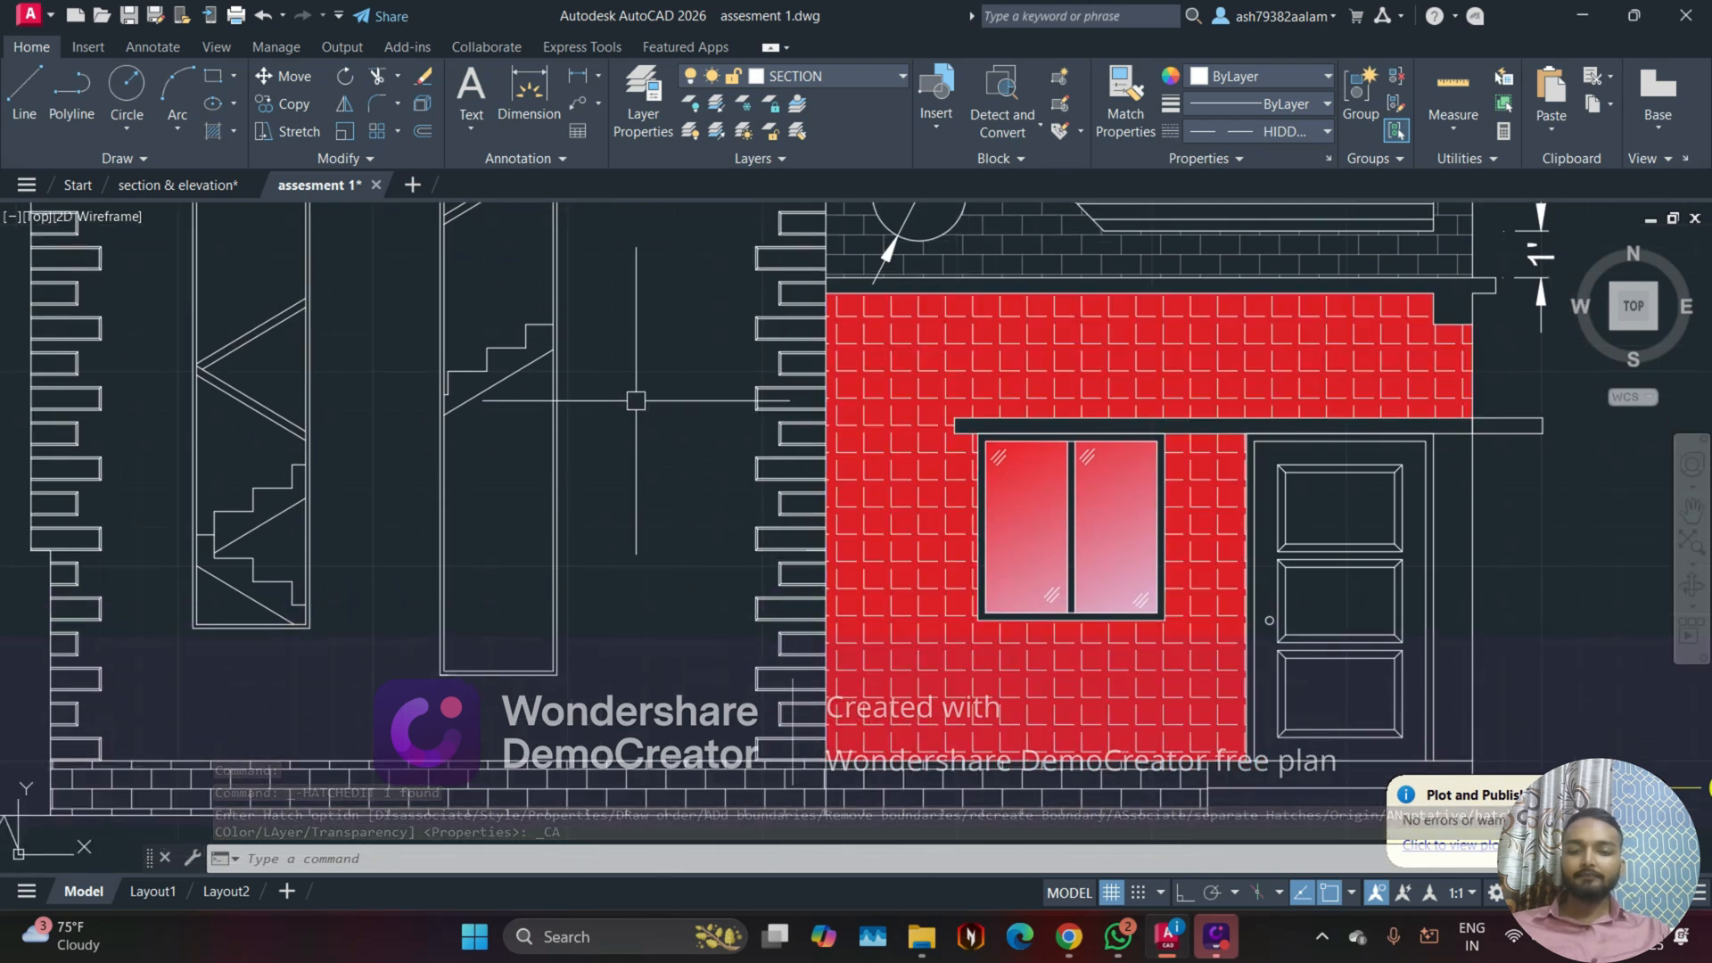
scroll(617, 399, down, 2)
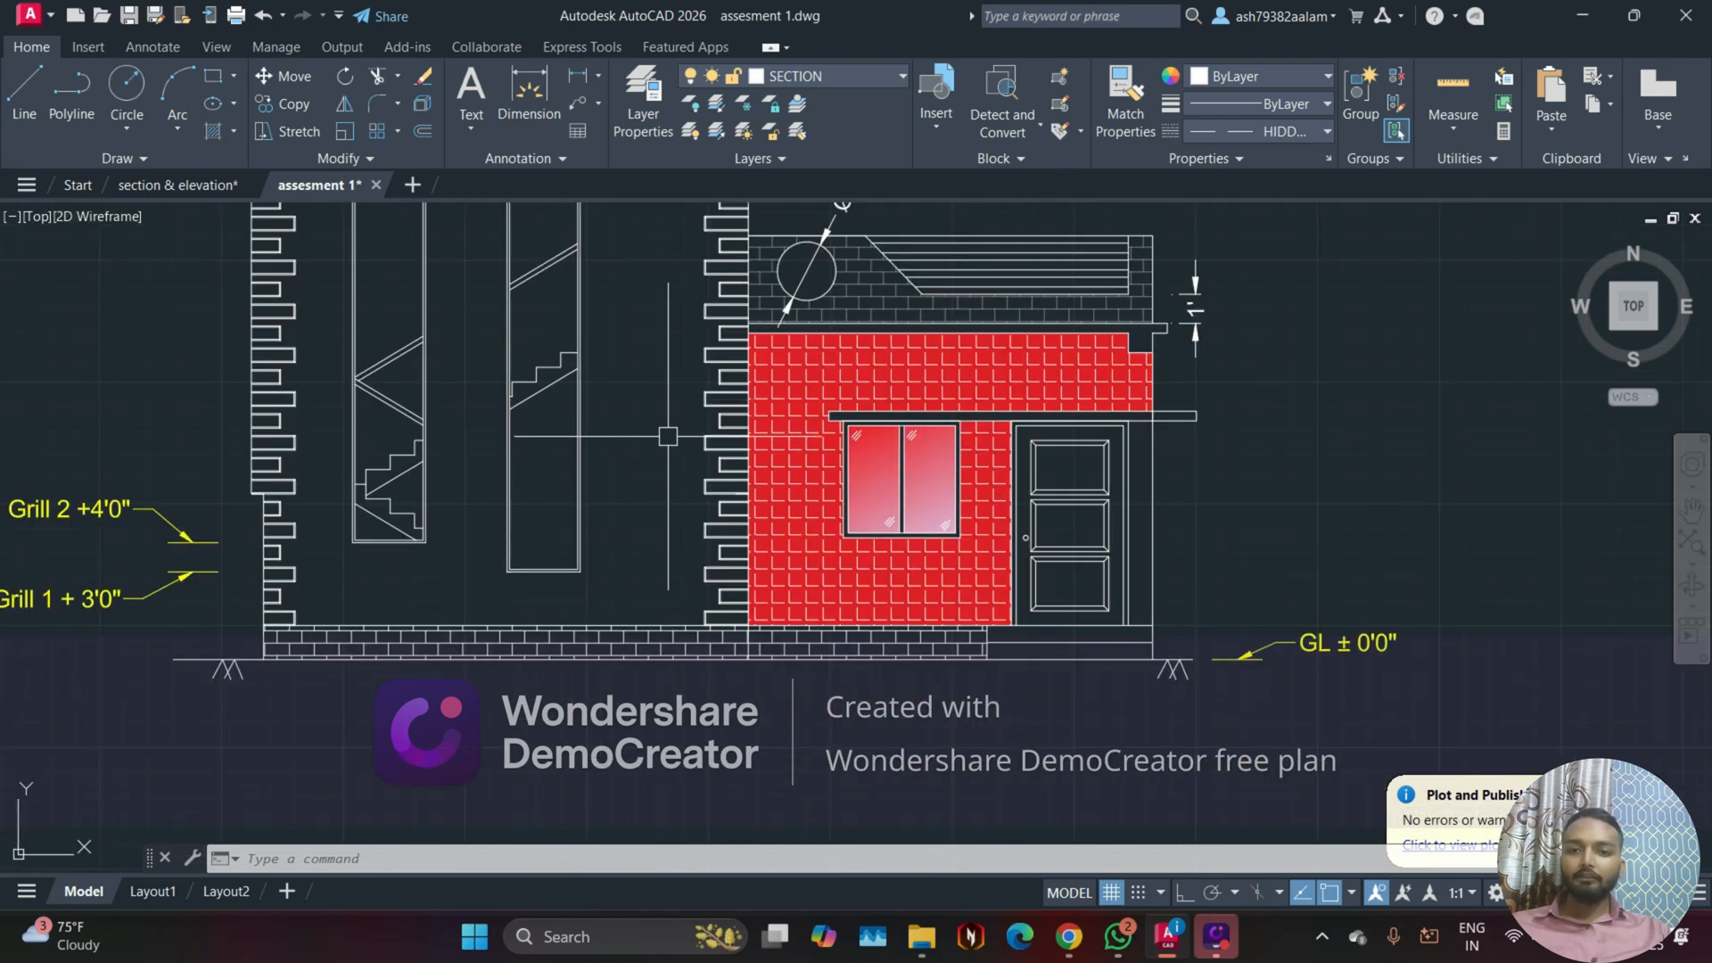
scroll(798, 544, up, 2)
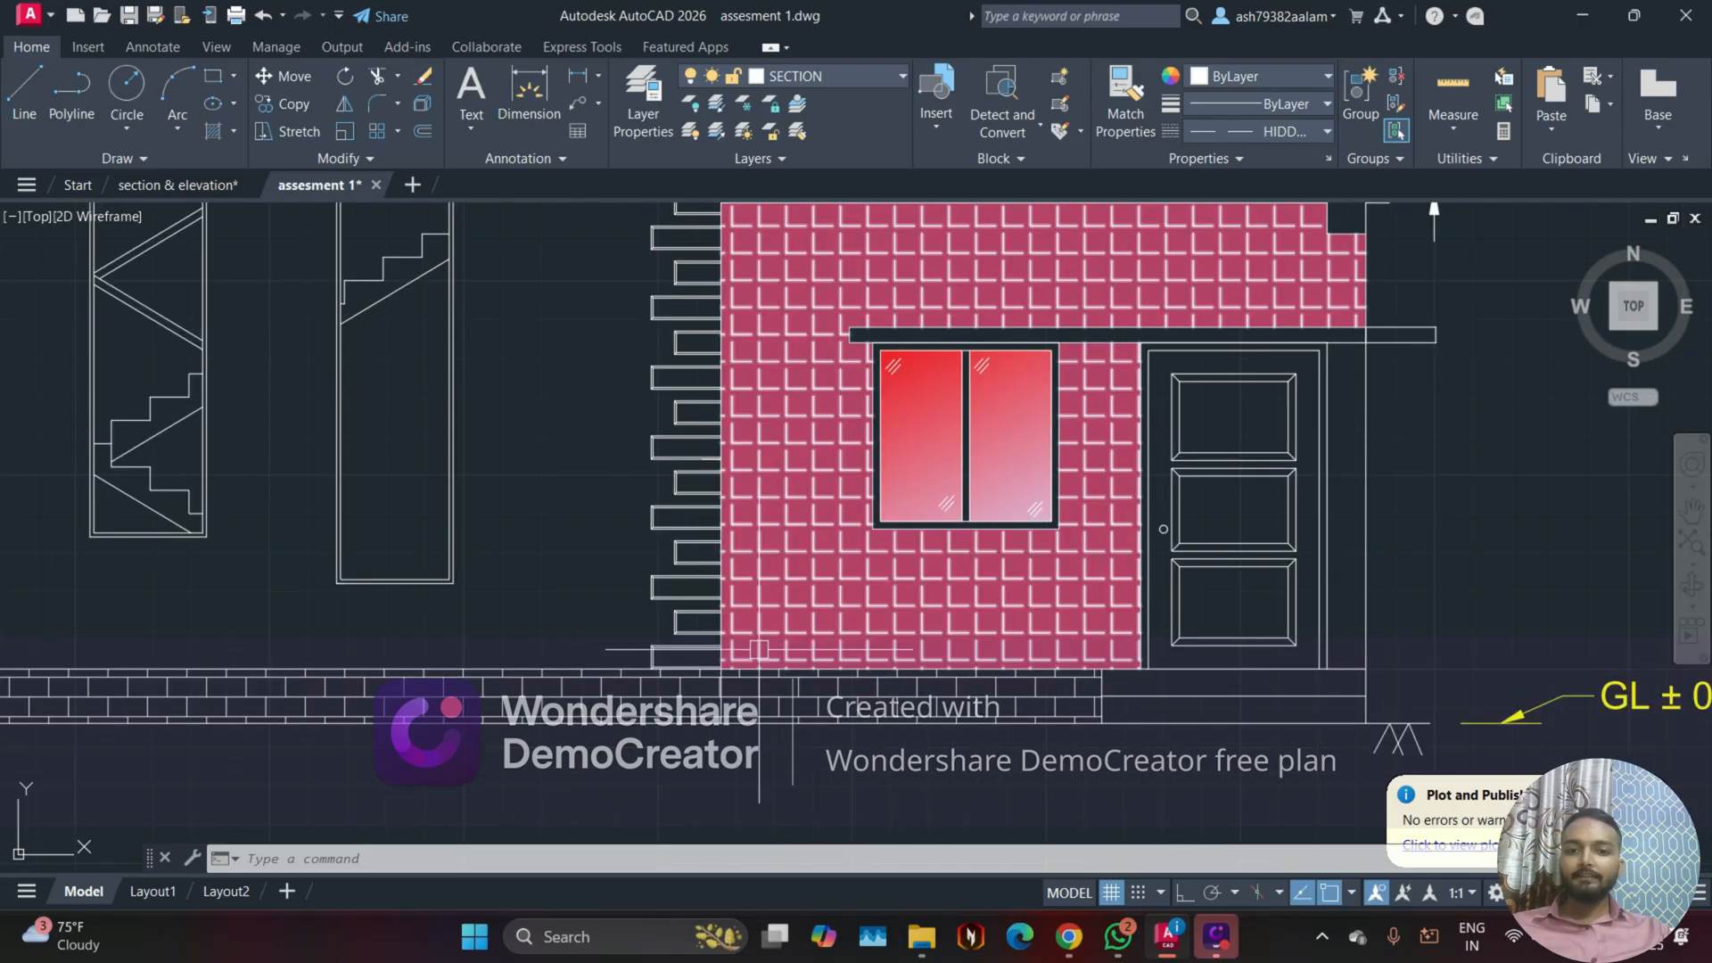
scroll(727, 713, down, 3)
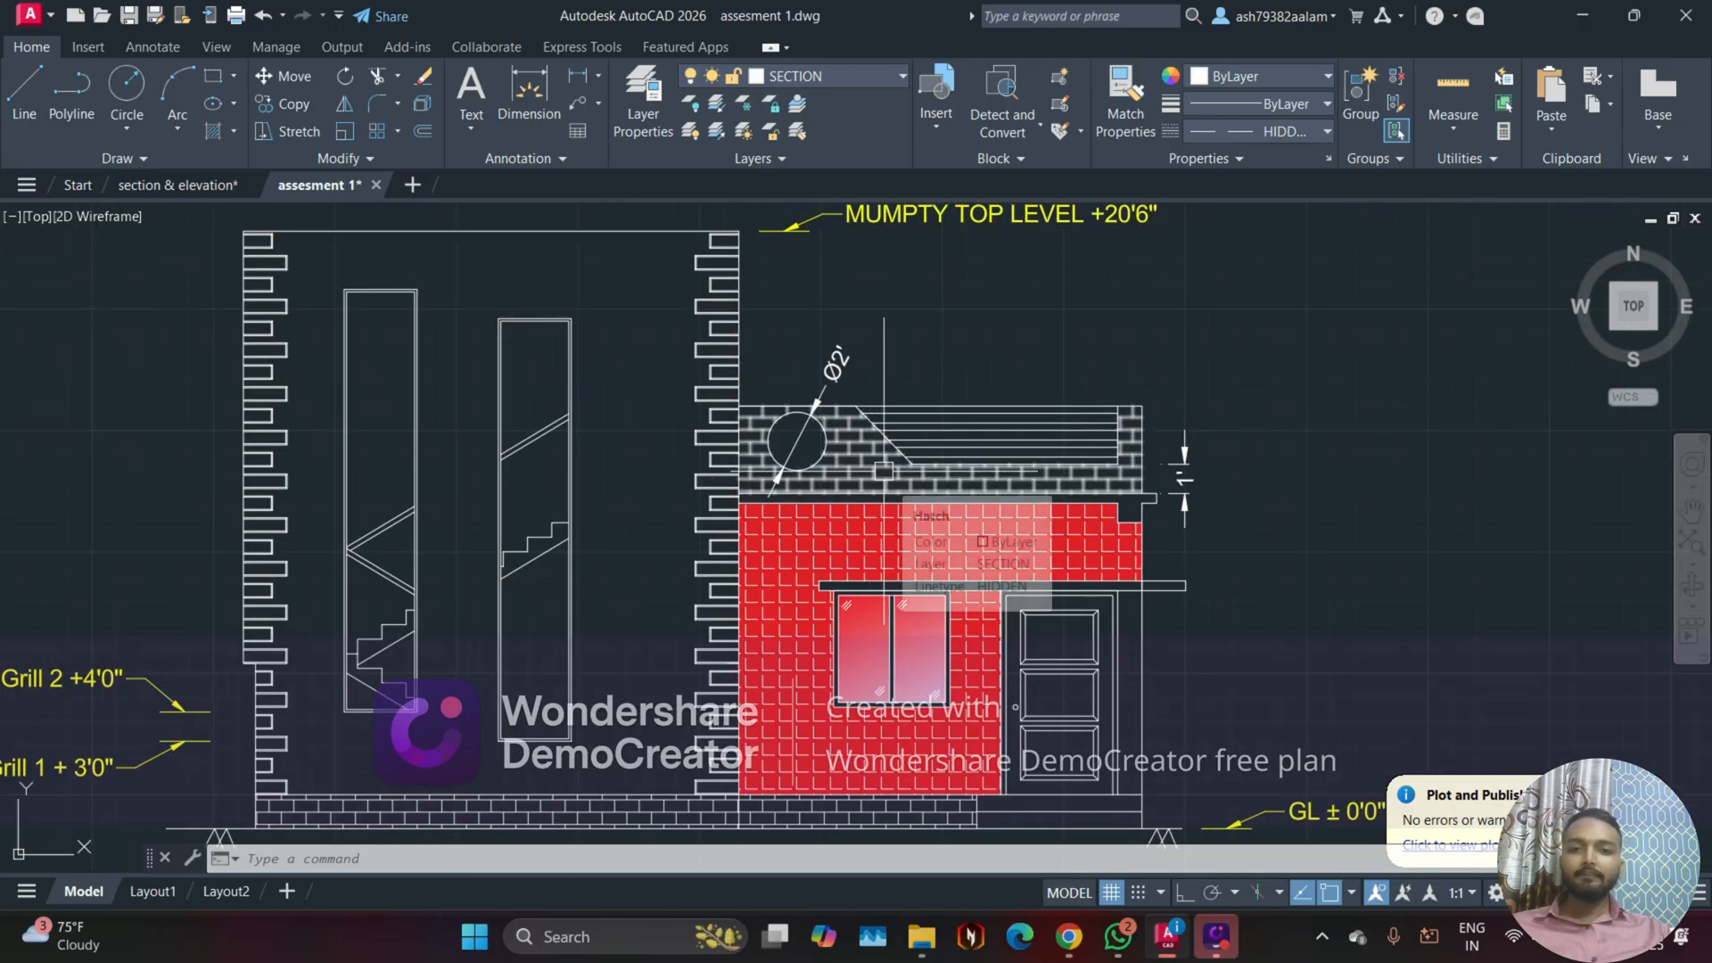
scroll(814, 472, up, 2)
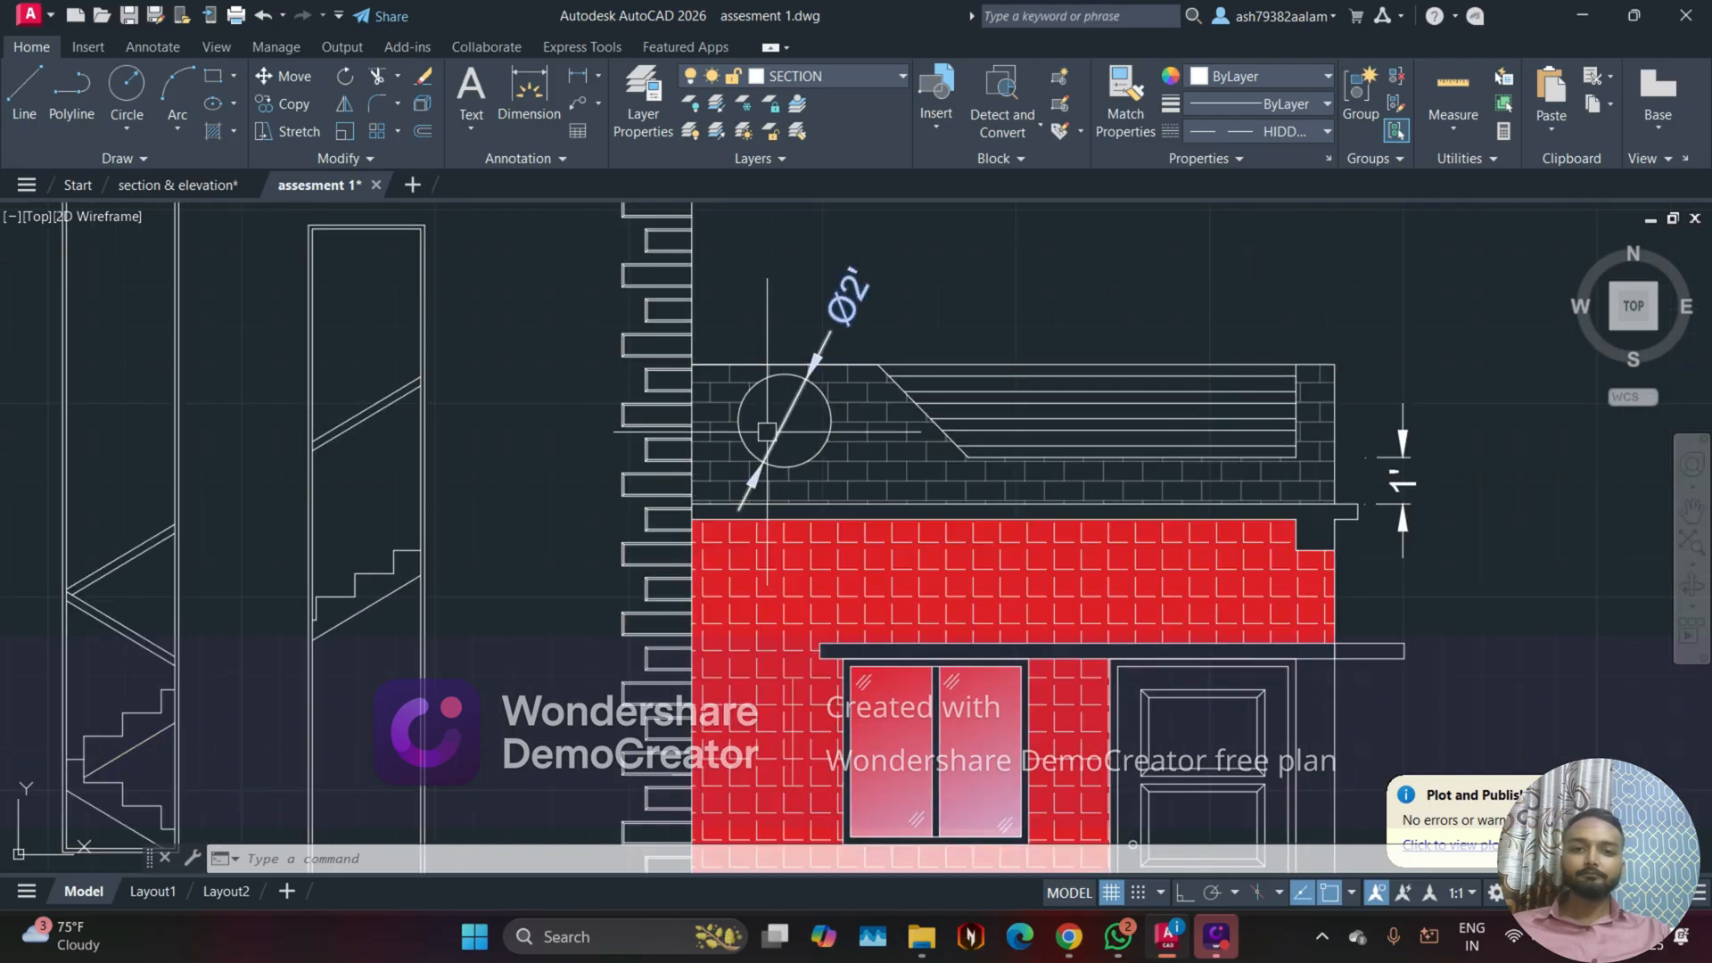
scroll(512, 441, down, 1)
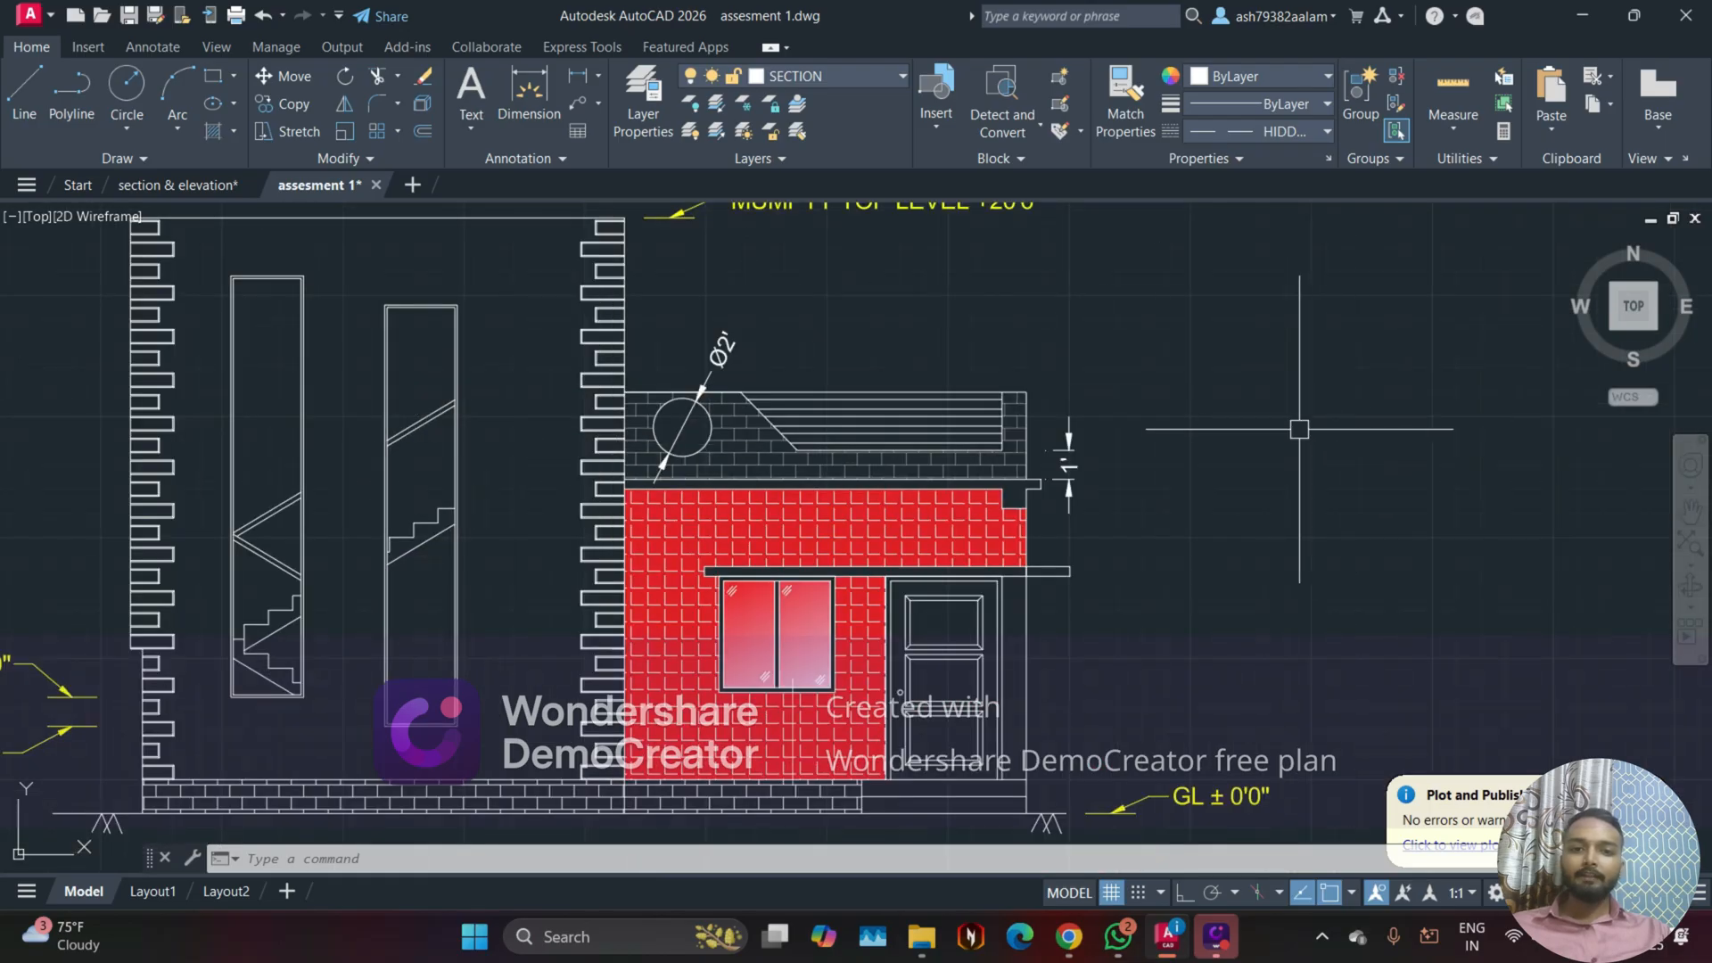
key(Escape)
scroll(1239, 437, down, 3)
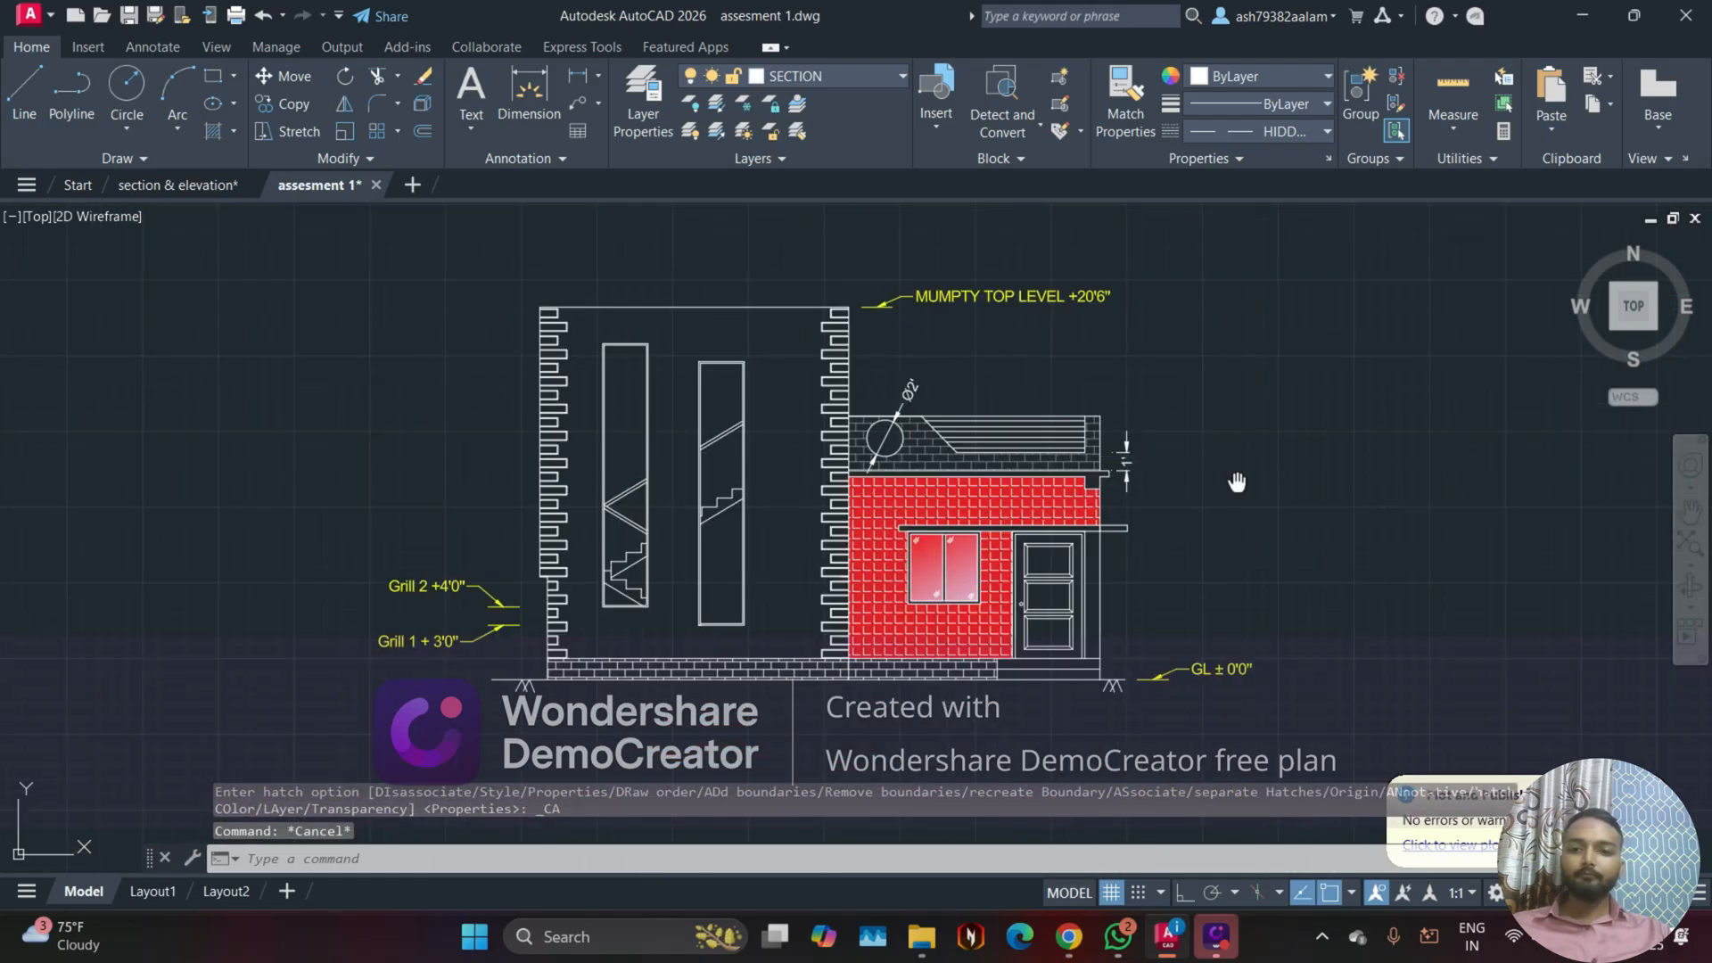
scroll(1234, 481, up, 1)
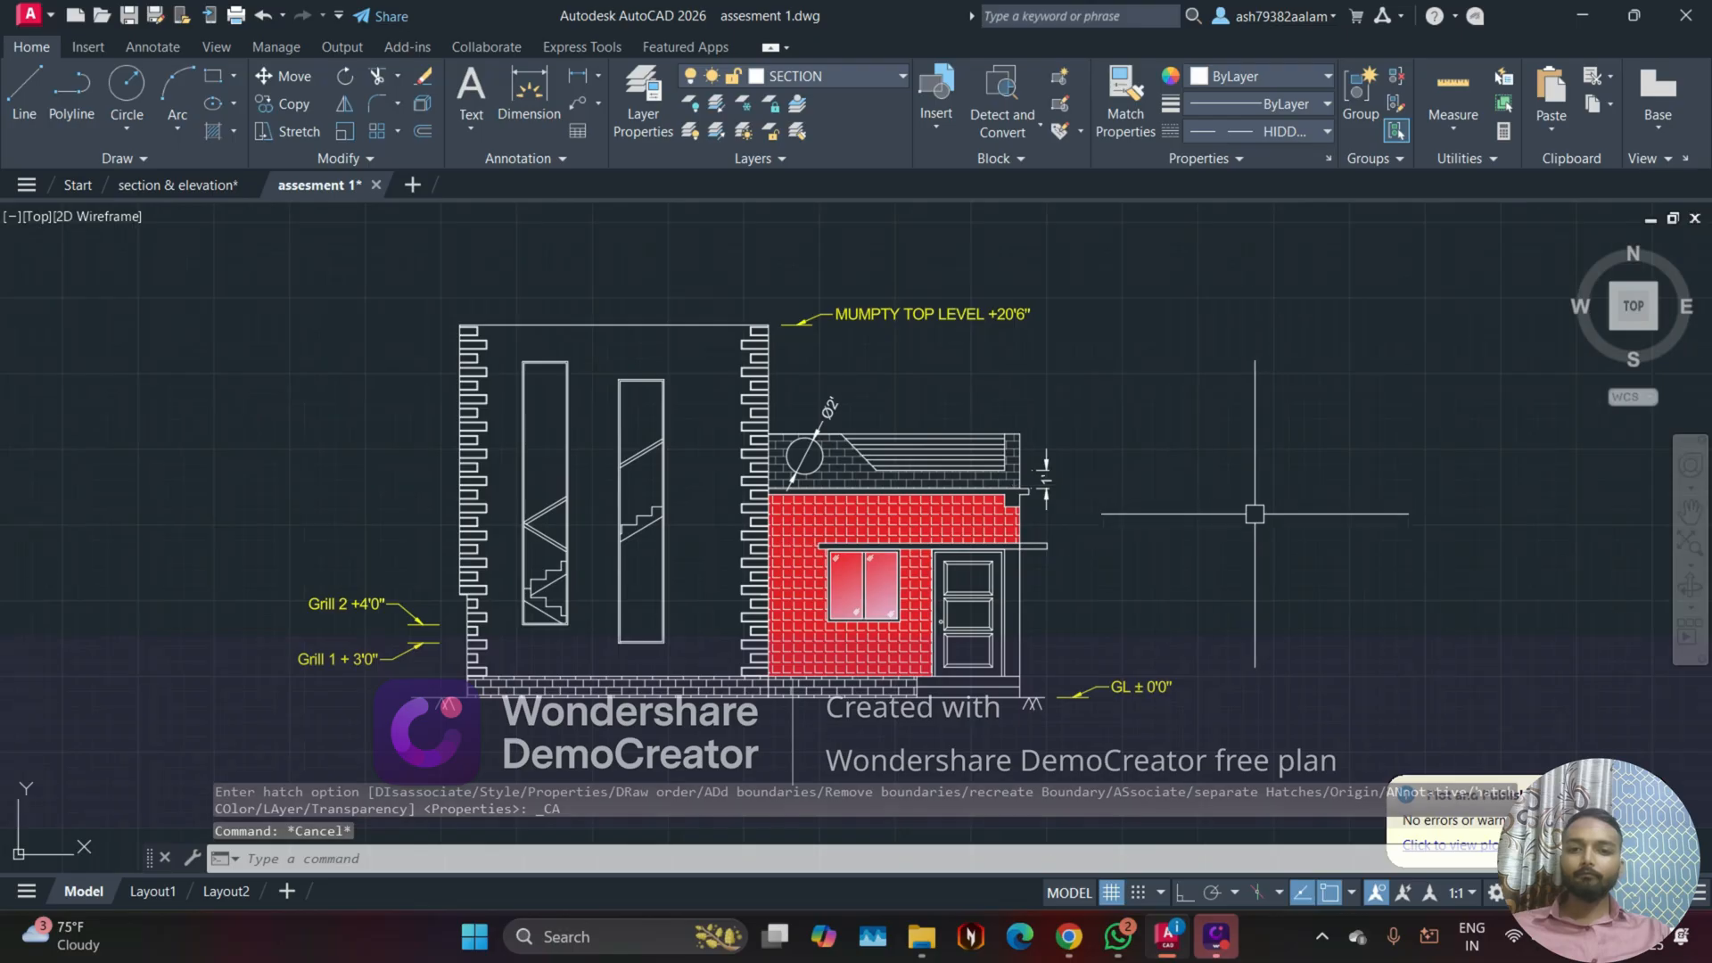
middle_drag(1243, 514, 1166, 509)
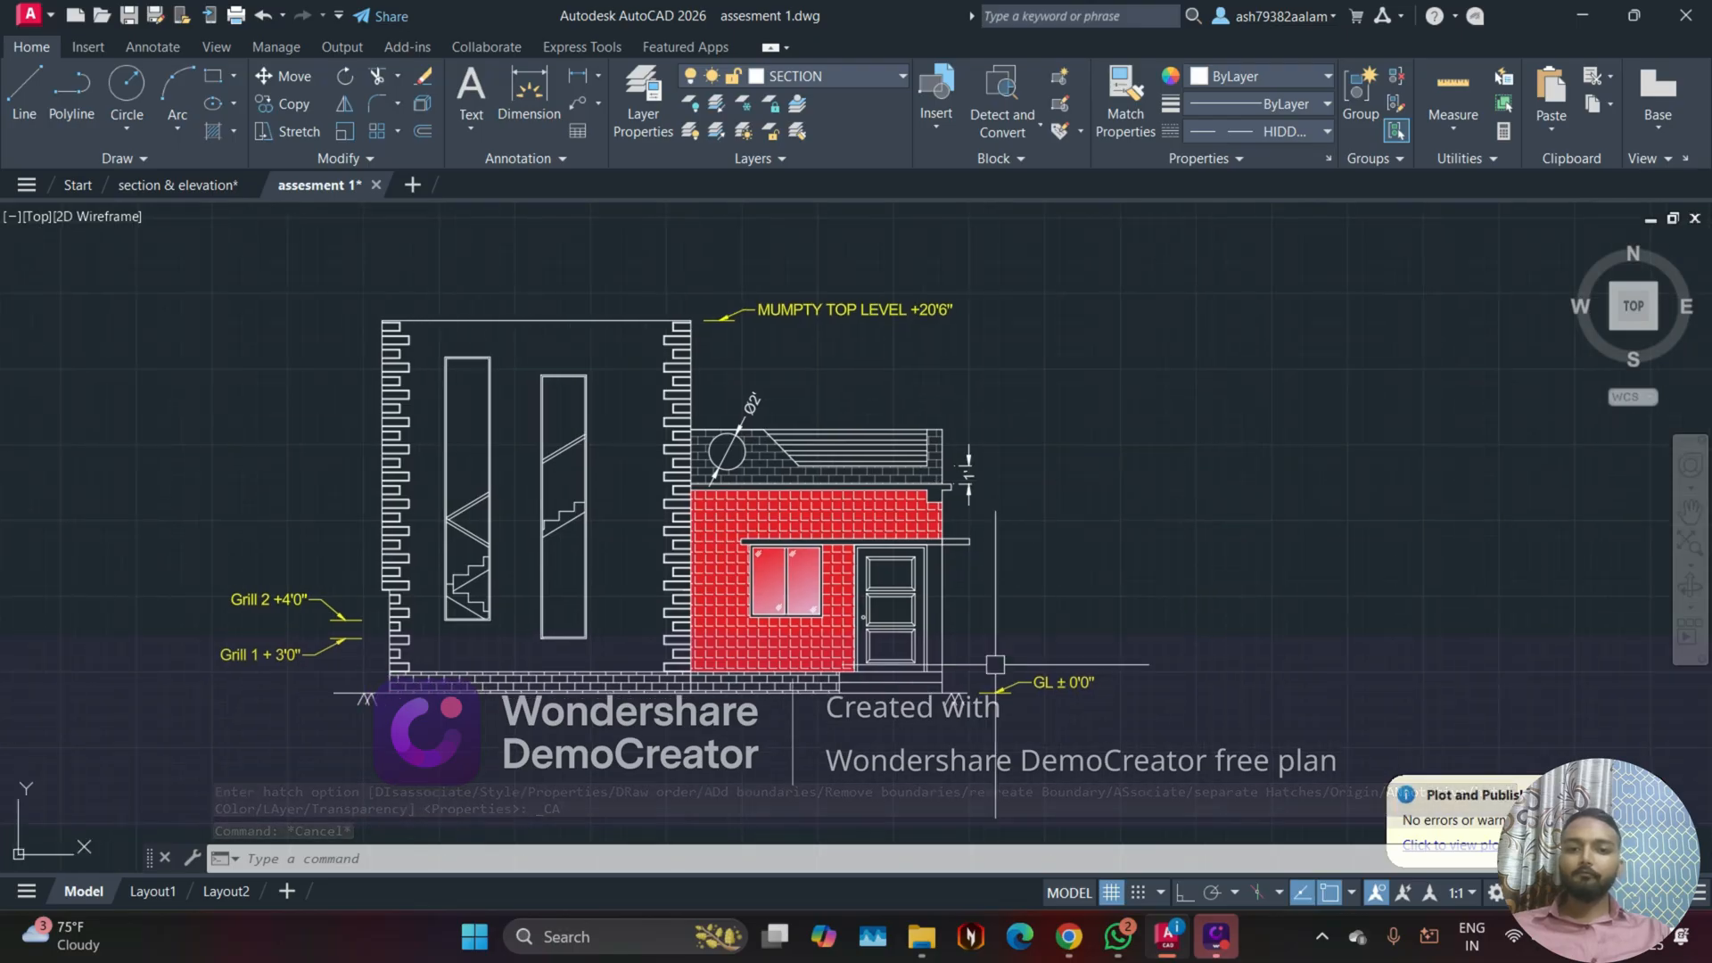
scroll(865, 696, up, 2)
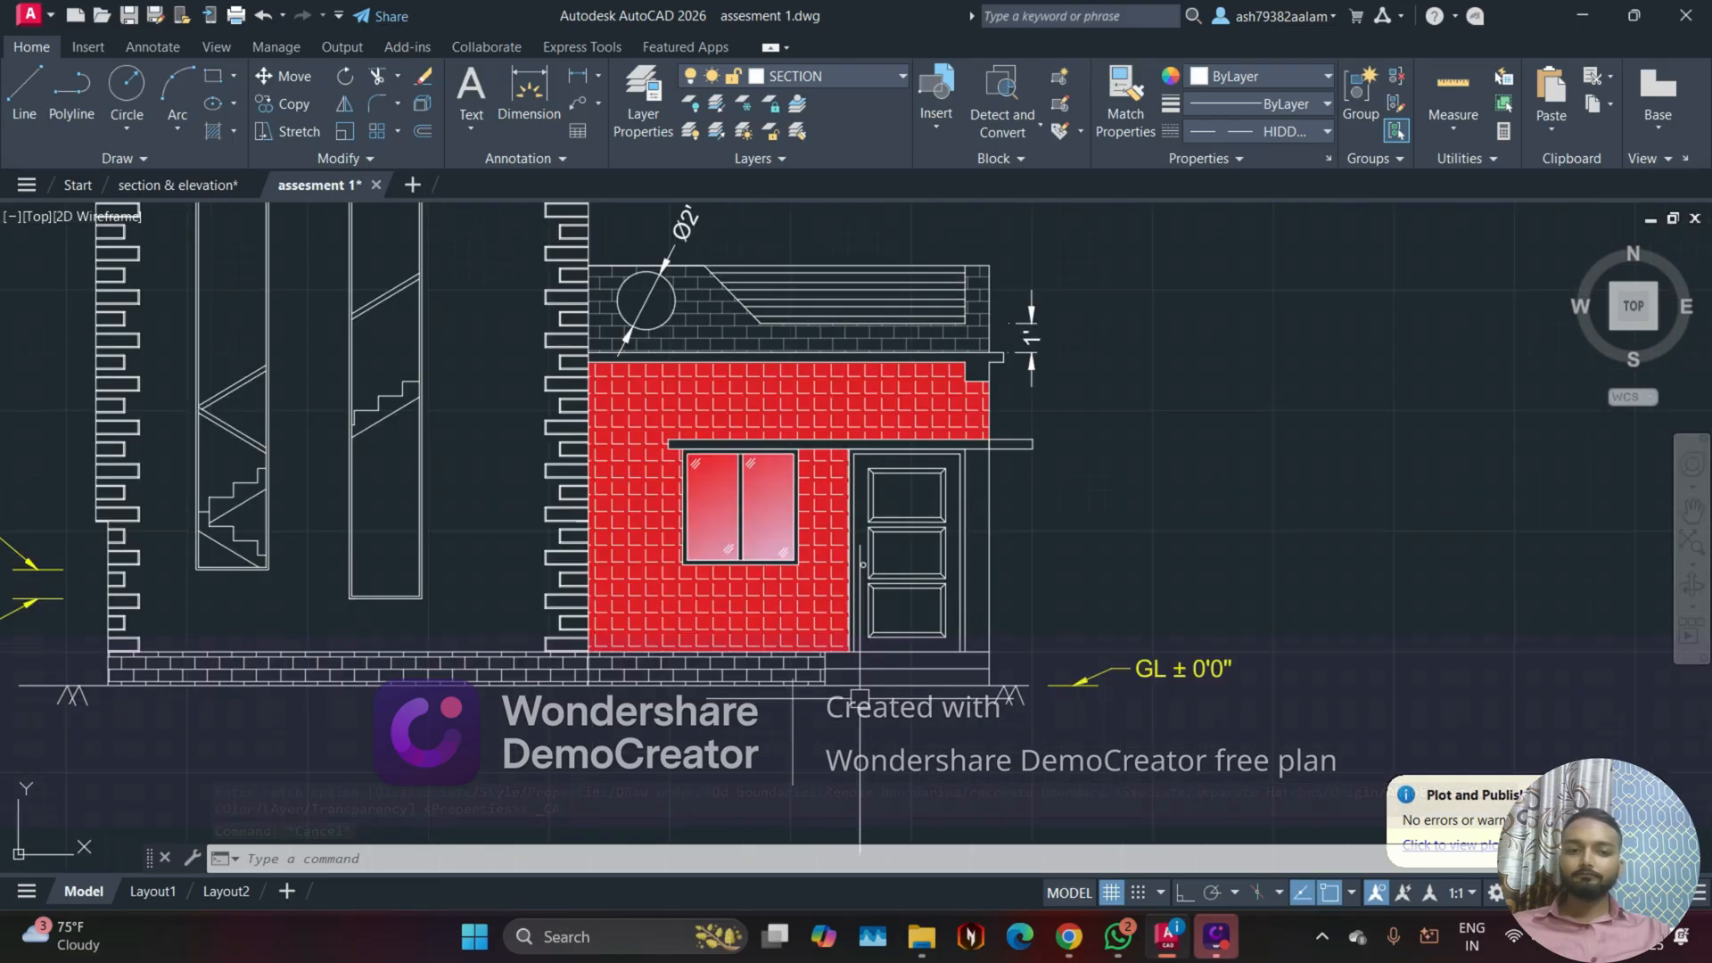
Step: Switch to the Google Meet call in Chrome and review the list of contributors in the meeting
click(1068, 936)
click(988, 825)
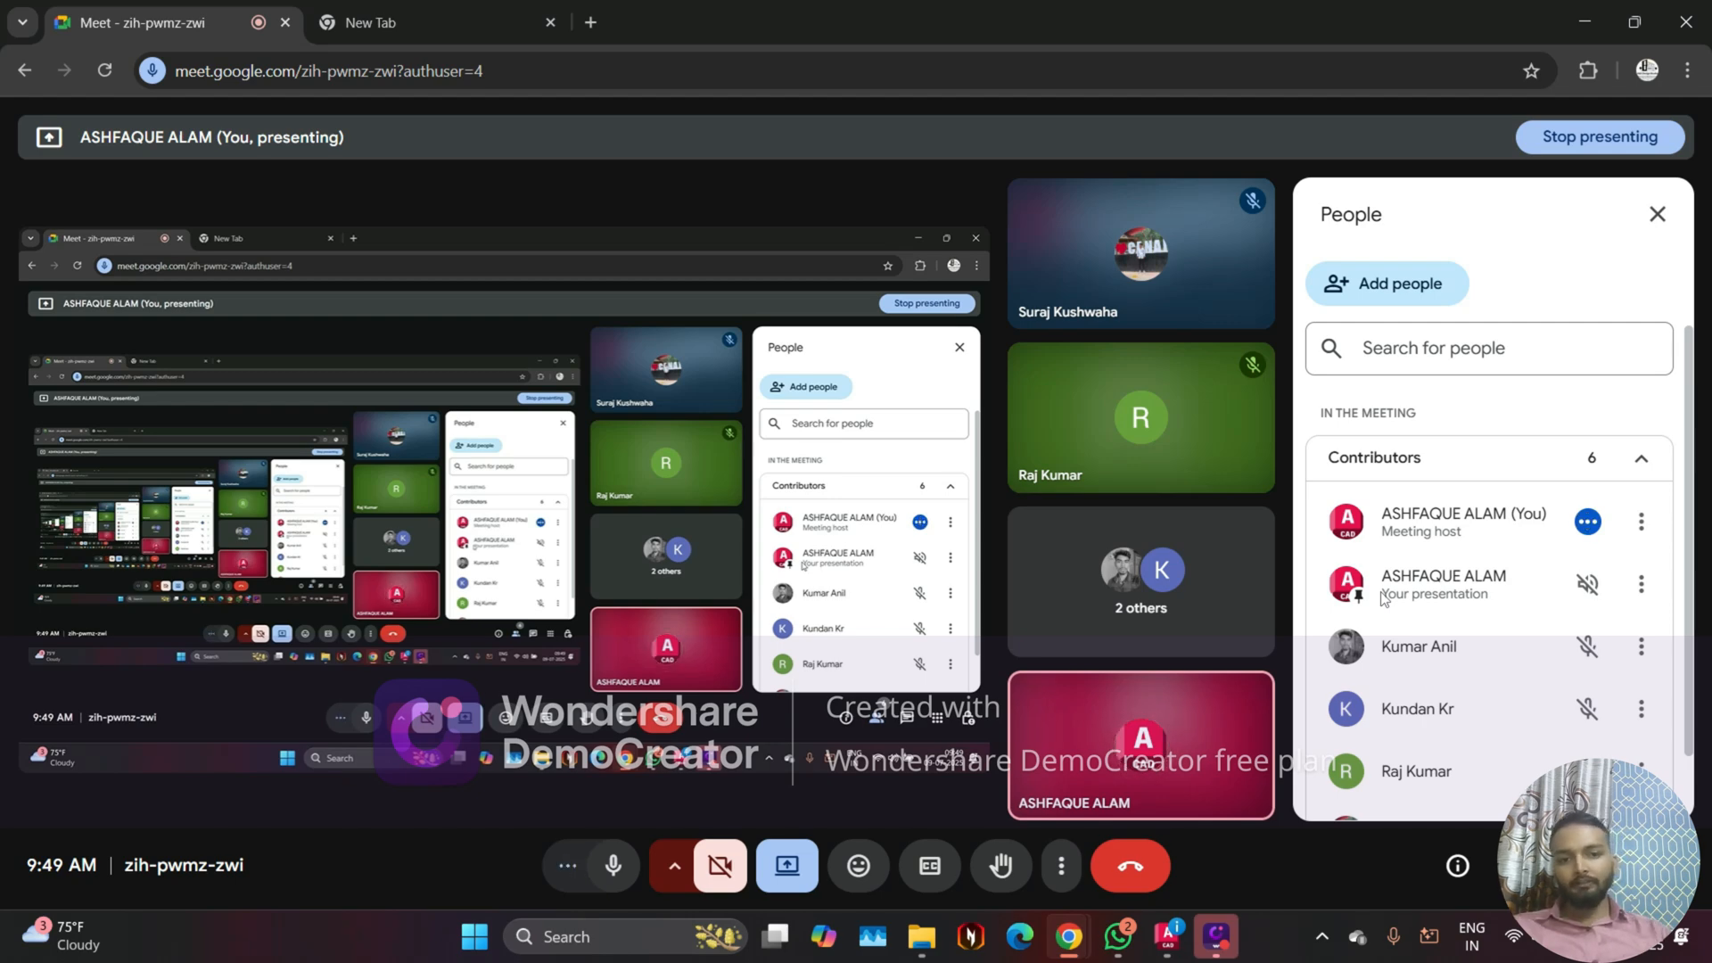
scroll(1505, 470, down, 1)
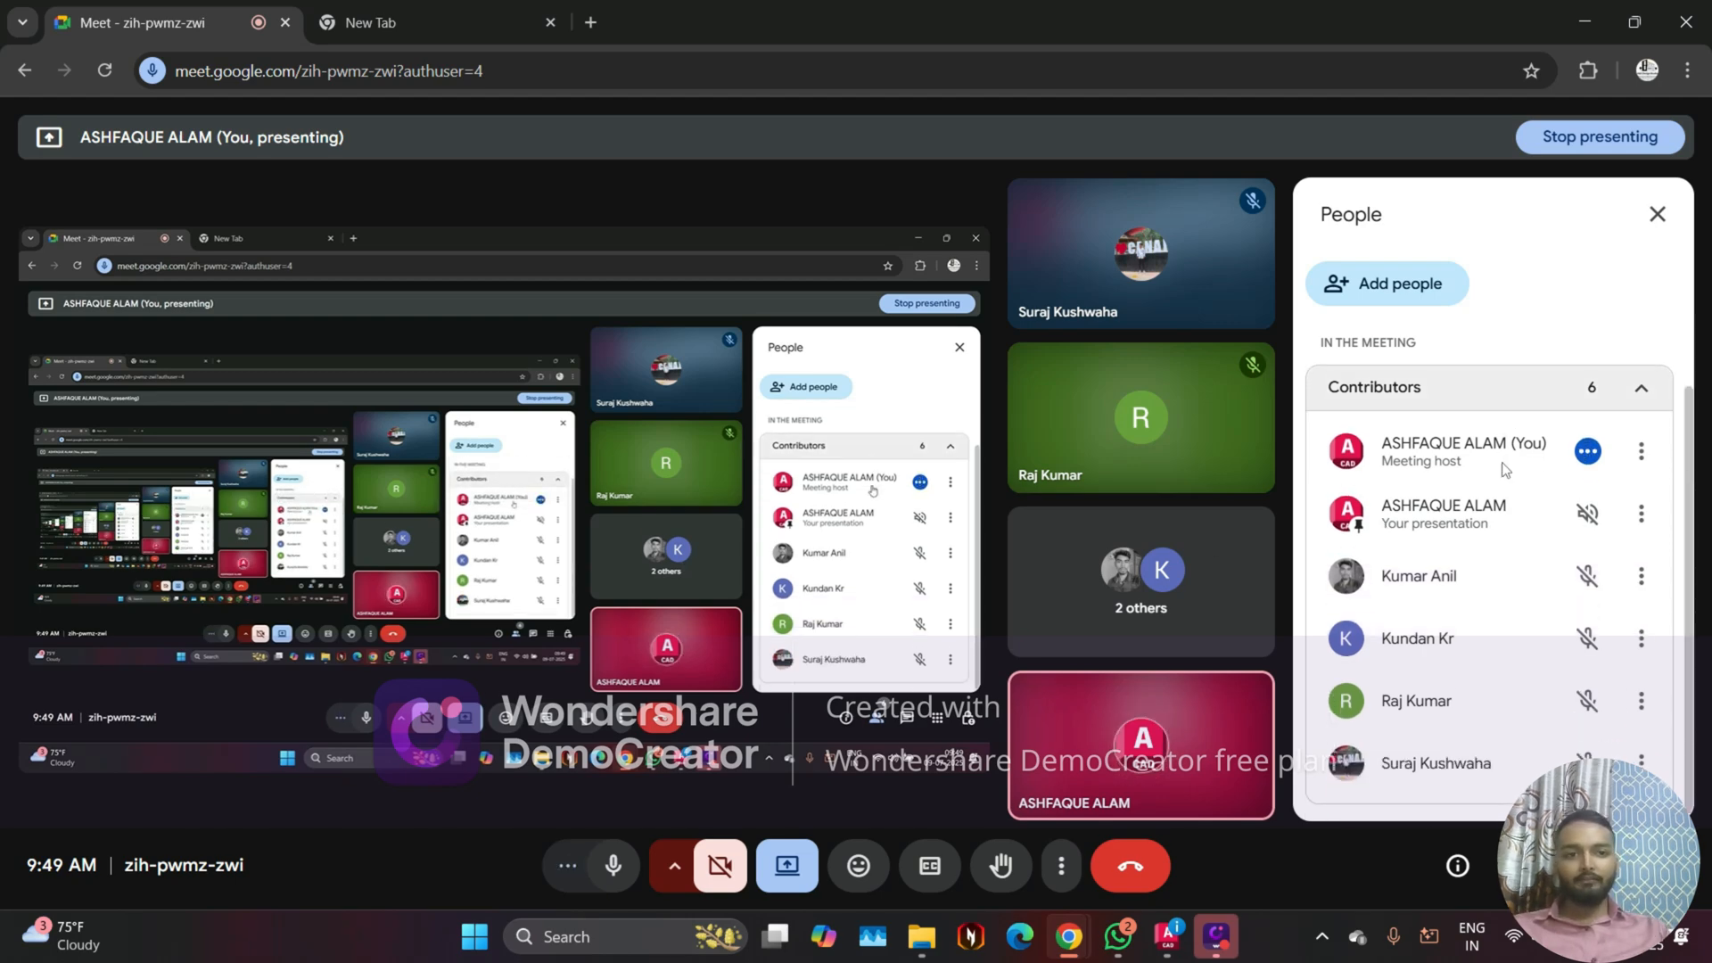